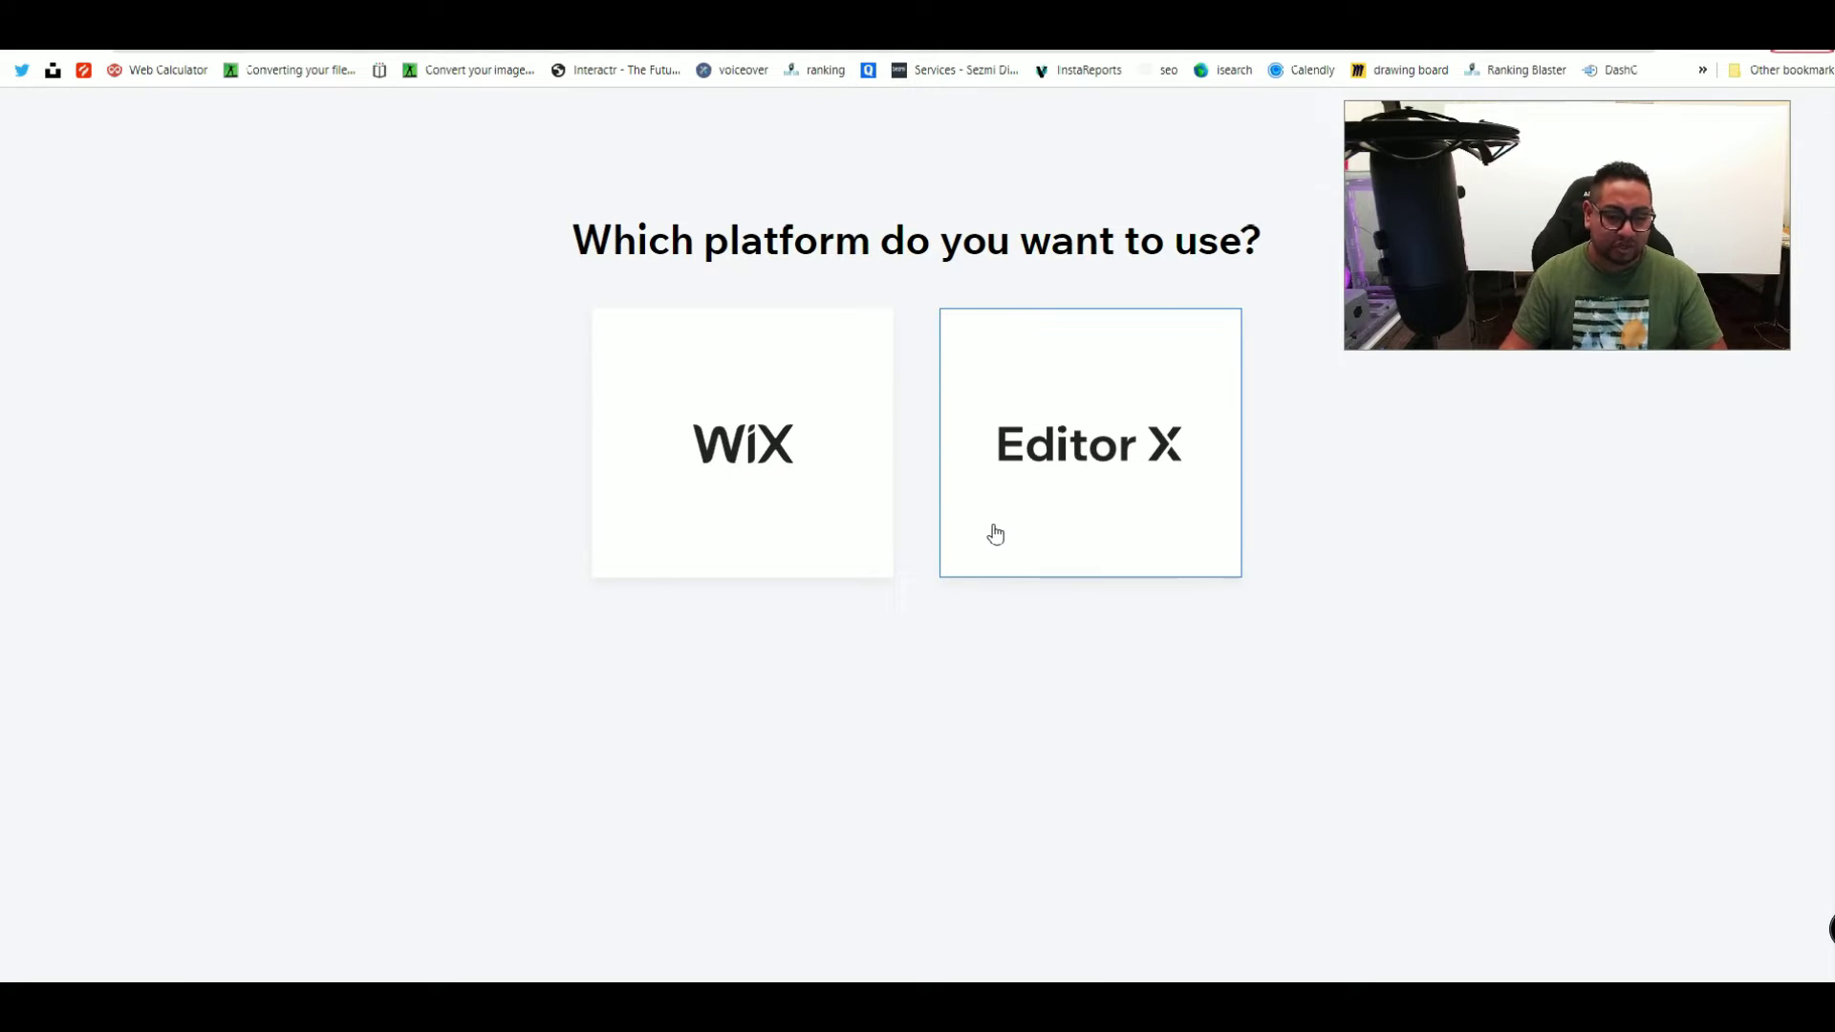
Step: Choose Wix as the platform and skip the setup questions about website type, name and features
click(744, 457)
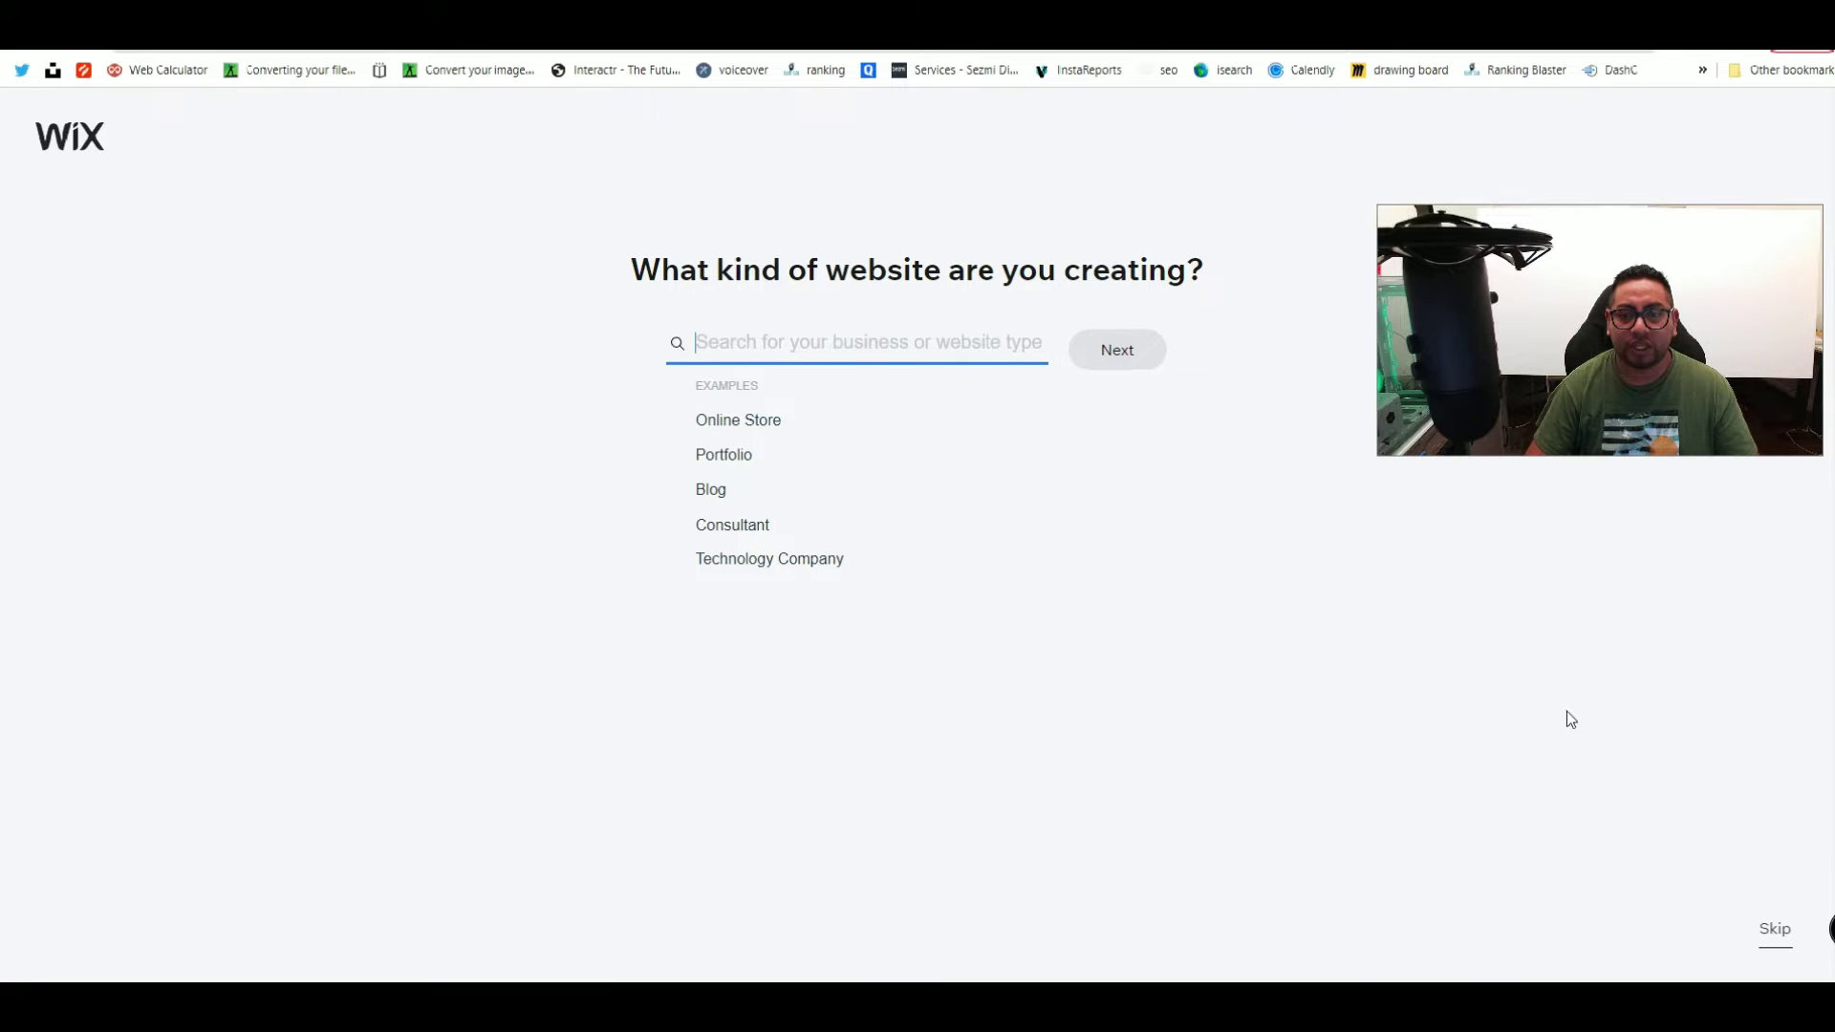
drag(1490, 384, 1398, 366)
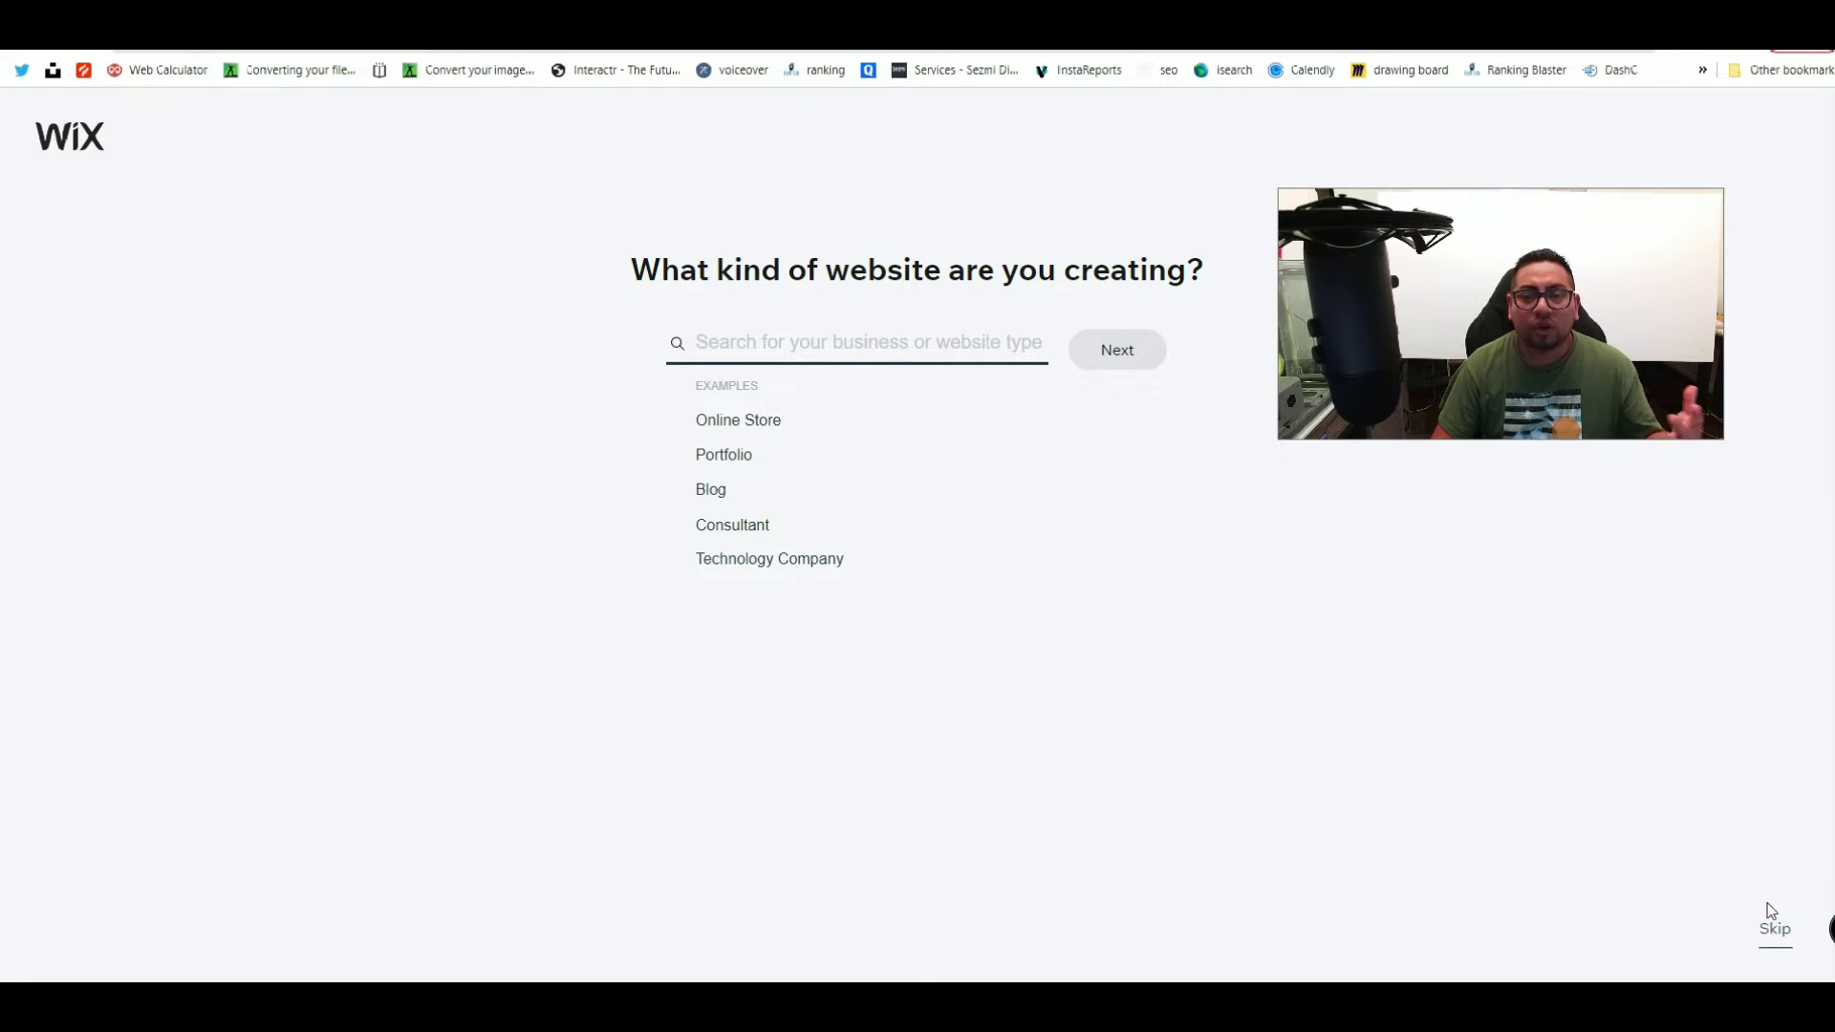
click(1775, 945)
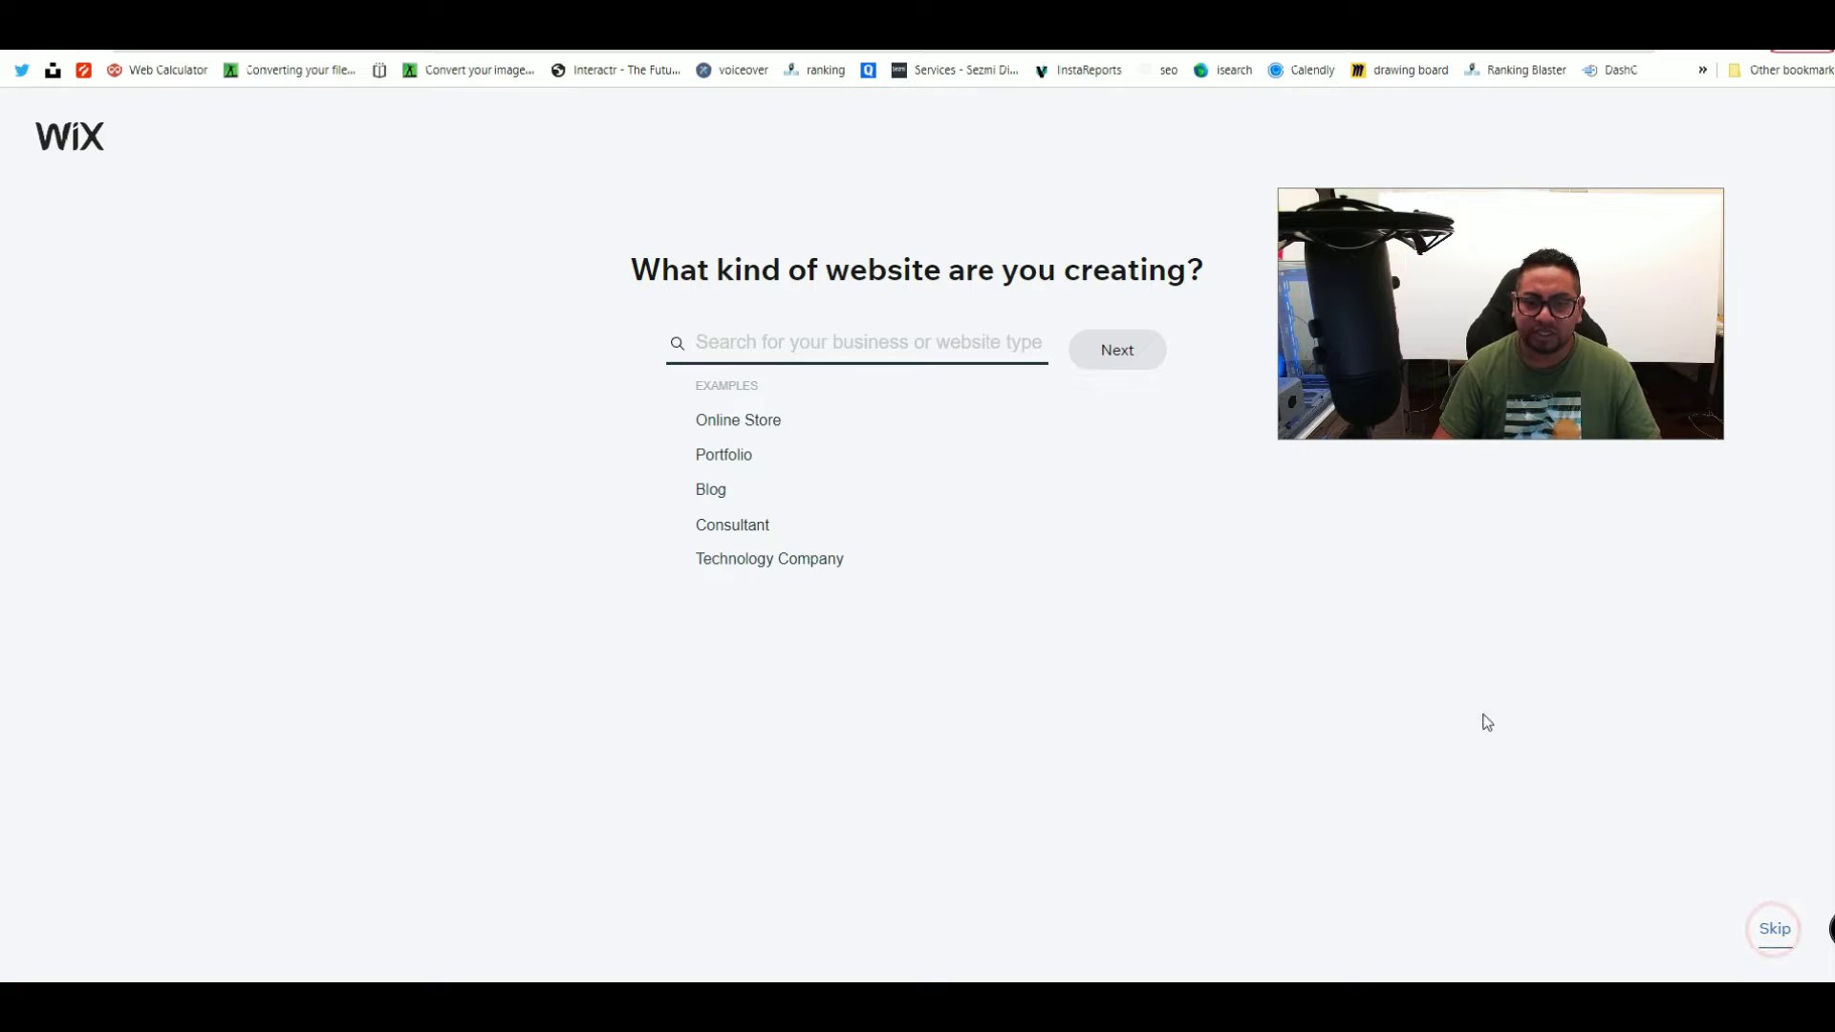
click(1767, 932)
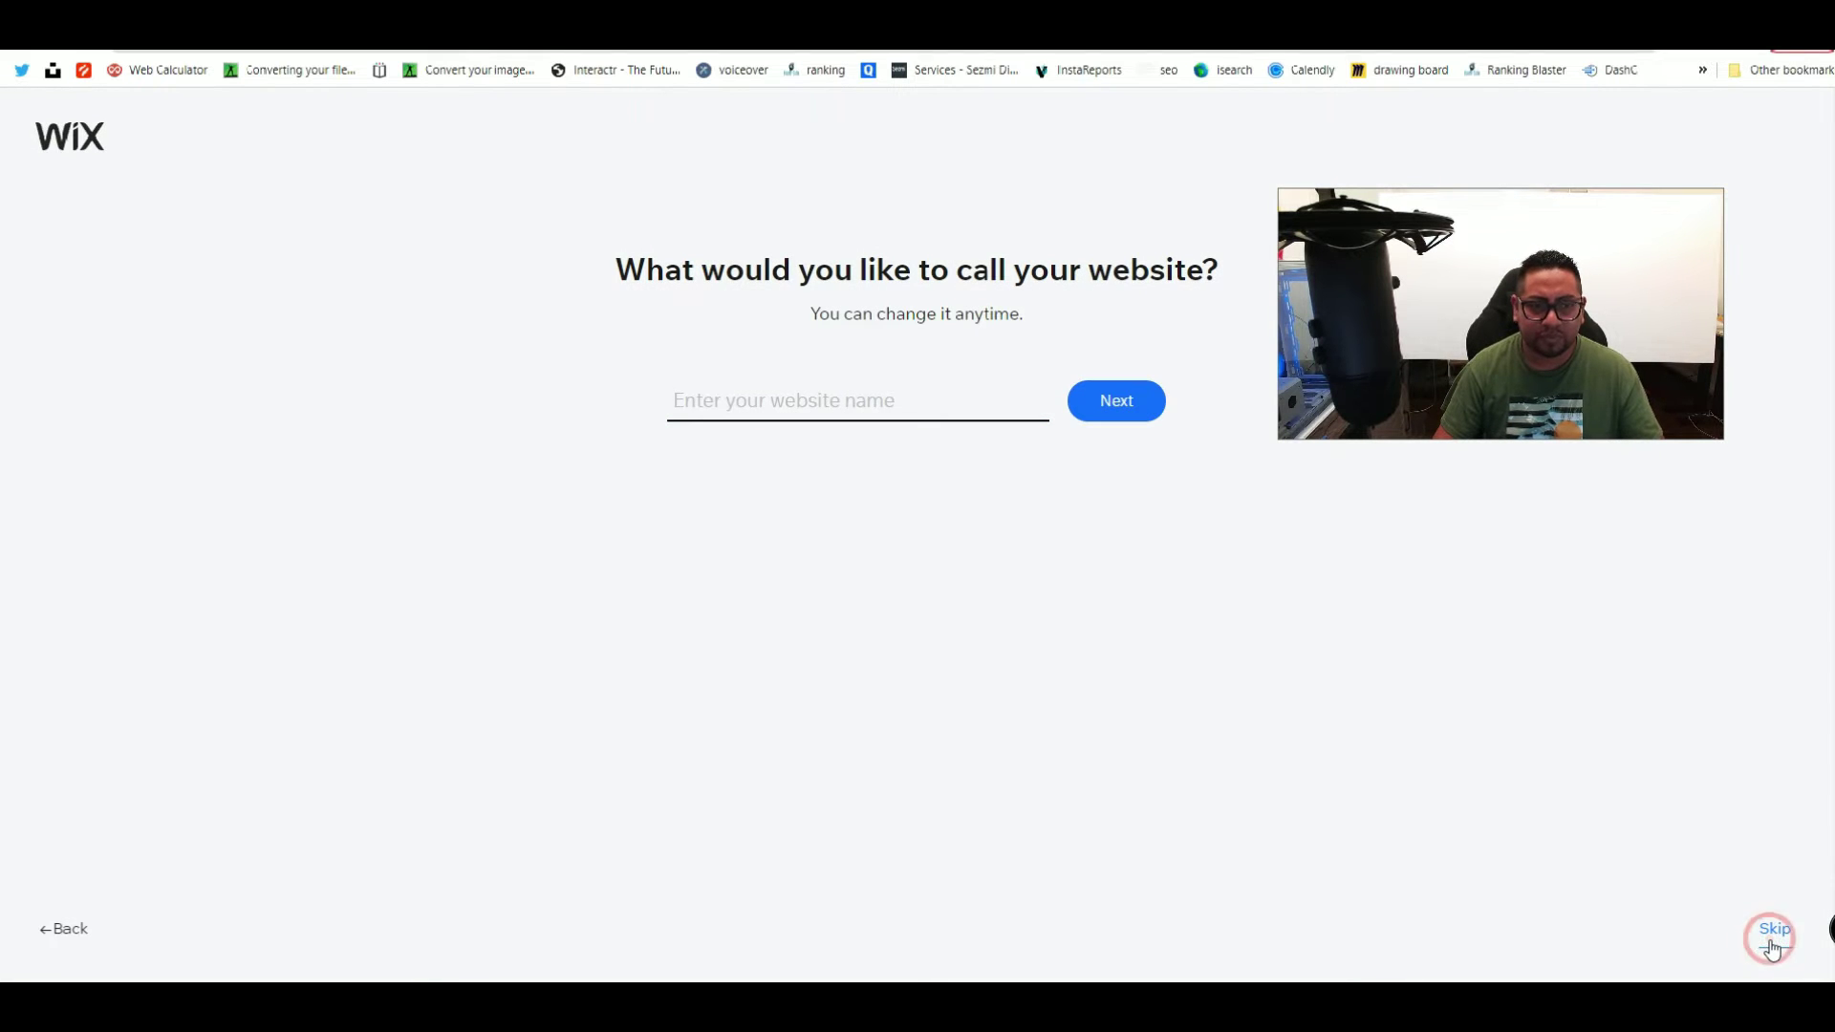
click(1789, 935)
click(1789, 934)
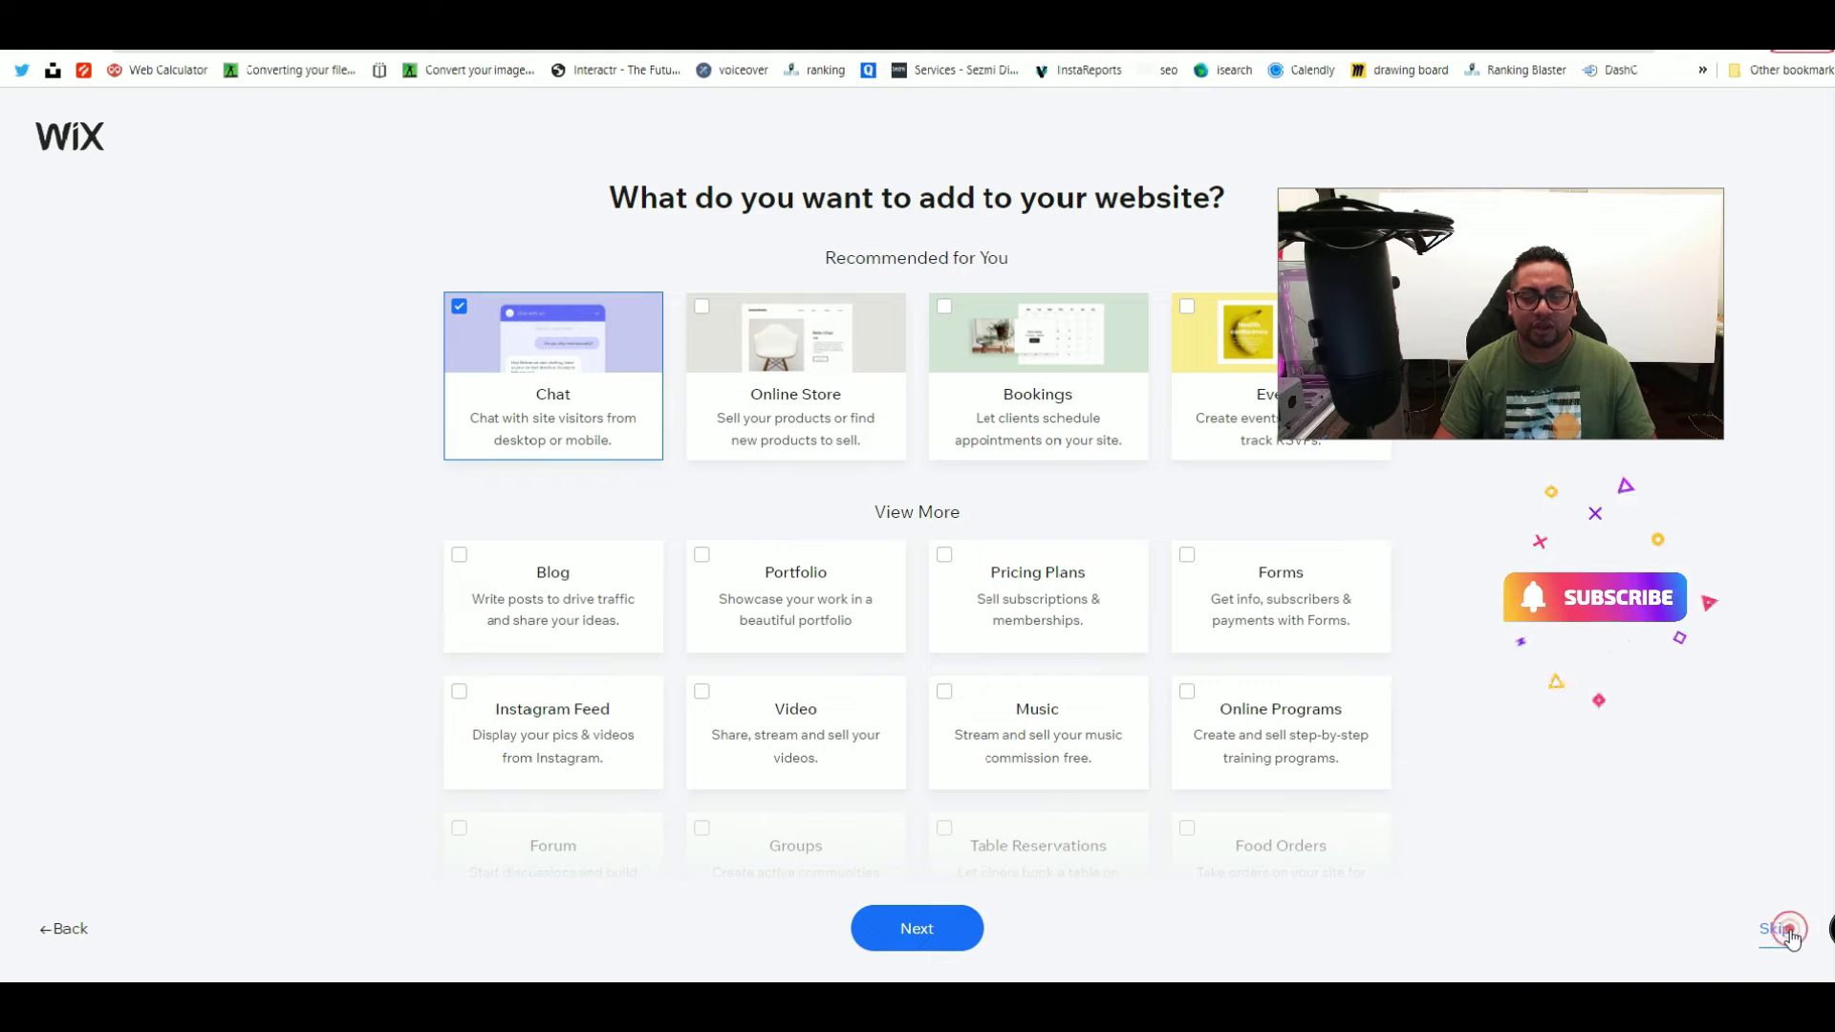
click(1800, 947)
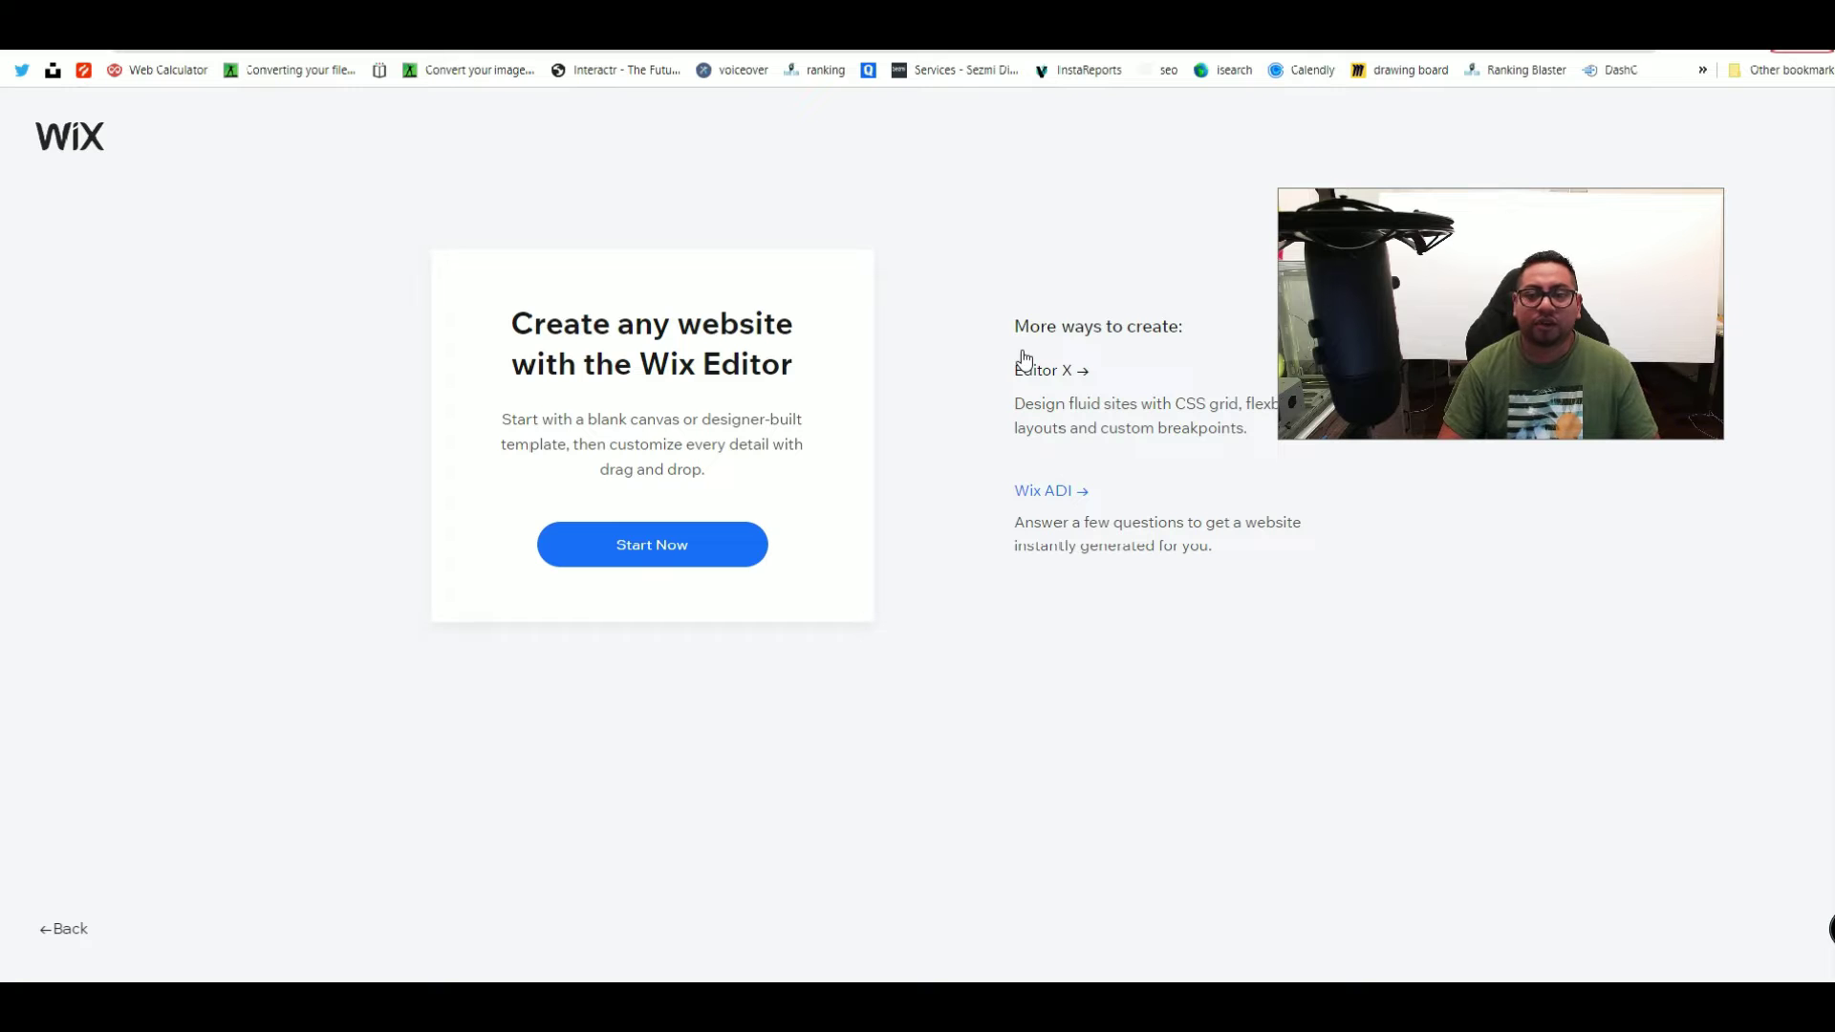
Step: Start with the Wix Editor and open the blank Start from Scratch template for editing
click(639, 558)
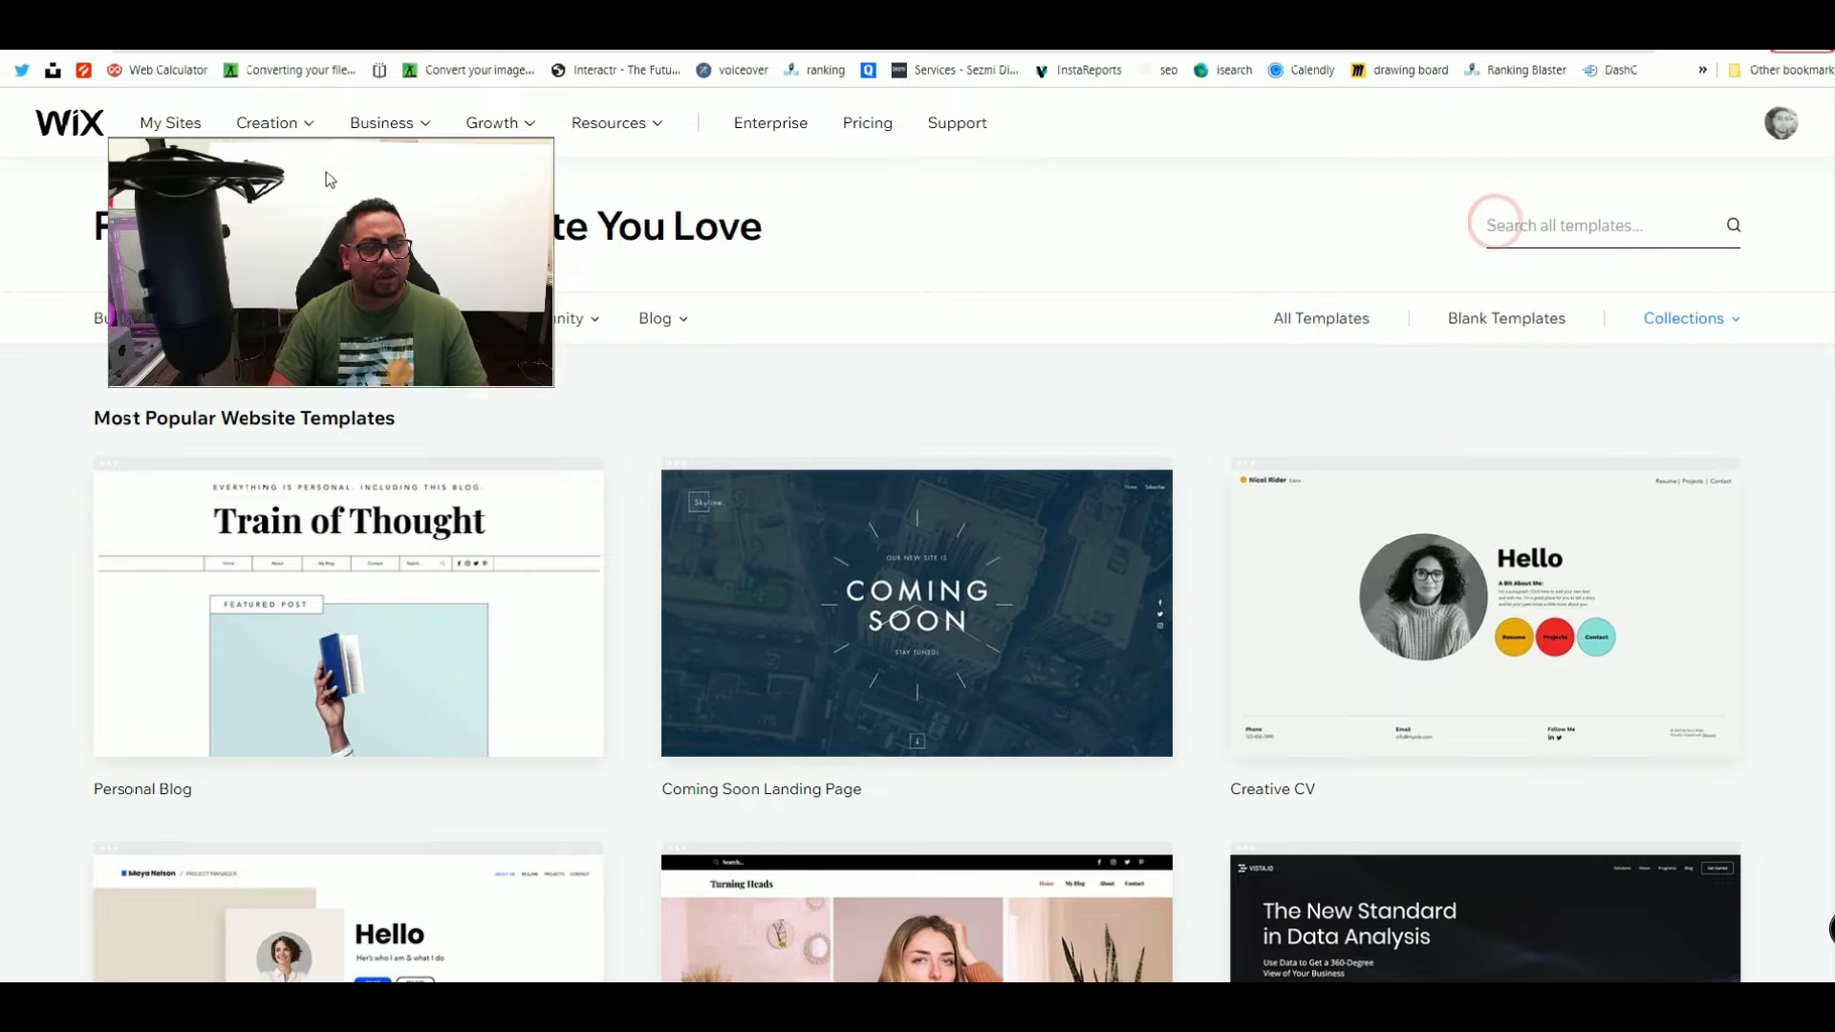
mouse_move(1266, 772)
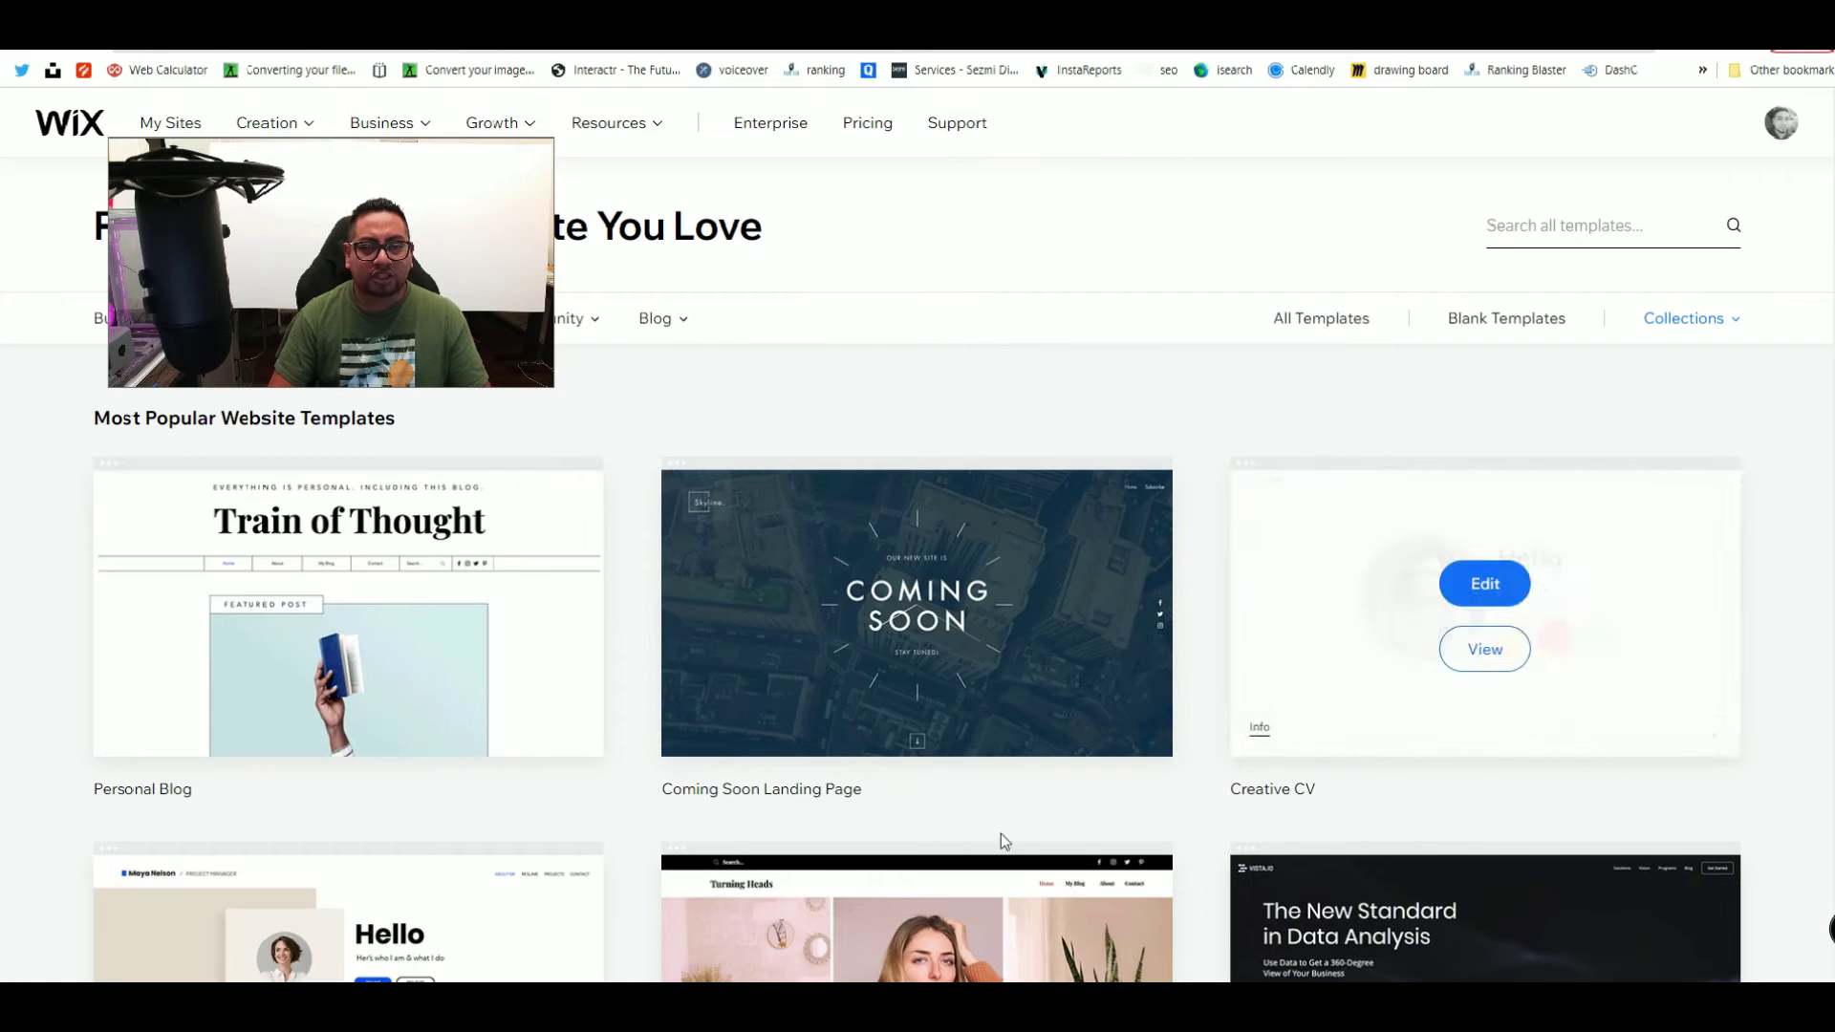
click(1509, 325)
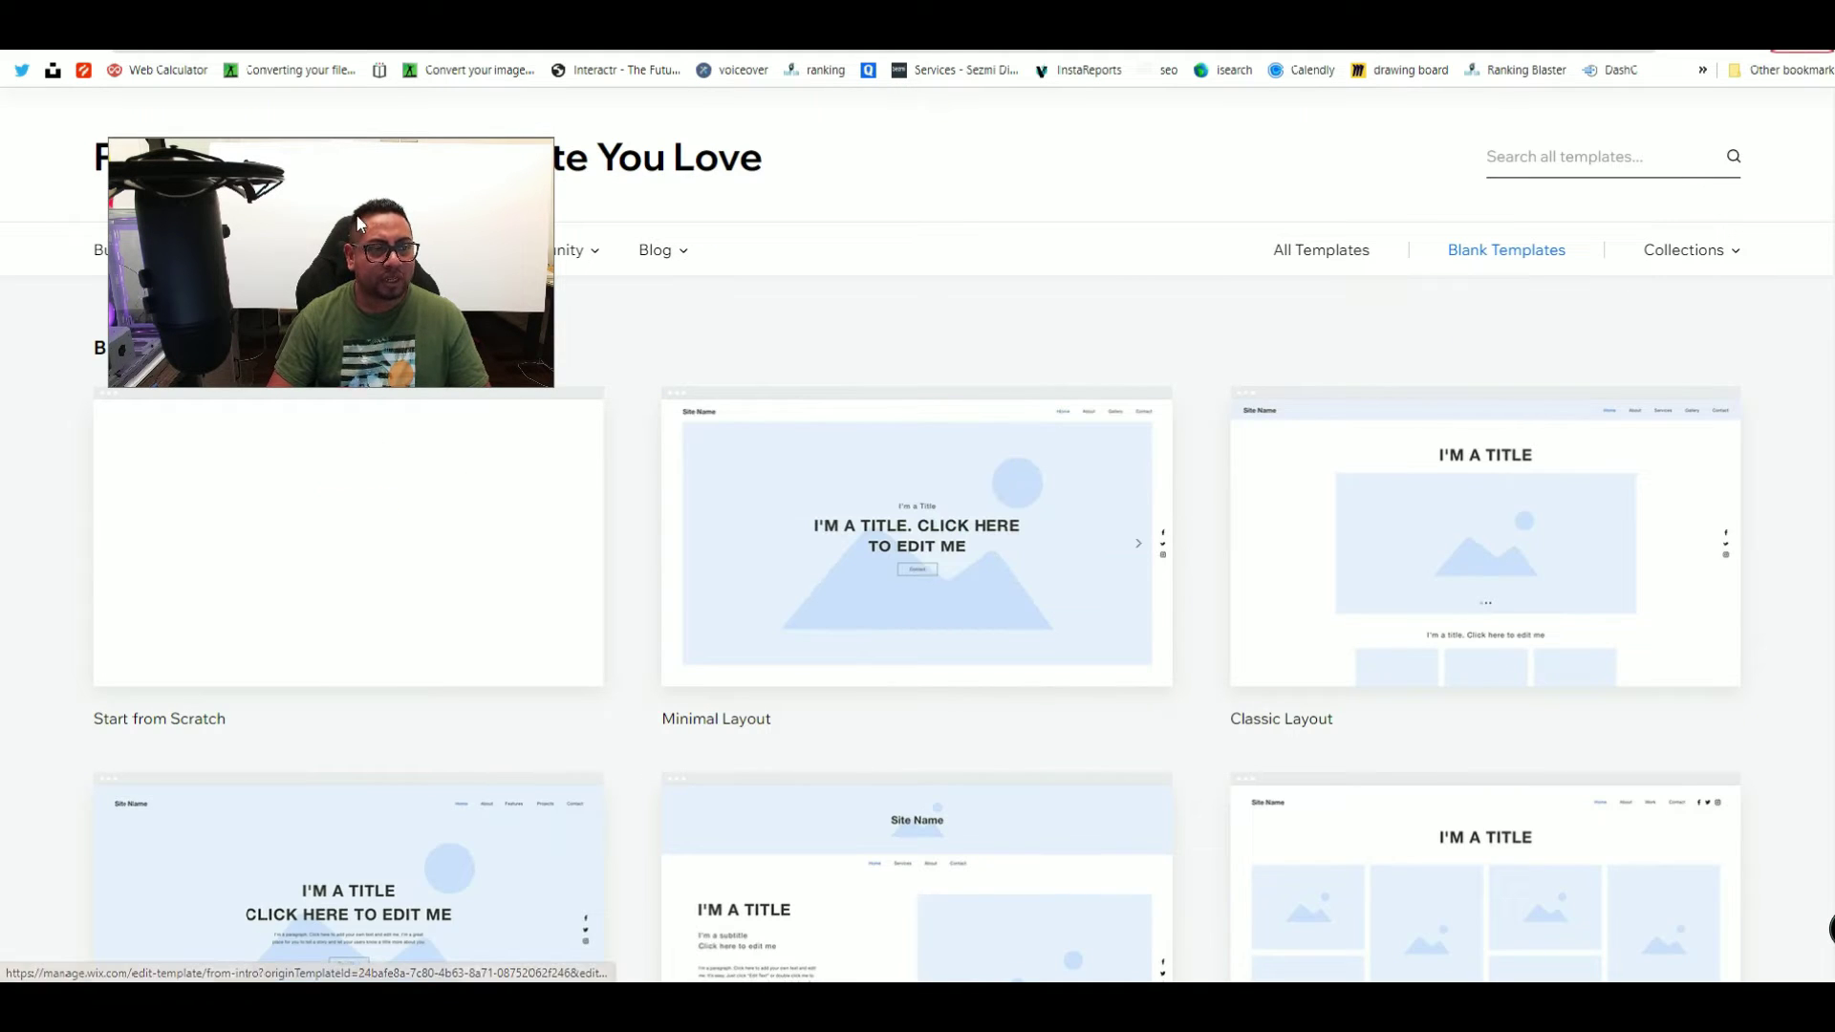
mouse_move(176, 524)
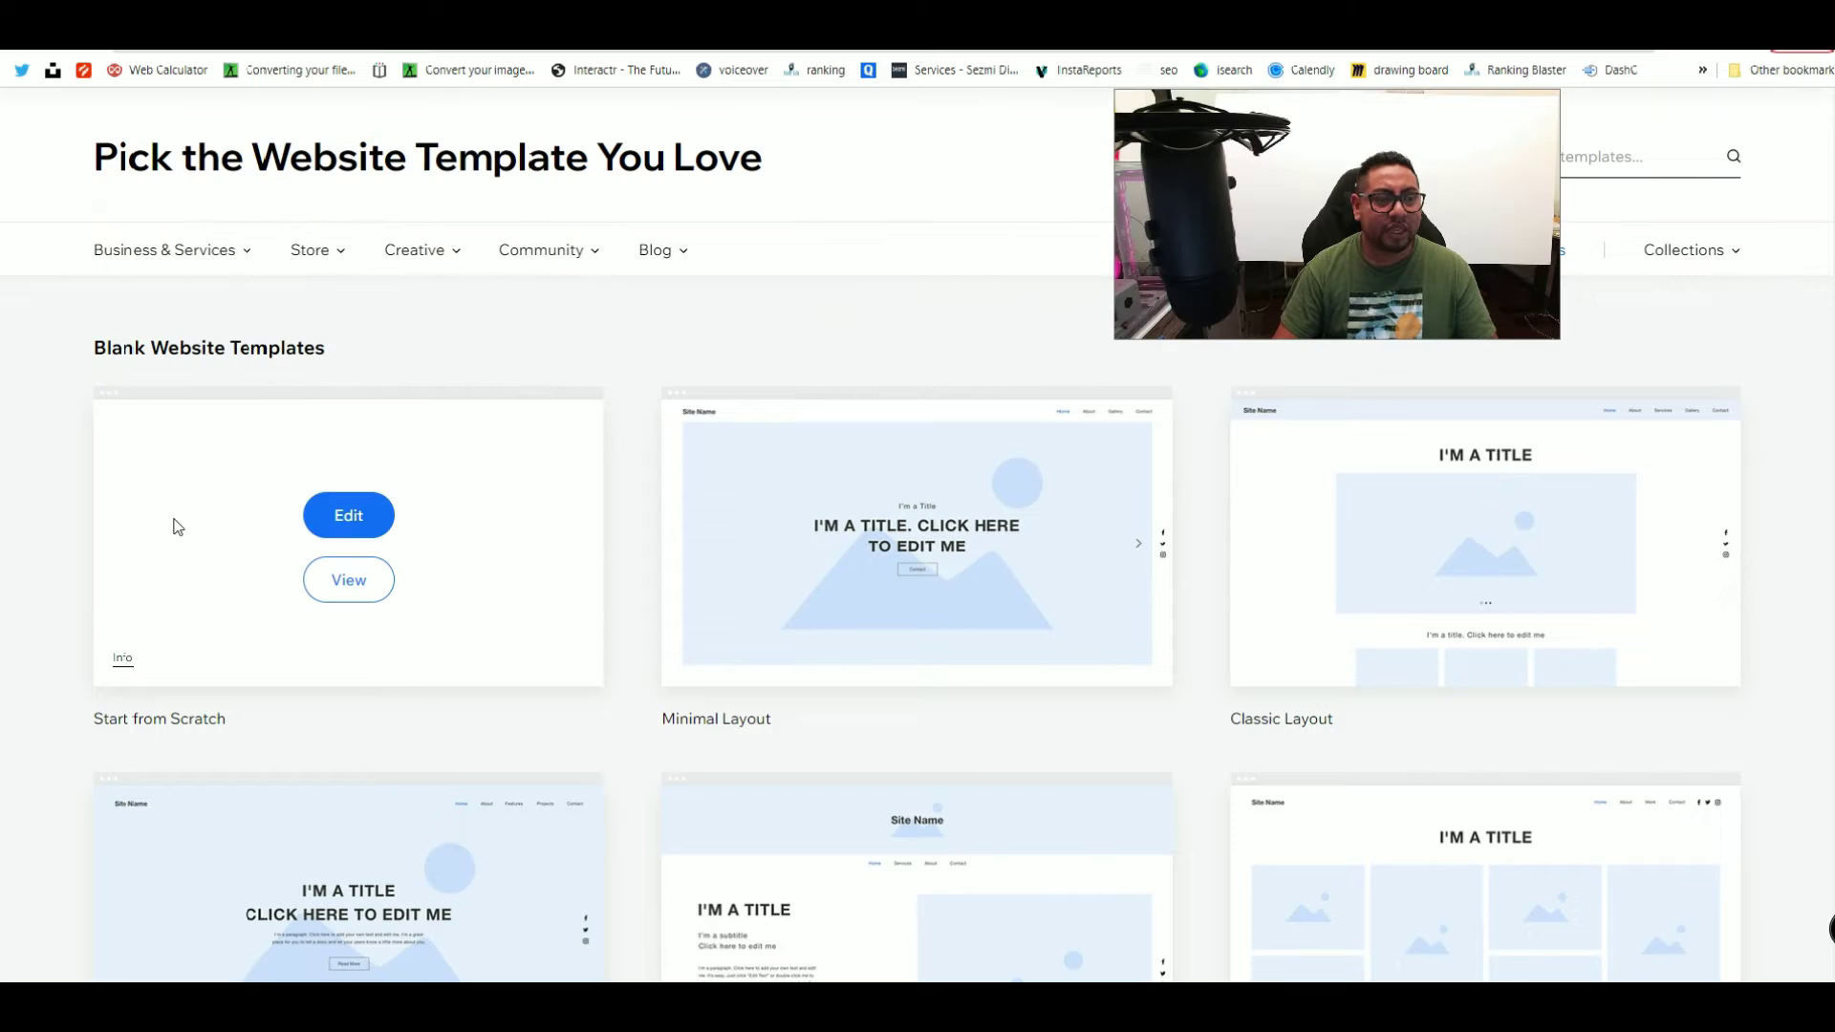
click(352, 521)
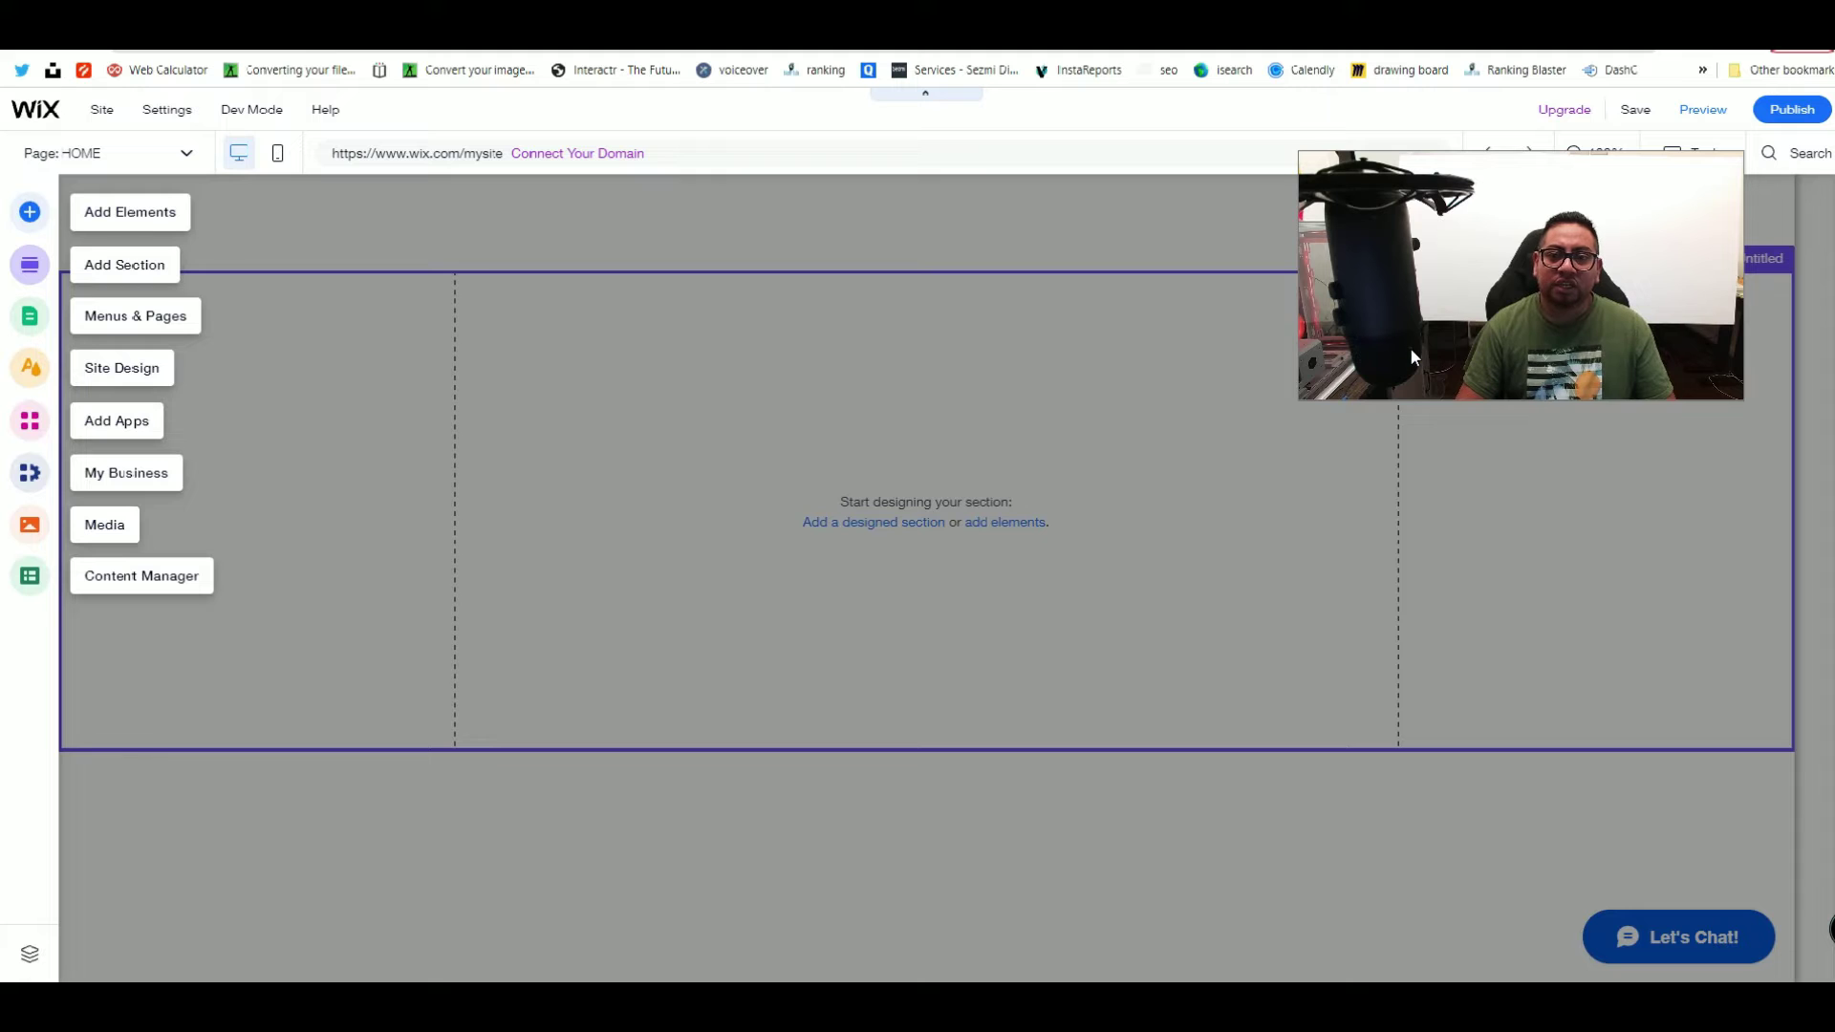
click(1409, 346)
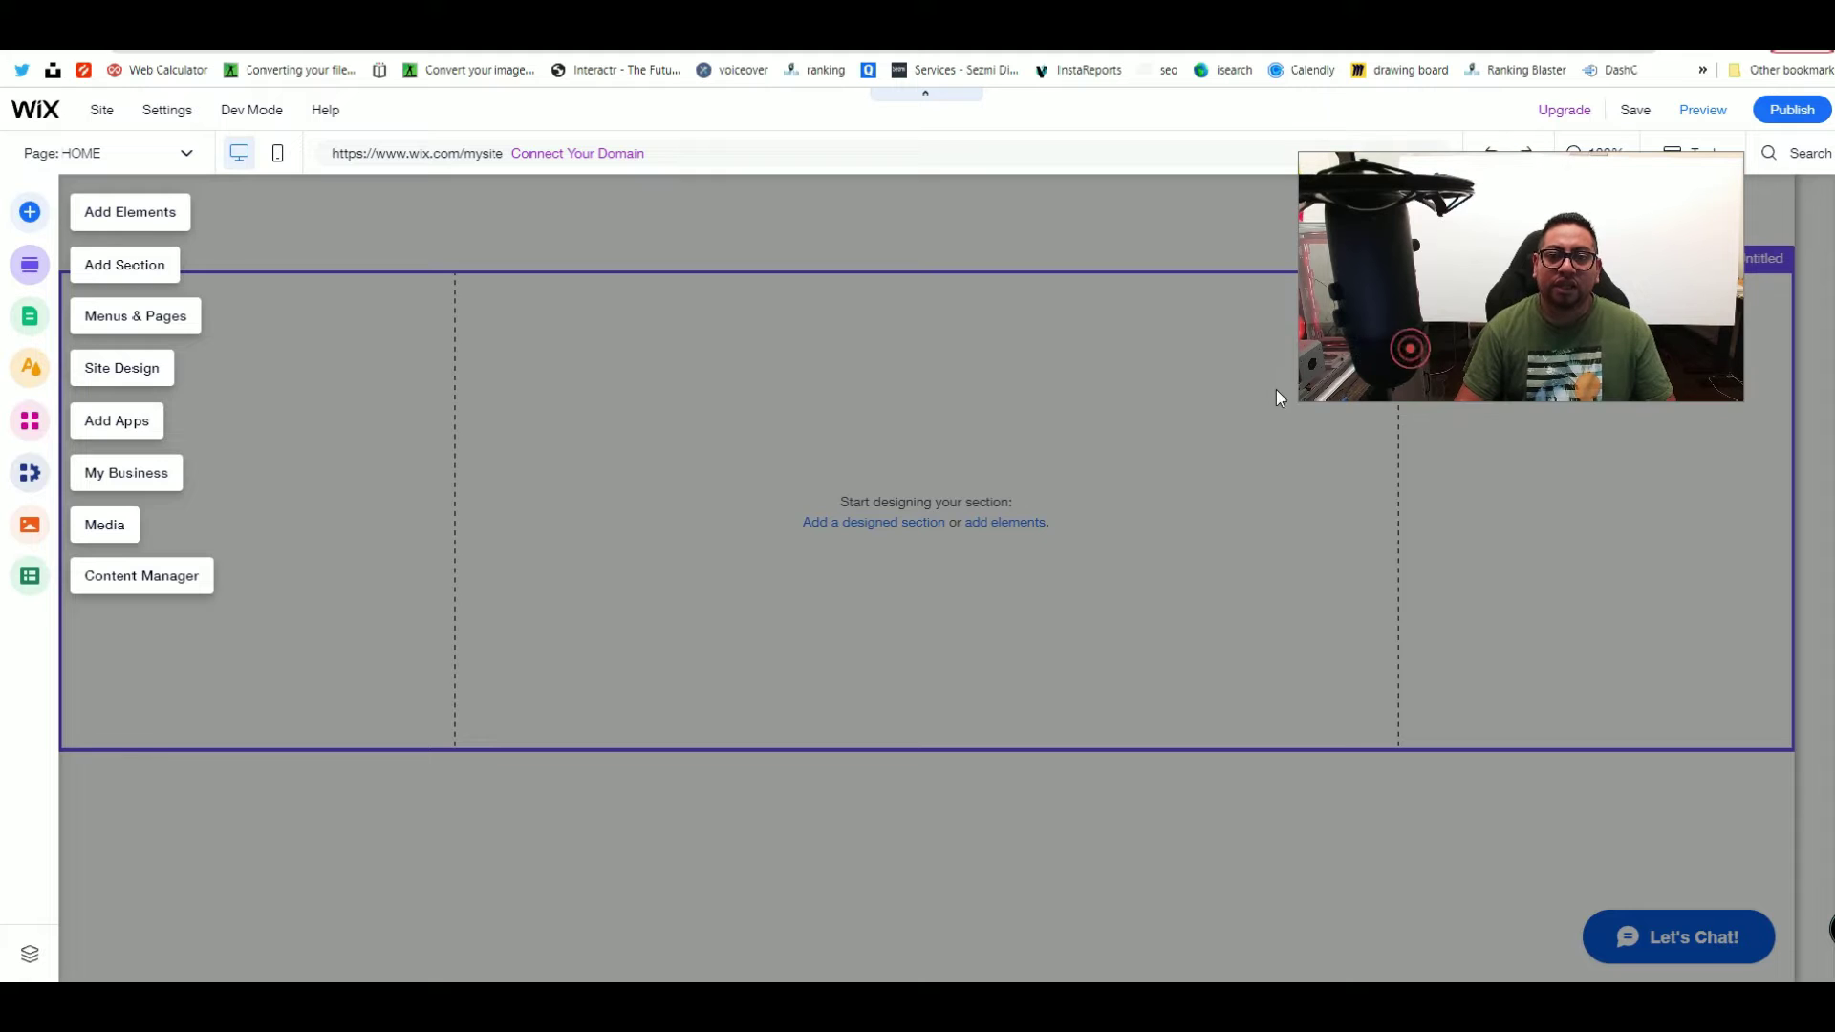
drag(1299, 401, 1368, 365)
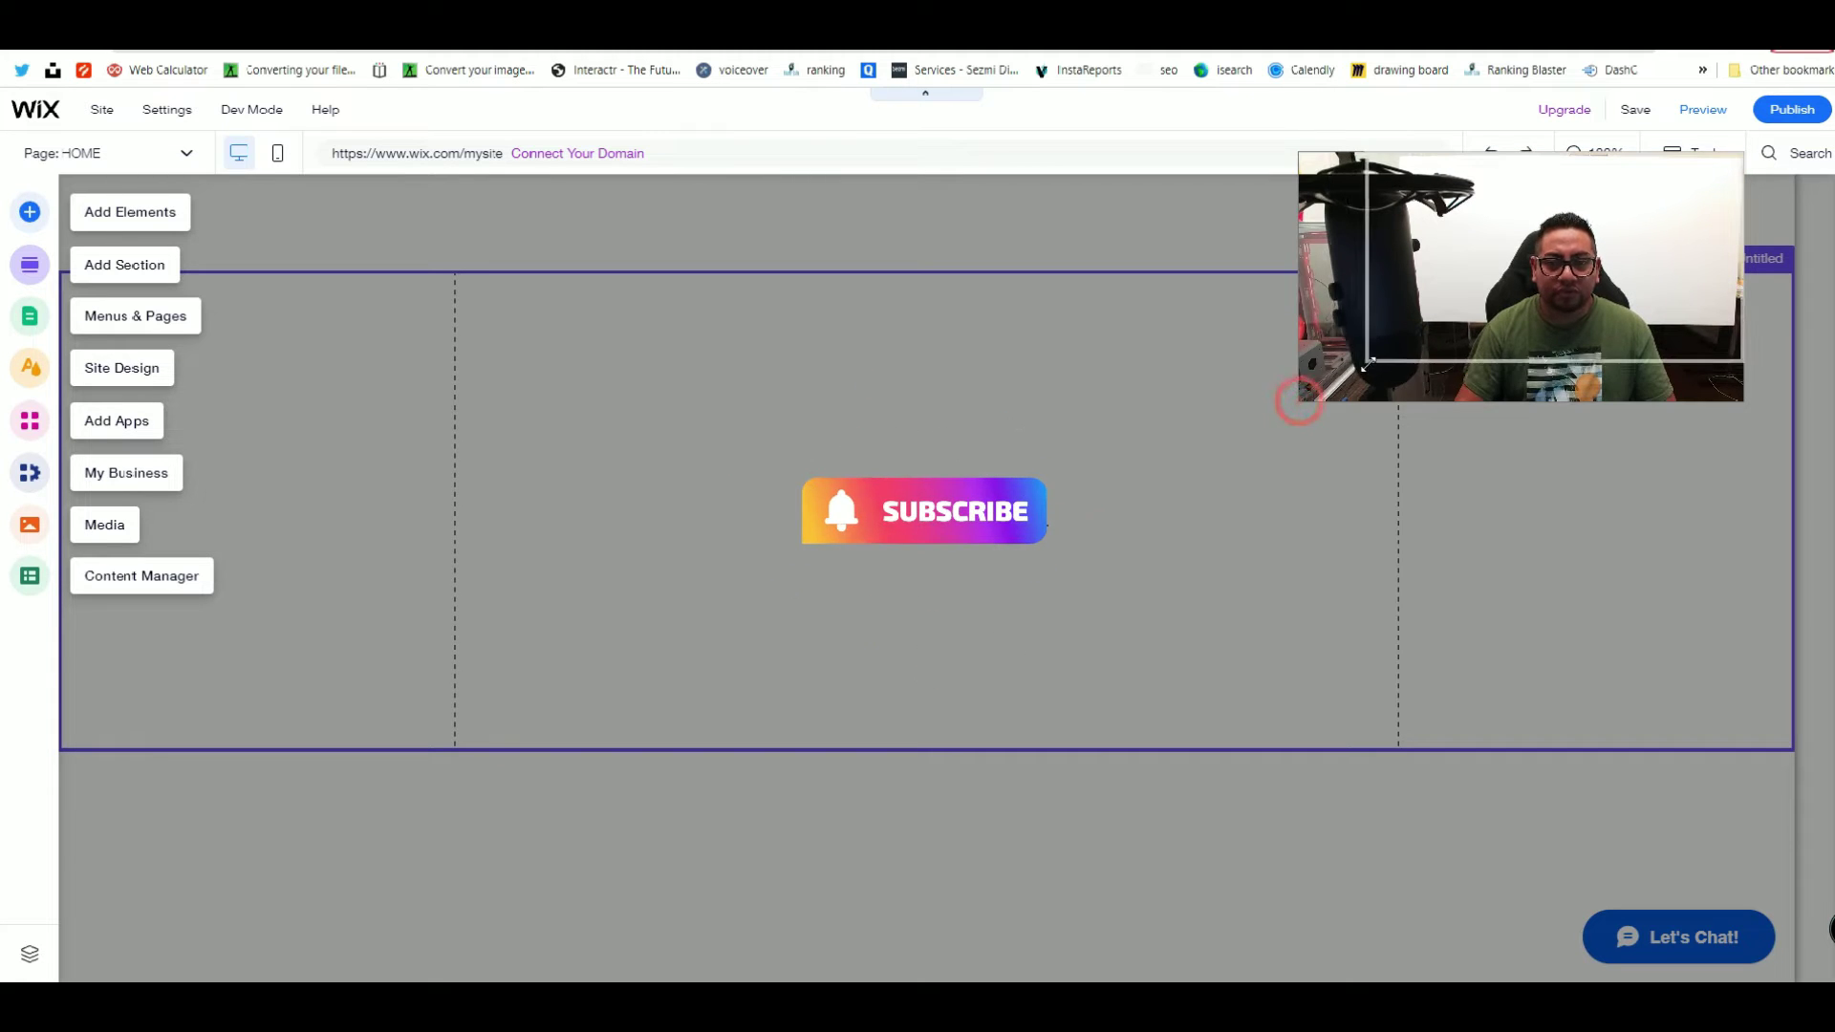
click(1311, 380)
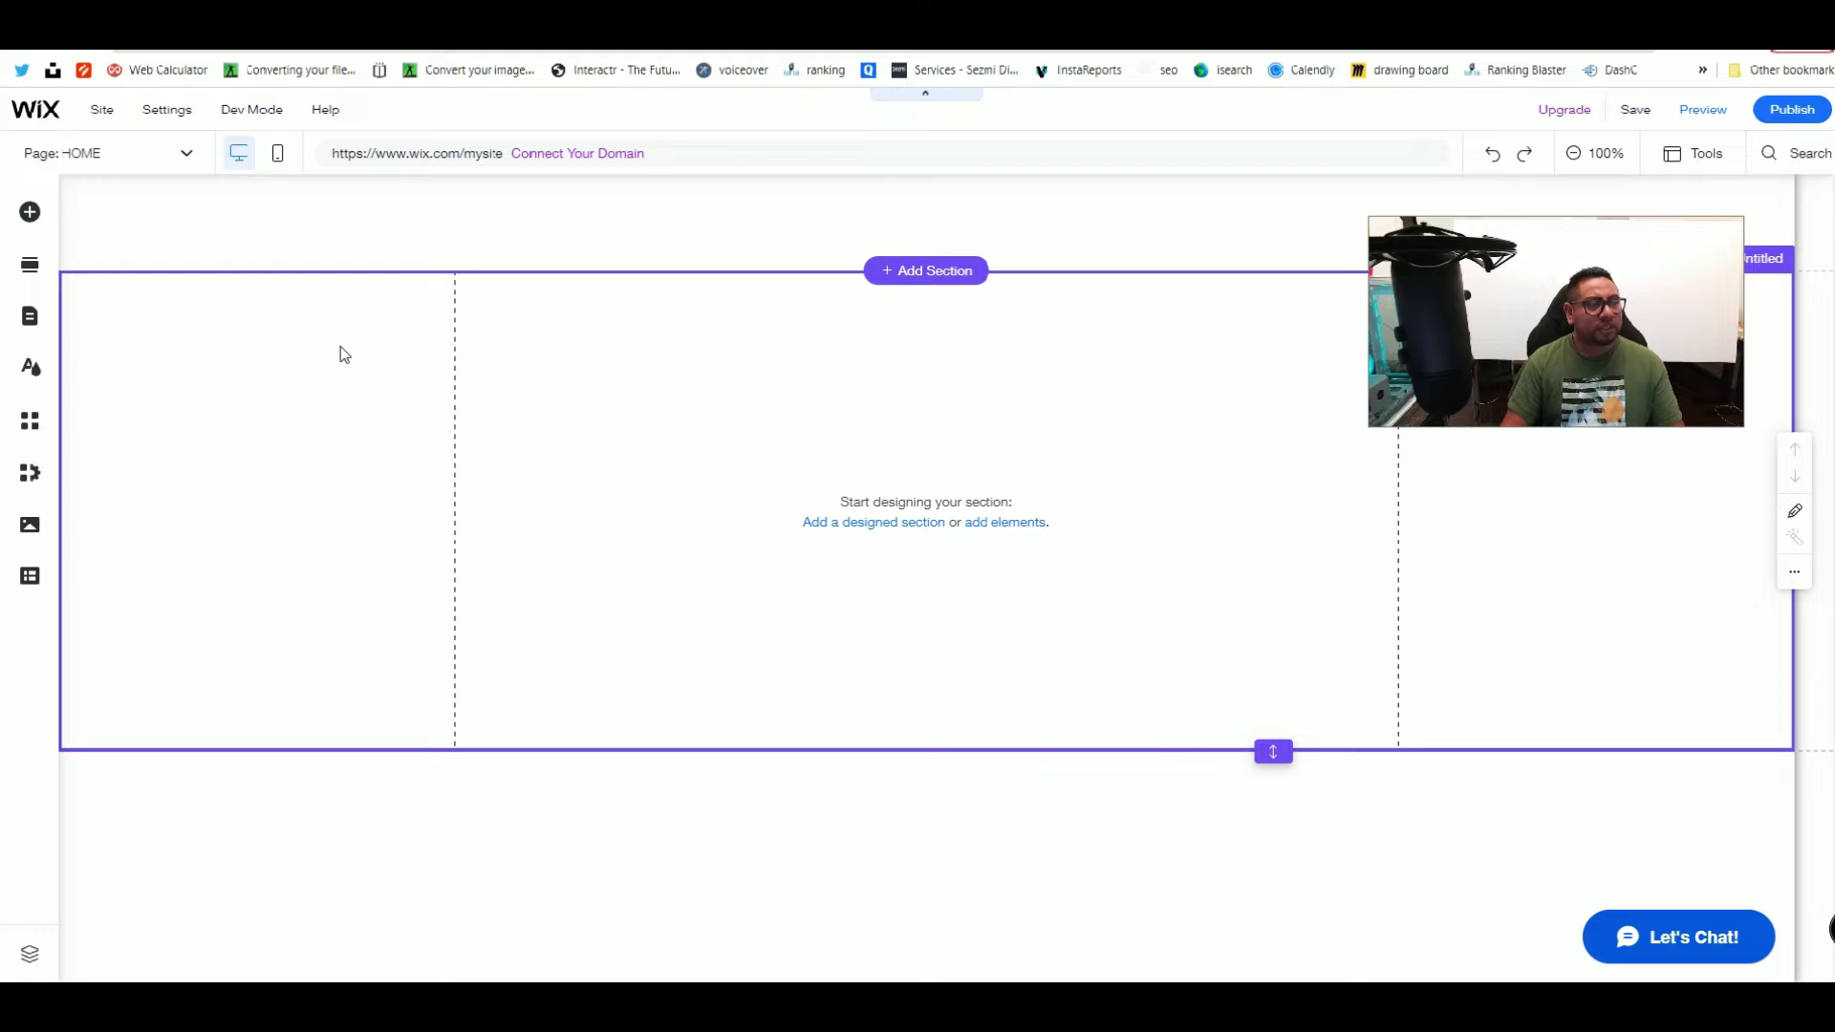
Step: Turn on Velo Dev Mode and collapse the code editor and the page code list
mouse_move(261, 114)
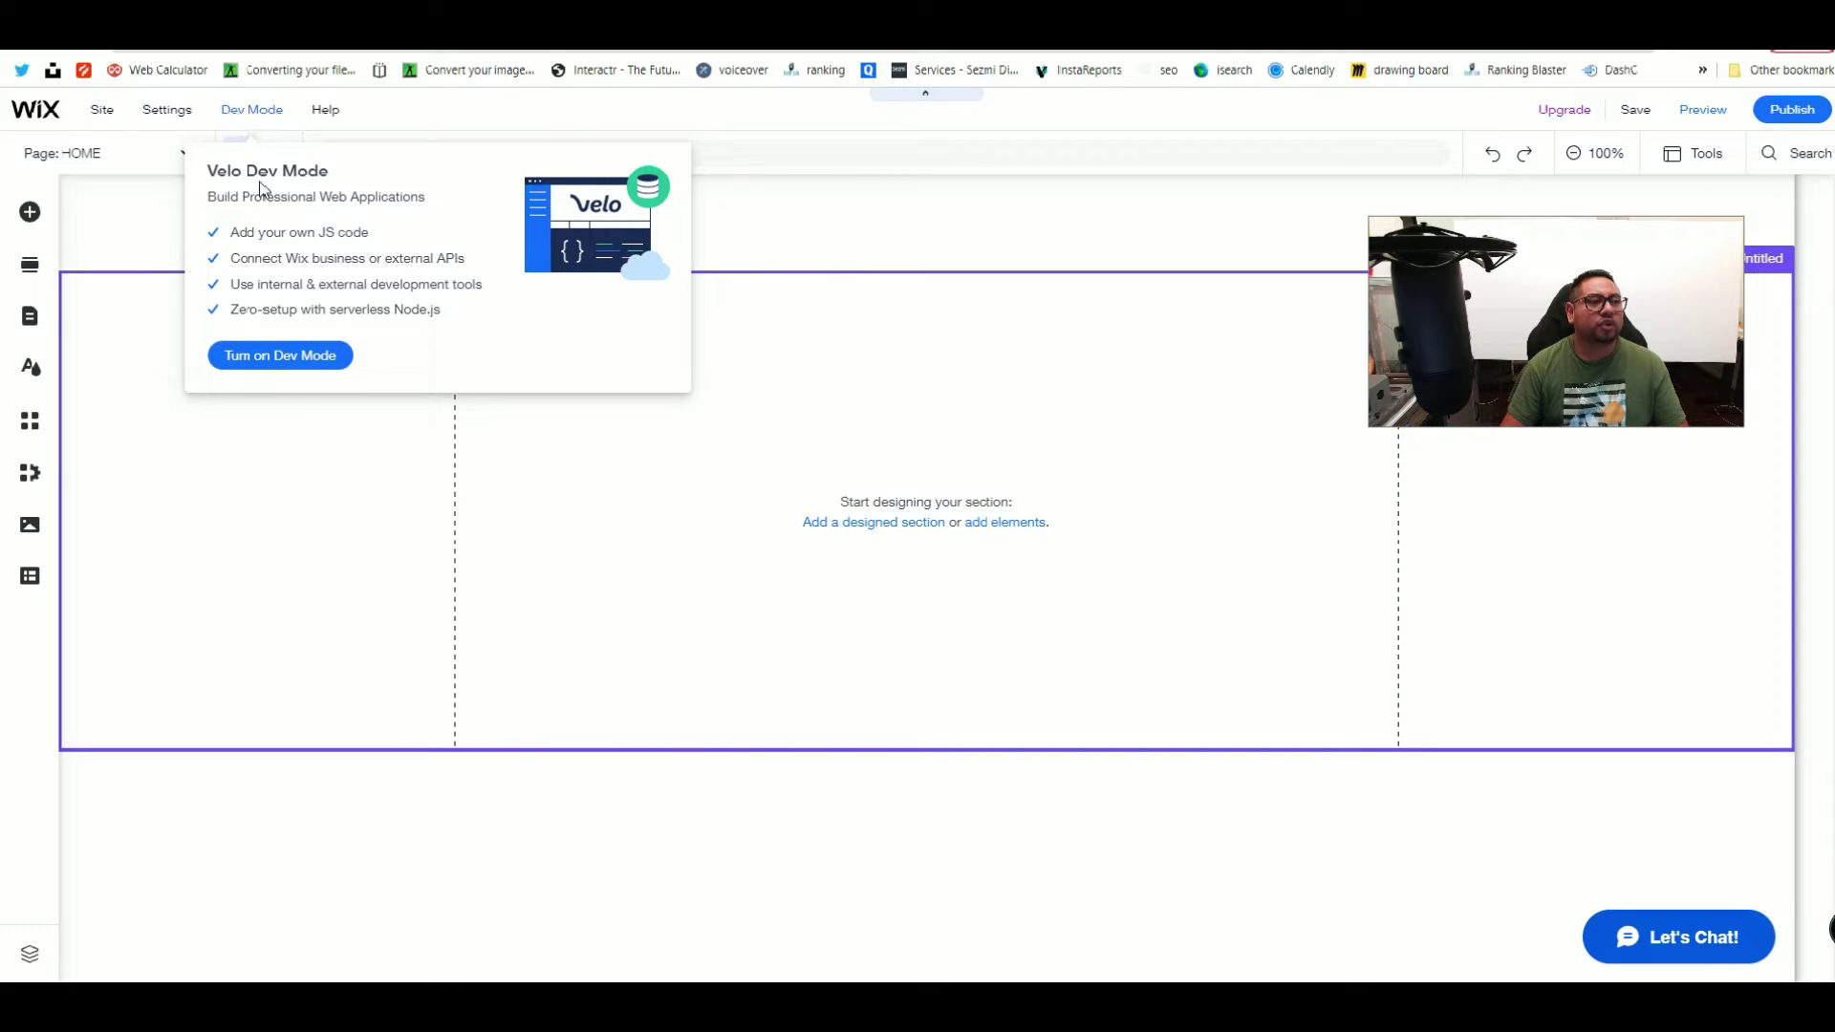
click(259, 364)
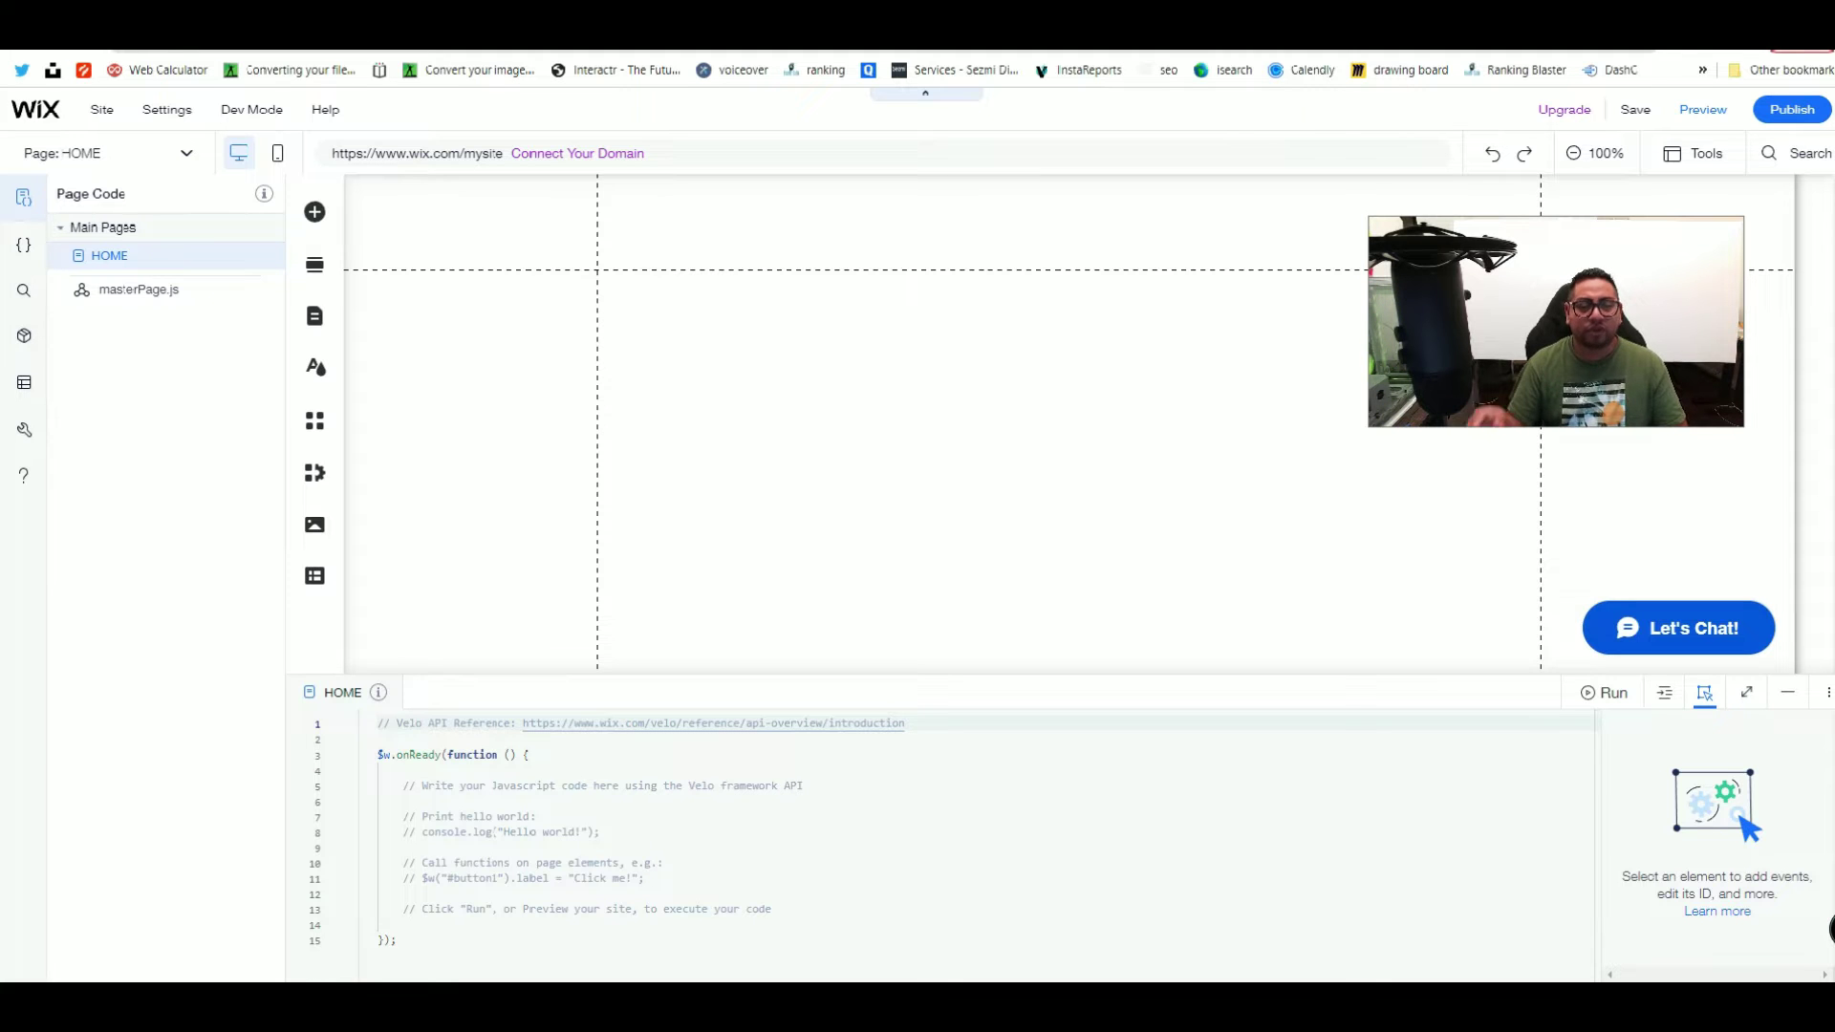
click(1788, 694)
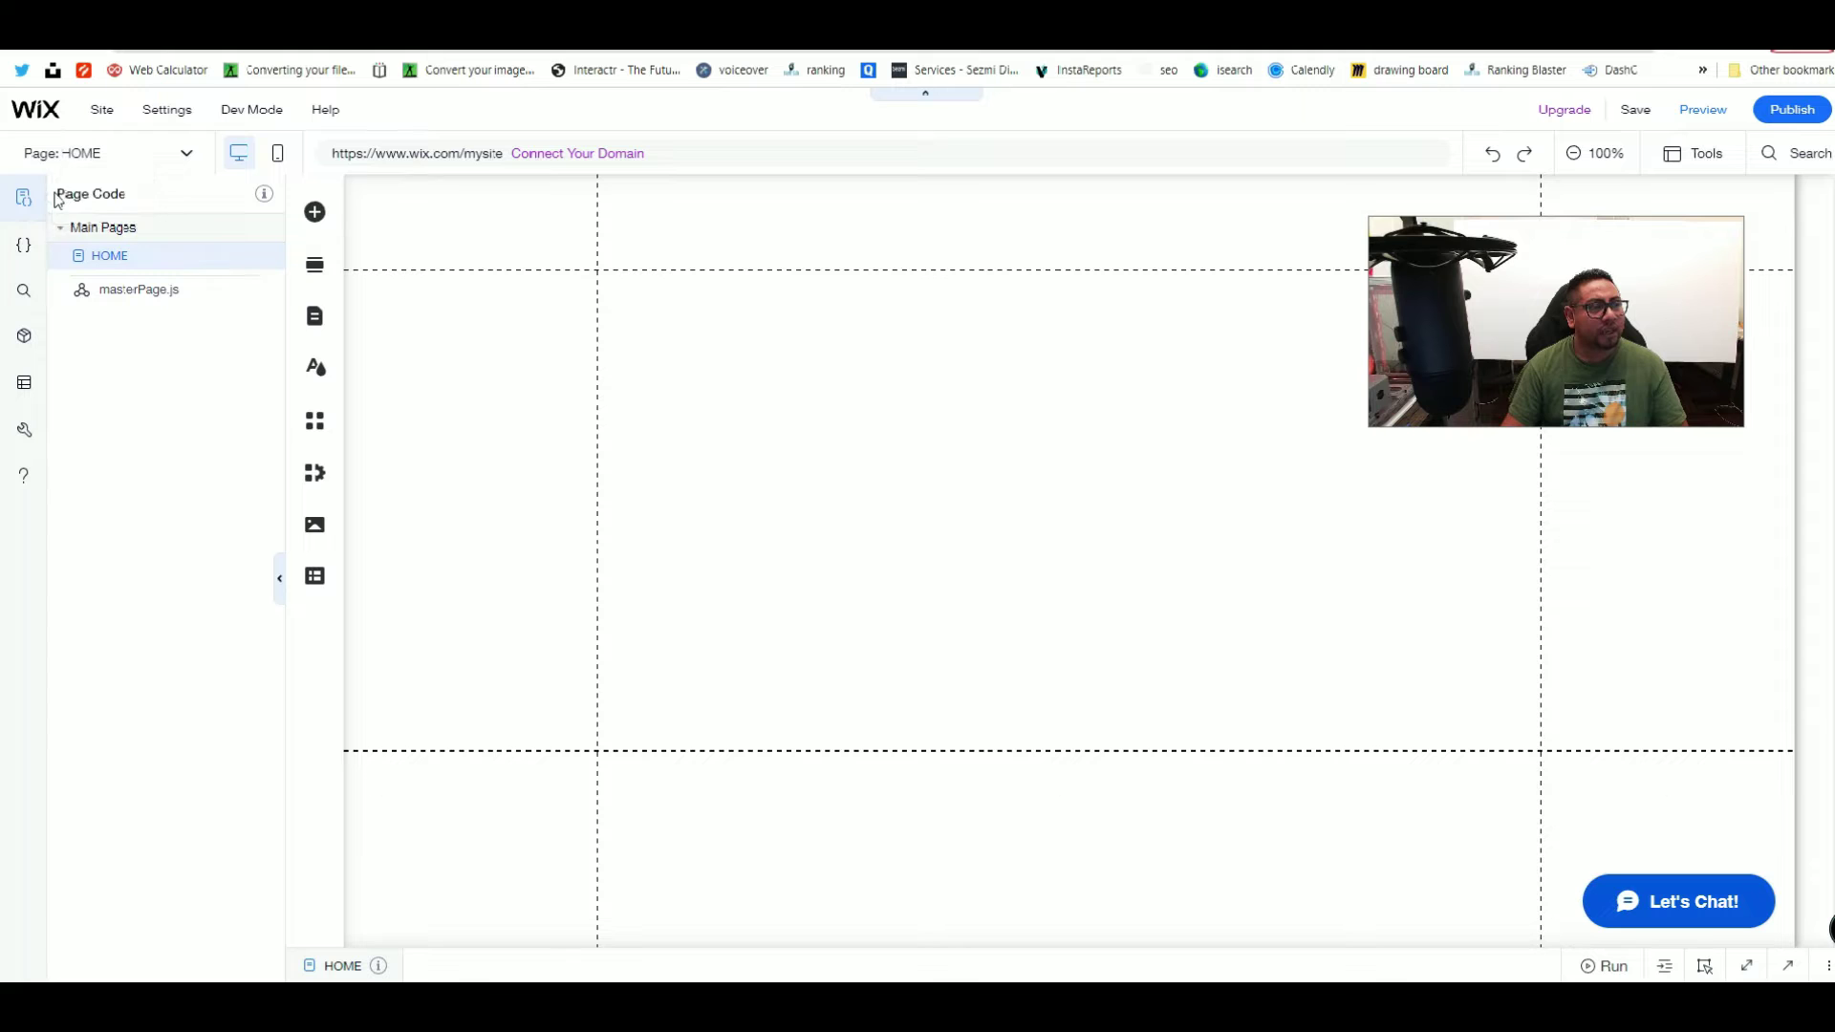
click(23, 199)
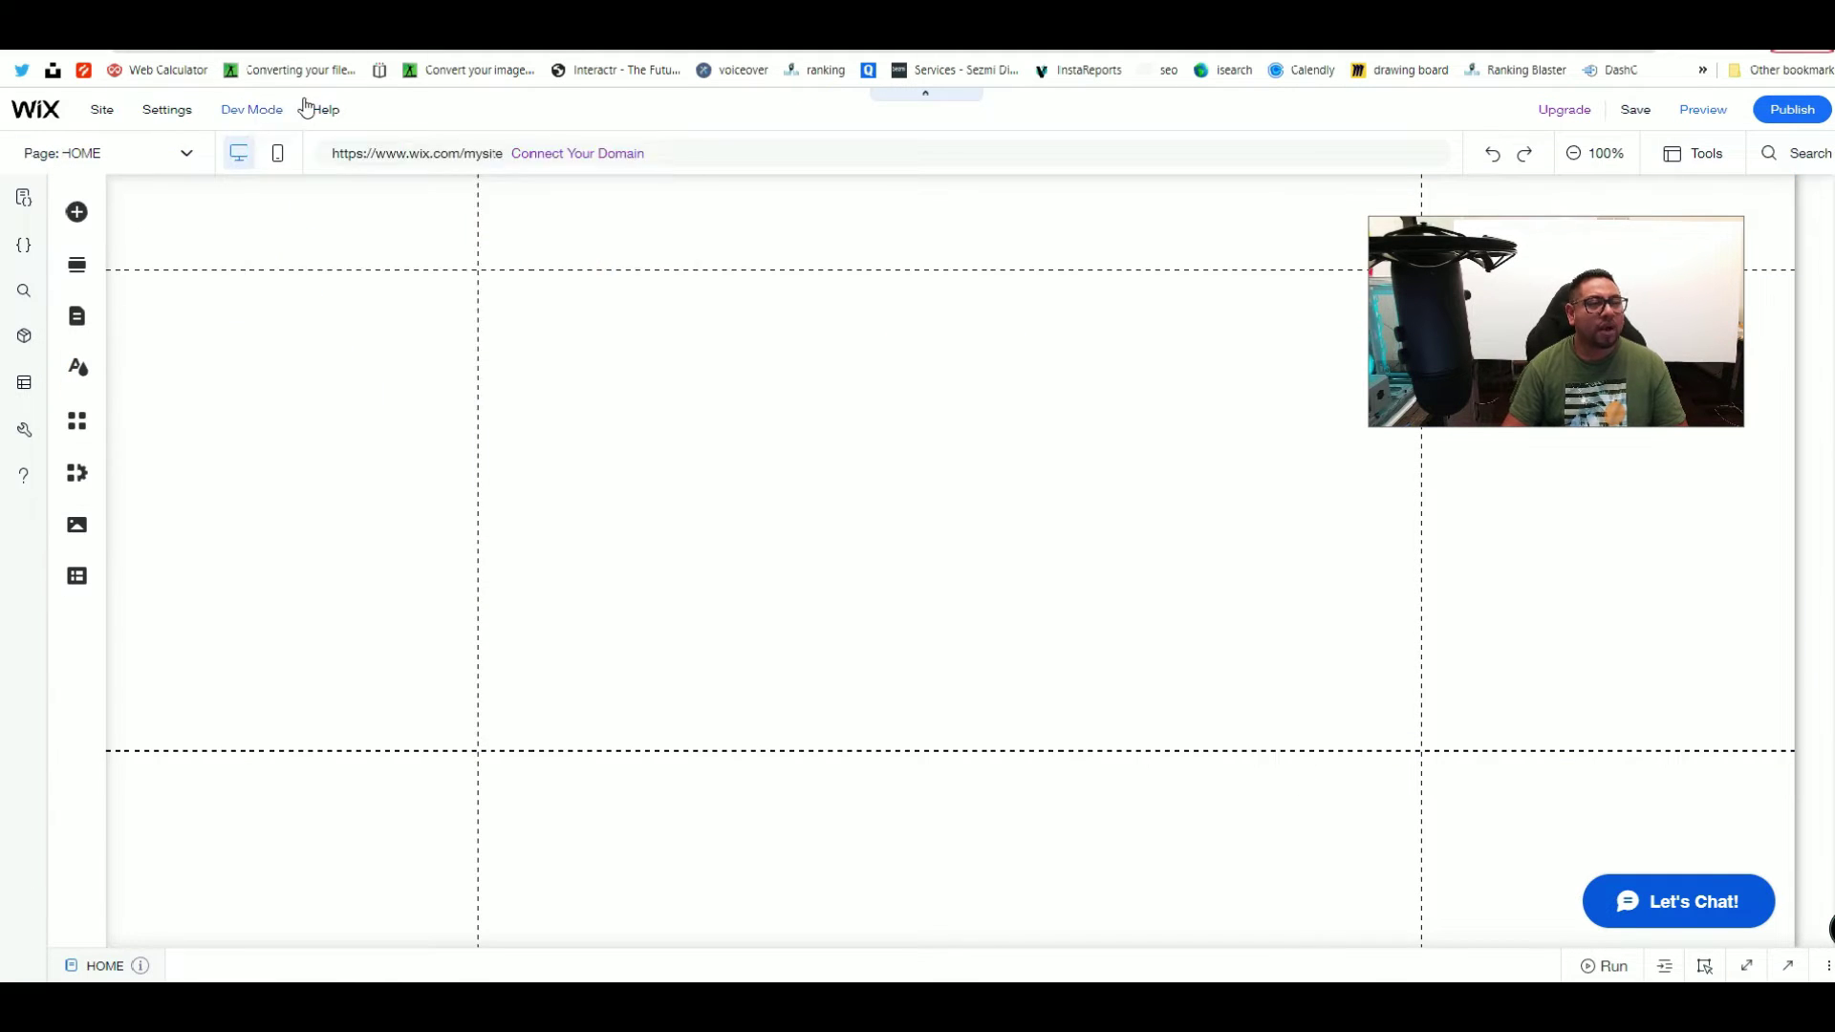
mouse_move(265, 111)
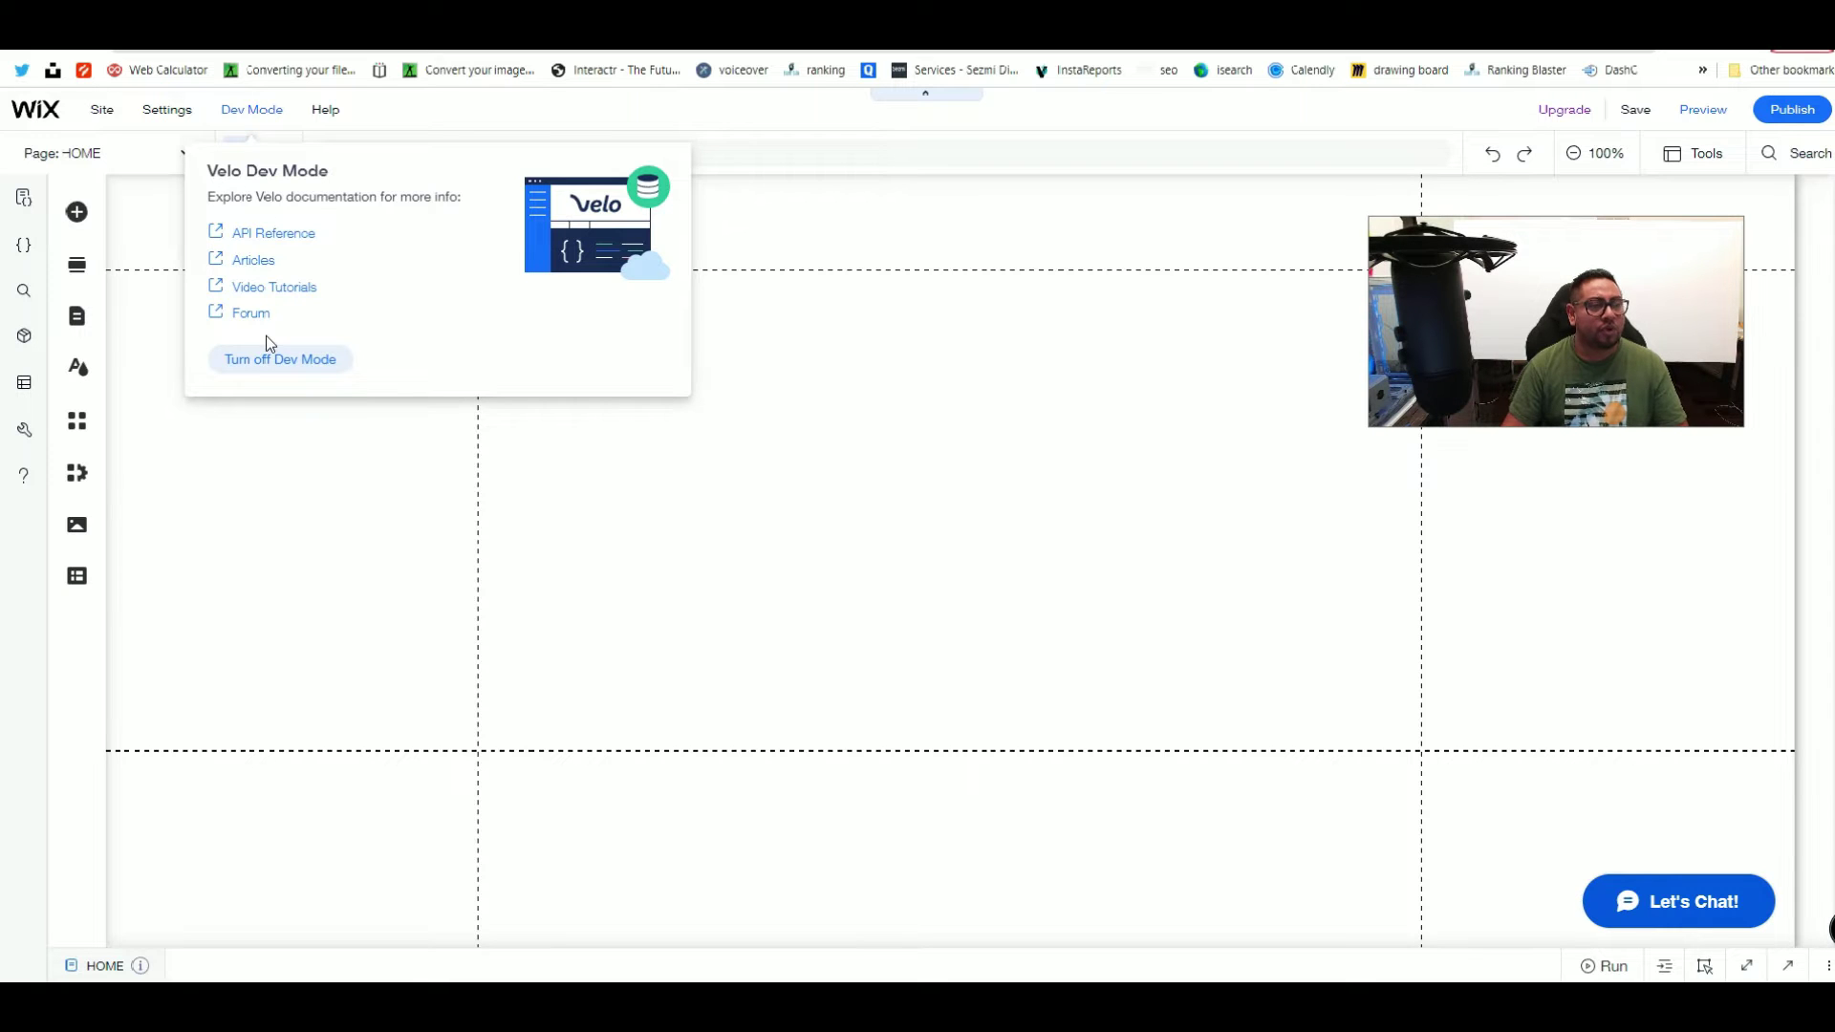
Step: Look through the available input elements, including text boxes, dropdowns, switches, ratings and upload buttons
click(77, 211)
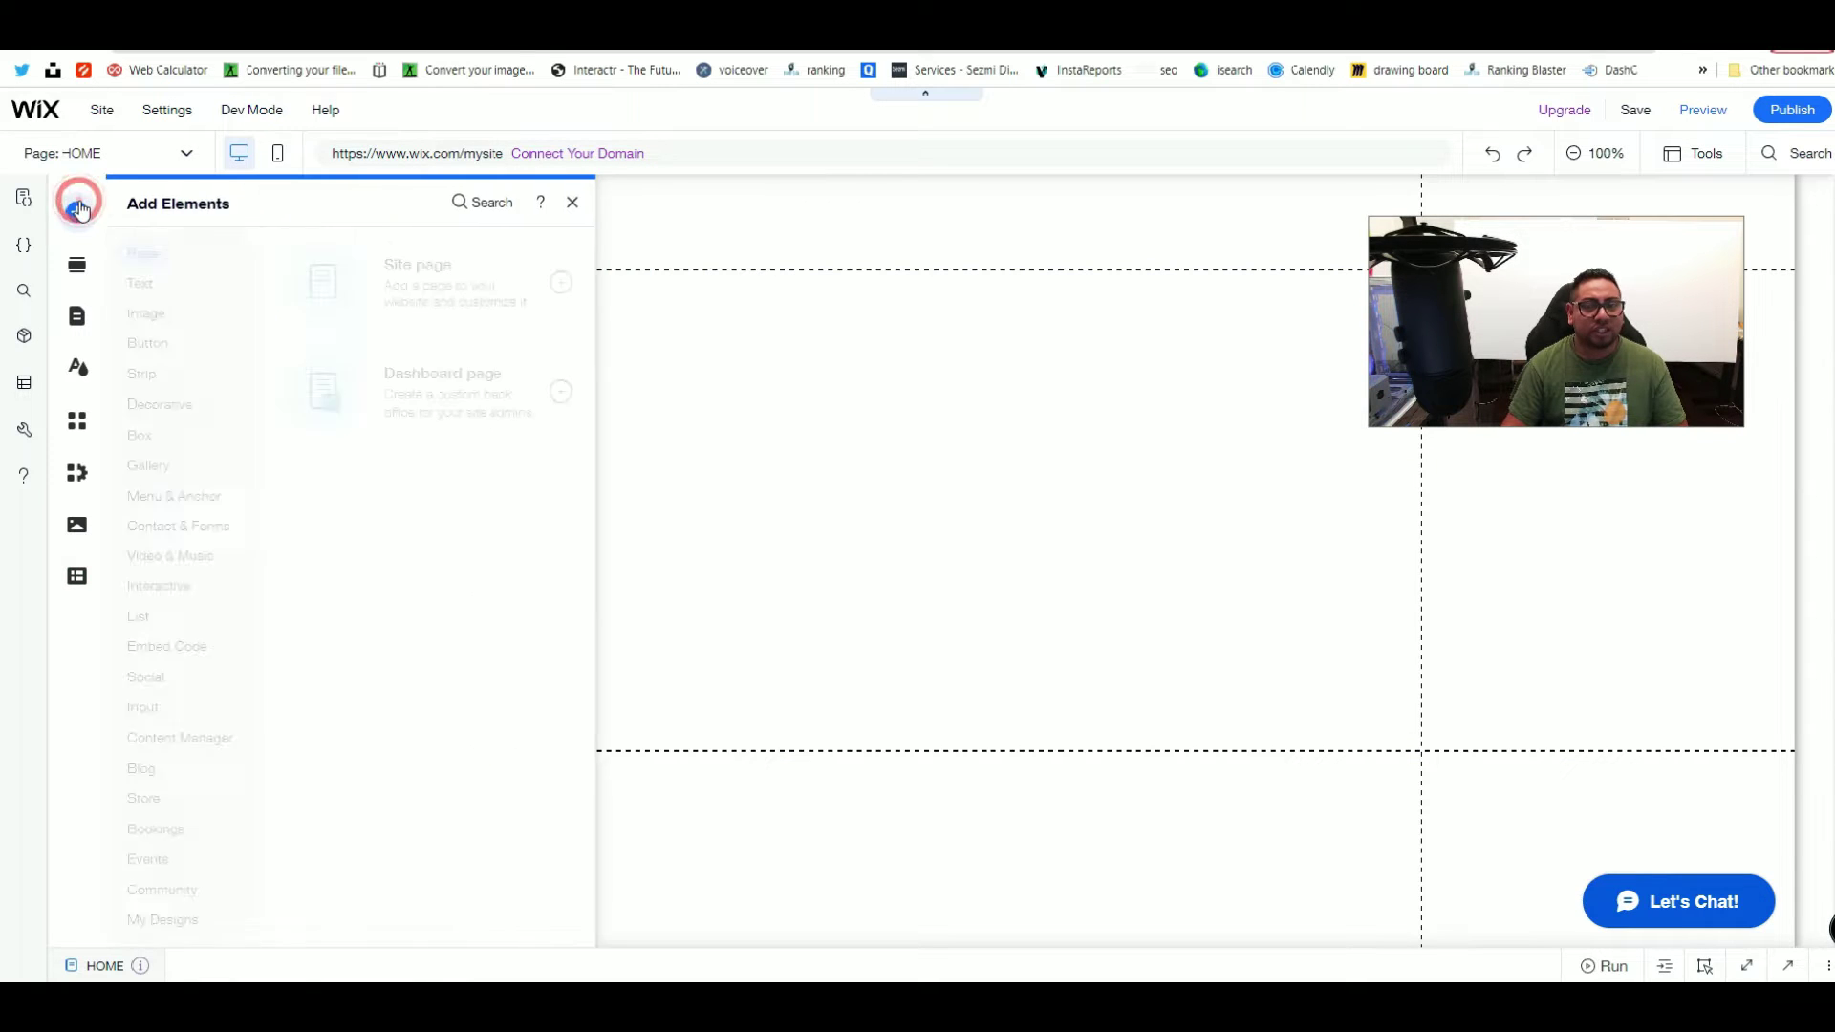
click(145, 707)
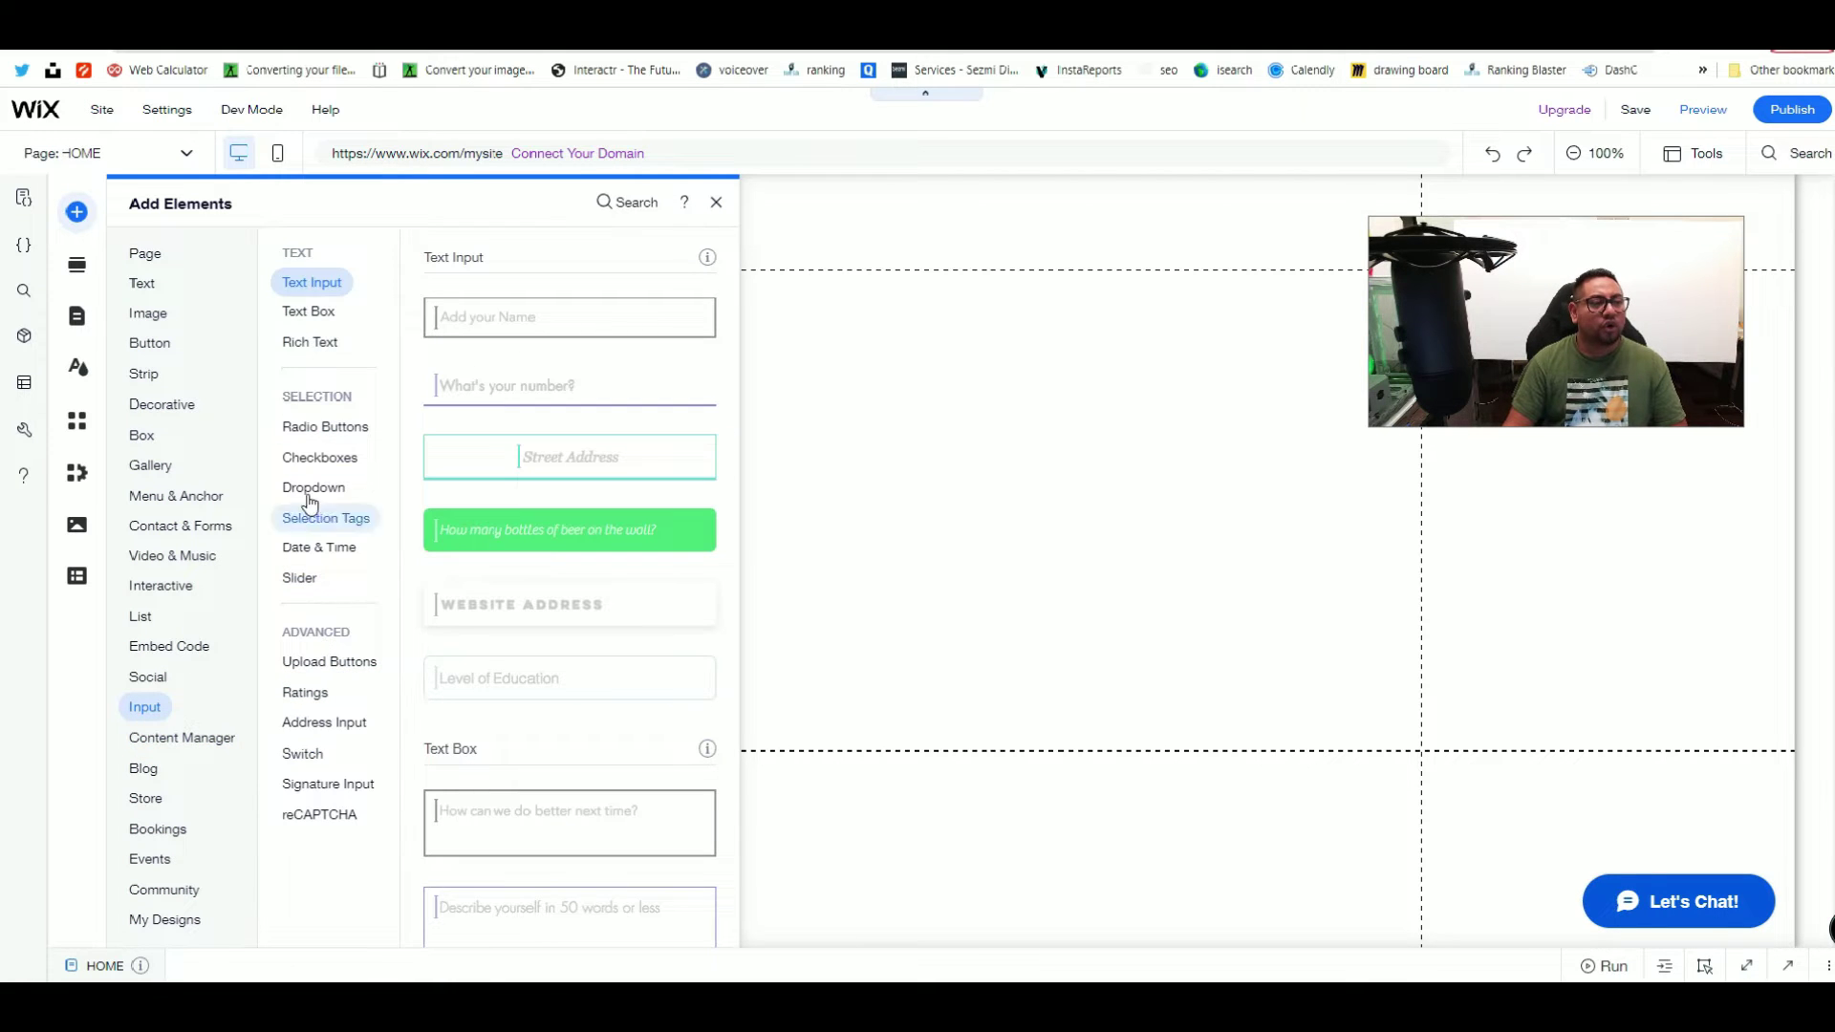
click(311, 311)
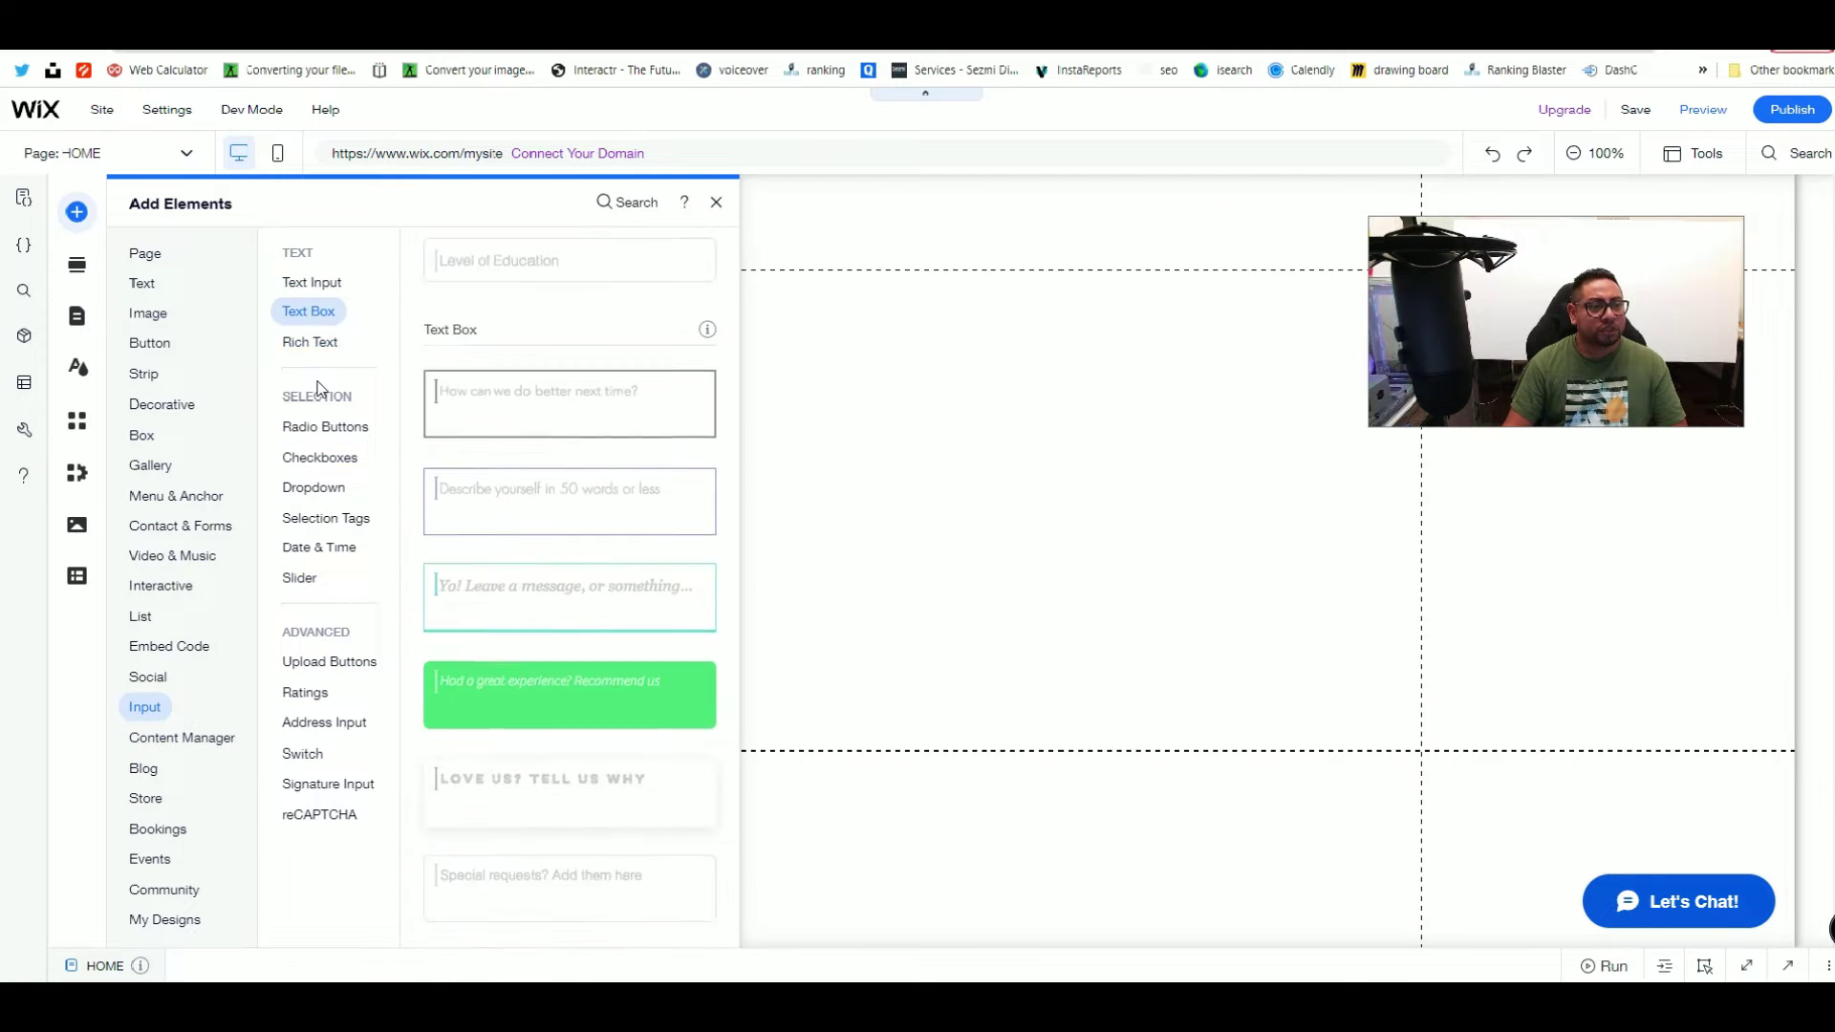
click(313, 487)
click(302, 751)
click(330, 694)
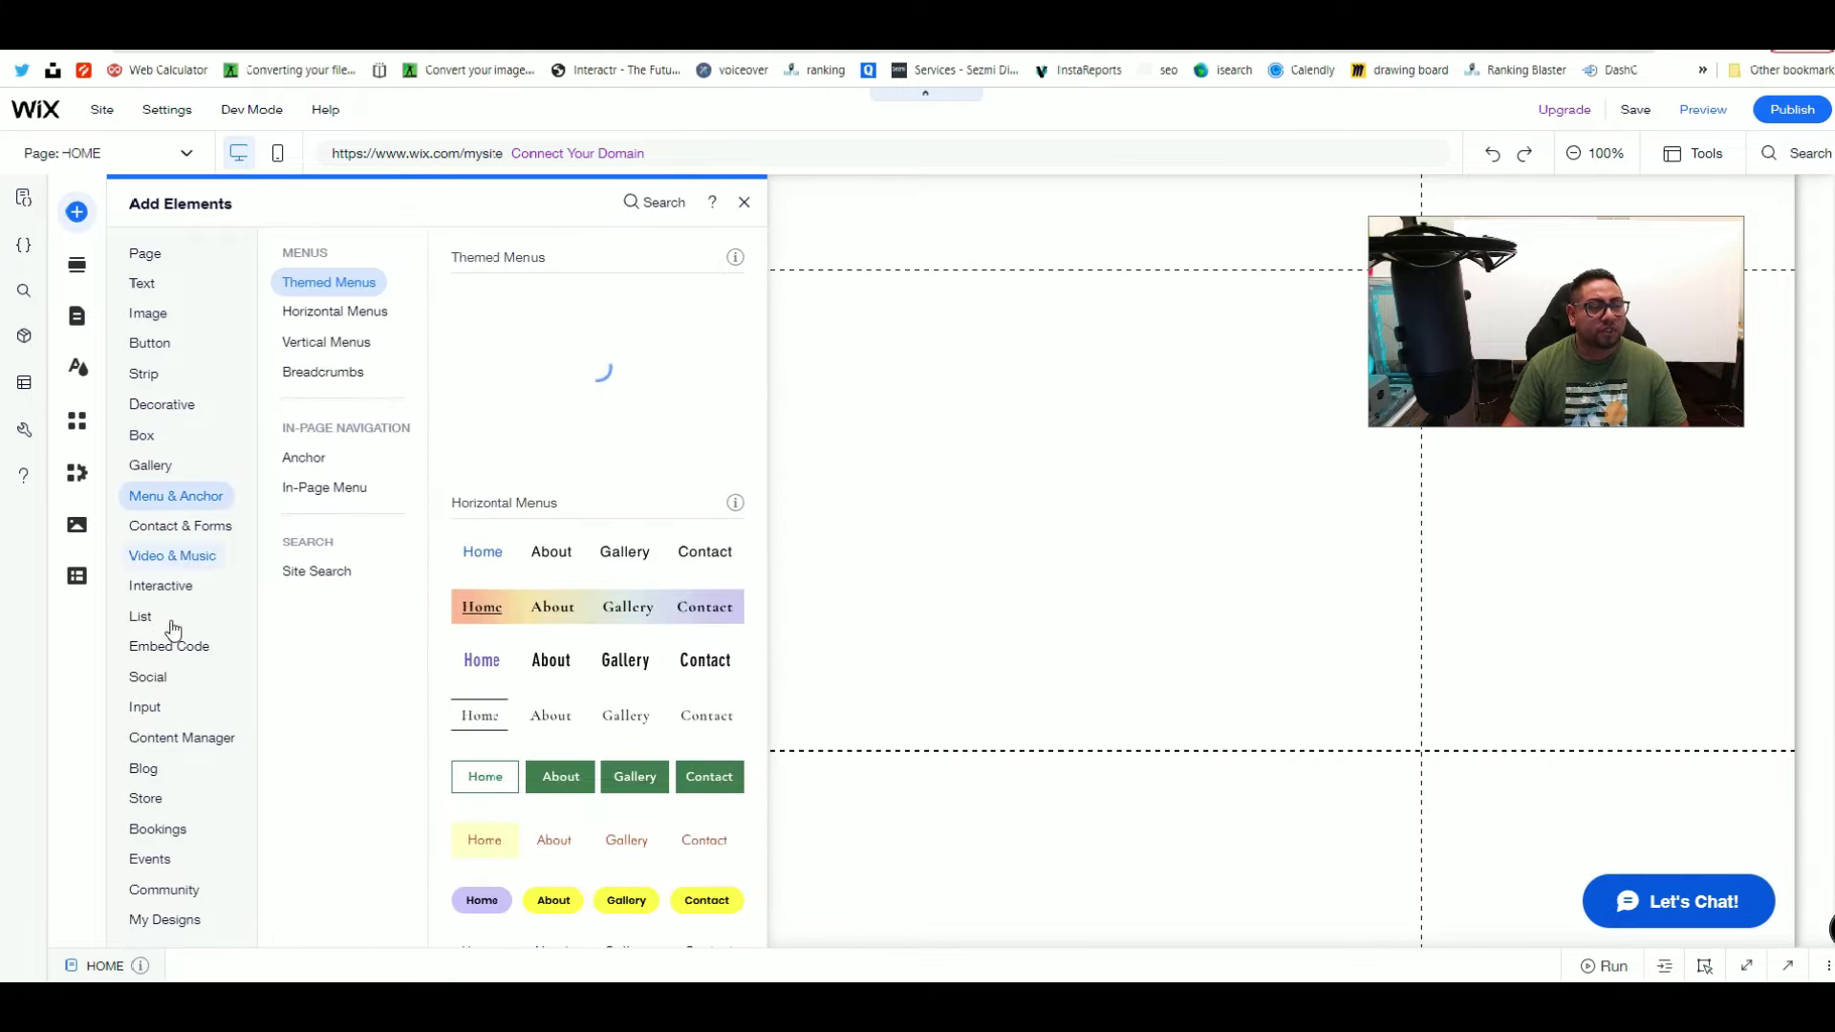
click(330, 661)
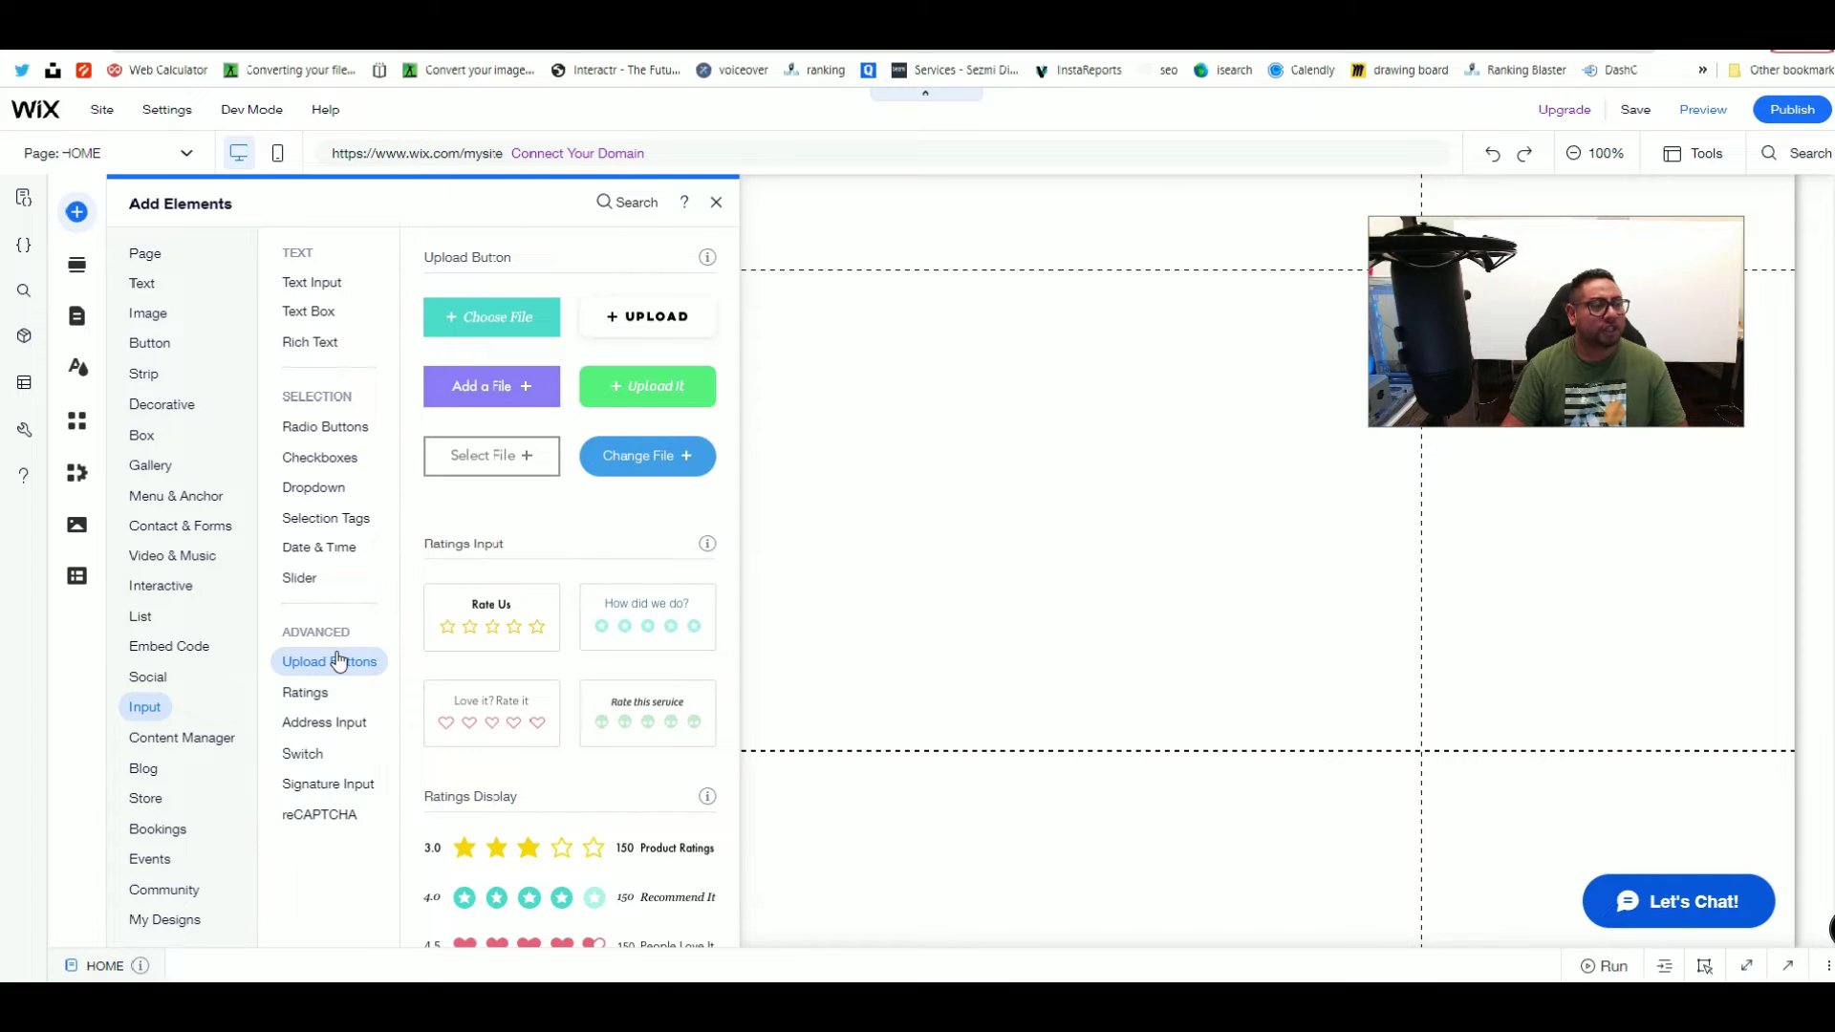
Step: Create a new content collection named "City Recomendation"
click(77, 577)
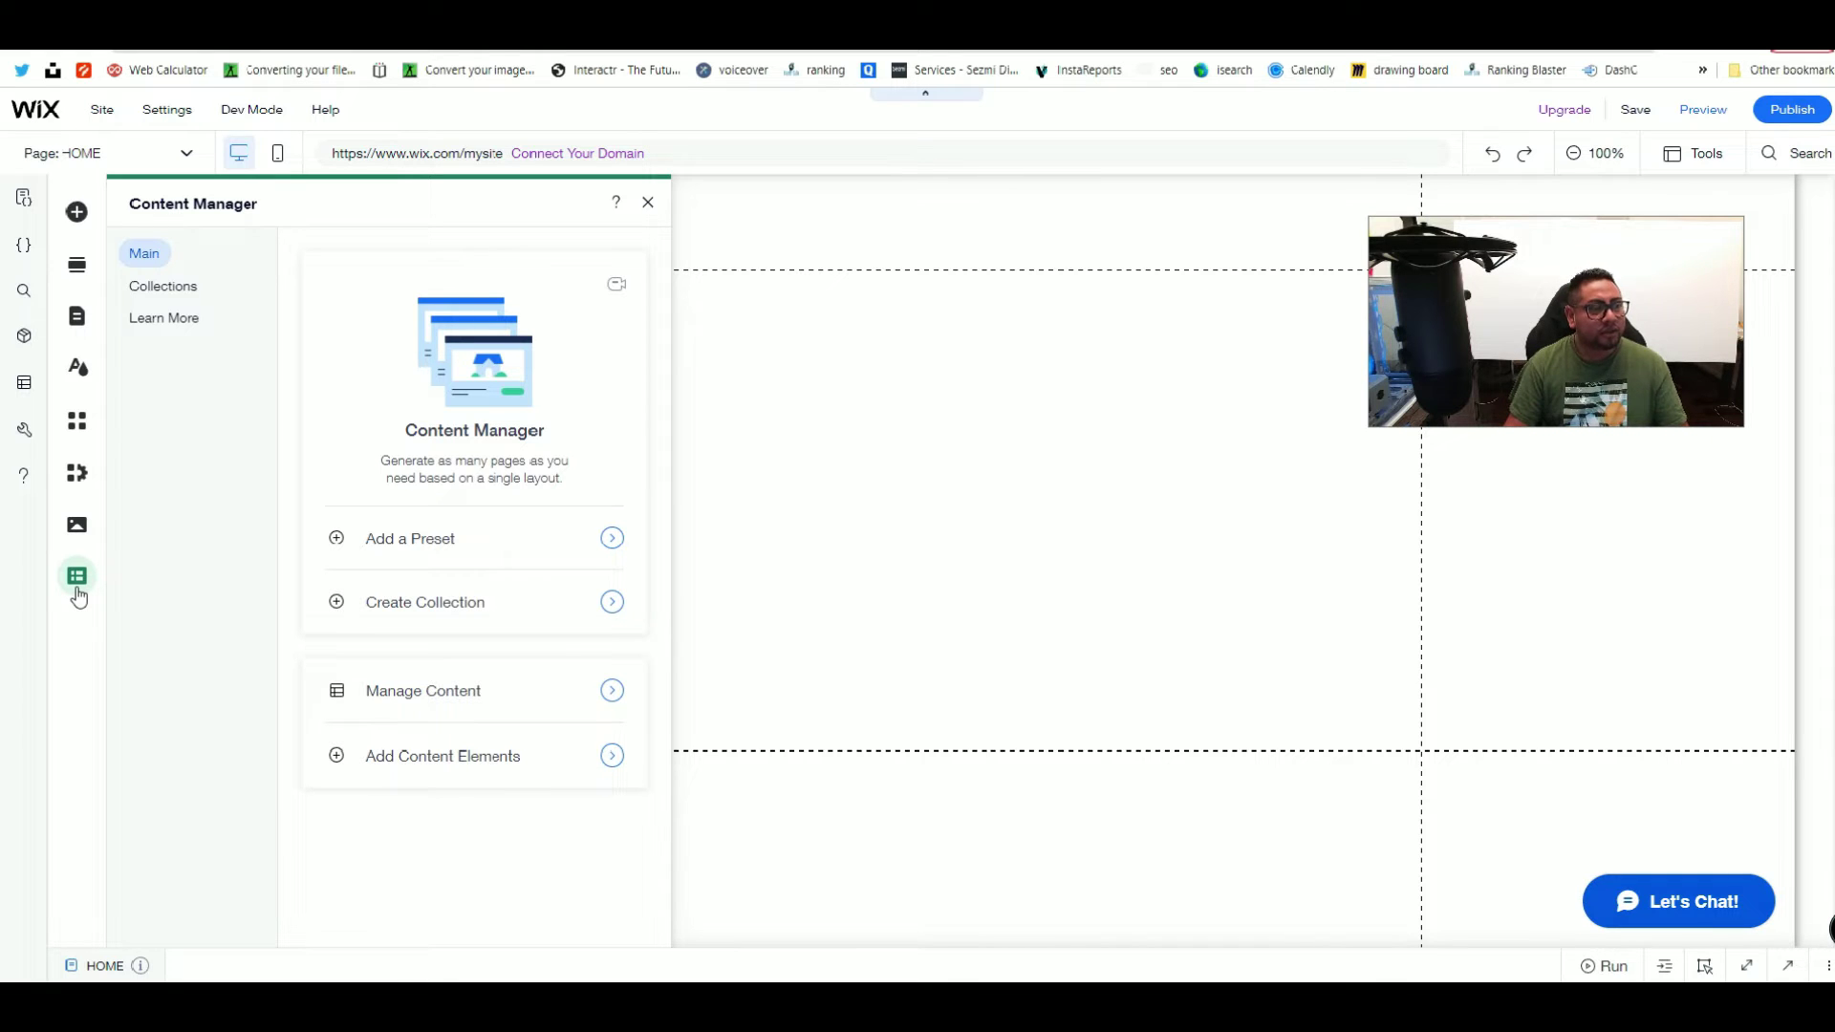
click(162, 286)
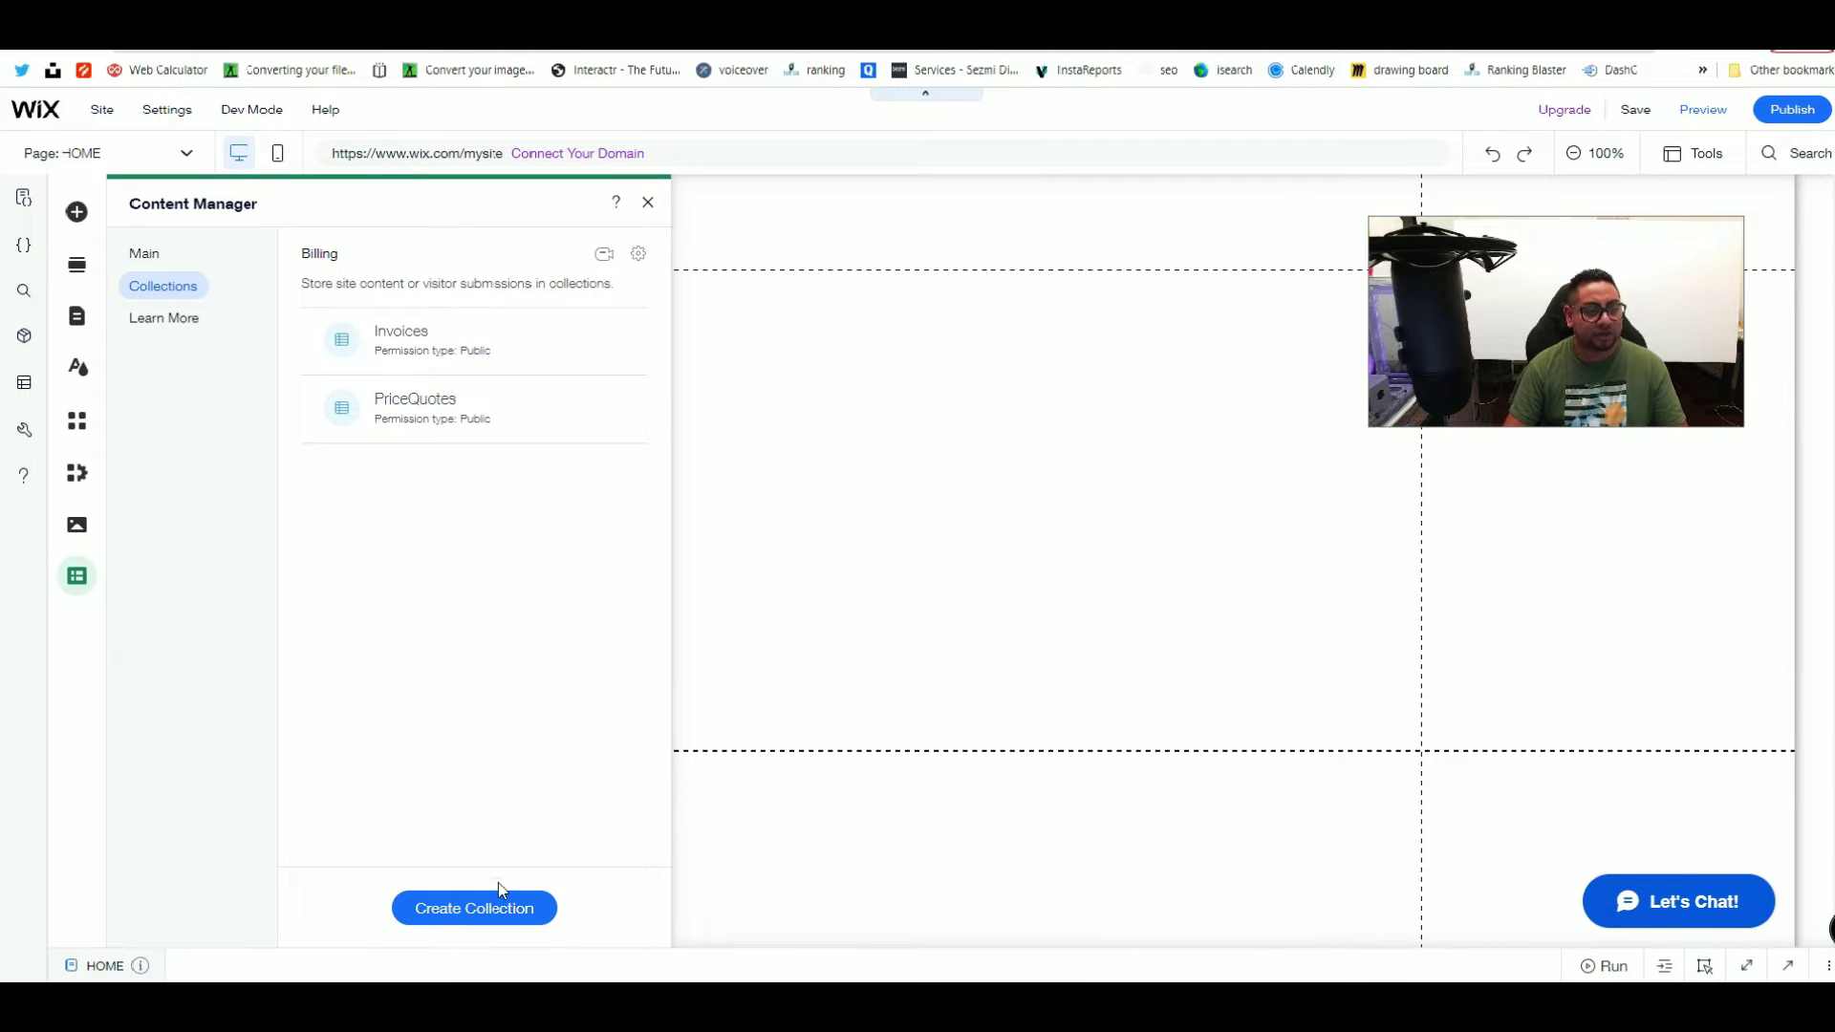
click(487, 918)
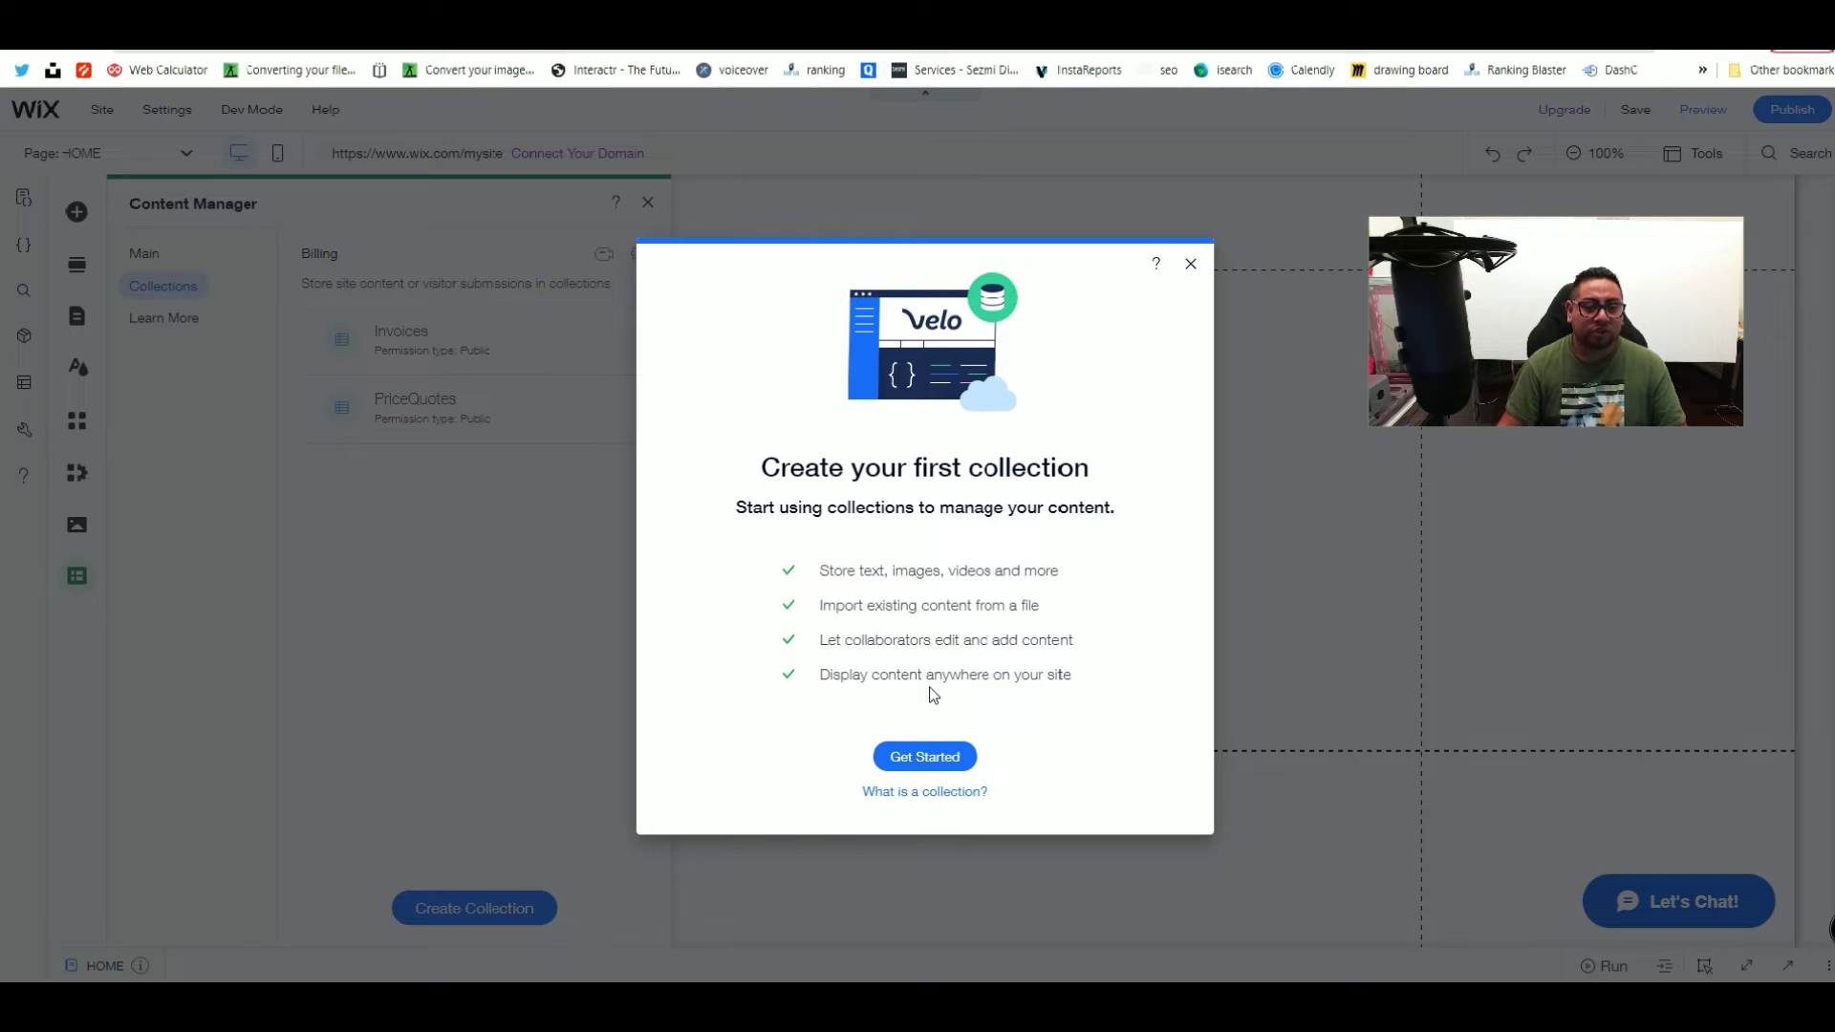
click(938, 766)
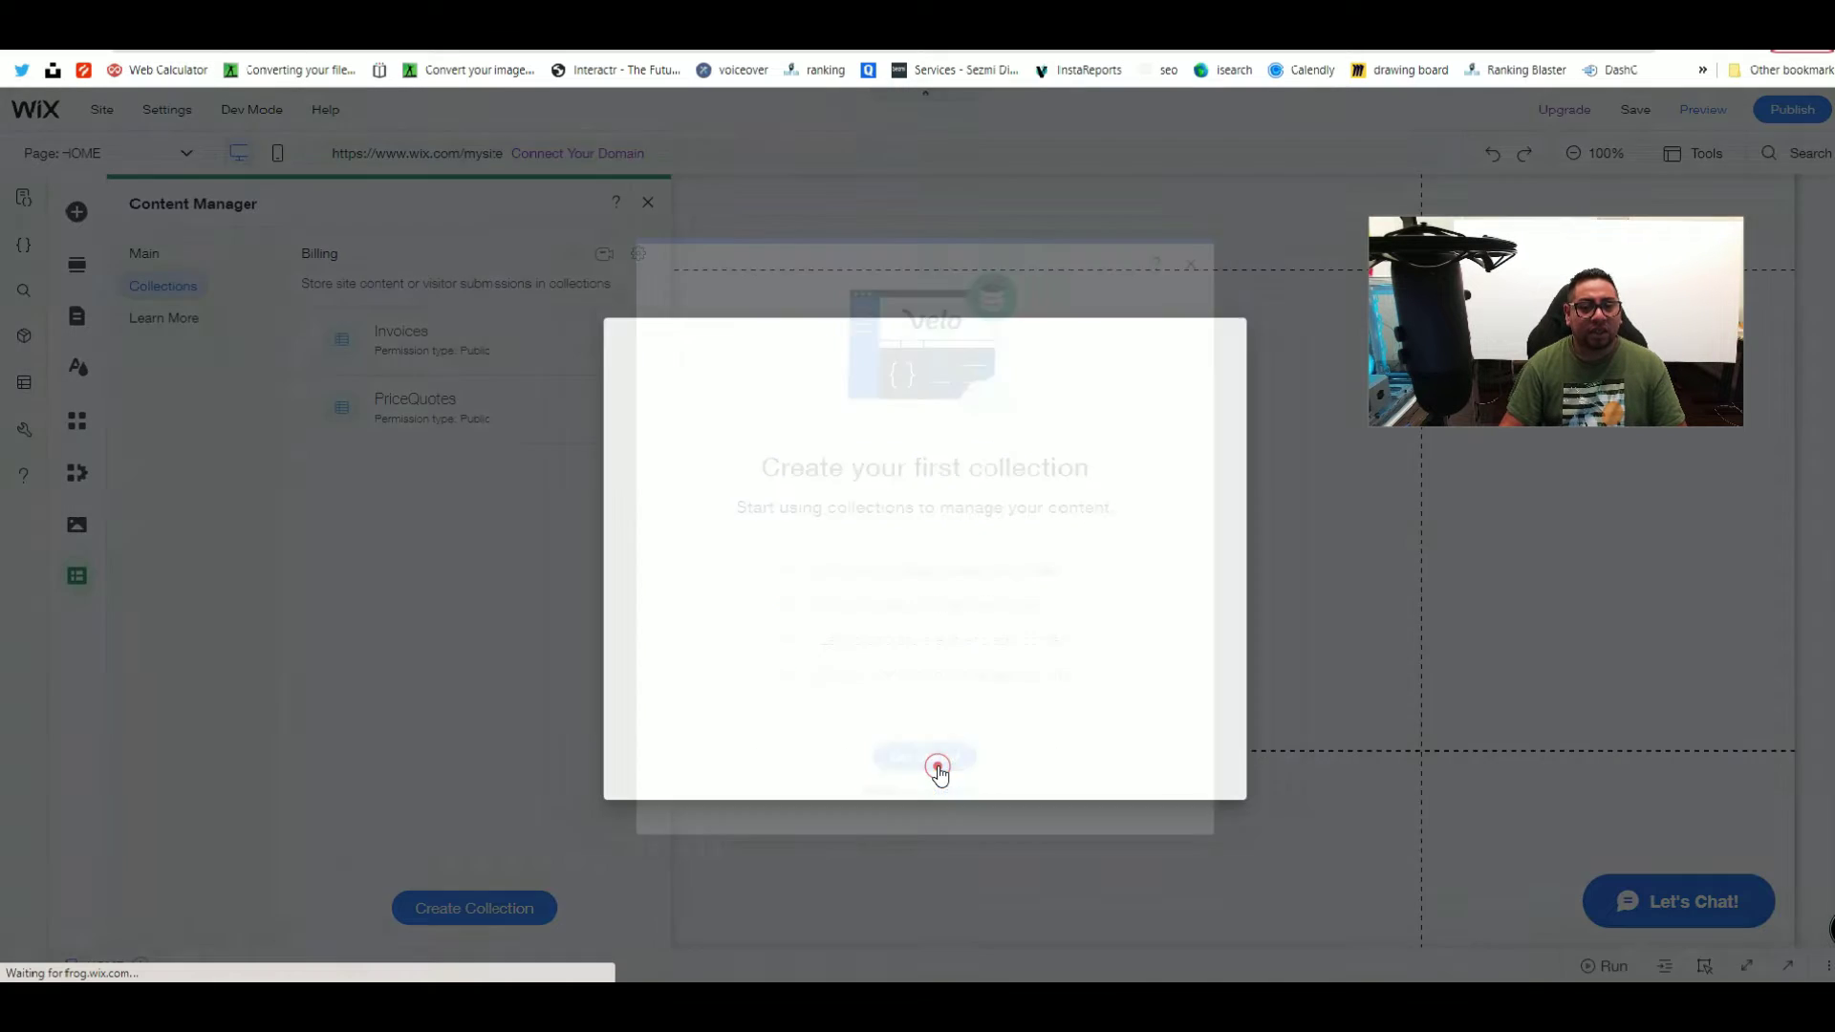
click(936, 462)
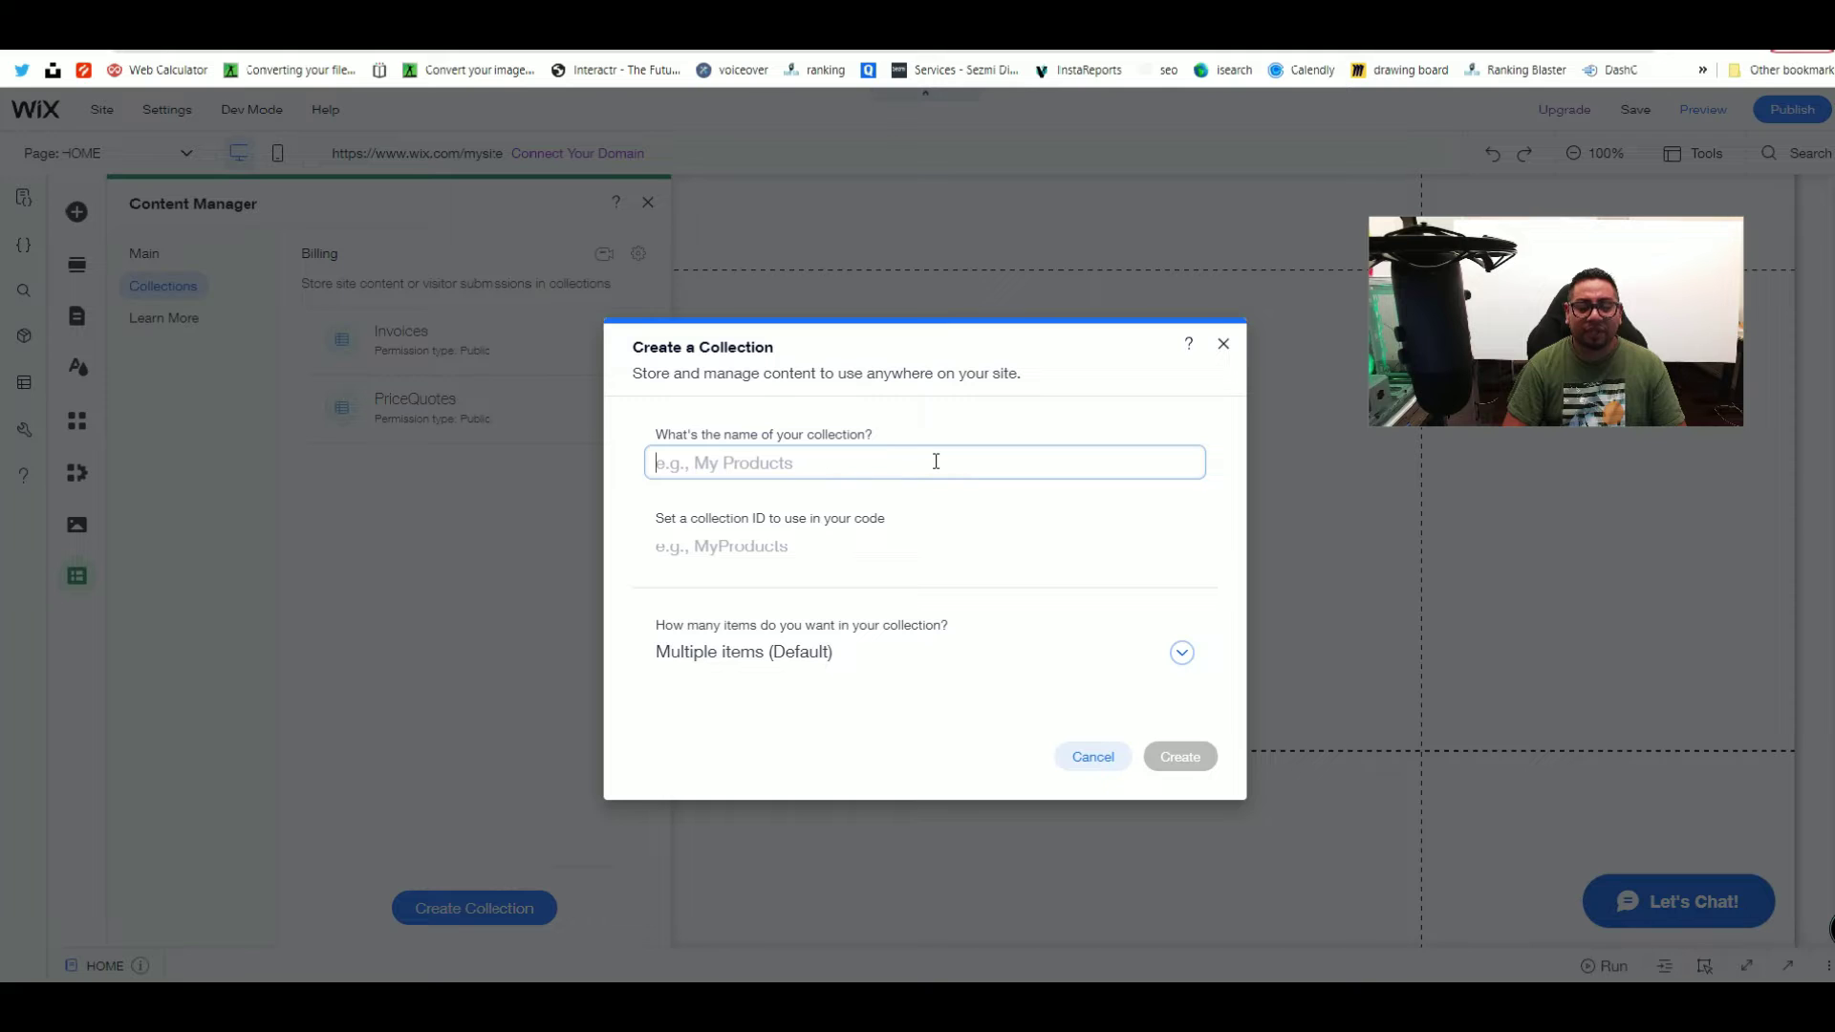
text(C)
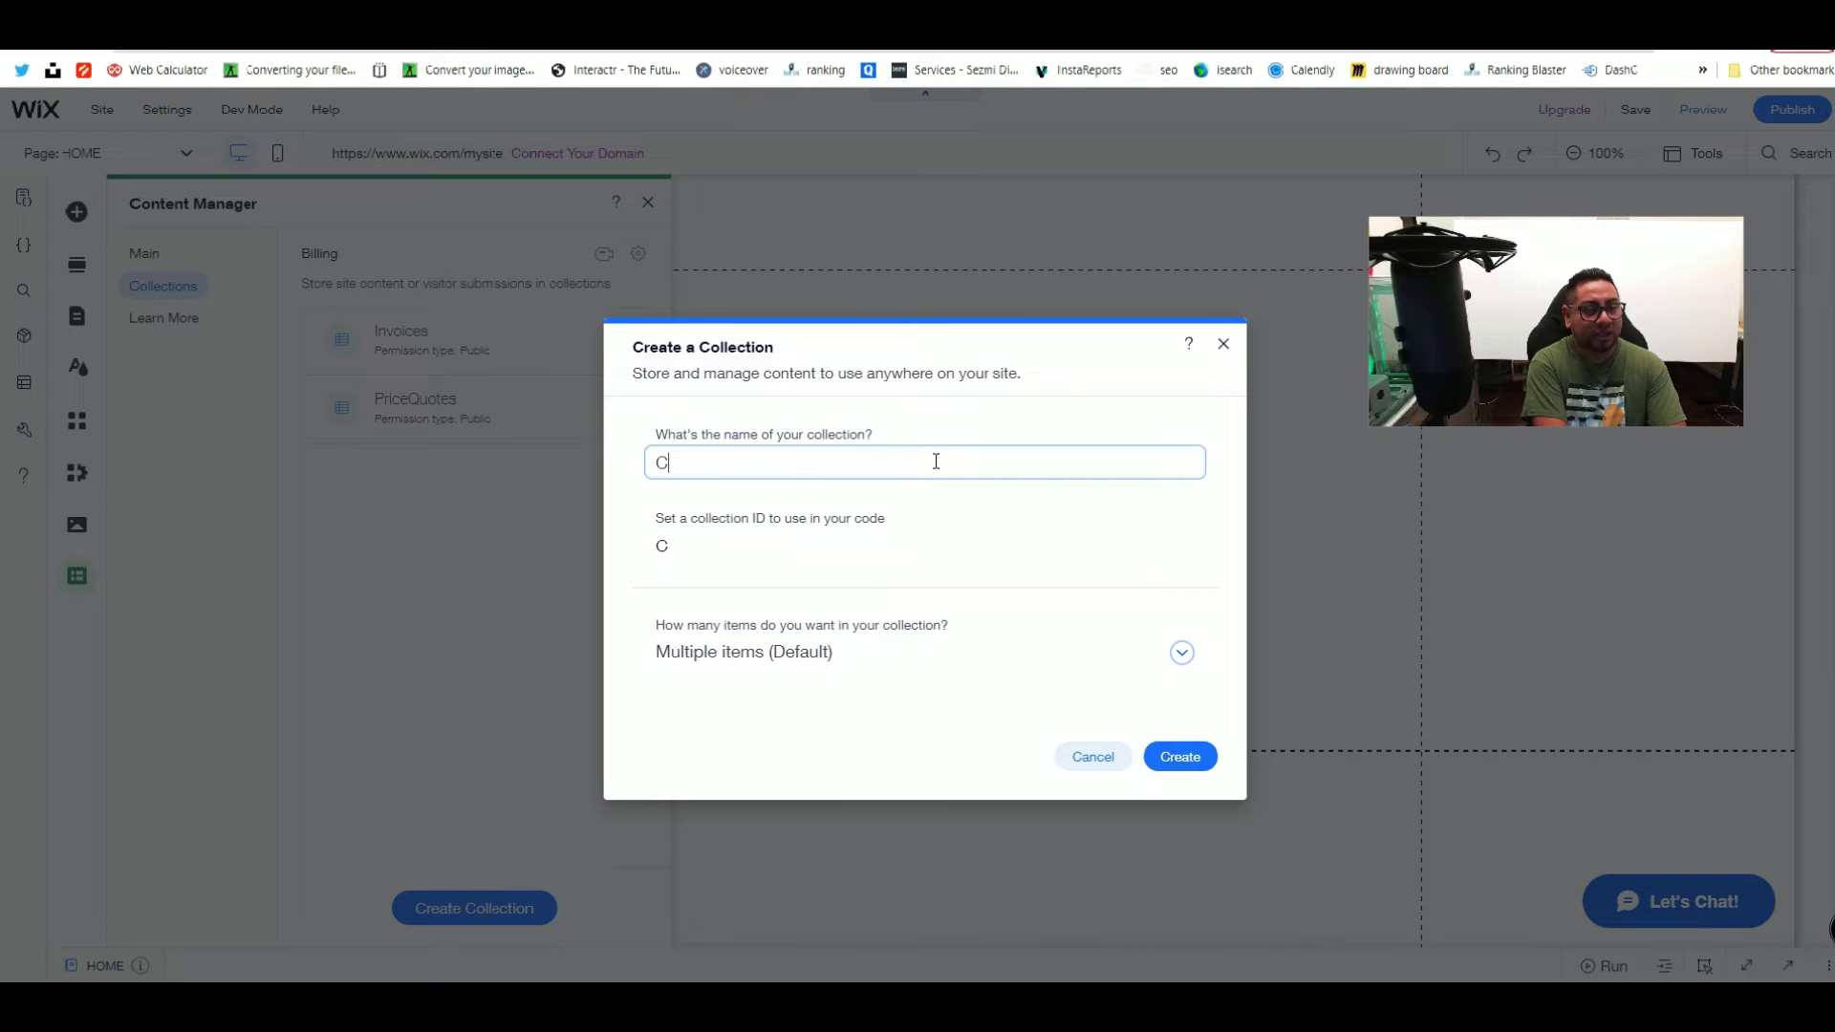
text(ity )
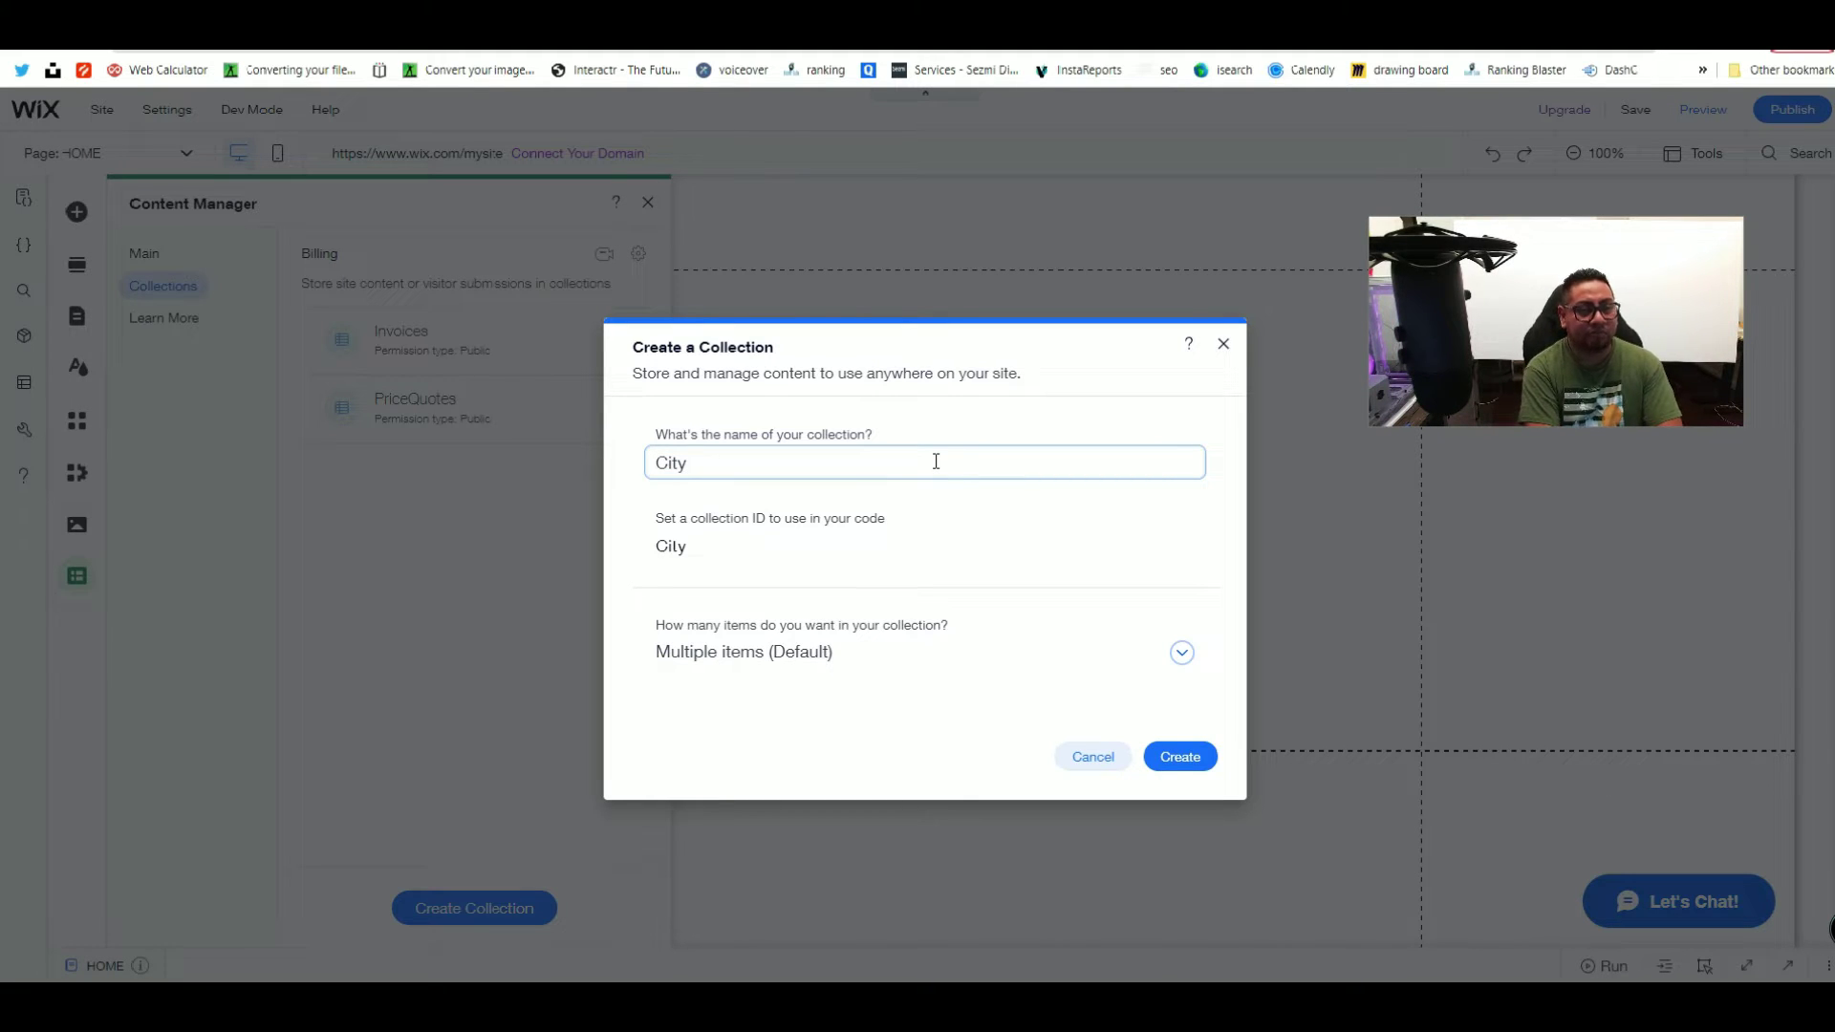
text(r)
text(R)
key(BackSpace)
text(Recomendation)
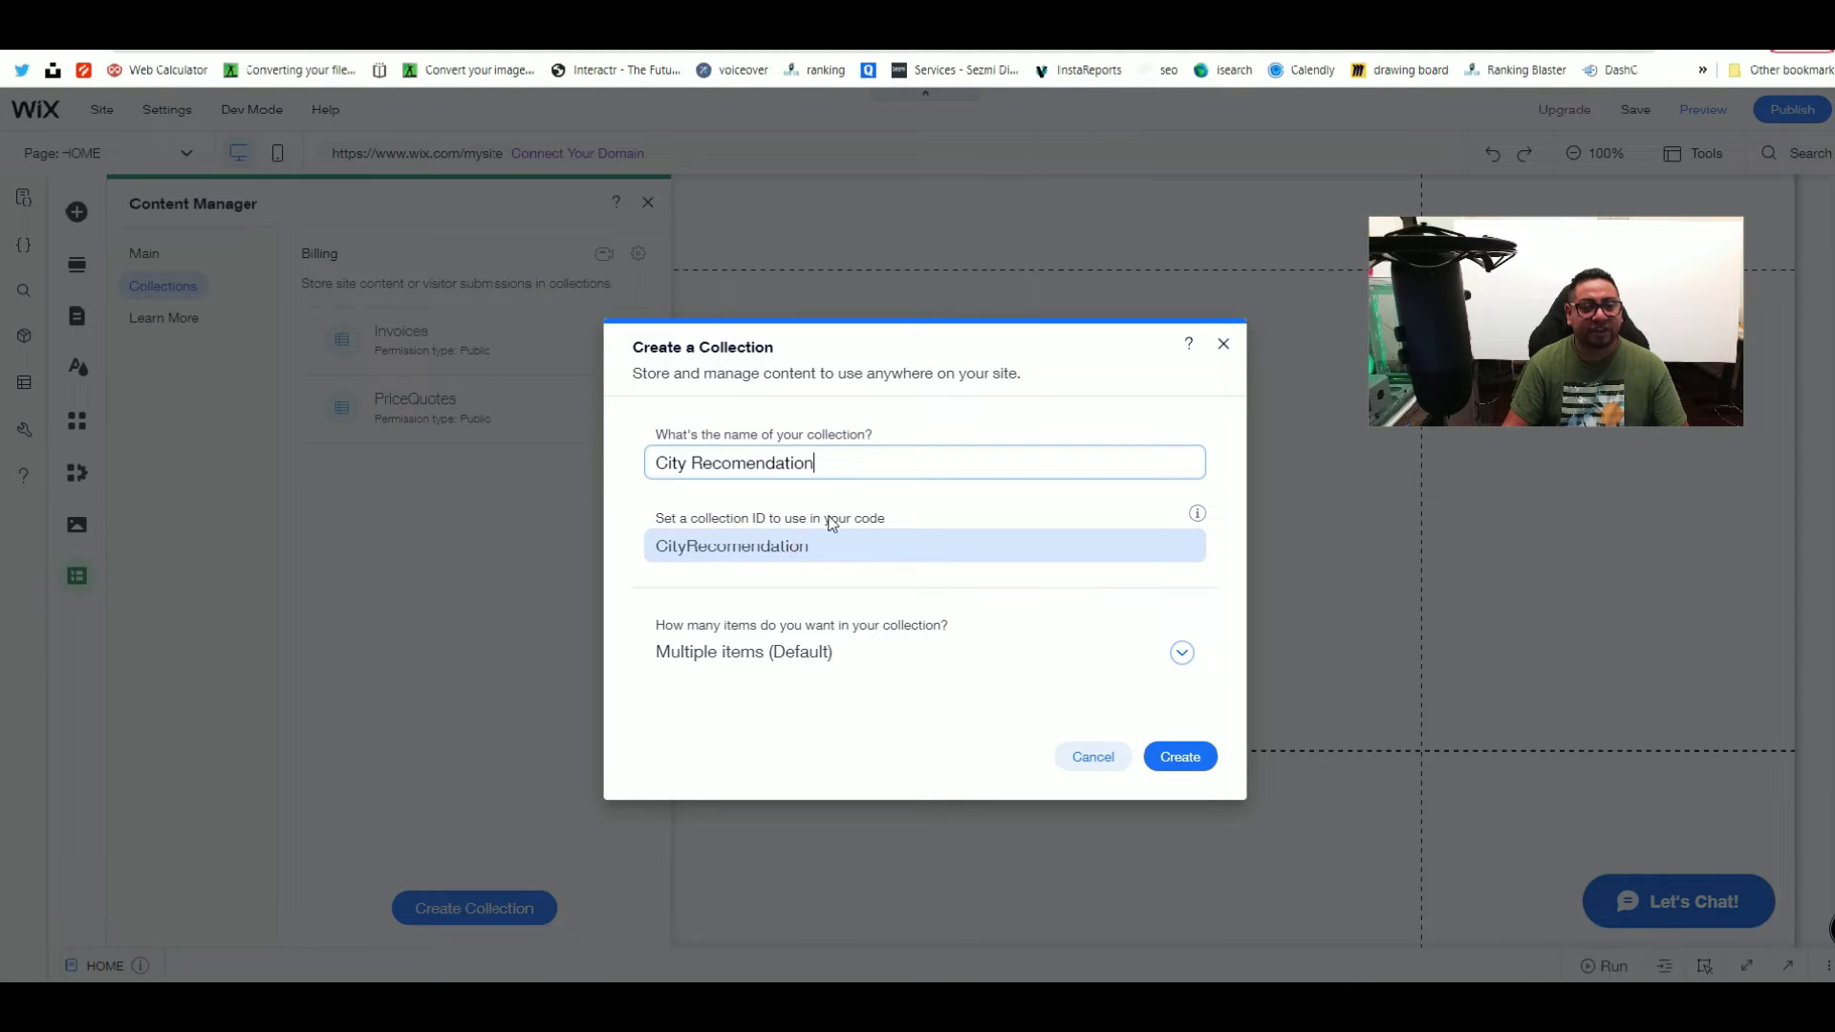
drag(814, 462, 640, 464)
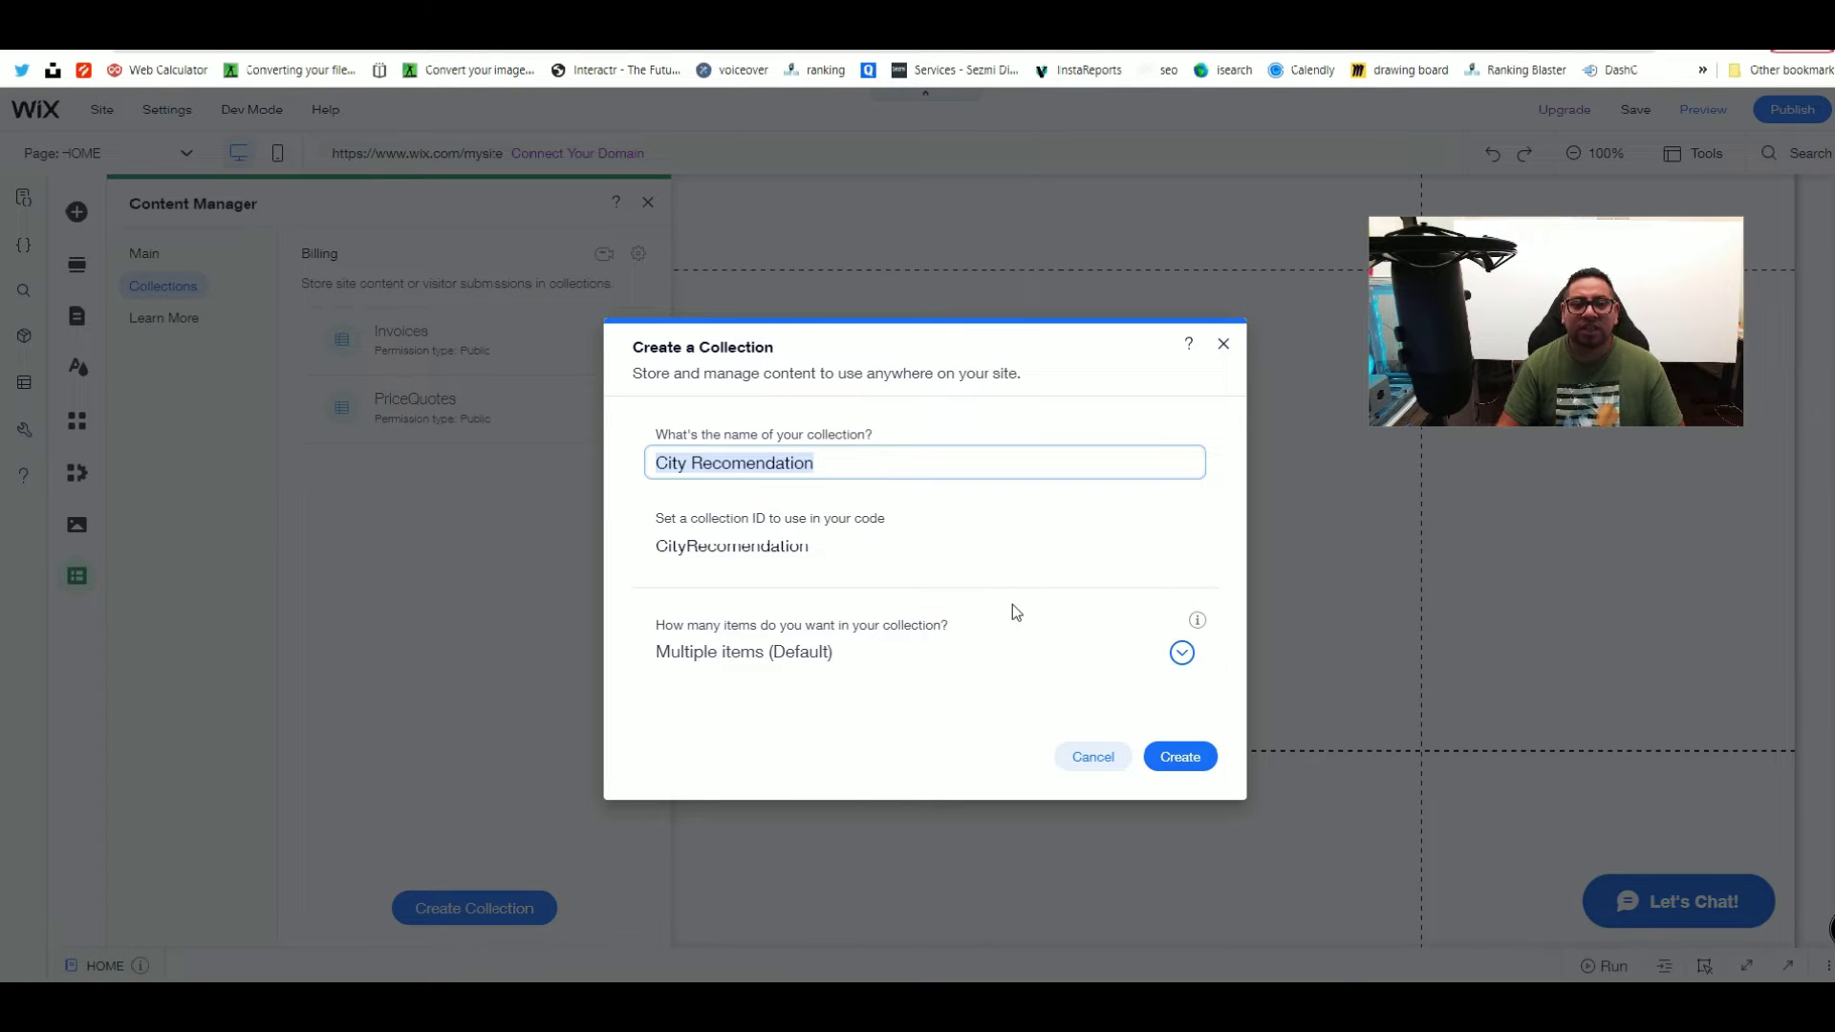
click(1184, 762)
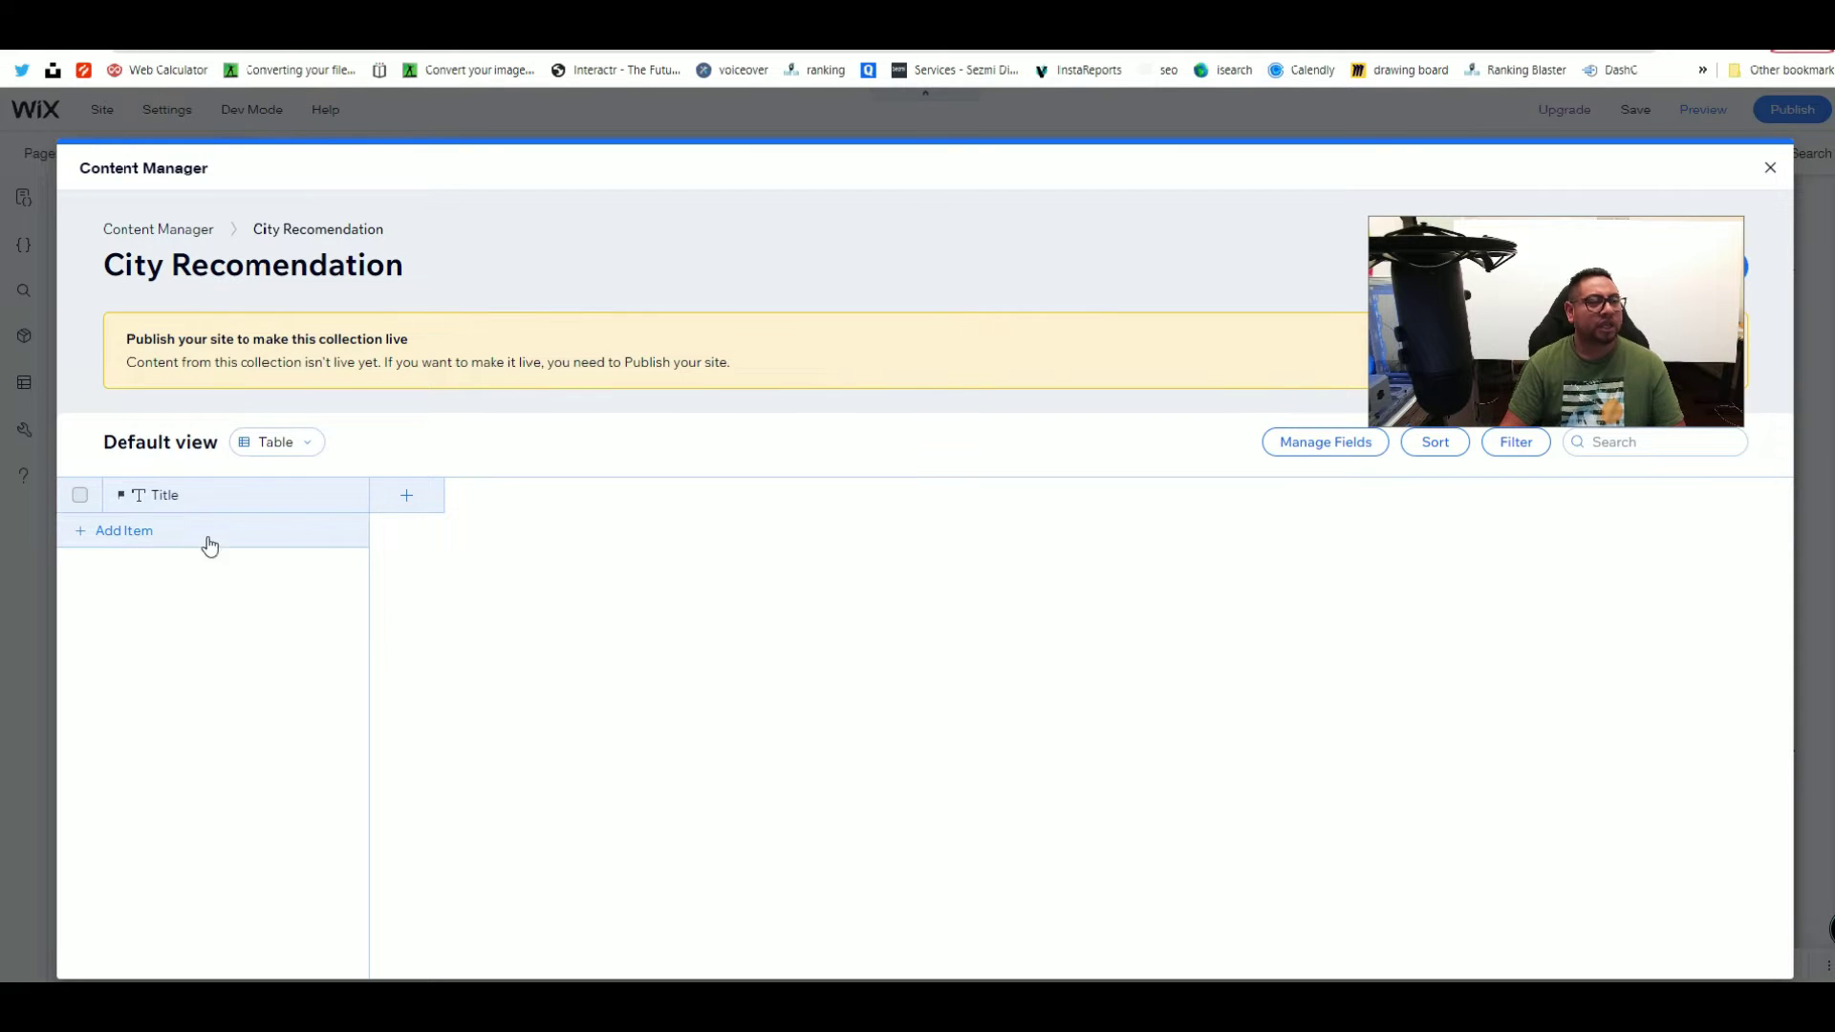
Step: Examine the options available for the Title field, and close the City Recomendation collection
click(168, 499)
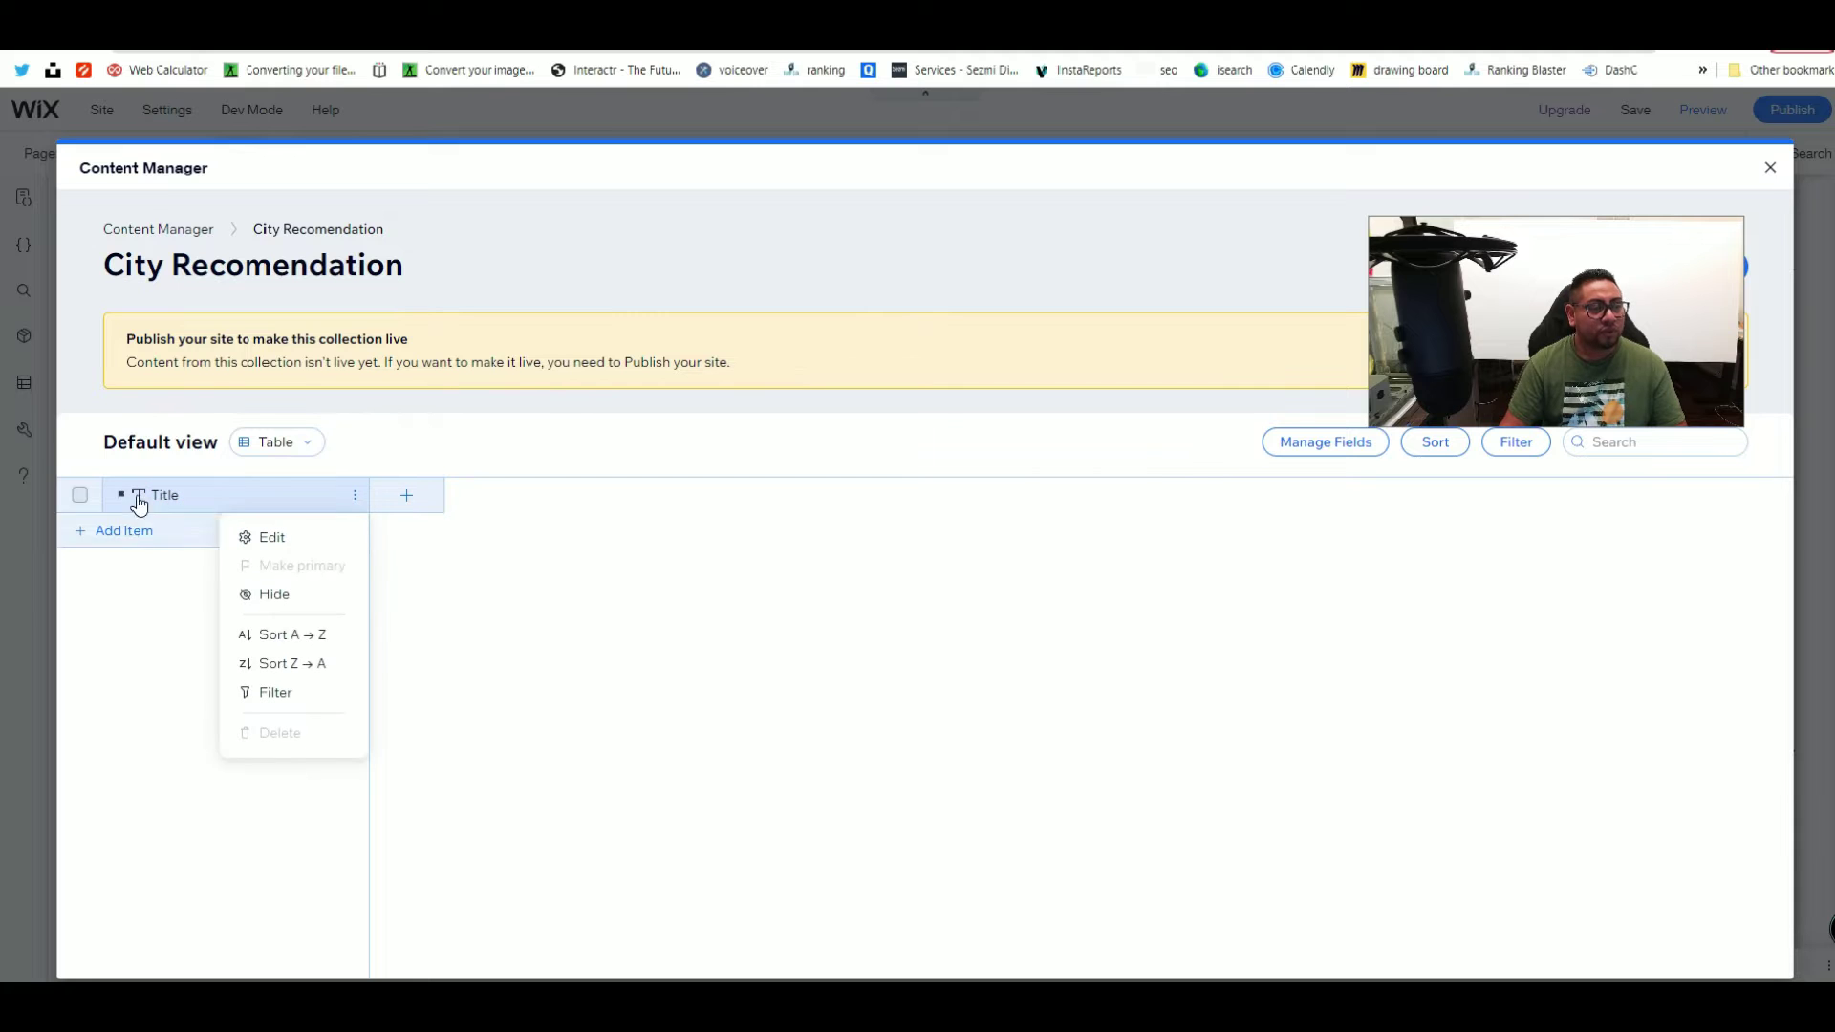
mouse_move(119, 506)
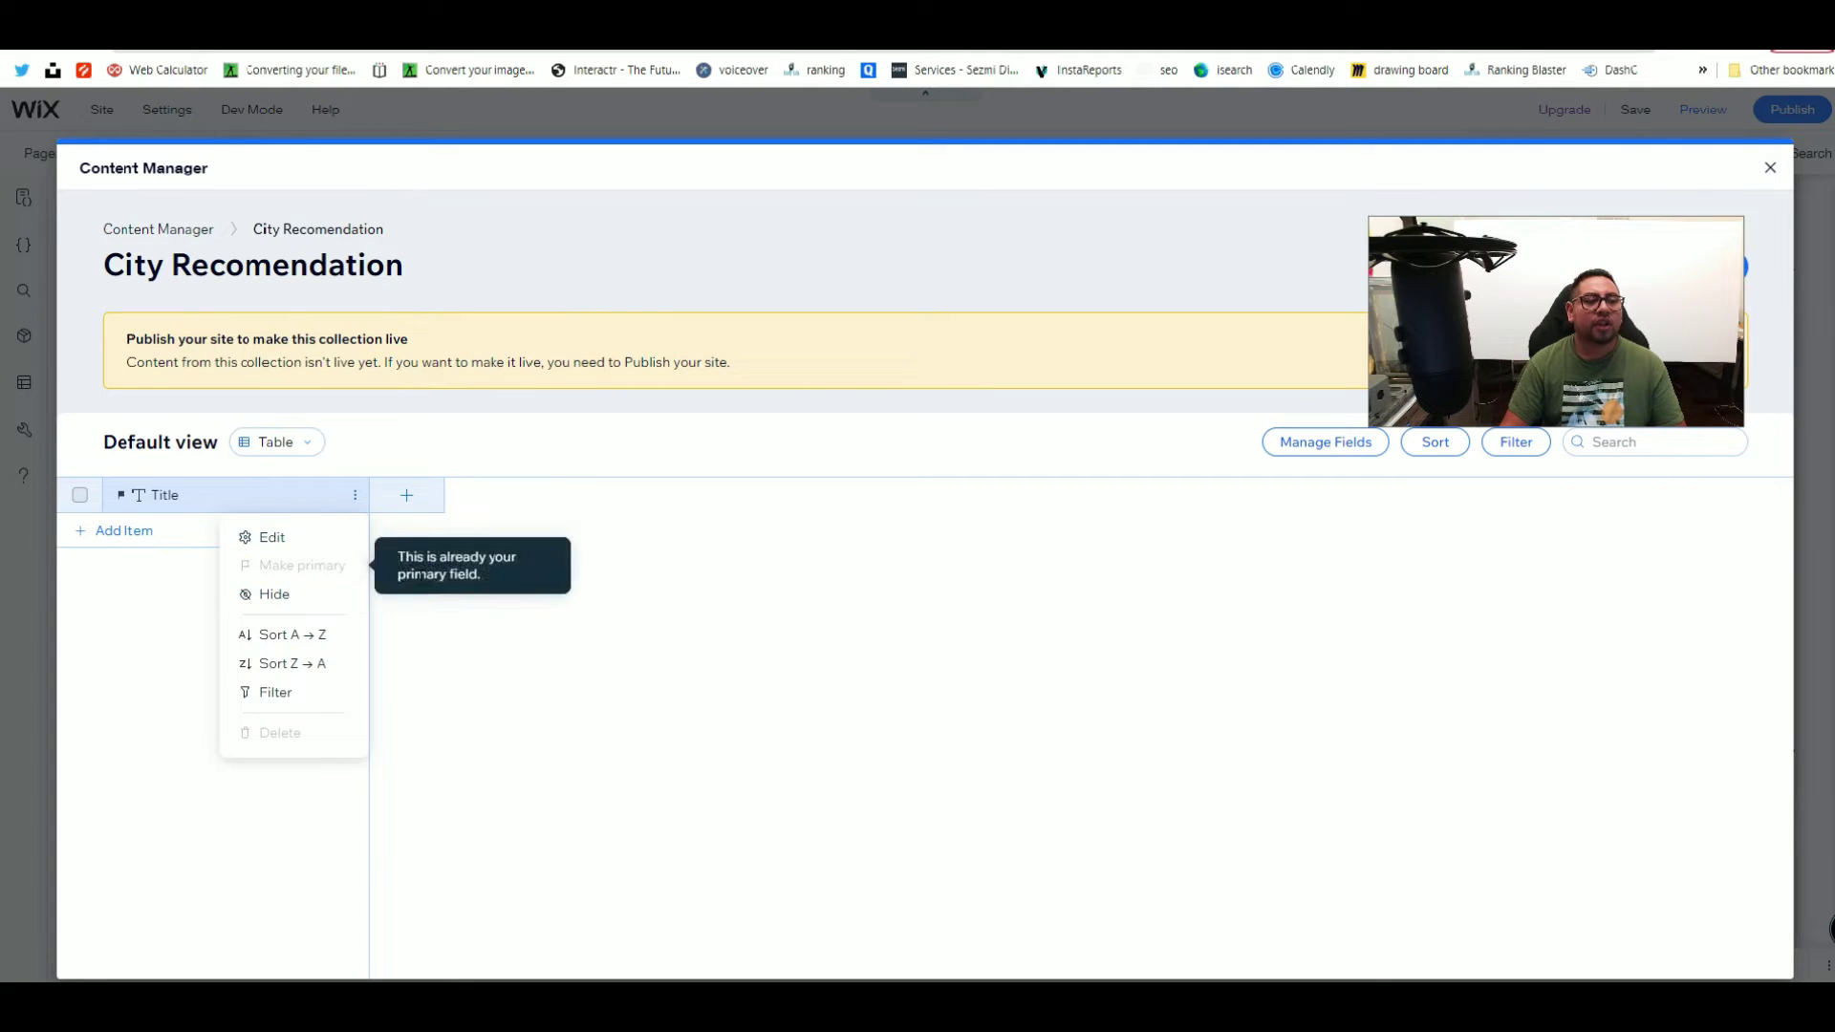
click(458, 721)
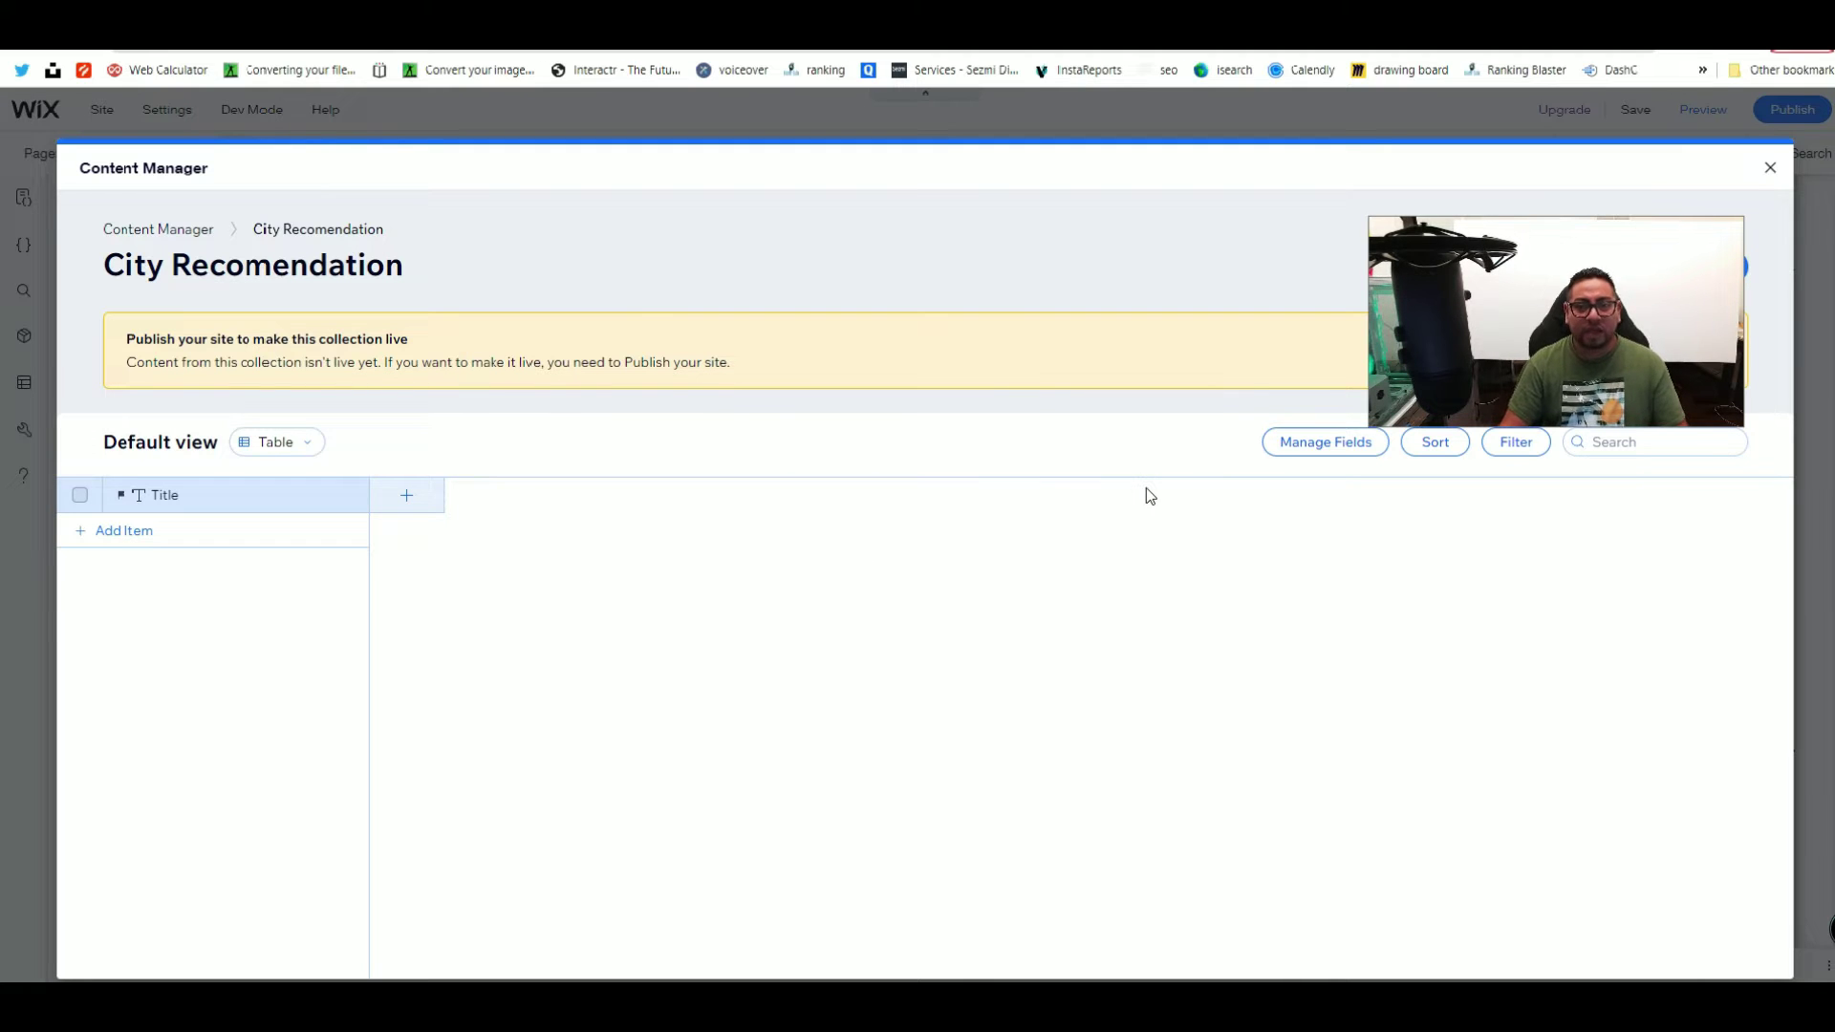
click(1770, 170)
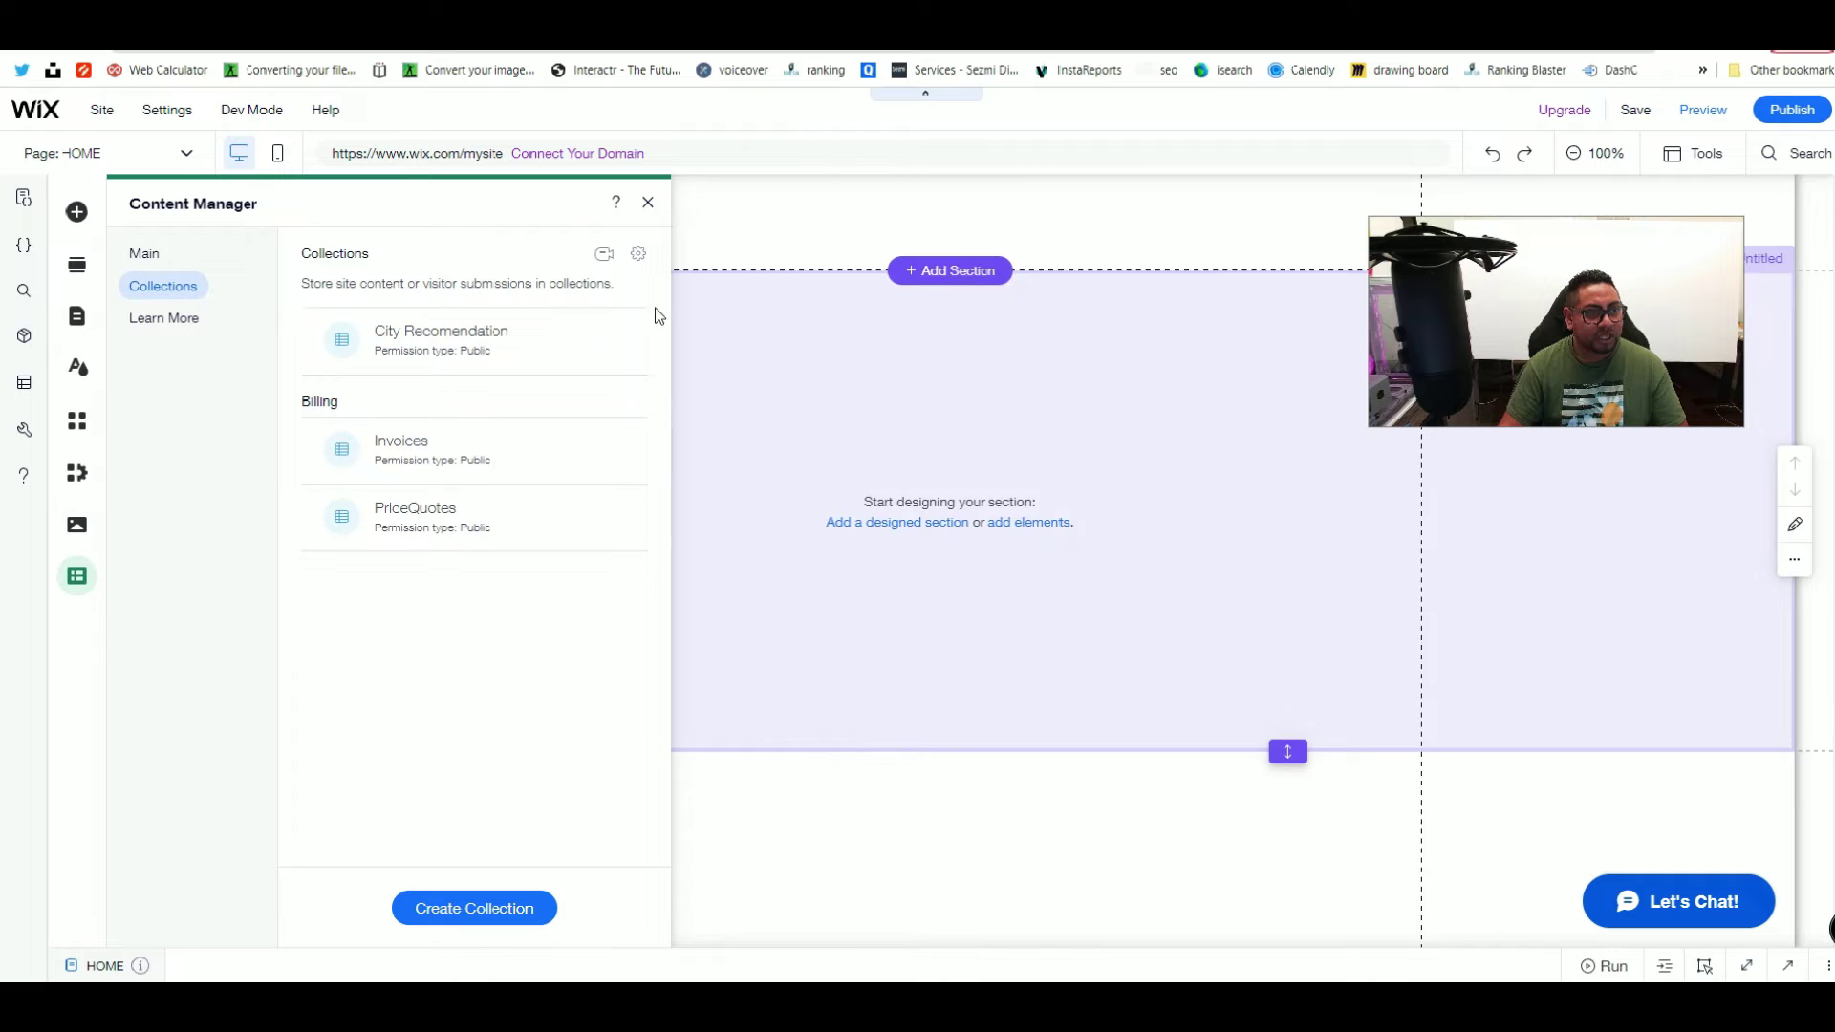
Step: Let site member authors add, delete and update content in the City Recomendation collection, save the permissions and close the collections list
mouse_move(612, 341)
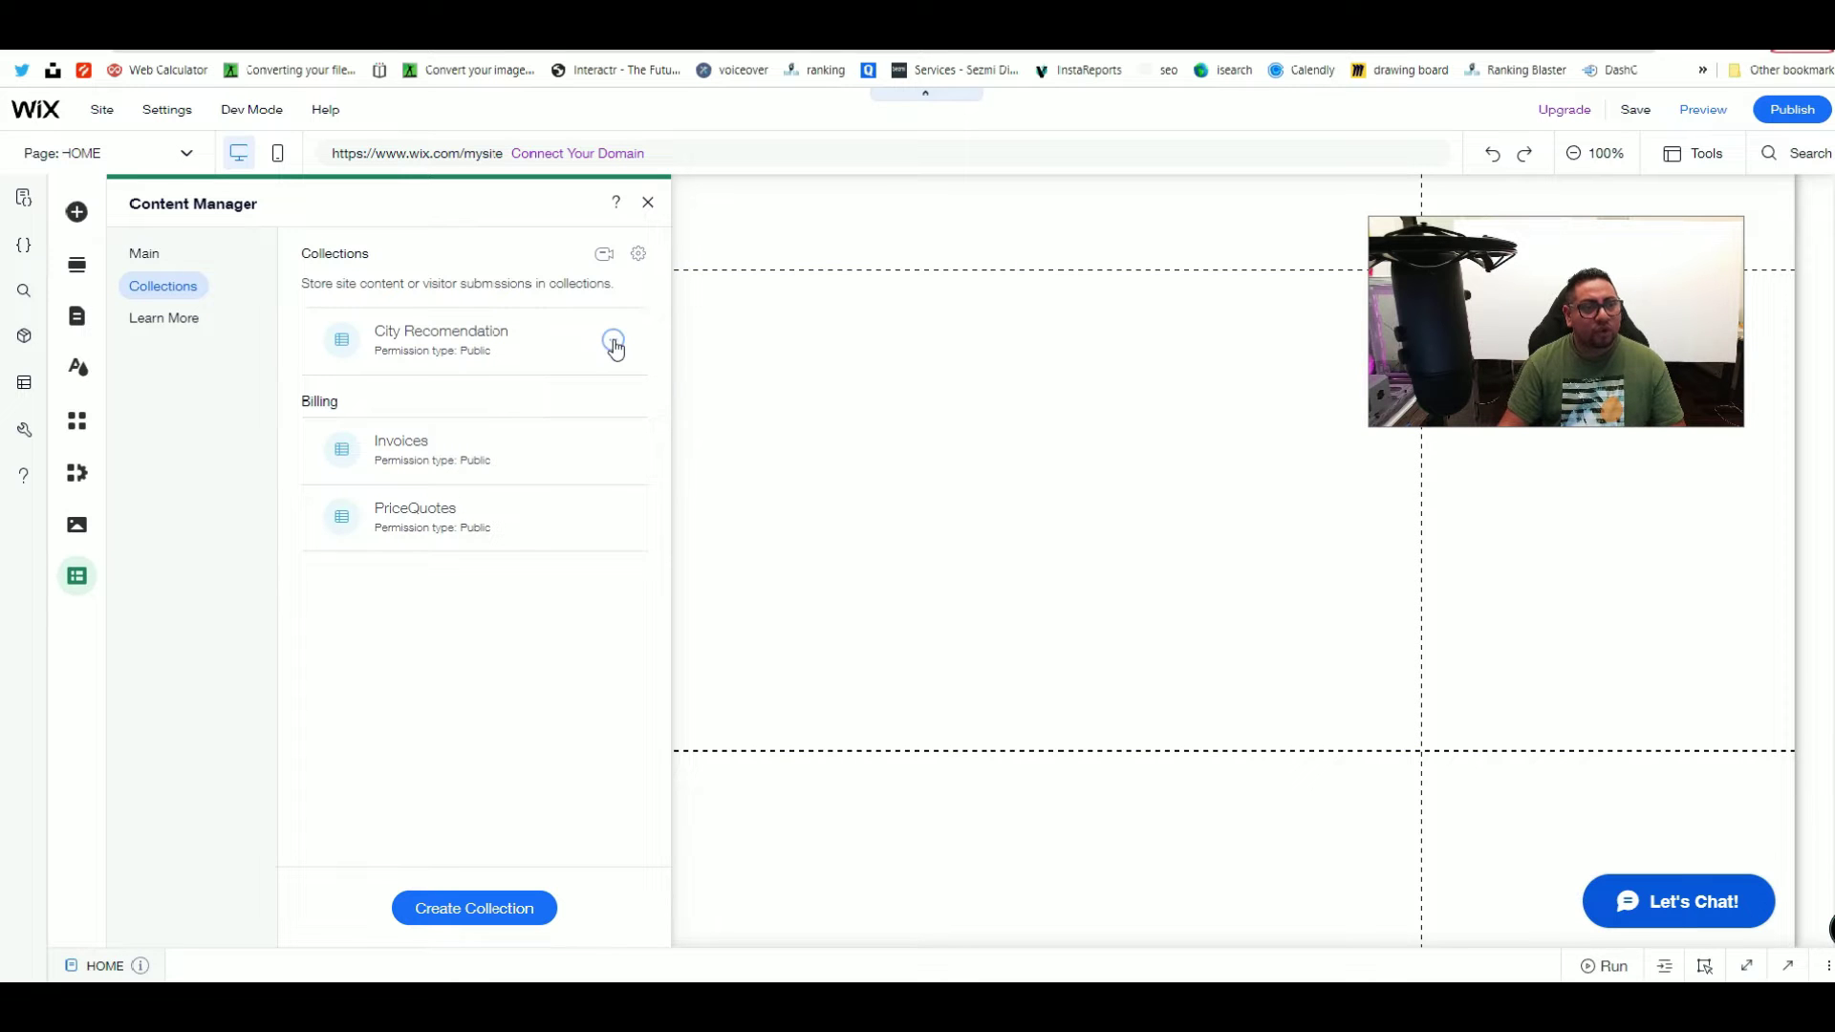
click(612, 341)
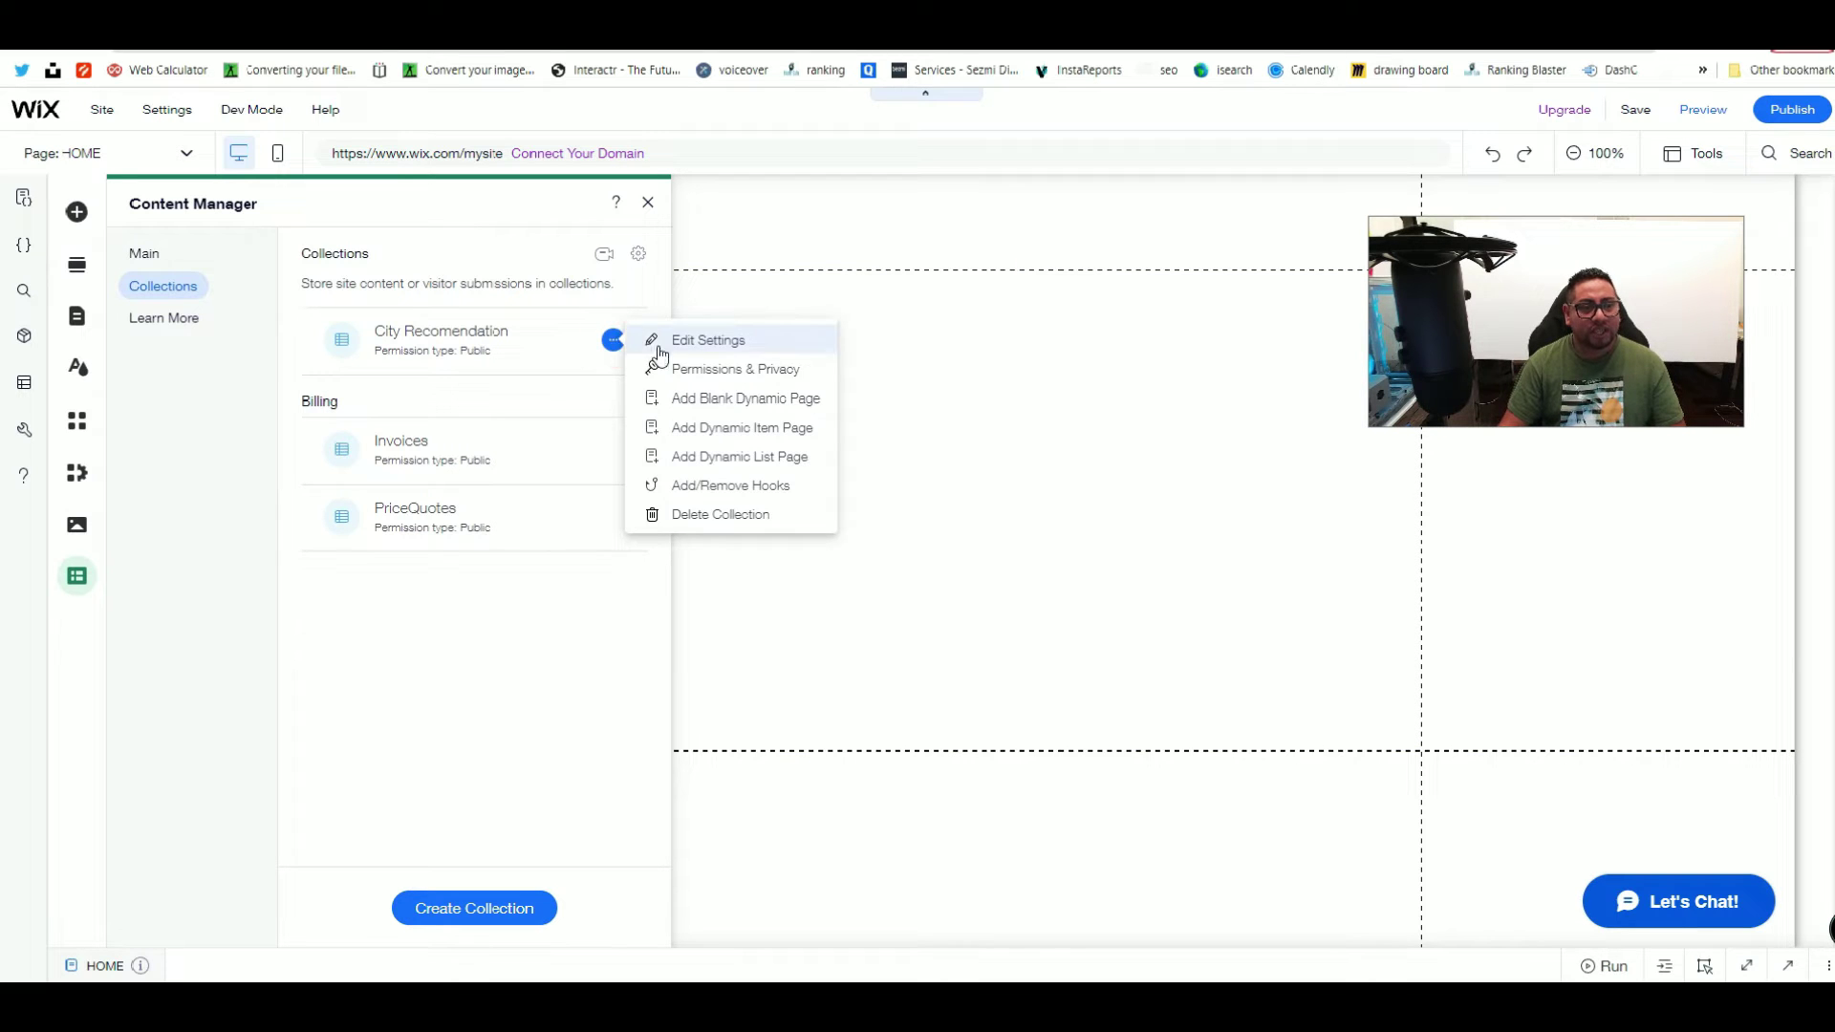
click(741, 377)
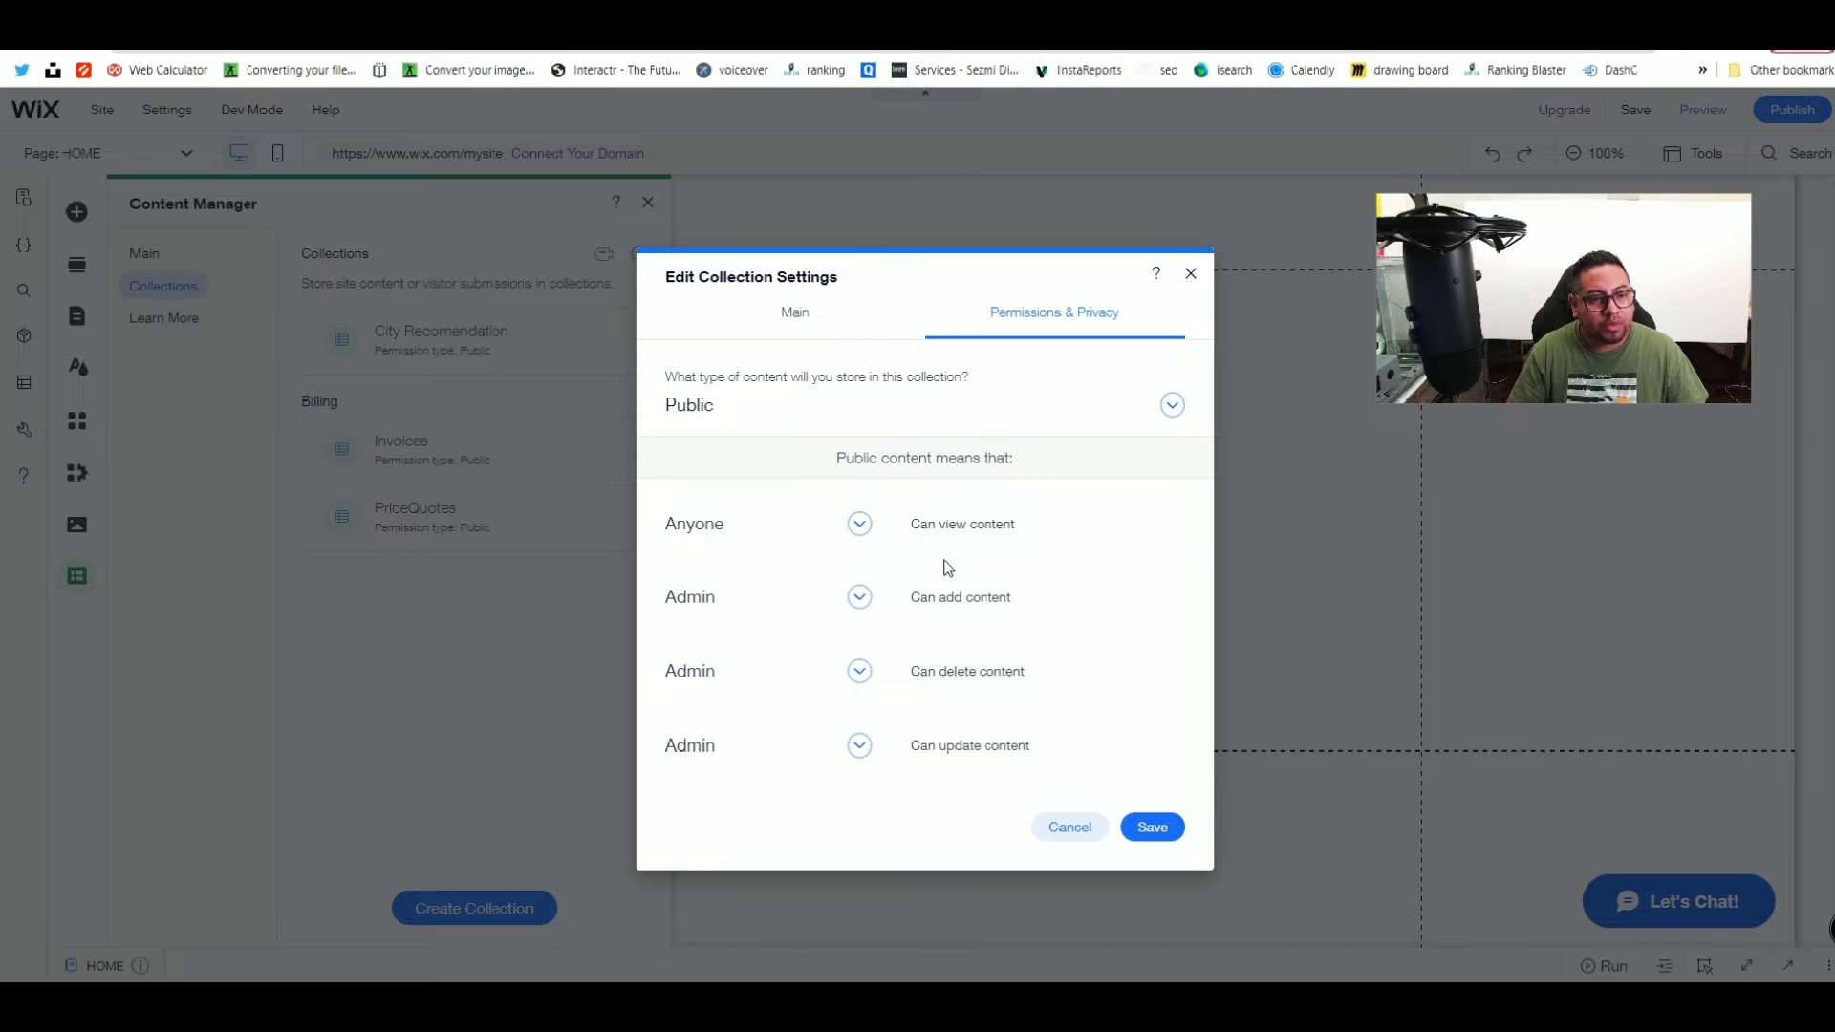
click(741, 527)
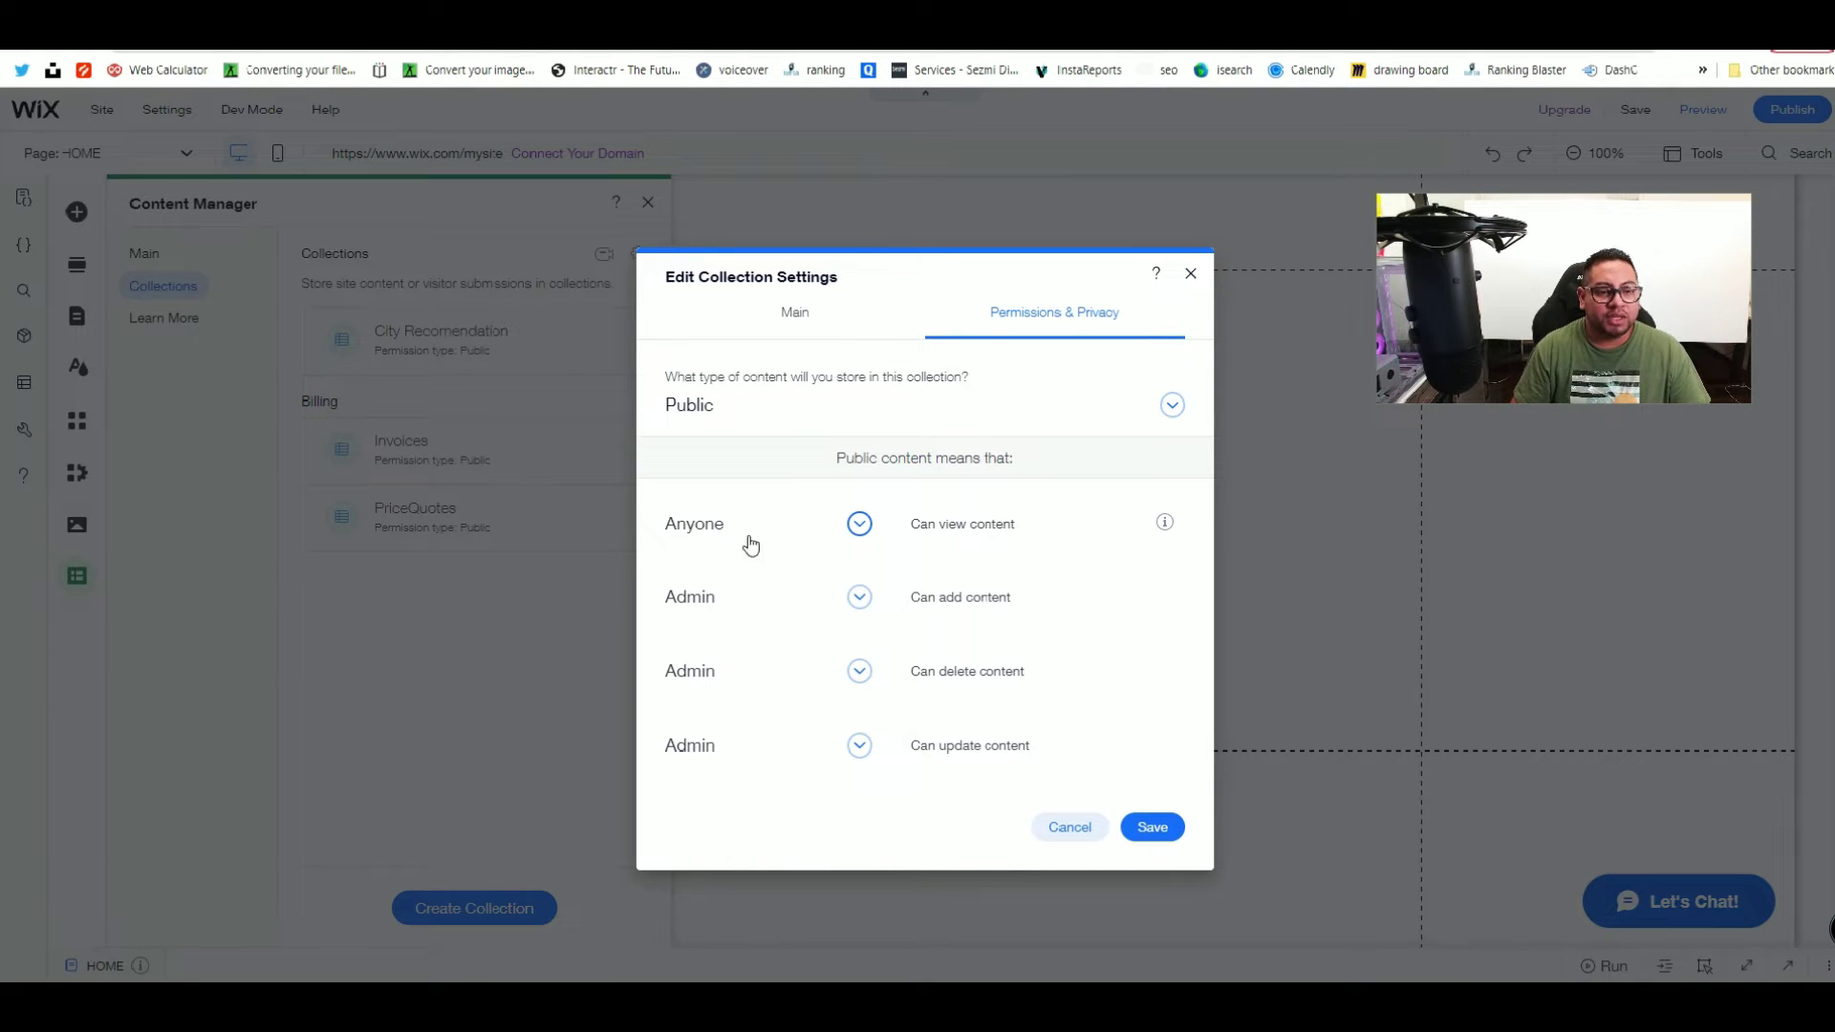
click(859, 600)
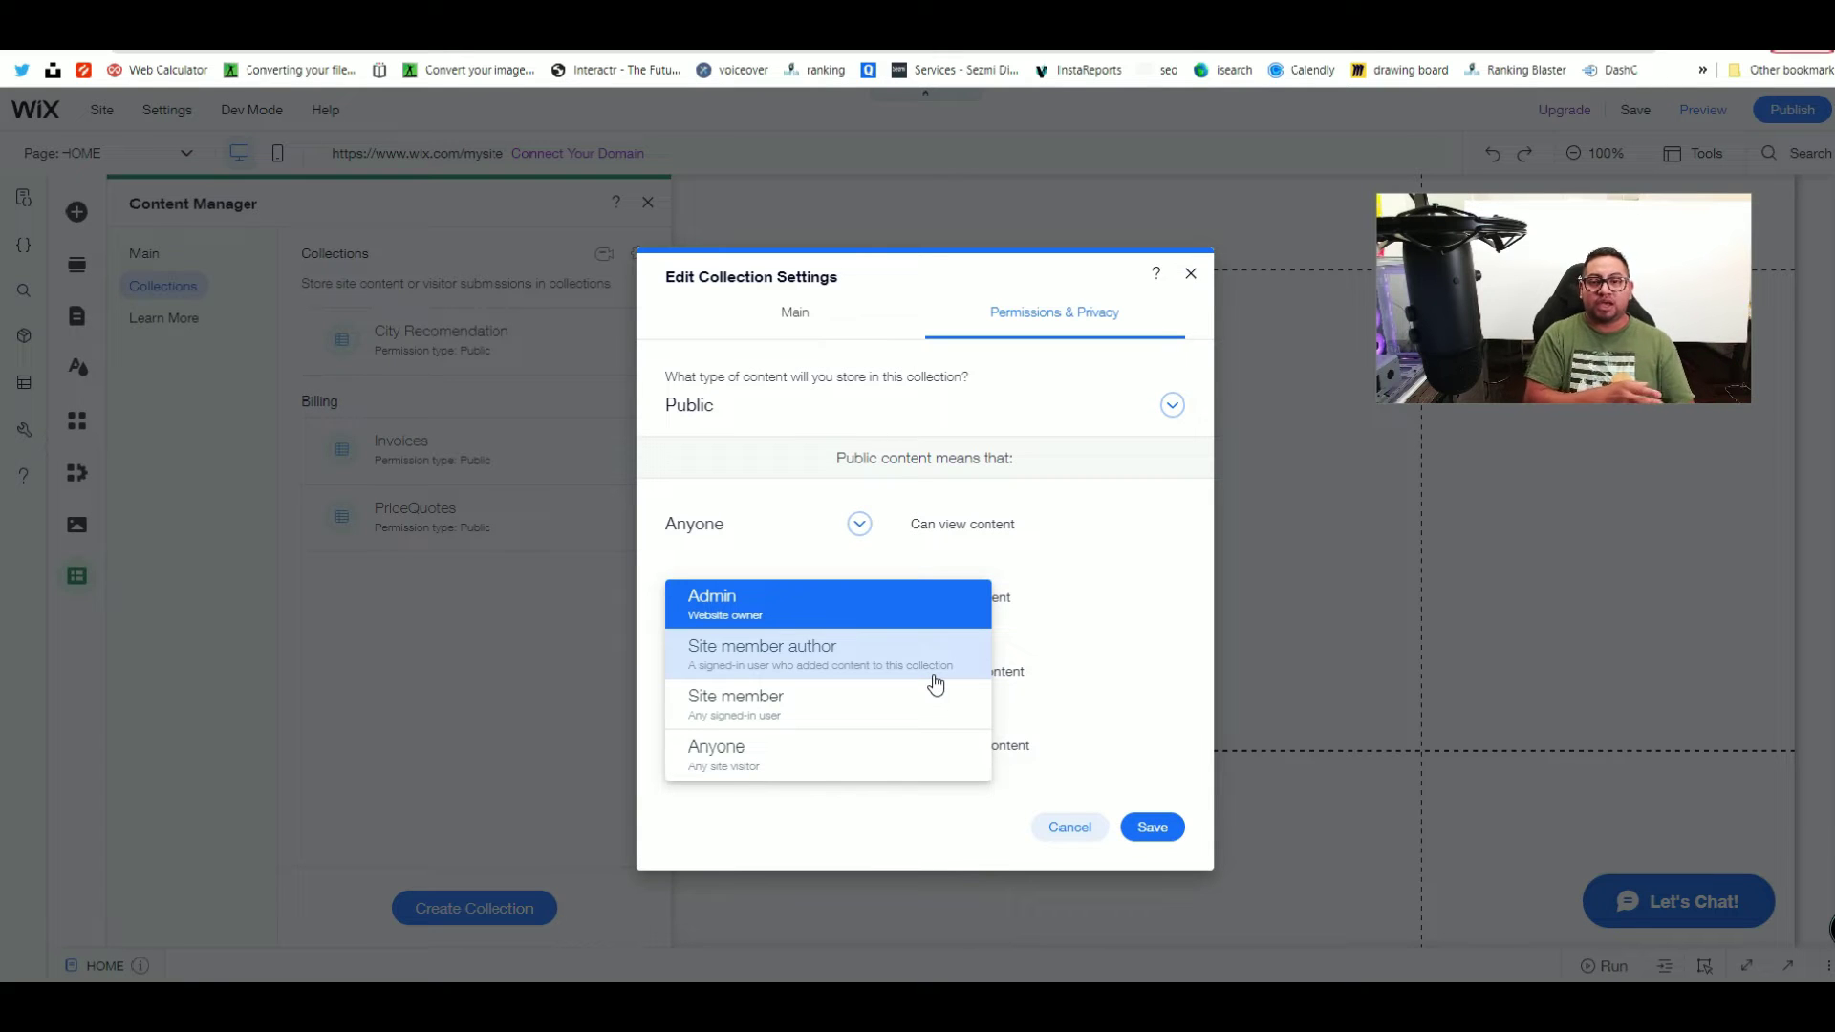
click(748, 655)
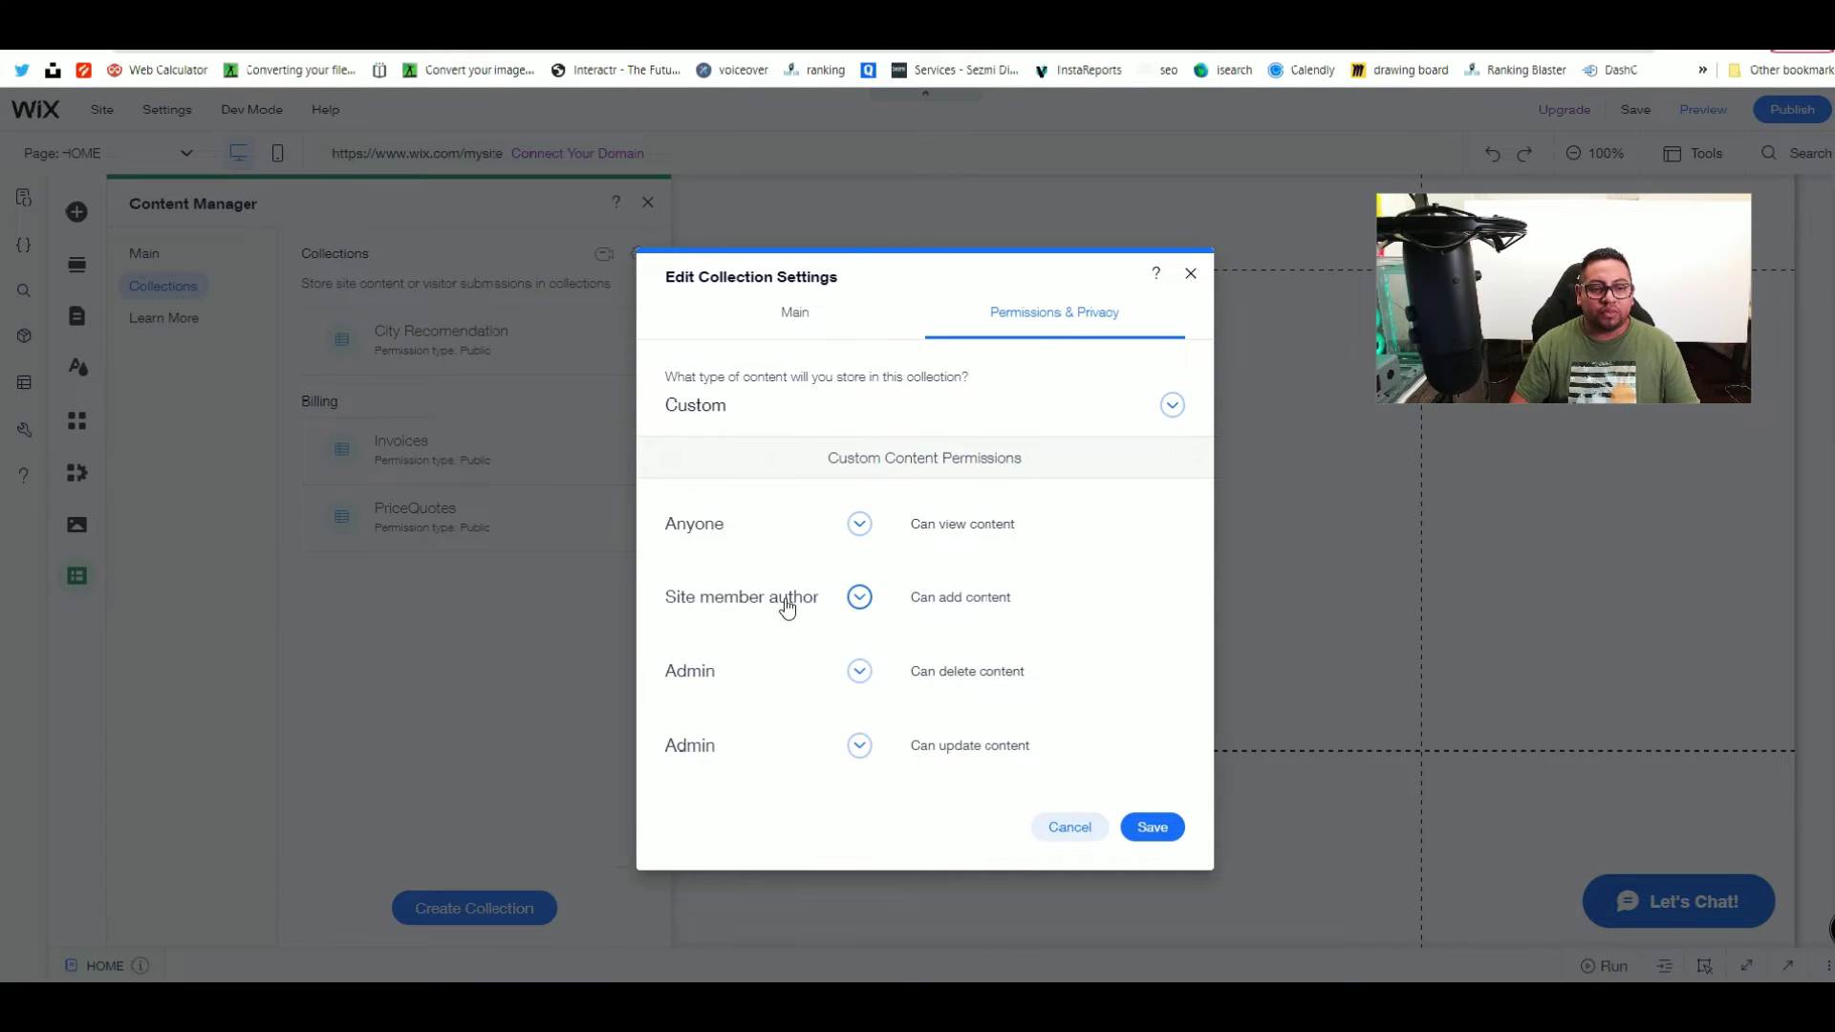
click(859, 672)
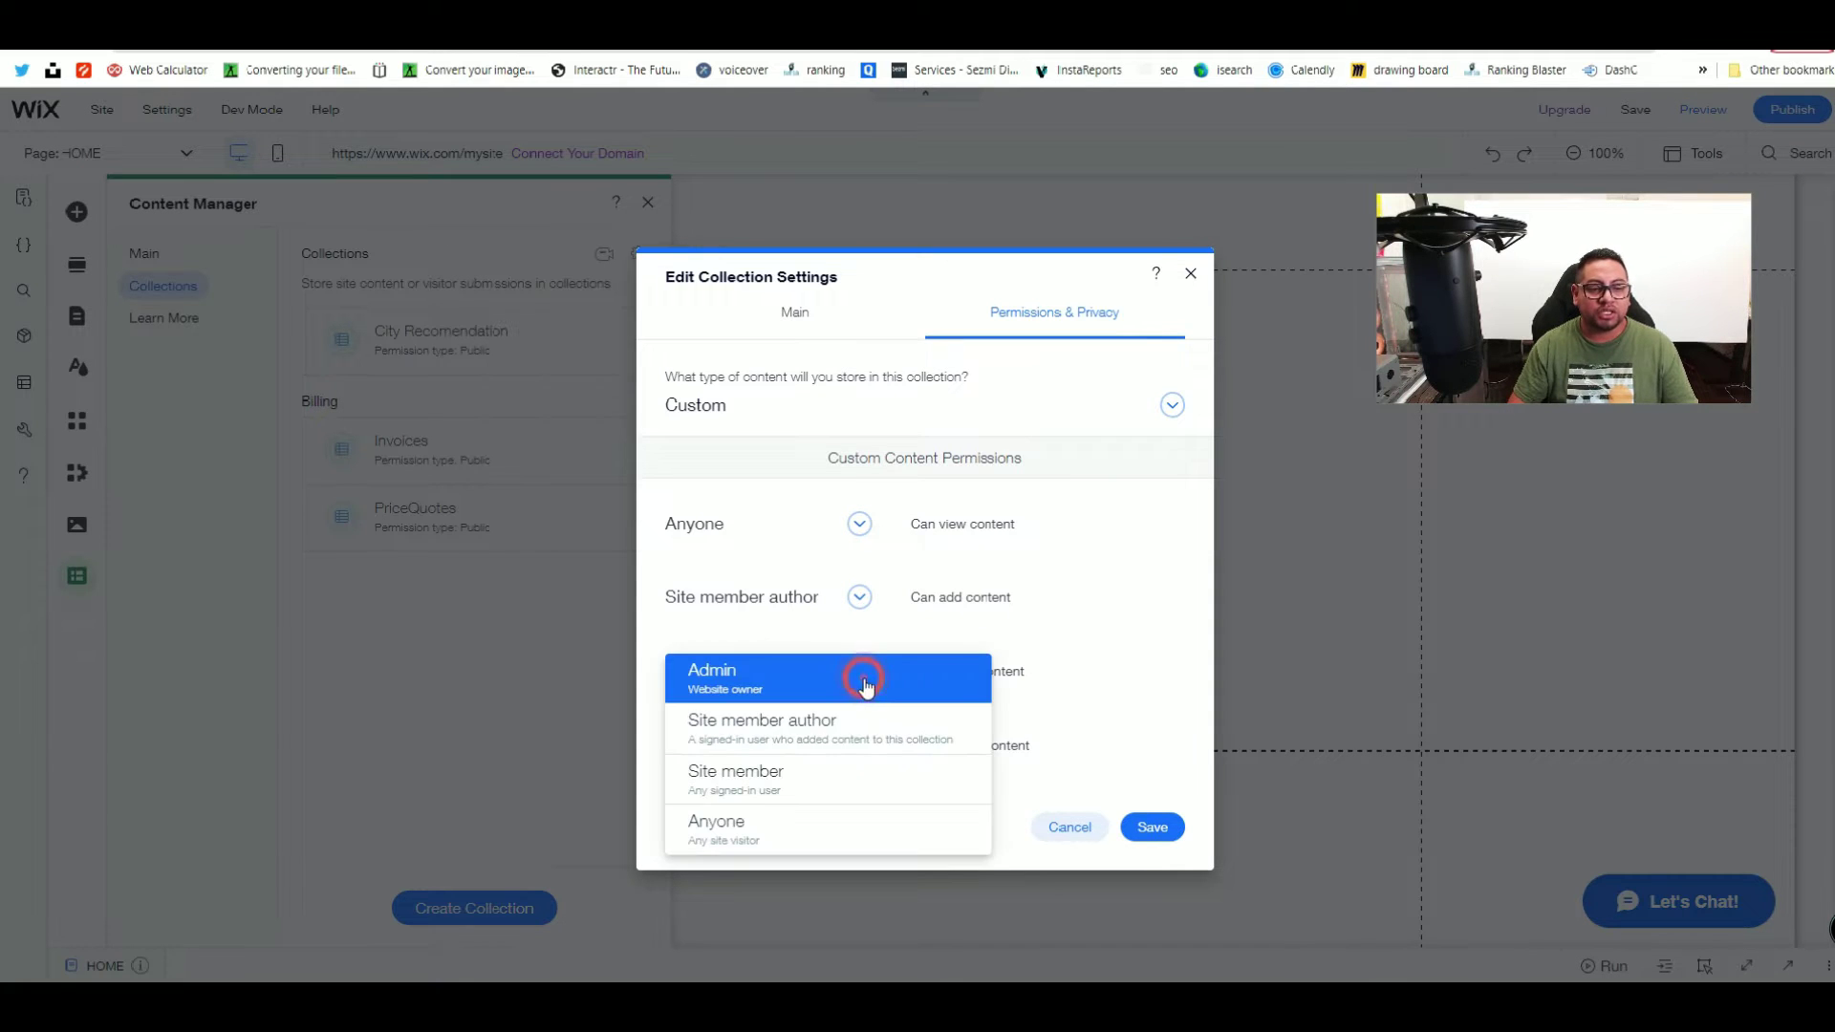
click(805, 743)
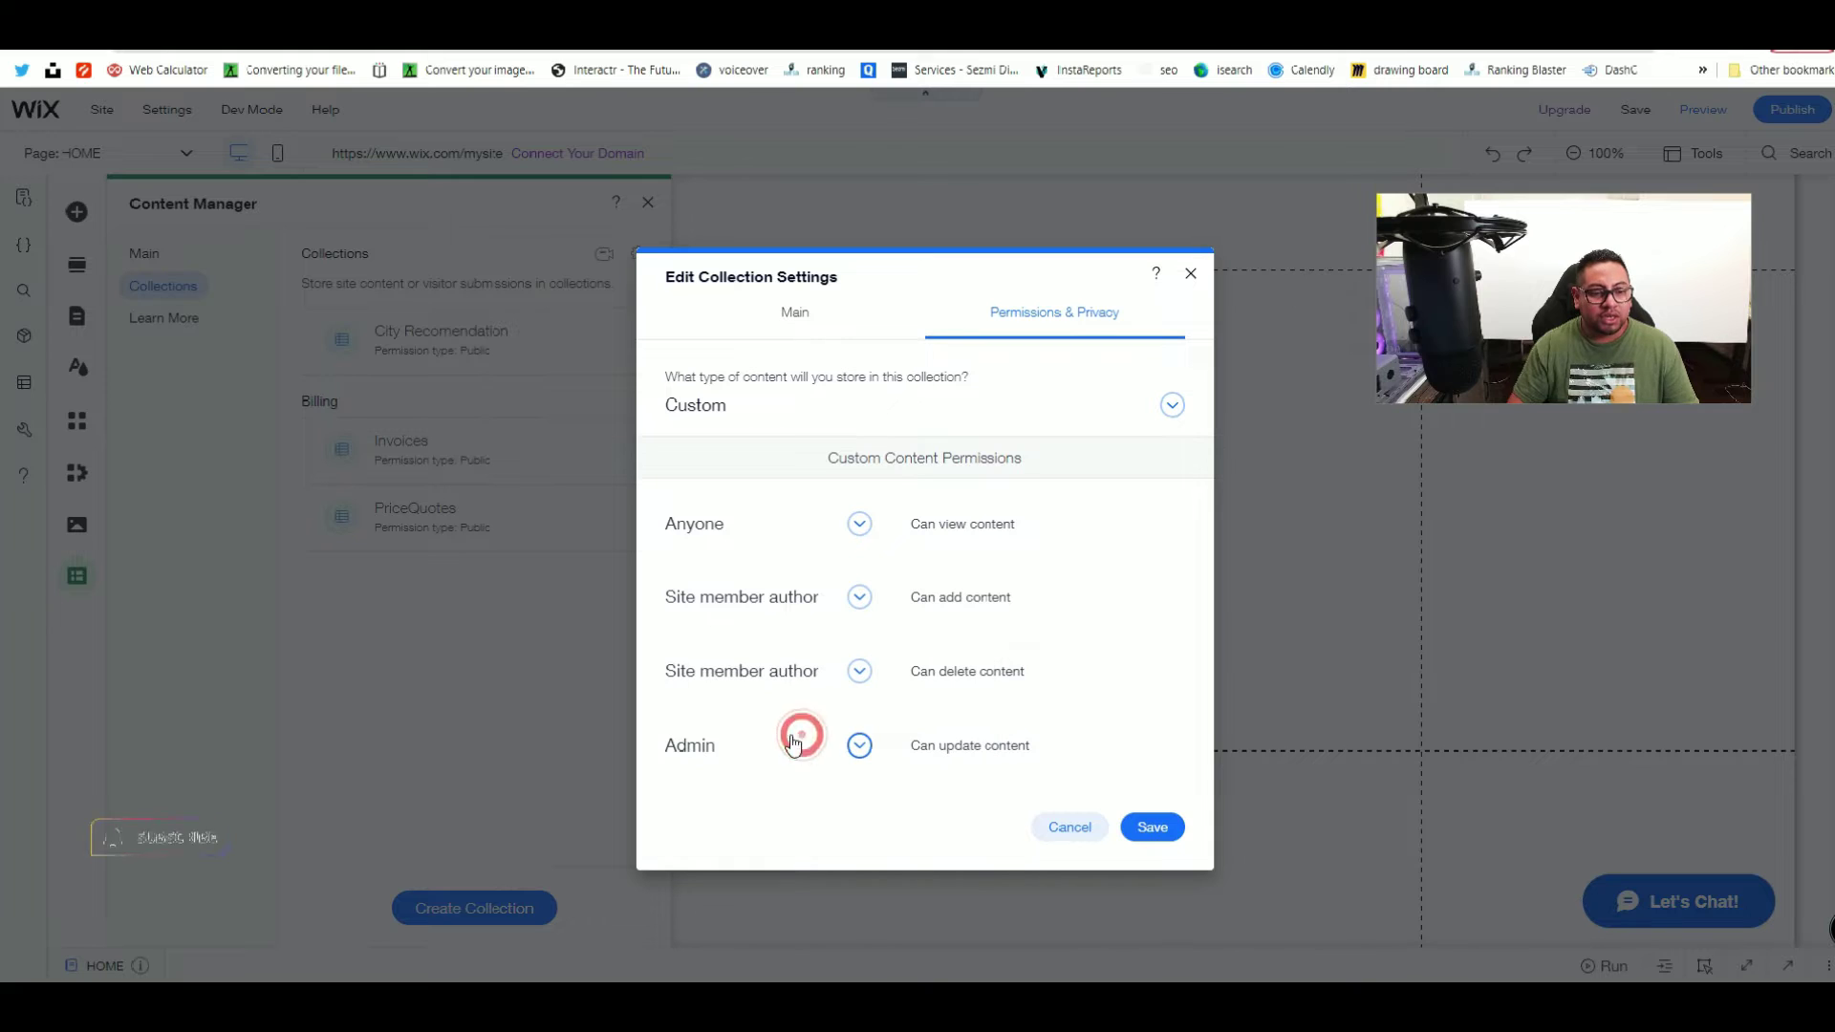
click(860, 746)
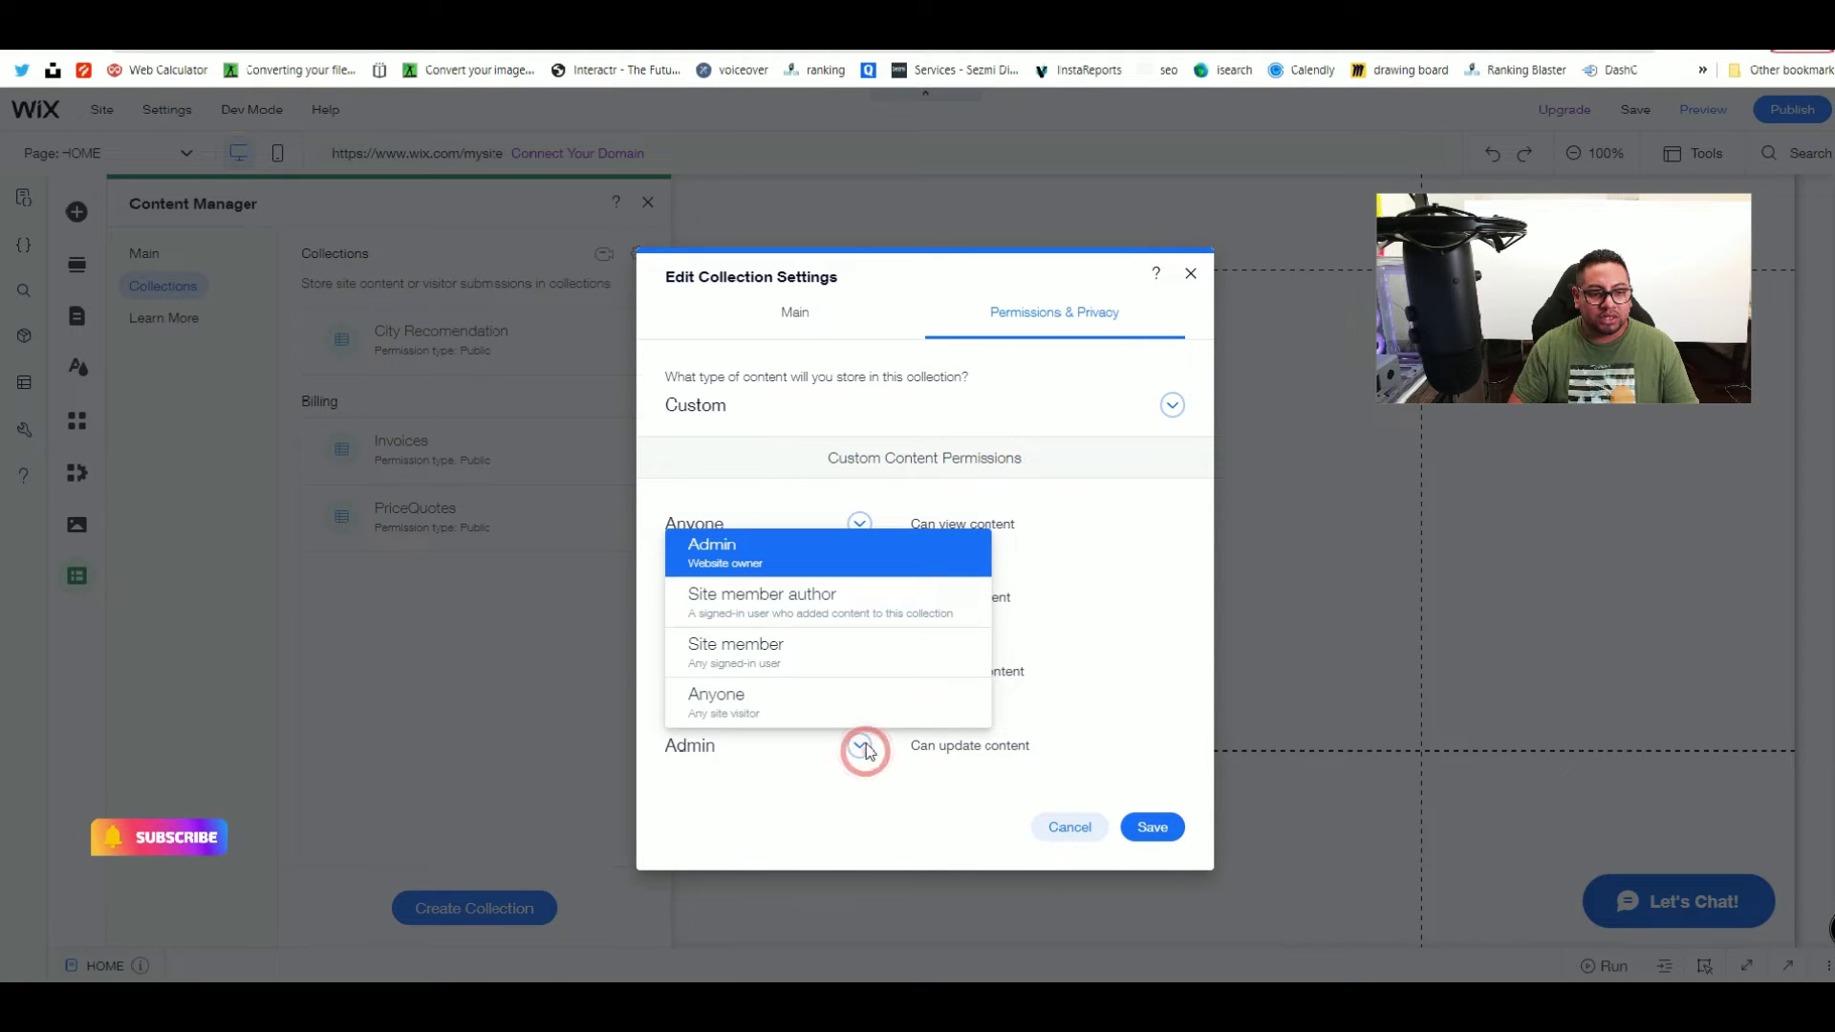
click(819, 600)
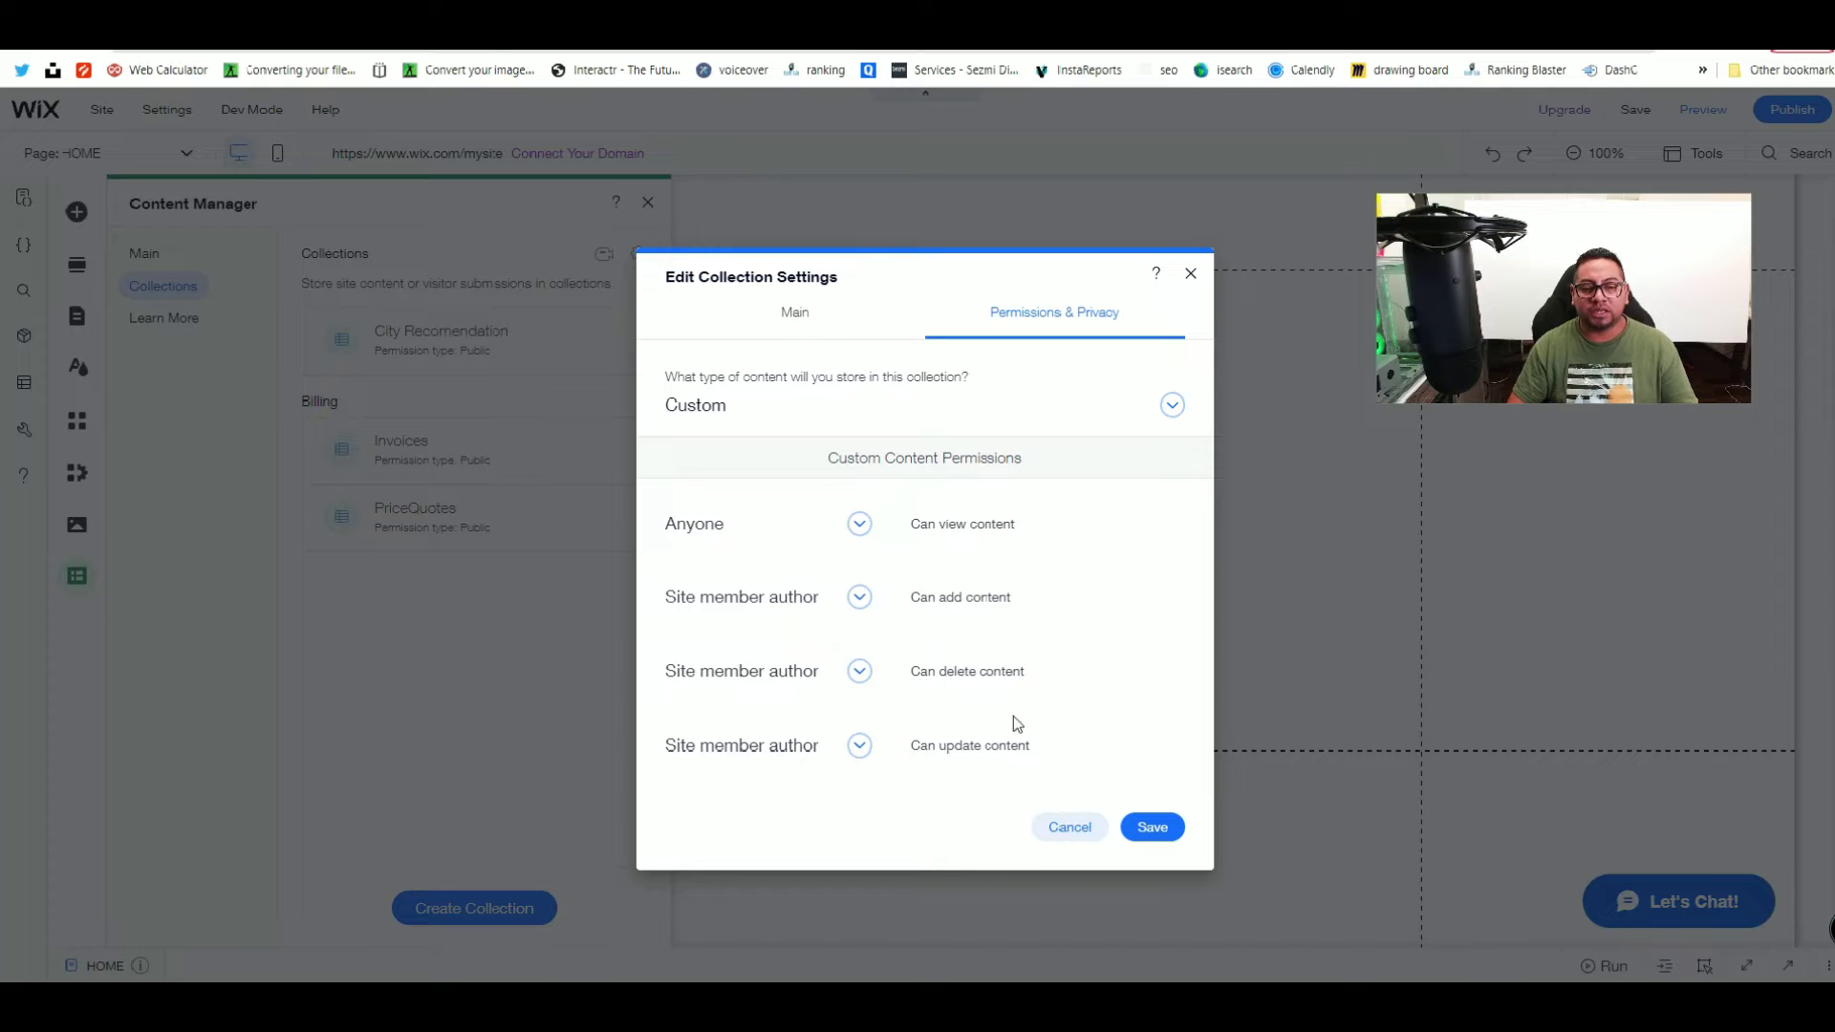
click(1156, 827)
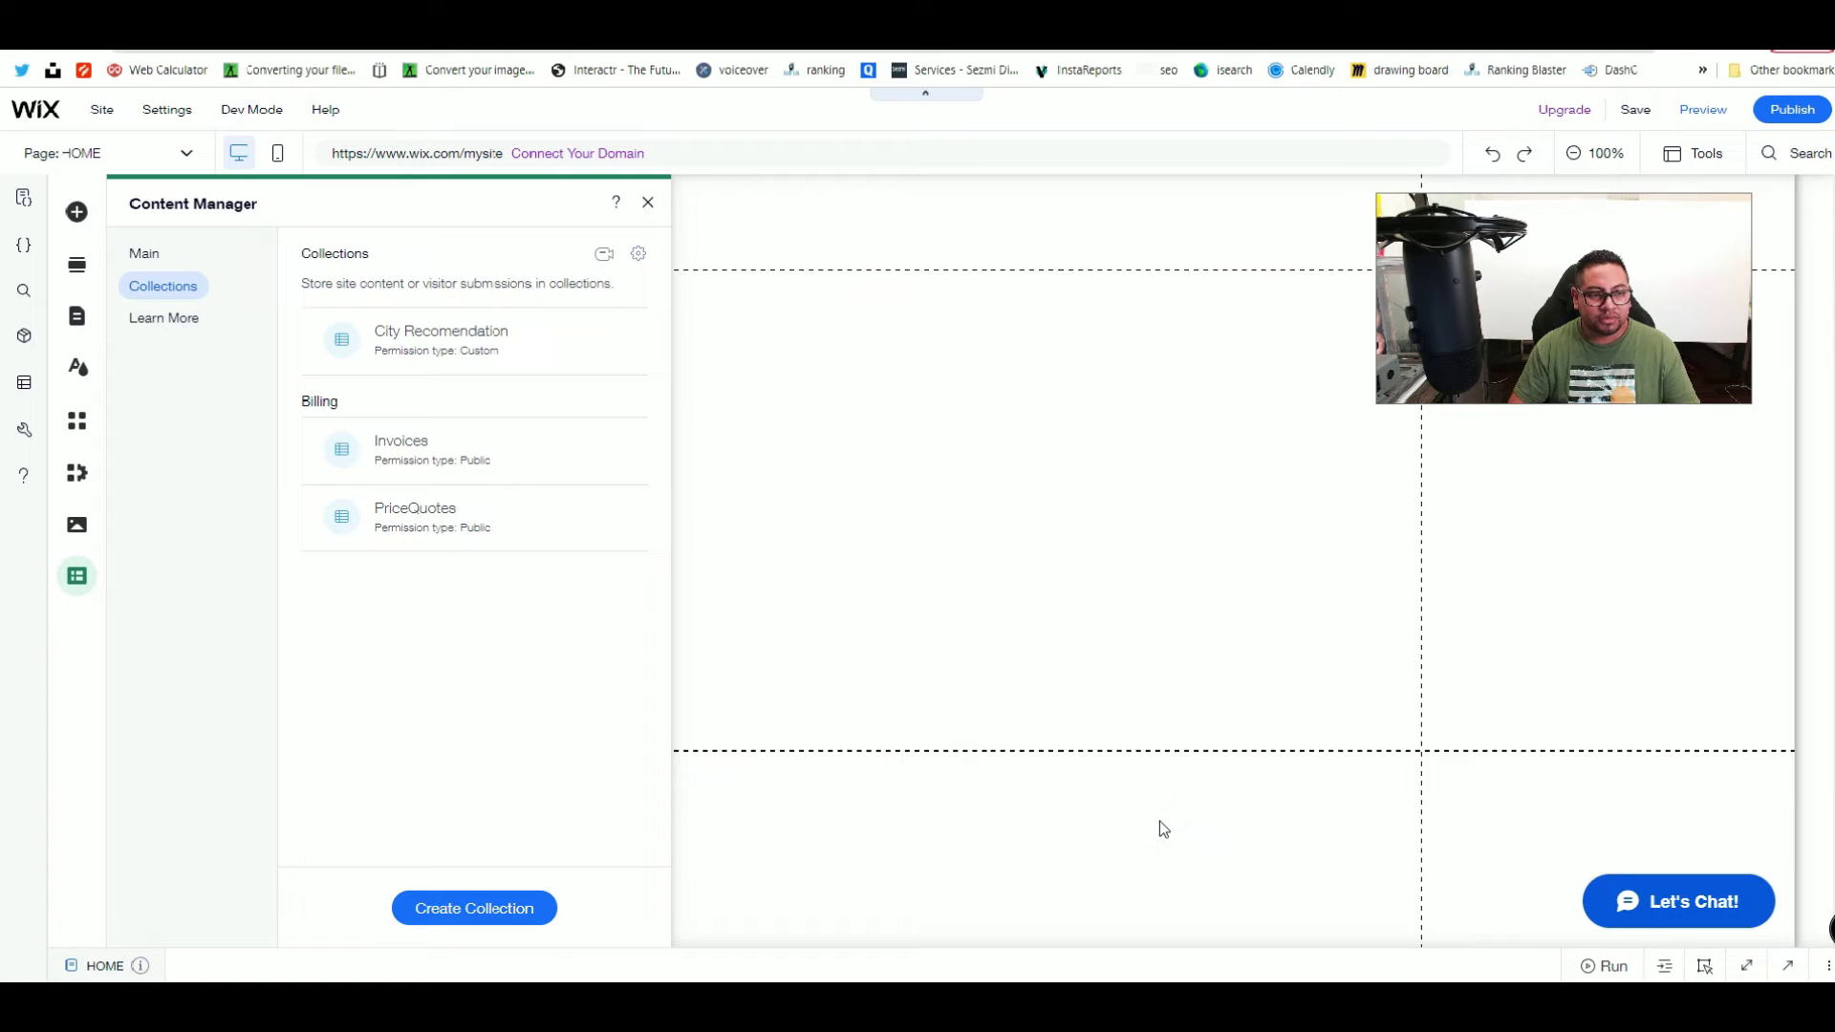
click(648, 204)
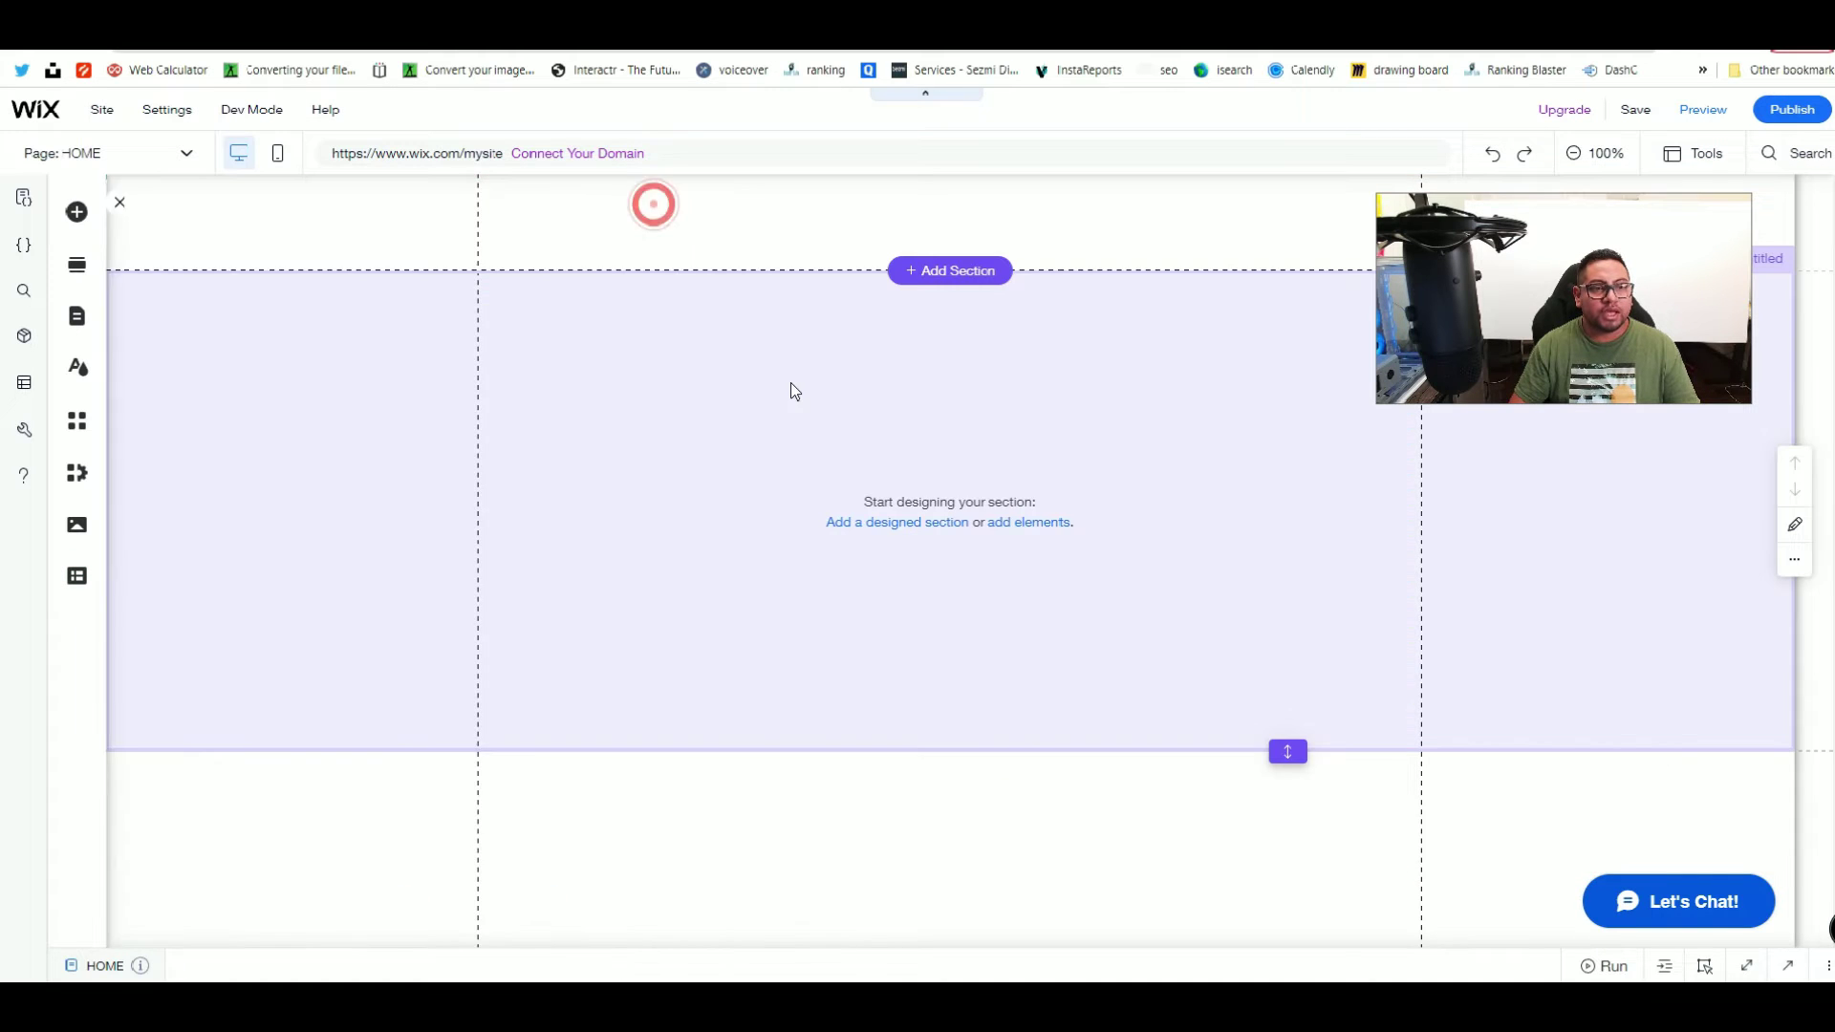
click(791, 382)
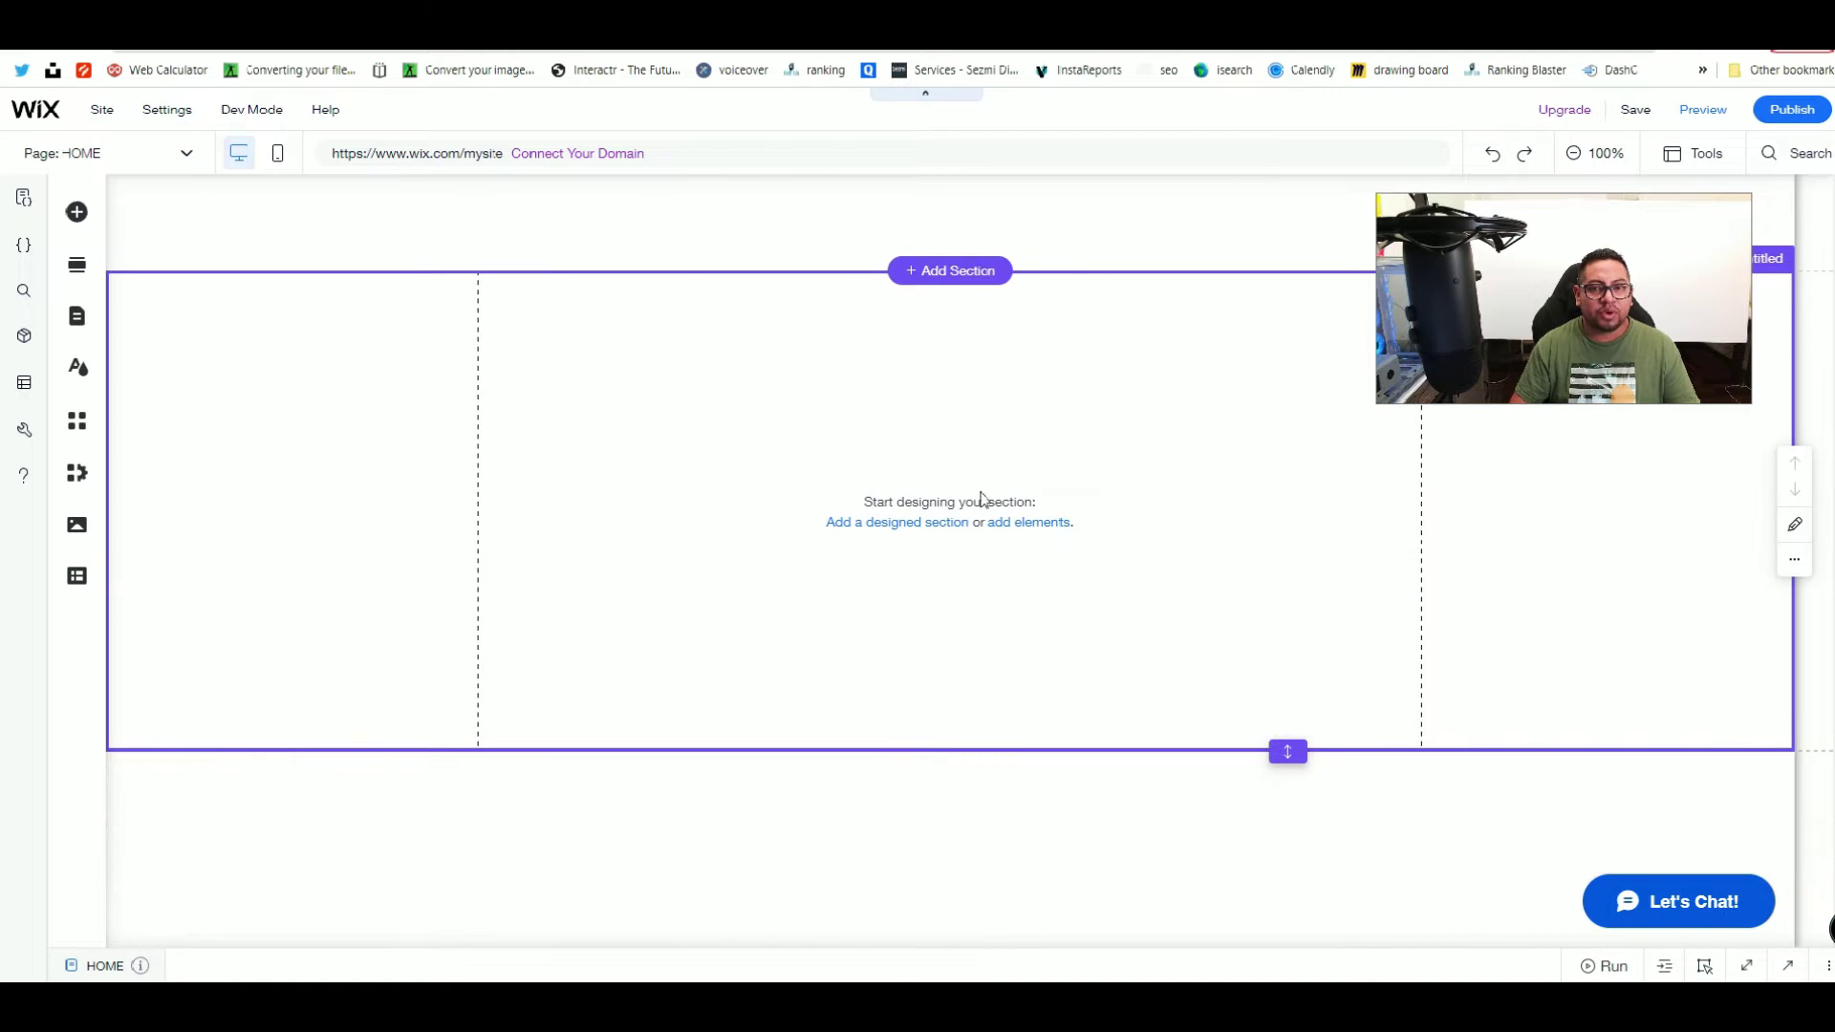
click(1675, 269)
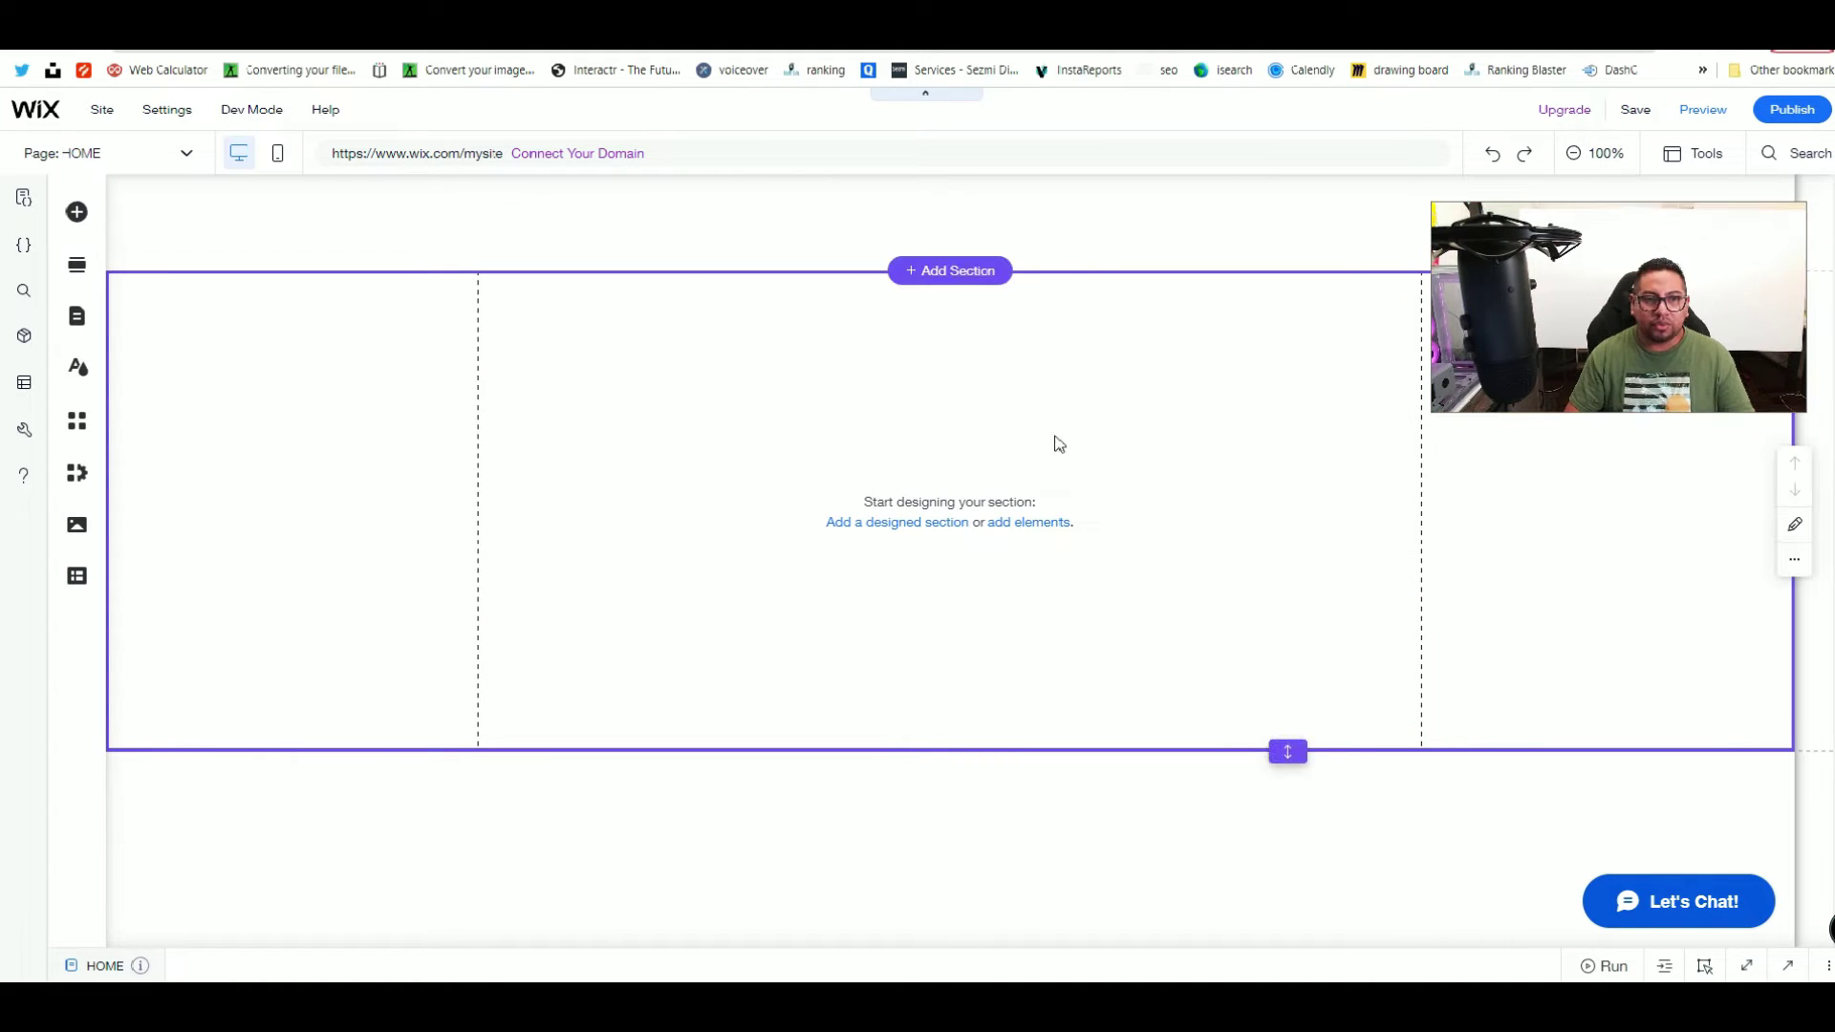
Step: Open the City Recomendation collection from the site's list of content collections
click(76, 575)
click(177, 288)
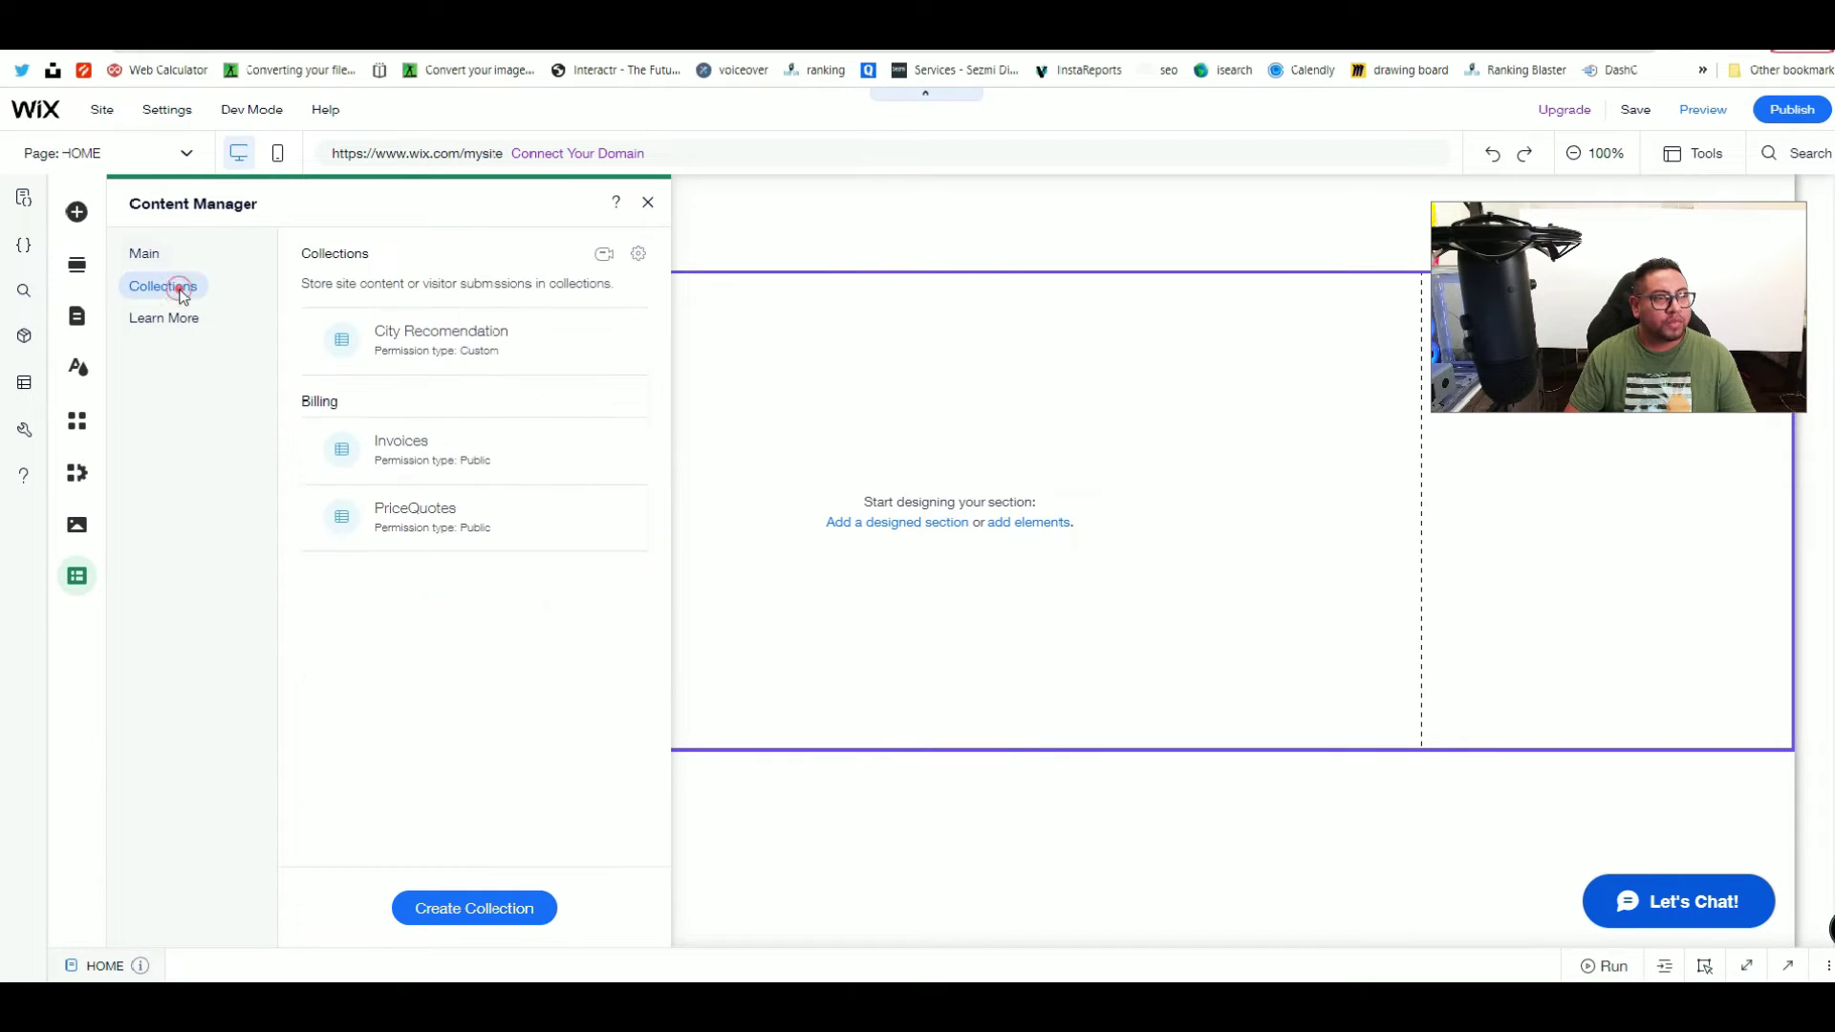
click(430, 340)
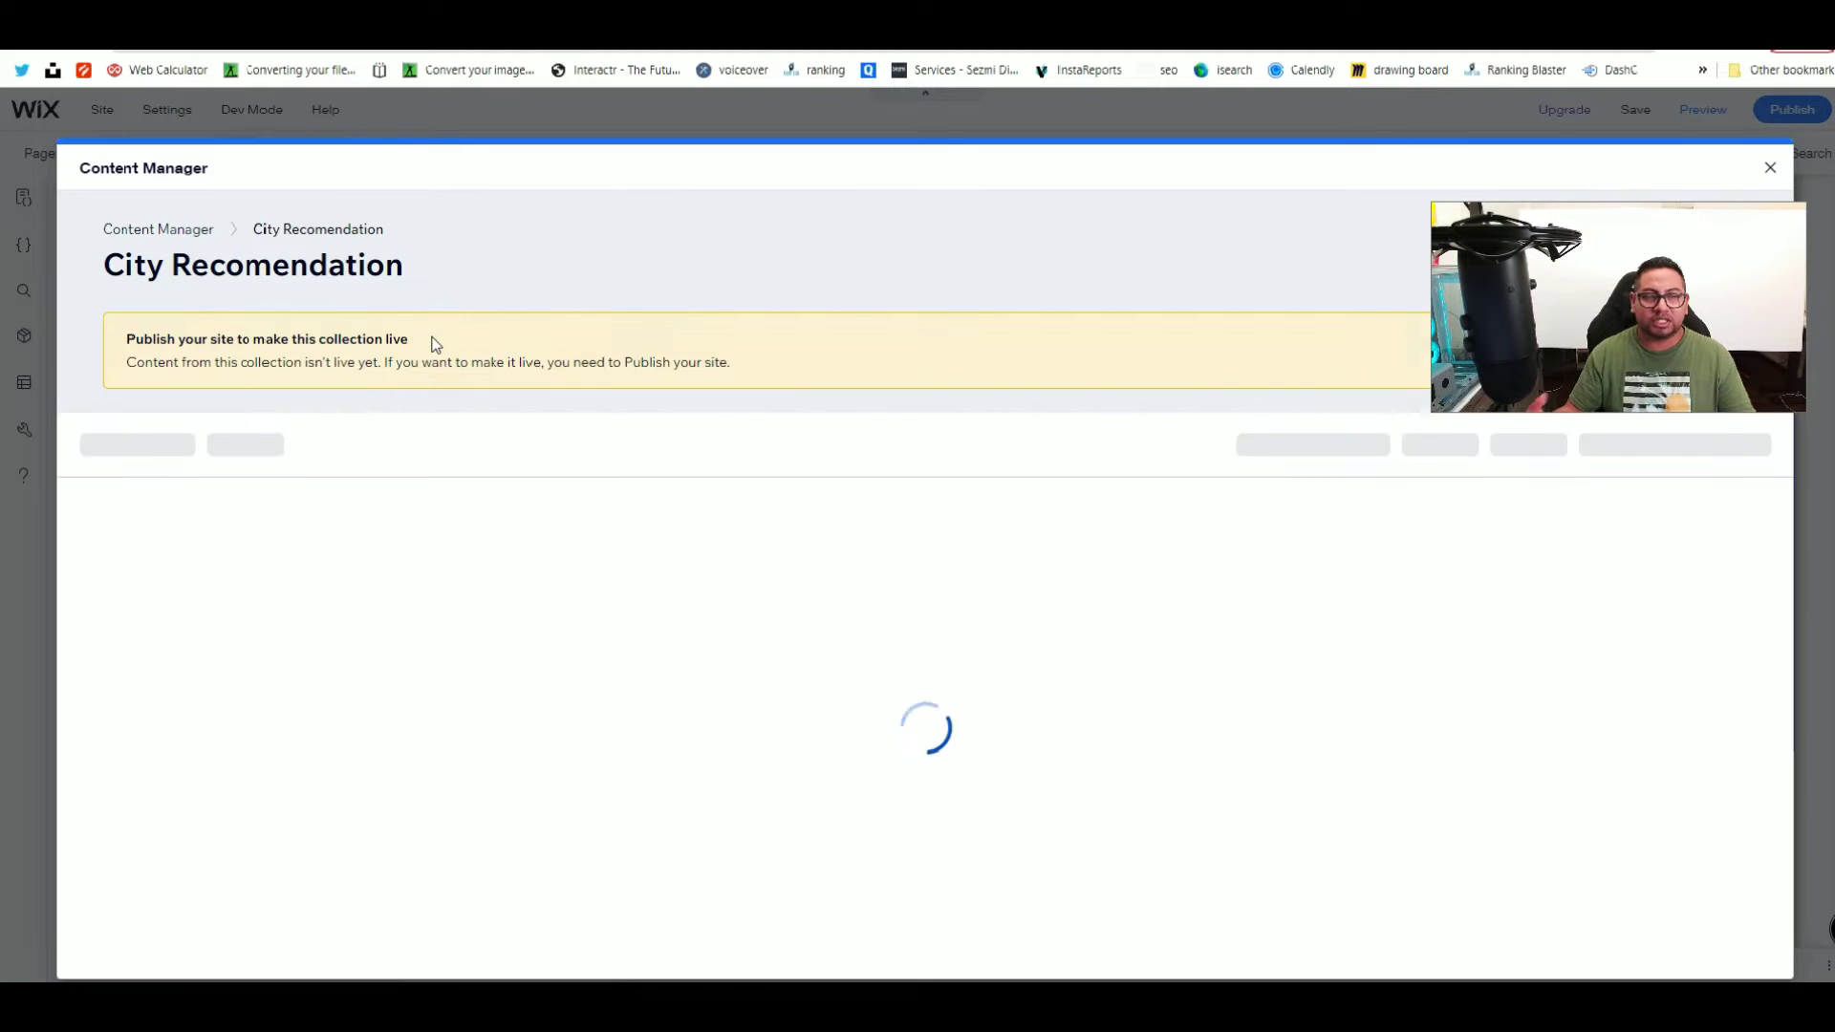
click(399, 485)
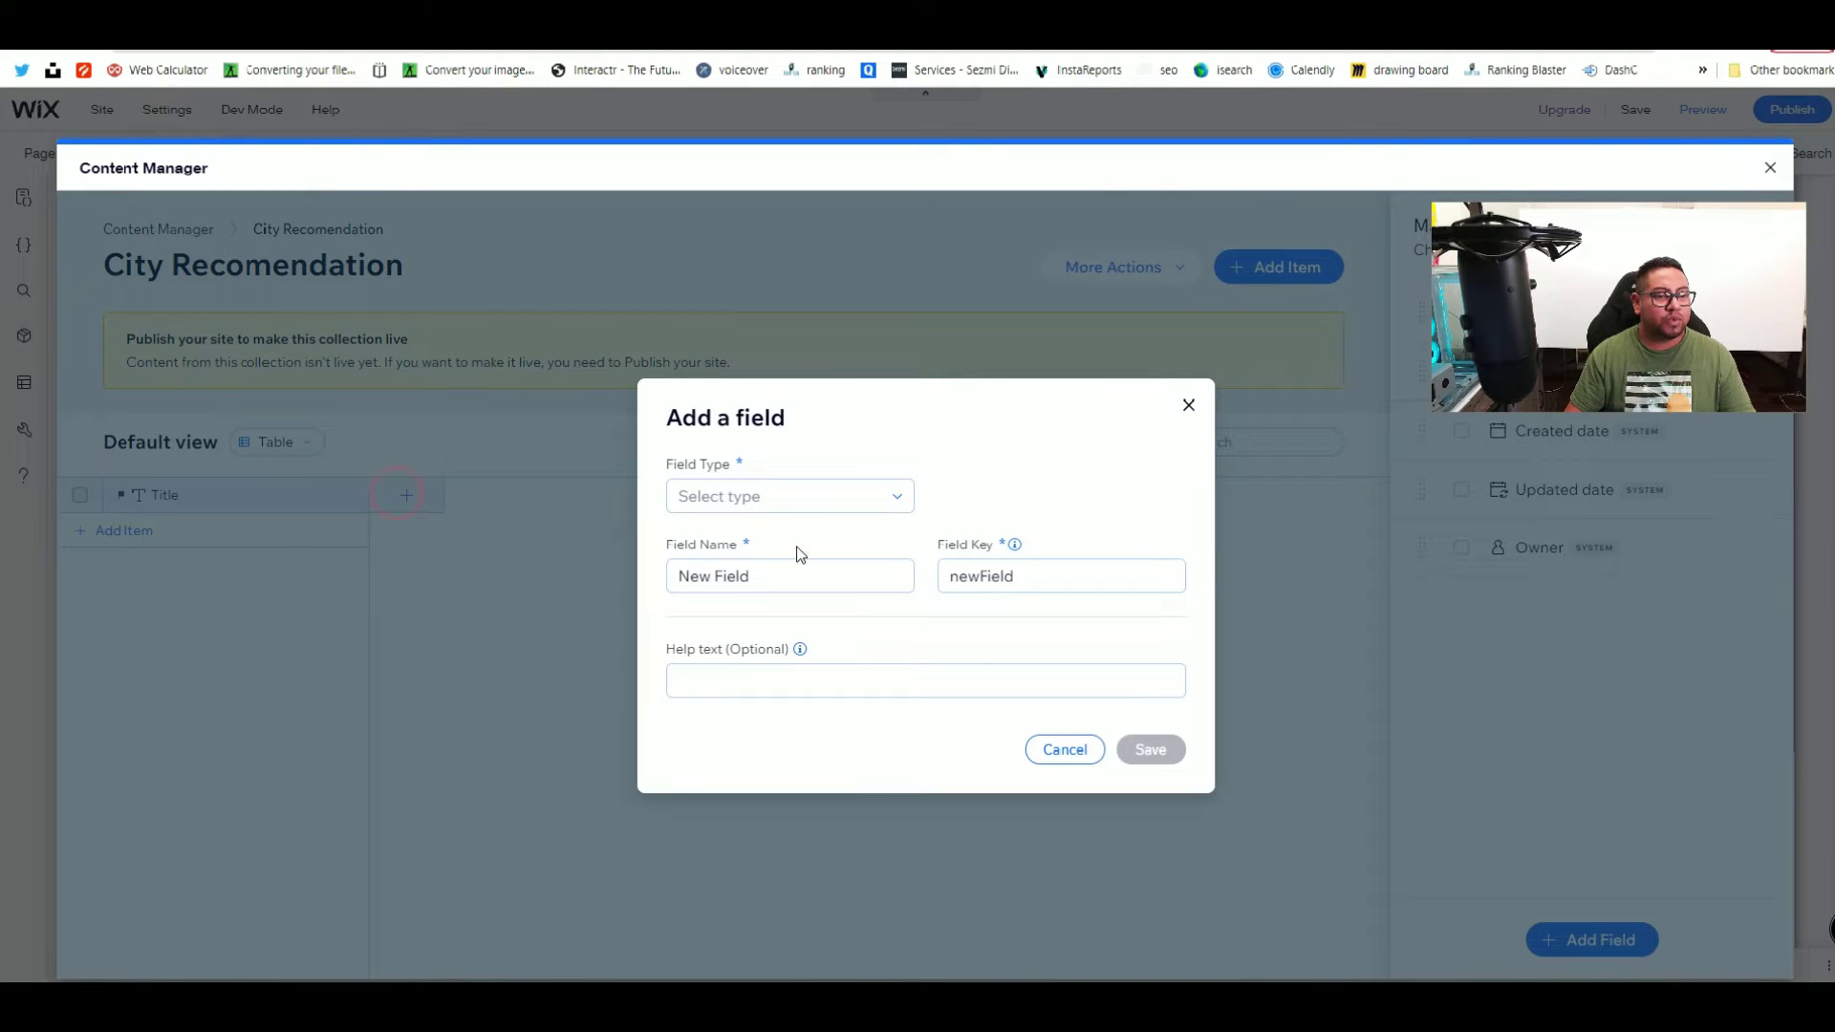
click(1189, 406)
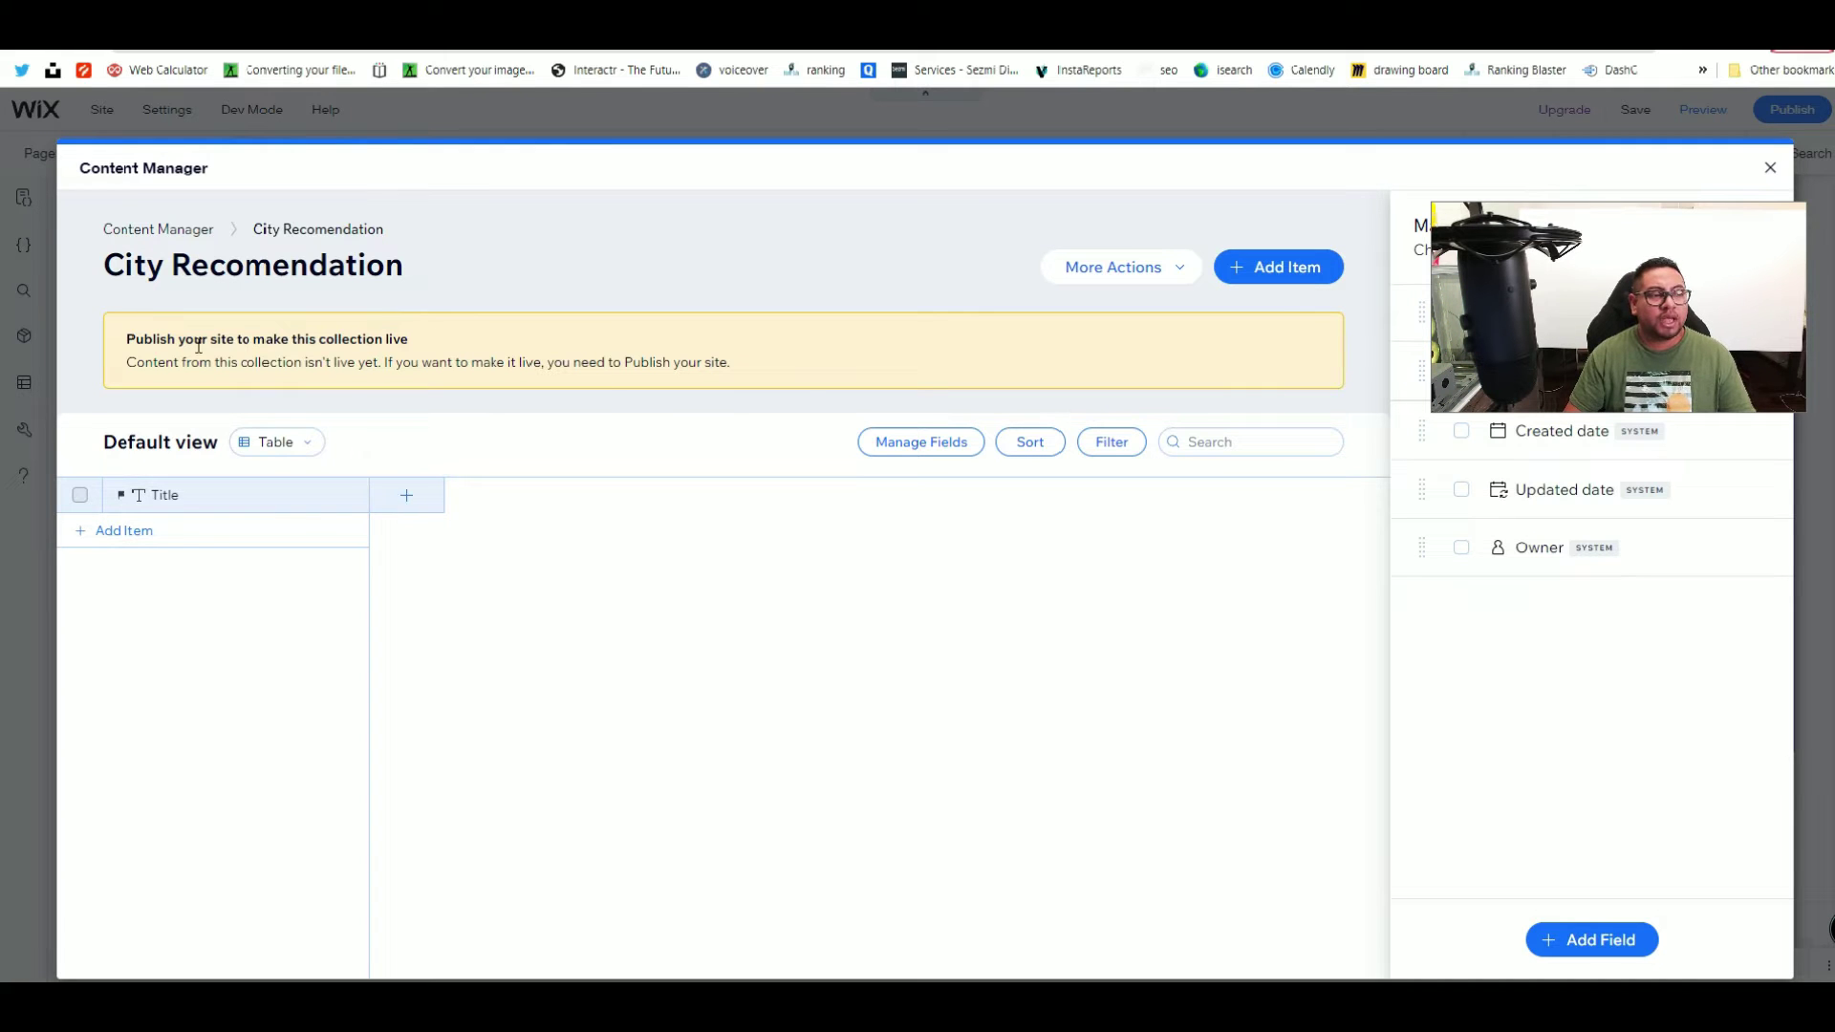
drag(135, 338, 456, 342)
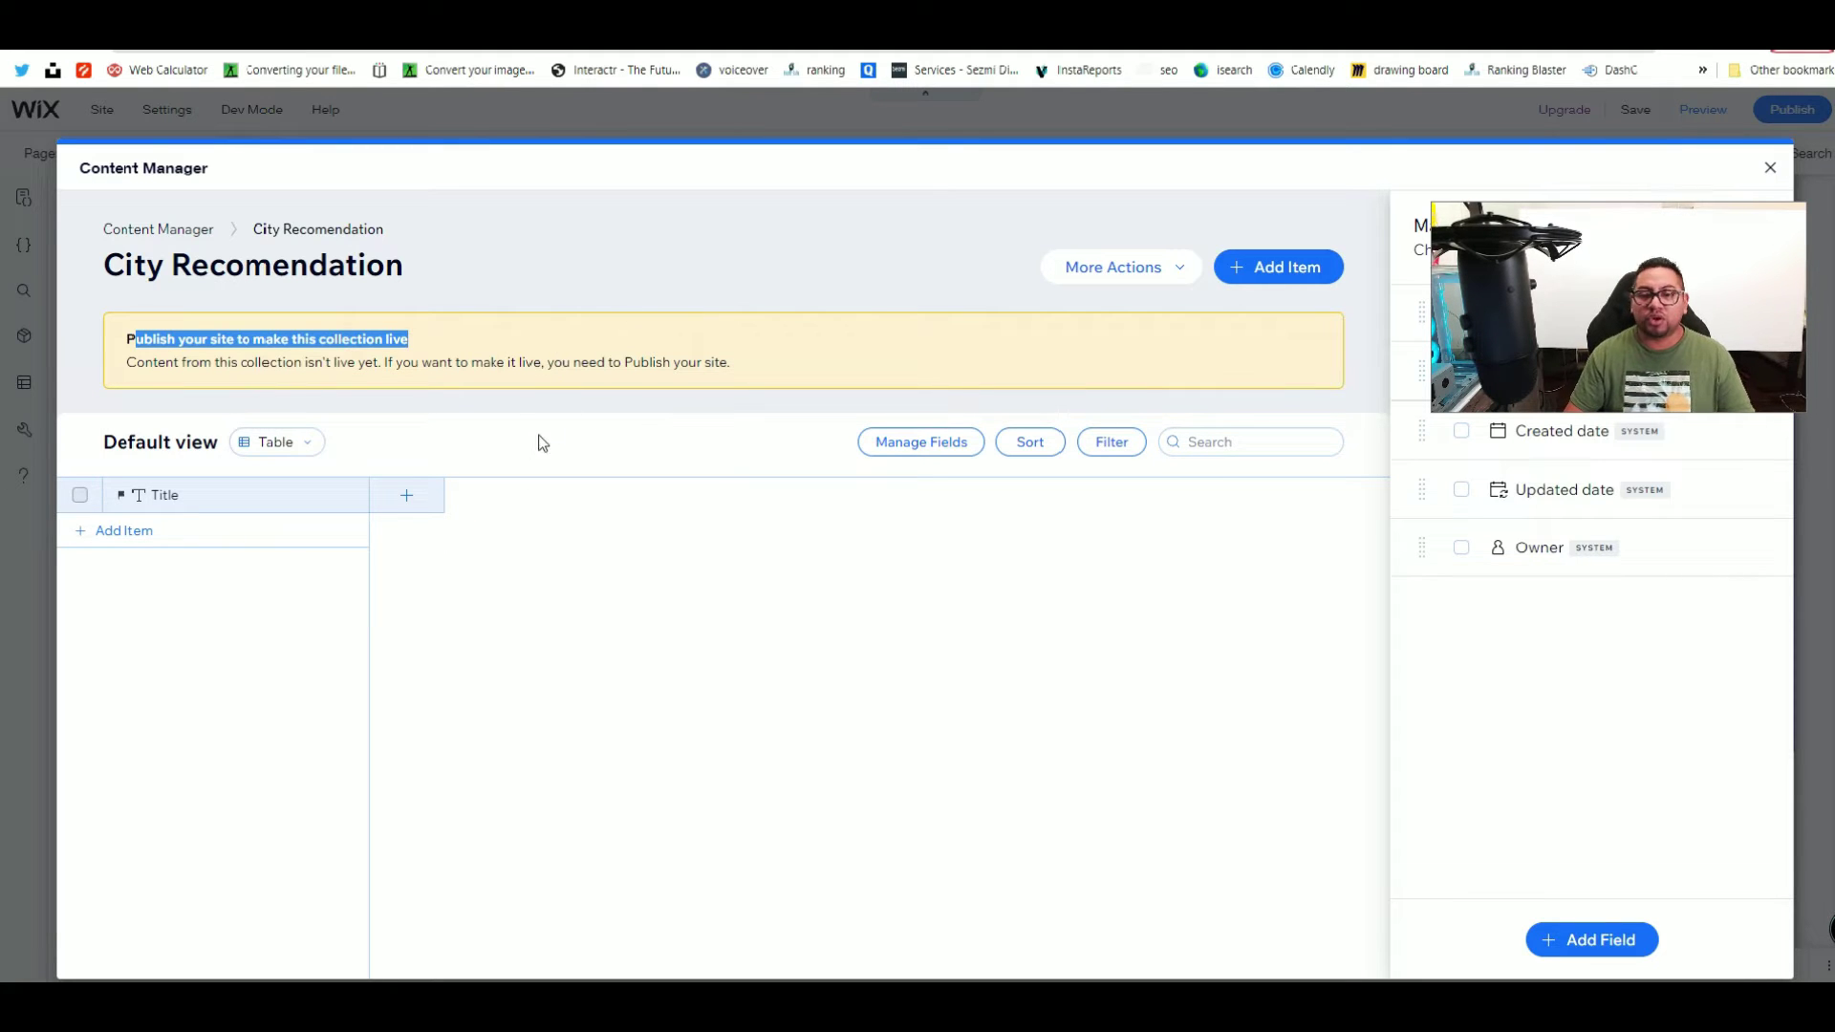
click(431, 524)
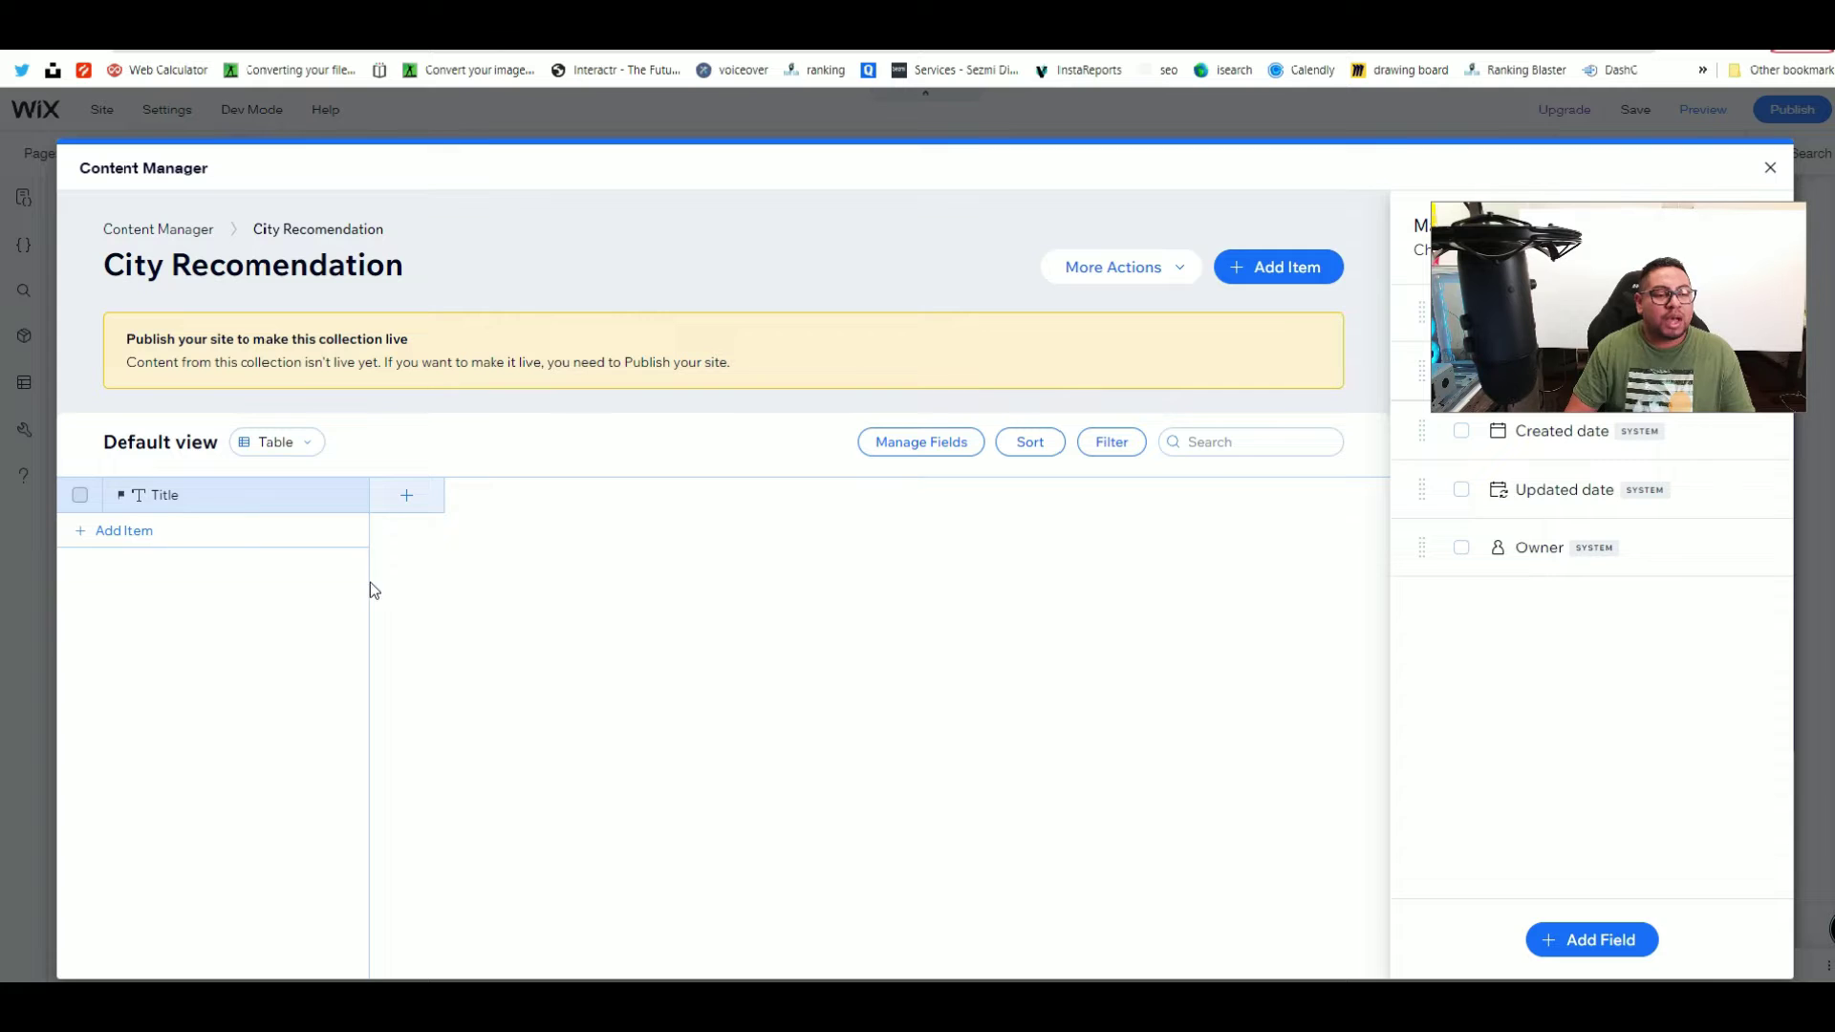
Step: Add a Text field named "City Name" to the City Recomendation collection and save it
click(393, 490)
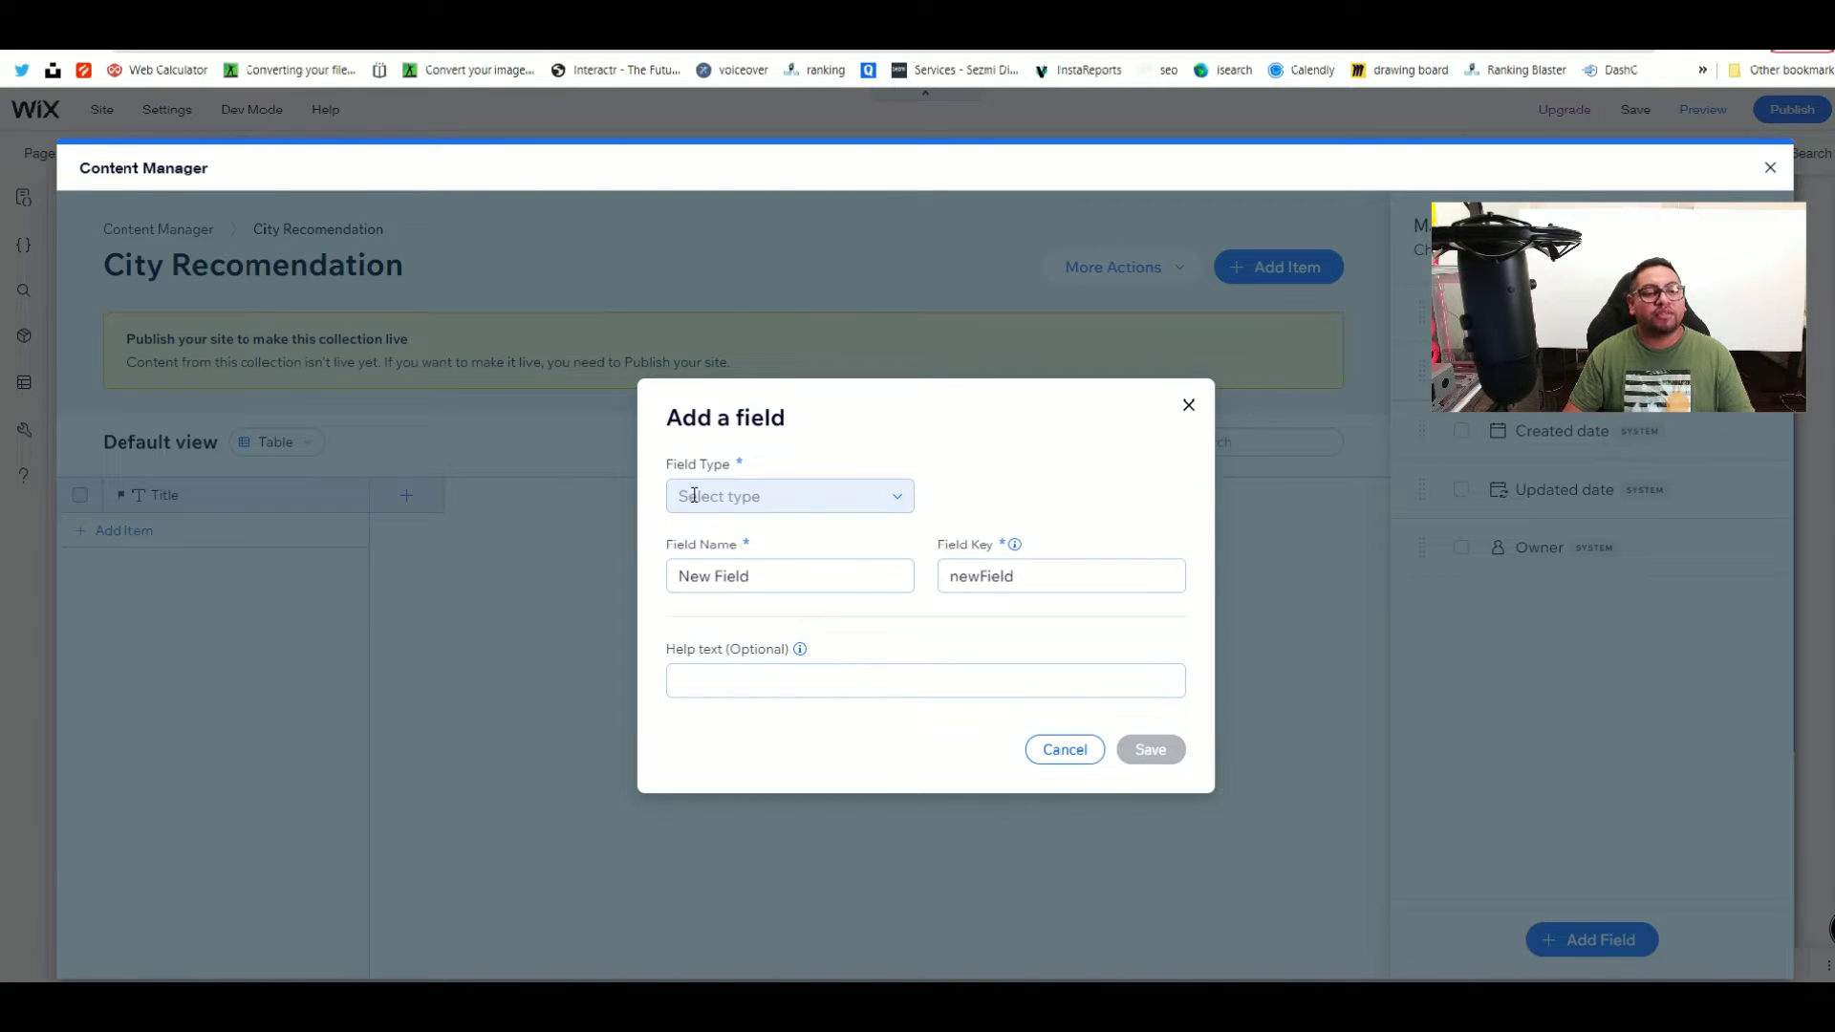
click(803, 498)
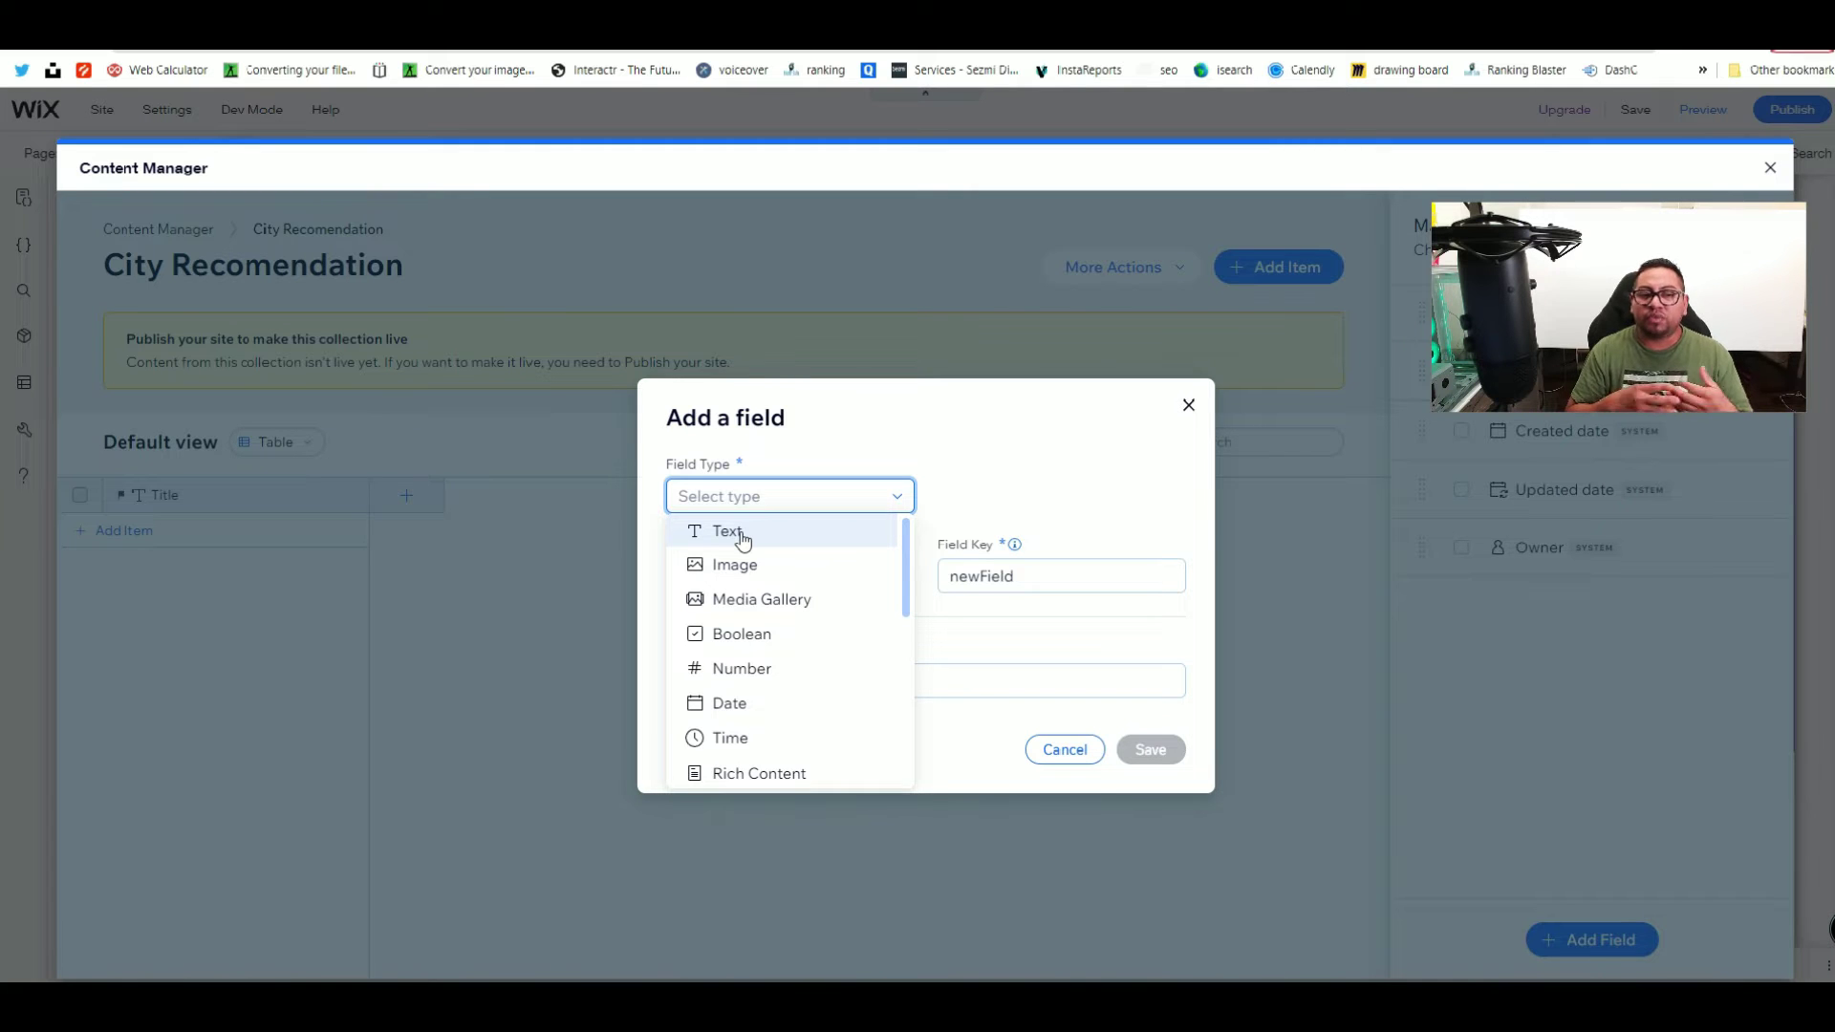
scroll(745, 564, down, 1)
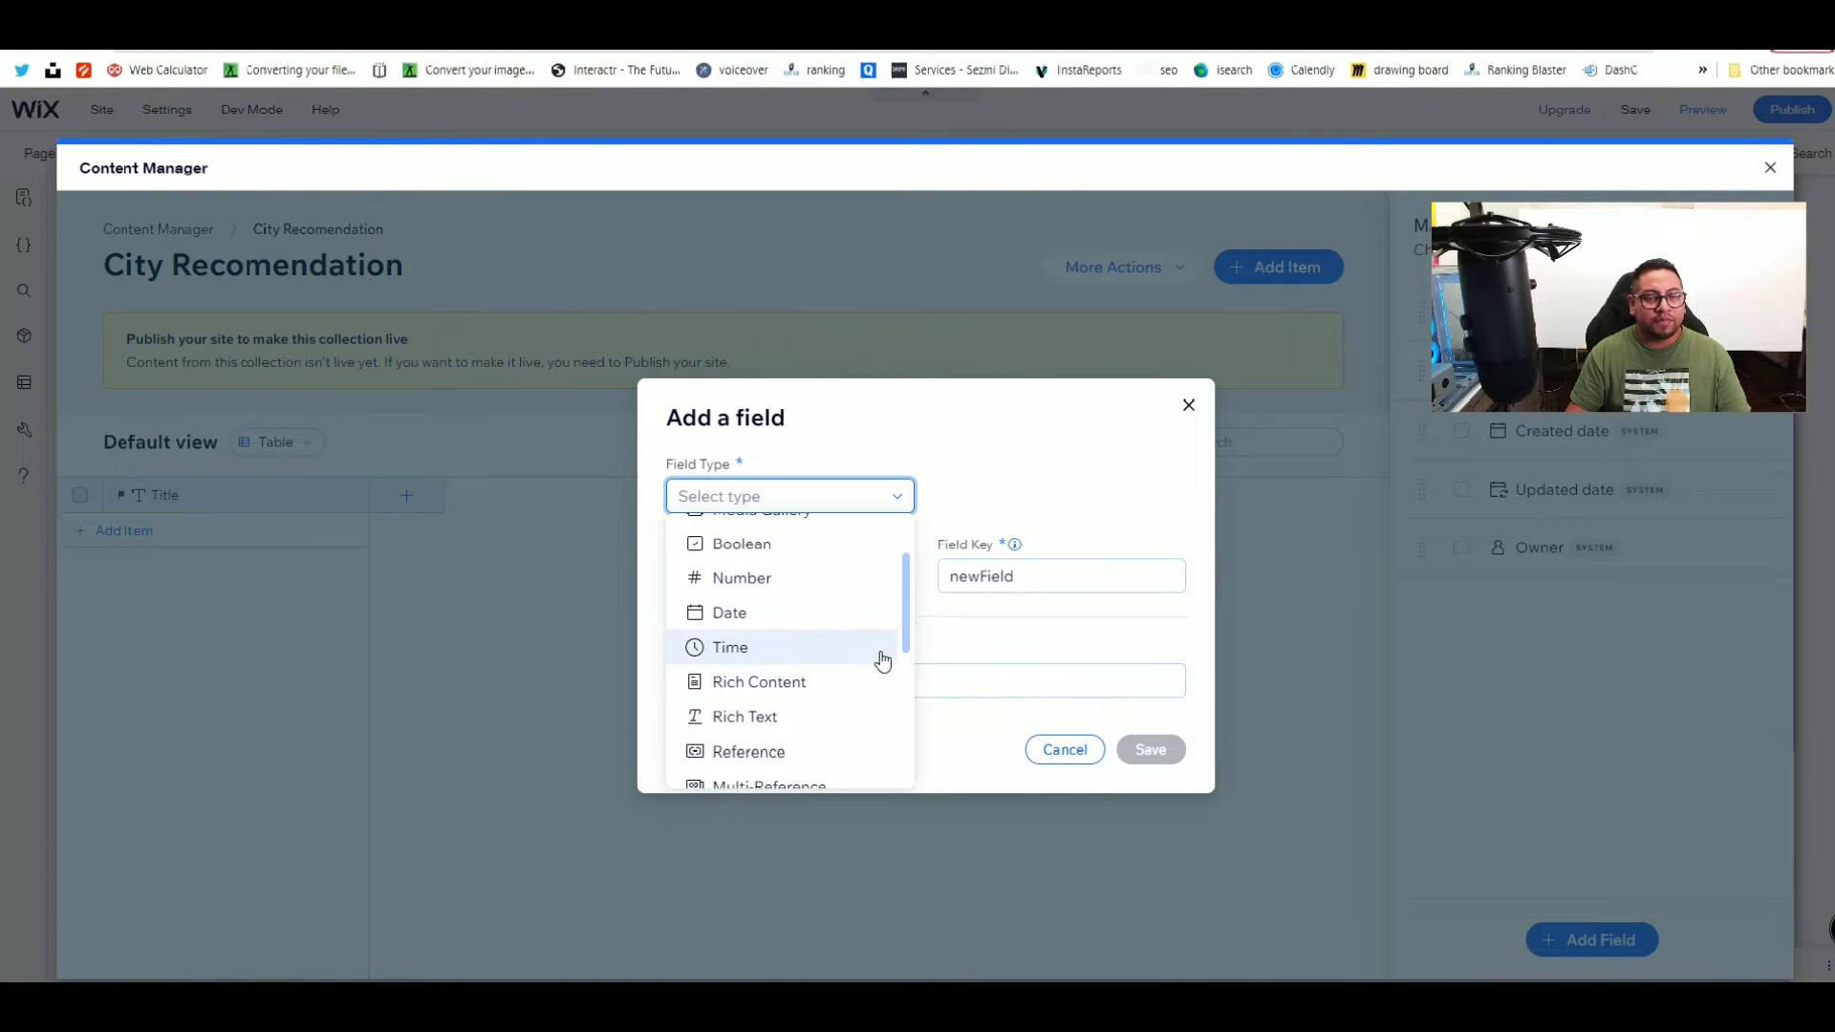
scroll(751, 566, up, 2)
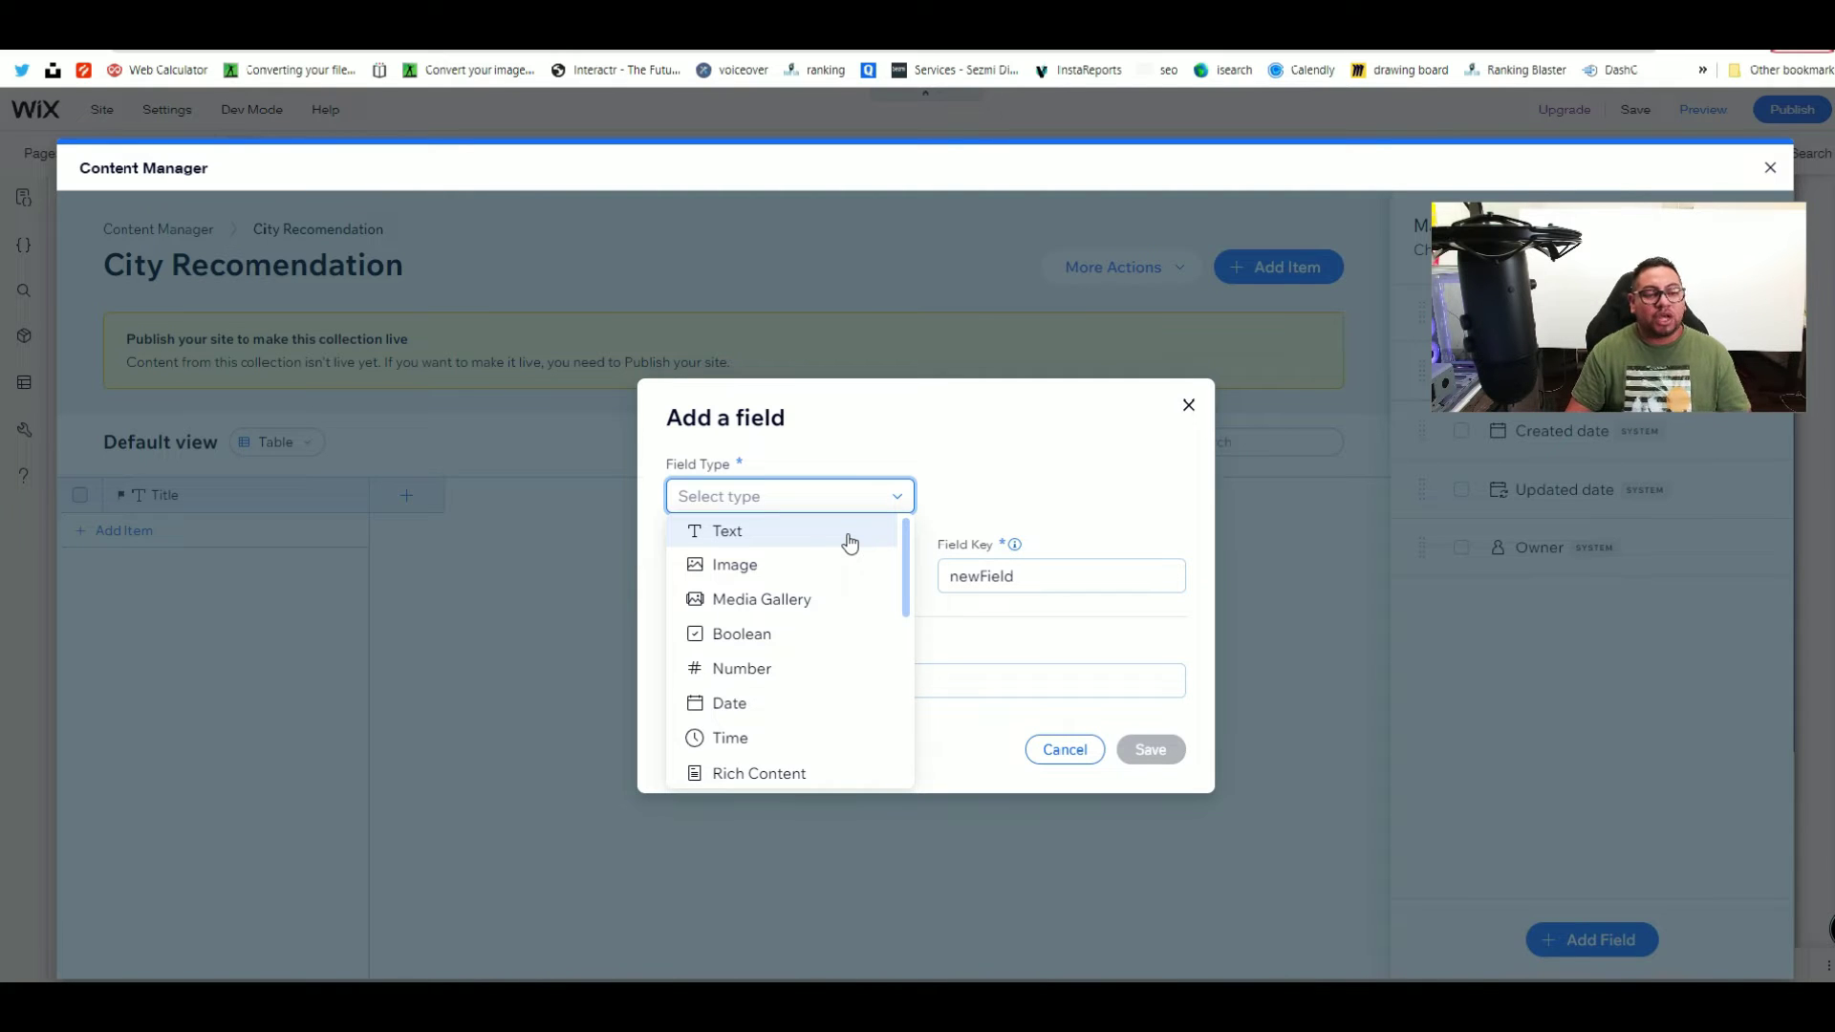
click(693, 531)
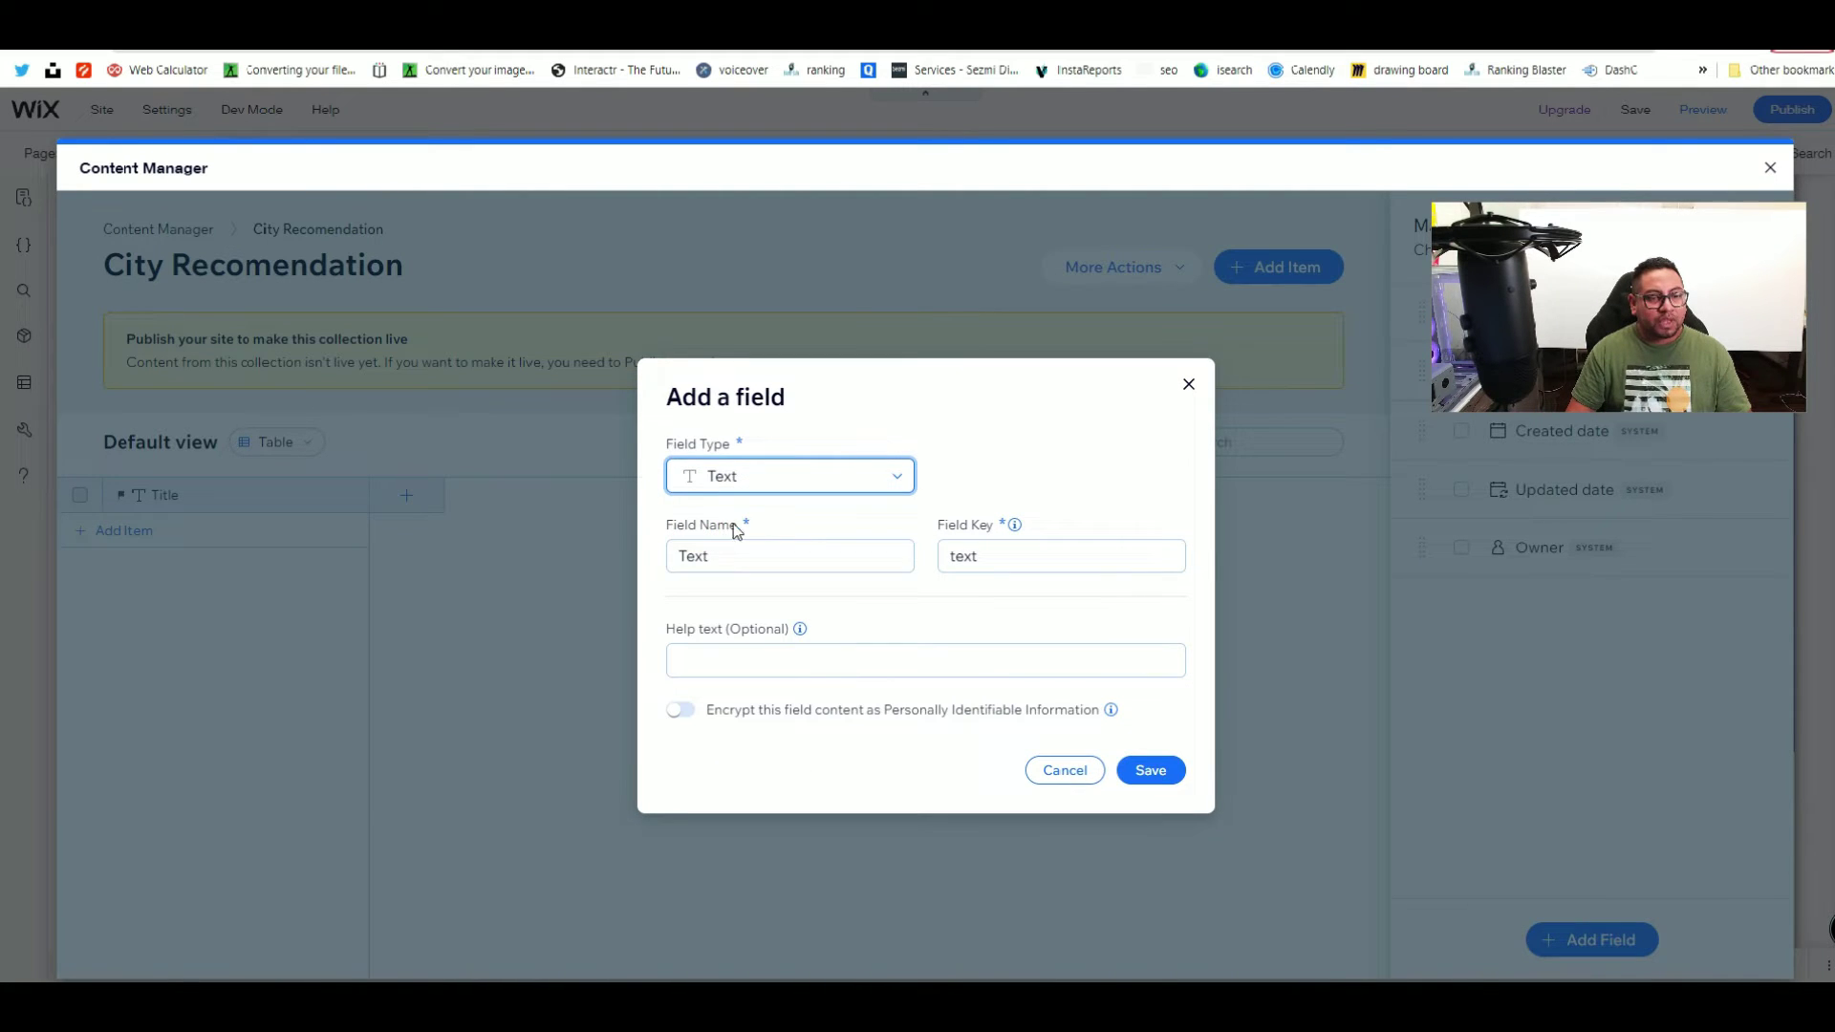
double_click(750, 566)
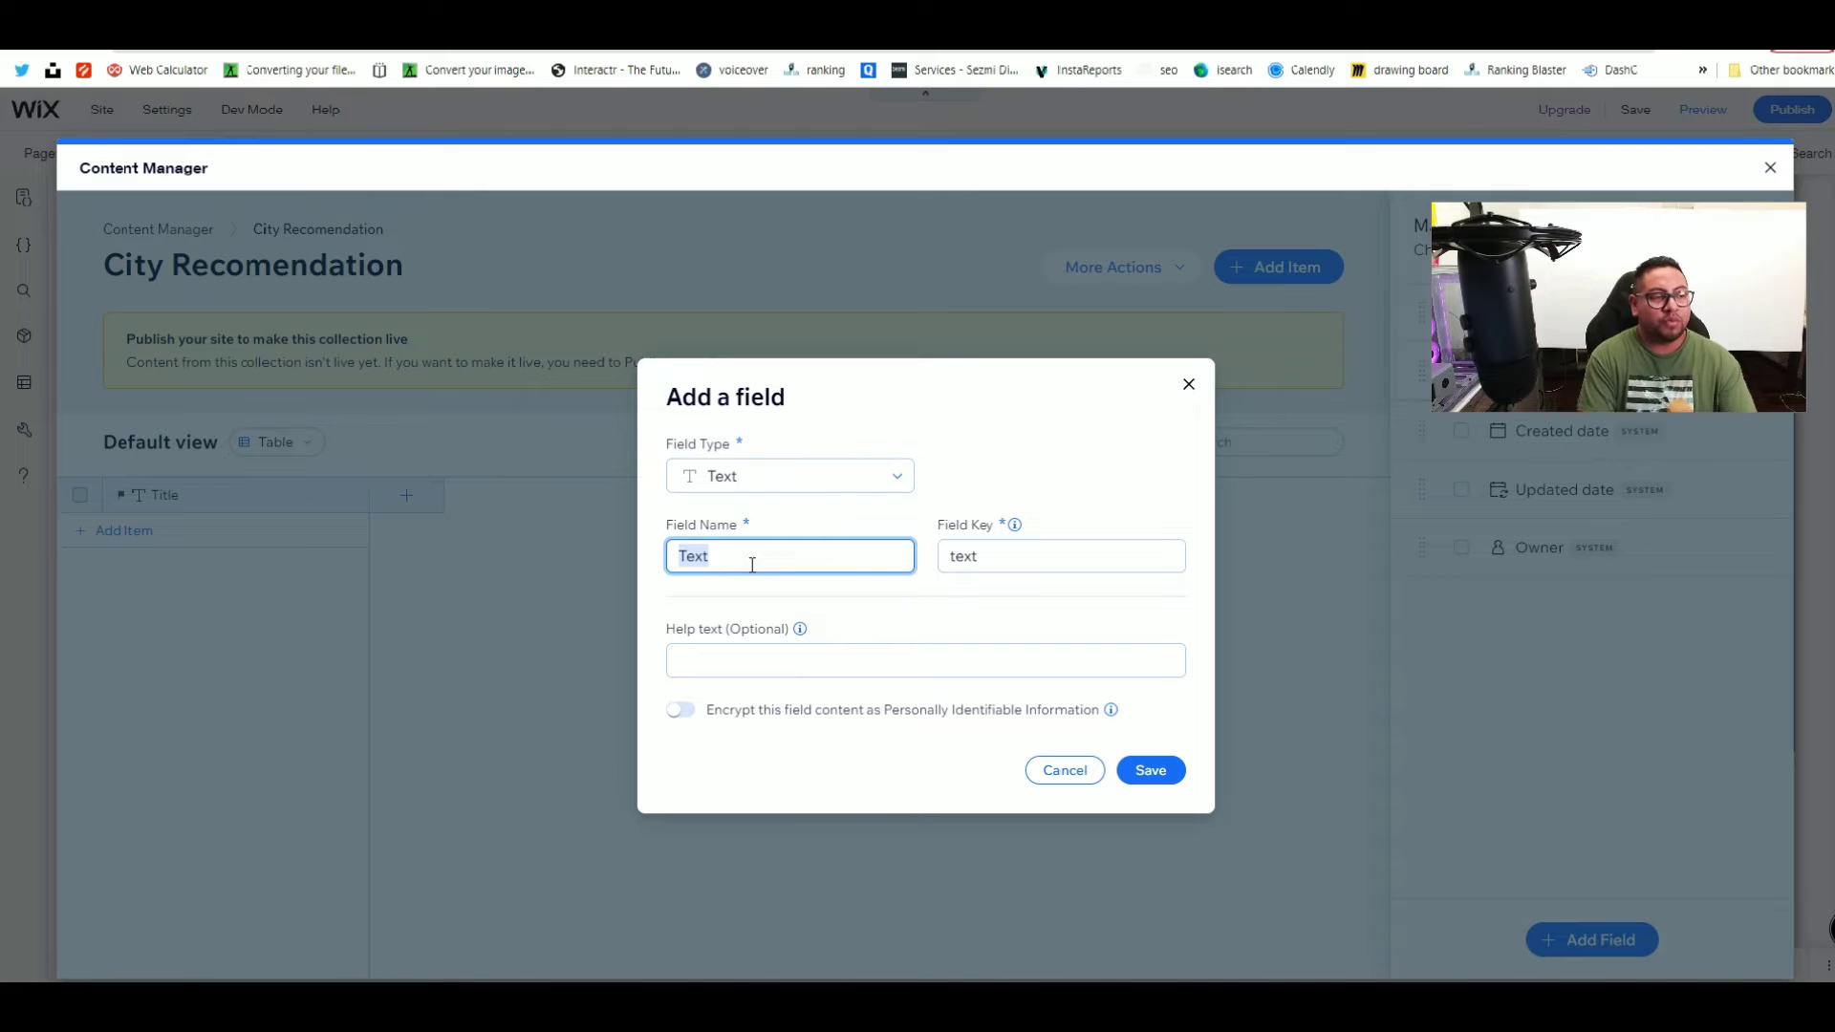
text(City Name)
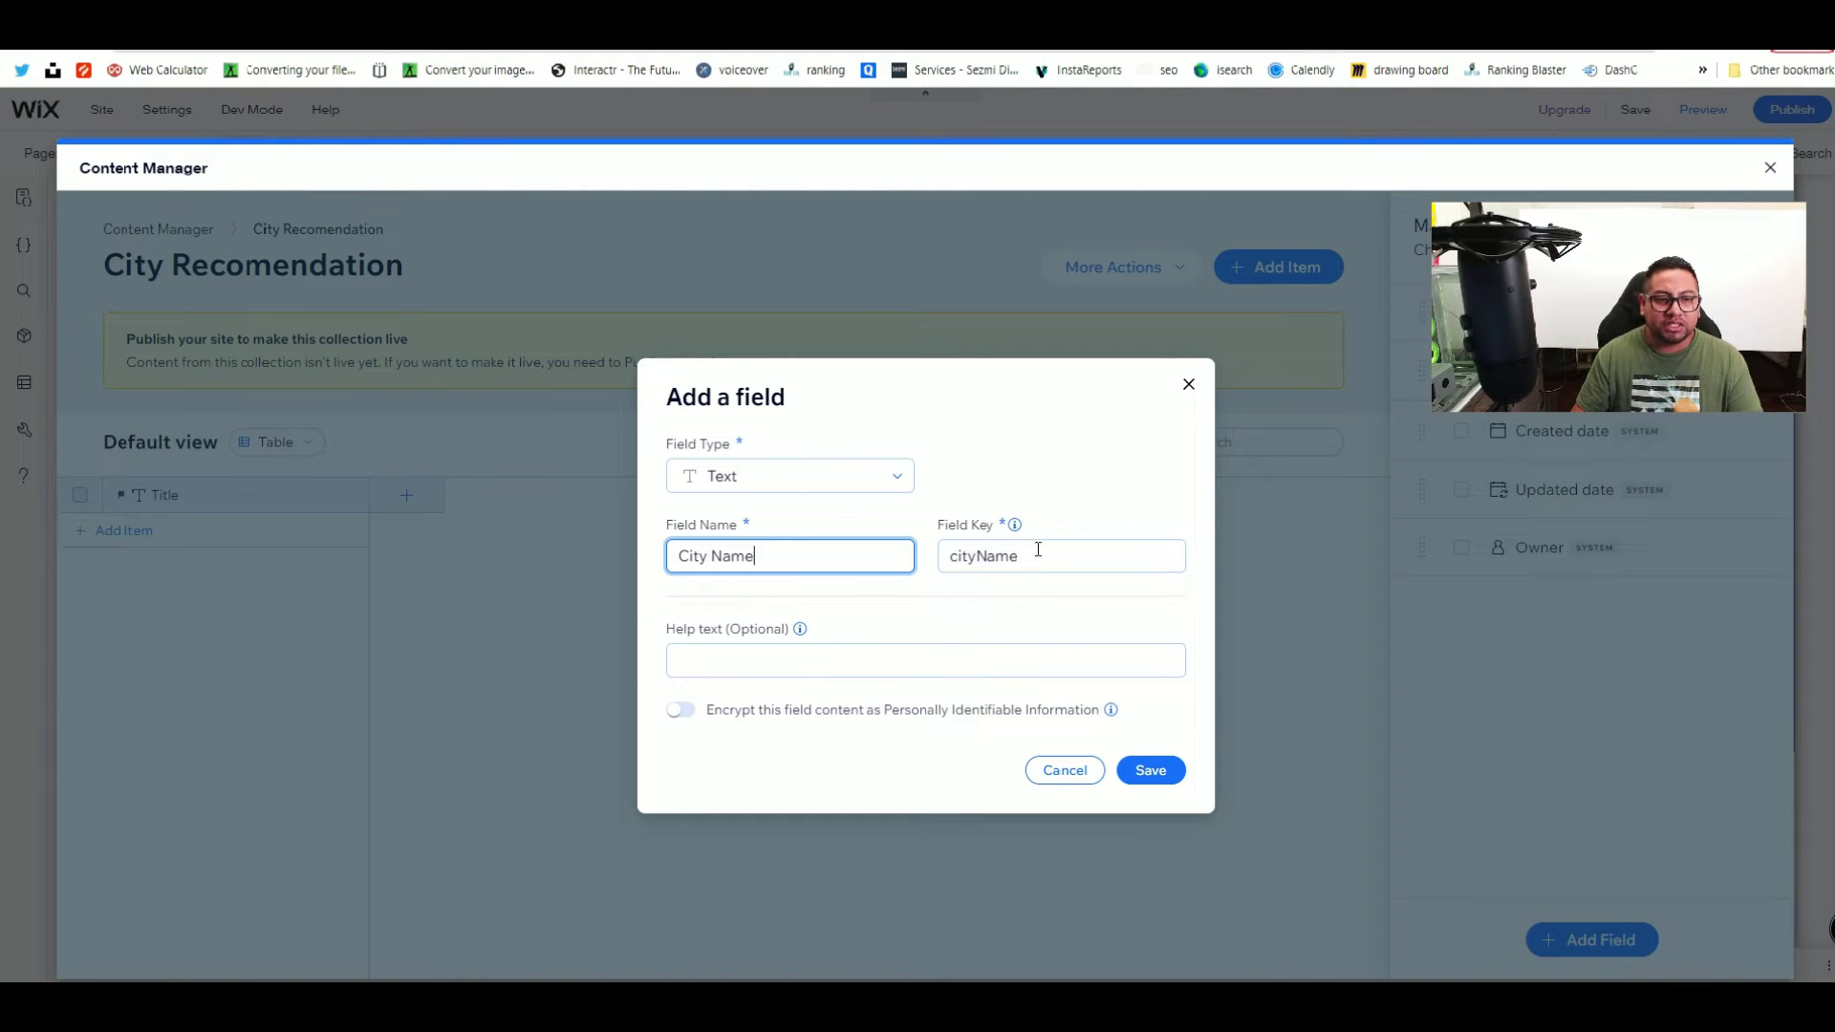
click(1139, 779)
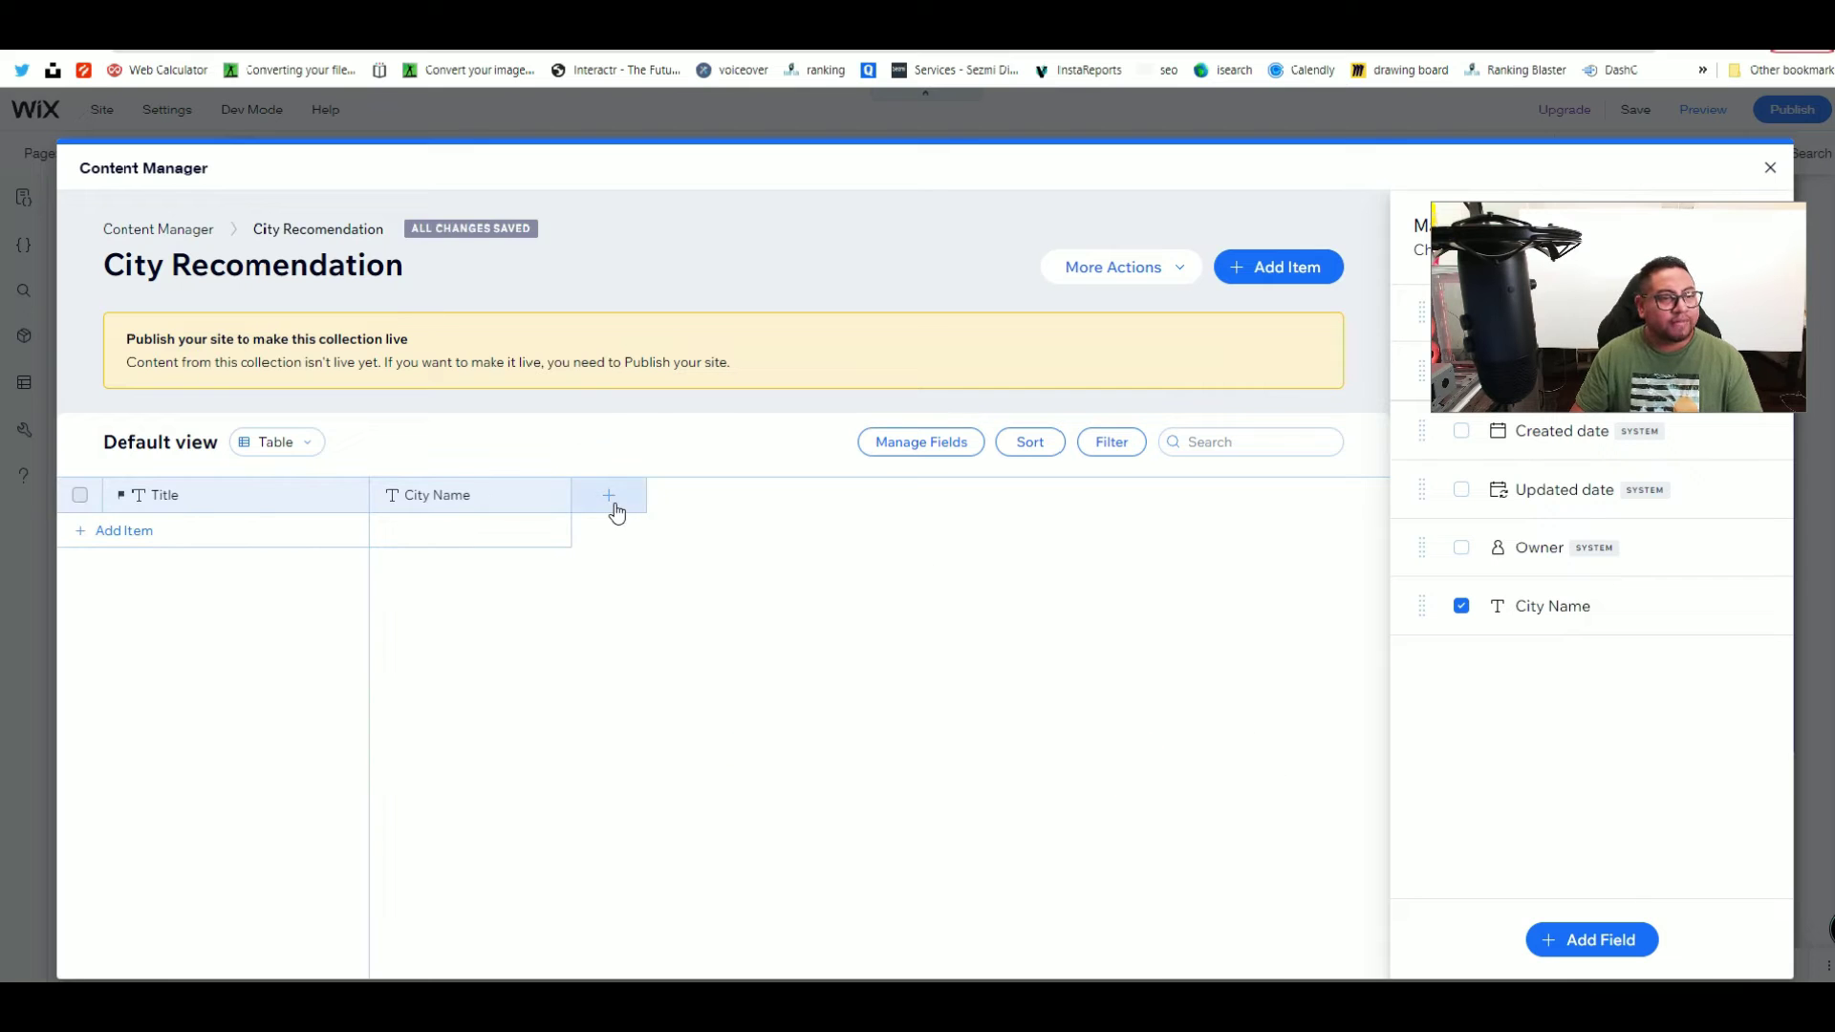
Step: Add an Image field named "Thumbnail" to the City Recomendation collection and save it
click(614, 504)
click(751, 496)
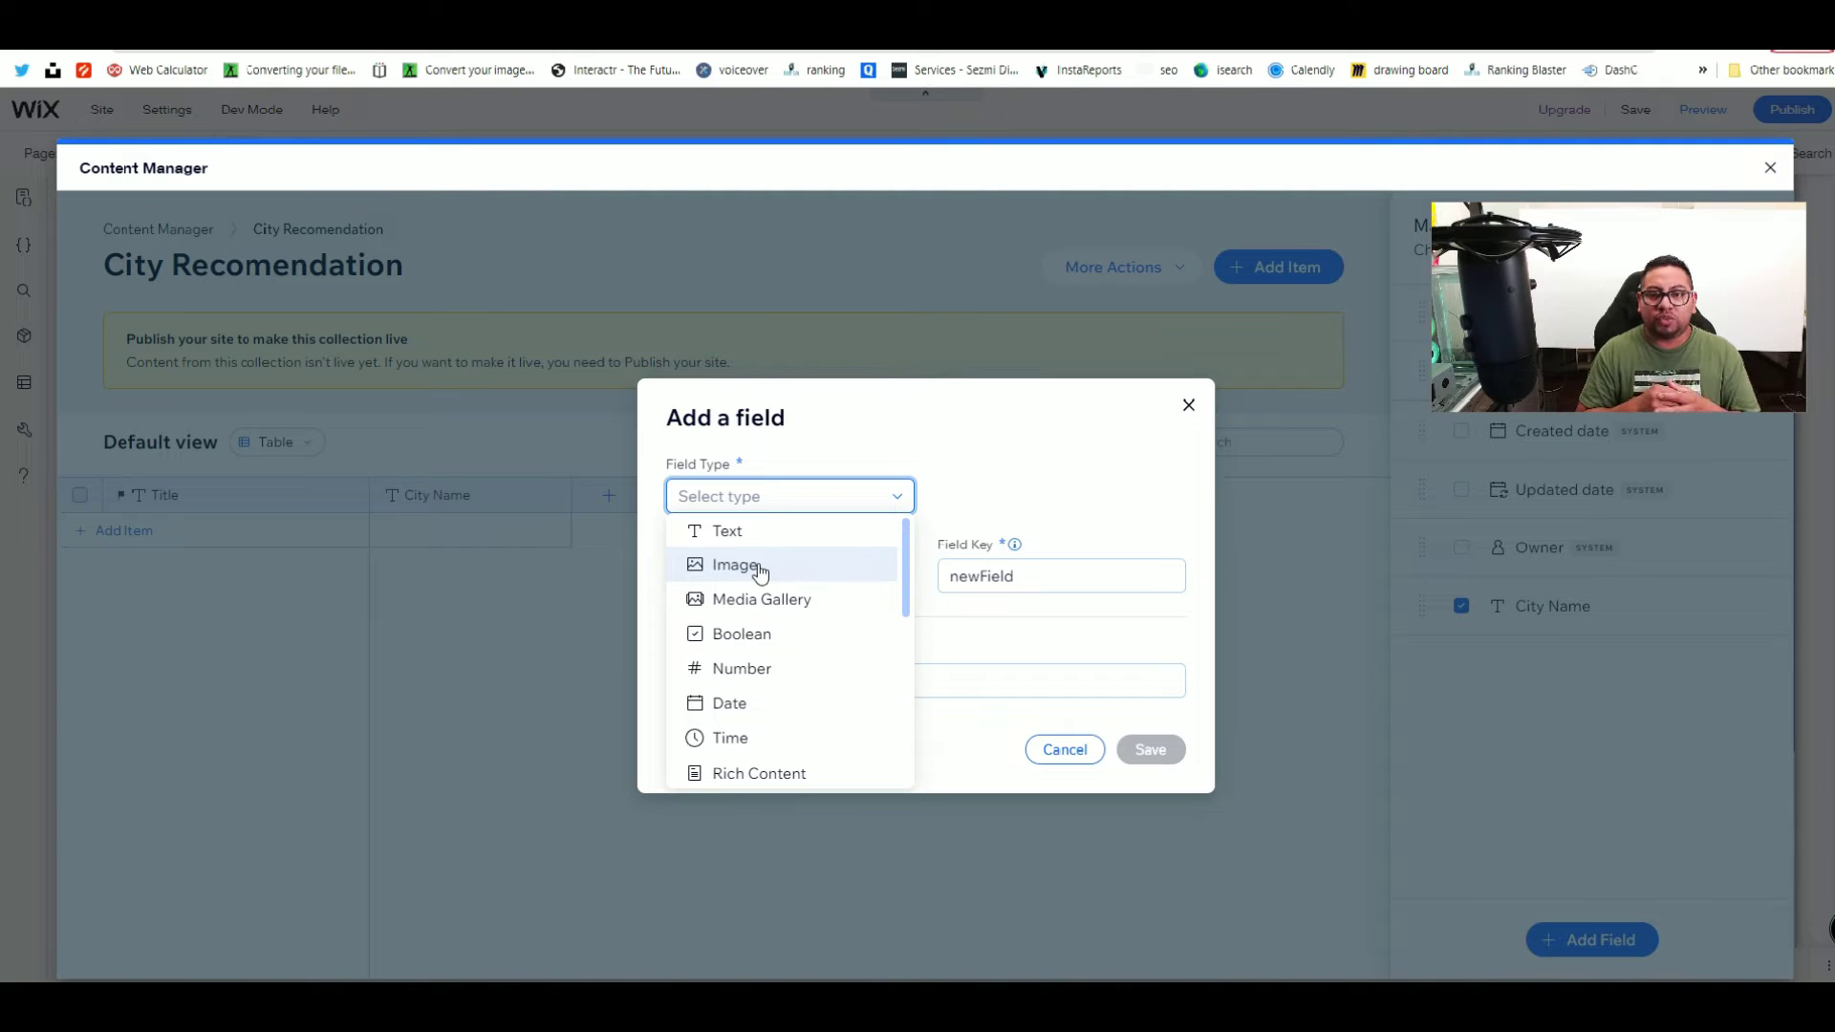
click(760, 572)
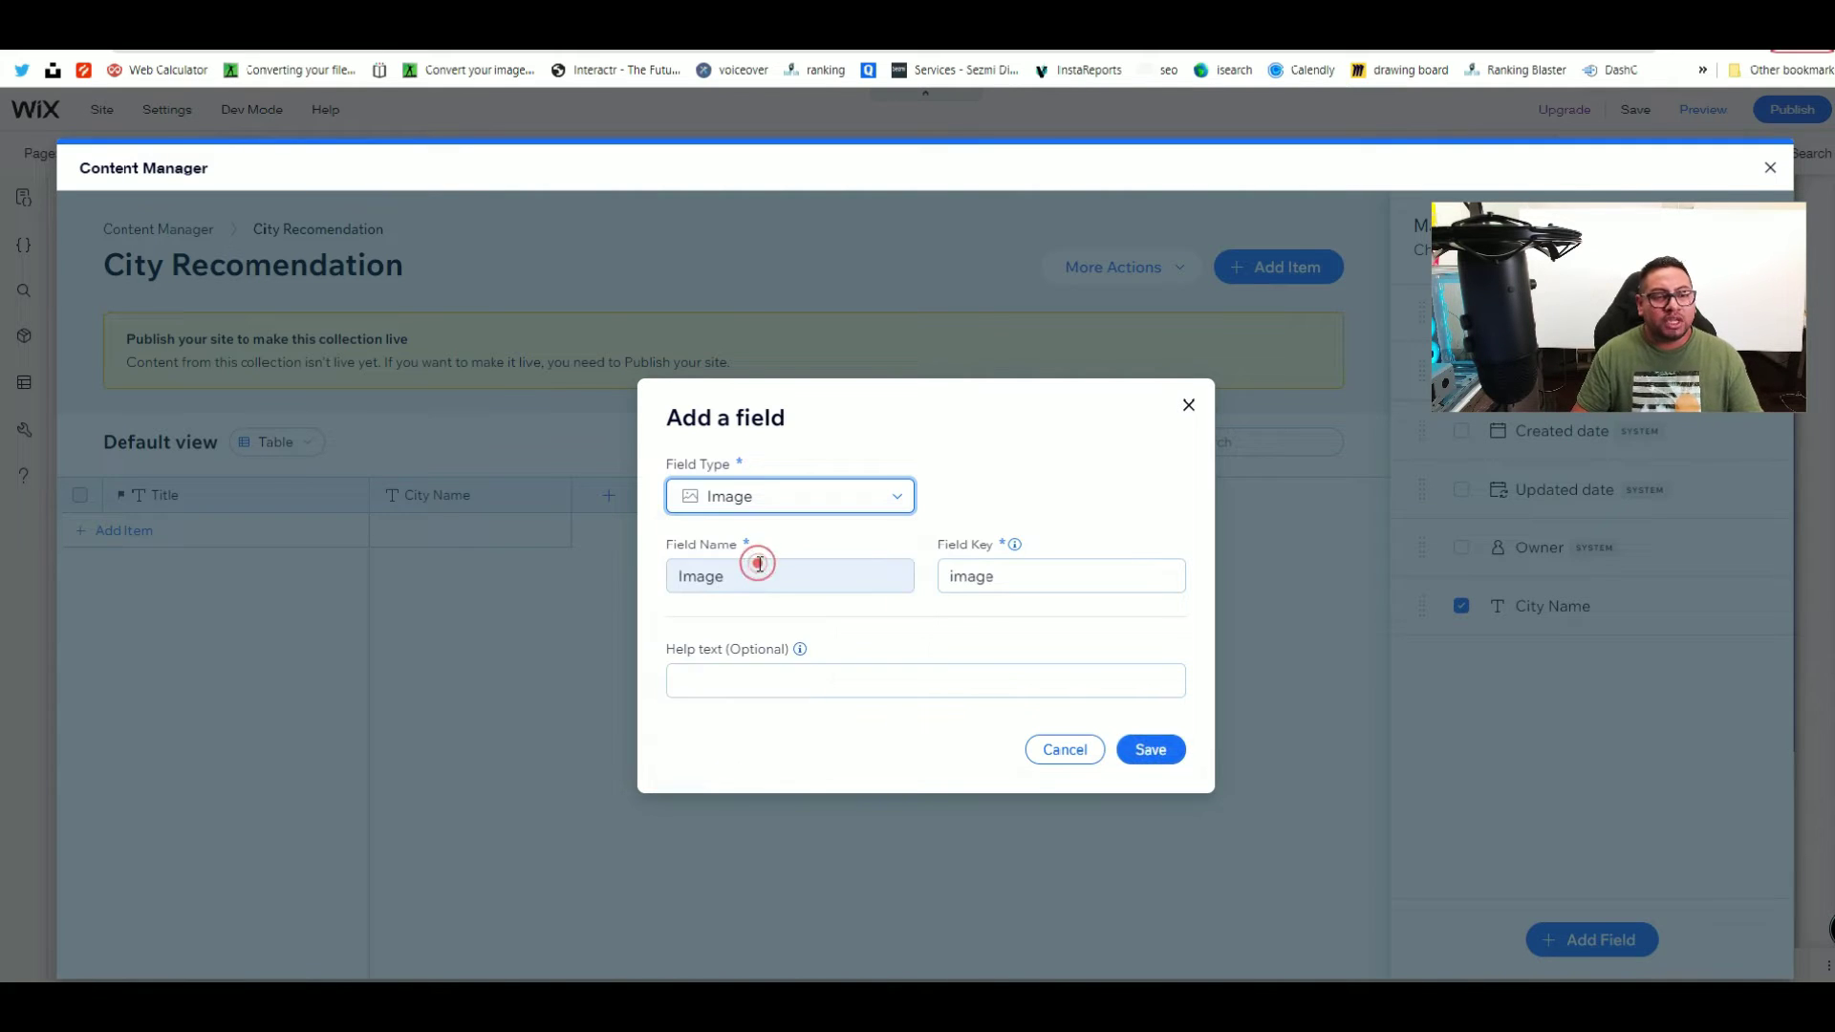
click(761, 591)
double_click(769, 592)
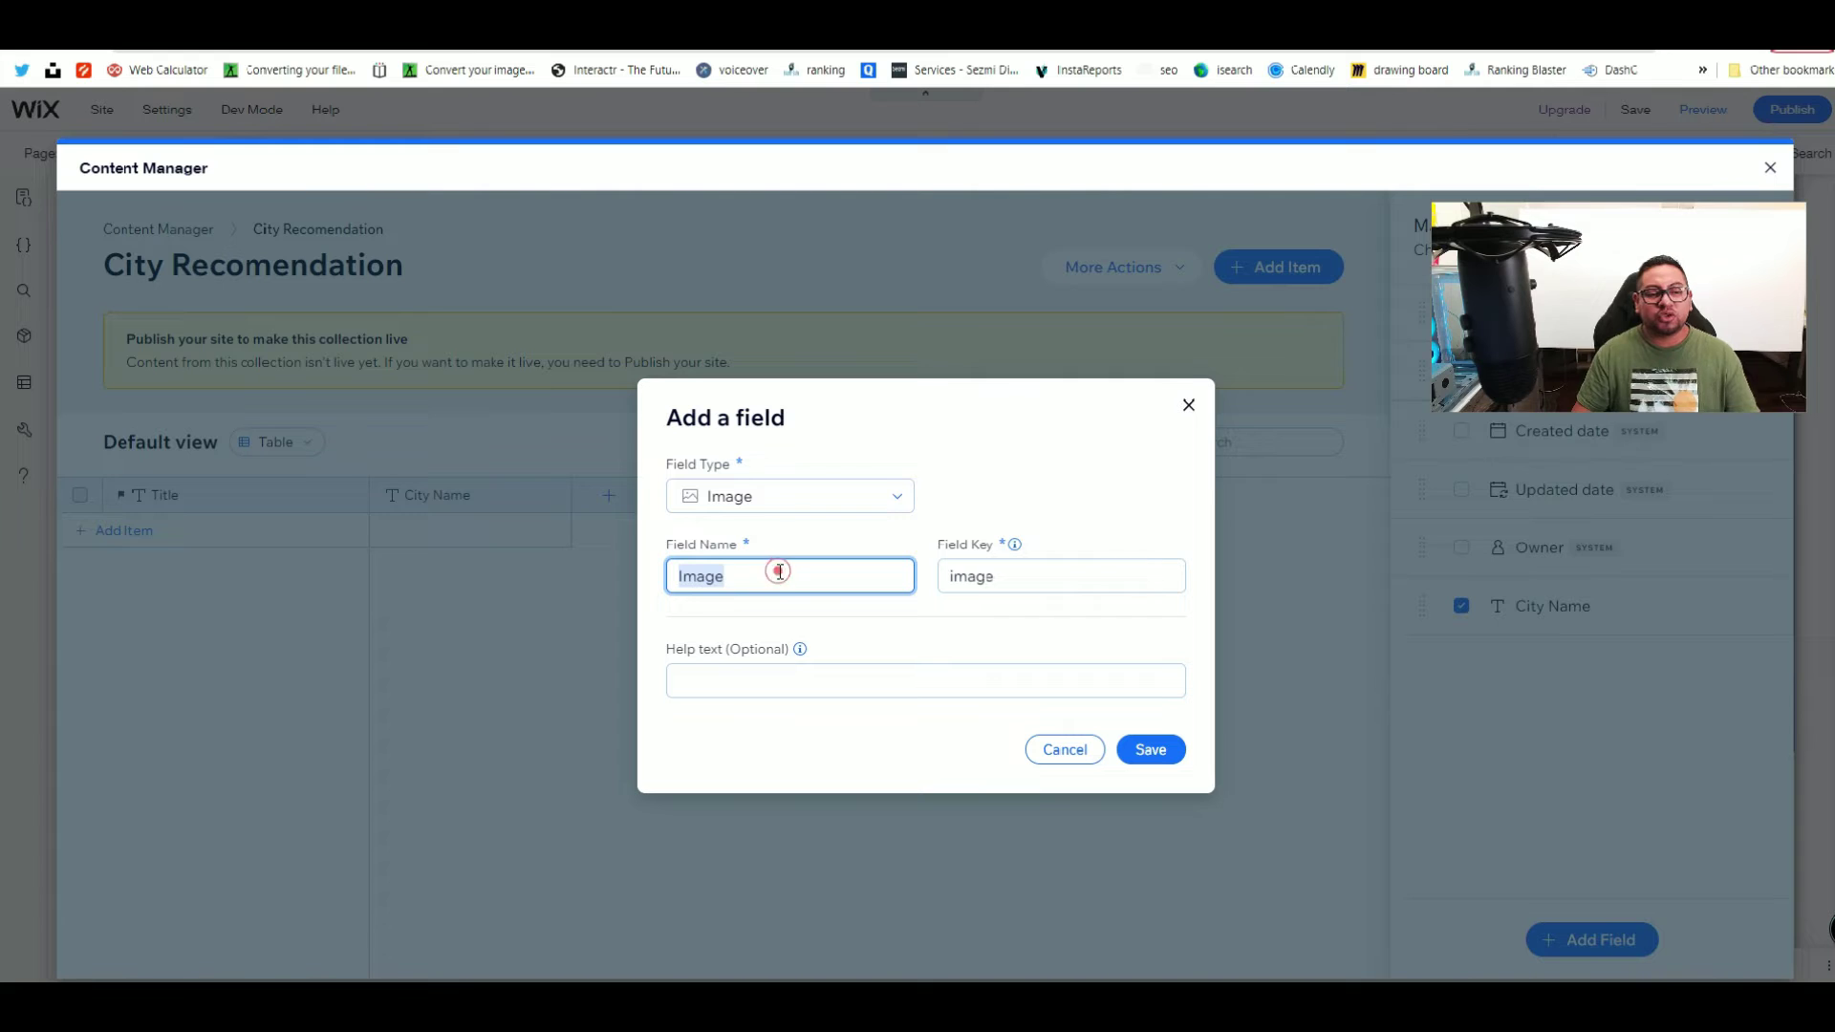
text(Thumbnail)
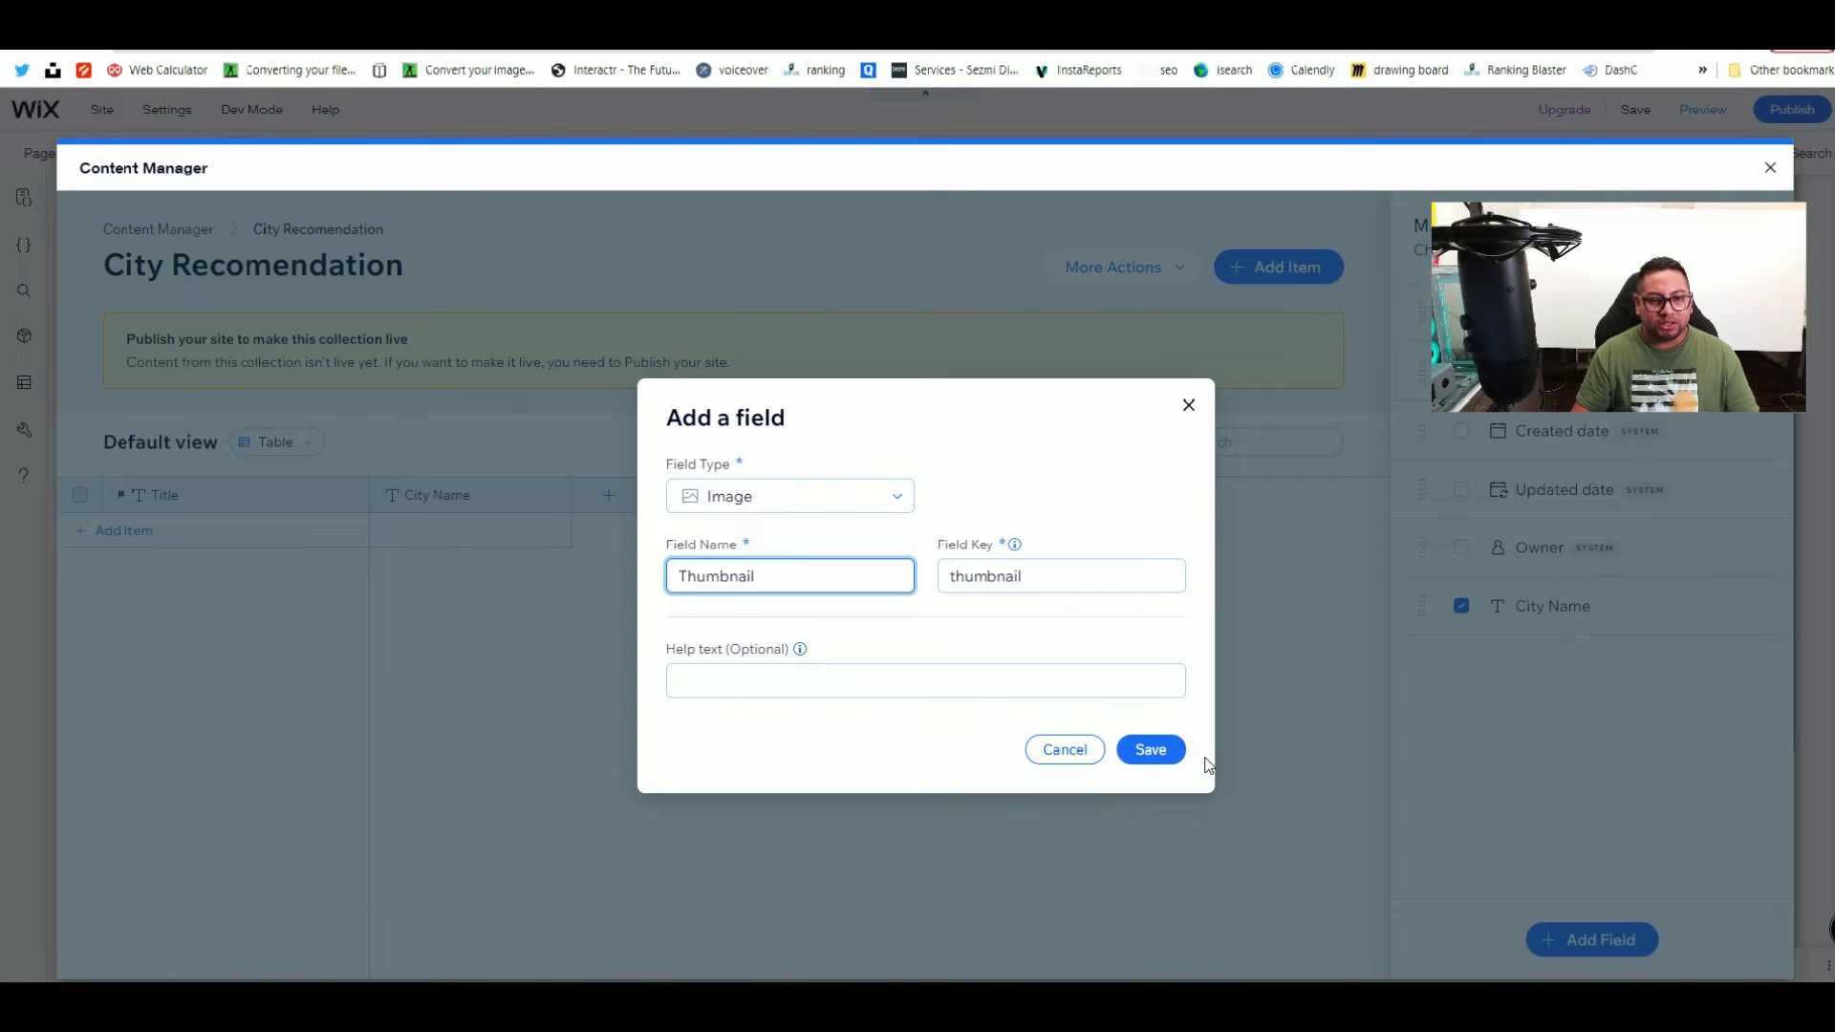
click(1167, 757)
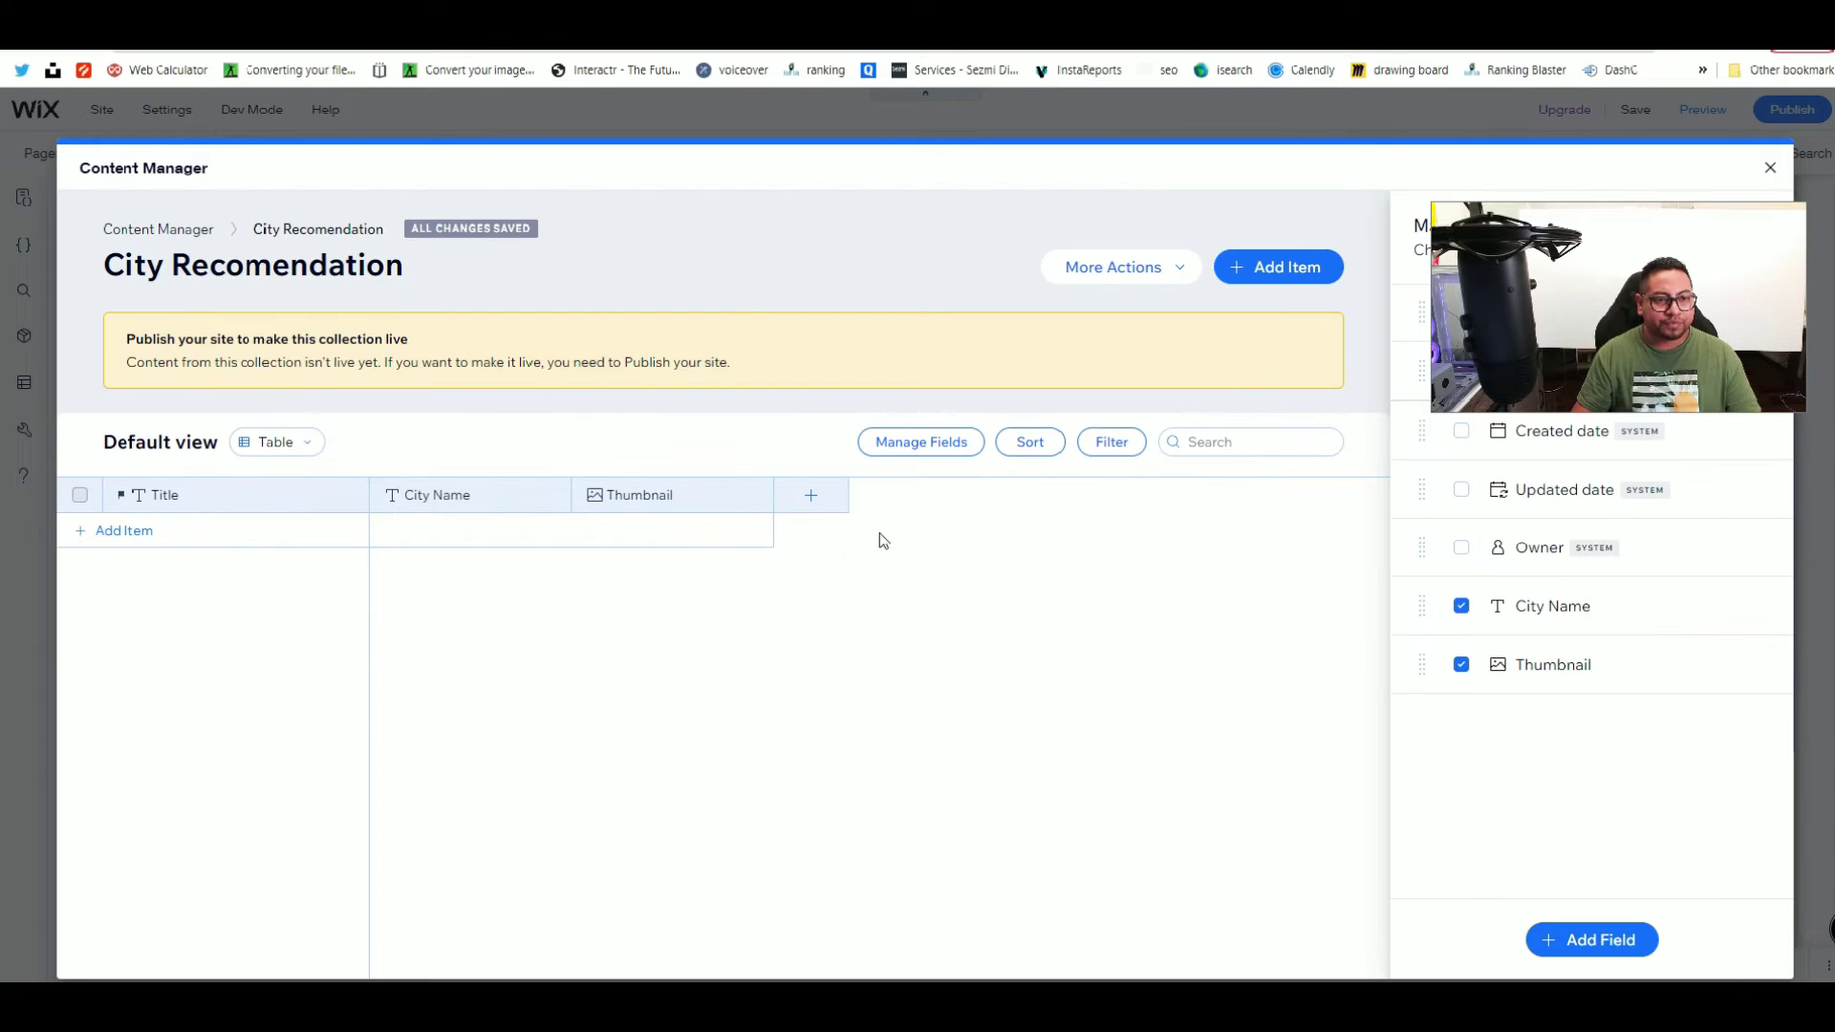
Step: Add a Media Gallery field named "City pictures" to the City Recomendation collection and save it
click(811, 496)
click(818, 494)
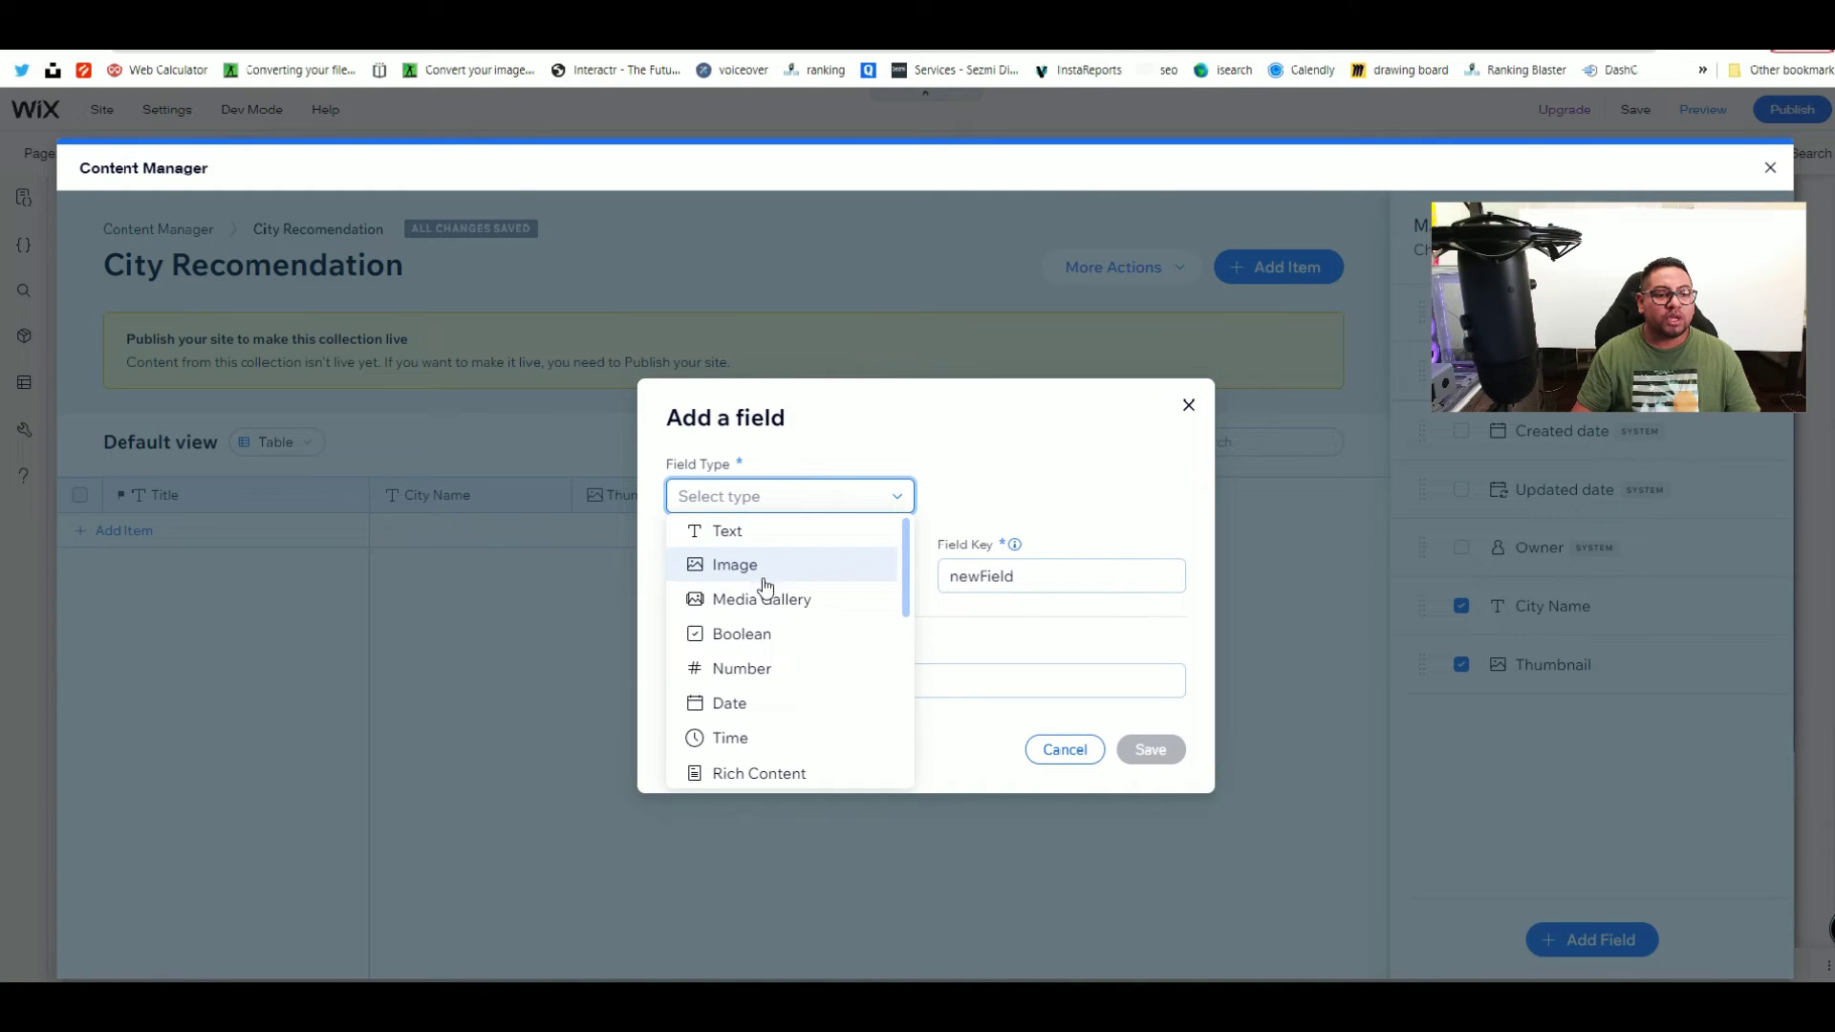
click(792, 602)
triple_click(803, 573)
text(C)
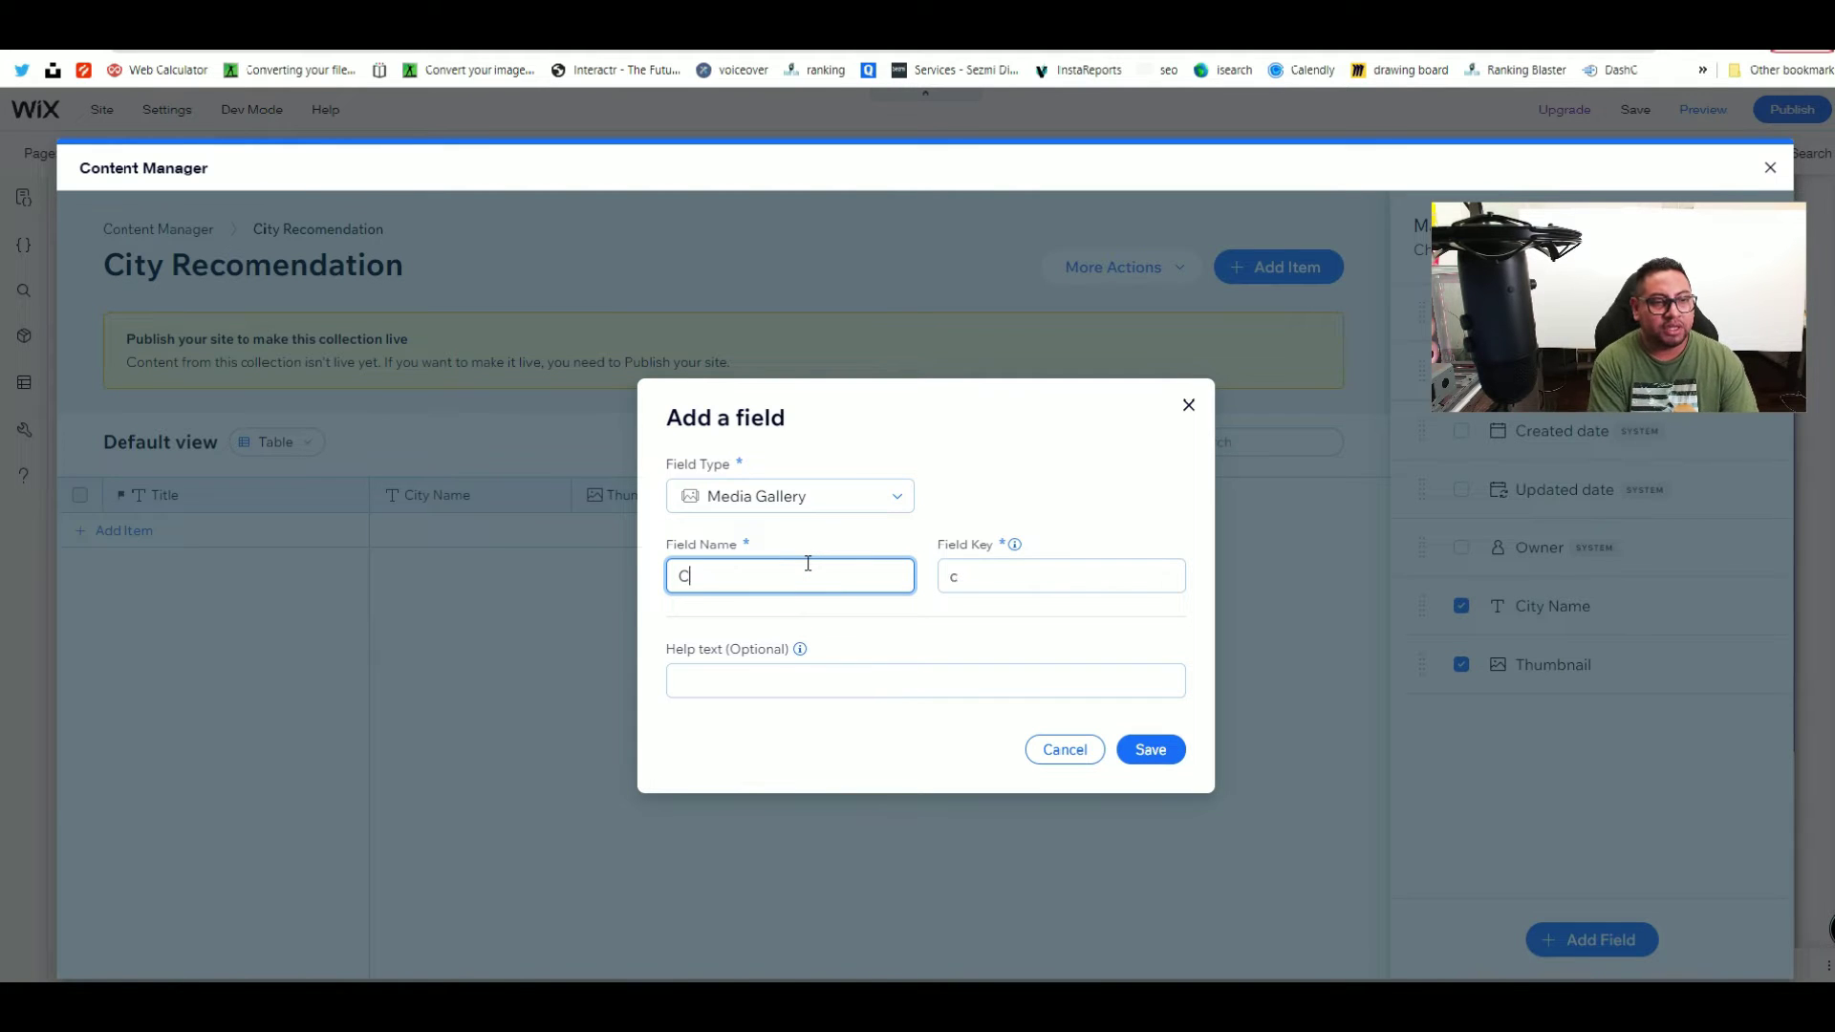
text(ity pictures)
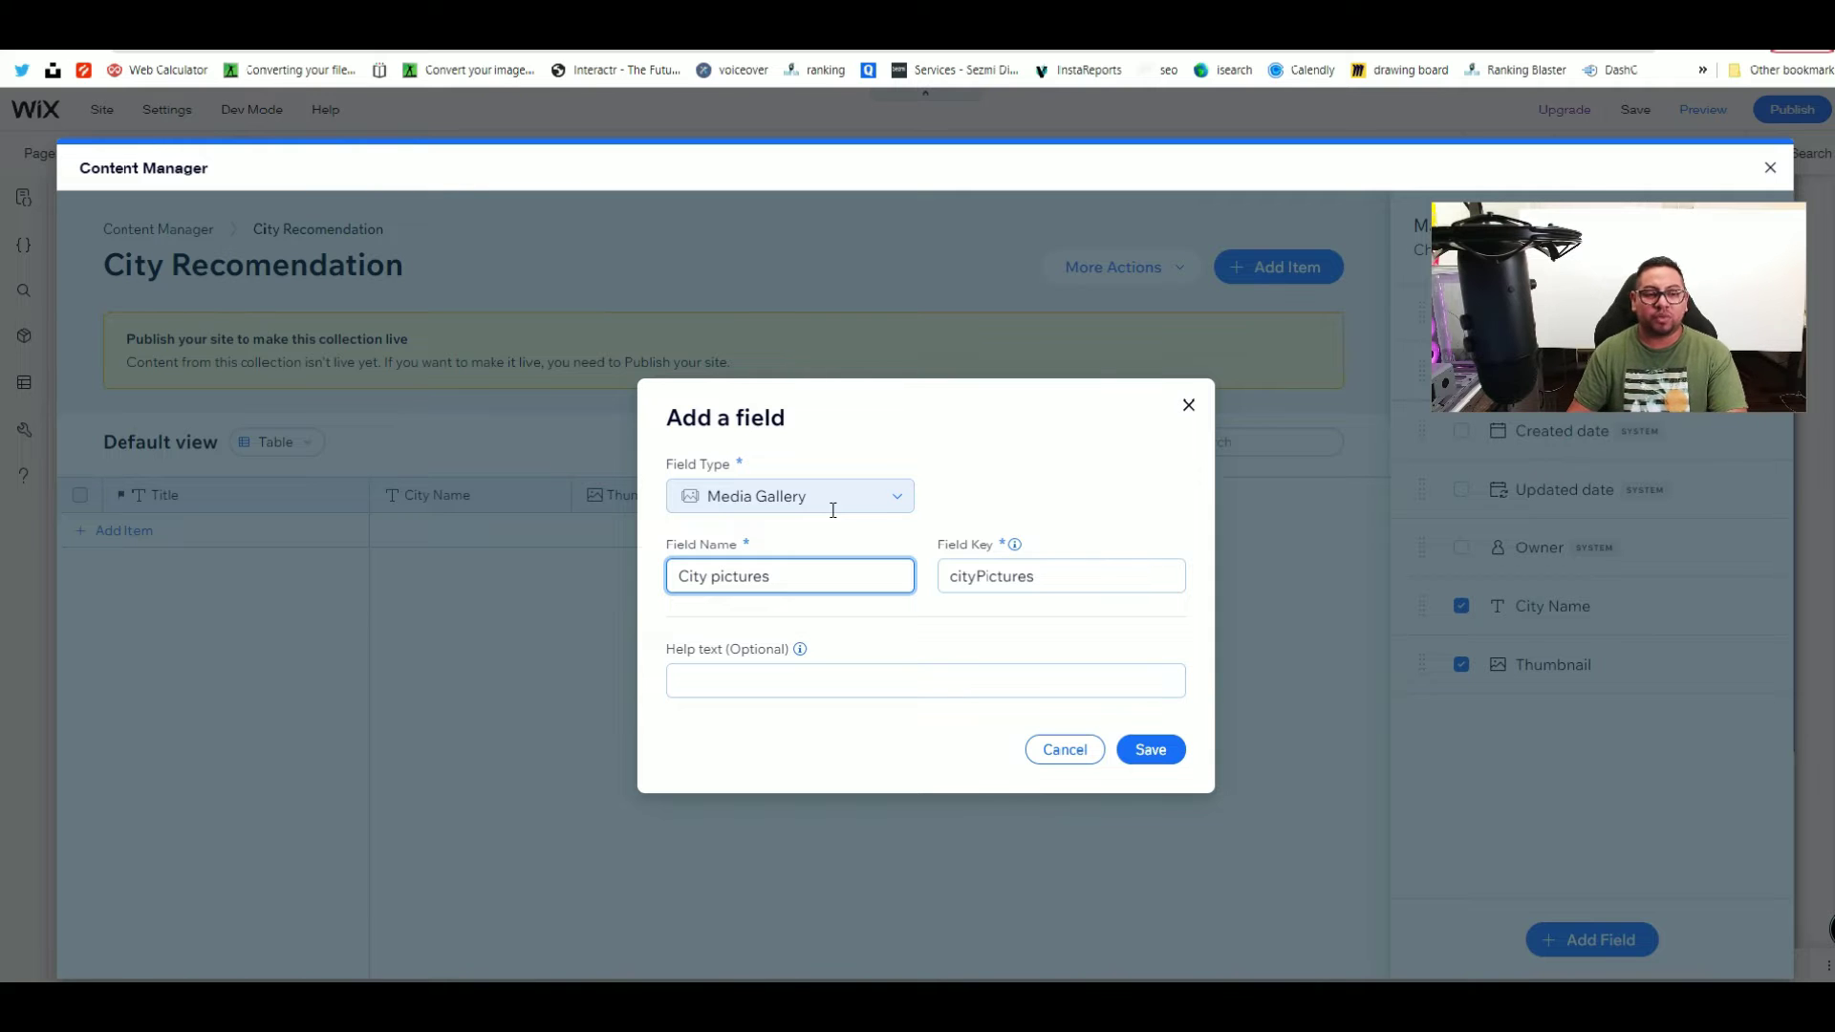
click(1152, 750)
Step: Start another new field in the City Recomendation collection with Text as its type
click(1003, 497)
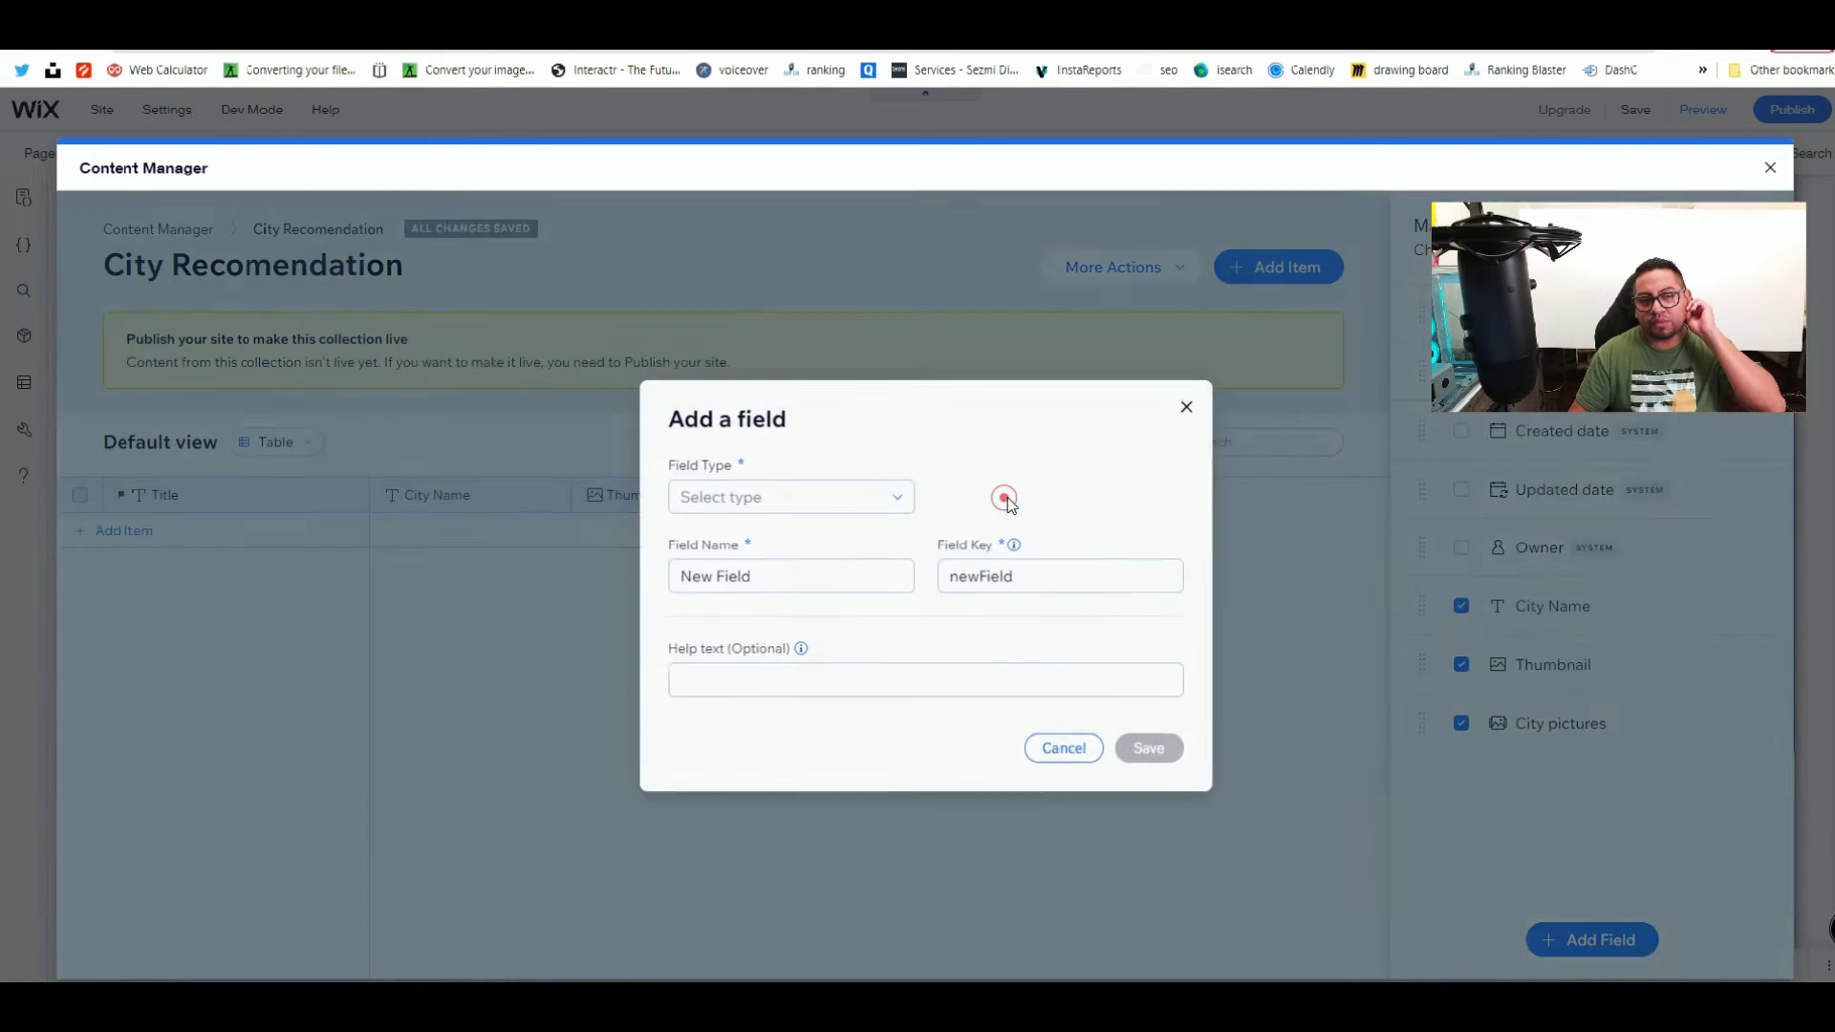
click(848, 499)
click(811, 533)
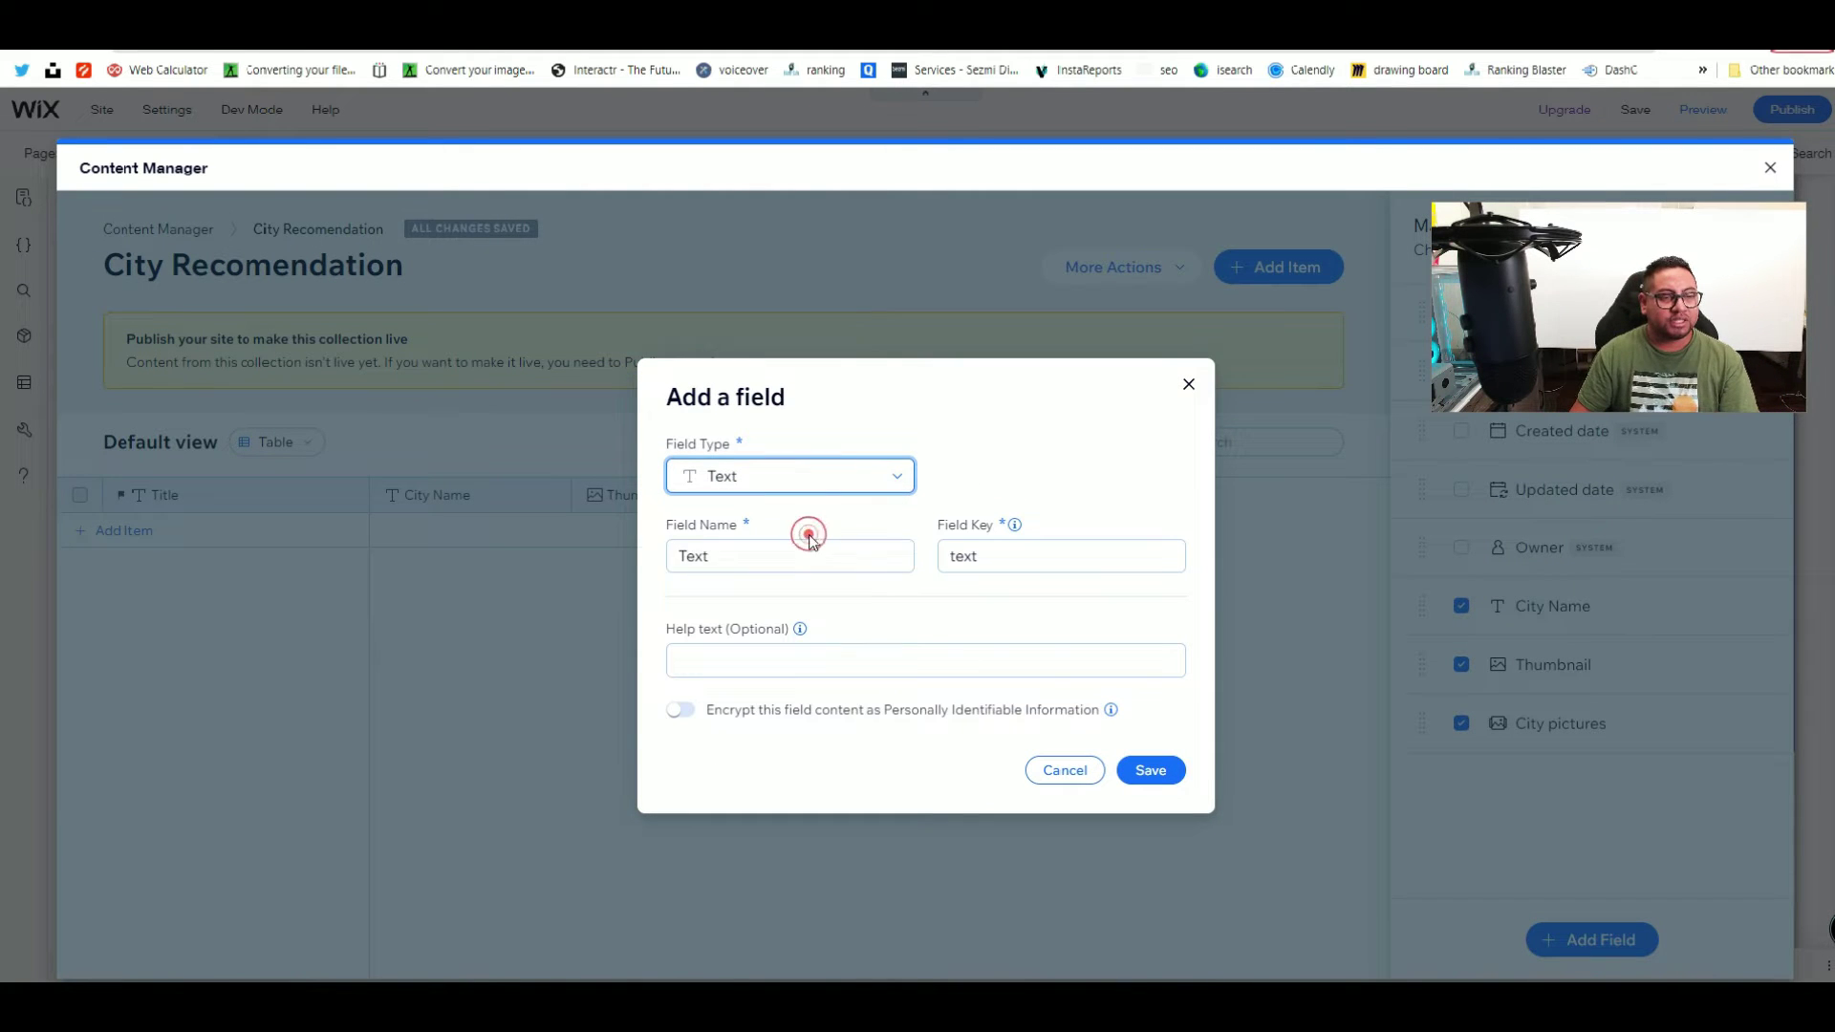
double_click(844, 556)
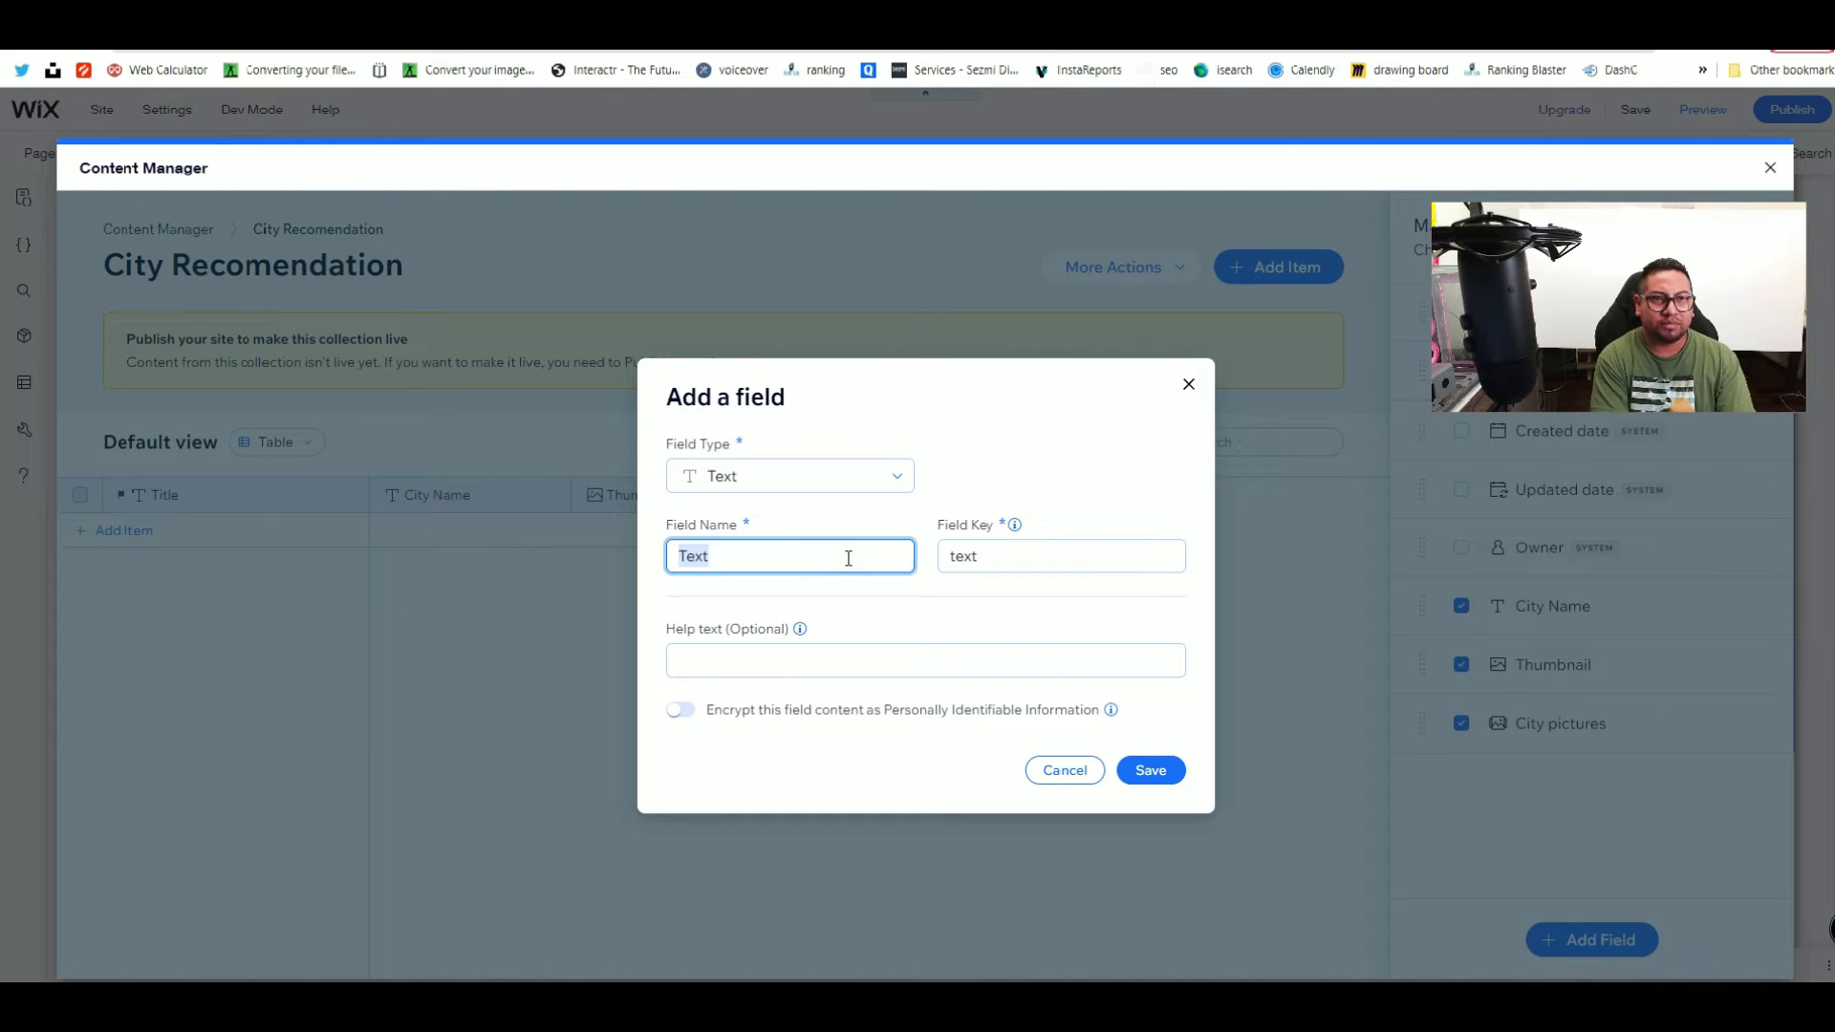
text(contact person)
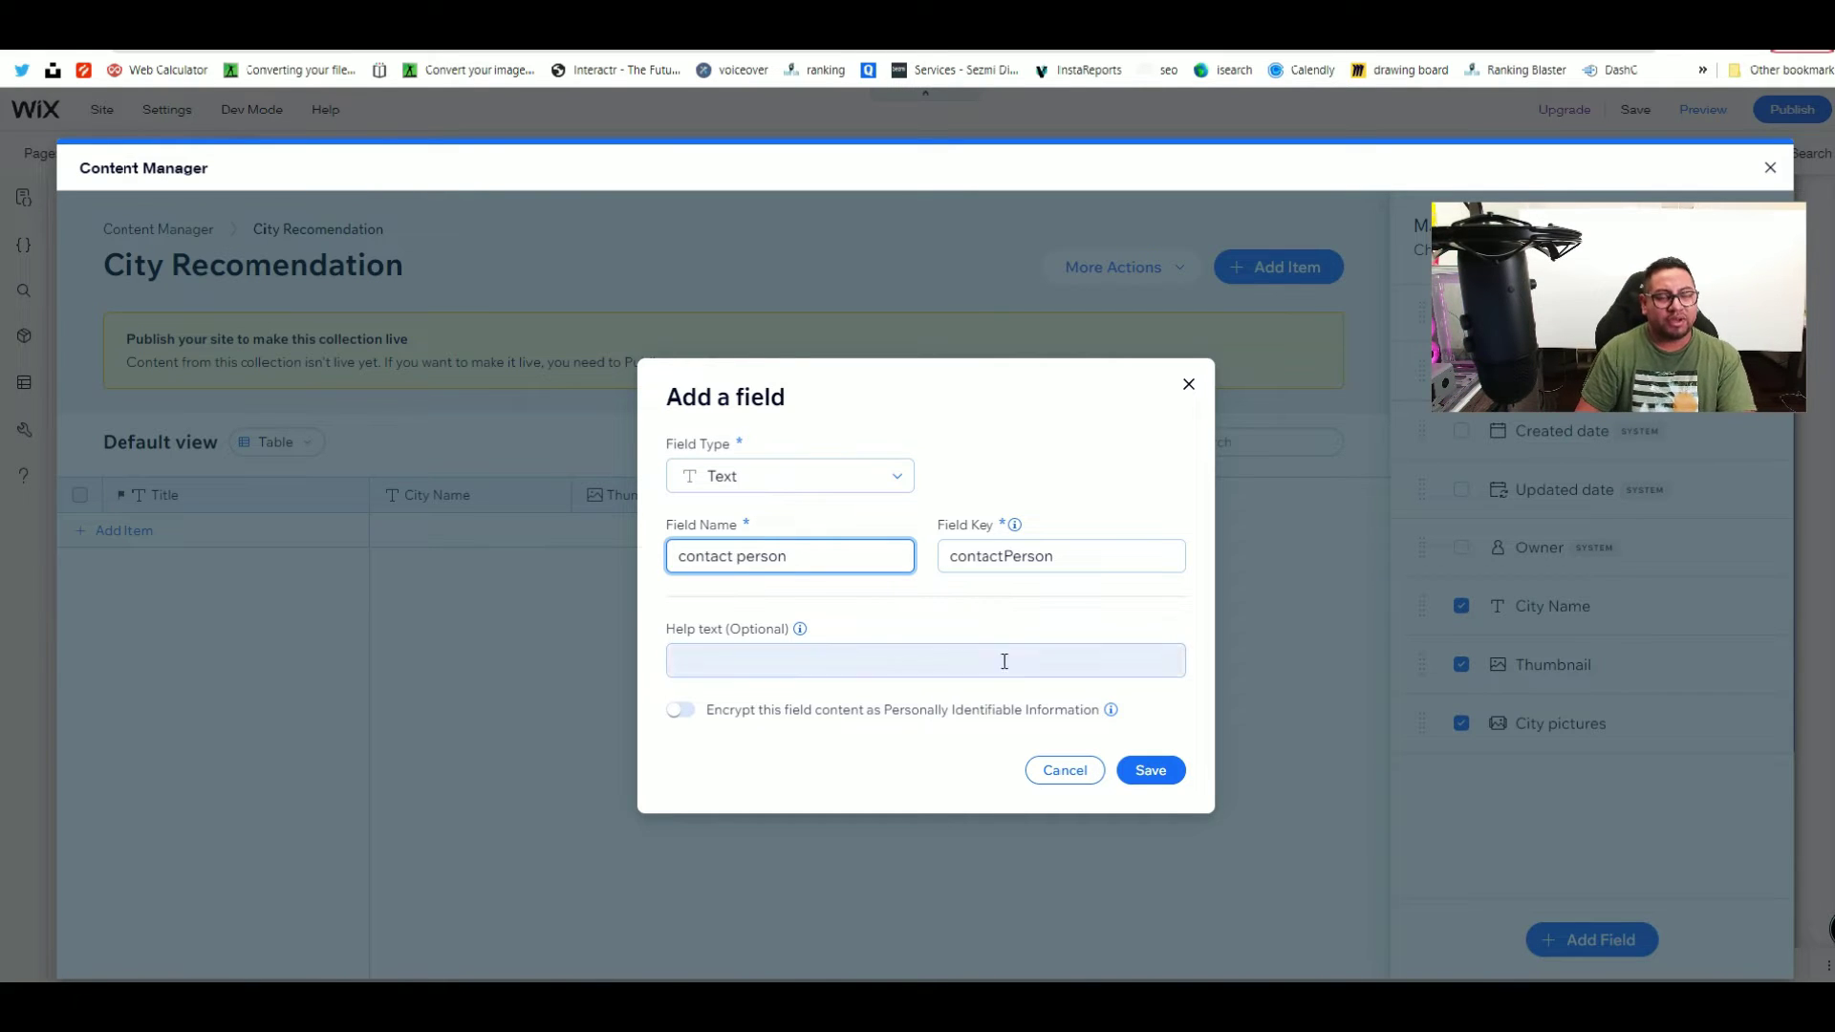
key(BackSpace)
key(BackSpace)
key(BackSpace)
key(BackSpace)
key(BackSpace)
key(BackSpace)
key(BackSpace)
key(BackSpace)
key(BackSpace)
key(BackSpace)
key(BackSpace)
key(BackSpace)
key(BackSpace)
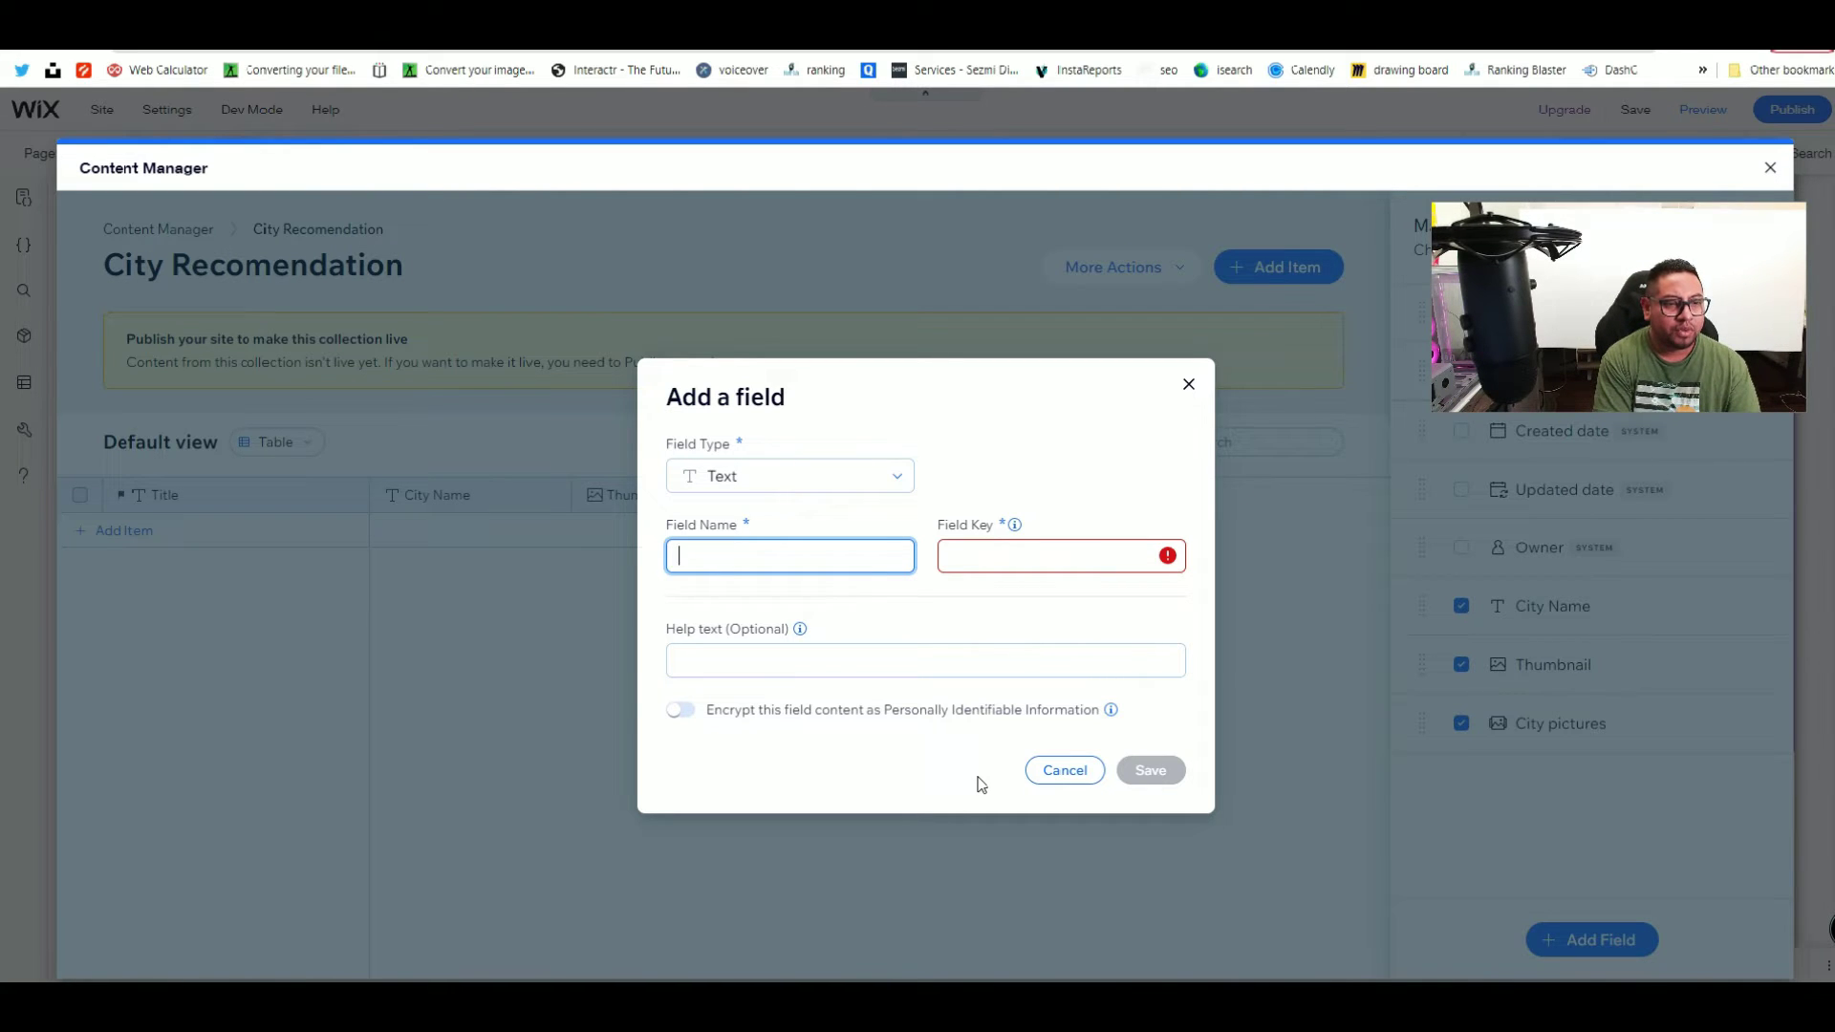
Step: Name the new field "Description", change its type to Rich Text and save it
text(d)
key(BackSpace)
text(Description)
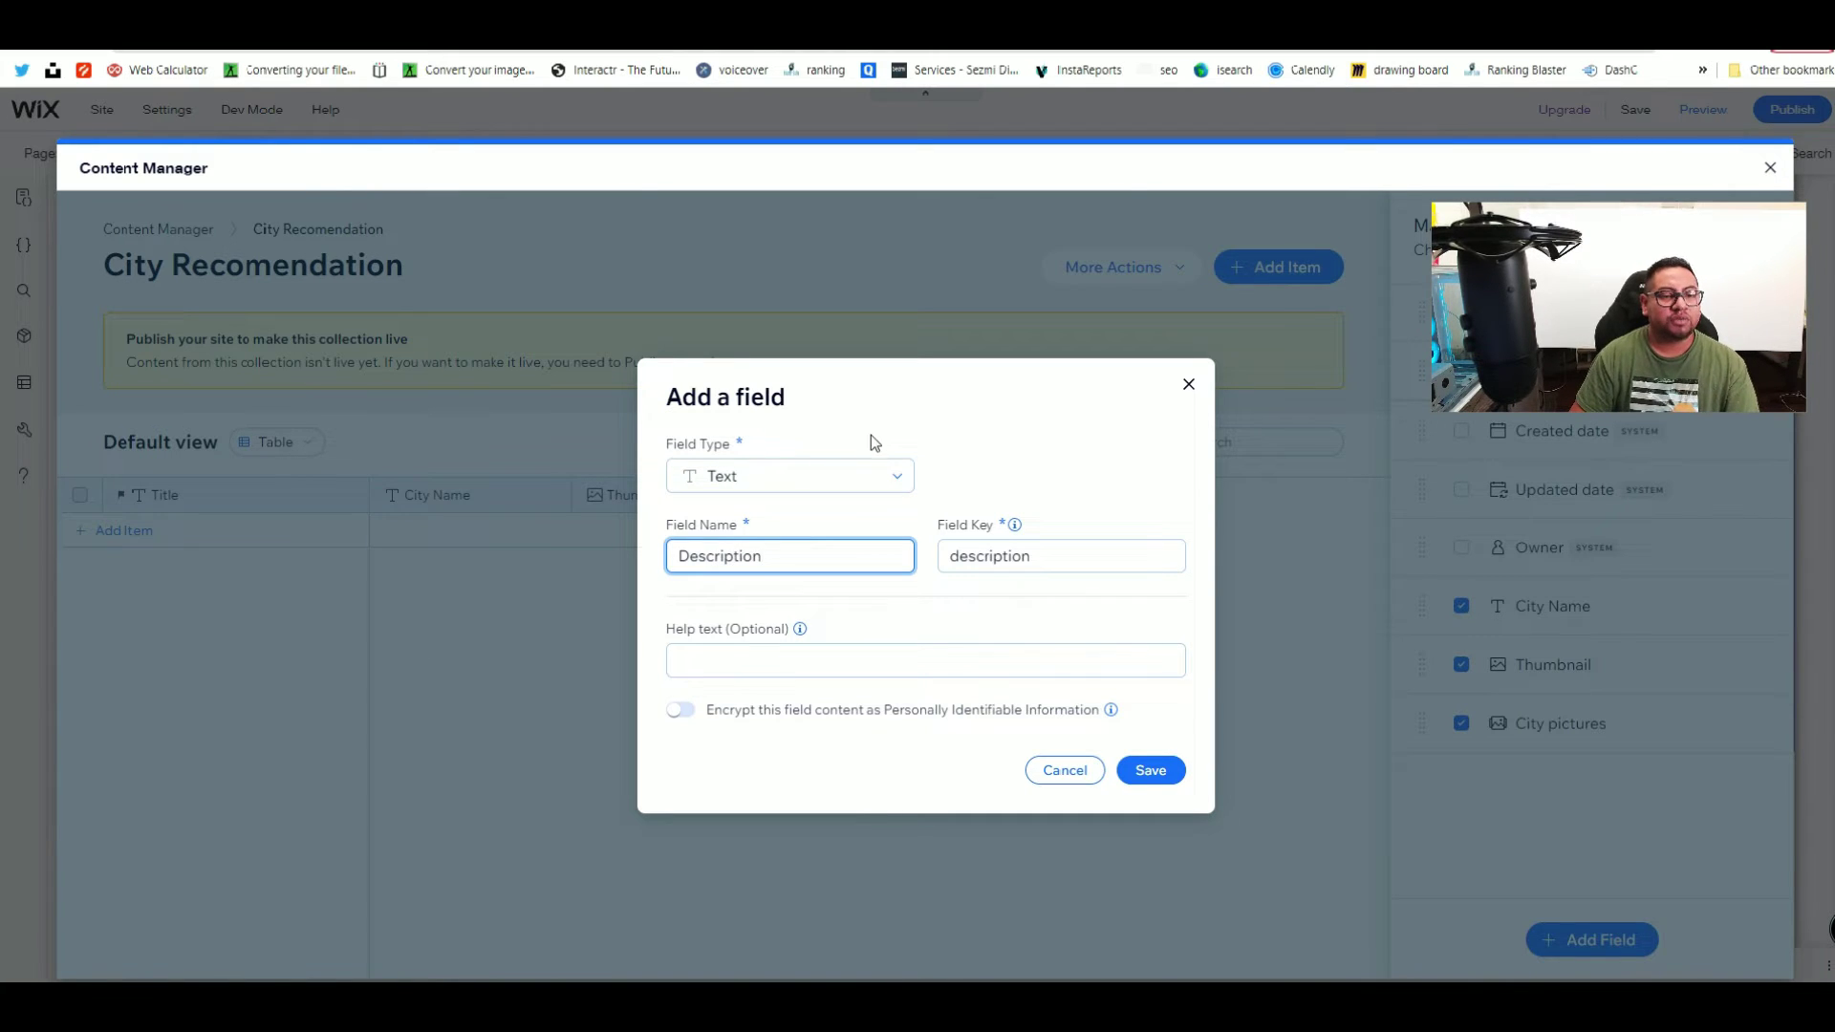
click(872, 475)
scroll(852, 649, down, 1)
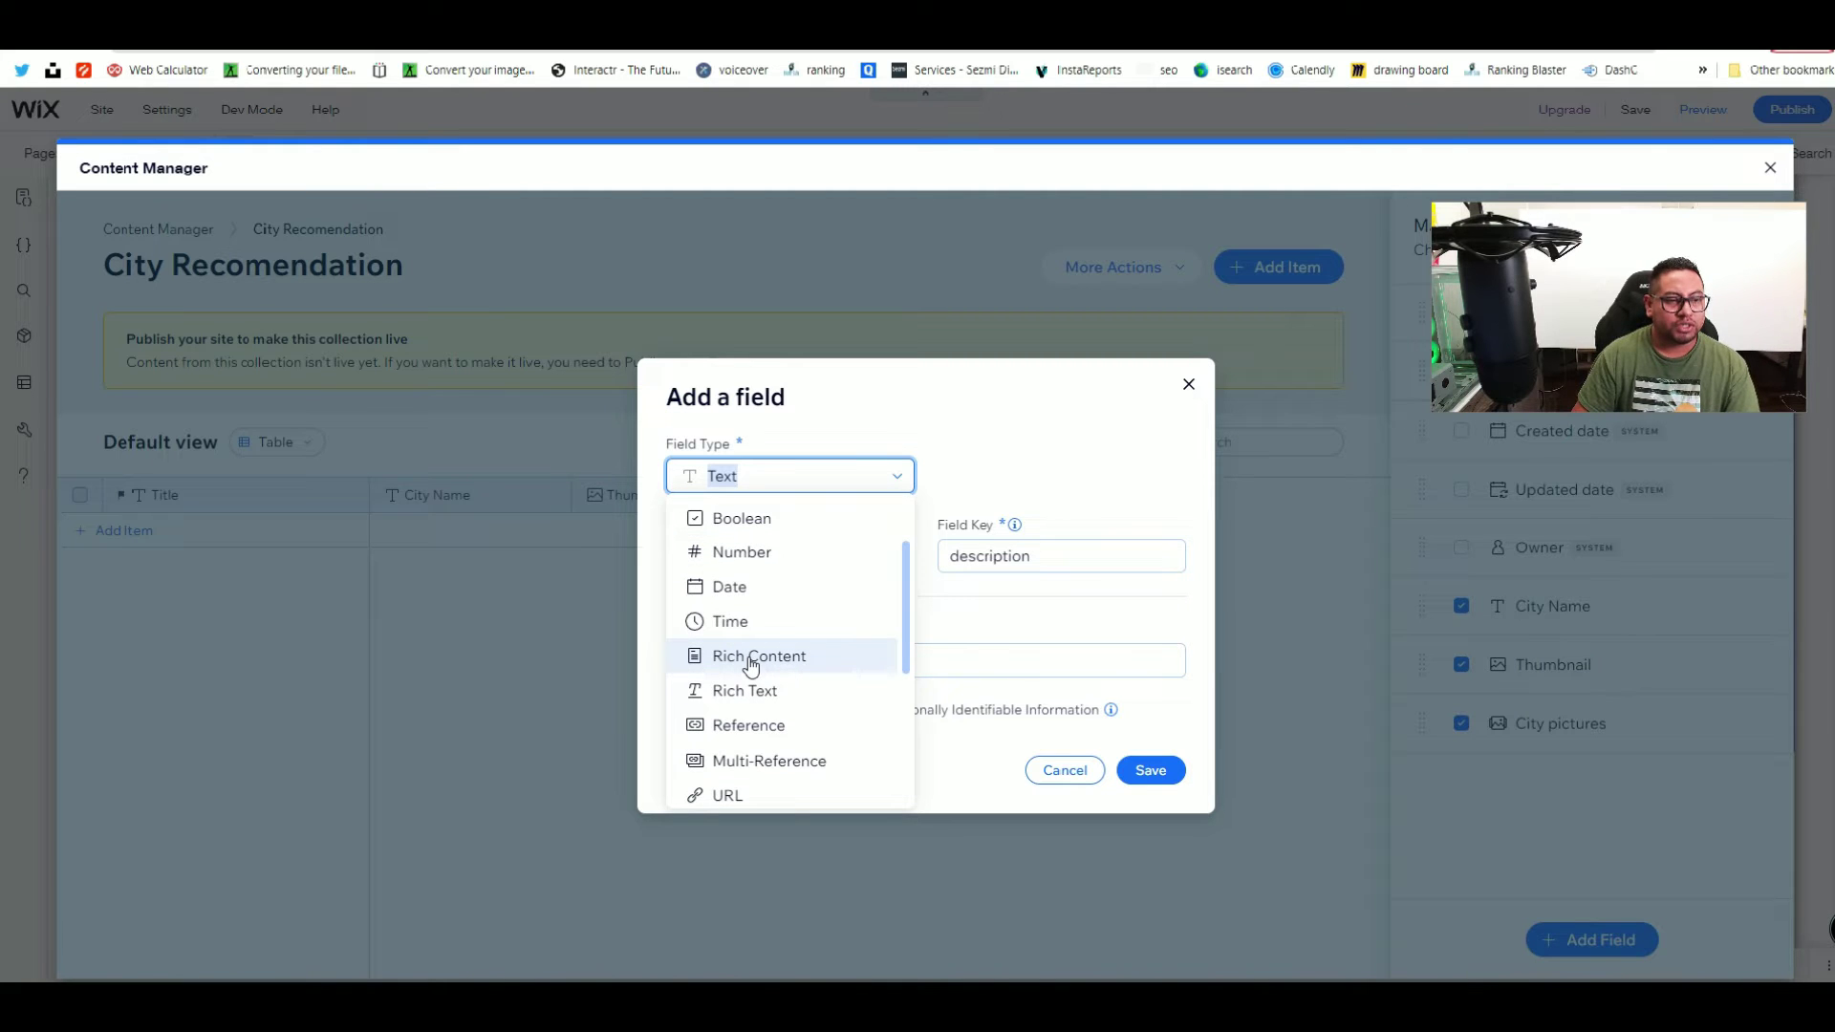
scroll(751, 666, down, 1)
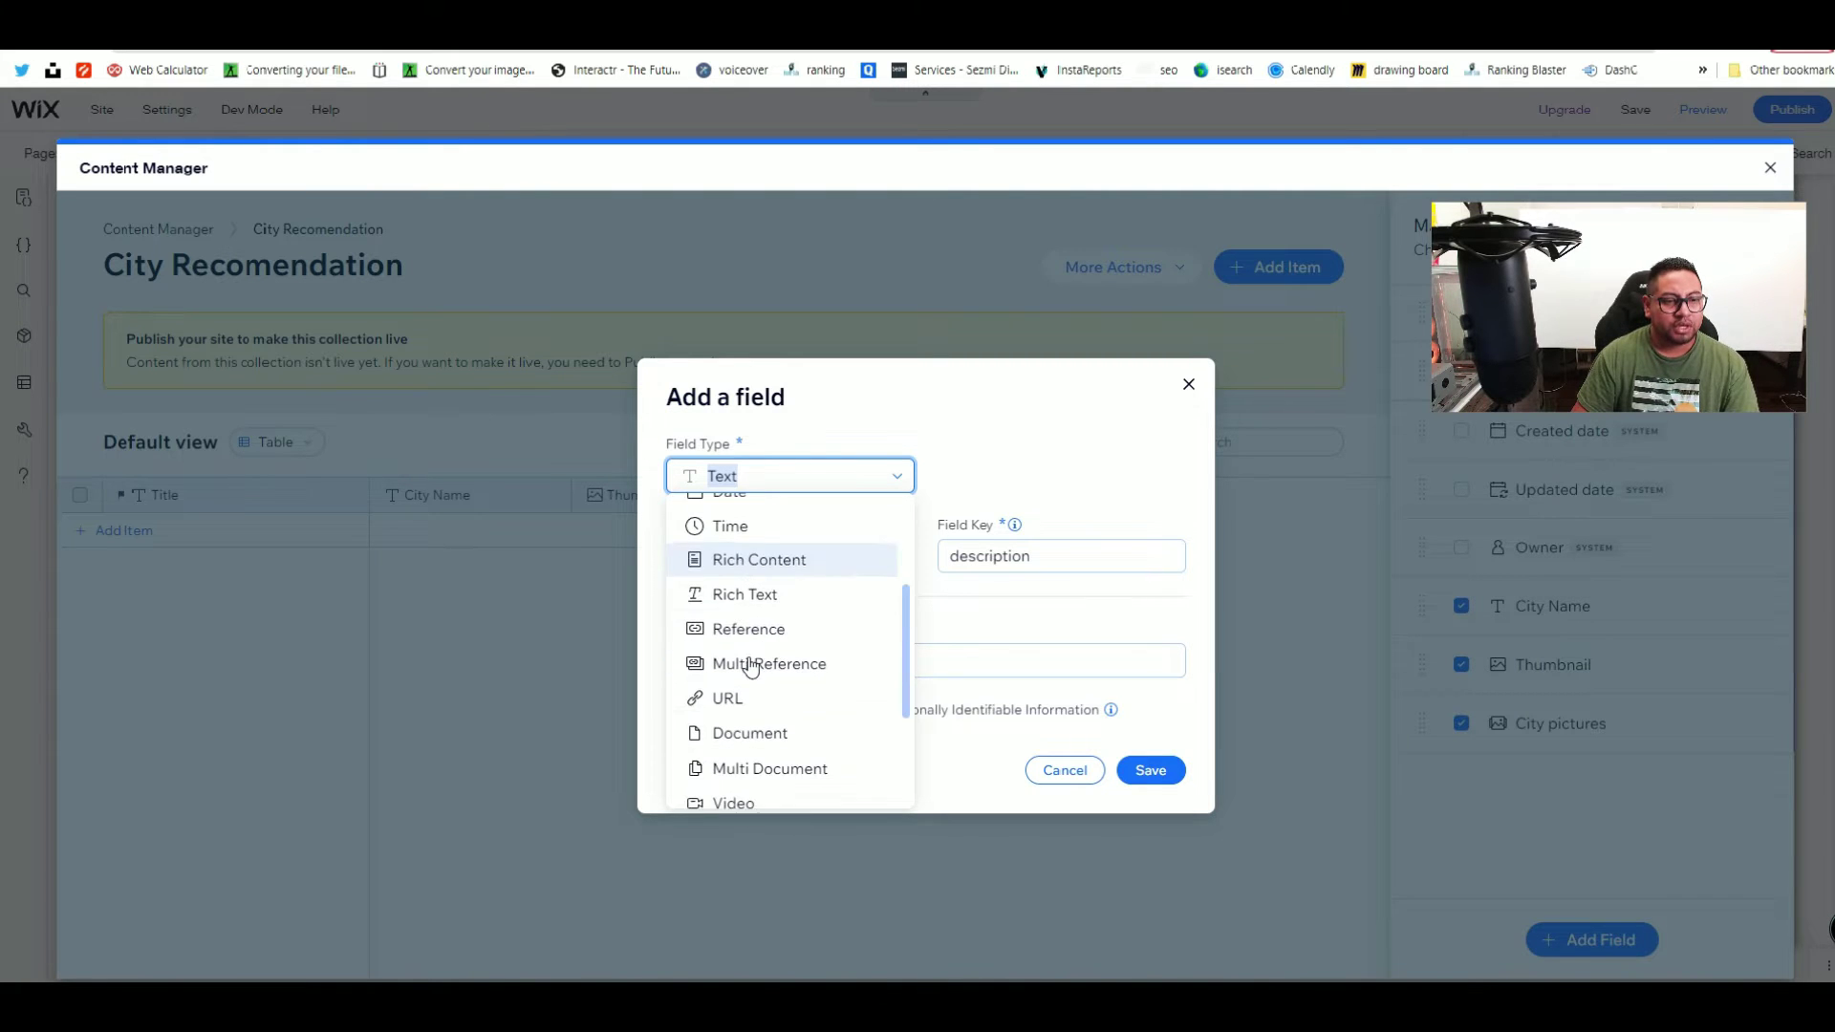
click(757, 593)
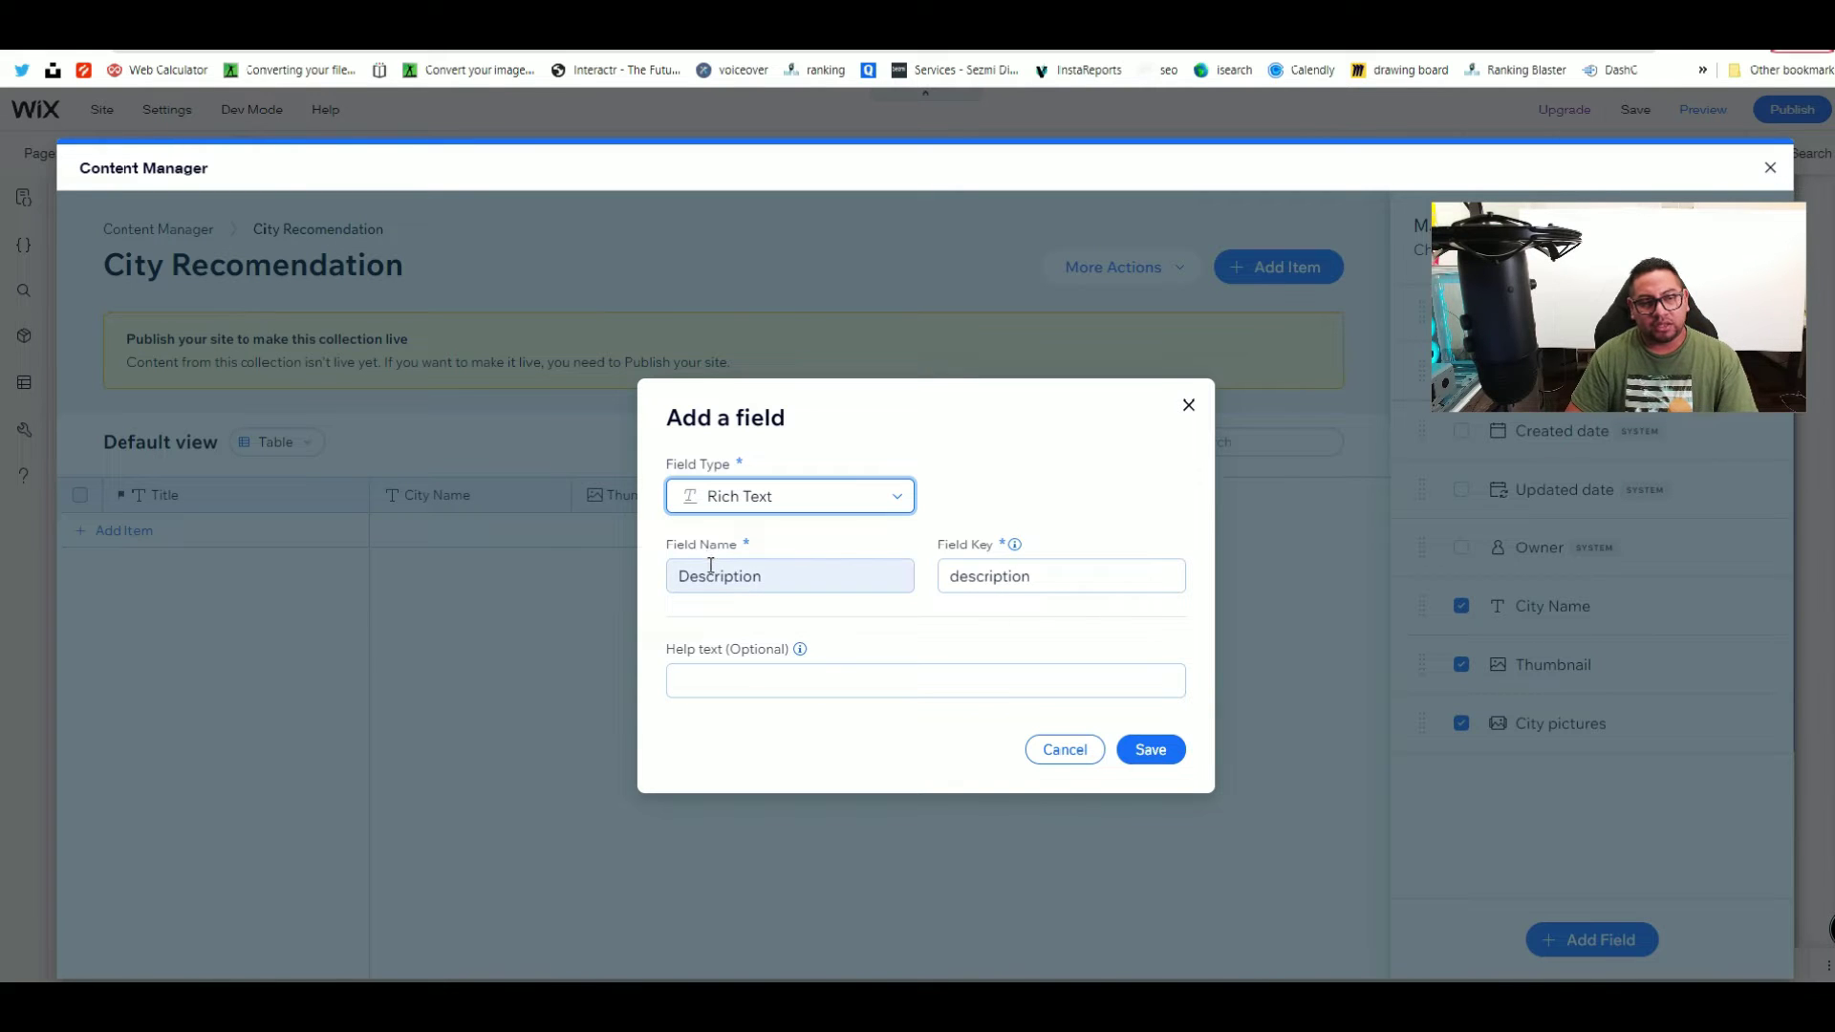
click(1168, 755)
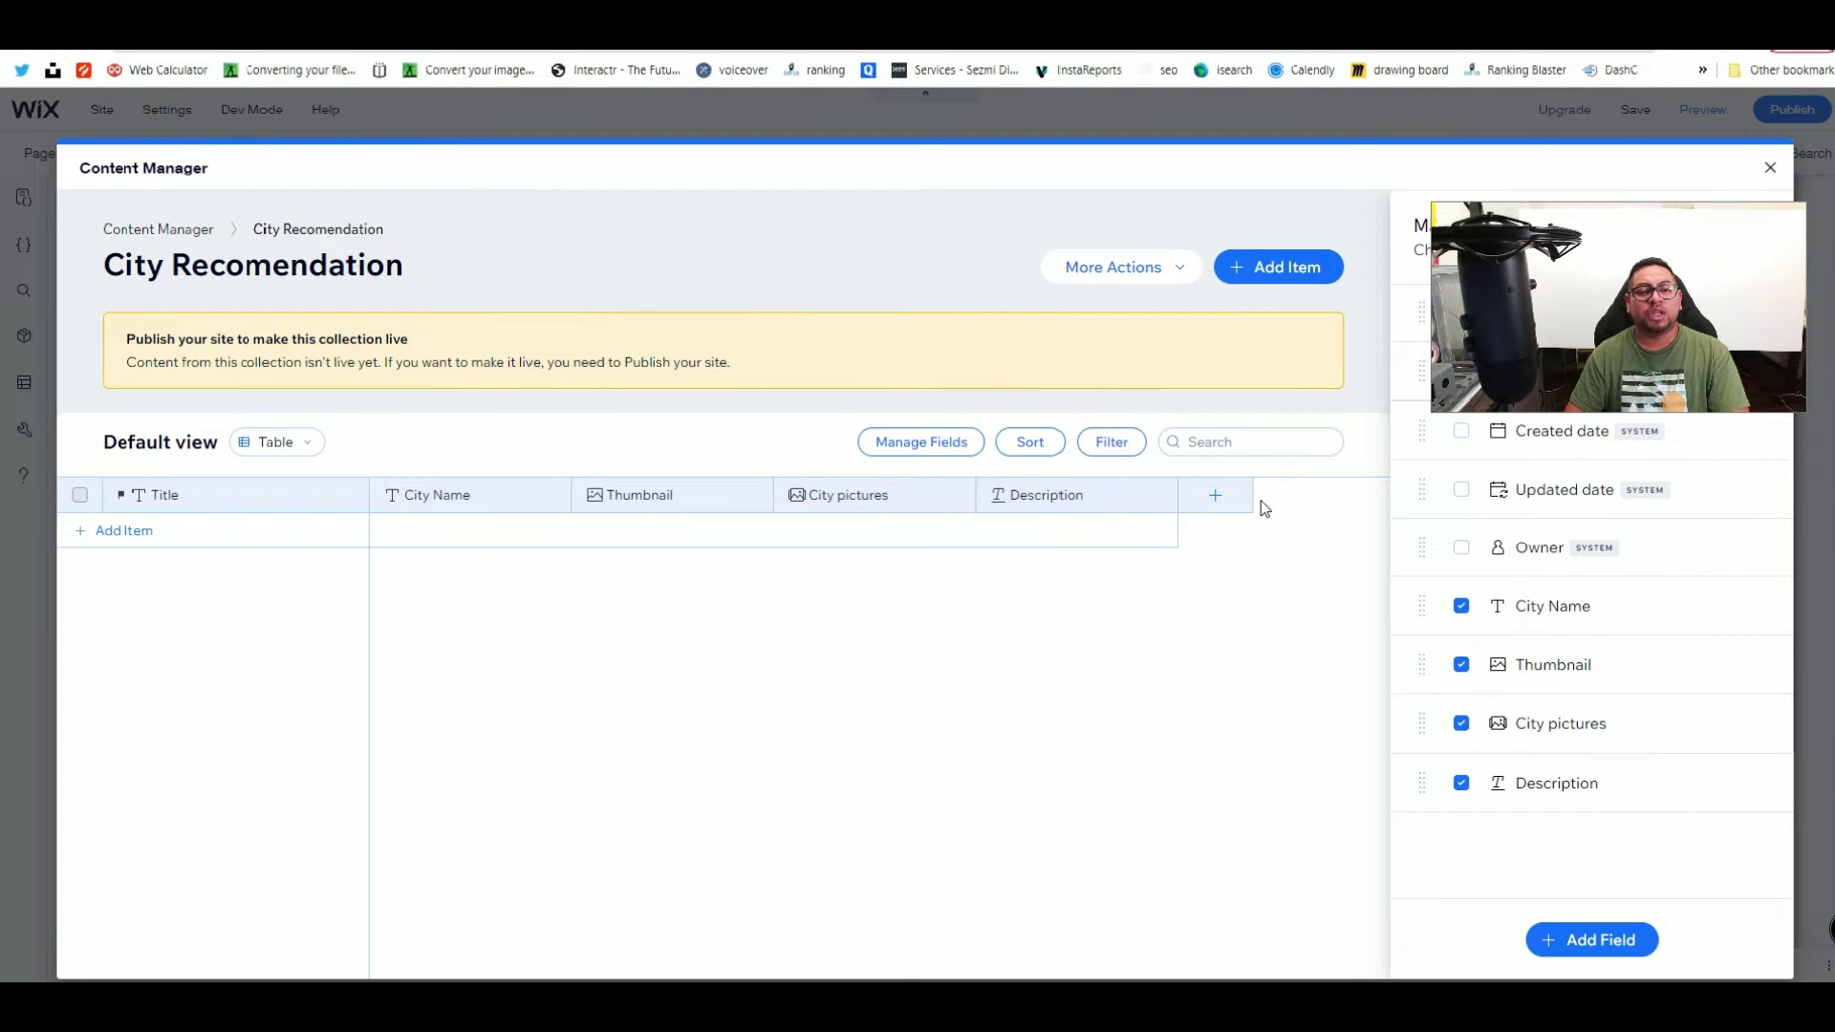
Step: Add a Text field named "Small Brief" to the City Recomendation collection and save it
click(1243, 501)
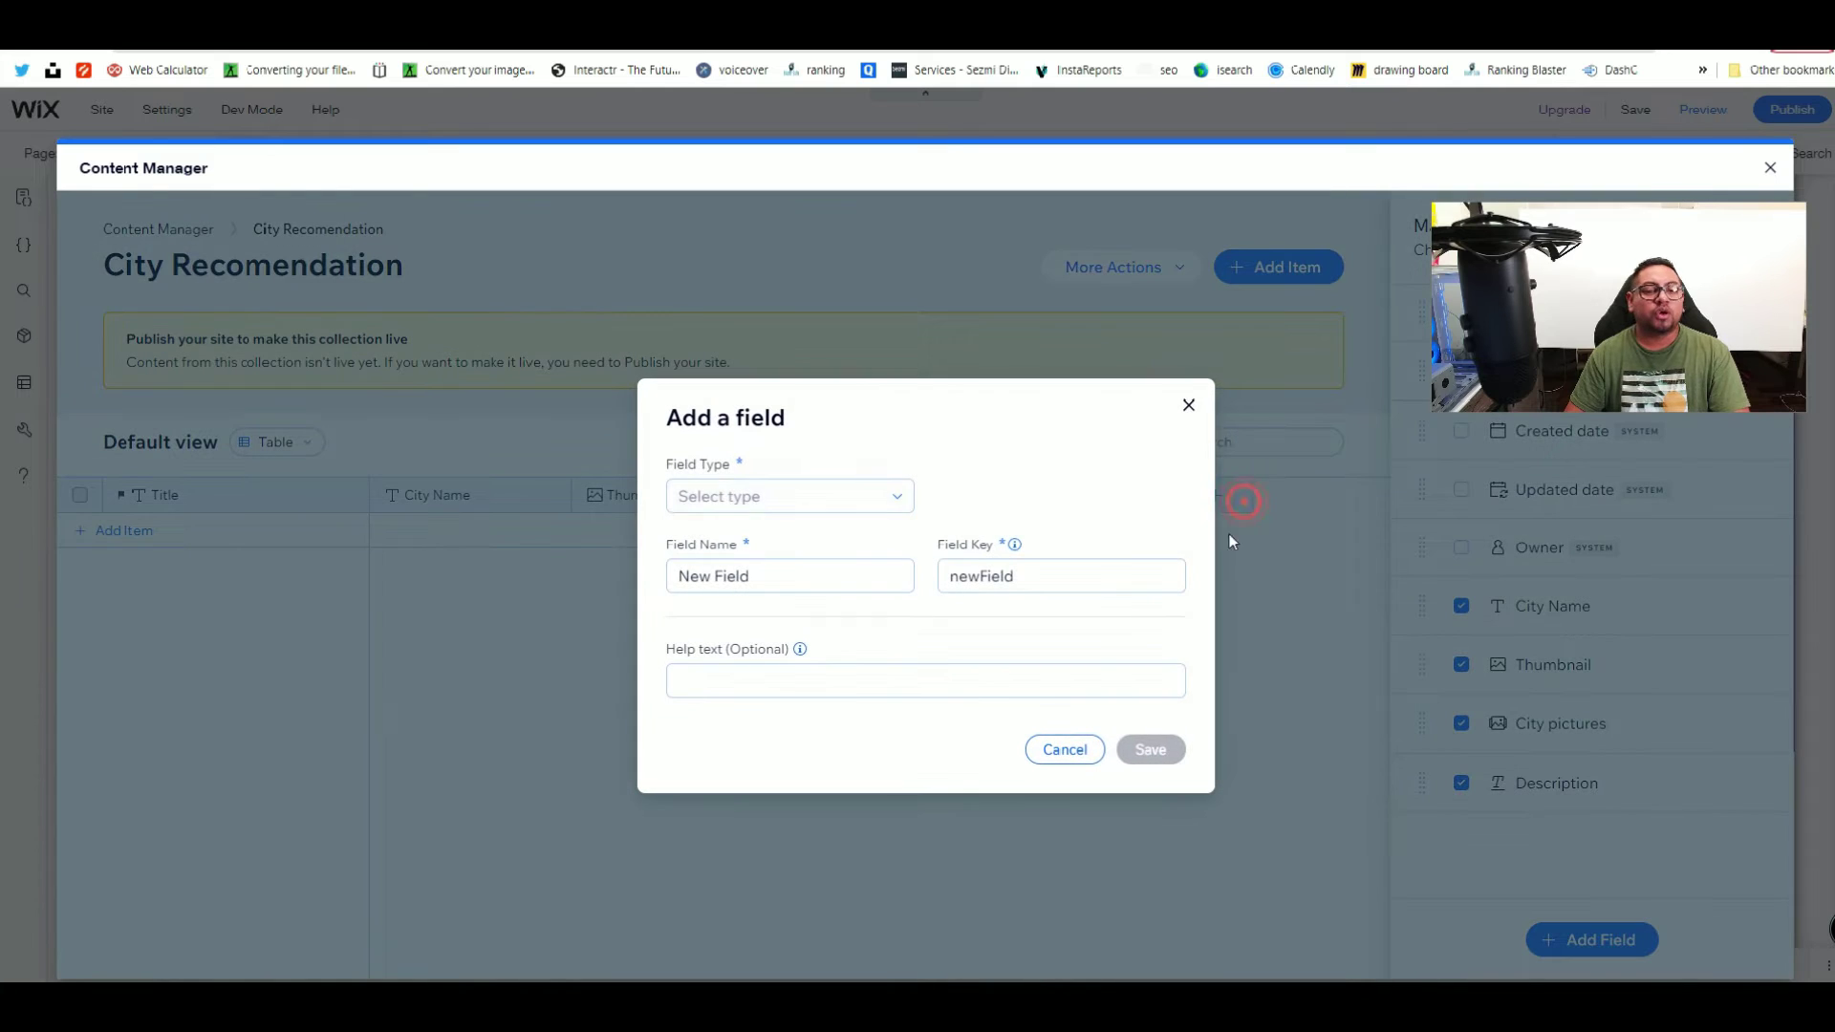
click(859, 498)
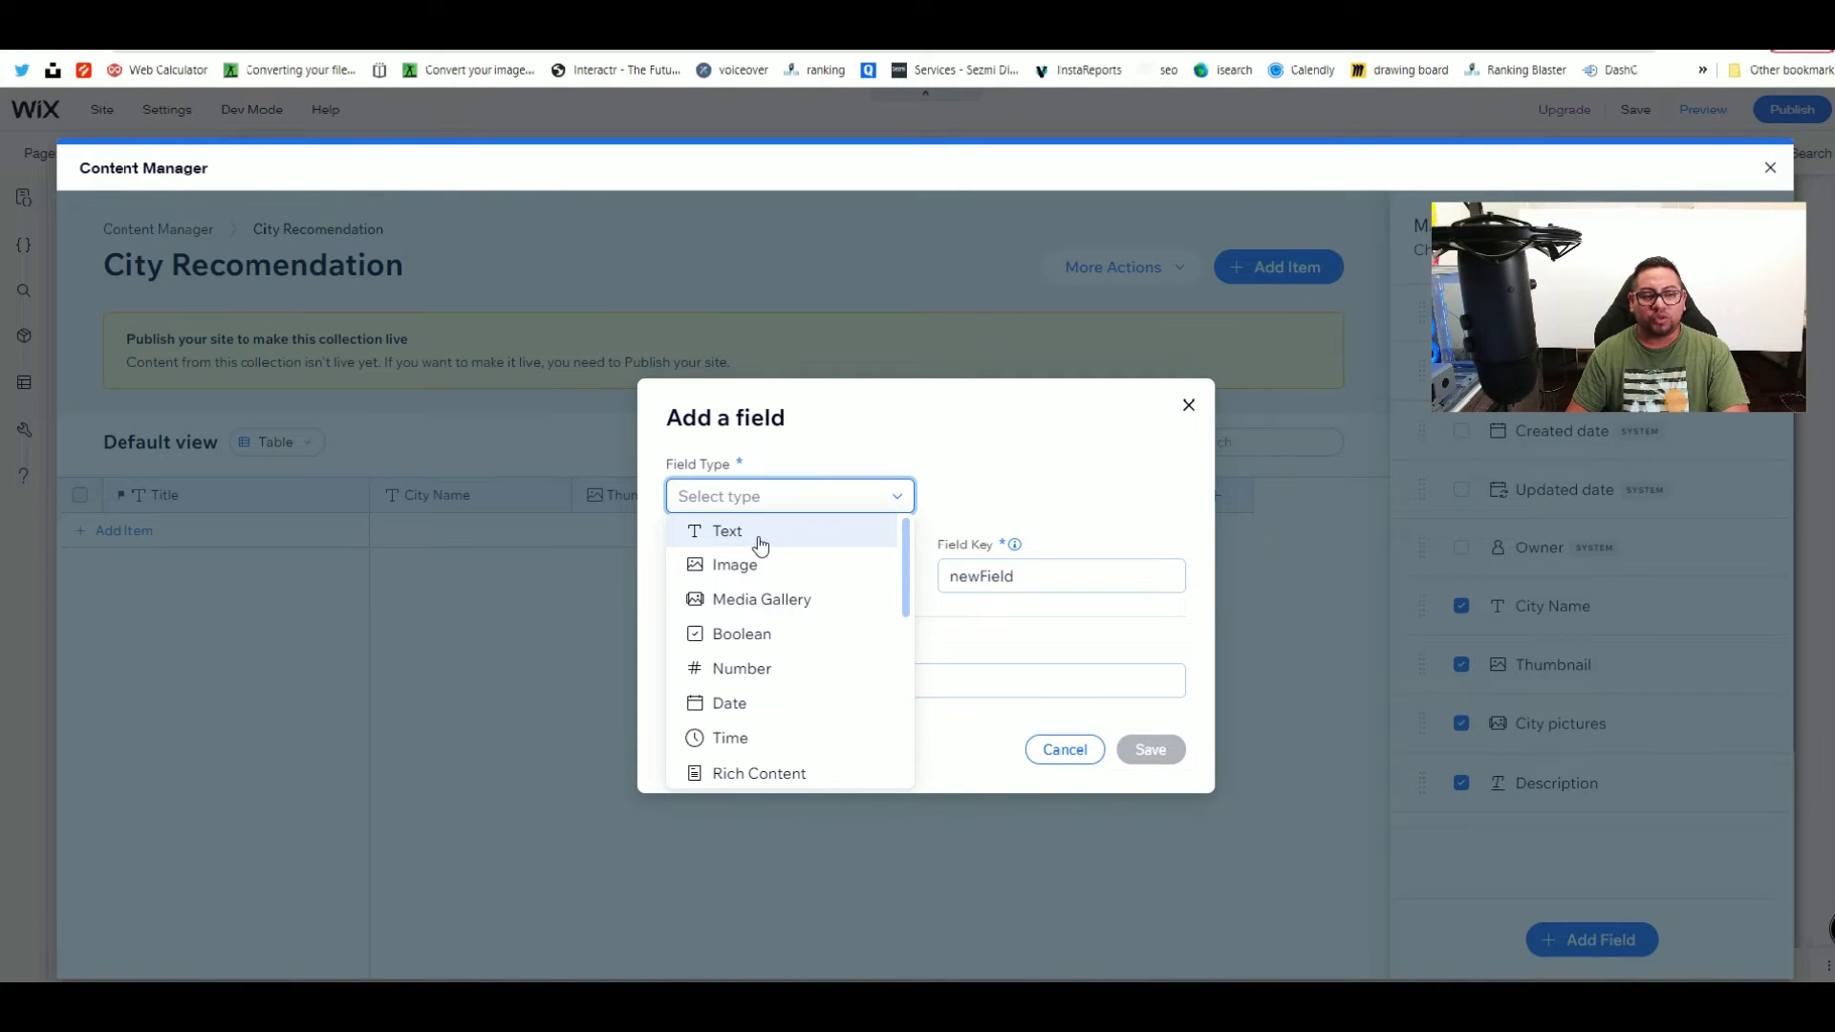
click(761, 545)
double_click(761, 551)
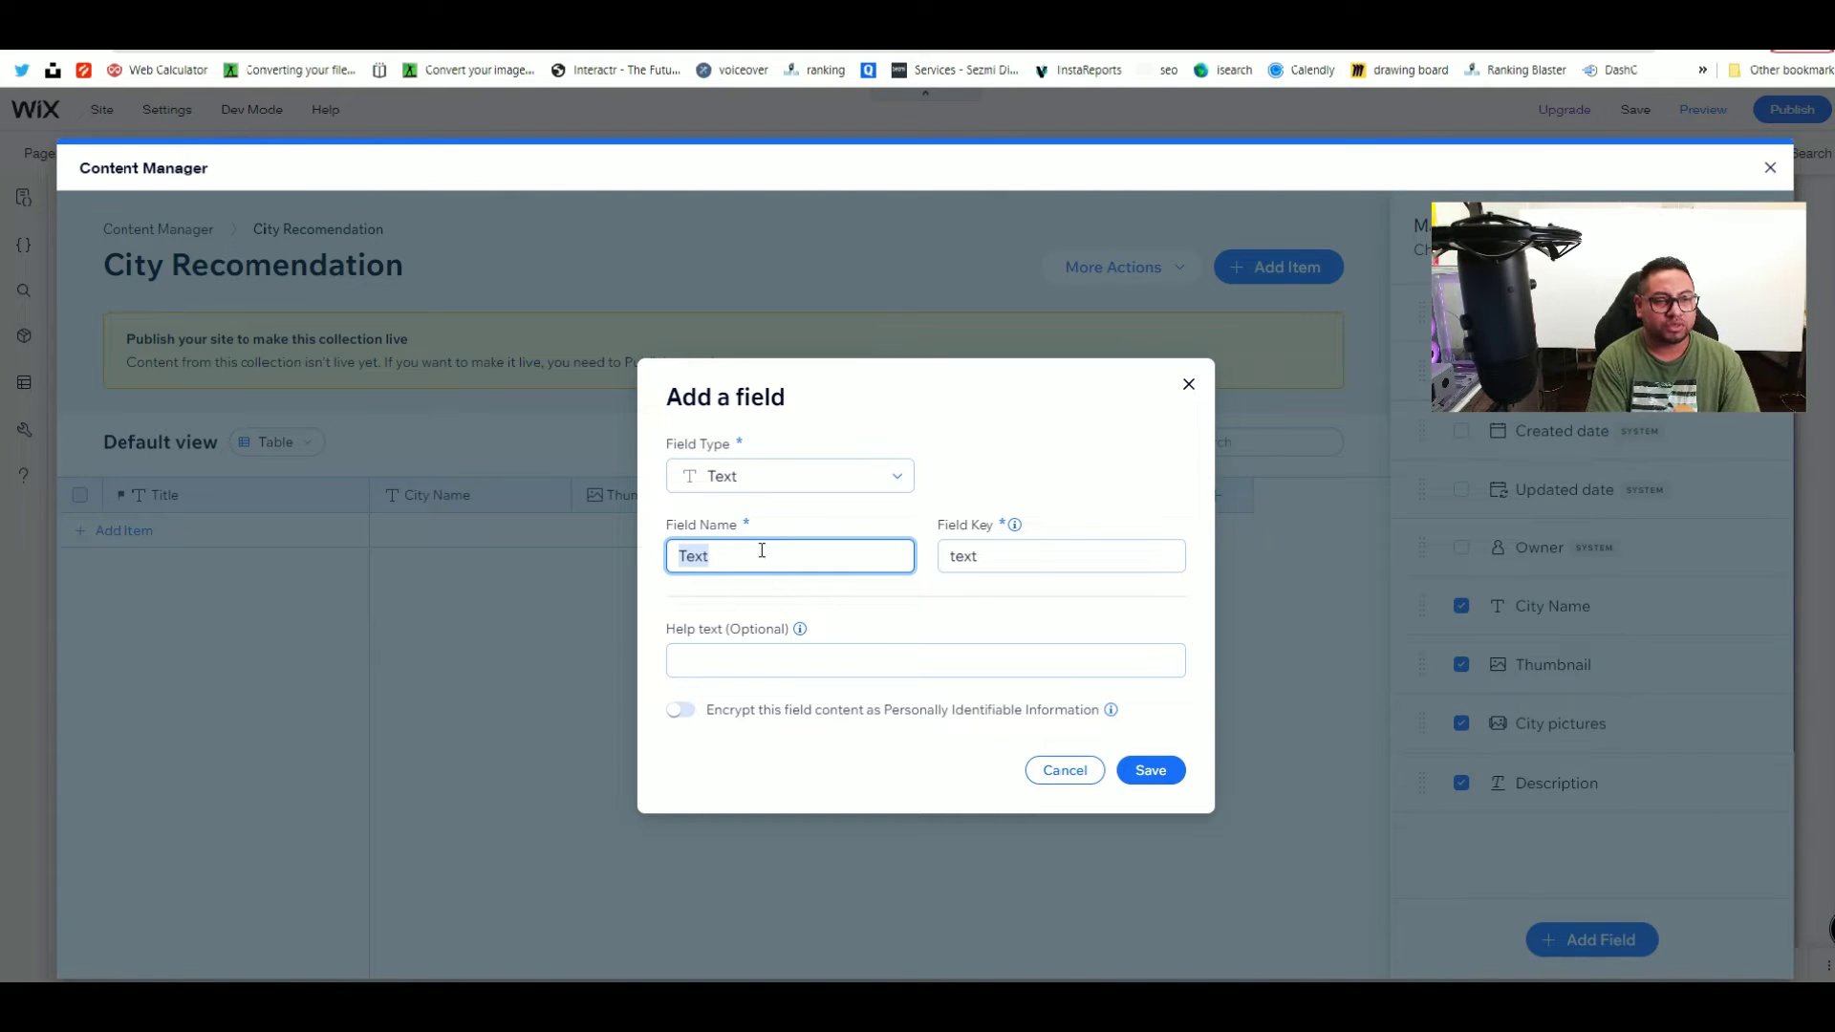
text(Sm)
text(all)
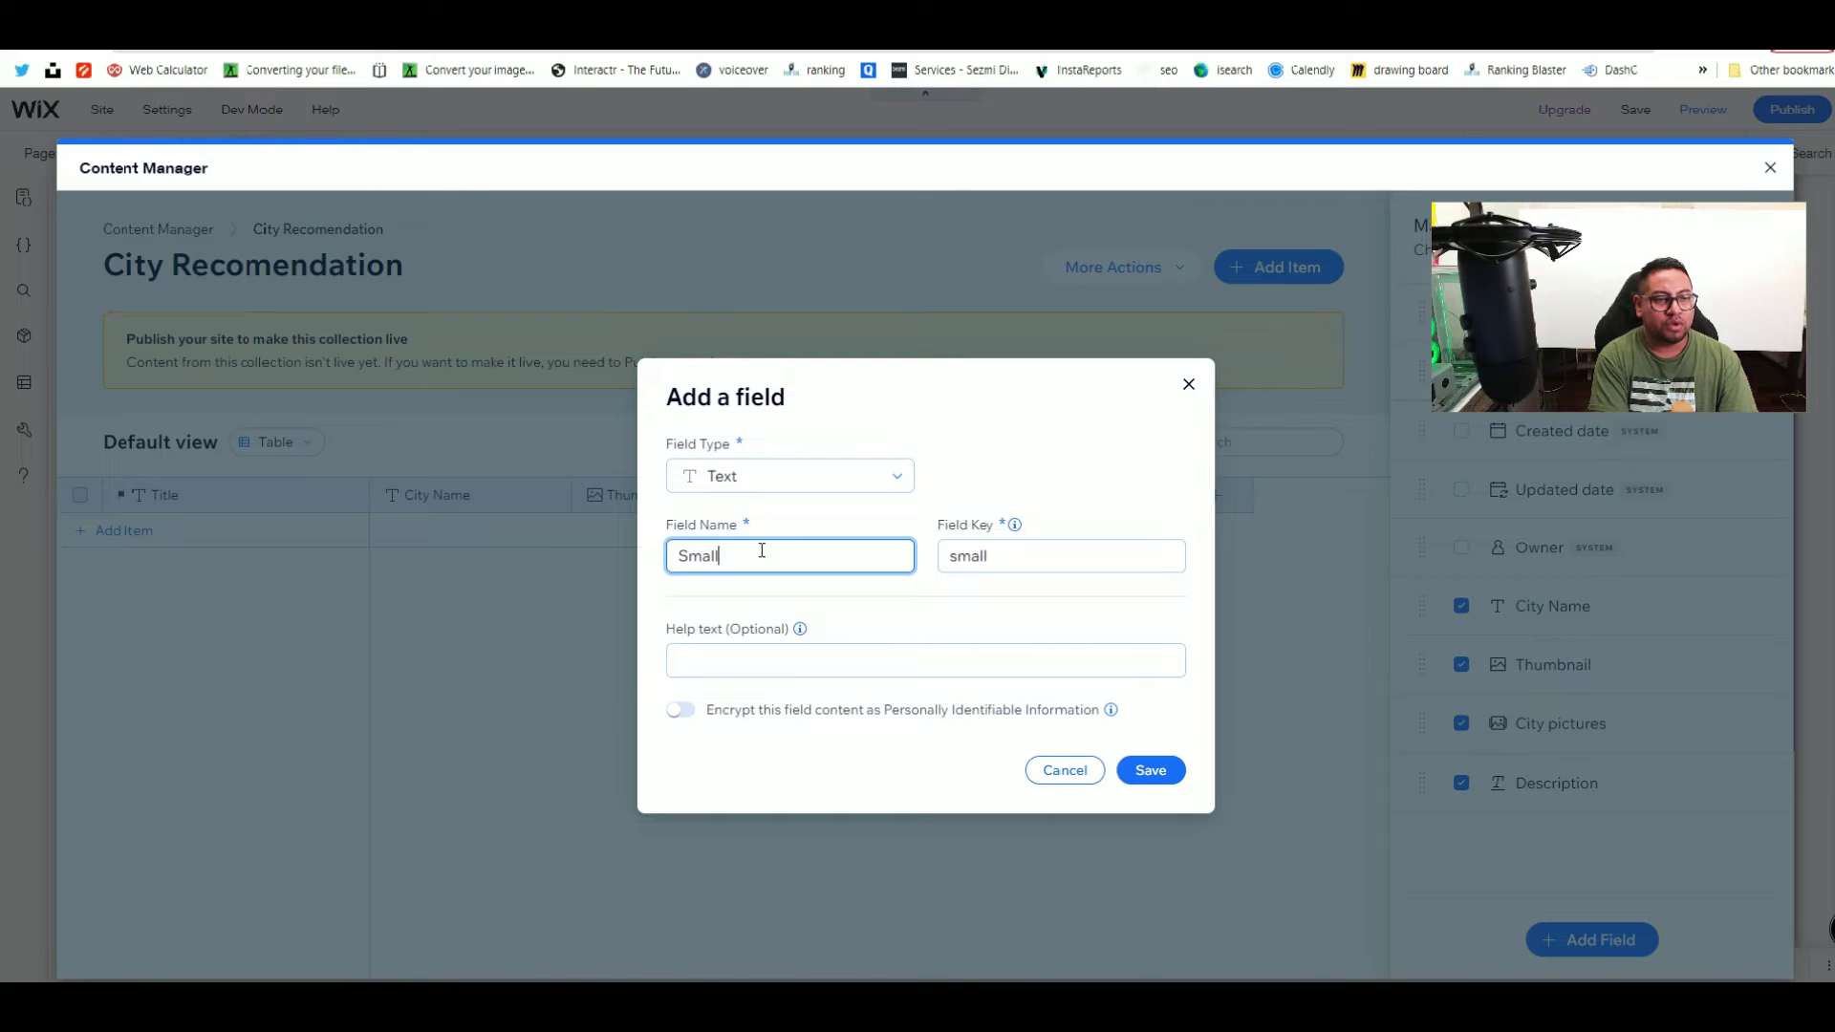
text( Brief)
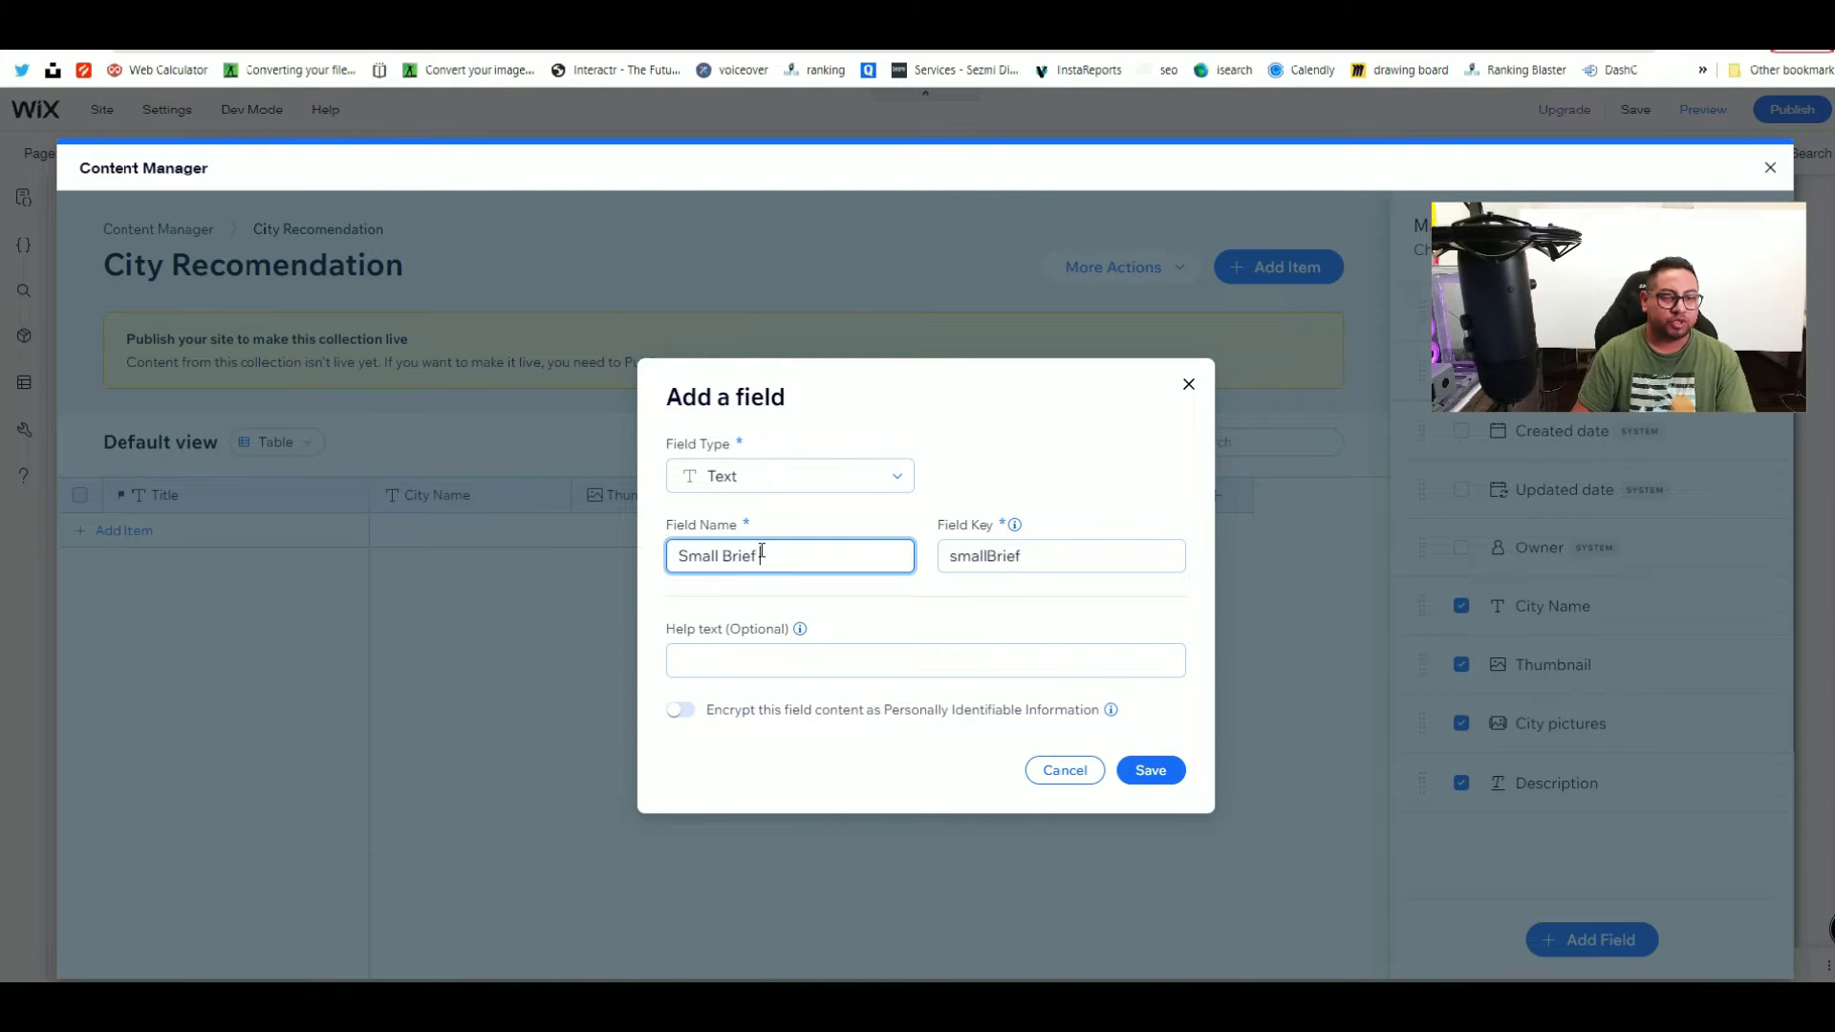
click(1149, 771)
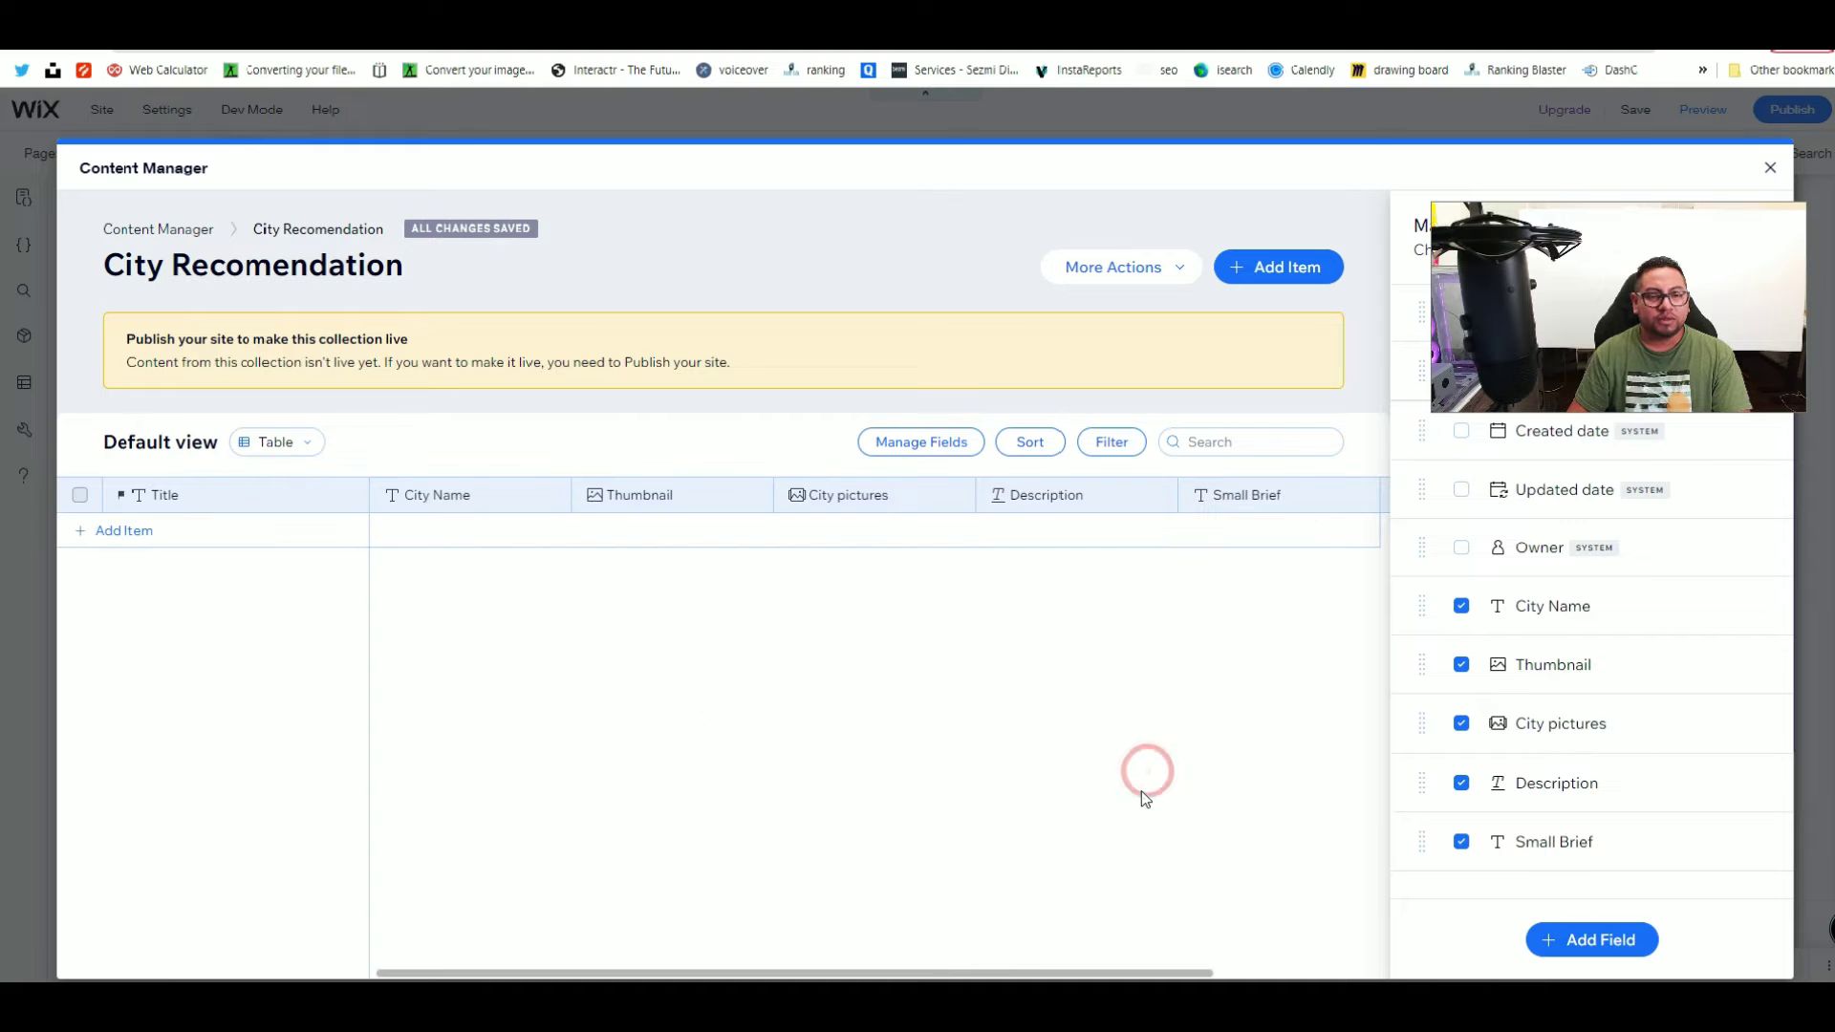
Step: Add a URL field with the default name "URL" to the City Recomendation collection and save it
drag(880, 975, 1151, 974)
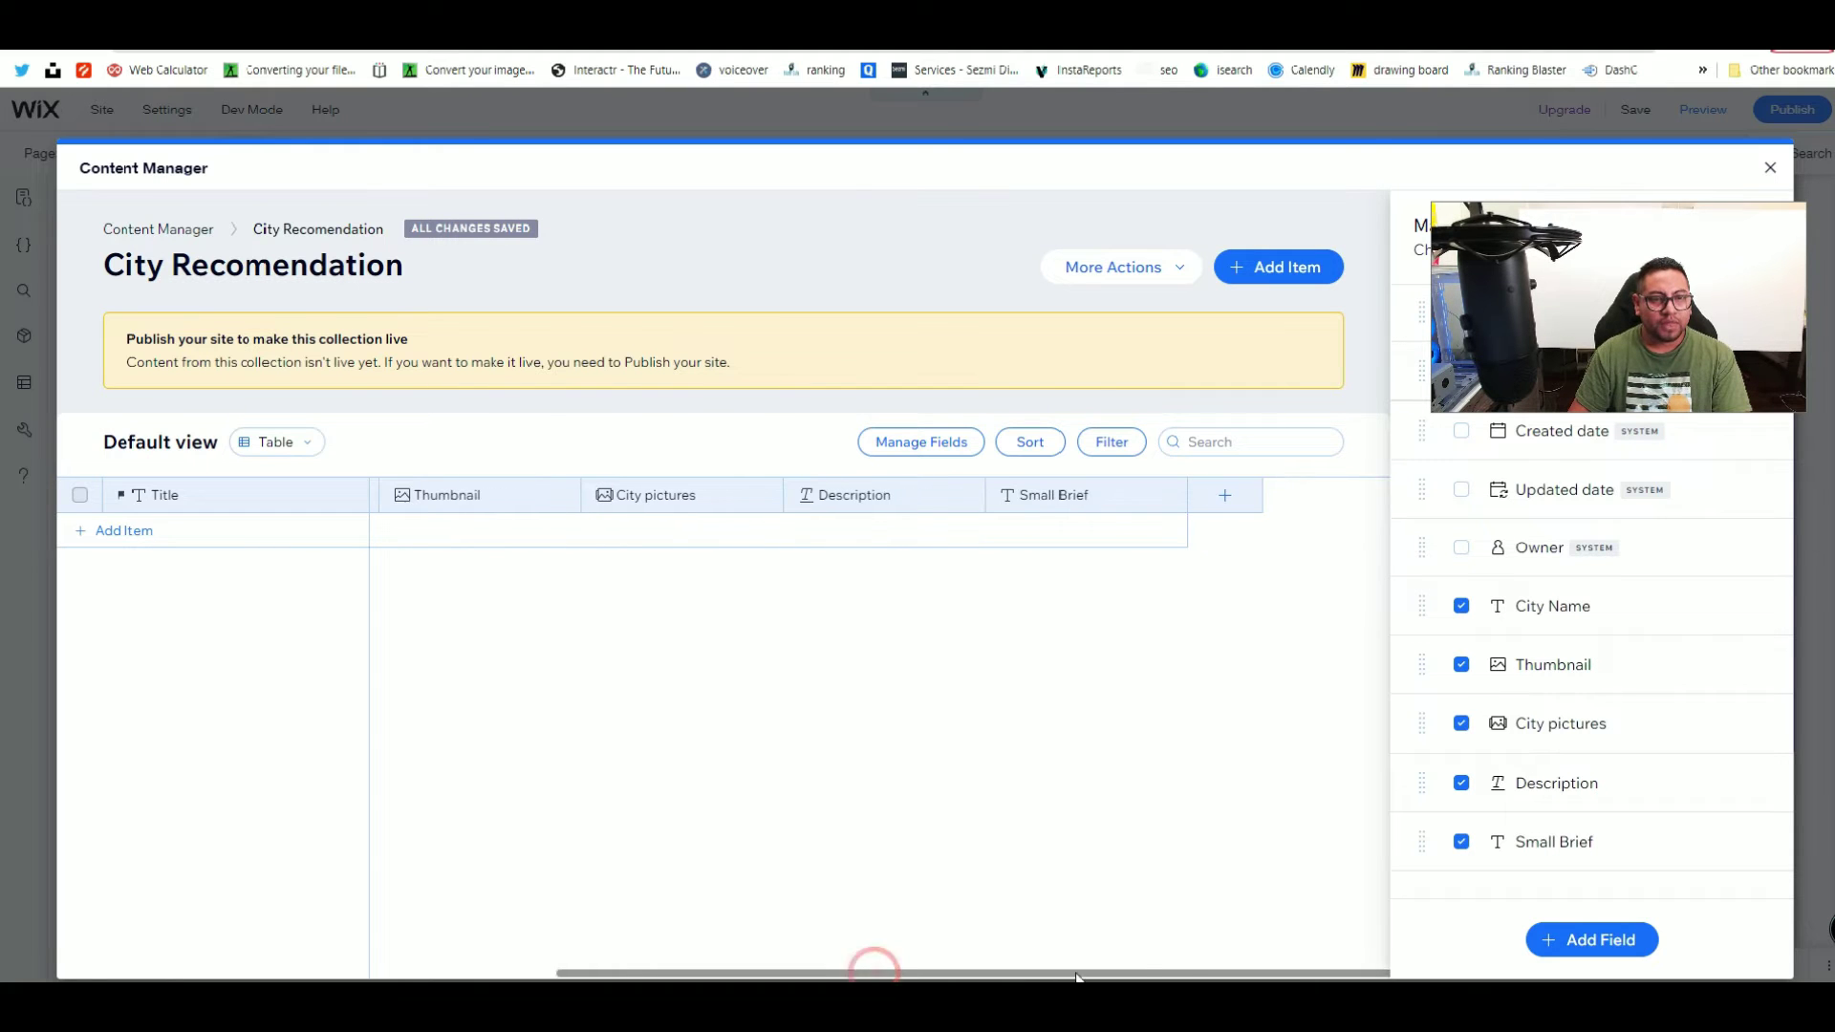
click(1231, 506)
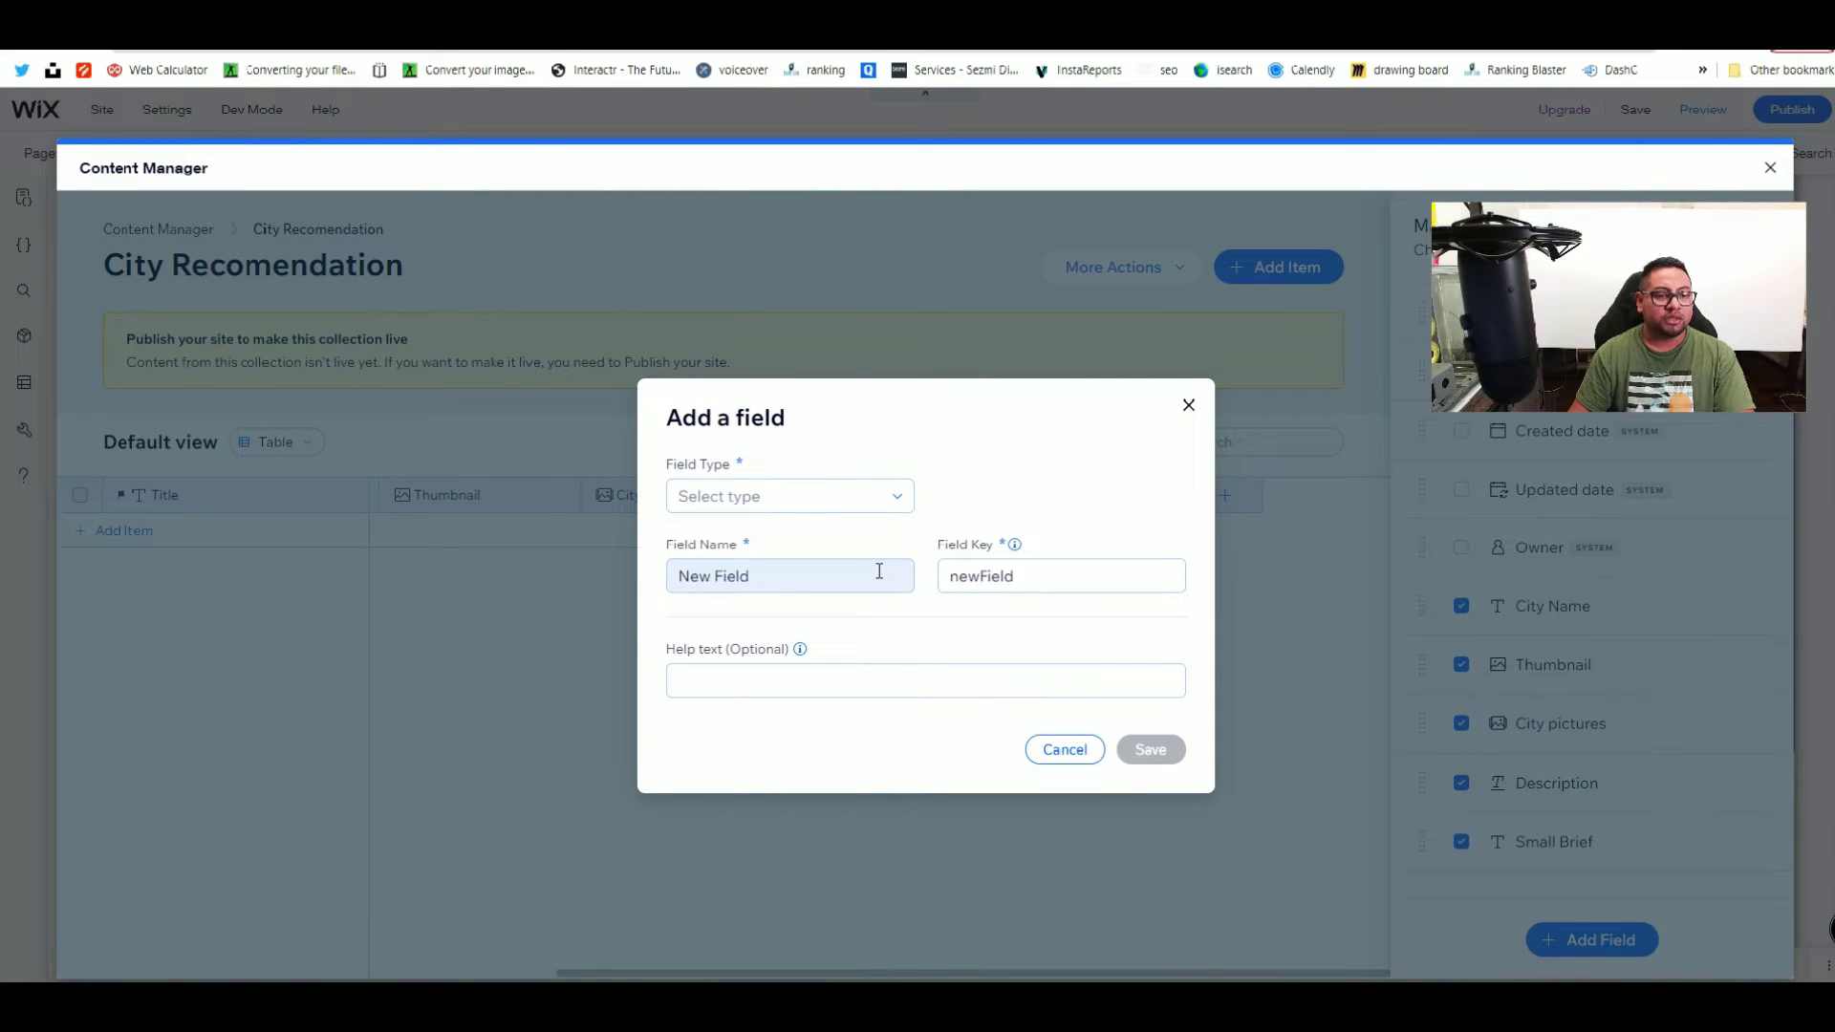
click(857, 495)
scroll(877, 579, down, 4)
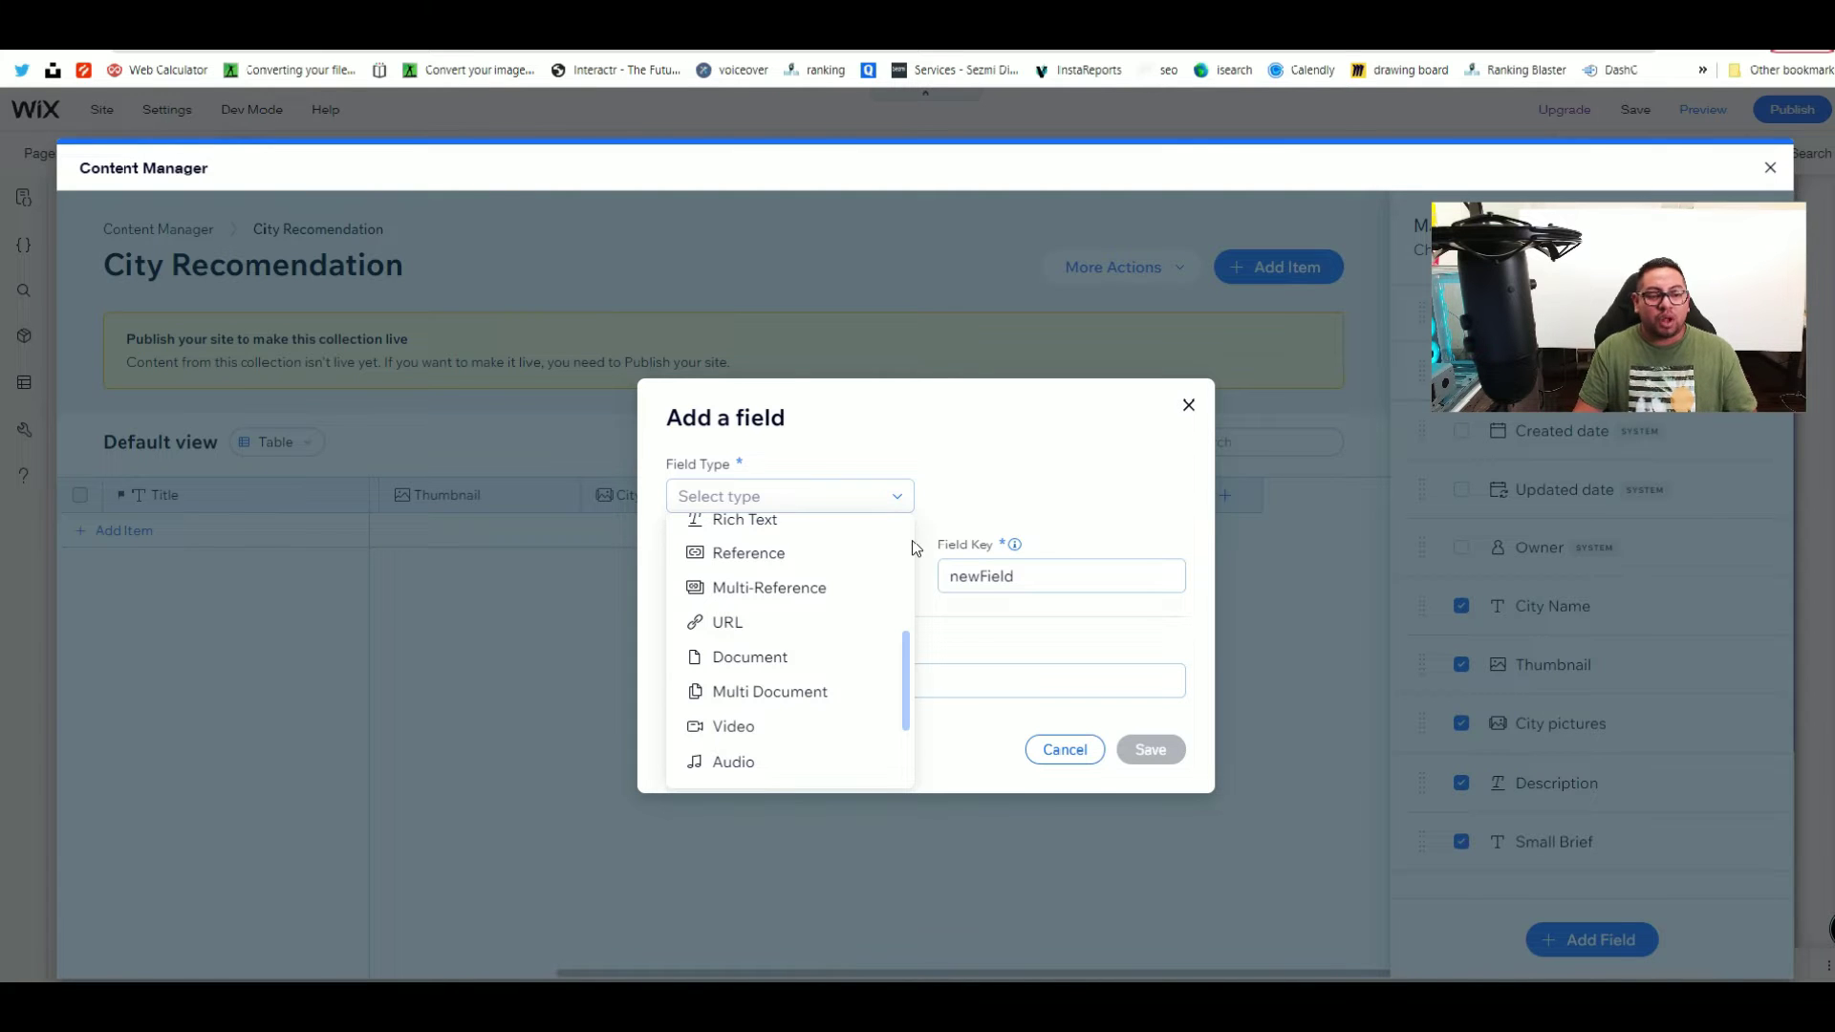
scroll(881, 719, up, 3)
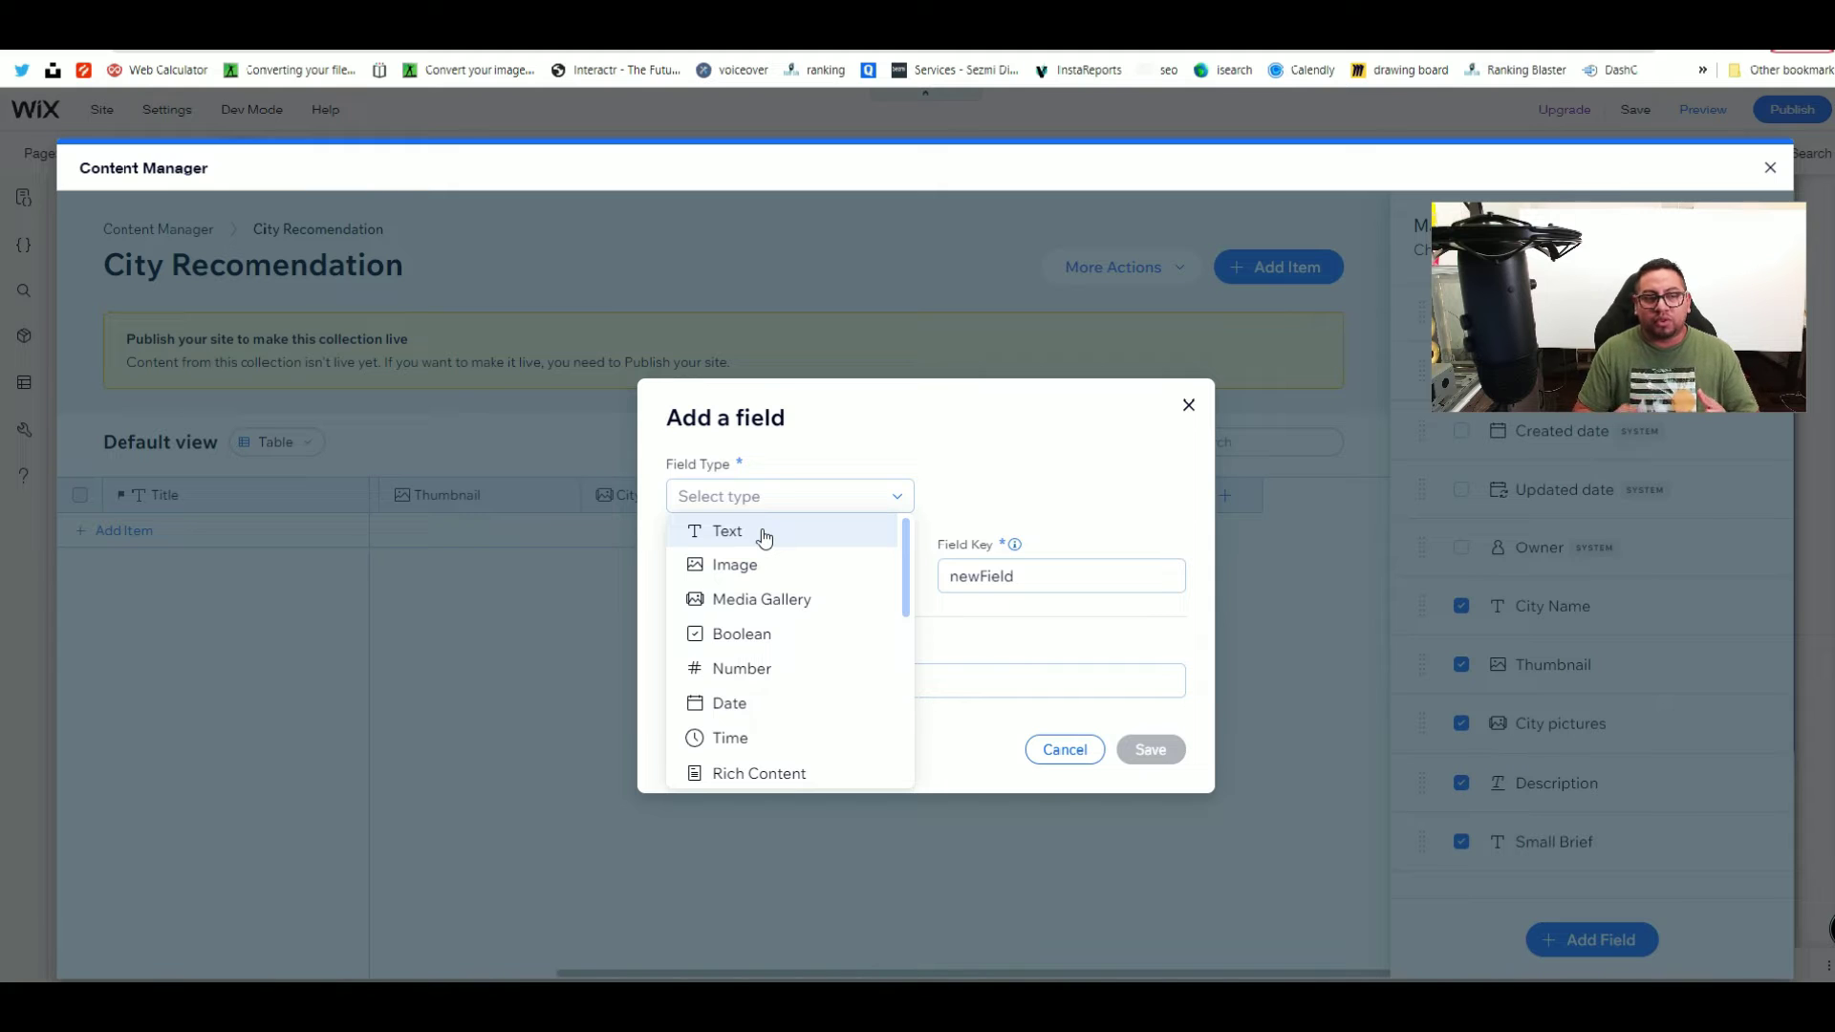
scroll(764, 537, down, 2)
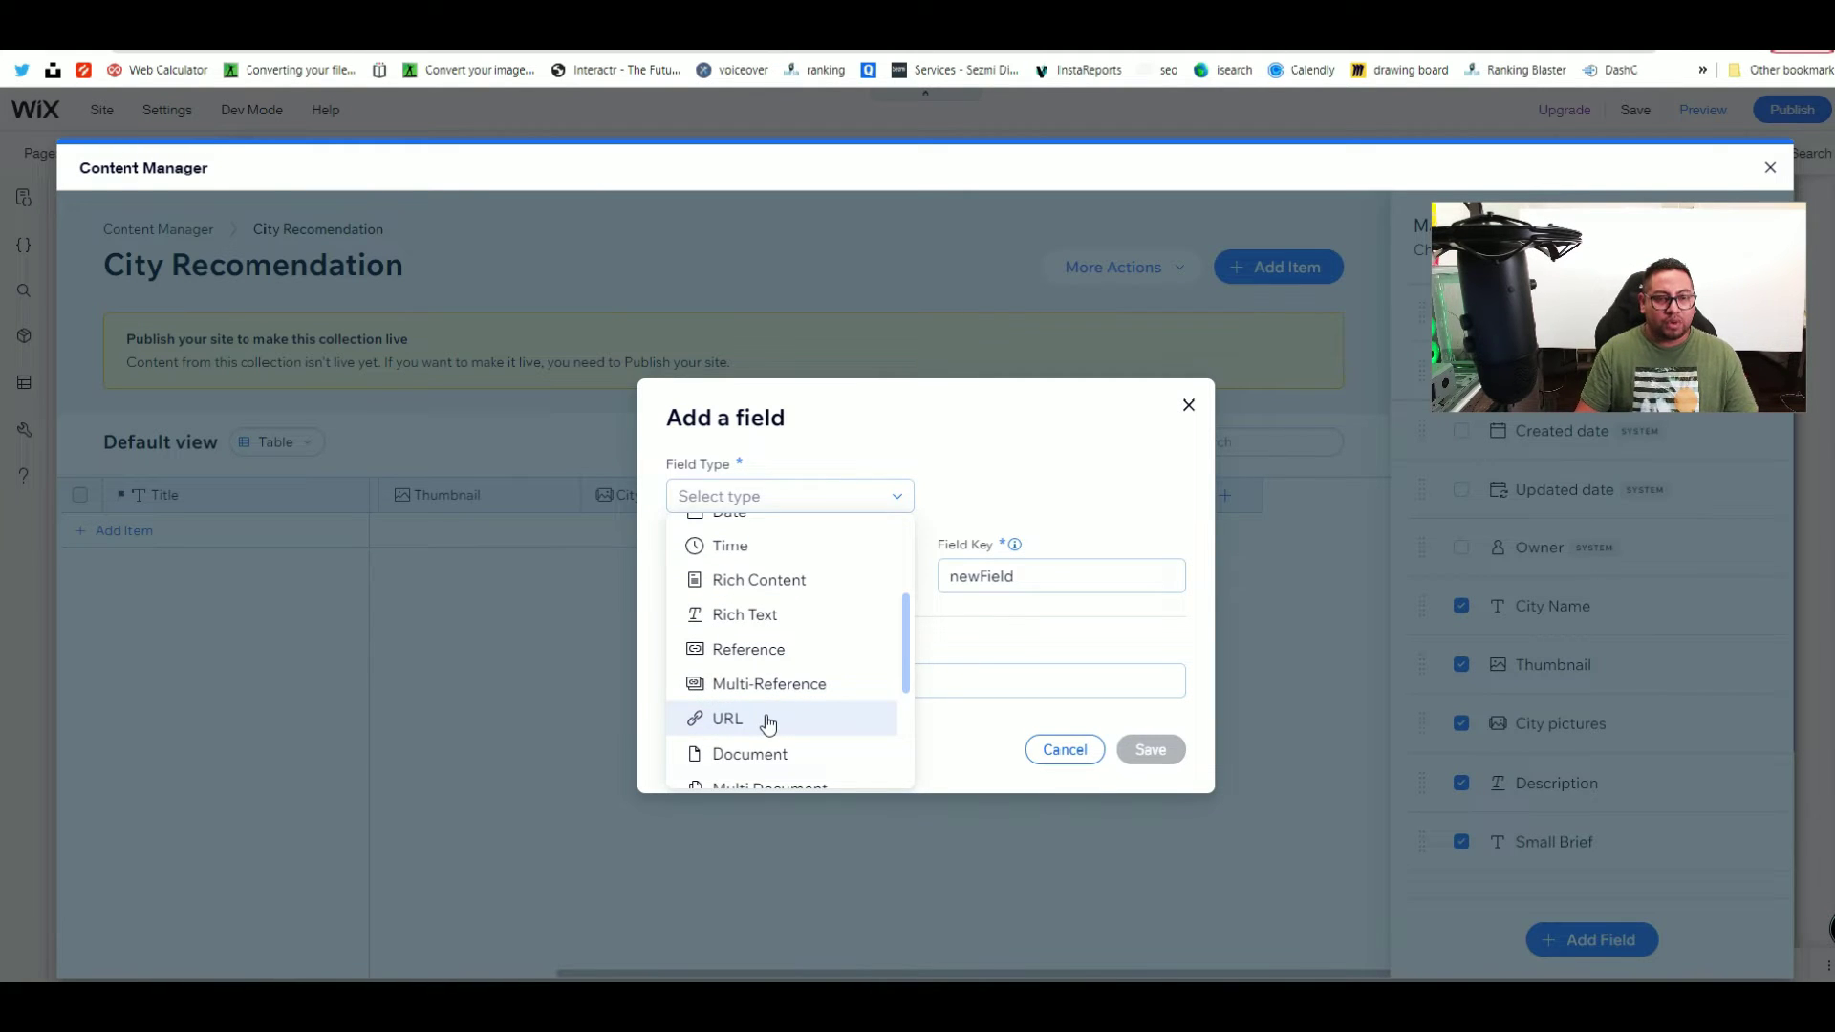
click(768, 723)
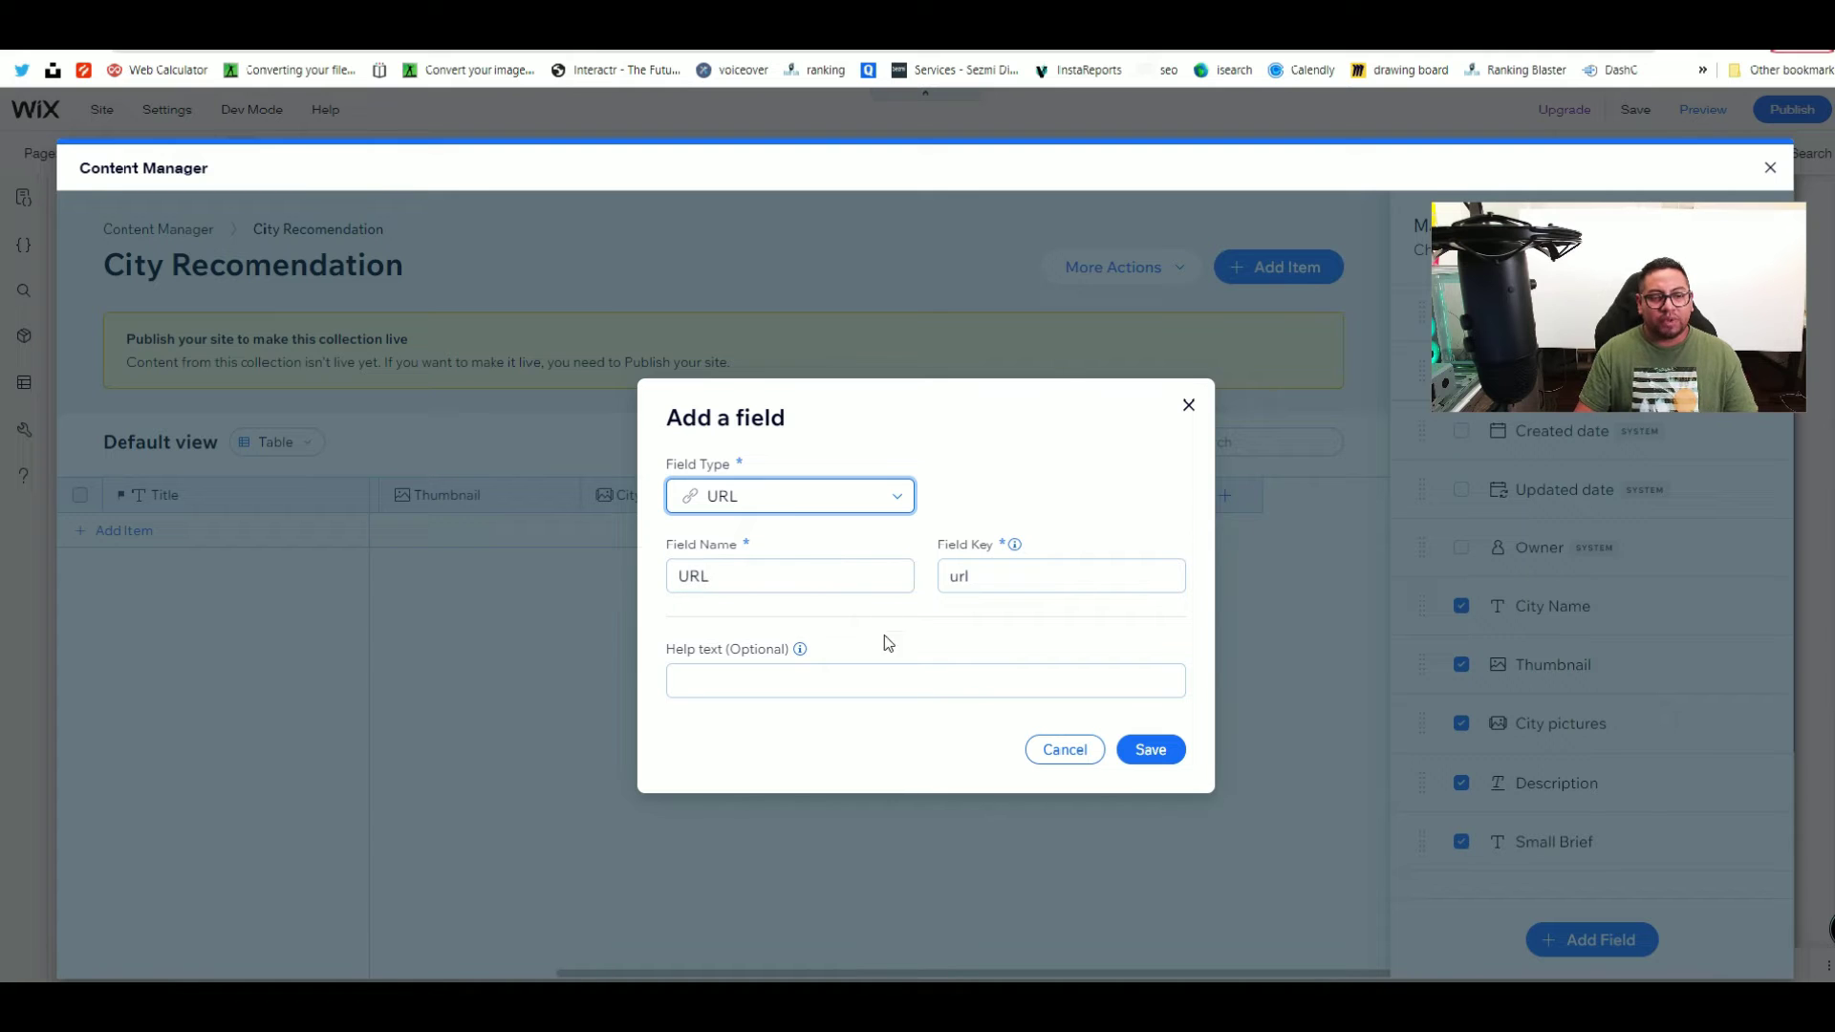
click(1158, 754)
Step: Add a Date field named "Date submitted" to the City Recomendation collection, without the time field, and save it
scroll(784, 976, right, 5)
click(1233, 502)
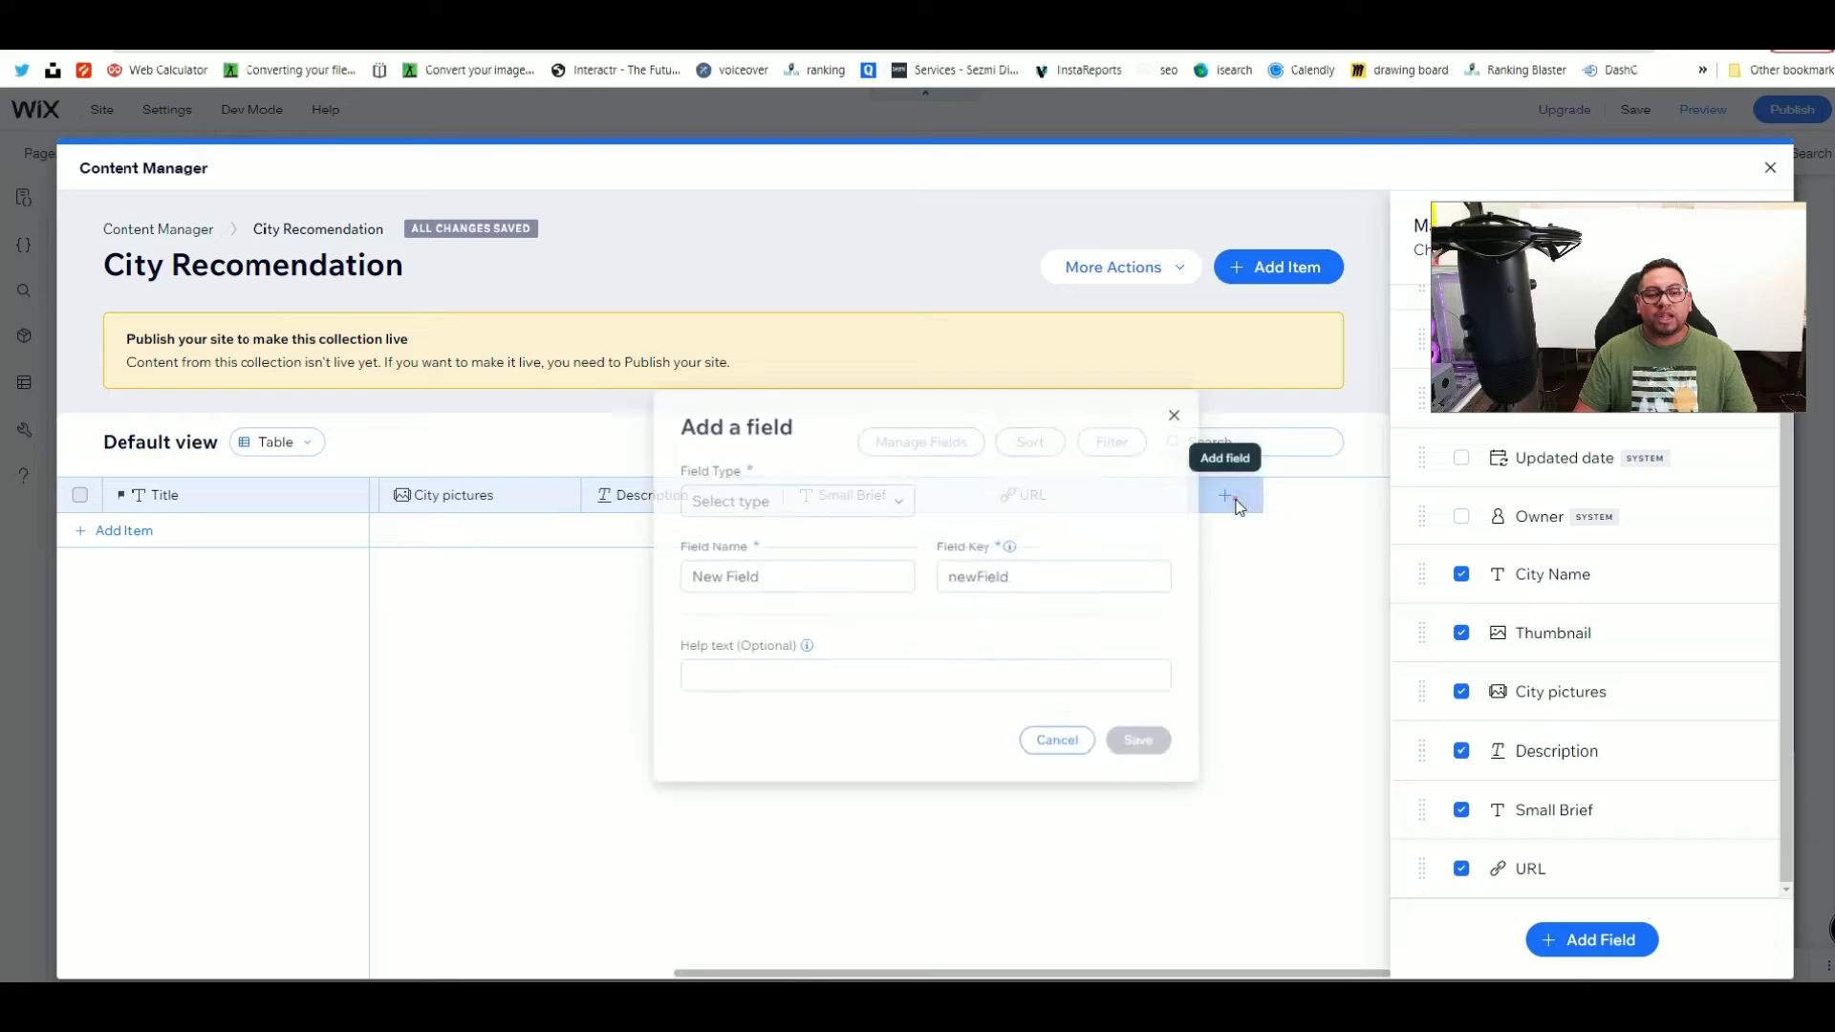
click(901, 509)
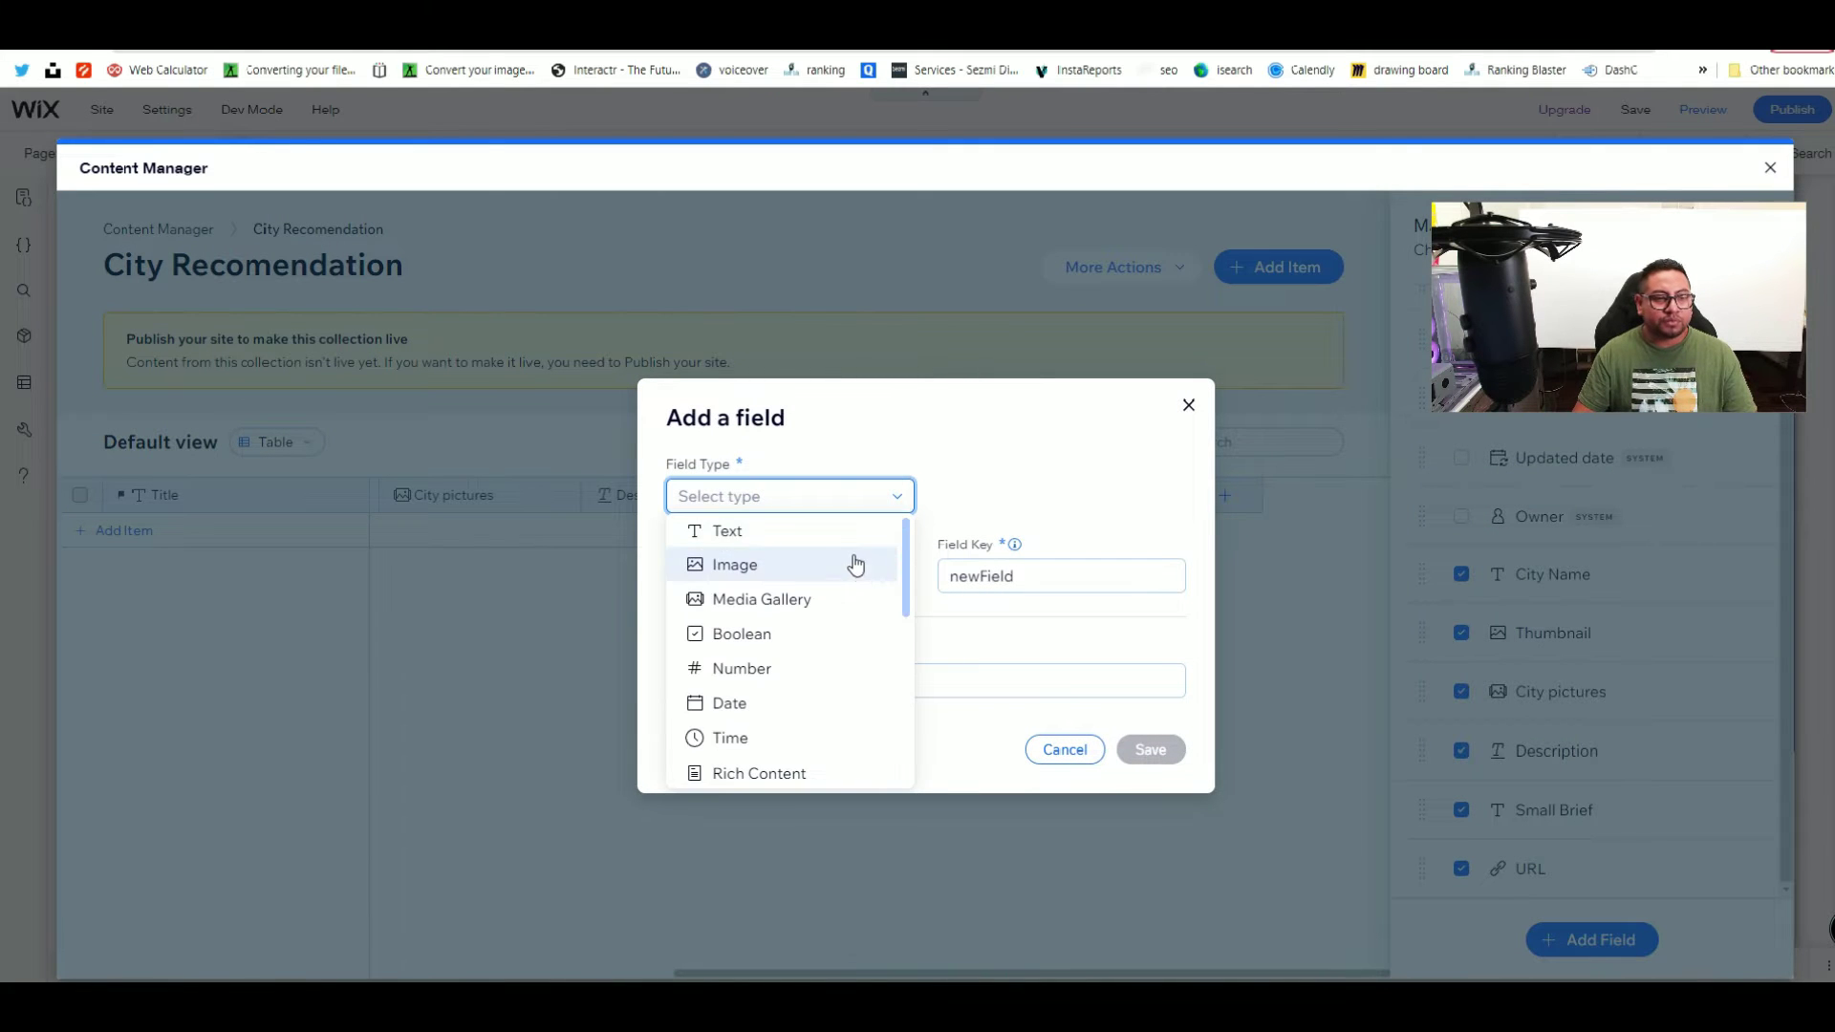
scroll(854, 583, down, 1)
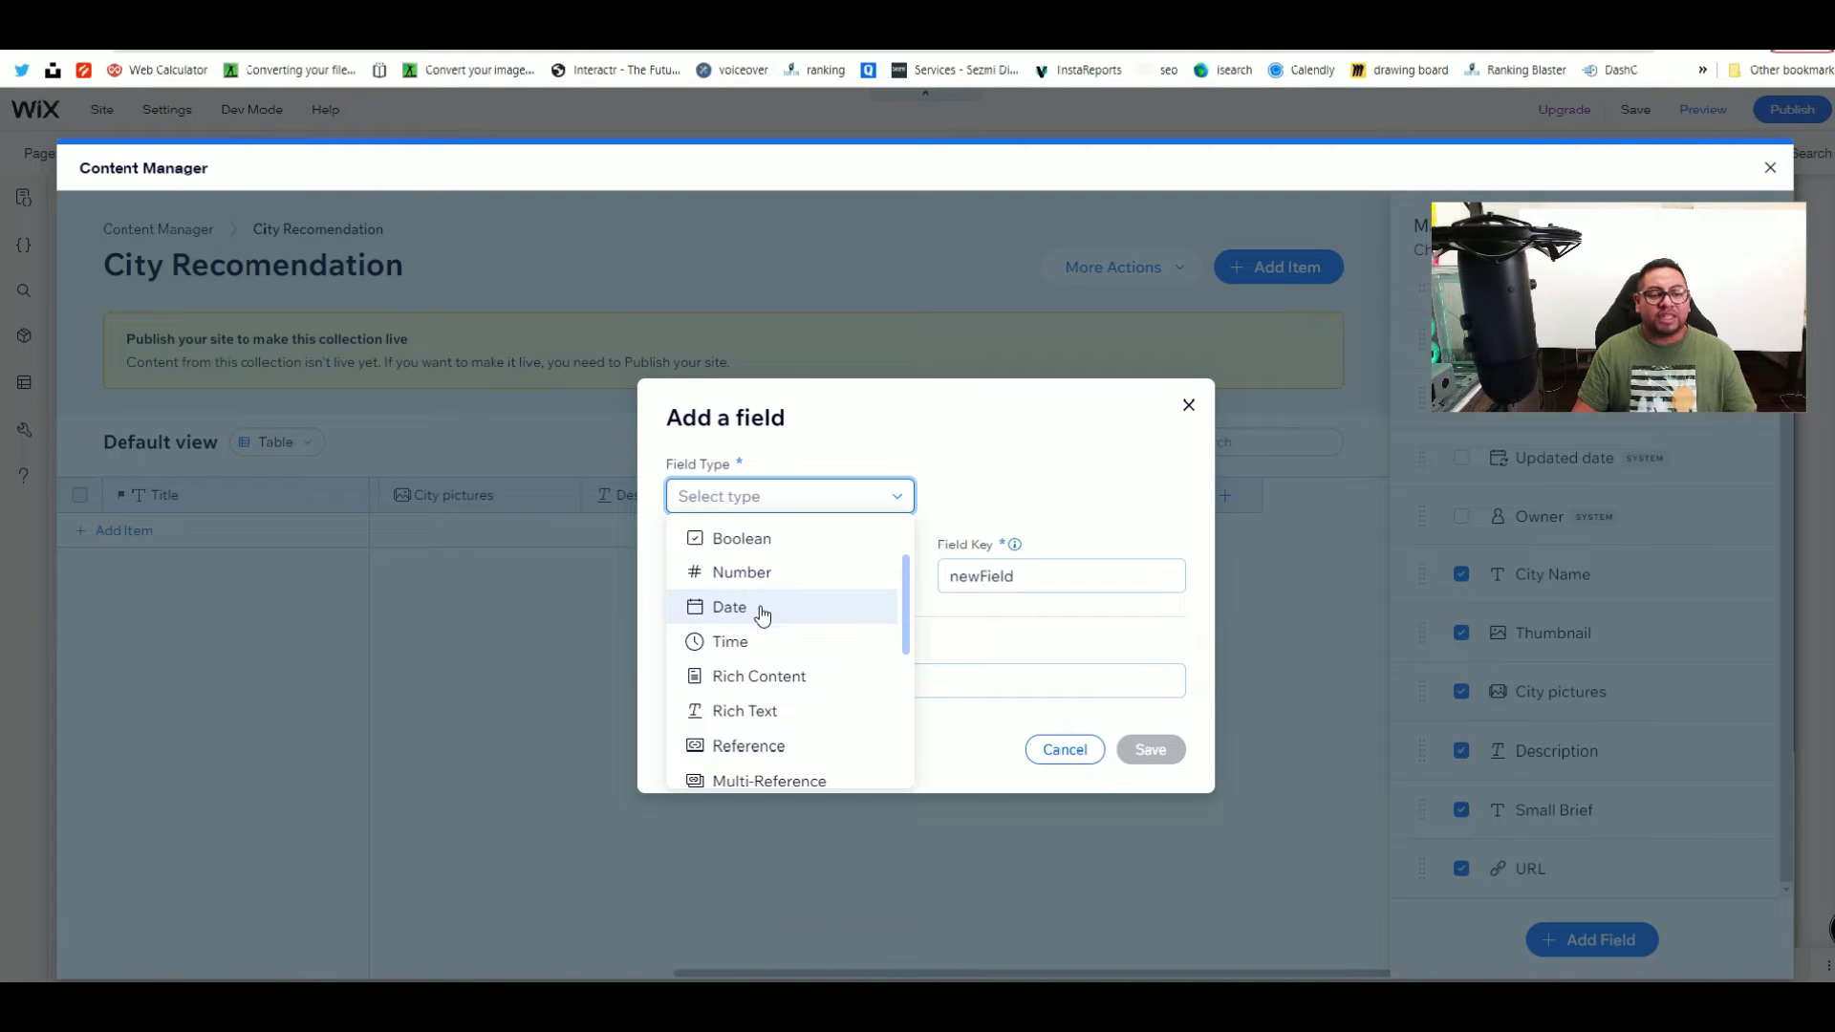
click(753, 612)
double_click(846, 556)
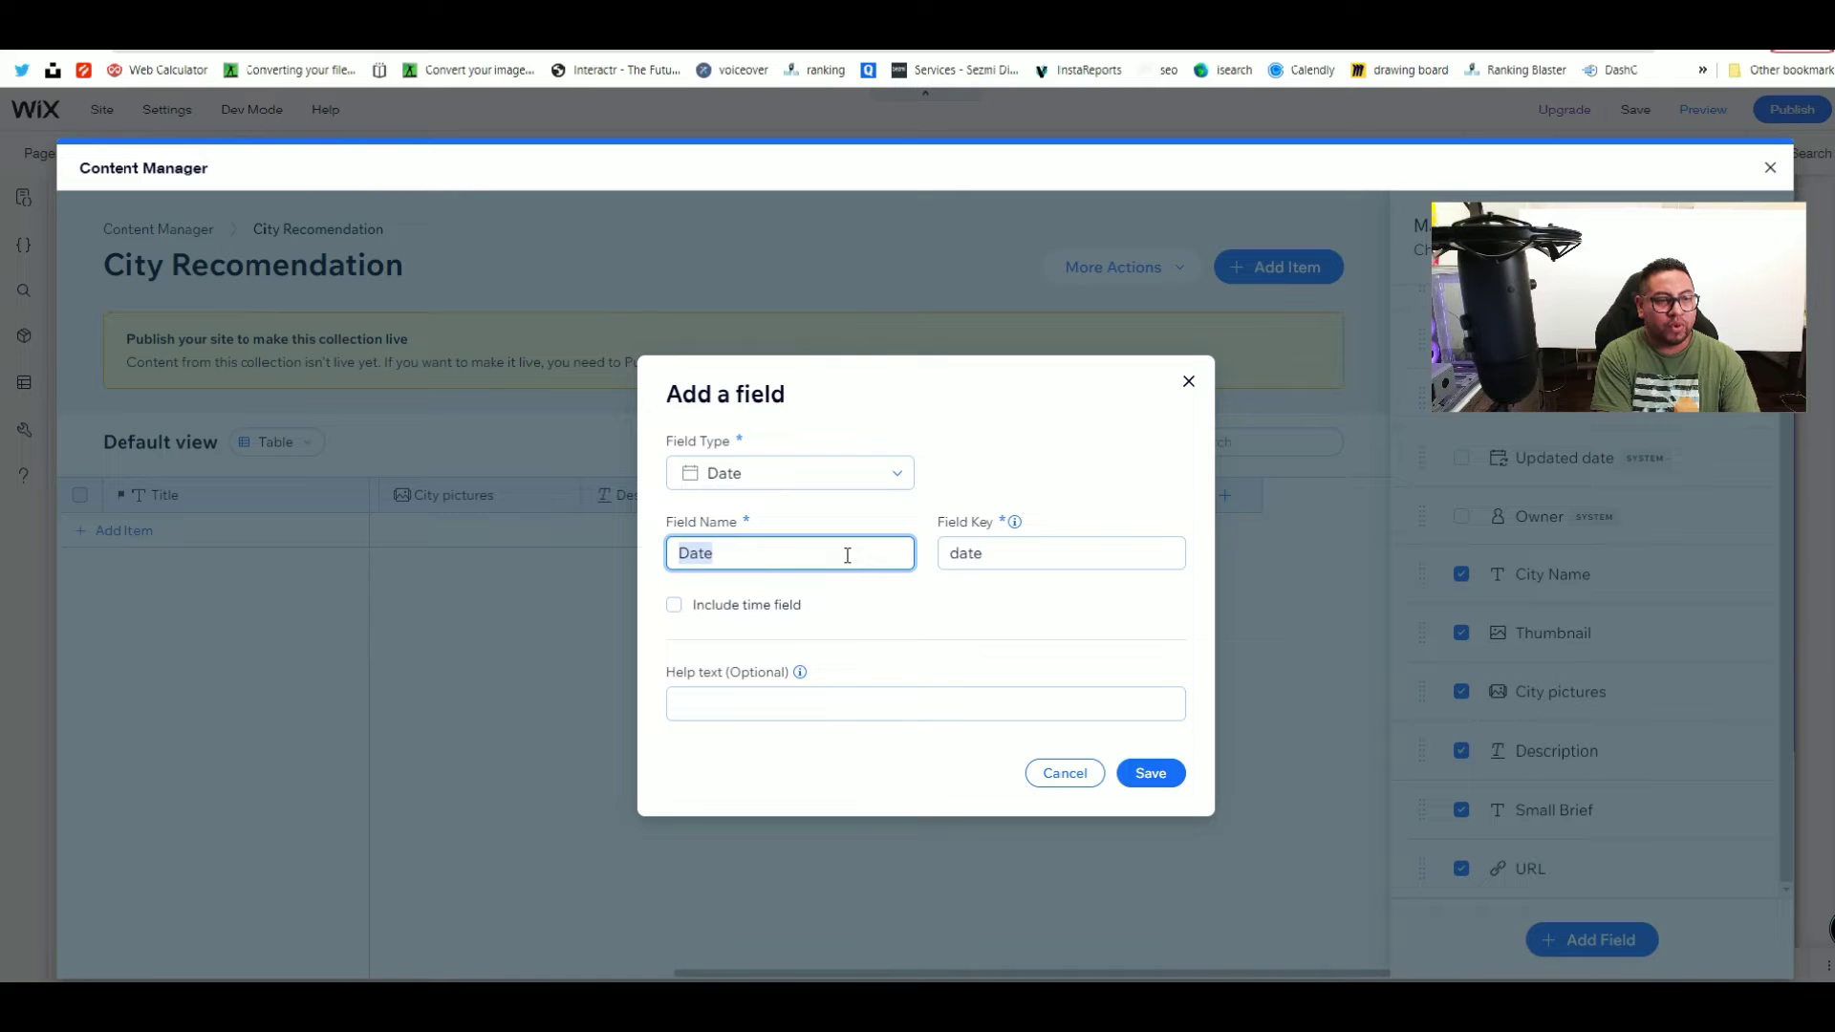
click(847, 556)
text(Du)
key(BackSpace)
key(BackSpace)
key(BackSpace)
text(submitted)
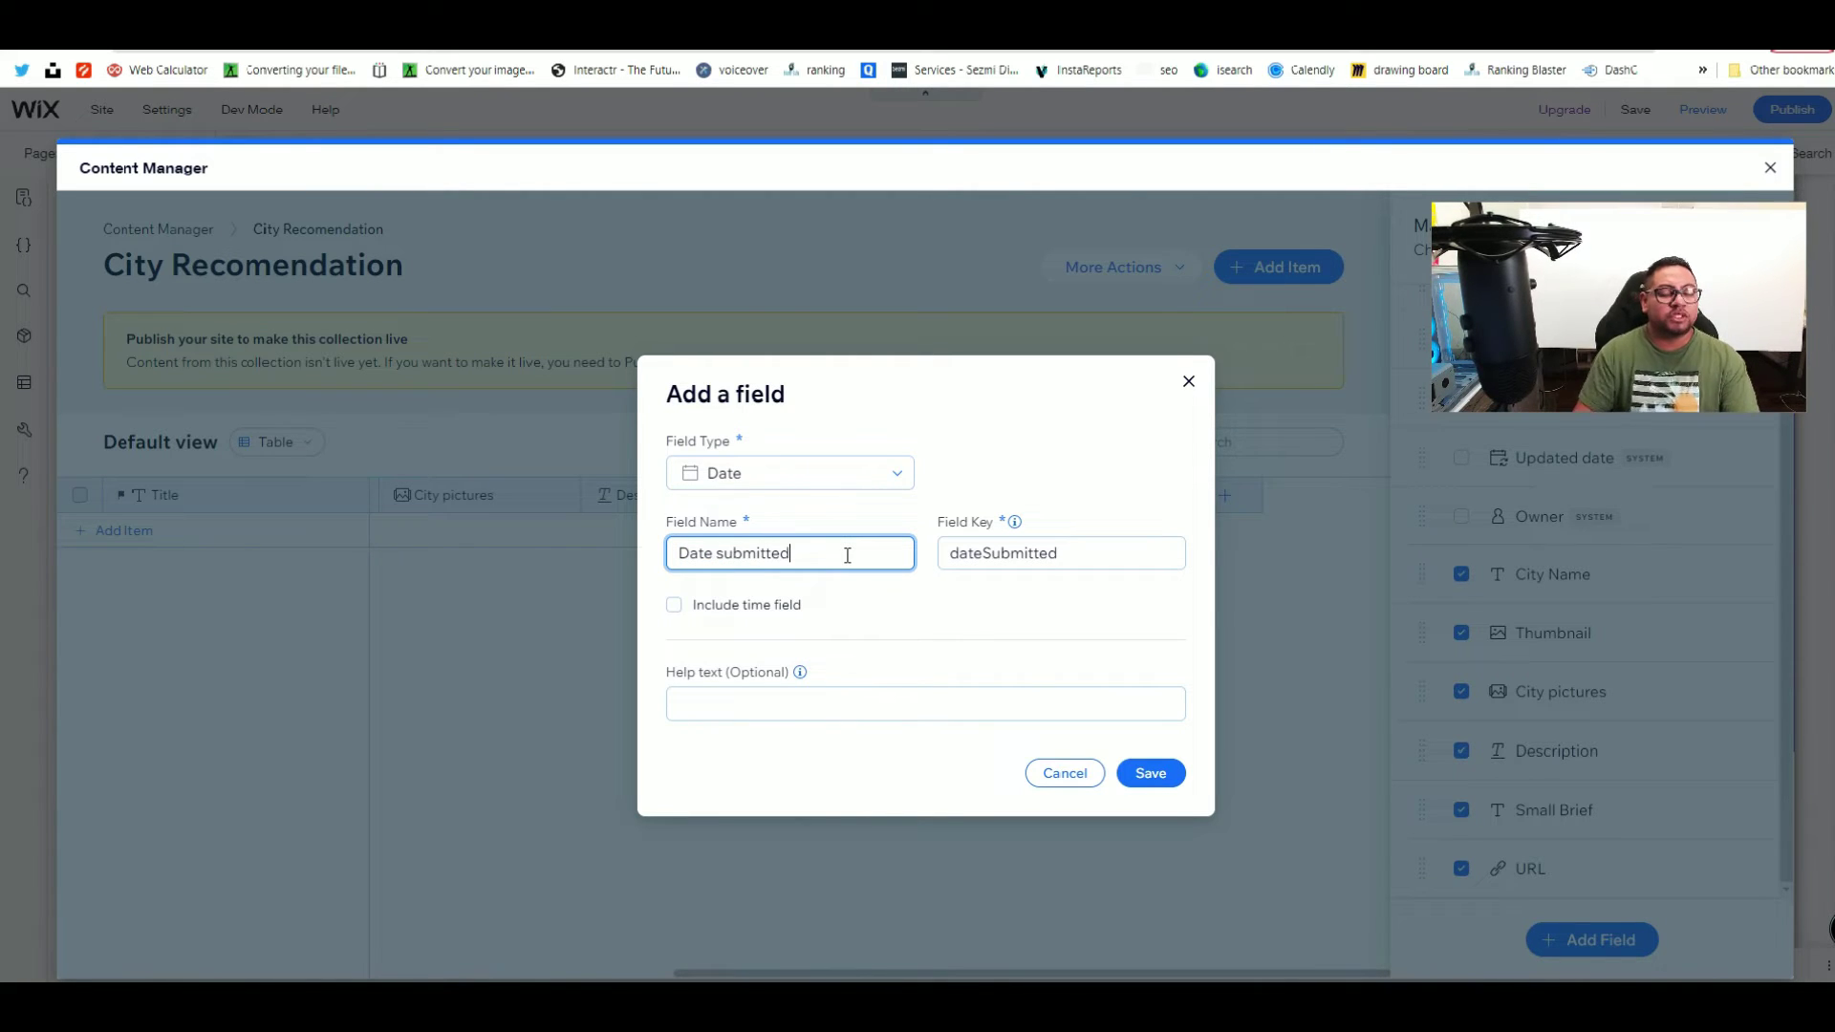
click(962, 620)
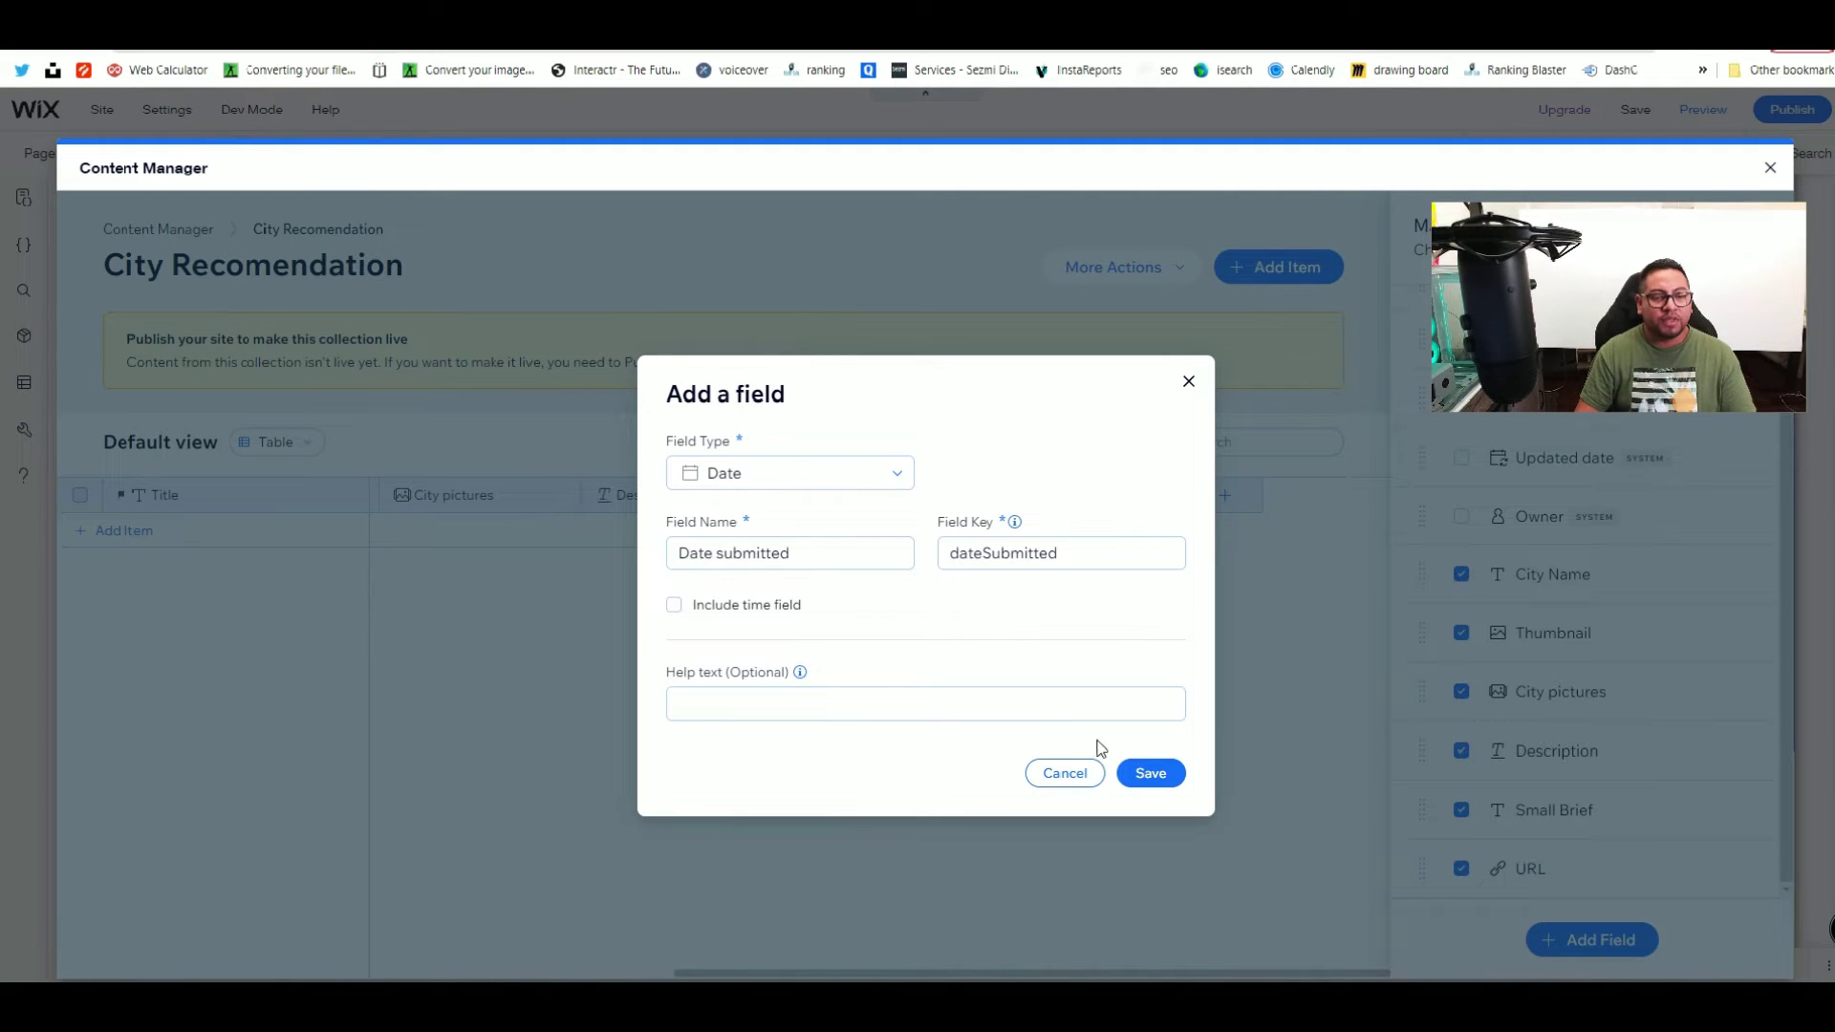
click(1155, 772)
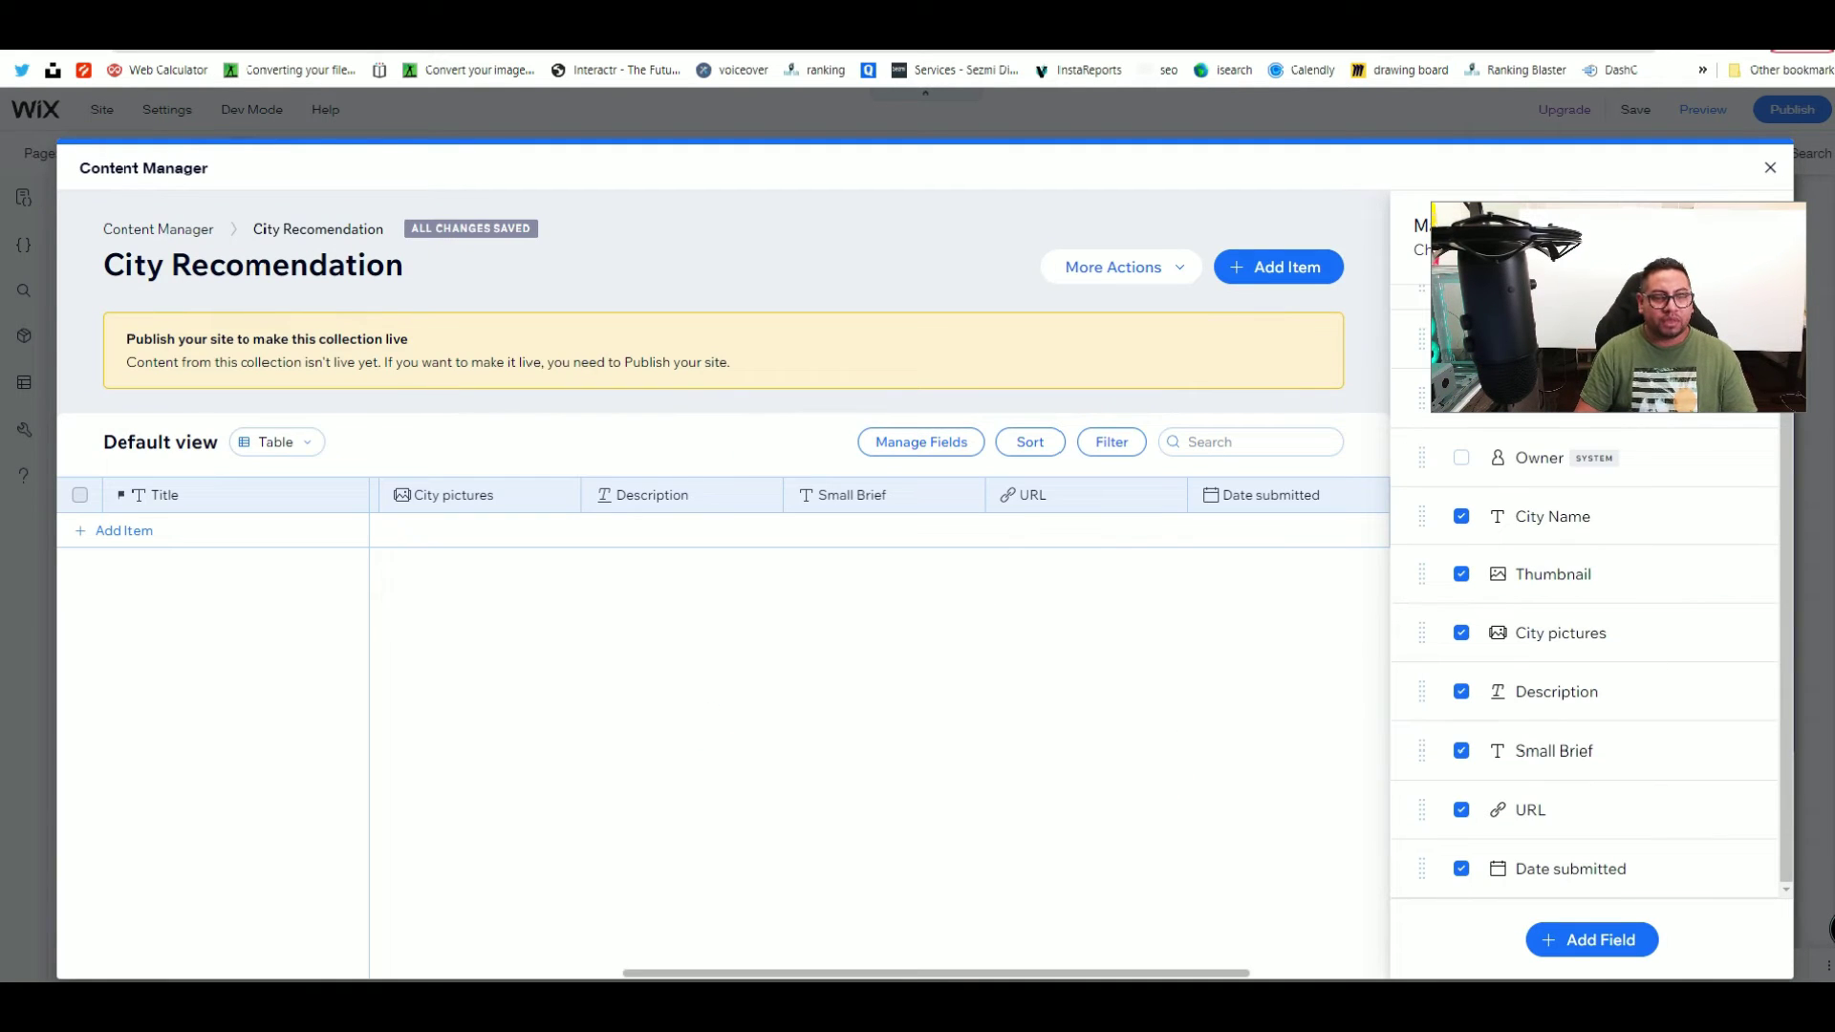
Step: Review the collection's fields and toggle the visibility of the City Name field off and back on
drag(903, 971, 1096, 974)
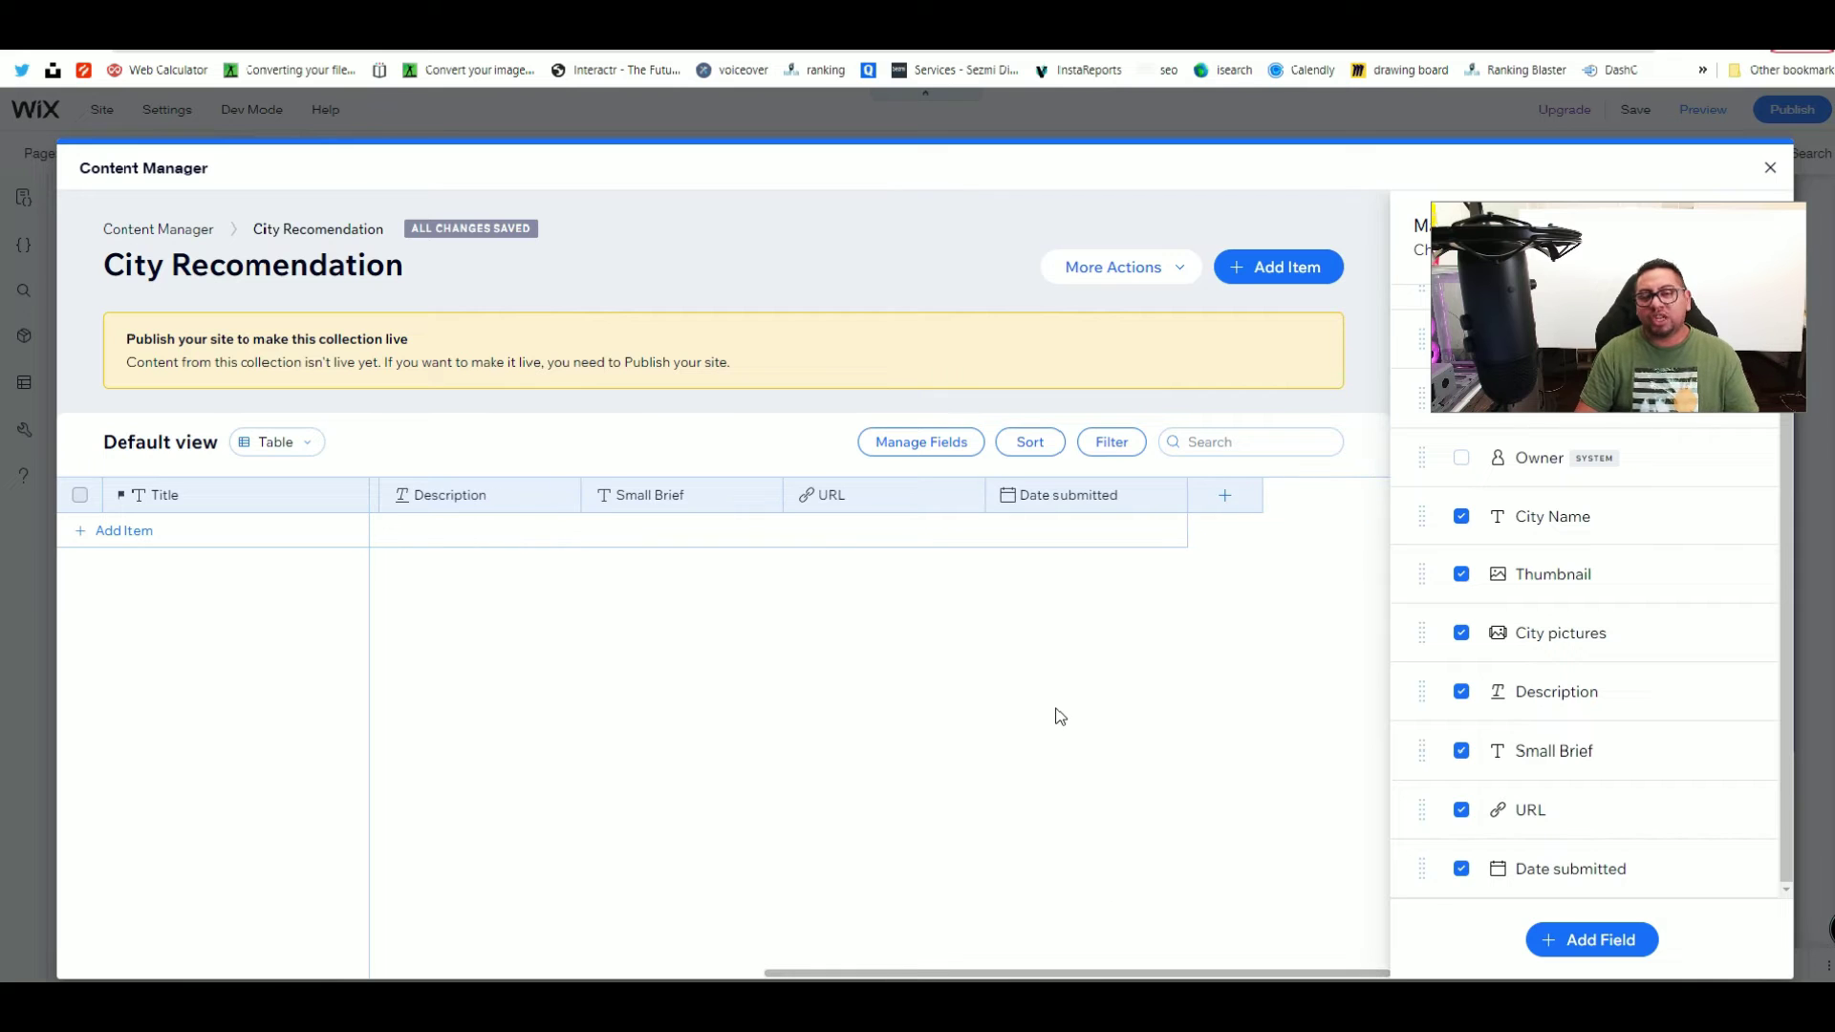
drag(1563, 373, 235, 250)
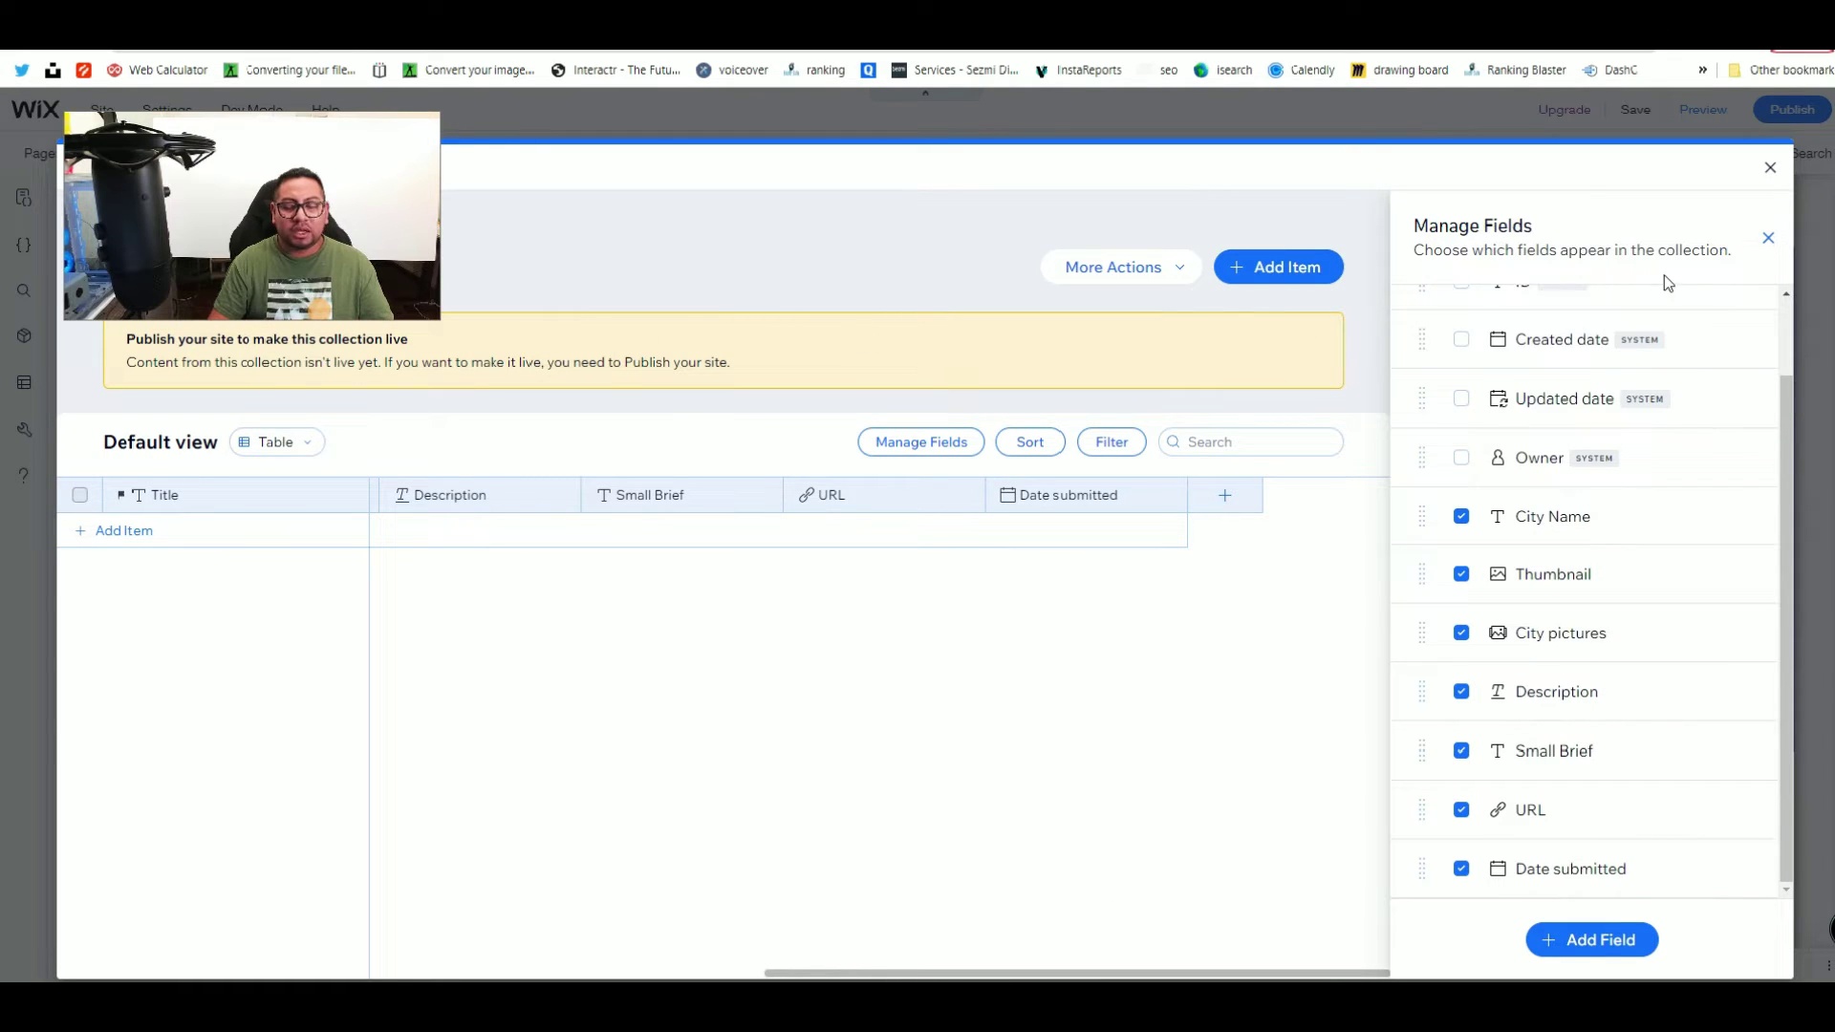
scroll(1672, 487, up, 3)
scroll(1673, 548, down, 2)
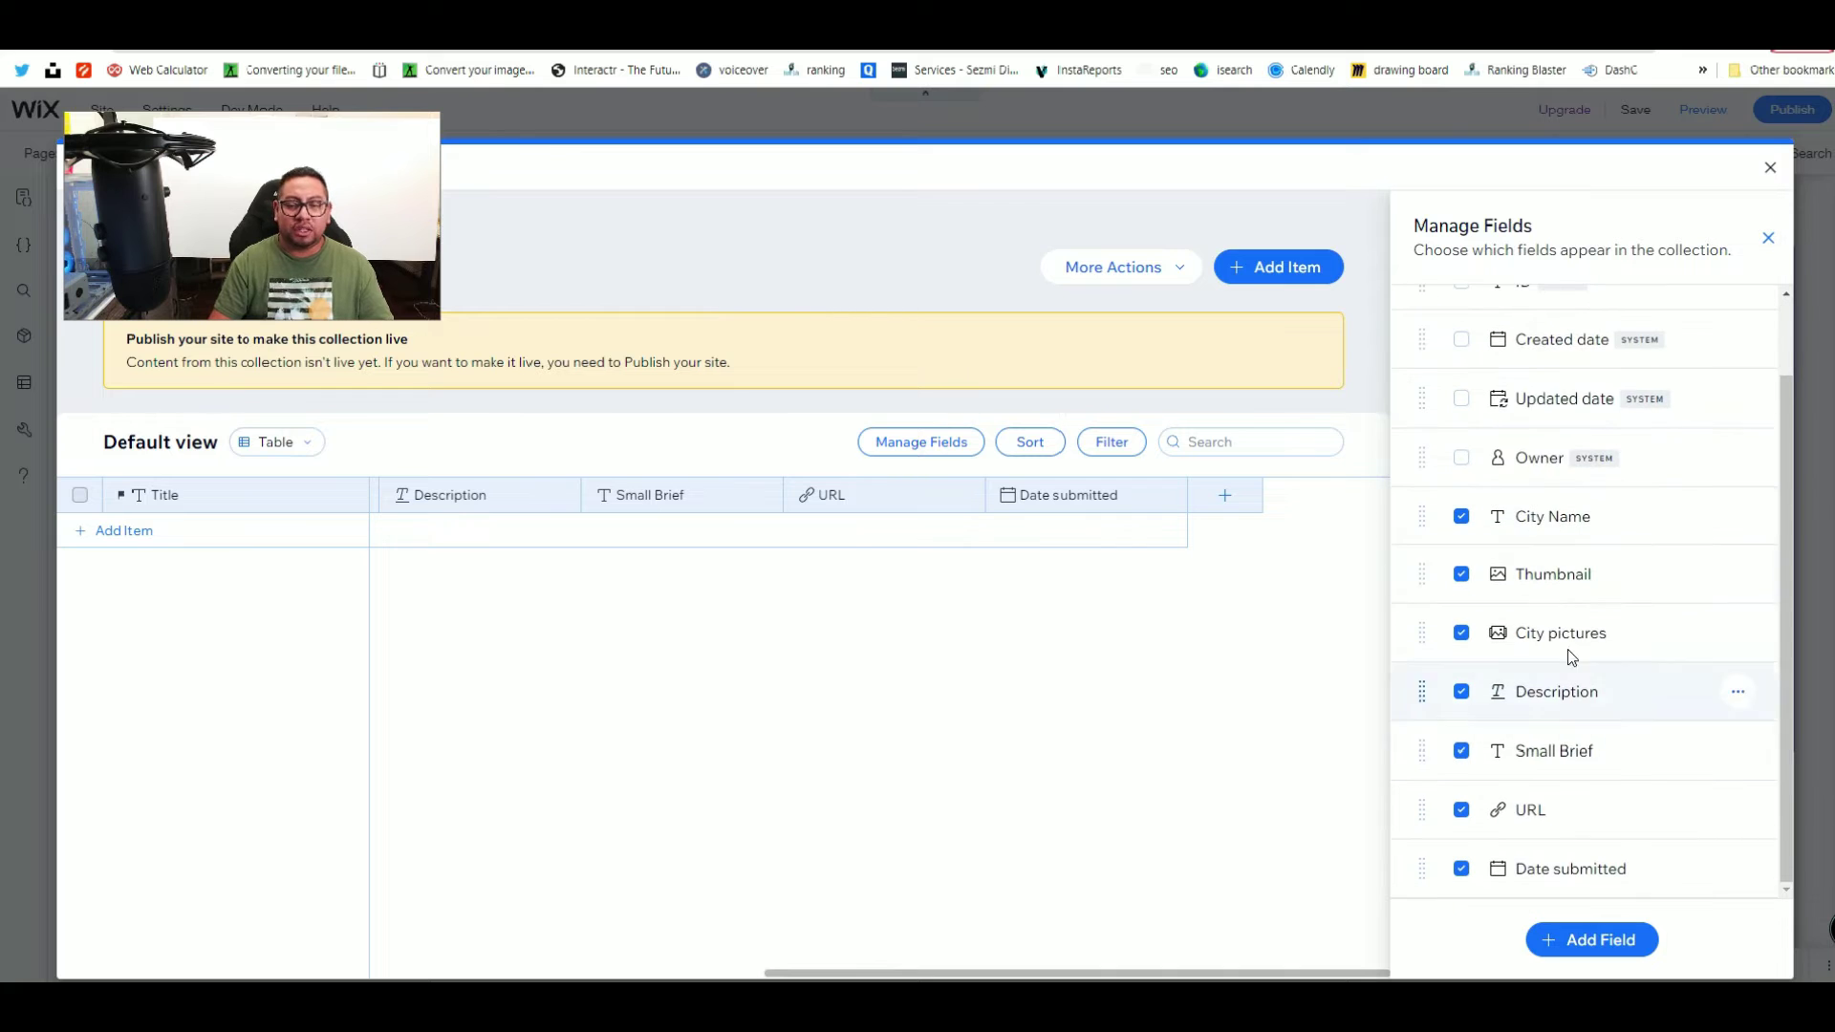
click(1462, 519)
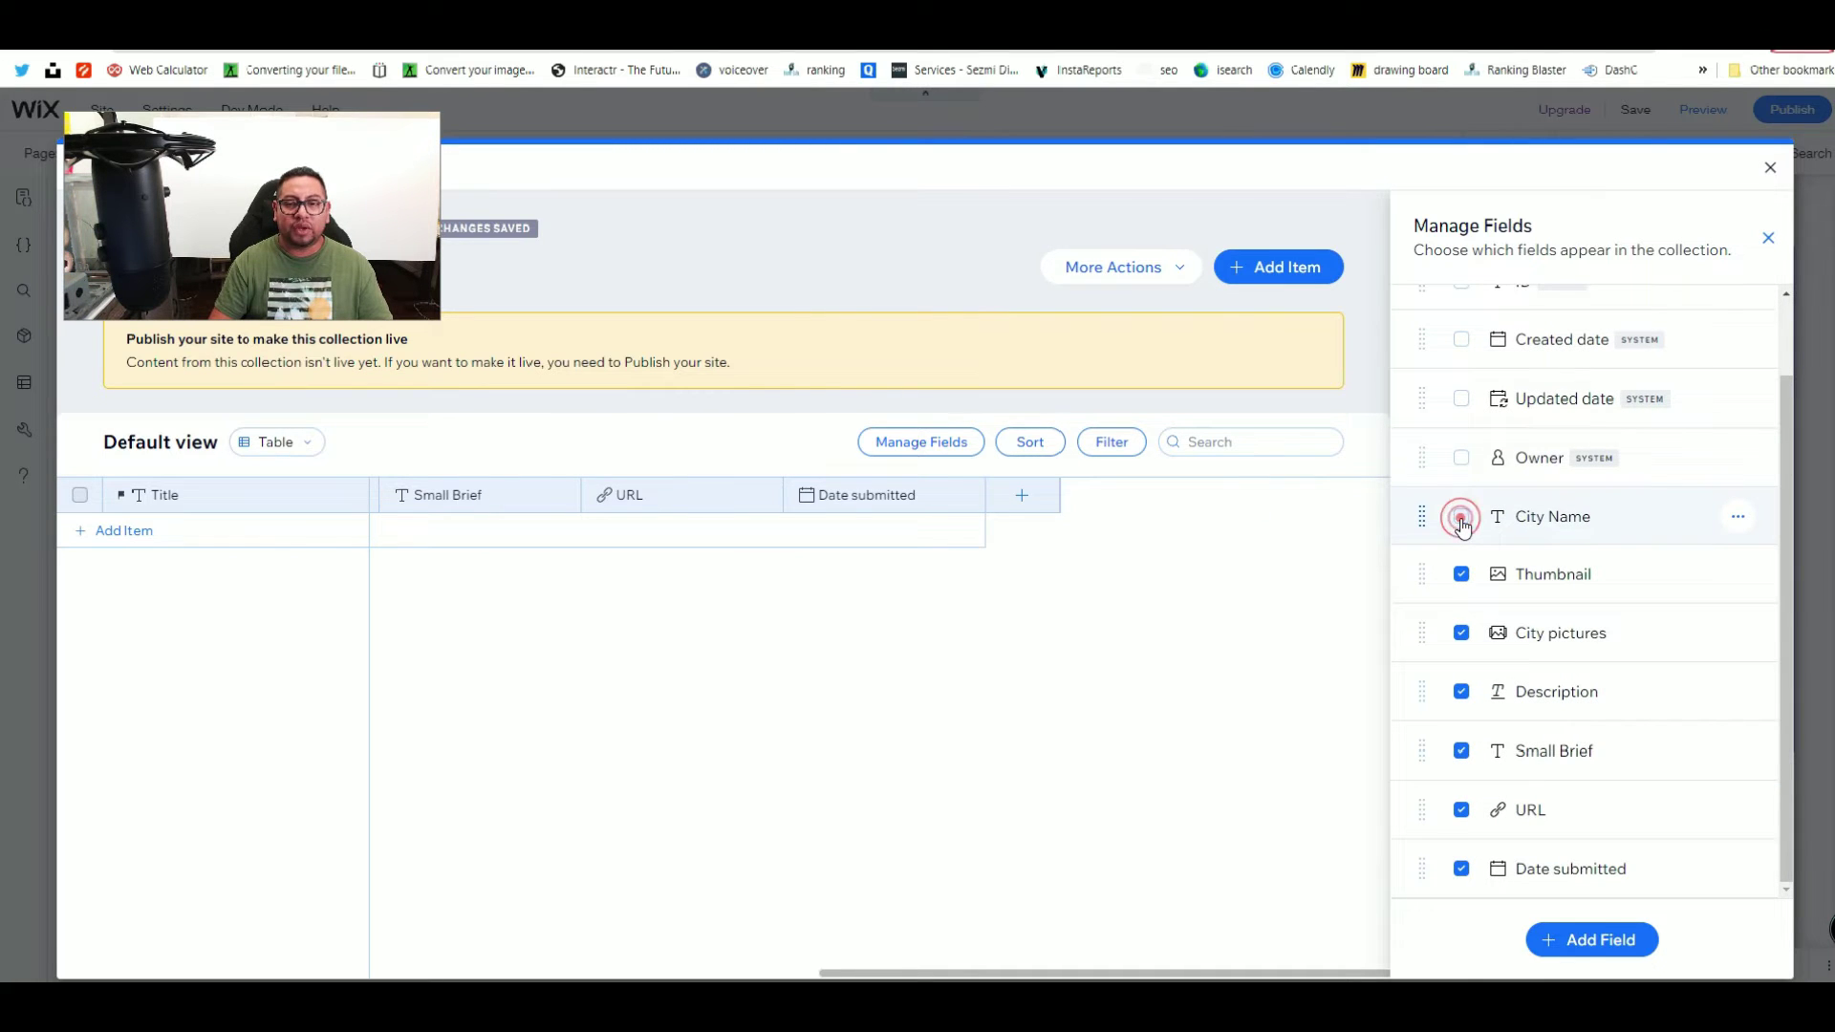
click(1462, 519)
click(1461, 518)
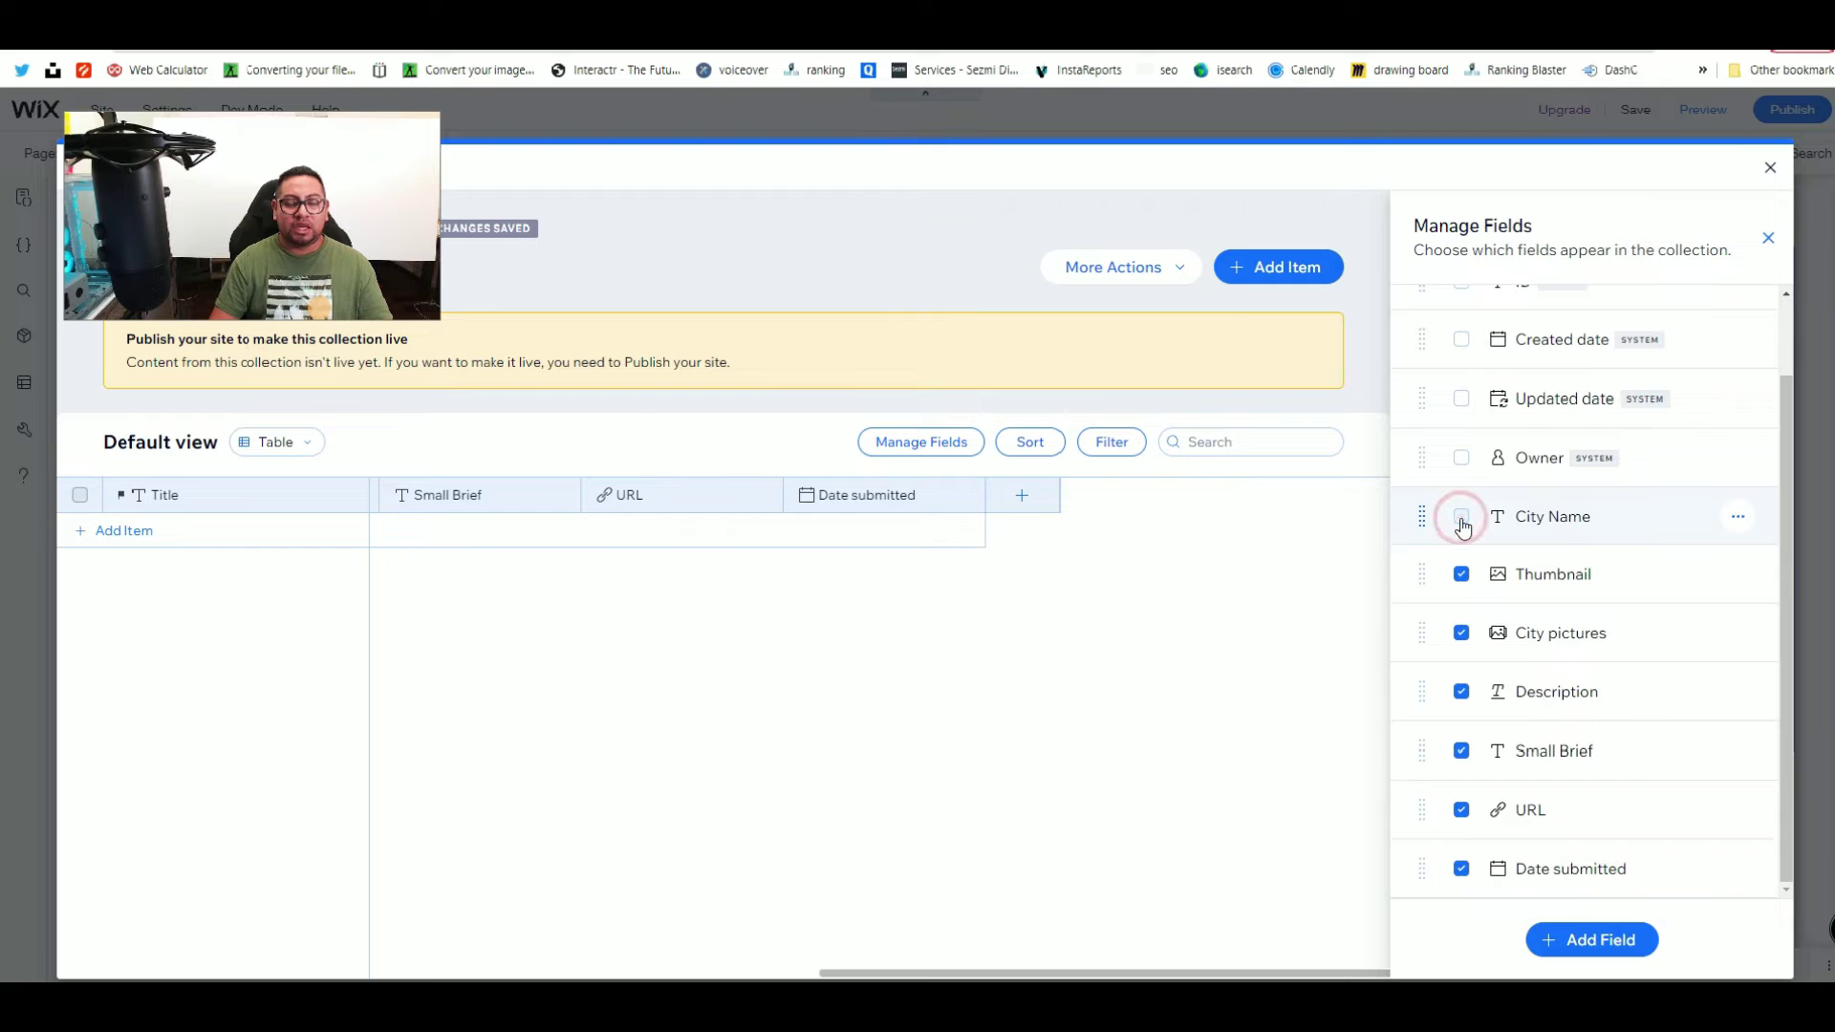
click(1462, 518)
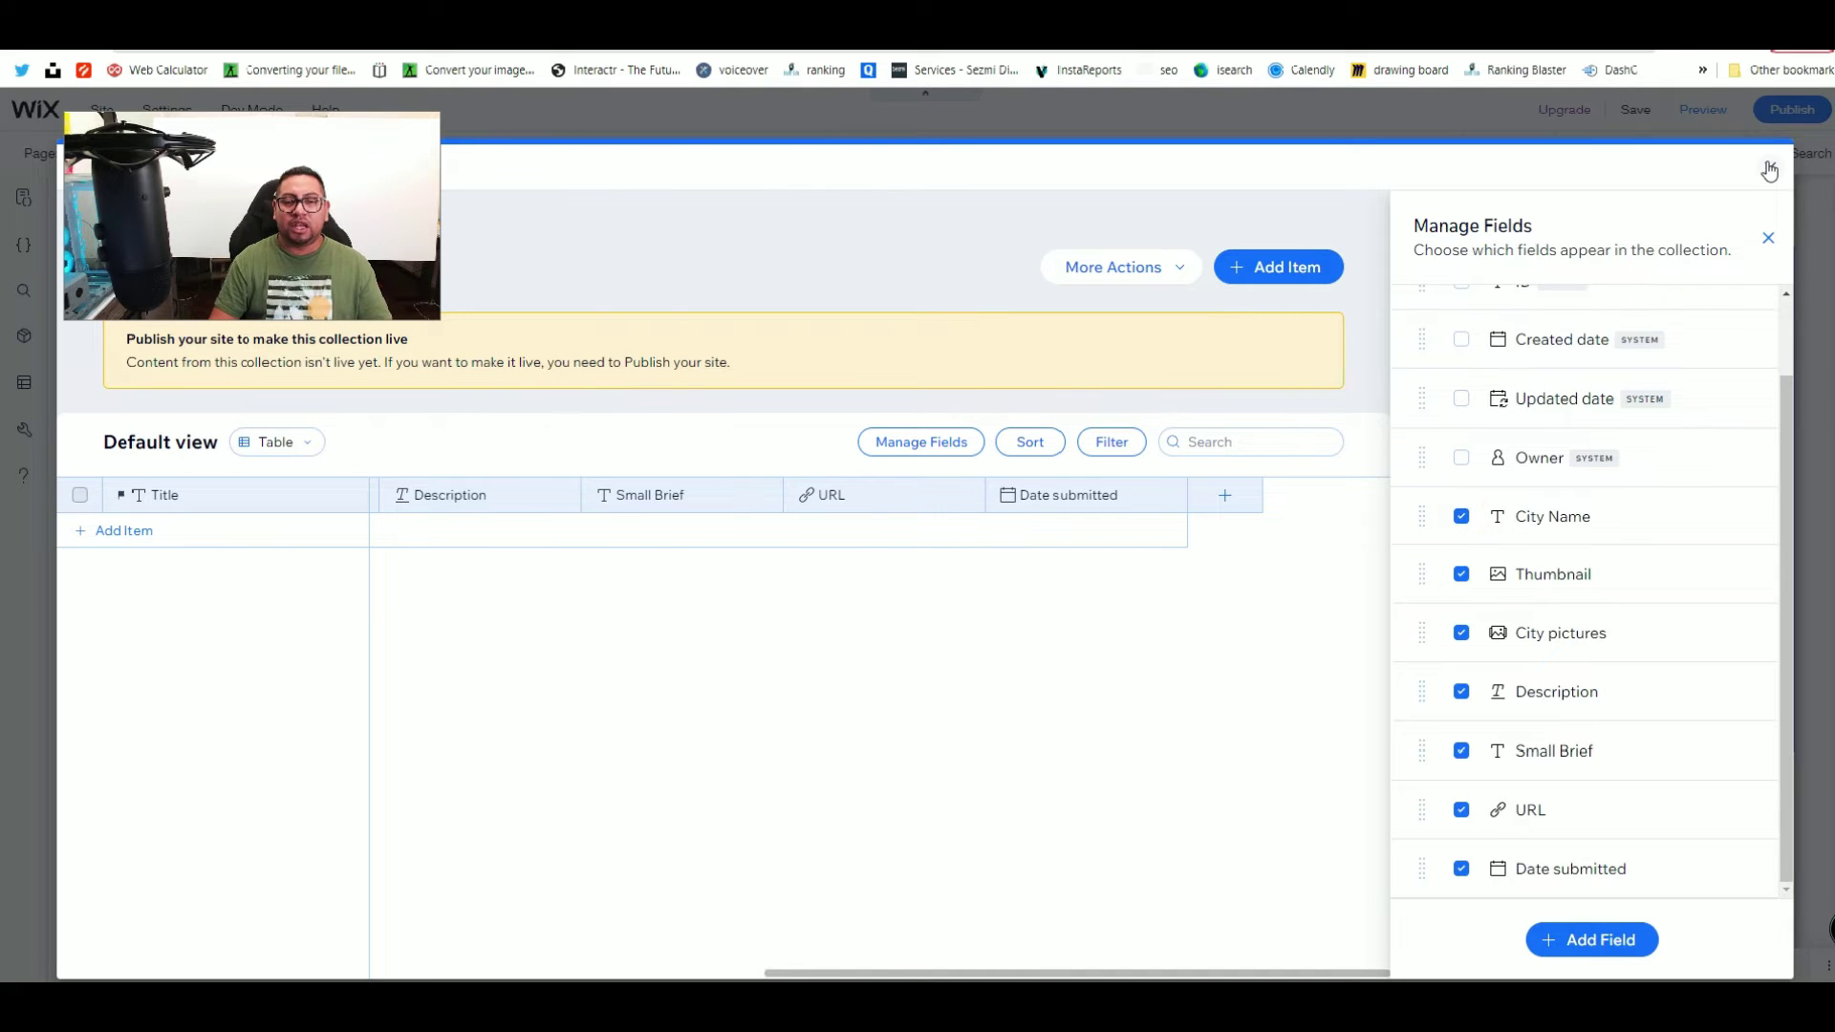
Step: Add a blank dynamic page for the City Recomendation collection and move its dataset icon to the page's left margin
click(1769, 167)
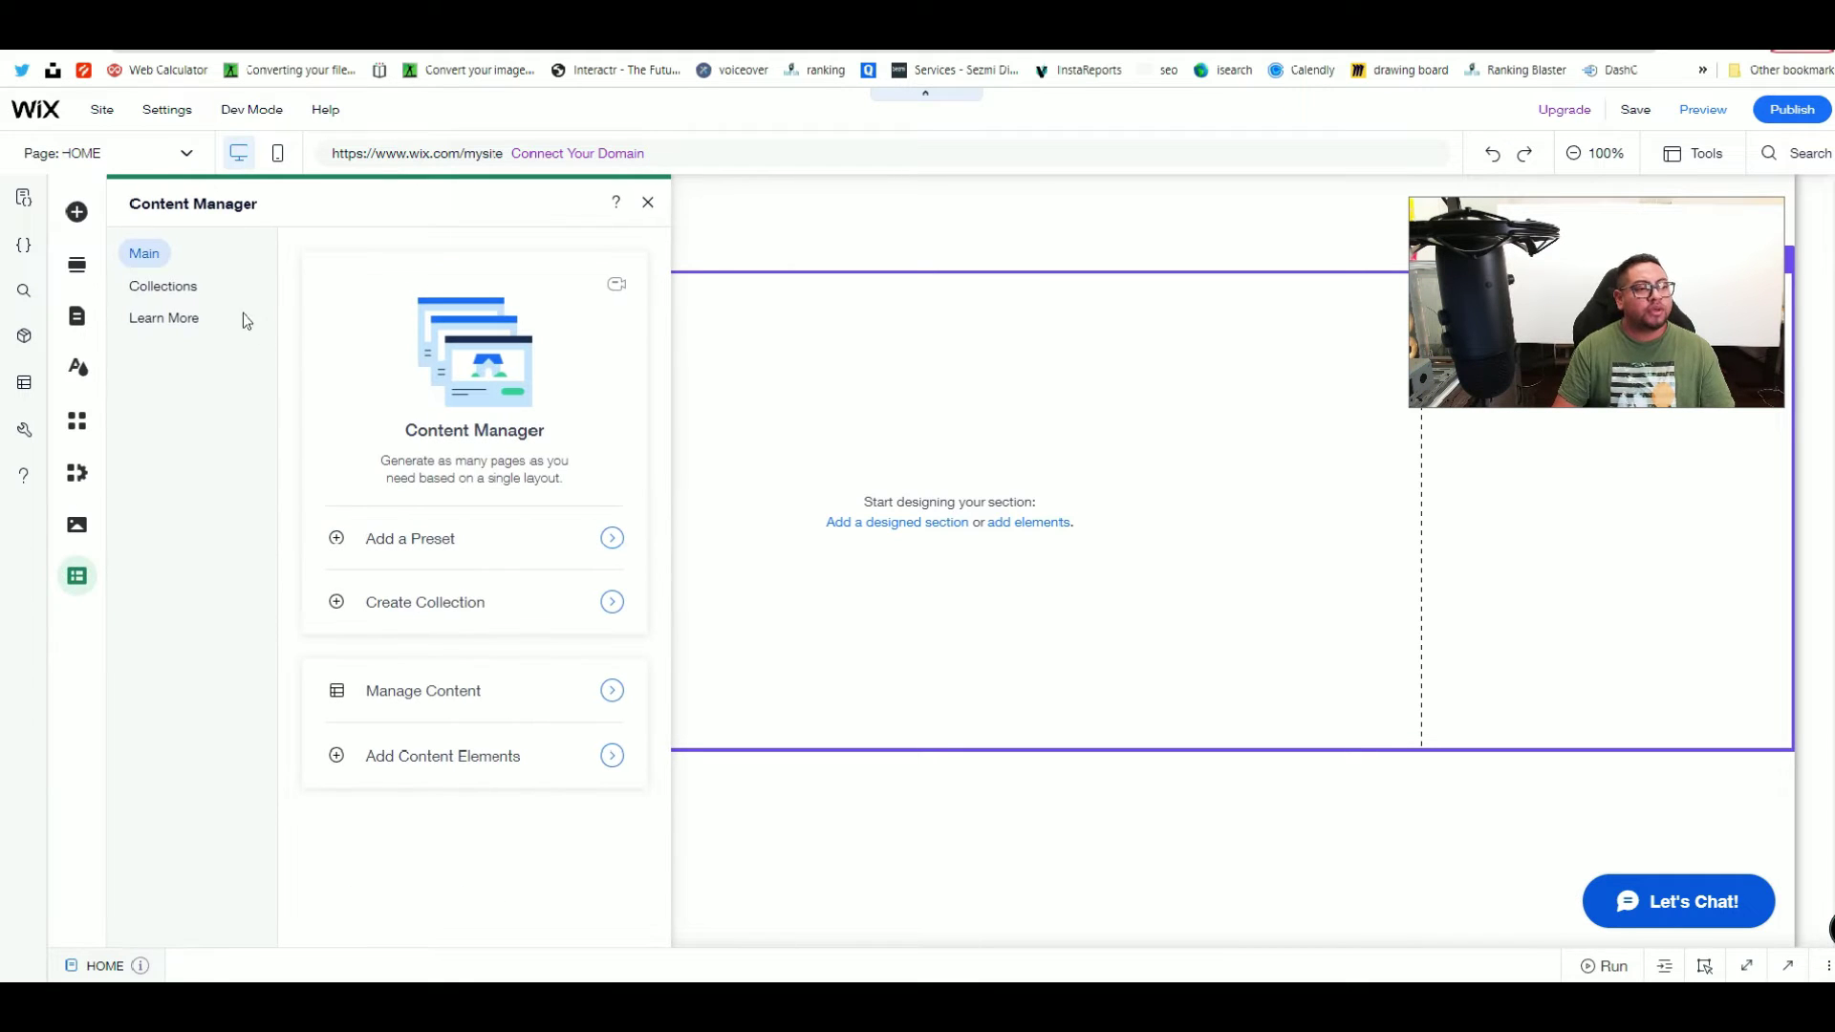
click(178, 297)
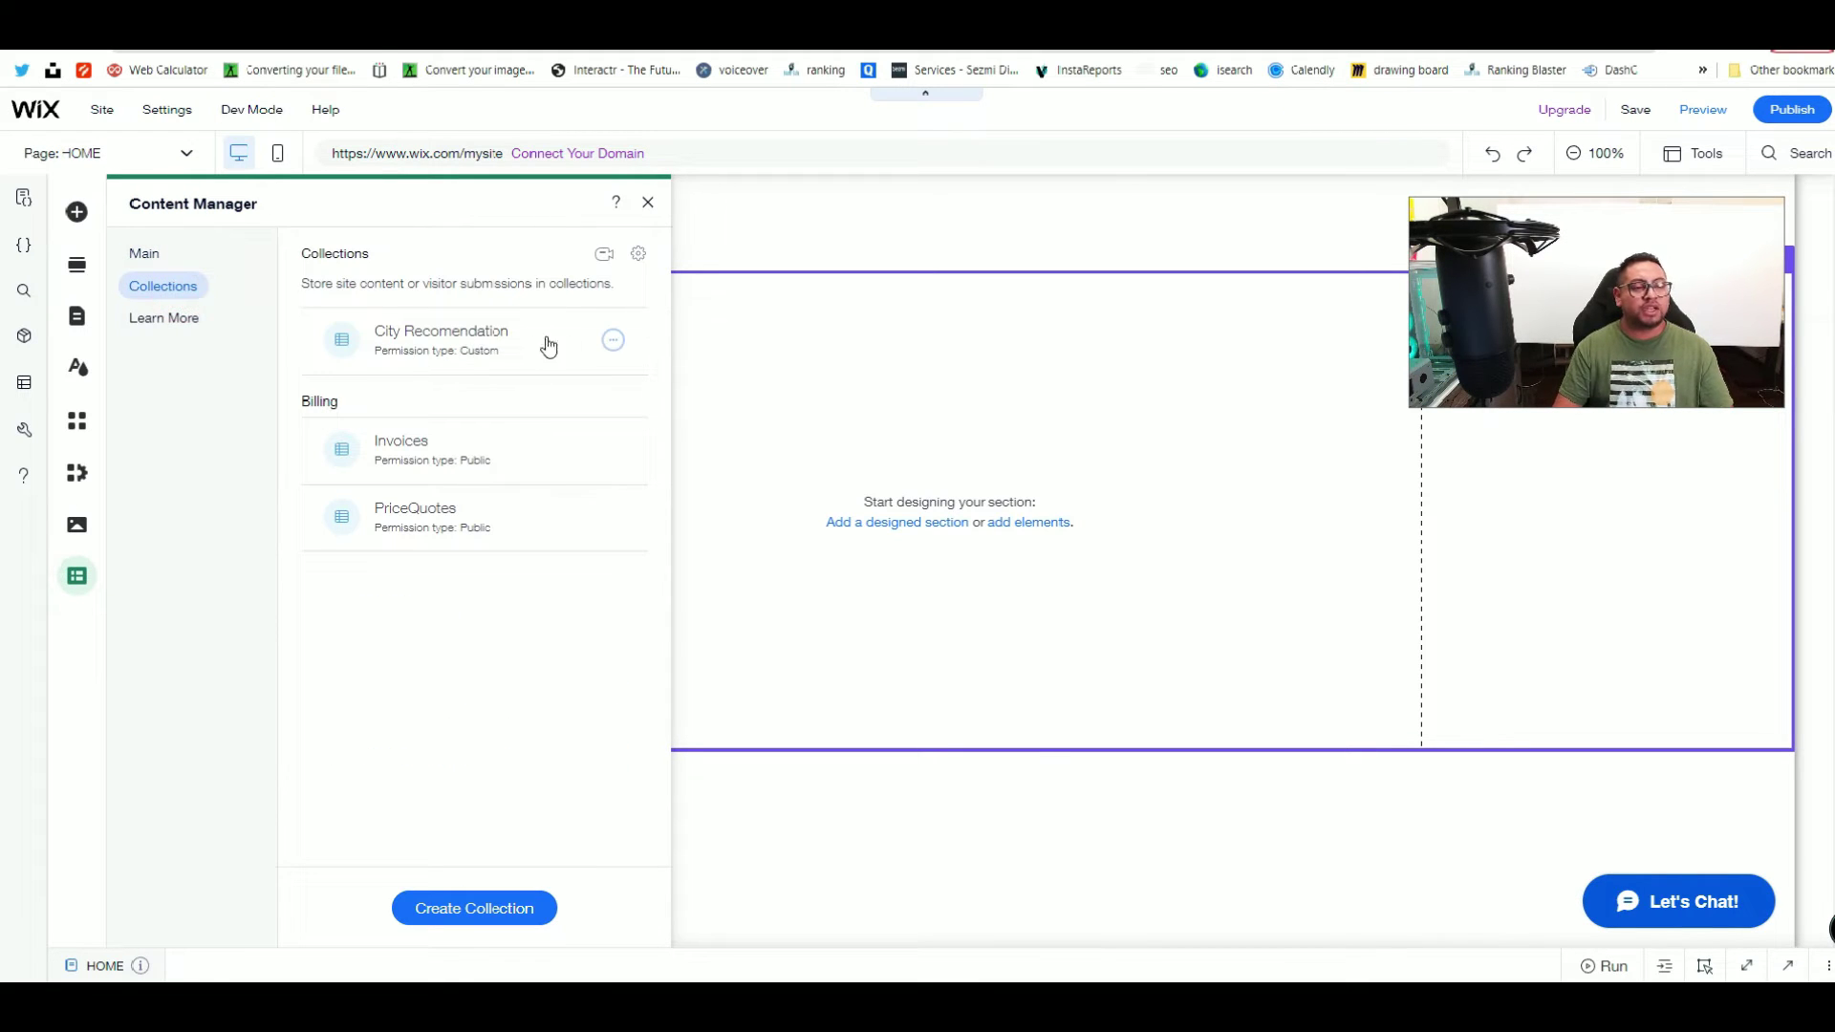
click(612, 342)
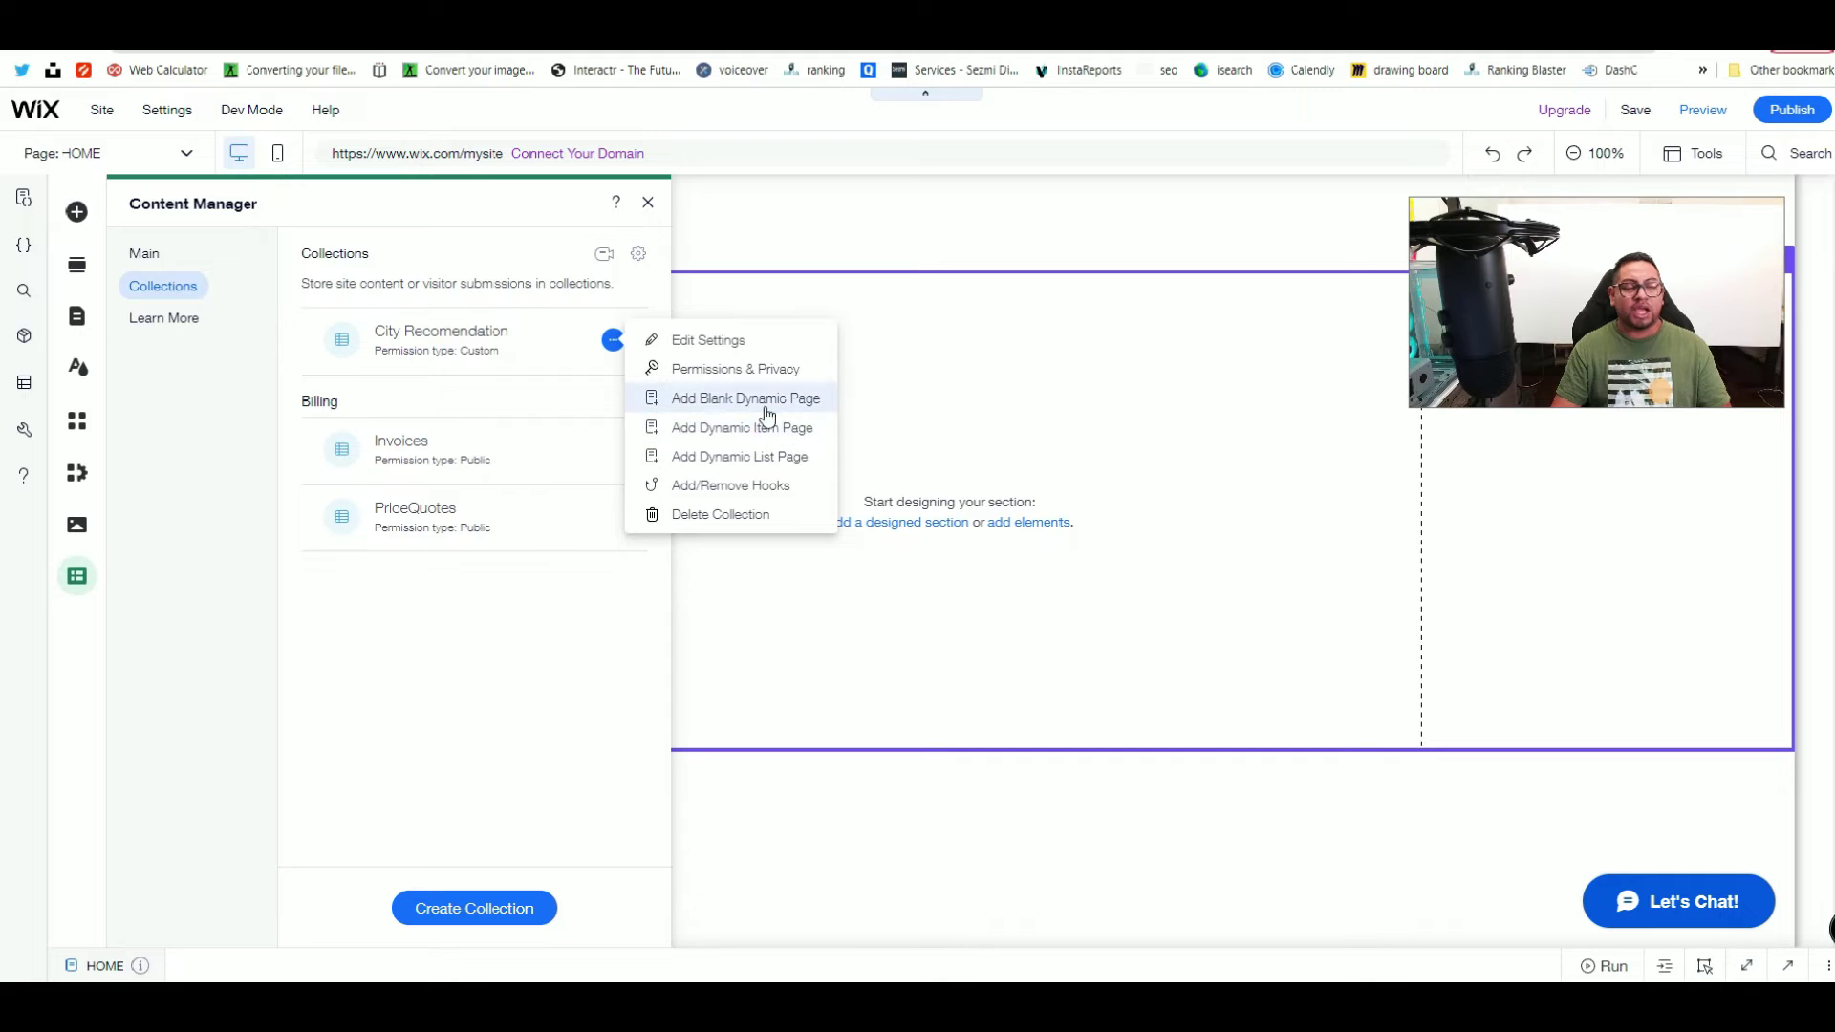
click(712, 405)
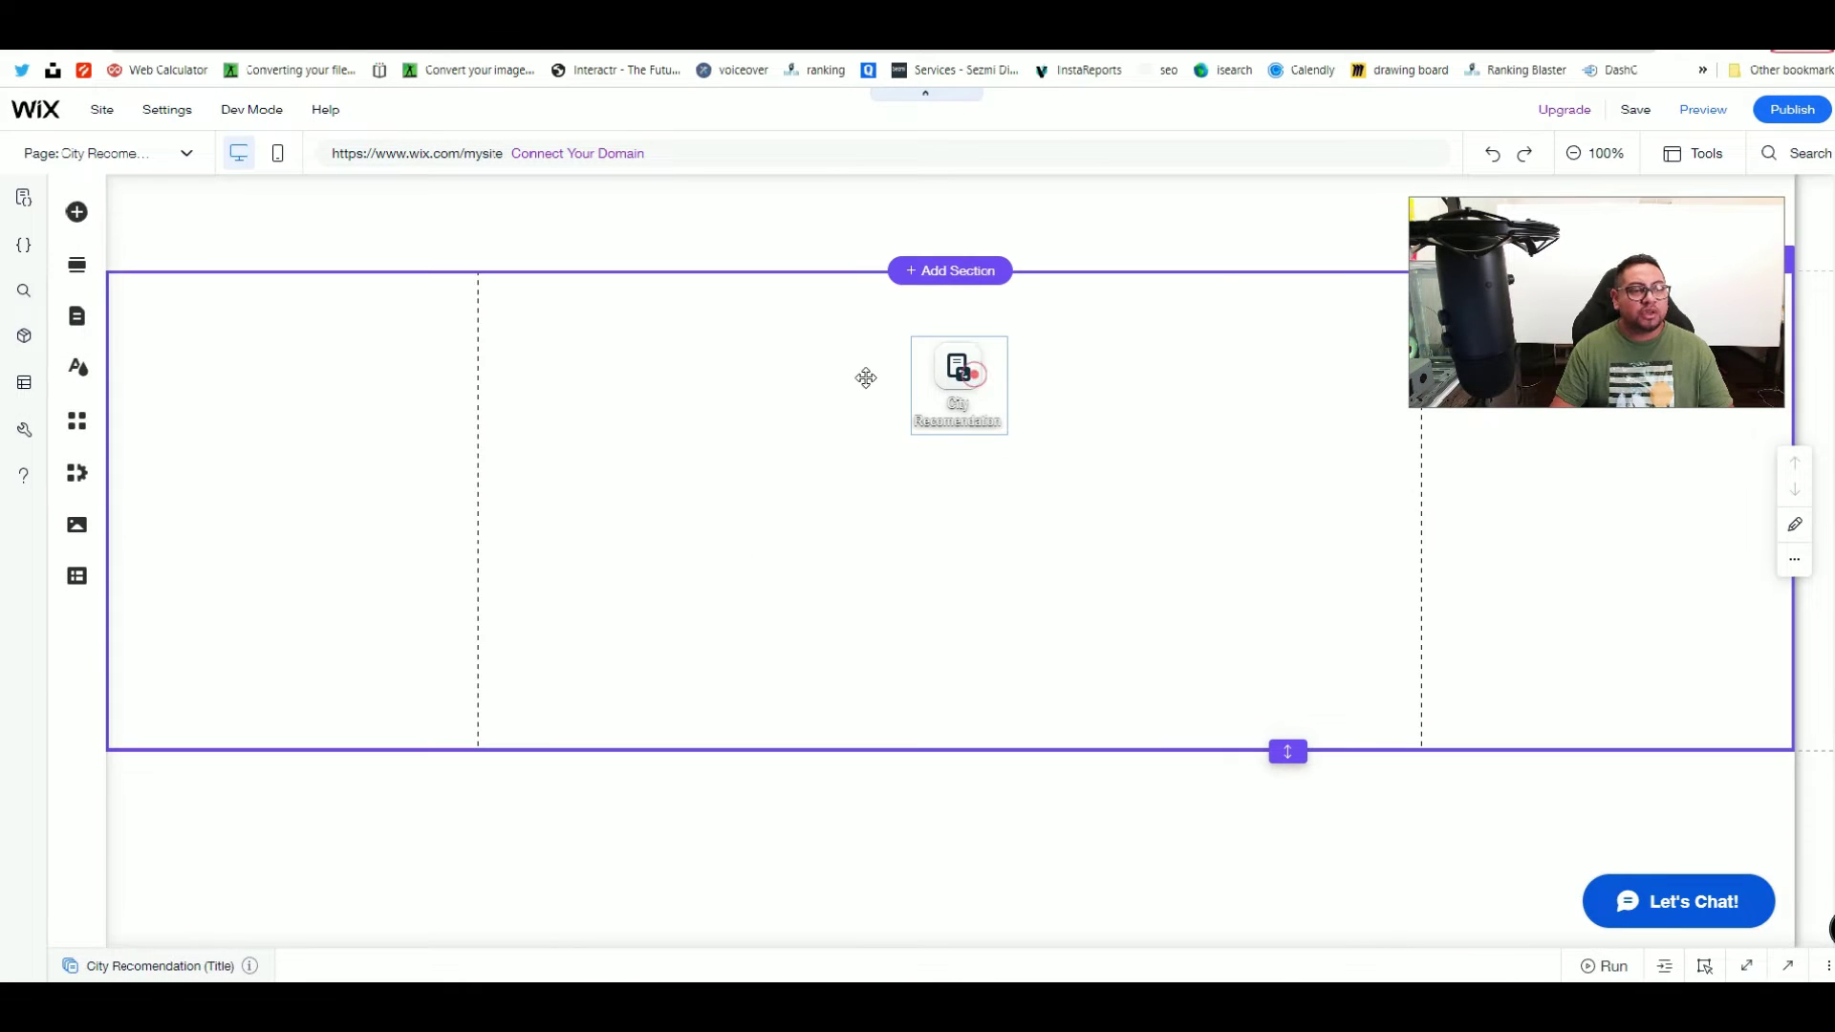
drag(903, 369, 391, 327)
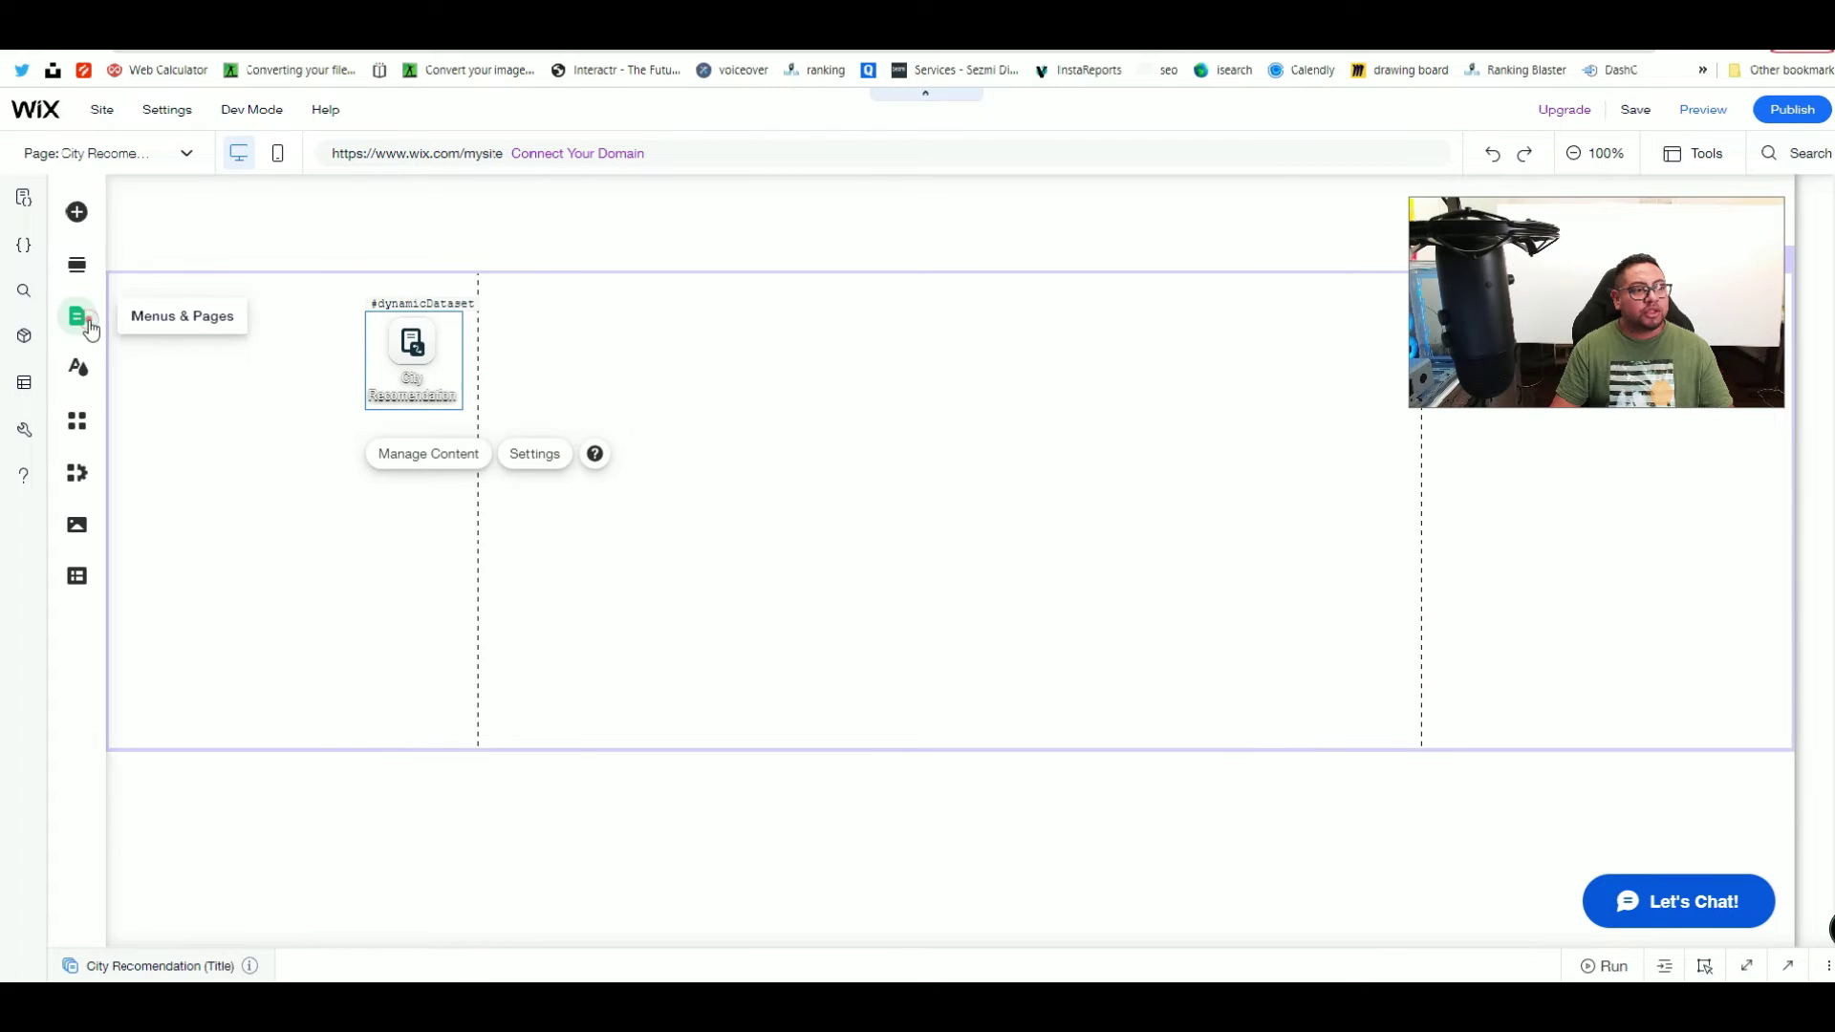
Step: Add a site menu link named "Cities" that points to the City Recomendation (Title) dynamic page
click(89, 325)
click(163, 254)
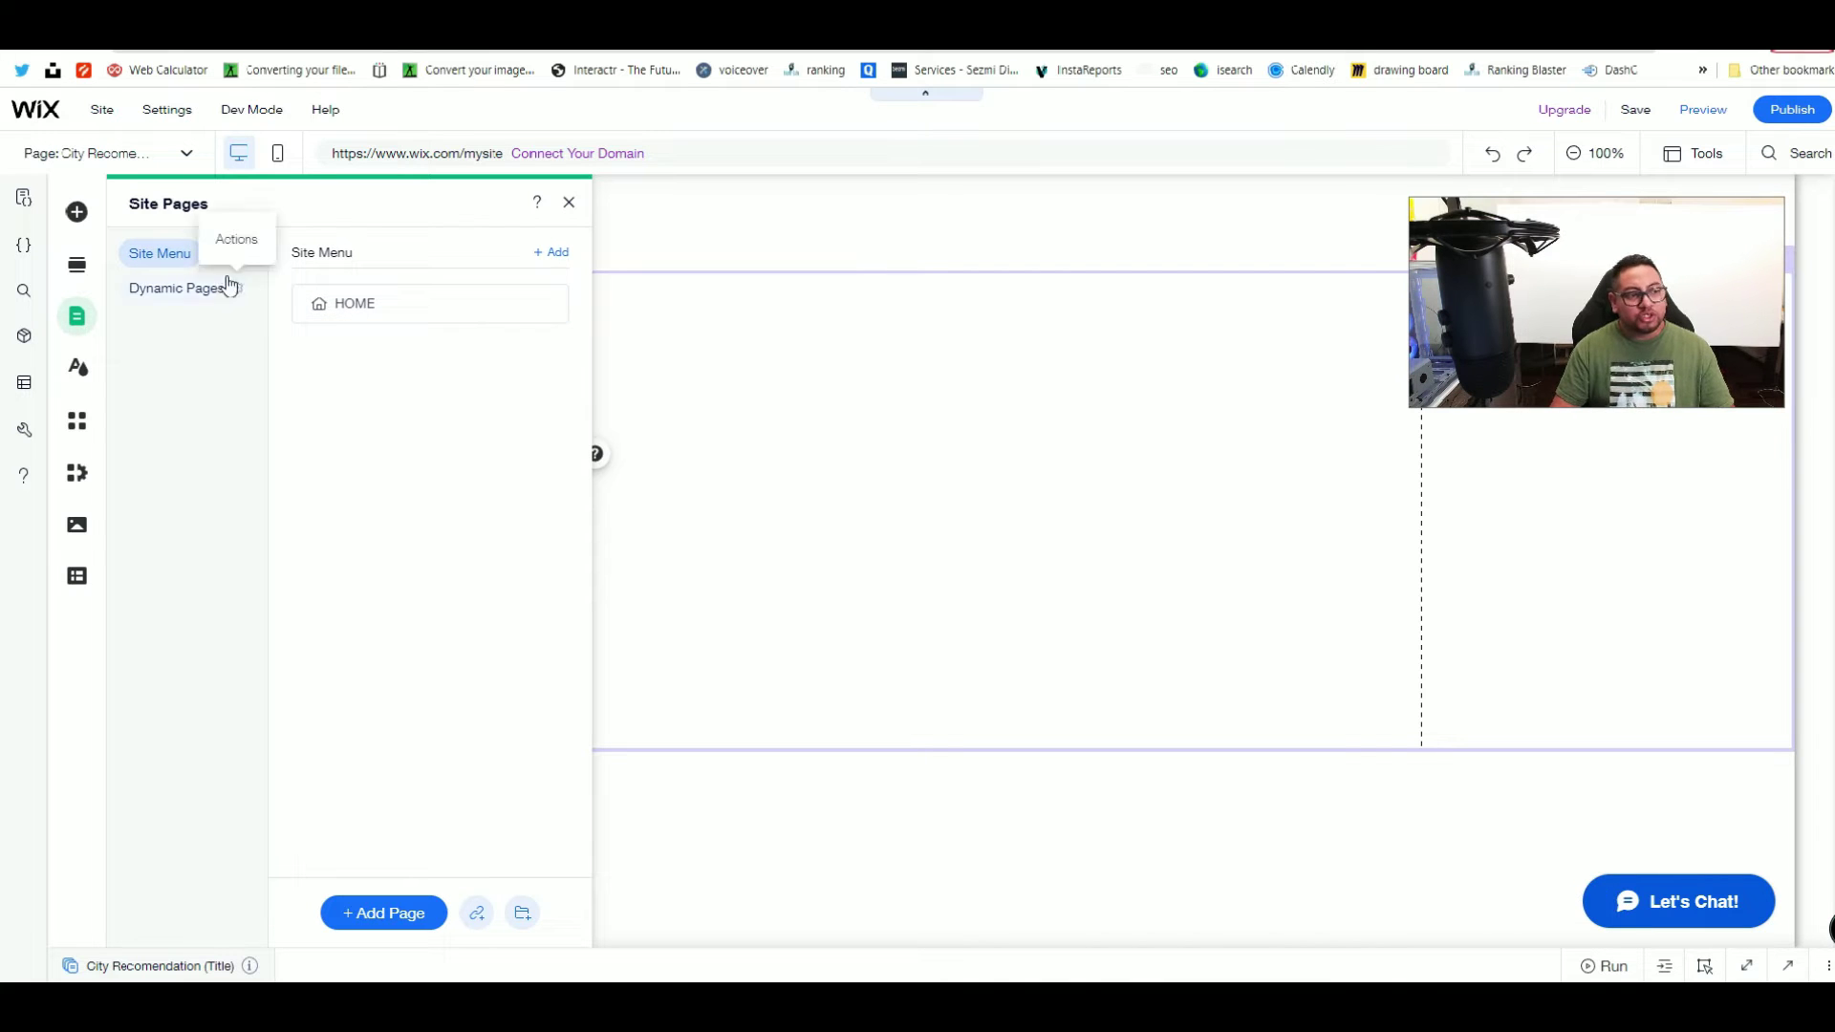
click(172, 302)
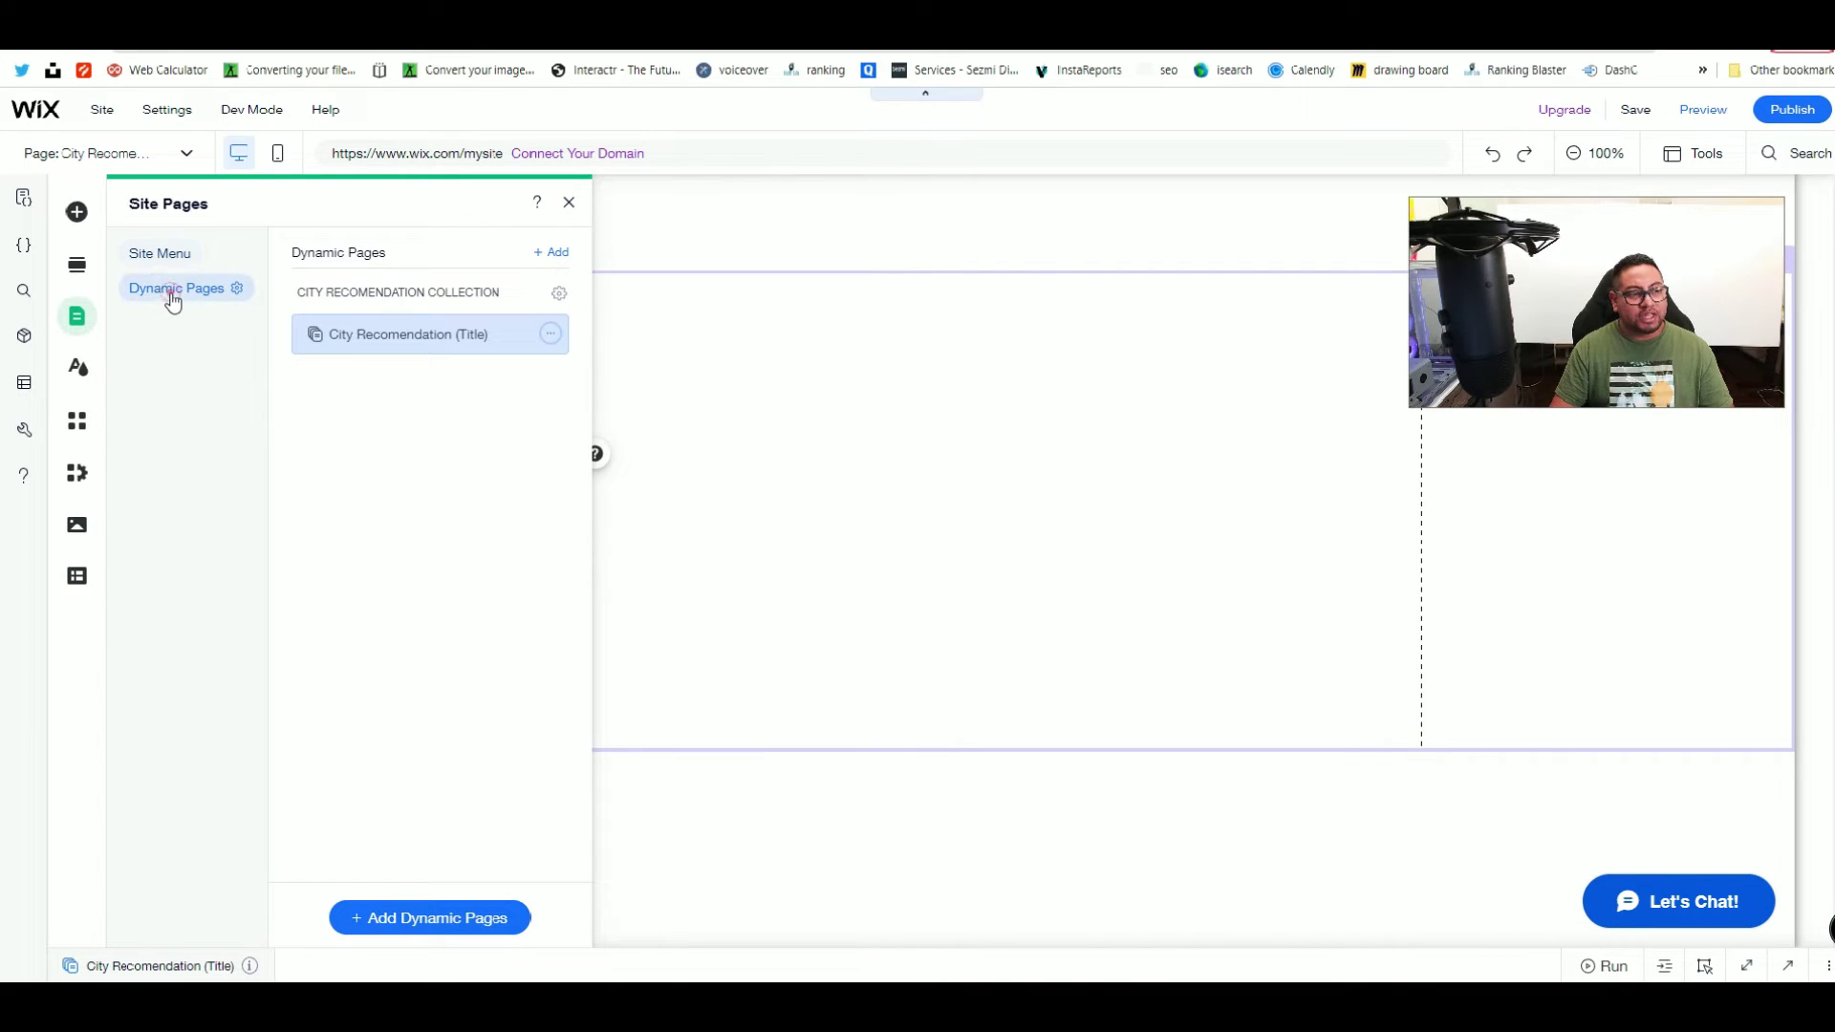
click(164, 252)
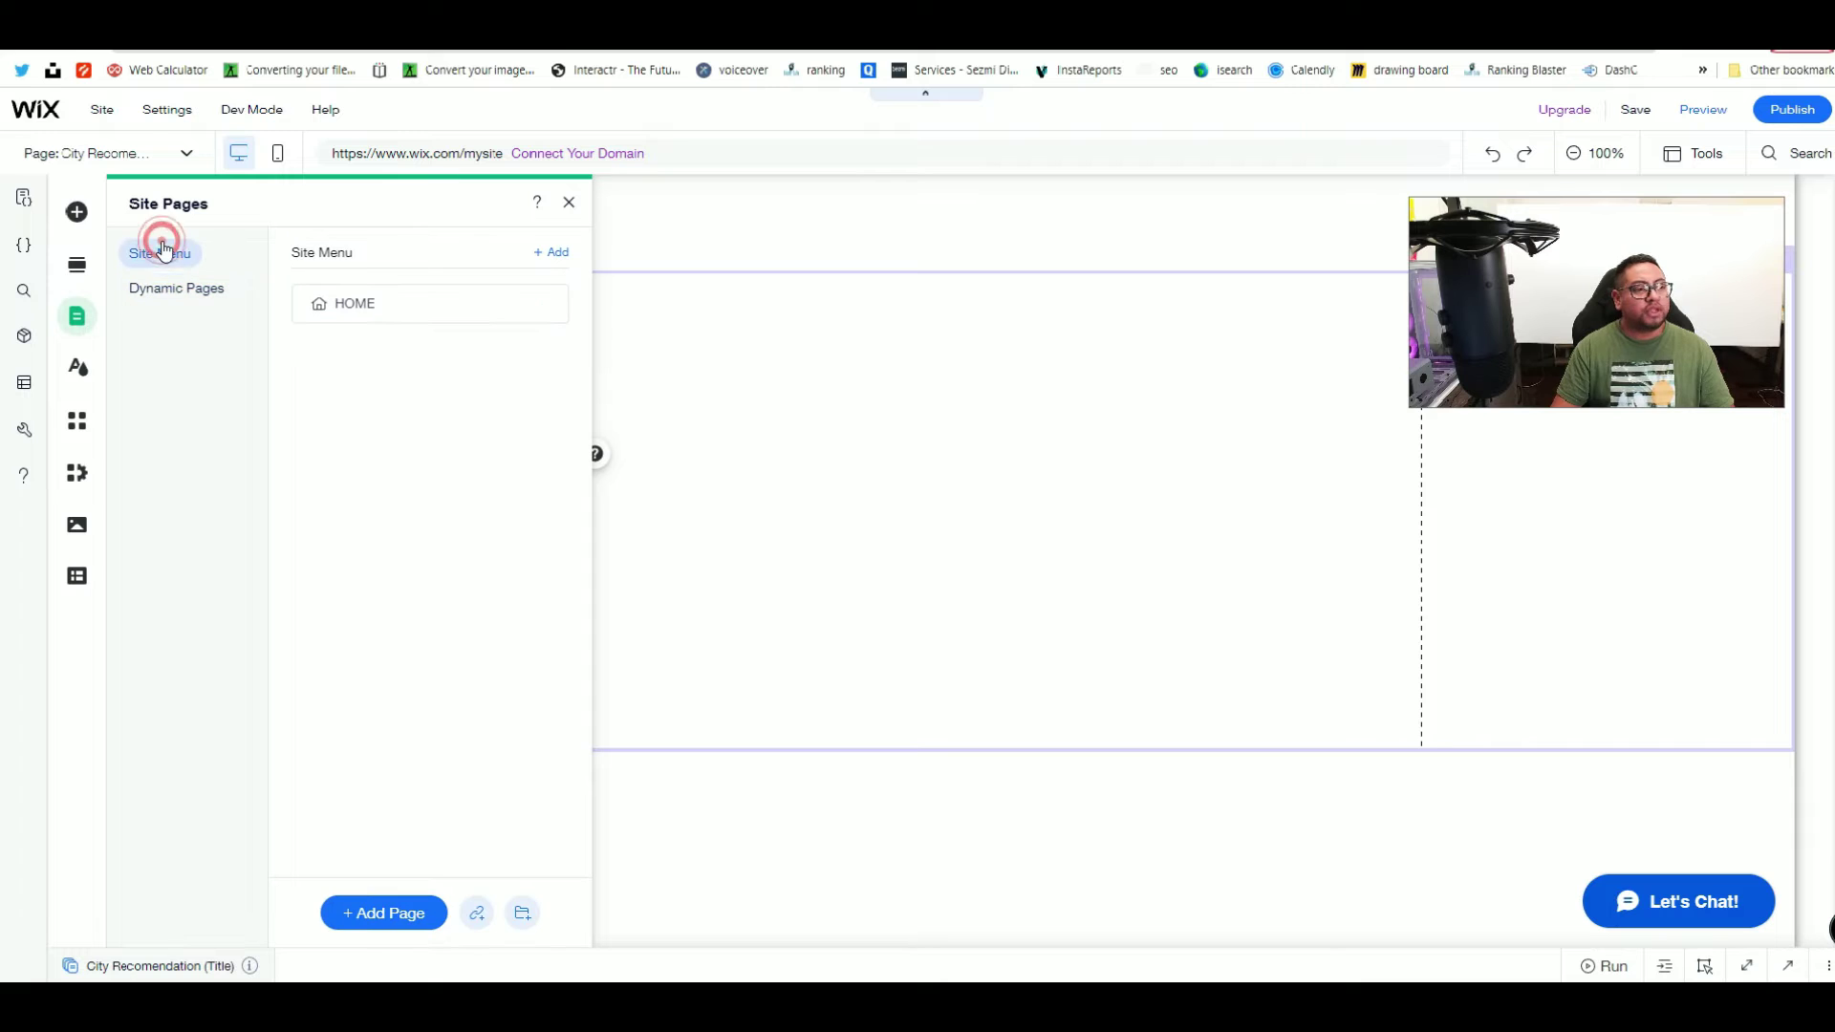
click(477, 915)
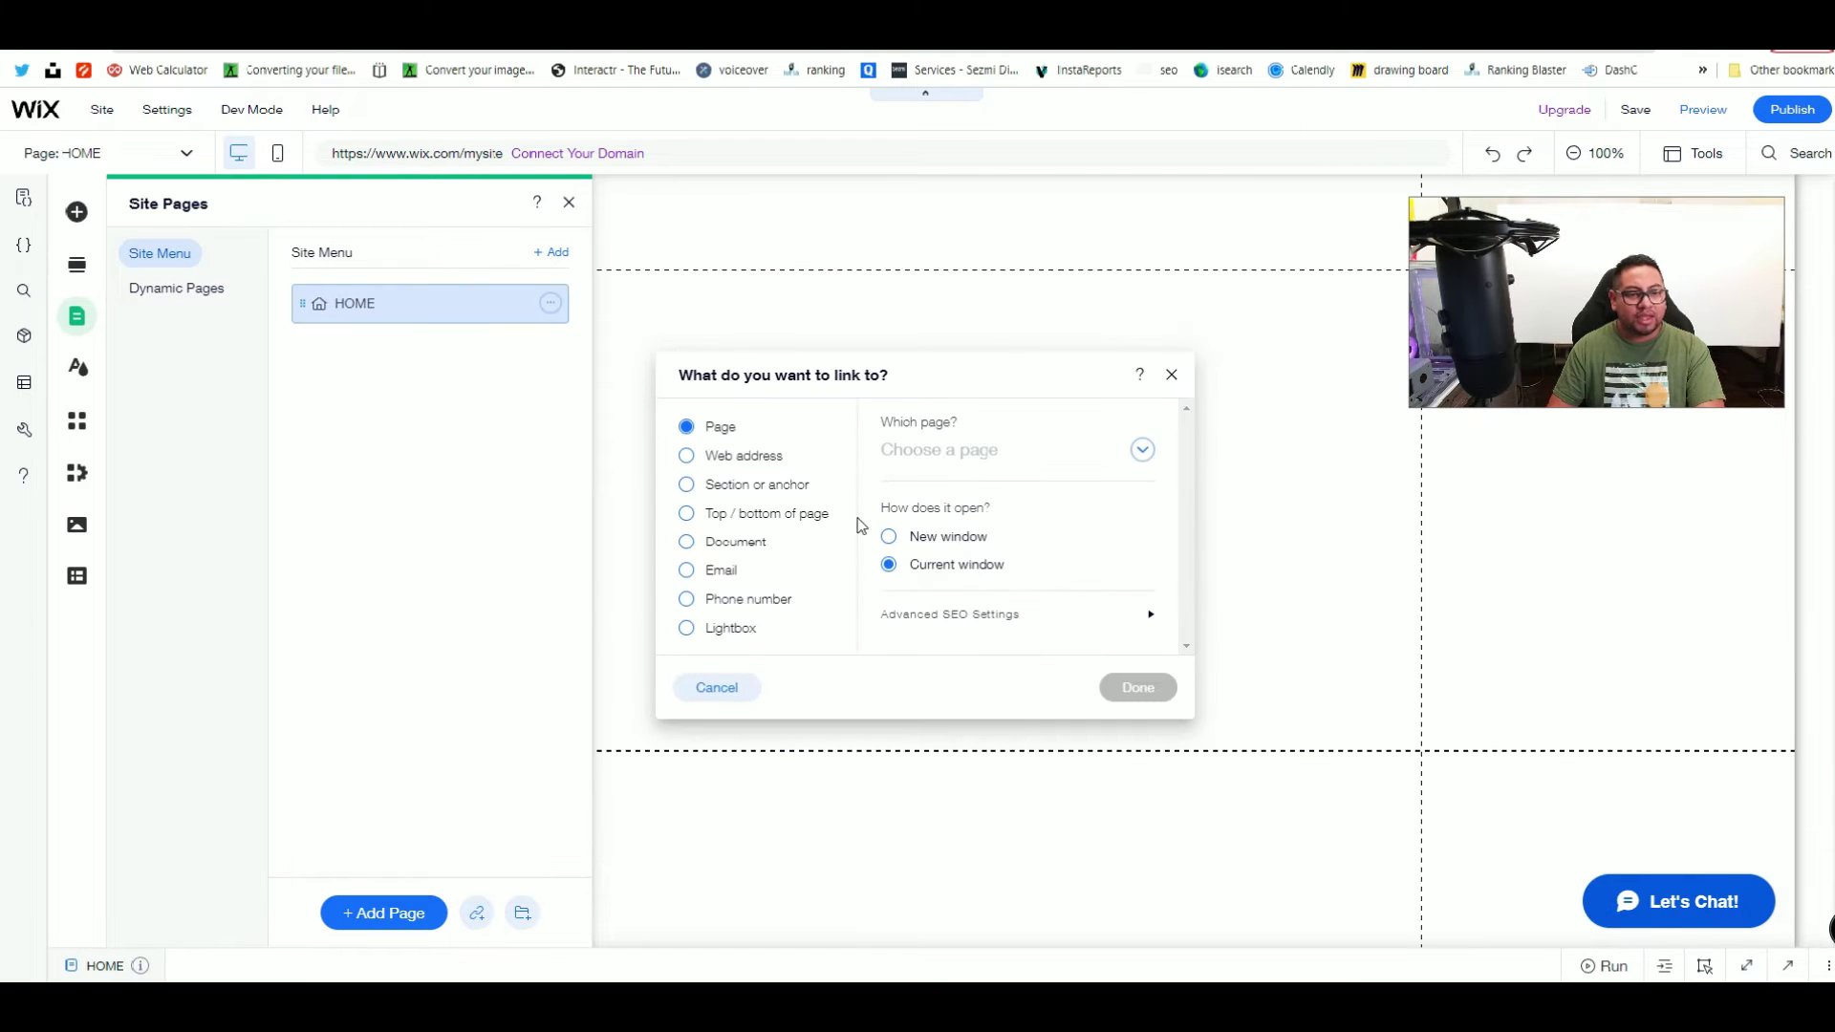
click(956, 451)
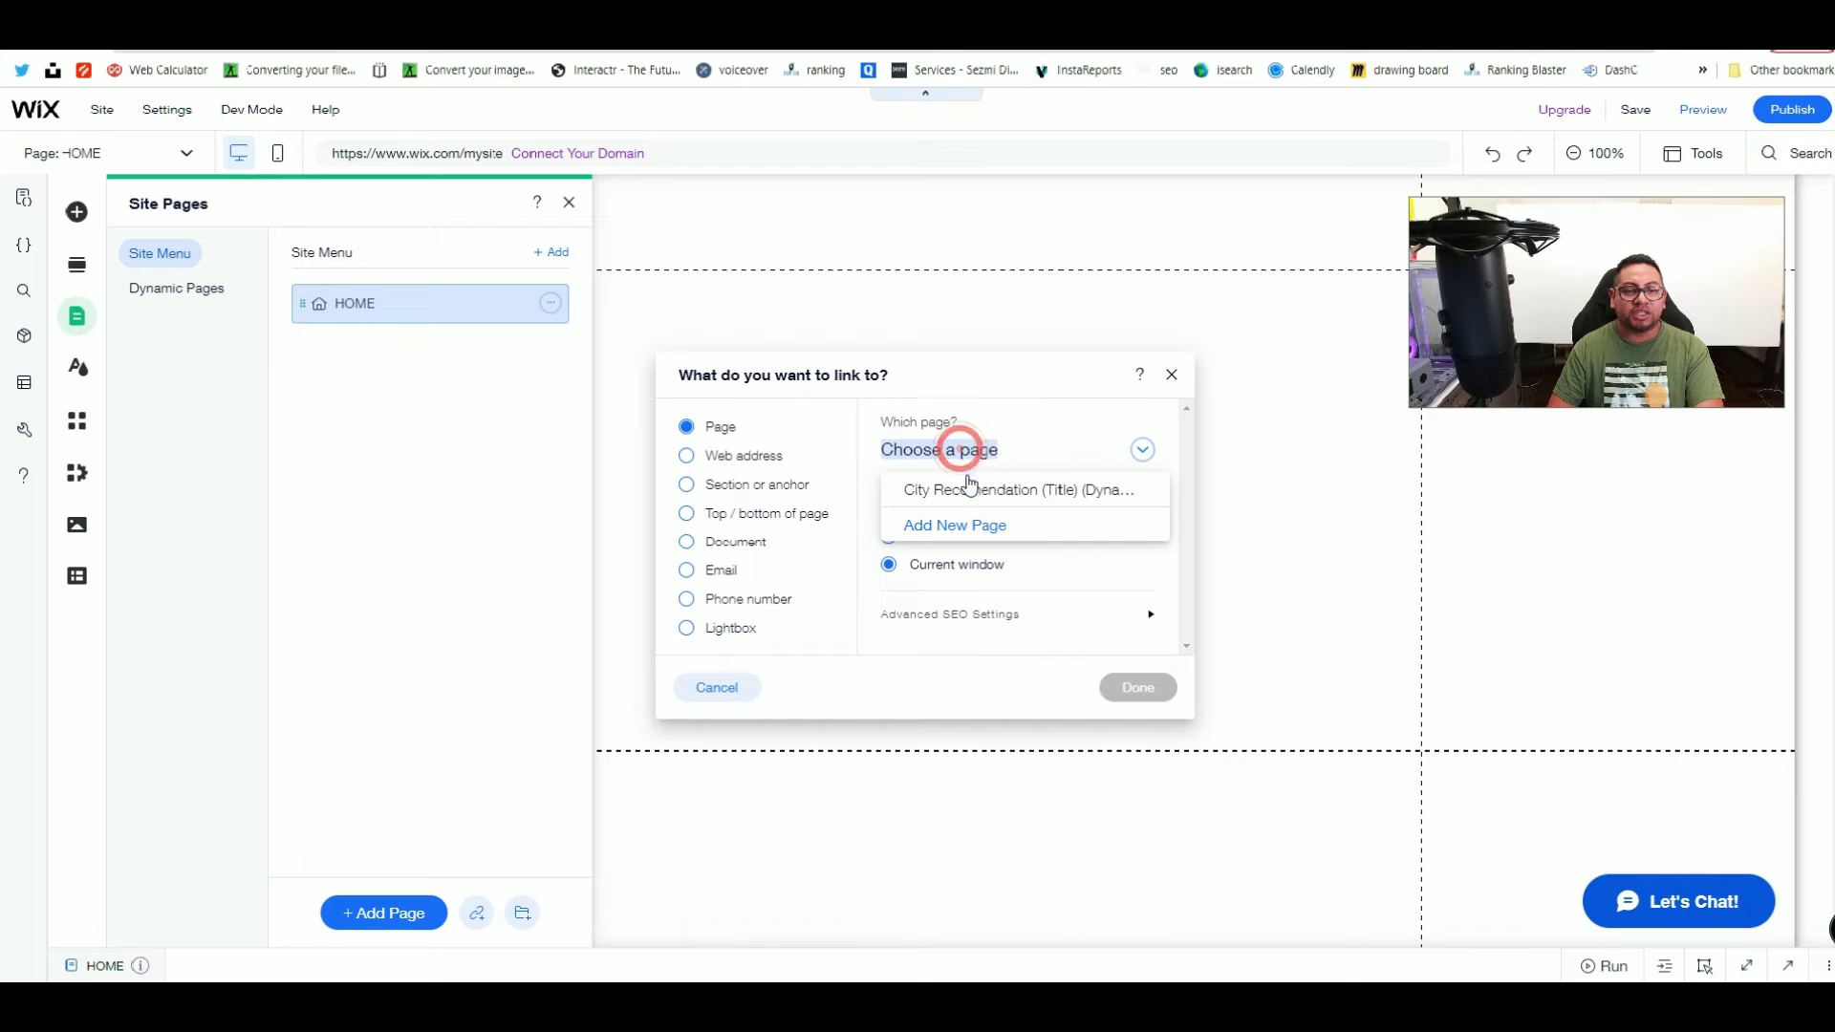
click(976, 507)
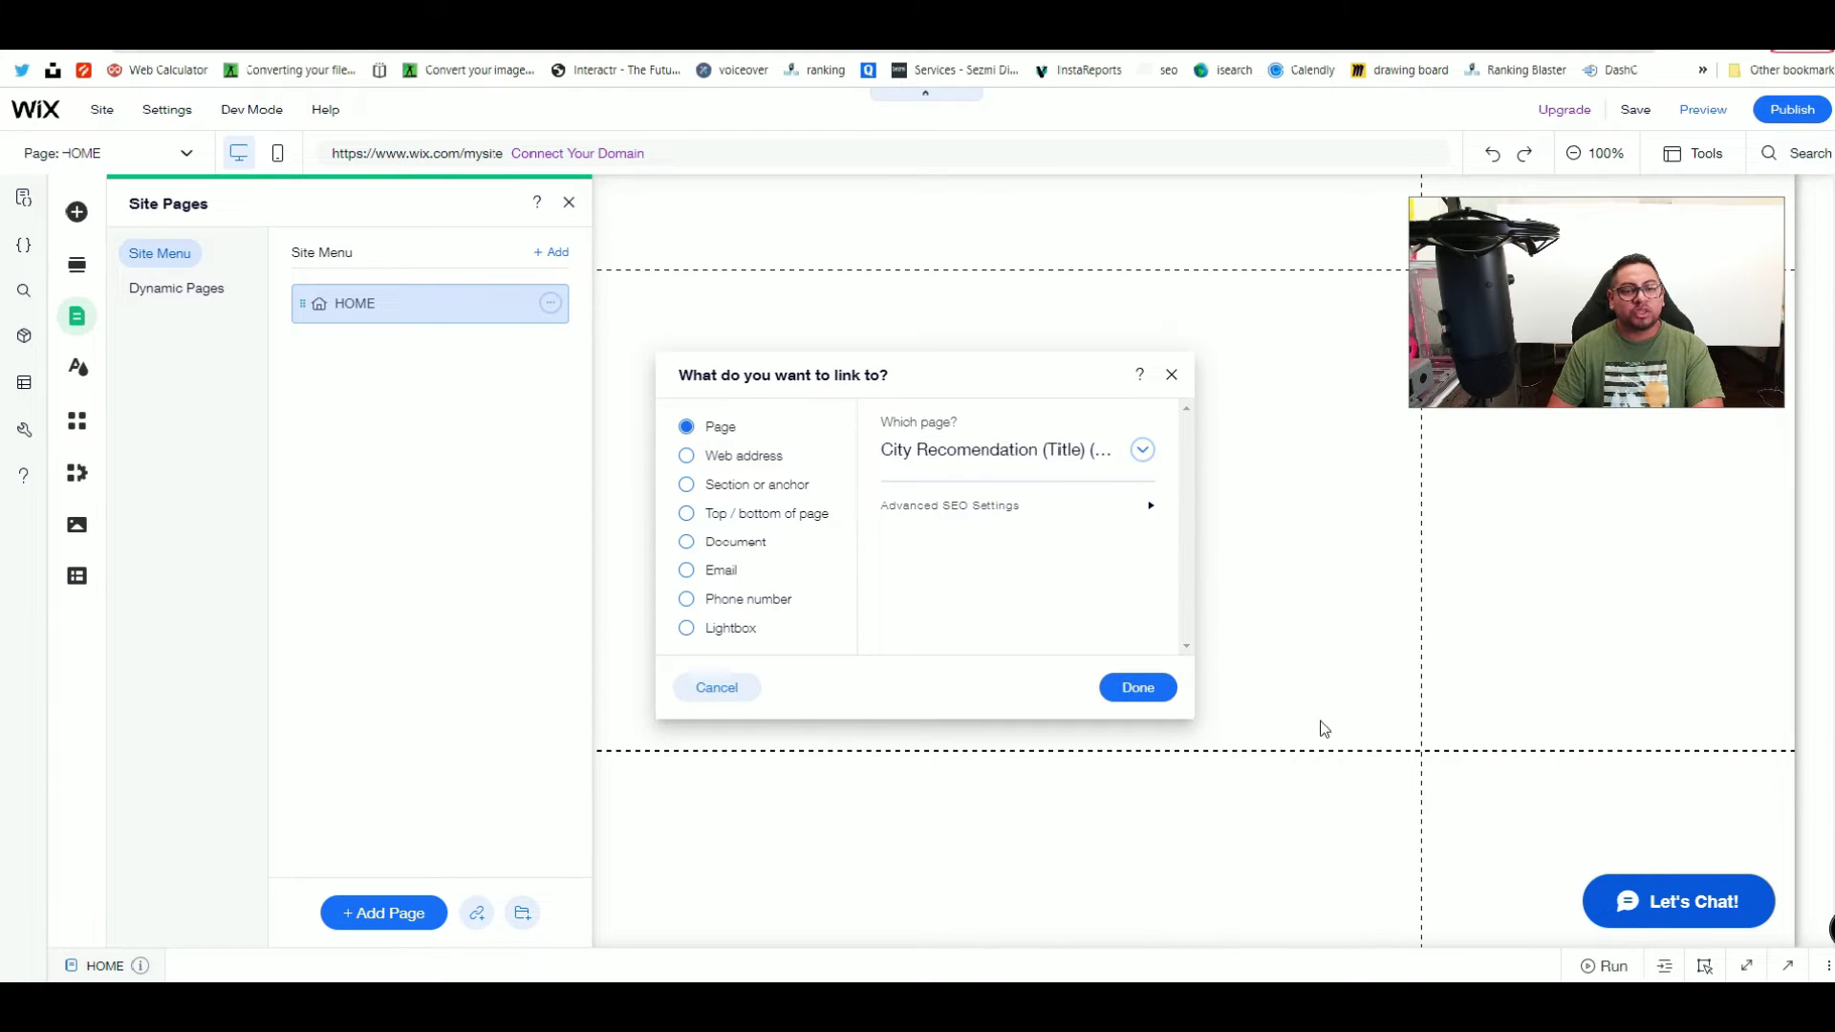
click(1161, 689)
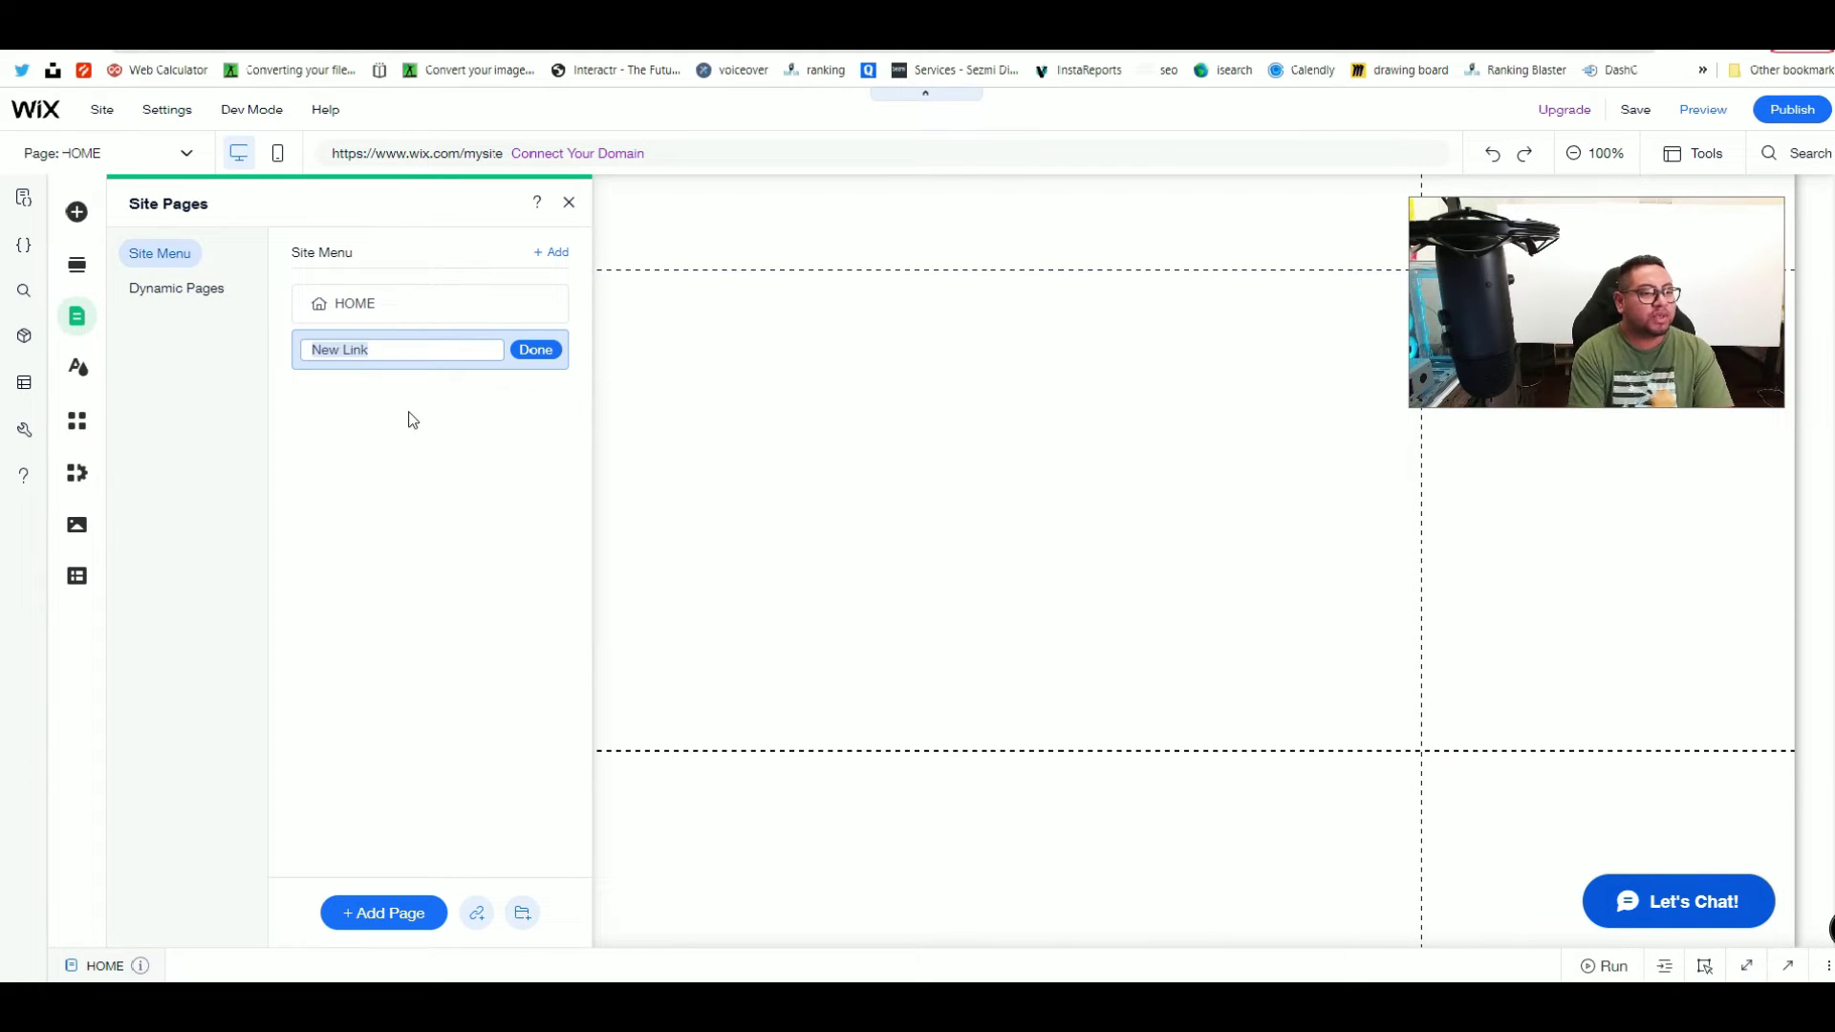
text(Cit)
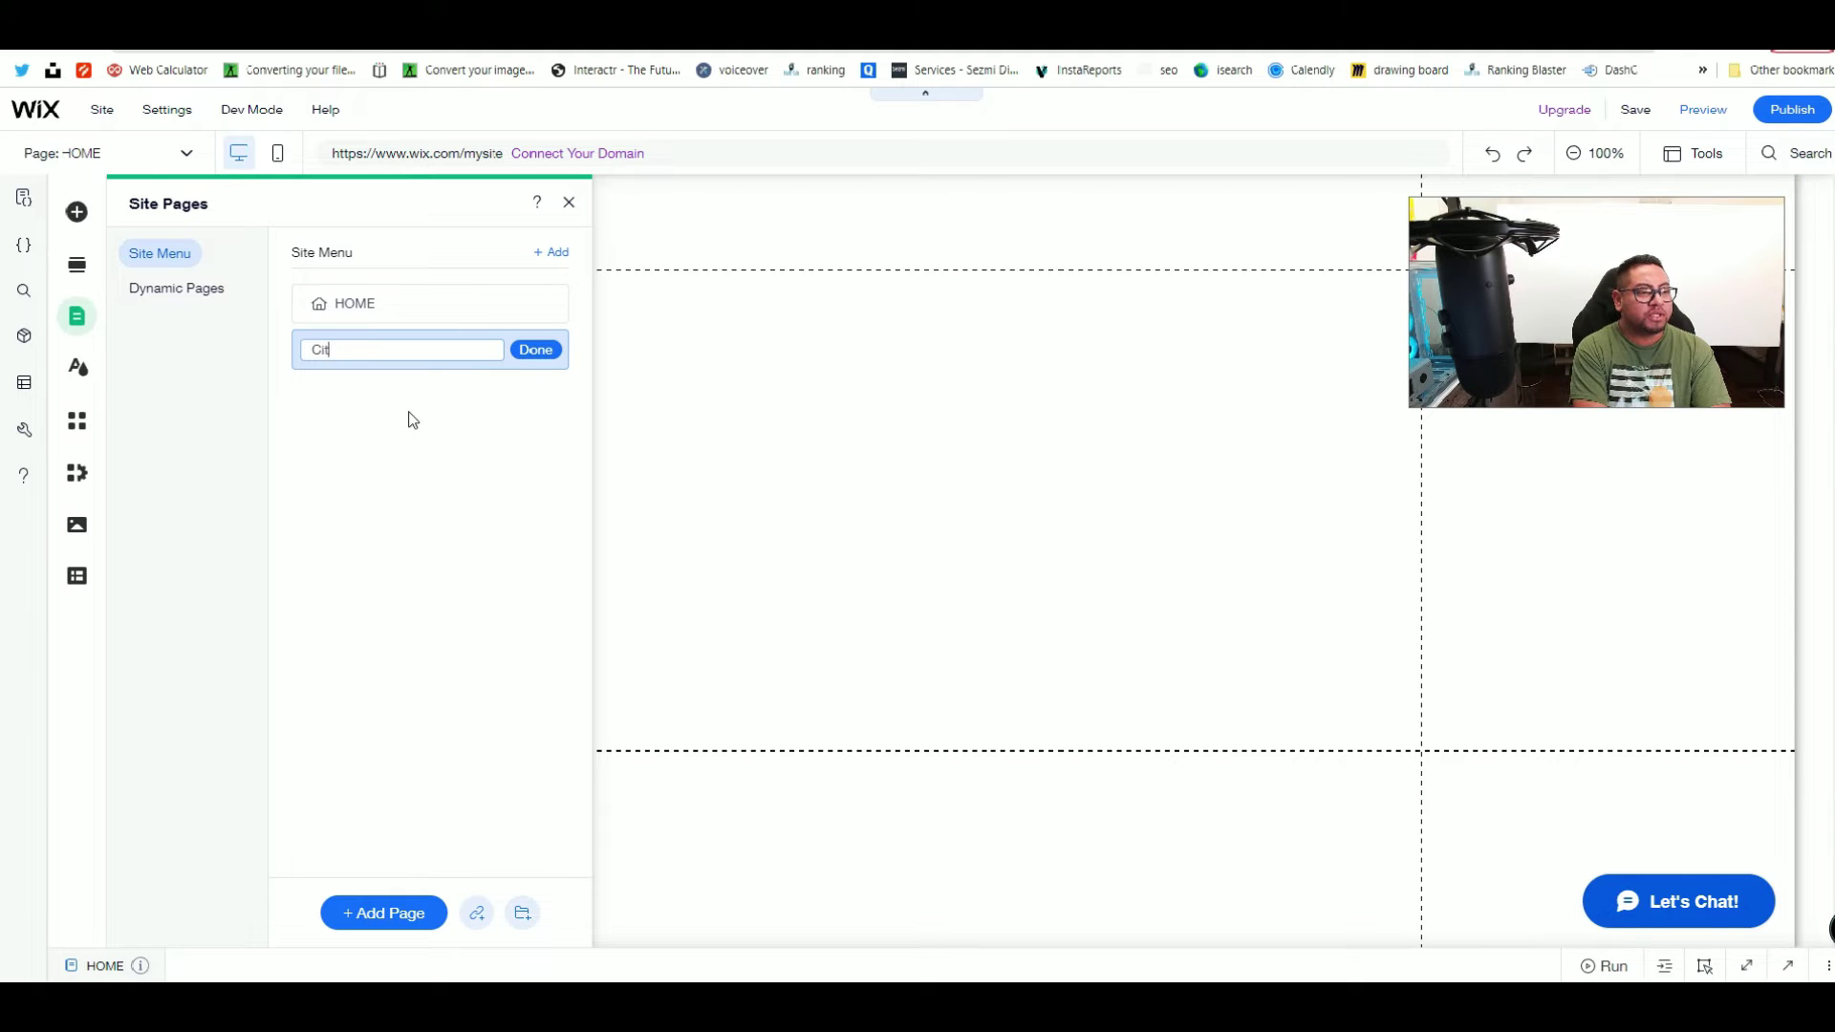
text(ies)
click(528, 349)
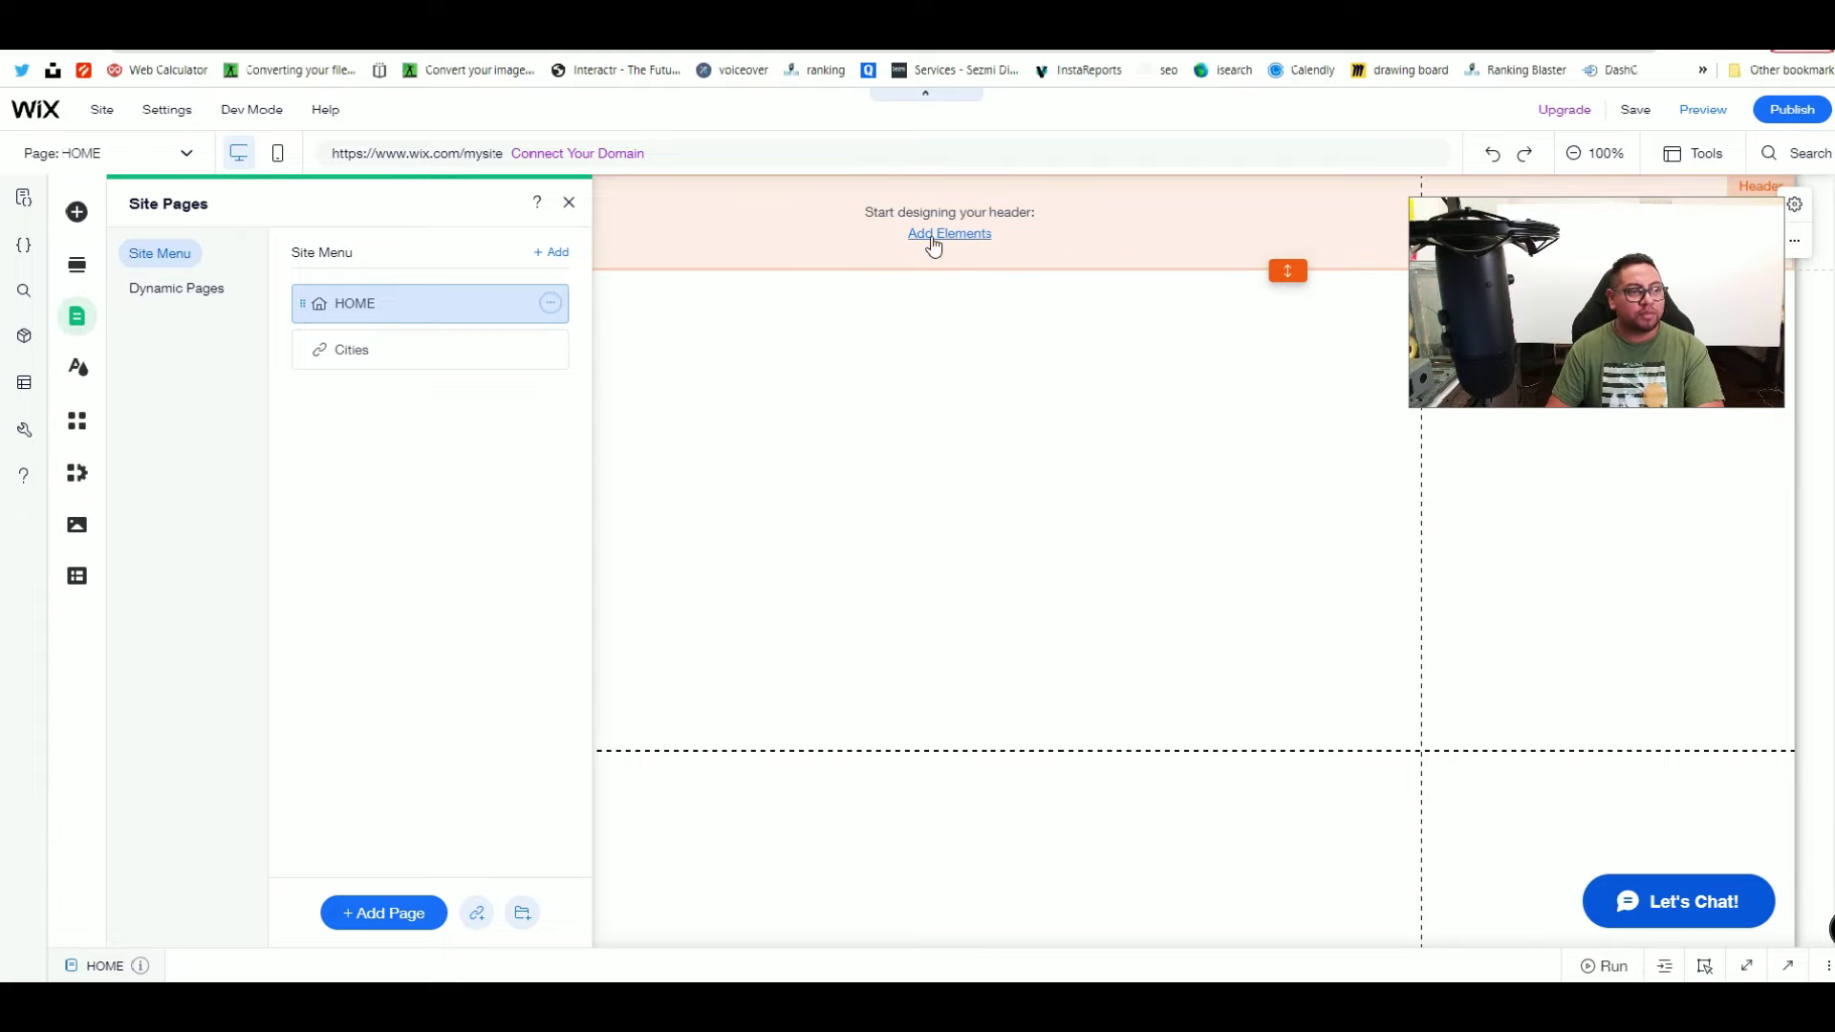
Step: Switch the editor to the City Recomendation (Title) dynamic page and close the site pages list
click(190, 287)
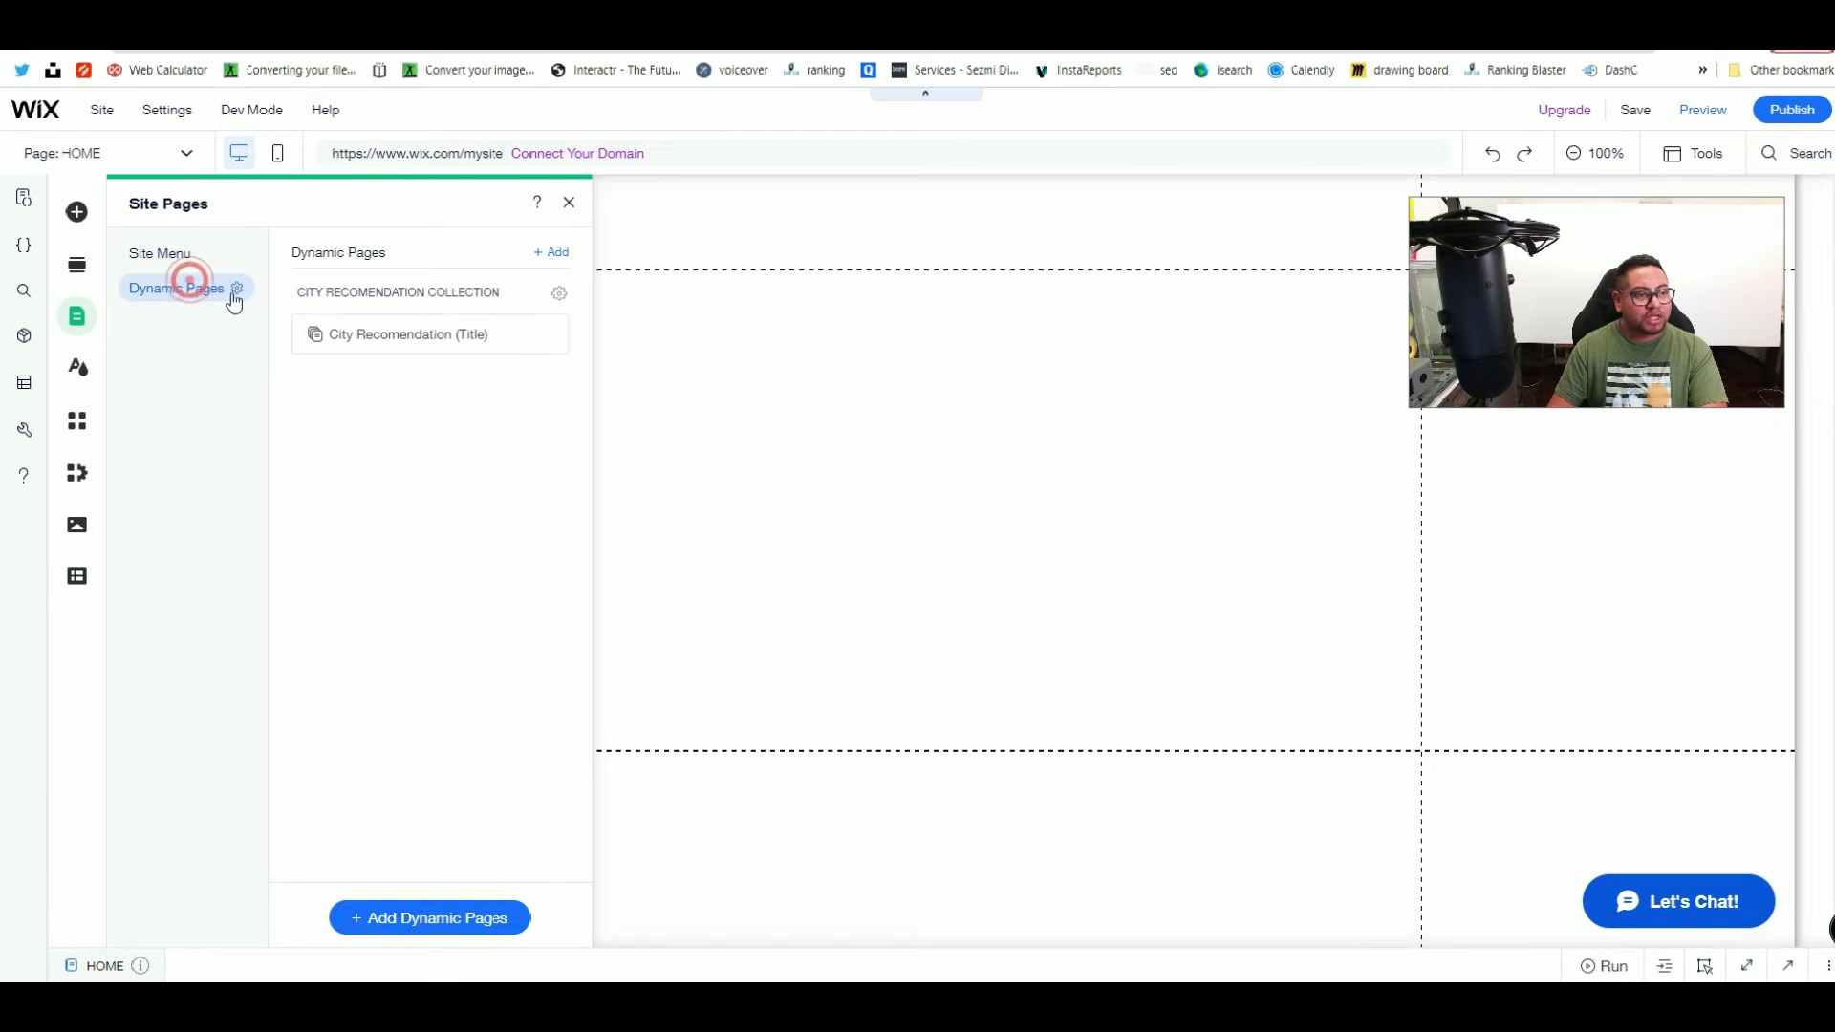
click(330, 335)
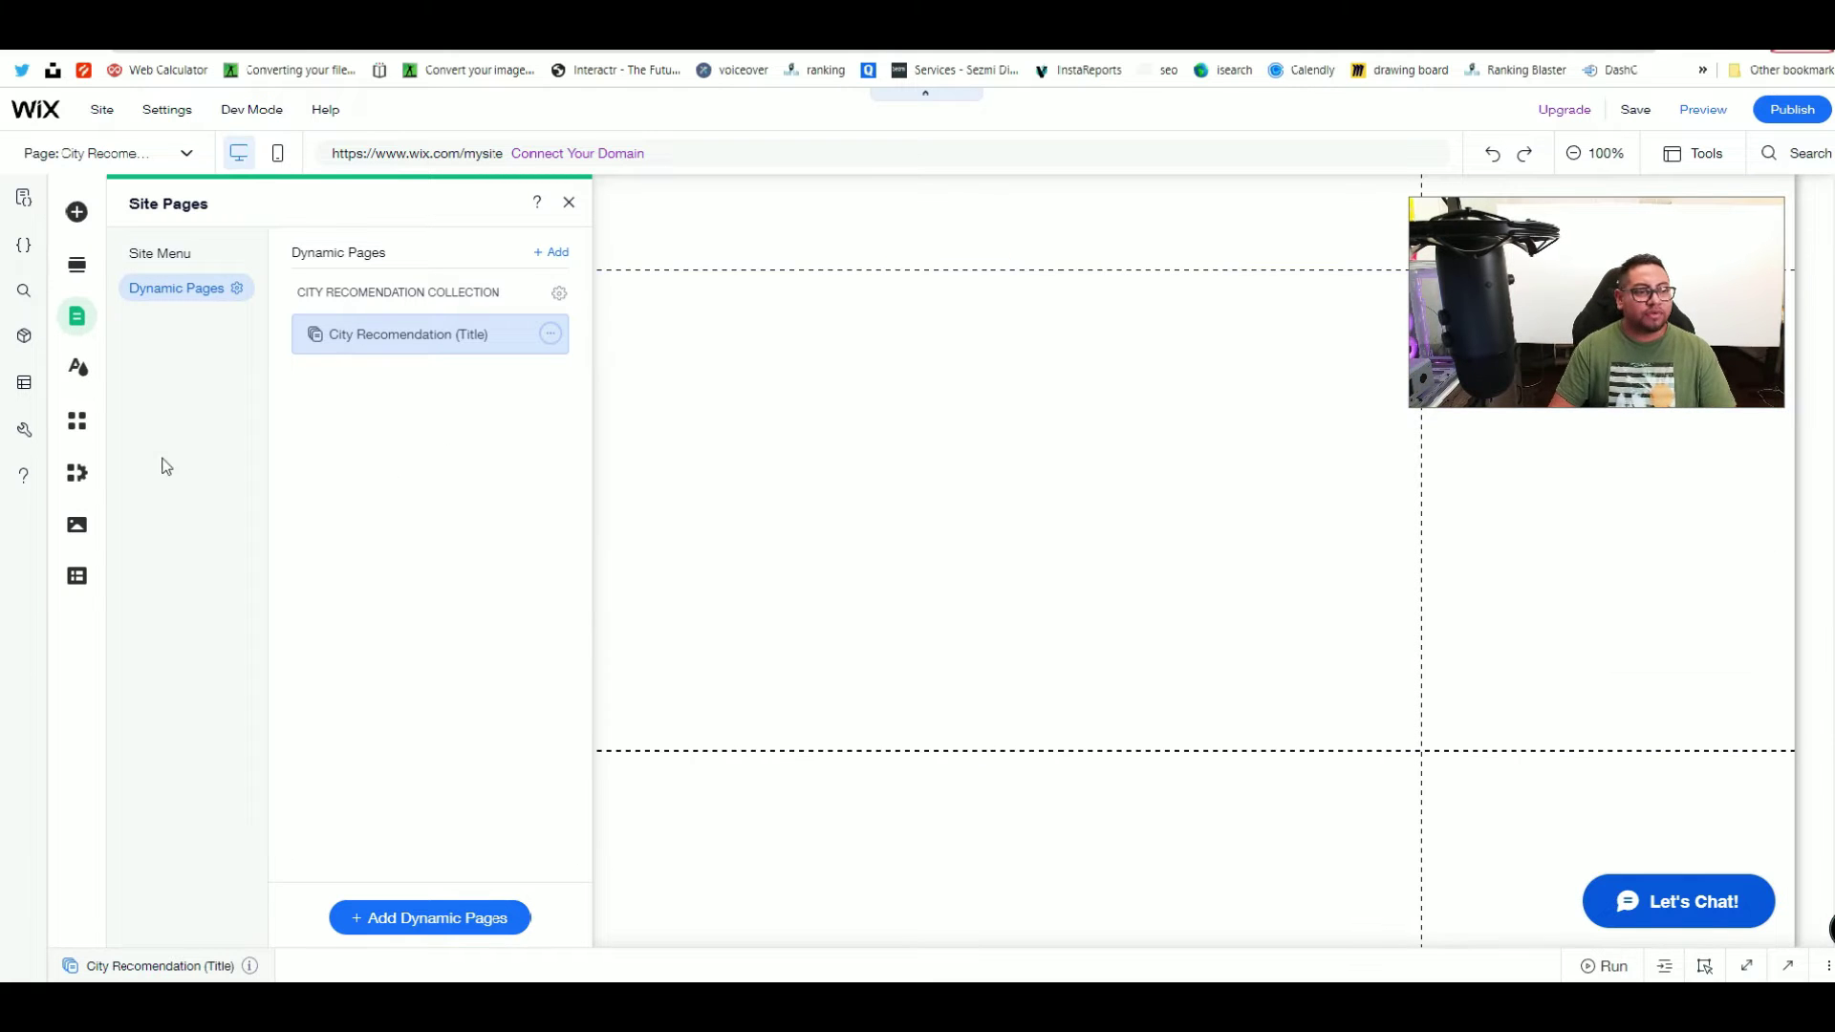
click(568, 202)
Step: Add a blank repeater with three stacked rows to the dynamic page's empty section
click(75, 216)
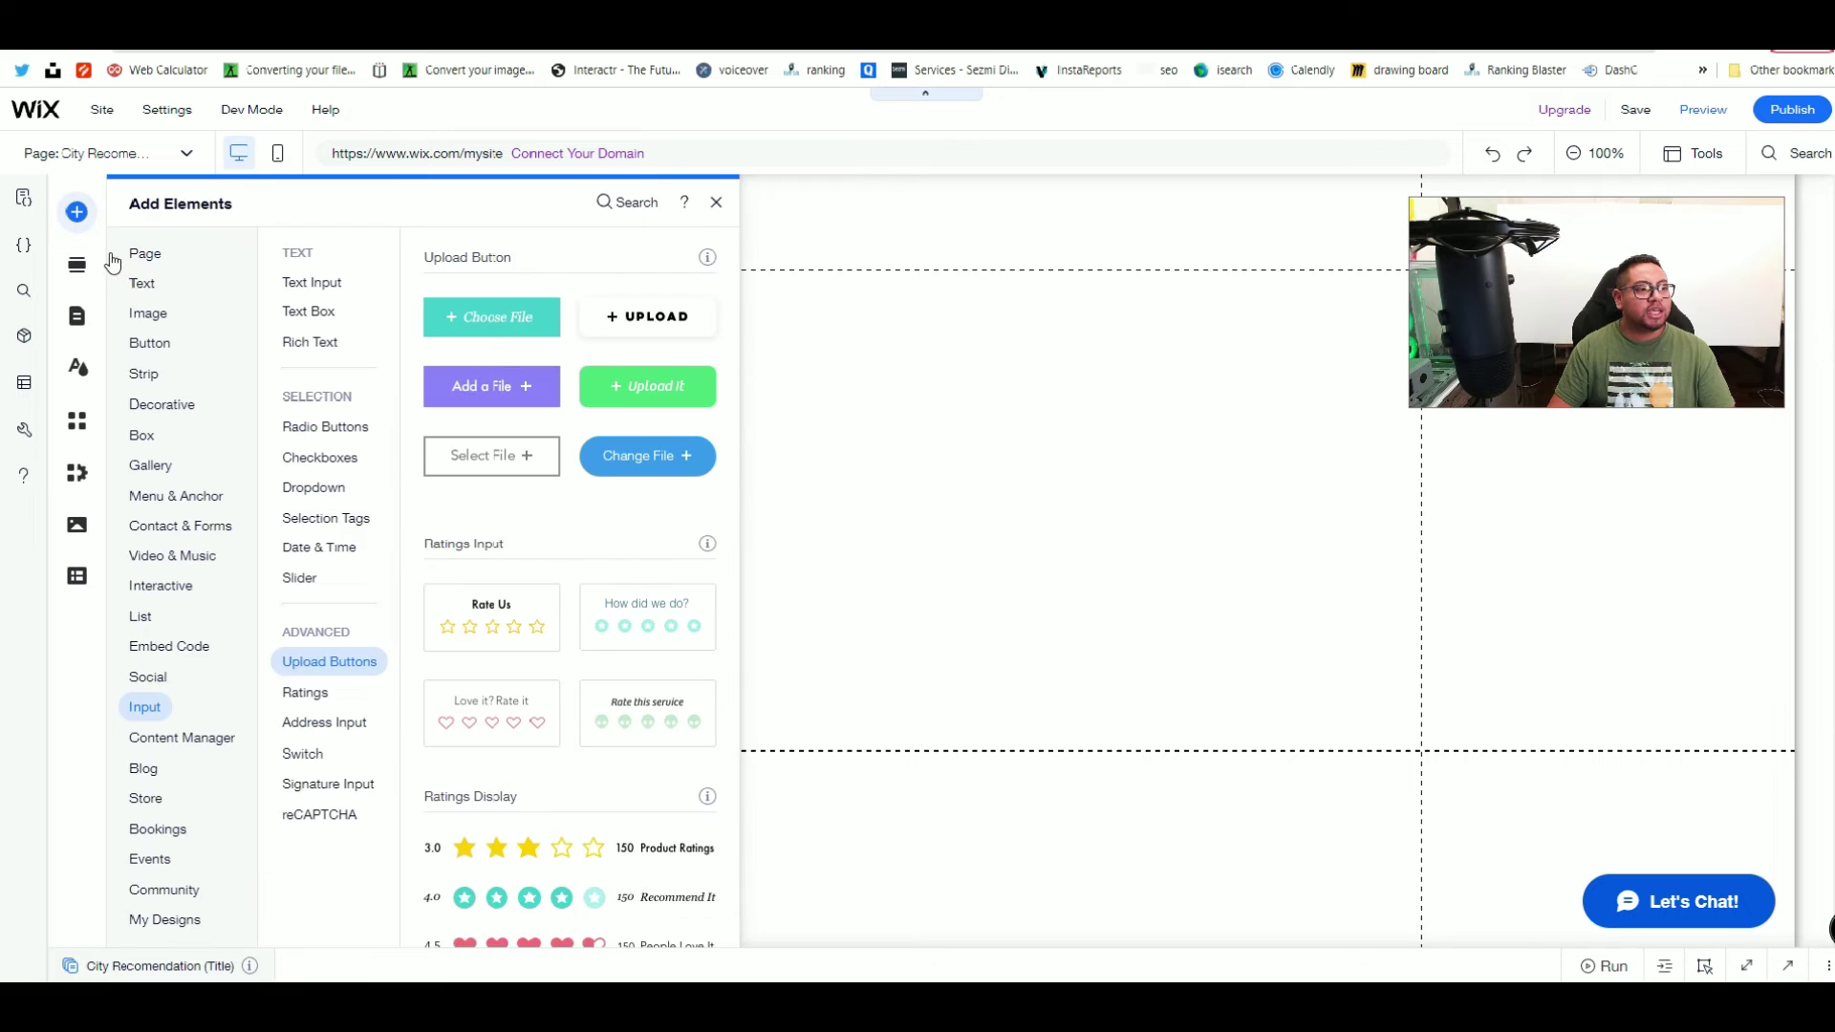
click(148, 314)
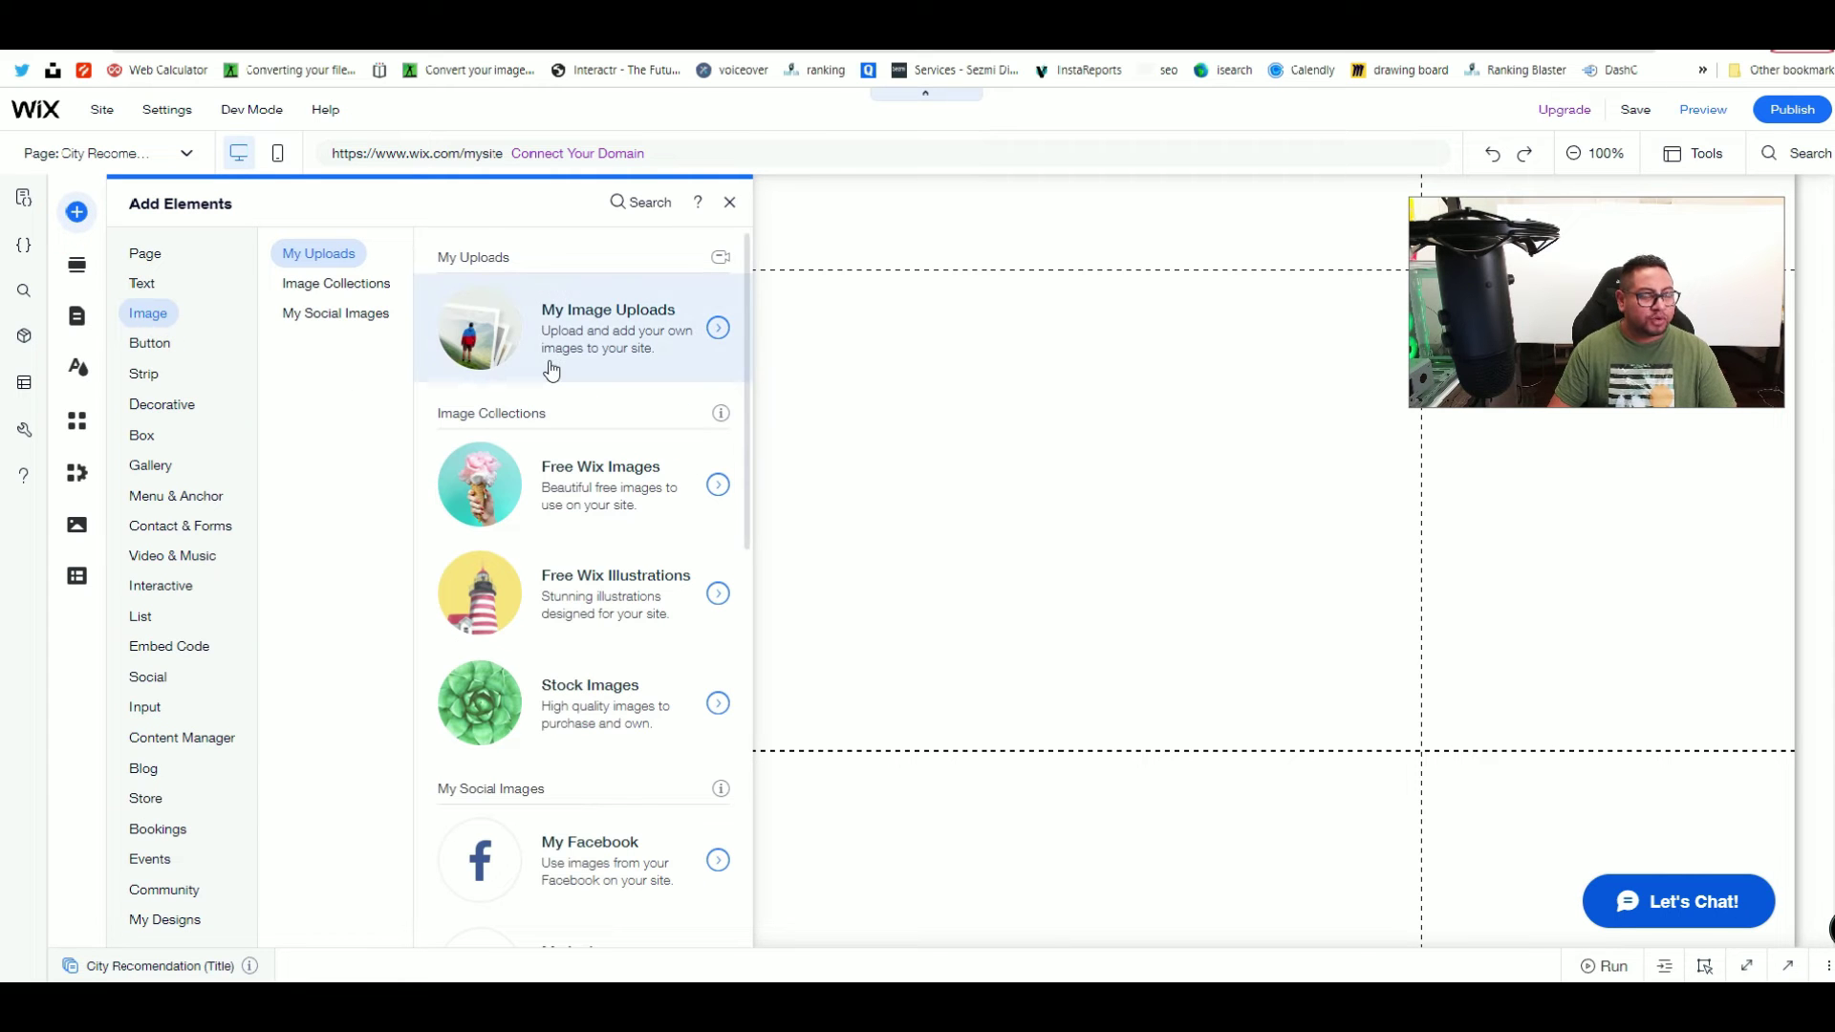
scroll(558, 421, down, 1)
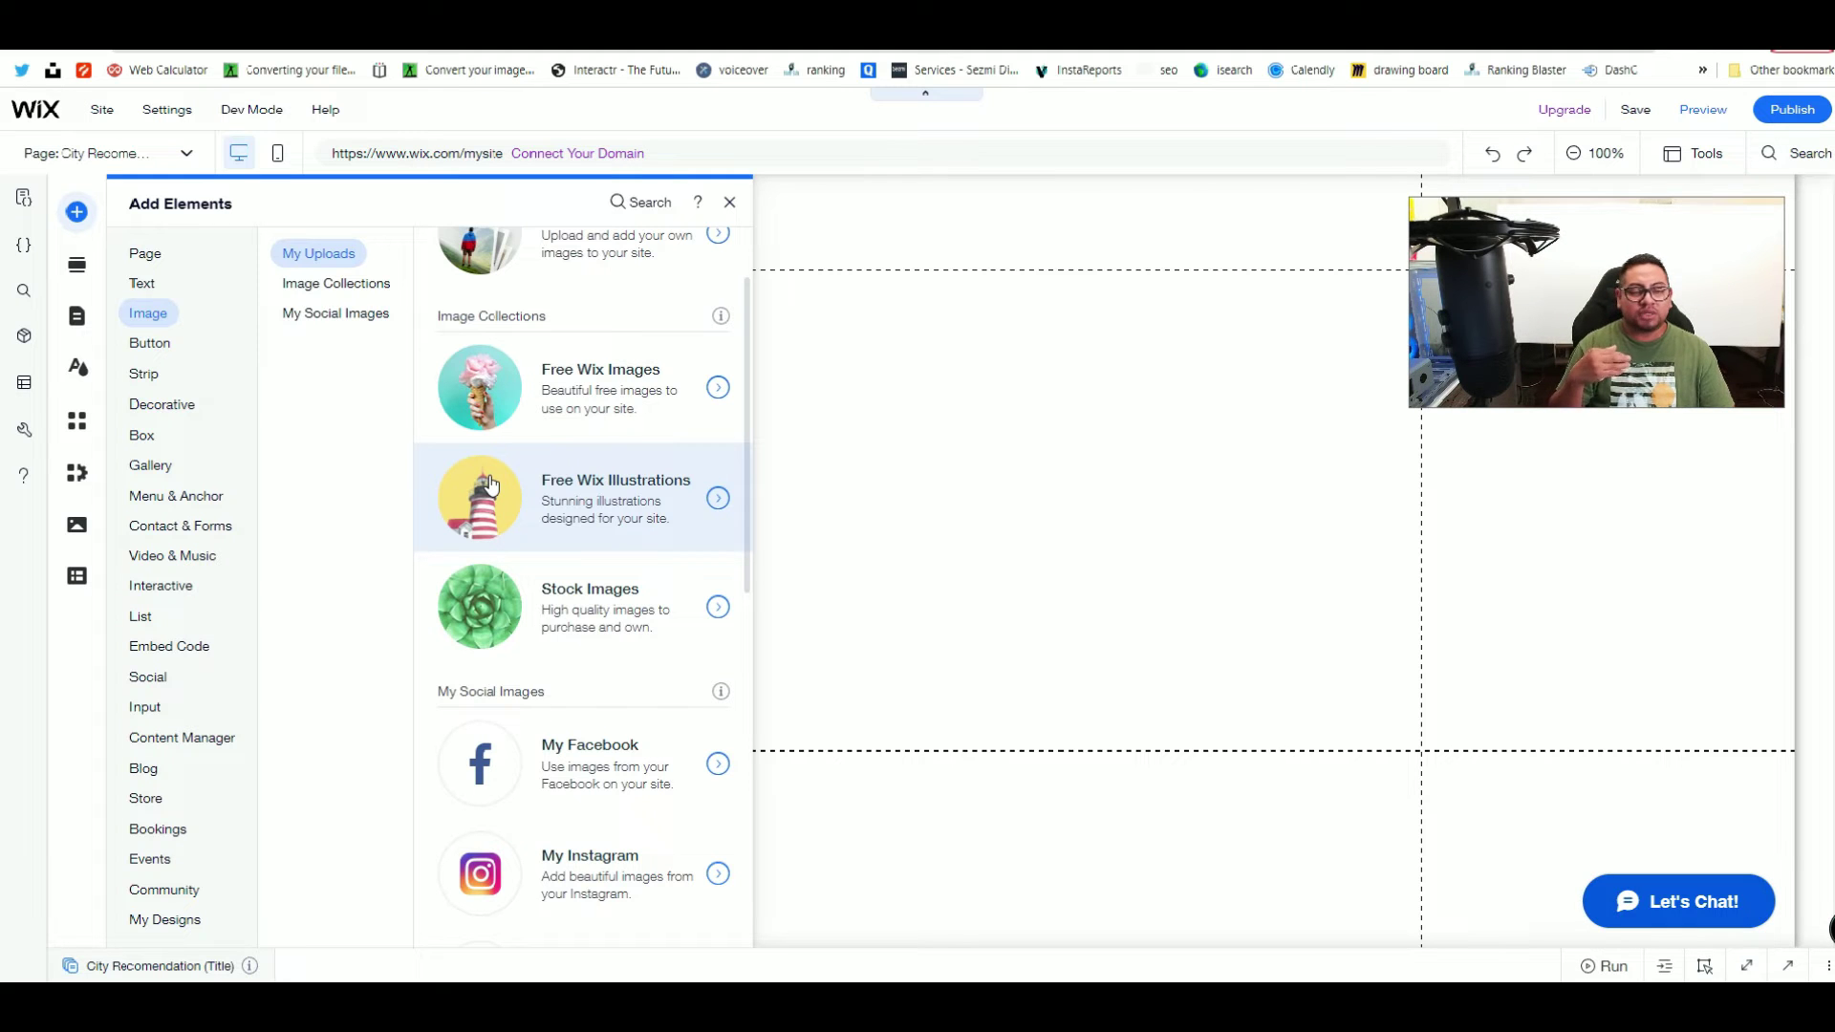
scroll(490, 485, up, 1)
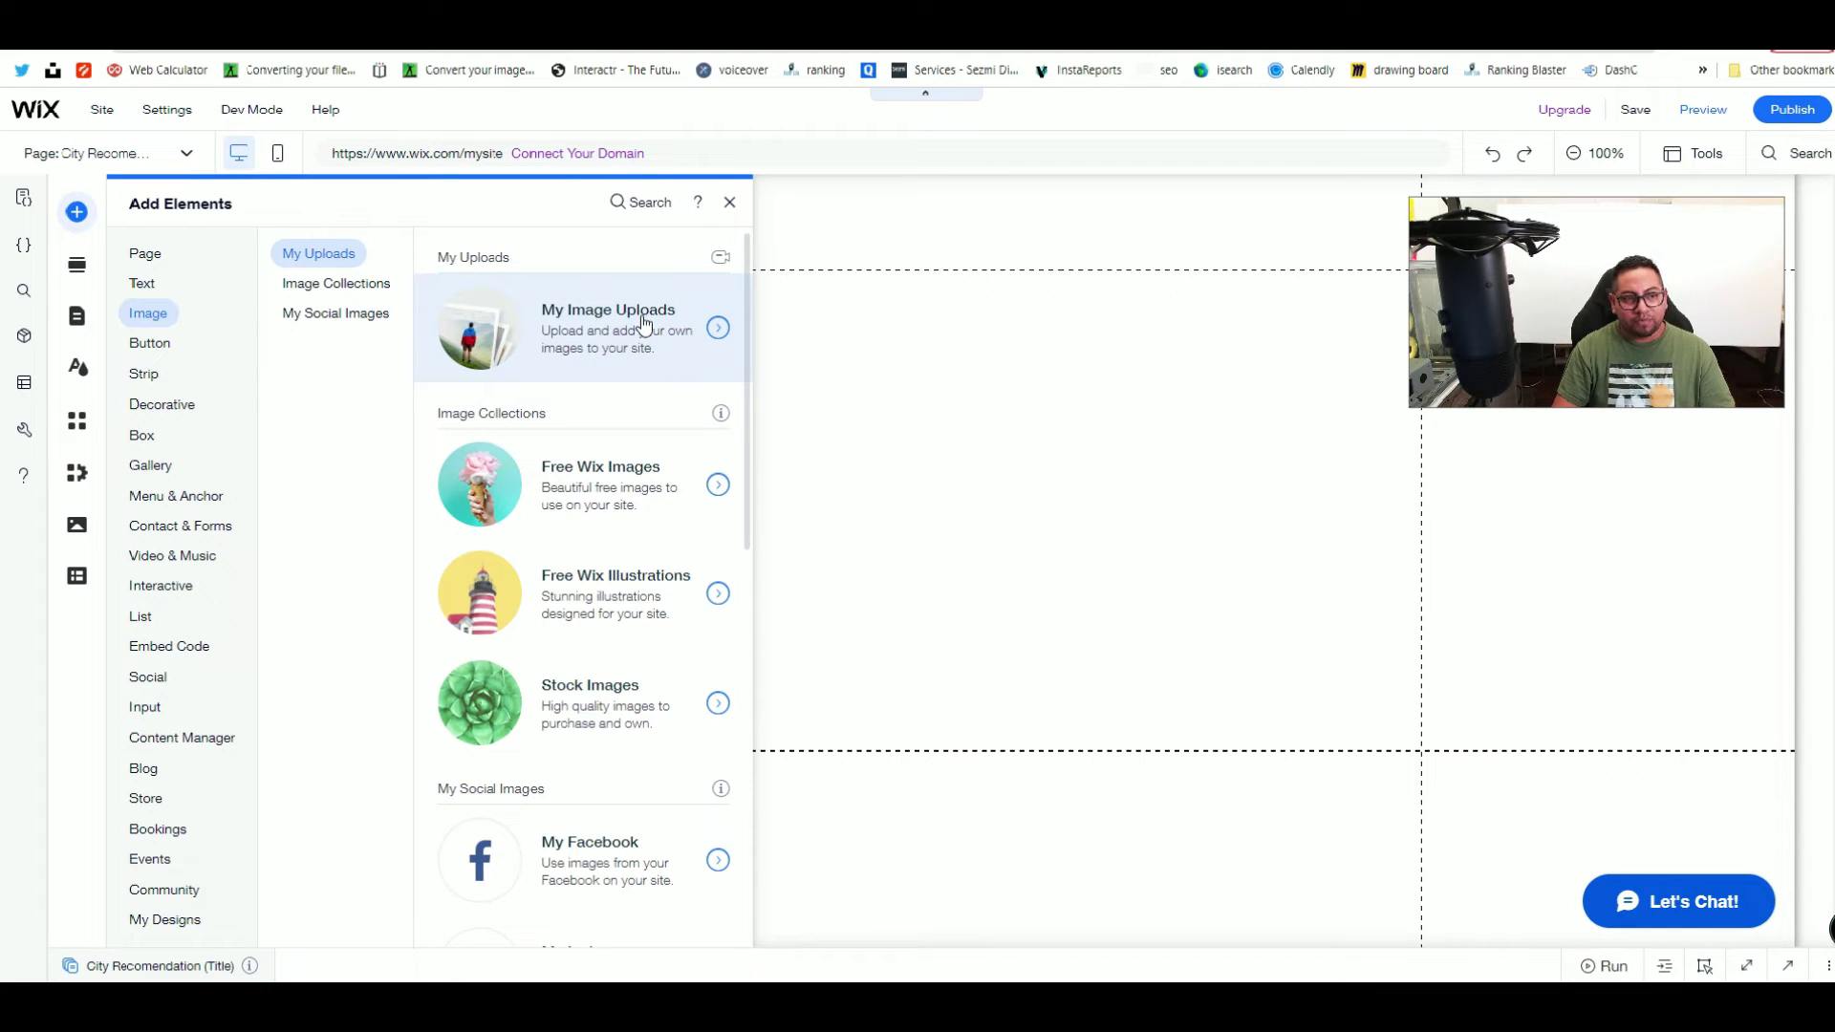
click(150, 465)
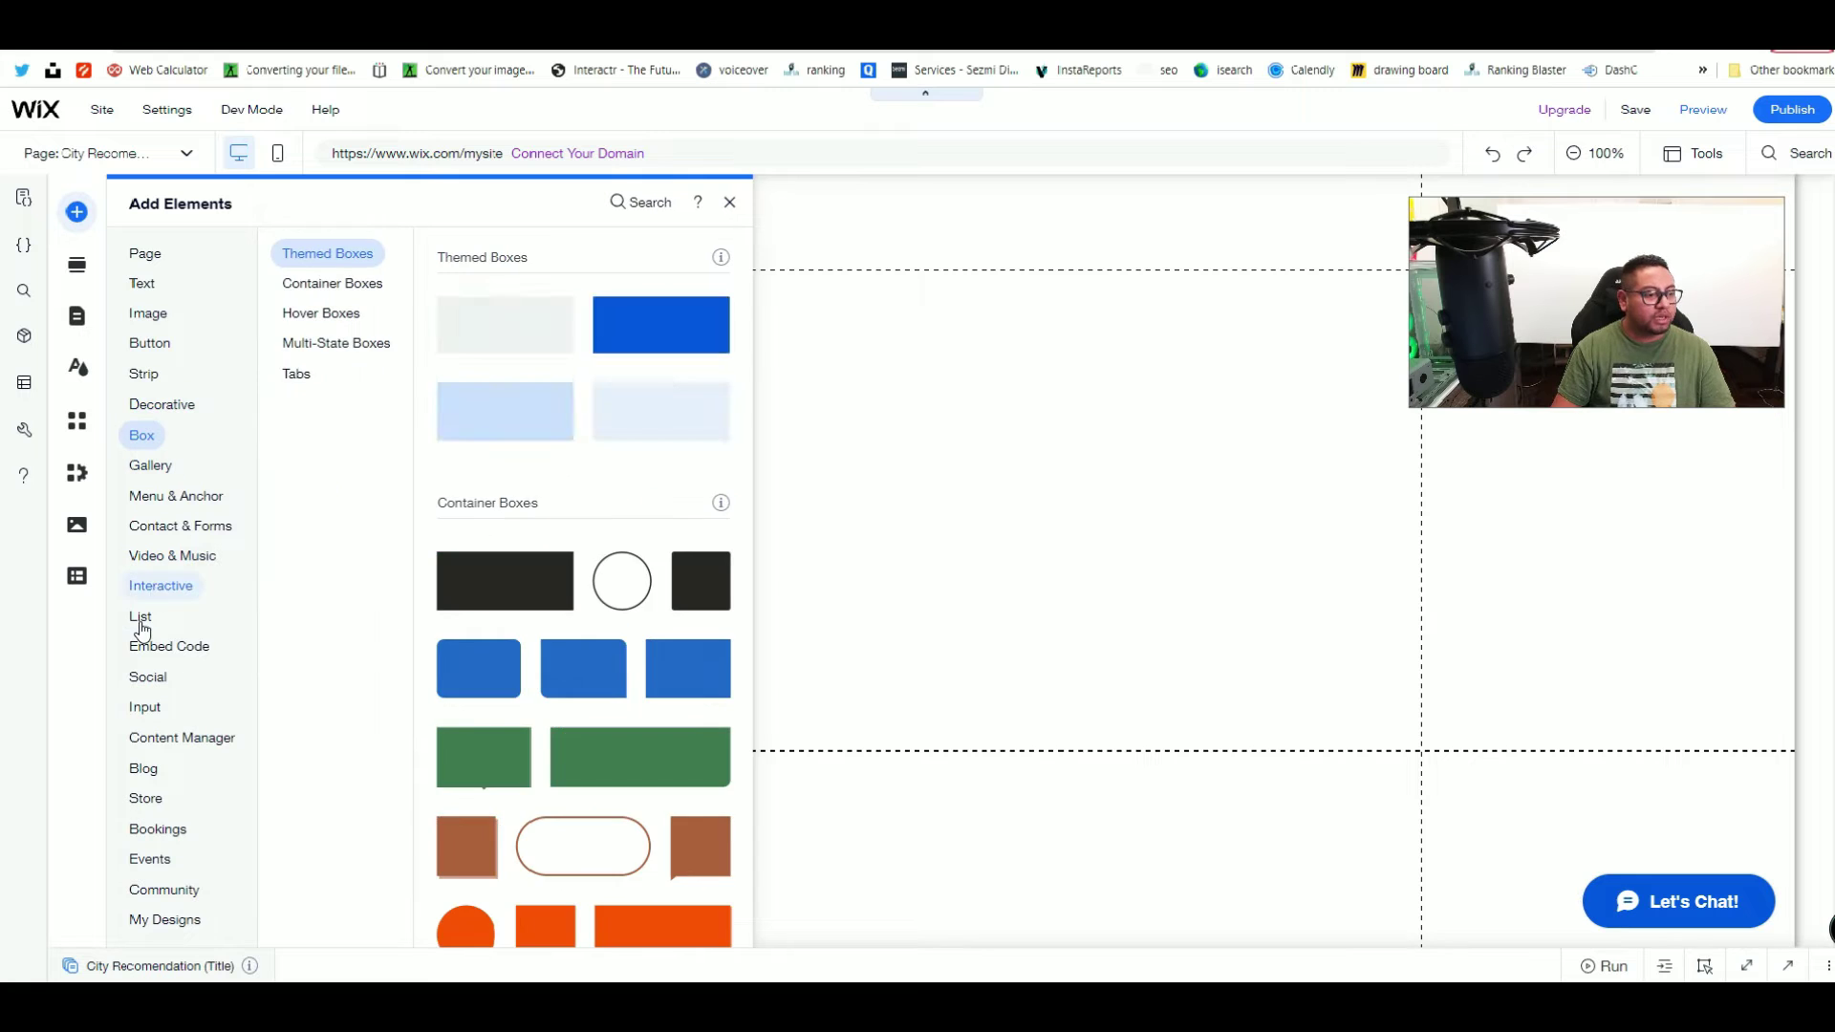
mouse_move(142, 626)
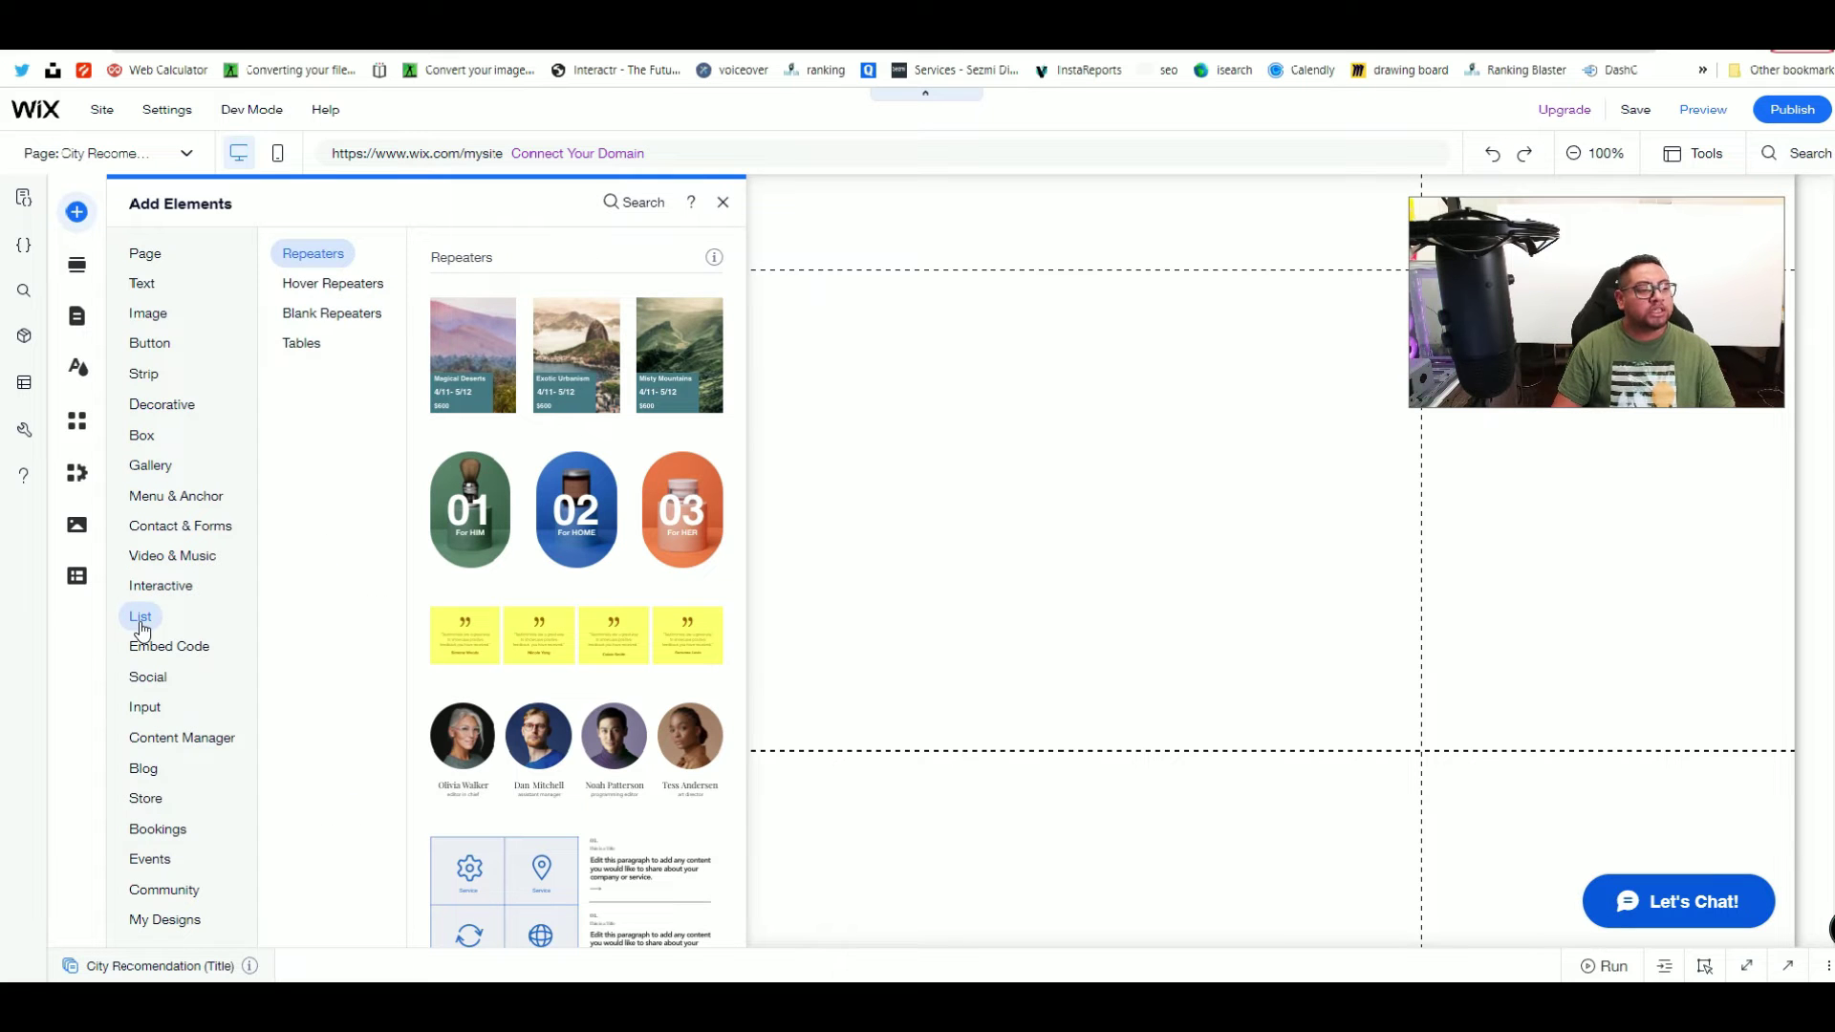
click(331, 315)
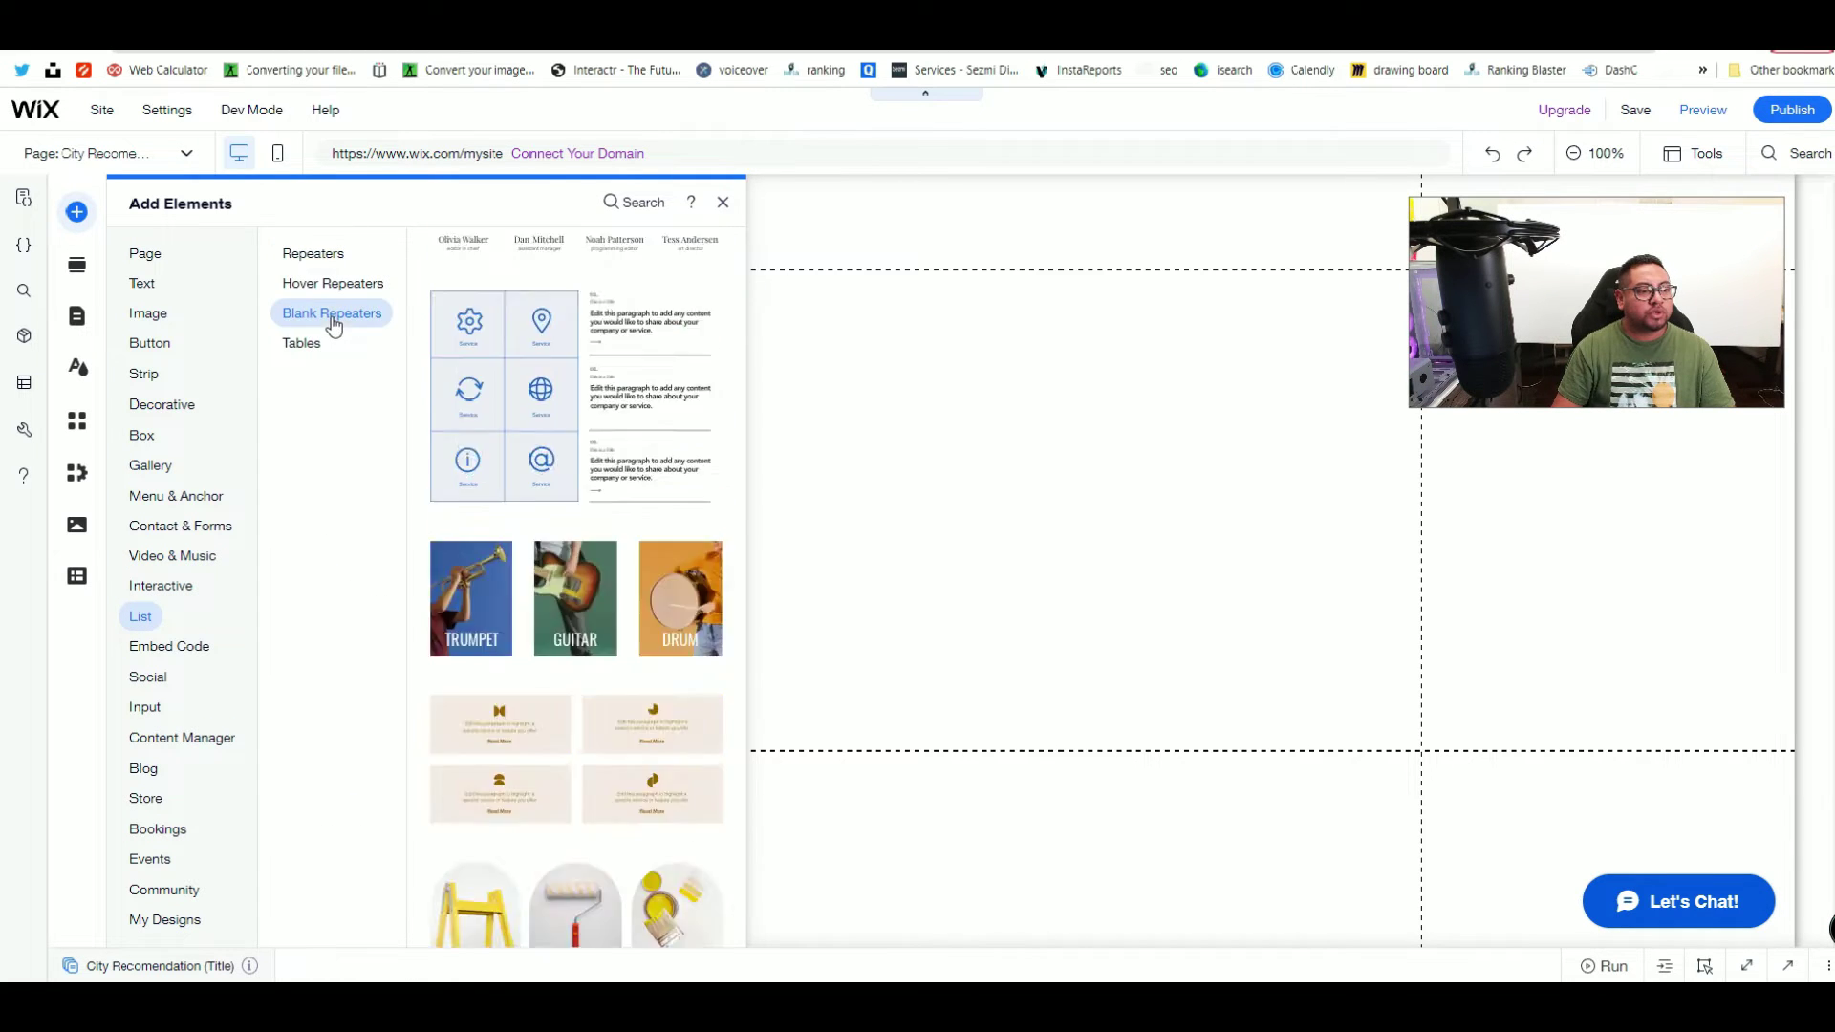
click(320, 344)
click(311, 254)
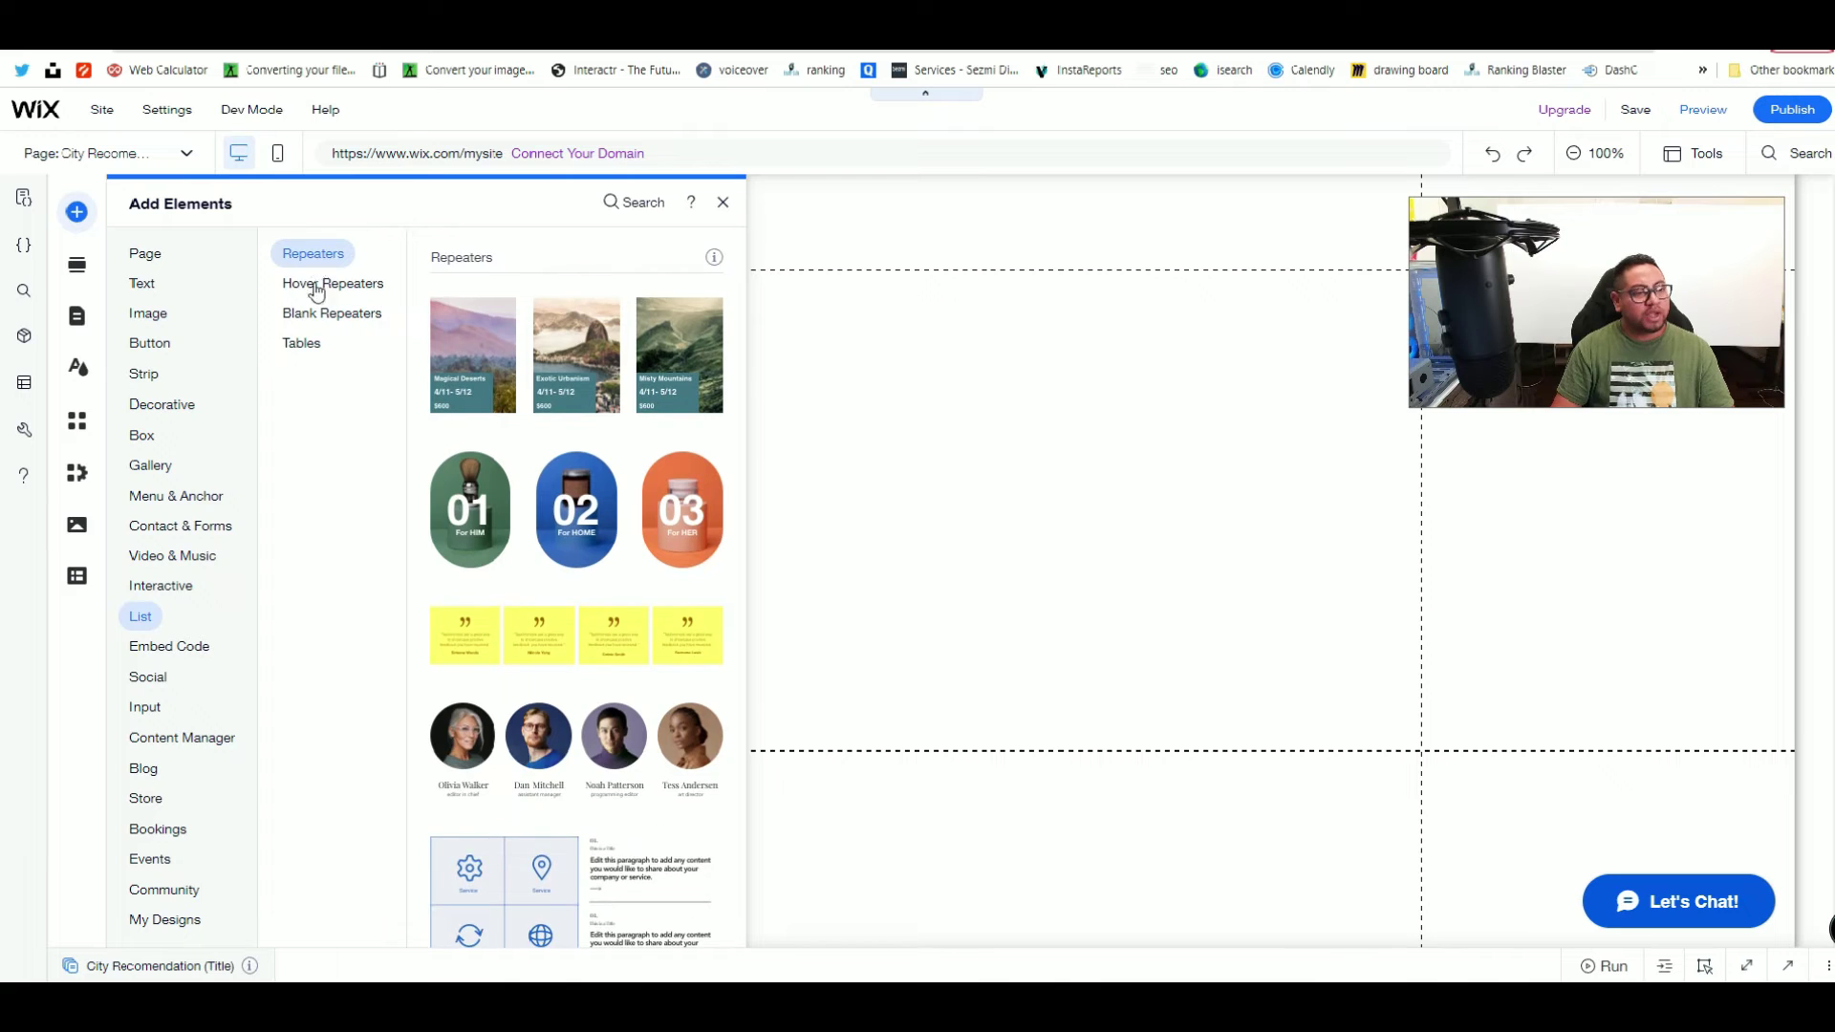
click(338, 325)
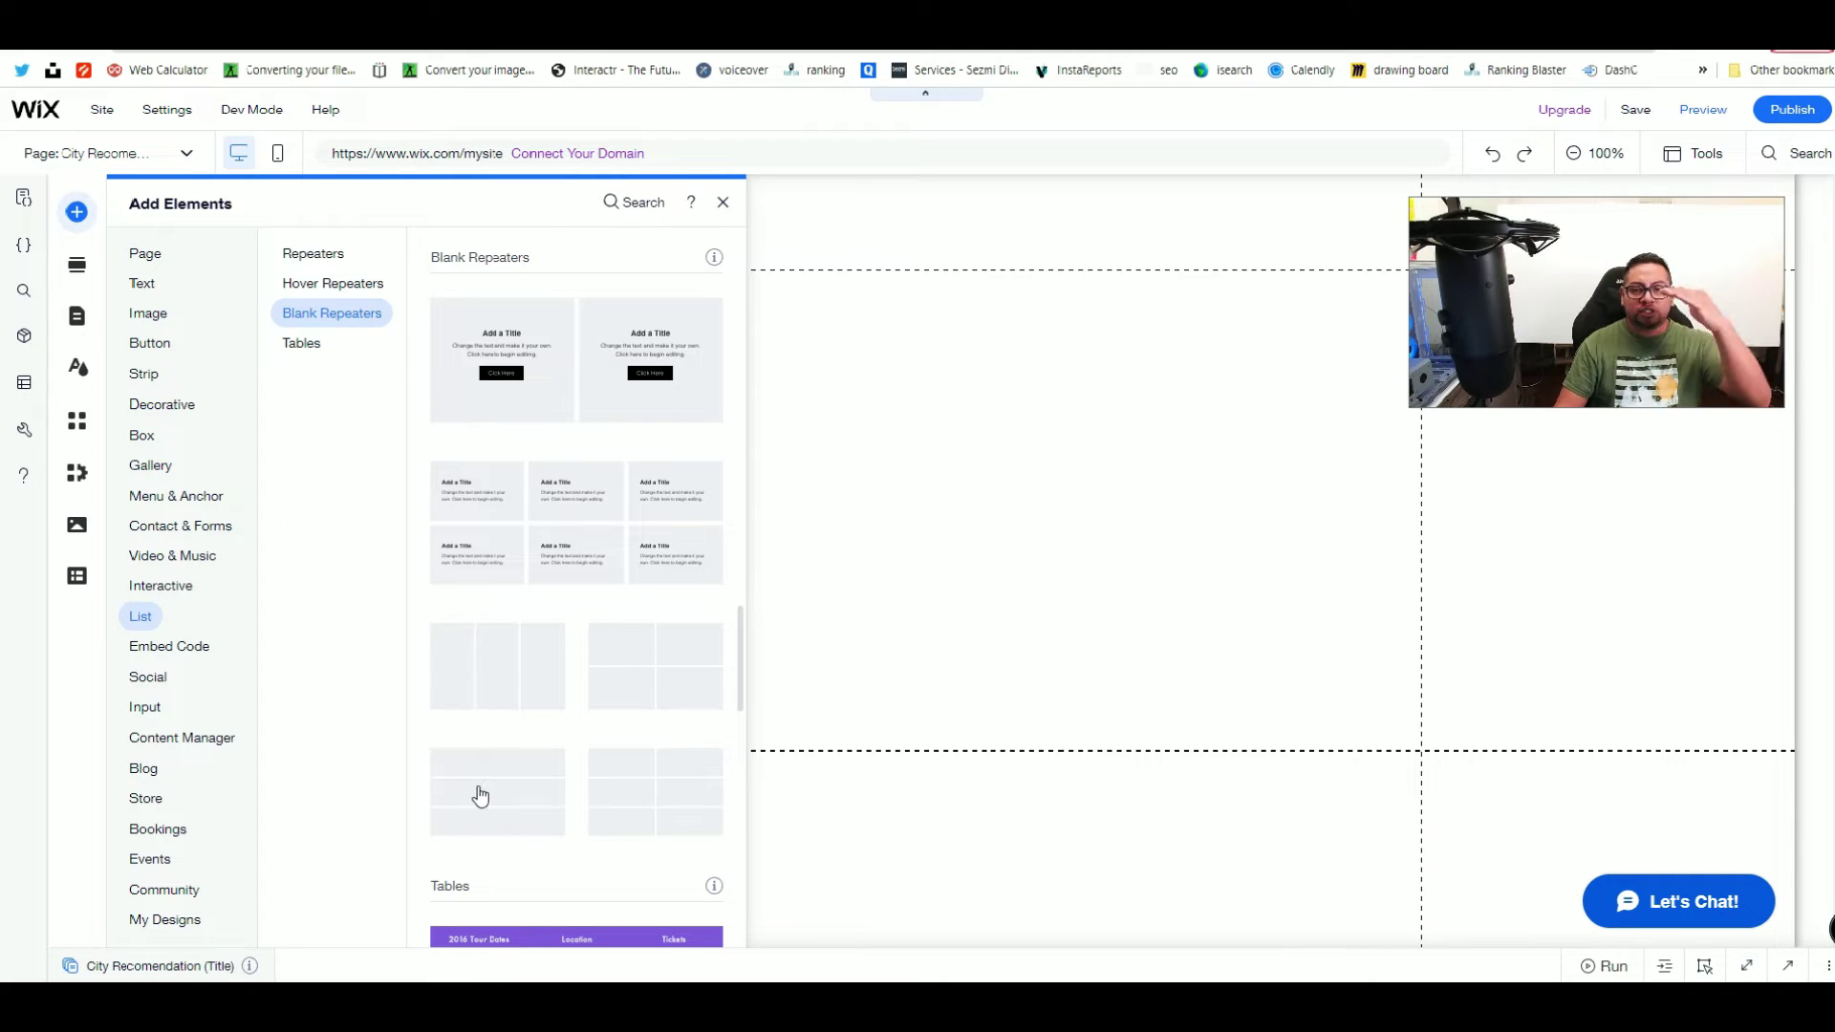
drag(480, 795, 783, 479)
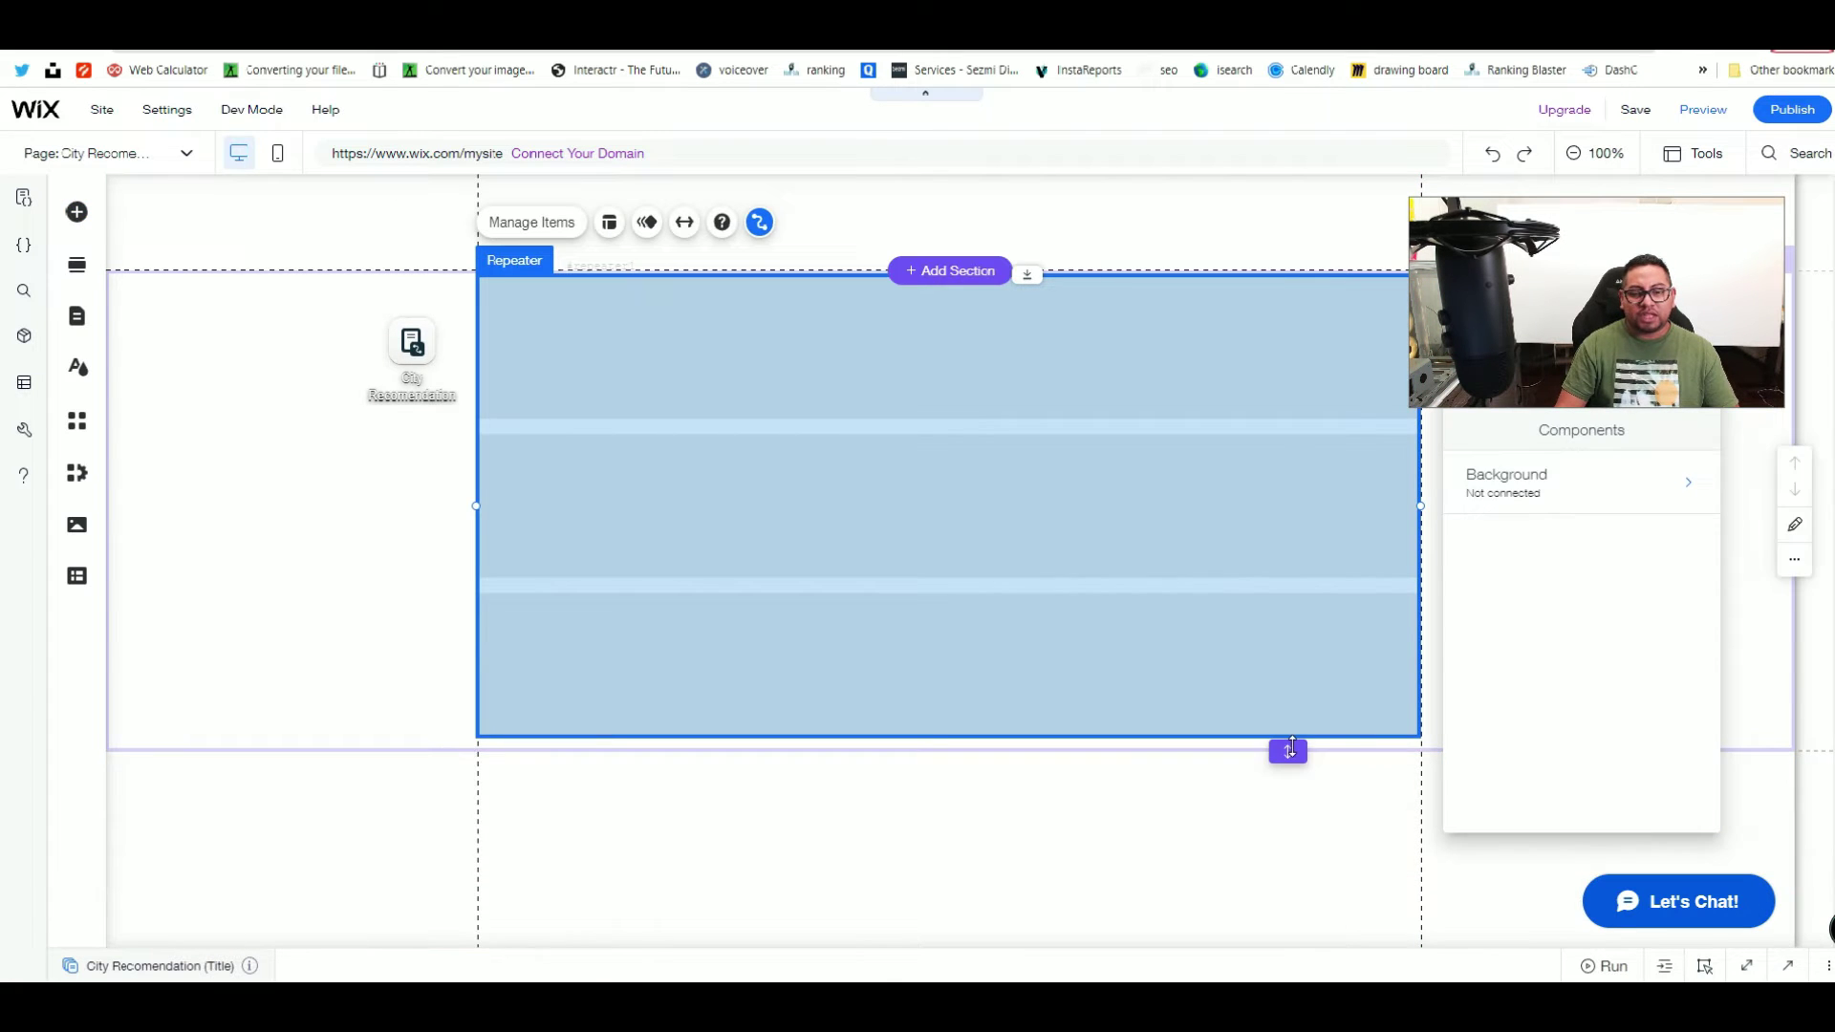
Step: Extend the section downward and move the repeater lower to leave room above it for a heading
click(1290, 745)
scroll(1242, 765, down, 2)
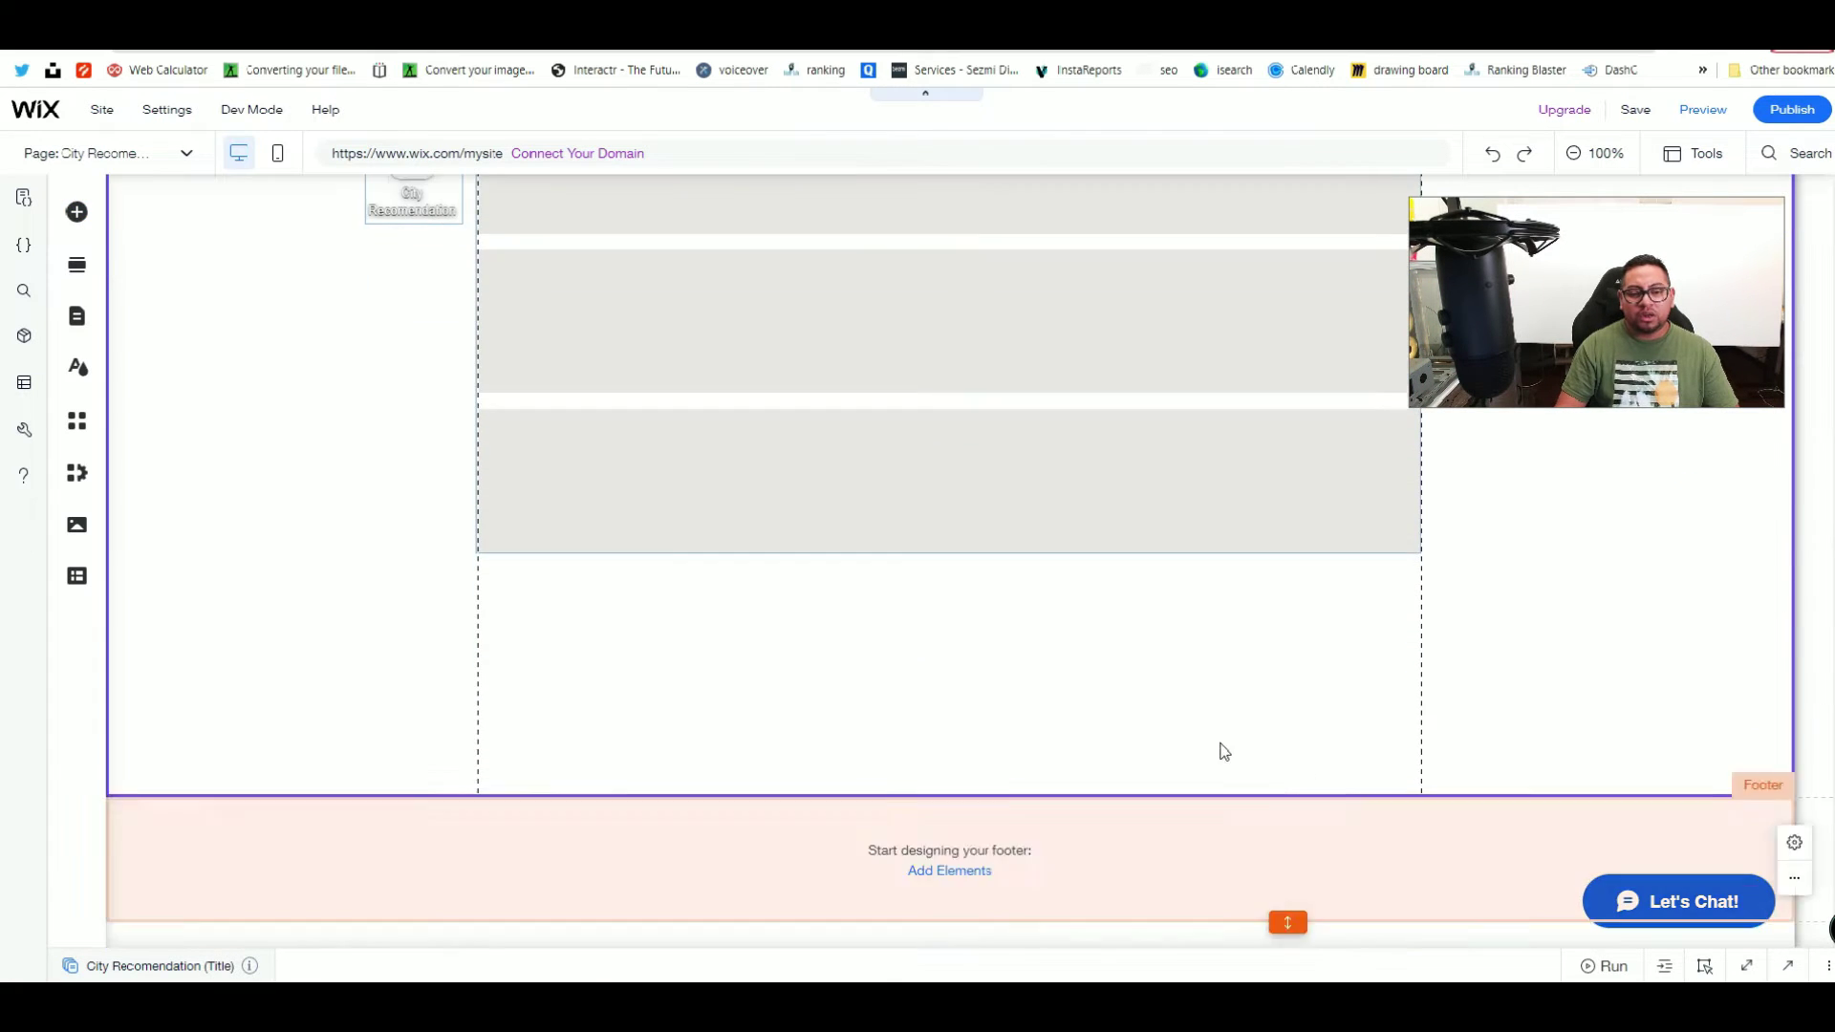
click(1099, 480)
scroll(1080, 449, up, 2)
drag(1062, 411, 1070, 555)
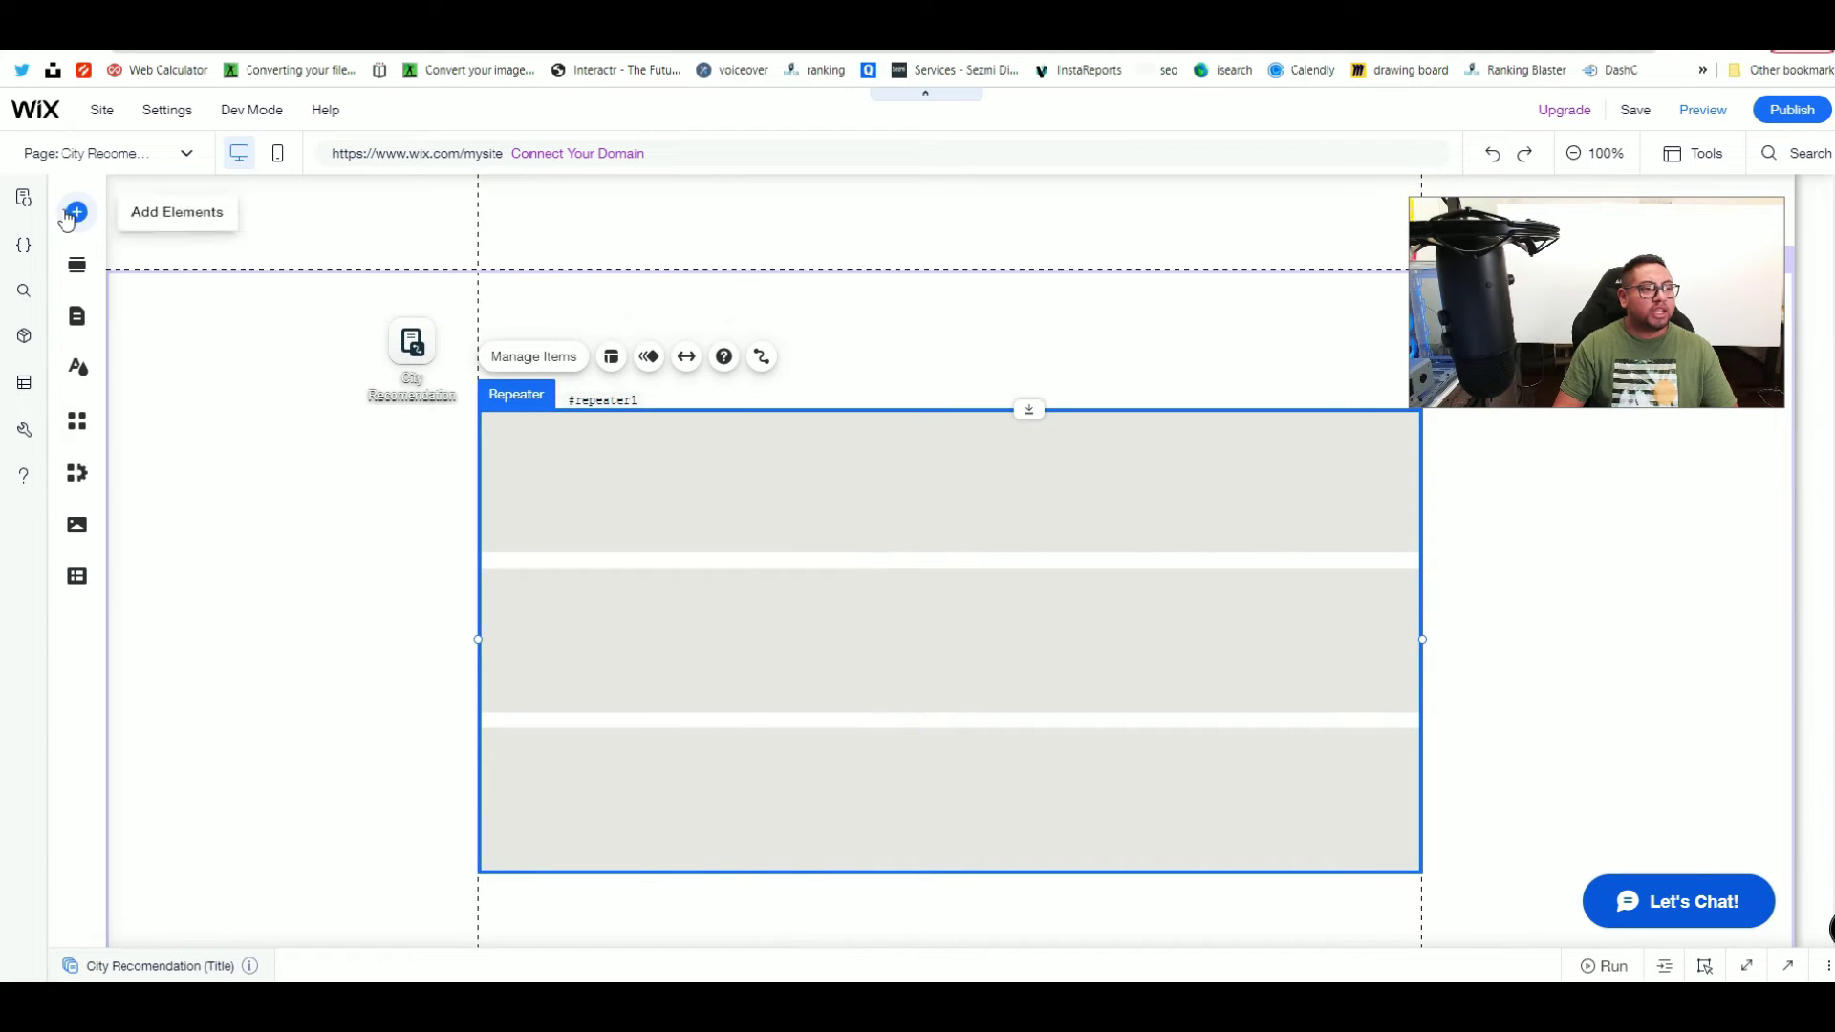
Step: Add a Heading 3 text element above the repeater, aligned with the repeater's left edge
click(78, 211)
click(141, 283)
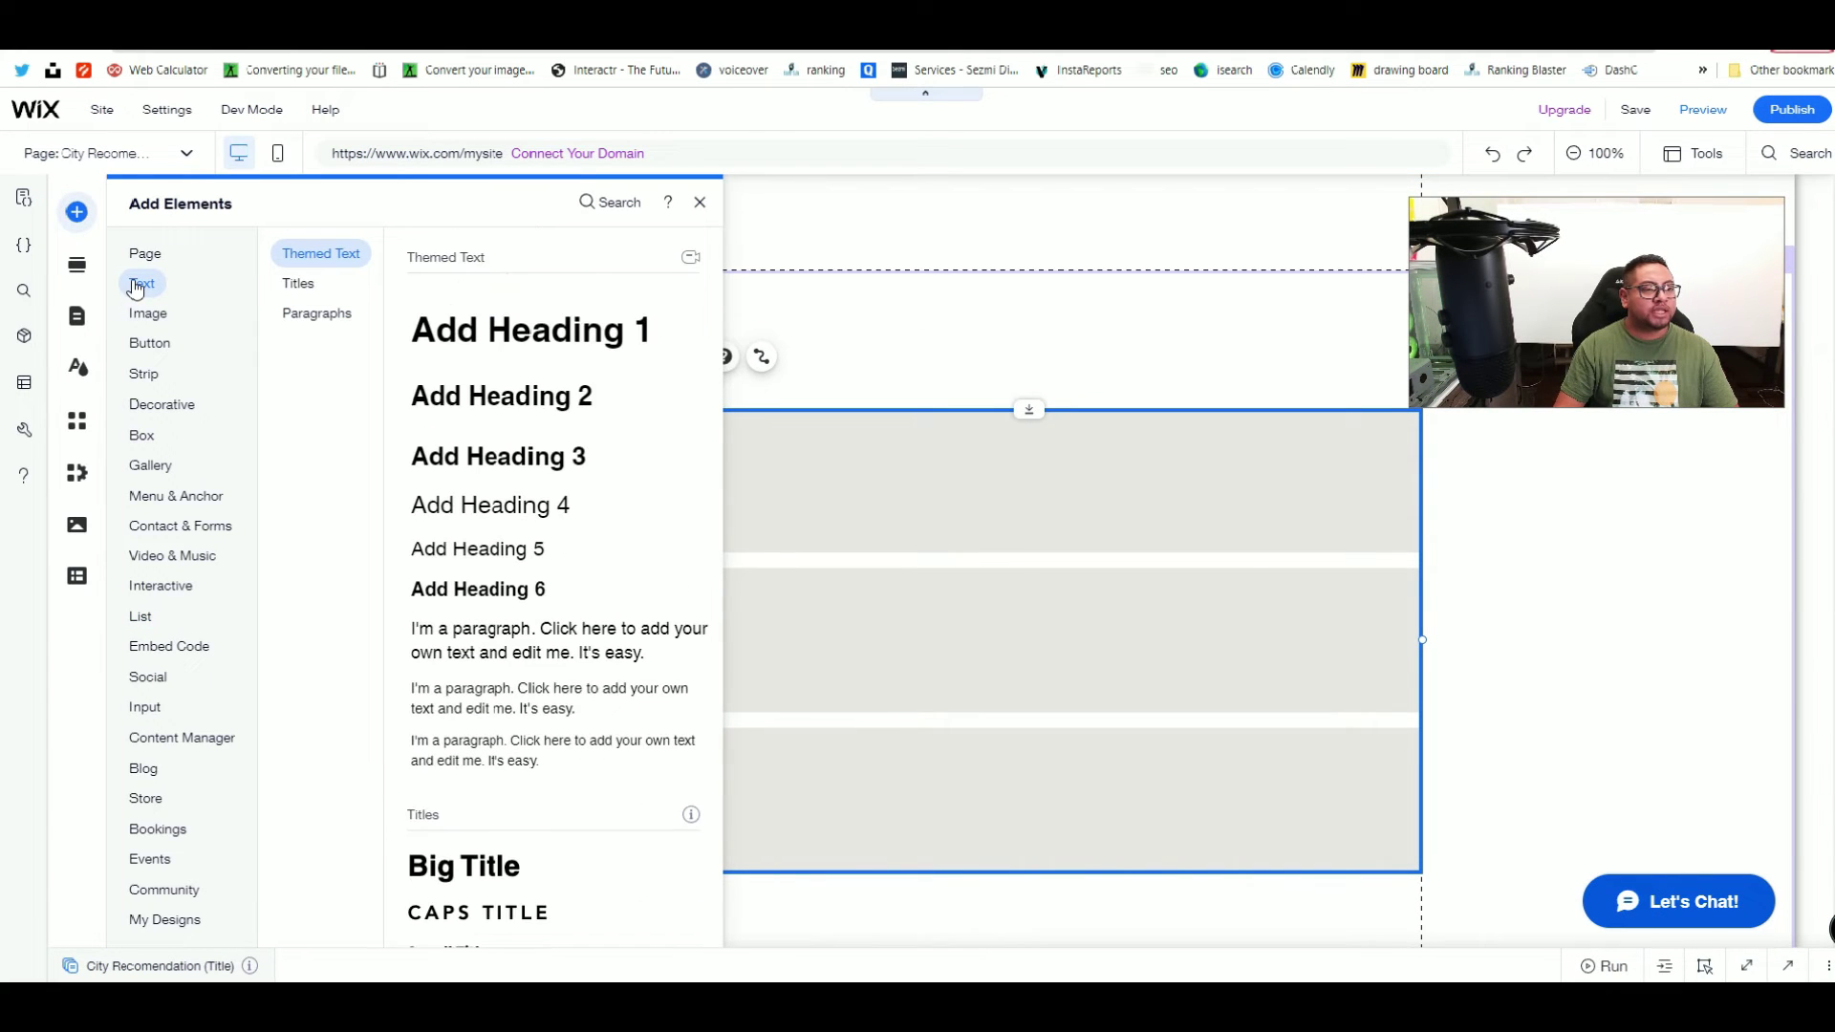
drag(485, 478, 749, 479)
drag(895, 615, 572, 346)
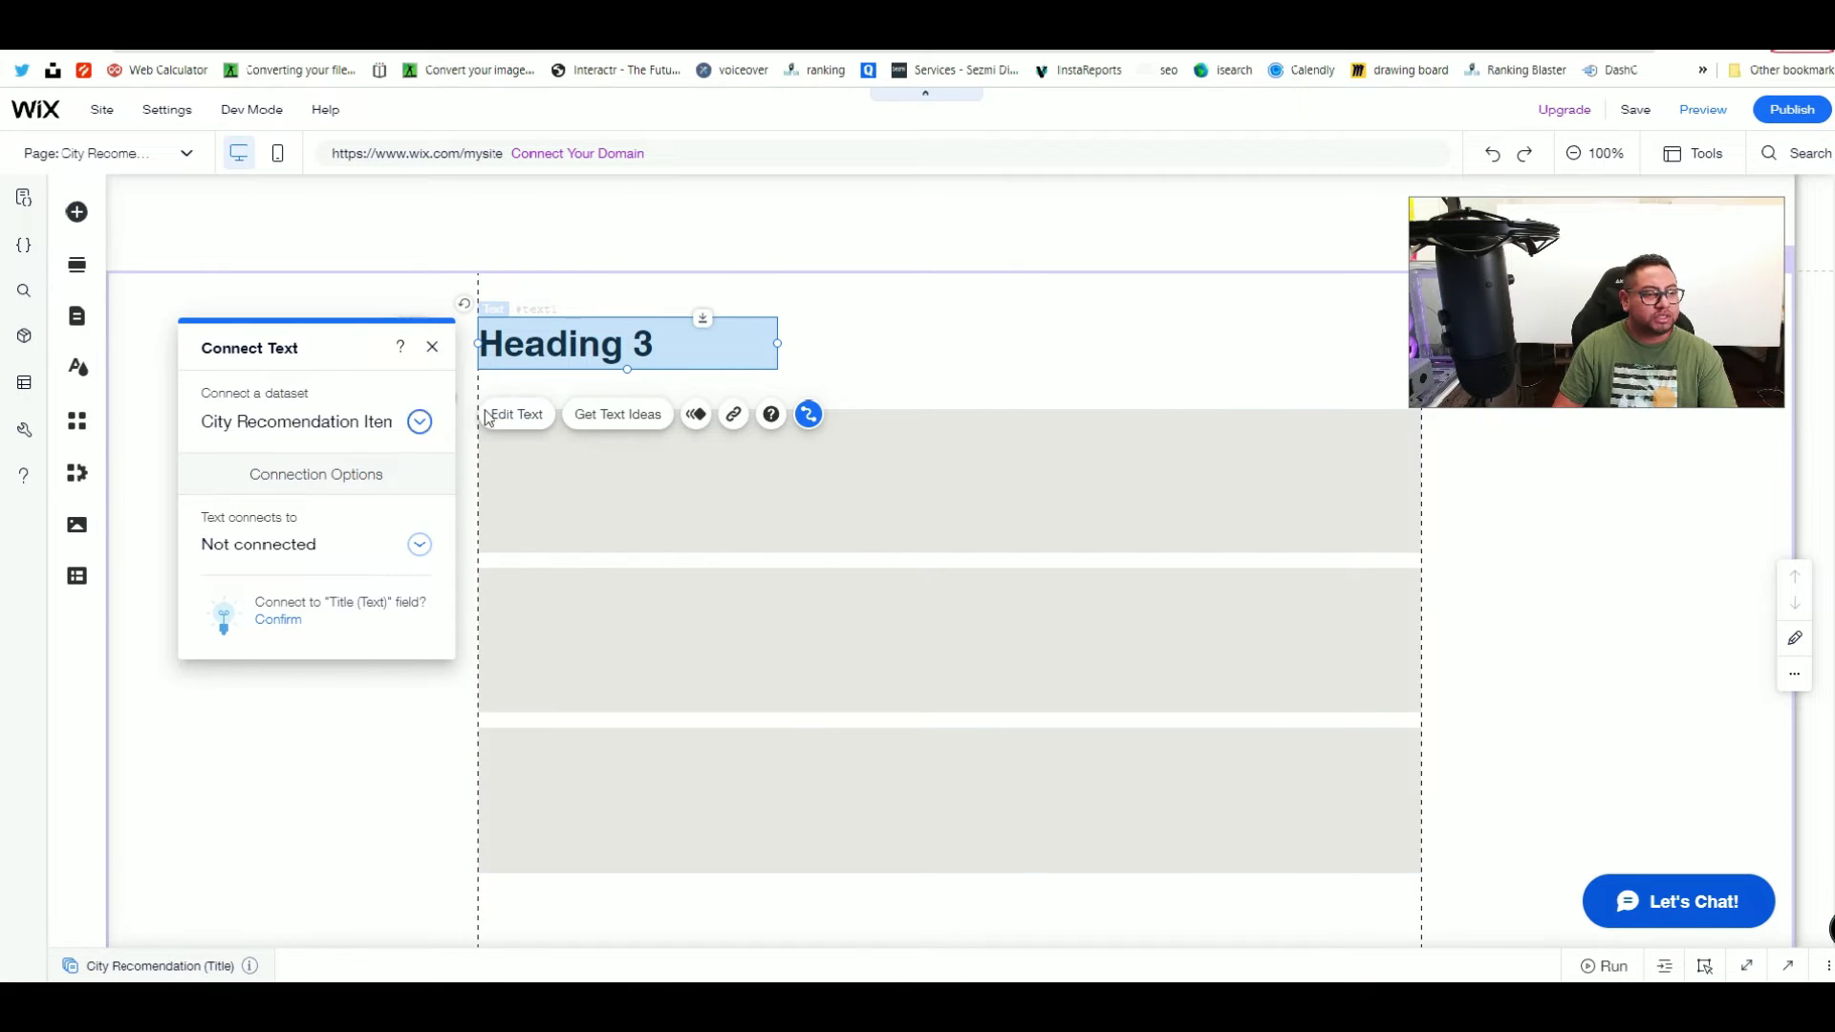
Step: Change the heading's text to "City Recommendations" and widen its text box so the second word fits on one line
click(525, 421)
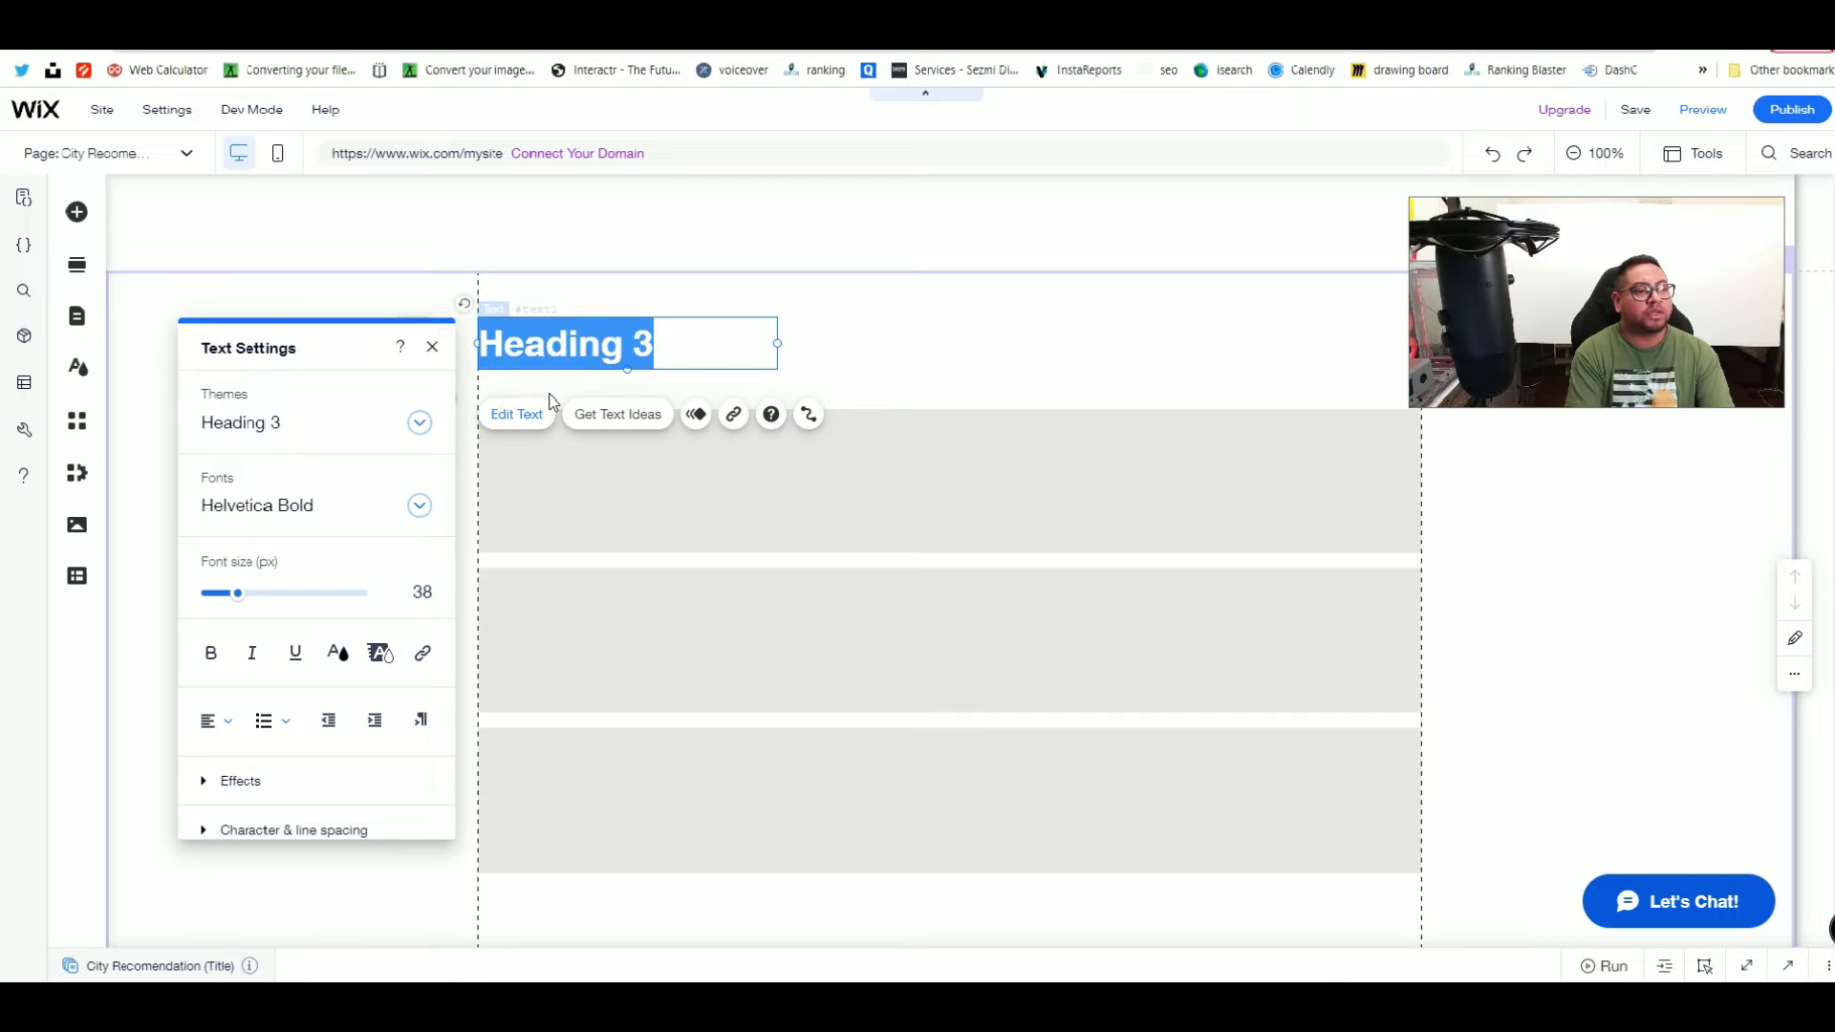
text(Citie)
key(BackSpace)
text(y Recommen)
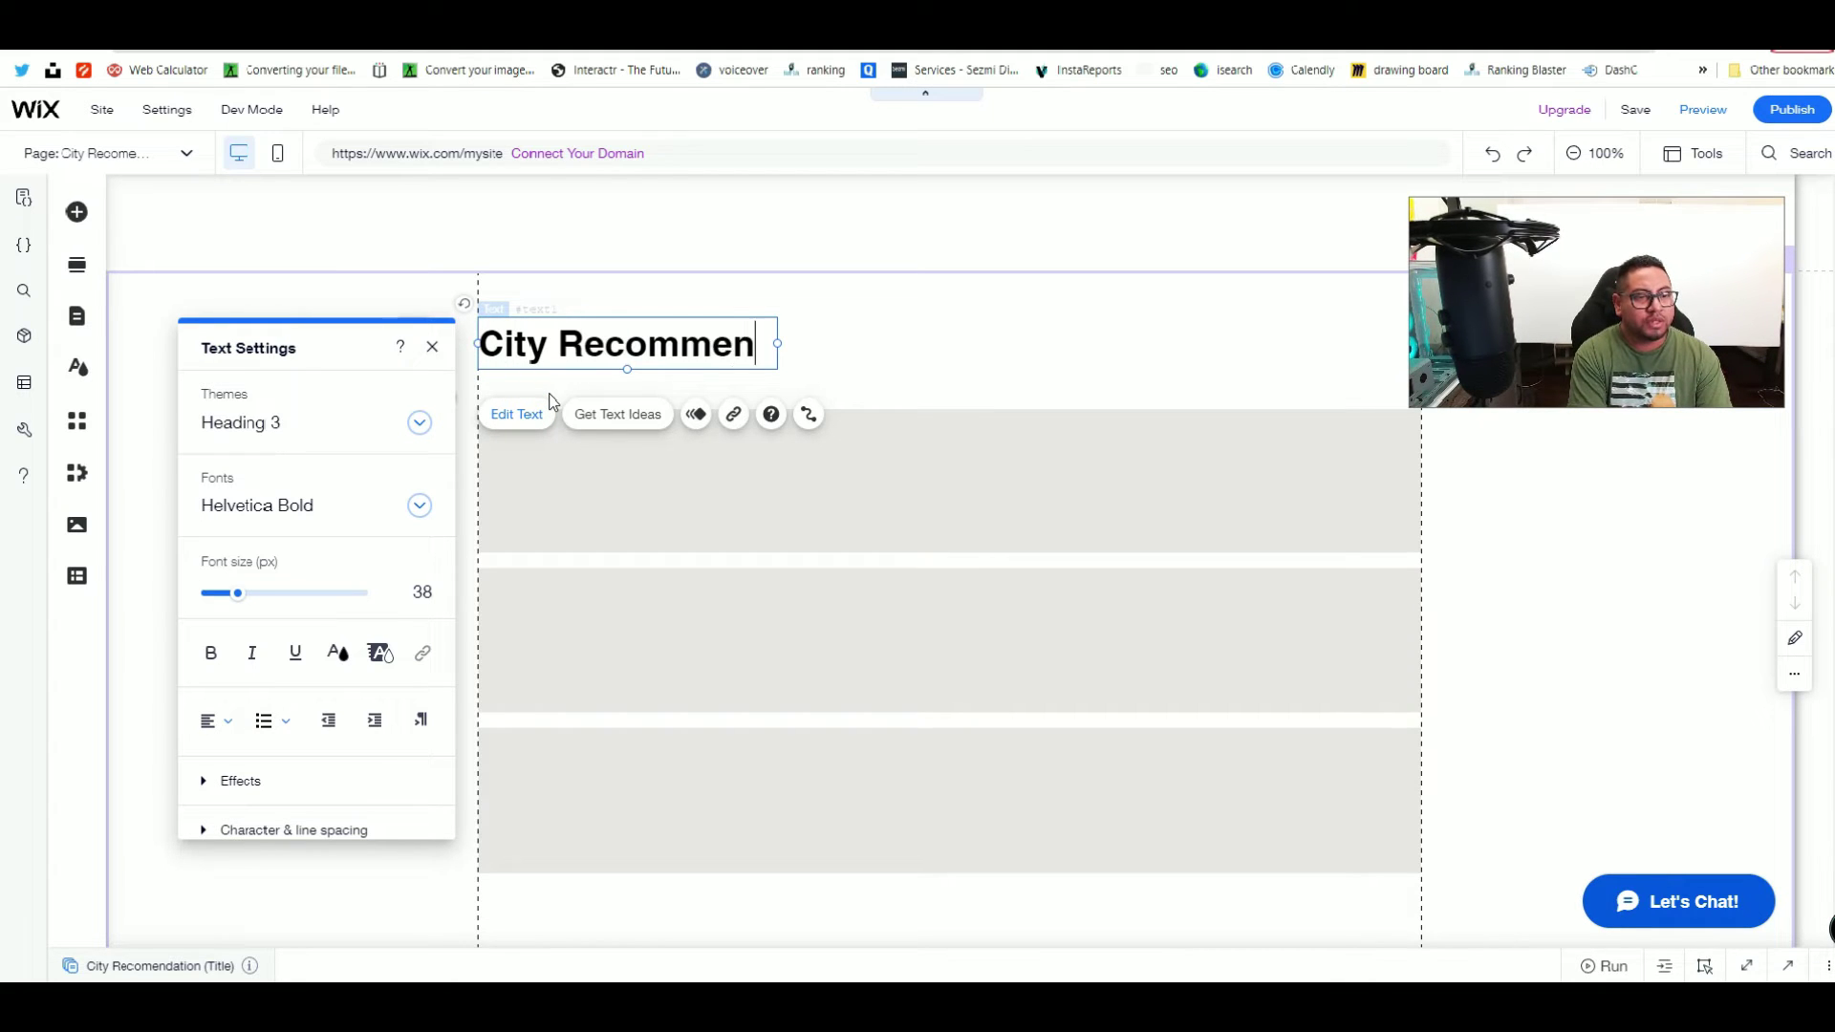
text(dations)
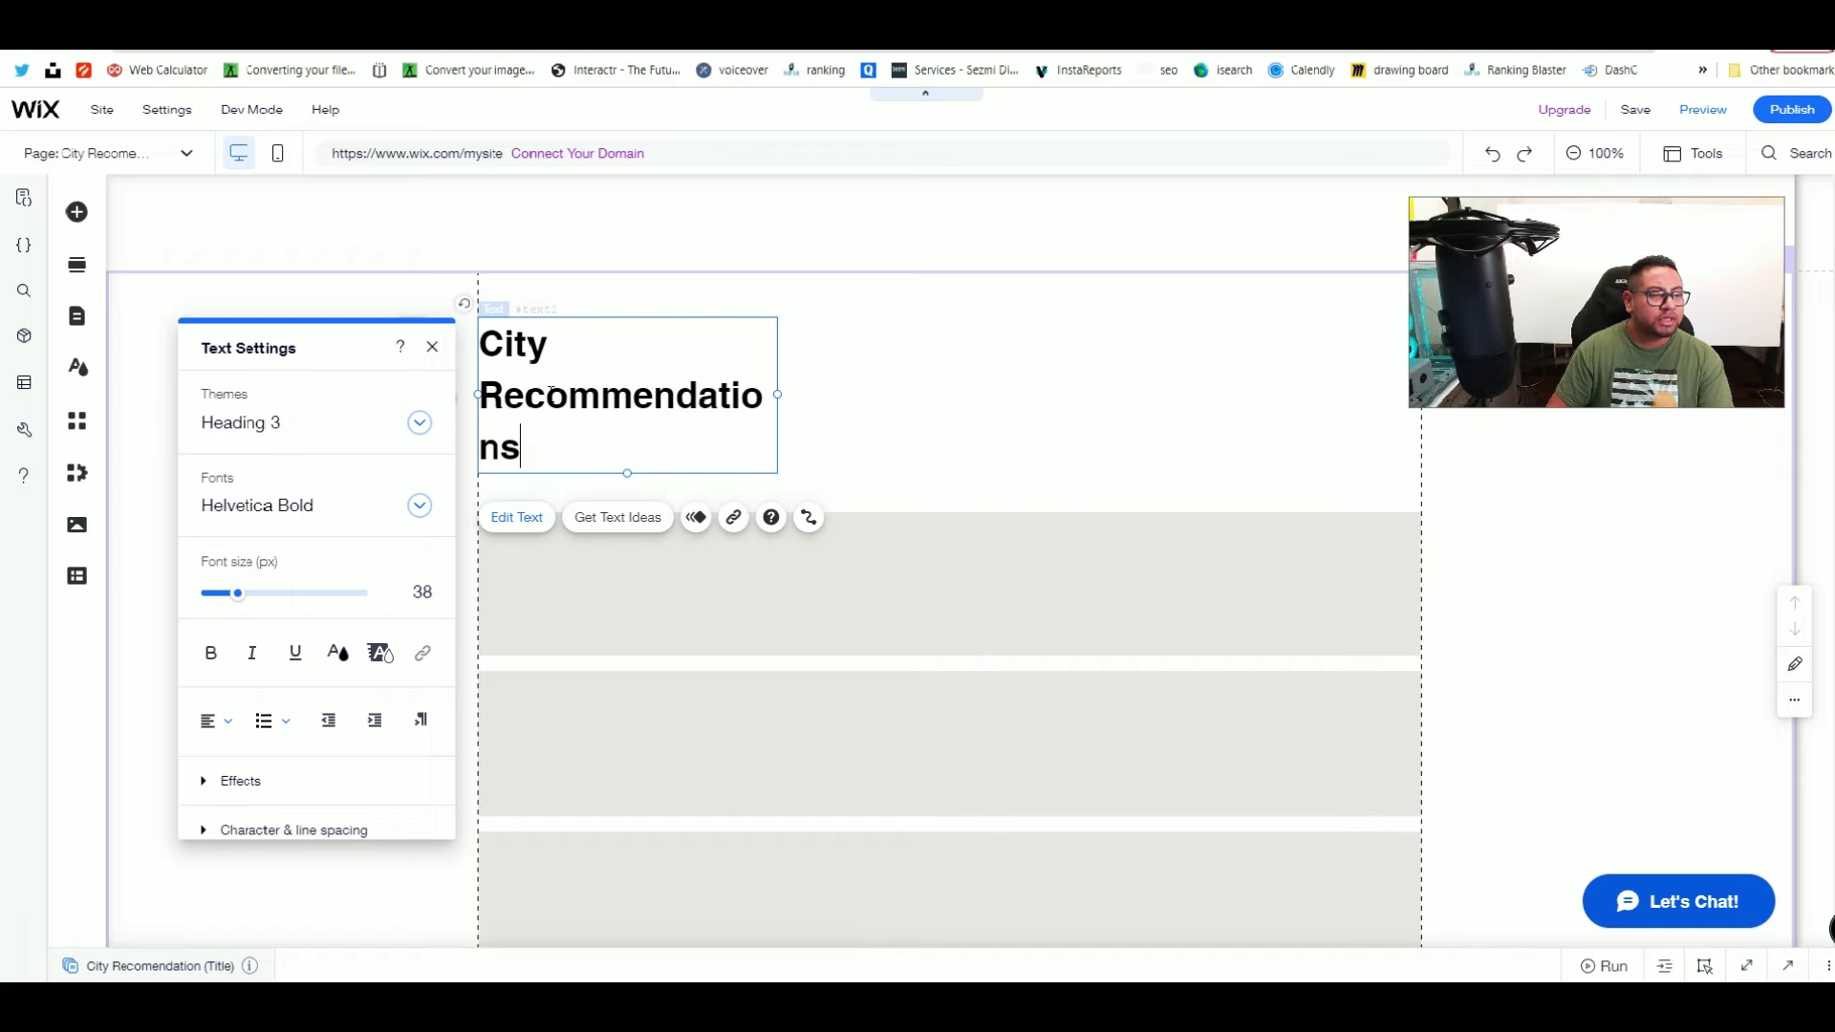
drag(780, 393, 849, 382)
Step: View the site's list of content collections and close it again
click(80, 575)
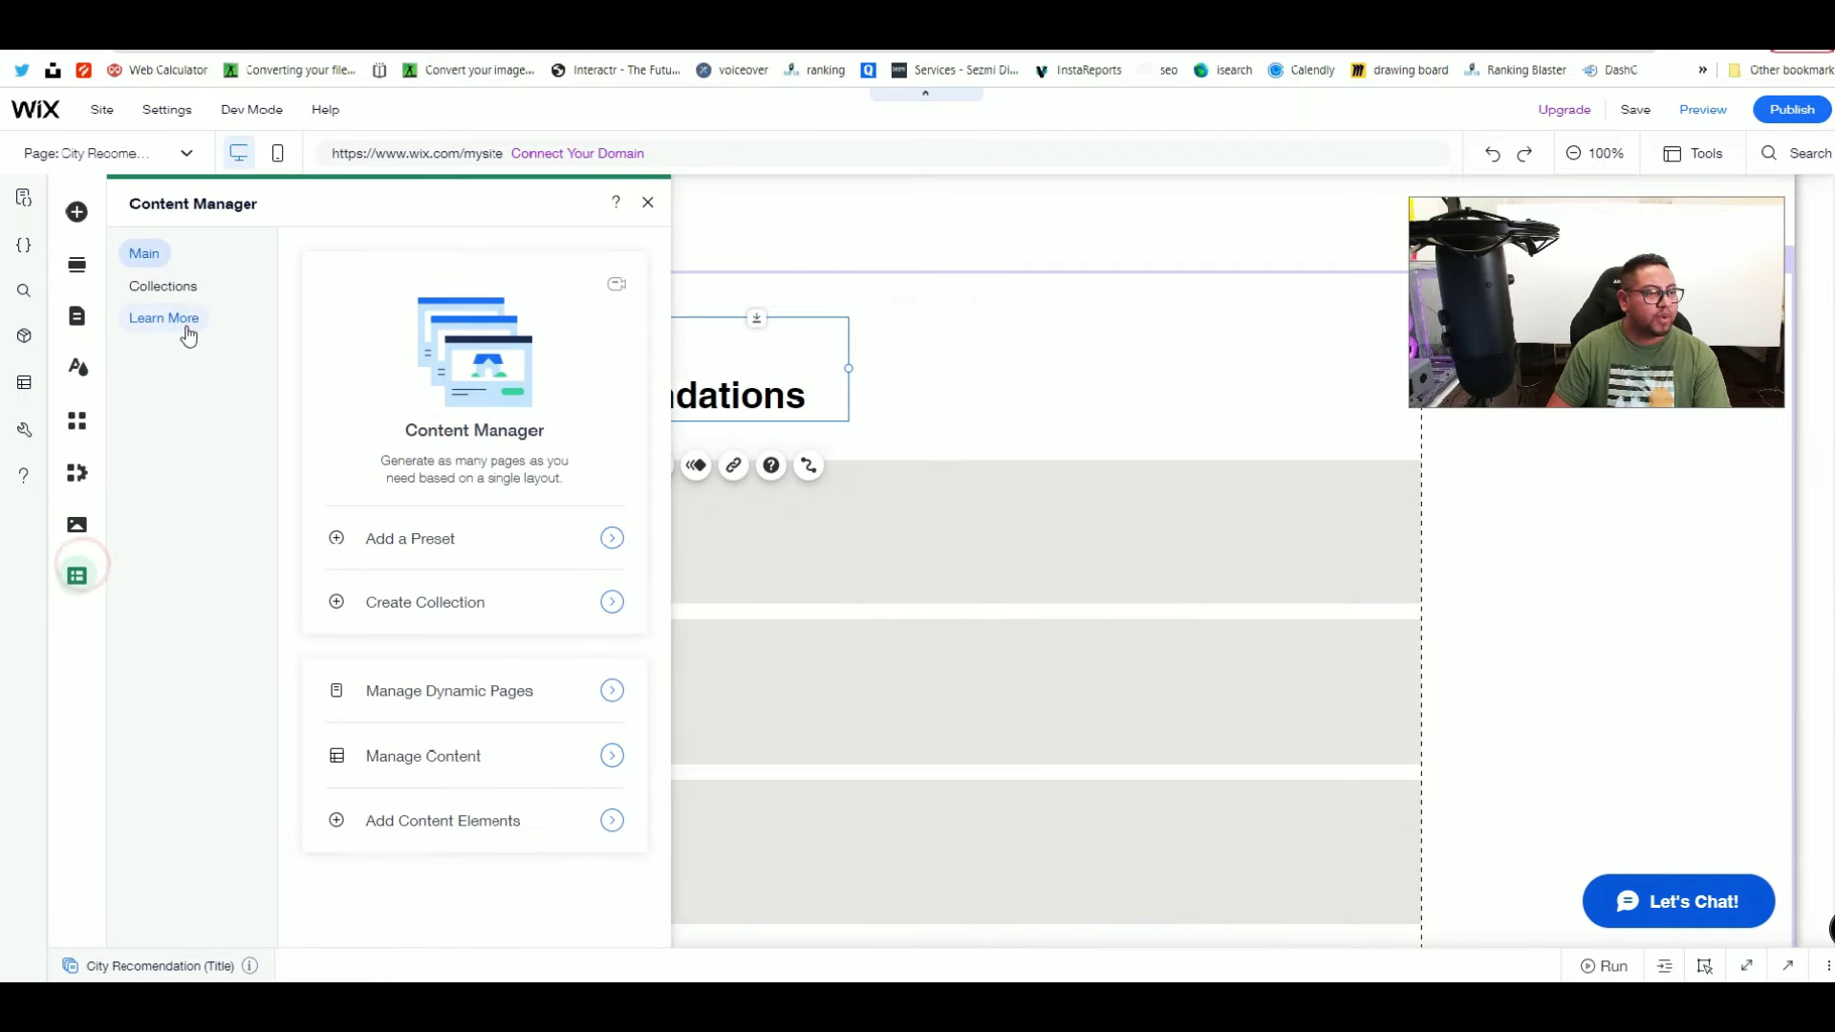
click(184, 293)
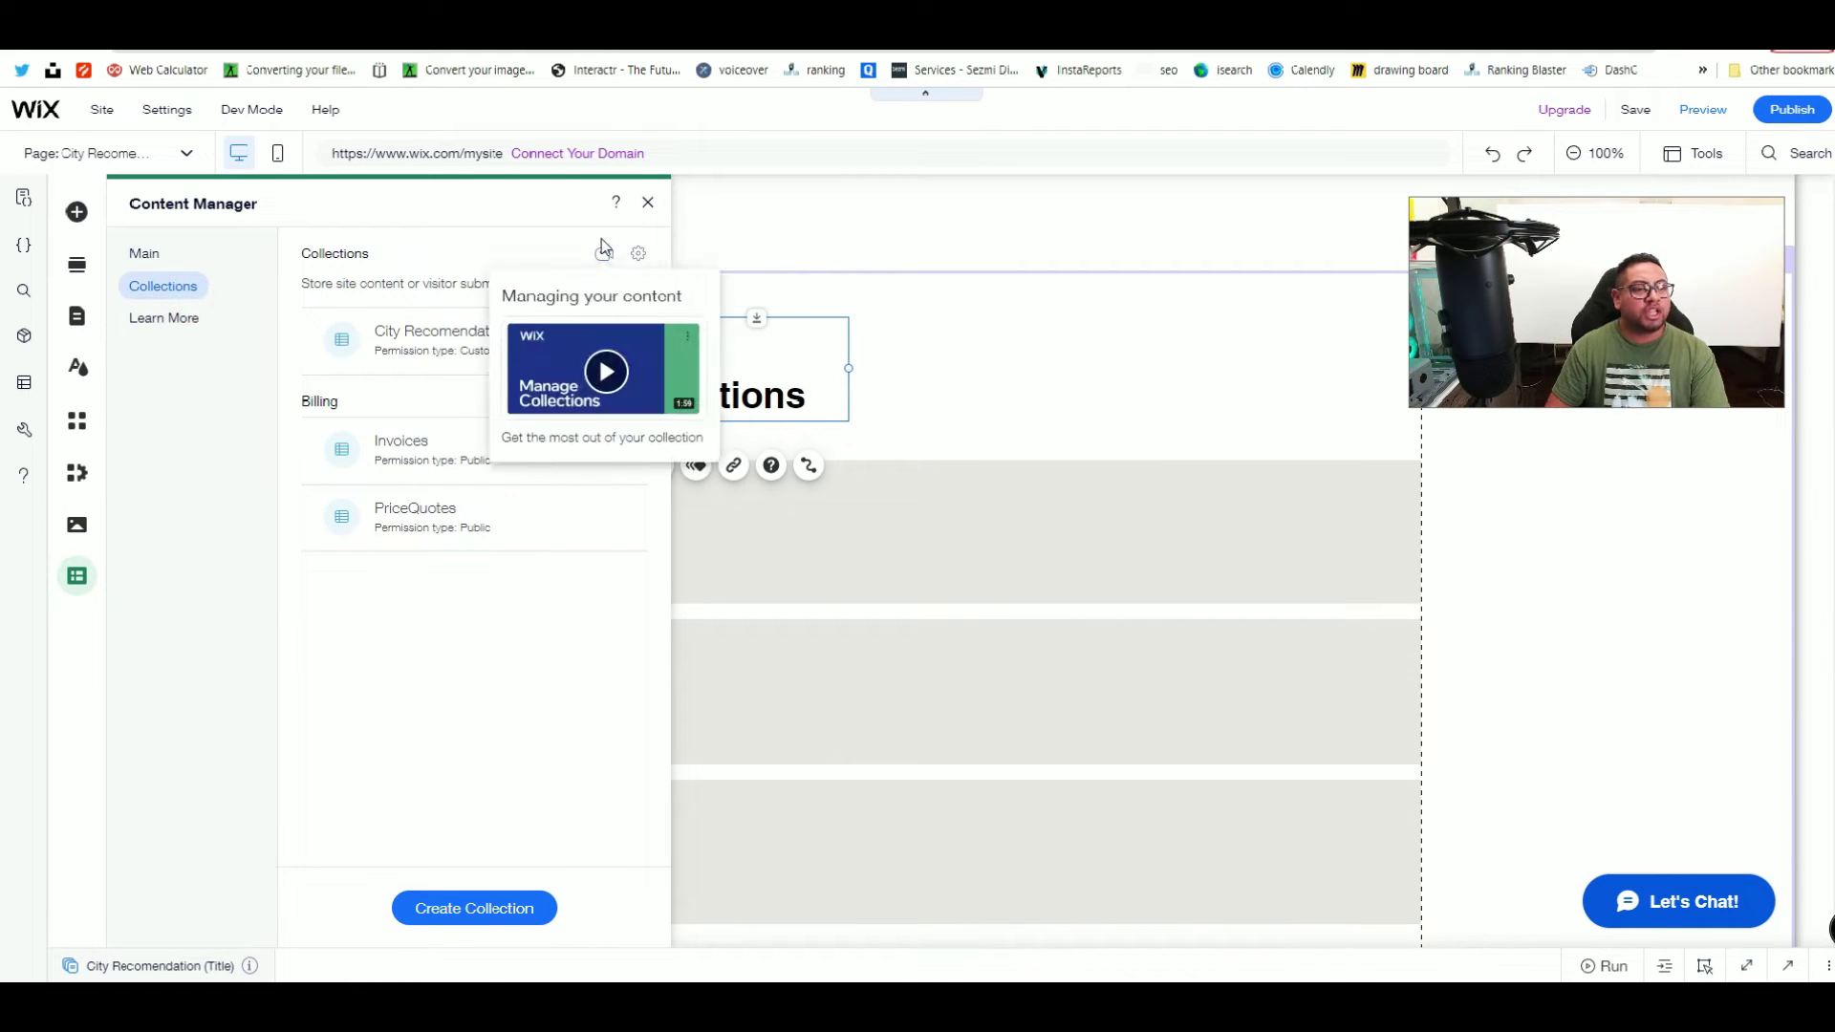
click(648, 204)
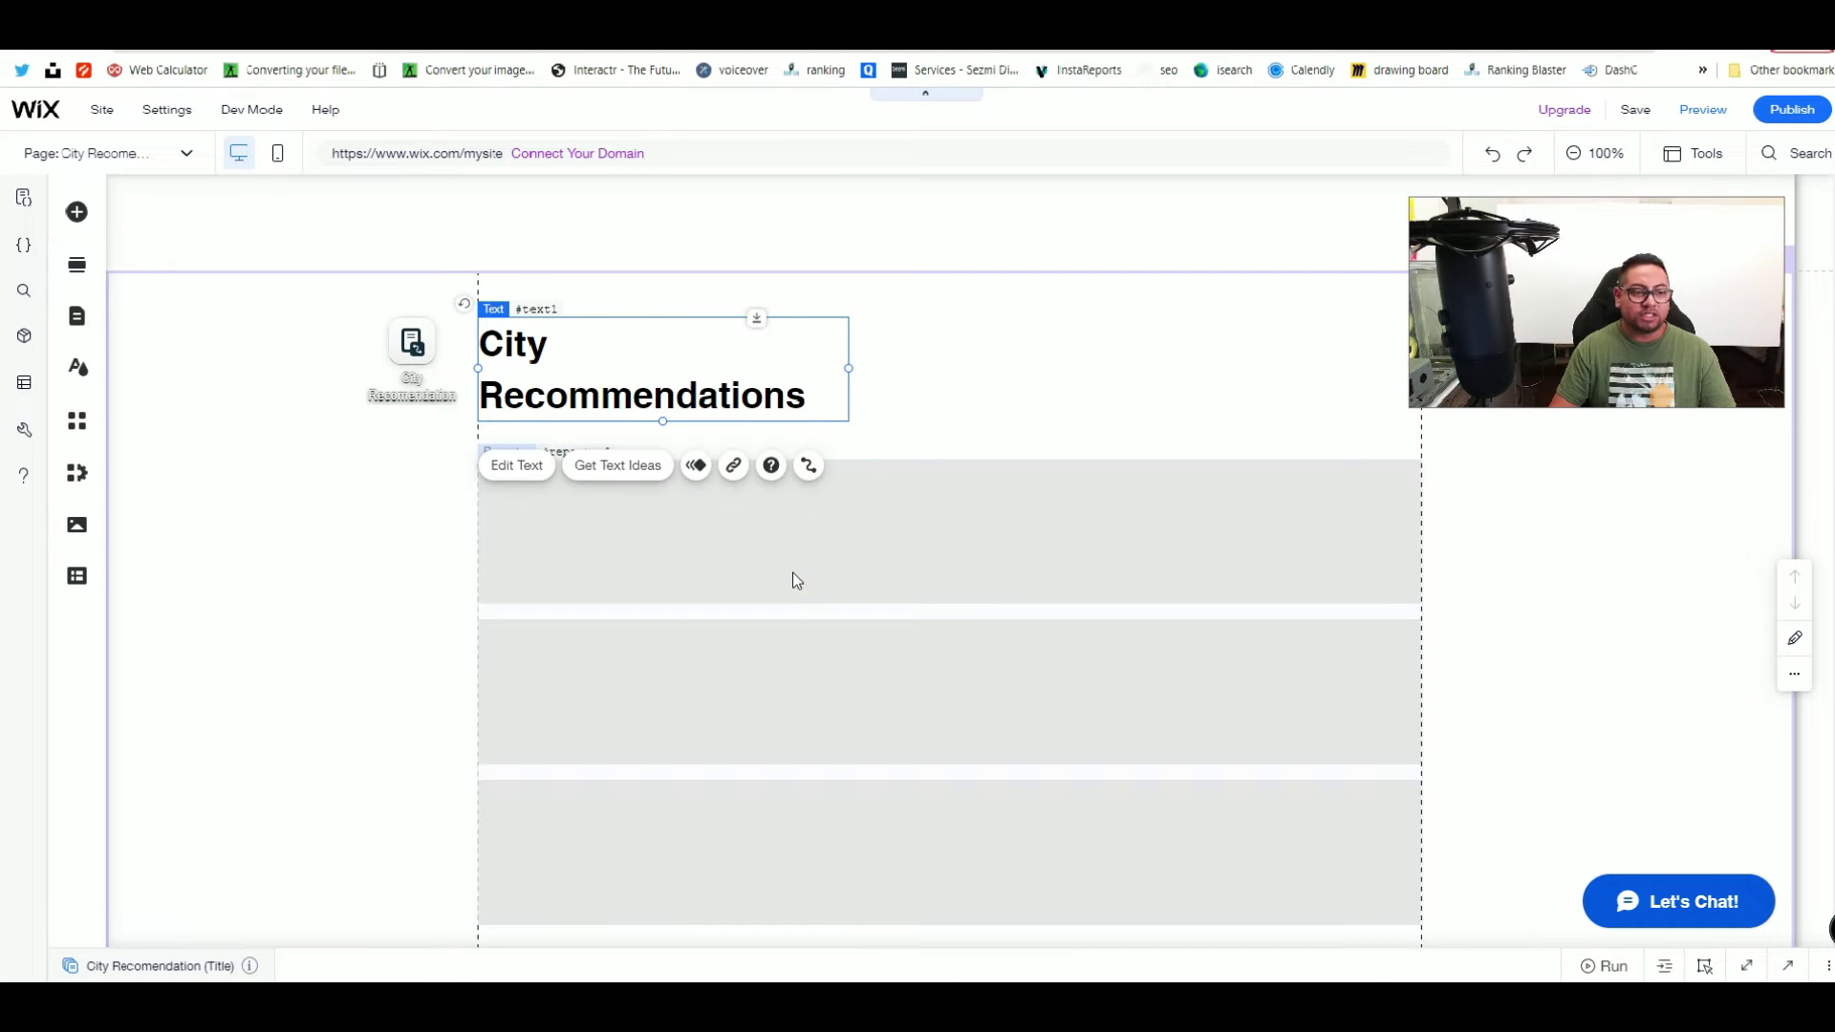
Step: Delete Item 3 and Item 2 from the repeater, keeping only Item 1
click(932, 376)
scroll(905, 372, down, 2)
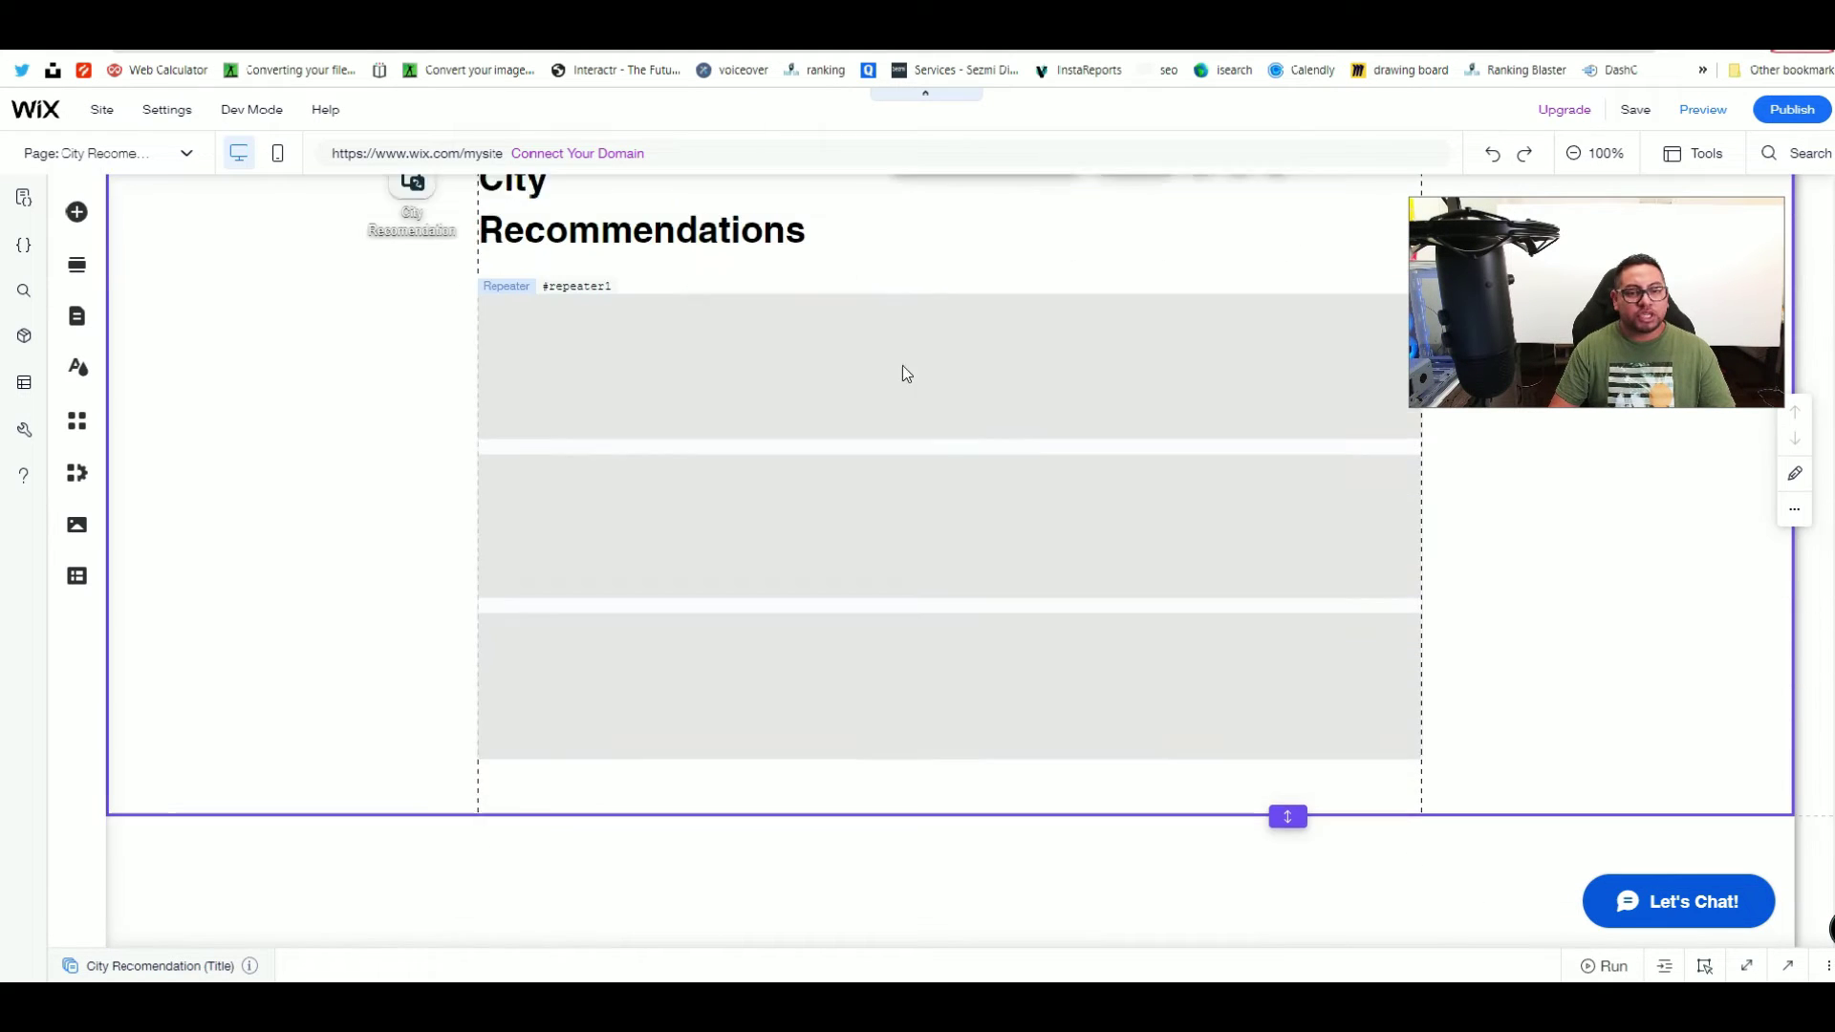
click(1003, 377)
scroll(1004, 377, up, 2)
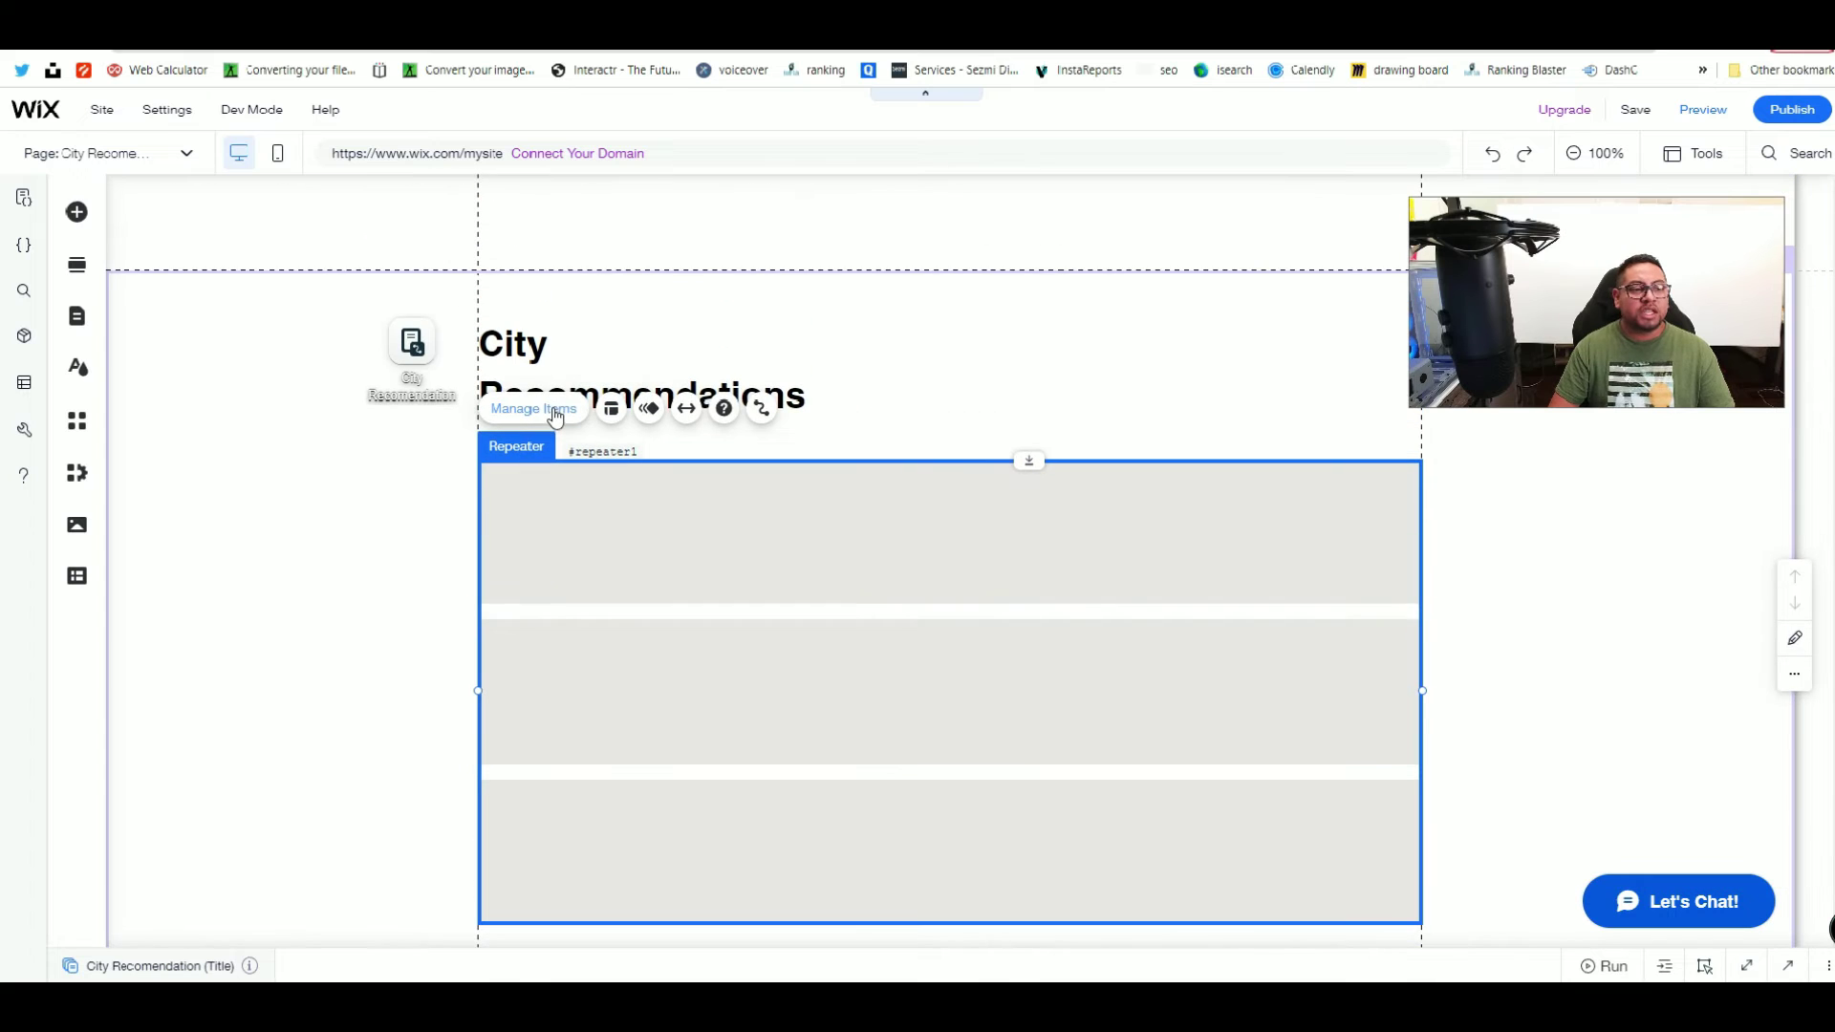
click(555, 419)
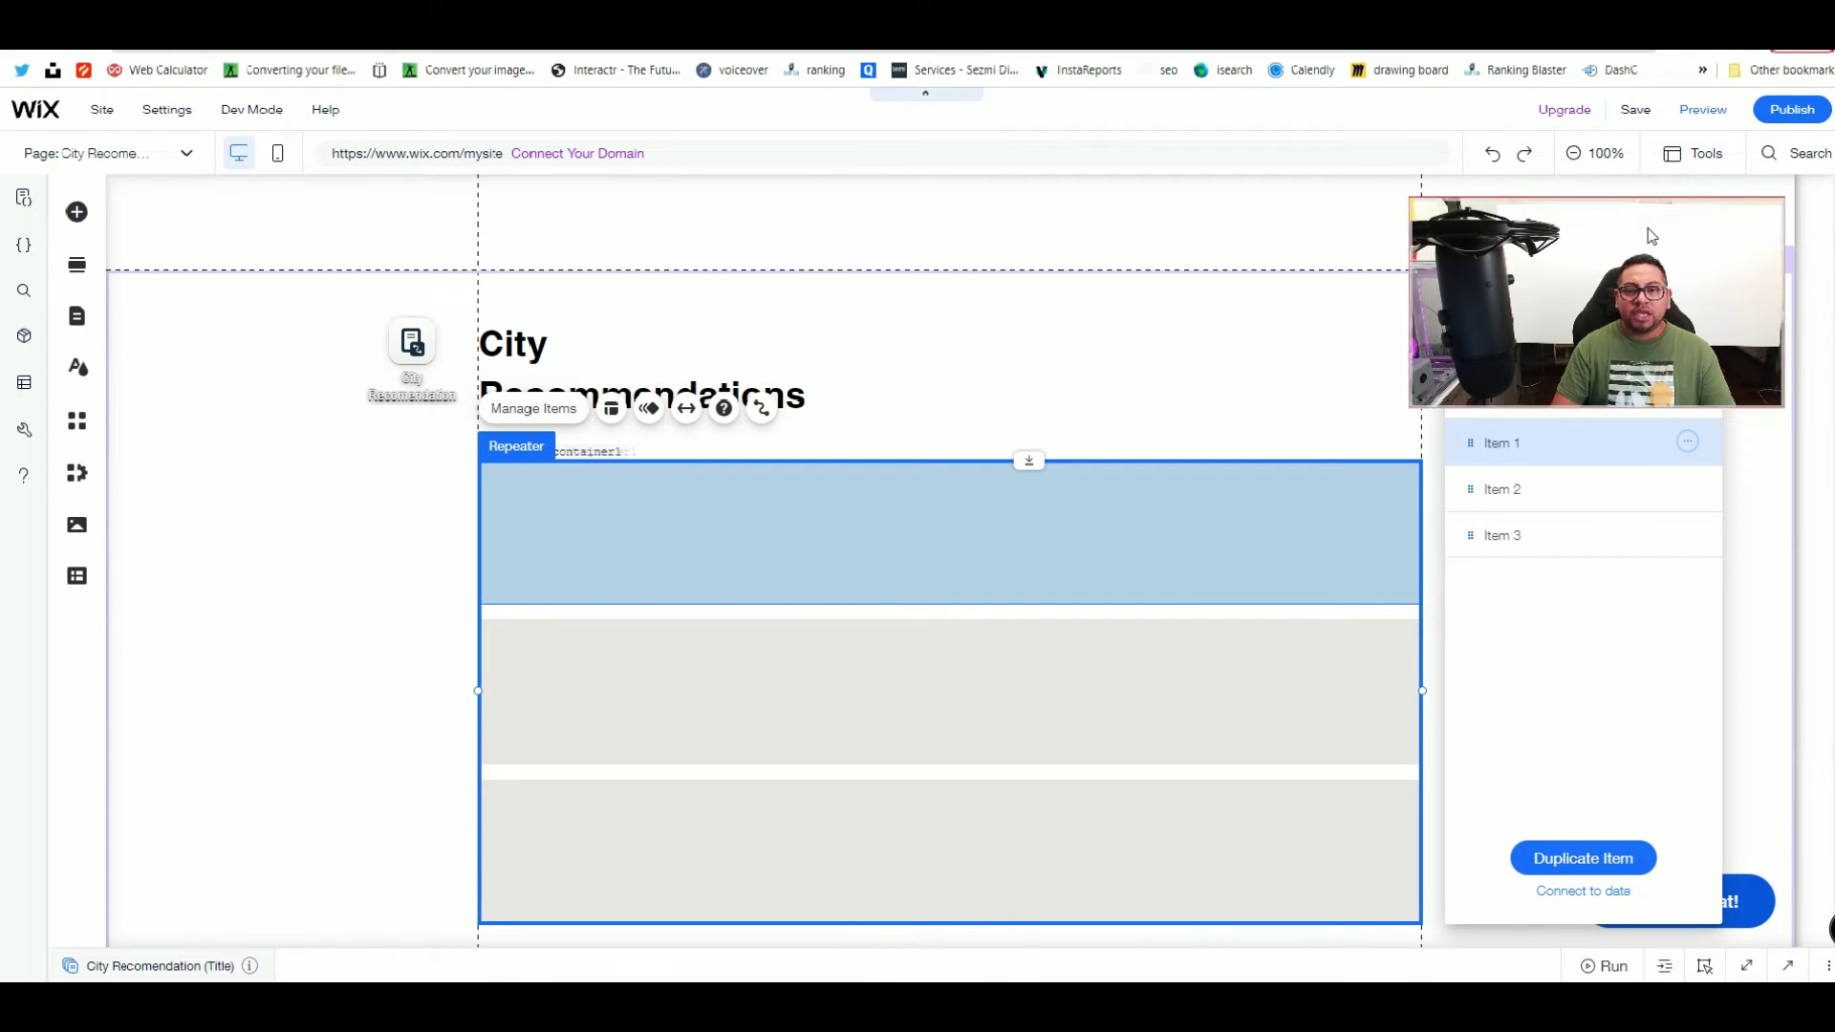
drag(1651, 238, 1648, 112)
drag(1577, 375, 1079, 242)
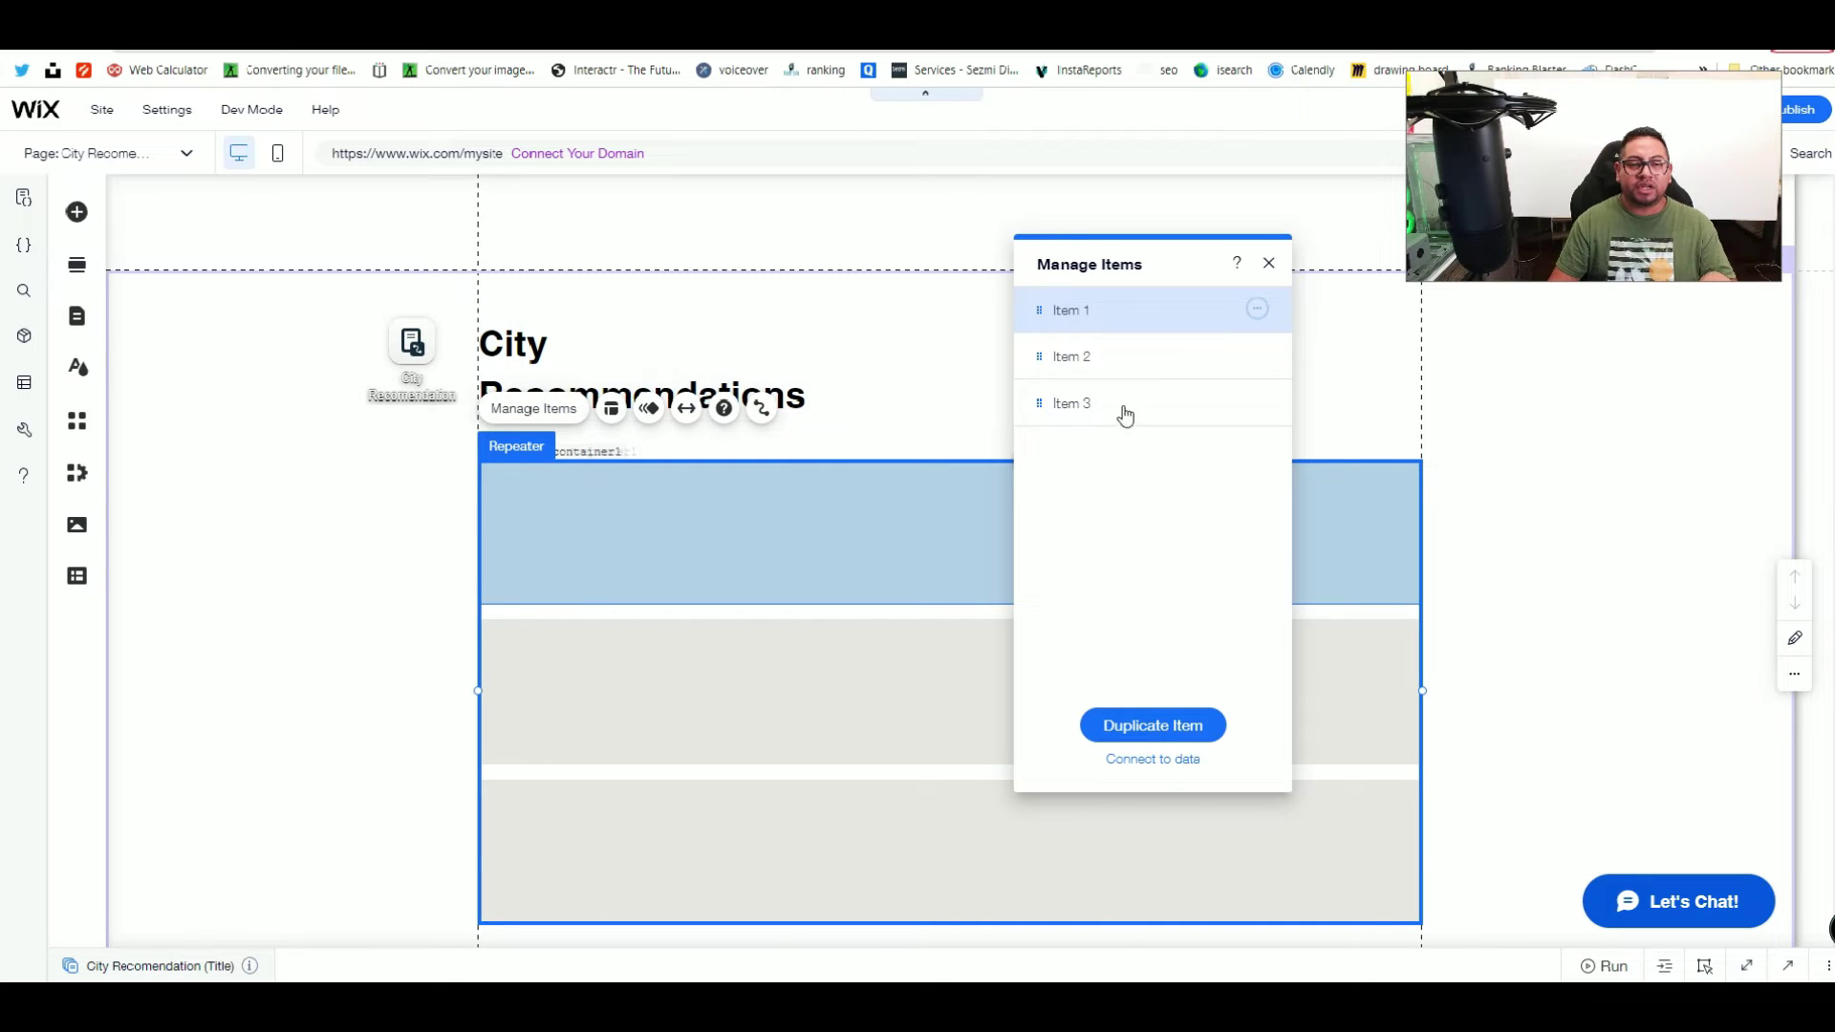
click(1341, 432)
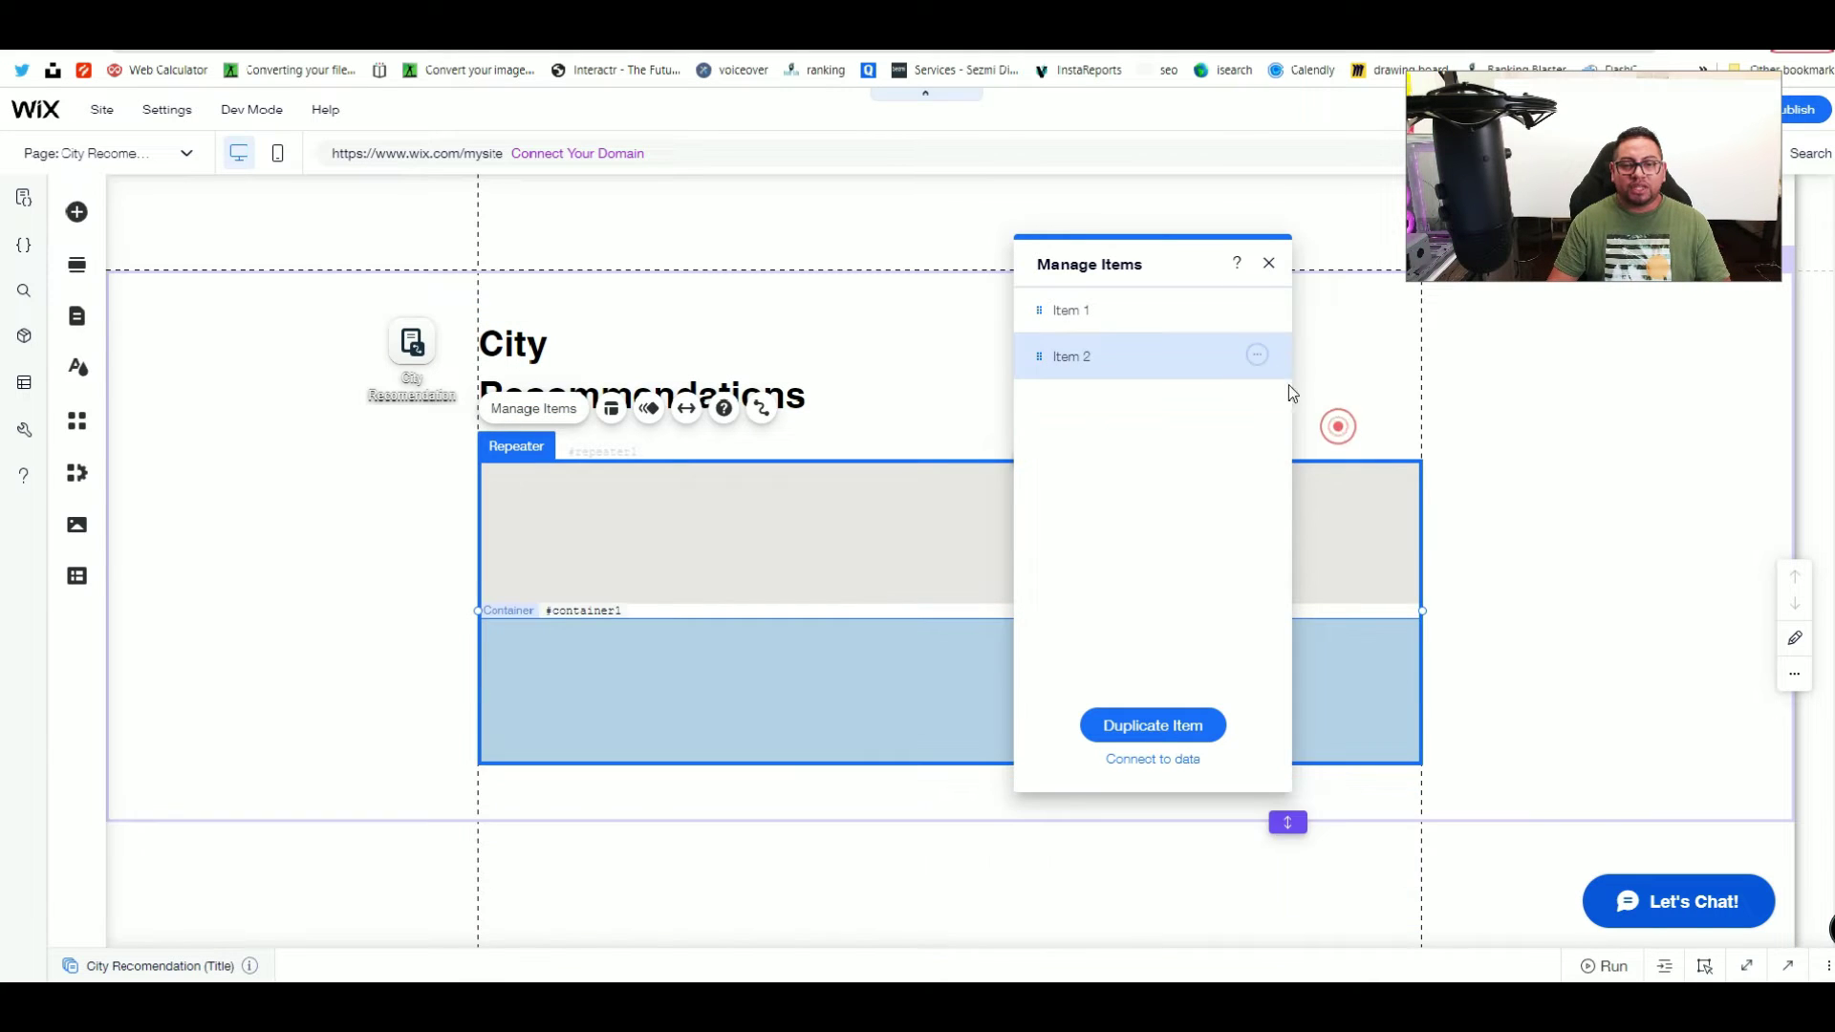
click(1258, 355)
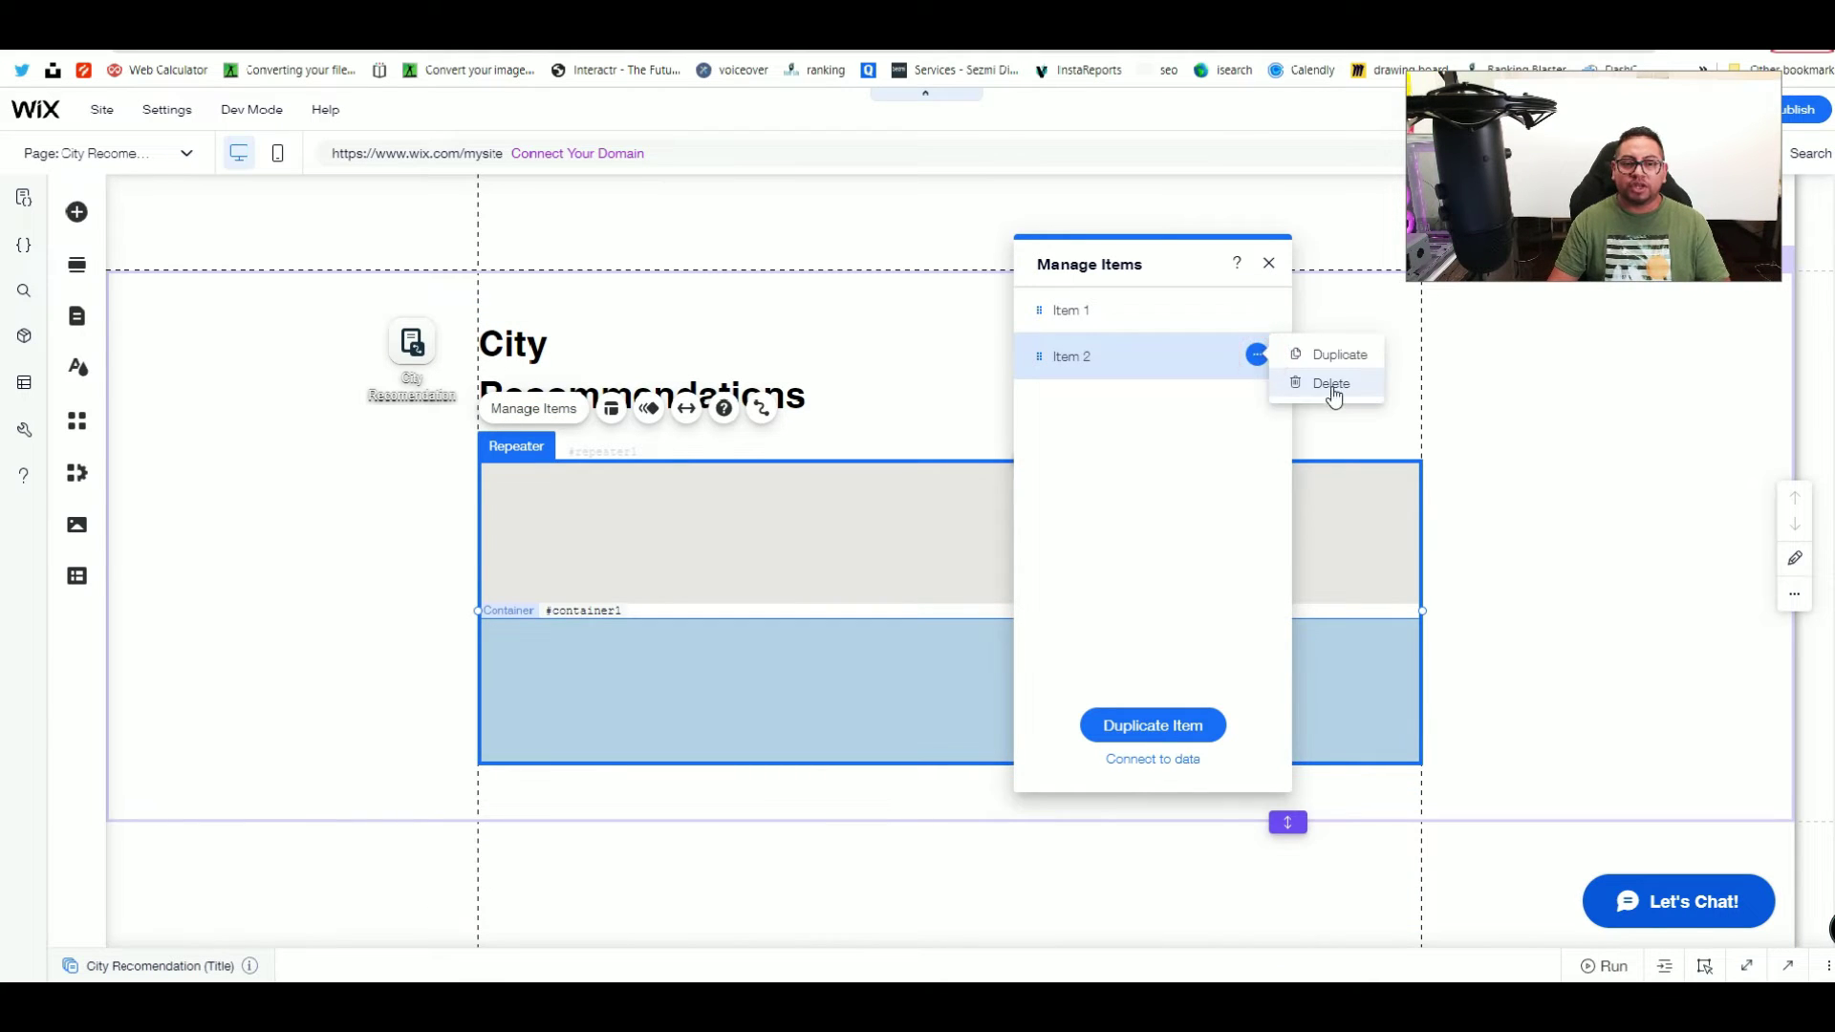
click(1331, 384)
Step: Move the City Recomendation dataset icon farther from the heading, lower in the page's left margin
click(869, 528)
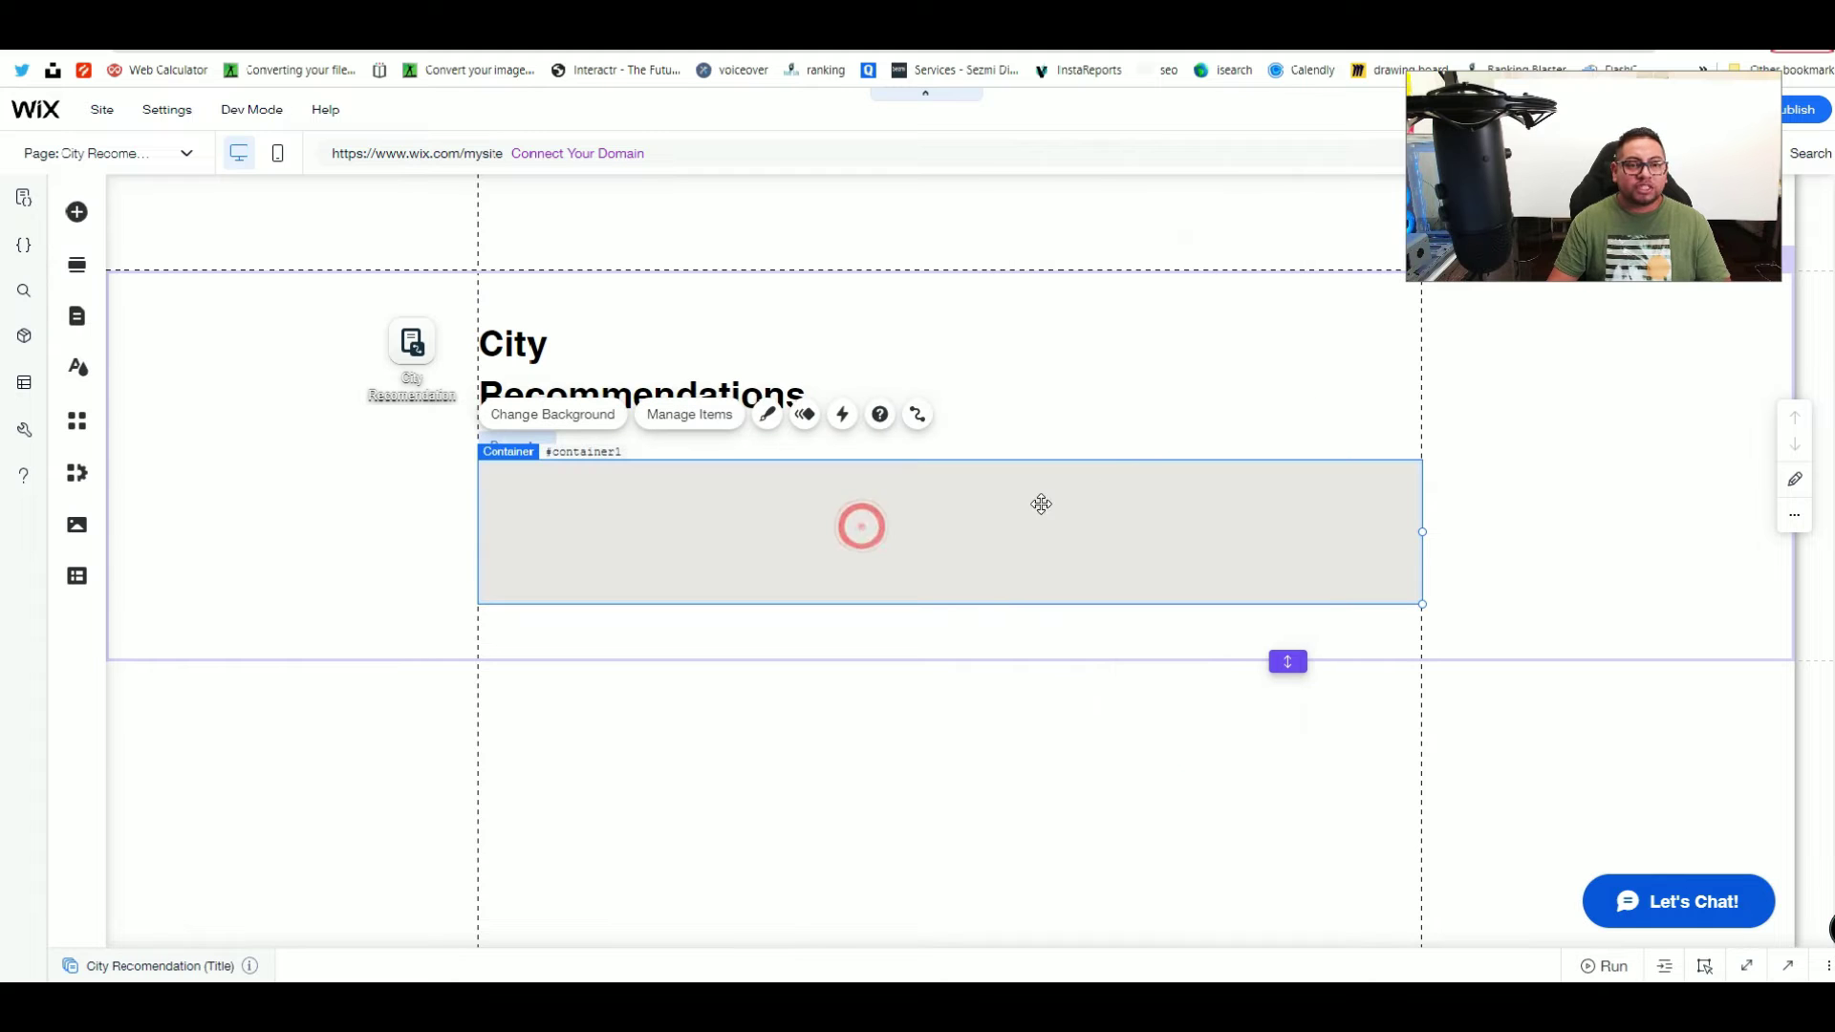
click(394, 350)
drag(400, 352, 328, 418)
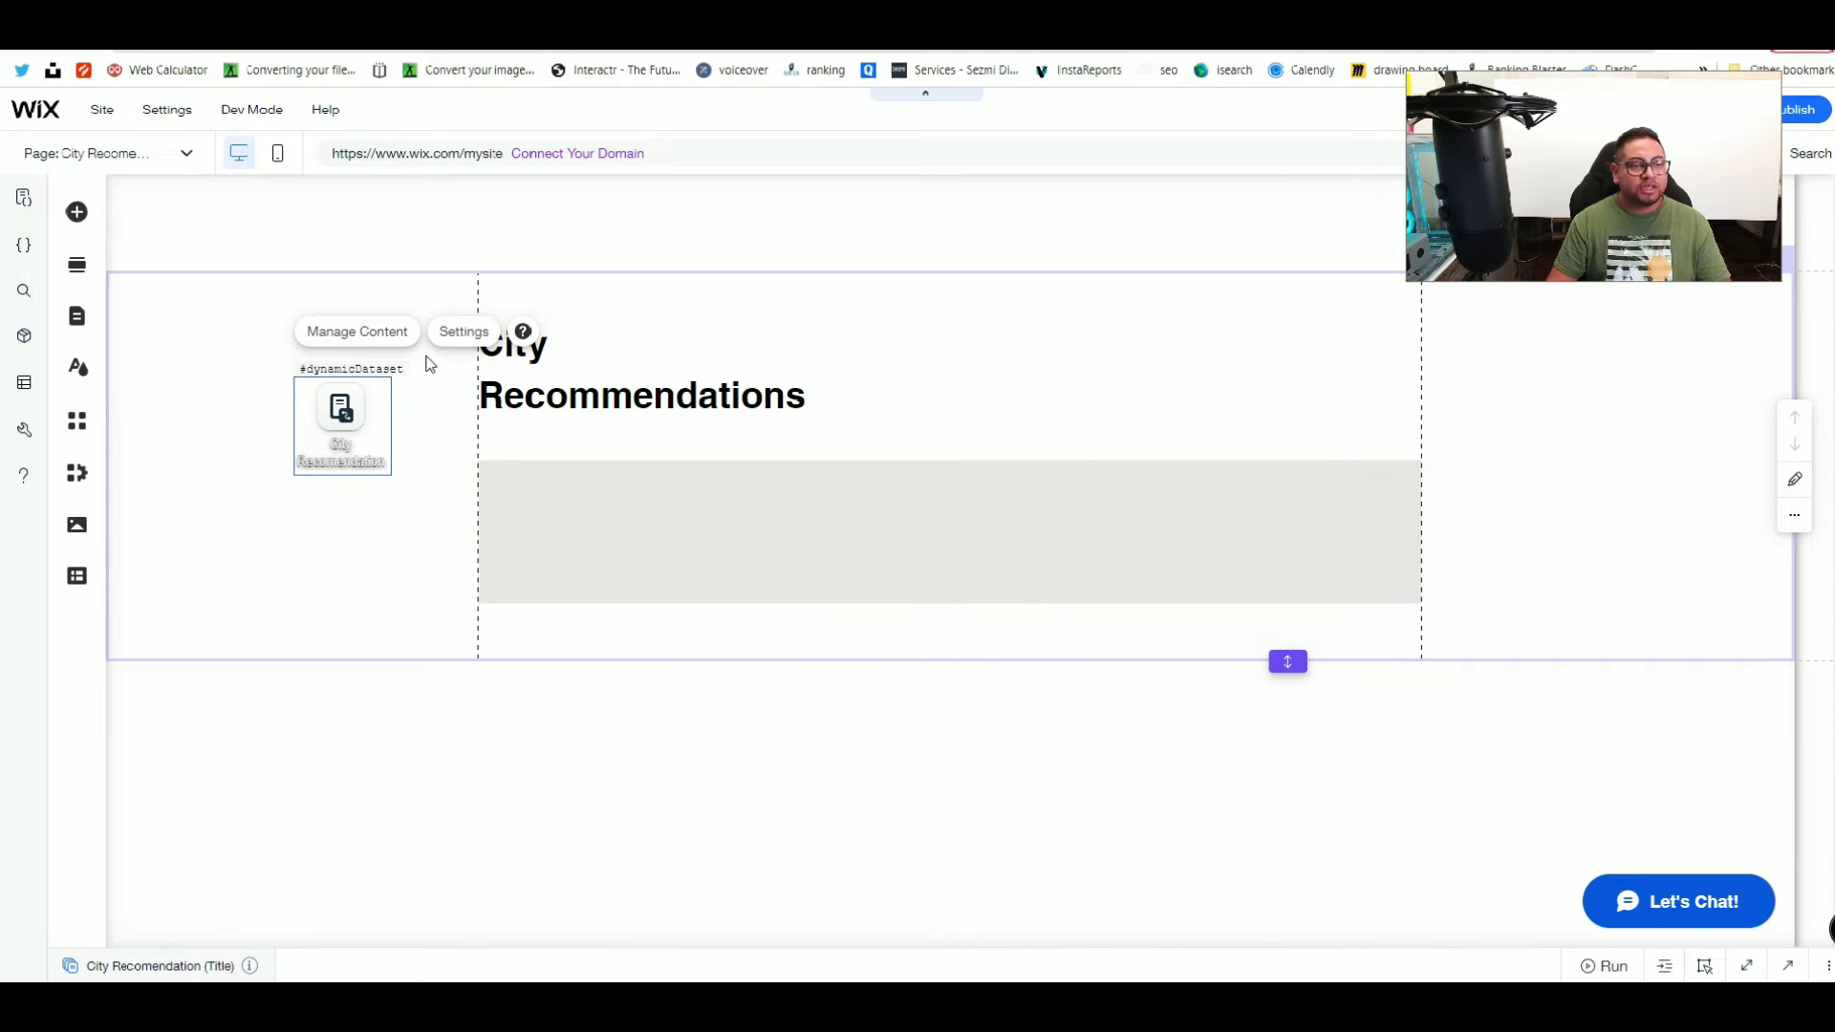
Step: Open the dynamic page dataset's settings, clear the number of items to display, and return to the repeater
click(462, 335)
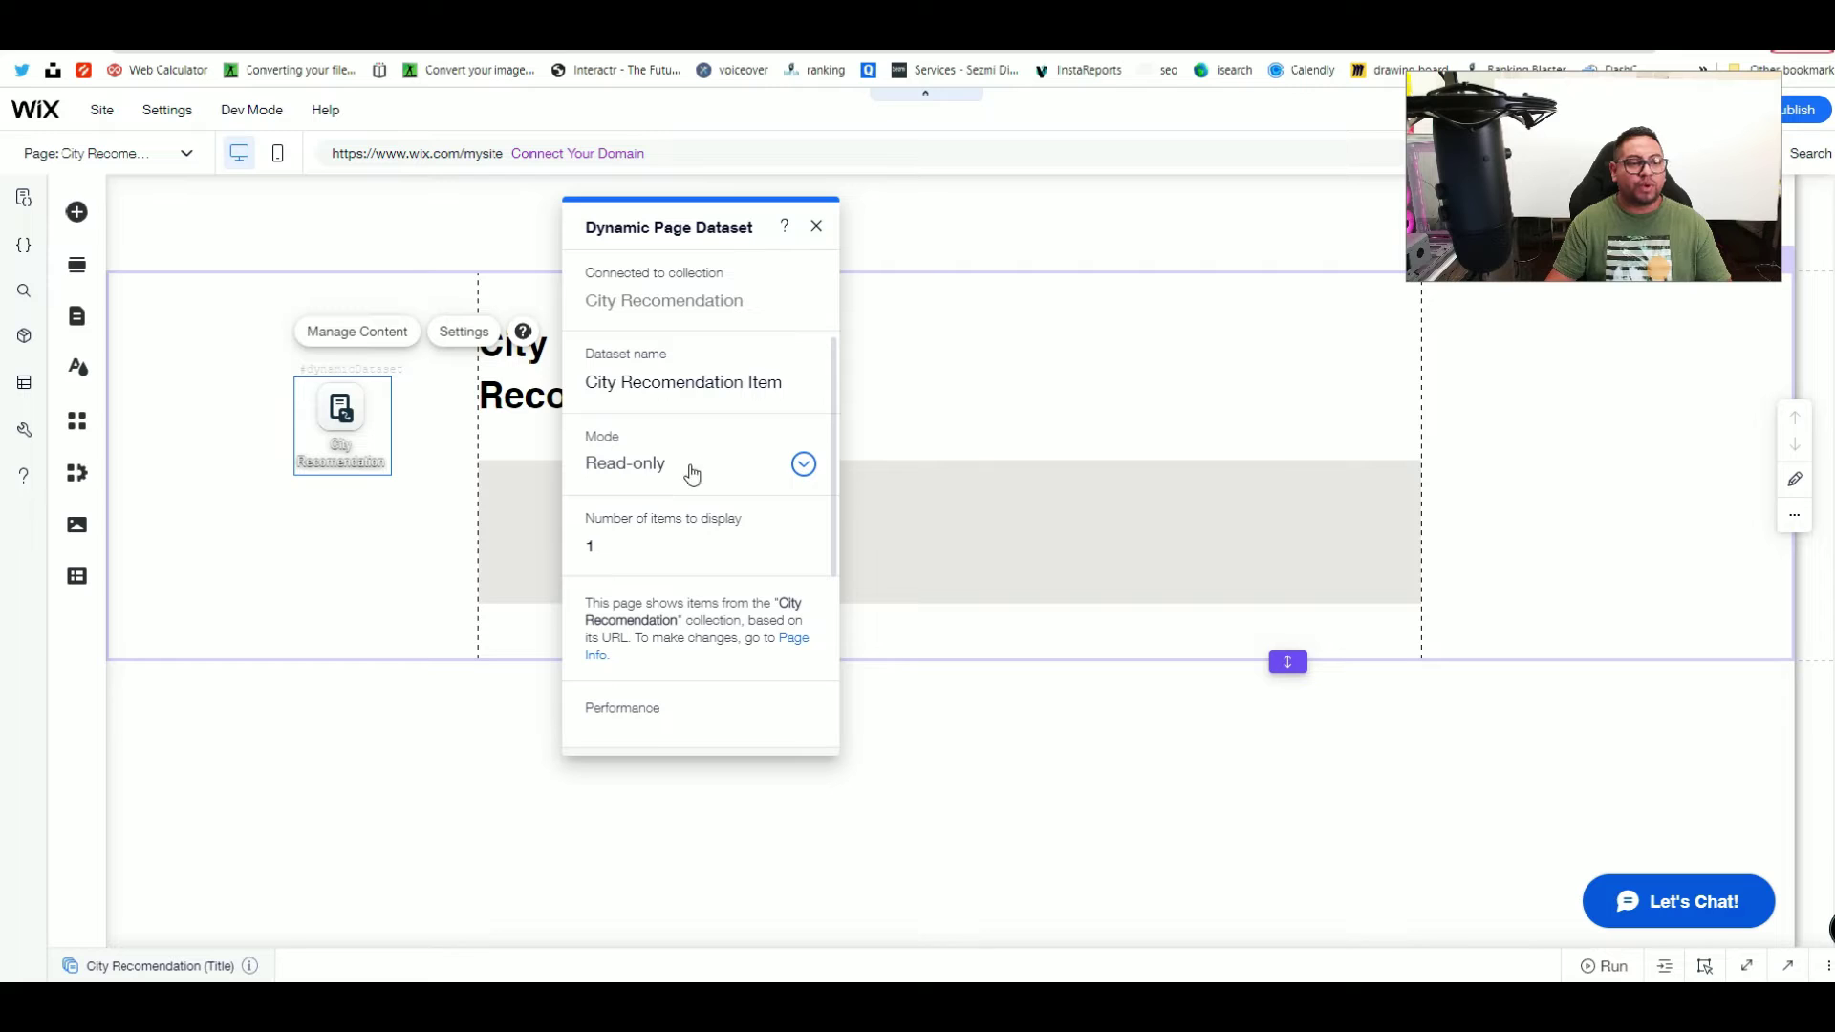
scroll(690, 460, down, 1)
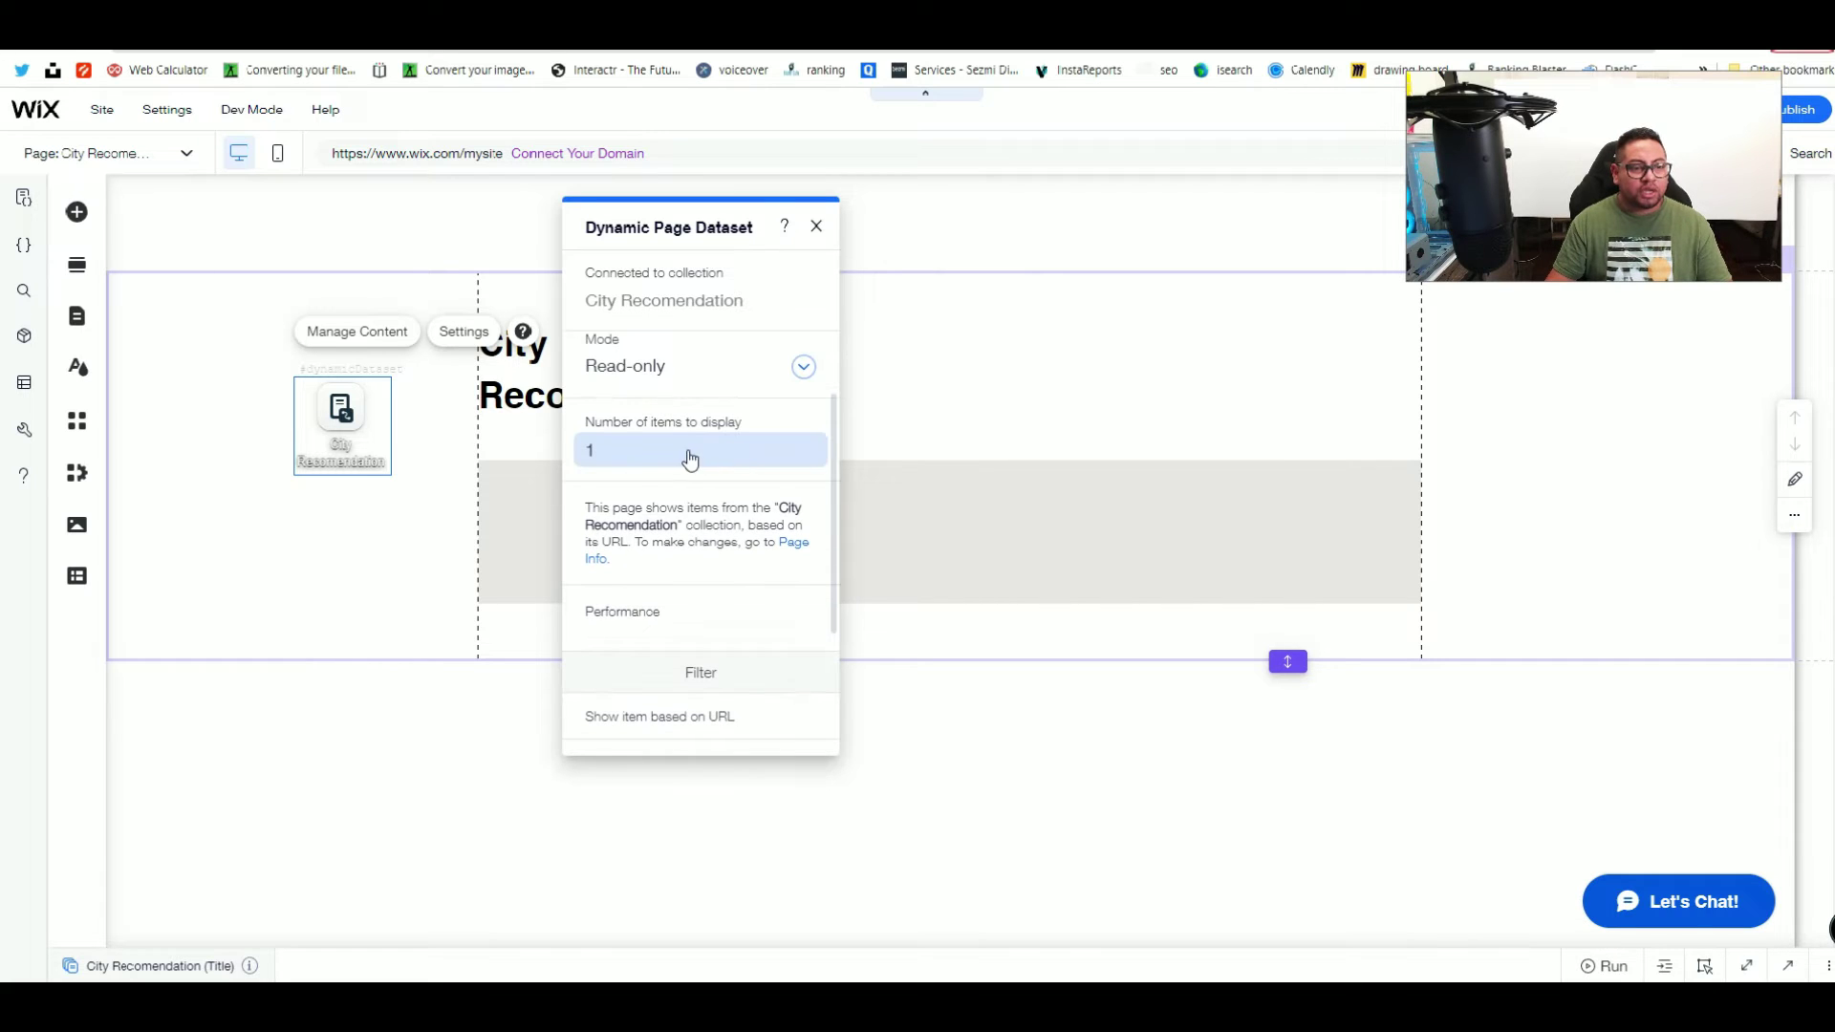
click(623, 463)
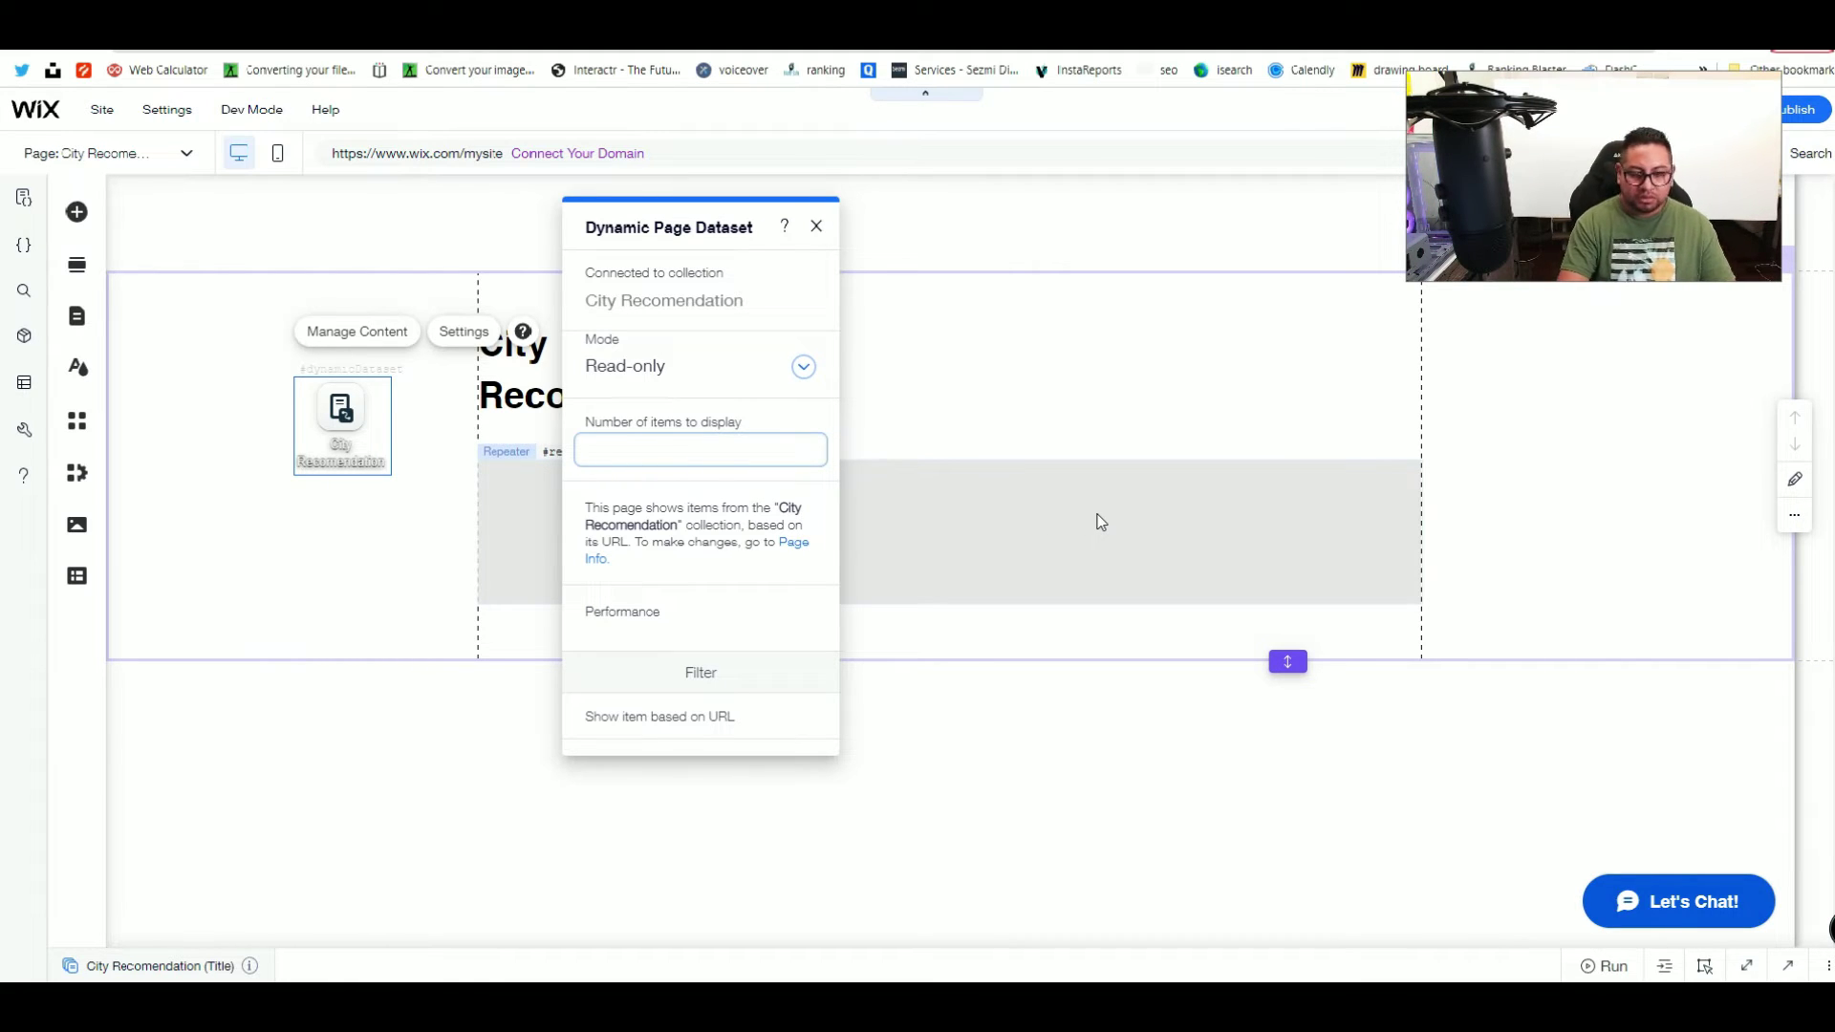
click(894, 502)
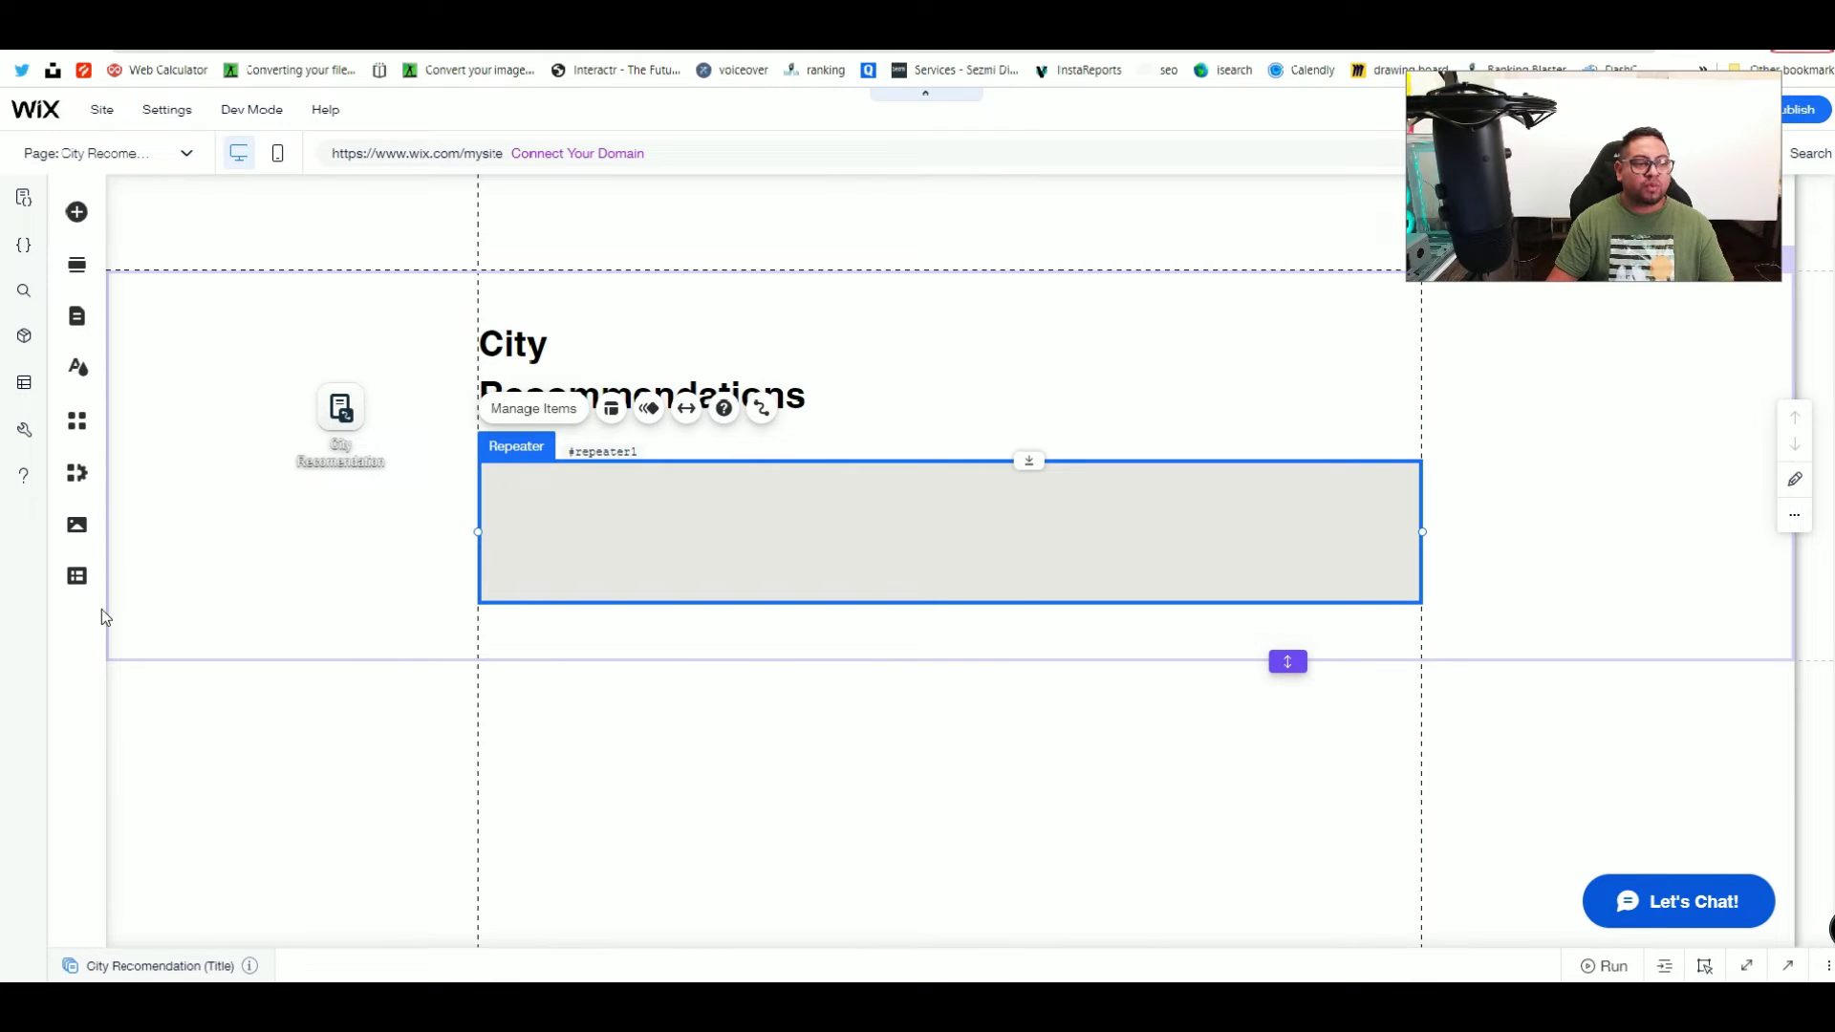
Step: Extend the page section downward to make more empty space below the repeater
click(1424, 640)
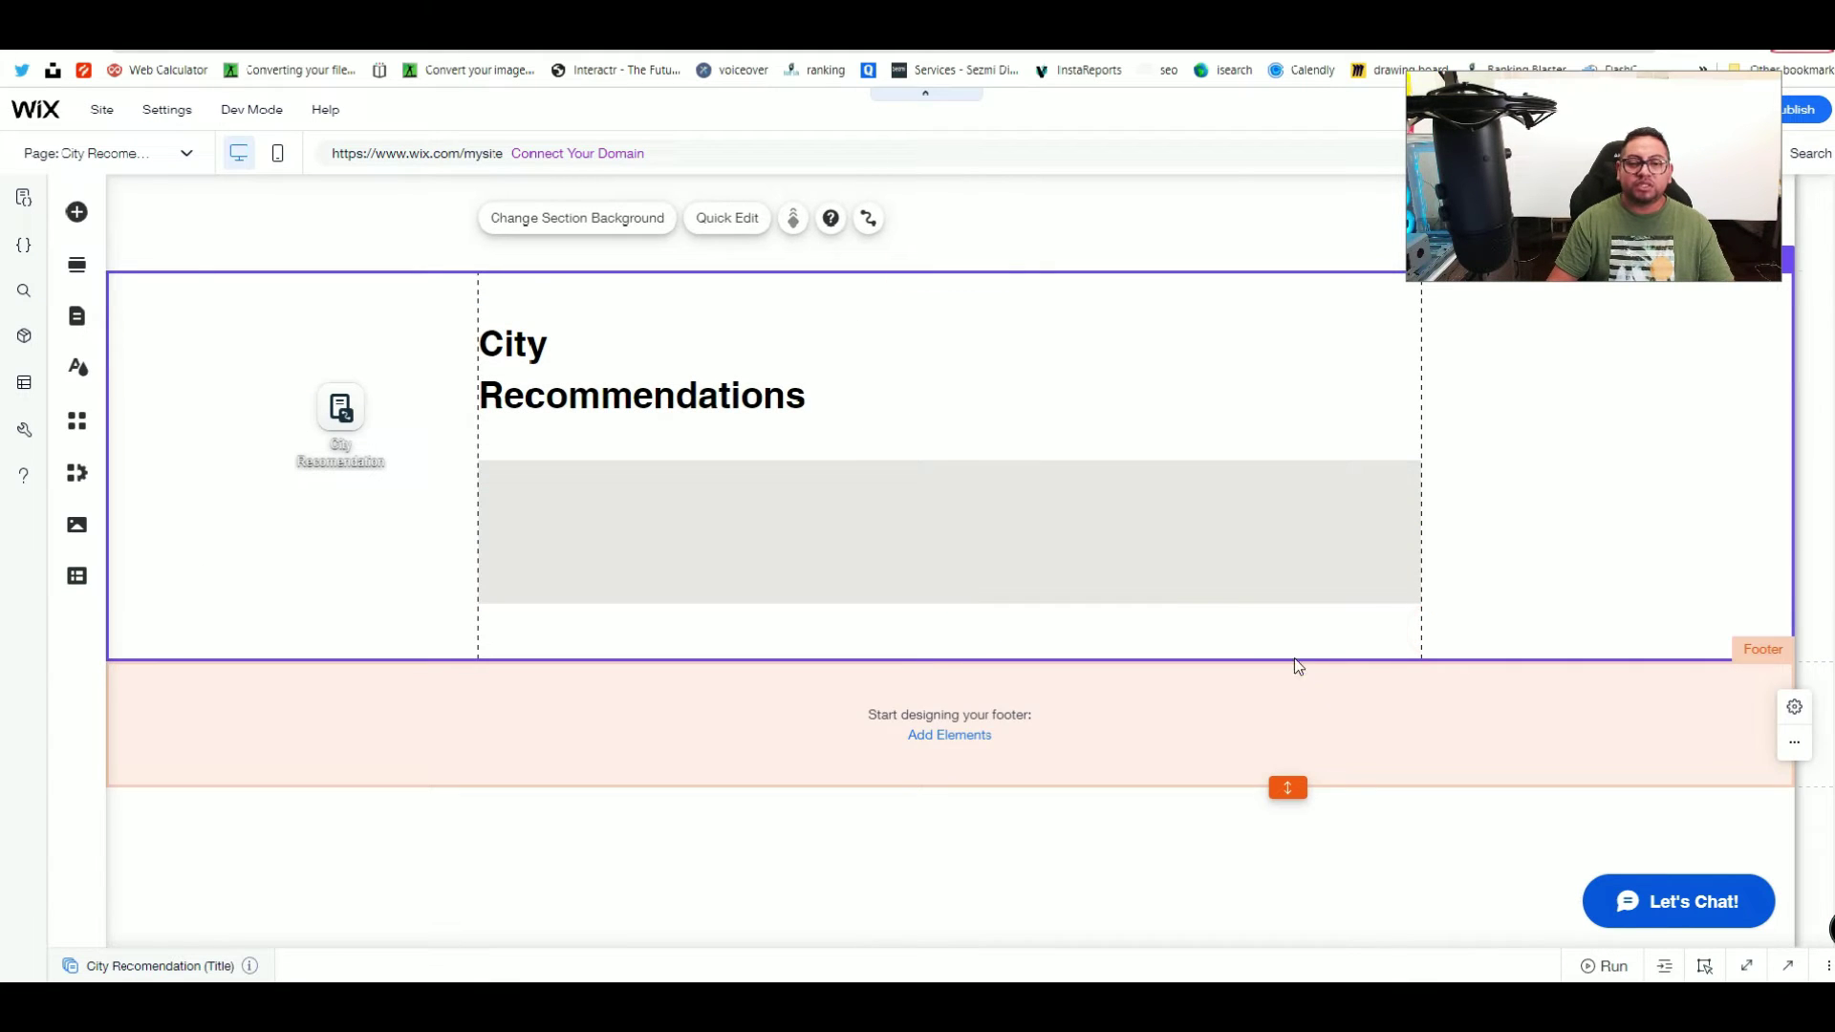
drag(1290, 658, 1333, 862)
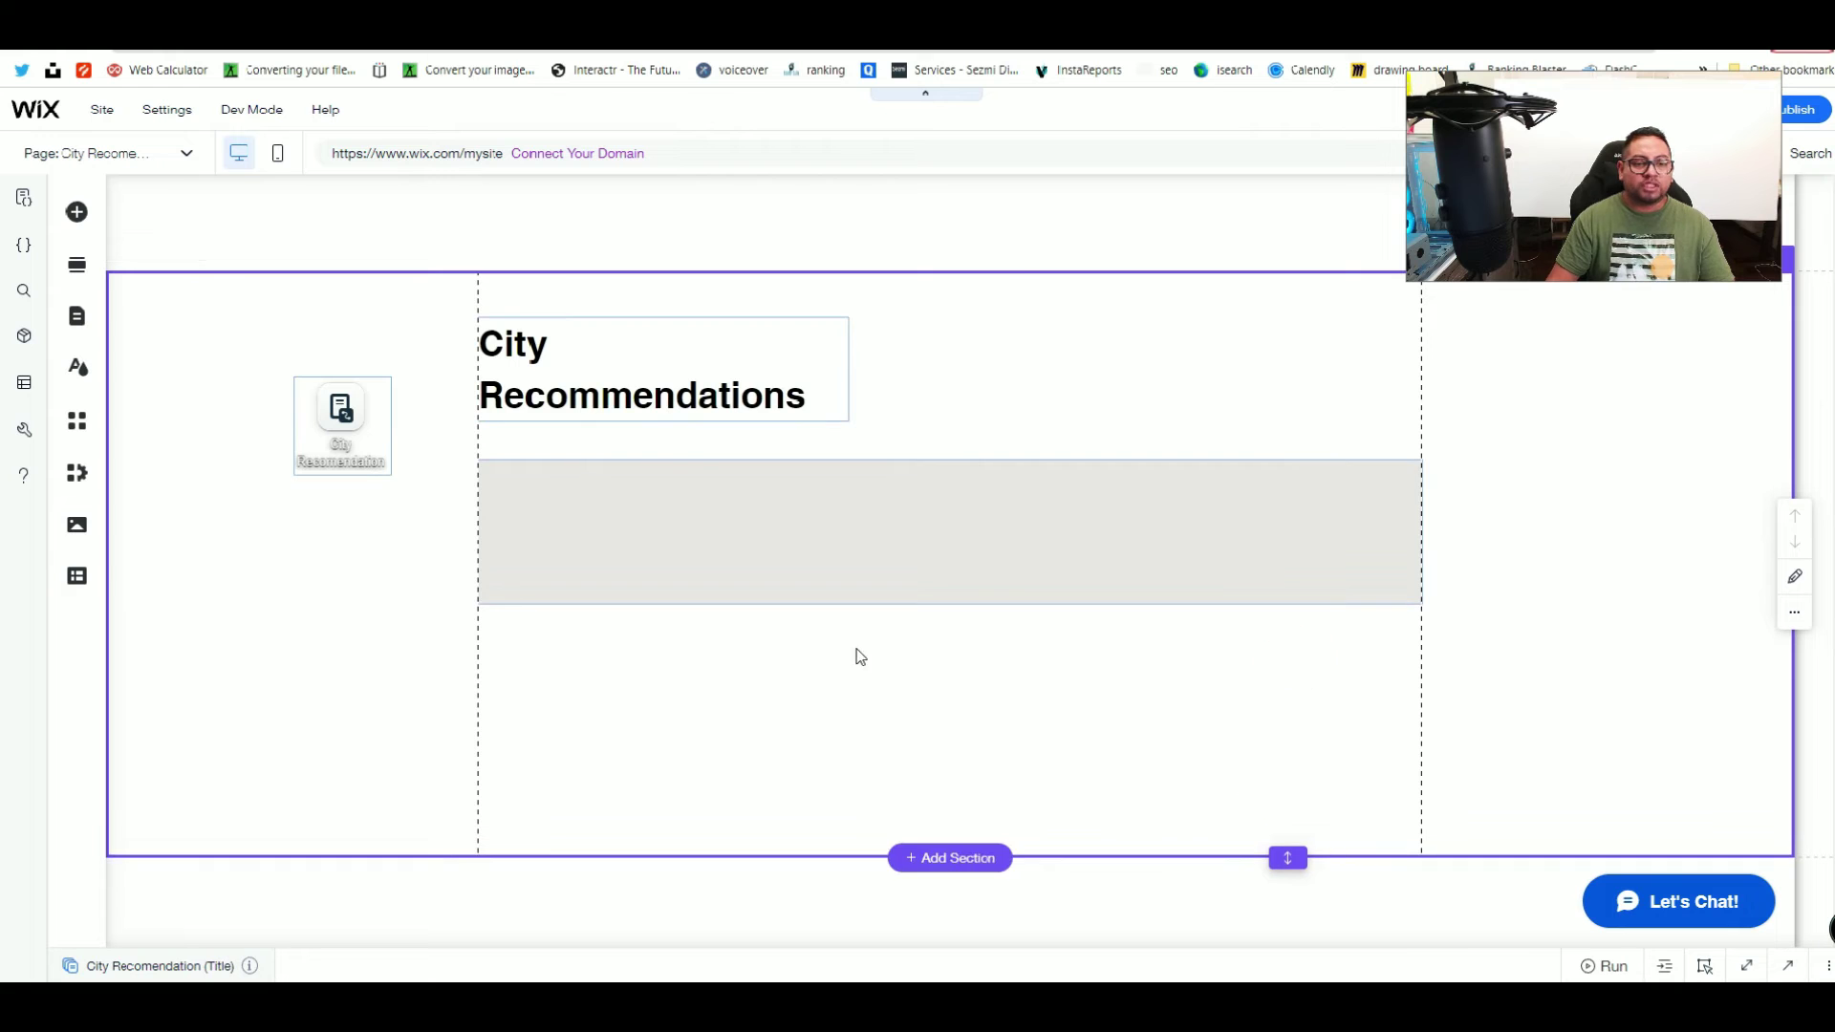
Step: Add a themed button, place it centered below the repeater, and set its text to Load More
click(79, 212)
click(137, 344)
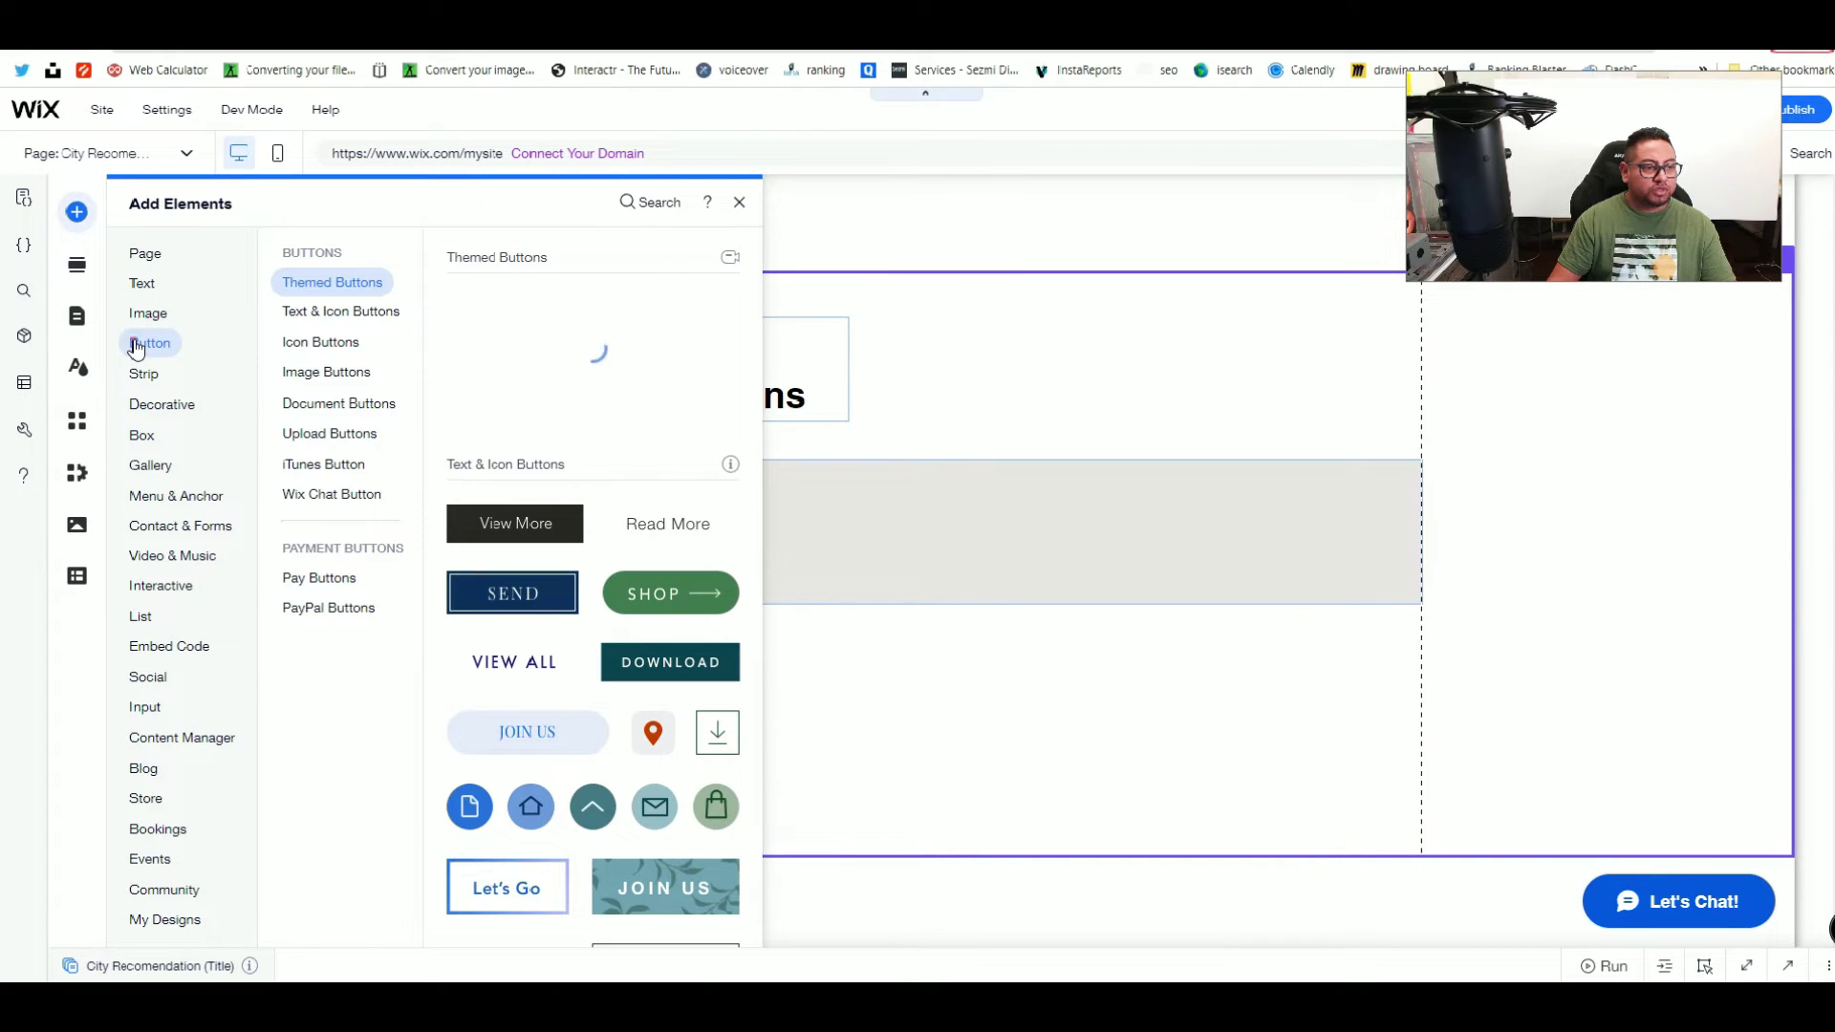
click(483, 318)
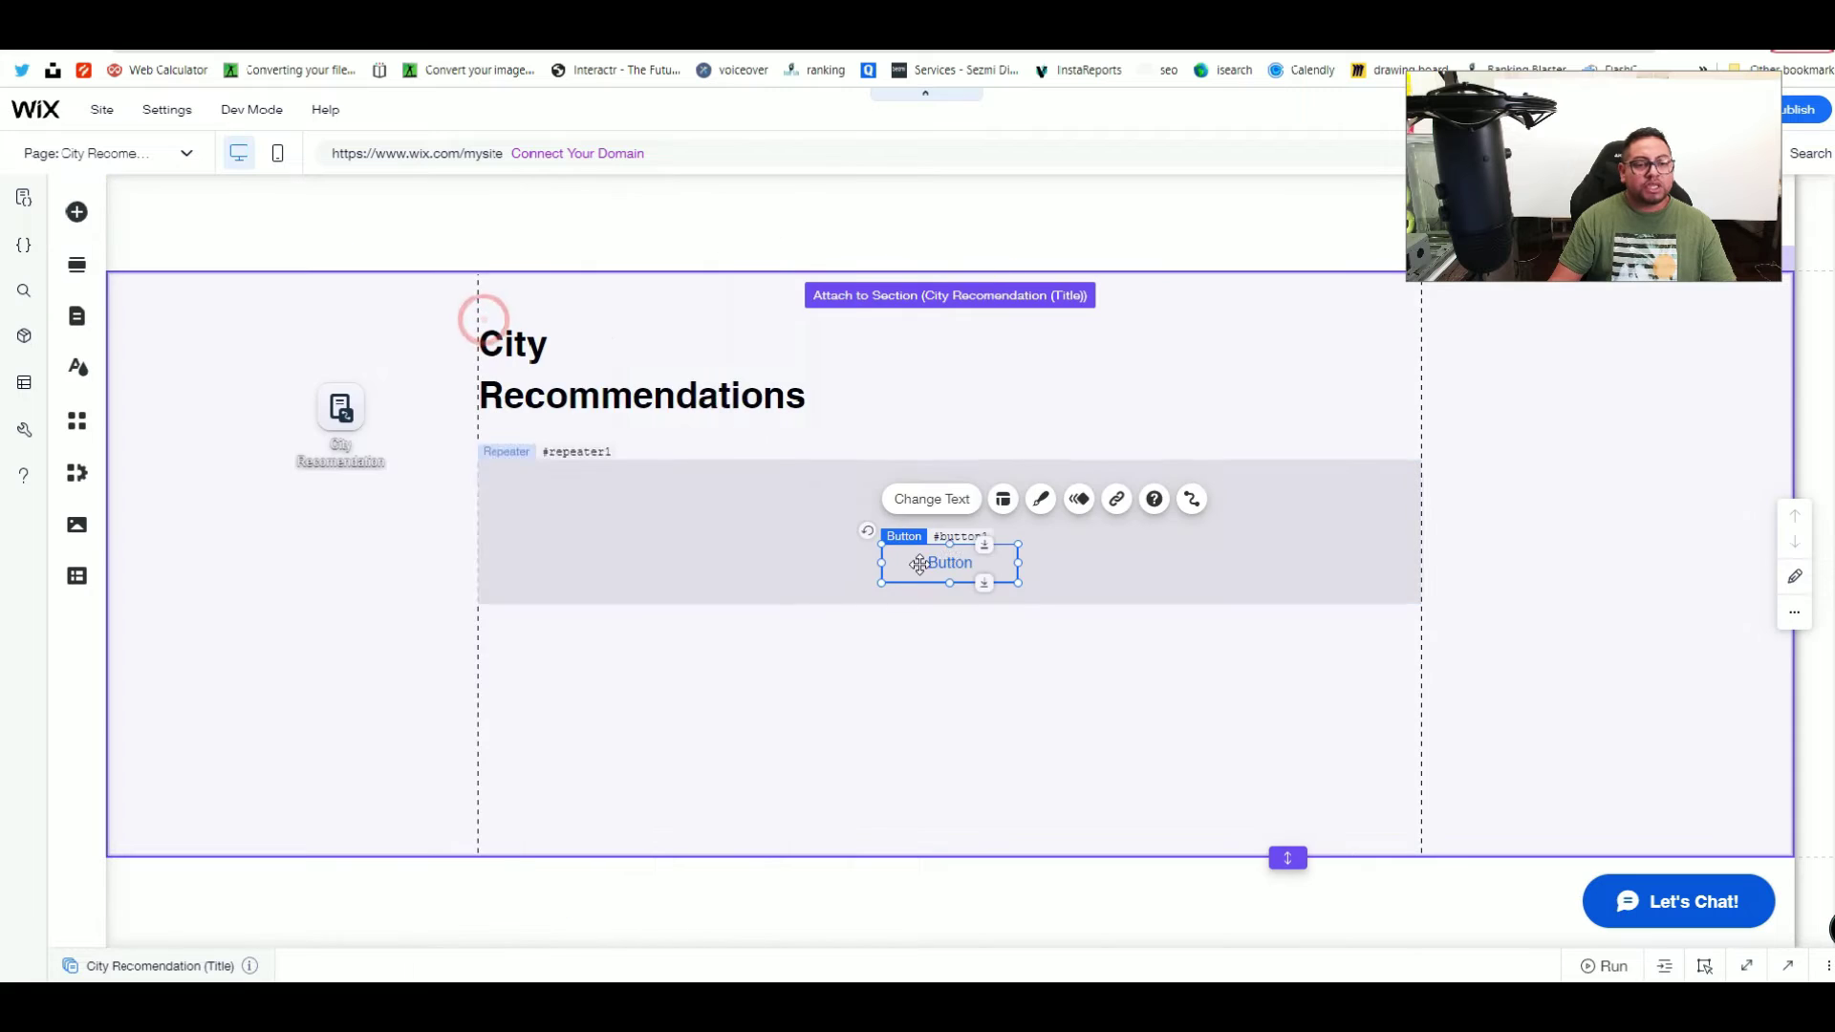
drag(951, 561, 960, 687)
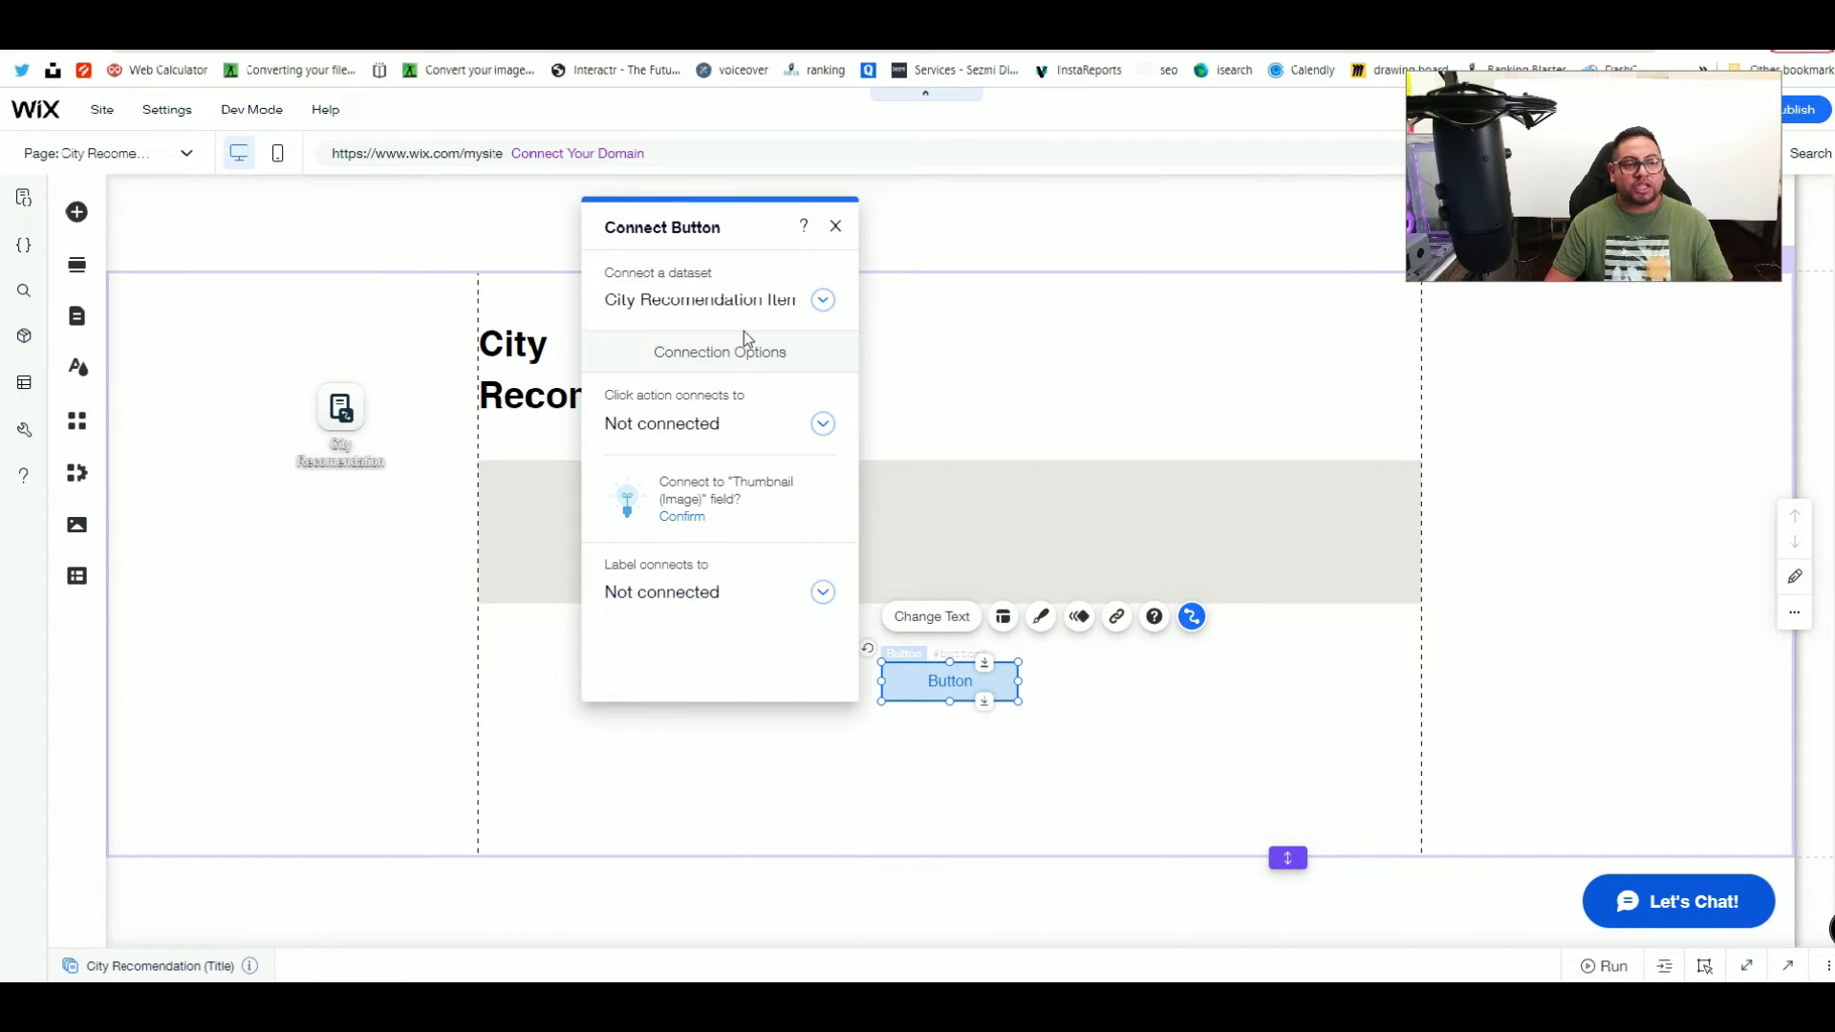
click(909, 614)
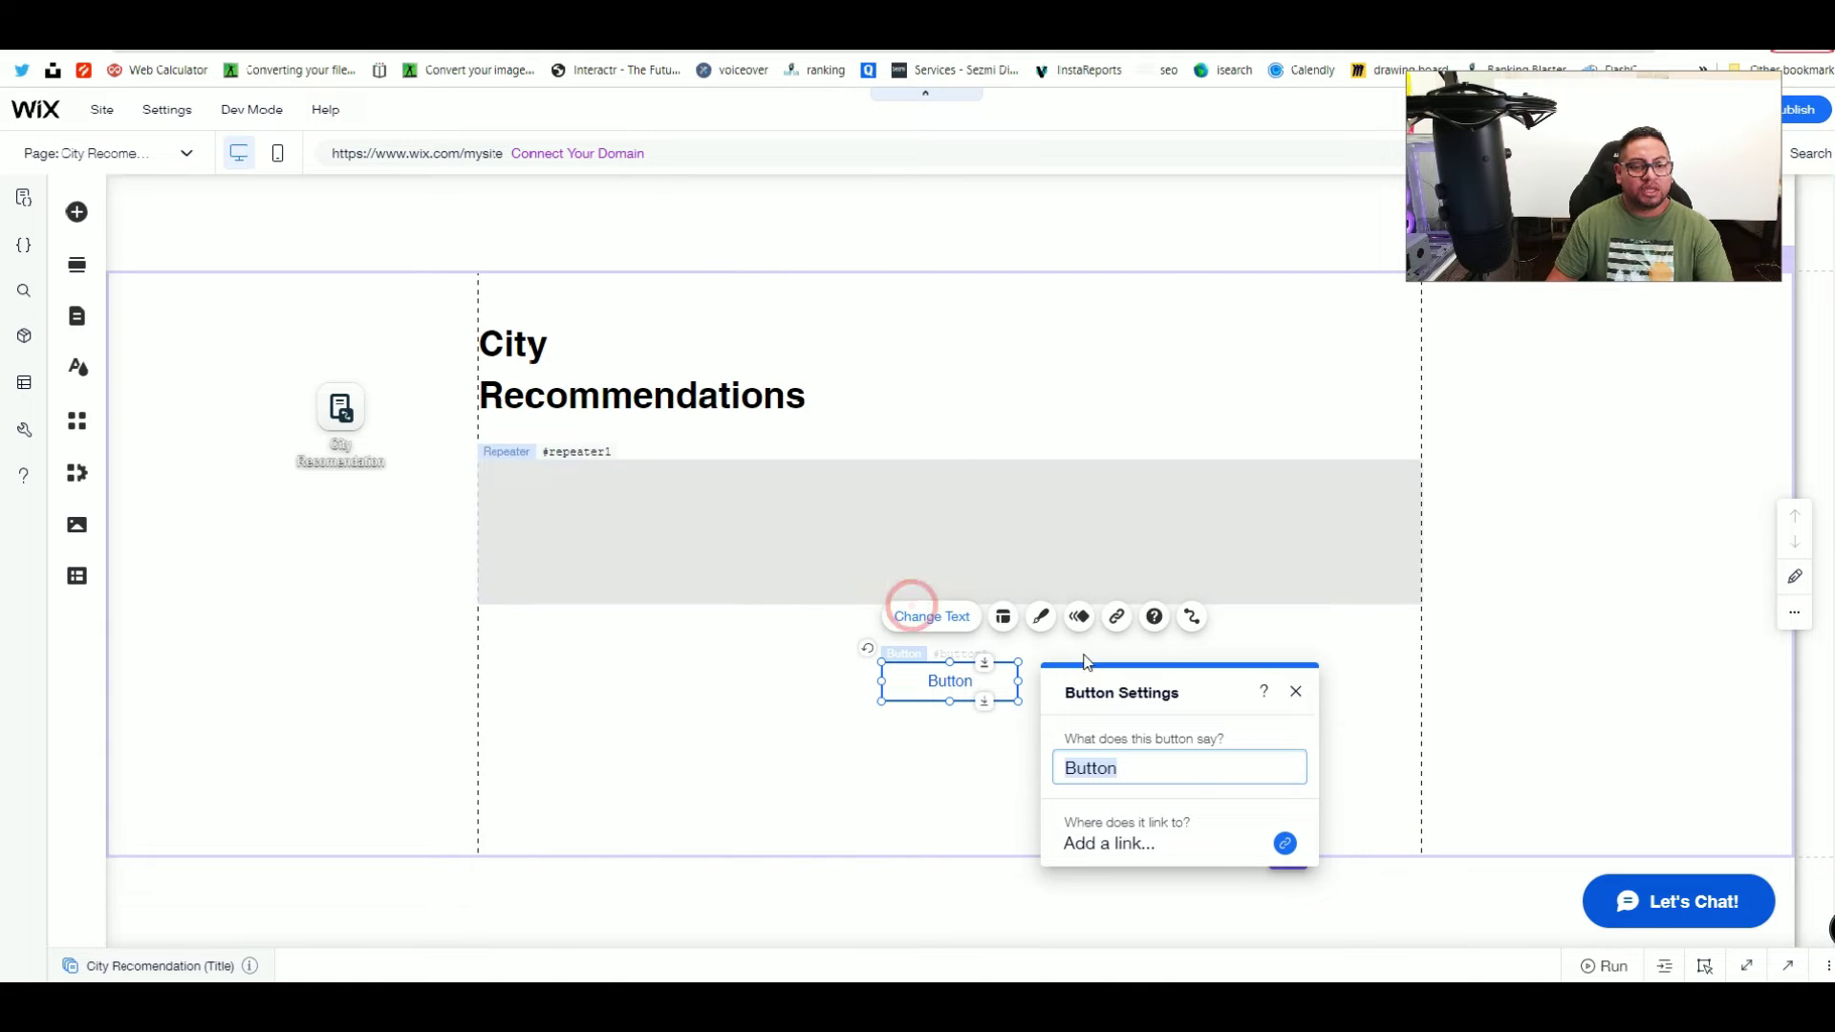
text(Load More)
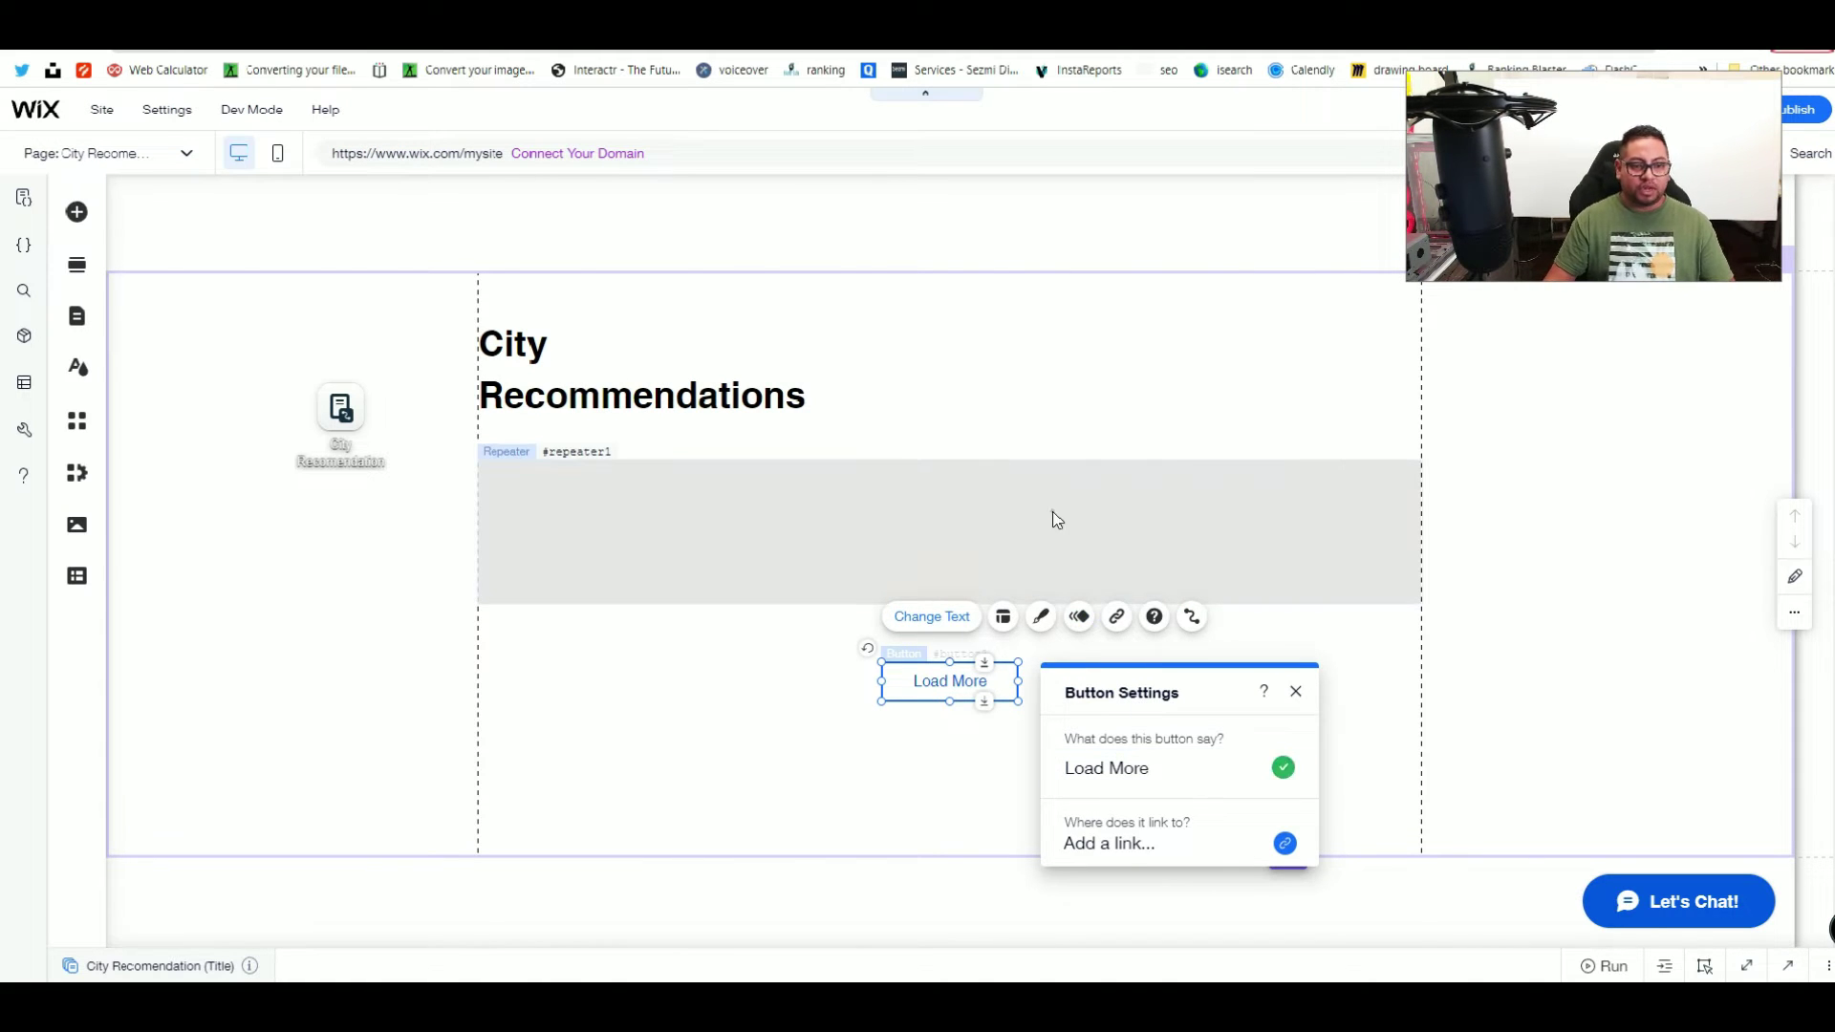
Step: Extend the repeater's item container downward to make it taller
click(1052, 513)
click(1070, 606)
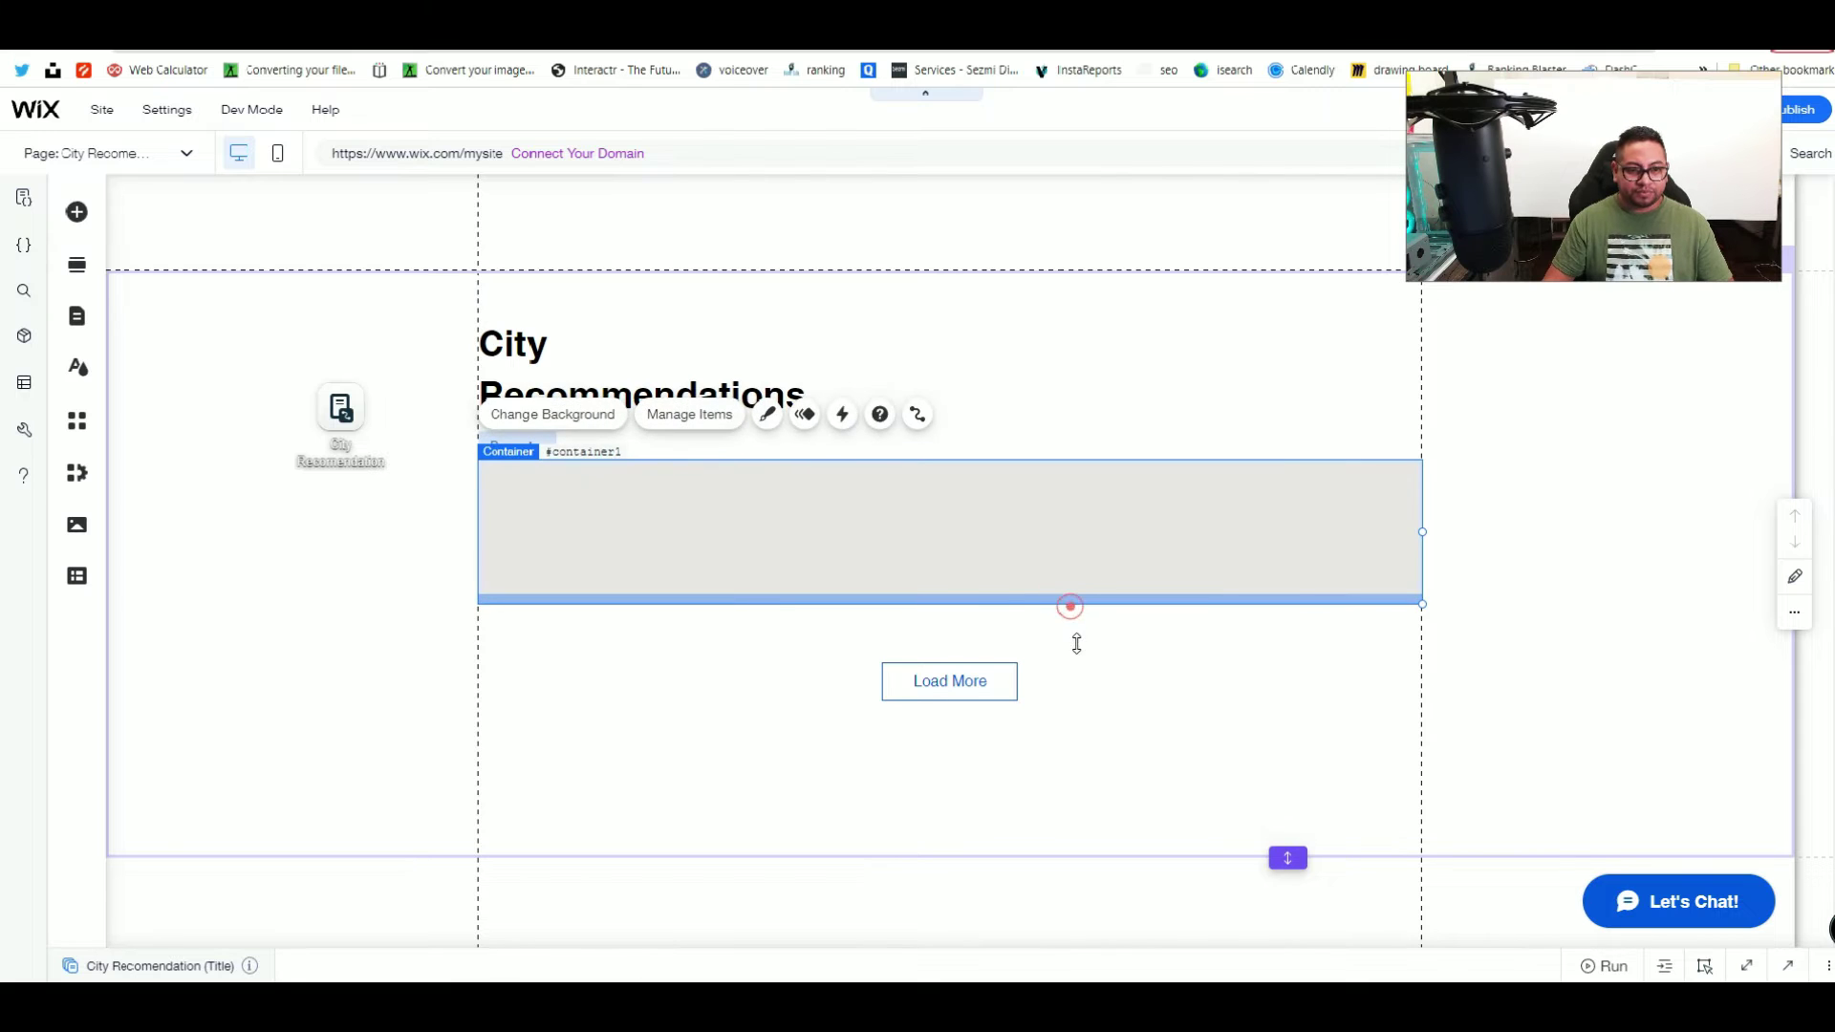
drag(1077, 643, 1078, 684)
Step: Start adding an image element and browse the Media from Wix library for a city photo
click(78, 212)
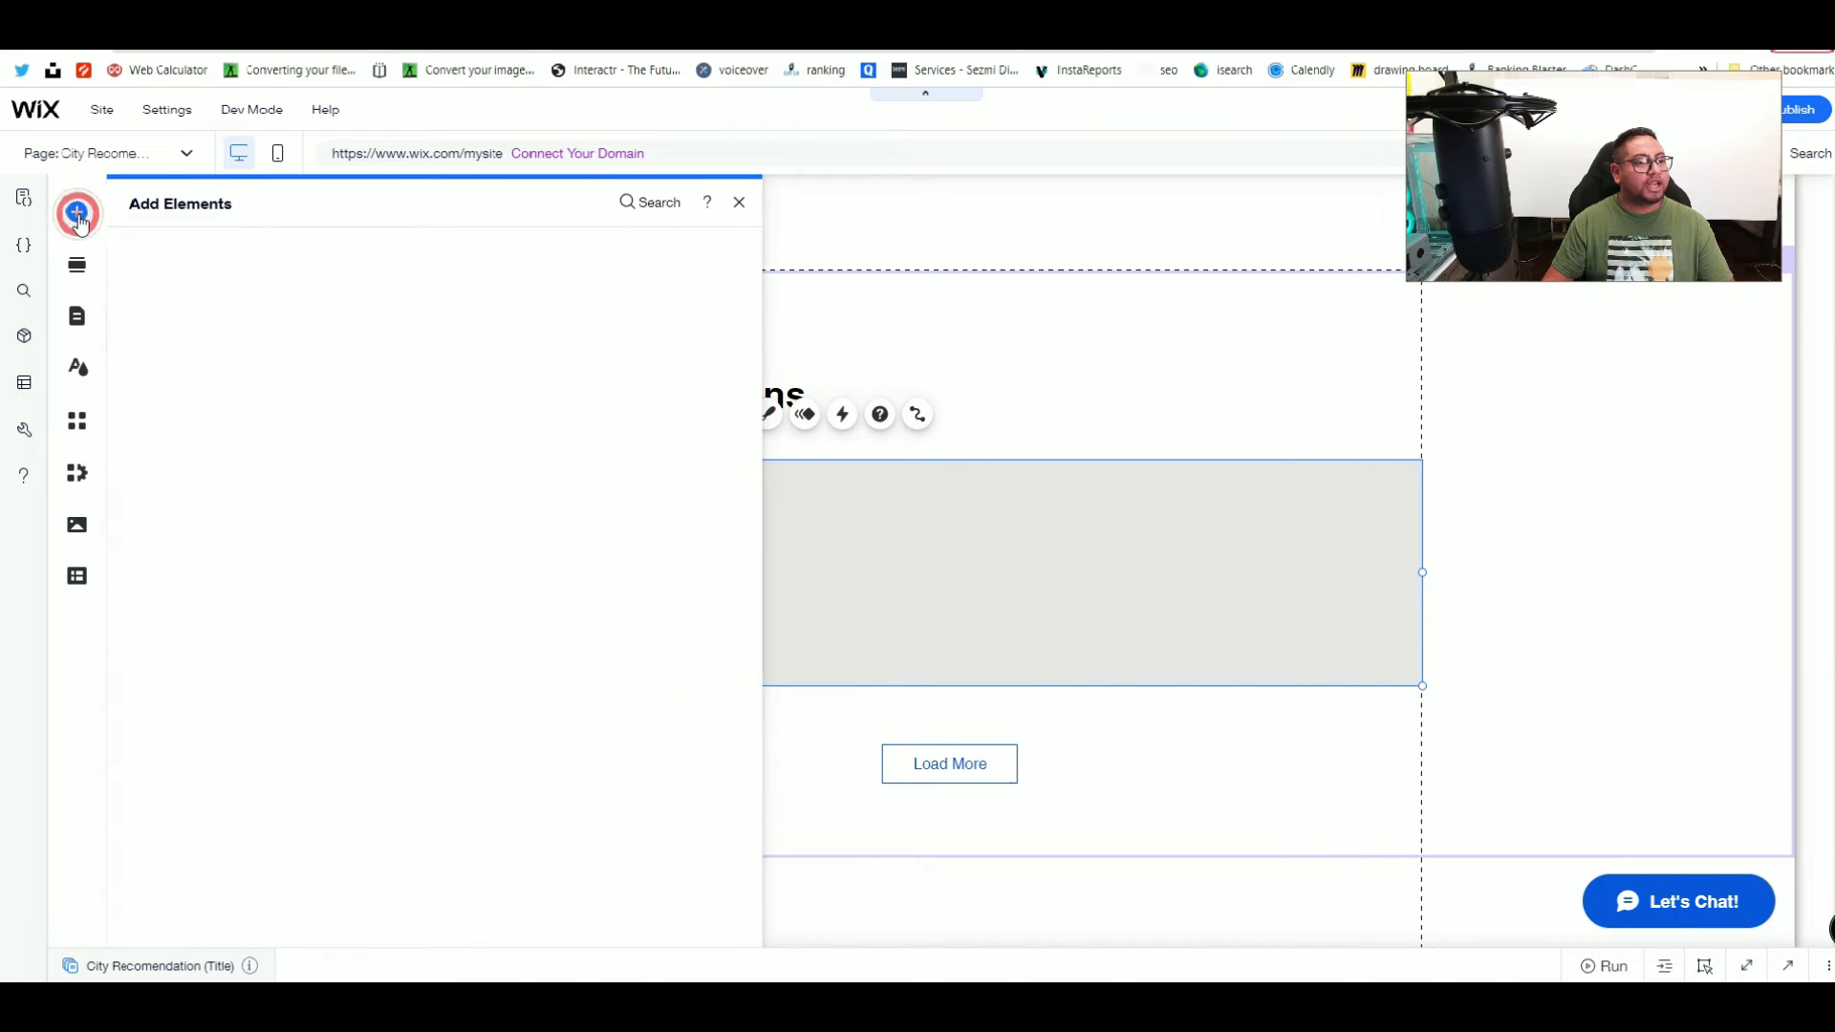
click(149, 312)
click(535, 321)
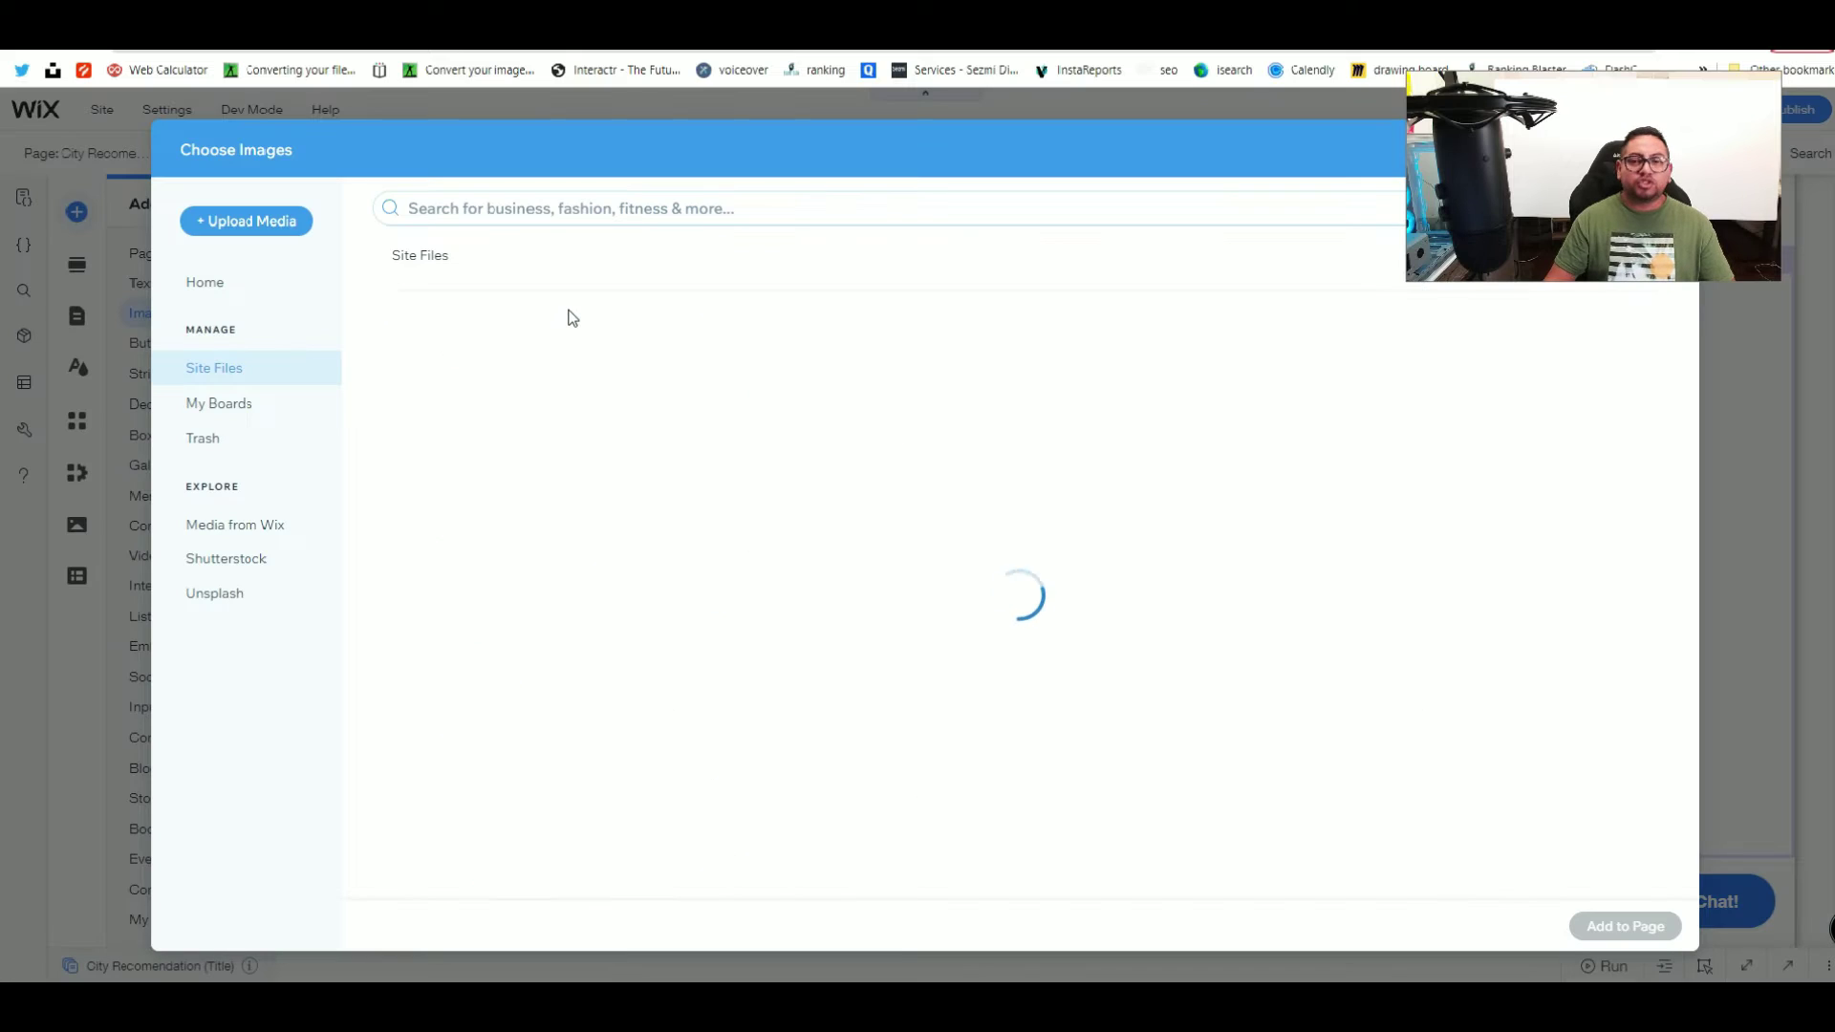
click(260, 523)
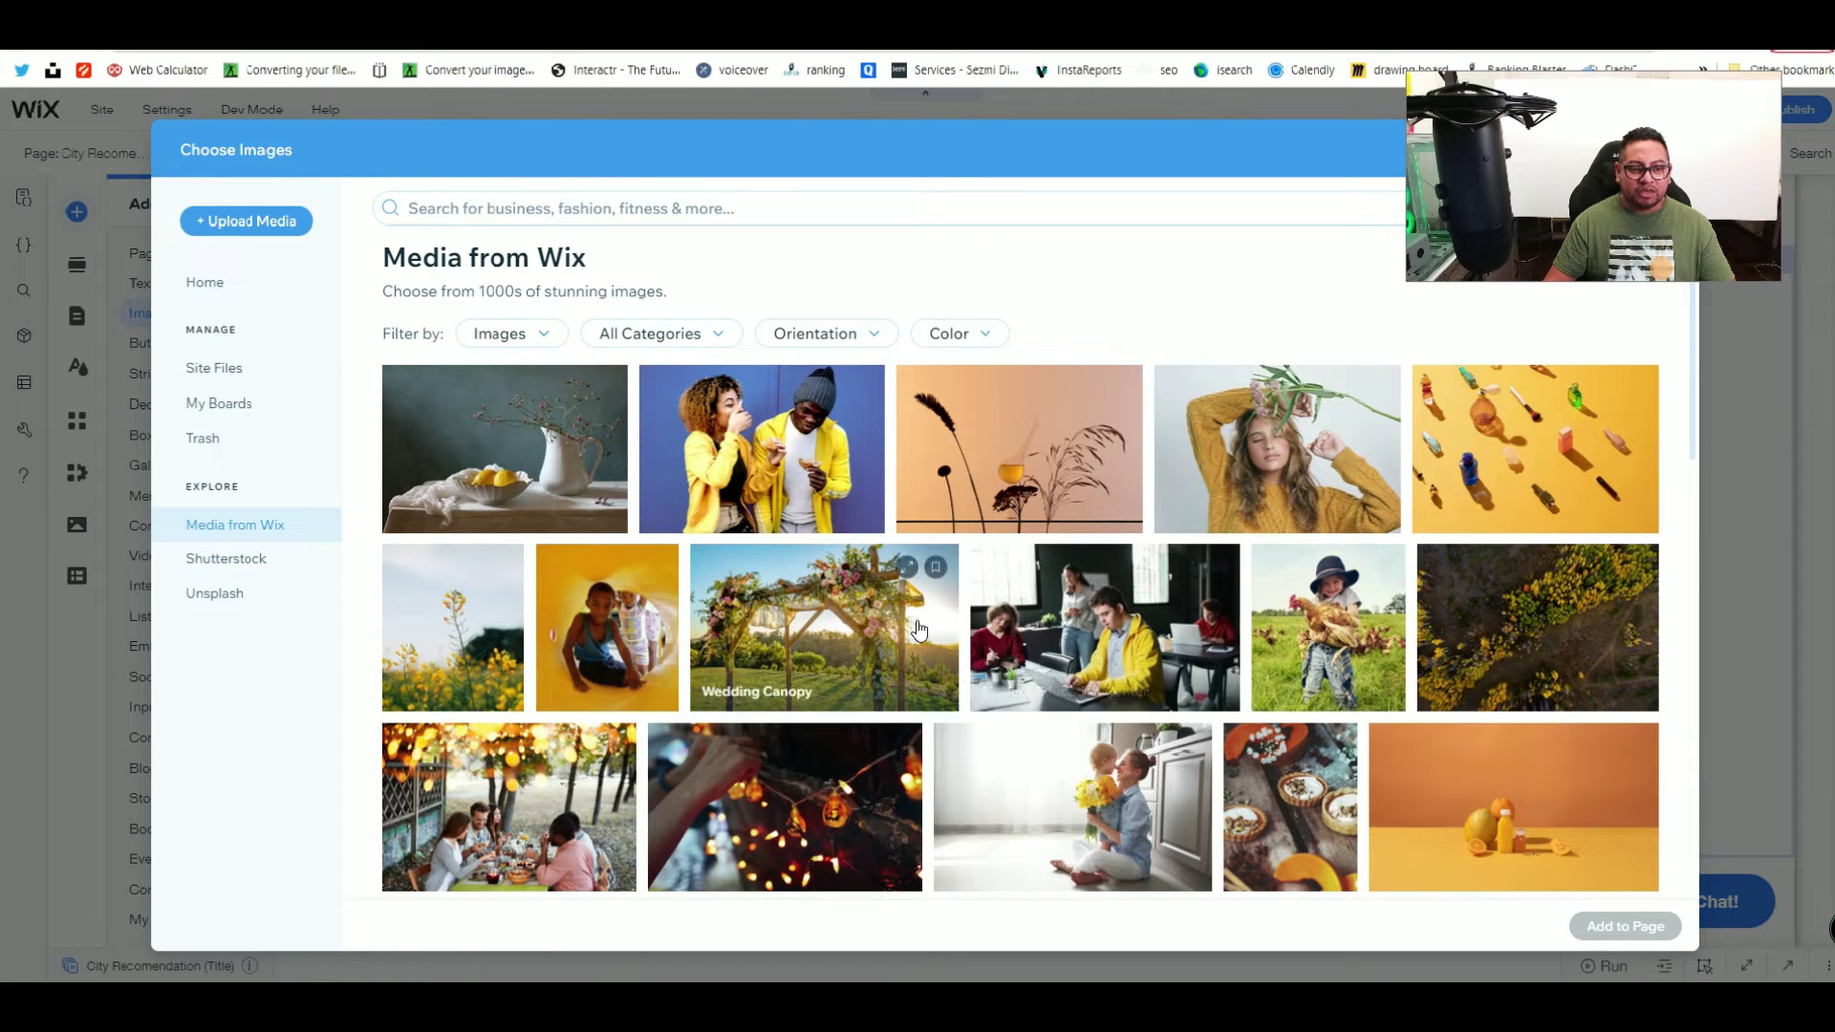
scroll(955, 755, down, 7)
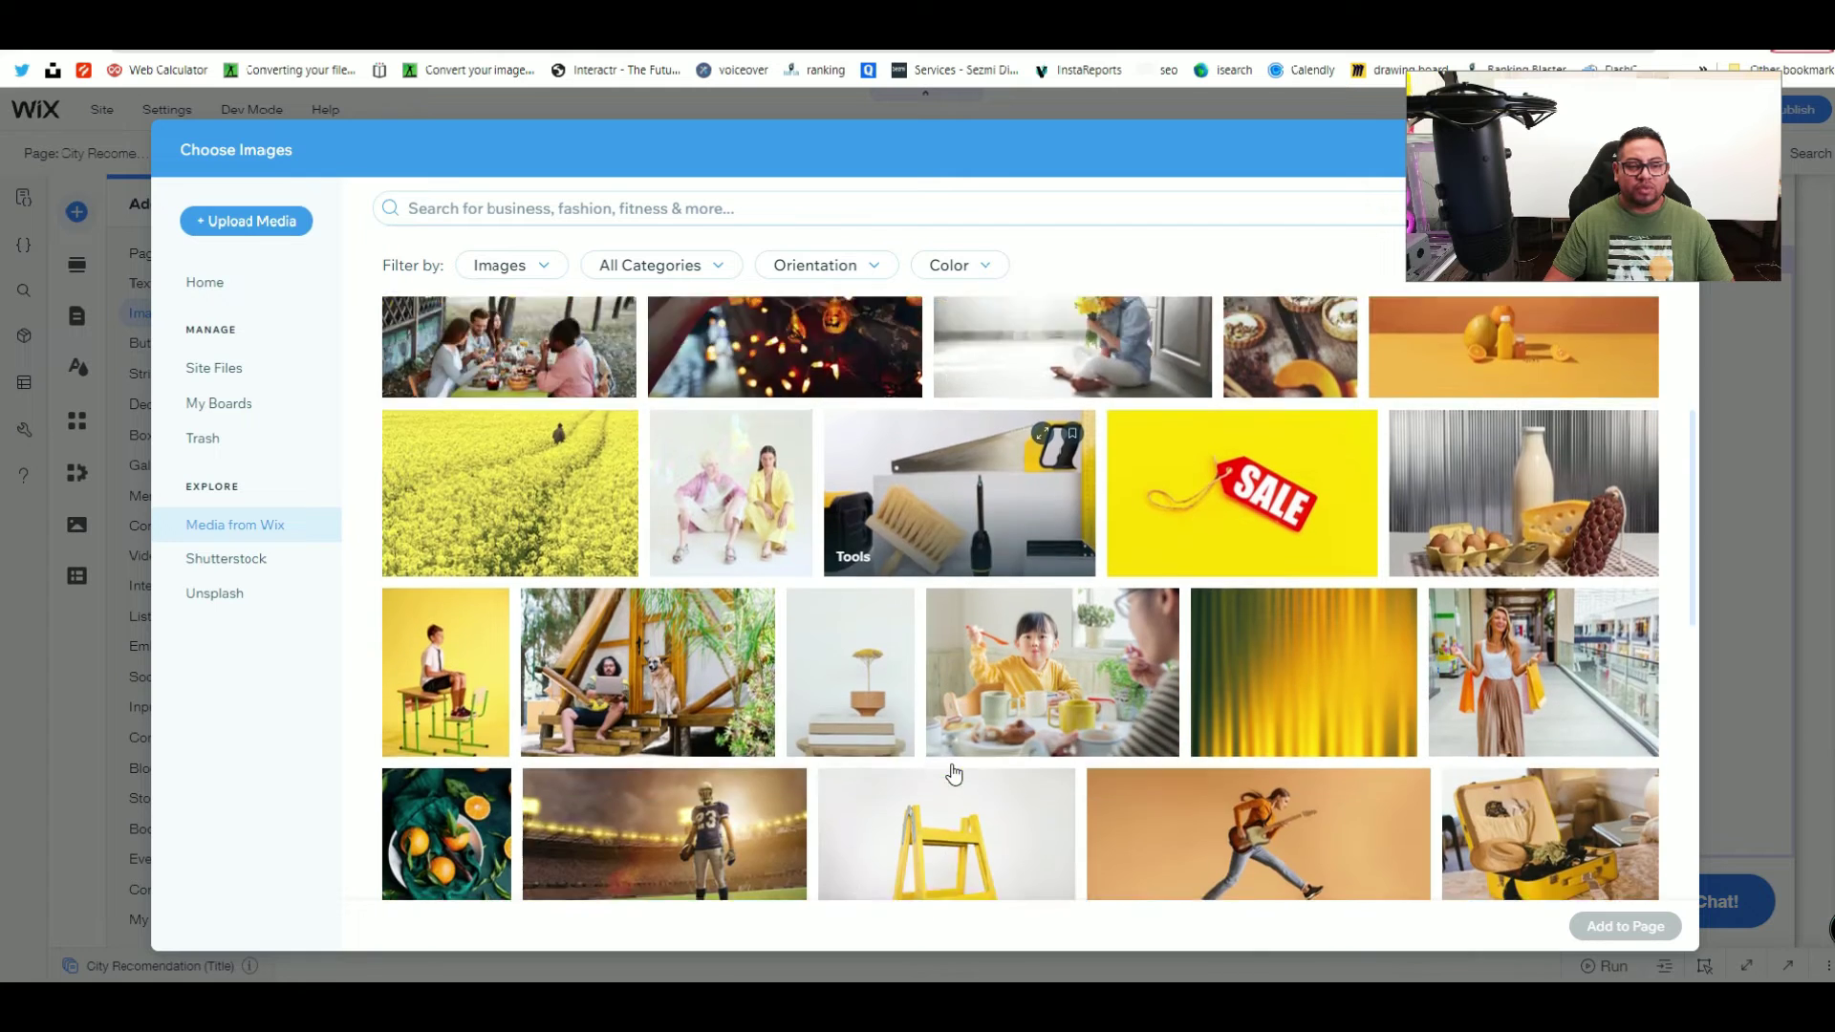
scroll(951, 753, down, 1)
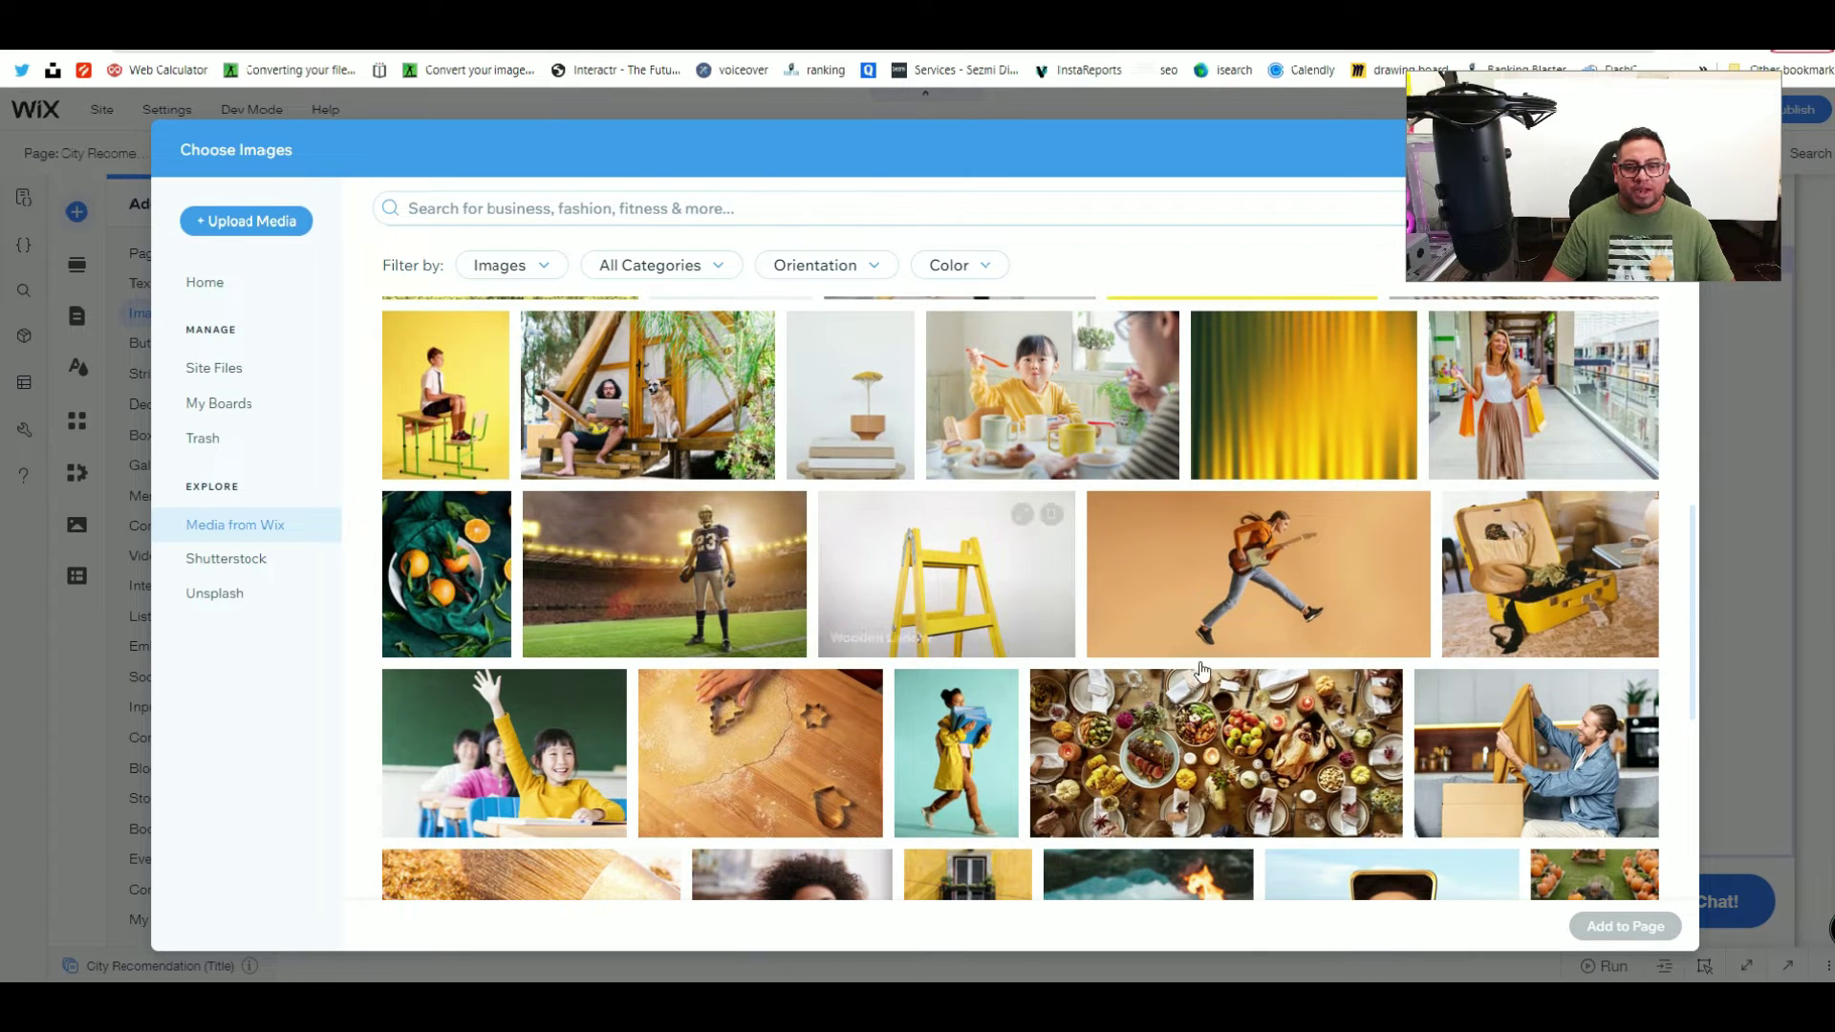
scroll(786, 731, down, 5)
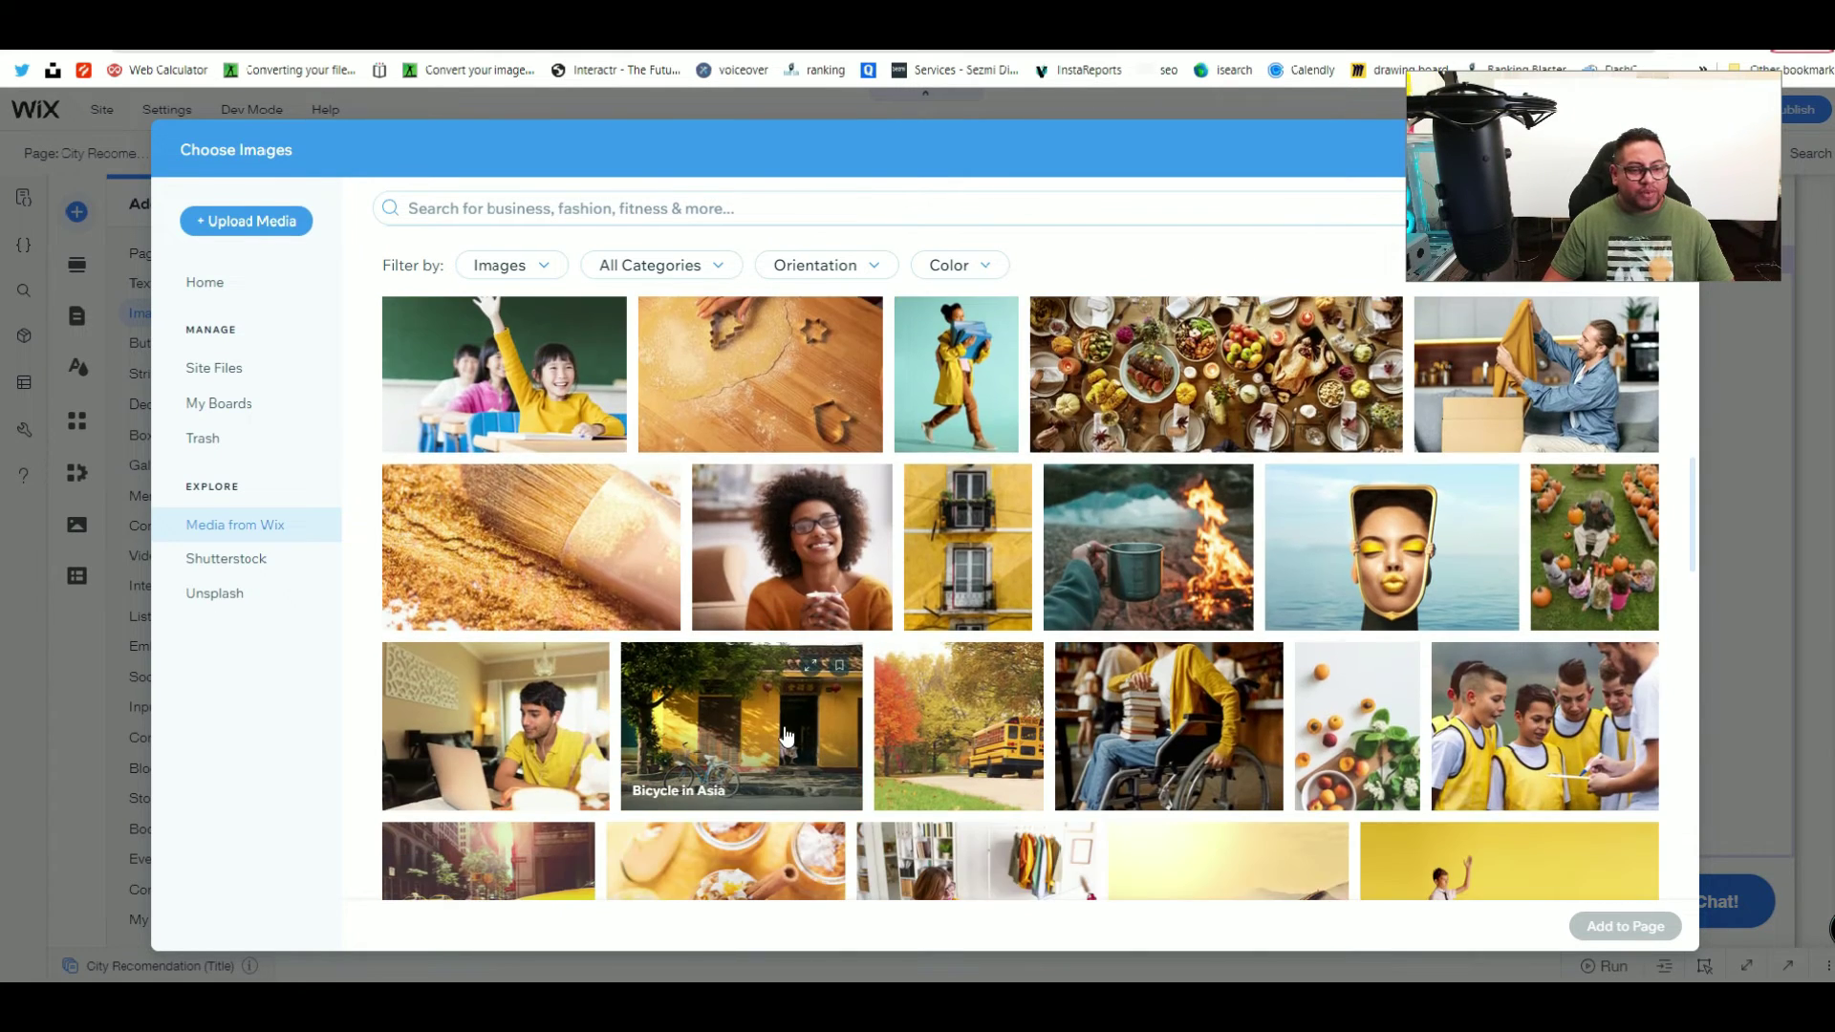
scroll(787, 730, down, 5)
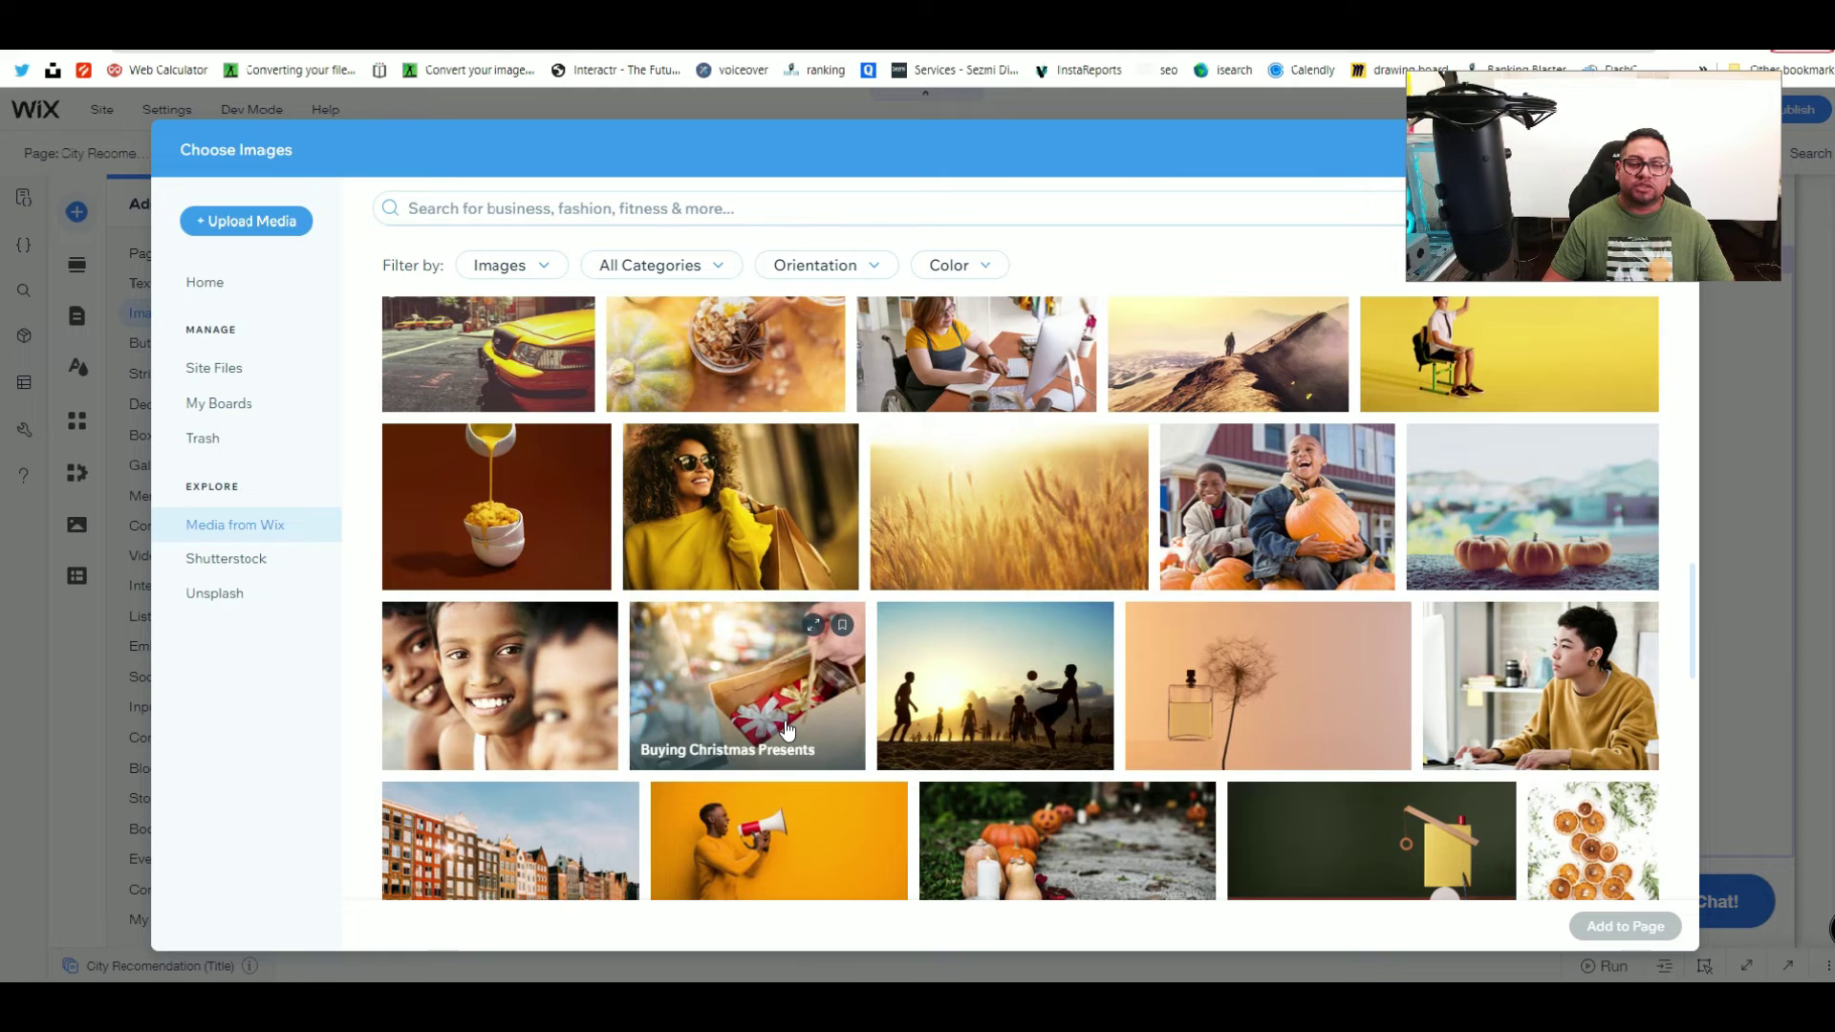
scroll(792, 725, down, 3)
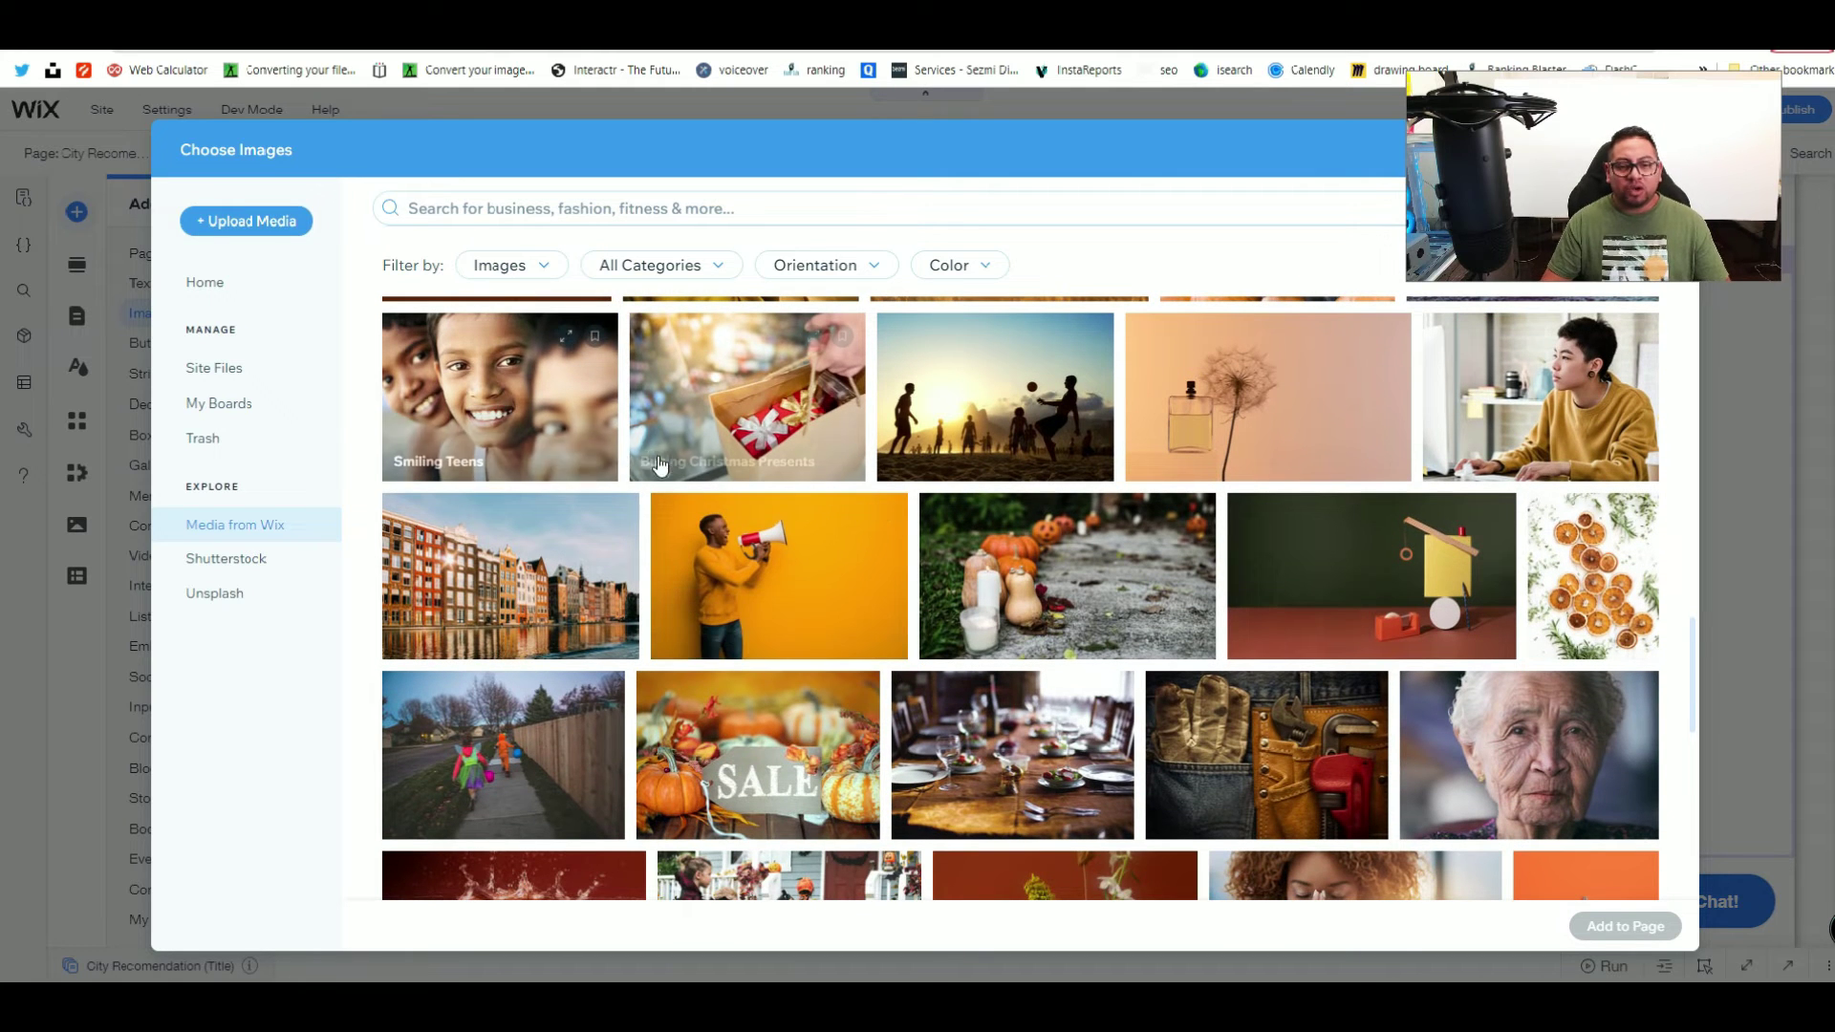
Step: Search the Media from Wix library for city and add the photo of high-rise buildings at dusk to the page
click(704, 192)
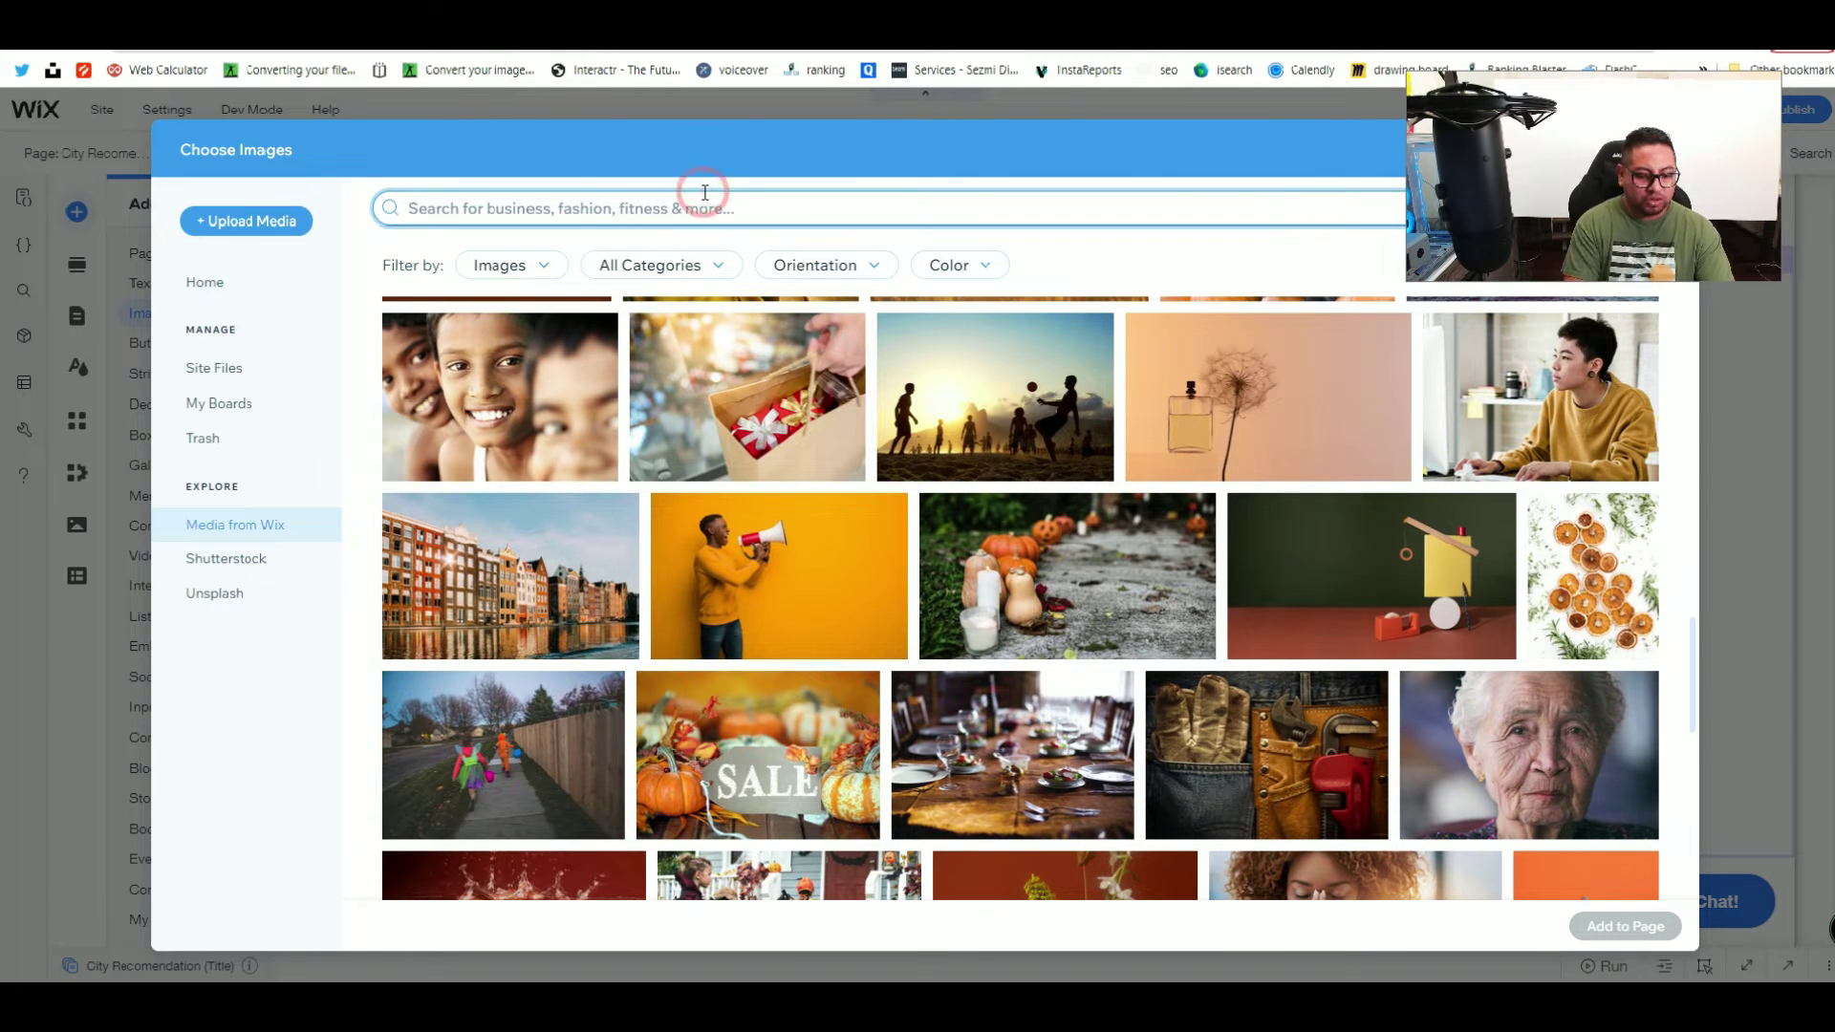
text(city)
key(Return)
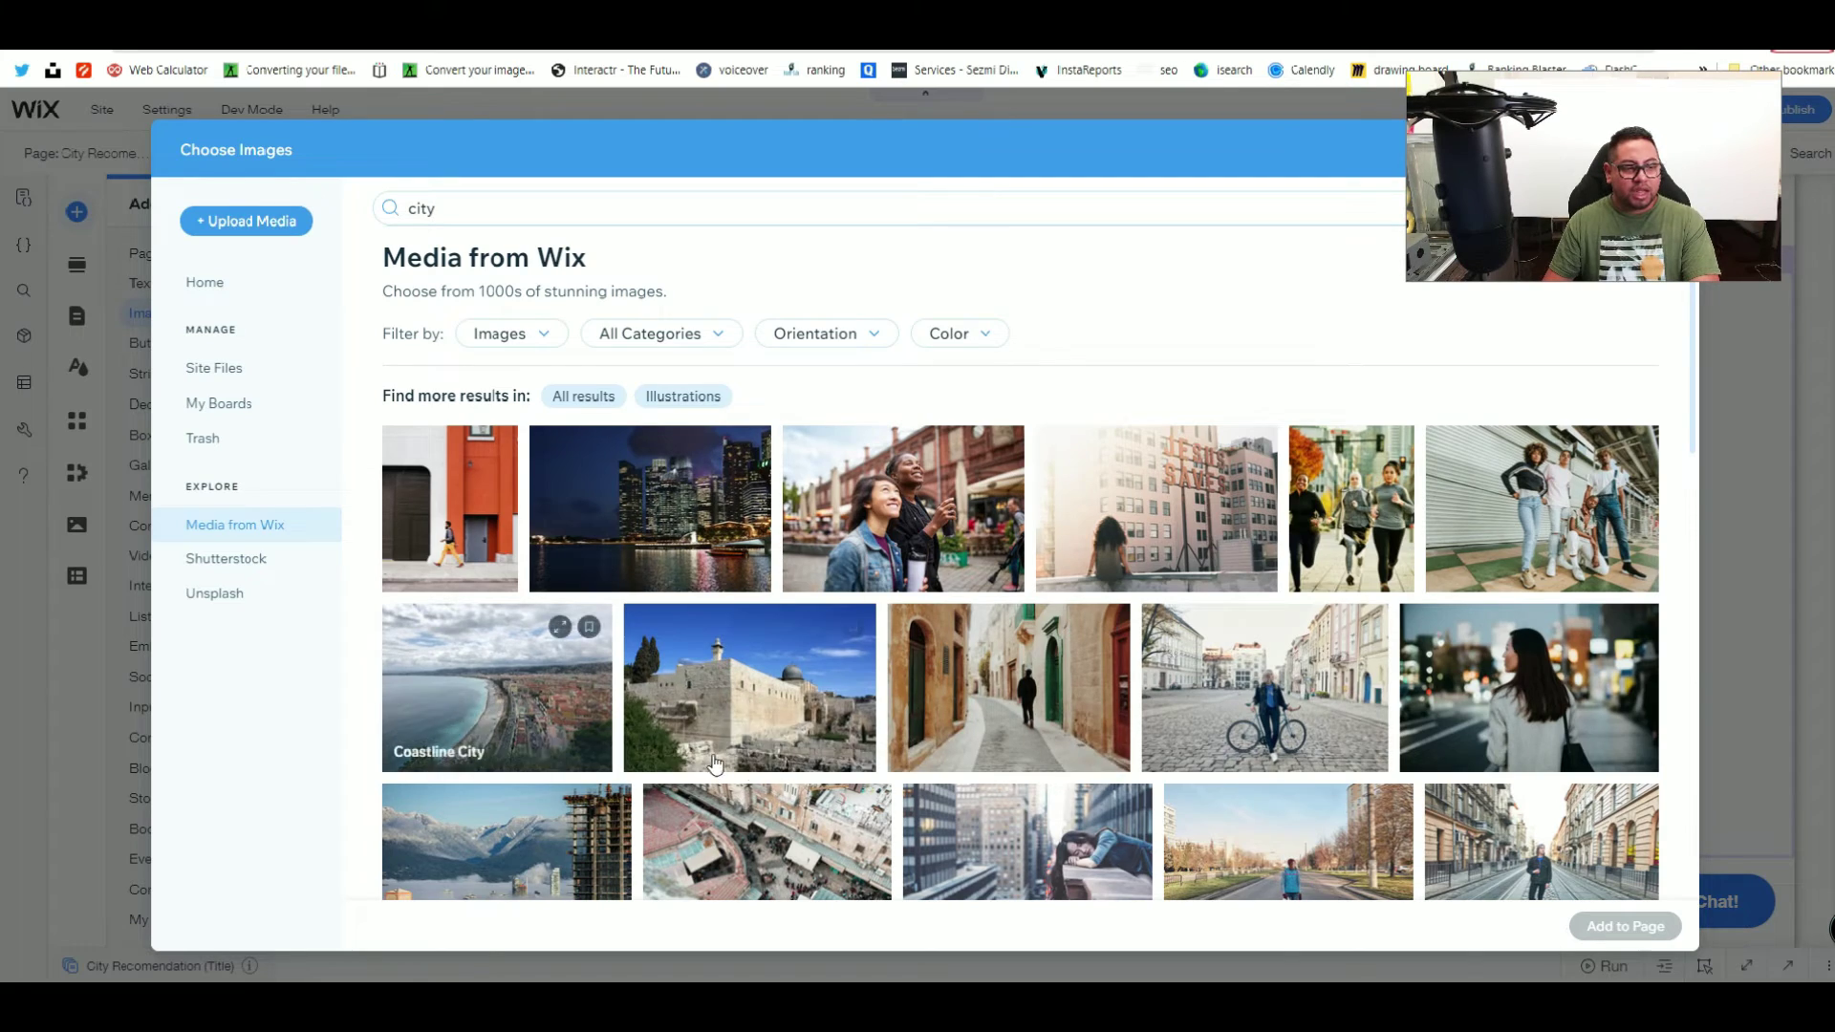
scroll(715, 761, down, 10)
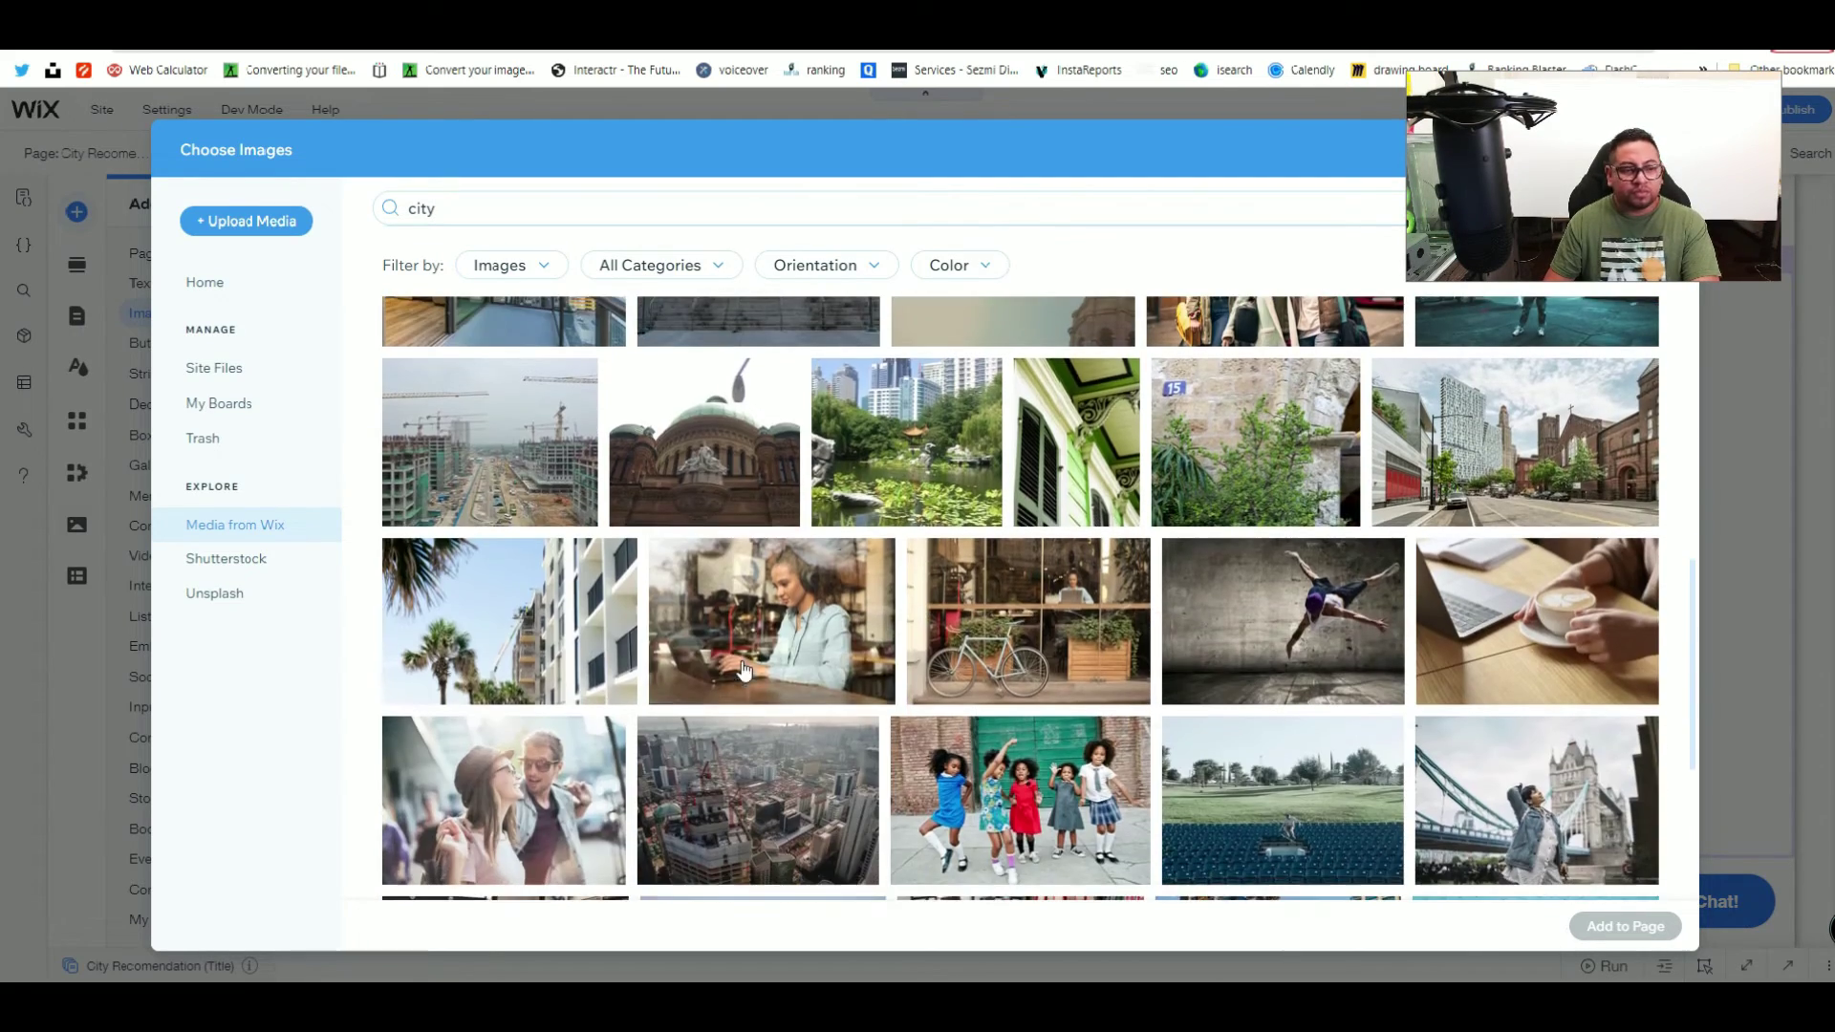
scroll(860, 708, down, 10)
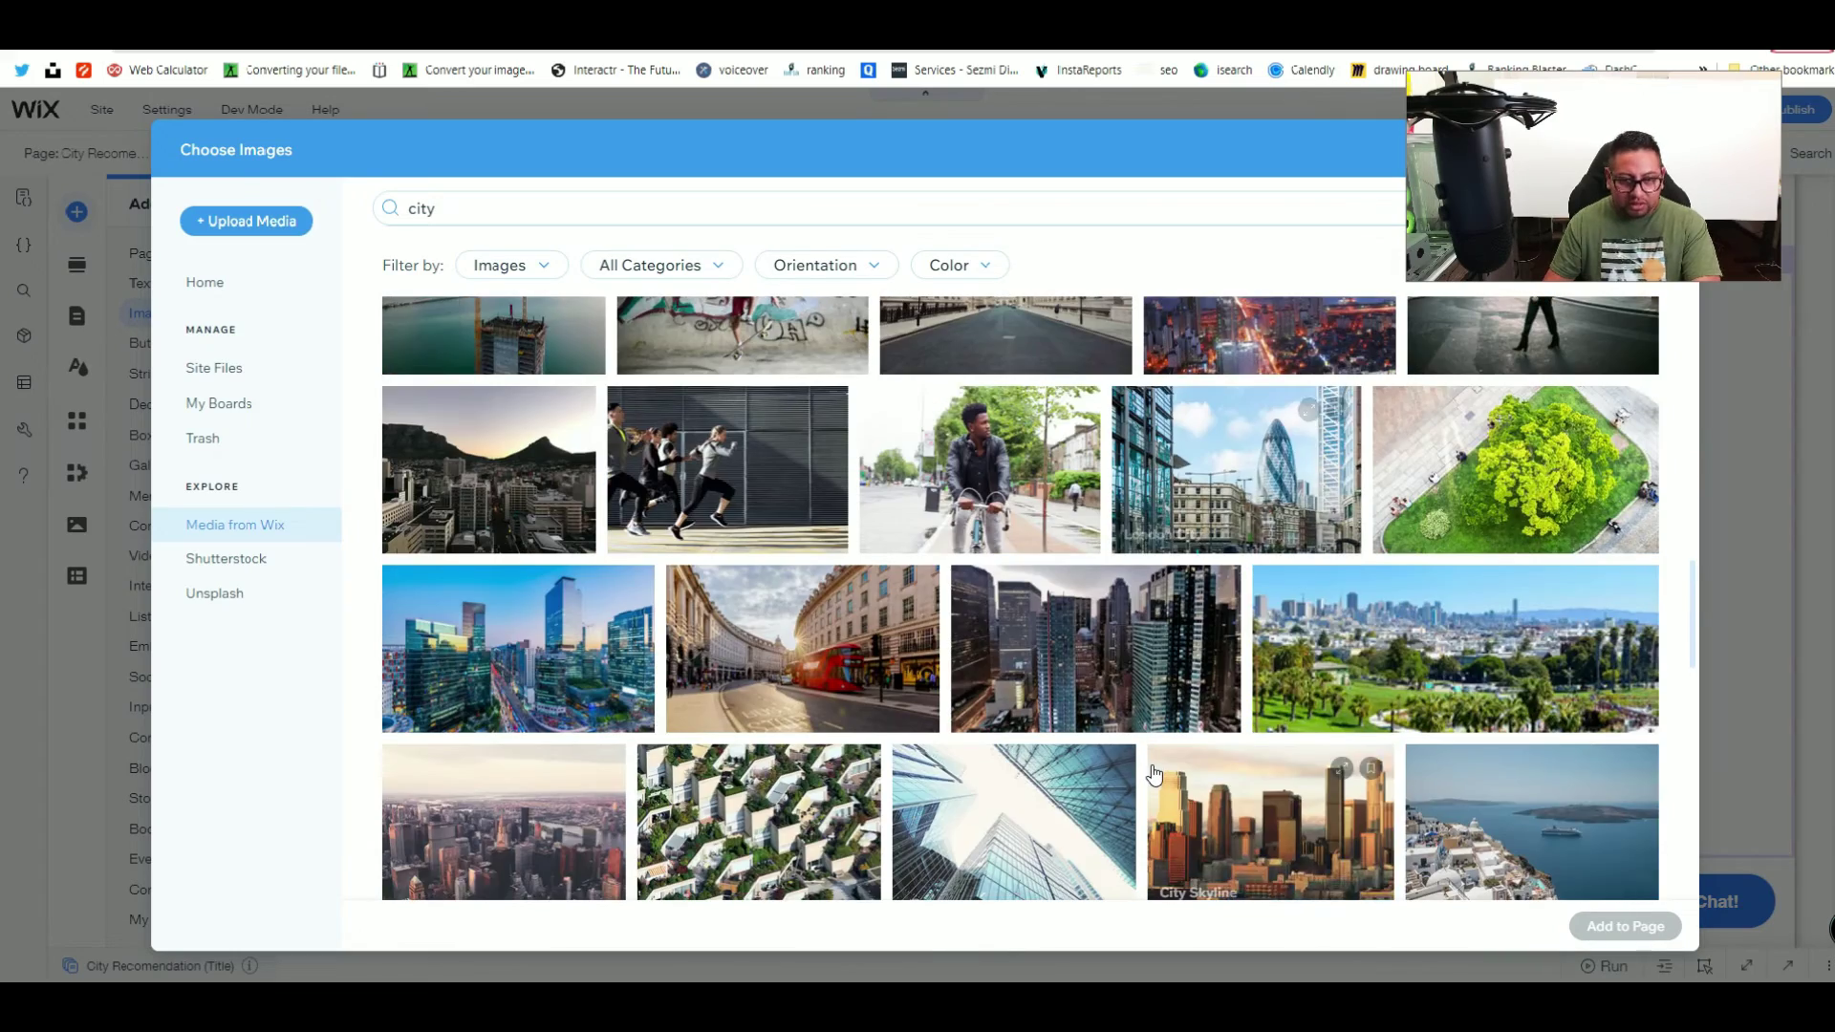
click(1090, 664)
click(1592, 920)
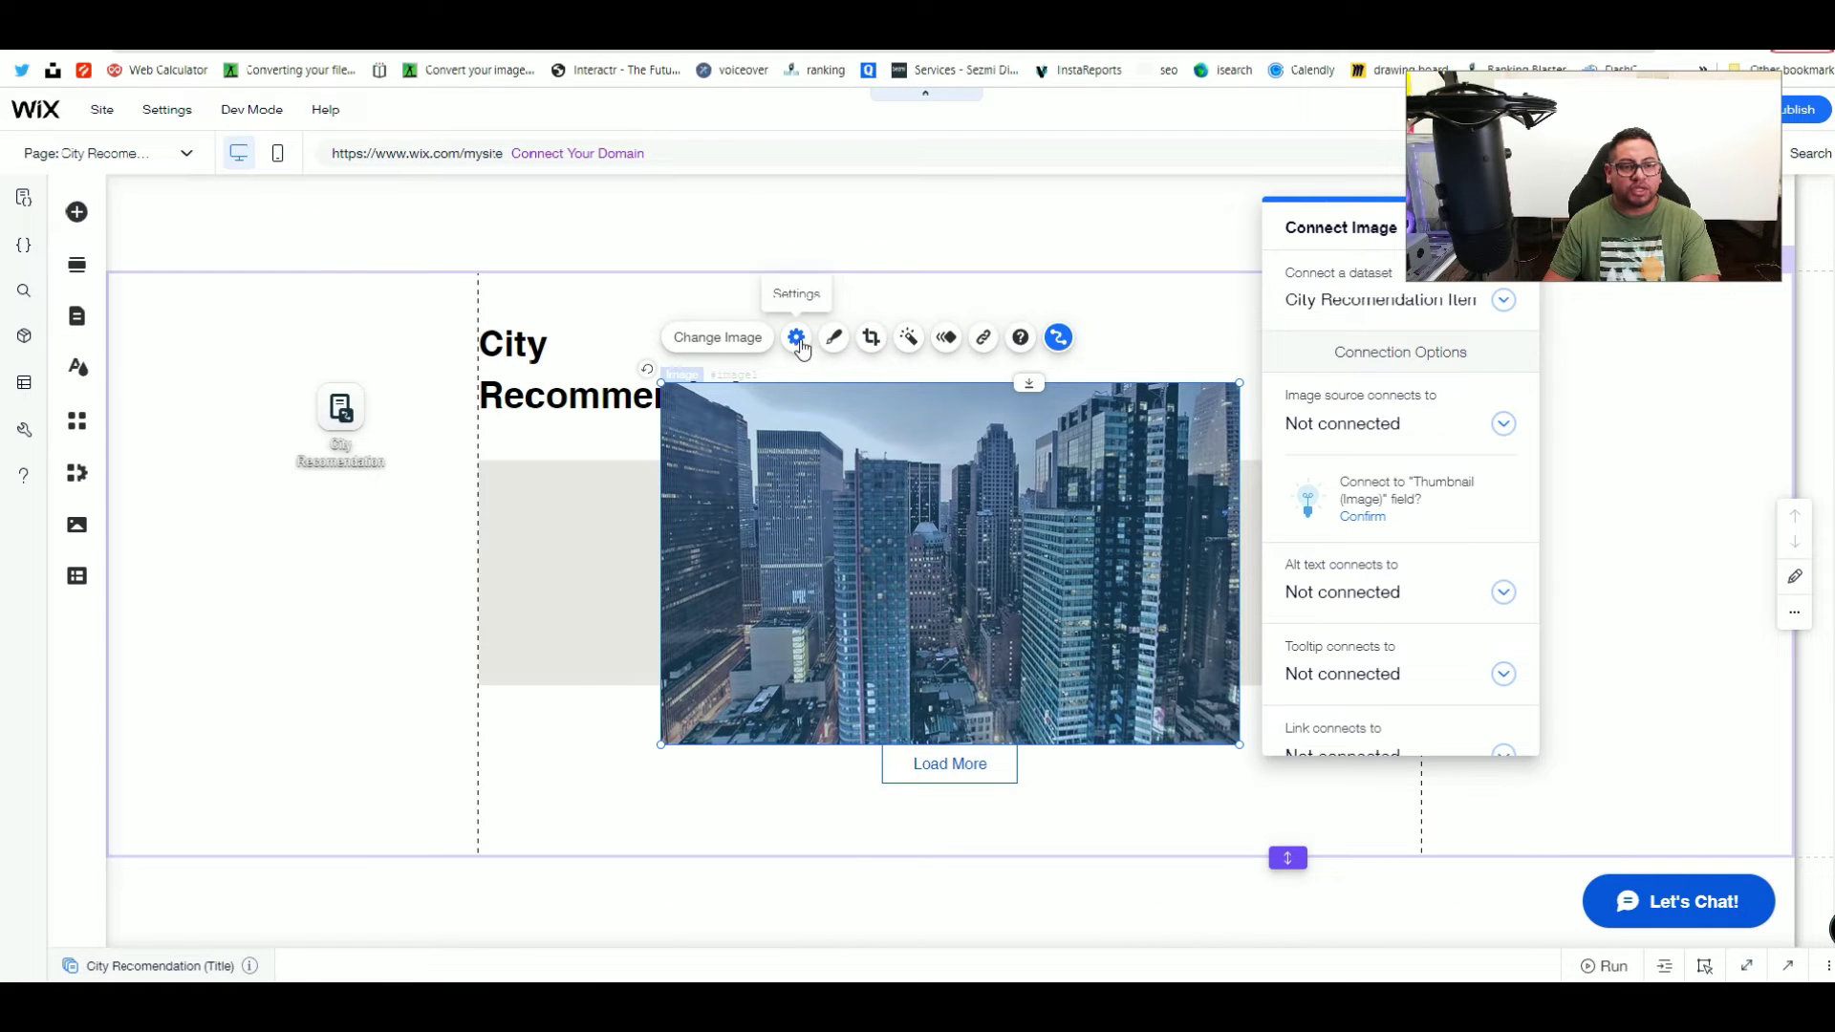
Step: Apply the round white-bordered frame to the city photo and crop its left and right sides to a roughly square area
click(838, 338)
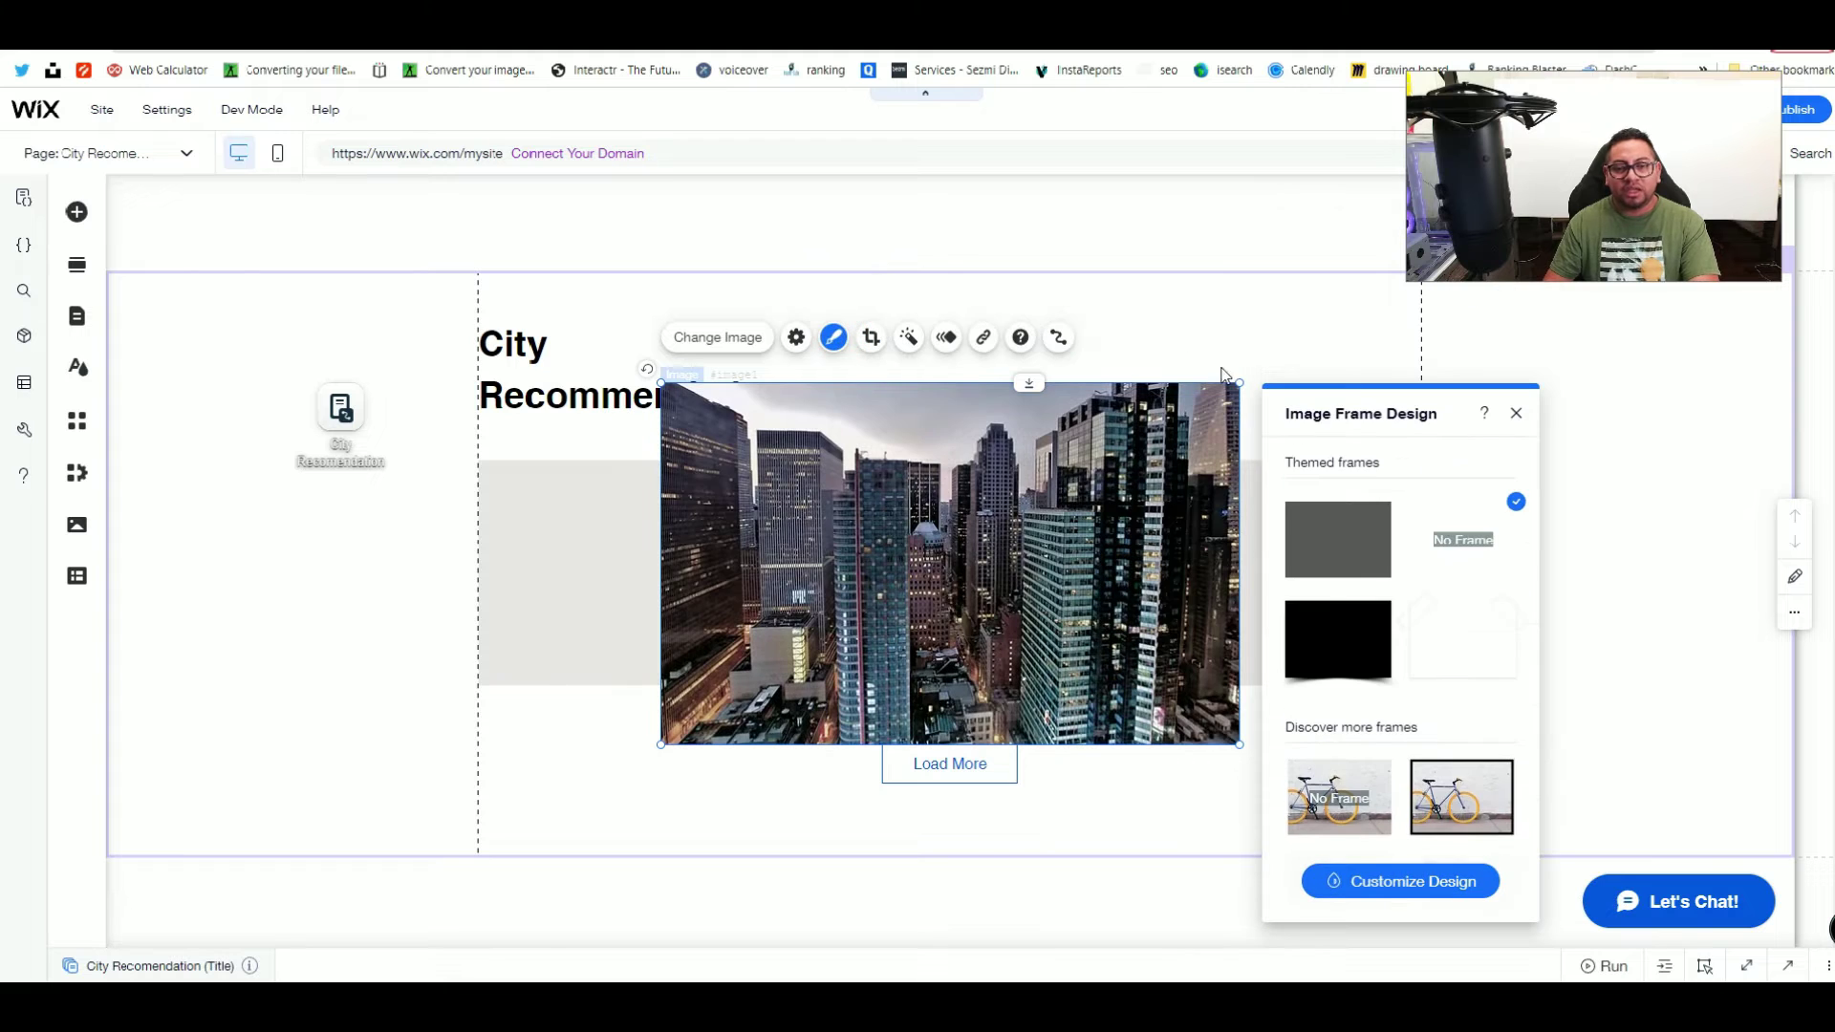
scroll(1395, 734, down, 3)
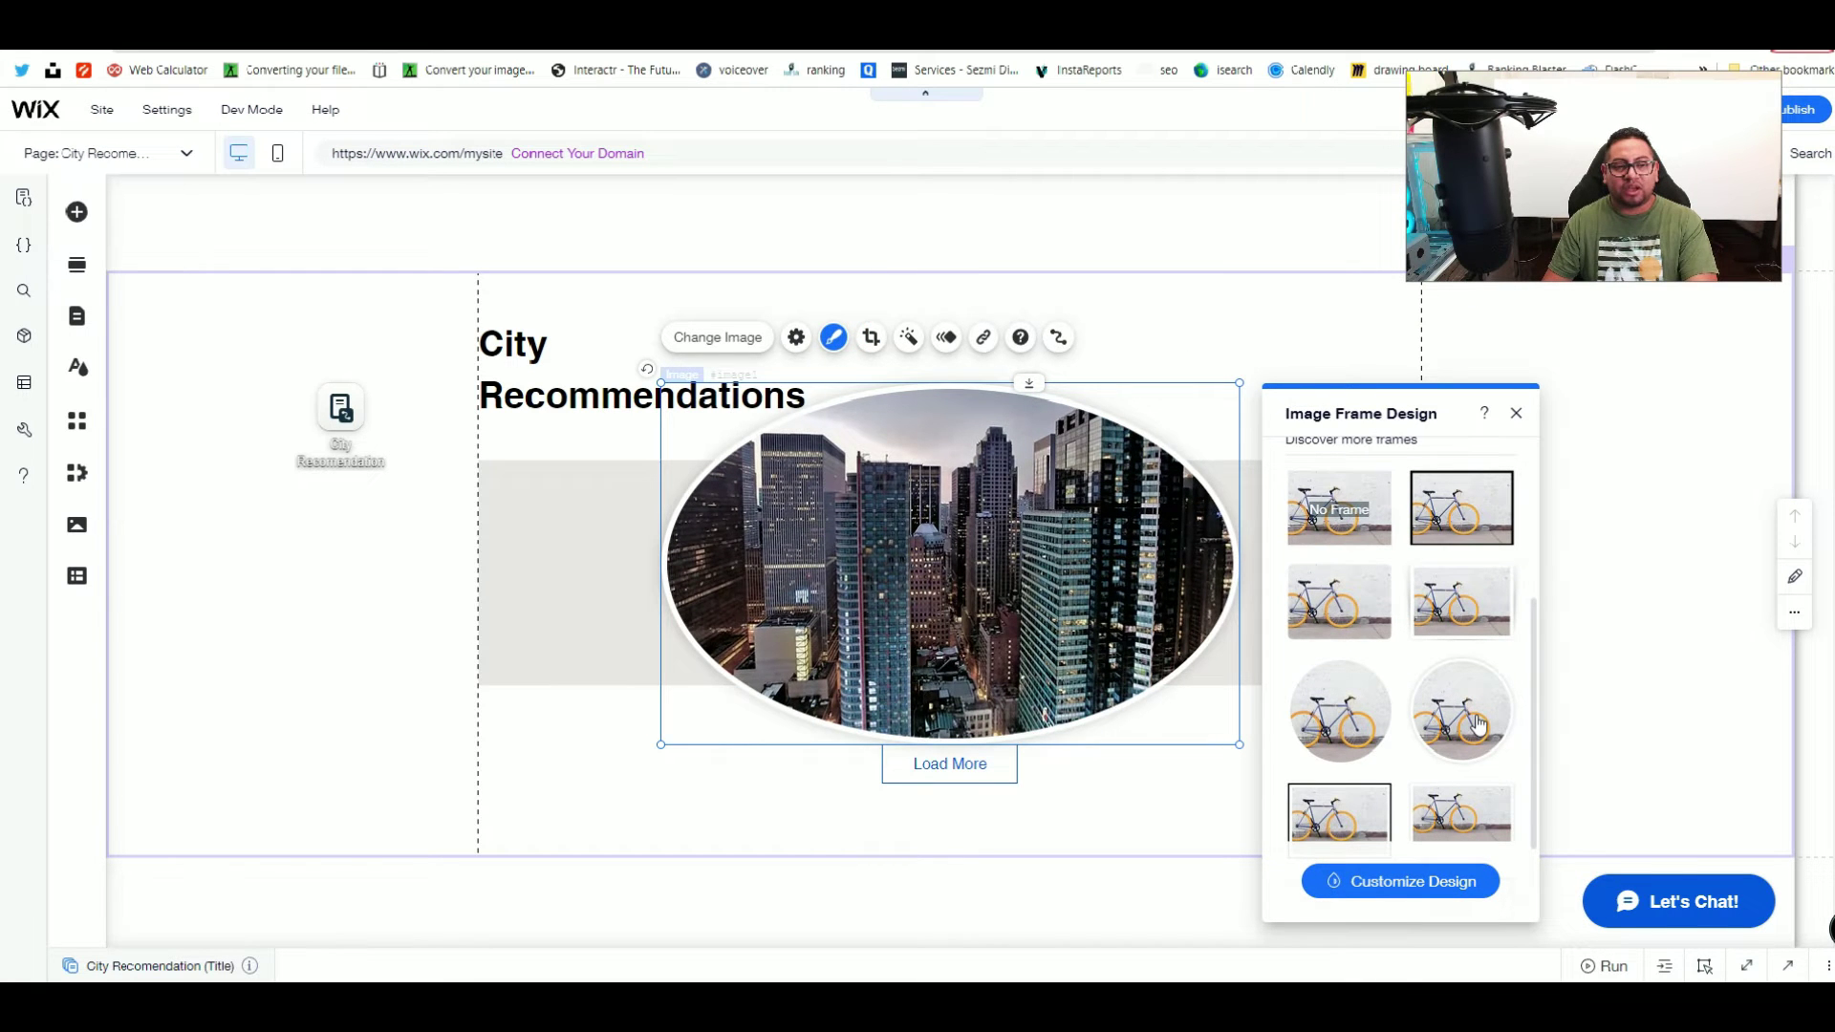
click(872, 341)
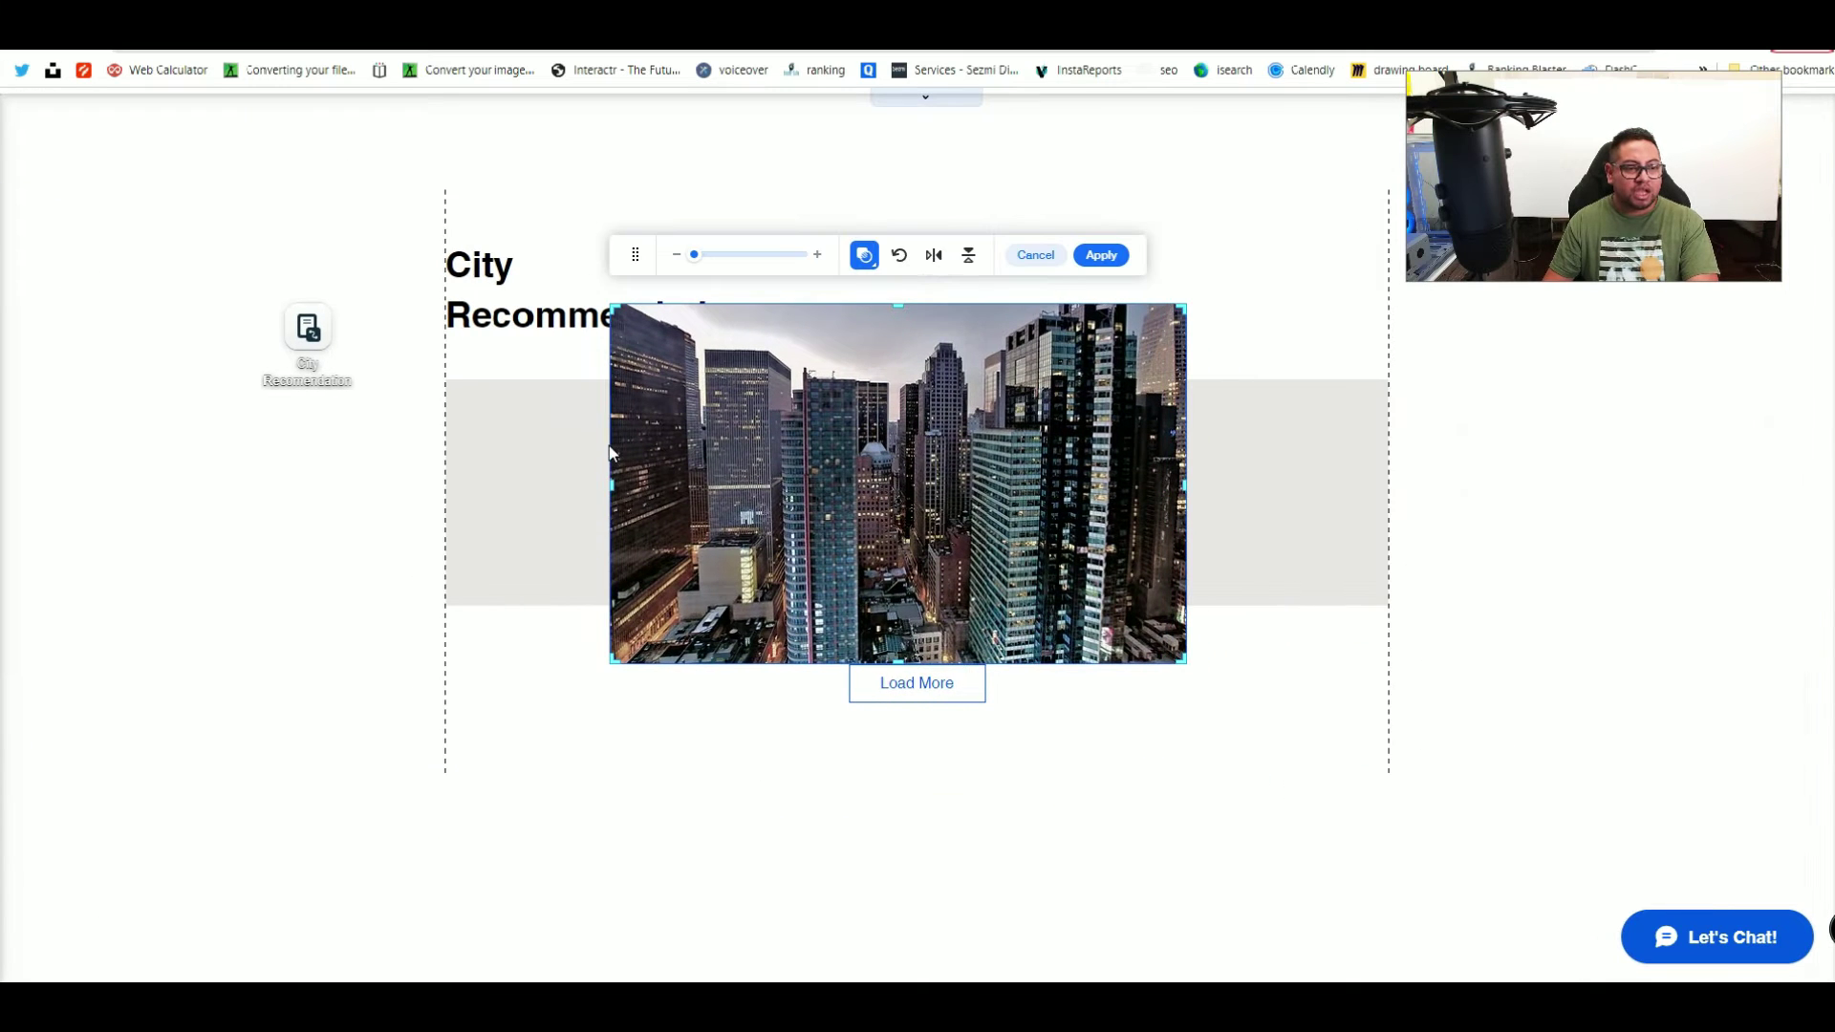
drag(612, 490, 746, 488)
drag(1185, 486, 1104, 483)
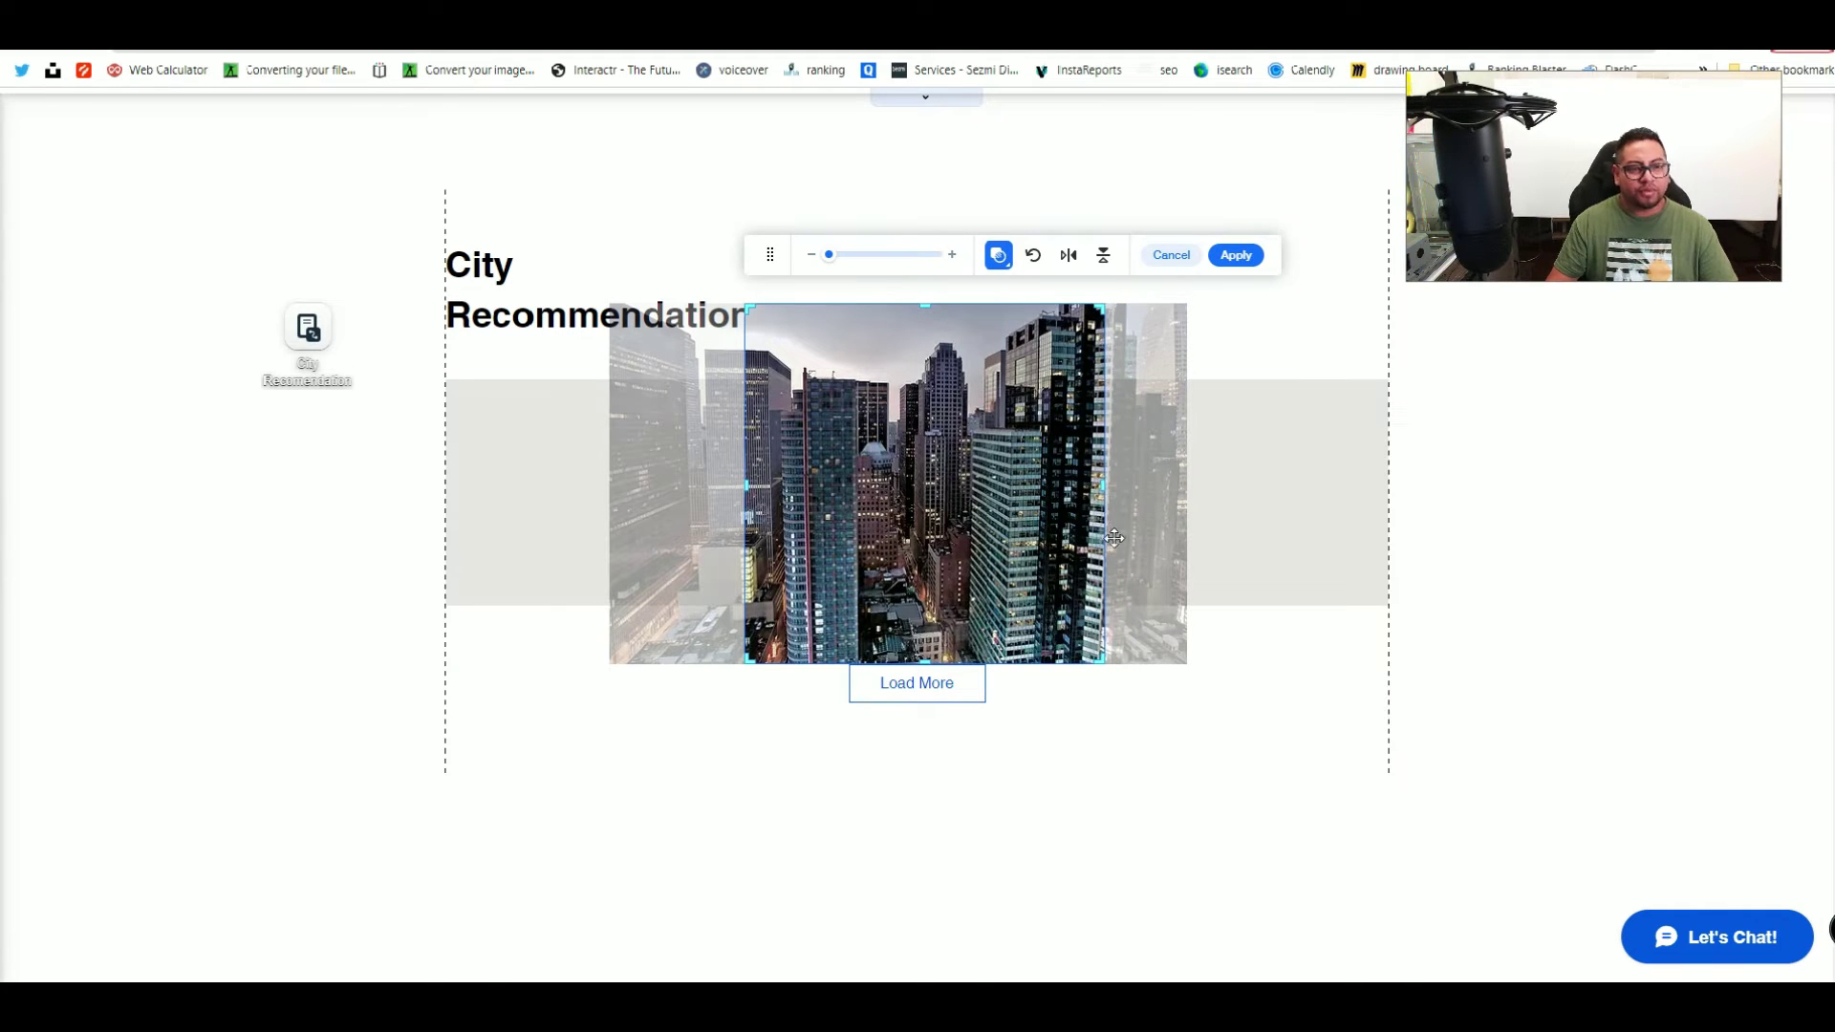
Step: Set the city photo's crop shape to a circle and apply the crop
click(997, 255)
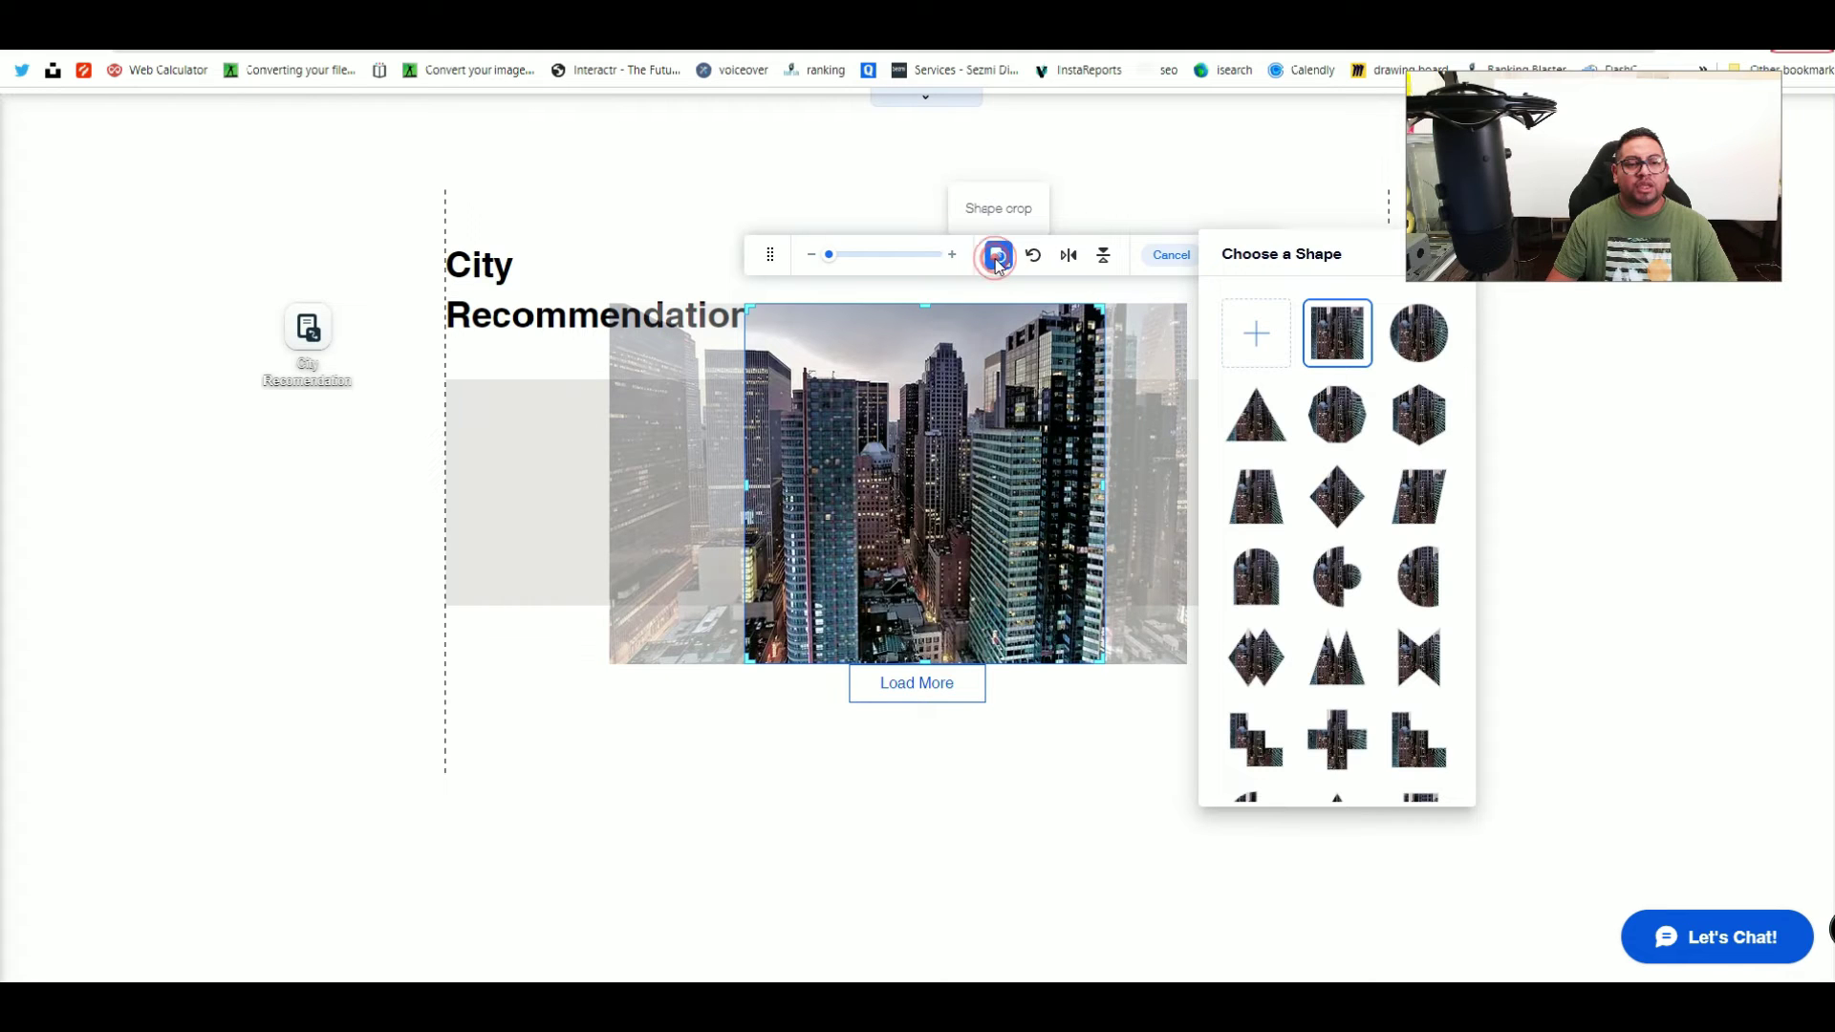
click(1430, 335)
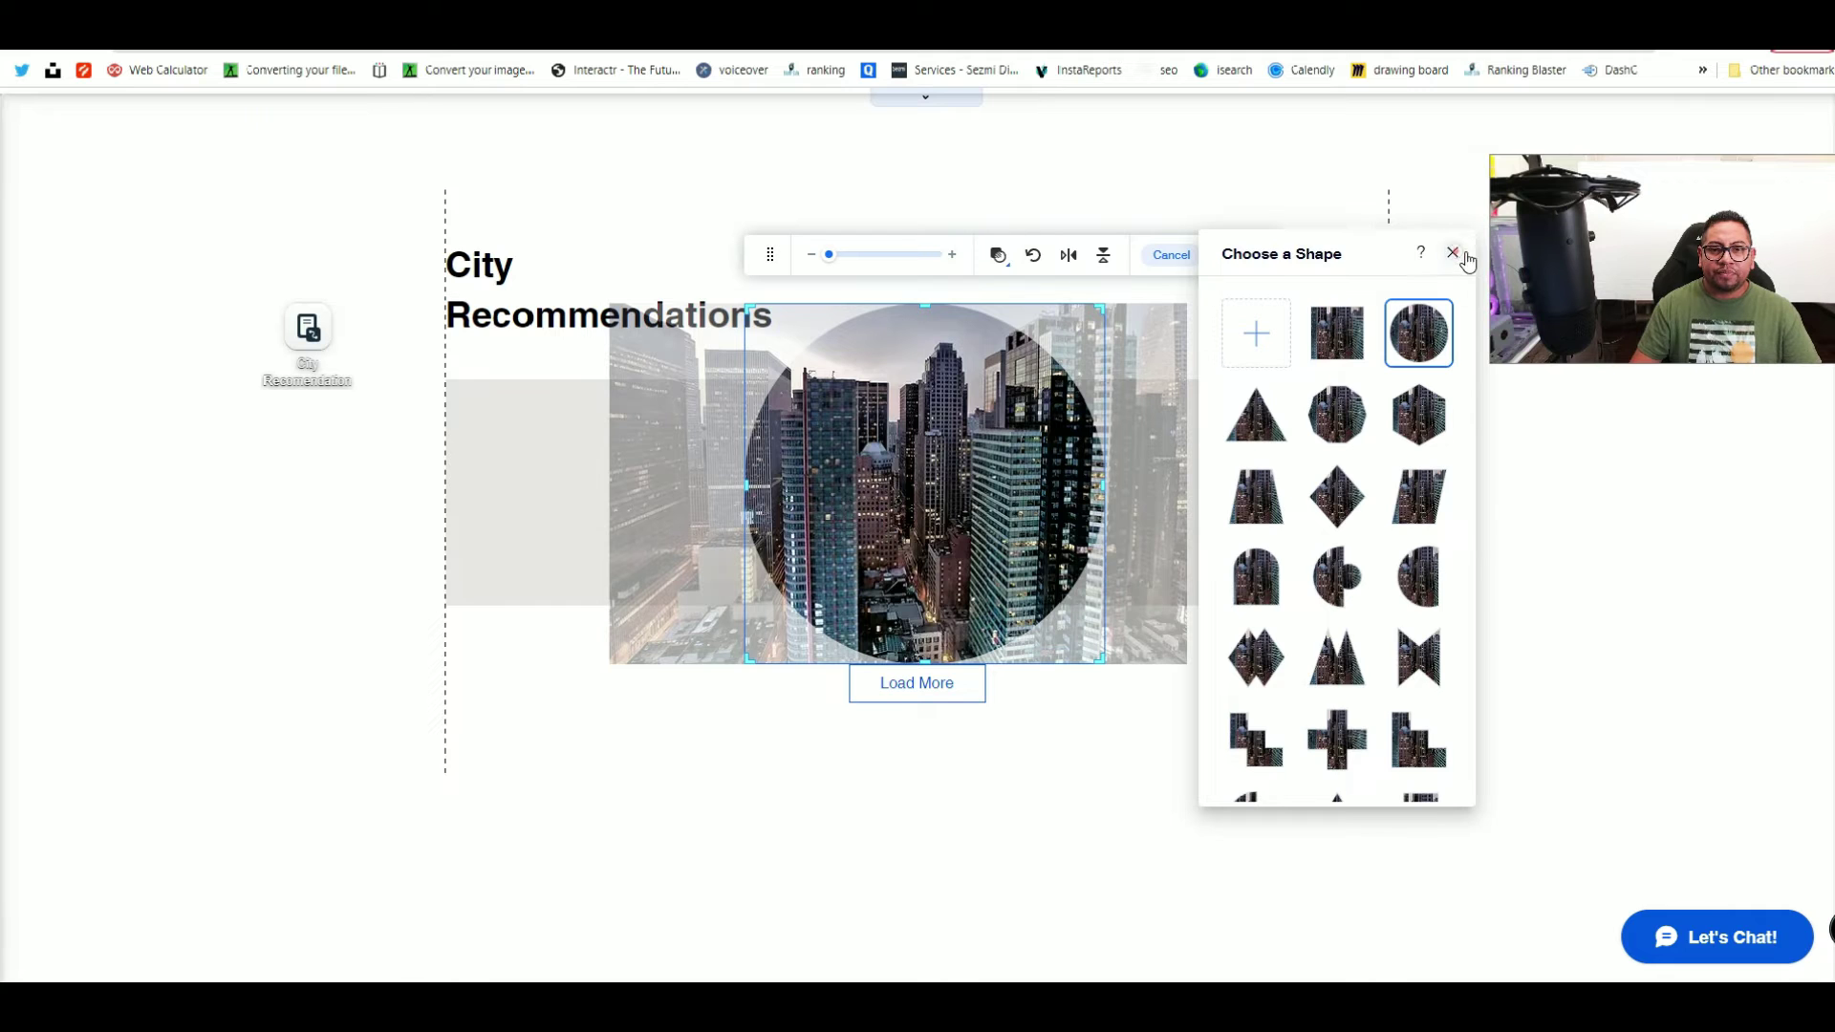
click(1453, 254)
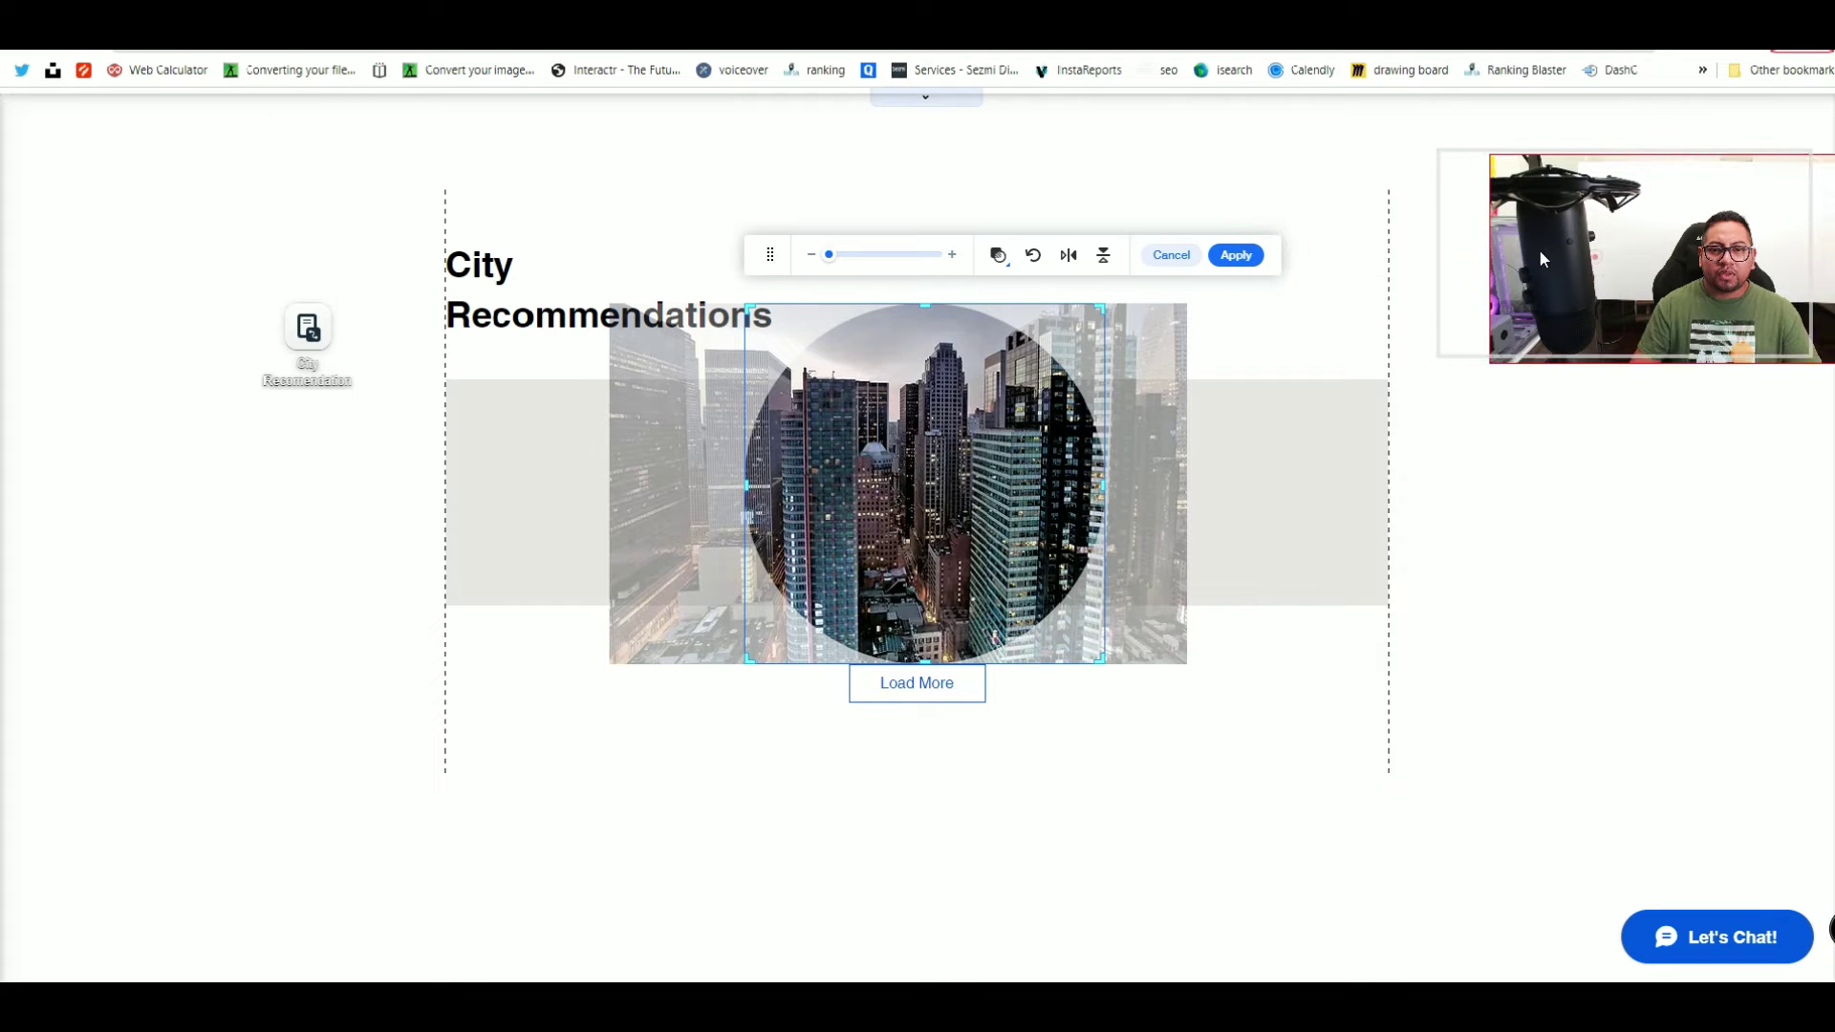
click(1234, 255)
Step: Apply the round white-bordered frame to the cropped photo, shrink it to a thumbnail, and place it at the repeater item's upper left
click(949, 339)
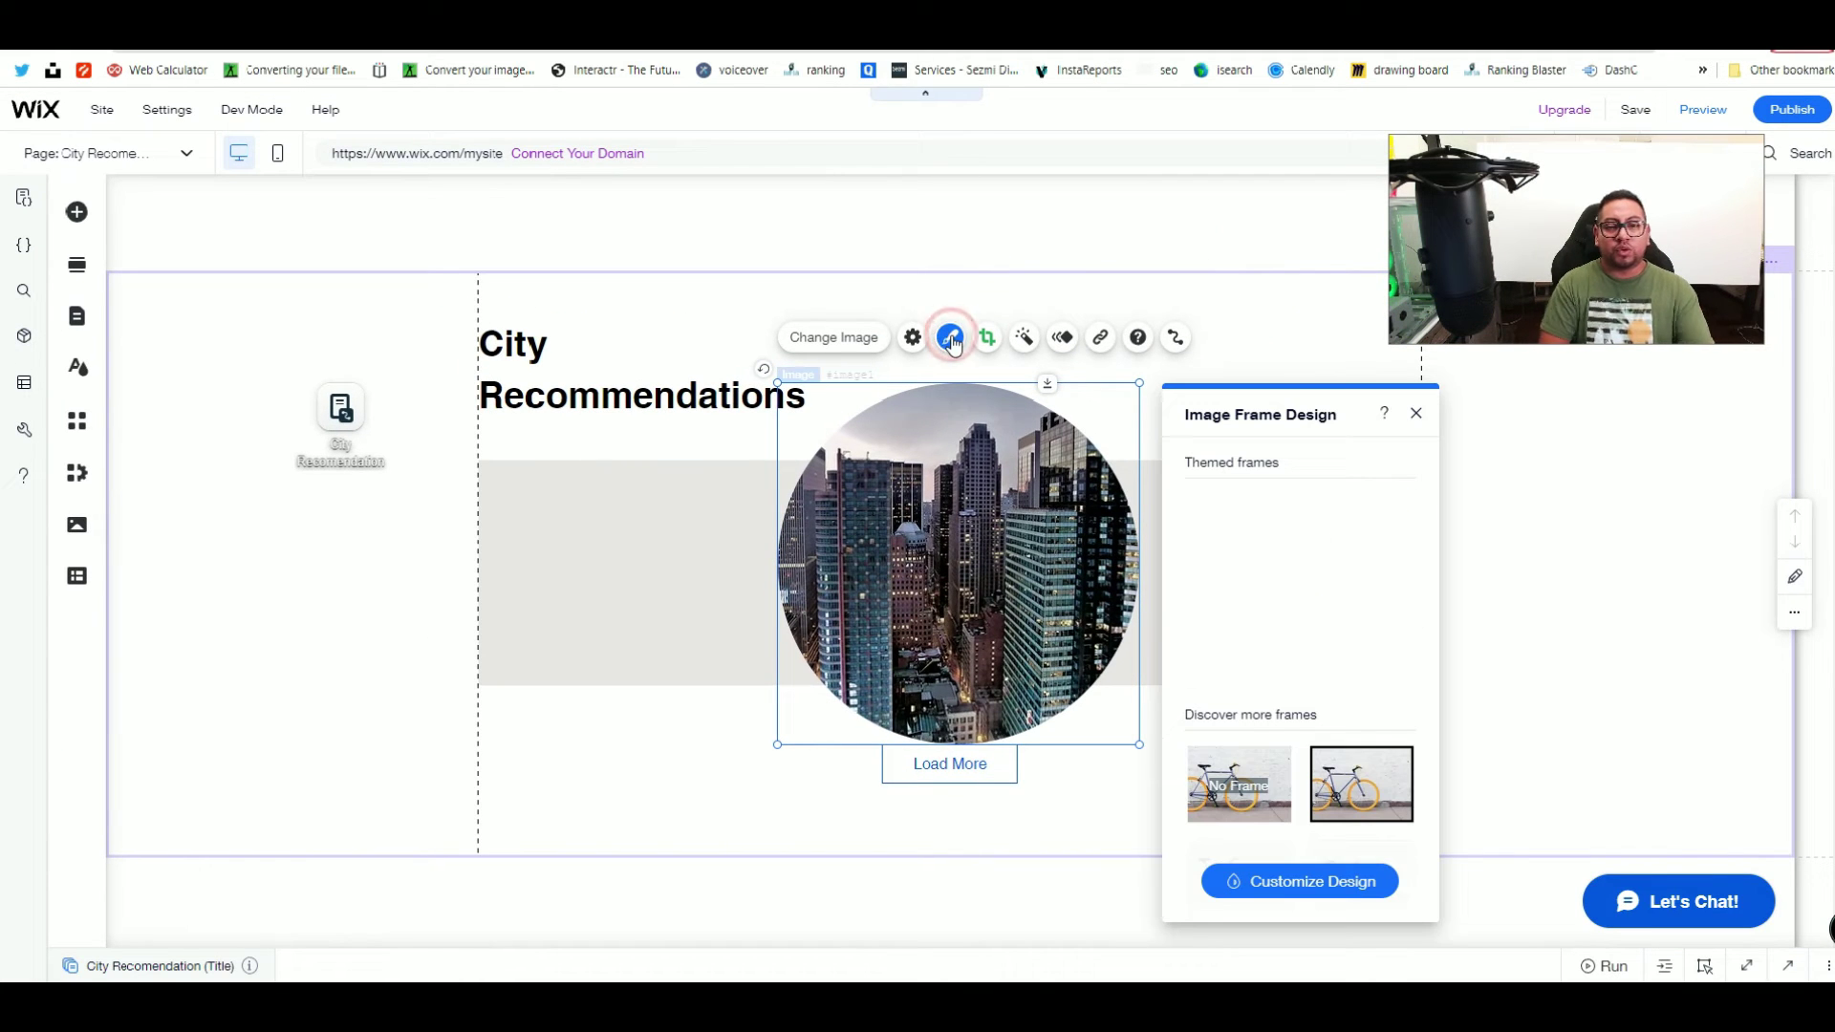
scroll(1300, 703, down, 3)
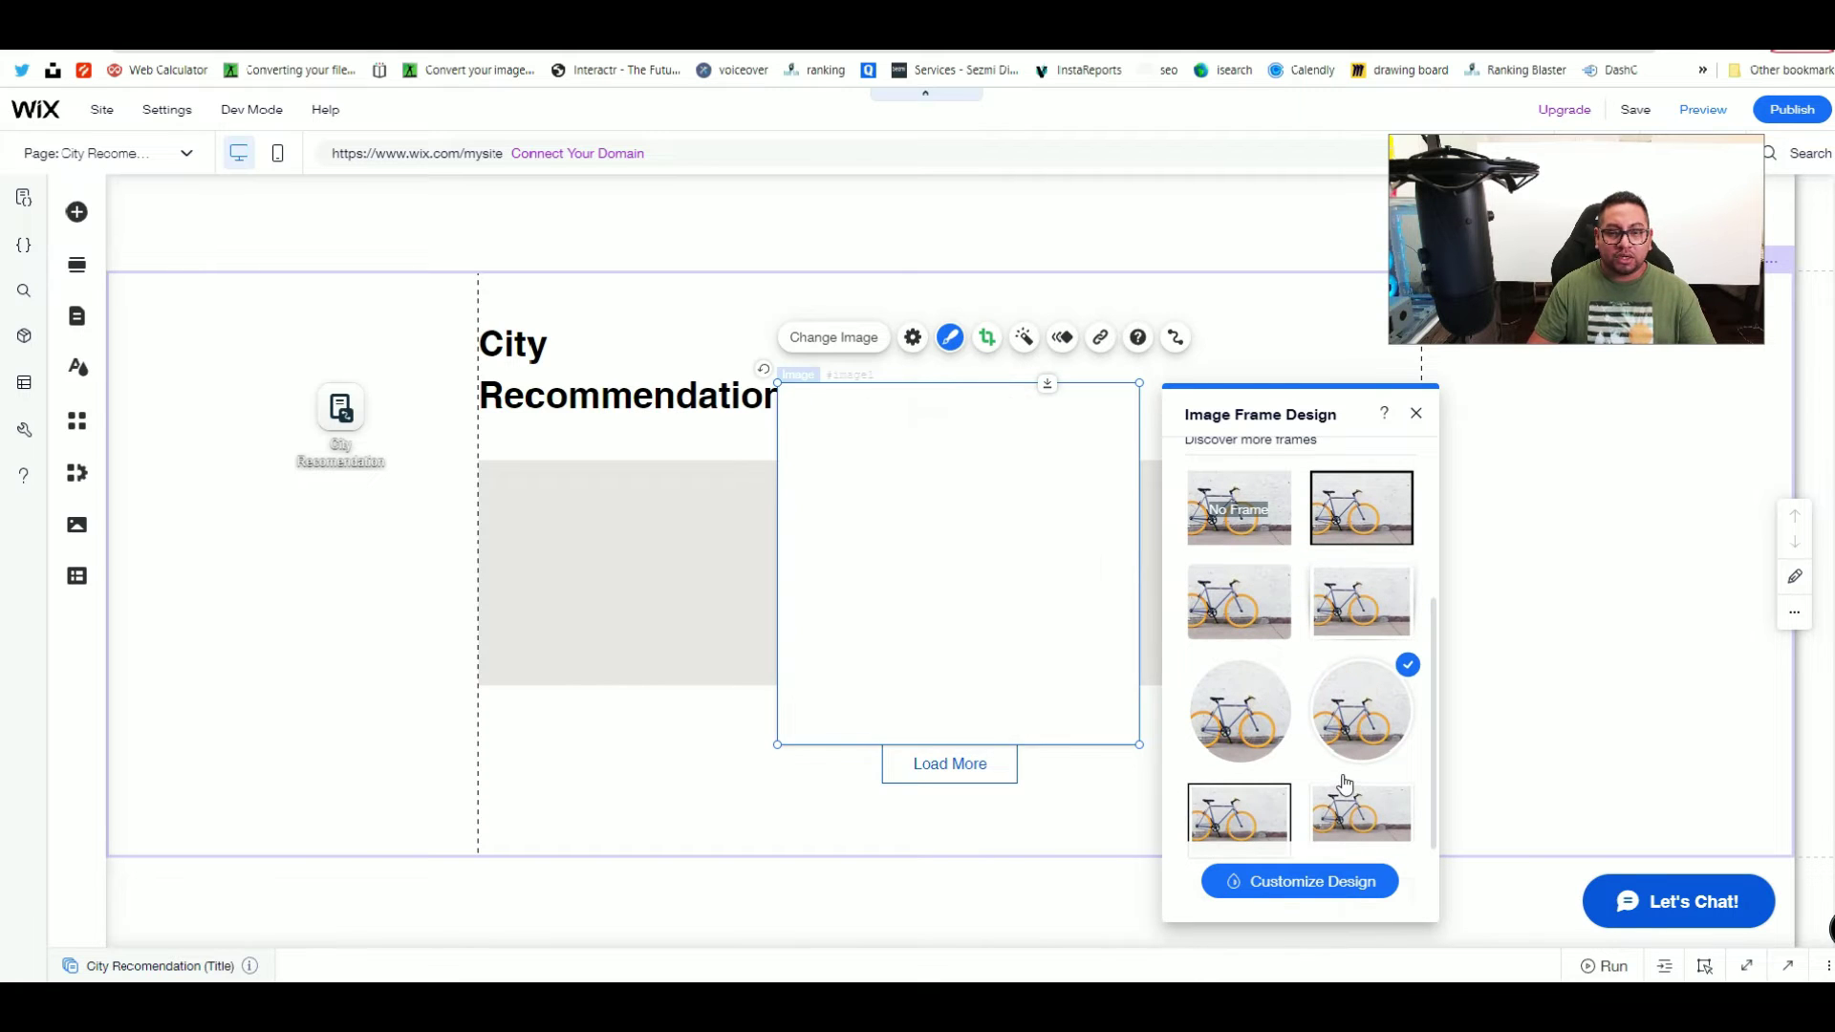
click(1419, 417)
drag(1139, 744, 601, 562)
click(731, 542)
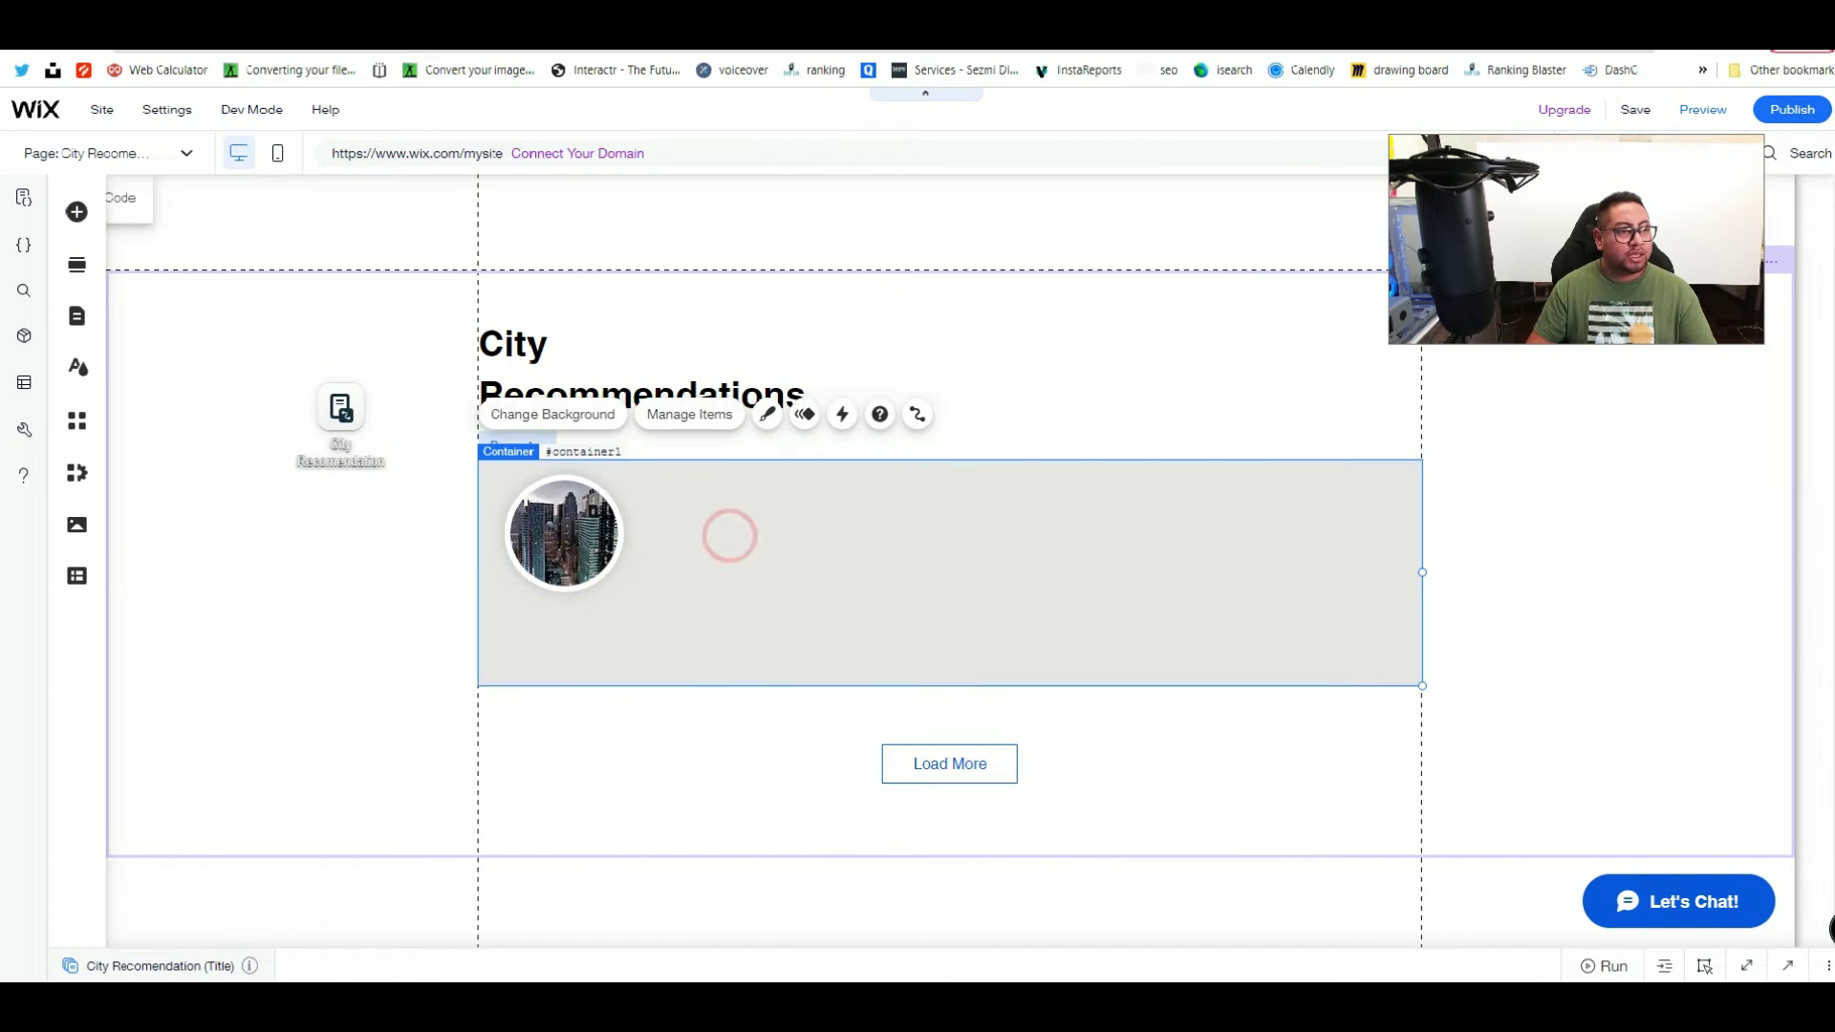
Step: Add a Heading 5 text beside the thumbnail in the repeater item and change its text to City Name
click(78, 211)
click(142, 283)
drag(544, 552, 984, 631)
drag(905, 564, 726, 502)
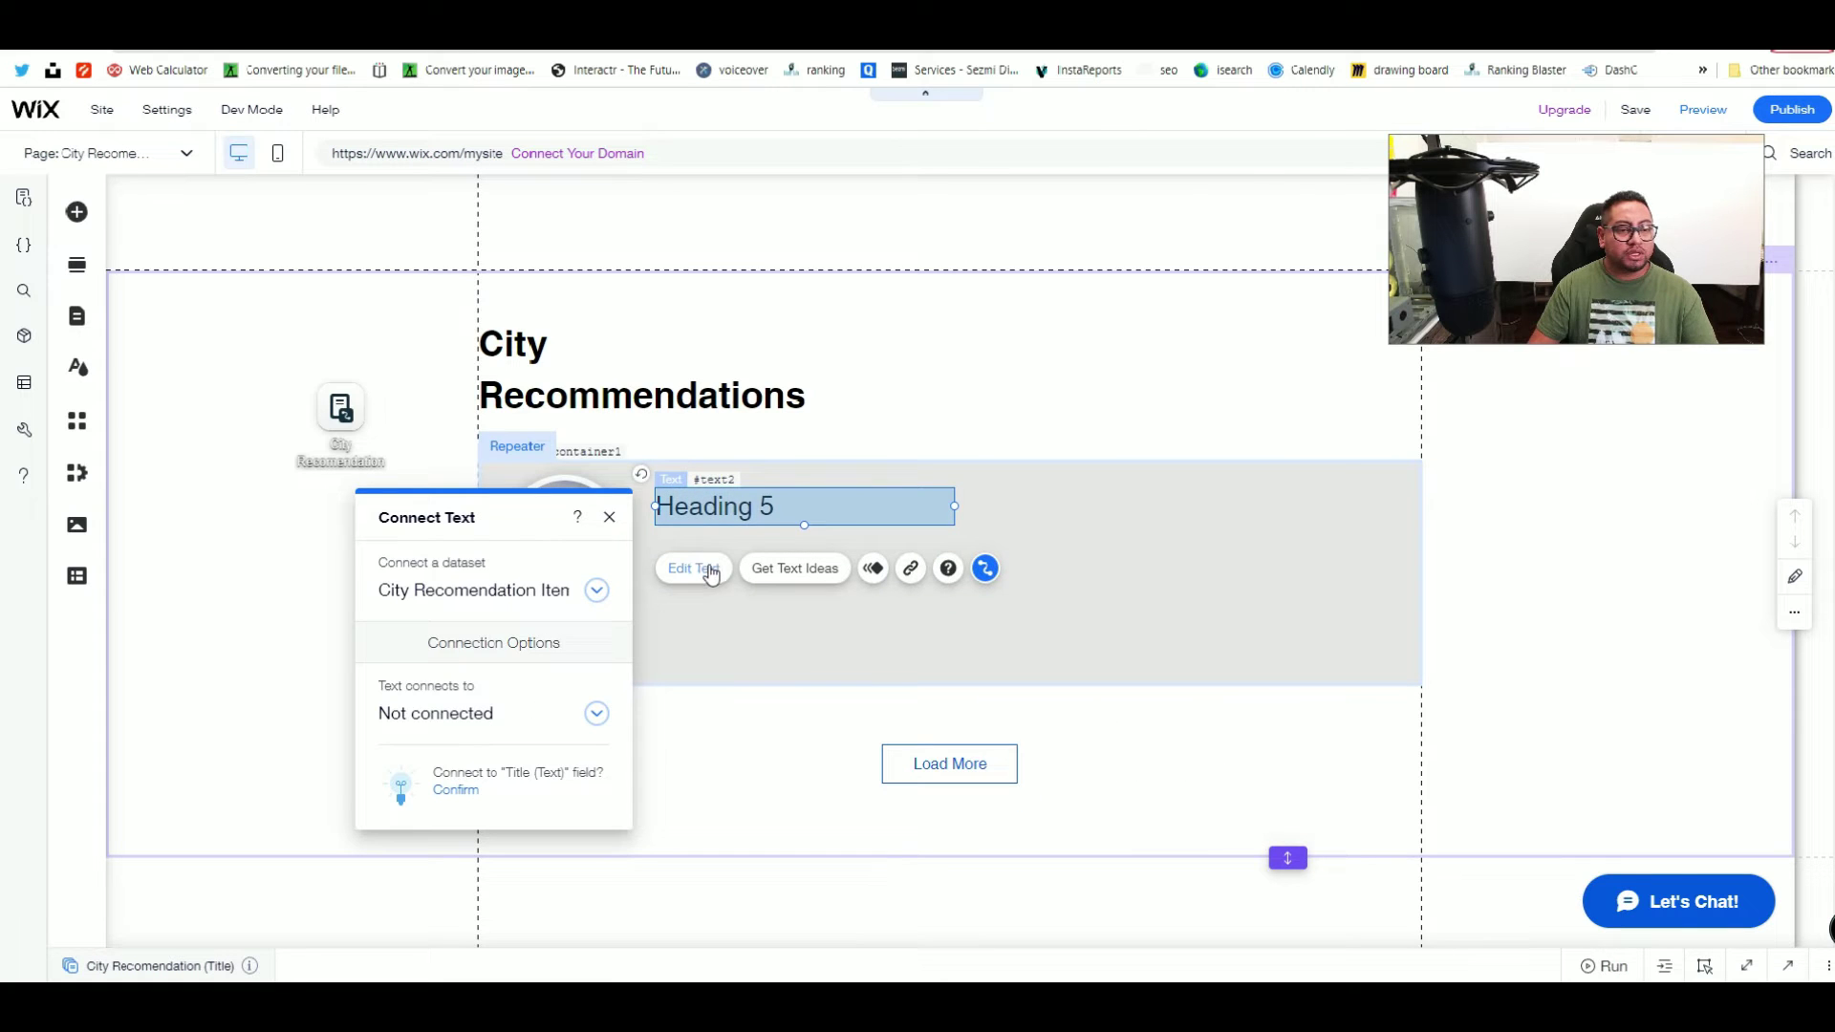
click(712, 570)
text(City Name)
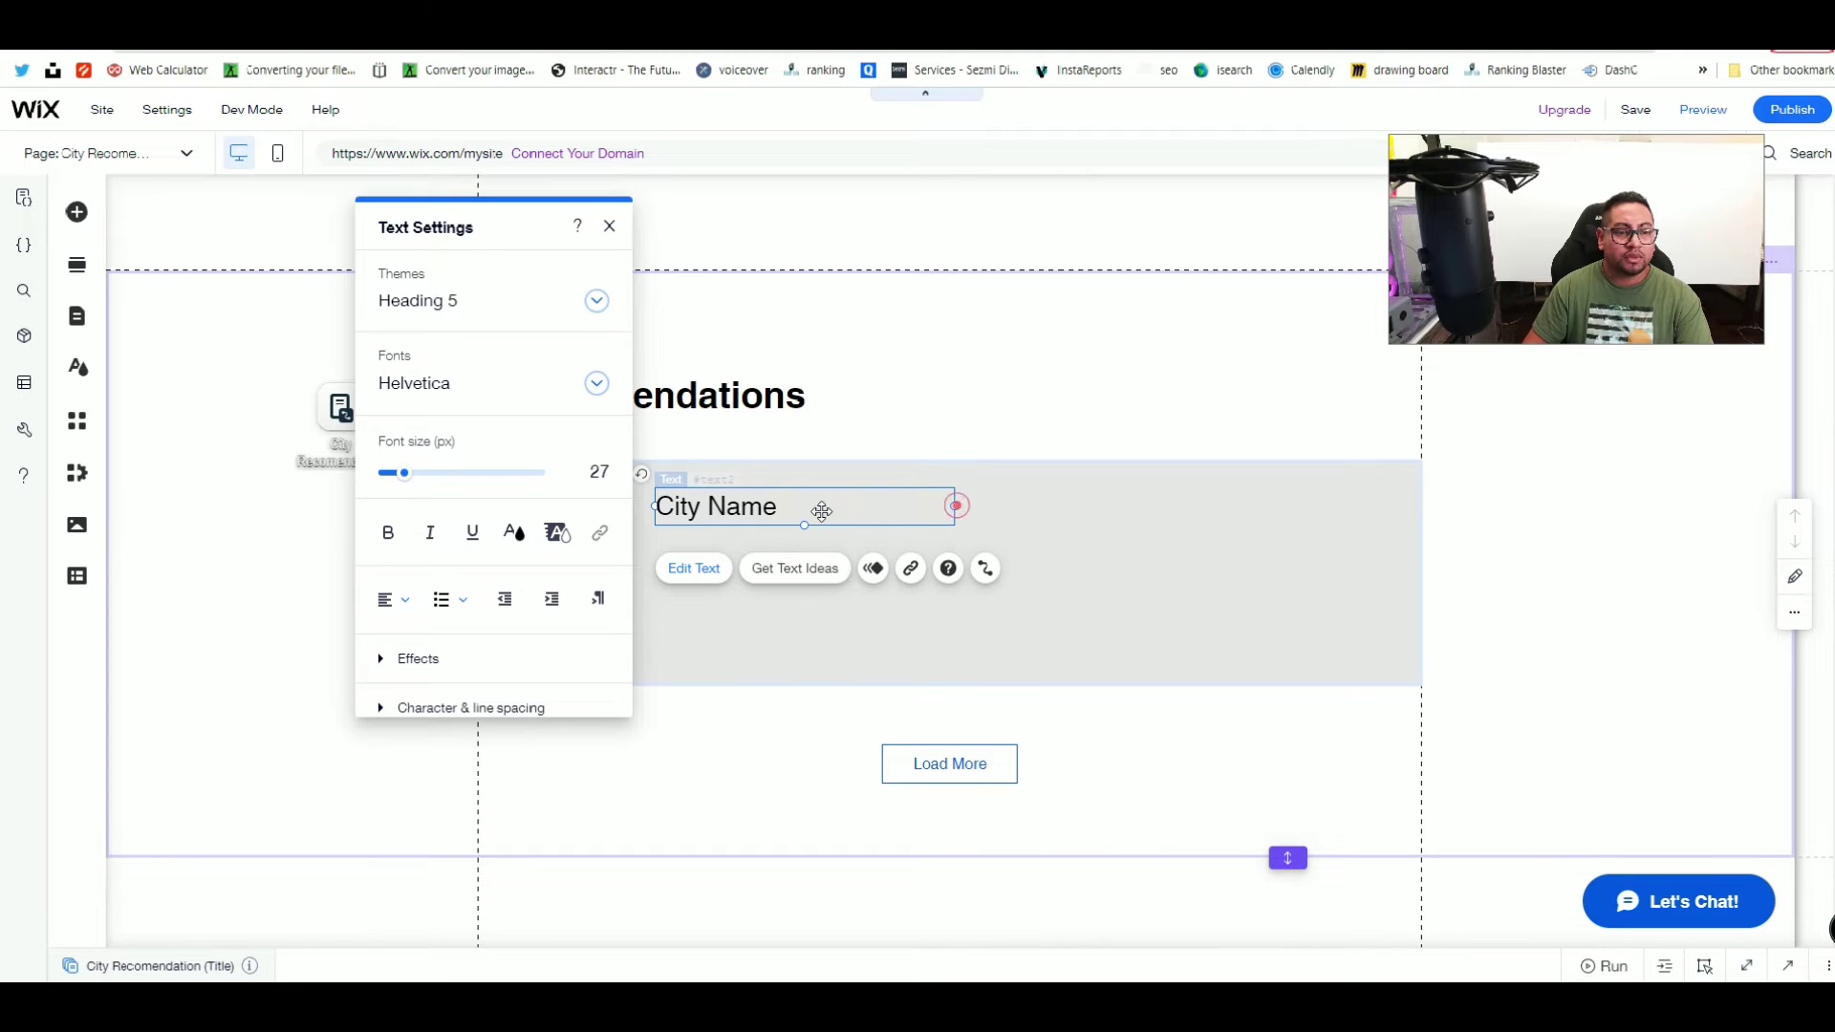
click(955, 503)
click(905, 528)
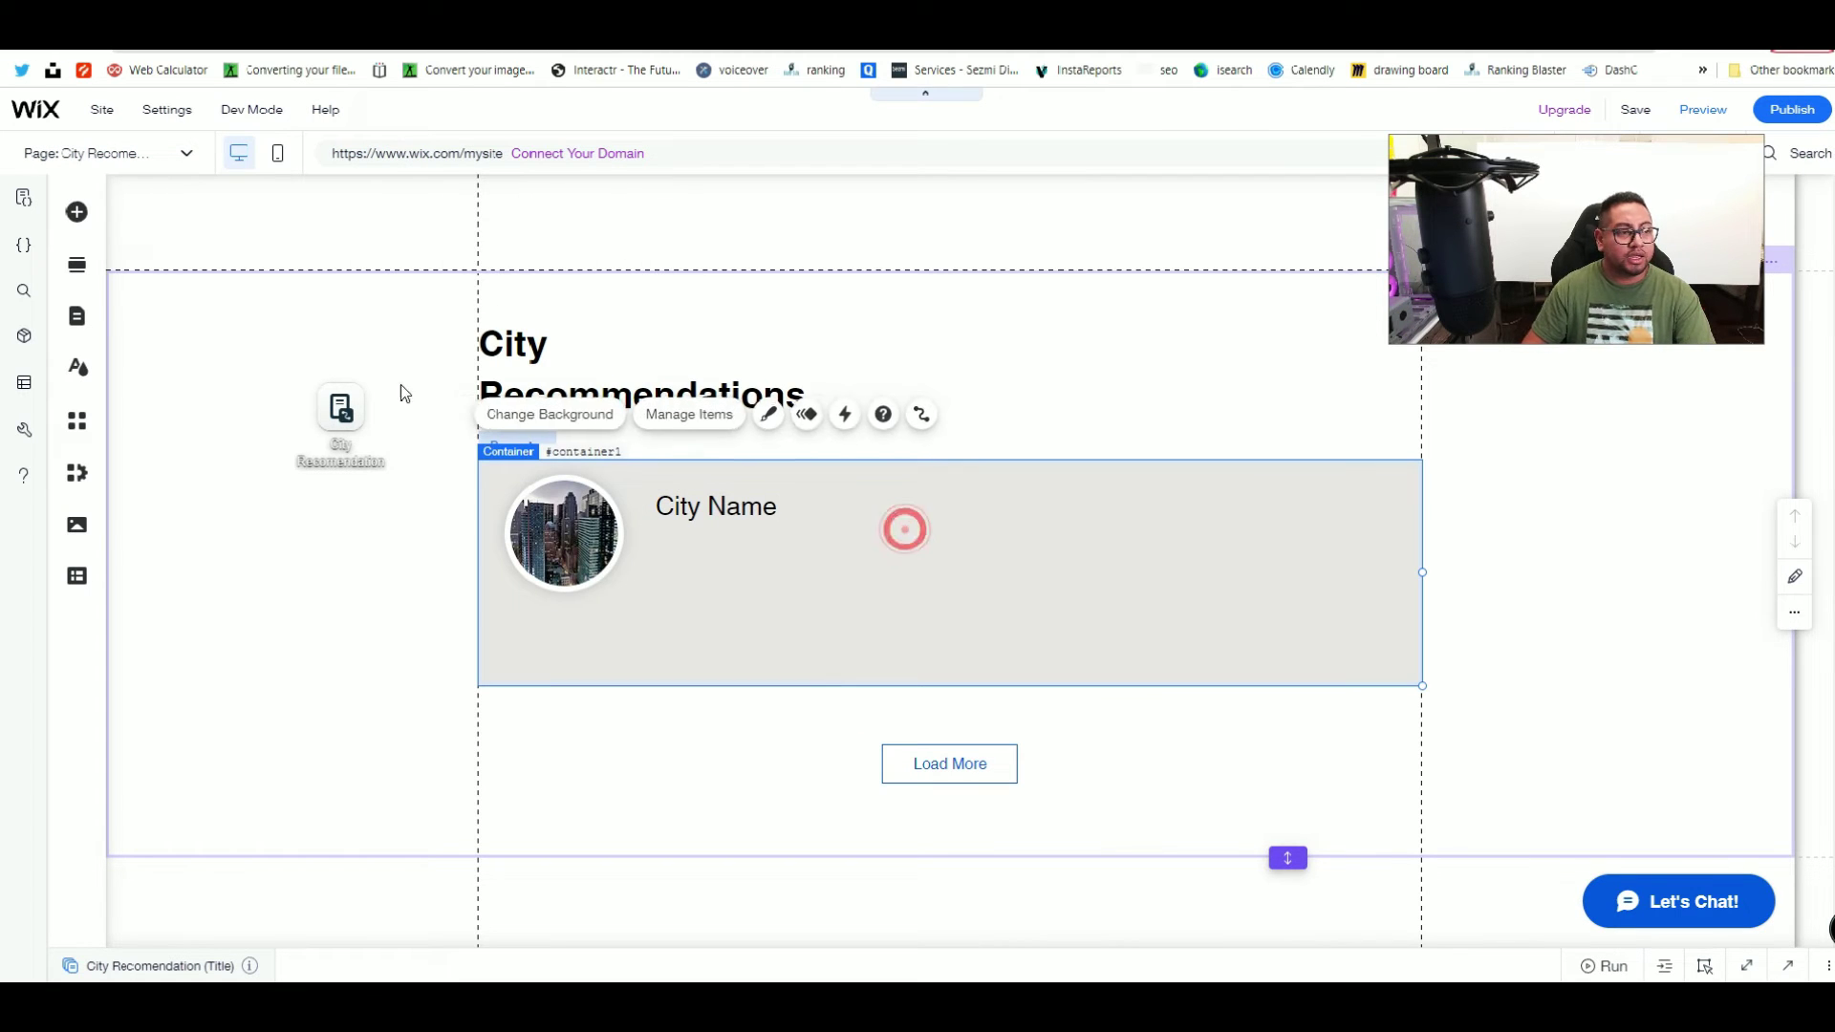
Step: Review the field columns of the City Recomendation collection in the Content Manager, and return to the page
click(77, 575)
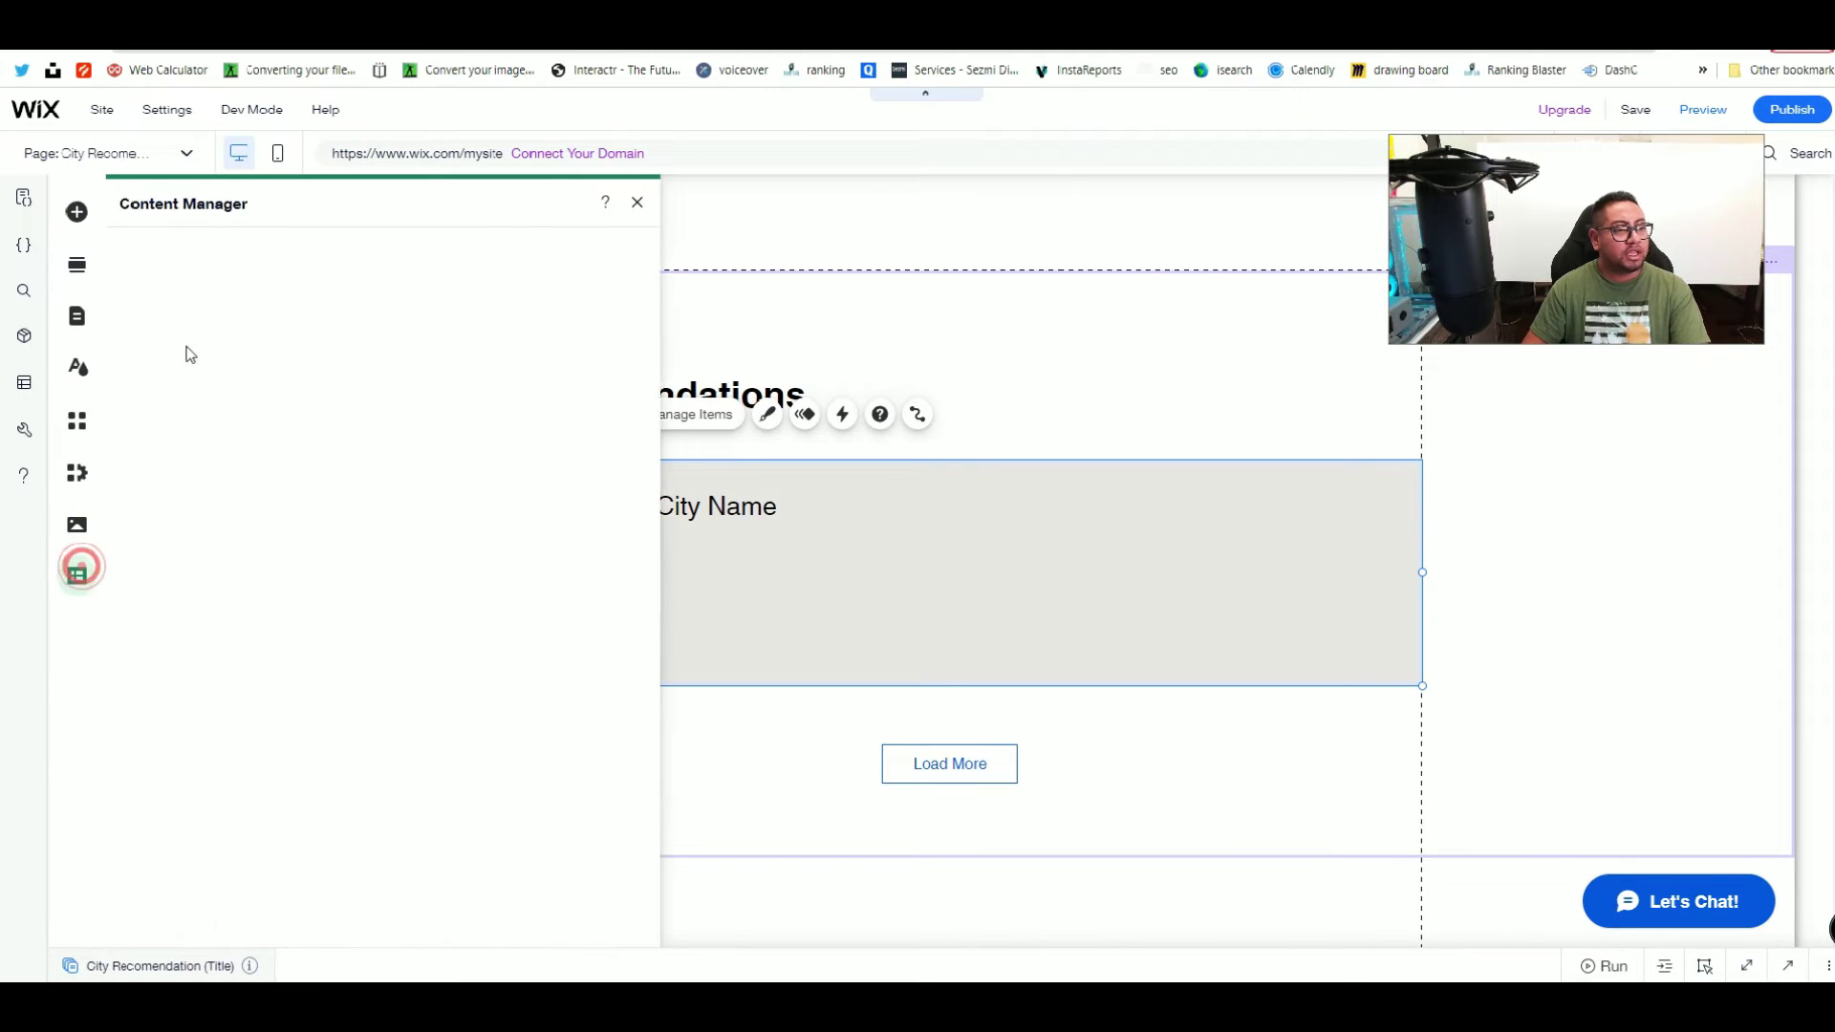
click(484, 338)
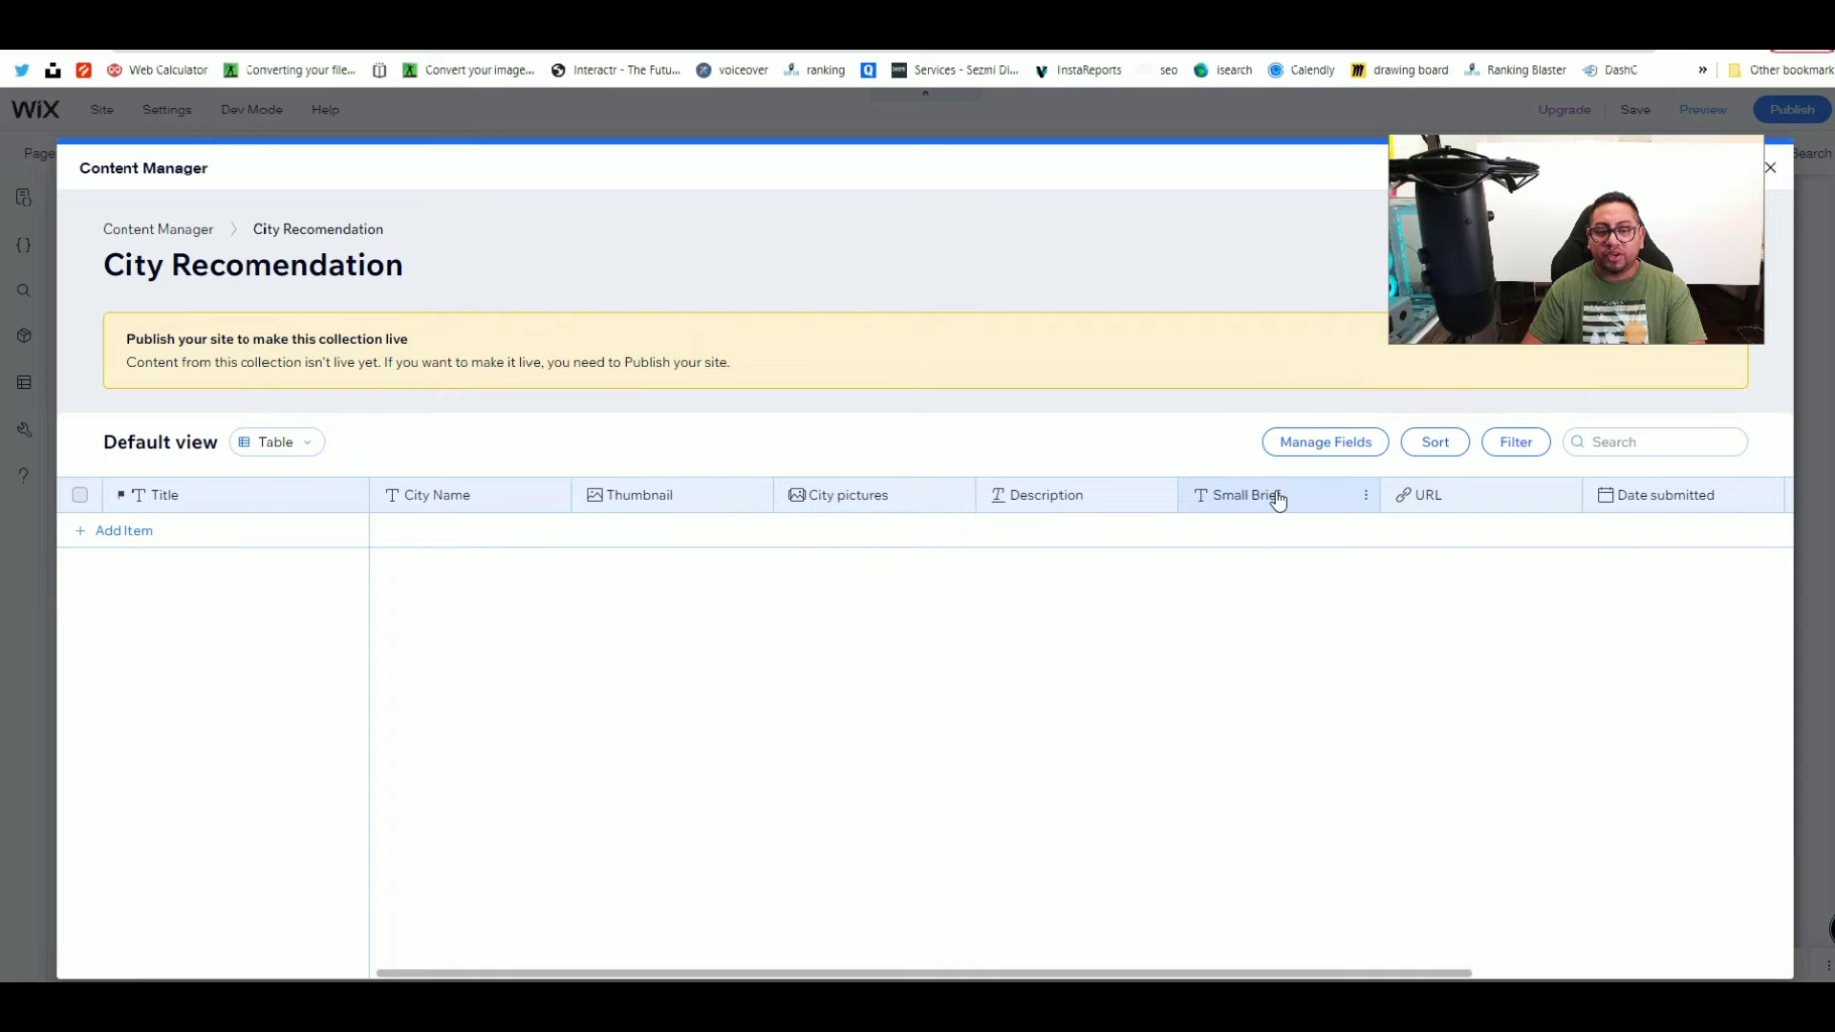
click(1763, 173)
Step: Add a small themed paragraph text inside the repeater item, placed beside the thumbnail just below City Name
click(76, 212)
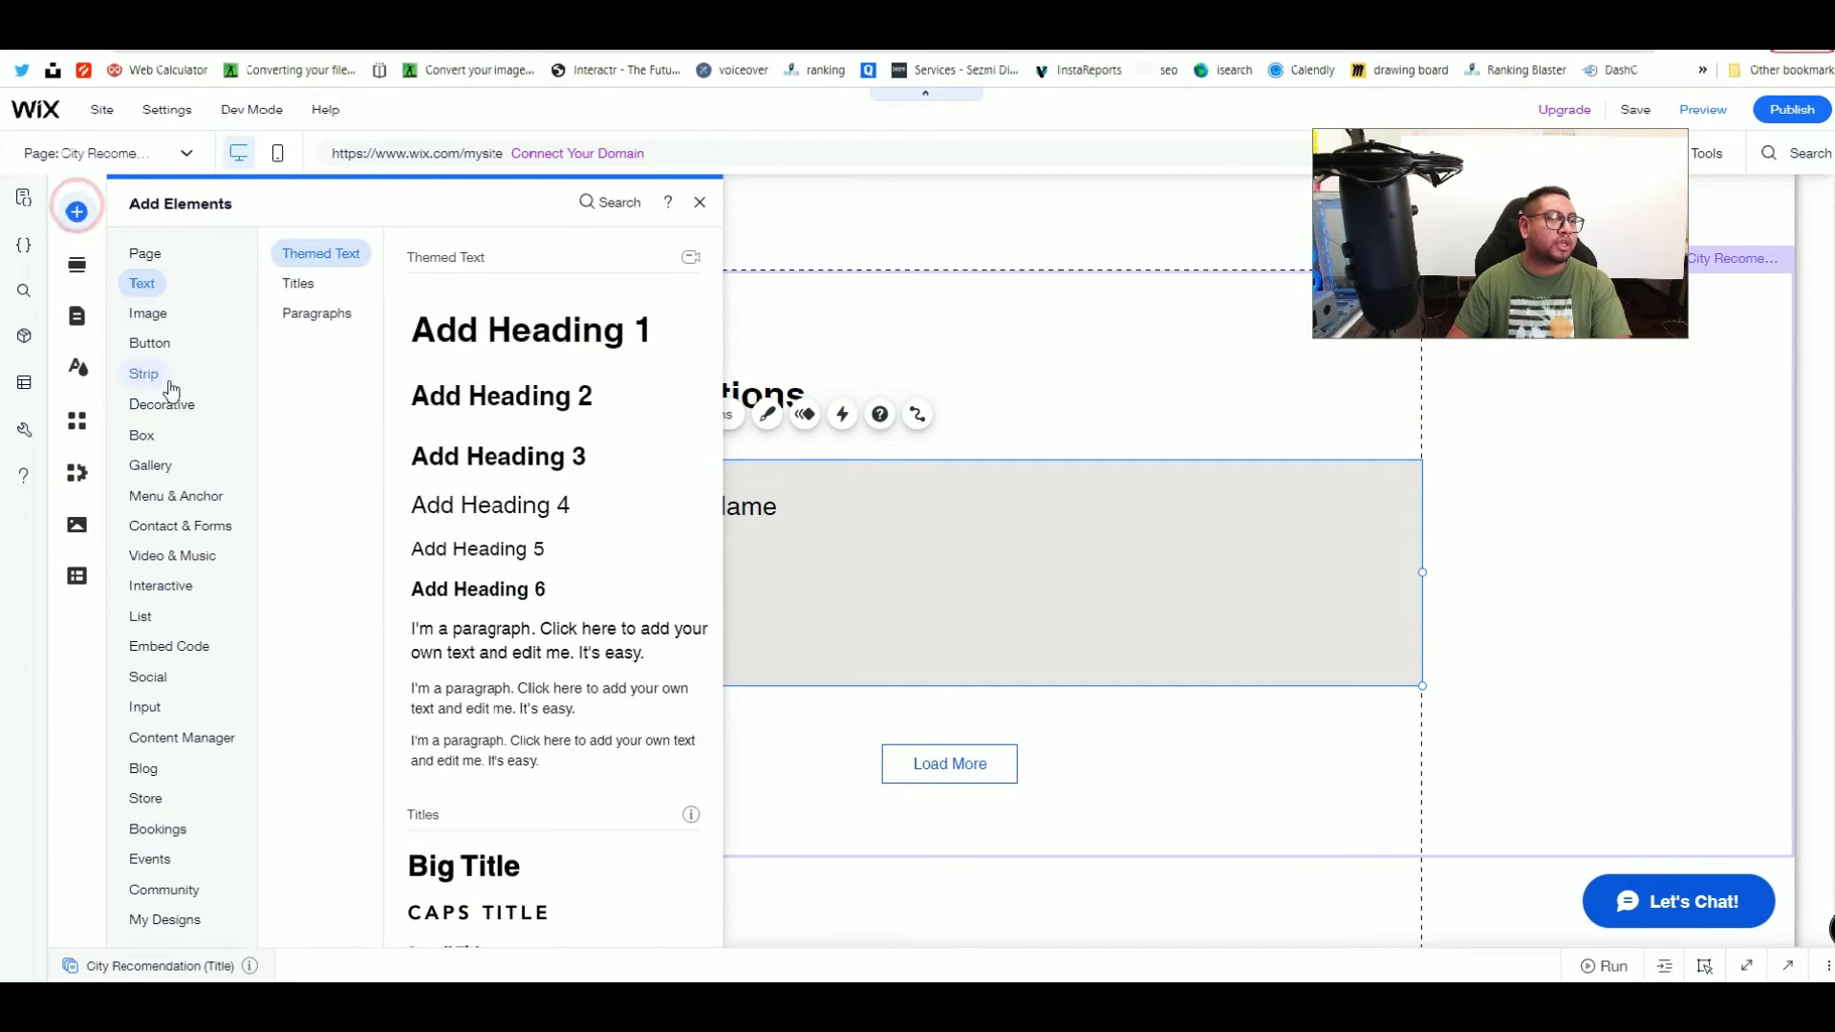
click(149, 343)
click(148, 288)
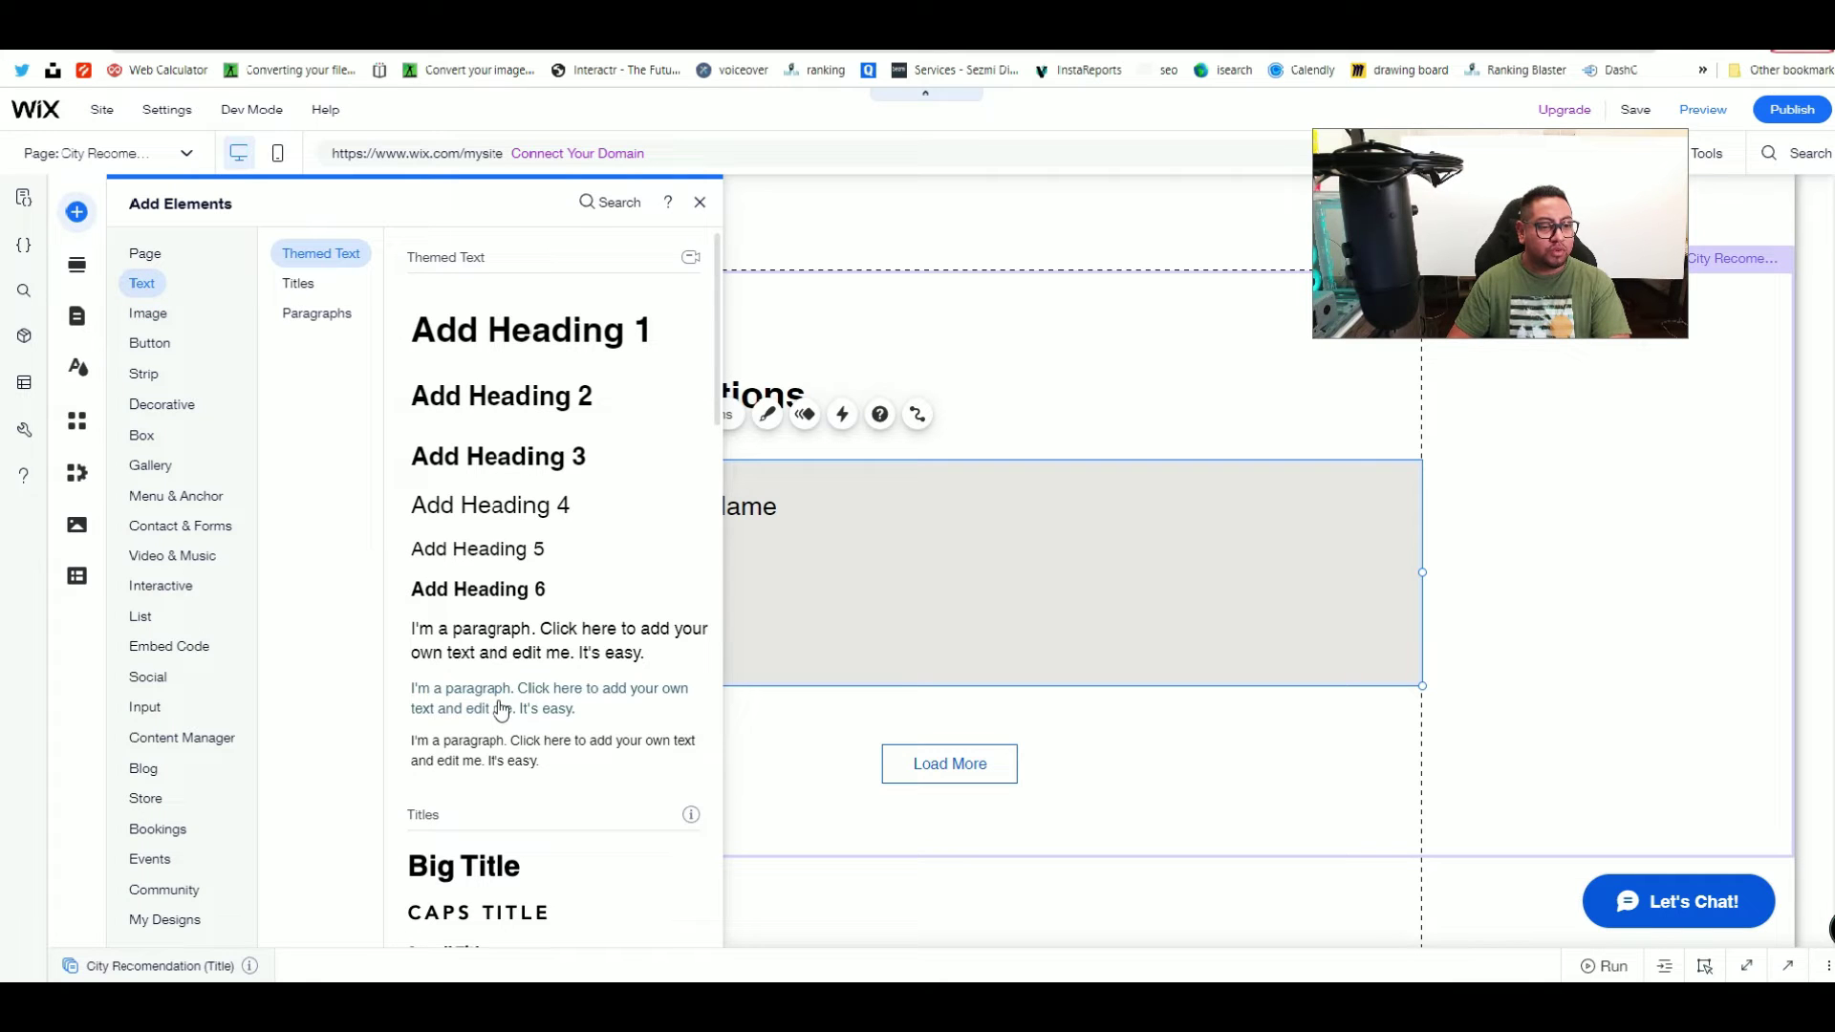
drag(501, 709, 883, 597)
drag(719, 566, 721, 564)
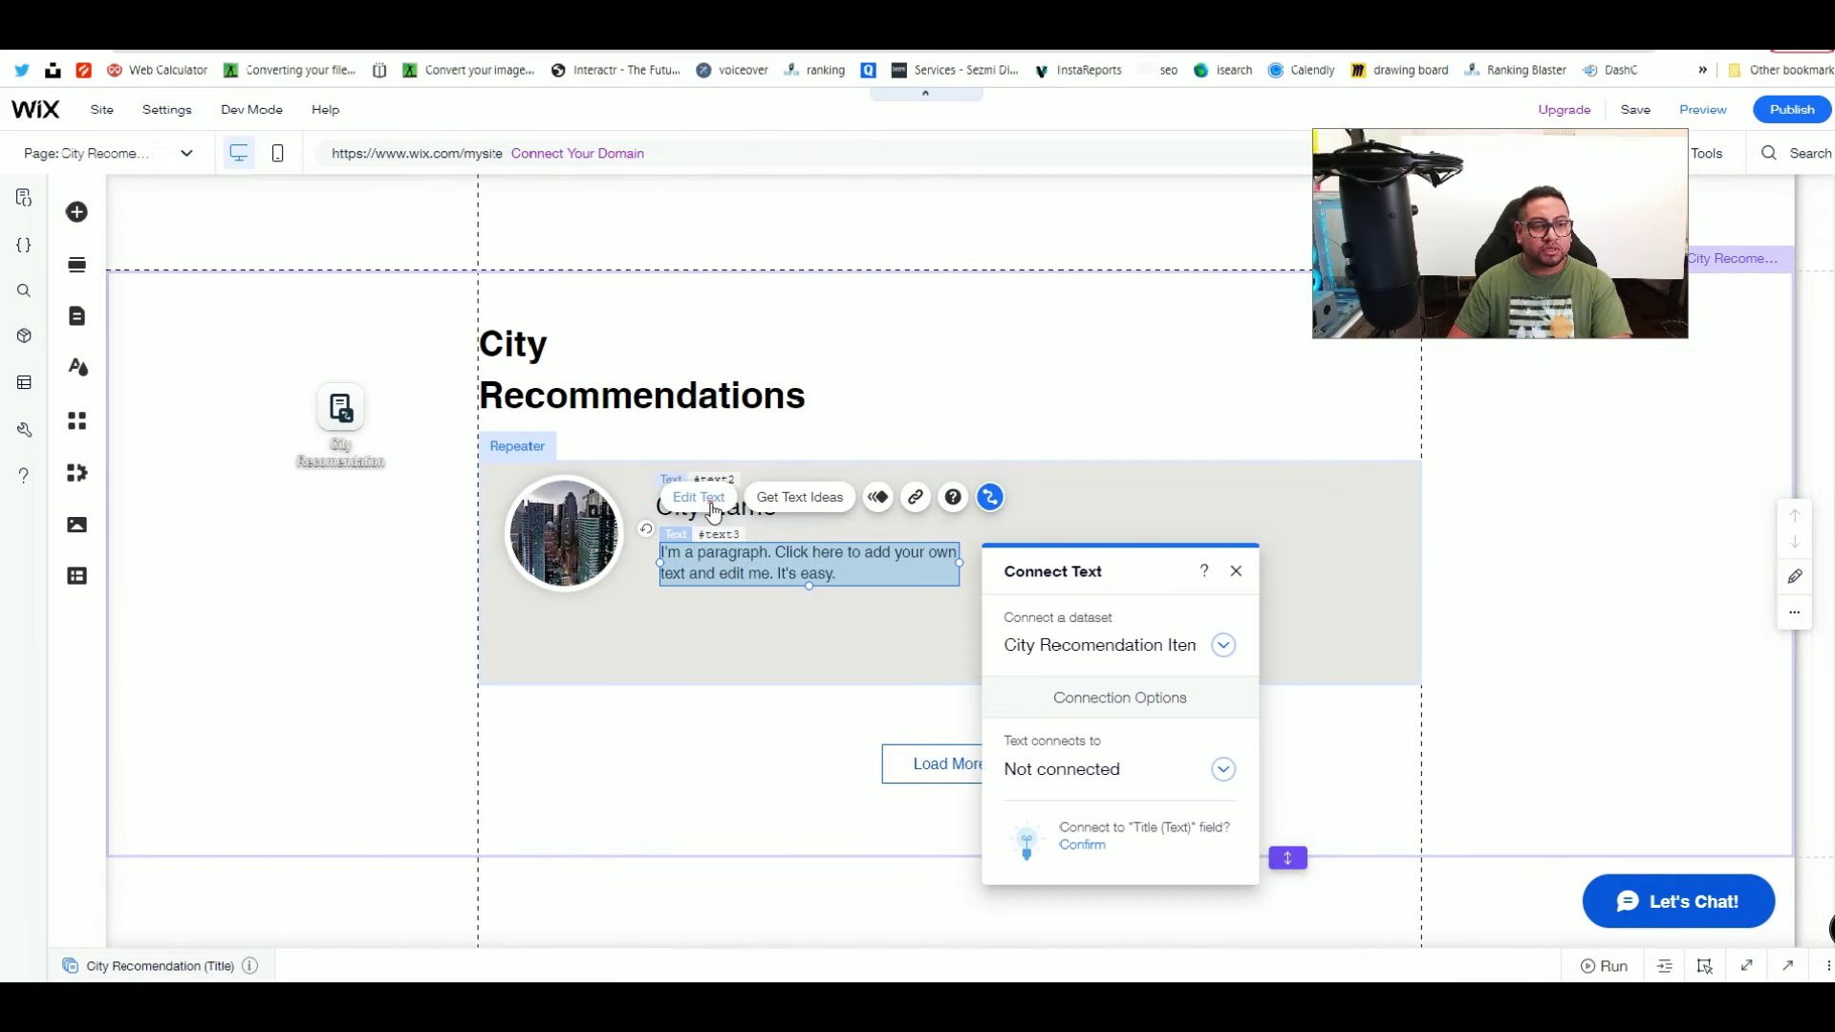
Step: Replace the new paragraph's placeholder text with Small Brief
click(713, 499)
key(BackSpace)
text(Sm)
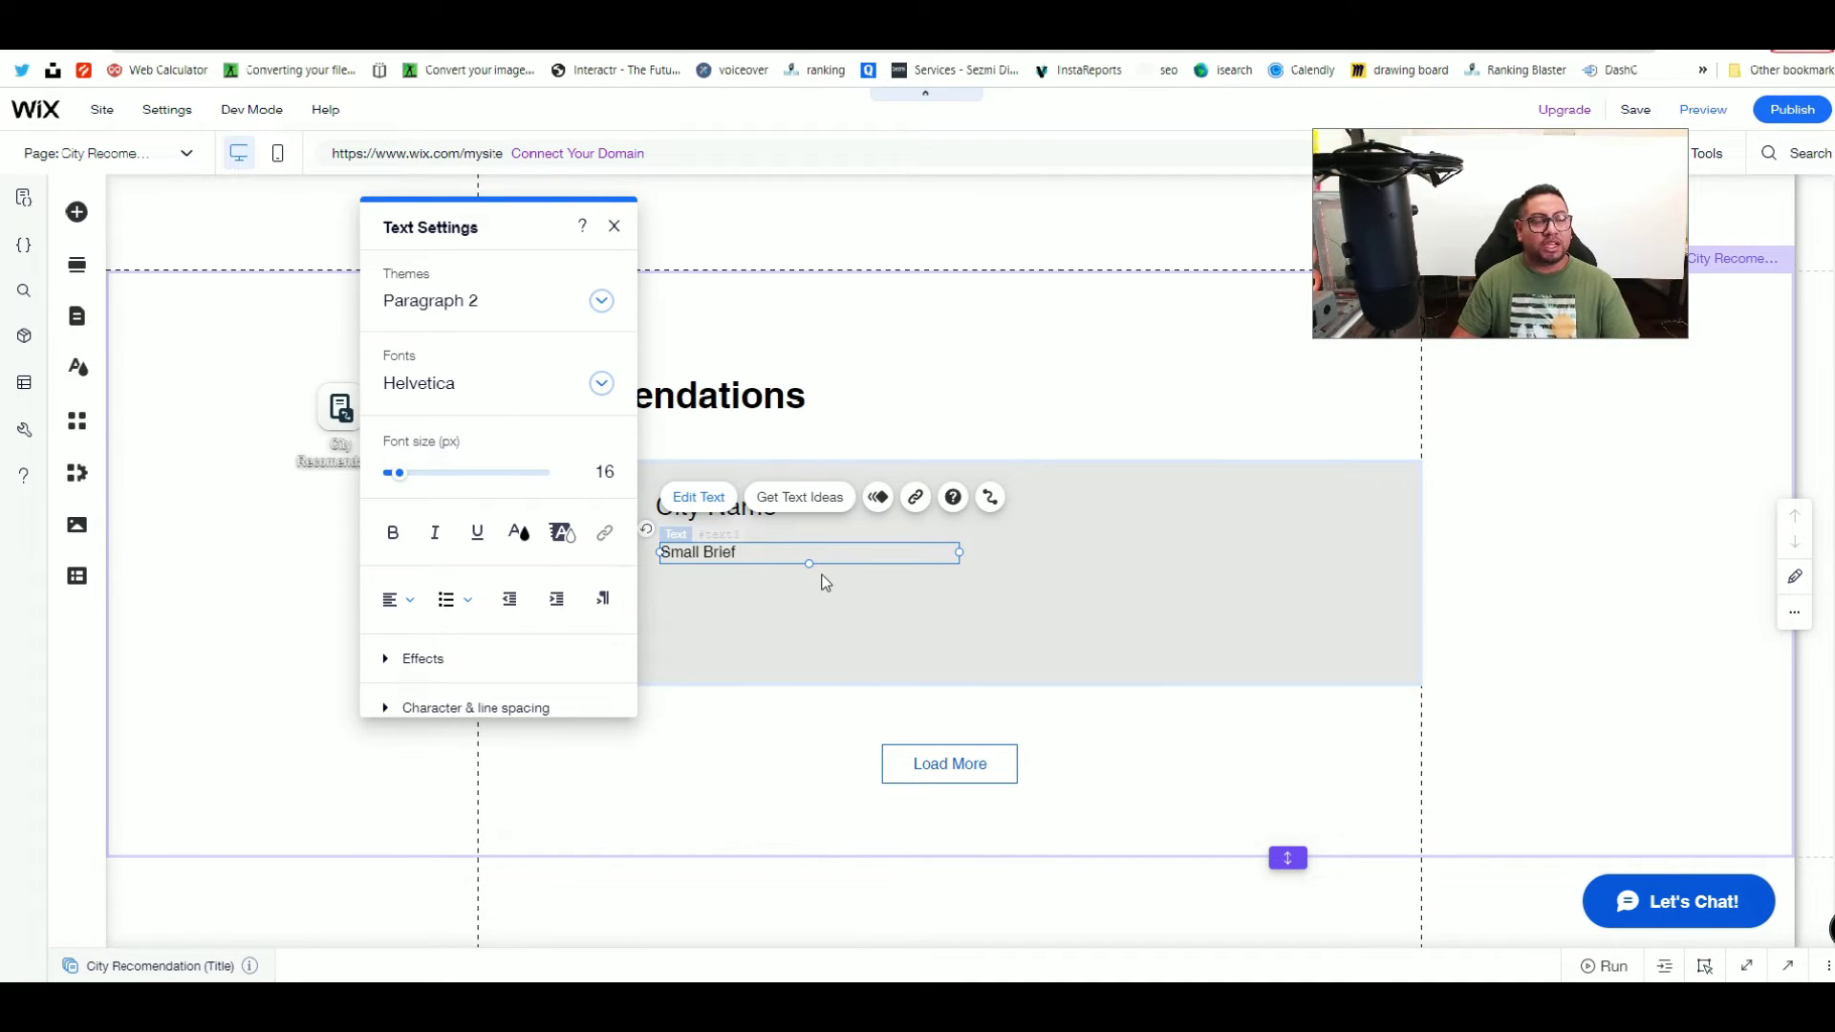
text(all Brief)
click(868, 615)
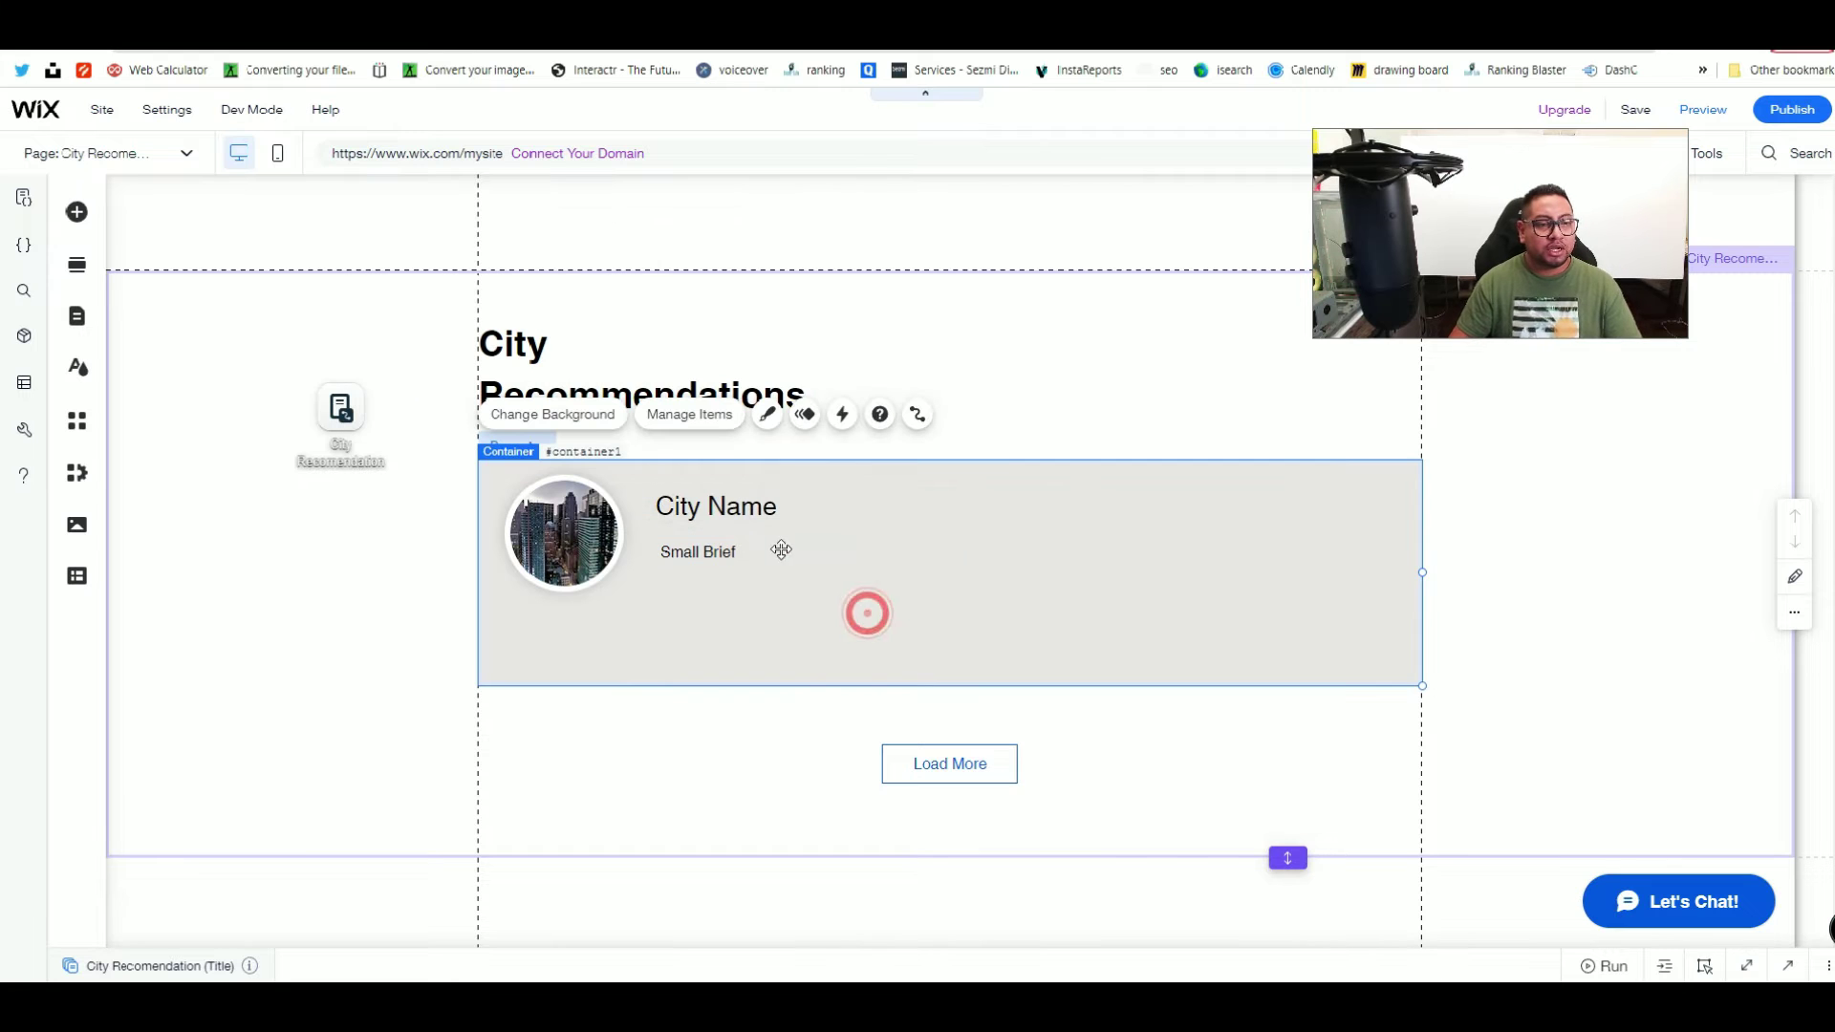
Step: Add the blue-outlined themed button at the lower right of the repeater item and label it View More
click(76, 214)
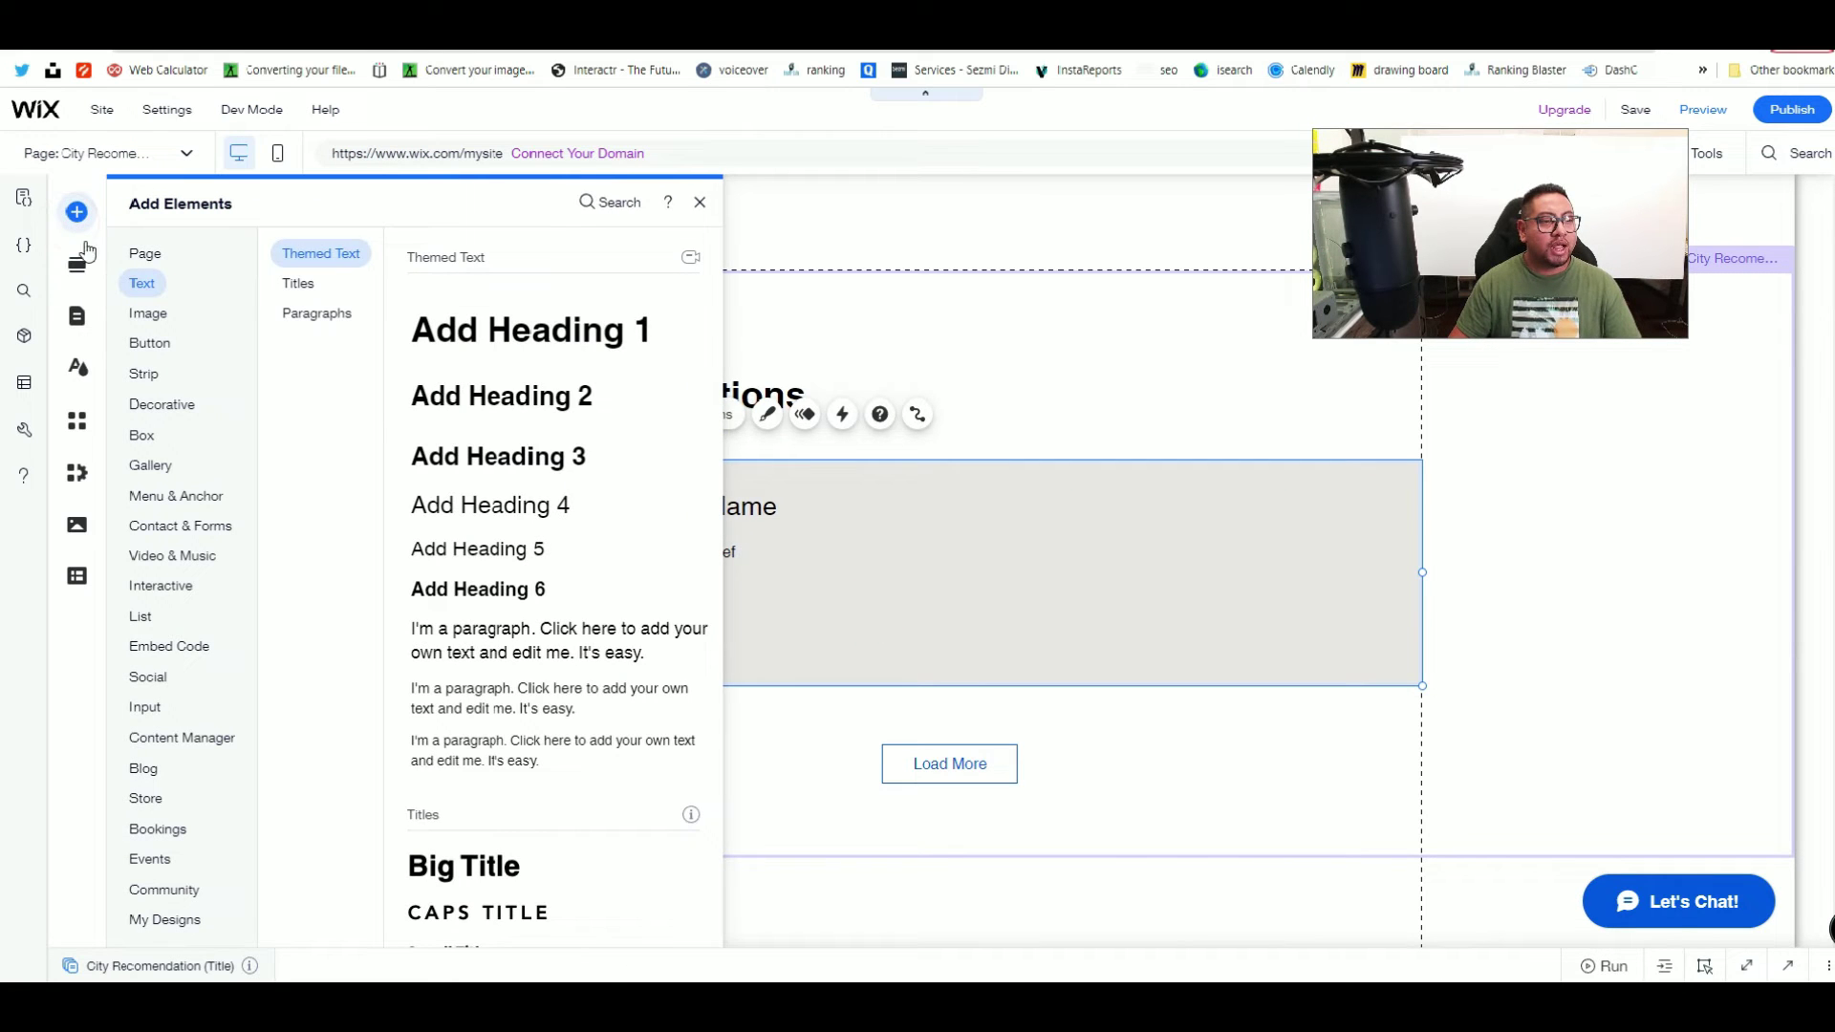
click(150, 340)
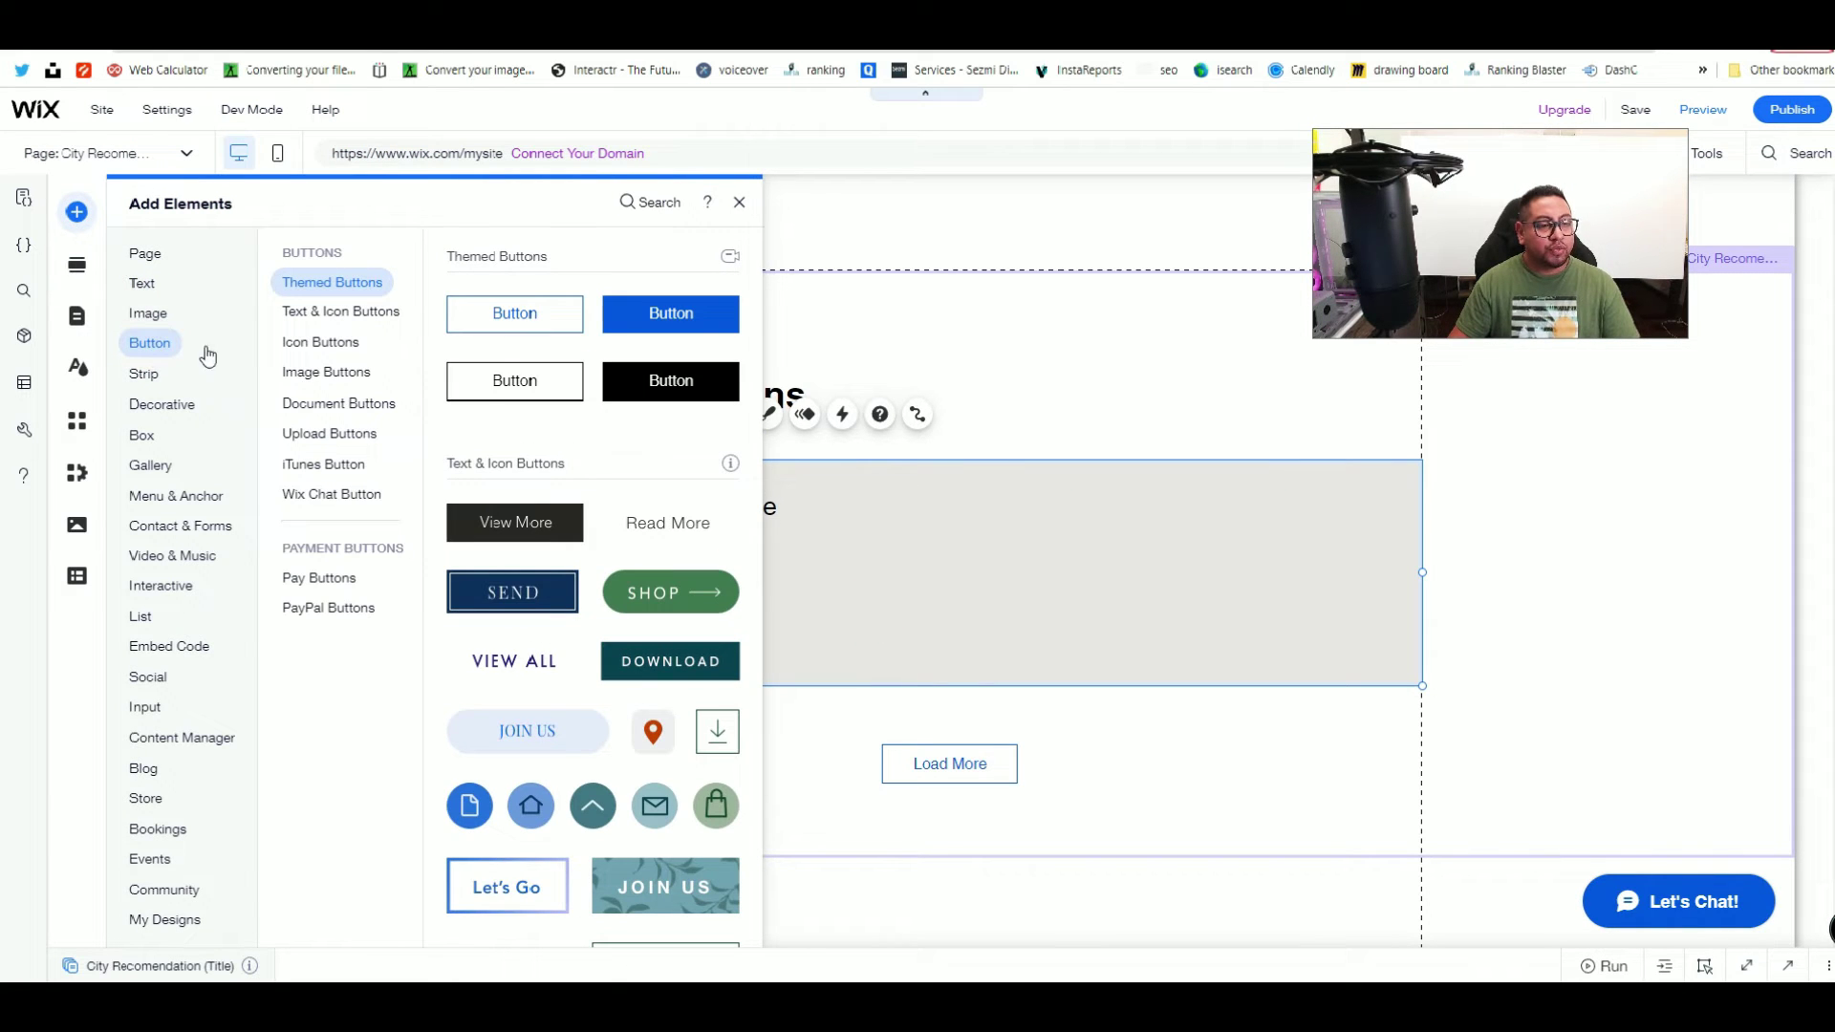
drag(512, 315, 1362, 639)
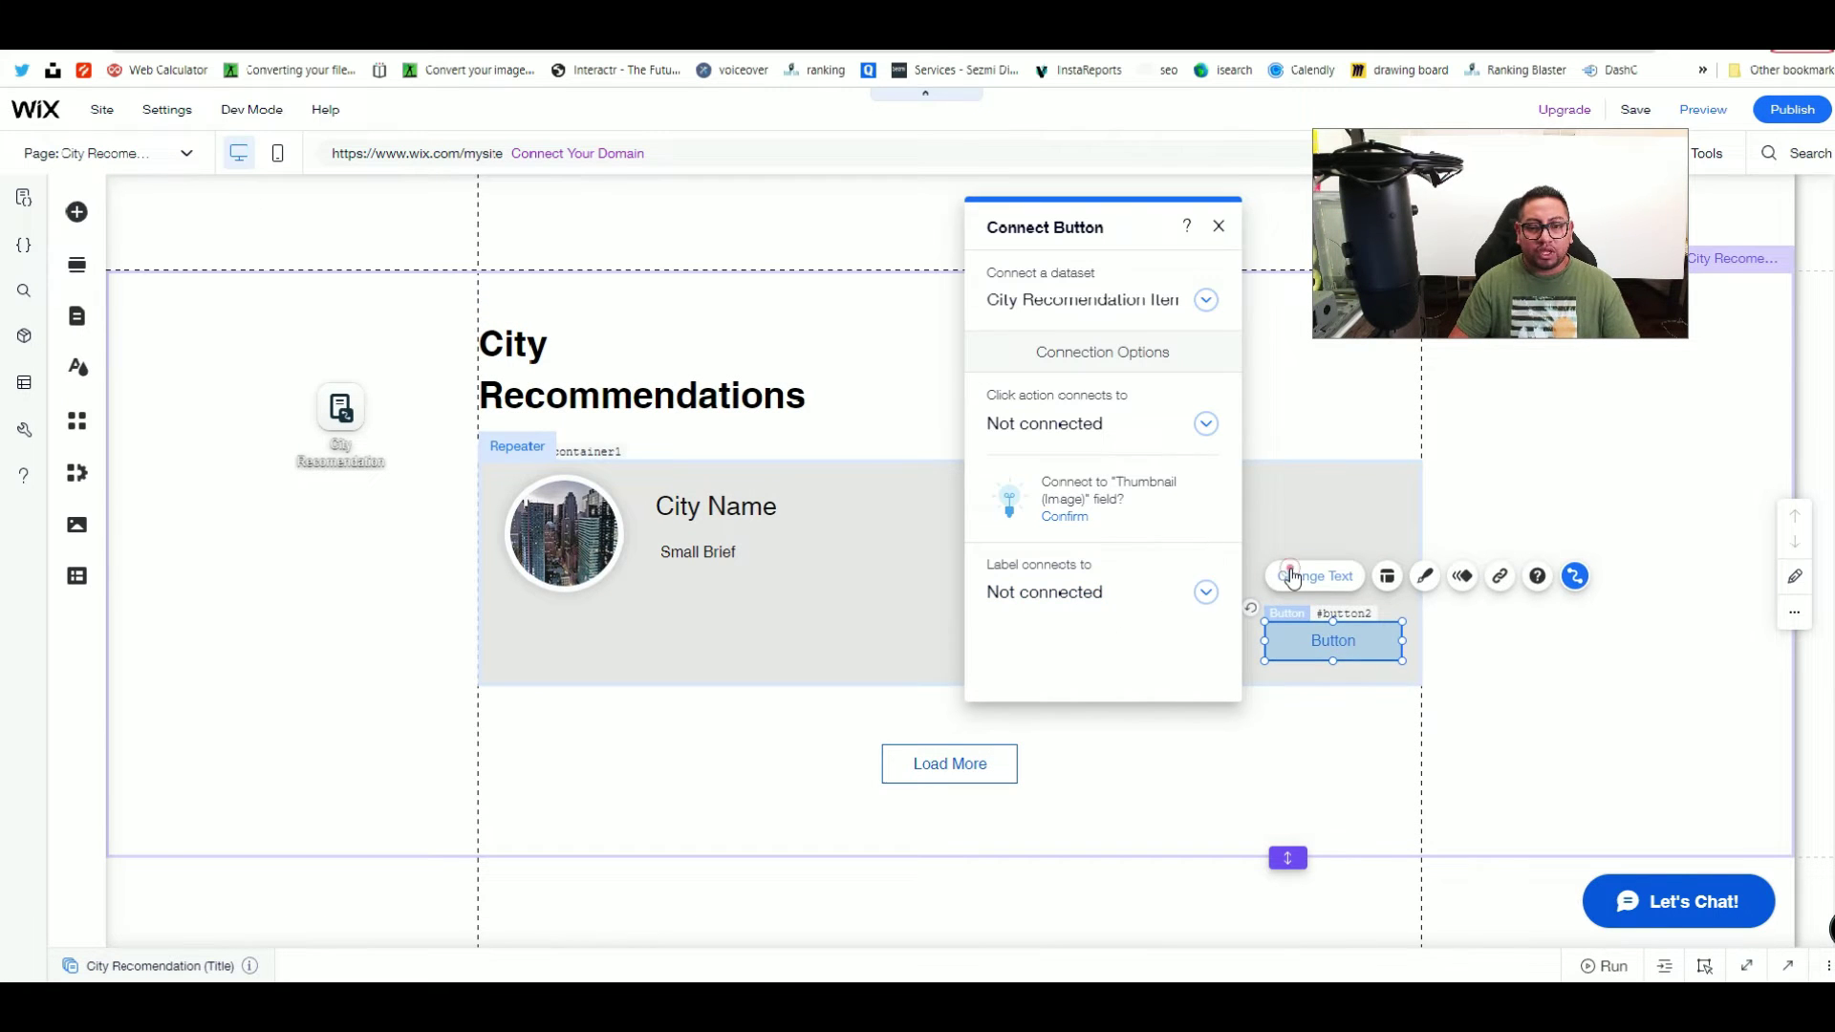
click(1292, 577)
text(View More)
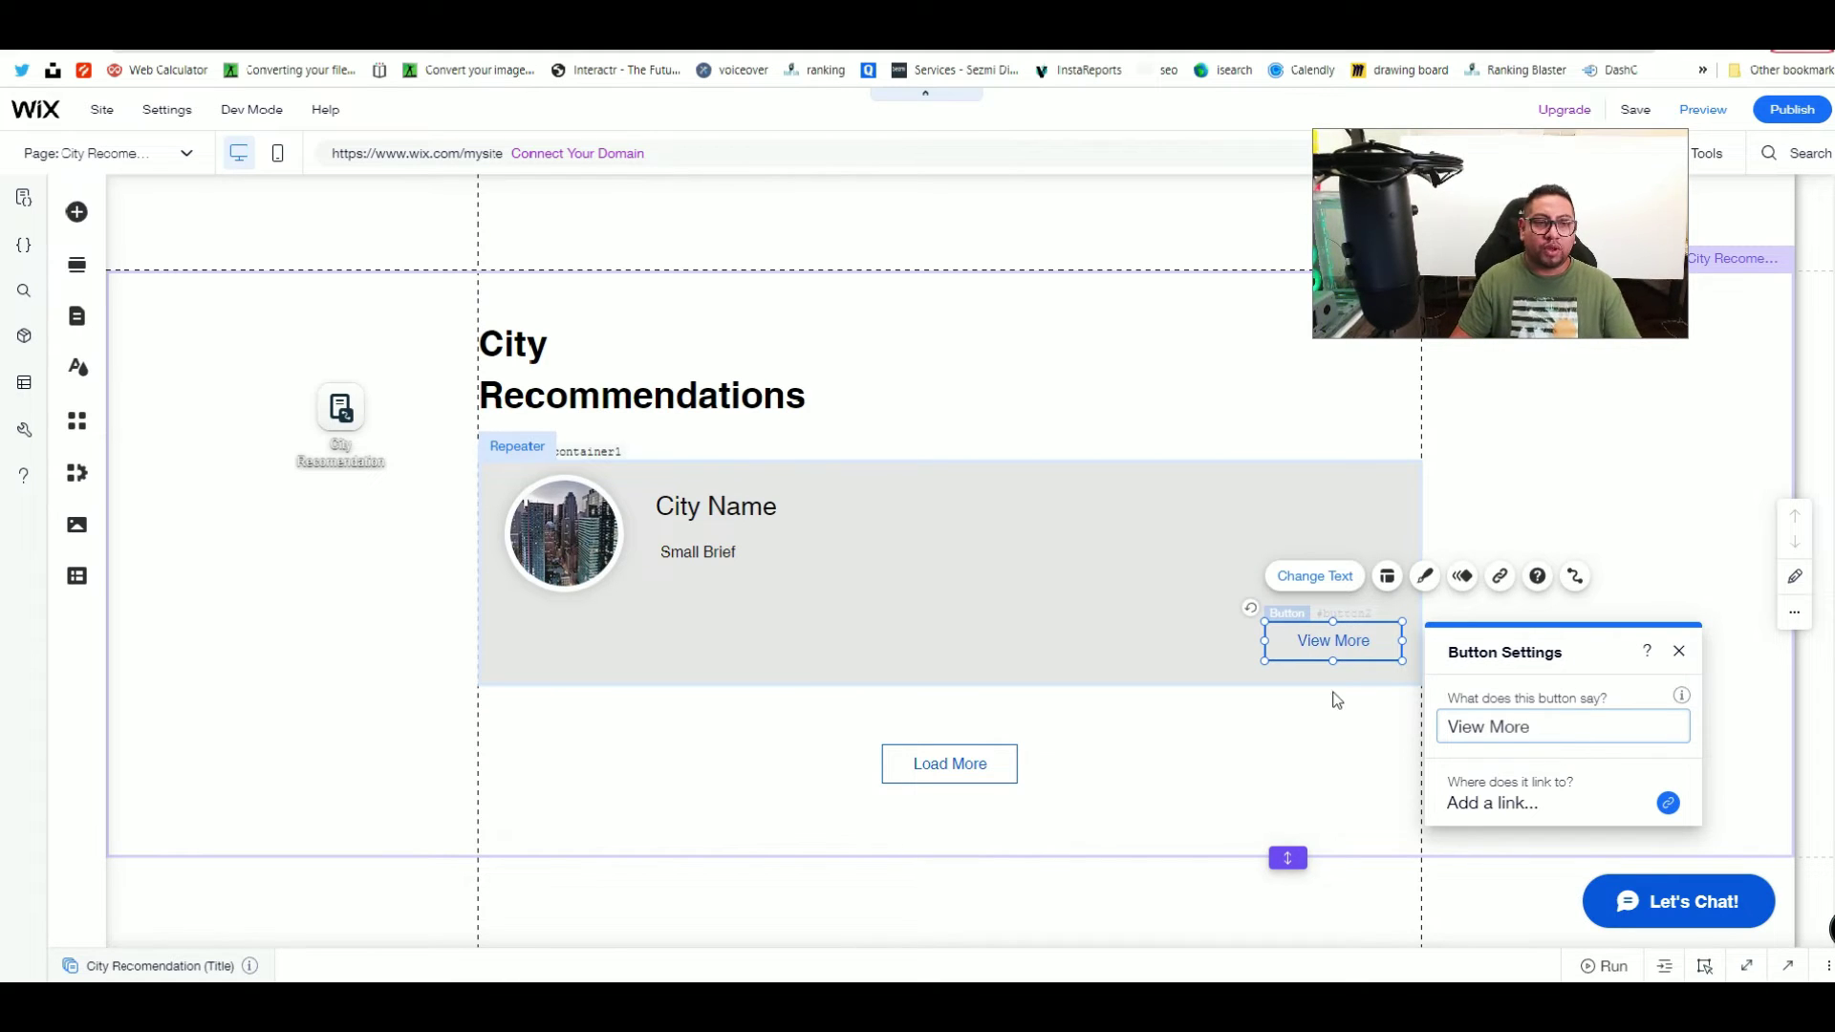
click(1201, 629)
Step: Move the View More button up level with the thumbnail and shorten the repeater item to fit its content
click(1305, 652)
drag(1303, 642, 1293, 535)
click(1195, 593)
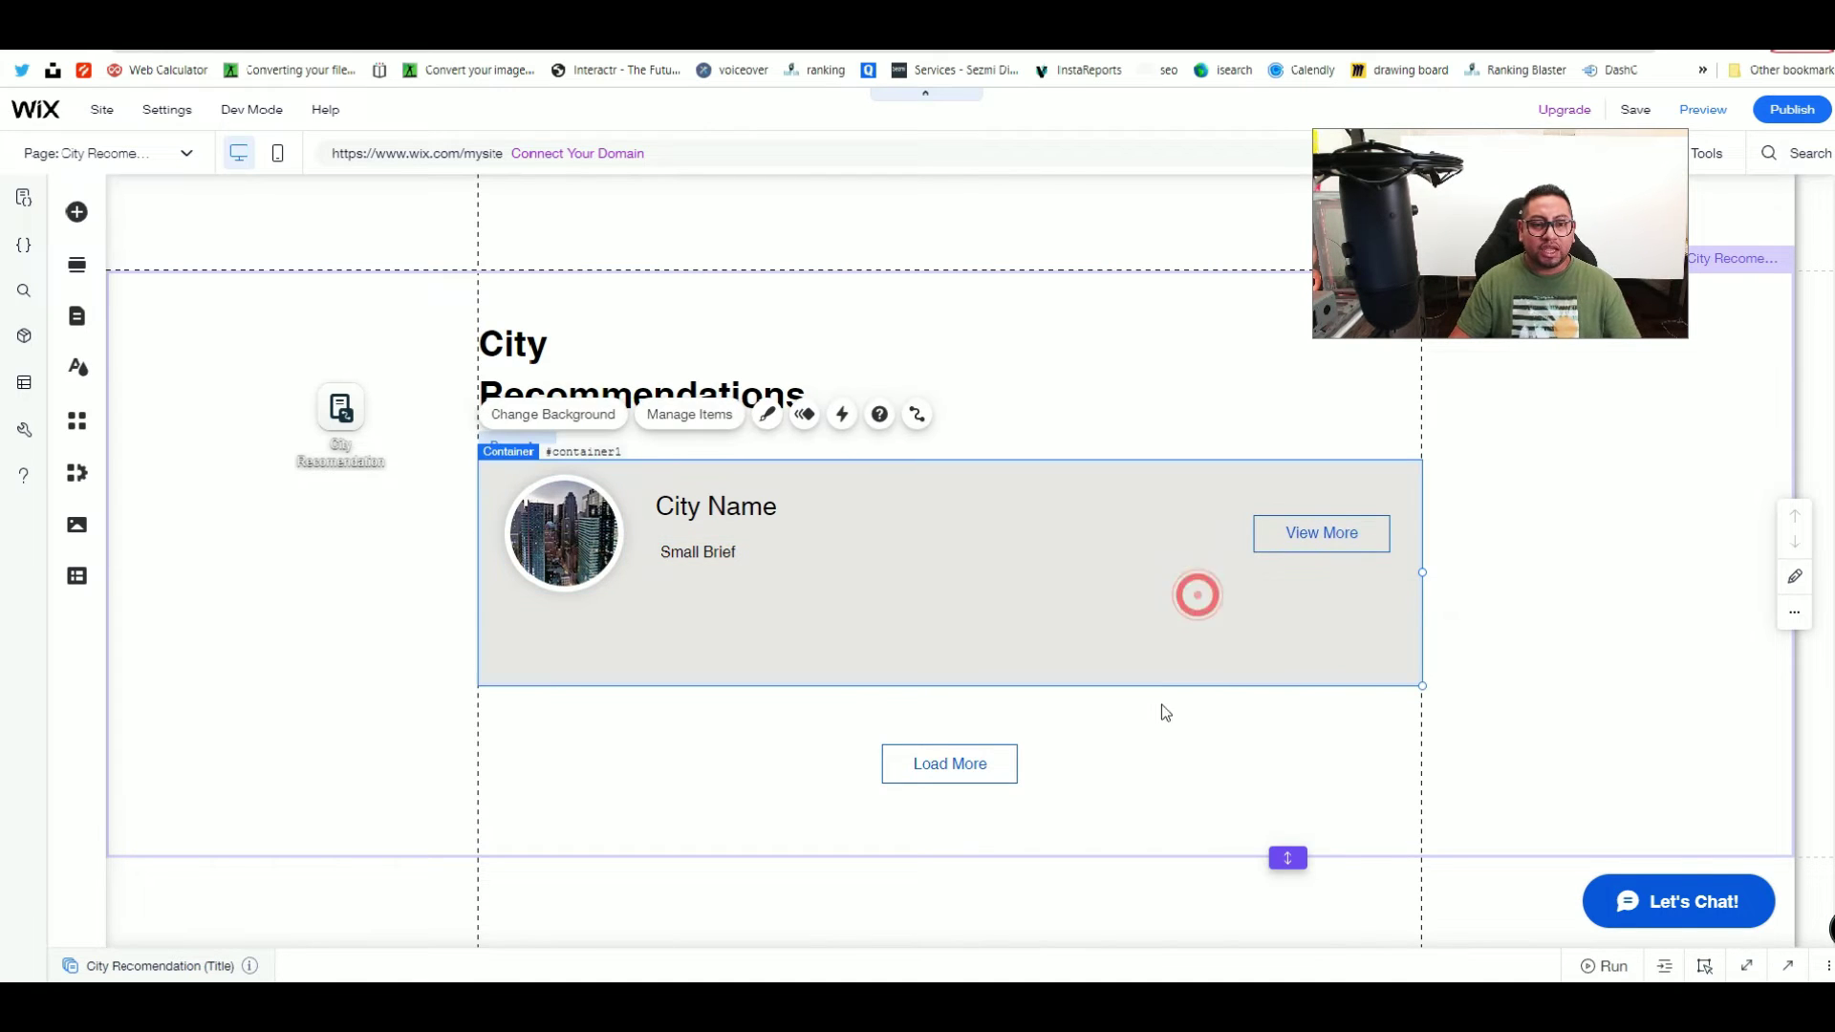
drag(1158, 680, 1166, 604)
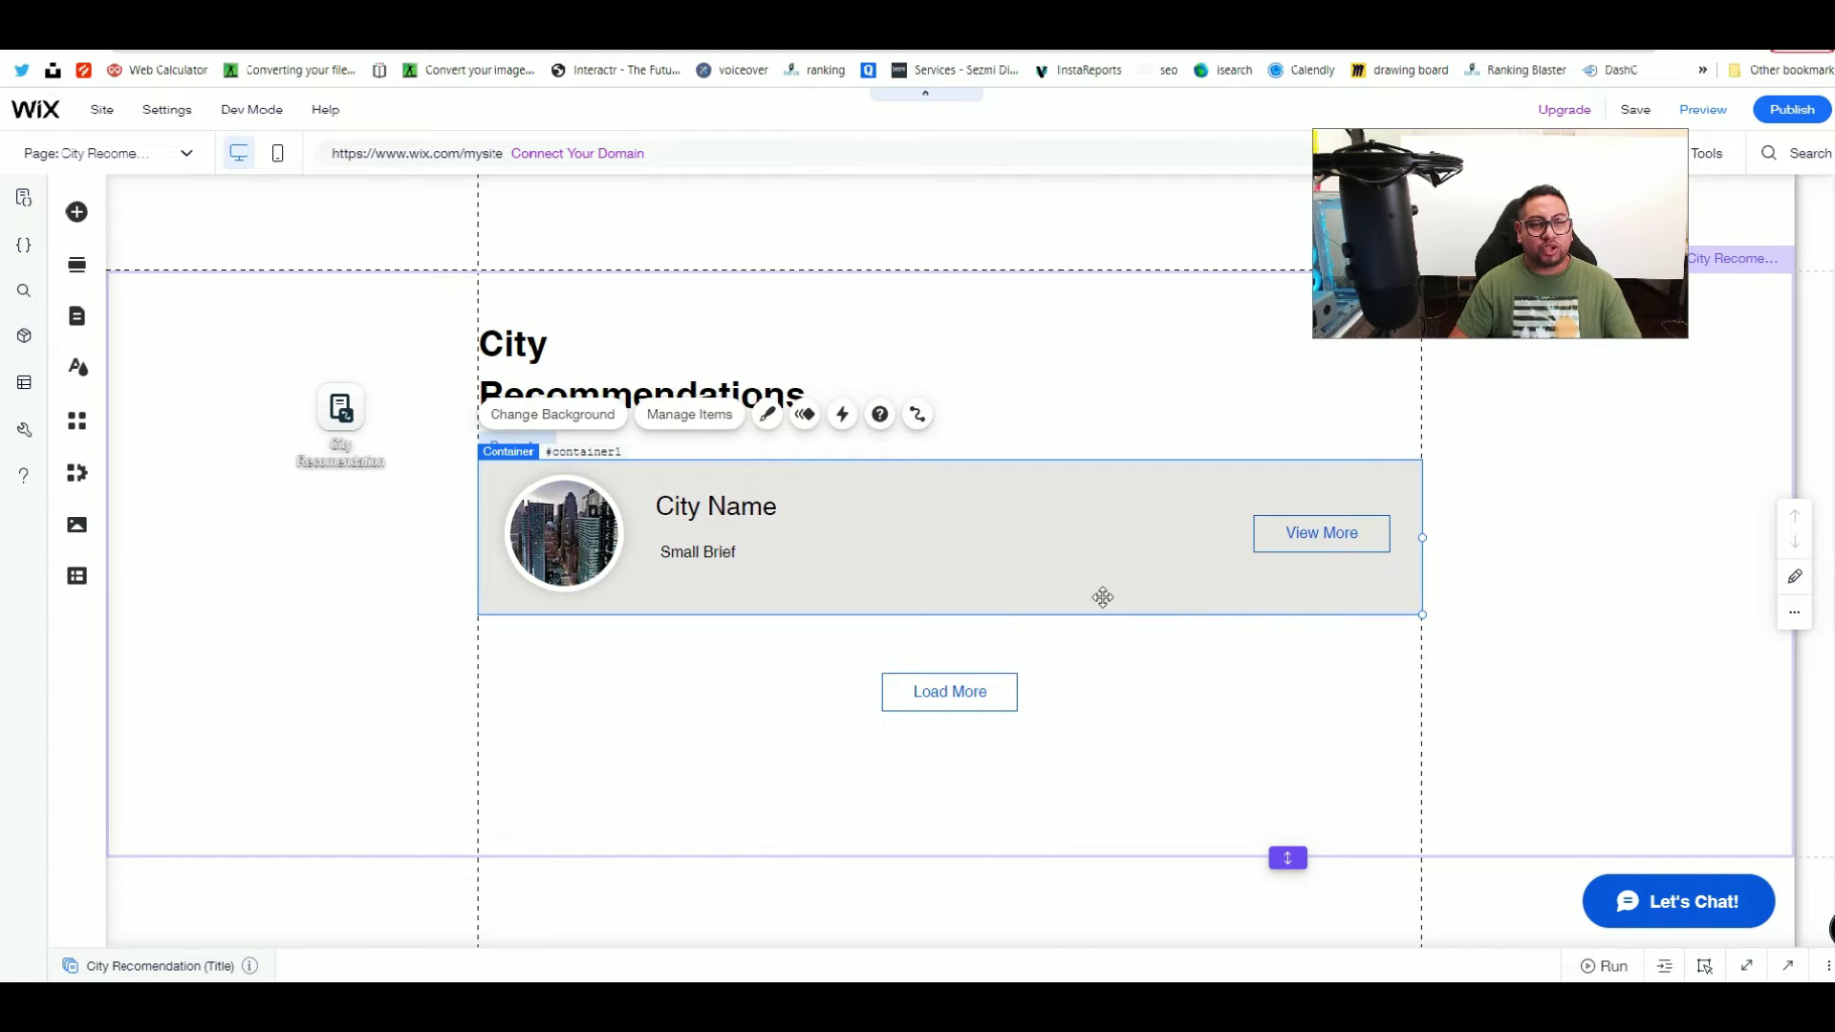
Step: Move the City Name heading up and place the Small Brief text directly beneath it, left-aligned with the heading
click(694, 554)
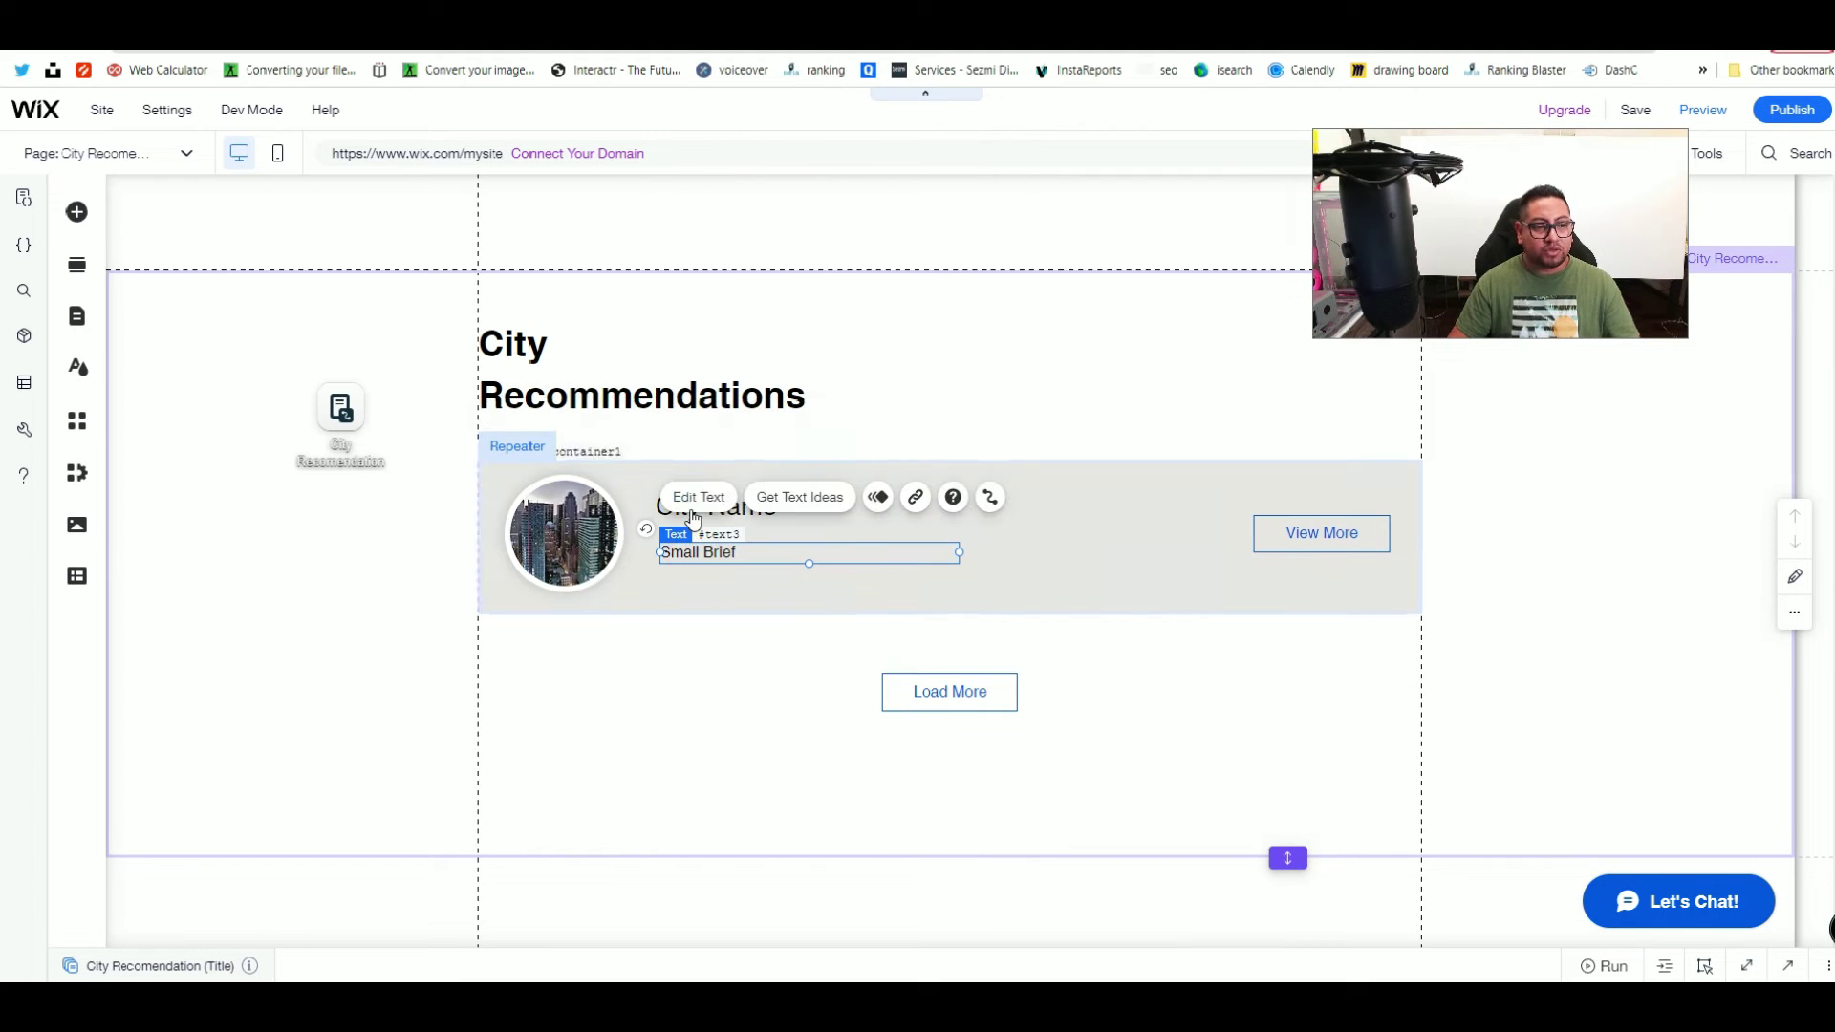
click(695, 504)
click(694, 505)
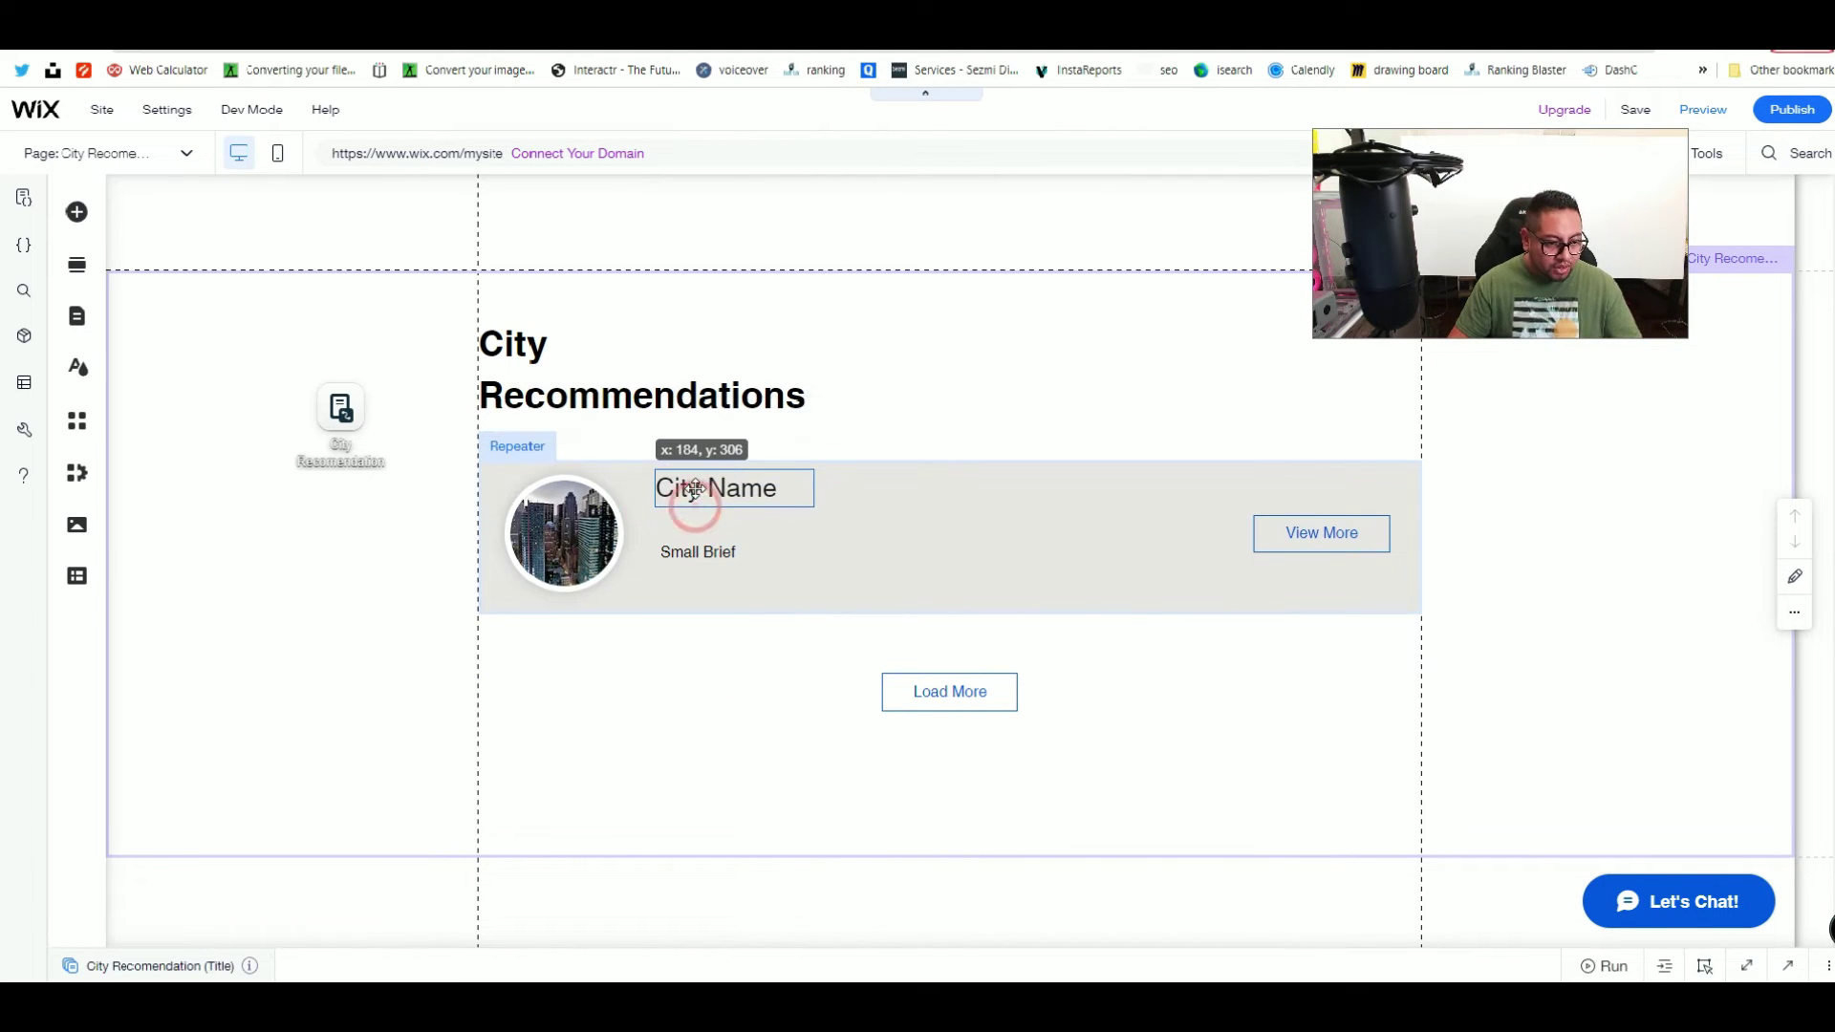
click(699, 551)
drag(698, 551, 692, 521)
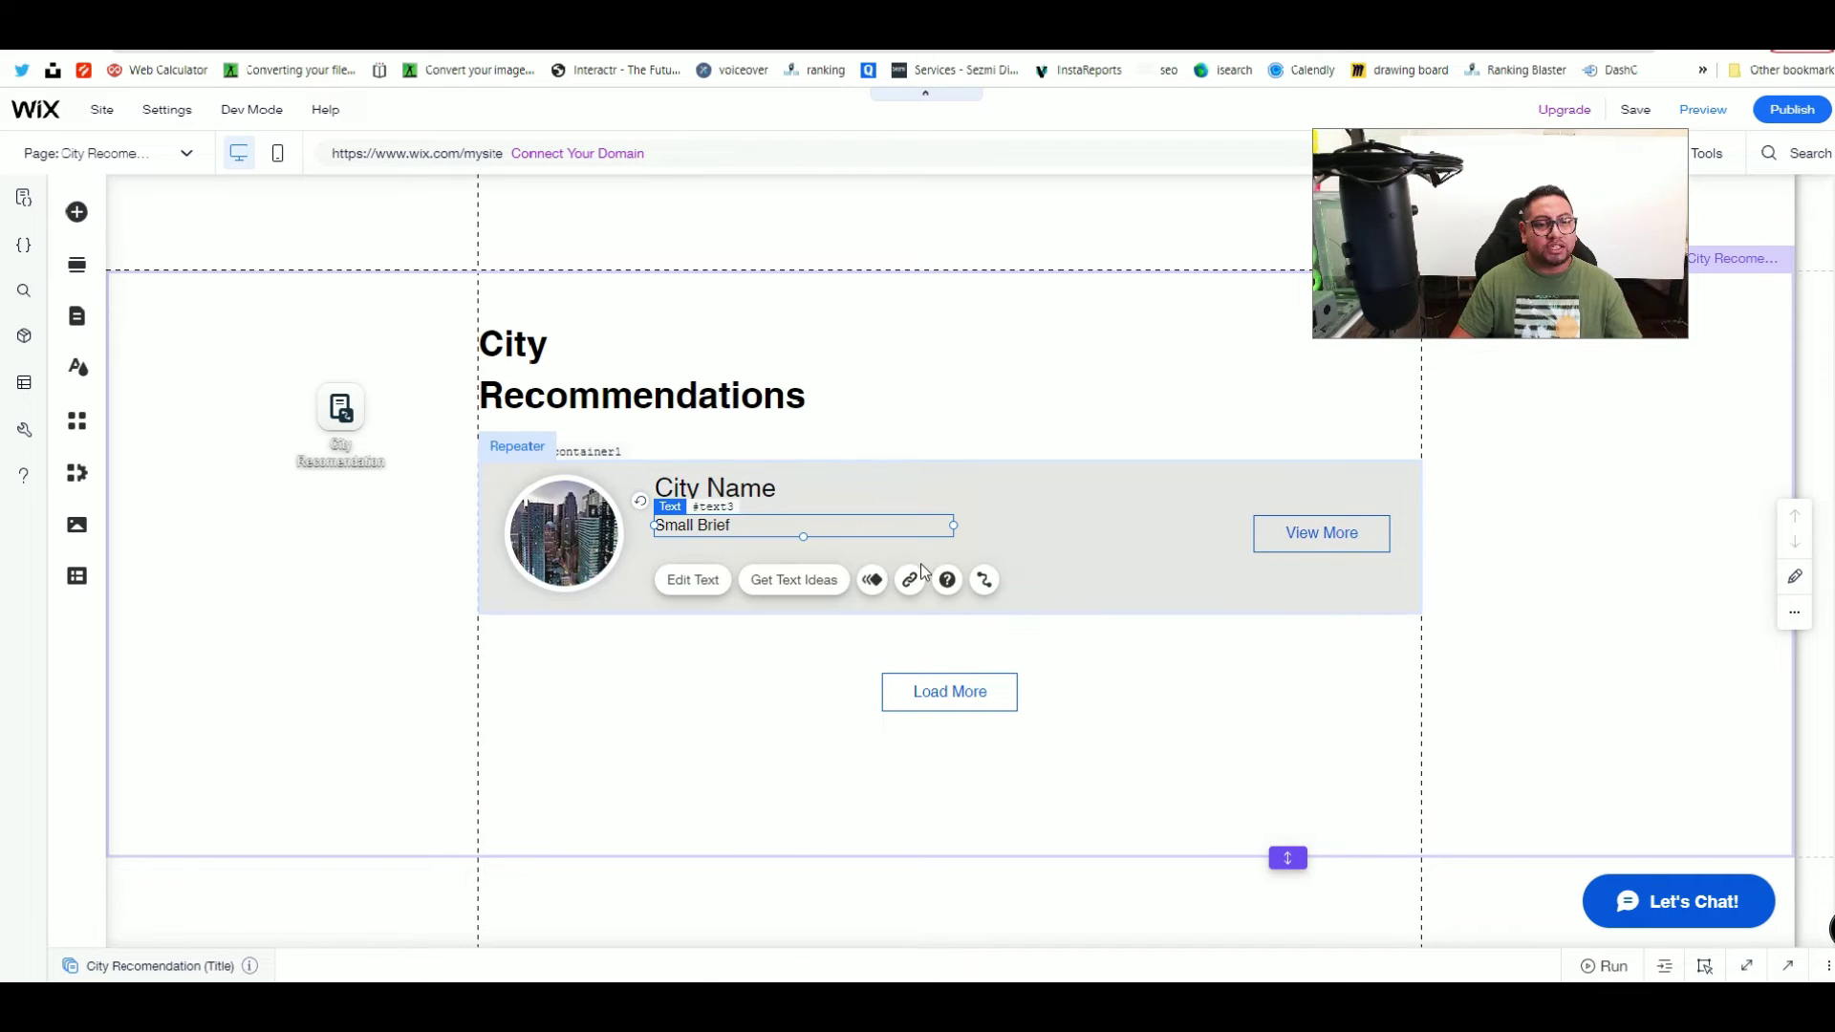
click(1097, 554)
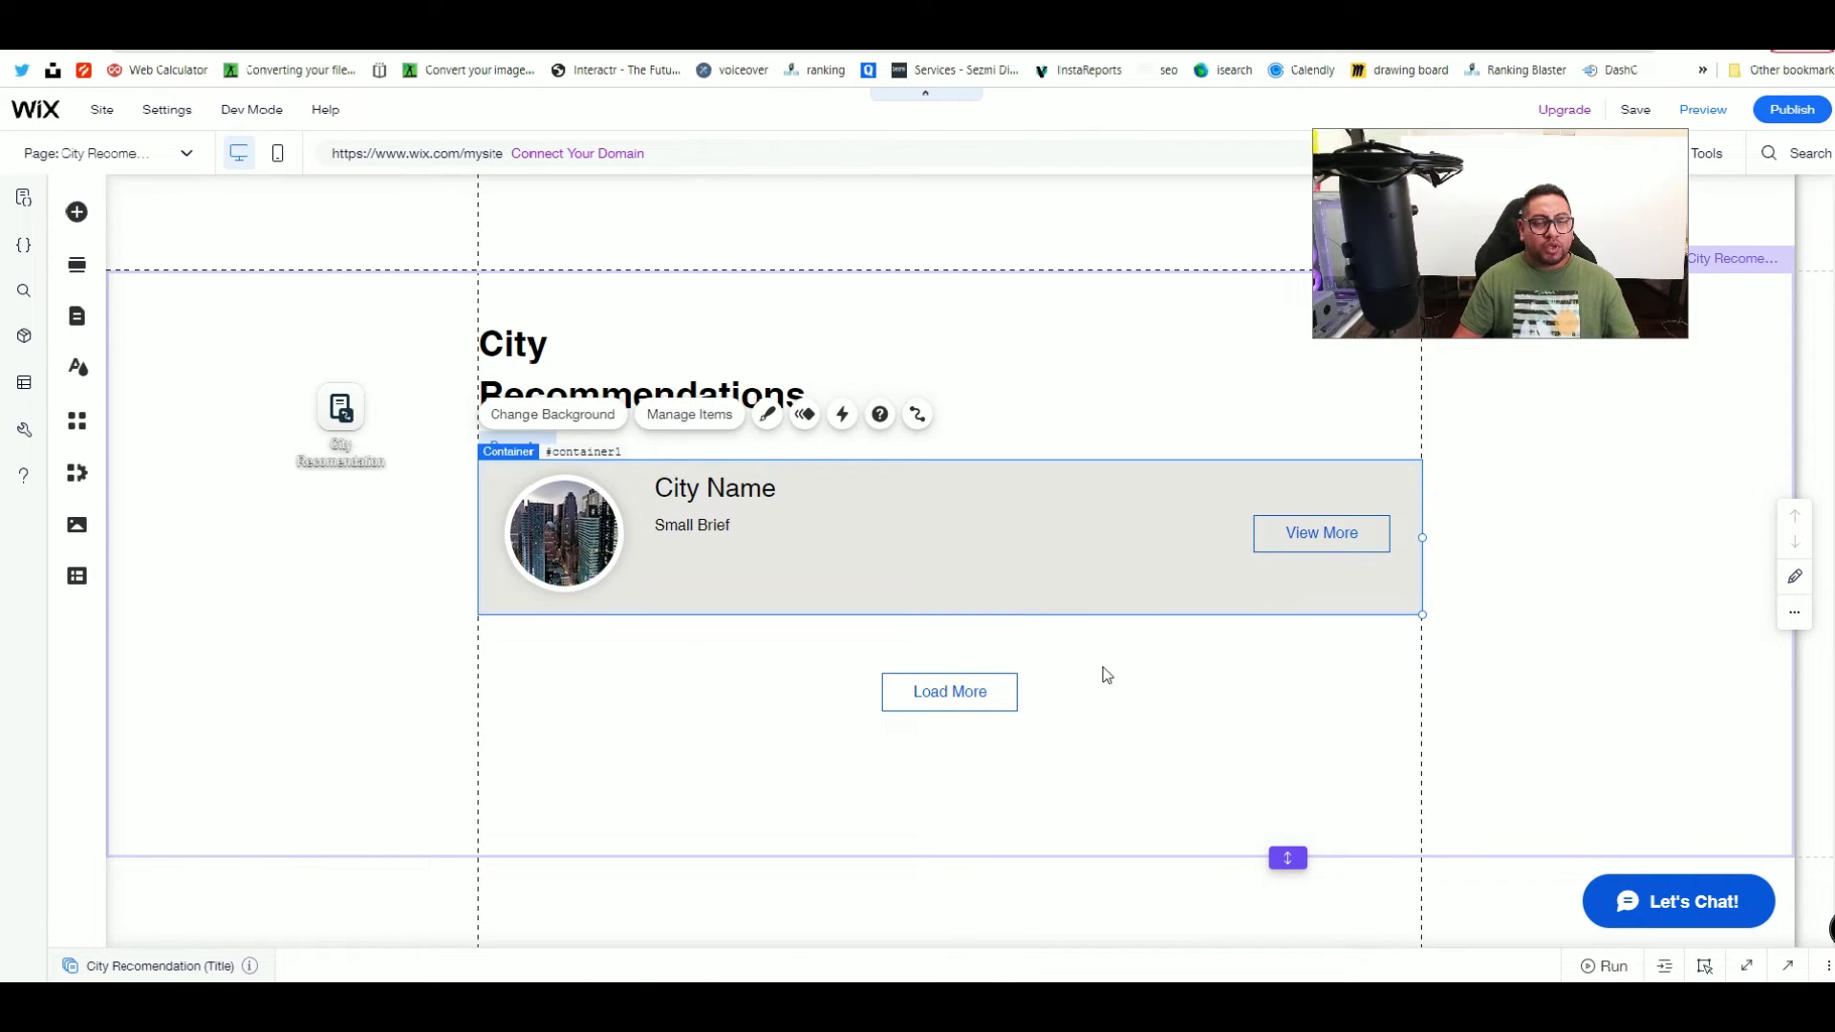
Step: Connect the city thumbnail image in the repeater to the City Recomendation Item dataset
click(755, 490)
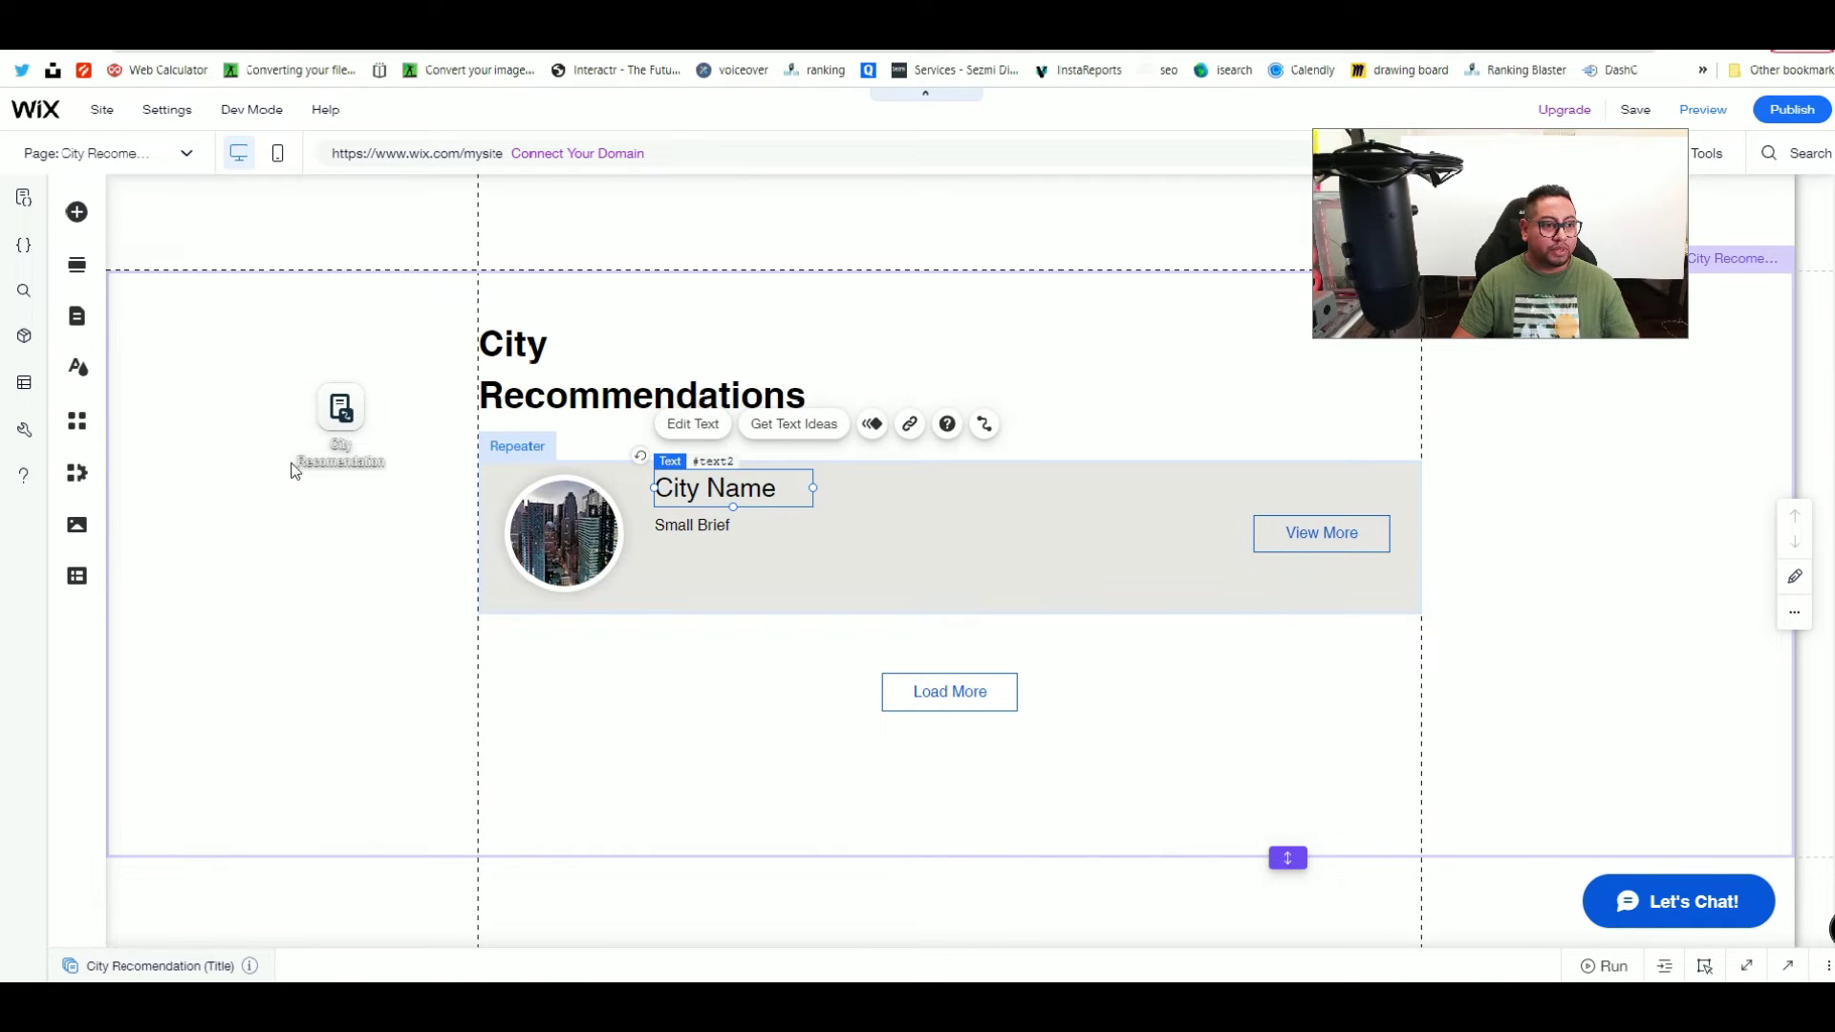
click(341, 442)
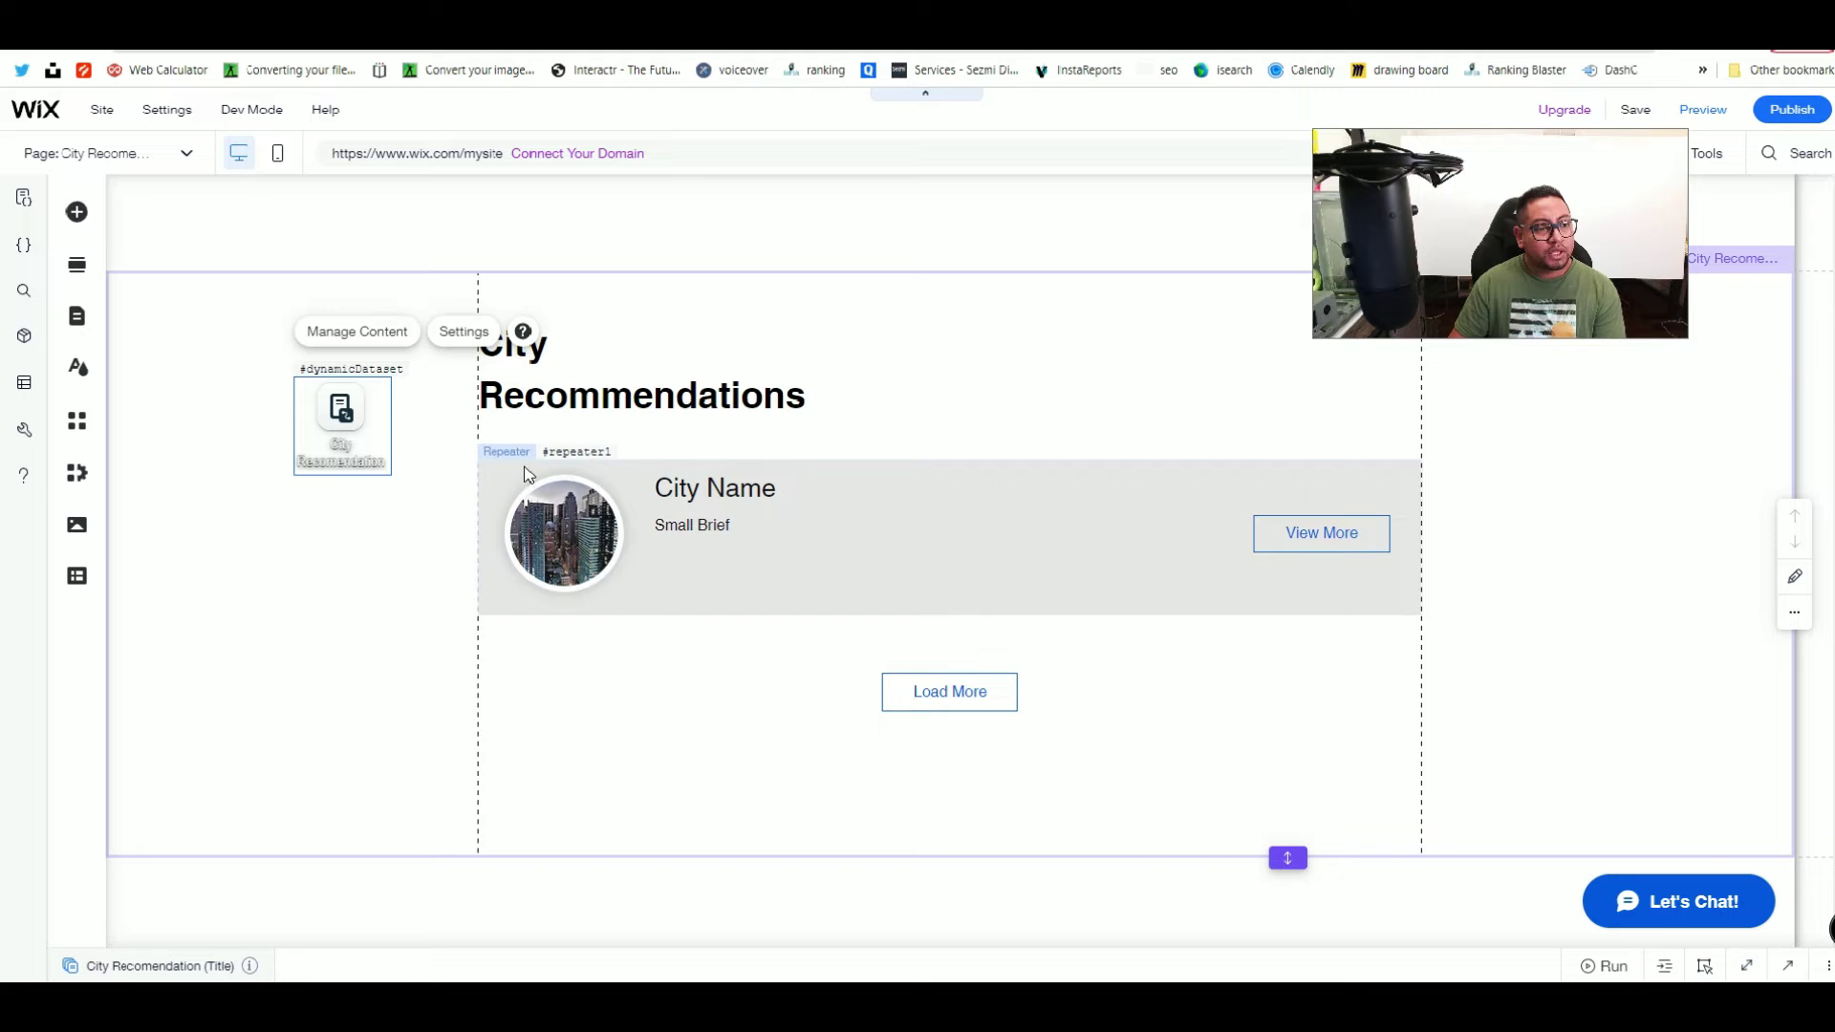
click(566, 506)
click(567, 506)
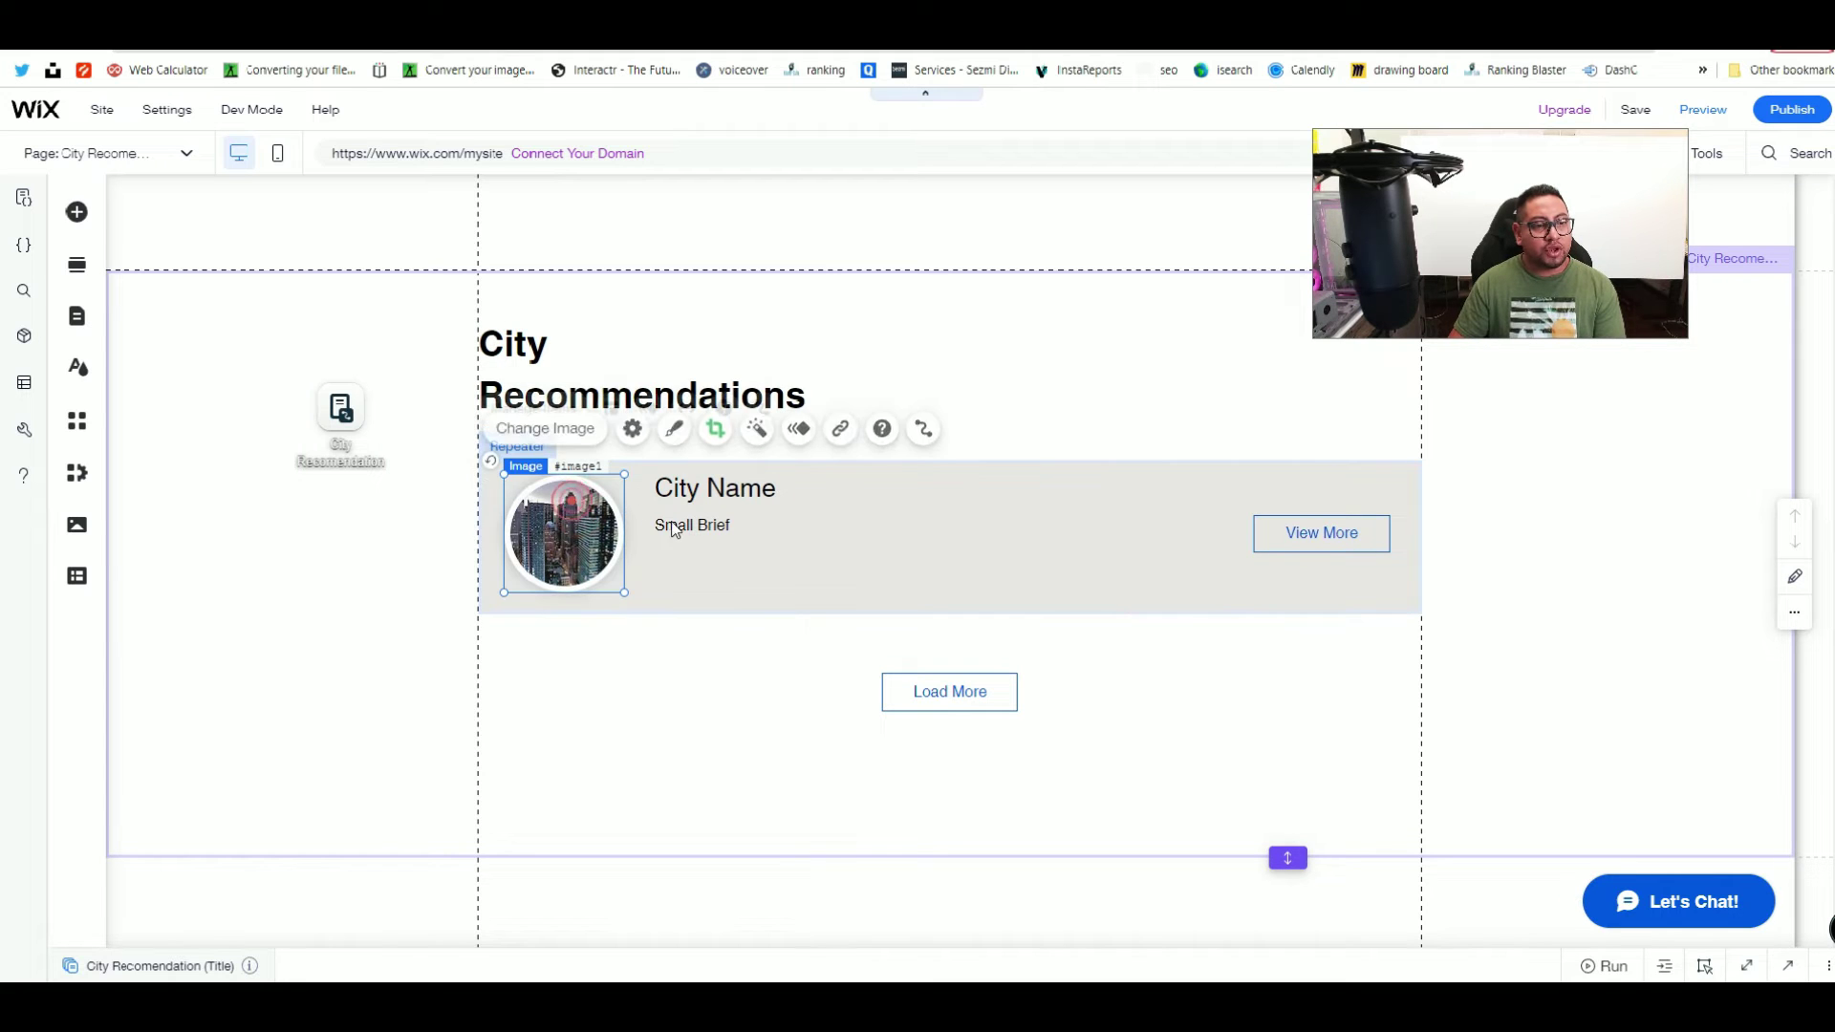
click(905, 435)
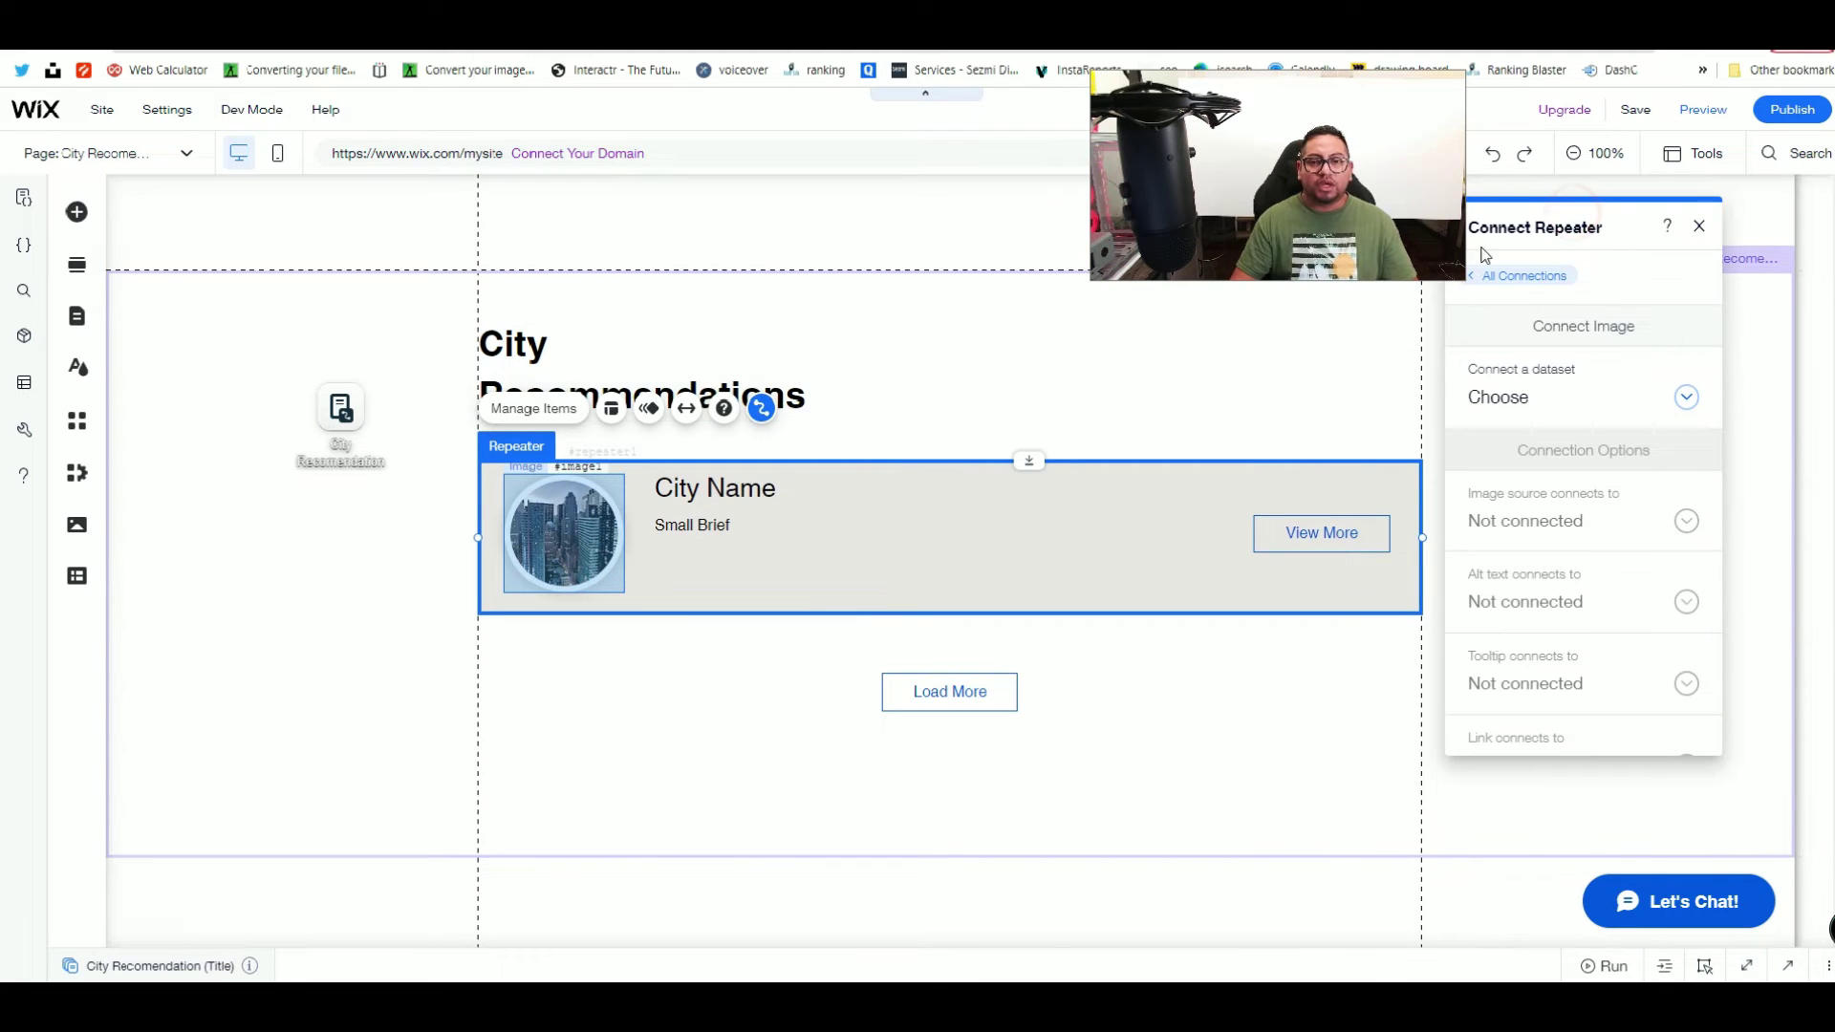
mouse_move(1546, 228)
mouse_down()
mouse_move(770, 262)
mouse_move(300, 217)
mouse_move(742, 230)
mouse_move(690, 218)
mouse_up()
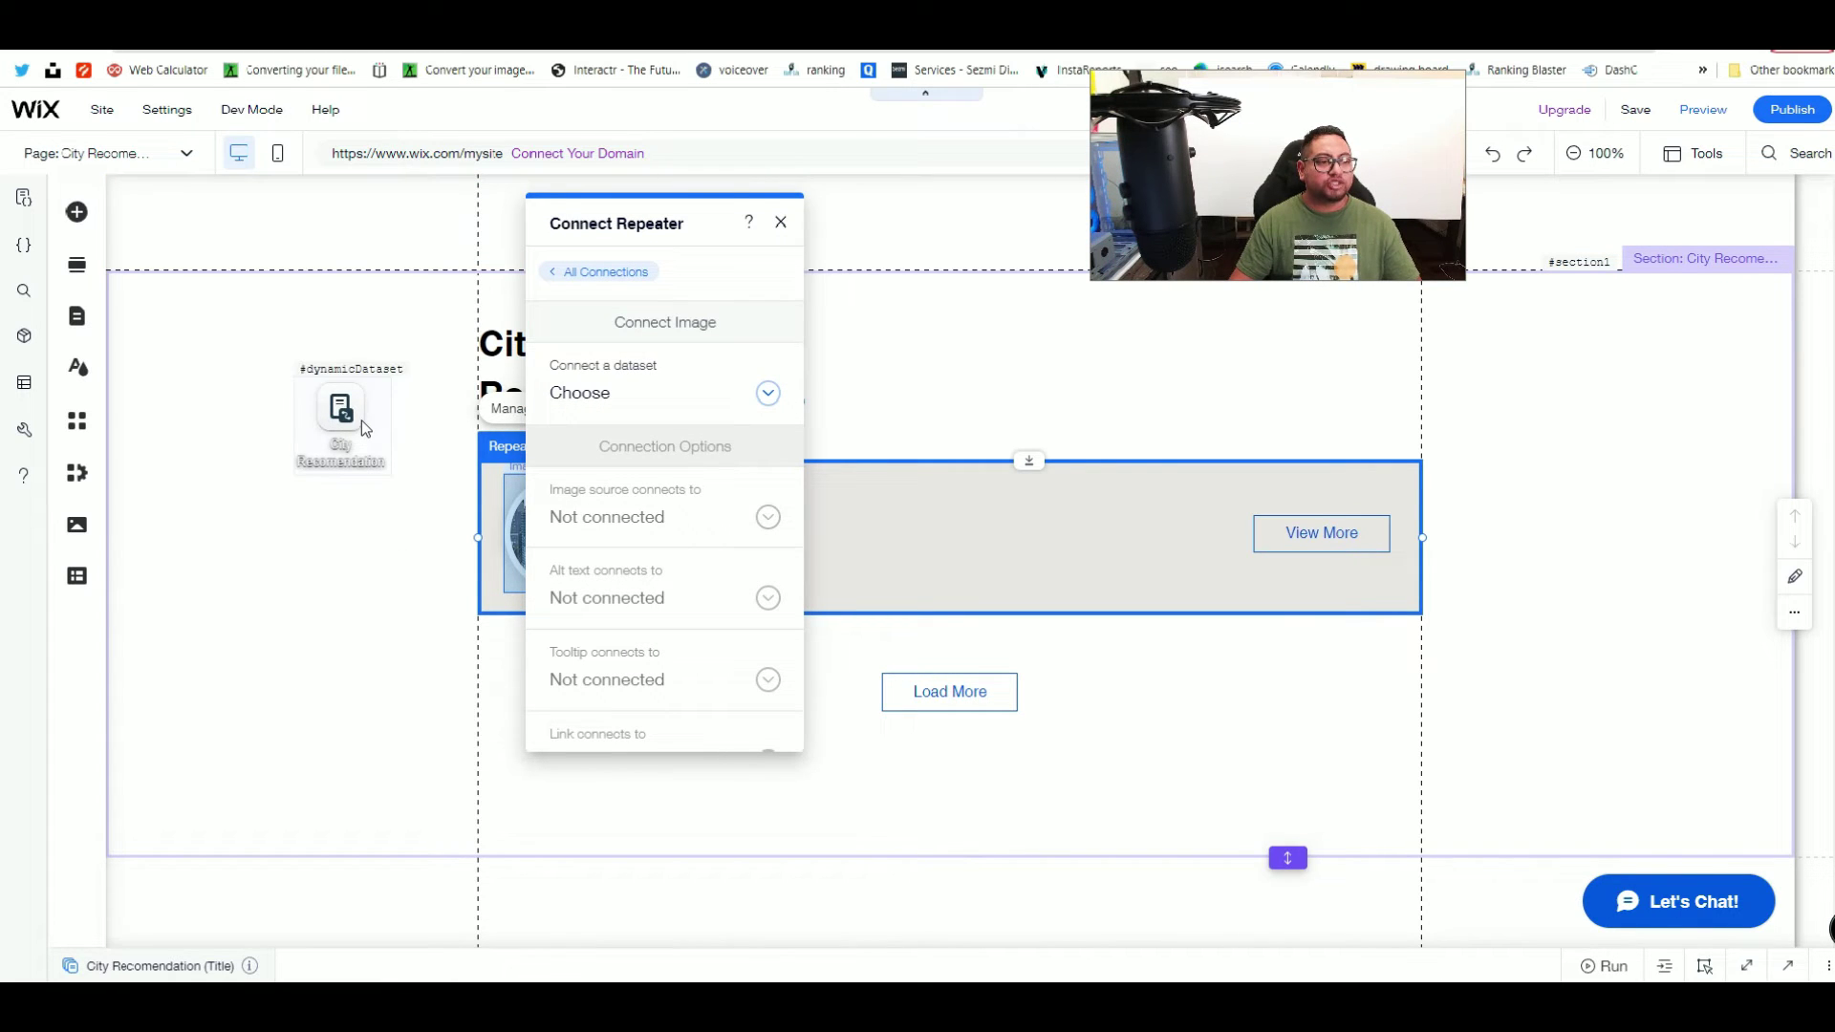
click(672, 398)
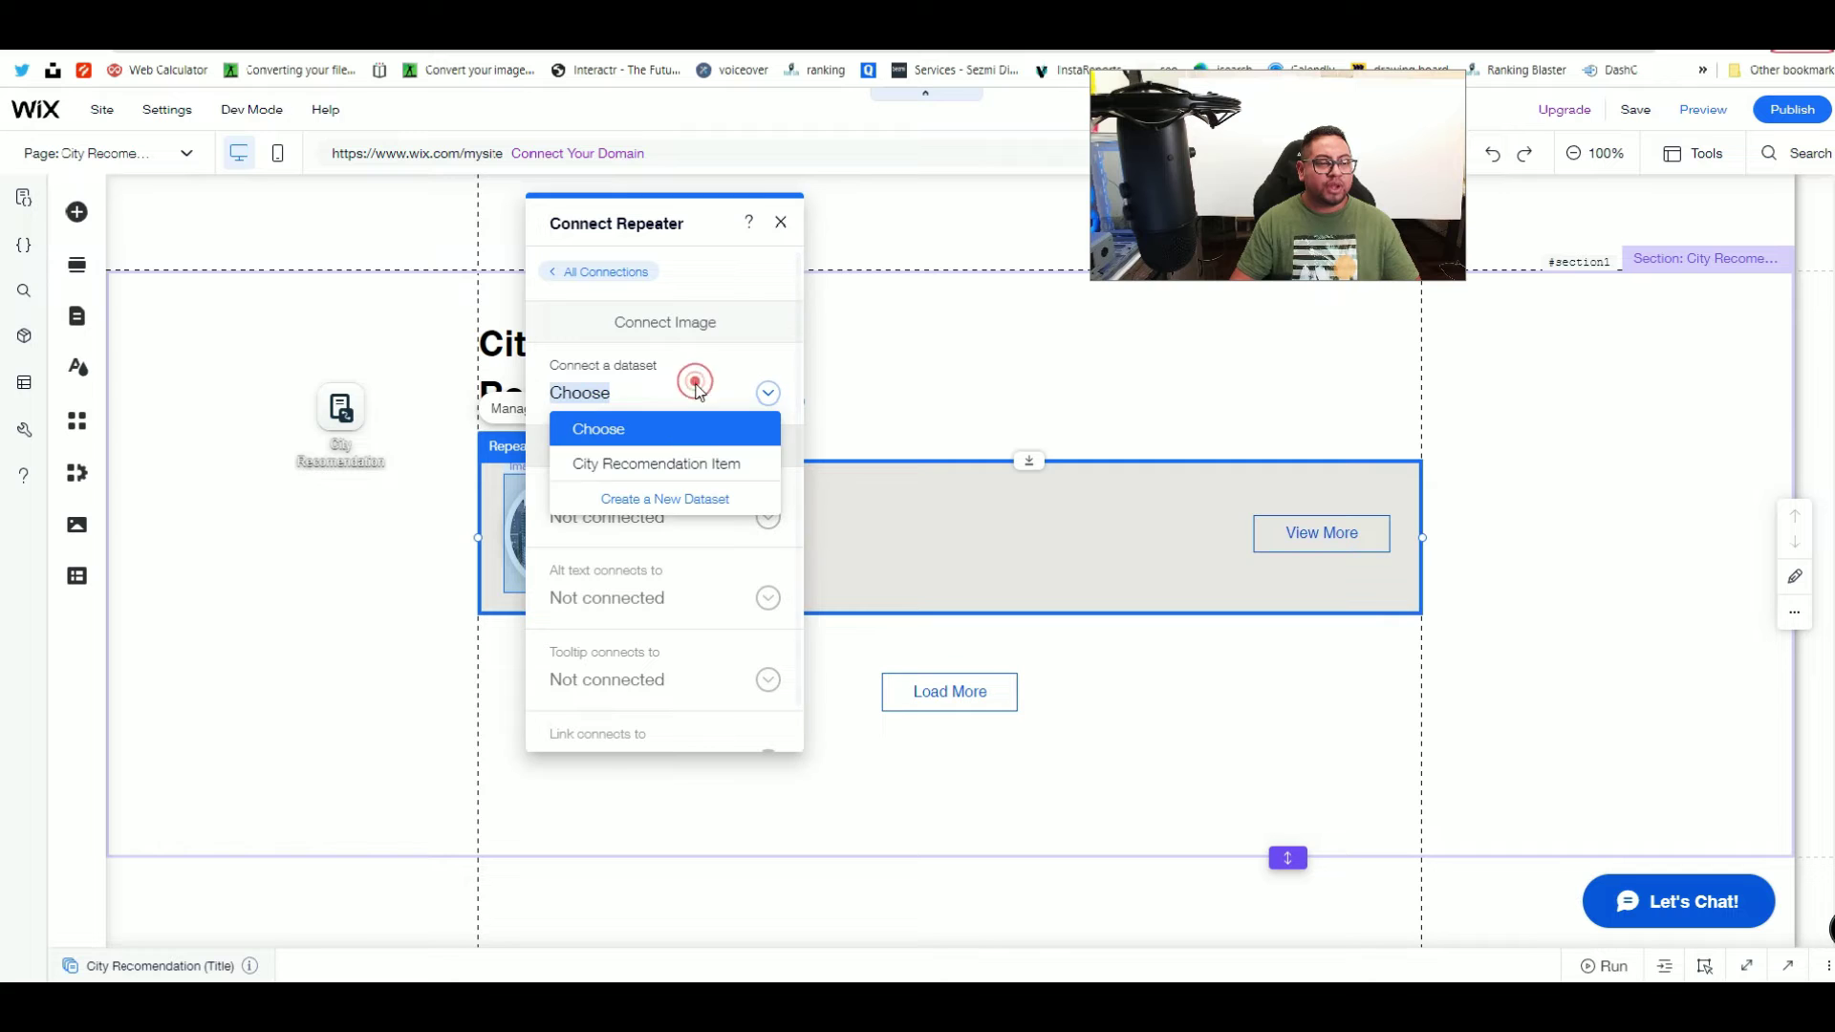
click(624, 466)
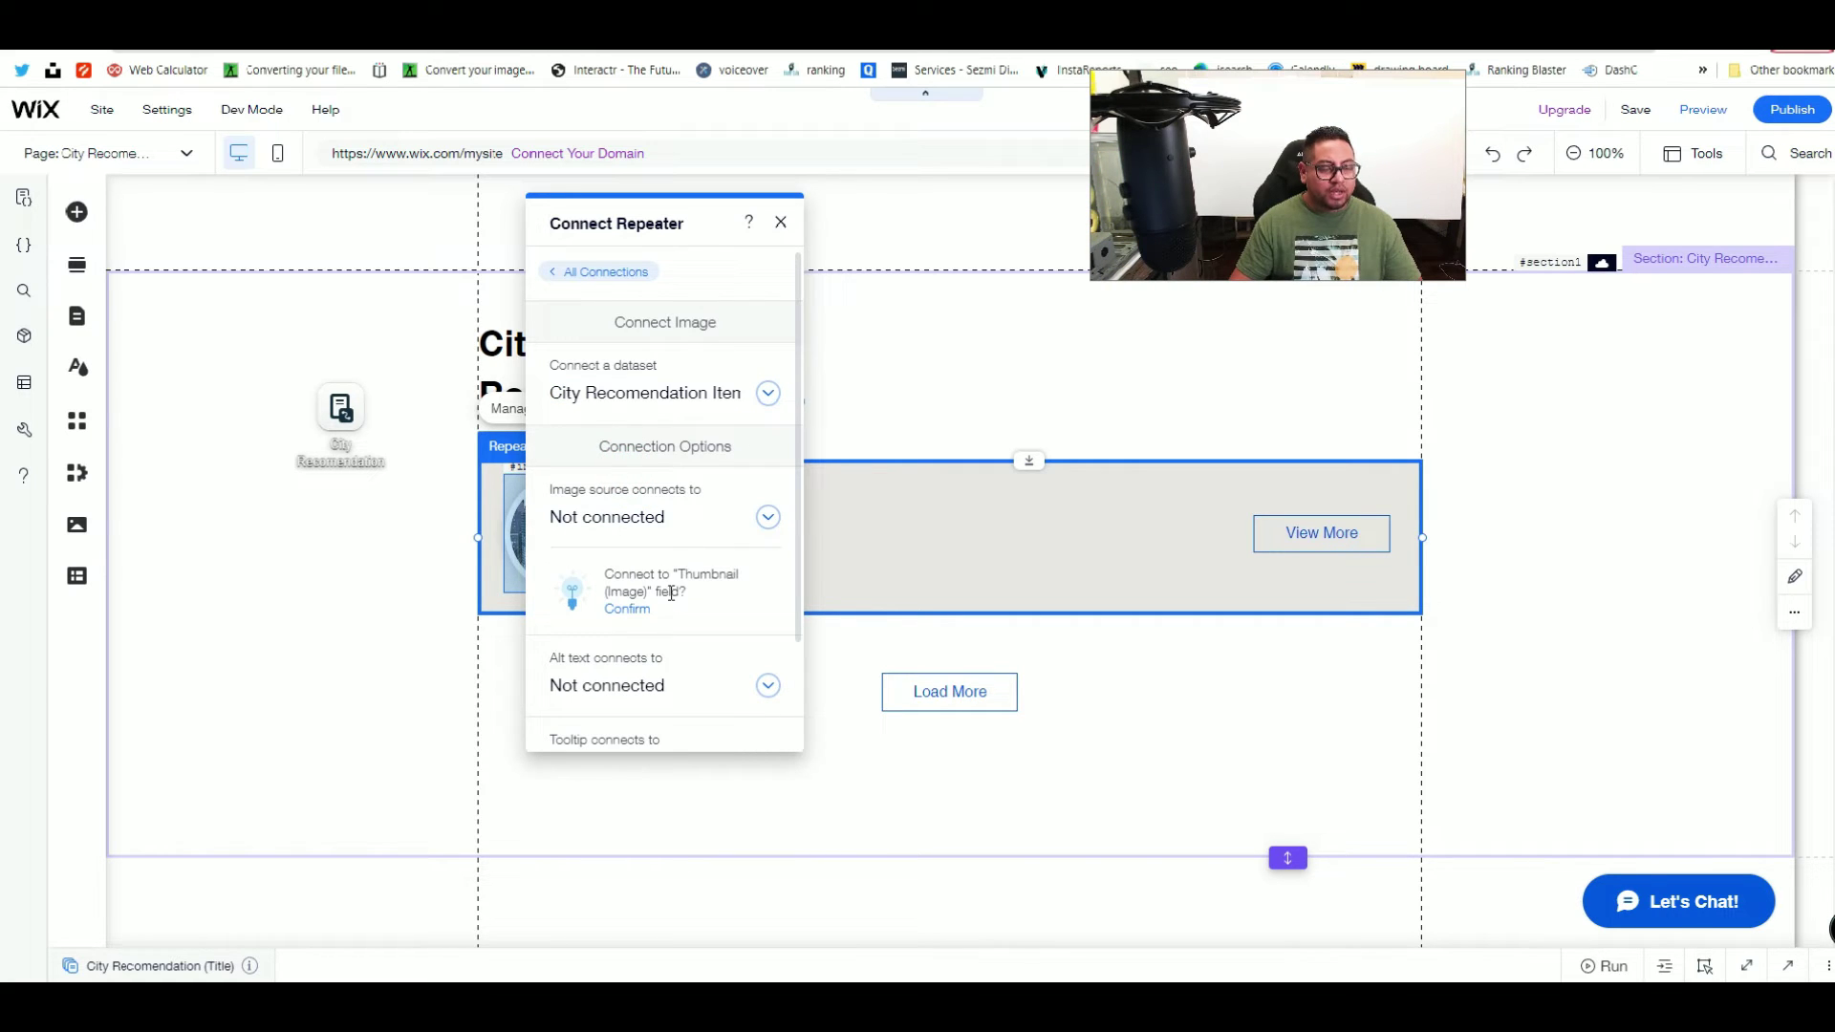
Step: Examine which collection fields are offered for the thumbnail's alt text and image source connections
scroll(688, 598, down, 1)
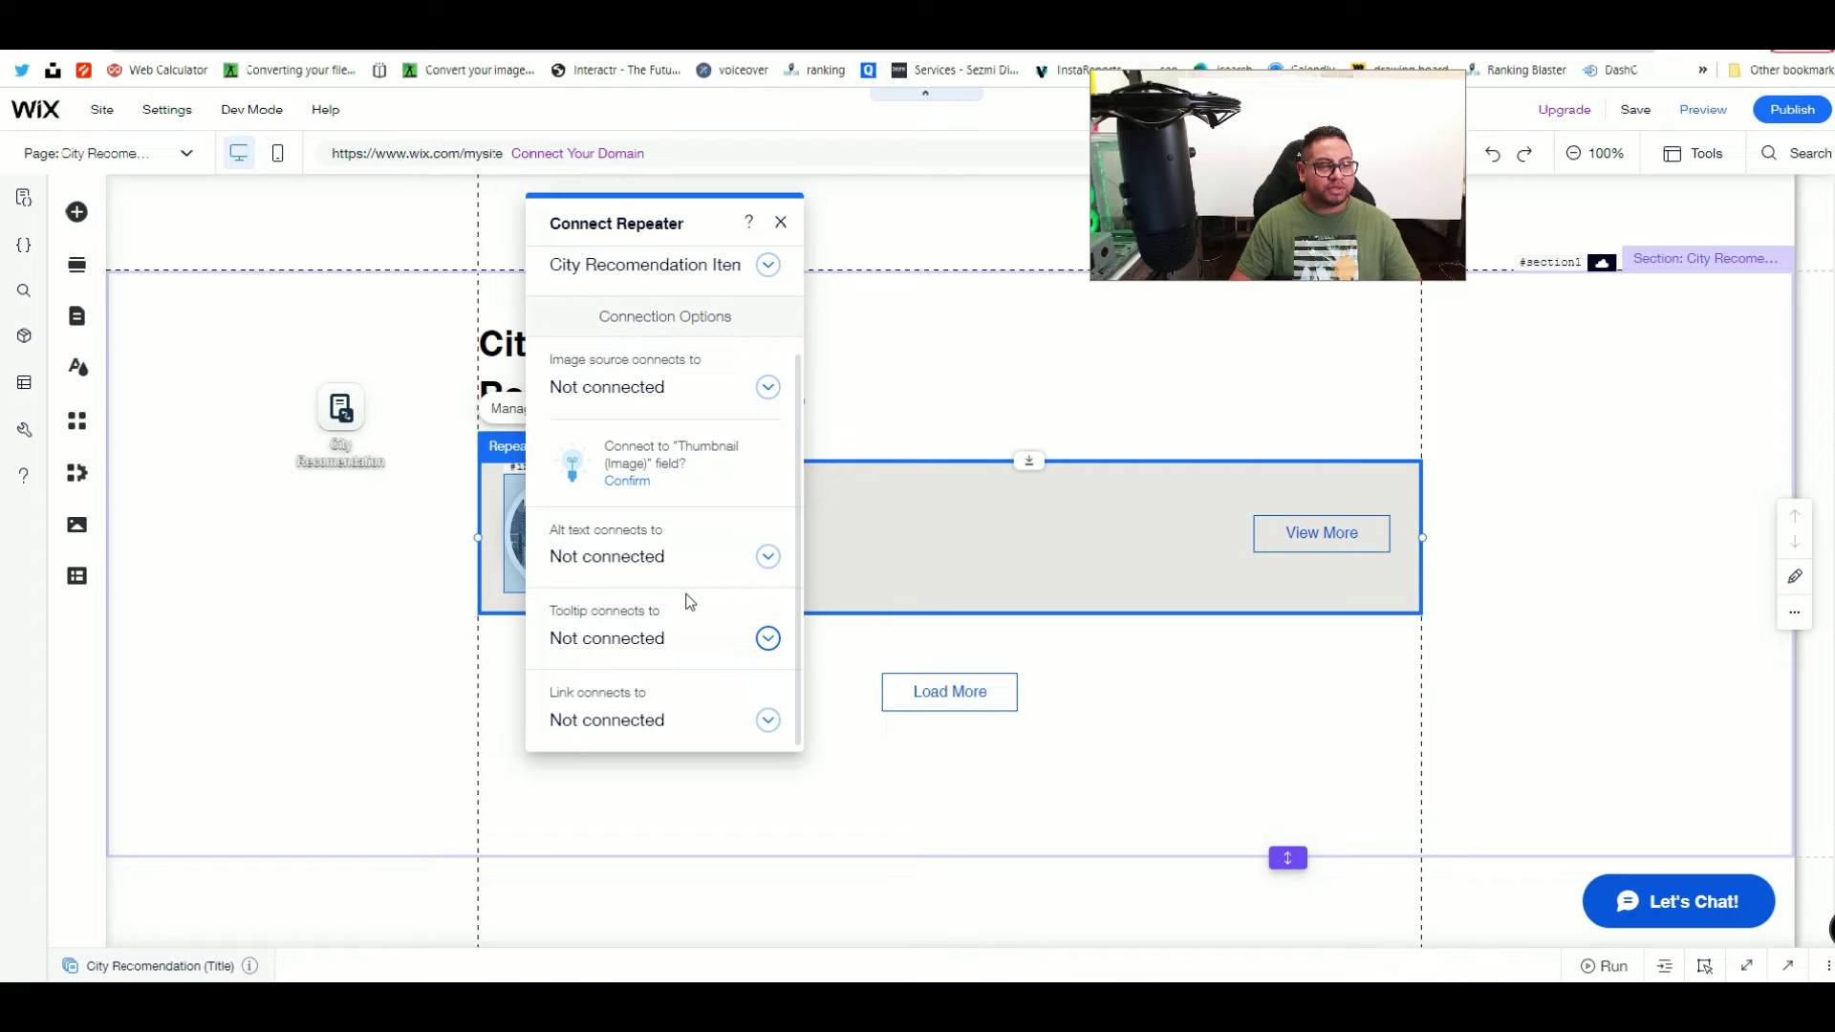
click(608, 563)
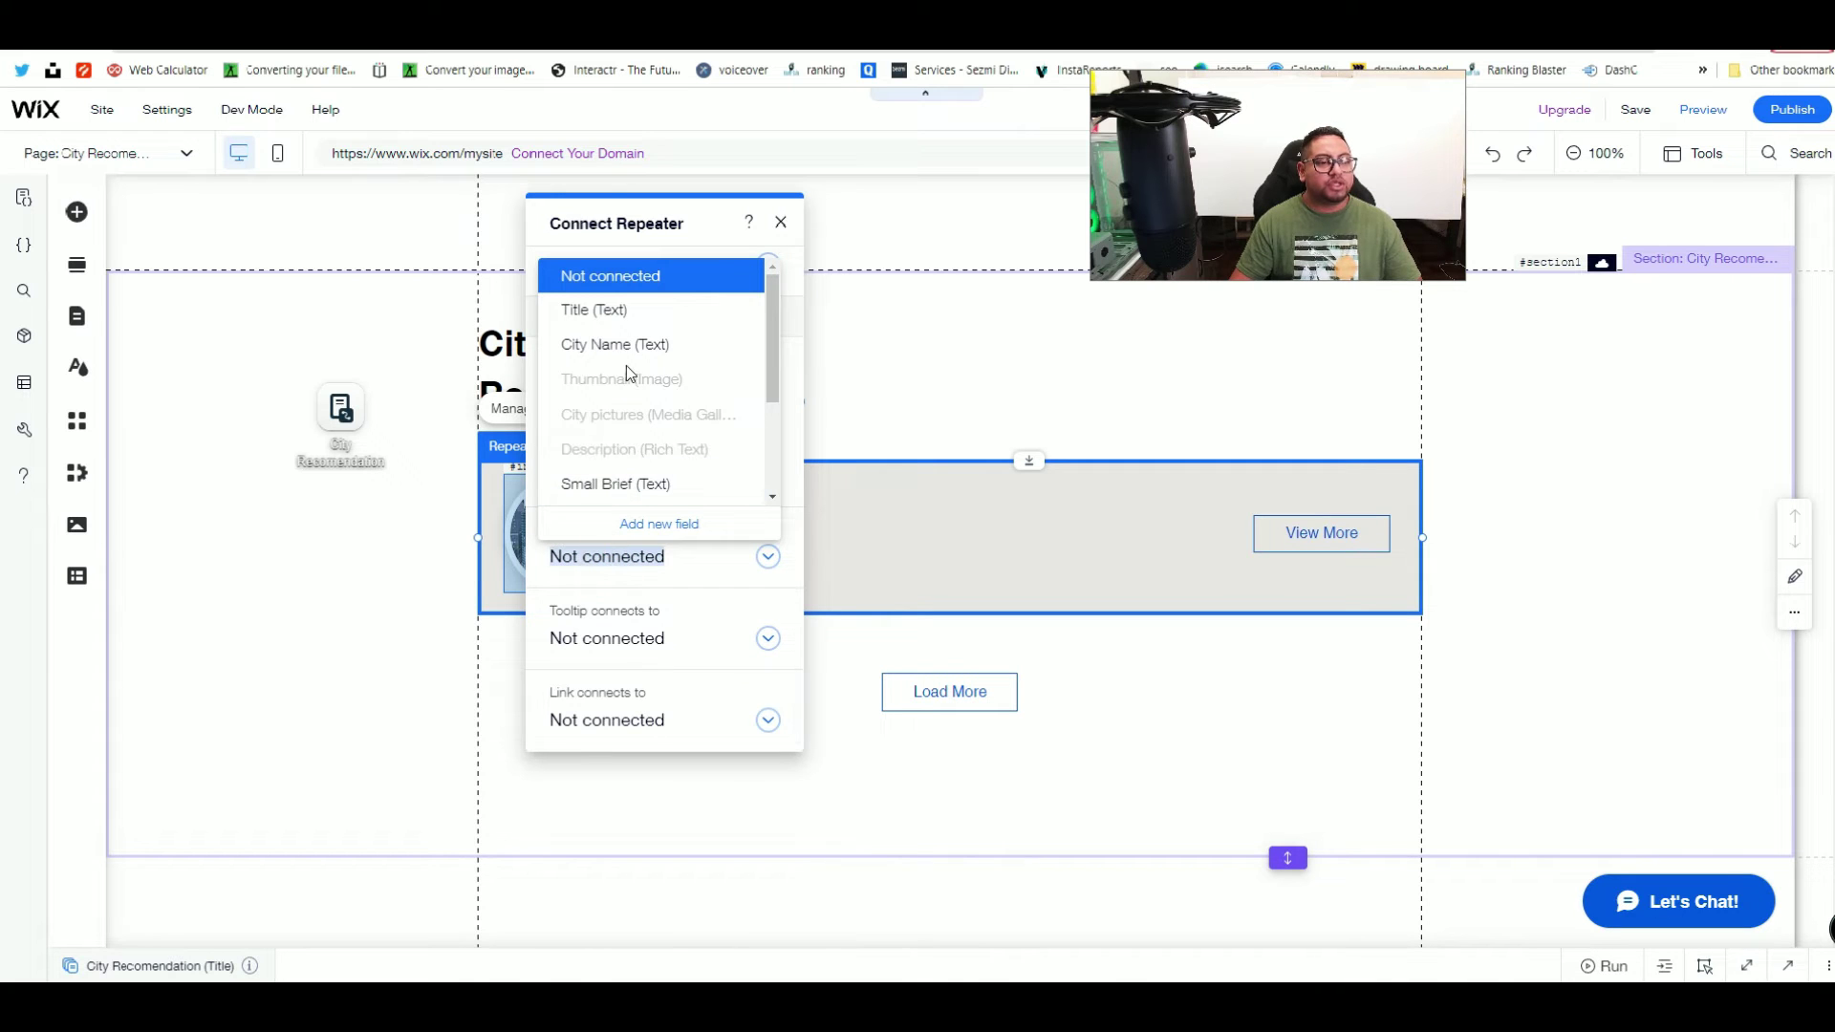
scroll(635, 430, down, 3)
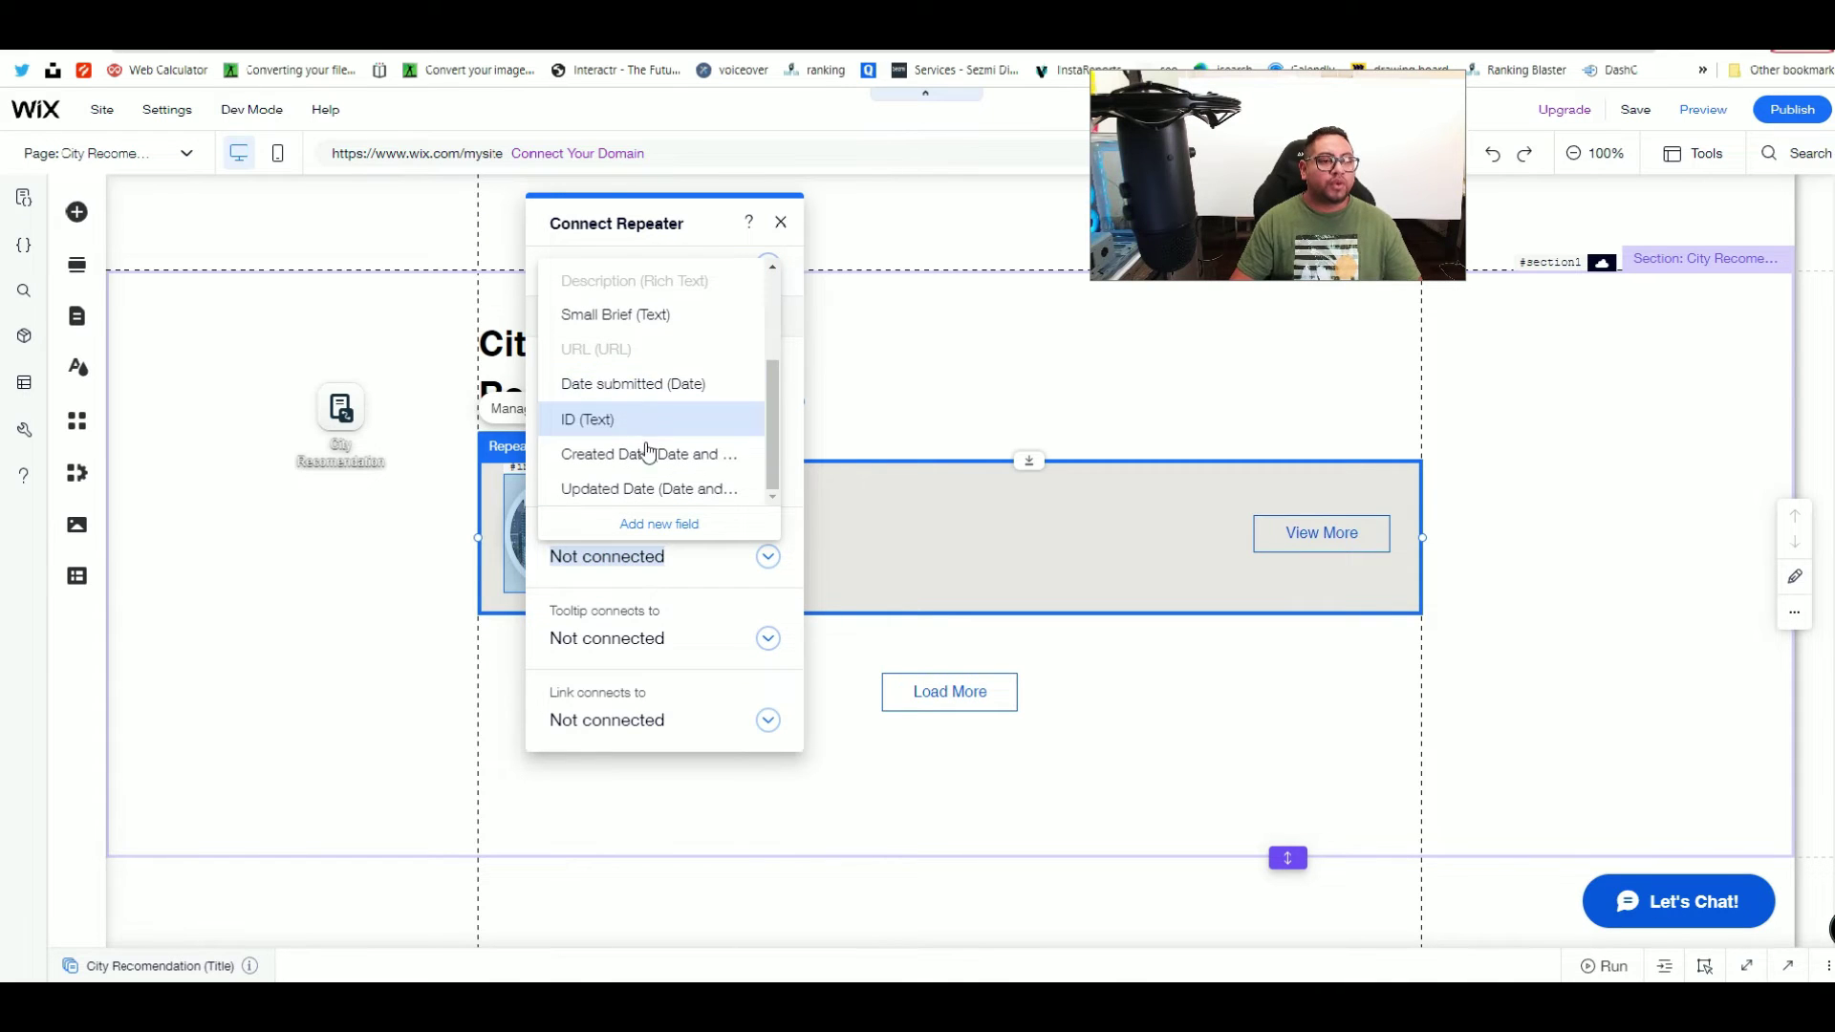
scroll(707, 401, up, 3)
scroll(731, 365, down, 2)
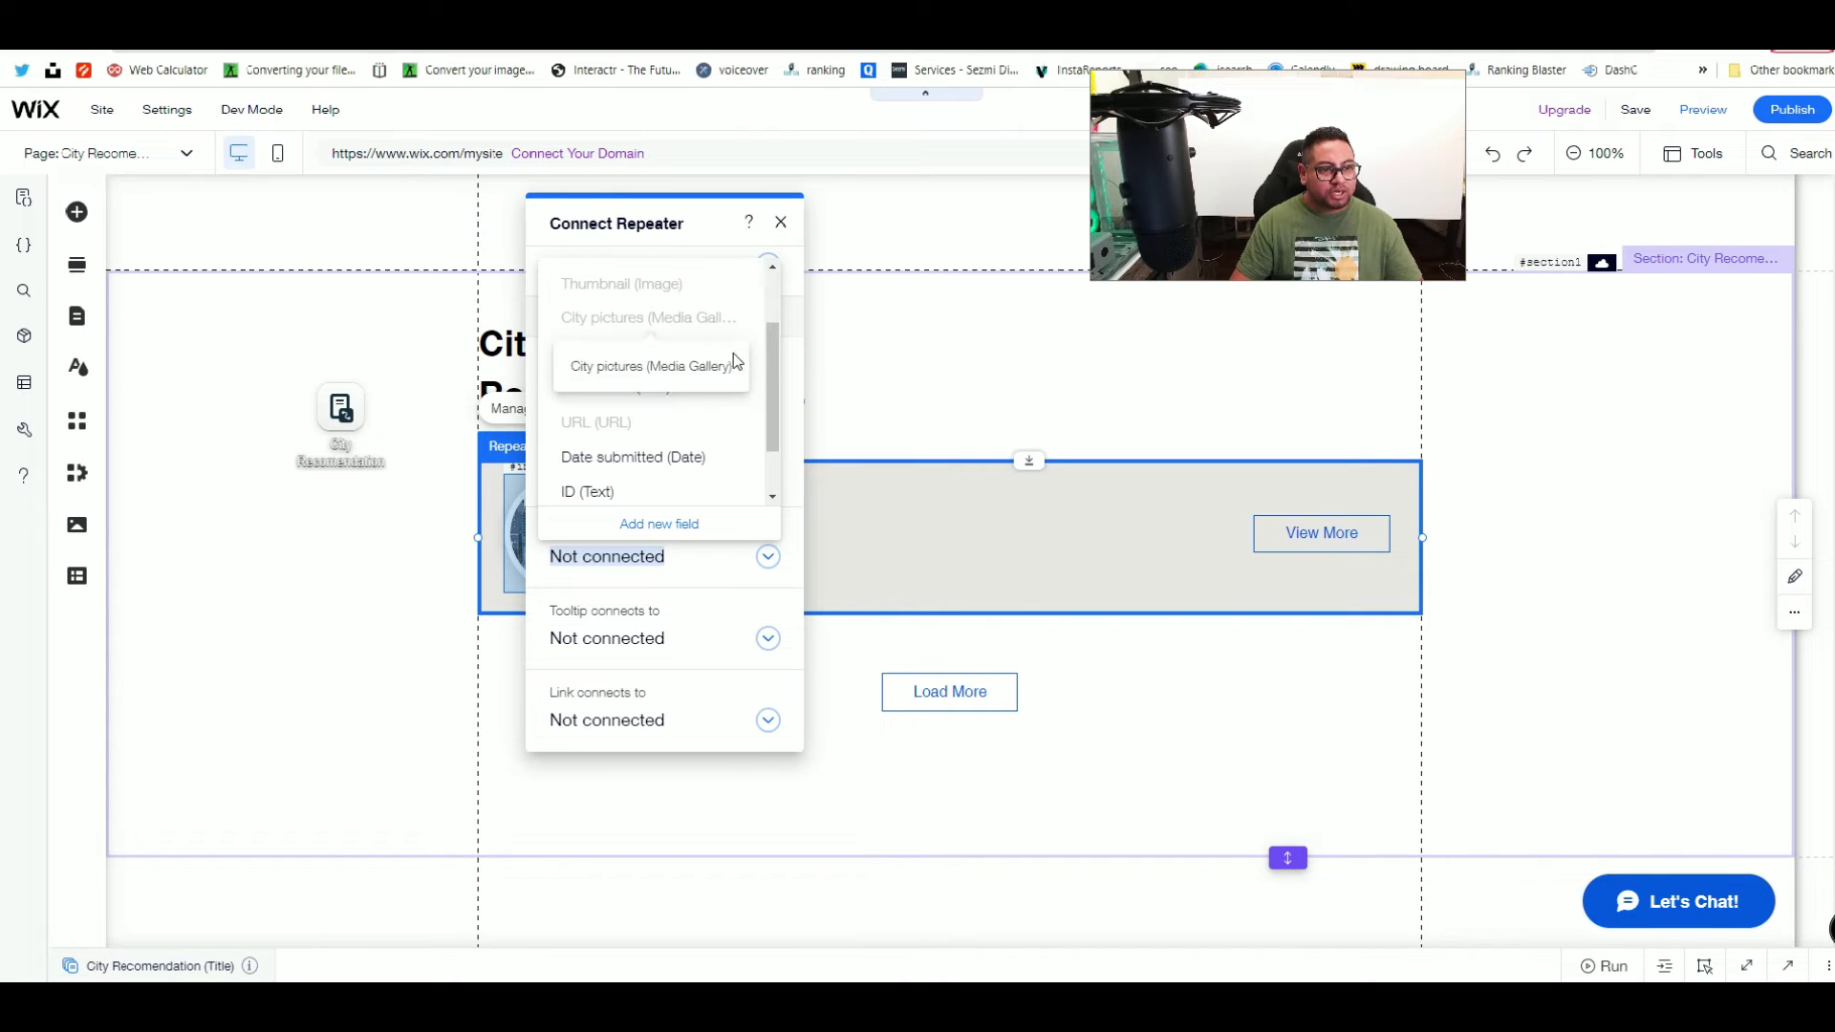
drag(770, 359, 771, 328)
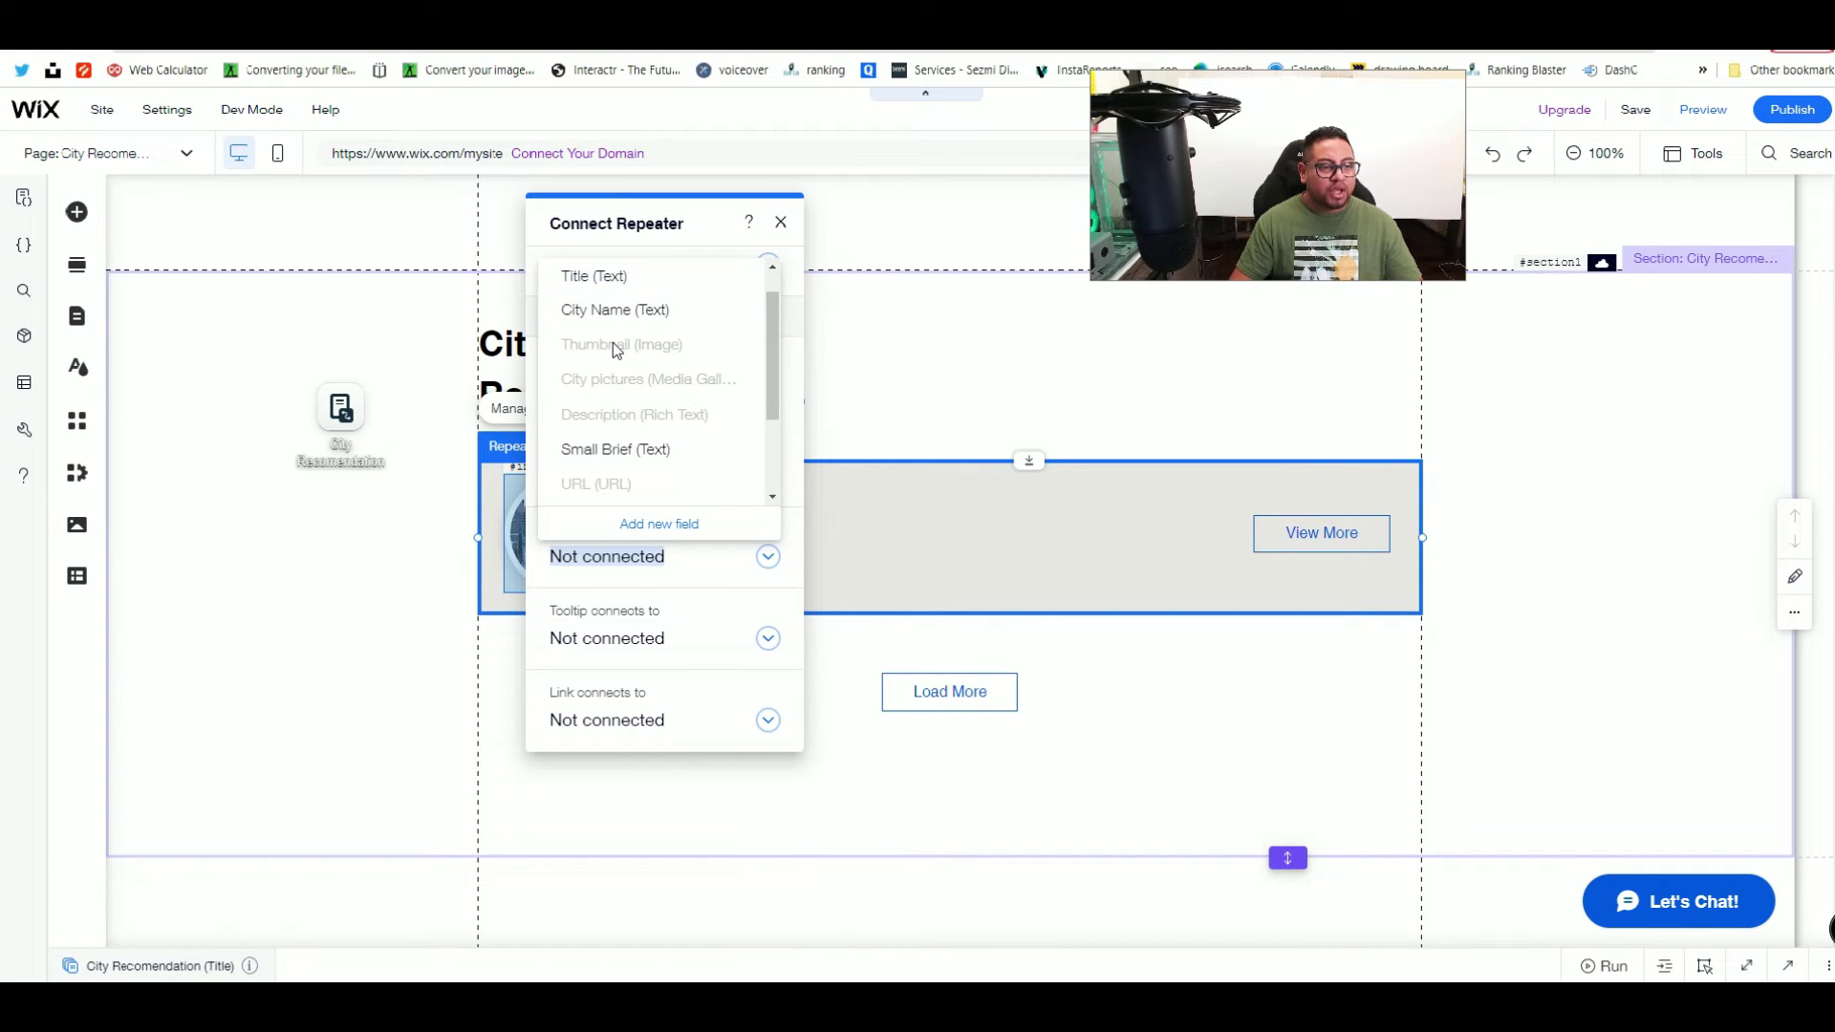
click(656, 241)
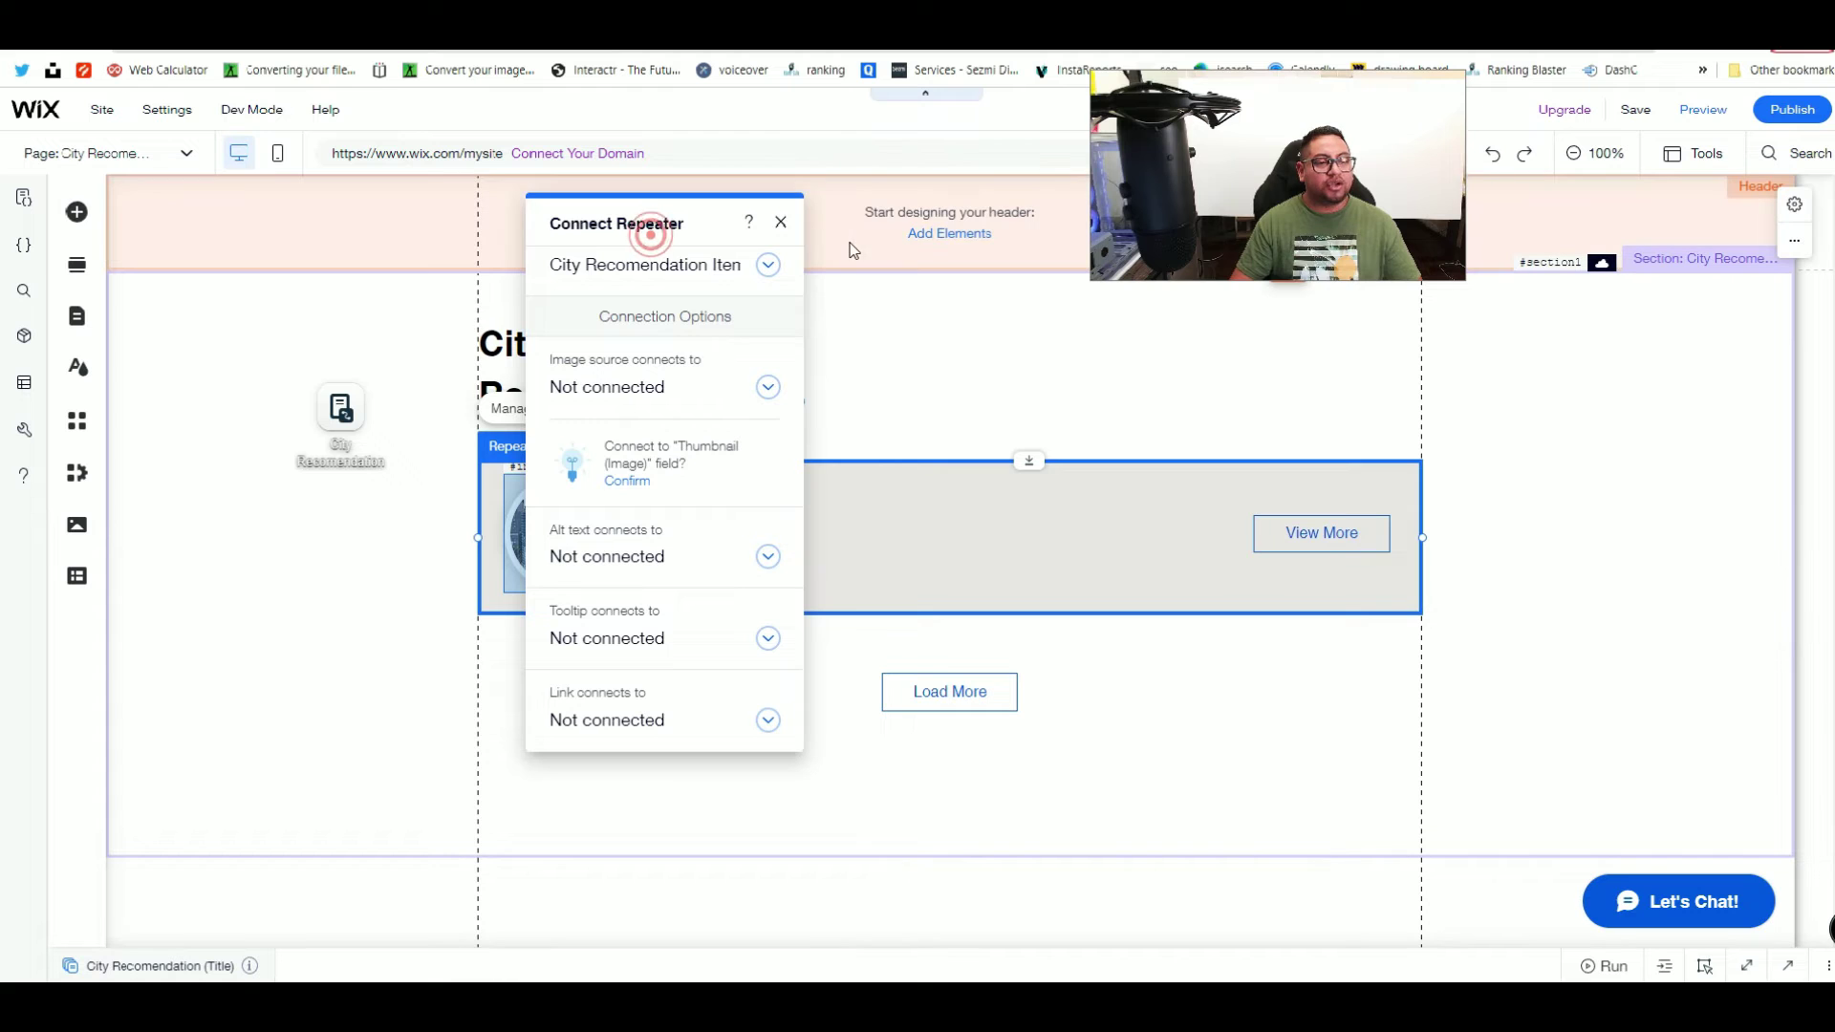
click(779, 226)
click(593, 514)
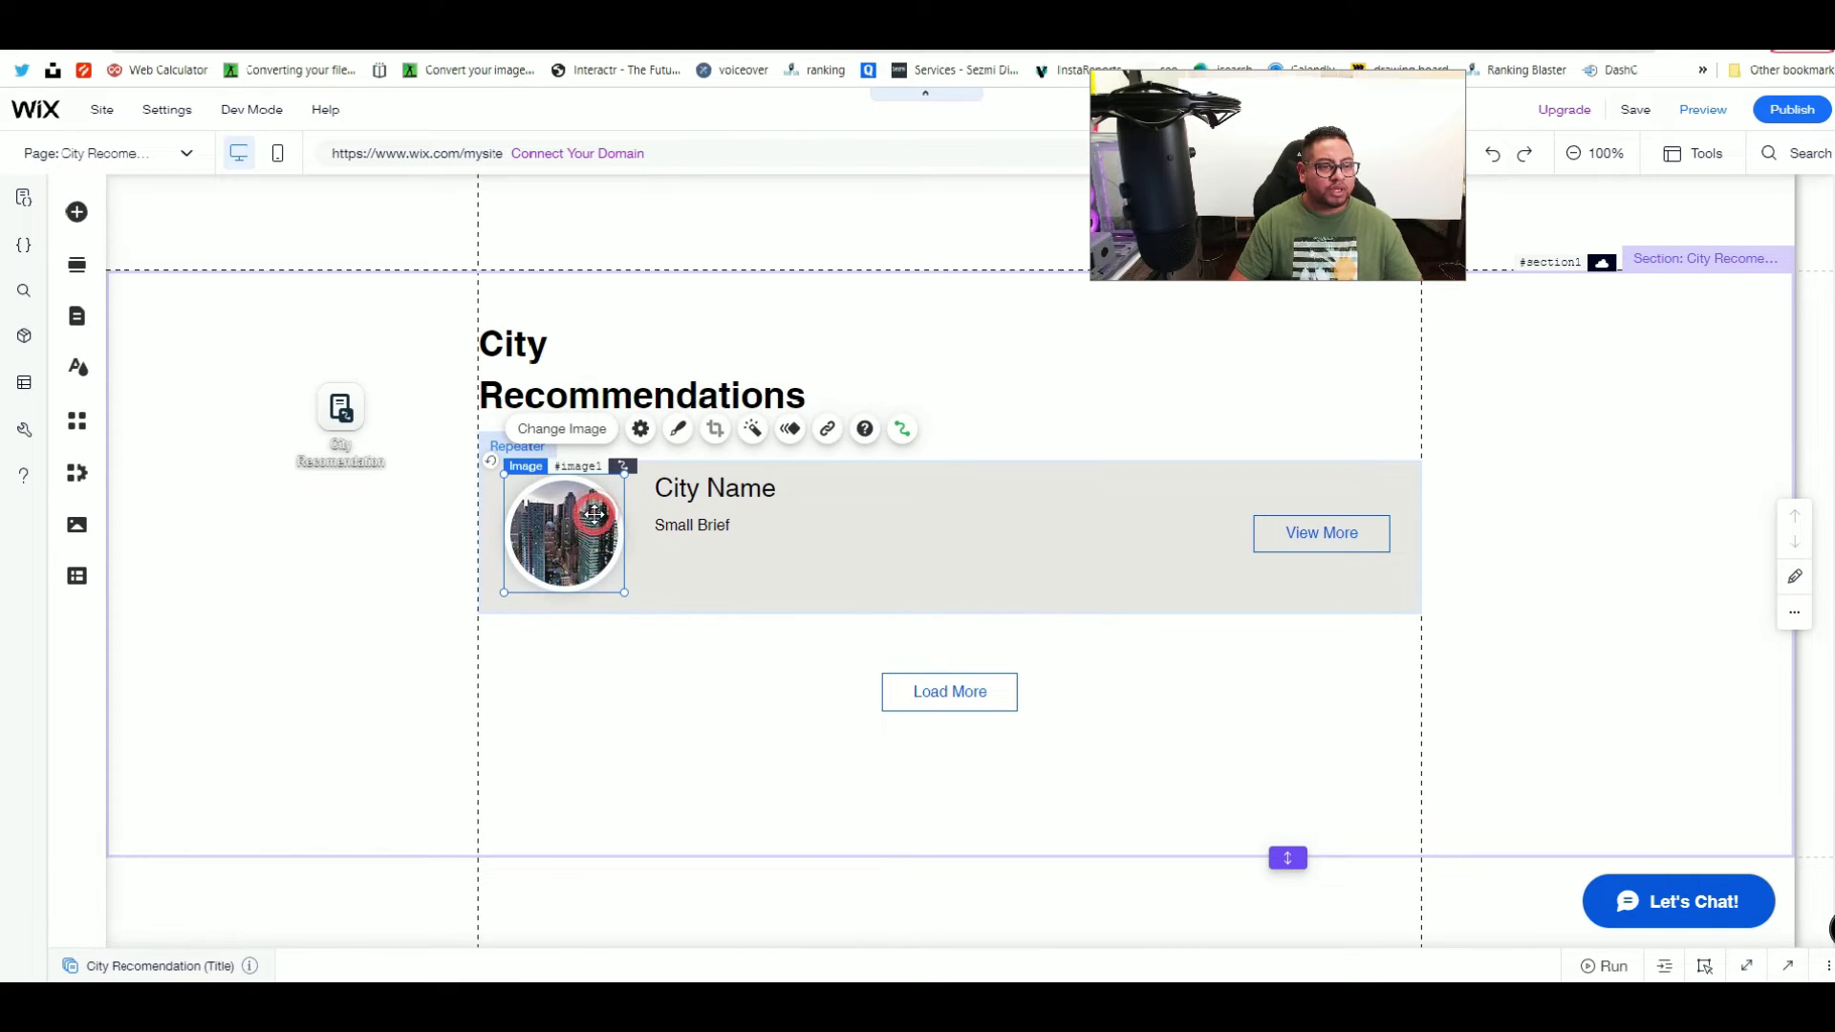
click(902, 428)
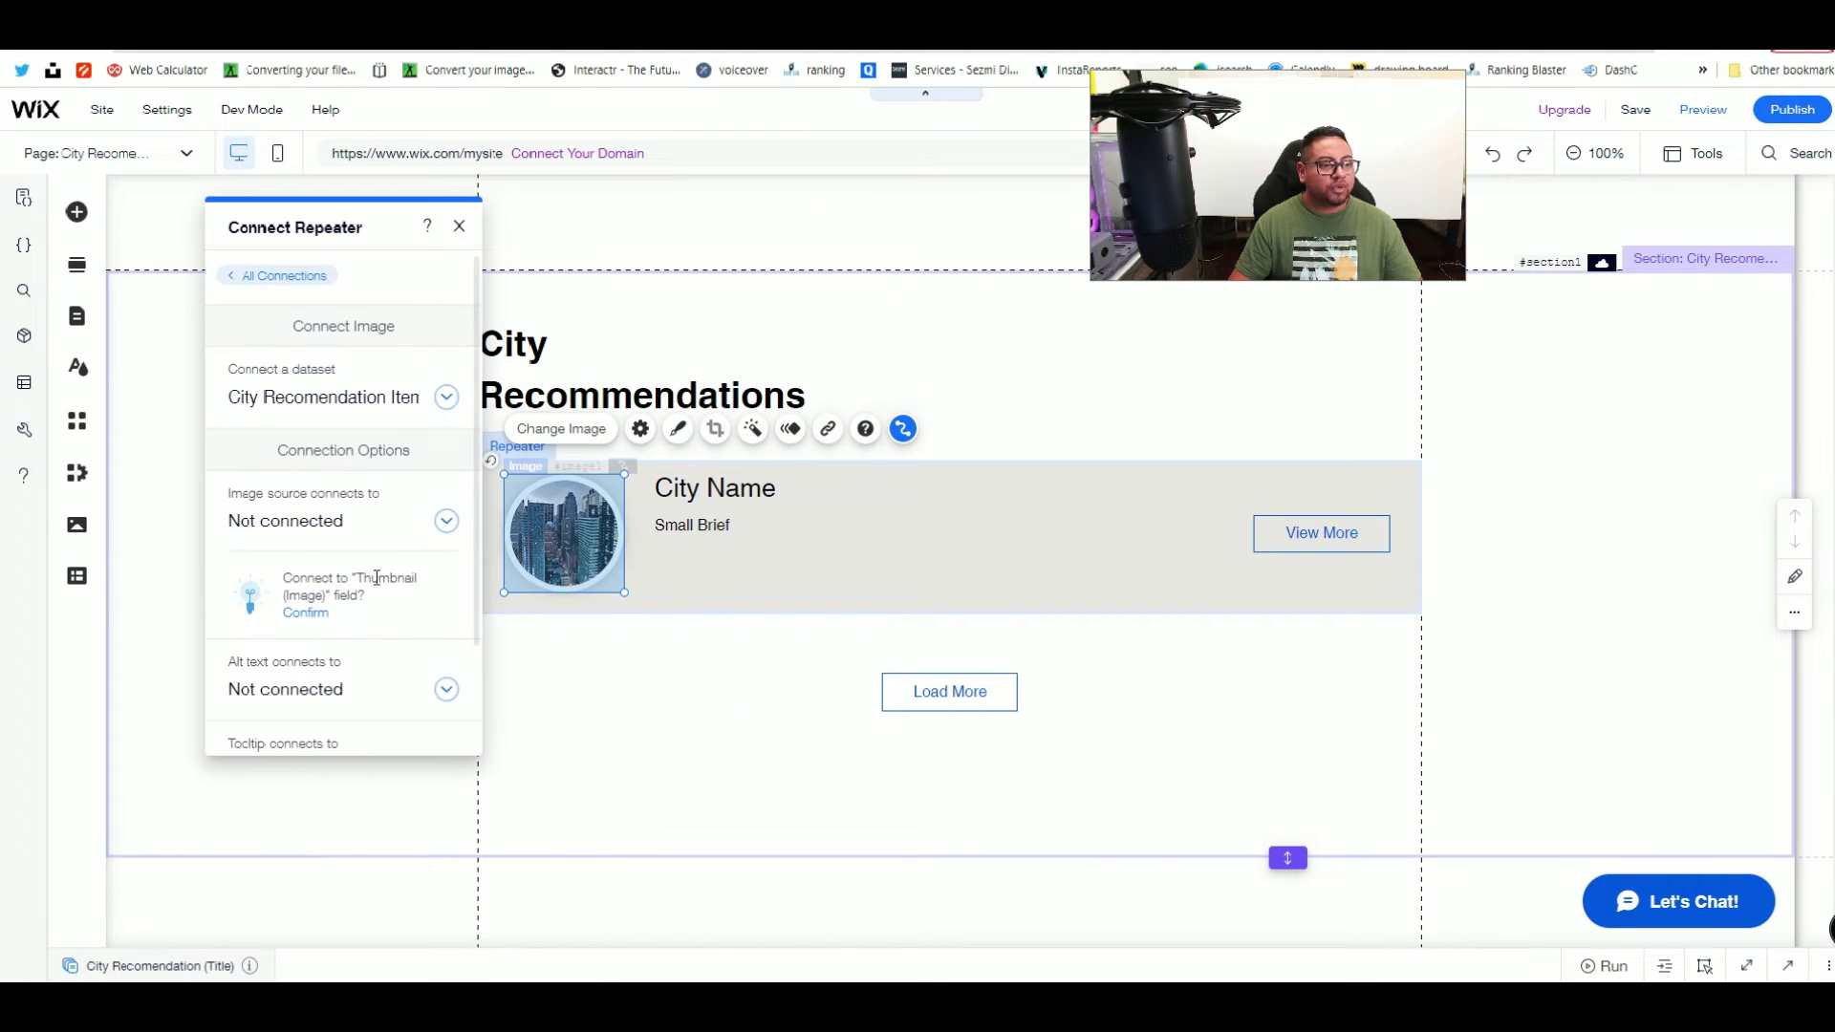
click(423, 524)
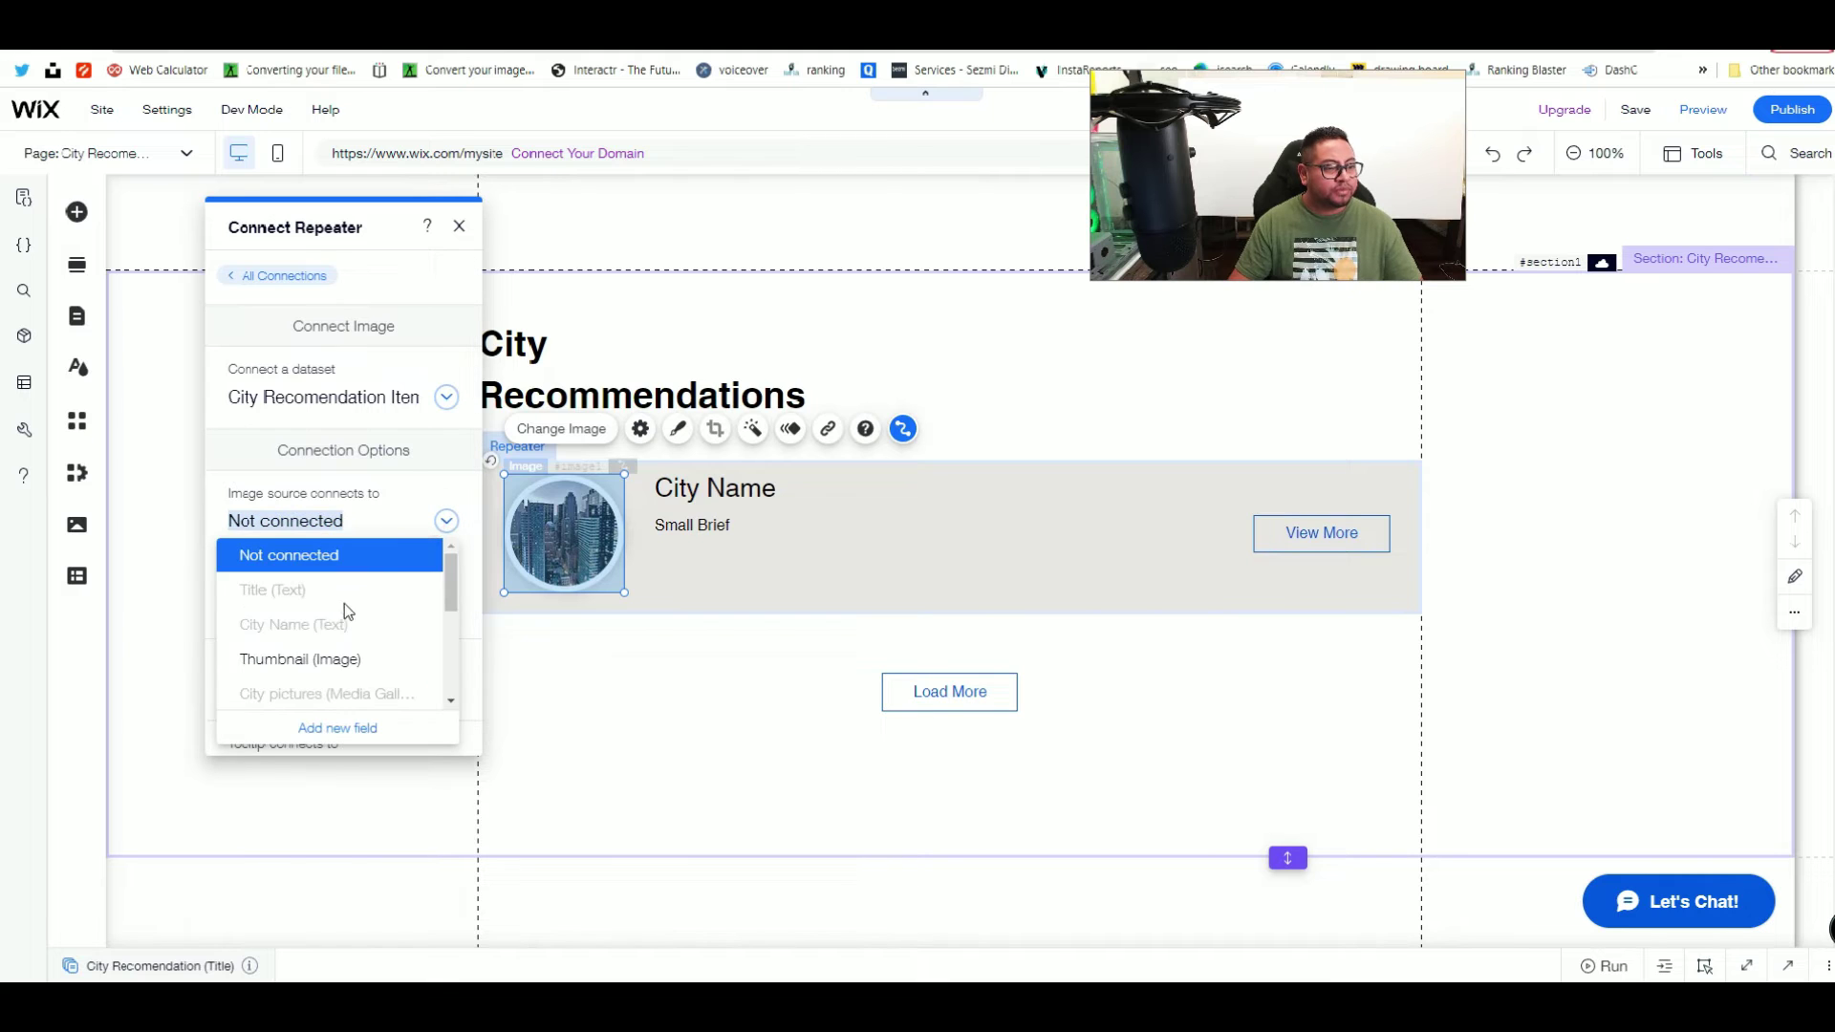
scroll(330, 607, down, 3)
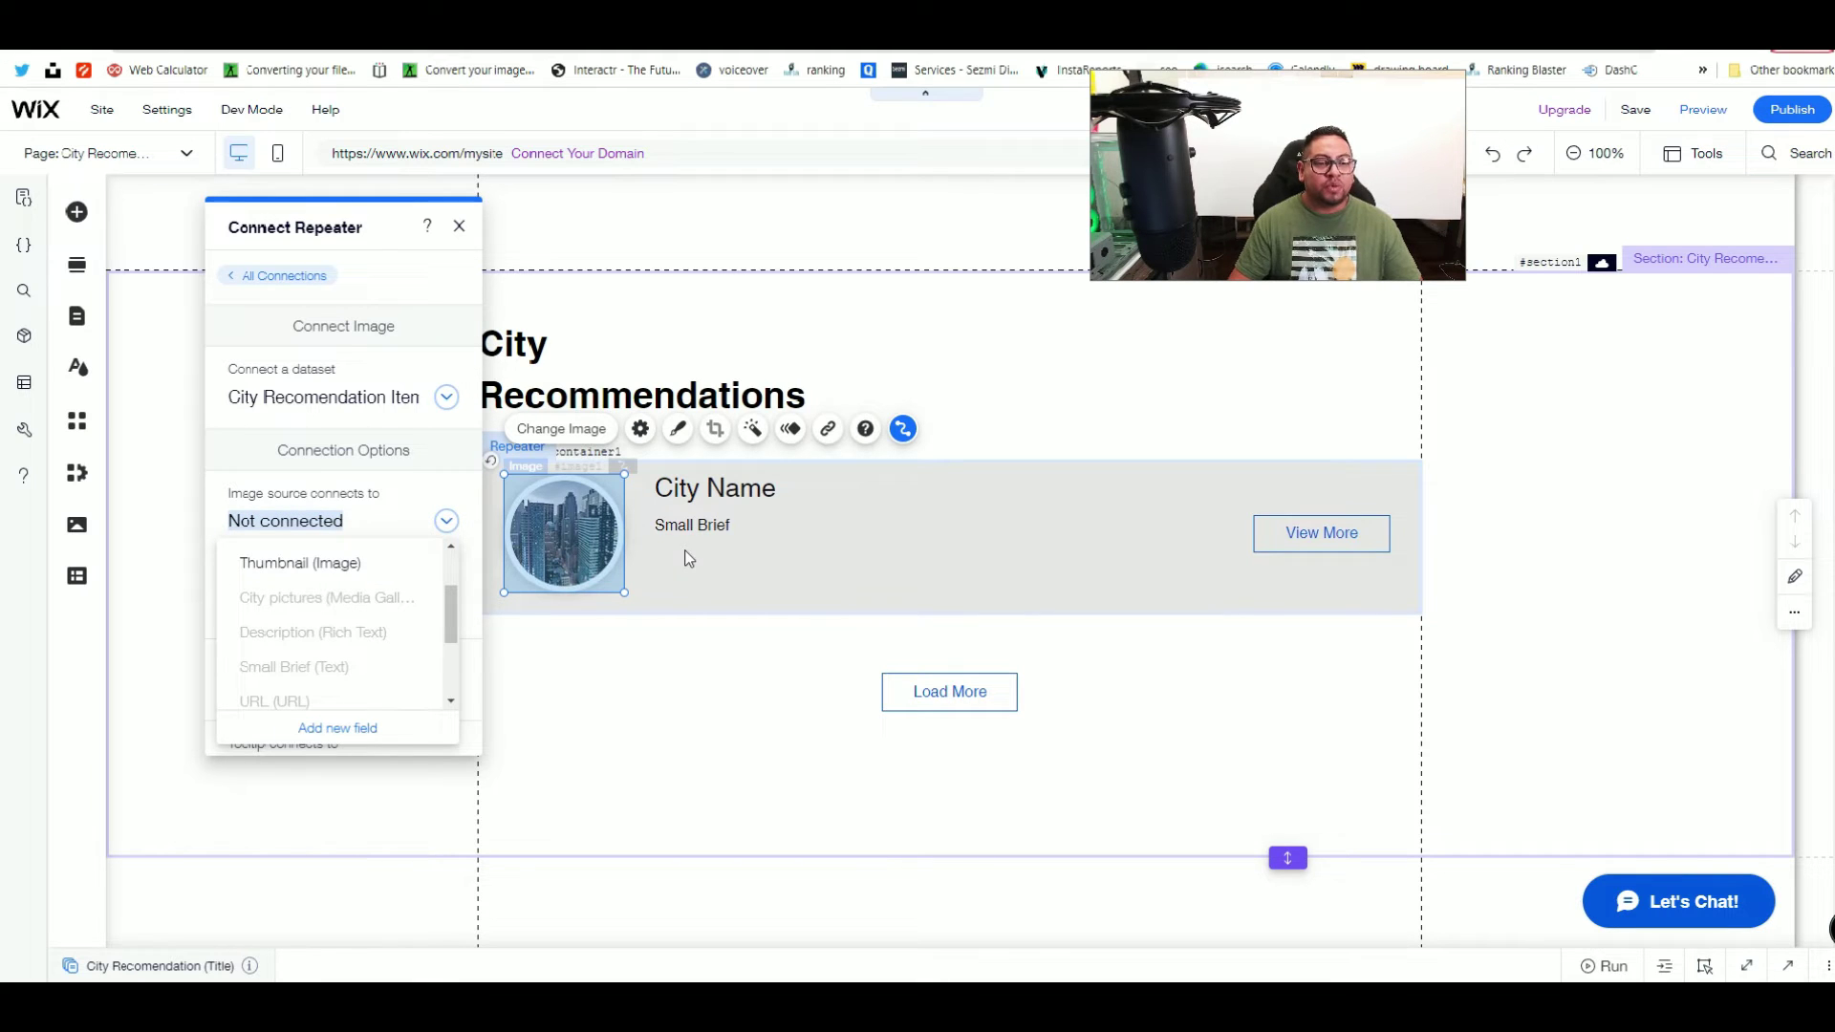
click(865, 540)
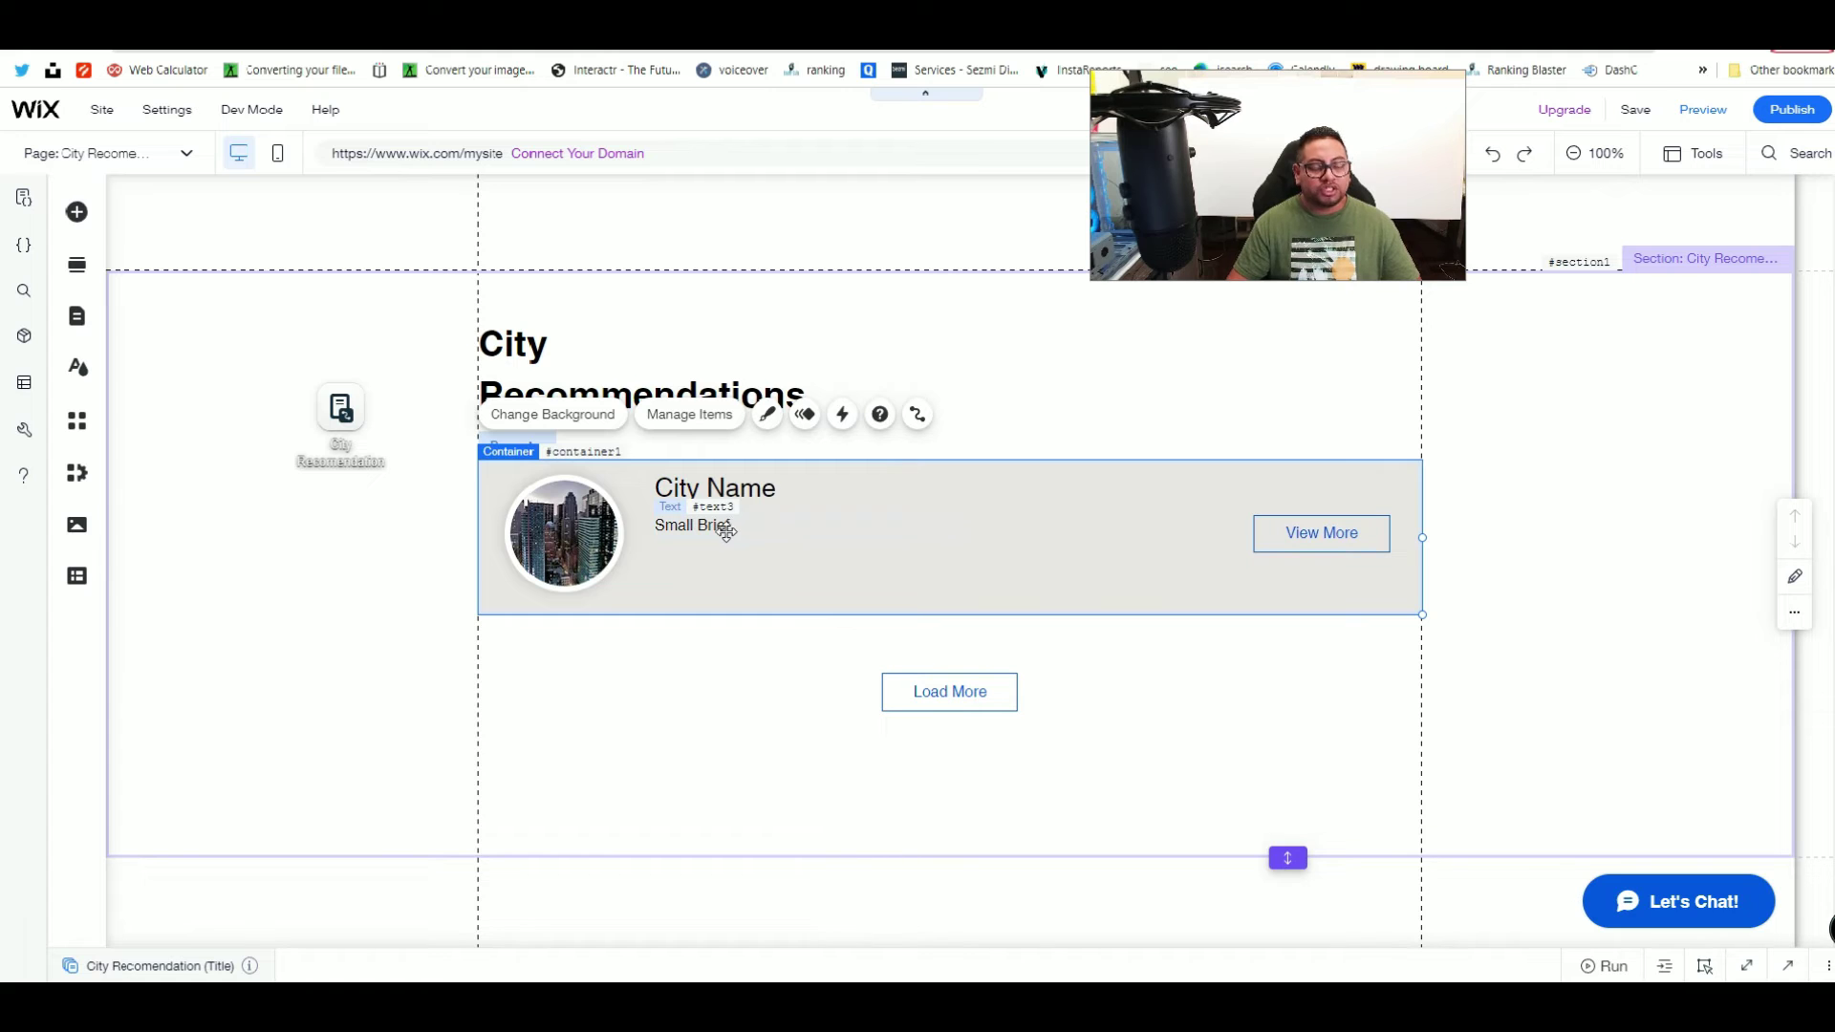
Step: Review which City Recomendation fields are available as the city thumbnail's image source
click(581, 543)
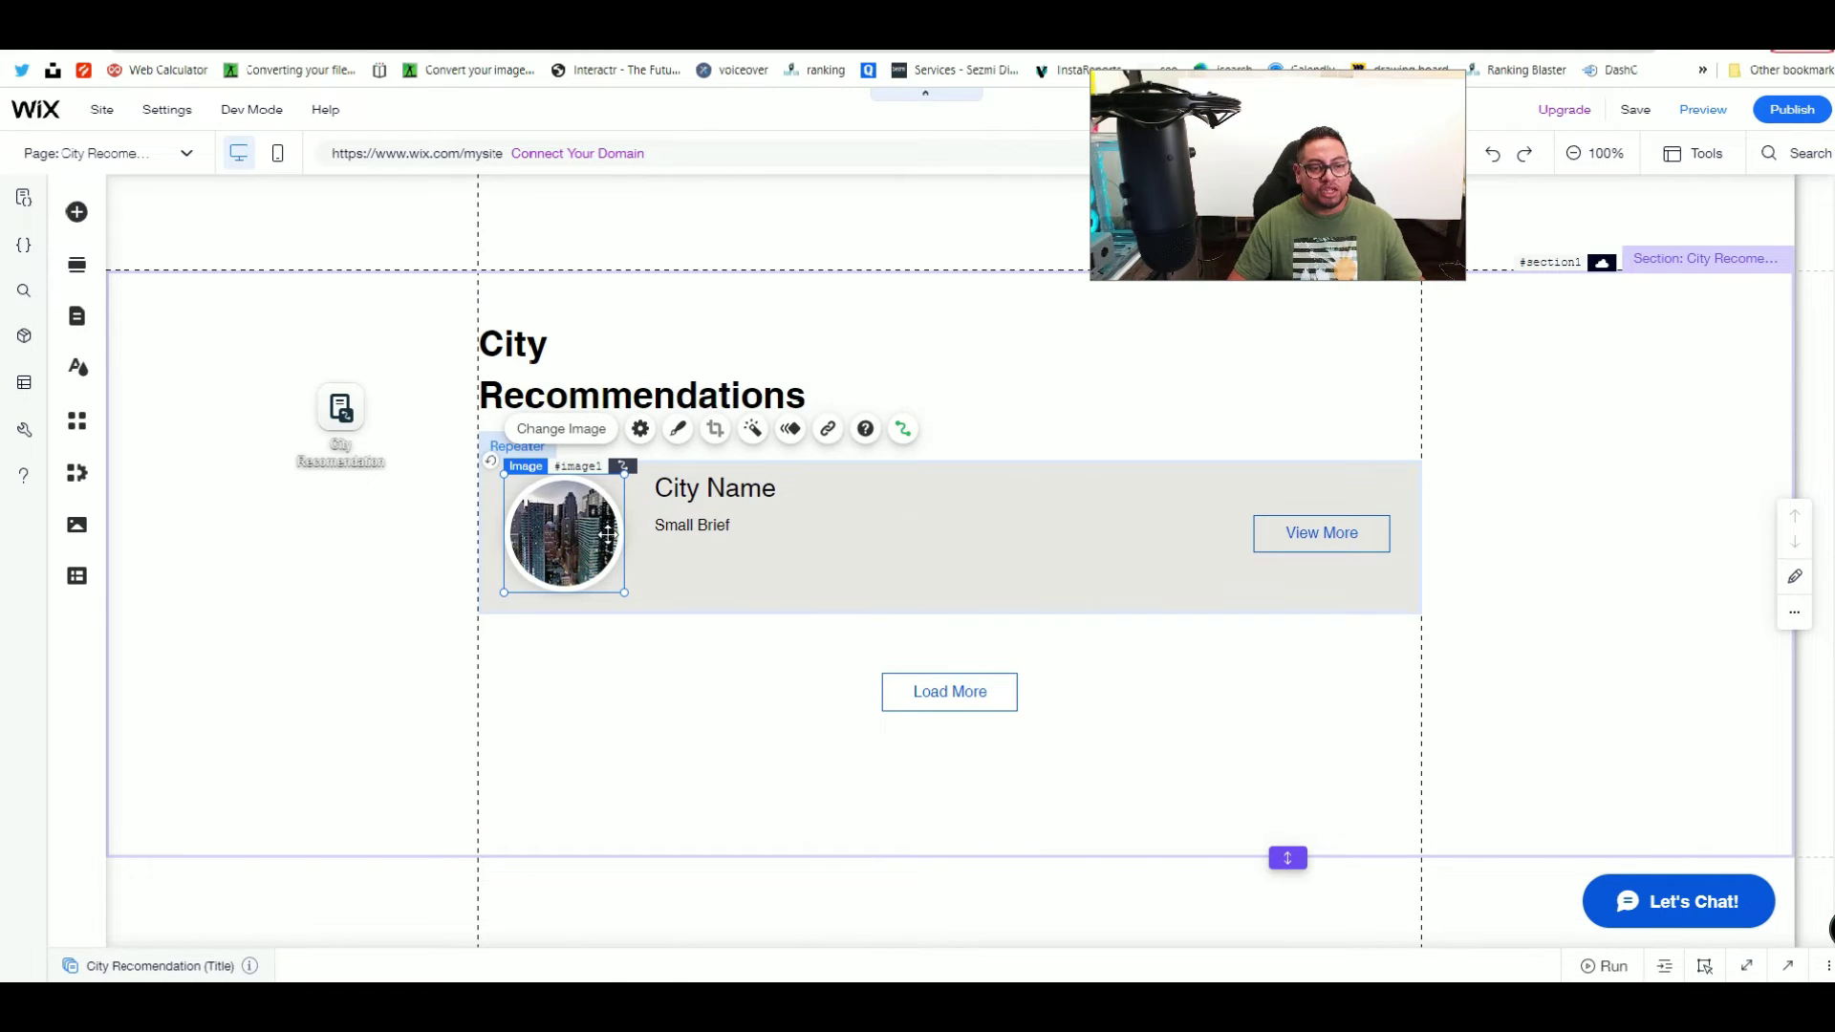
click(904, 430)
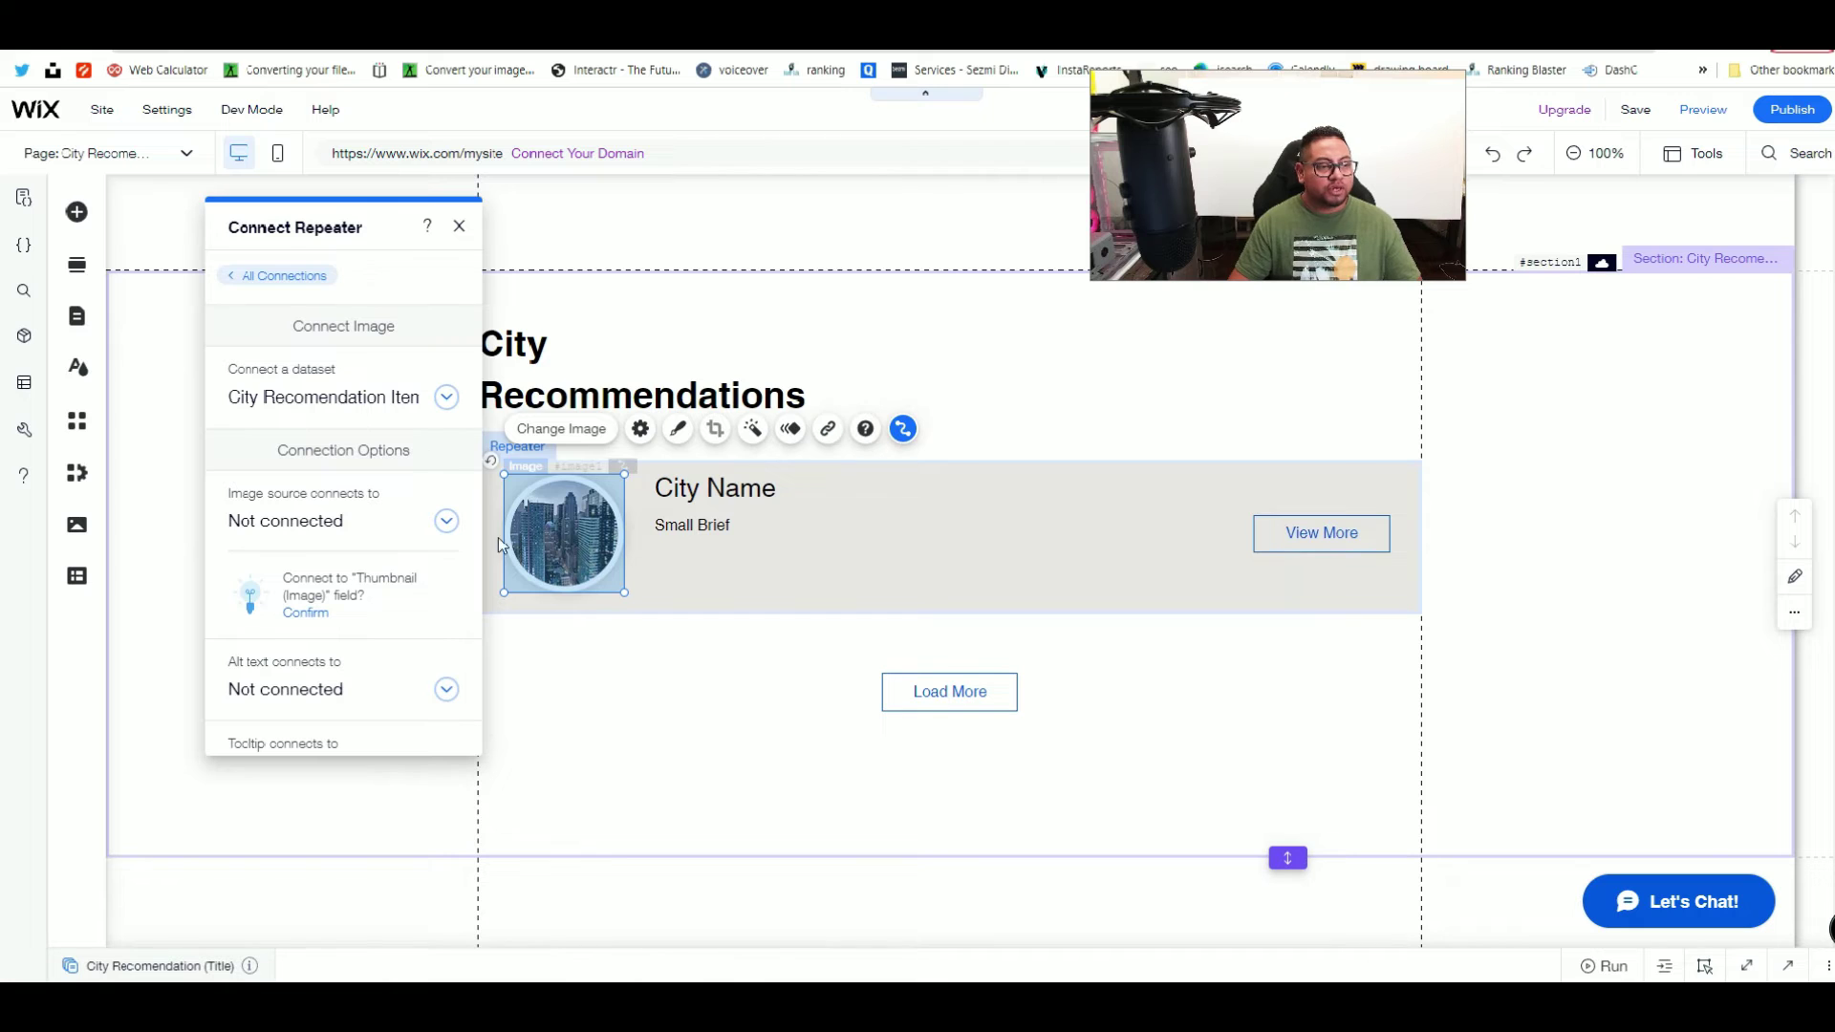
click(445, 521)
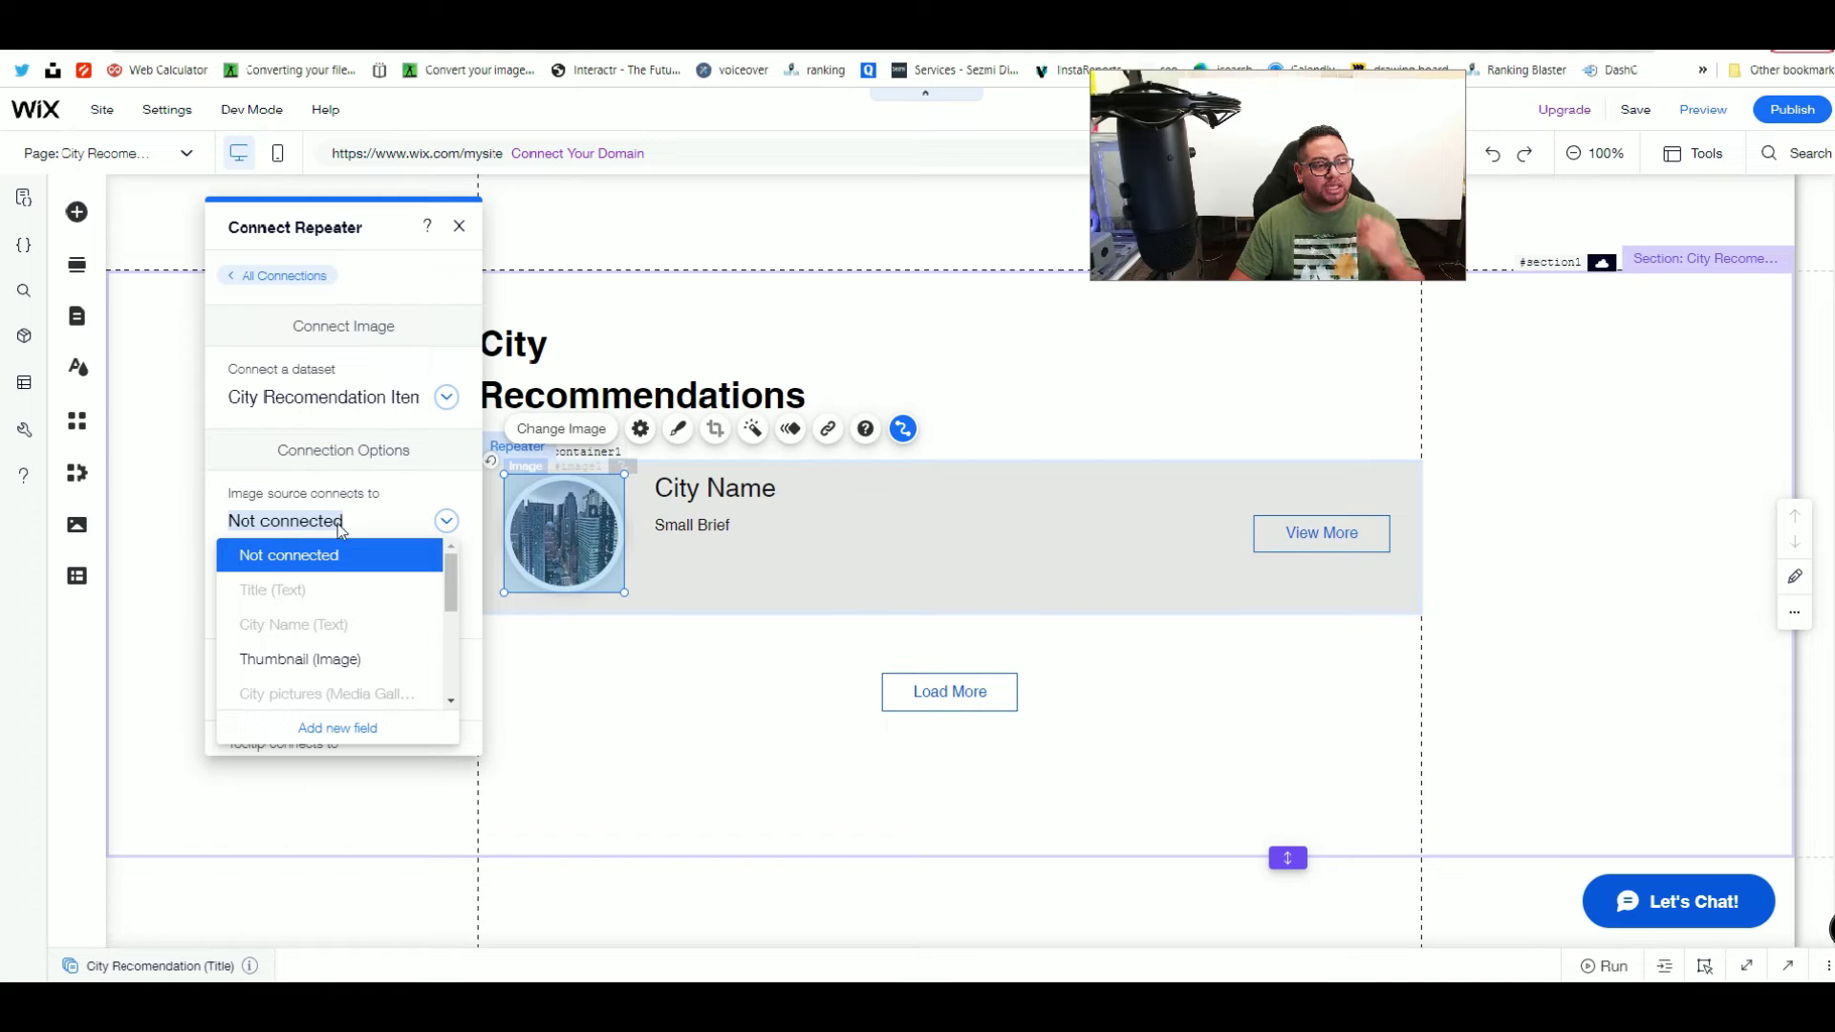
scroll(328, 657, down, 2)
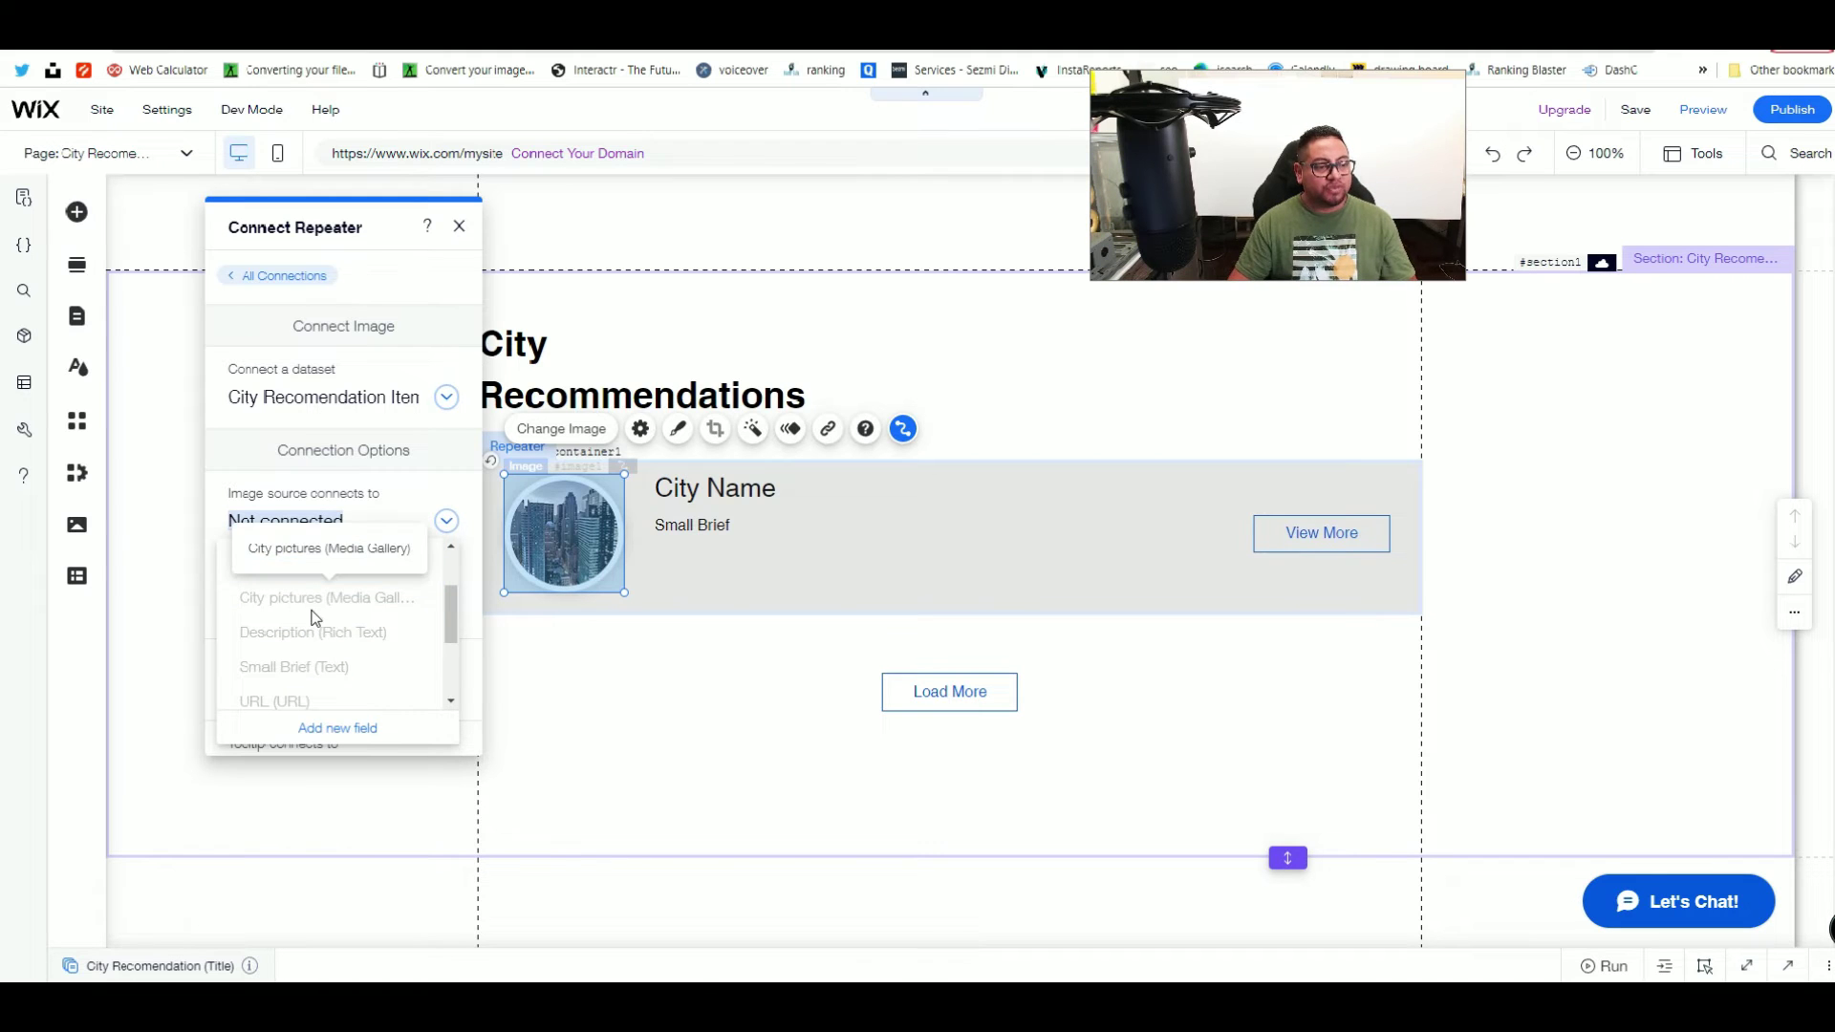
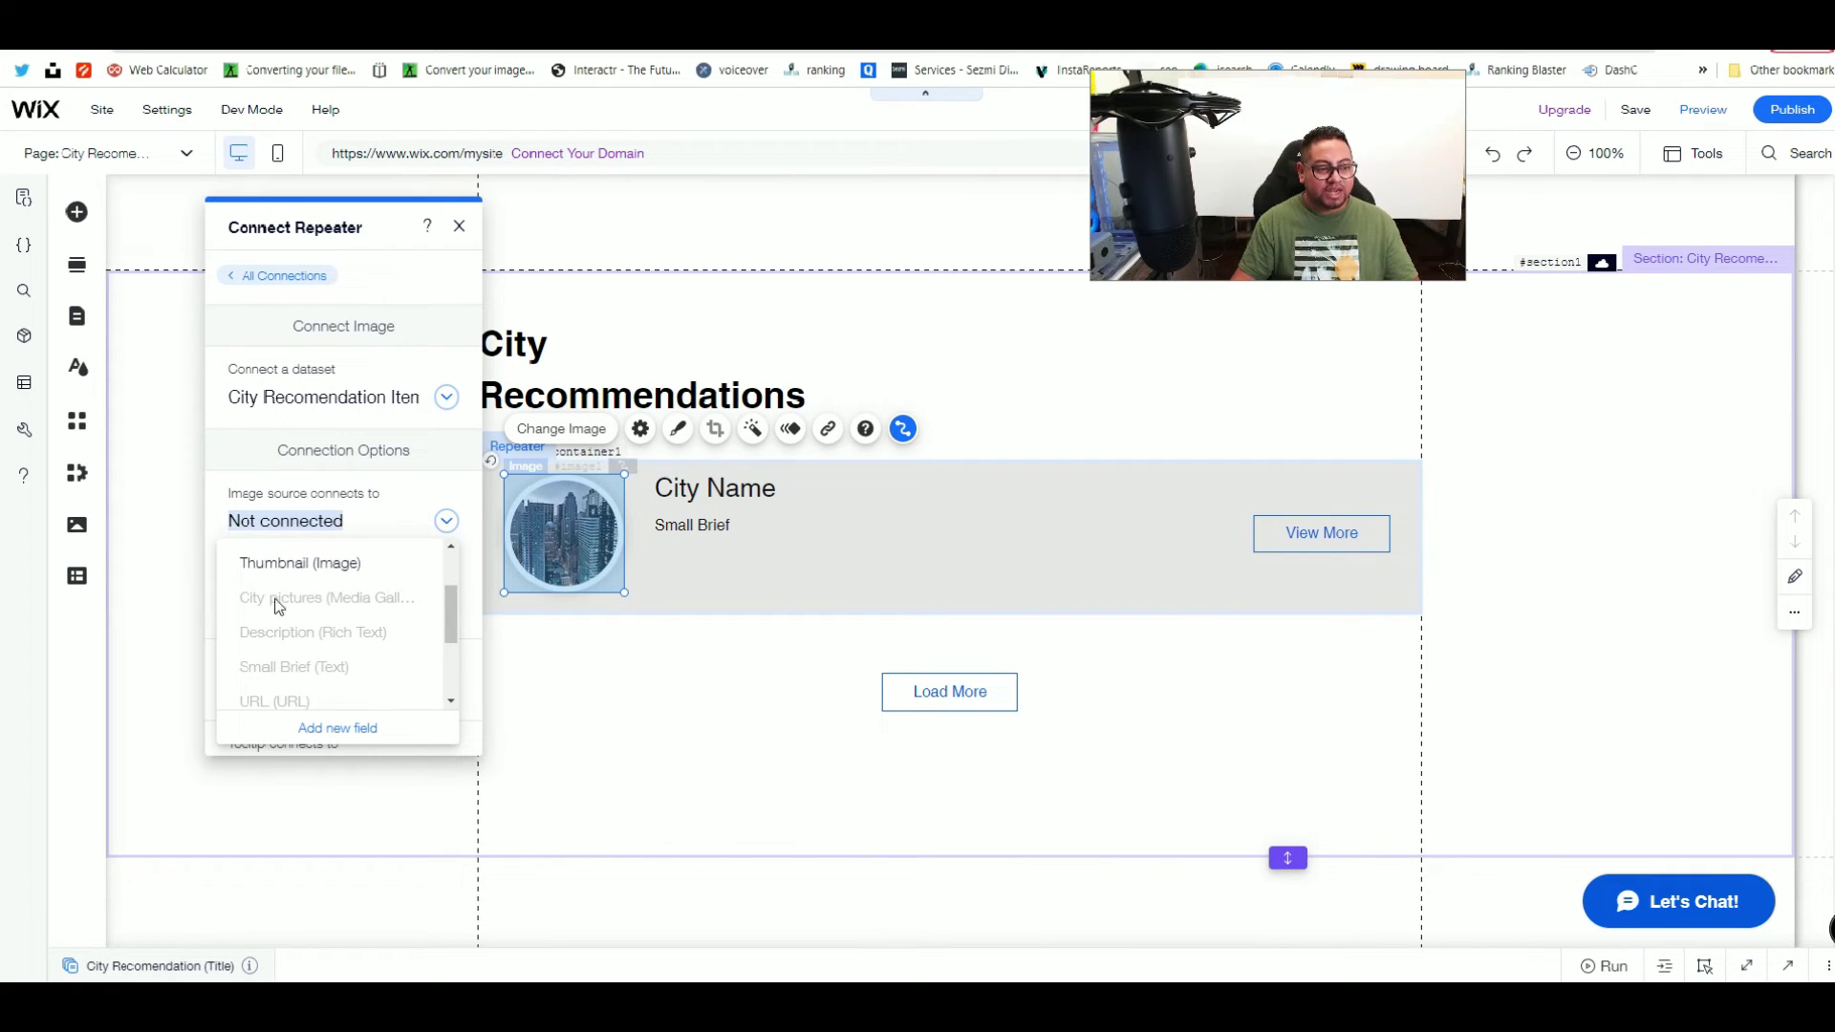
click(416, 522)
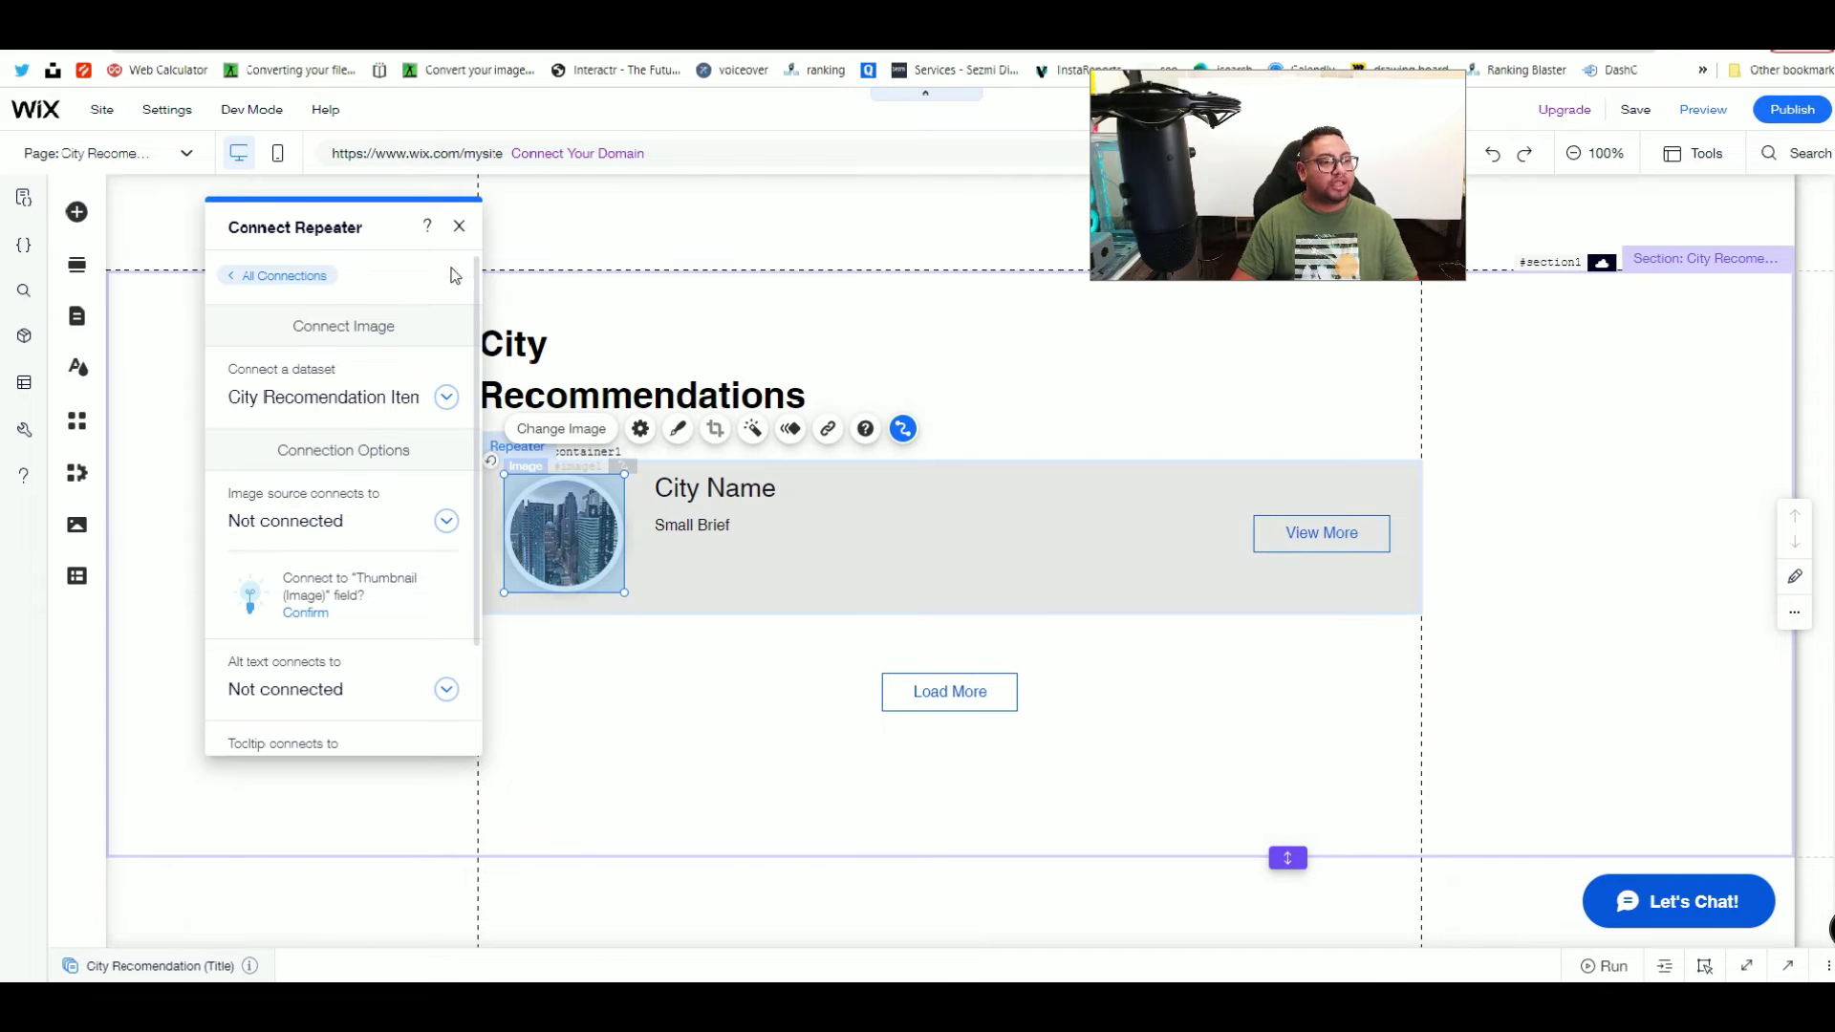
click(459, 226)
Step: Switch the City Recomendation Item dataset to Read & Write mode and back to Read-only
click(344, 387)
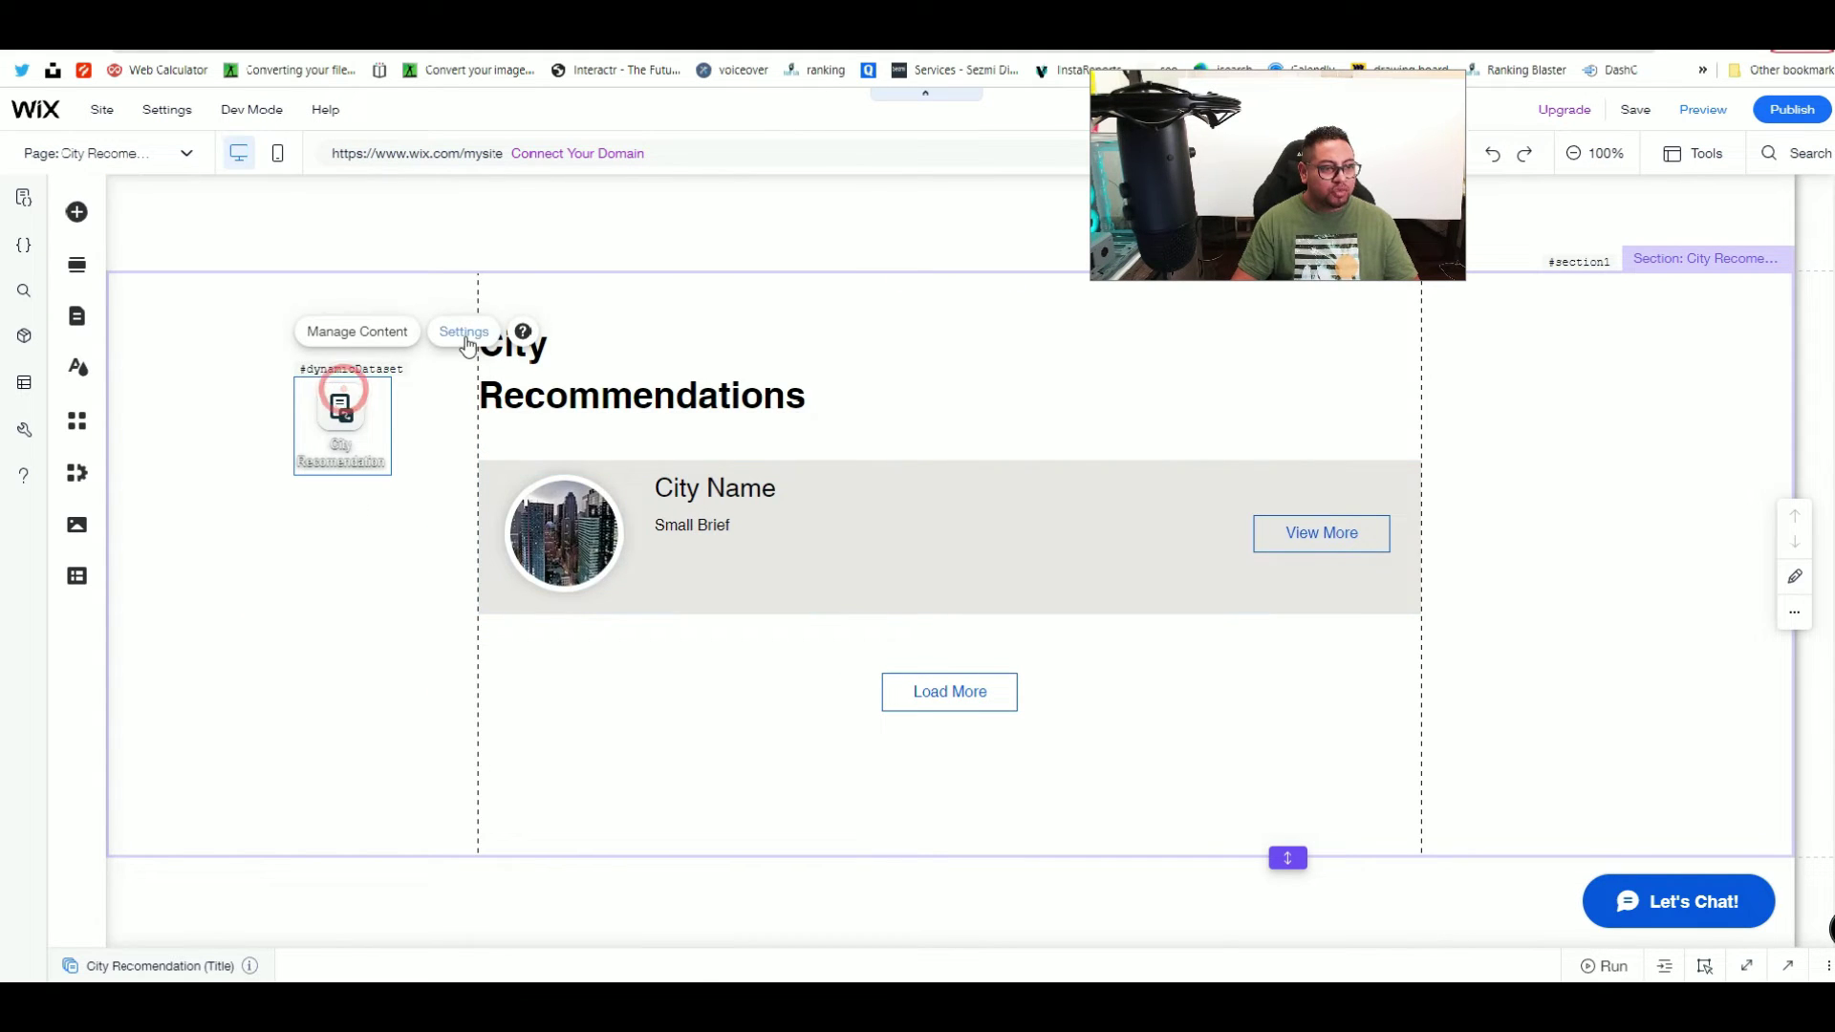
click(464, 331)
click(627, 463)
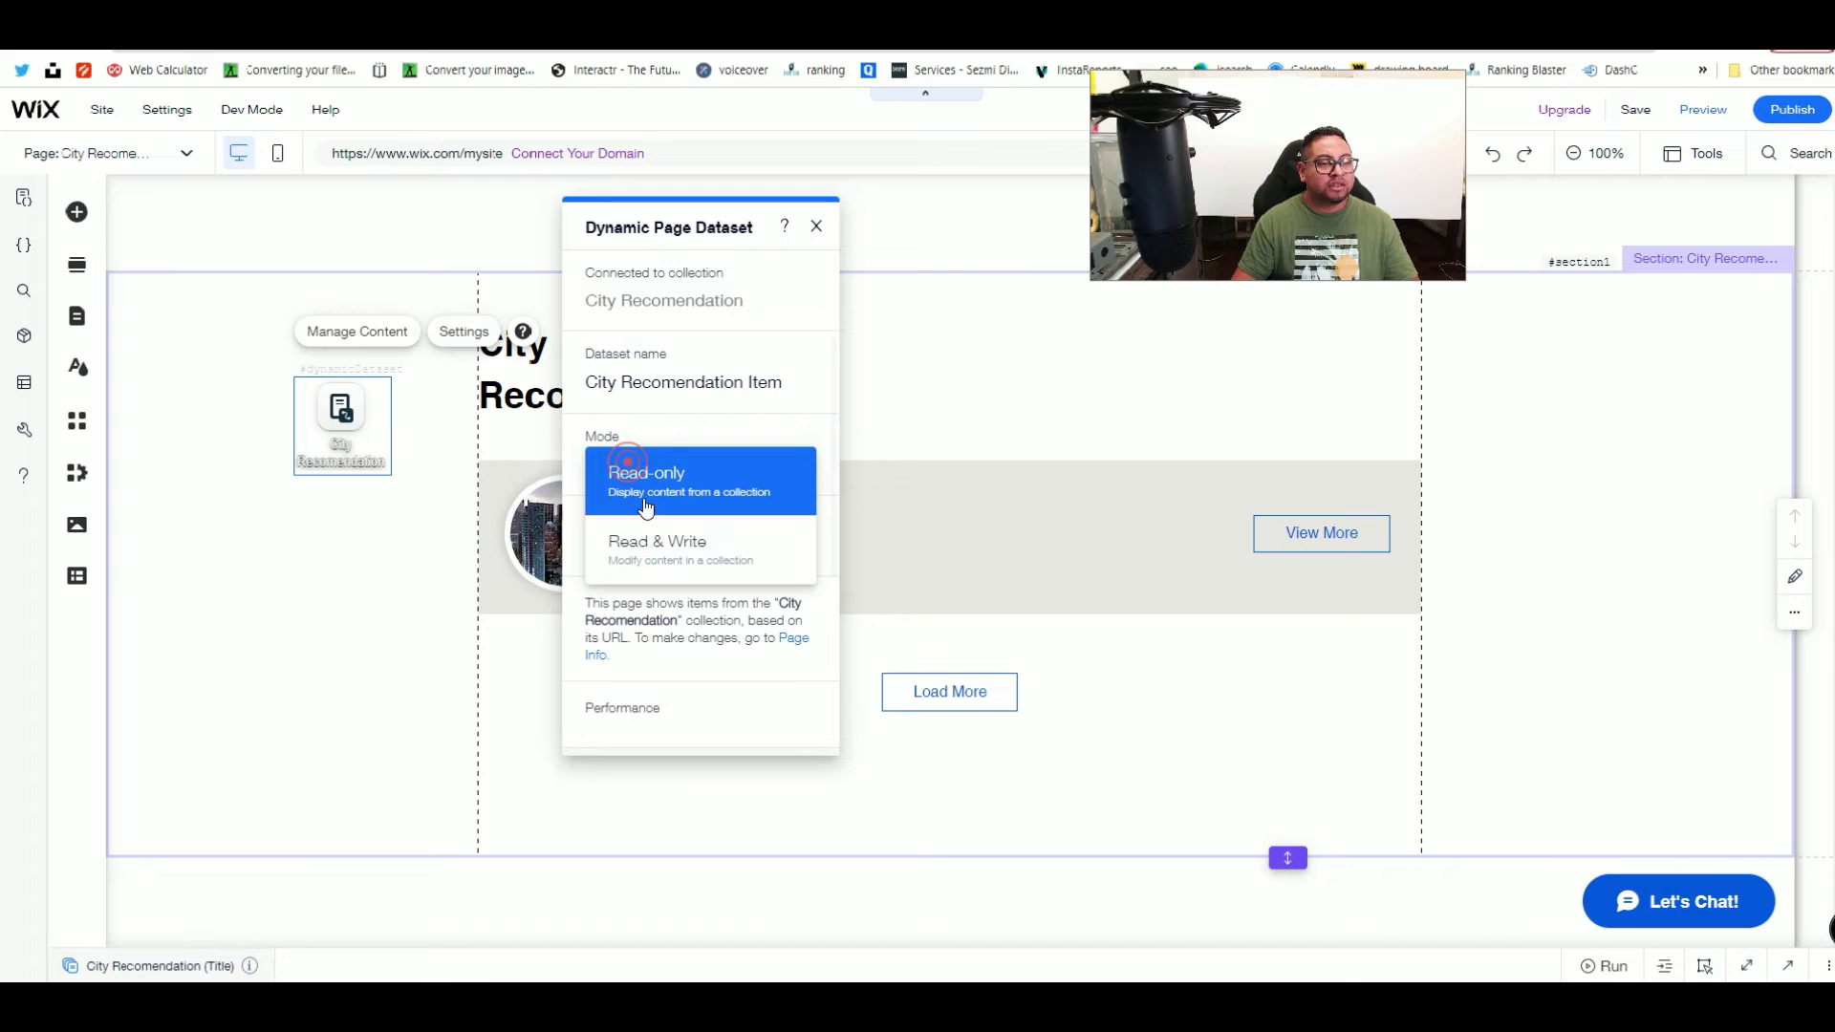
click(690, 553)
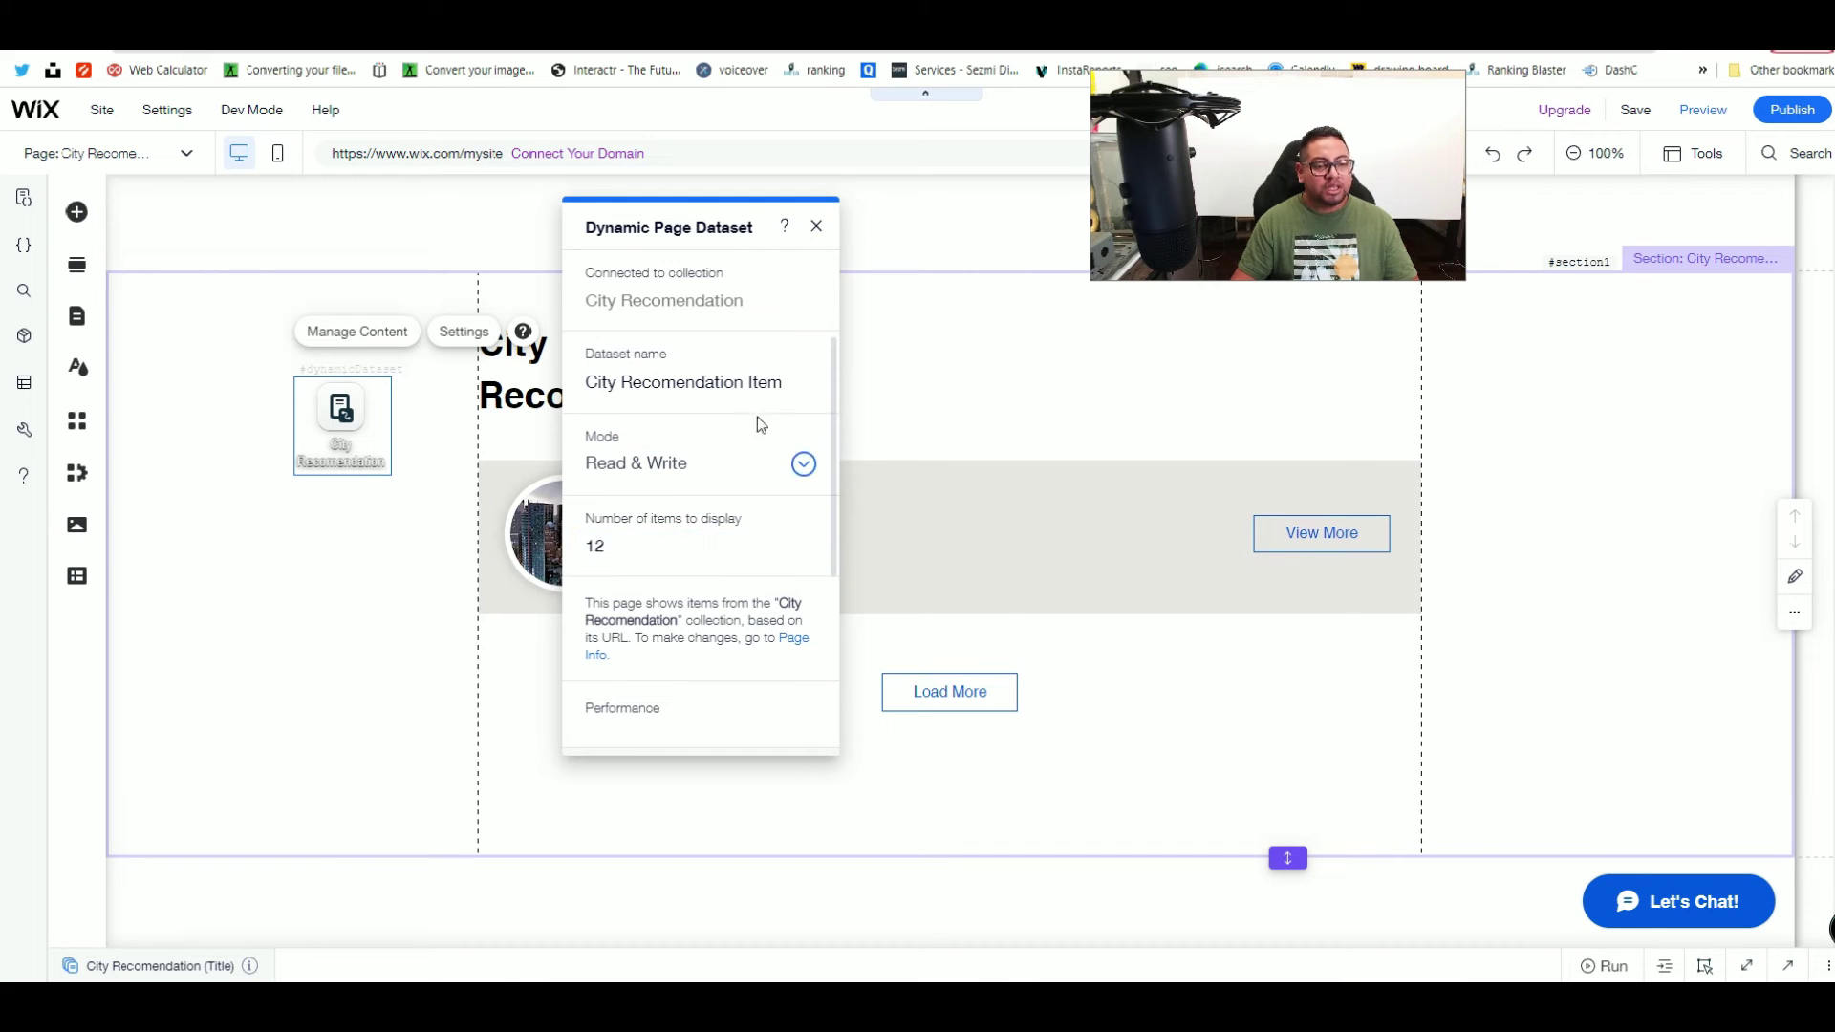
drag(683, 230, 799, 308)
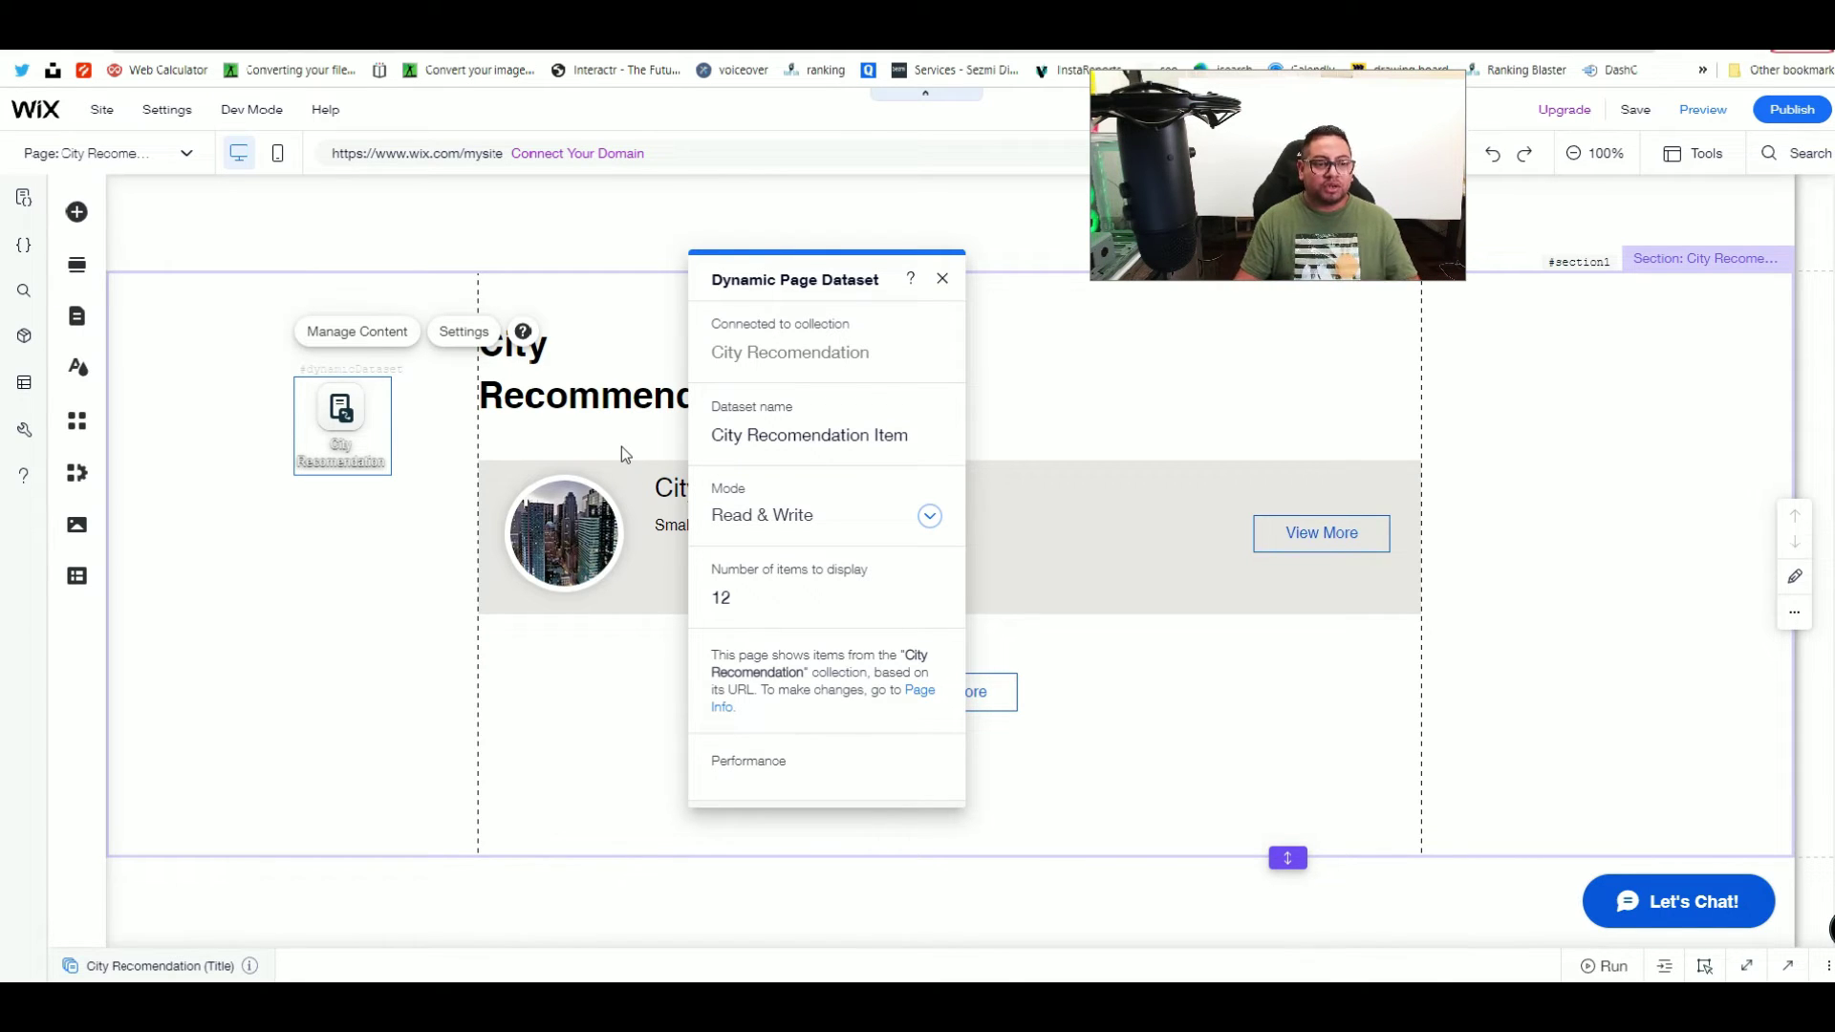
click(791, 547)
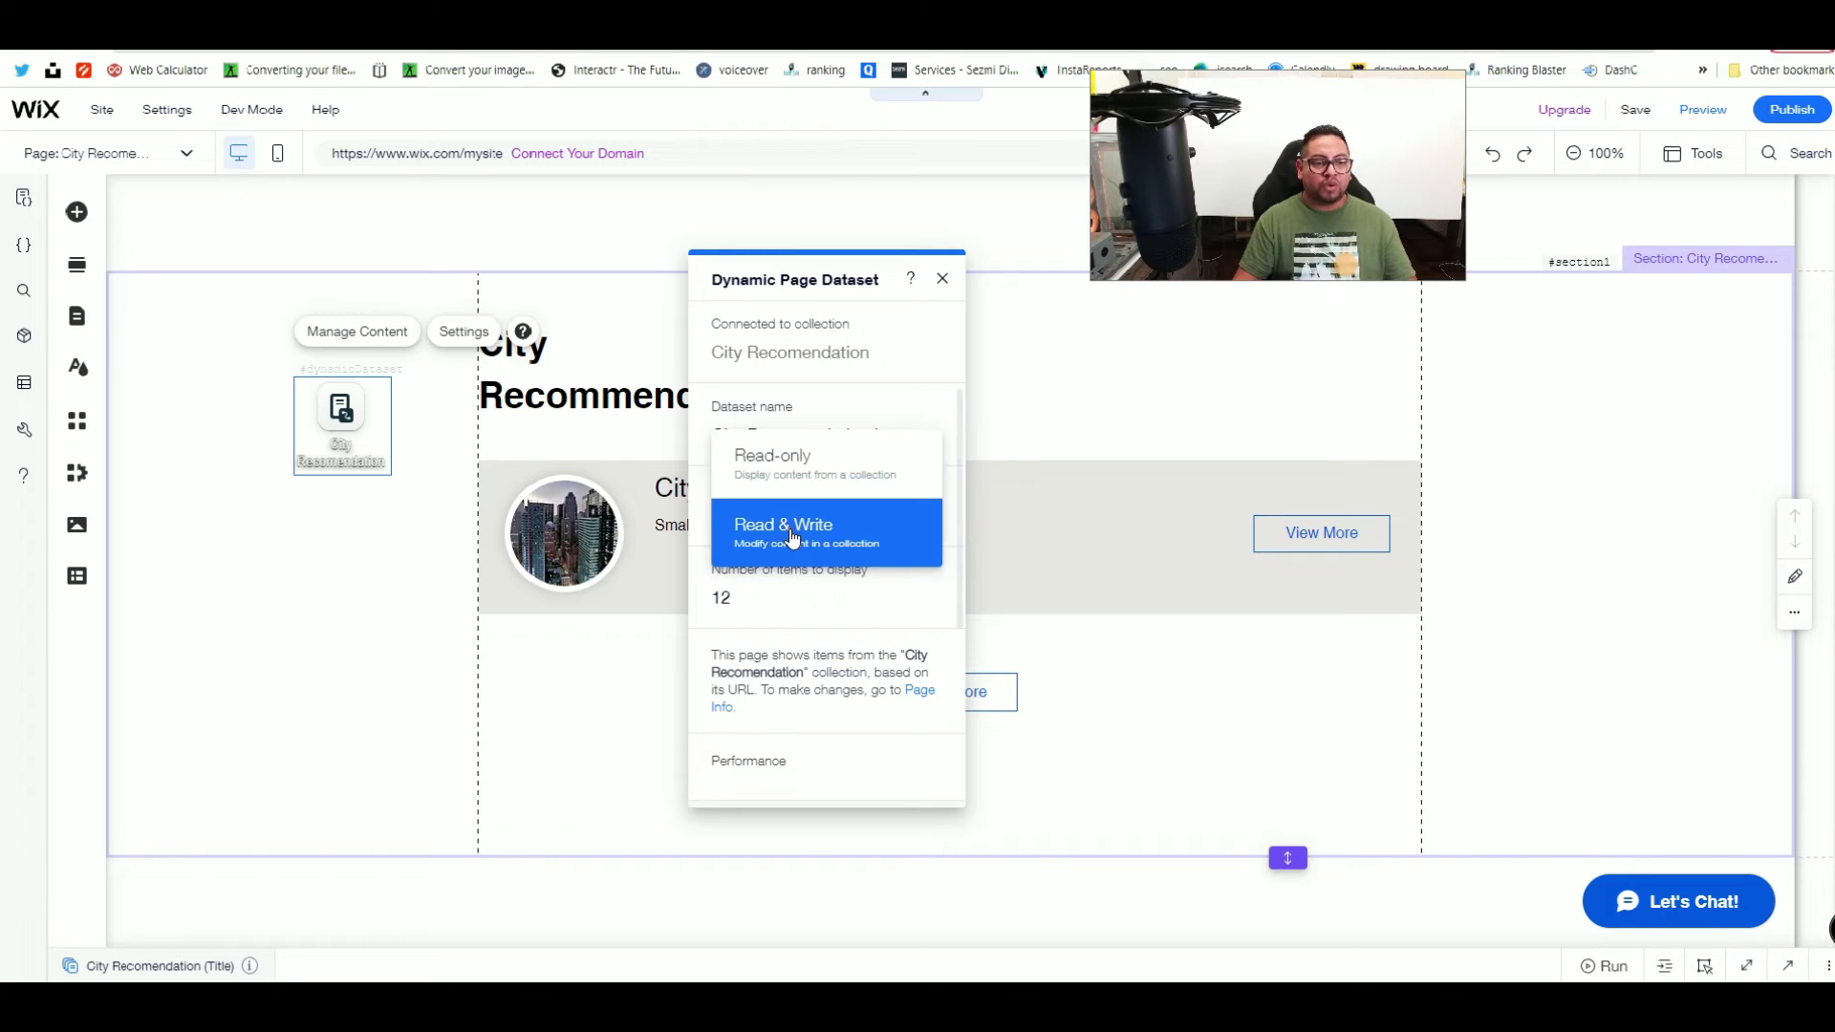
click(811, 483)
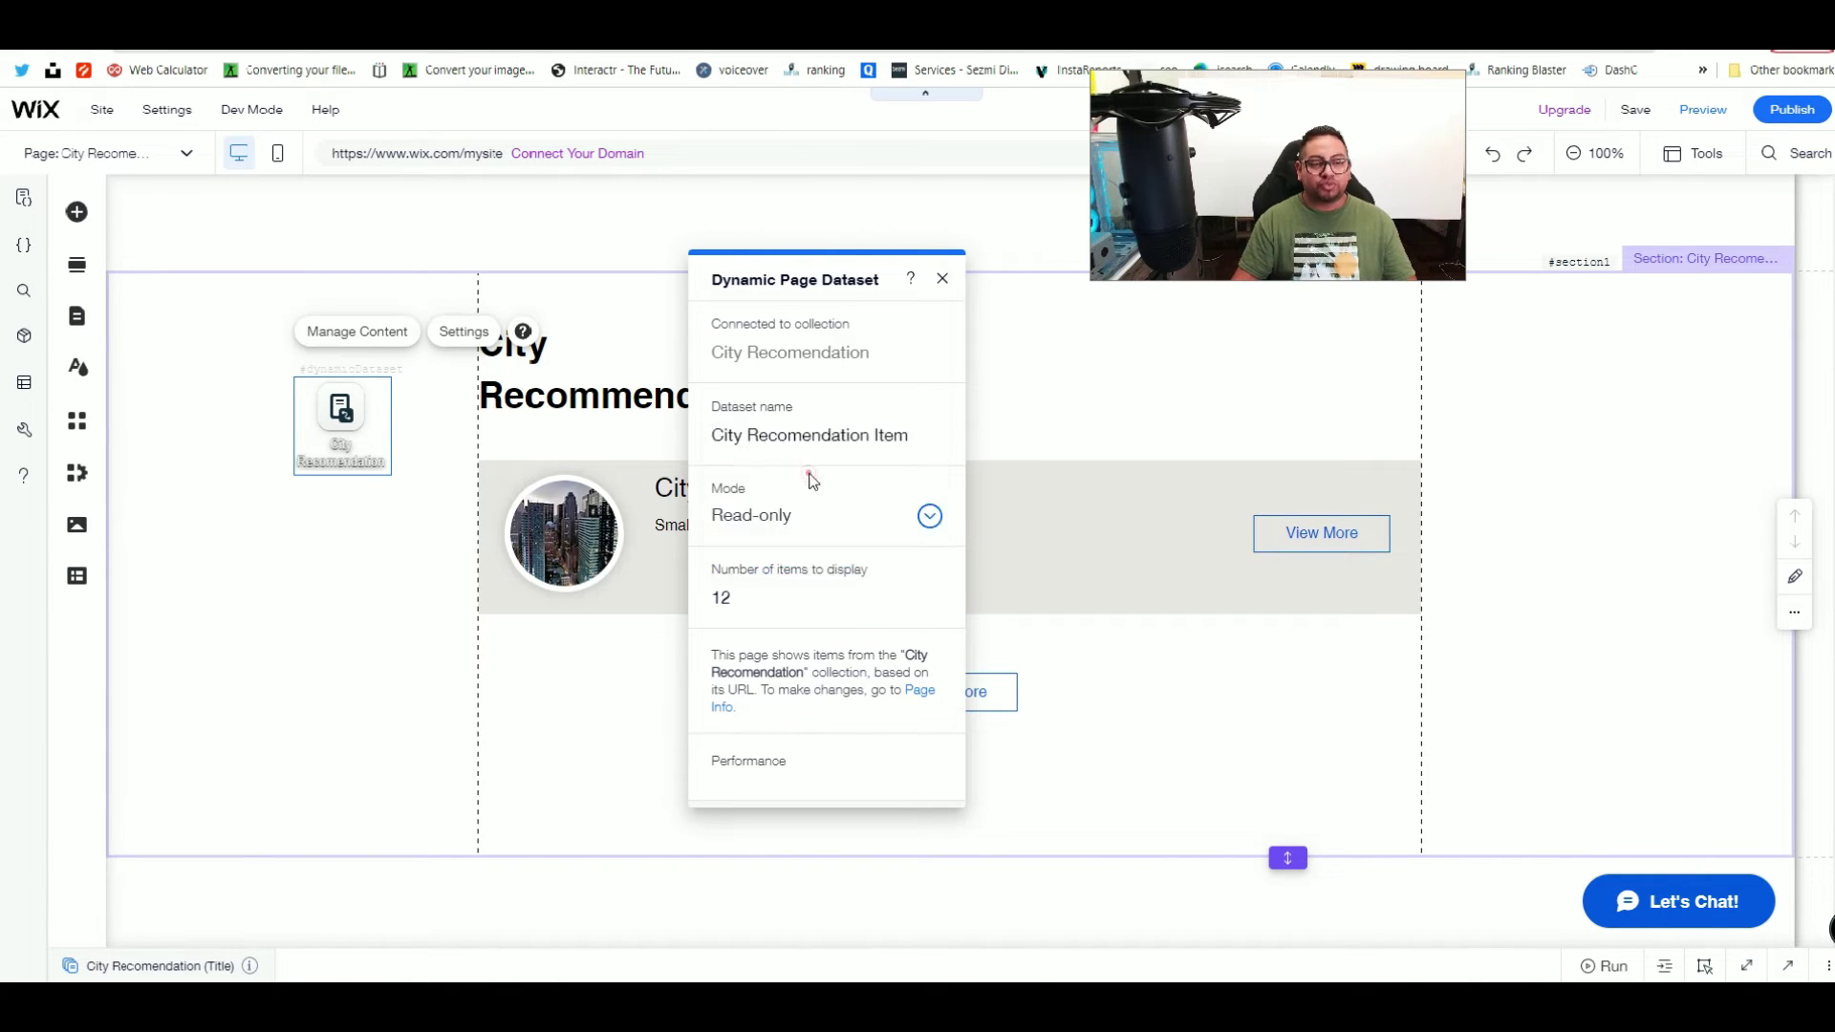
Step: Recheck the city thumbnail's image source connection for selectable collection fields
click(562, 524)
click(563, 525)
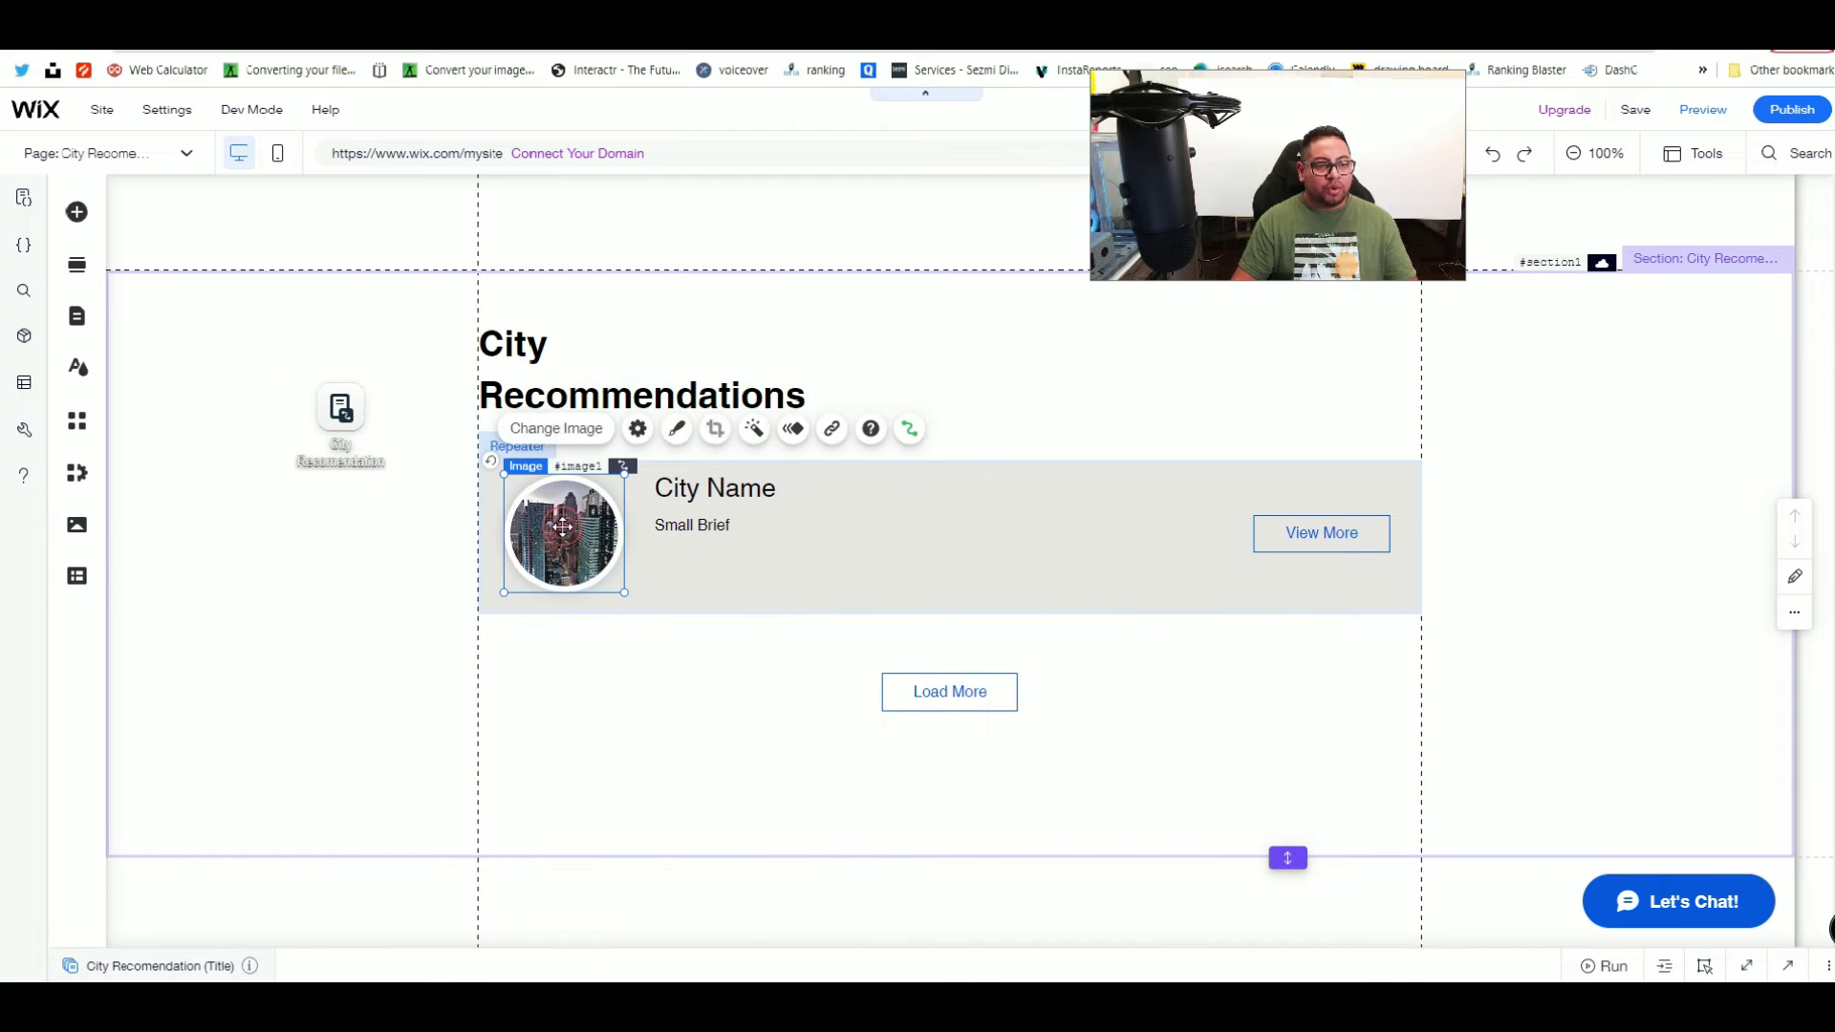
click(903, 428)
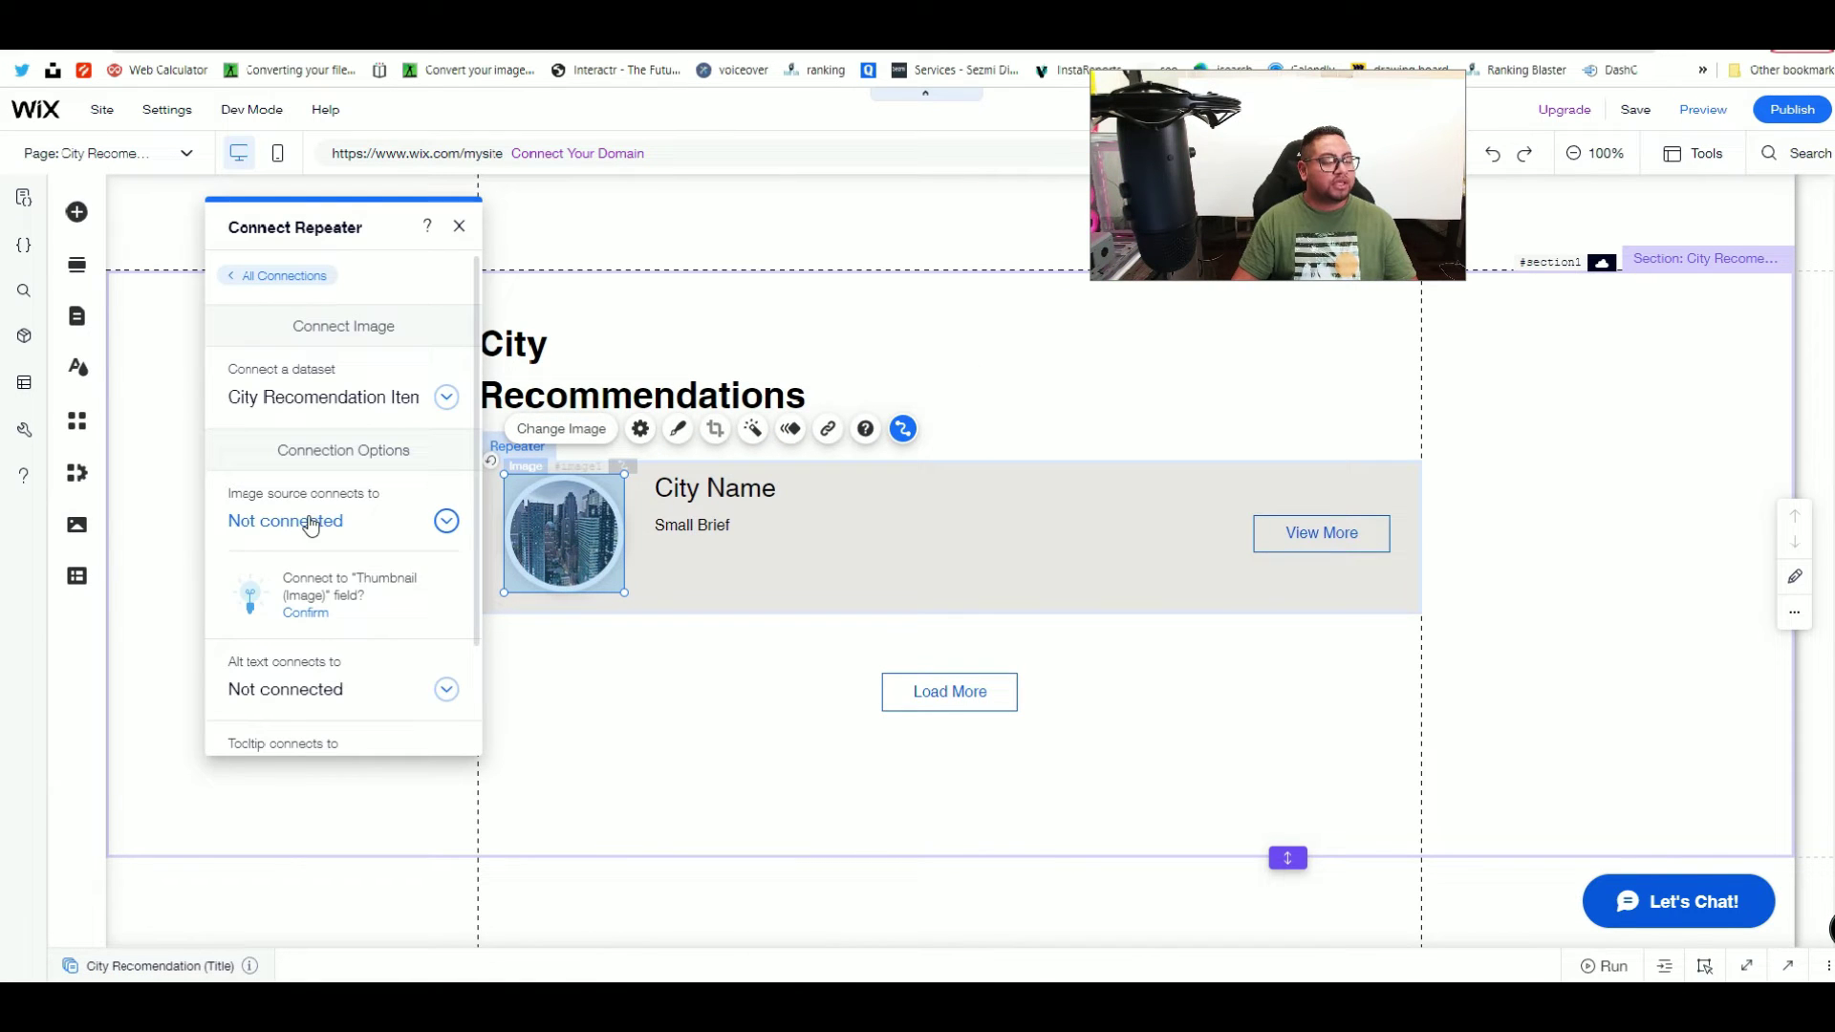
click(309, 520)
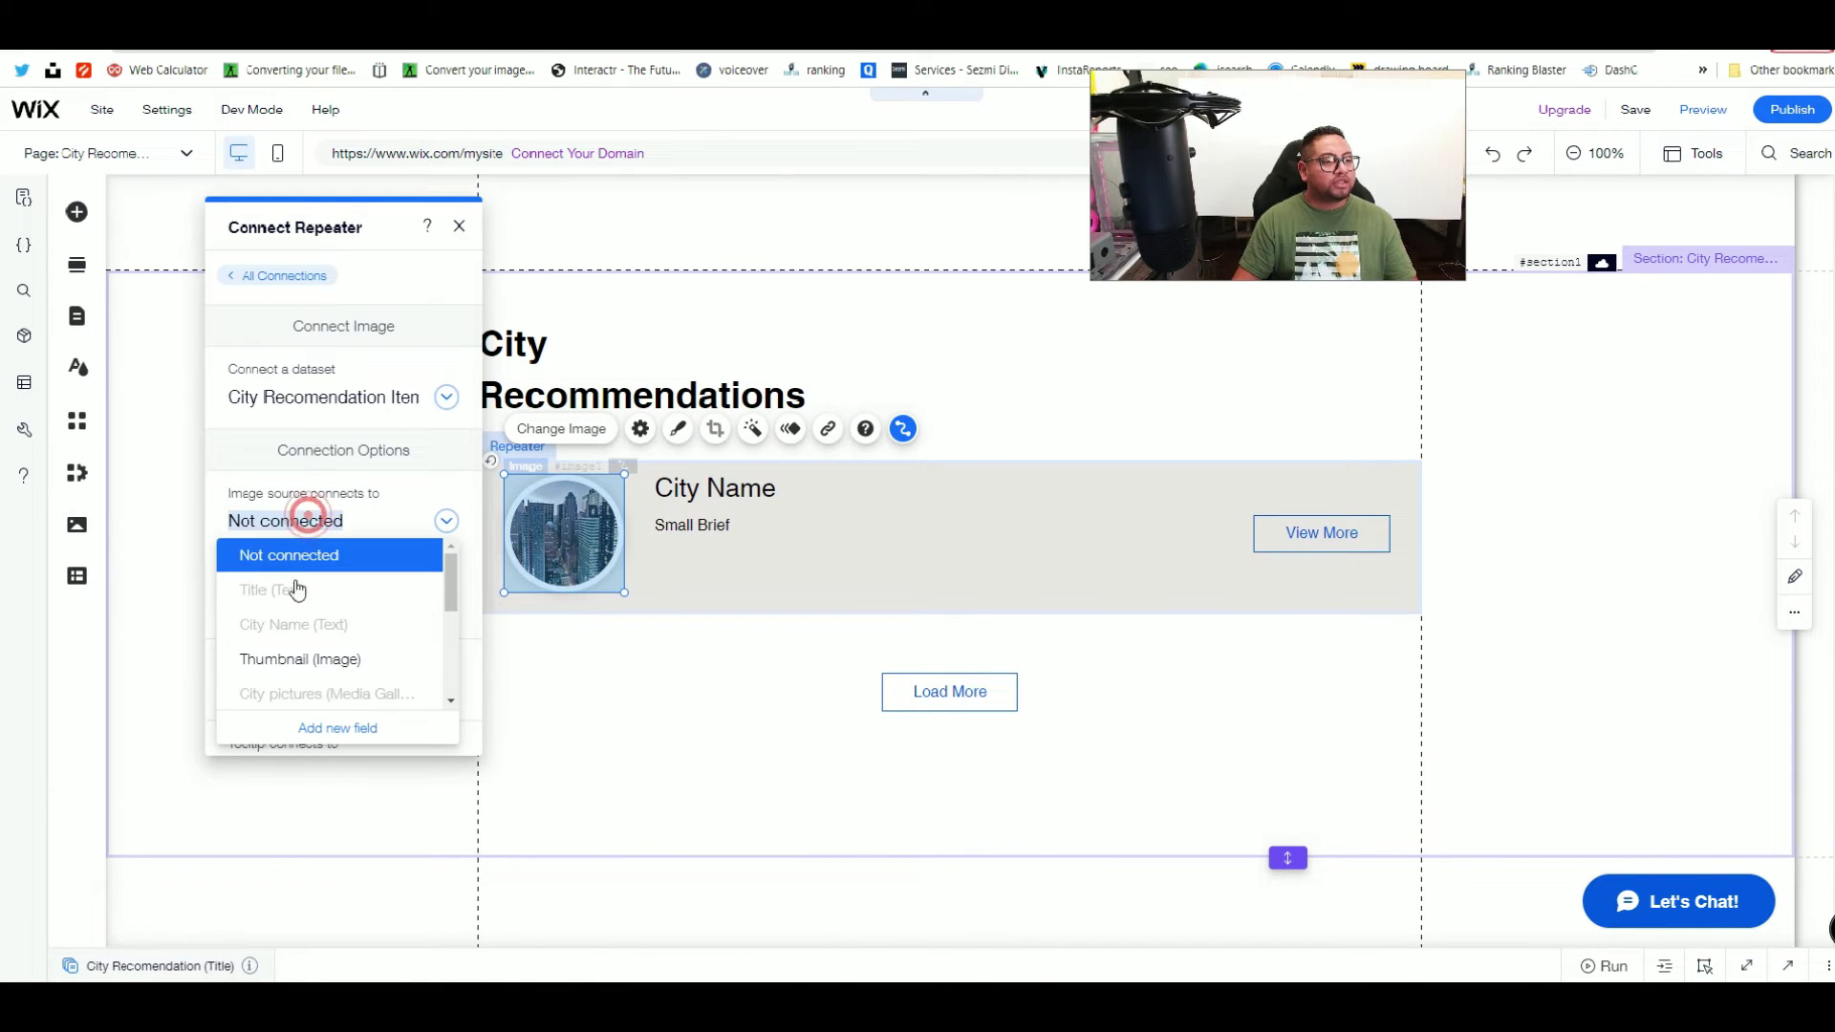
Step: Connect the repeater's City Name heading to the City Name (Text) field of the City Recomendation Item dataset
click(732, 489)
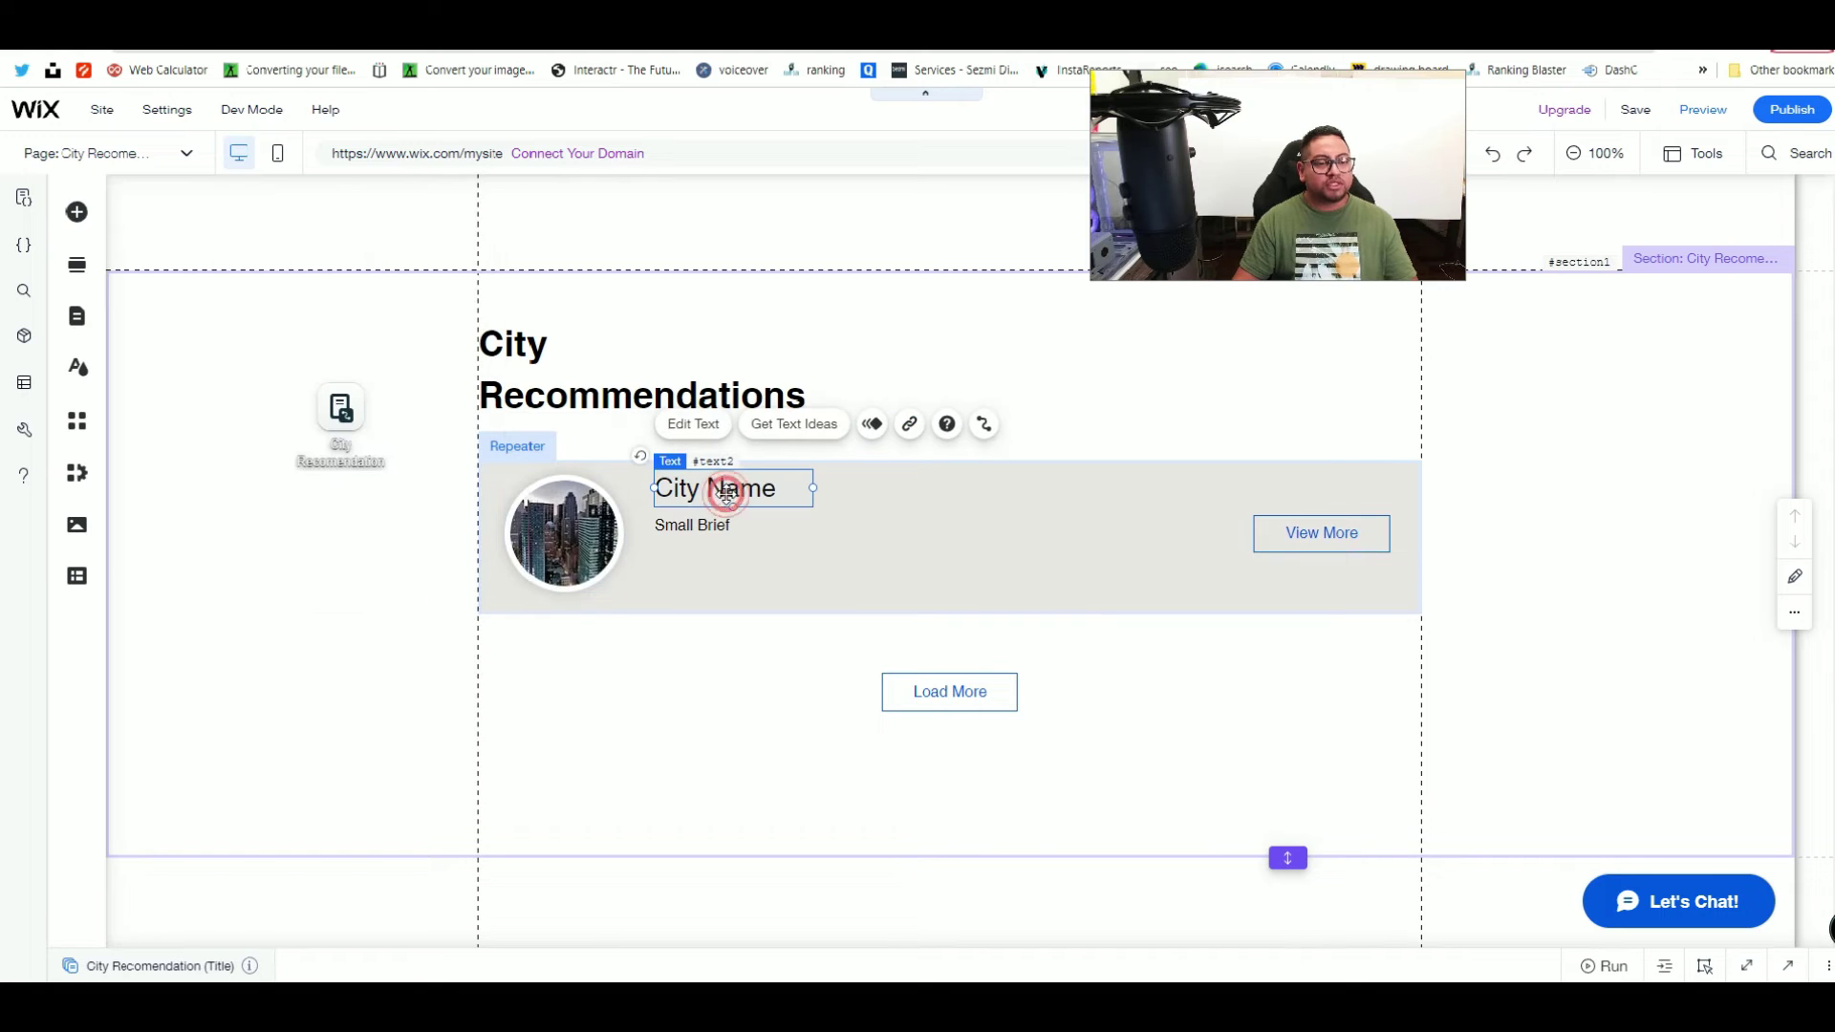
click(984, 424)
click(497, 541)
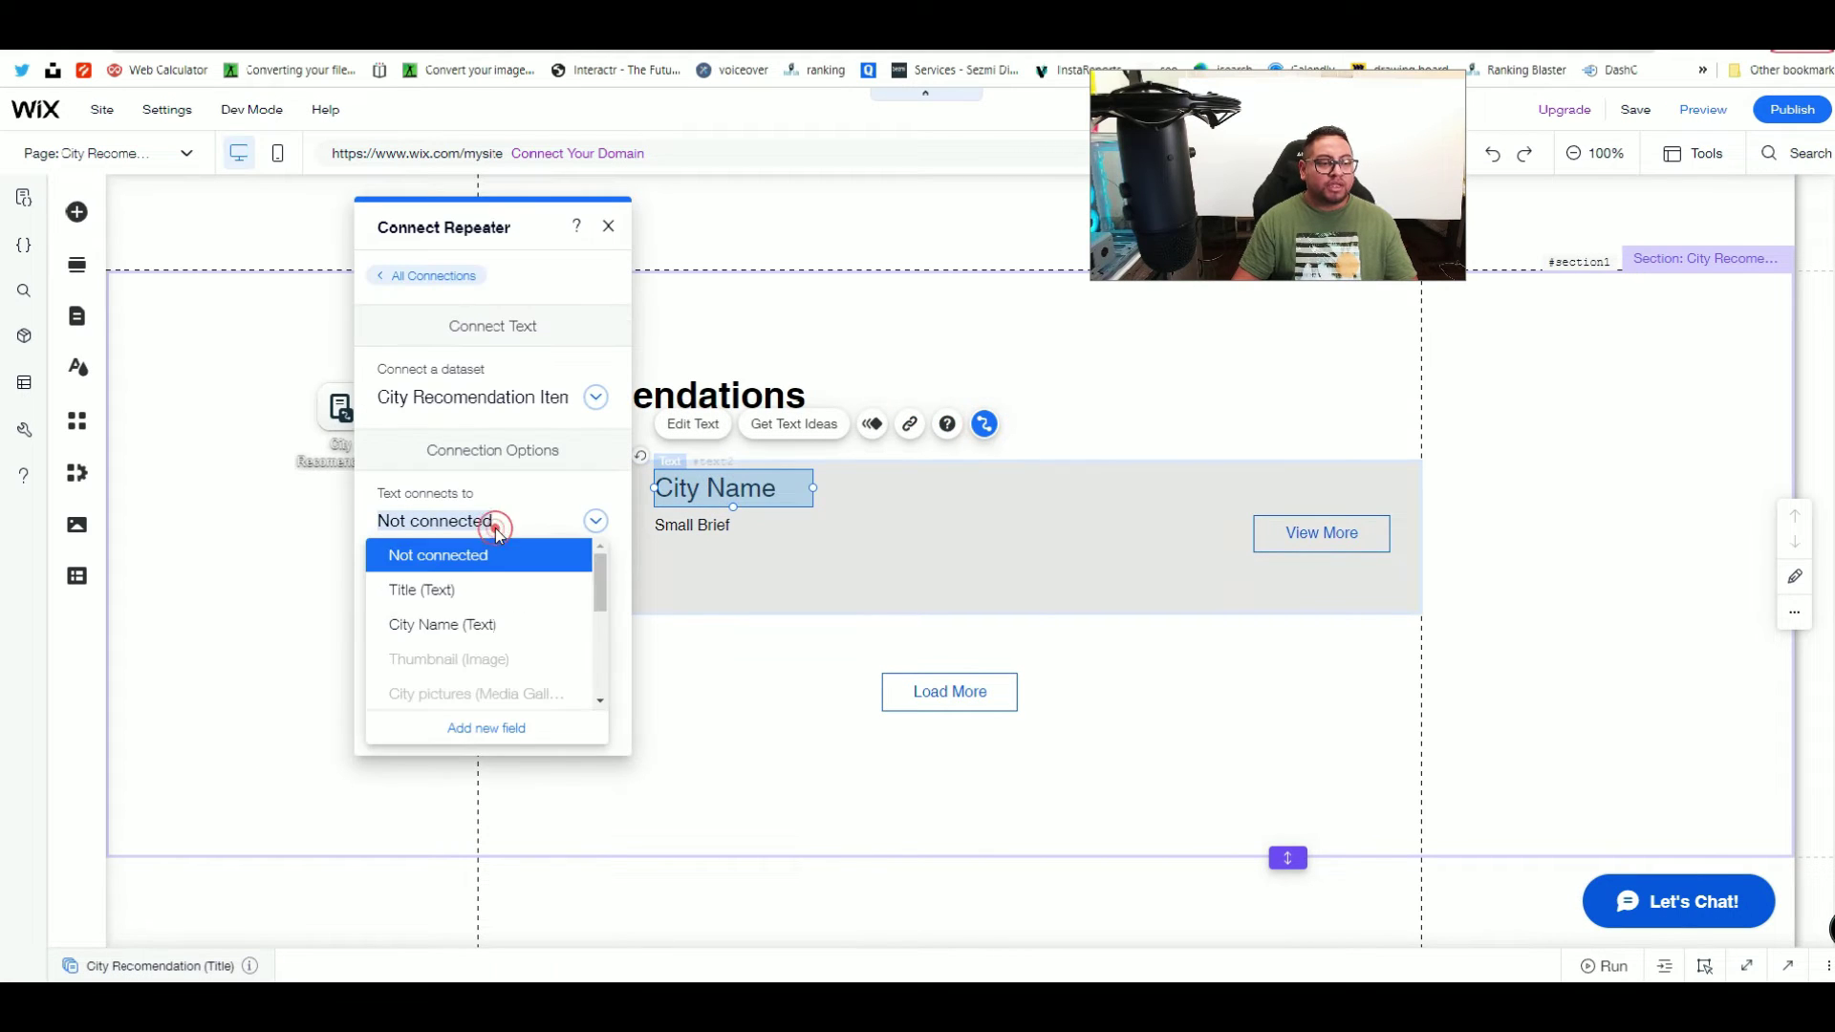
click(432, 622)
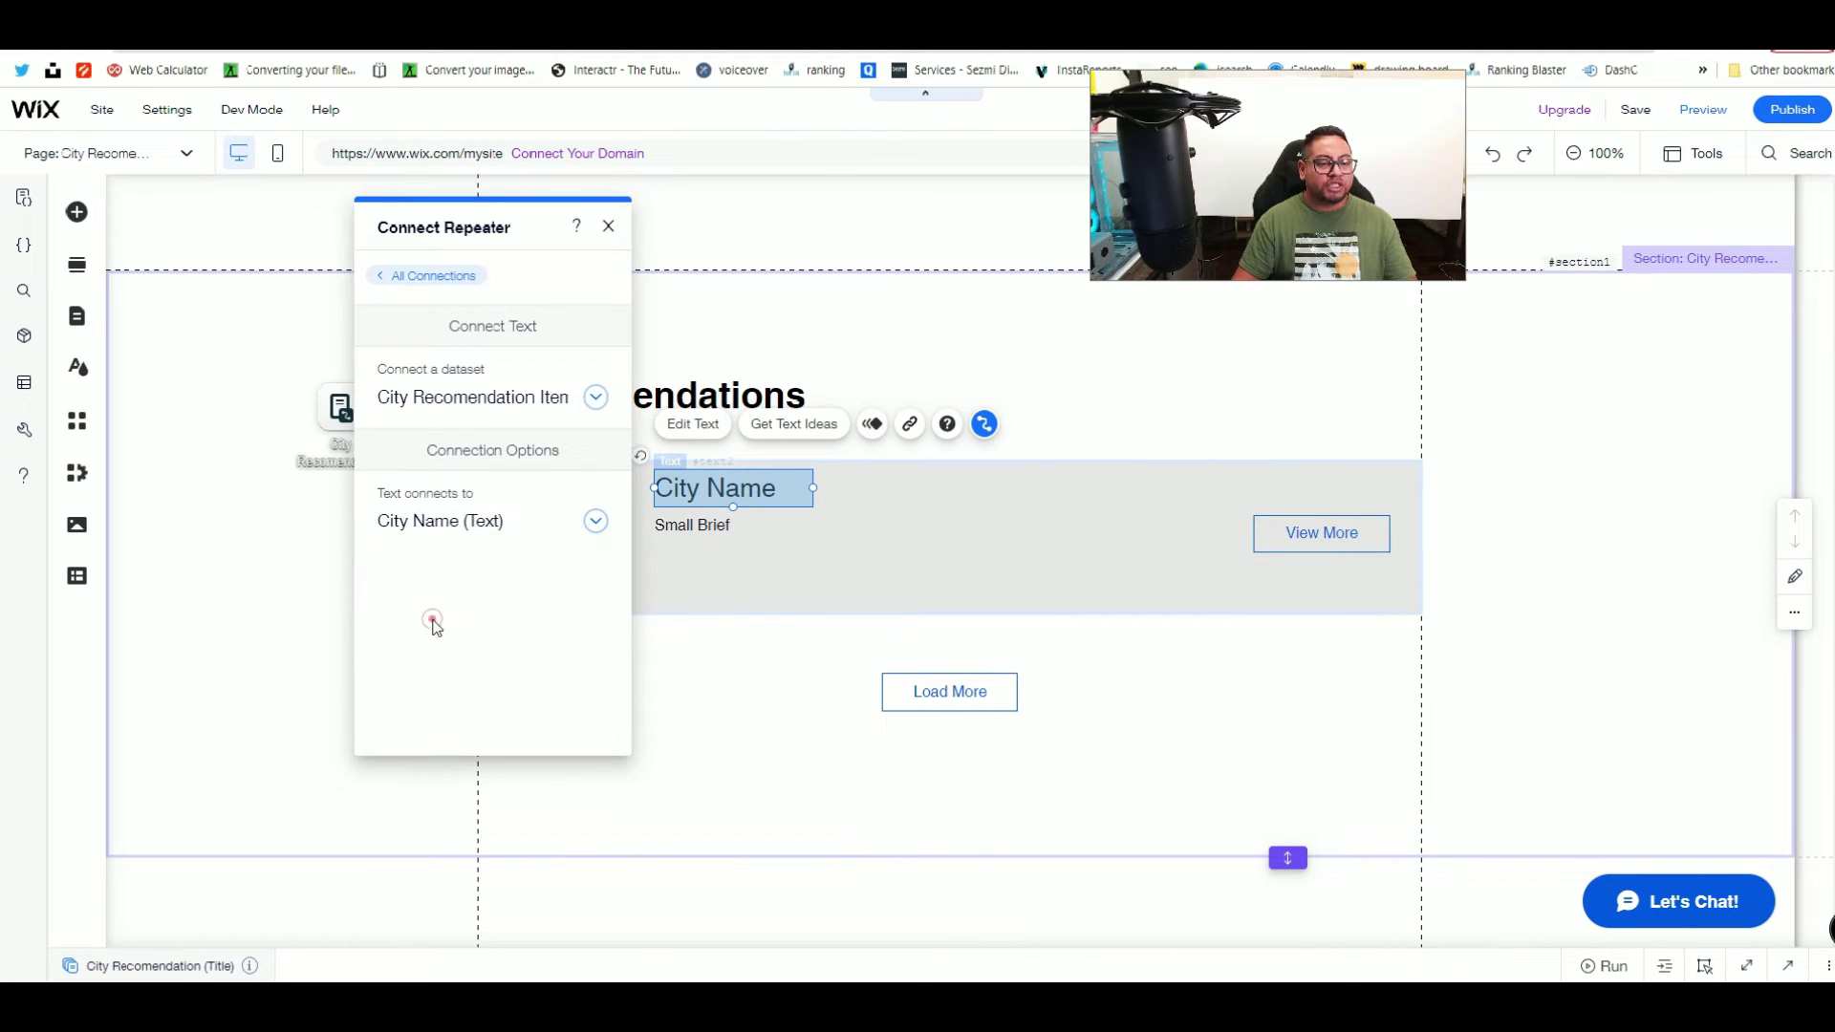
Step: Connect the repeater's Small Brief text to the Small Brief (Text) field of the City Recomendation Item dataset
click(693, 526)
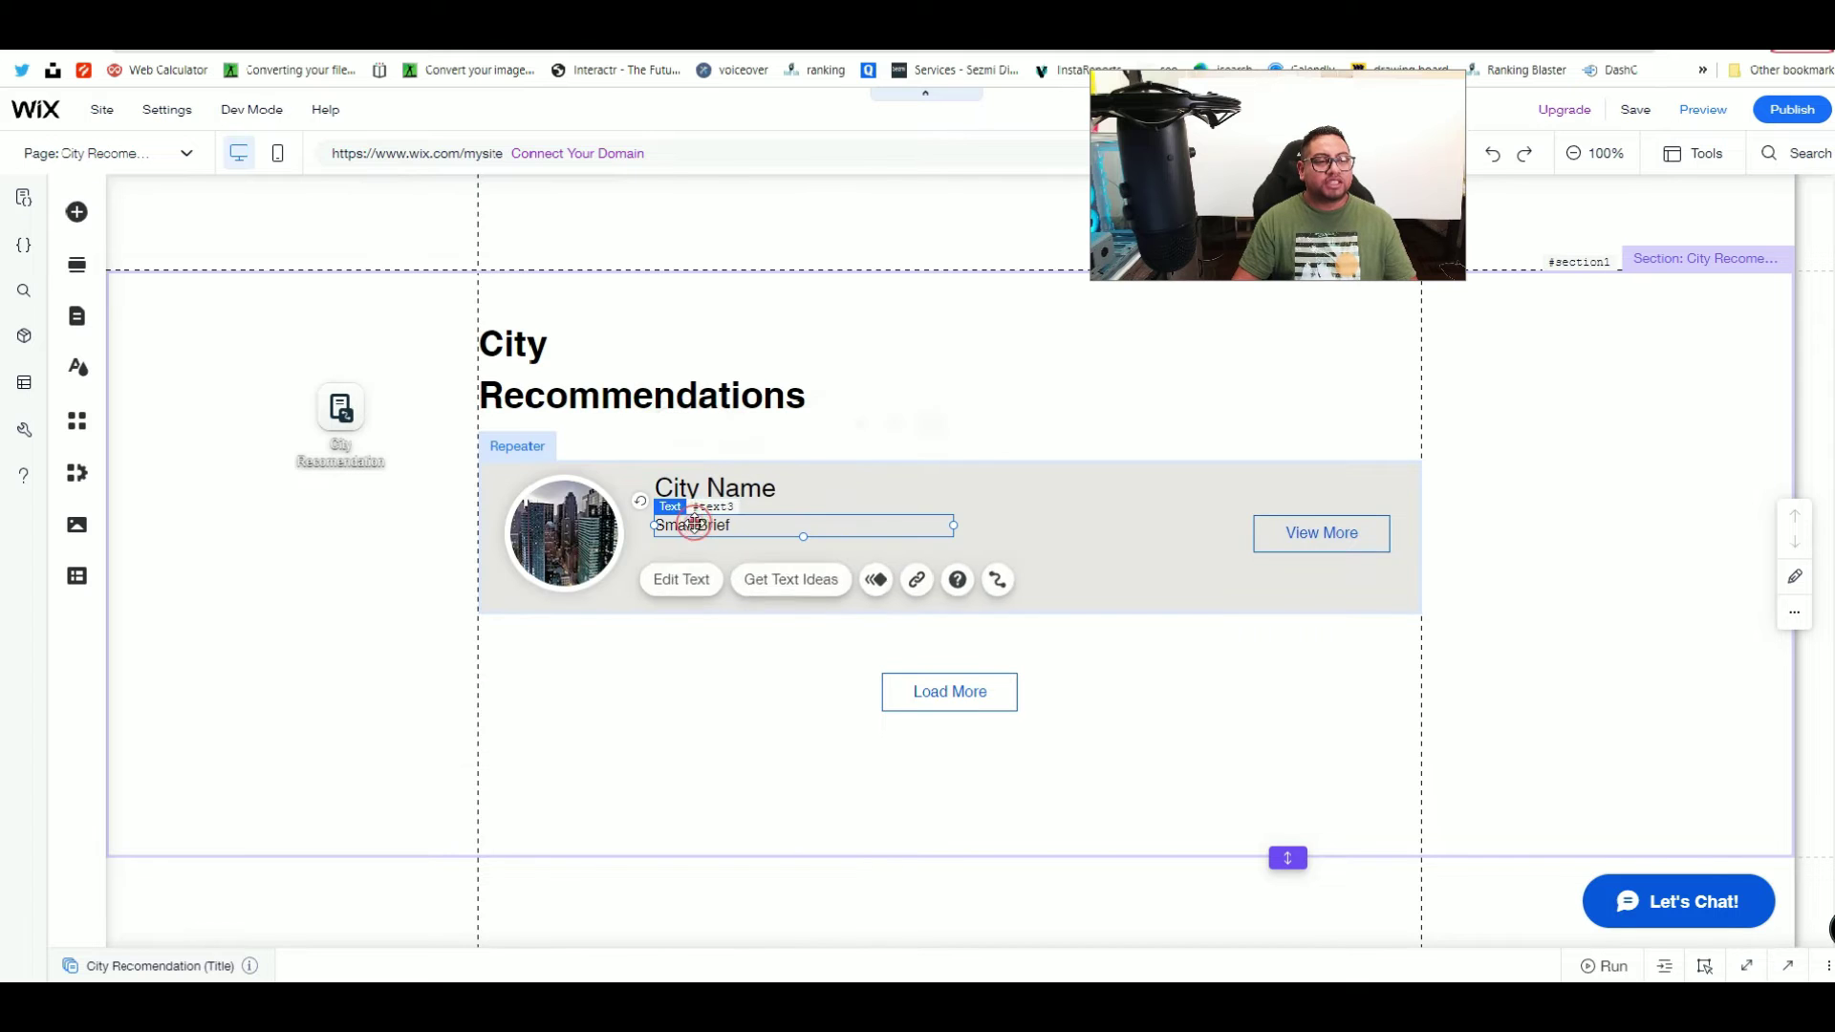
click(984, 581)
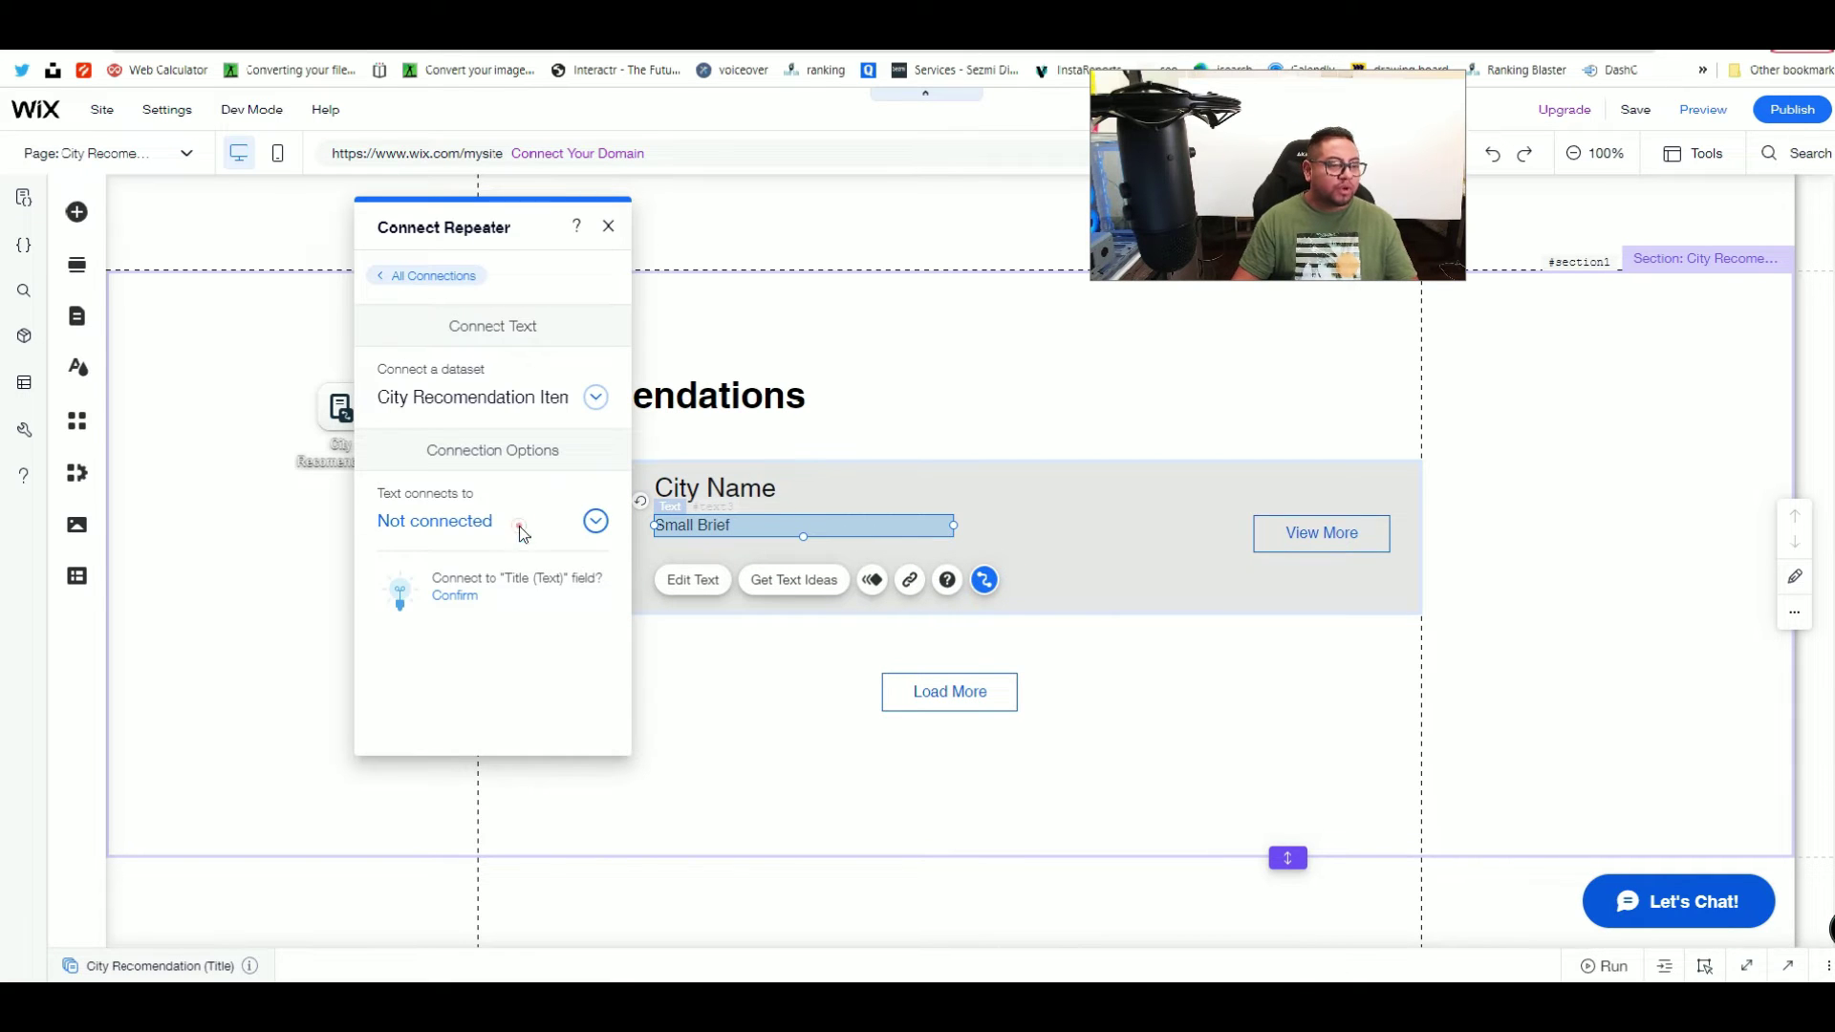
click(519, 525)
scroll(442, 631, down, 2)
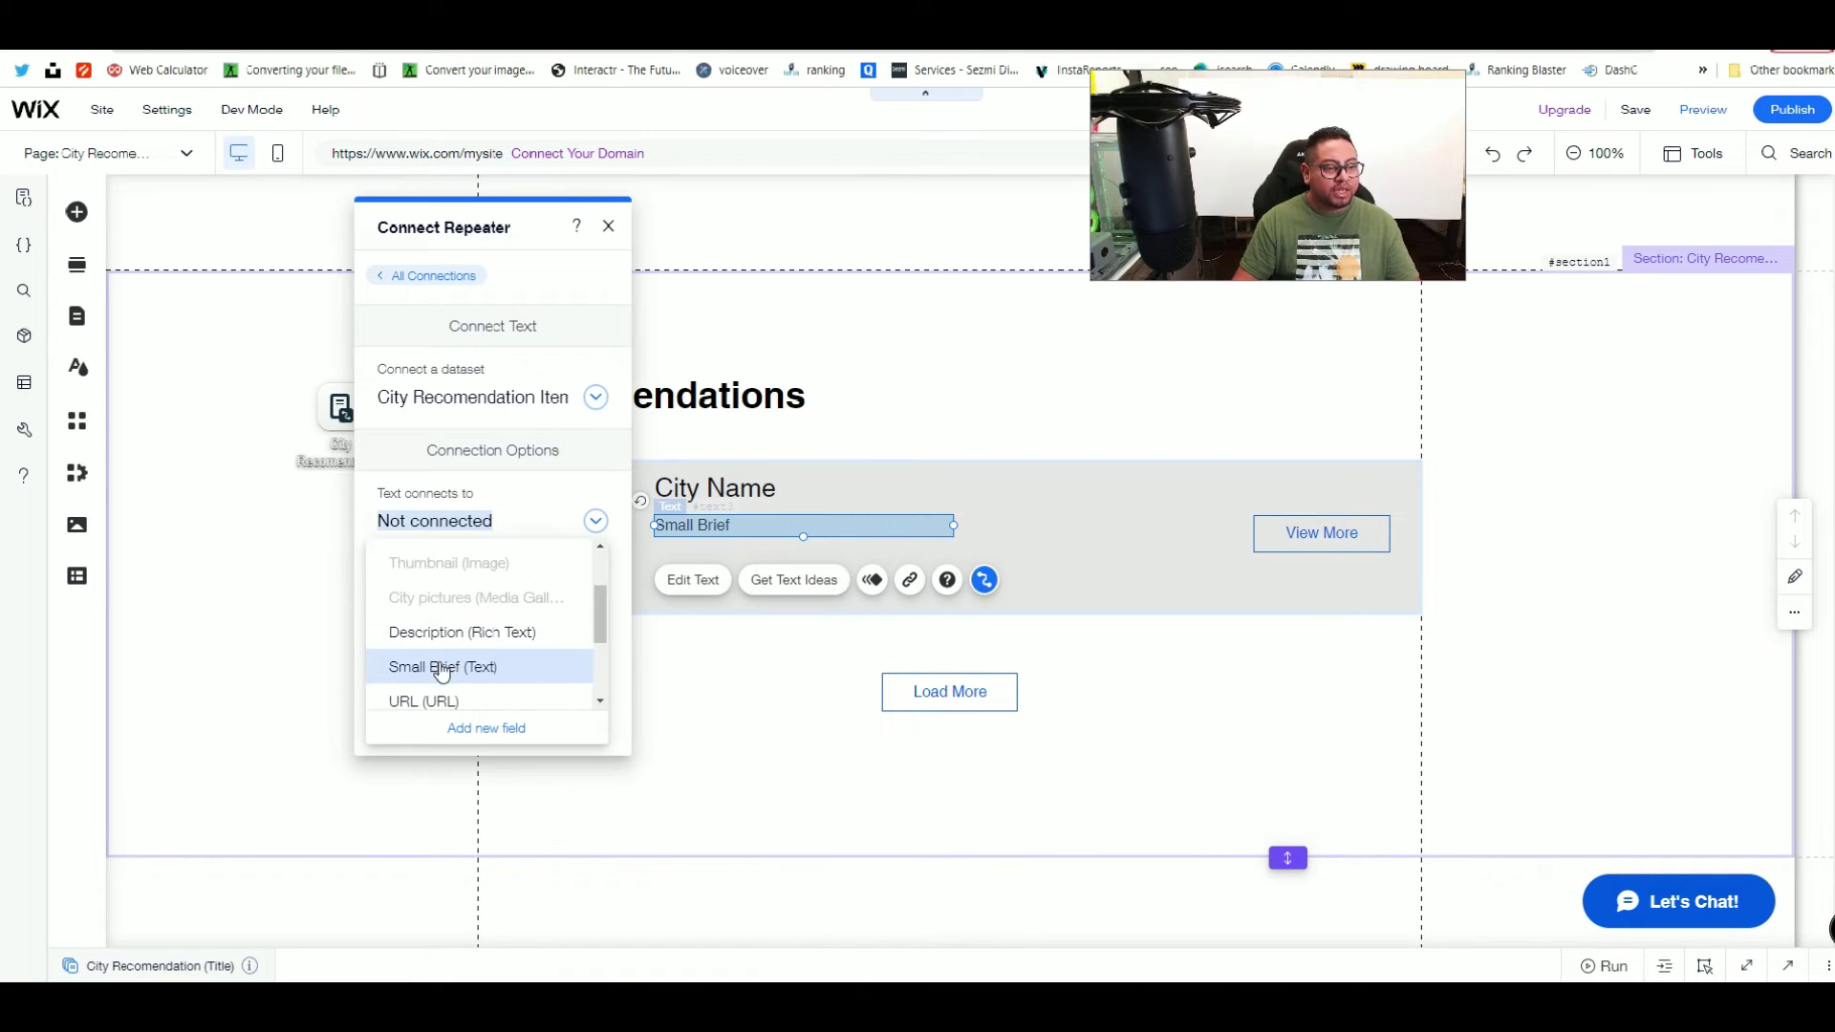
click(454, 669)
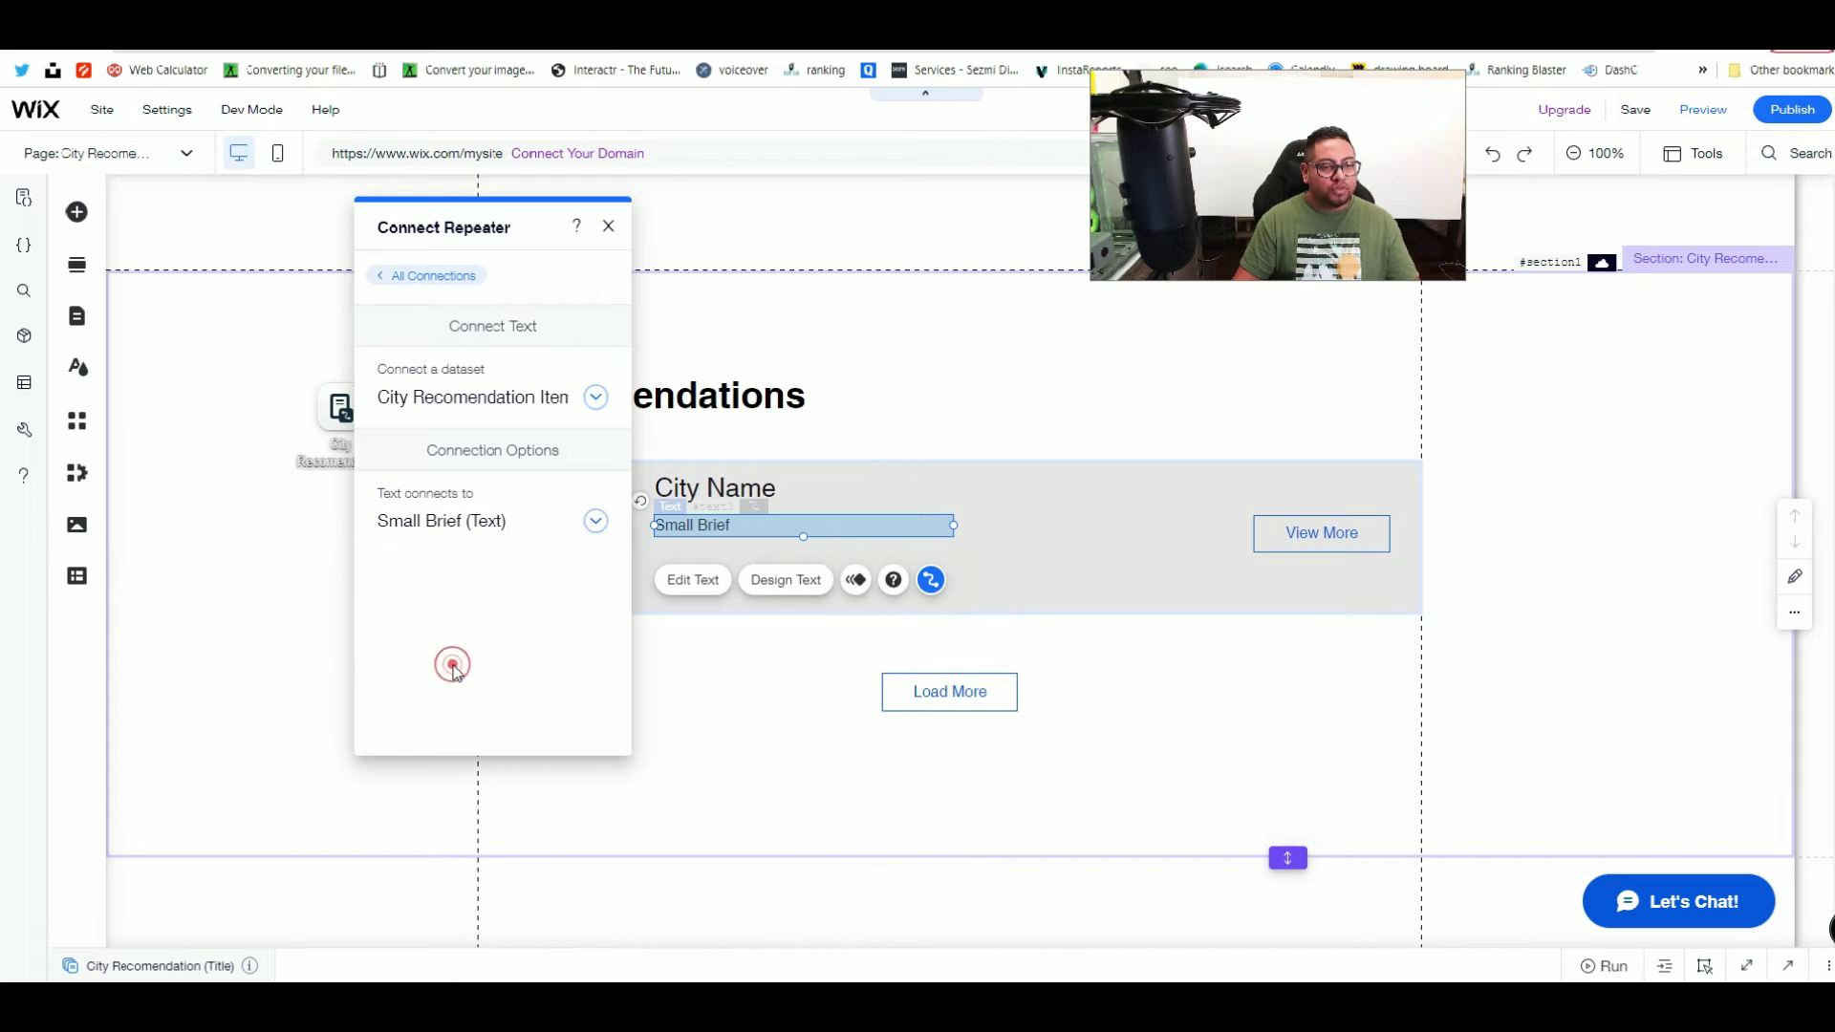
Step: Add a blank dynamic page for the City Recomendation collection from the Content Manager
click(1277, 537)
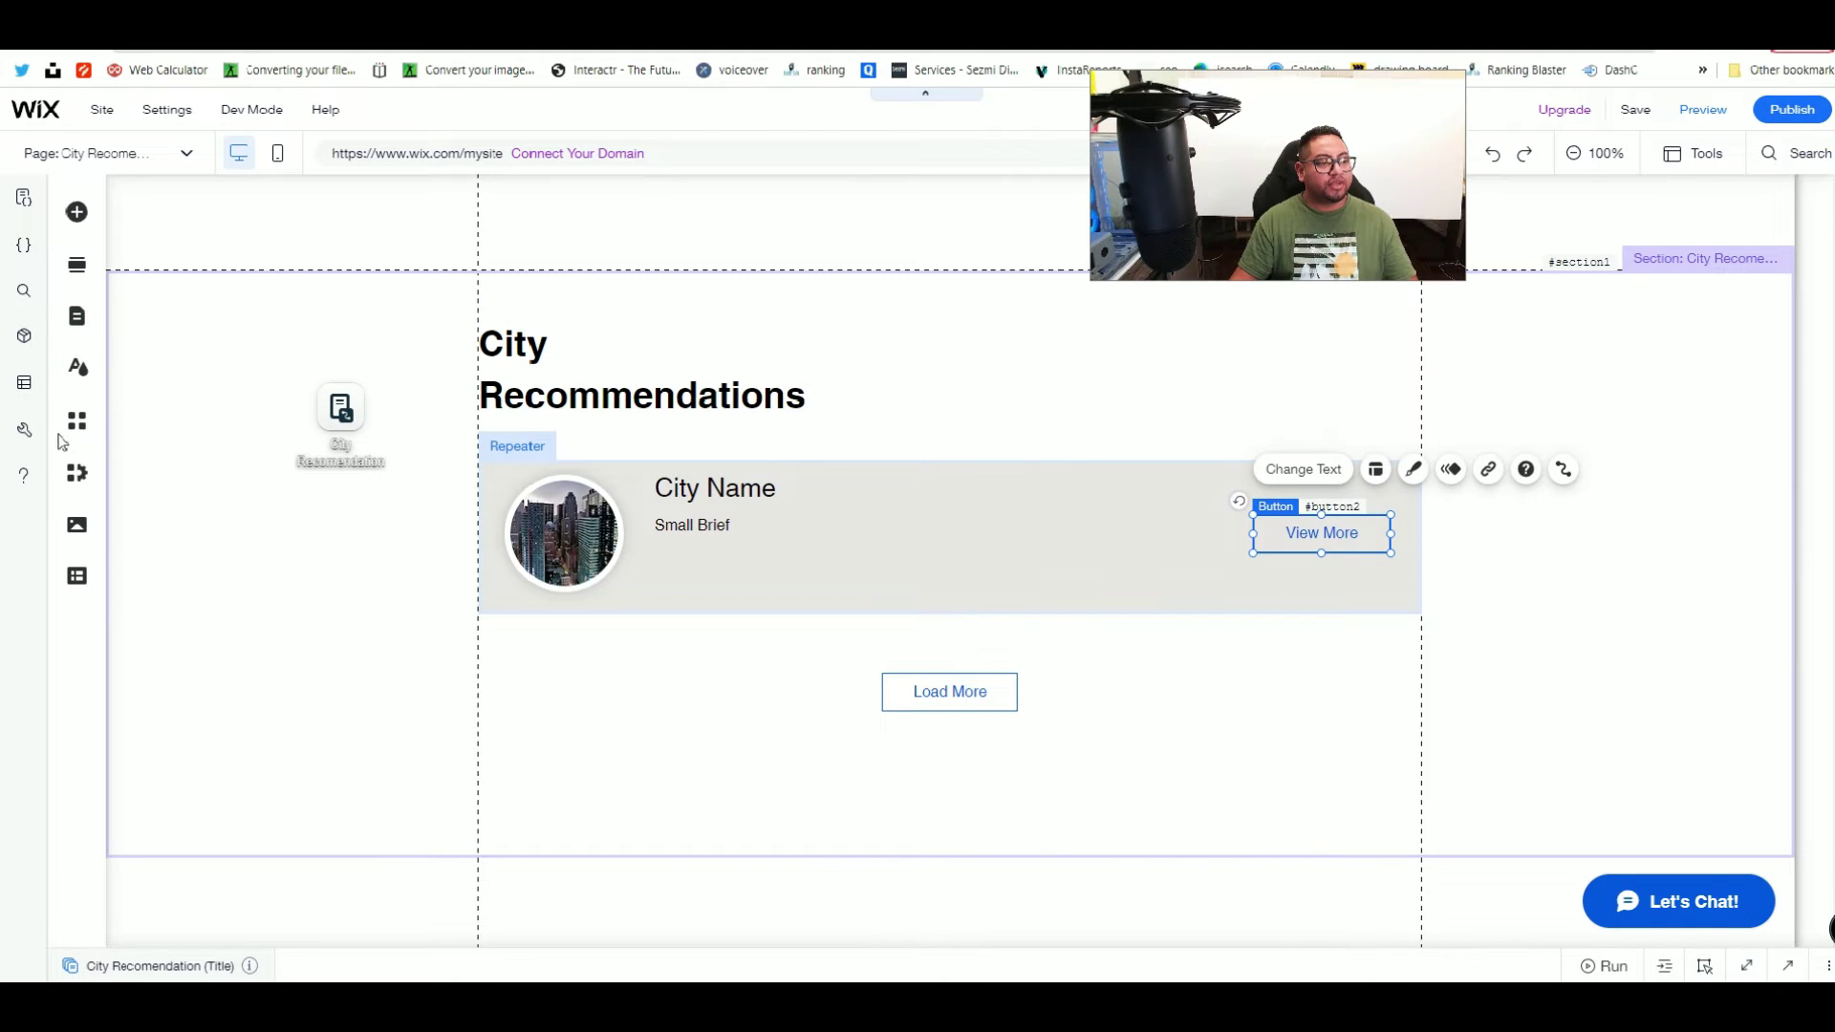
click(80, 316)
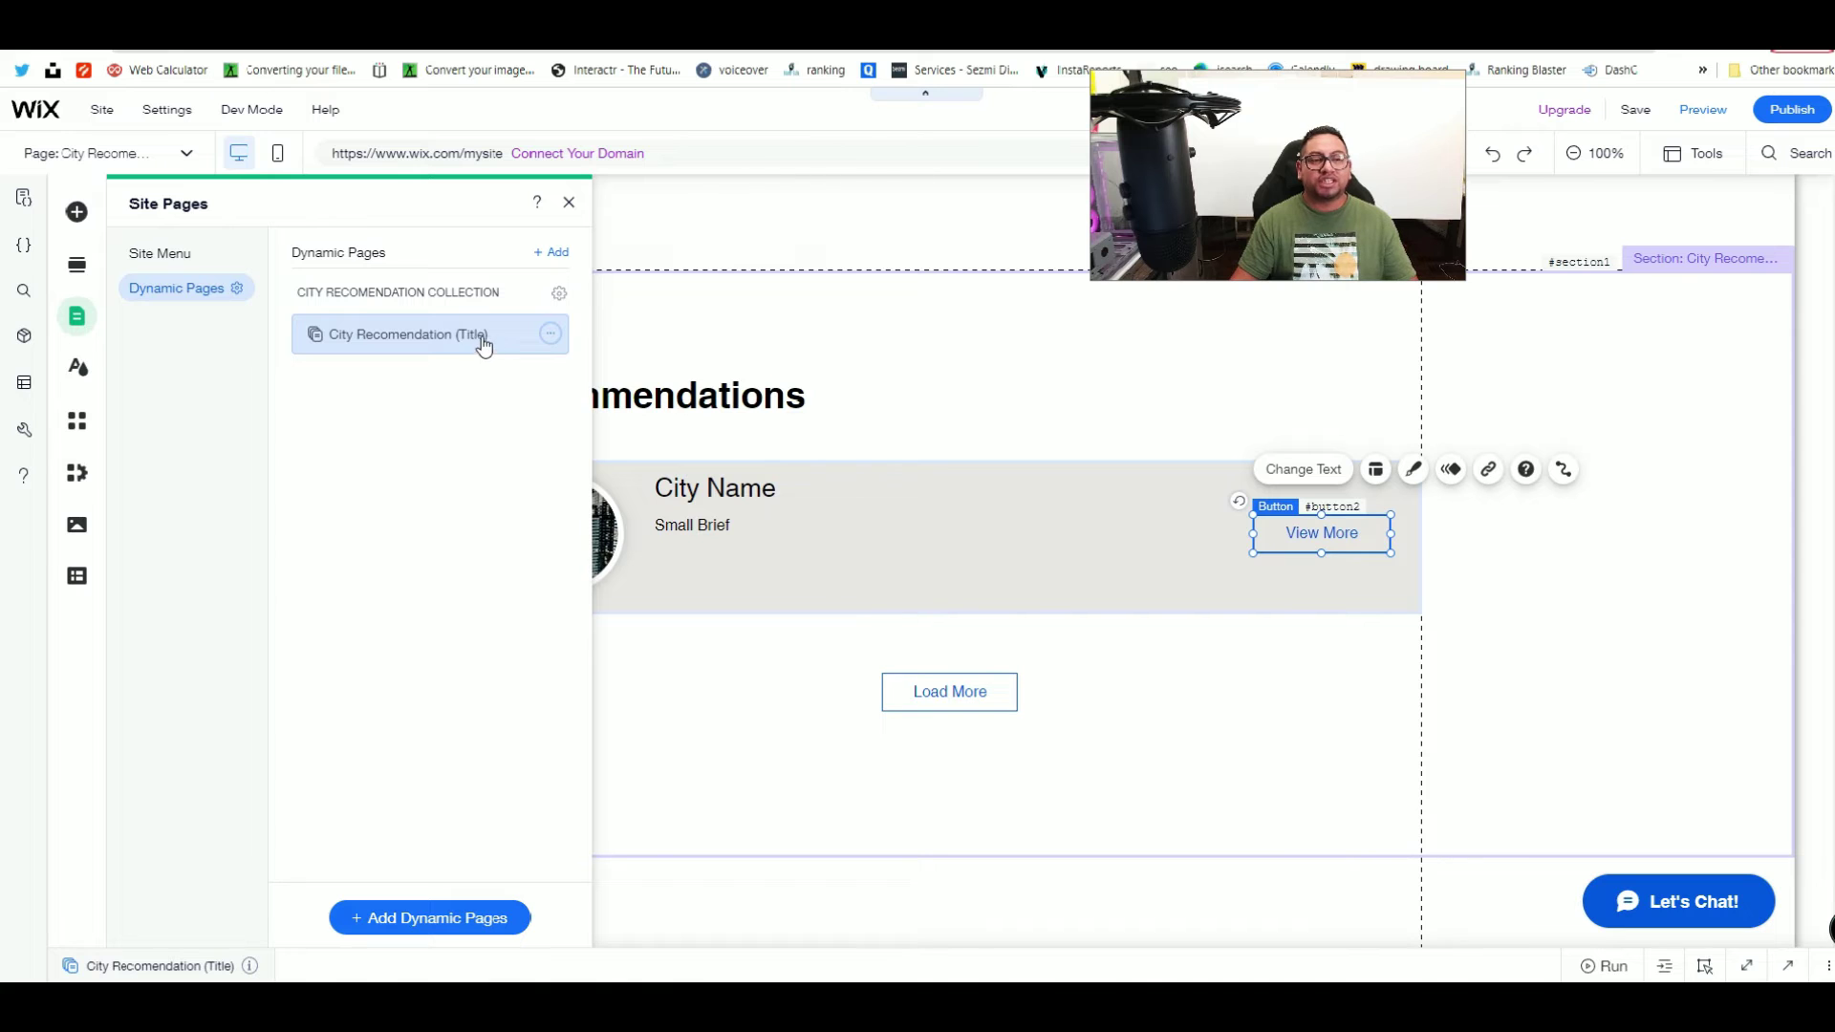
click(78, 578)
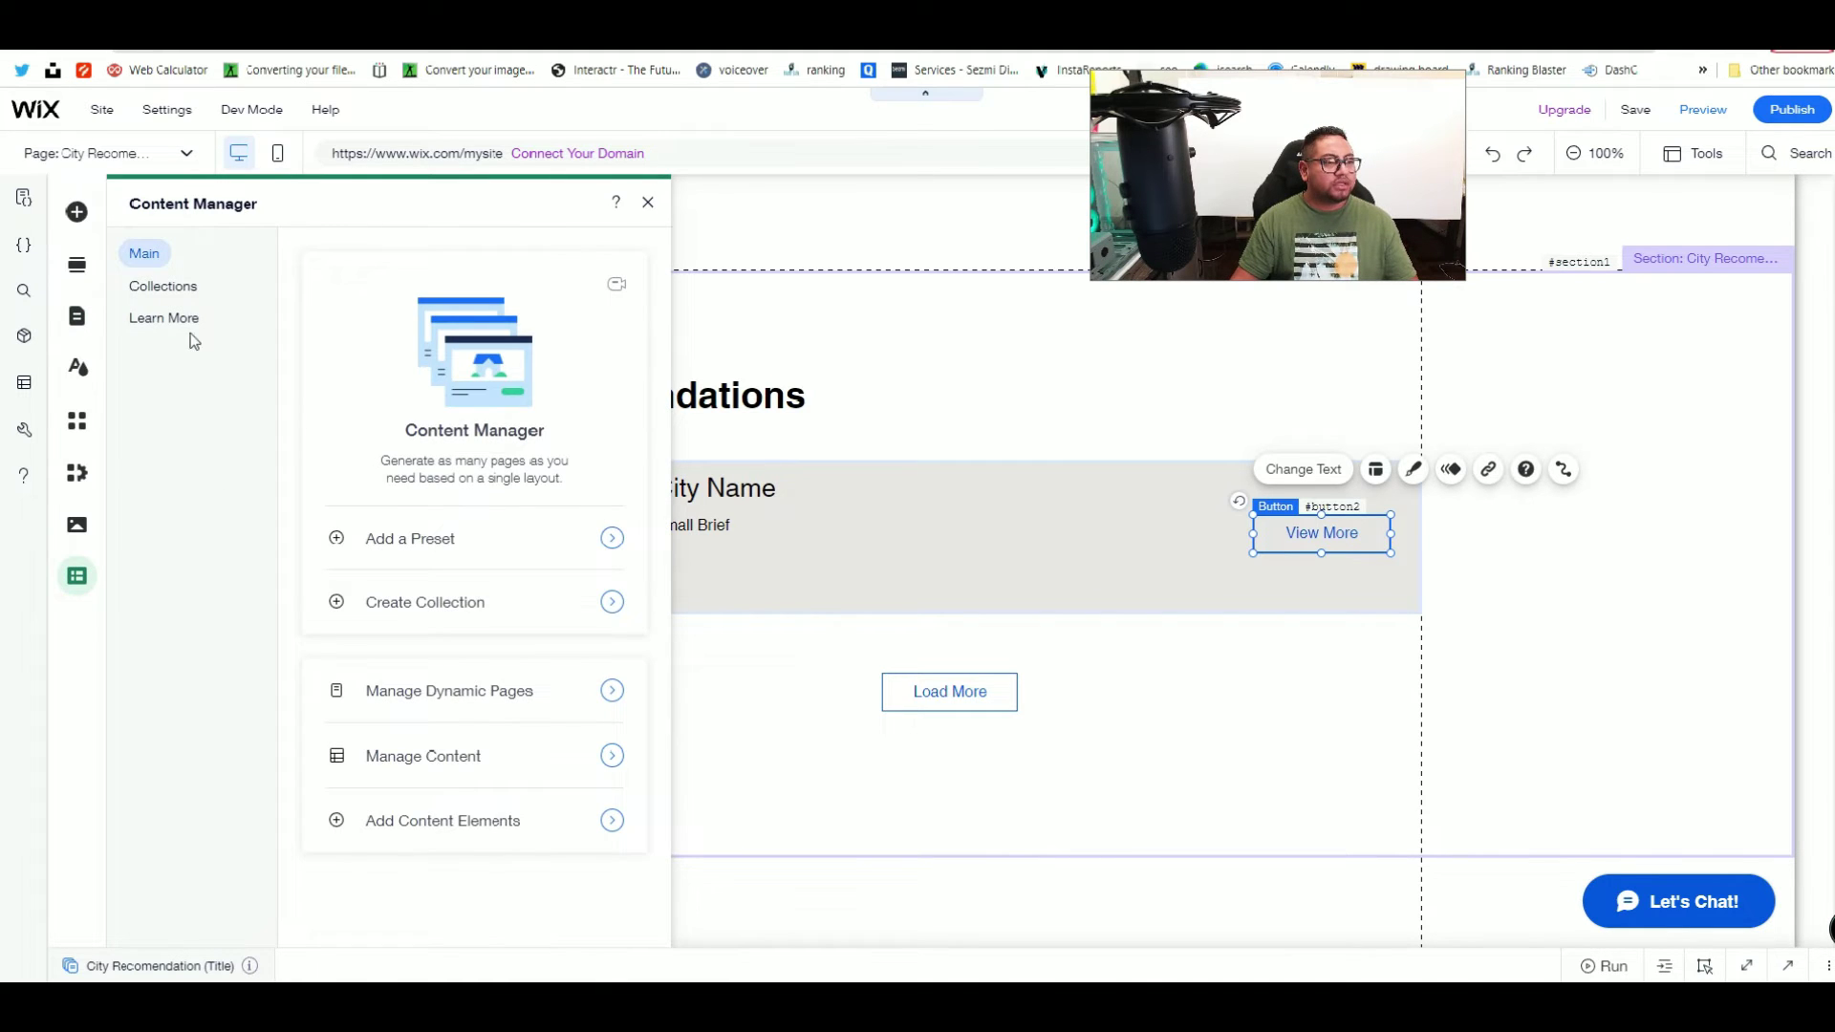
click(174, 285)
click(617, 340)
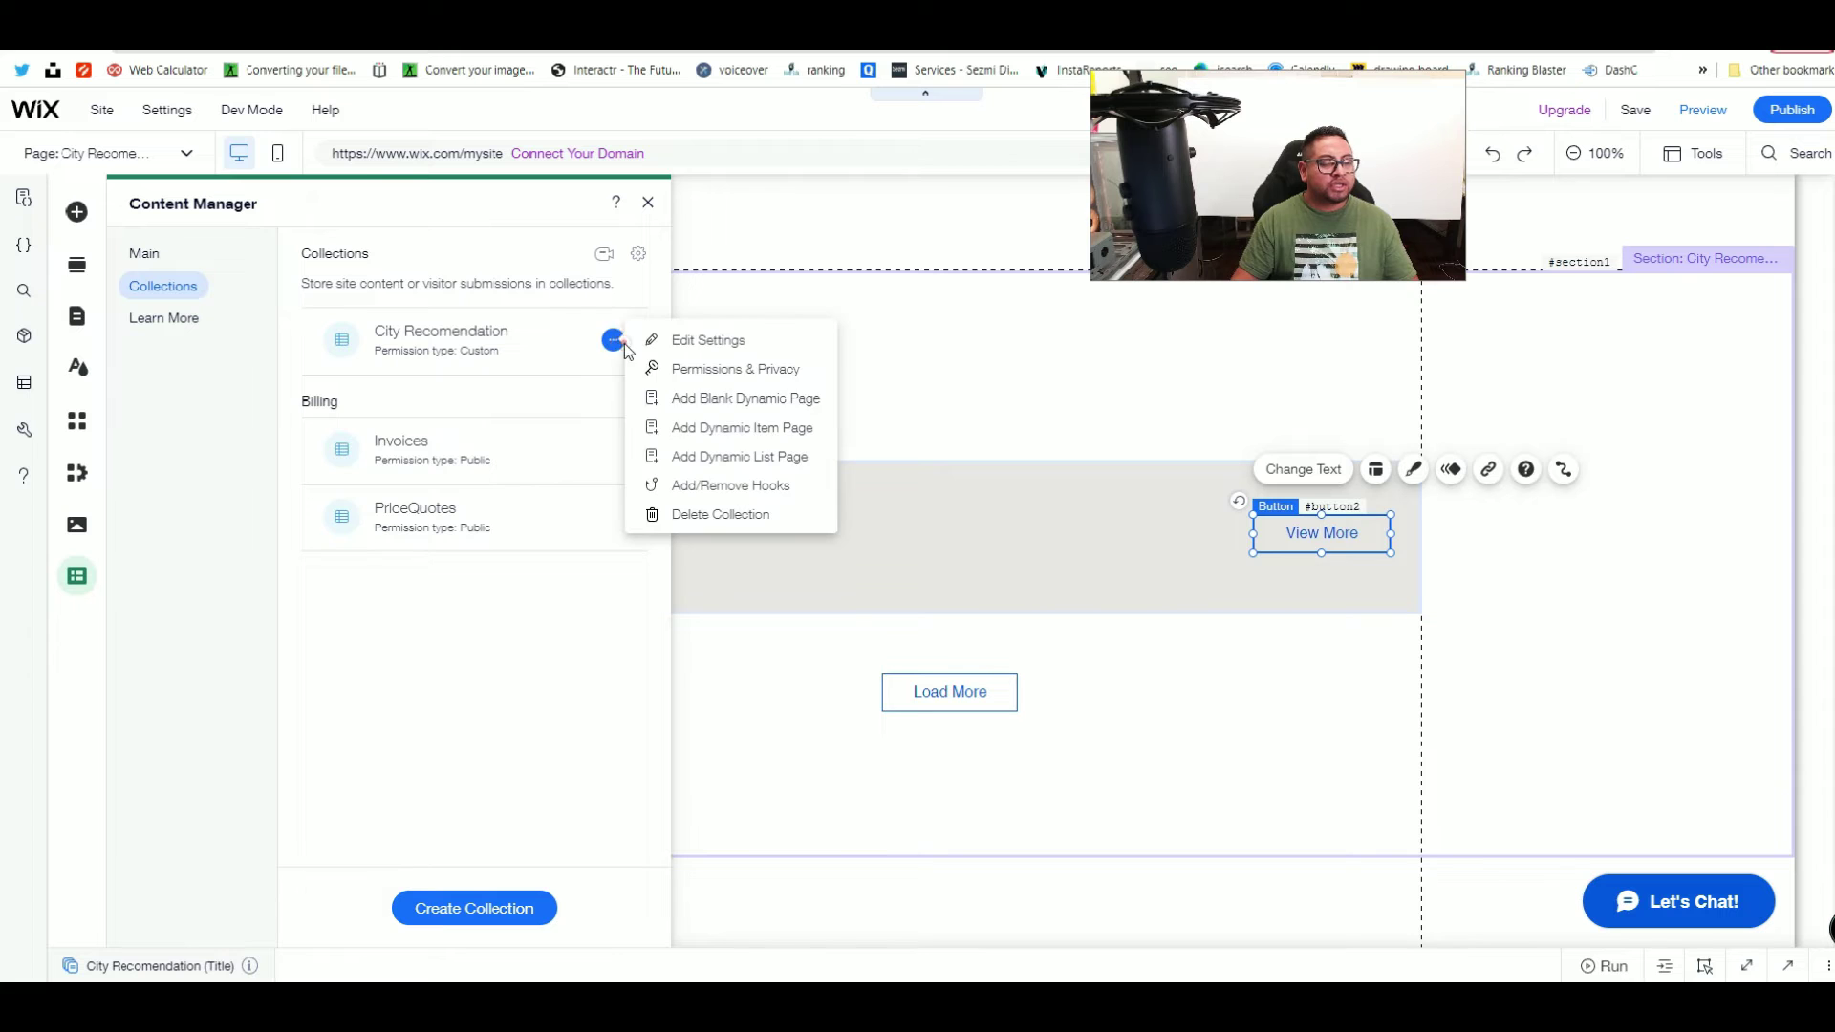
click(737, 402)
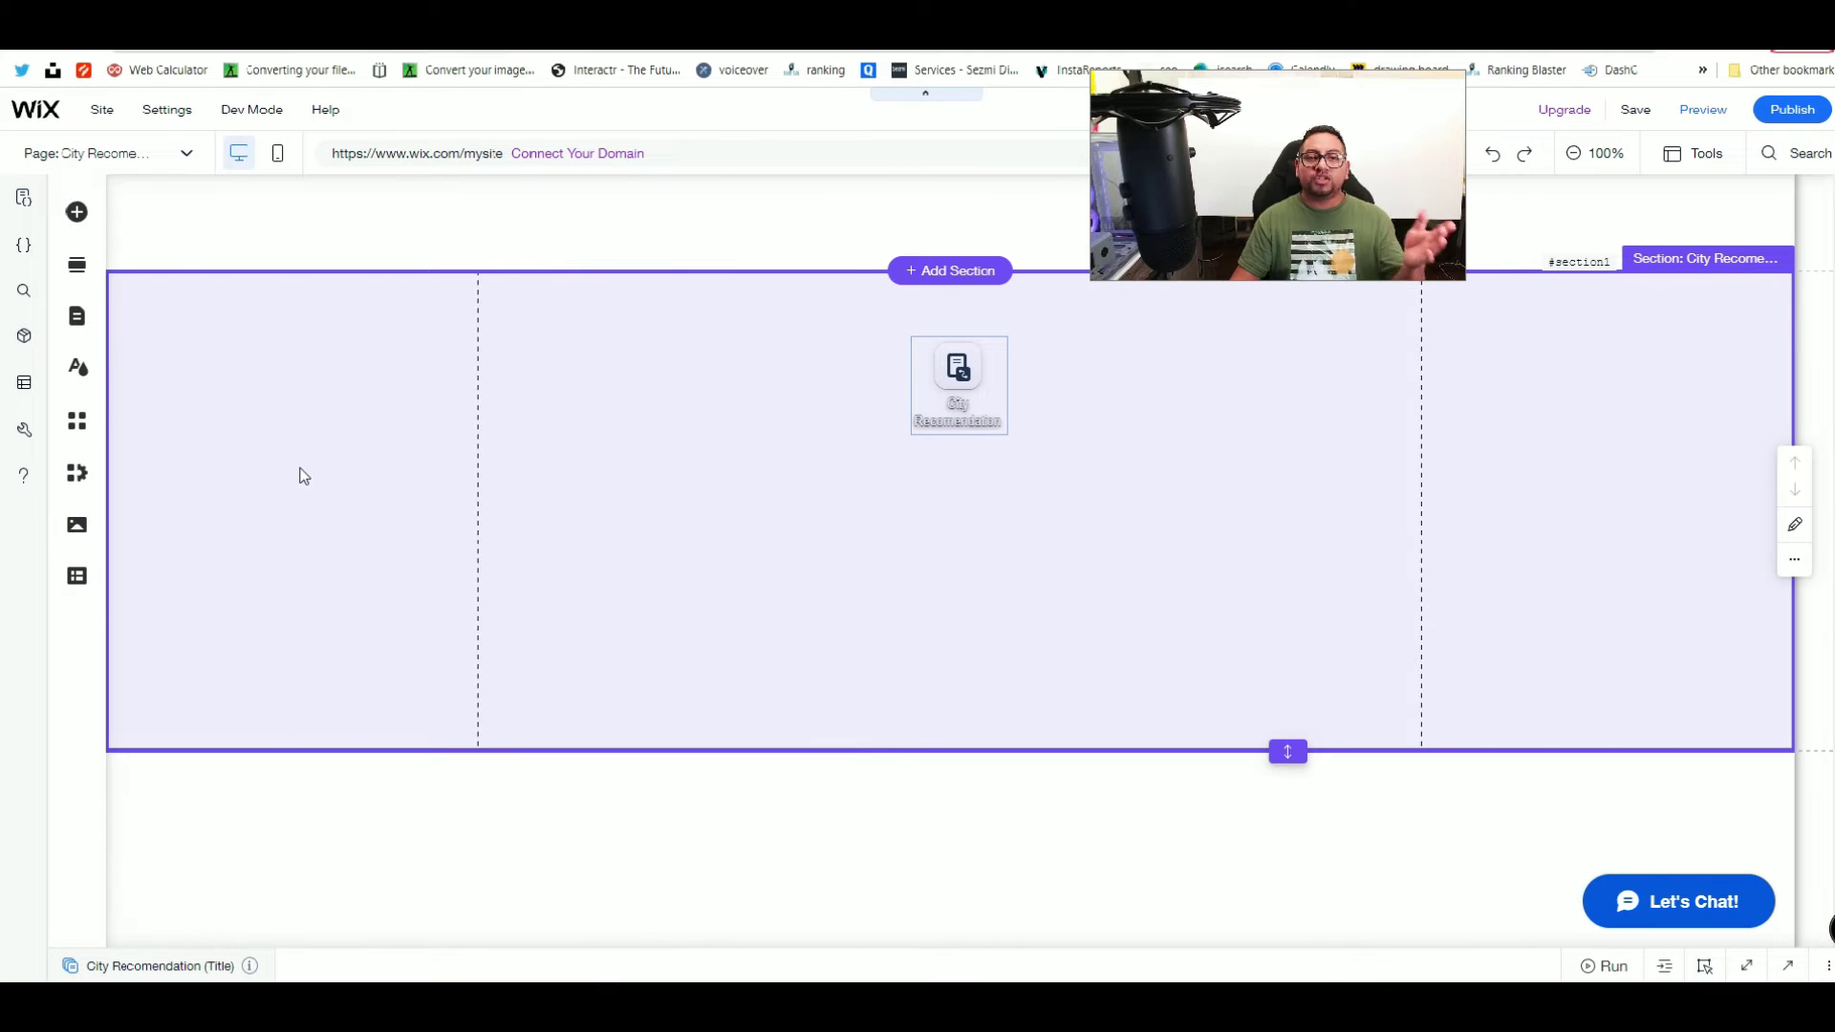
Step: Inspect the page URL in the settings of the newly added City Recomendation dynamic page
click(76, 315)
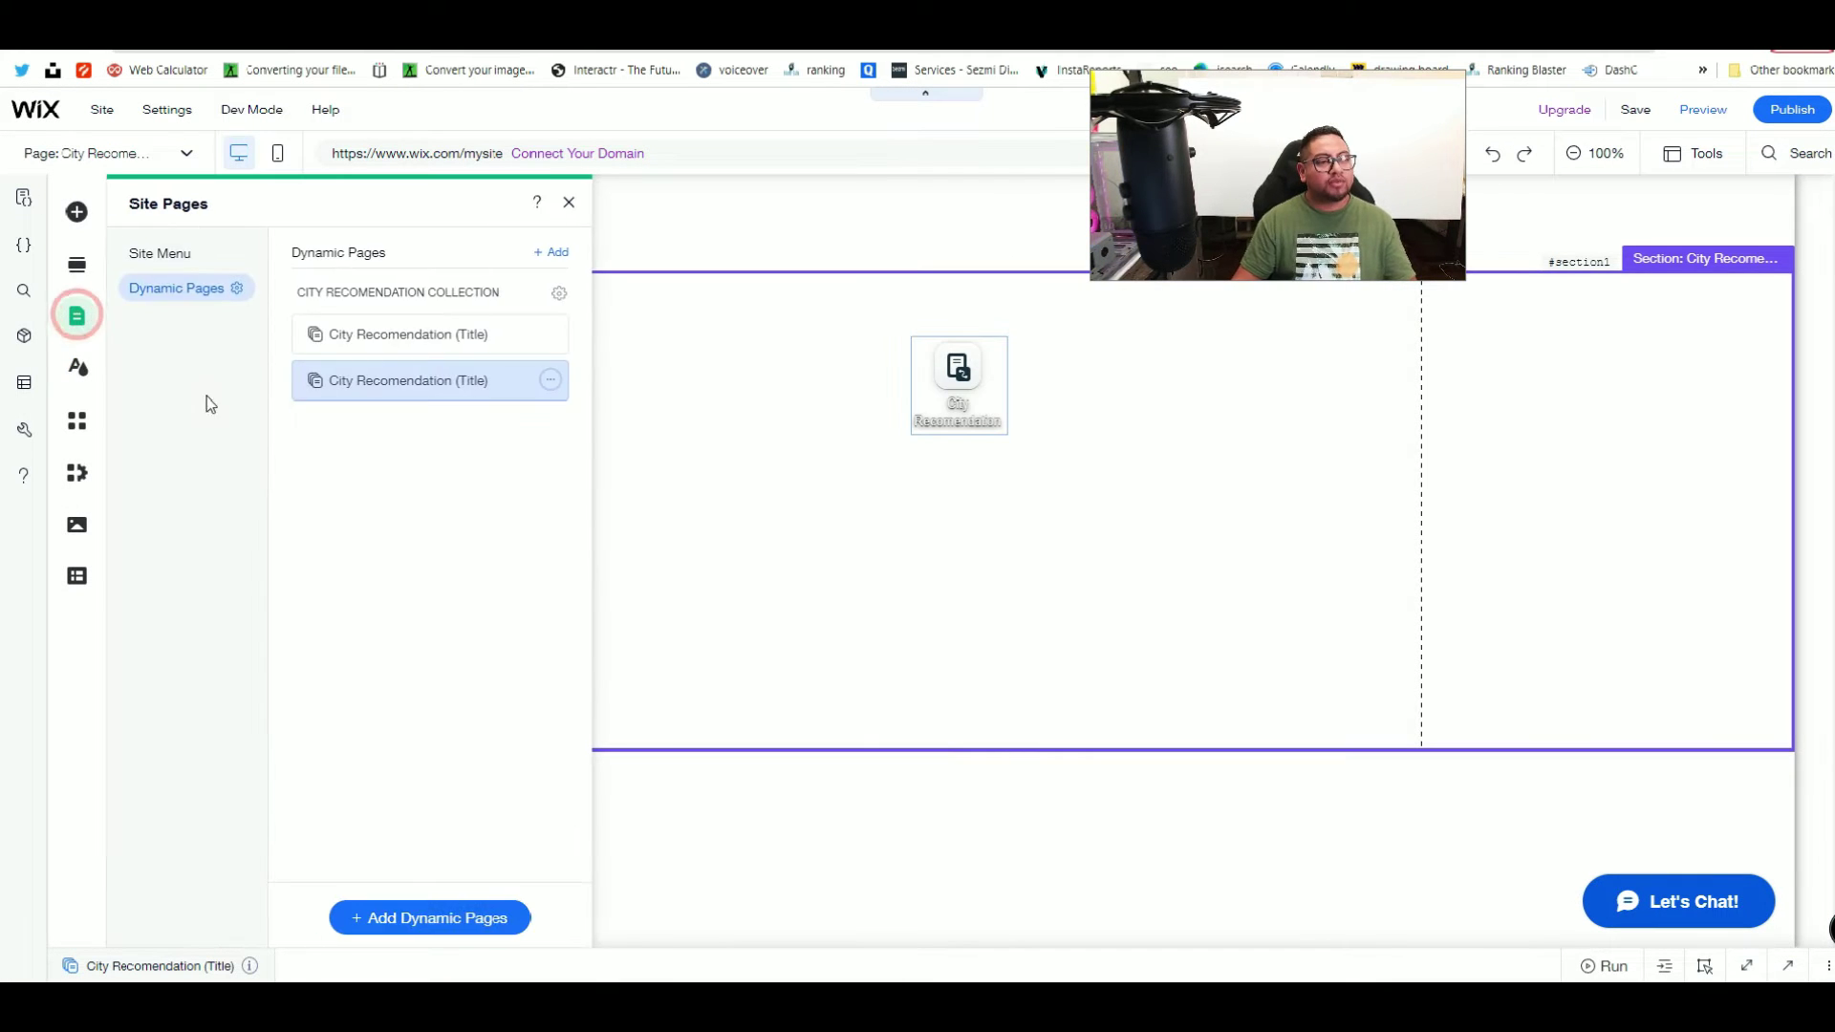
click(550, 379)
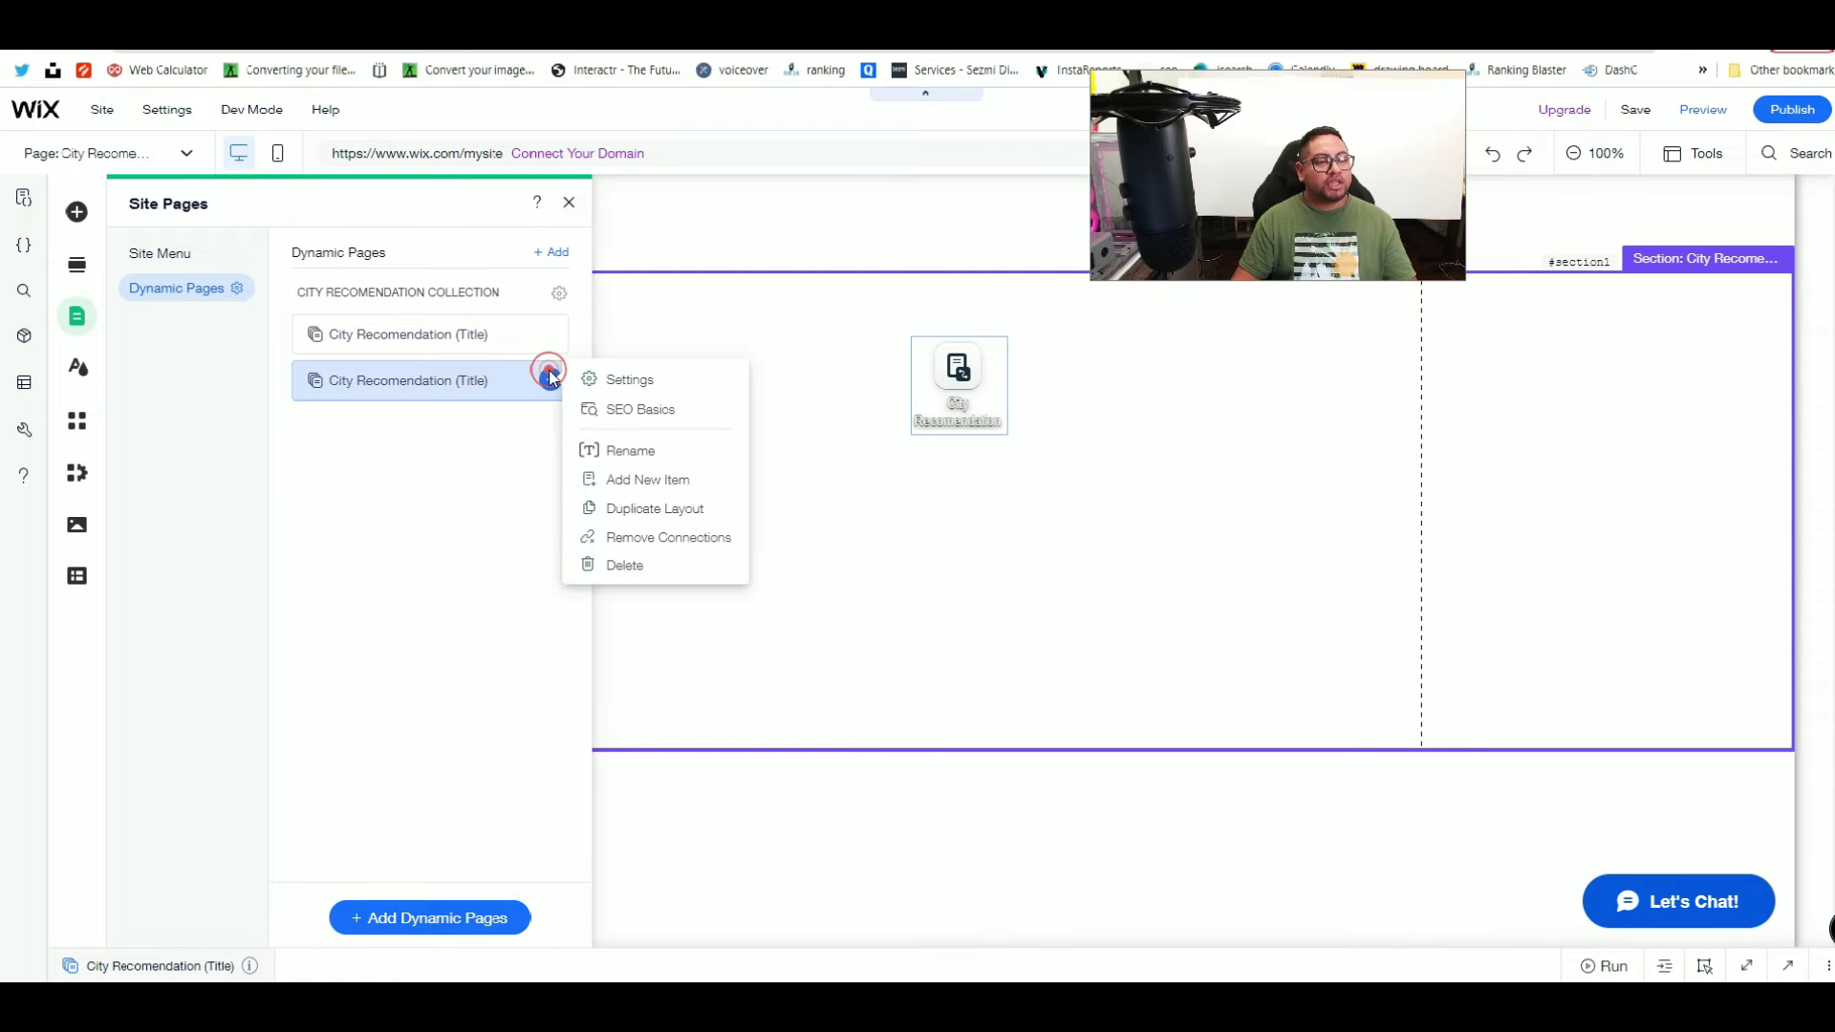
click(622, 383)
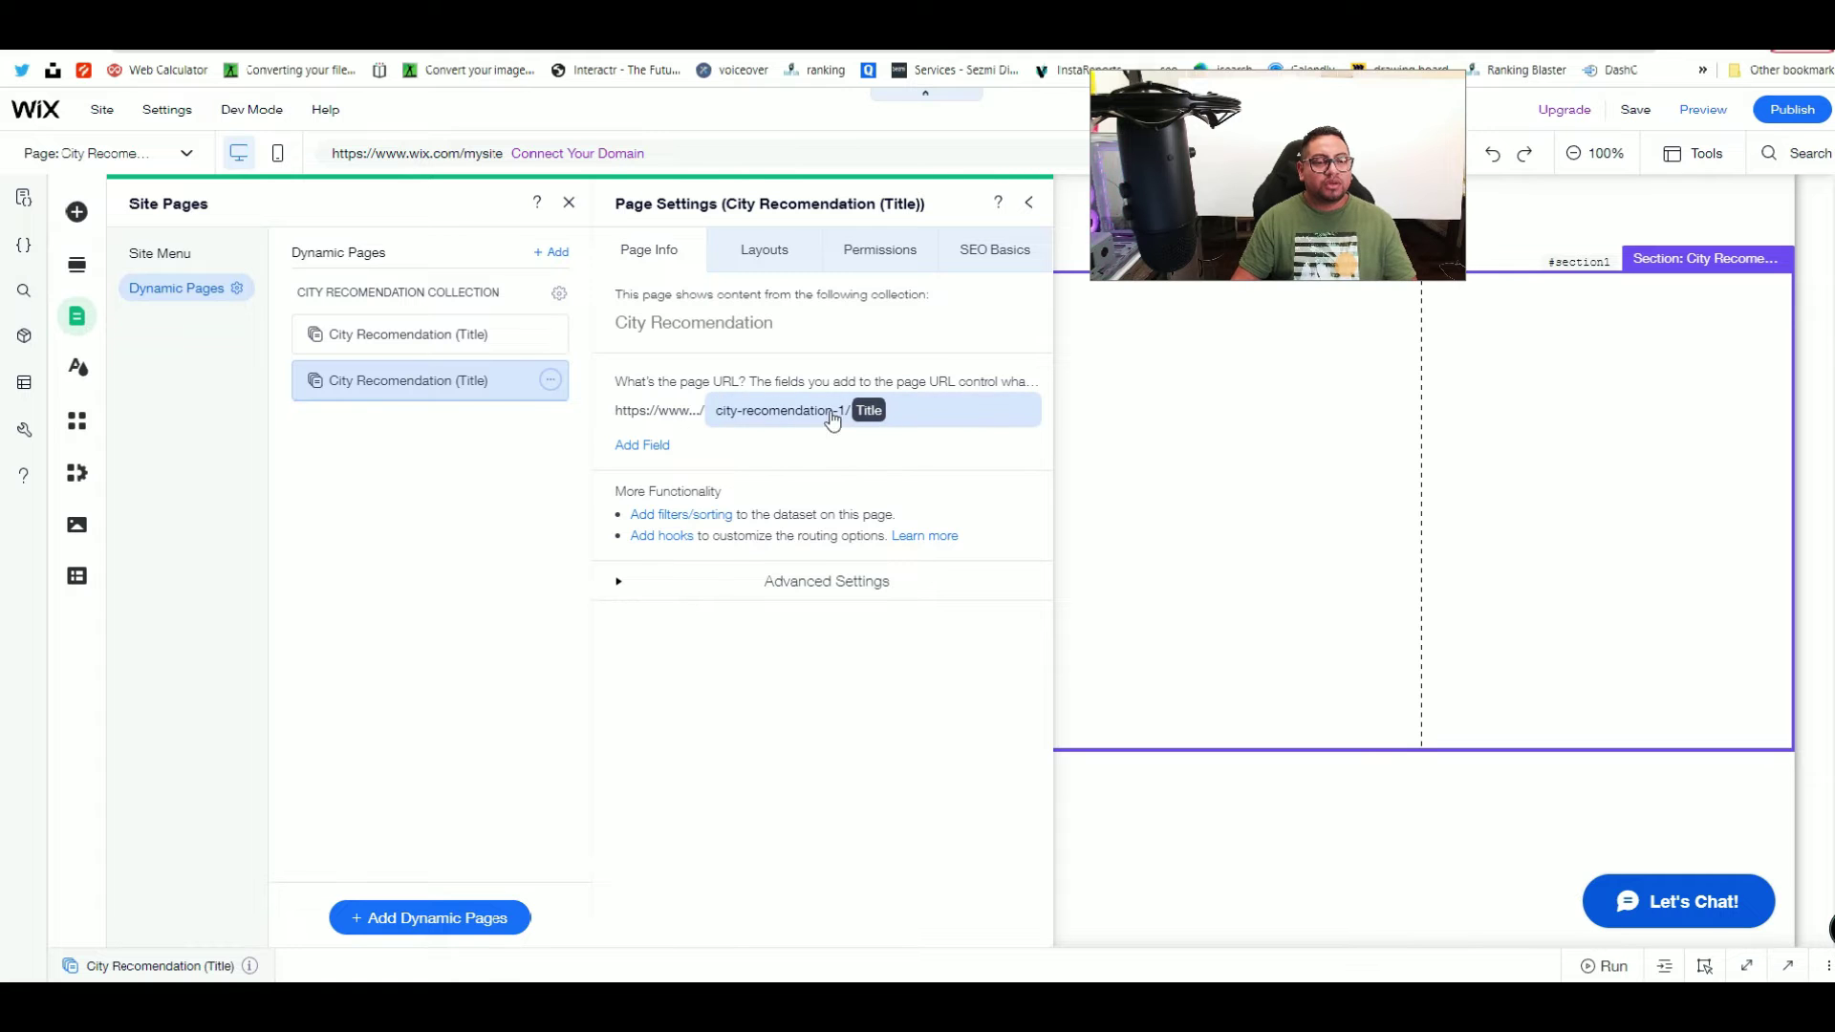
click(924, 406)
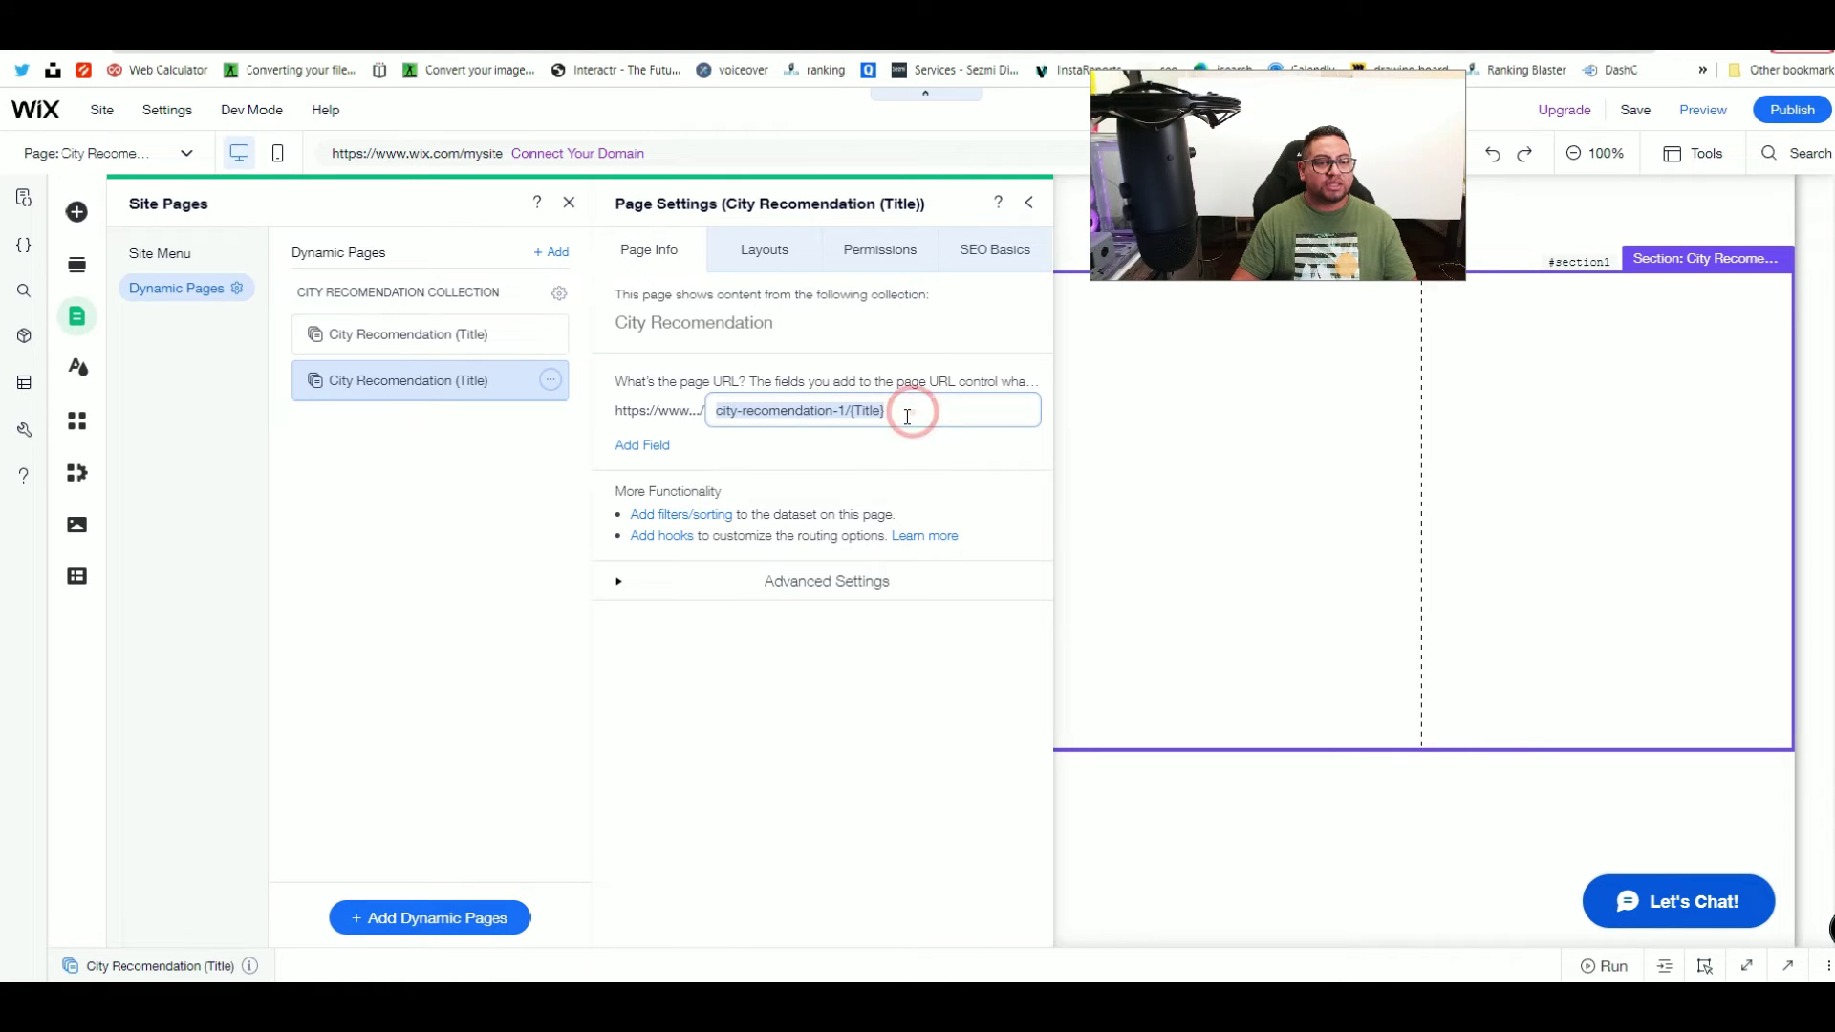
click(473, 387)
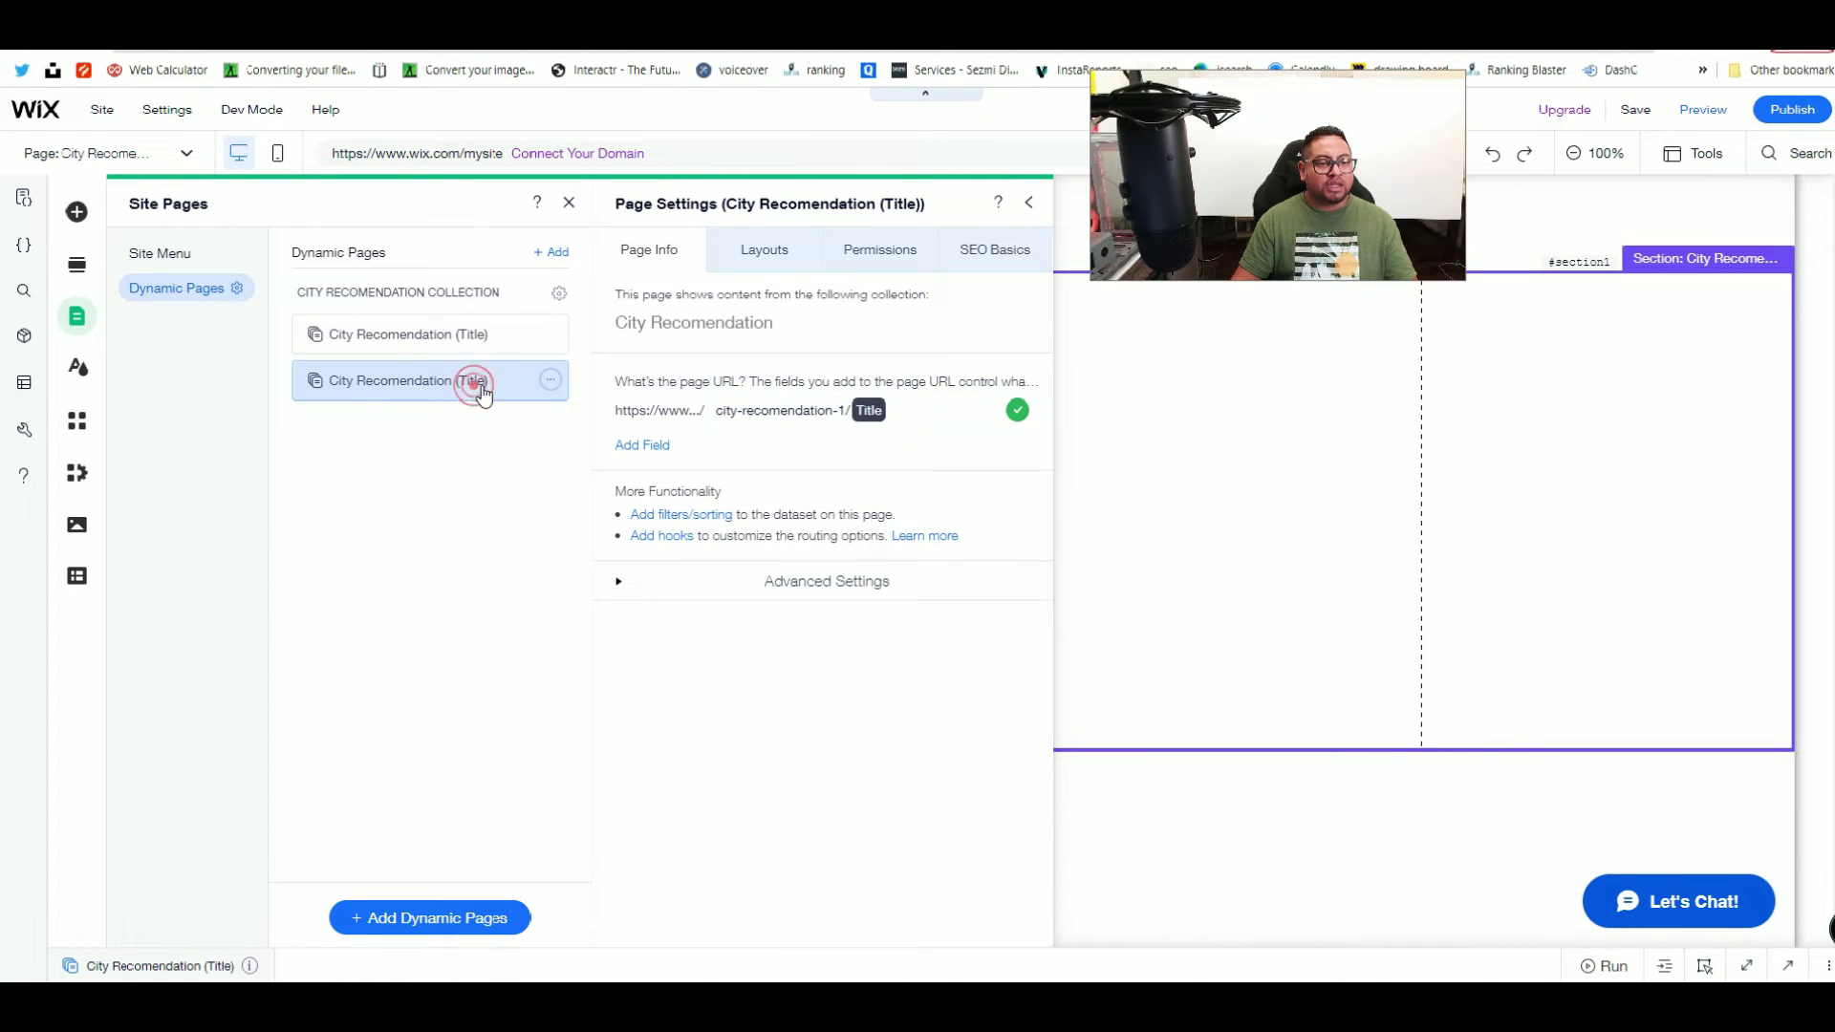
Step: Rename the newly added City Recomendation (Title) dynamic page as City Description
click(552, 380)
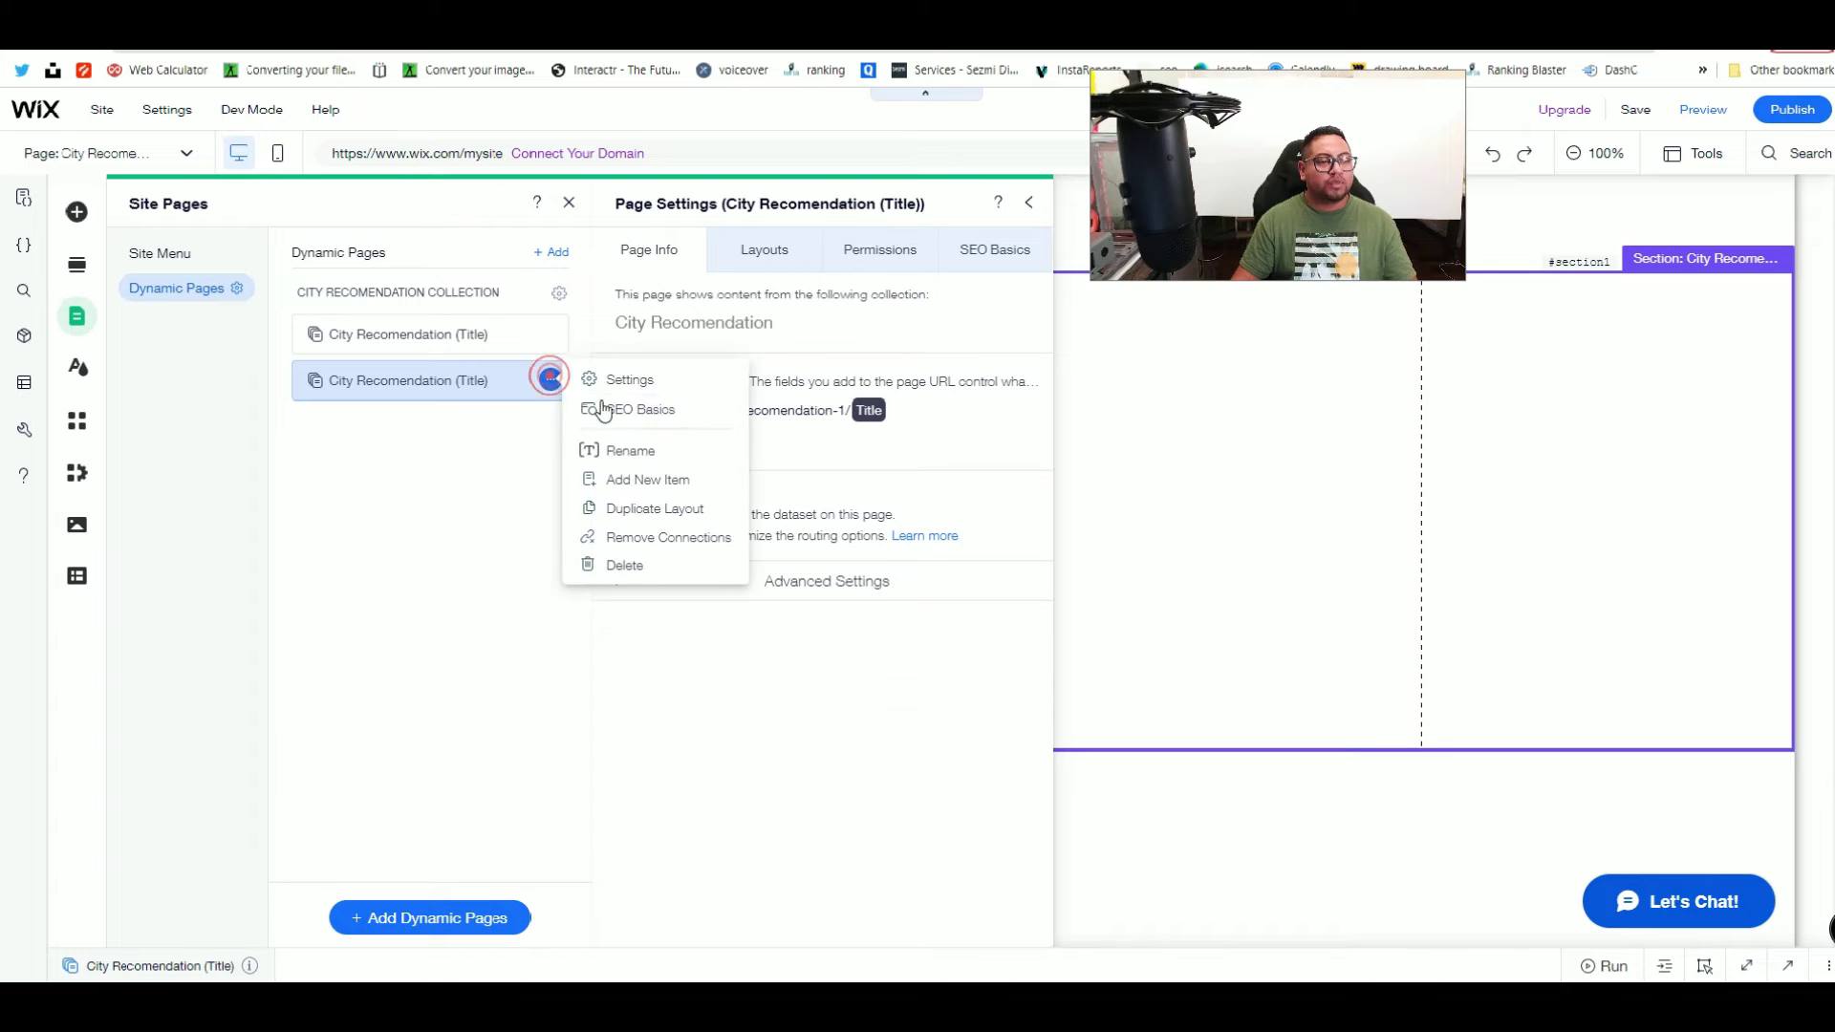
click(617, 445)
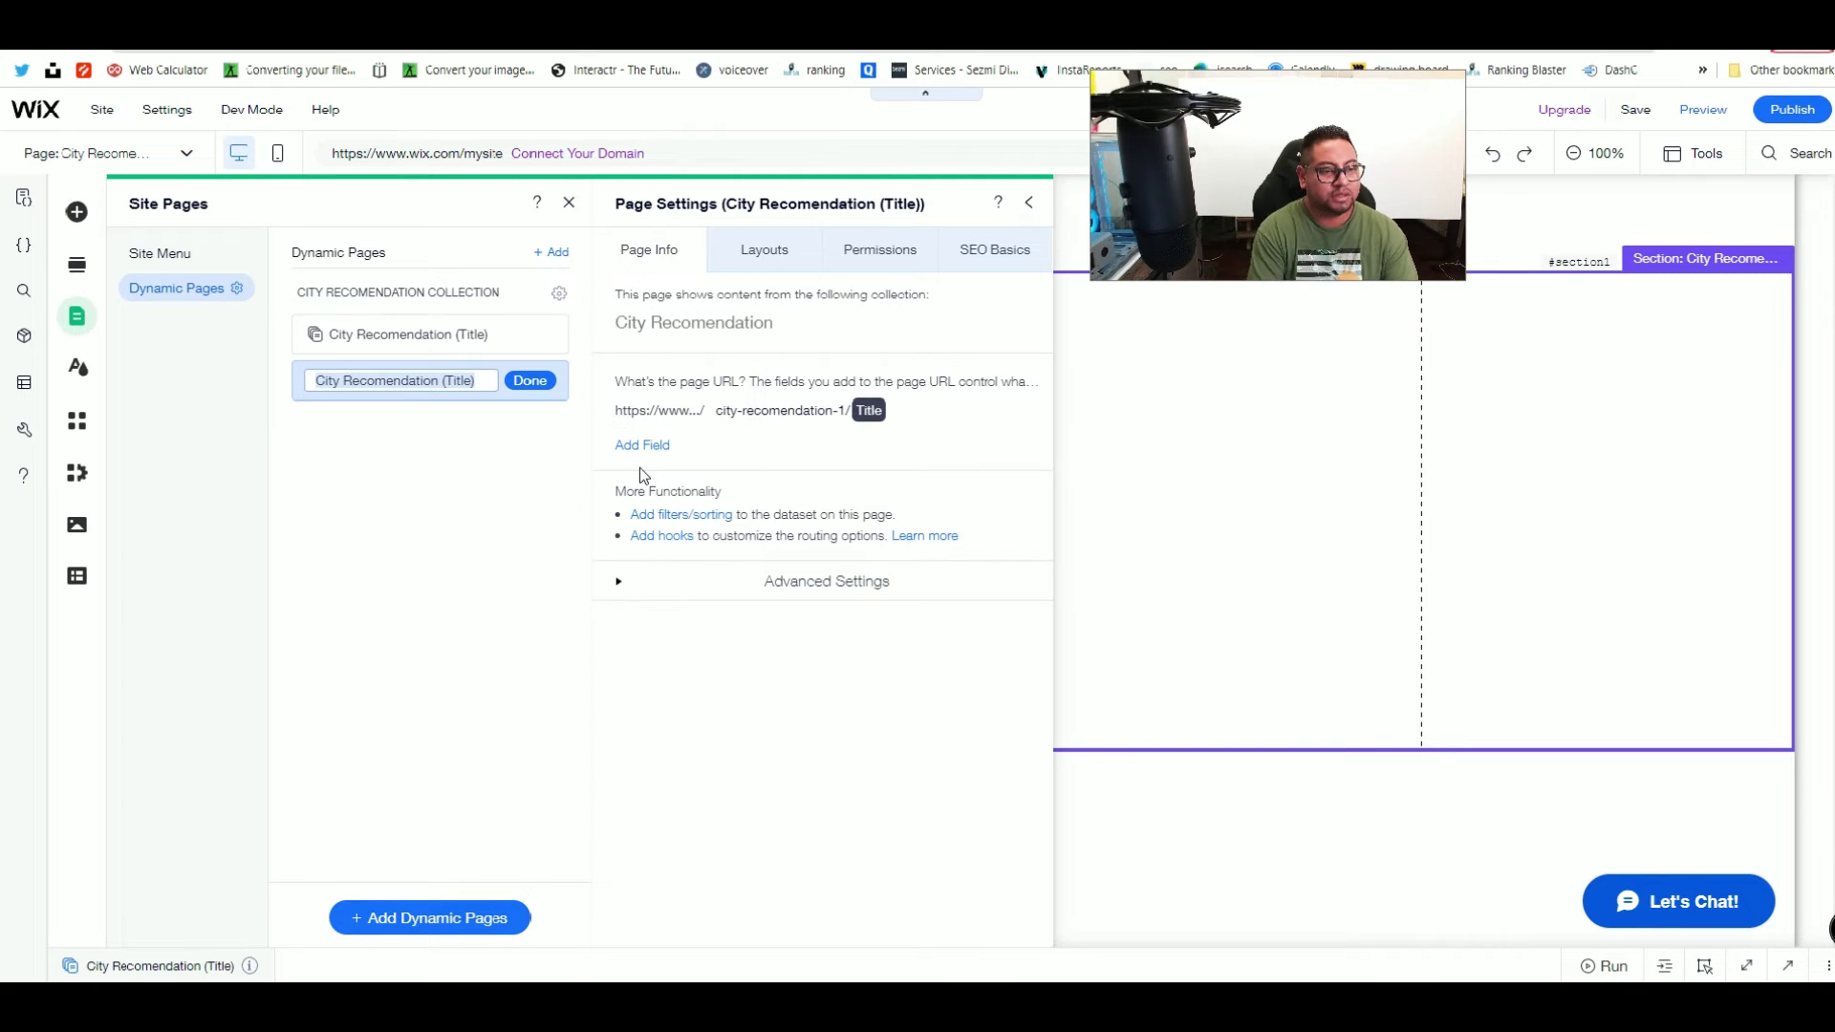
text(City Recommendation)
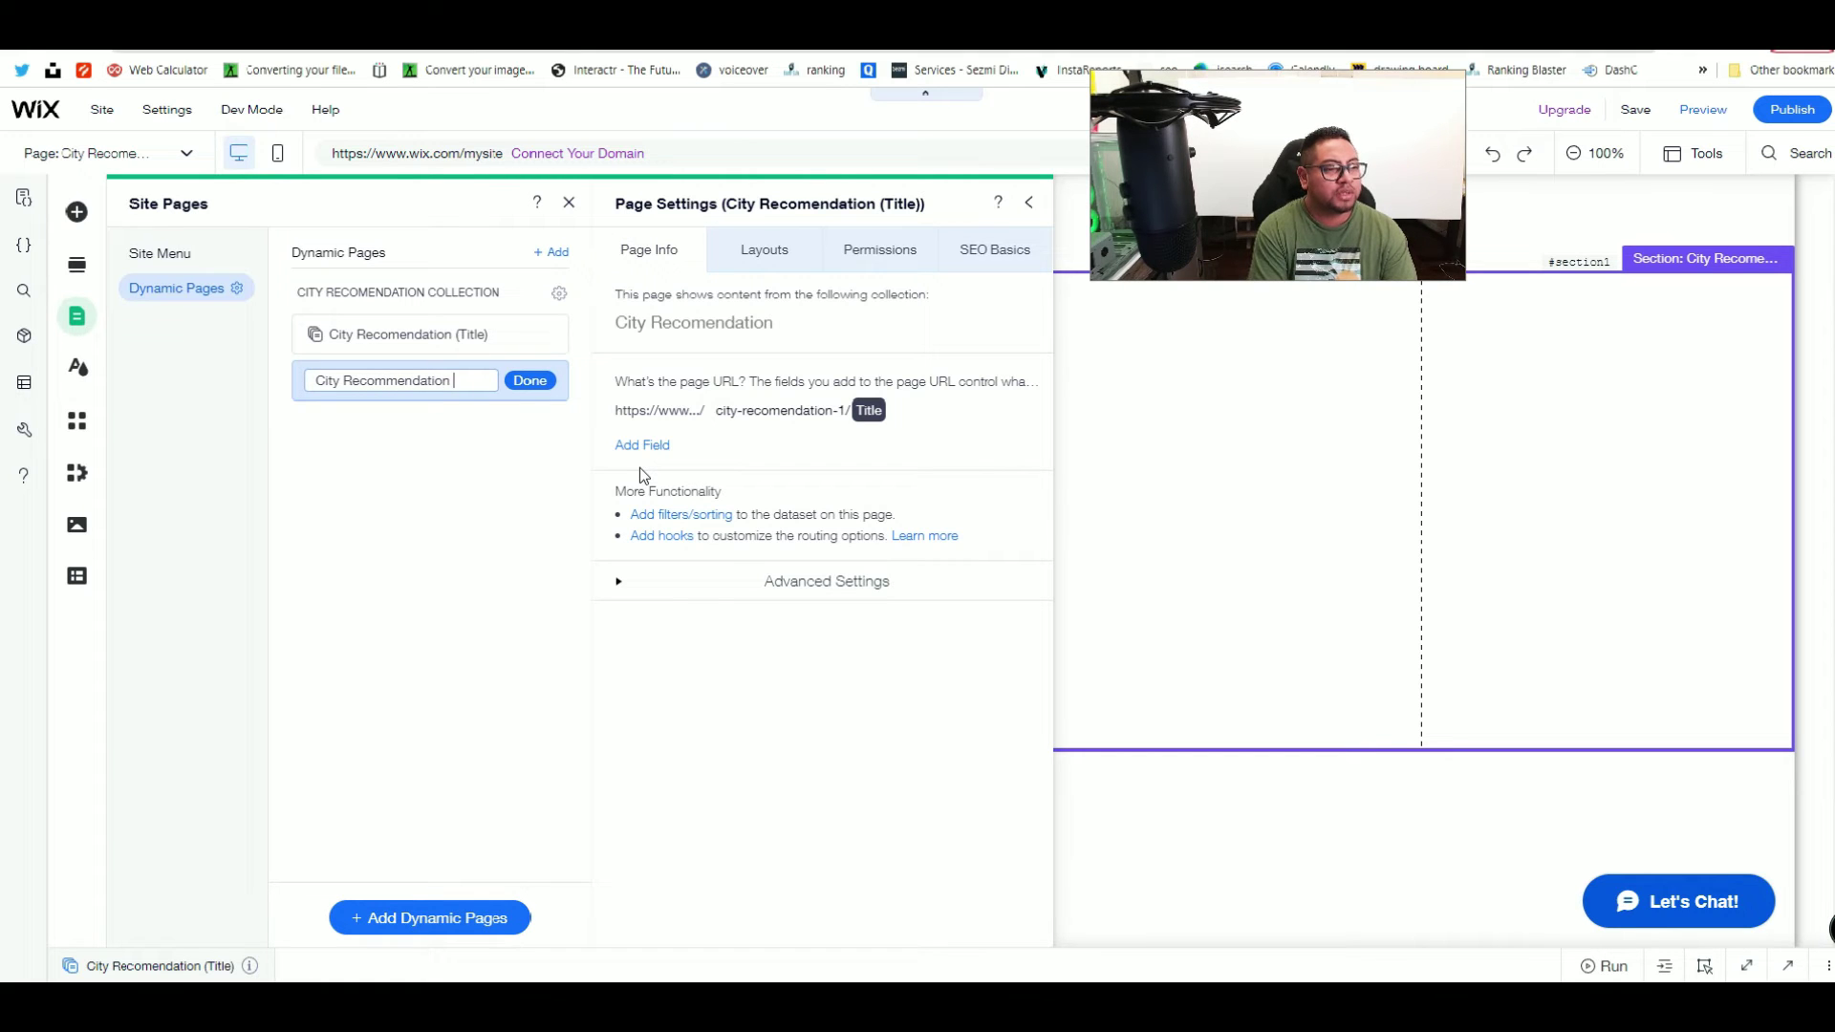
key(BackSpace)
key(BackSpace)
key(BackSpace)
key(BackSpace)
key(BackSpace)
key(BackSpace)
key(BackSpace)
key(BackSpace)
key(BackSpace)
key(BackSpace)
key(BackSpace)
key(BackSpace)
key(BackSpace)
key(BackSpace)
text(Descri)
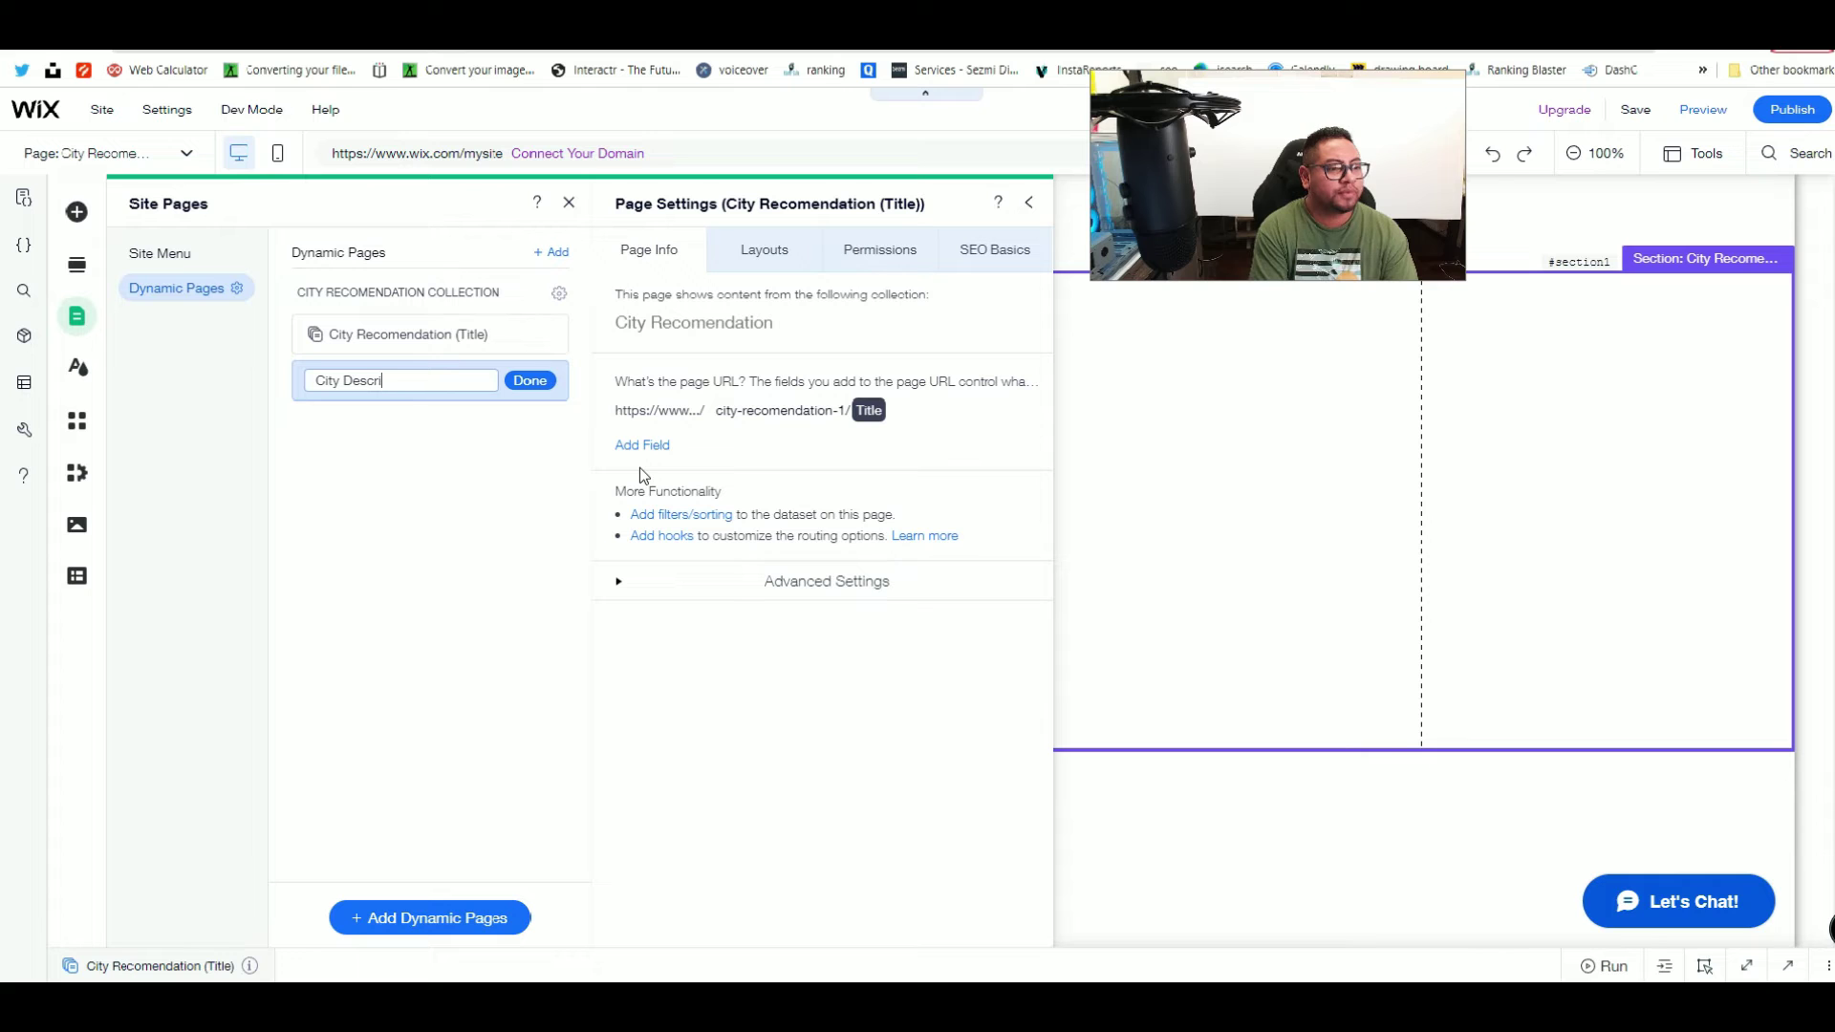
text(ption)
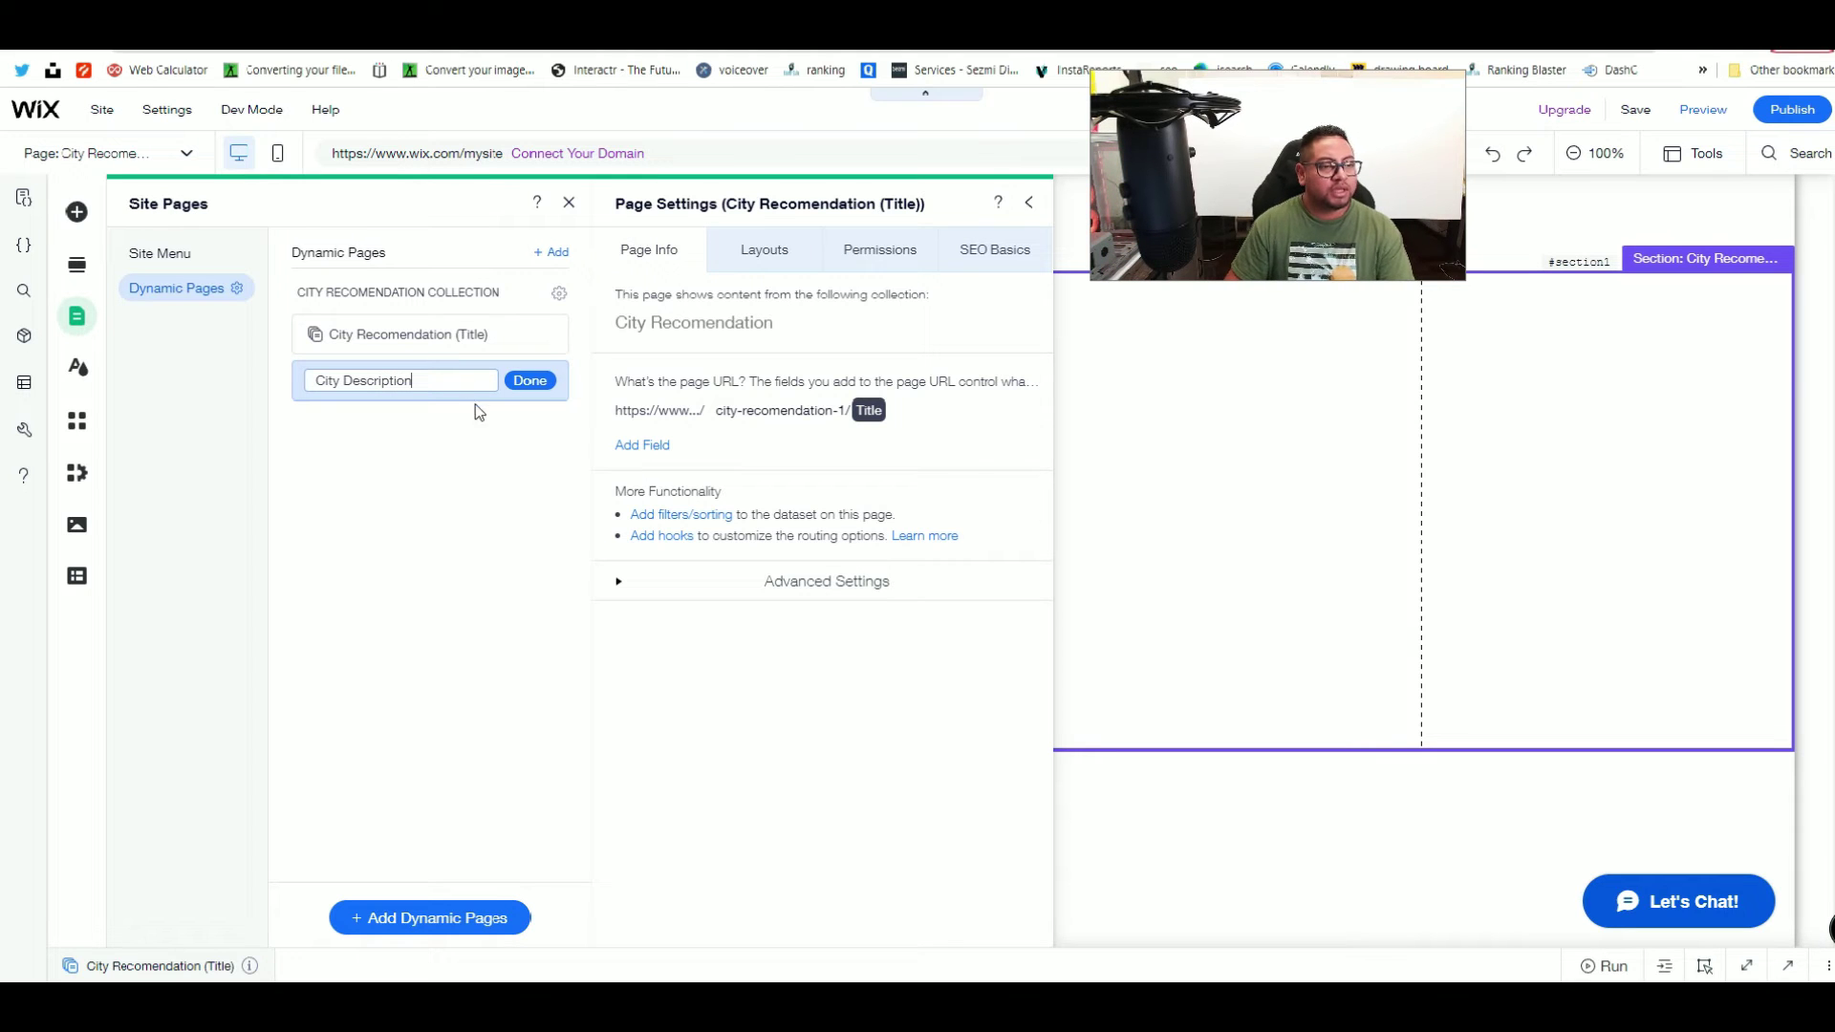
click(528, 382)
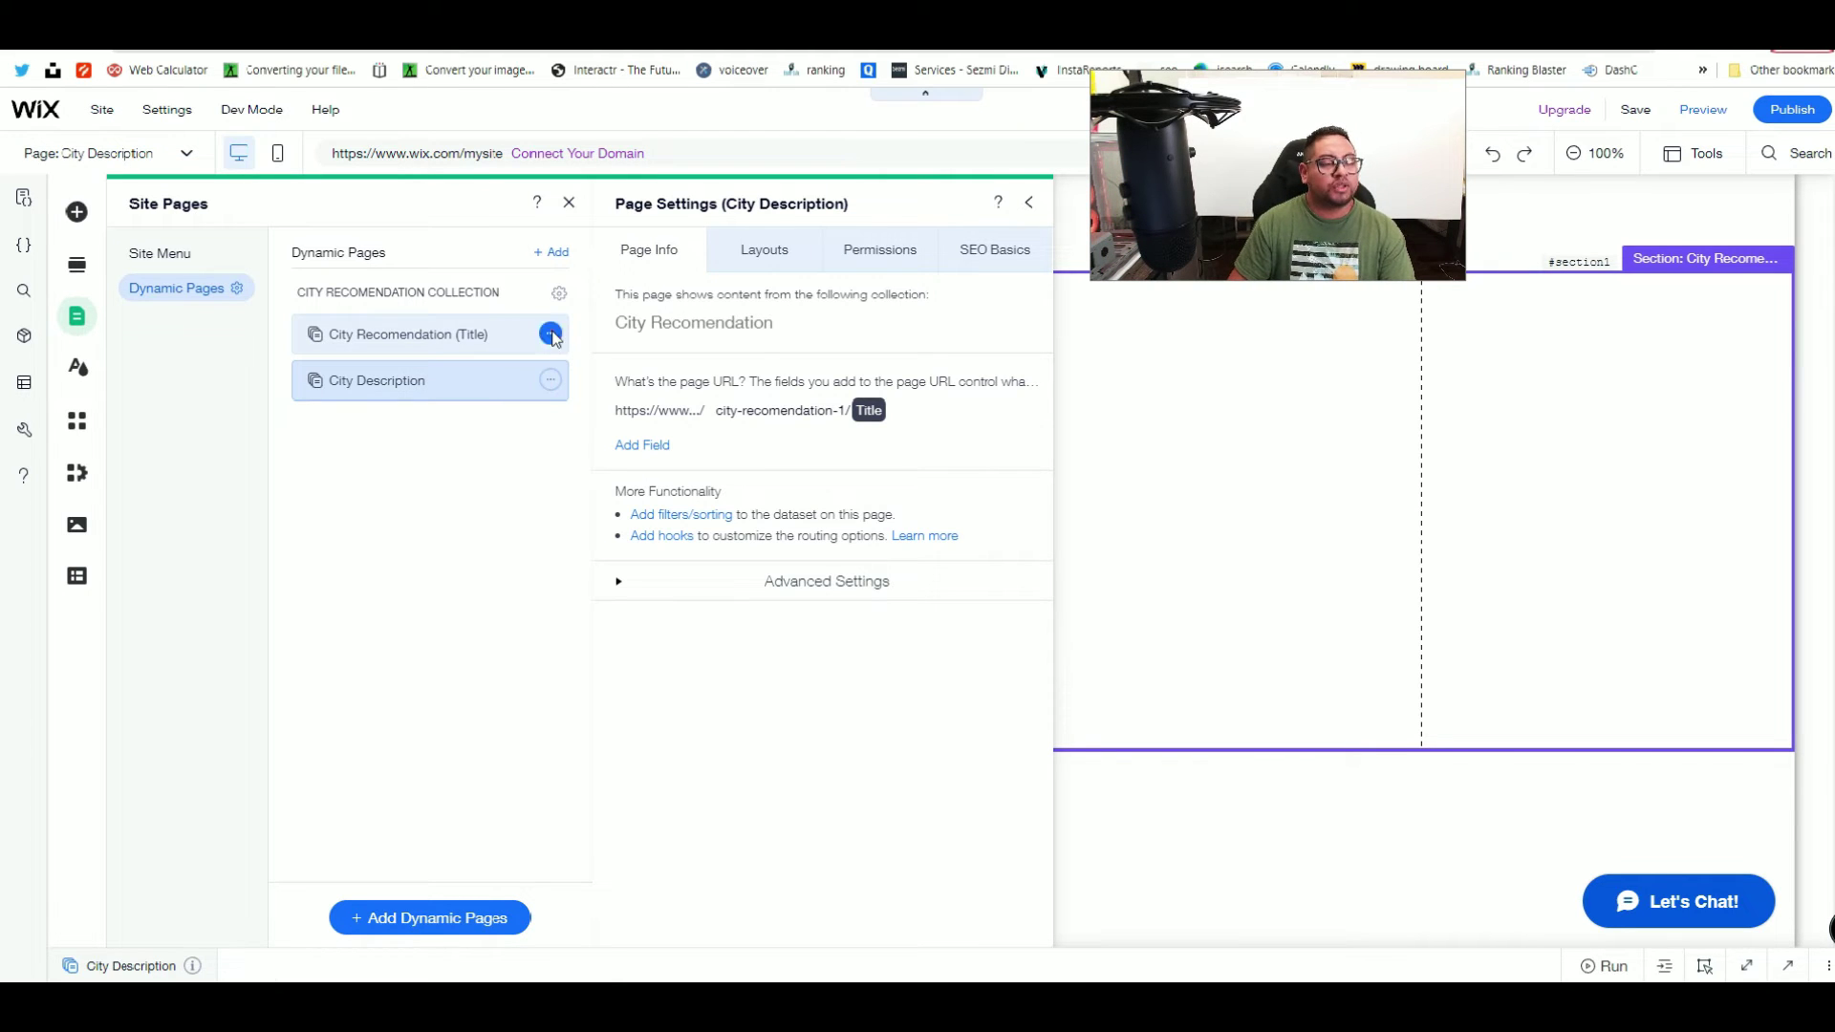
Step: Remove the Title field from the original City Recomendation page's URL, leaving city-recomendation/
click(550, 332)
click(622, 334)
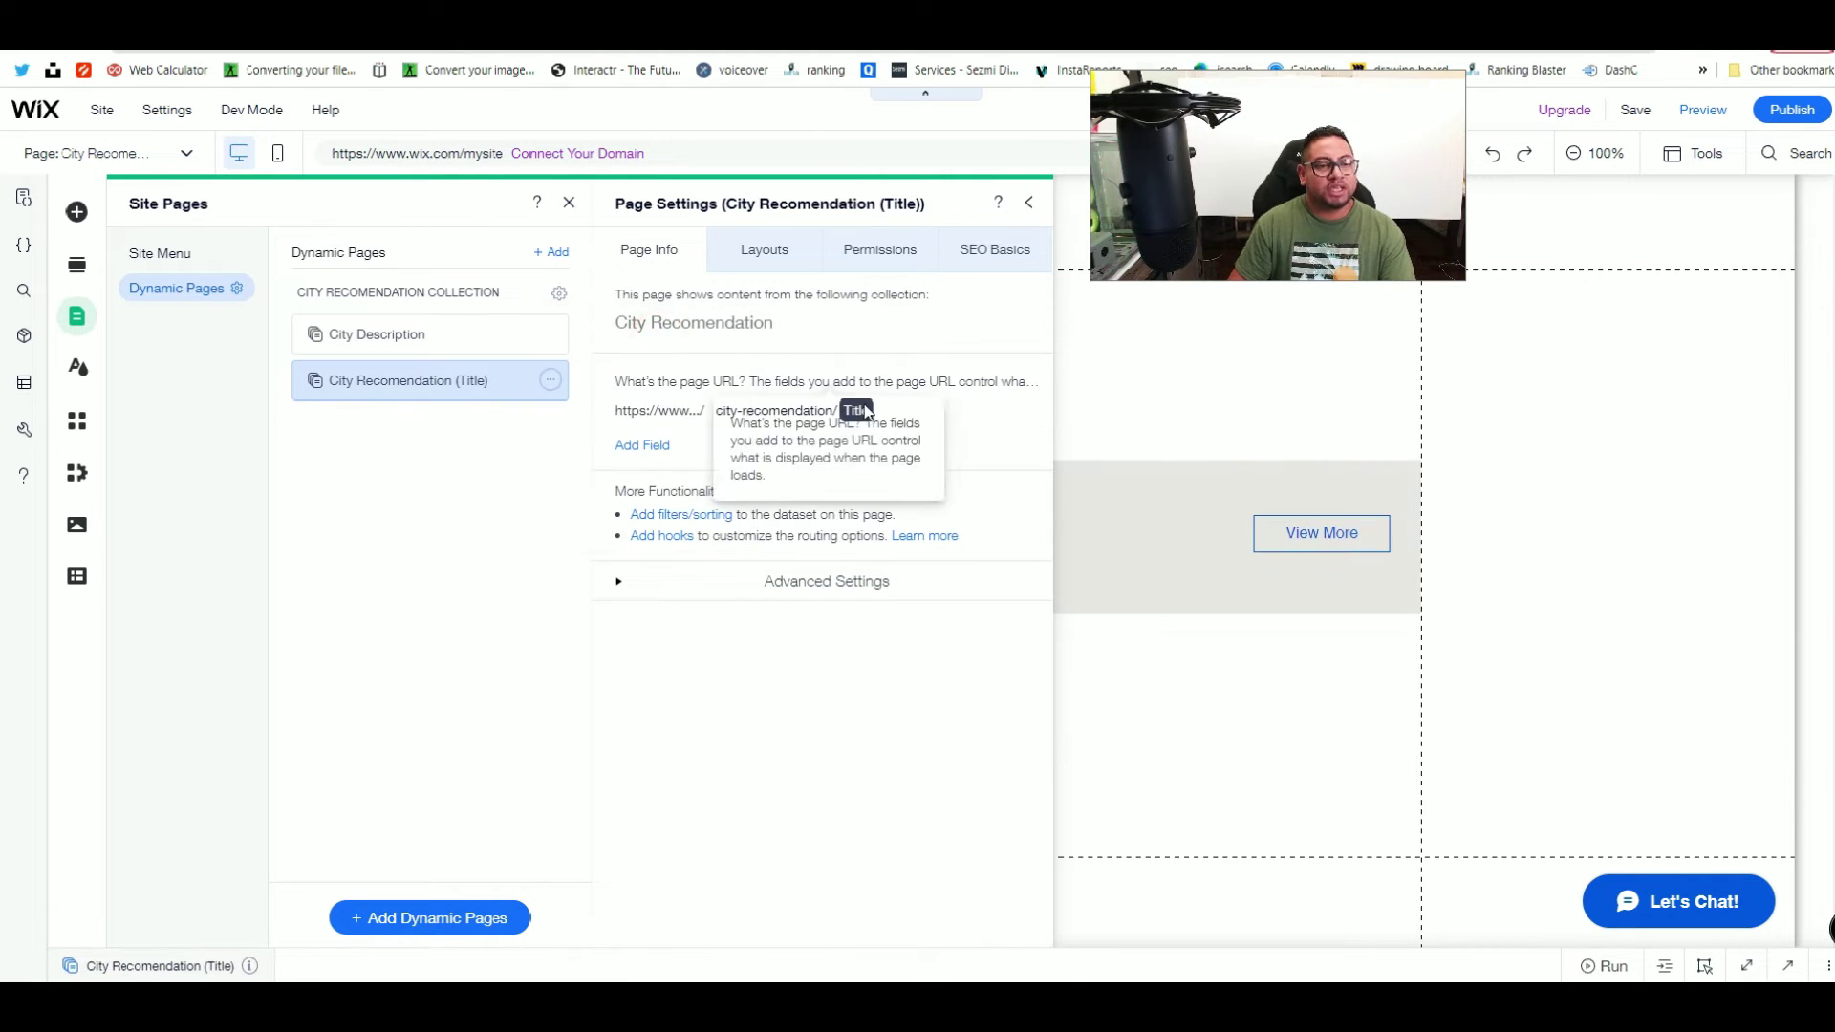
click(903, 408)
click(903, 408)
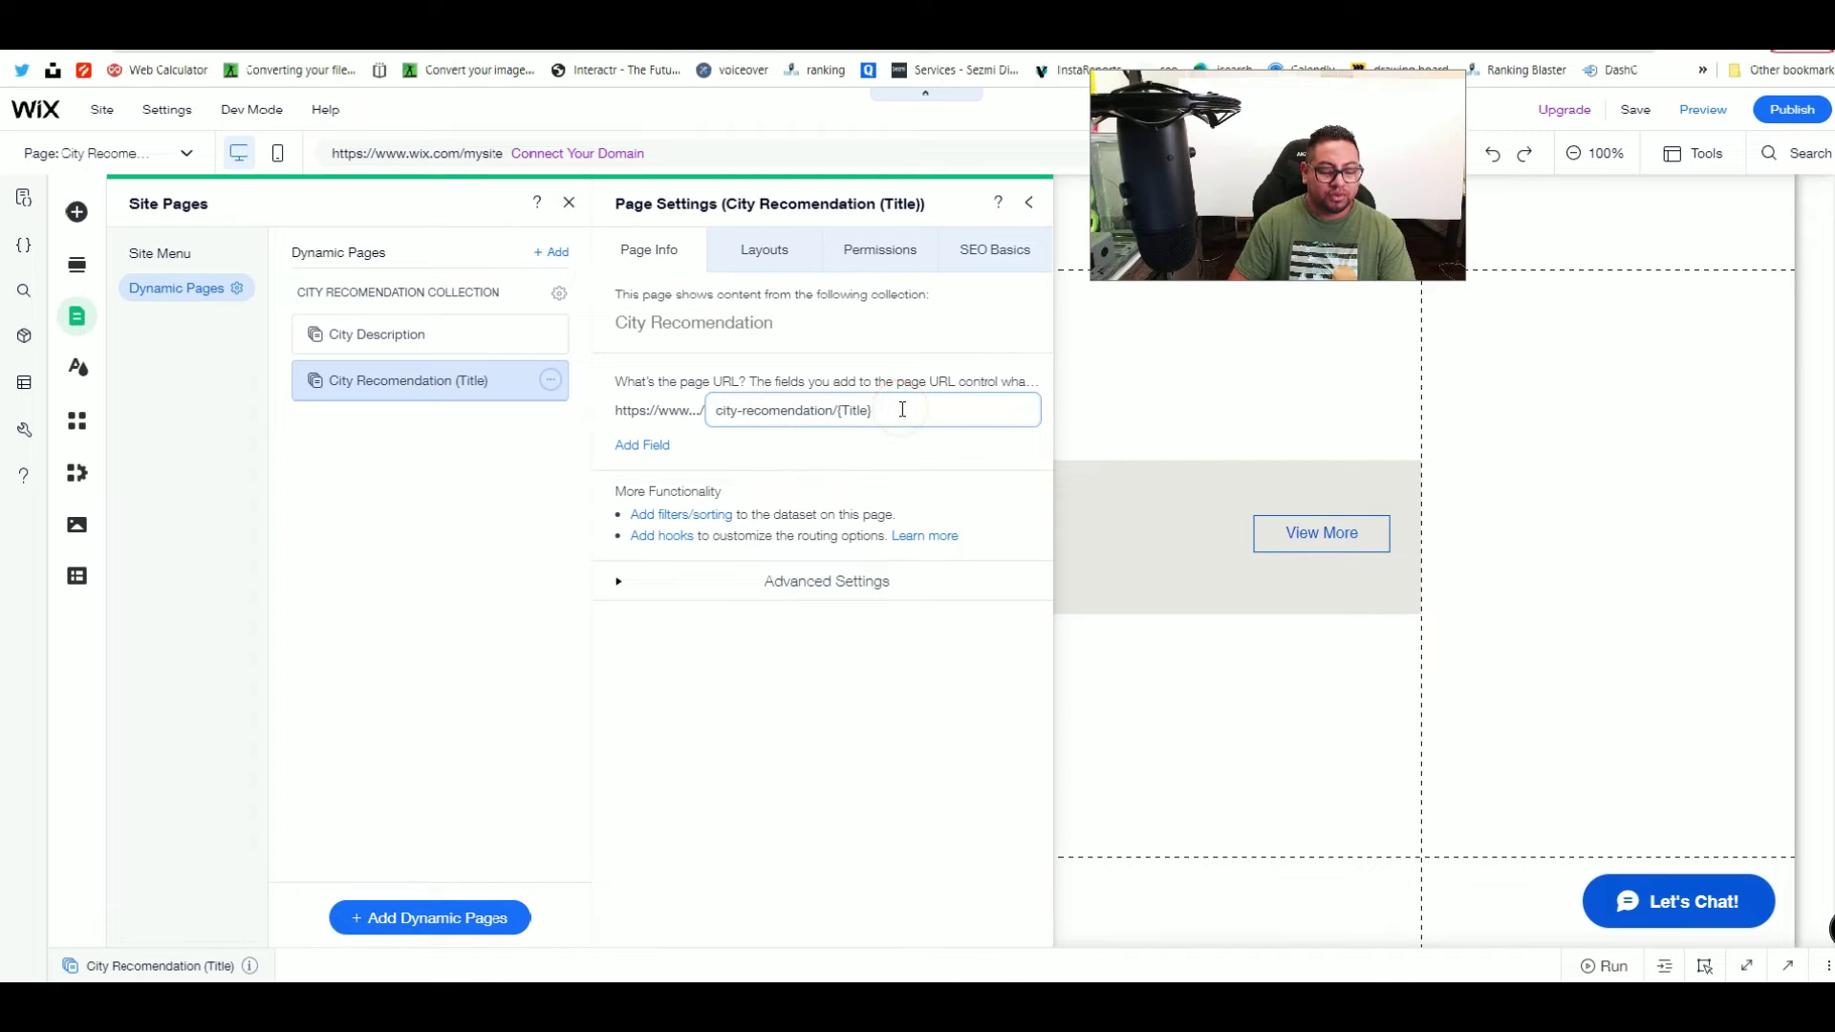
key(BackSpace)
key(BackSpace)
key(BackSpace)
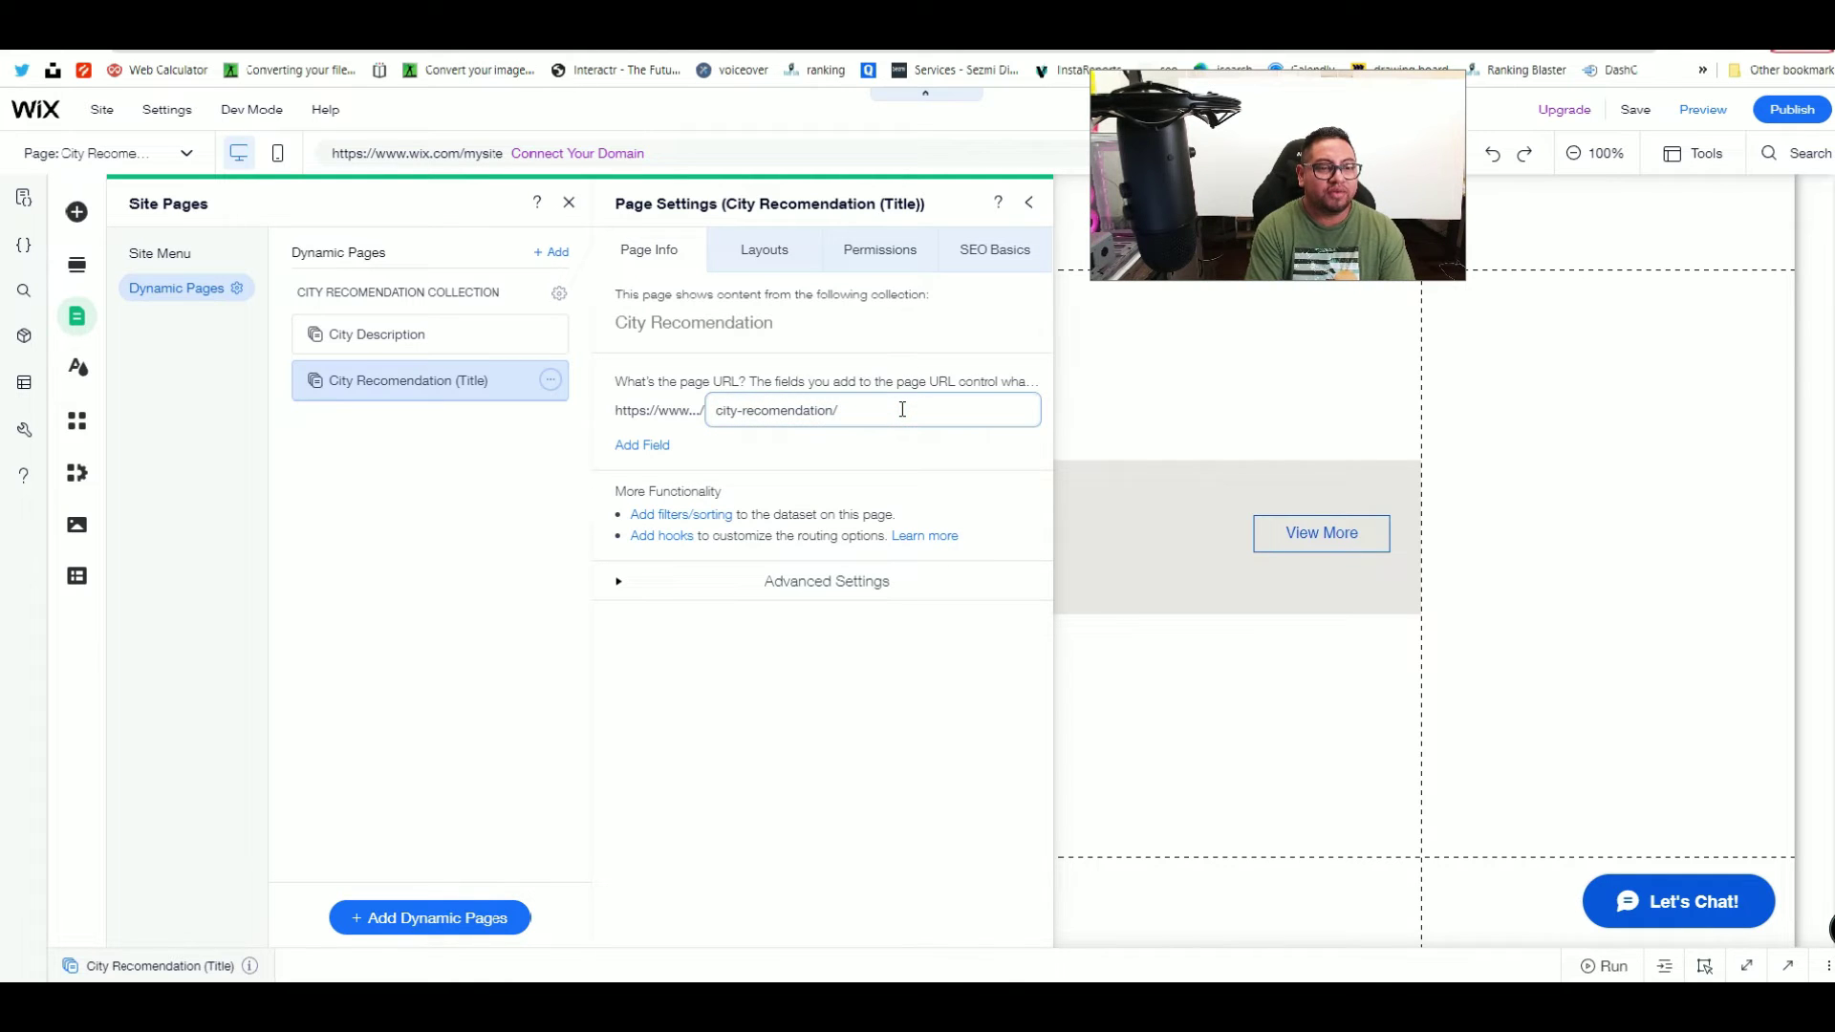
click(333, 515)
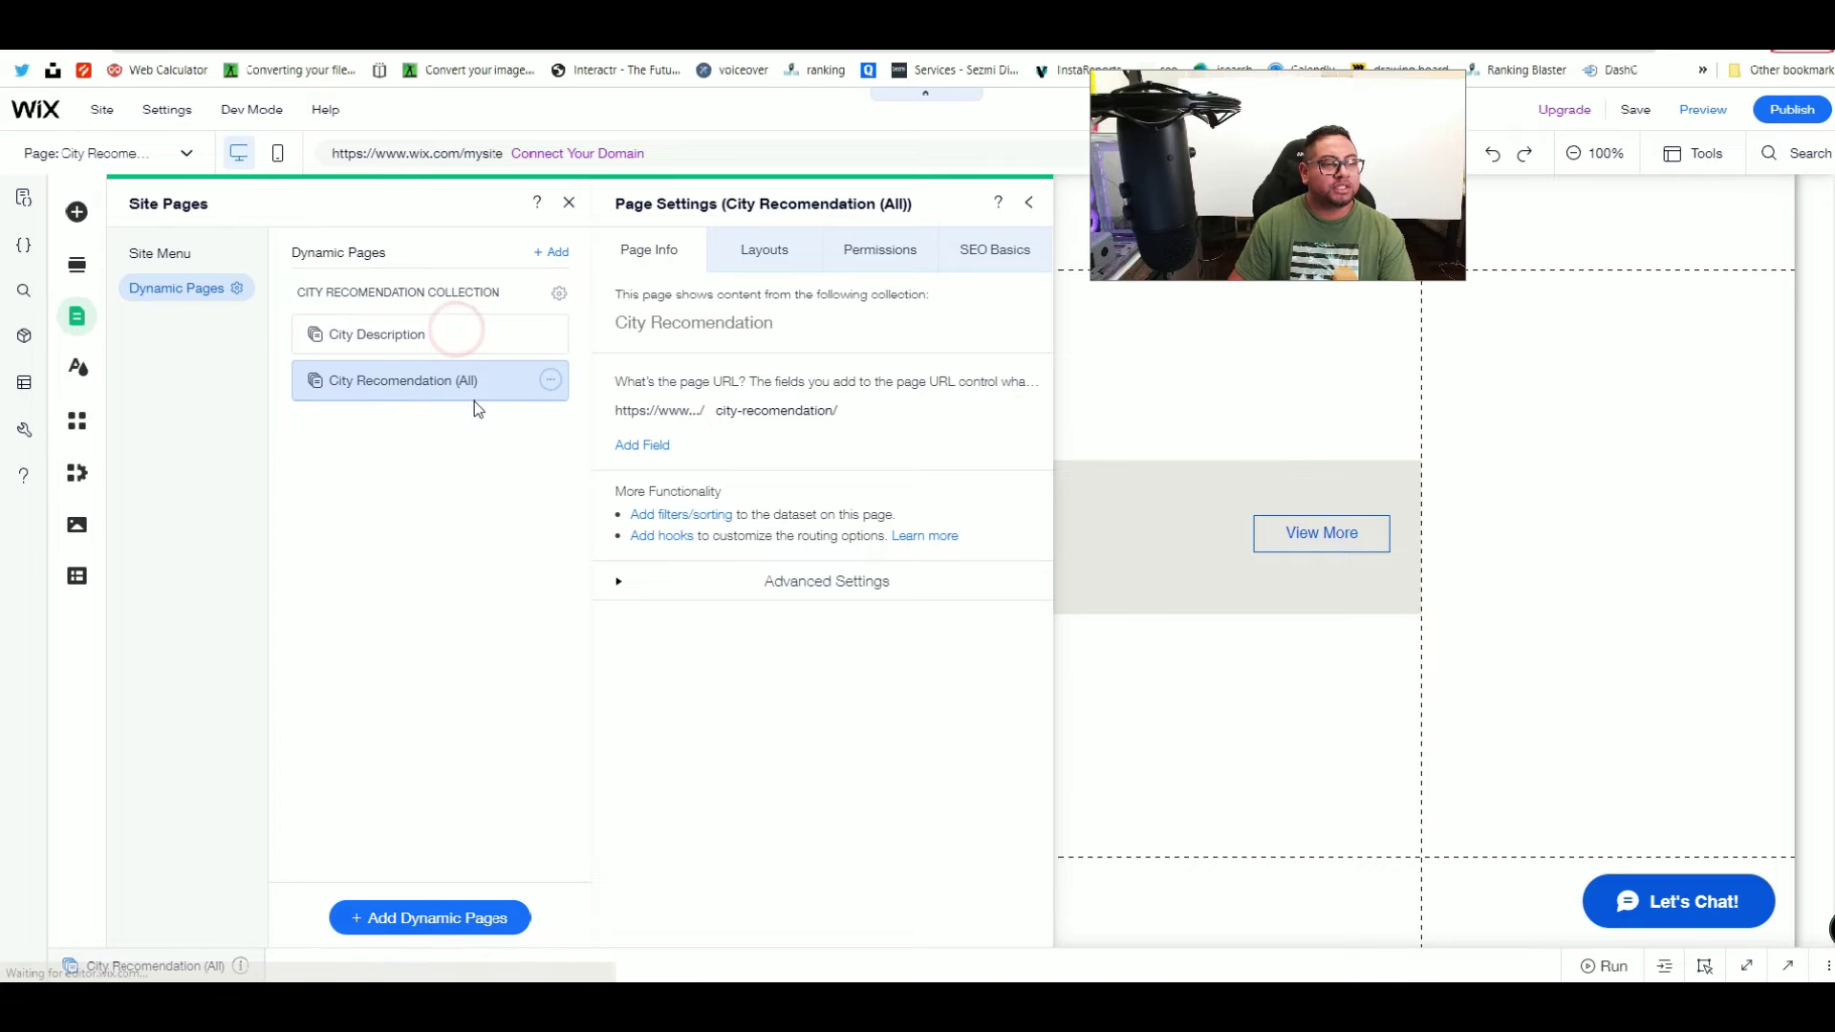
Step: On the City Recomendation (All) page, connect the View More button's click action to the City Description dynamic page
click(470, 344)
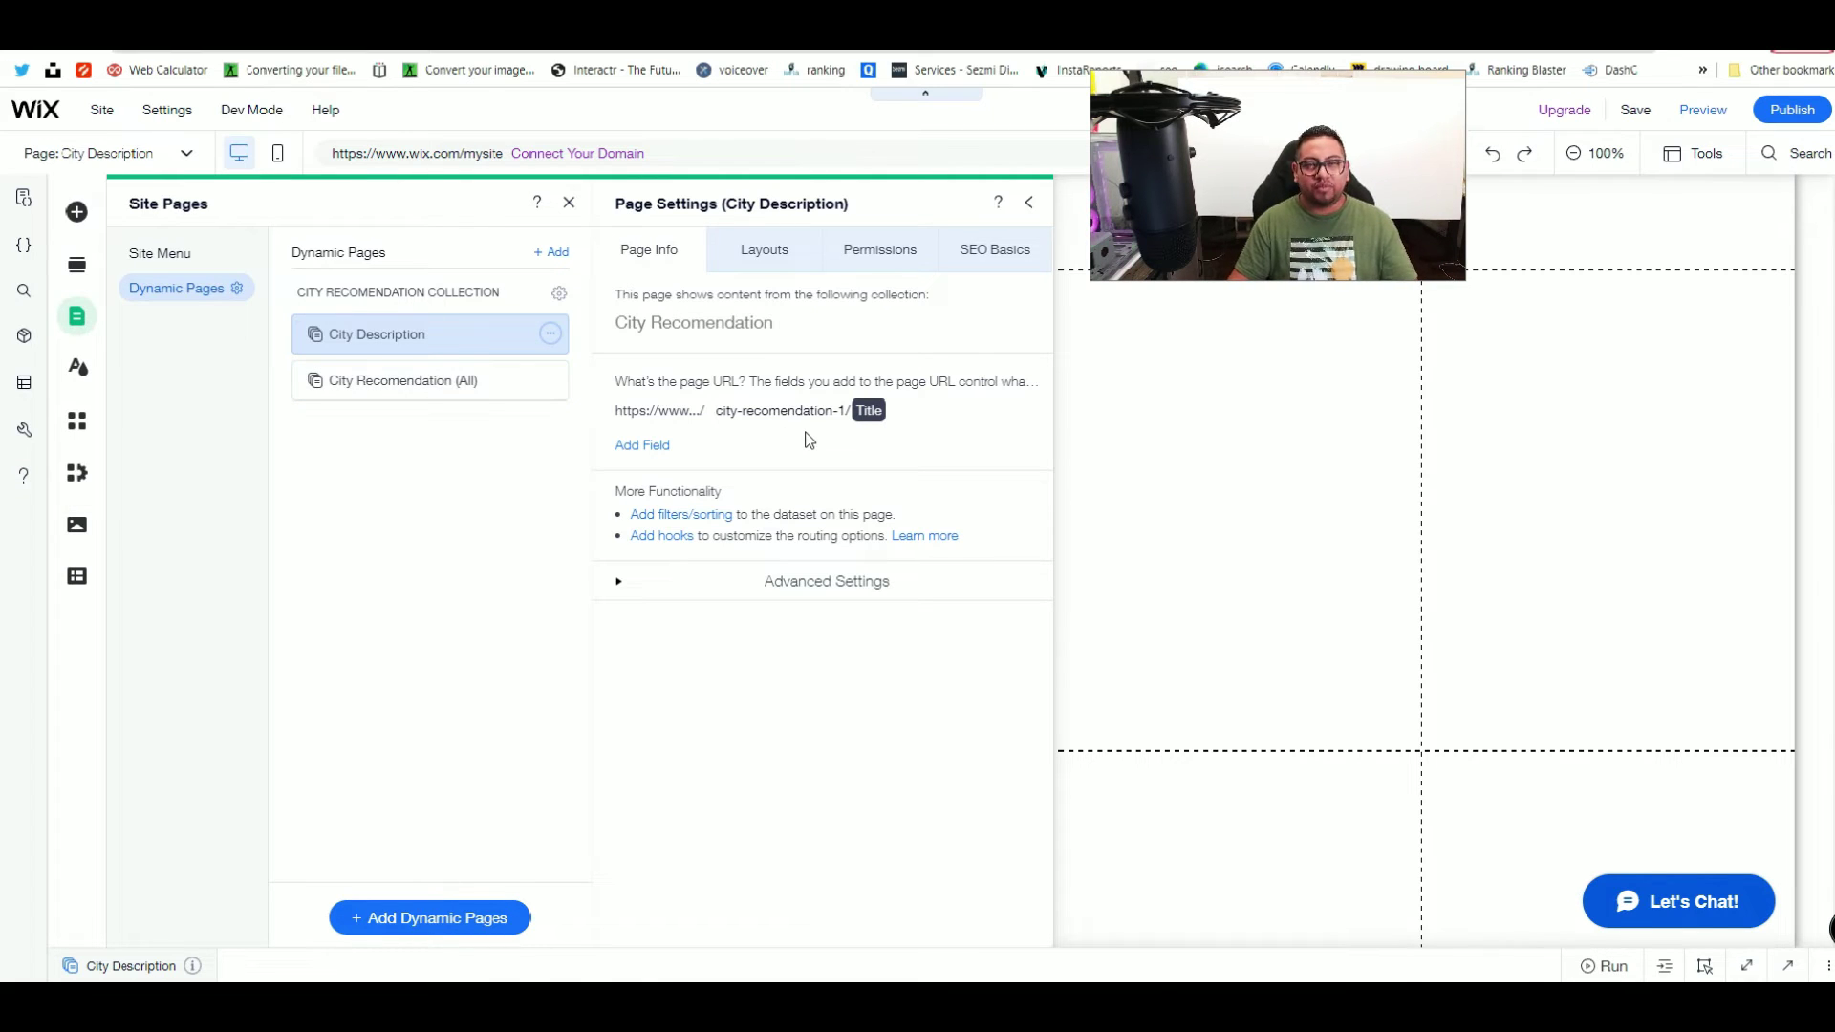
click(402, 378)
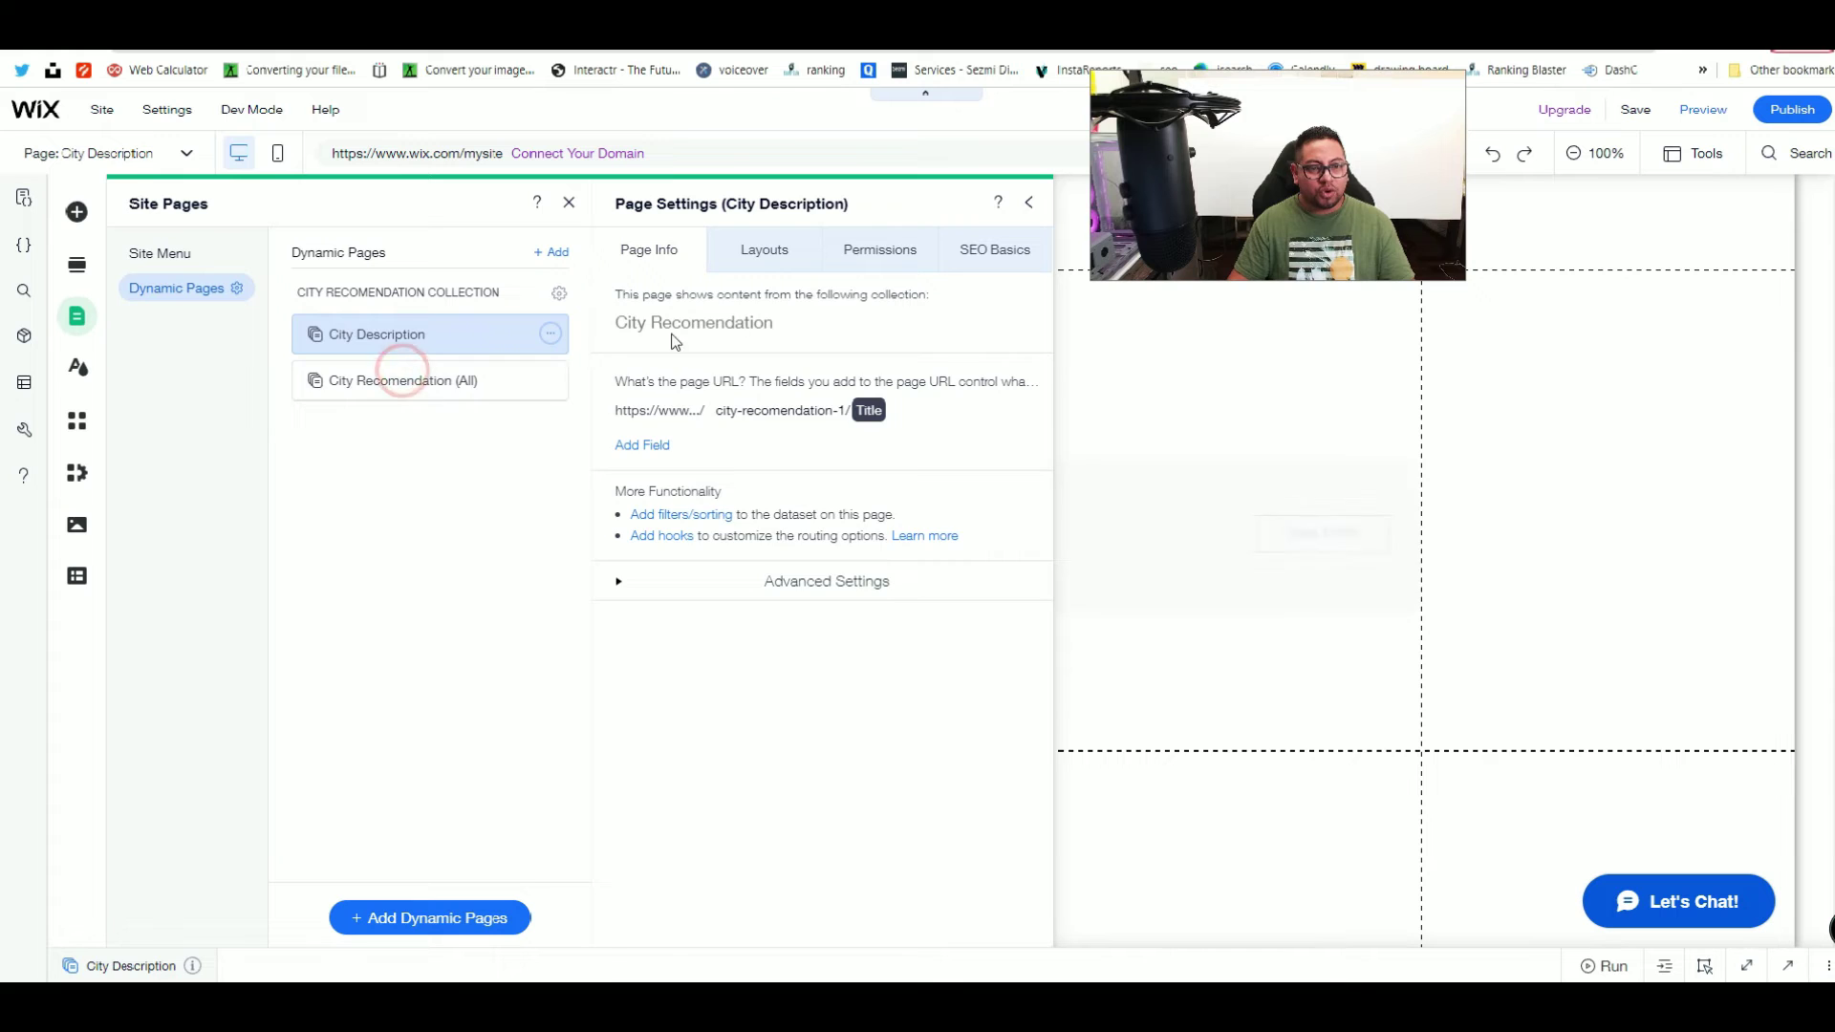
click(1030, 202)
click(973, 395)
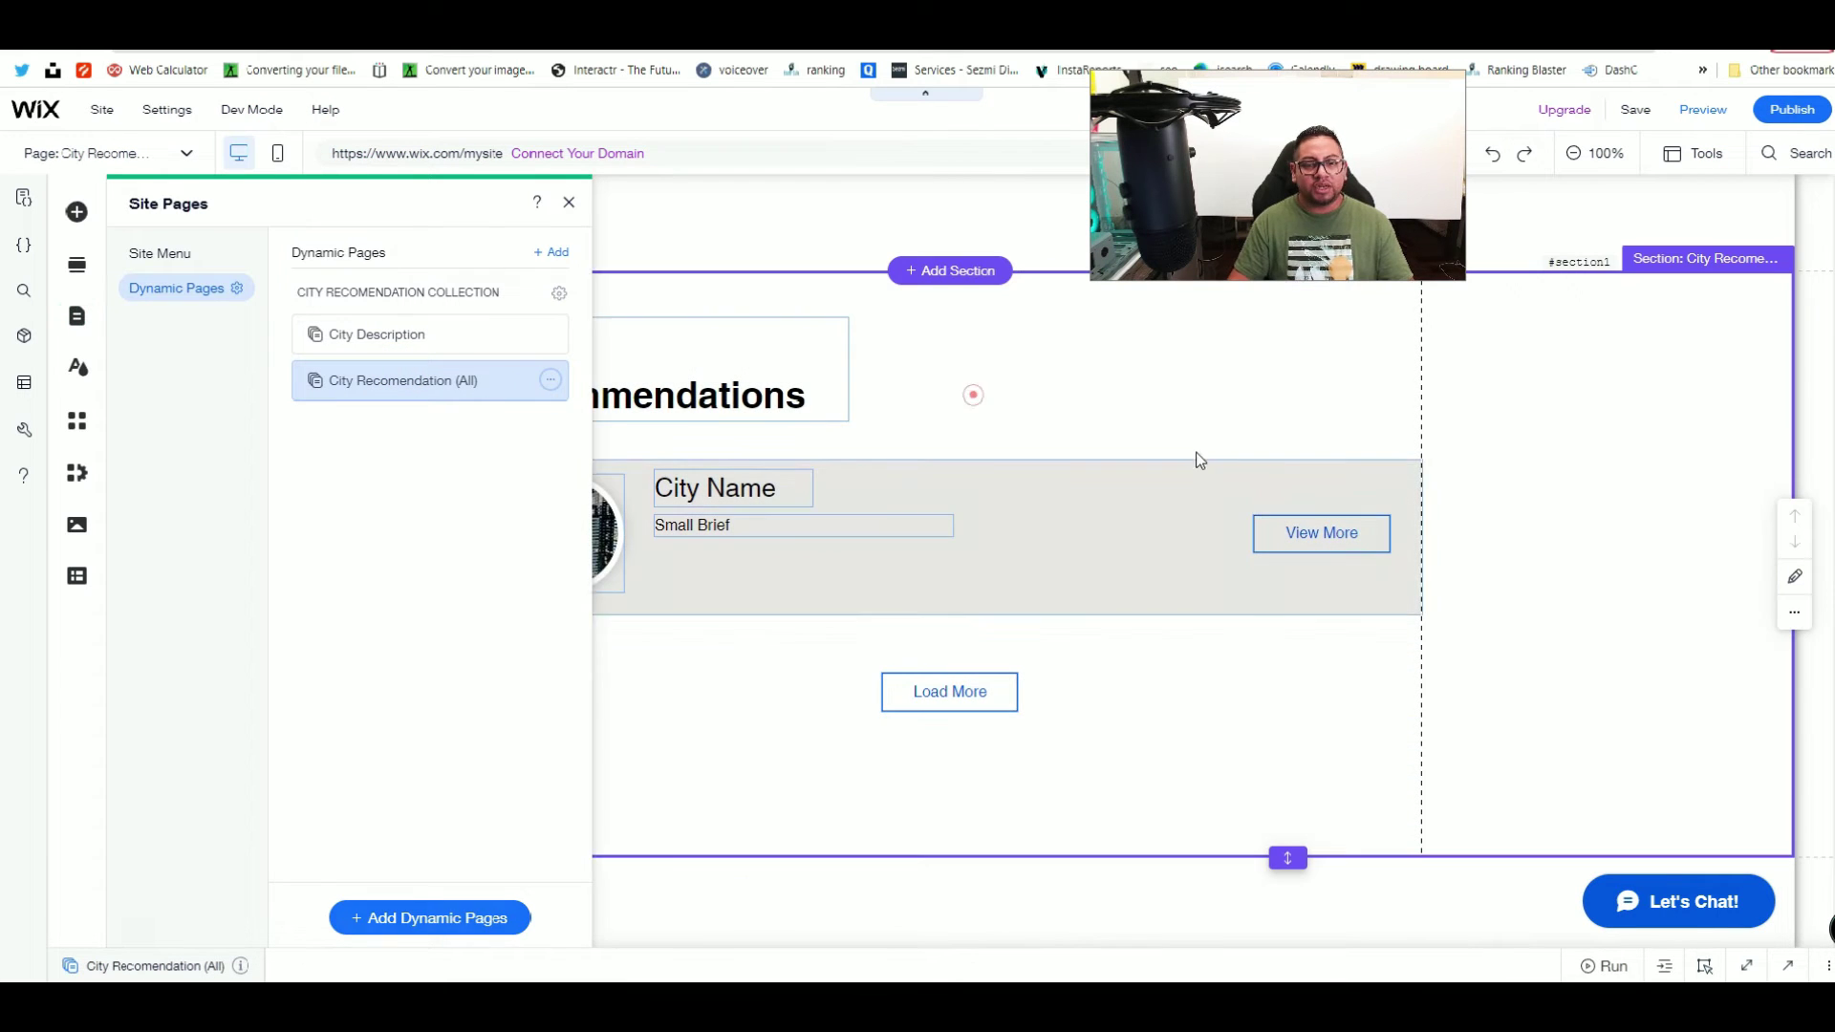
click(1289, 532)
click(1296, 533)
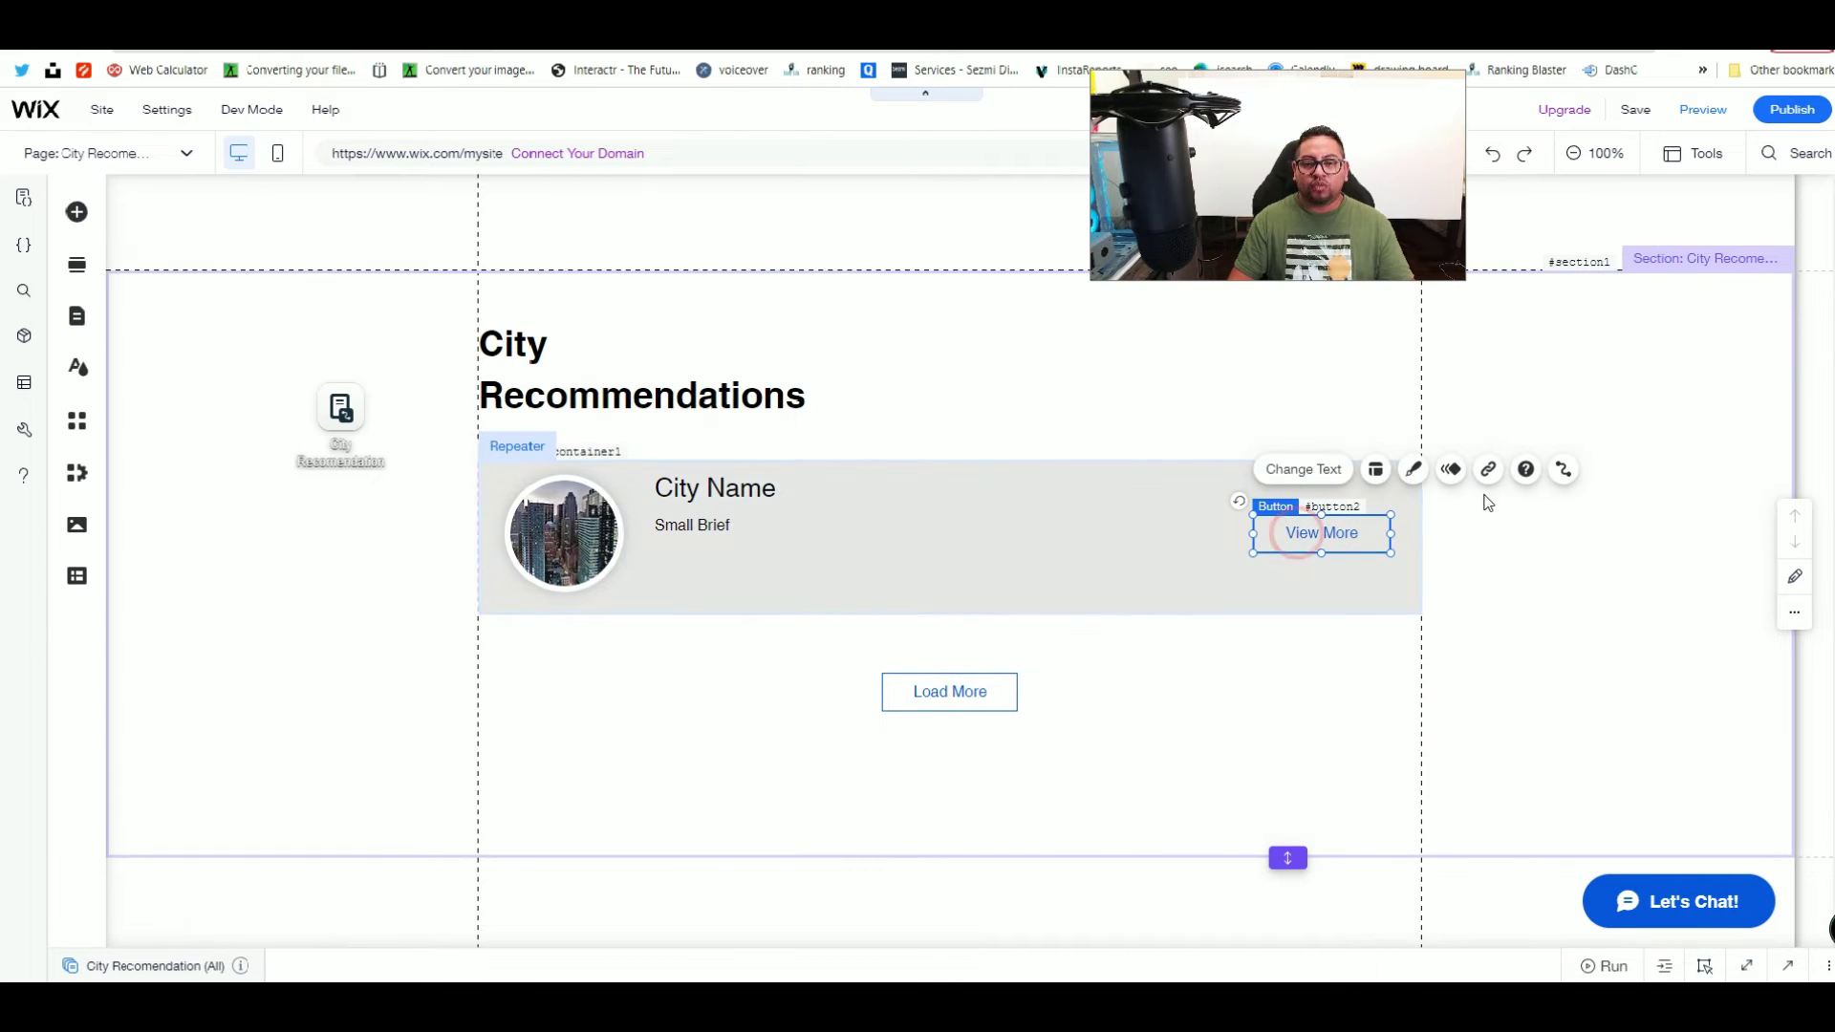
click(1564, 469)
drag(845, 242, 805, 245)
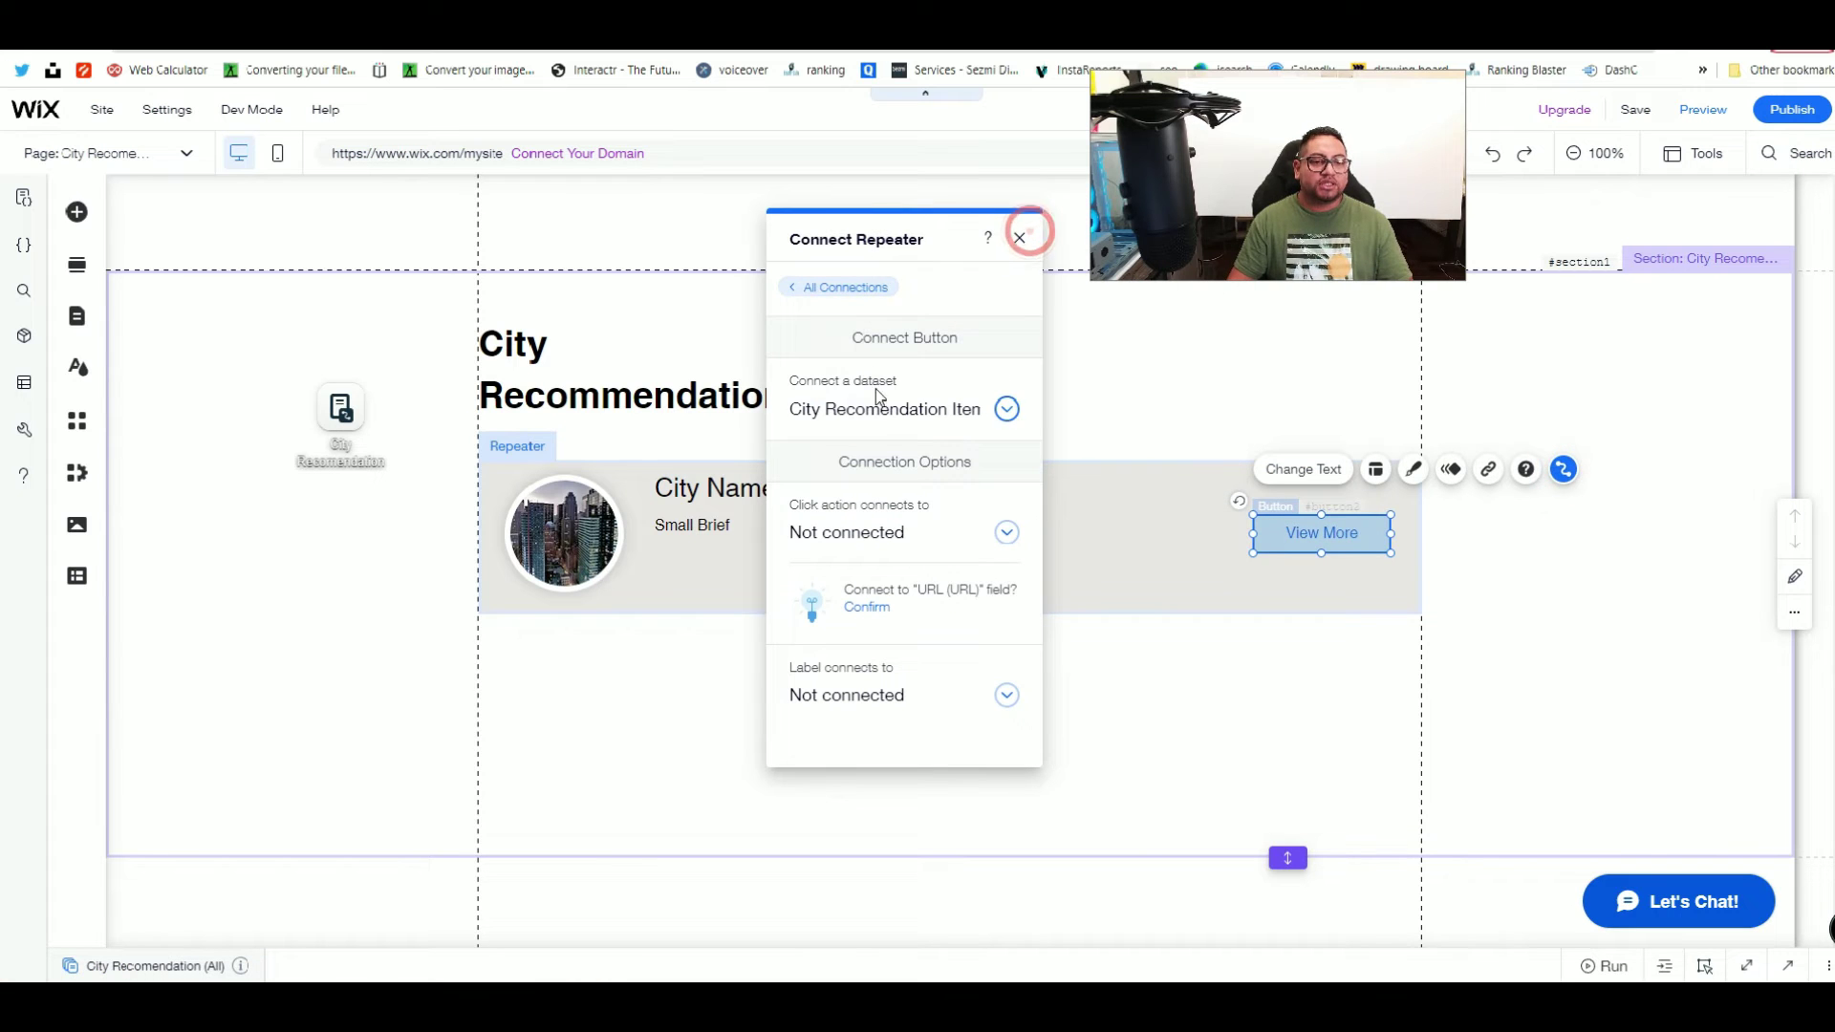
click(908, 535)
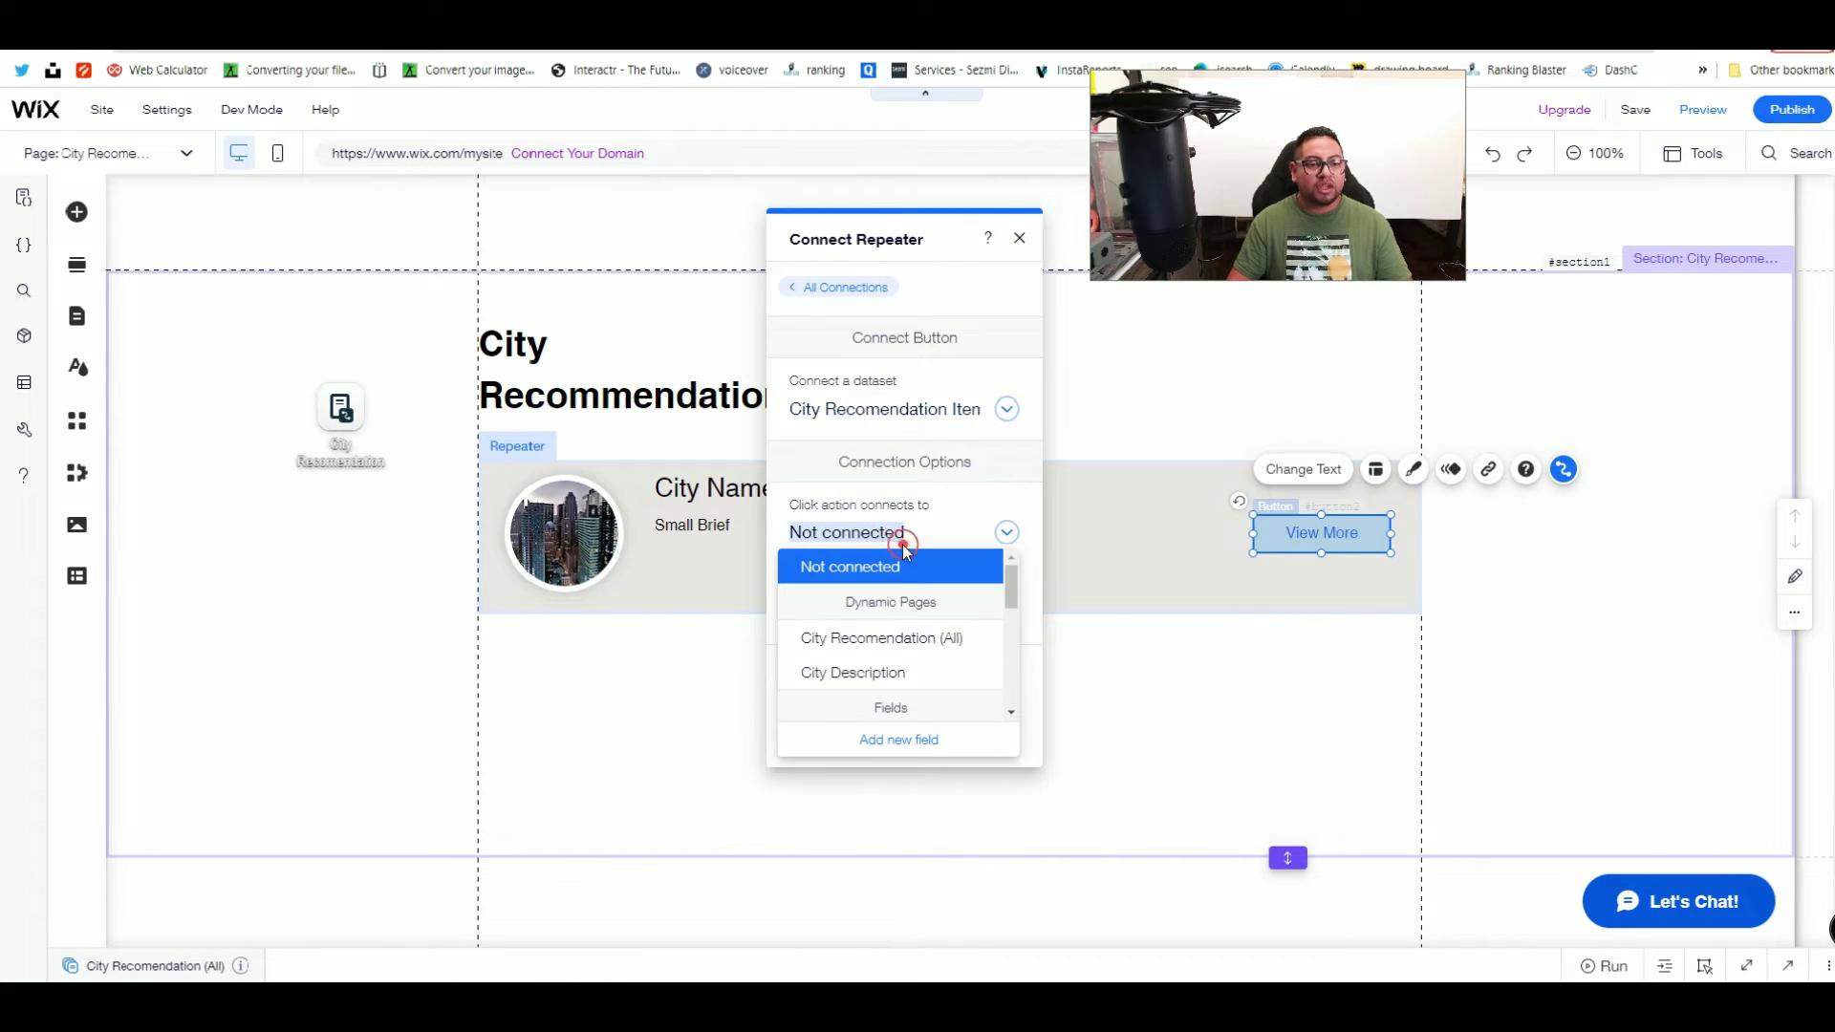
click(863, 674)
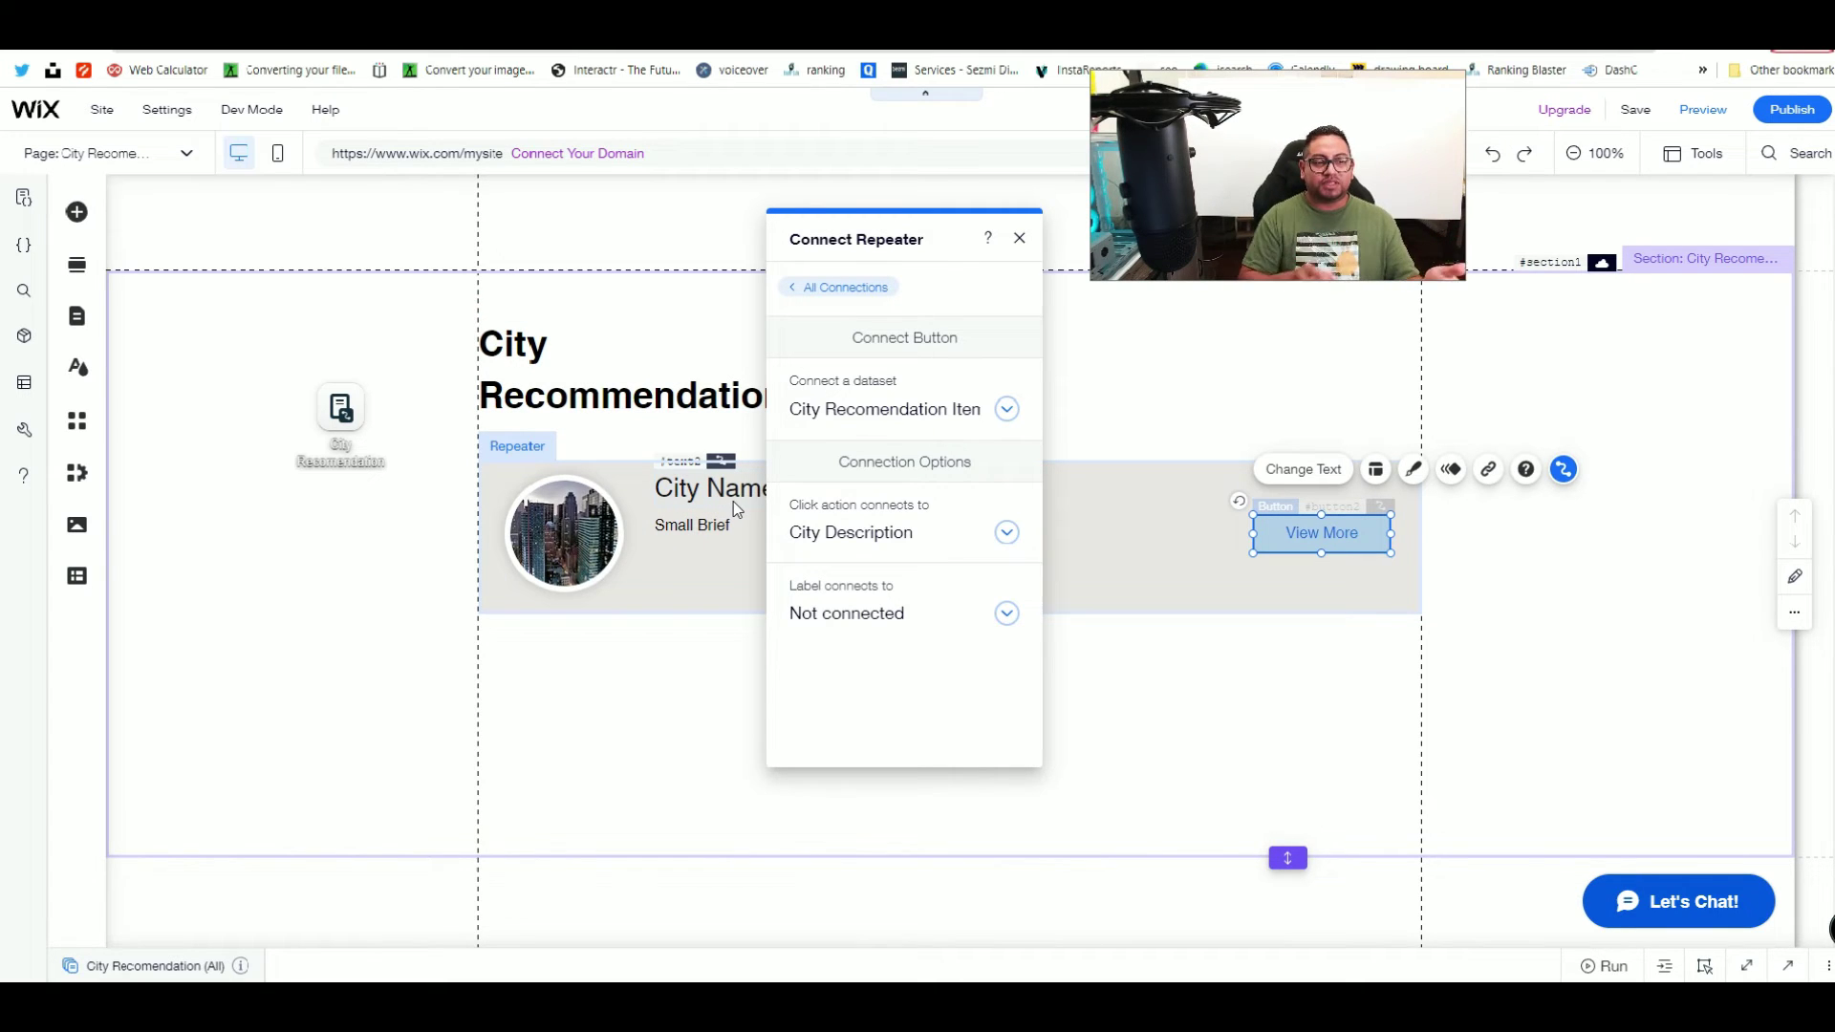
click(1020, 242)
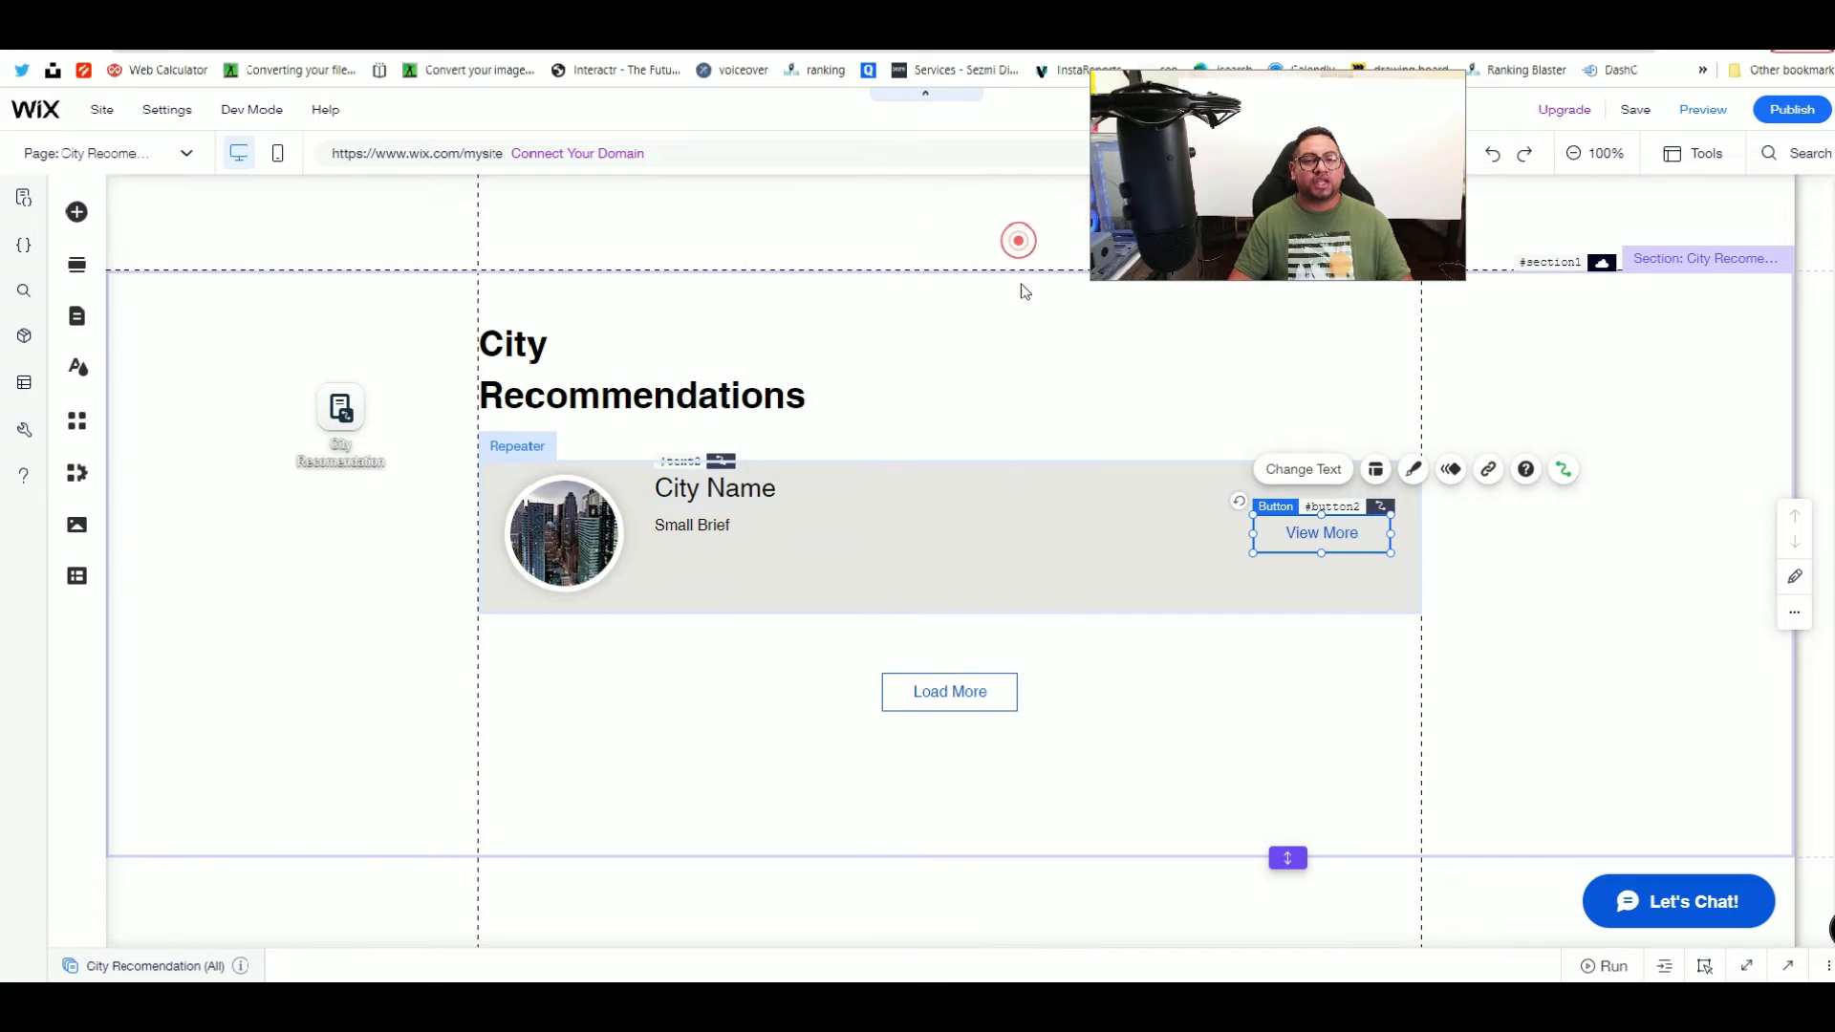
Step: Examine the fields available for the View More button's label connection
click(1567, 473)
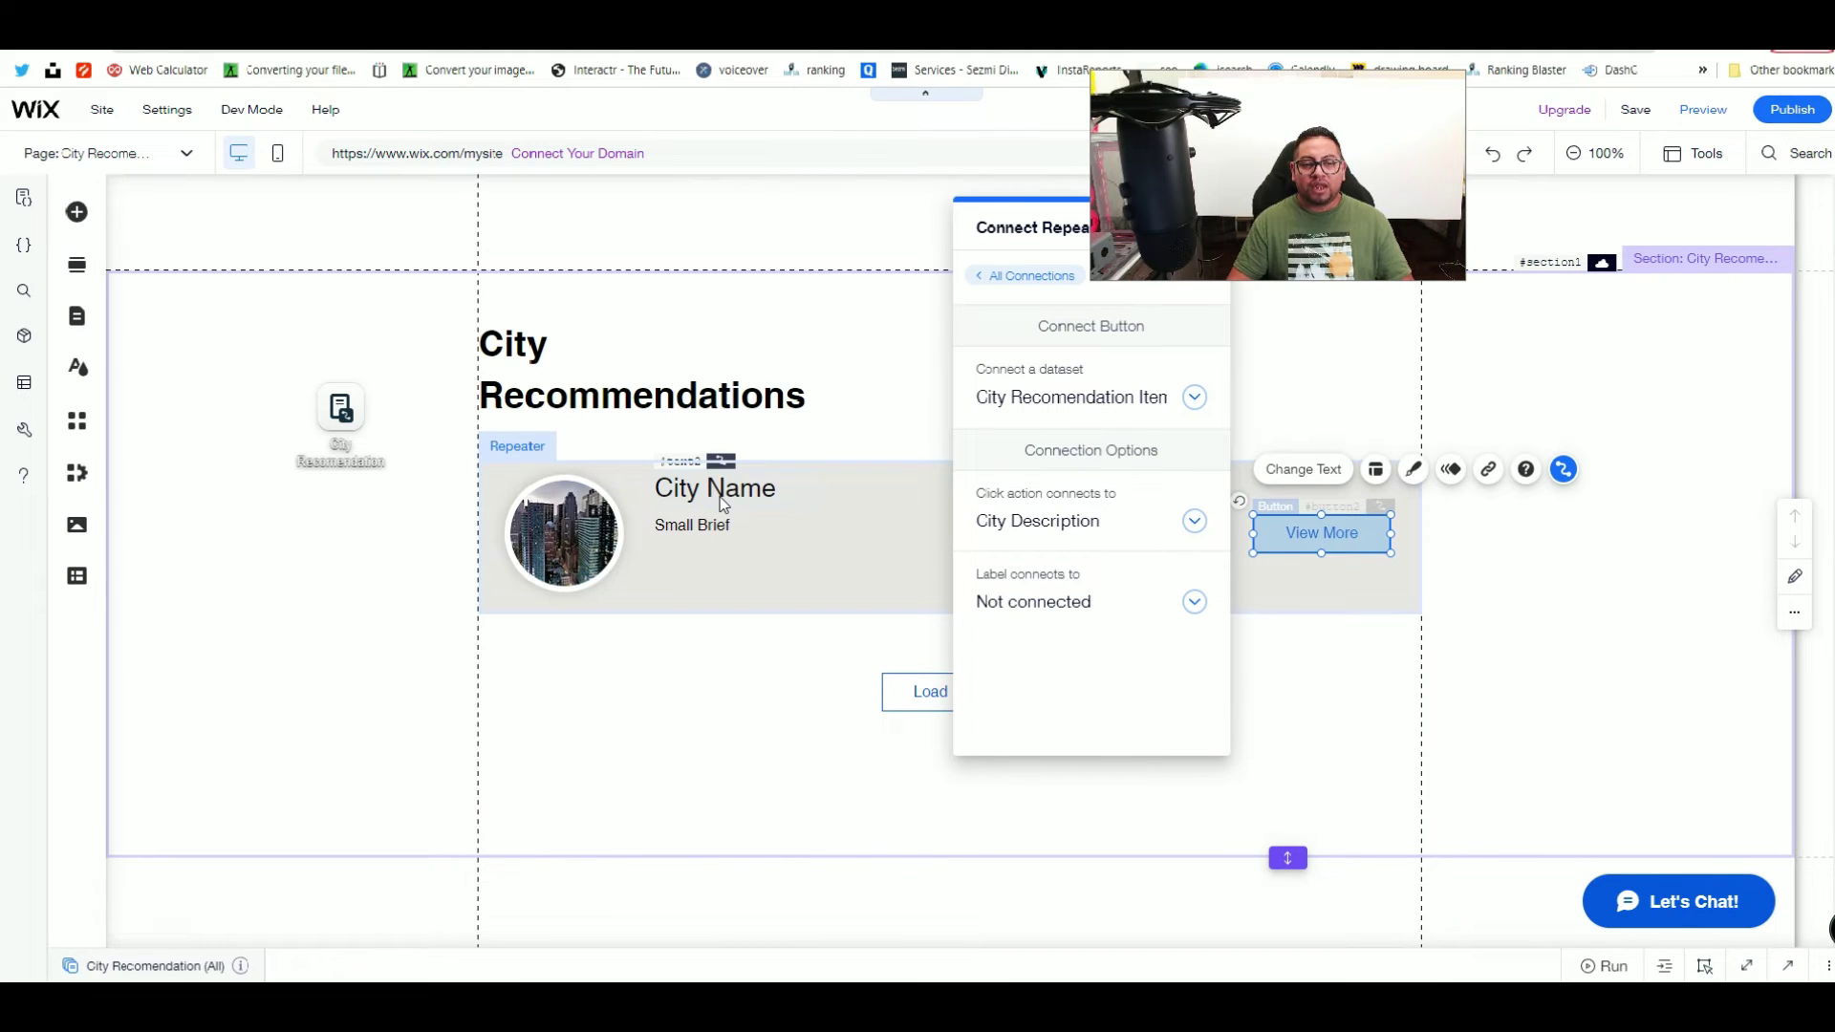
click(1035, 602)
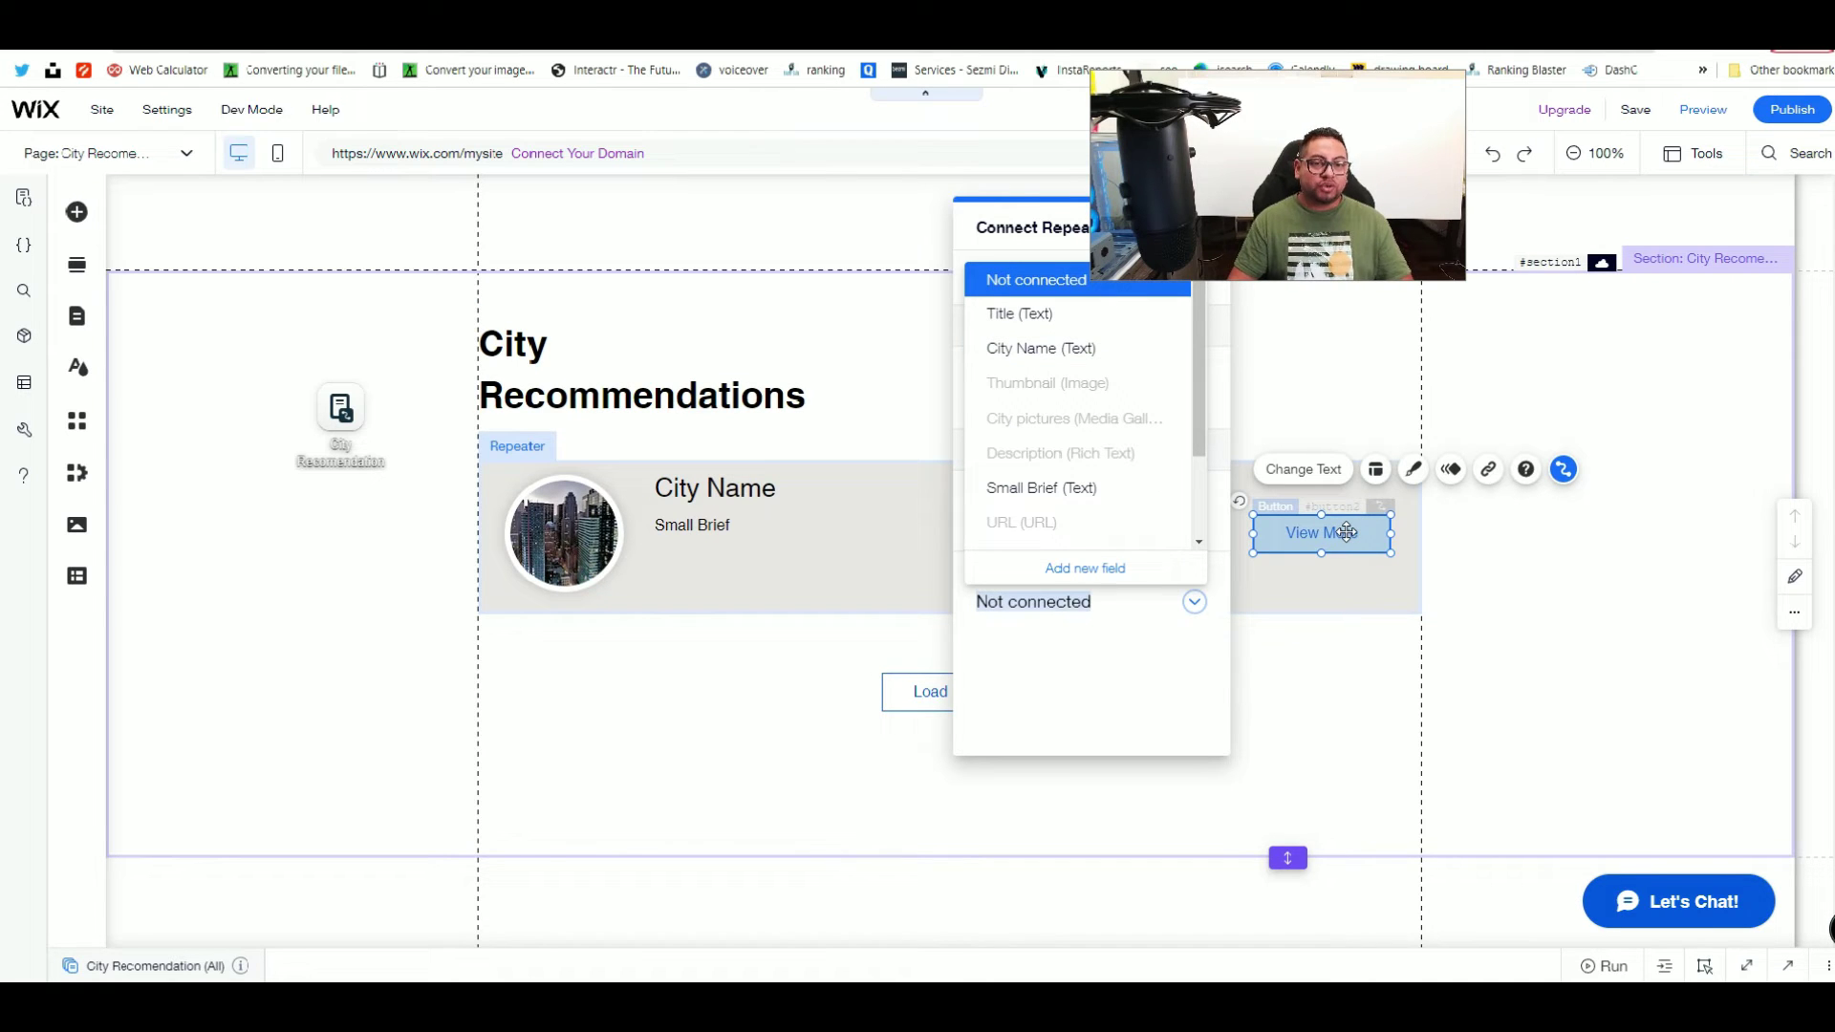
drag(1046, 247, 810, 221)
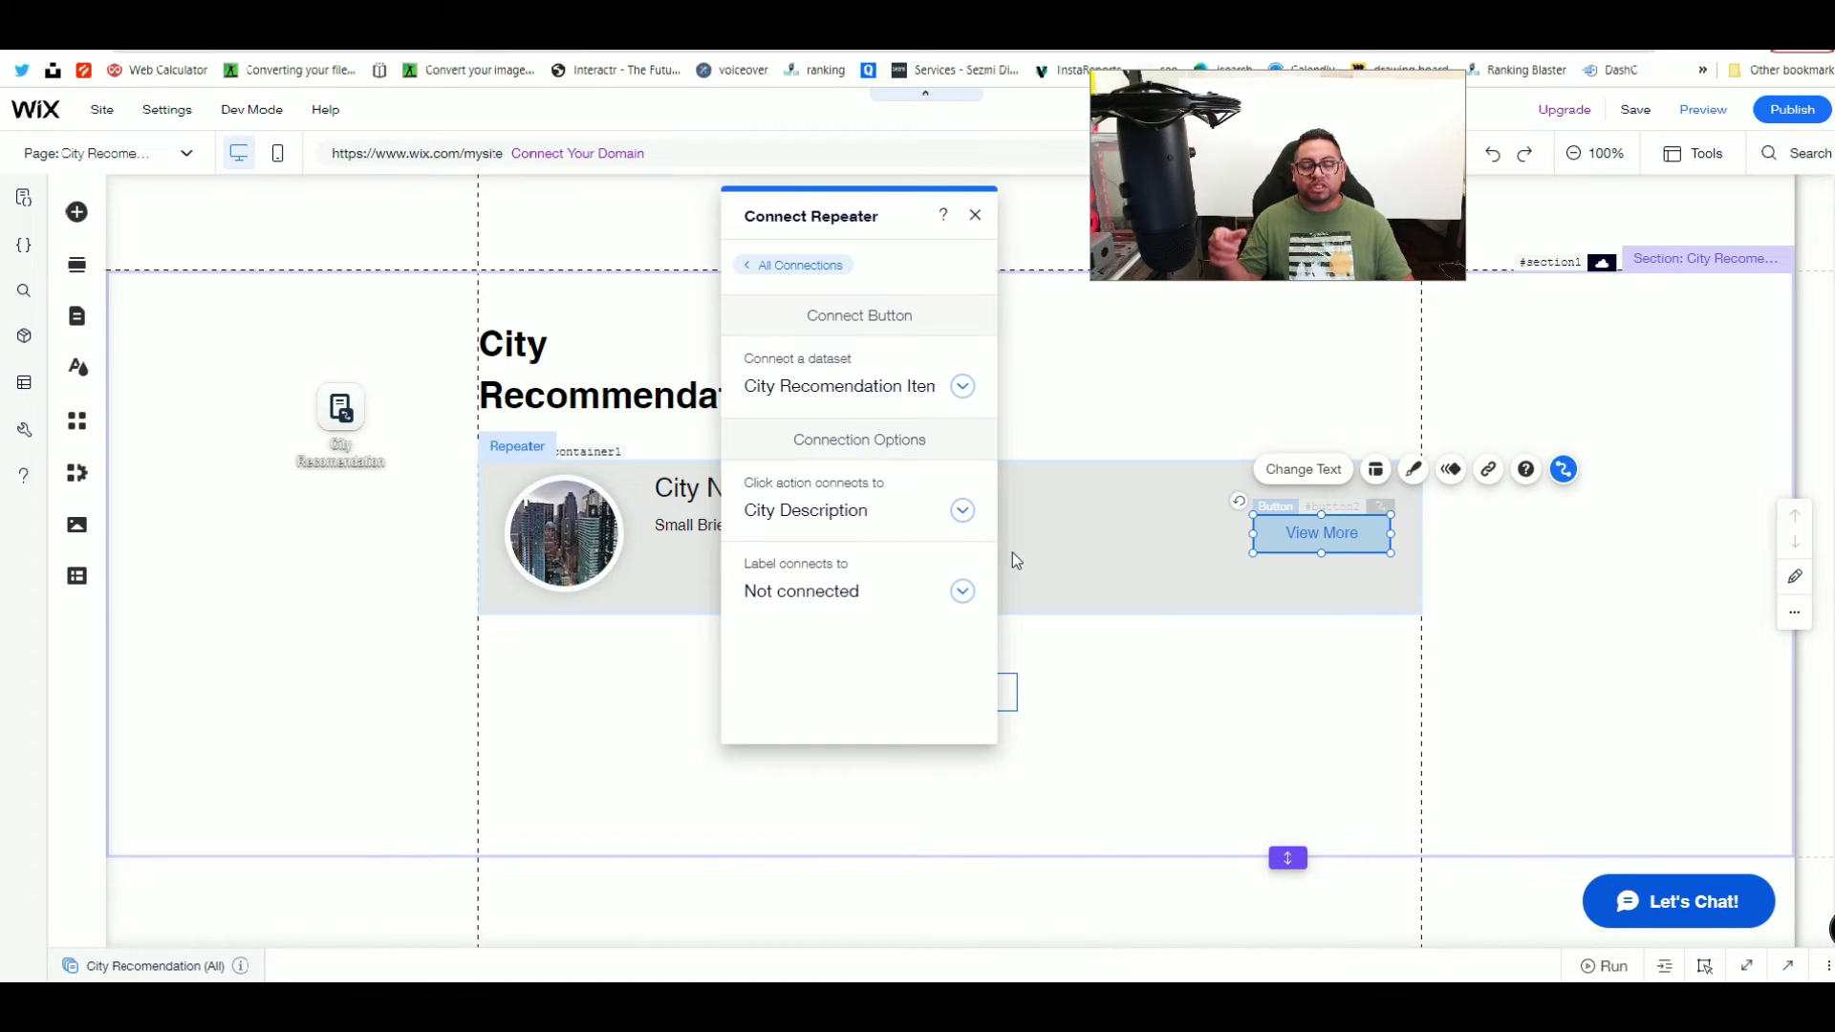
click(974, 216)
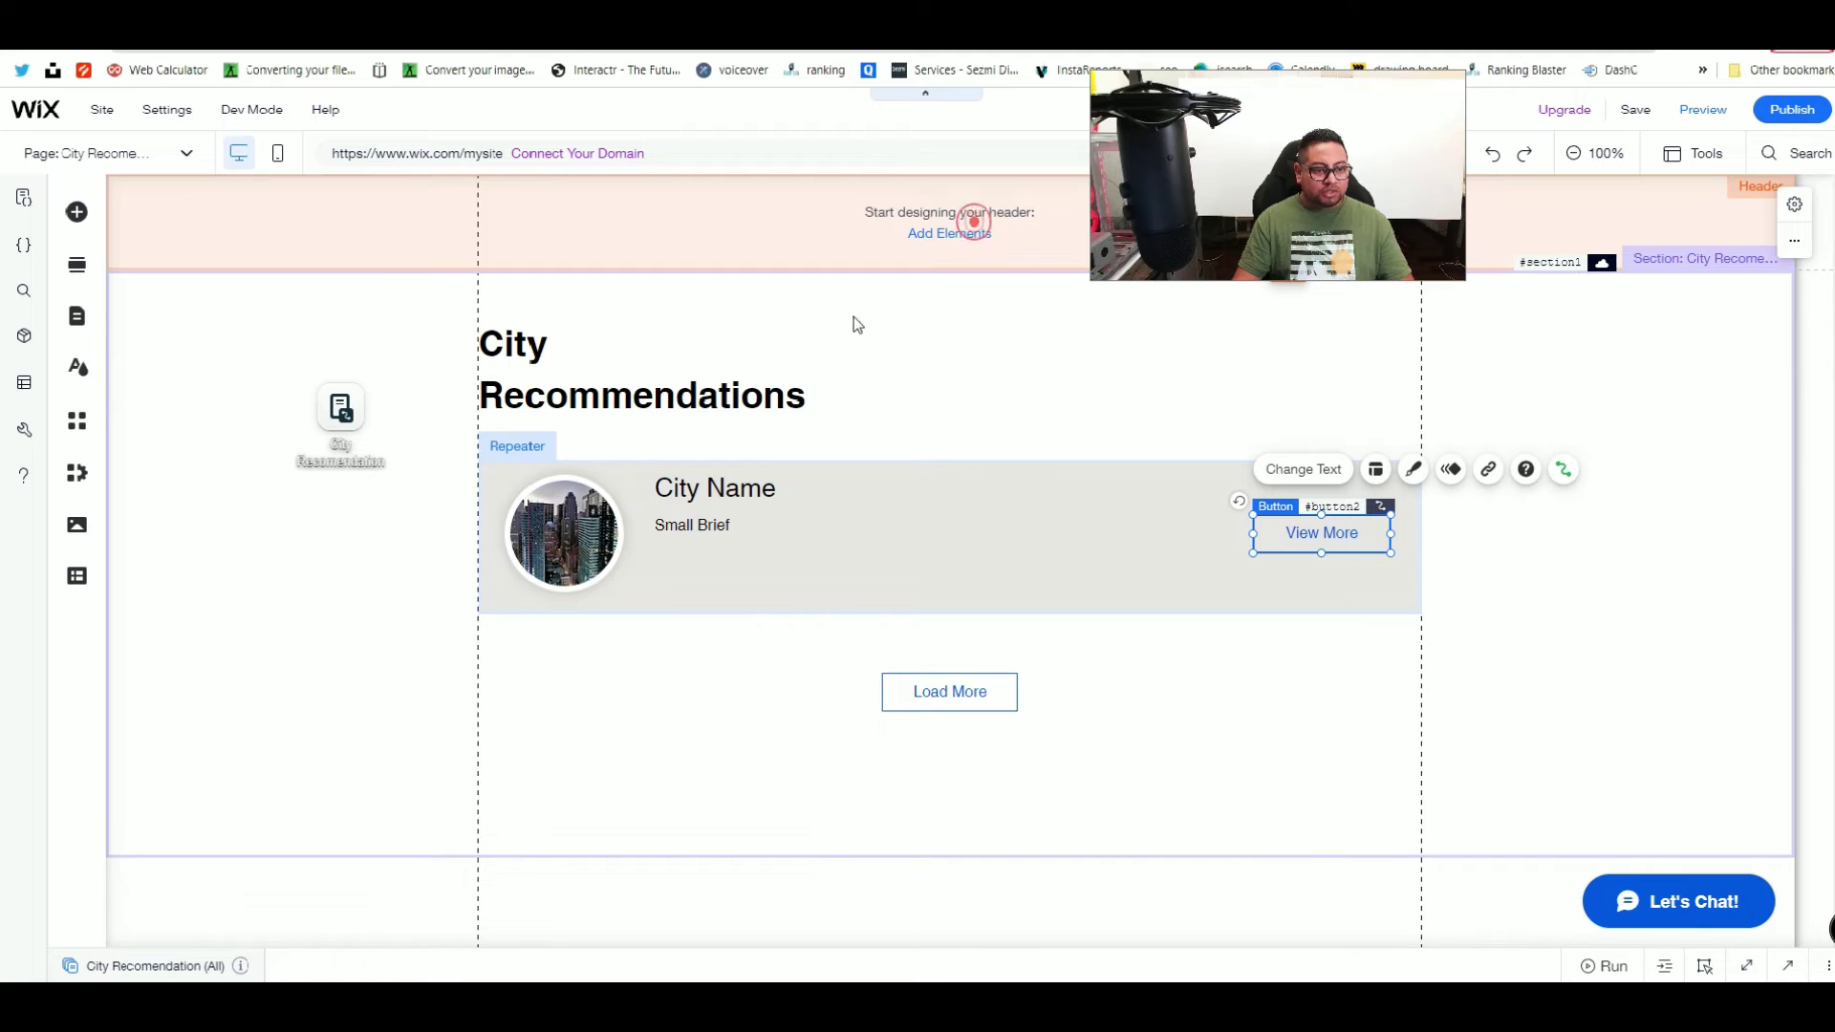
Step: Open the City Description dynamic page and move its dataset icon out of the central content area
click(77, 316)
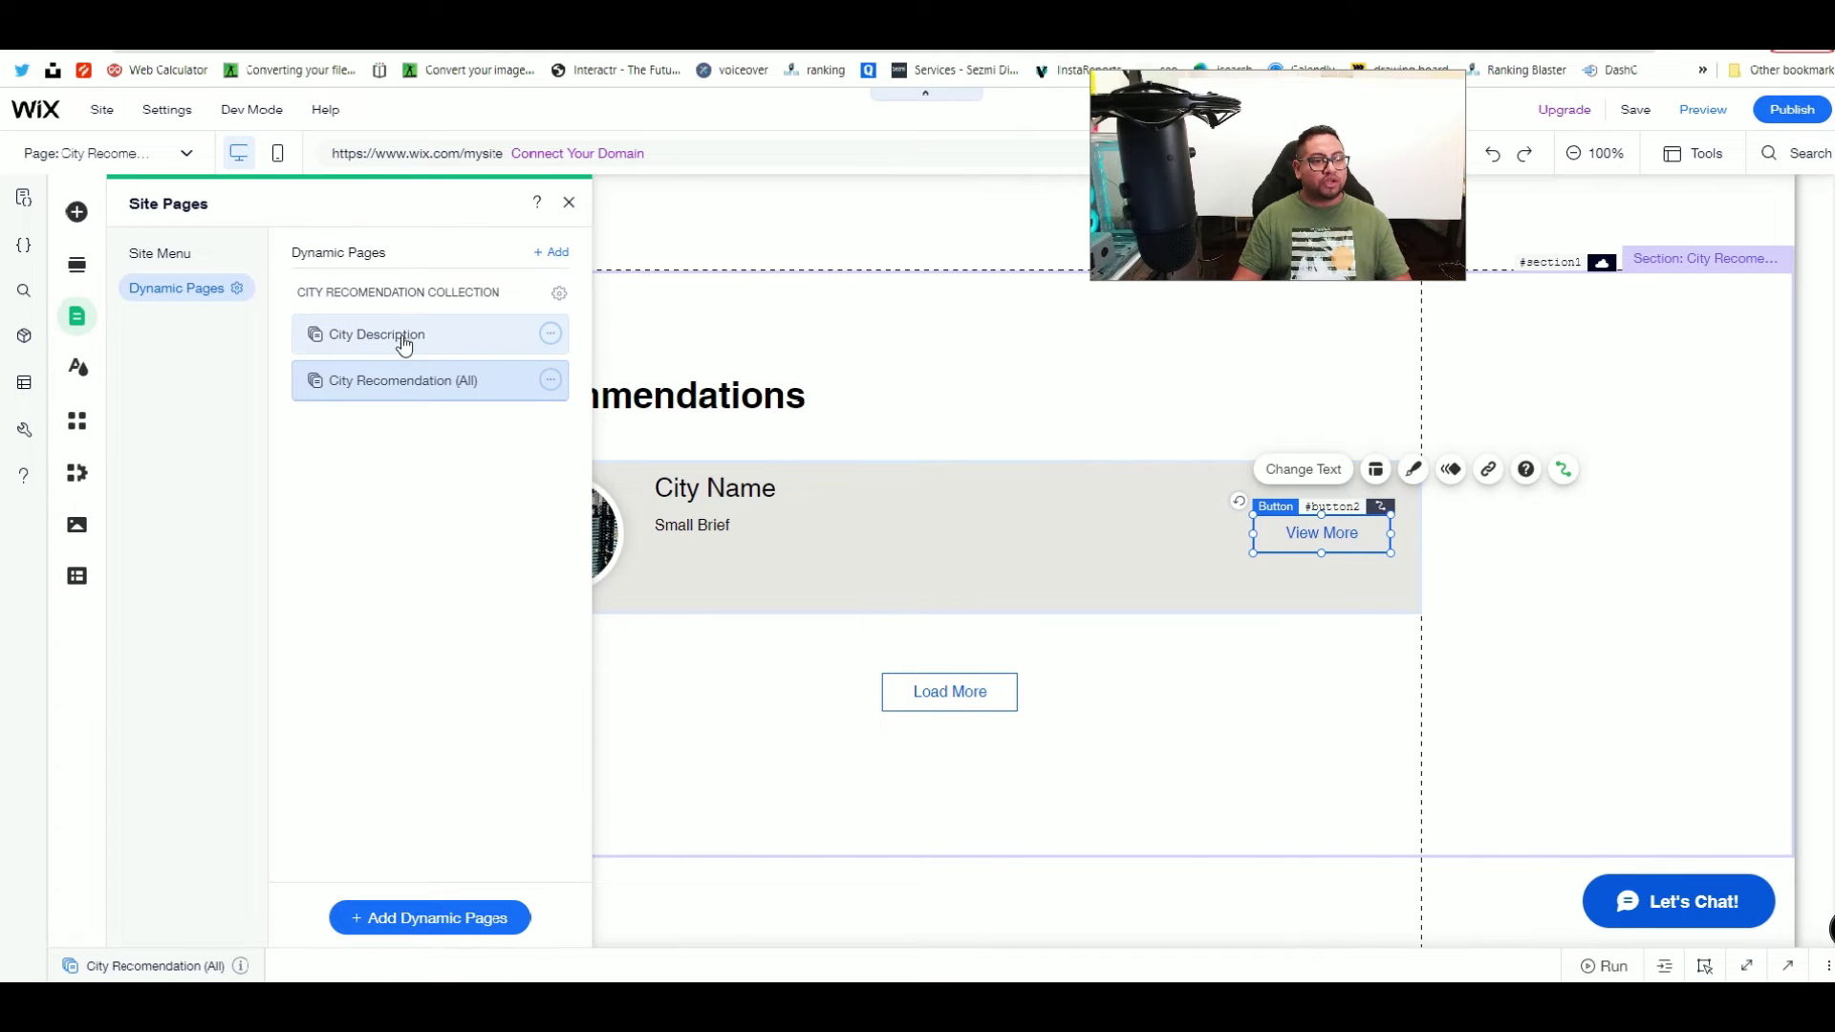
click(445, 337)
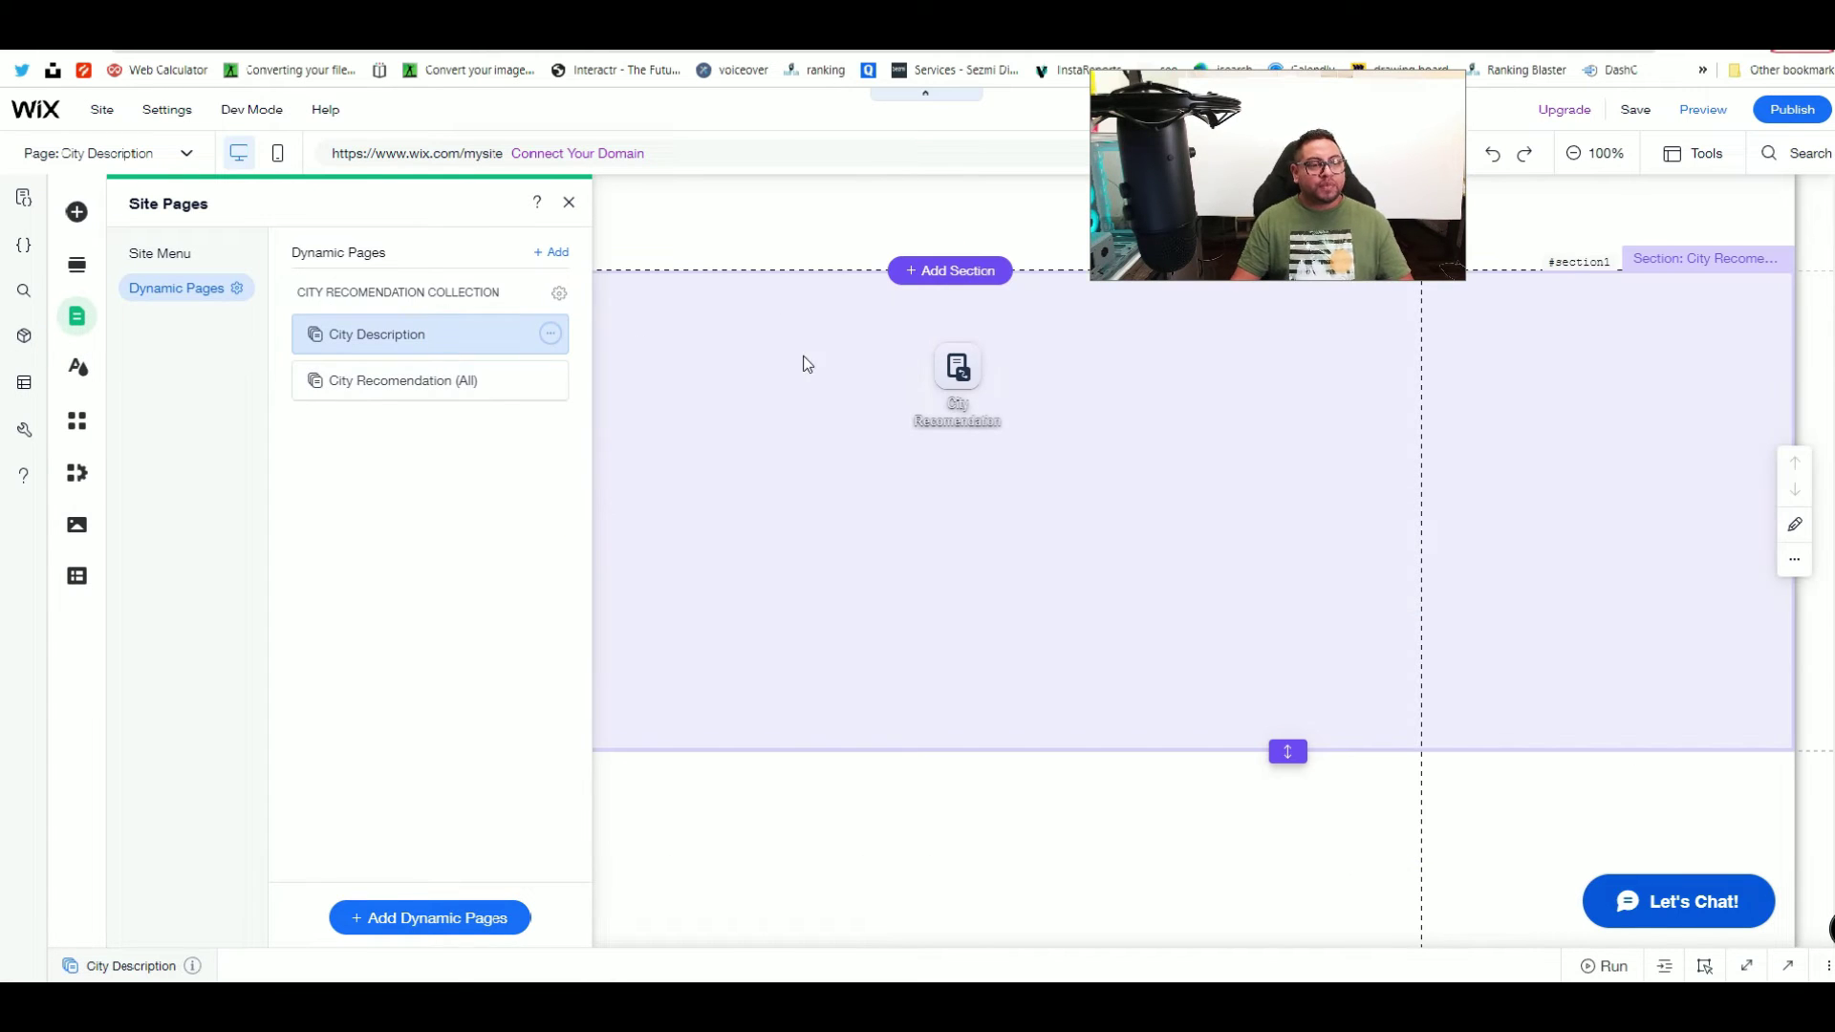
click(944, 383)
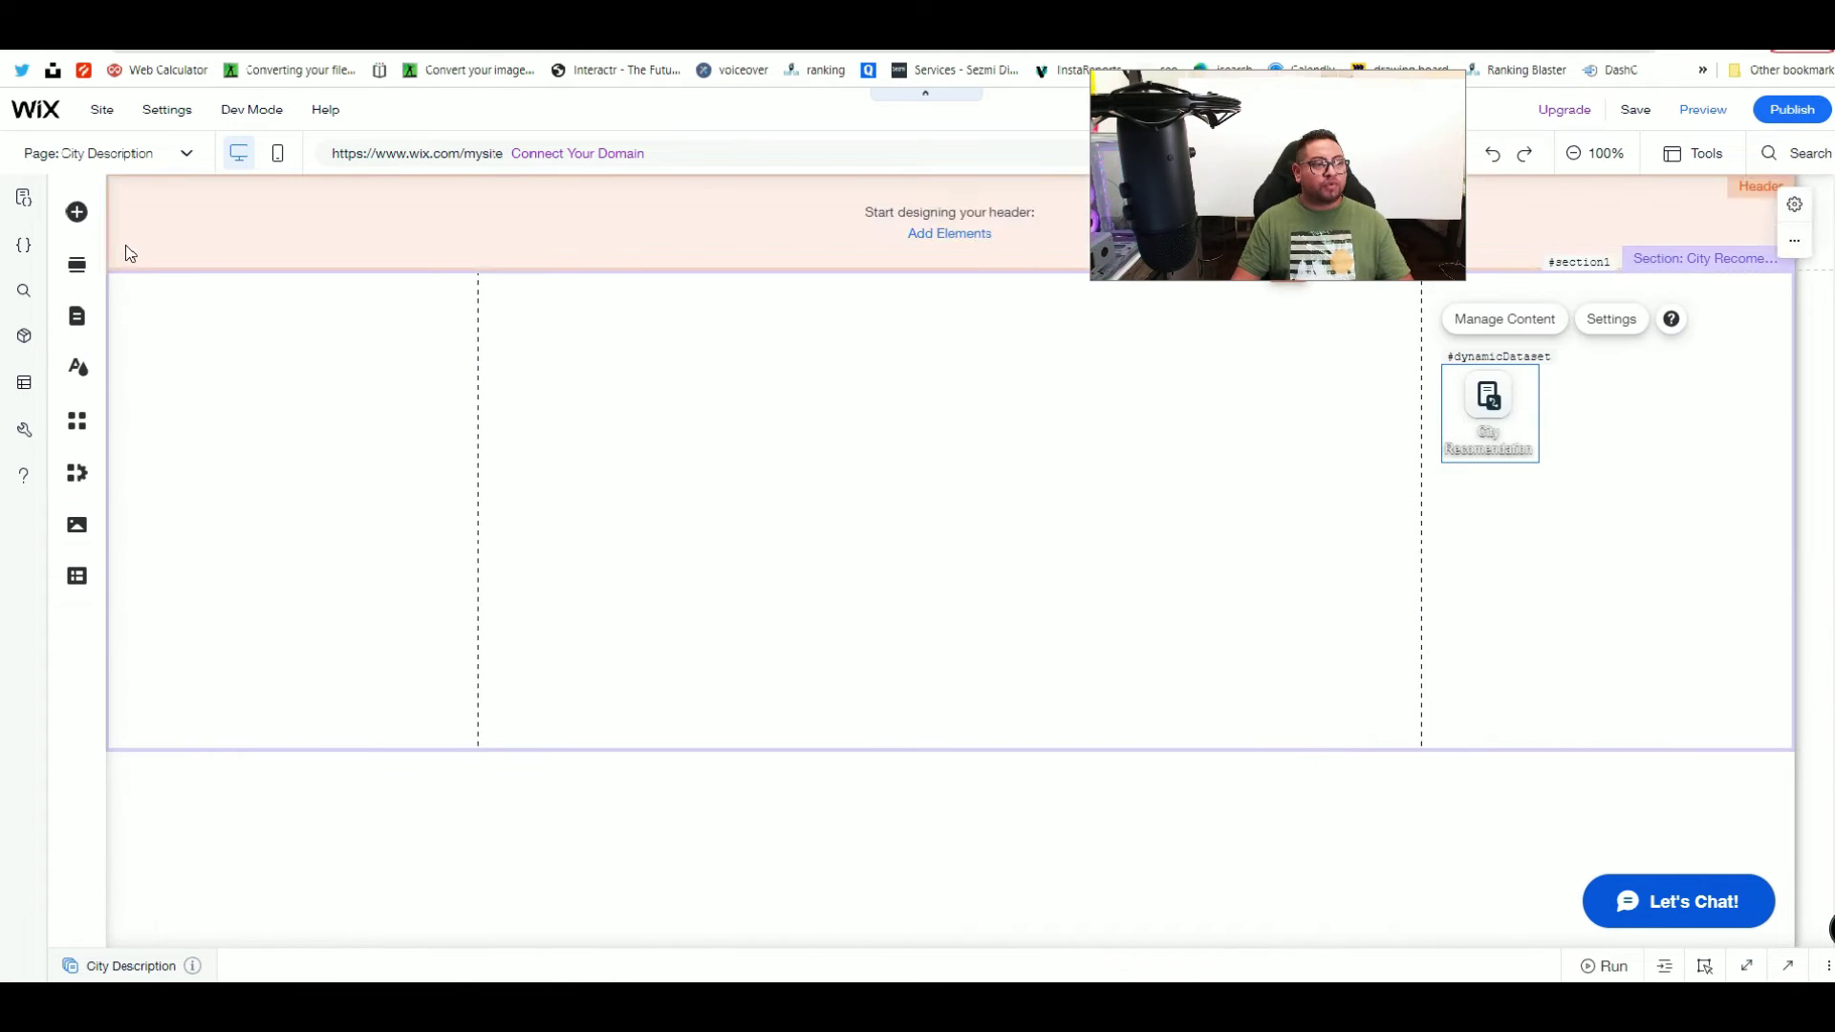
Step: Add a Showcase Pro Gallery to the City Description page's section and move the dataset icon clear of it
click(77, 212)
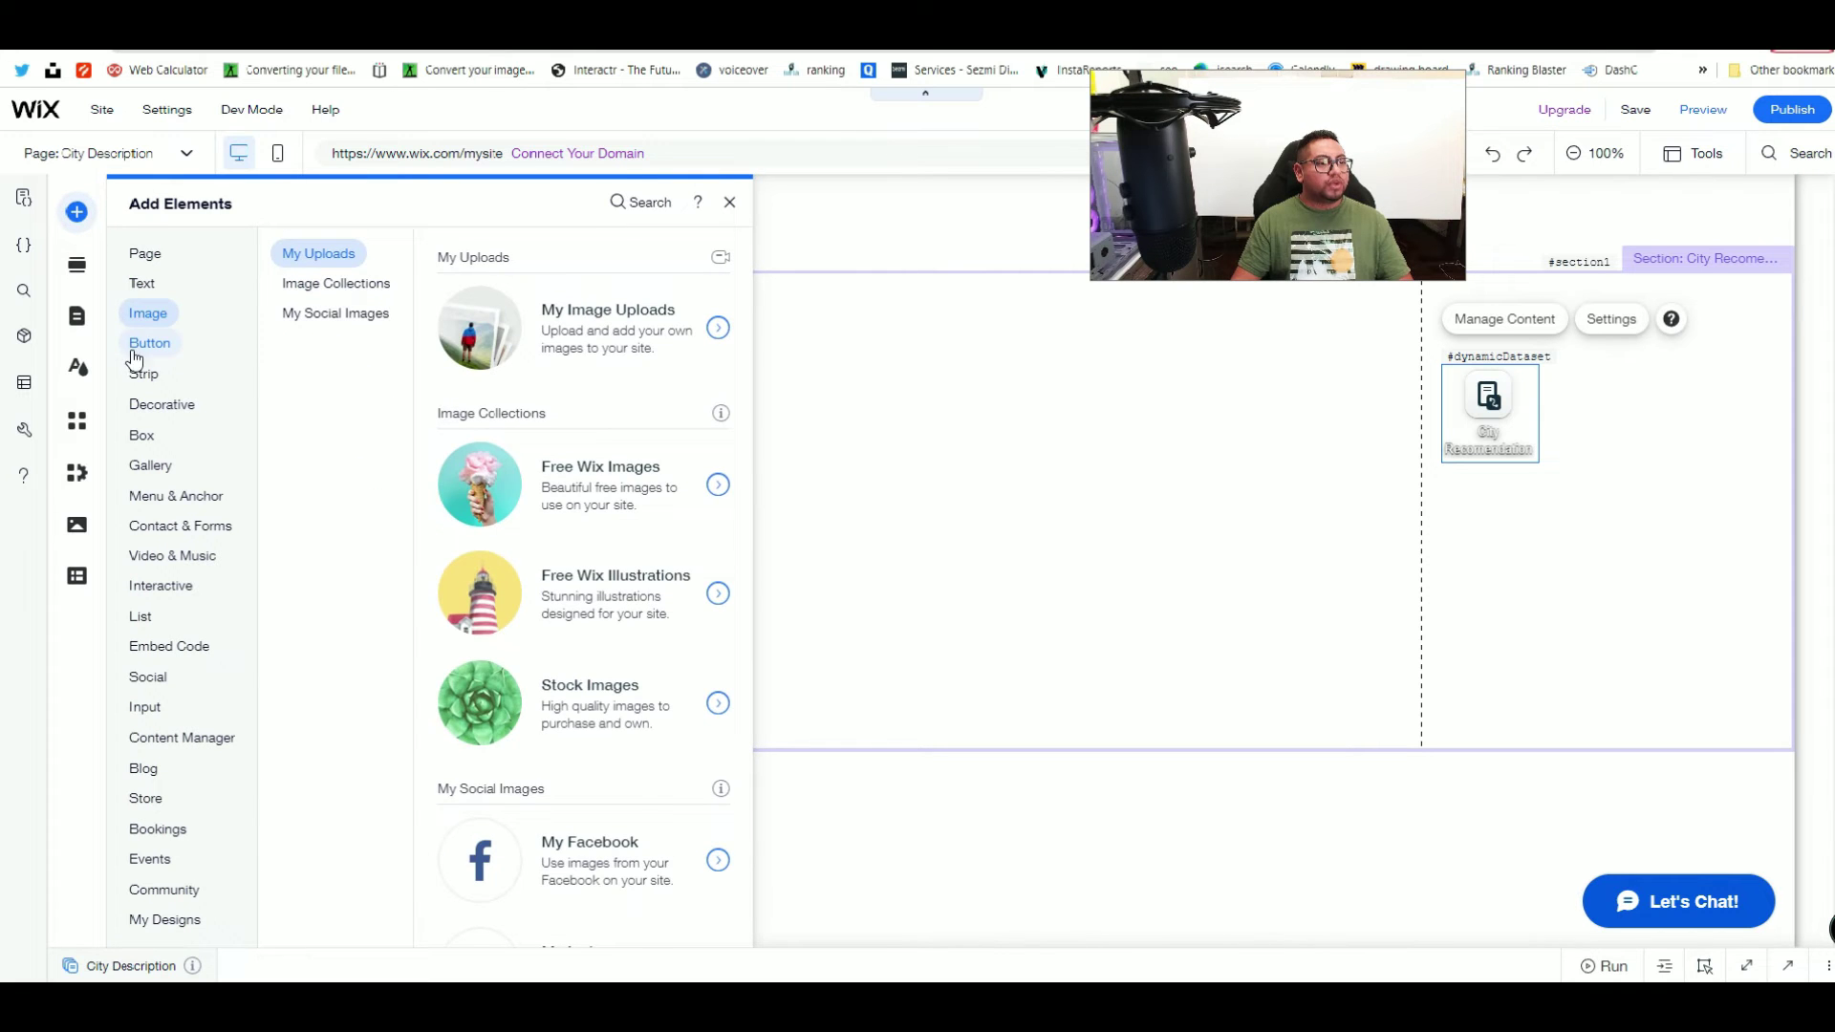
mouse_move(167, 473)
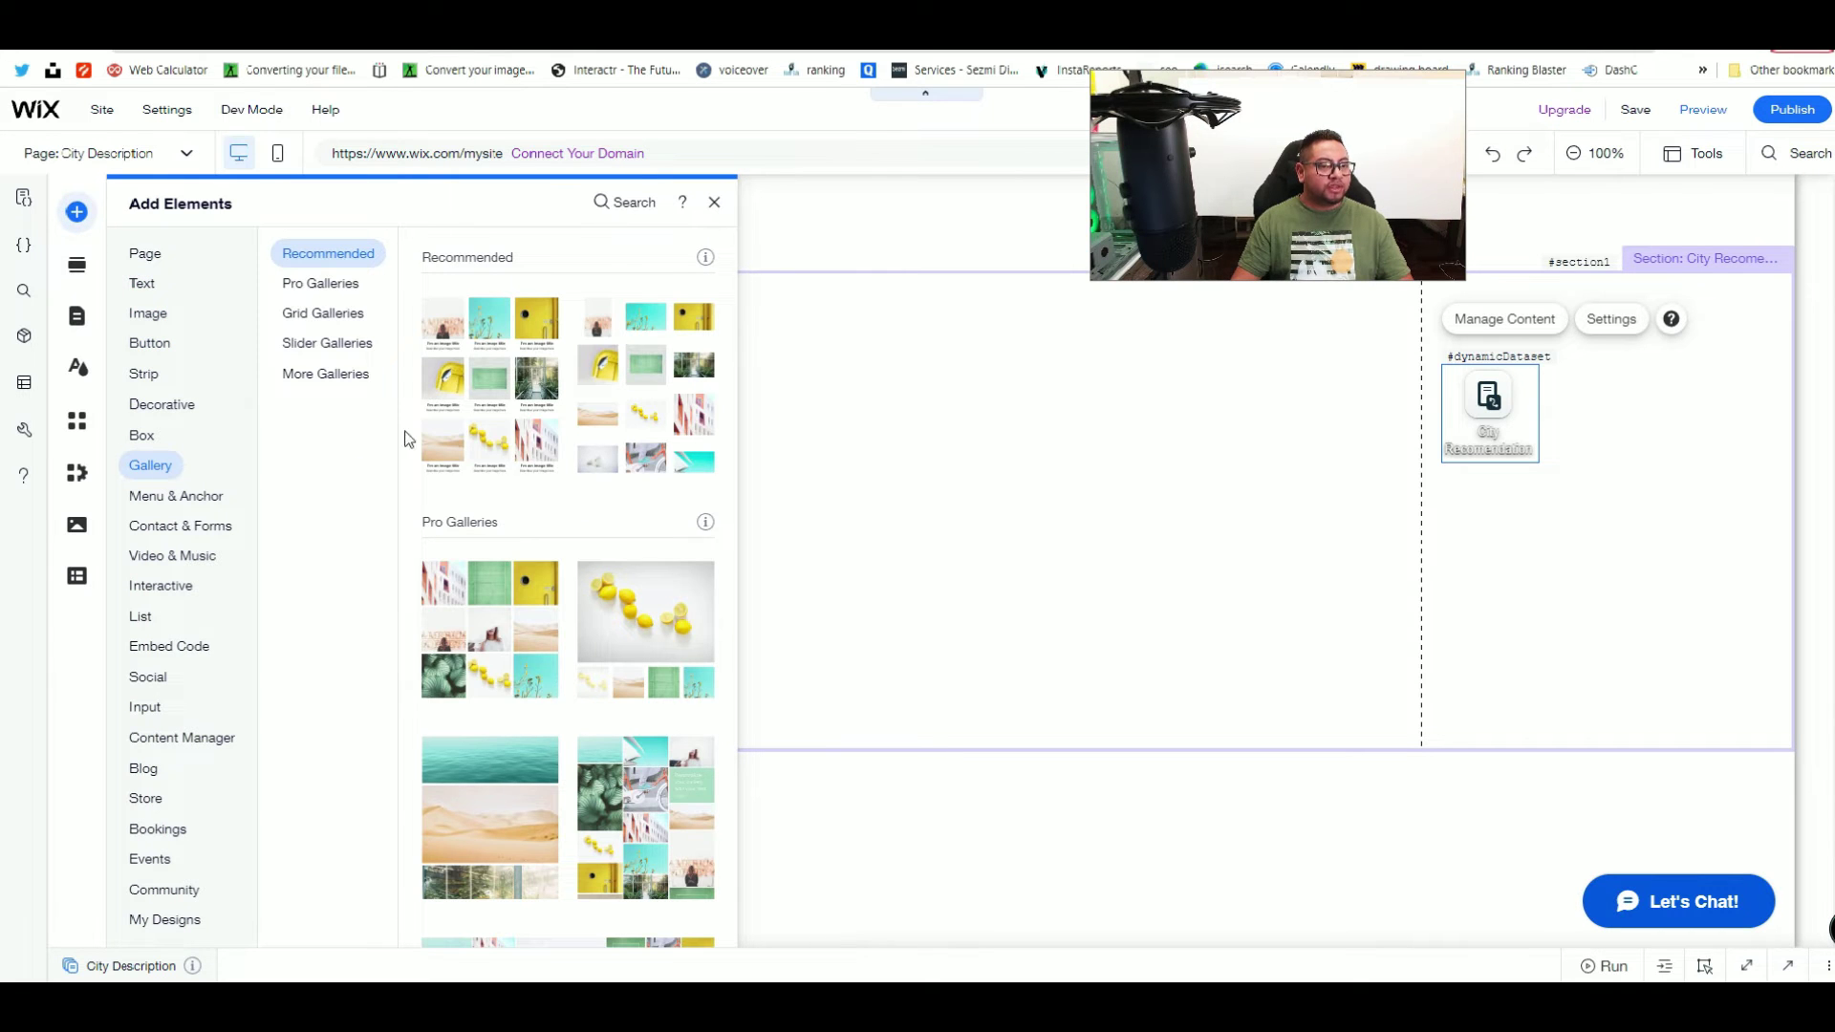
scroll(645, 612, down, 3)
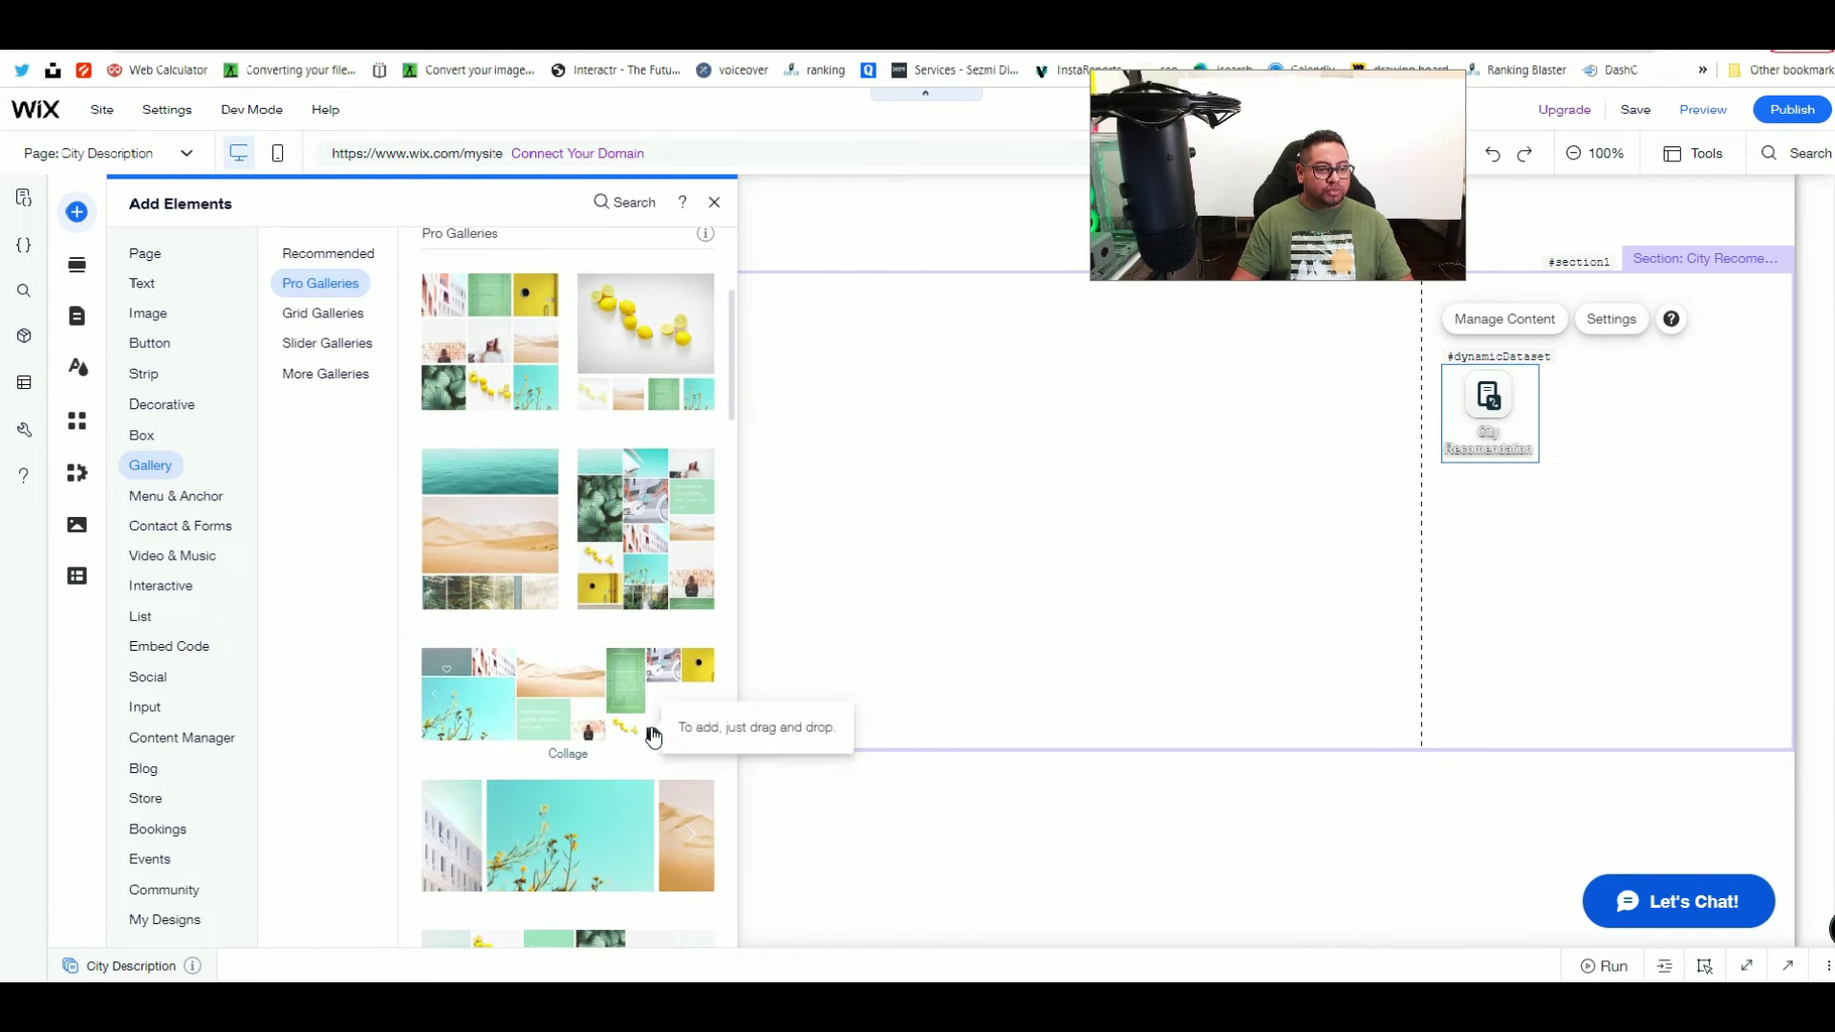
scroll(645, 727, down, 5)
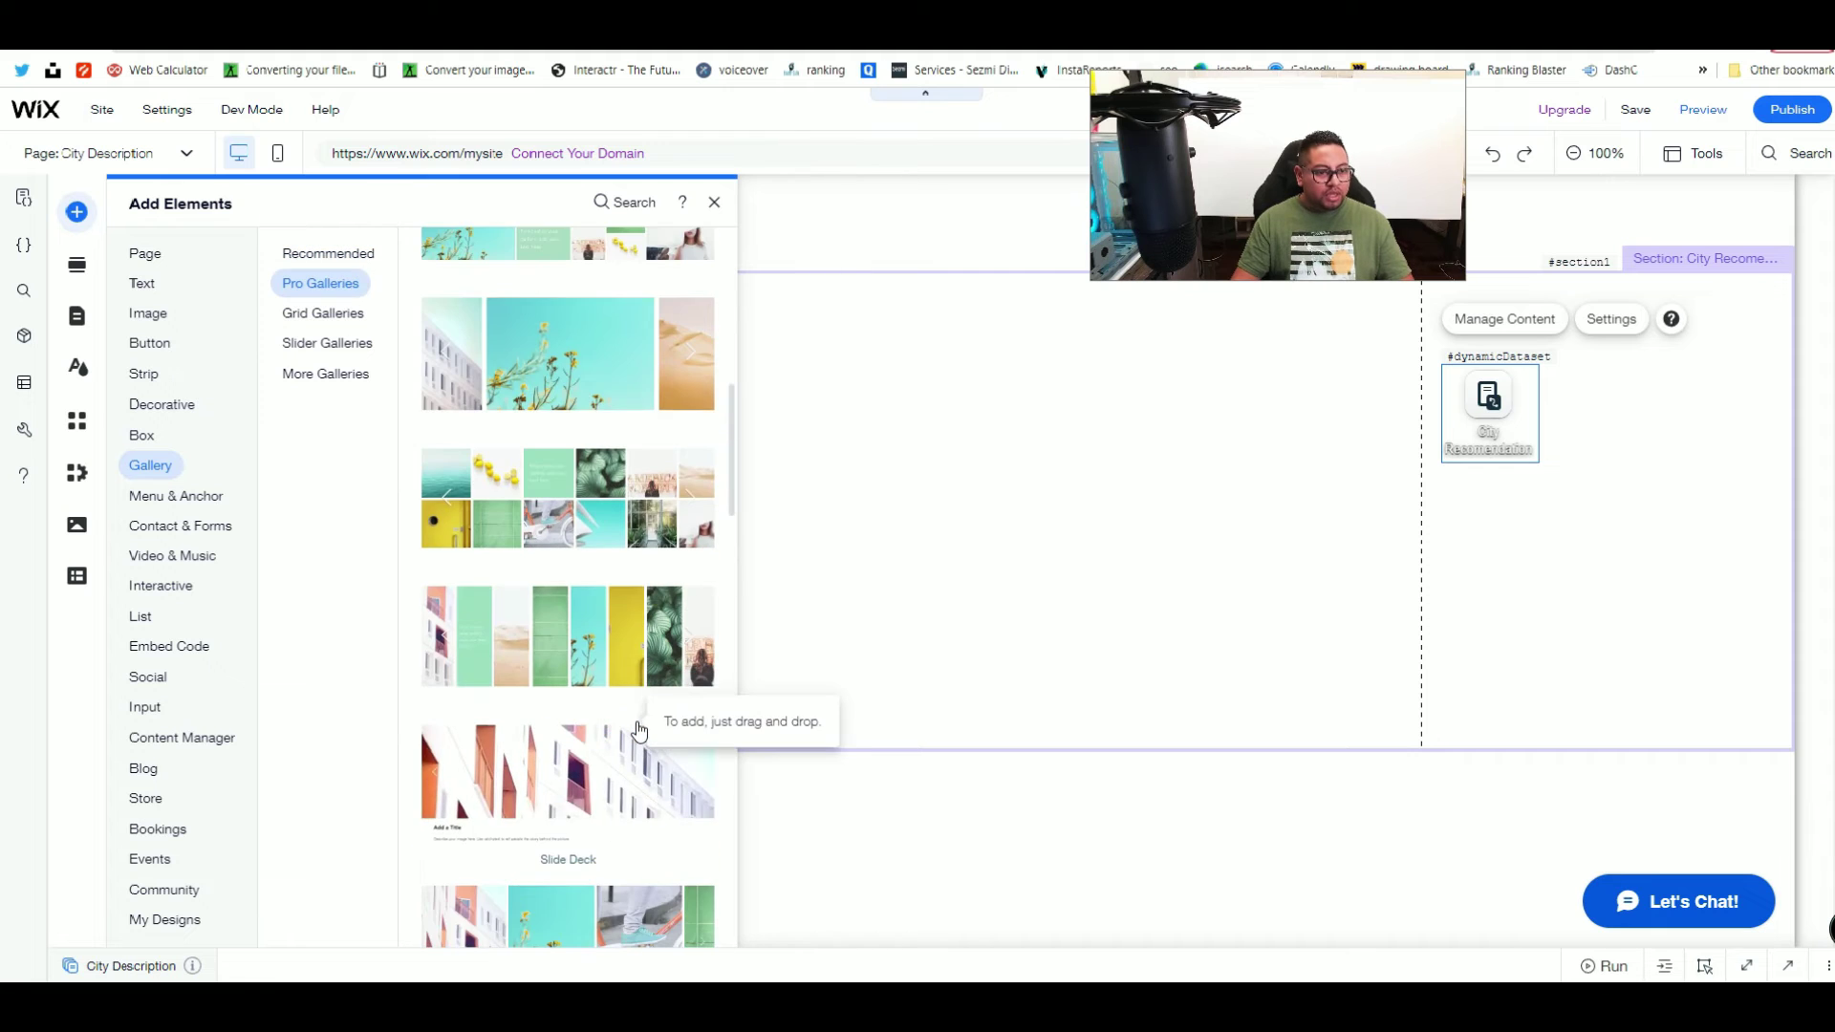
scroll(639, 732, up, 3)
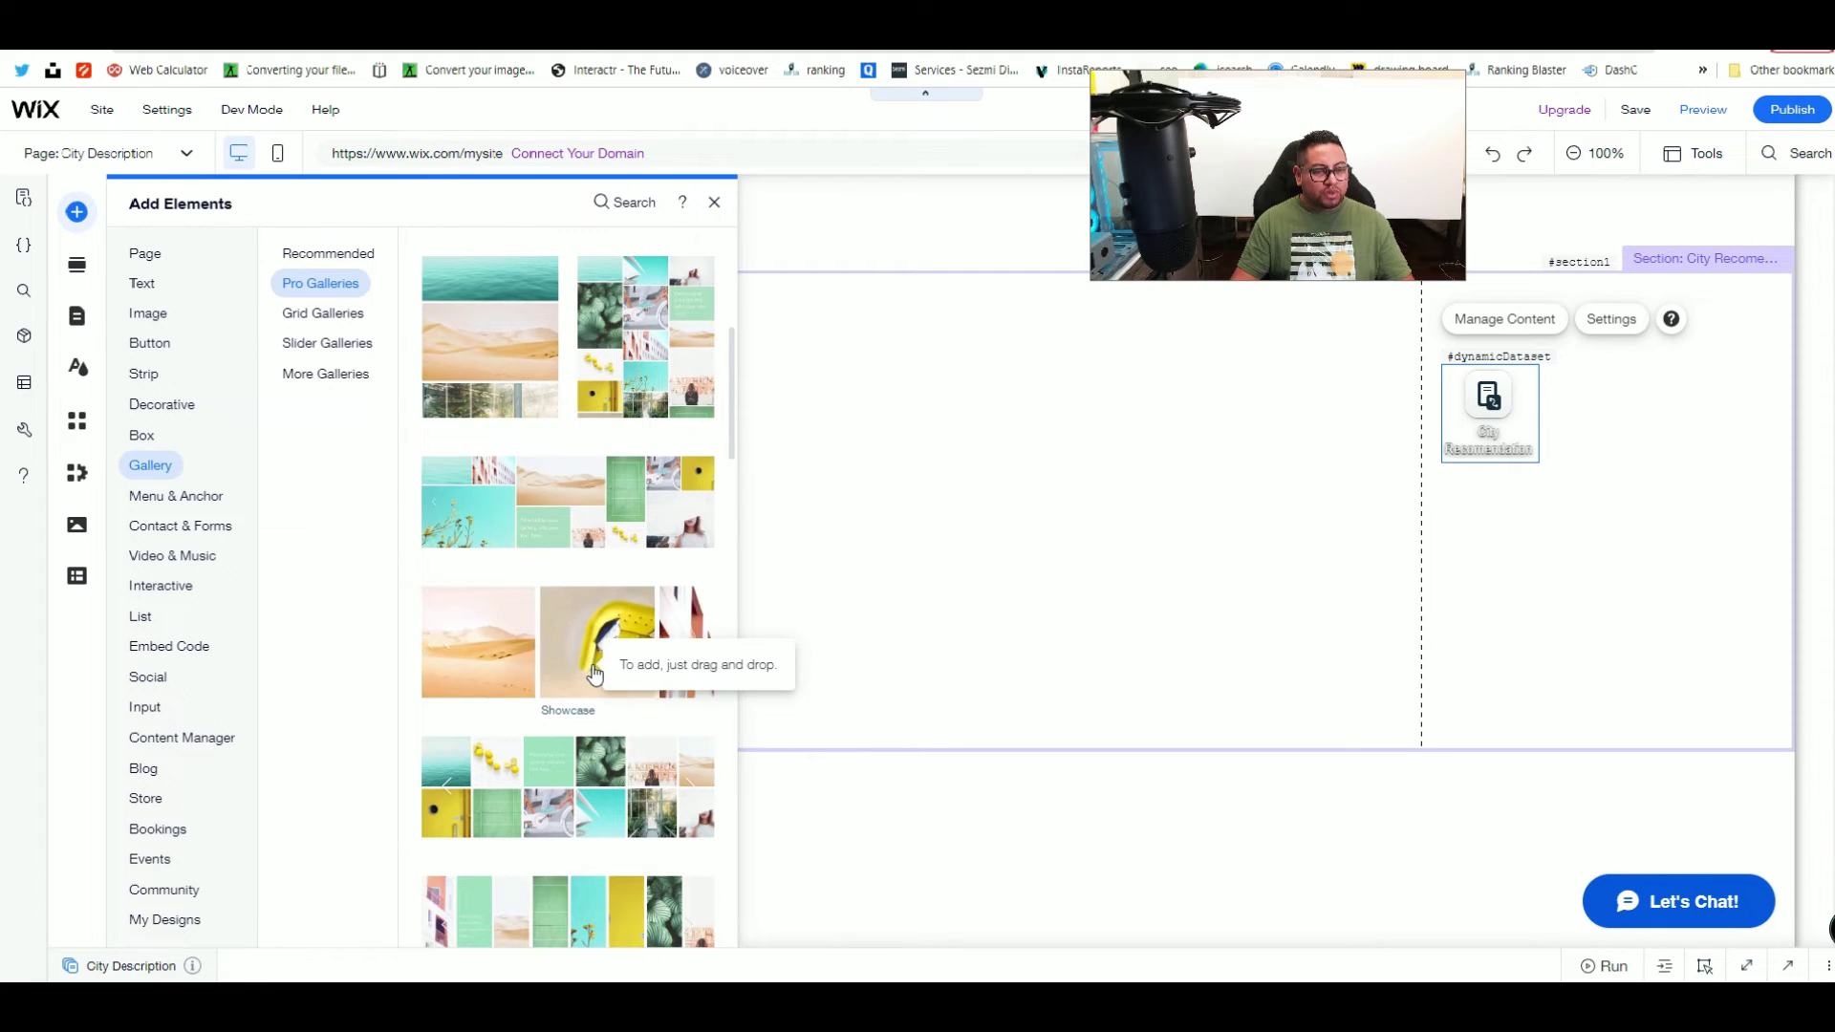
drag(594, 674, 1081, 578)
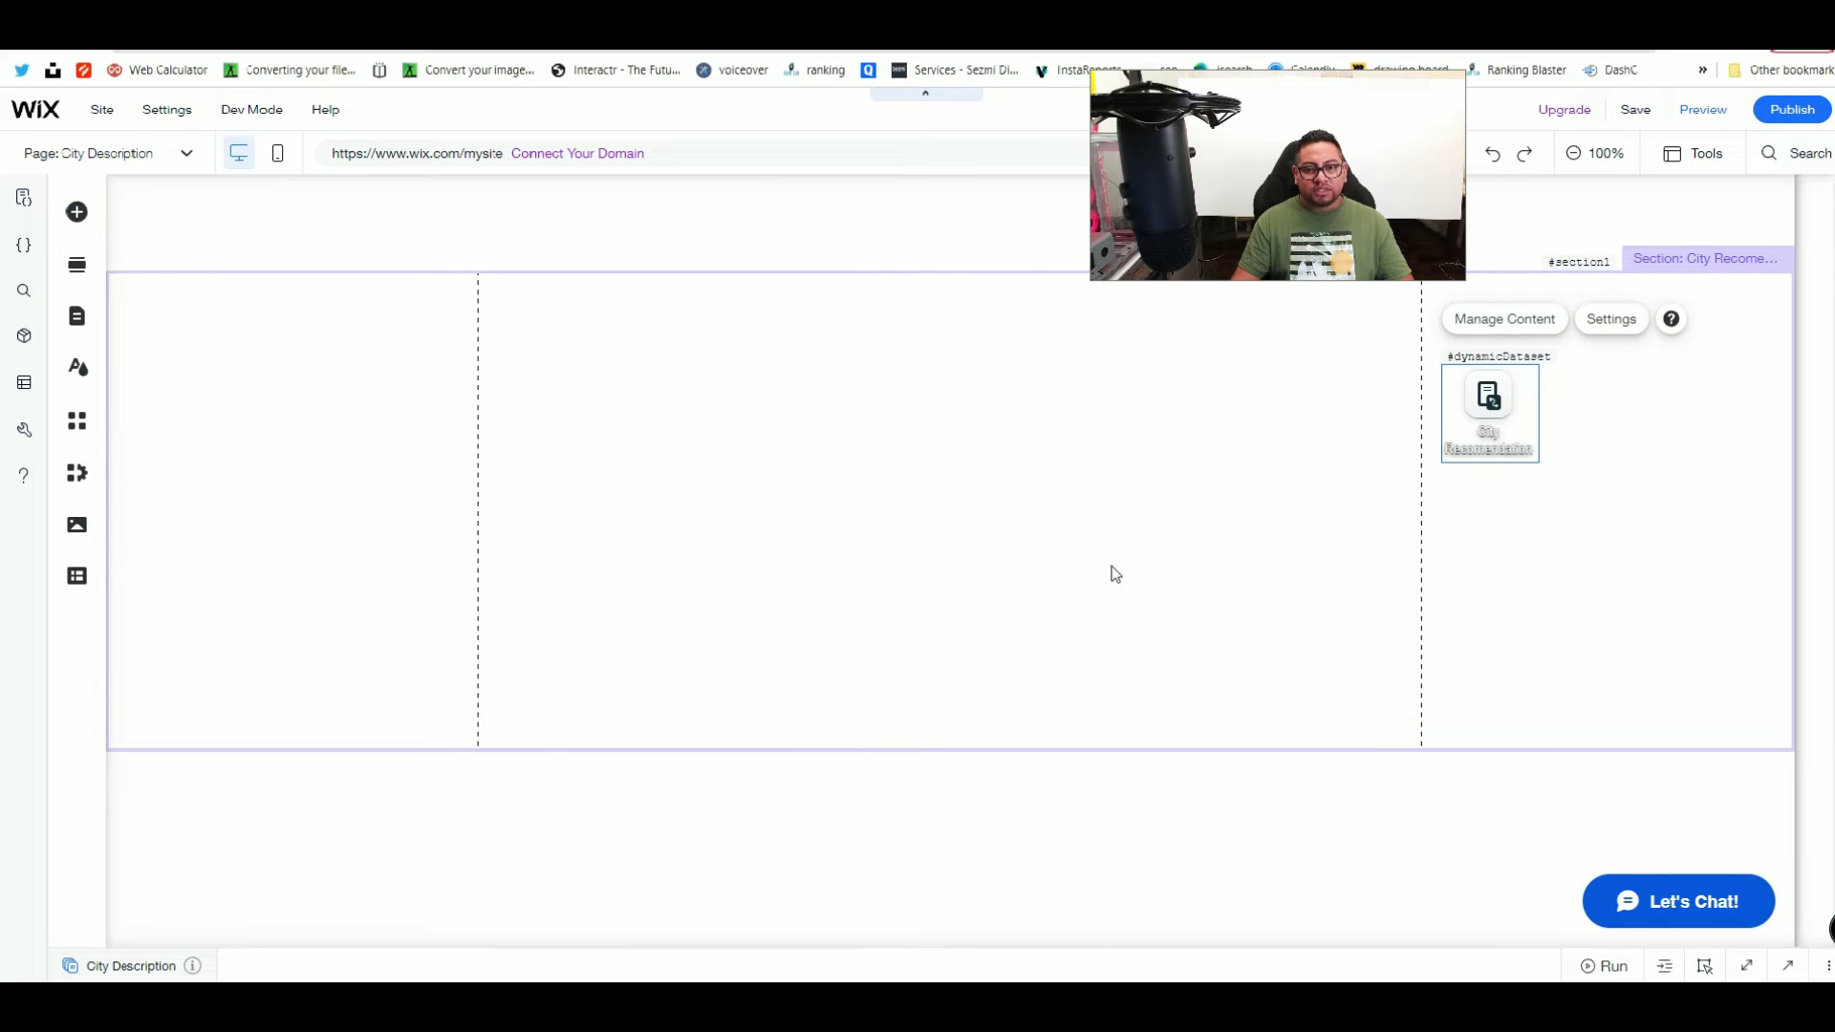
drag(1503, 404, 1697, 413)
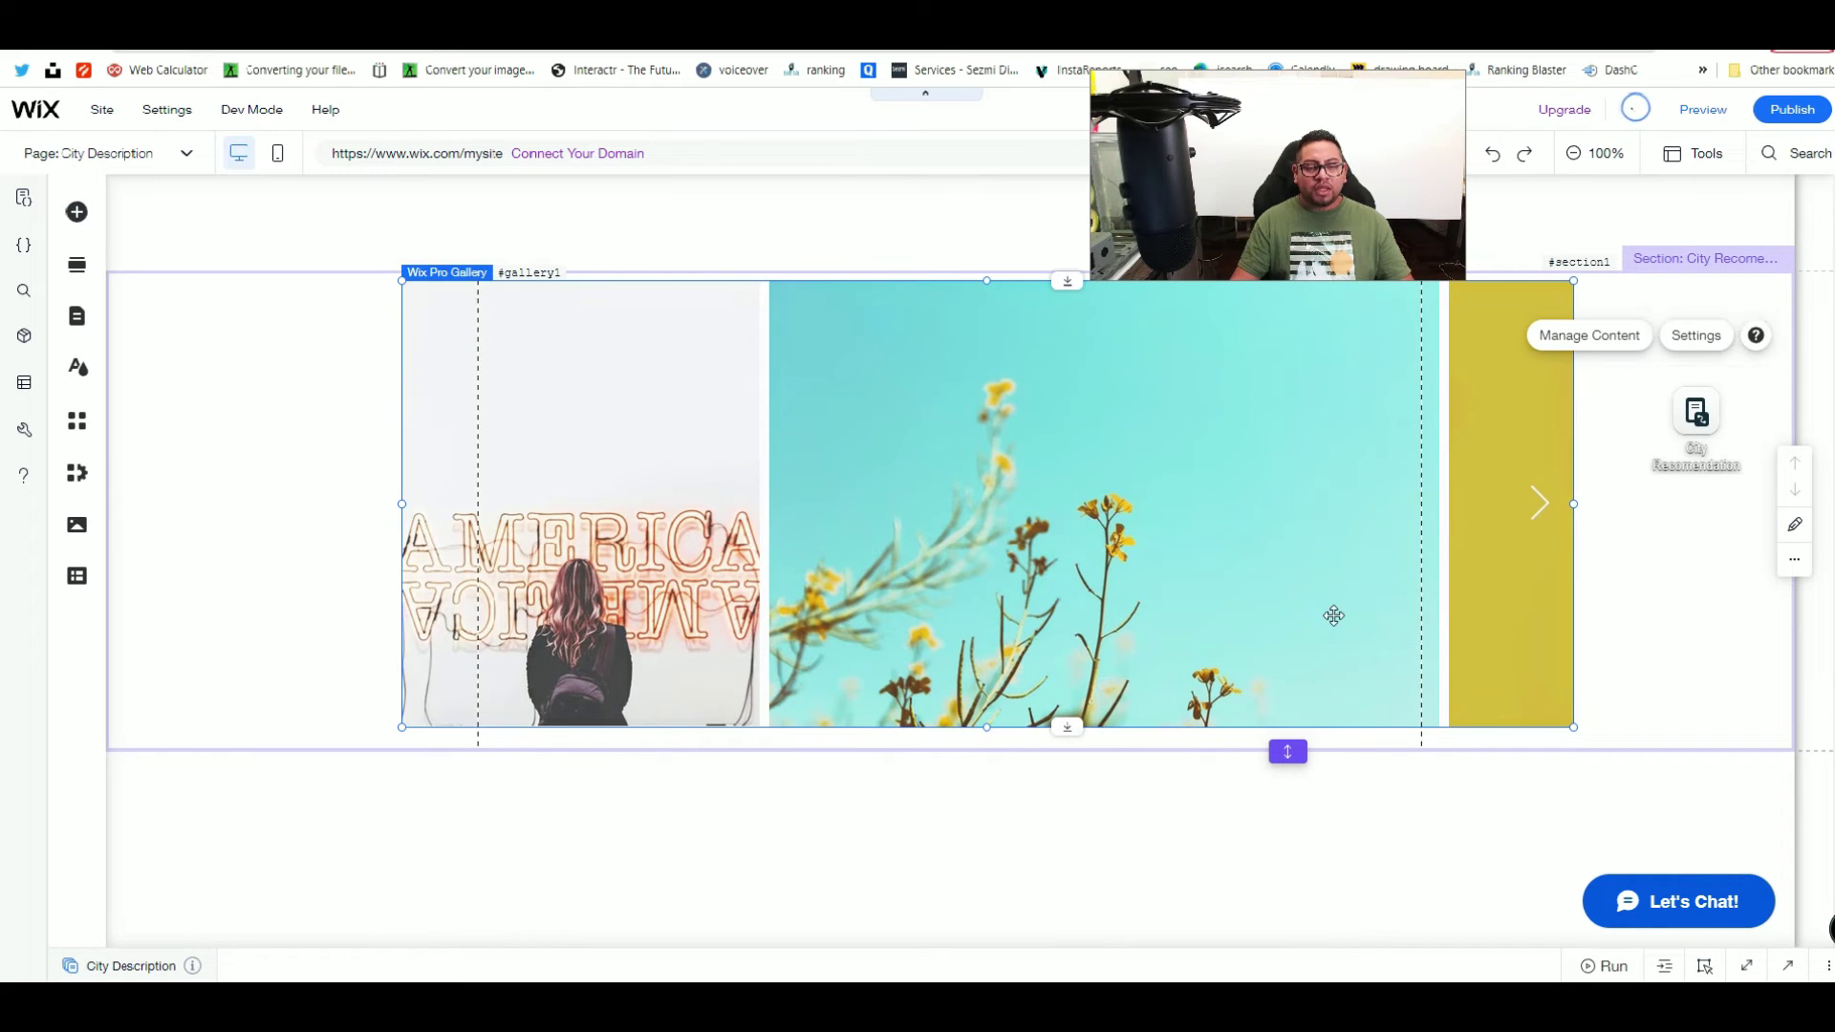
Step: Delete all the sample images from the City Description page's gallery except the first one, the neon AMERICA photo
click(772, 434)
click(459, 235)
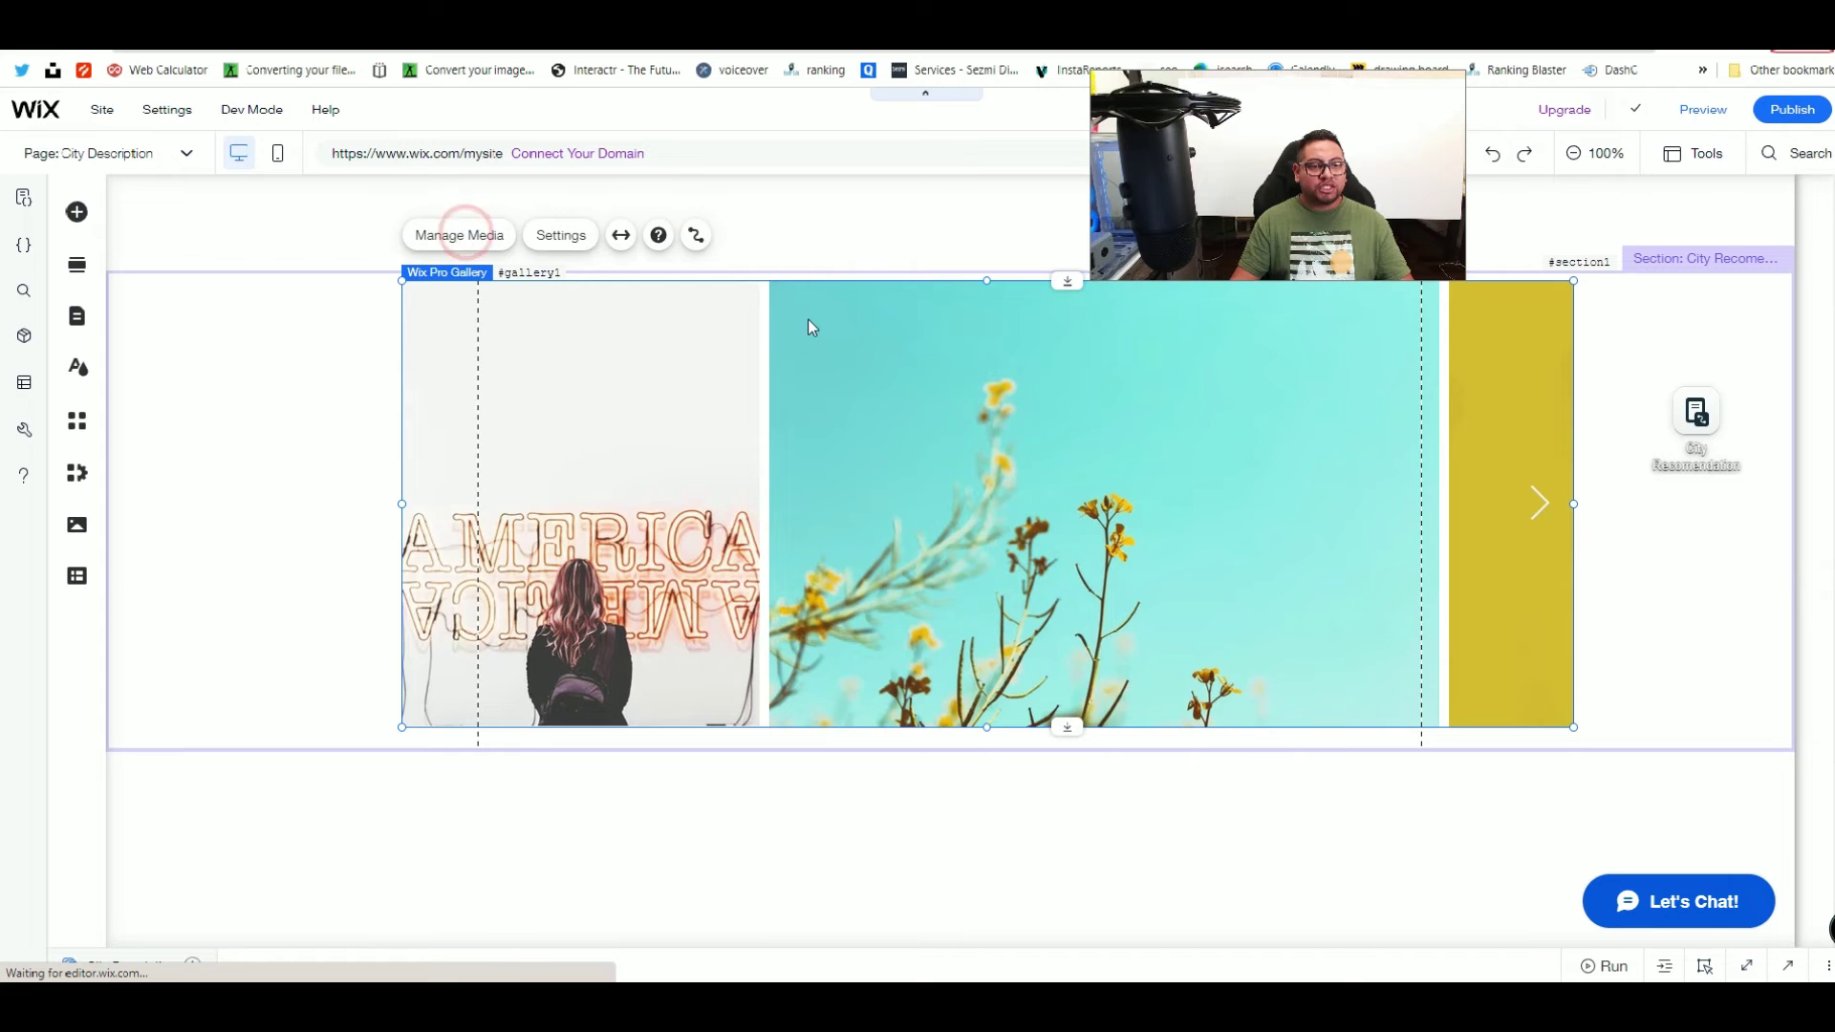
click(494, 336)
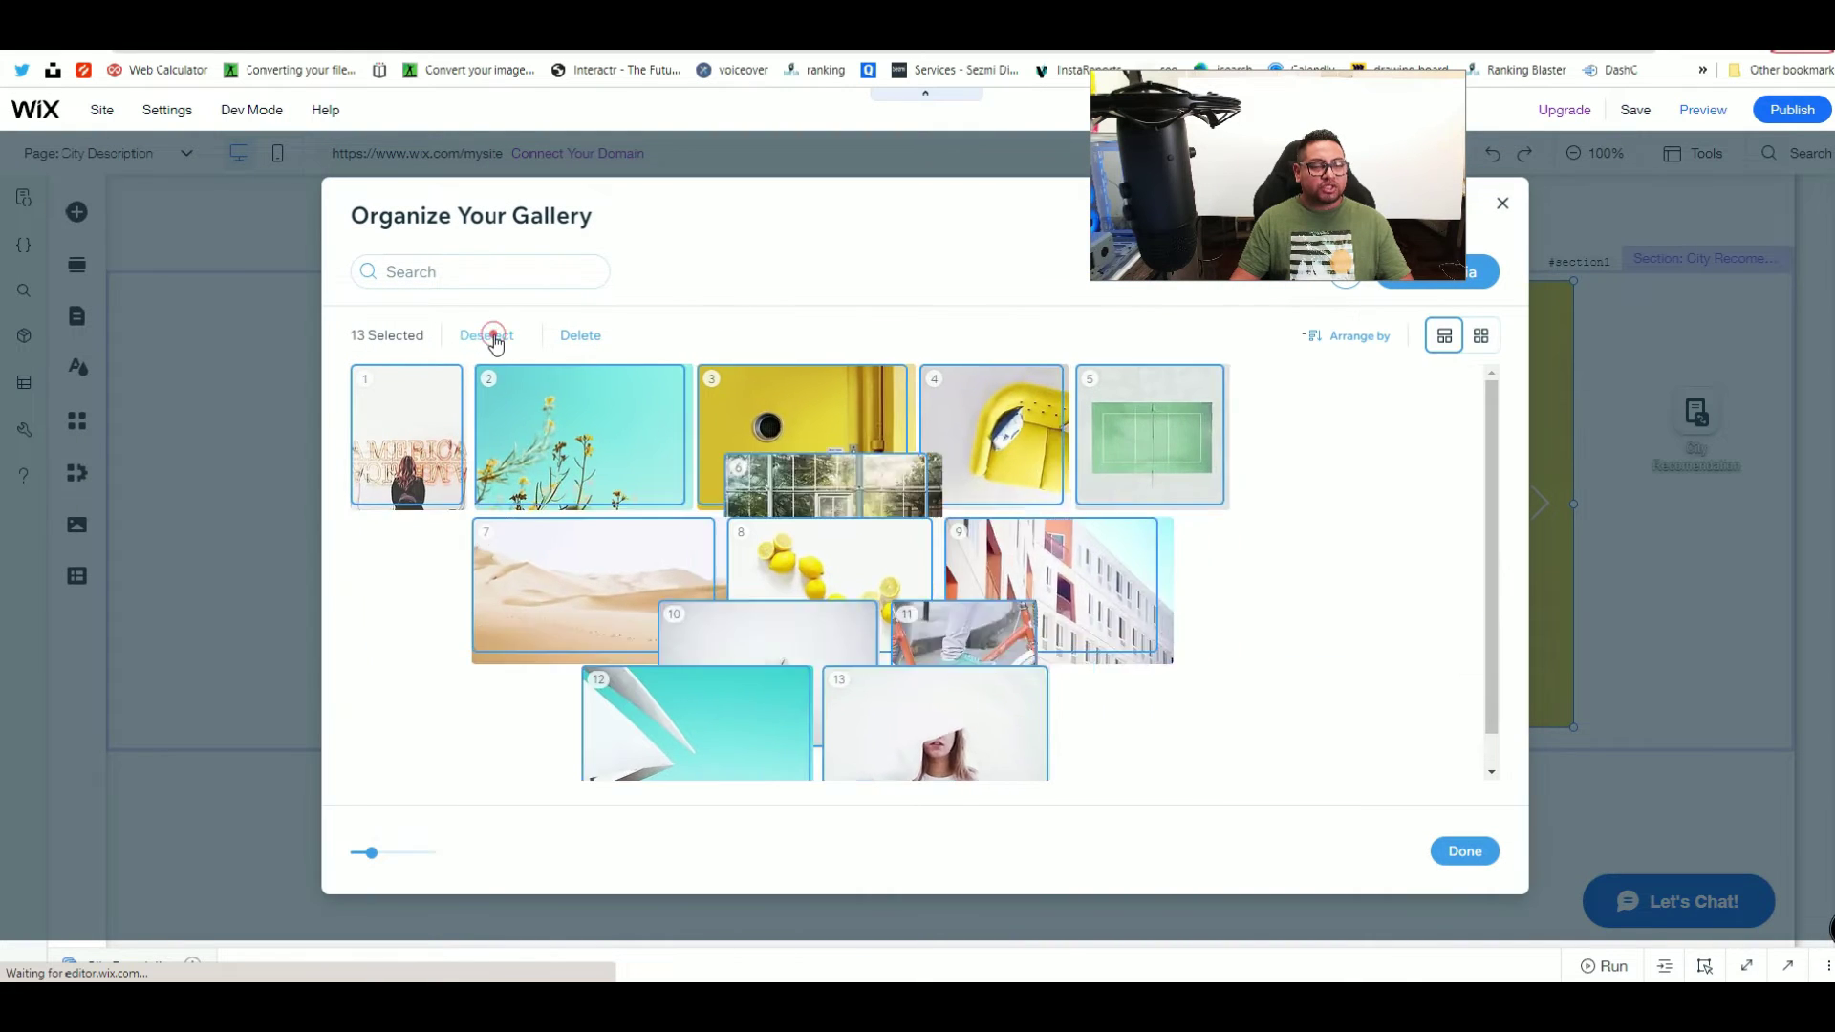
mouse_move(447, 408)
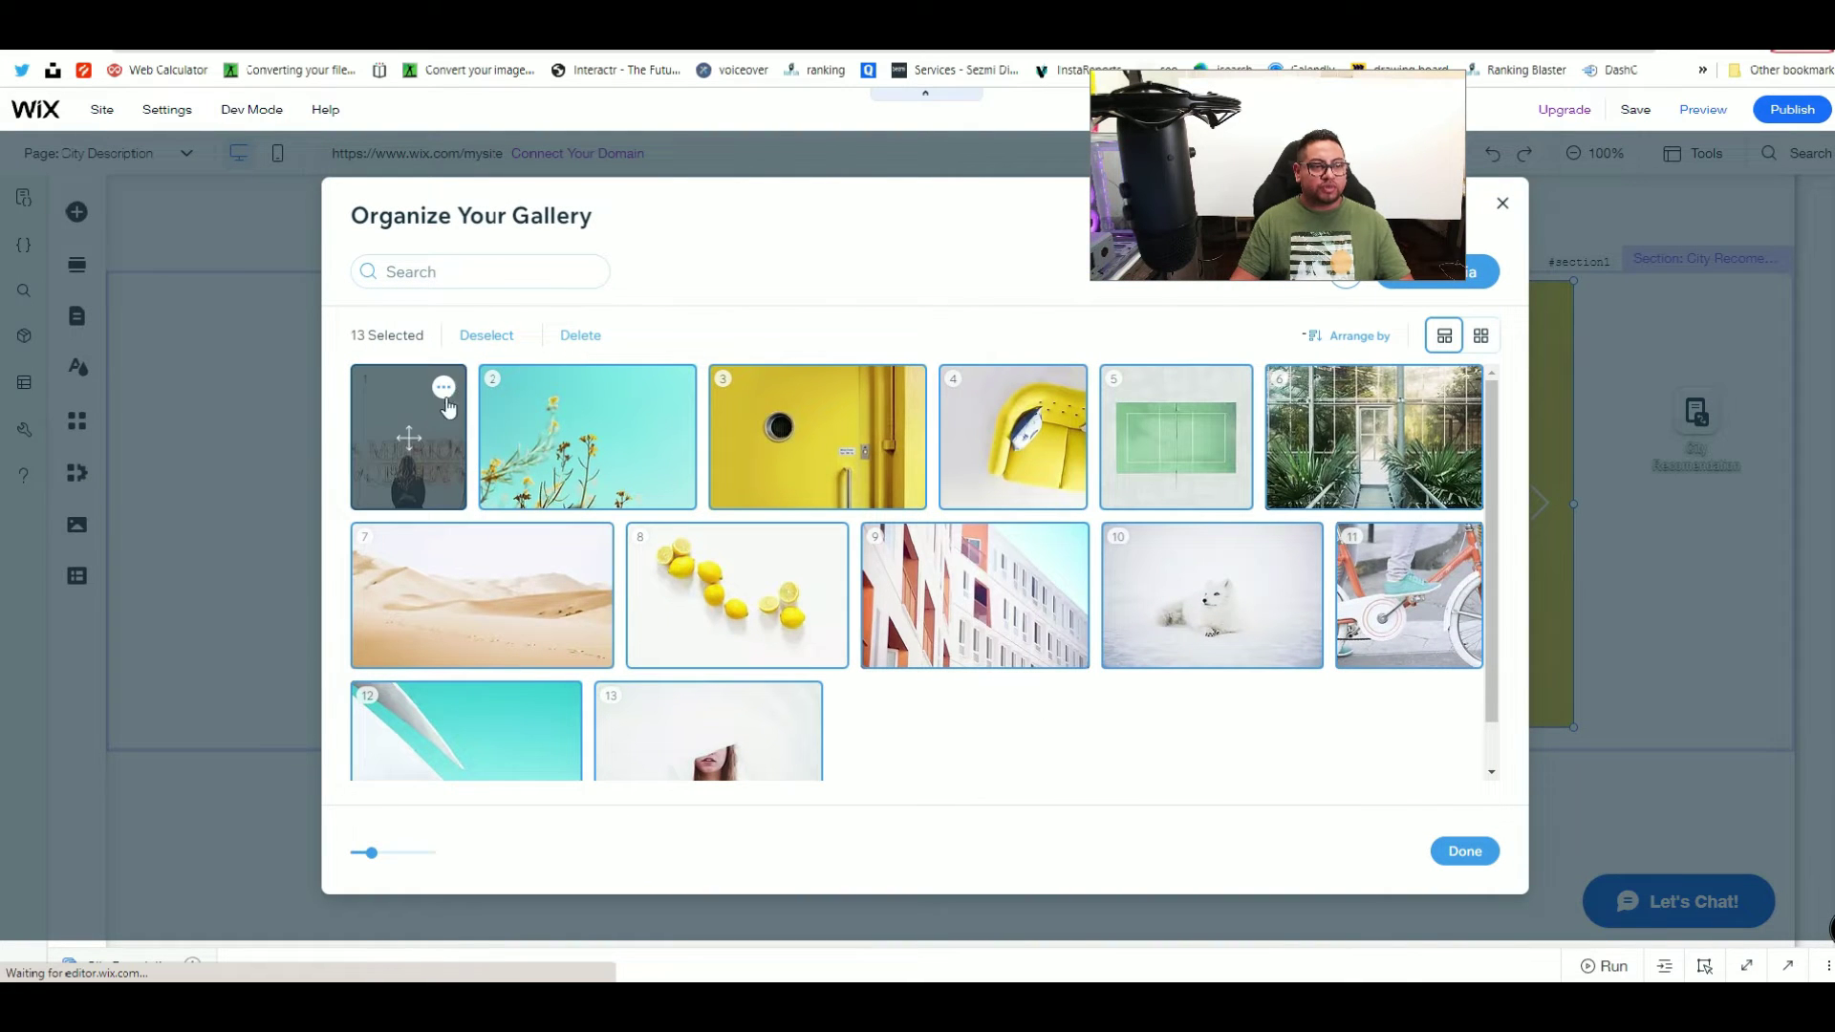
click(405, 440)
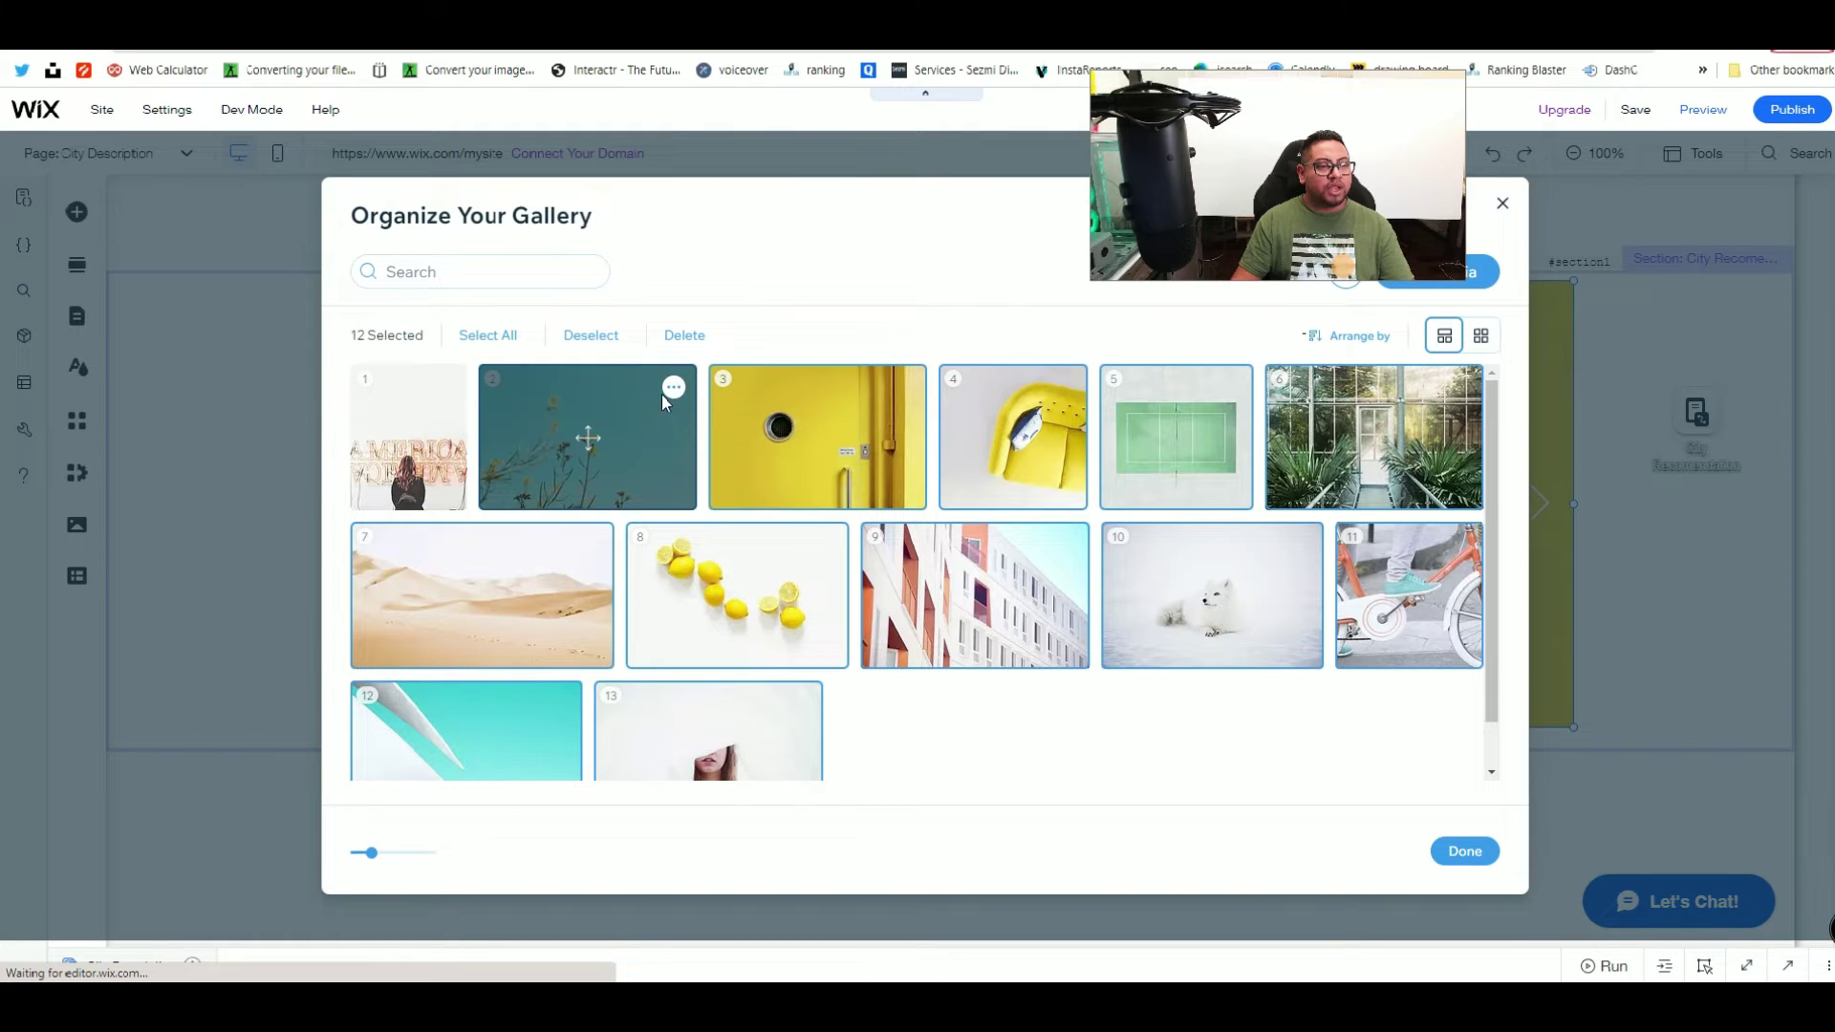
click(673, 332)
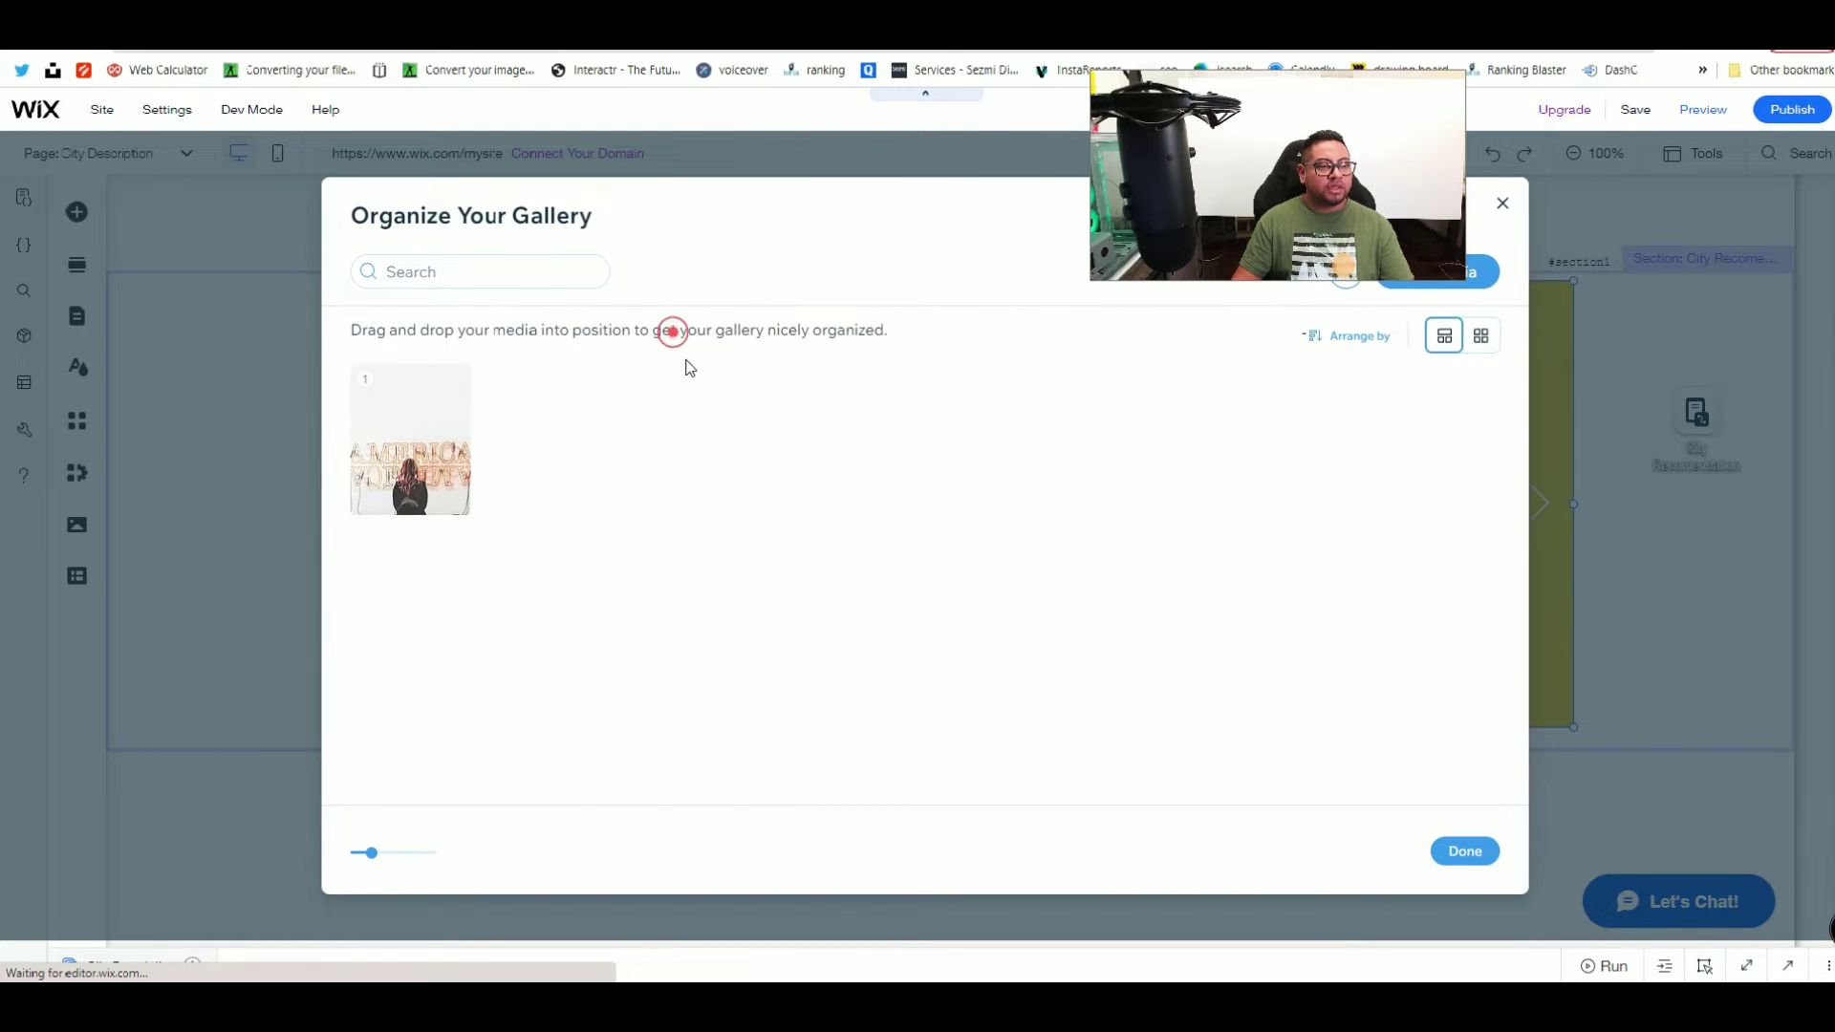
click(1464, 851)
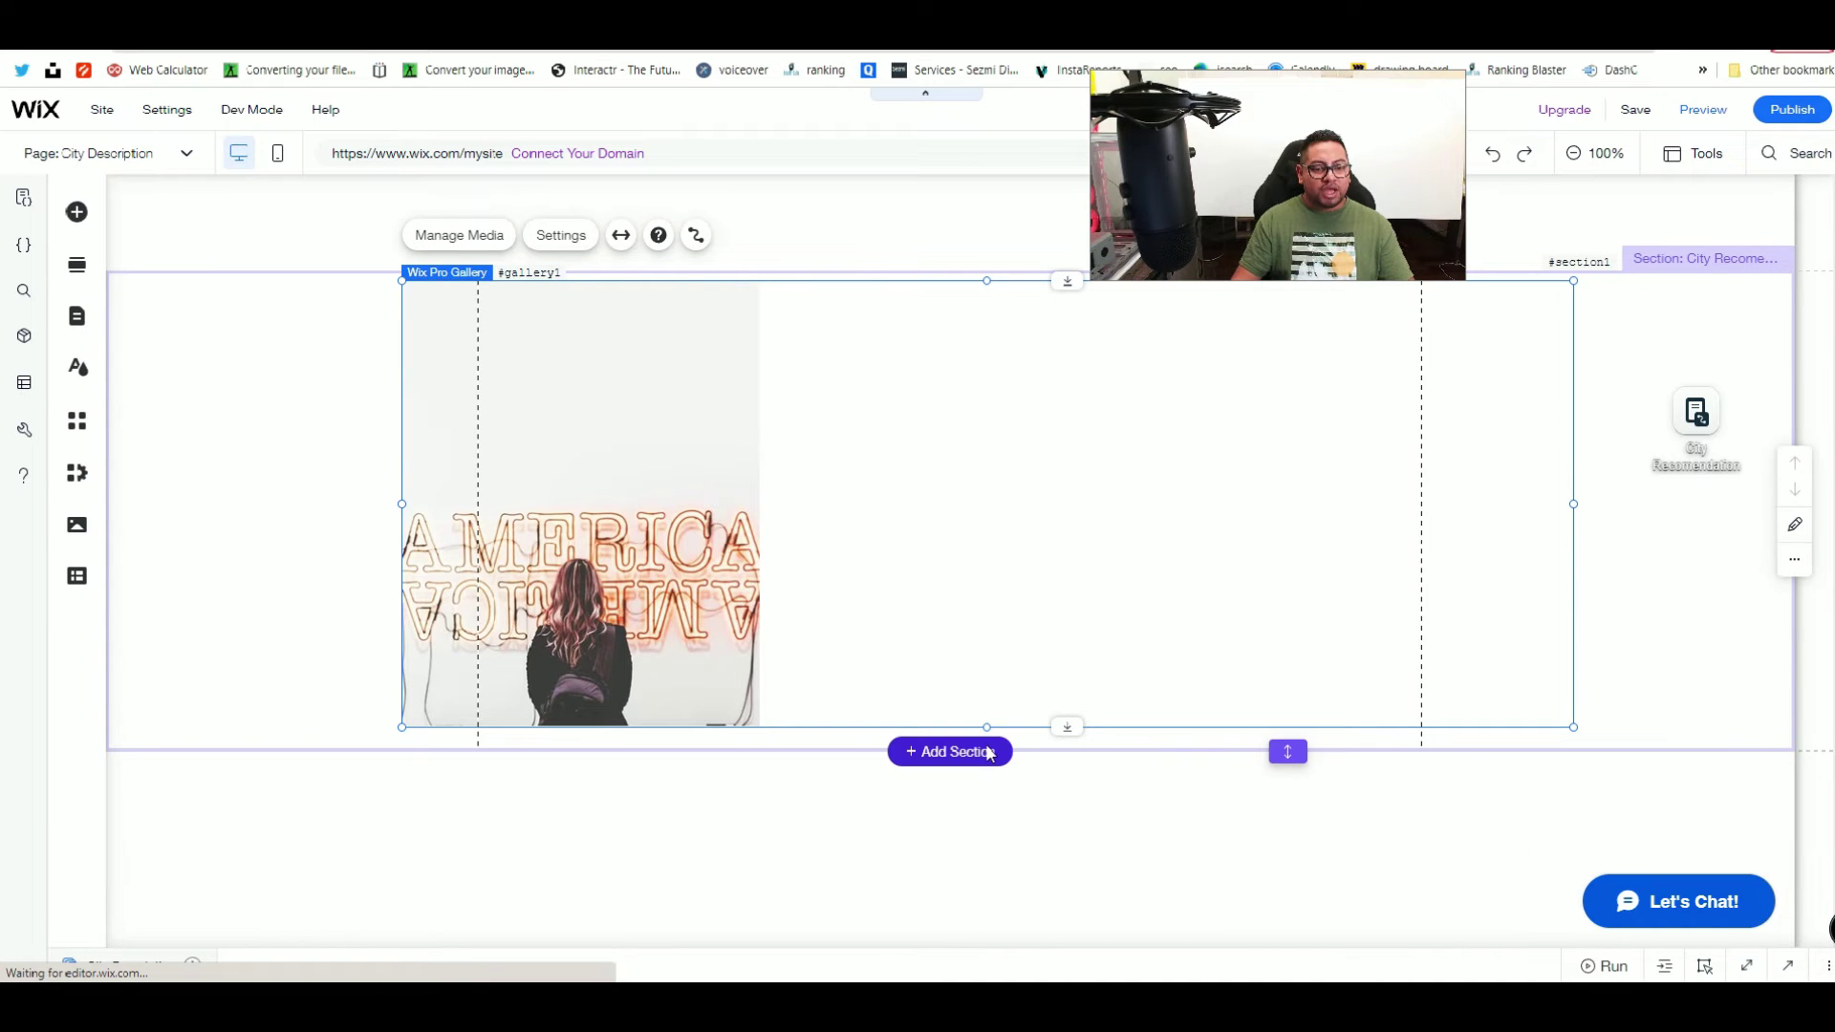
Step: Add the About Us section template with the centered text box below the gallery section
click(989, 753)
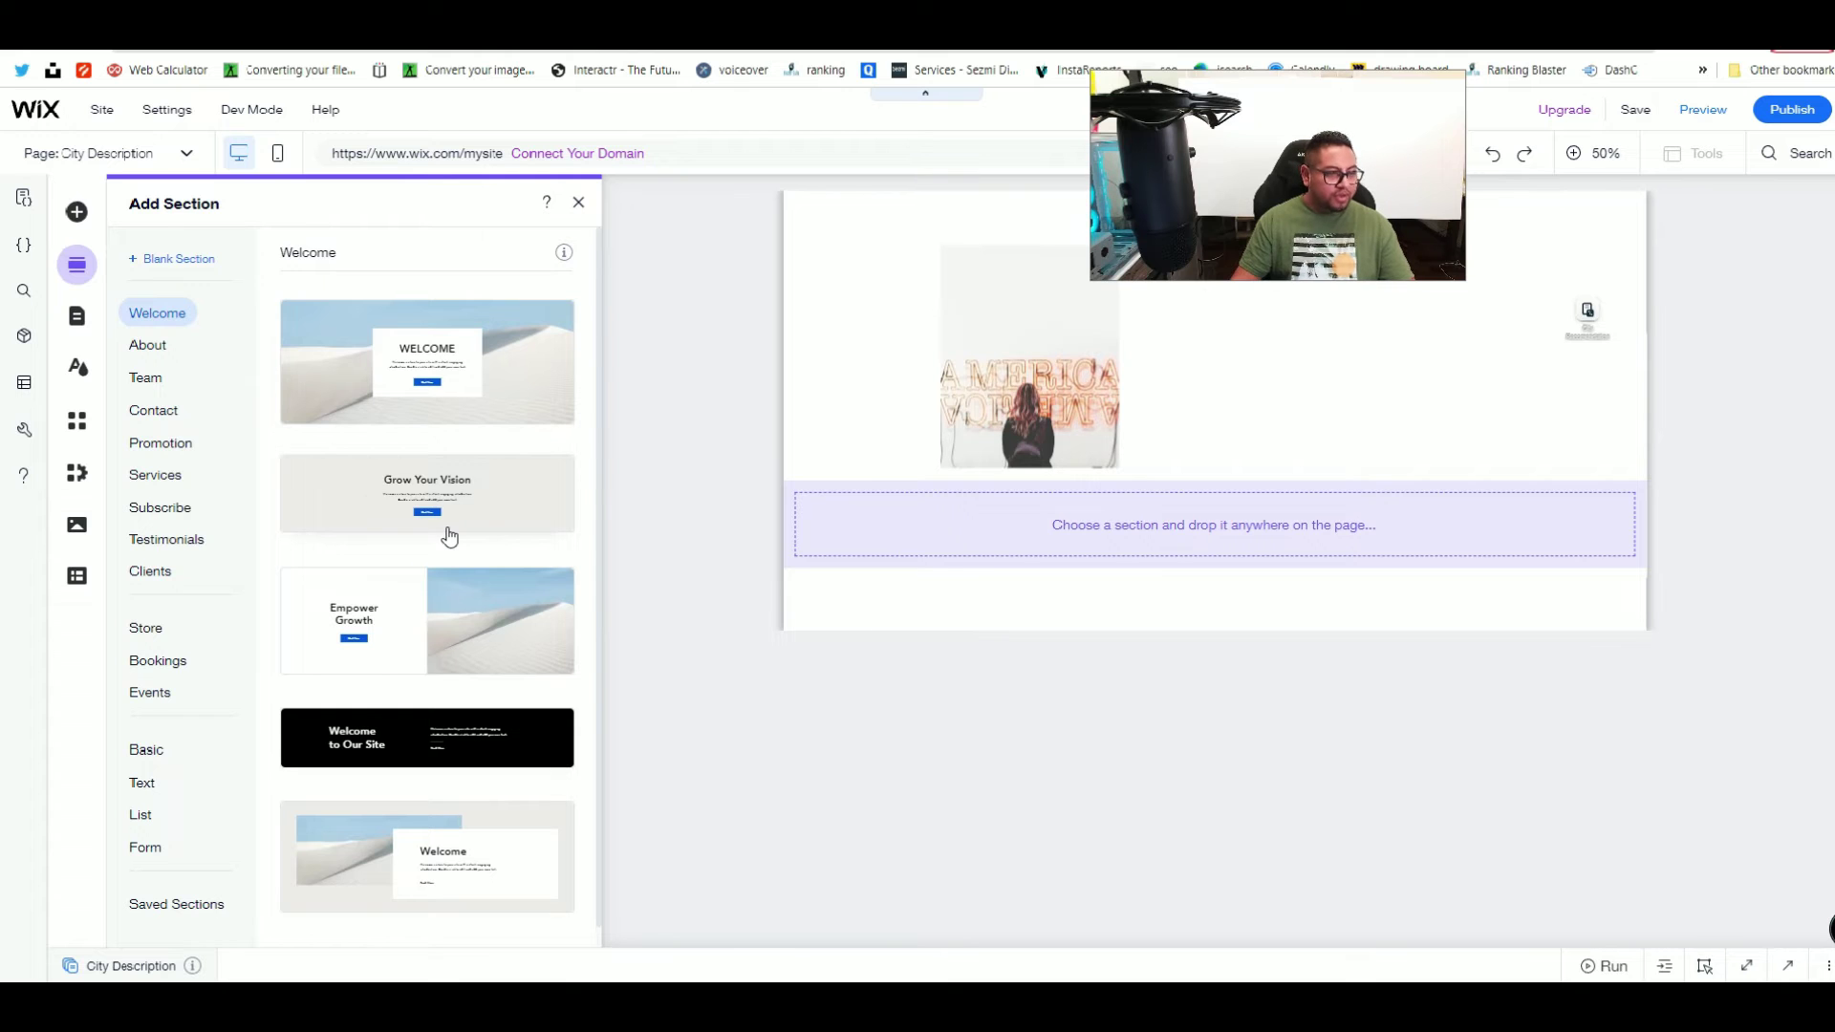
scroll(542, 659, down, 1)
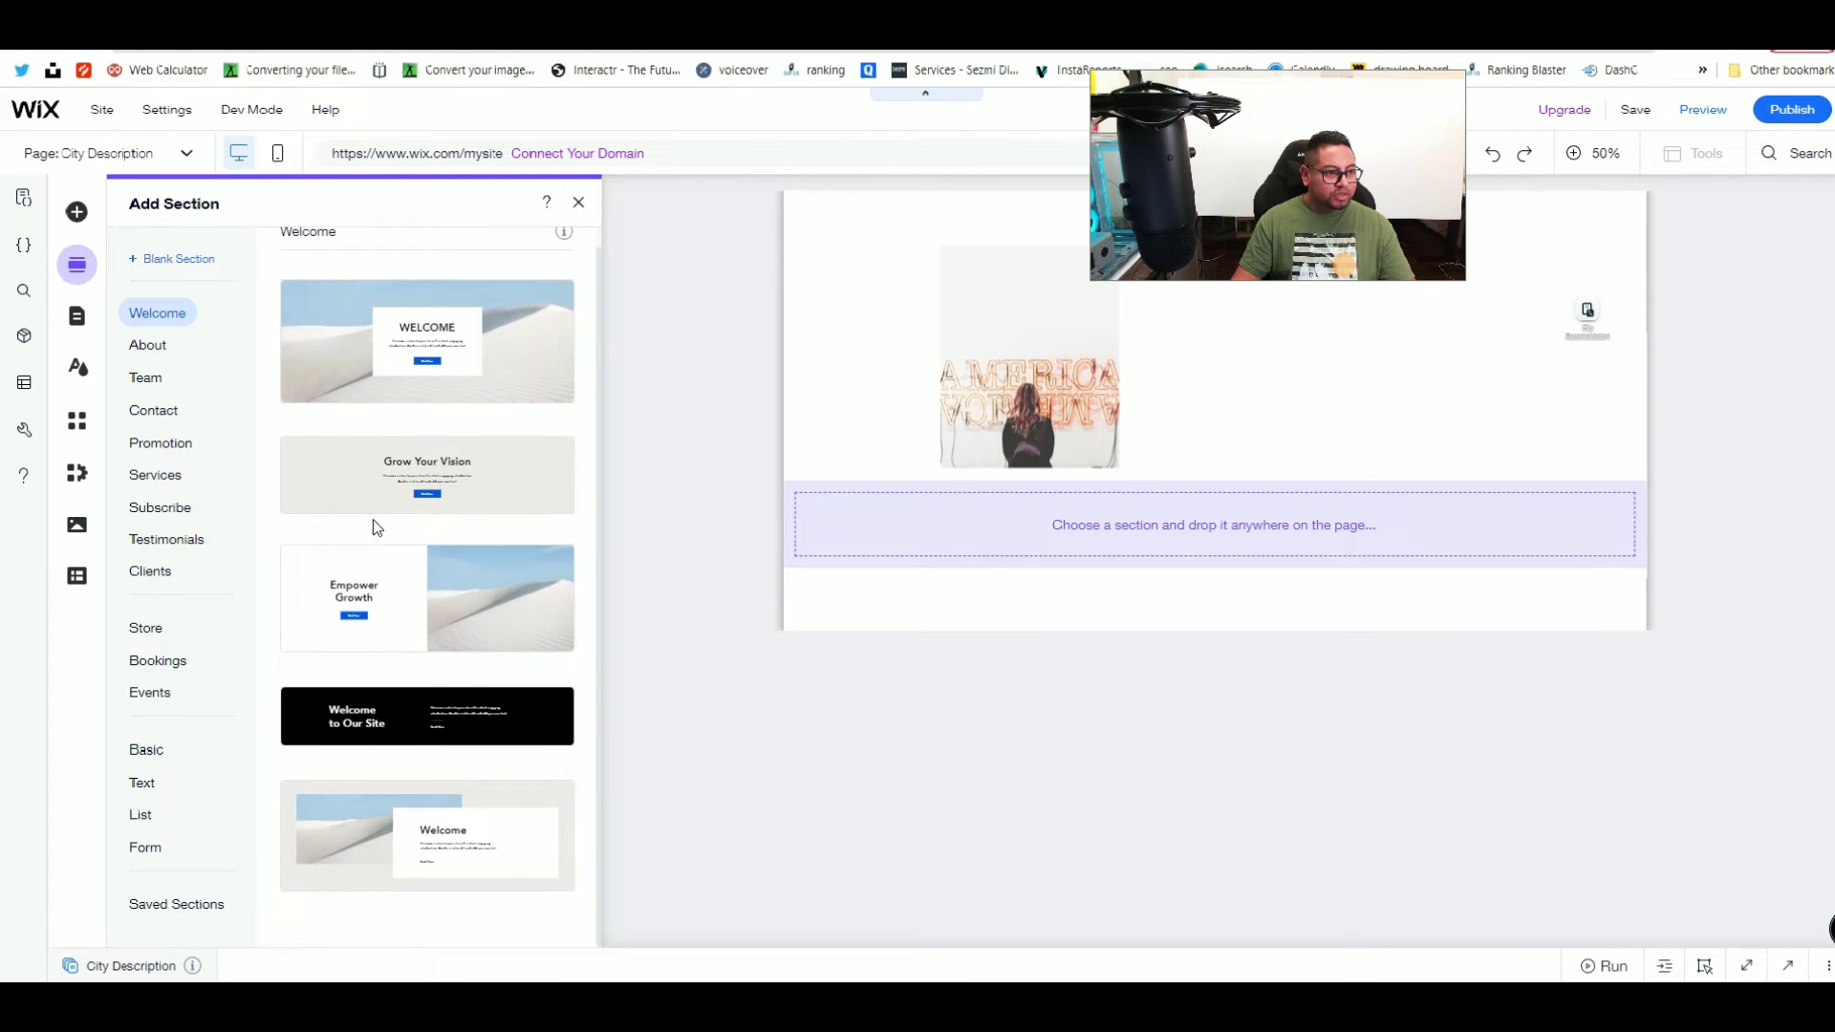
click(148, 346)
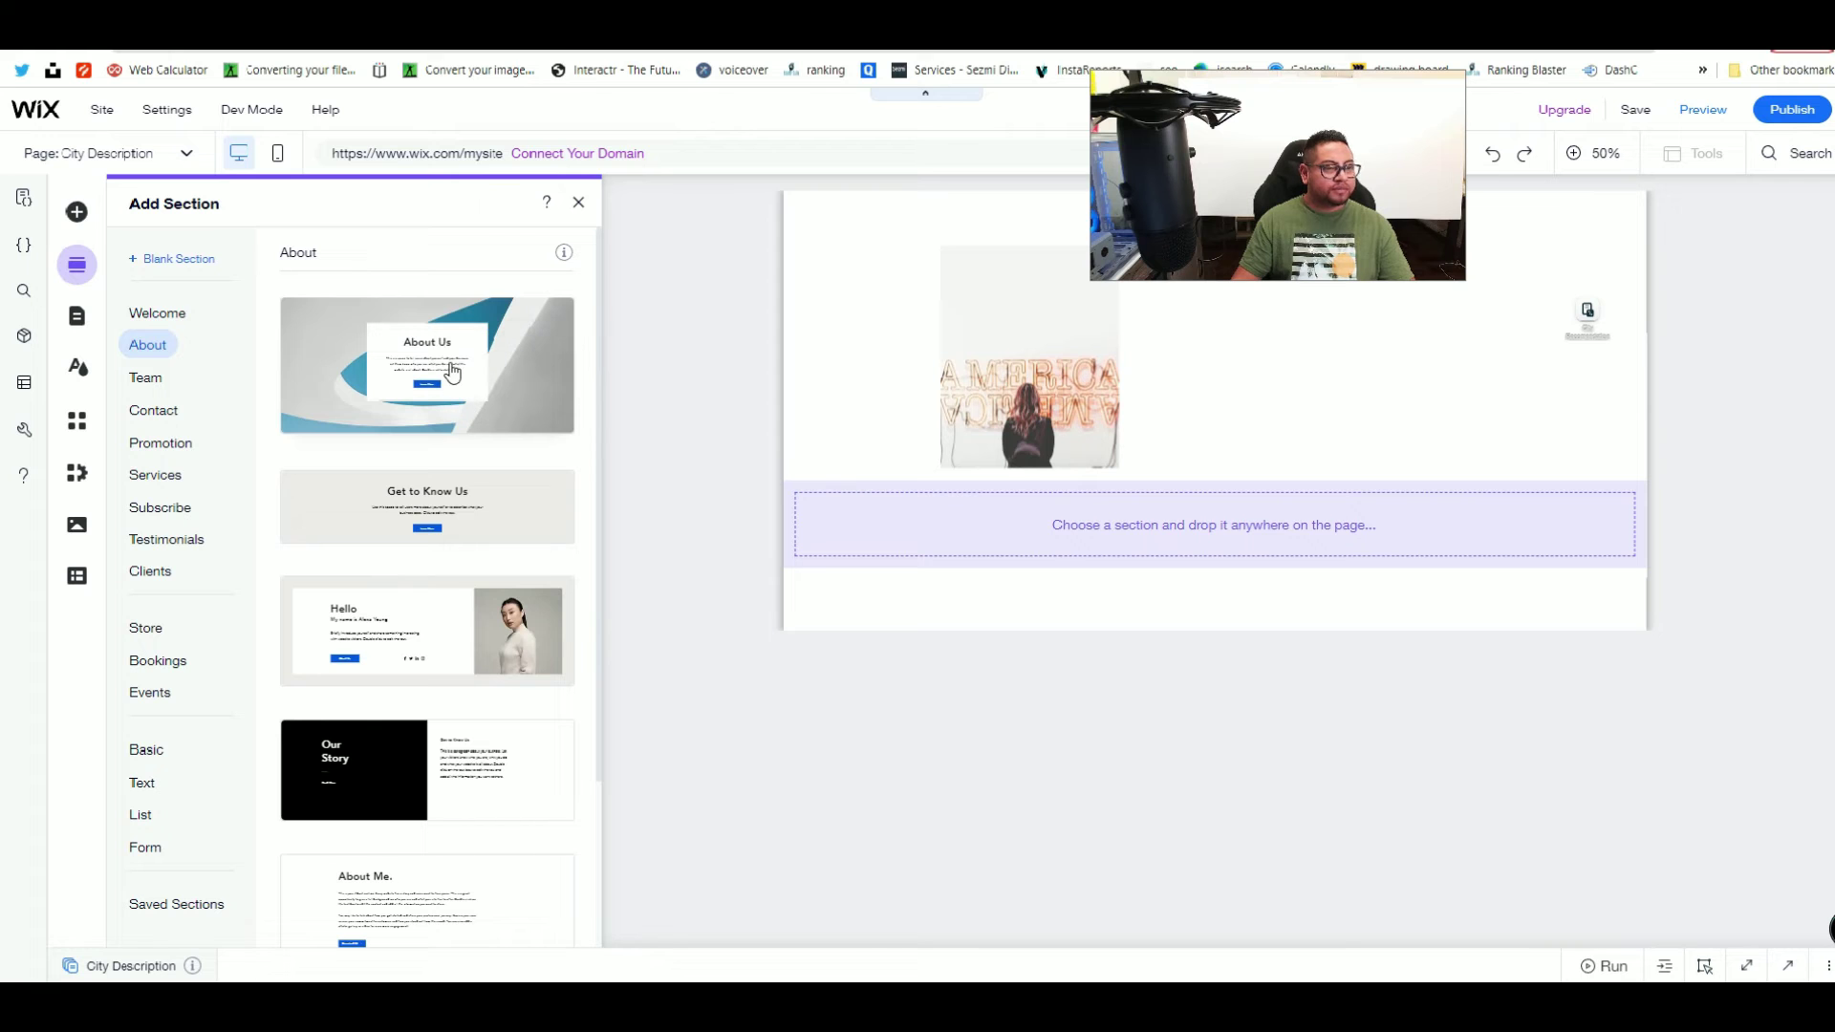
click(453, 373)
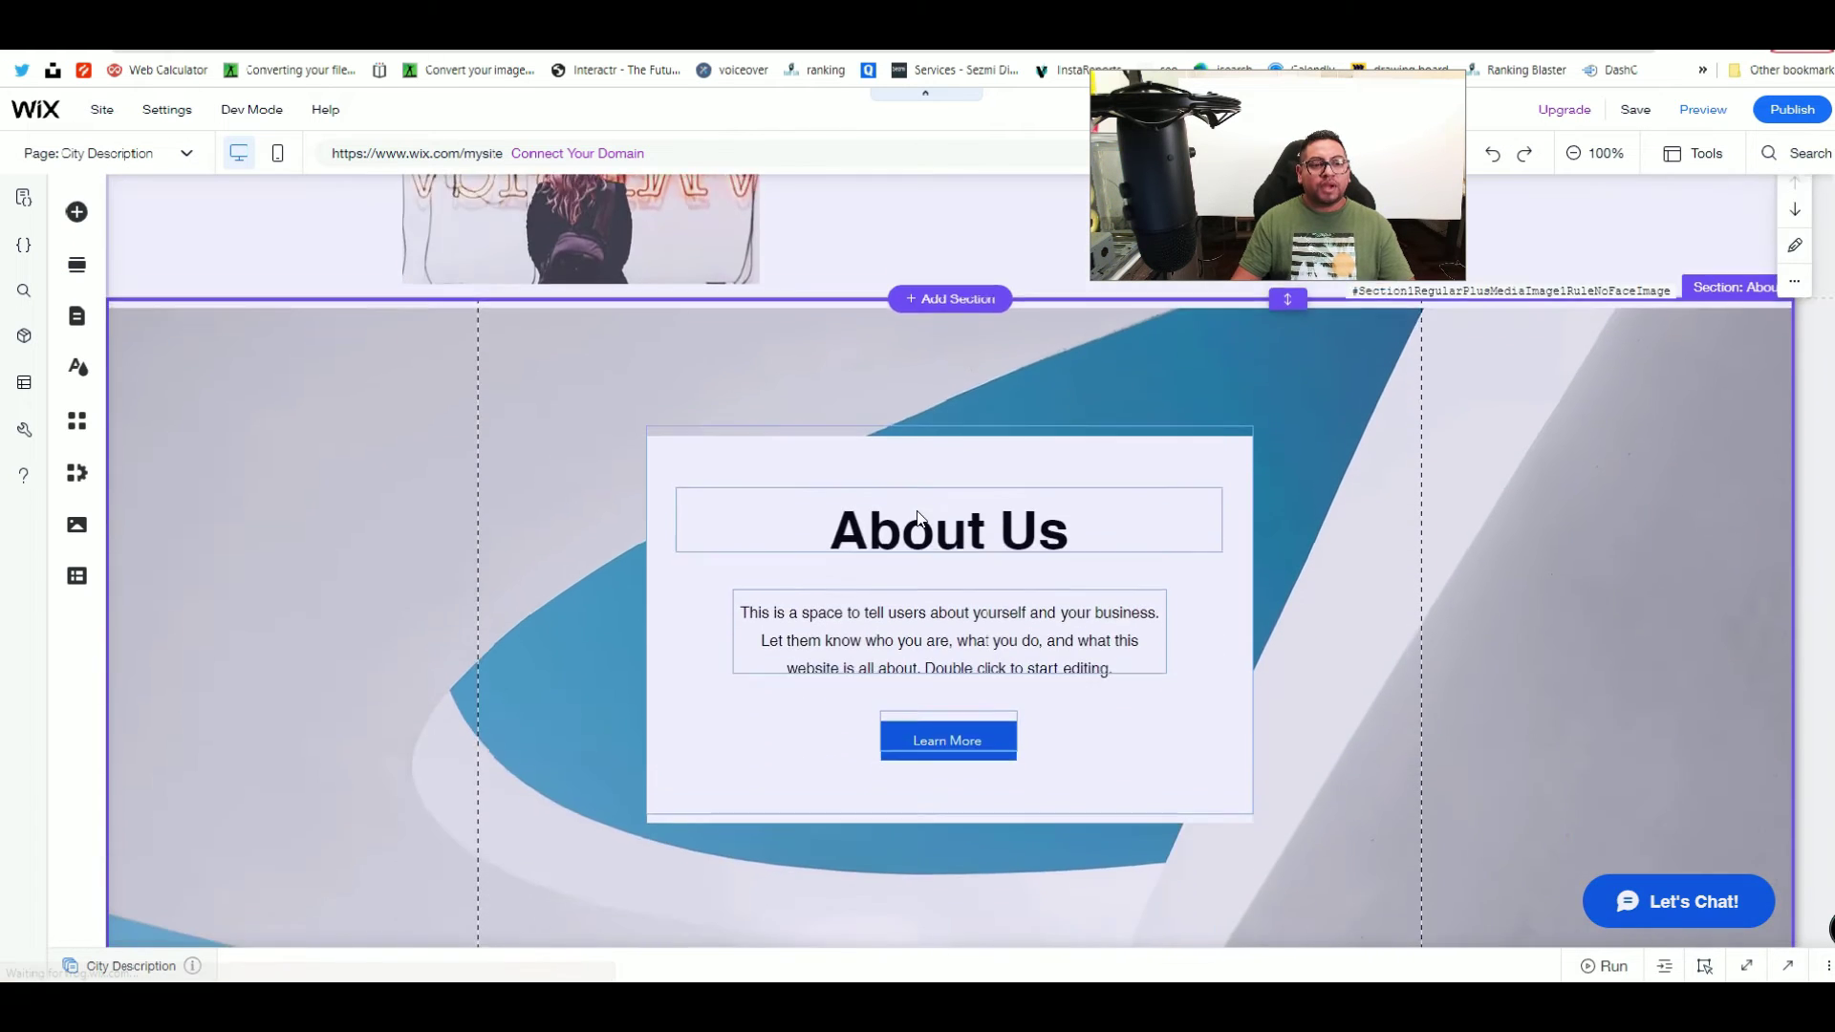
scroll(918, 517, up, 5)
click(855, 453)
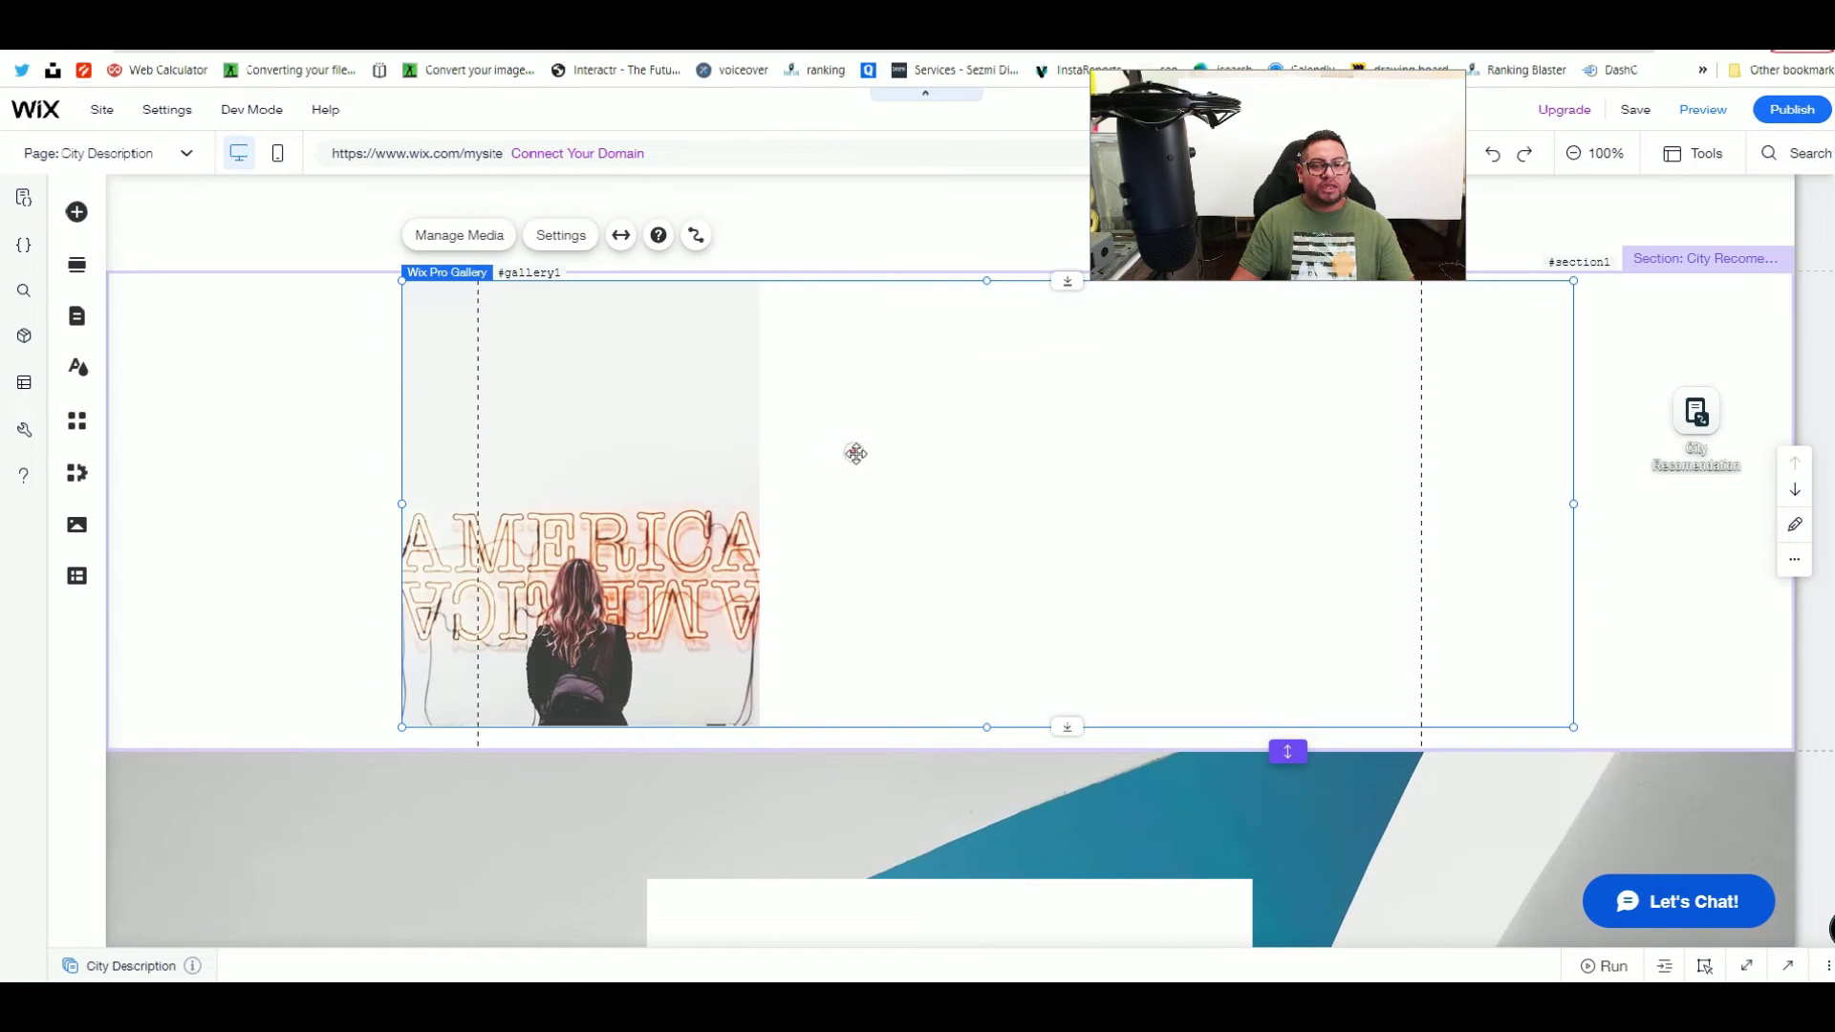
click(464, 239)
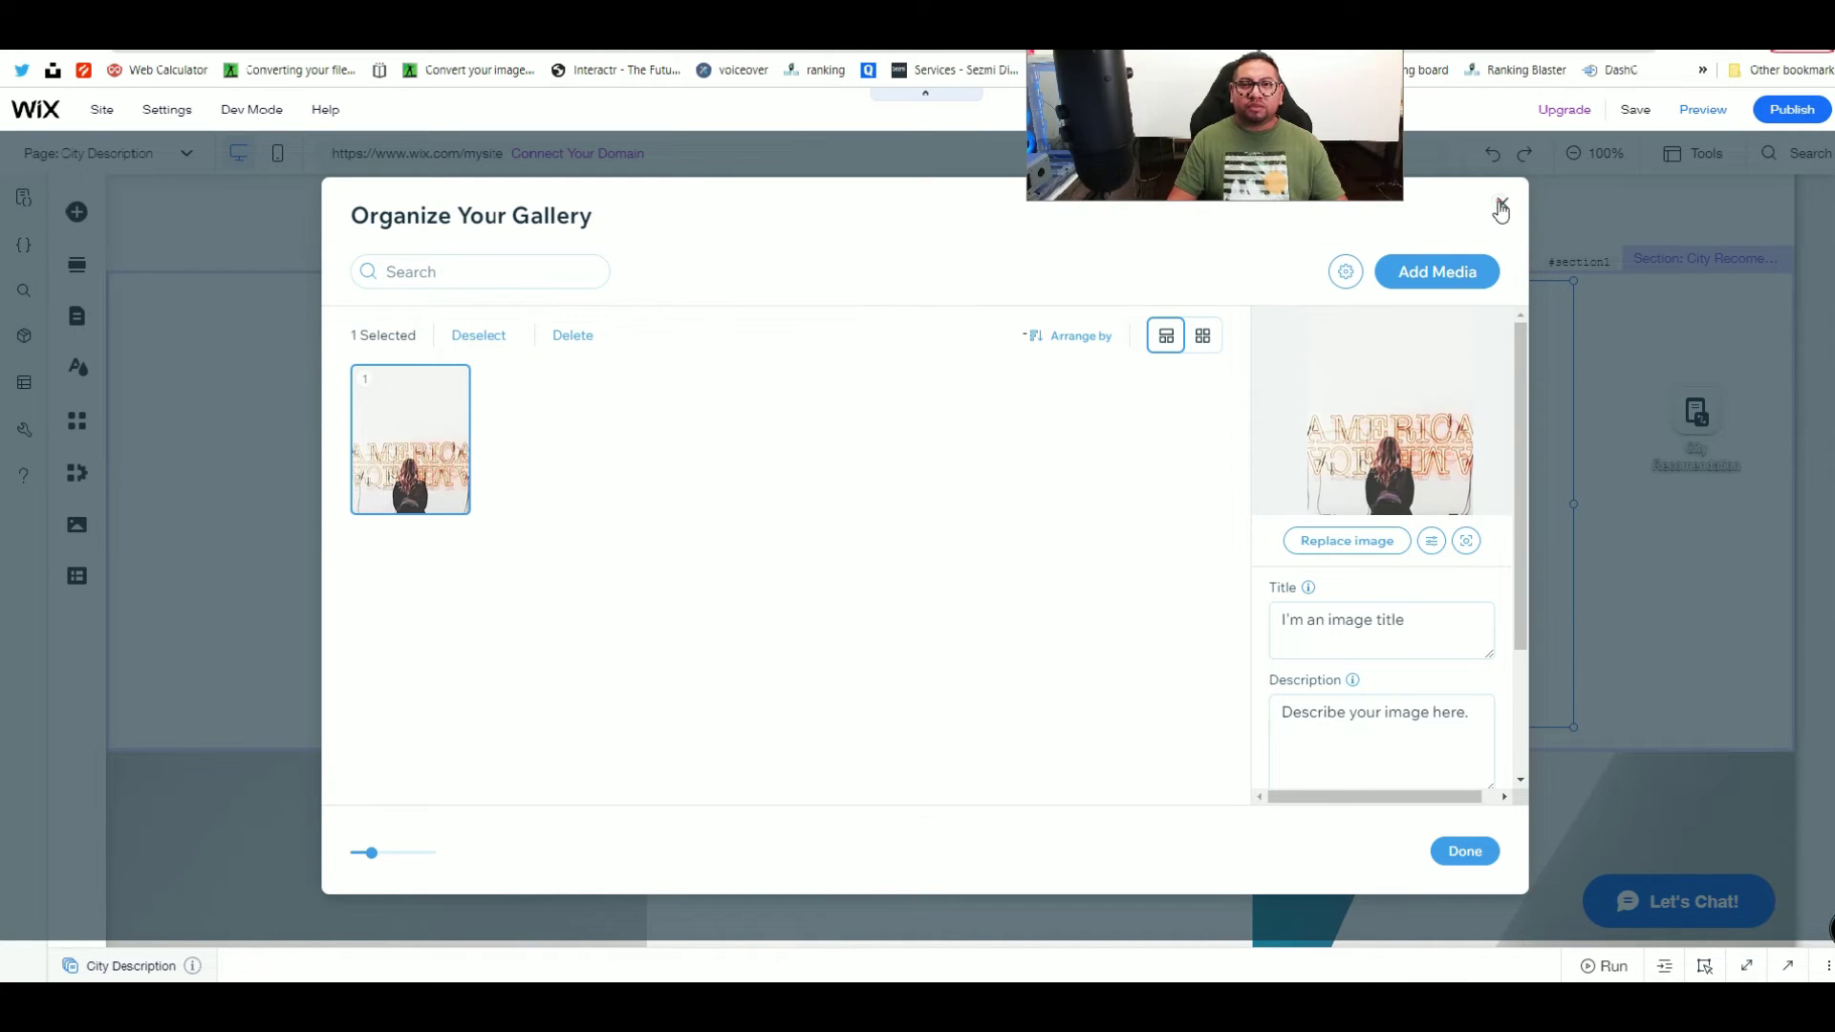
click(1500, 209)
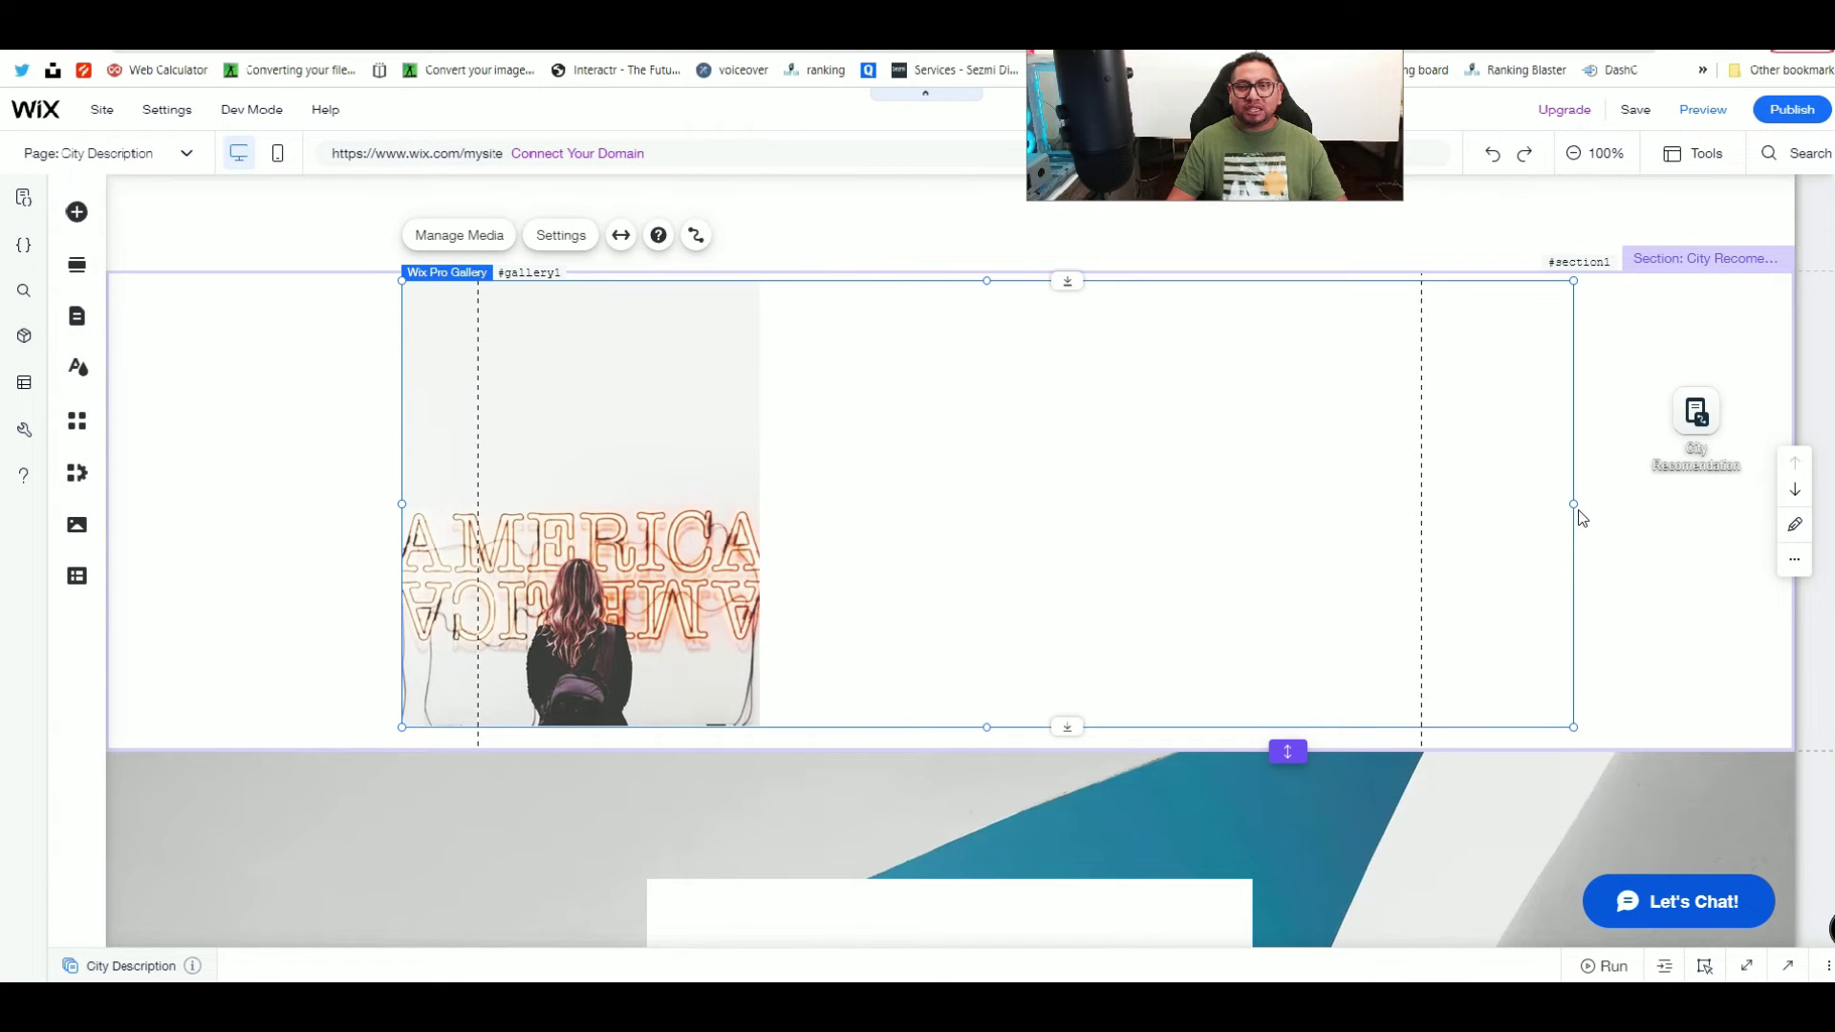
drag(1577, 506, 1574, 507)
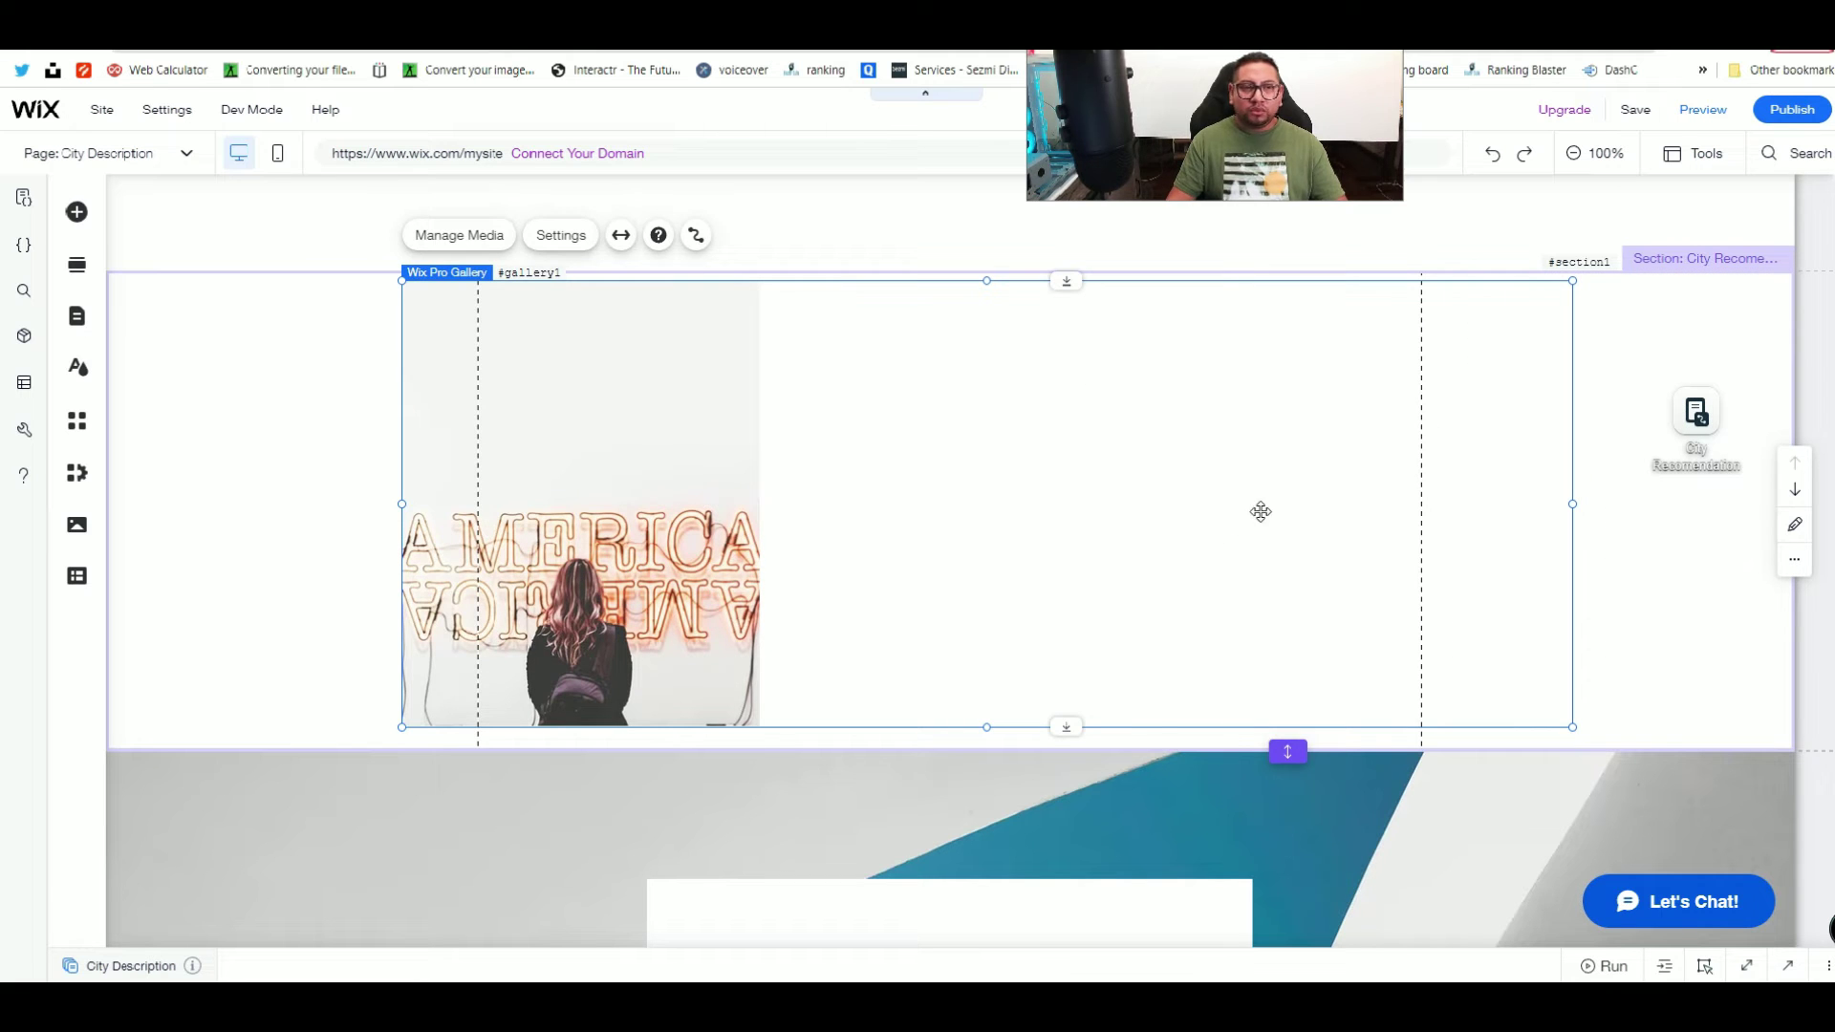
Step: Replace the About Us heading in the new section with "City Name"
scroll(1015, 668, down, 5)
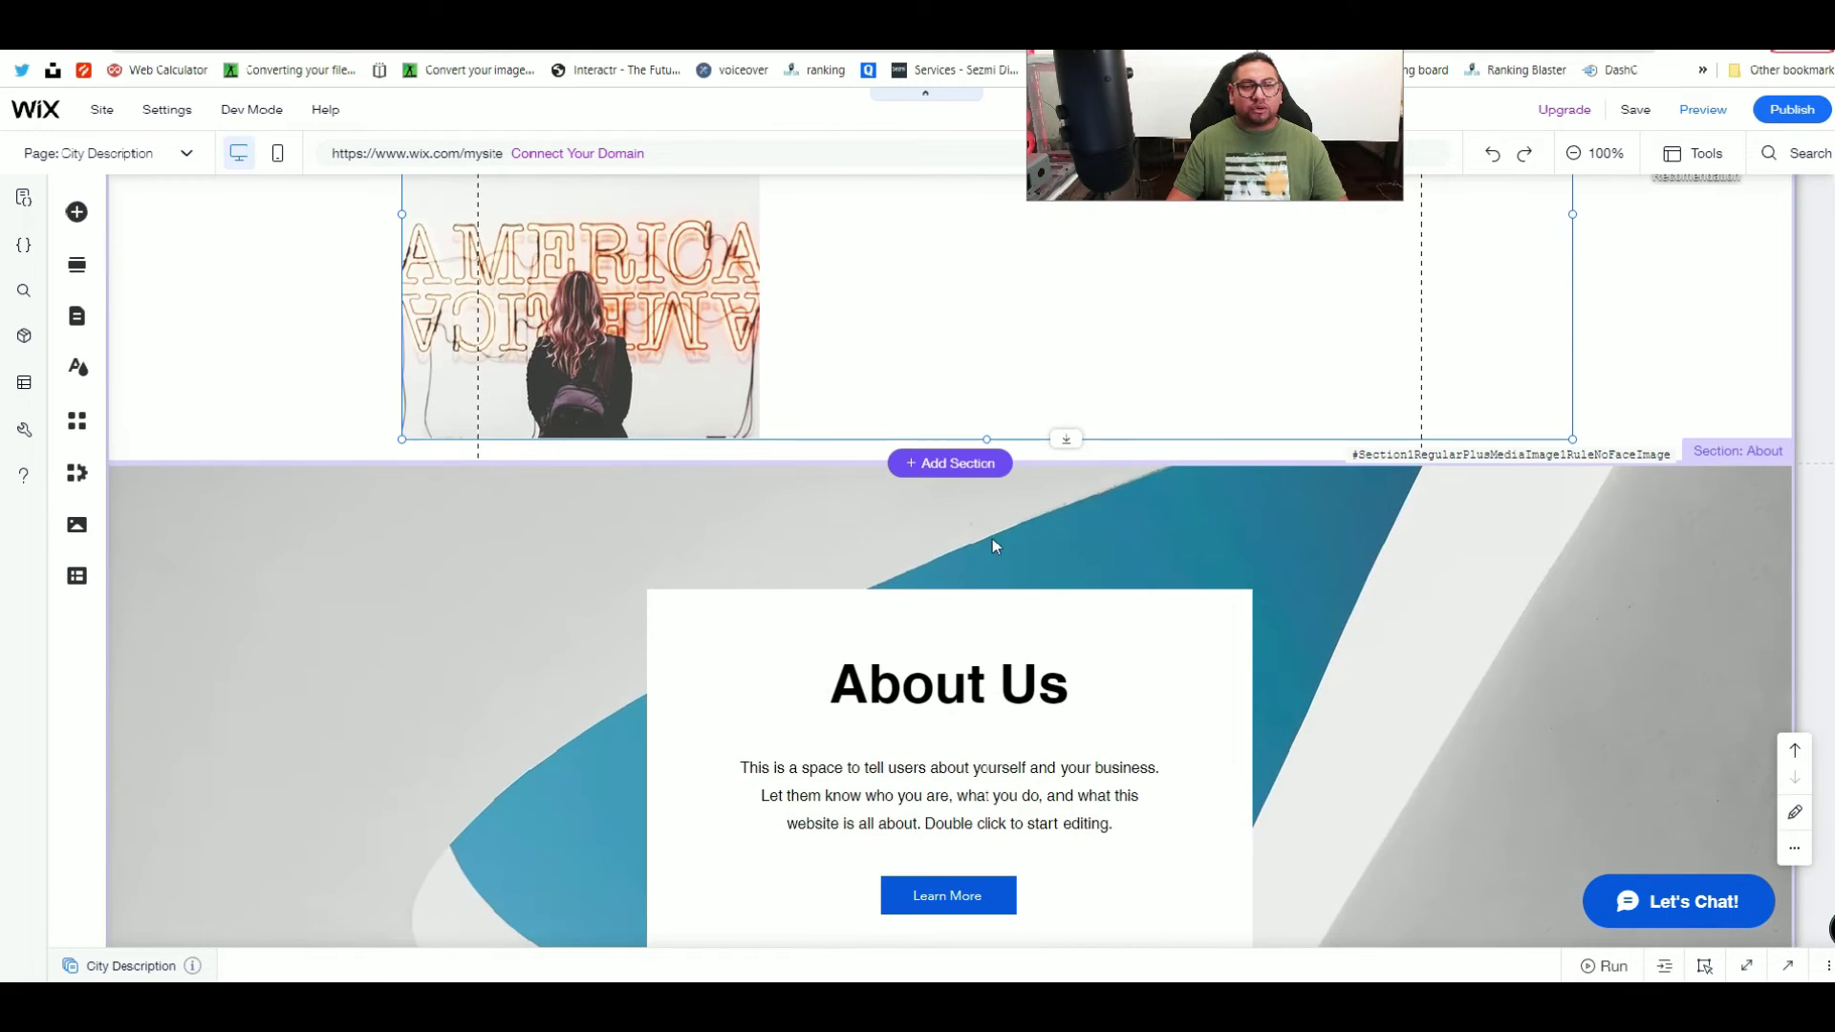
click(983, 502)
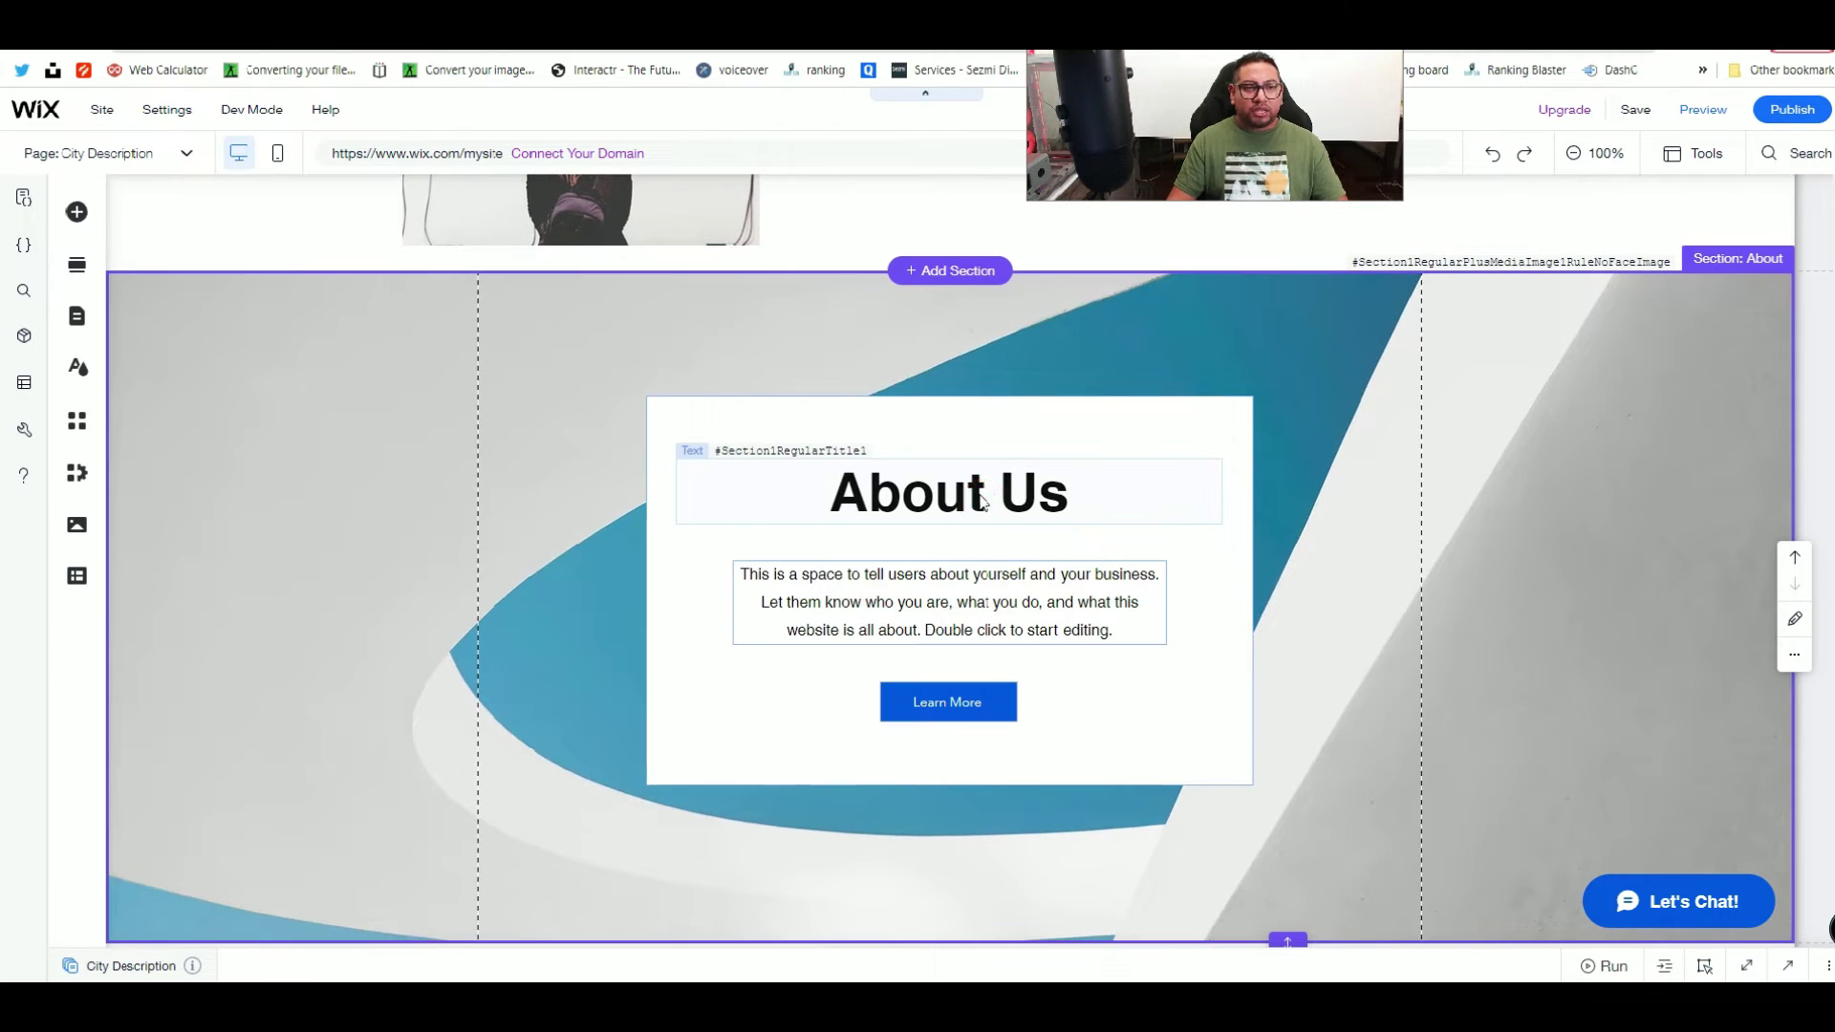
click(974, 491)
scroll(980, 497, up, 1)
double_click(996, 586)
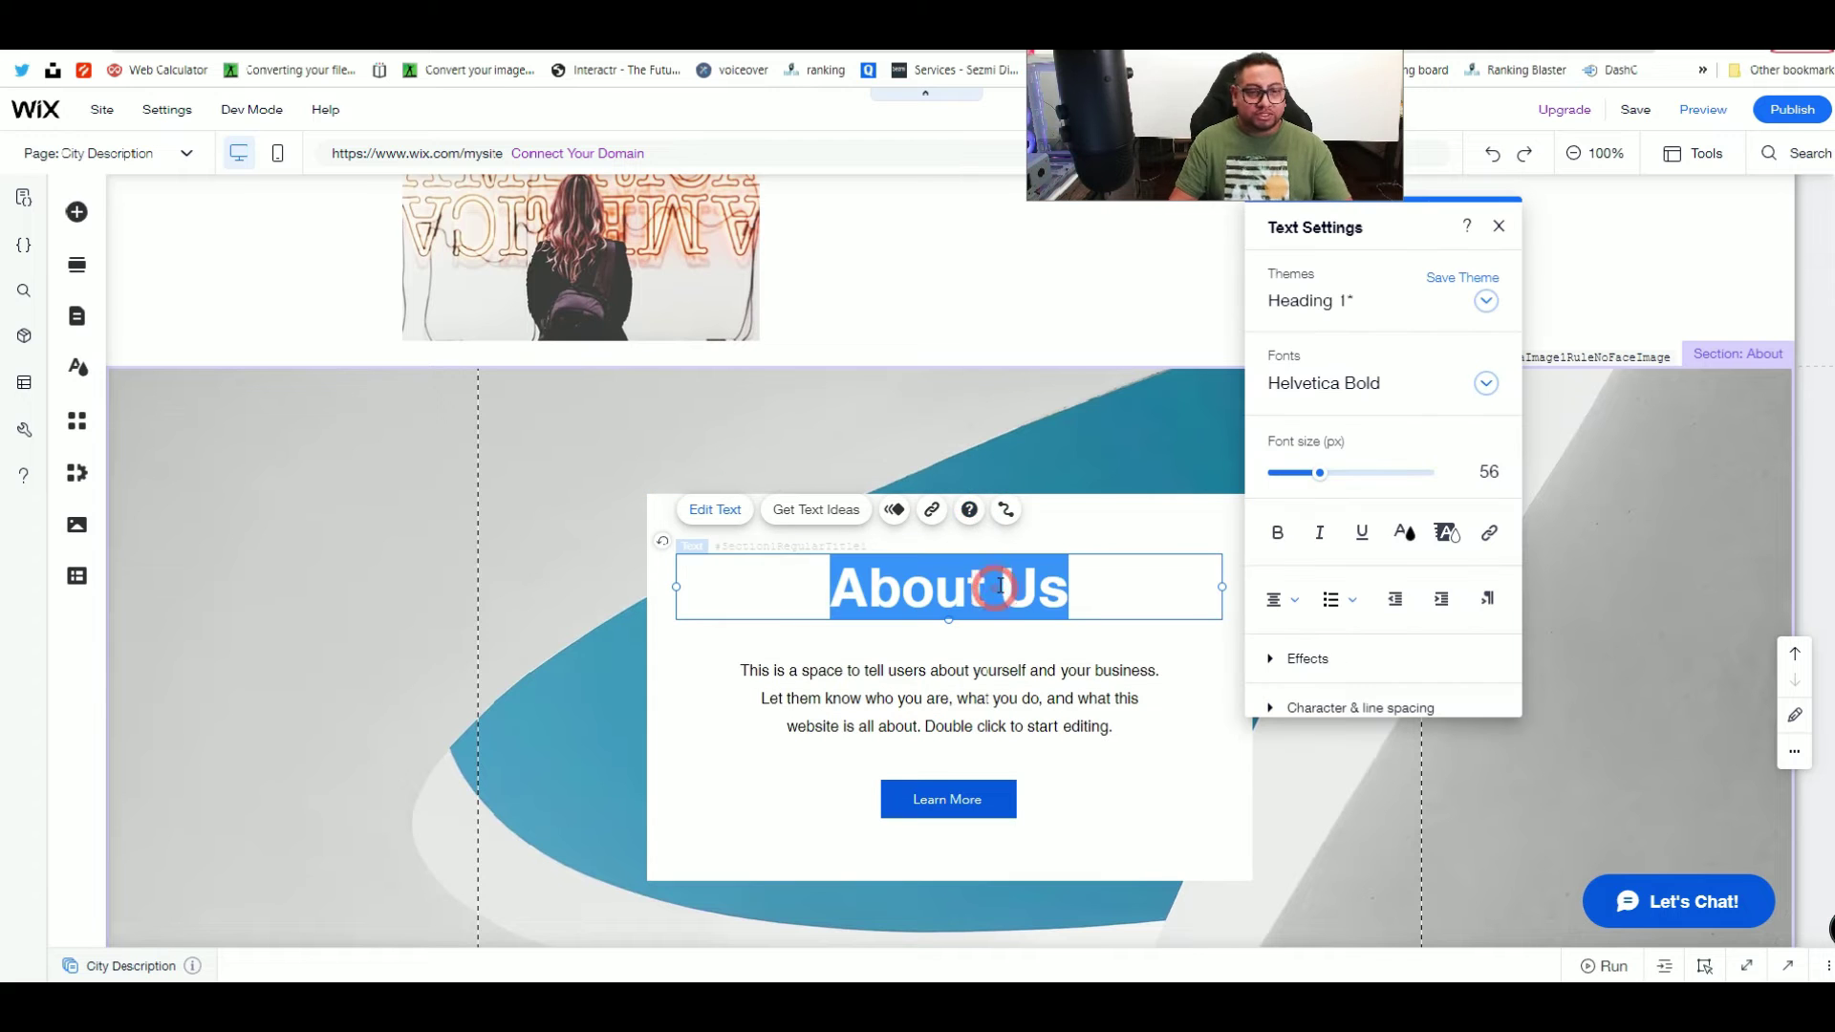
text(ci)
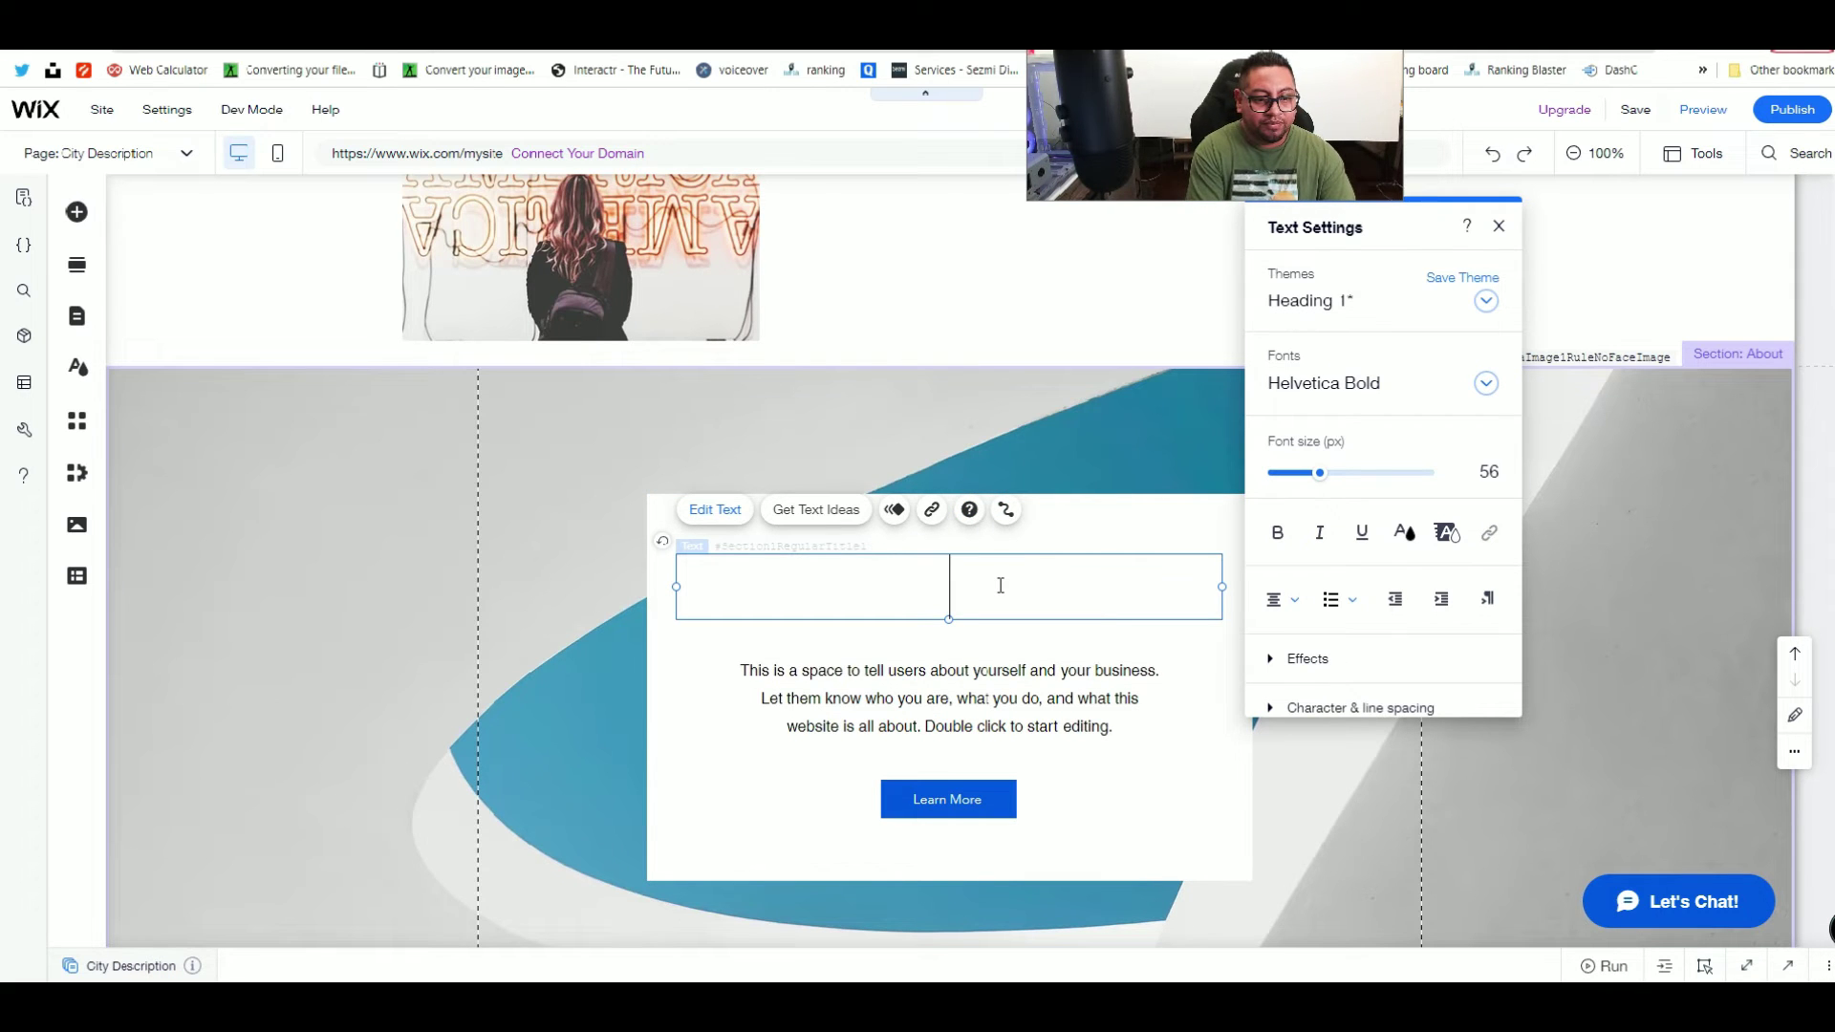
text(ty Name)
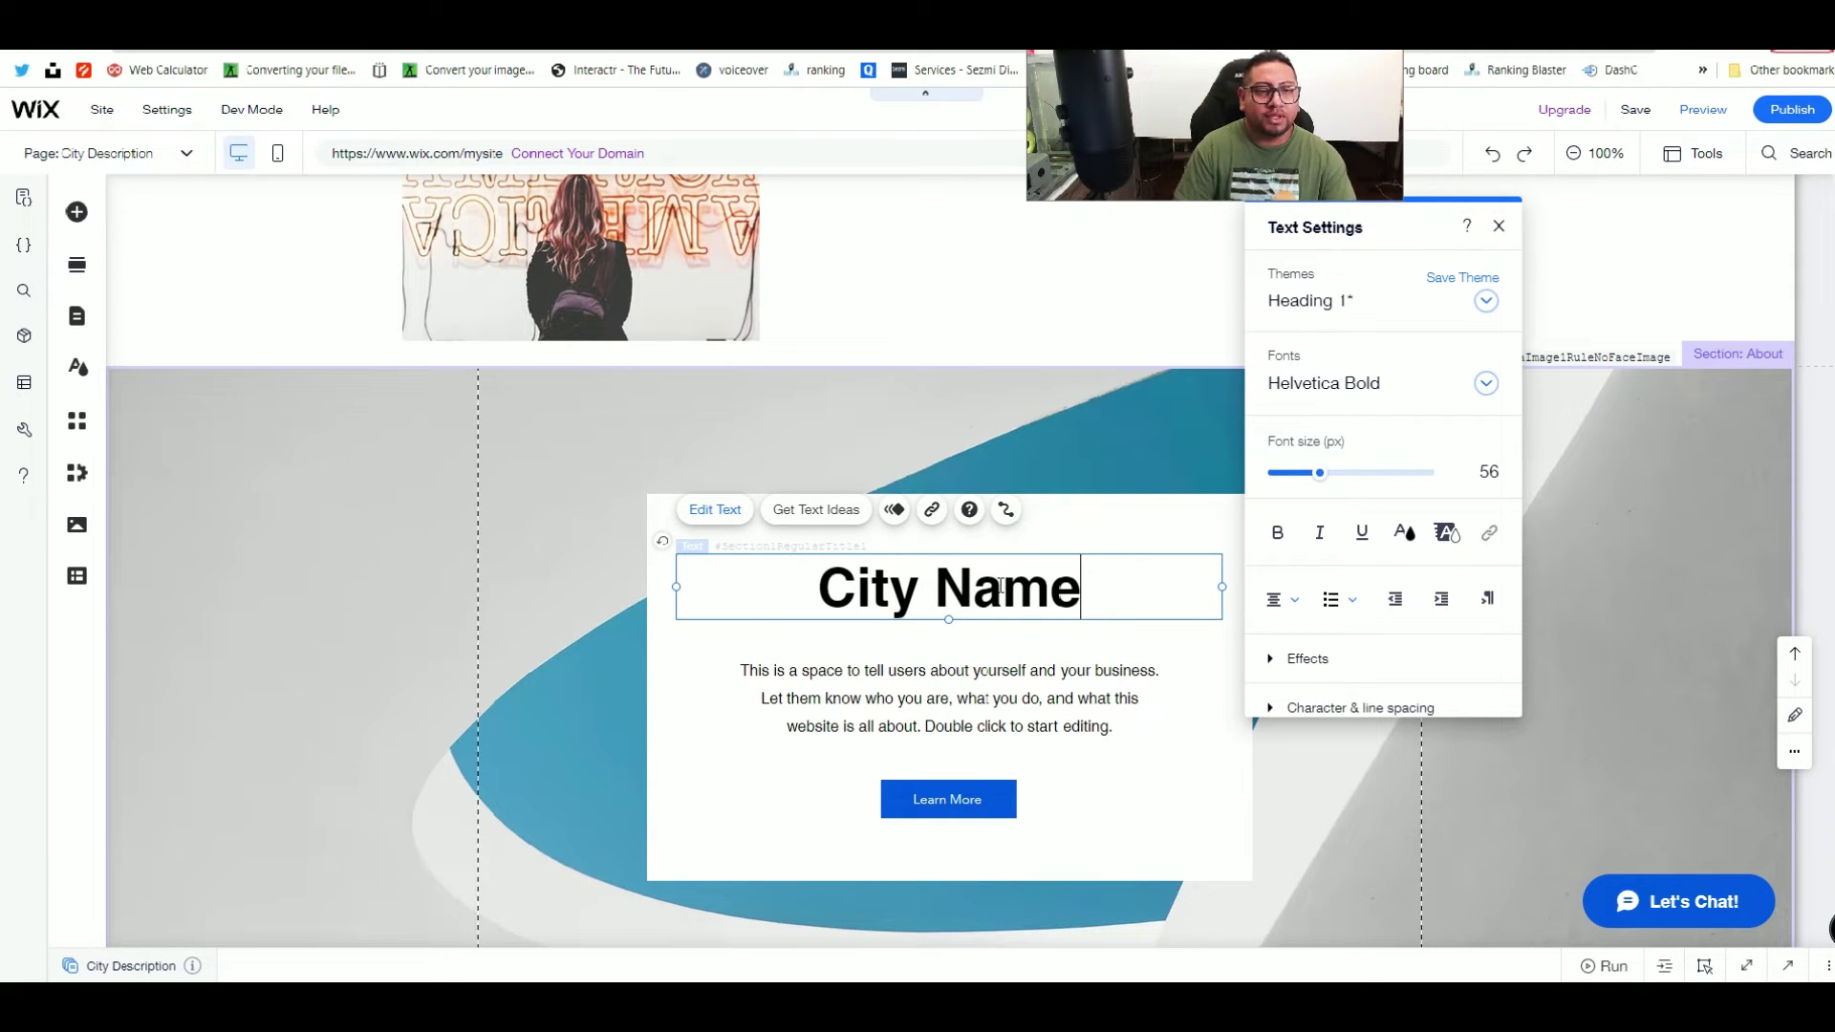
Step: Insert "Full Description" at the start of the placeholder paragraph below the City Name heading
click(994, 667)
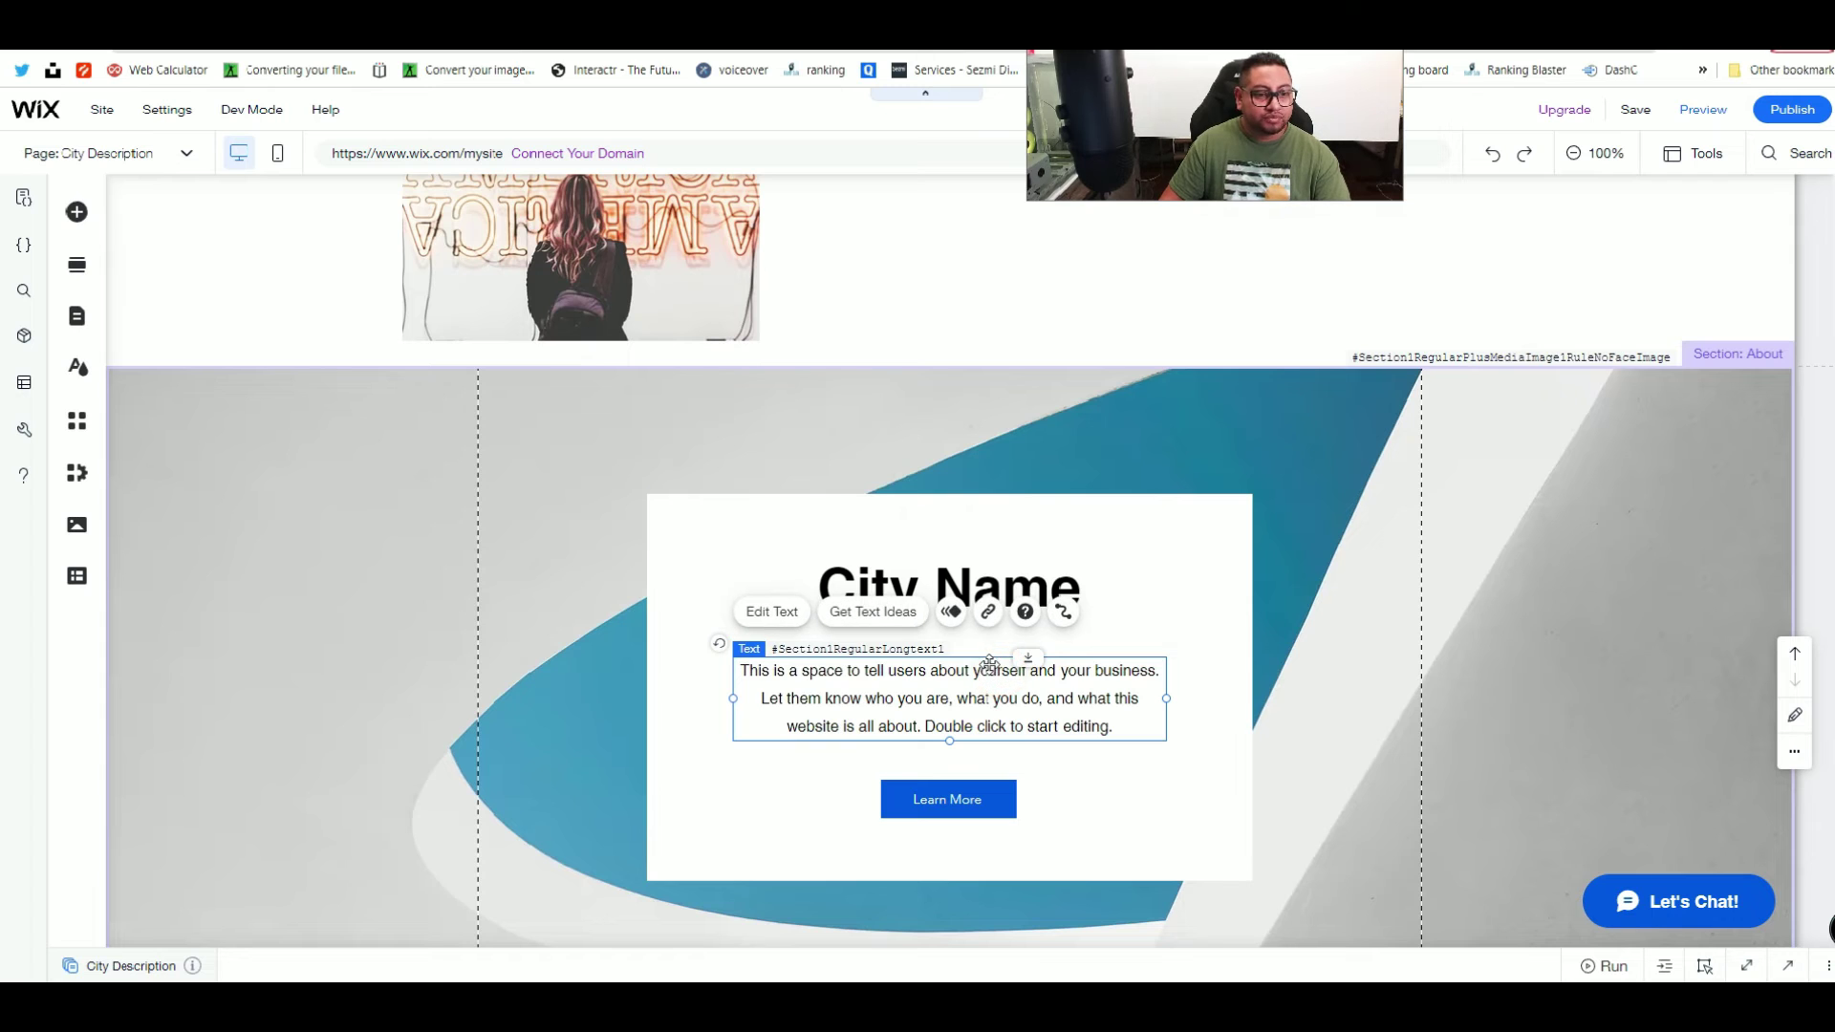
double_click(990, 662)
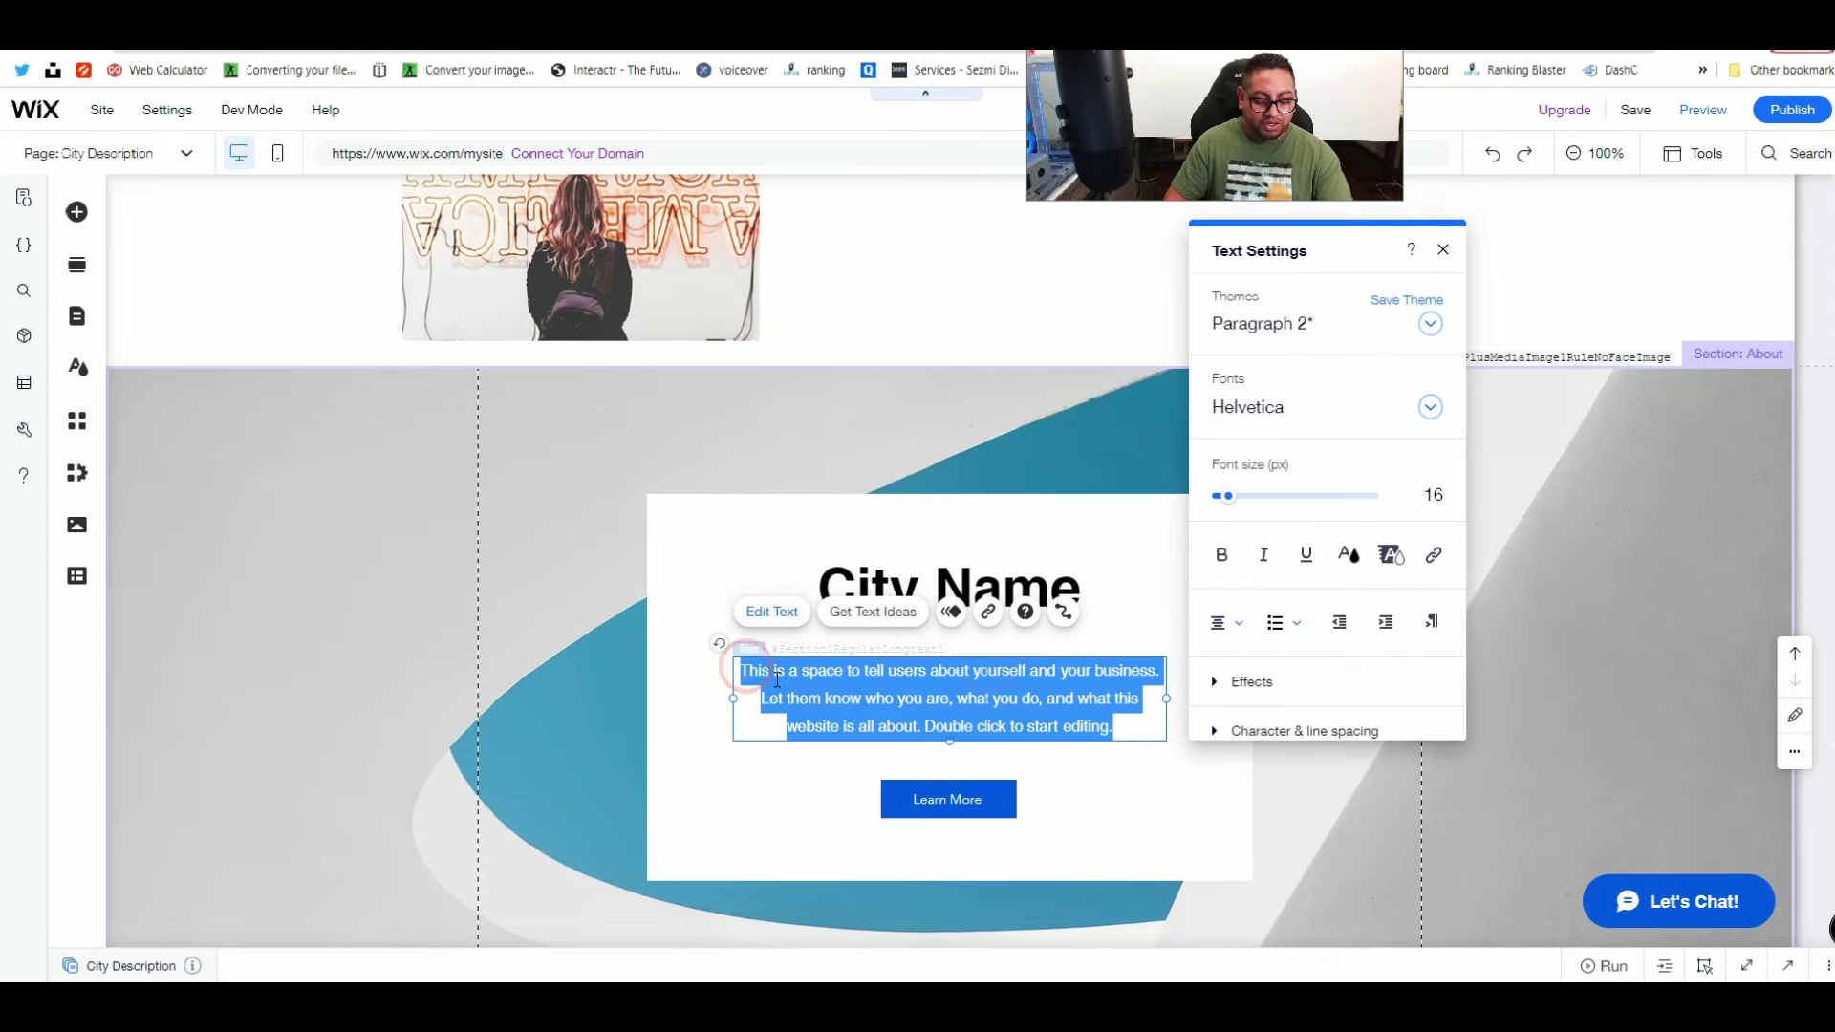
click(777, 679)
text(Full )
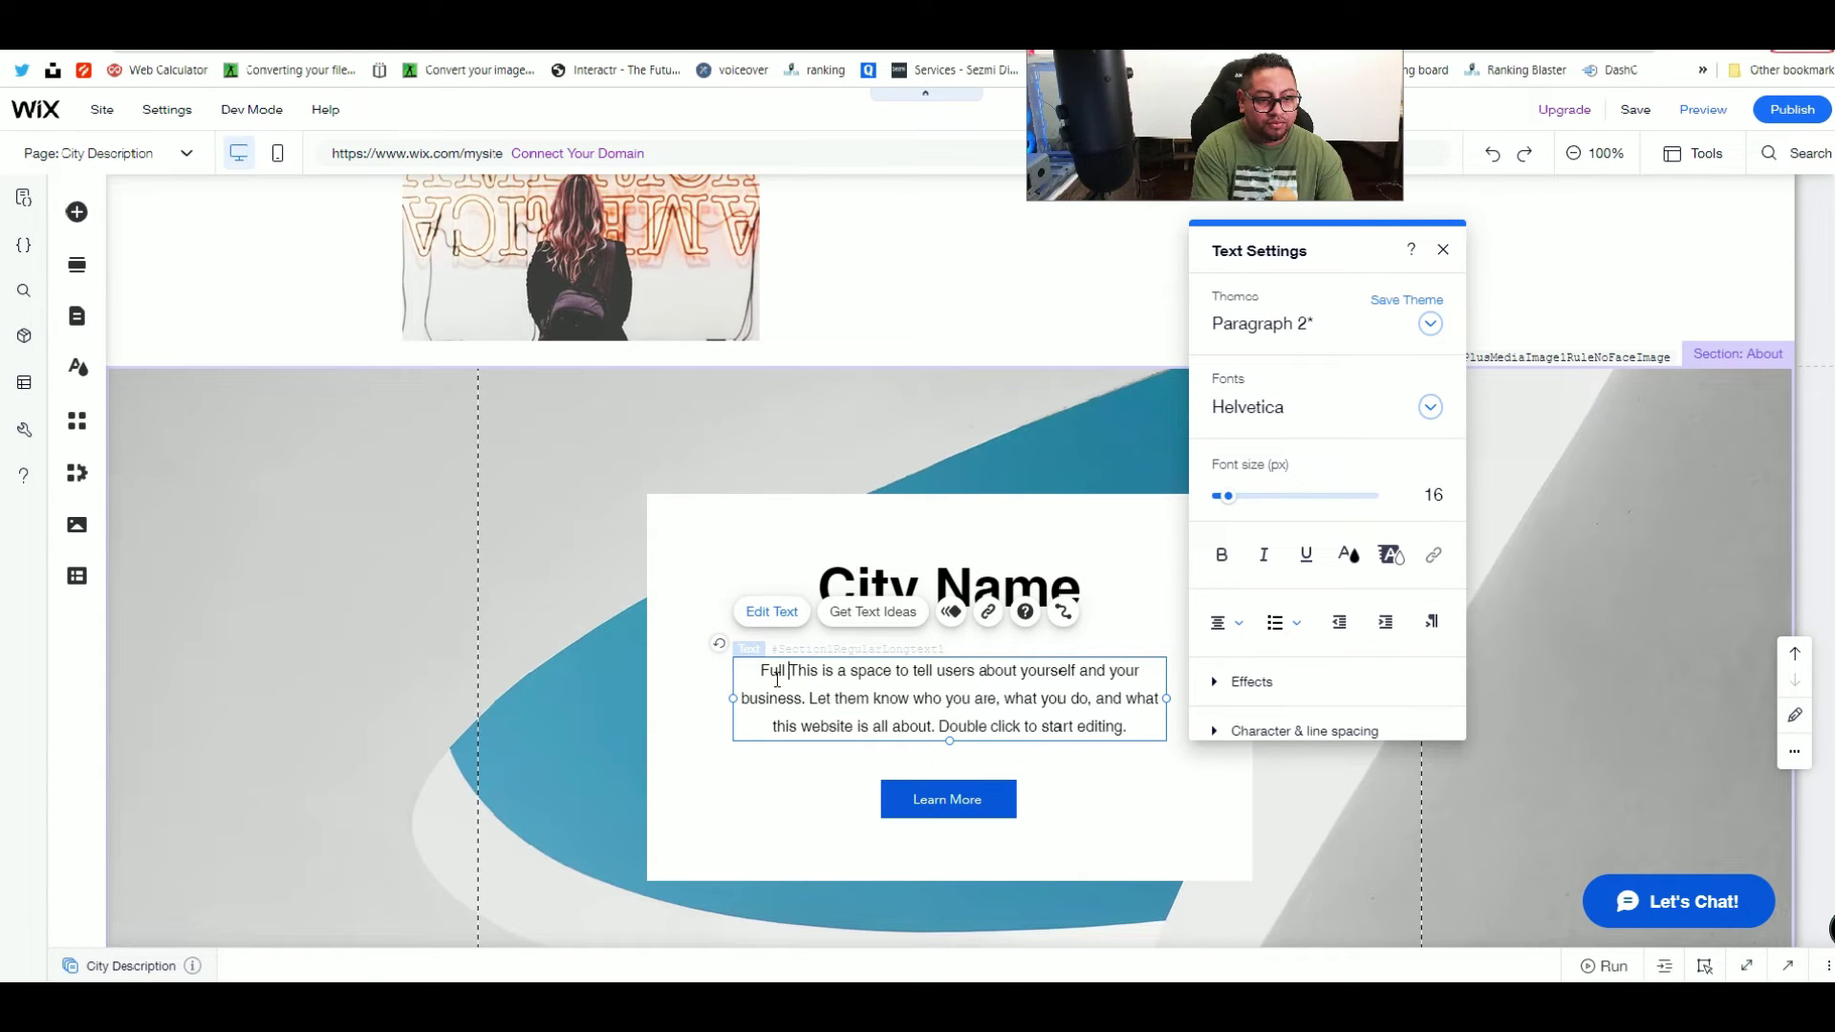
text(Descript)
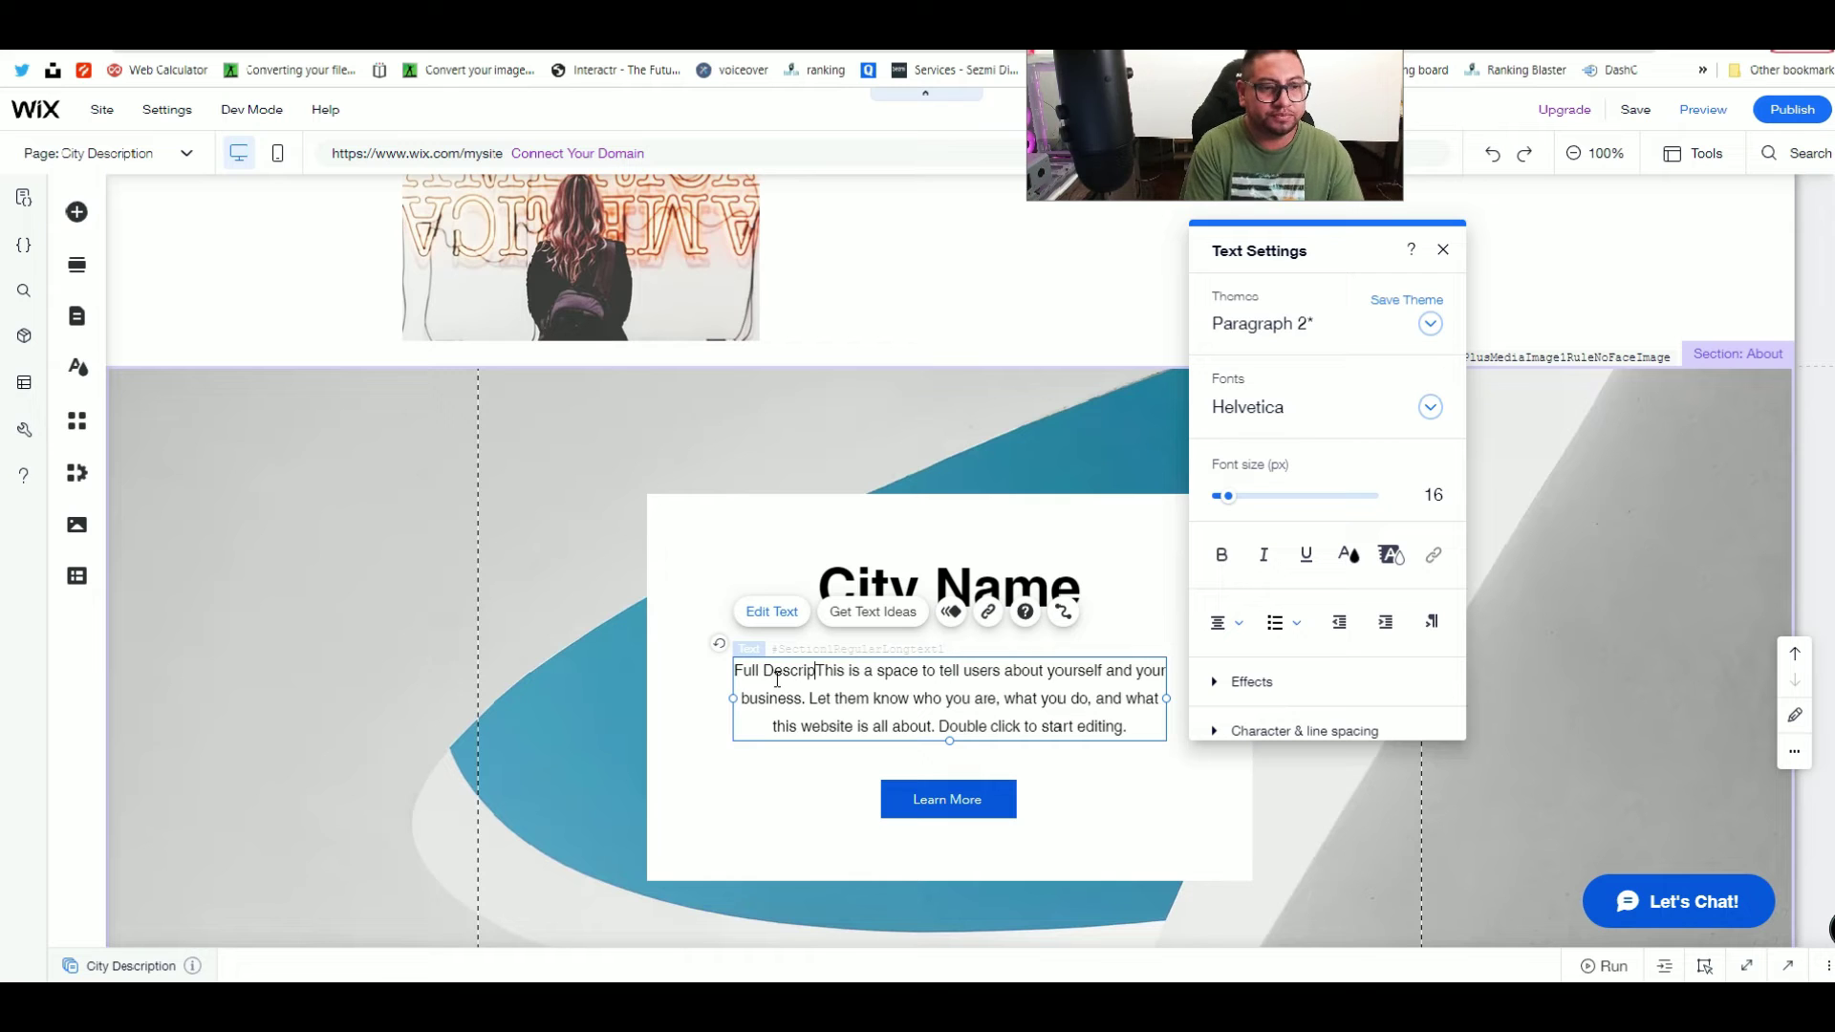
text(ion)
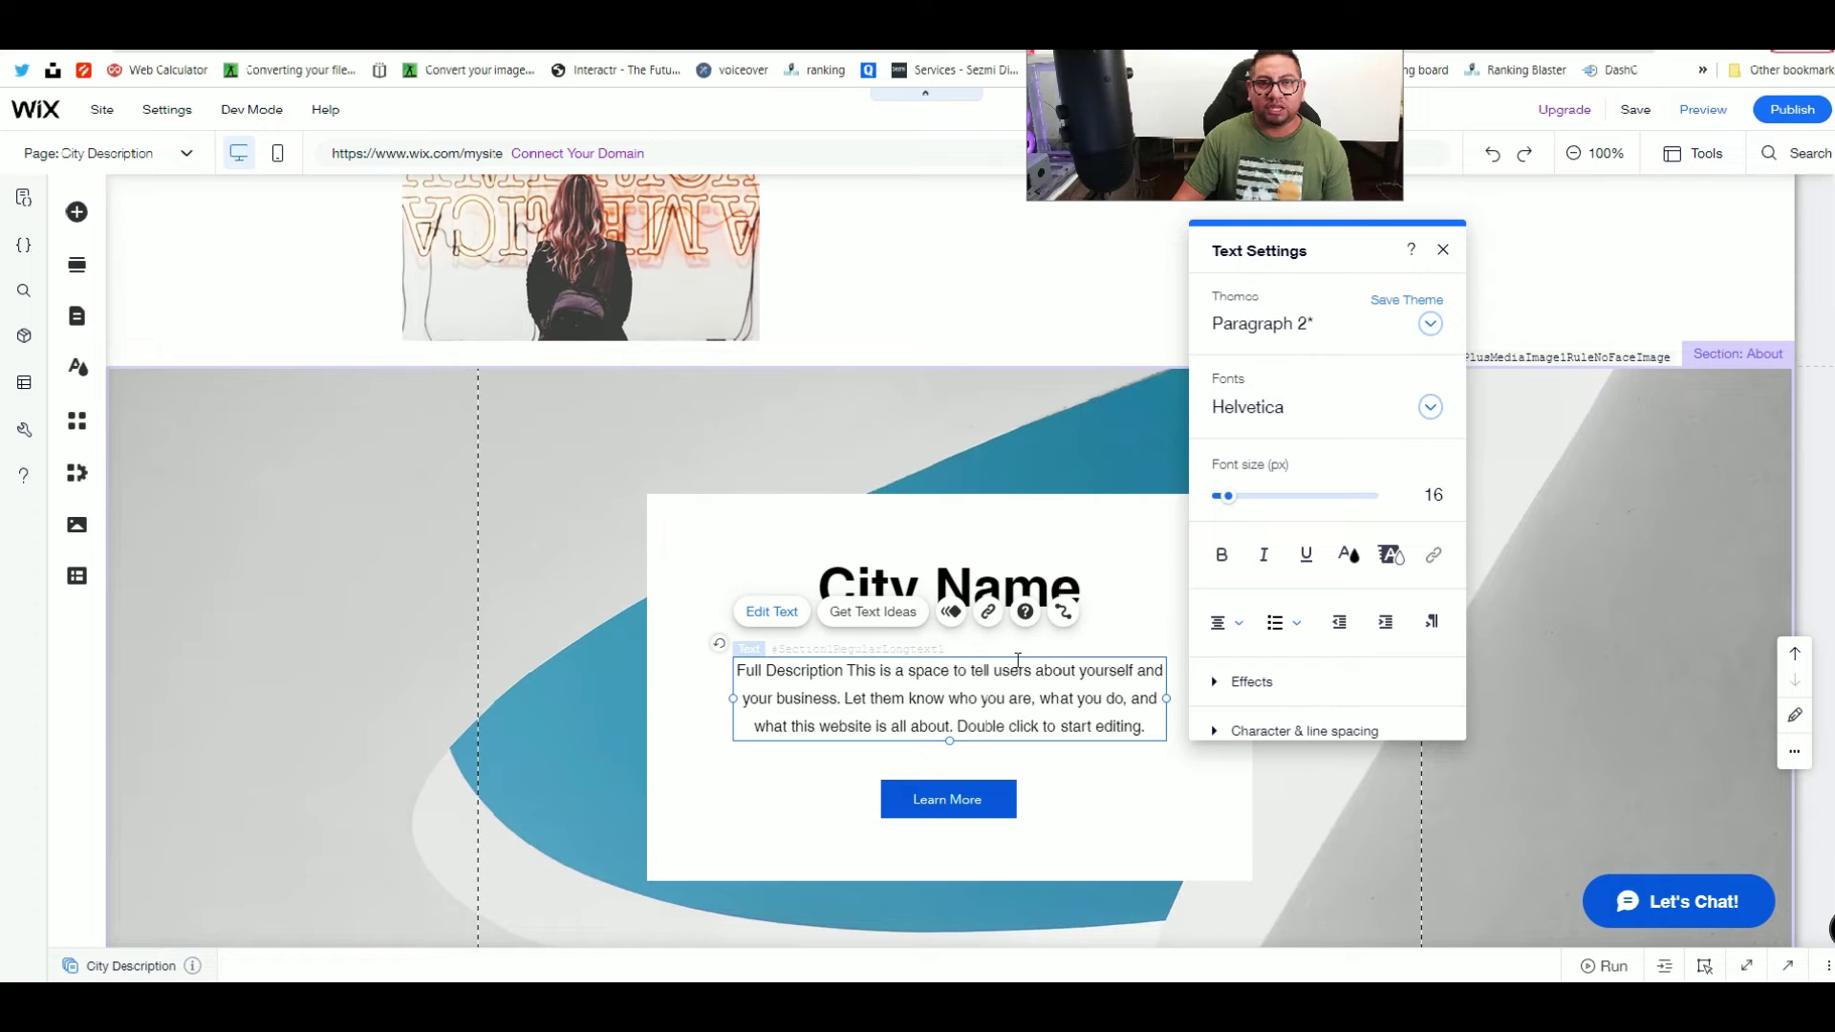
Step: Change the label of the section's Learn More button to "watch video"
click(974, 797)
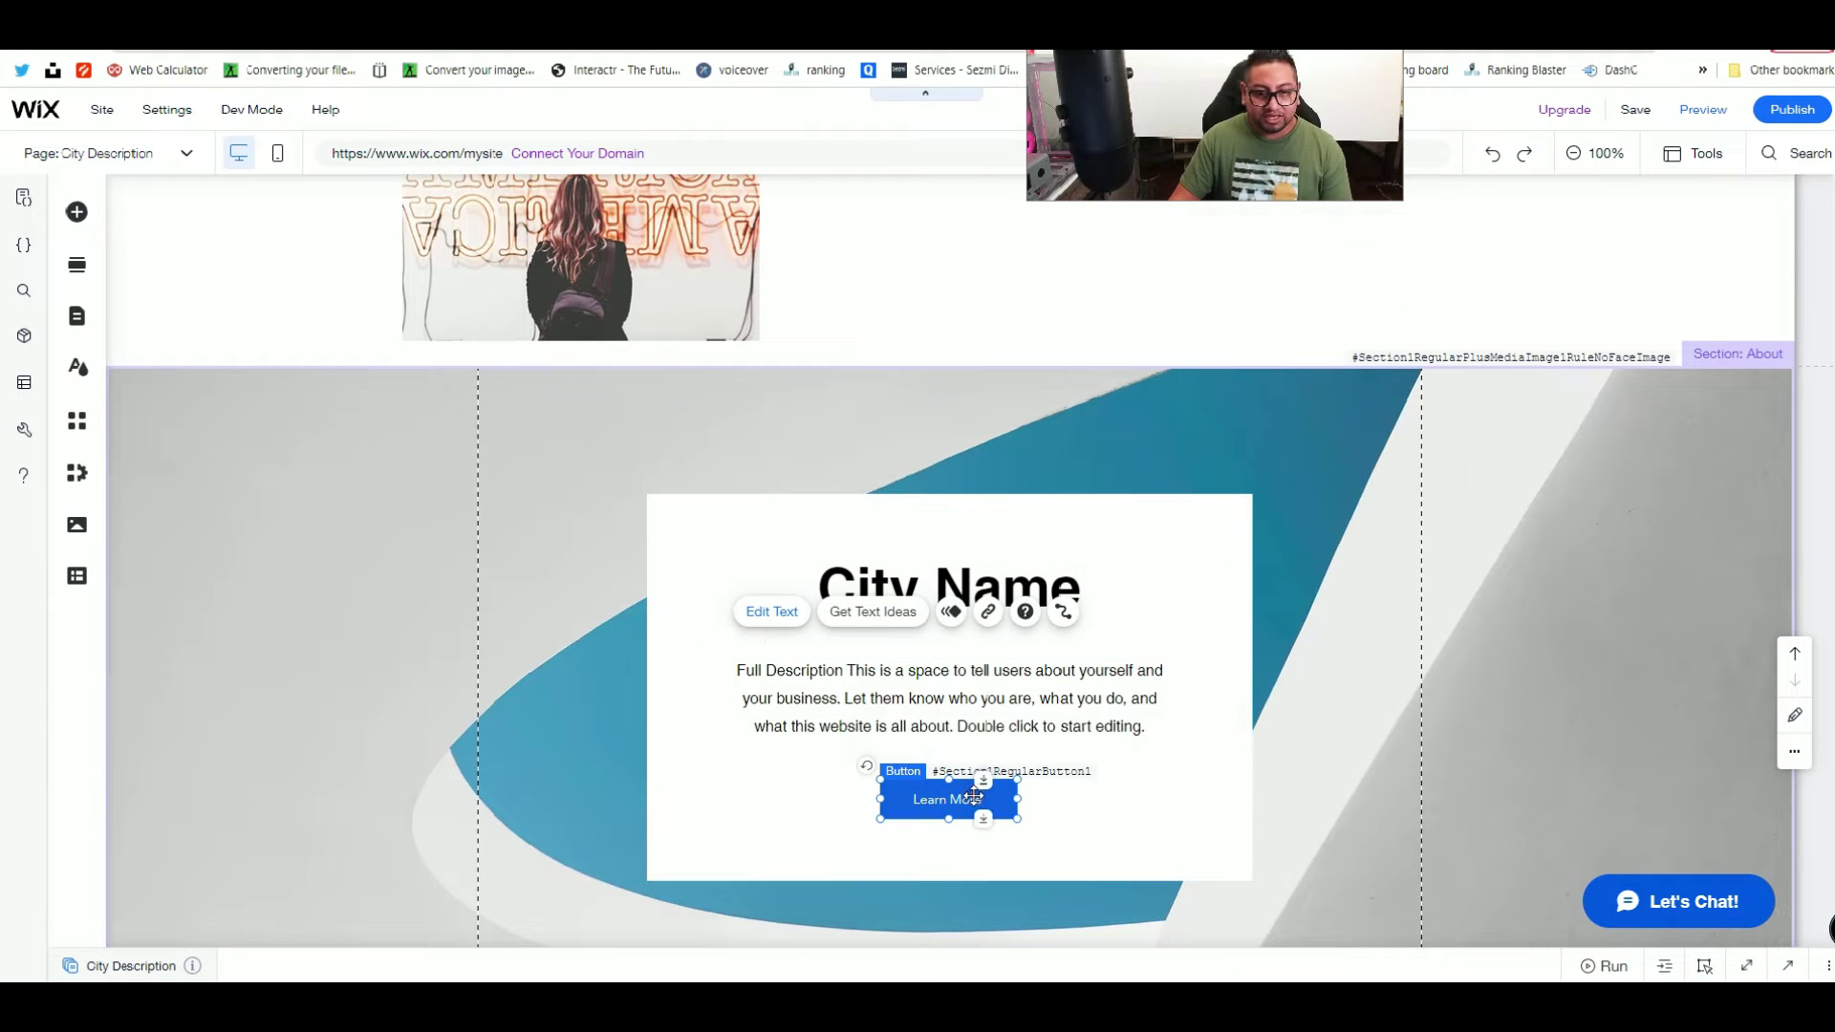
click(987, 733)
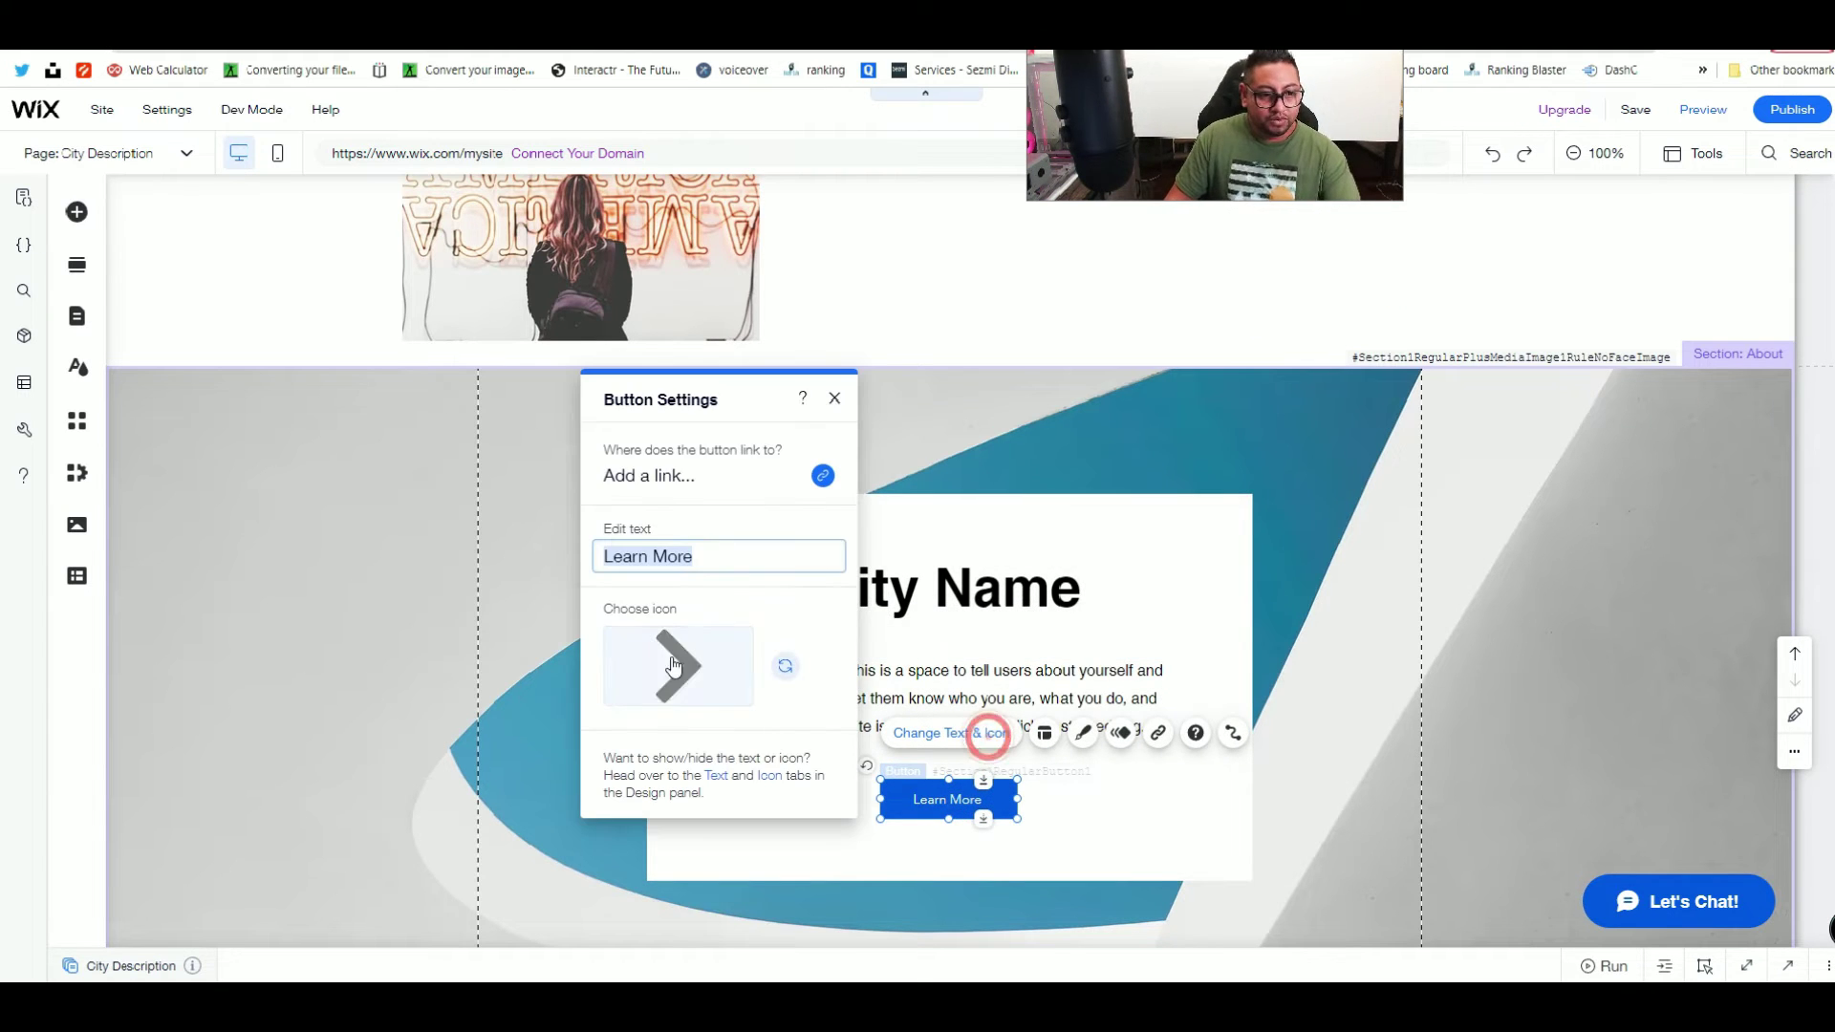
text(watch video)
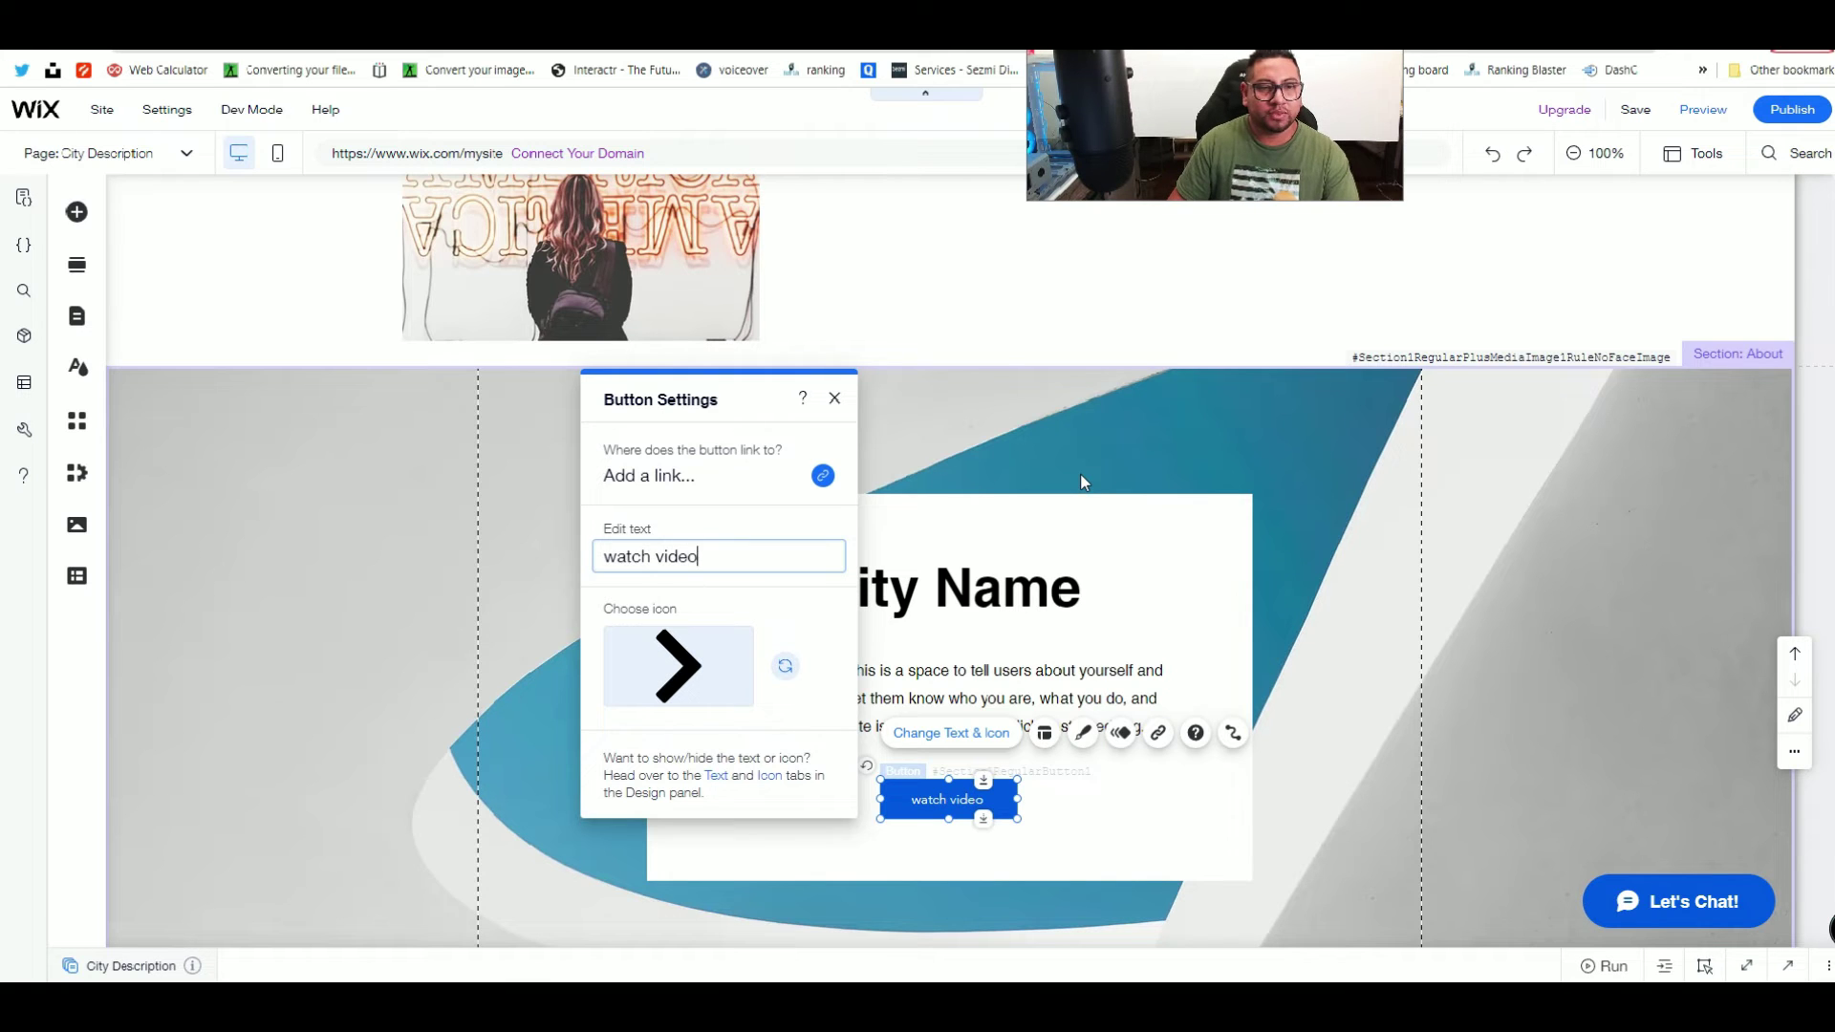
click(1080, 474)
Step: On the City Recomendation (All) dynamic page, connect the Load More button's click action to the dataset's Load more action
scroll(1409, 794, down, 3)
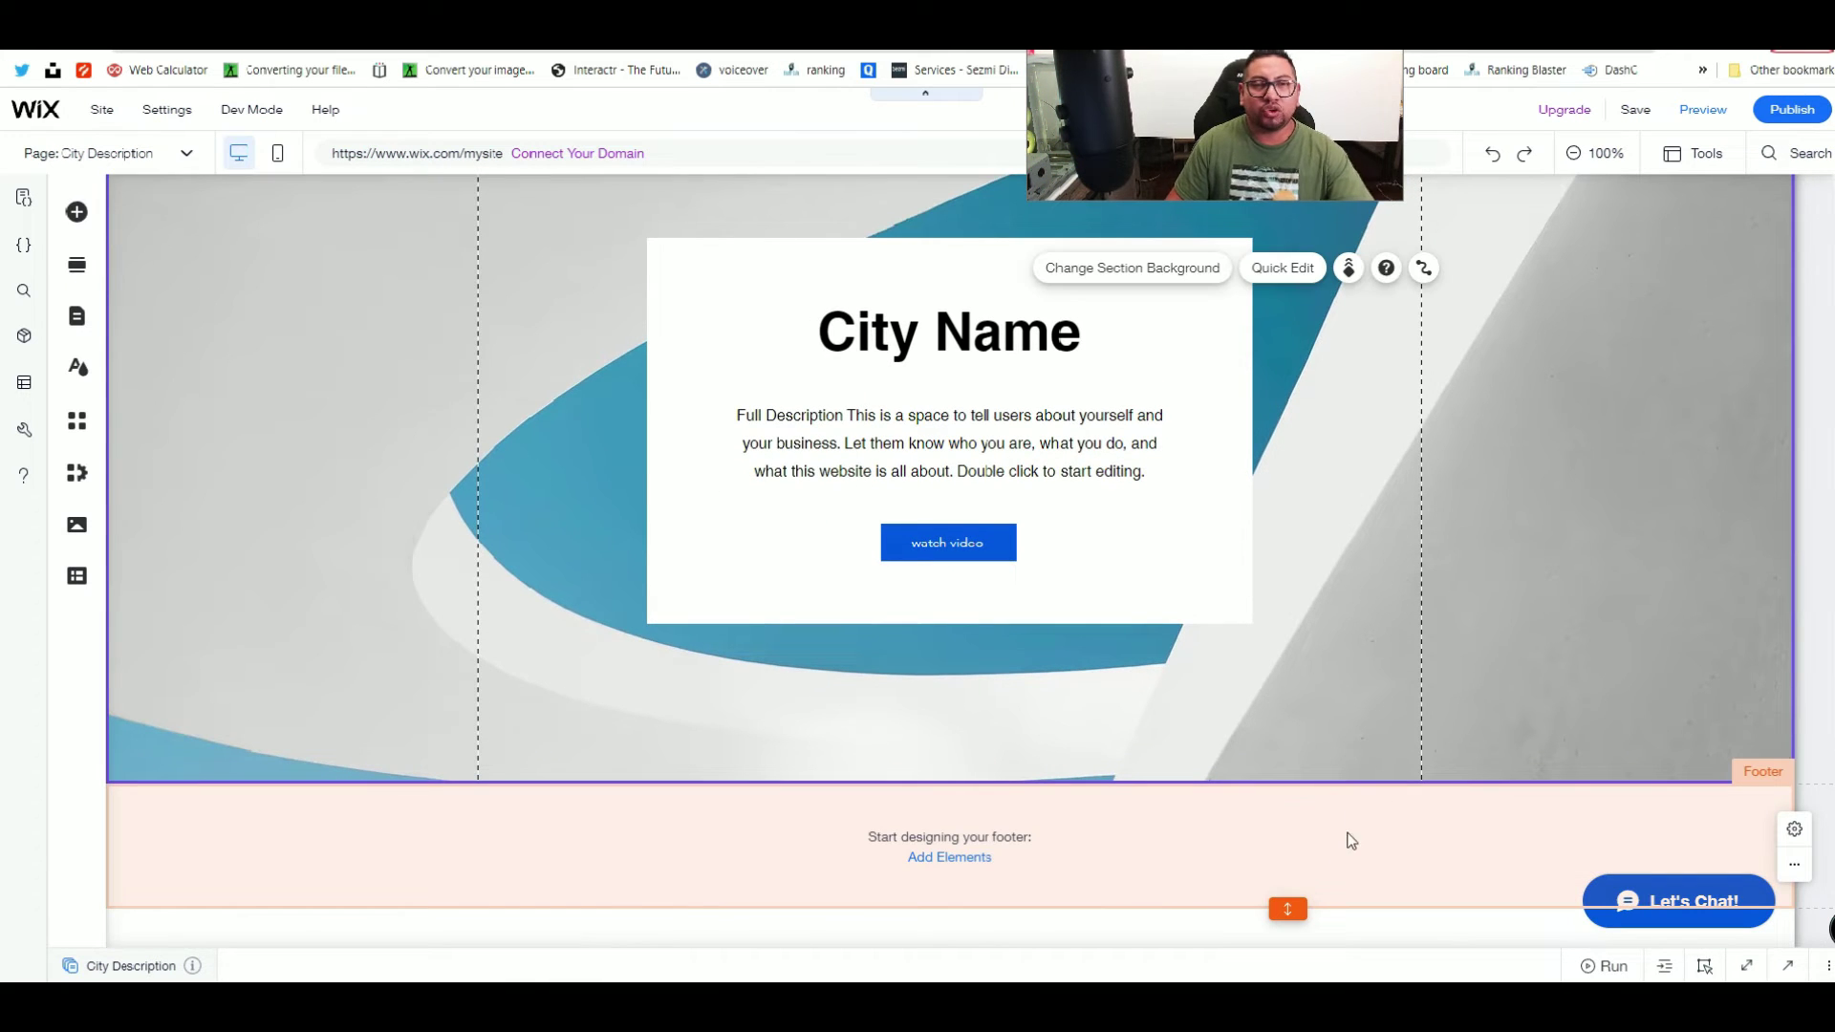
scroll(1347, 774, up, 2)
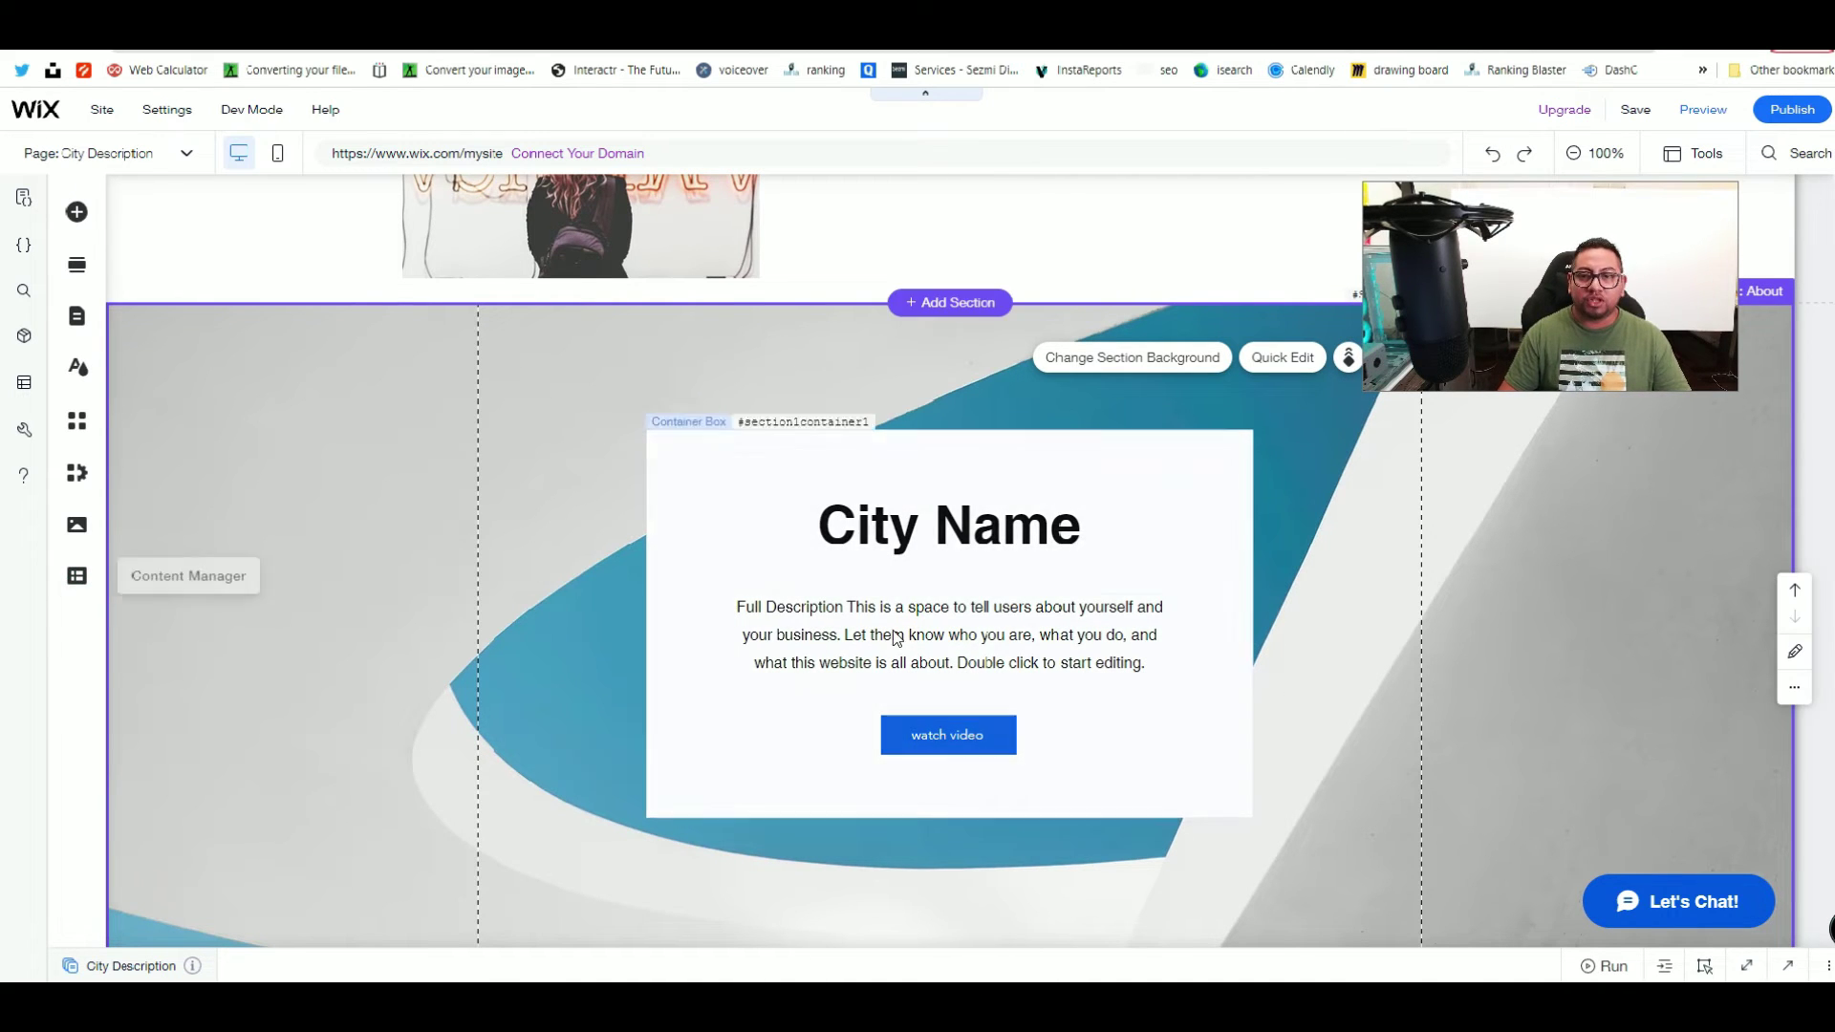
scroll(1000, 692, up, 5)
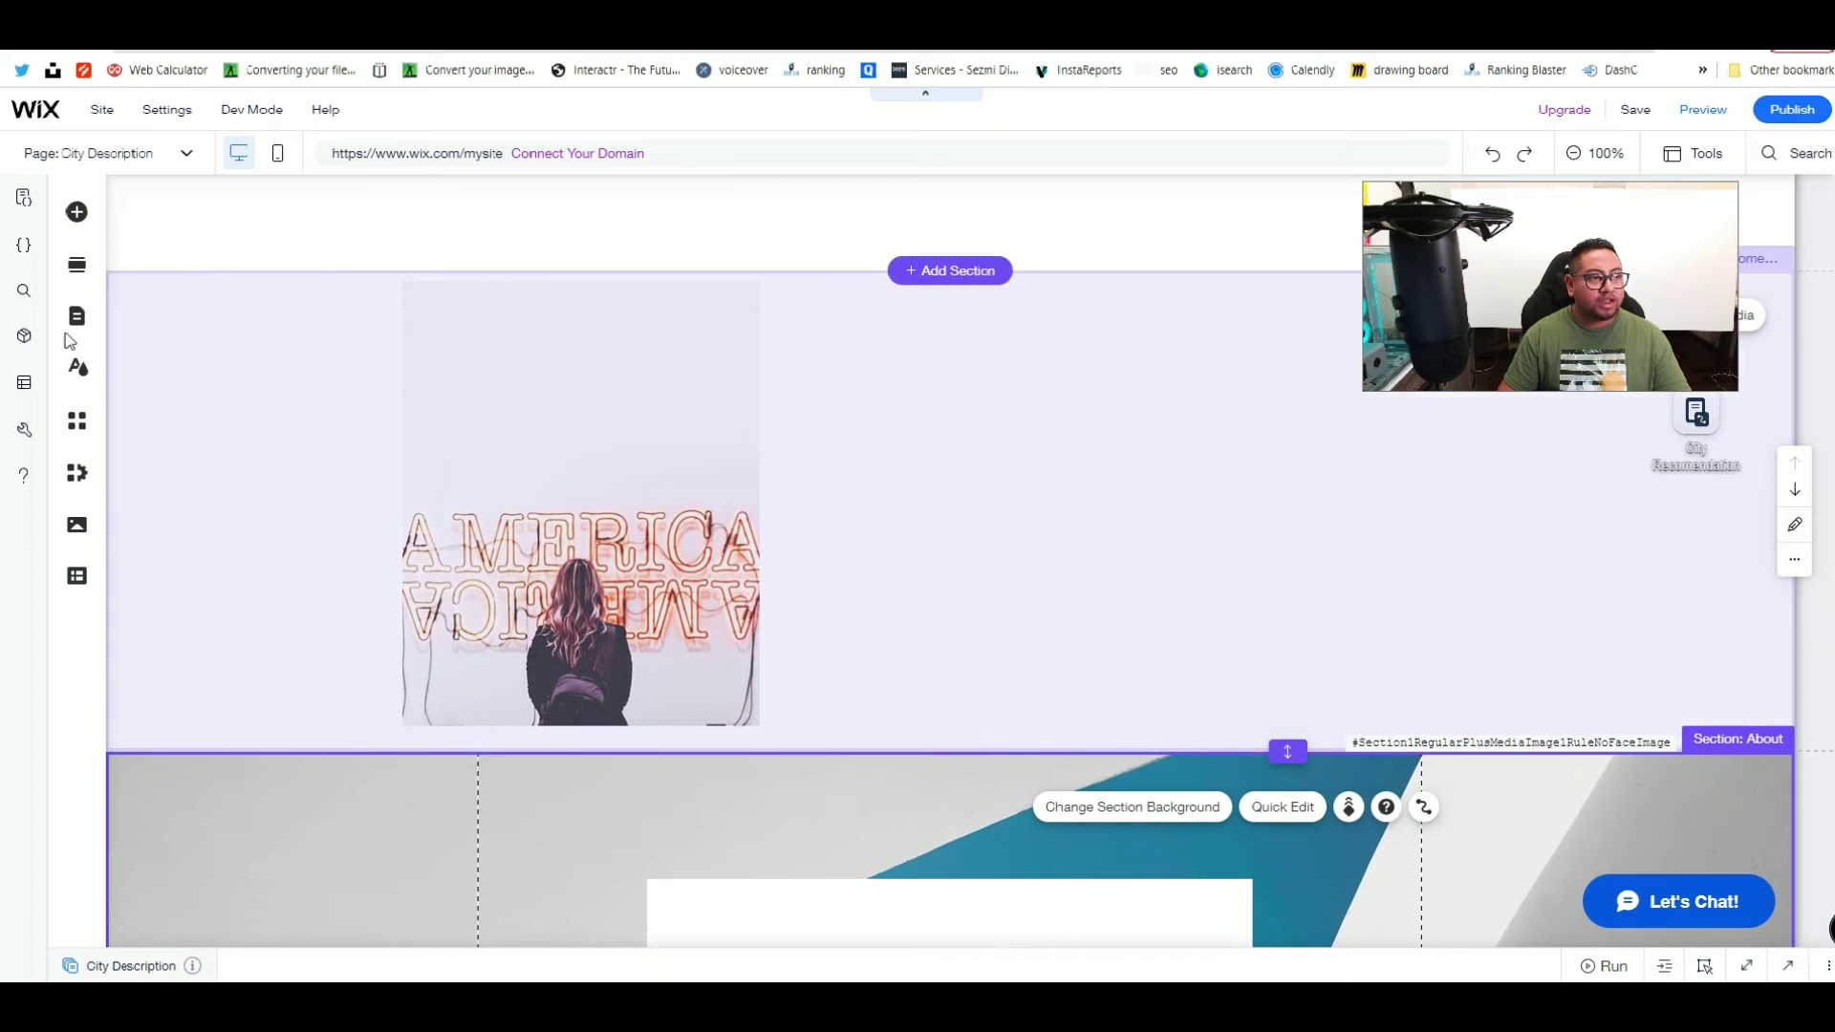
click(74, 315)
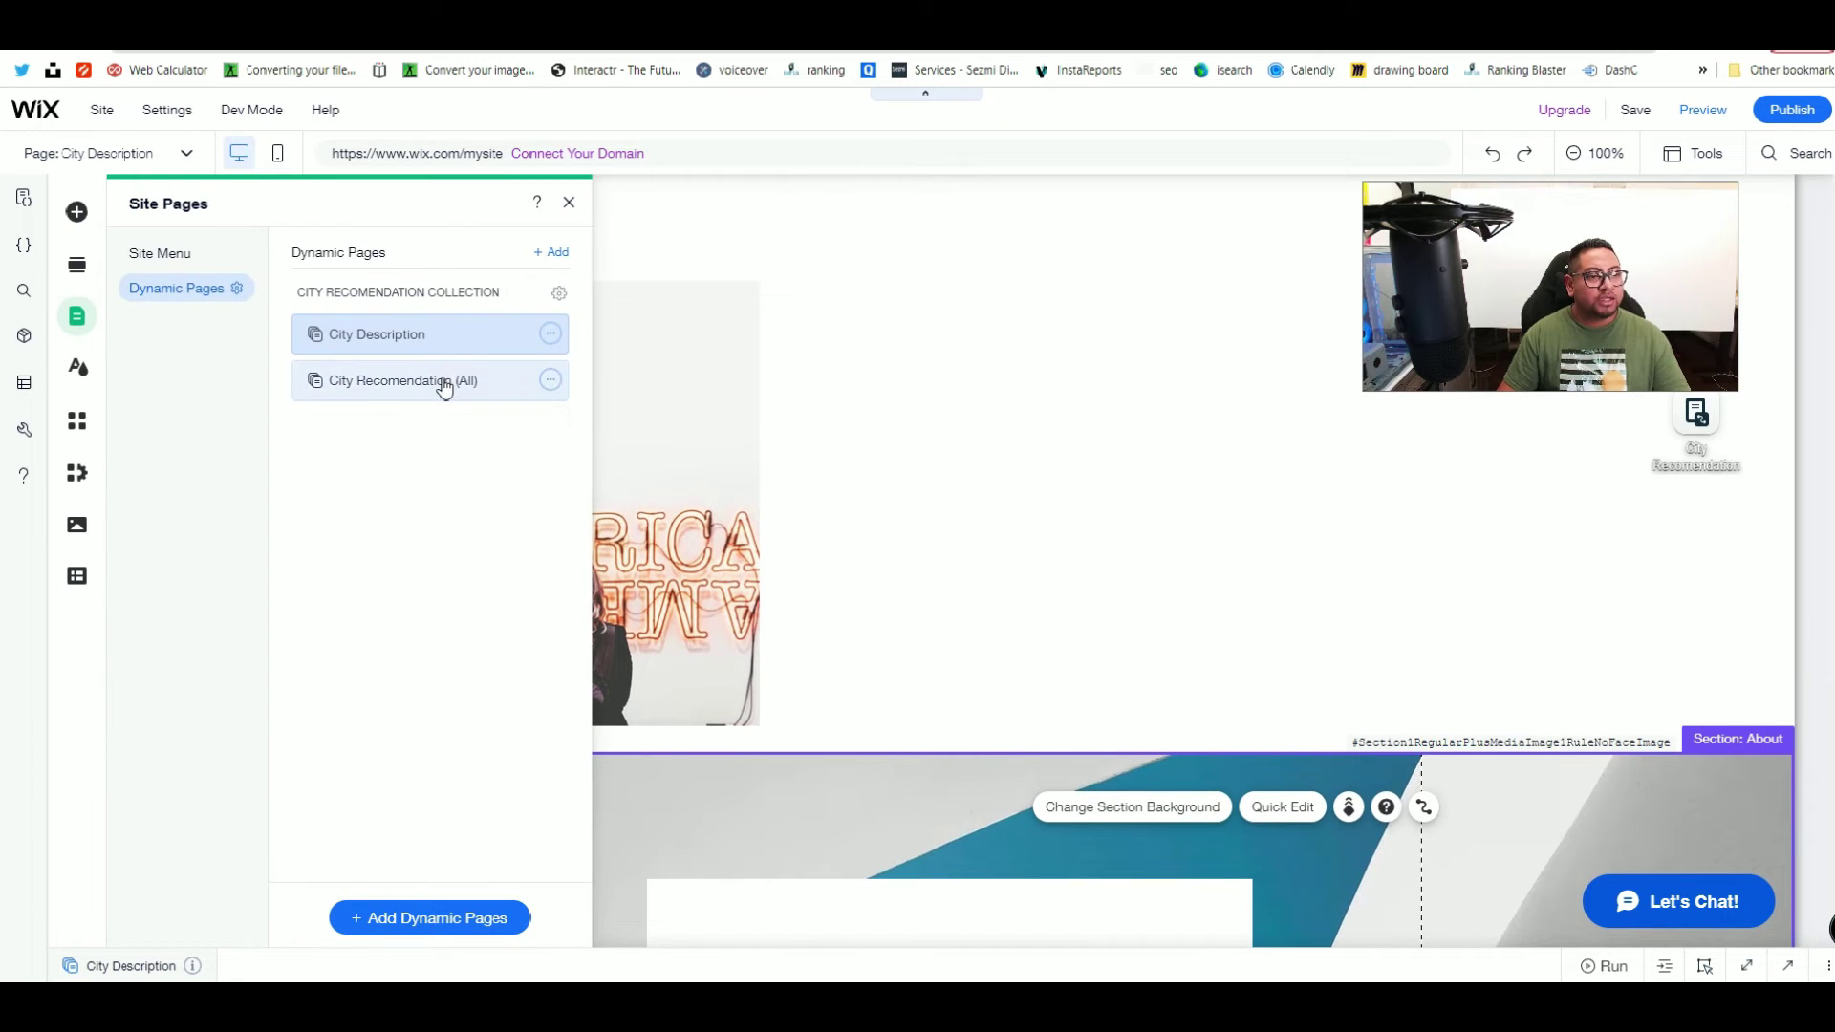
click(443, 381)
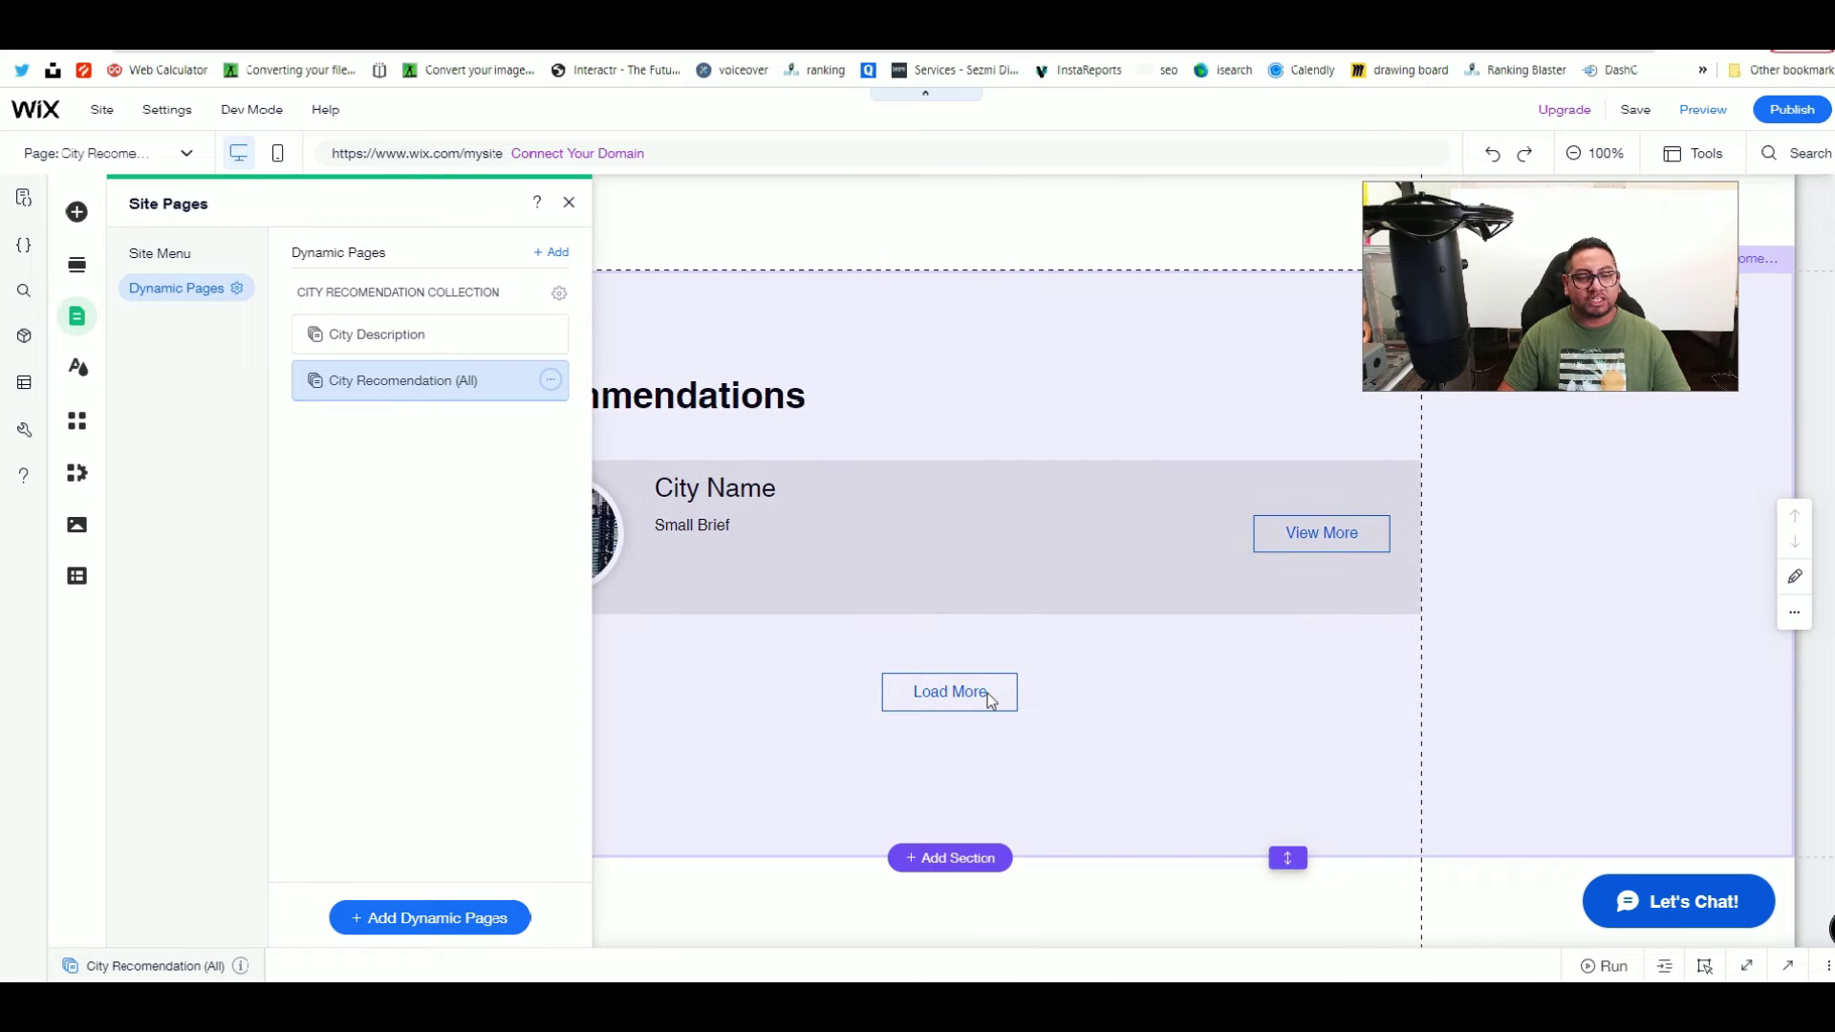
click(1013, 703)
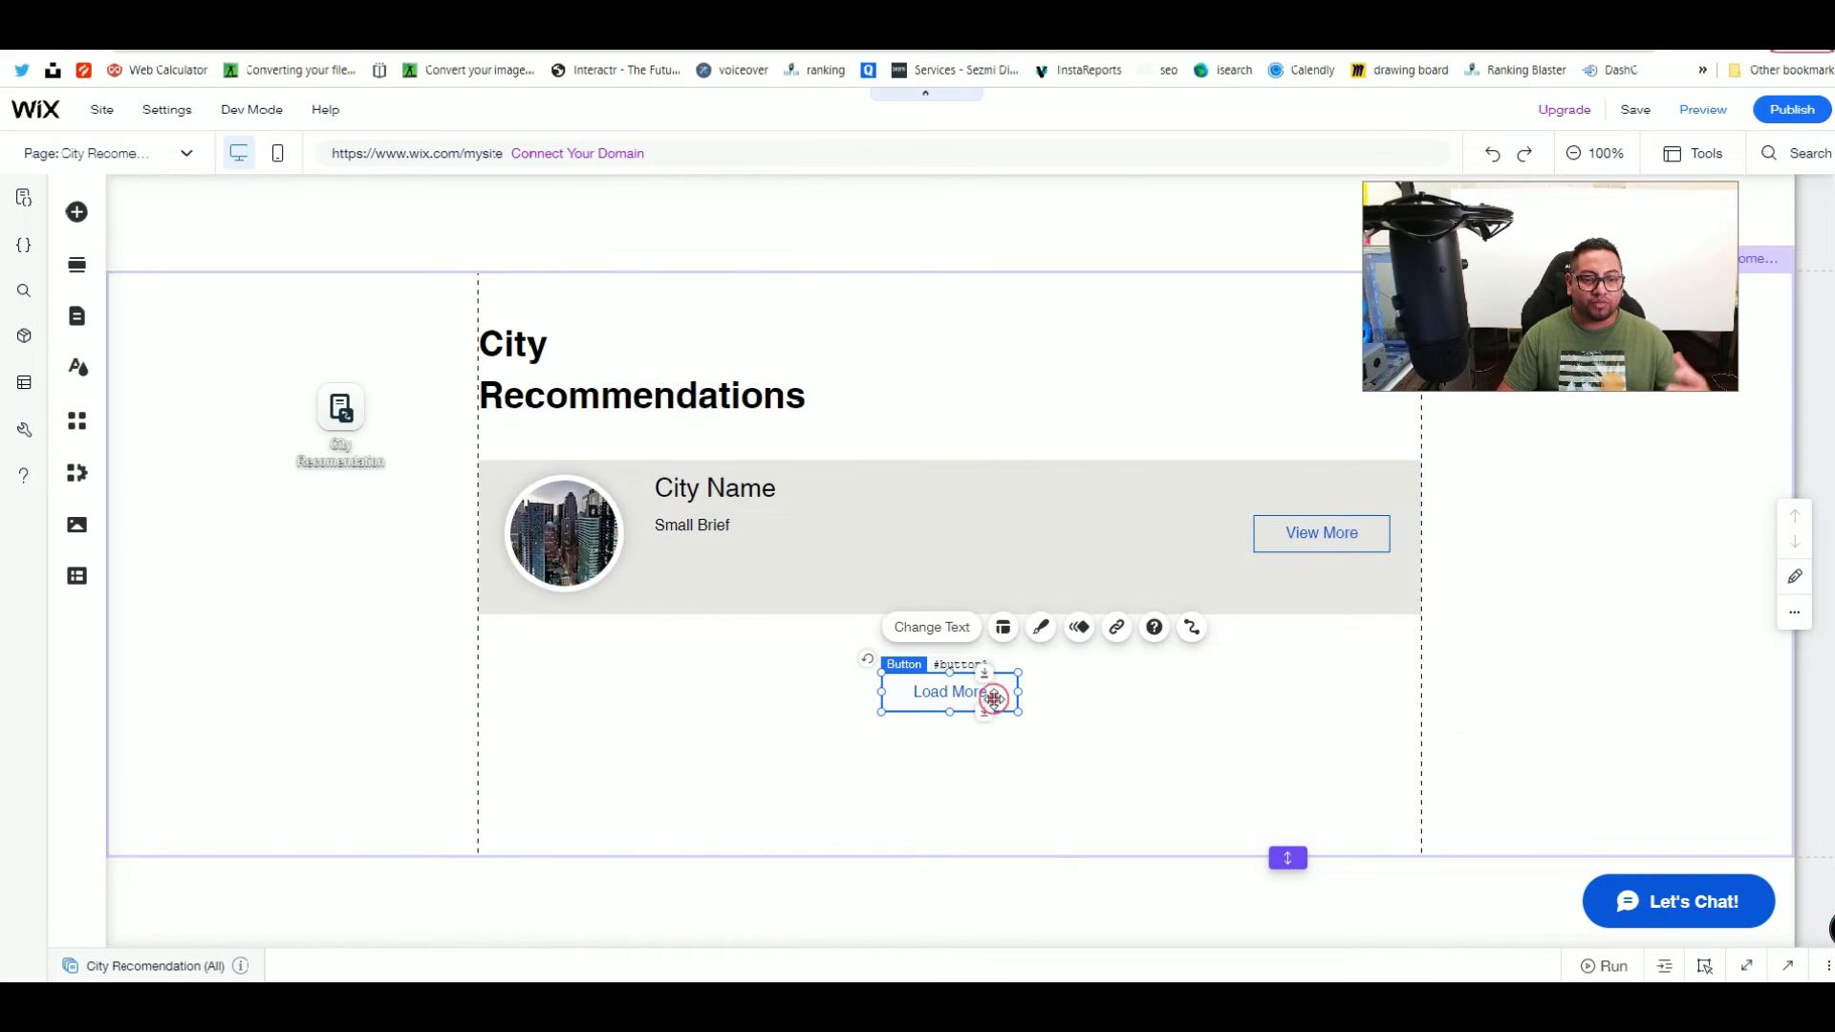
click(1191, 629)
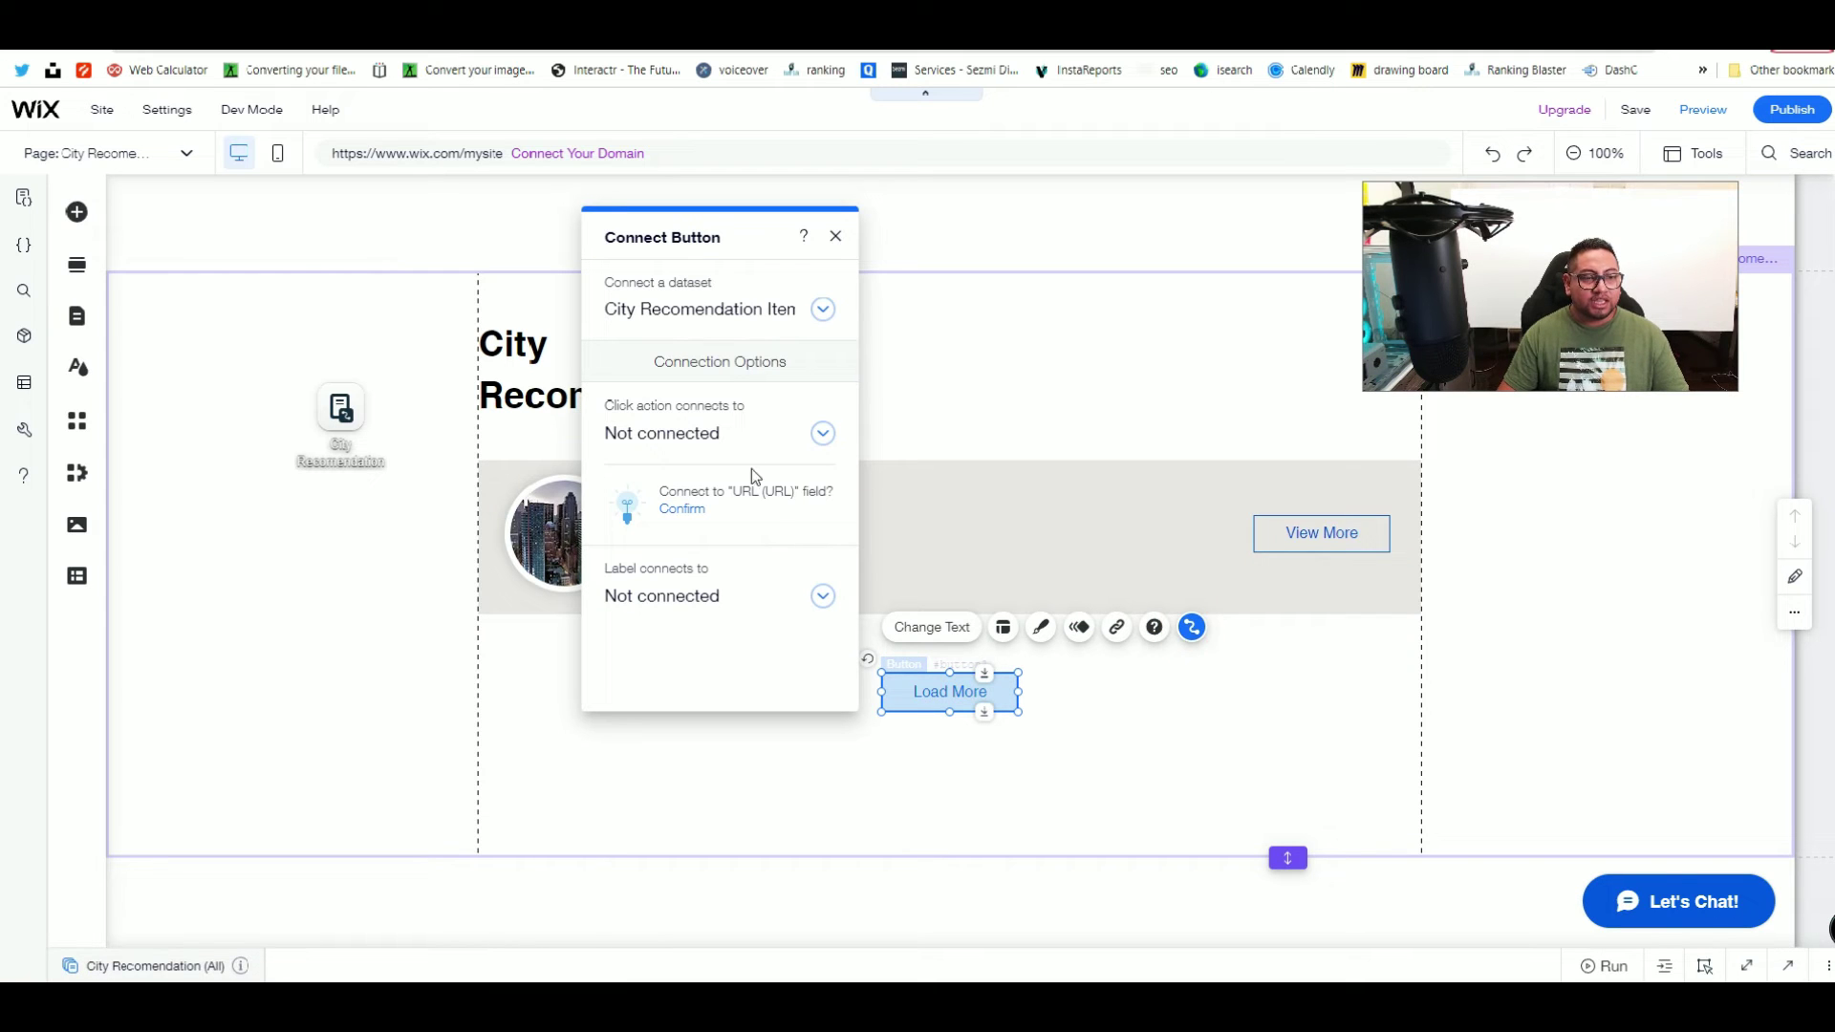
click(748, 436)
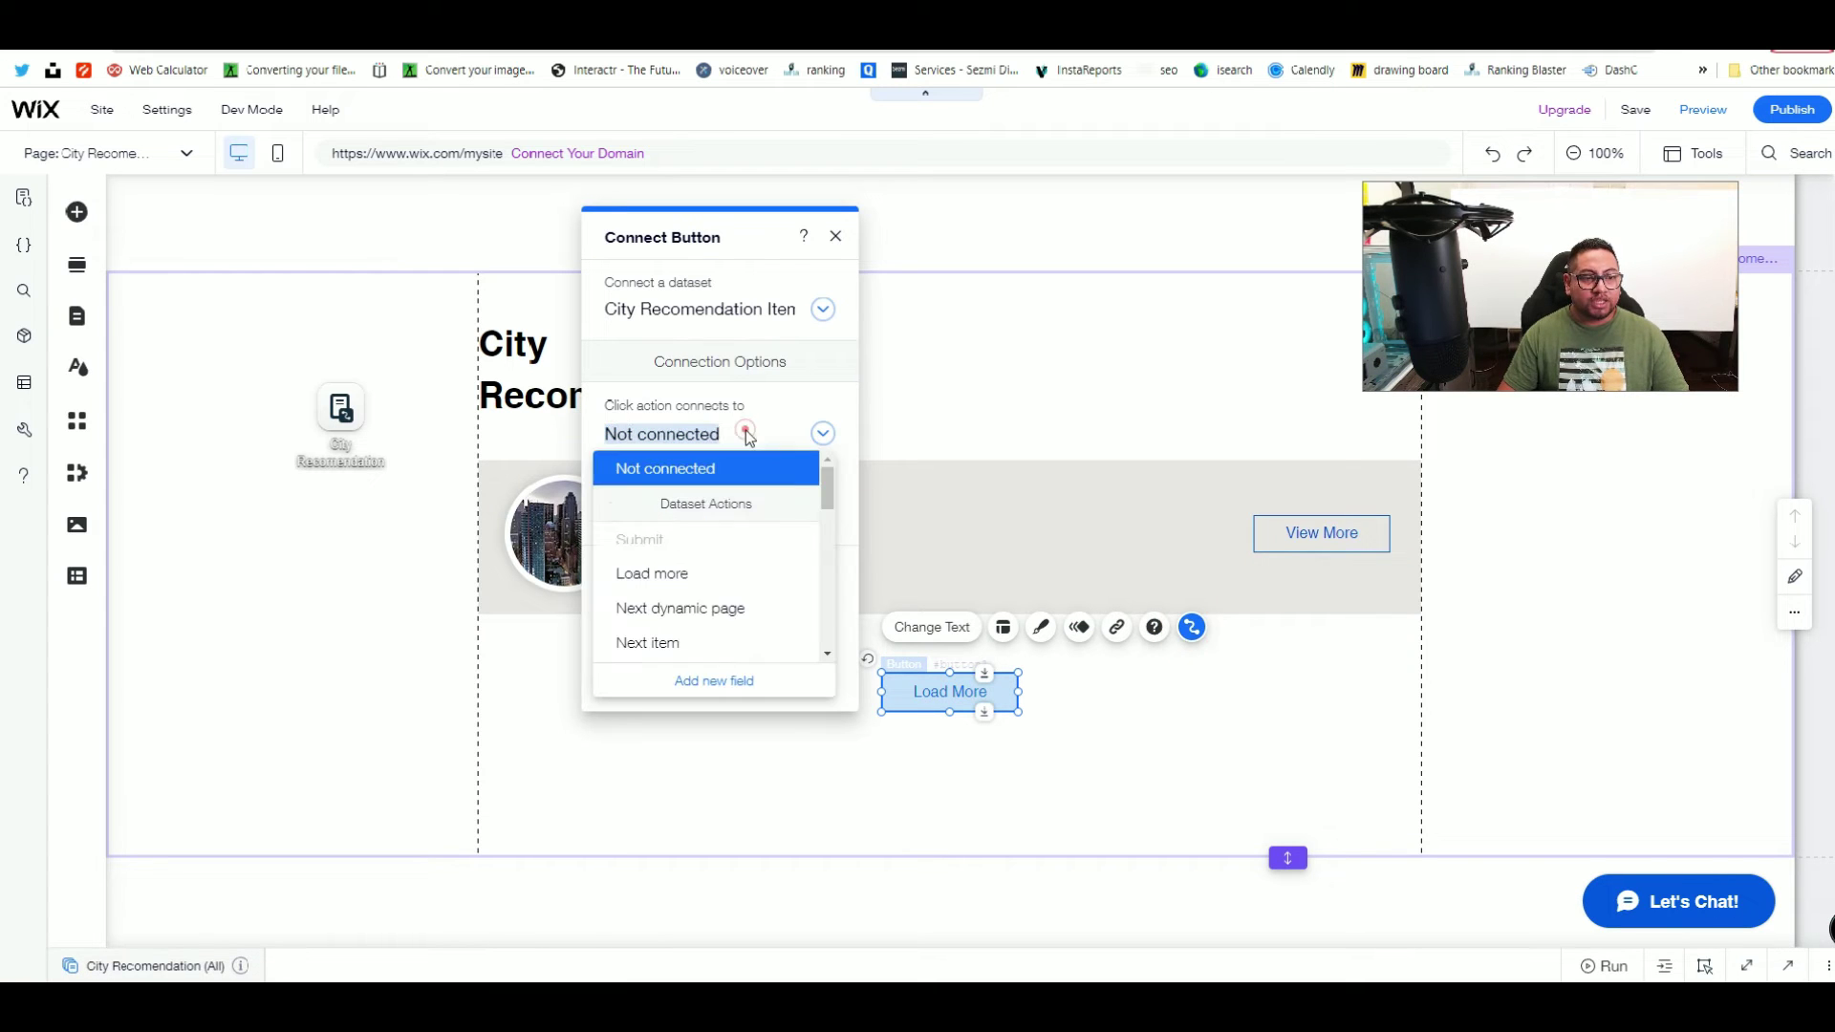
click(665, 577)
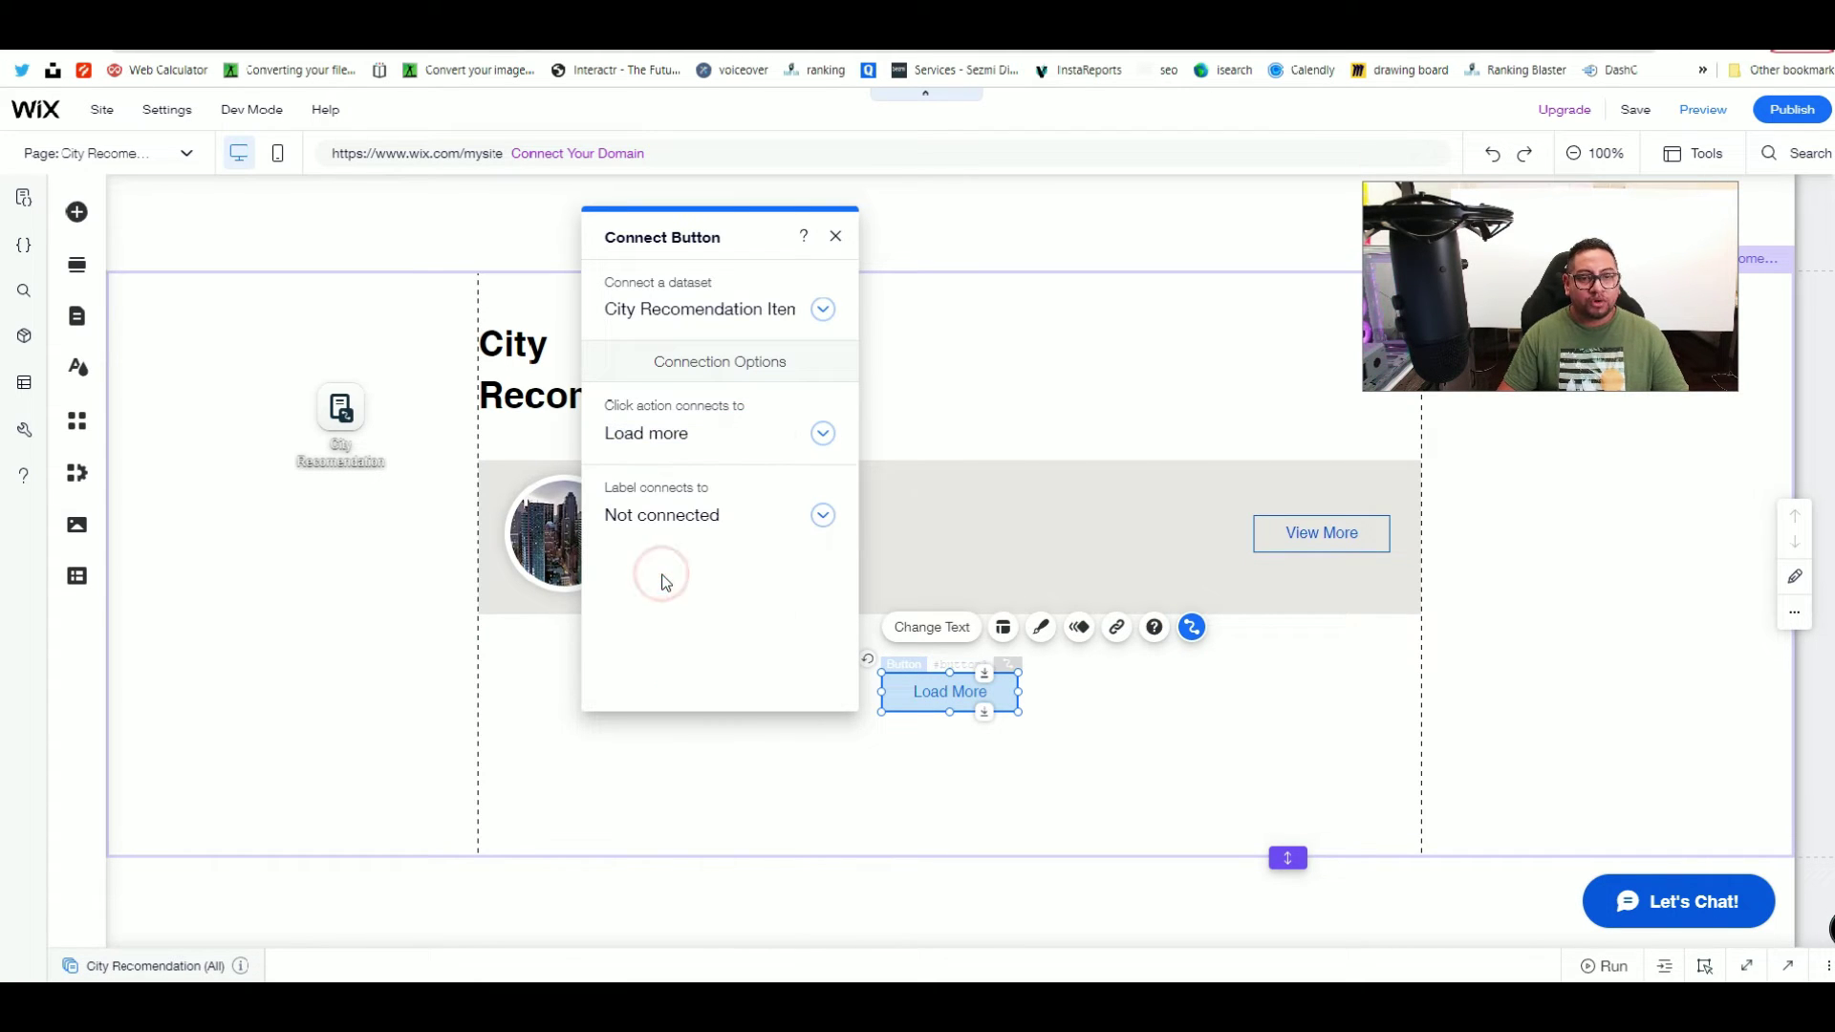
click(835, 237)
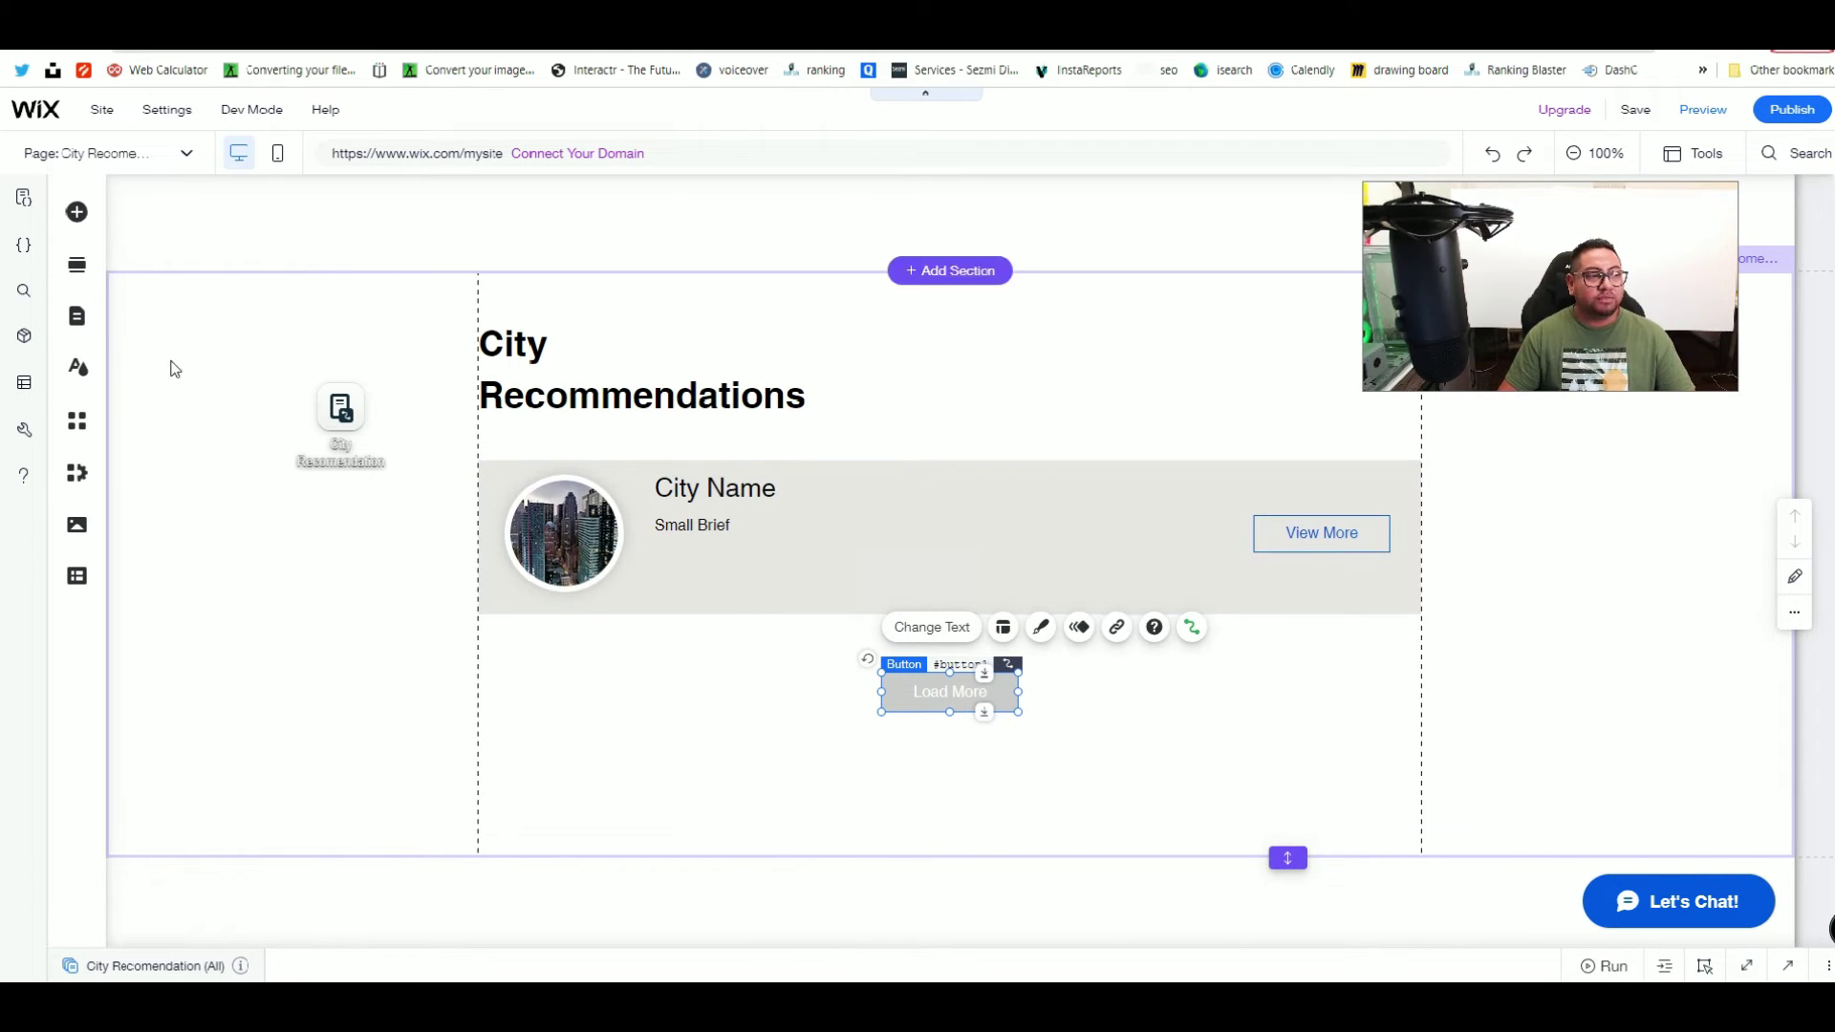
Step: Return to the City Description dynamic page and move the City Recomendation dataset icon to the empty area left of the gallery
click(76, 317)
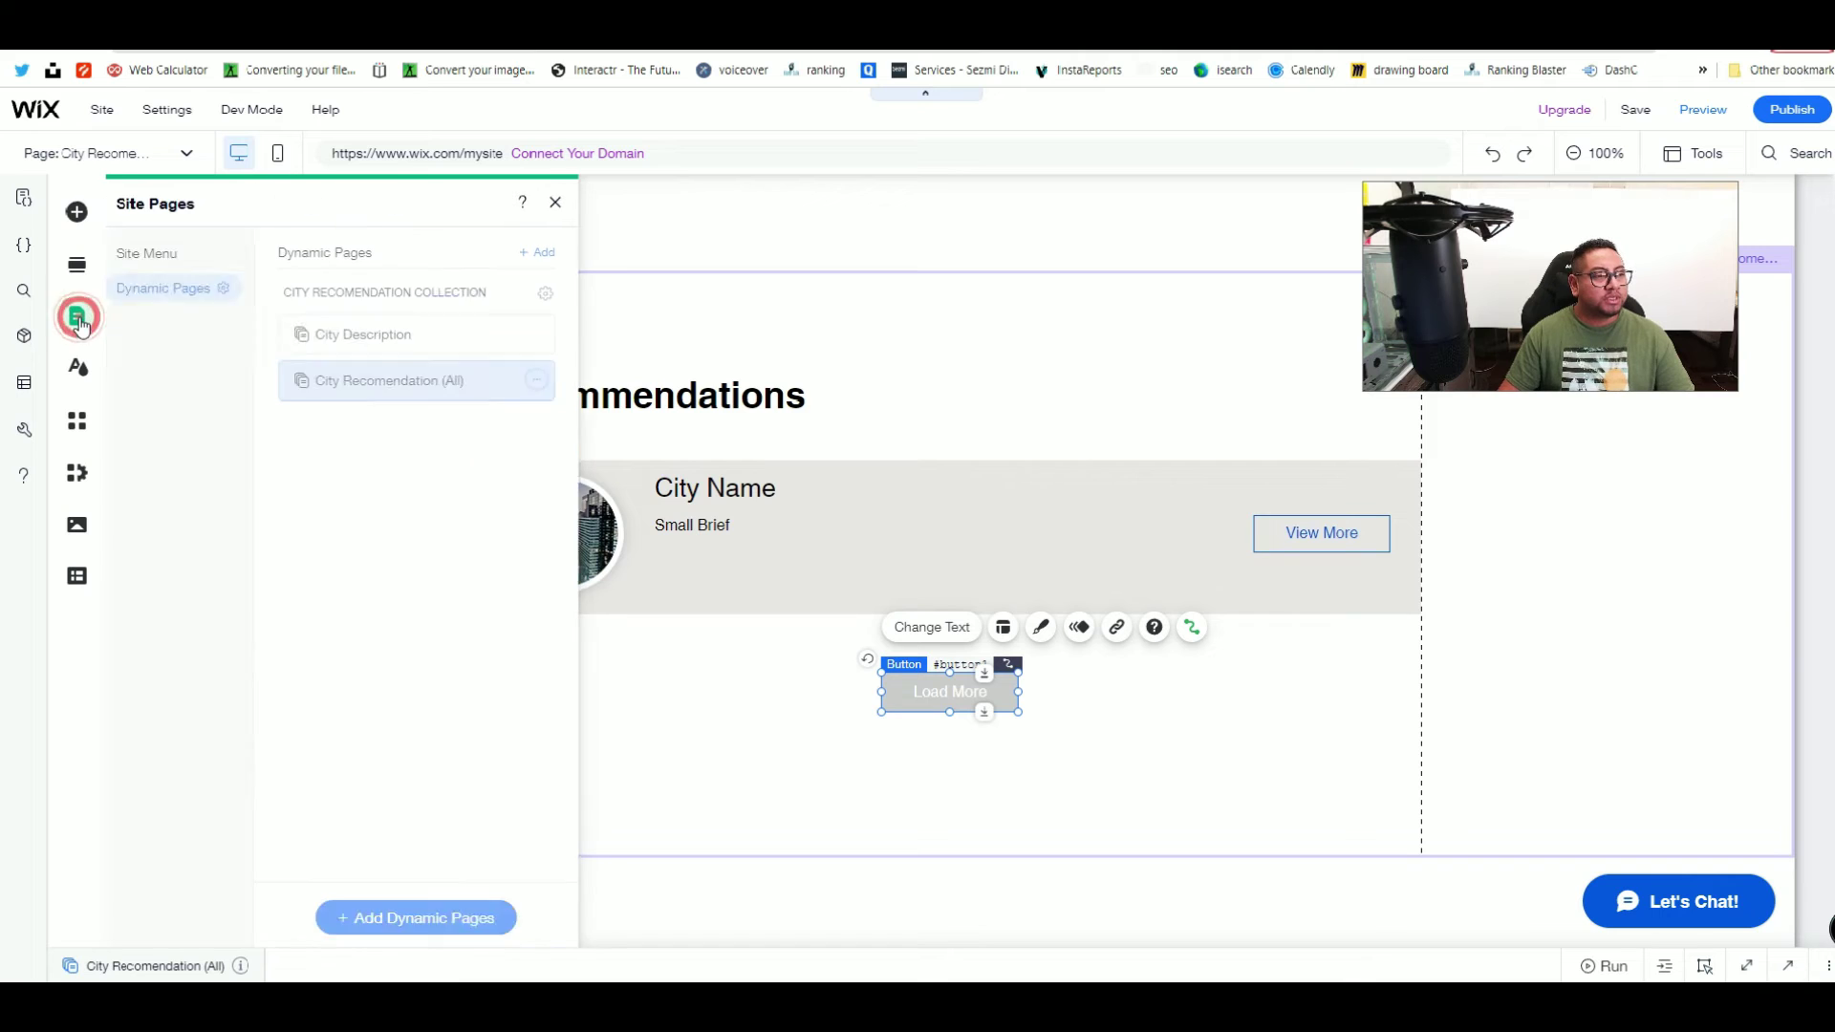
click(404, 328)
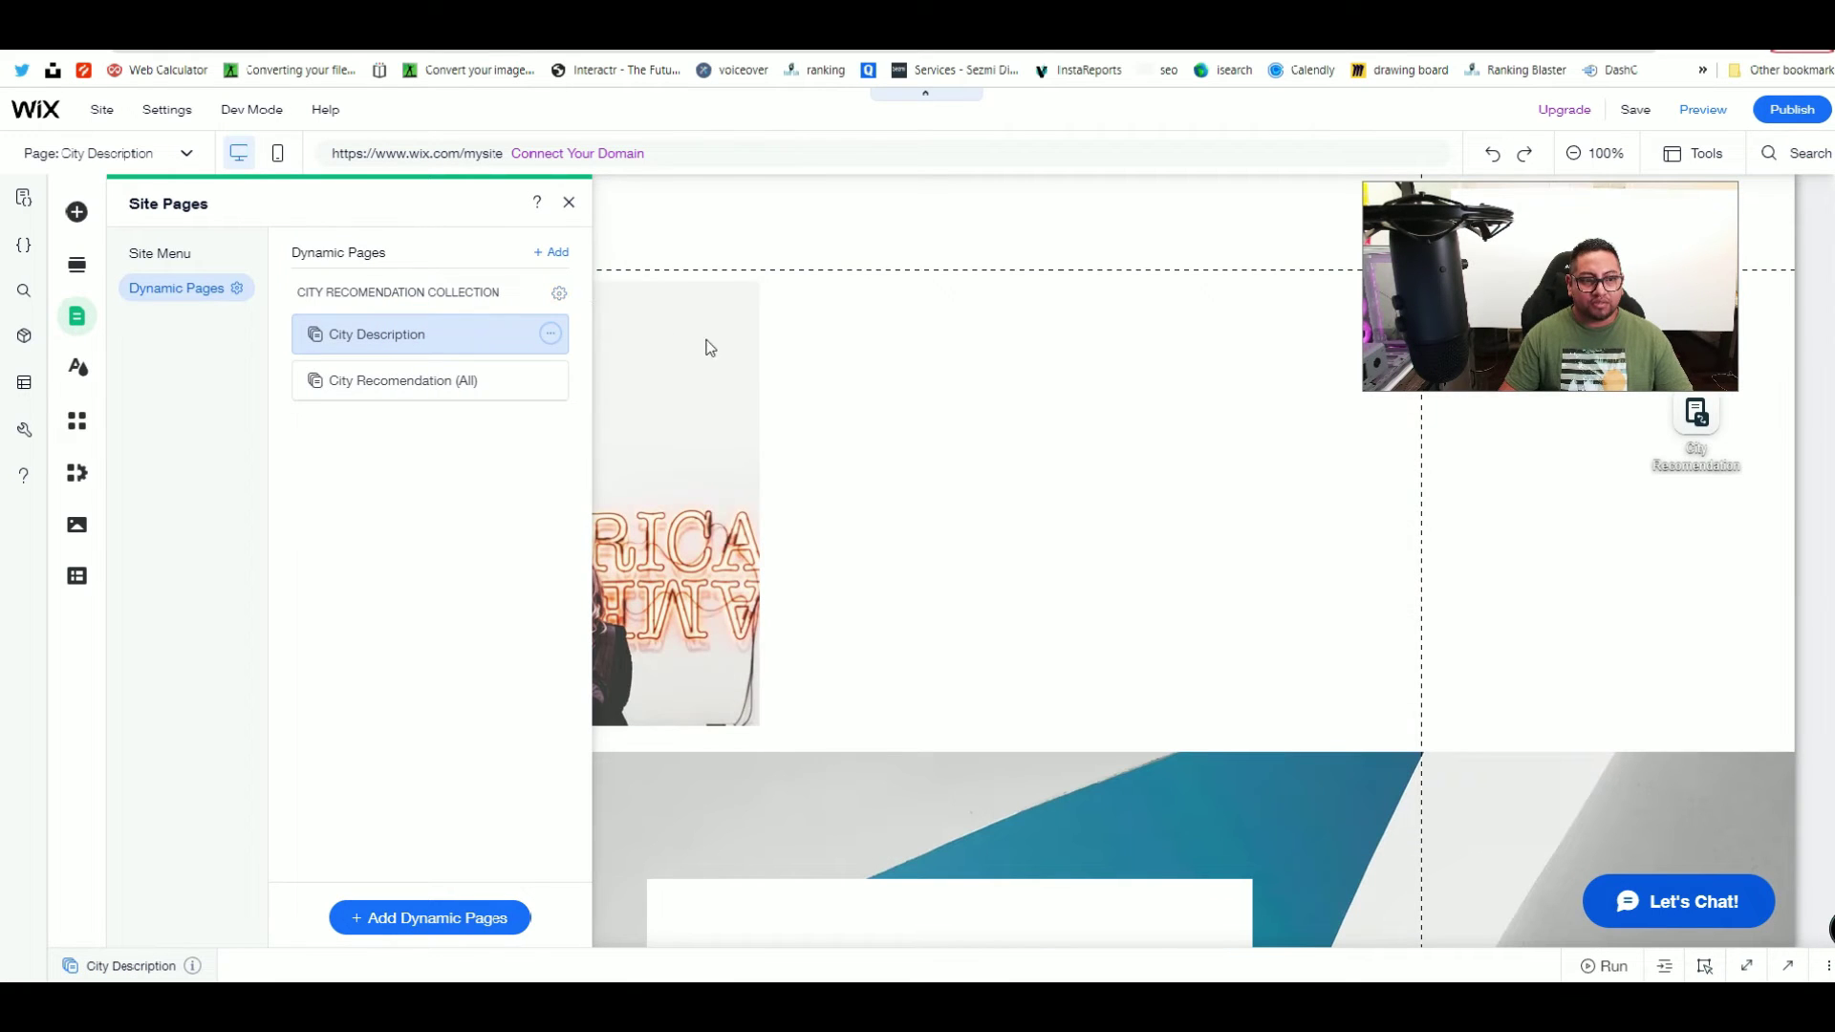
click(743, 342)
drag(1693, 464, 342, 447)
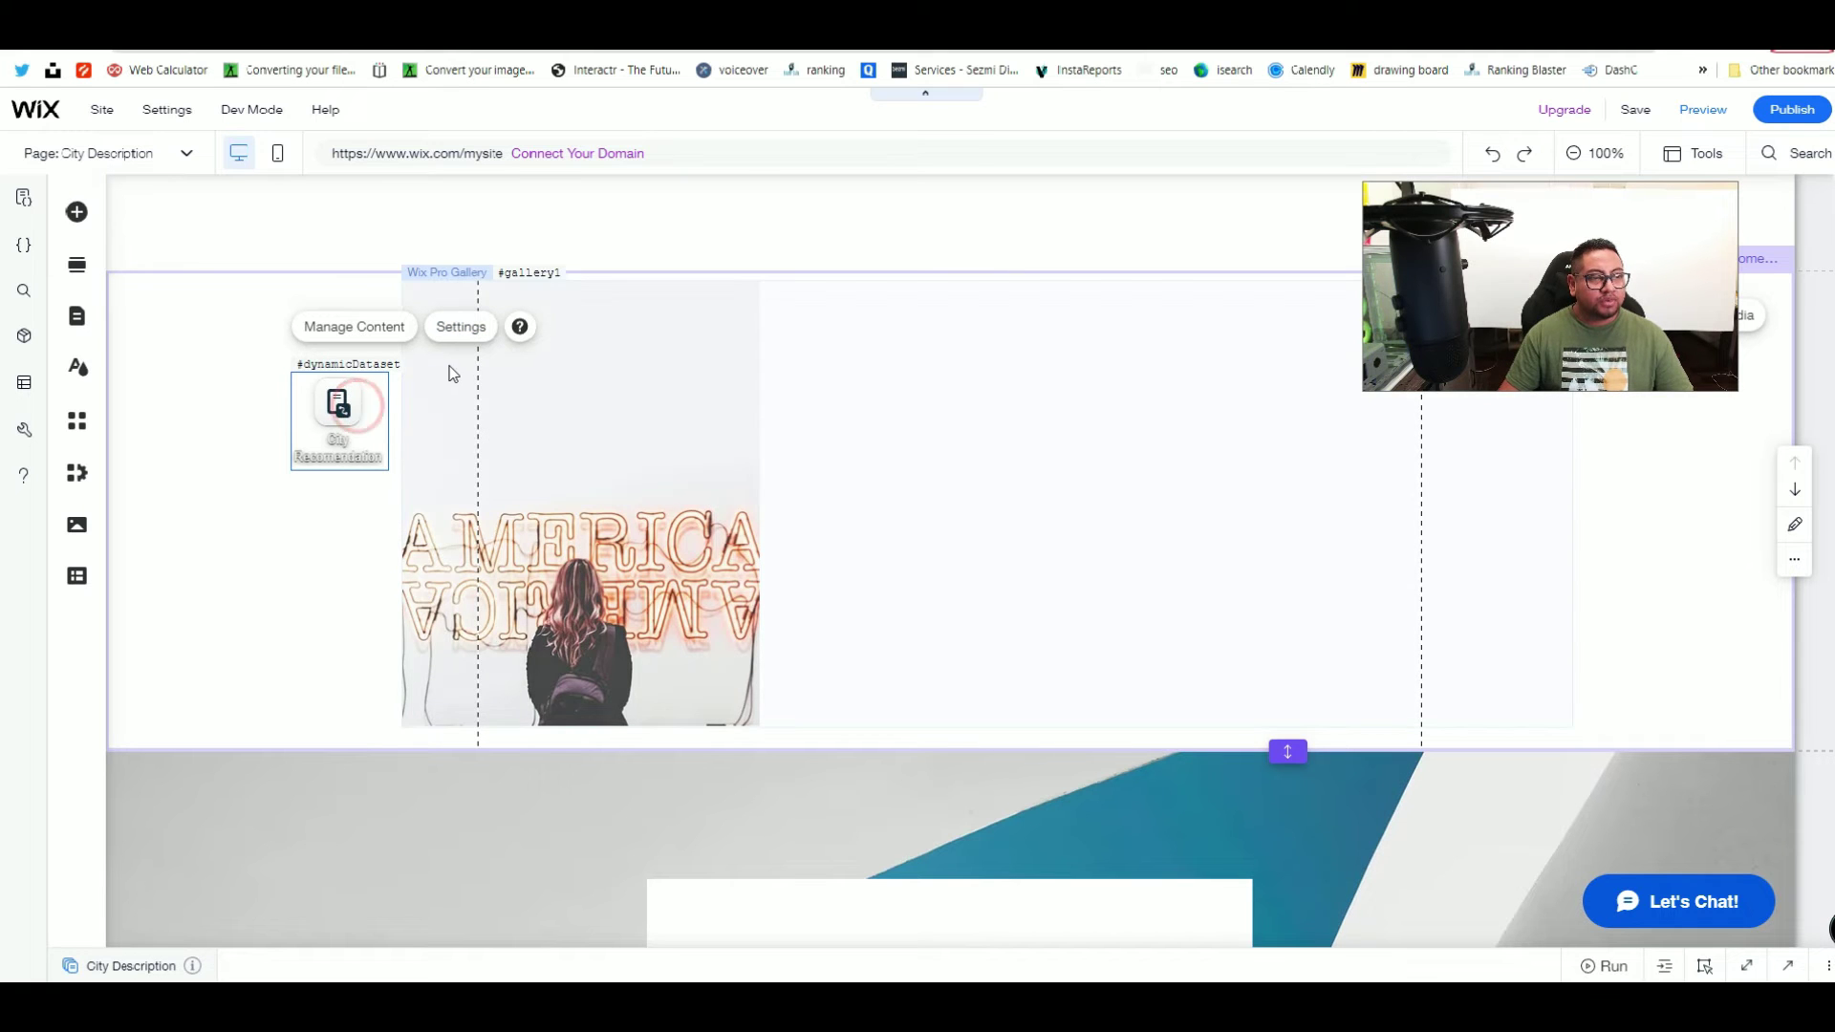
Step: Connect the gallery to the City pictures (Media Gallery) field of the City Recomendation Item dataset
click(656, 414)
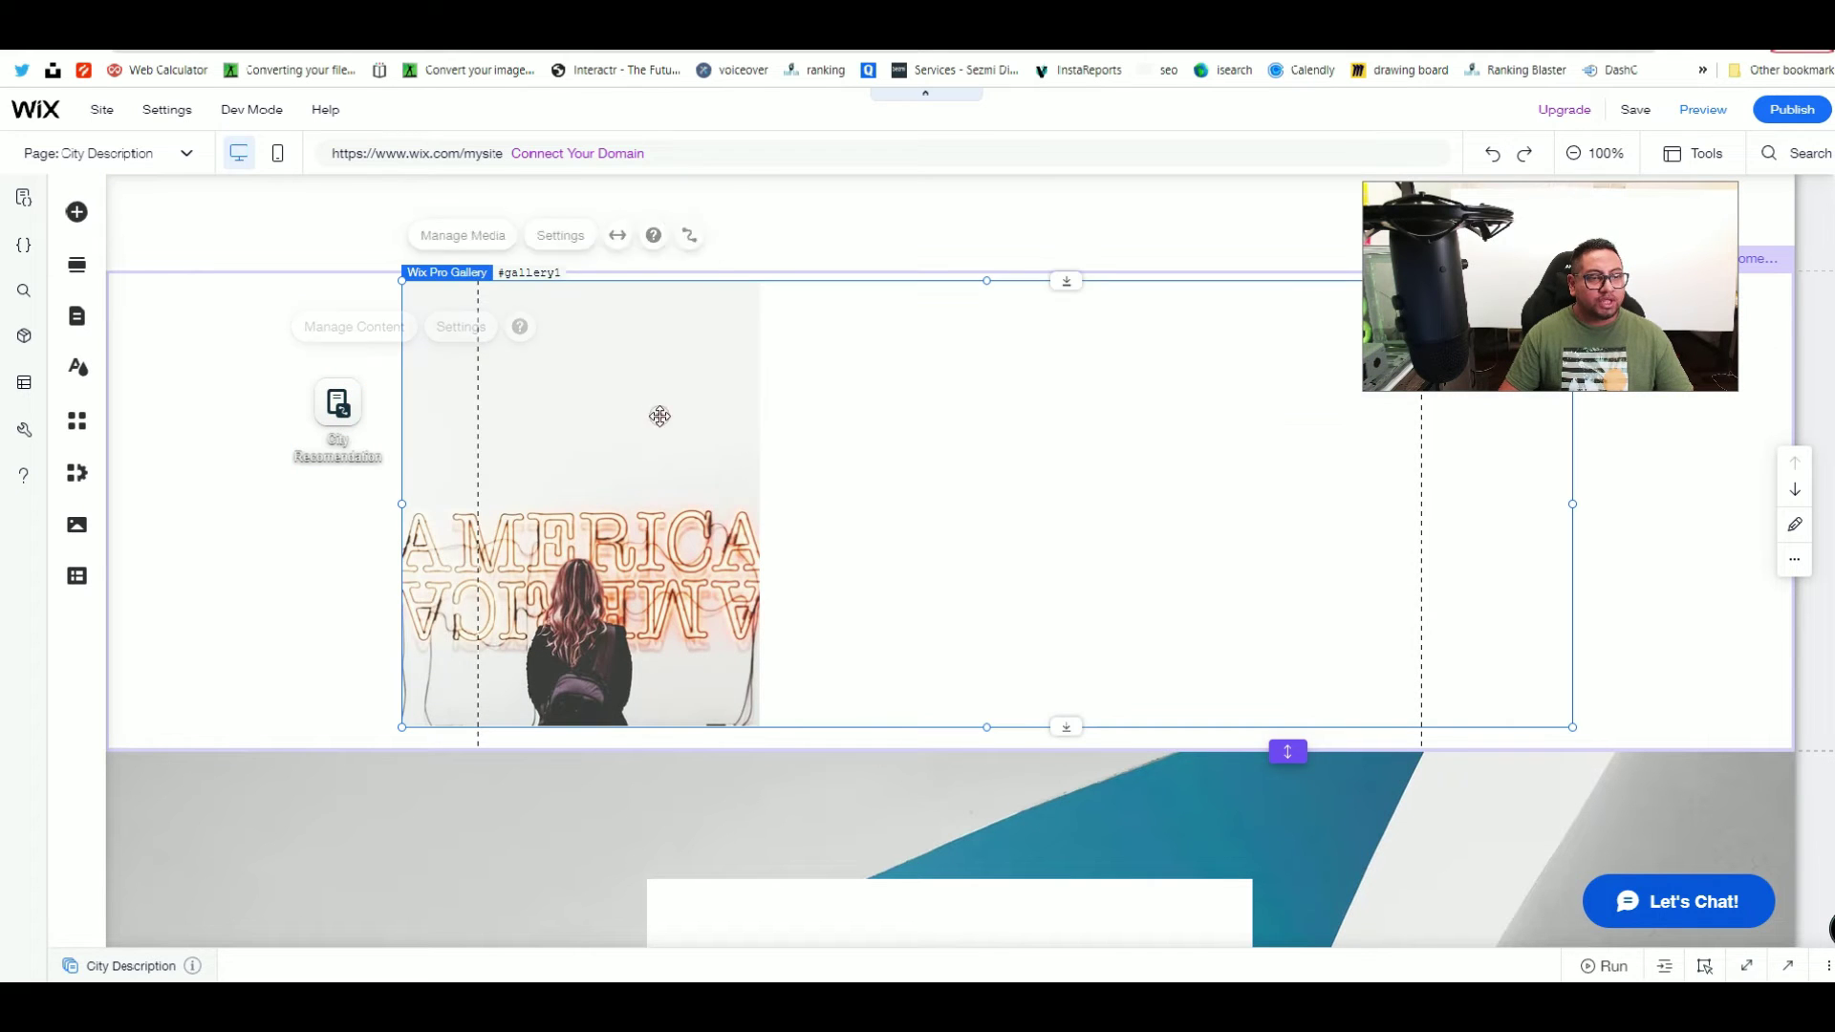
click(695, 235)
click(1573, 193)
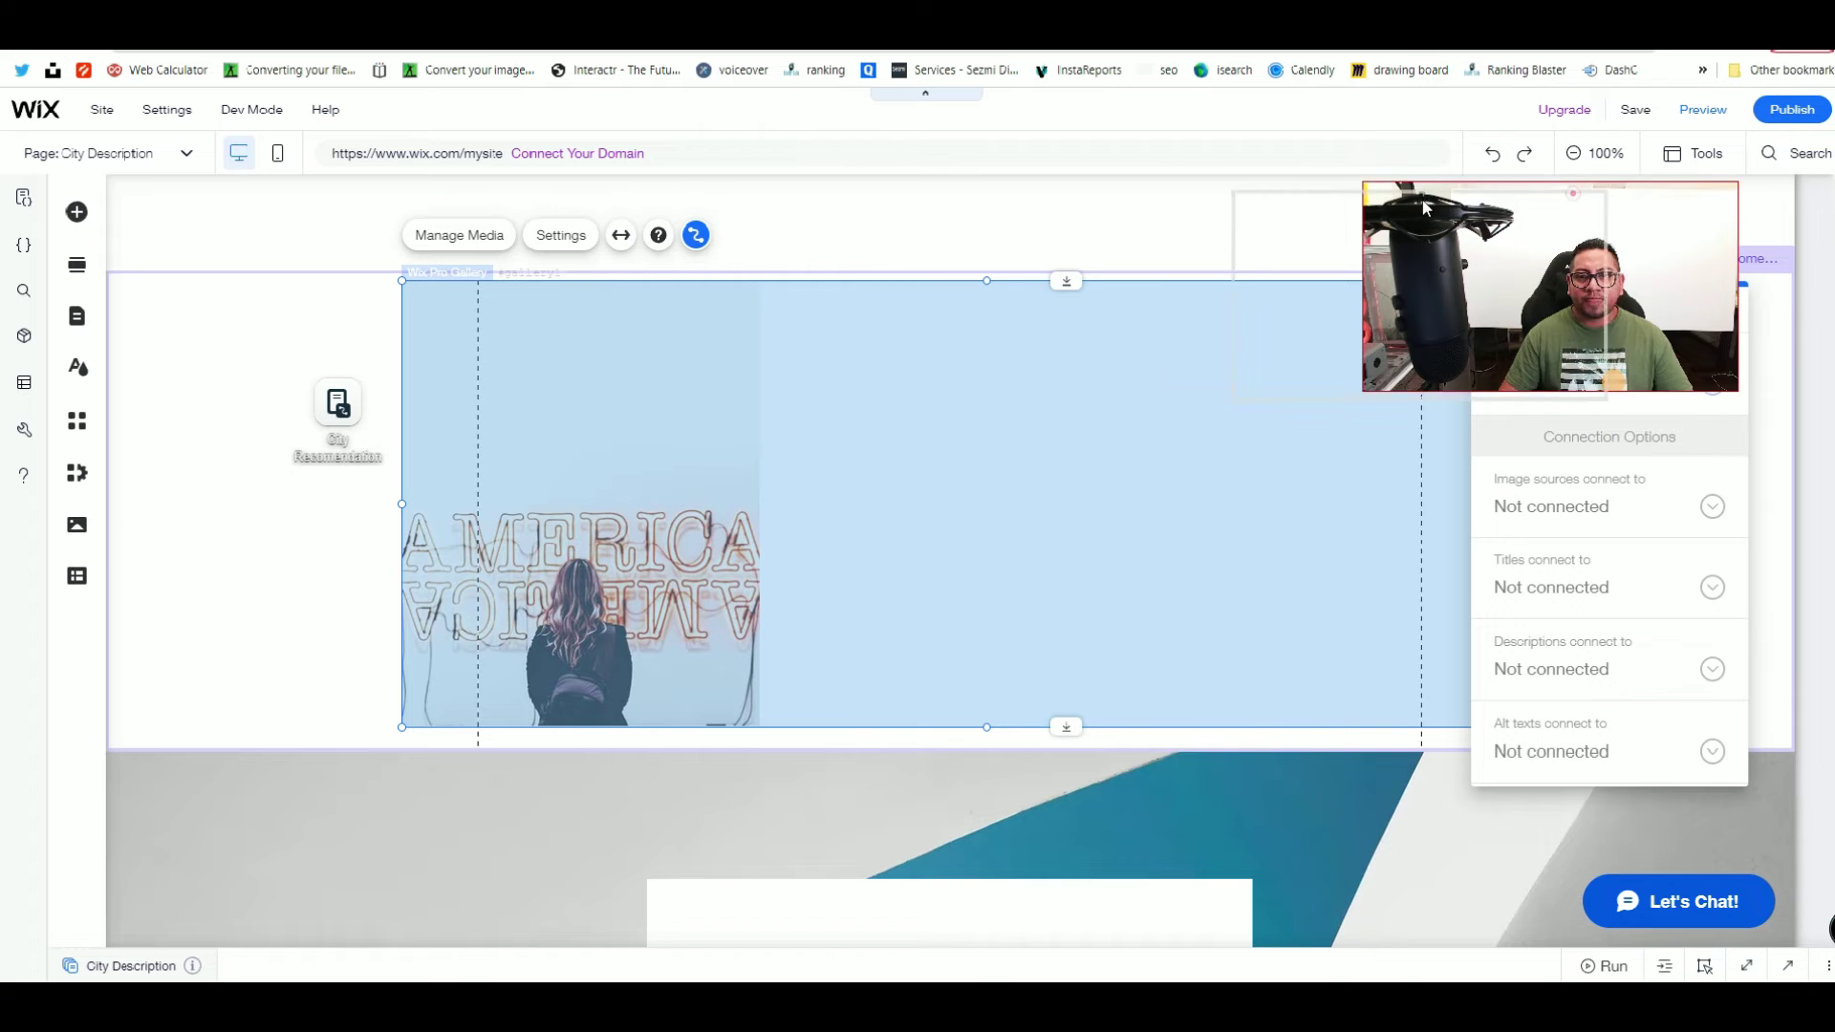
drag(1598, 304, 538, 284)
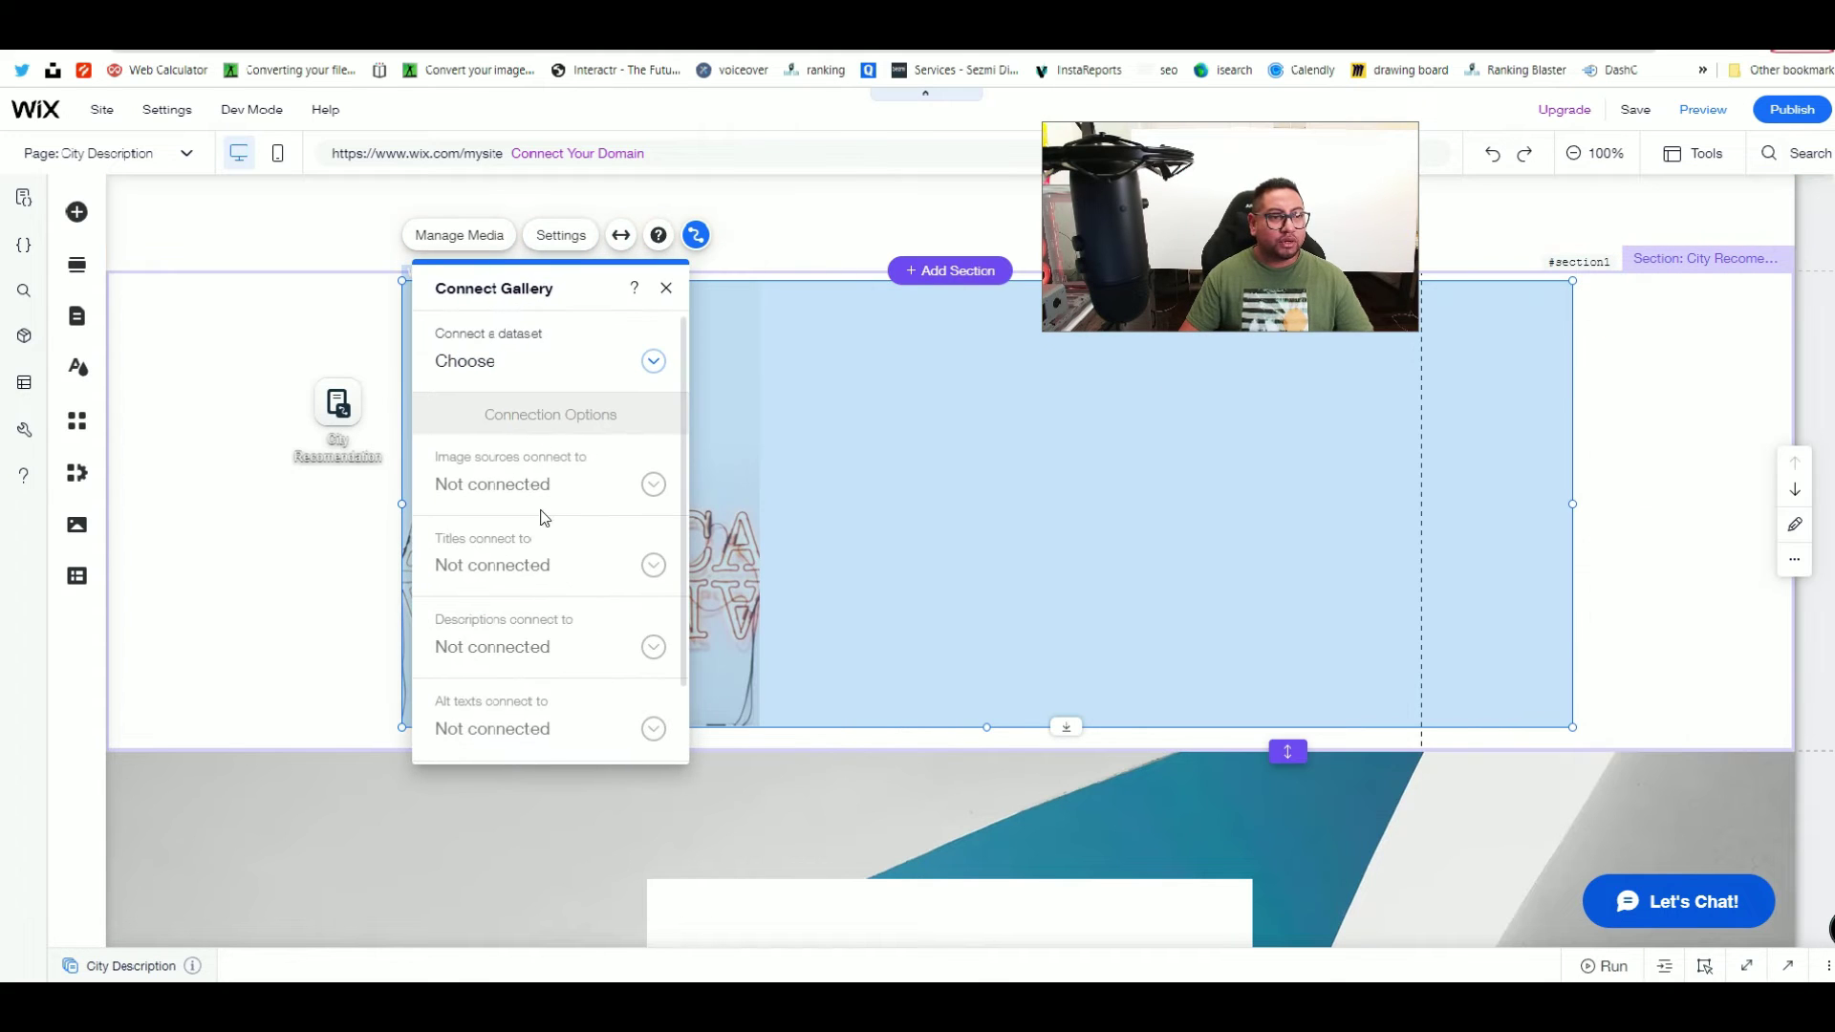
click(559, 357)
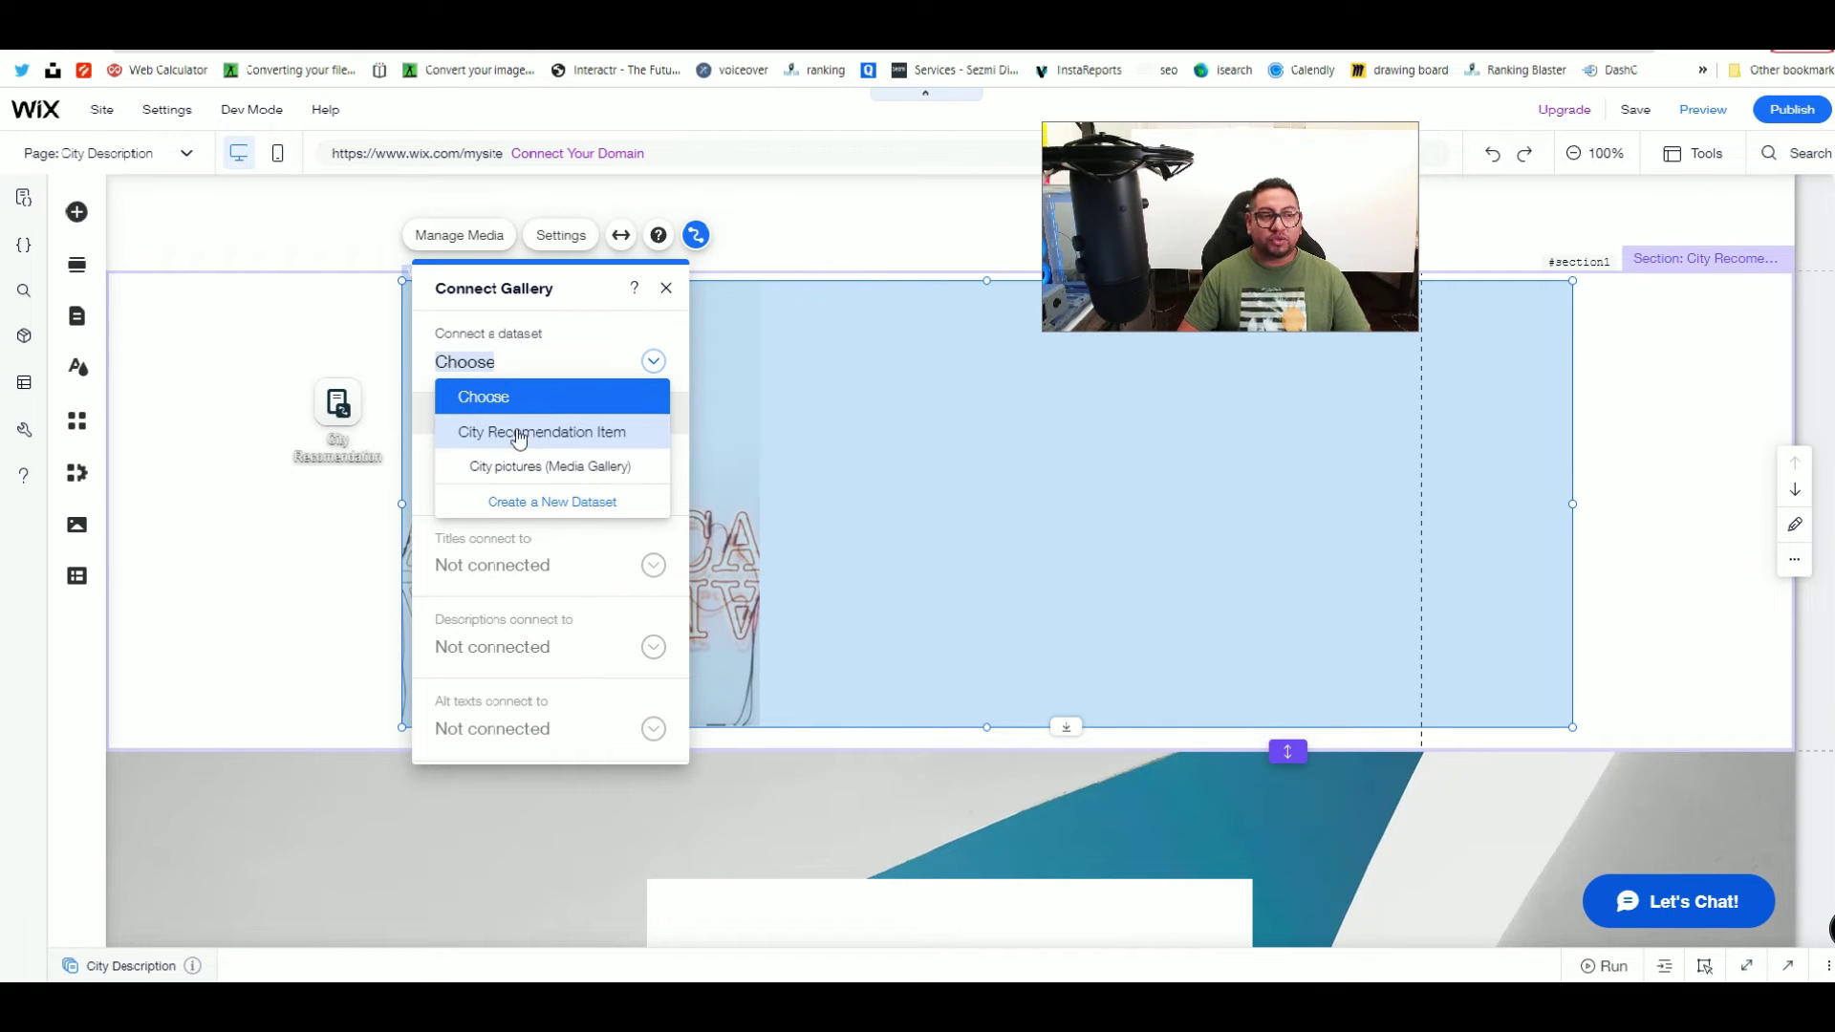
click(540, 478)
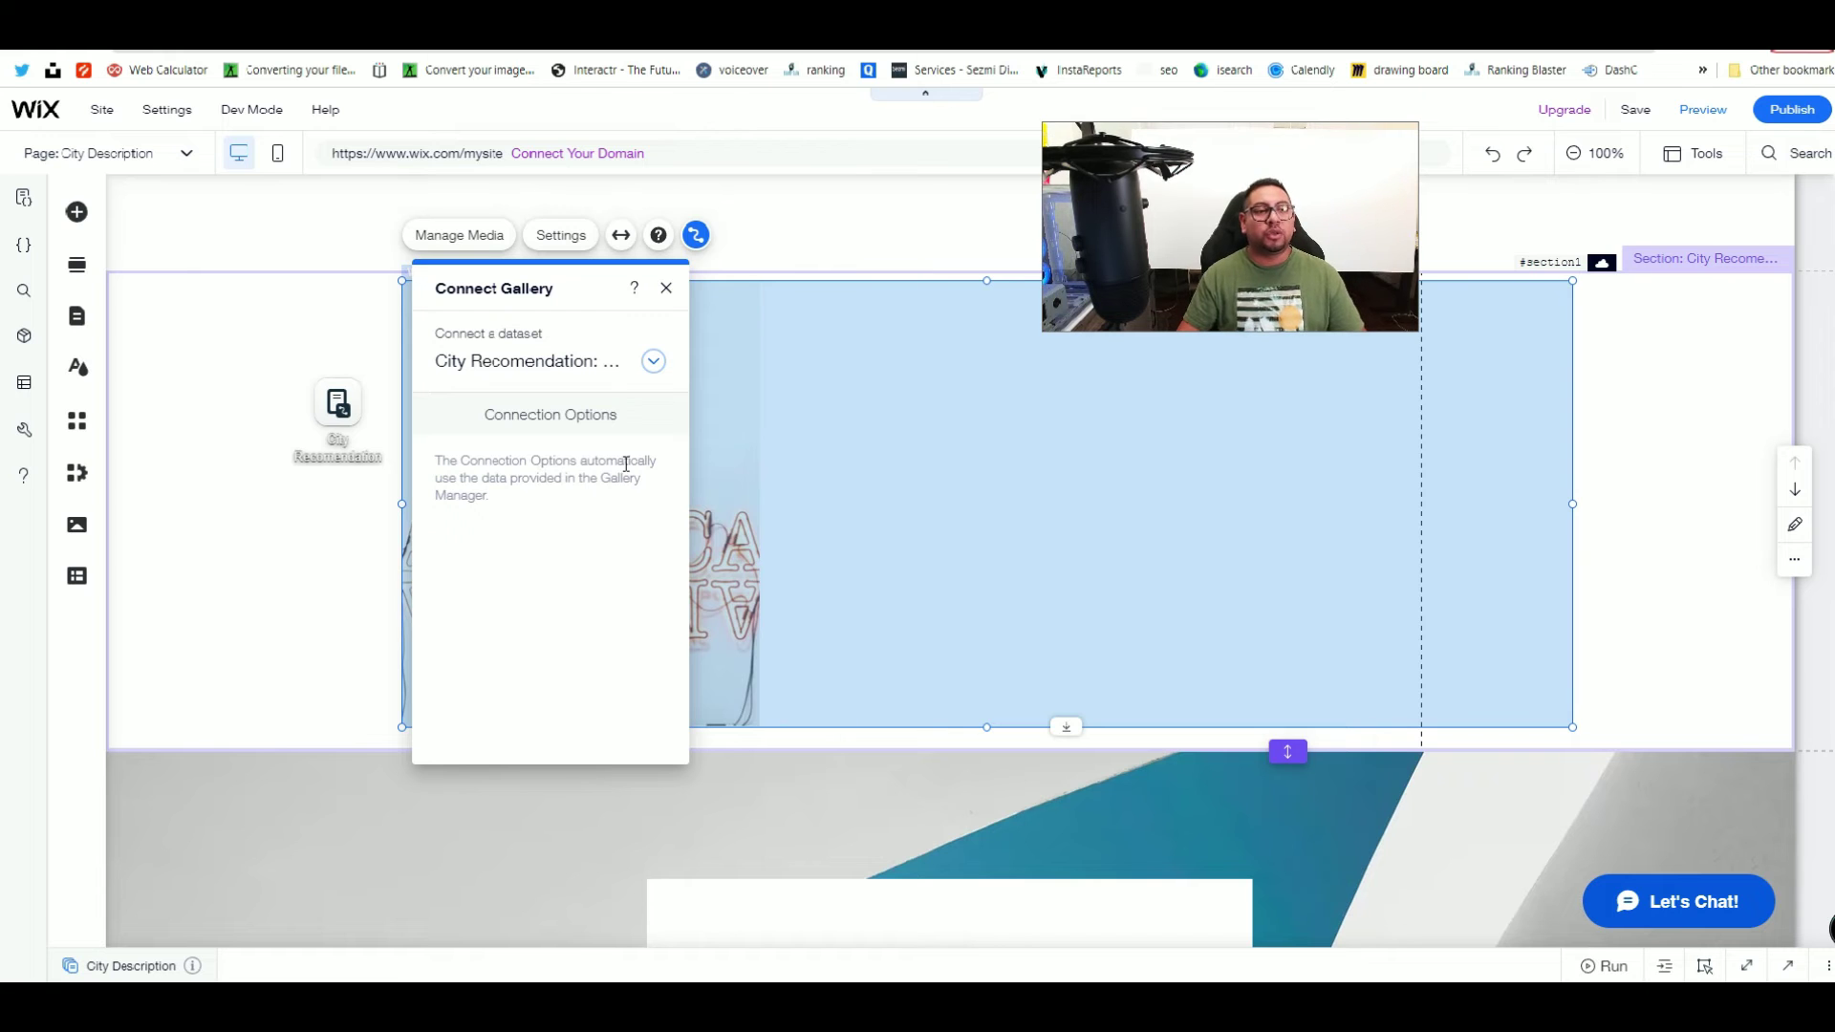
click(656, 371)
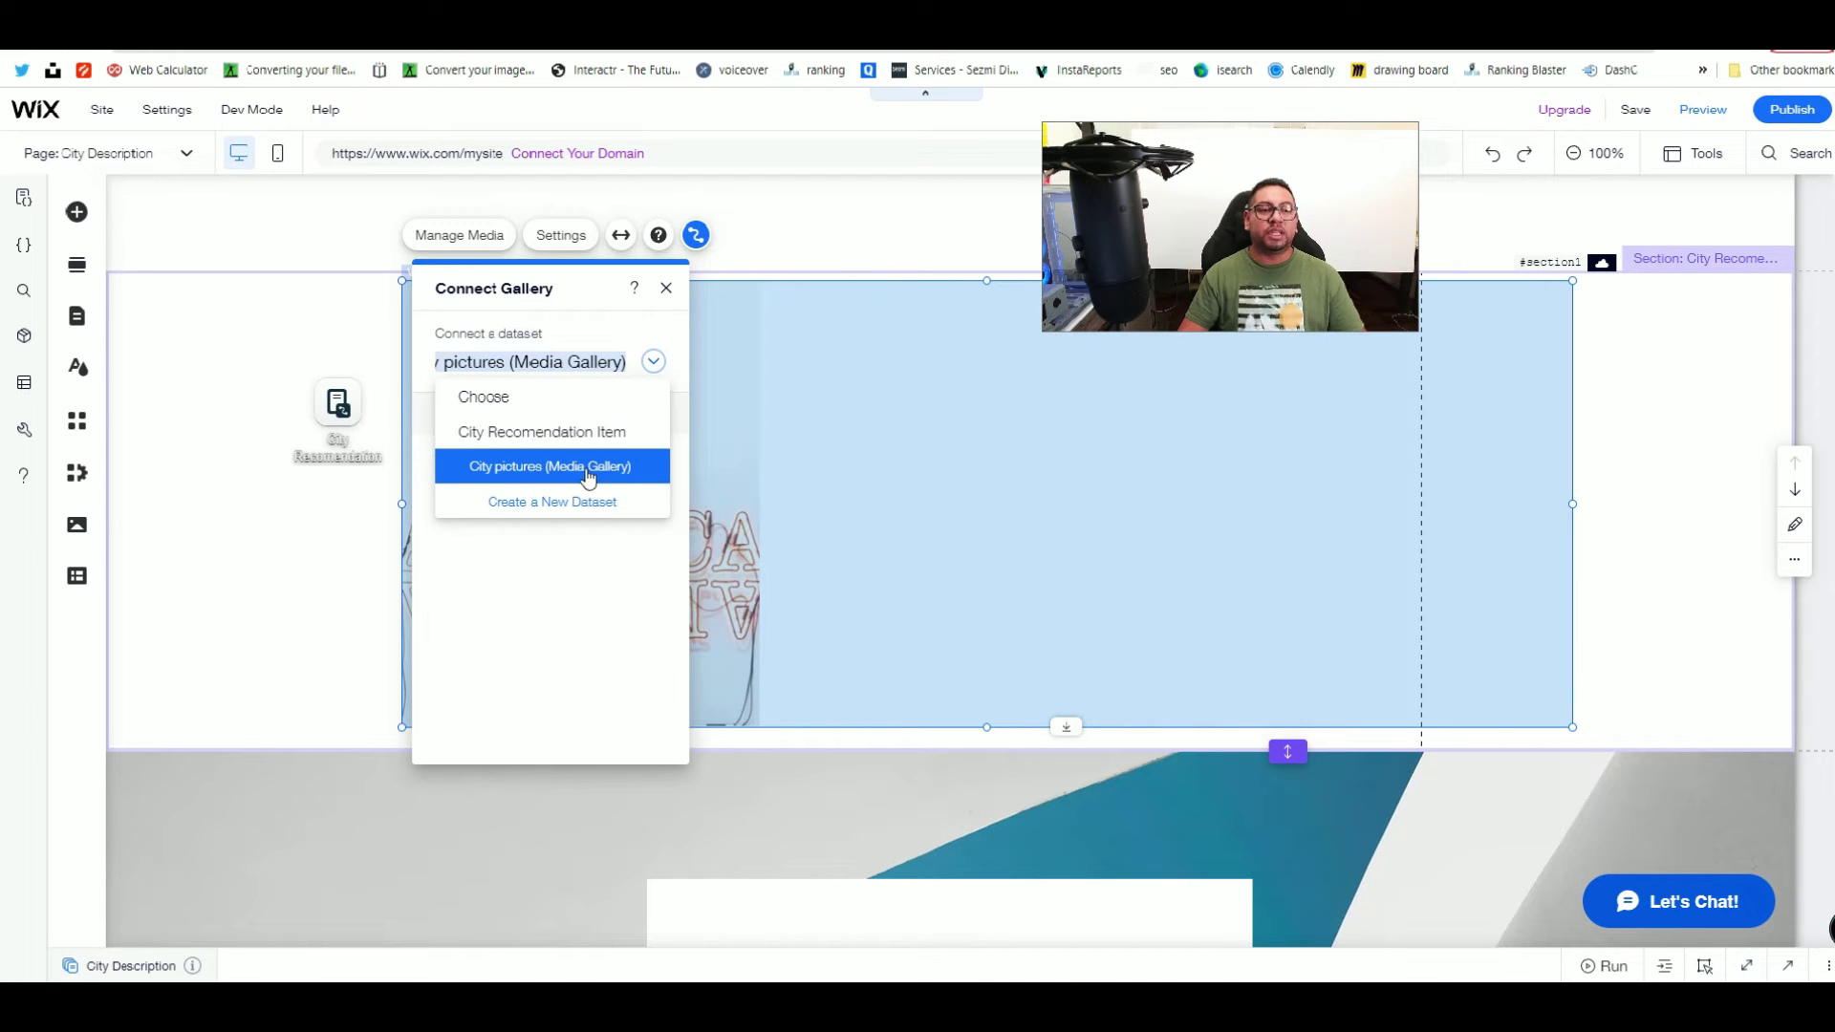
click(880, 470)
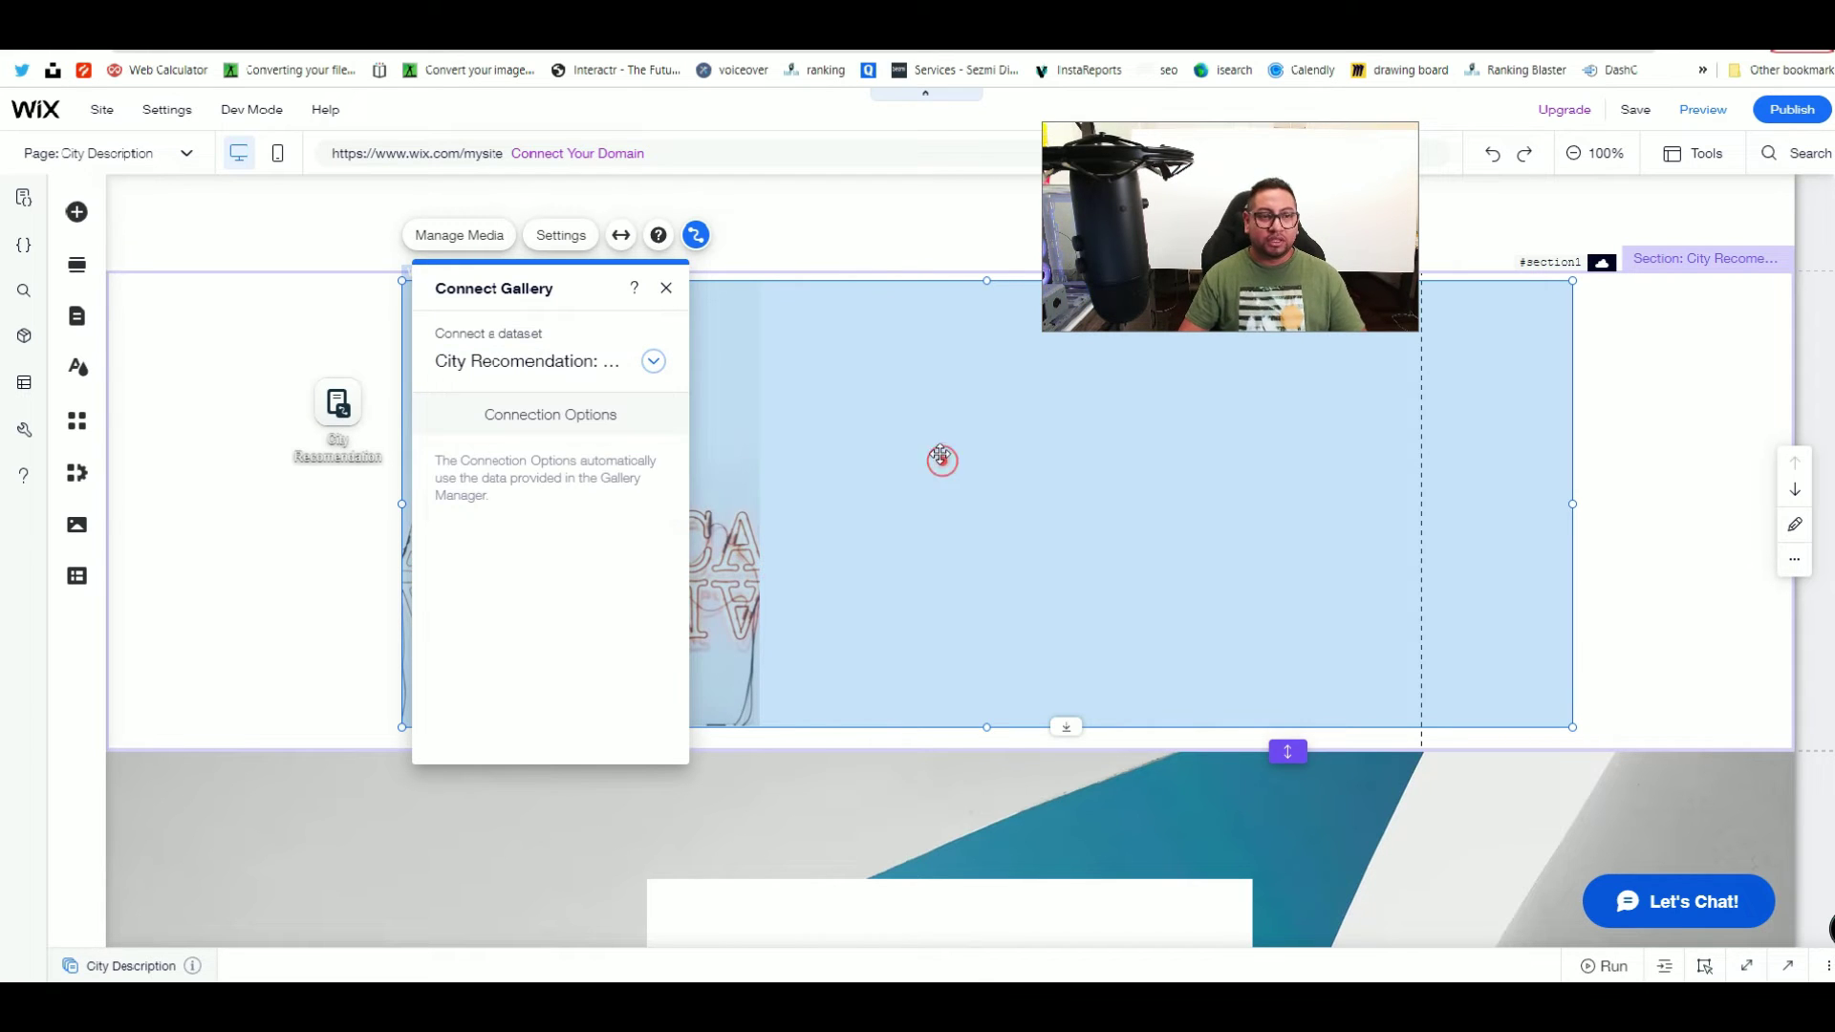
click(668, 288)
Step: Connect the City Name heading in the About section to the City Name (Text) field
scroll(725, 542, down, 5)
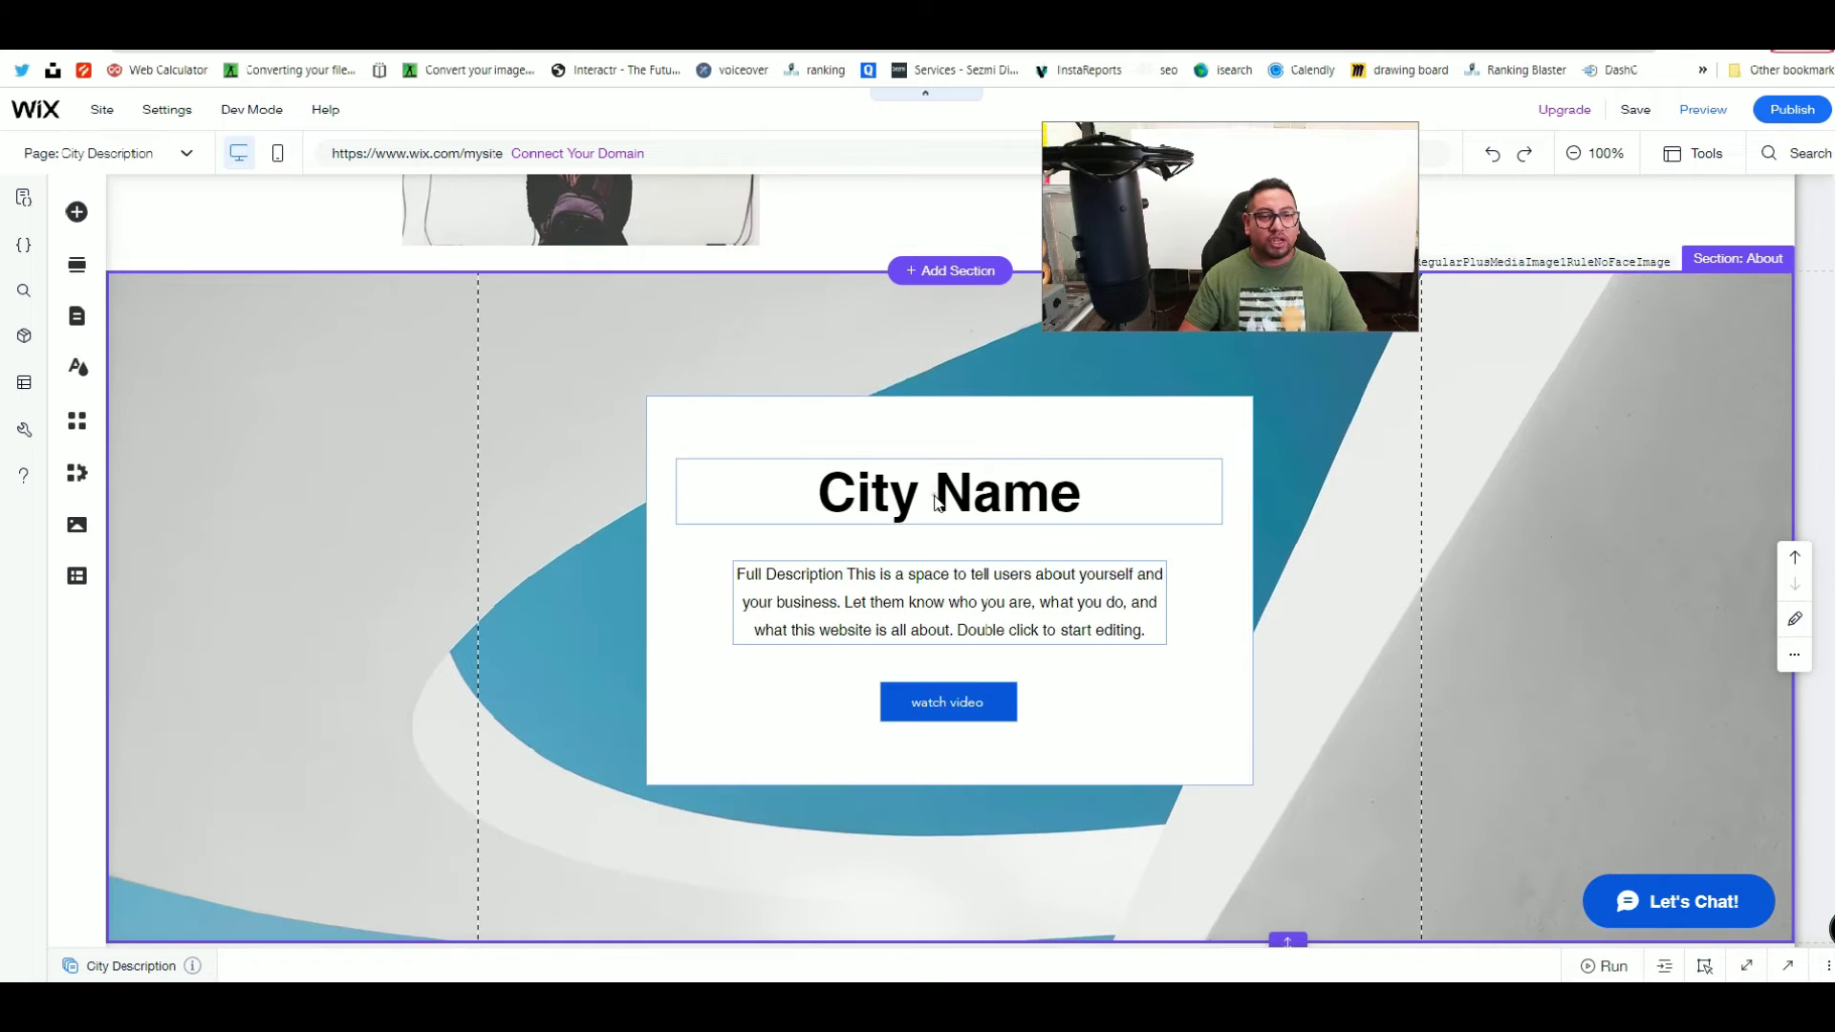
click(935, 494)
click(1005, 413)
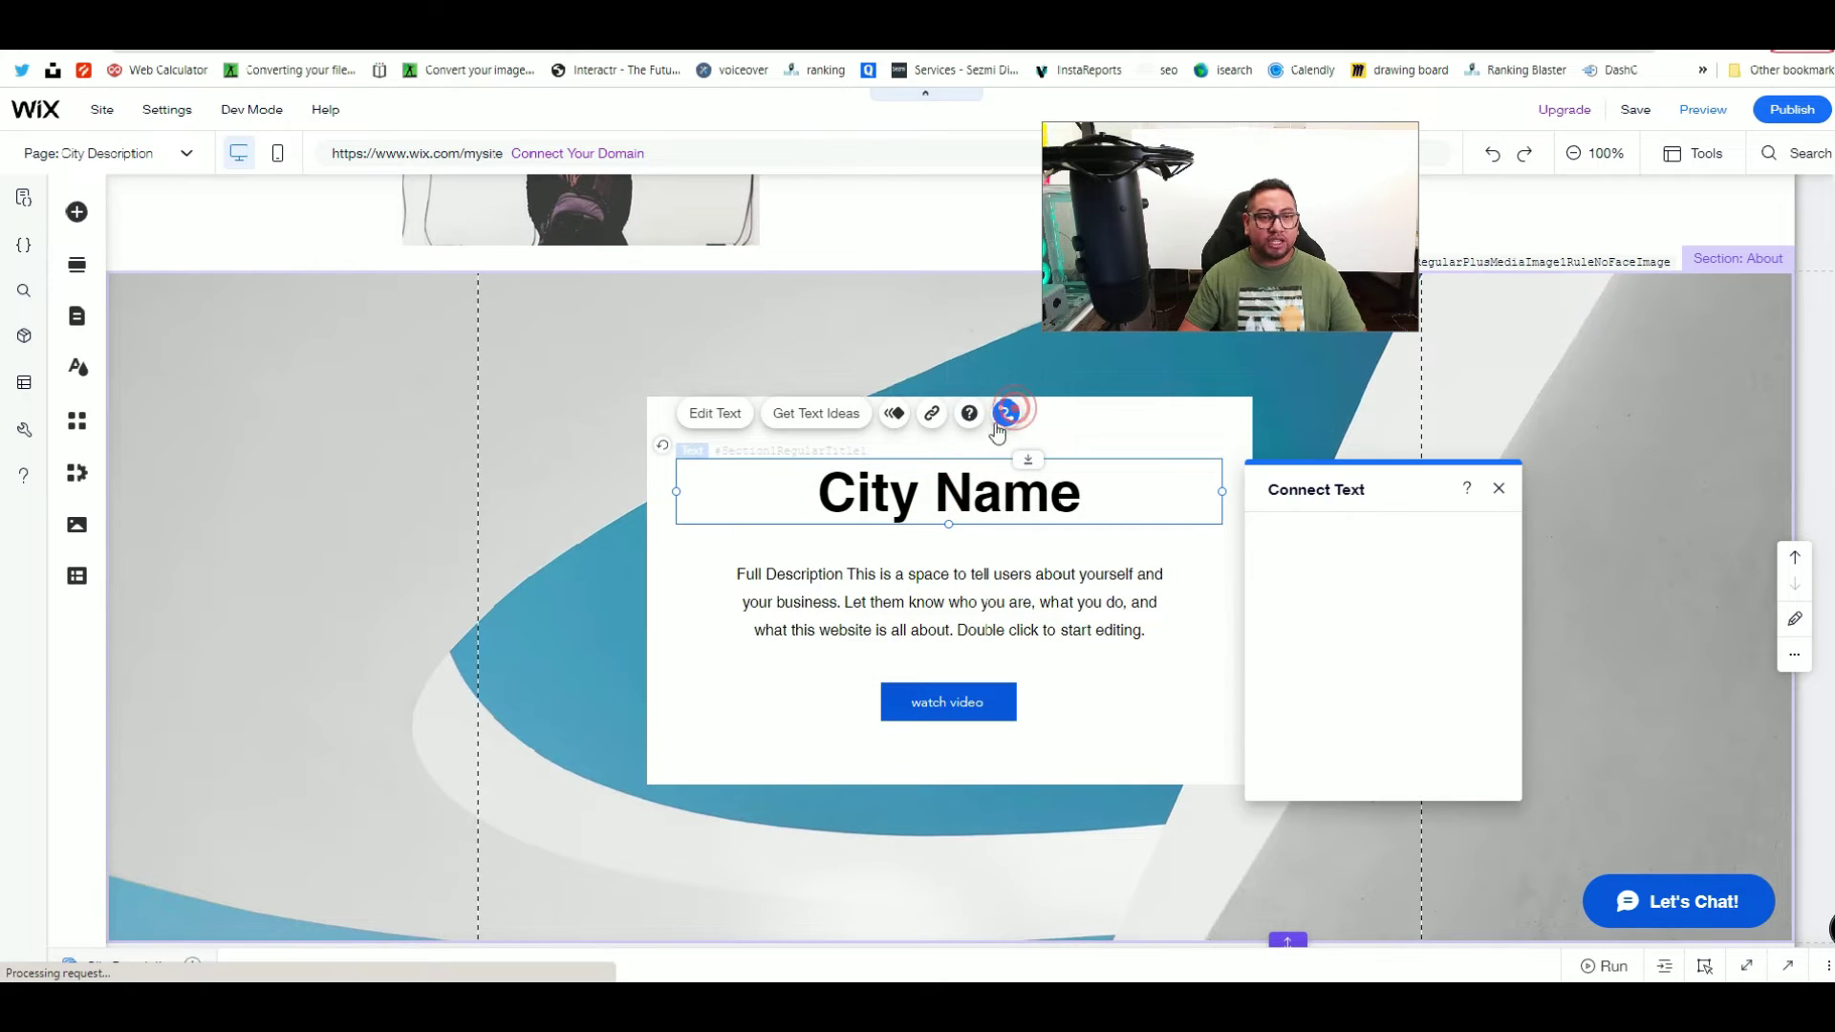
click(1376, 687)
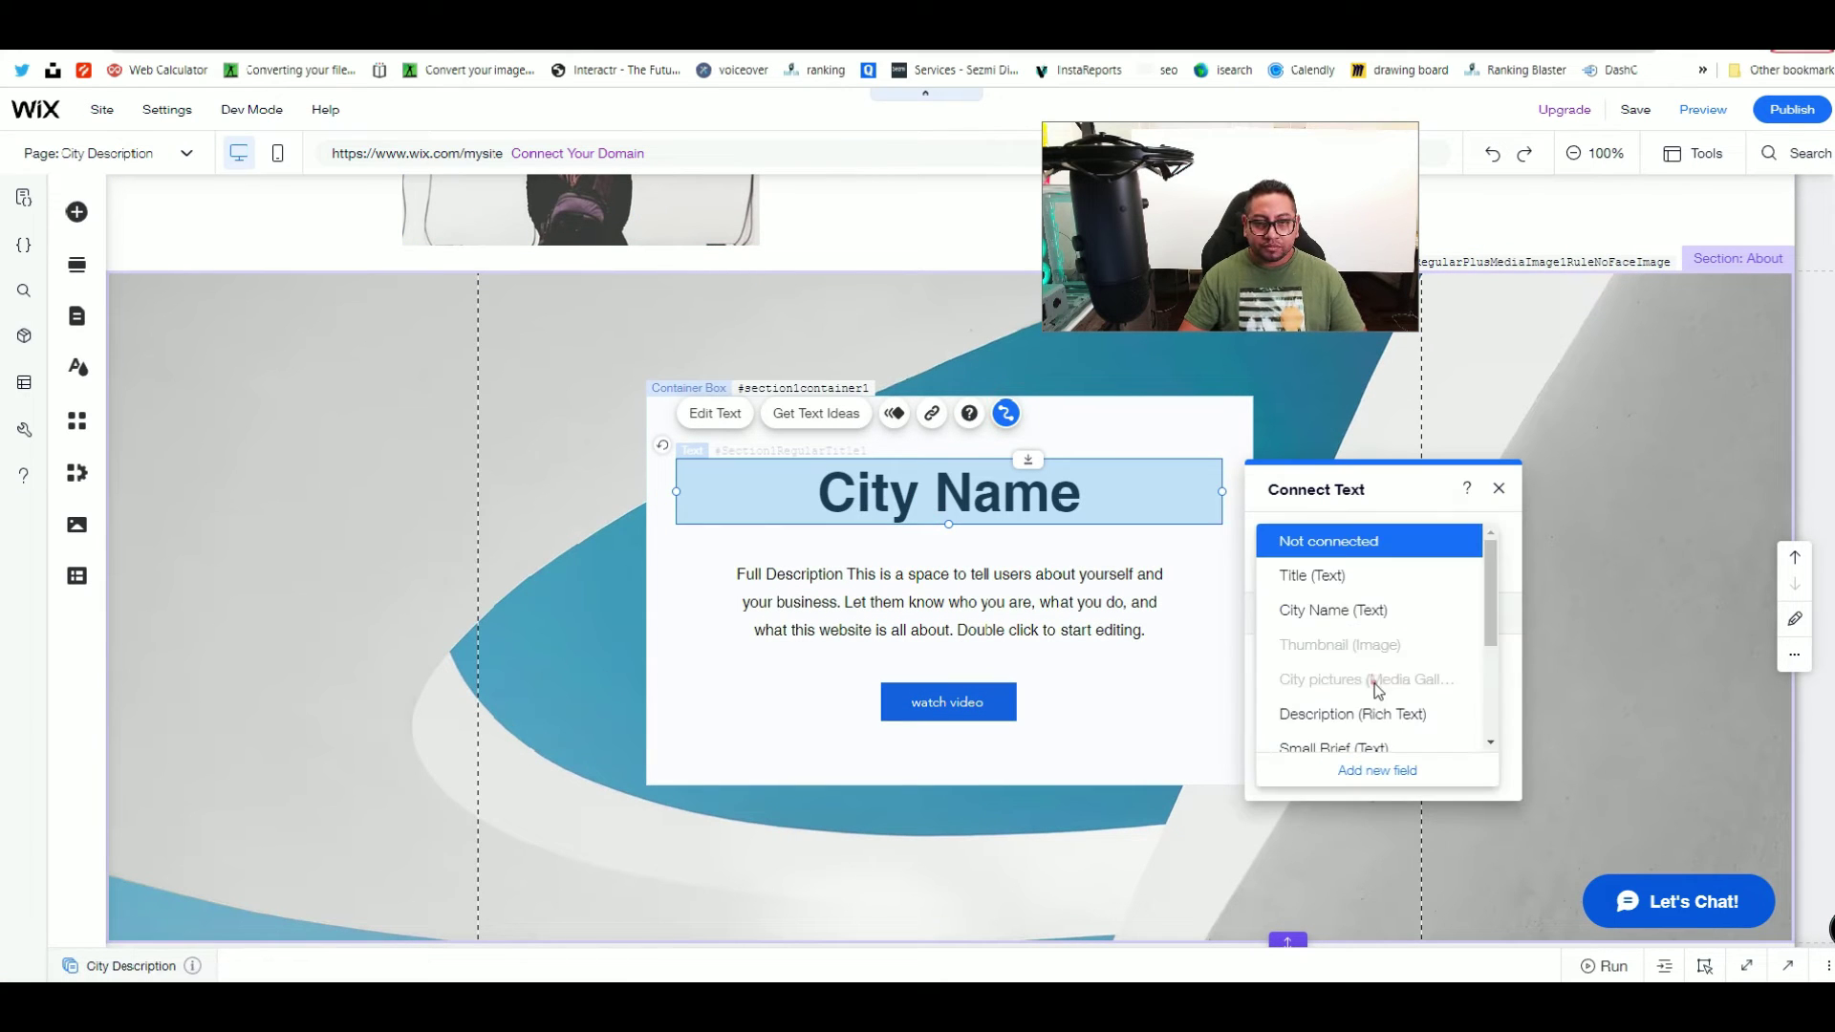
click(1333, 612)
Step: Connect the Full Description paragraph below the heading to the Description (Rich Text) field
click(1114, 604)
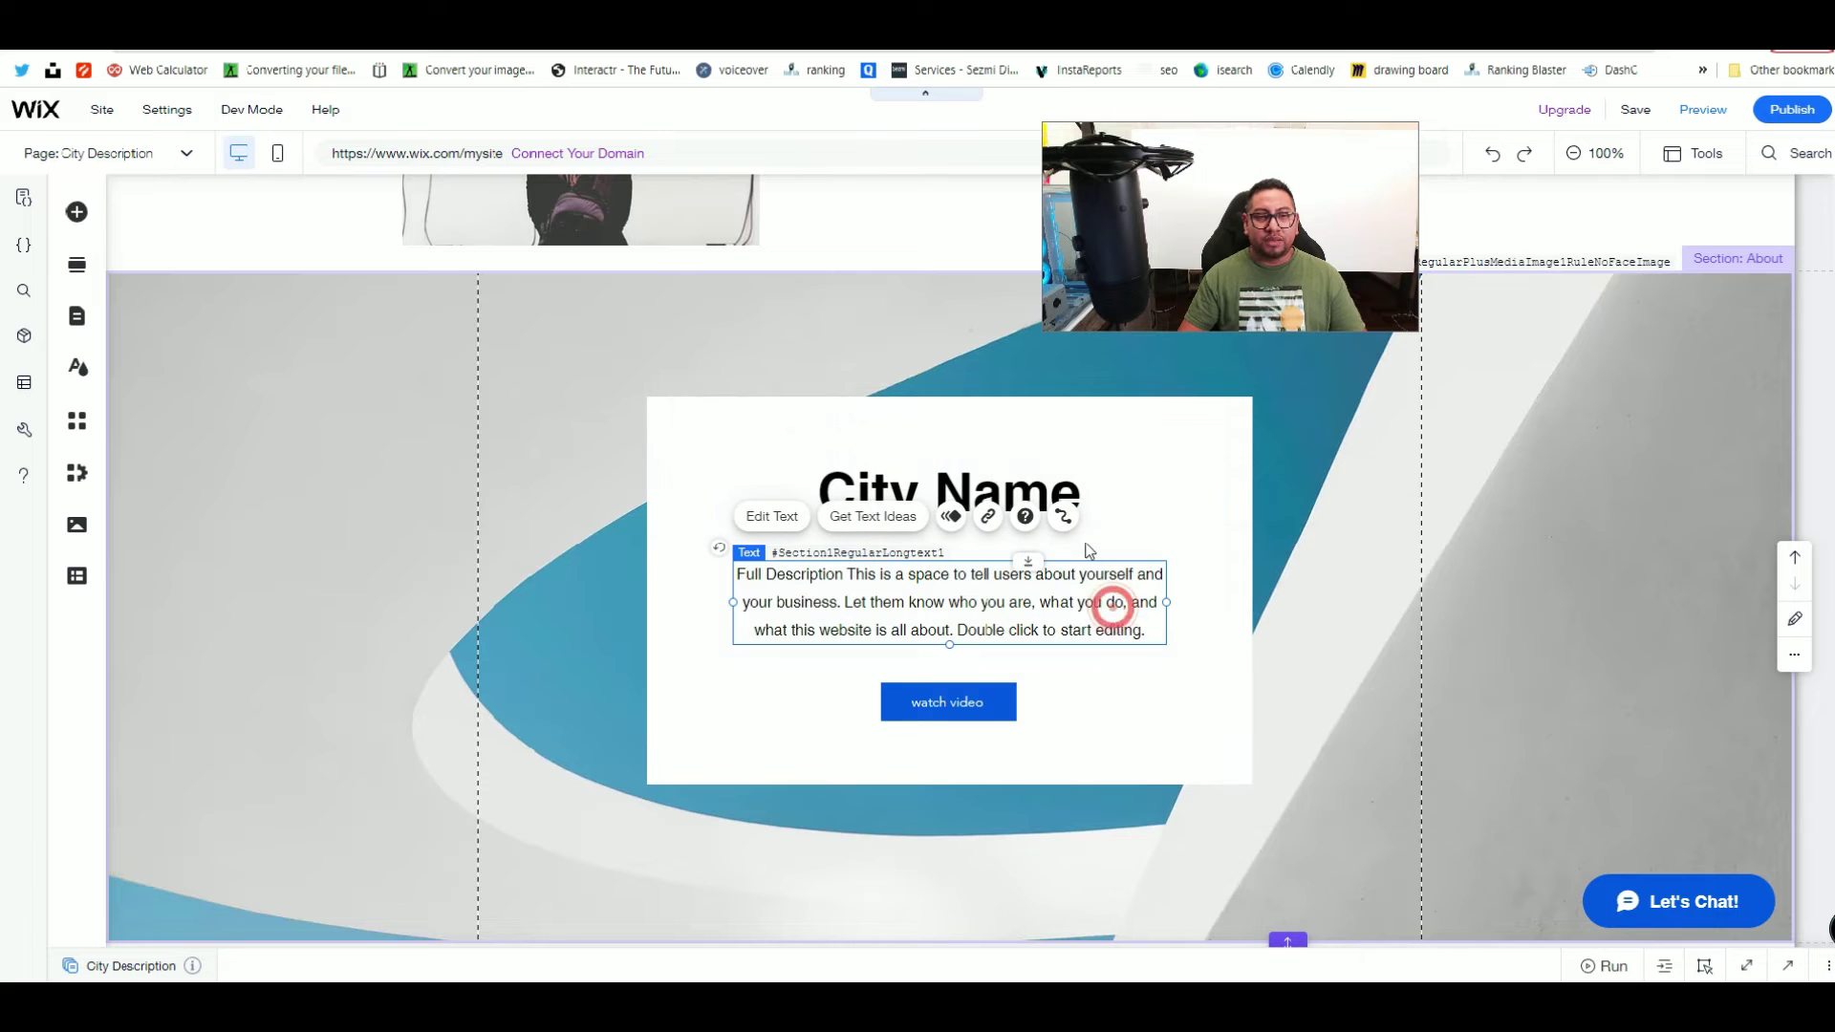
click(1062, 516)
click(1307, 793)
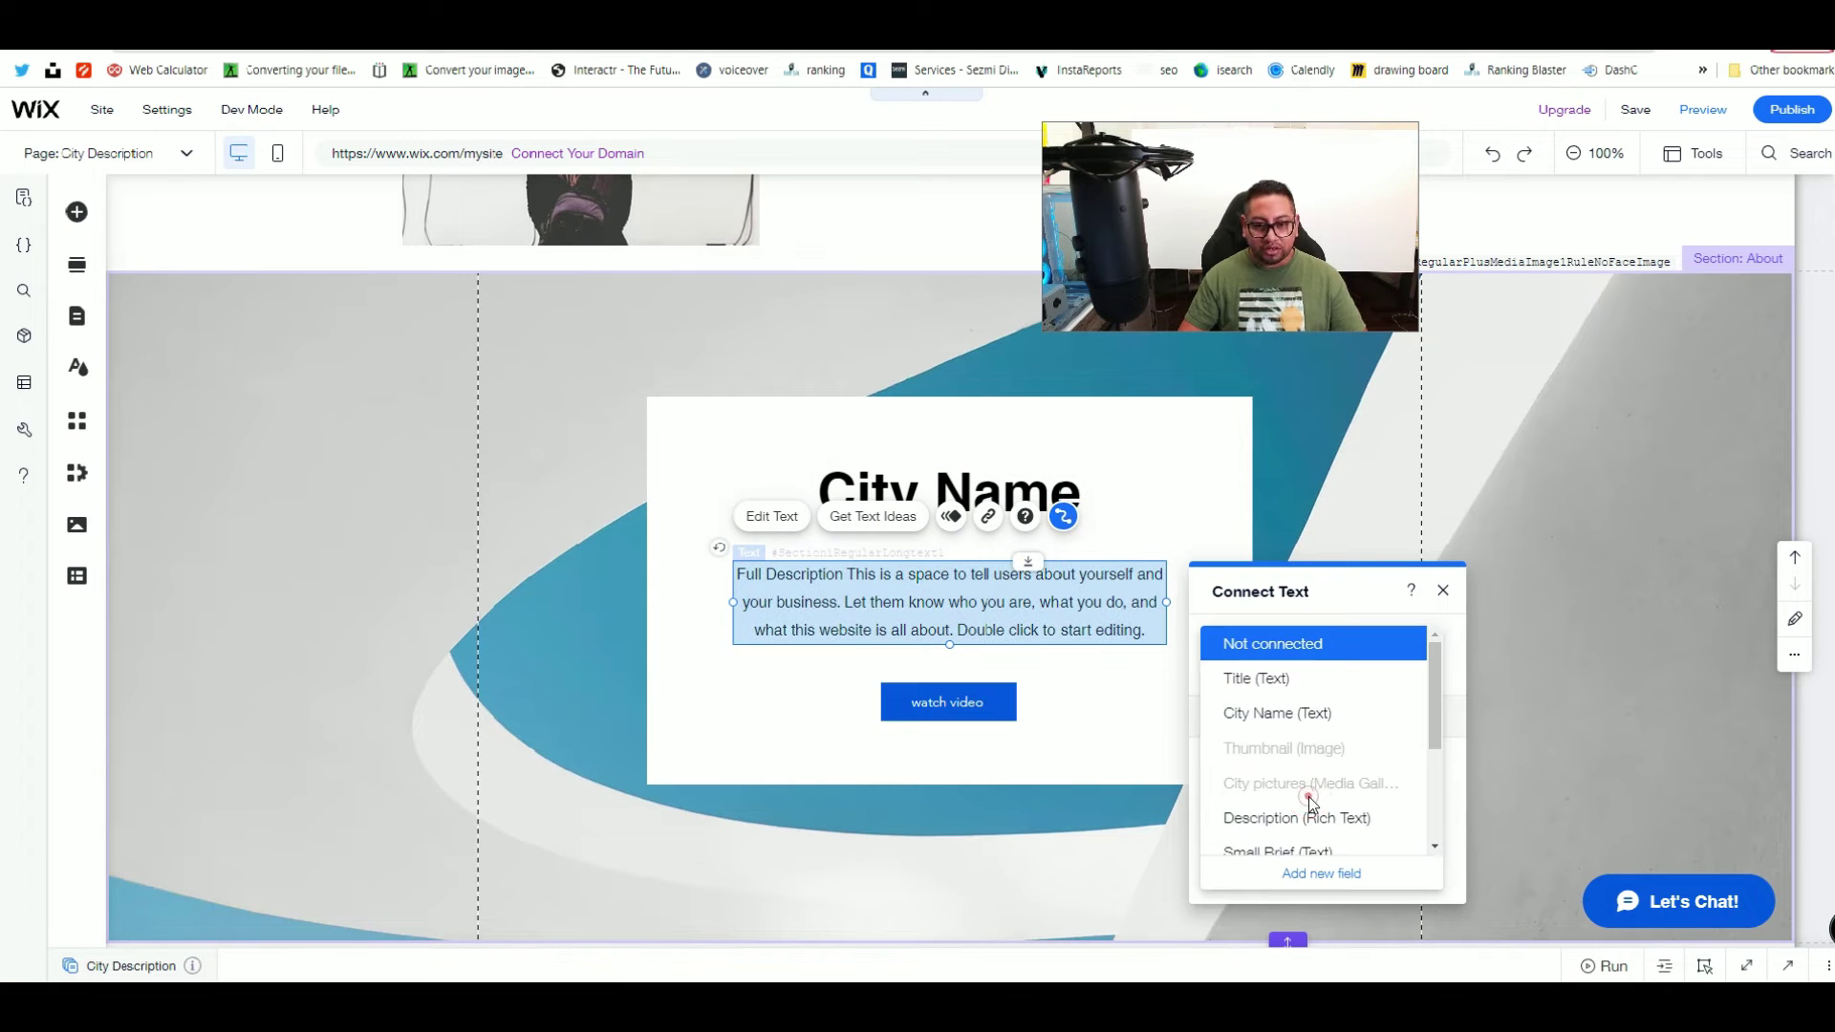
click(1300, 822)
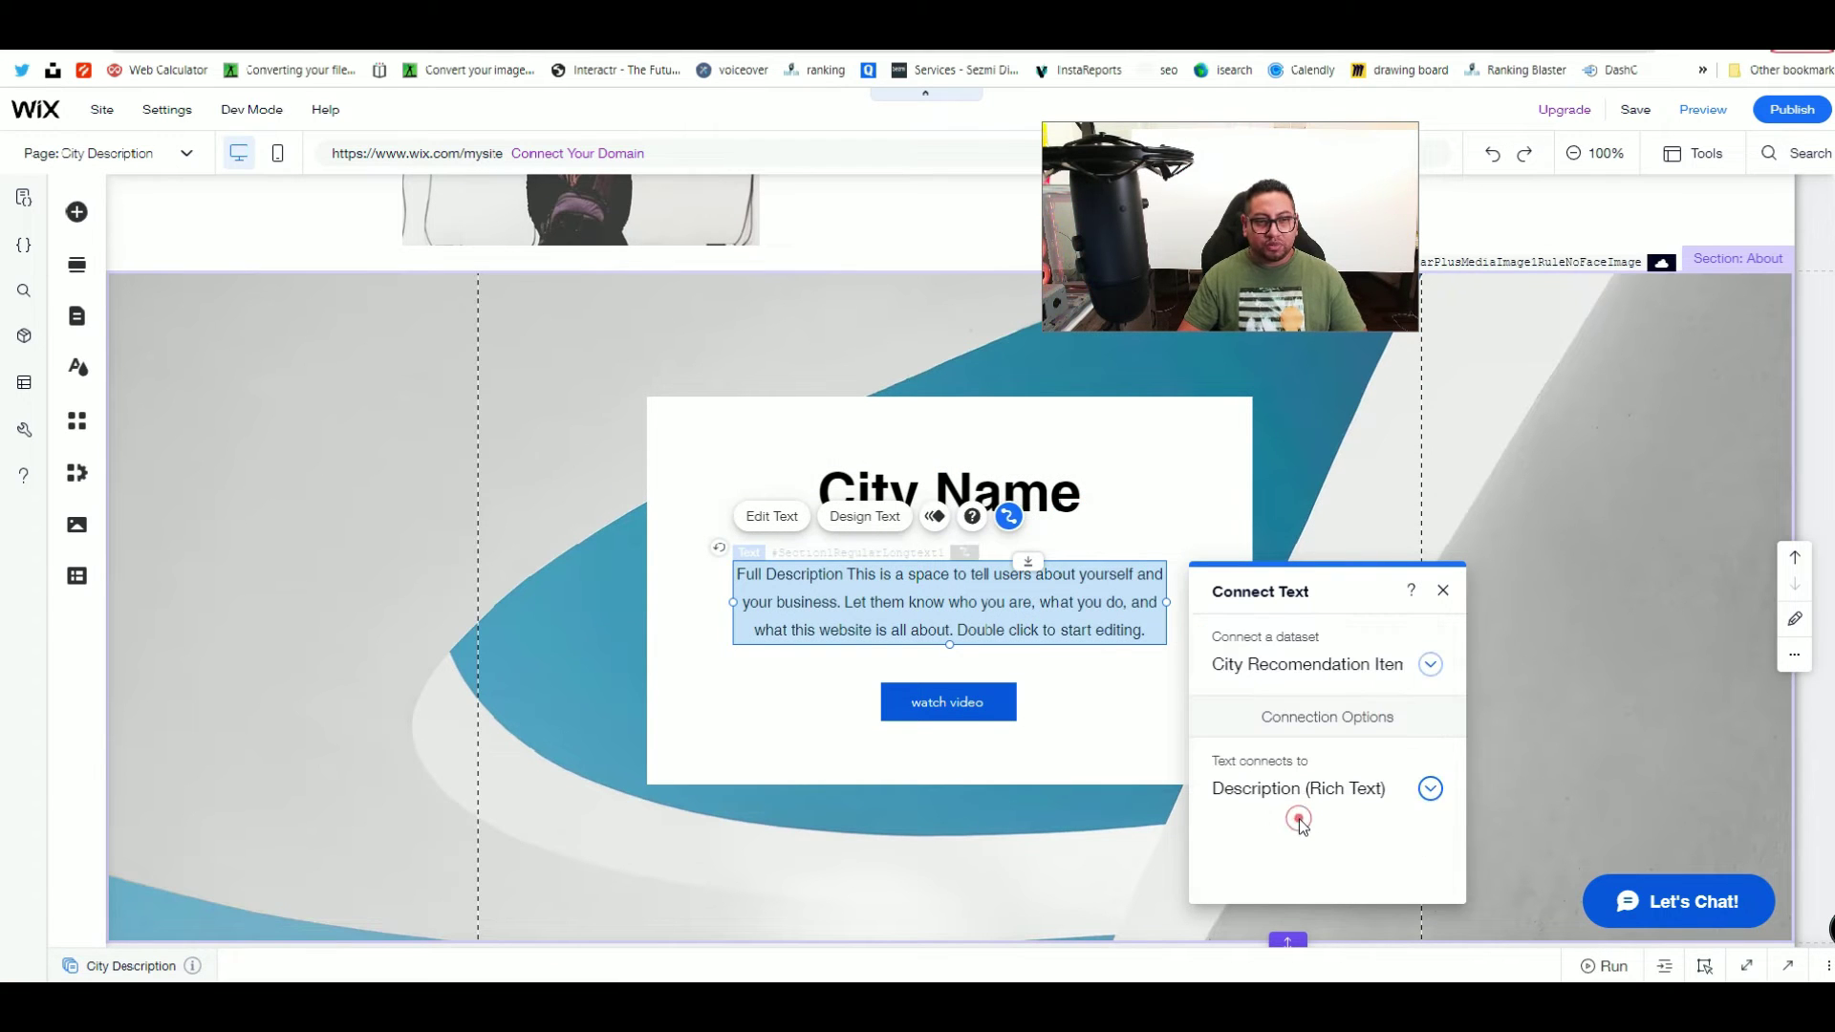
drag(1341, 598, 1384, 428)
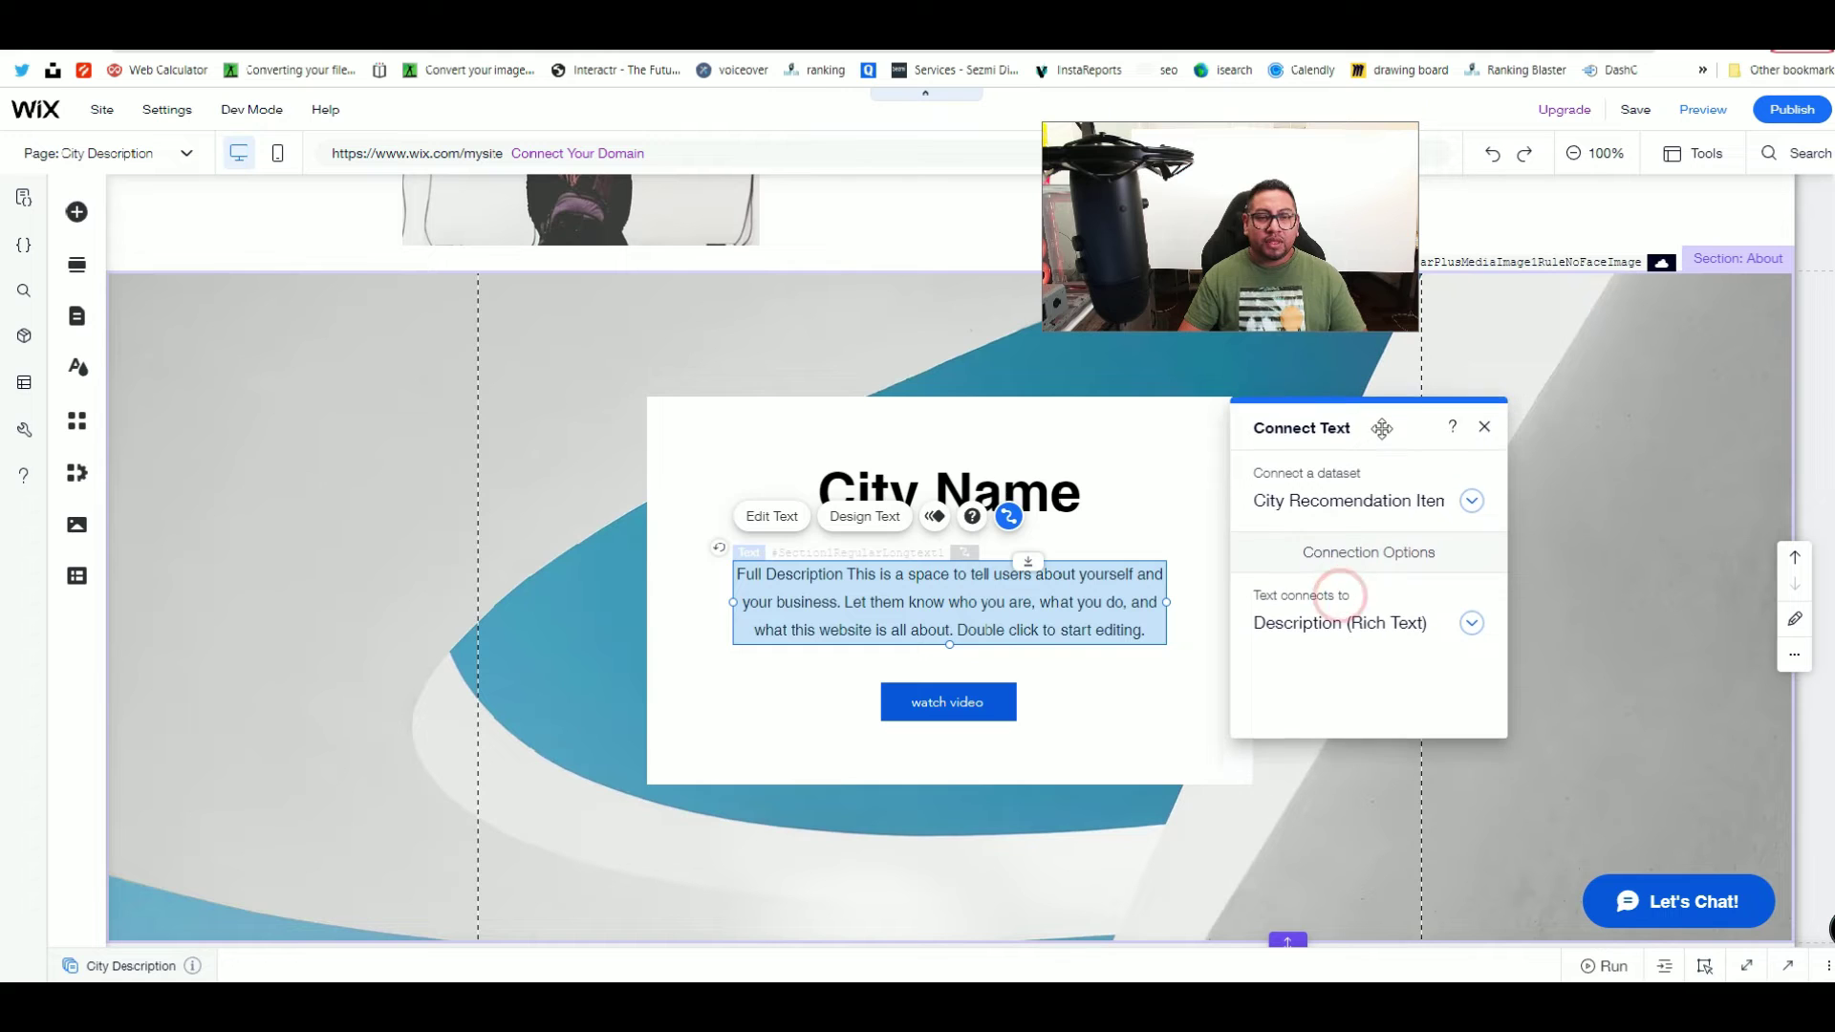
Step: Connect the watch video button's click action to the URL (URL) field, leaving its label unconnected
click(919, 711)
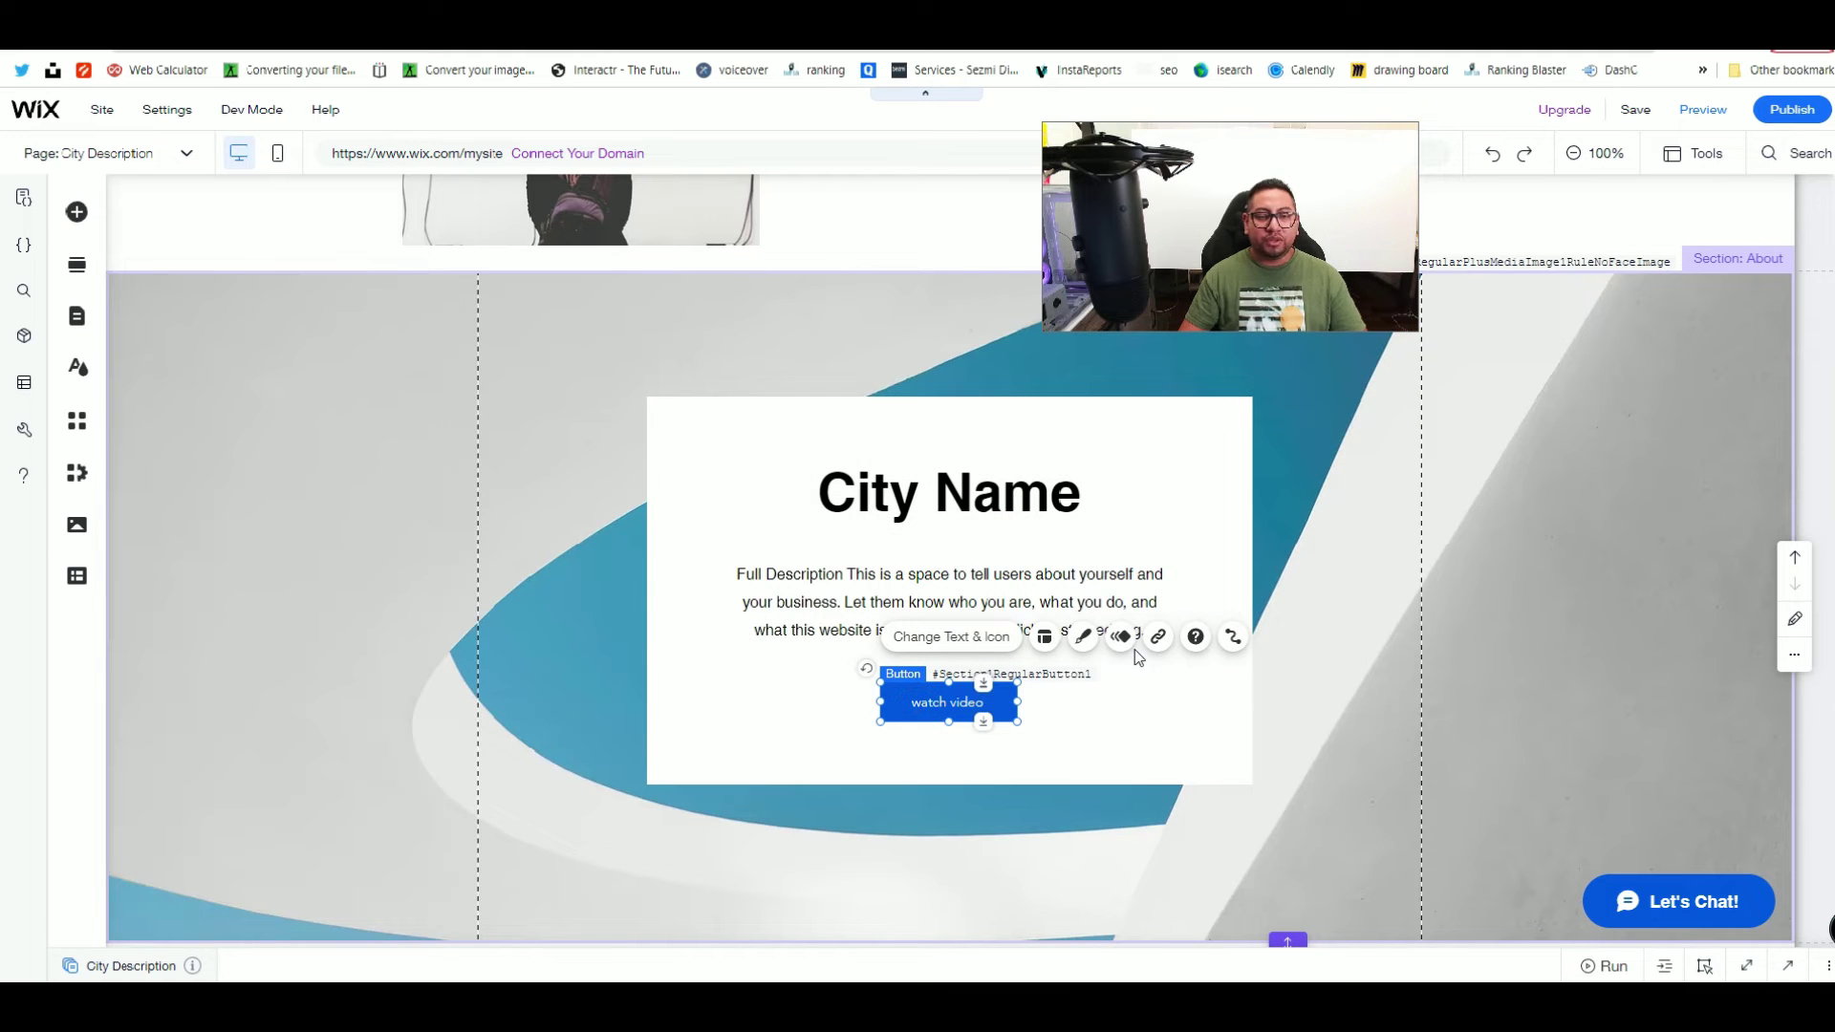
click(1231, 636)
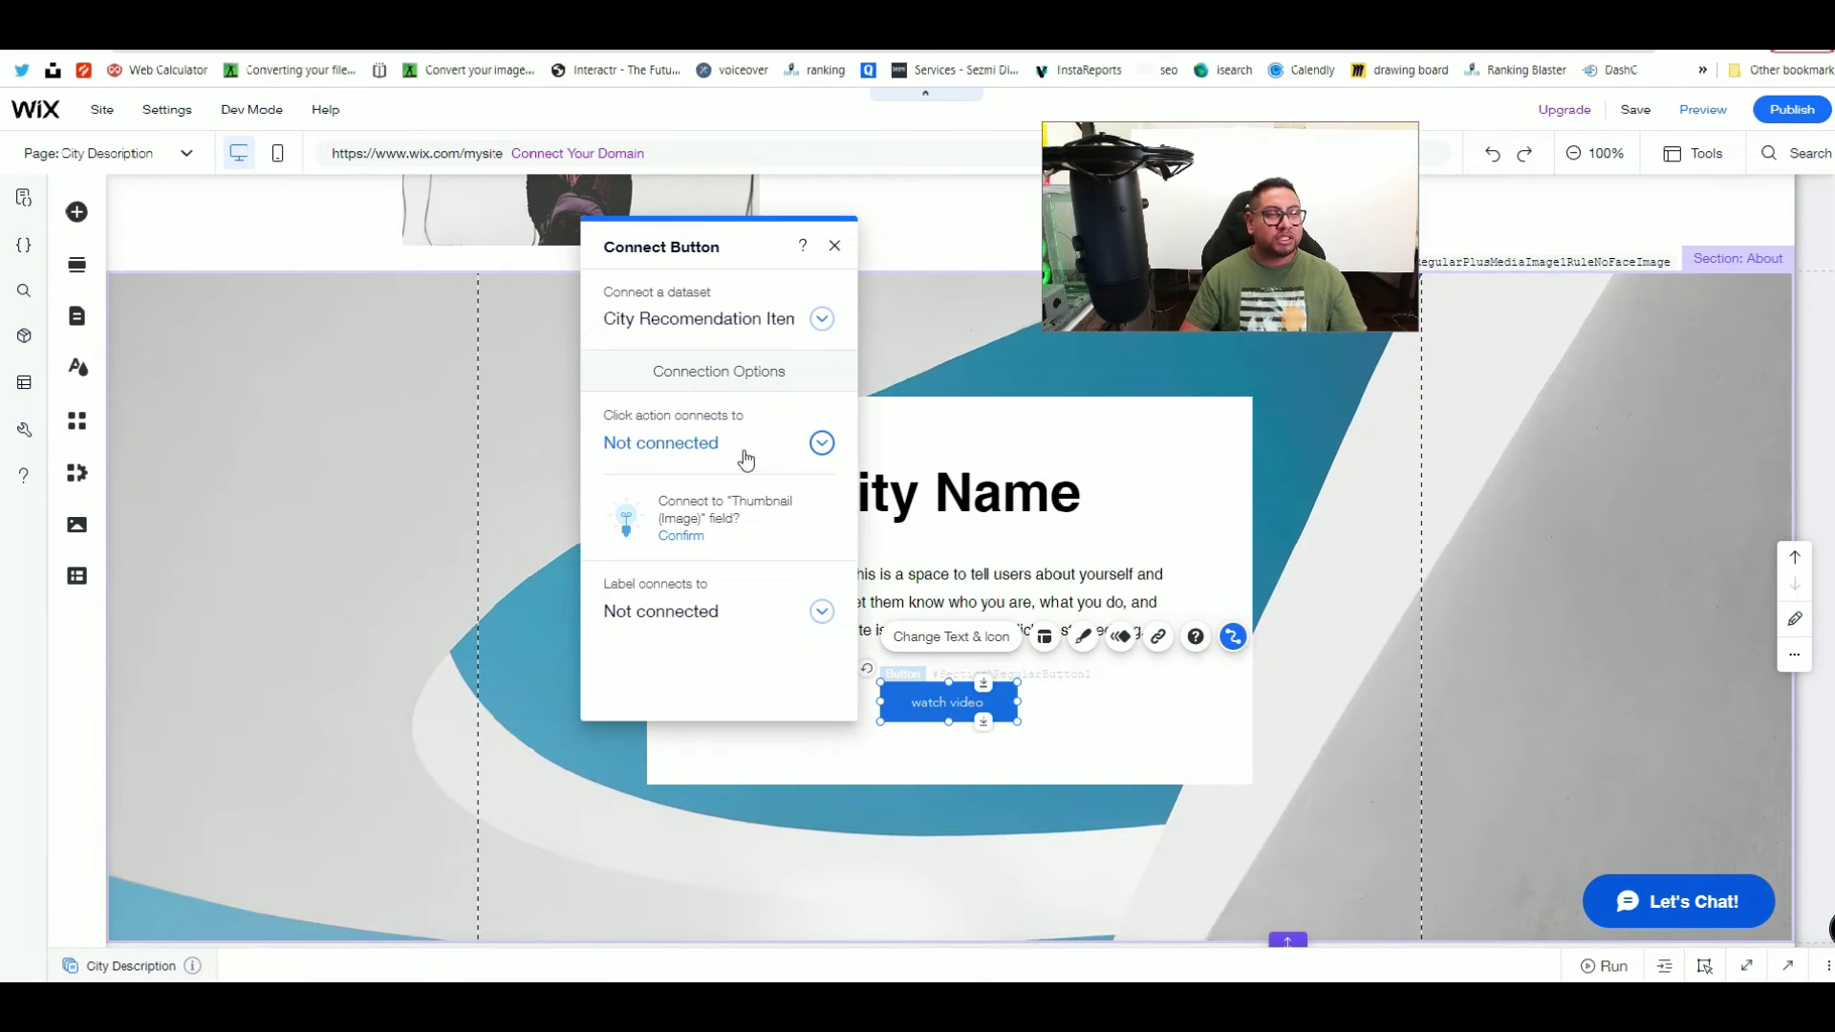
click(746, 453)
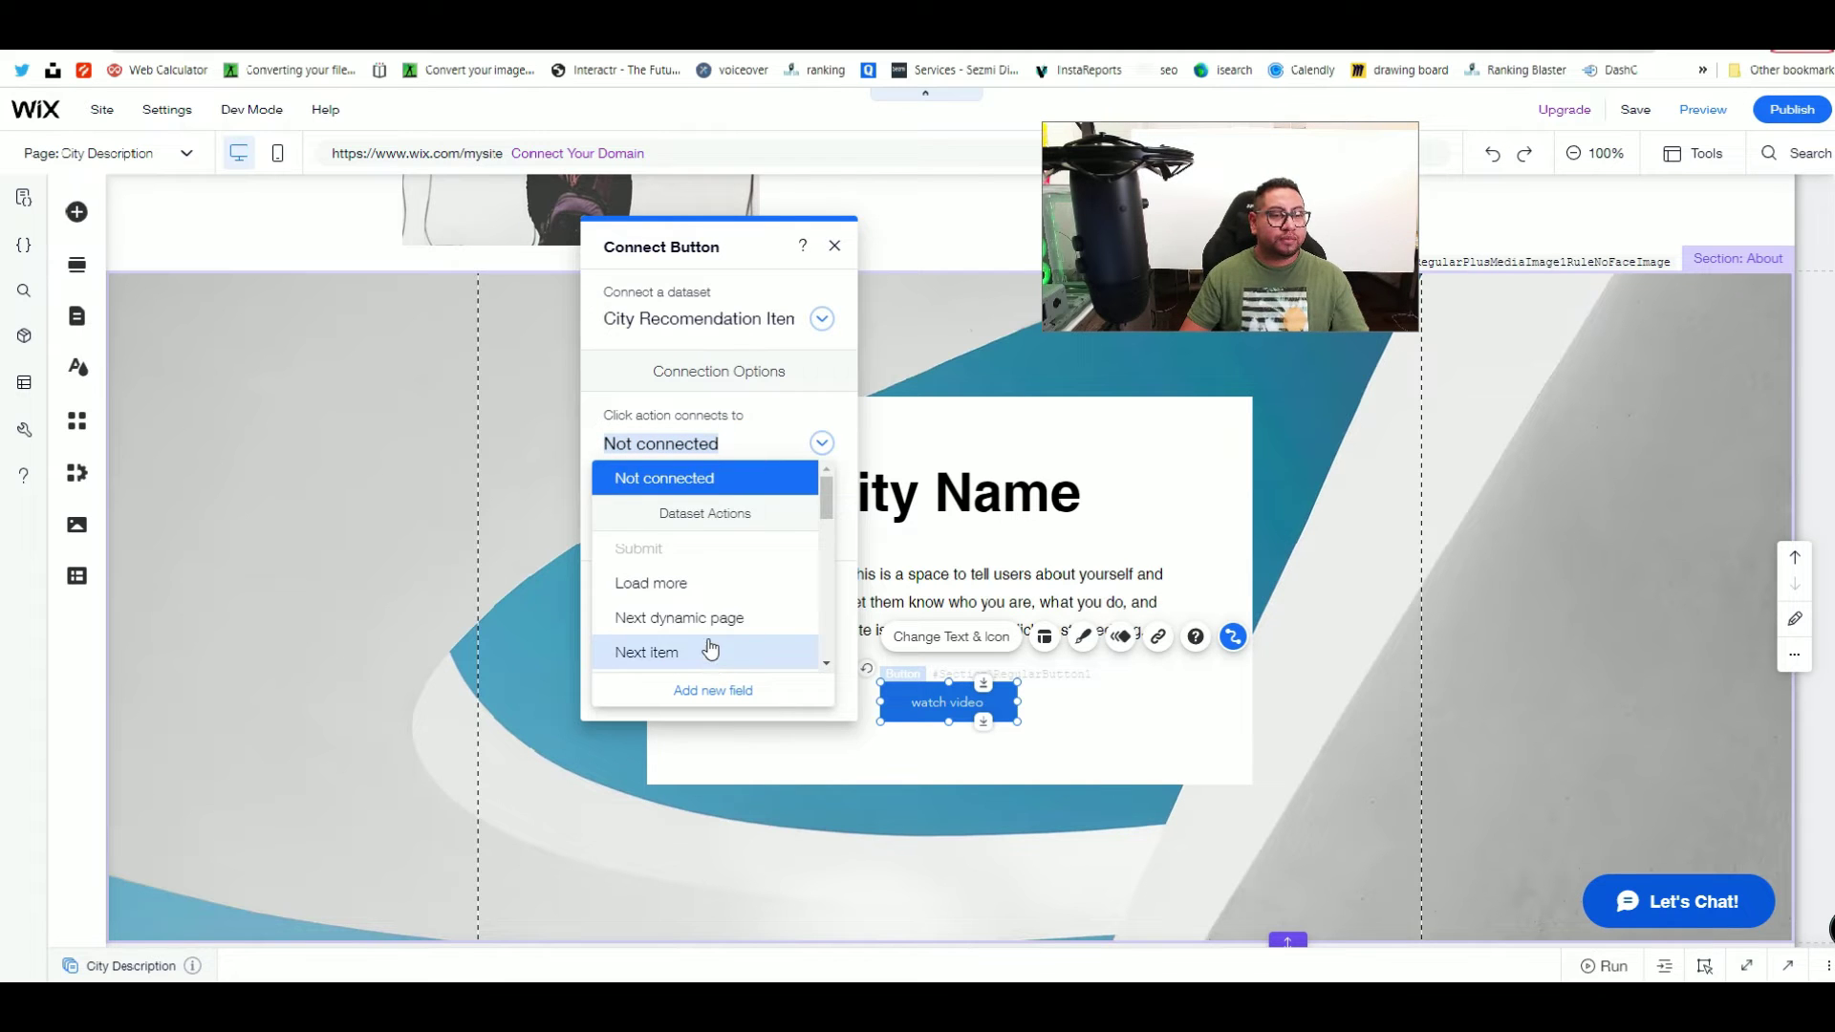
scroll(708, 643, down, 3)
scroll(709, 645, down, 5)
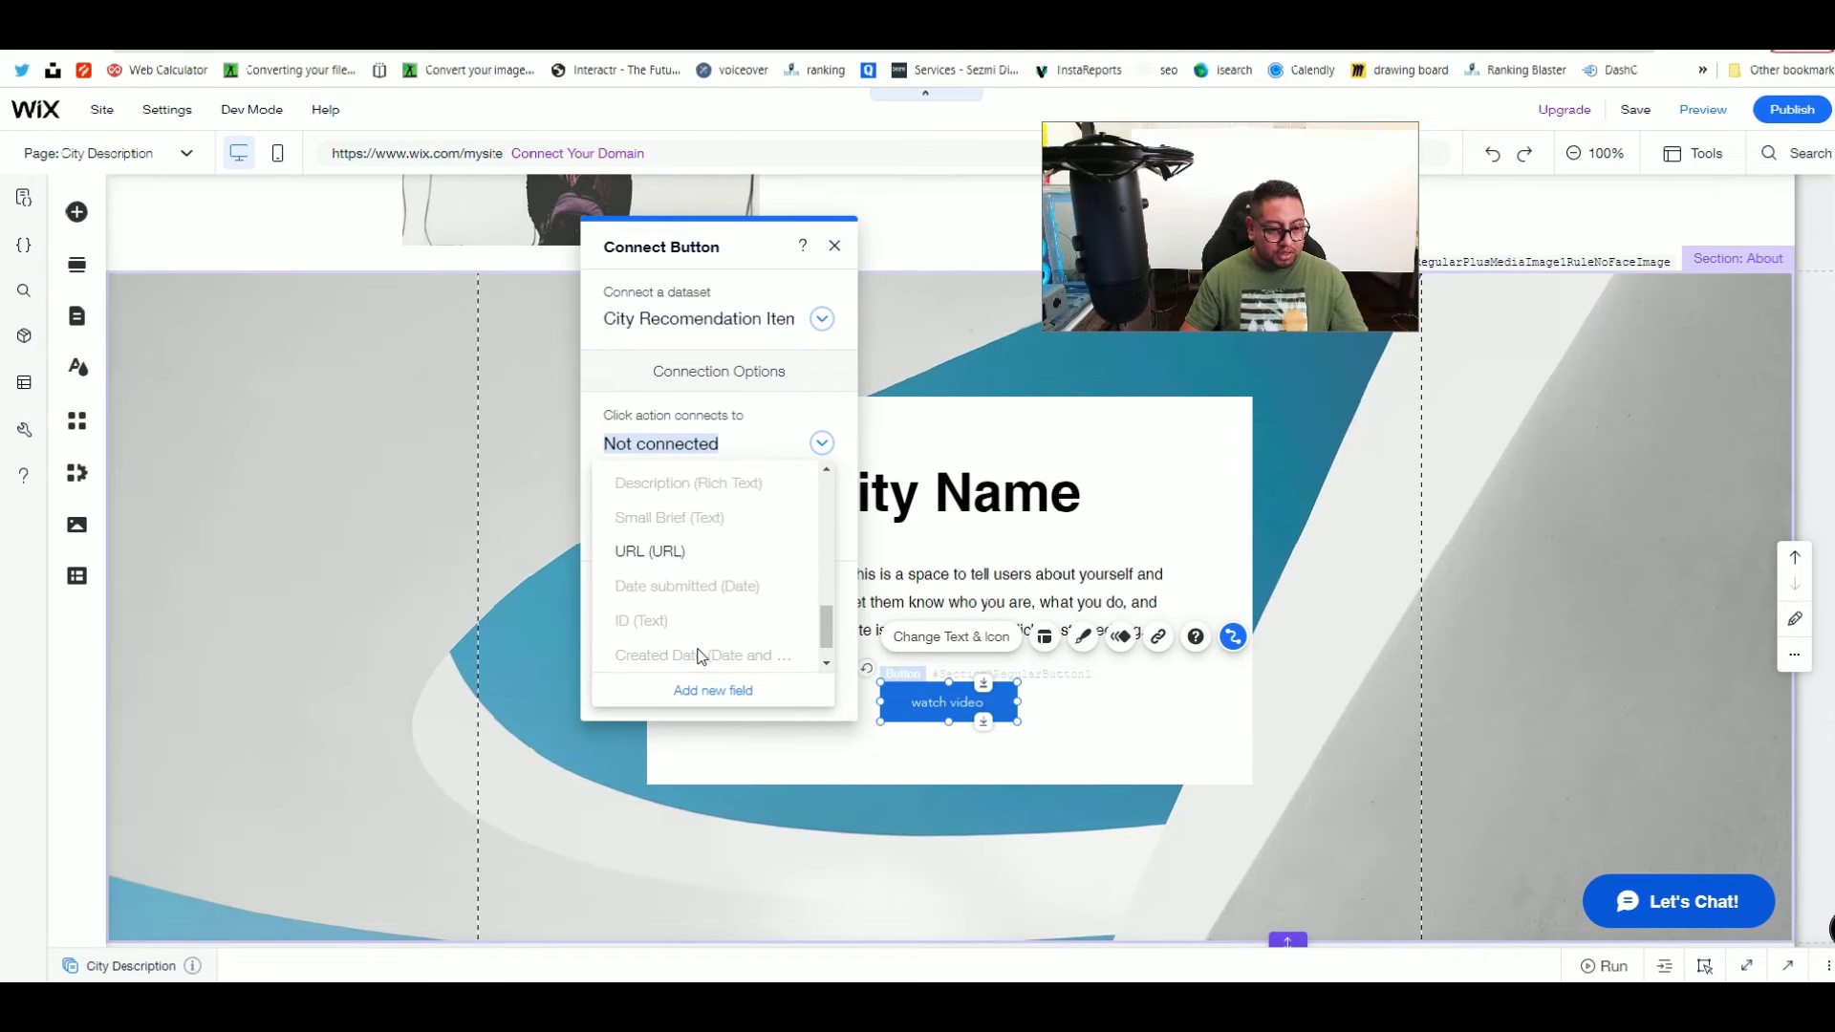
click(649, 541)
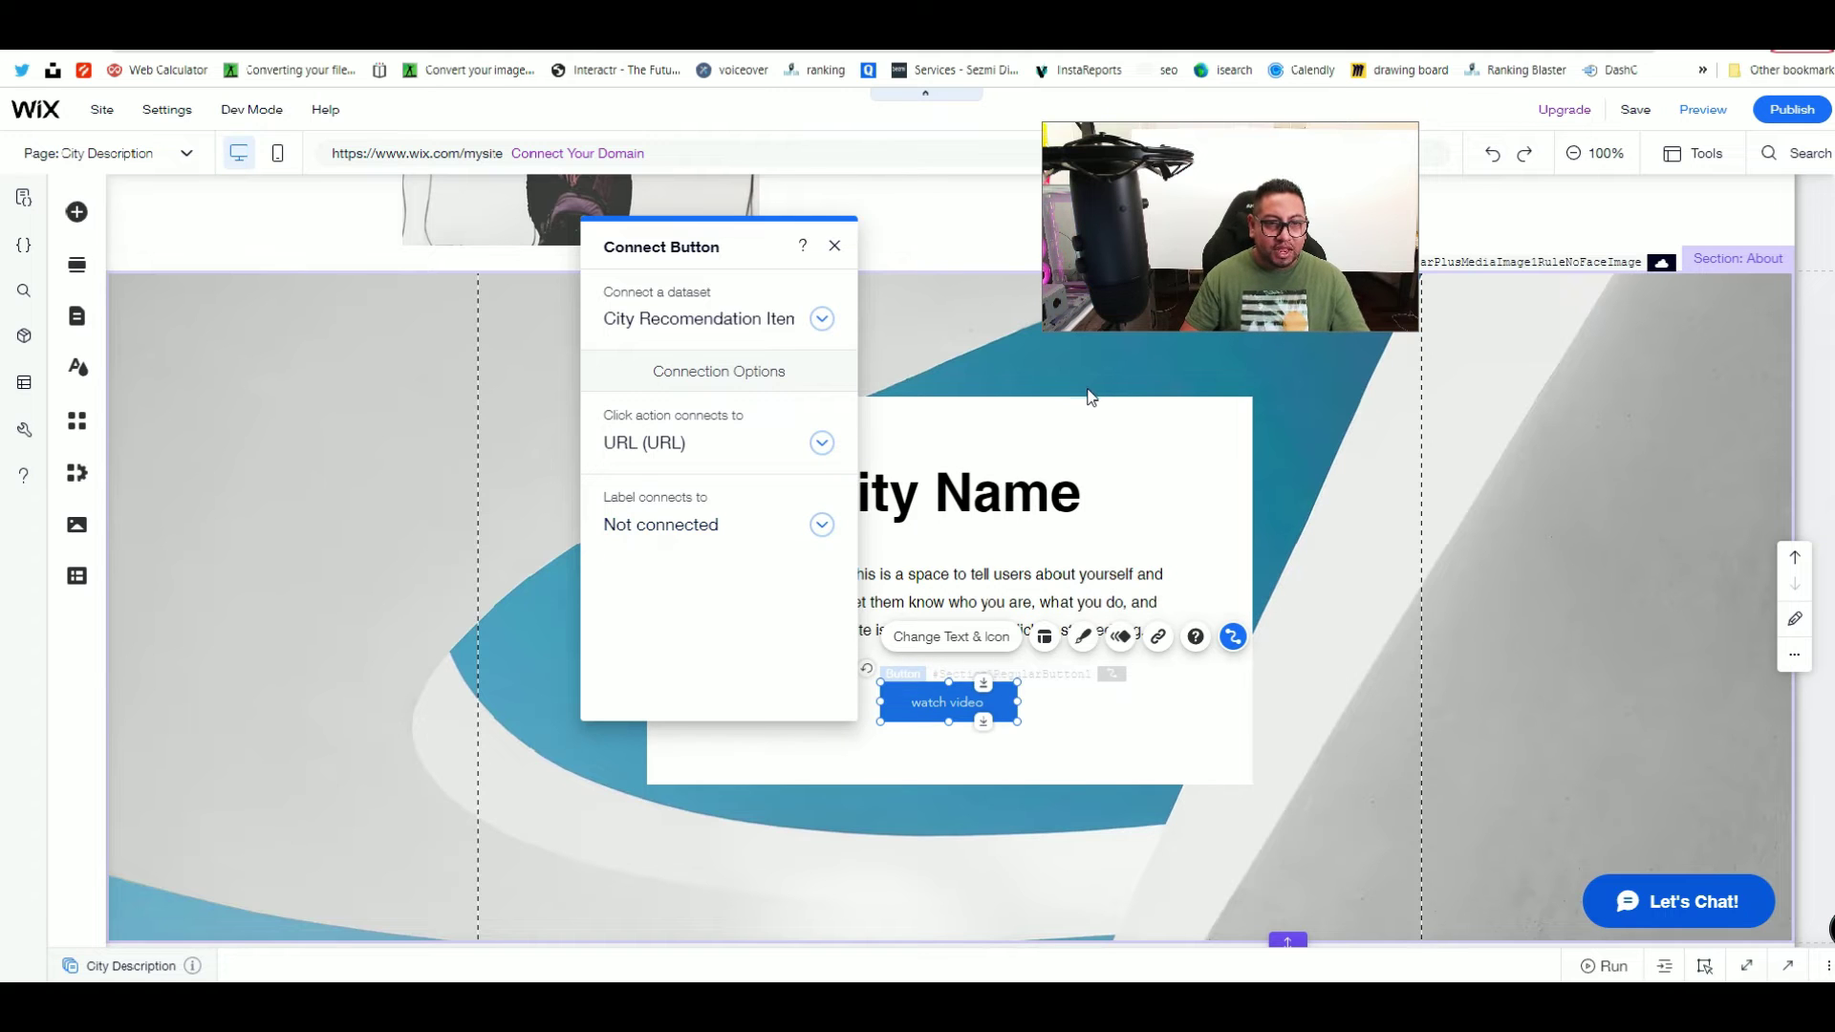
click(834, 246)
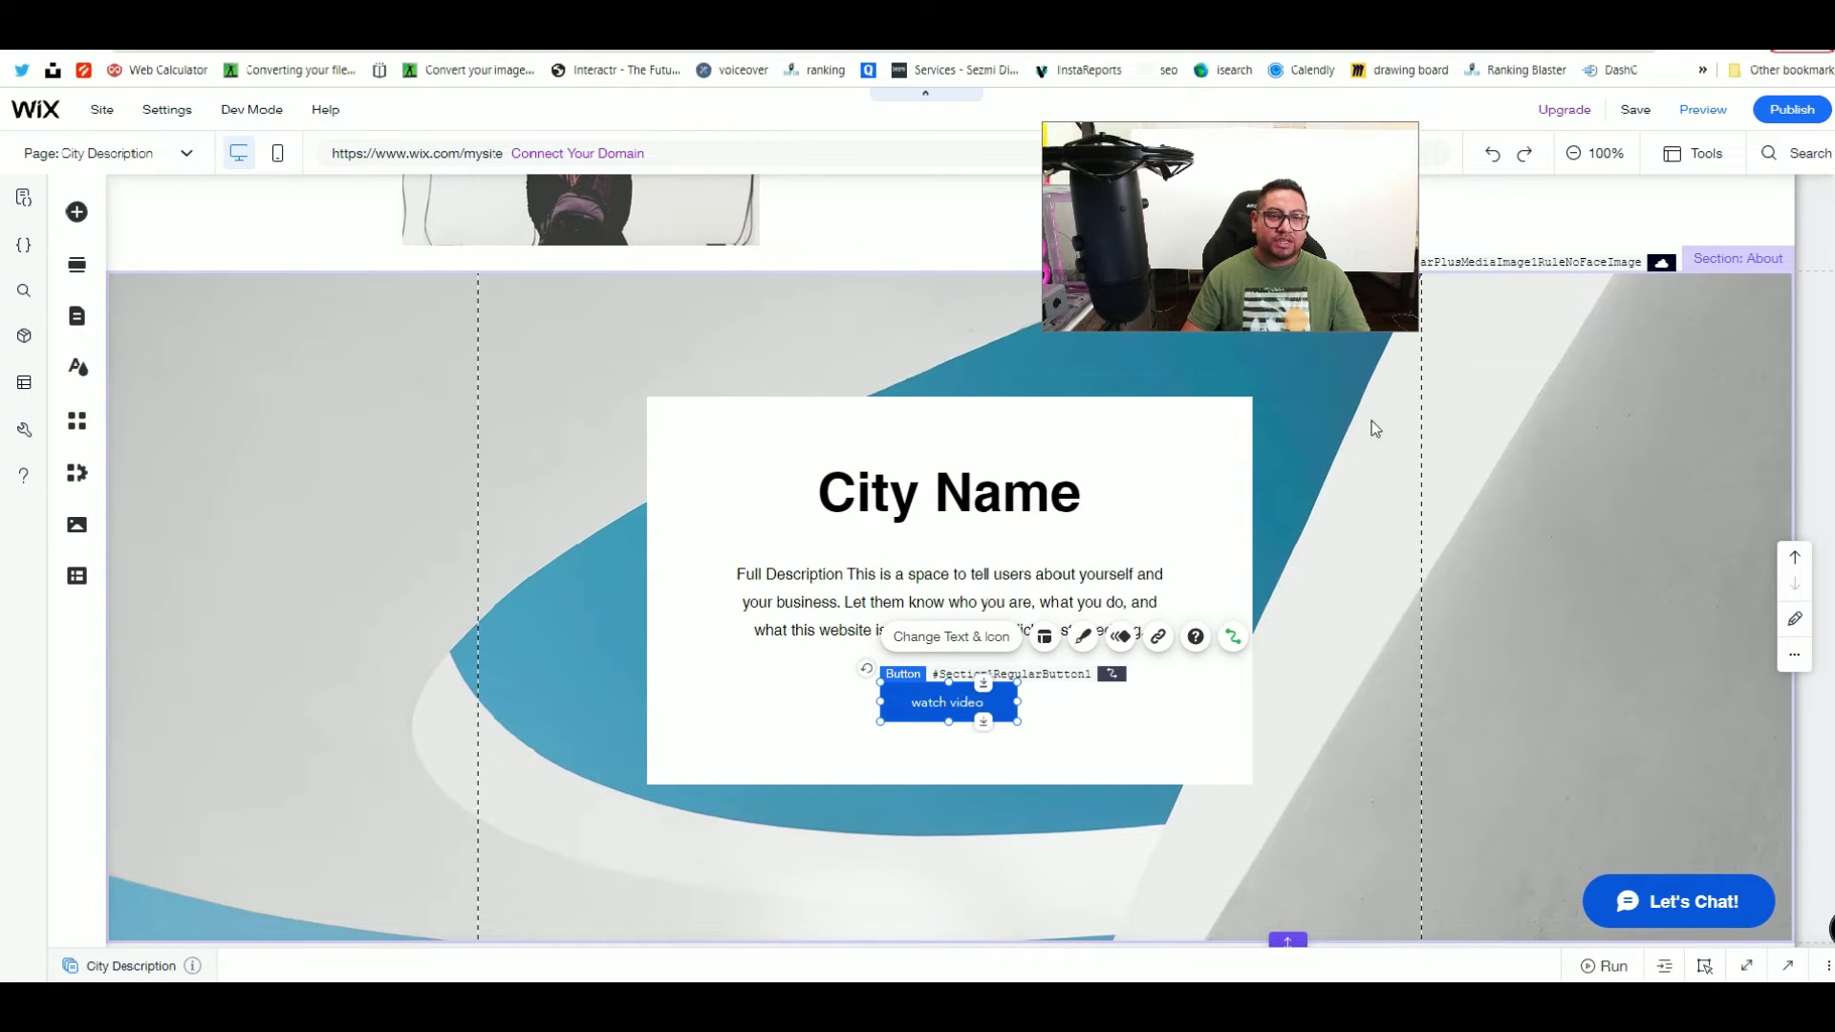
Step: Connect the About section's background to the Thumbnail (Image) field of the City Recomendation Item dataset
click(444, 418)
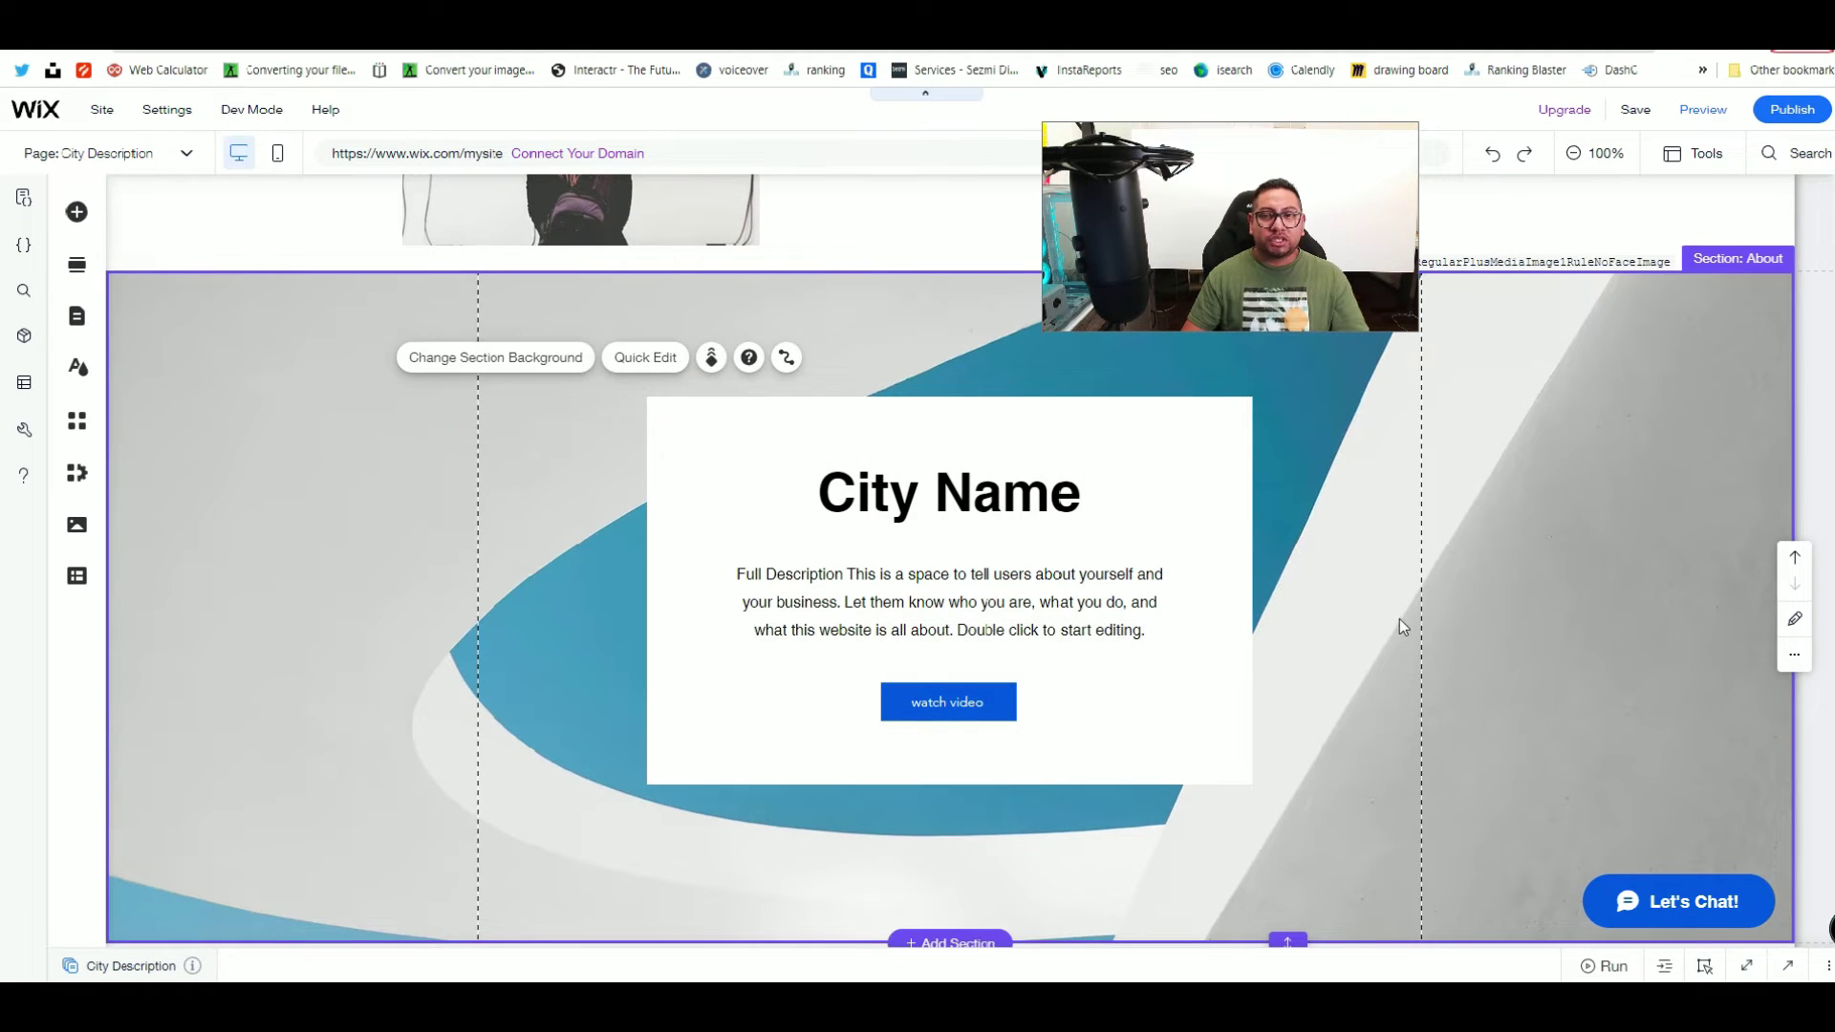
scroll(1410, 621, up, 2)
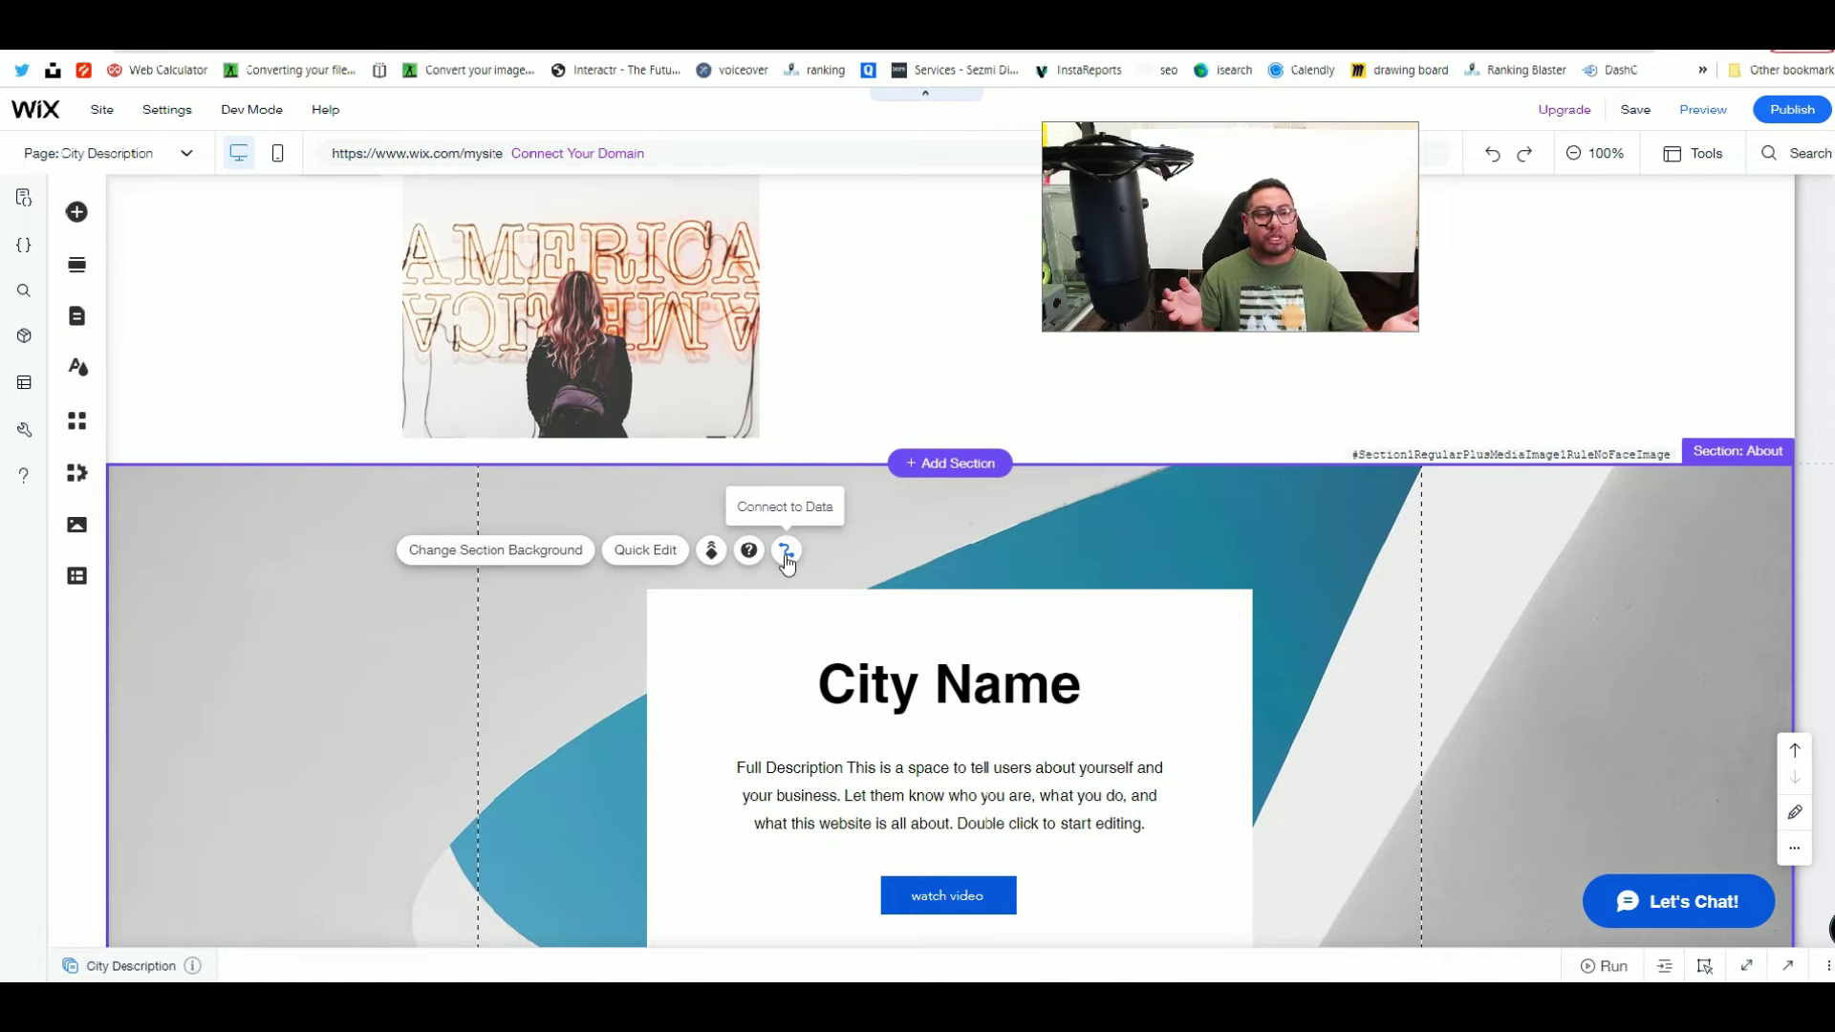
click(785, 552)
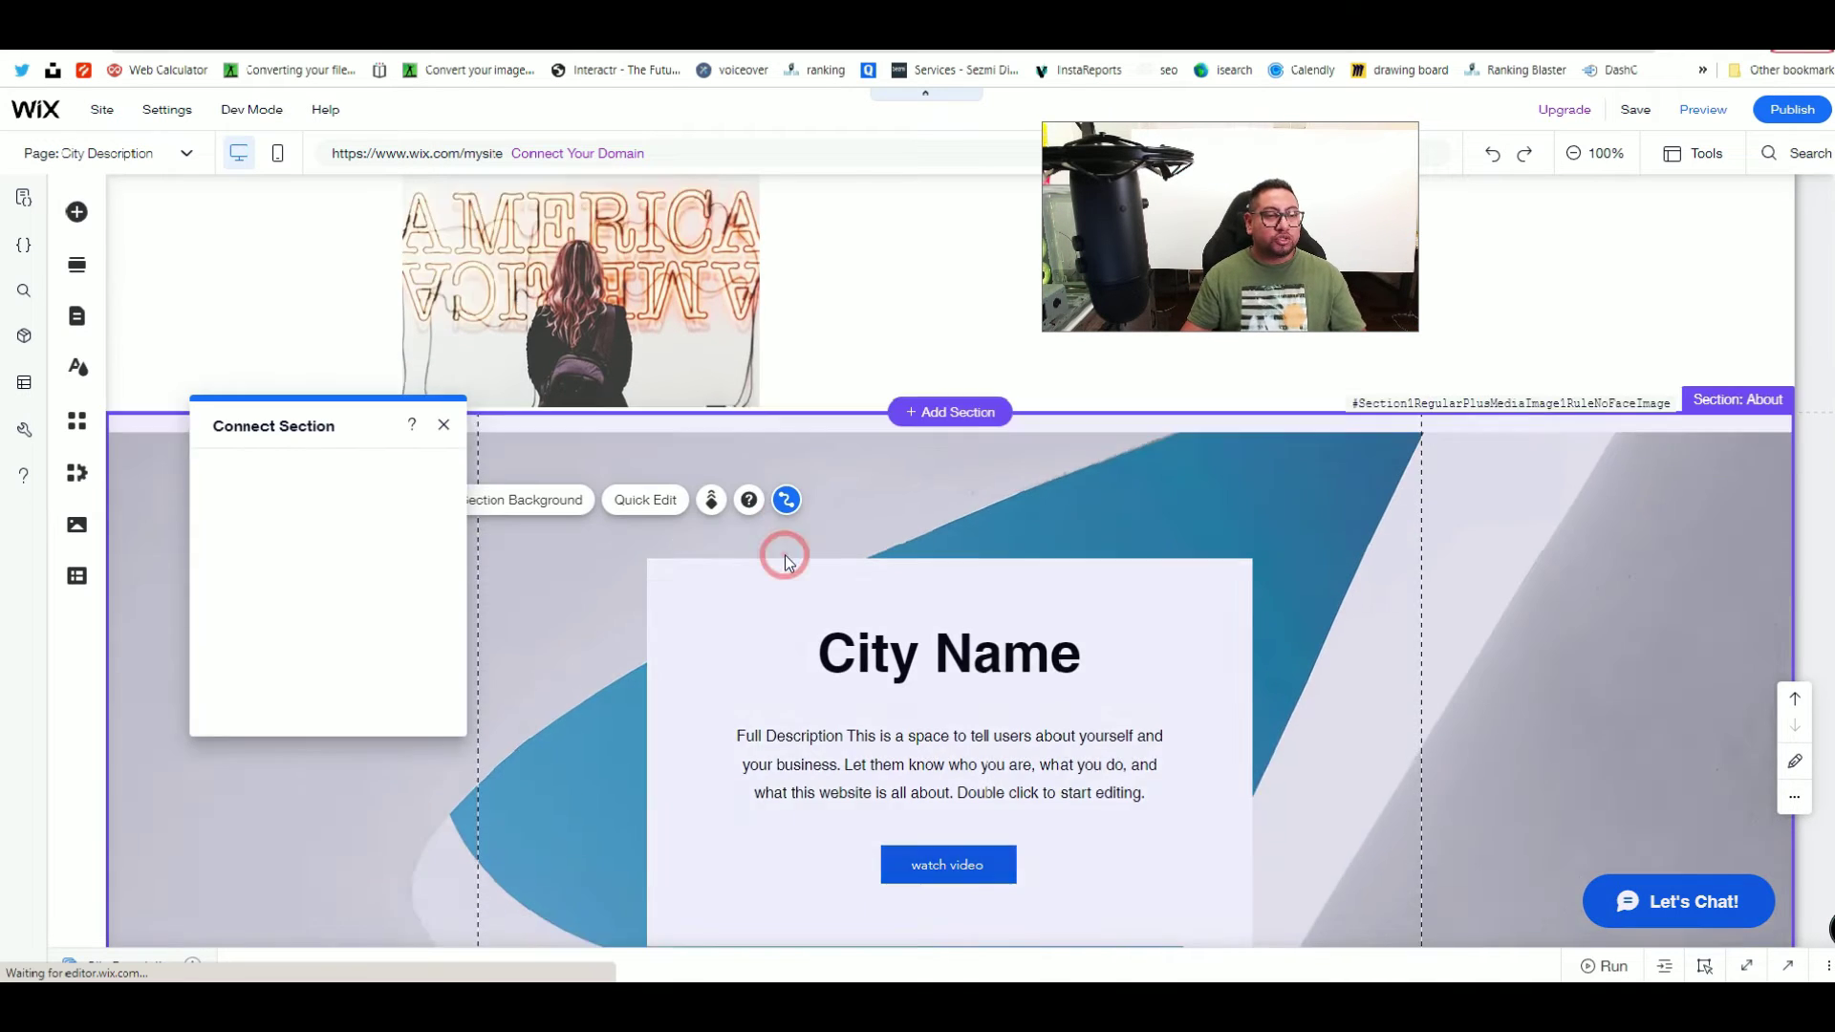
click(435, 616)
scroll(360, 622, down, 3)
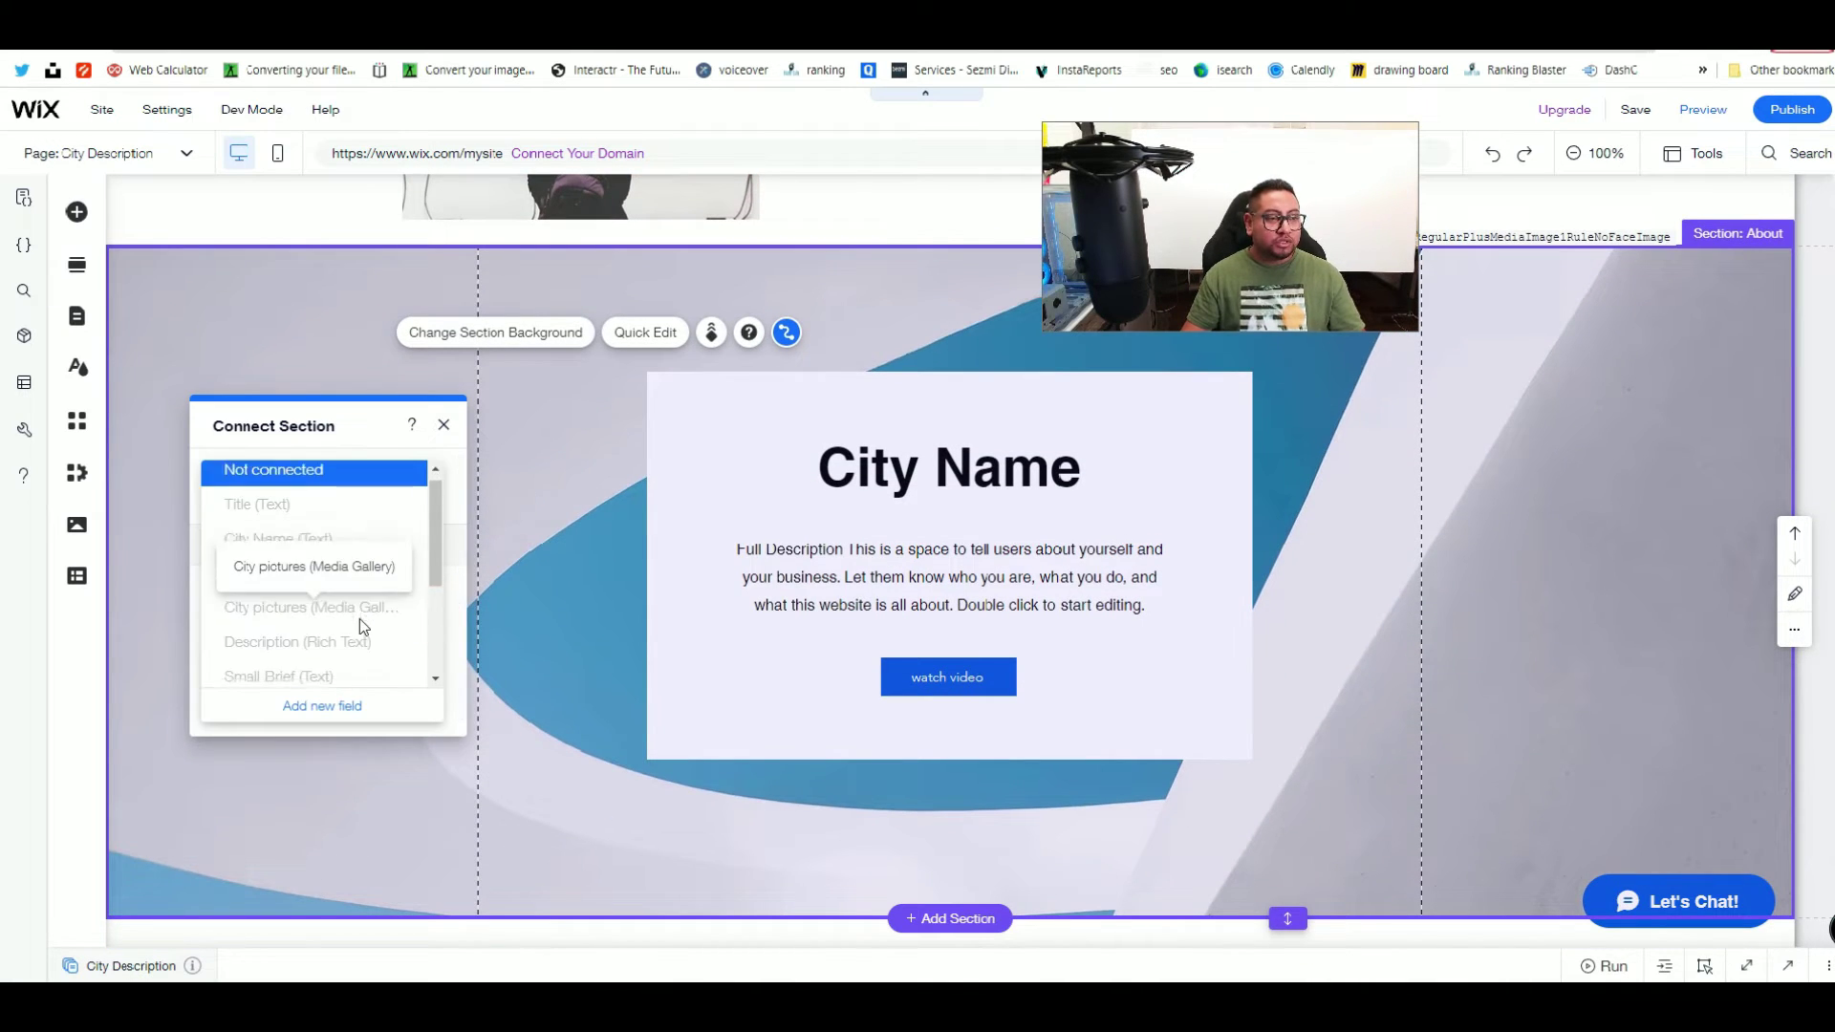
scroll(335, 535, up, 3)
click(296, 581)
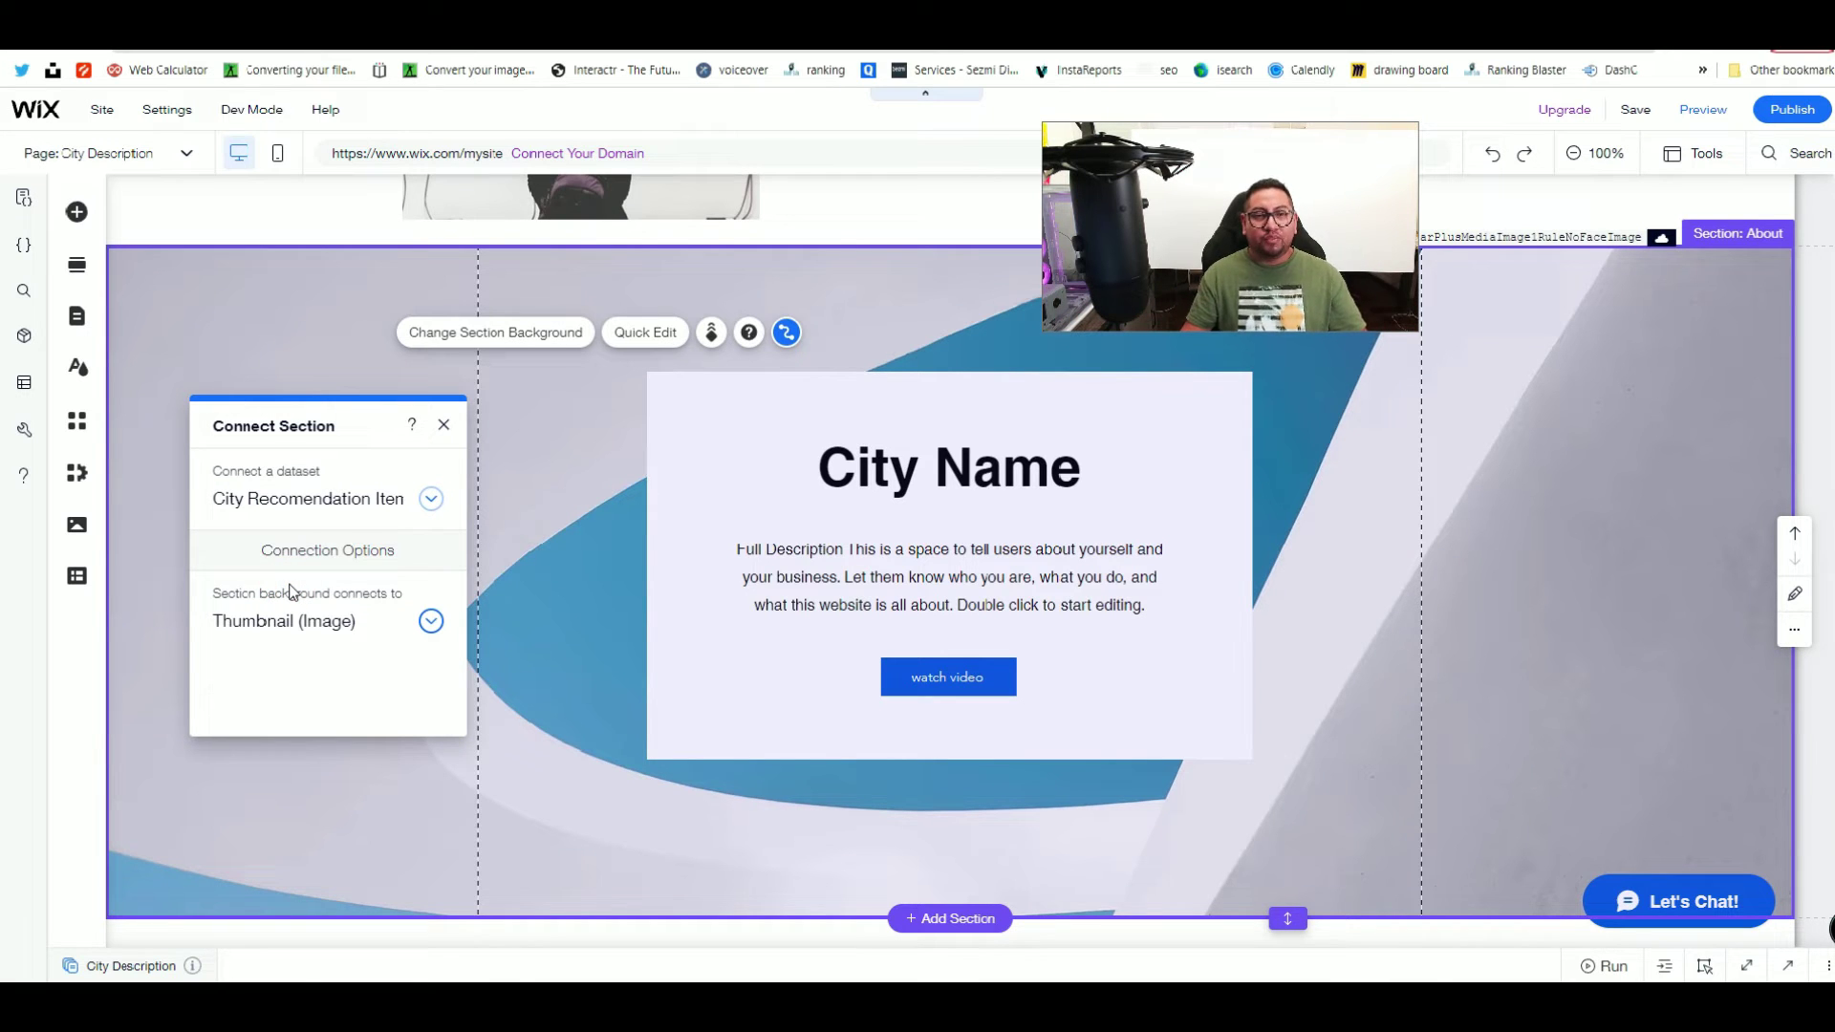
click(443, 426)
scroll(622, 663, up, 3)
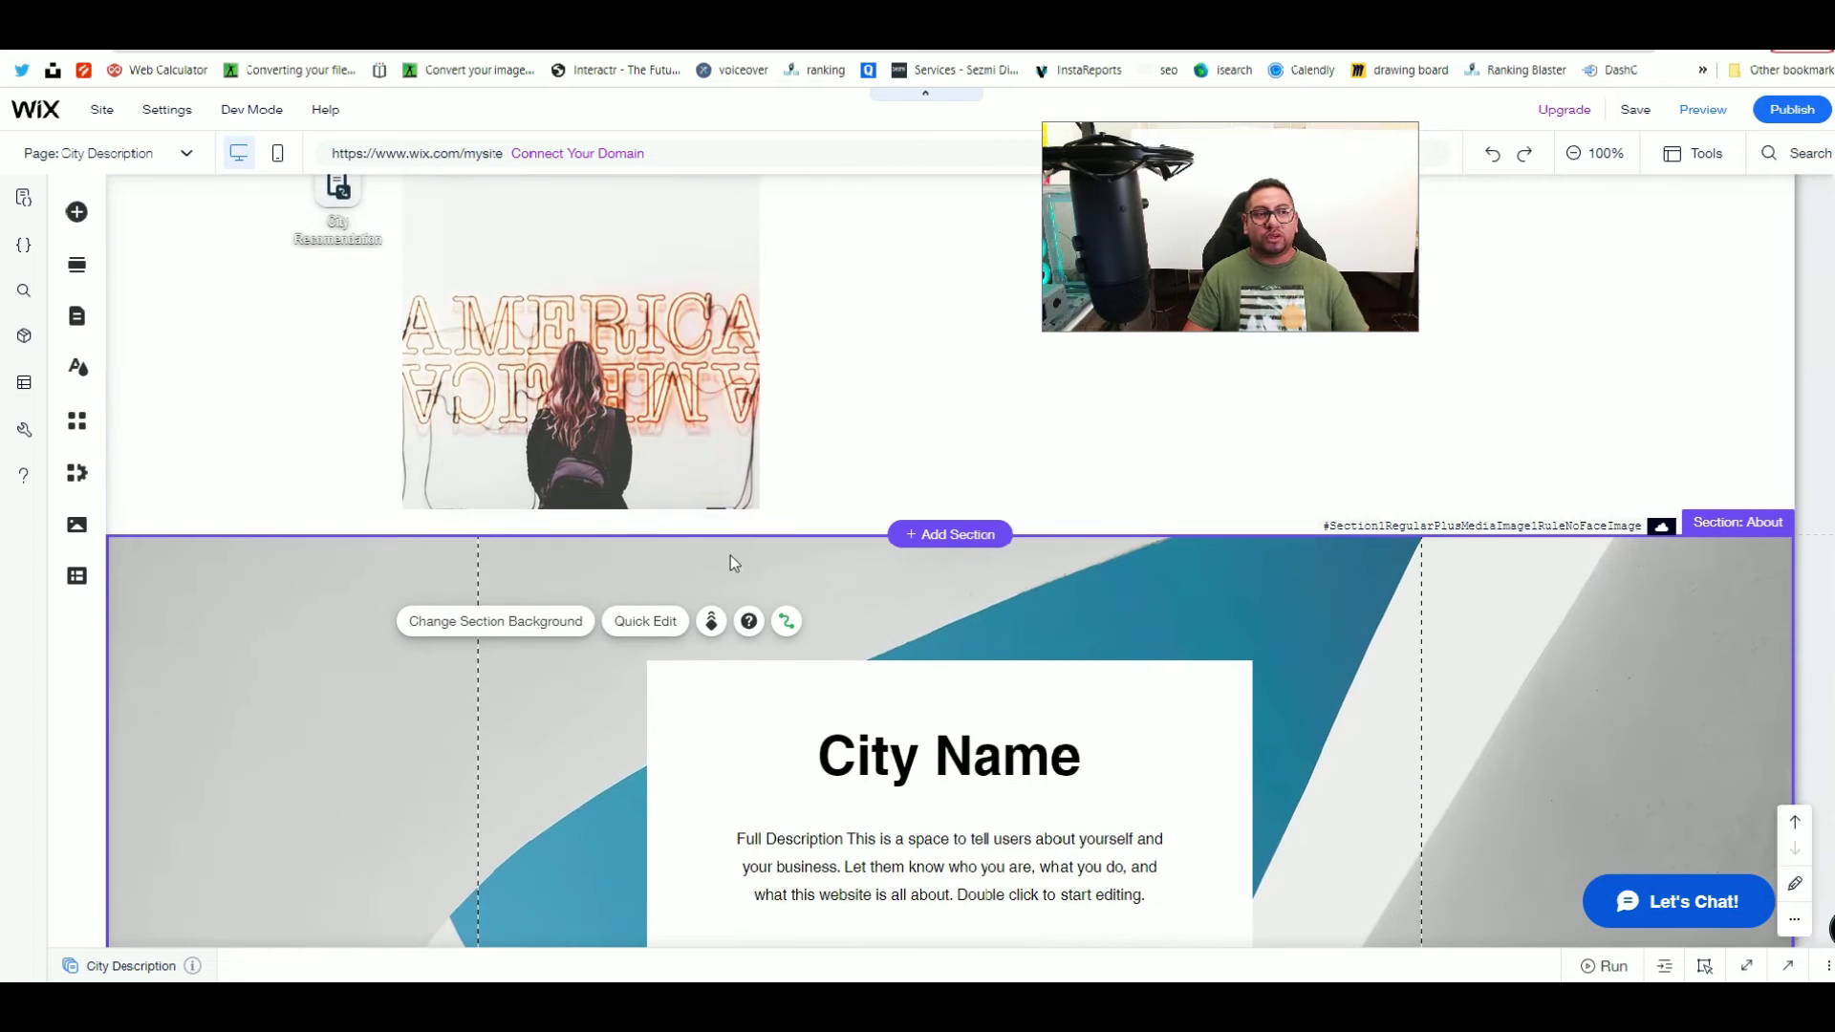
scroll(730, 562, up, 3)
click(84, 323)
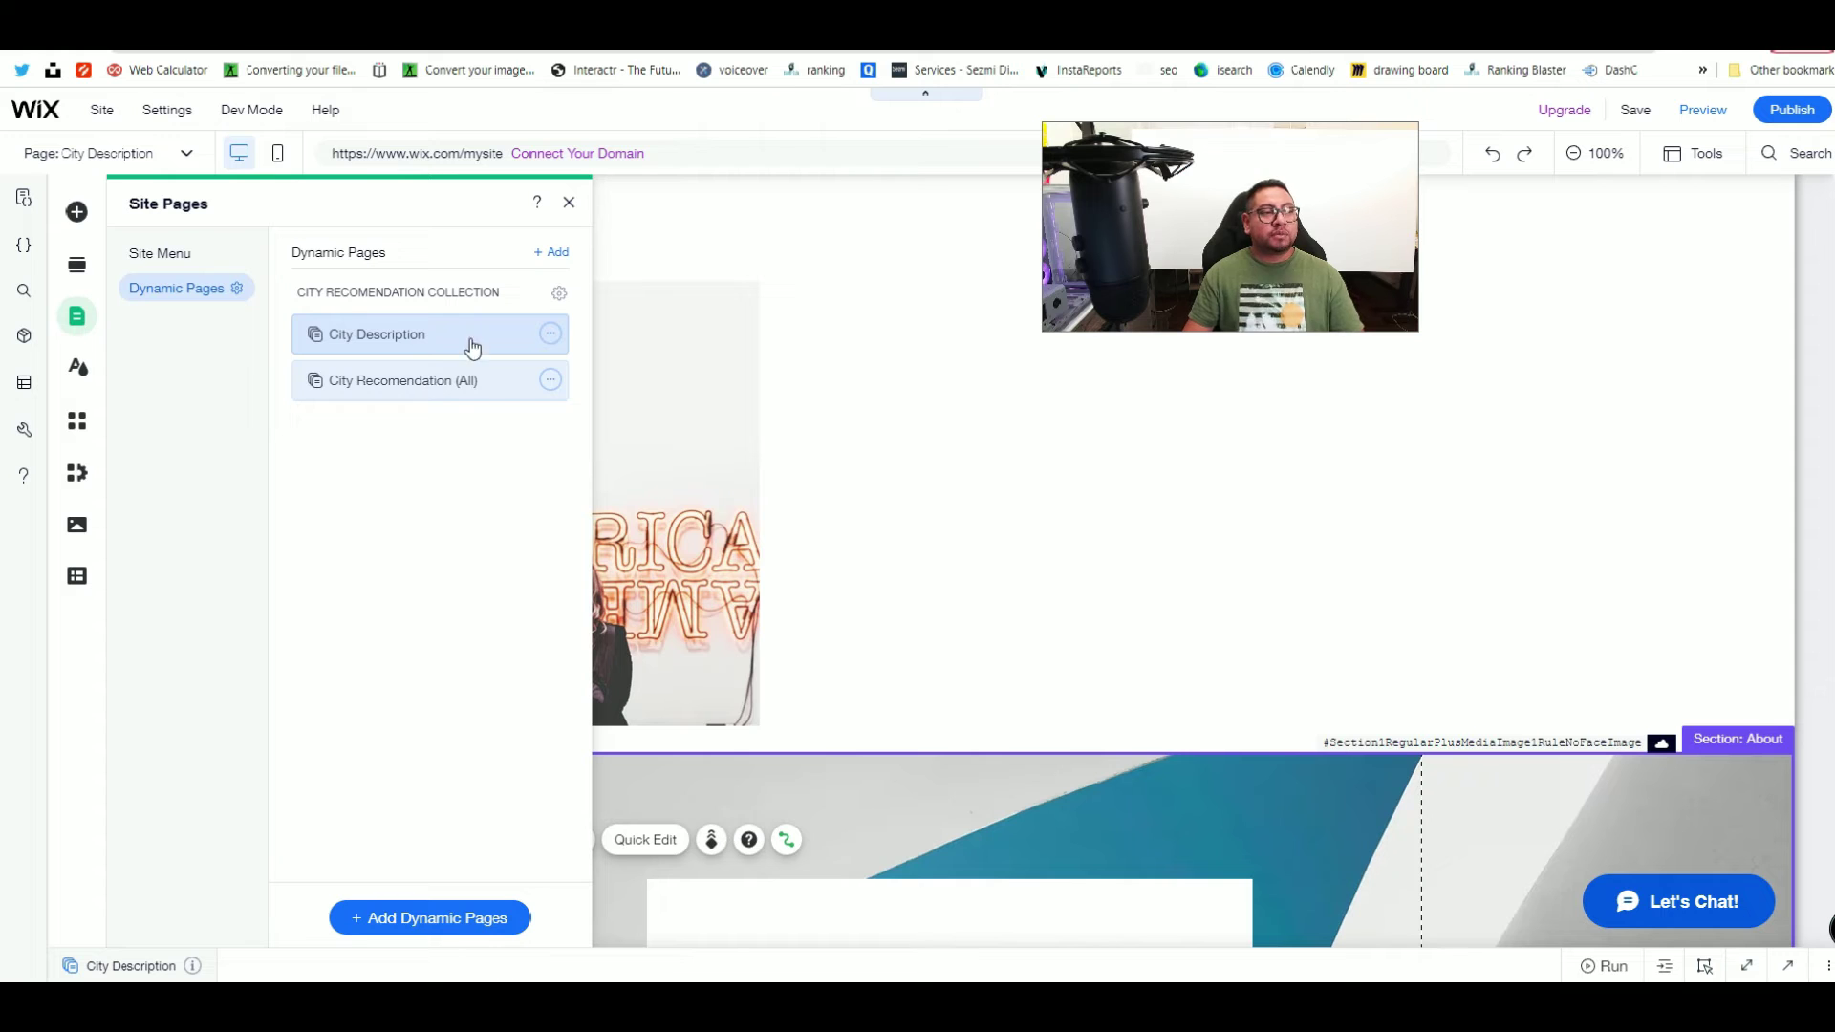
click(78, 576)
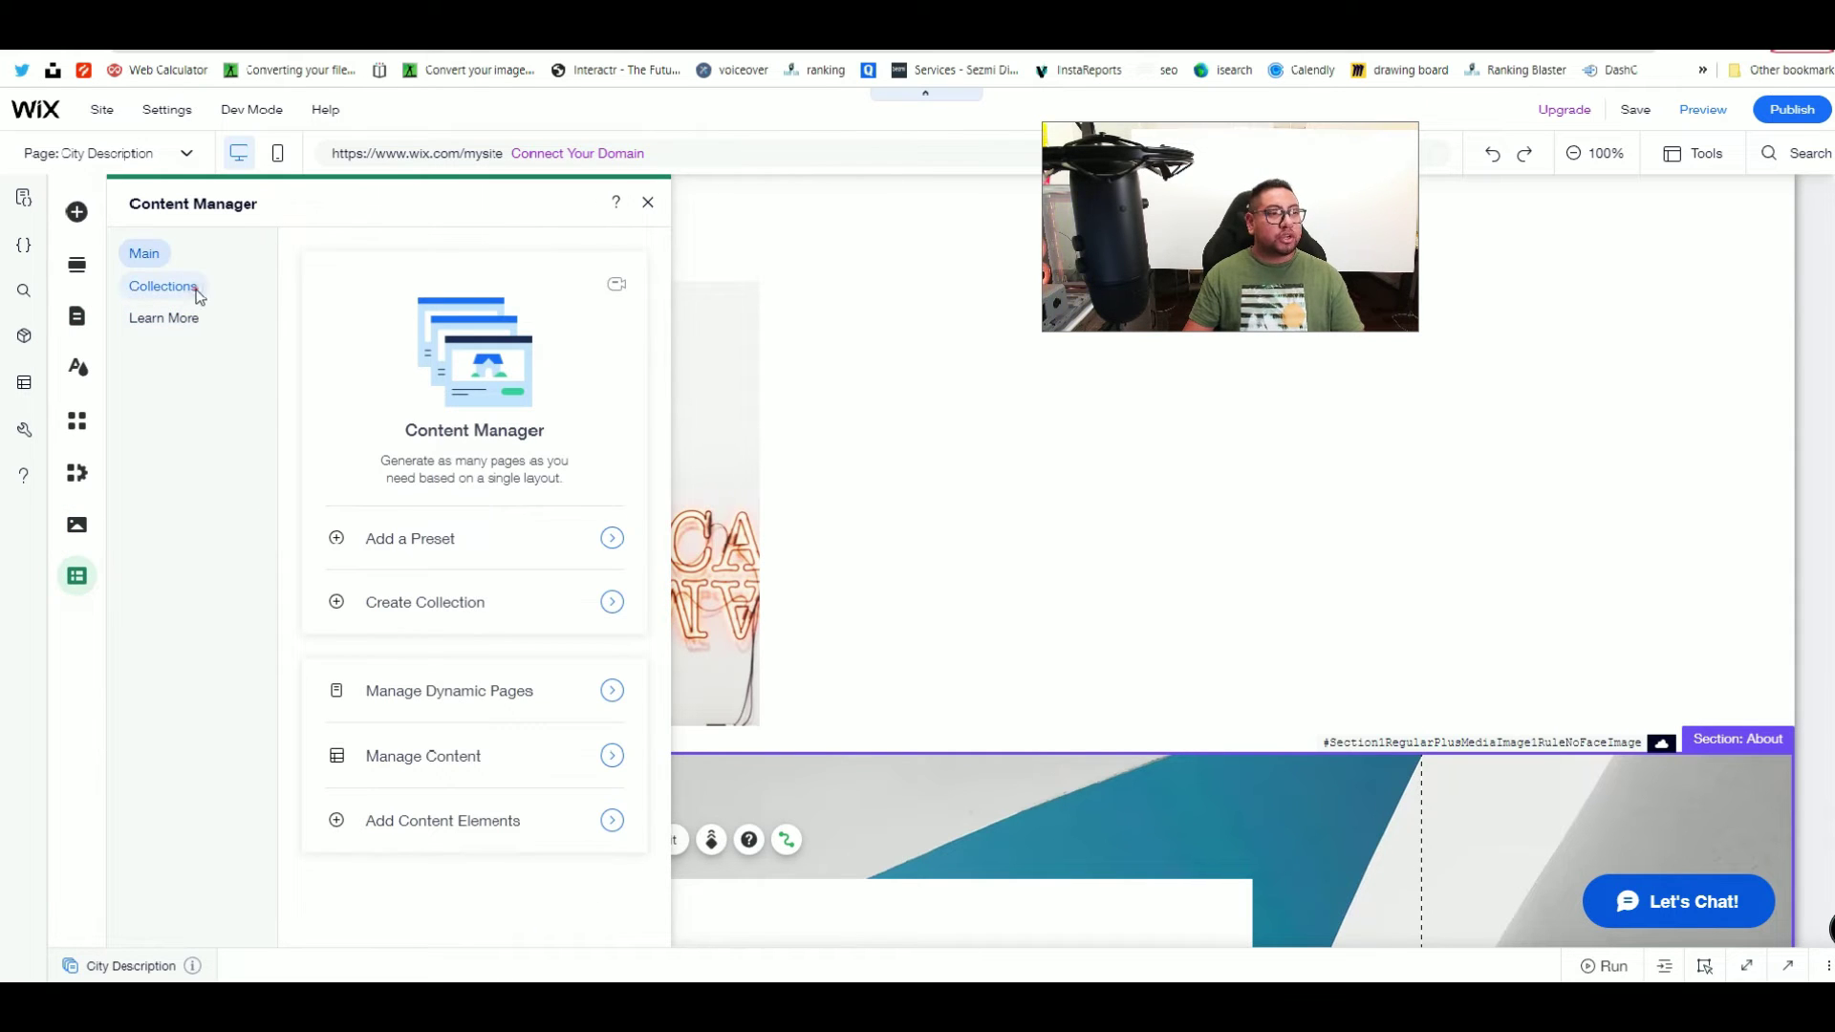
click(197, 291)
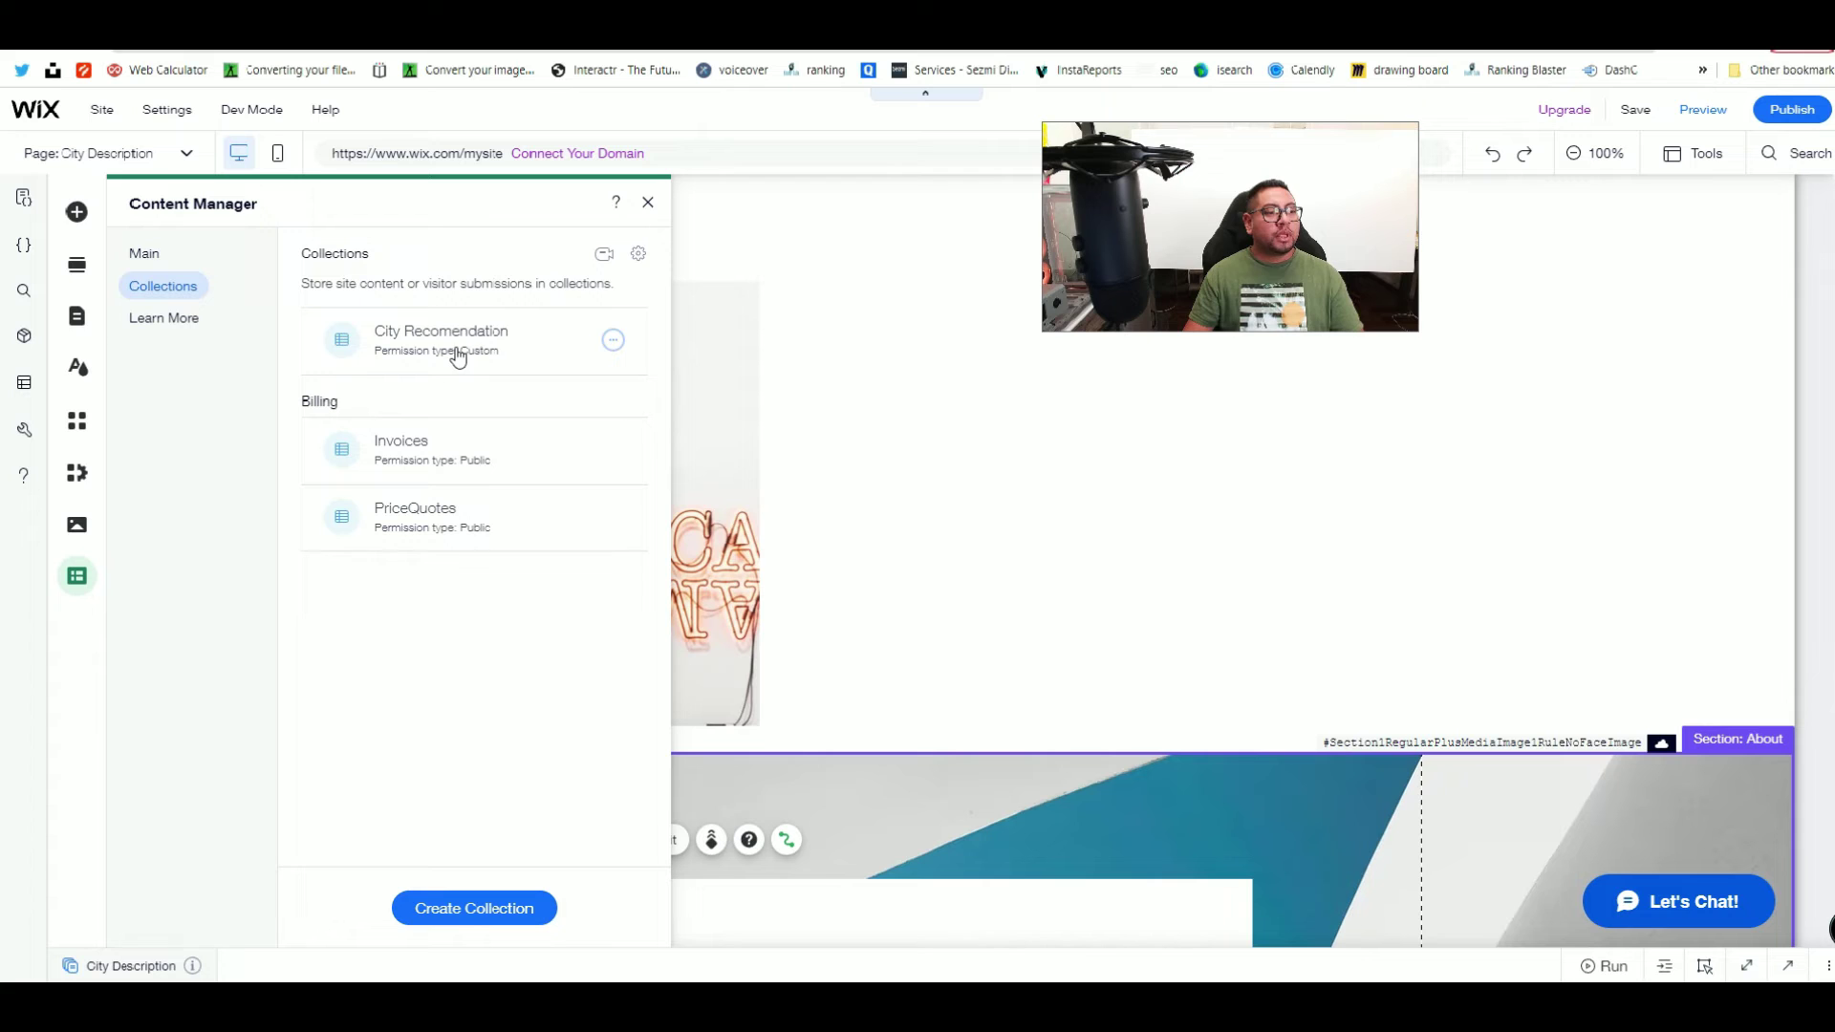
click(77, 316)
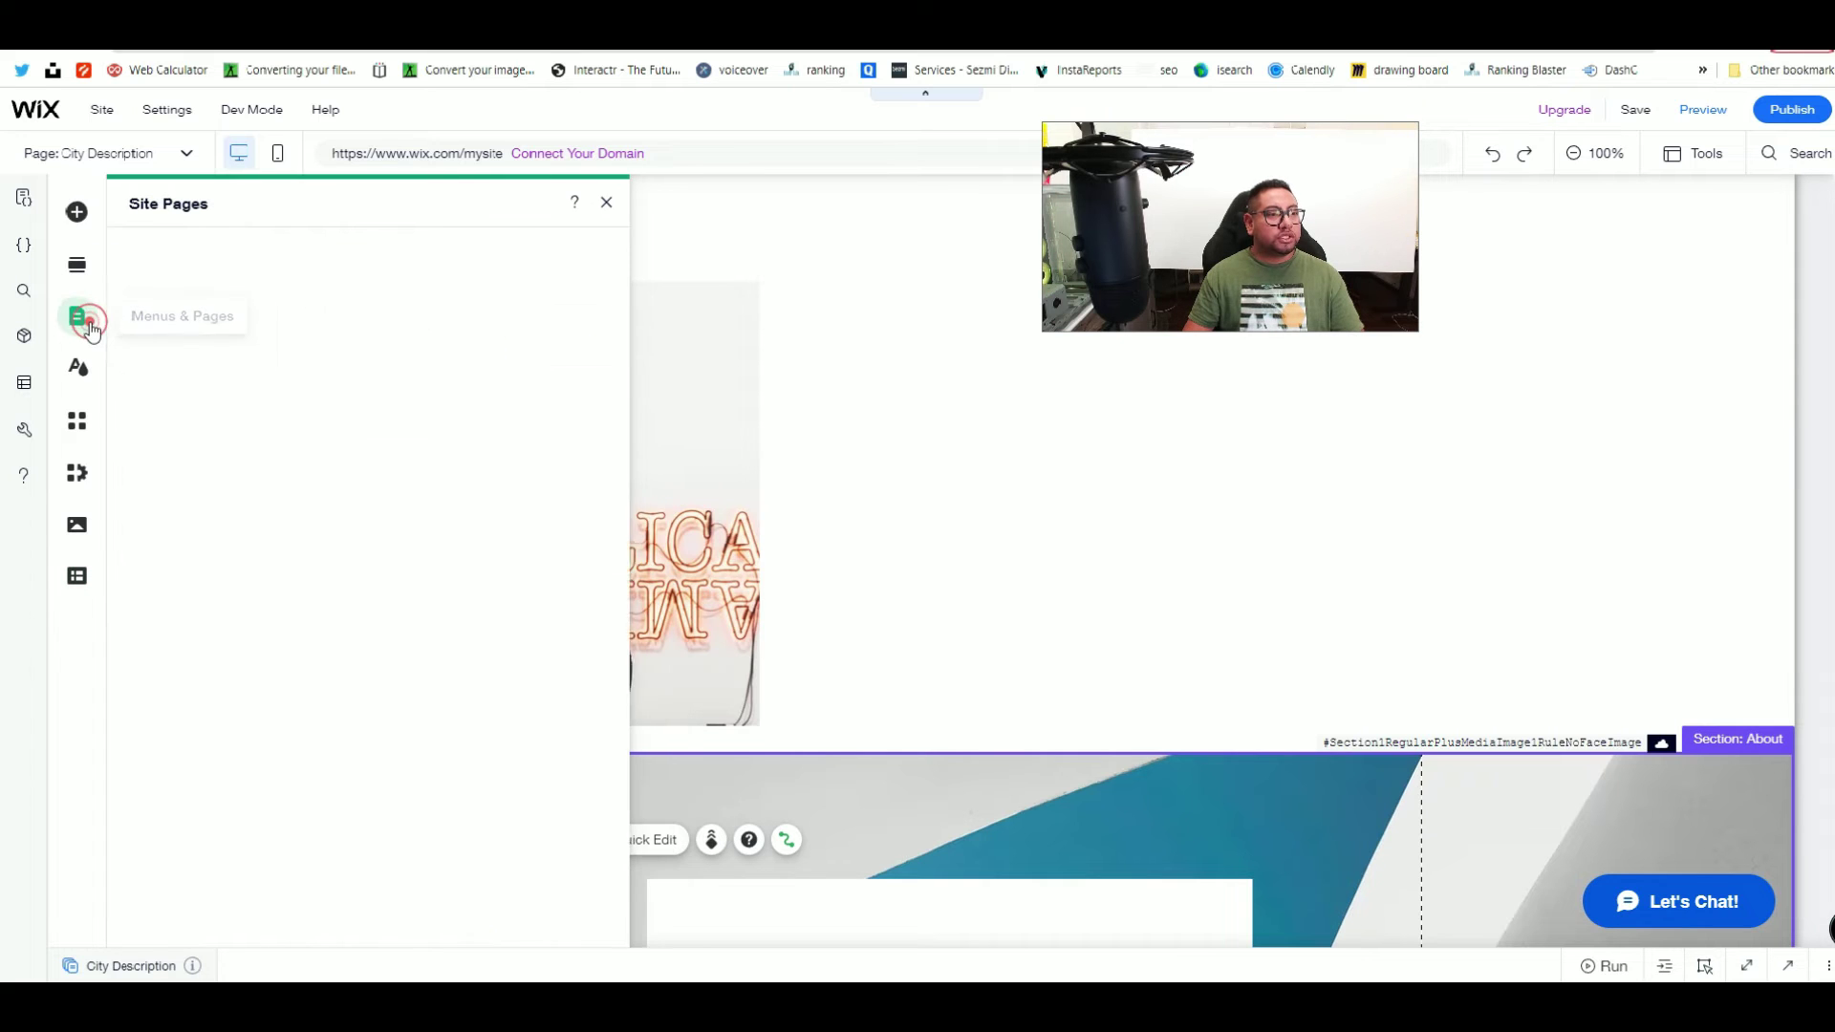
click(159, 253)
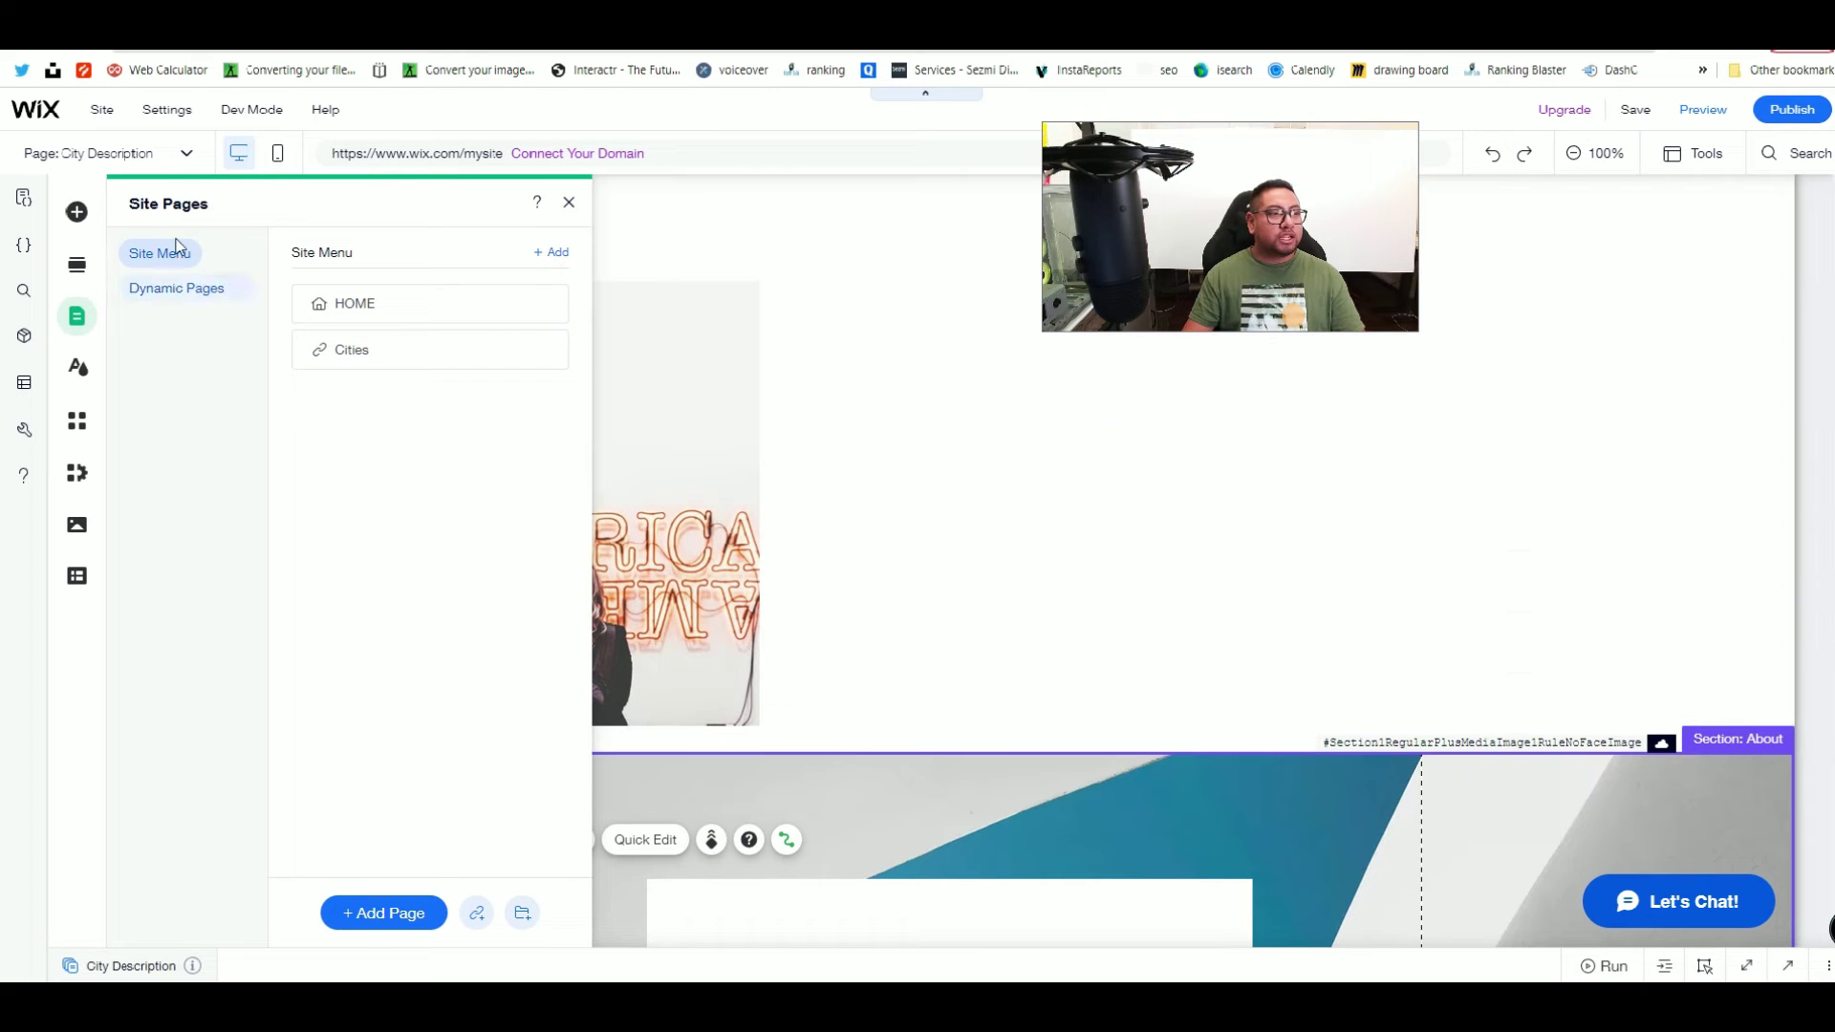
Step: Add a horizontal menu with the HOME and Cities links to the page header
click(76, 212)
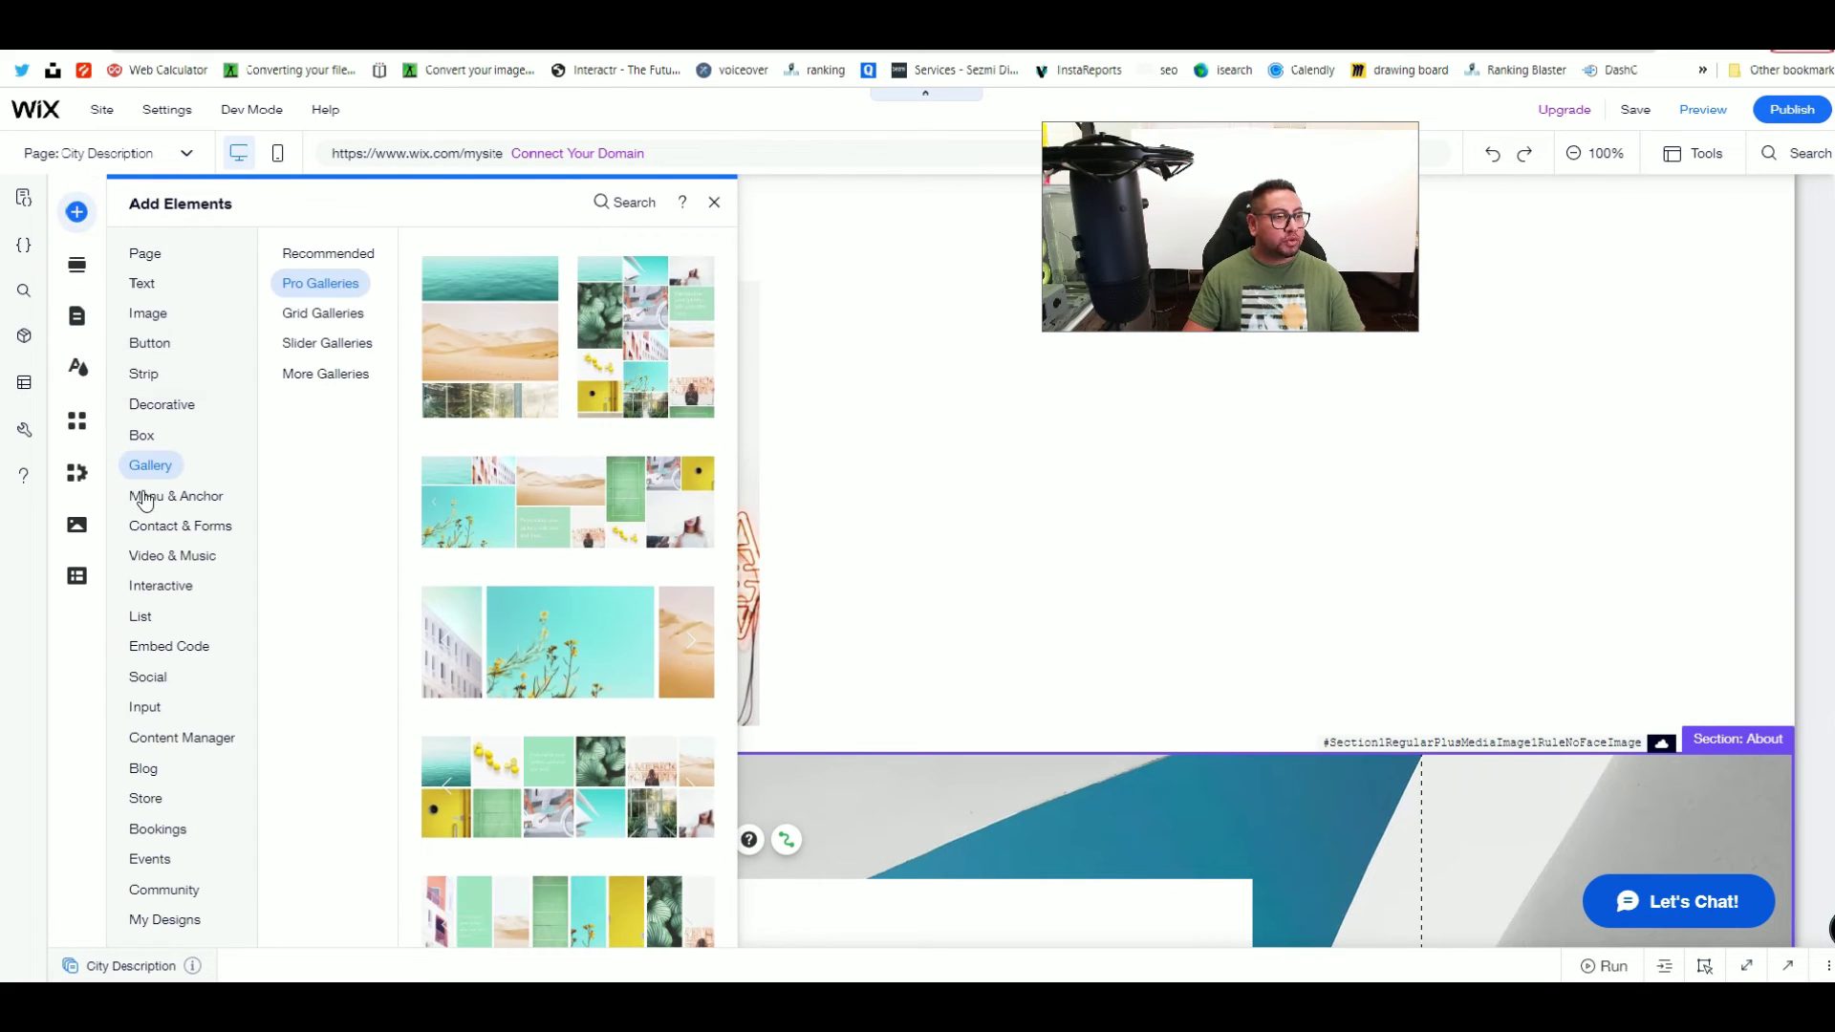
click(146, 497)
drag(758, 287, 1064, 224)
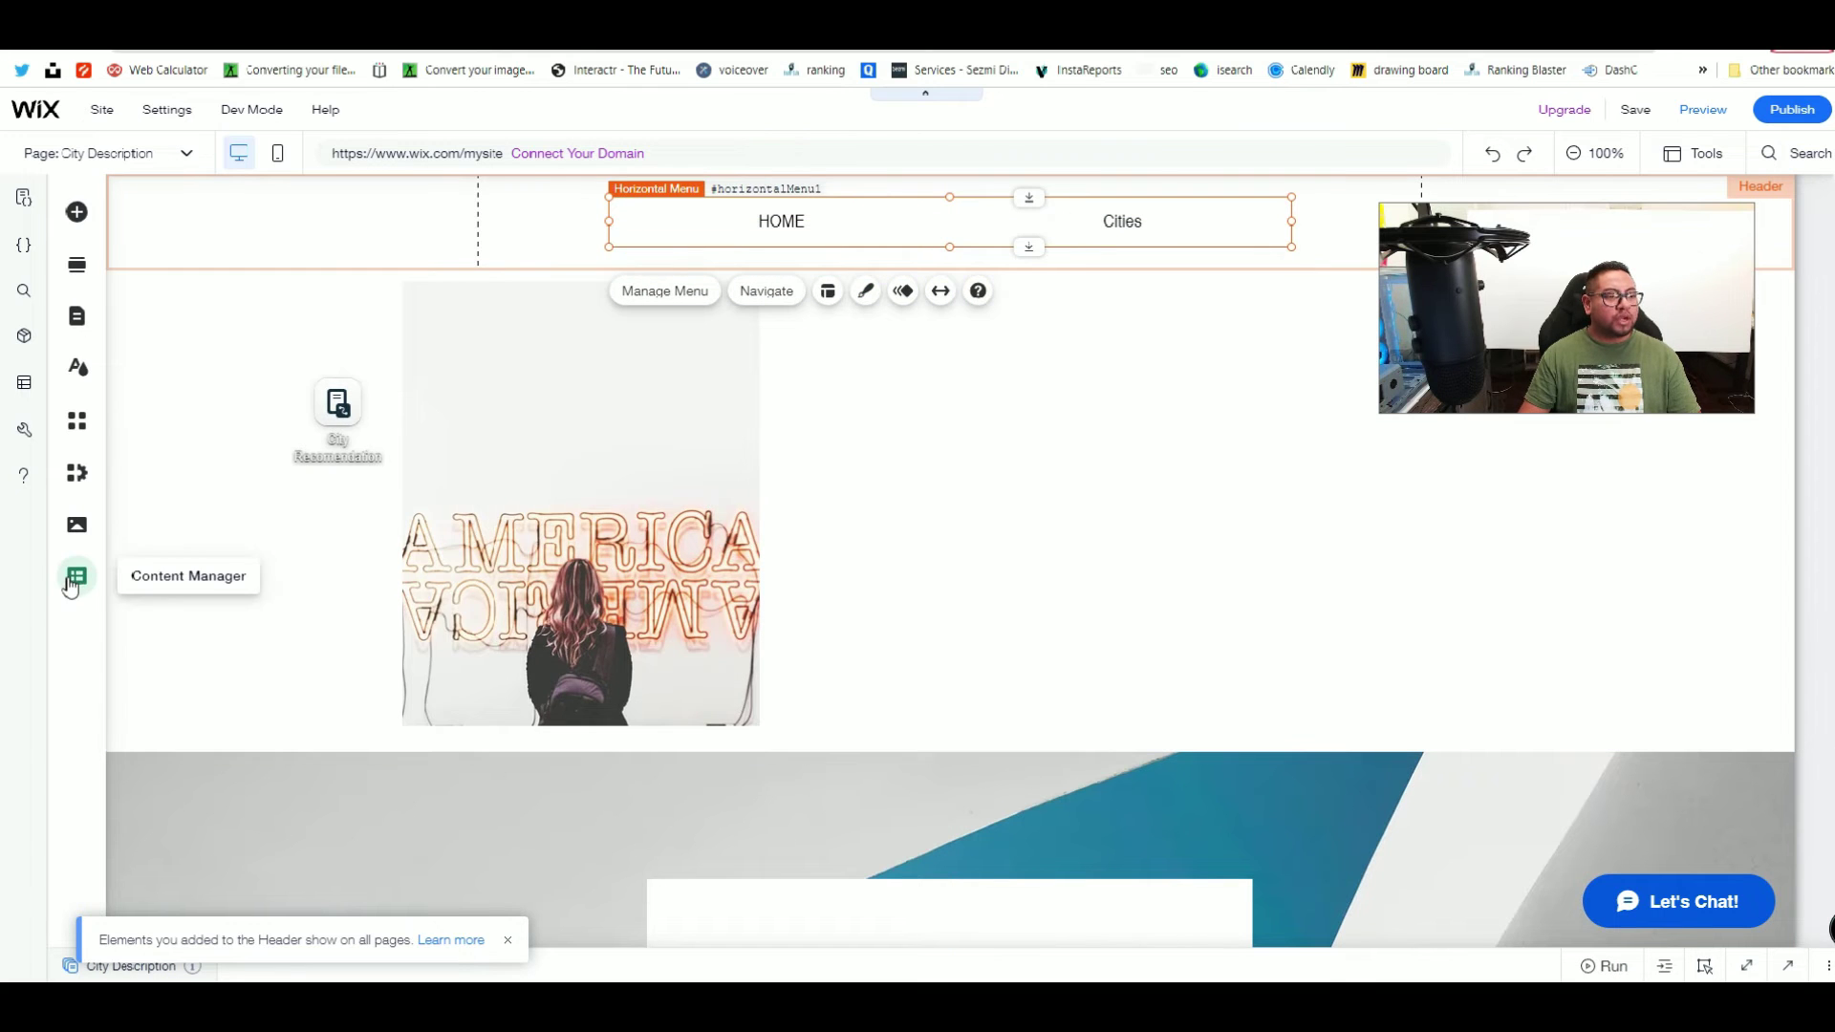
Step: Open the City Recomendation collection and add a first item with the City Name Texas
click(69, 574)
click(175, 284)
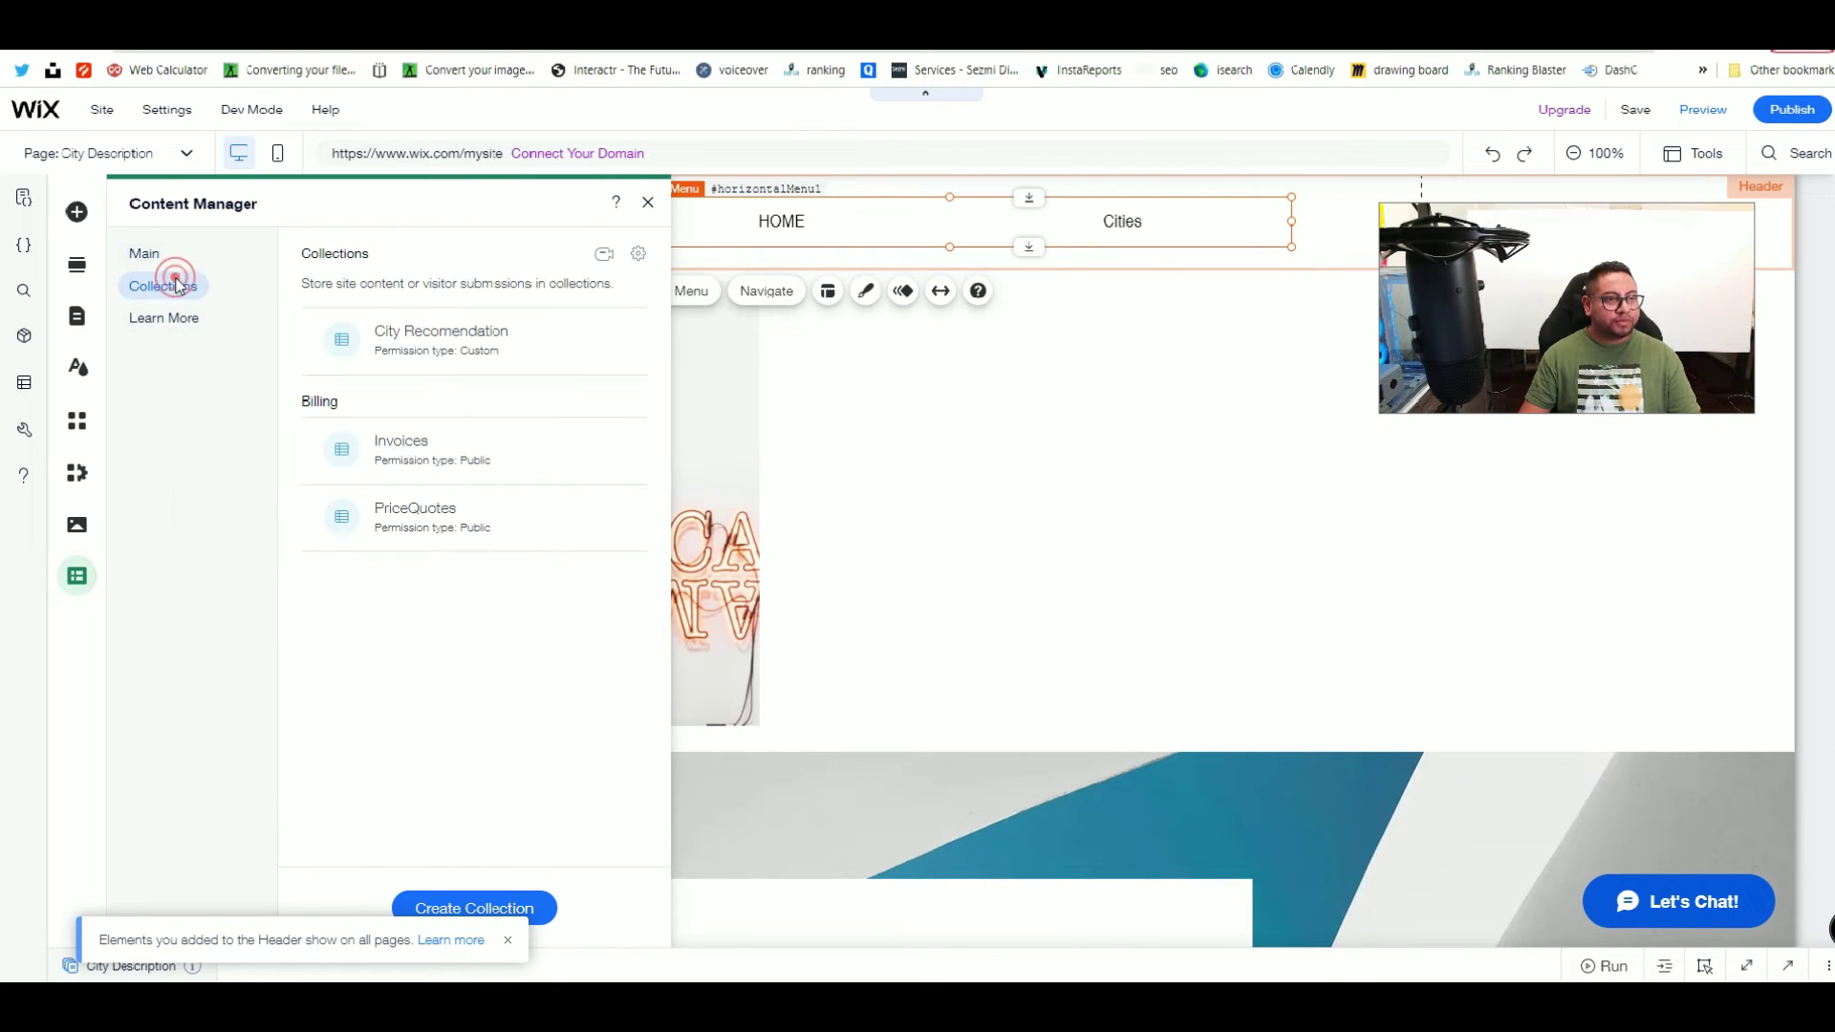
click(467, 338)
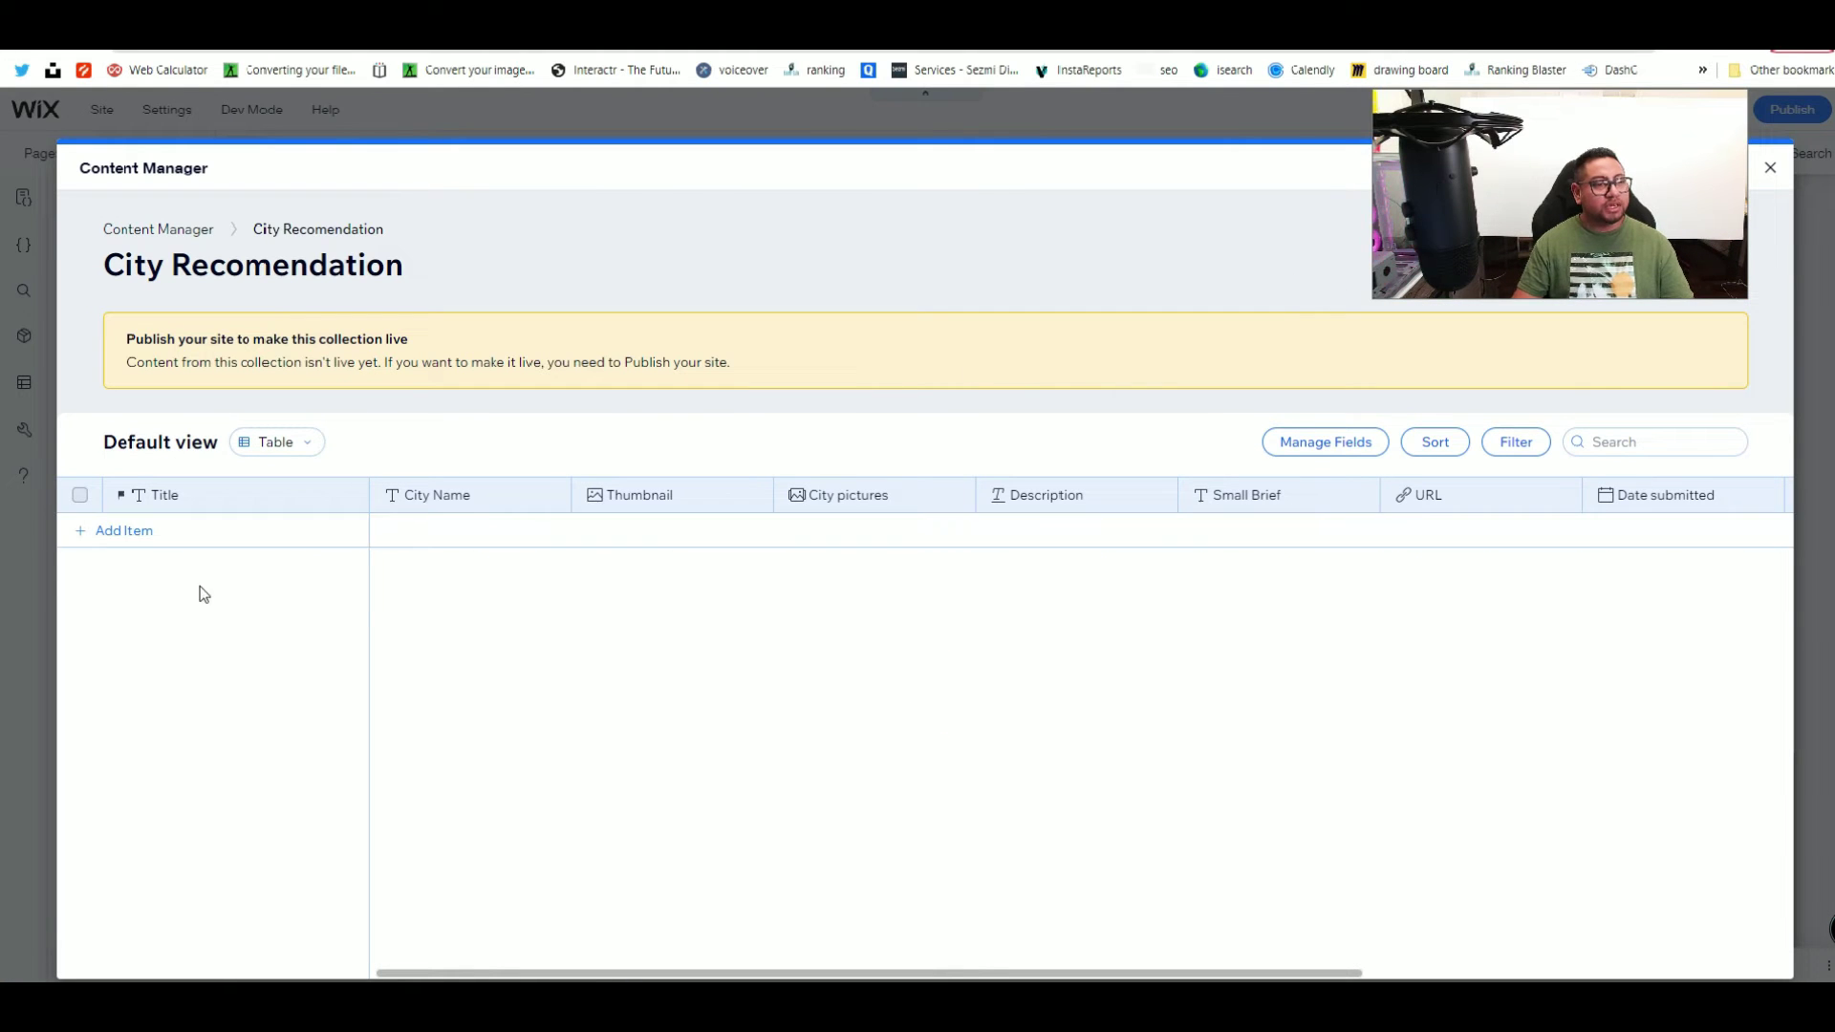
click(439, 537)
text(L)
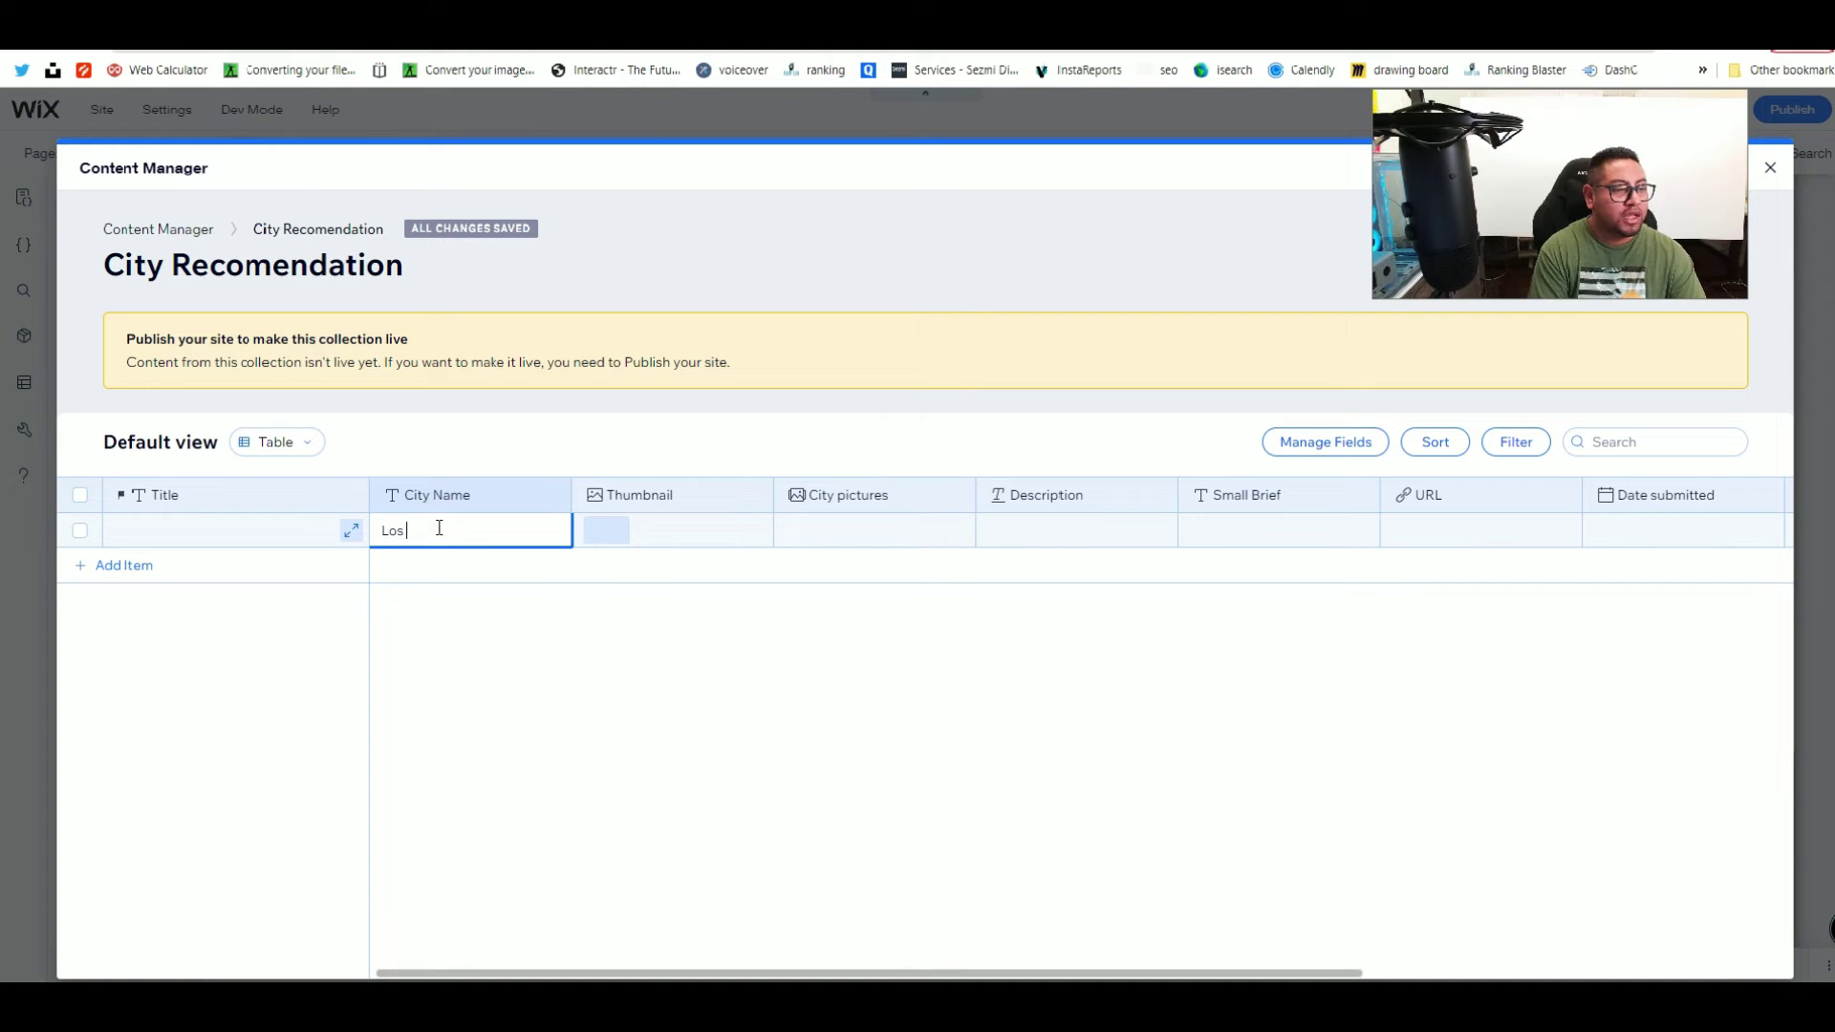
key(BackSpace)
text(Texas)
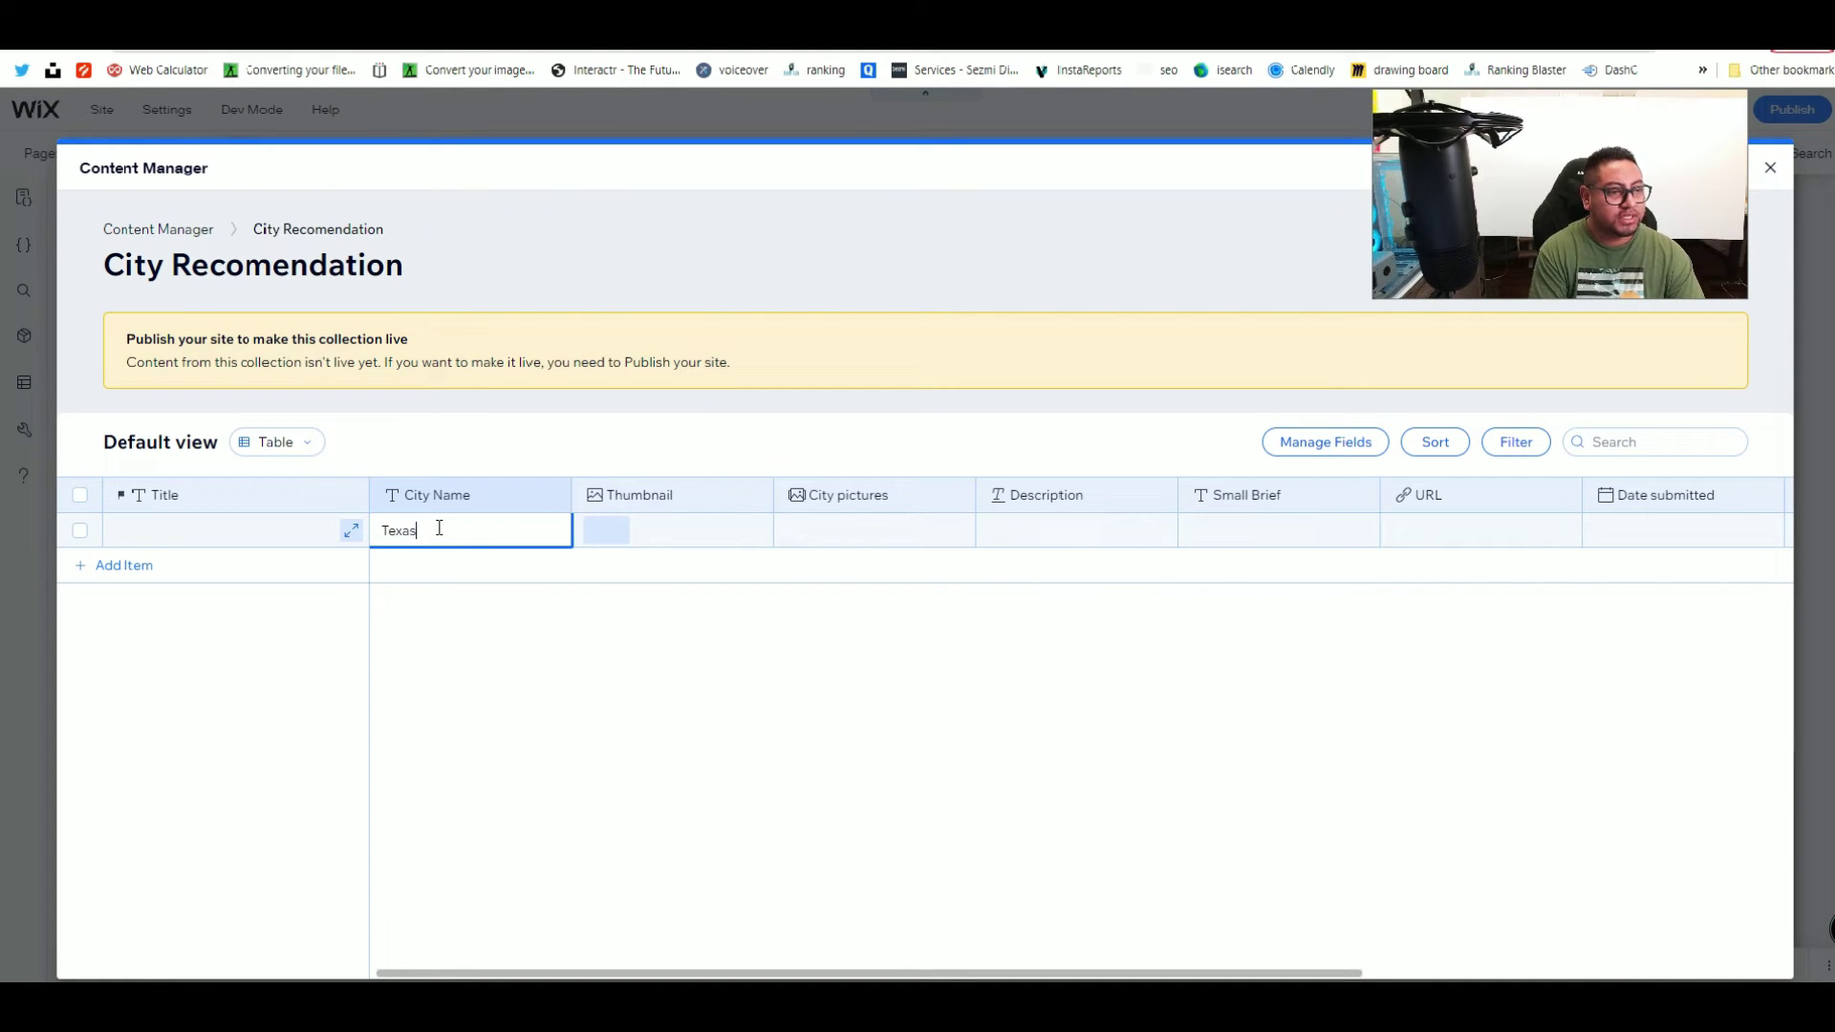
Step: Open the image chooser for the Texas item's Thumbnail and search Media from Wix for "texas"
click(606, 529)
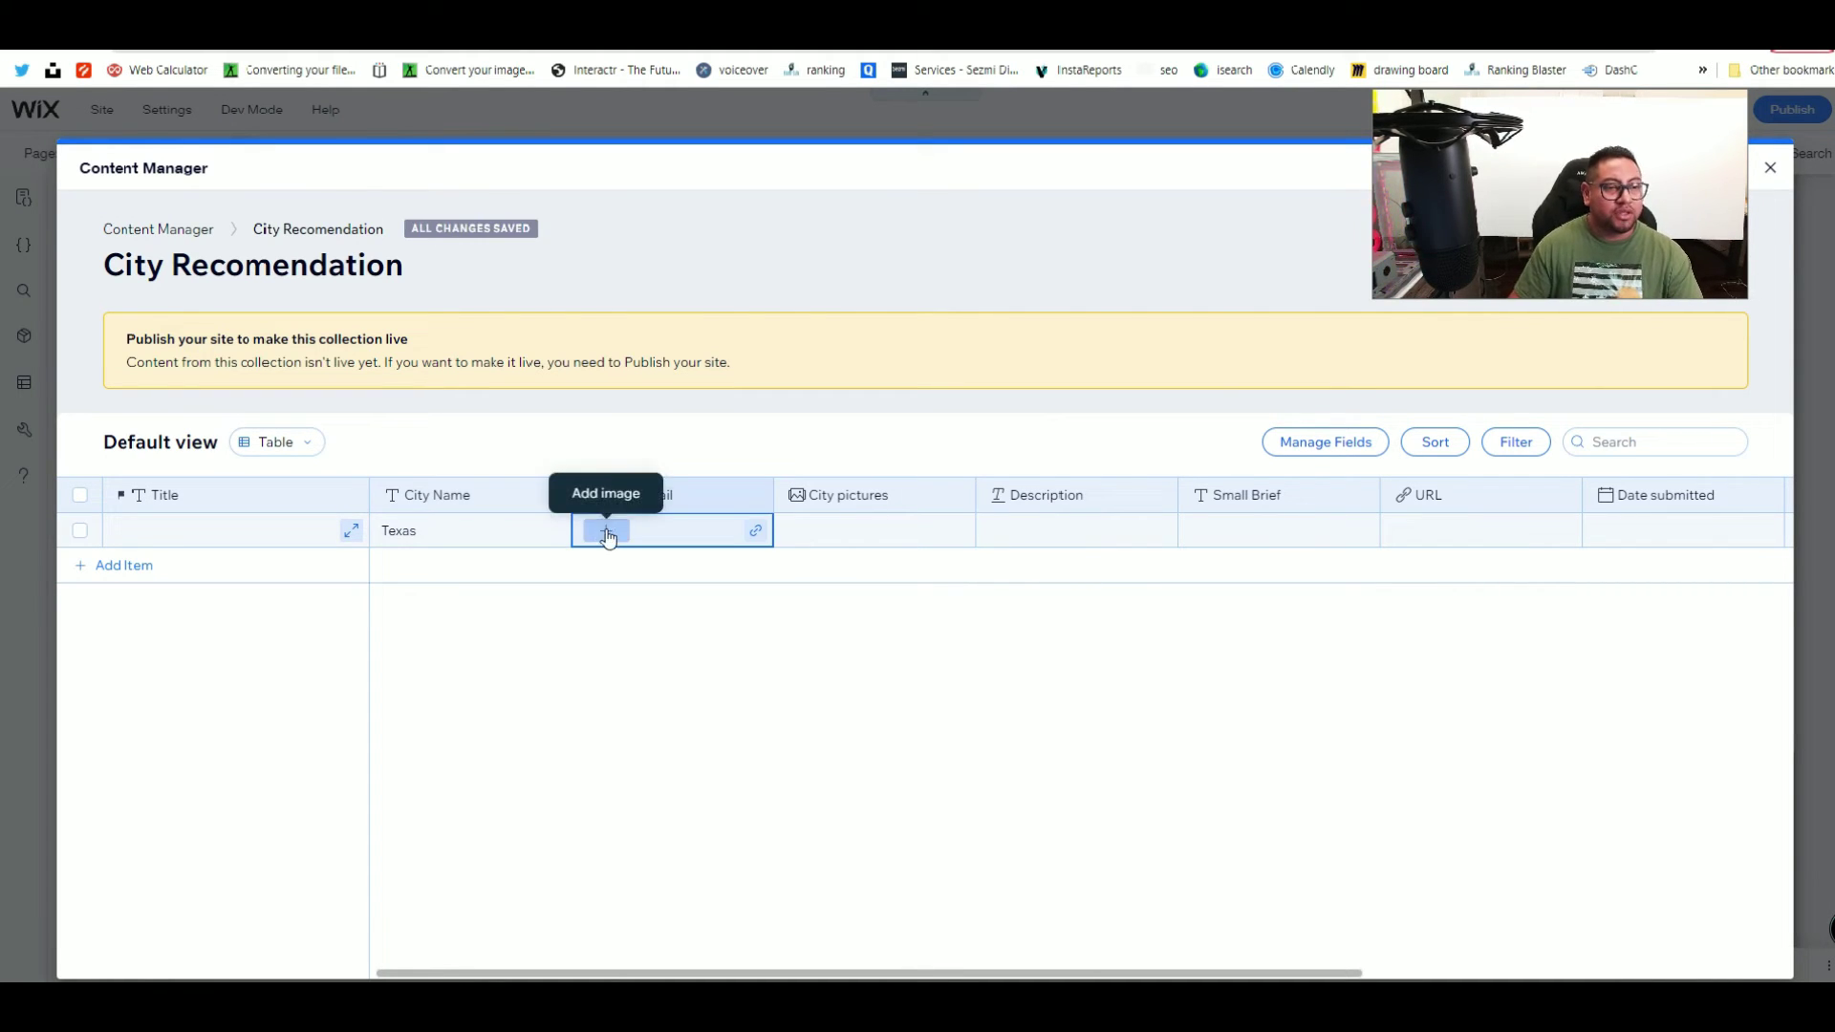
click(605, 528)
click(256, 524)
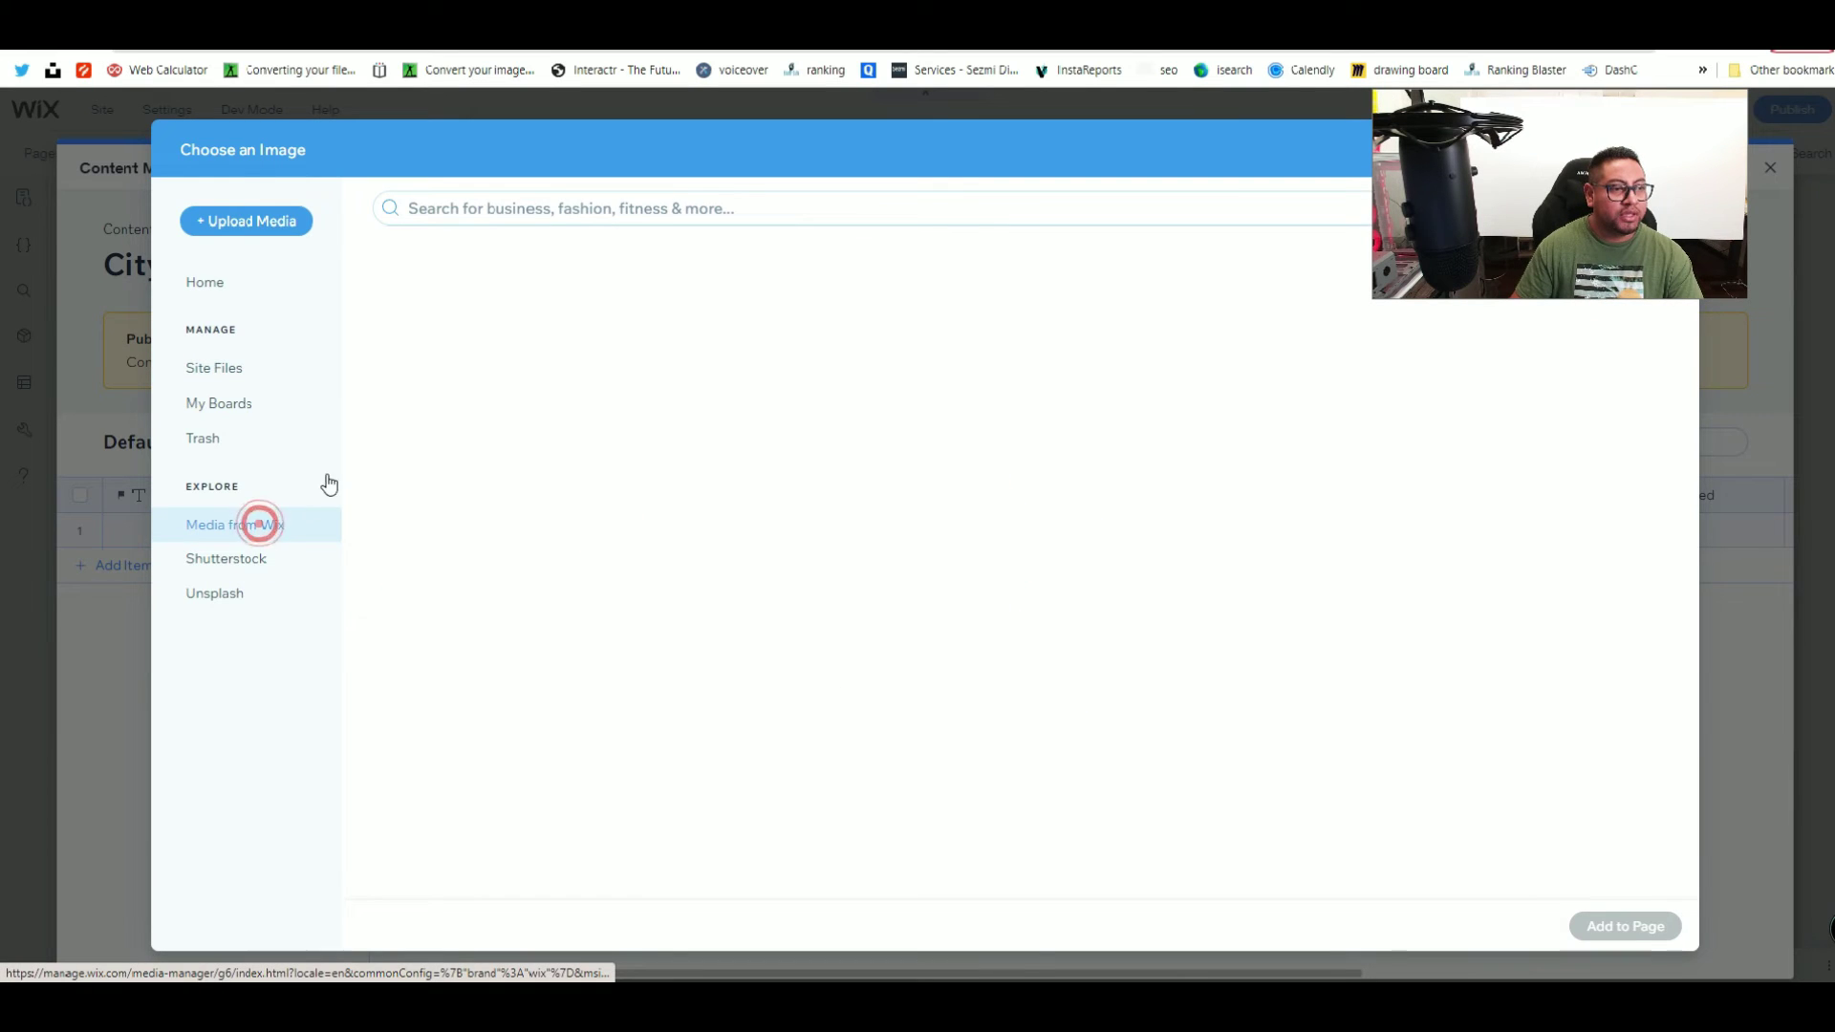
click(490, 216)
text(texas)
key(Return)
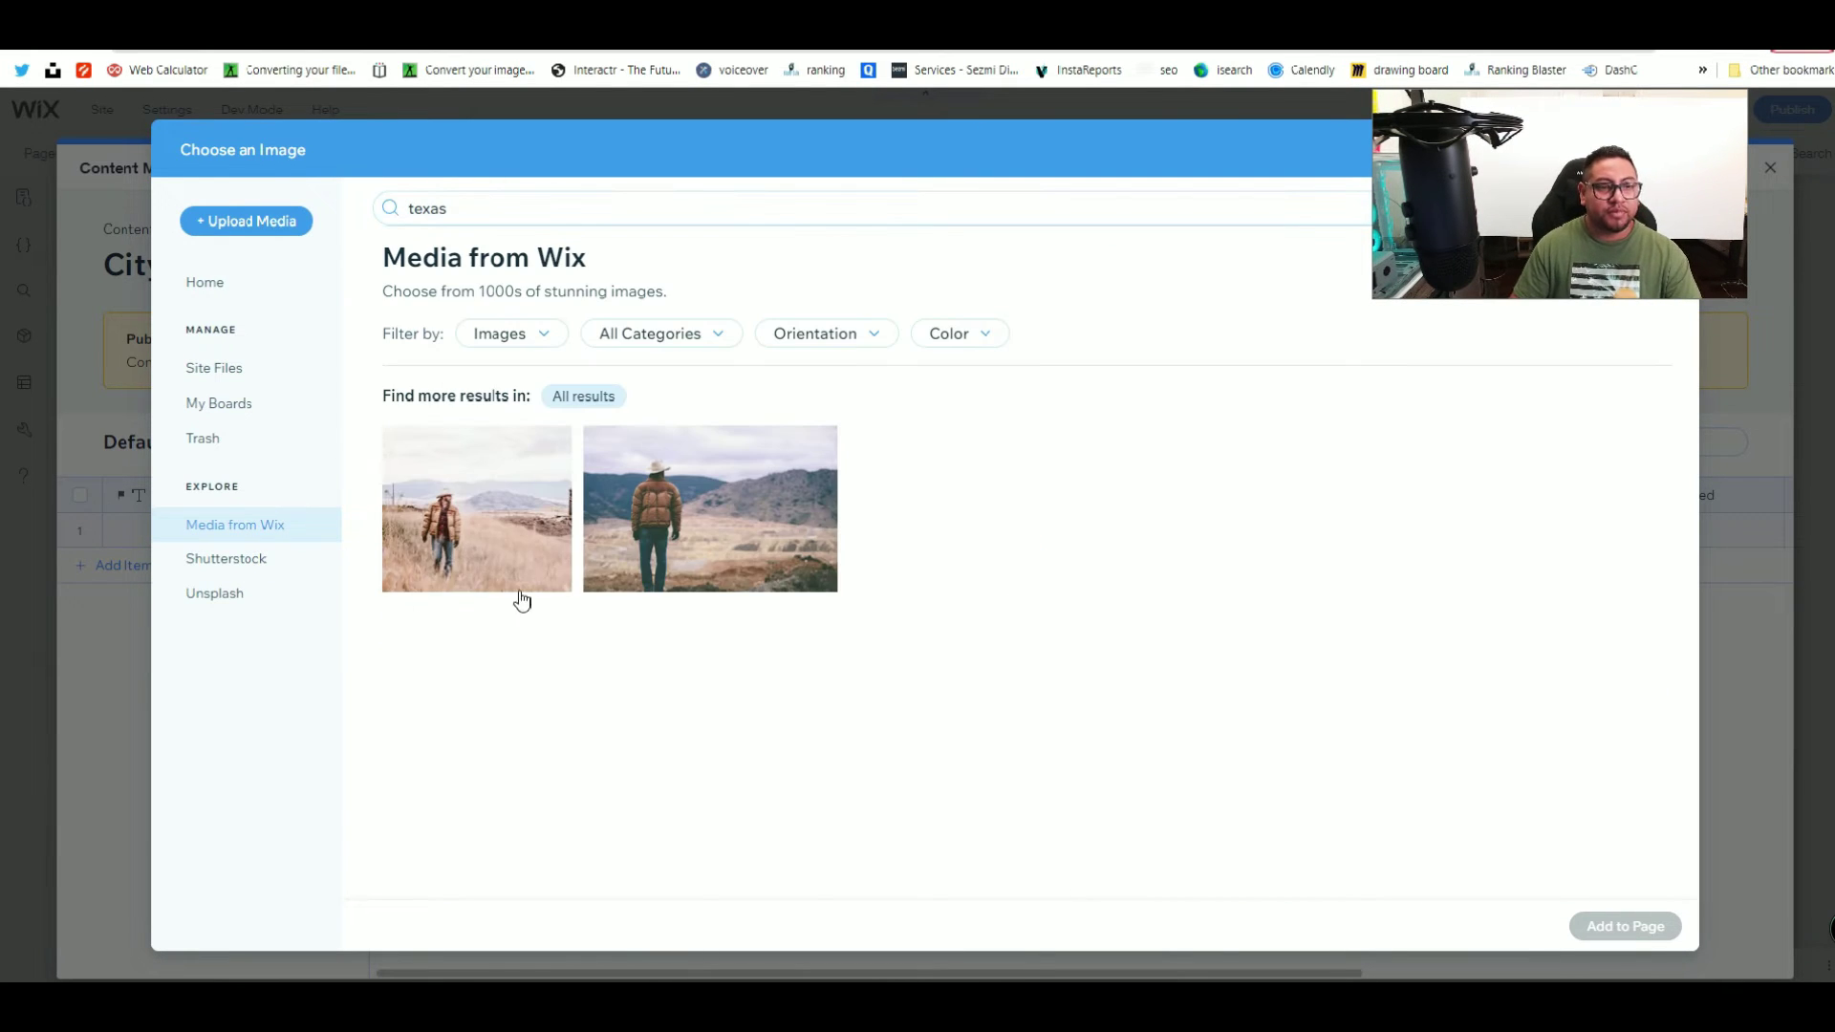
click(475, 509)
click(498, 214)
Step: Search Unsplash for "texas" and use the city skyline photo with the river and bridge as the Texas item's Thumbnail
click(251, 596)
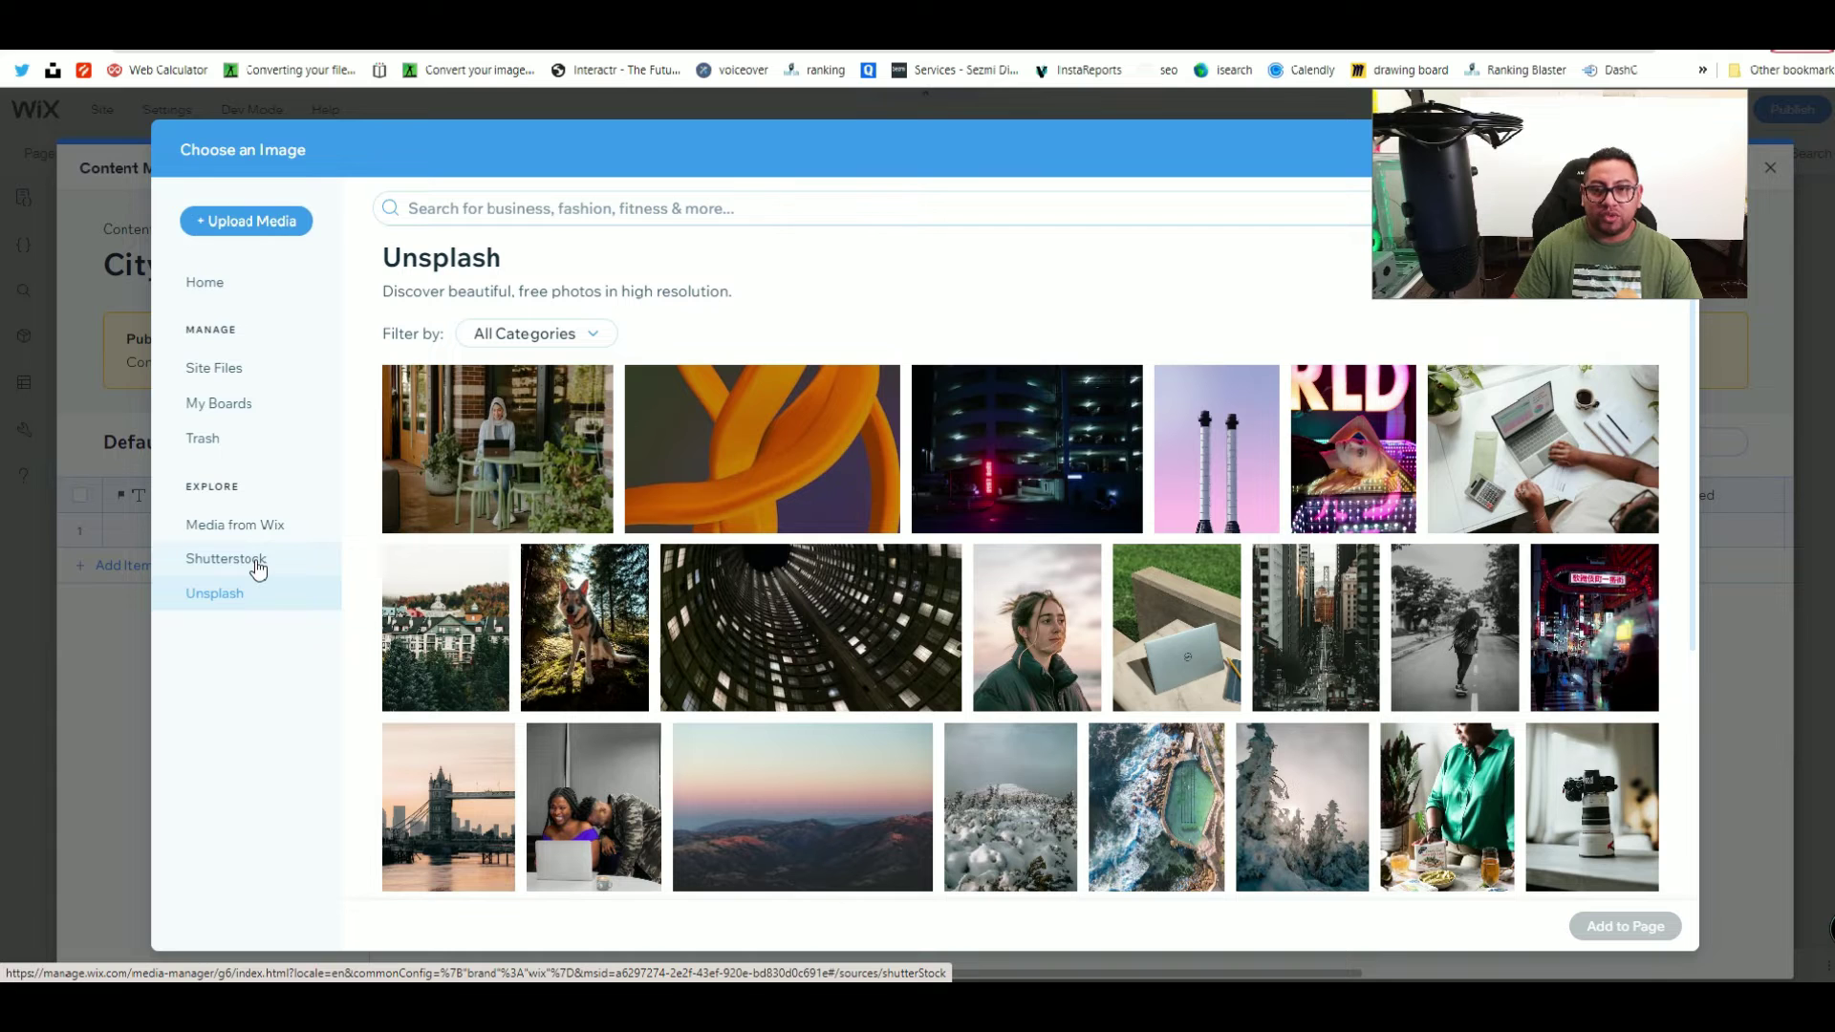
click(727, 218)
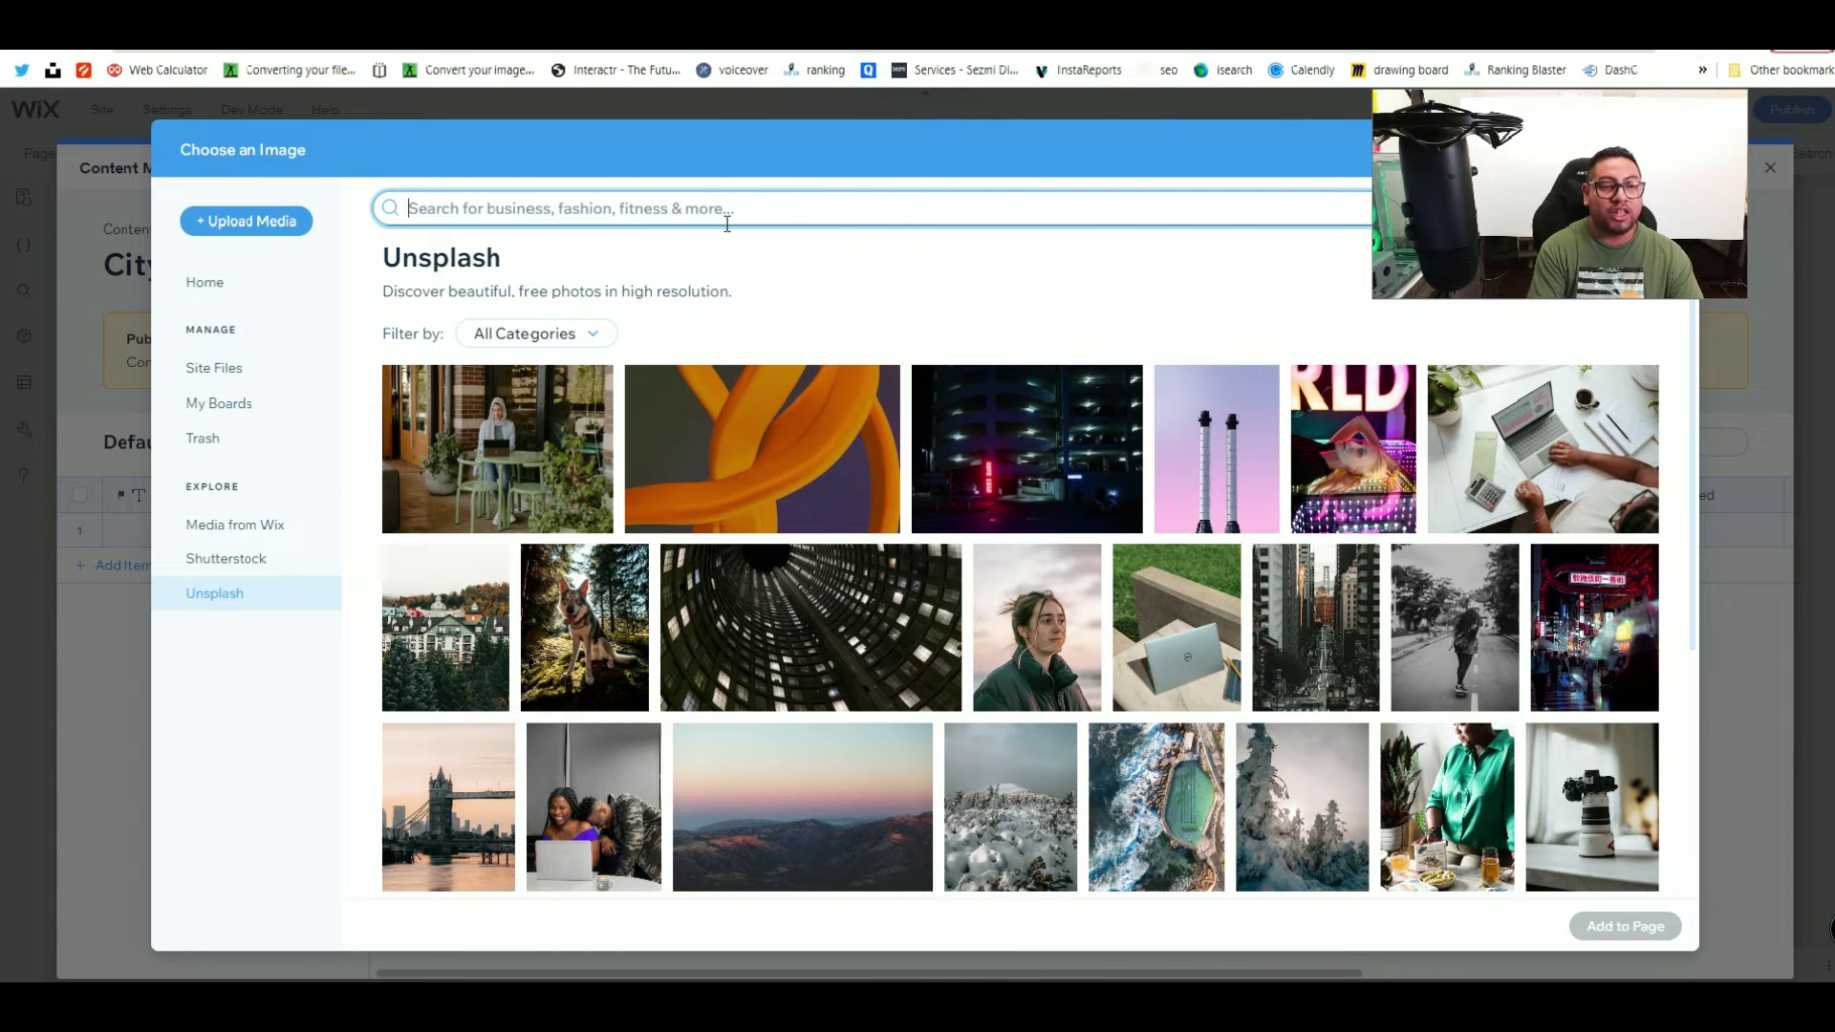
text(texas)
key(Return)
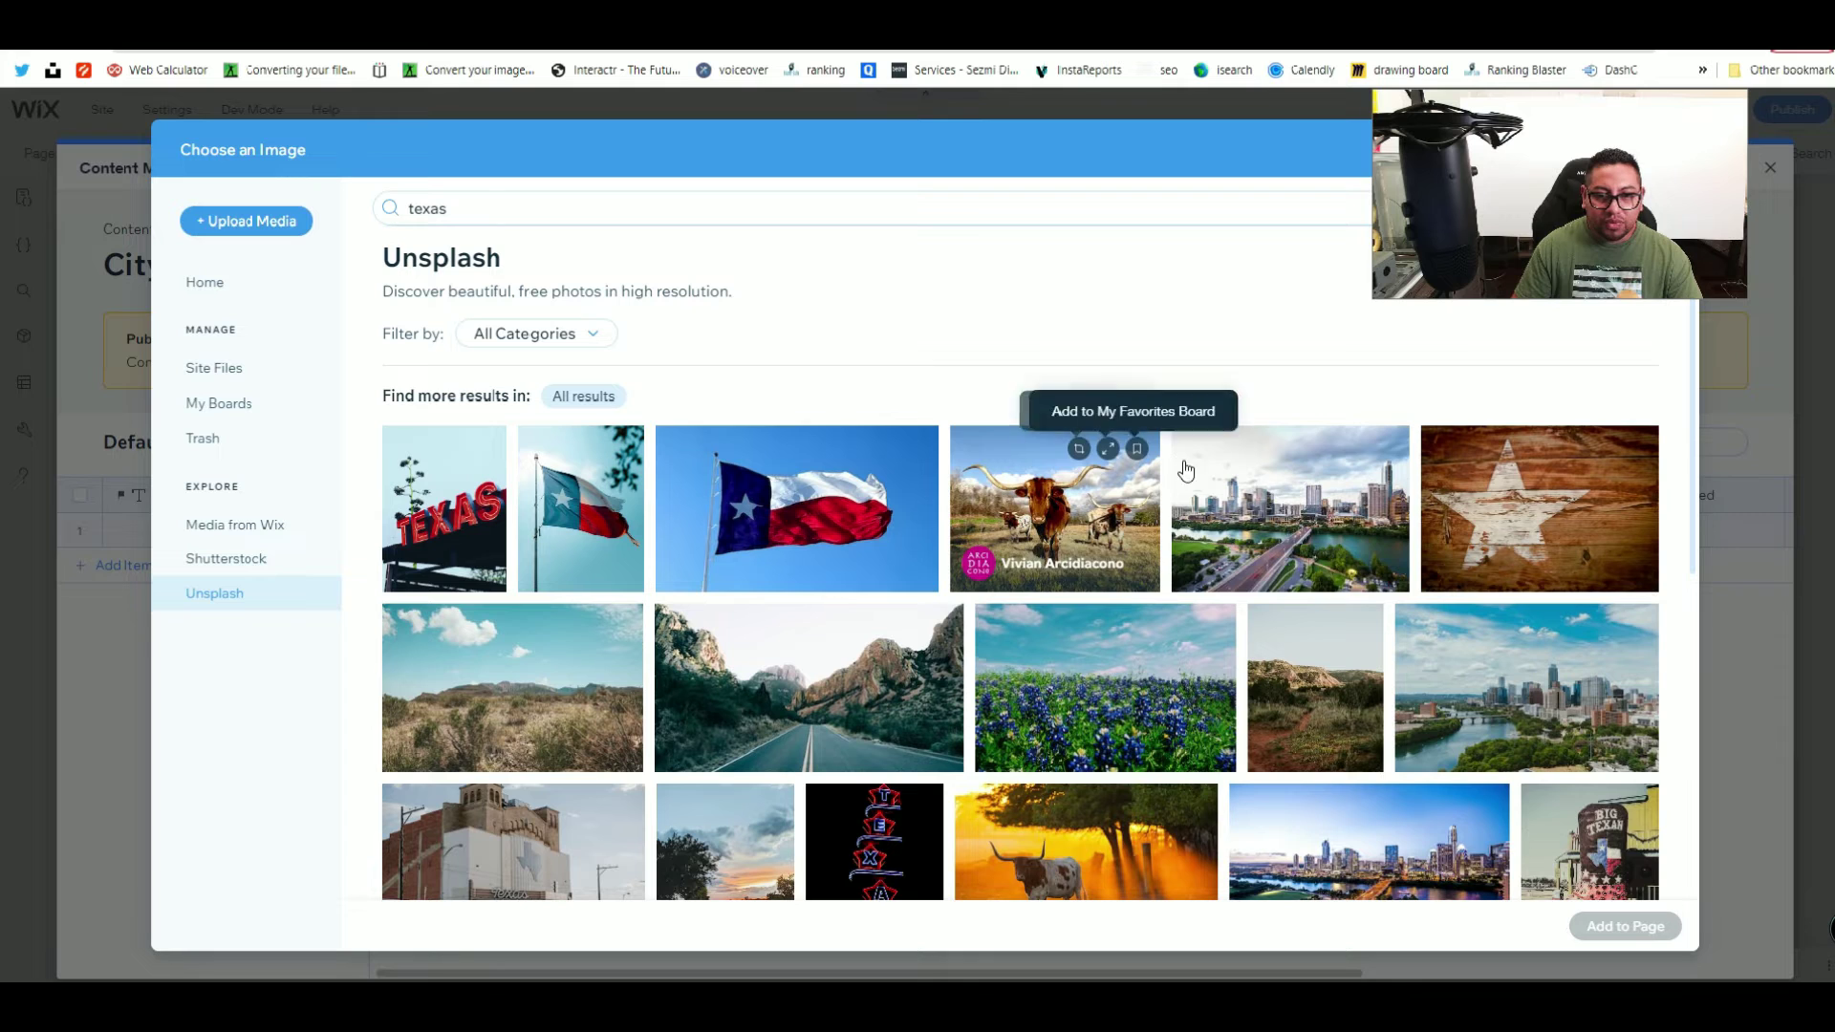
click(1243, 478)
click(1635, 927)
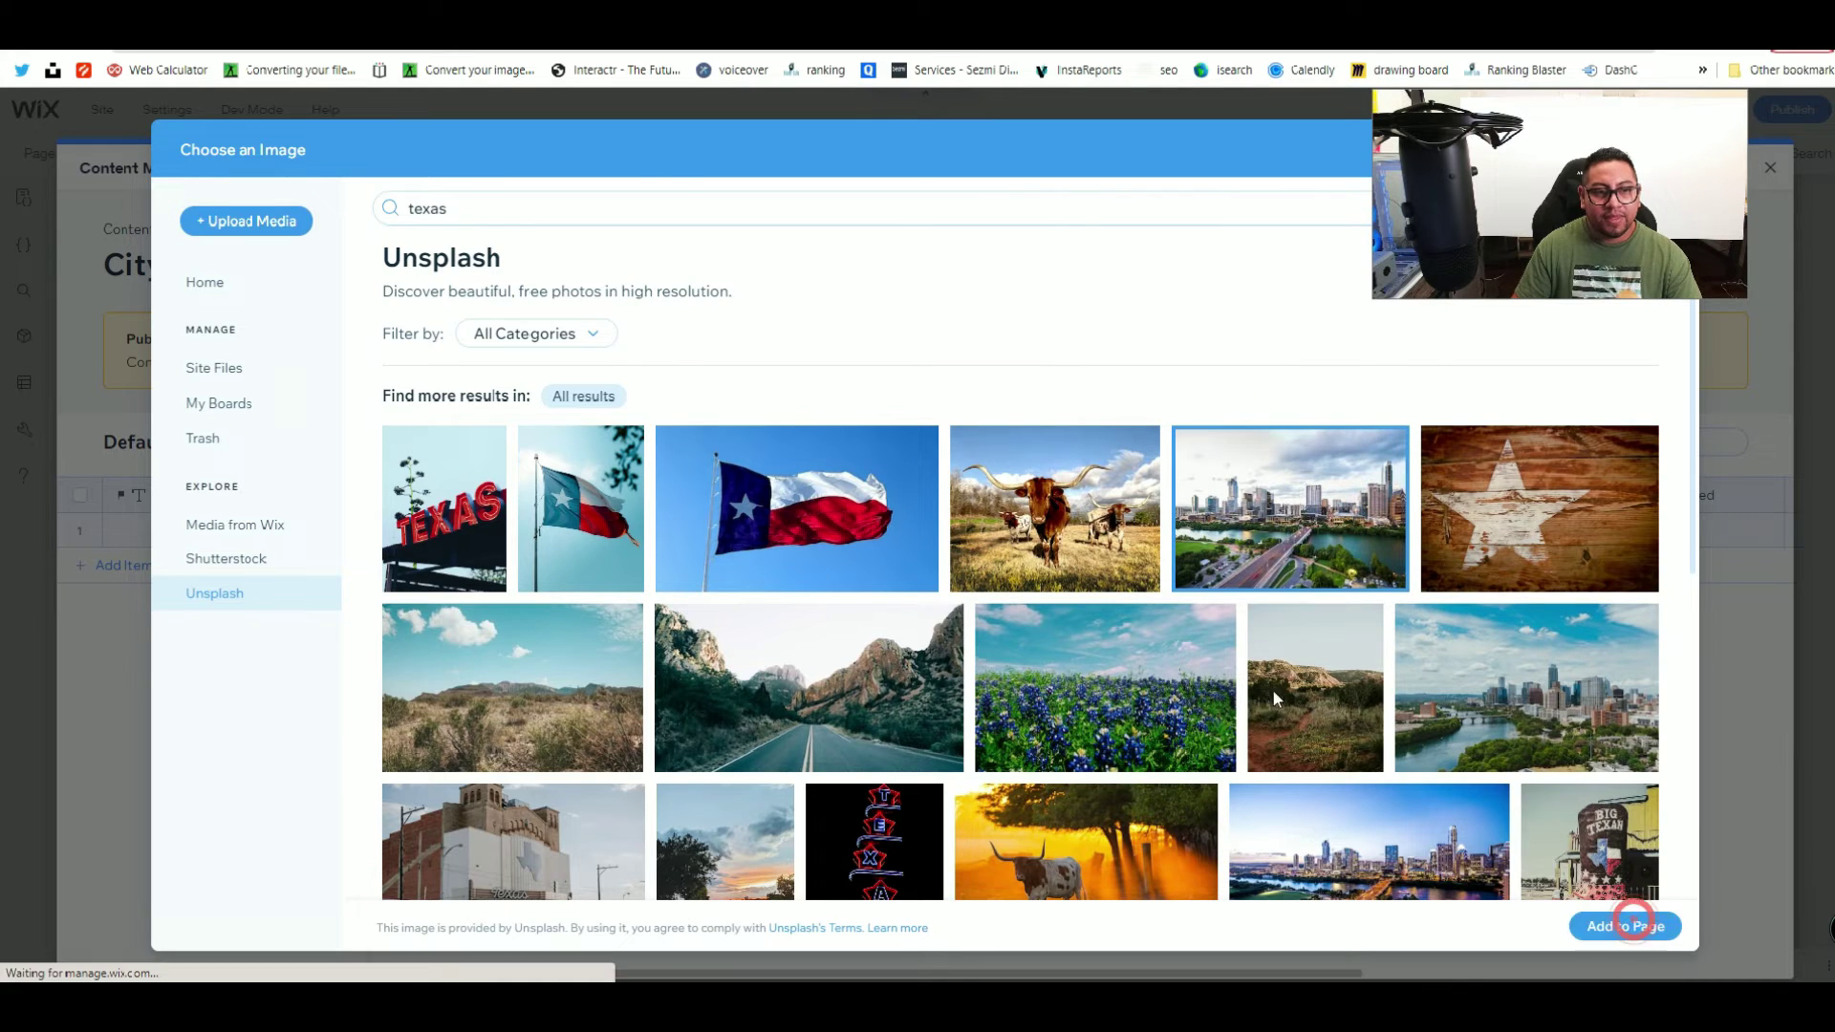
Step: Select the Texas item's City pictures field for adding gallery images
click(849, 538)
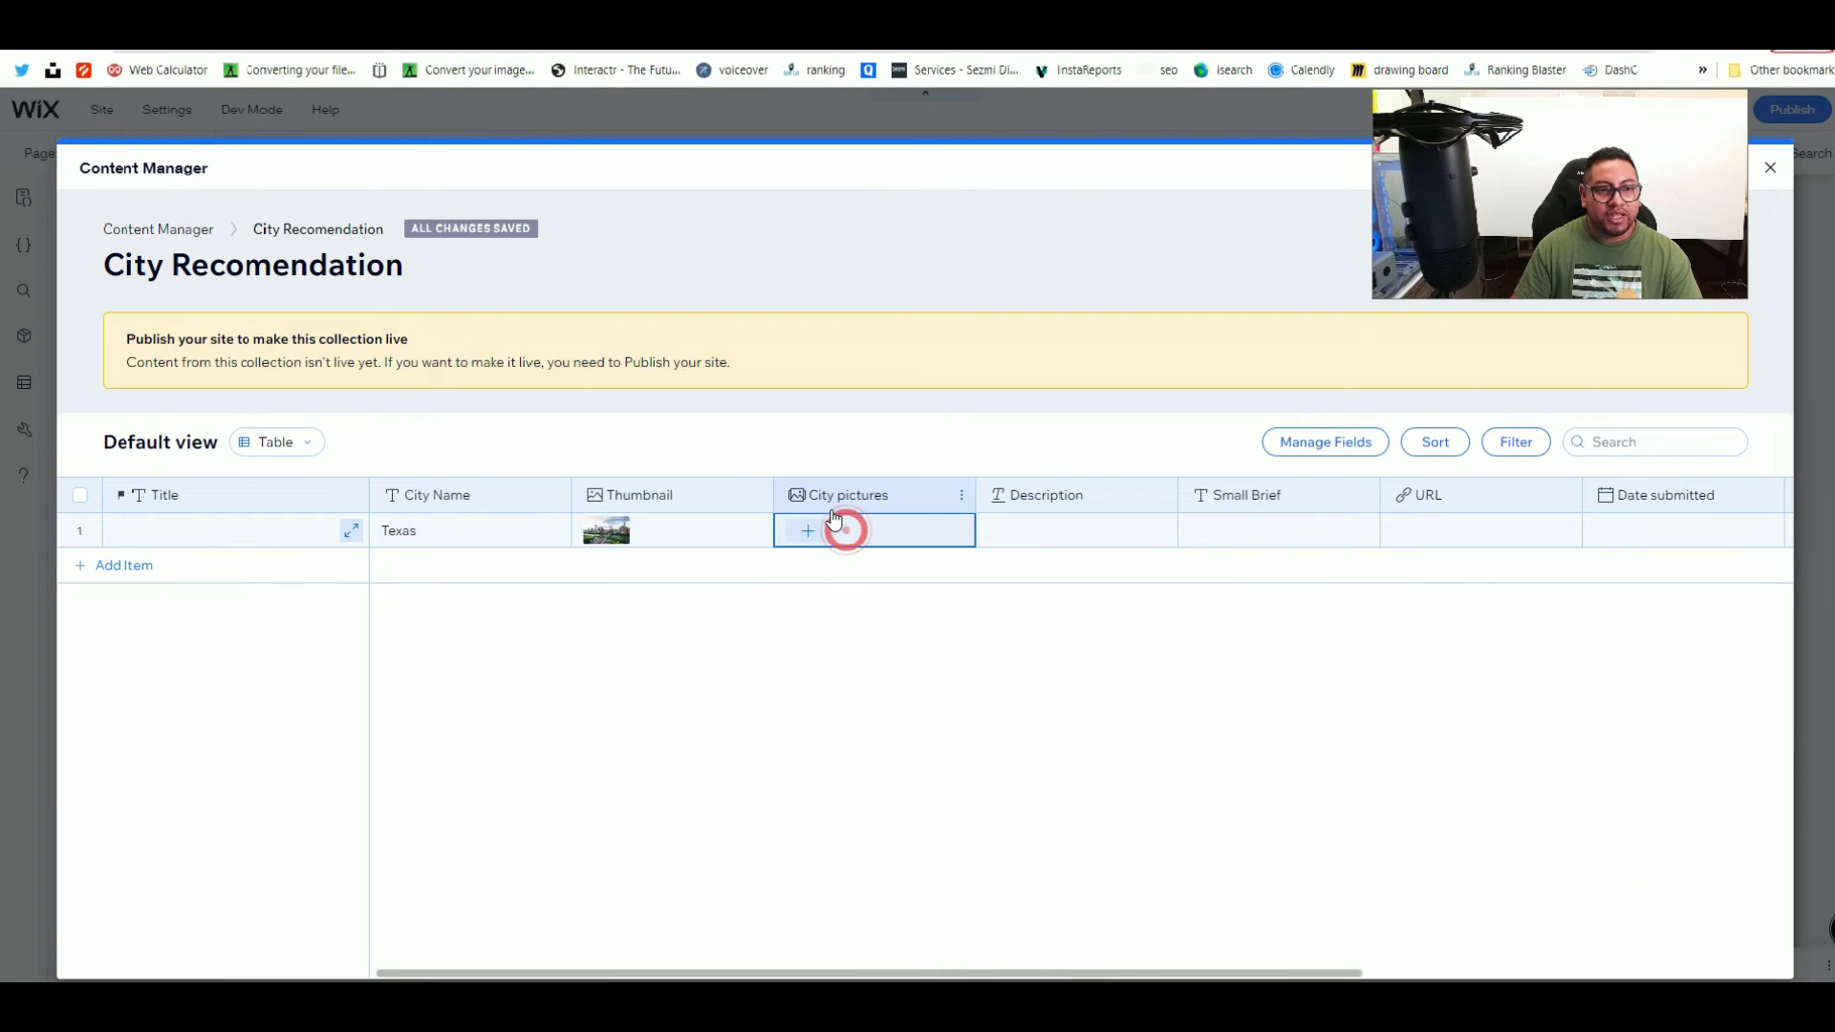
Step: Open the Texas item's City pictures gallery for adding images and search Unsplash for "texas"
click(807, 531)
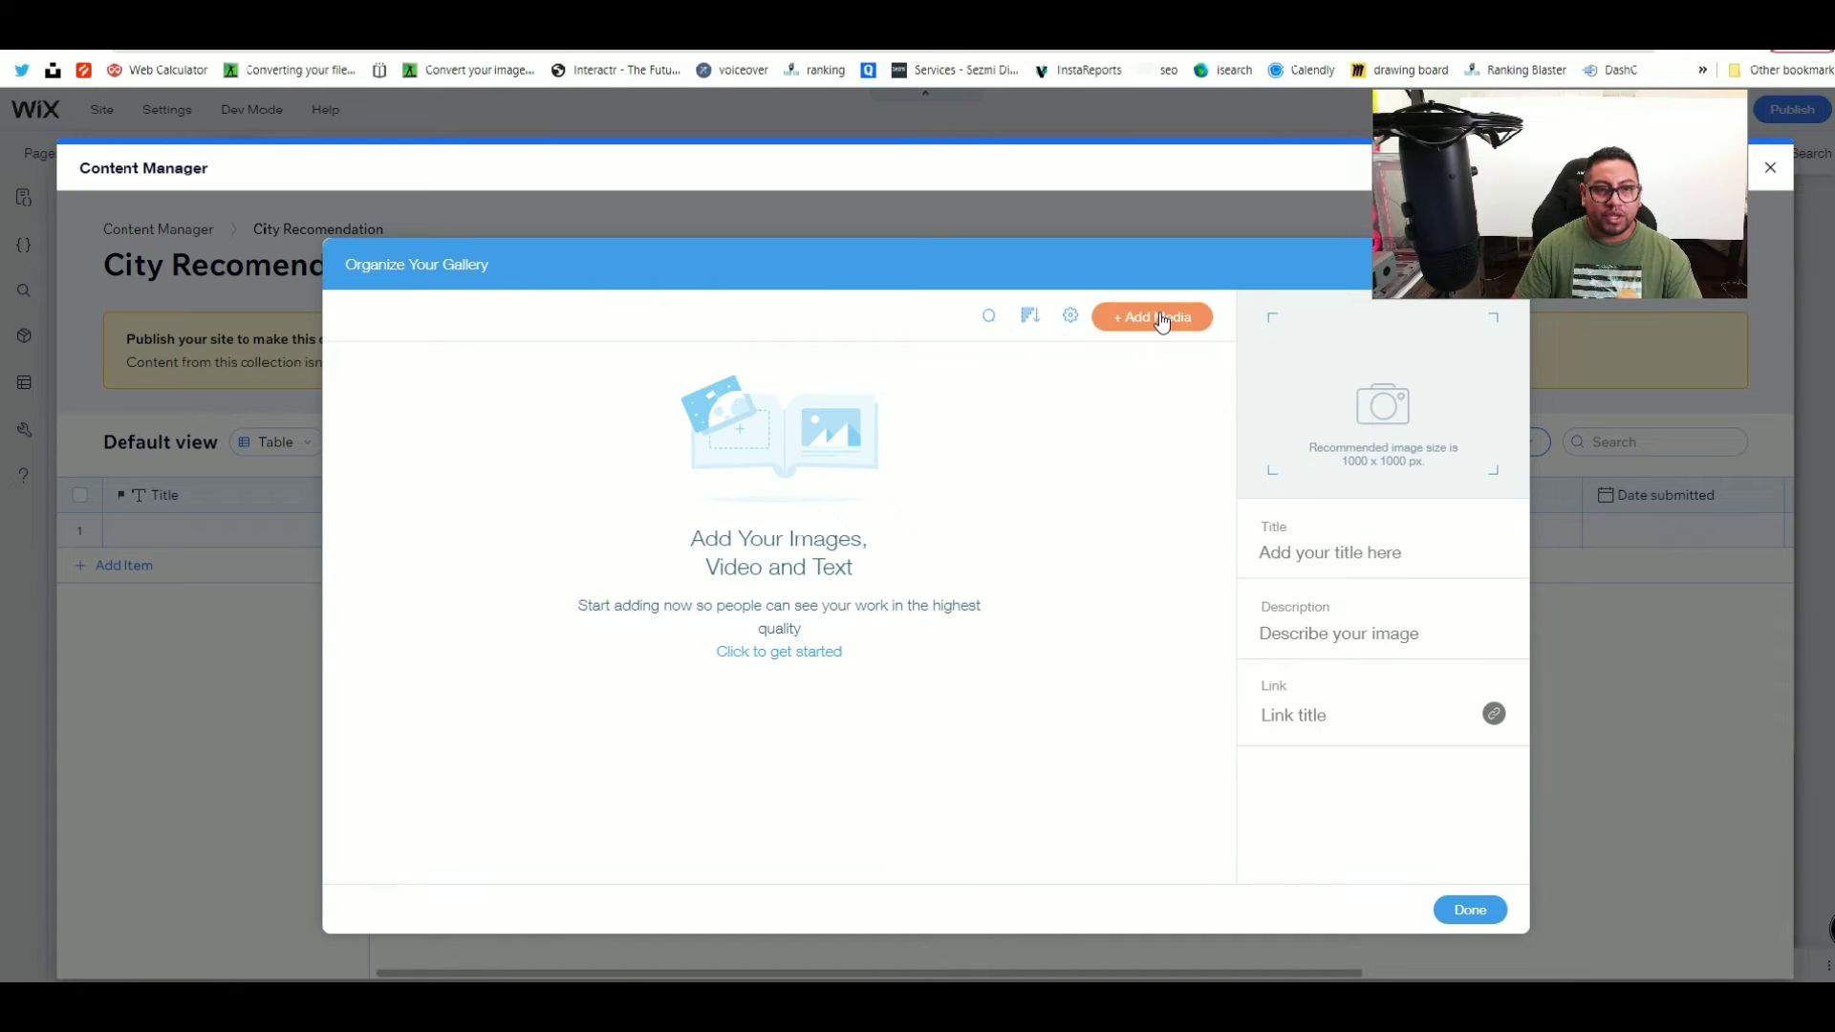
click(1159, 316)
click(1137, 372)
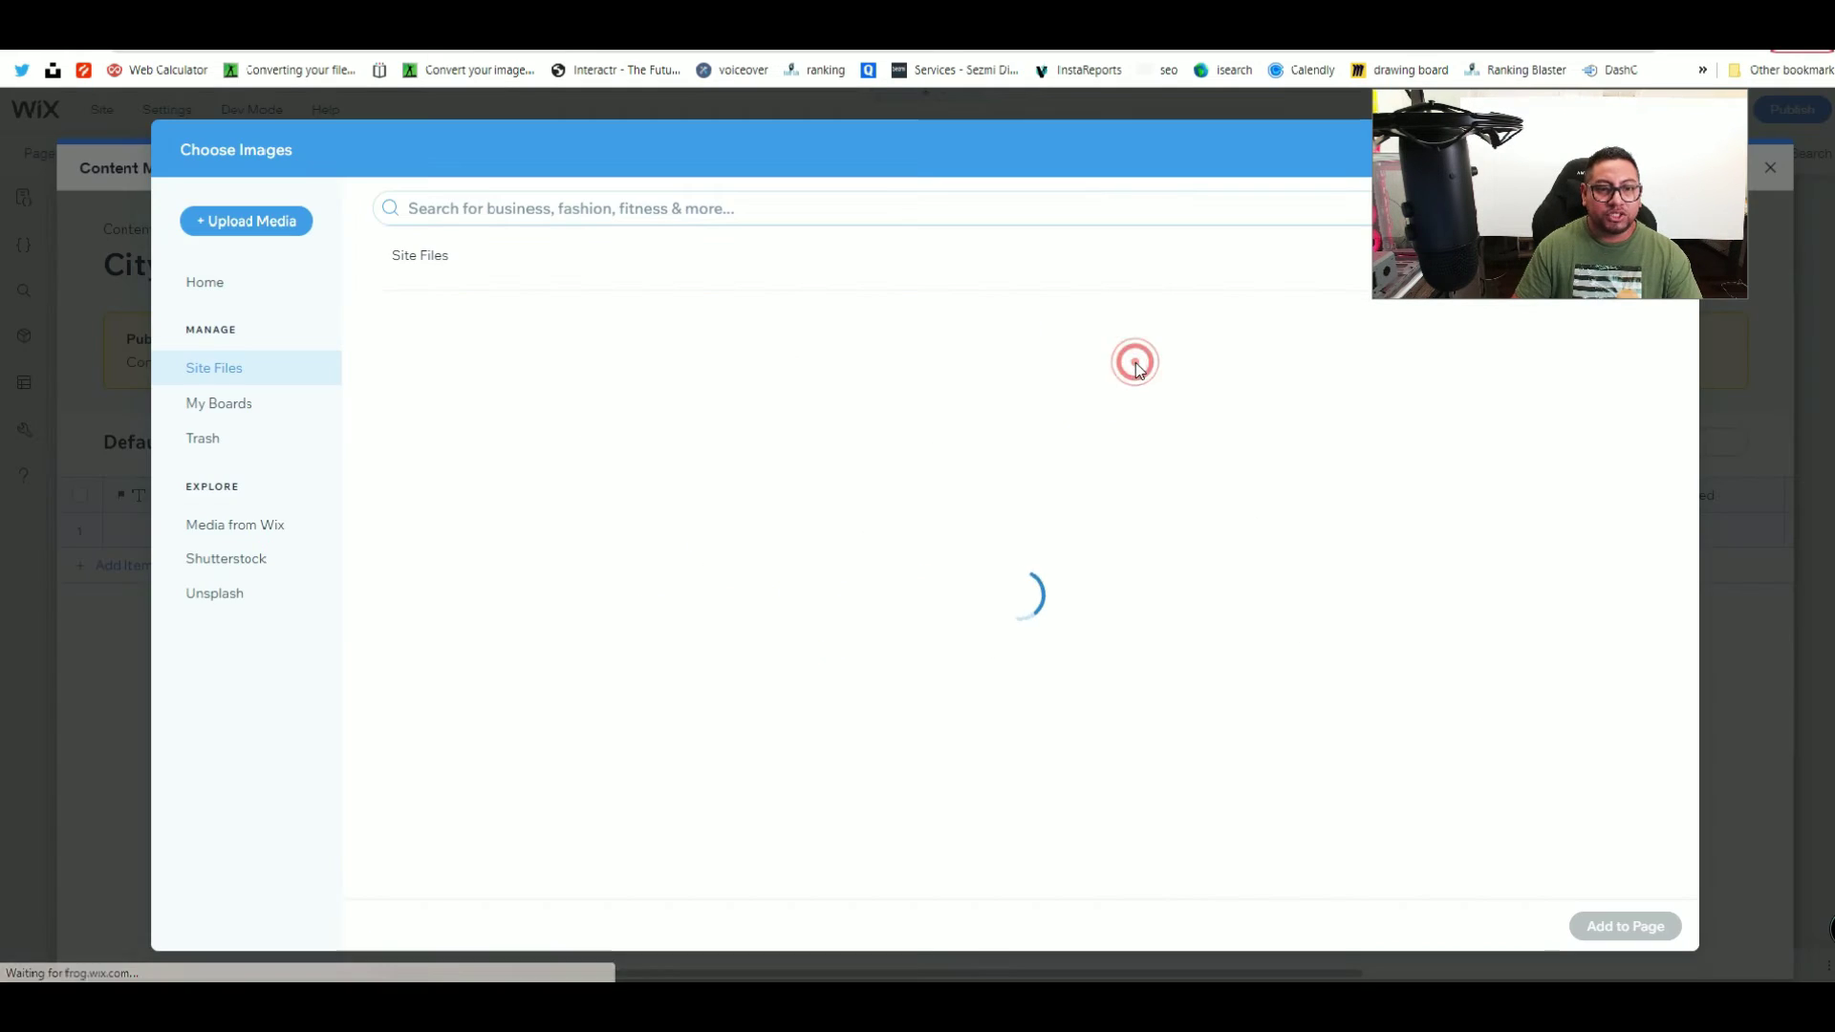
click(216, 597)
click(571, 217)
text(texas)
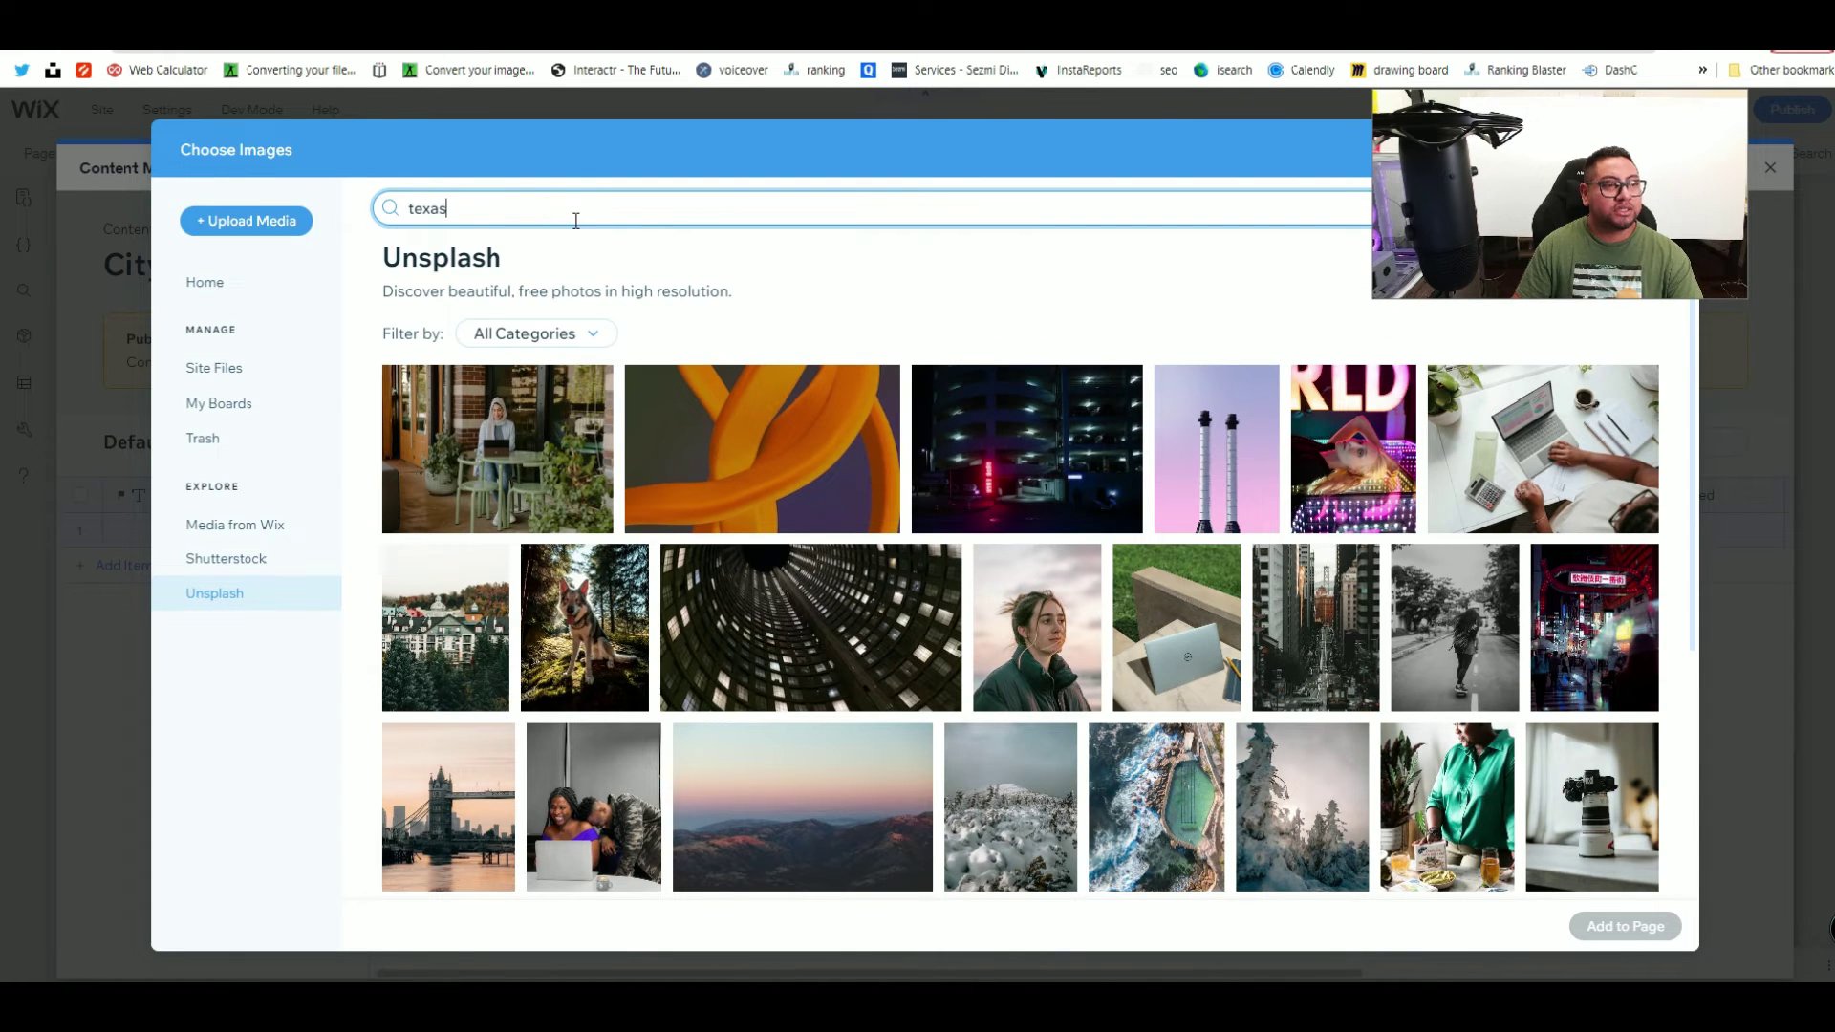
key(Return)
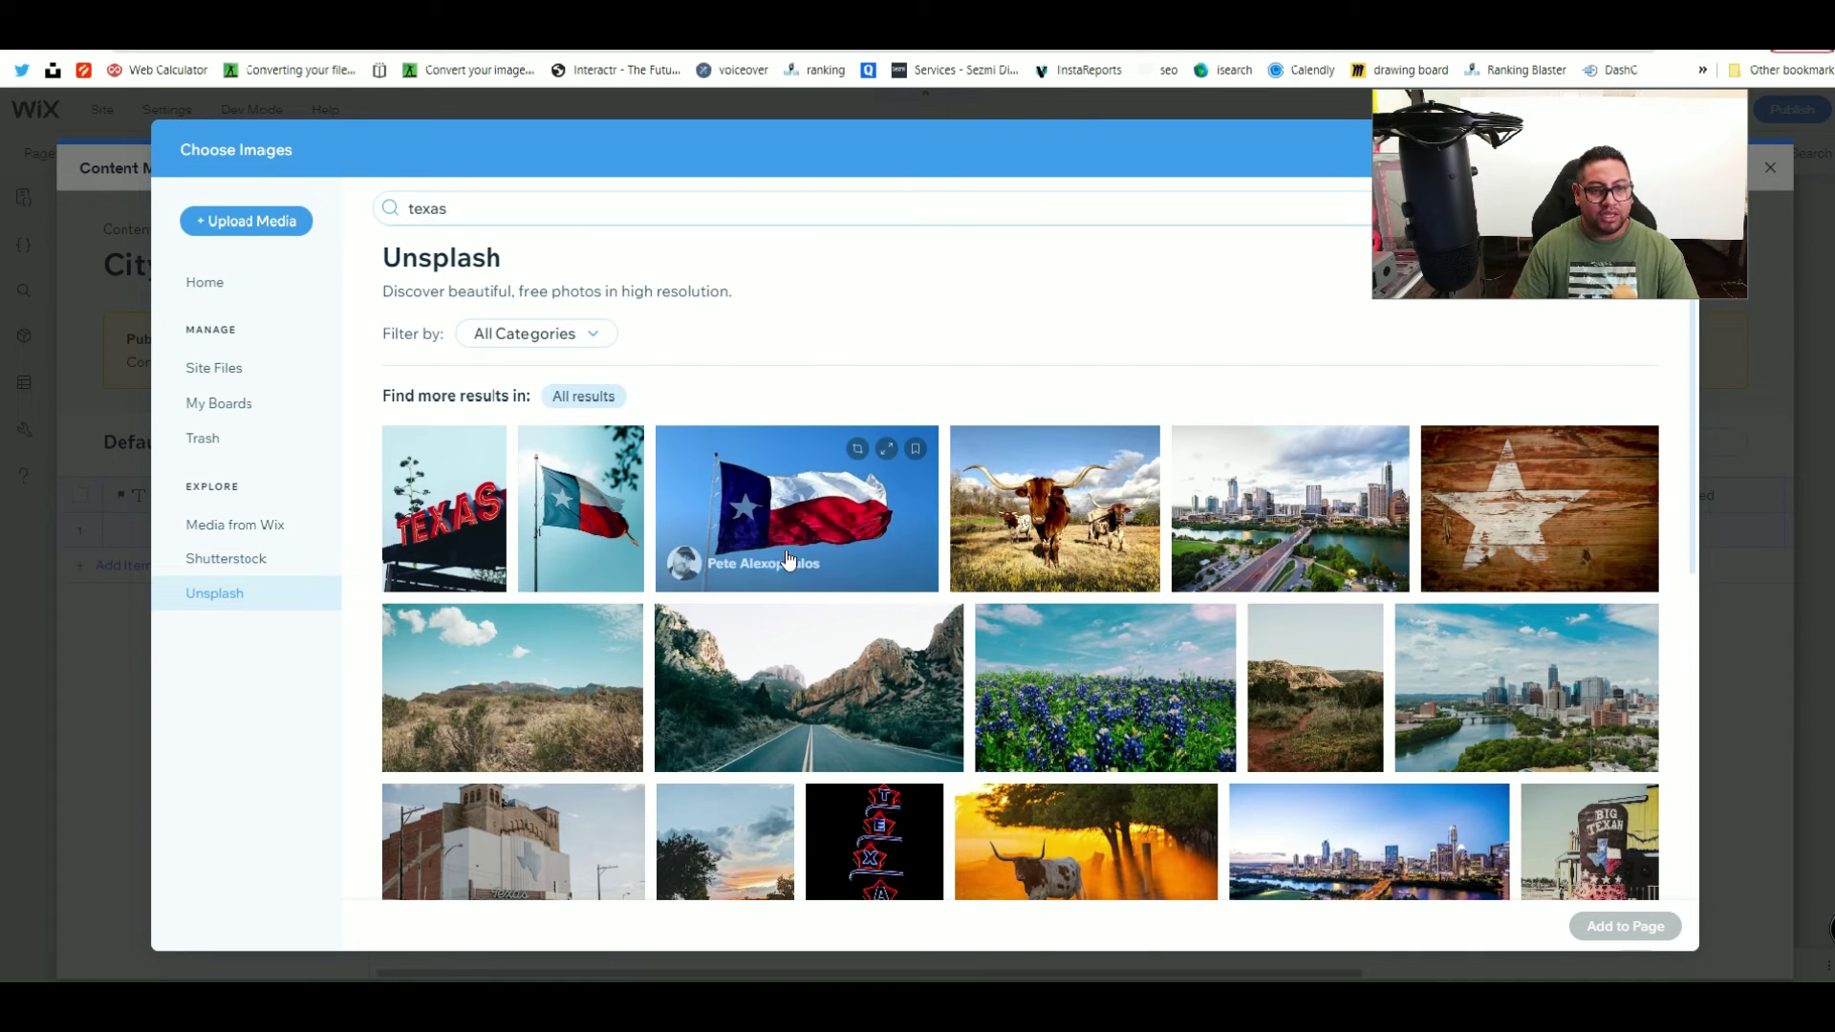
Step: Add the first five Unsplash results to the Texas item's City pictures gallery
drag(359, 464, 1216, 525)
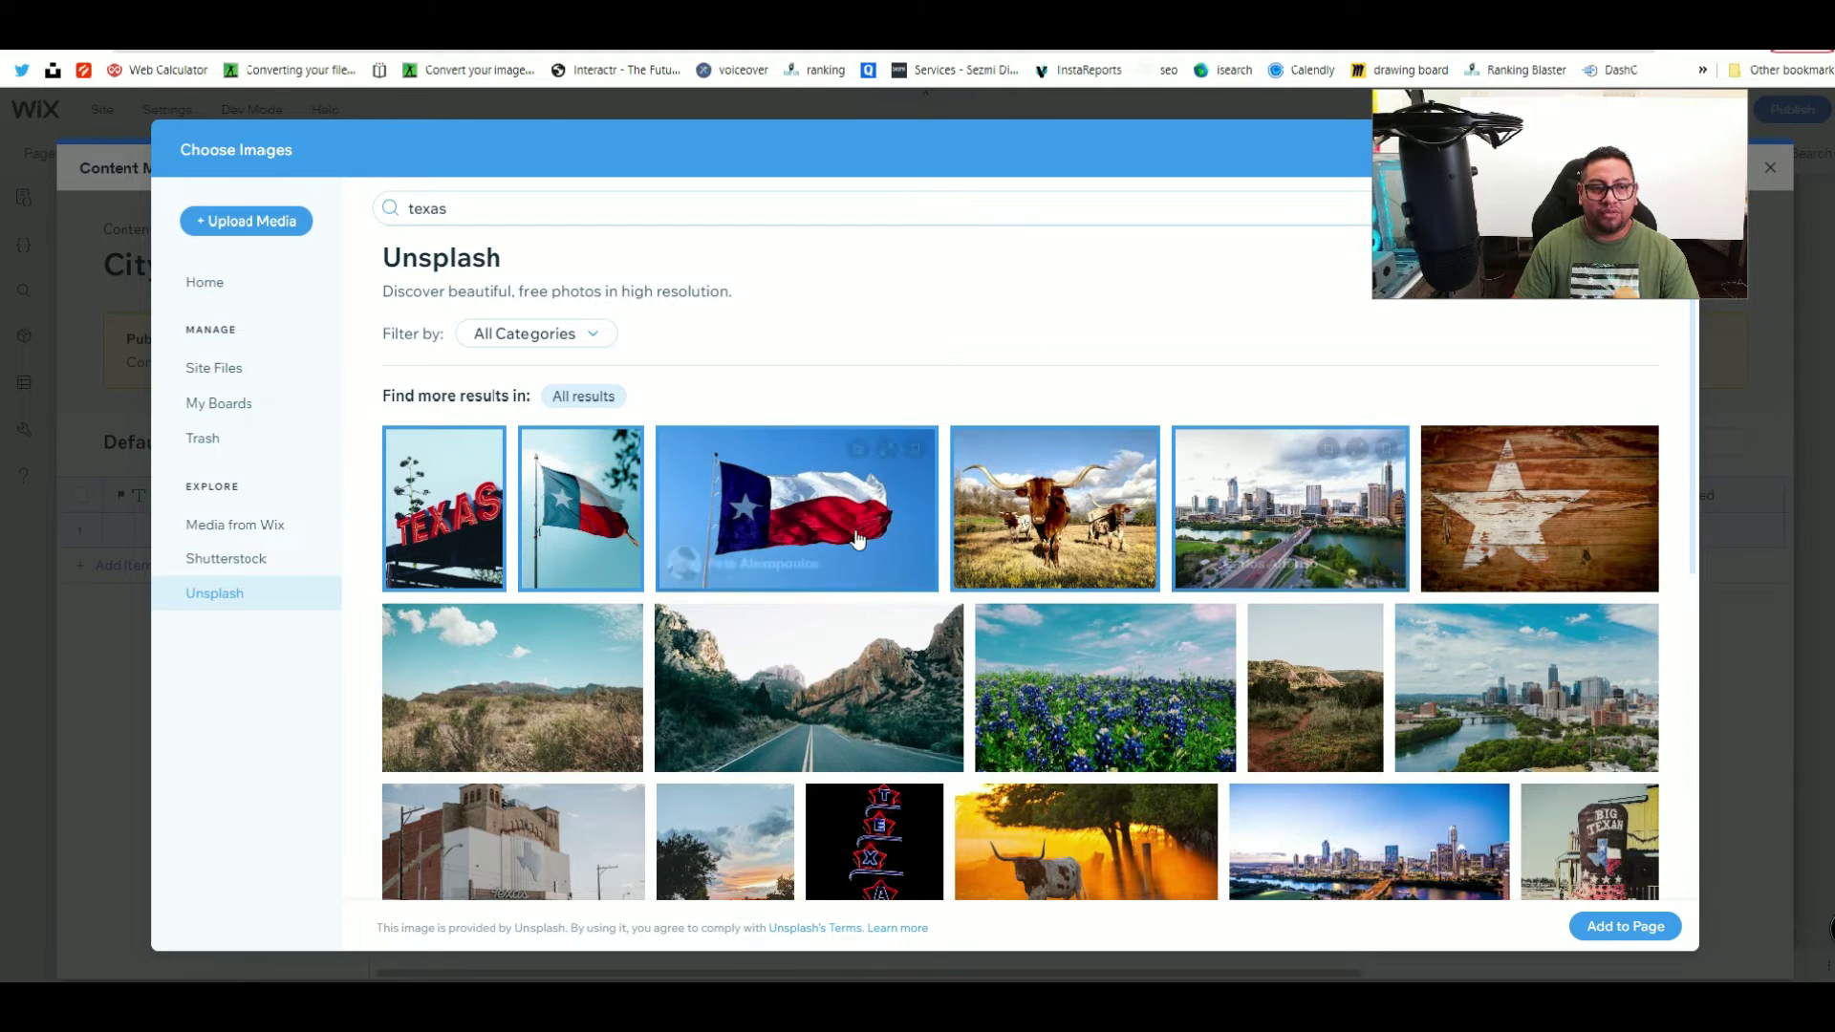
click(1649, 926)
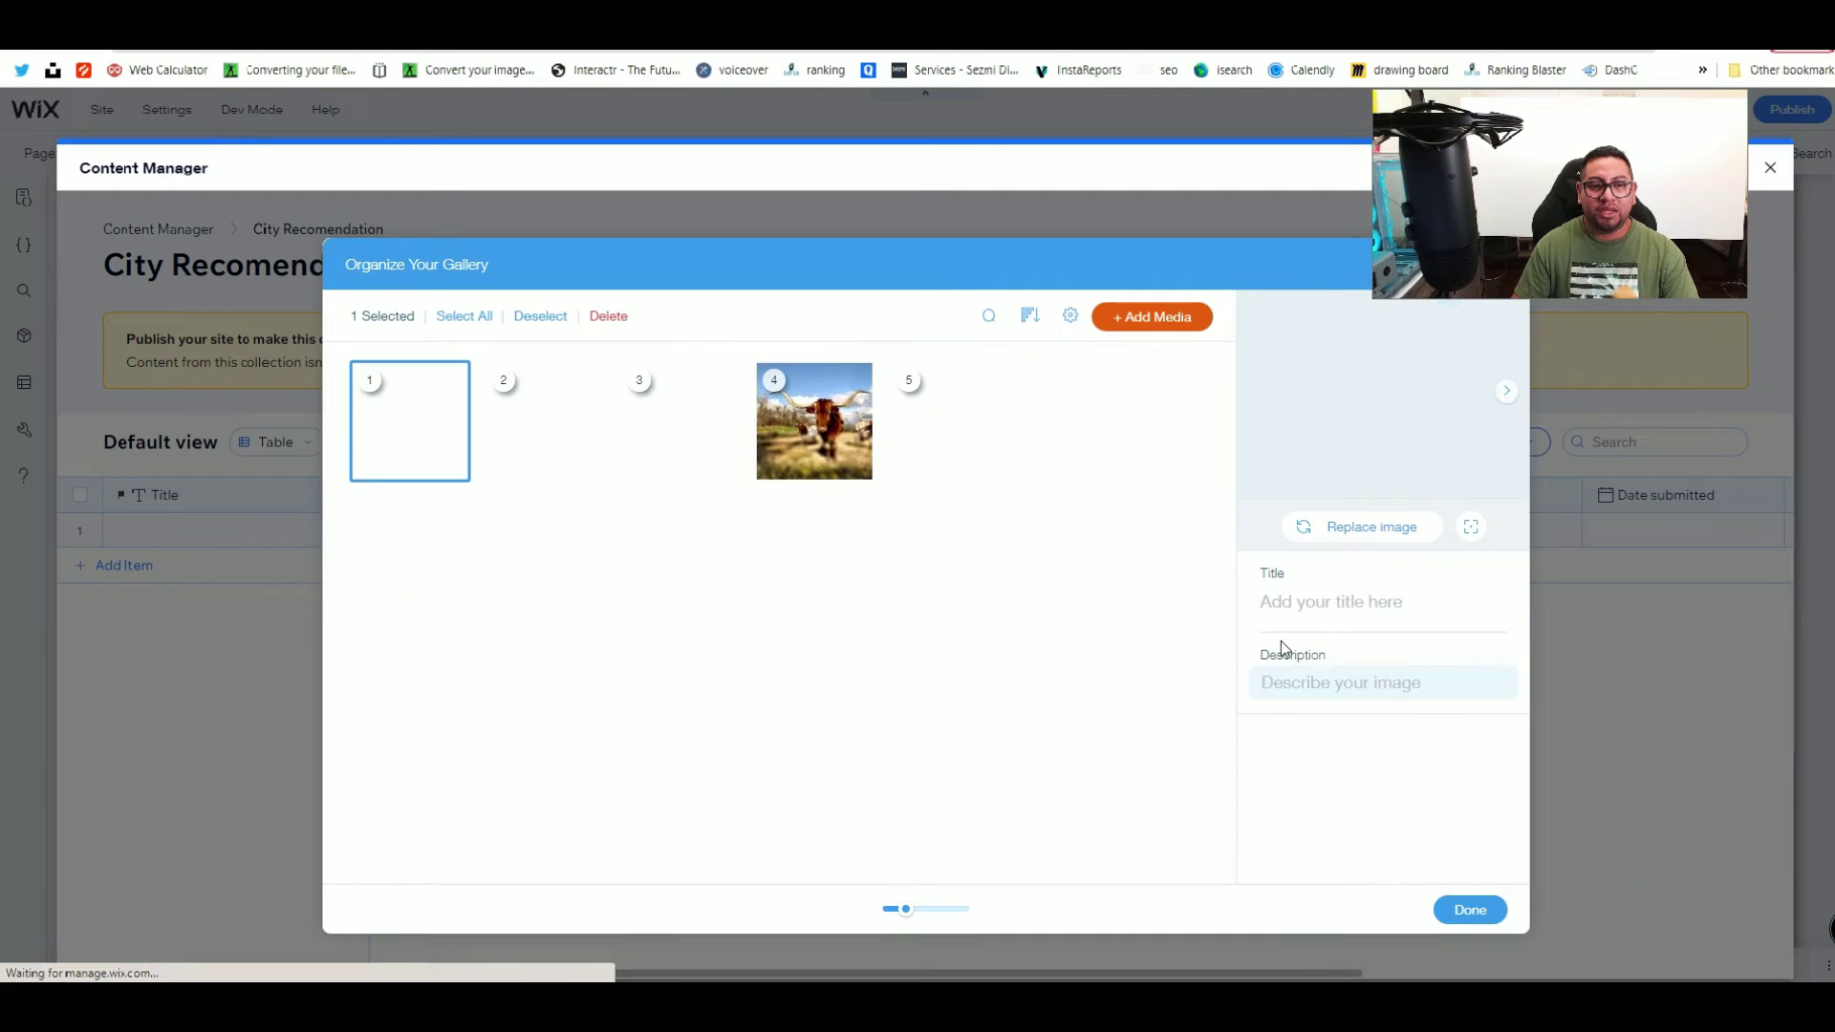
click(1470, 909)
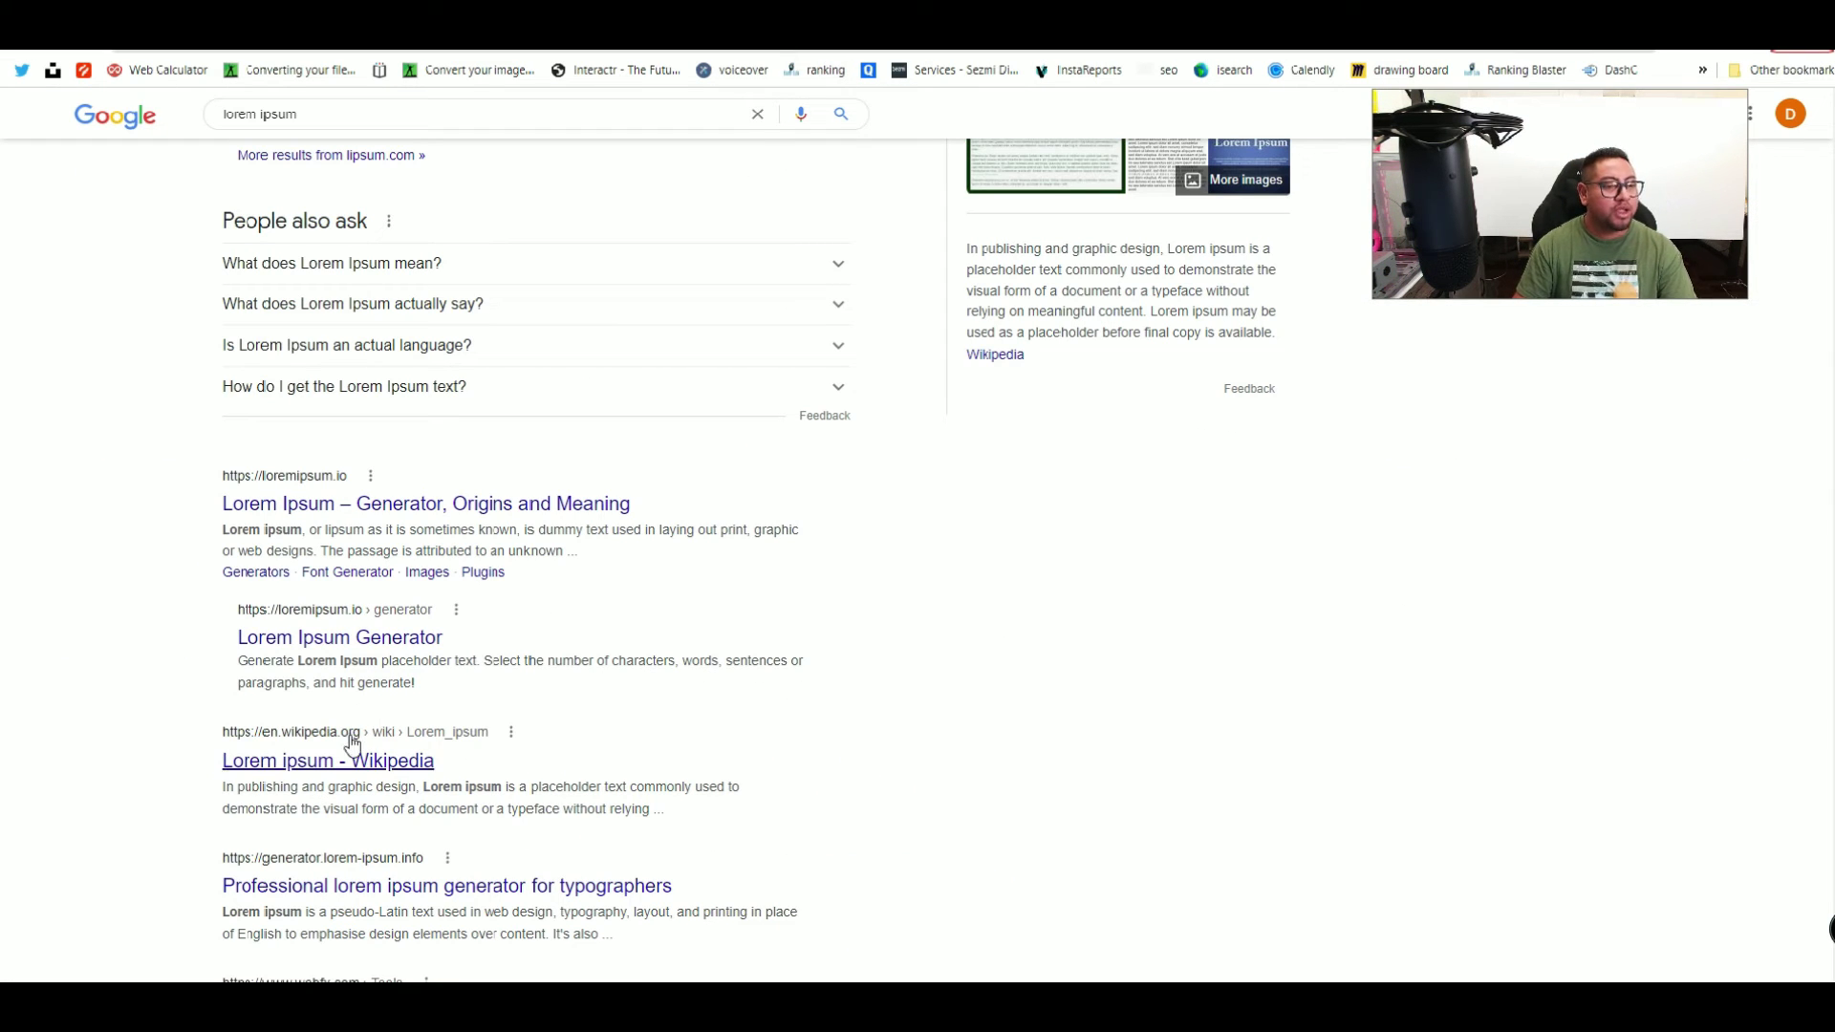
click(329, 640)
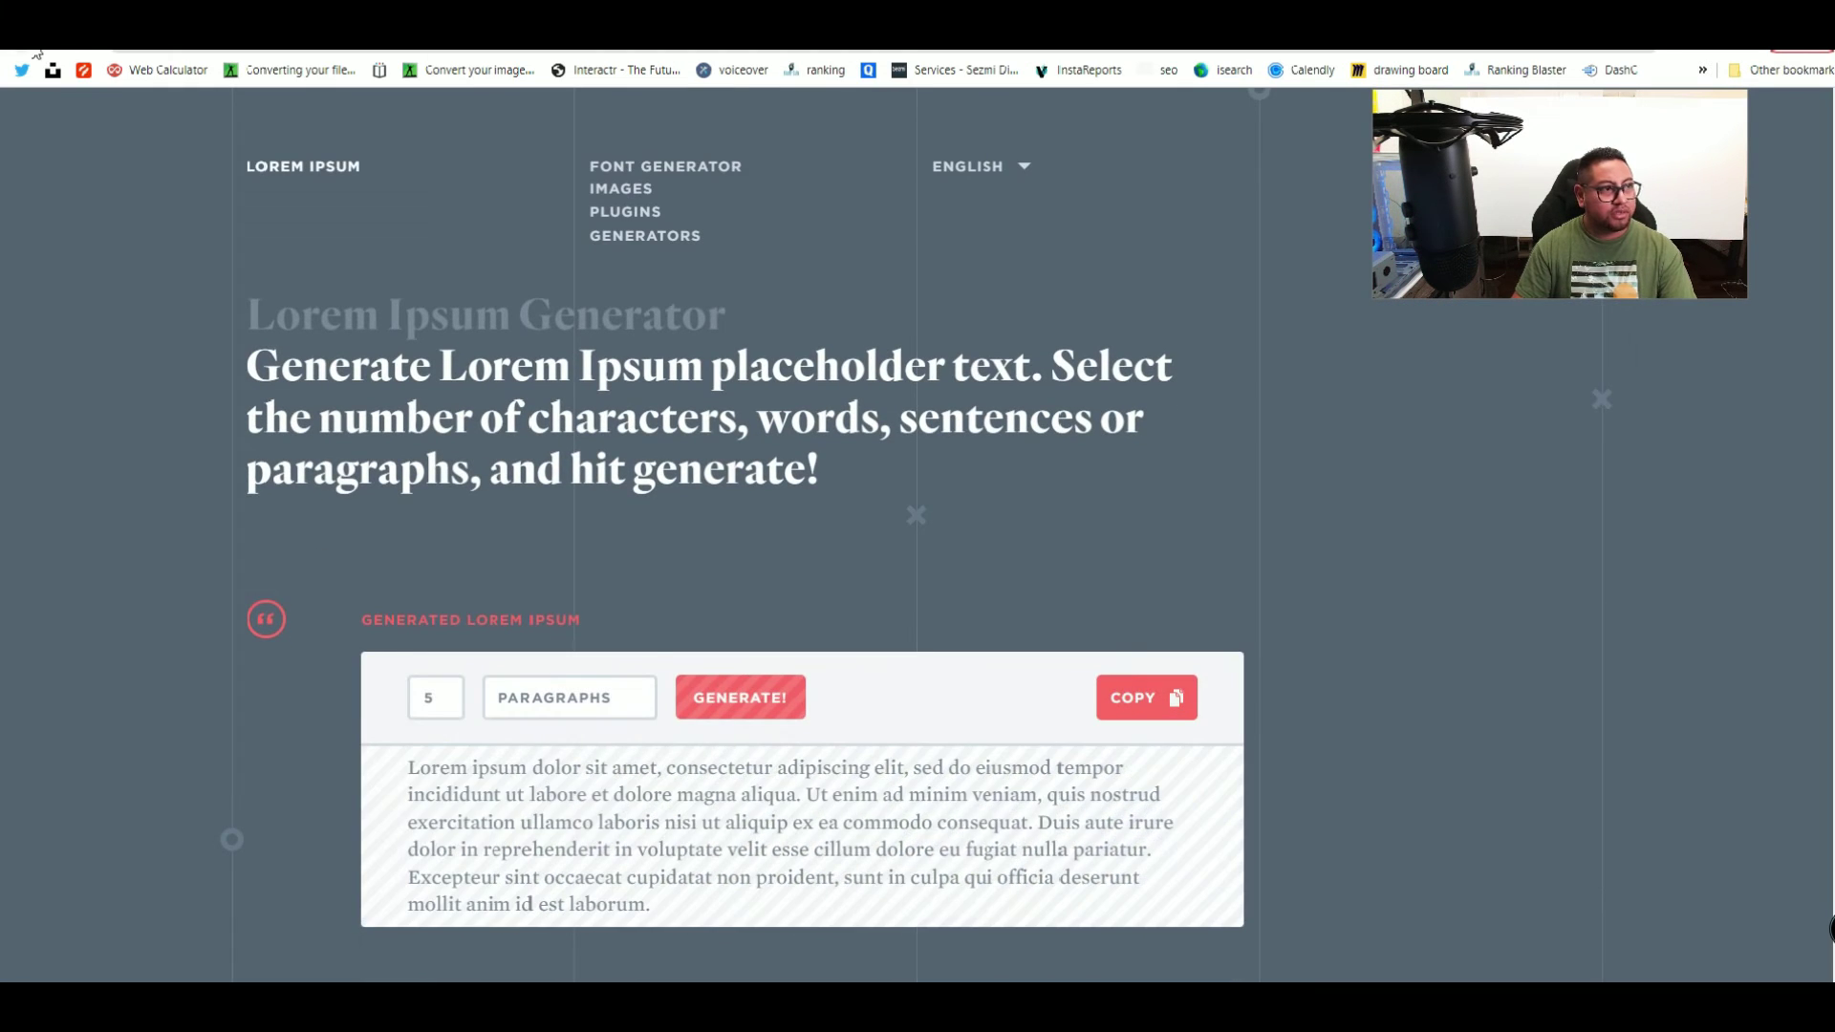
click(36, 53)
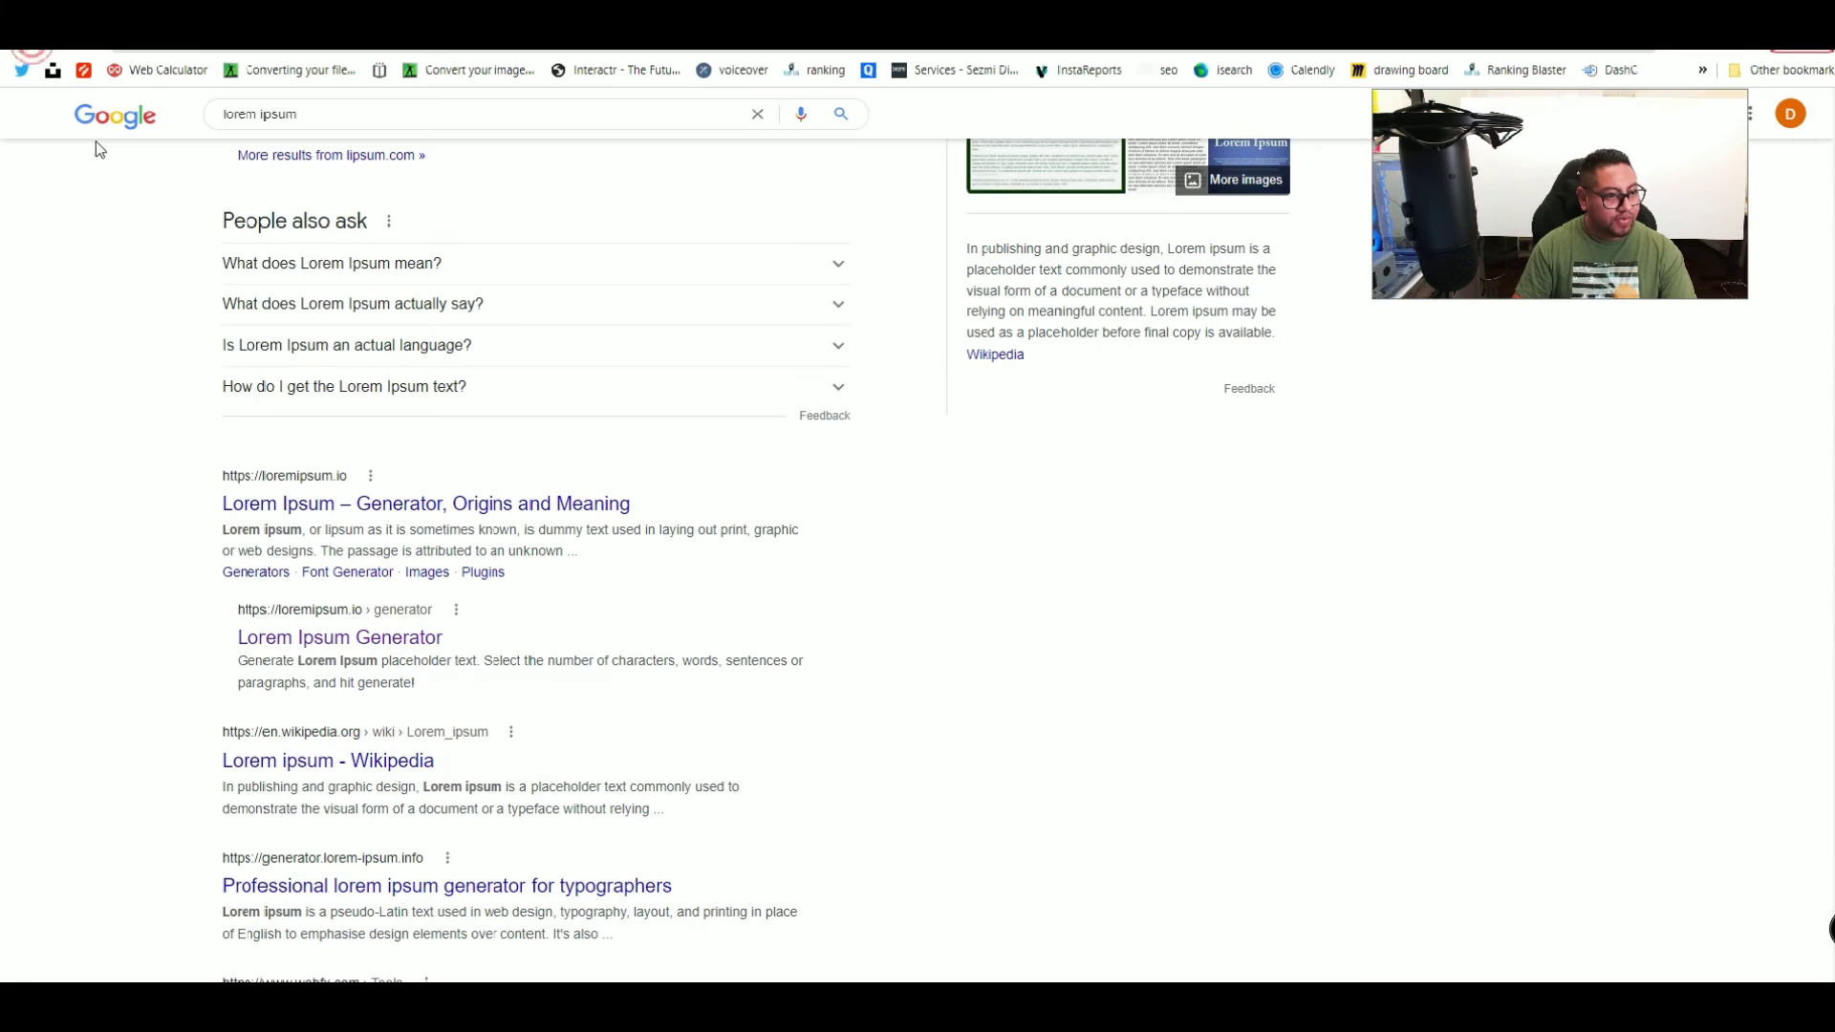
click(377, 506)
key(alt+Left)
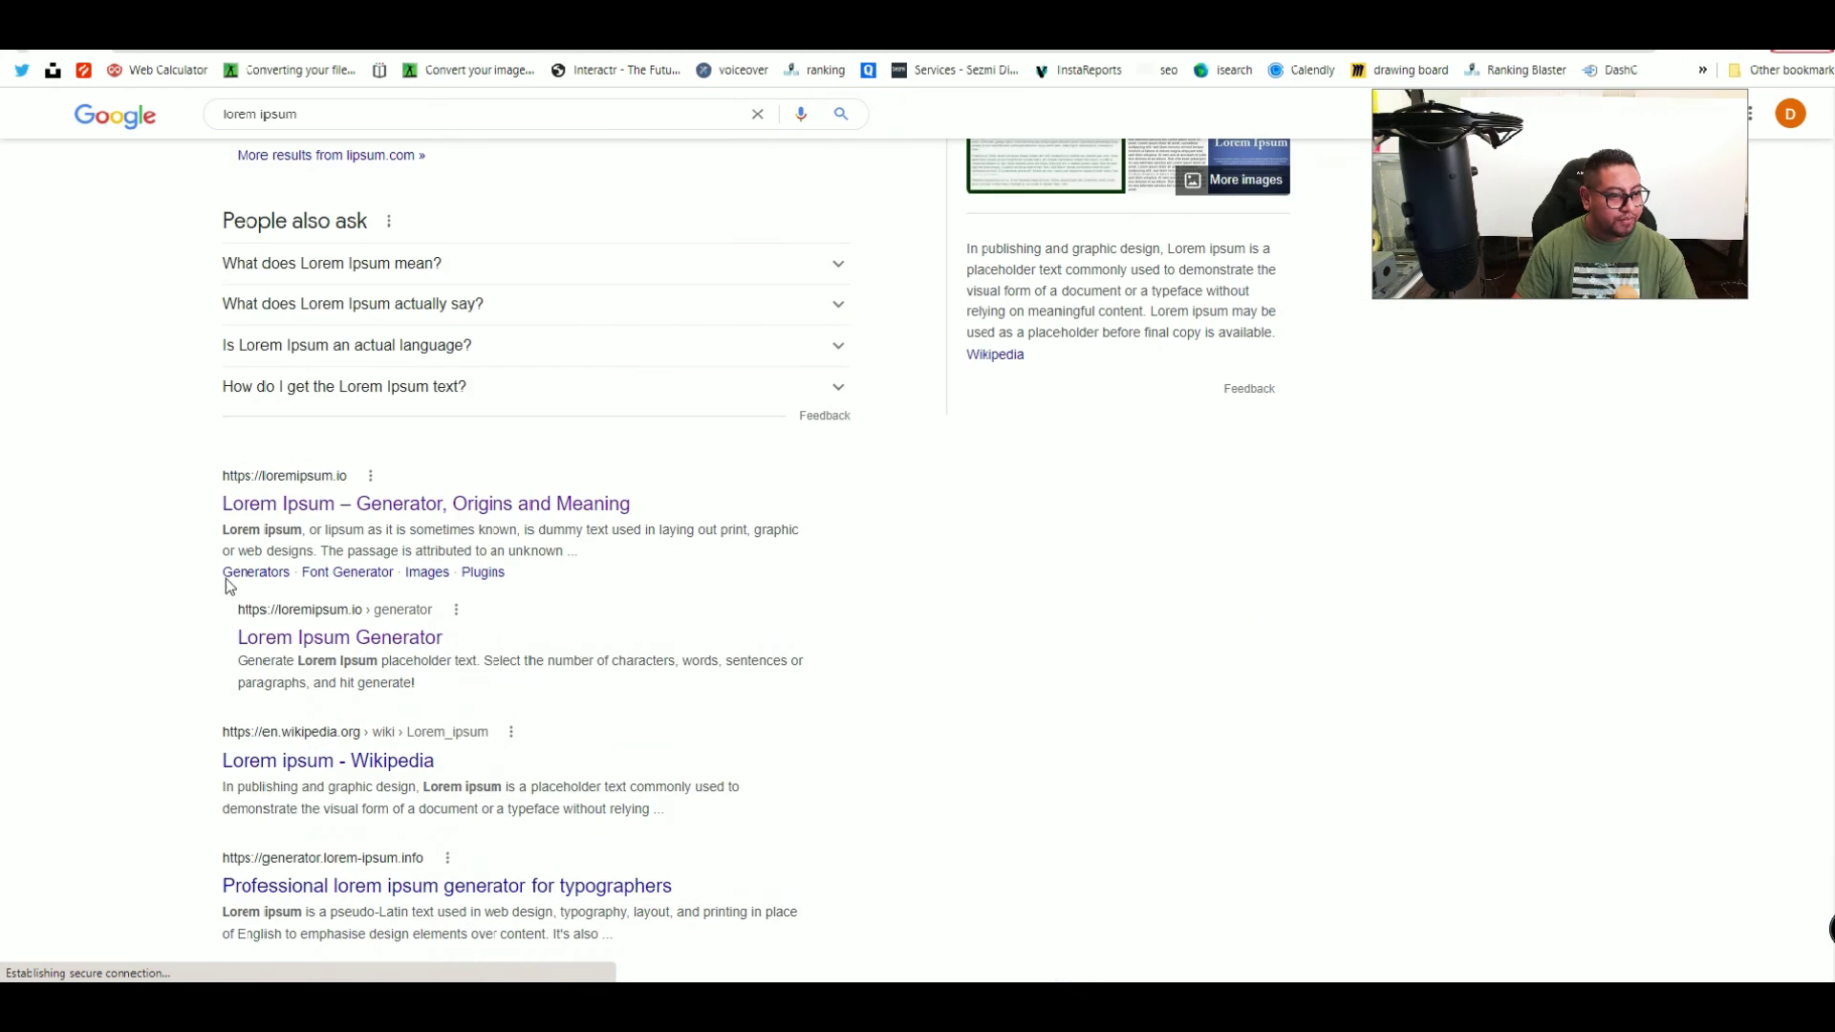
scroll(229, 586, down, 5)
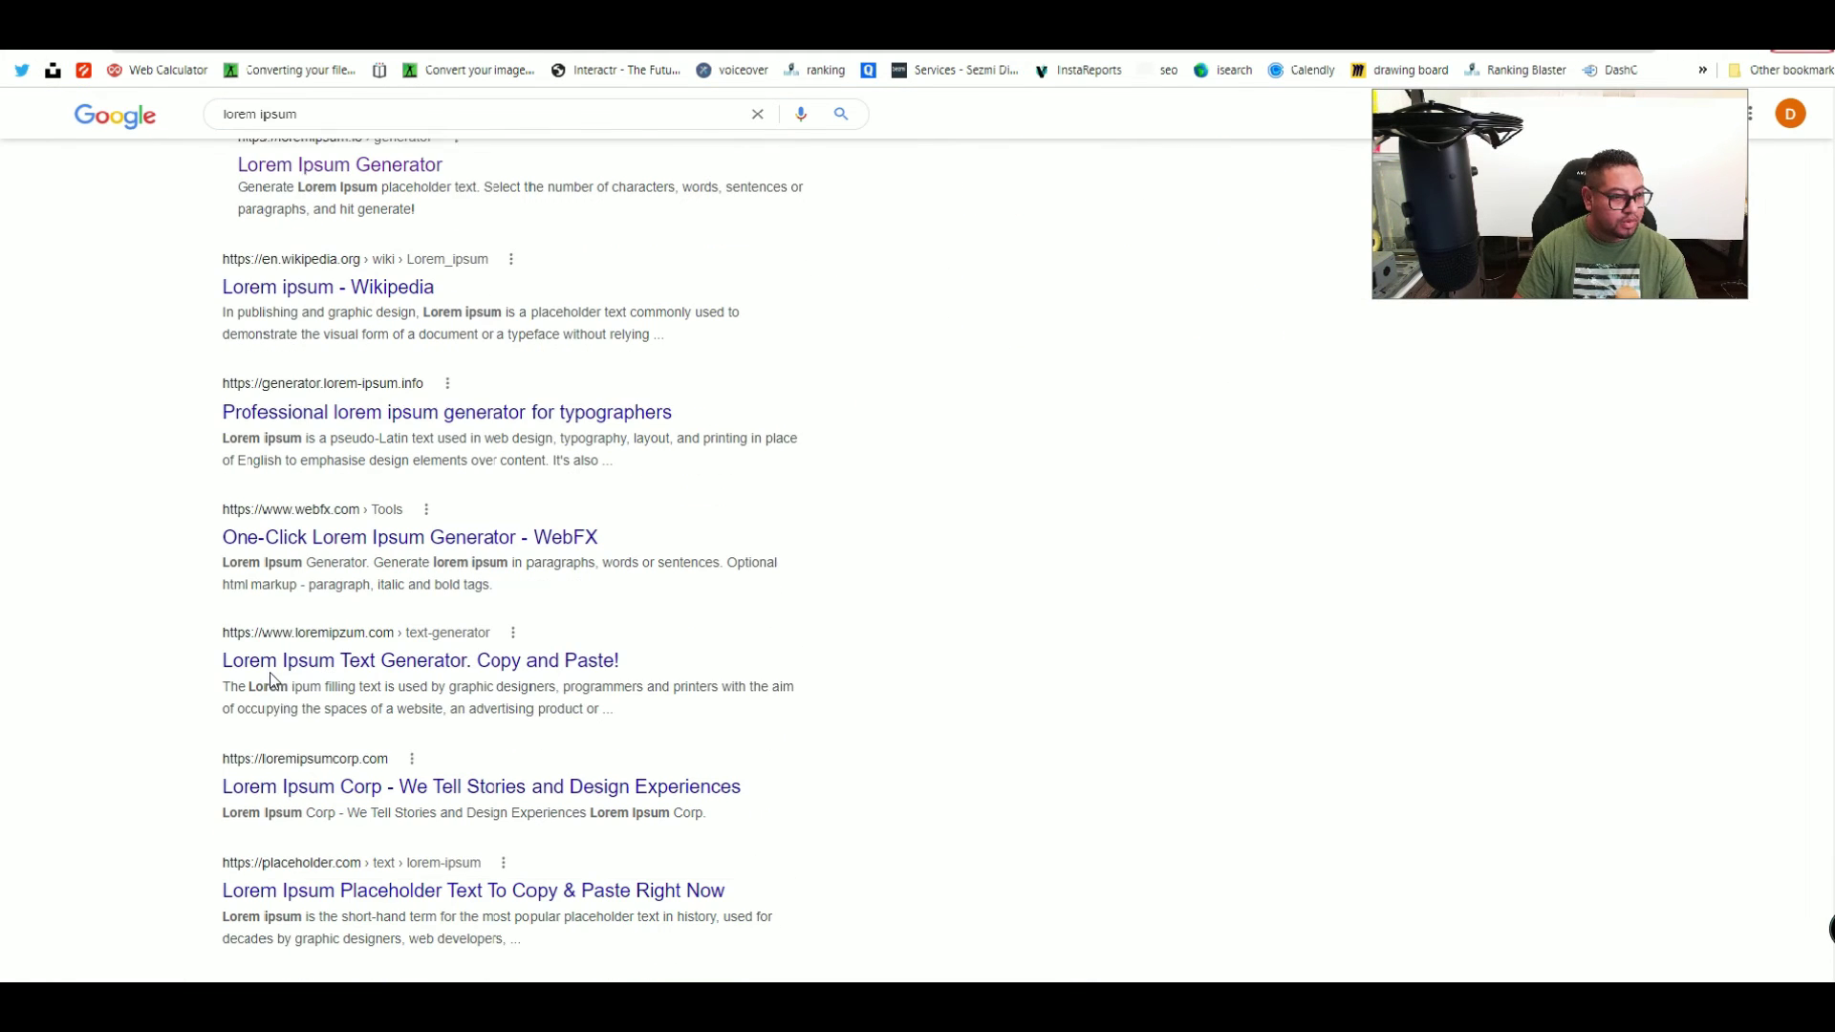
scroll(349, 801, down, 1)
scroll(348, 801, up, 3)
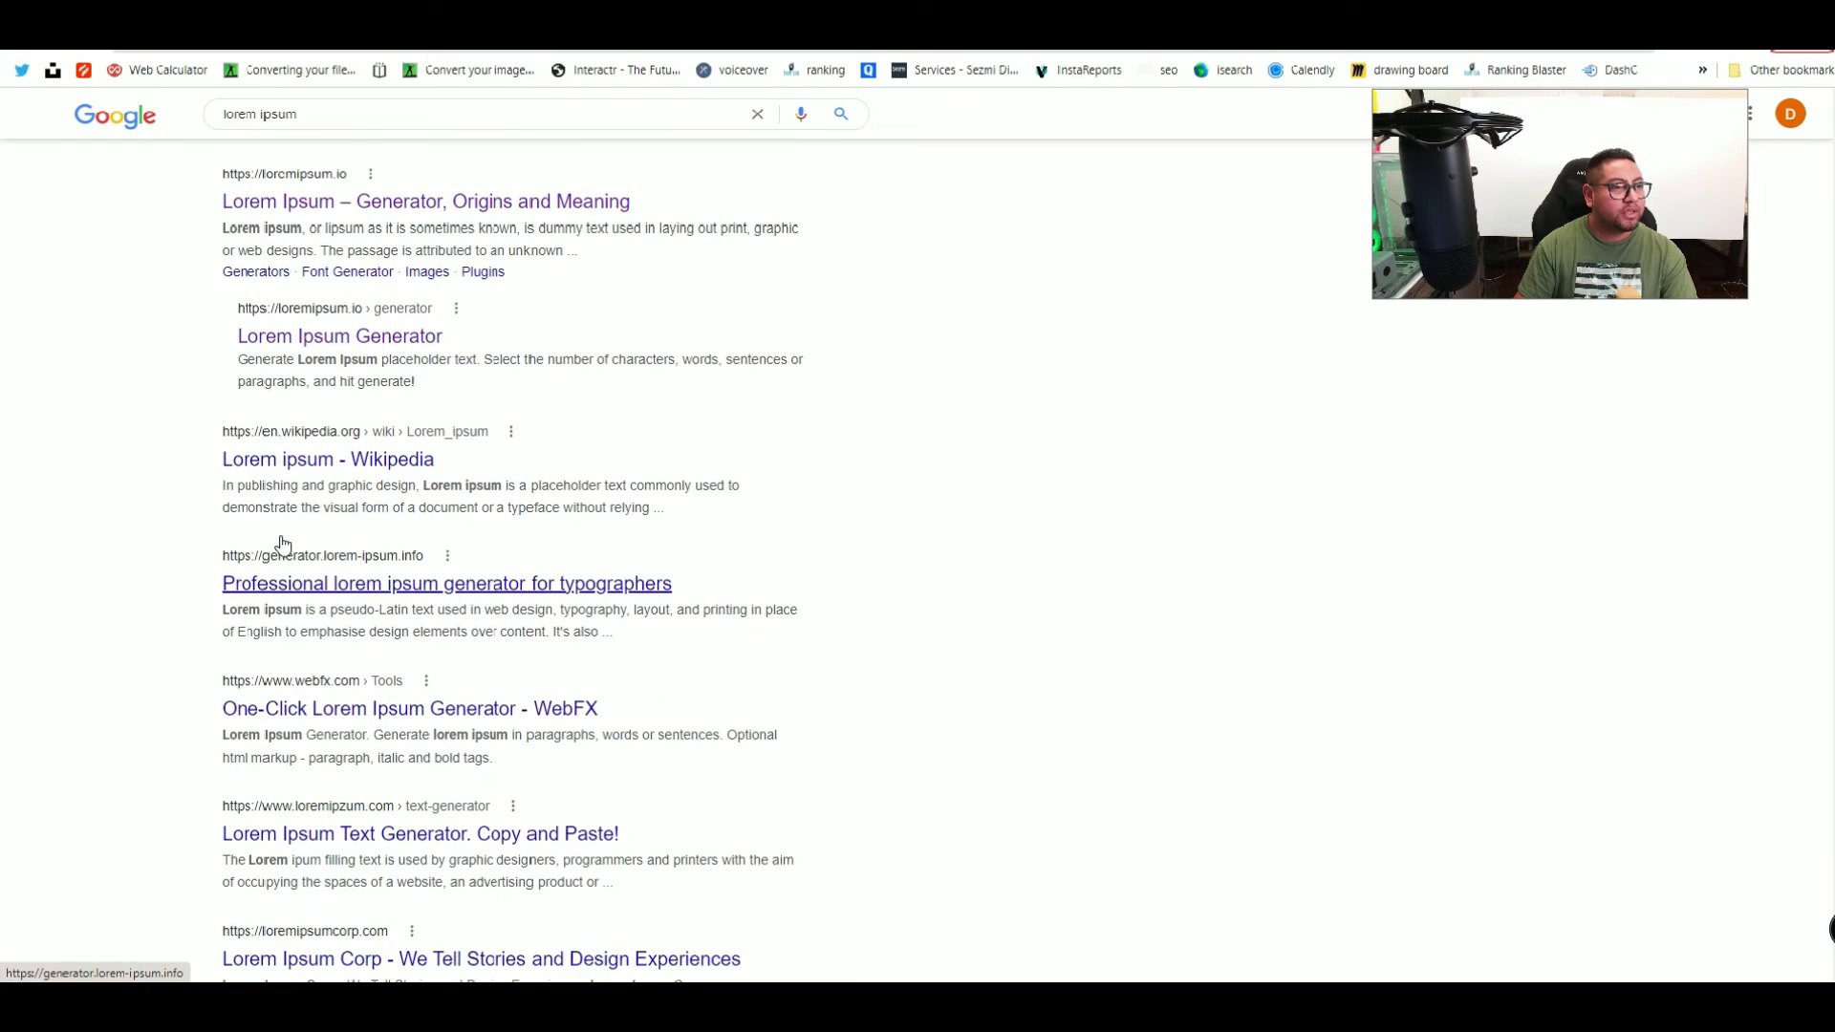
Step: Open the Lorem Ipsum Generator result from loremipsum.io and copy the generated paragraph, starting at "rem ipsum dolor"
click(342, 350)
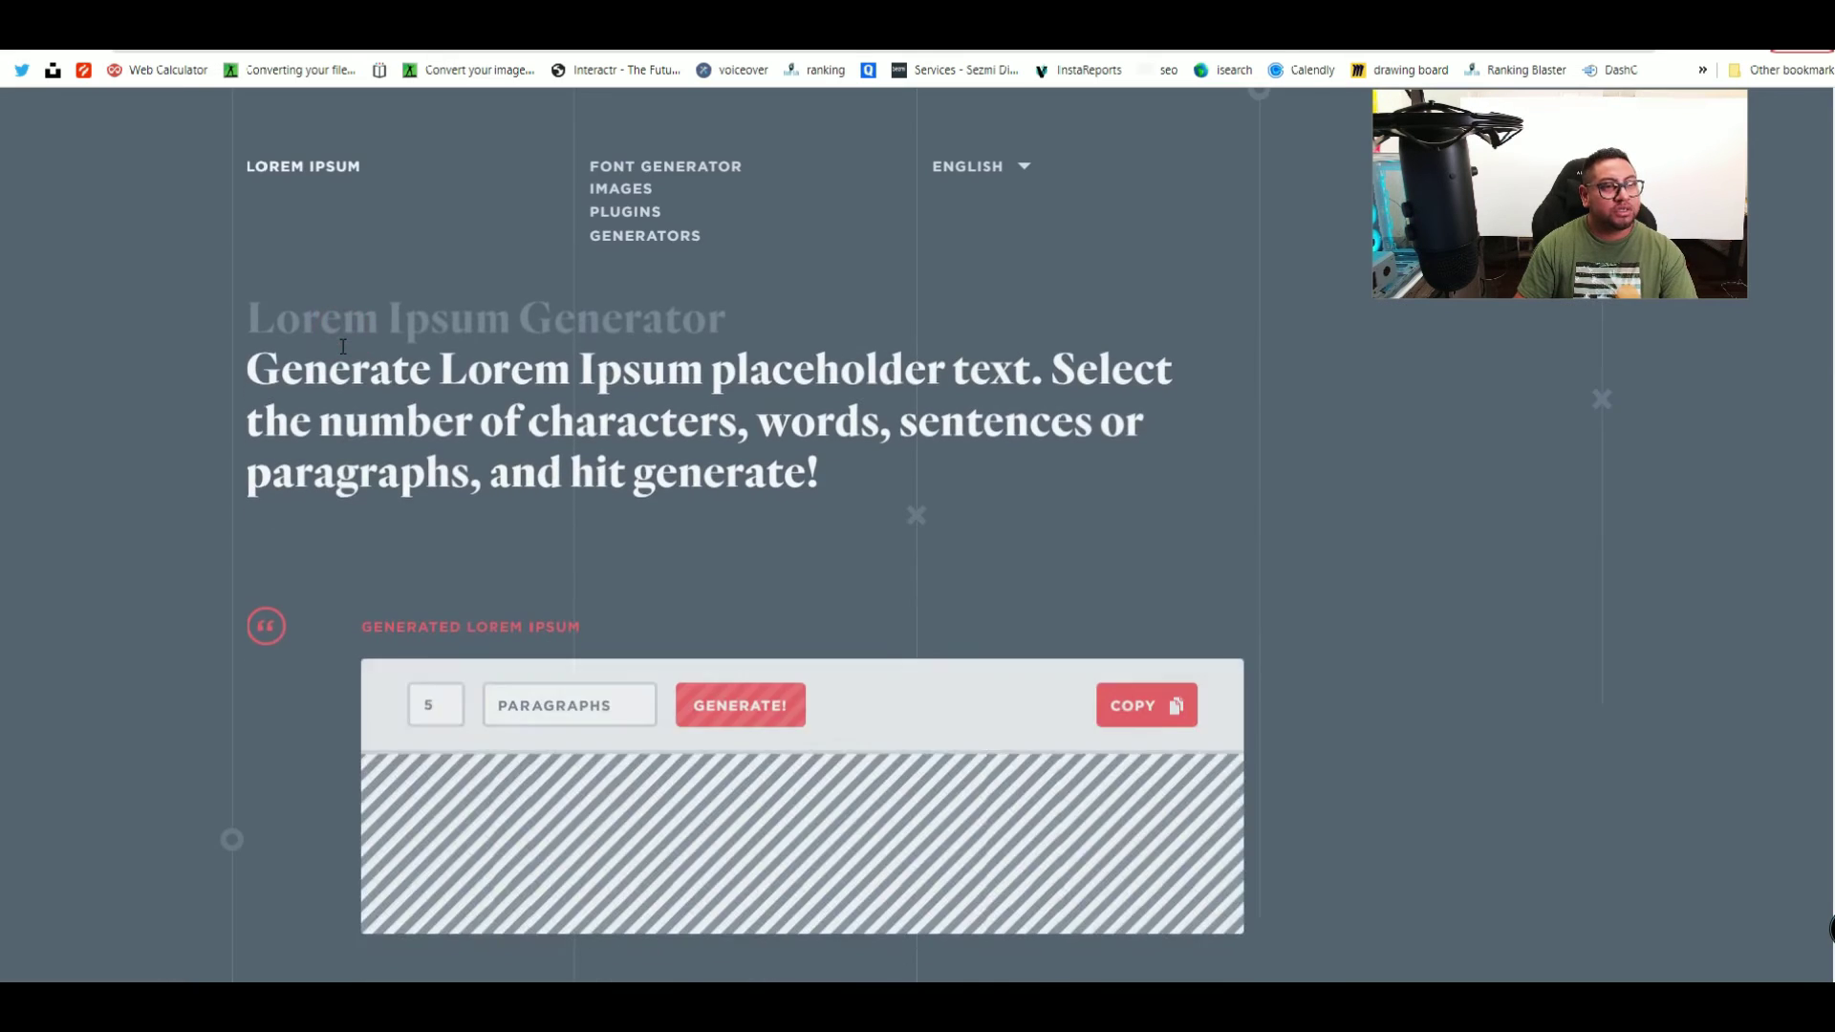
scroll(626, 548, down, 7)
scroll(623, 548, up, 3)
drag(676, 426, 428, 290)
key(ctrl+c)
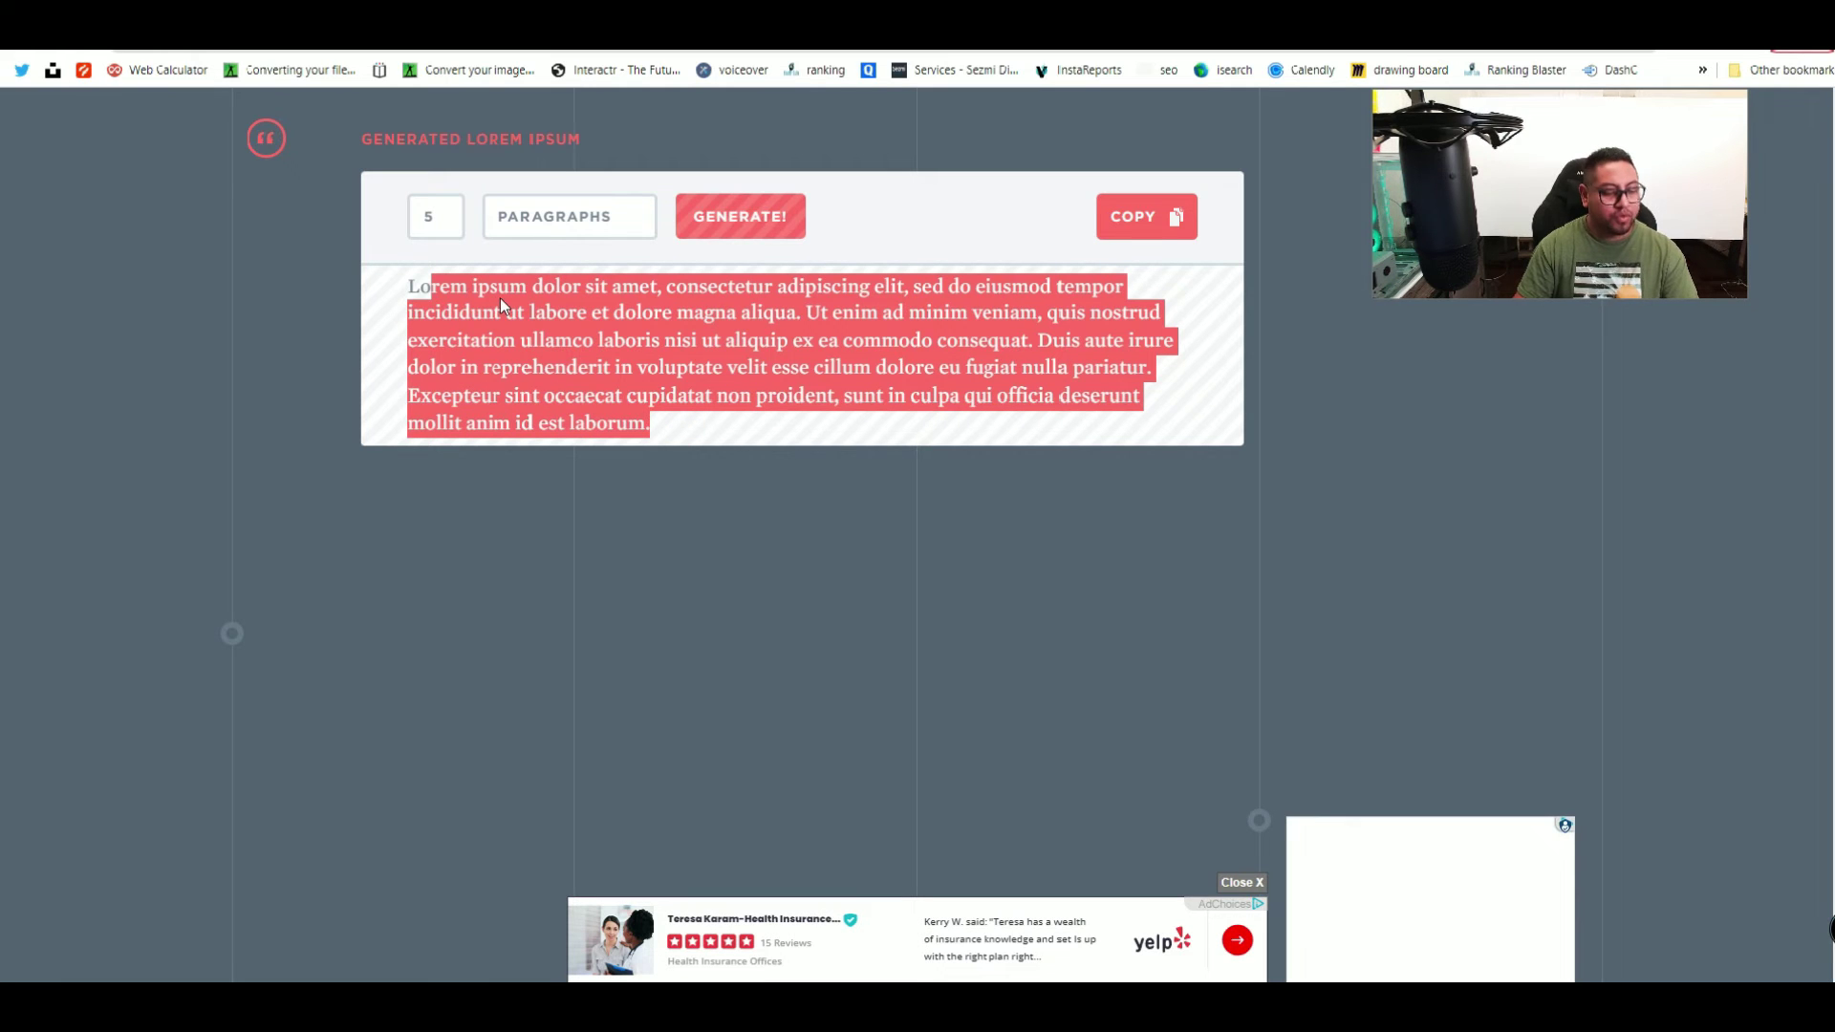
Step: Paste the copied paragraph into the Texas item's Description in Wix and make "ollit anim id est laborum." bold
key(ctrl+Tab)
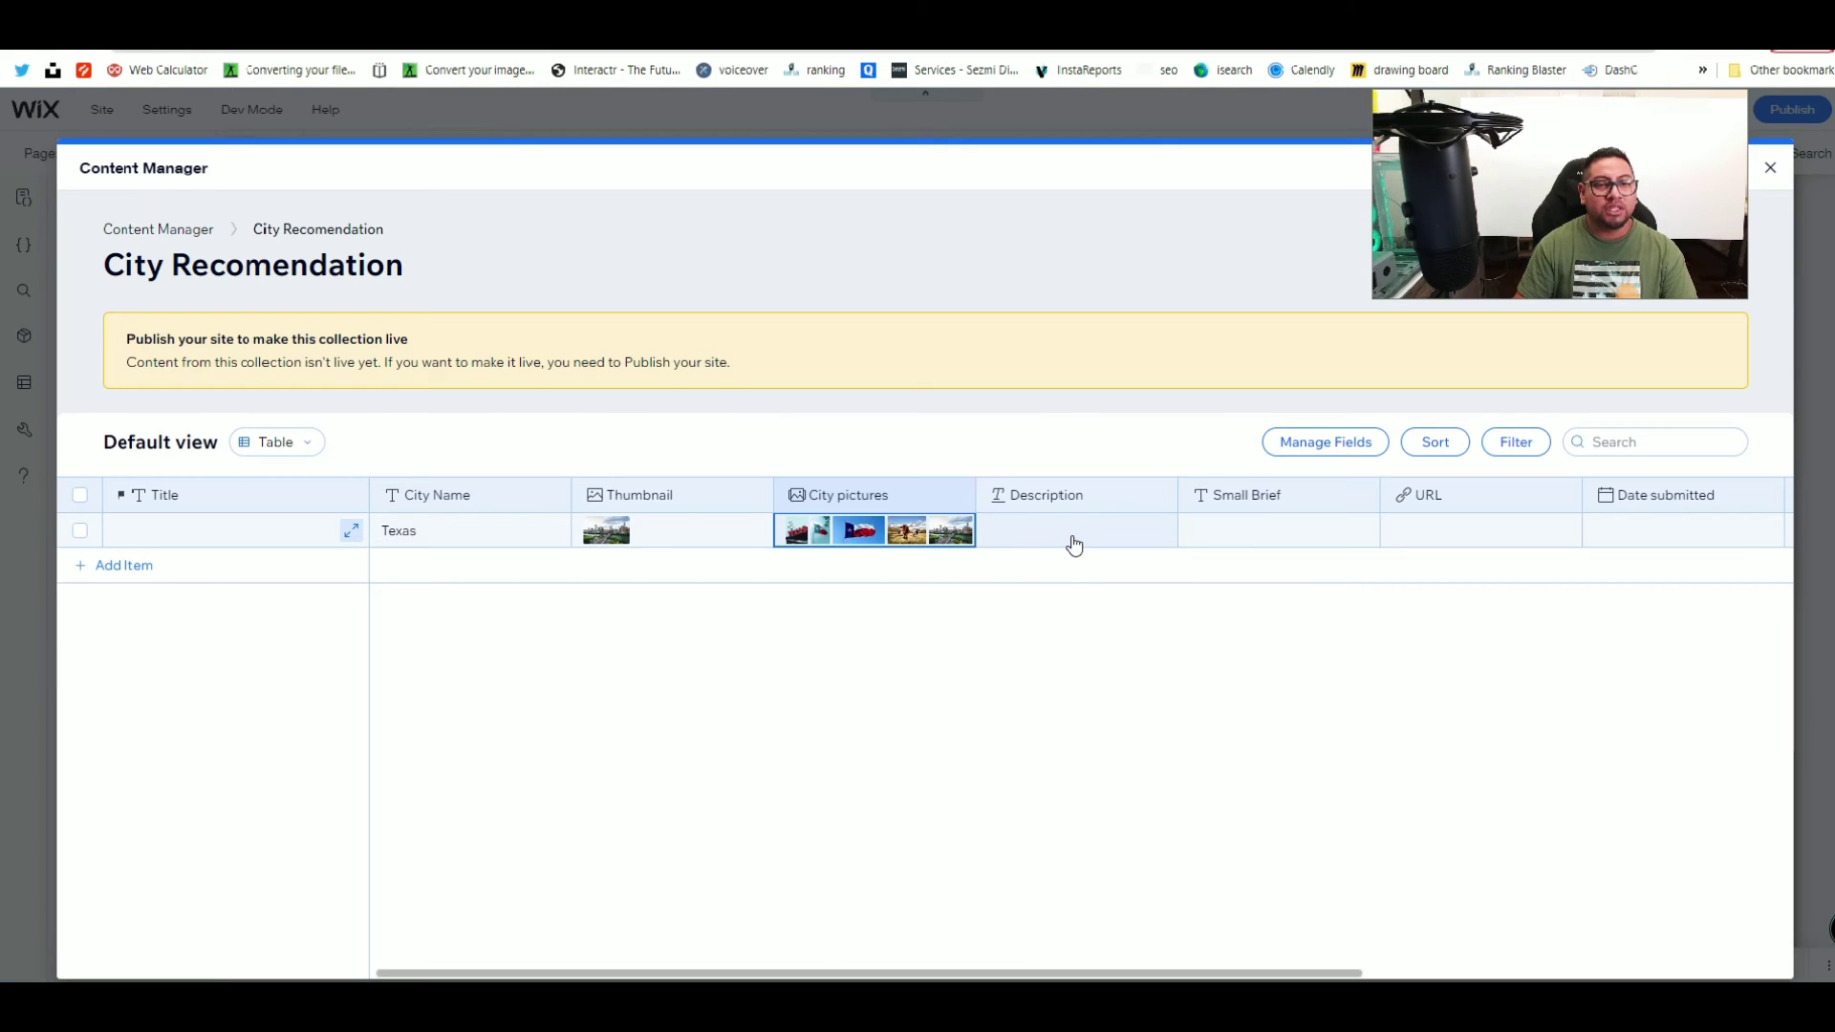
click(1105, 532)
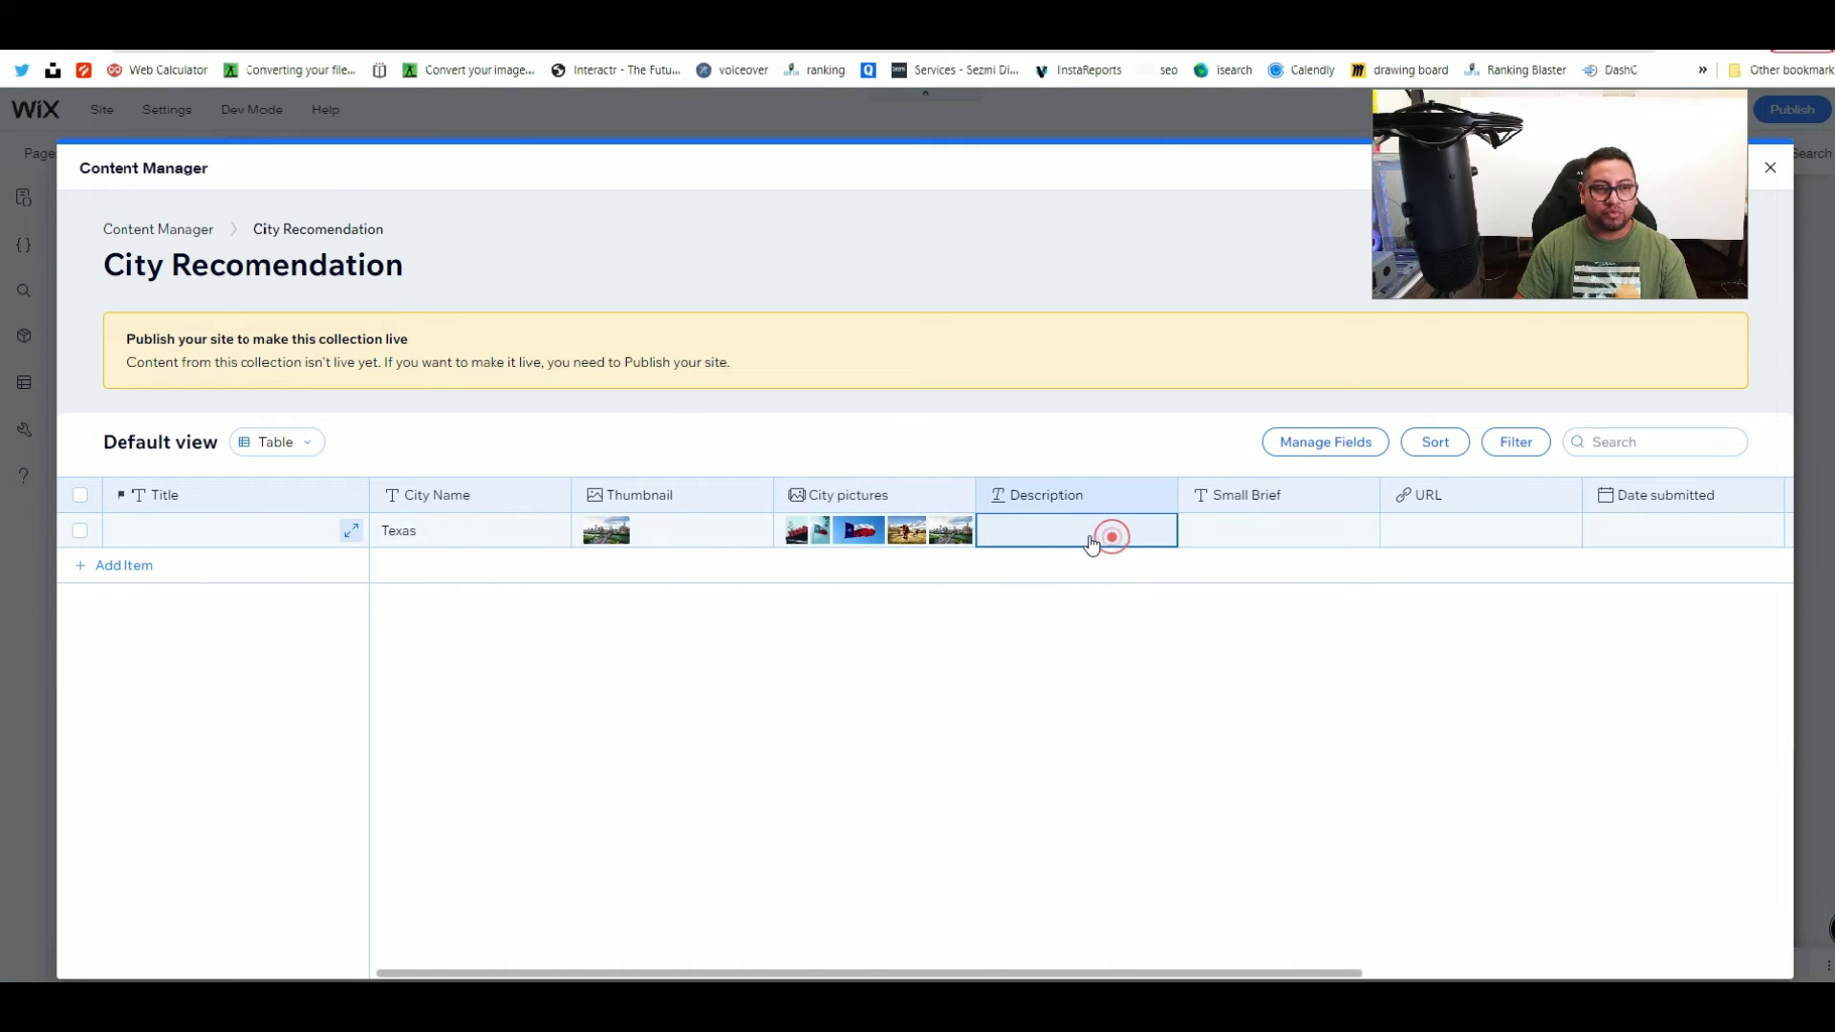
click(1052, 534)
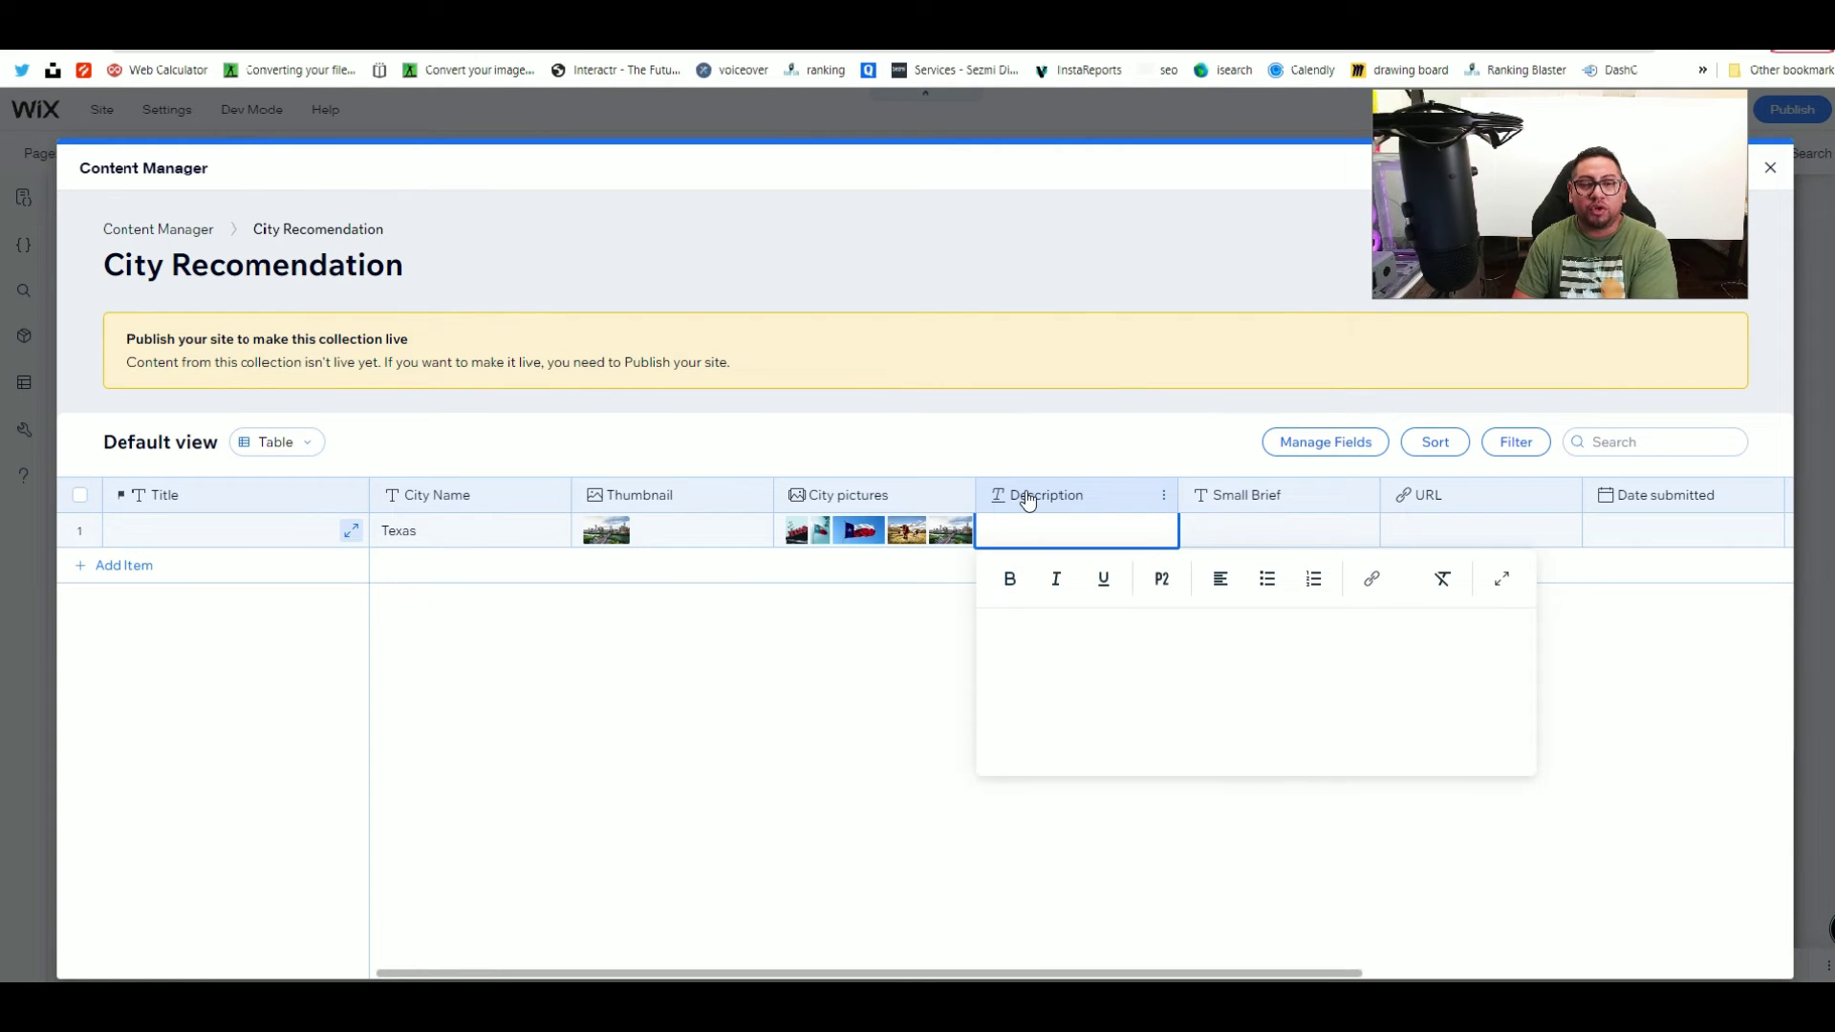
key(ctrl+v)
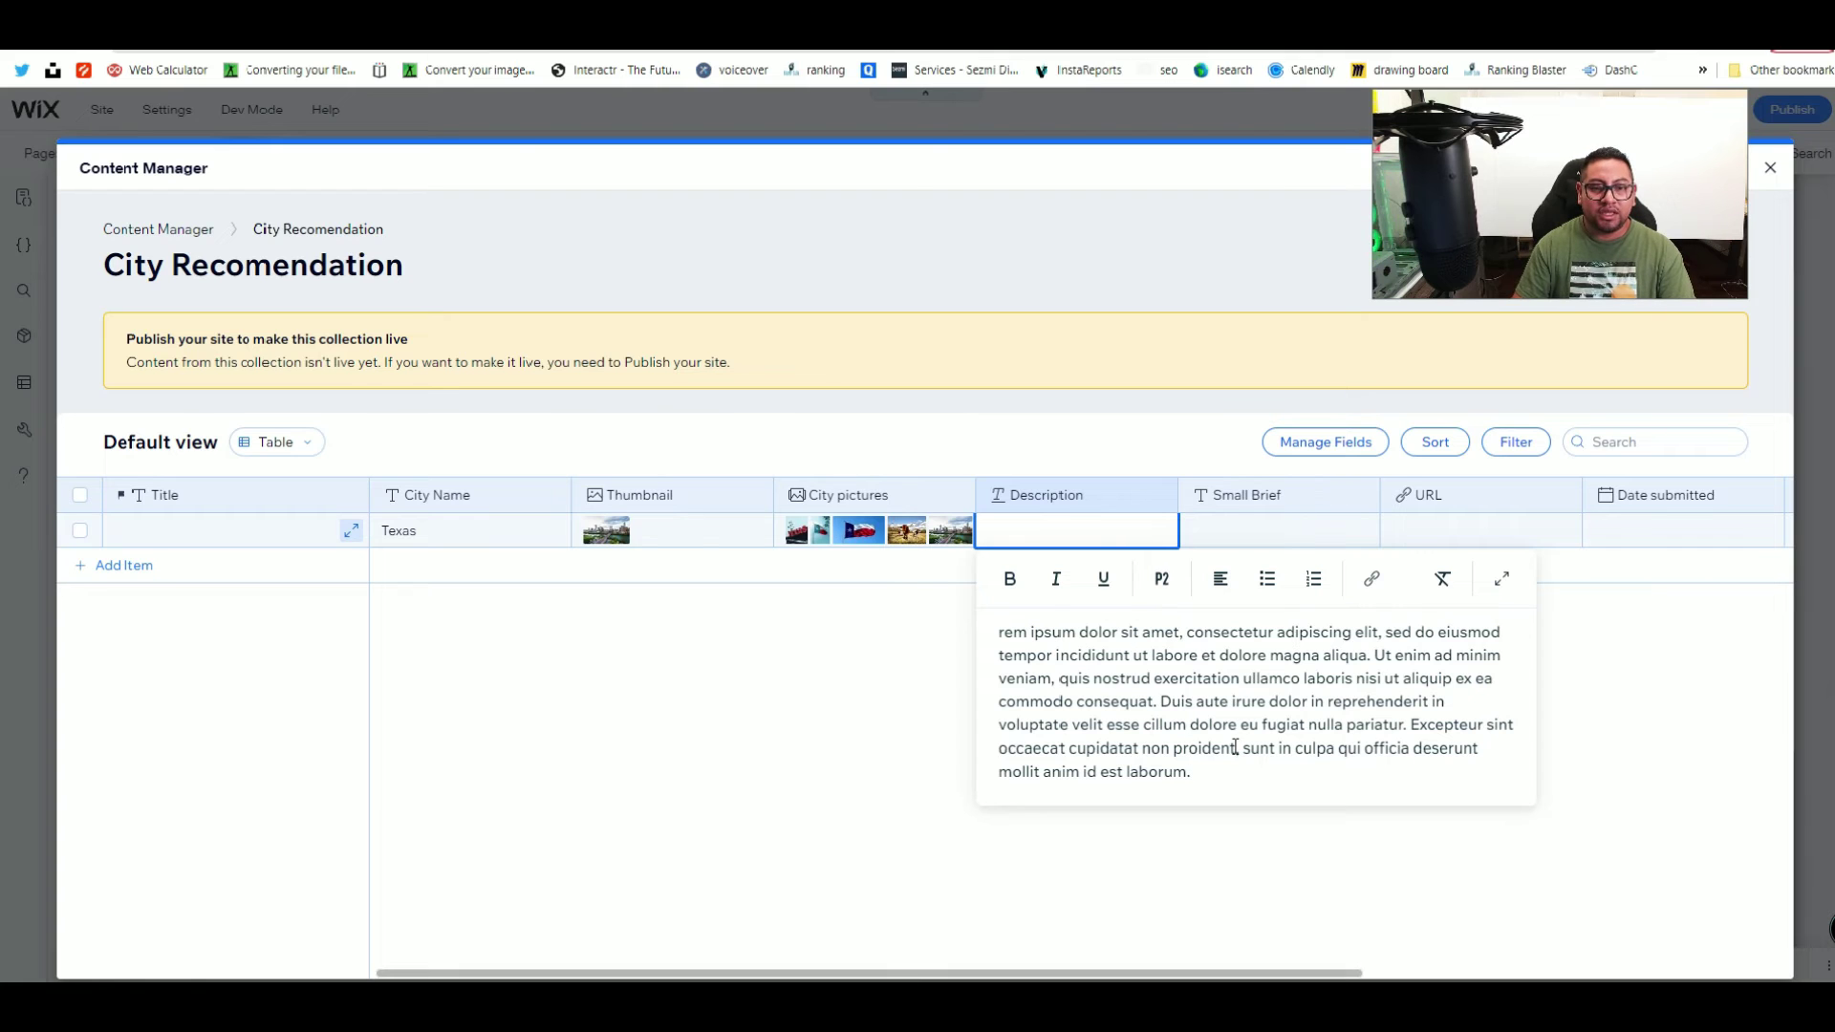
drag(1228, 773, 1012, 773)
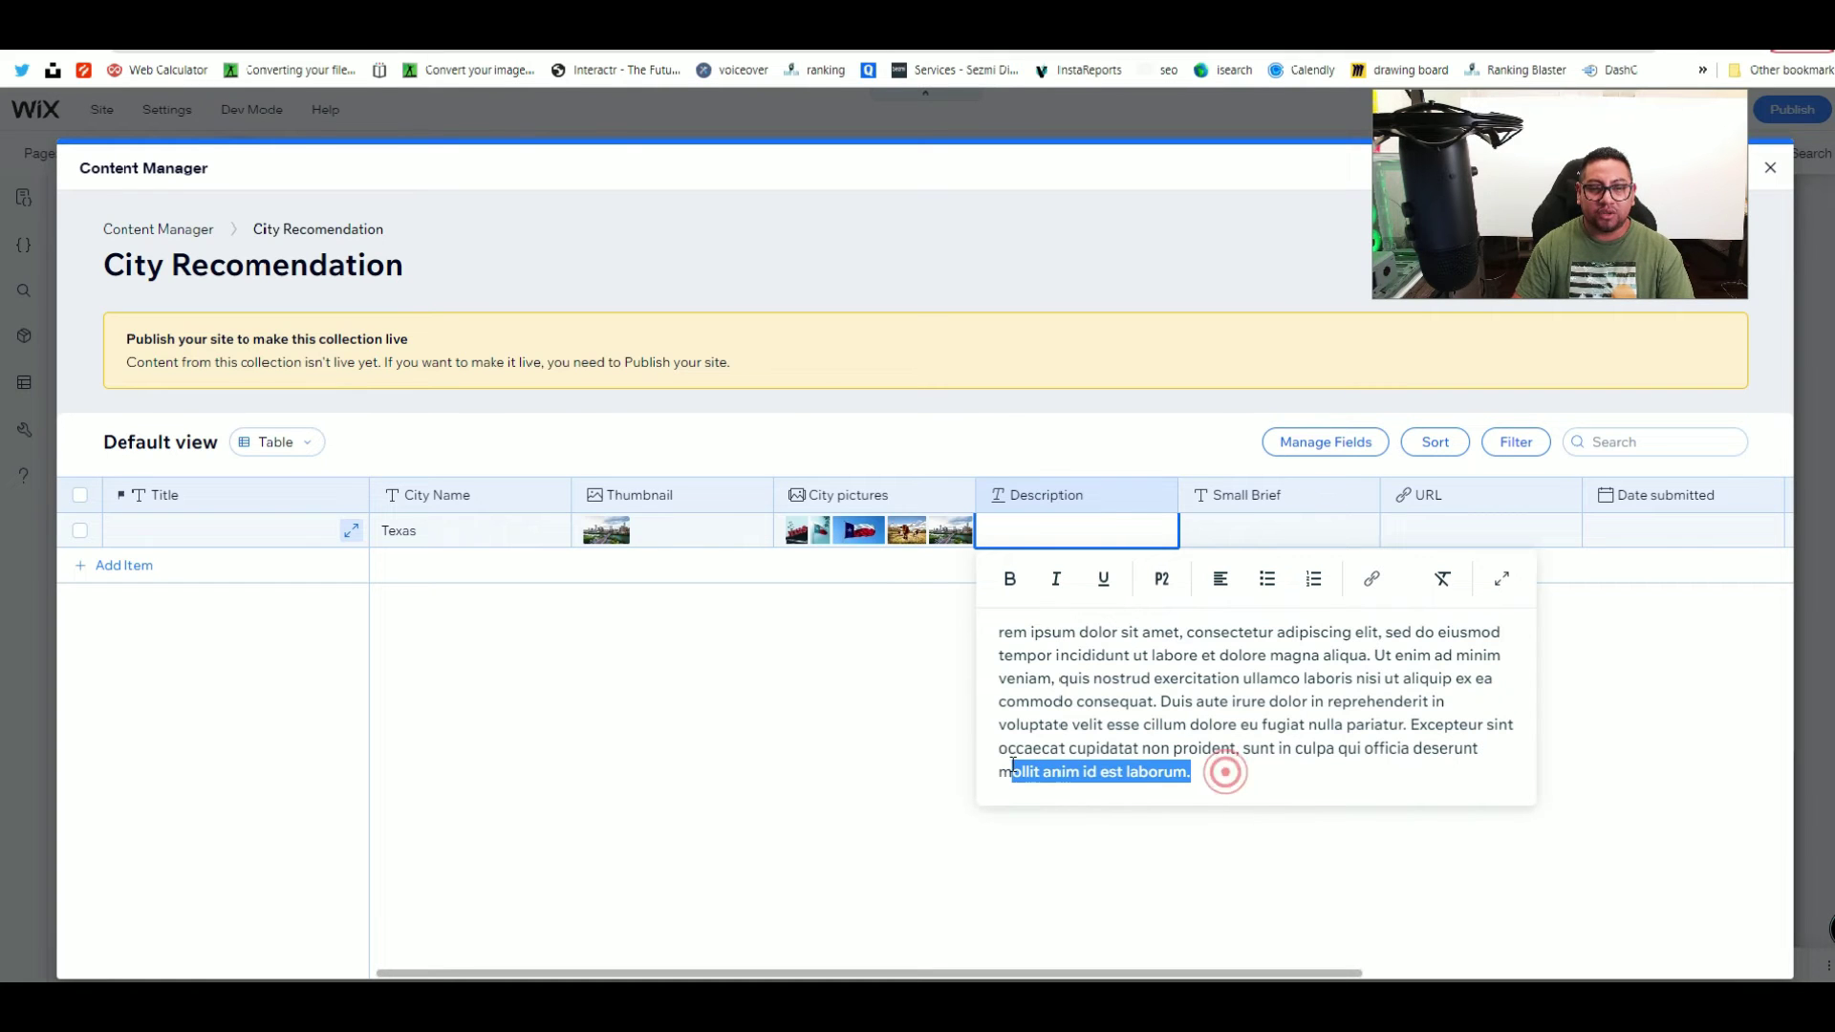
click(1008, 582)
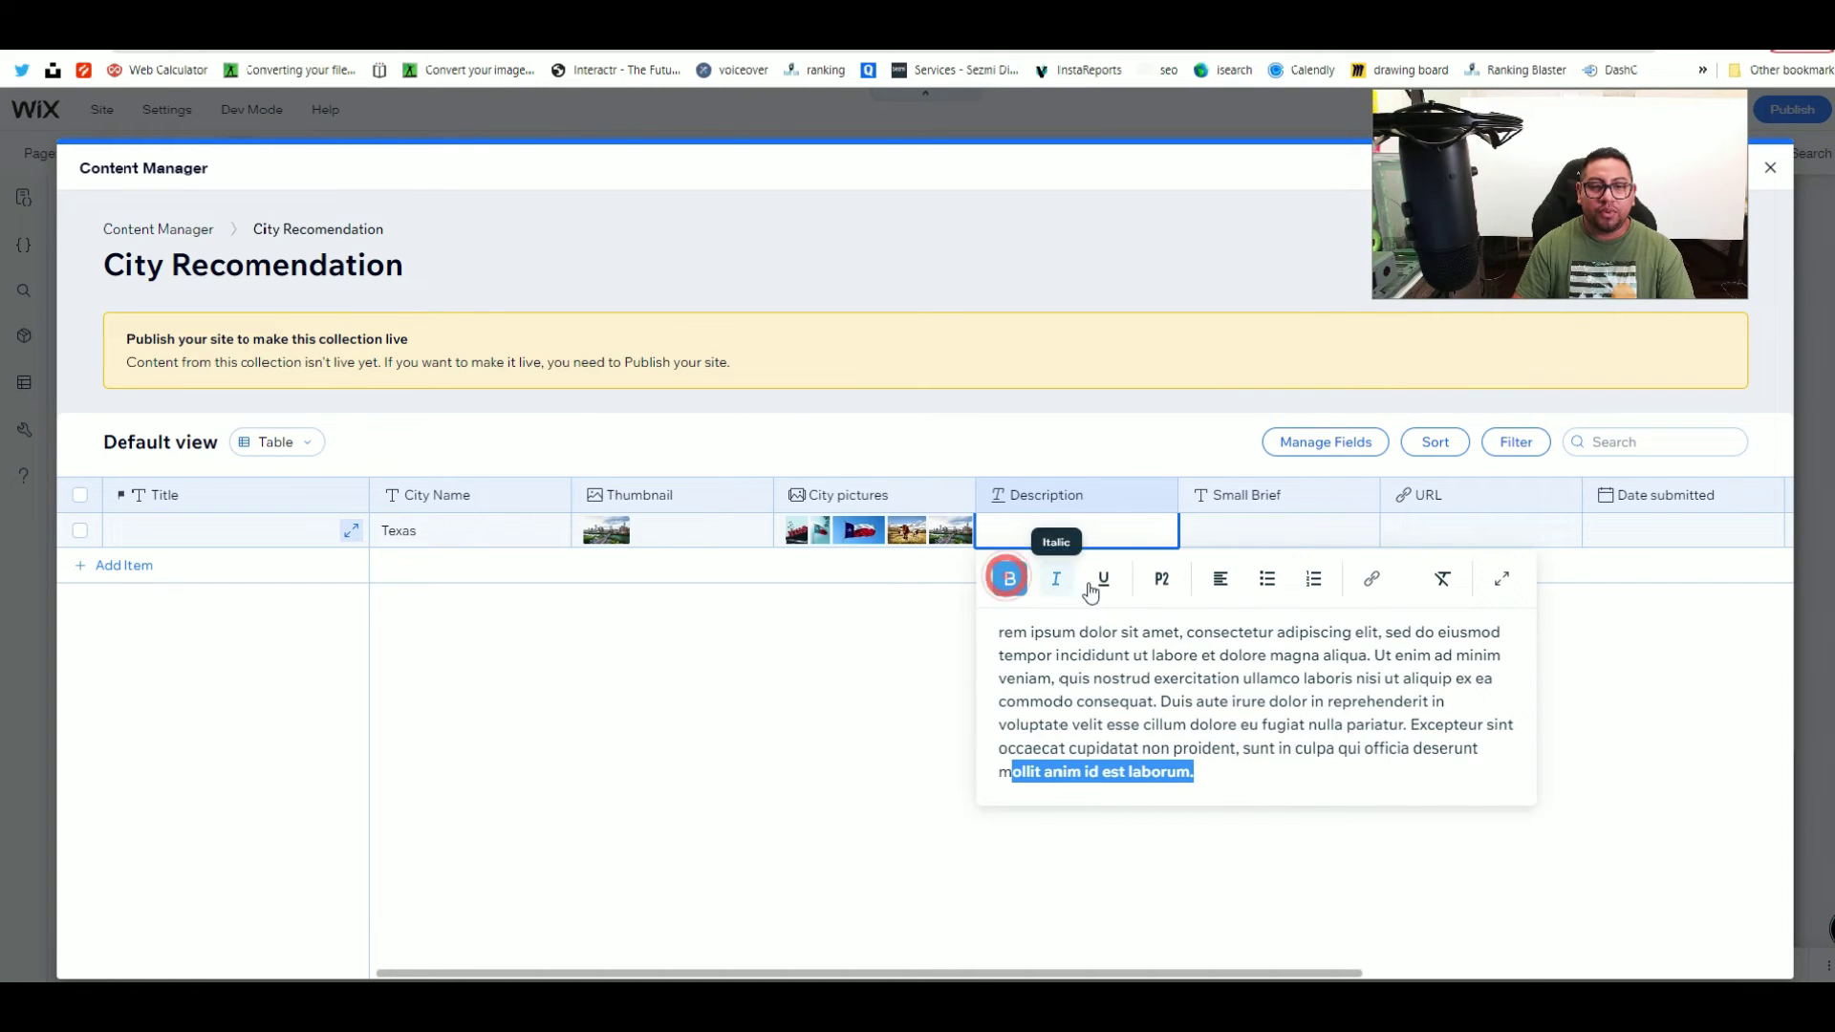
drag(1159, 702, 1307, 703)
click(1370, 579)
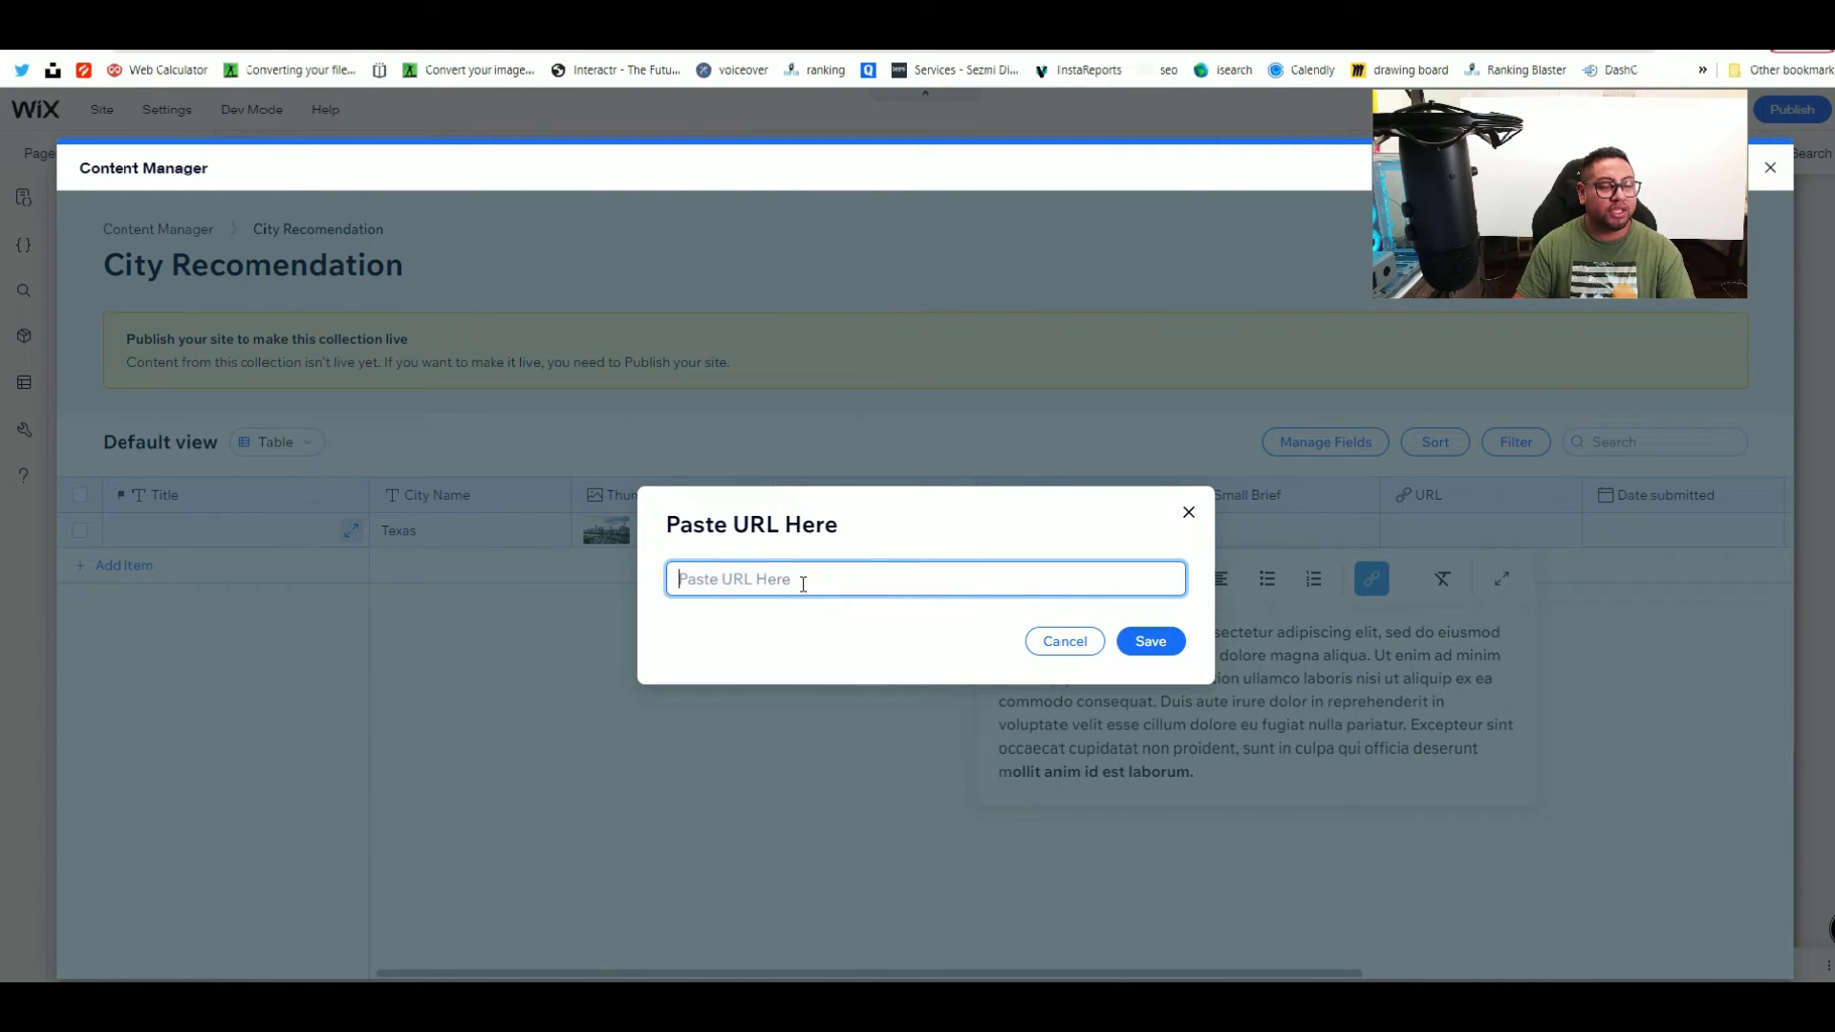
click(1188, 513)
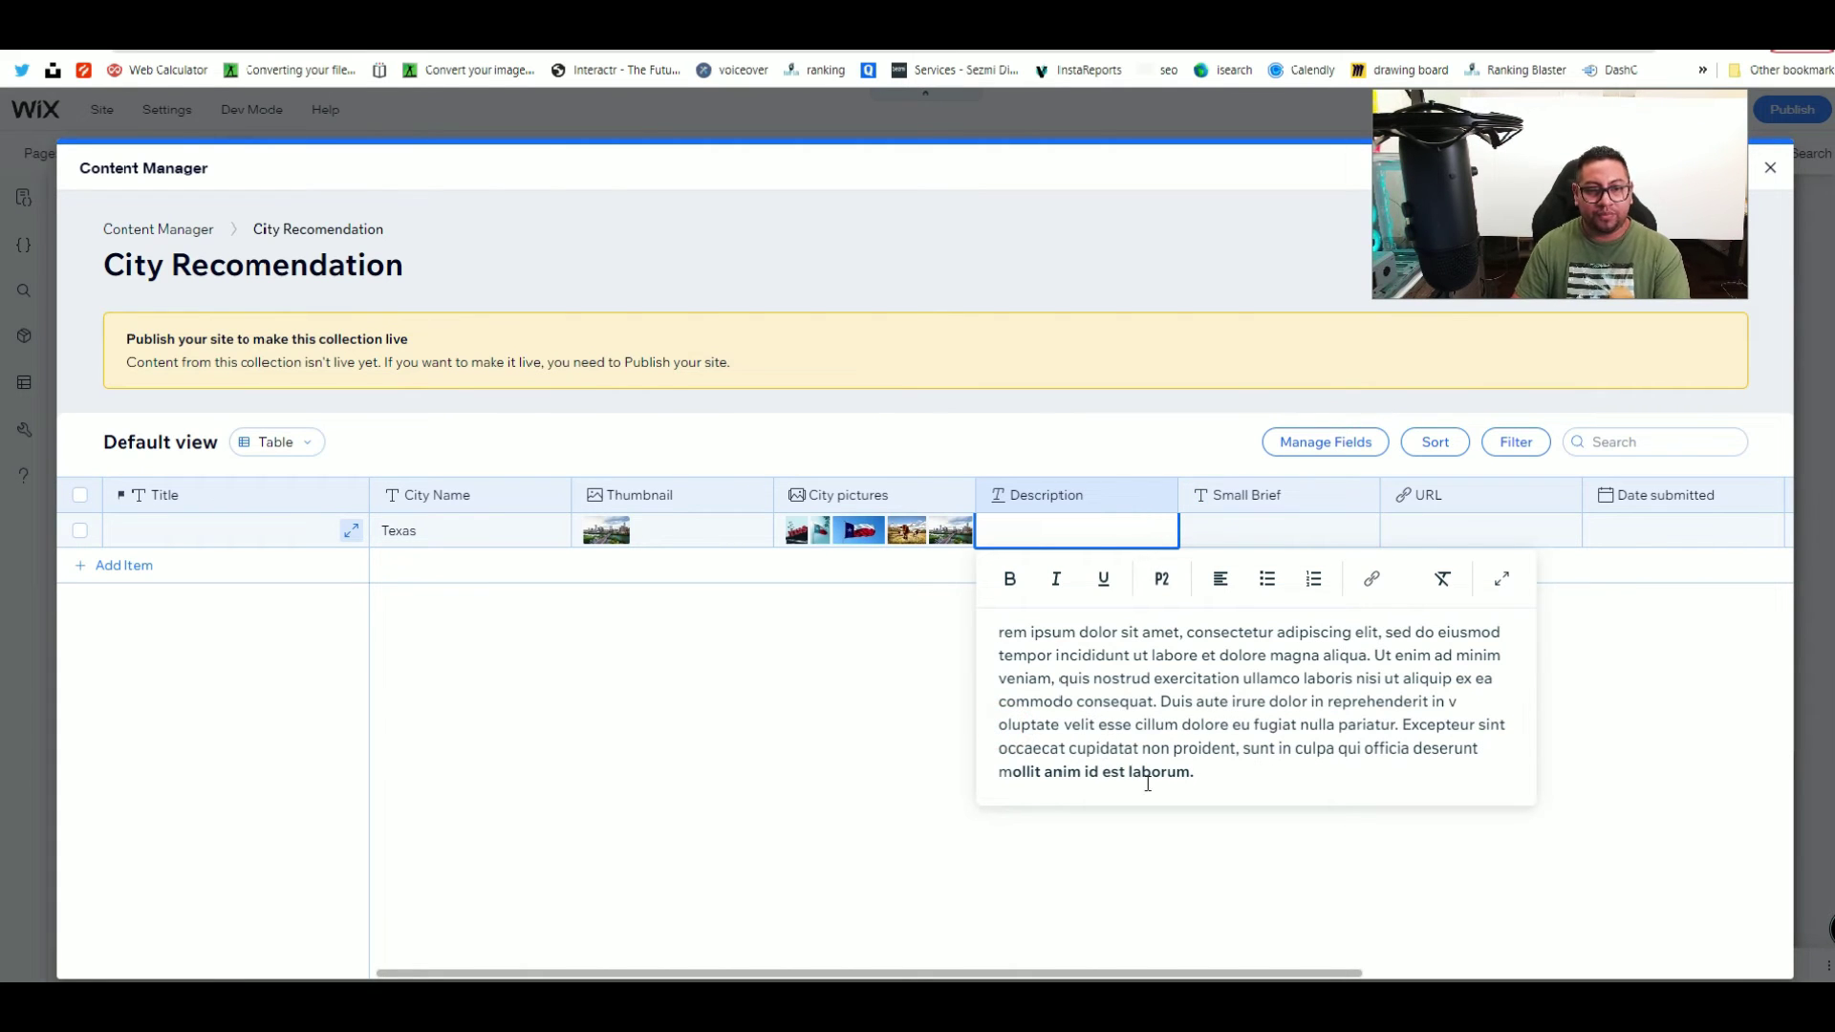
Step: Split the description after "Duis aute irure dolor in r" and leave a blank line before "eprehenderit in v"
click(1346, 700)
click(1332, 700)
key(Return)
key(Return)
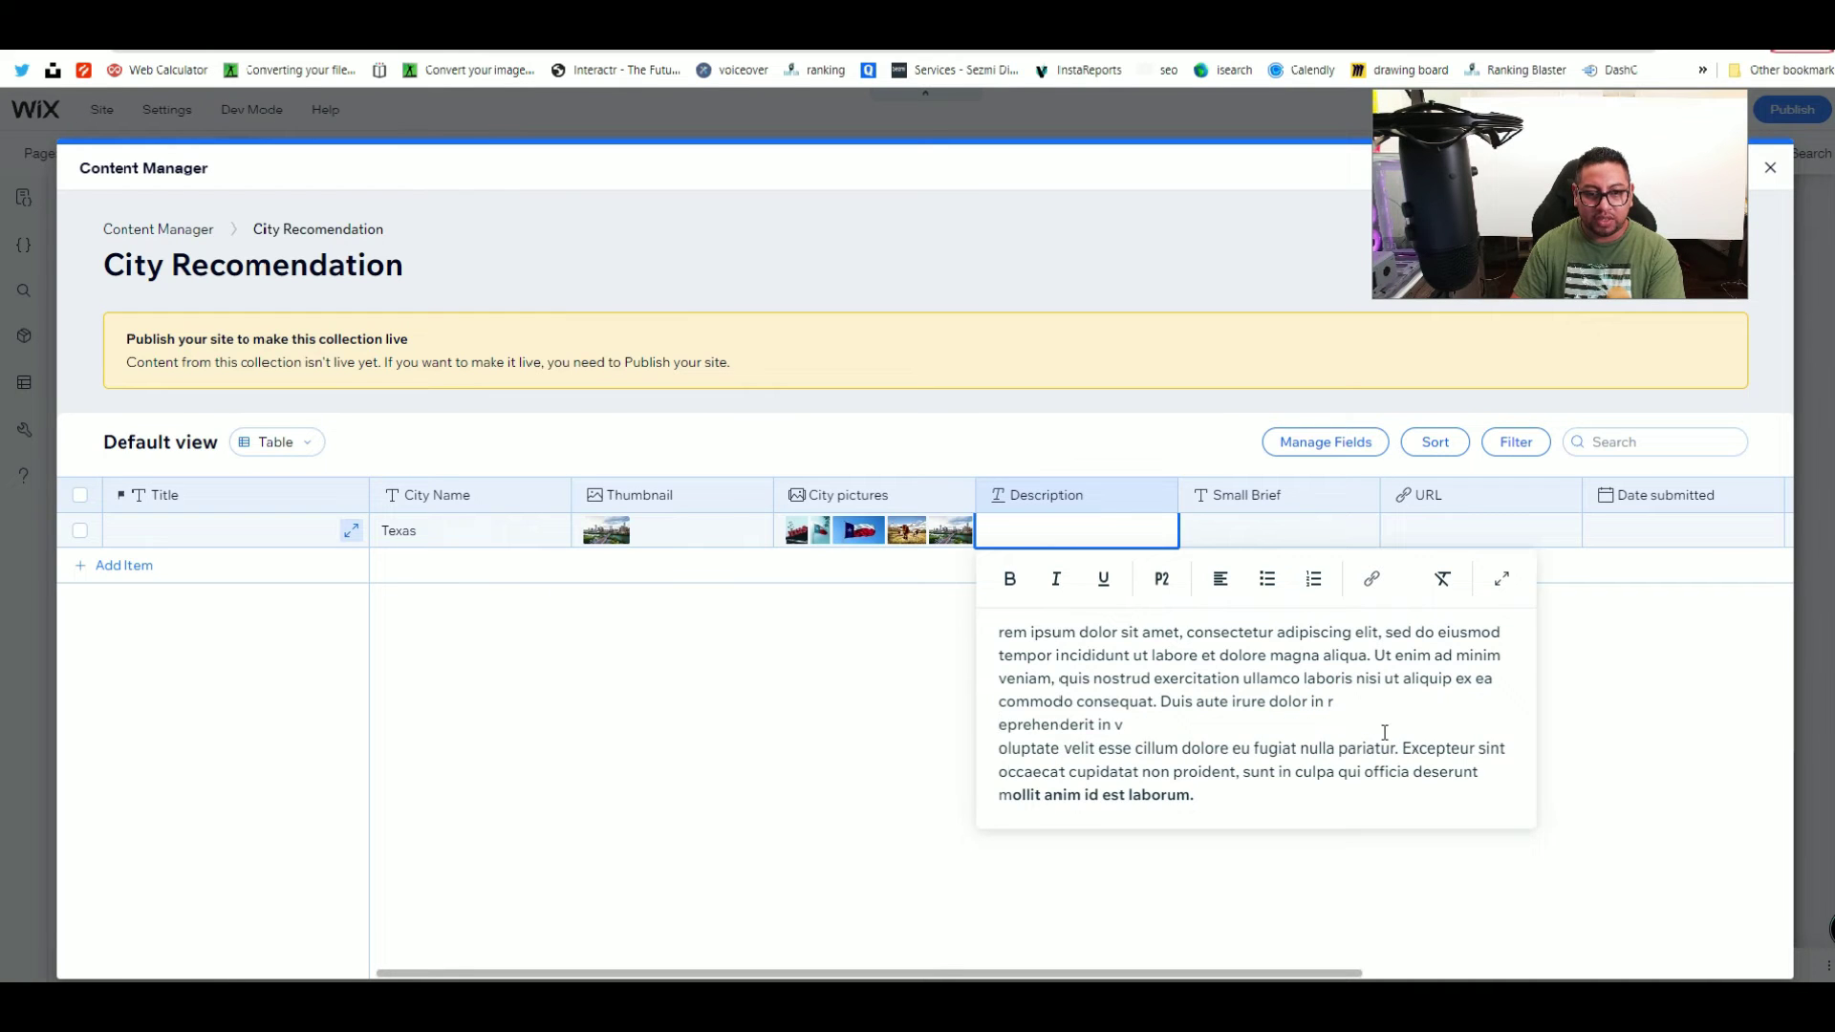
Step: Turn the description's text from "eprehenderit in v" to the end into a numbered list and close the Description editor
click(1196, 824)
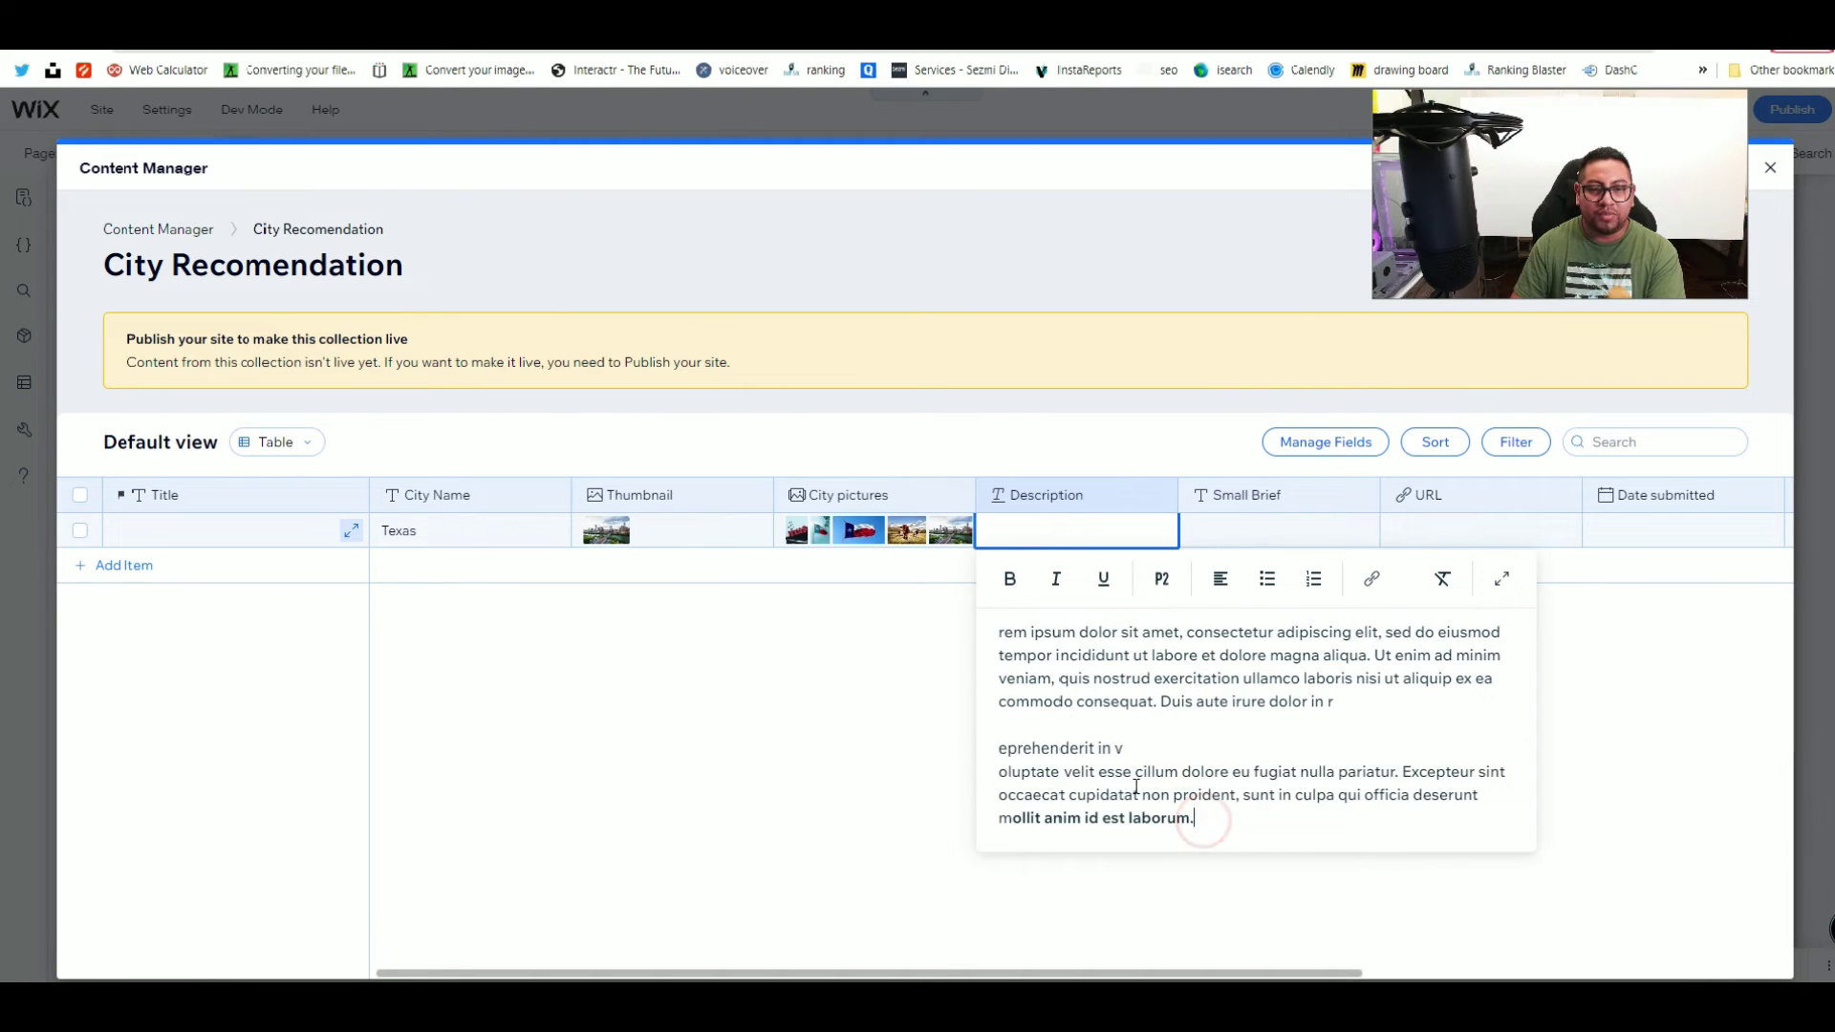
key(ctrl+shift+Up)
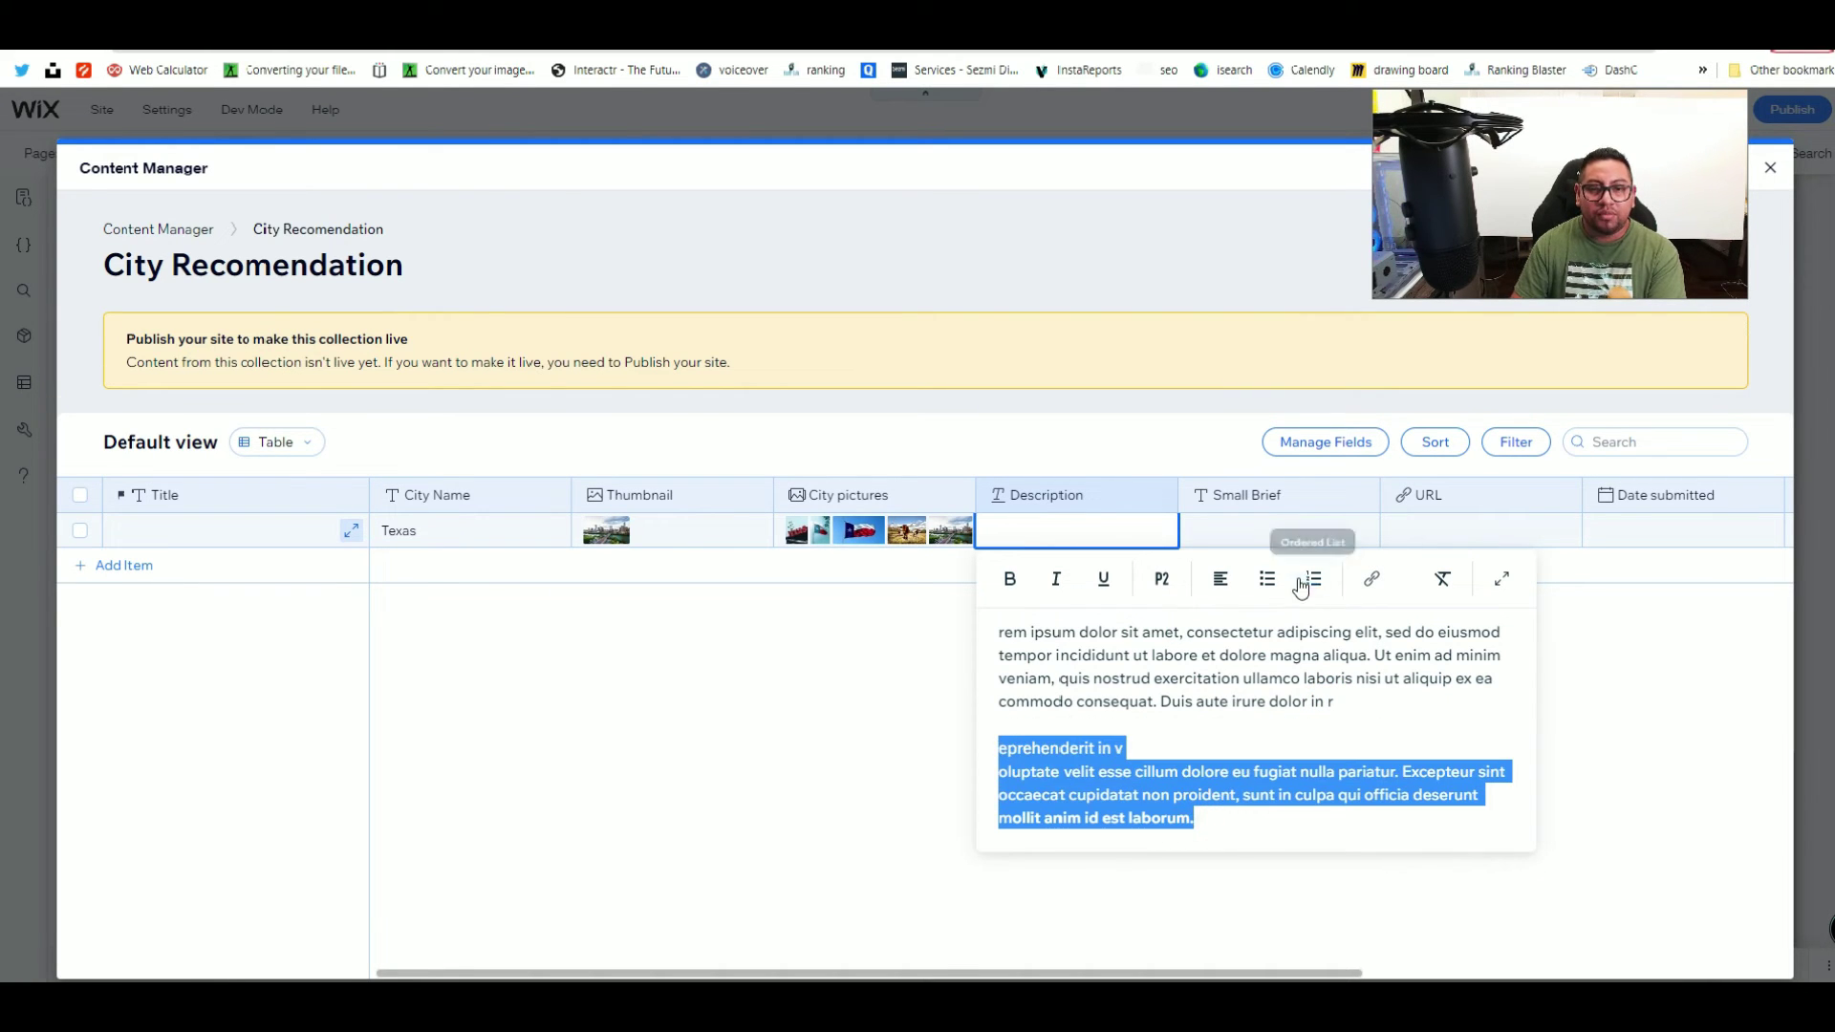
click(1312, 579)
click(1283, 713)
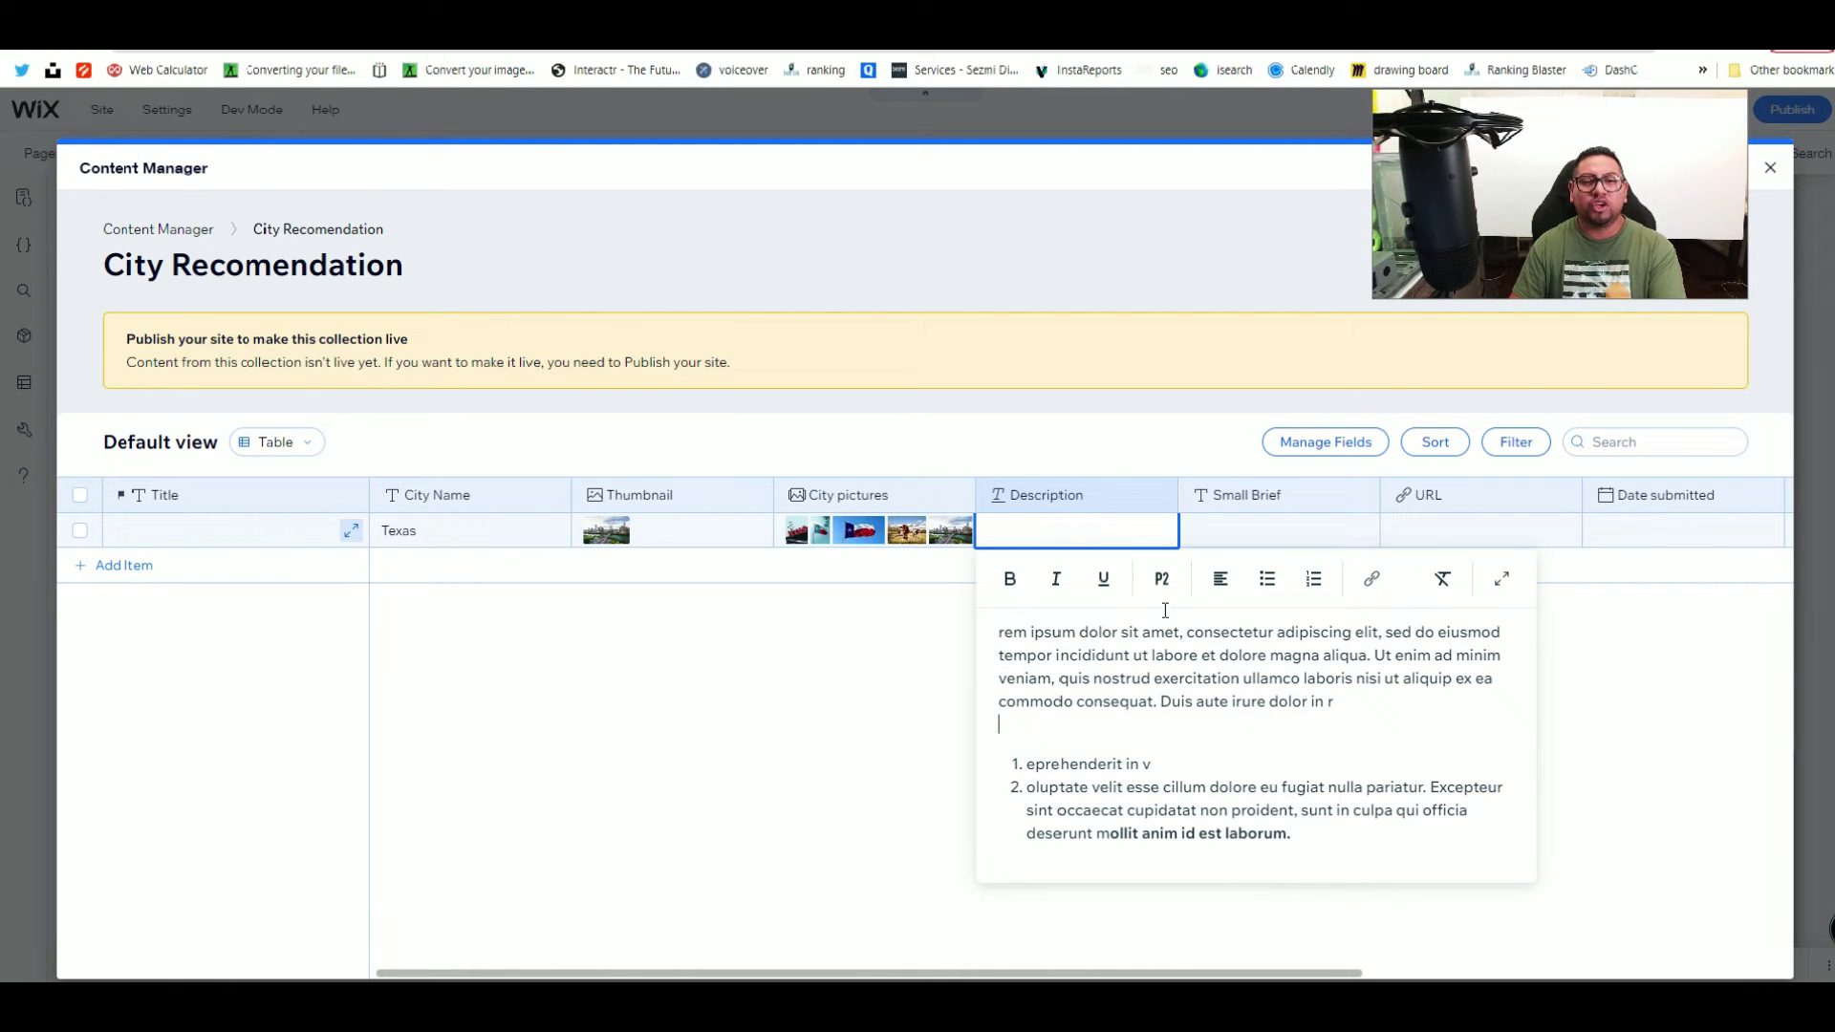
click(1257, 535)
Step: Switch to the lorem ipsum generator page and return to the Google results for "lorem ipsum"
click(1257, 528)
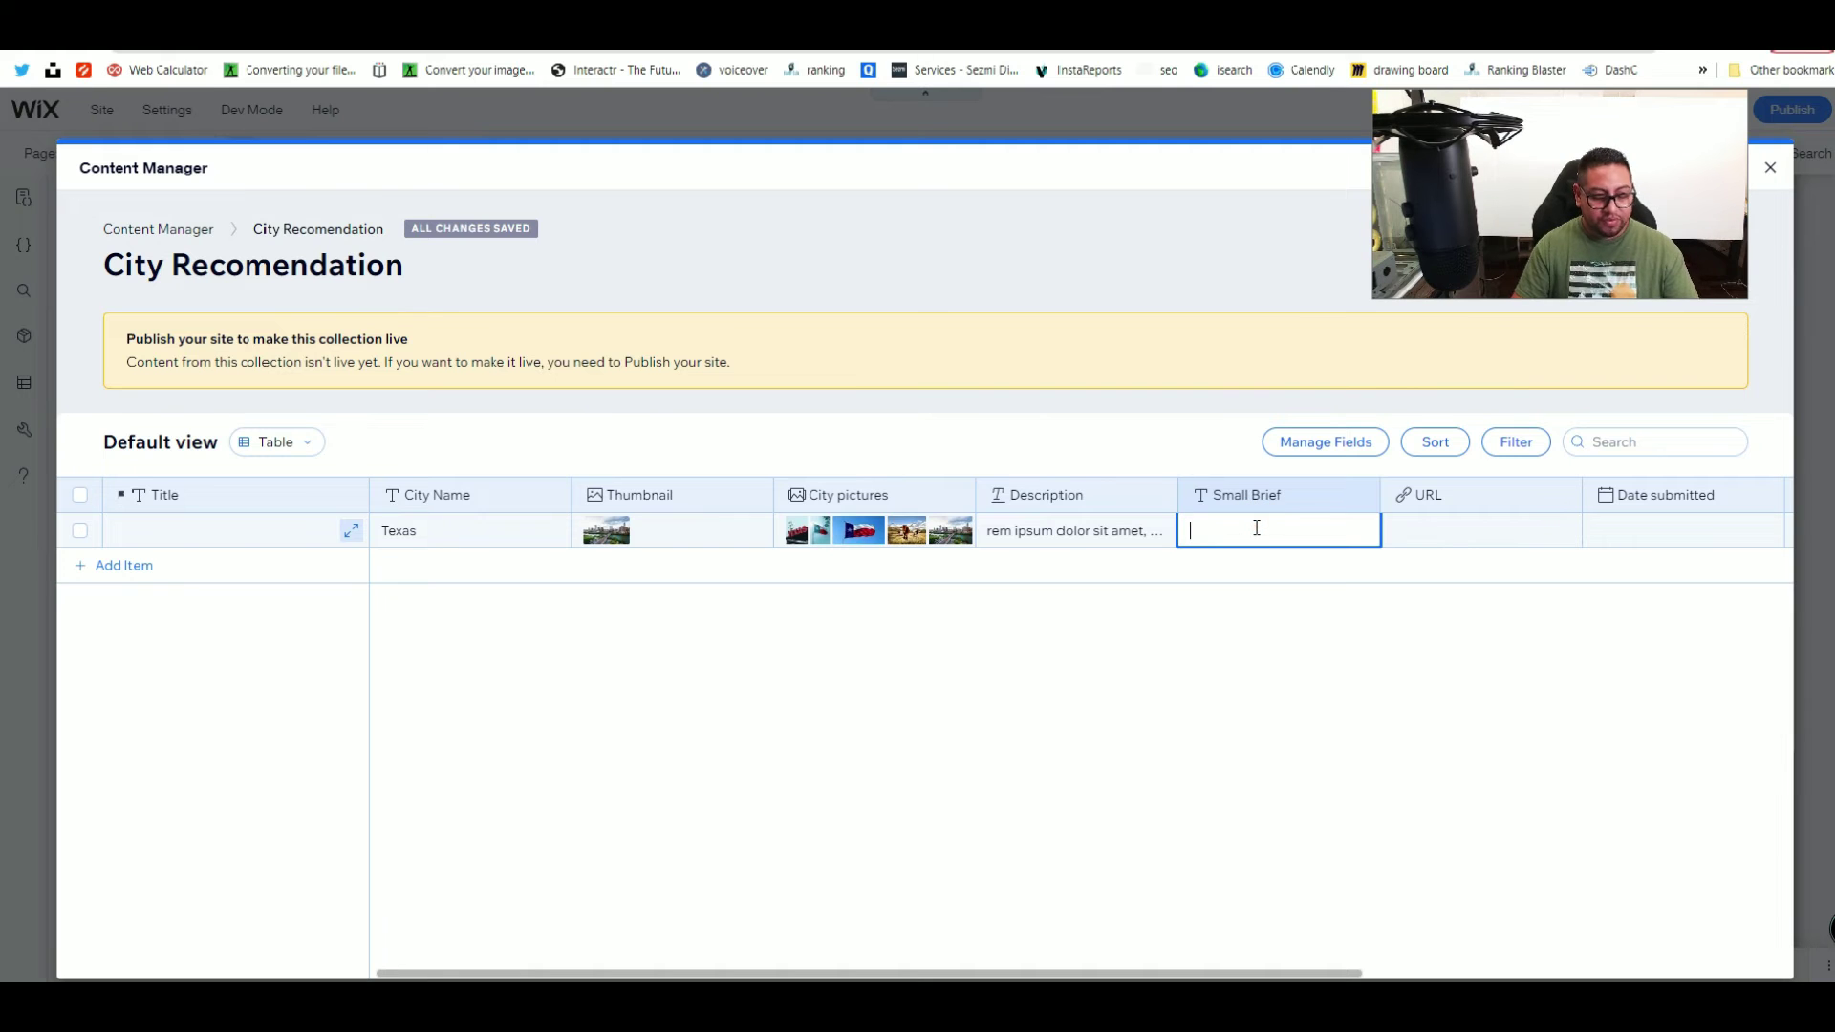
key(ctrl+Tab)
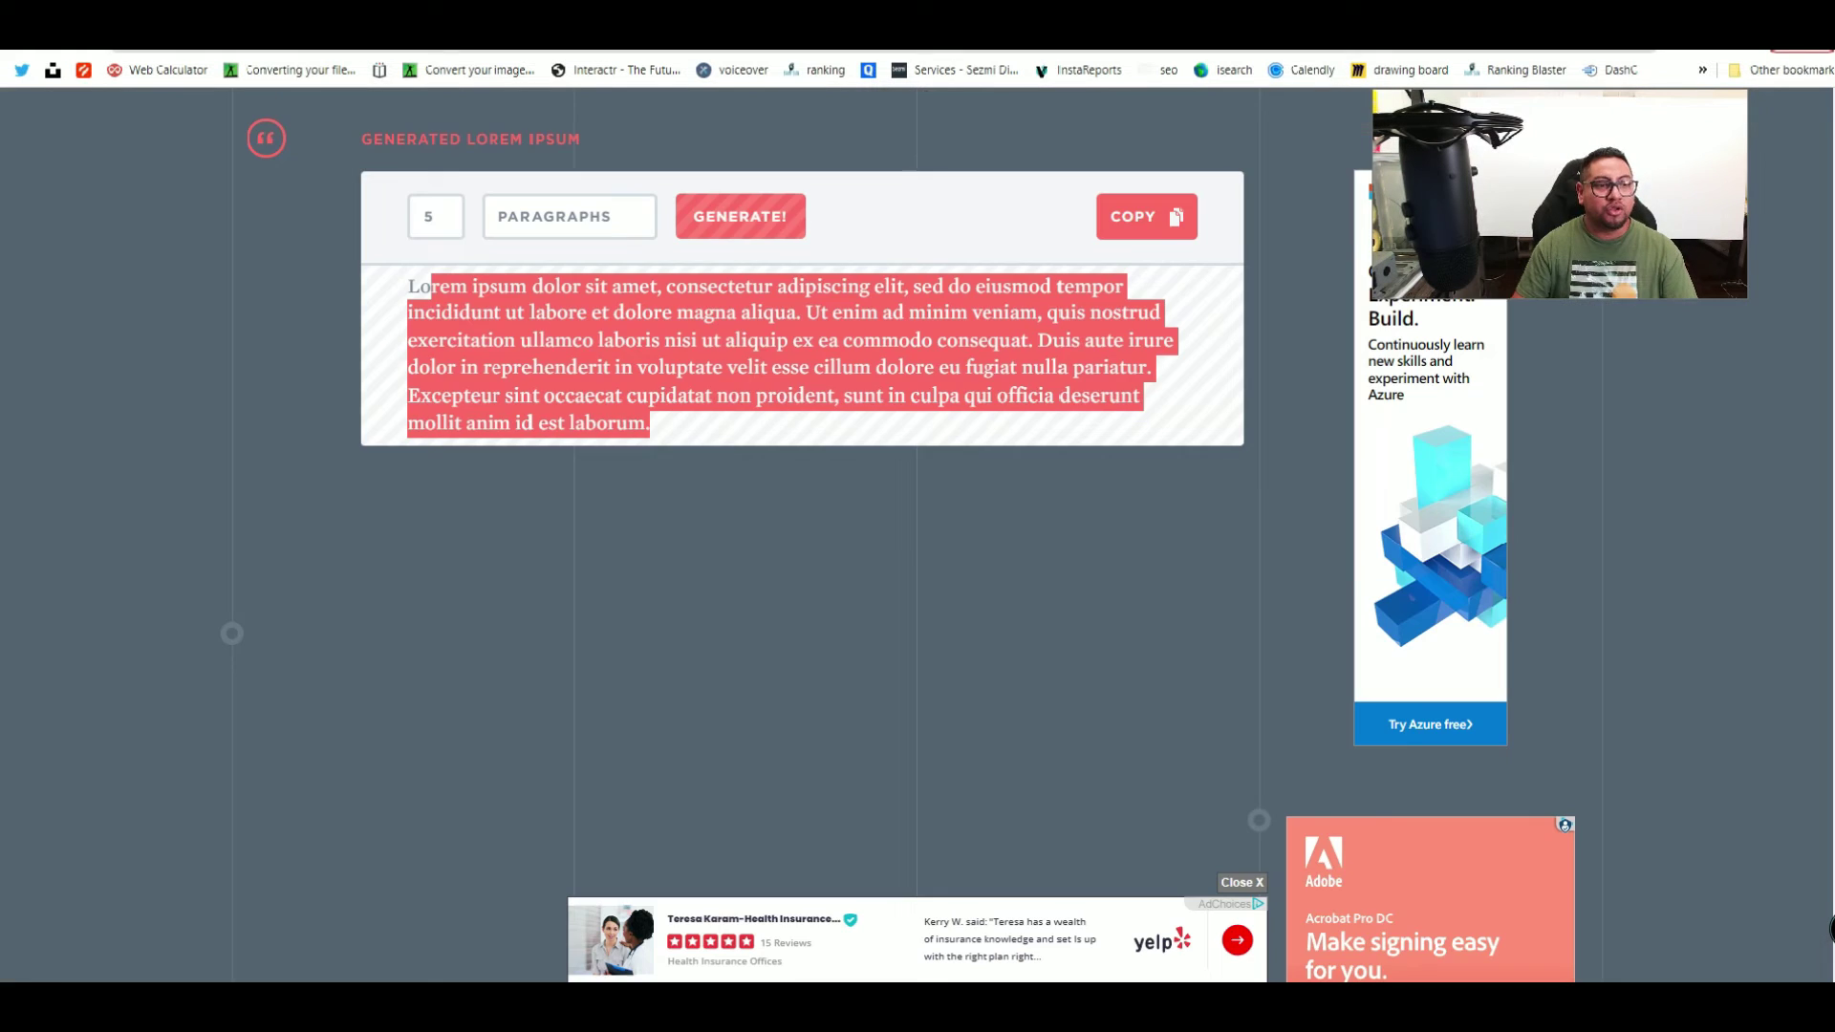
scroll(855, 506, down, 6)
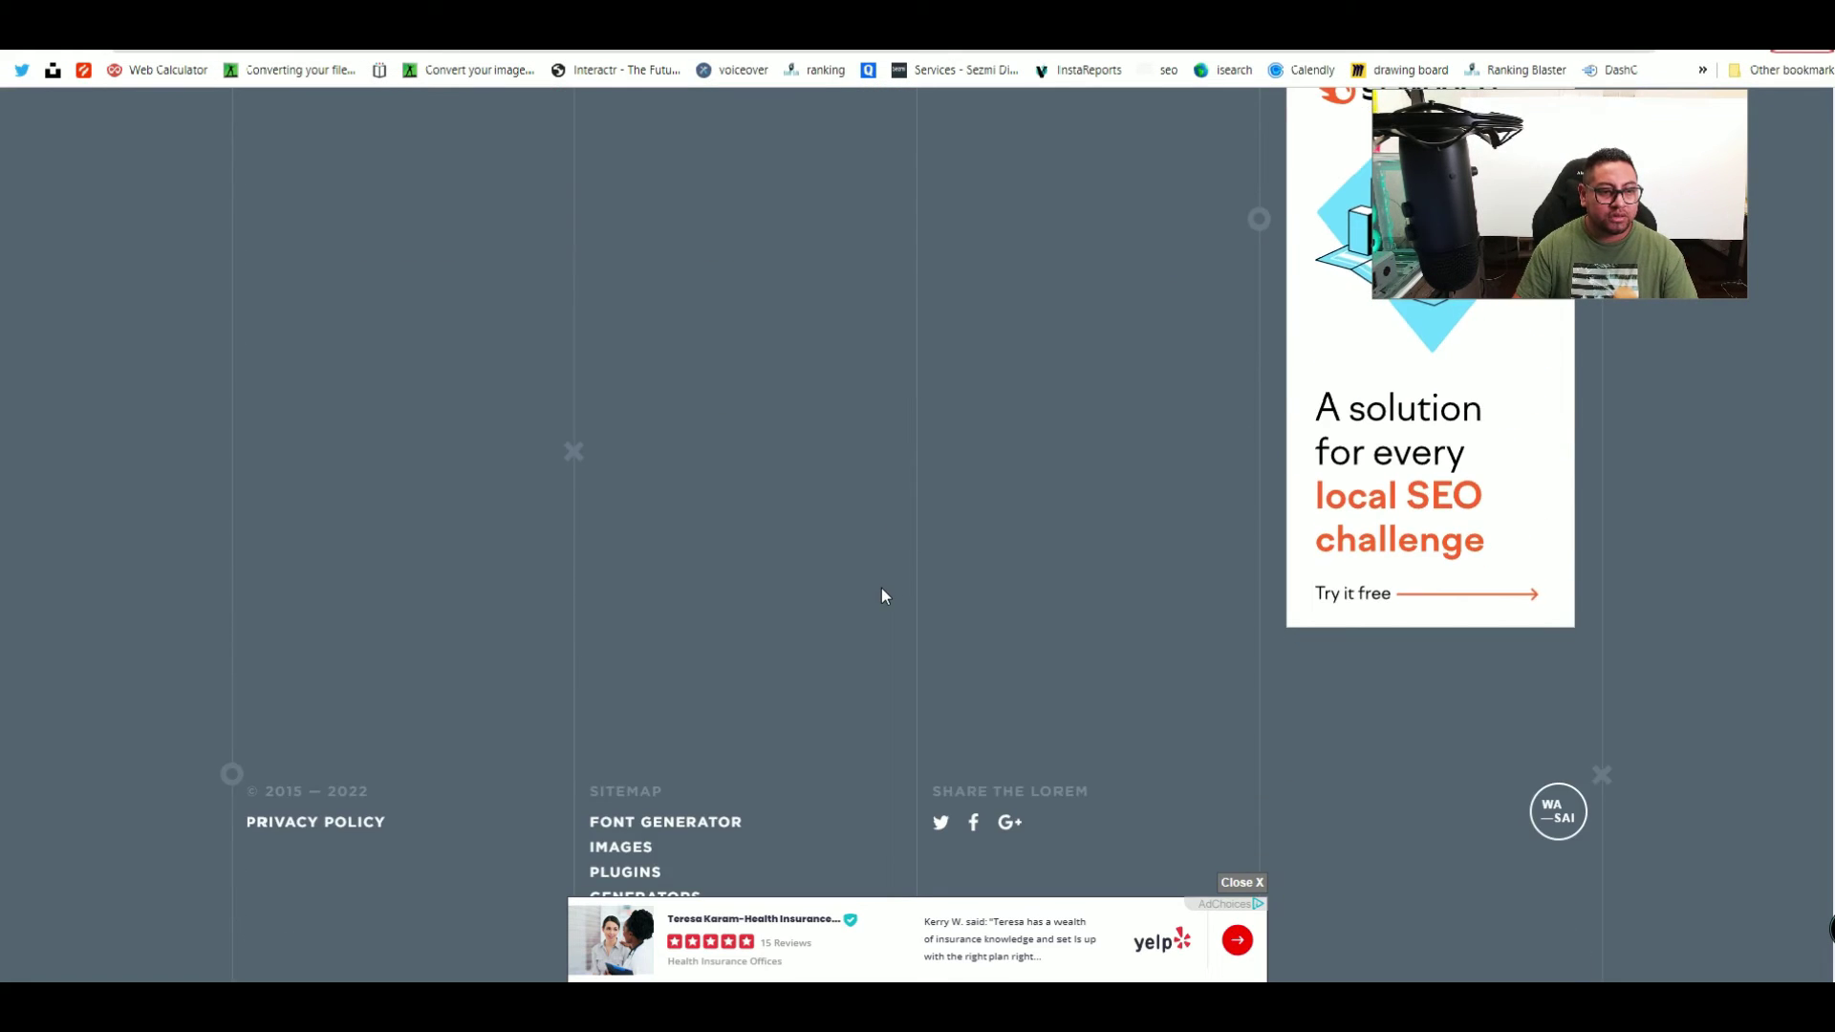
scroll(881, 583, up, 10)
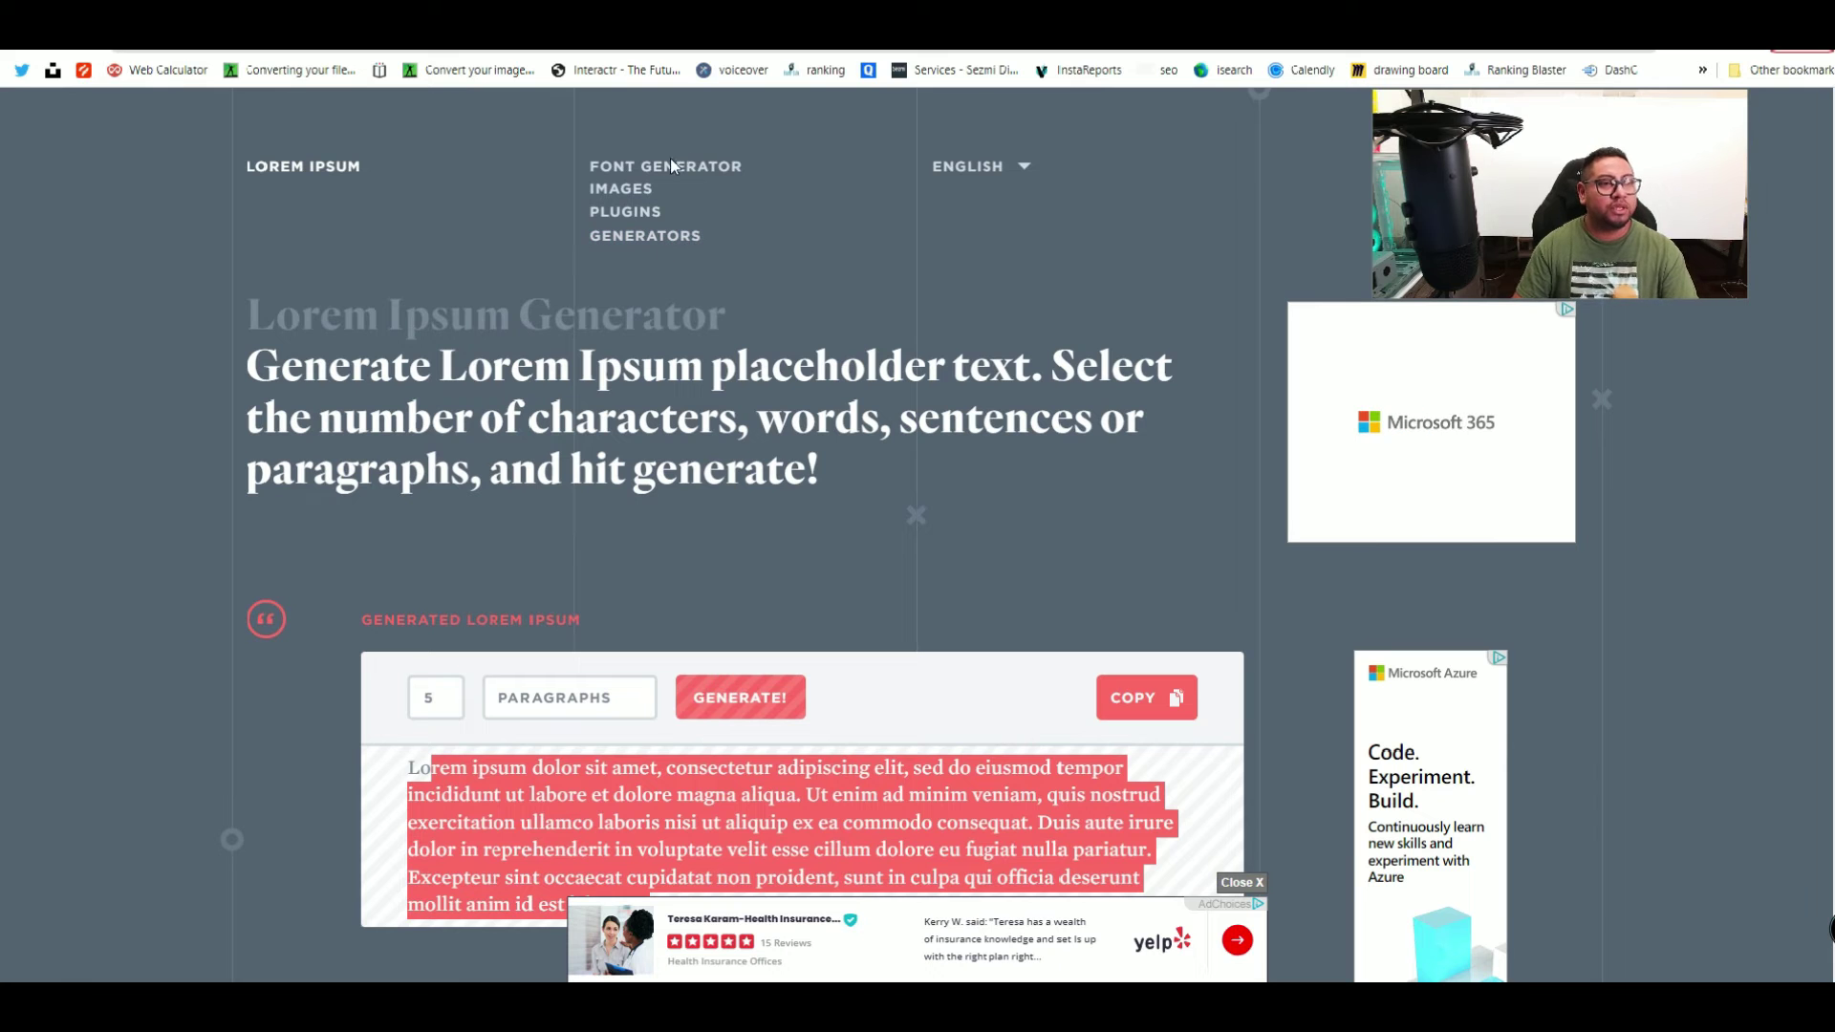
click(669, 163)
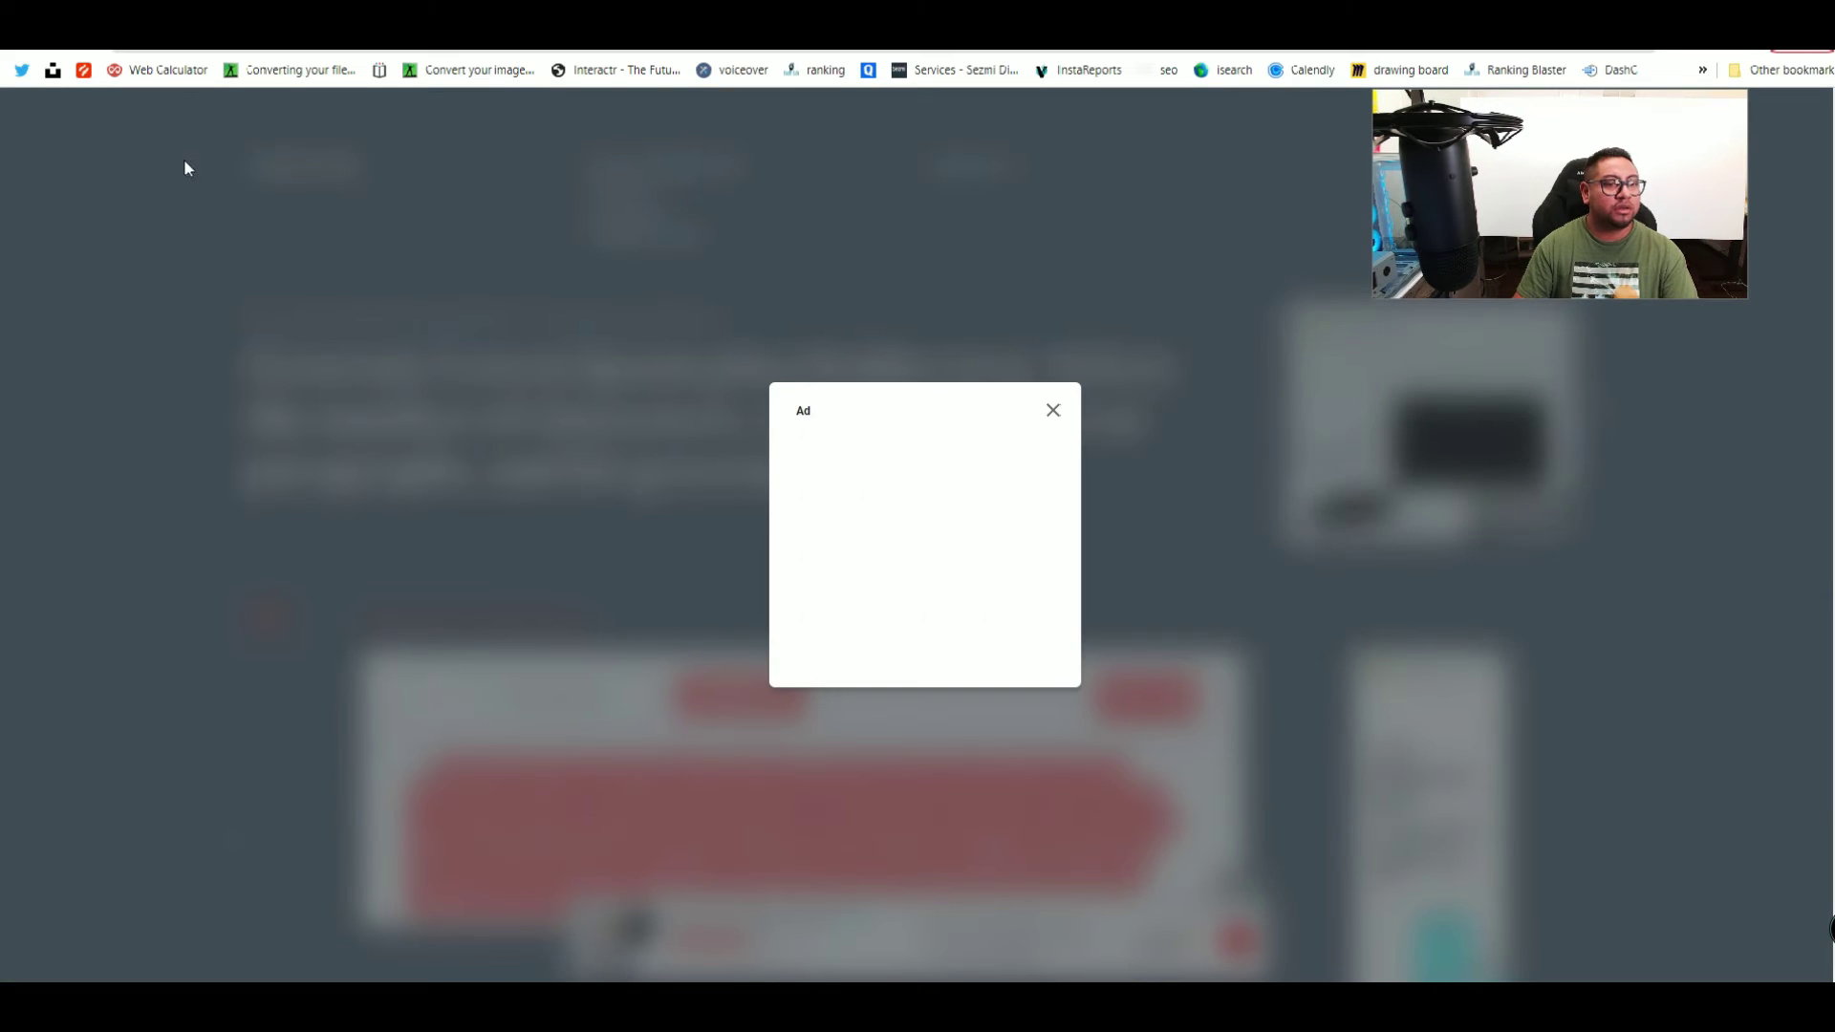
click(26, 52)
click(32, 51)
scroll(410, 393, up, 6)
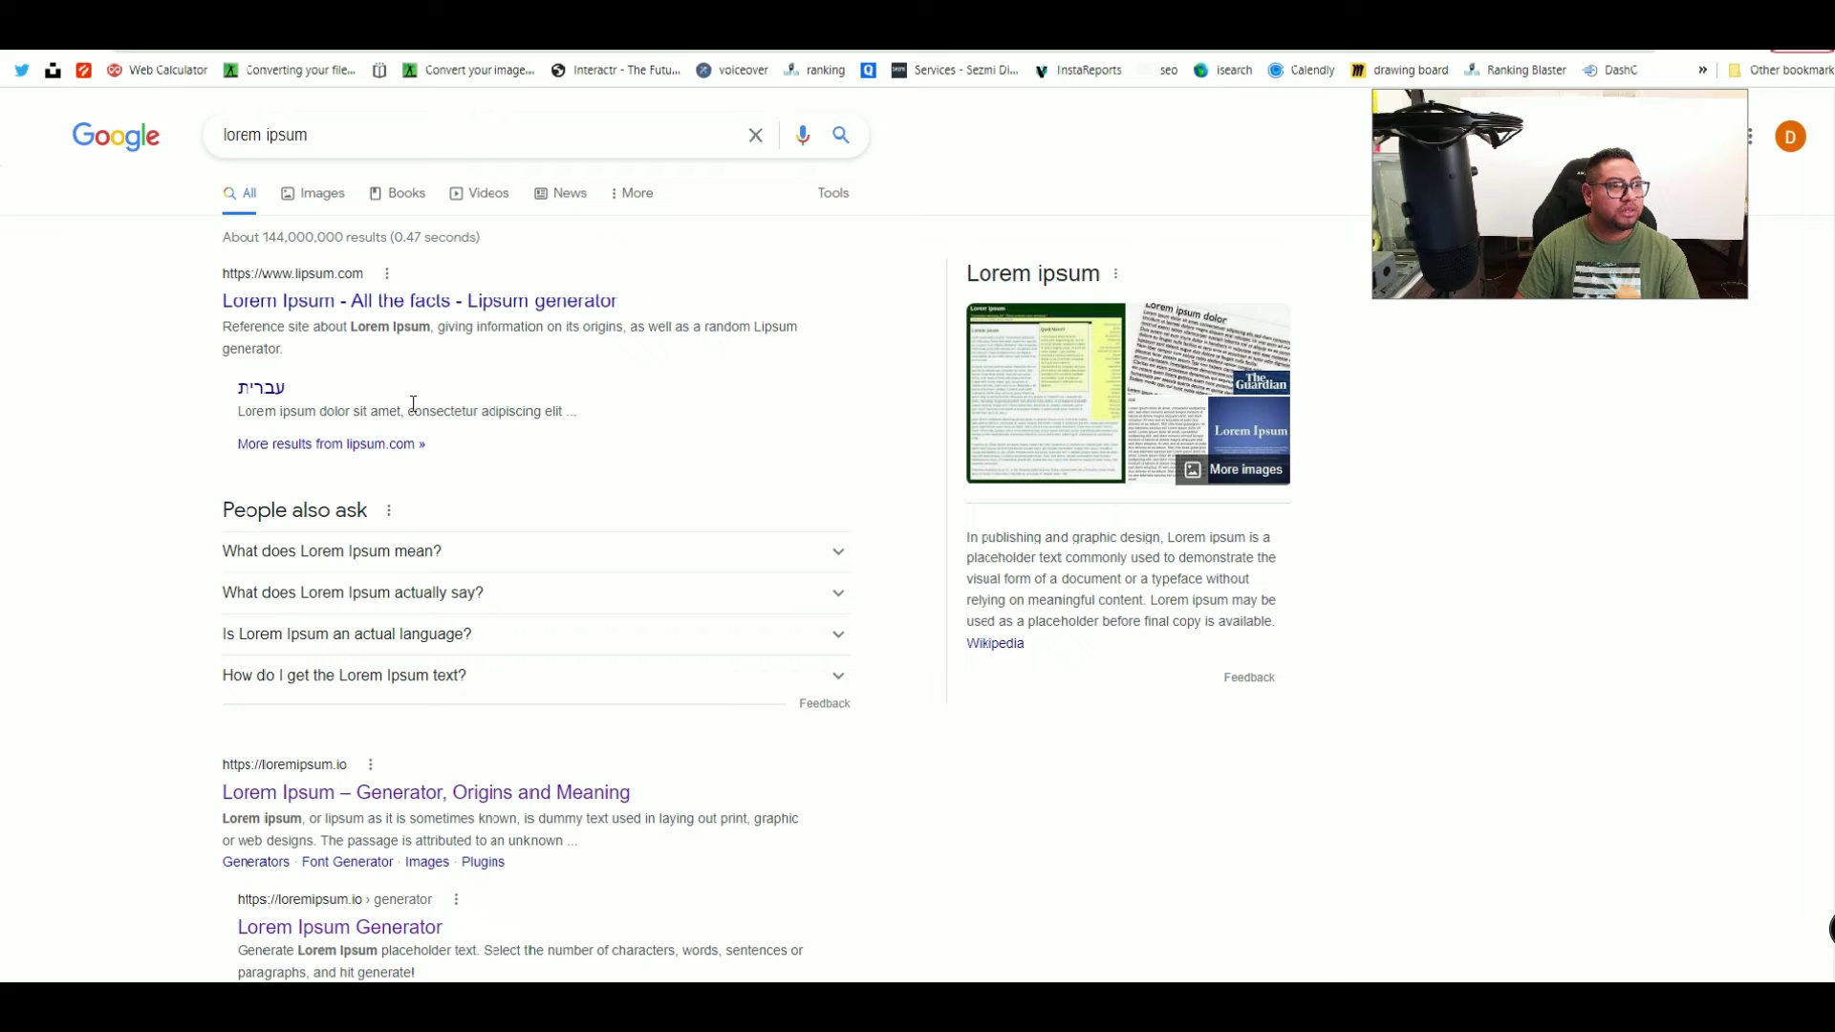
Step: Copy the passage from "not only five centuries" to "desktop publi" on lipsum.com and paste it into the Texas item's Small Brief in Wix
click(319, 304)
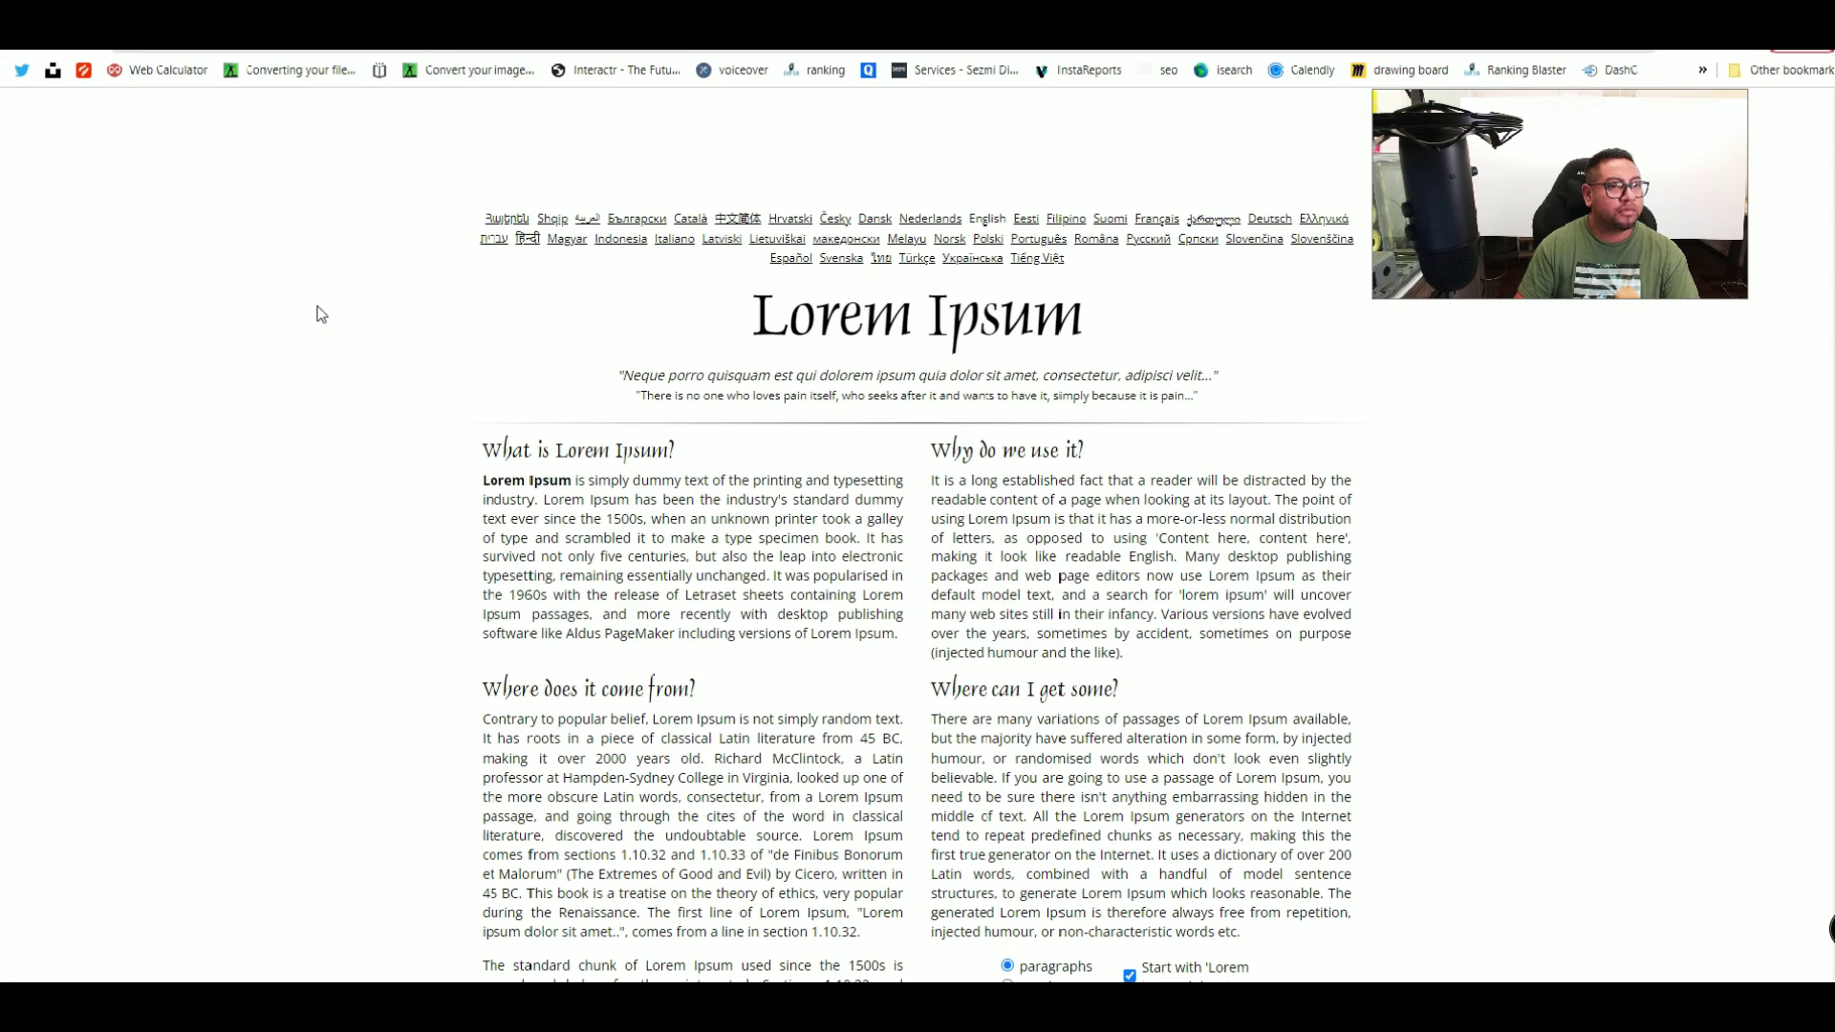
drag(870, 615, 543, 560)
key(ctrl+c)
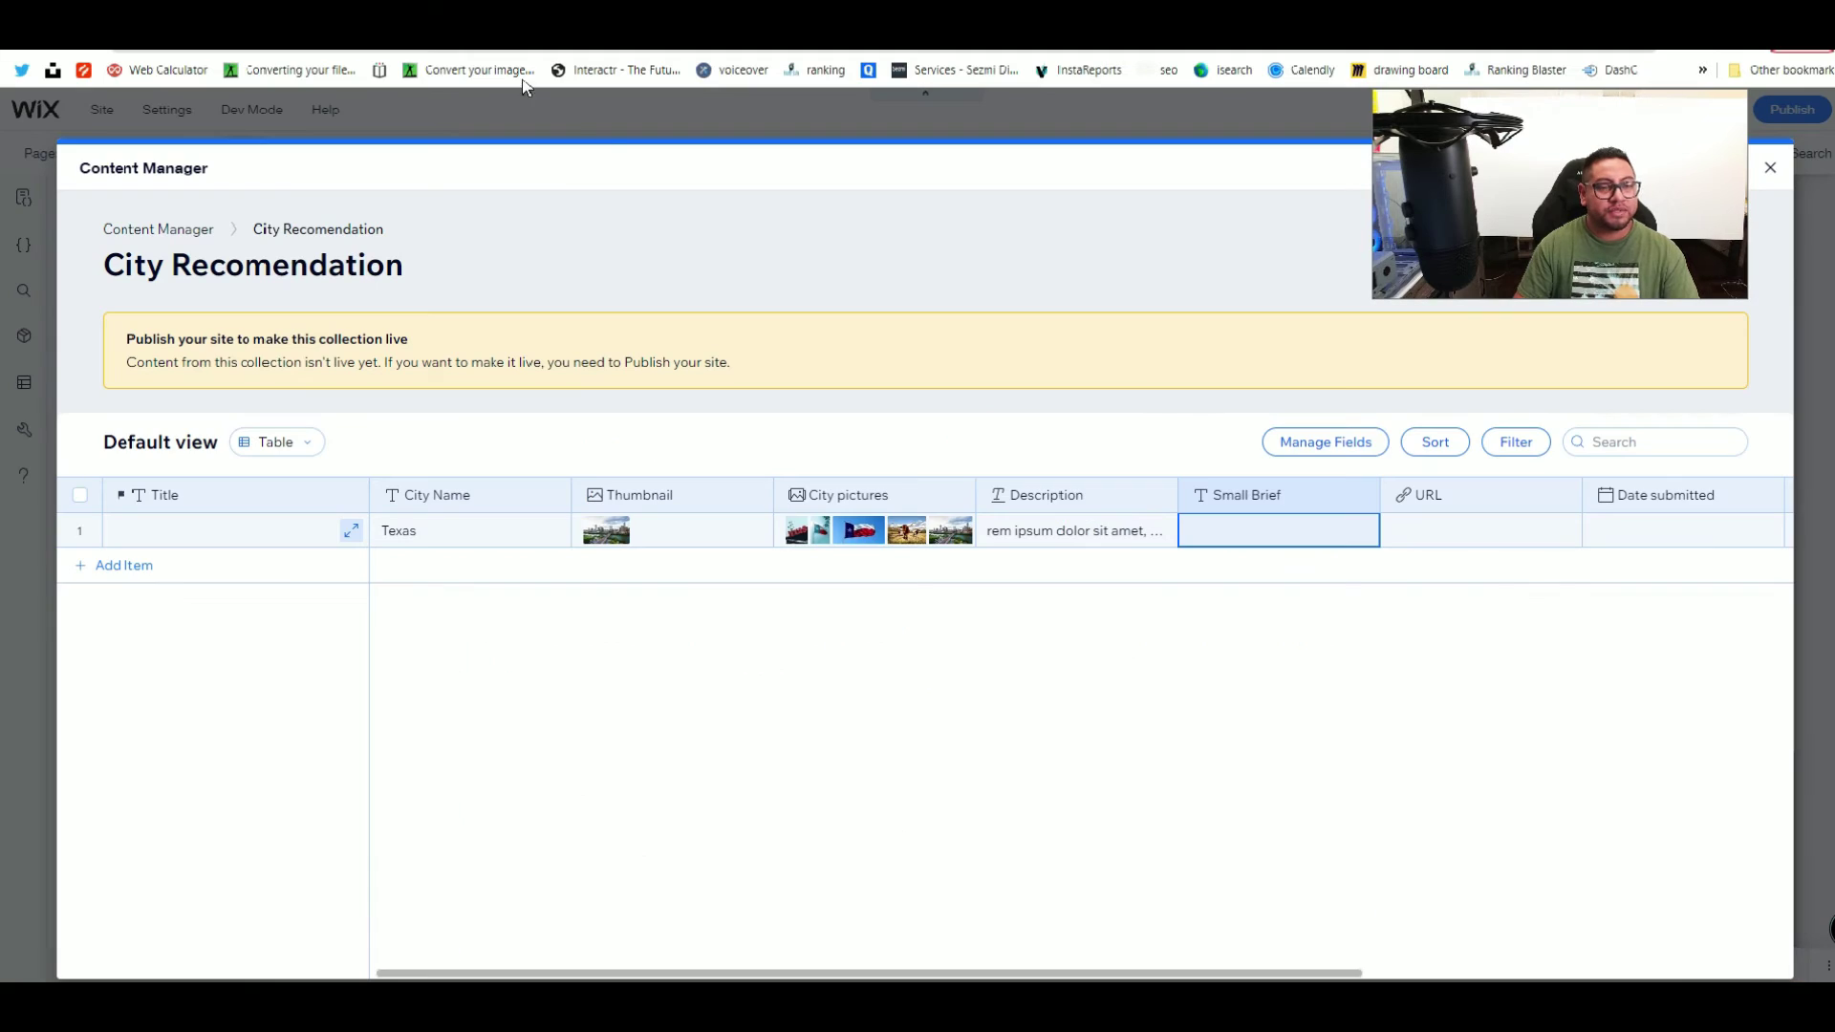
click(1233, 522)
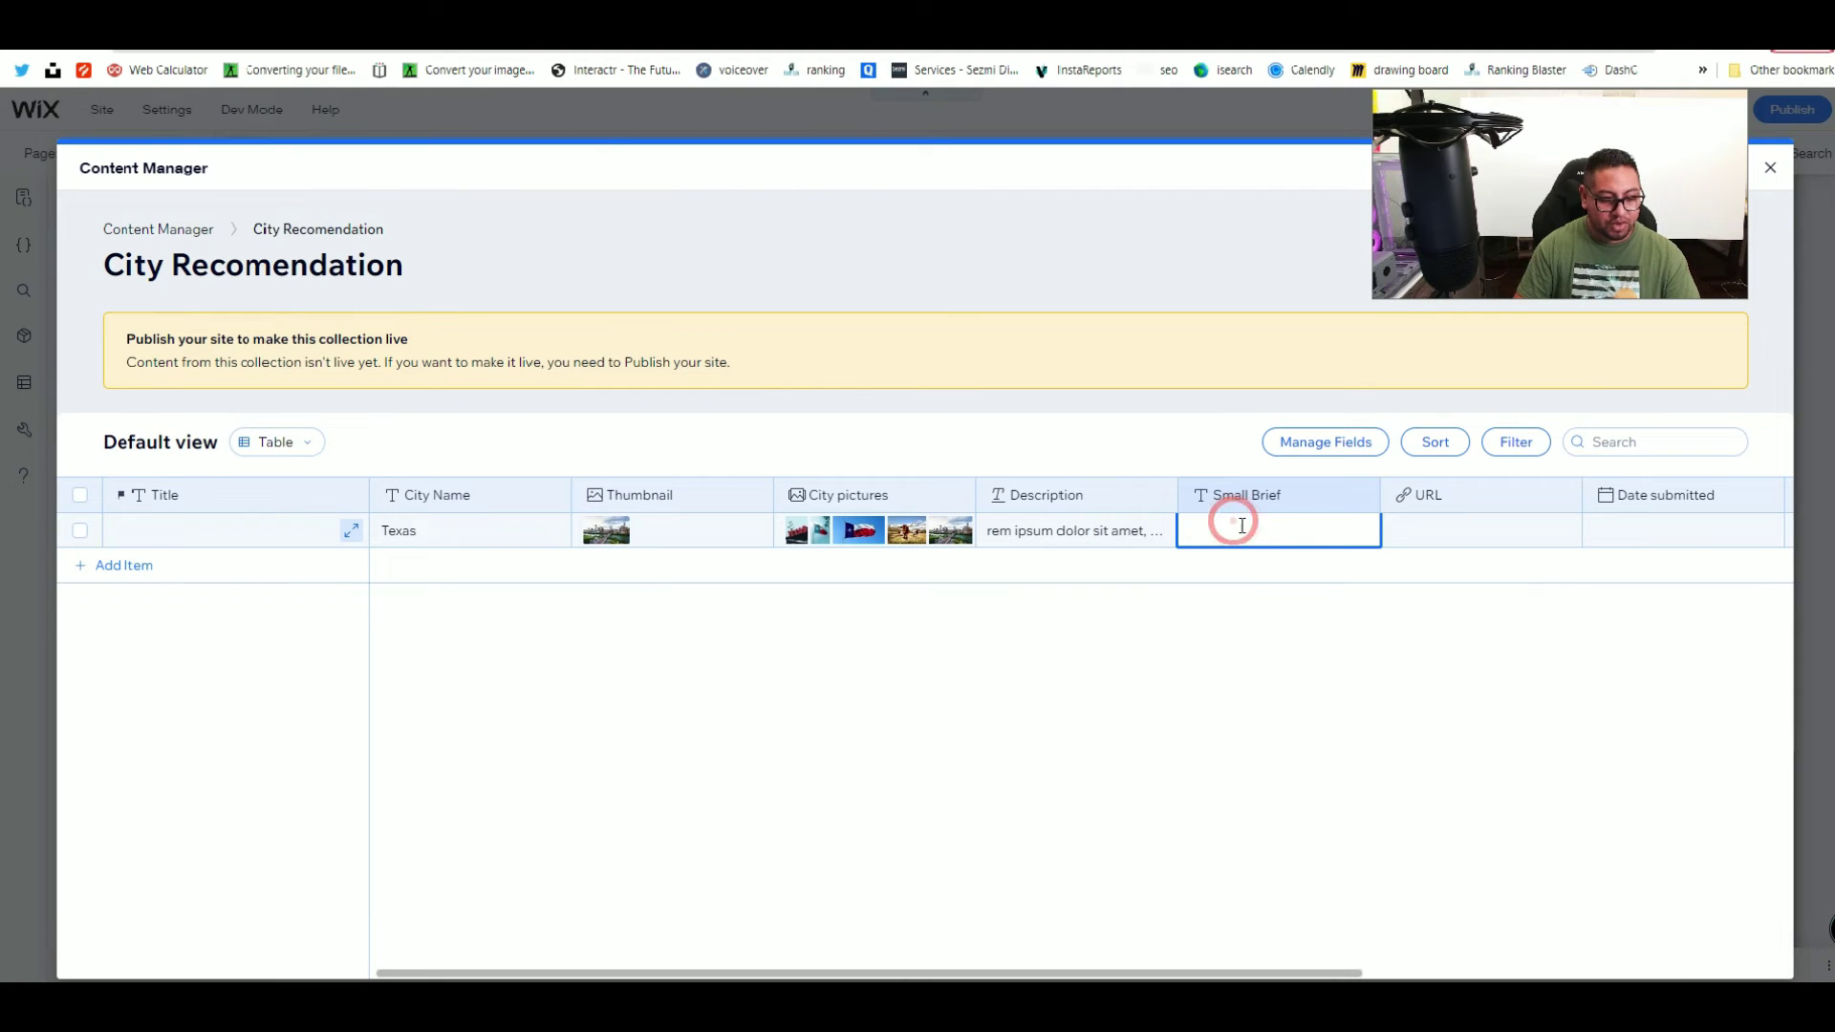
key(ctrl+v)
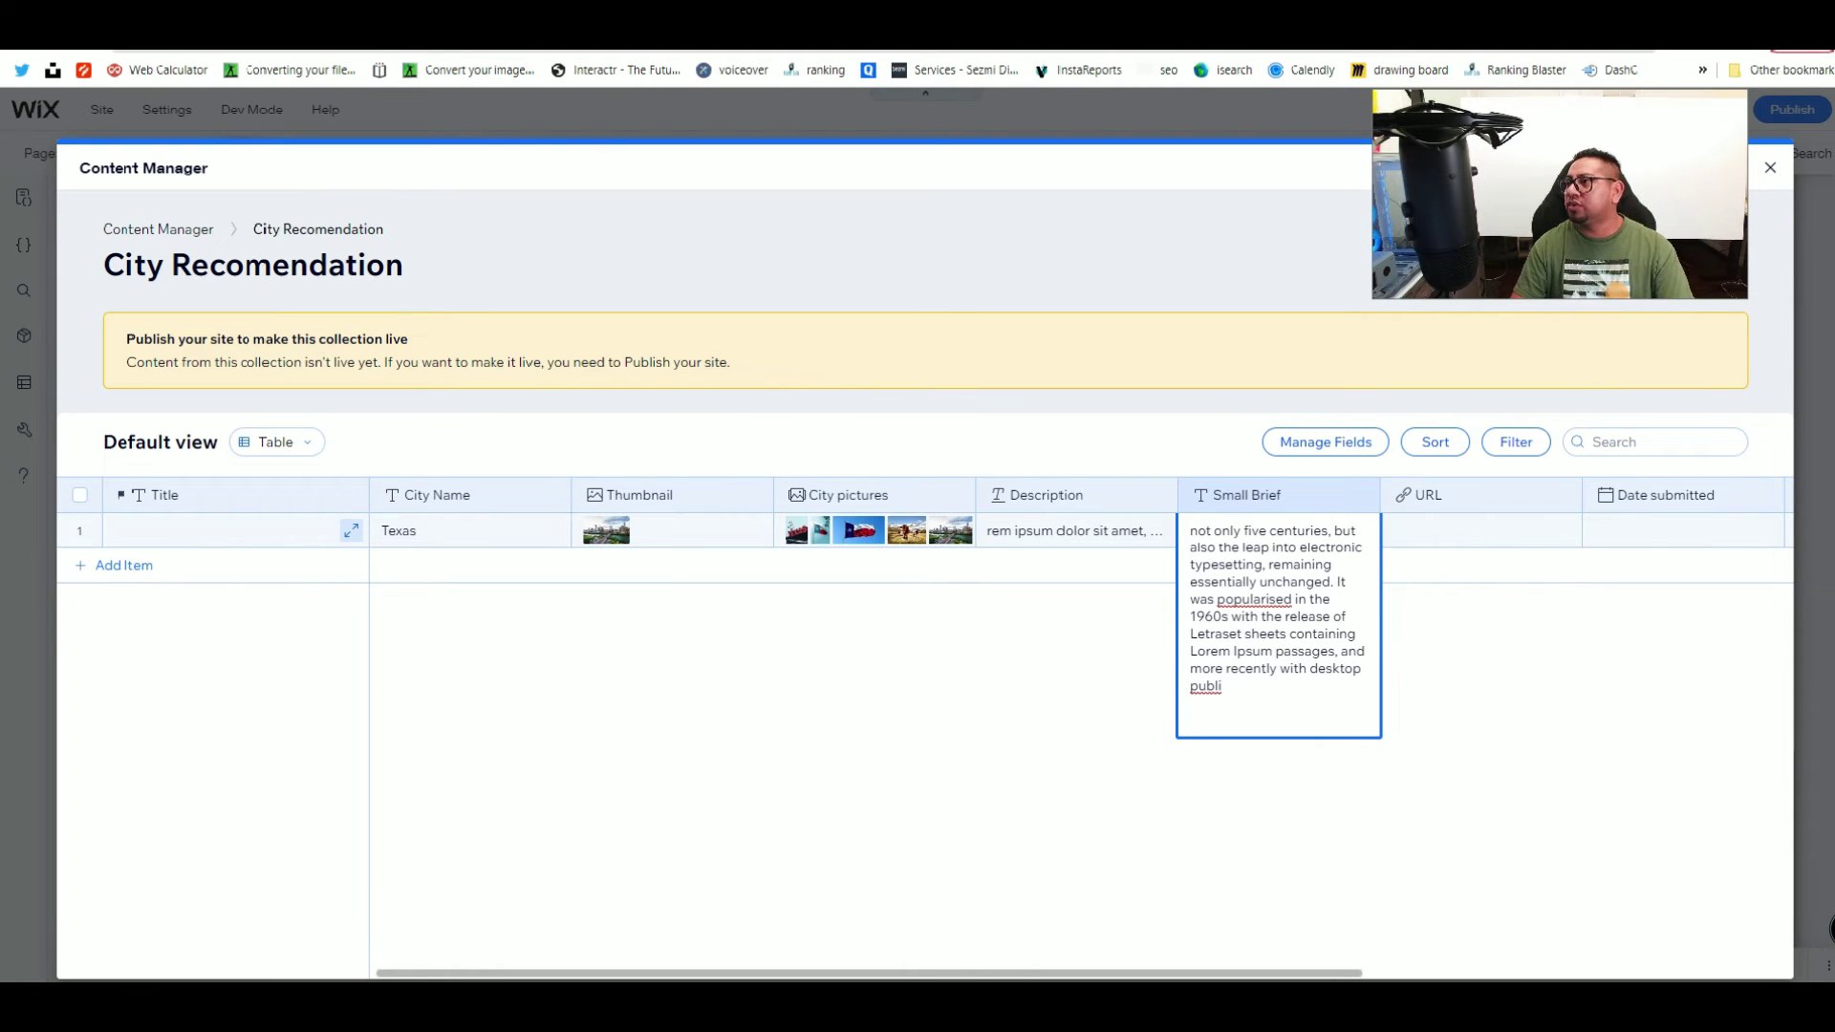
key(Return)
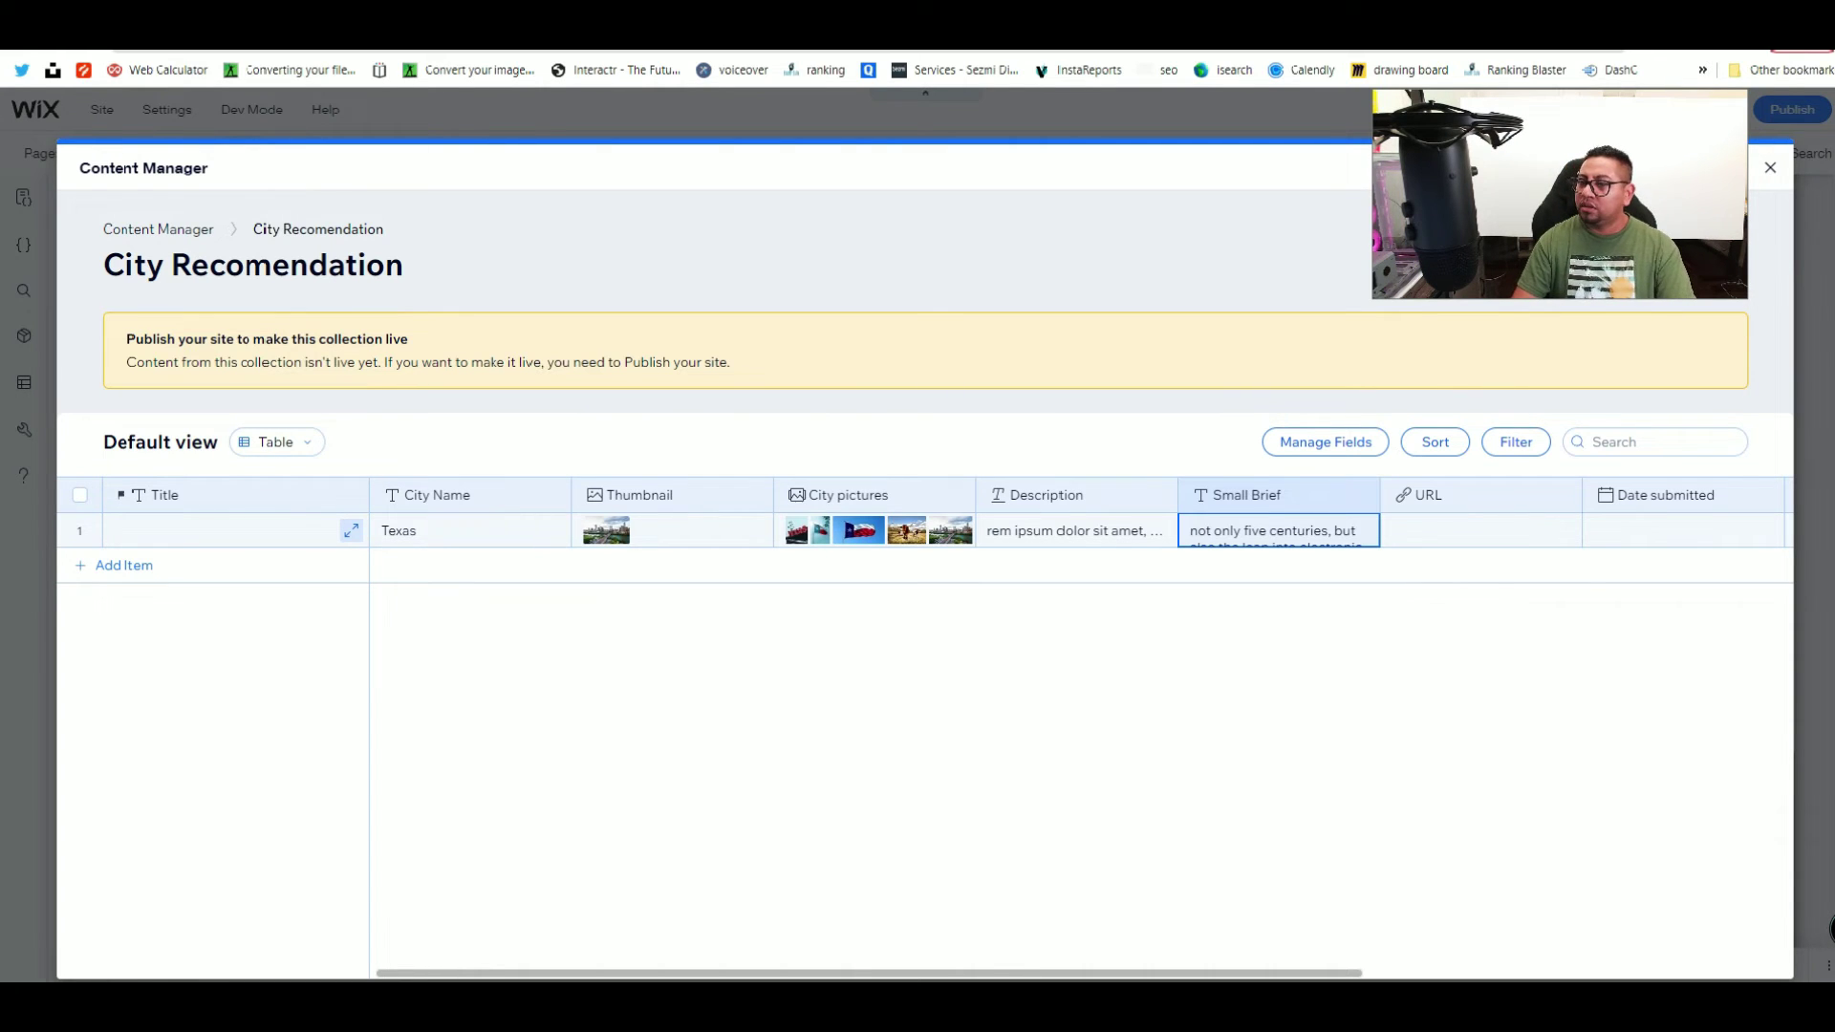
click(1482, 528)
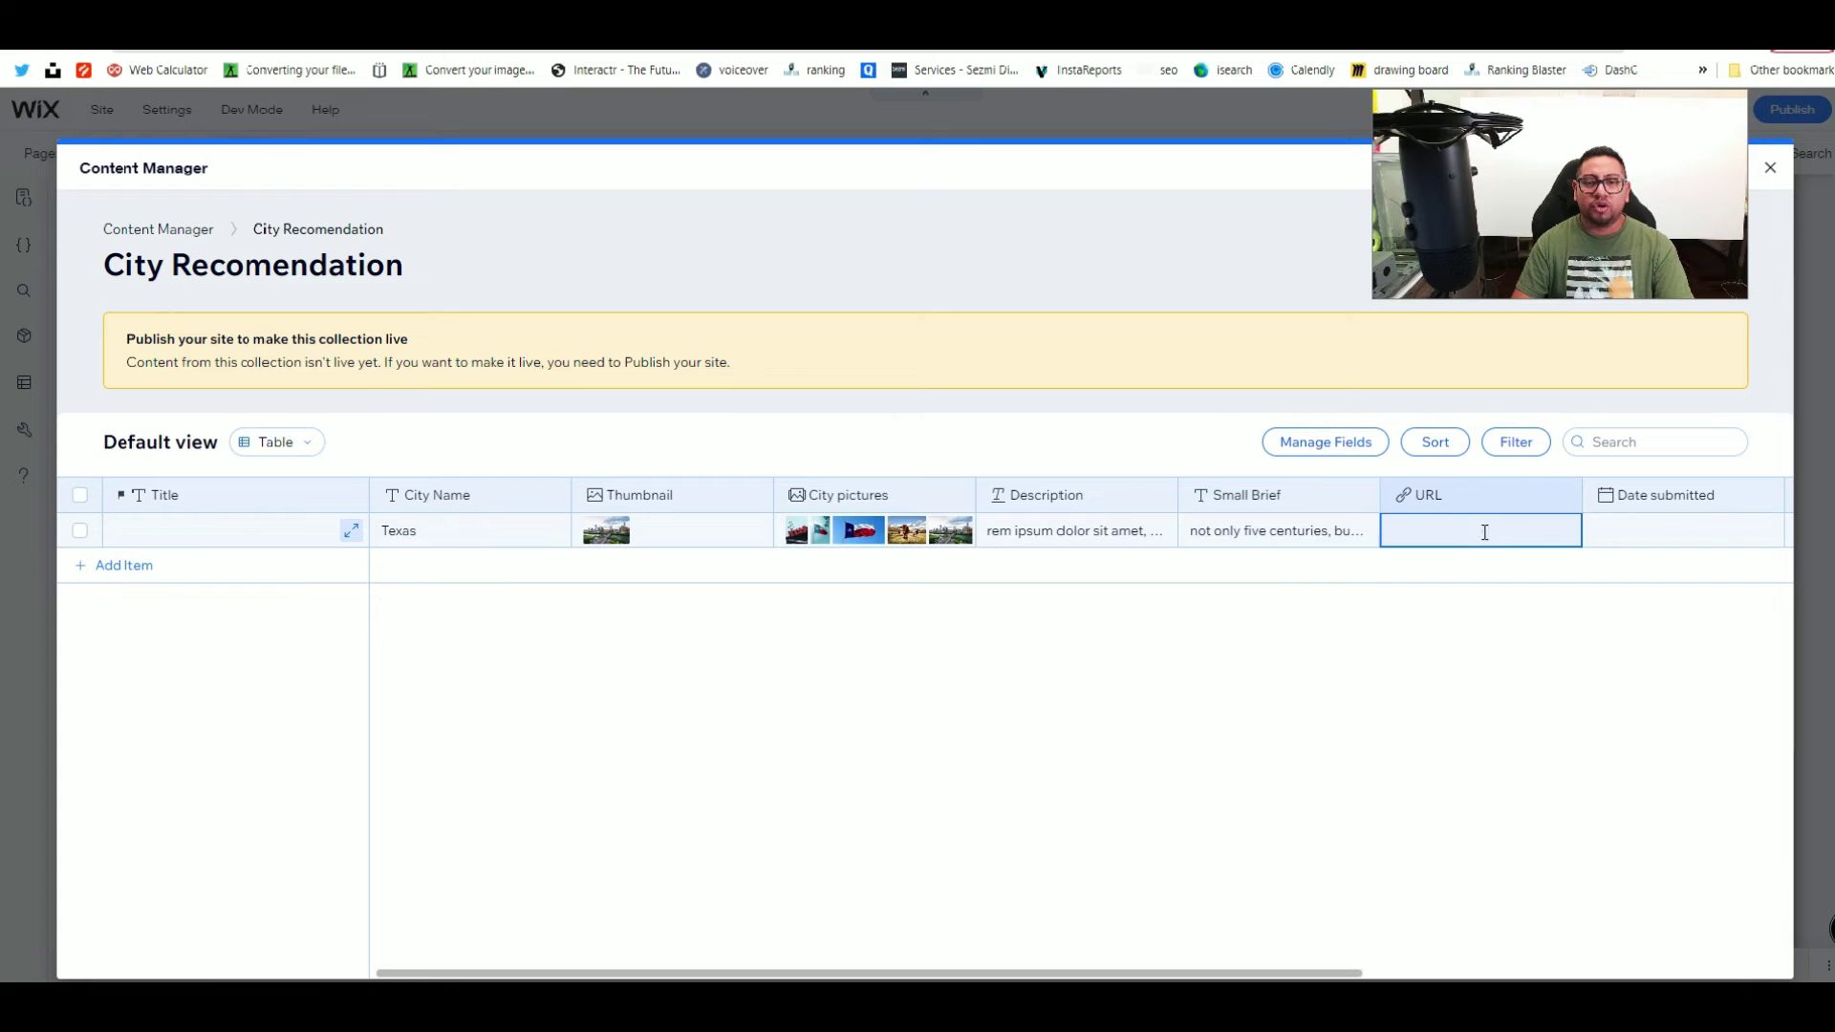
click(1434, 522)
text(https://youtu.be/wS2nZT6Nv1c)
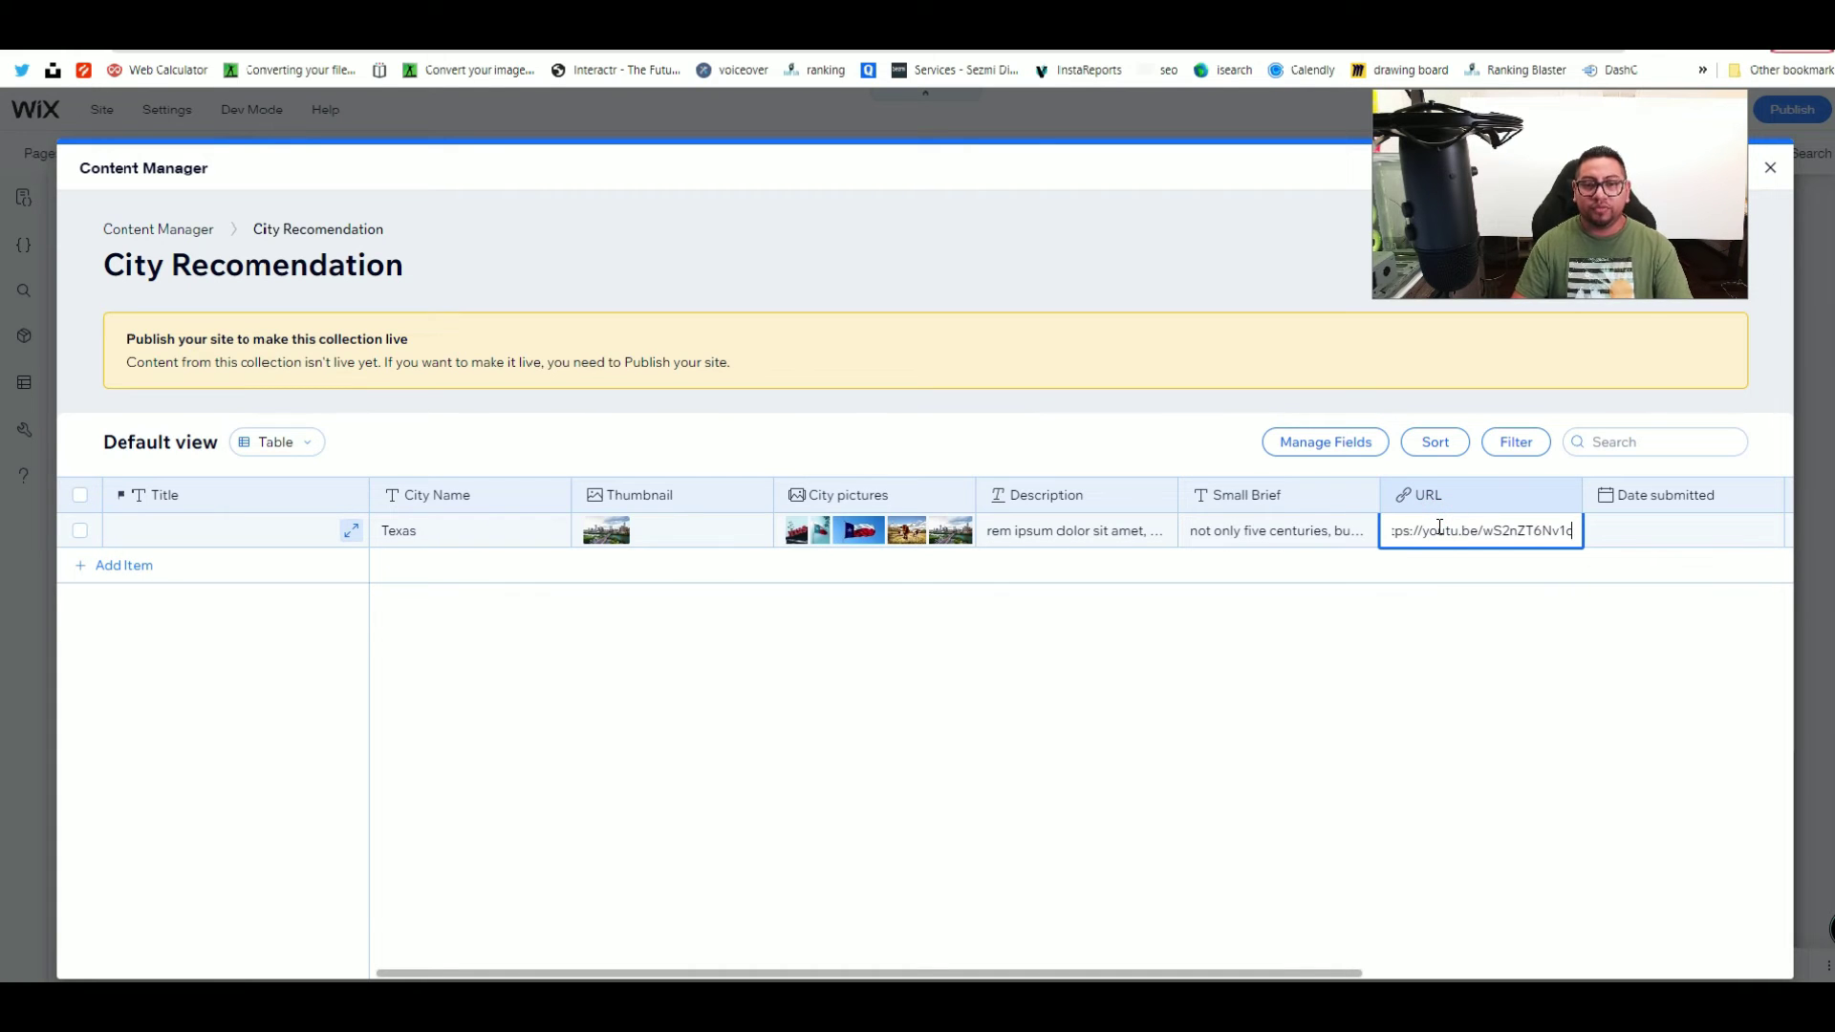
click(1659, 532)
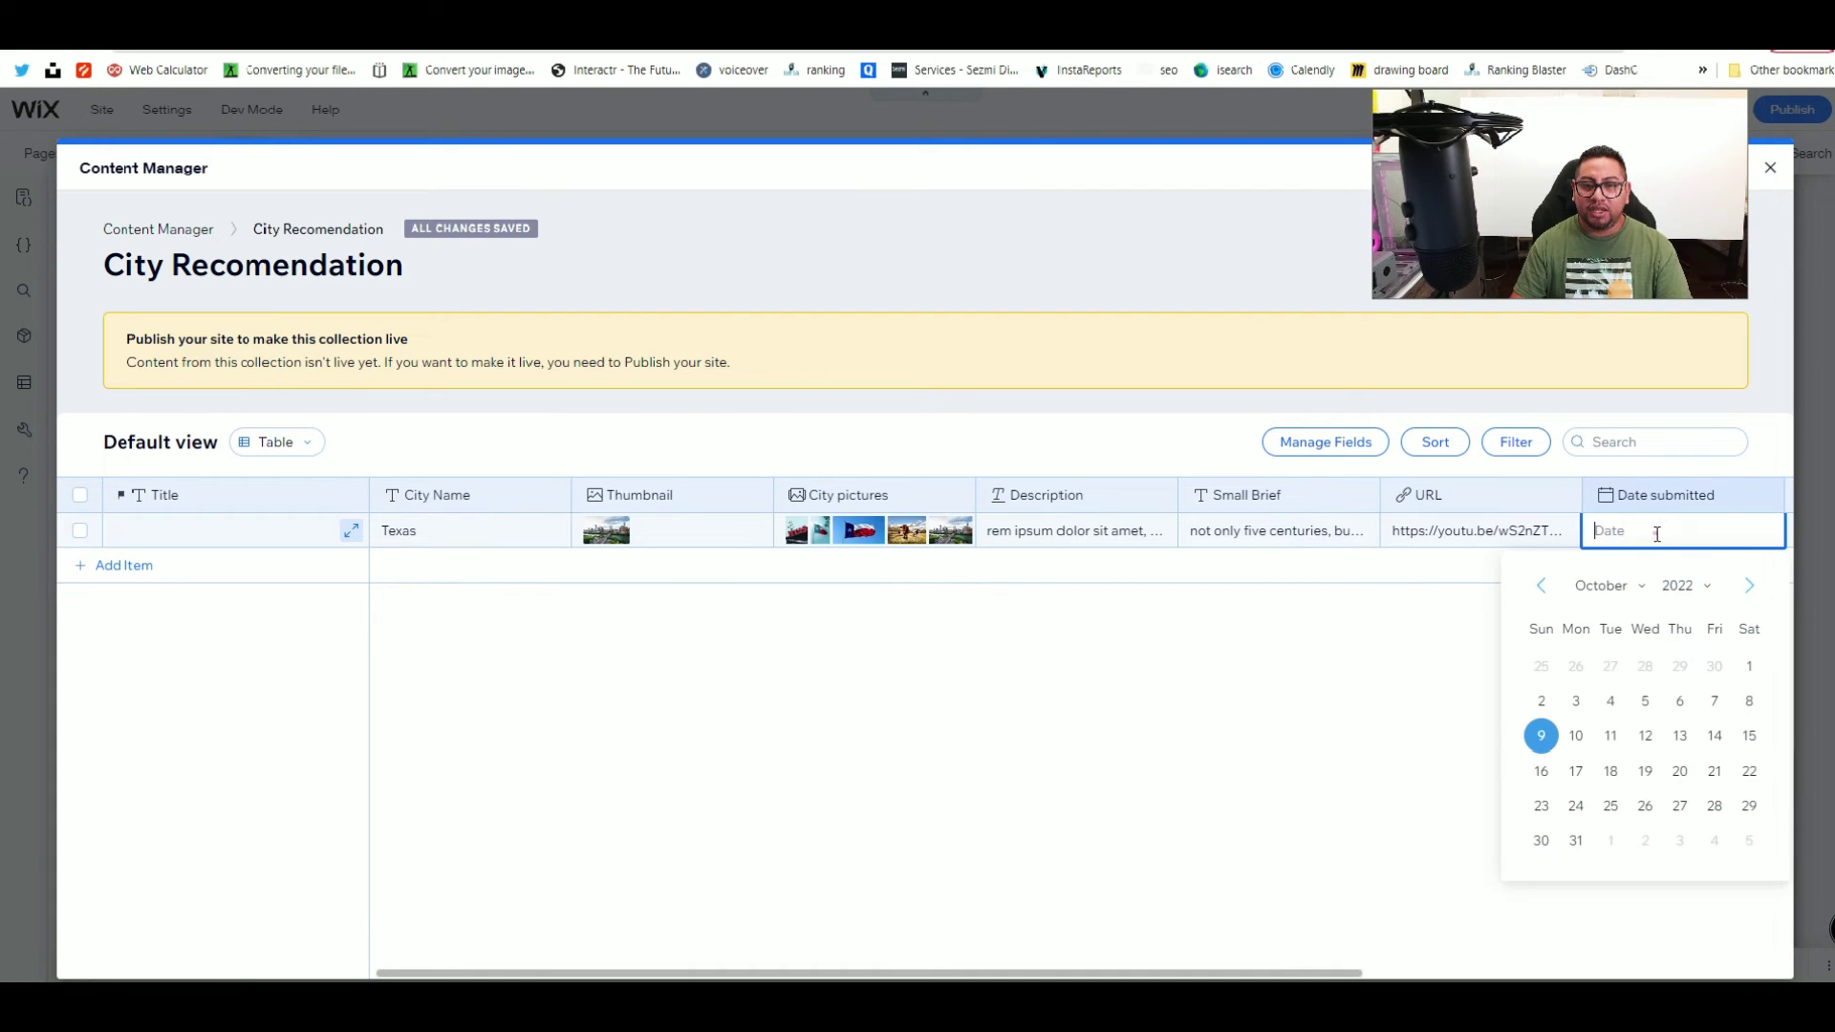
click(1645, 742)
drag(1319, 971, 1553, 972)
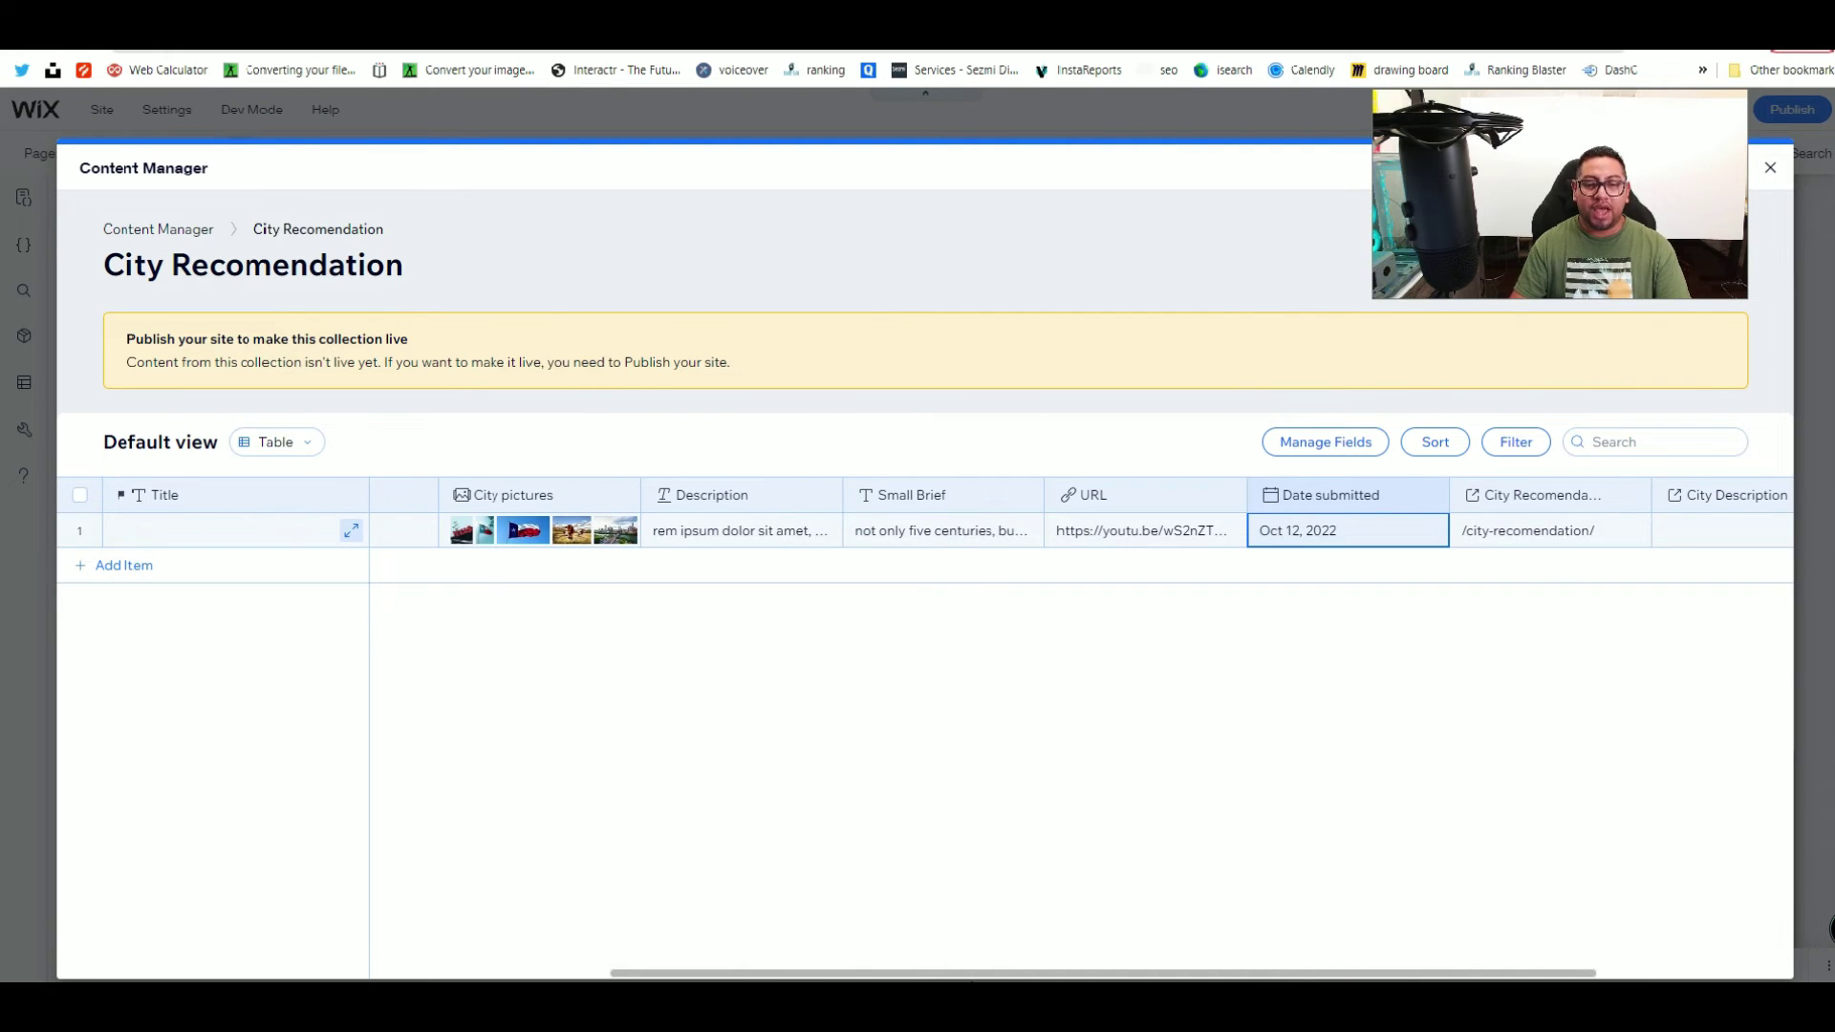
scroll(947, 975, right, 3)
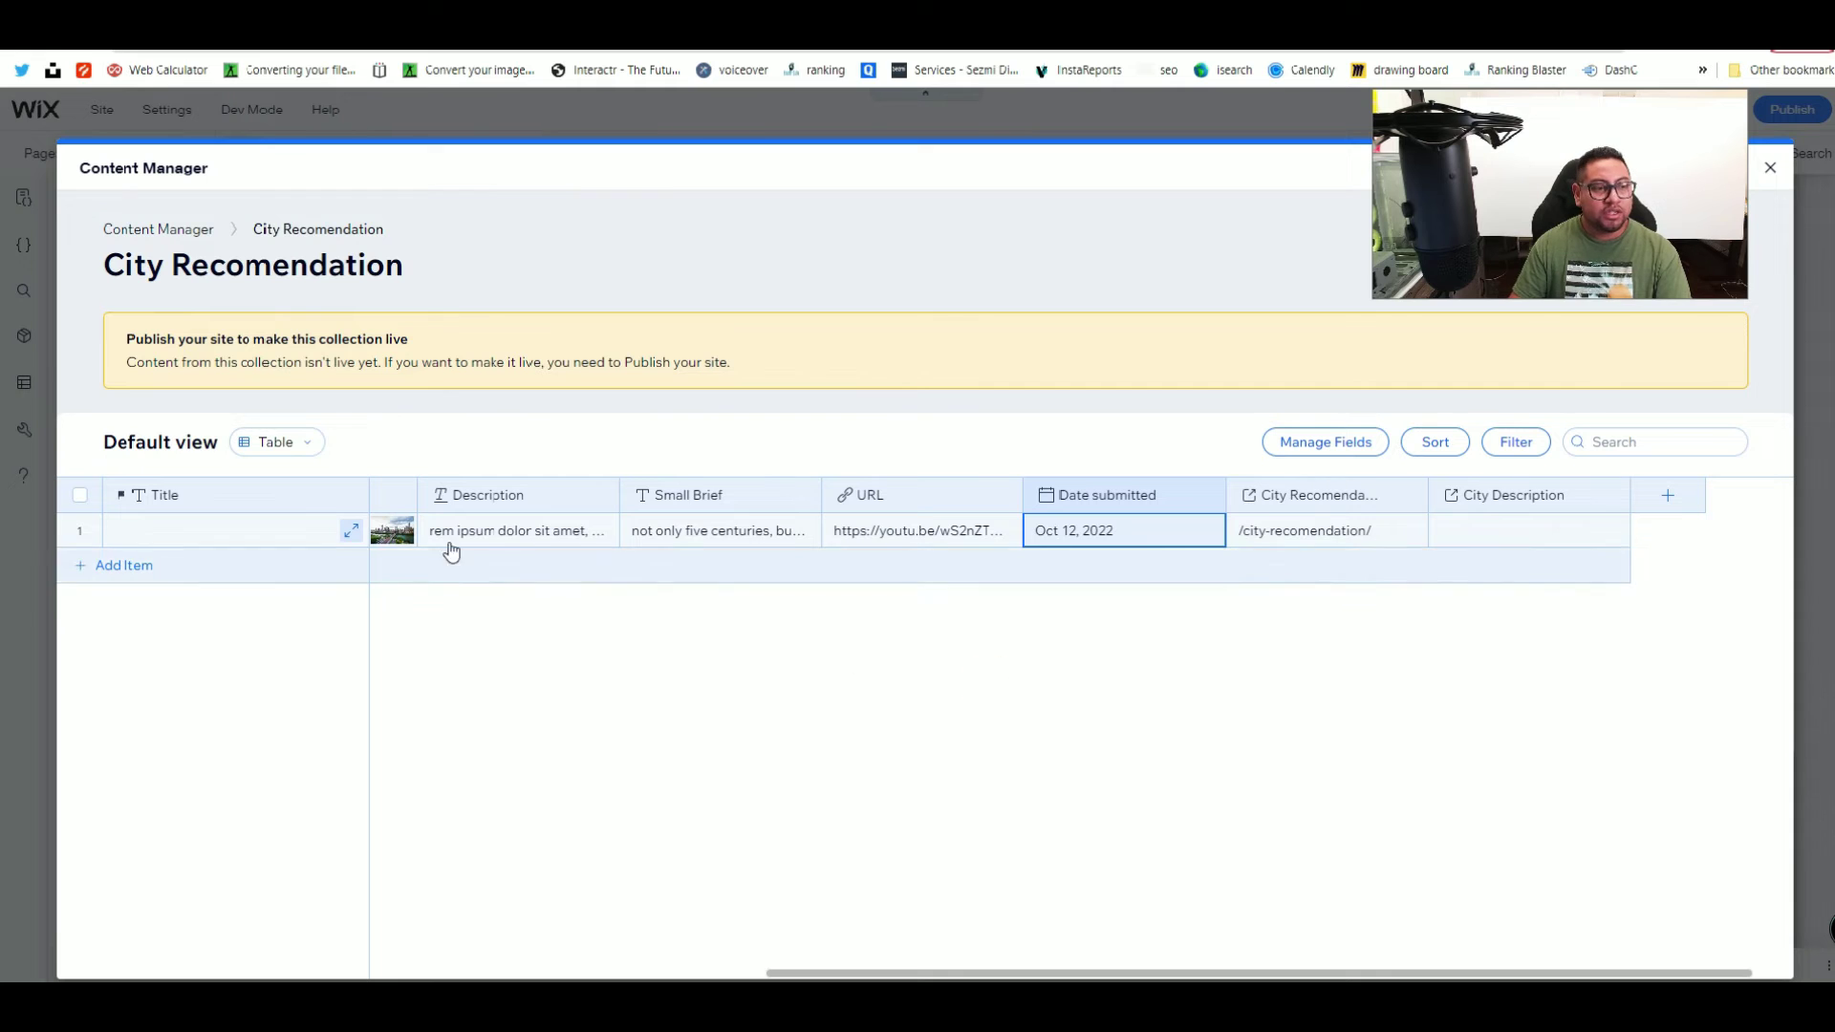
Step: Add a second item to the collection with the City Name New York
drag(994, 975, 489, 960)
click(420, 569)
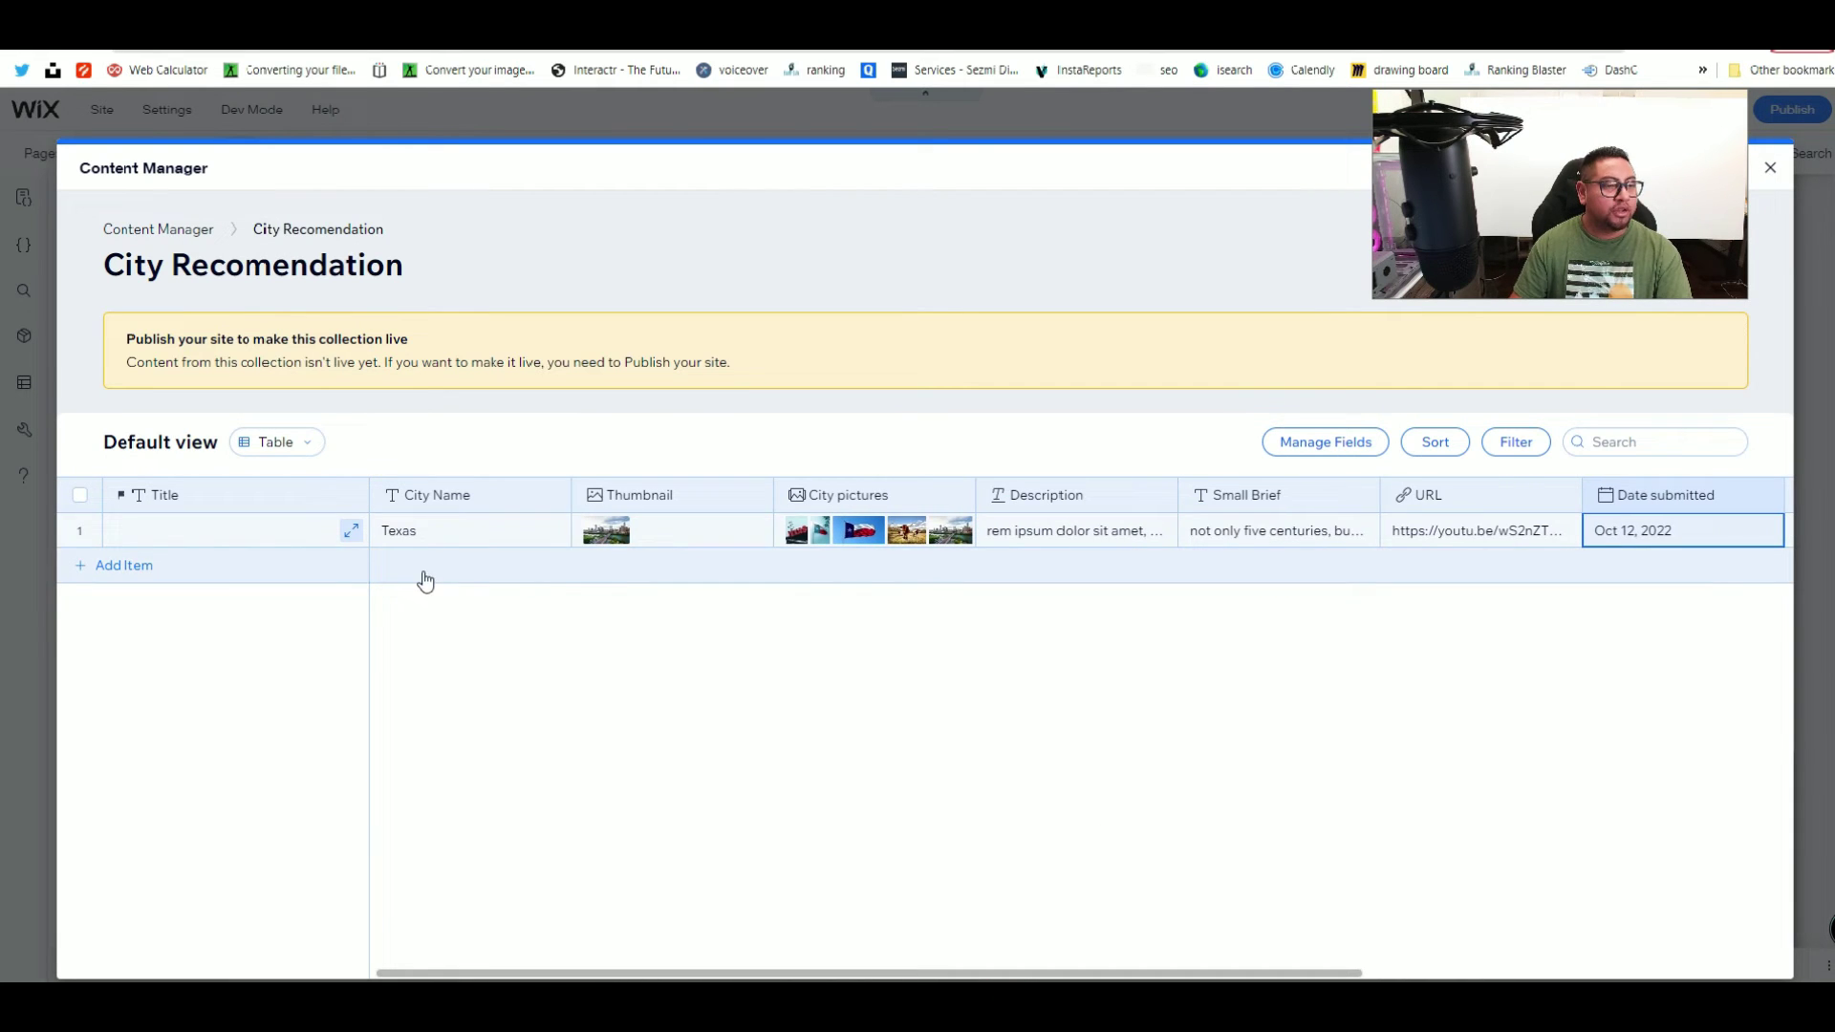
click(421, 567)
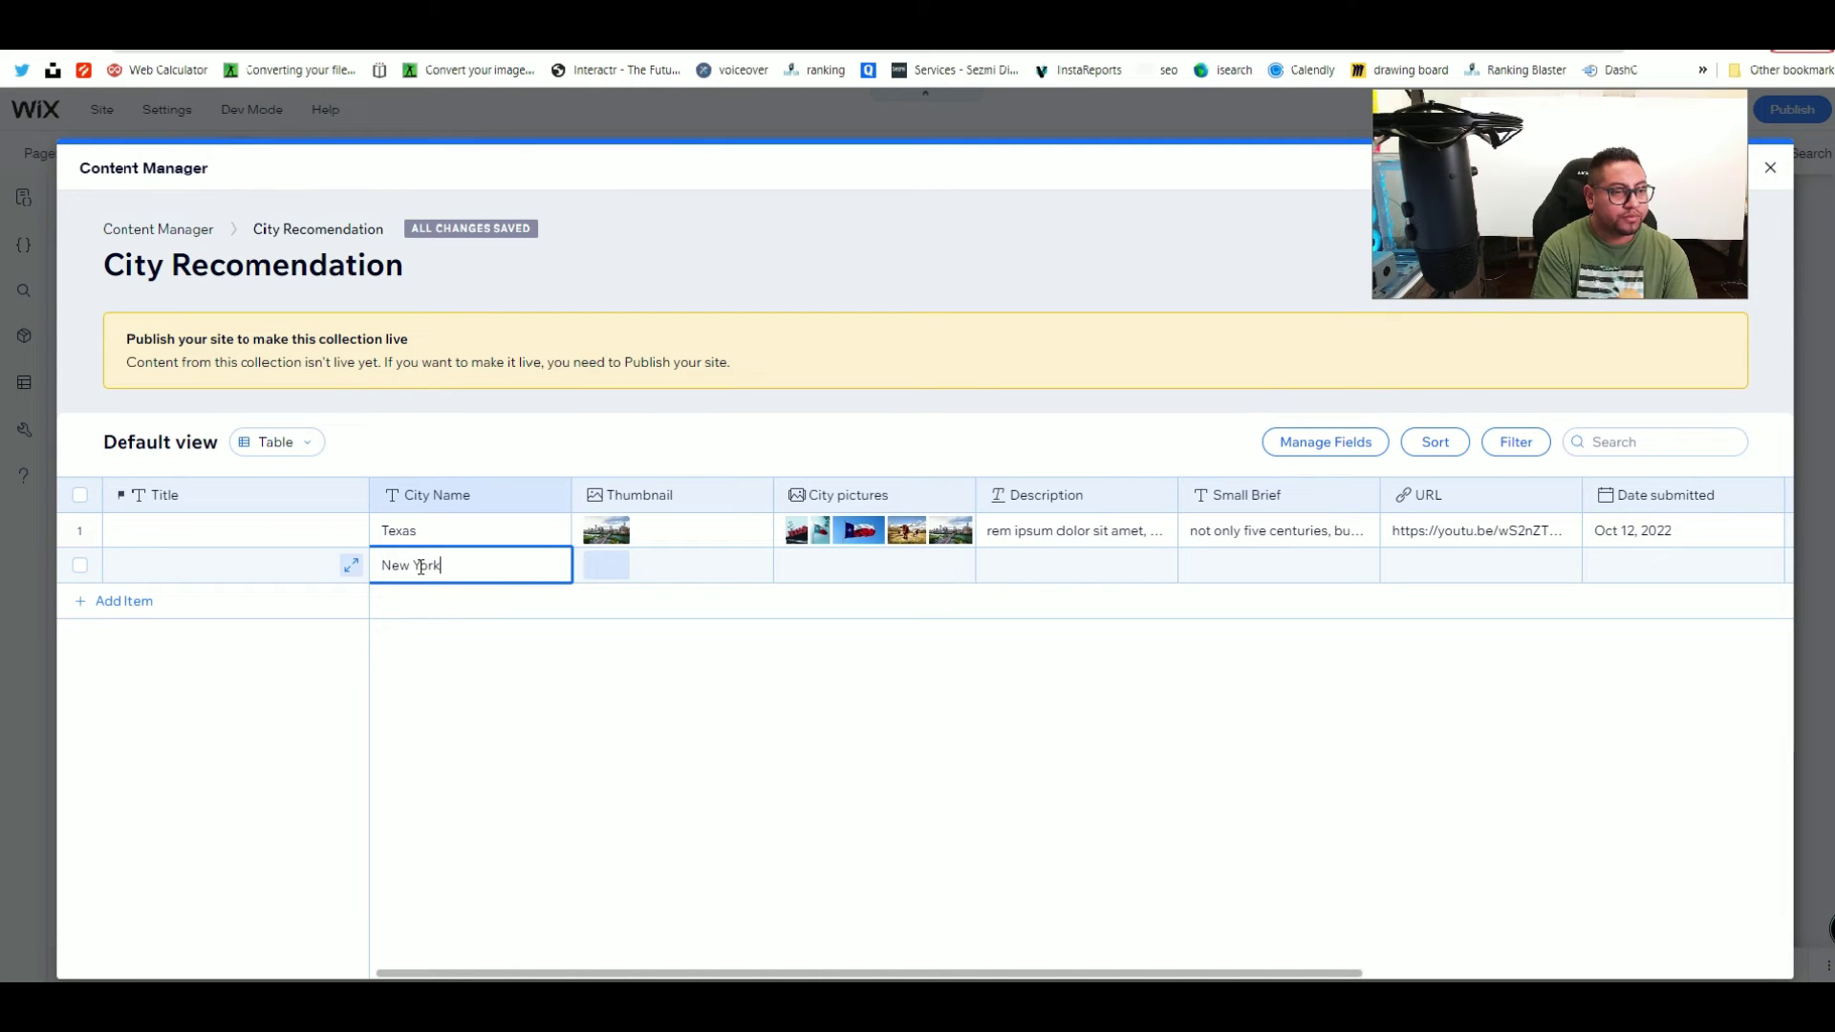
Step: Search Unsplash for "new york" and add the waterfront skyline photo with the American flag as the New York item's Thumbnail
click(598, 572)
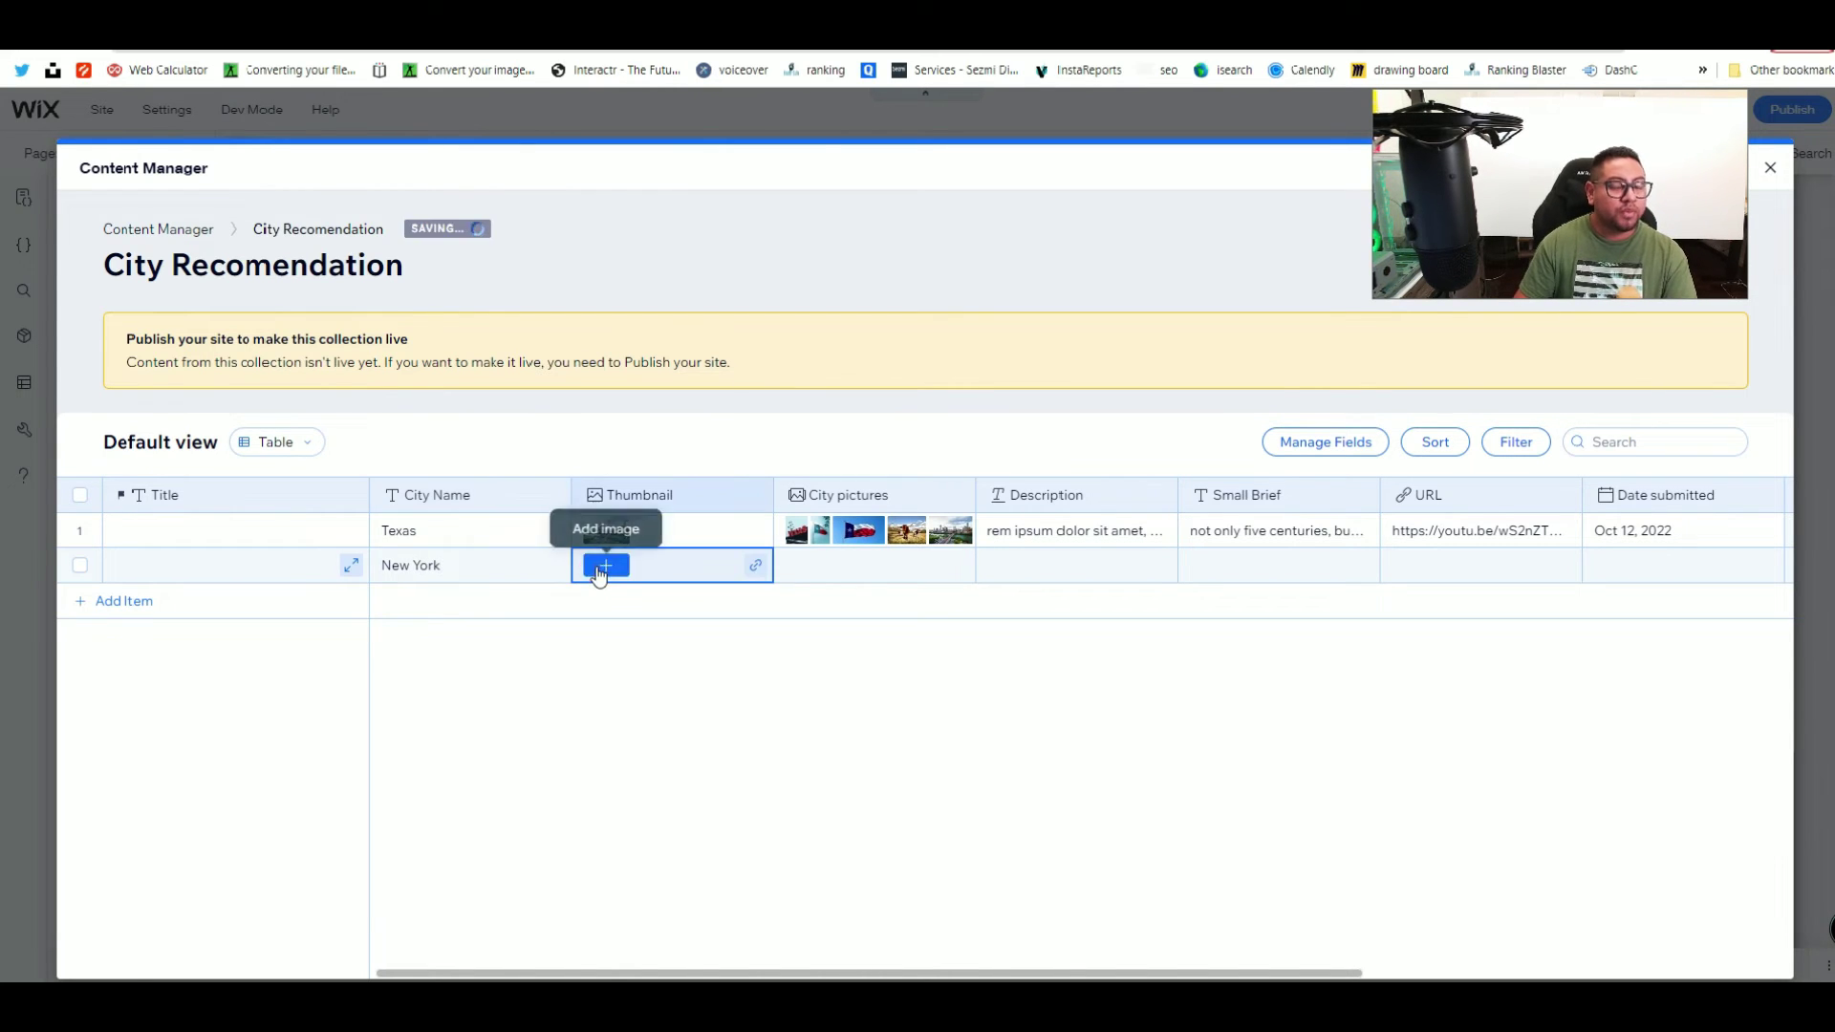
click(596, 566)
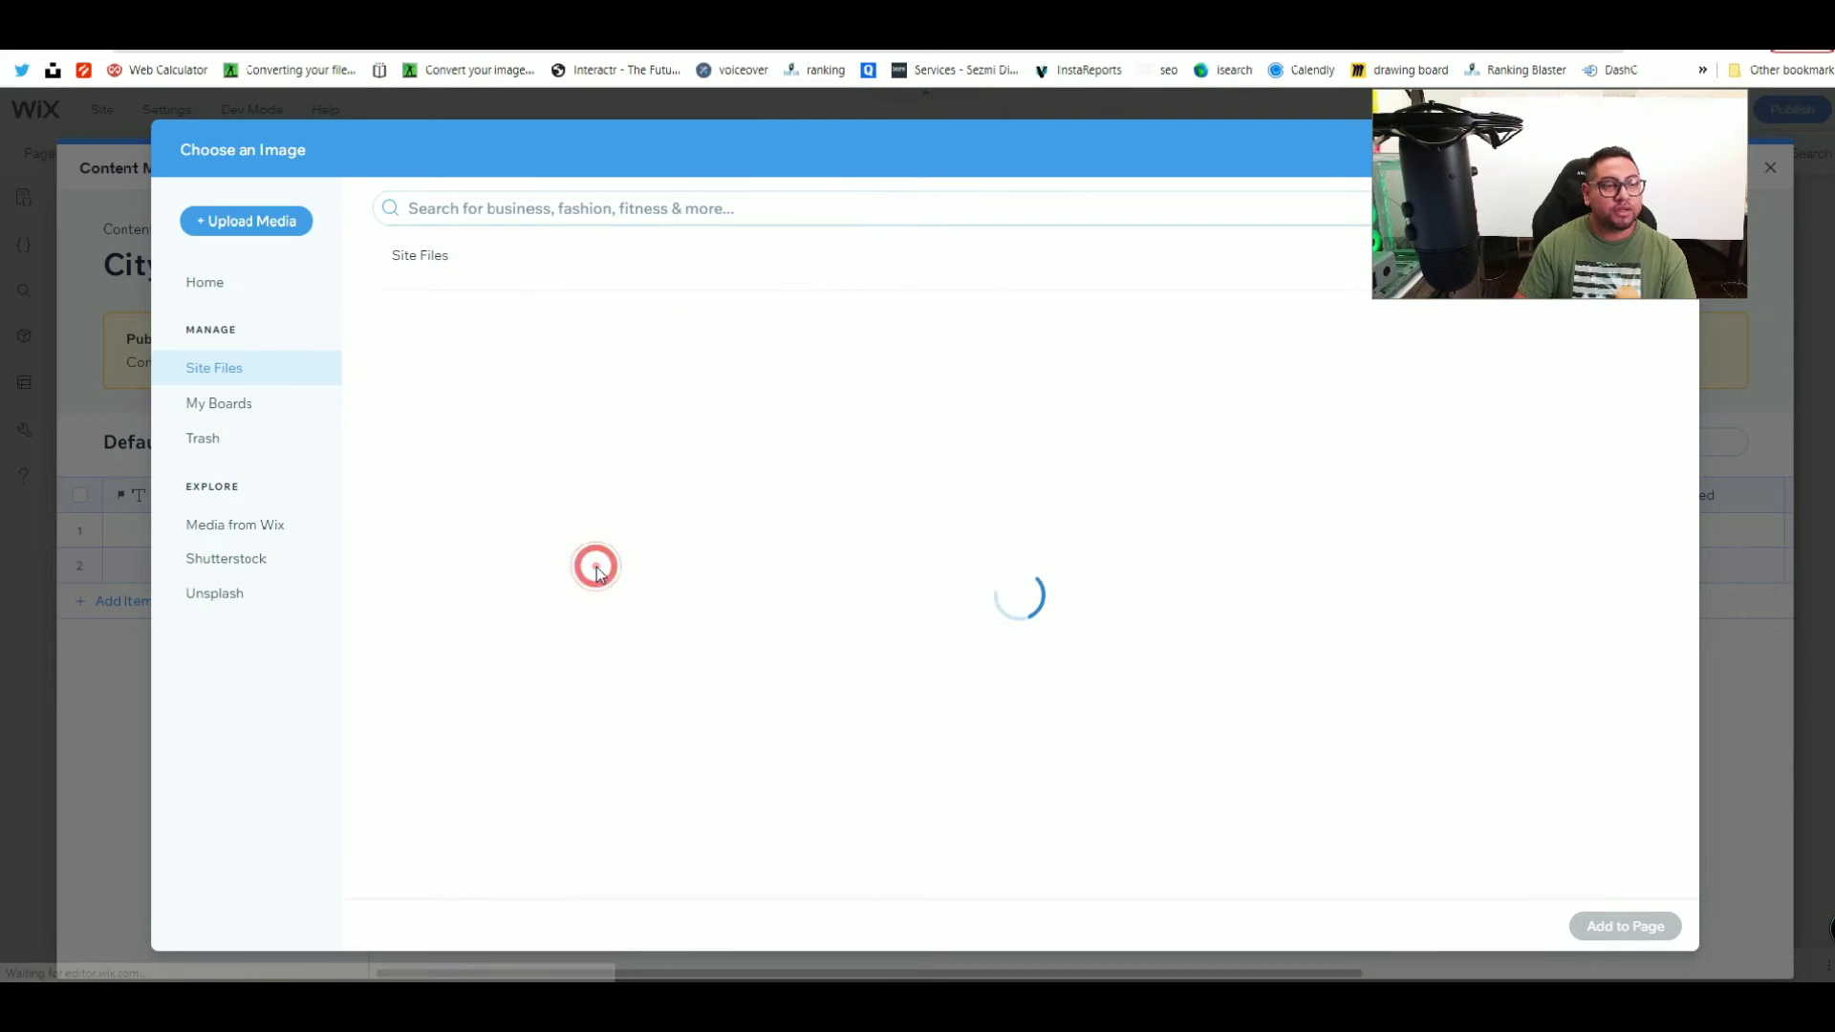
click(215, 592)
click(561, 208)
text(new)
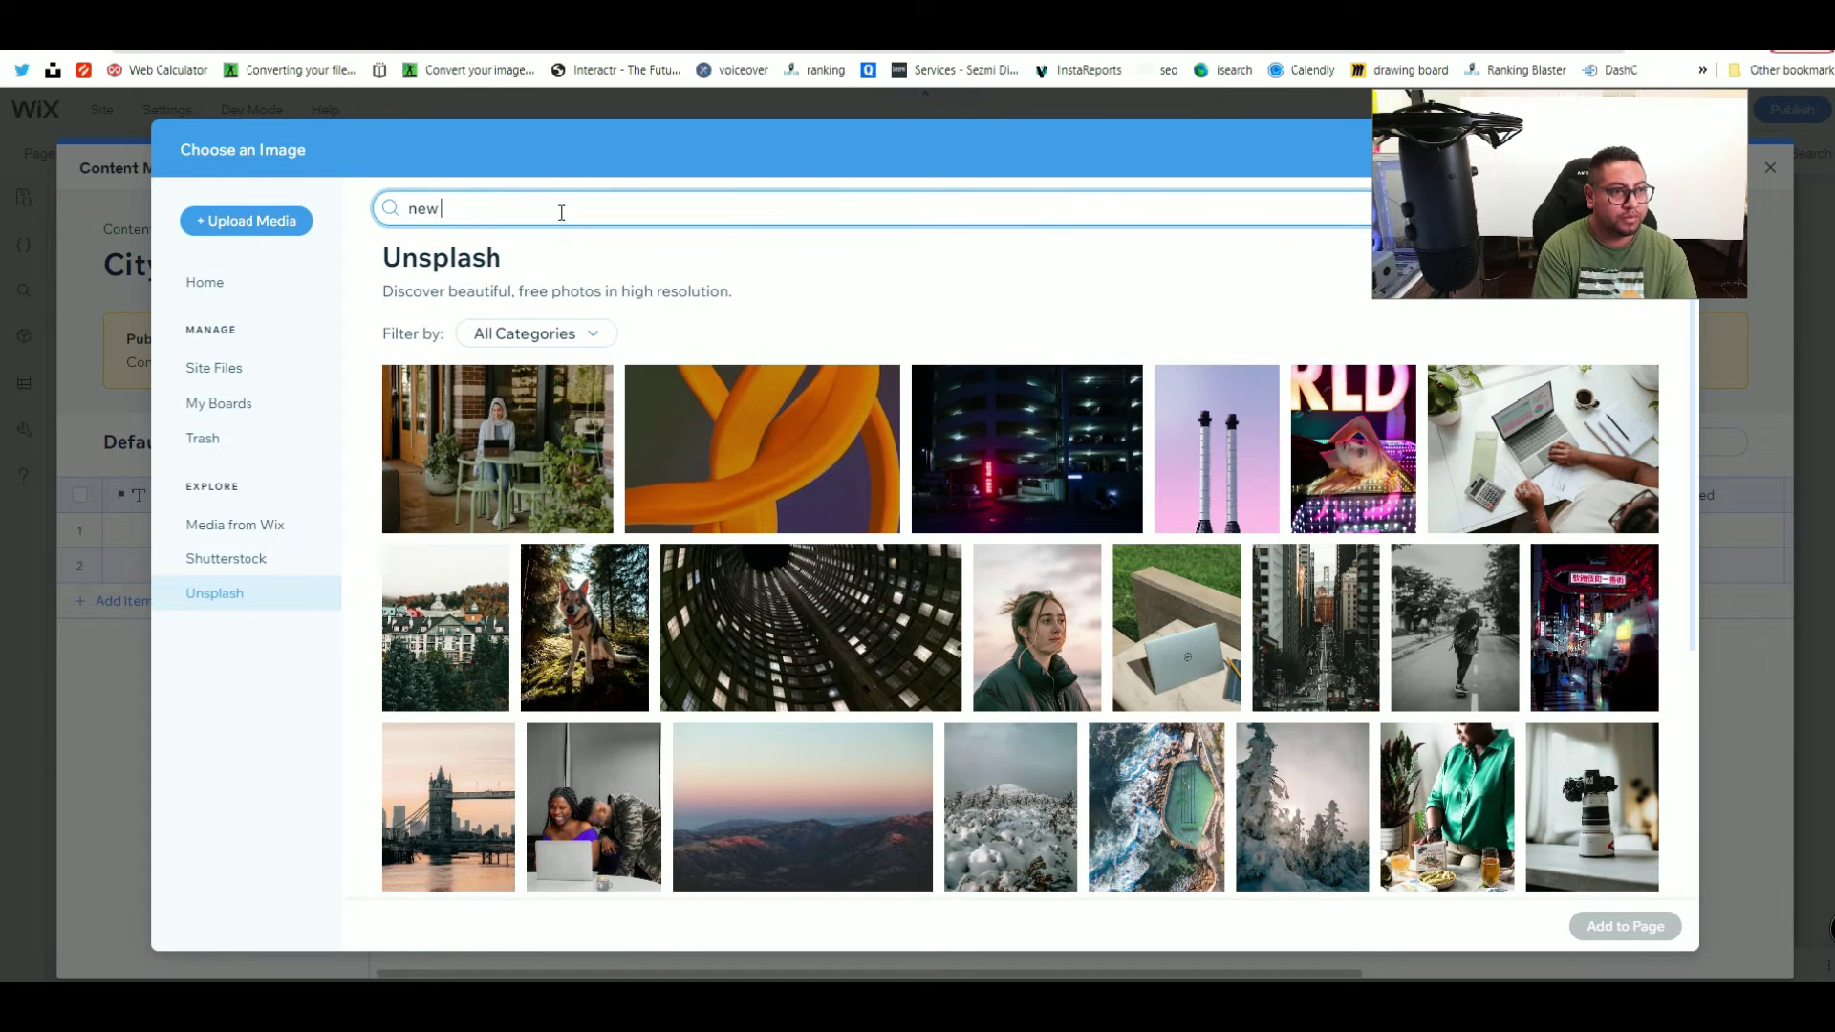
text( york)
key(Return)
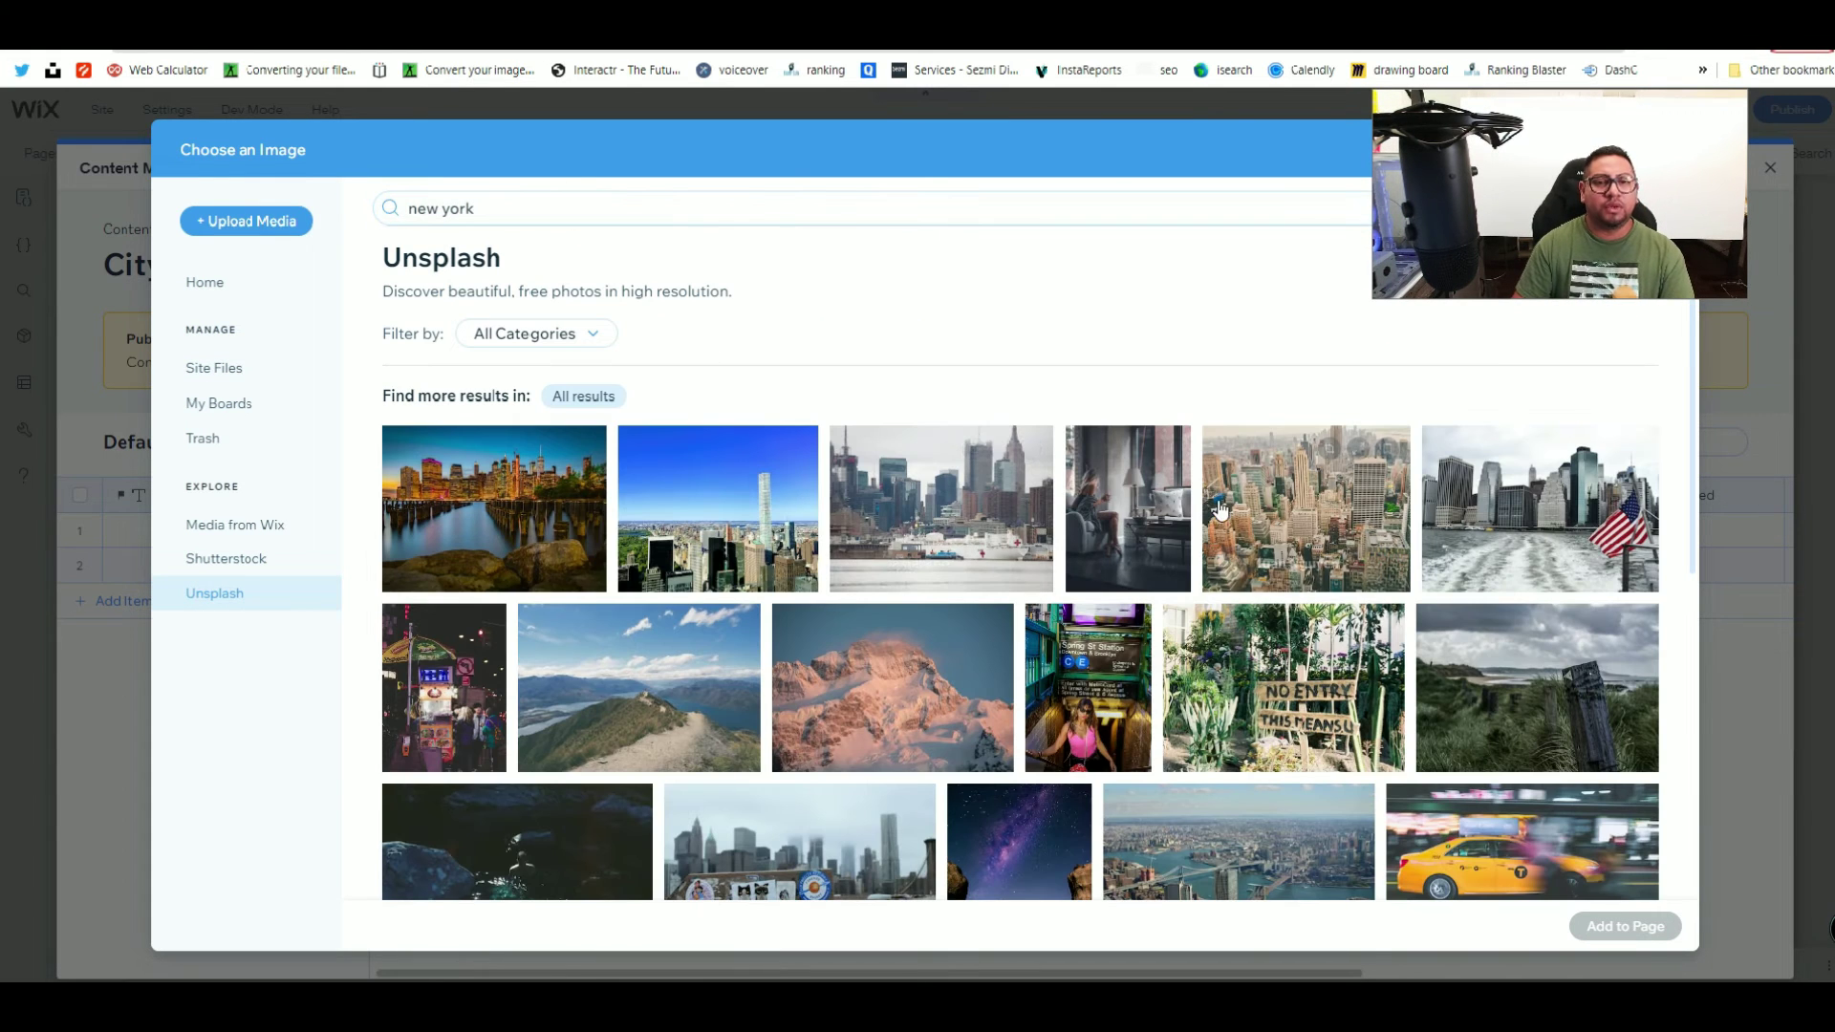
click(1388, 525)
click(1624, 540)
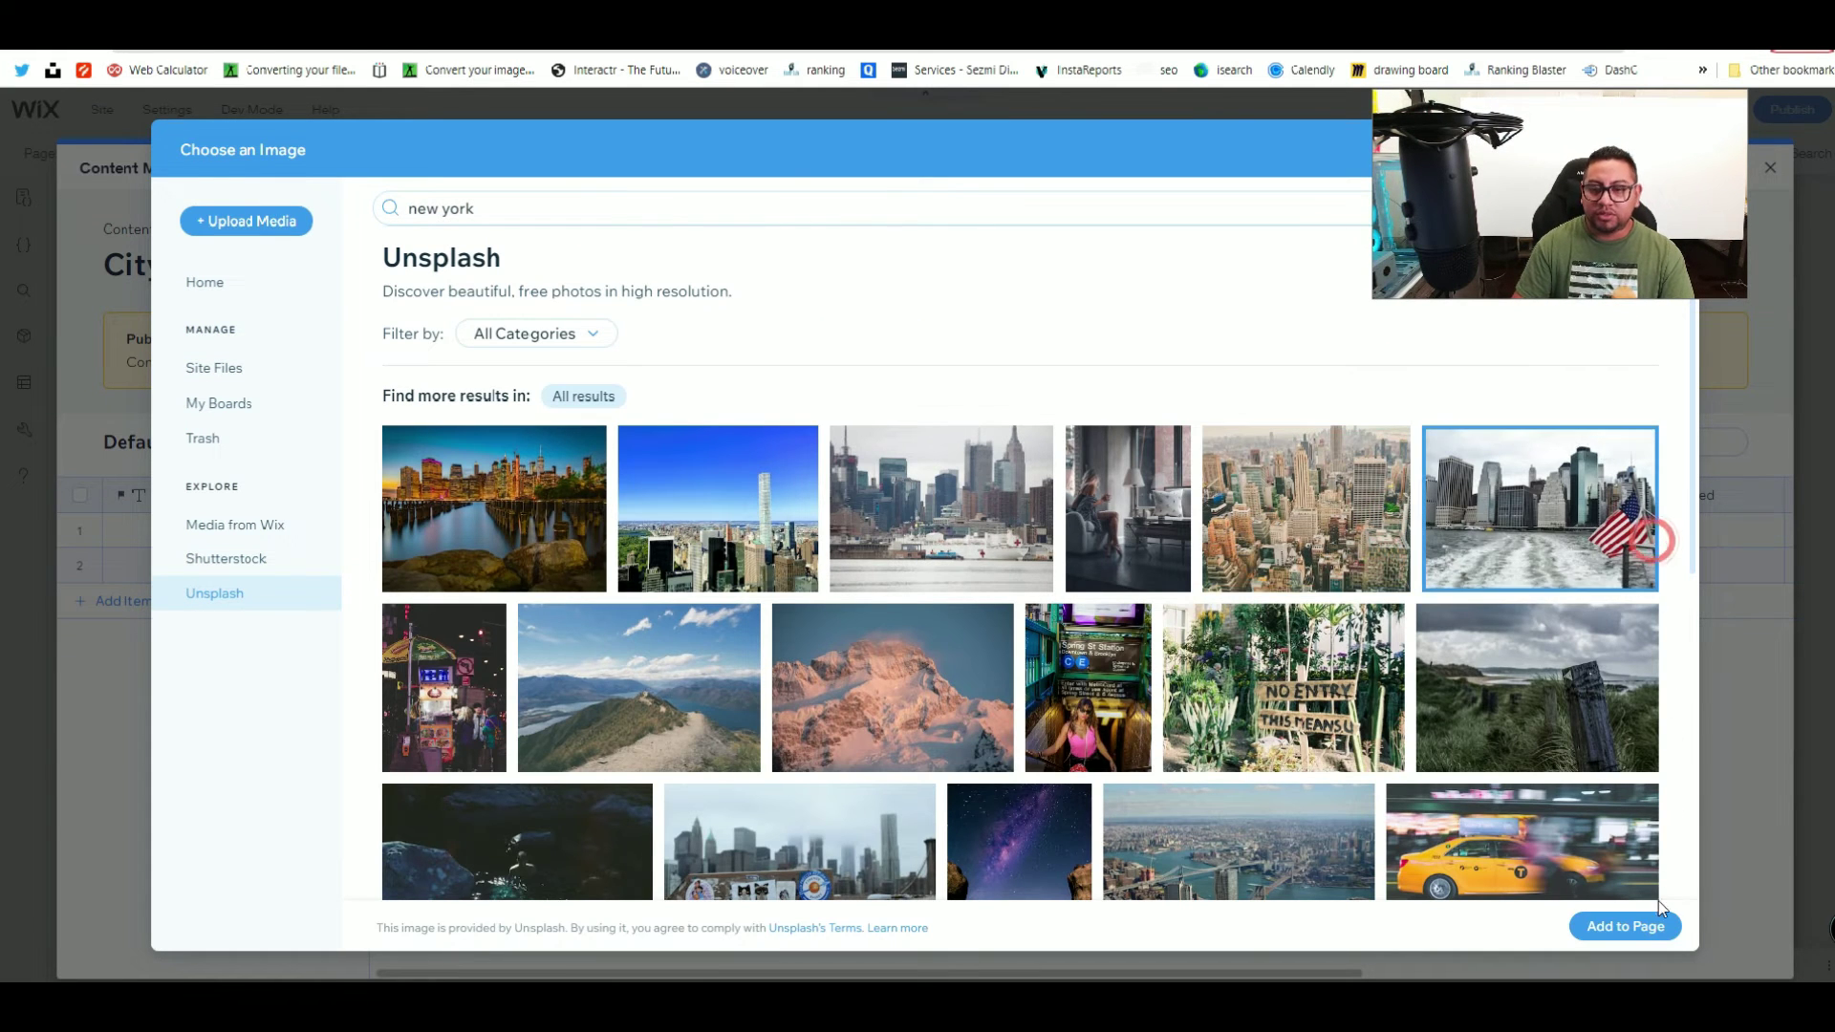
click(1645, 938)
Step: Open the image chooser for the New York item's City pictures gallery
click(831, 566)
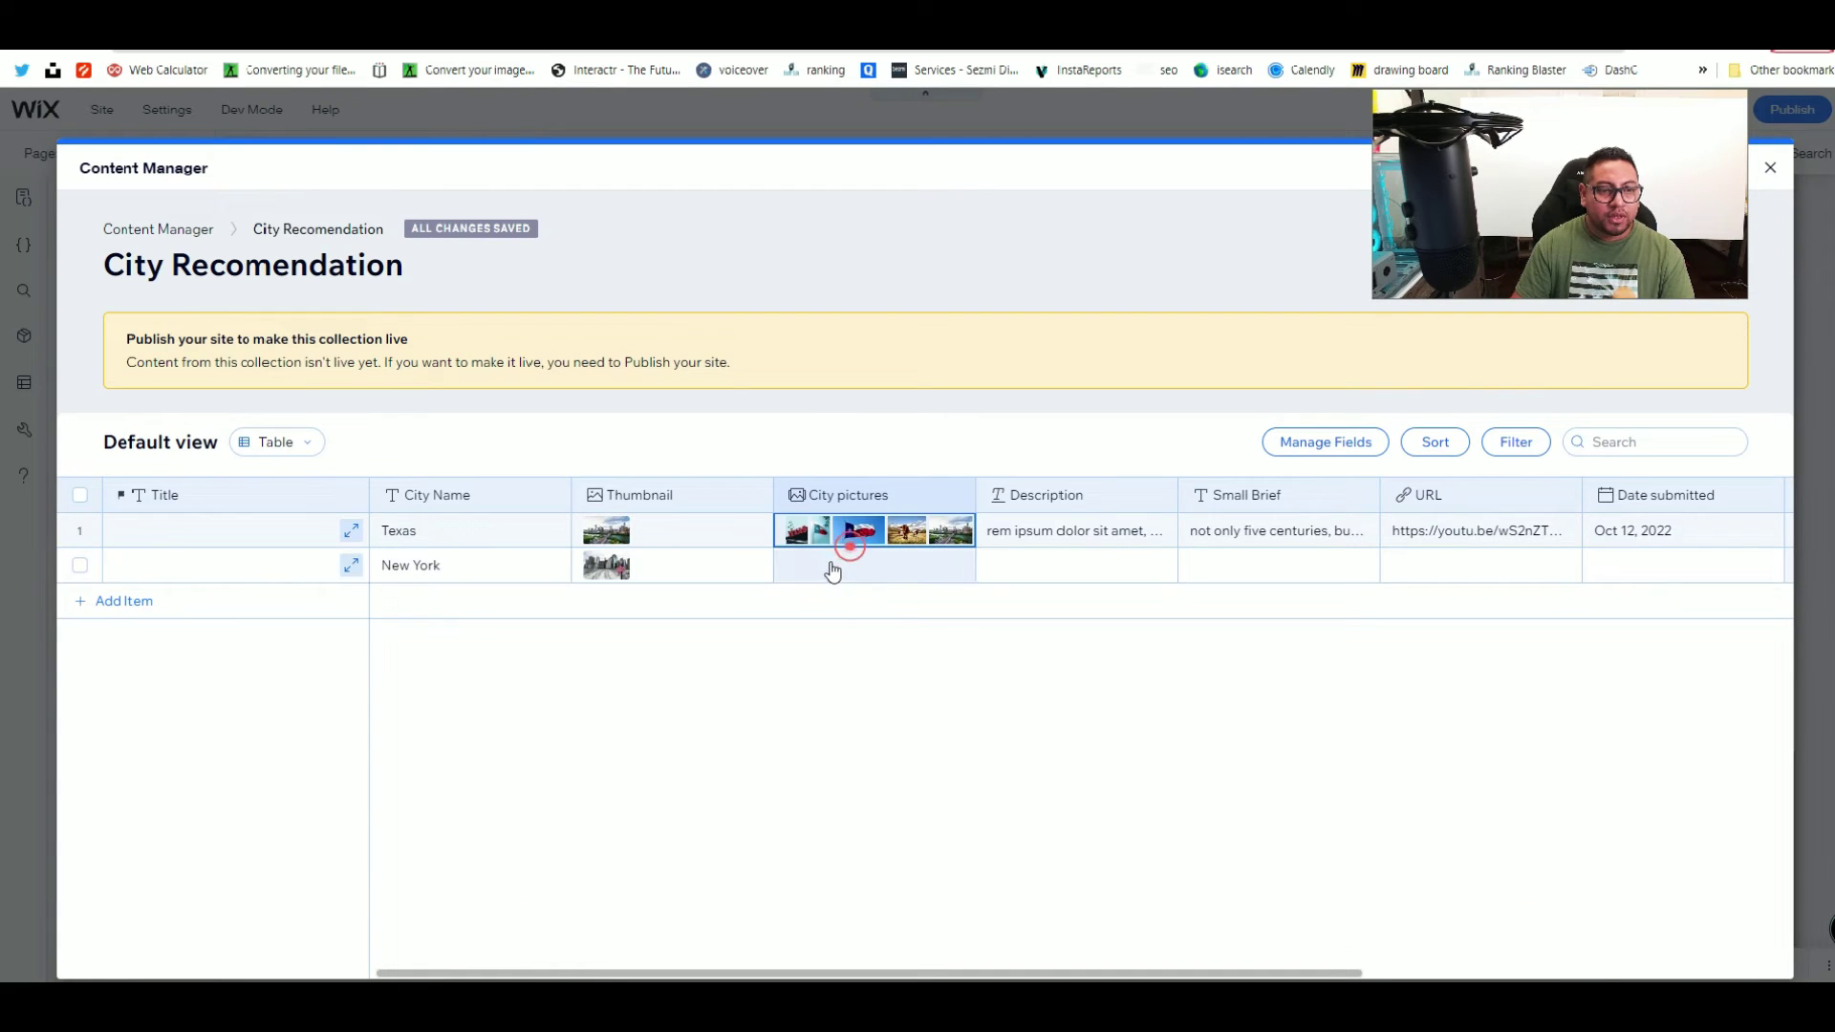
click(831, 566)
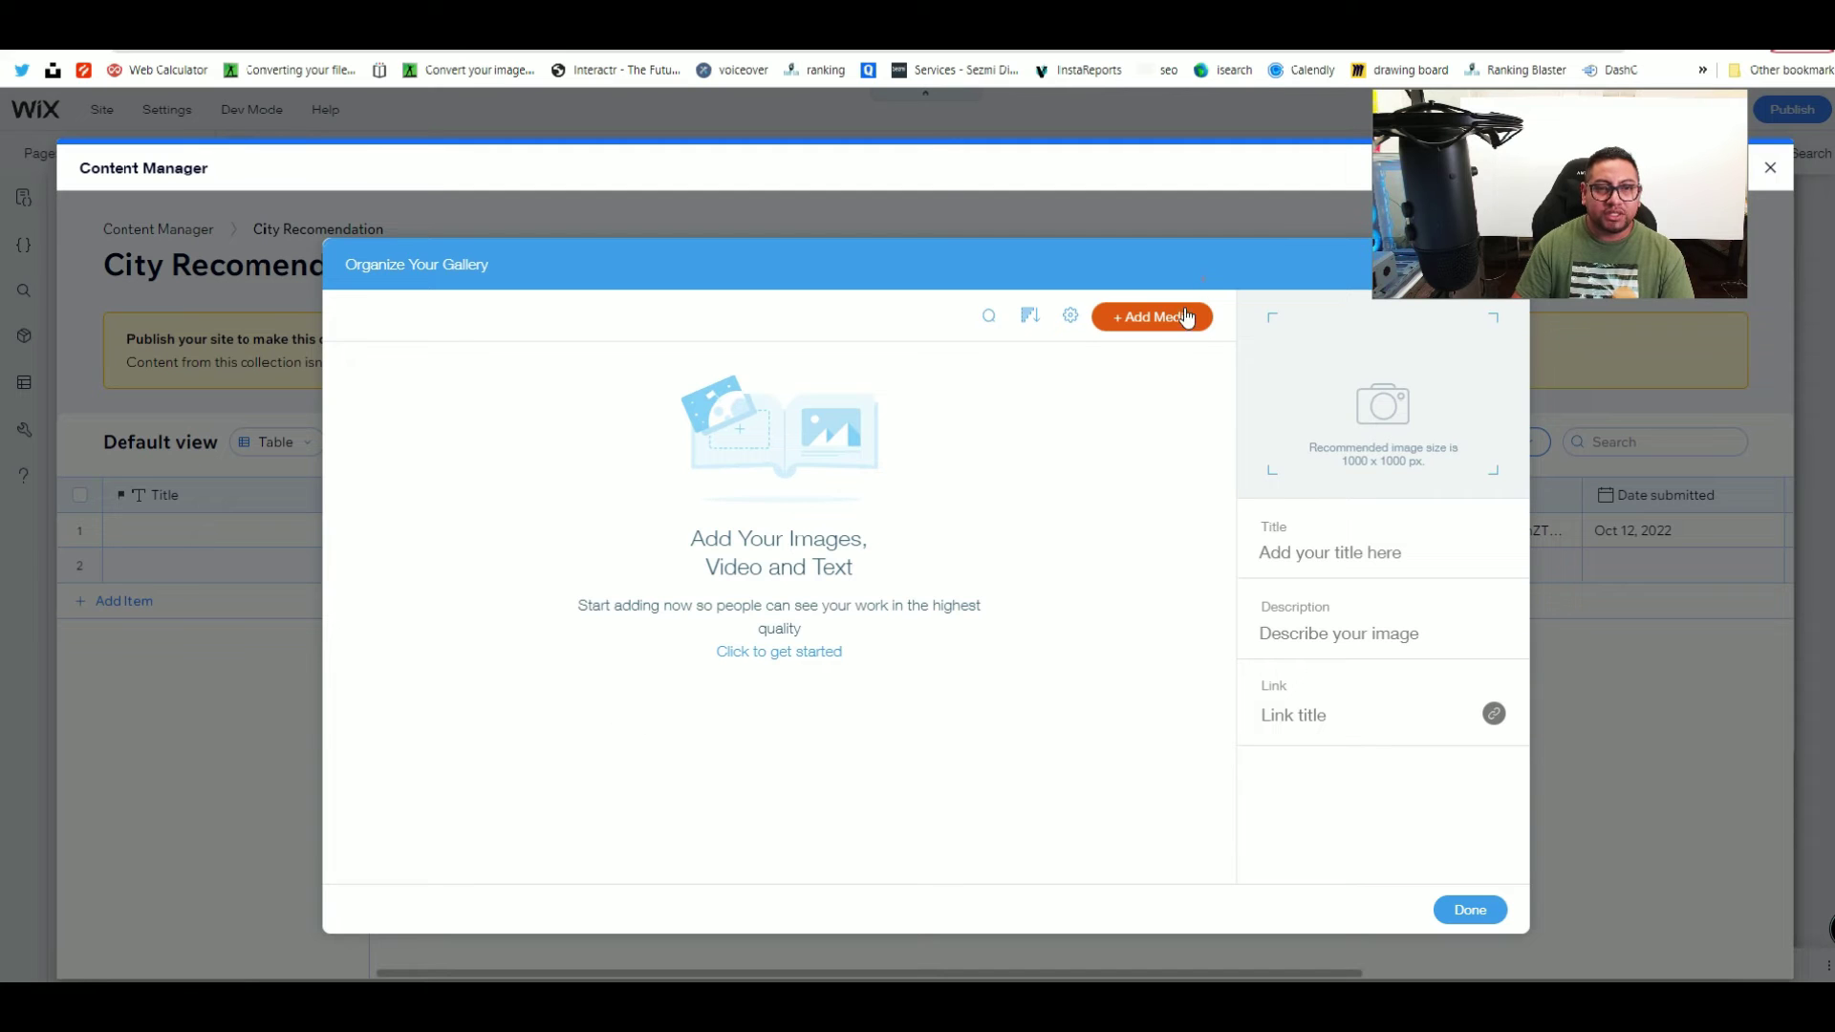
click(1186, 317)
click(1086, 383)
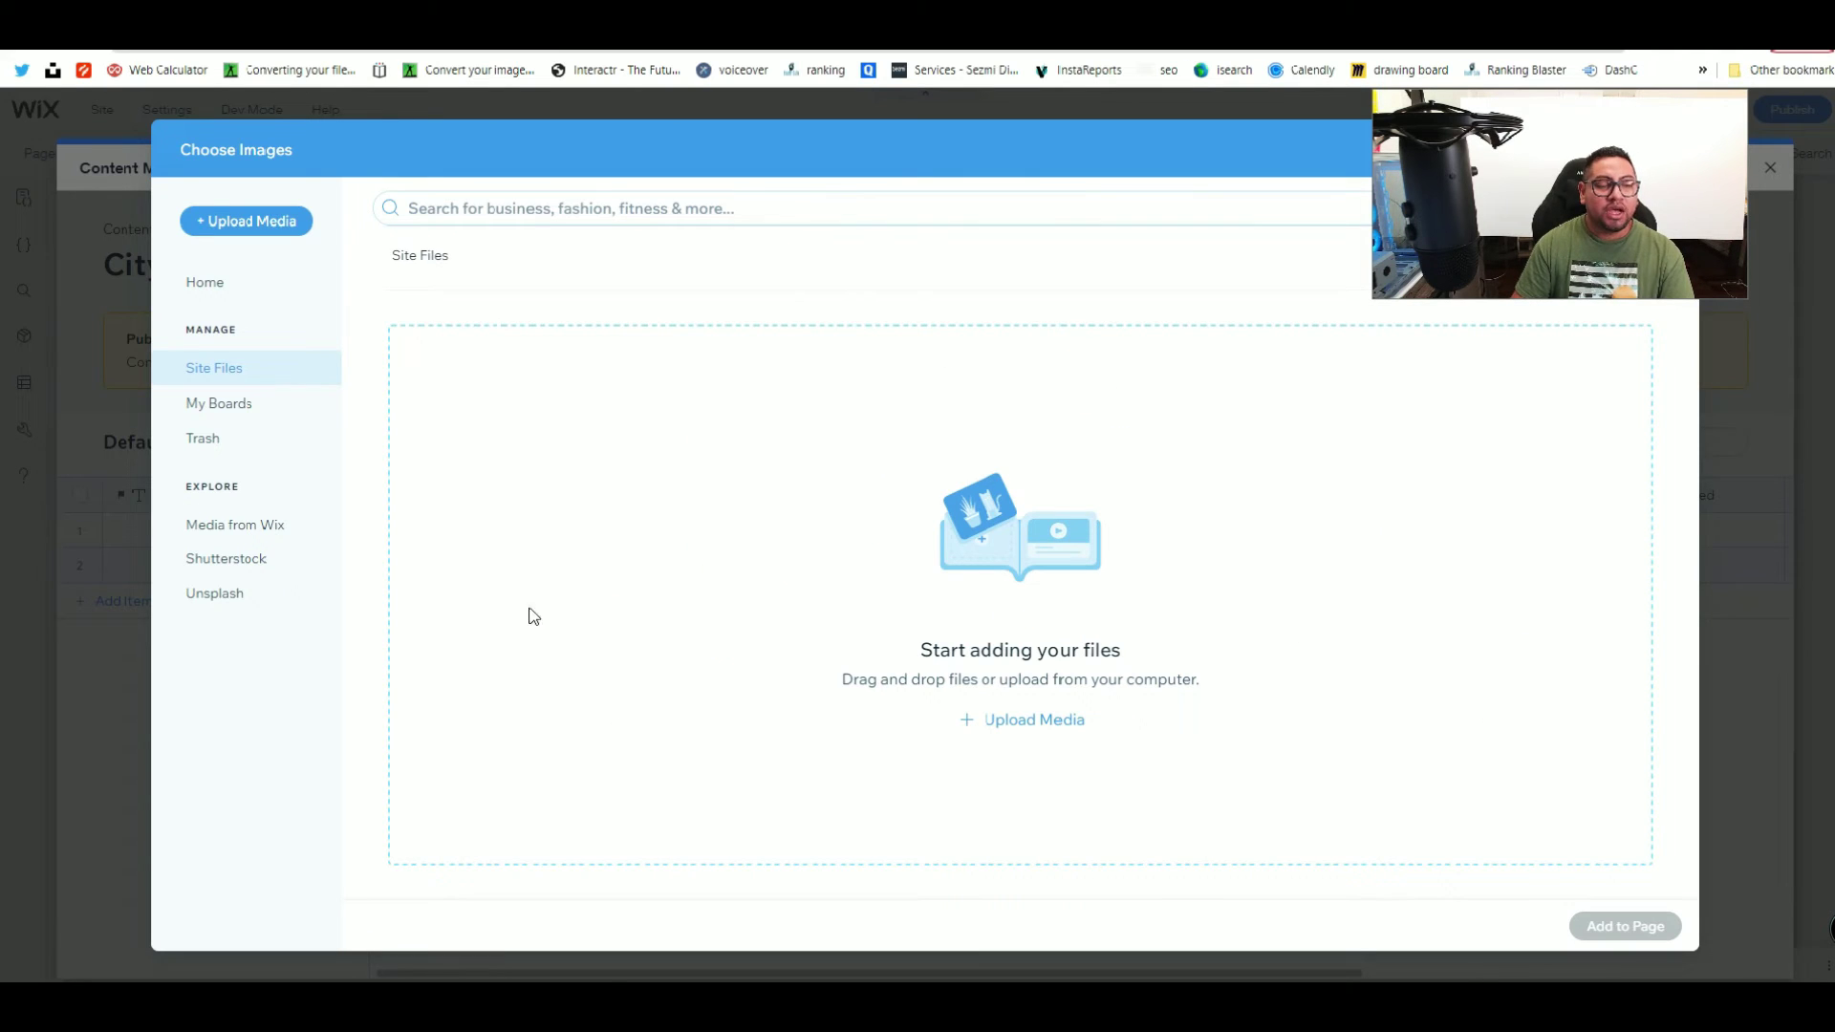
click(251, 527)
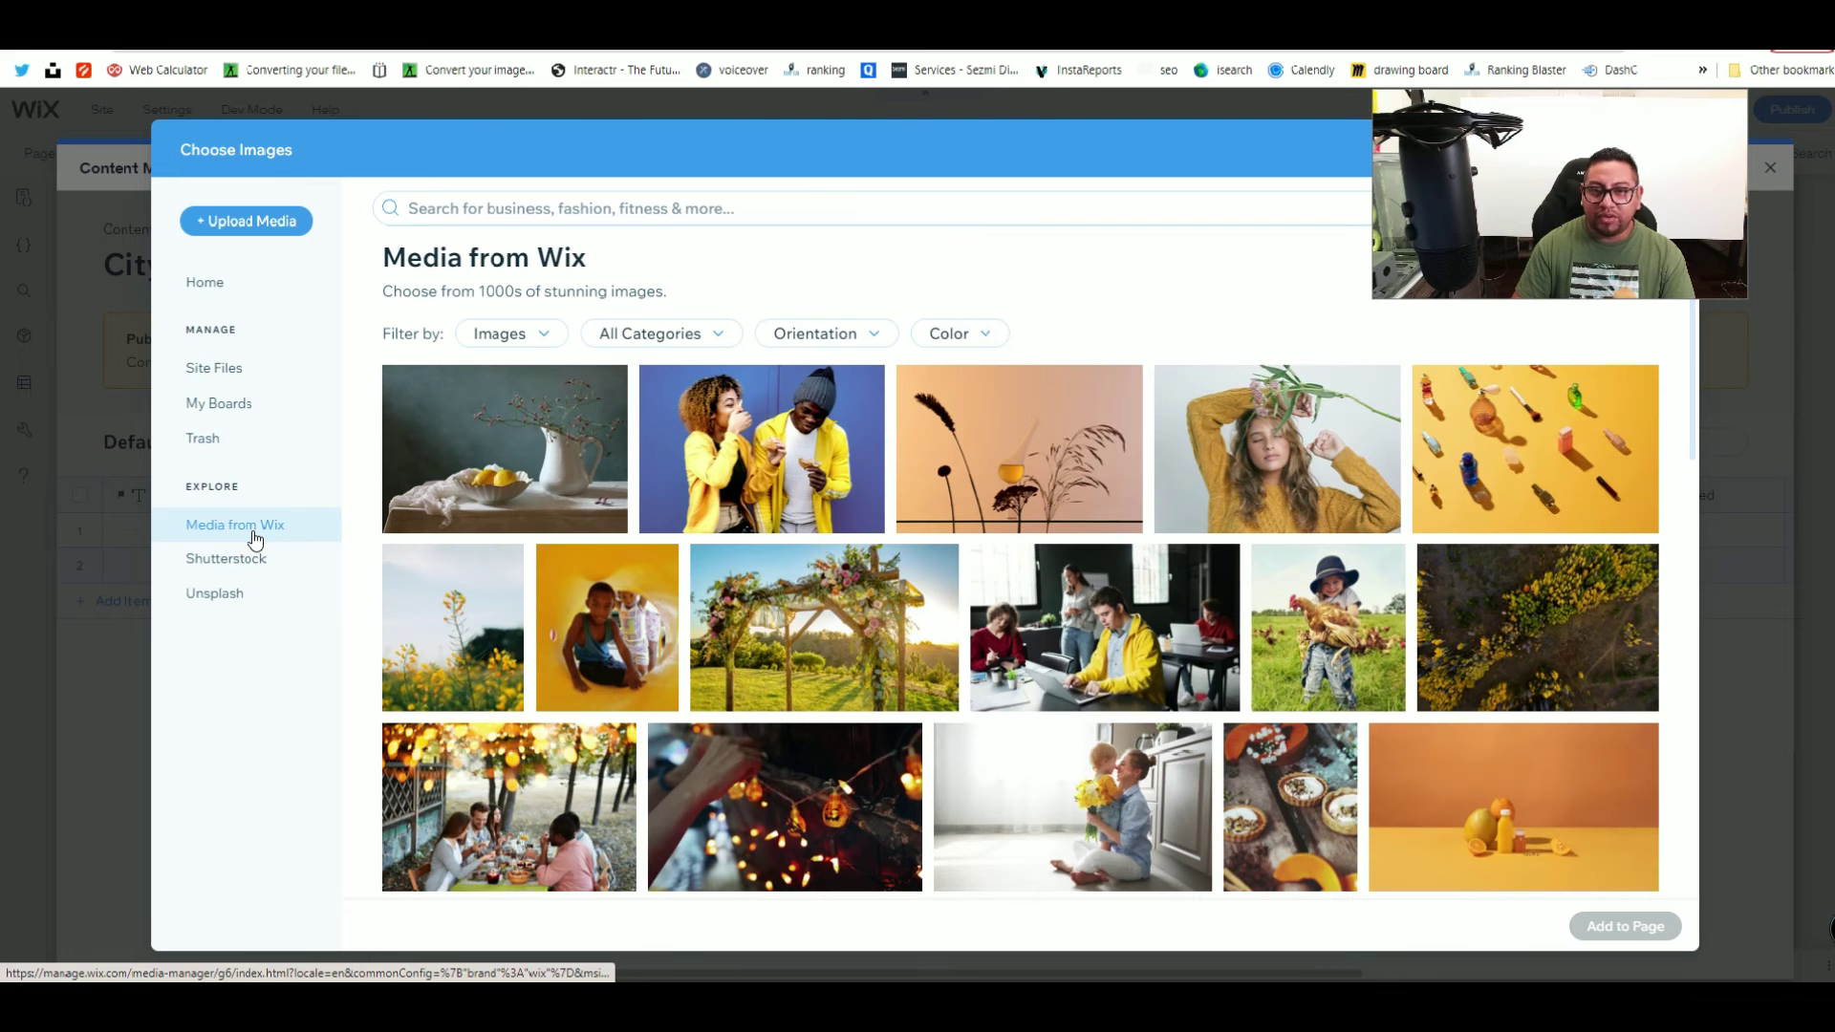
click(576, 215)
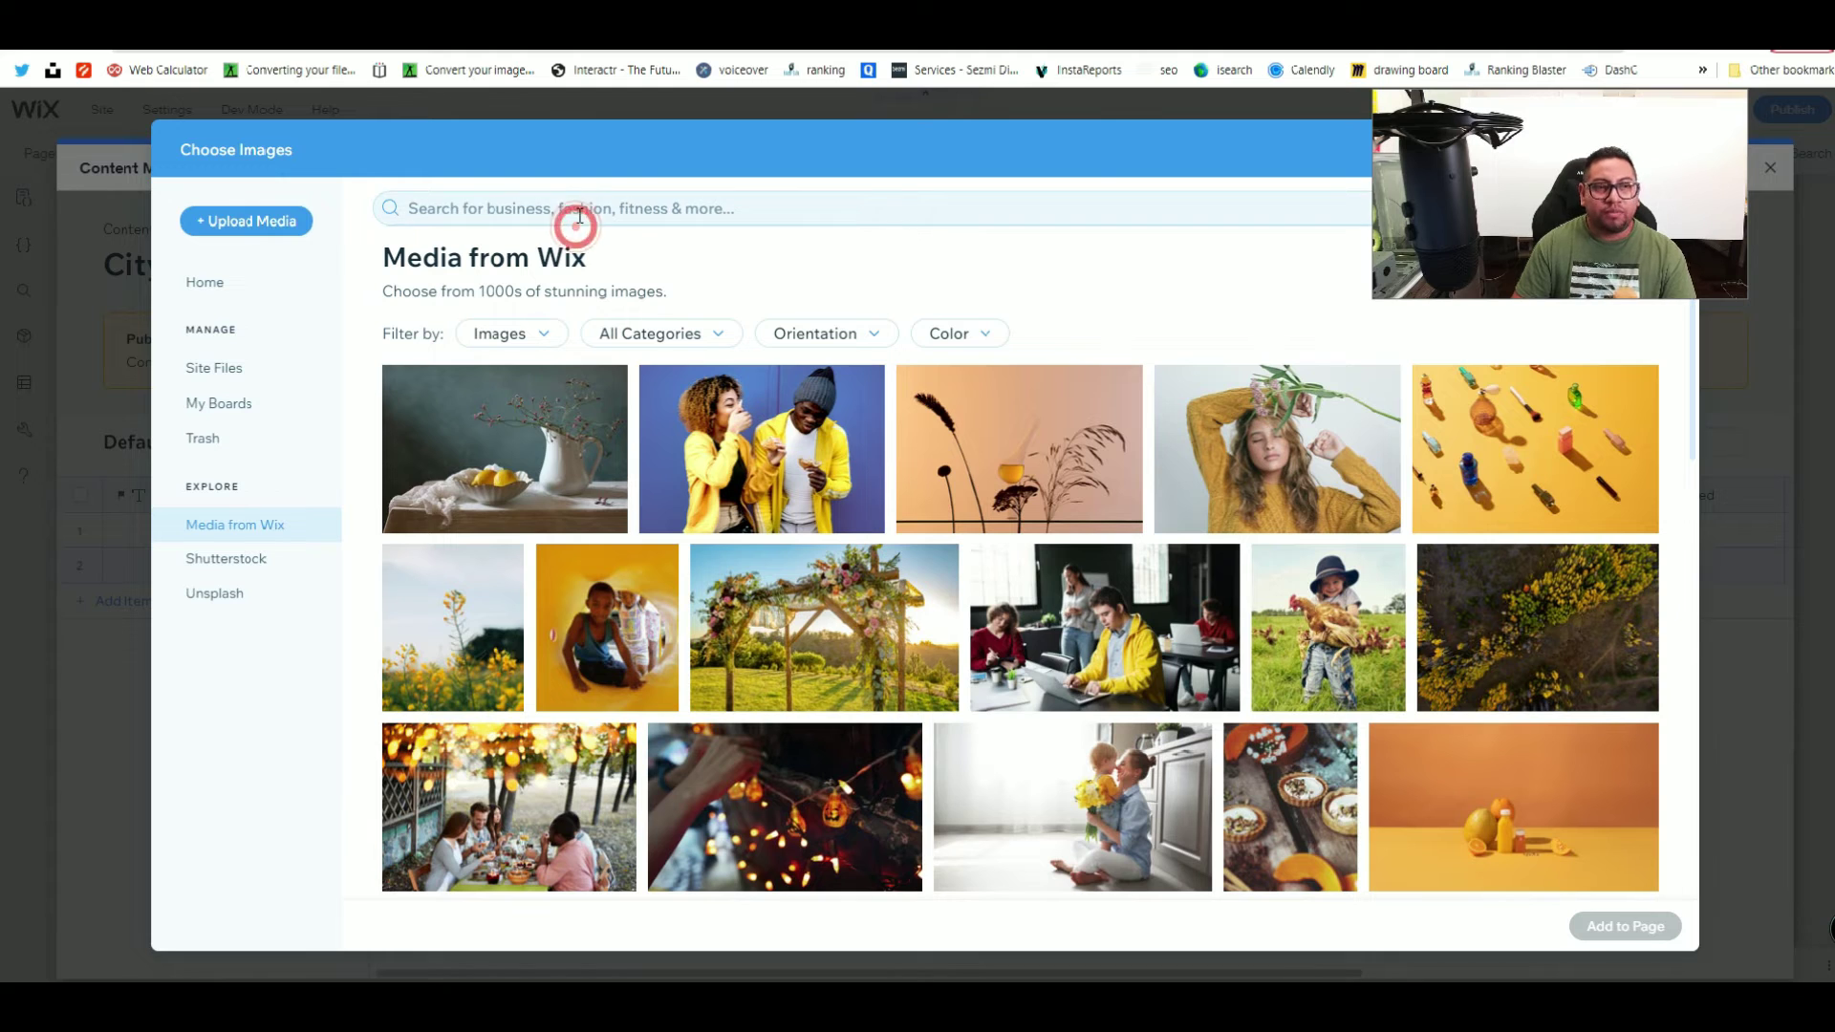
click(579, 215)
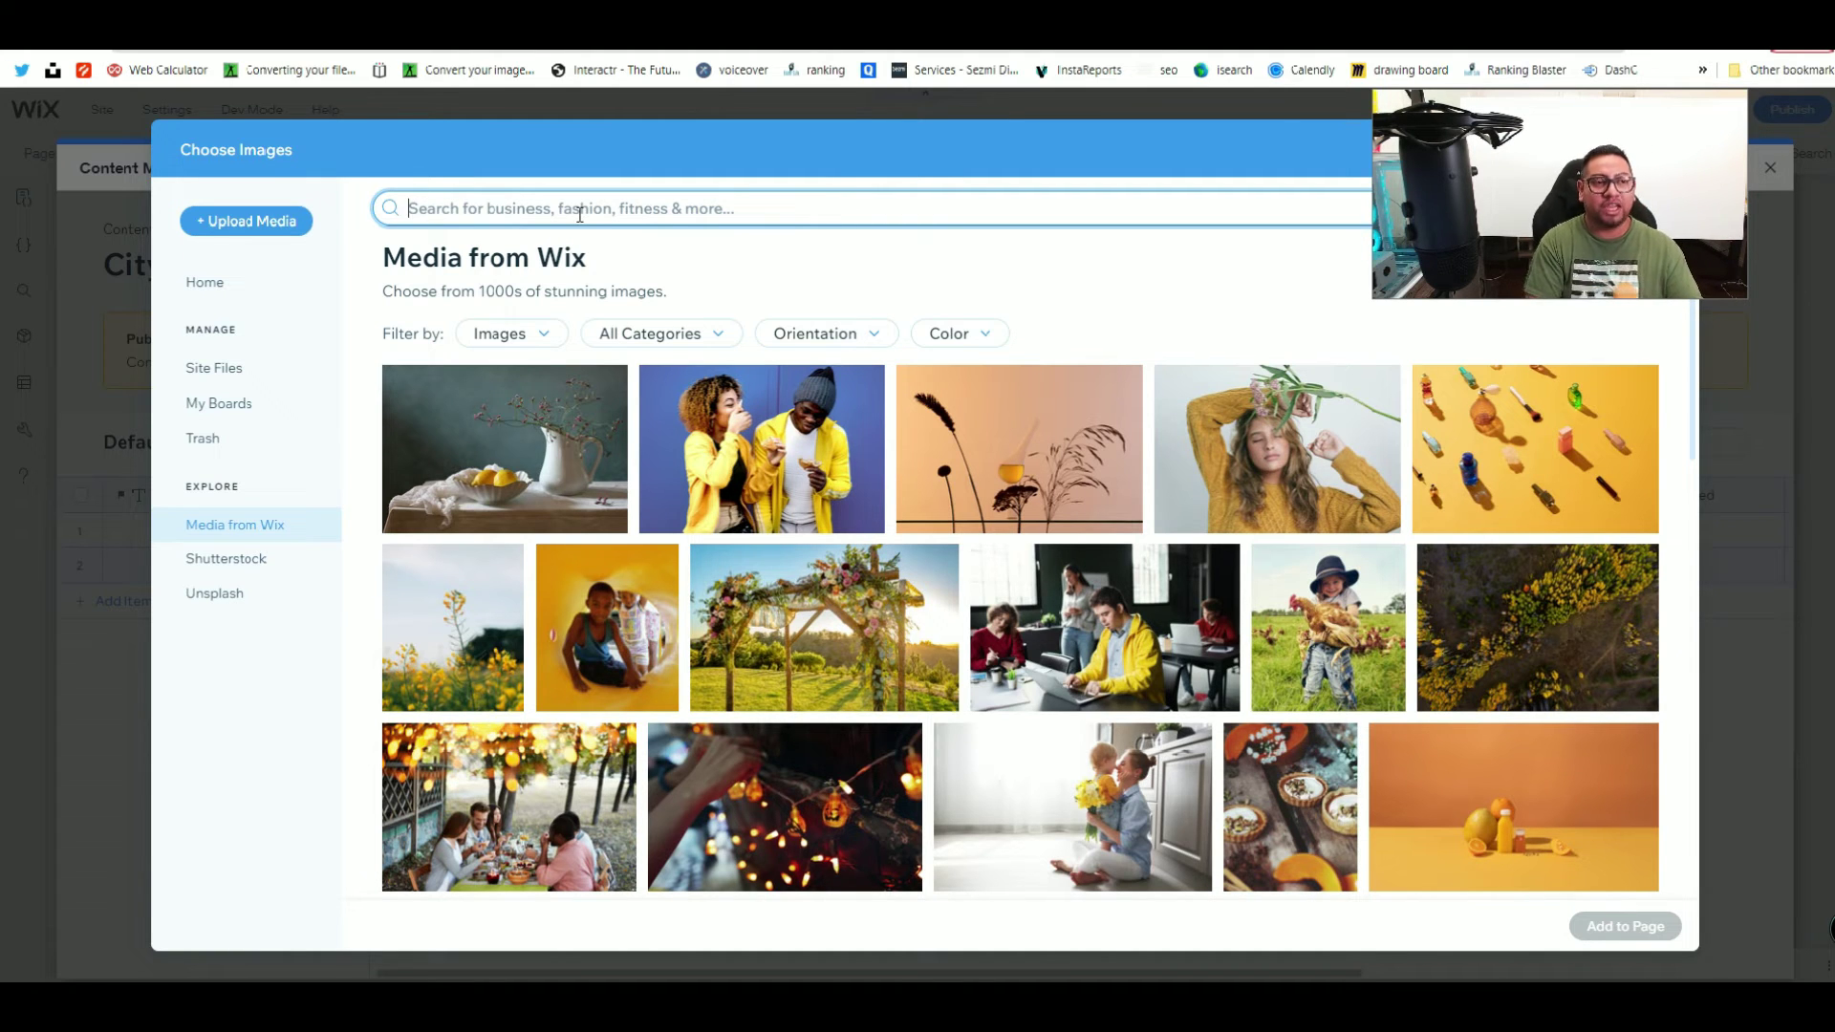
text(n)
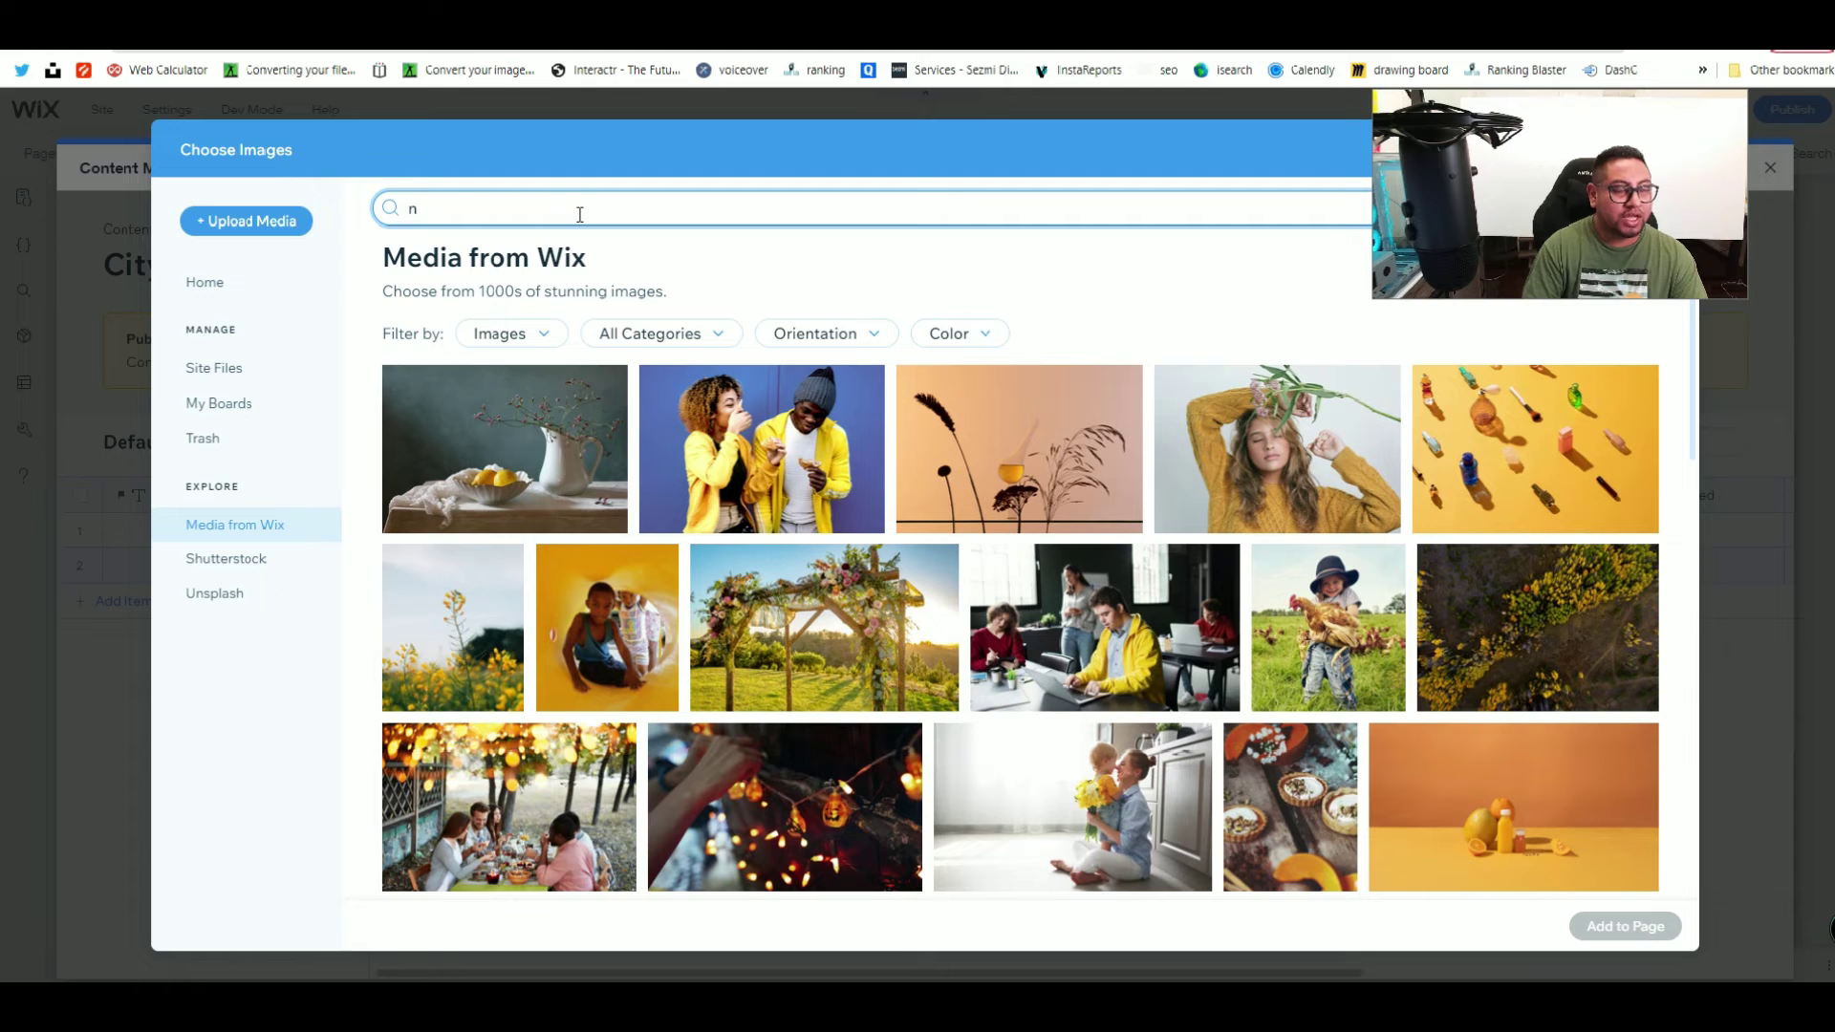
Step: Search Unsplash for "new york" and add the six photos in the first results row to the New York item's City pictures
click(261, 593)
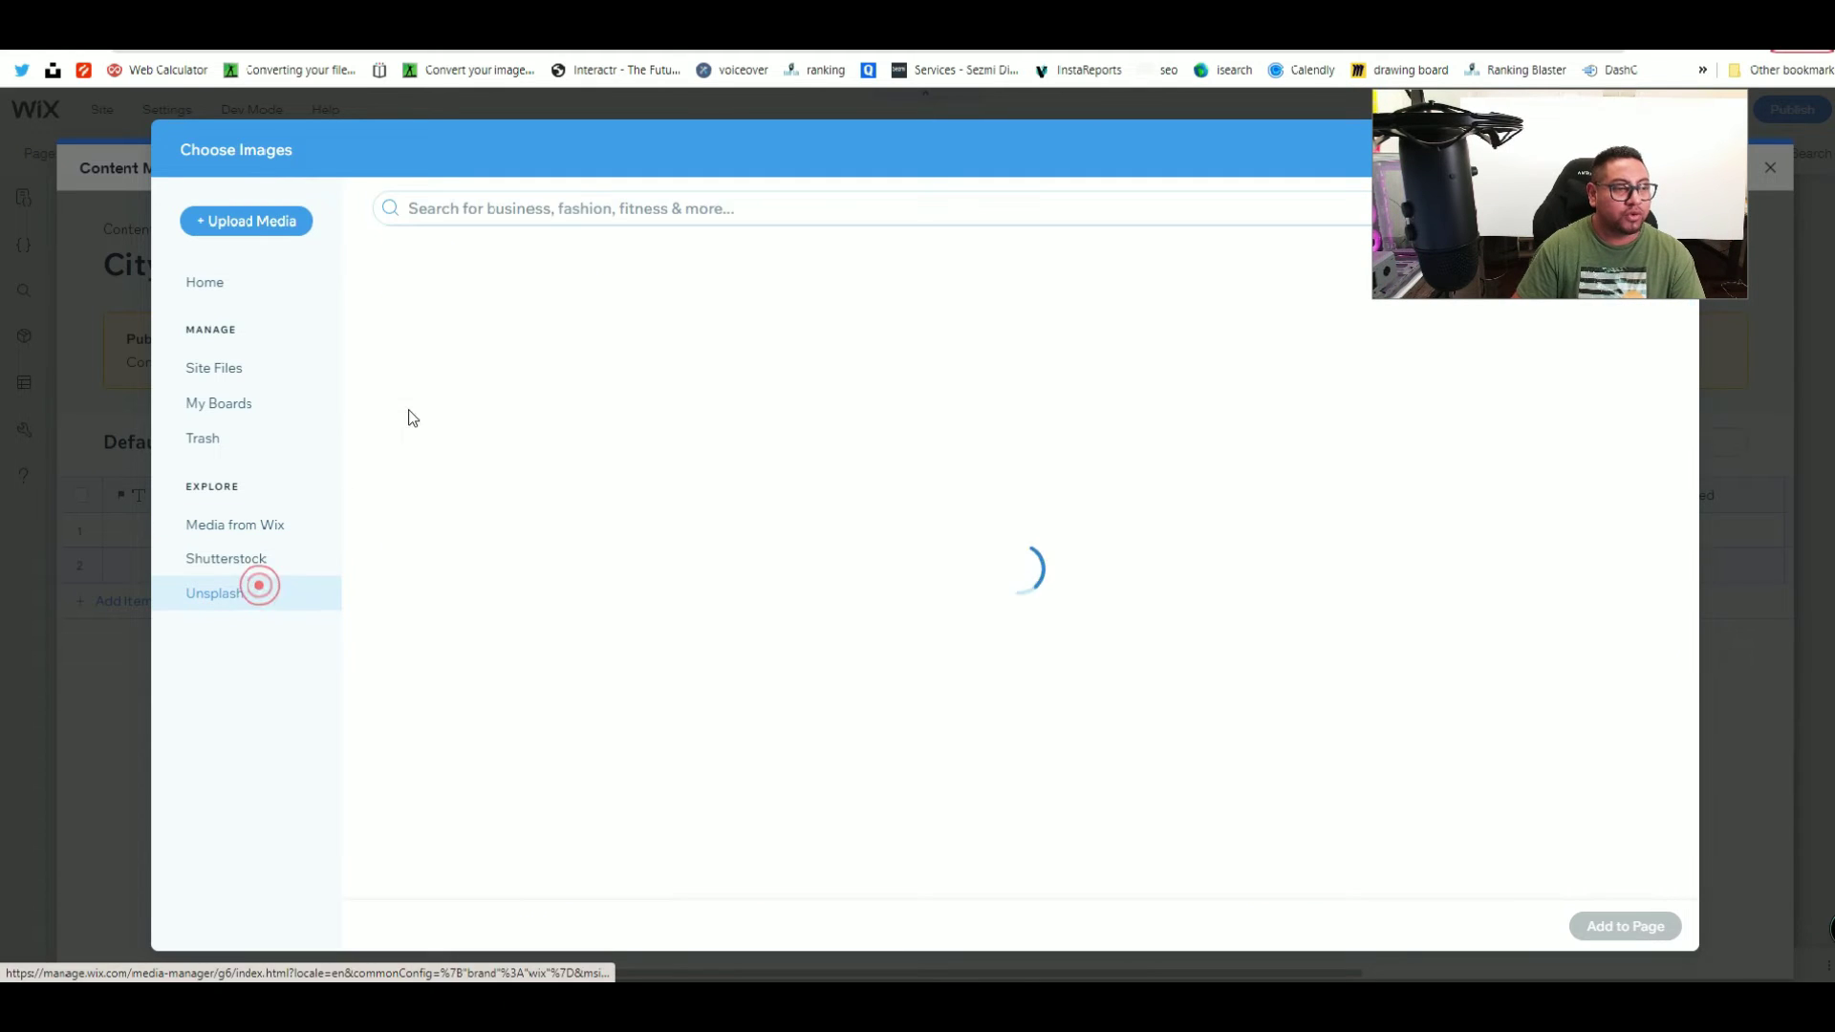
click(545, 206)
text(ne)
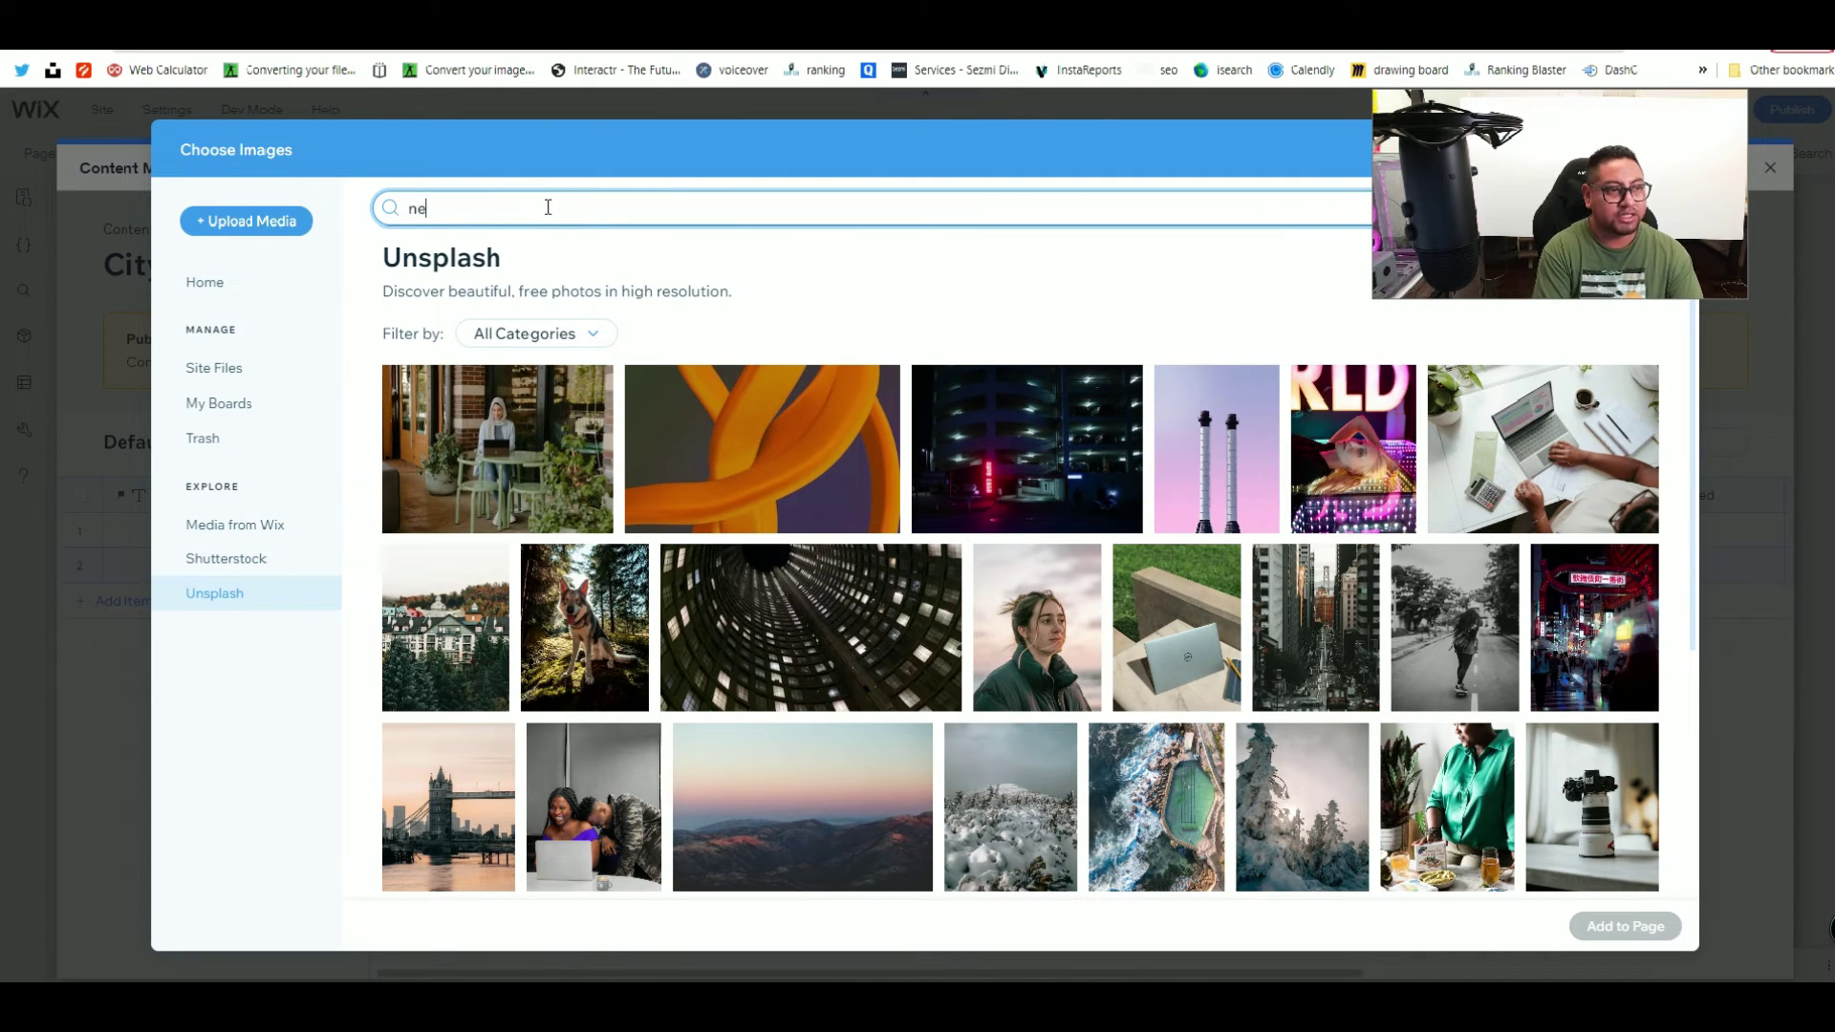
text(w yor)
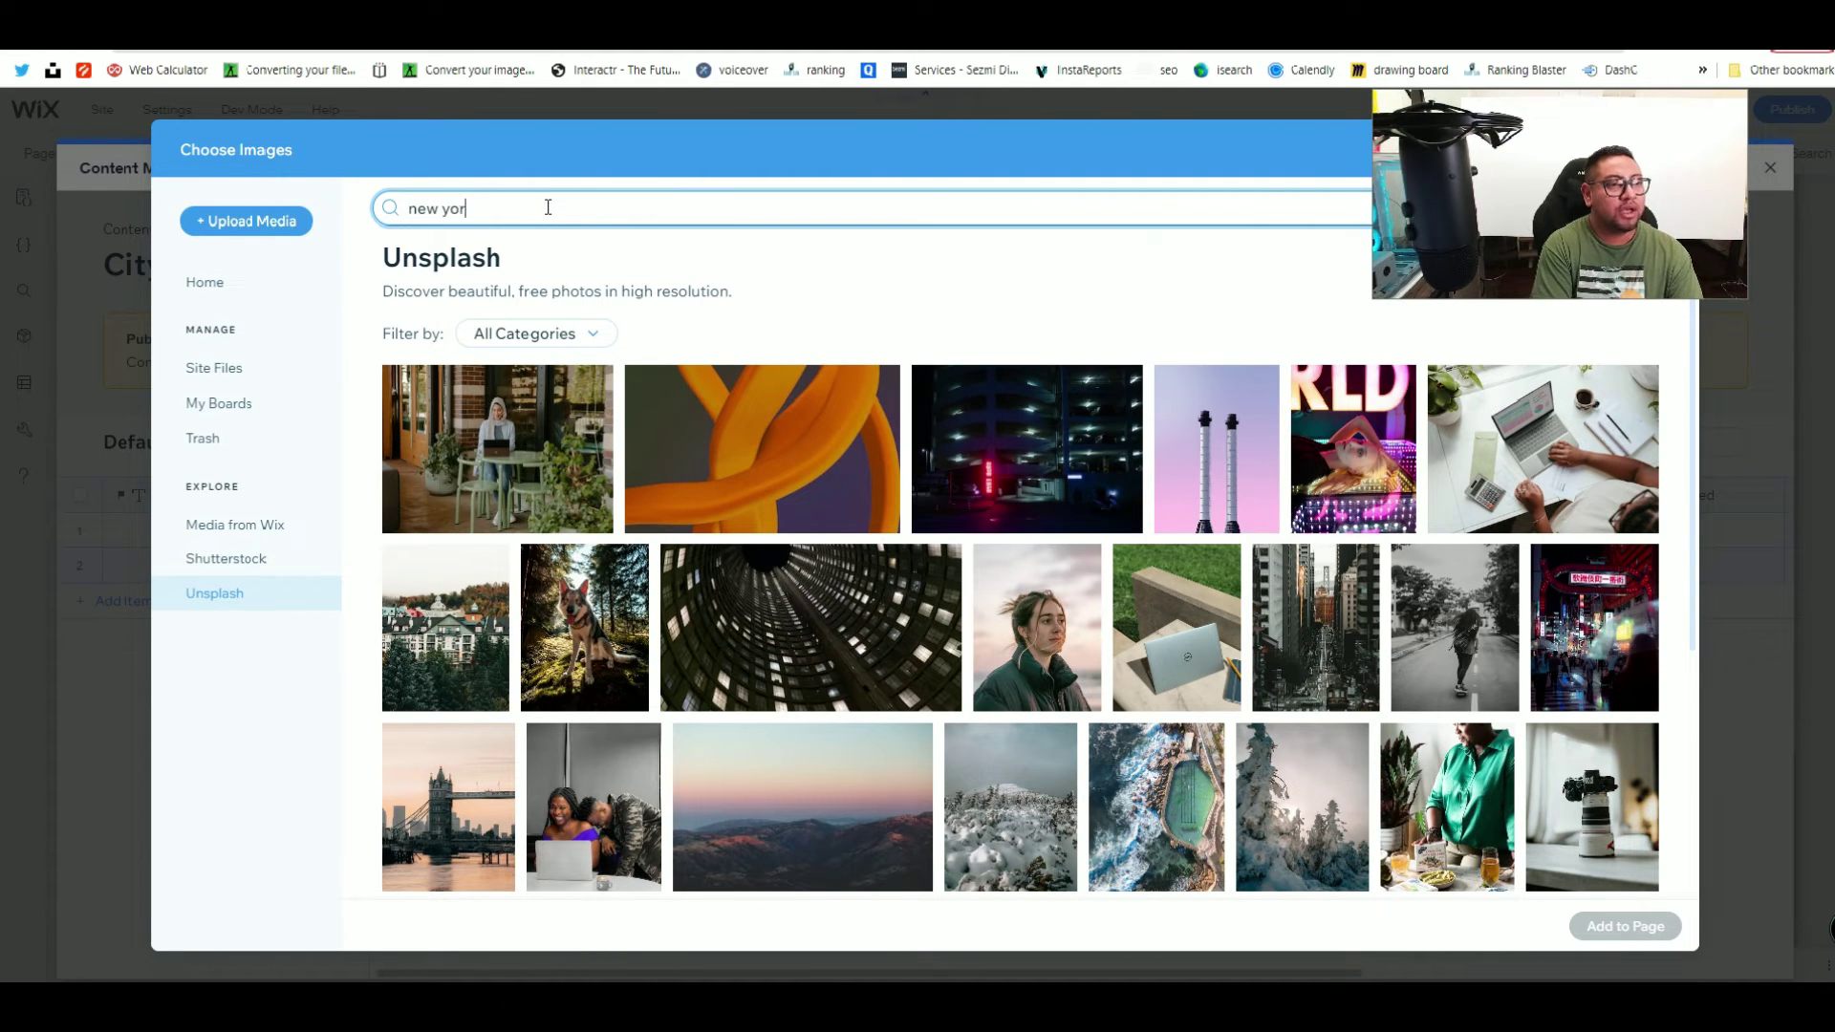
text(k)
key(Return)
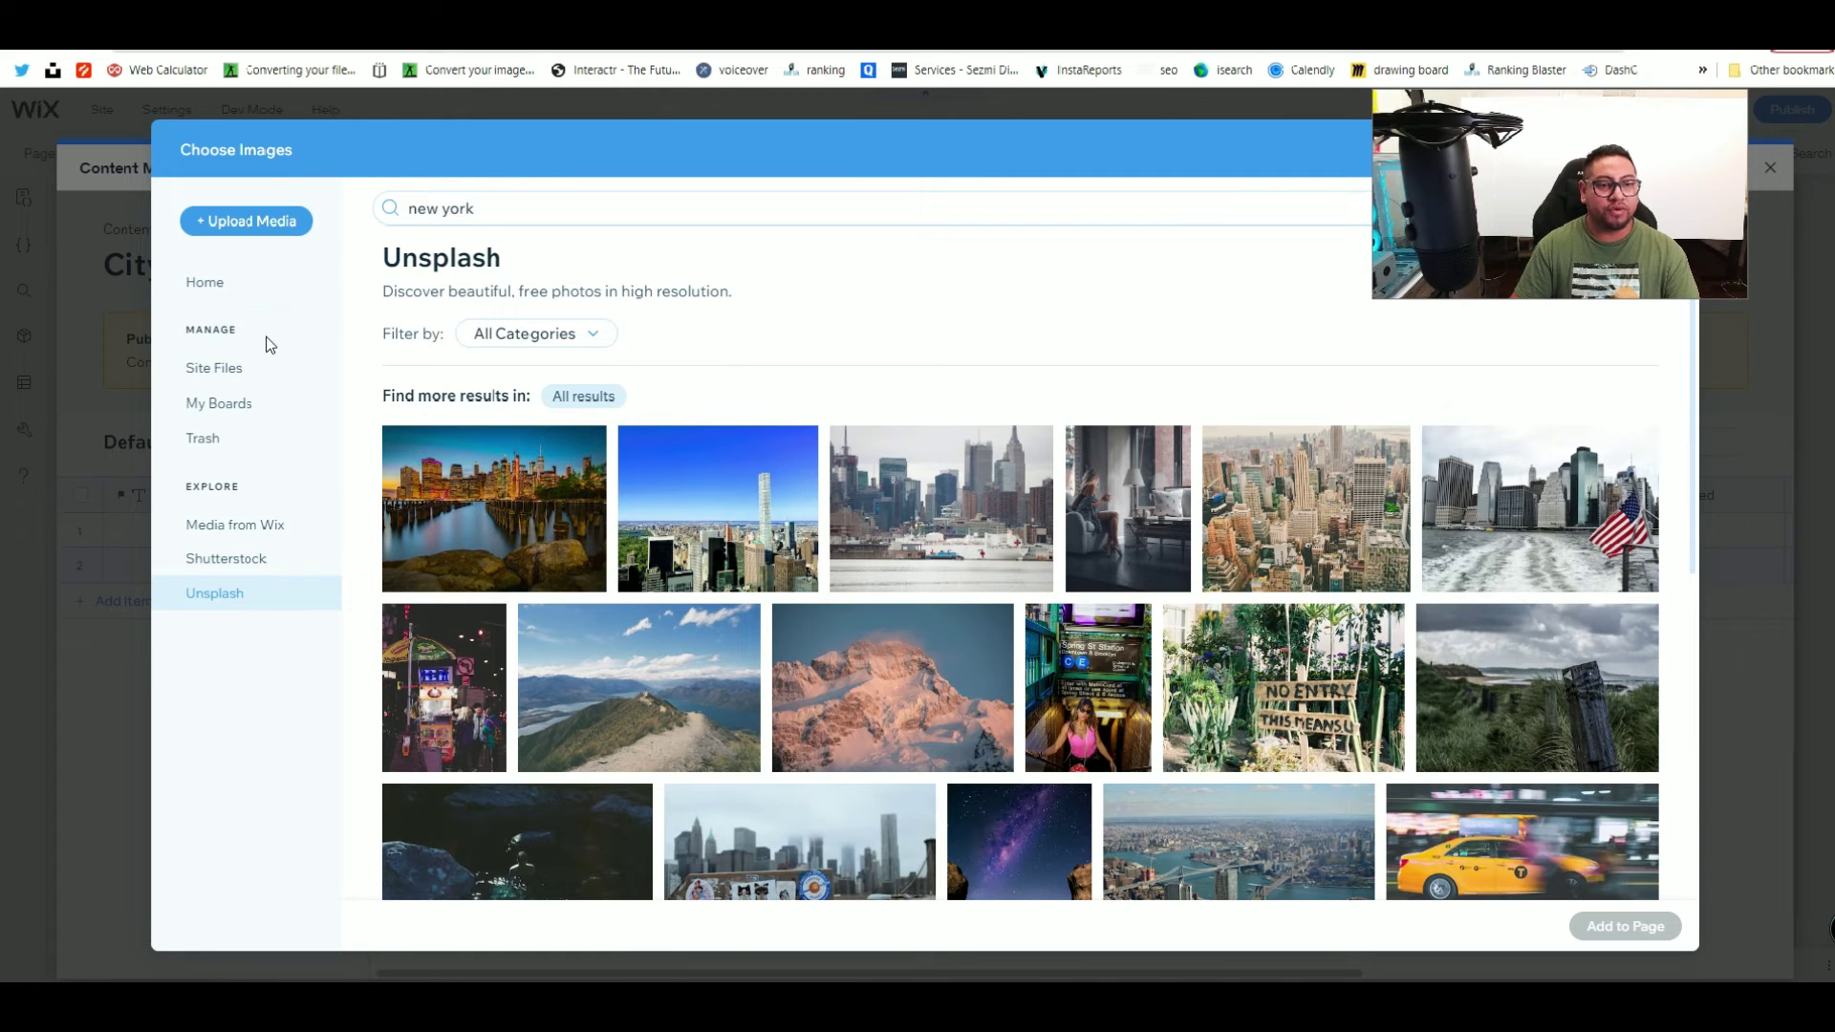
drag(354, 478, 1540, 525)
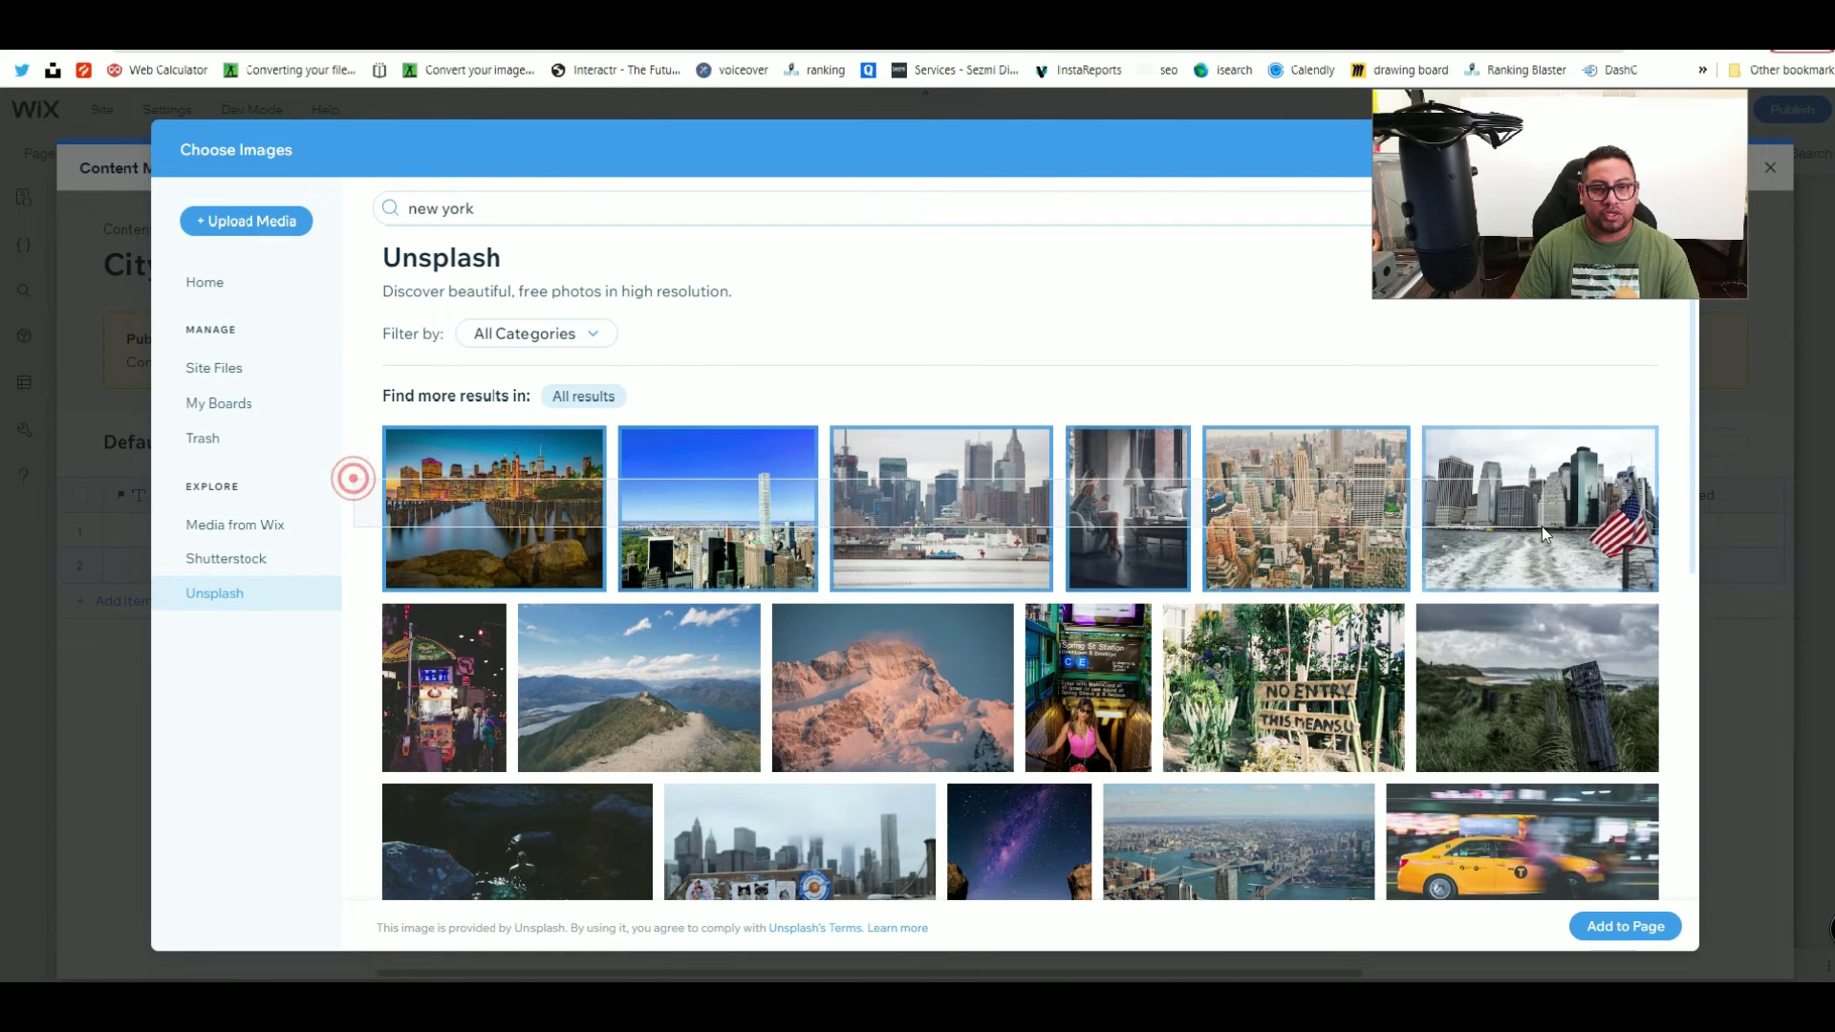
click(1627, 927)
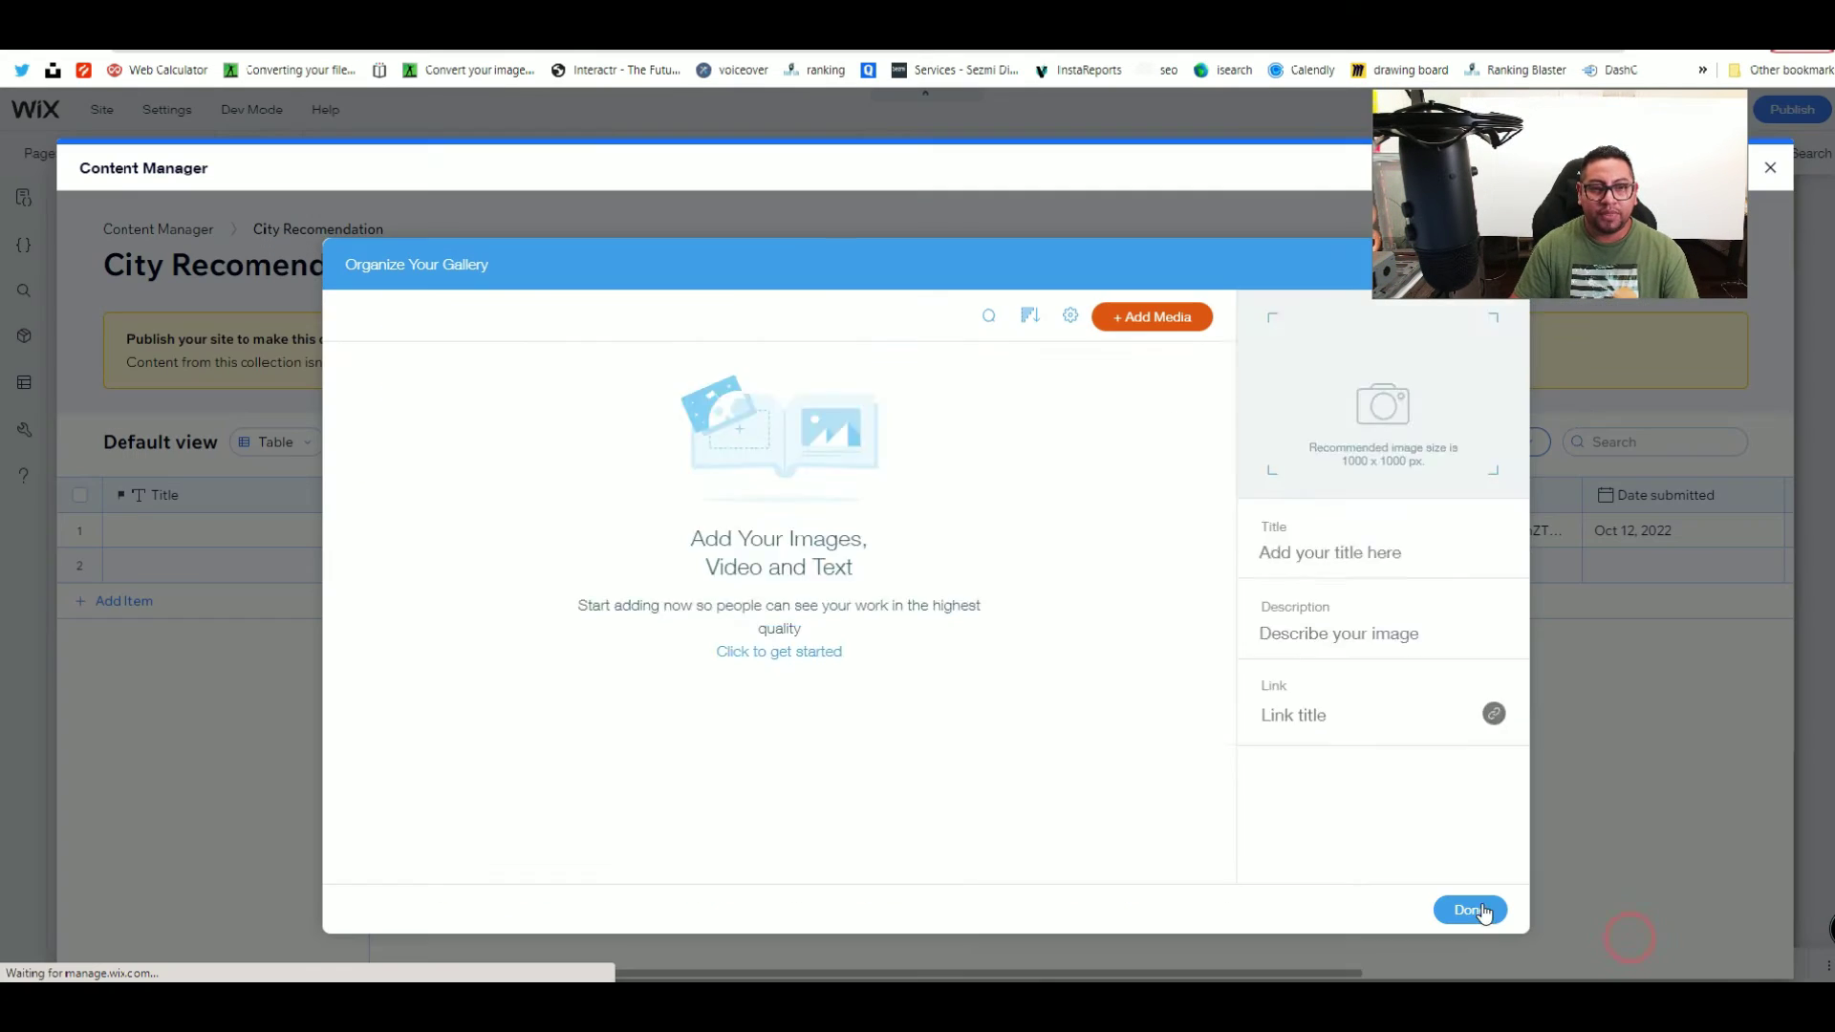
click(1470, 910)
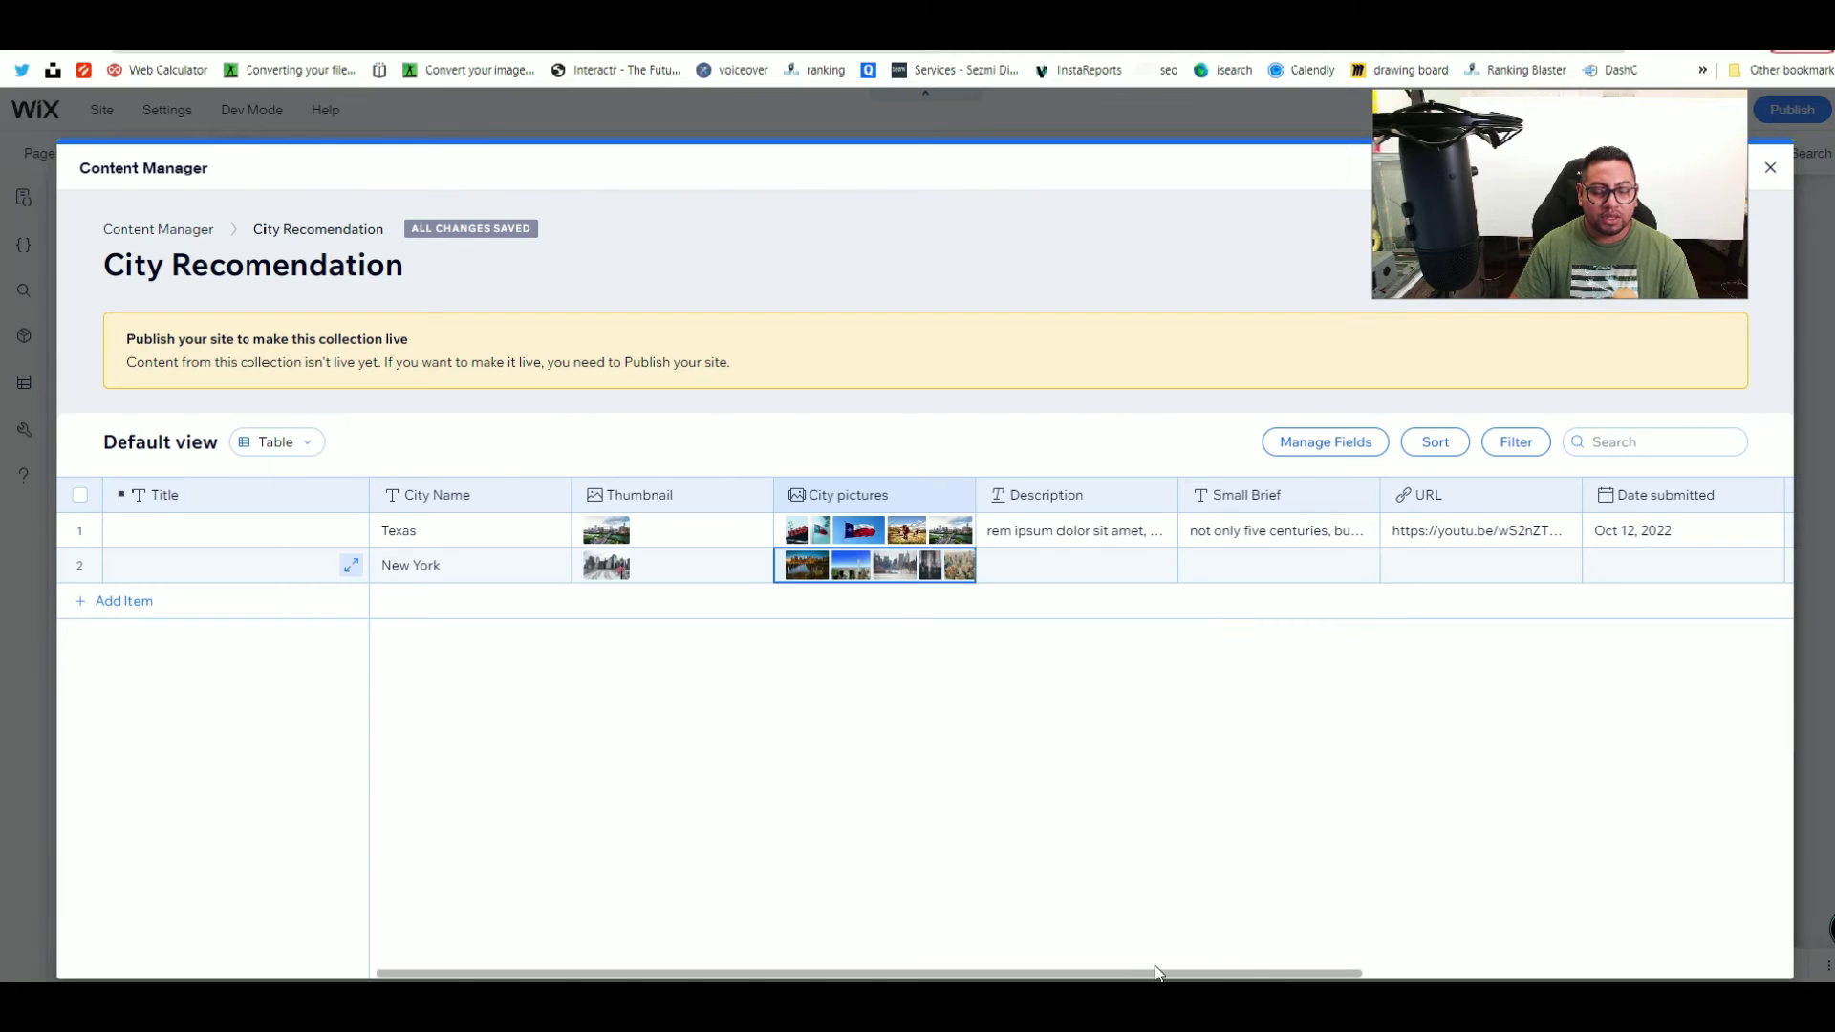
Step: Copy the Texas item's entire formatted Description and paste it into the New York item's Description
mouse_move(1135, 970)
mouse_down()
mouse_move(1283, 970)
mouse_move(1135, 970)
mouse_up()
click(1029, 527)
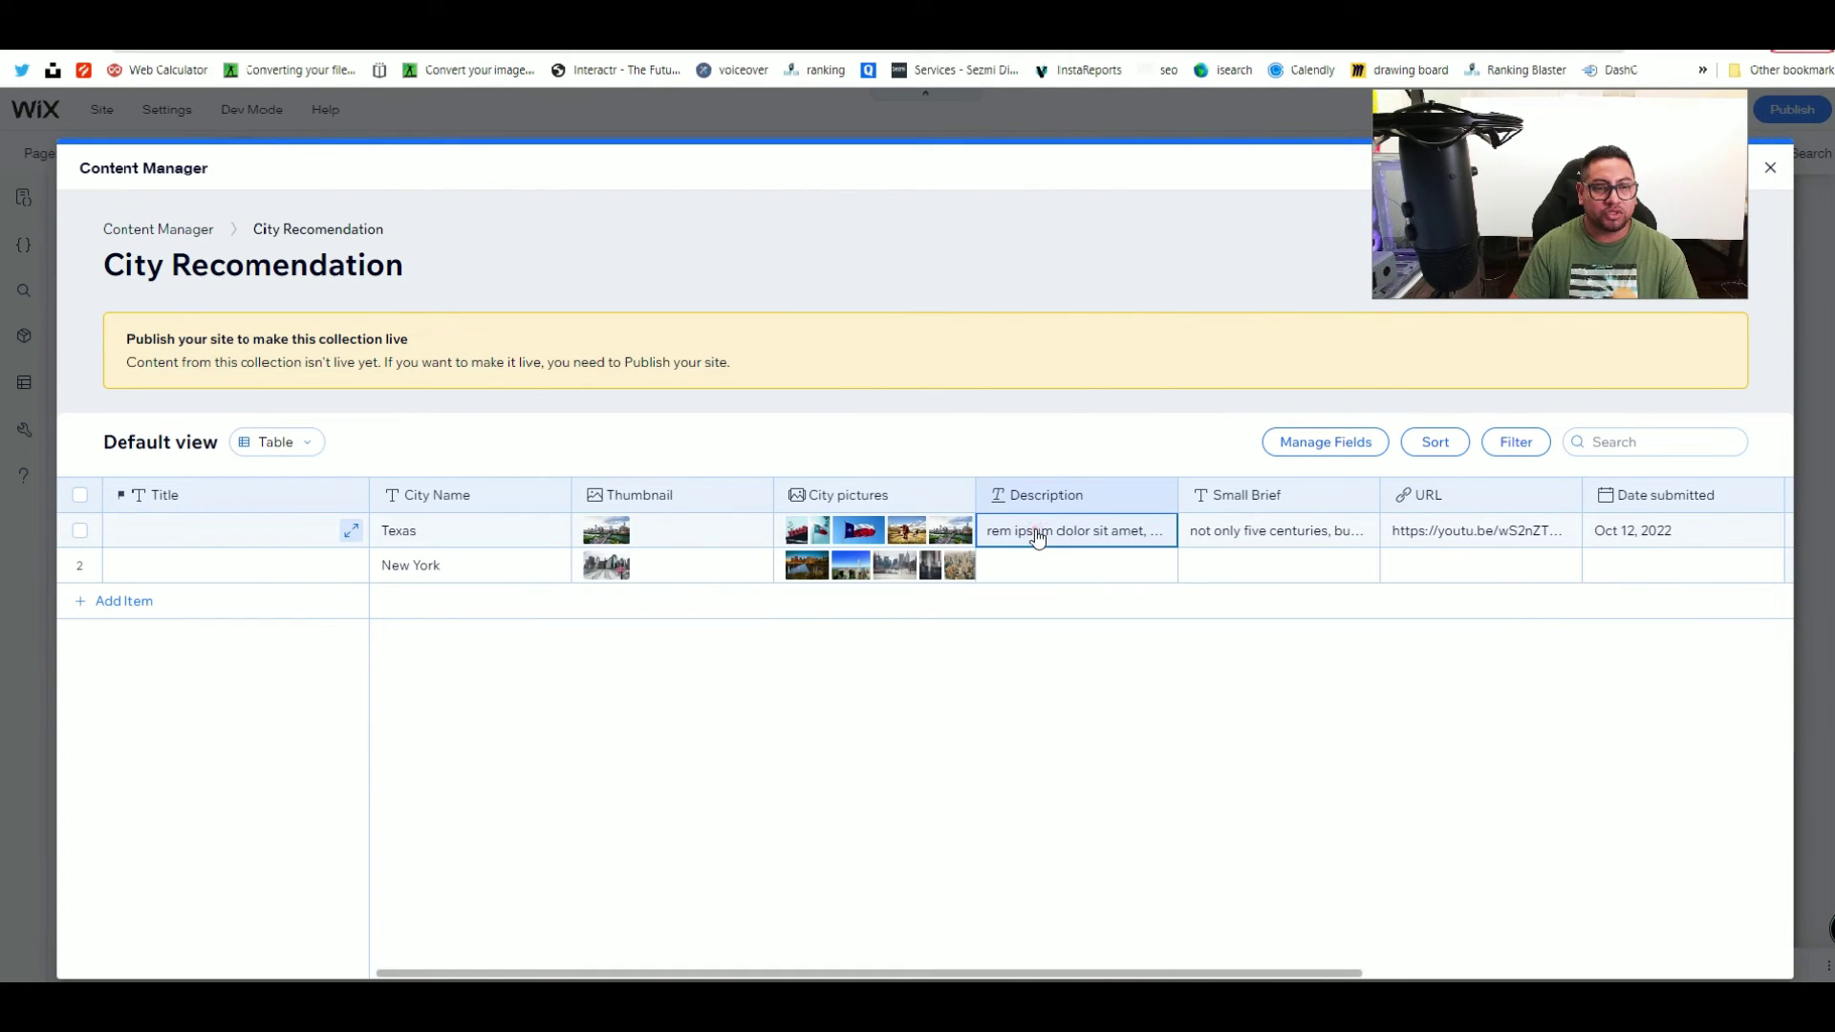
click(1032, 529)
key(ctrl+a)
key(ctrl+c)
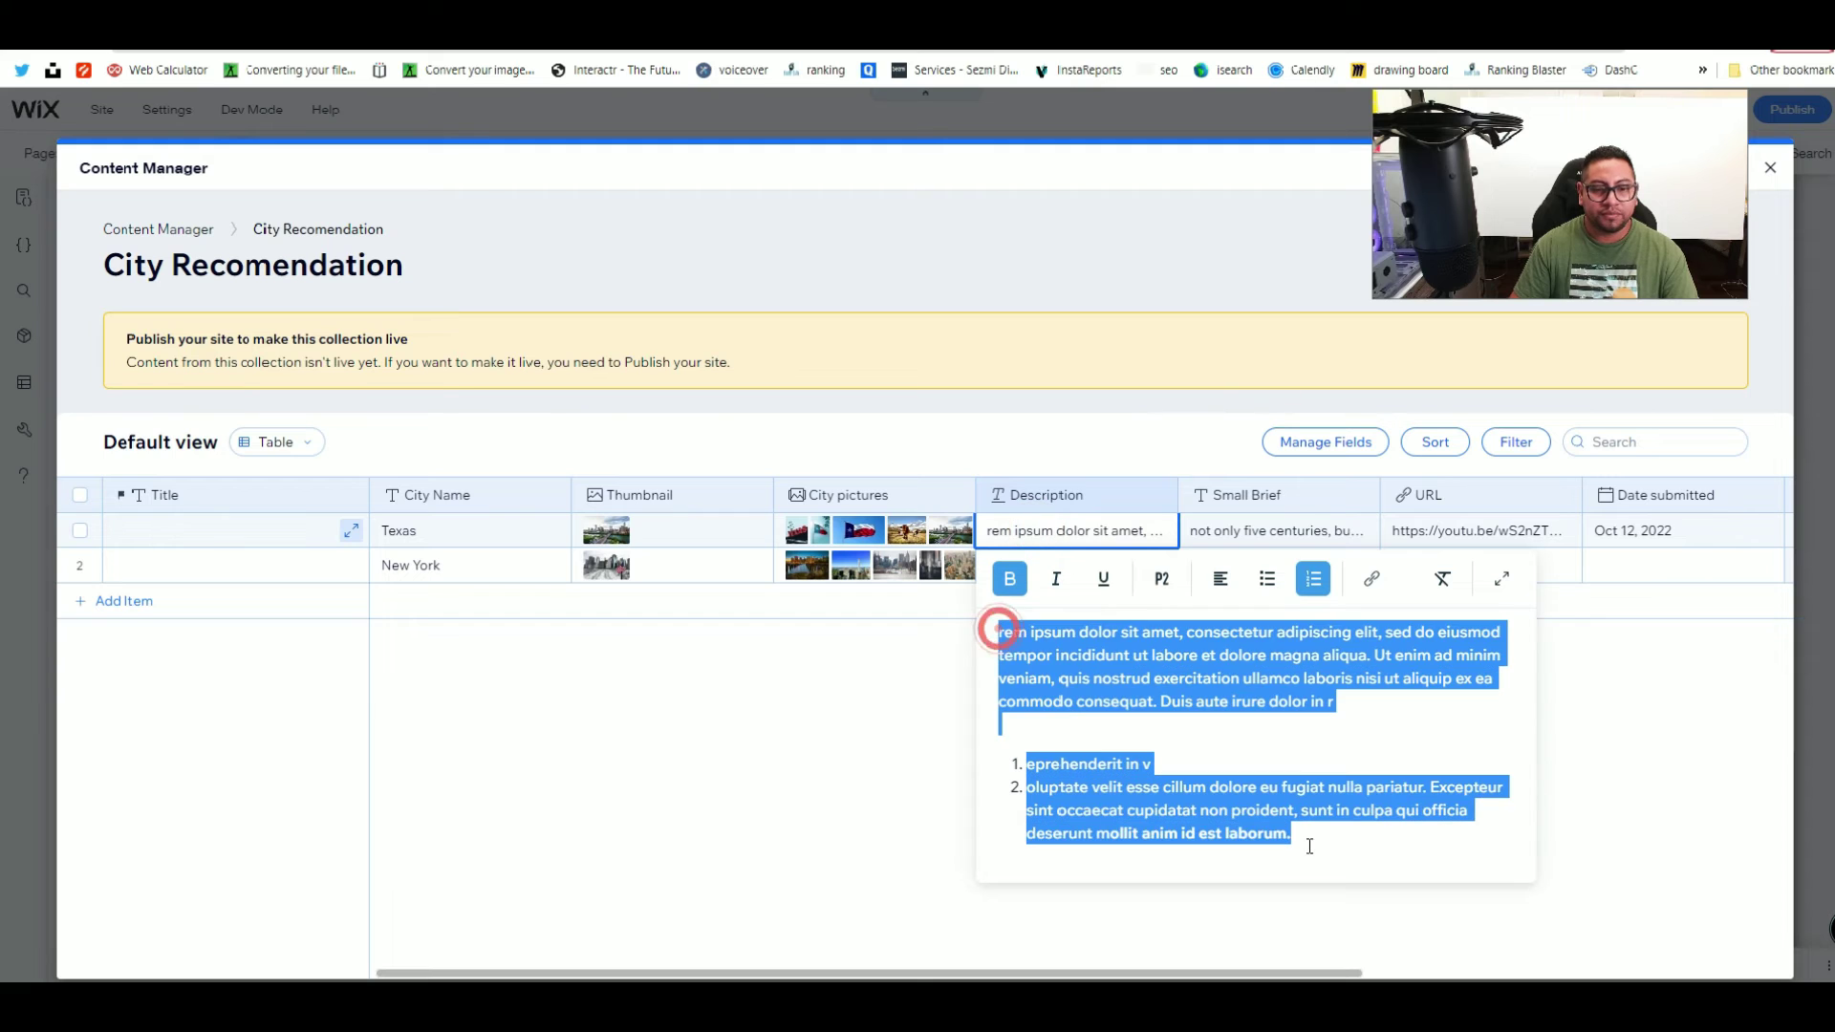
click(1096, 527)
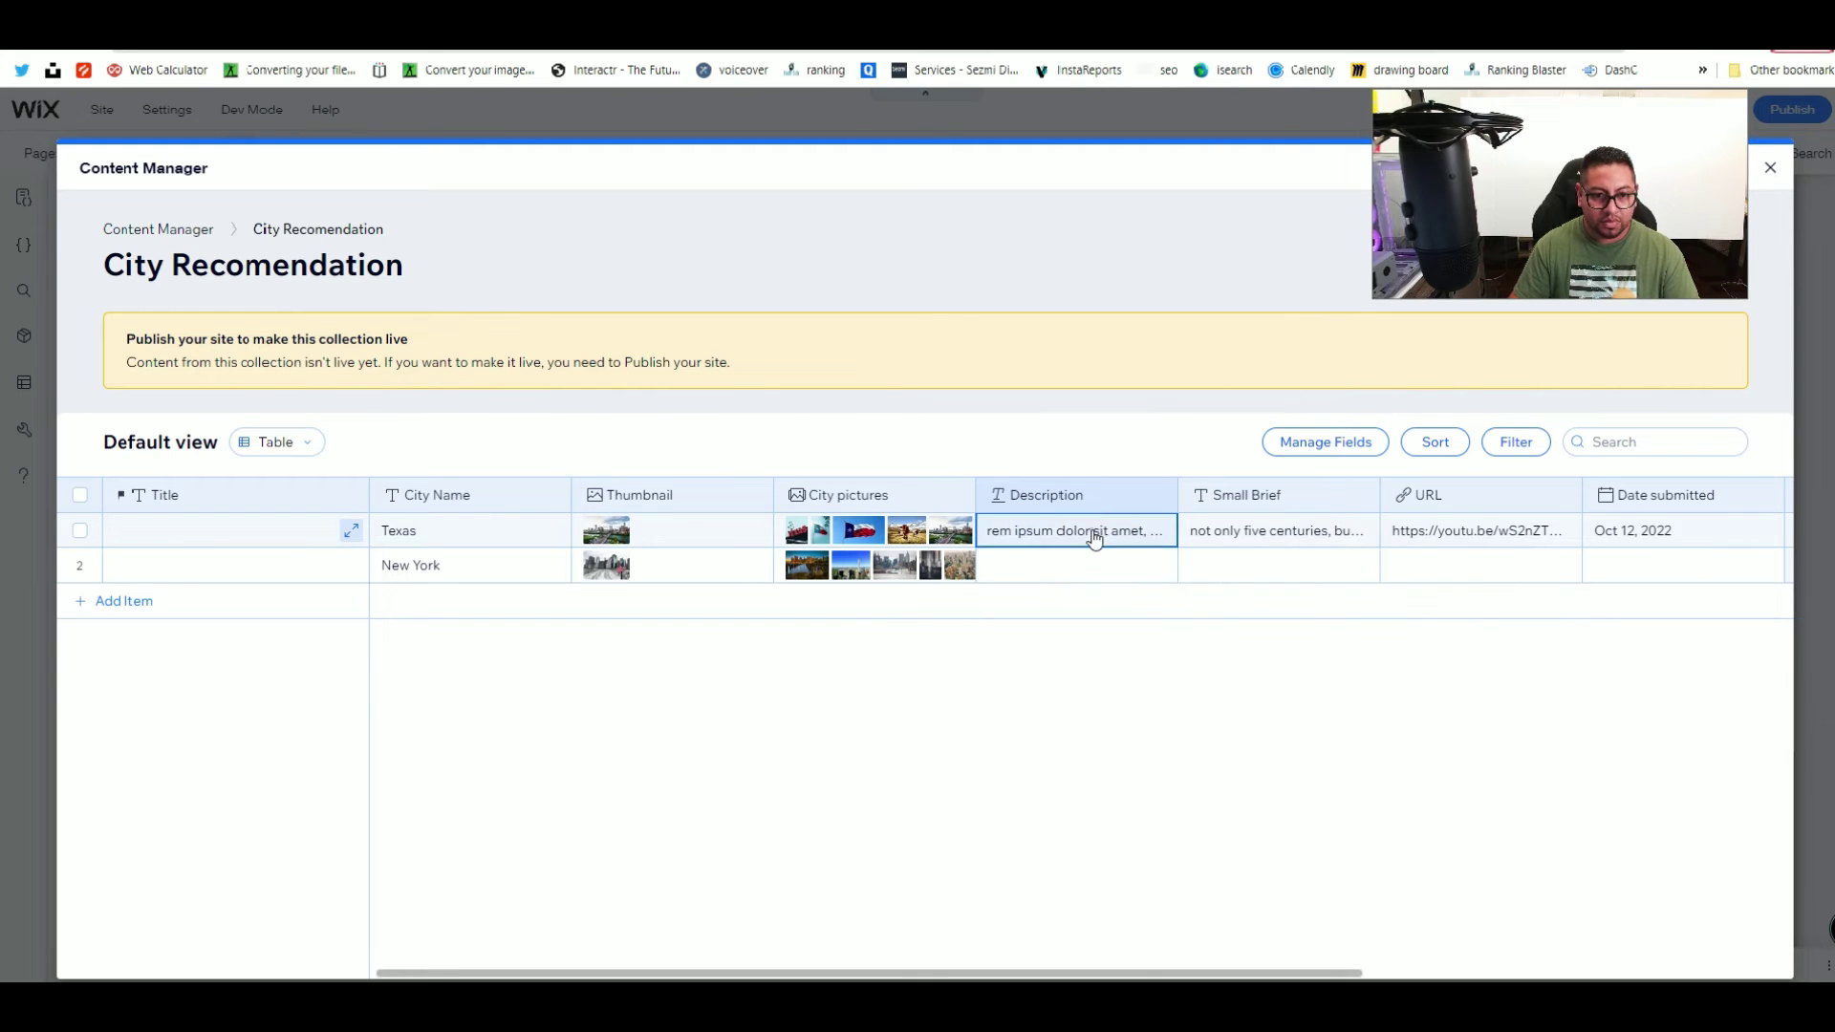
click(1071, 565)
click(1072, 565)
key(ctrl+v)
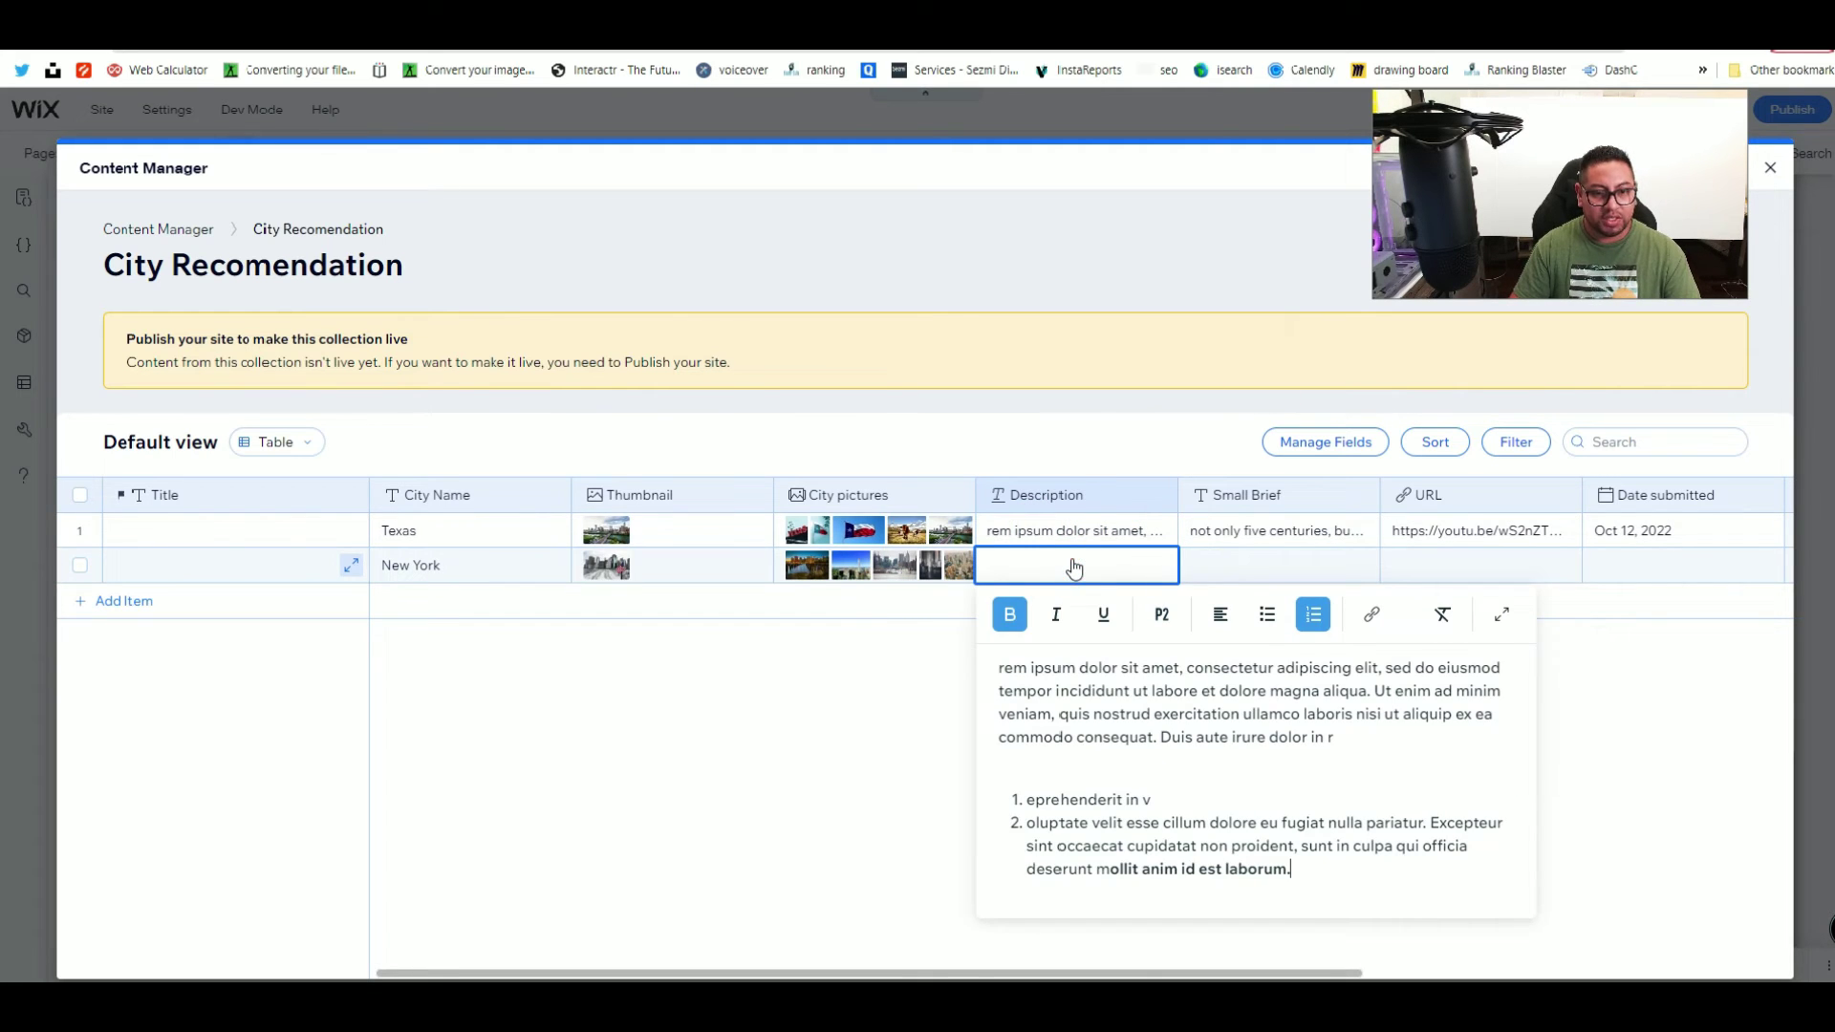
Step: Copy the Texas item's Small Brief text, keeping the original intact, and paste it into the New York item's Small Brief
click(1250, 530)
click(1250, 530)
key(ctrl+a)
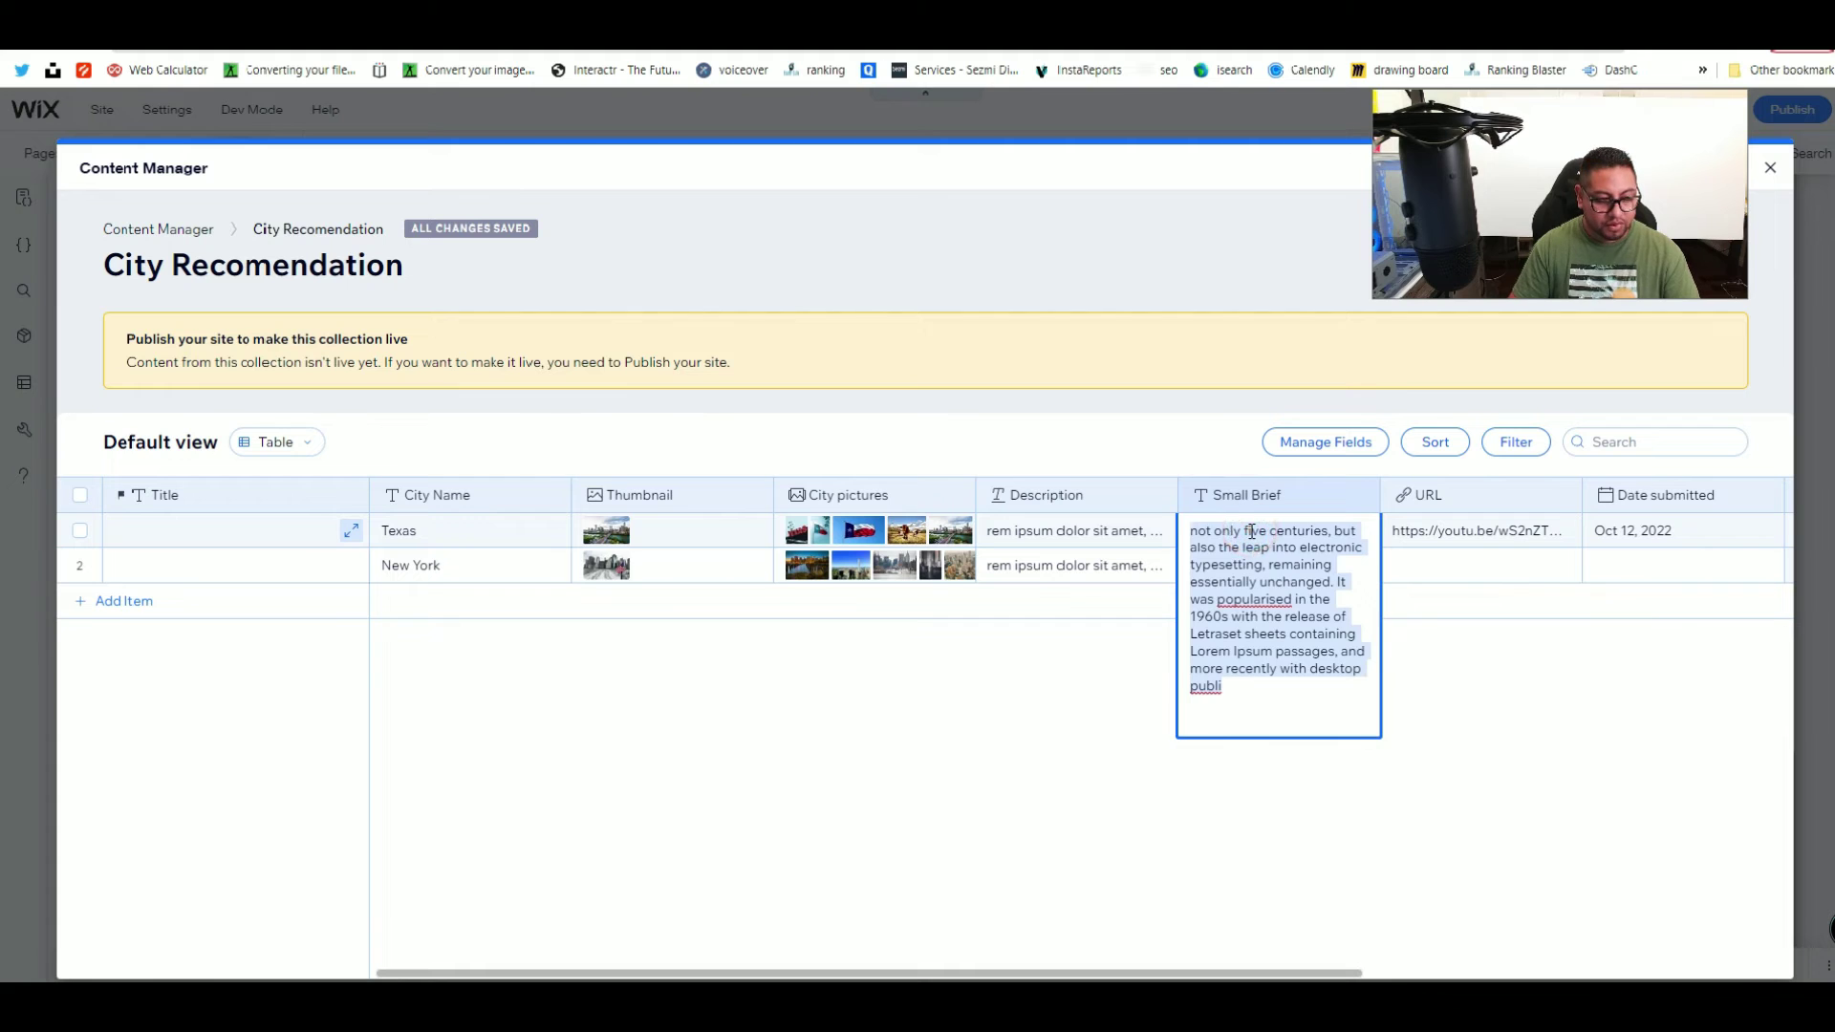
key(ctrl+v)
key(ctrl+a)
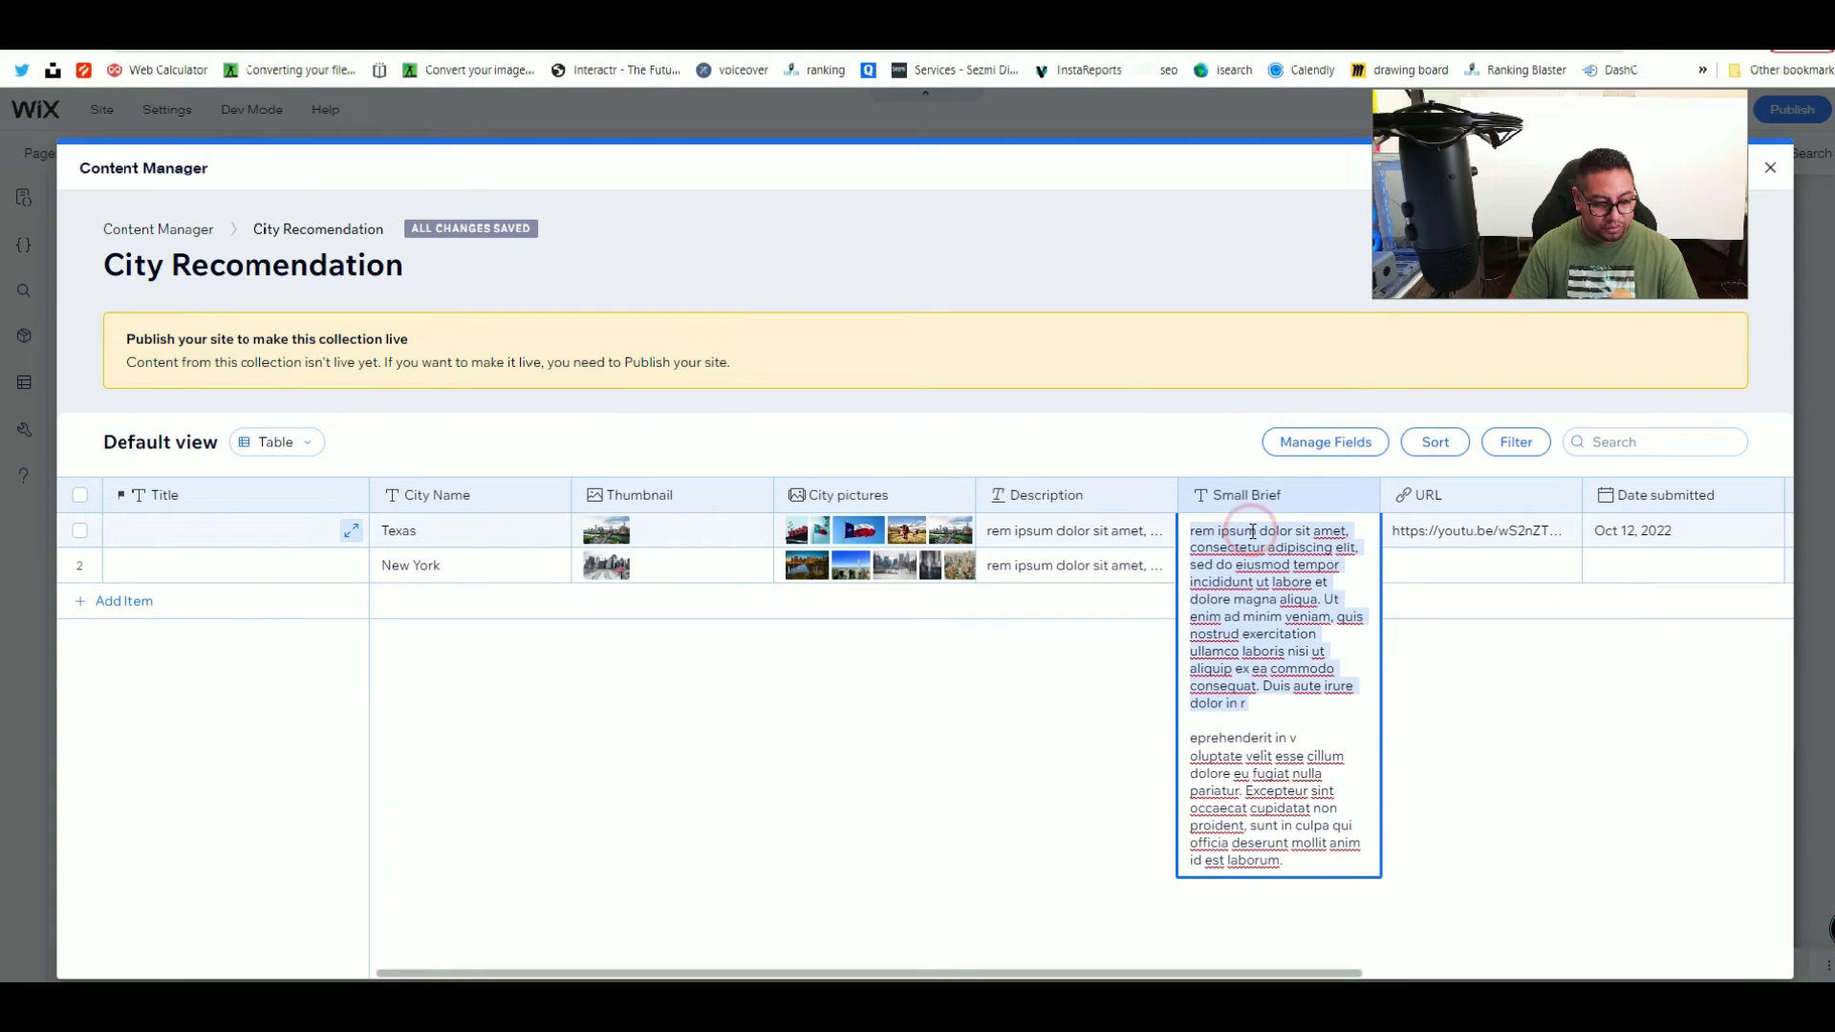
text(not only five centuries, but also the leap into electronic typesetting, remaining essentially unchanged. It was popularised in the 1960s with the release of Letraset sheets containing Lorem Ipsum passages, and more recently with desktop publi)
key(ctrl+a)
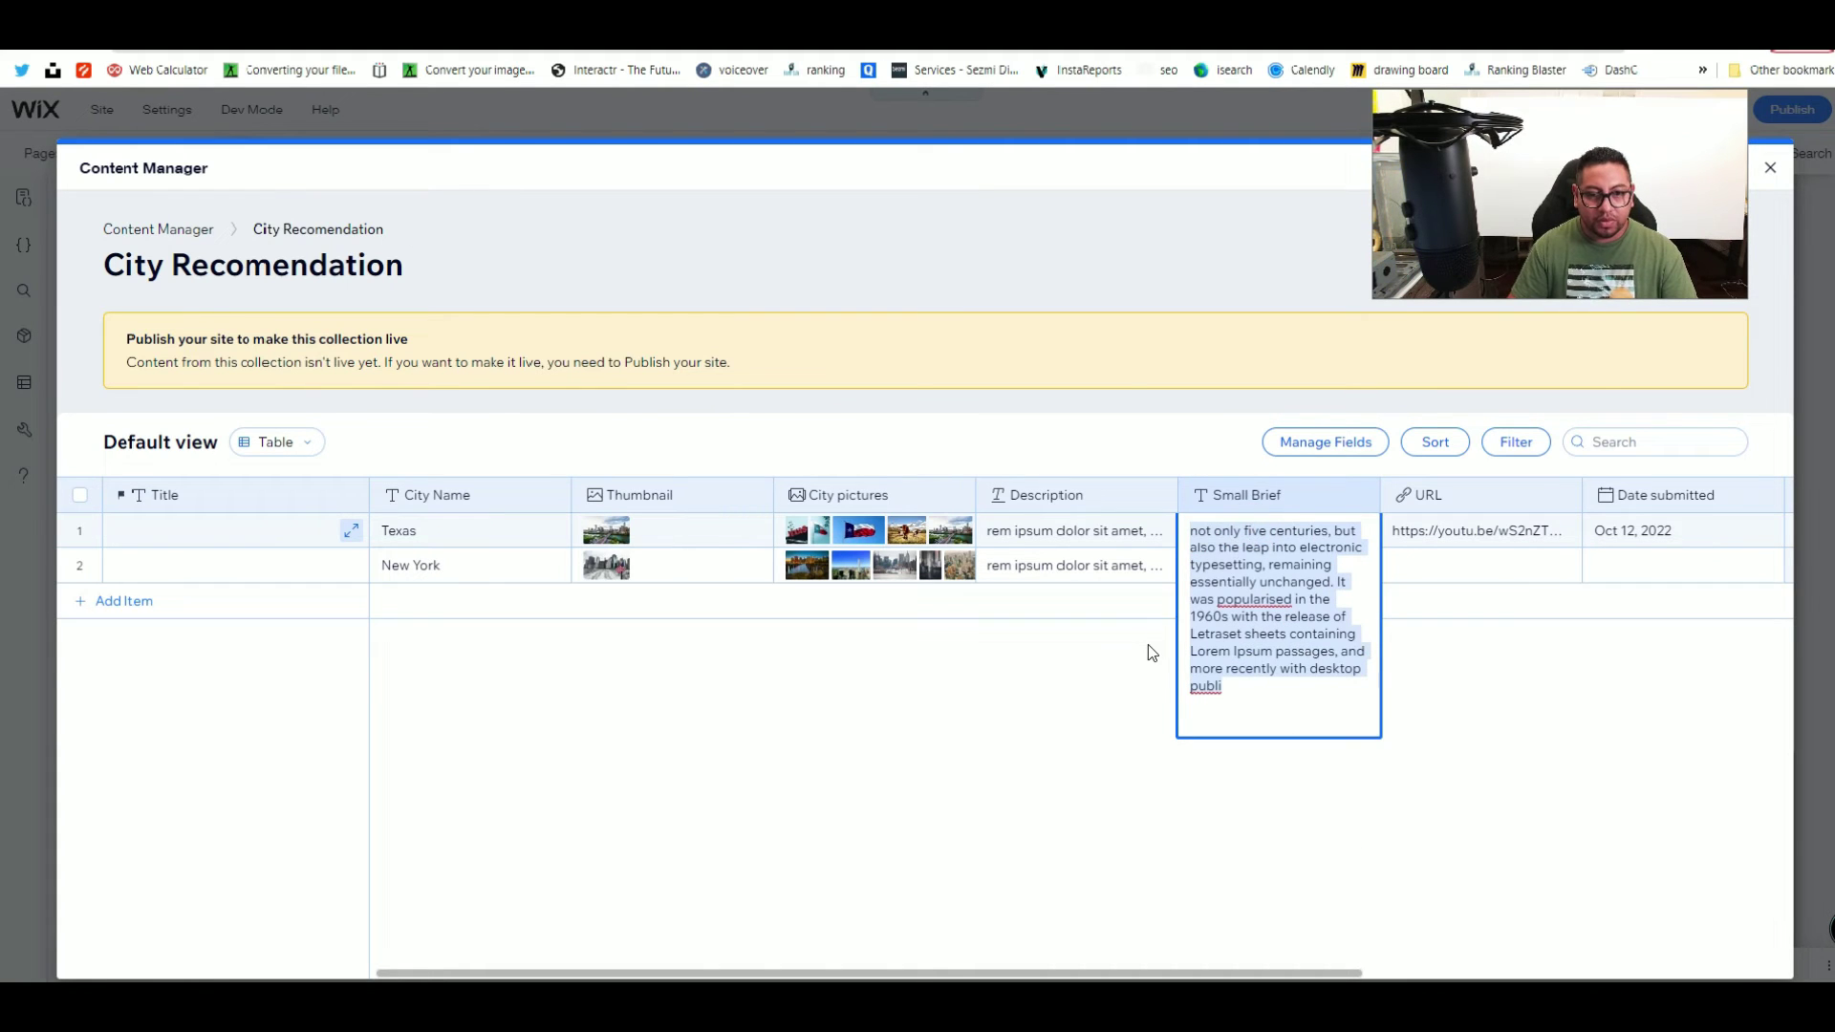
click(1149, 650)
click(1246, 564)
click(1245, 563)
text(not only five centuries, but also the leap into electronic typesetting, remaining essentially unchanged. It was popularised in the 1960s with the release of Letraset sheets containing Lorem Ipsum passages, and more recently with desktop publi)
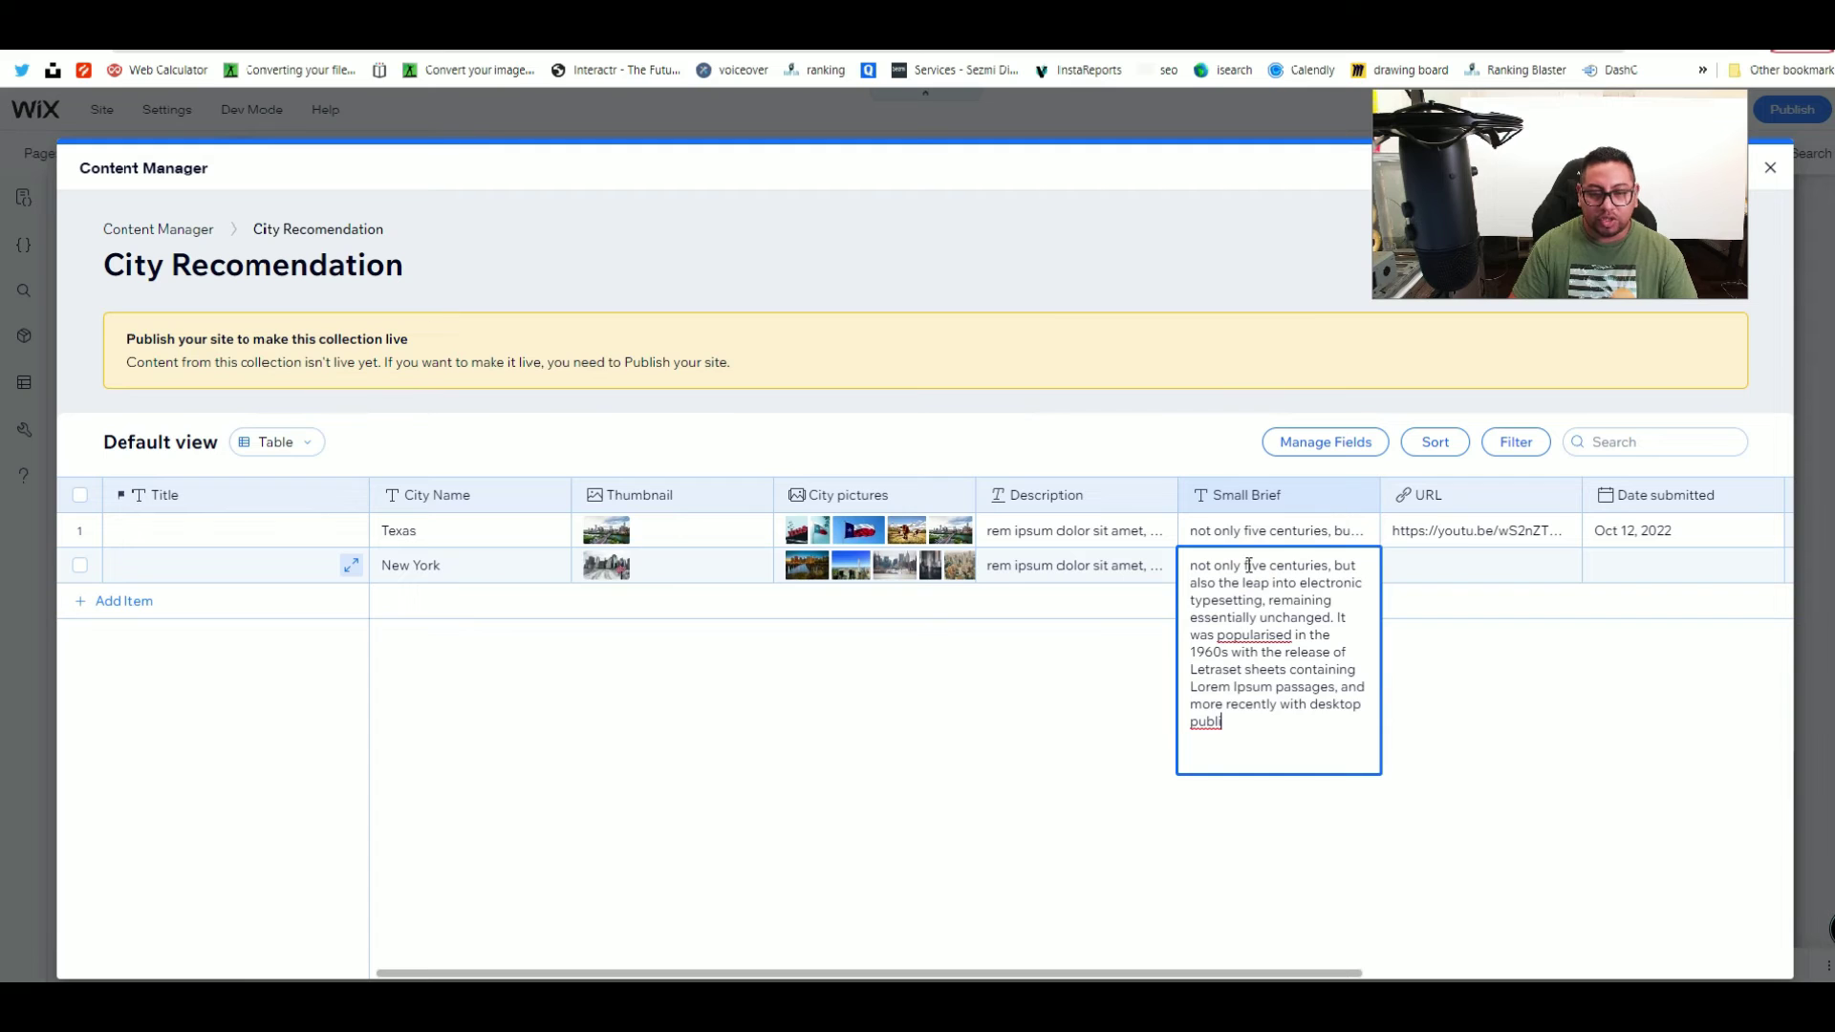
click(1453, 565)
click(1466, 531)
click(1467, 531)
click(1478, 566)
click(1477, 566)
text(https://youtu.be/wS2nZT6Nv1c)
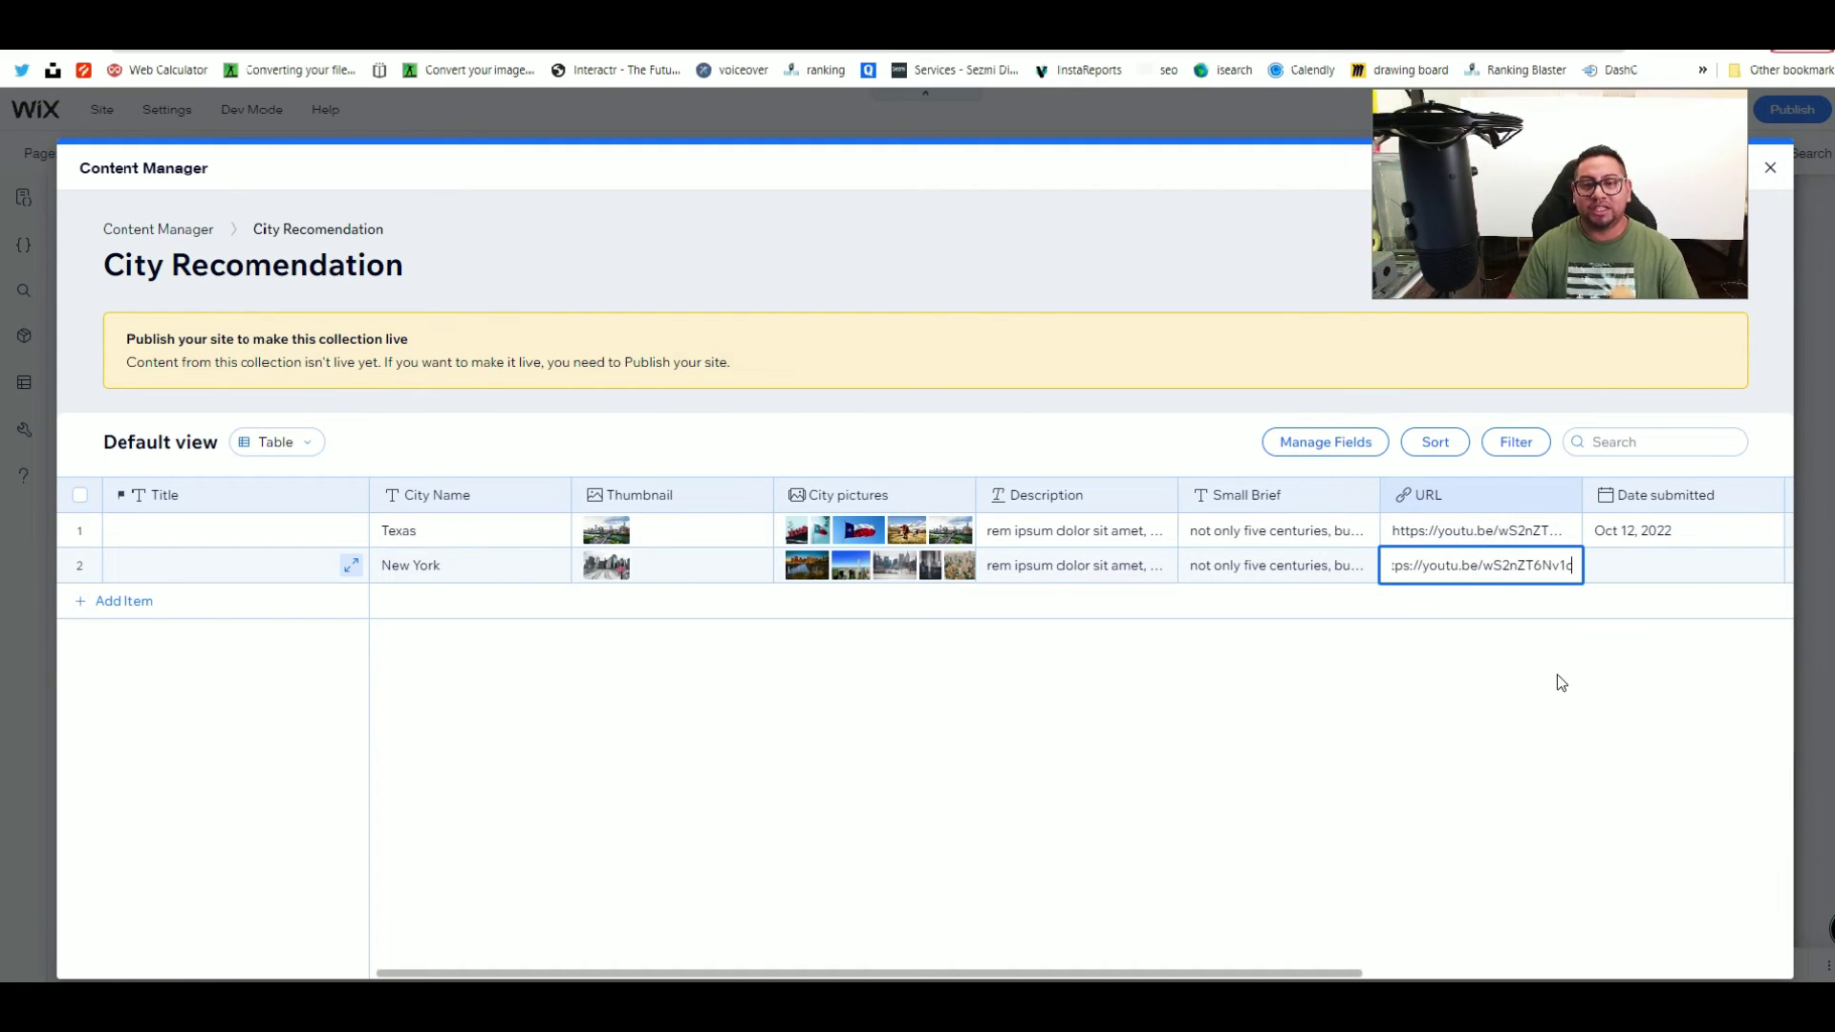
Step: Set the New York item's Date submitted to Oct 22, 2022, and check the table's remaining columns
click(1634, 566)
click(1629, 566)
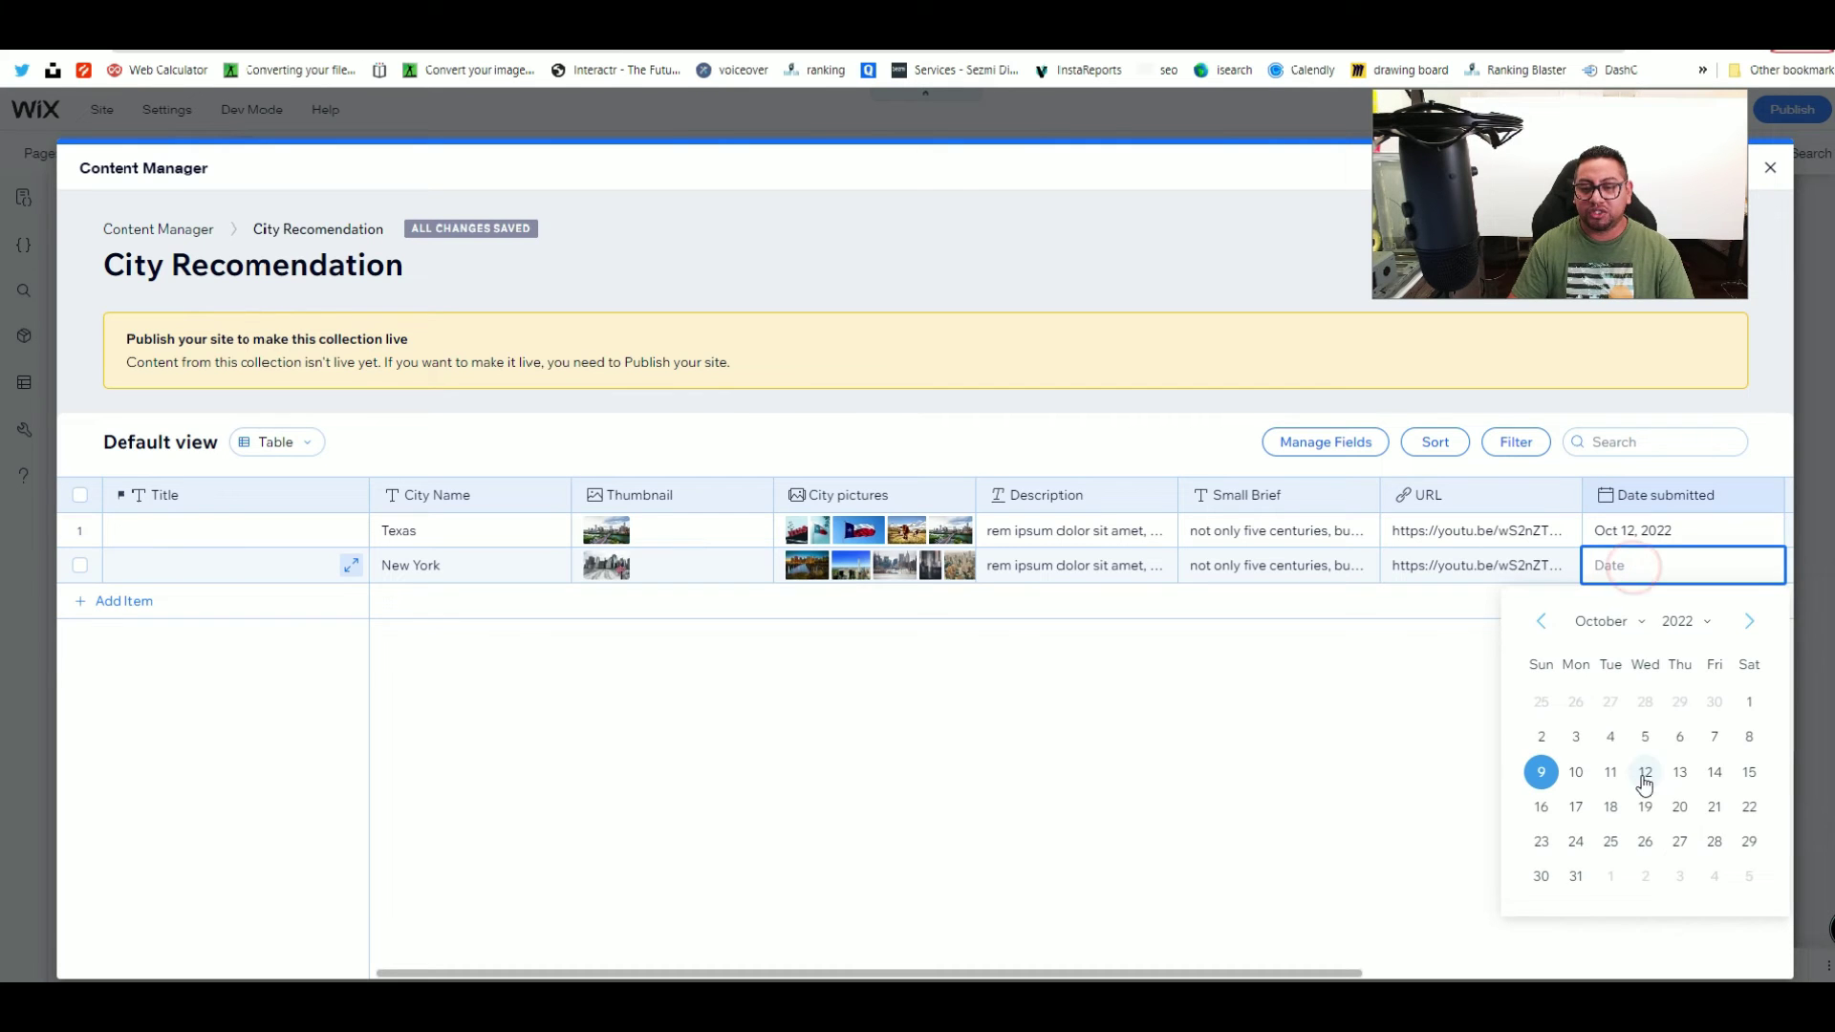
click(1741, 807)
drag(1218, 964, 1567, 927)
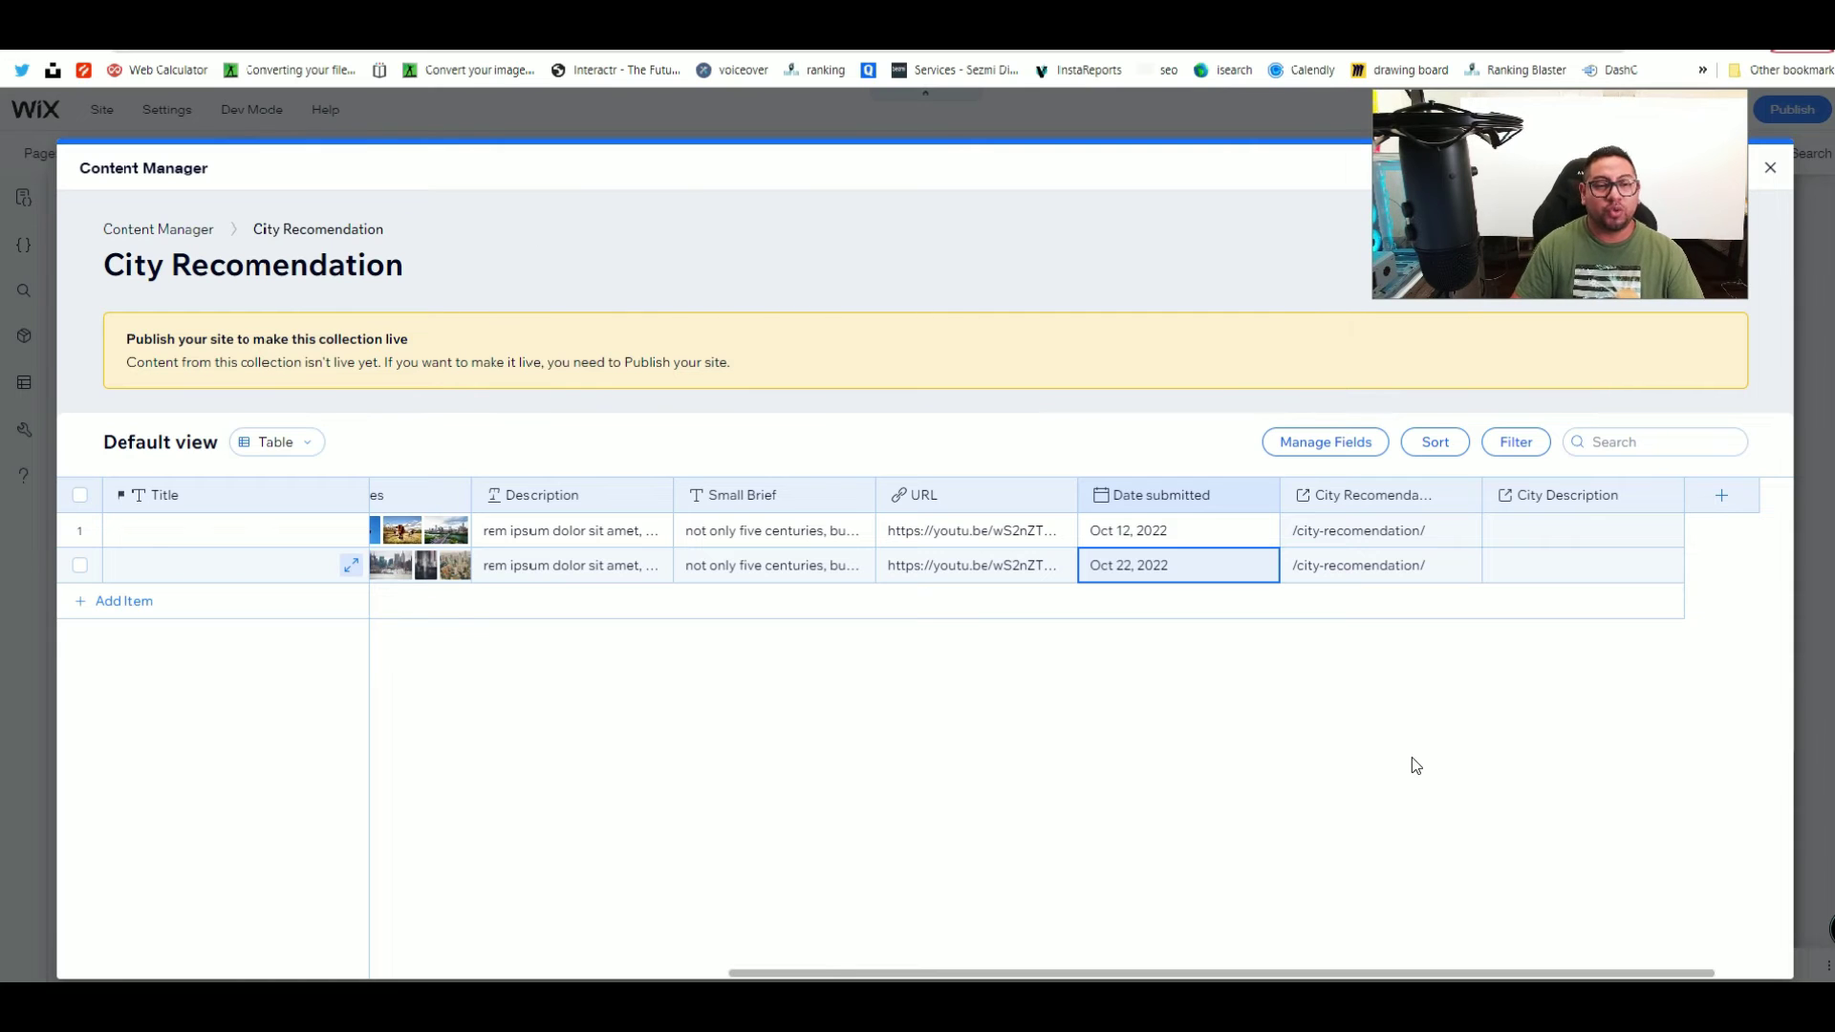
drag(1209, 971, 572, 971)
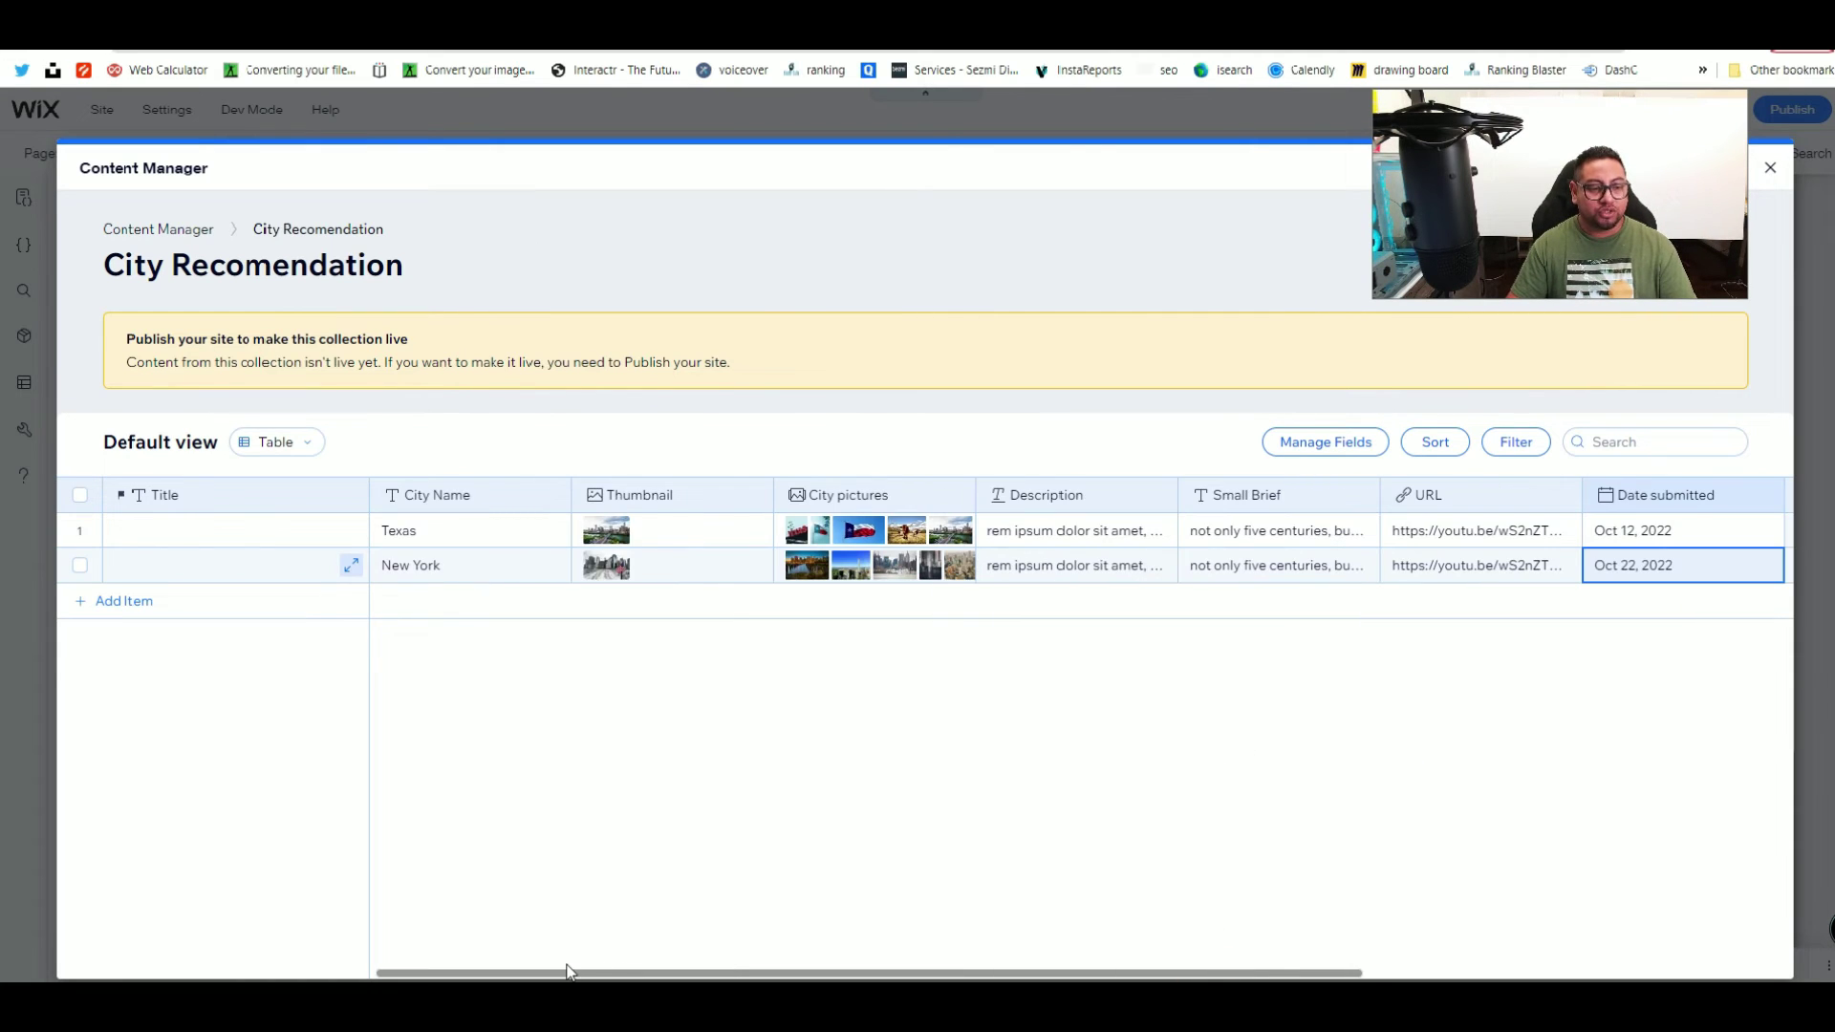
Step: Add a third item to the collection with the City Name "San Diego"
click(471, 602)
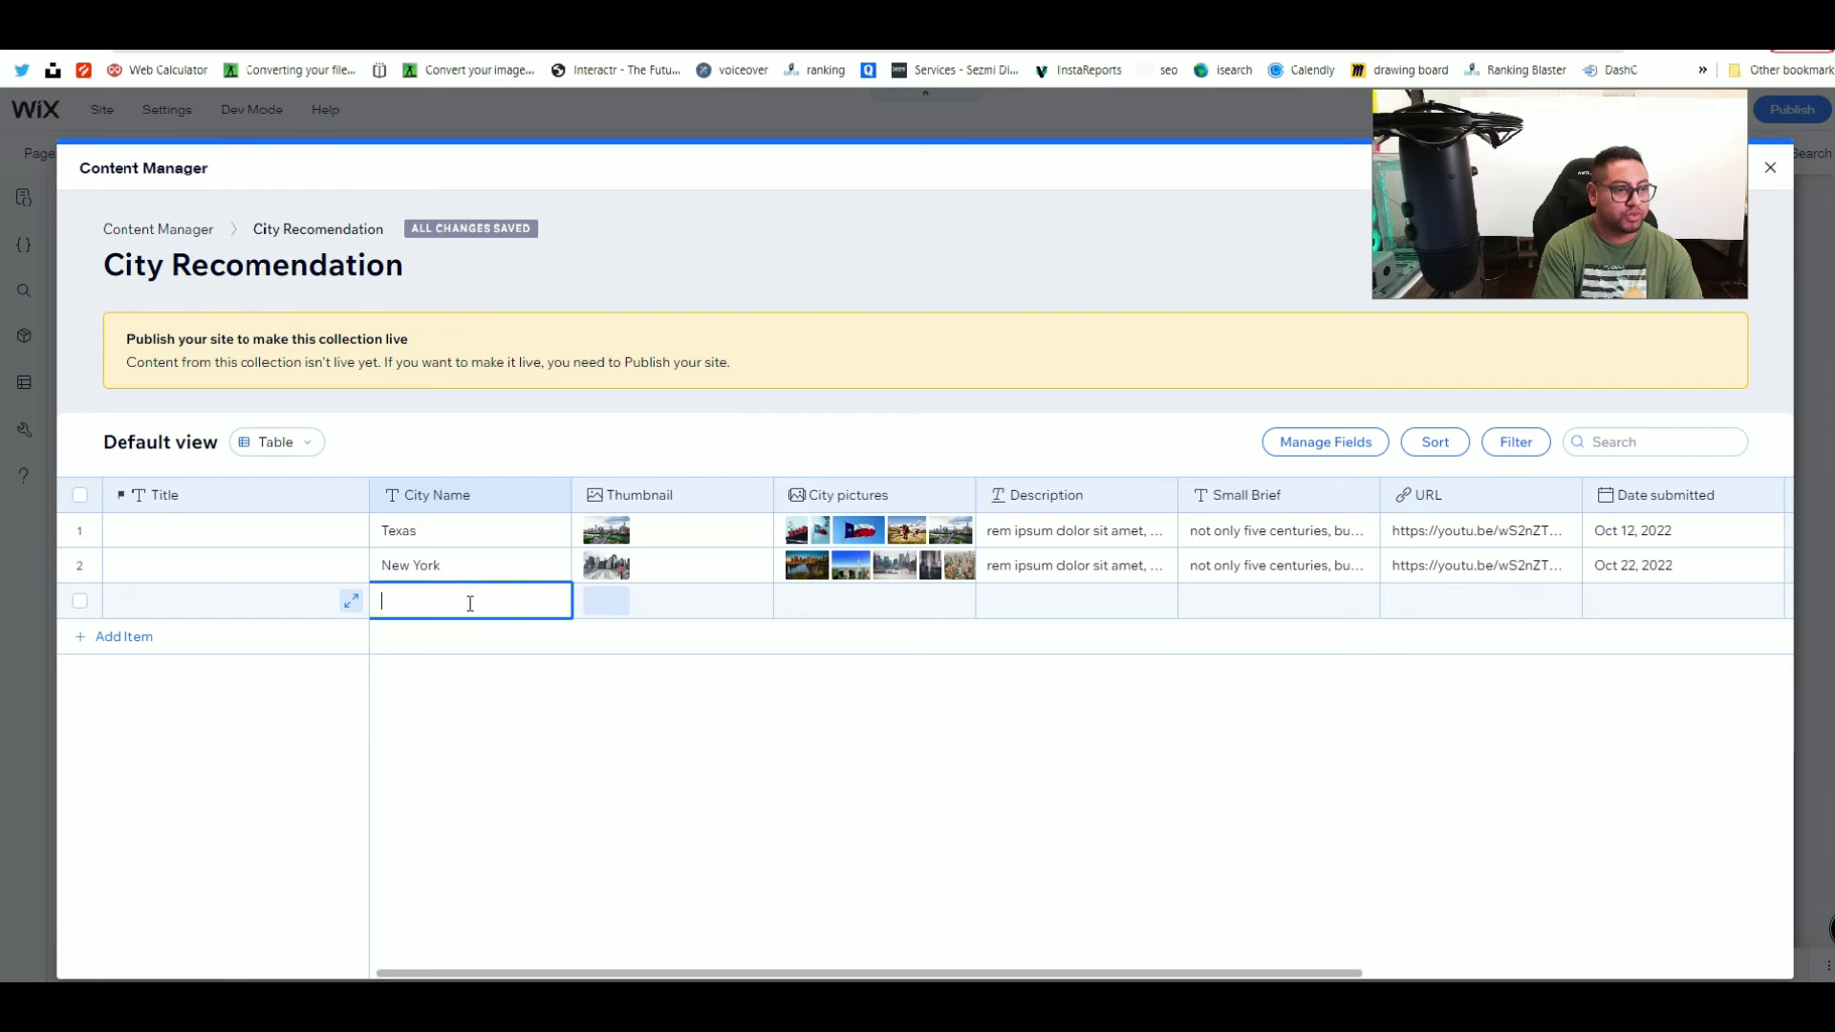
text(San Fr)
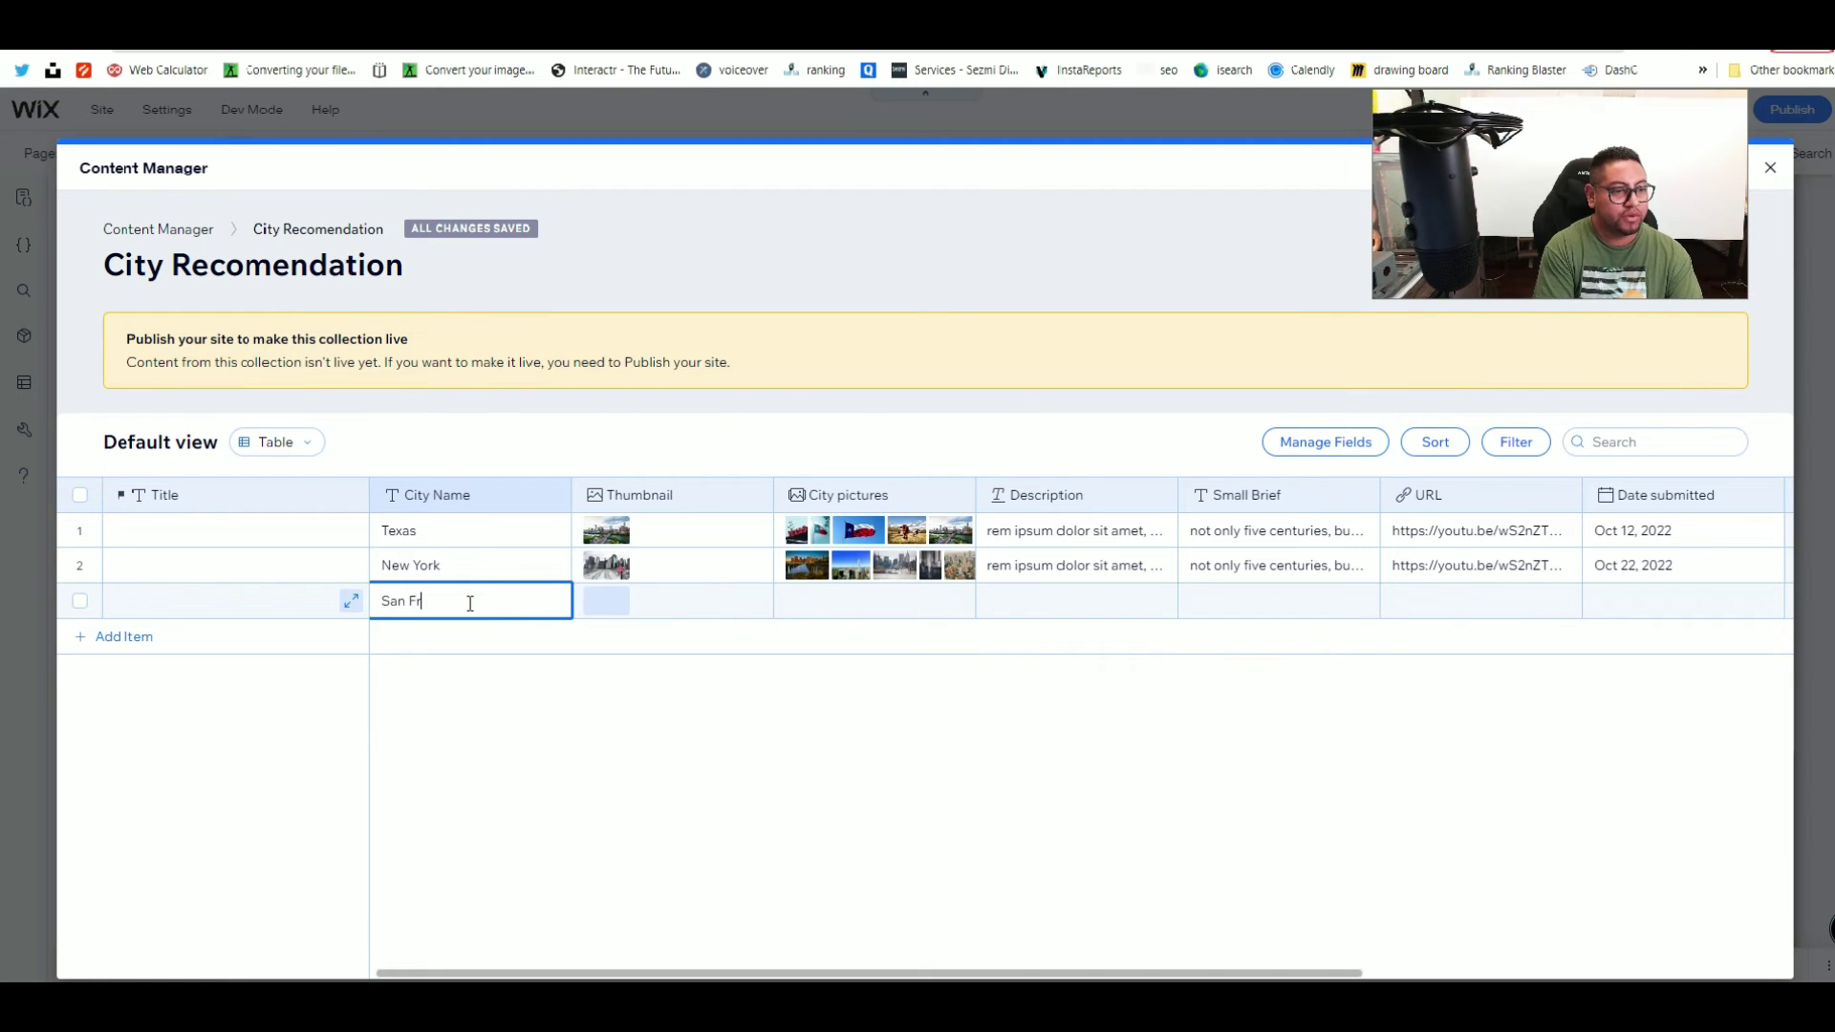
text(a)
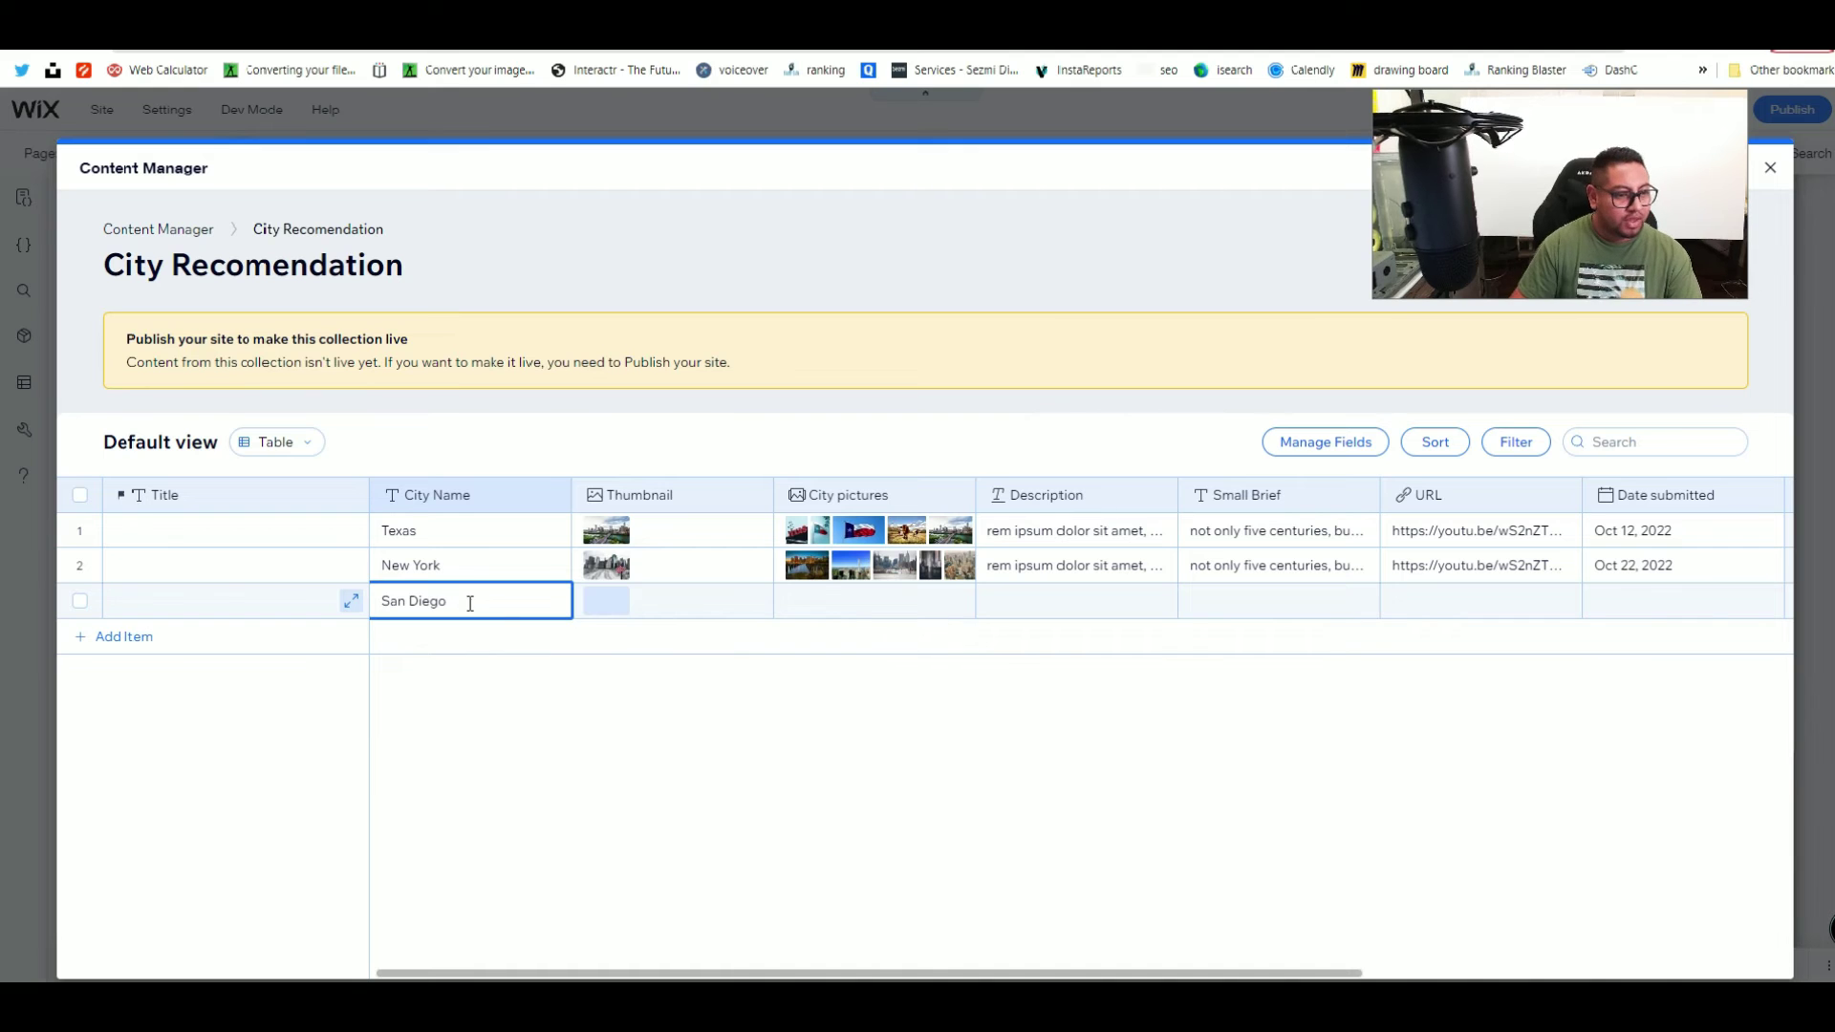
Step: Search Unsplash for "san diego" and add the photo of hillside houses with green trees as the San Diego item's Thumbnail
click(602, 602)
click(602, 602)
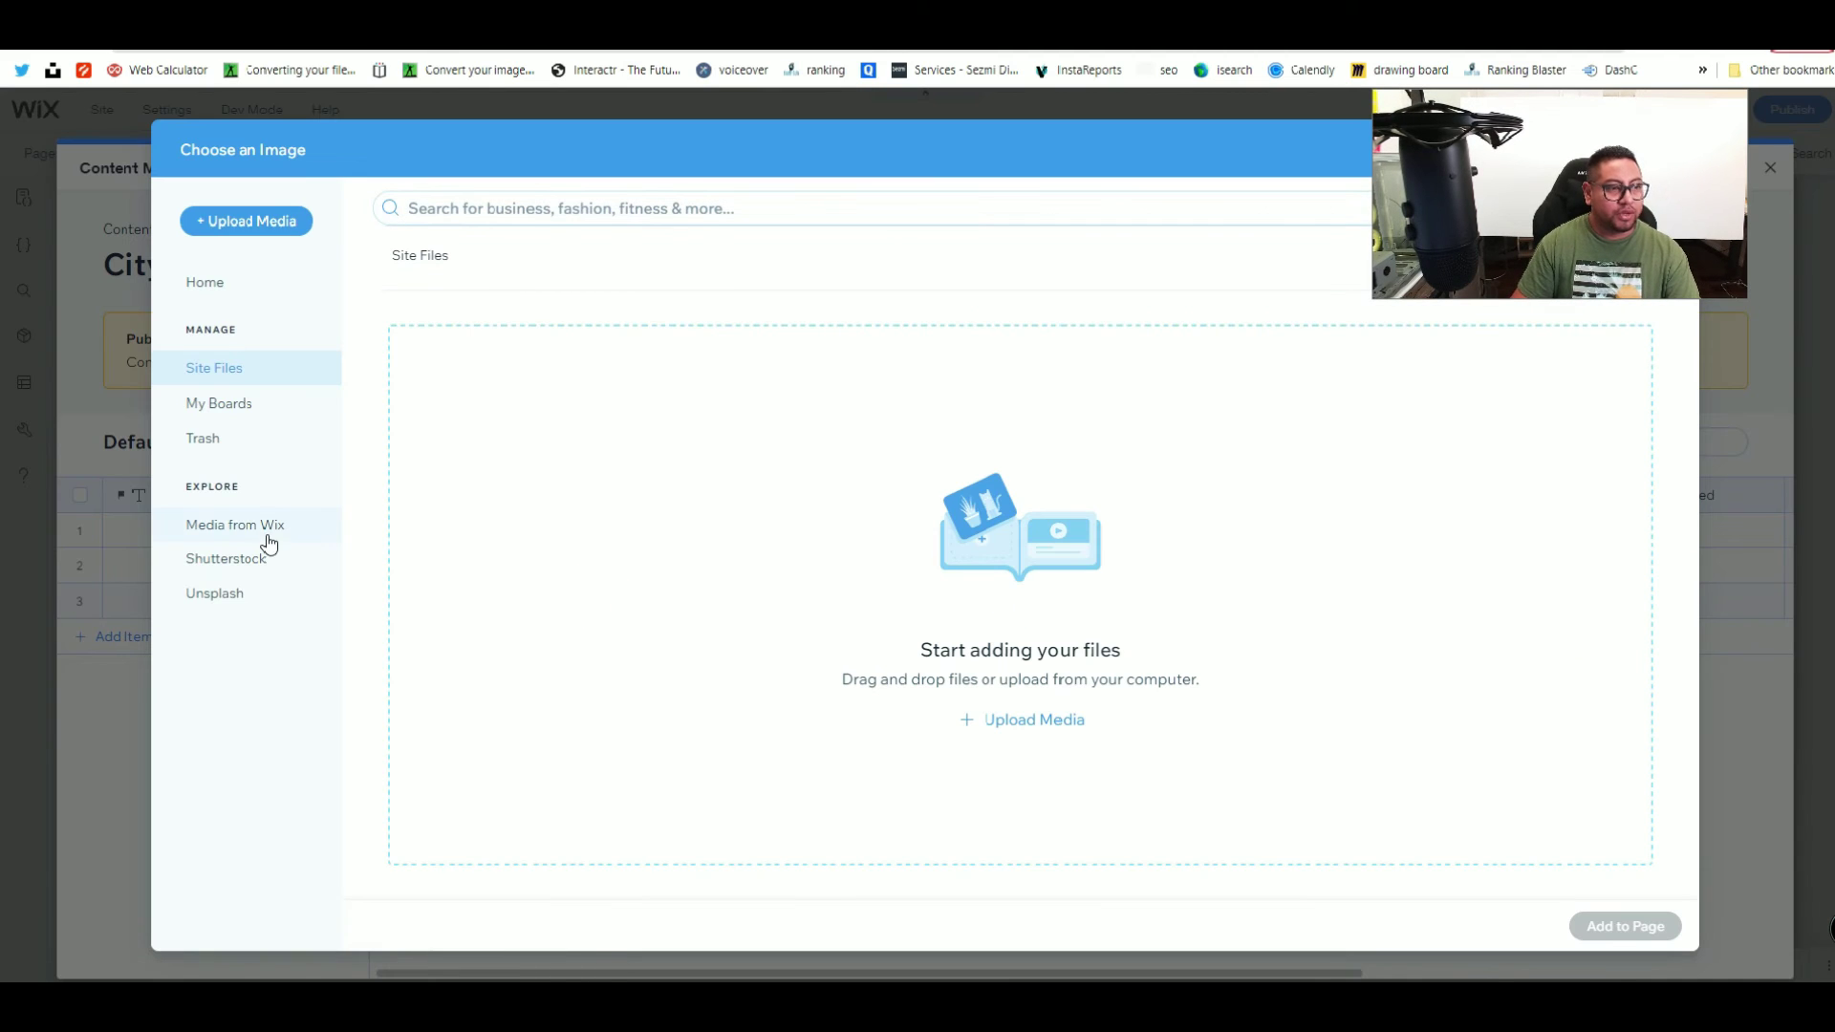
click(239, 593)
click(549, 216)
text(san diego)
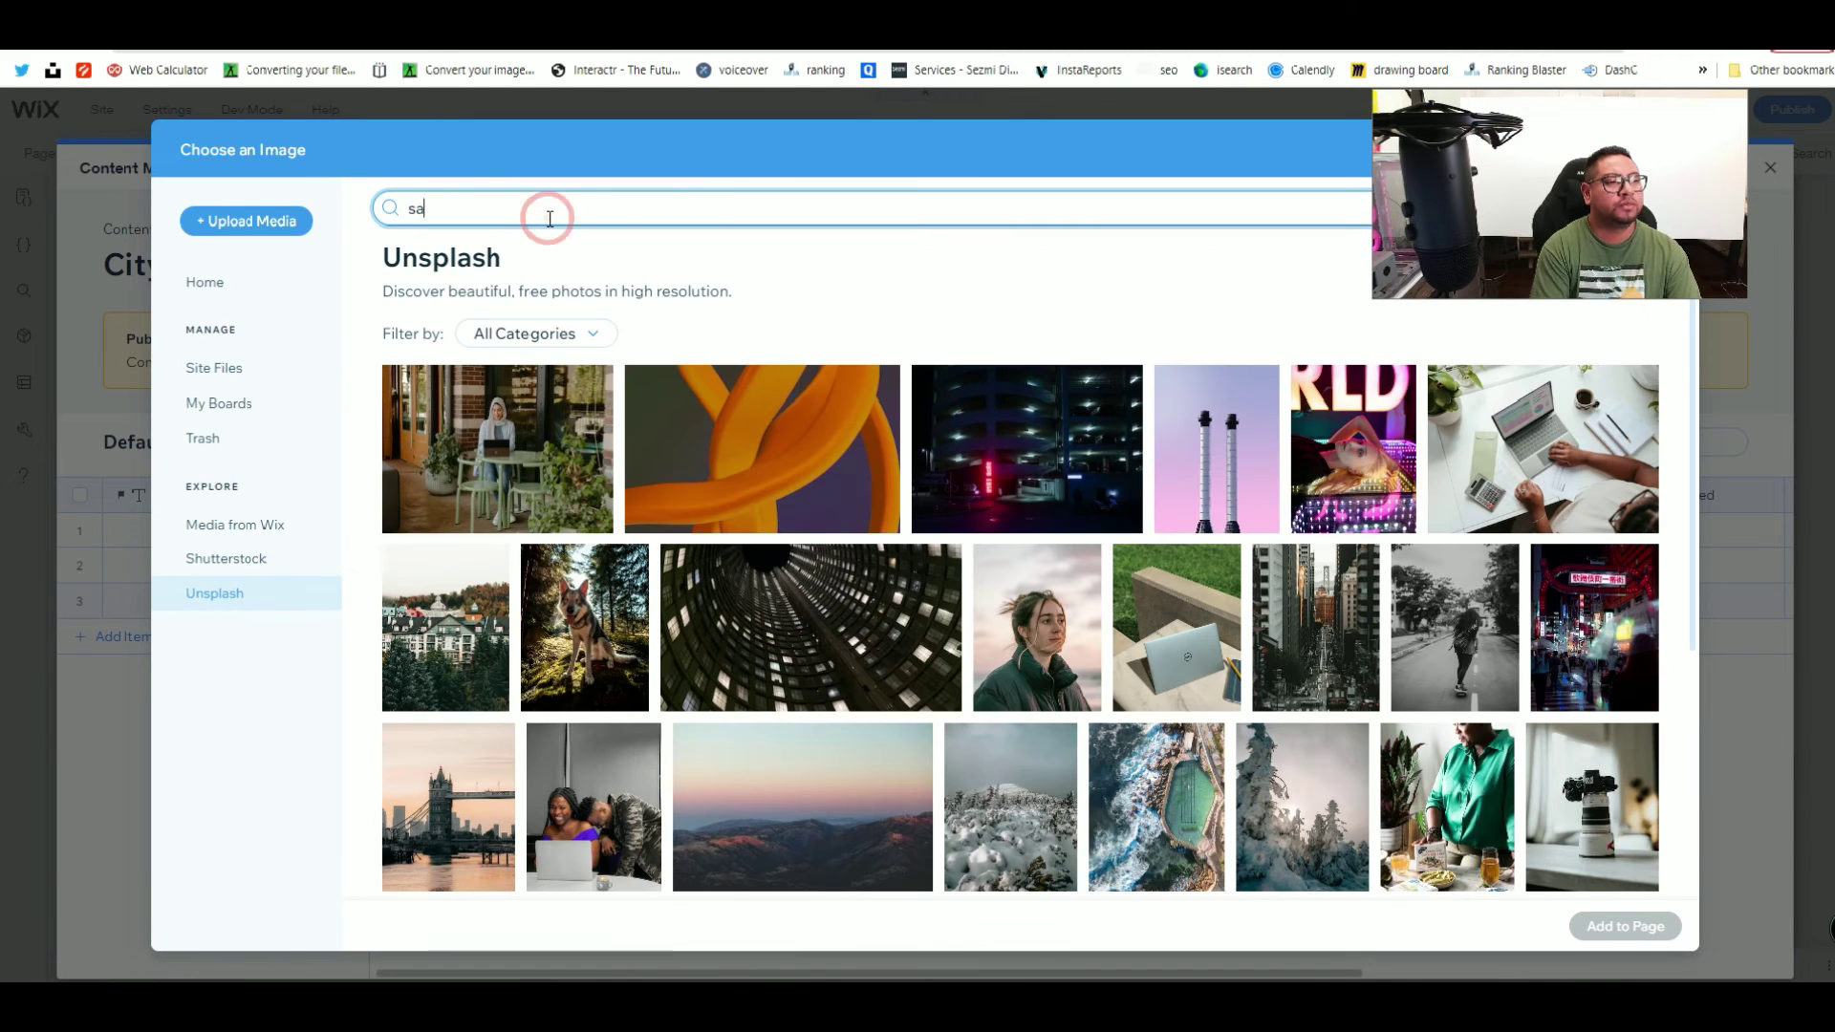
key(Return)
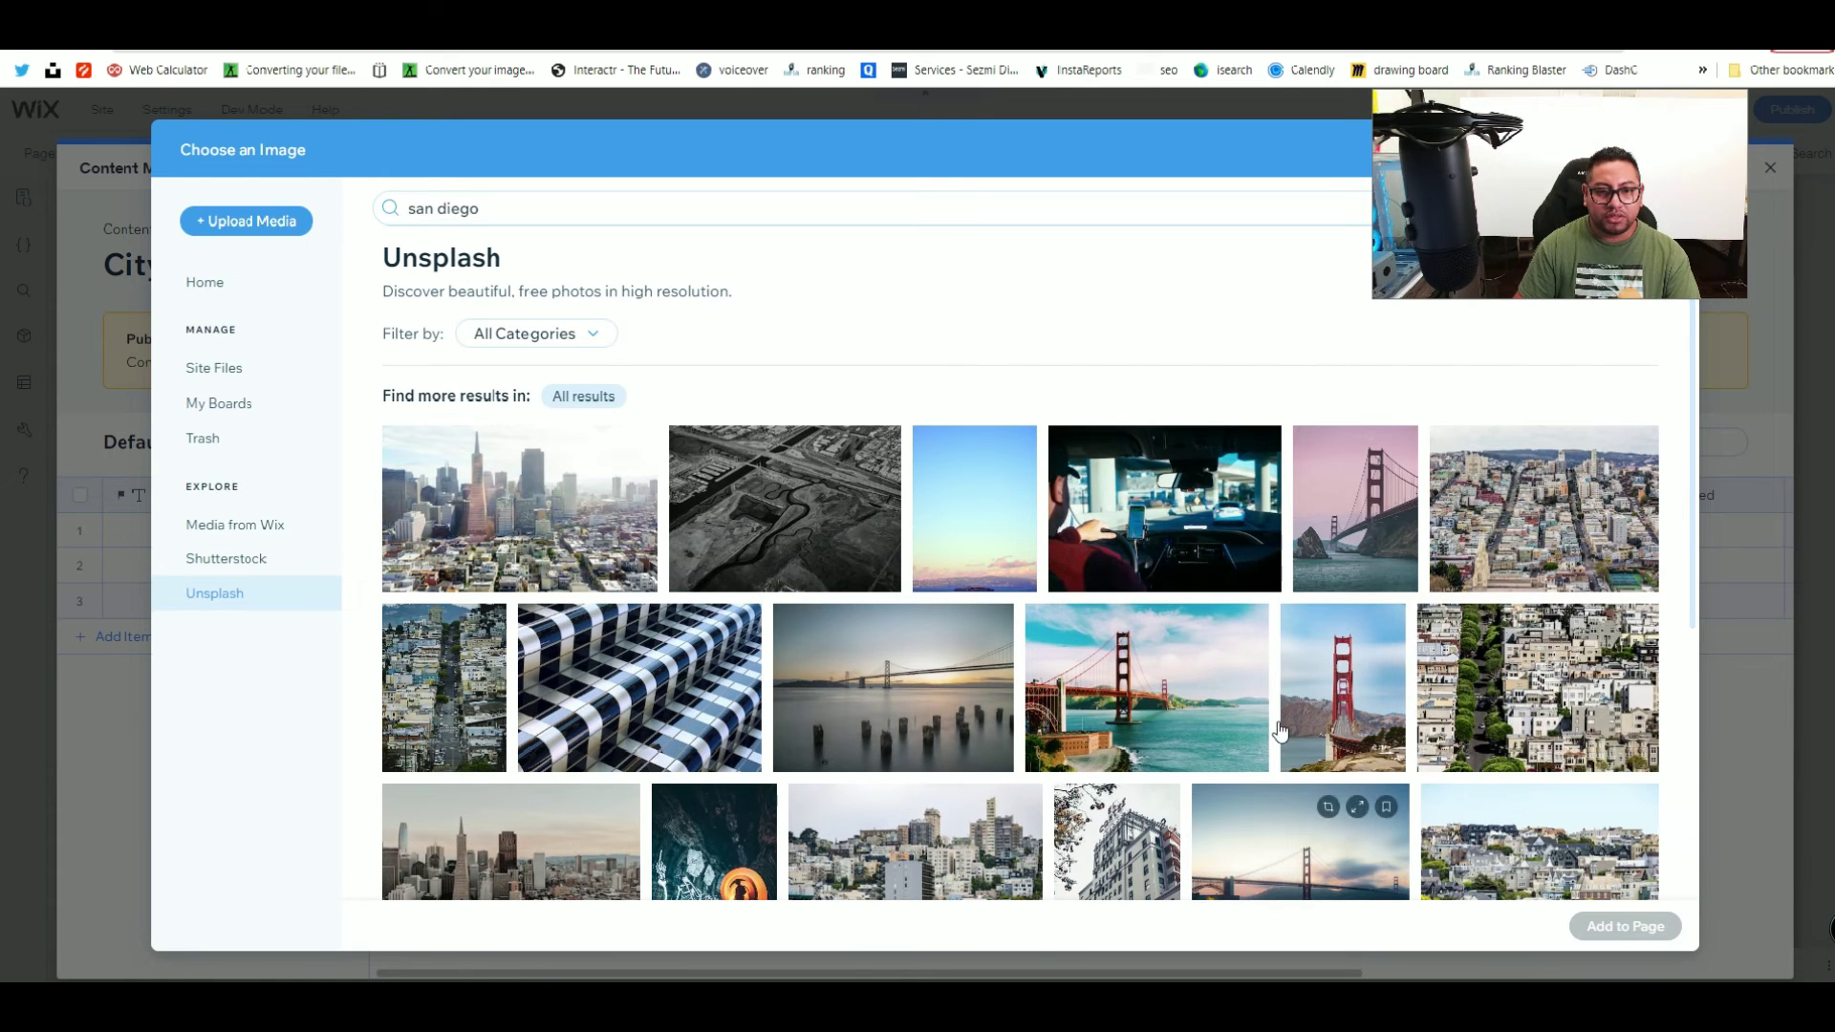
scroll(1577, 517, down, 4)
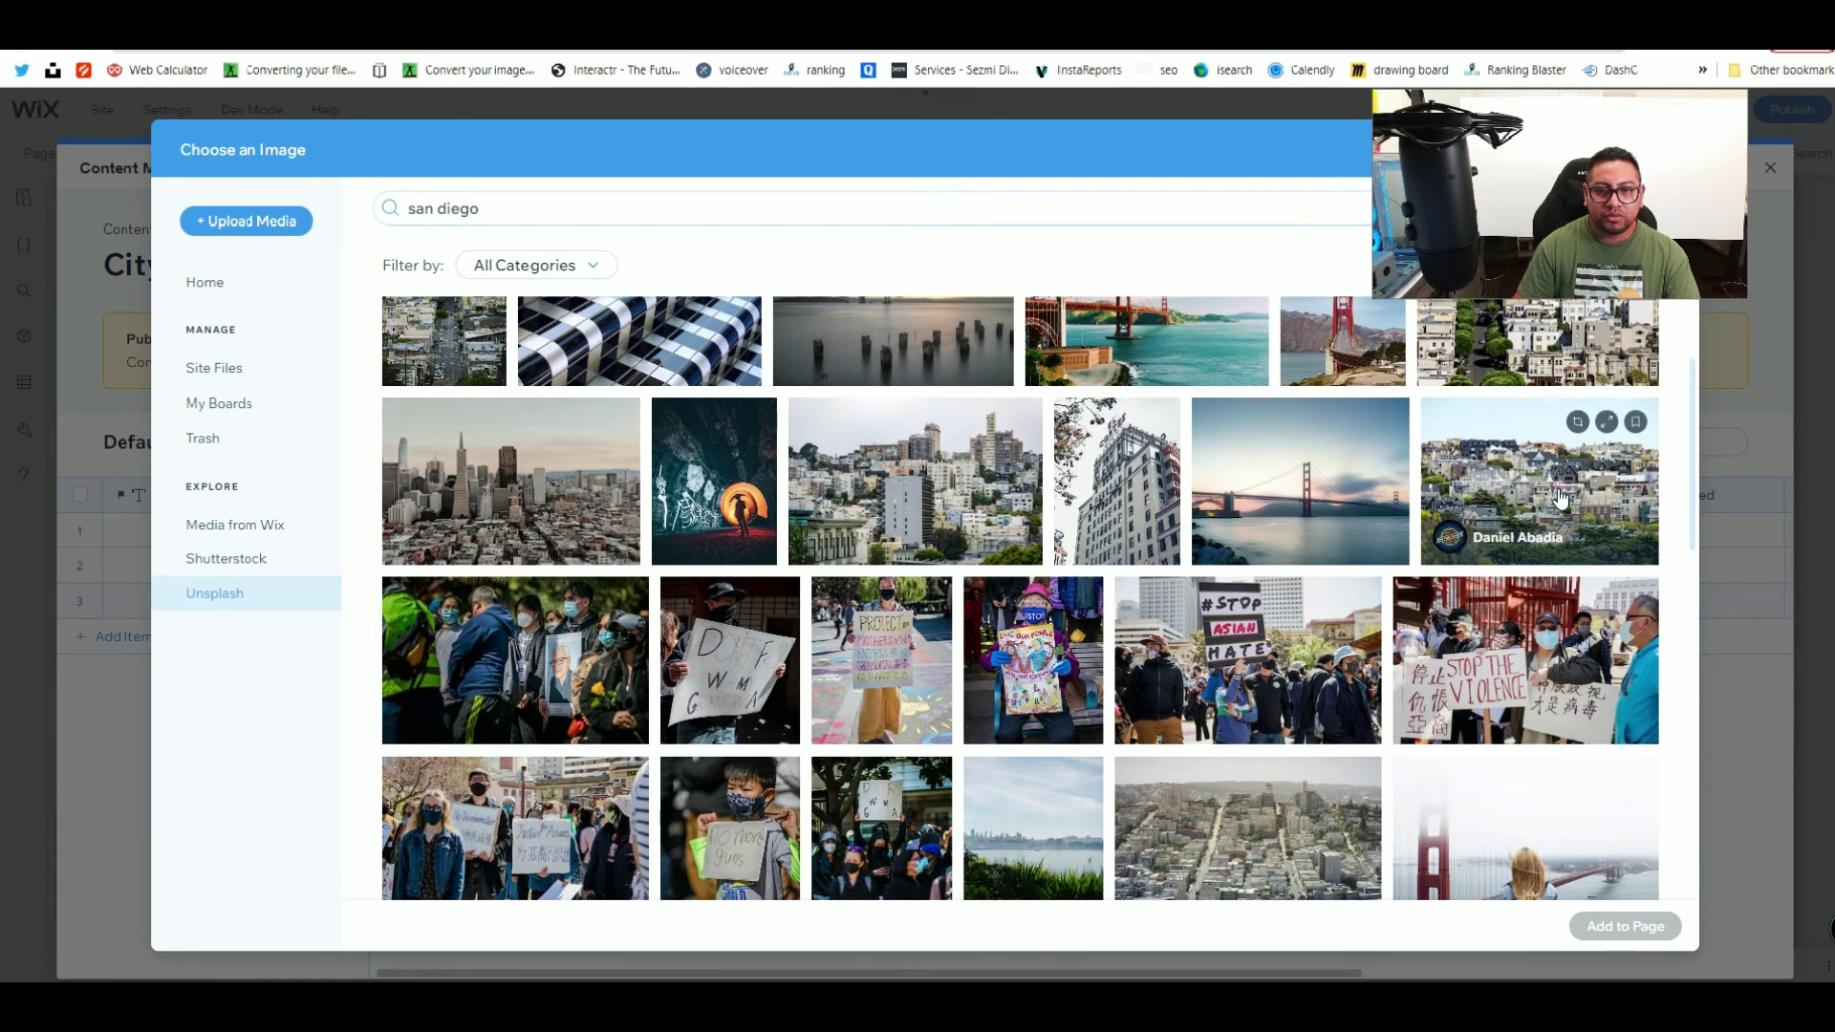
click(1584, 513)
click(1630, 929)
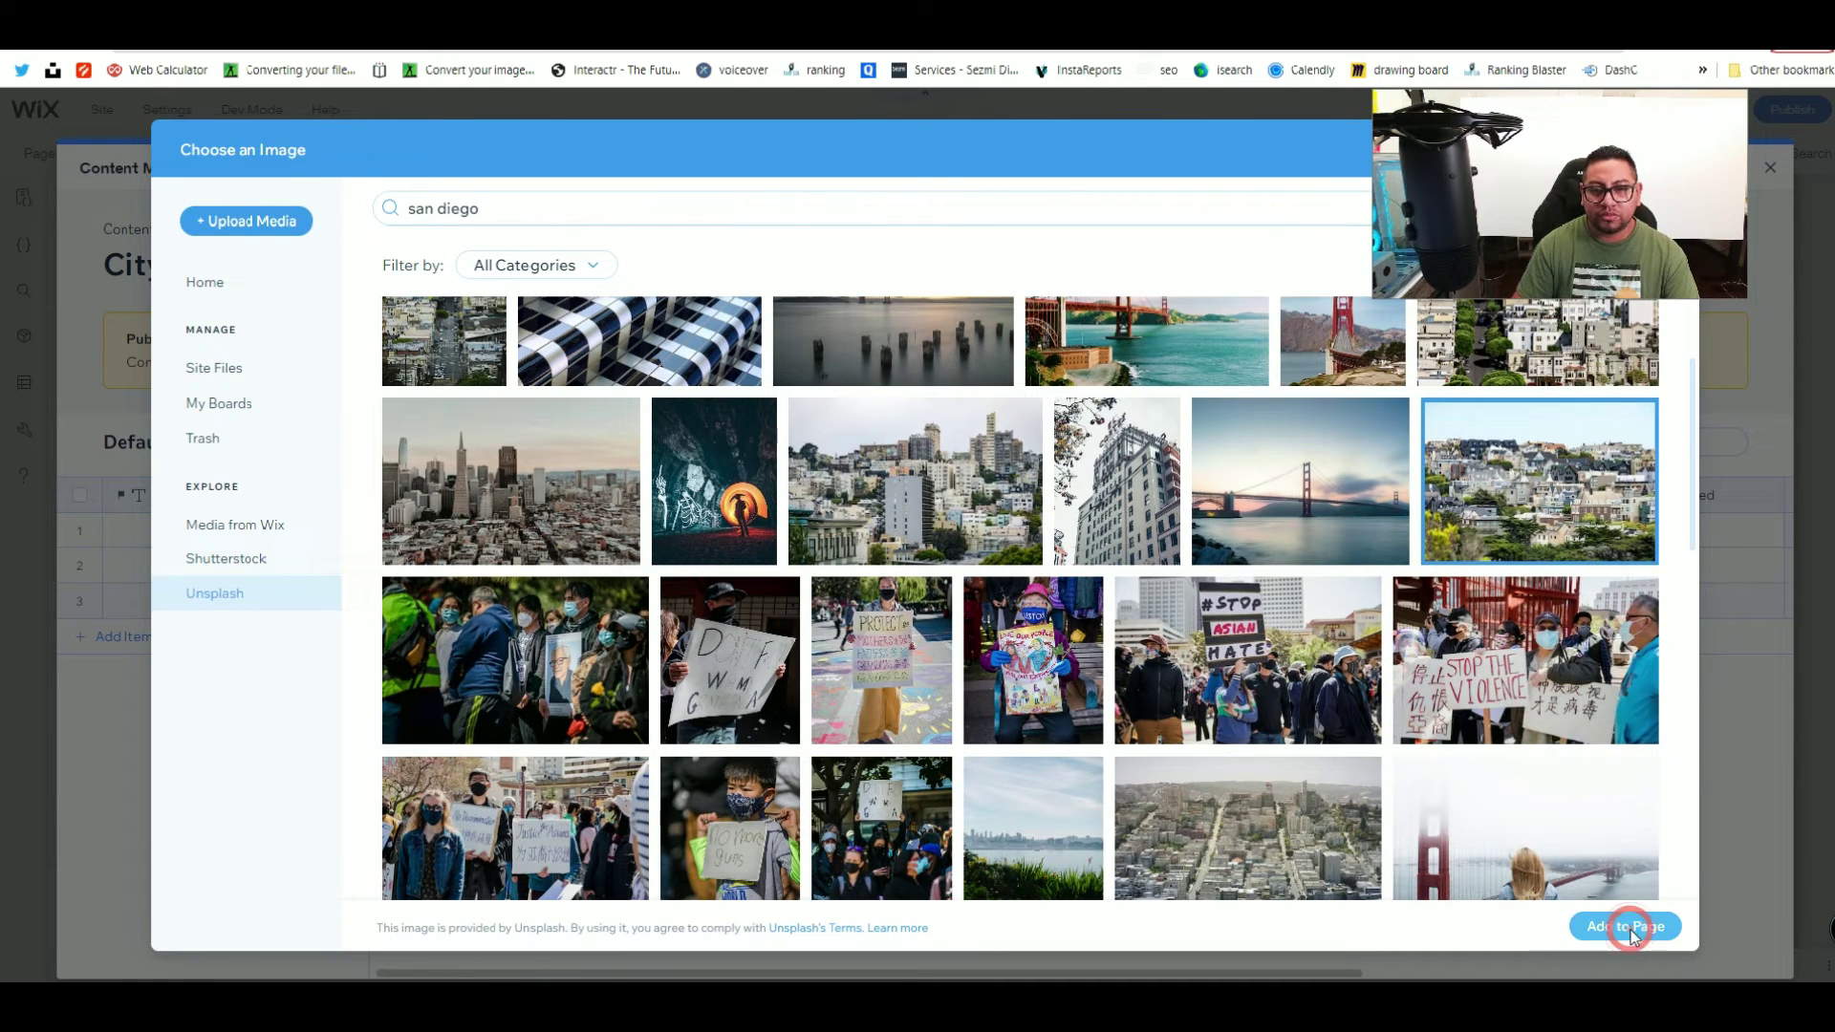
Step: Search Unsplash for "beach" and add five beach and palm tree photos to the San Diego item's City pictures gallery
click(846, 615)
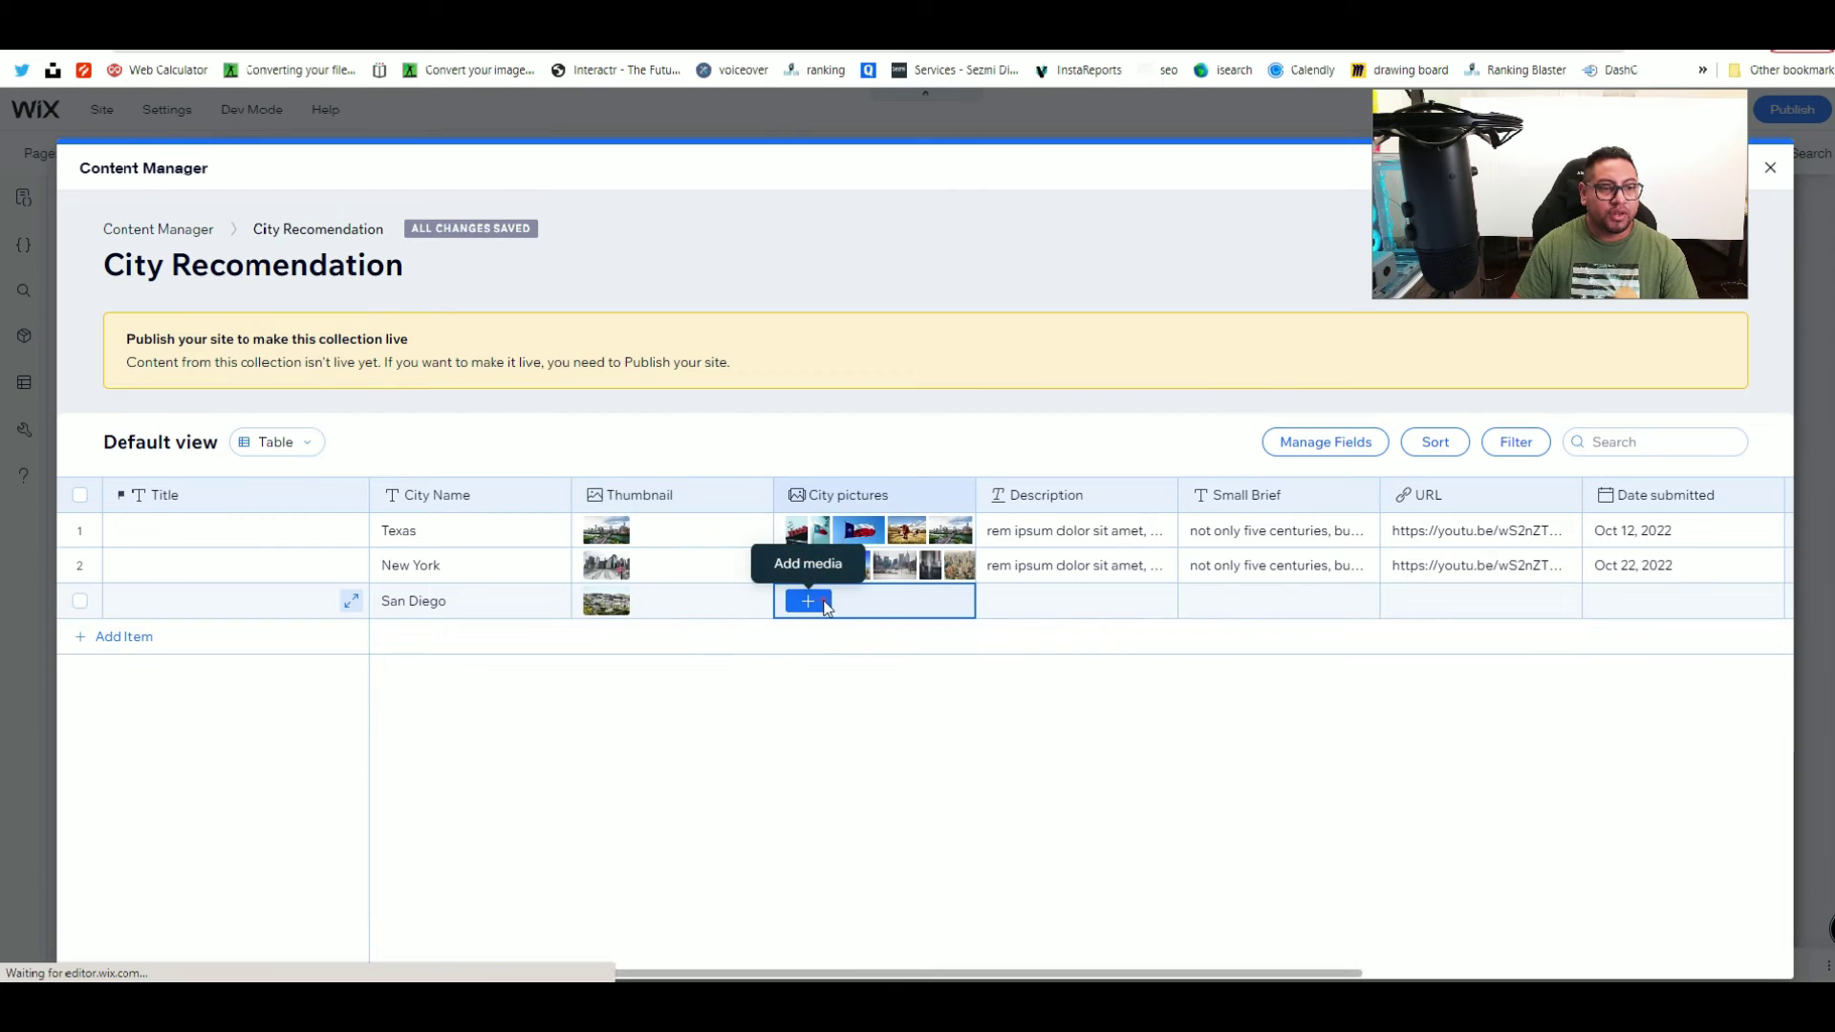
click(810, 600)
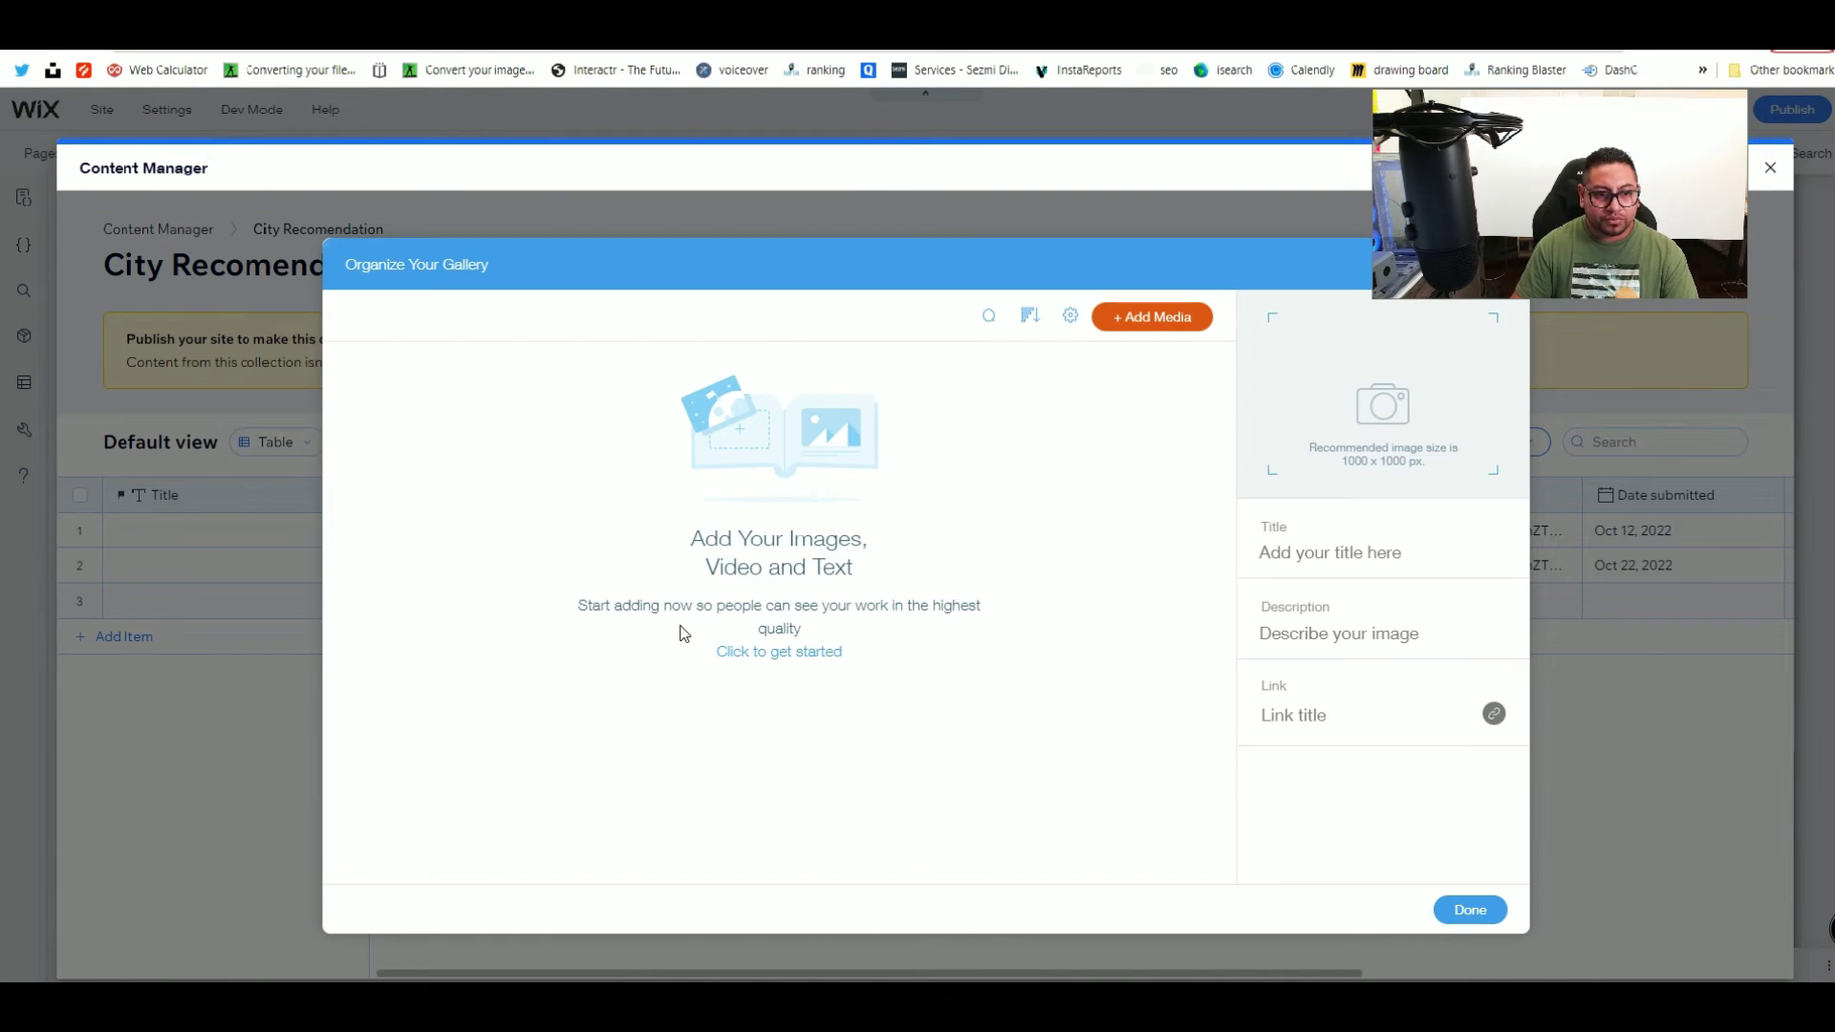
click(1155, 317)
click(1140, 367)
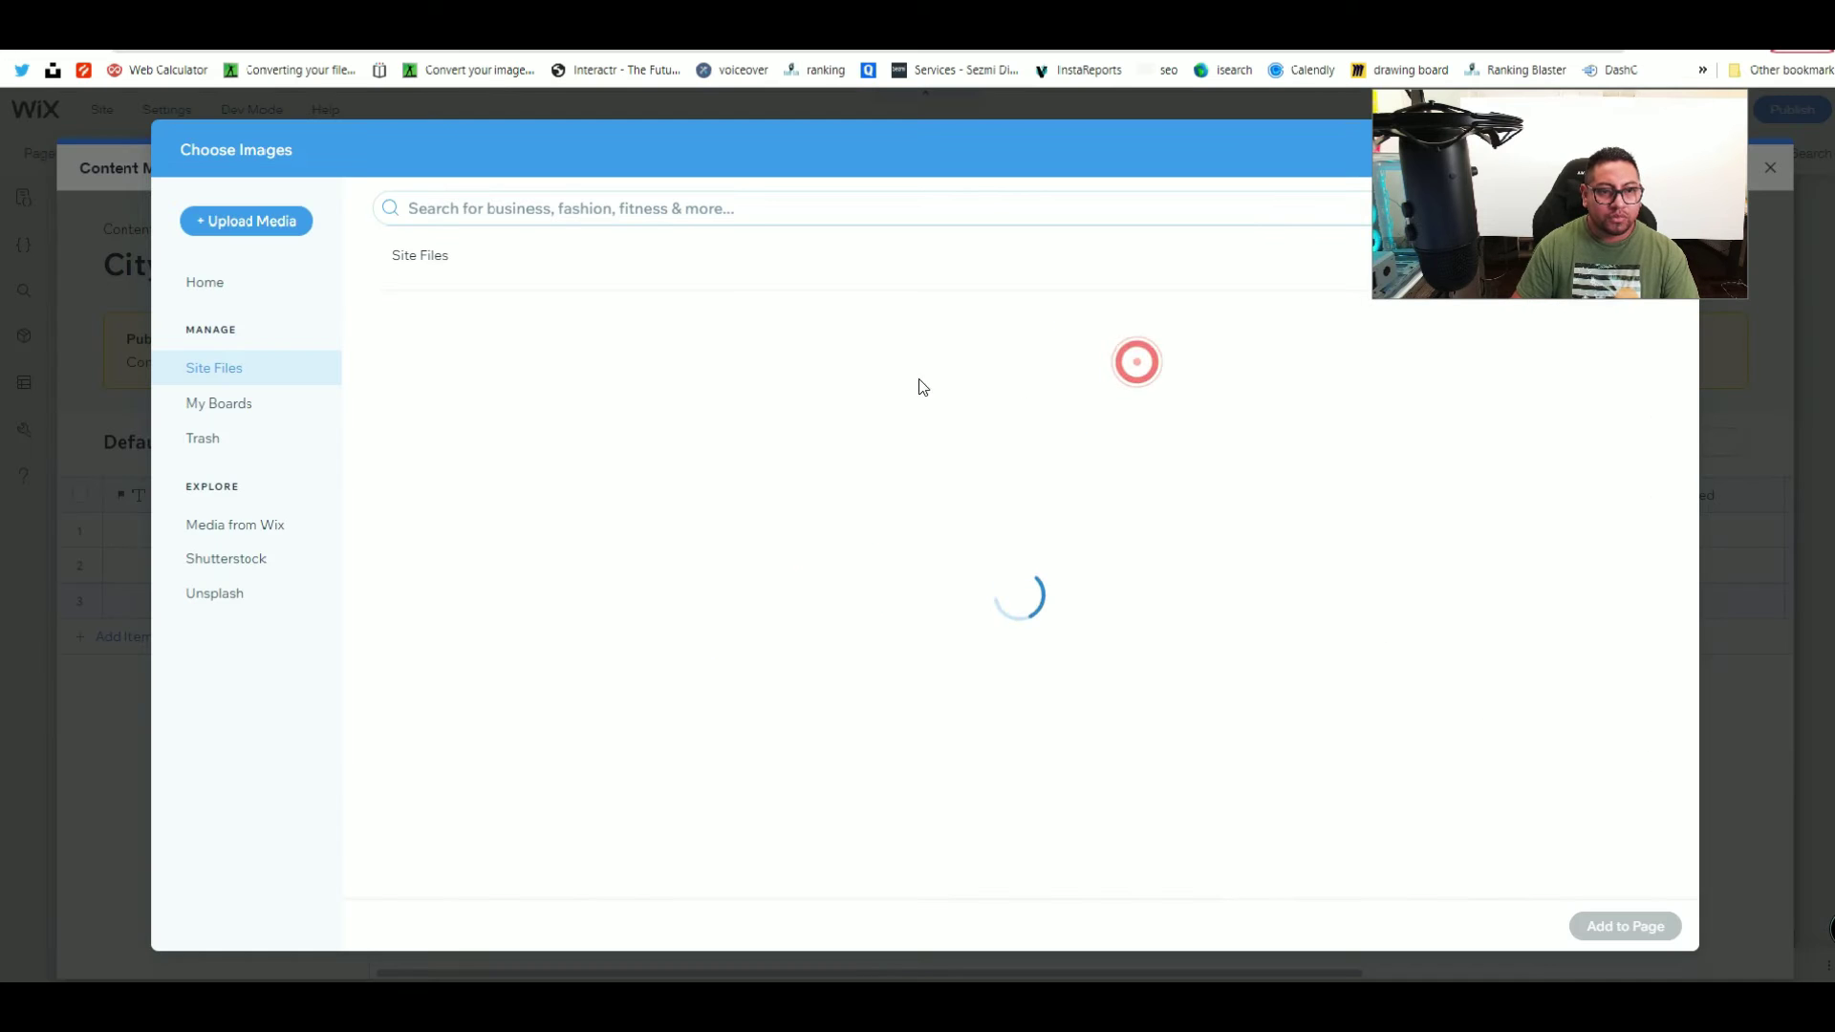
click(254, 590)
click(573, 198)
text(beach)
key(Return)
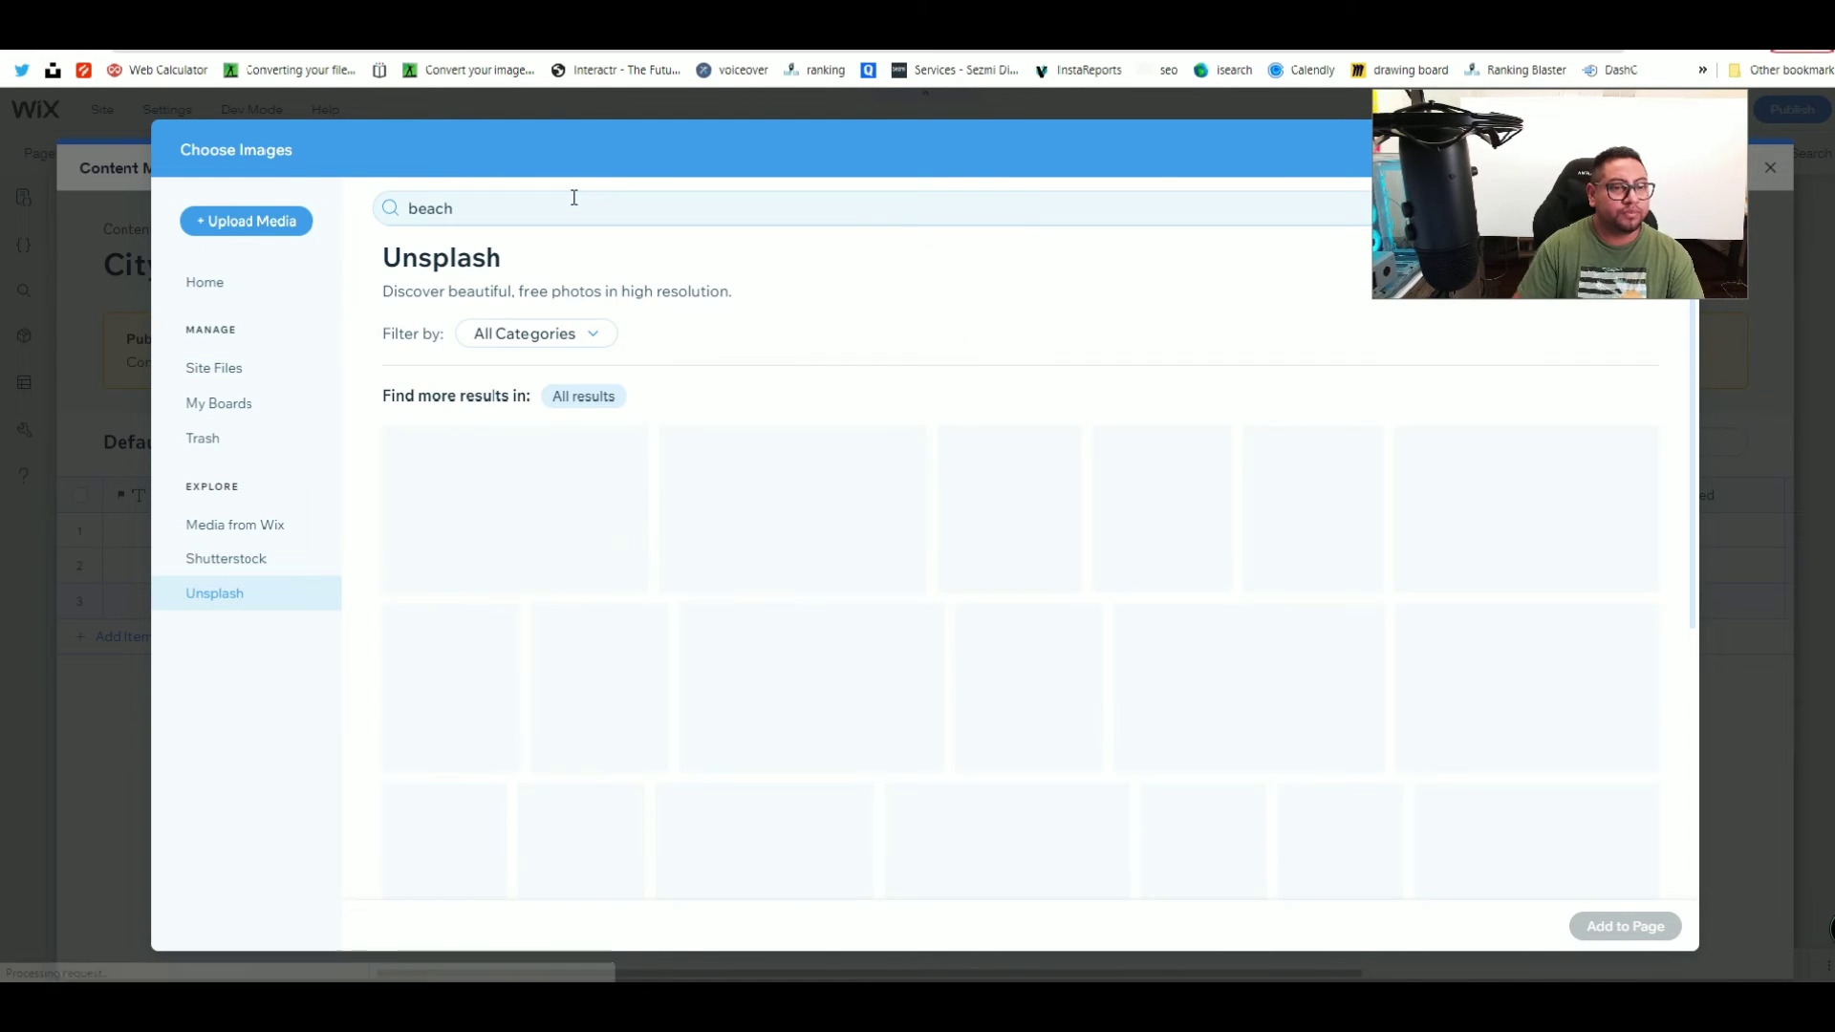
drag(1683, 507, 894, 527)
click(1642, 935)
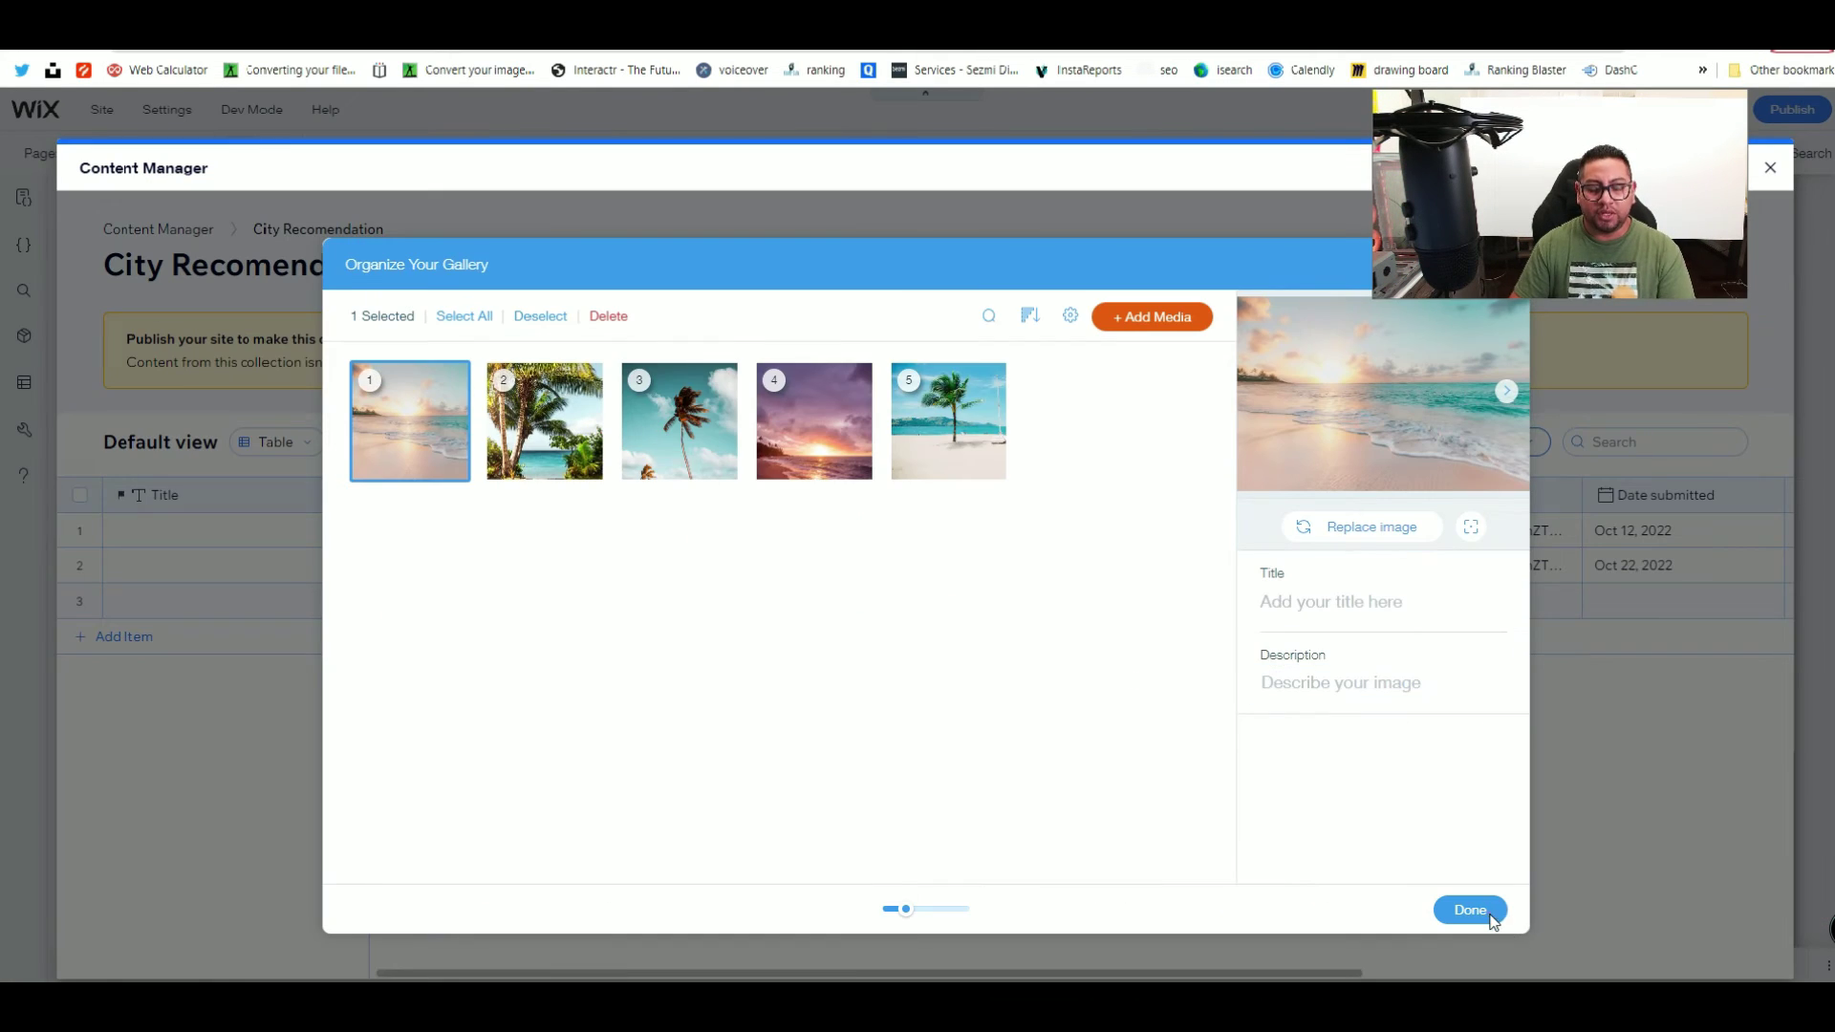
click(1492, 918)
Step: Copy the New York item's entire formatted Description and paste it into the San Diego item's Description
click(1059, 573)
drag(996, 666, 1267, 867)
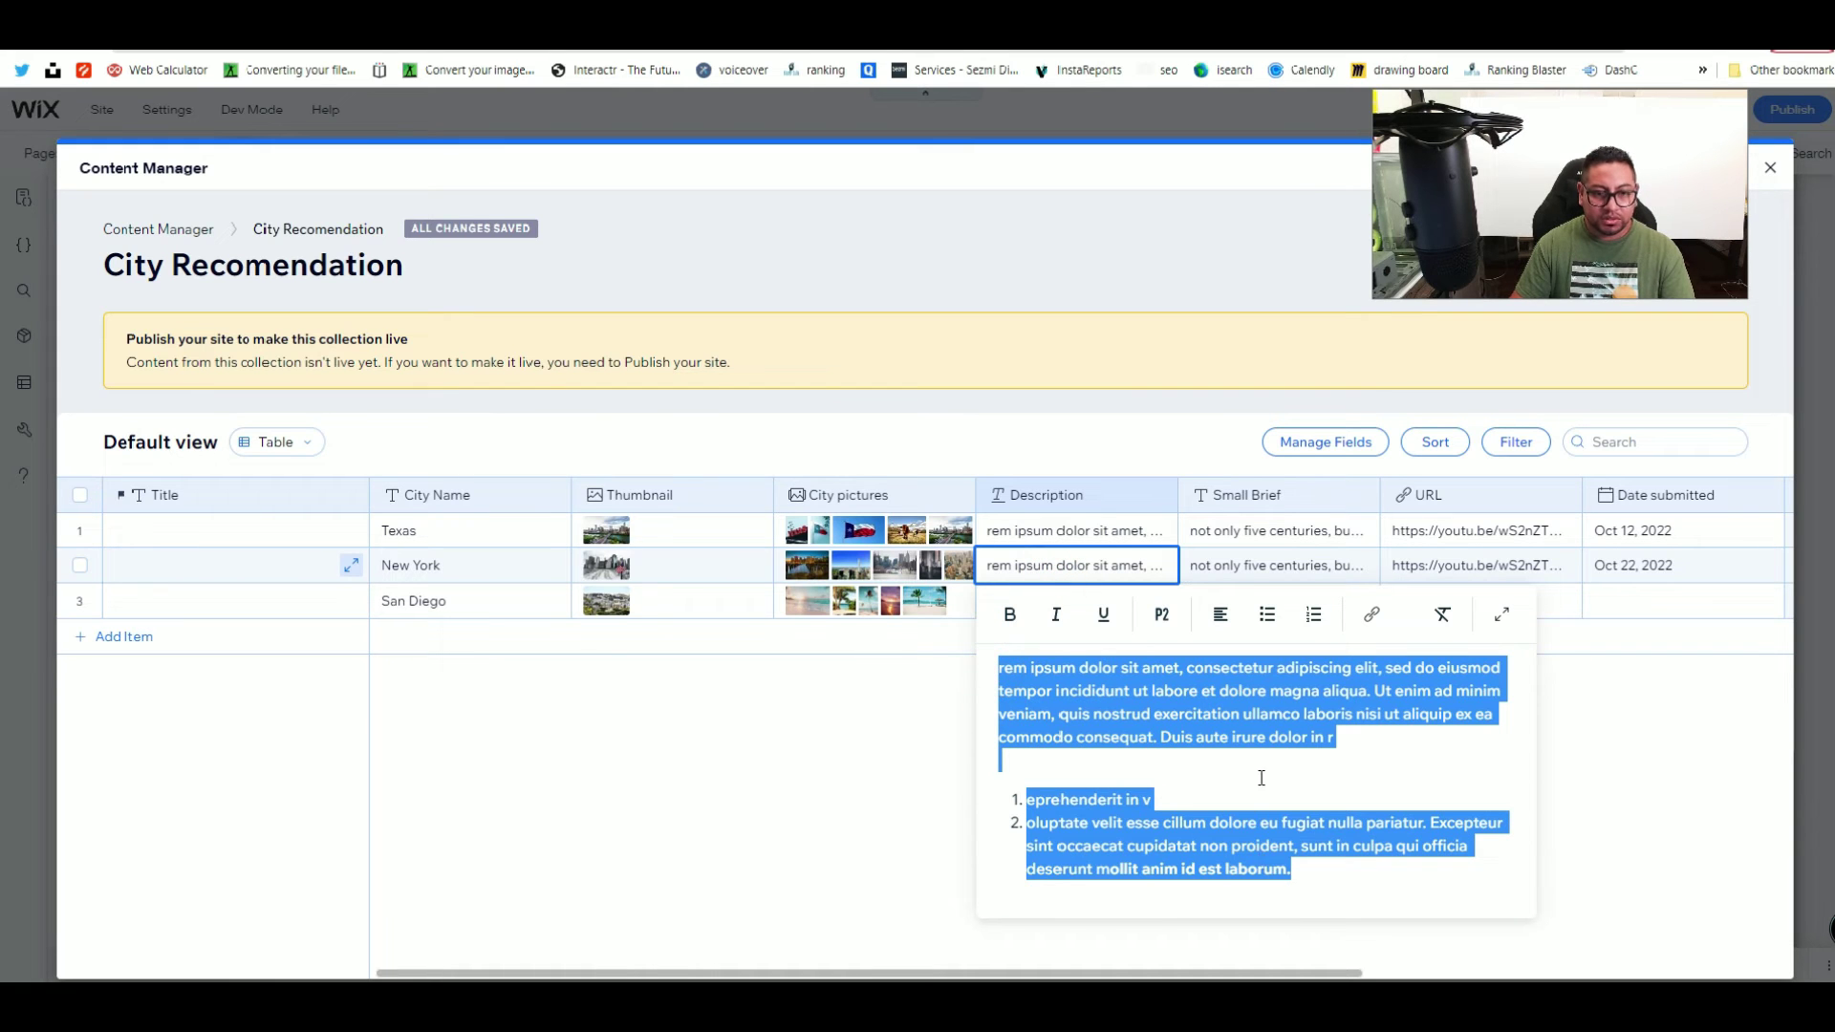
click(880, 709)
click(1036, 600)
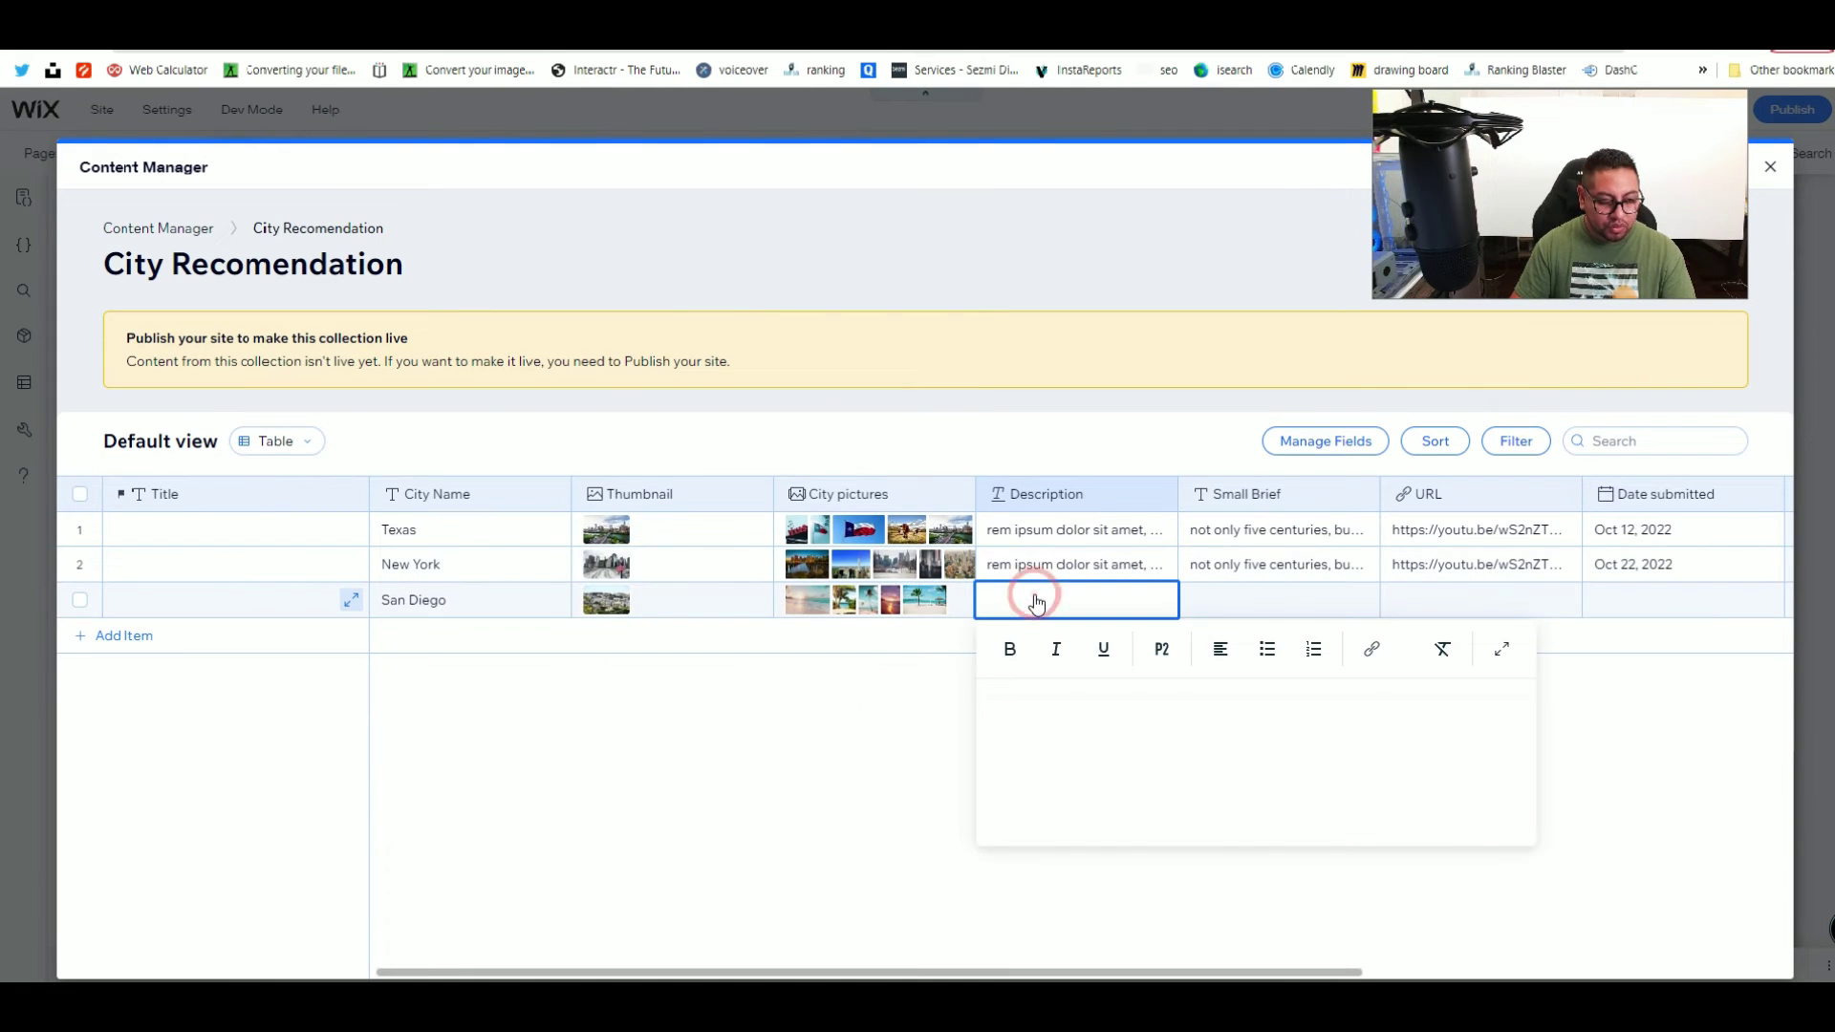
key(ctrl+v)
Step: Copy the New York item's full Small Brief text and paste it into the San Diego item's Small Brief
click(1278, 564)
click(1278, 564)
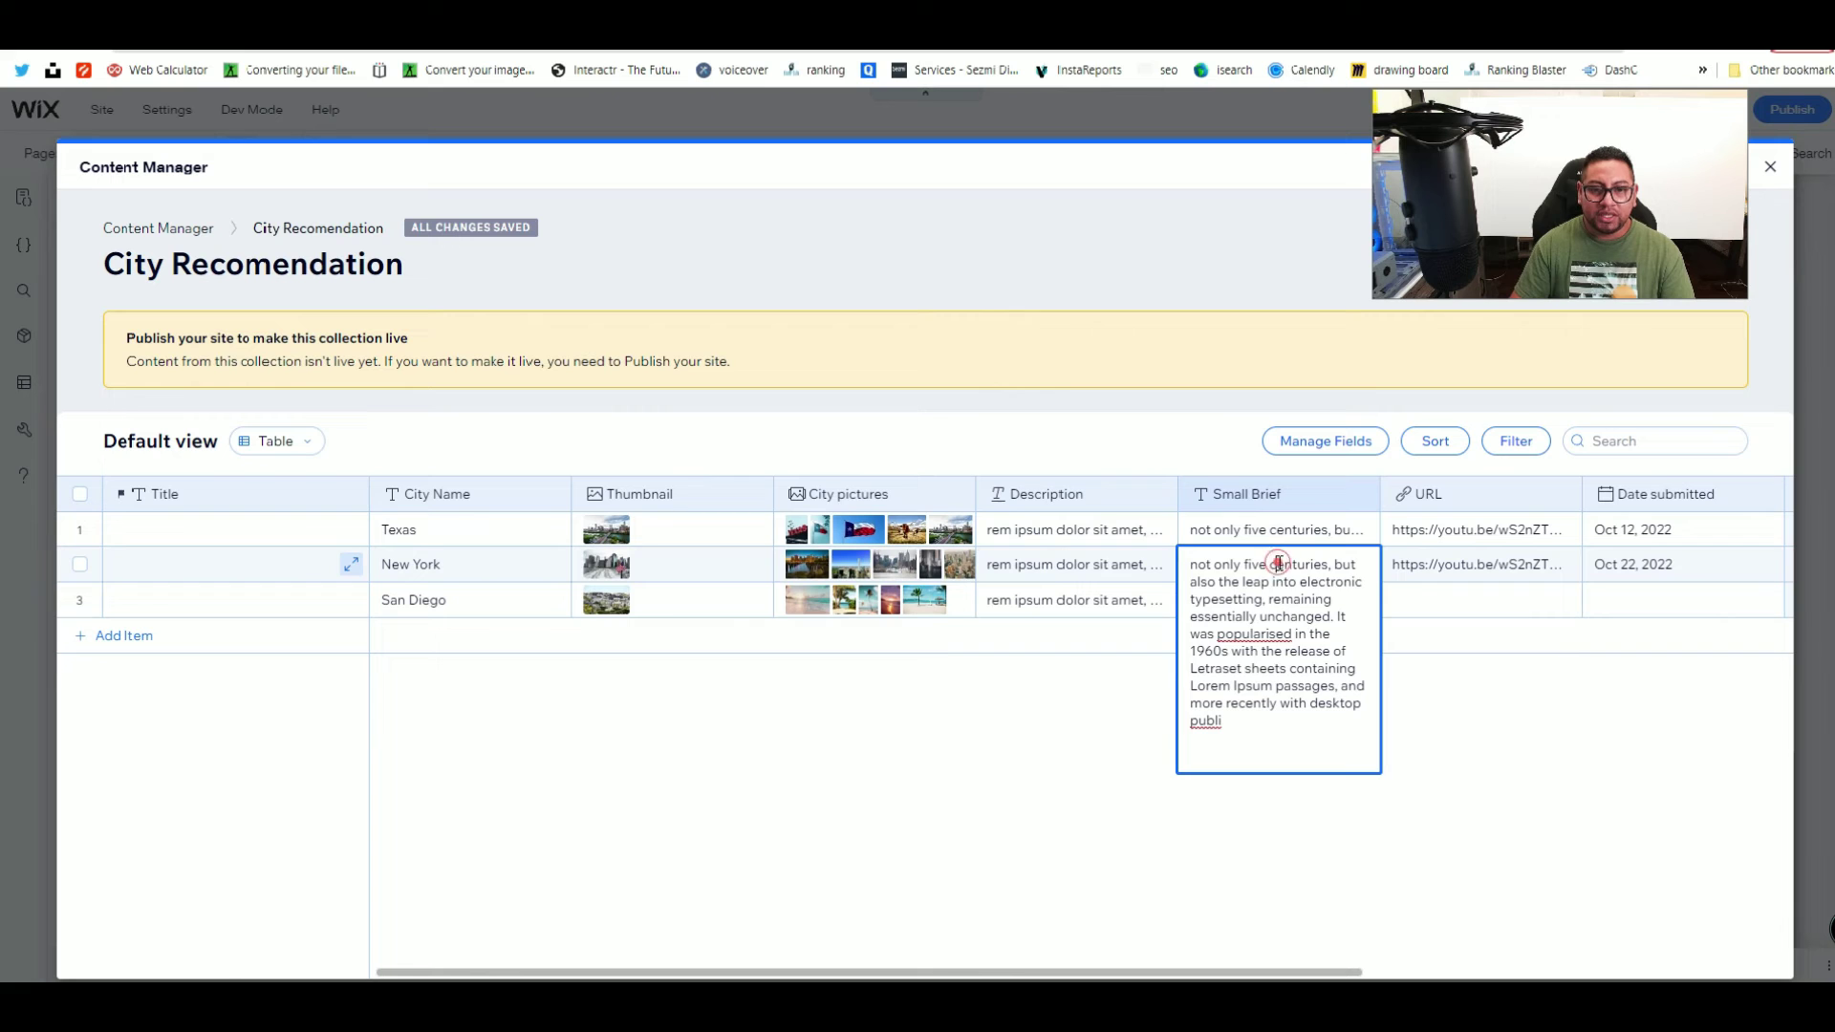
drag(1186, 563, 1297, 720)
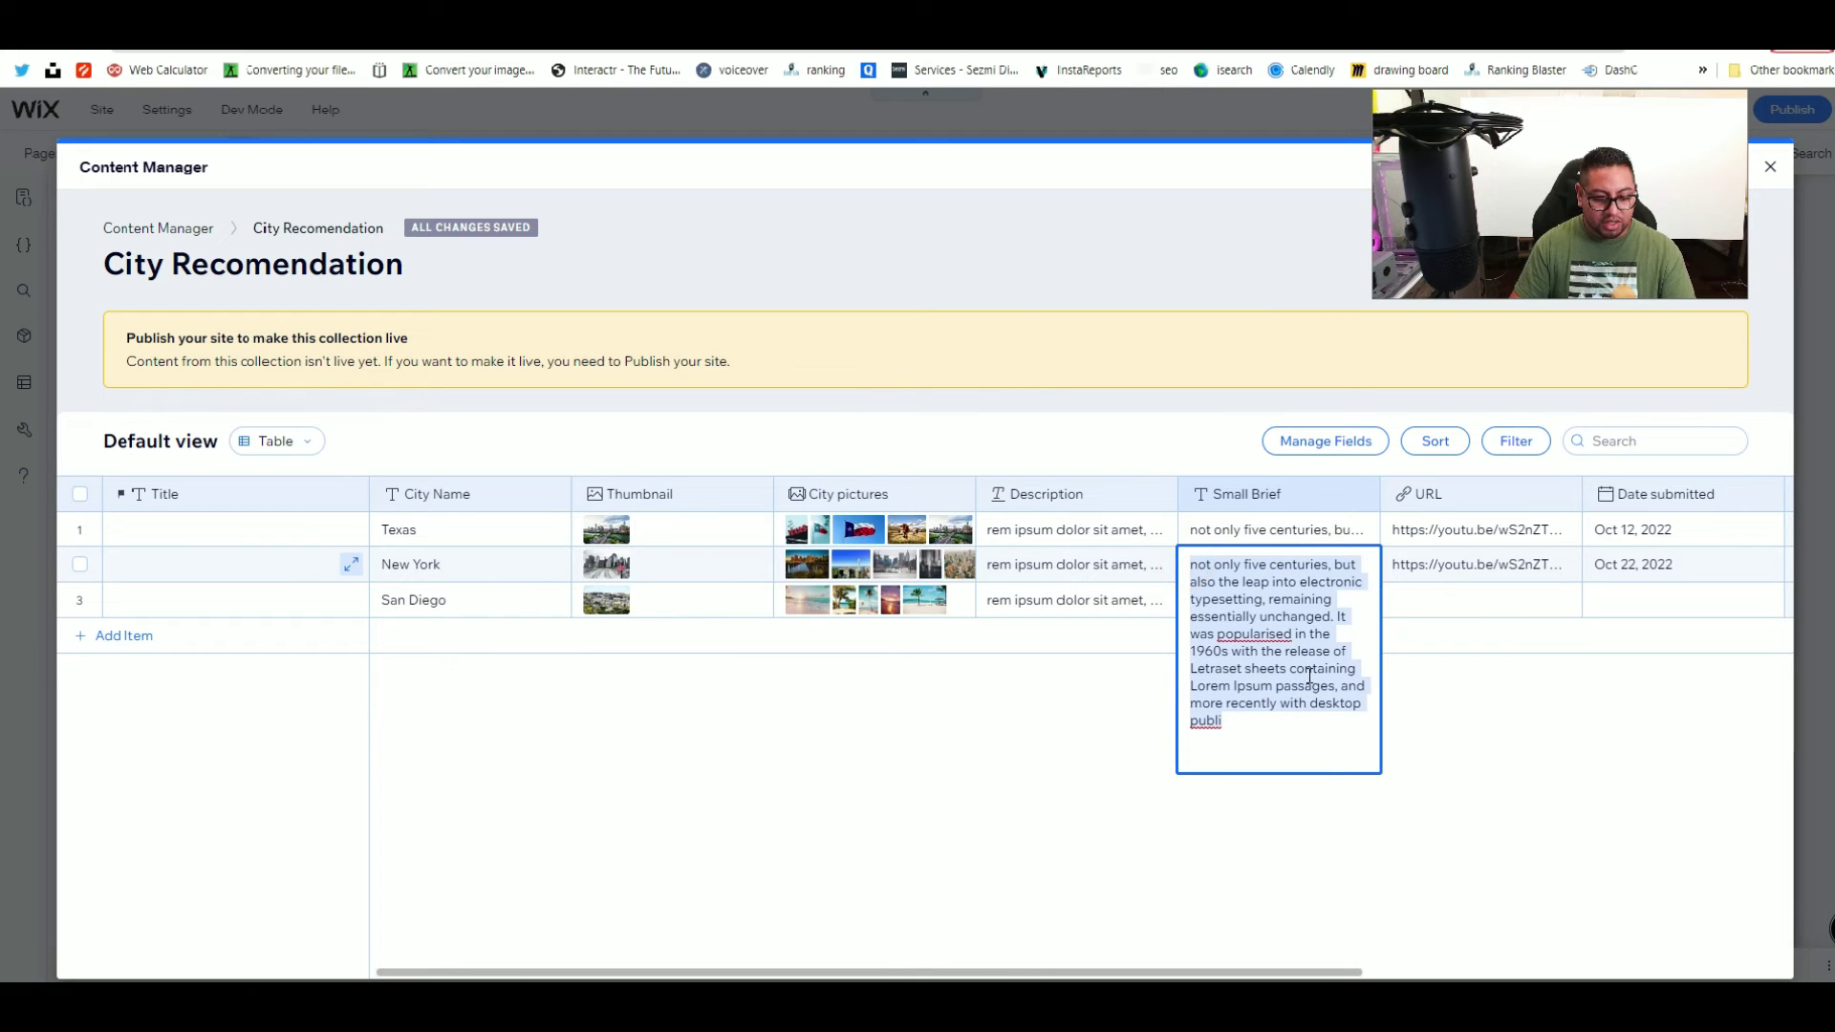
click(1479, 593)
click(1317, 594)
click(1317, 593)
key(ctrl+v)
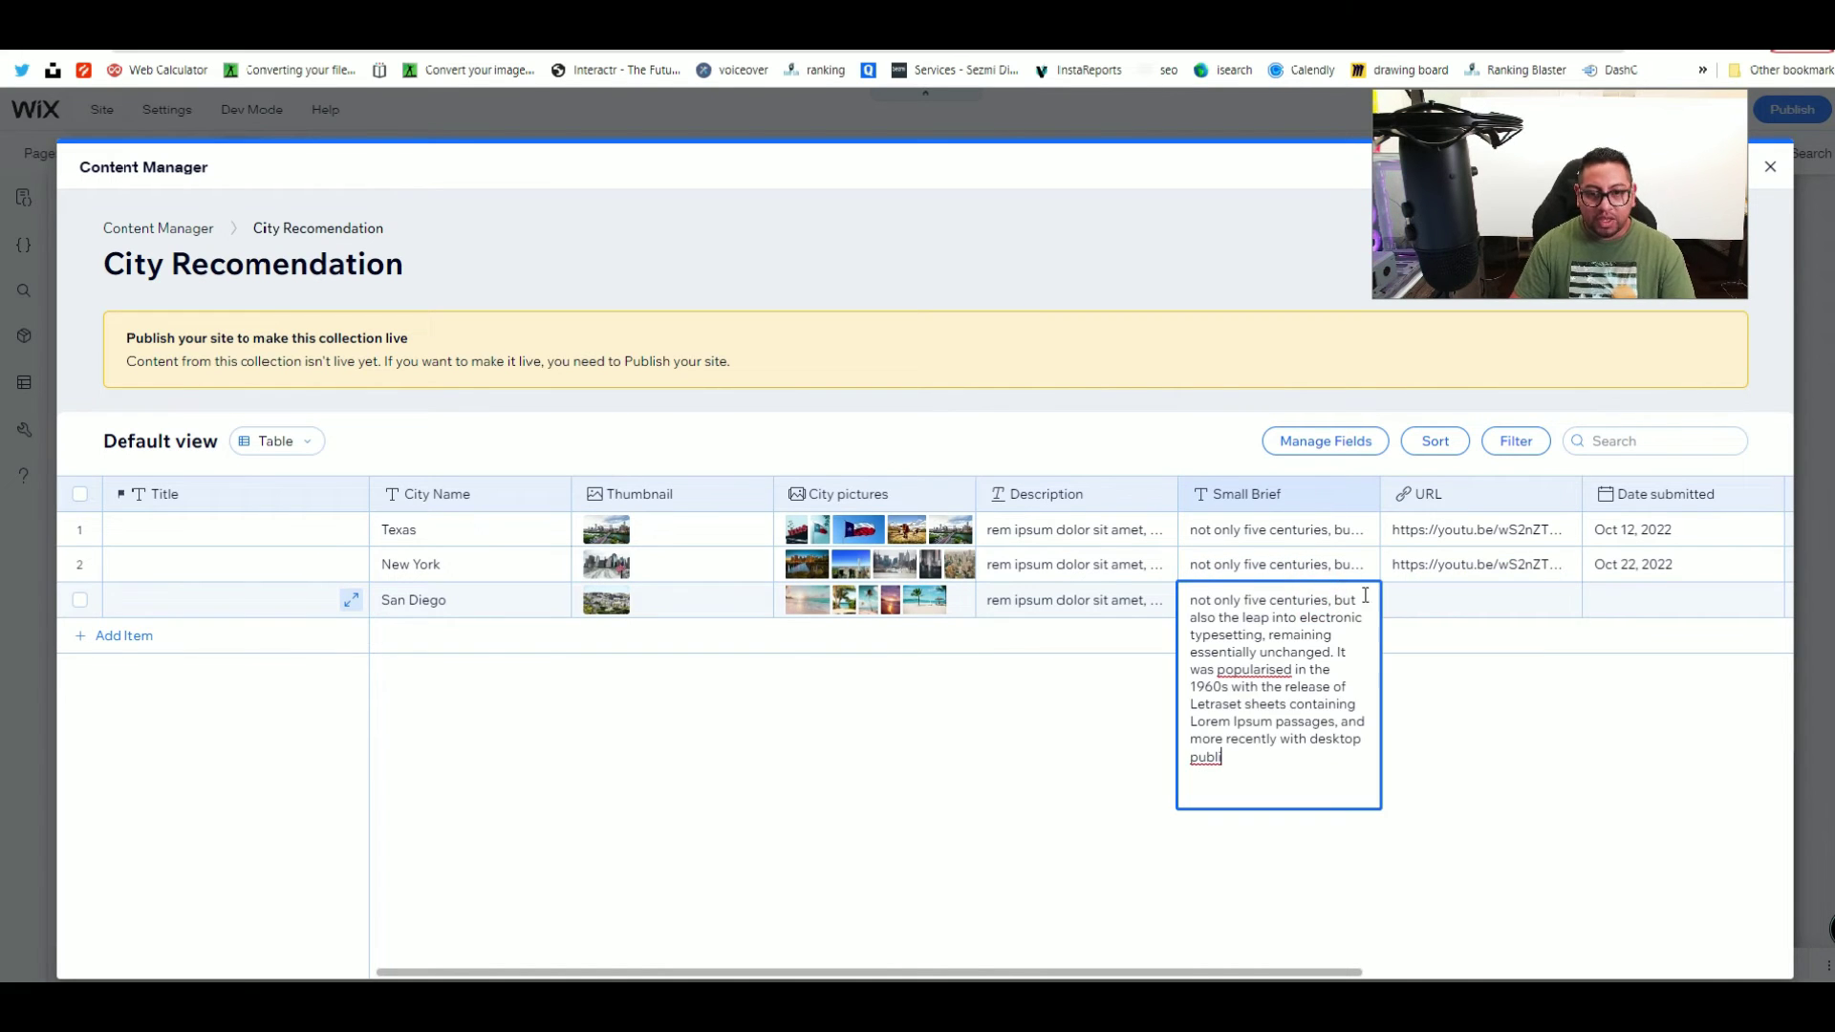
Step: Copy the New York item's YouTube link and paste it into the San Diego item's URL
click(1413, 593)
click(1433, 563)
click(1426, 562)
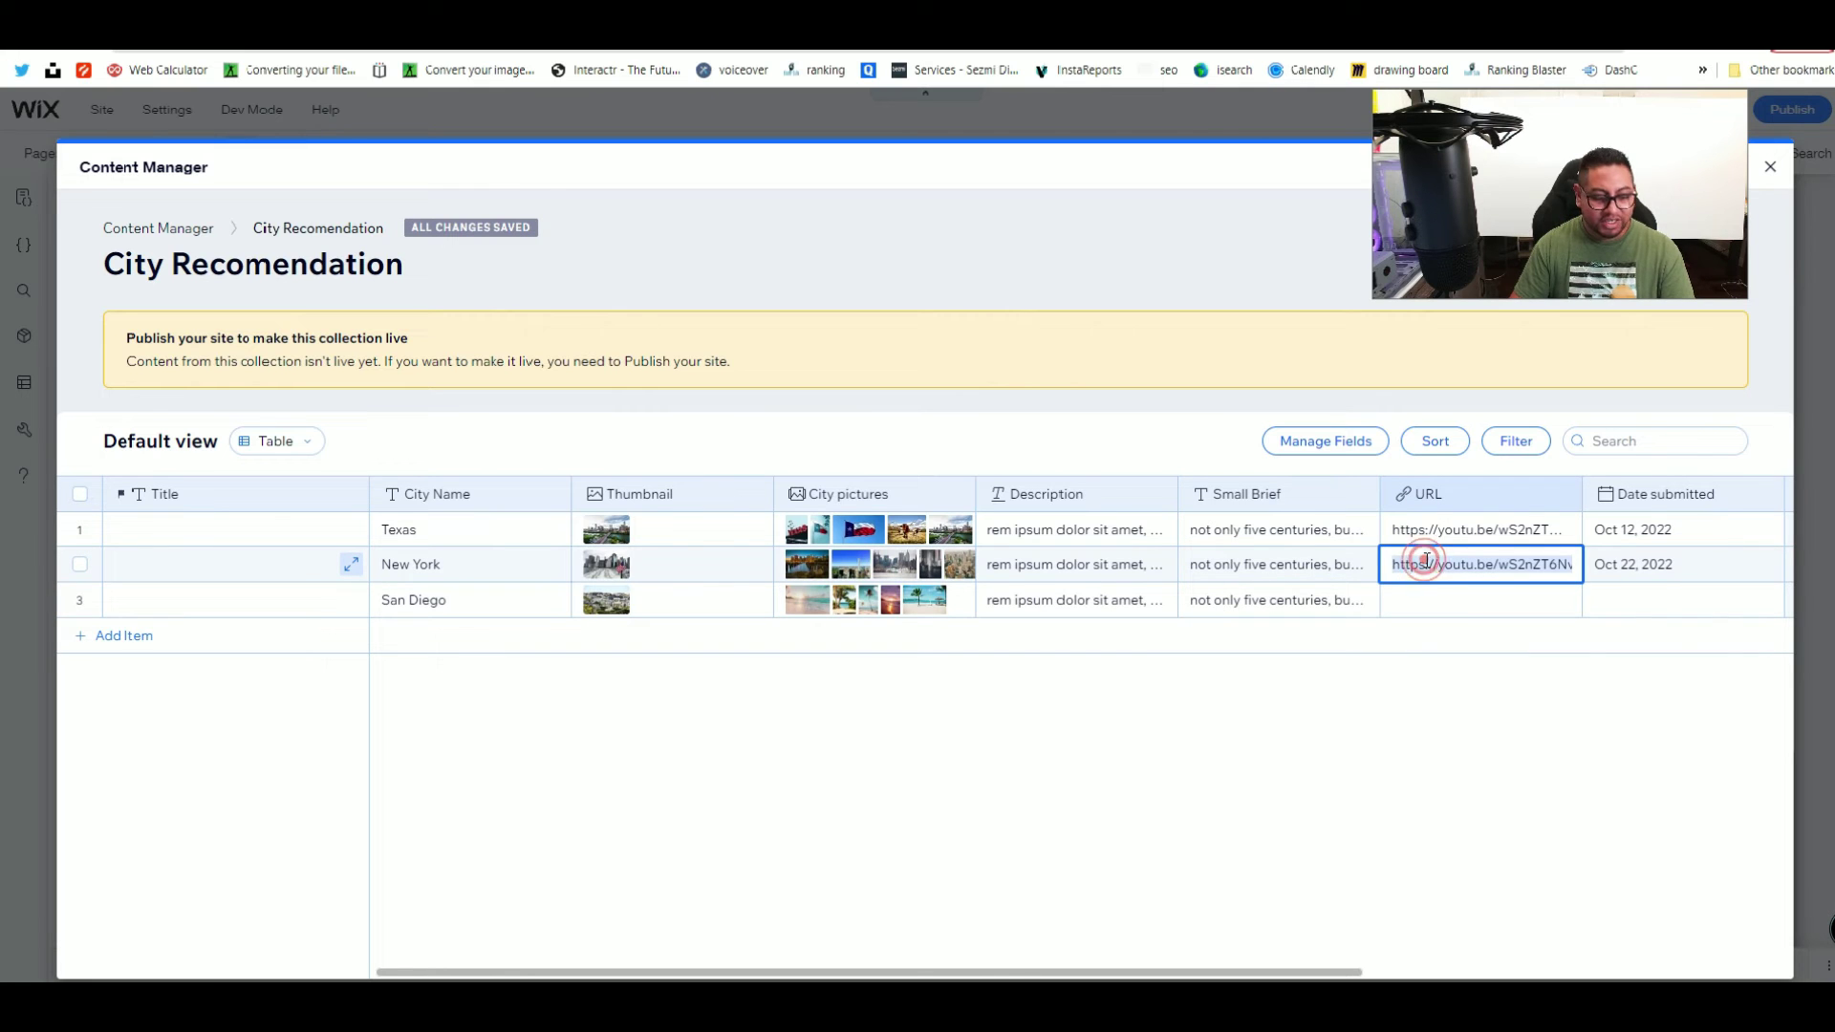
key(ctrl+c)
click(1466, 598)
click(1468, 599)
key(ctrl+v)
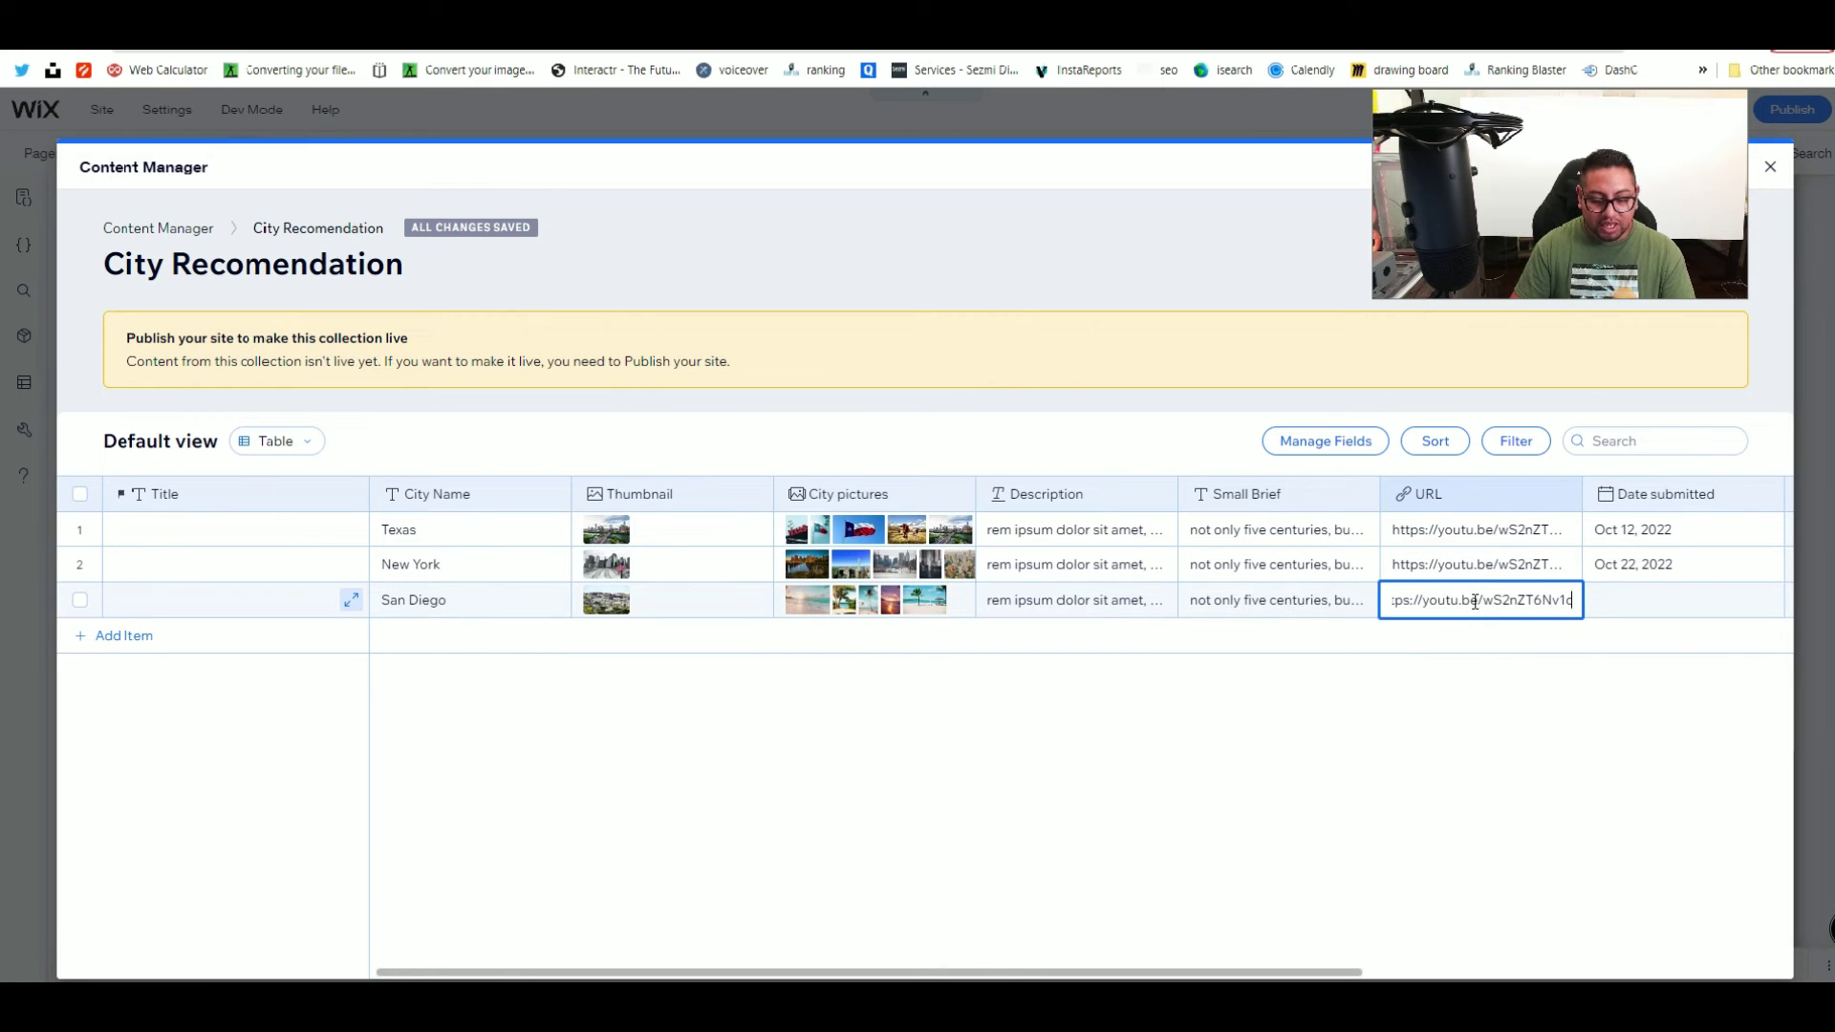
Step: Set the San Diego item's Date submitted to Nov 18, 2022
click(1625, 600)
click(1626, 599)
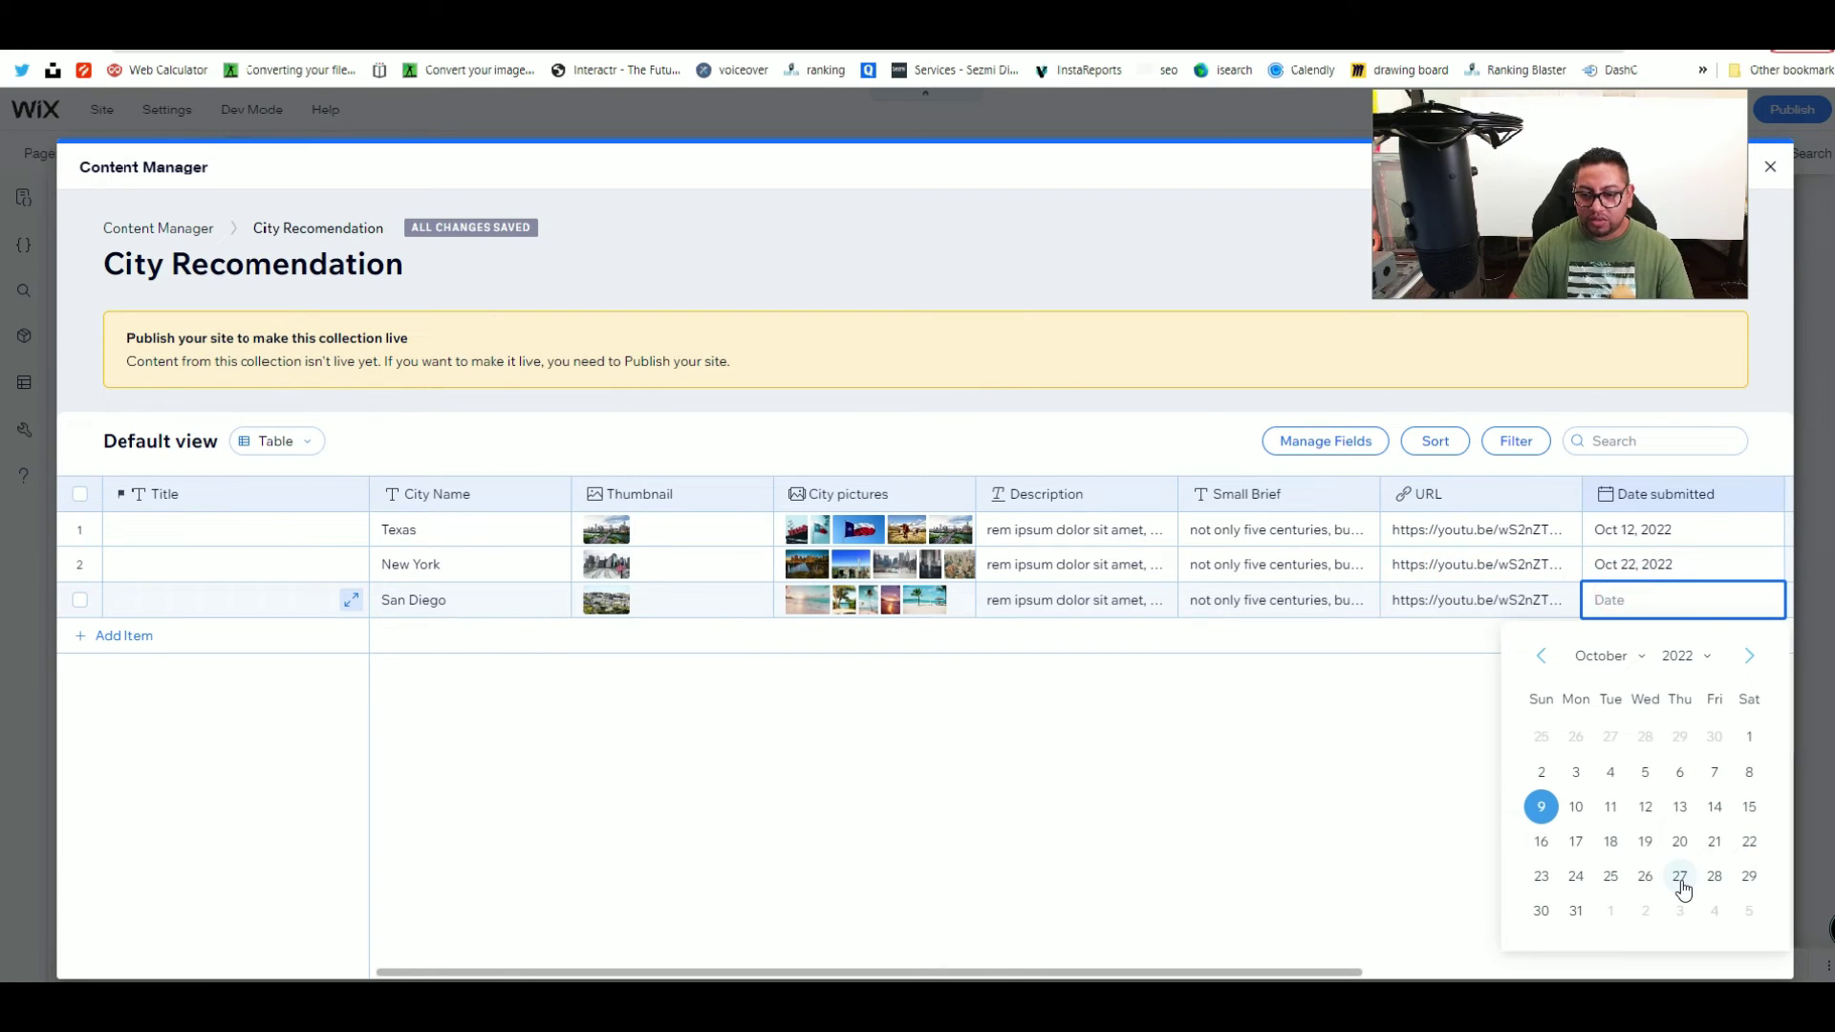
click(1750, 656)
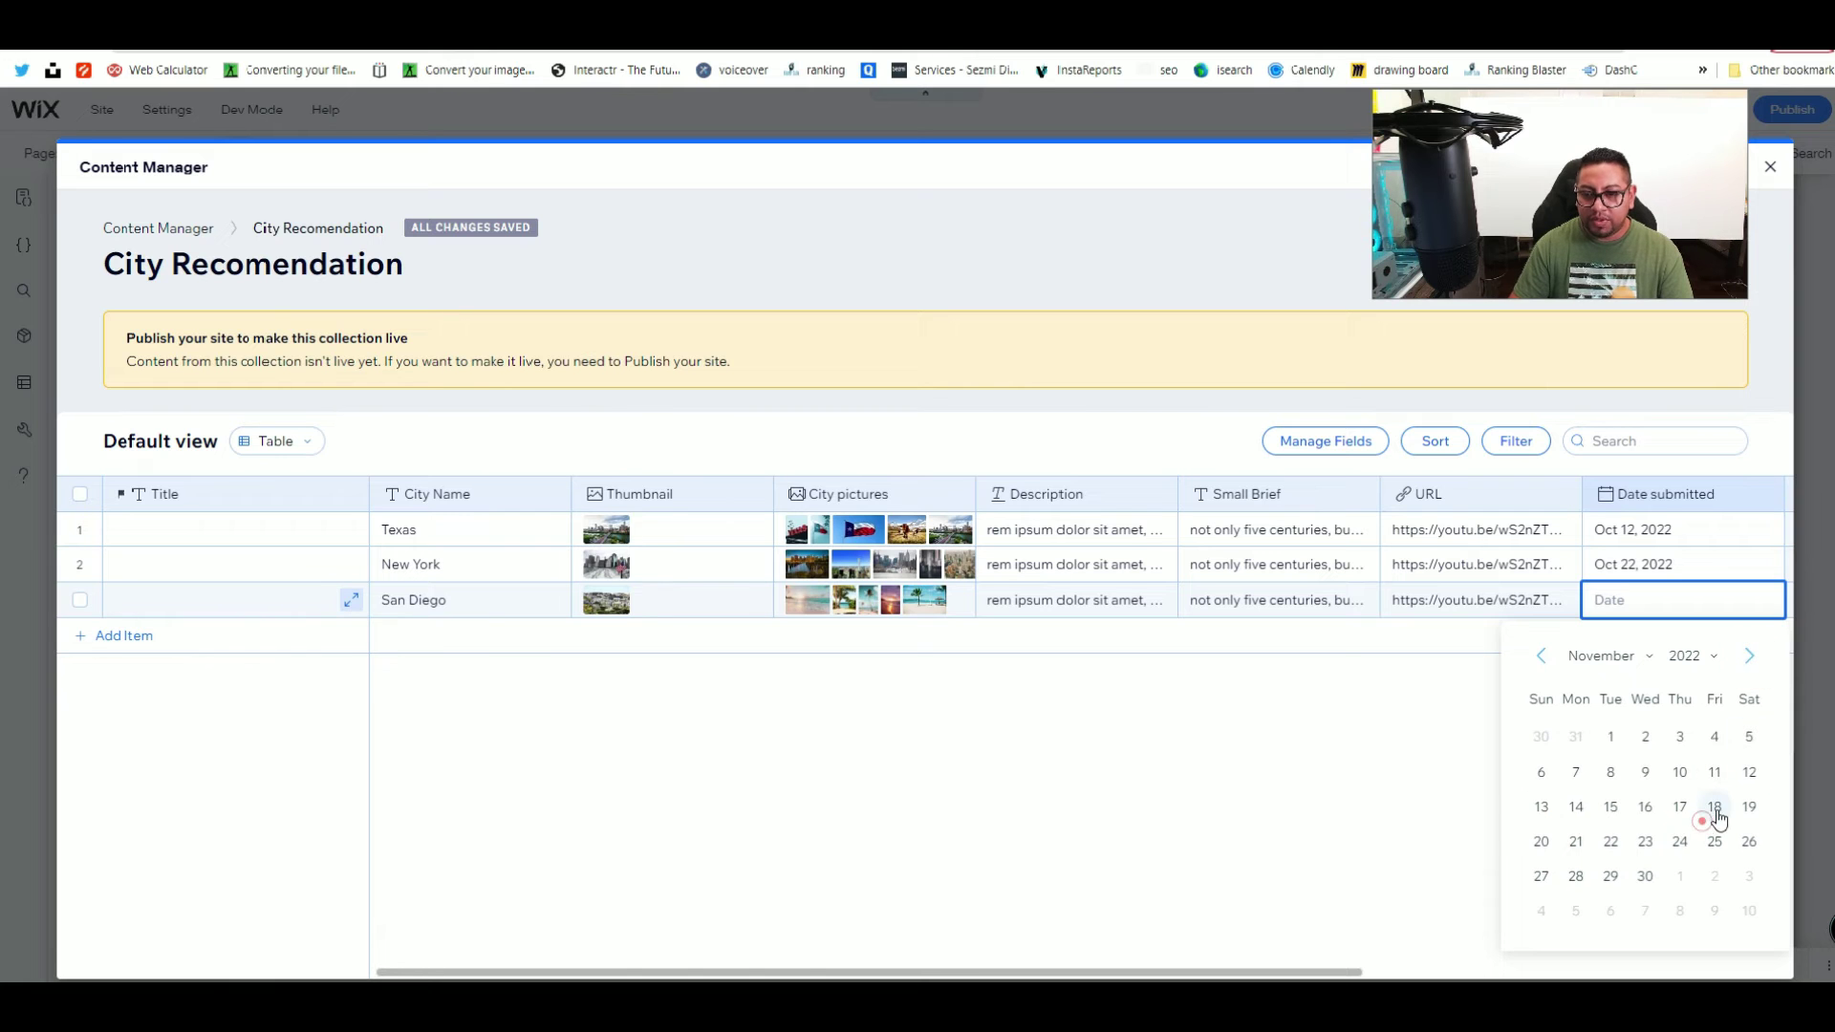
click(1714, 806)
click(1479, 826)
mouse_move(1318, 970)
mouse_down()
mouse_move(1663, 967)
mouse_move(1320, 968)
mouse_up()
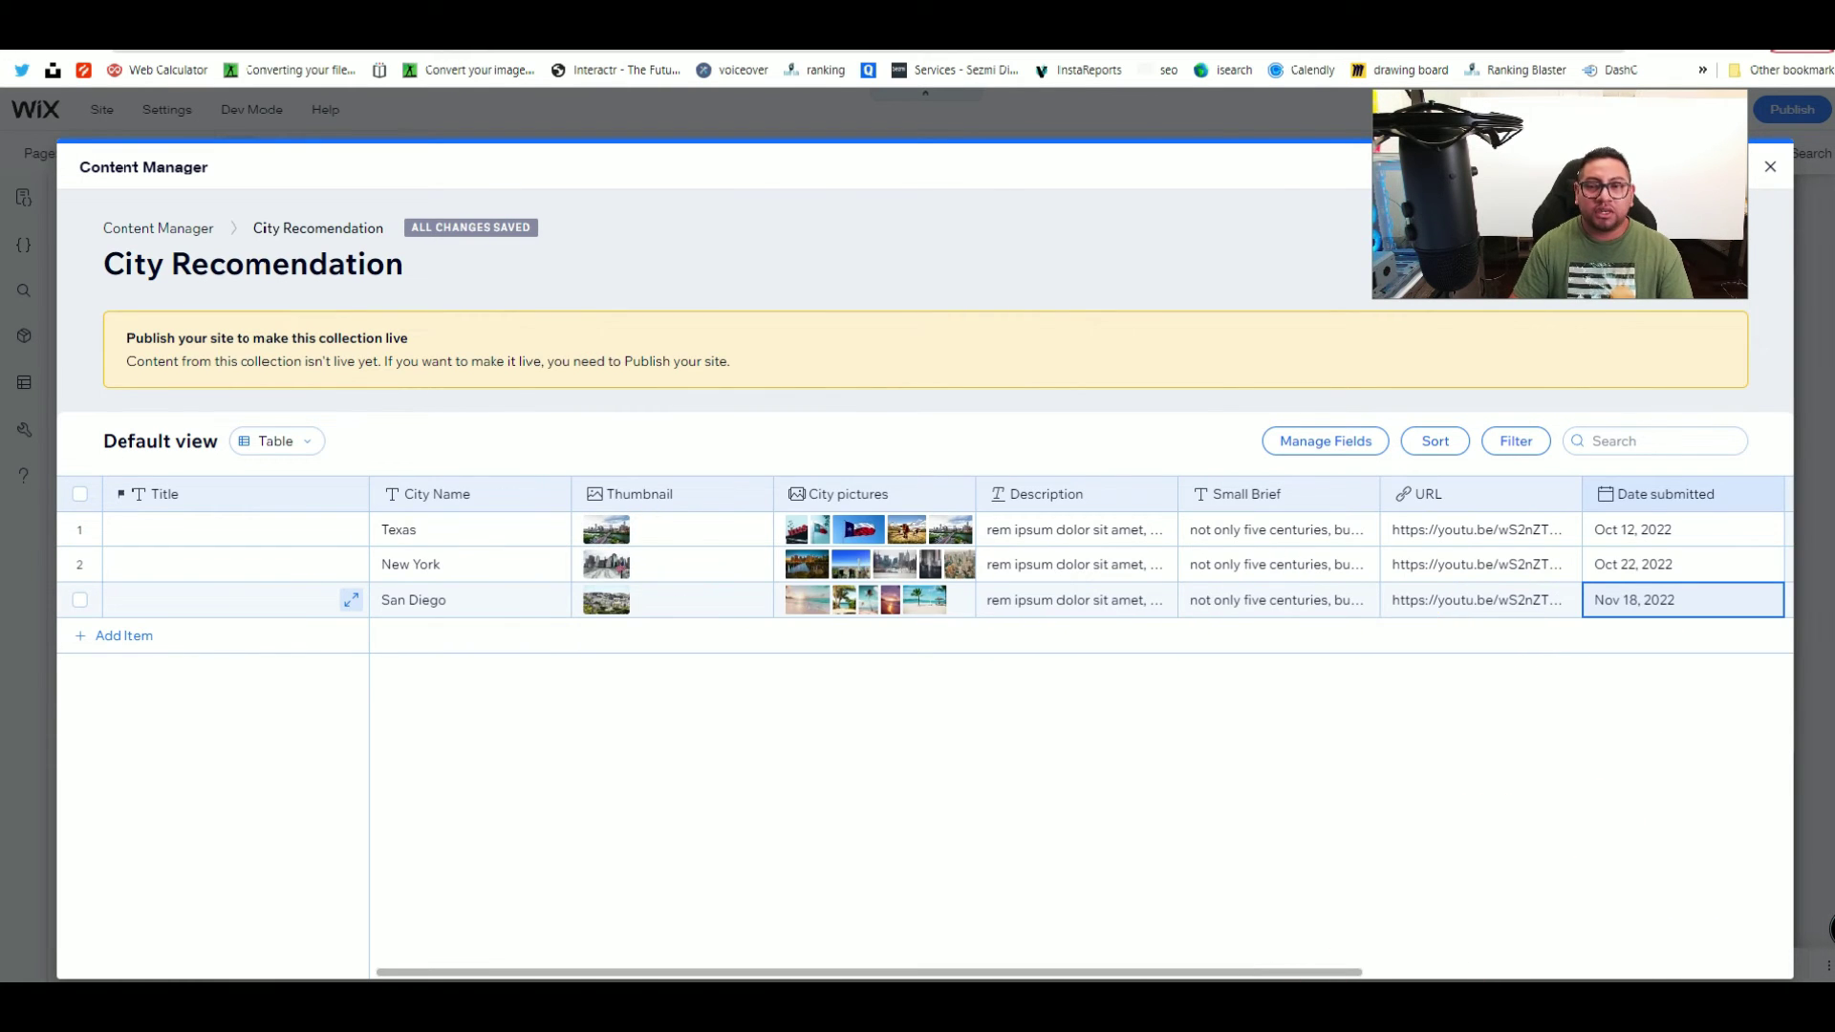
Step: Close the collection and publish the site, and view the Cities page on the live site
click(1770, 170)
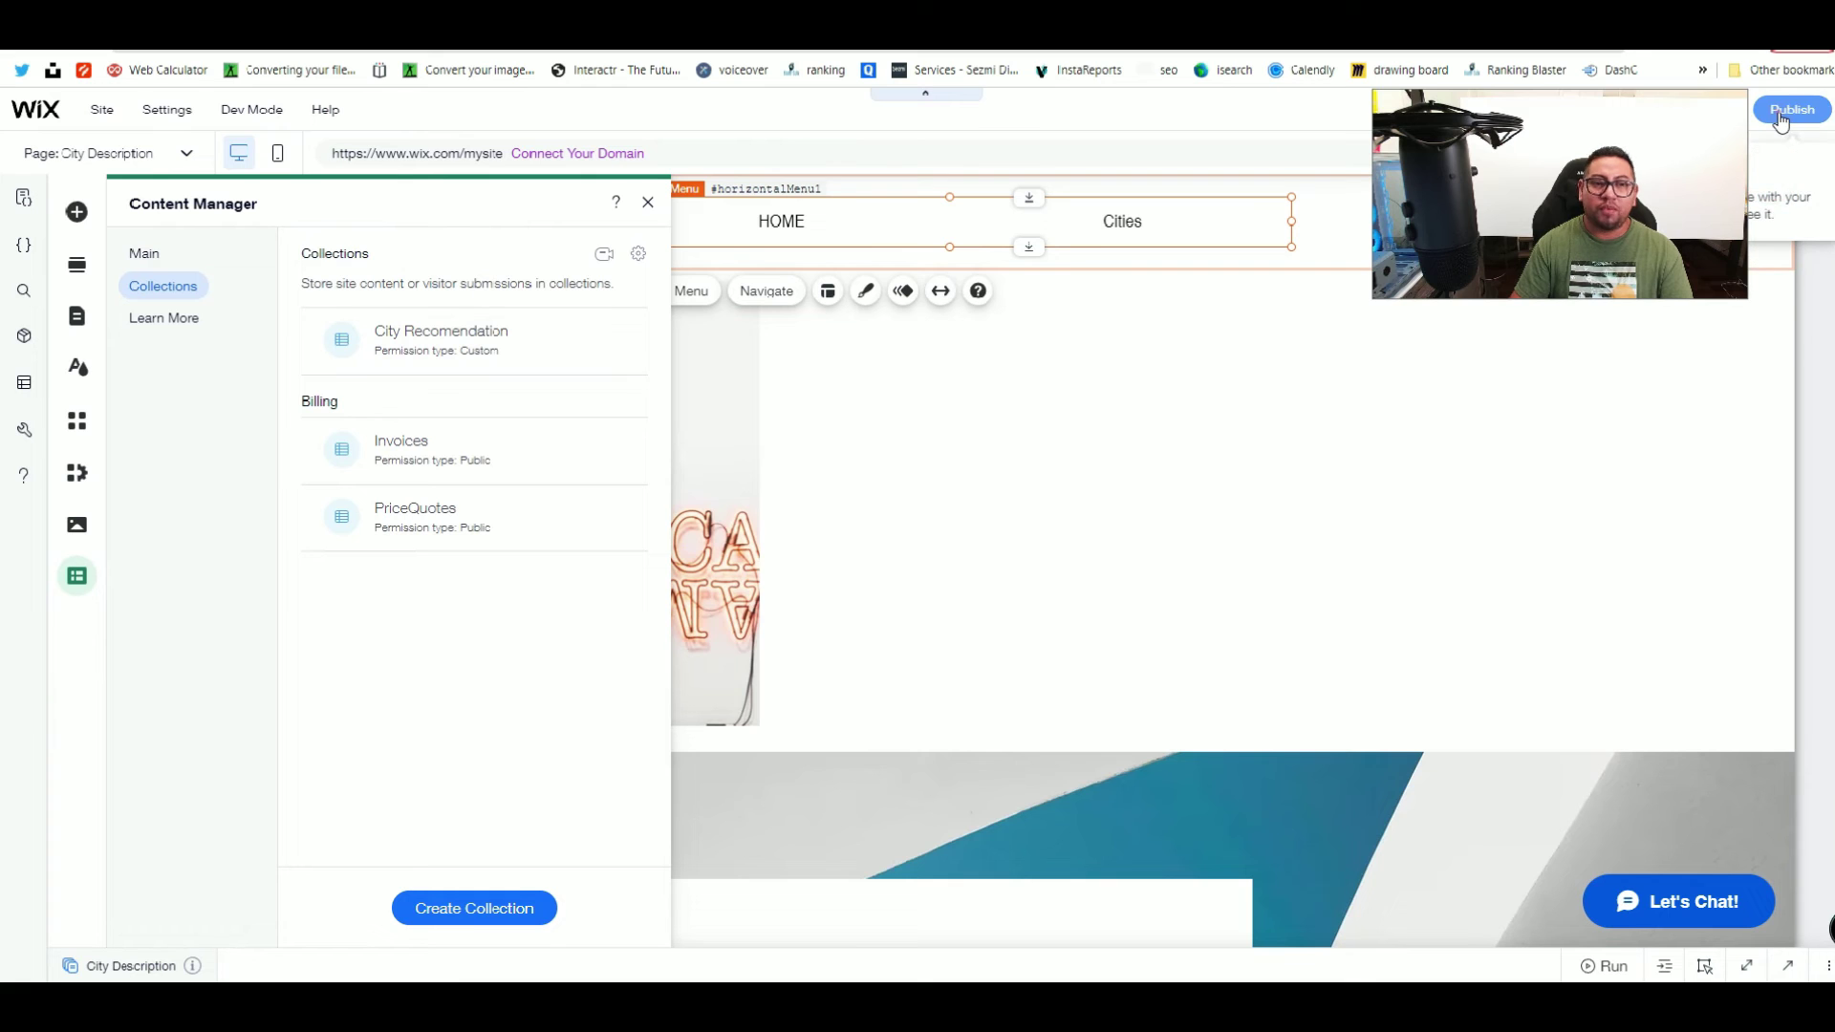
click(1780, 115)
click(646, 203)
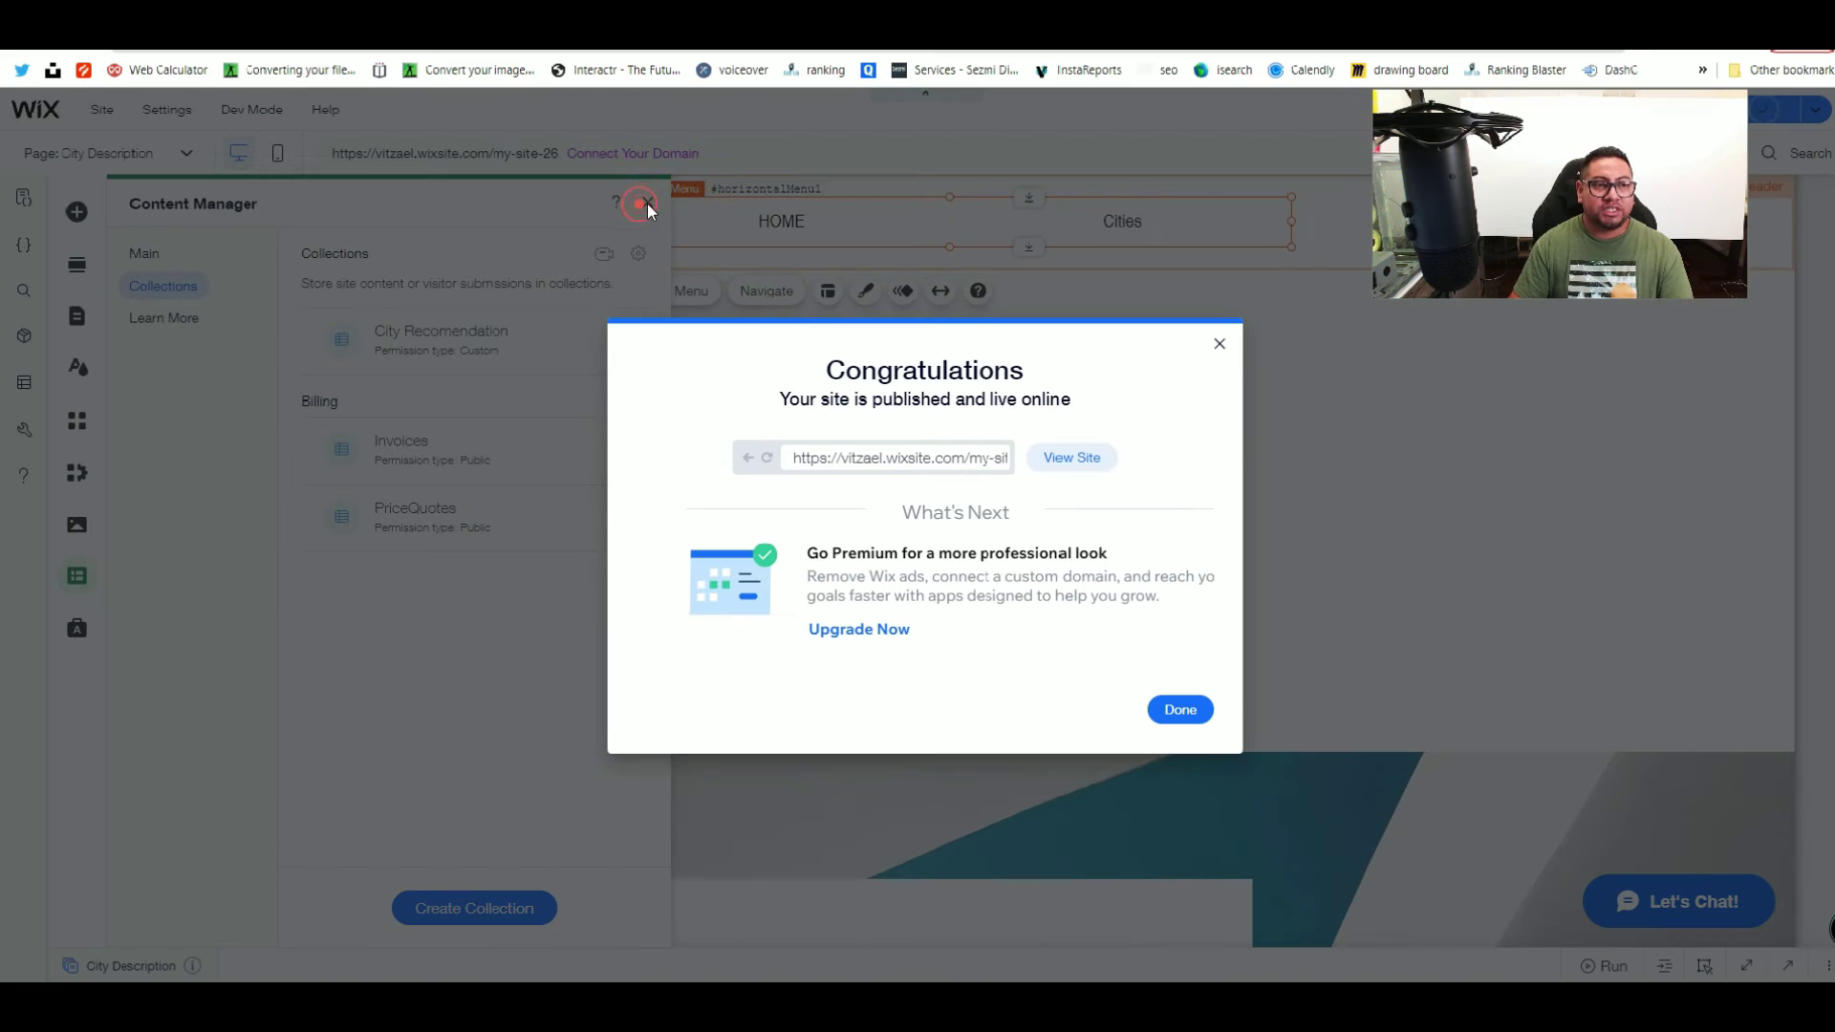
click(1087, 469)
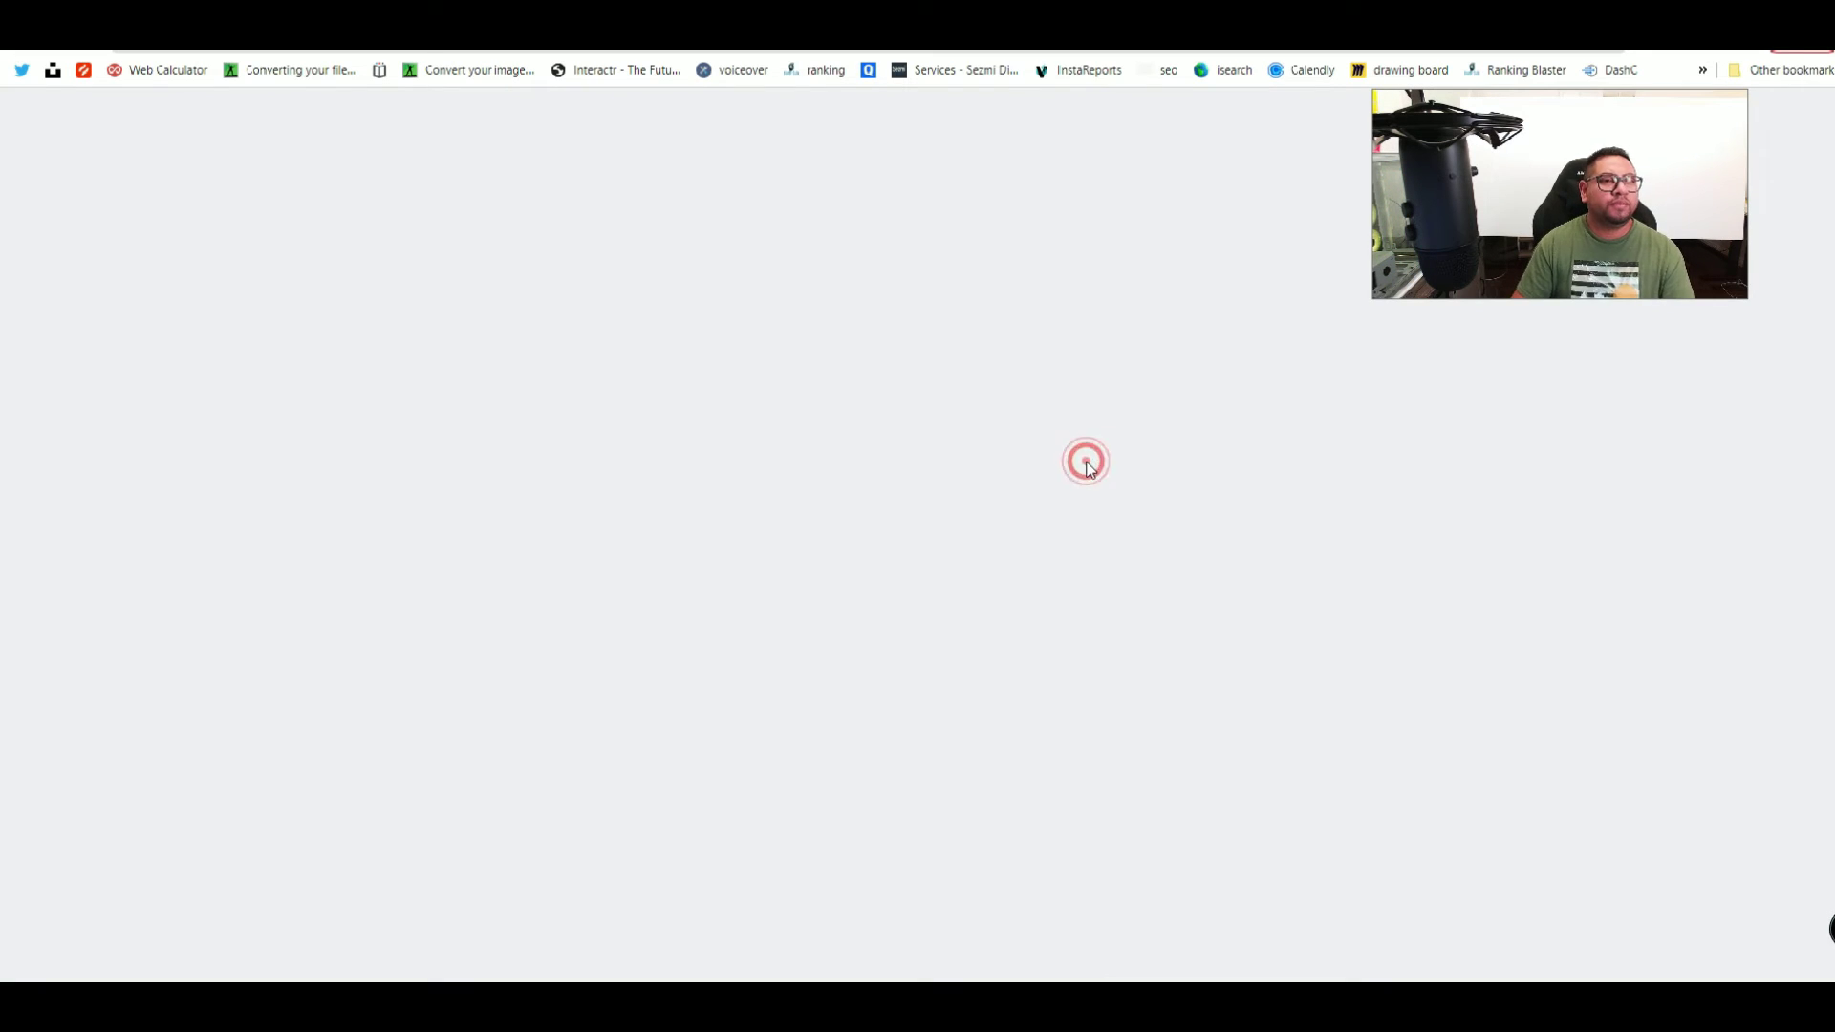
click(1096, 188)
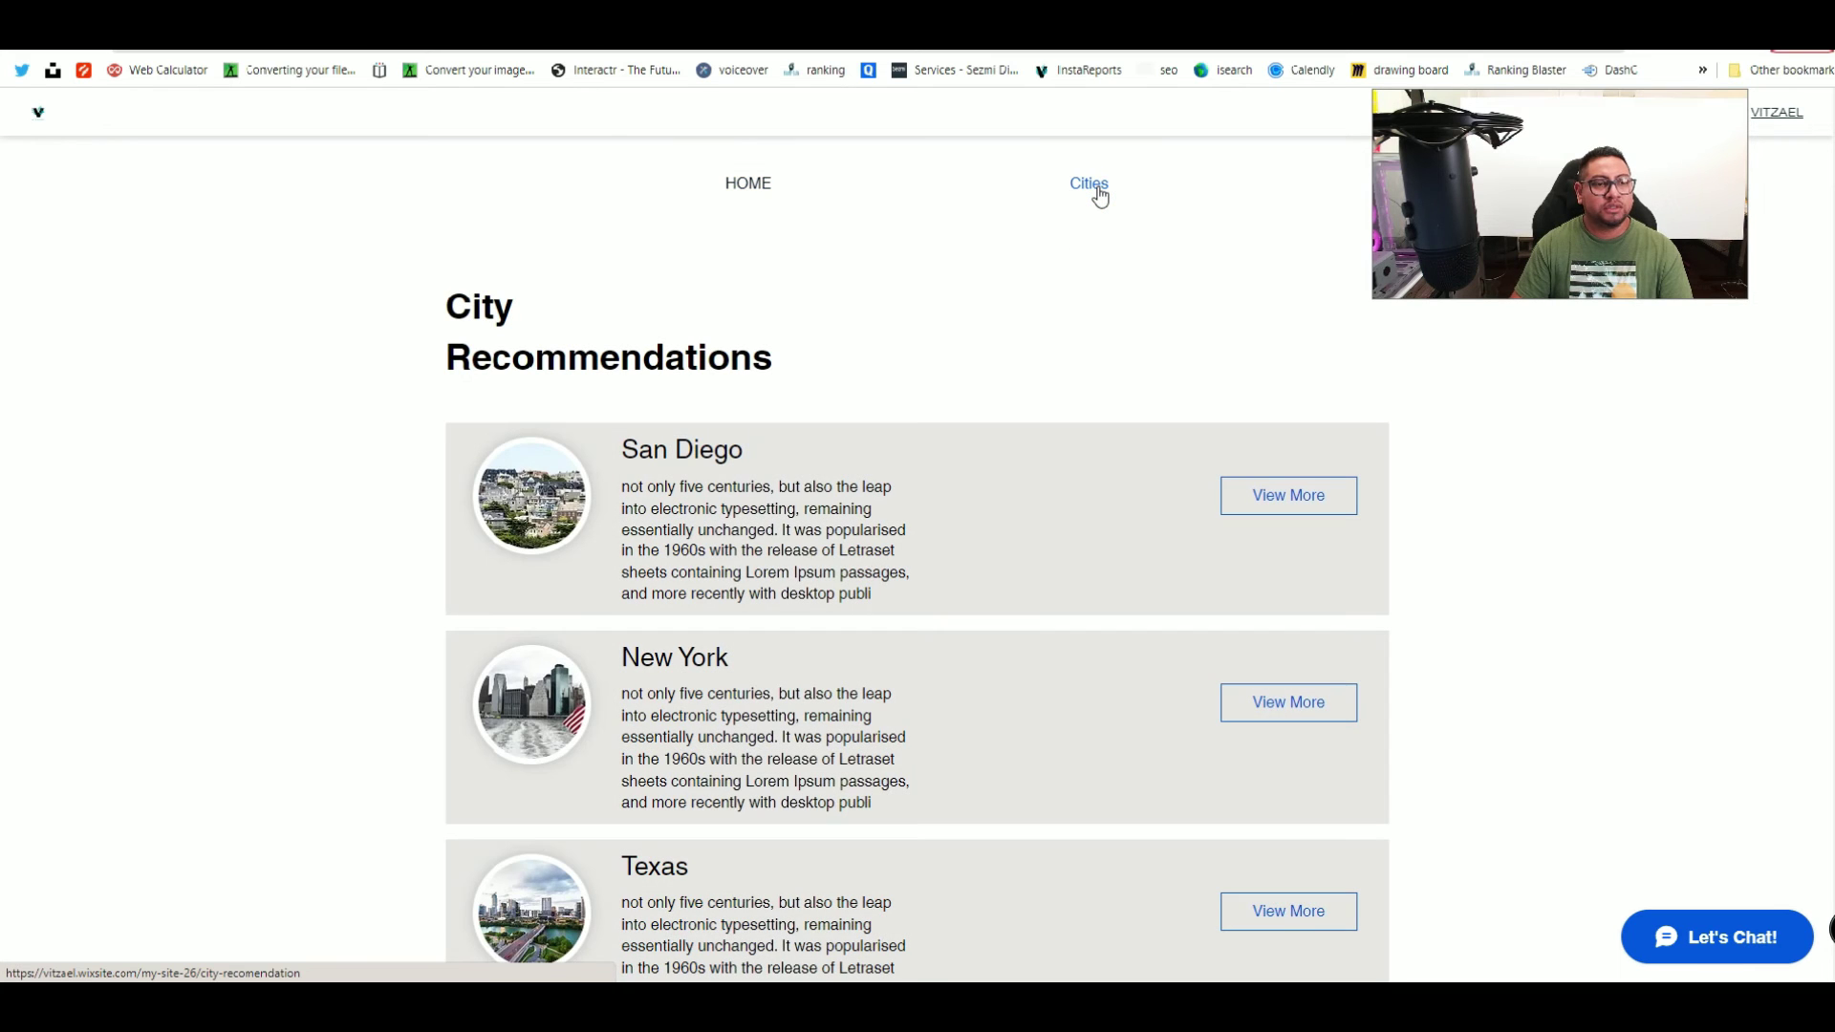
Step: Examine the city listing on the live Cities page and try the San Diego item's View More link
scroll(1104, 286, down, 1)
scroll(868, 730, down, 1)
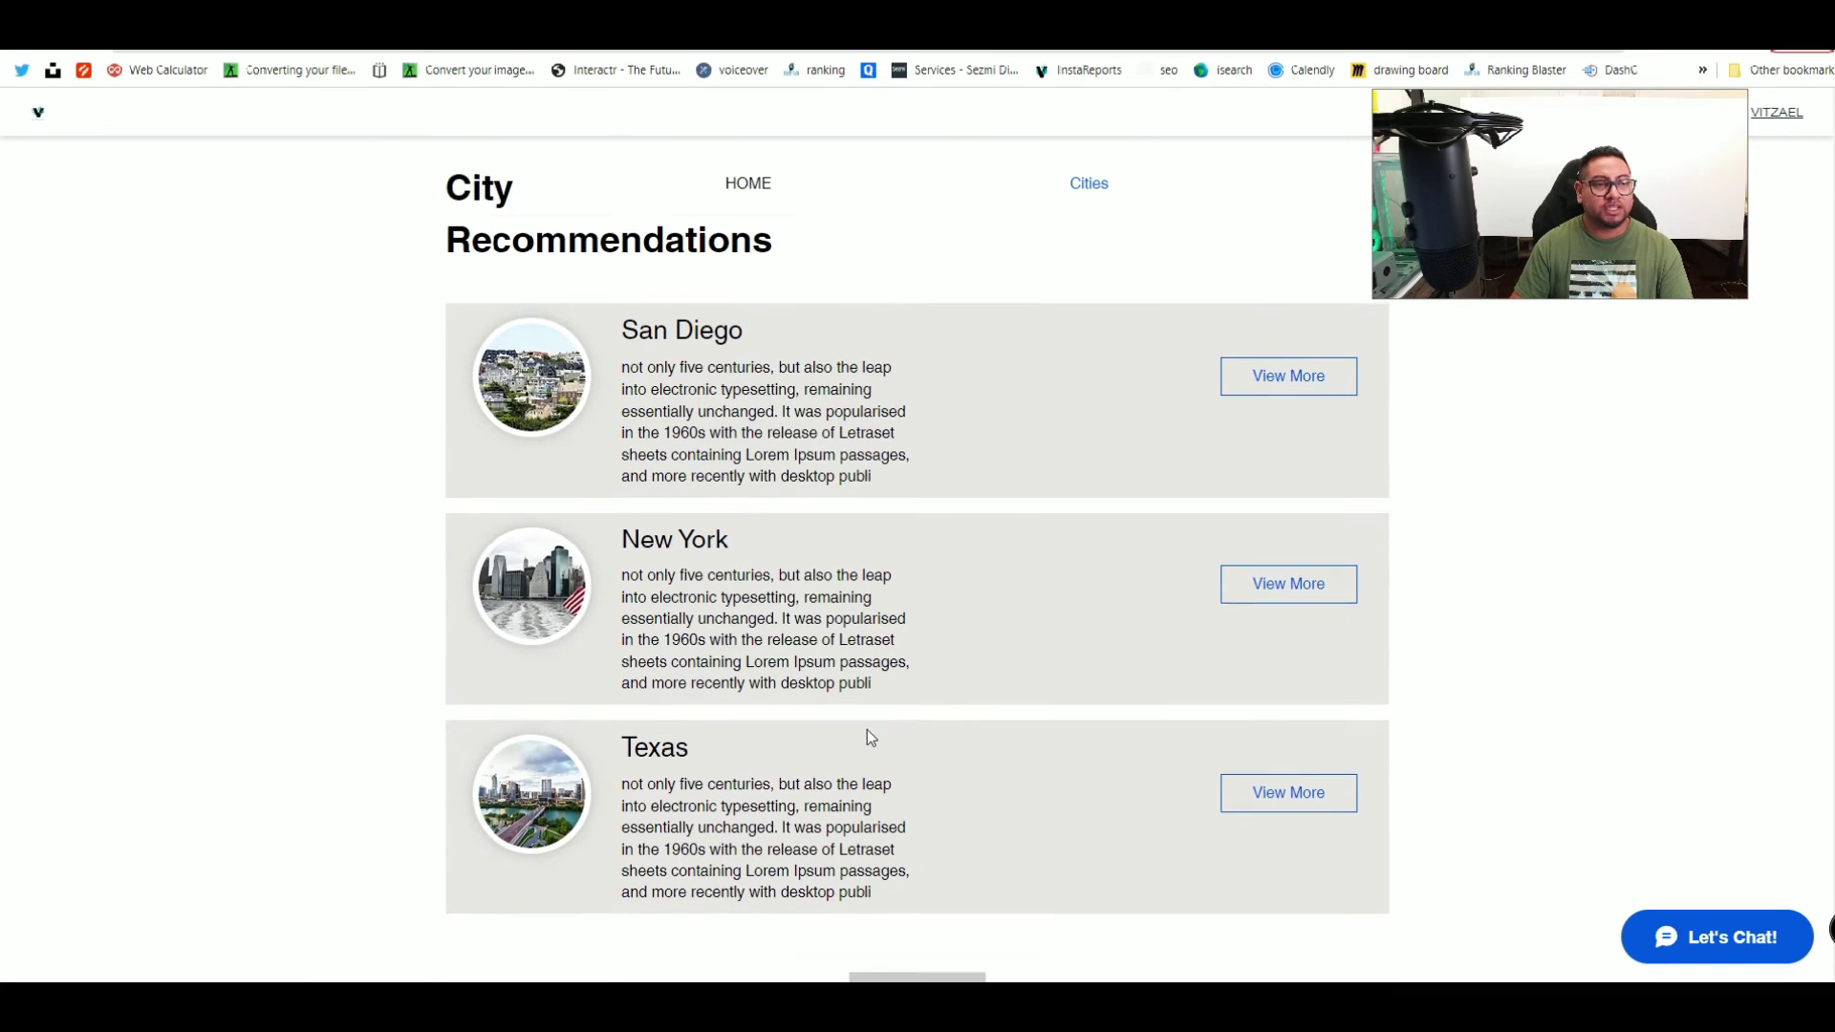
scroll(868, 731, down, 1)
scroll(519, 327, up, 1)
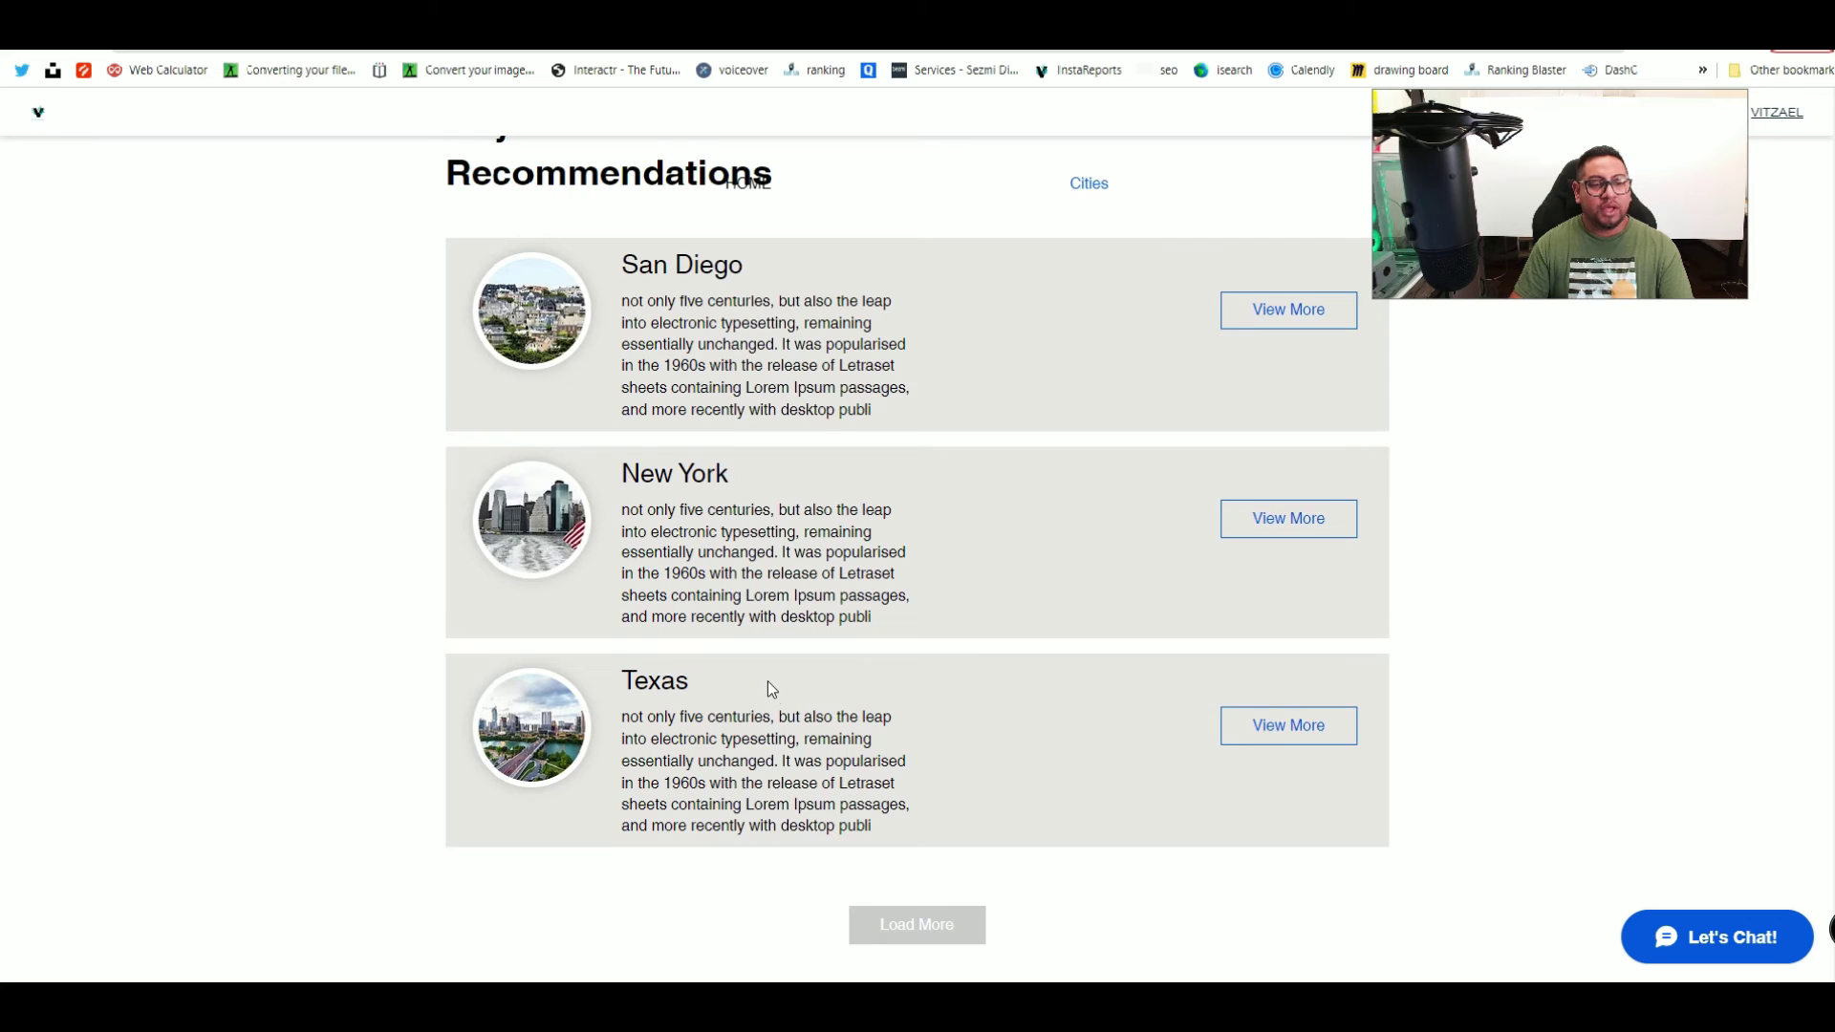
scroll(841, 765, down, 1)
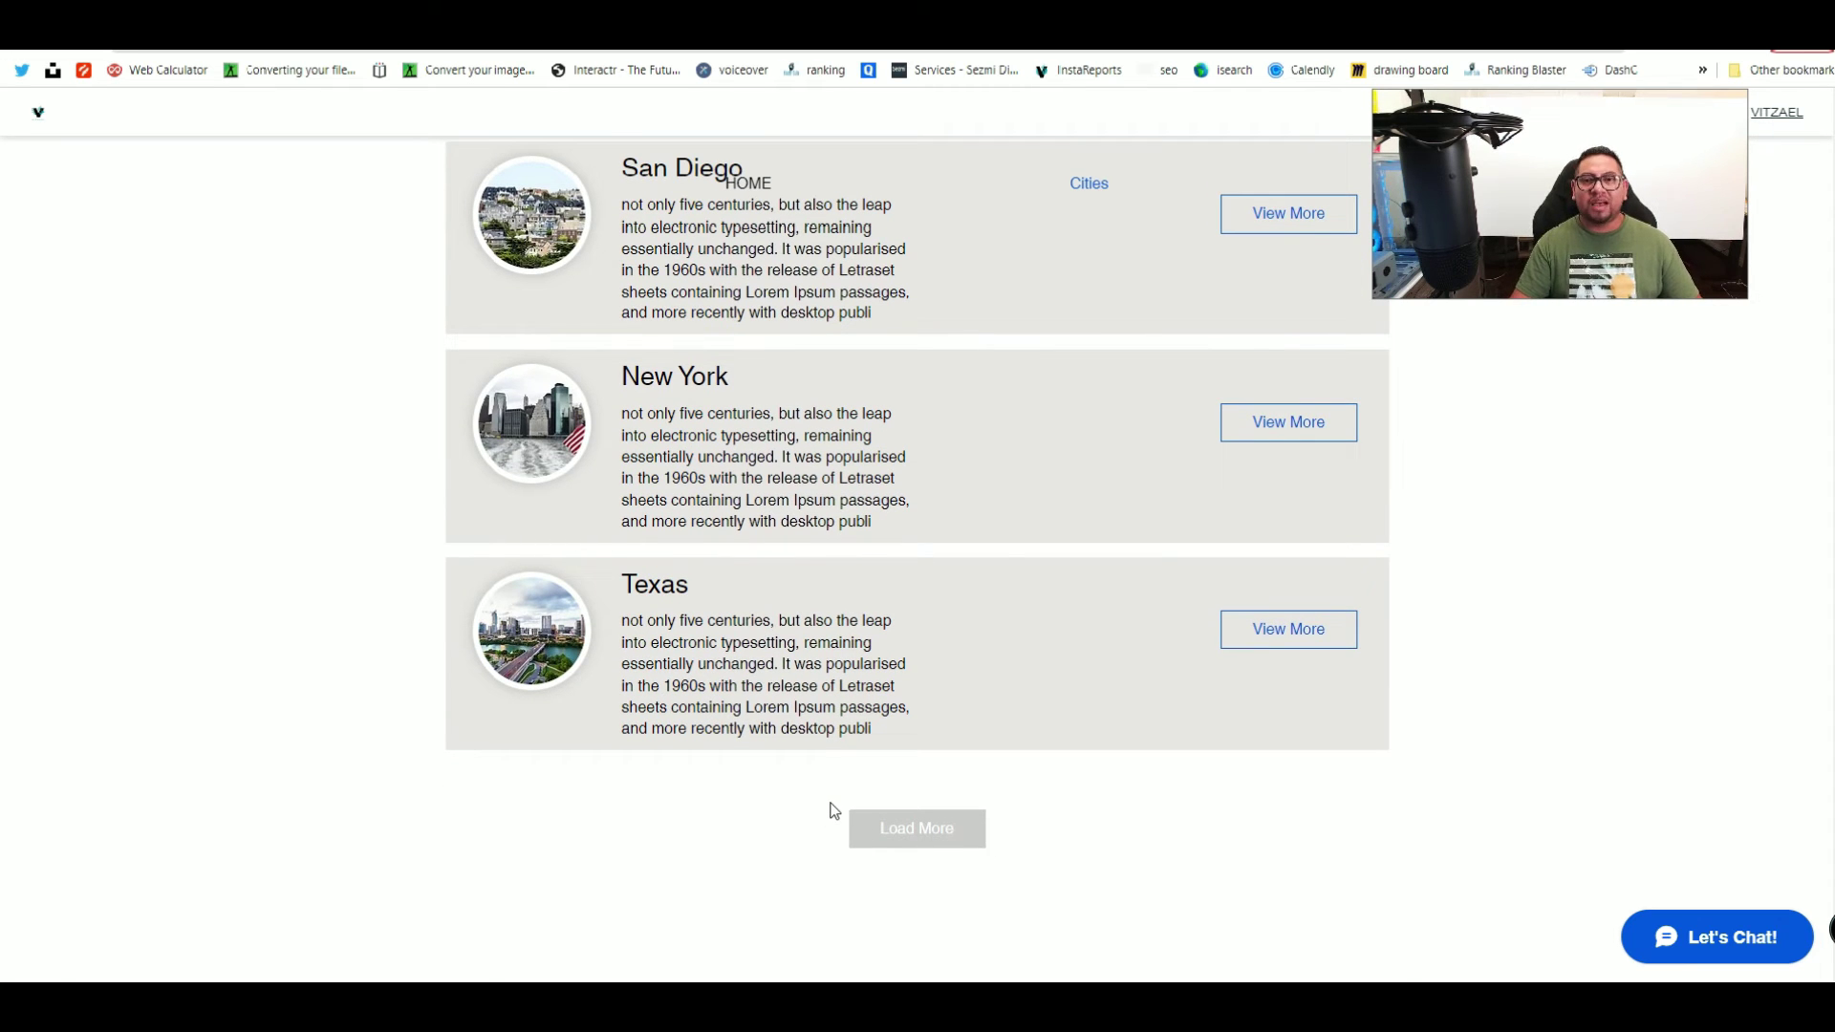
scroll(843, 808, up, 3)
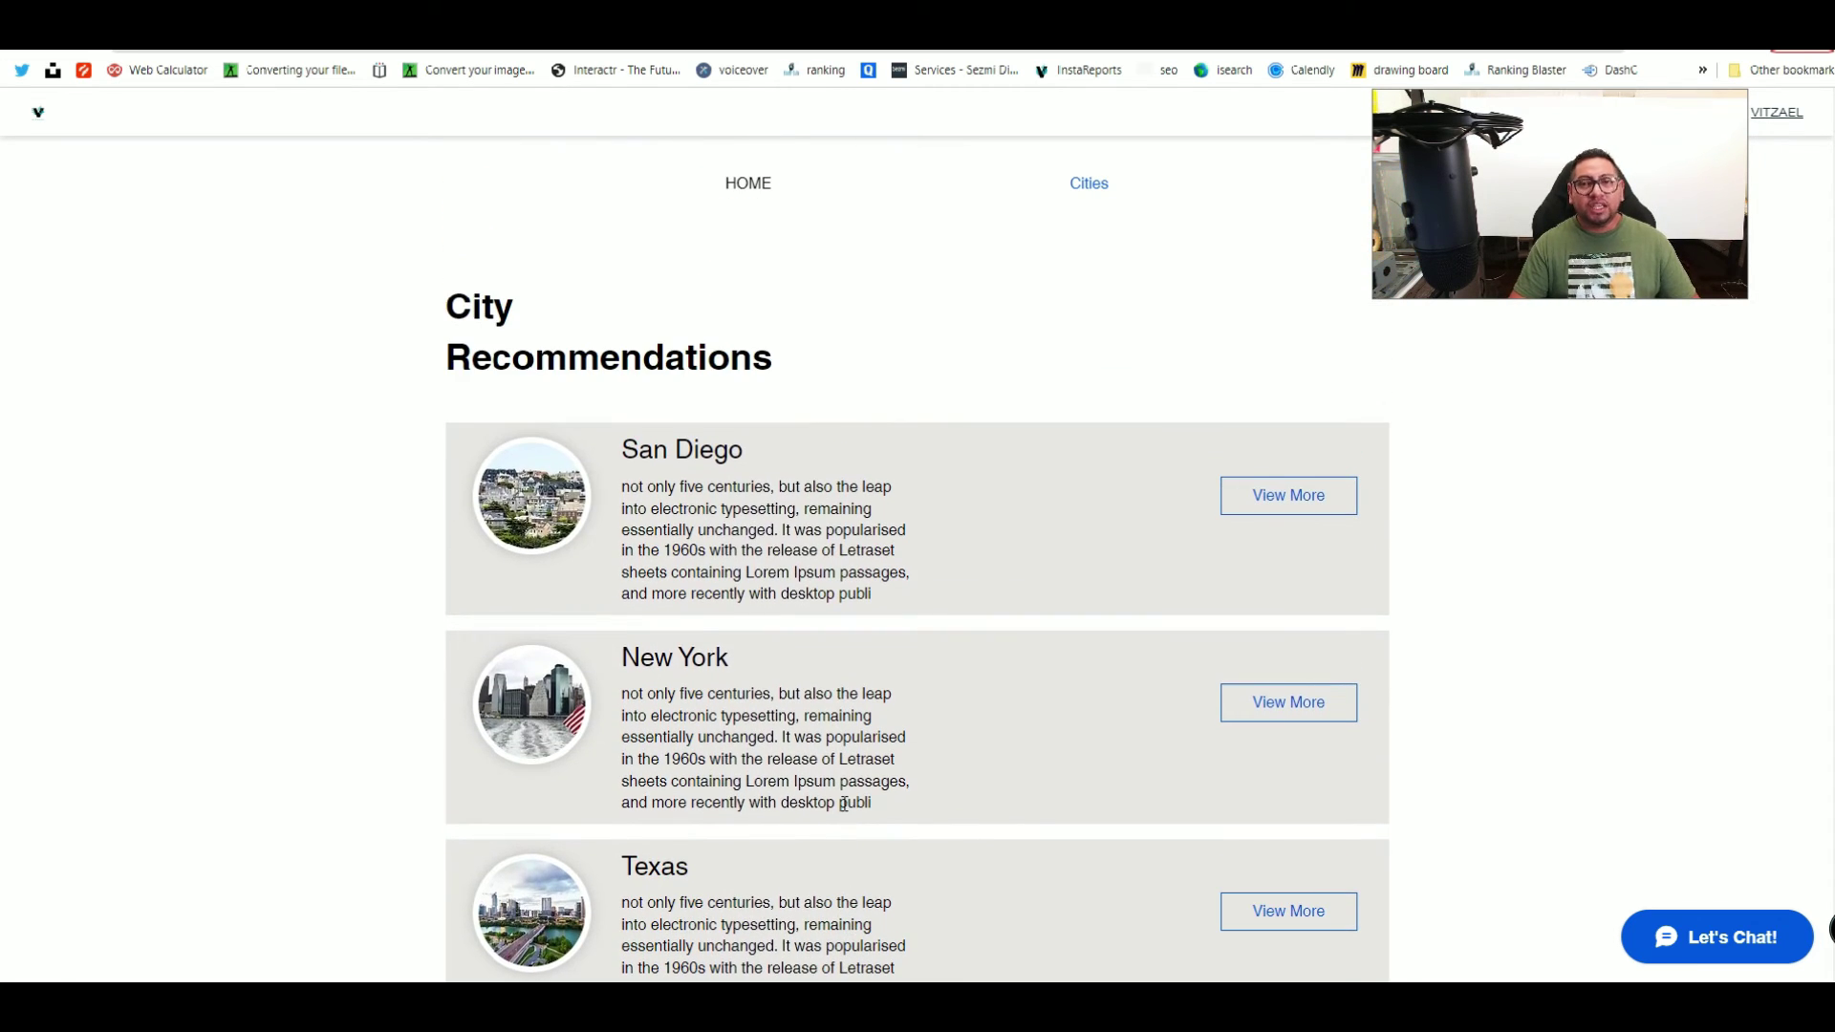
scroll(842, 803, down, 2)
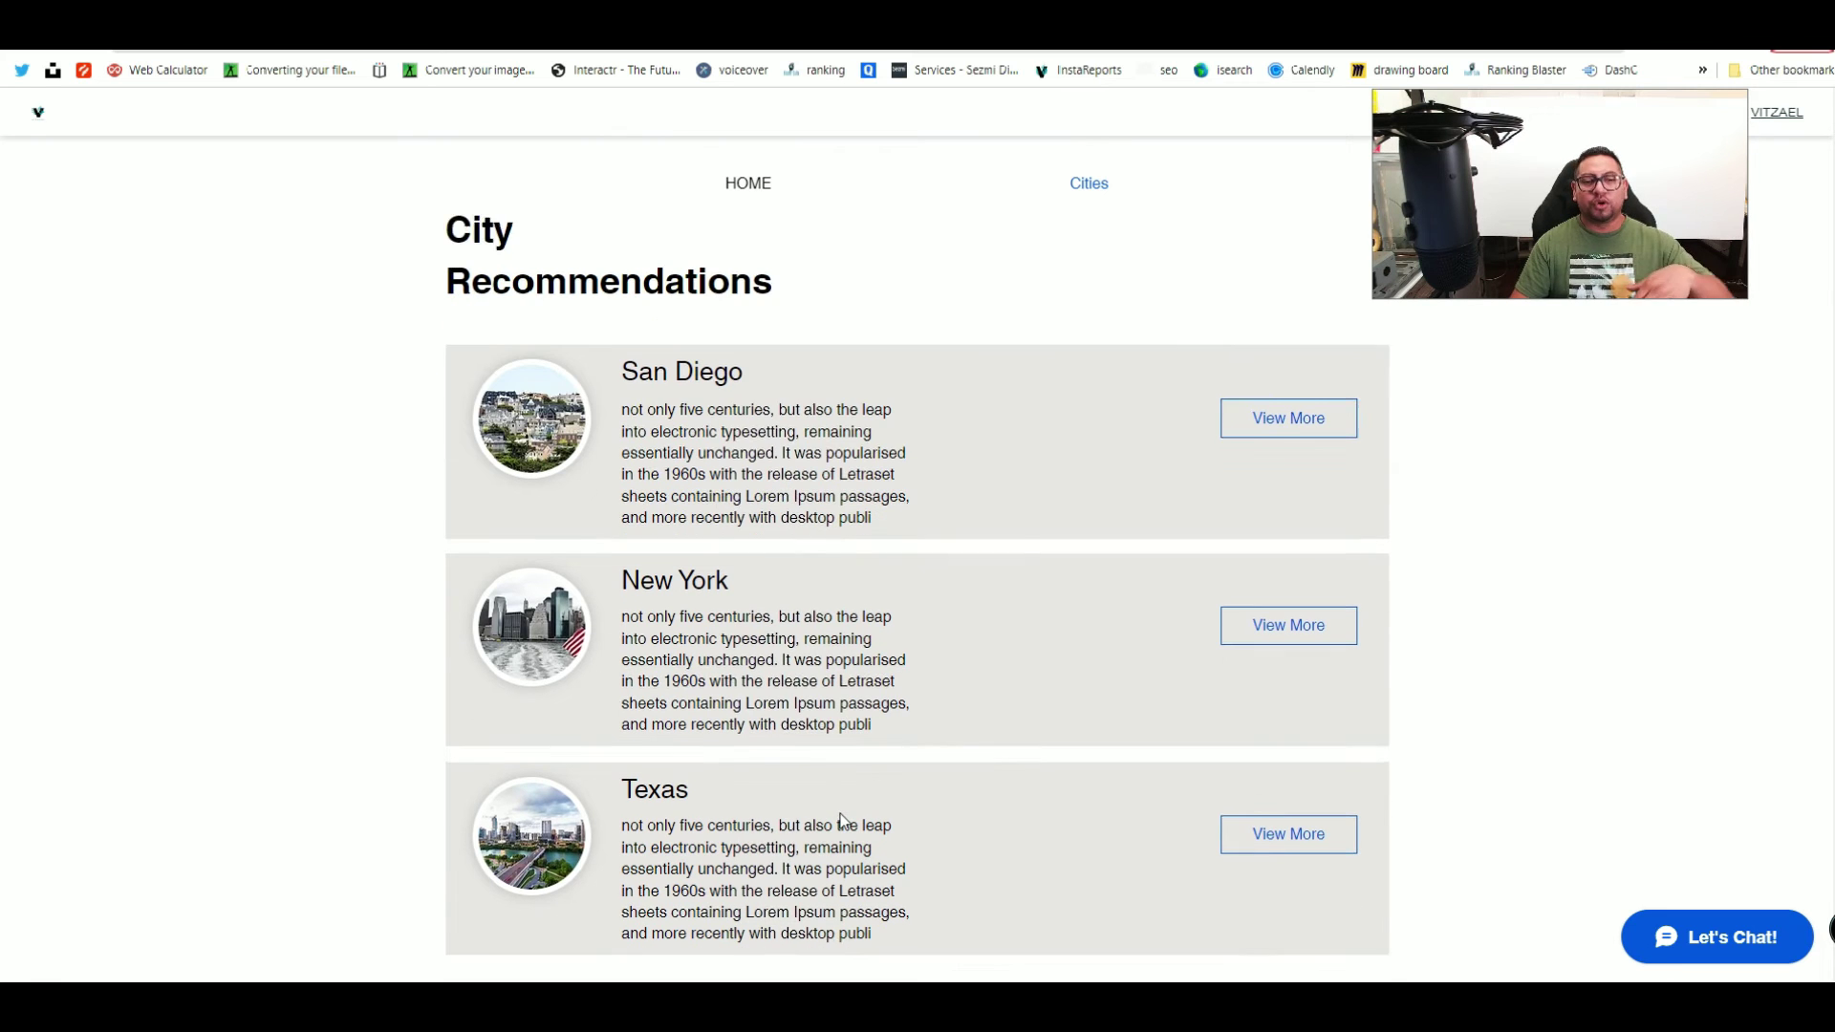
scroll(927, 883, up, 2)
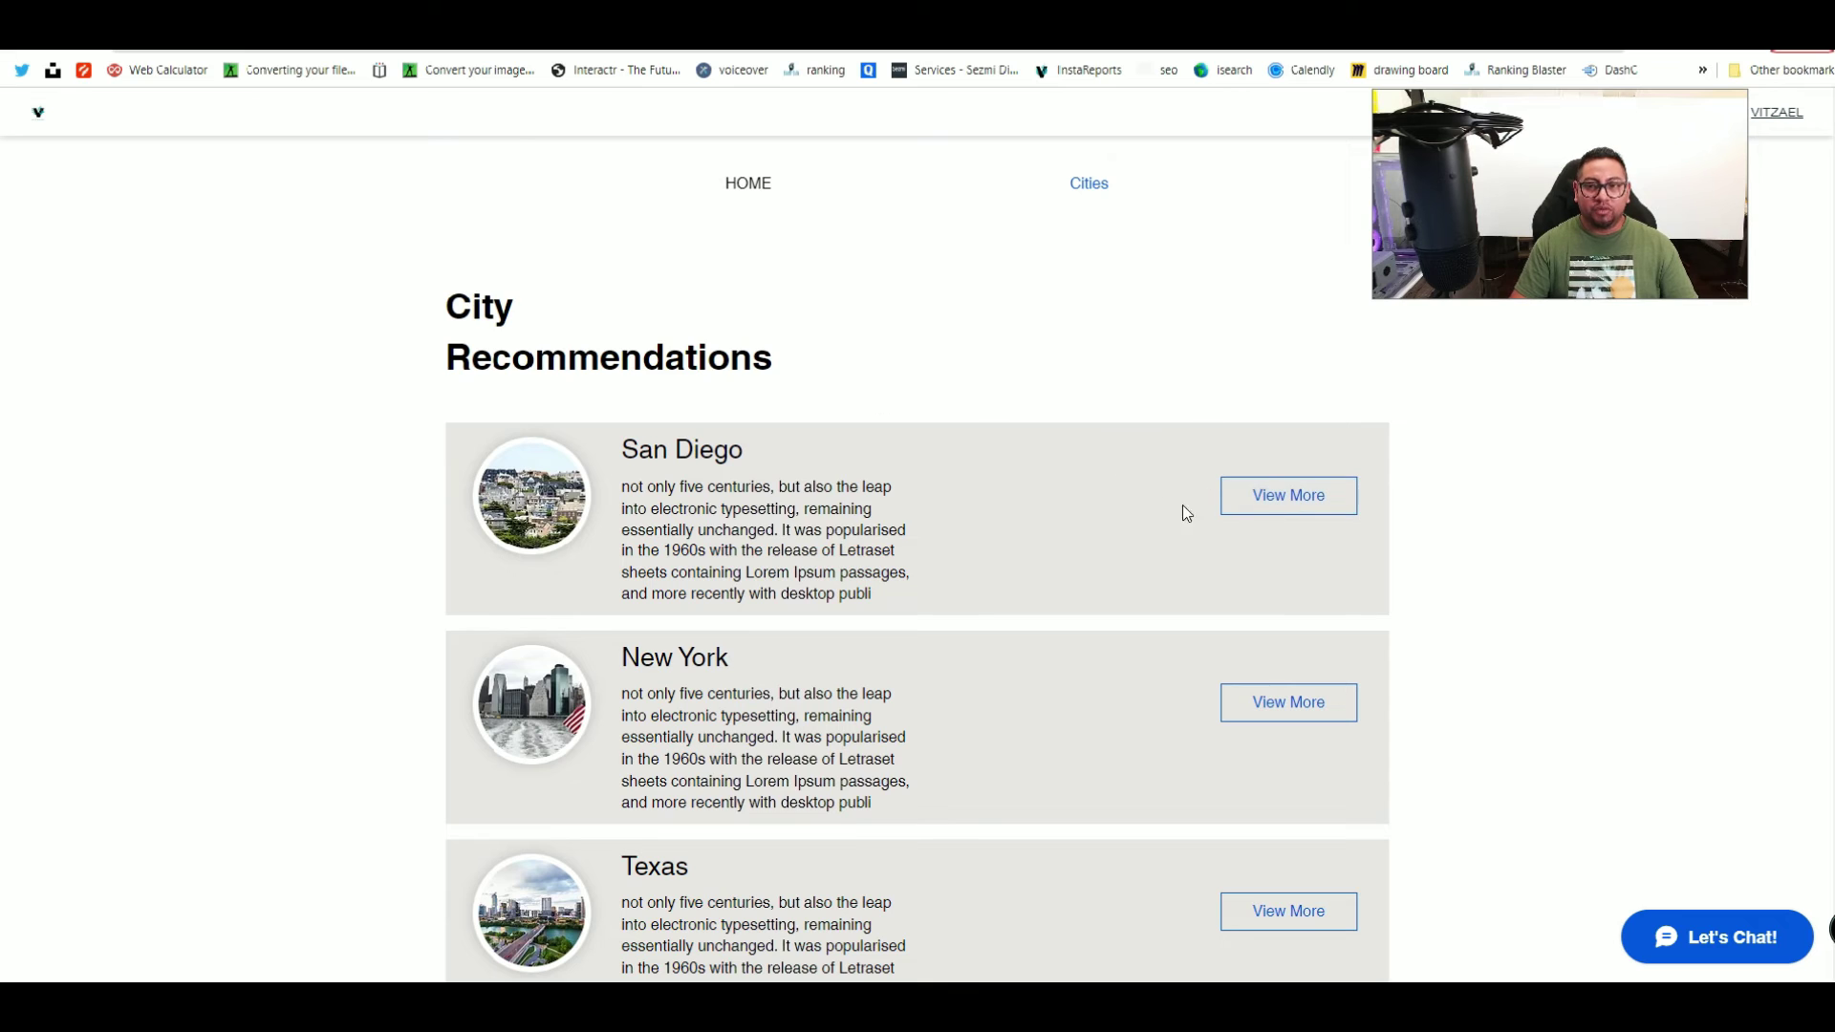
click(1278, 514)
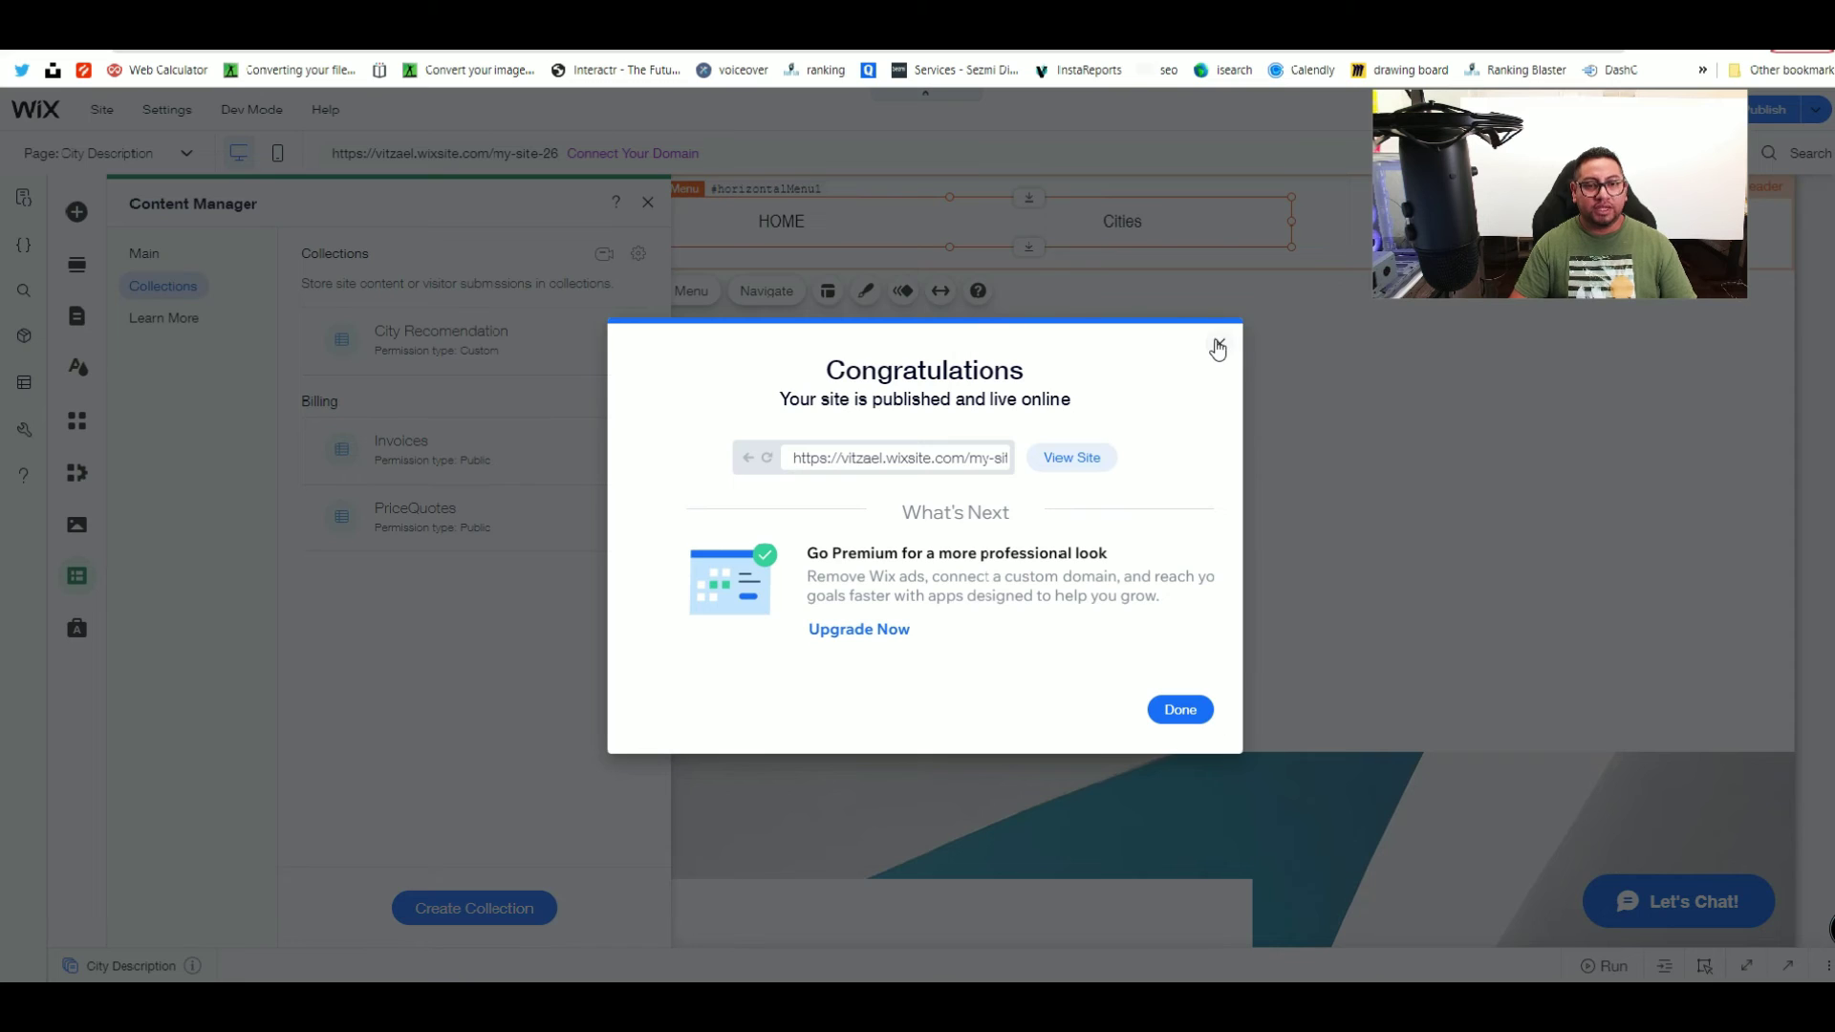
Step: Return to the Wix editor, dismiss the publish and mobile-site dialogs, and open the City Recomendation (All) dynamic page
click(1216, 344)
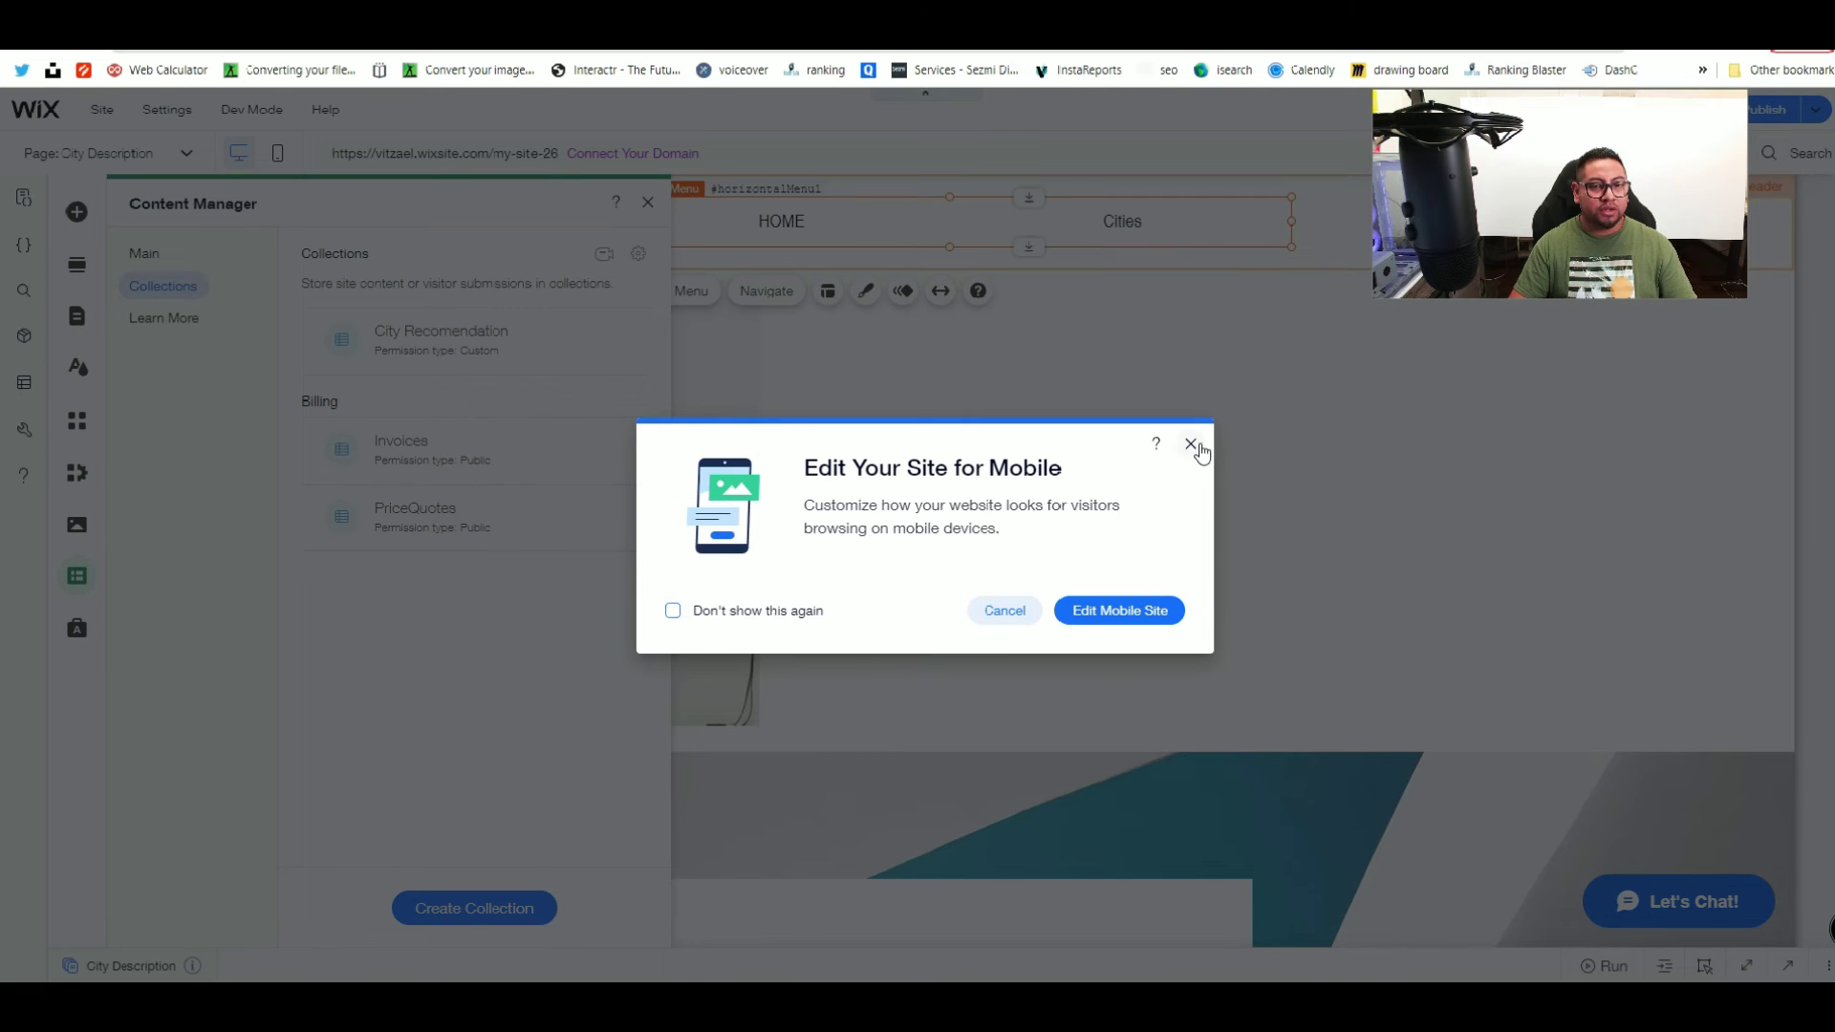
click(1191, 446)
click(149, 254)
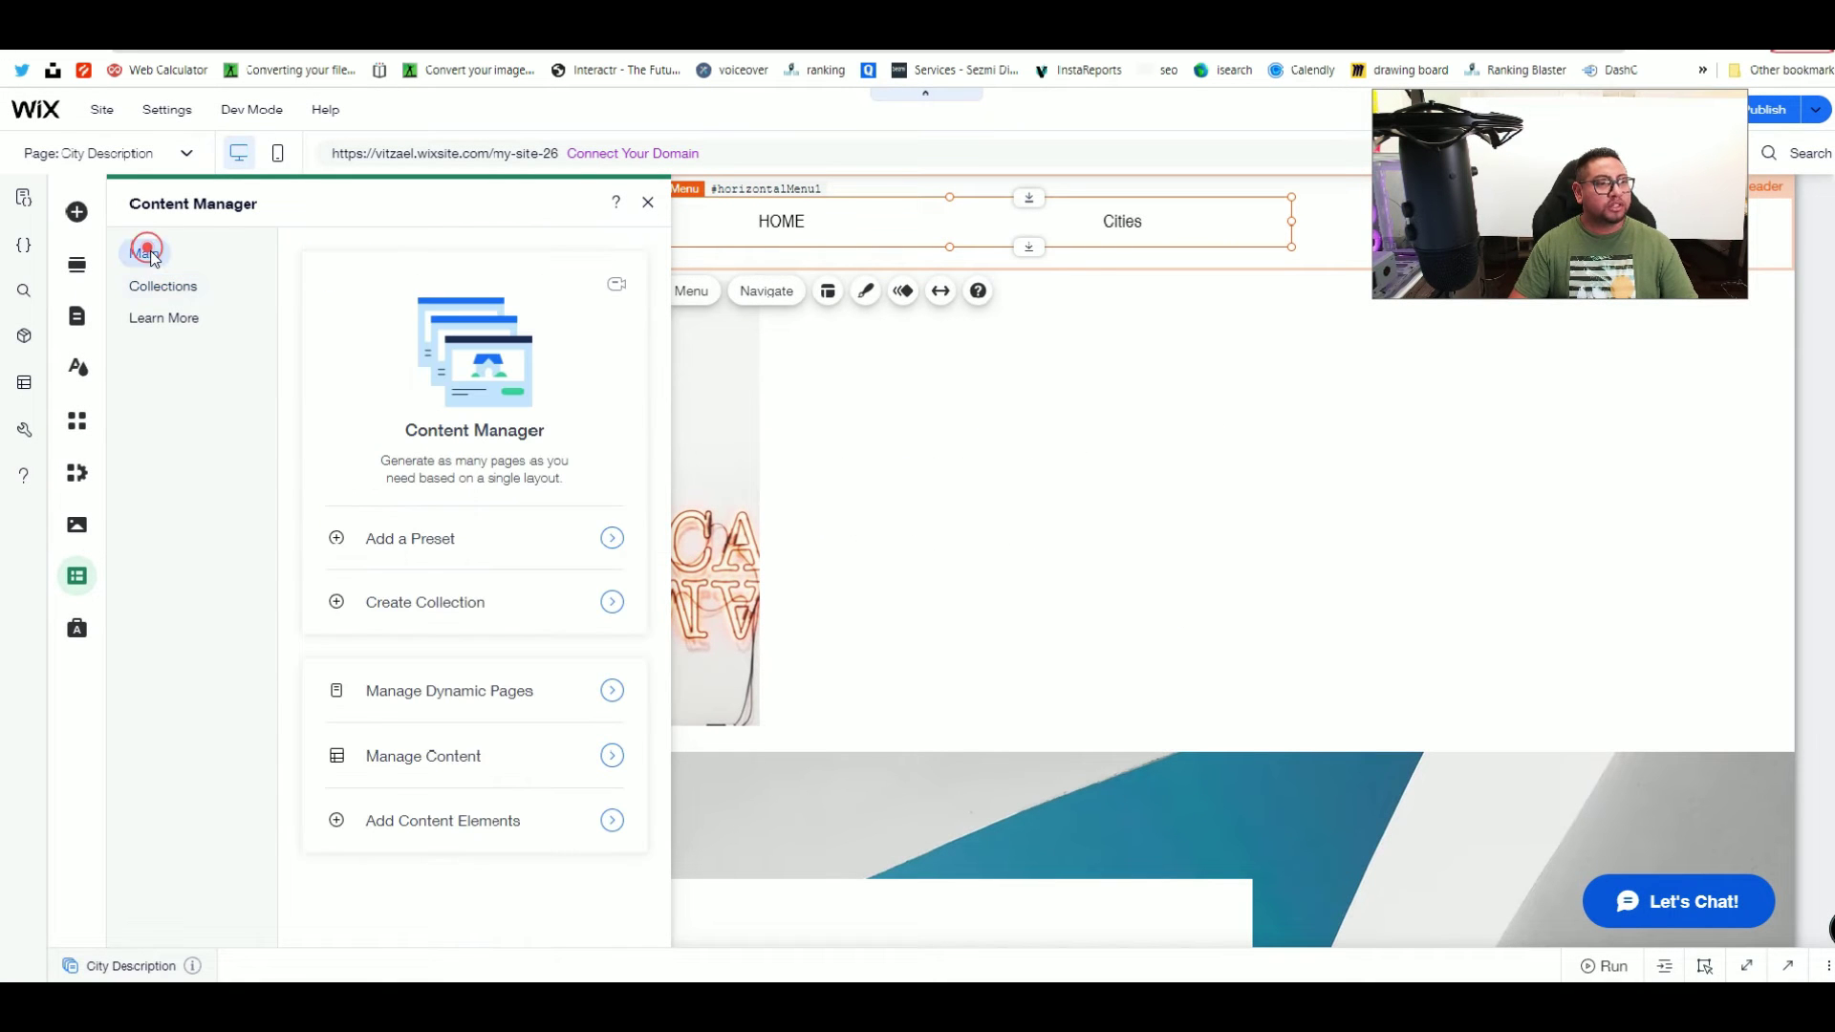
click(89, 331)
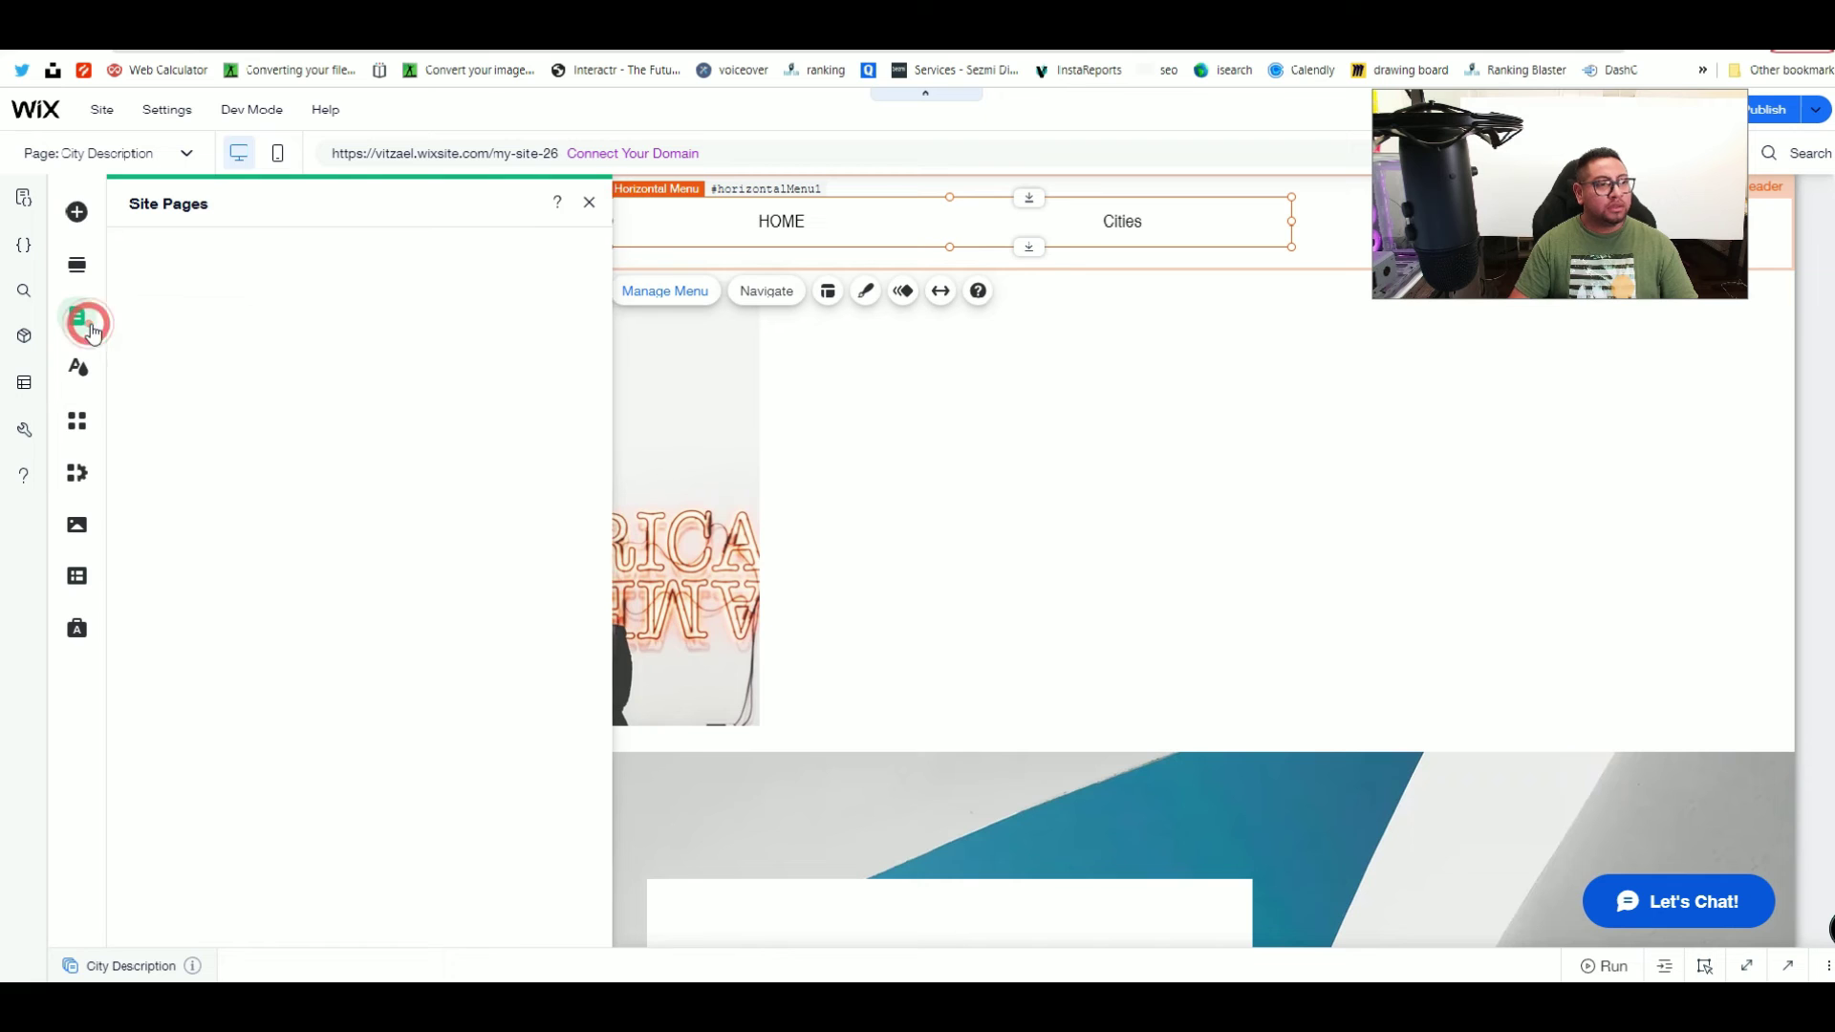
click(416, 387)
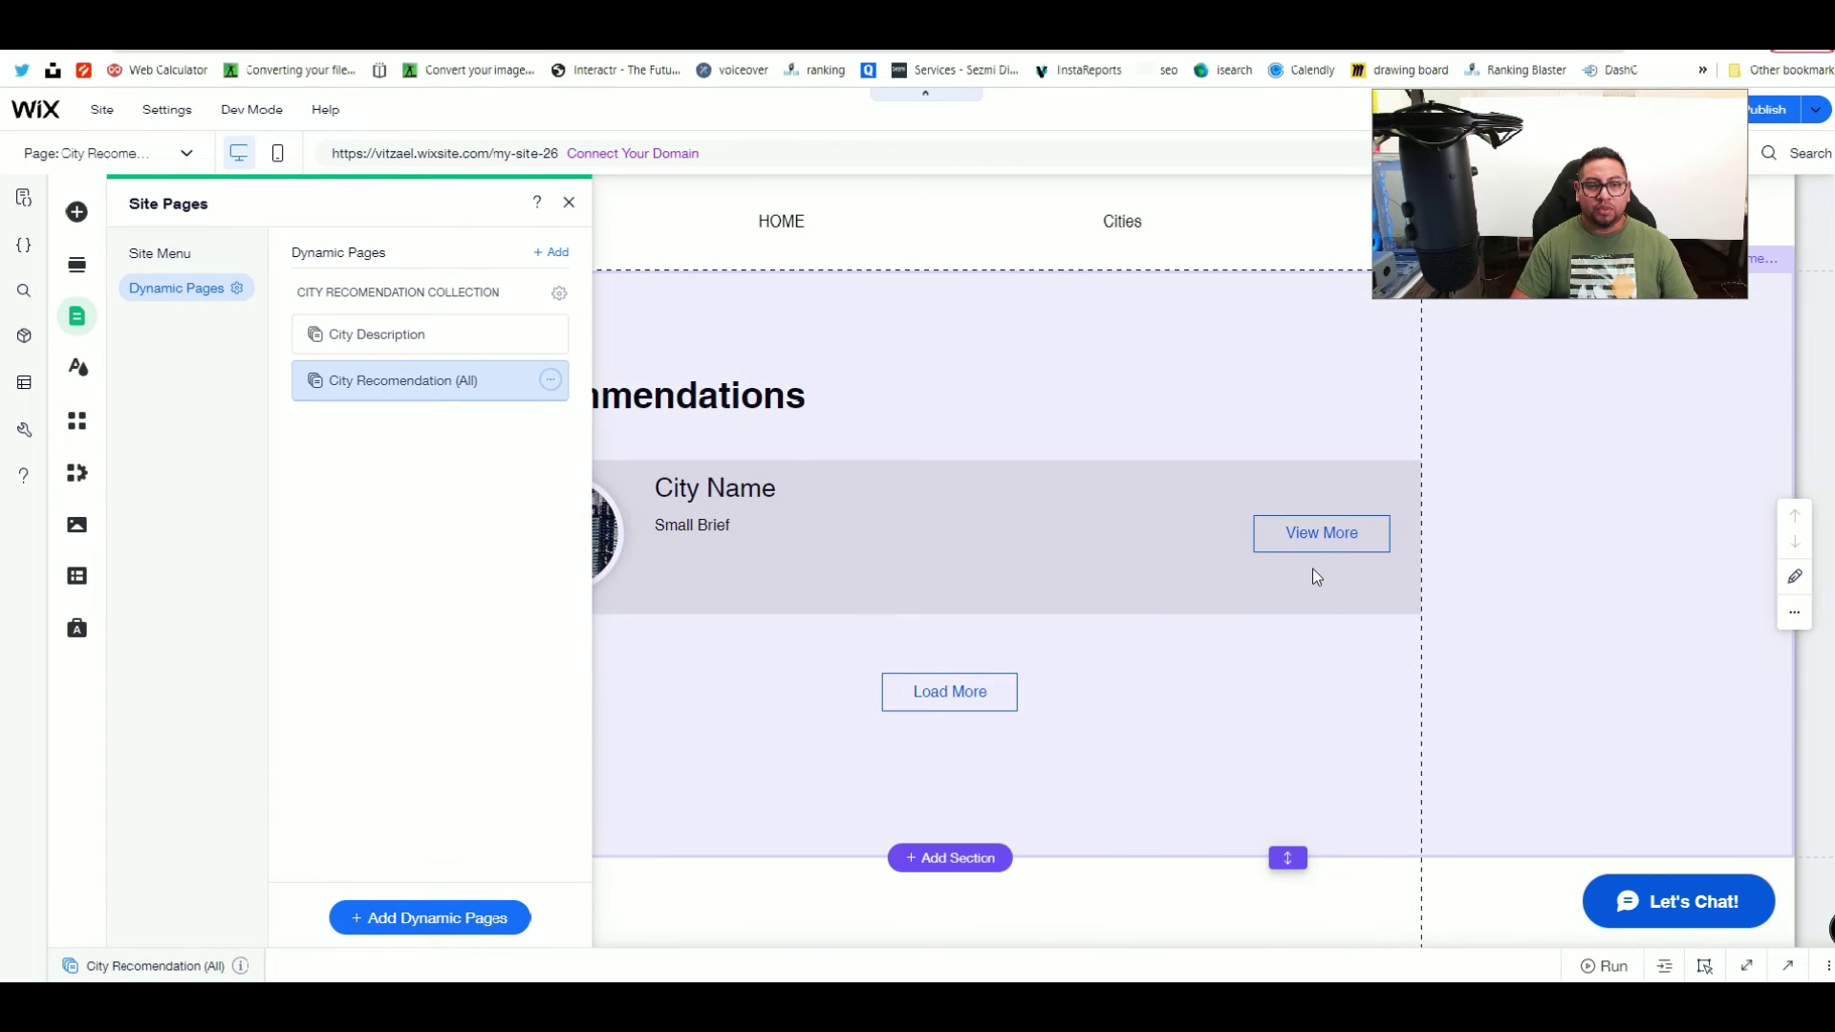
Step: Check the data connection of the repeater's View More button, picking City Description as its click action
click(1317, 560)
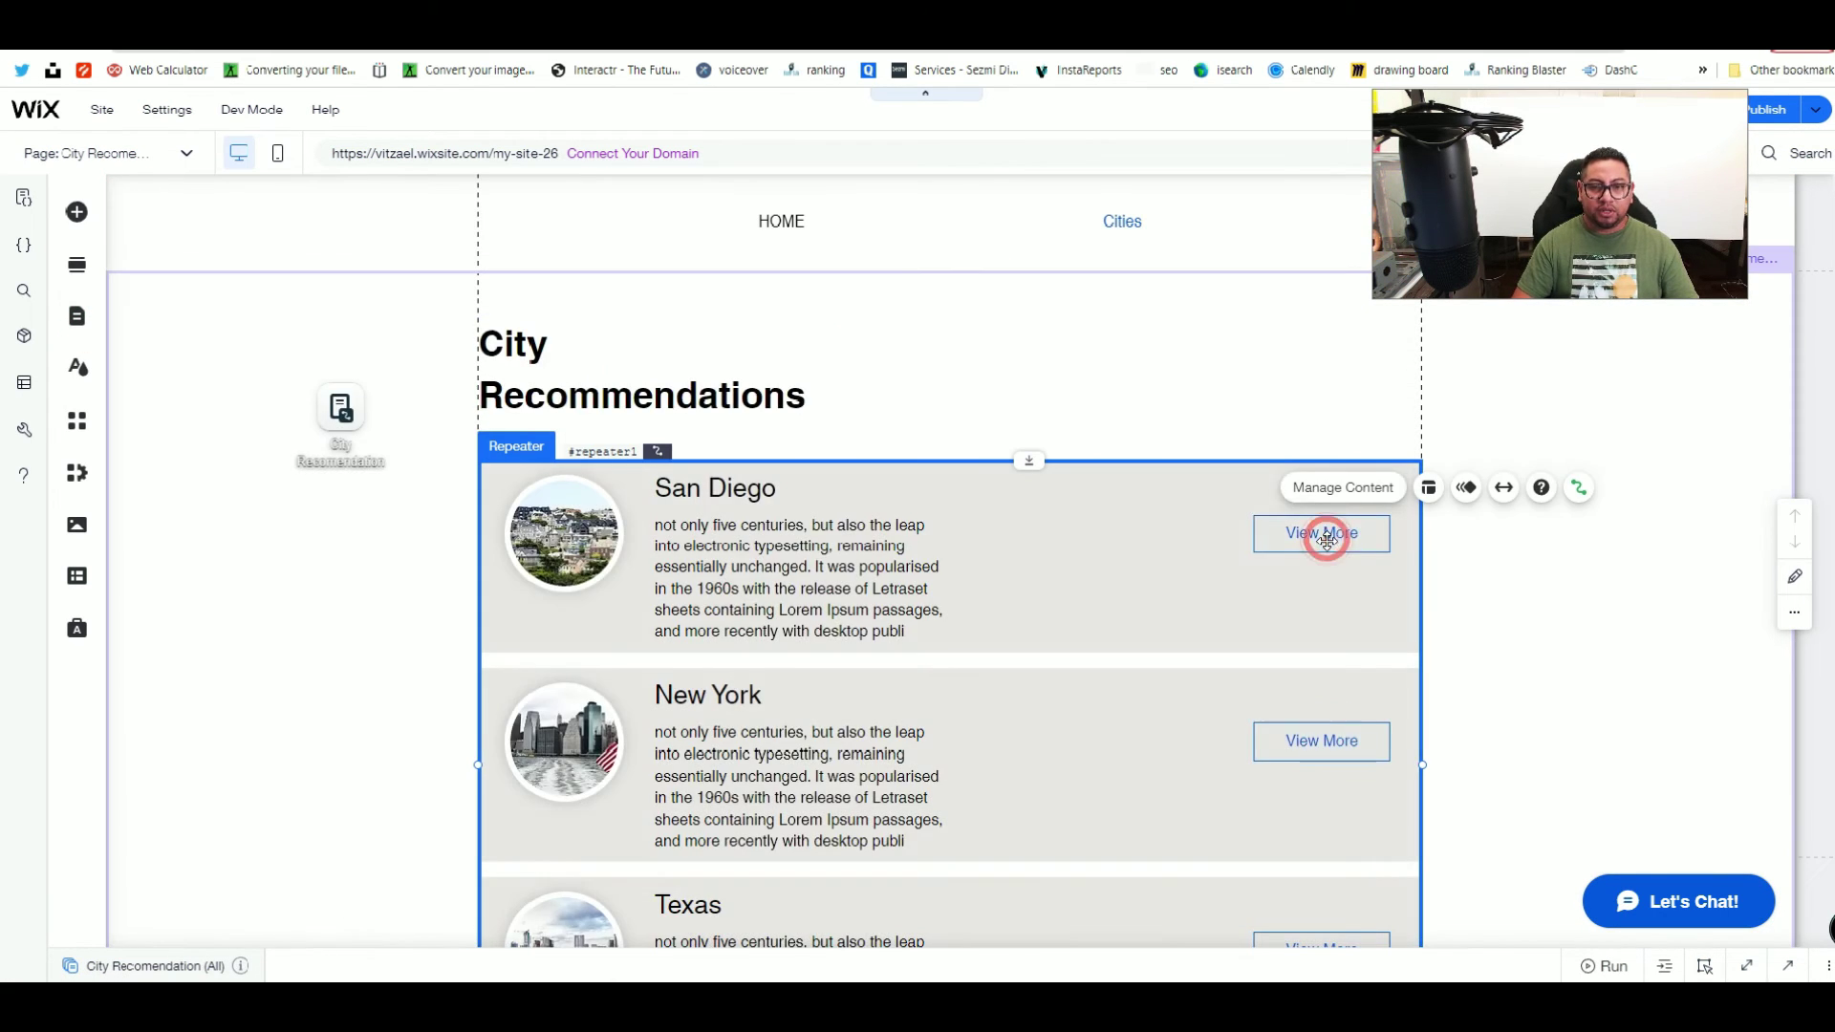
click(1328, 535)
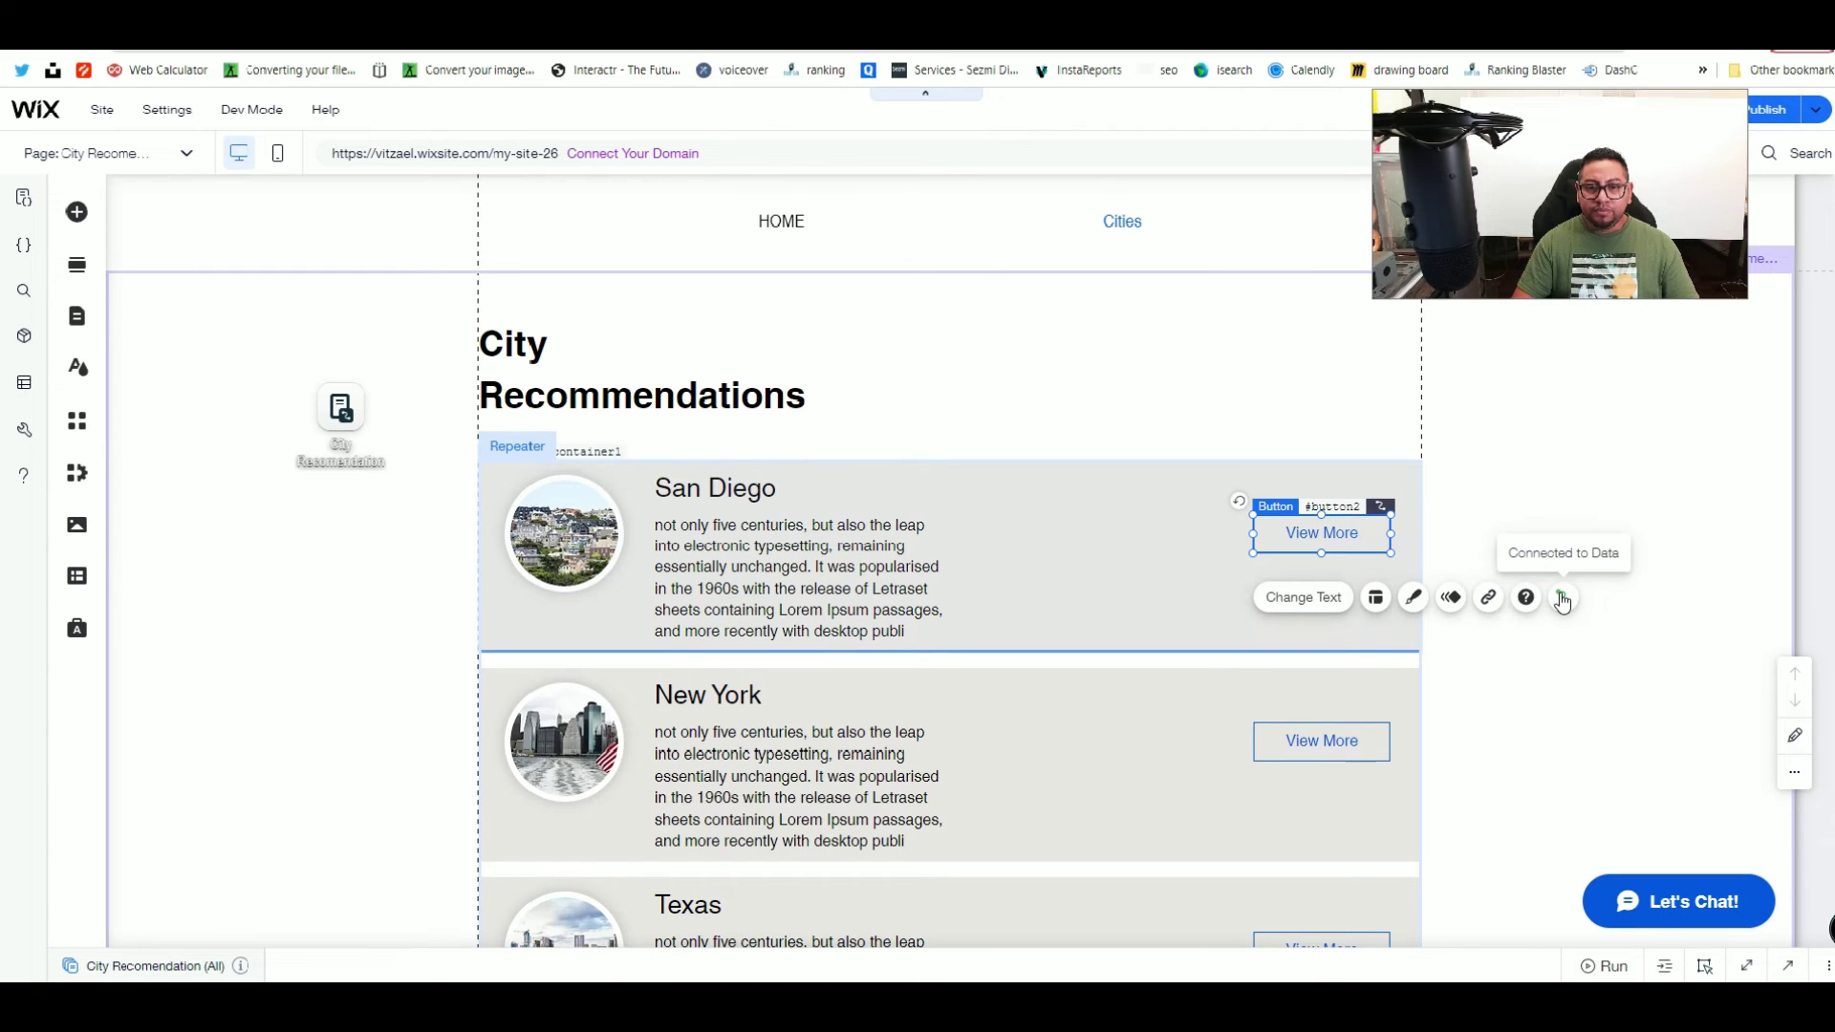
click(1563, 597)
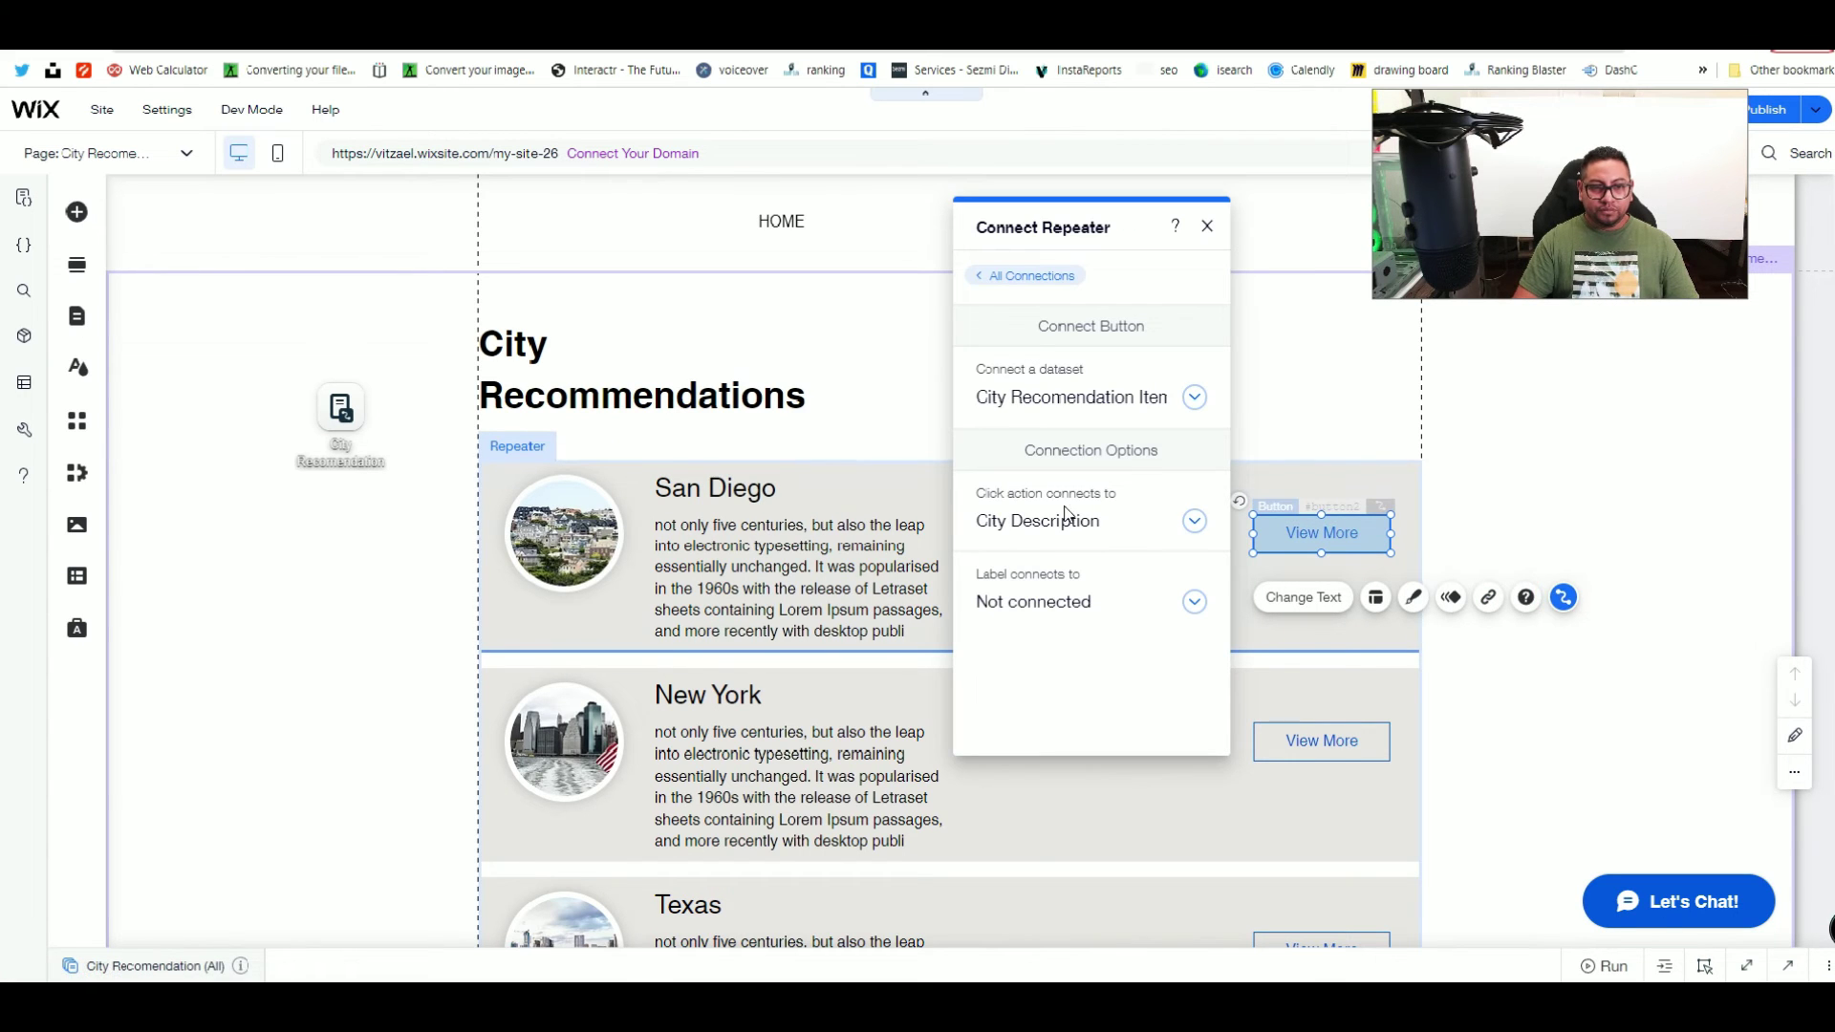
click(1088, 524)
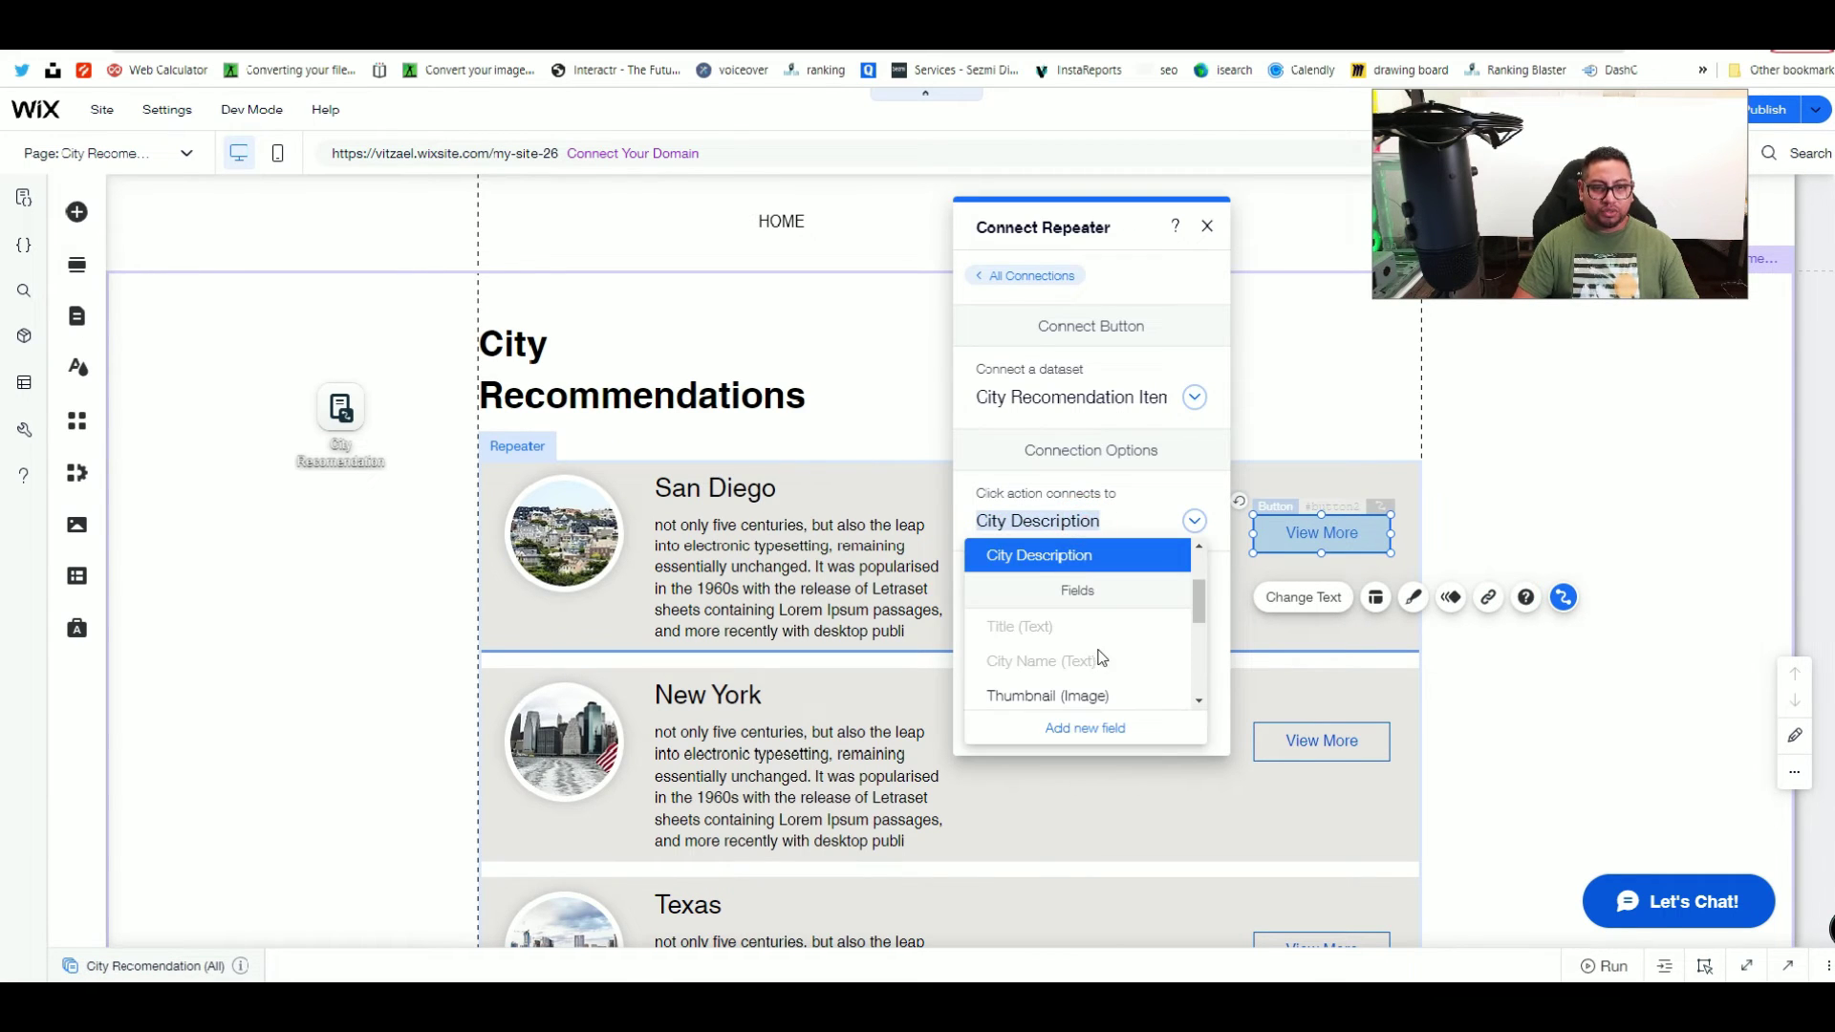
scroll(1081, 621, down, 5)
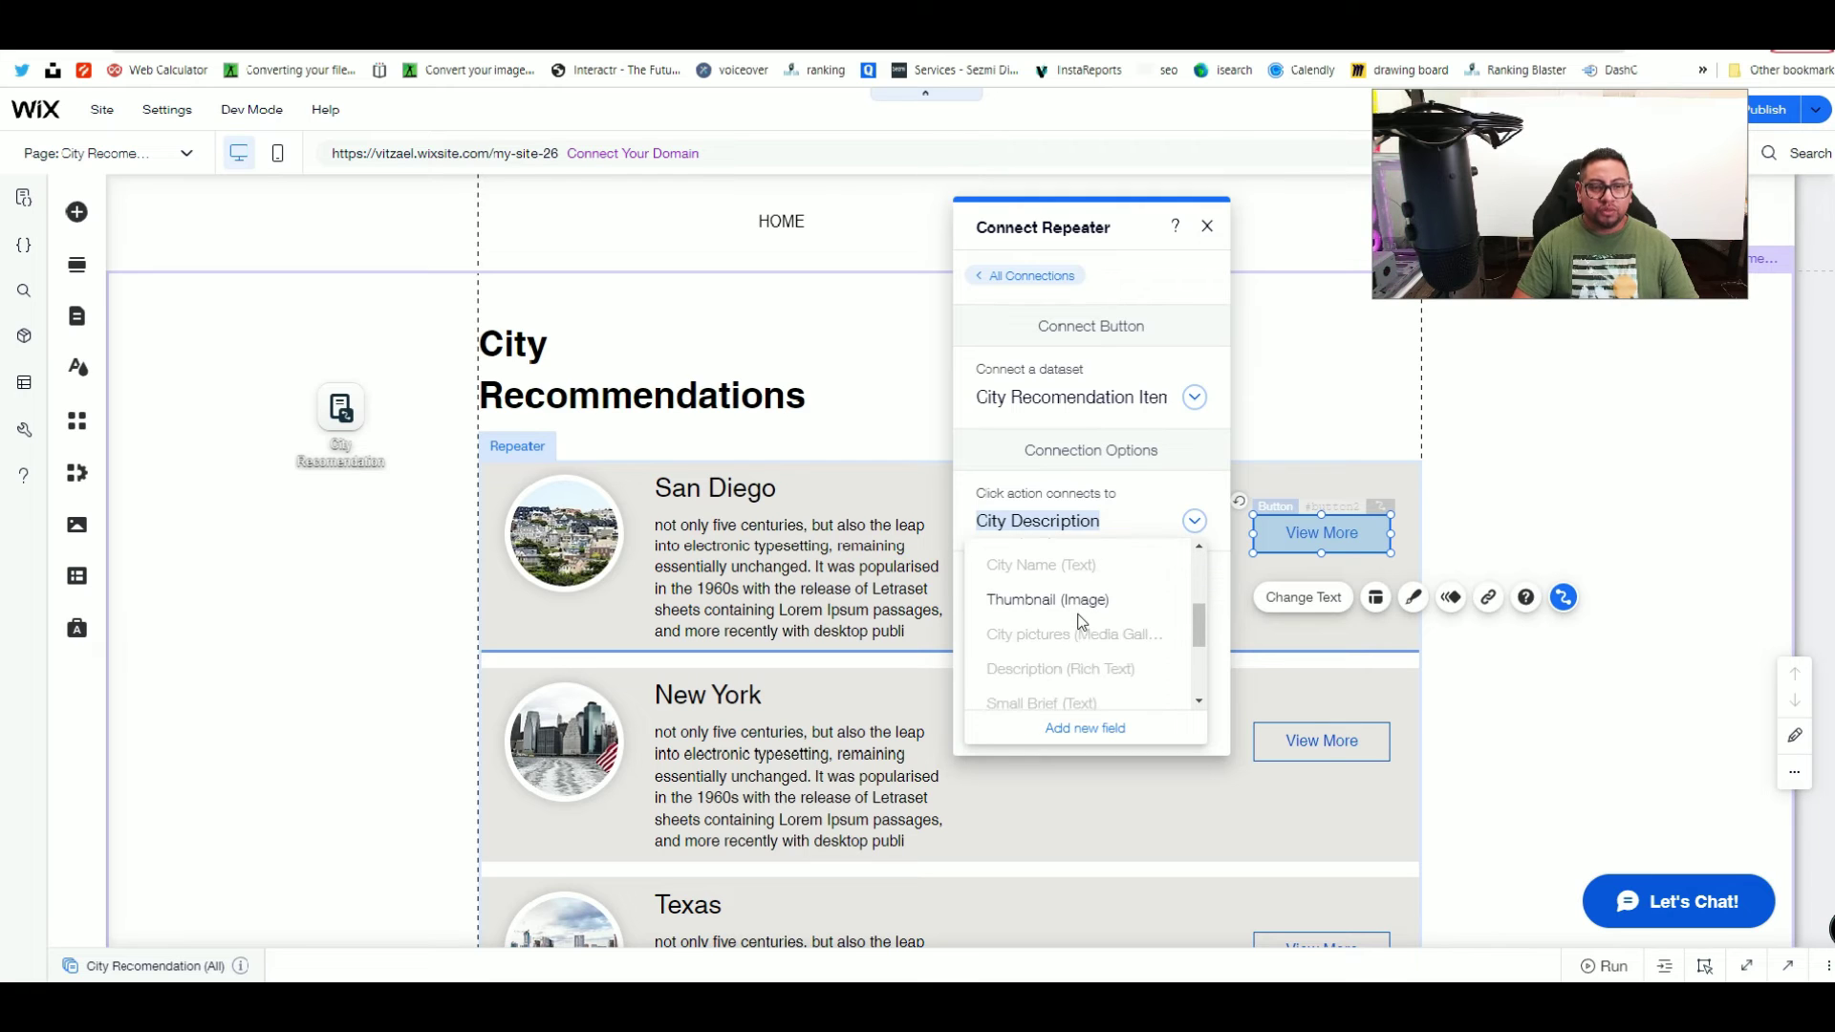
scroll(1081, 631, up, 5)
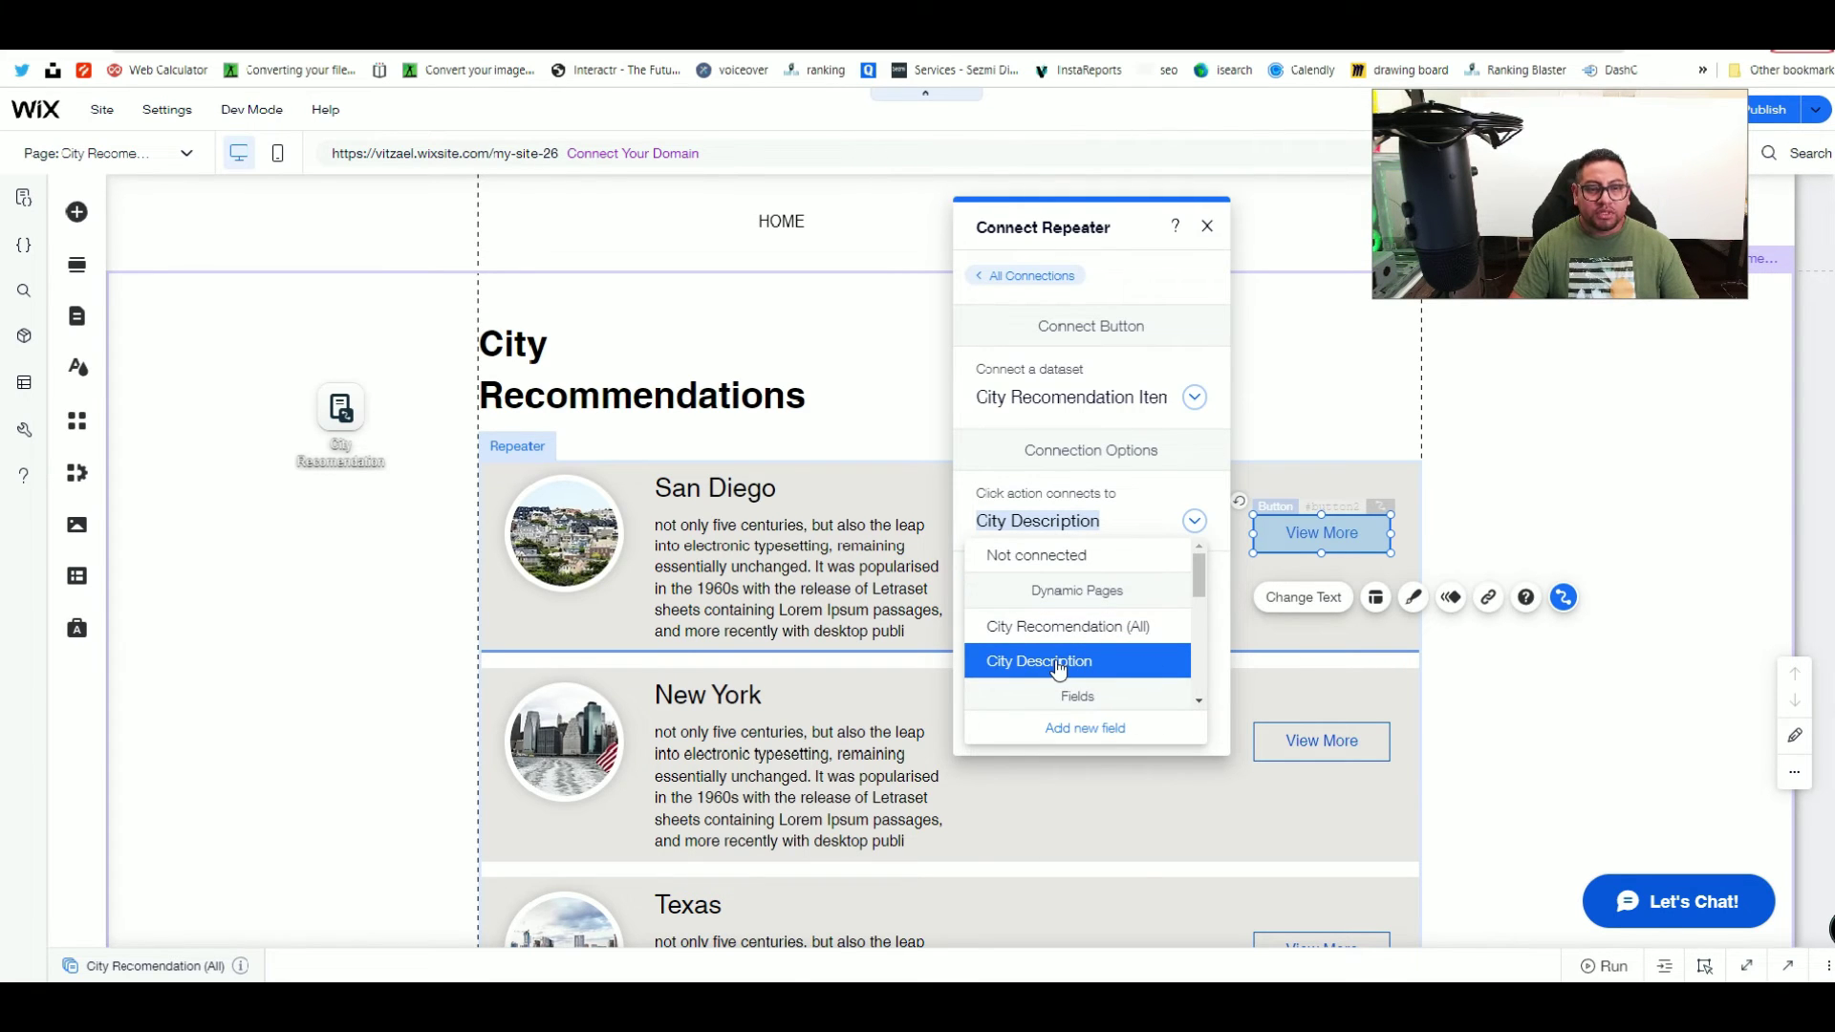
click(1059, 664)
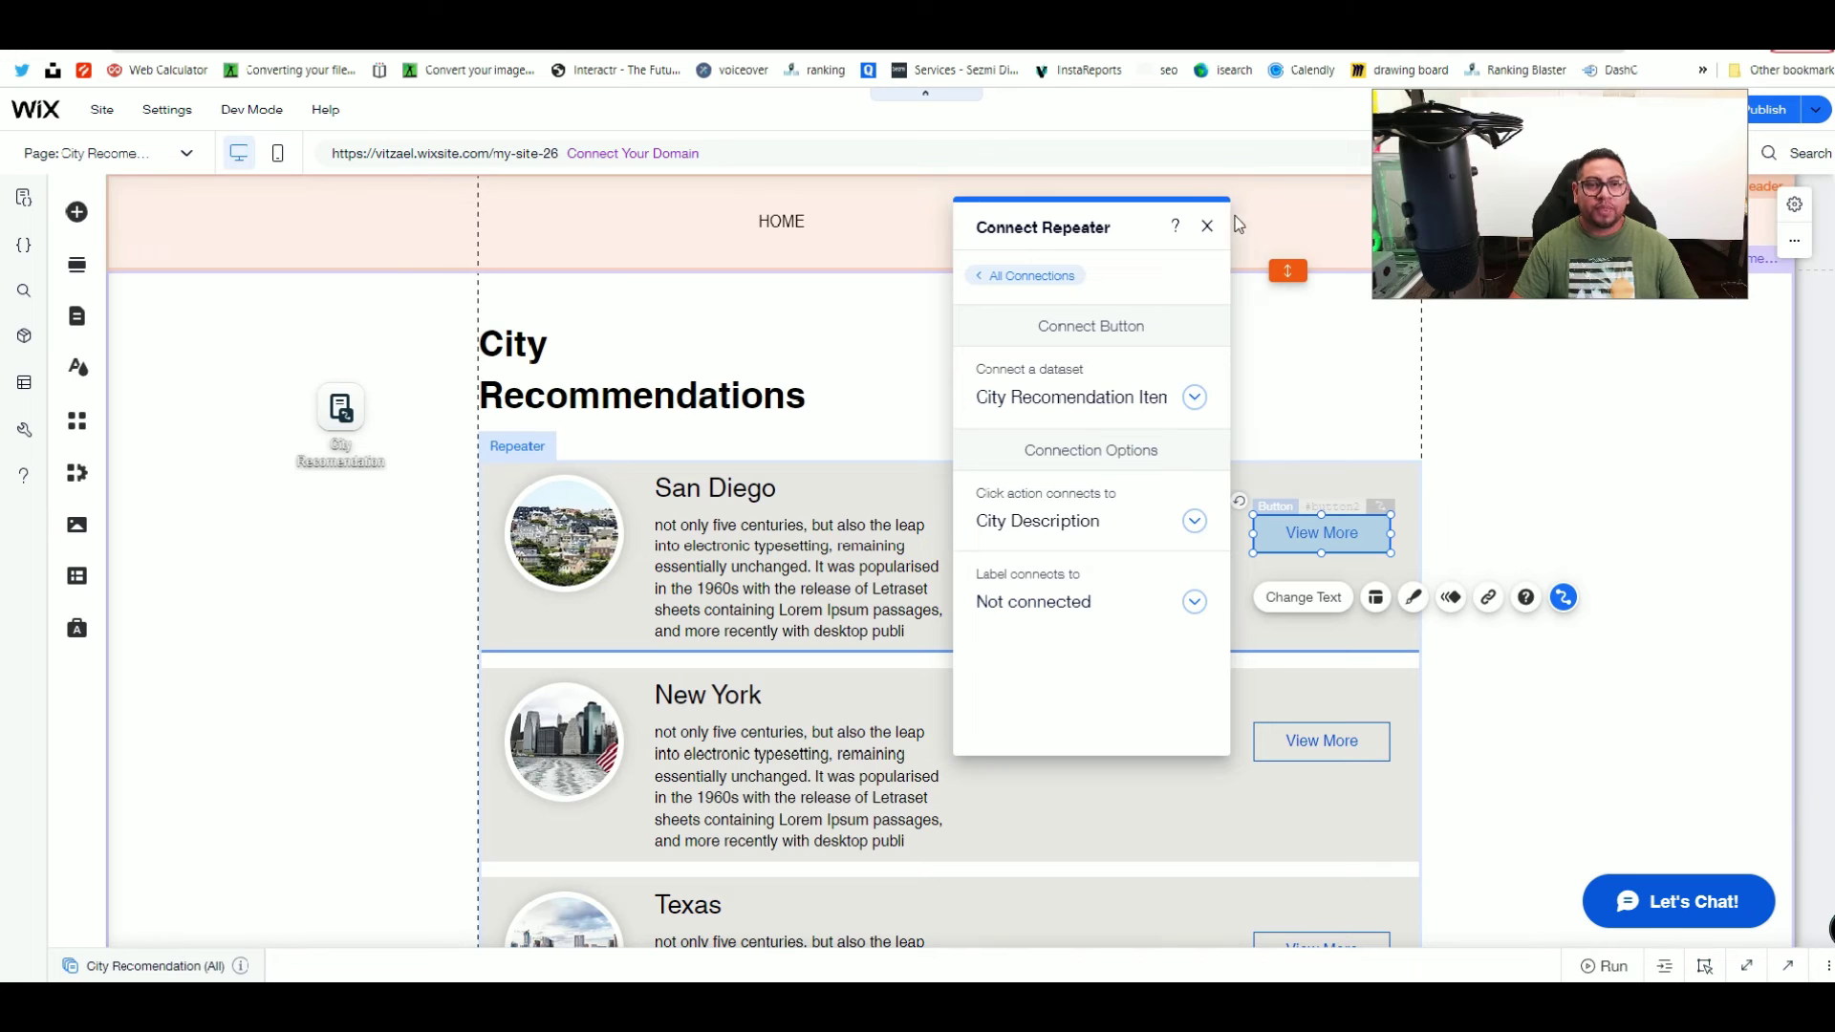
click(1208, 227)
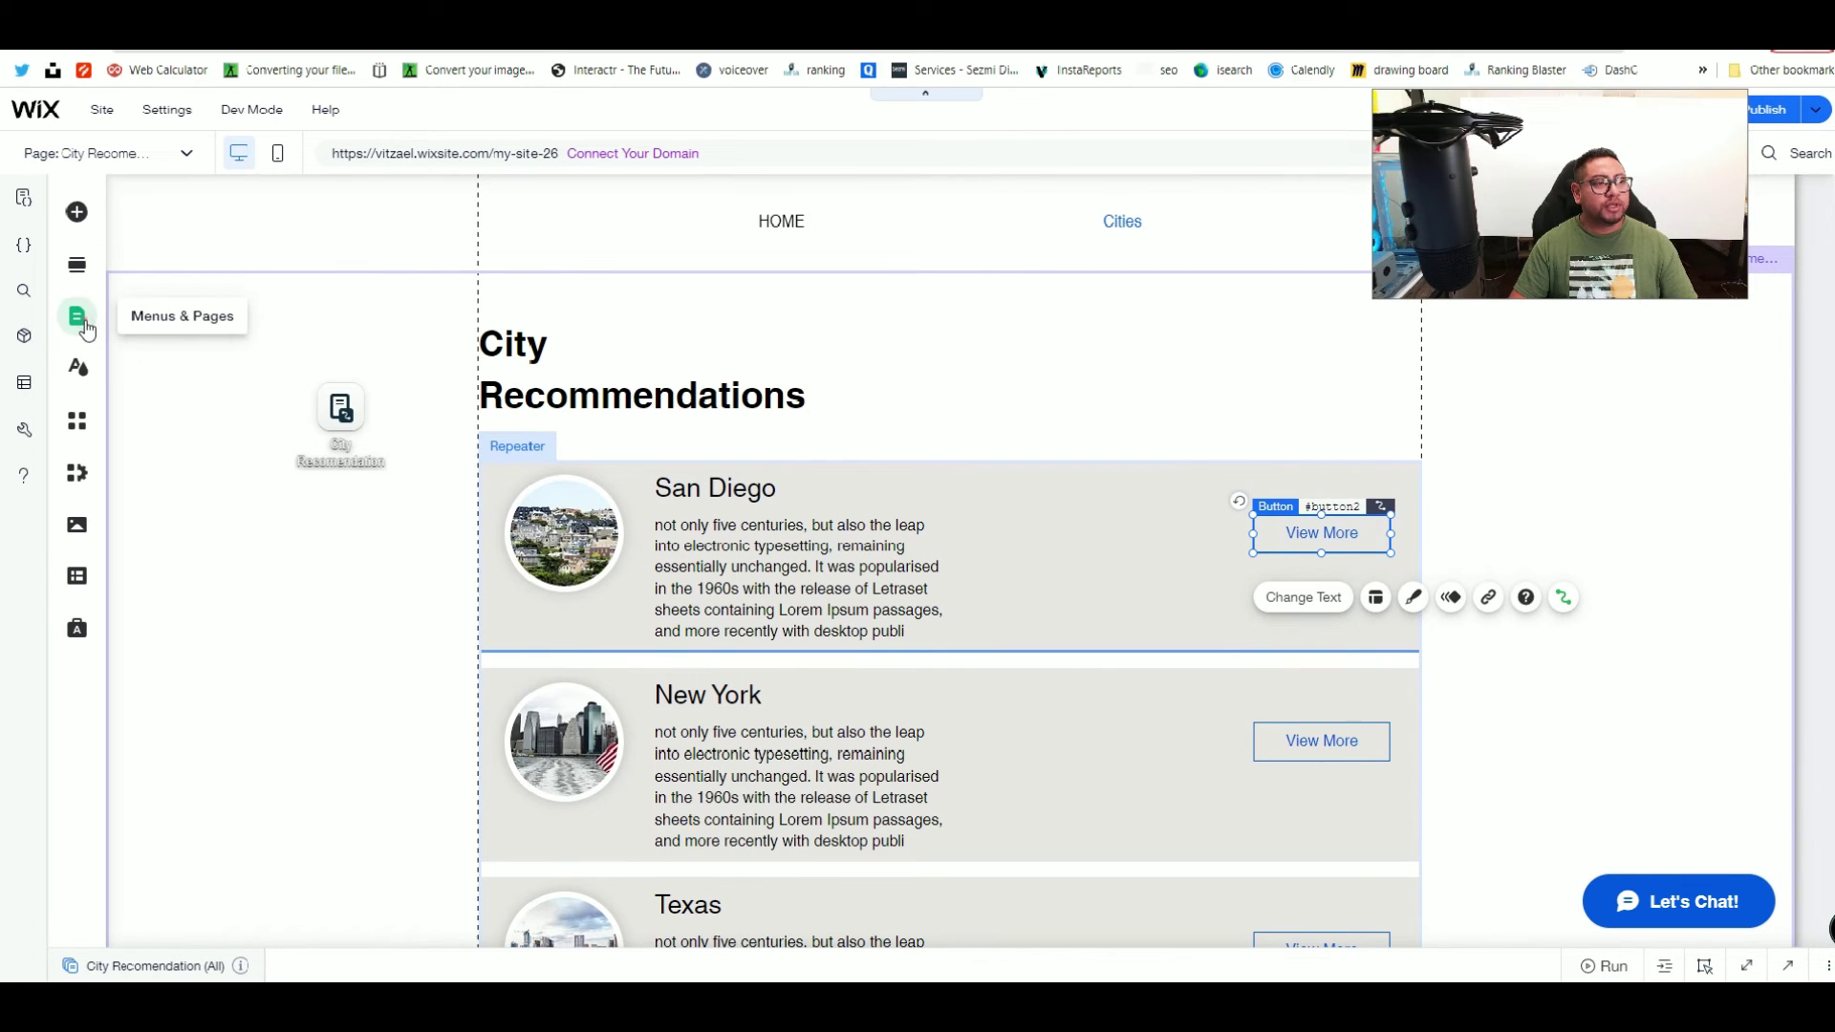
Step: Open the City Description page's settings to check which collection field its page URL uses
click(81, 321)
click(550, 333)
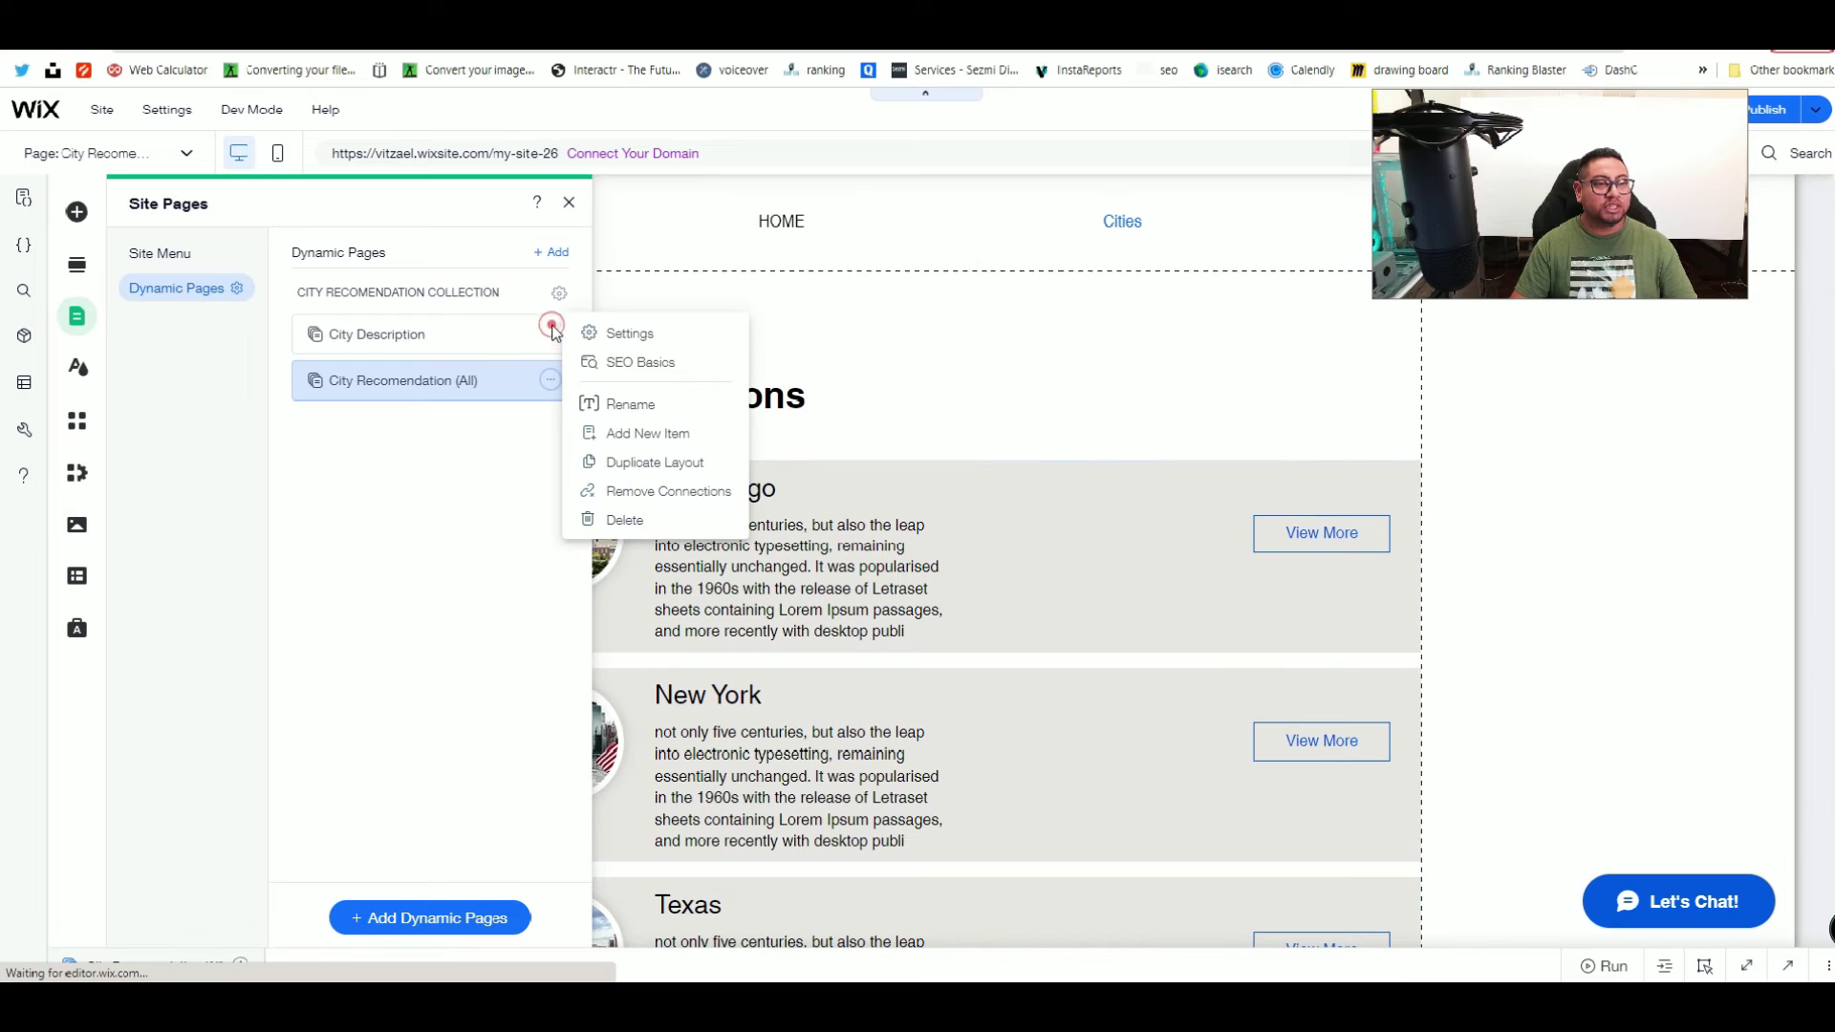
click(637, 334)
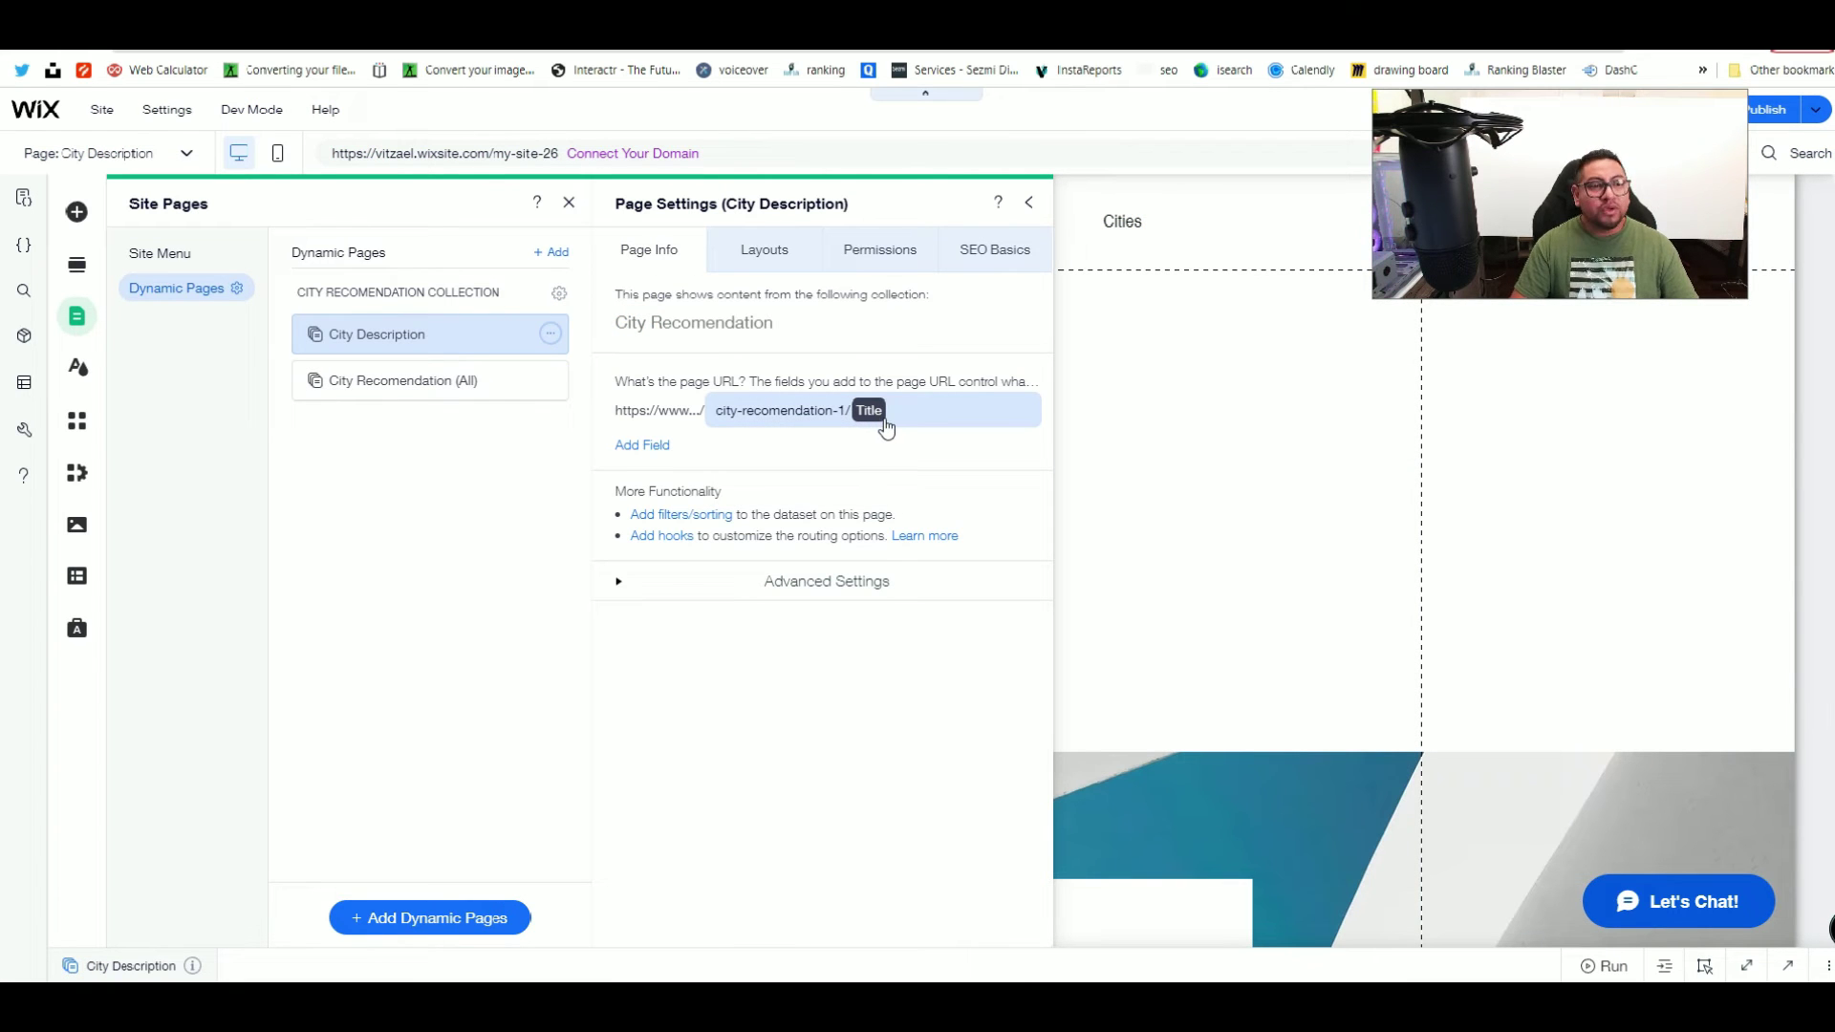
Step: Open the City Recomendation collection, check the items' Title and City Name columns, and close it
click(78, 576)
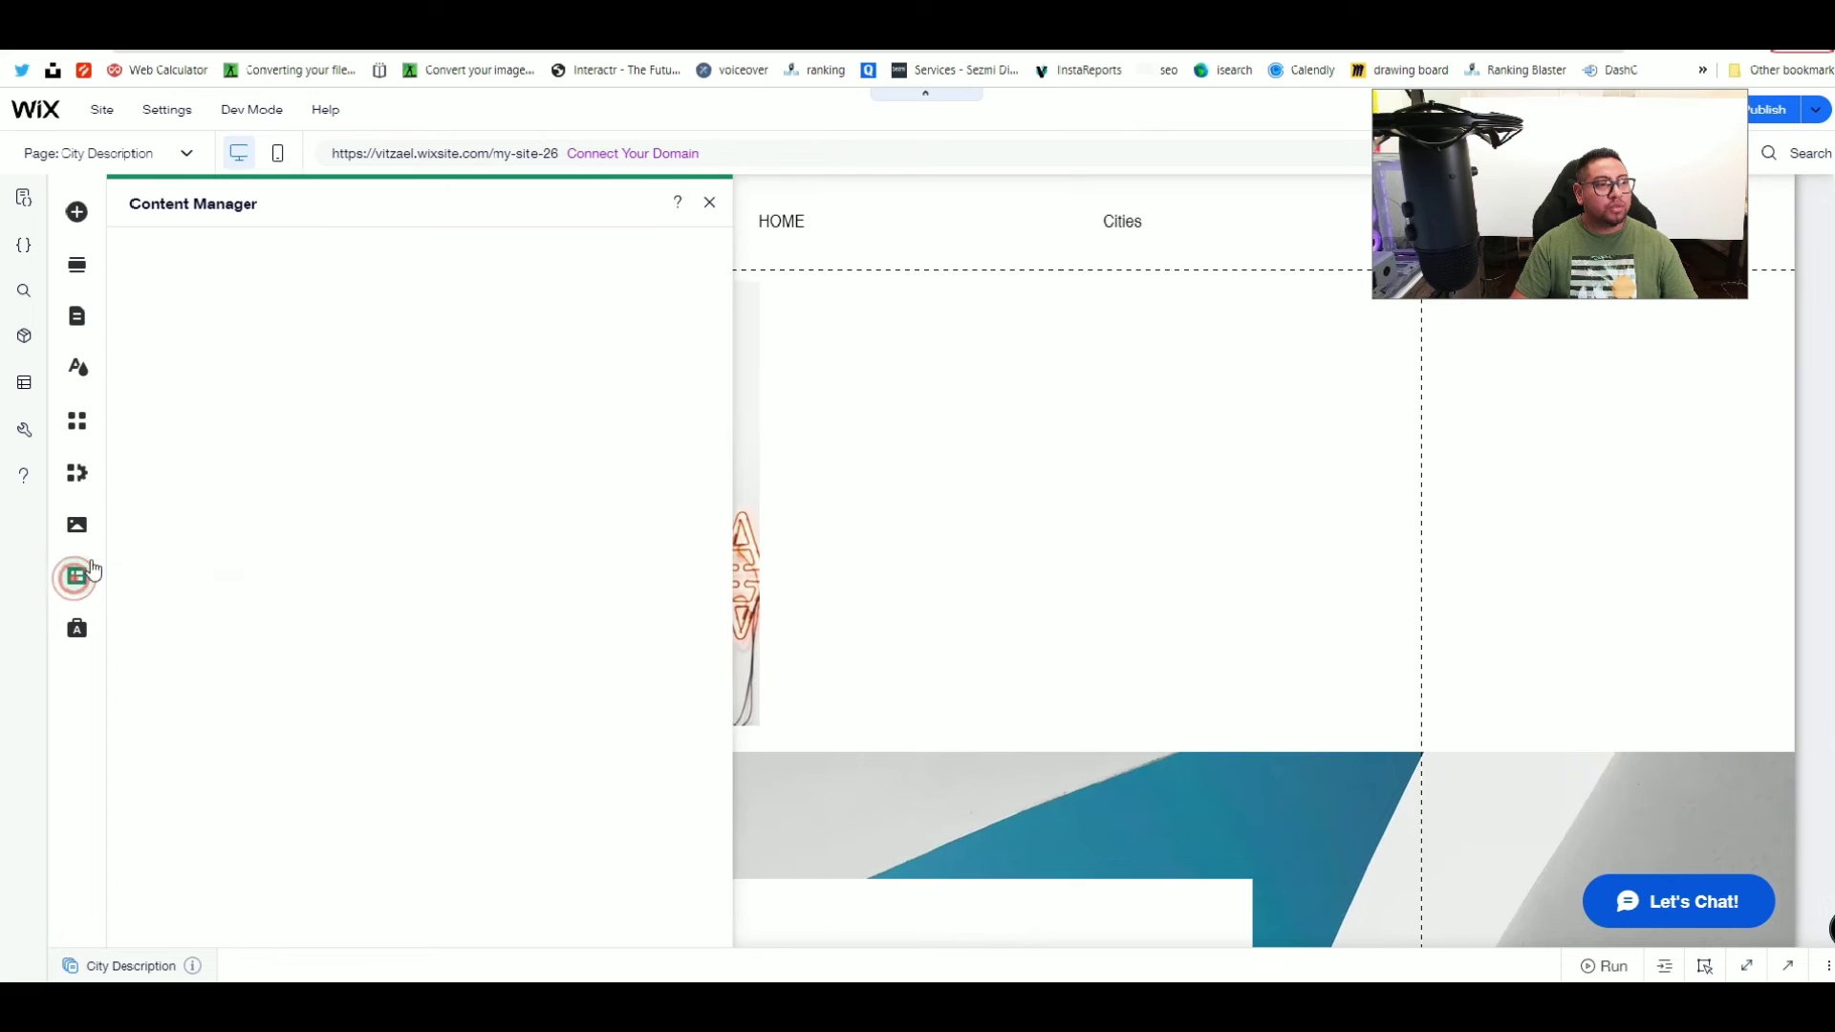
click(180, 295)
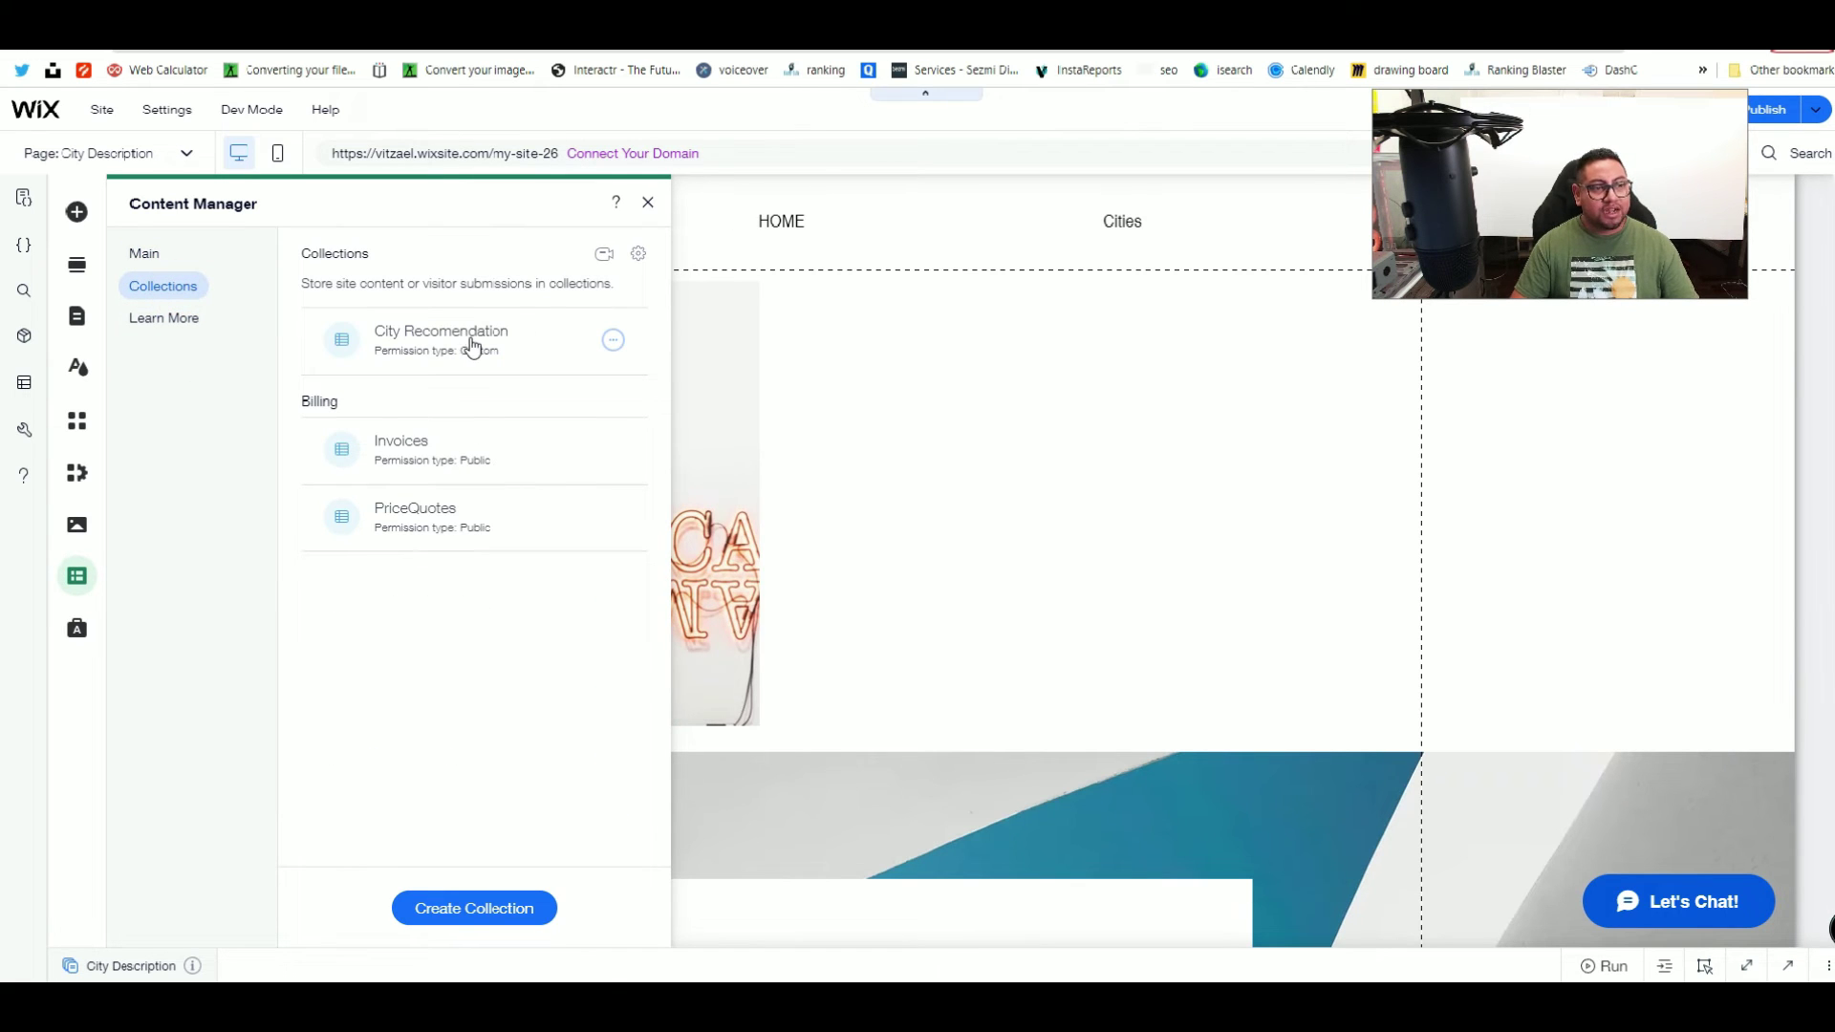
click(473, 346)
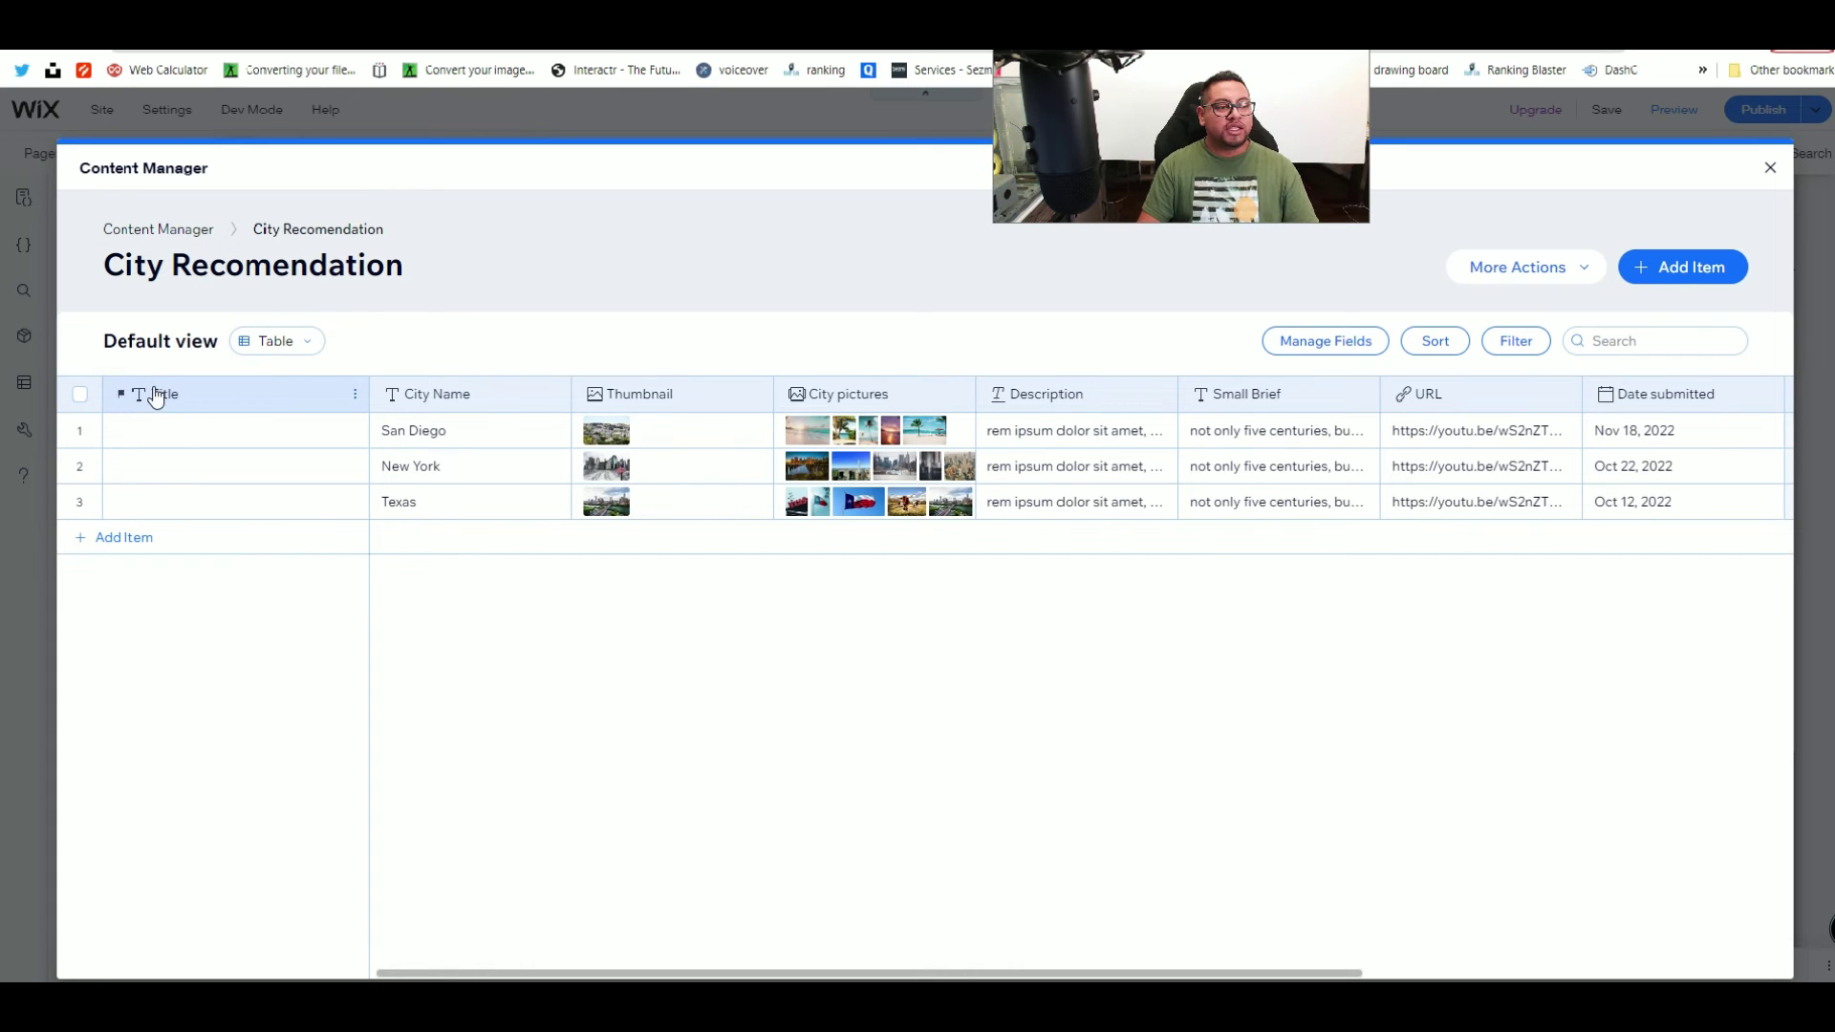
click(1770, 168)
click(612, 340)
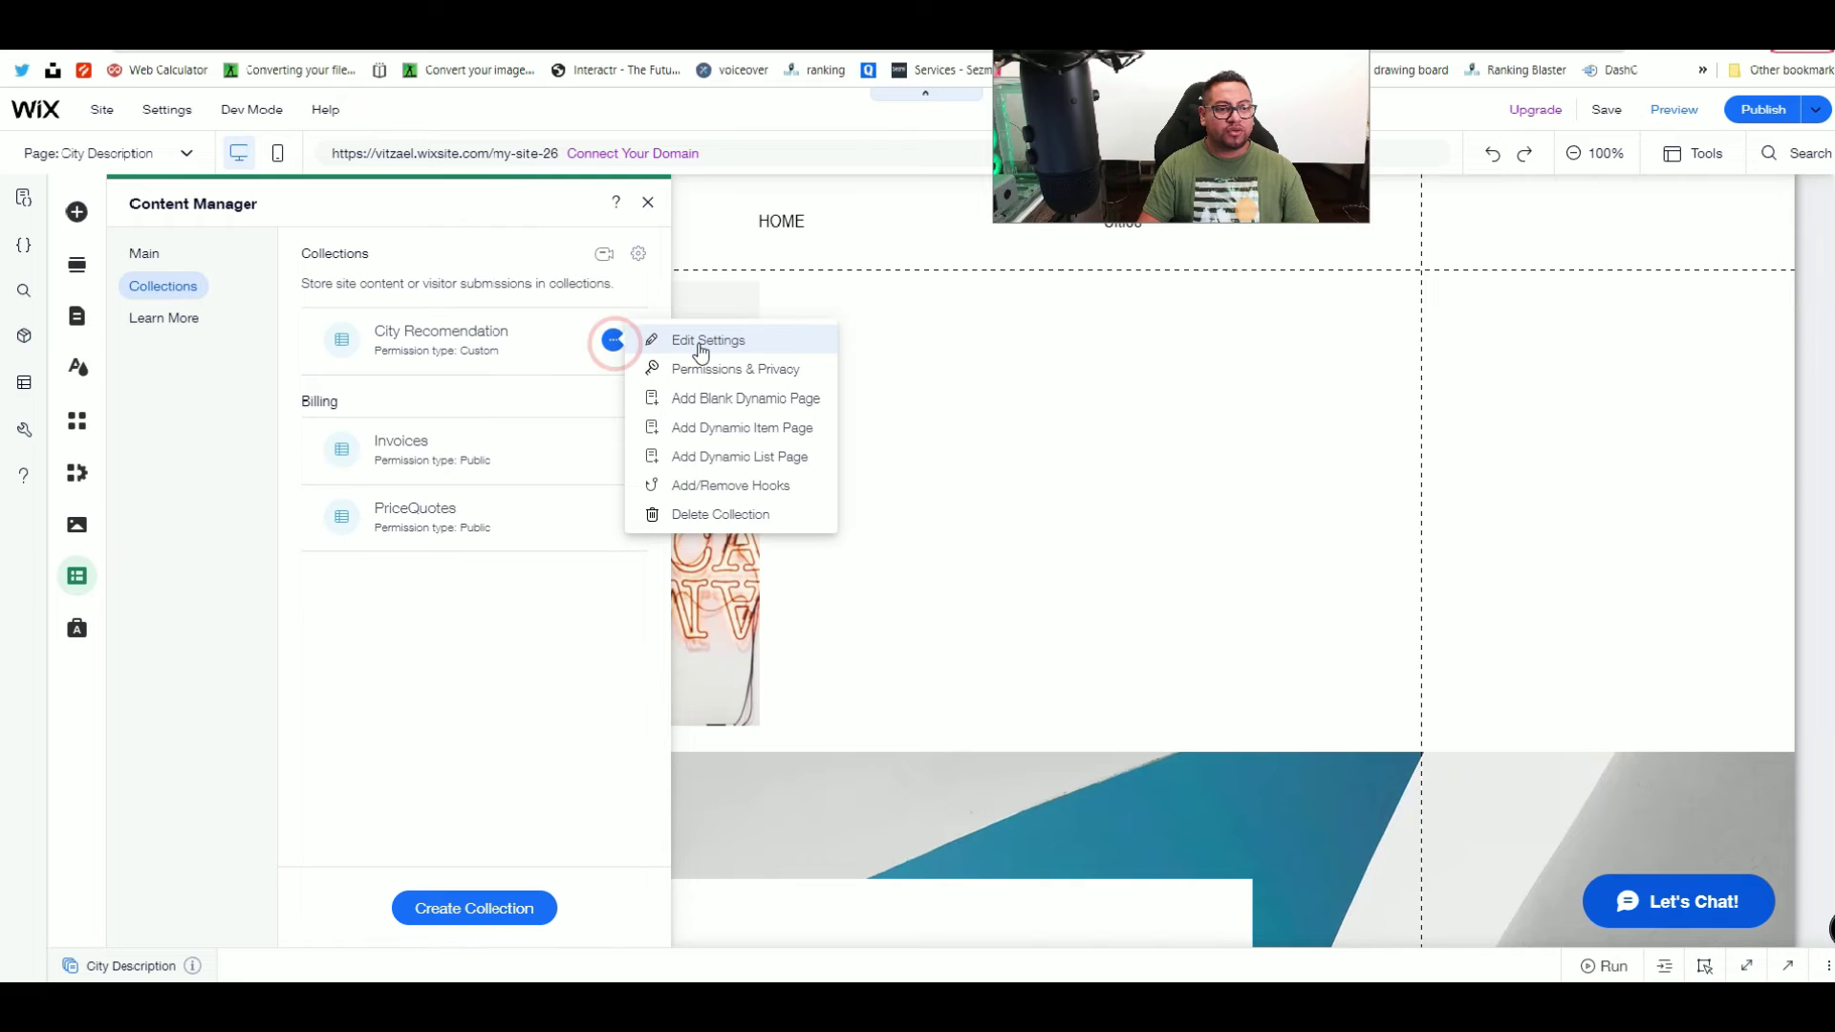
click(702, 348)
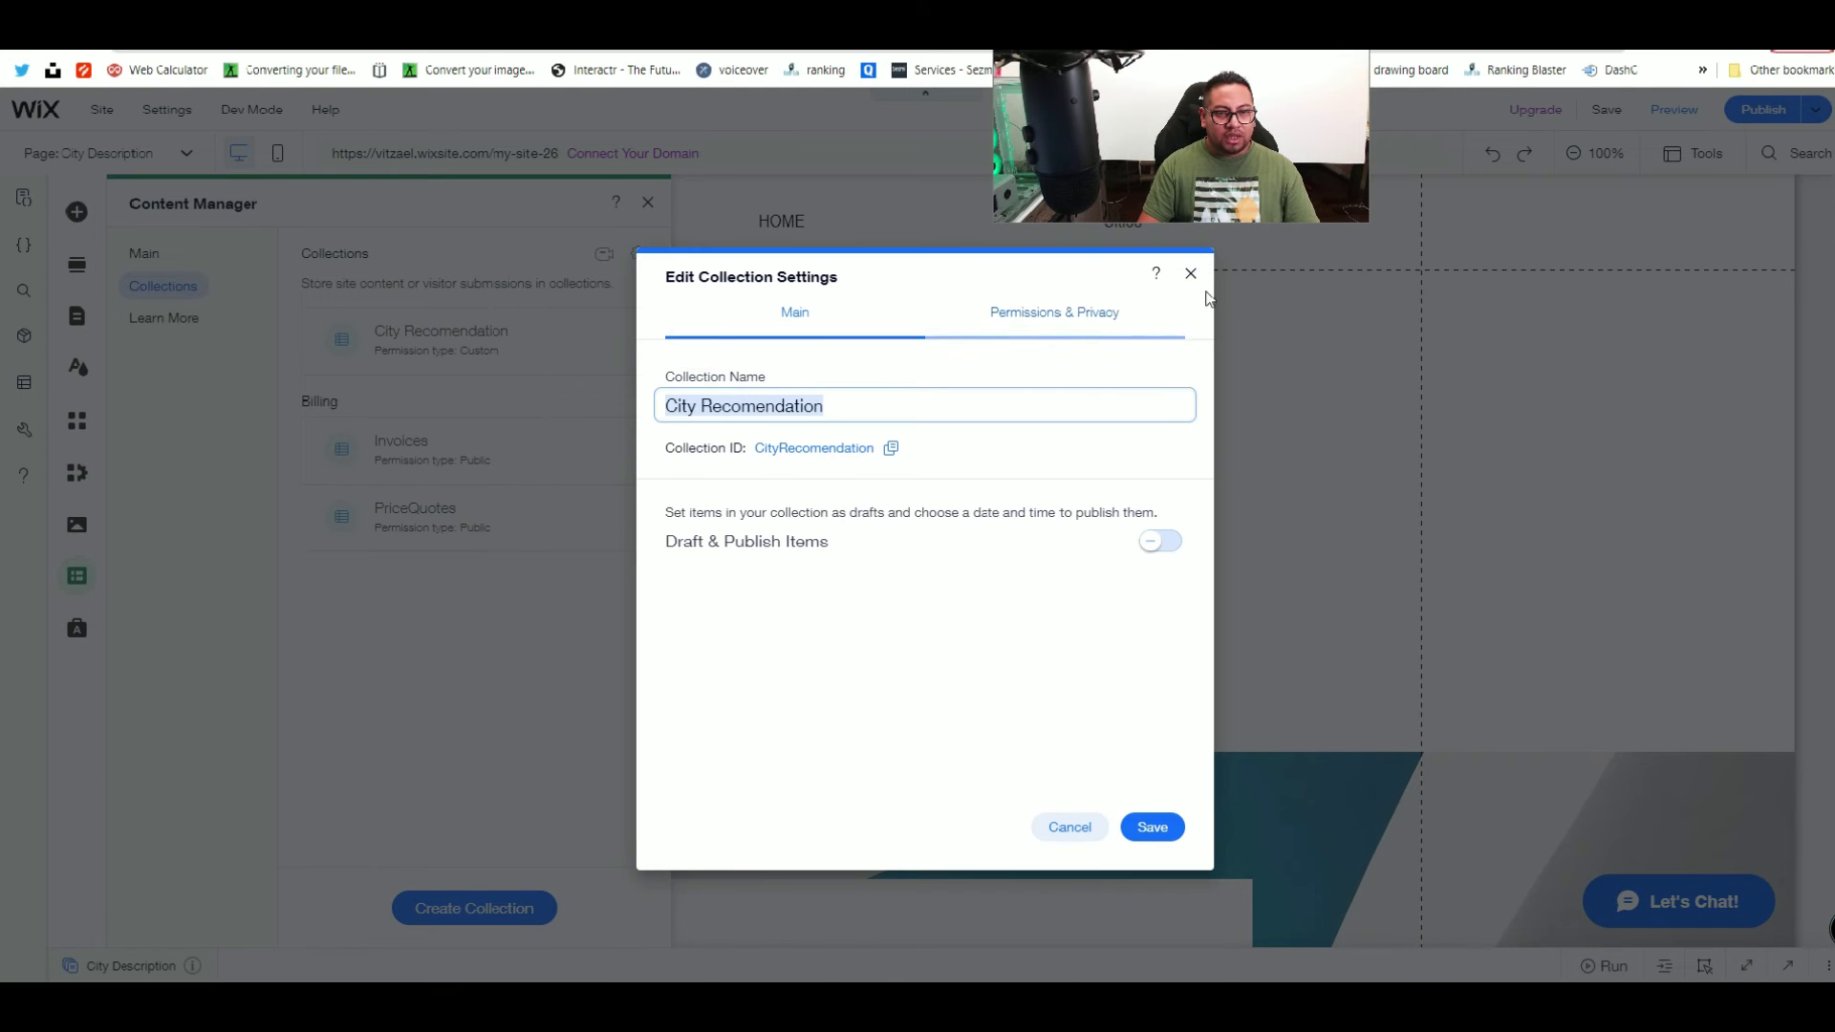
click(1191, 274)
click(477, 324)
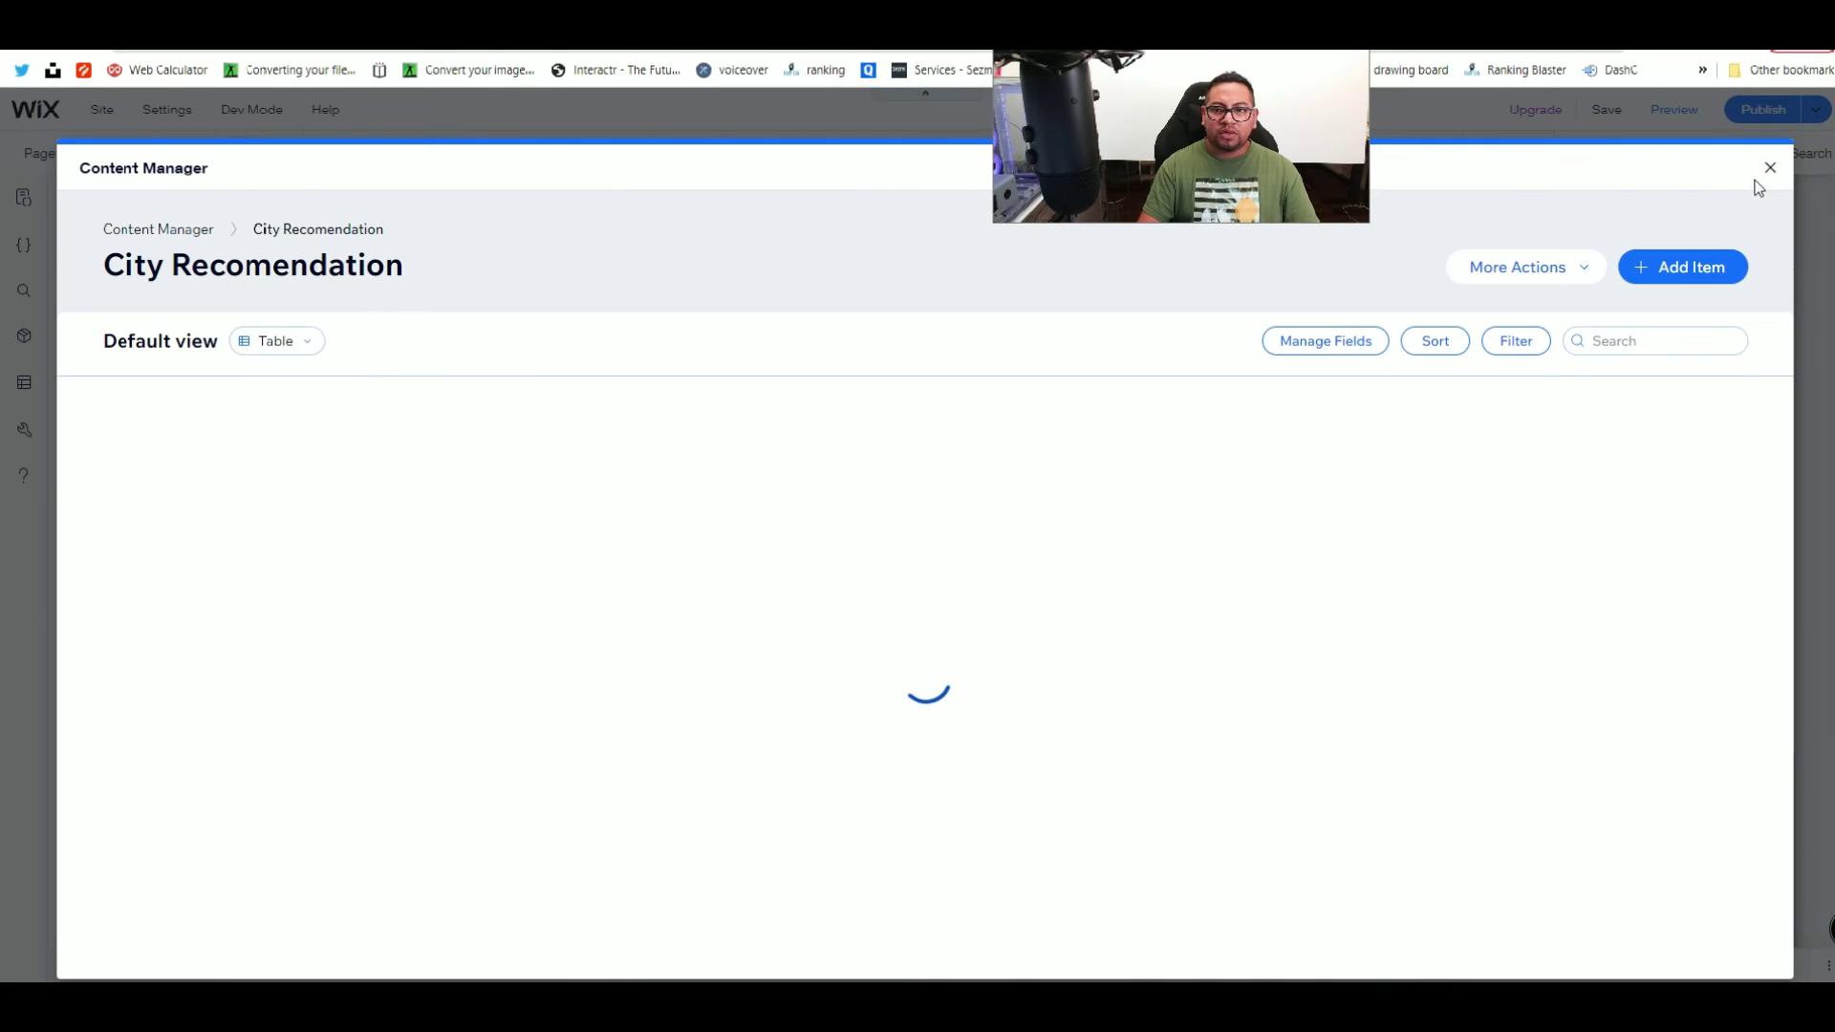
click(1769, 168)
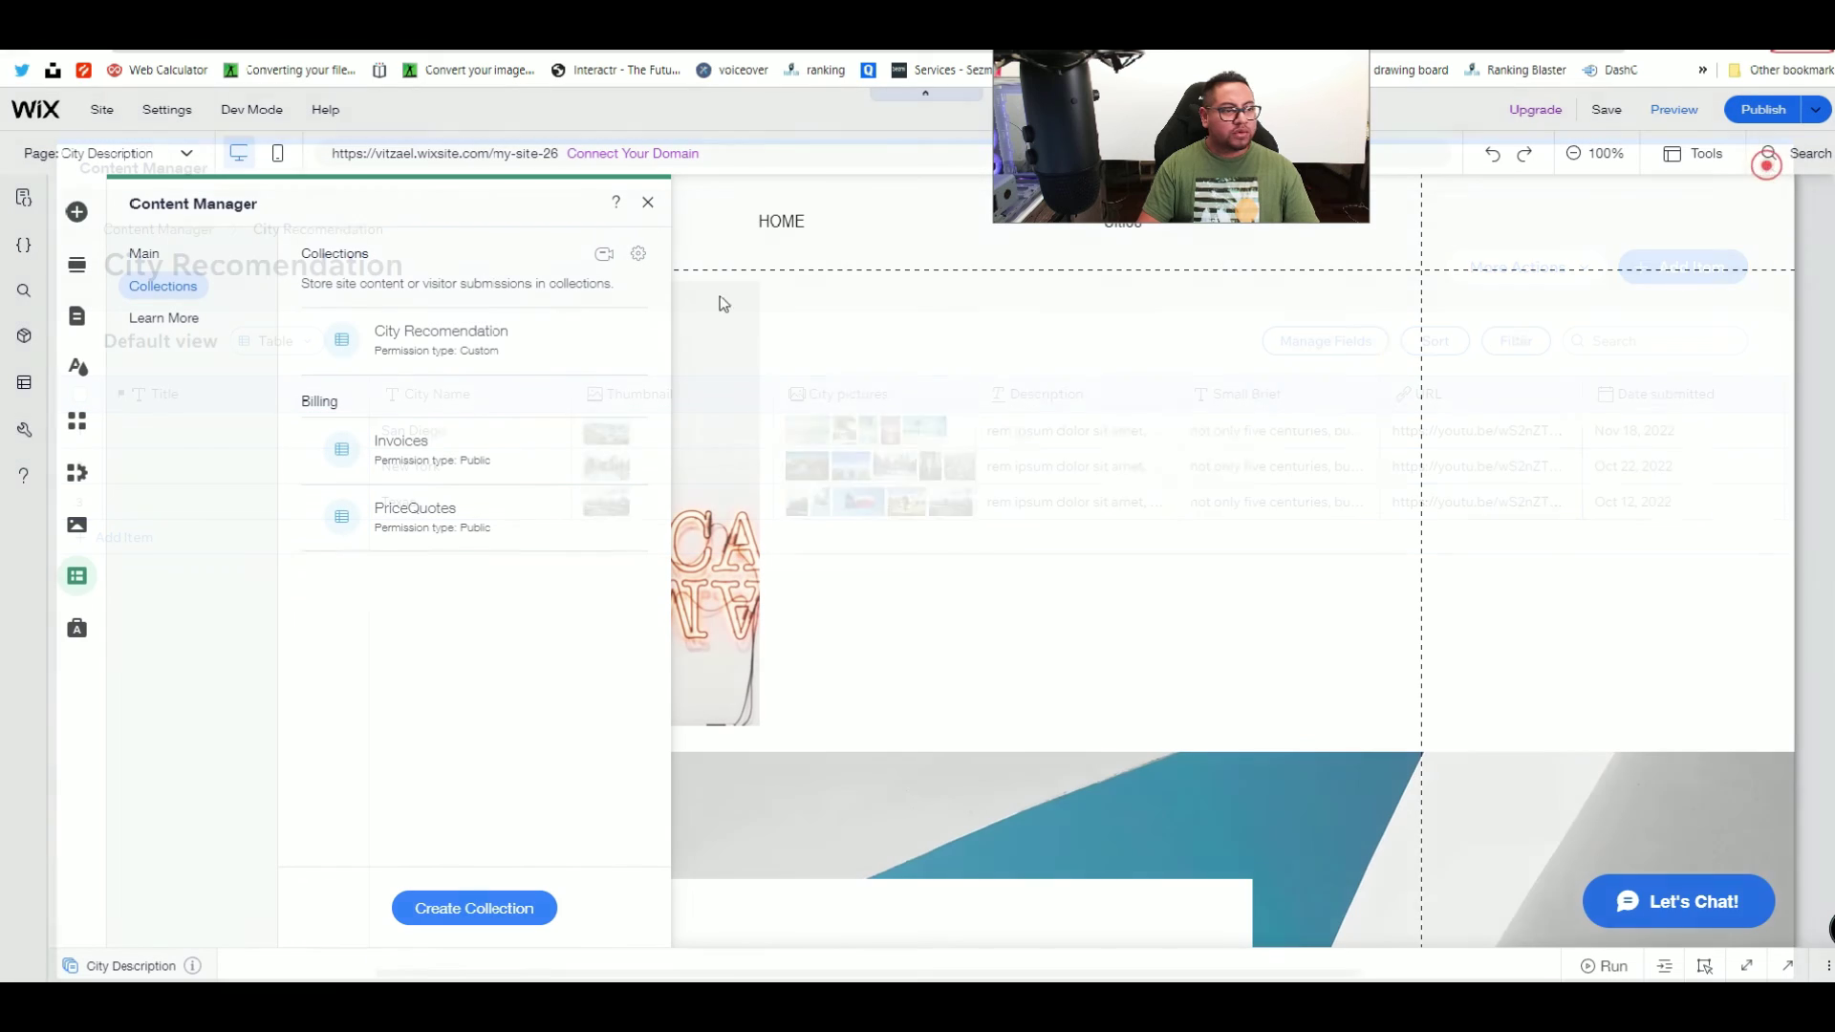
Step: Replace the Title field with the City Name field in the City Description page's URL, after city-recomendation-1/
click(78, 312)
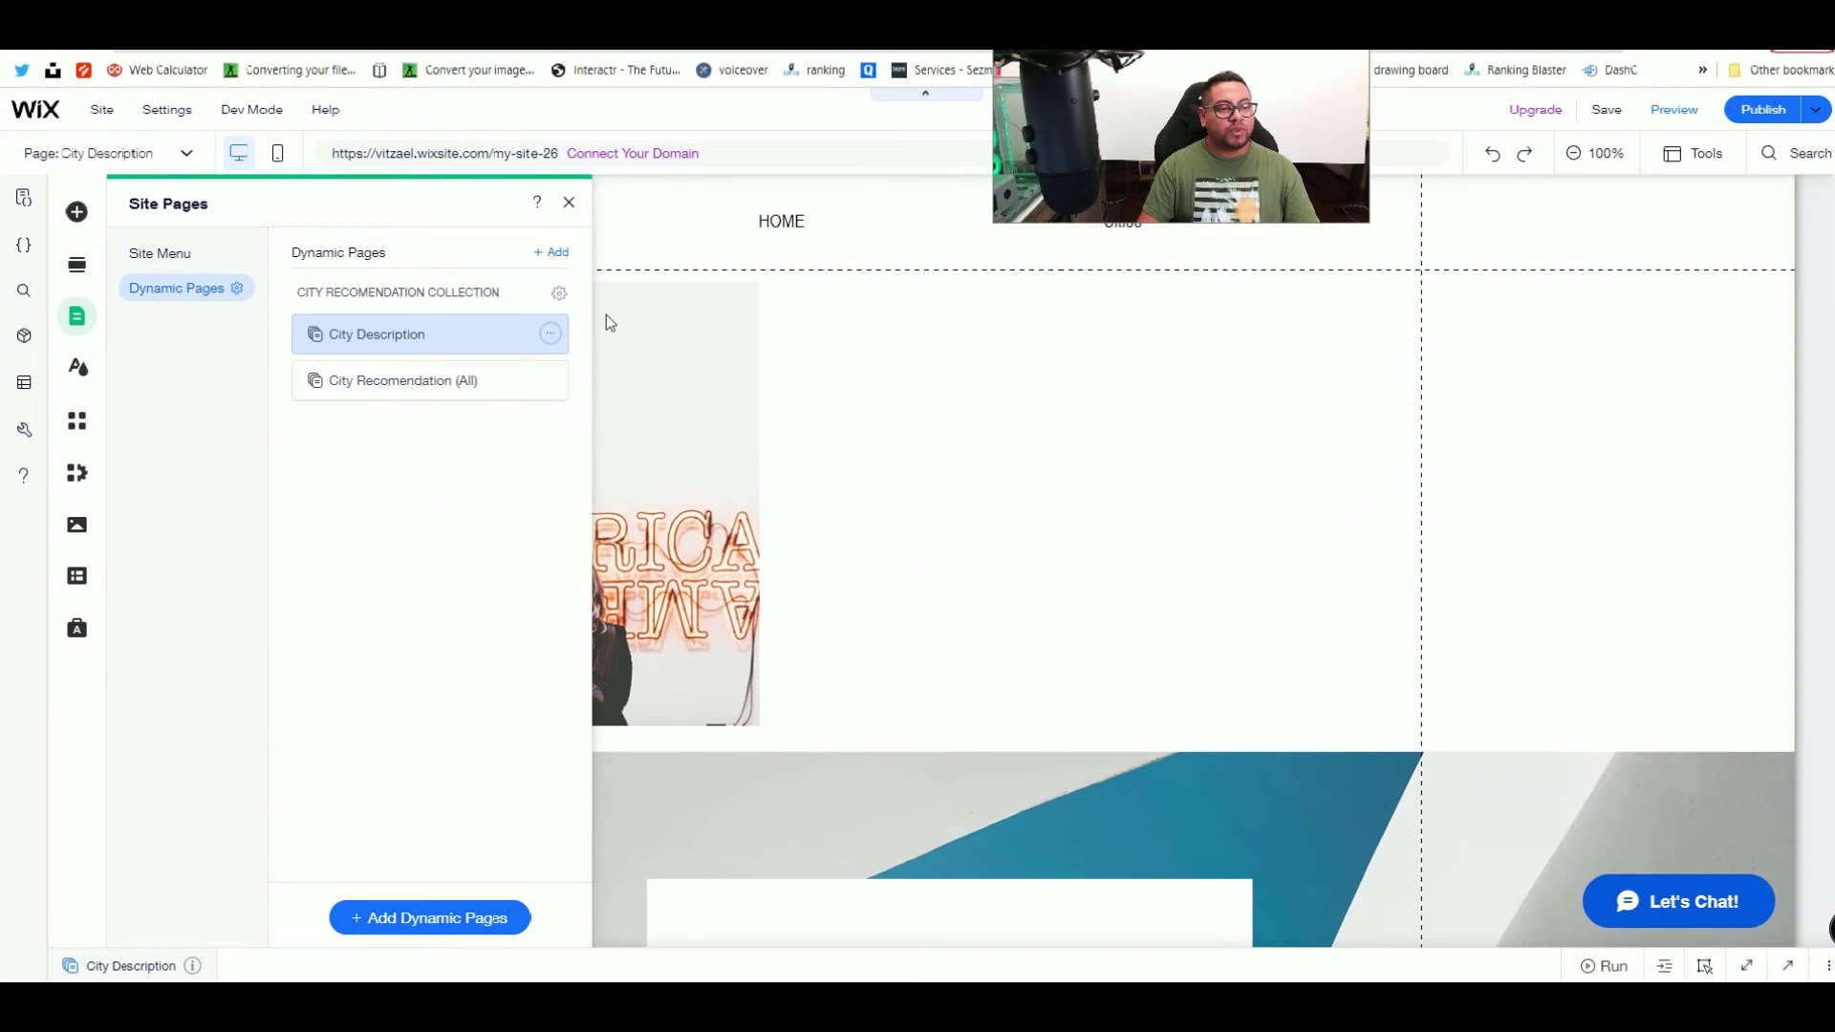
click(552, 334)
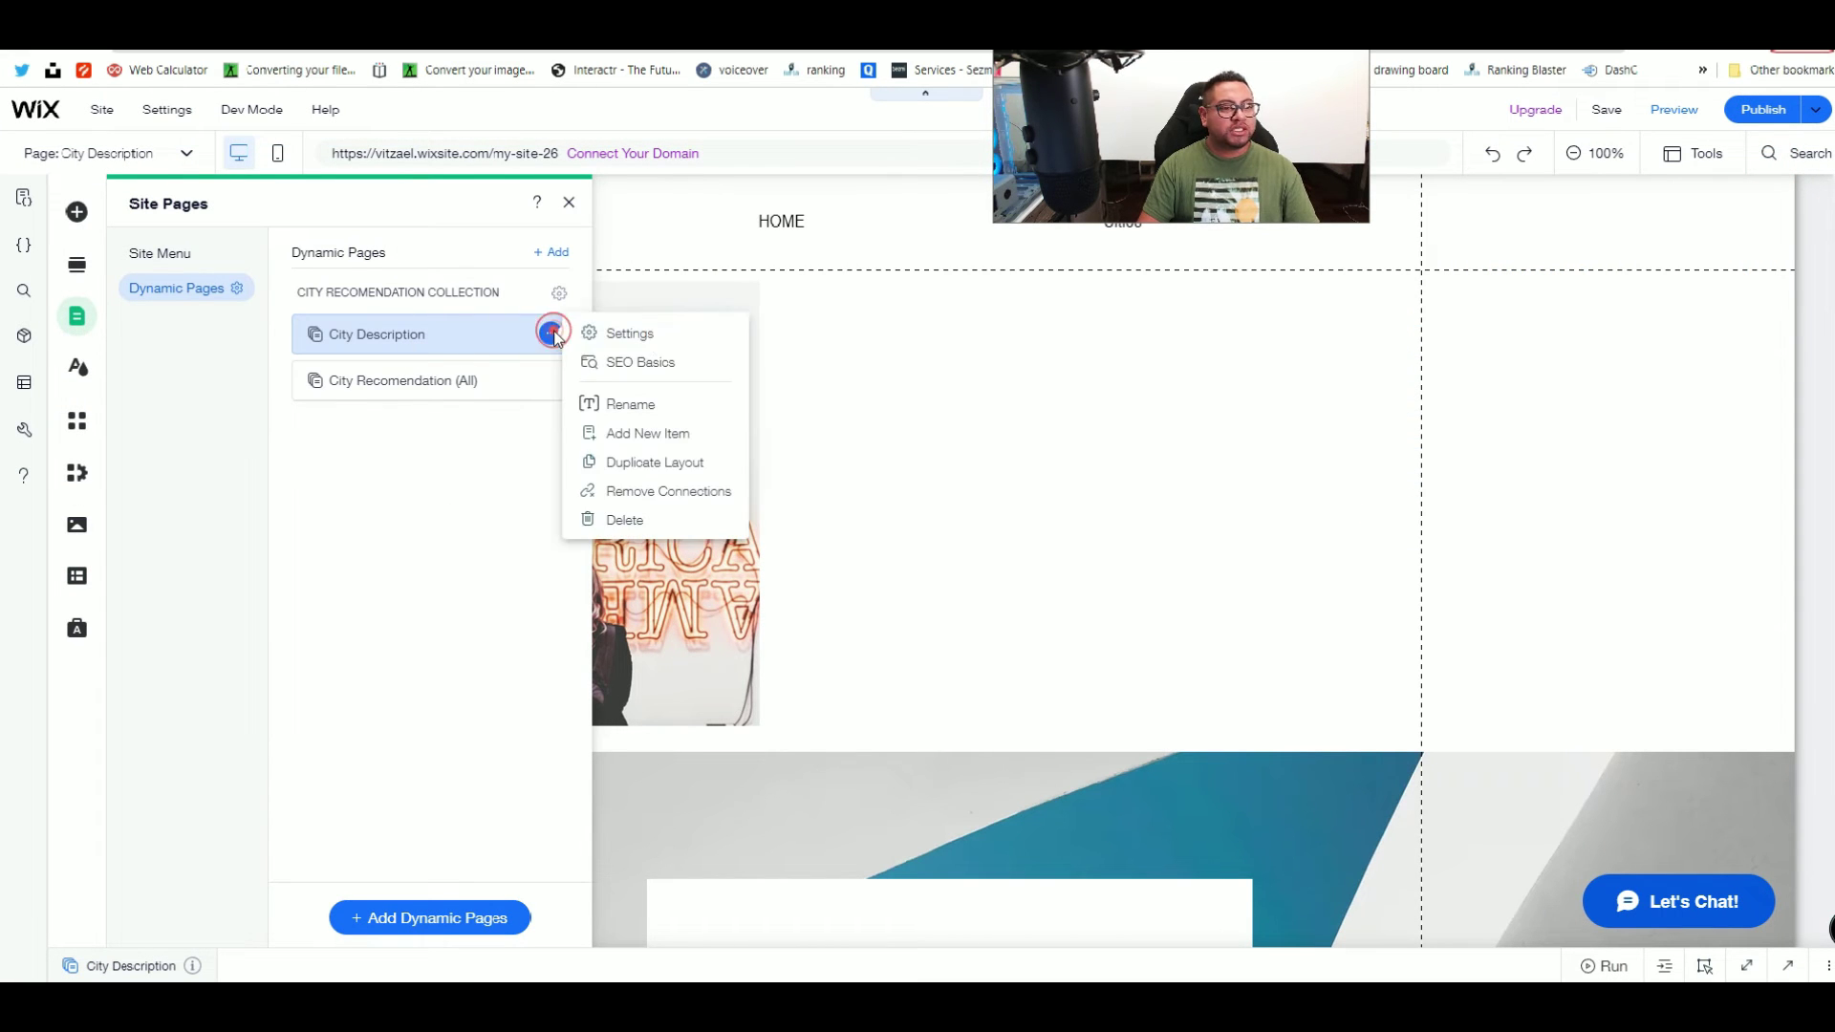
click(626, 334)
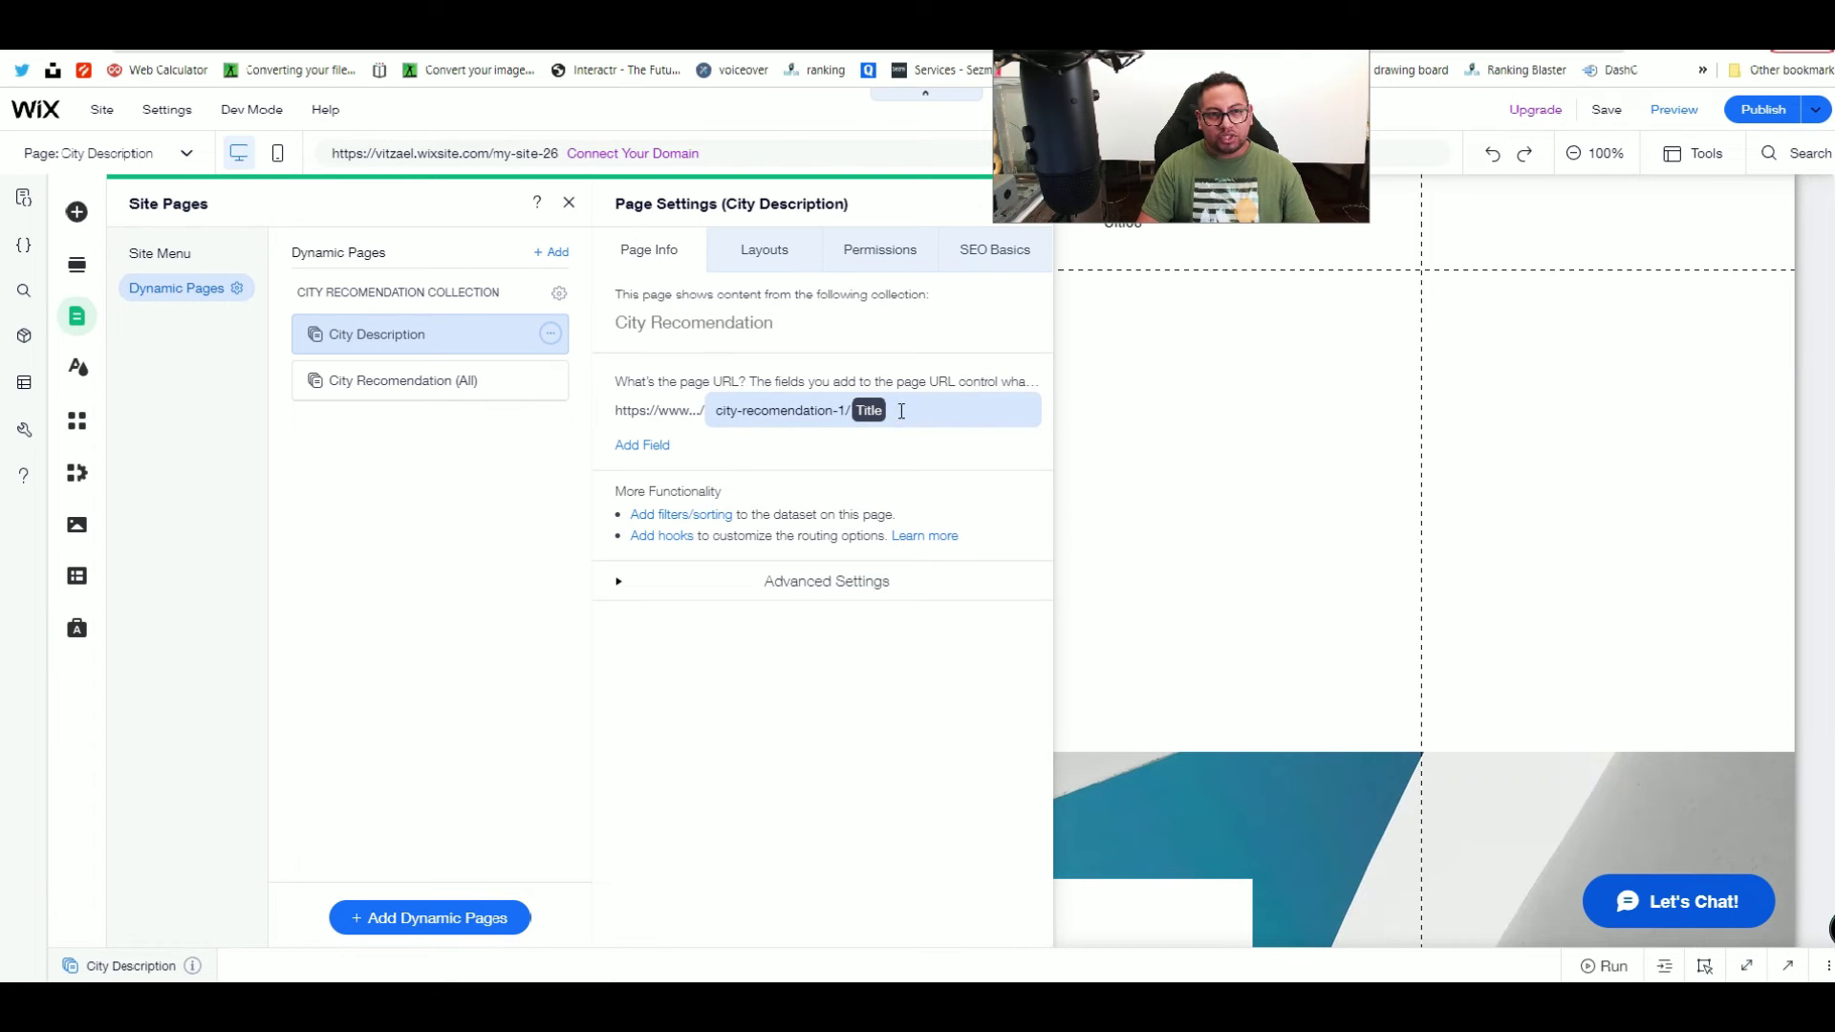
click(902, 410)
click(899, 410)
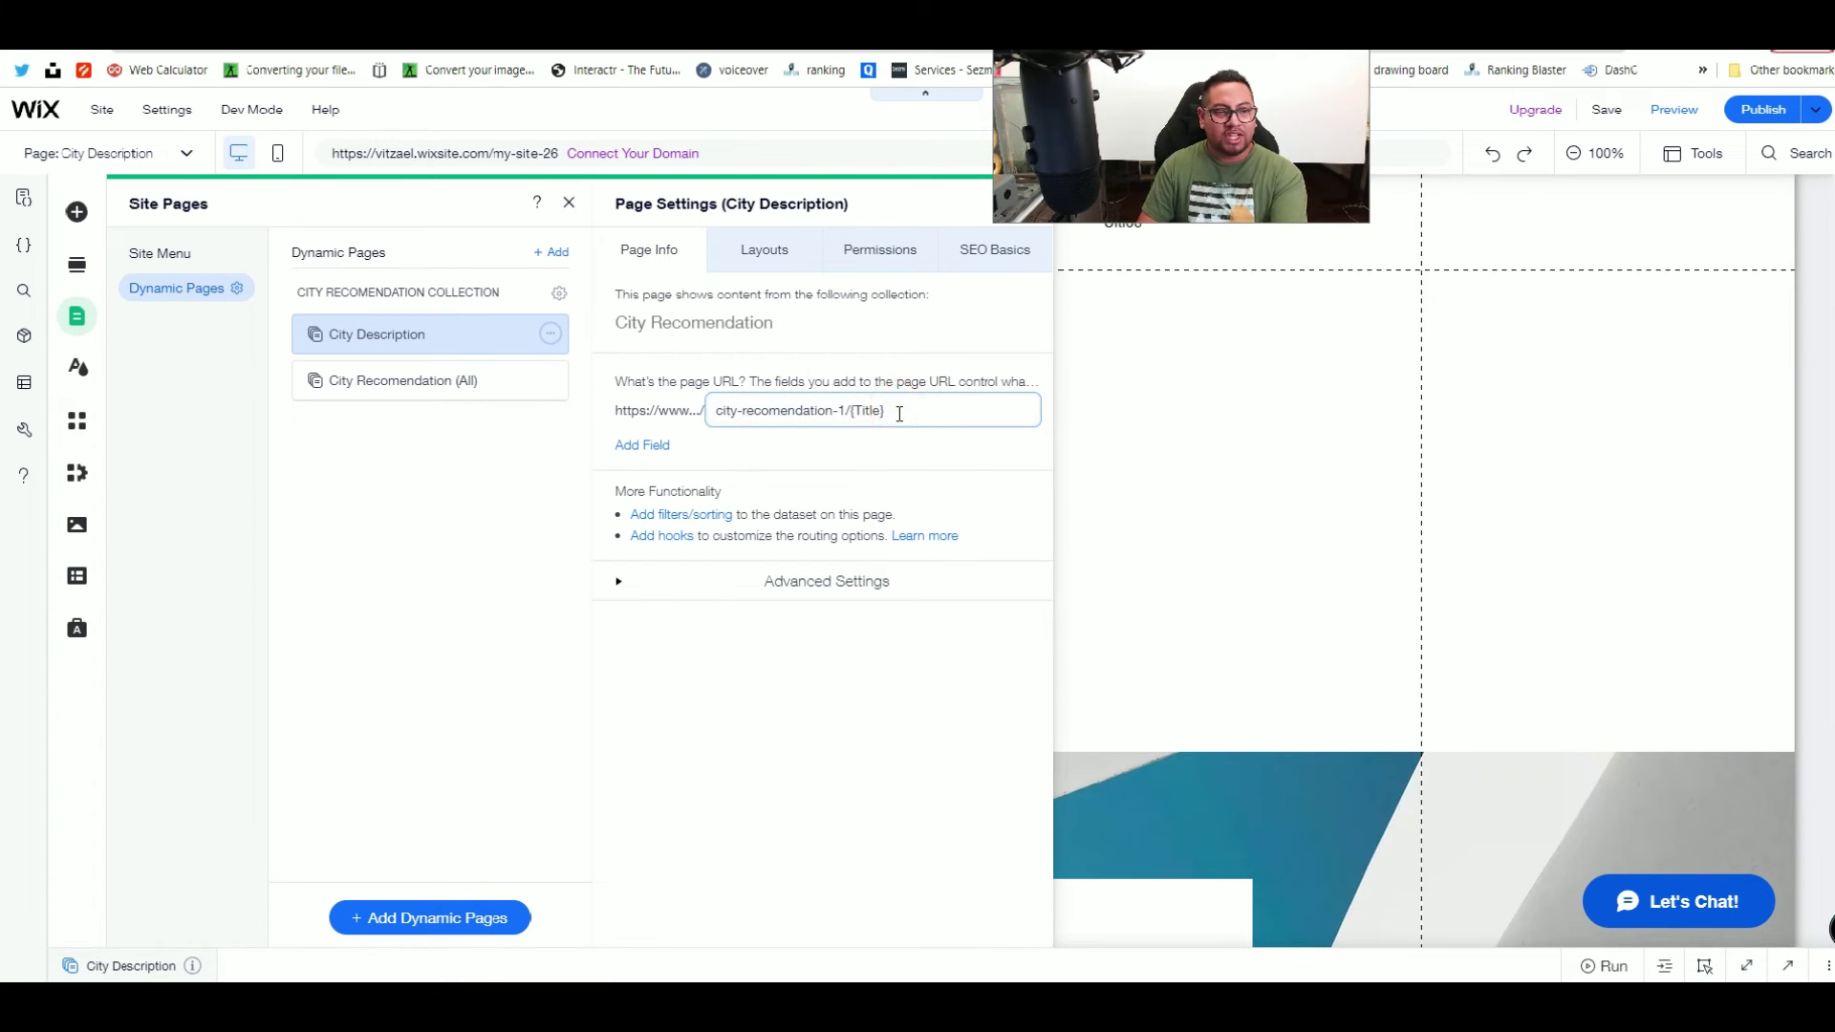
key(BackSpace)
key(BackSpace)
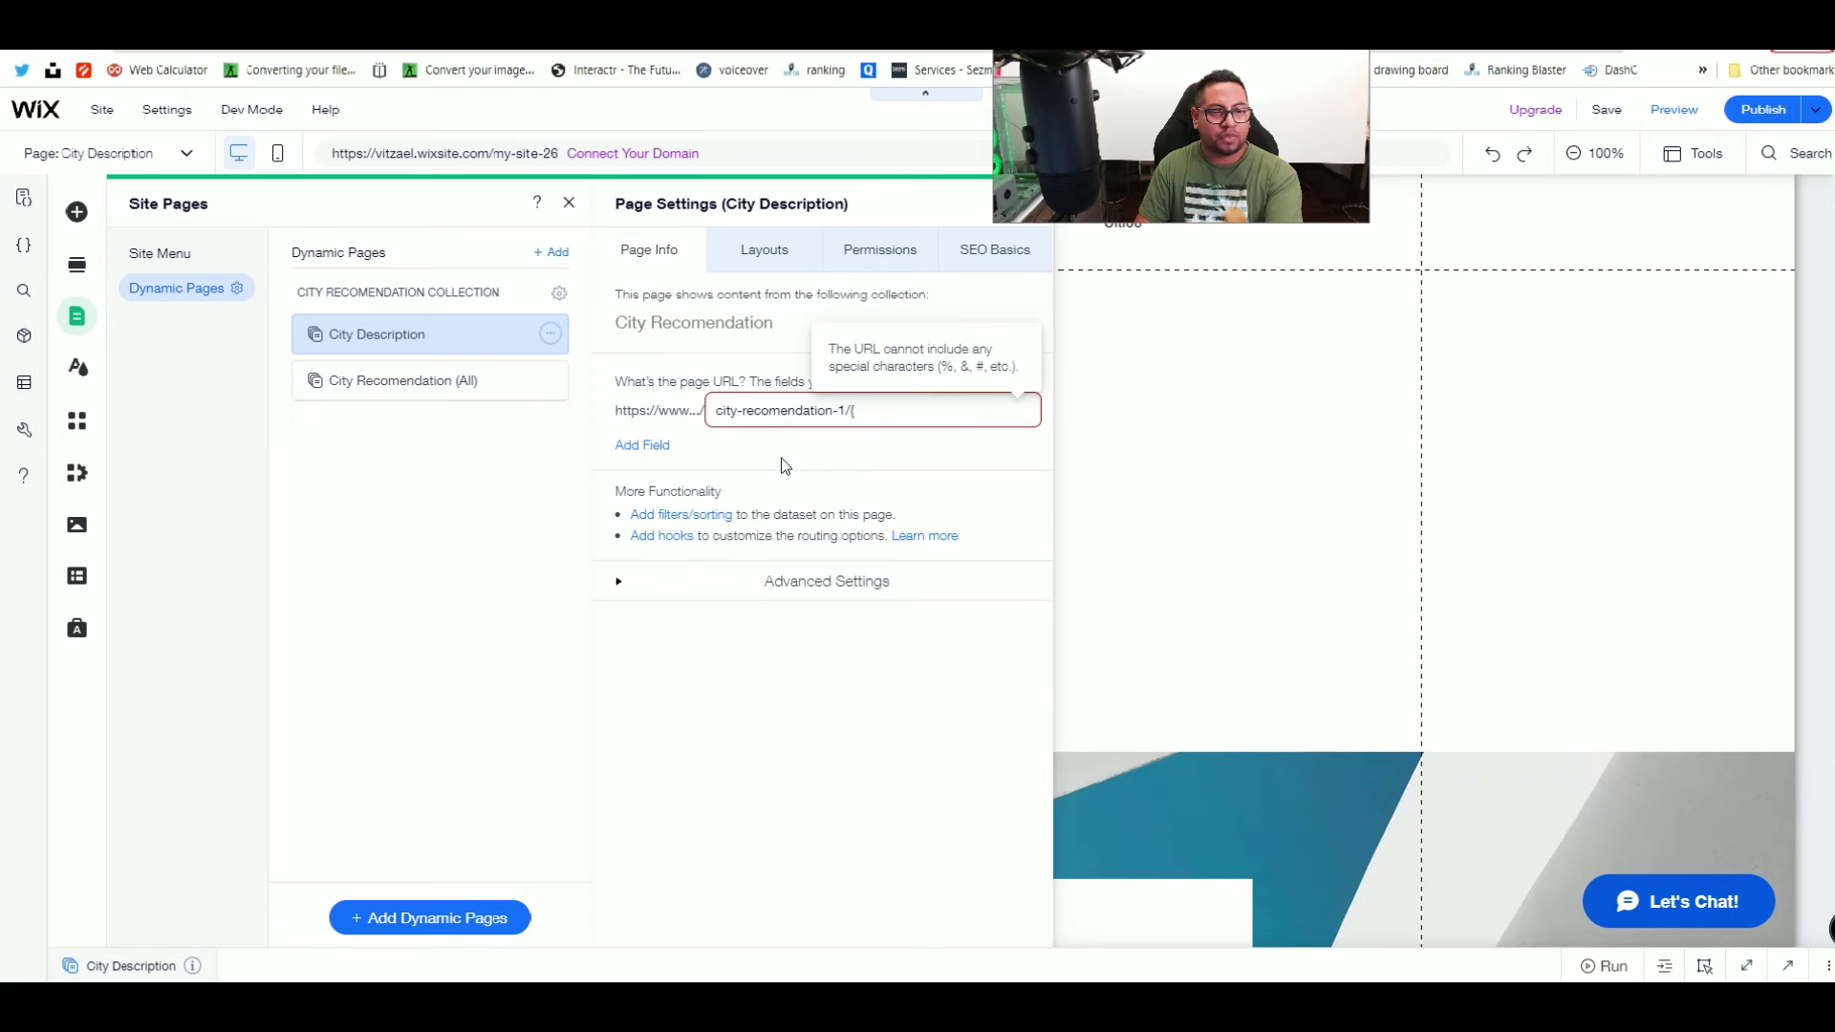
key(BackSpace)
click(650, 457)
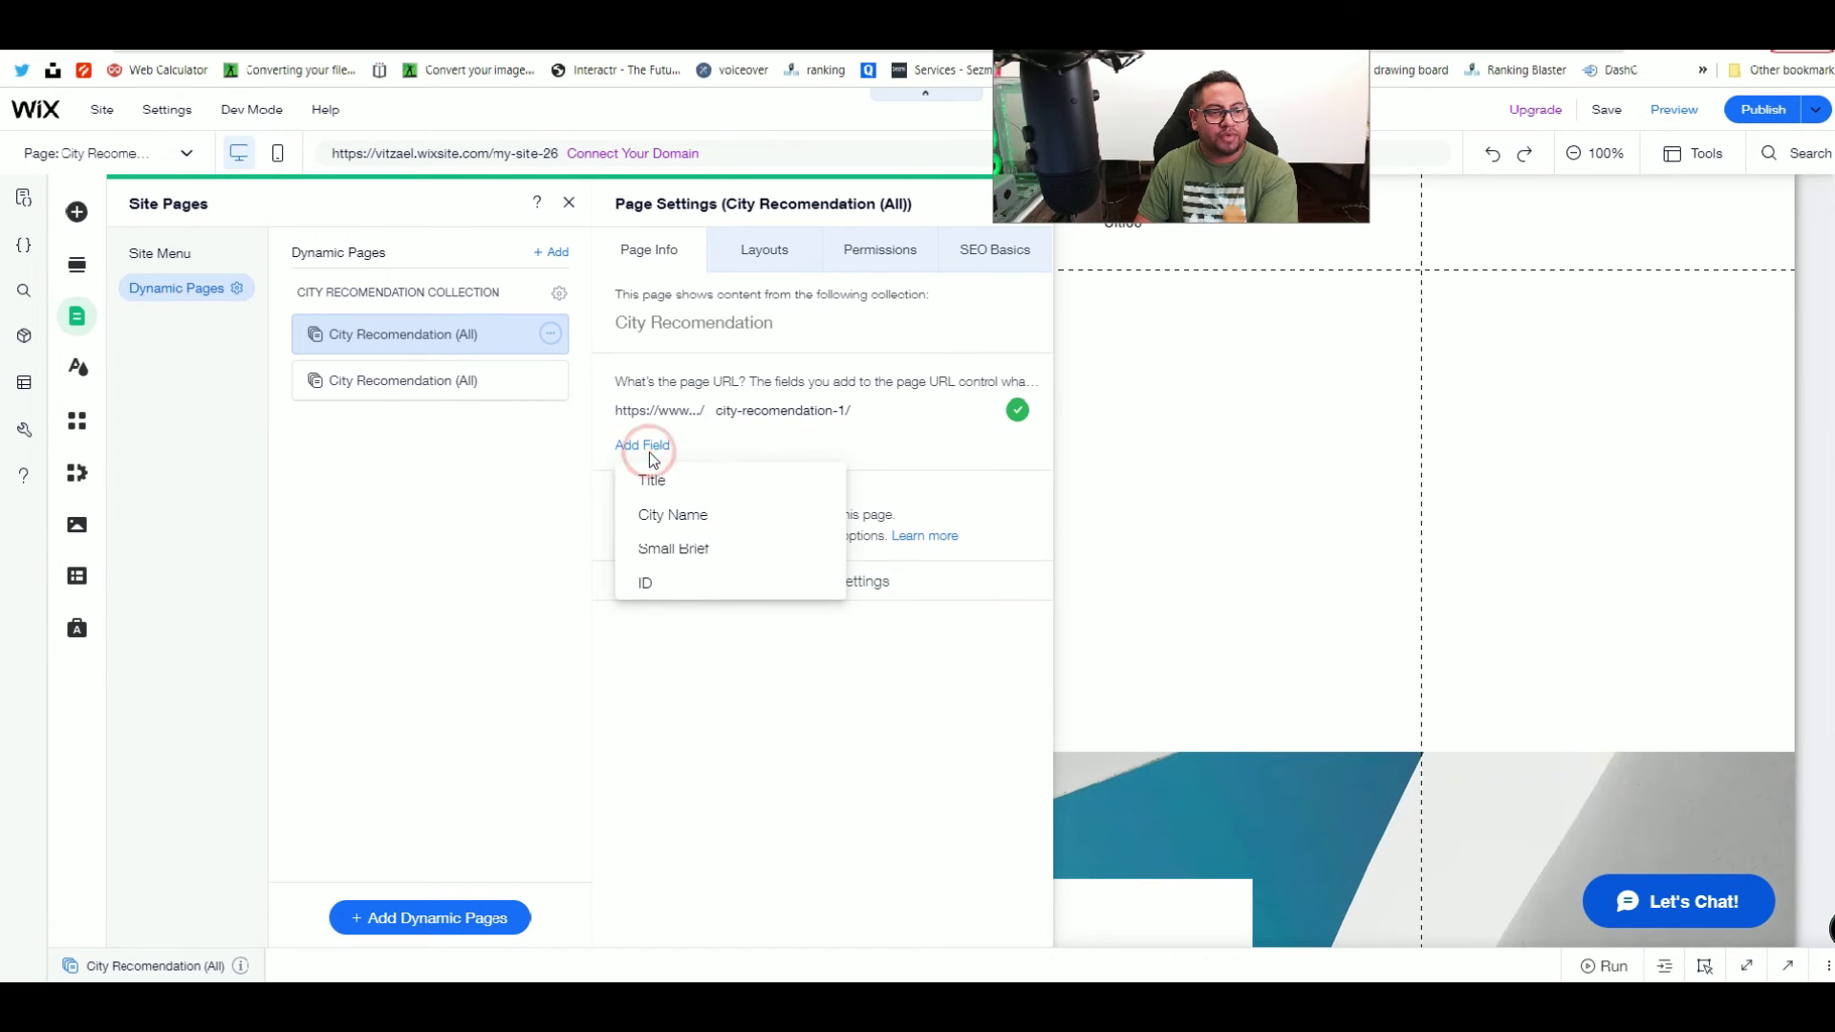
click(664, 516)
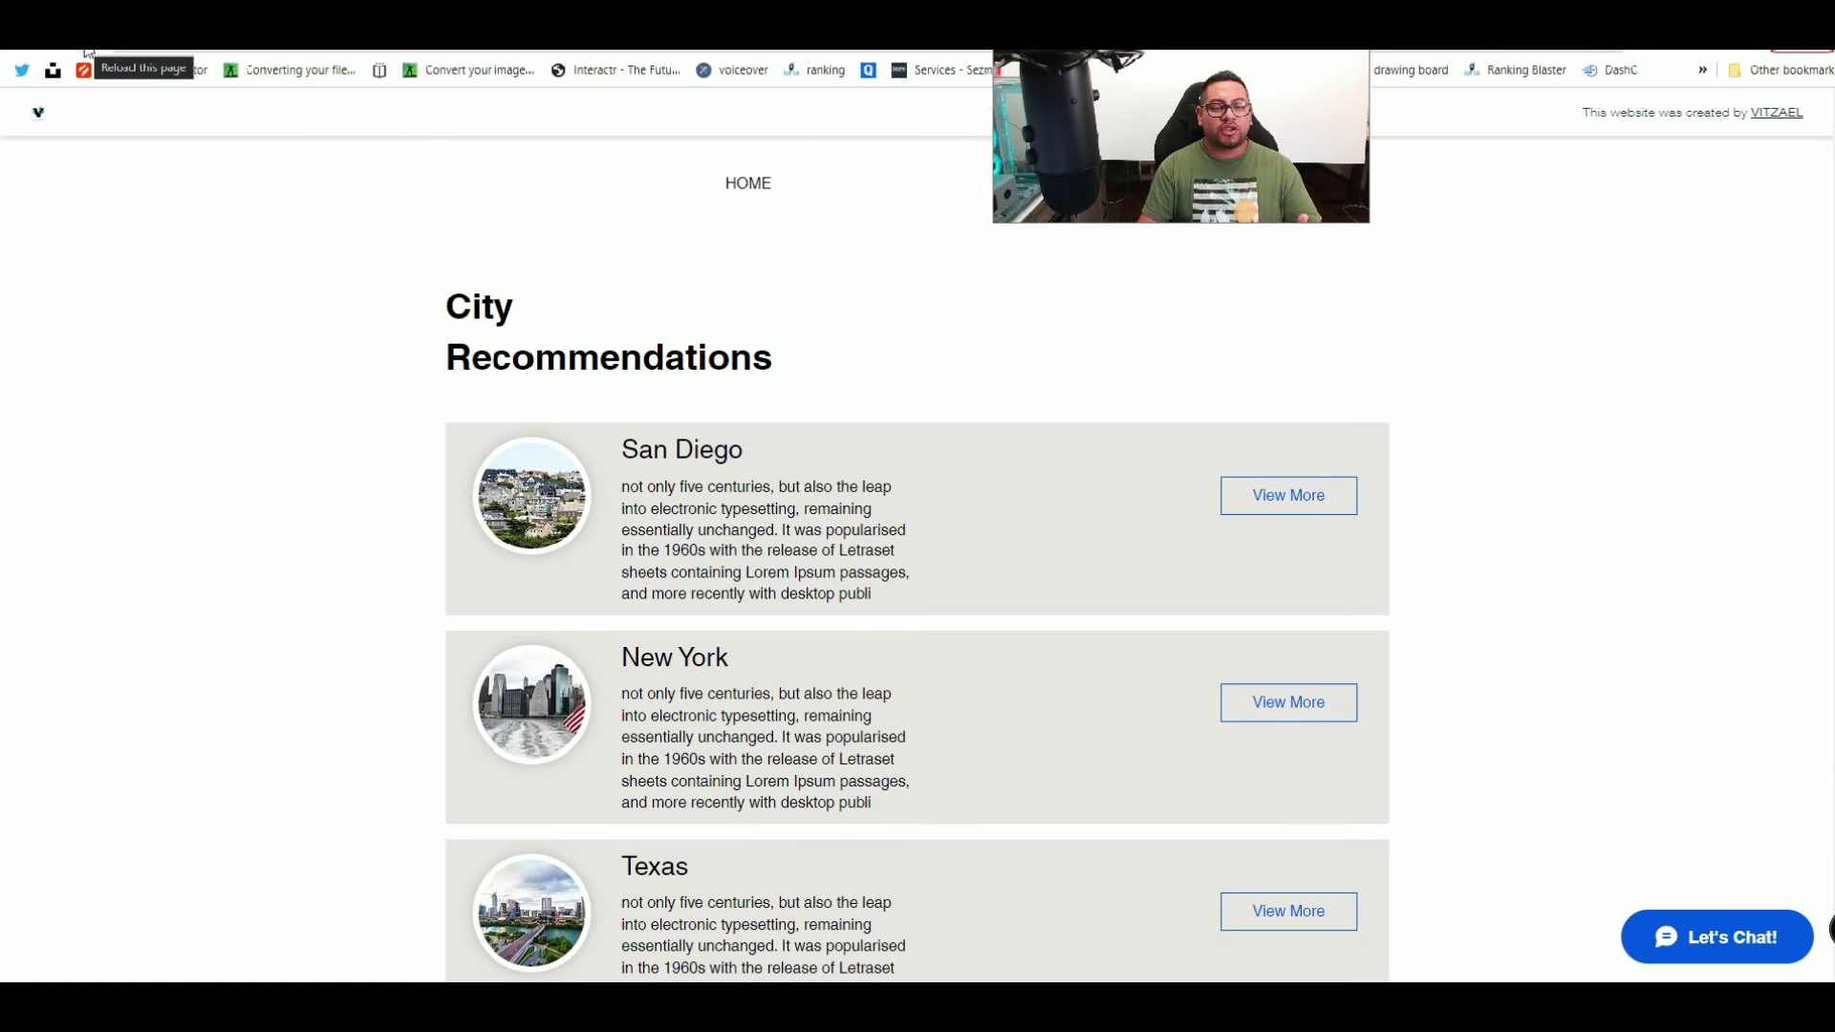
Step: Open San Diego's page through its View More link on the live site and look through its photo gallery and description
click(1319, 504)
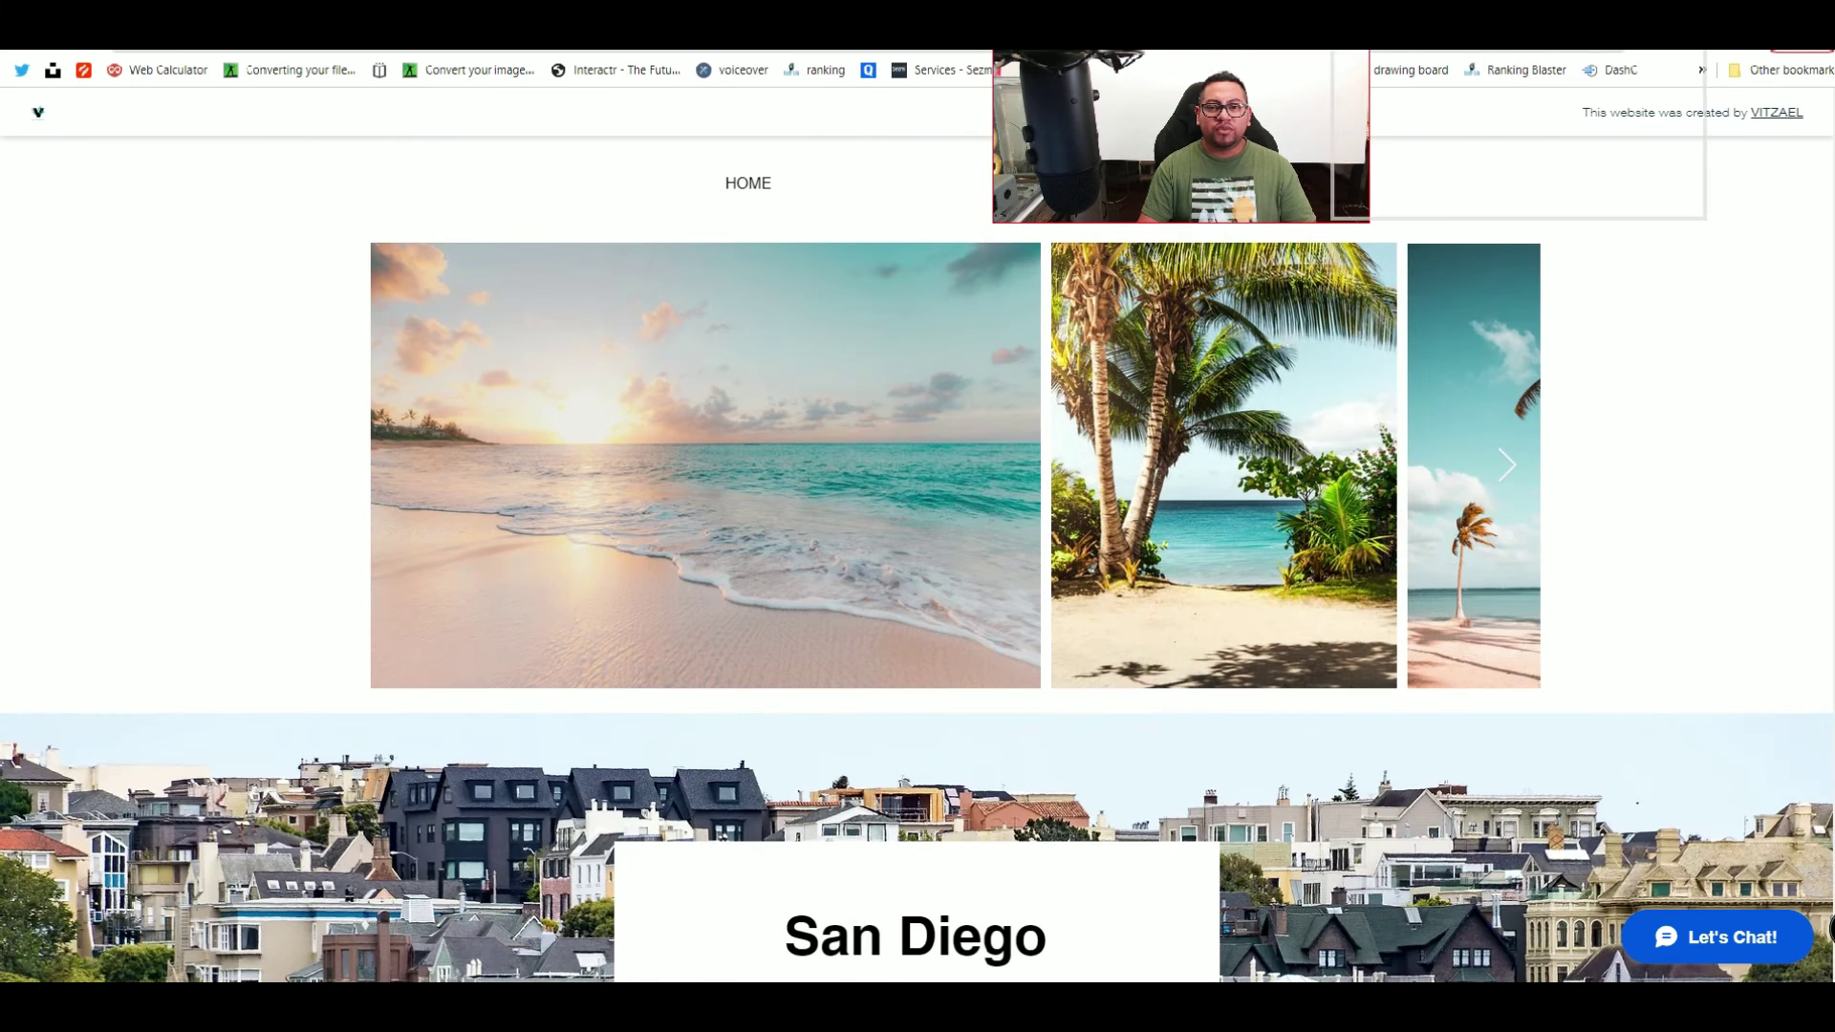
scroll(979, 520, down, 2)
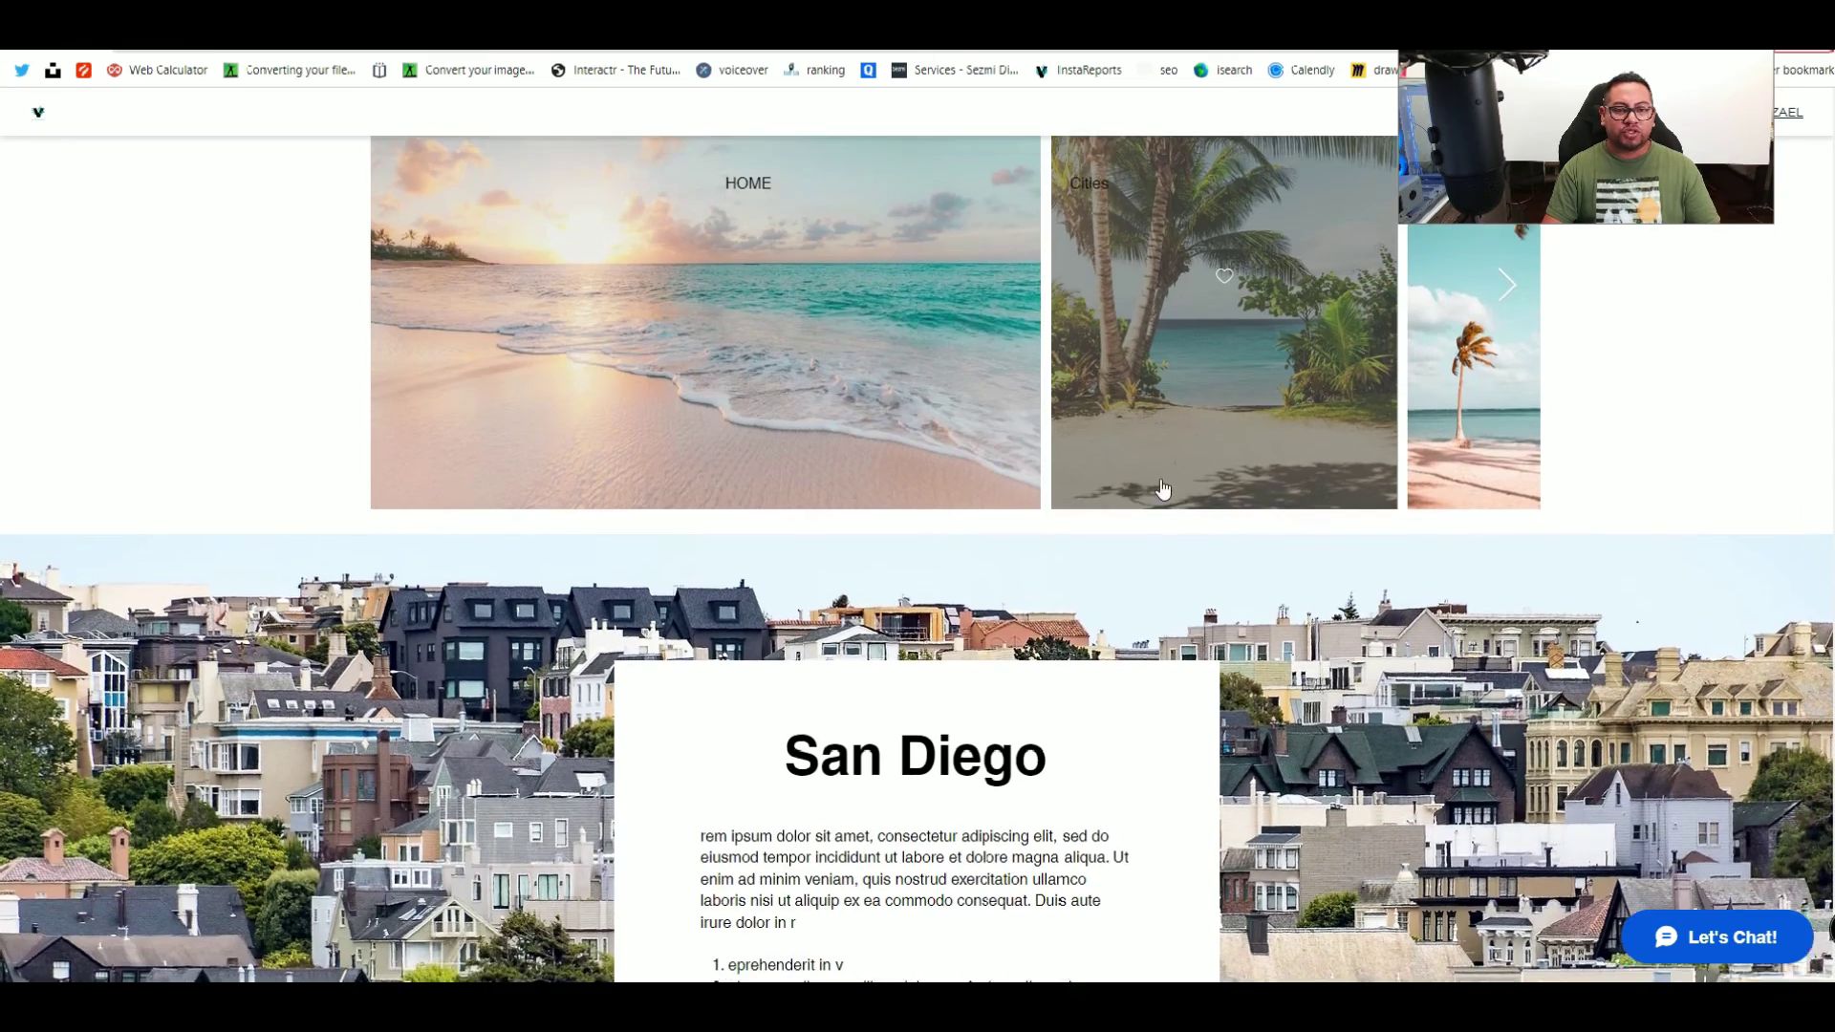
scroll(1163, 489, up, 2)
click(1505, 468)
click(1503, 473)
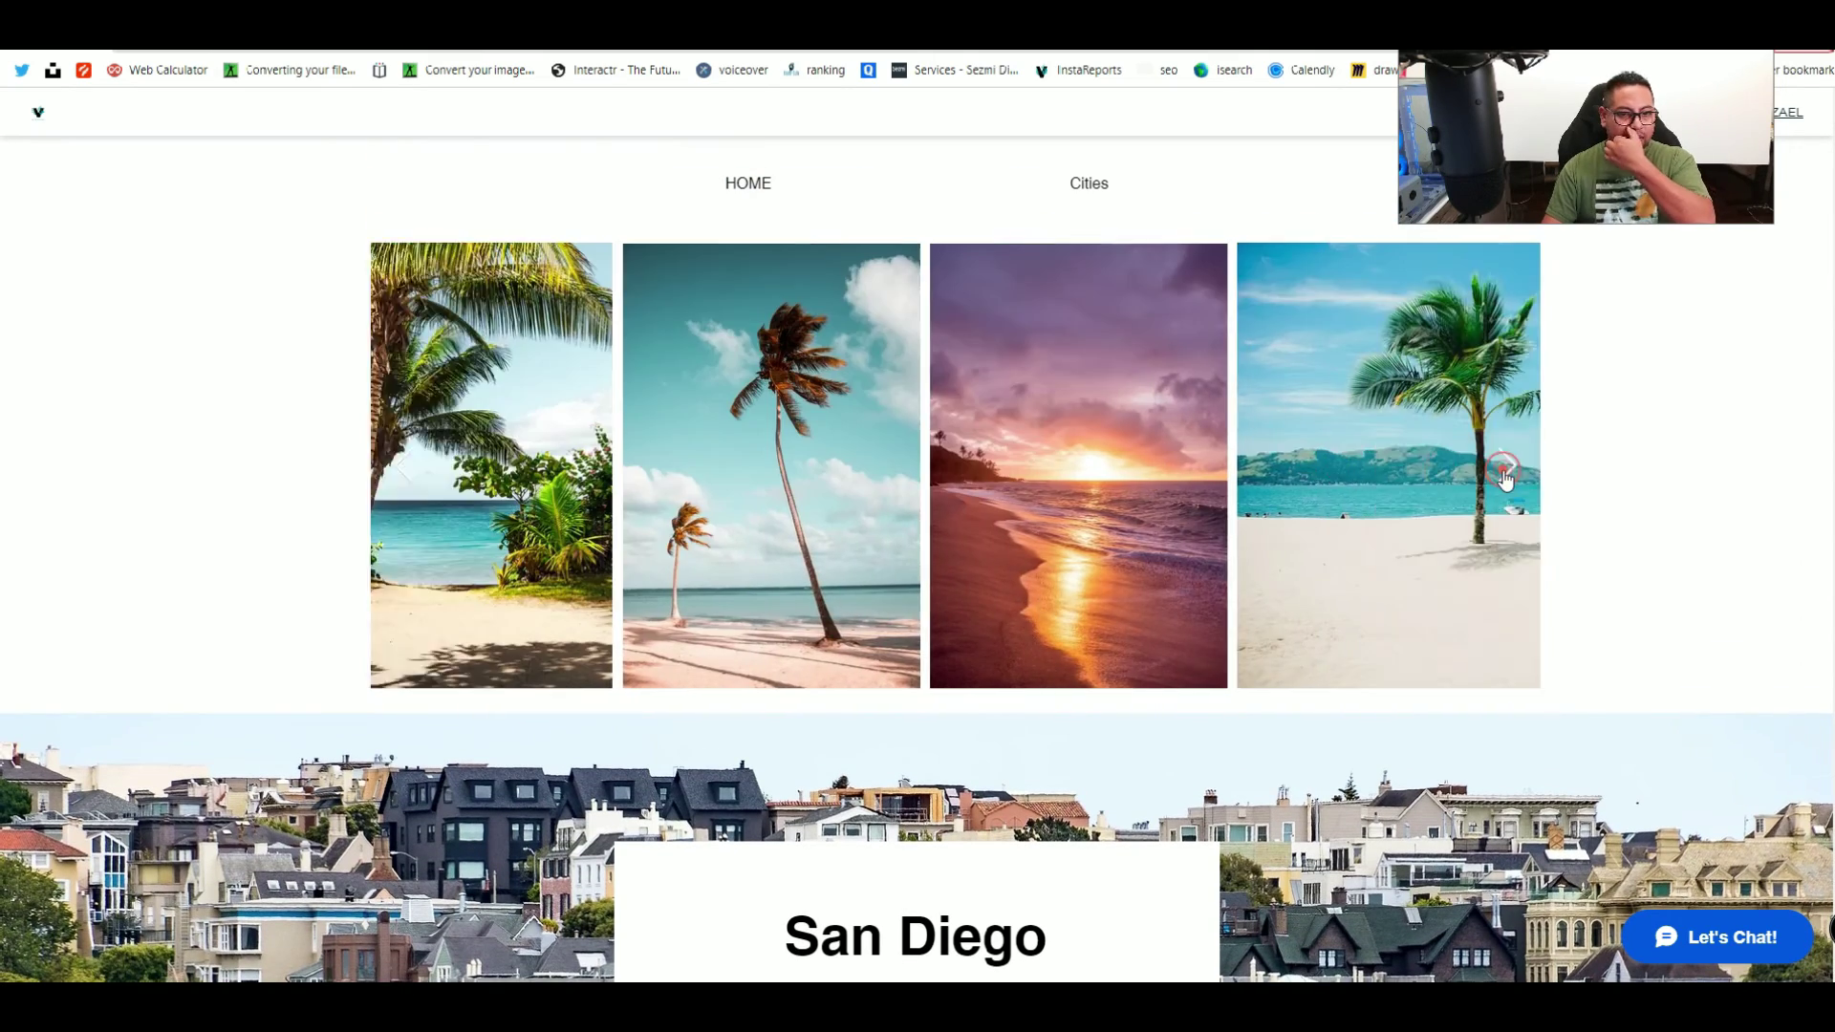
scroll(1505, 473, down, 5)
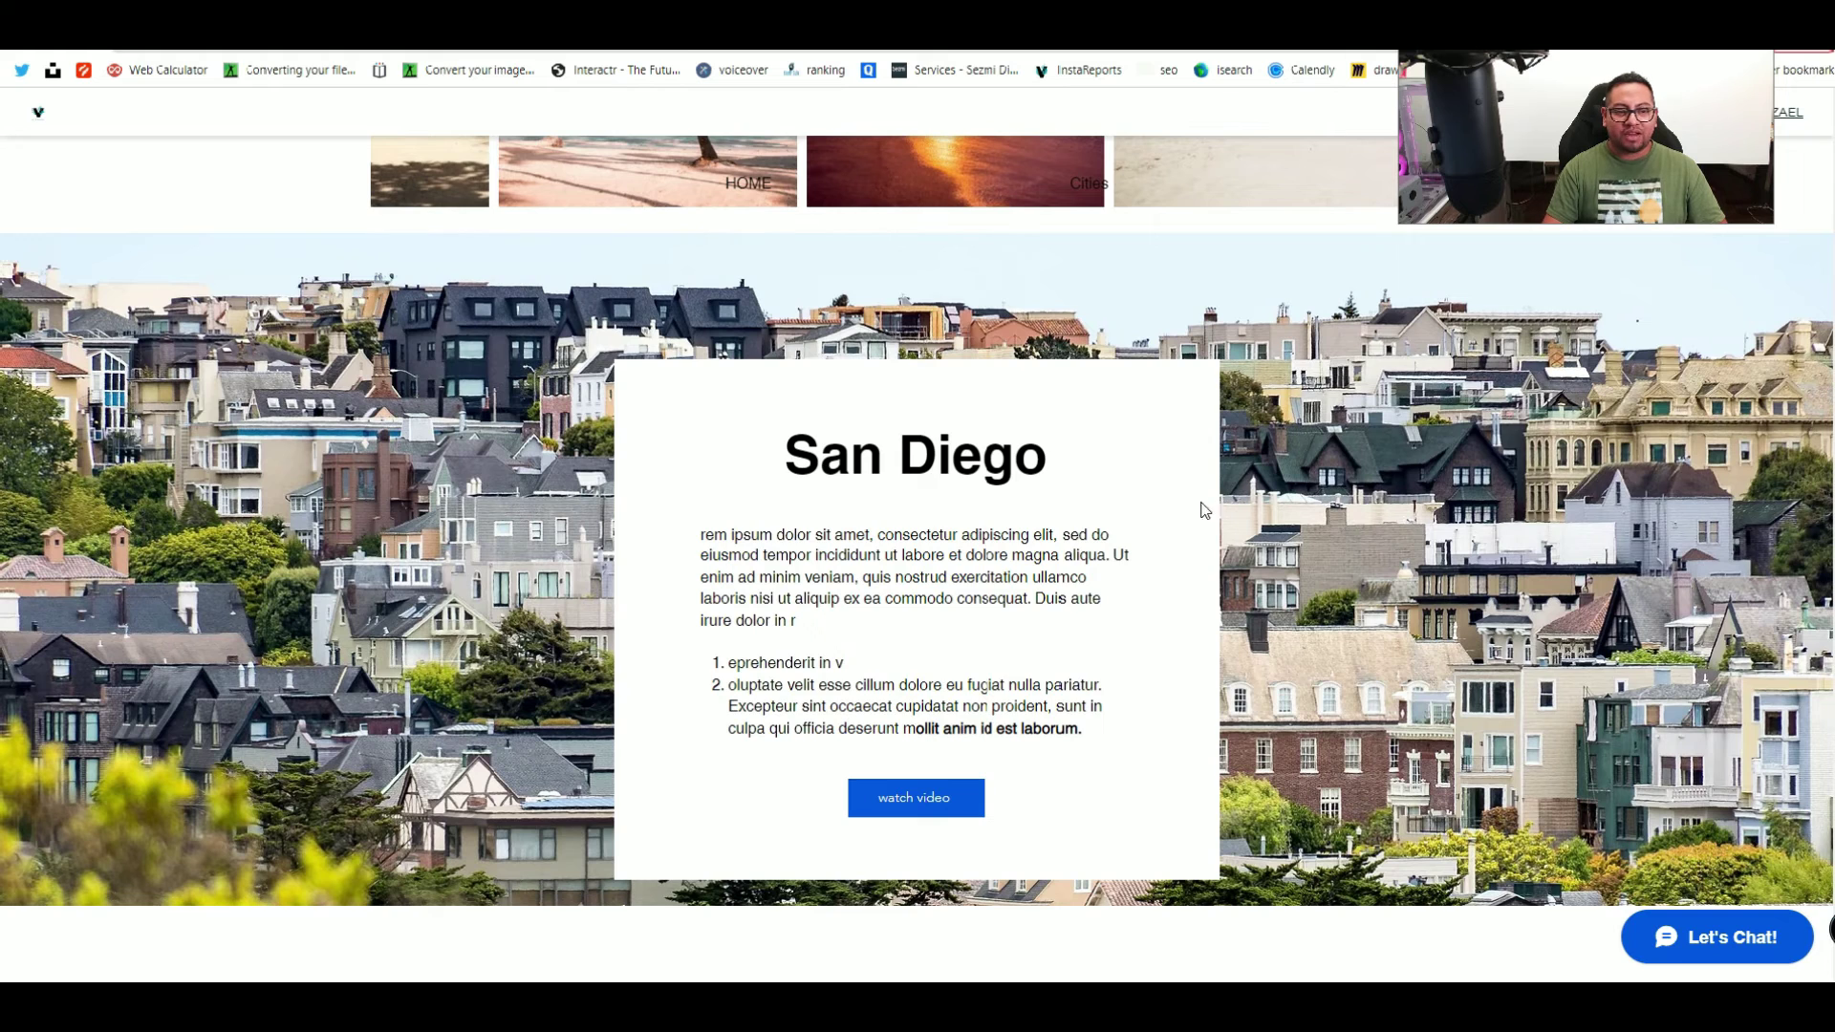
Step: Test the San Diego page's watch video link, close the video and look over the page again
click(913, 806)
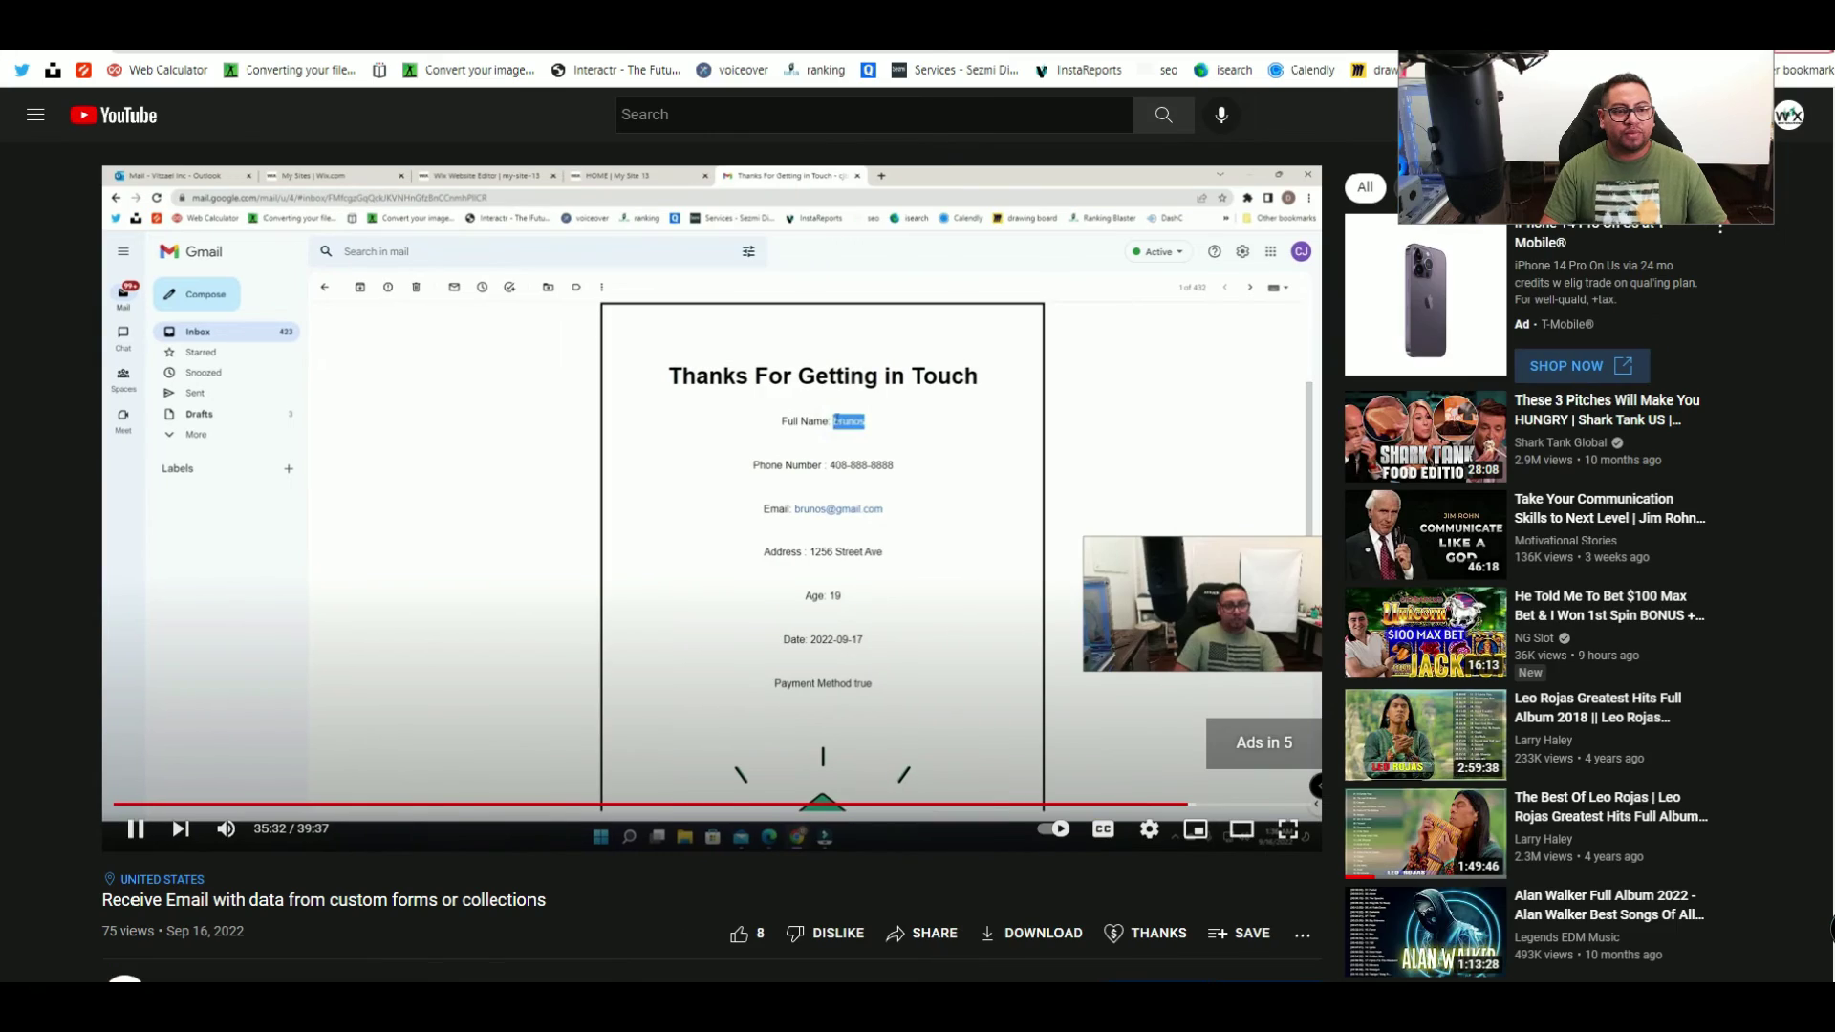
key(ctrl+w)
scroll(982, 755, up, 5)
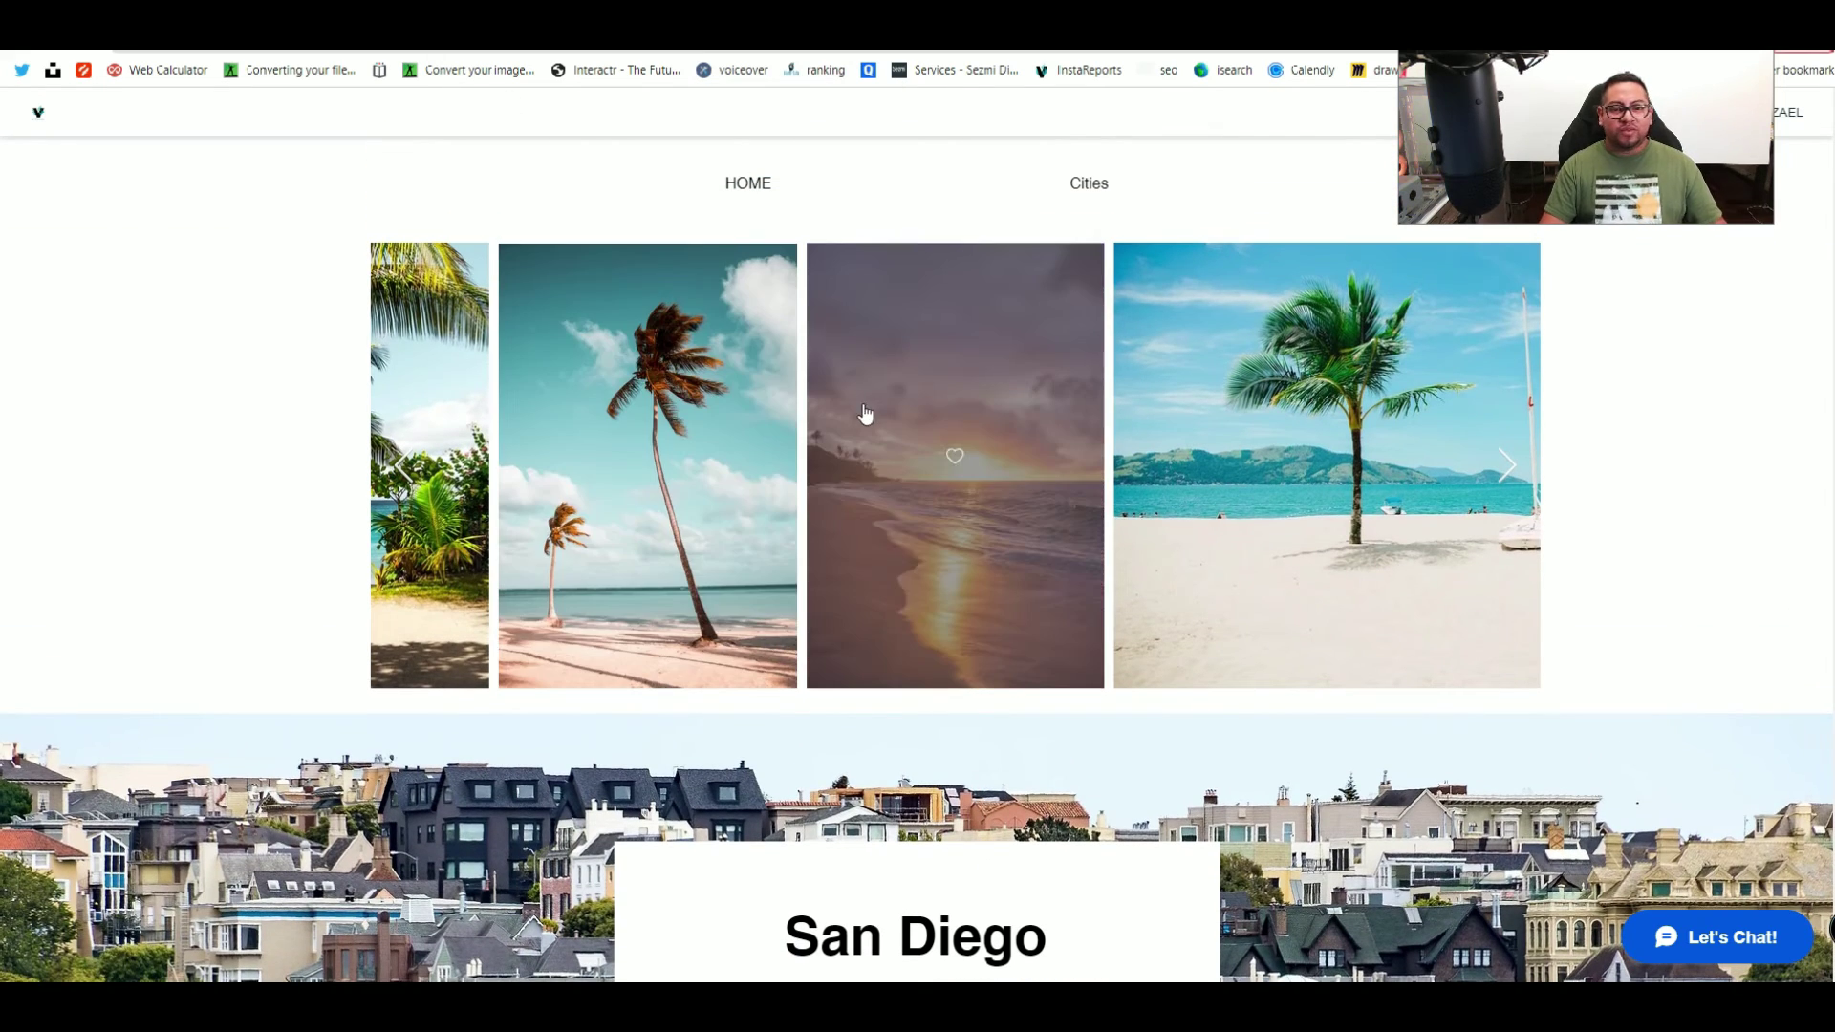
scroll(934, 563, down, 2)
scroll(763, 315, up, 2)
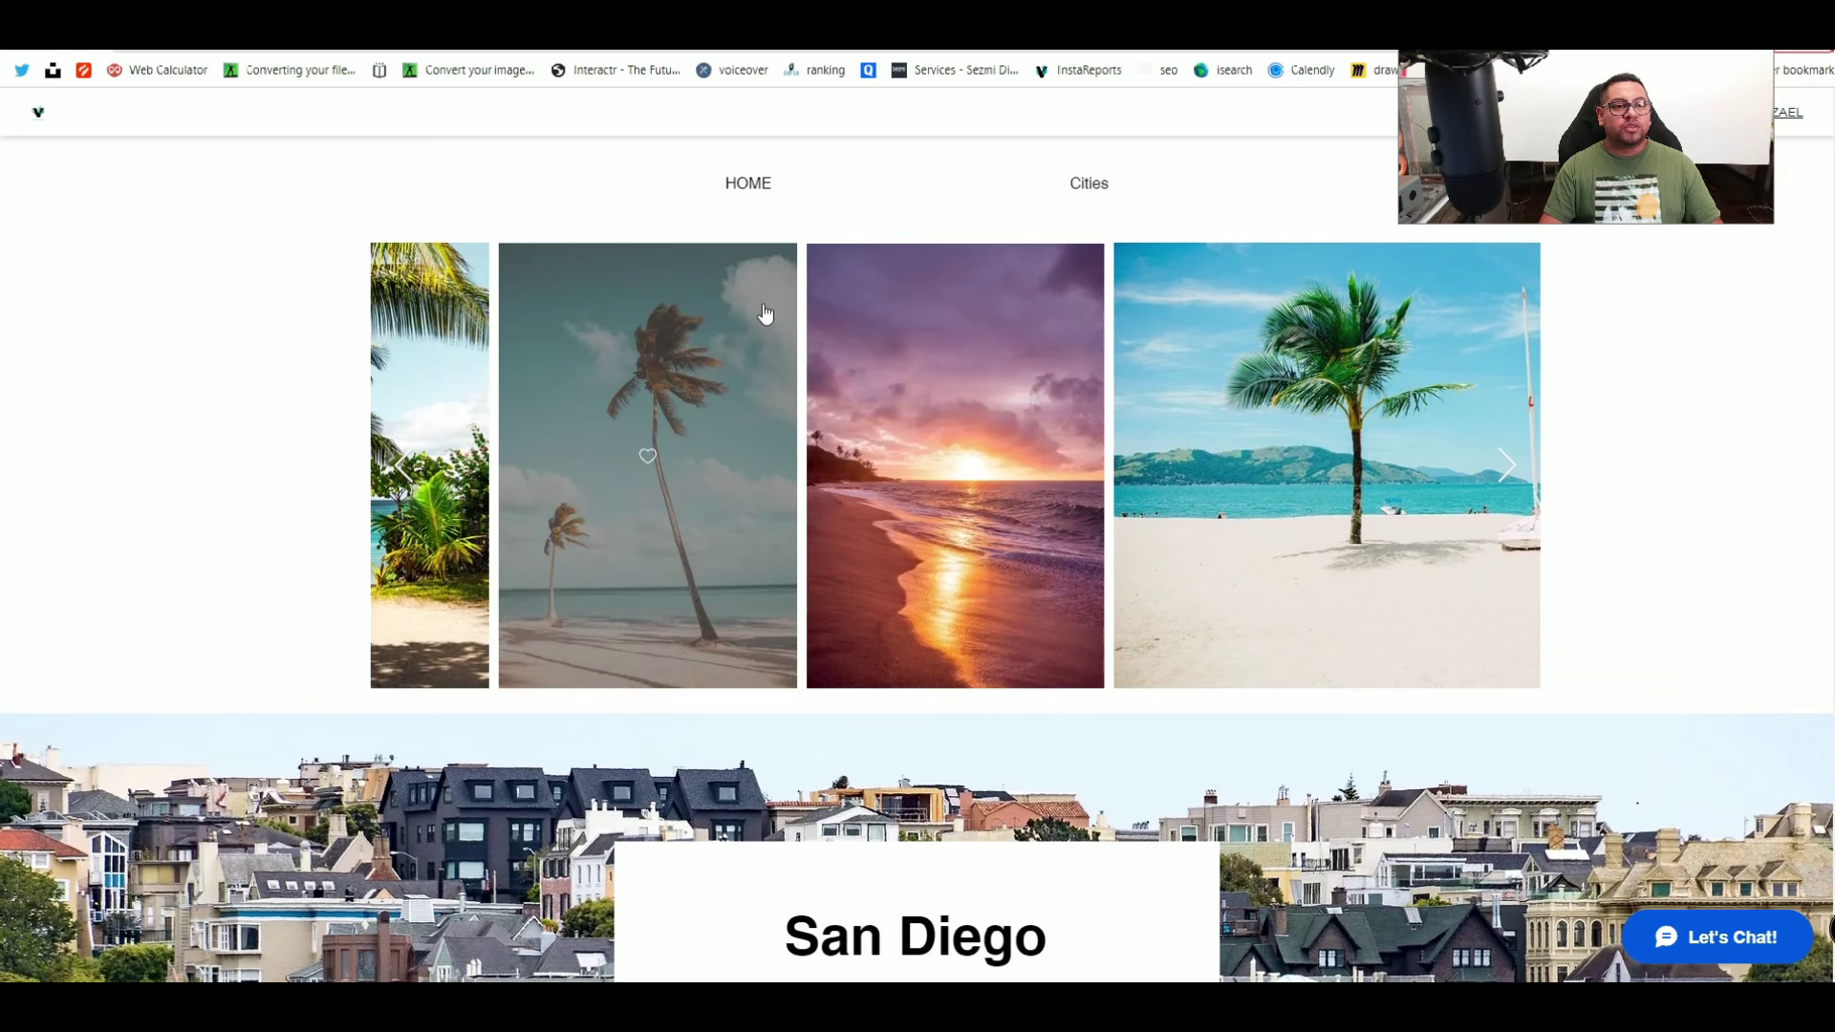
Step: Go back to the Cities page on the live site and look over its city listings
click(1075, 191)
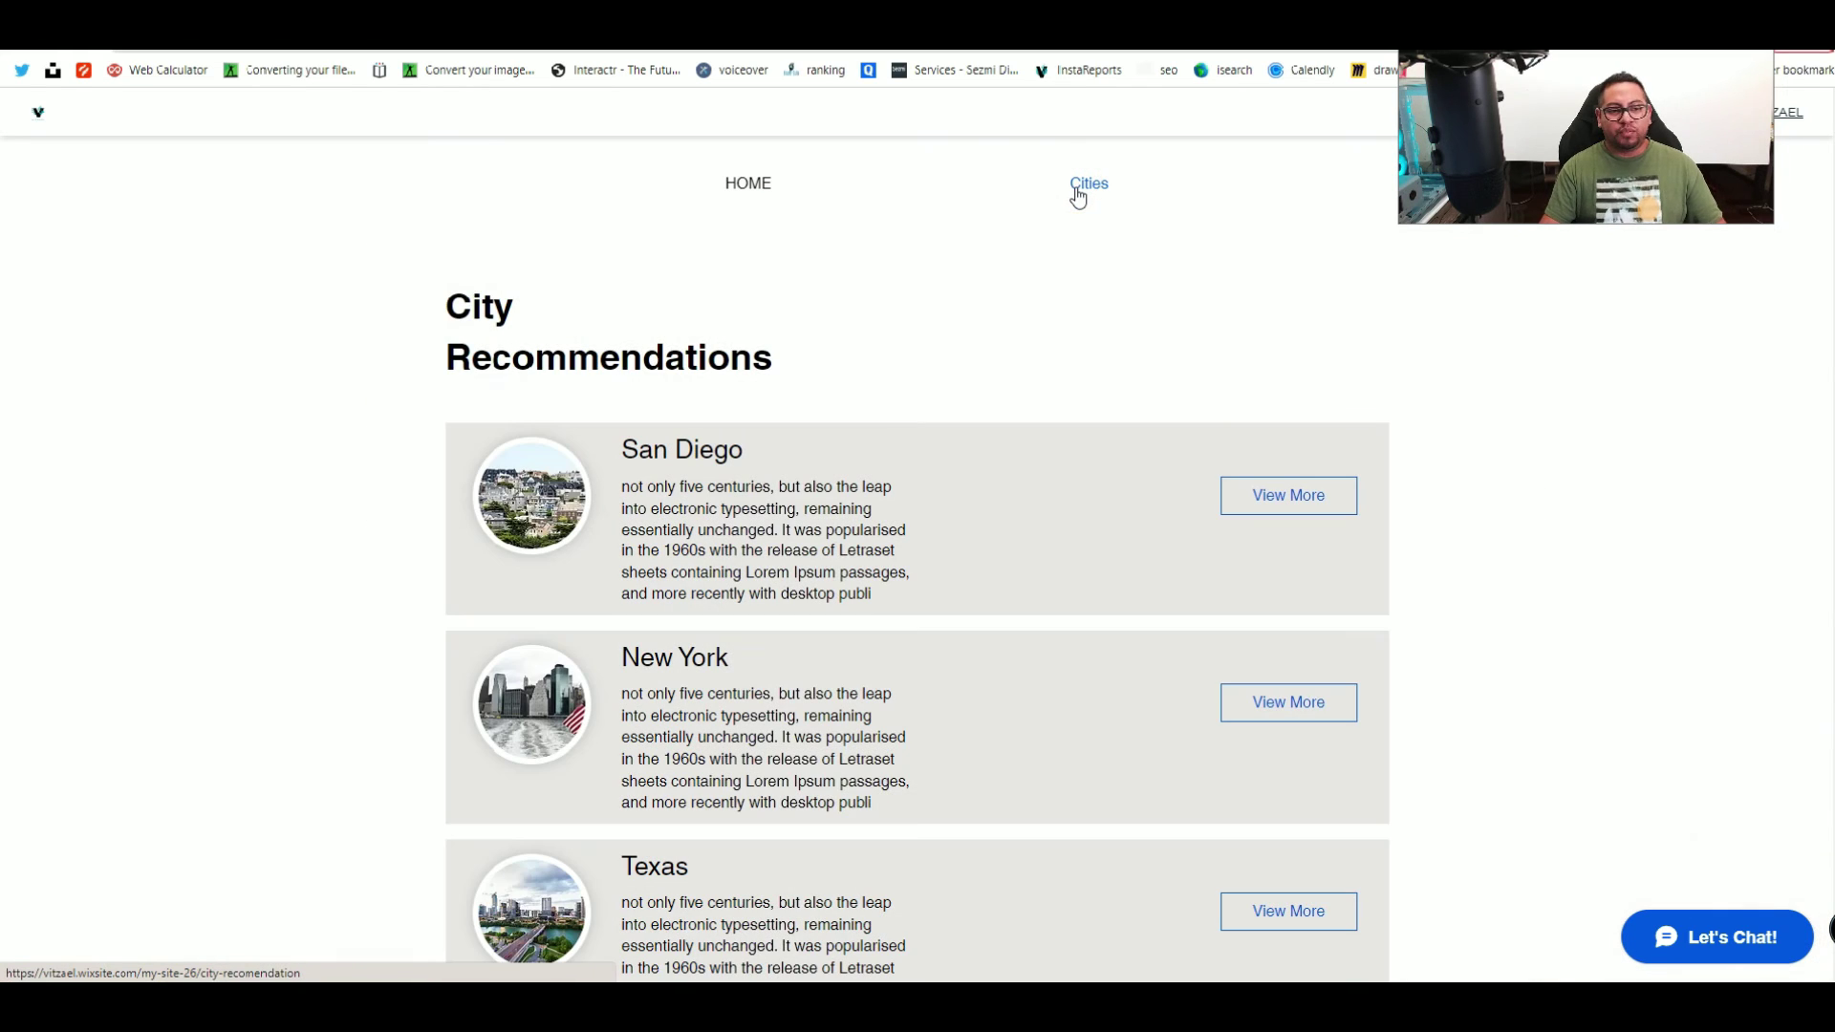
scroll(865, 592, down, 3)
scroll(863, 598, up, 3)
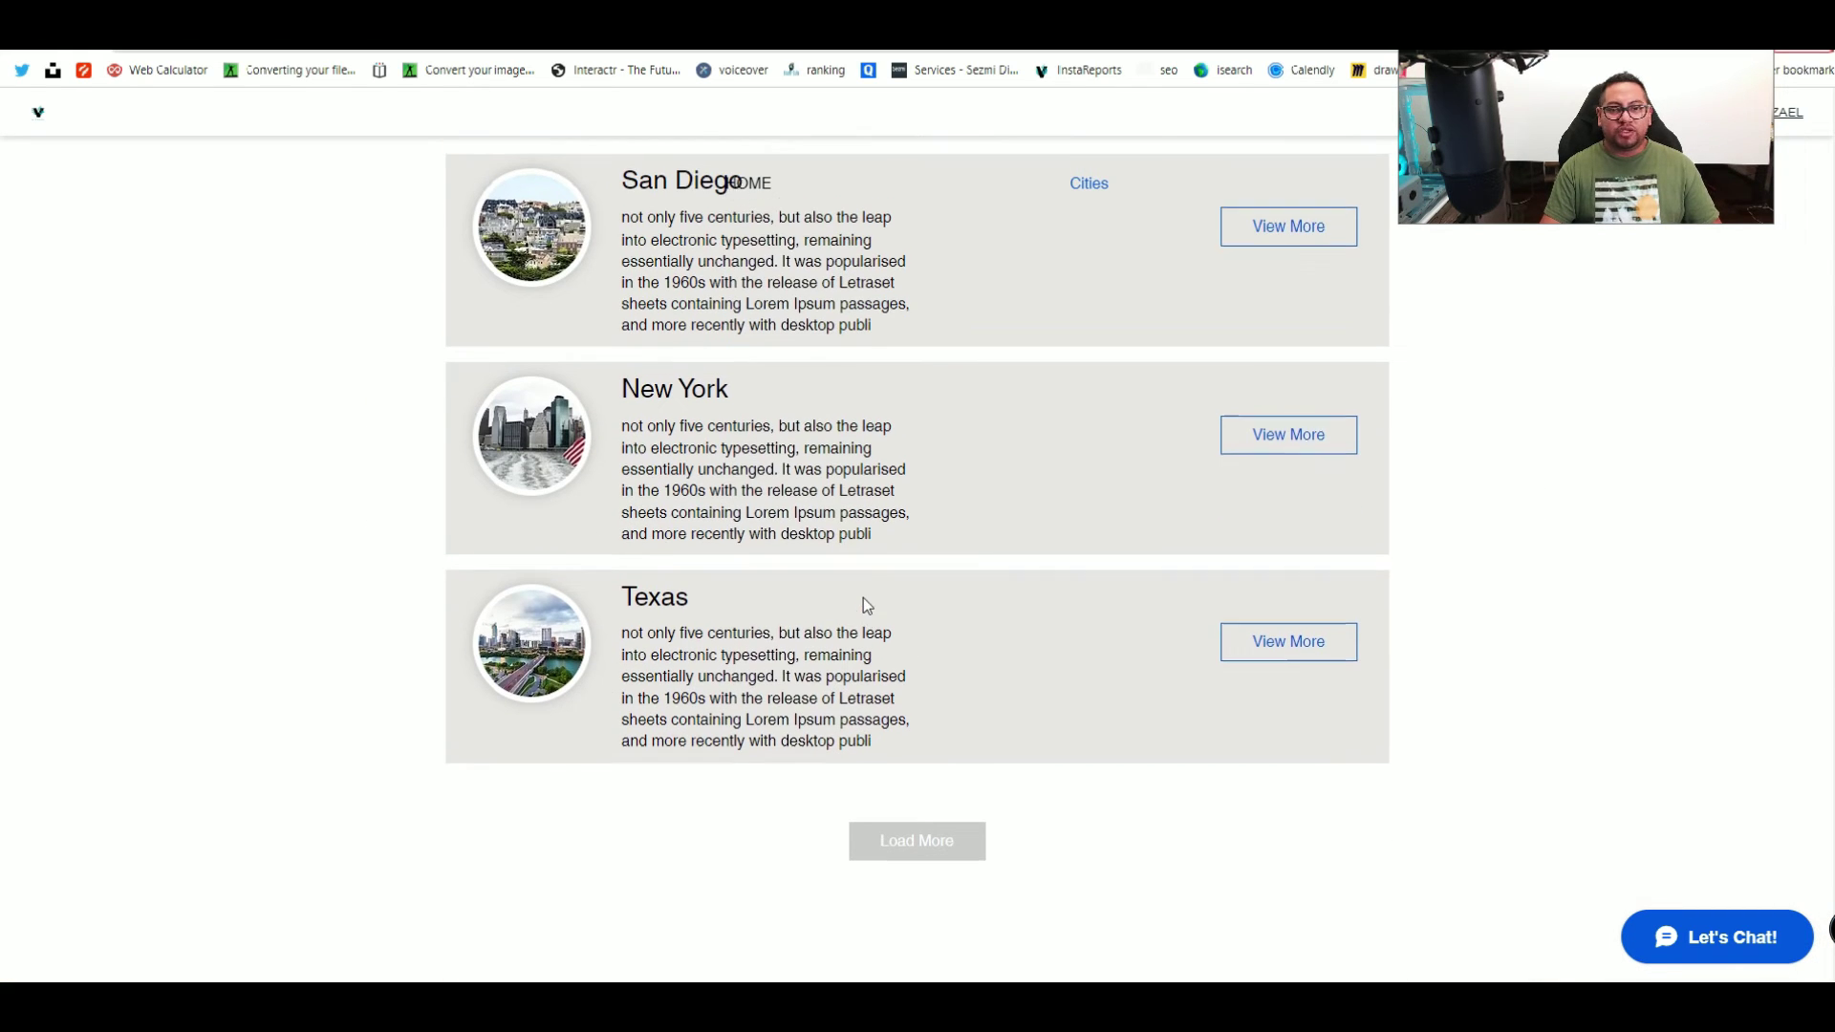
scroll(772, 573, down, 1)
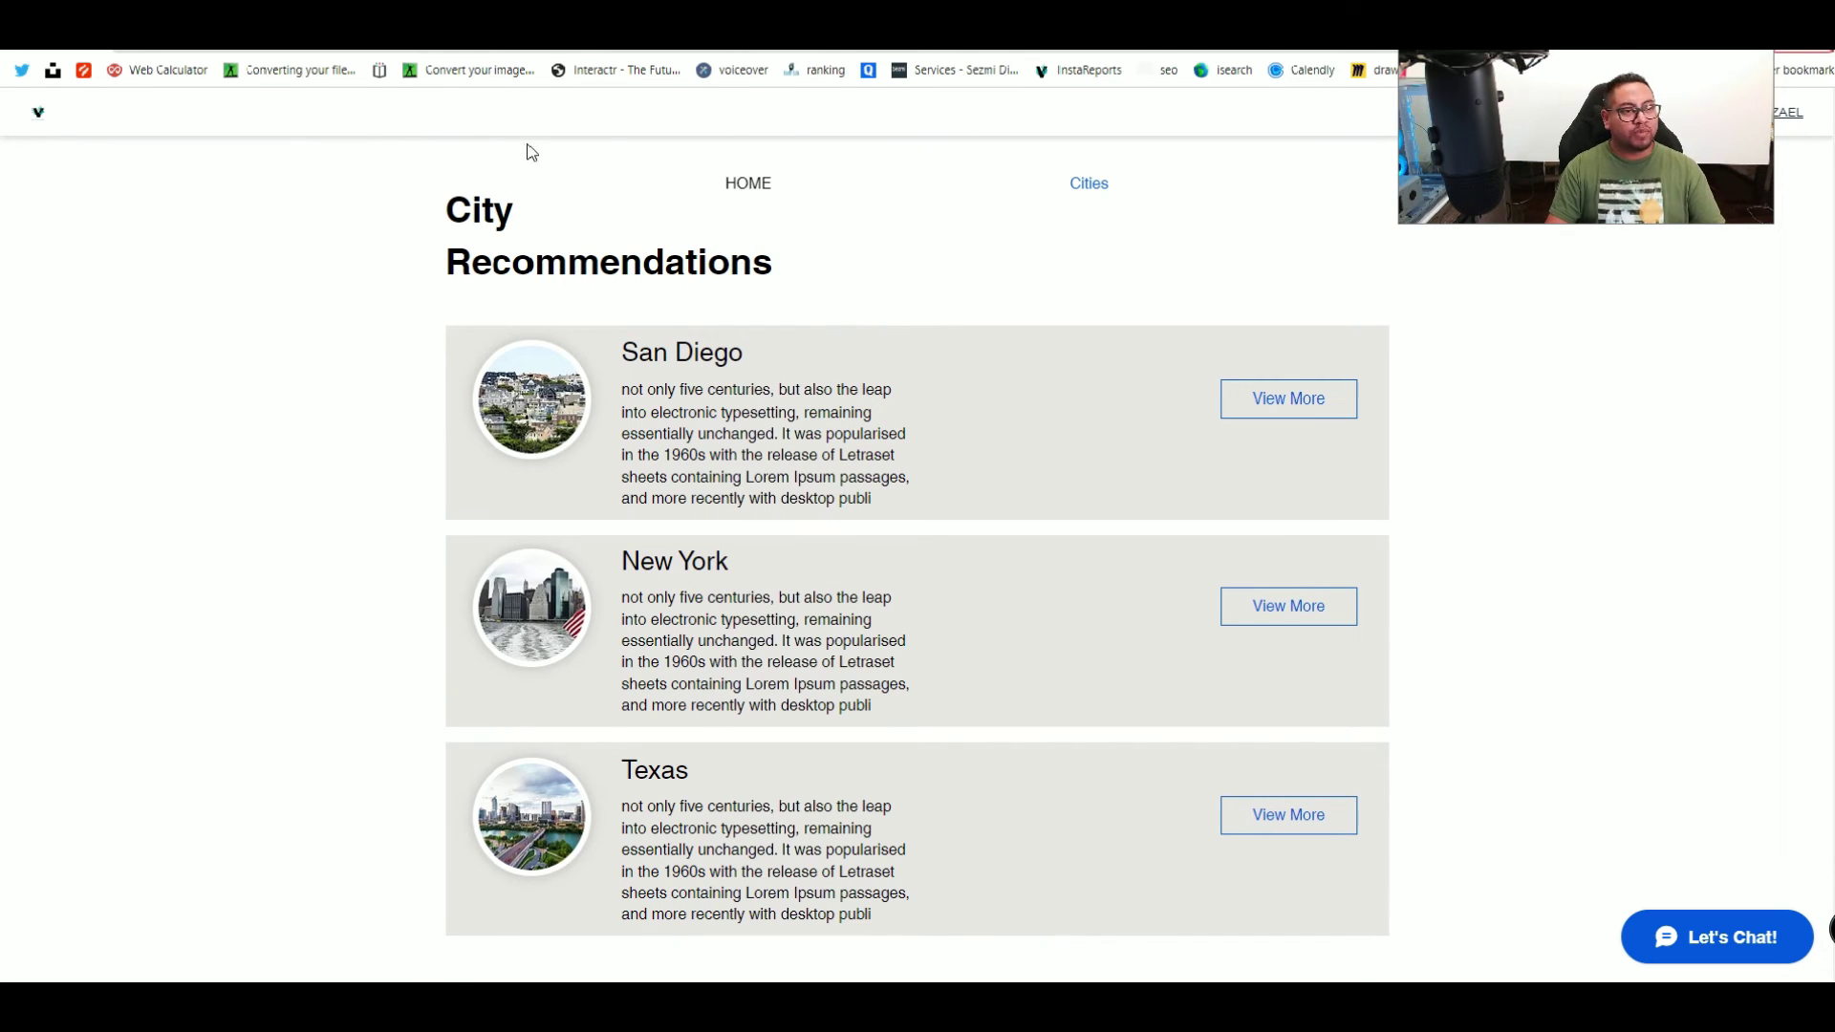
Step: Return from the live site to the editor, dismissing the publish message and the dynamic page's settings
key(ctrl+w)
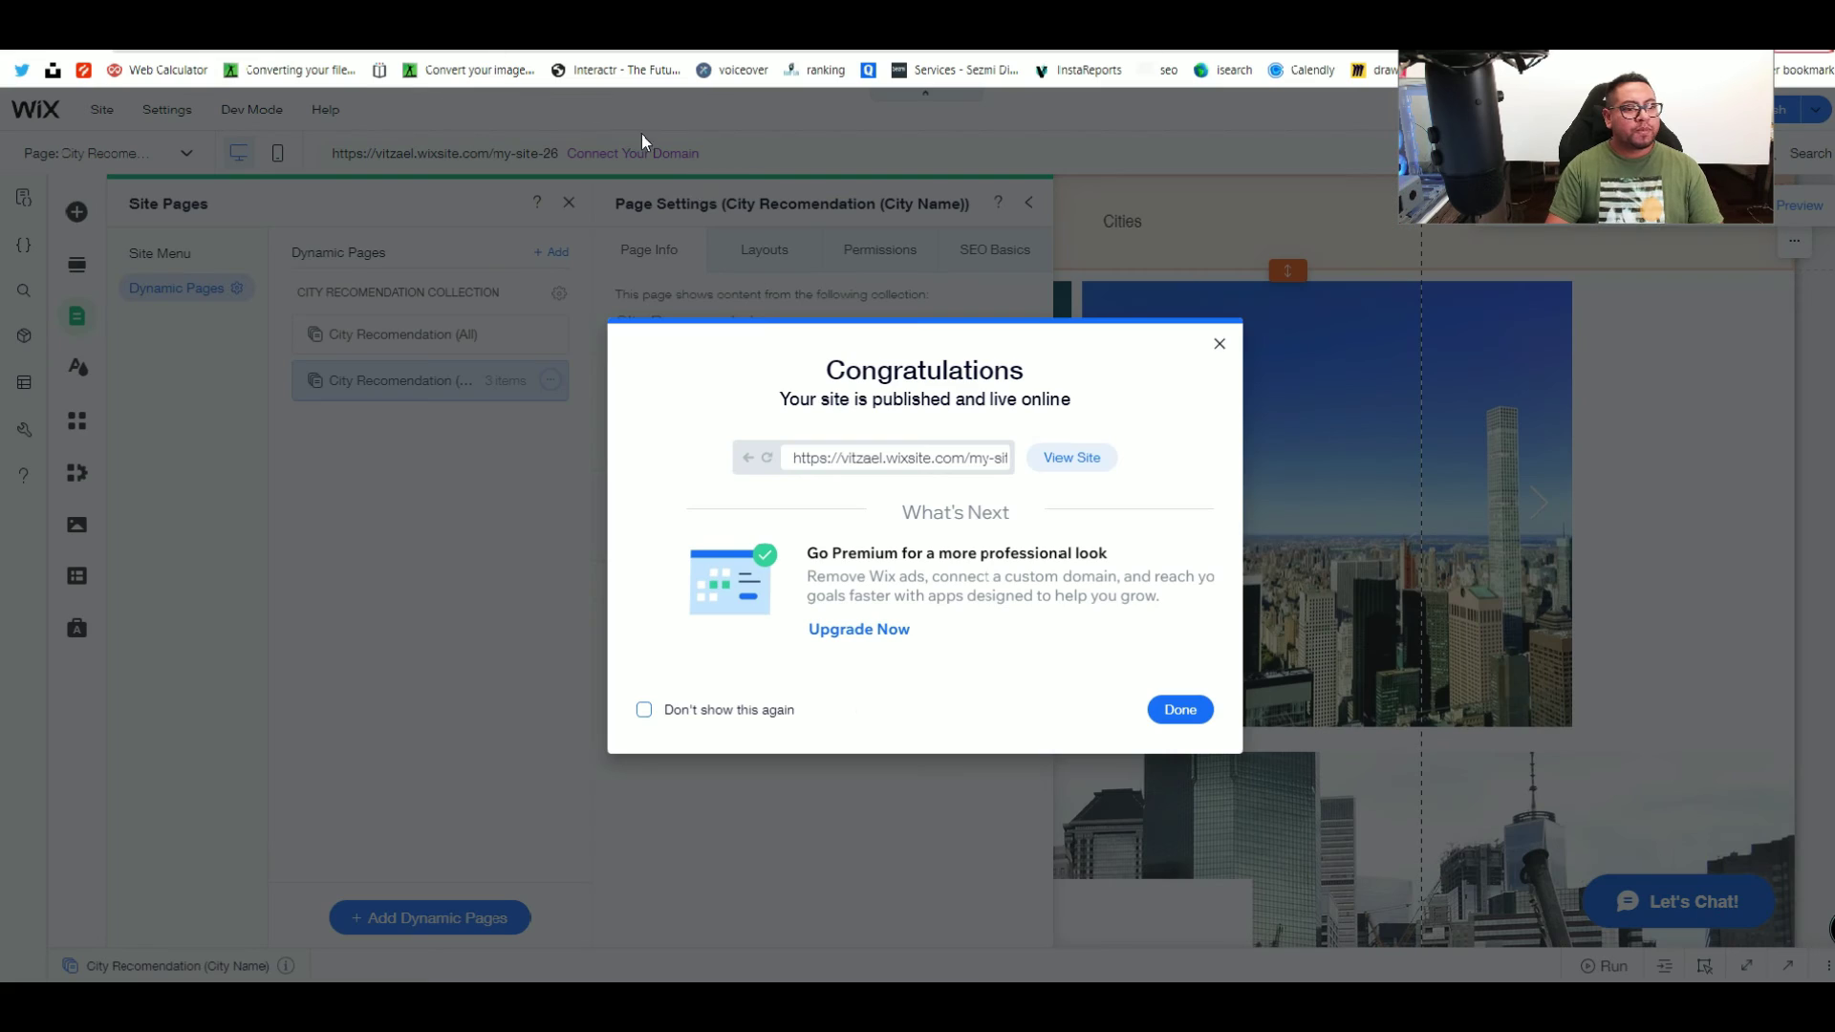
click(1218, 346)
click(1028, 202)
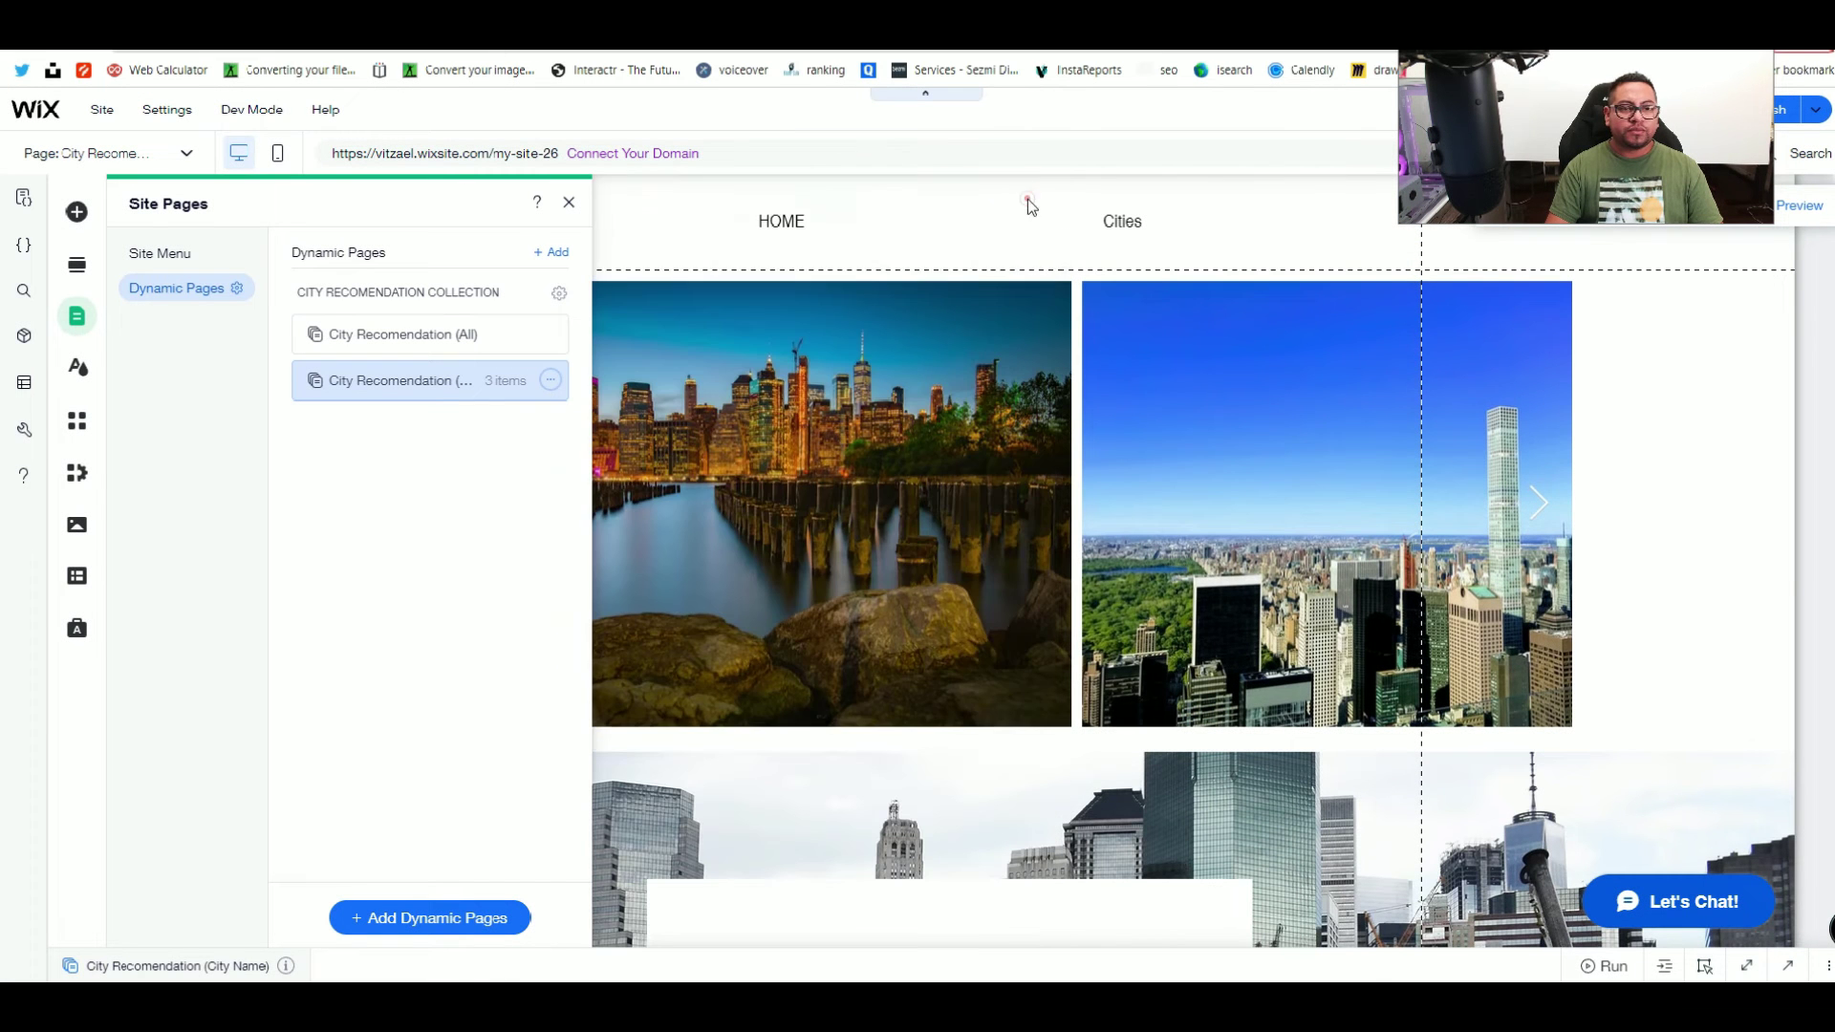
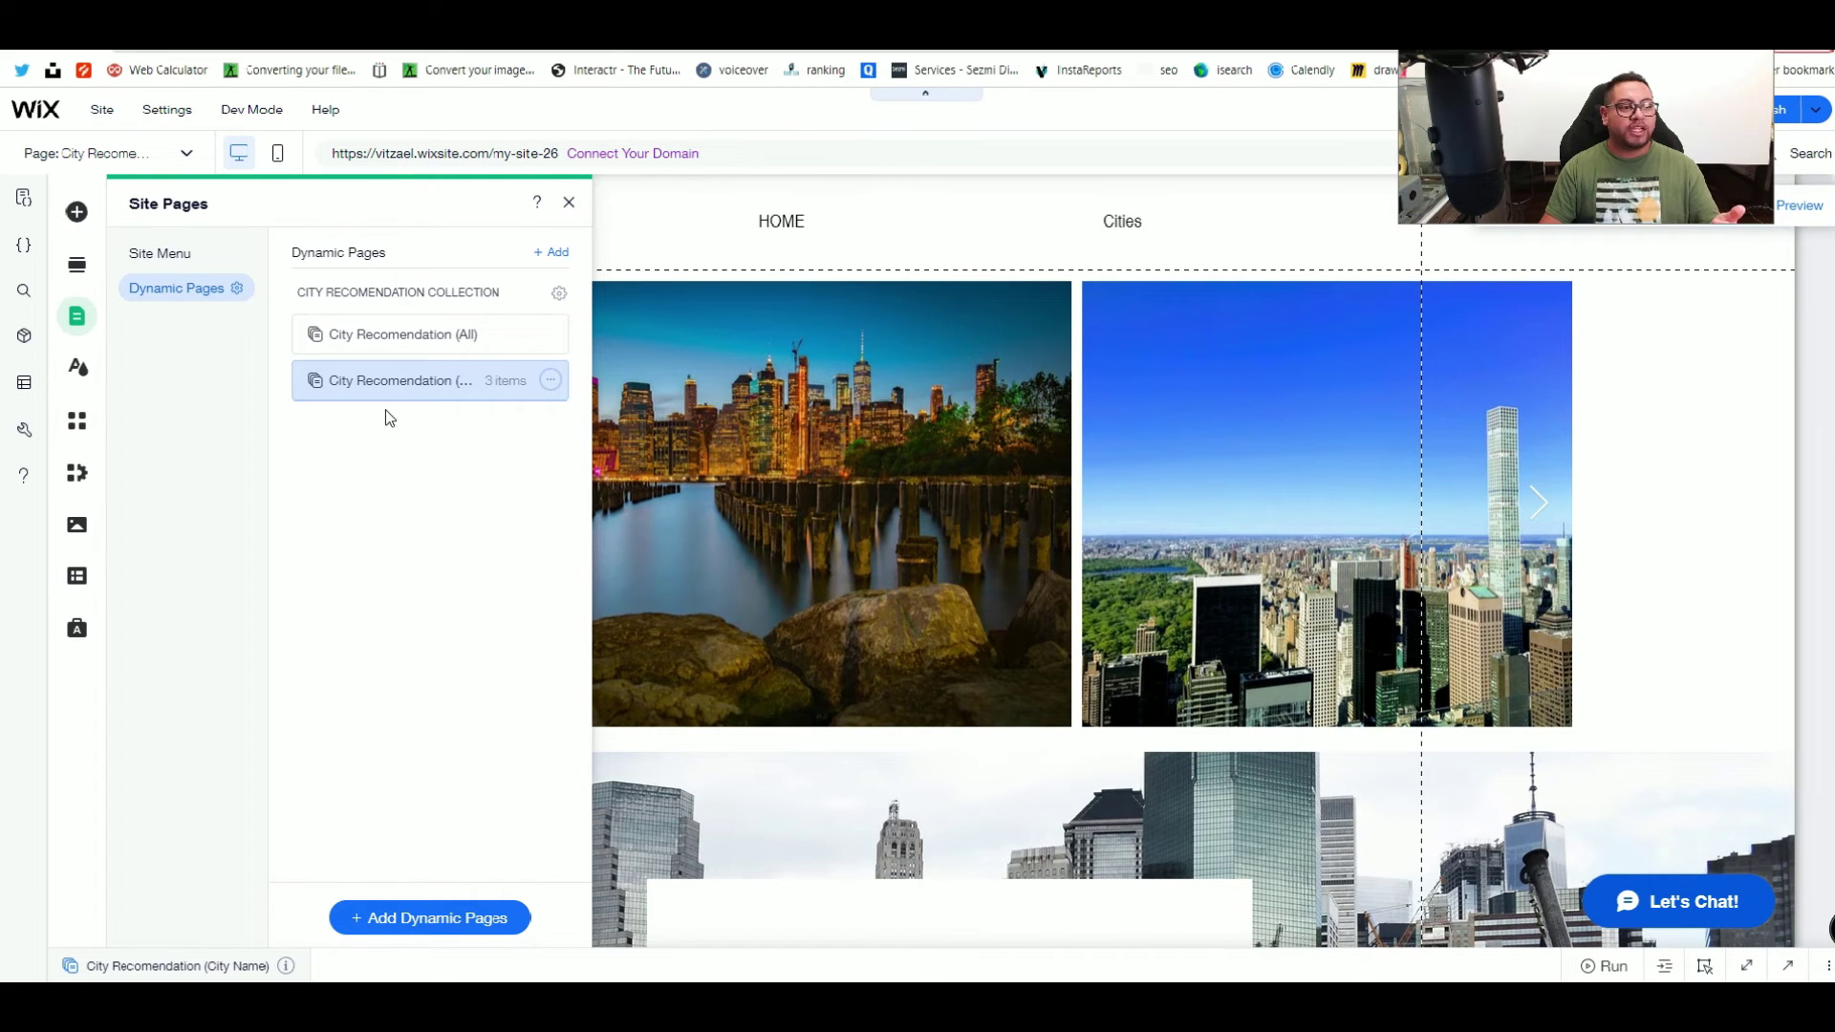
Step: Add a blank page to the site menu
click(159, 258)
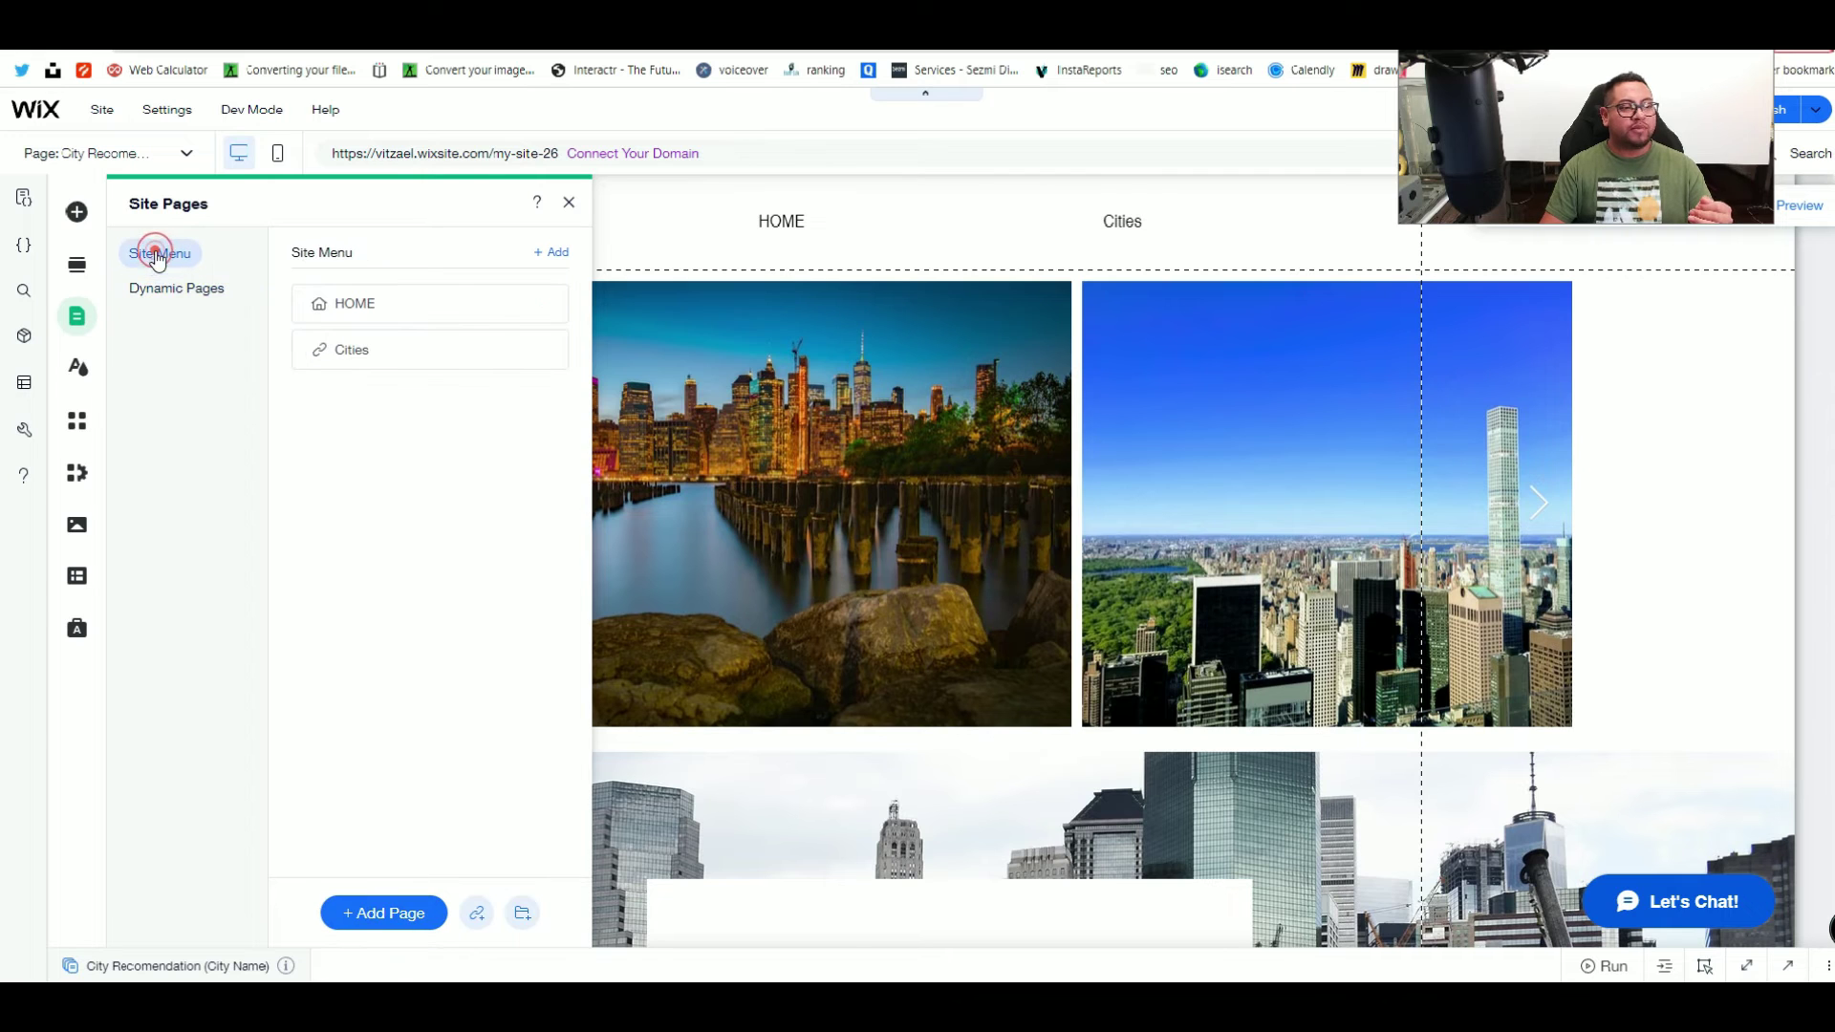
click(379, 915)
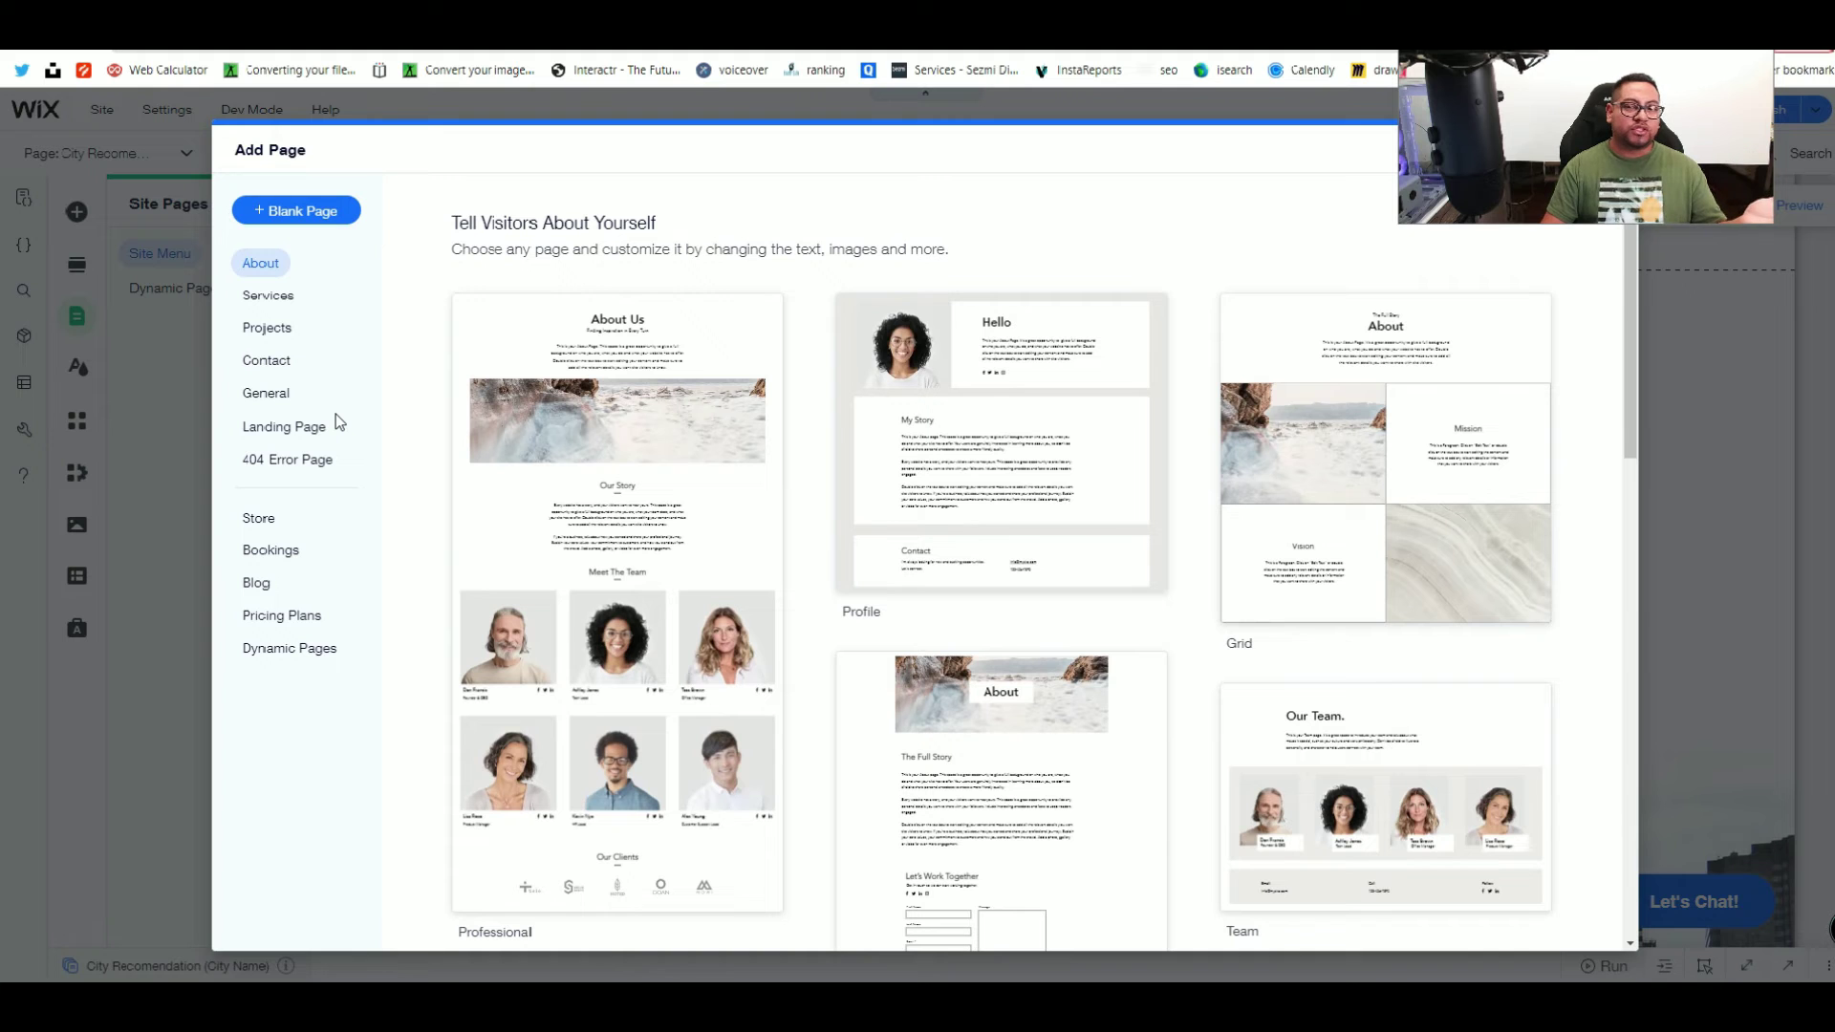
click(304, 212)
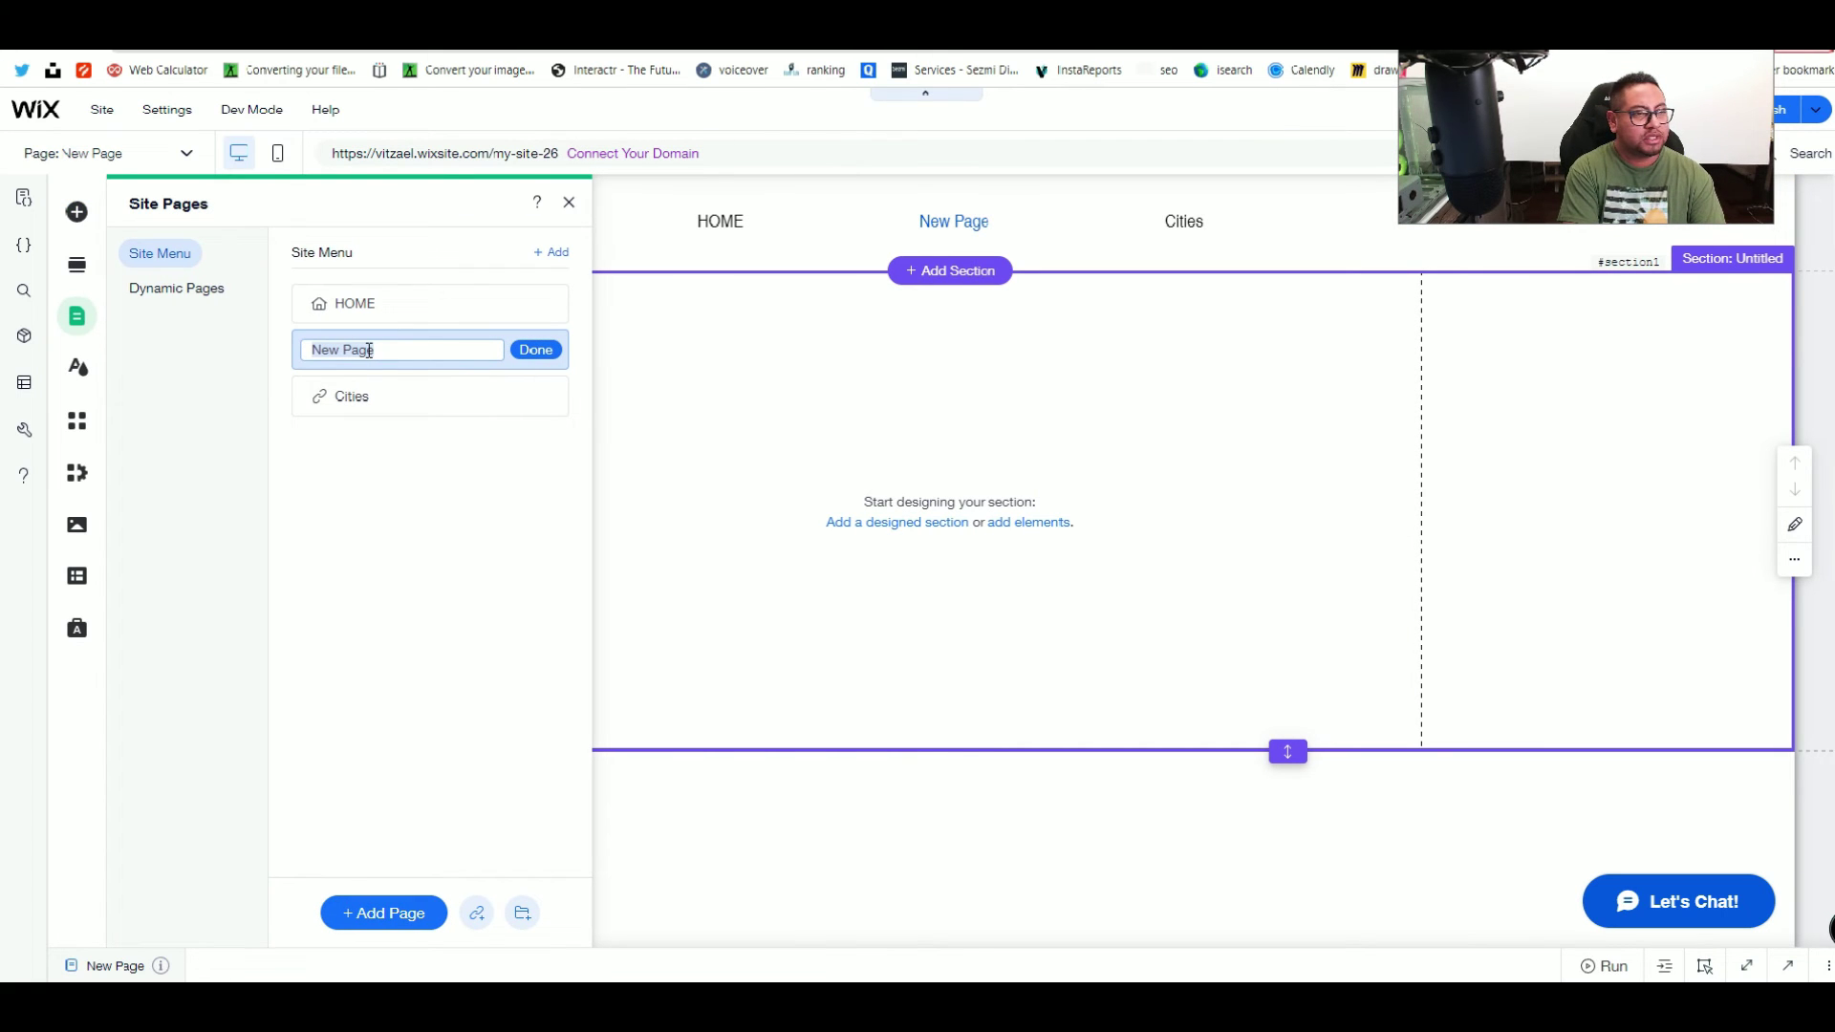
text(City Fo)
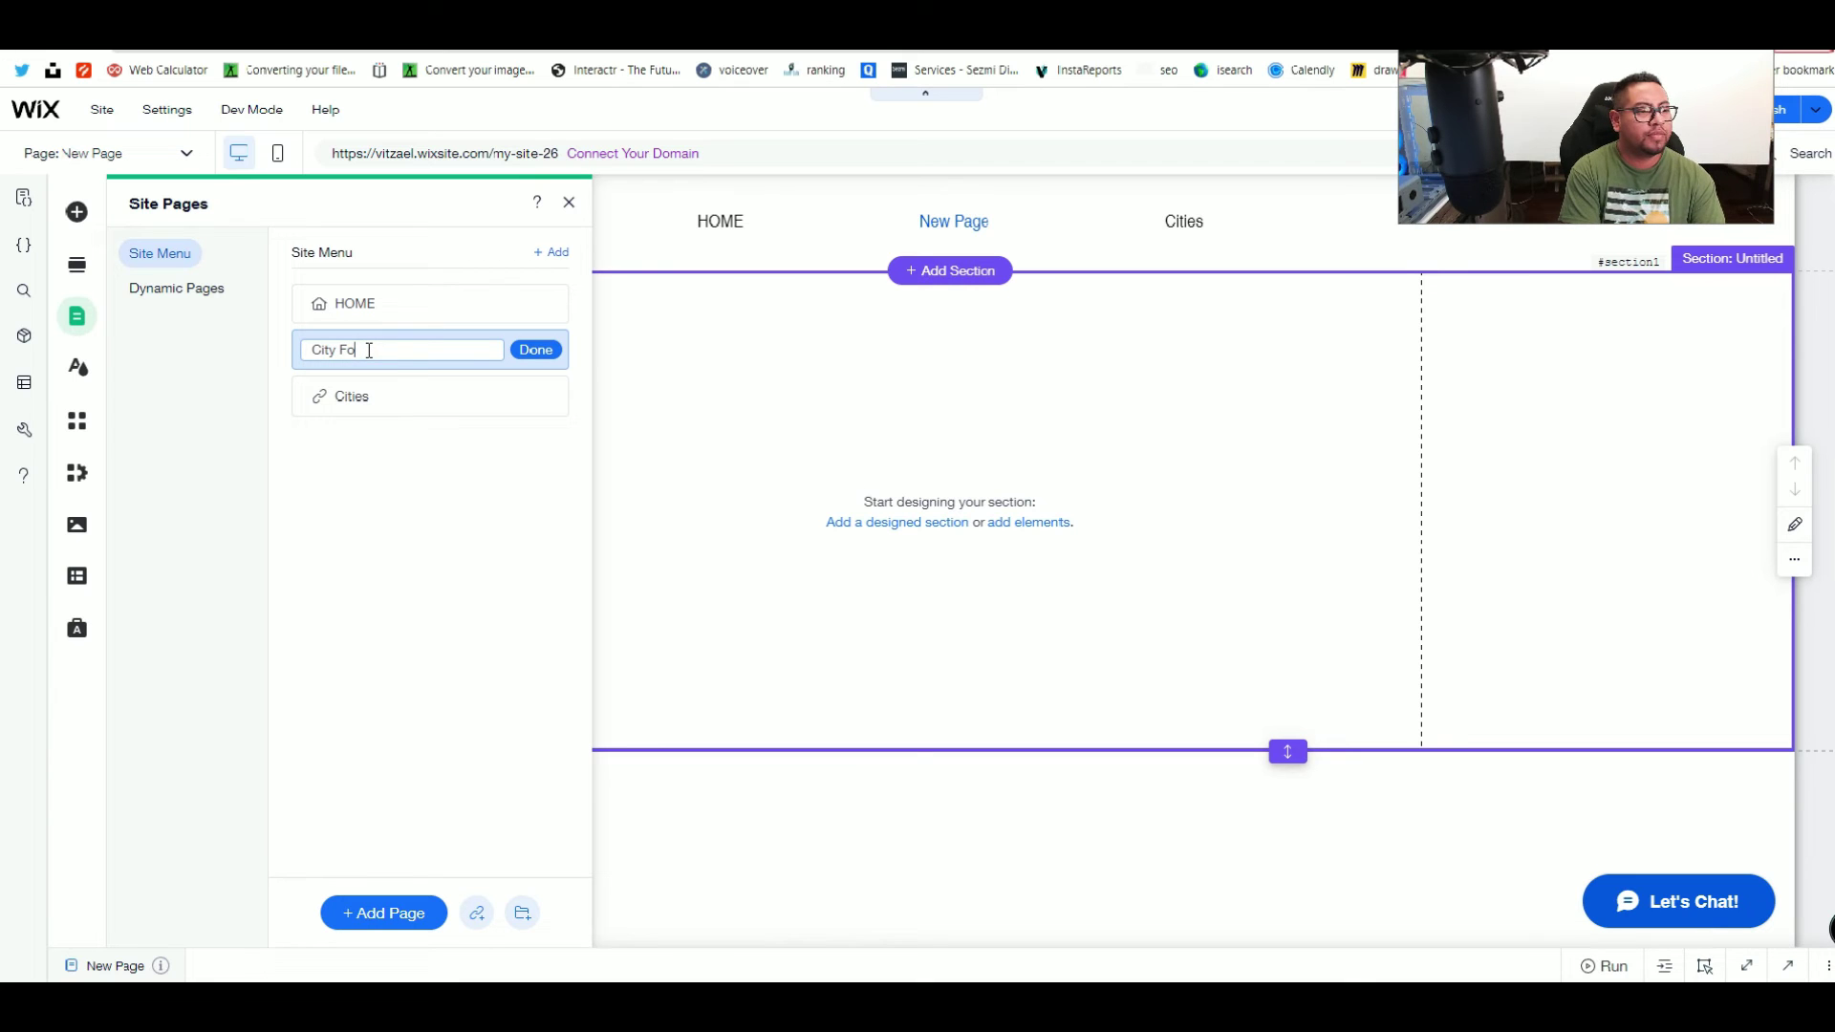
key(BackSpace)
key(BackSpace)
key(BackSpace)
key(BackSpace)
key(BackSpace)
key(BackSpace)
key(BackSpace)
key(BackSpace)
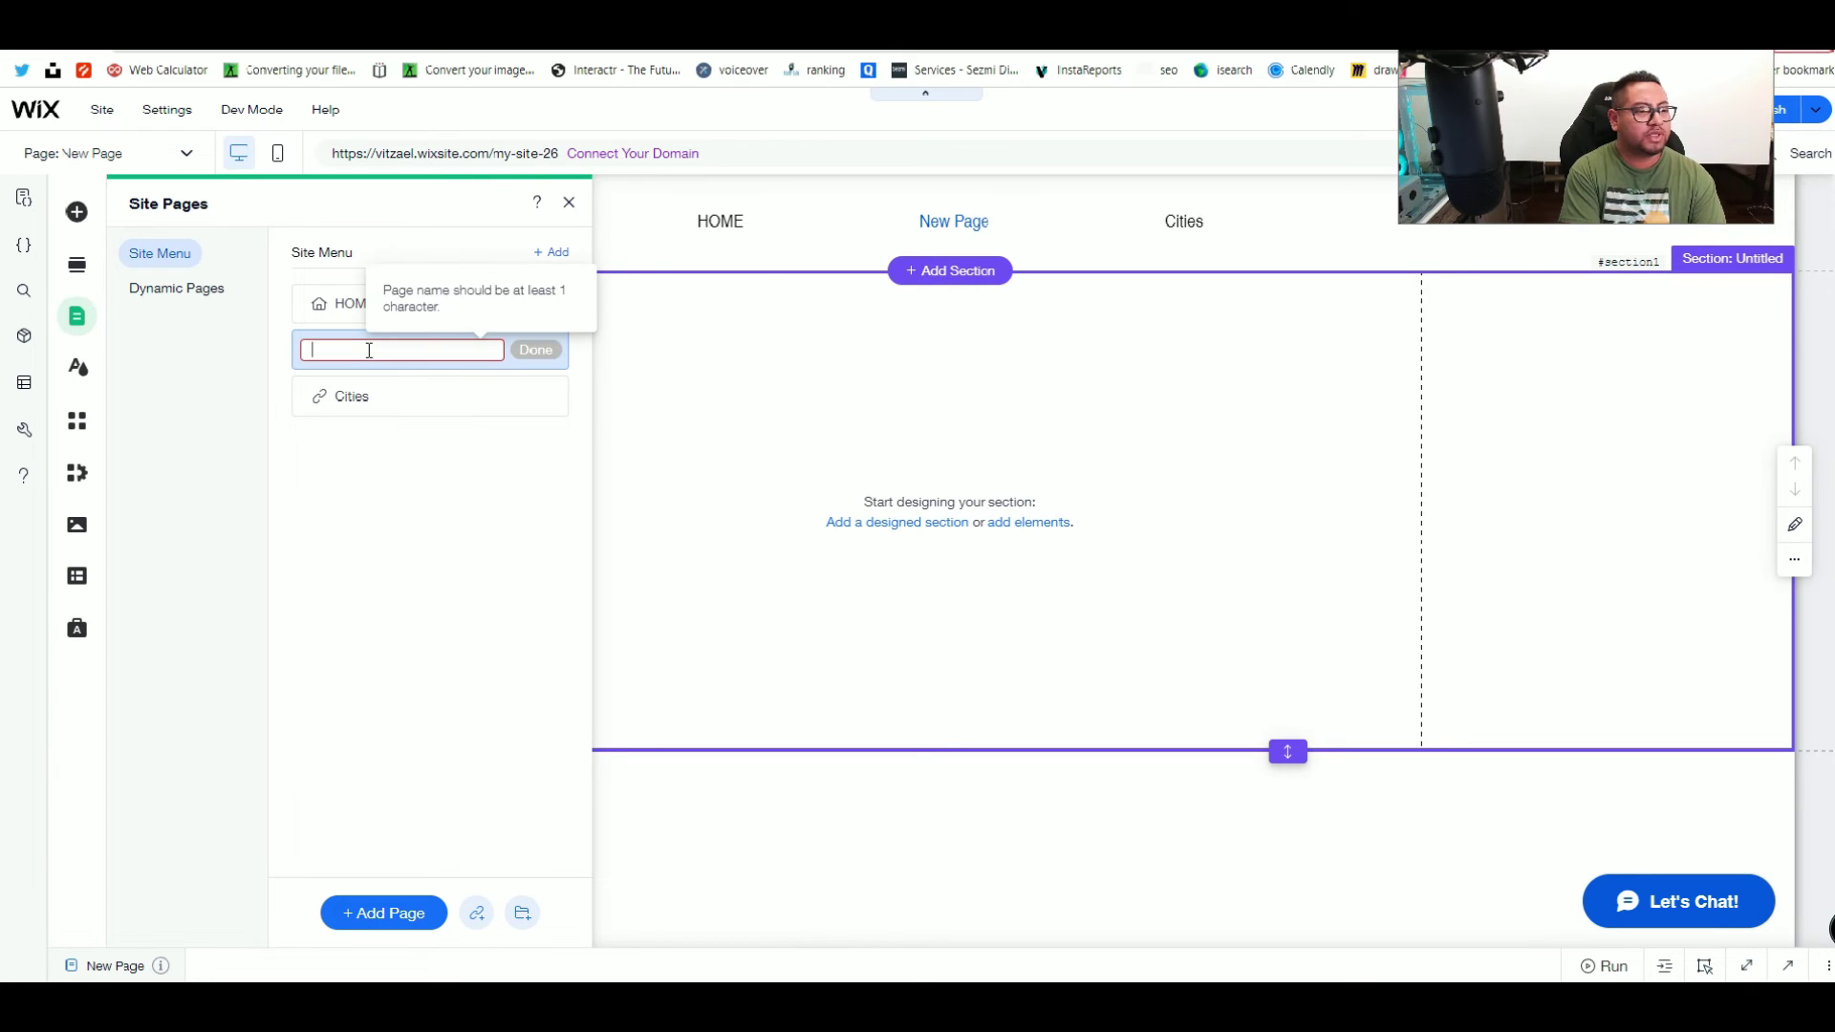
Step: Name the new page City form and place it after Cities in the site menu
text(c)
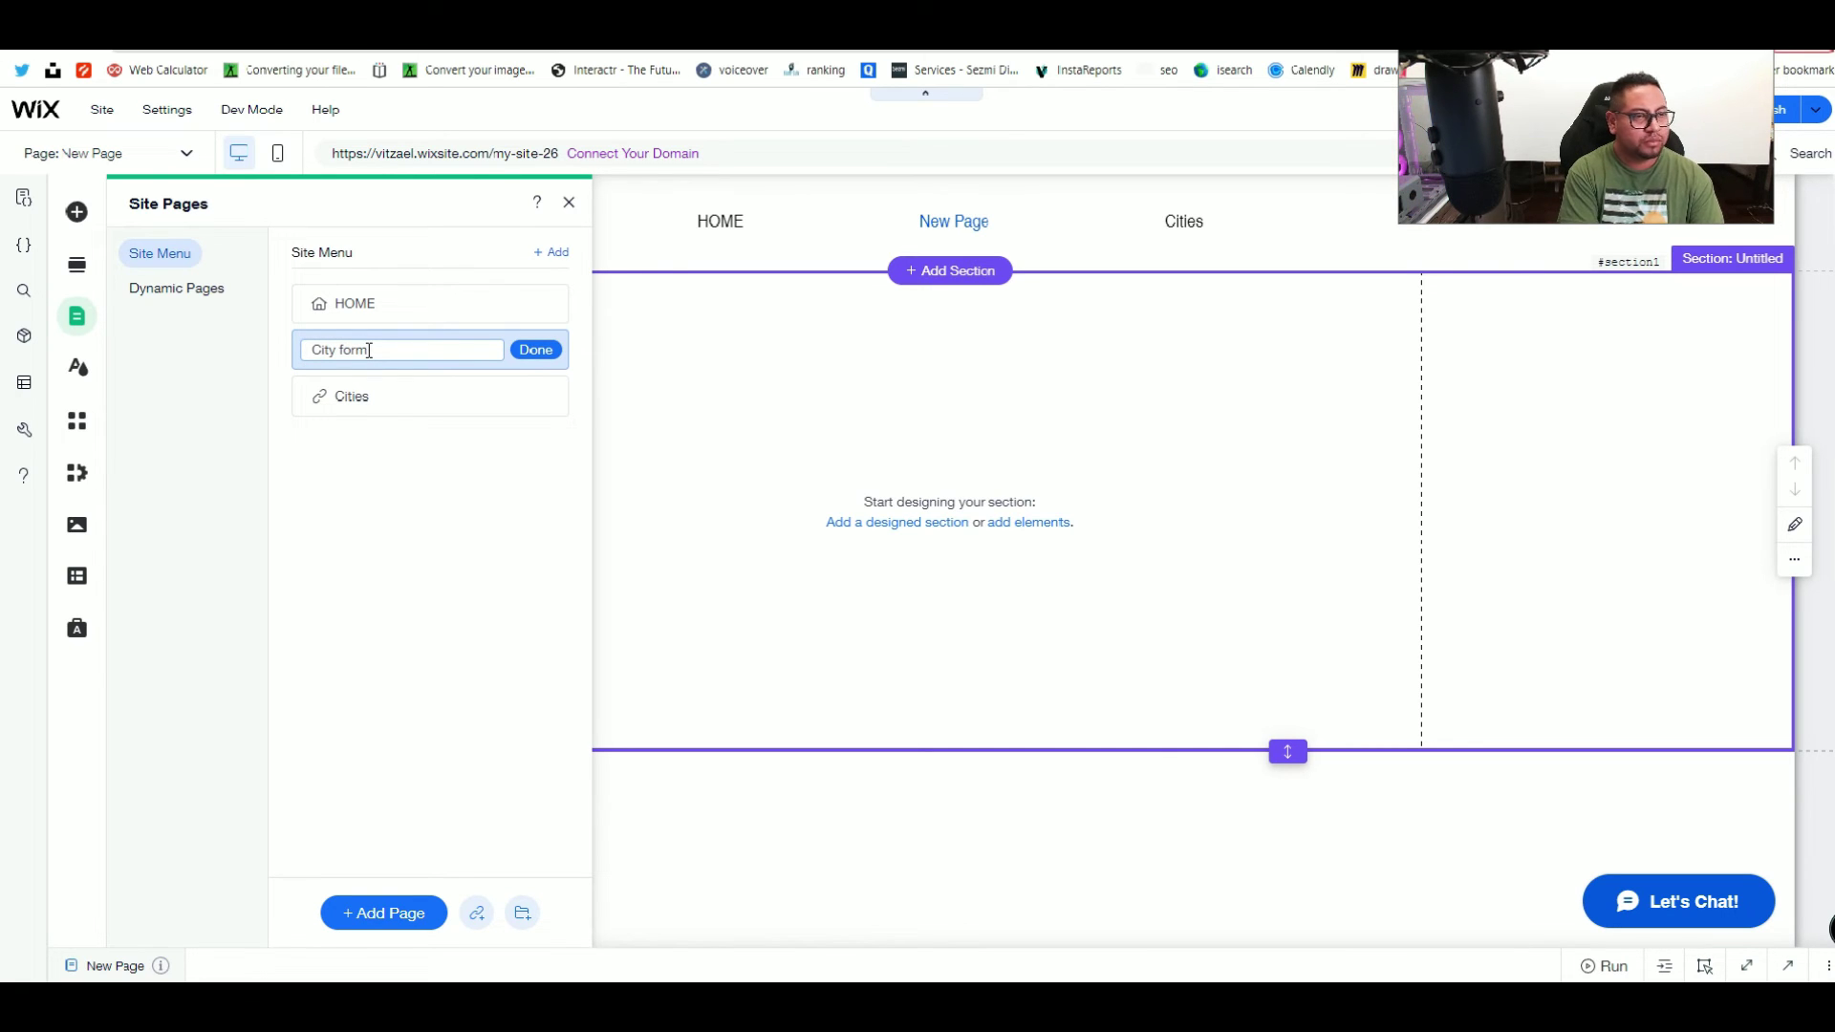
click(541, 351)
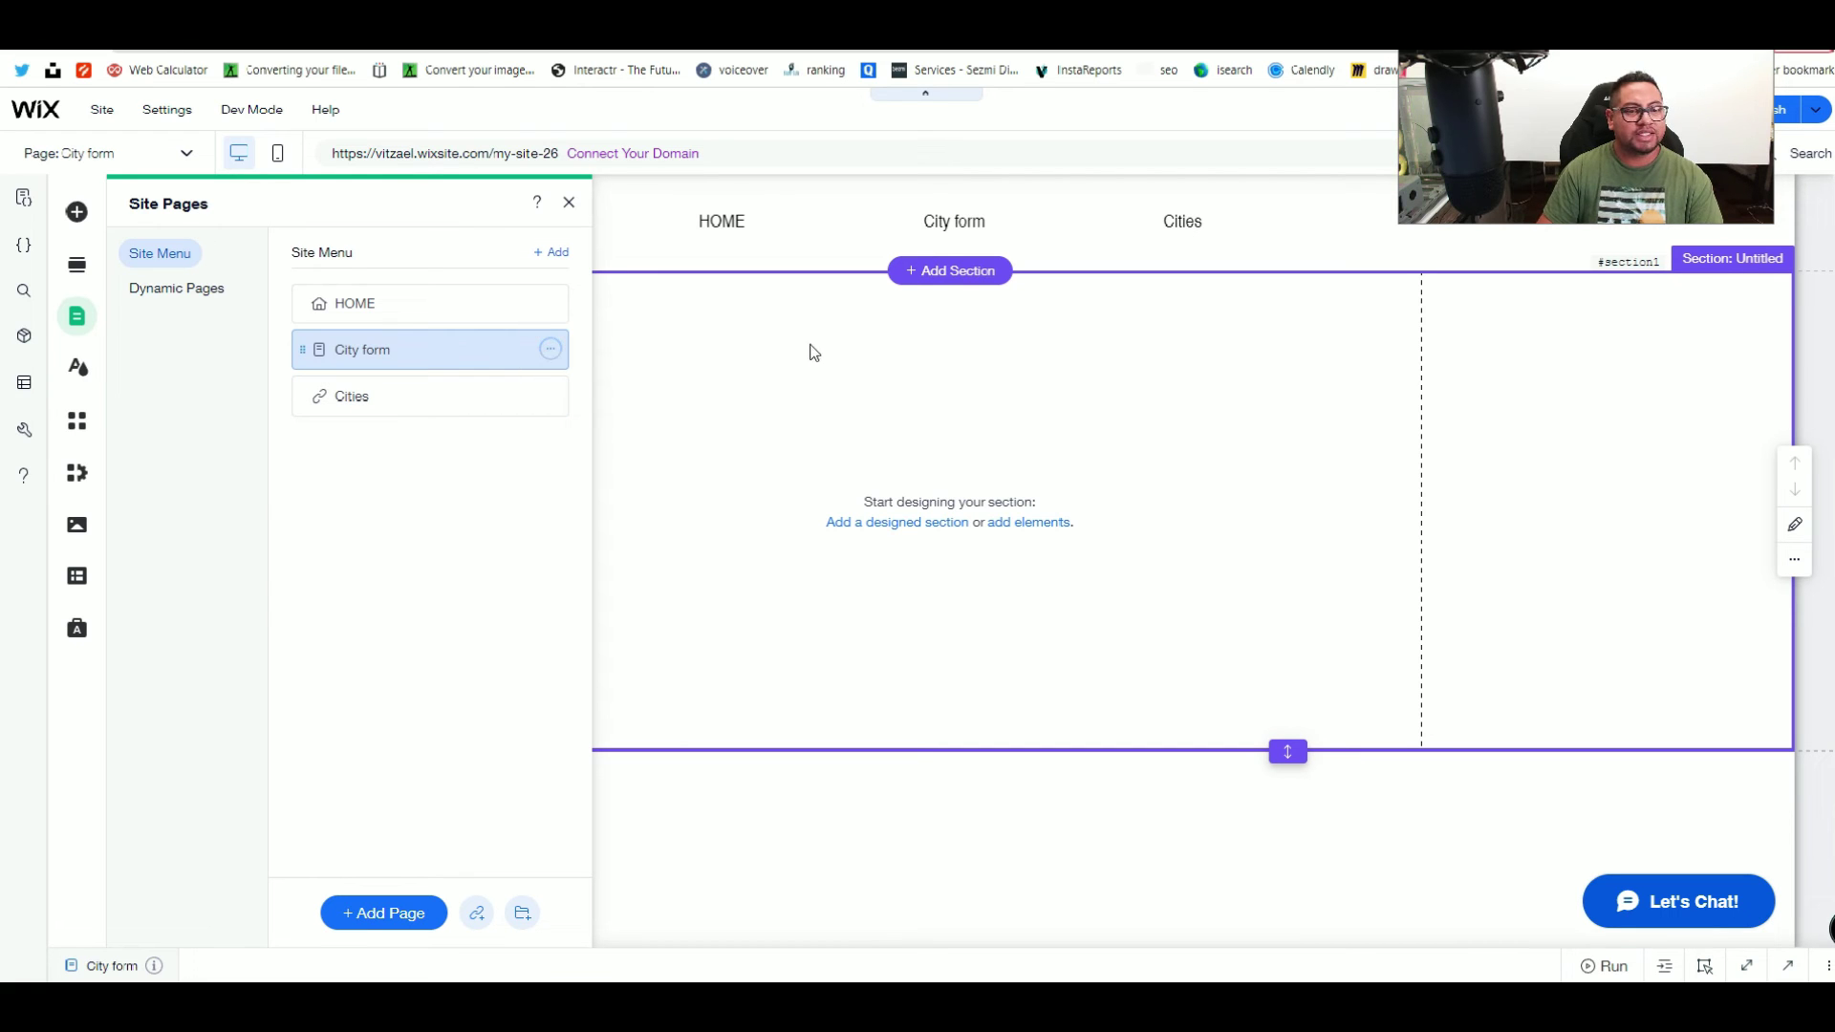
drag(397, 344, 398, 401)
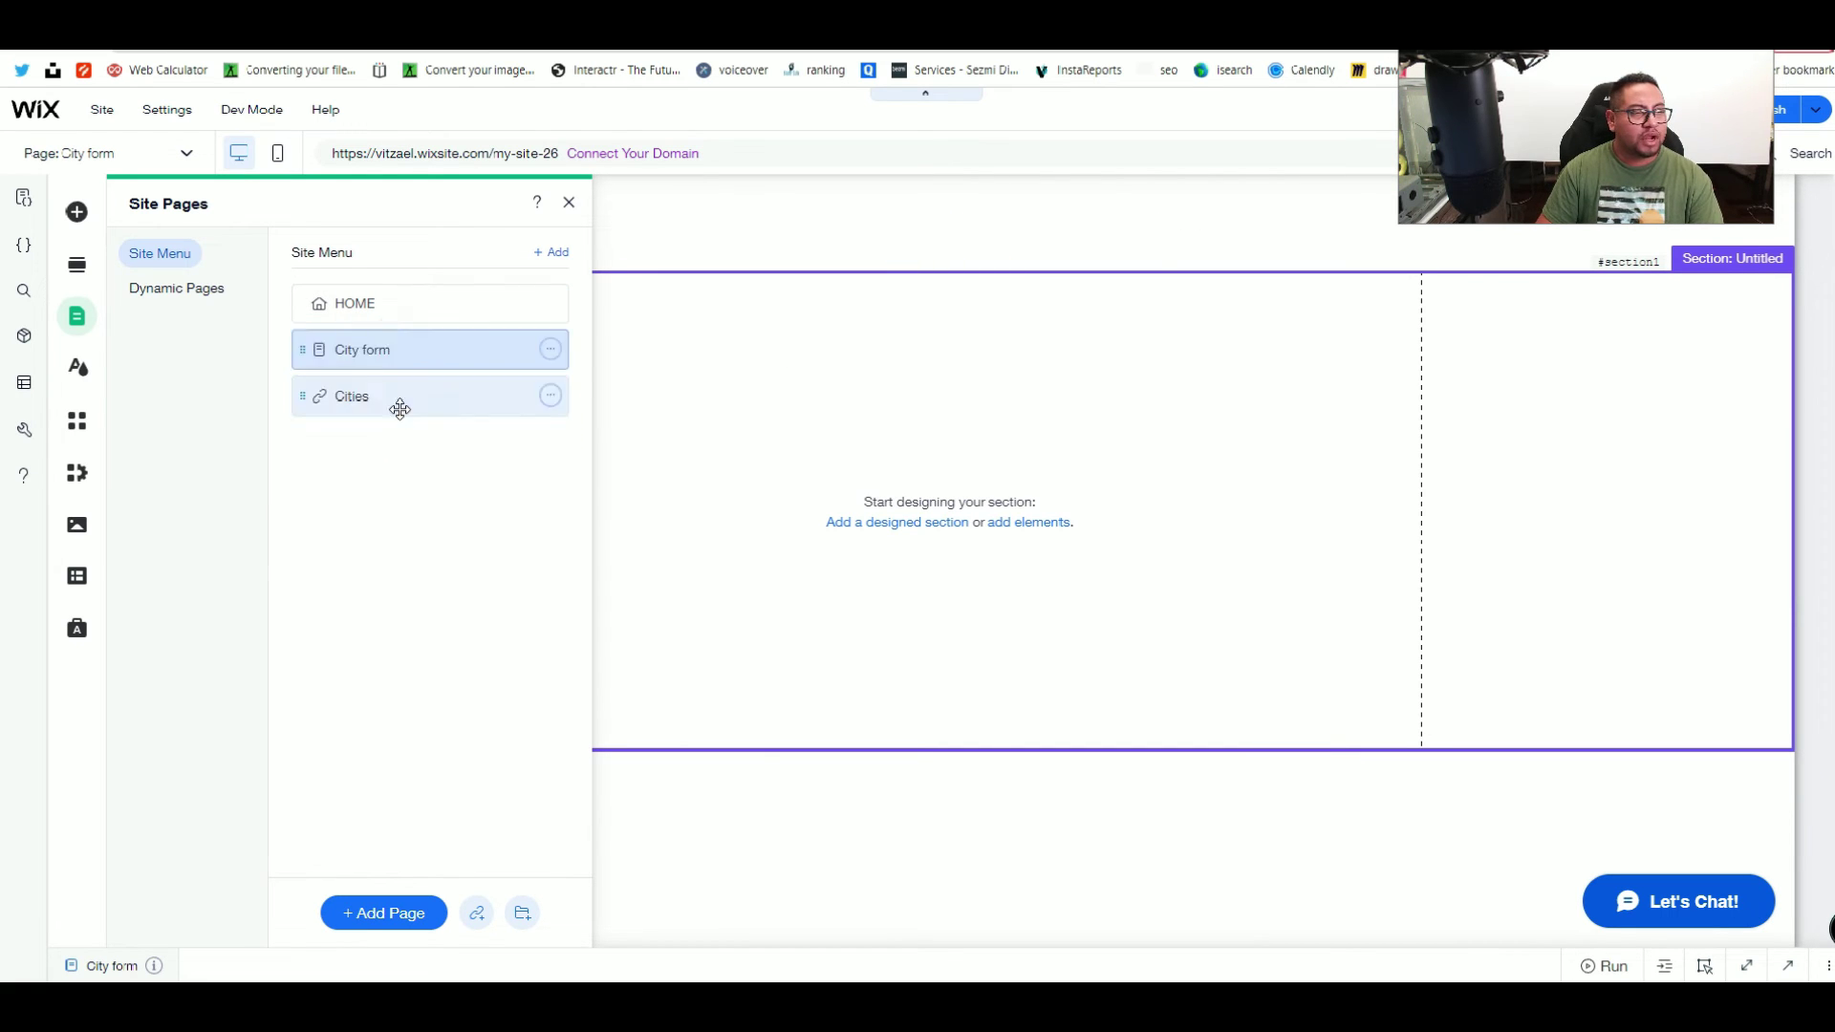
click(1118, 398)
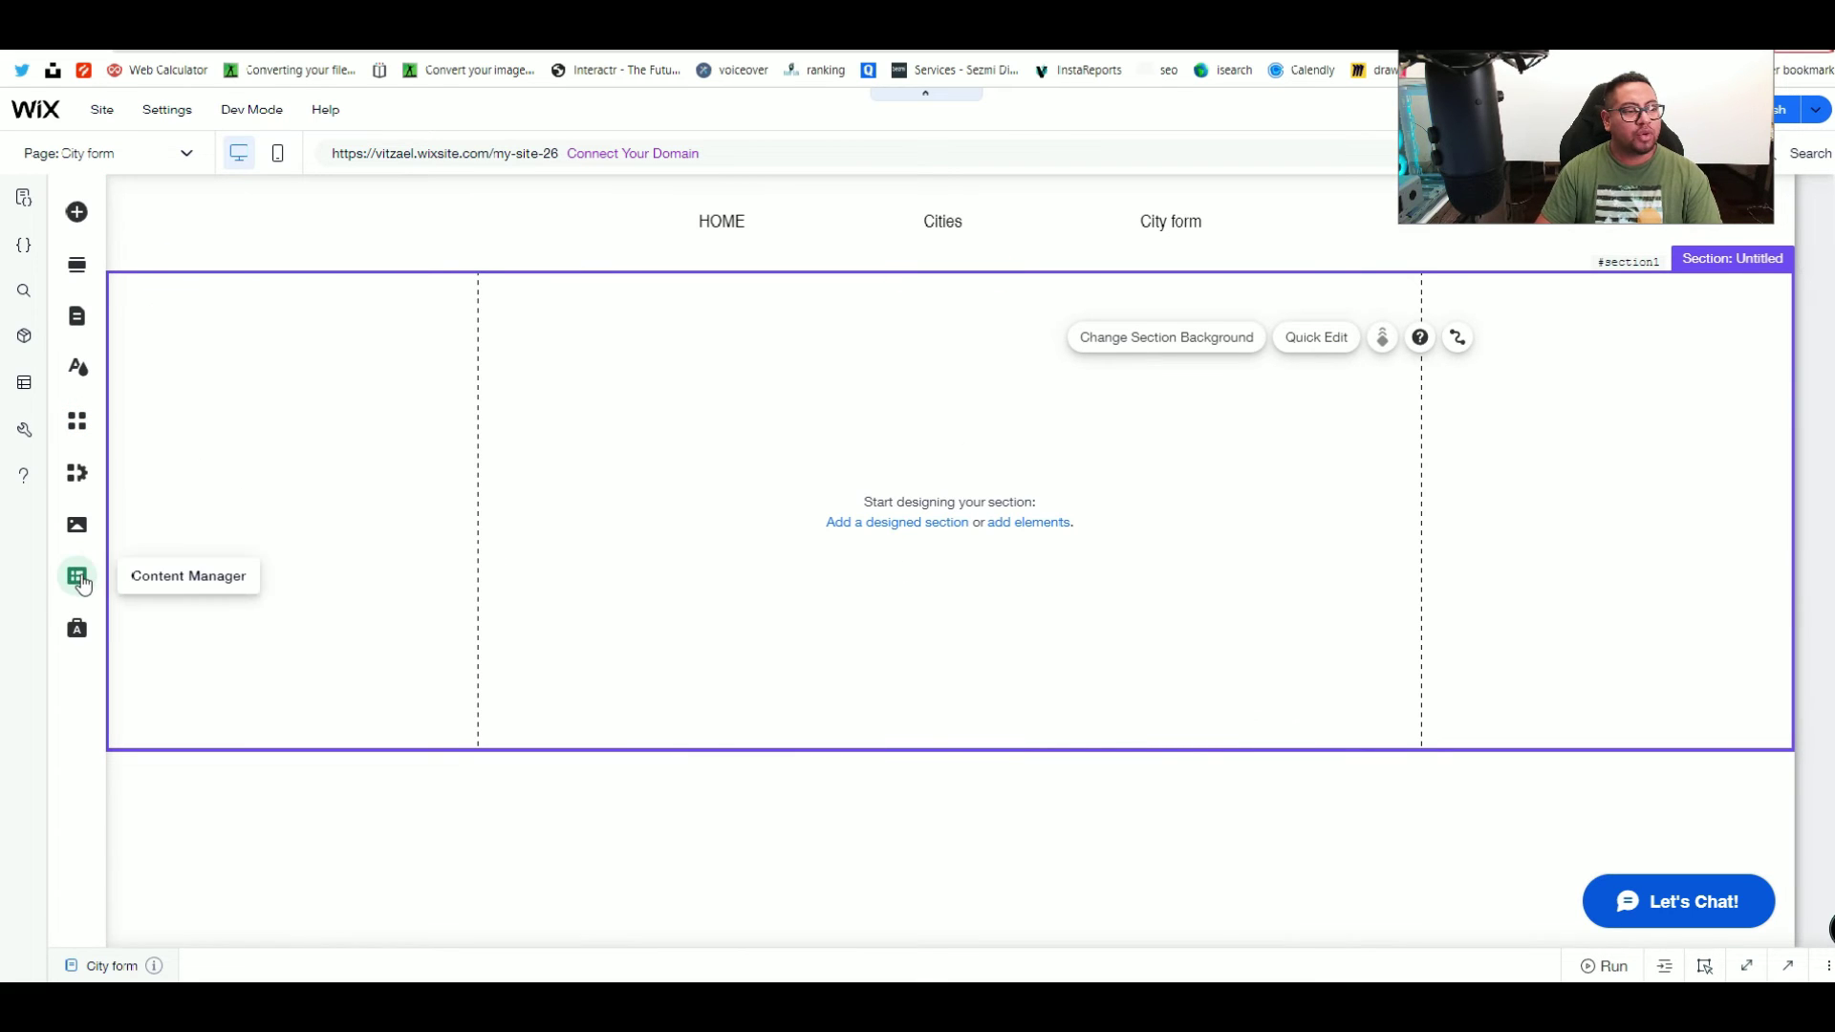
Step: Add a form dataset to the City form page, placing it in the empty section's left margin
click(80, 579)
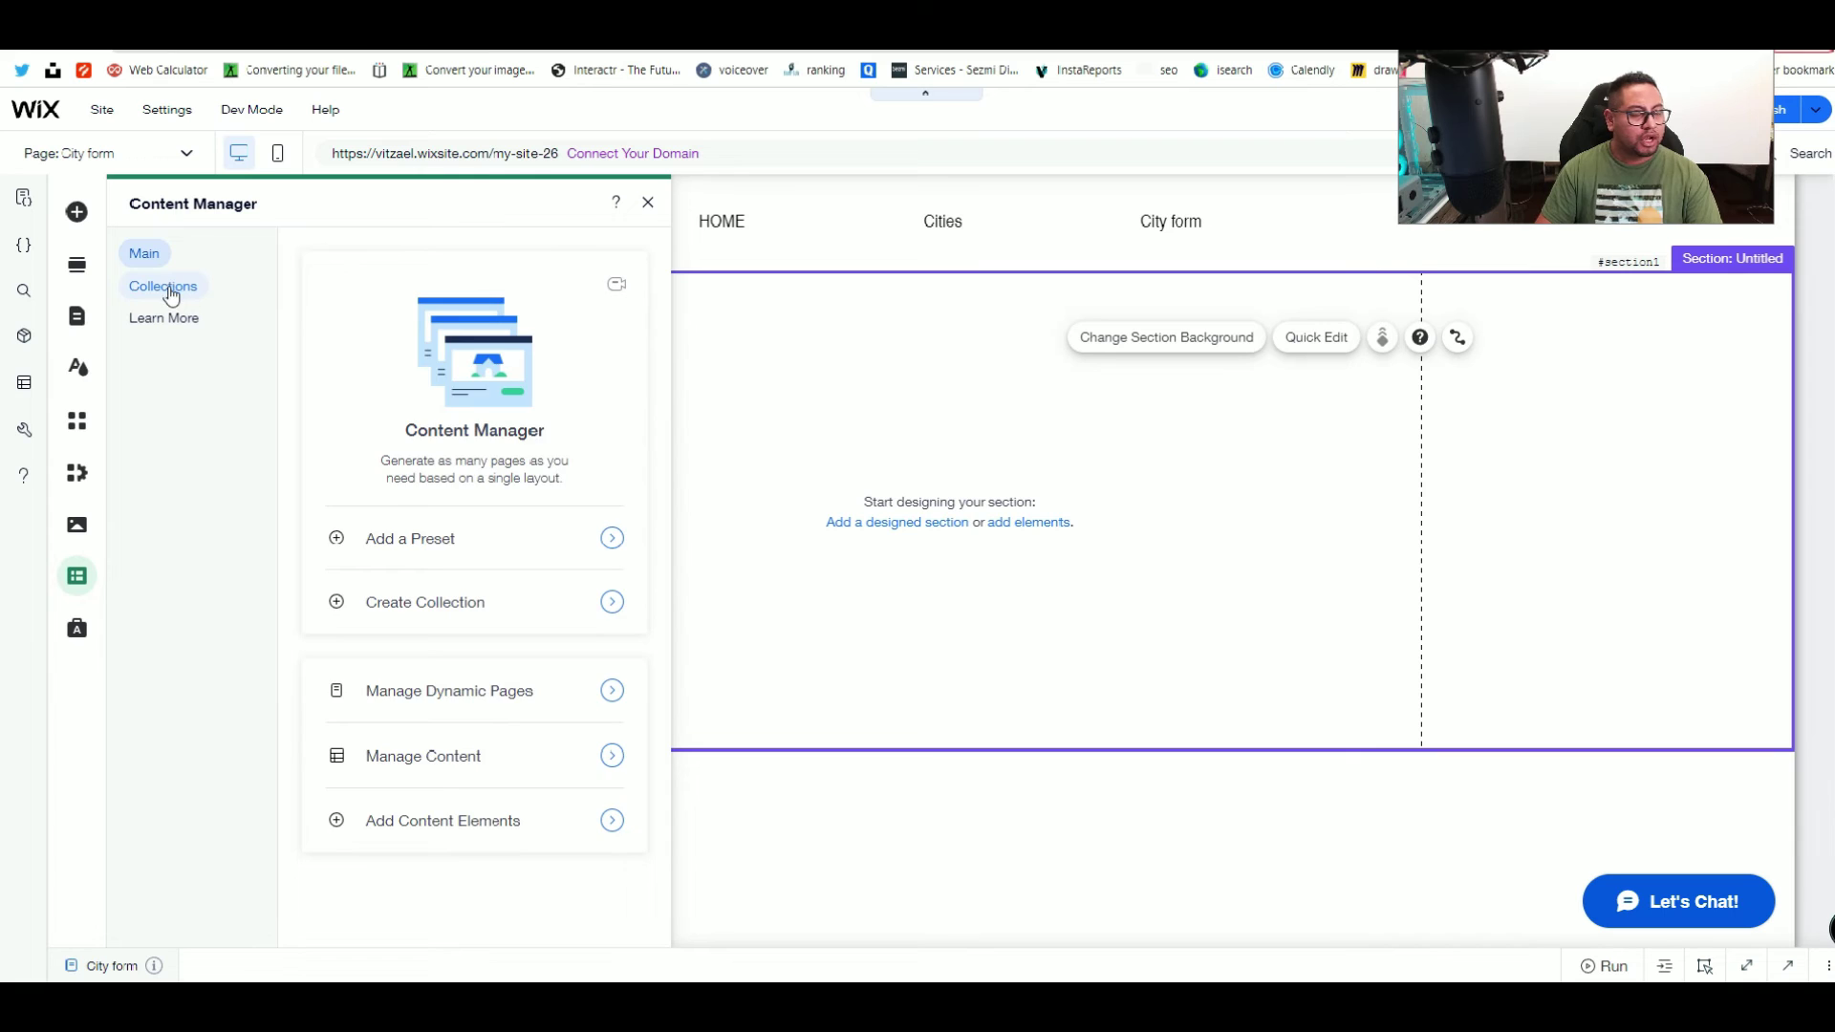
click(168, 287)
mouse_move(488, 348)
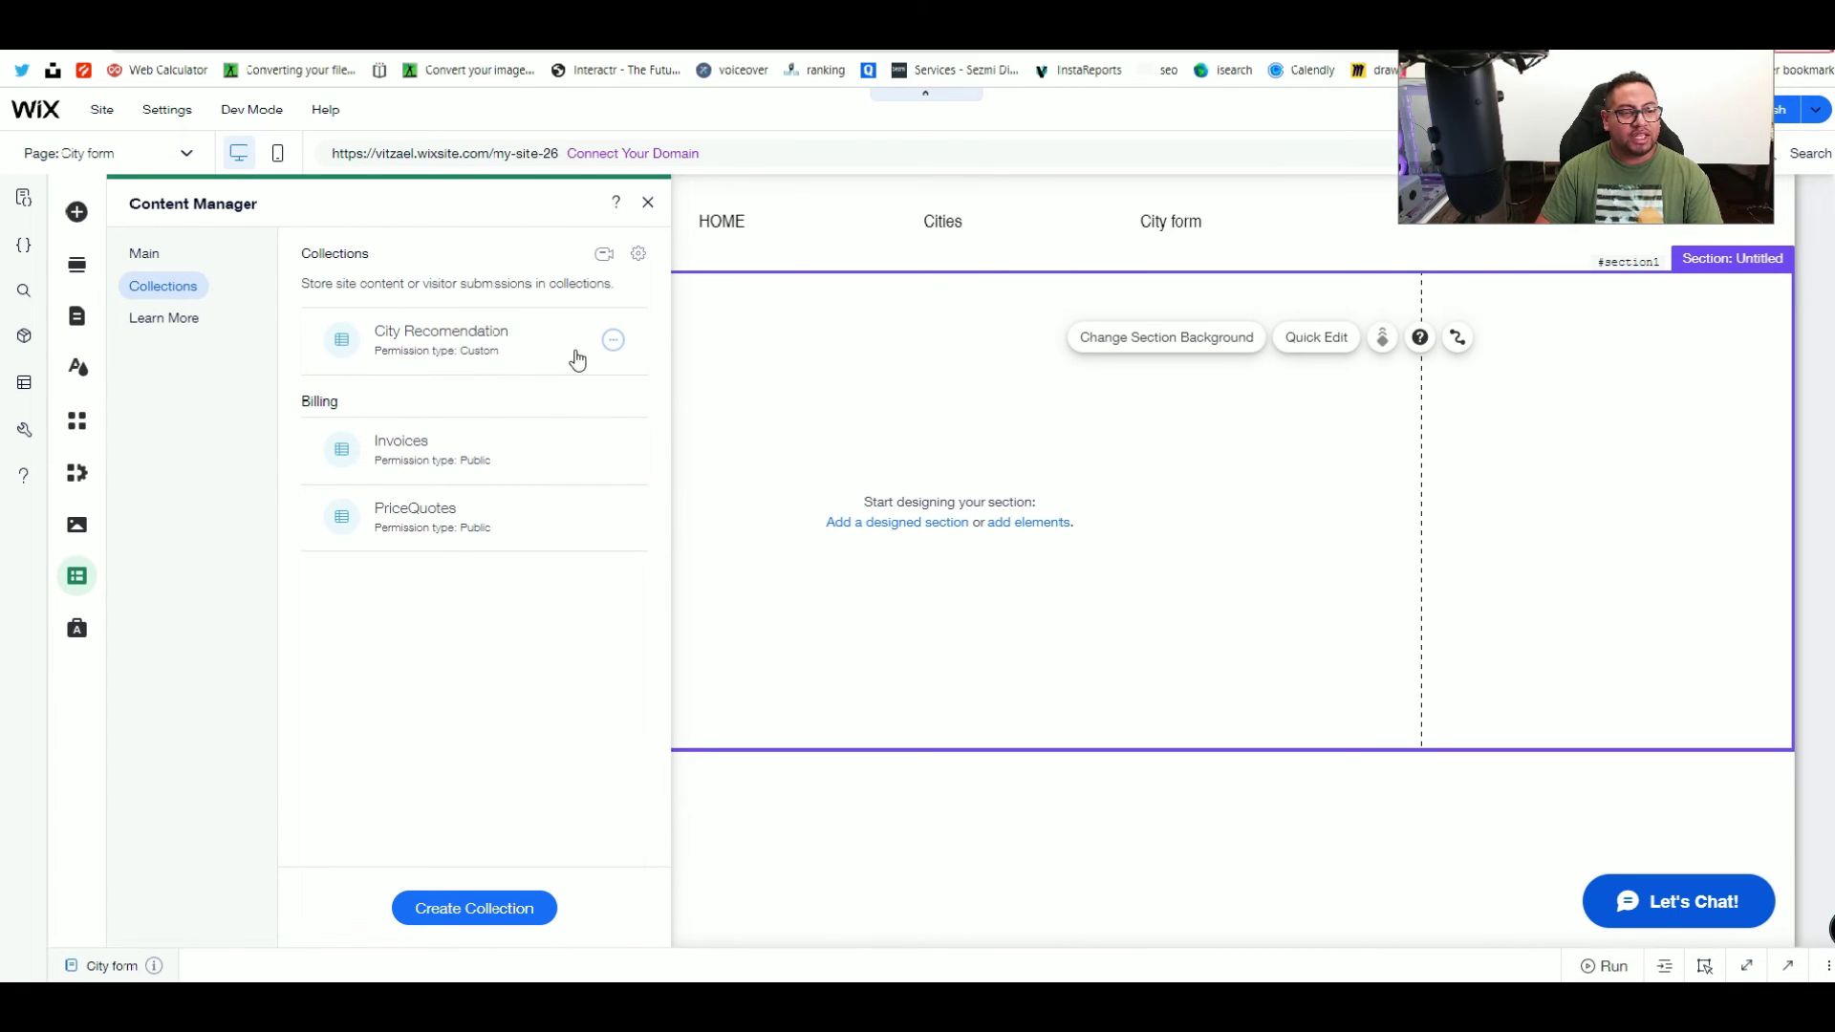
click(146, 256)
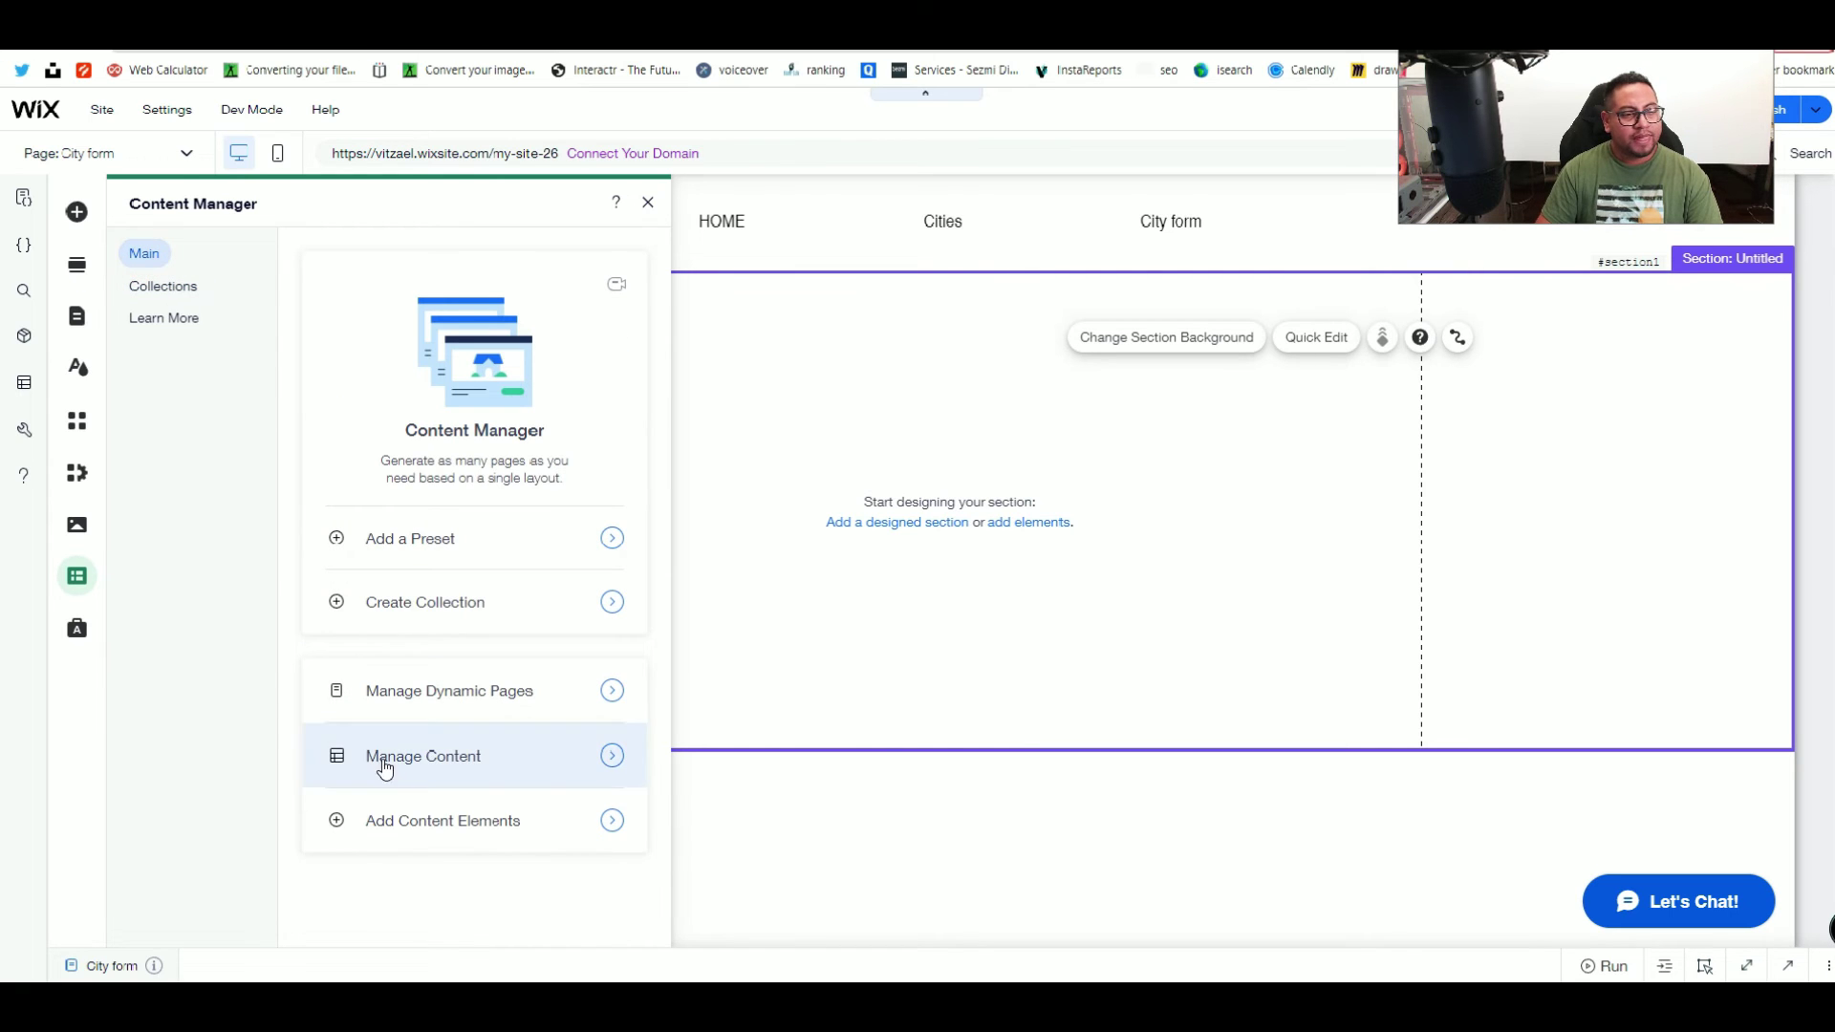
click(448, 839)
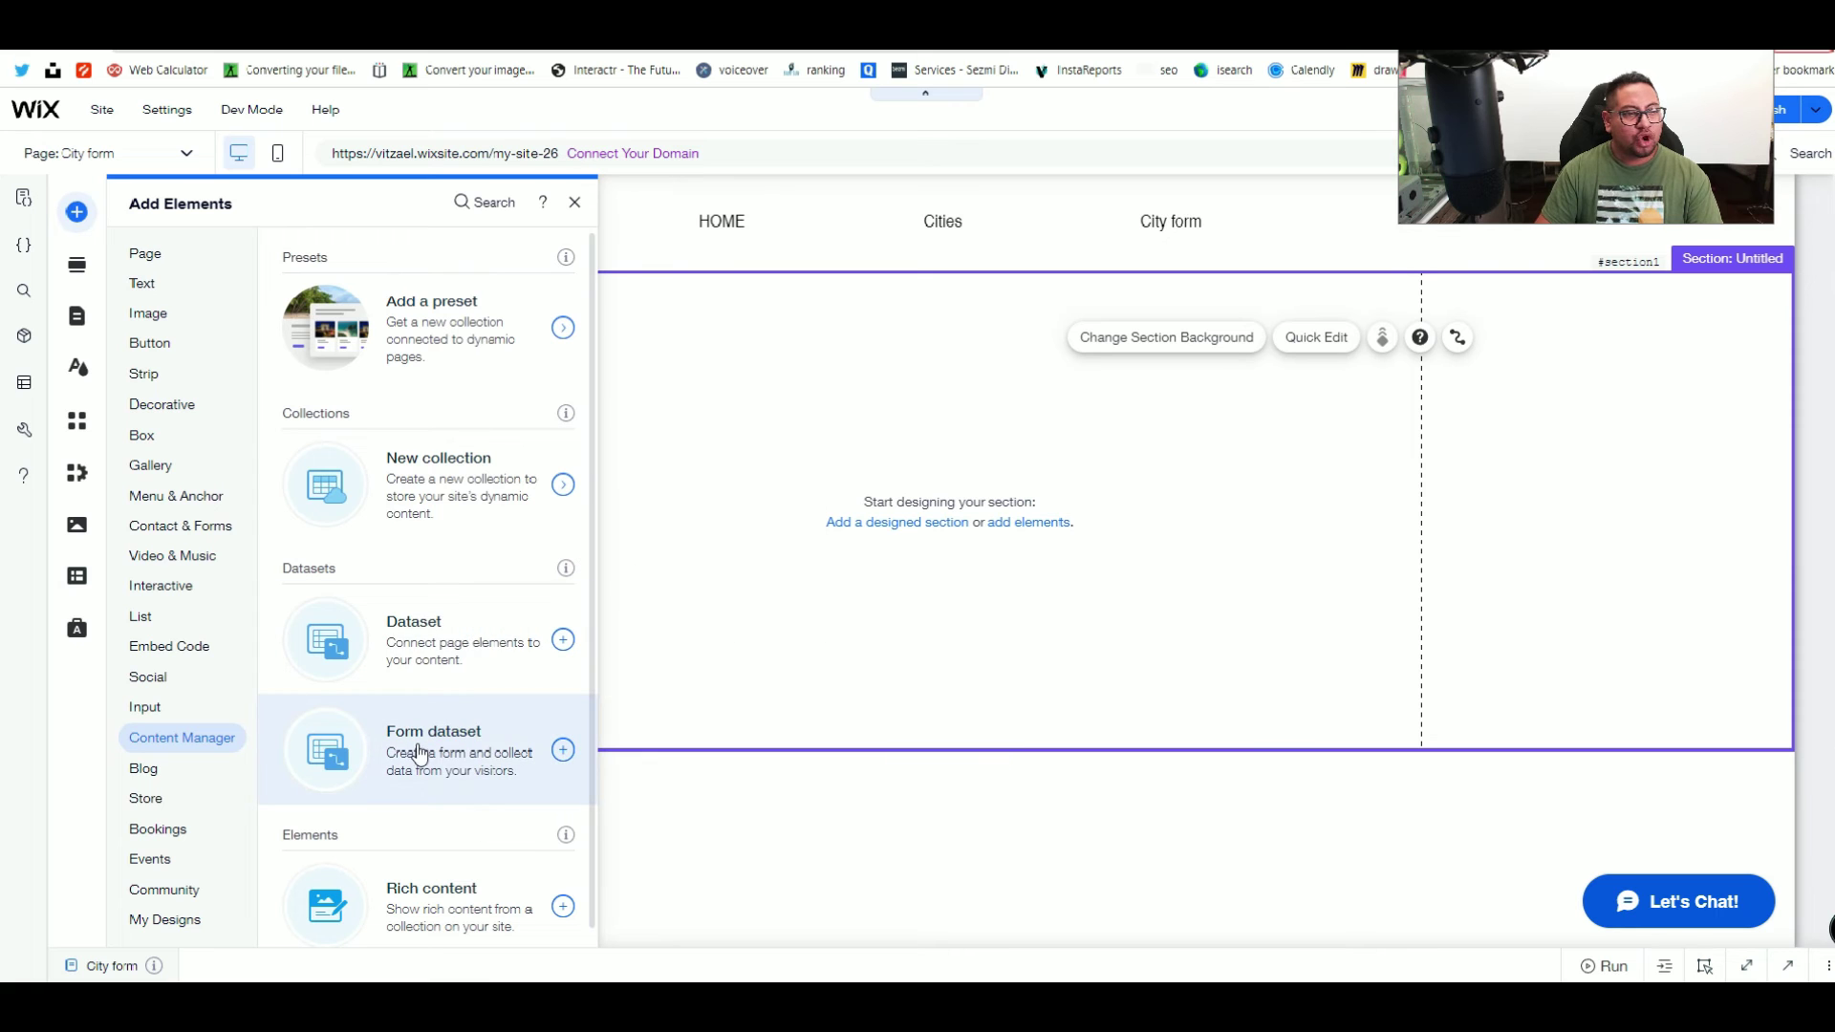
click(416, 754)
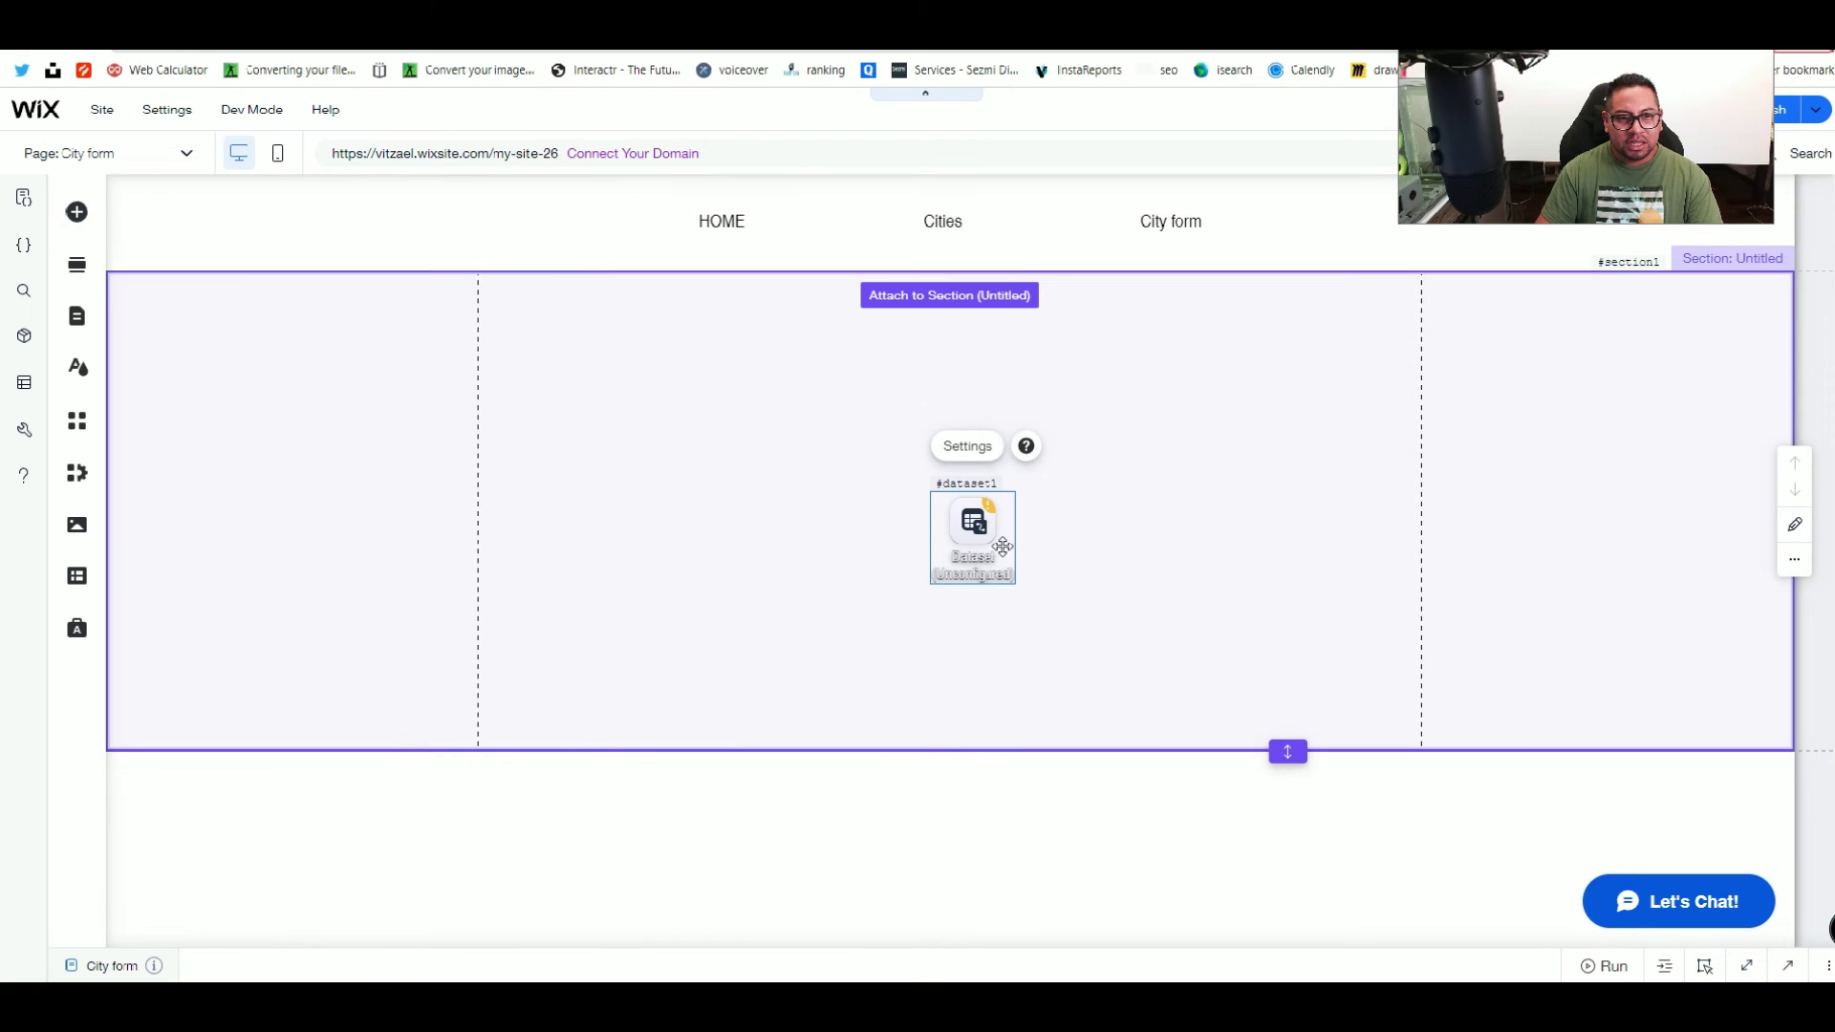
click(1001, 547)
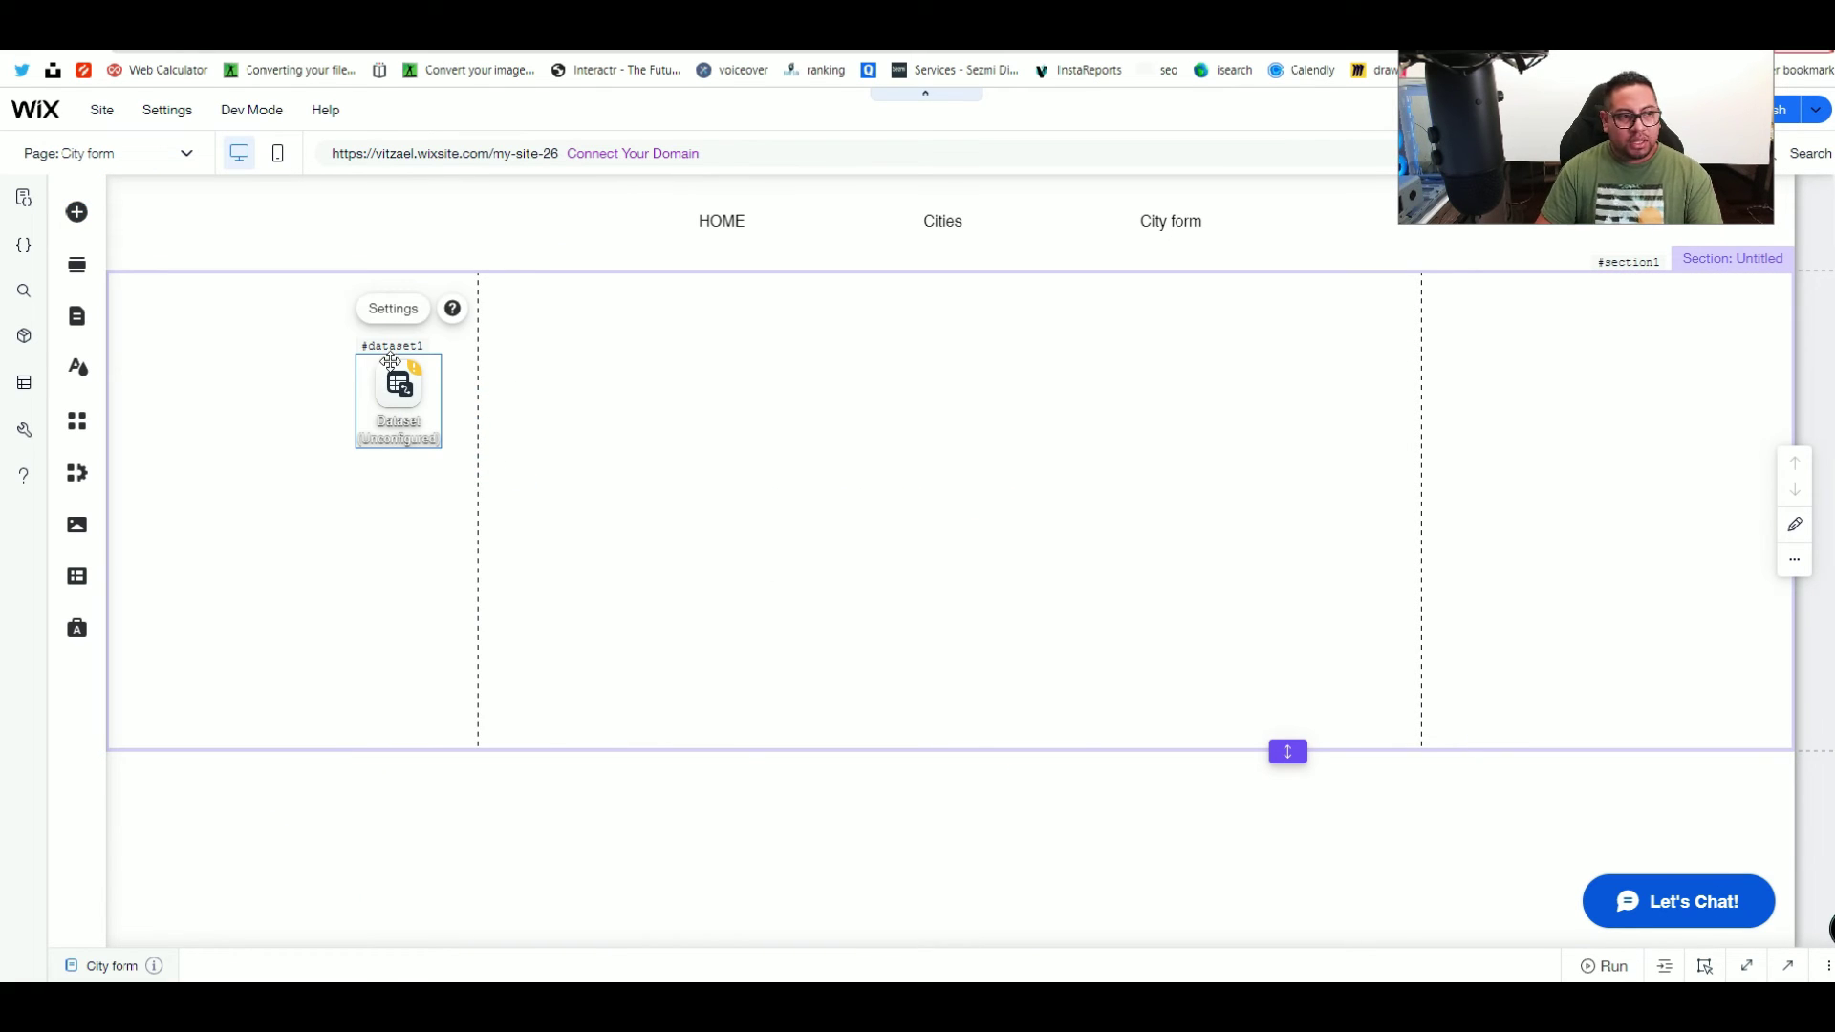
Step: Connect the form dataset to the City Recomendation collection and close its settings
click(379, 311)
click(585, 470)
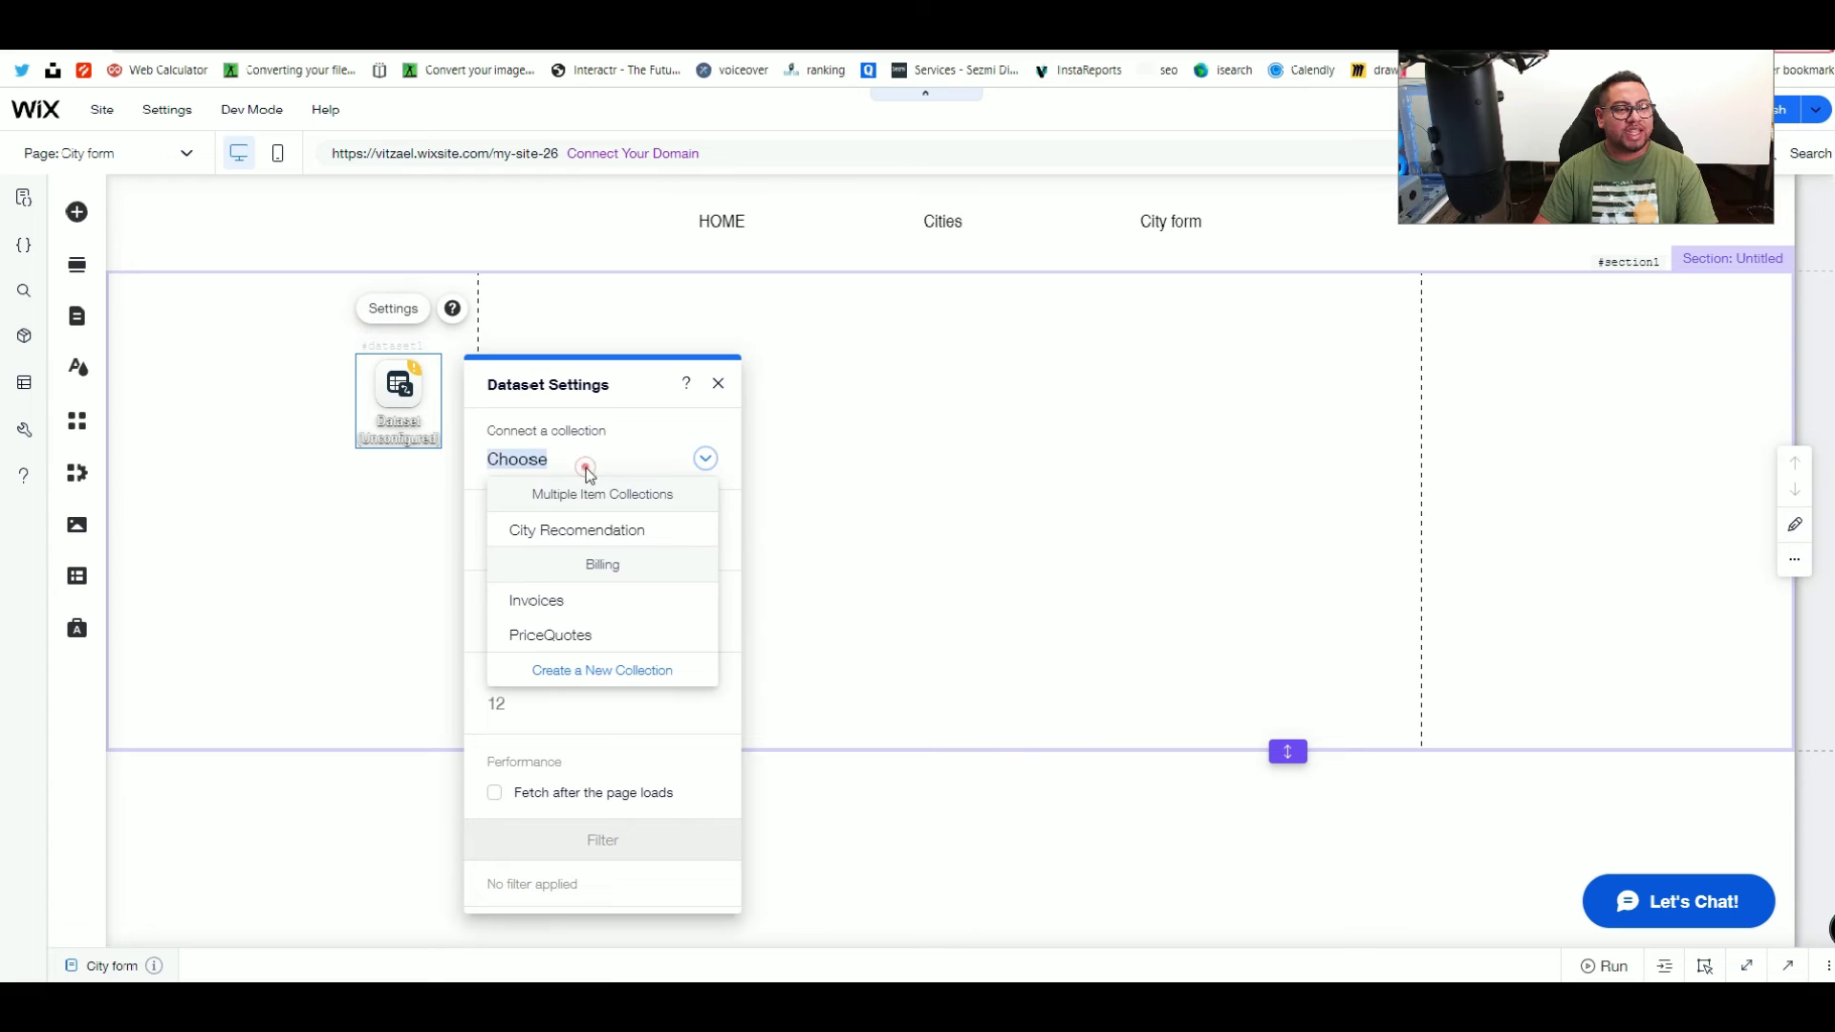
click(572, 531)
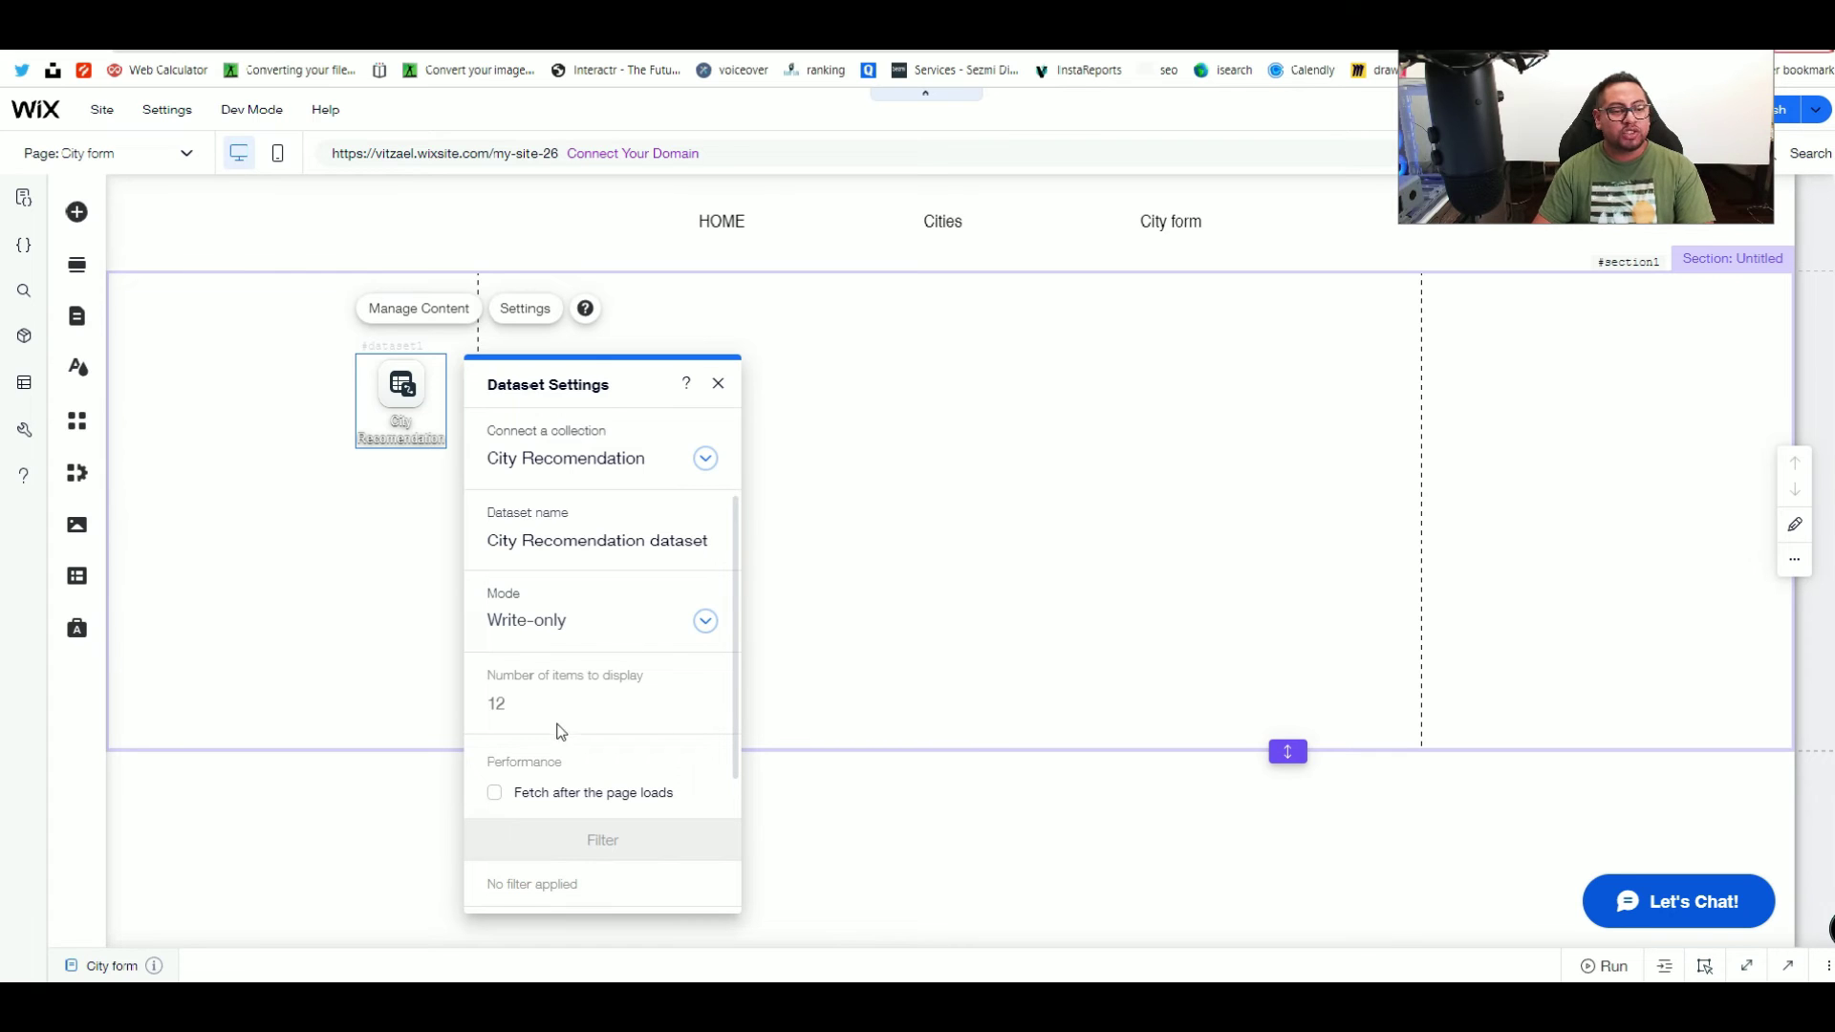
click(909, 547)
Step: Increase the height of the City form page's empty section to make room for form fields
drag(1292, 748, 1287, 880)
scroll(613, 478, down, 1)
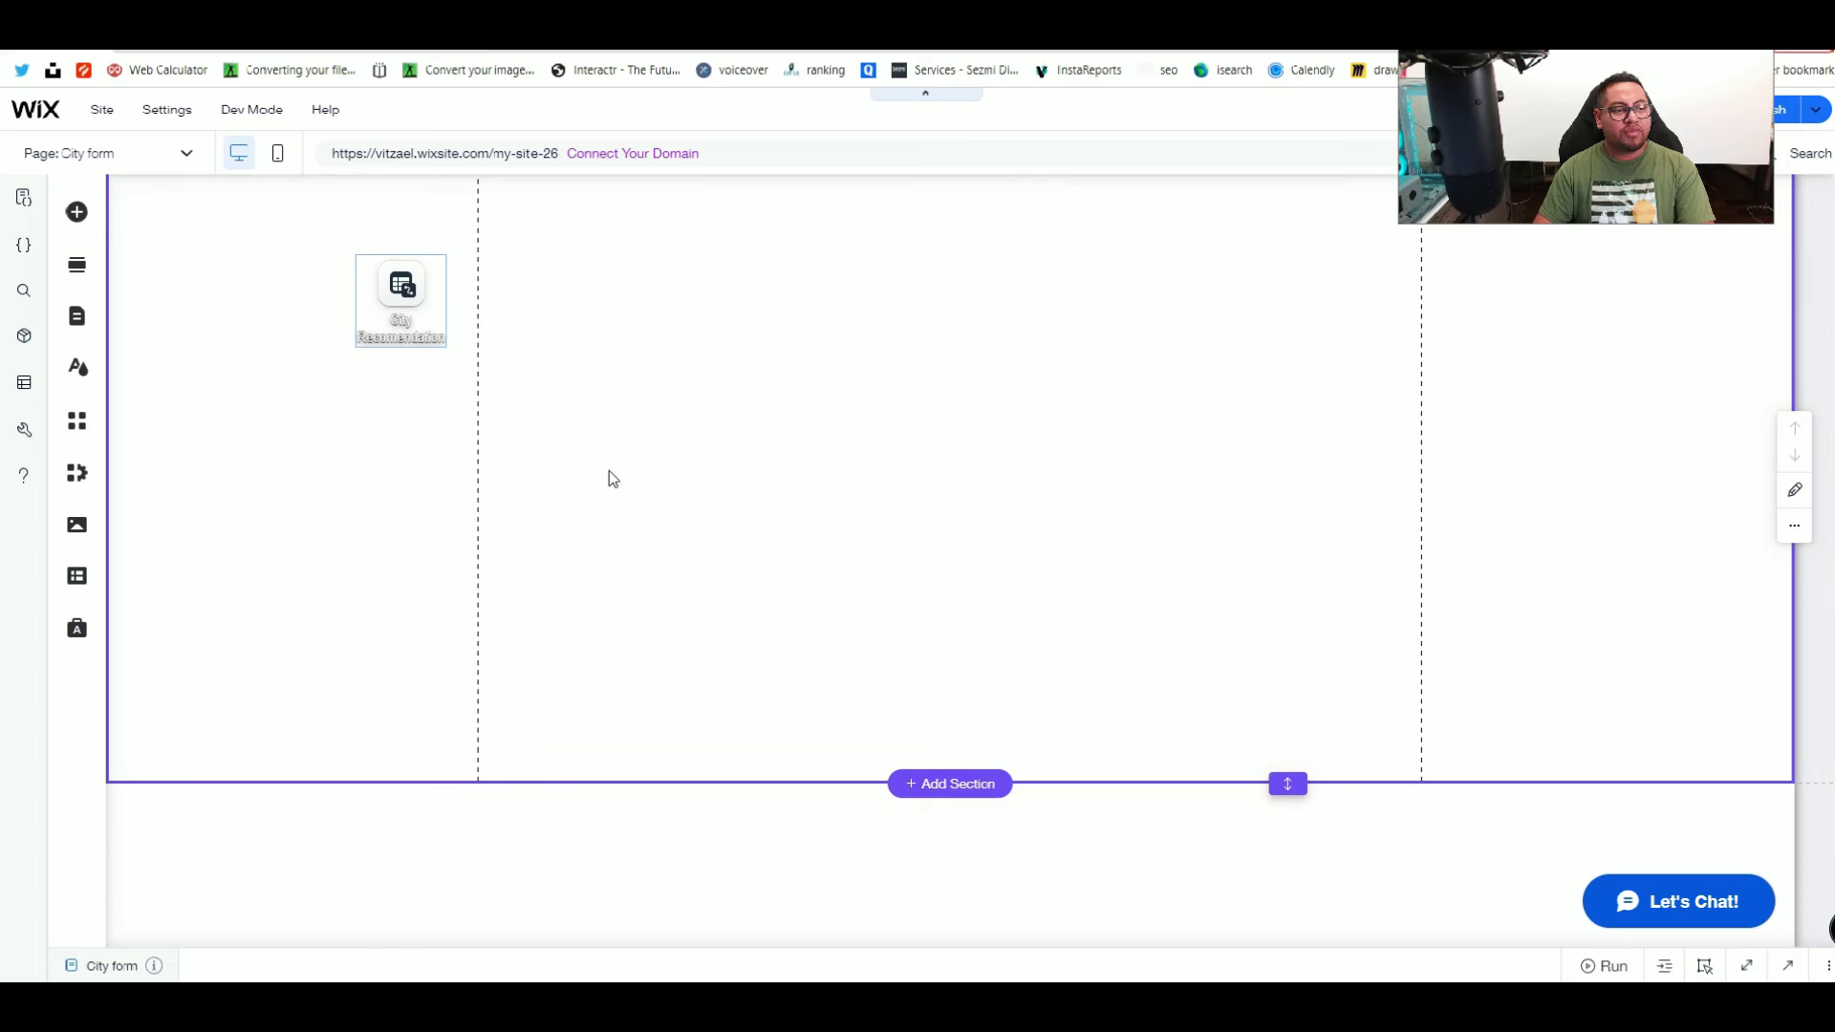
scroll(396, 316, up, 1)
Step: Add a bordered text input to the City form page, centred near the top of the empty section
click(75, 212)
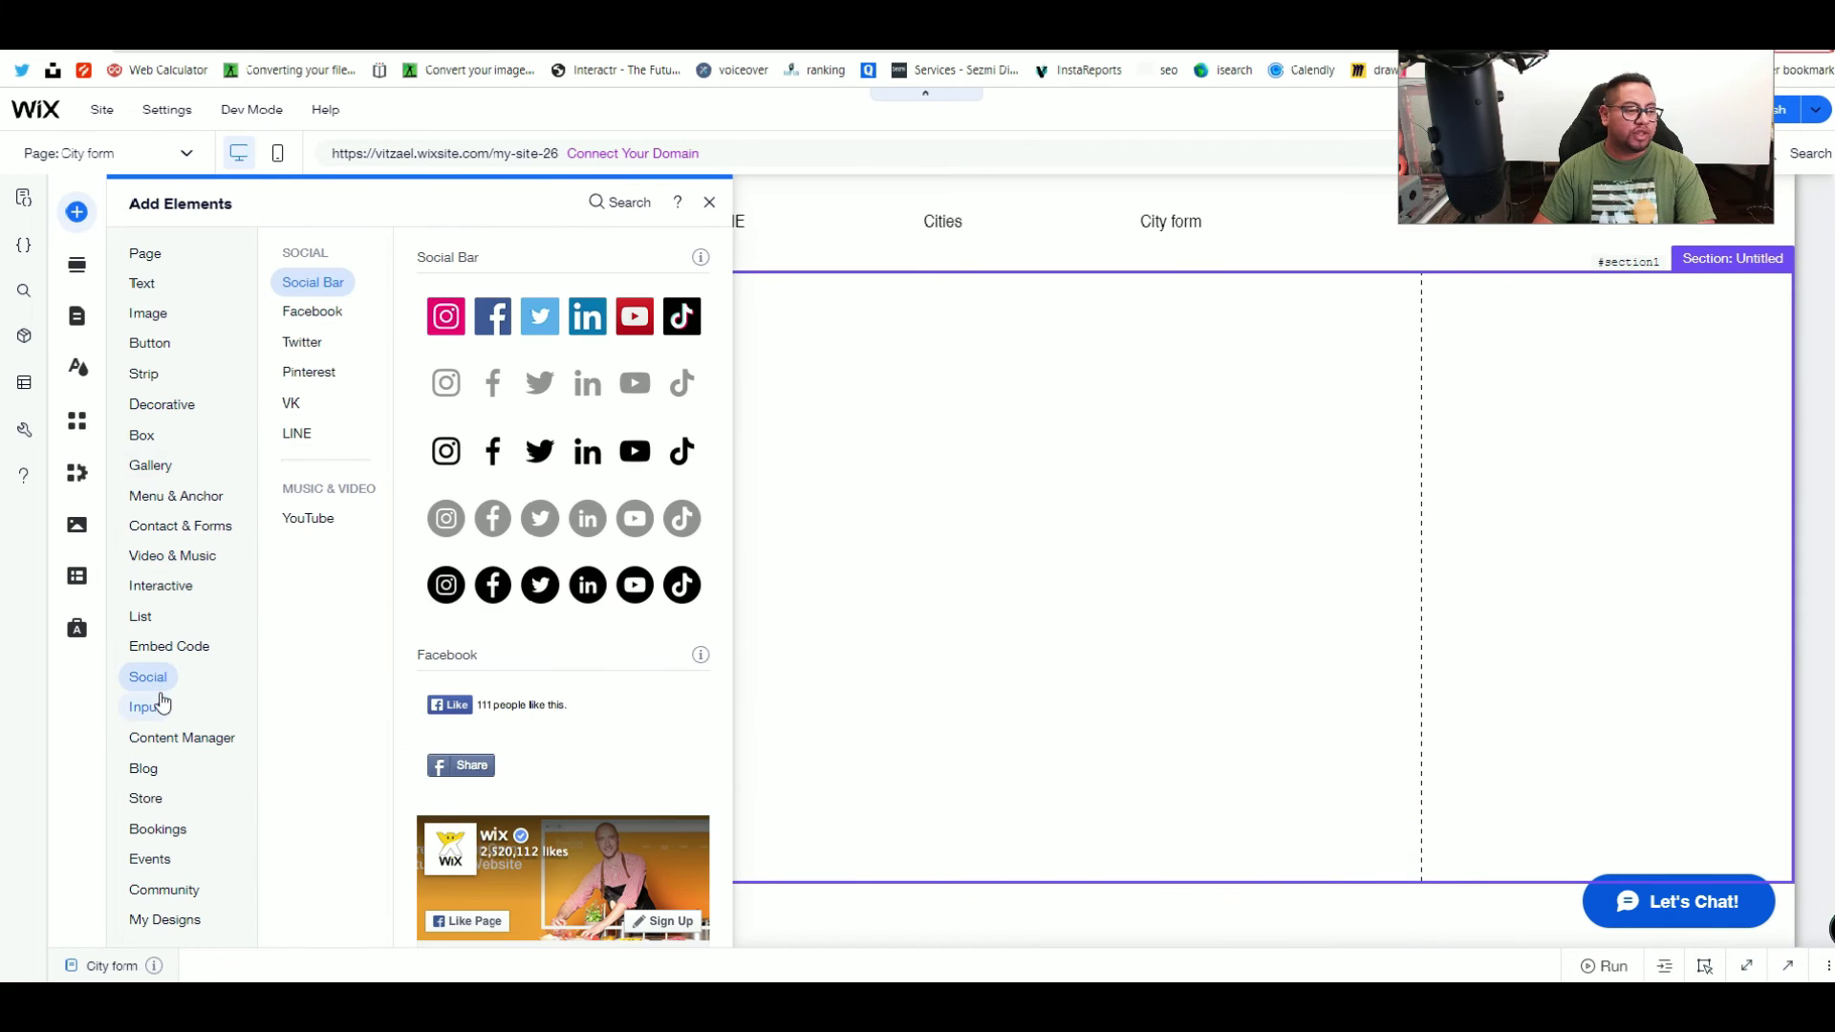
click(158, 737)
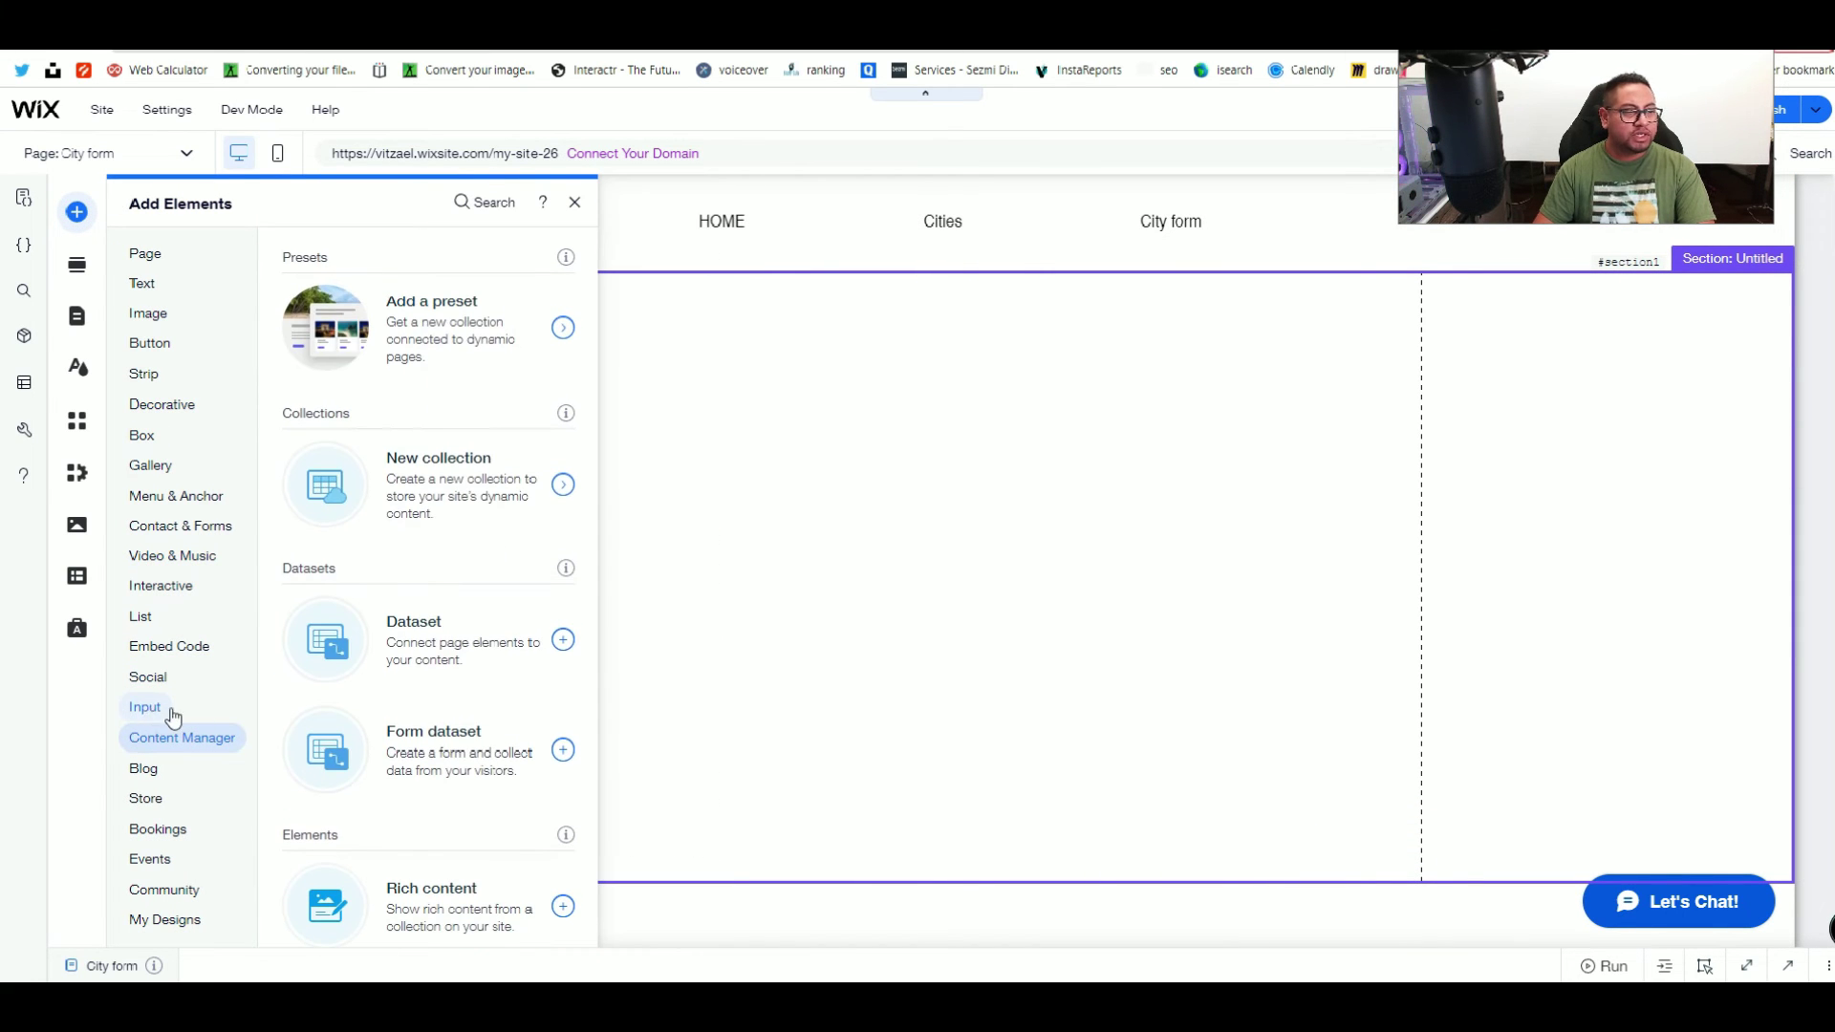
click(168, 715)
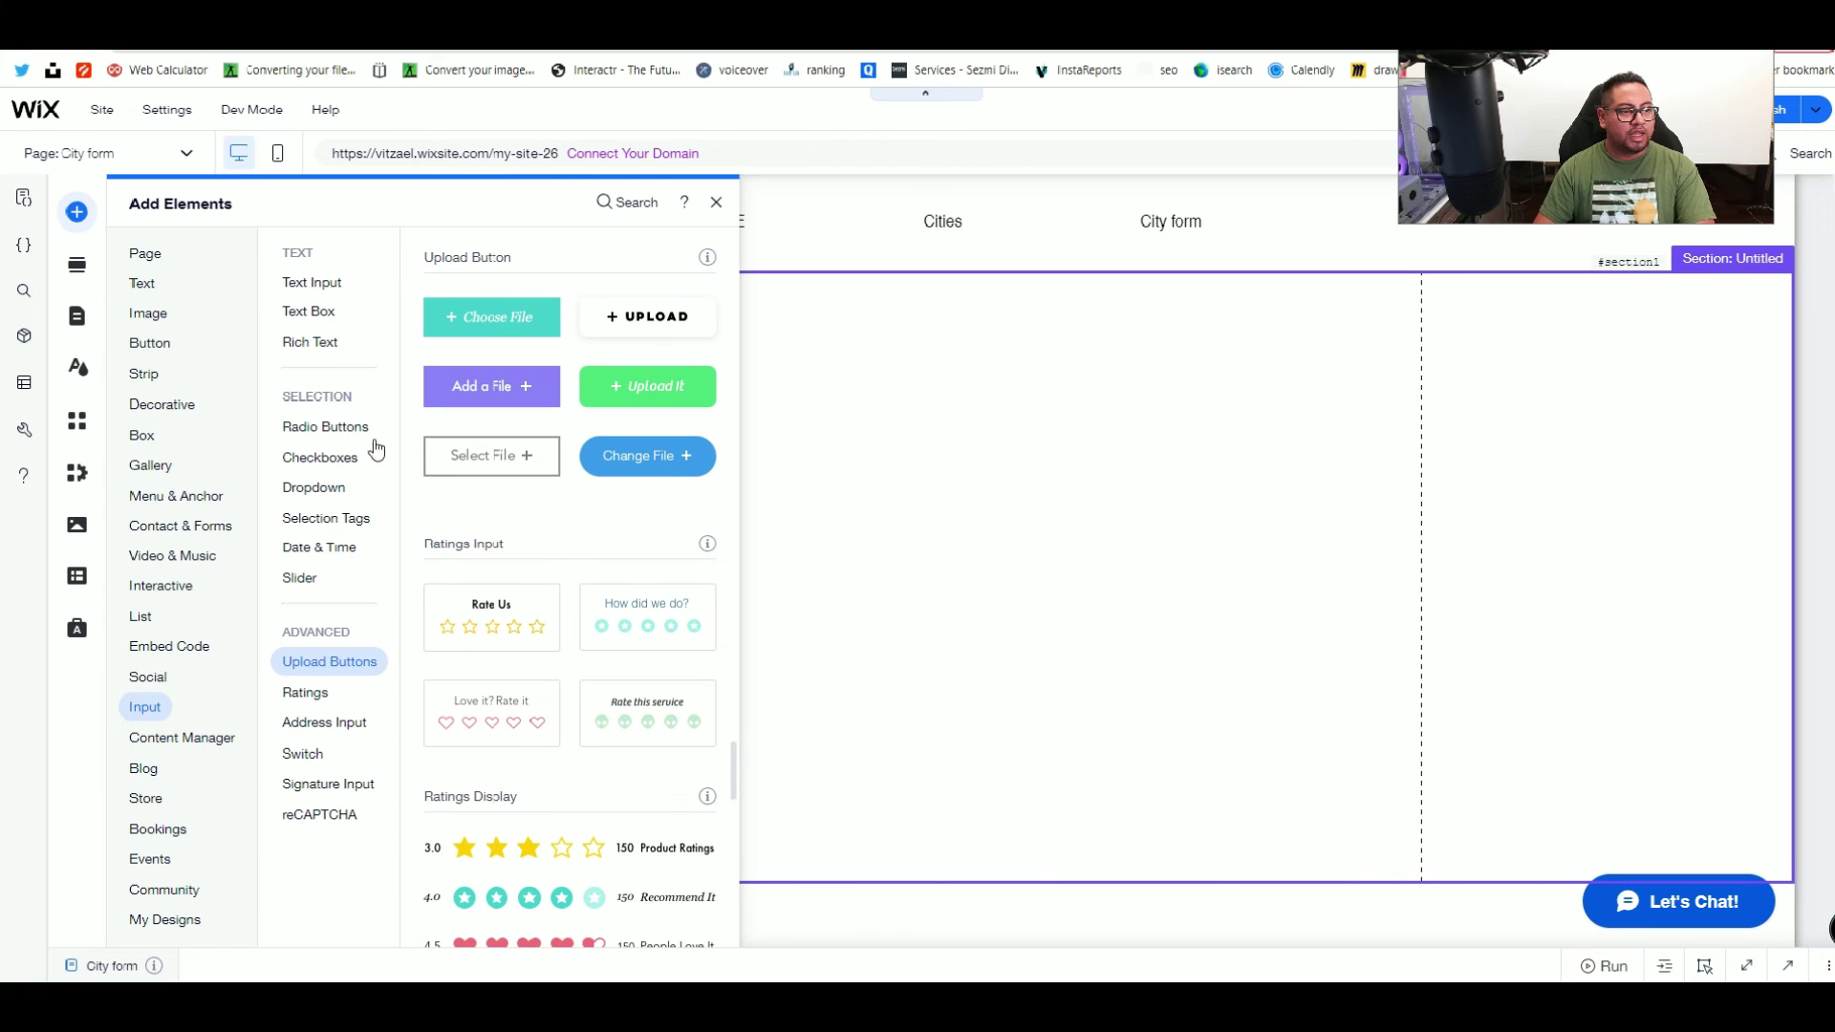
click(305, 283)
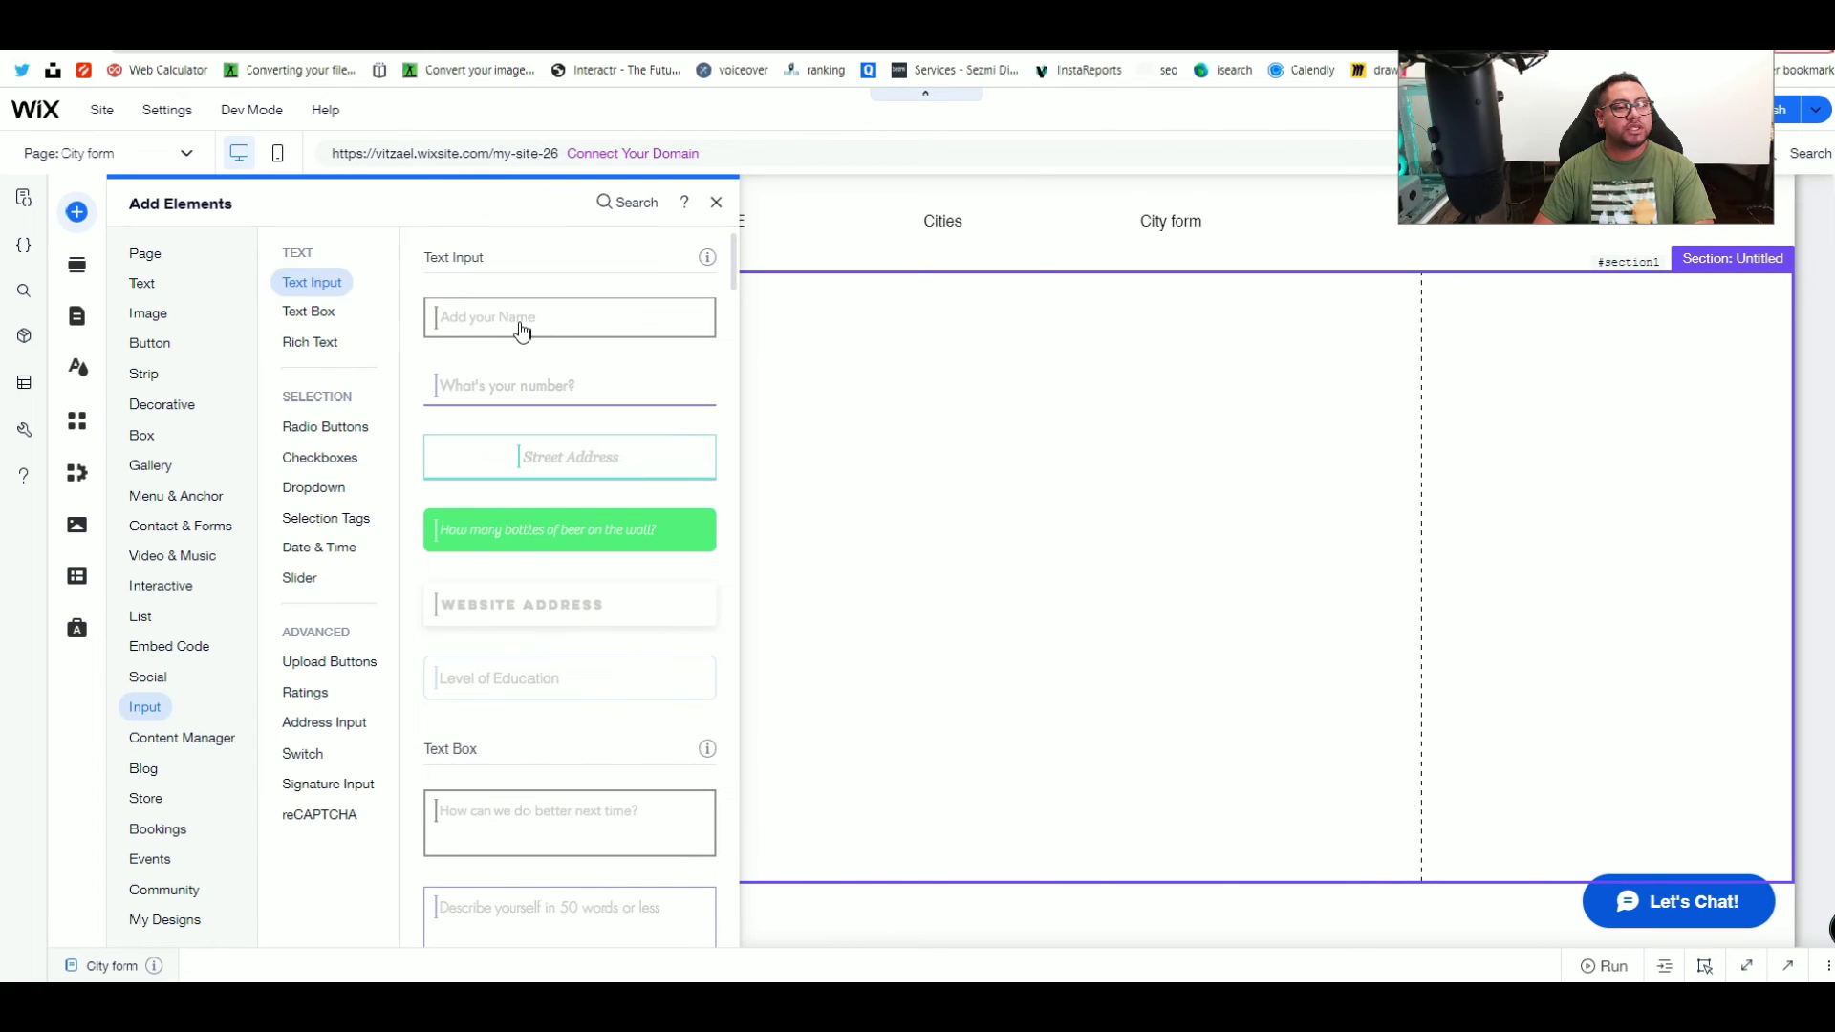
click(522, 331)
drag(864, 569, 870, 409)
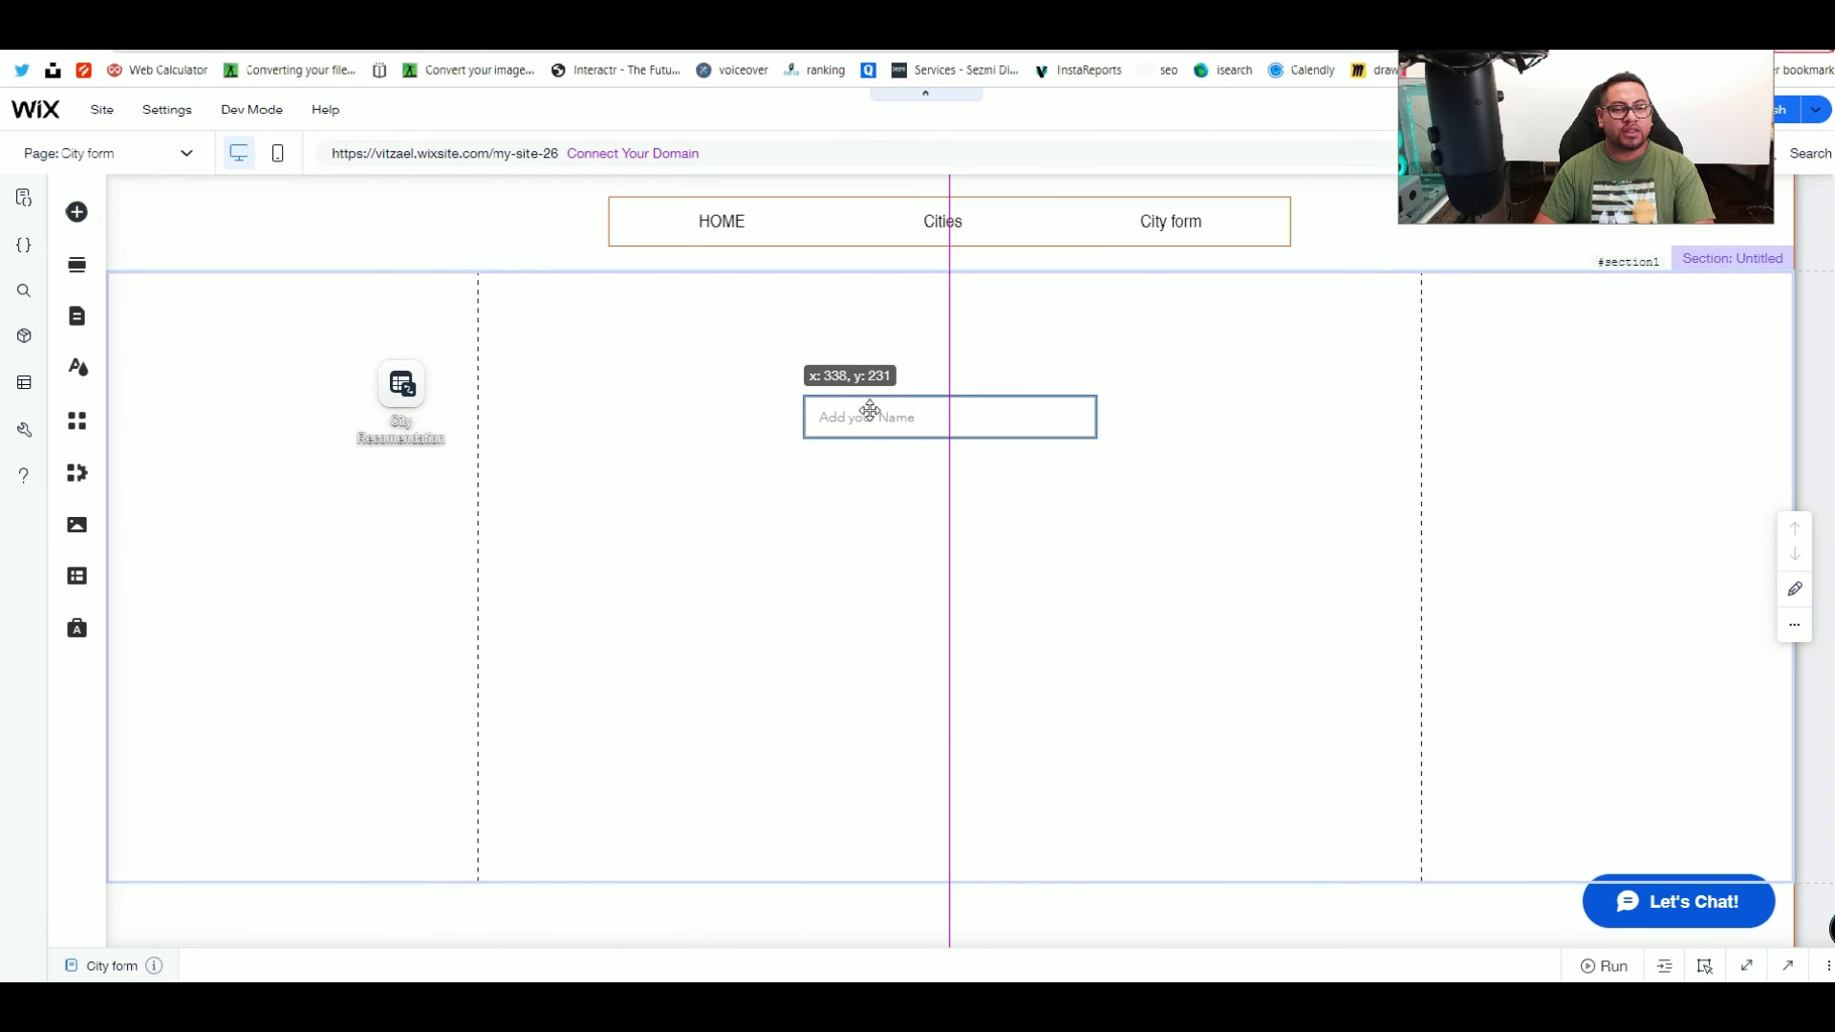
Step: Set the new text input's placeholder text to City Name and close its settings
click(845, 350)
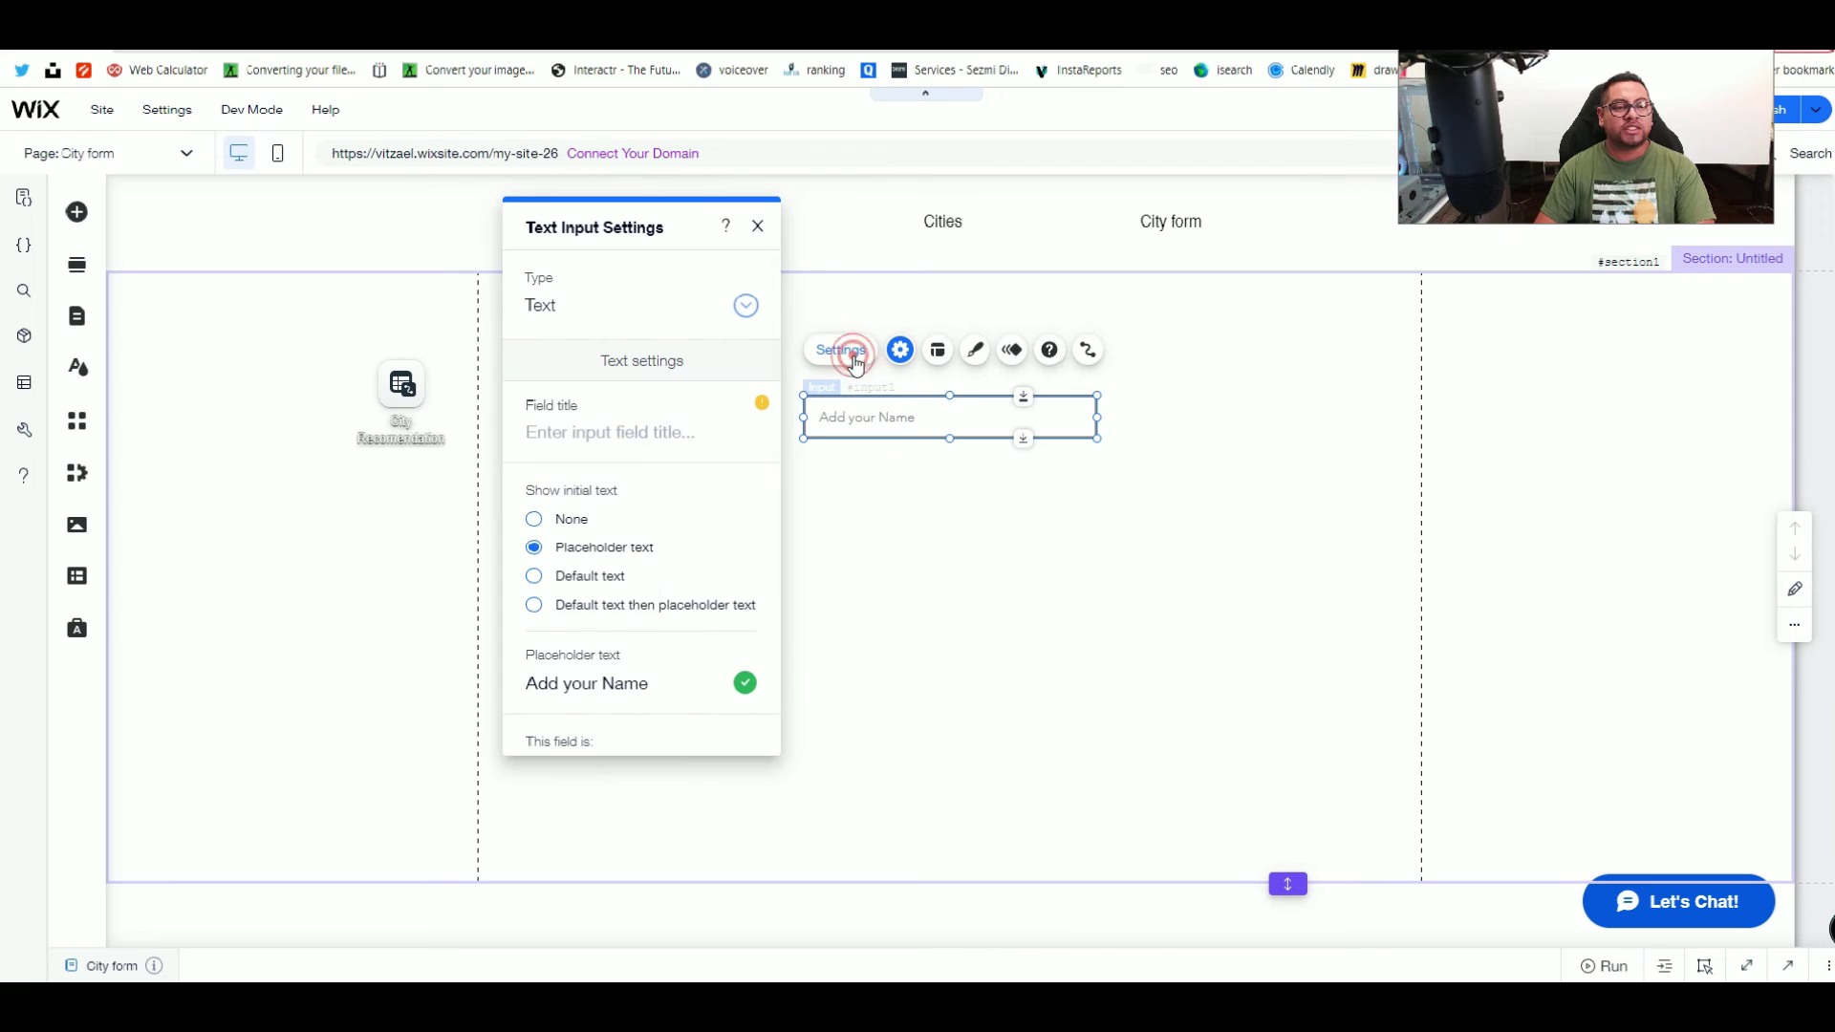
triple_click(594, 685)
text(City)
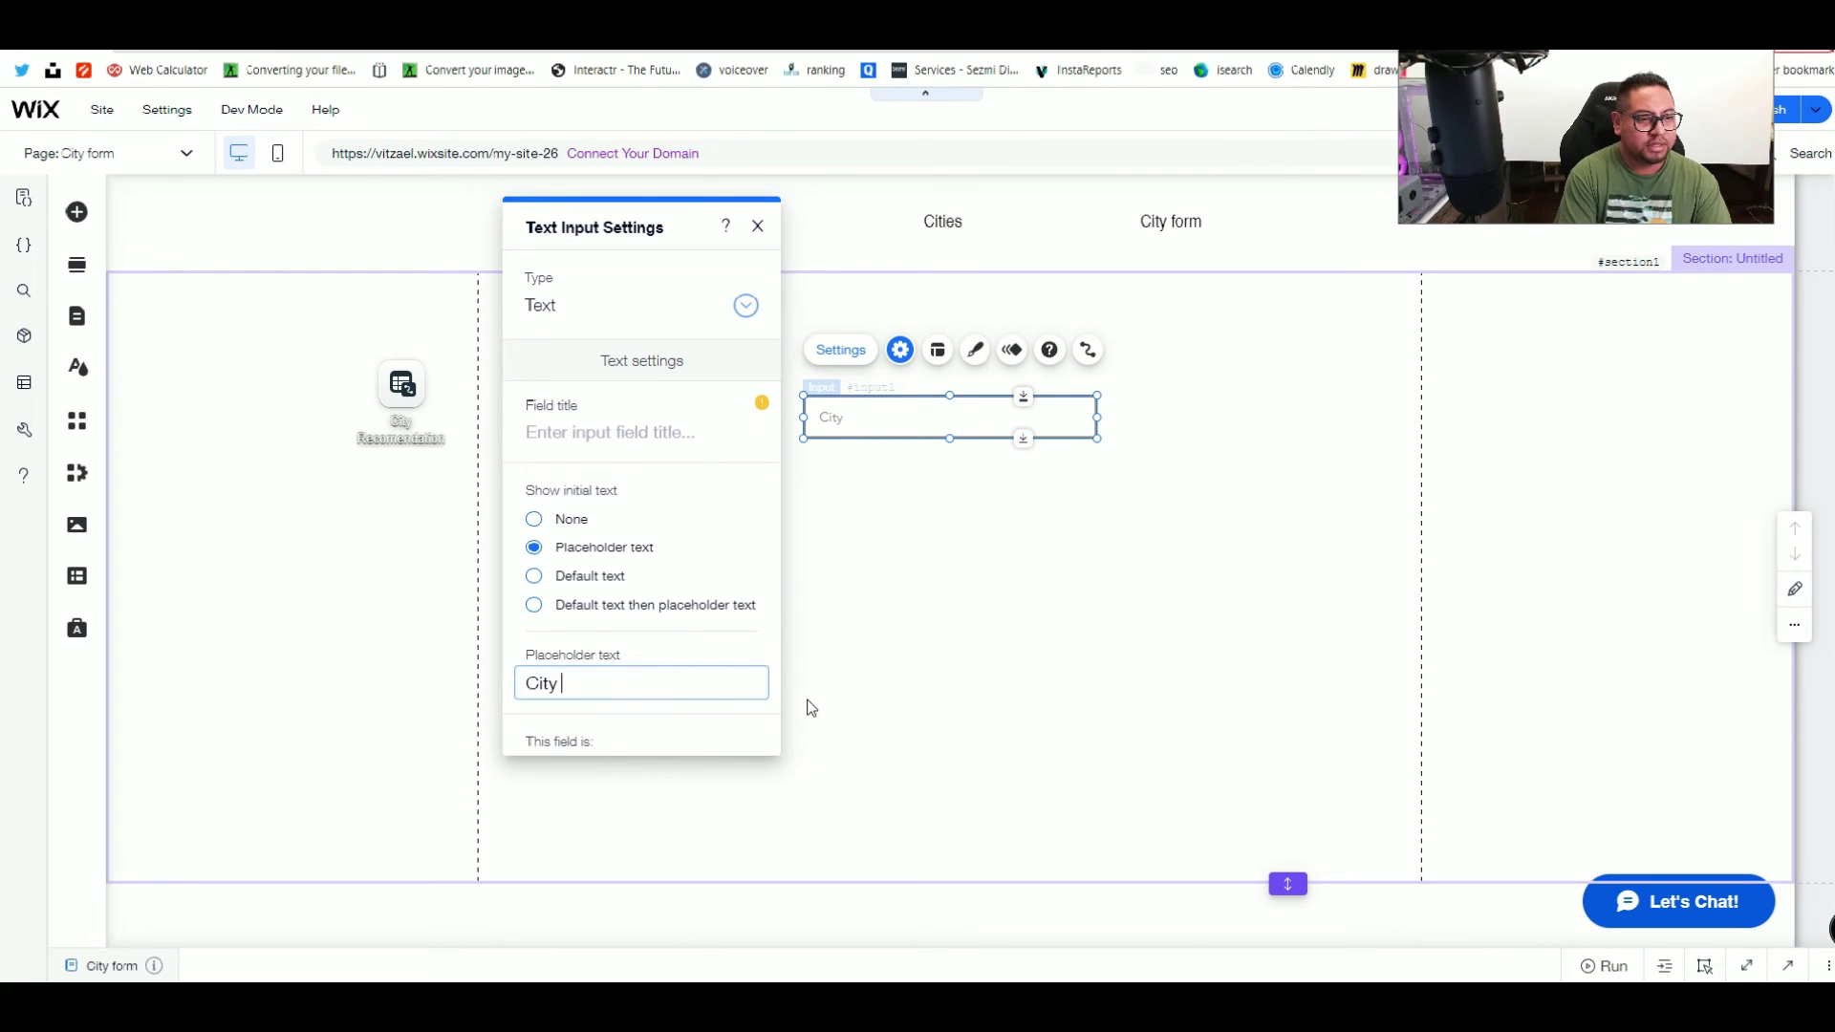
click(923, 576)
Step: Give the text input the field title City Name and the placeholder text "write city name"
click(922, 413)
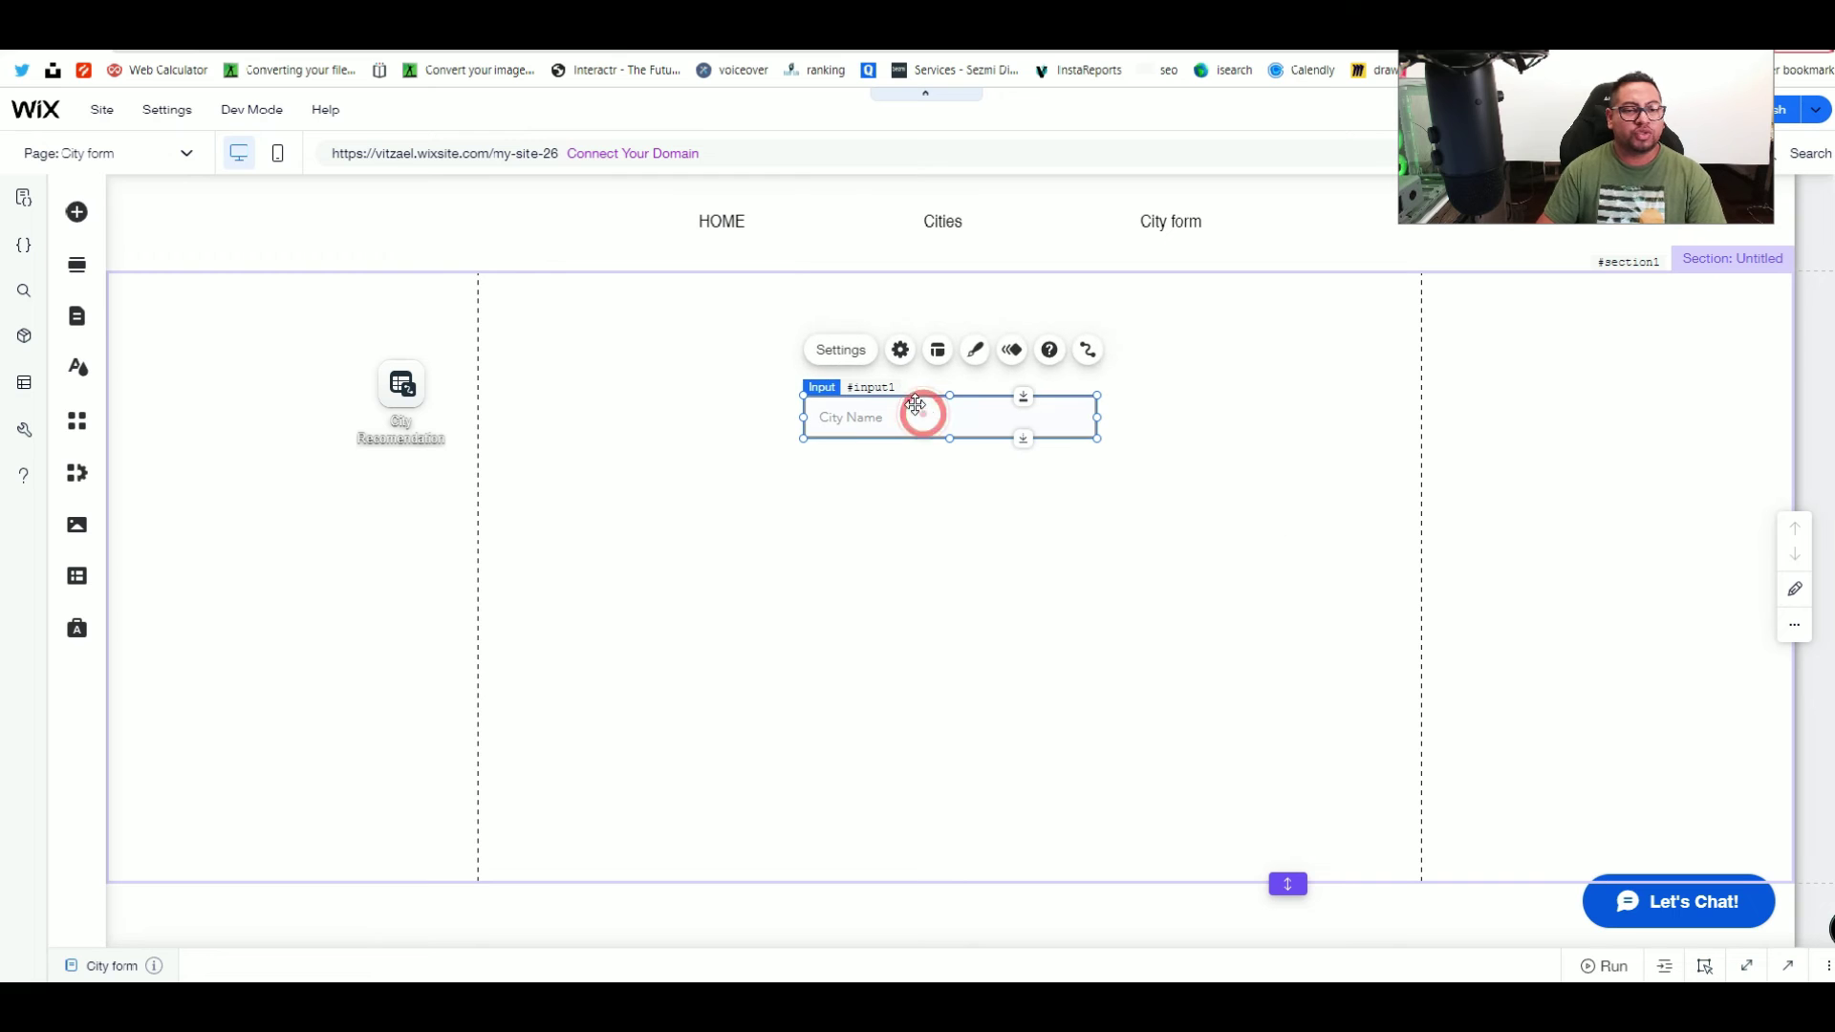
click(838, 351)
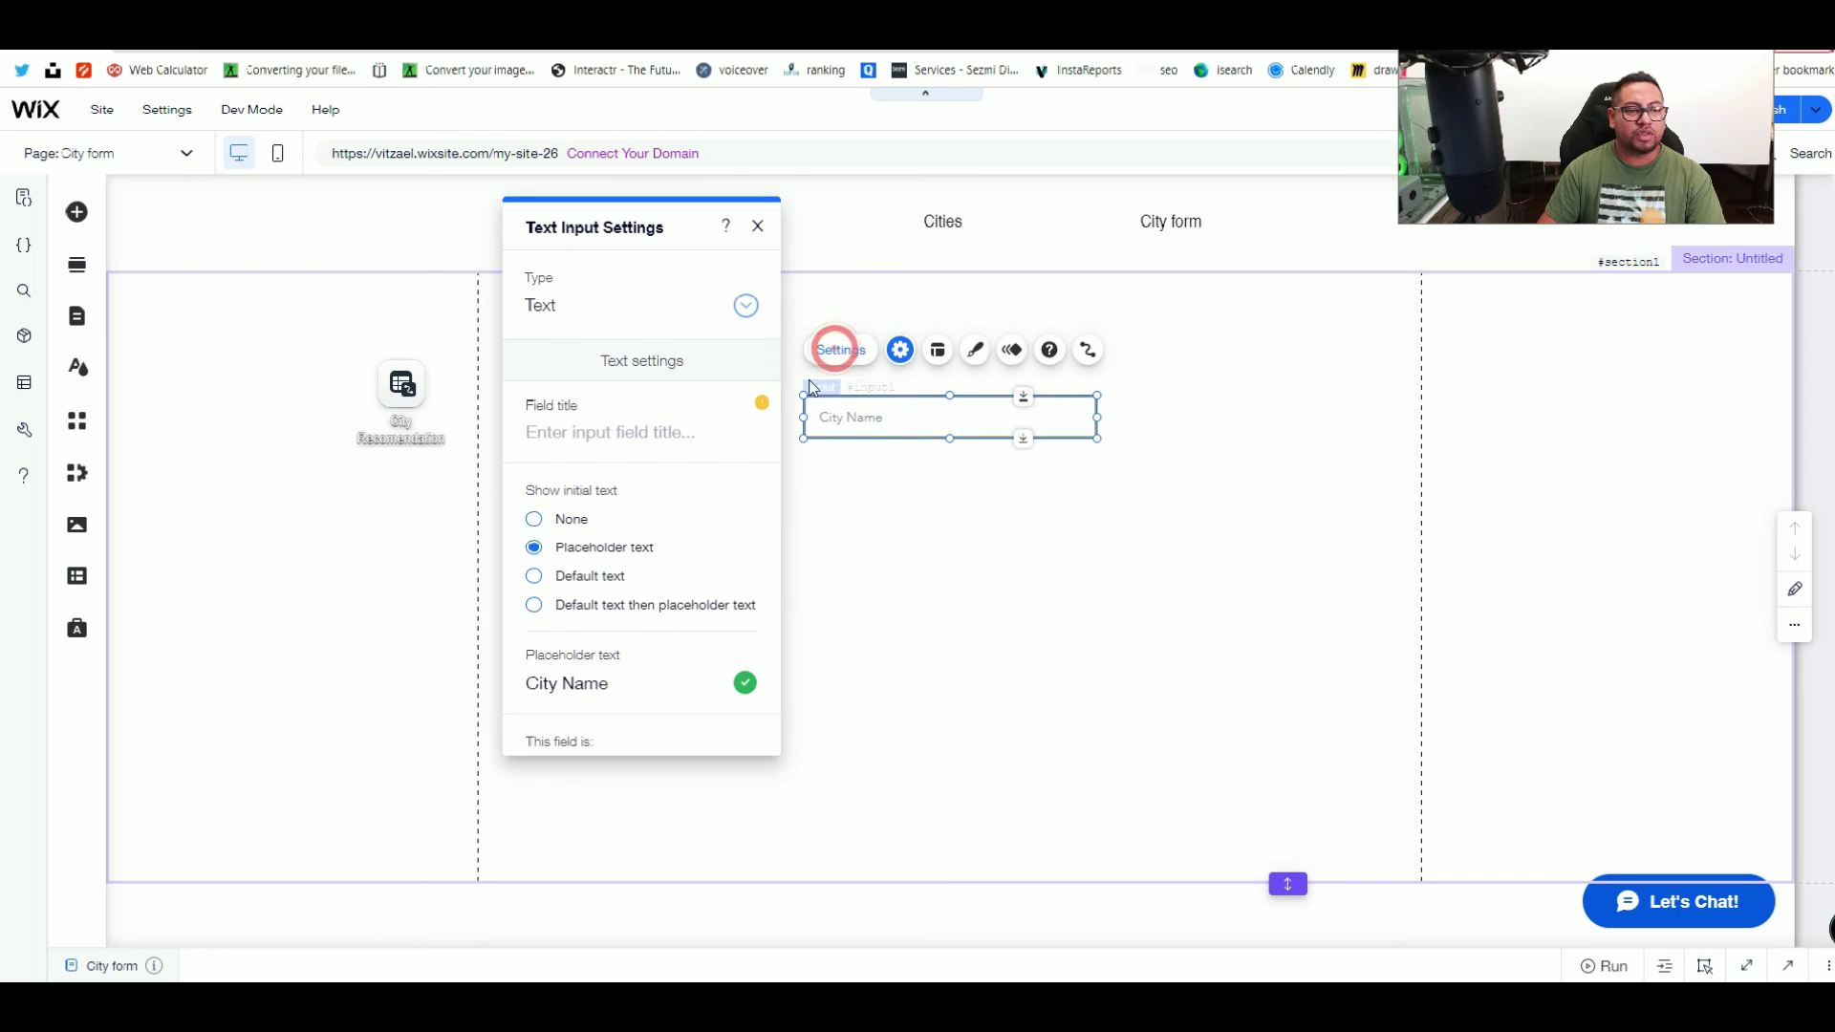
click(597, 435)
text(City Name)
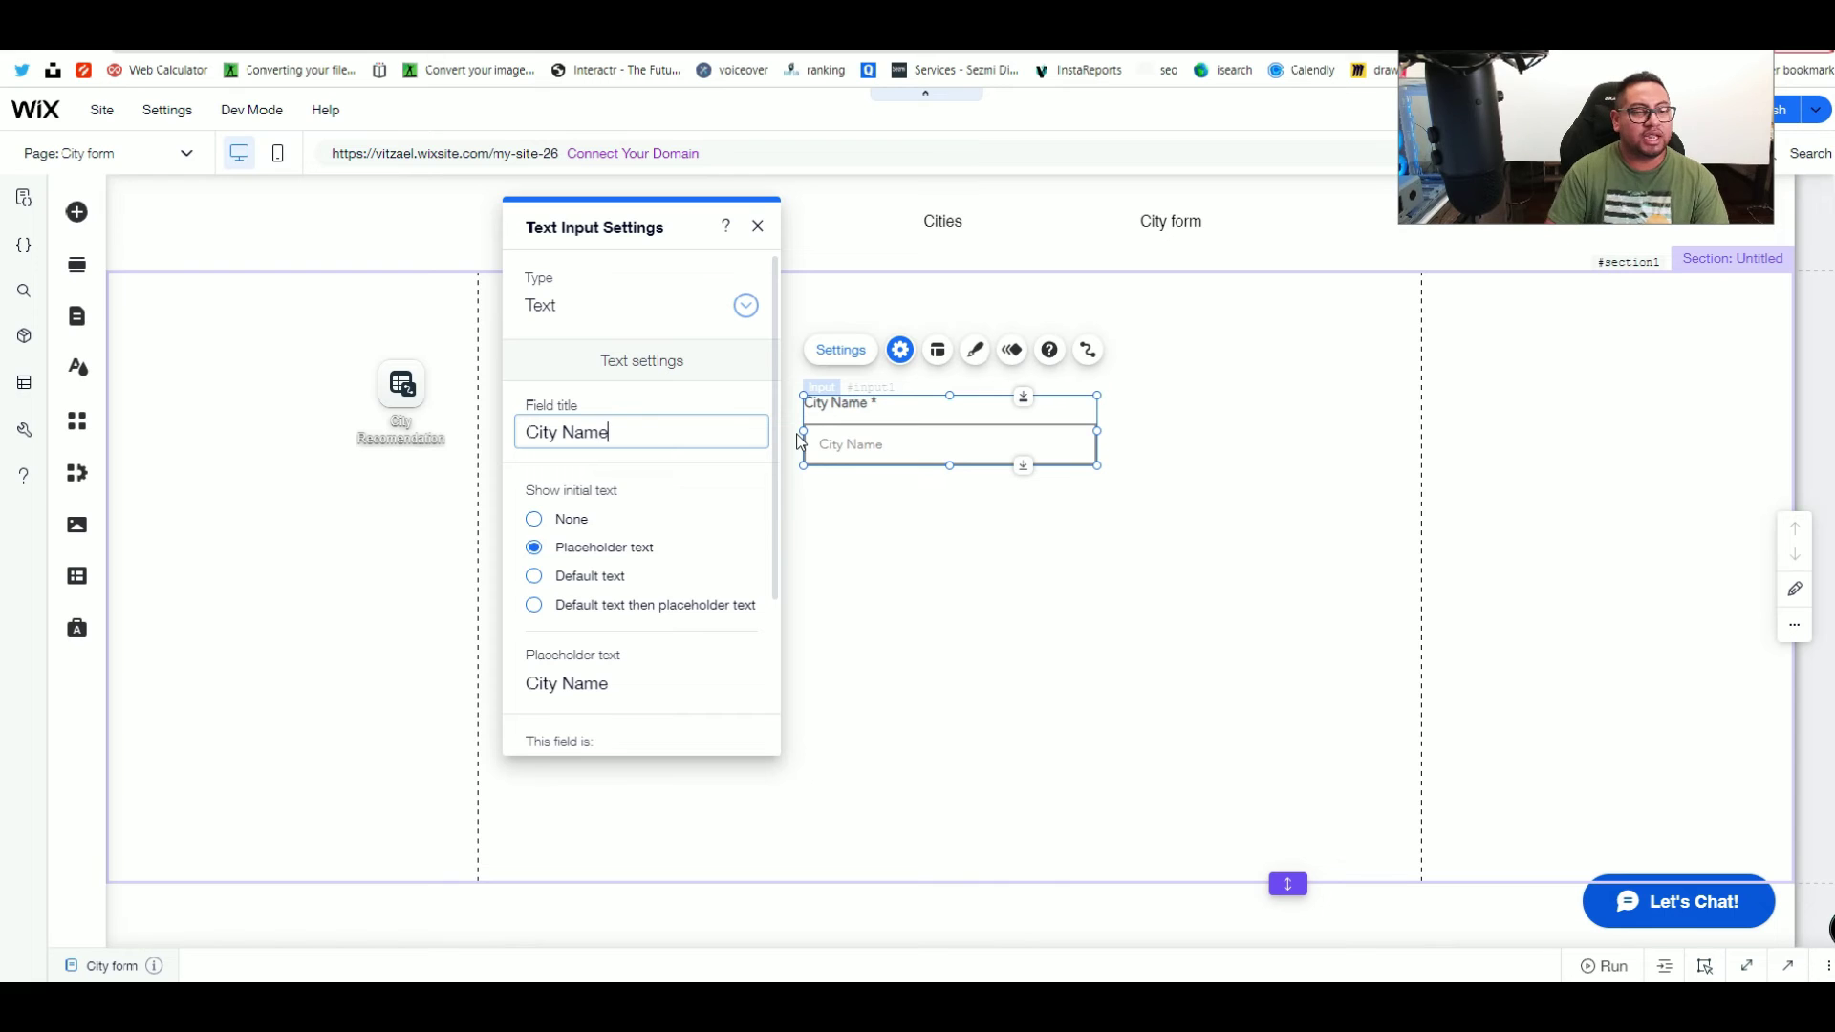
click(540, 682)
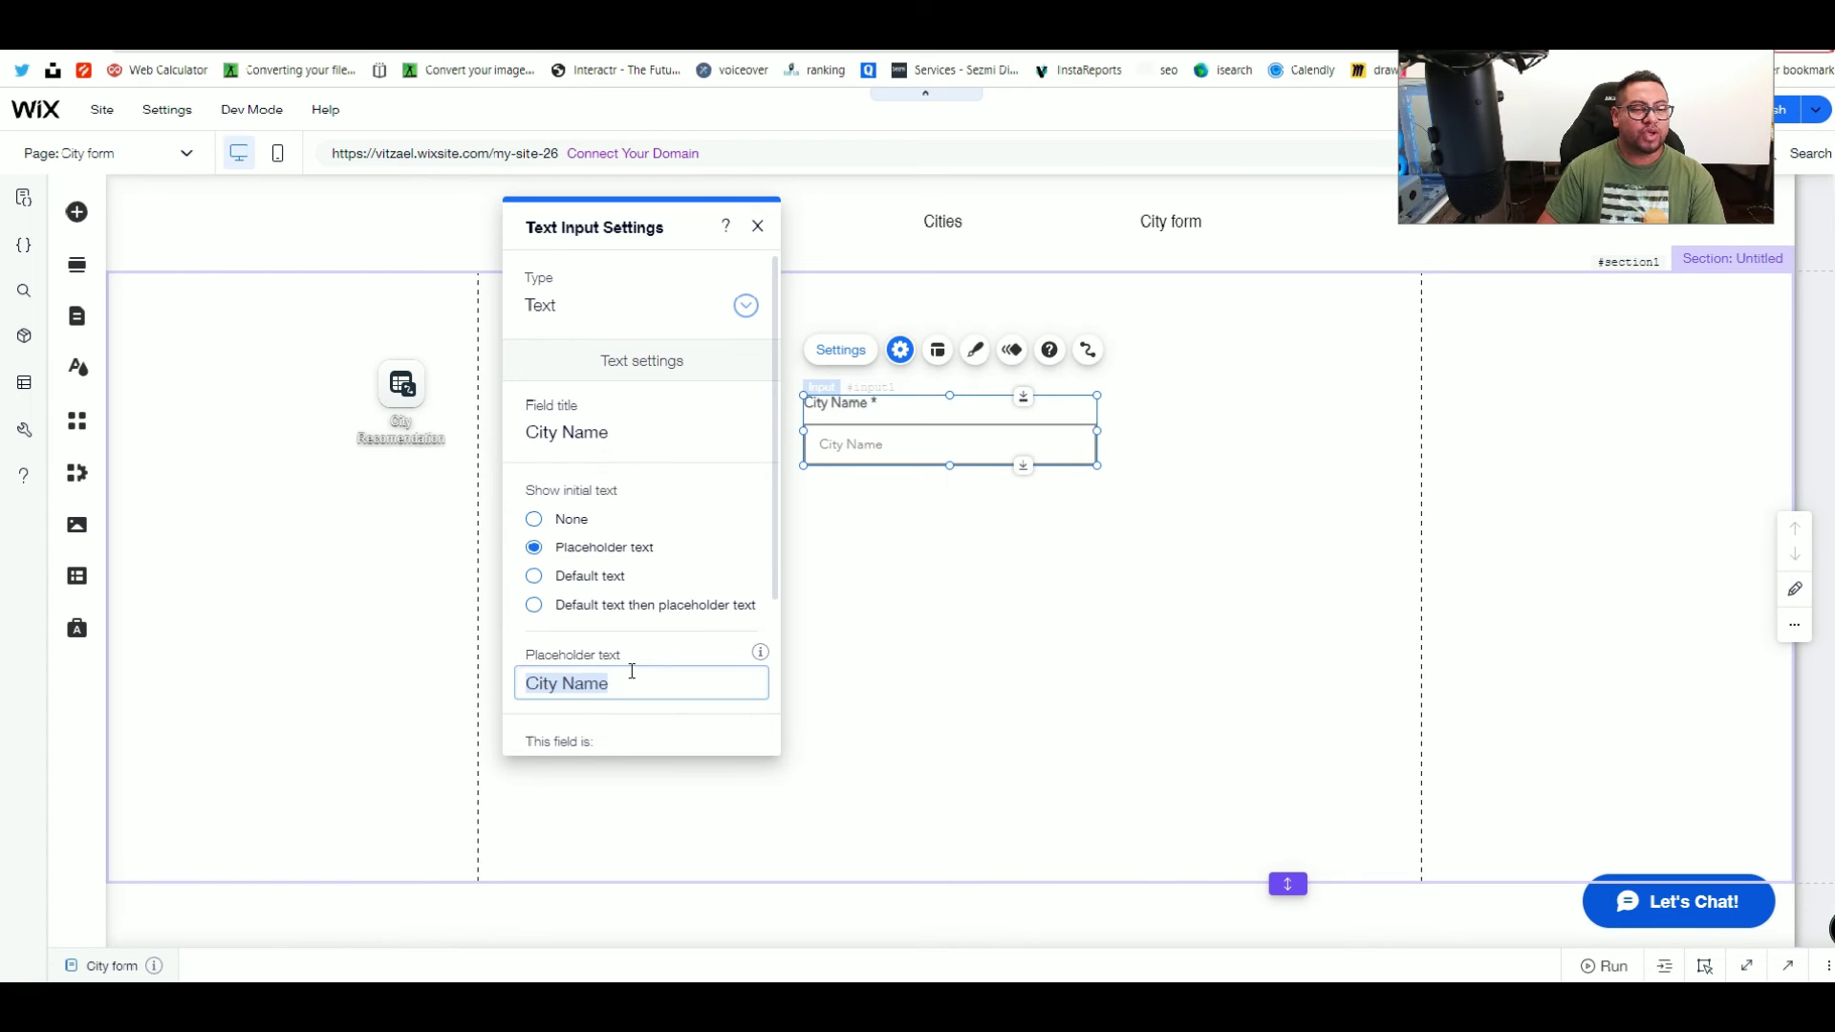
text(write c)
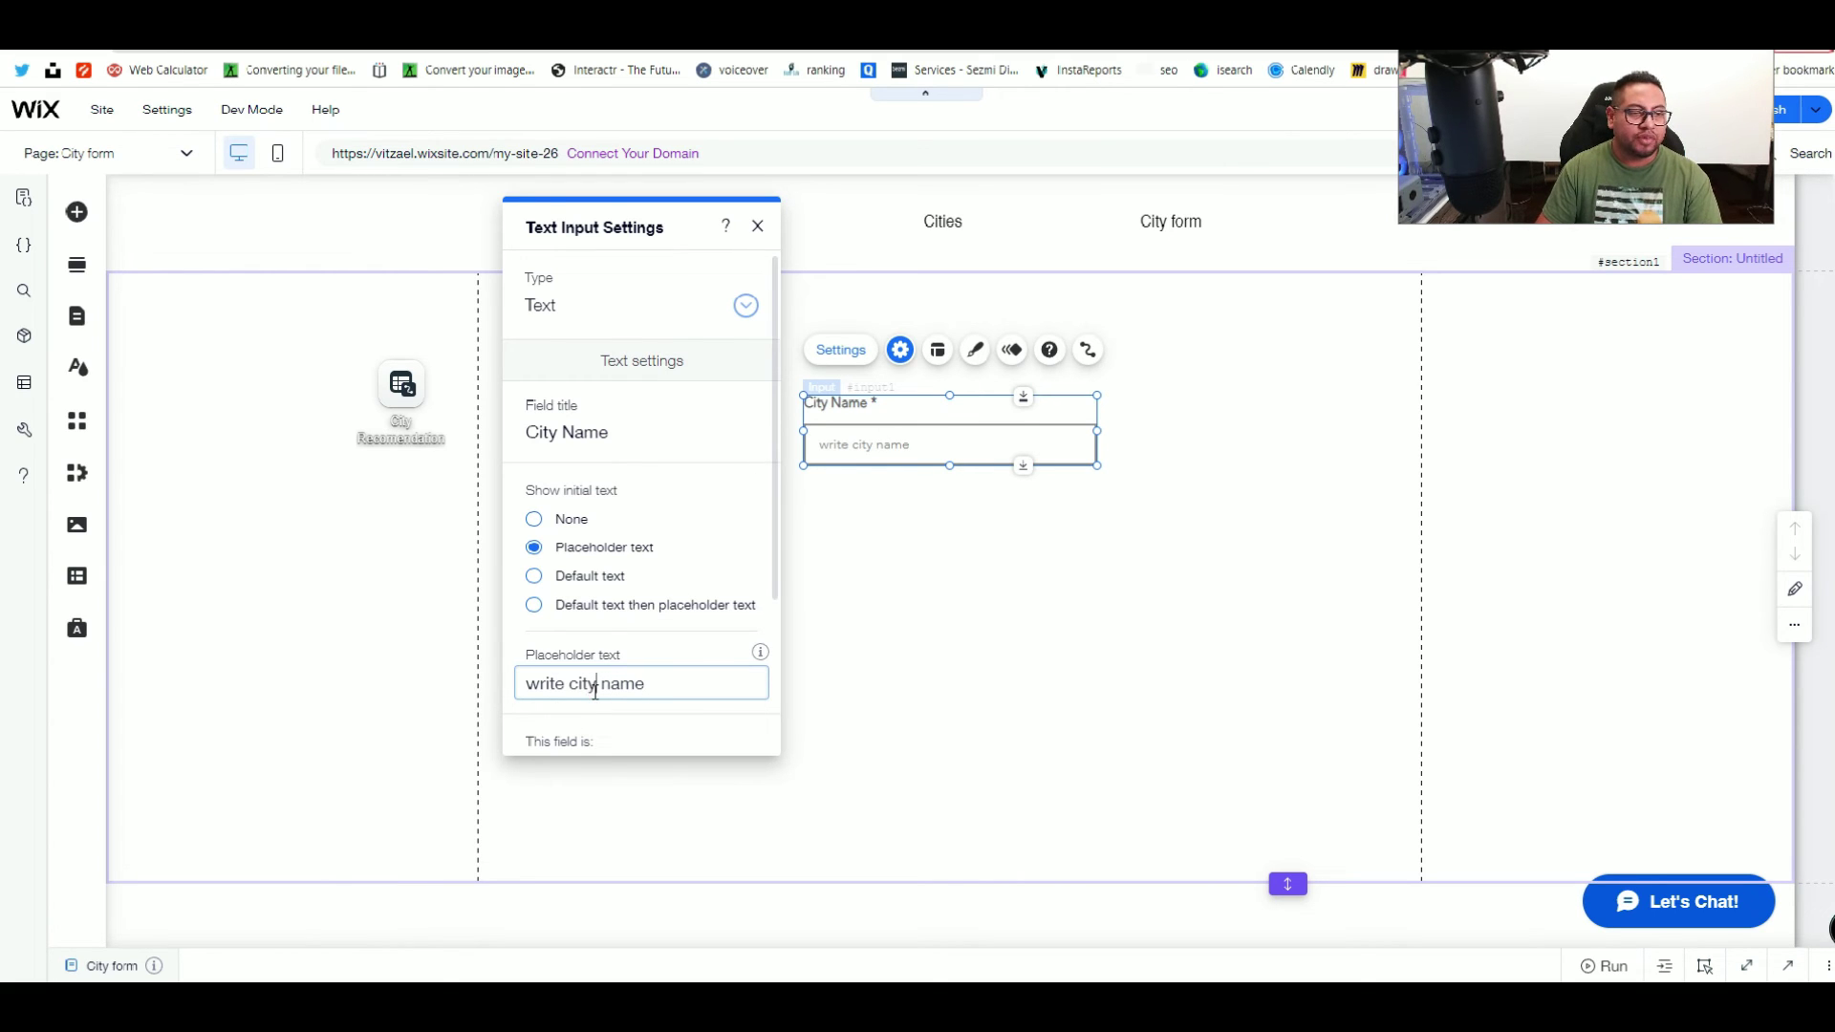
Step: Restore the text input's placeholder to City Name, clear its field title and close its settings
triple_click(595, 688)
key(BackSpace)
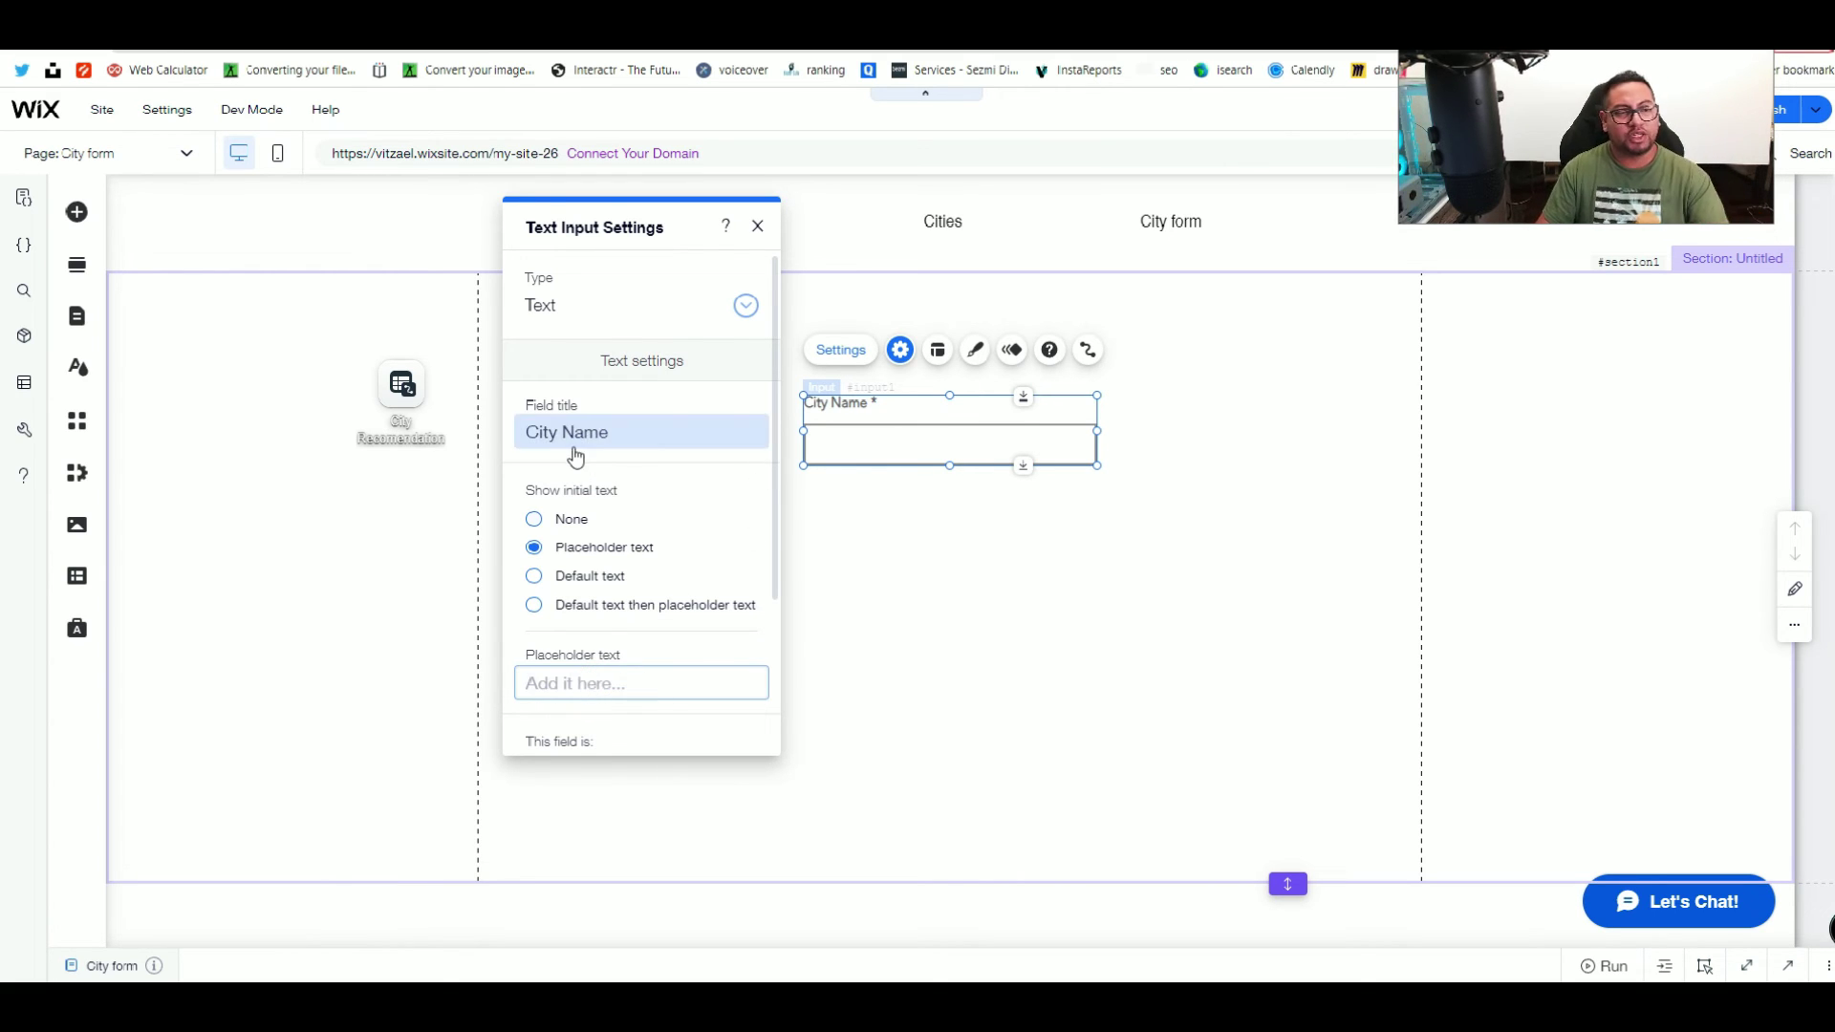
click(627, 446)
key(ctrl+c)
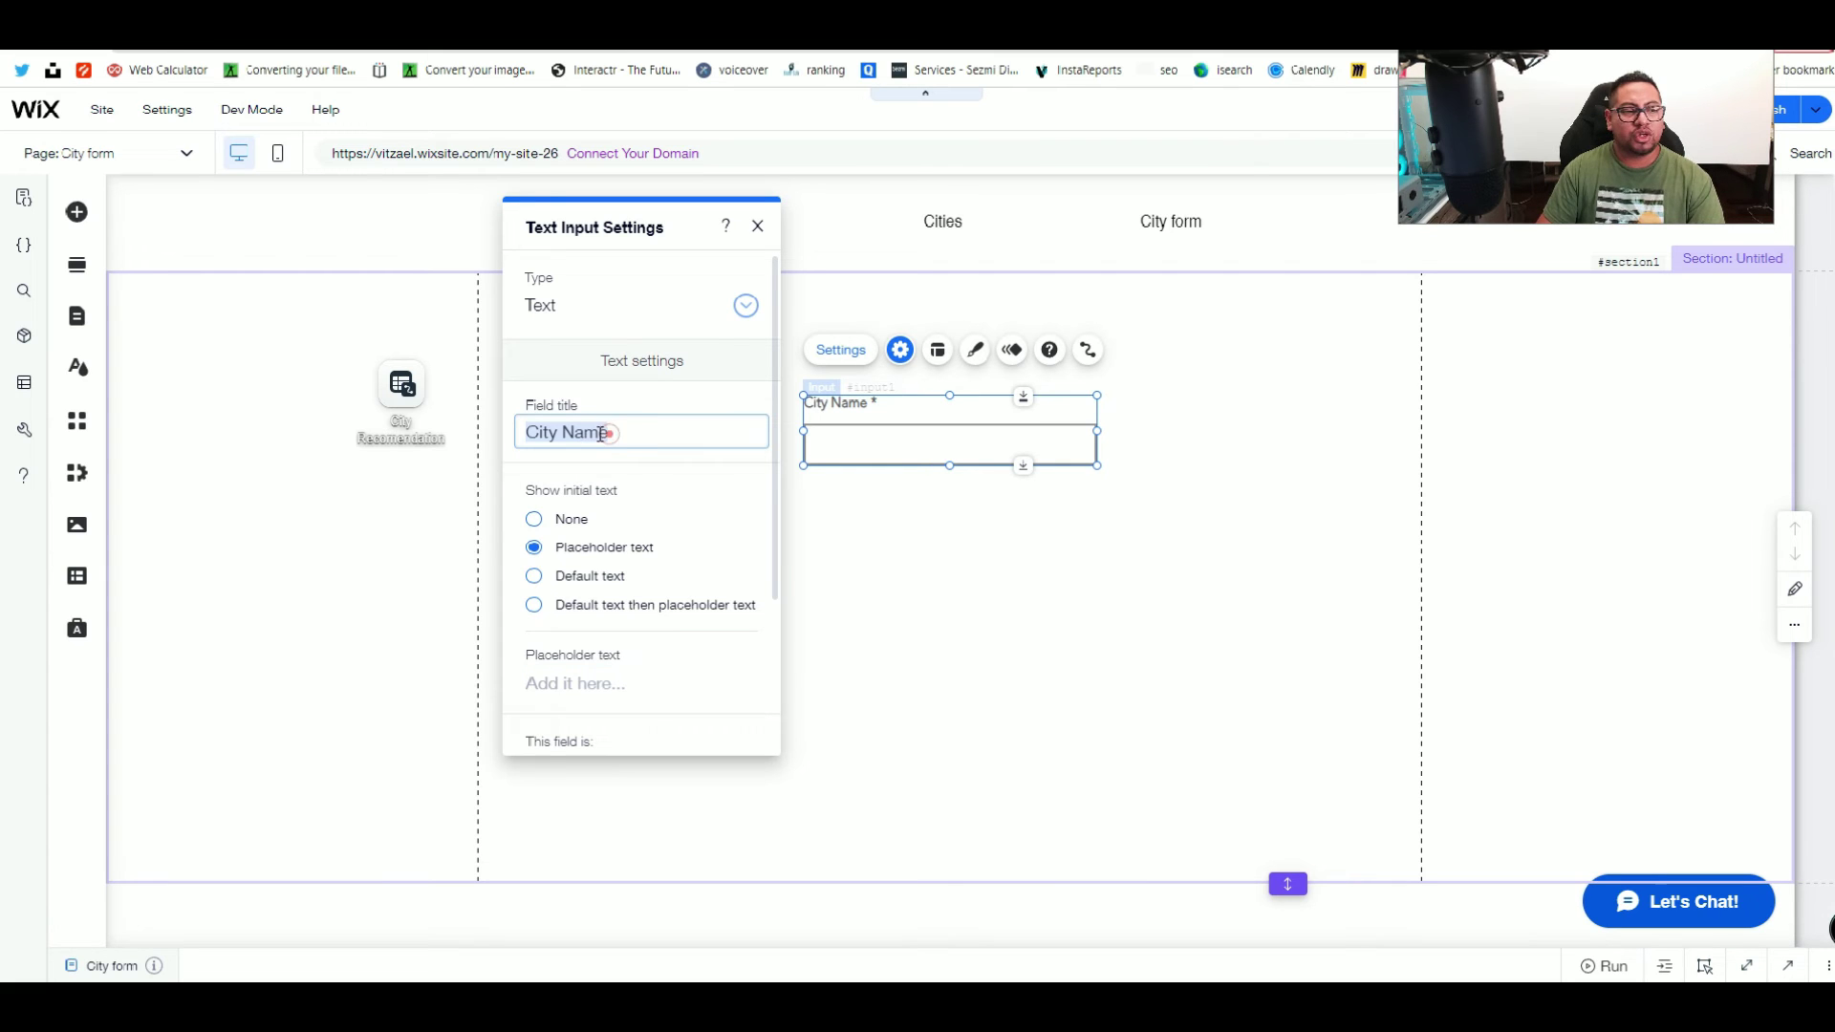
click(630, 687)
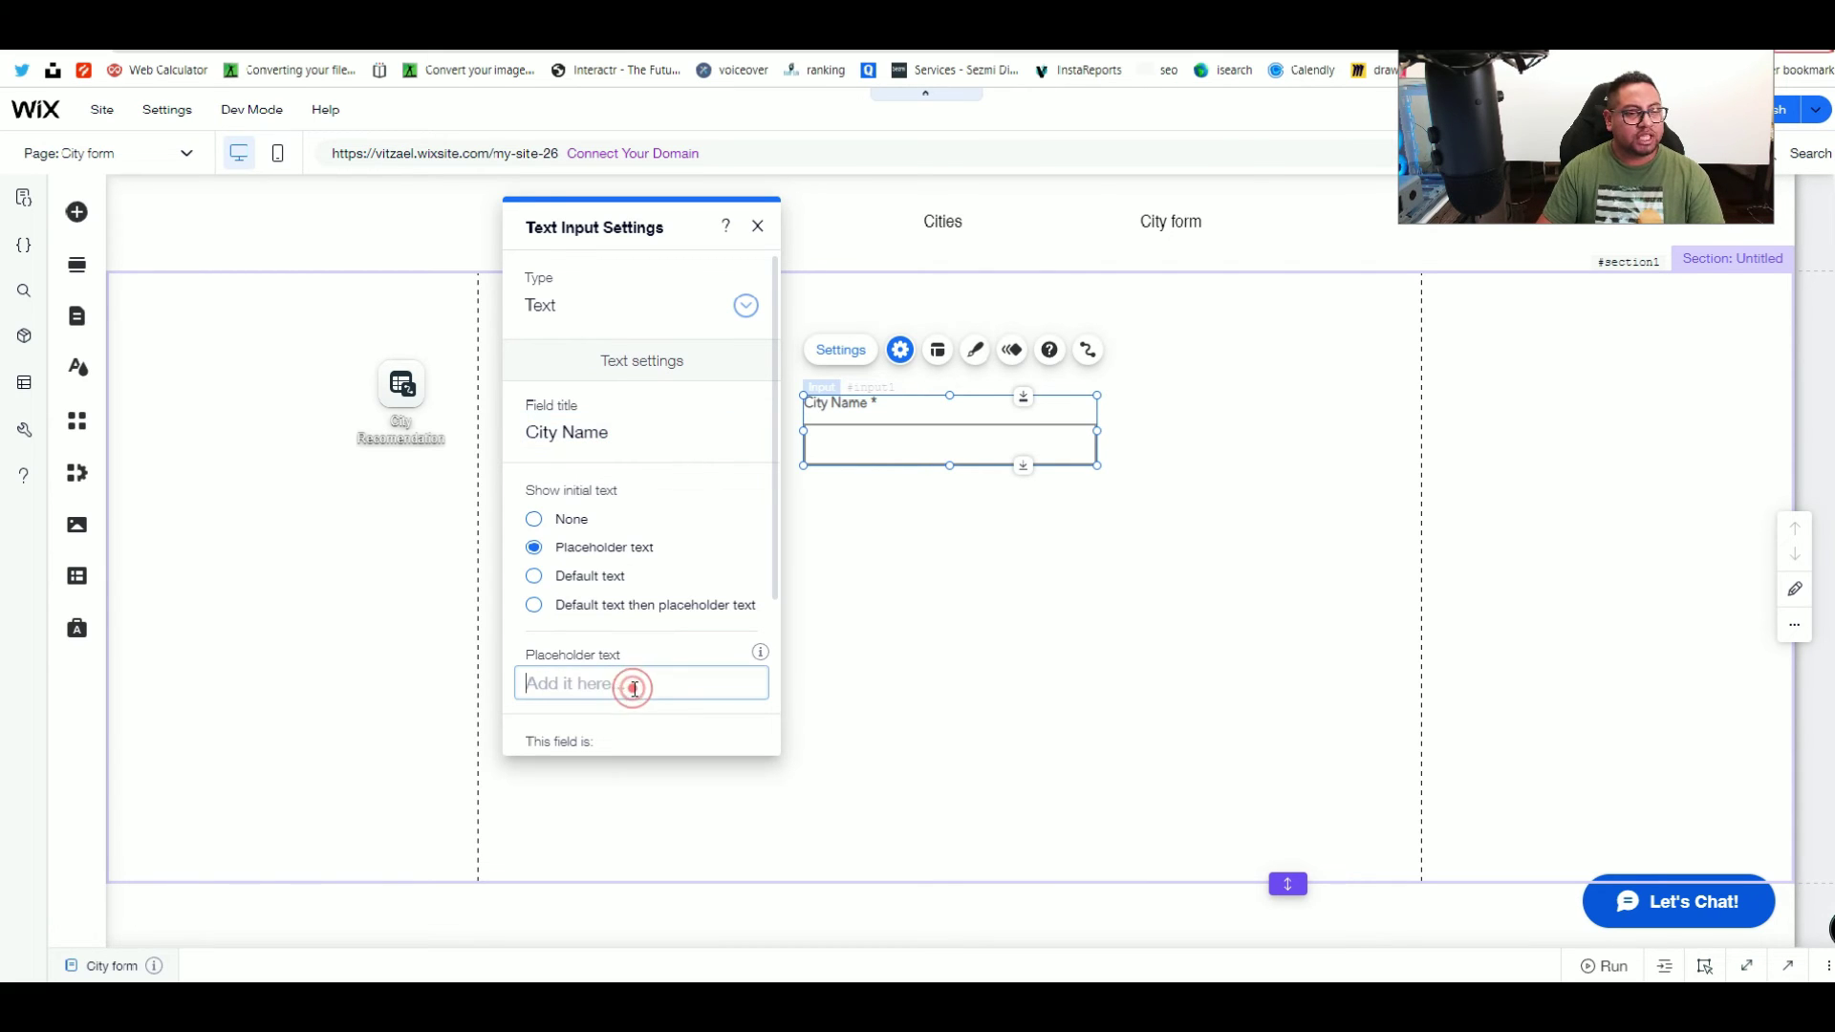
key(ctrl+v)
click(589, 452)
key(BackSpace)
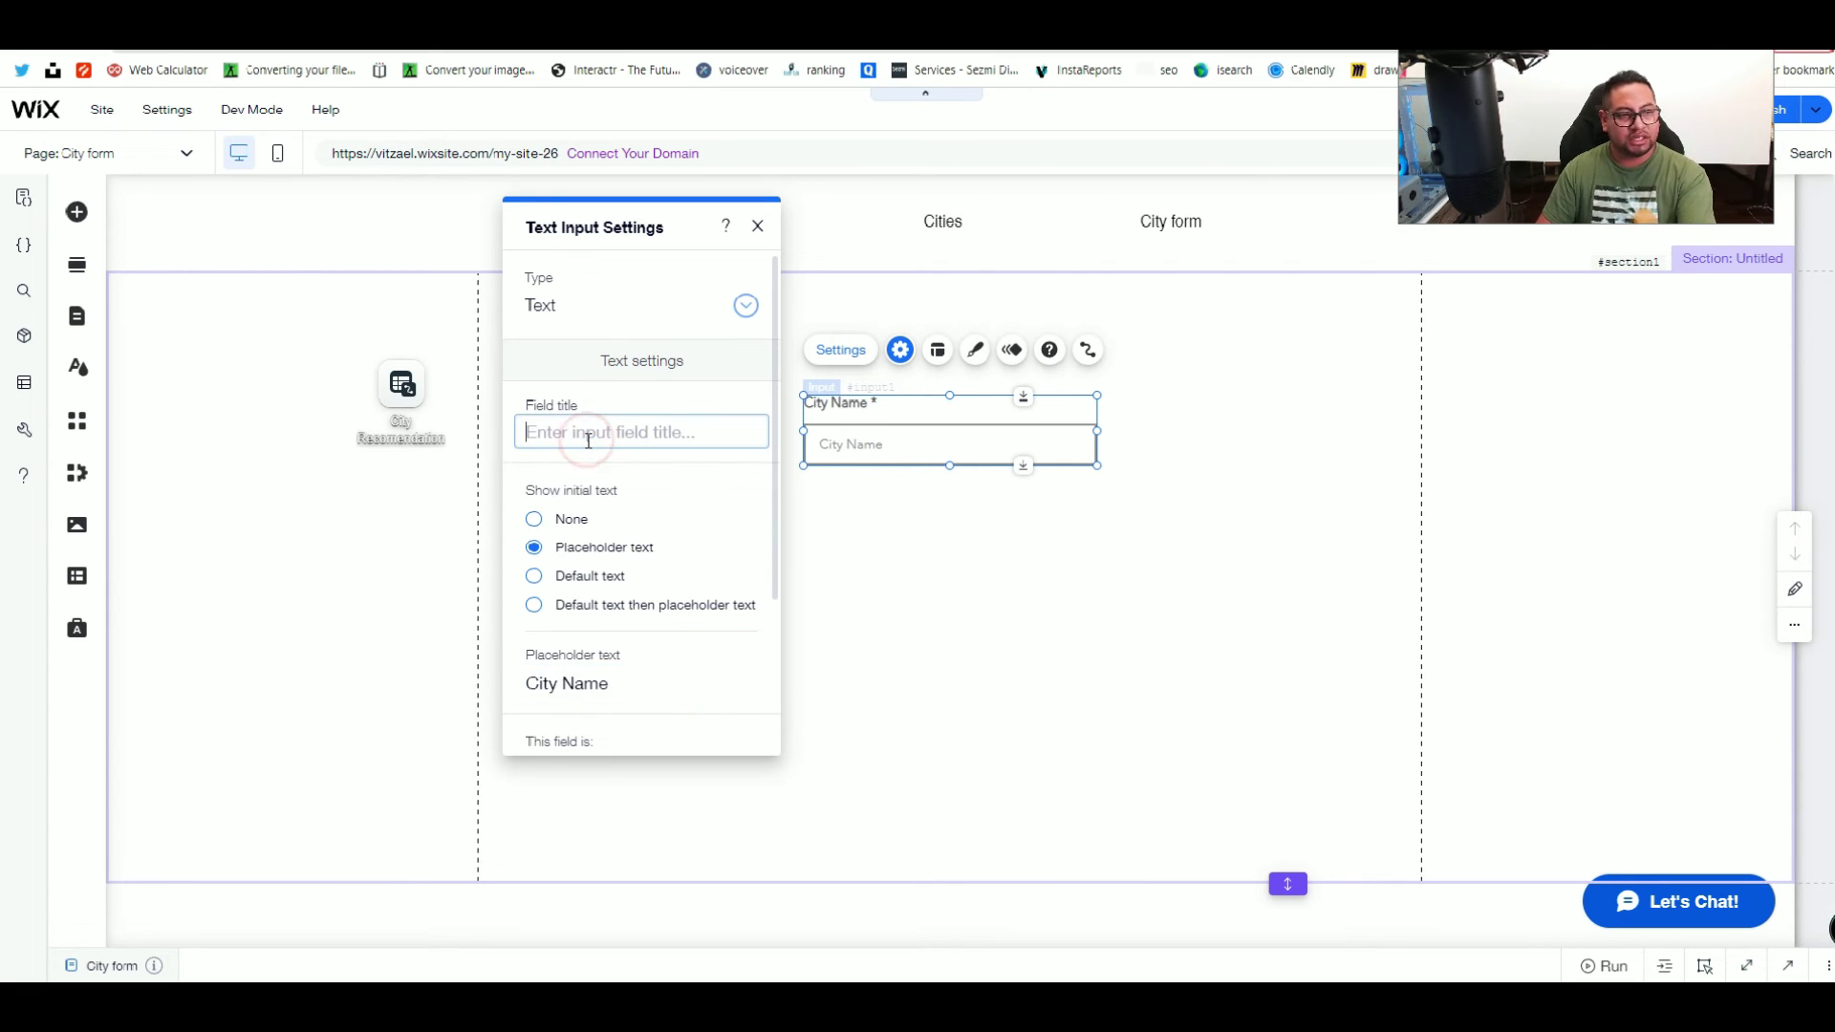
mouse_move(762, 418)
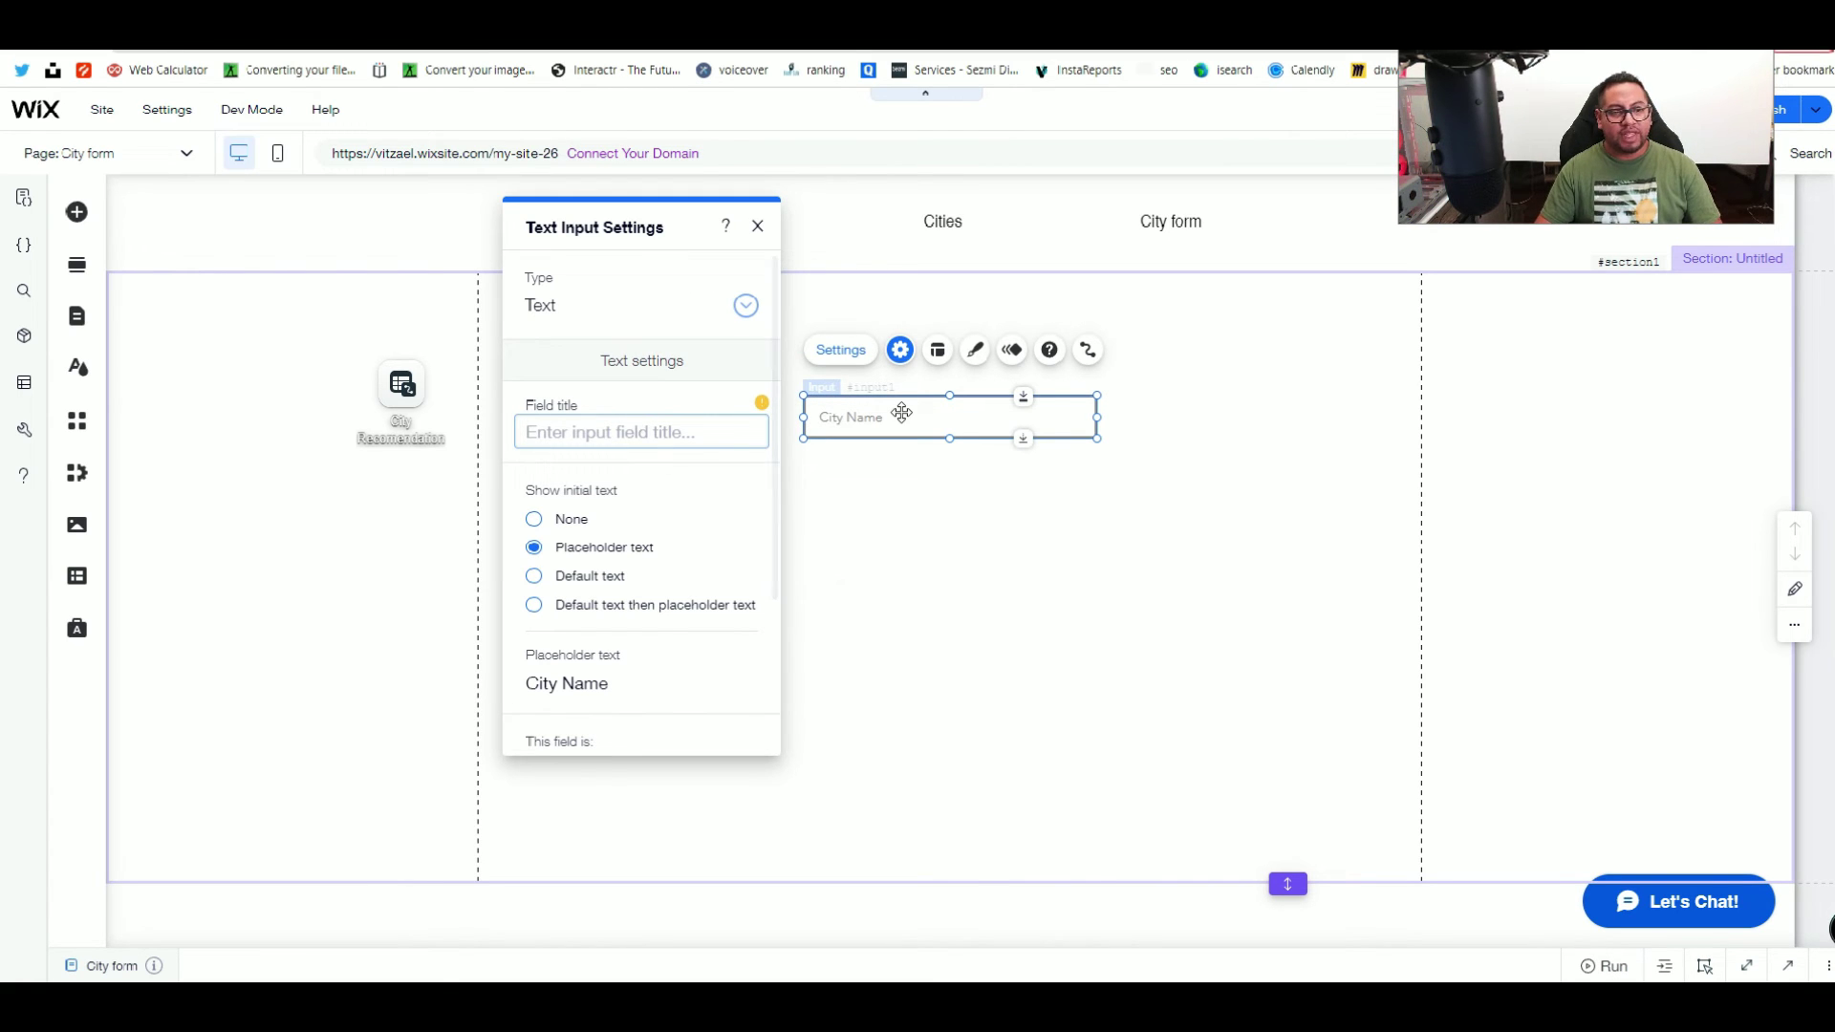
click(934, 496)
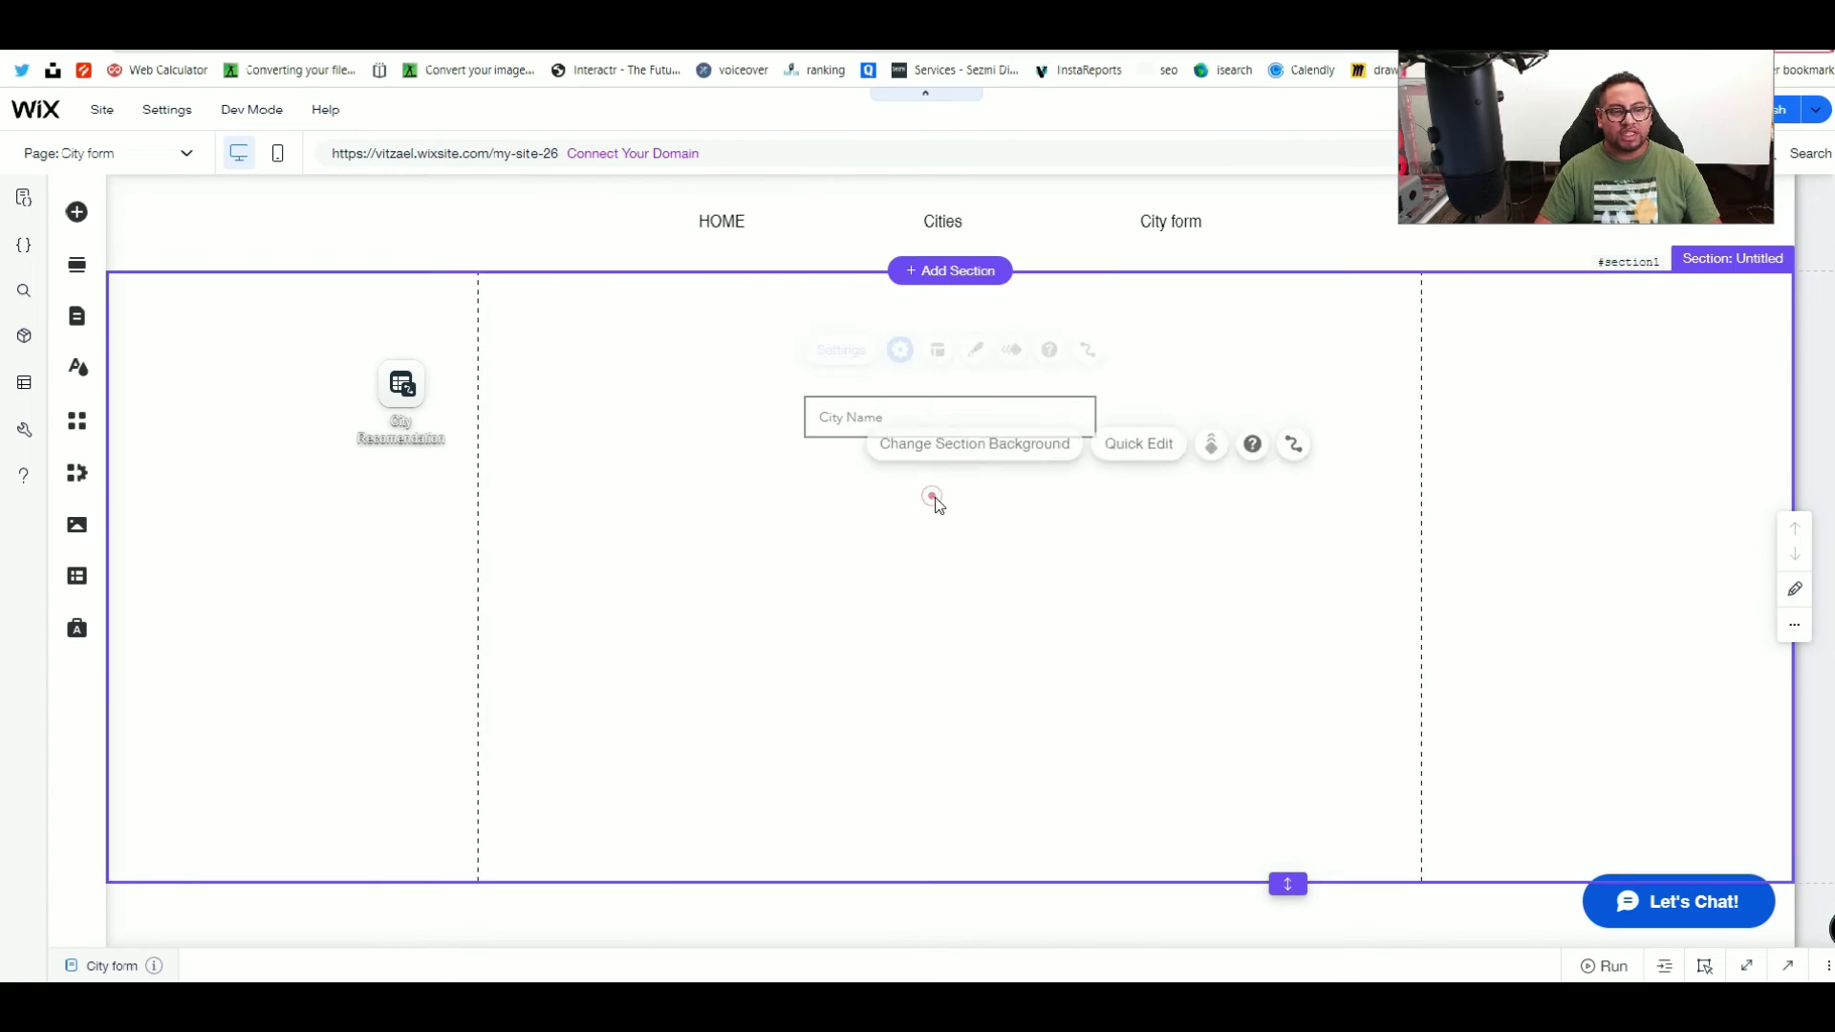
Step: Move the City Name input slightly higher and check which fields the live Cities page displays
click(932, 403)
drag(932, 404, 954, 389)
click(592, 33)
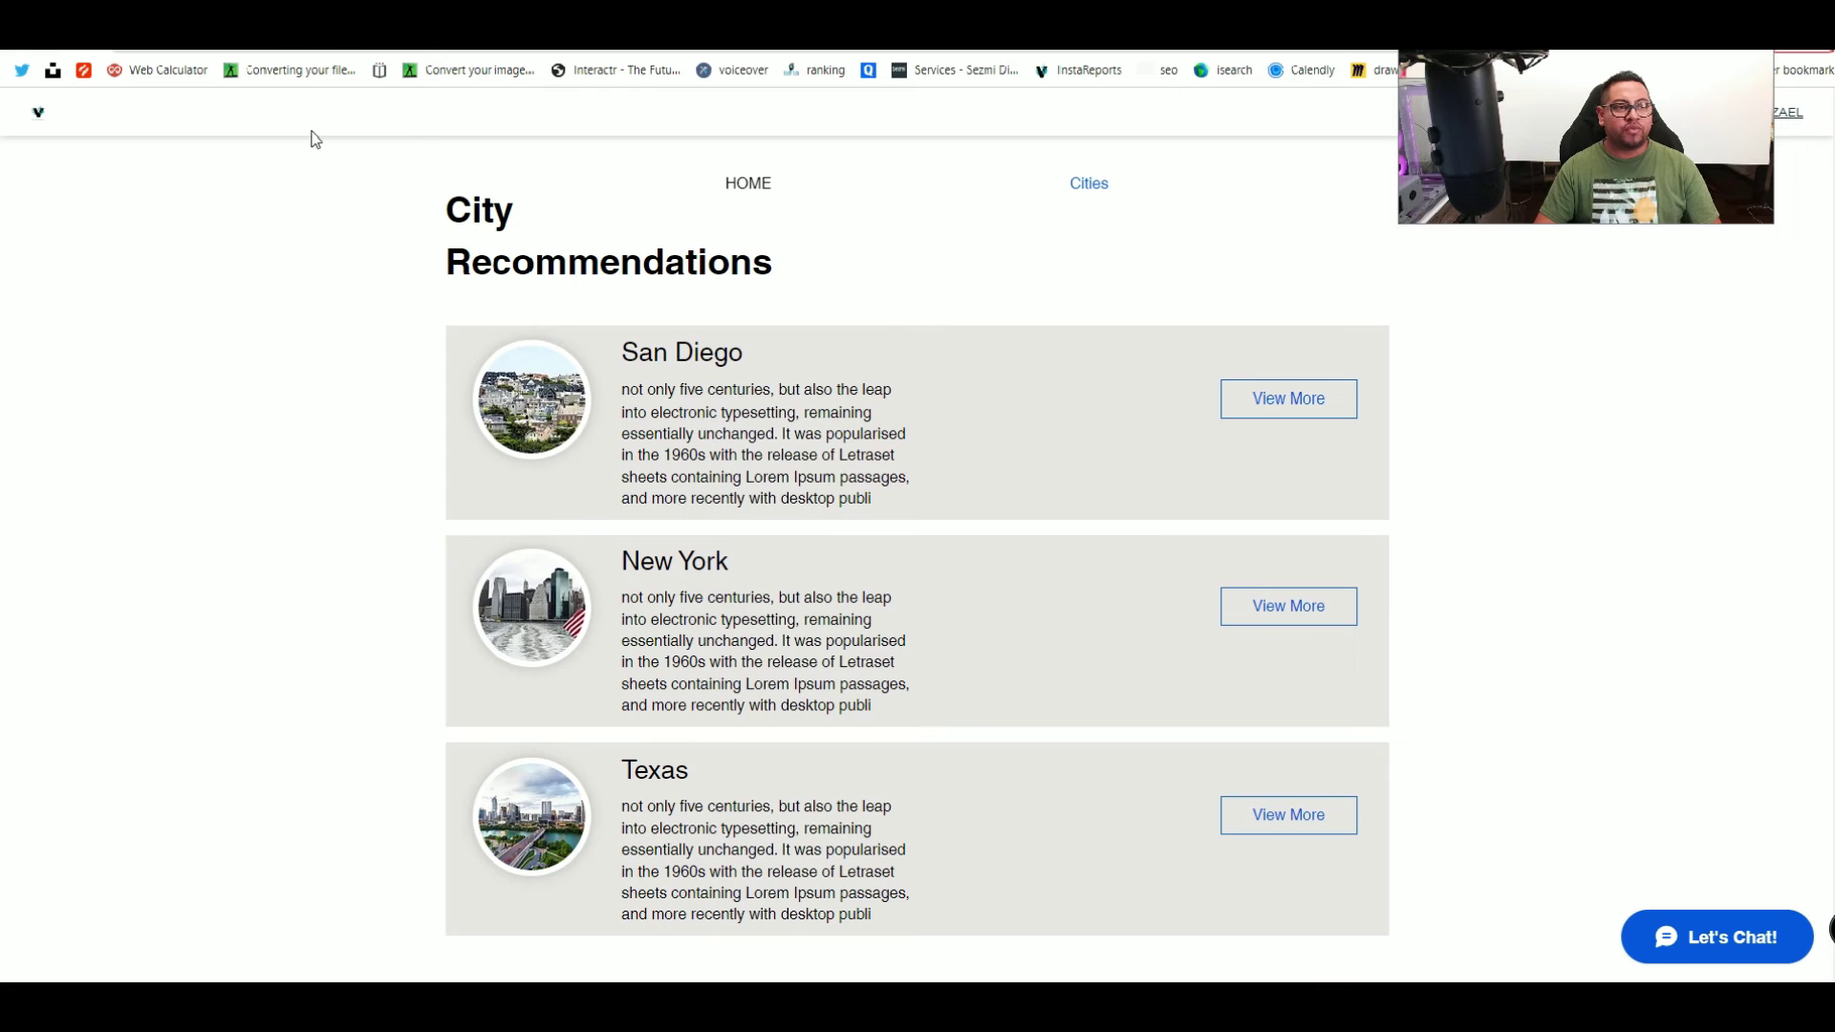
click(315, 33)
Step: Duplicate the City Name input, place the copy directly below it and set its placeholder to Small Brief
right_click(933, 400)
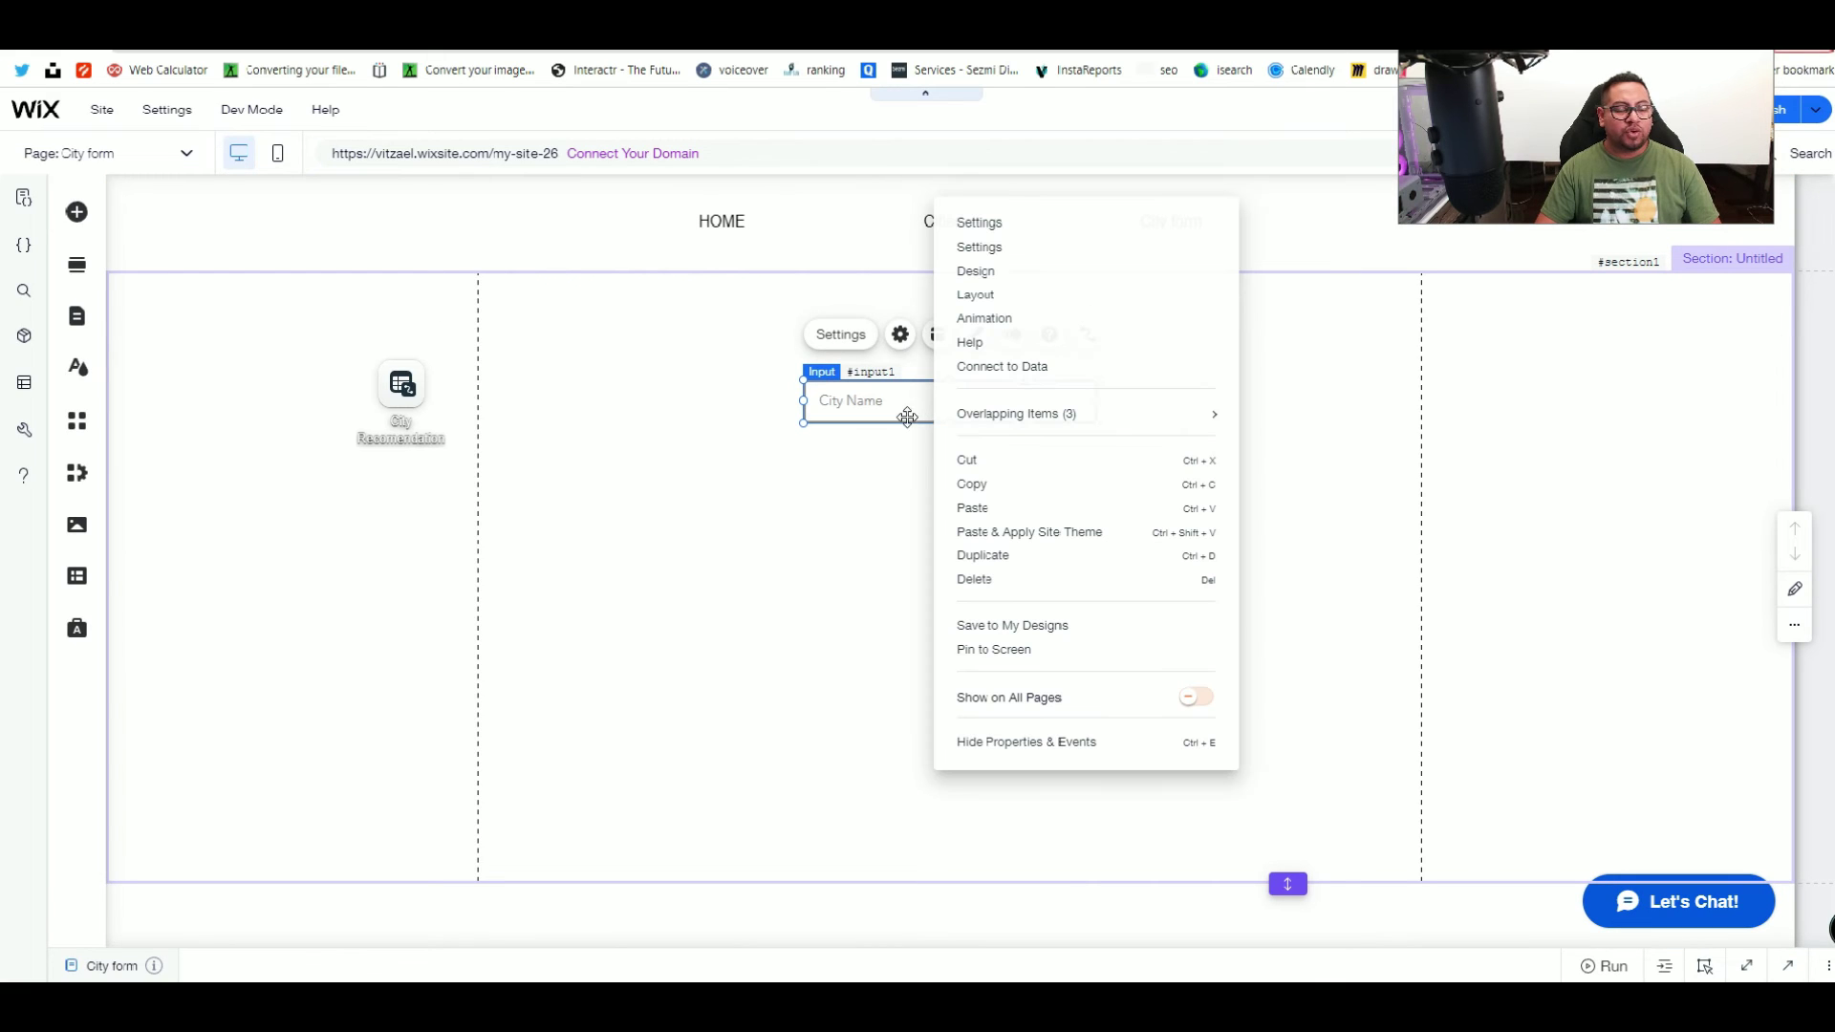
click(978, 554)
drag(946, 421, 932, 473)
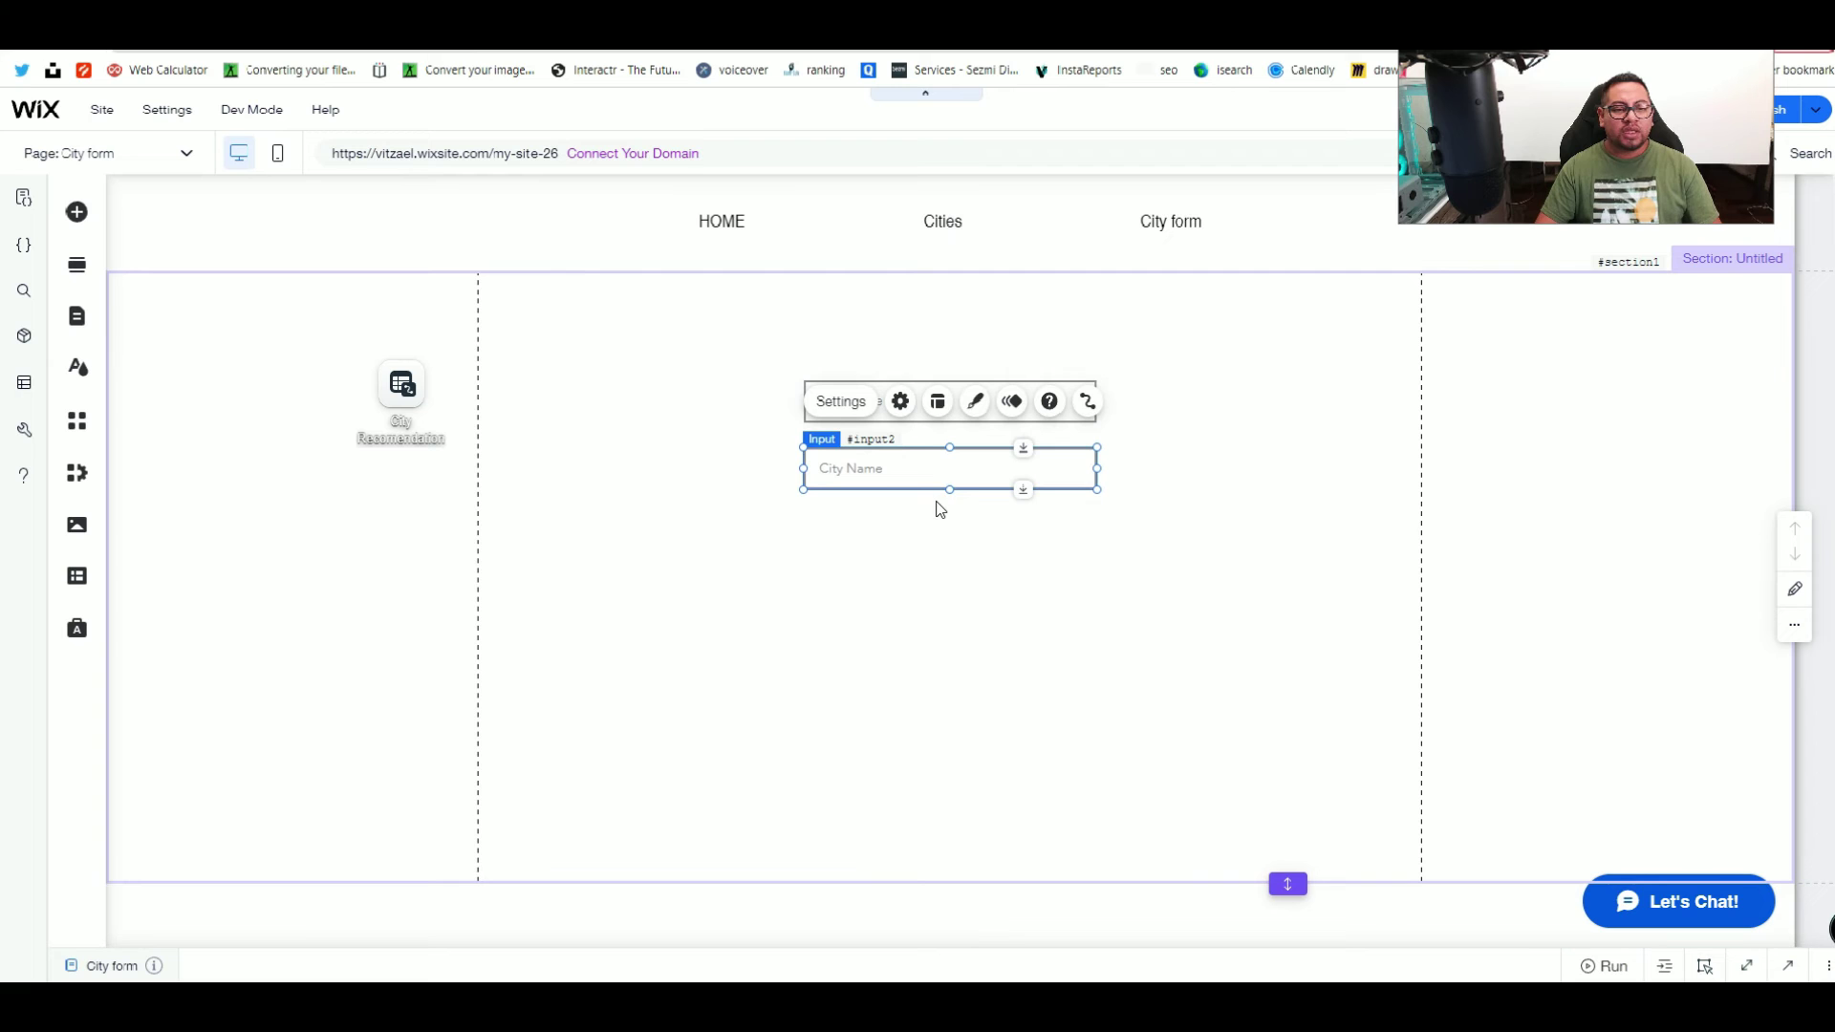
click(841, 401)
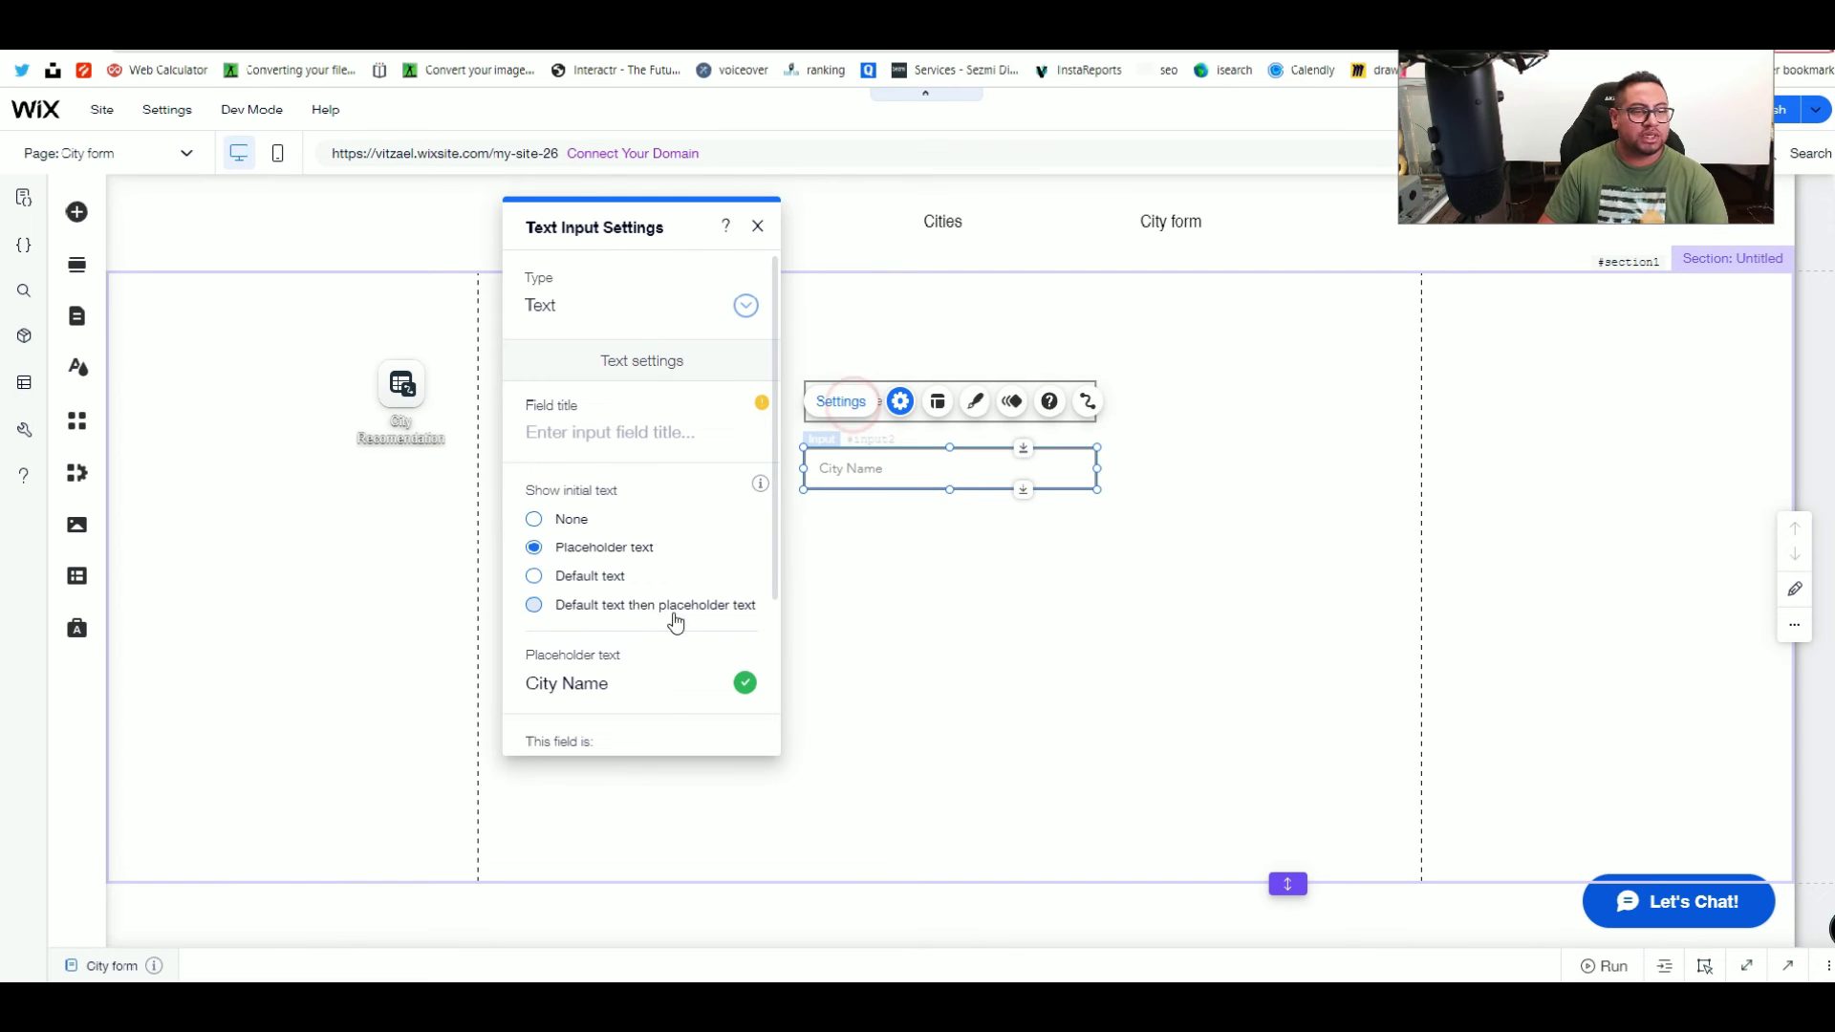
click(623, 678)
text(Small Brief)
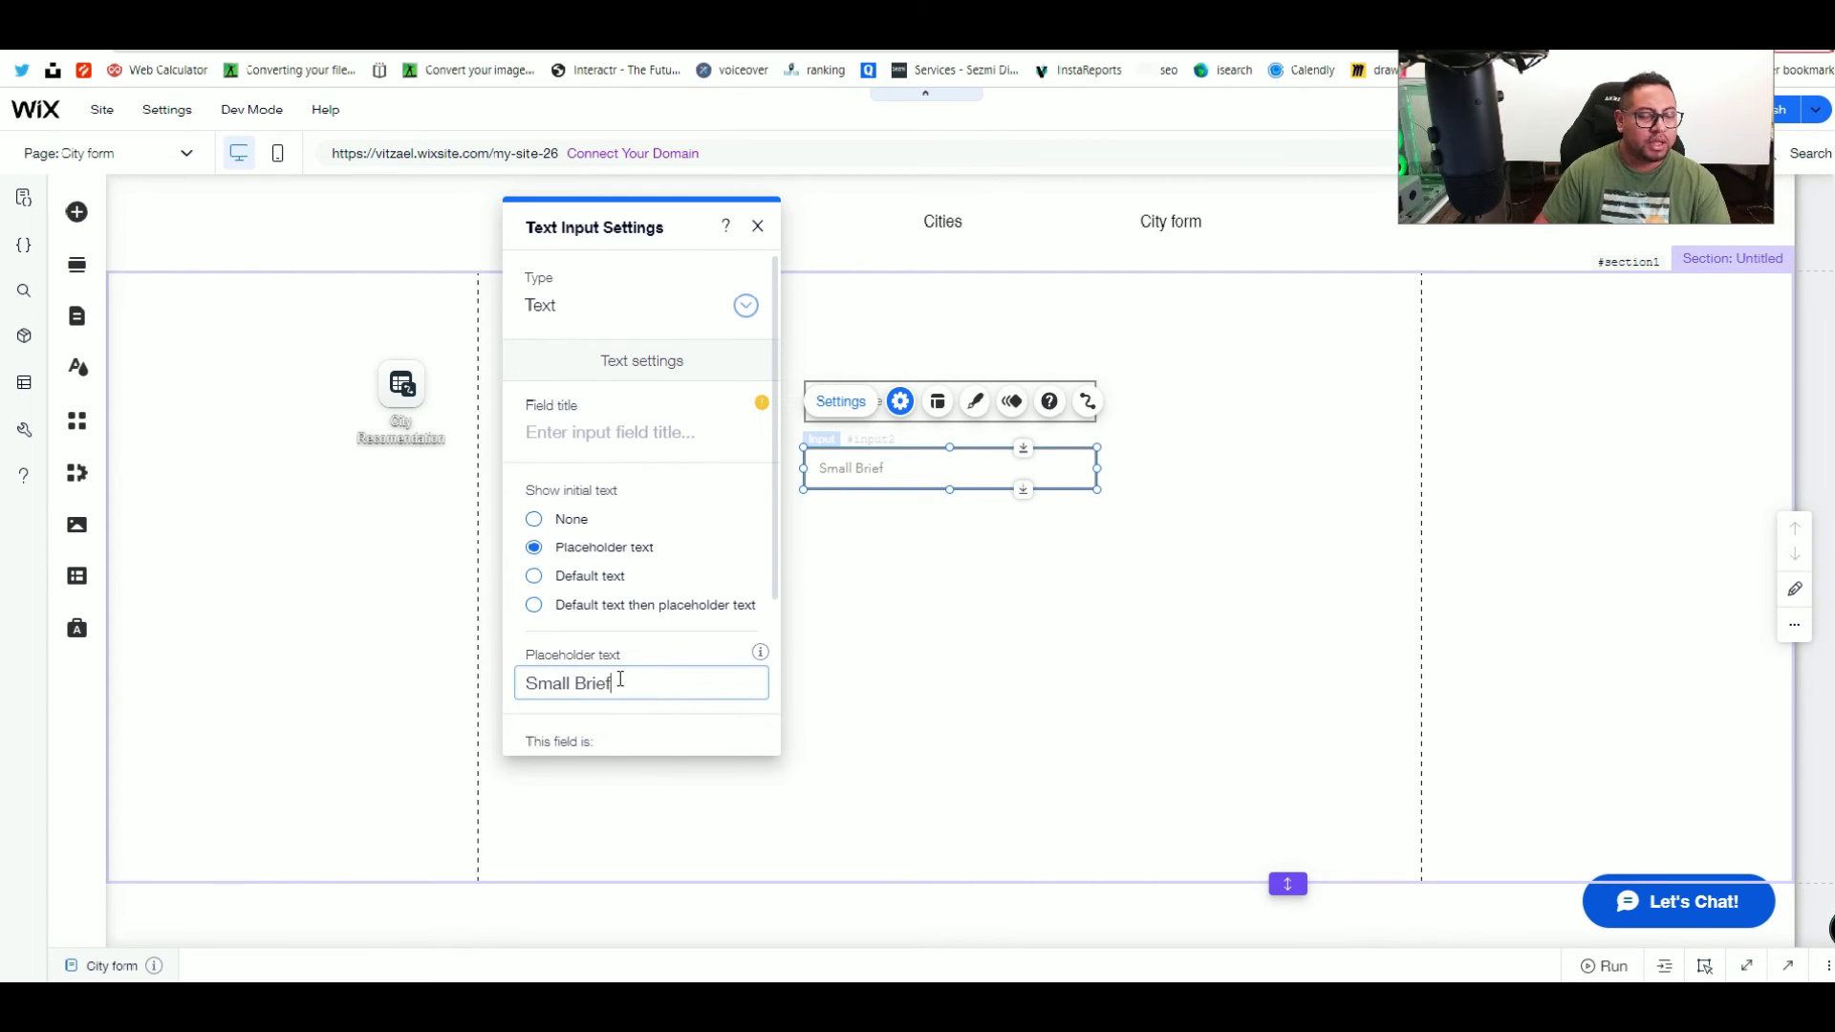
click(975, 508)
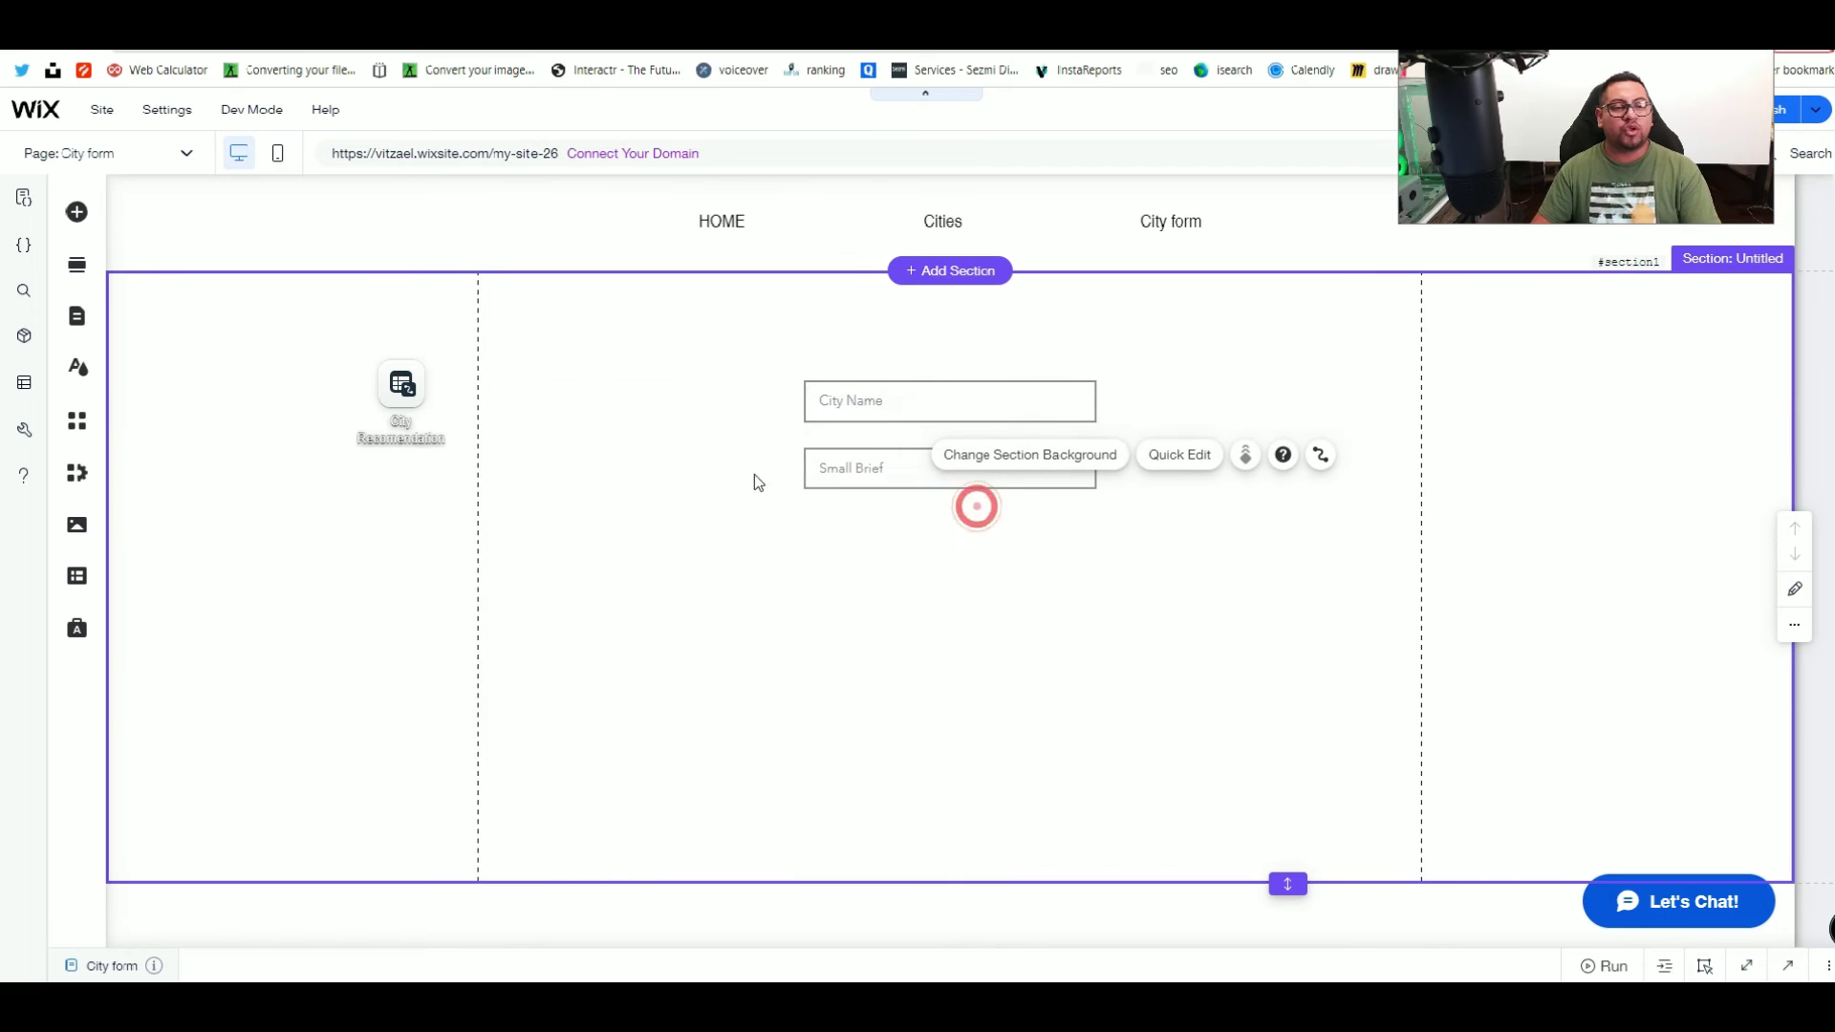
Step: Delete the Small Brief text input and add a multi-line text box below the City Name input
click(881, 467)
key(Delete)
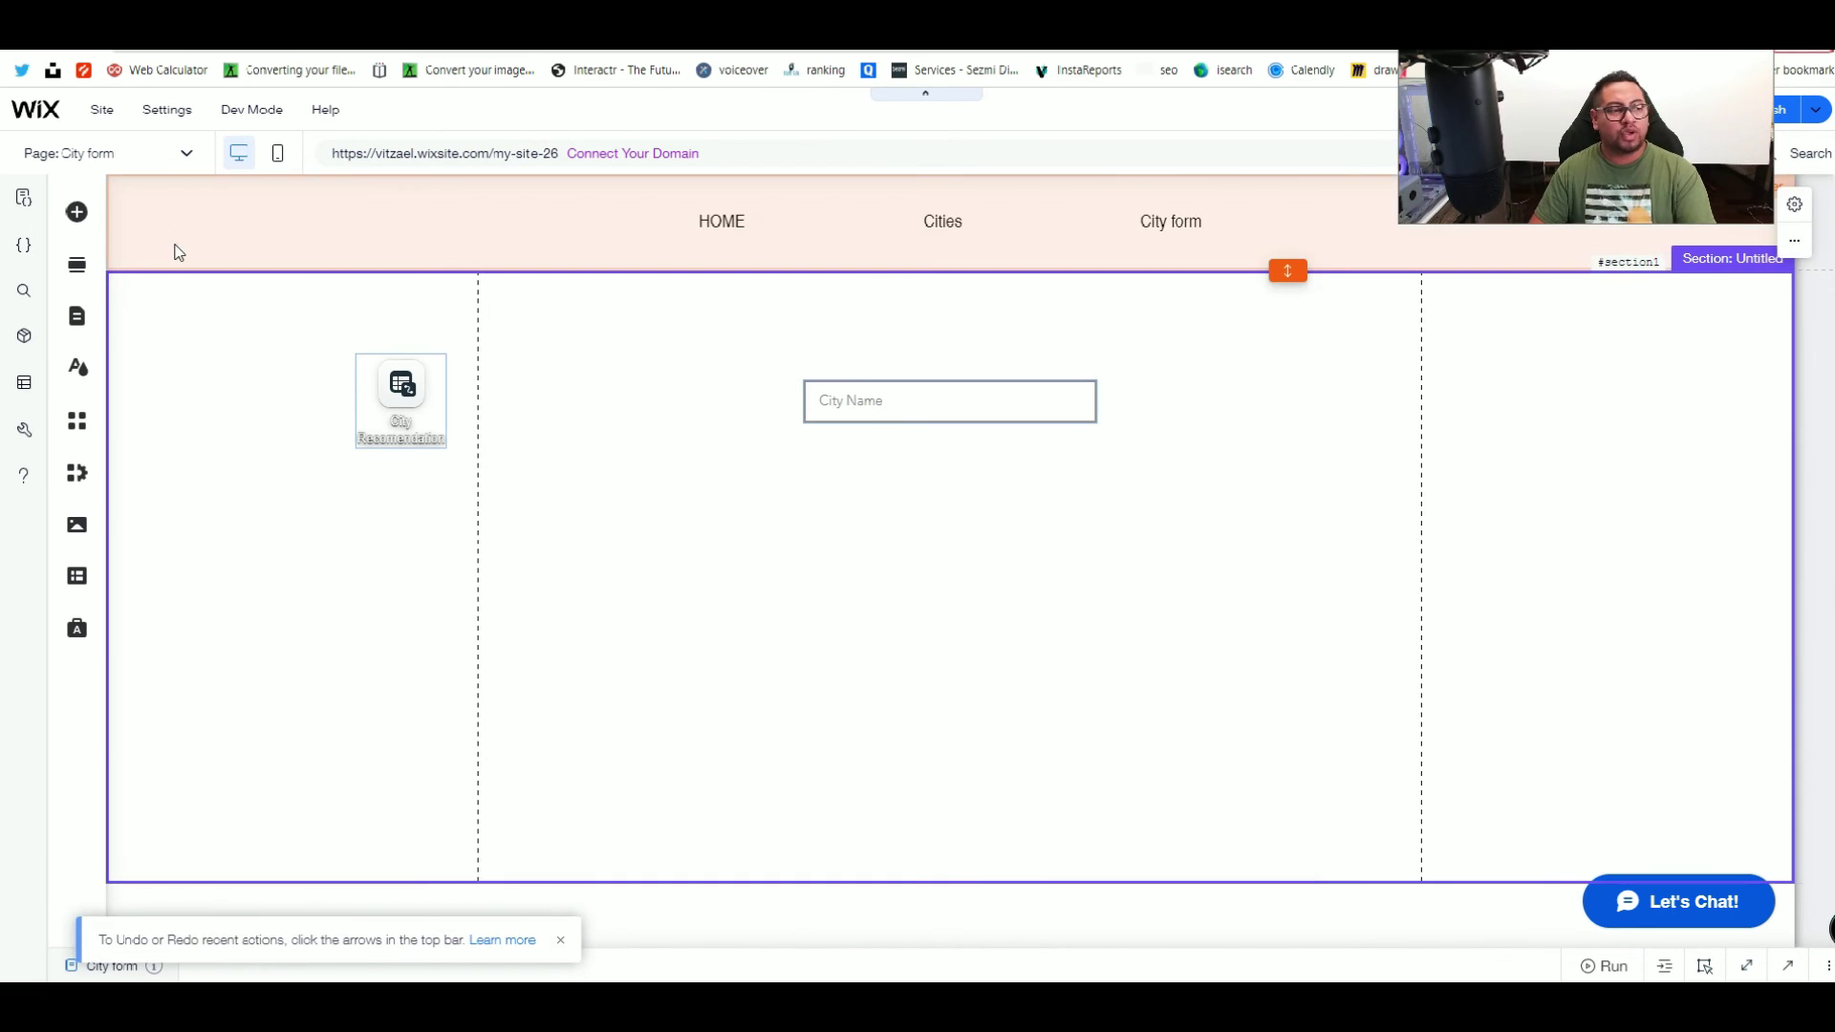
click(68, 220)
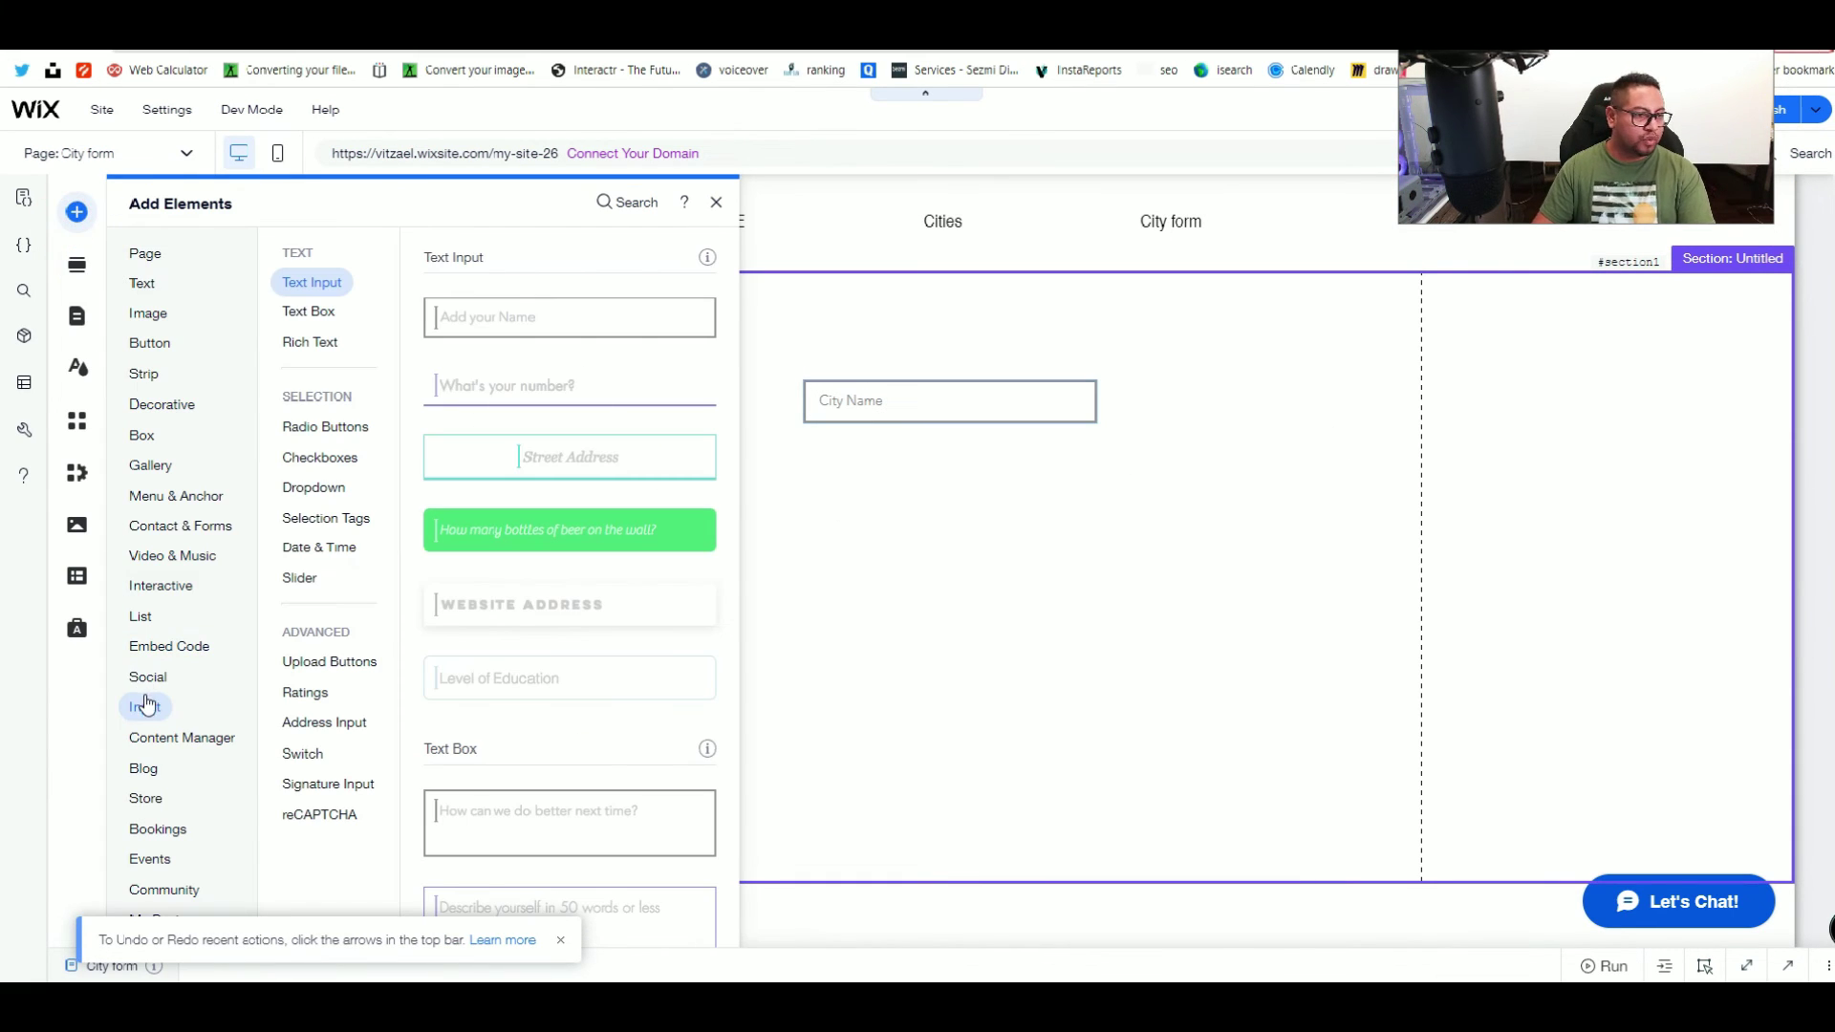
scroll(569, 593, down, 3)
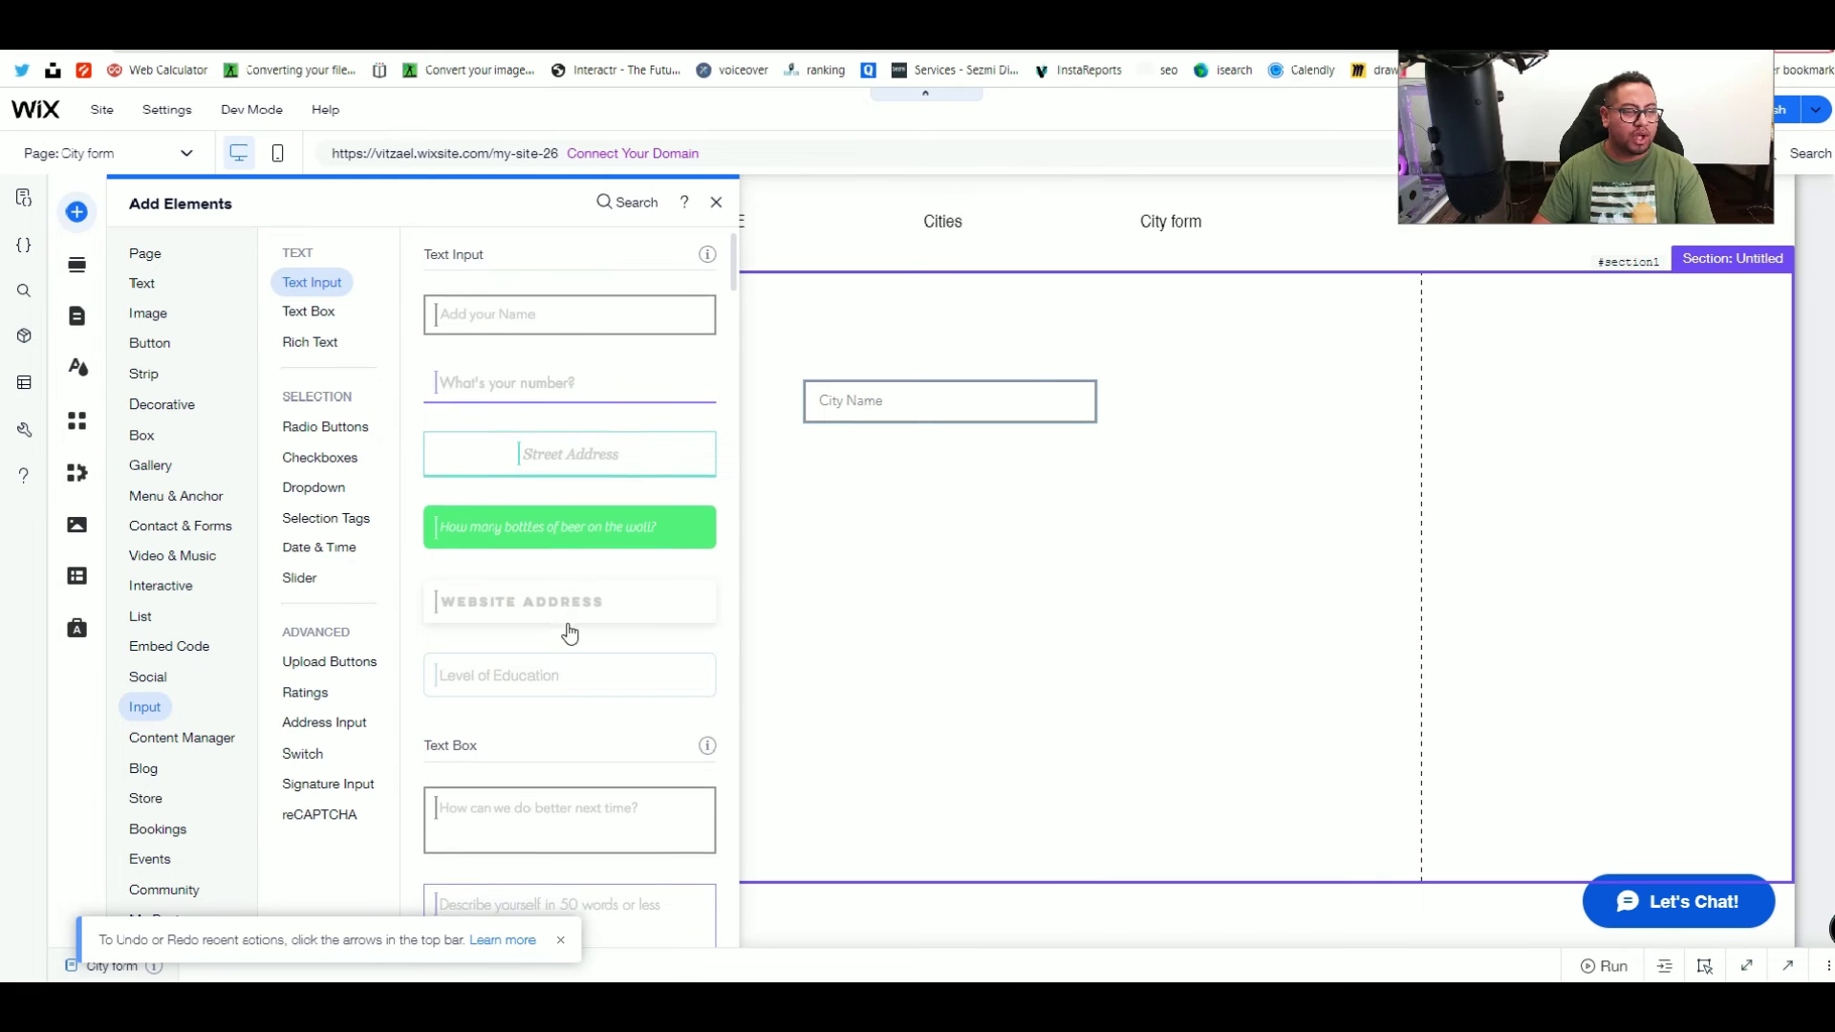
drag(525, 521, 901, 463)
Step: Set the text box's placeholder text to Small Brief and close its settings
click(845, 399)
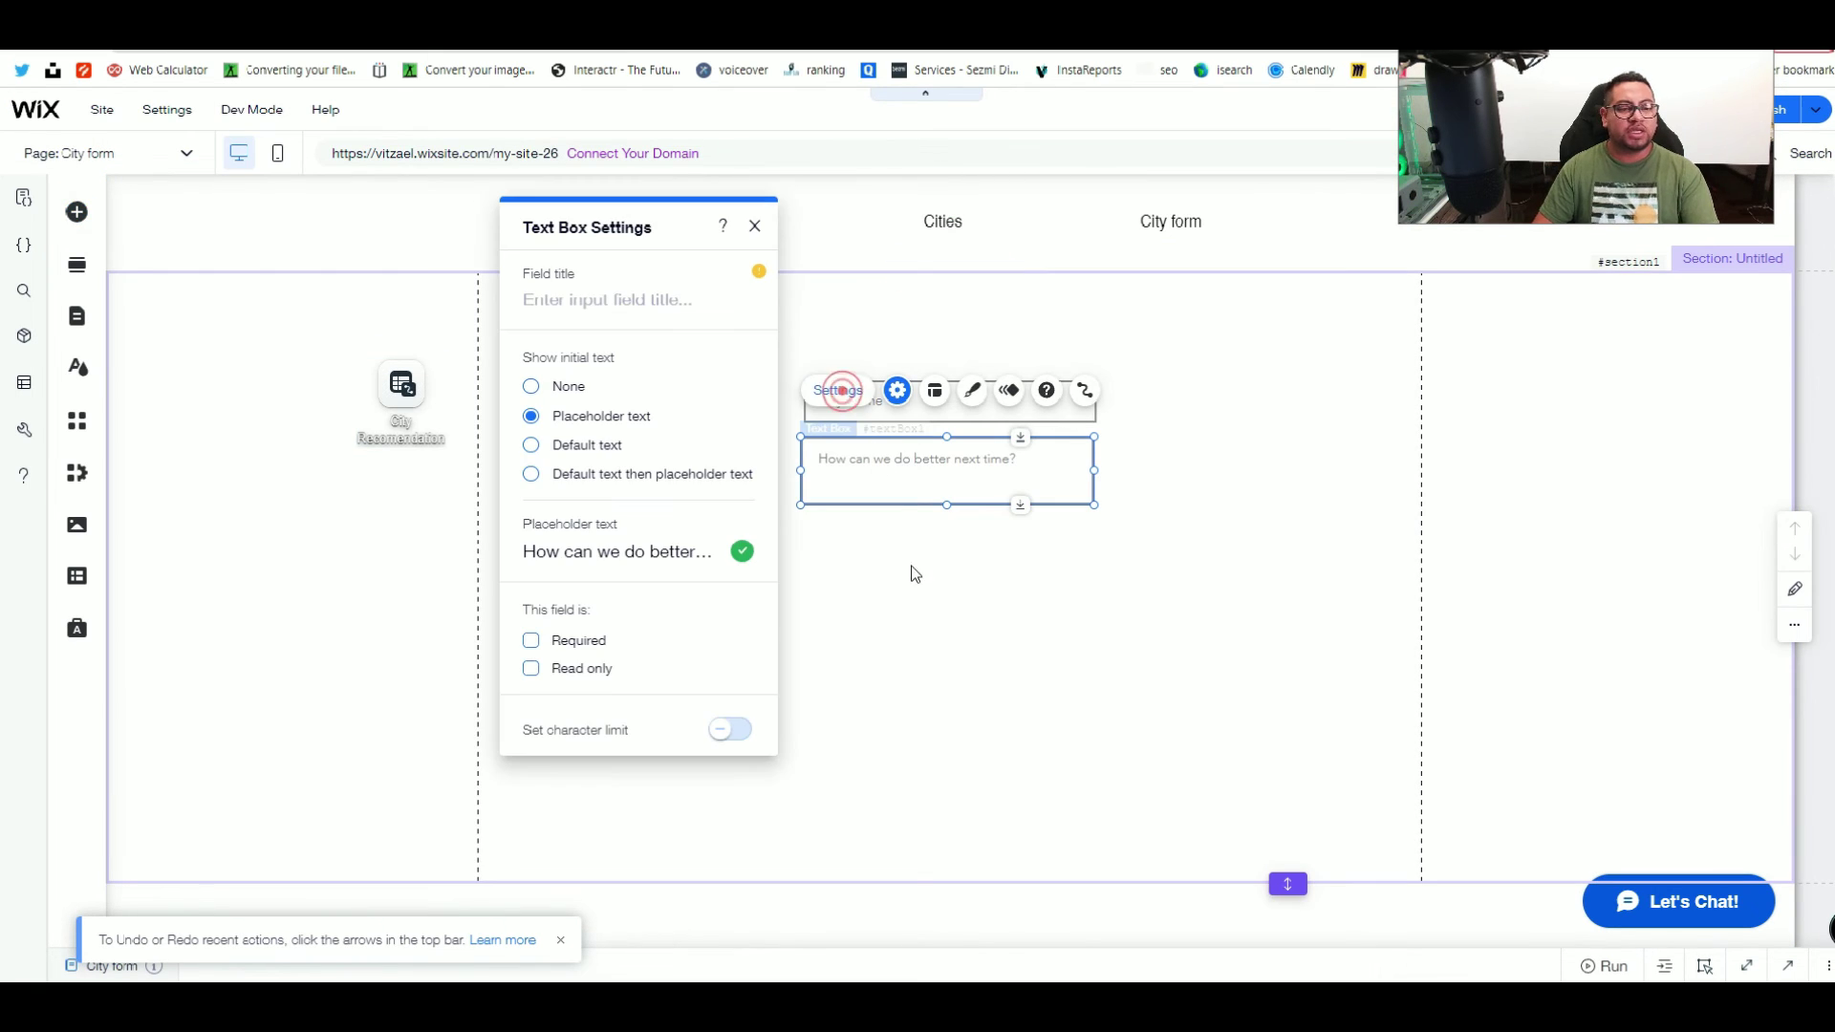
click(631, 562)
text(Small Brief)
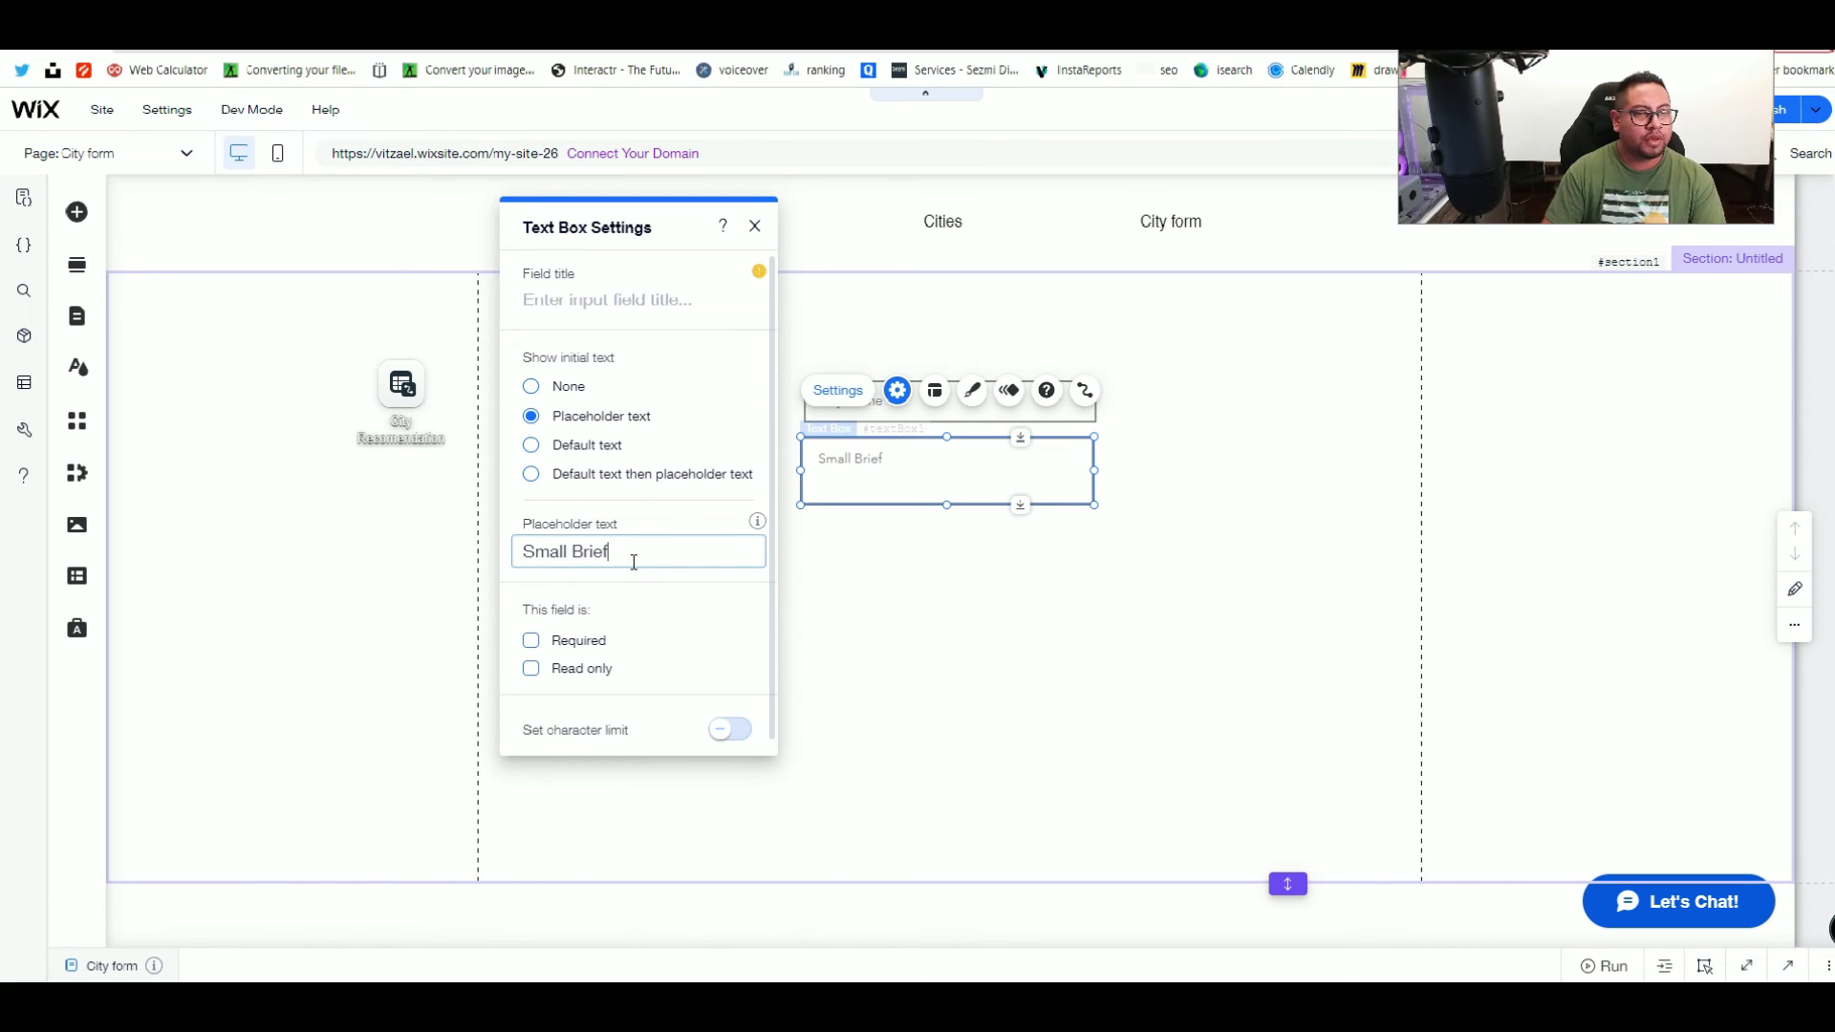
click(880, 541)
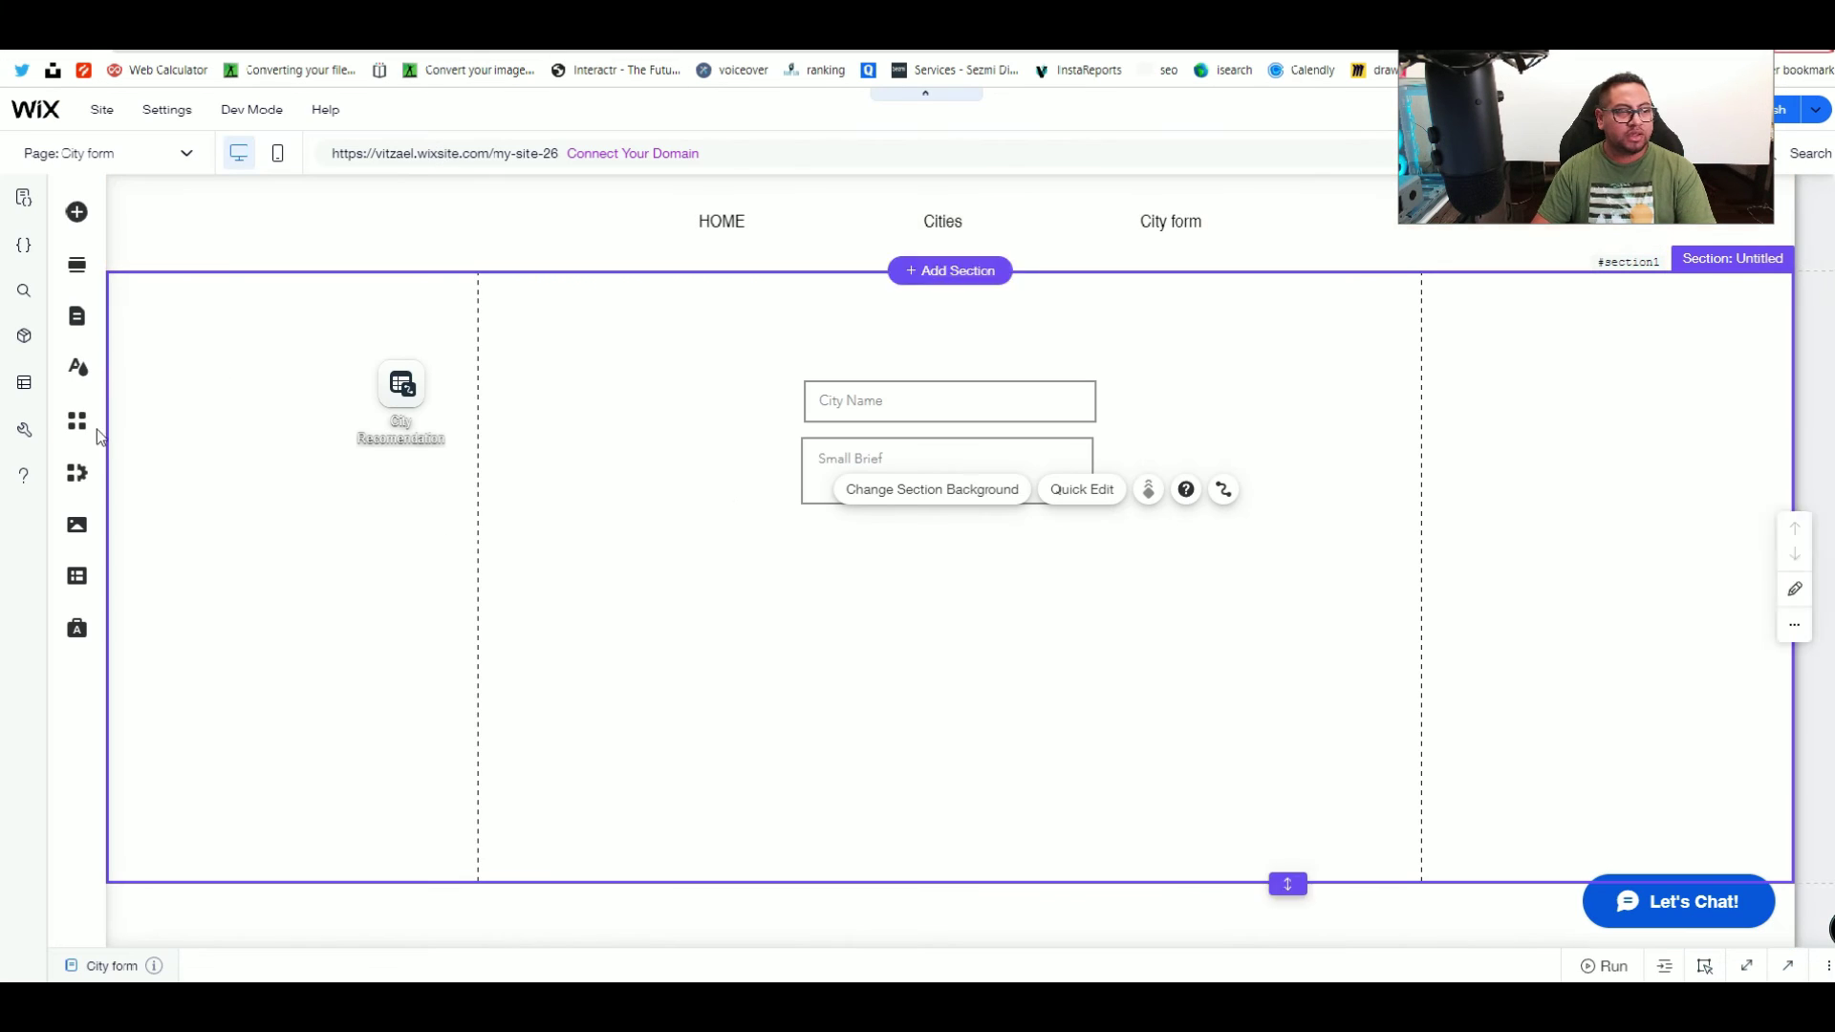
Step: Add the white Upload button from the input elements to the City form page
click(76, 211)
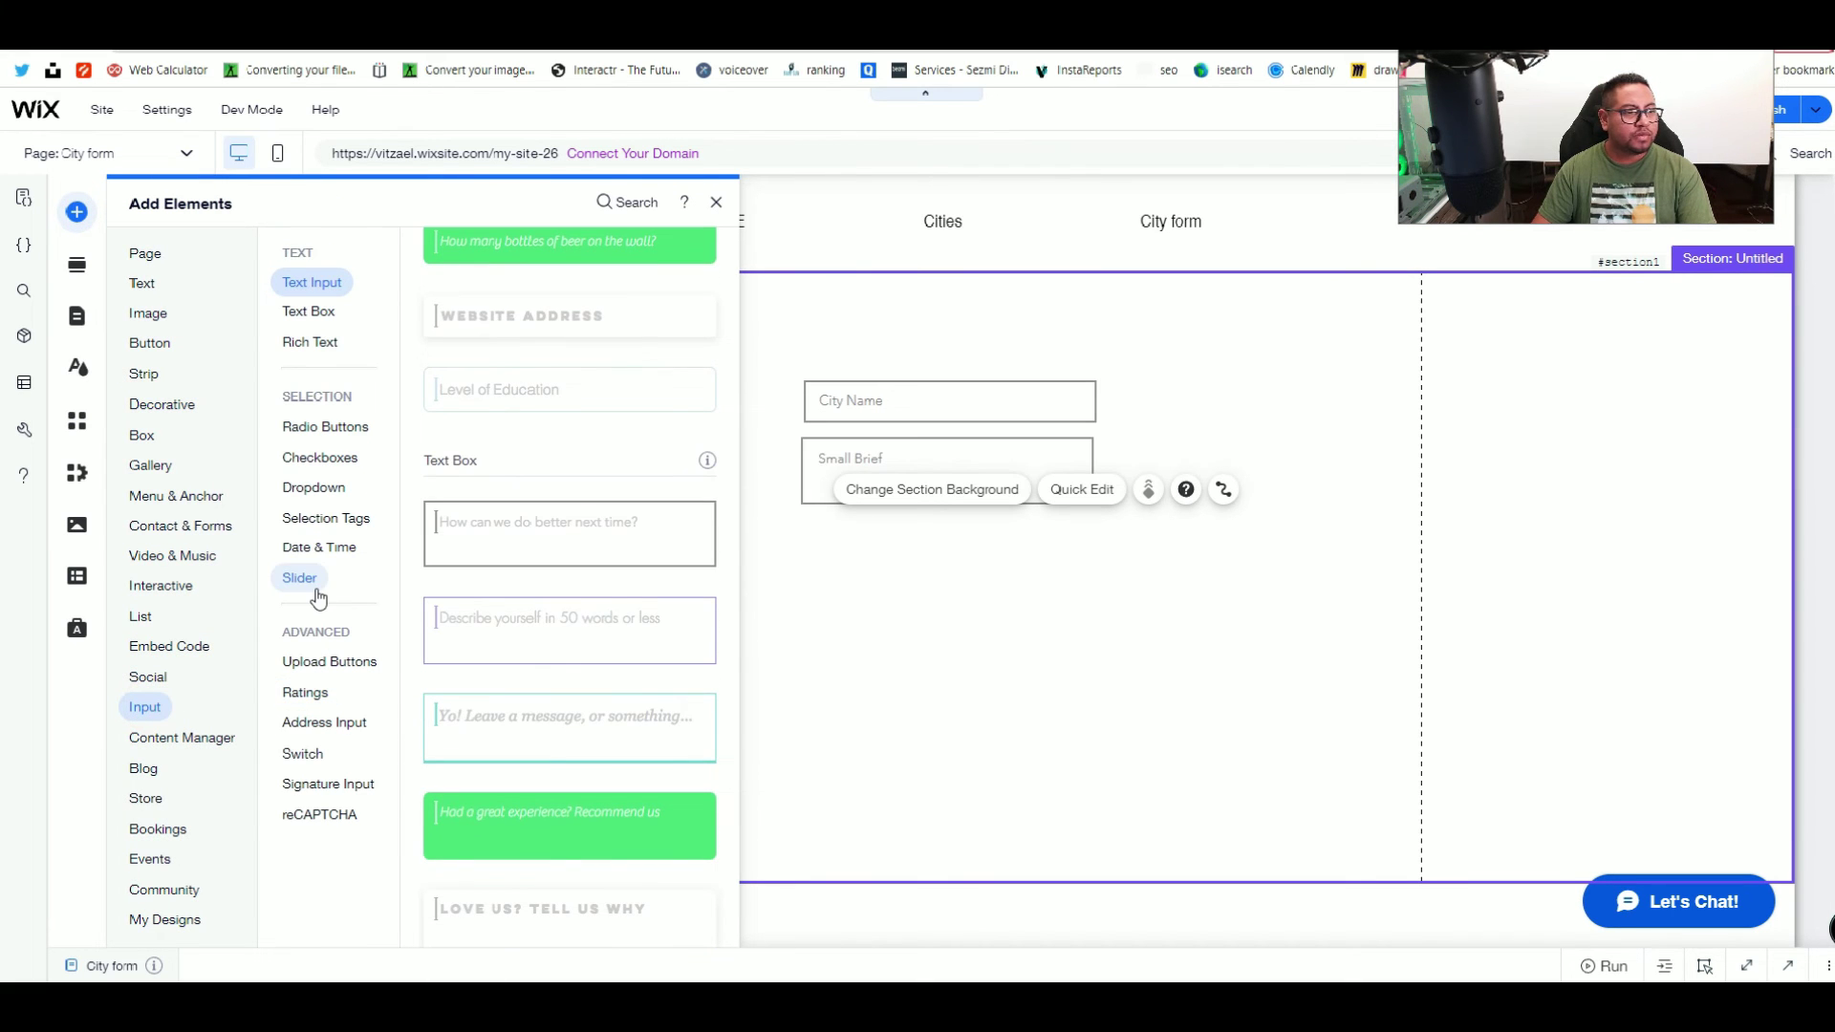
click(327, 663)
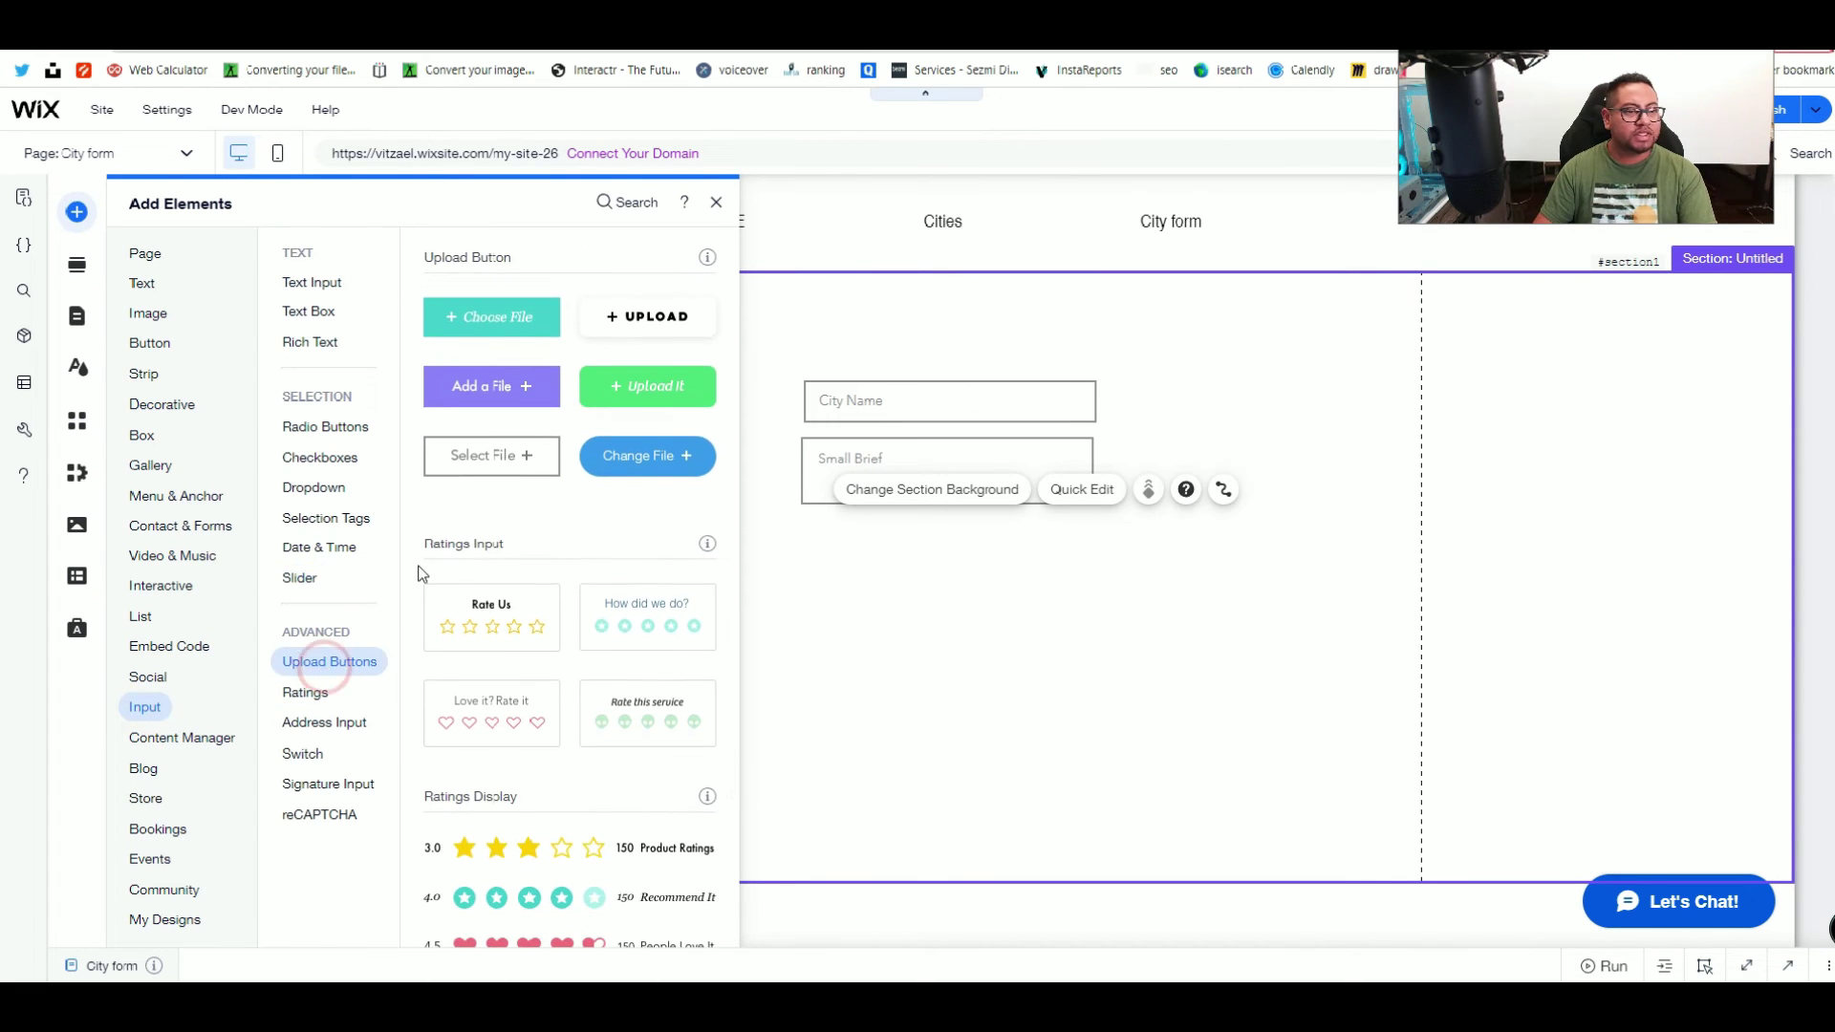
click(642, 313)
Step: Move the City Name and Small Brief fields down, place the Upload button above them at matching width, and align the text box
click(1010, 392)
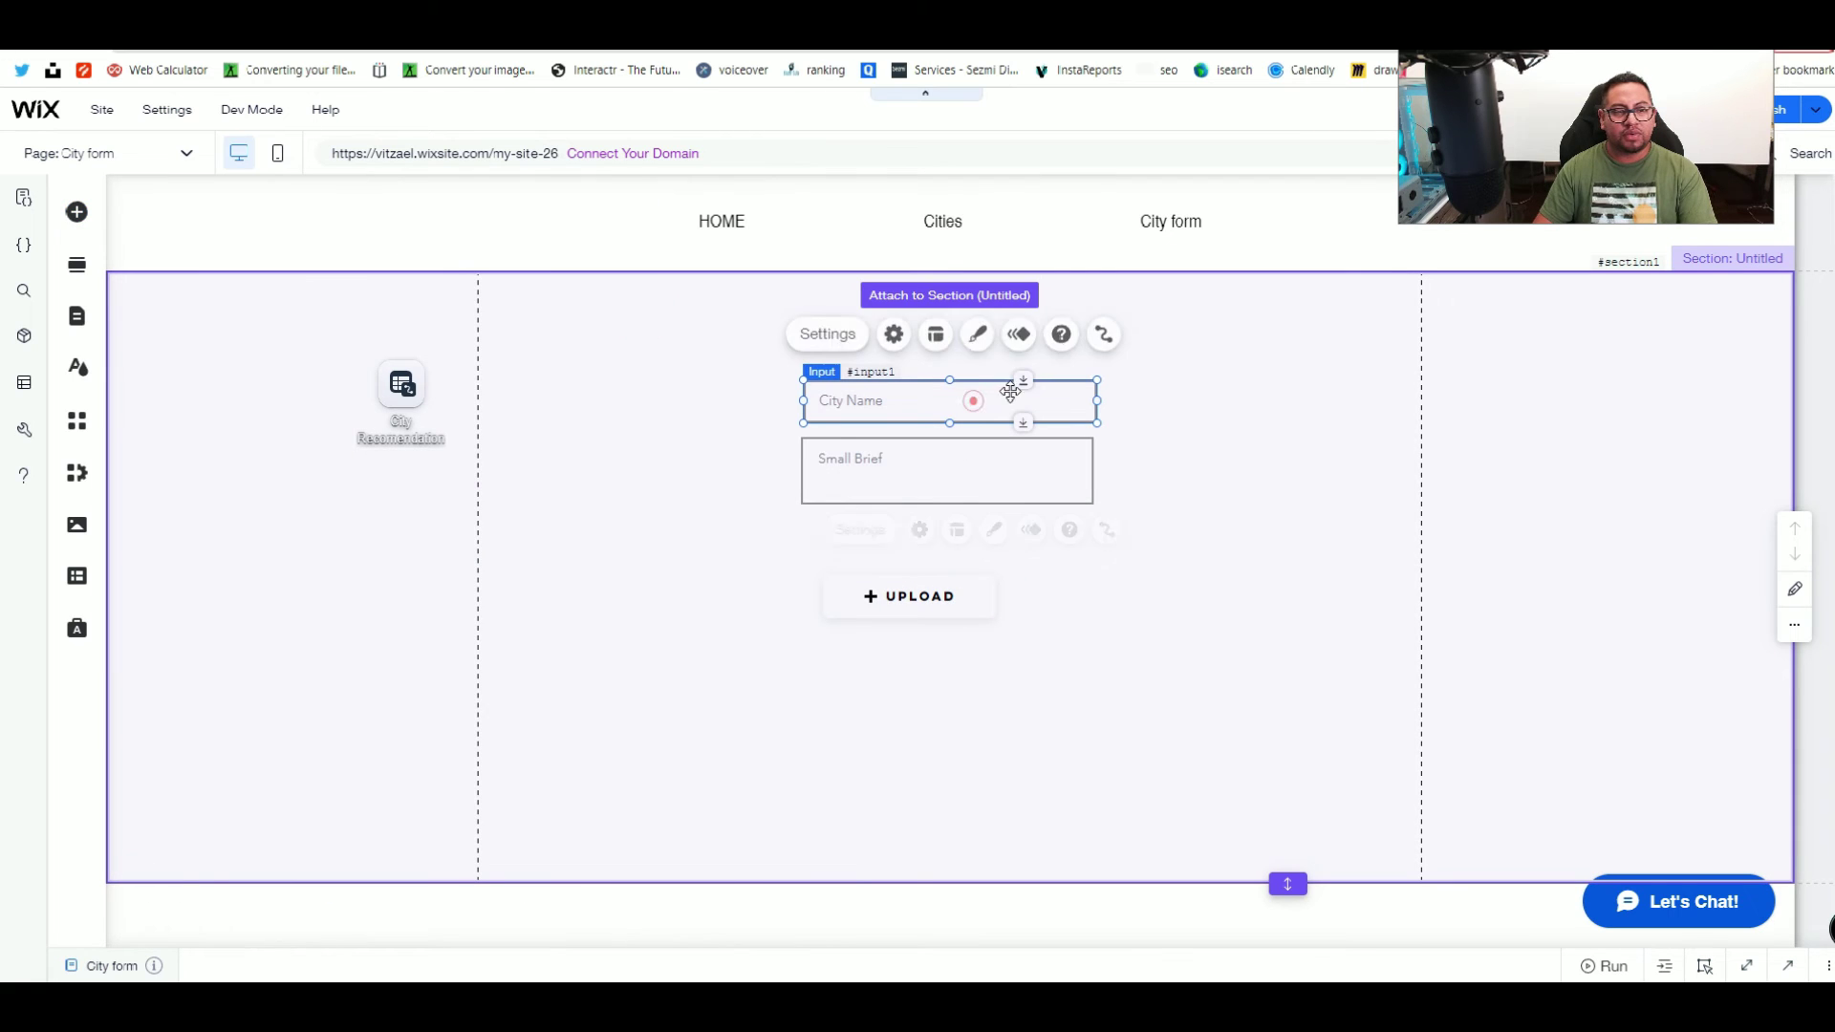
drag(1013, 393, 1034, 434)
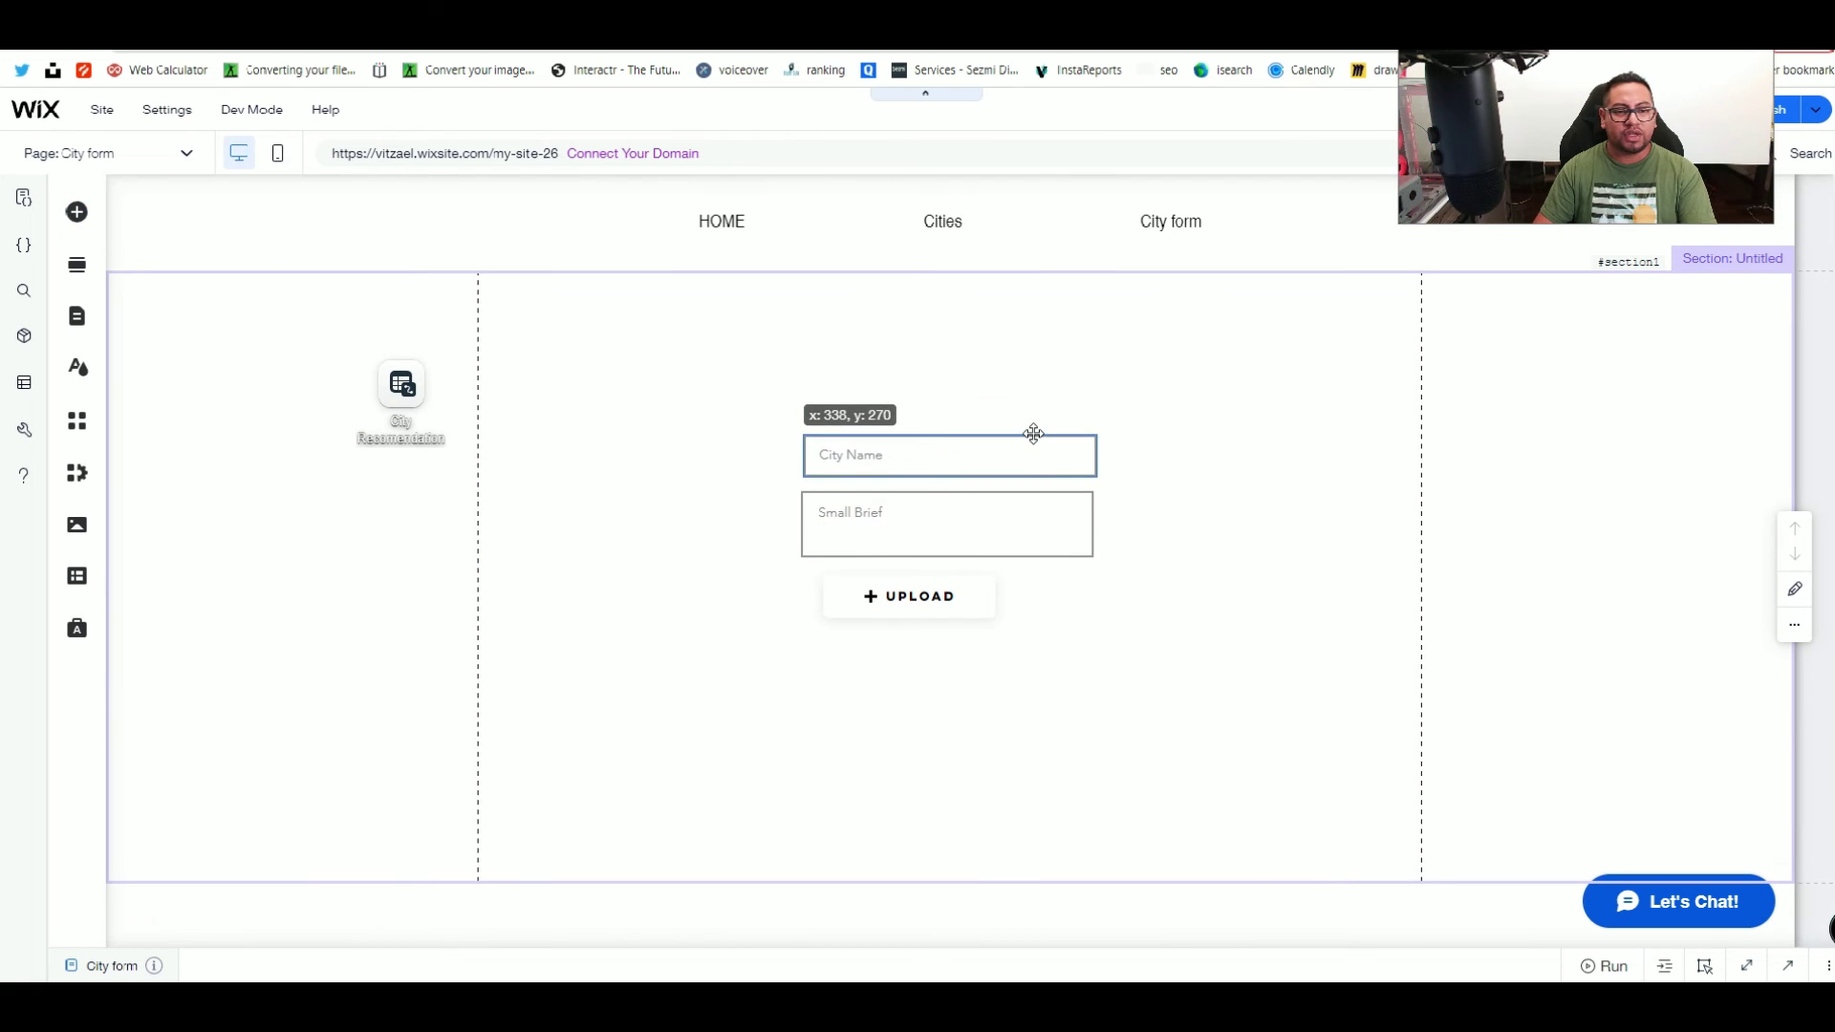
drag(956, 596, 1094, 382)
drag(964, 517, 967, 511)
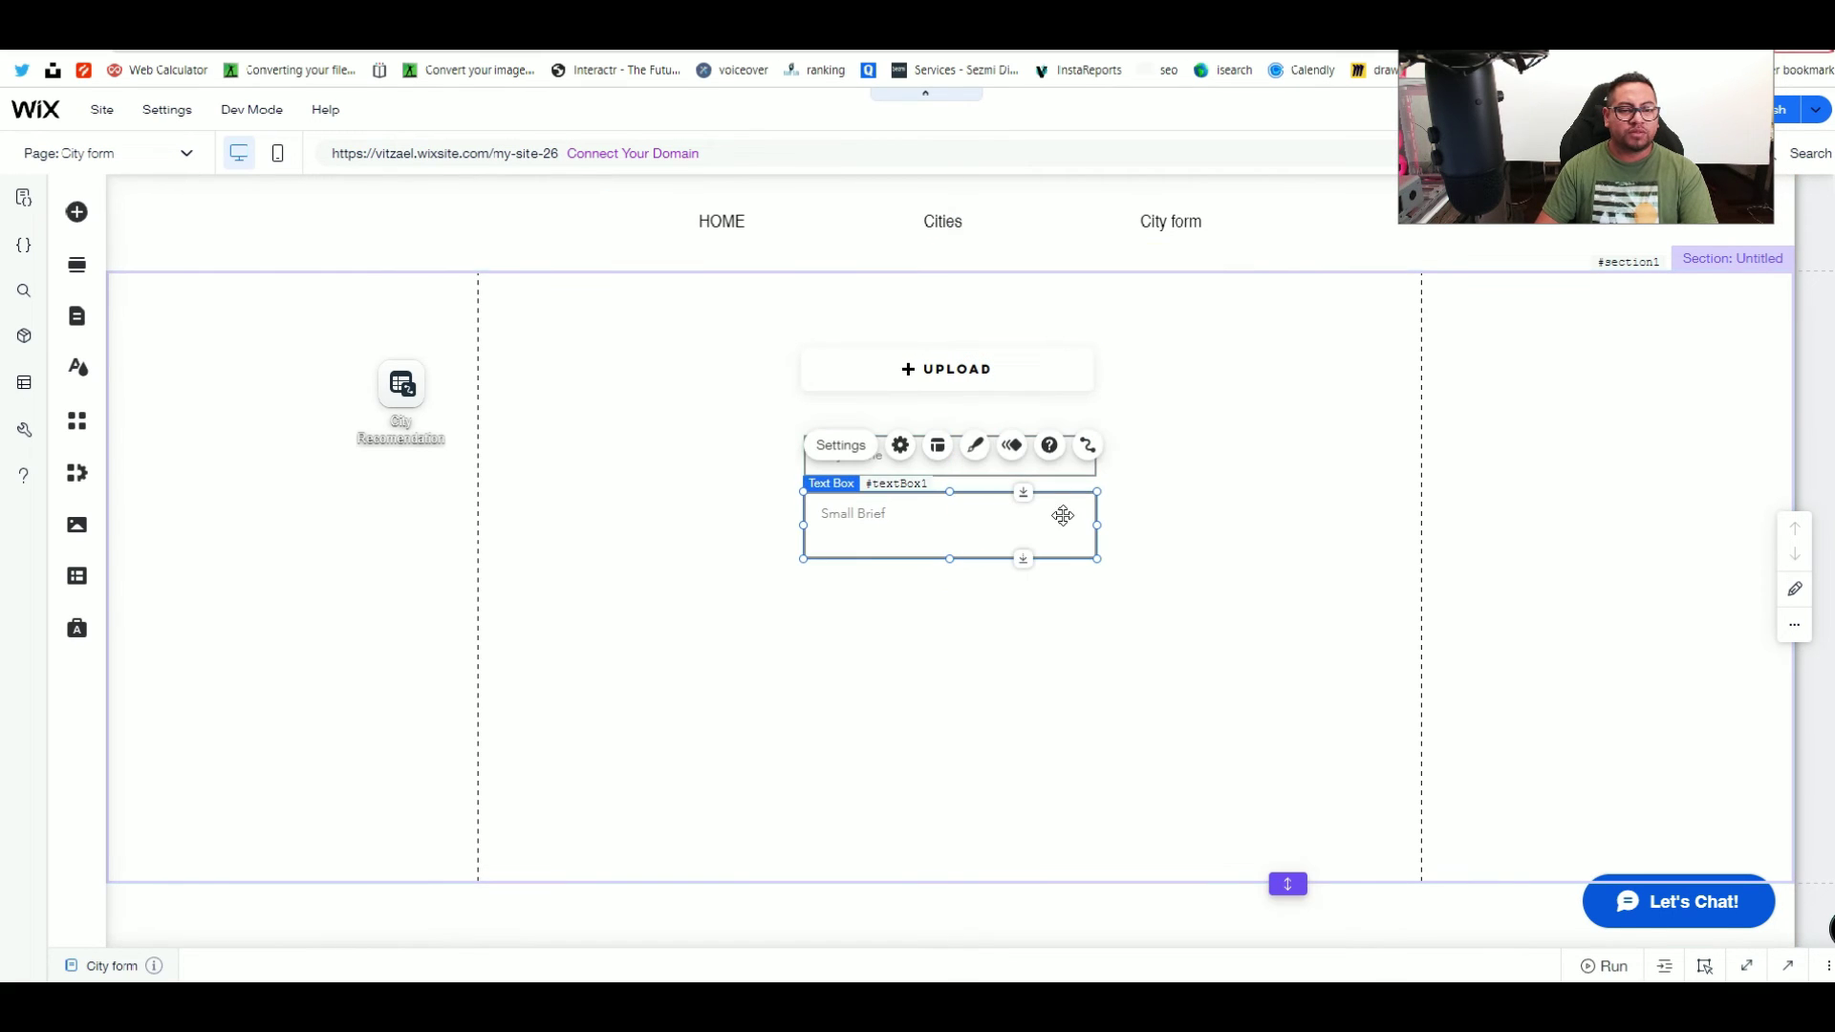
Step: Set the upload button's text to Thumbnail Picture and close its settings
drag(1094, 525, 1015, 525)
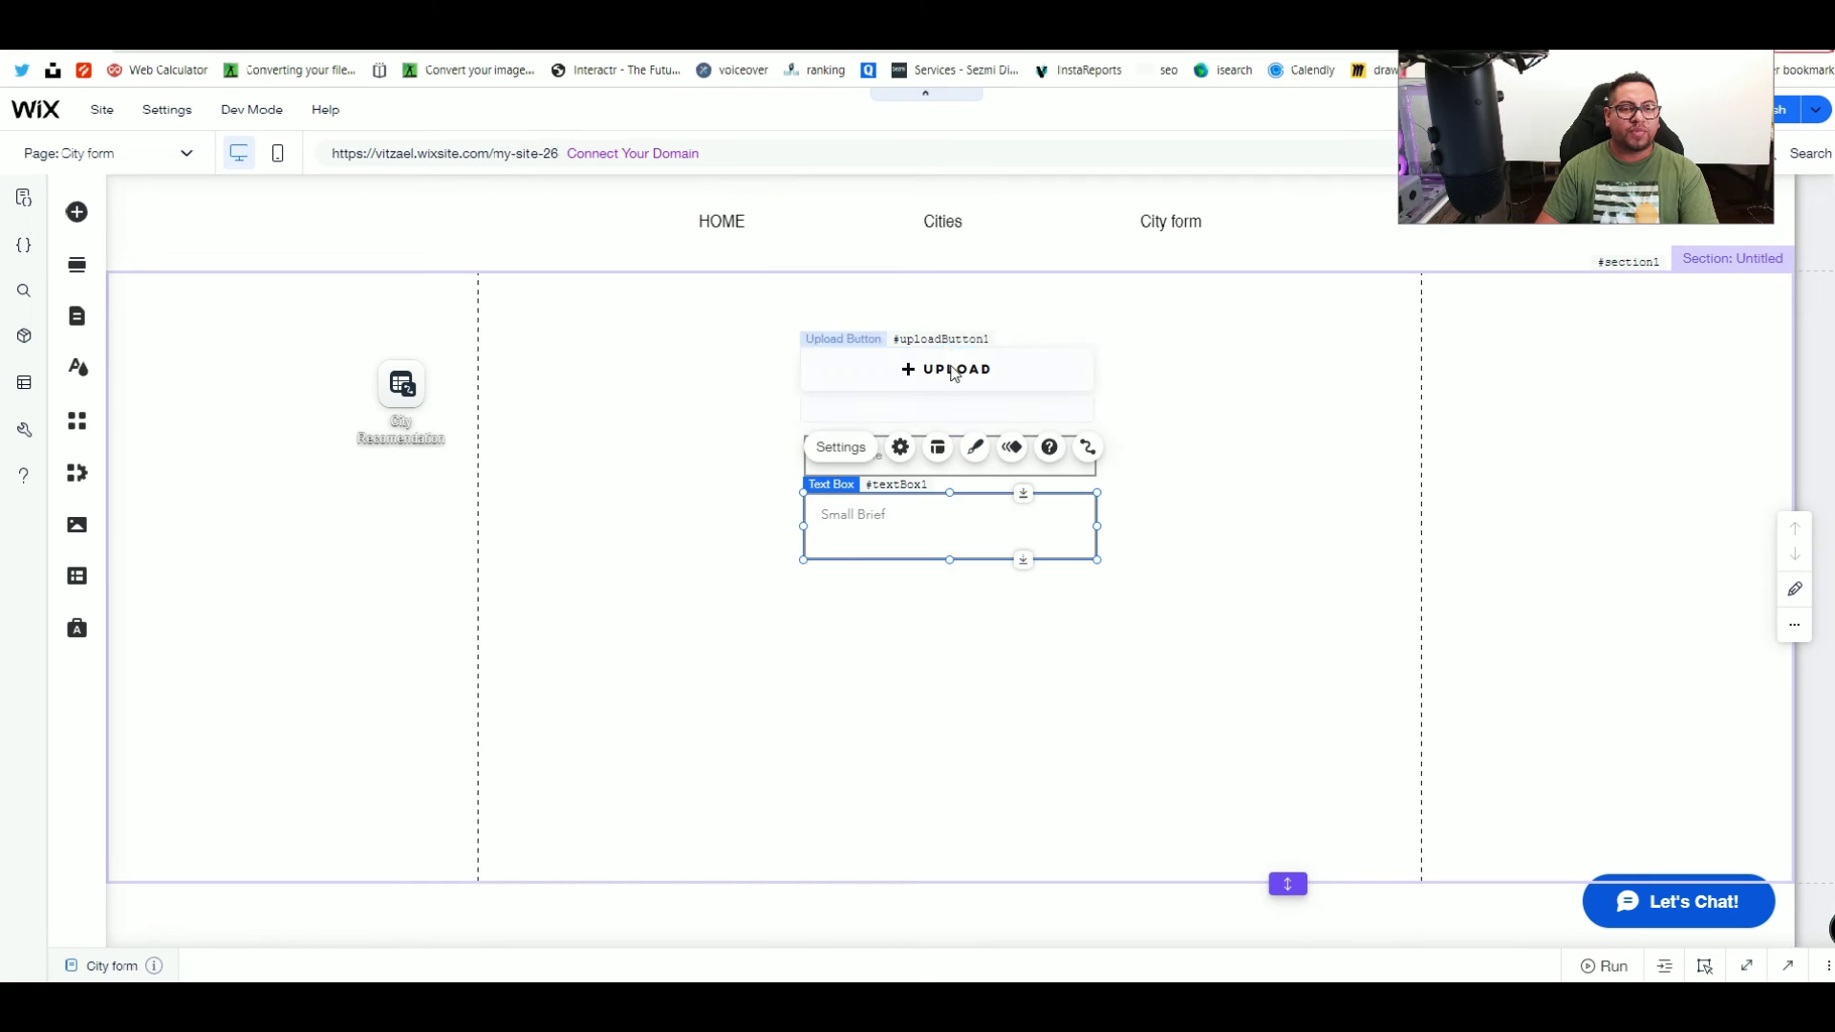
click(946, 368)
click(838, 302)
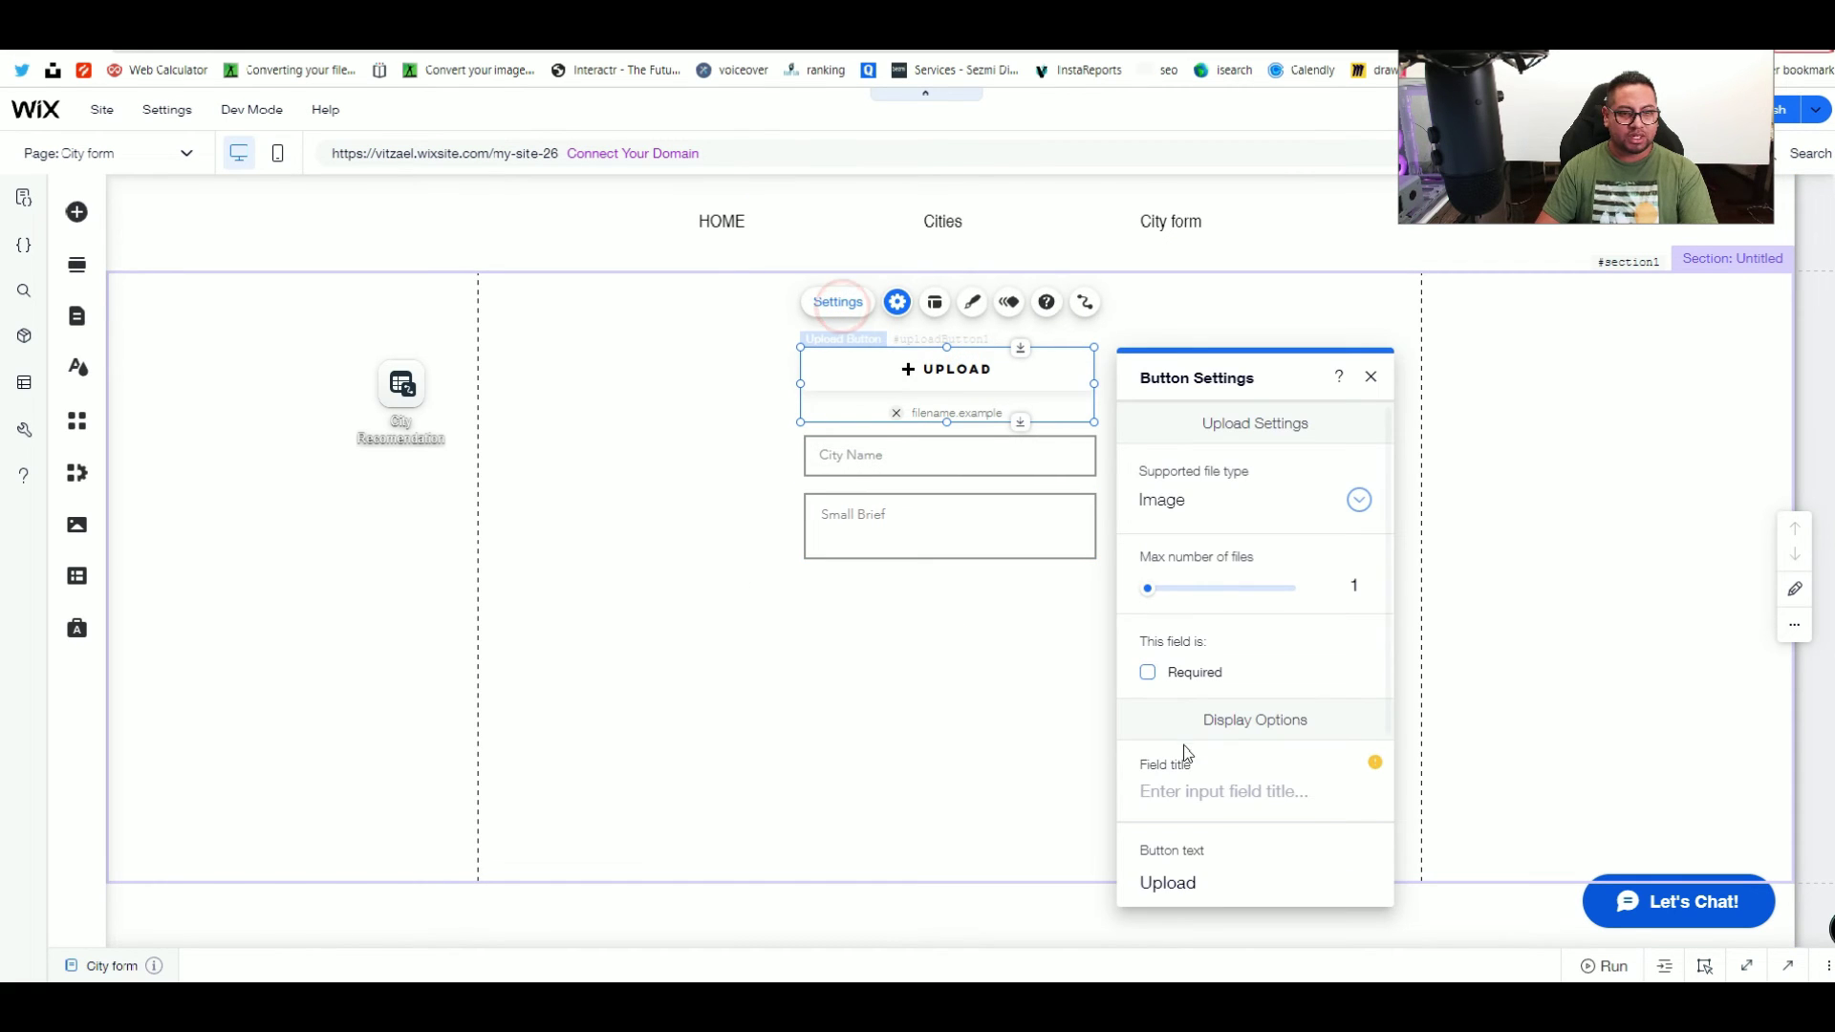
click(1191, 879)
text(Thumbnail Picture)
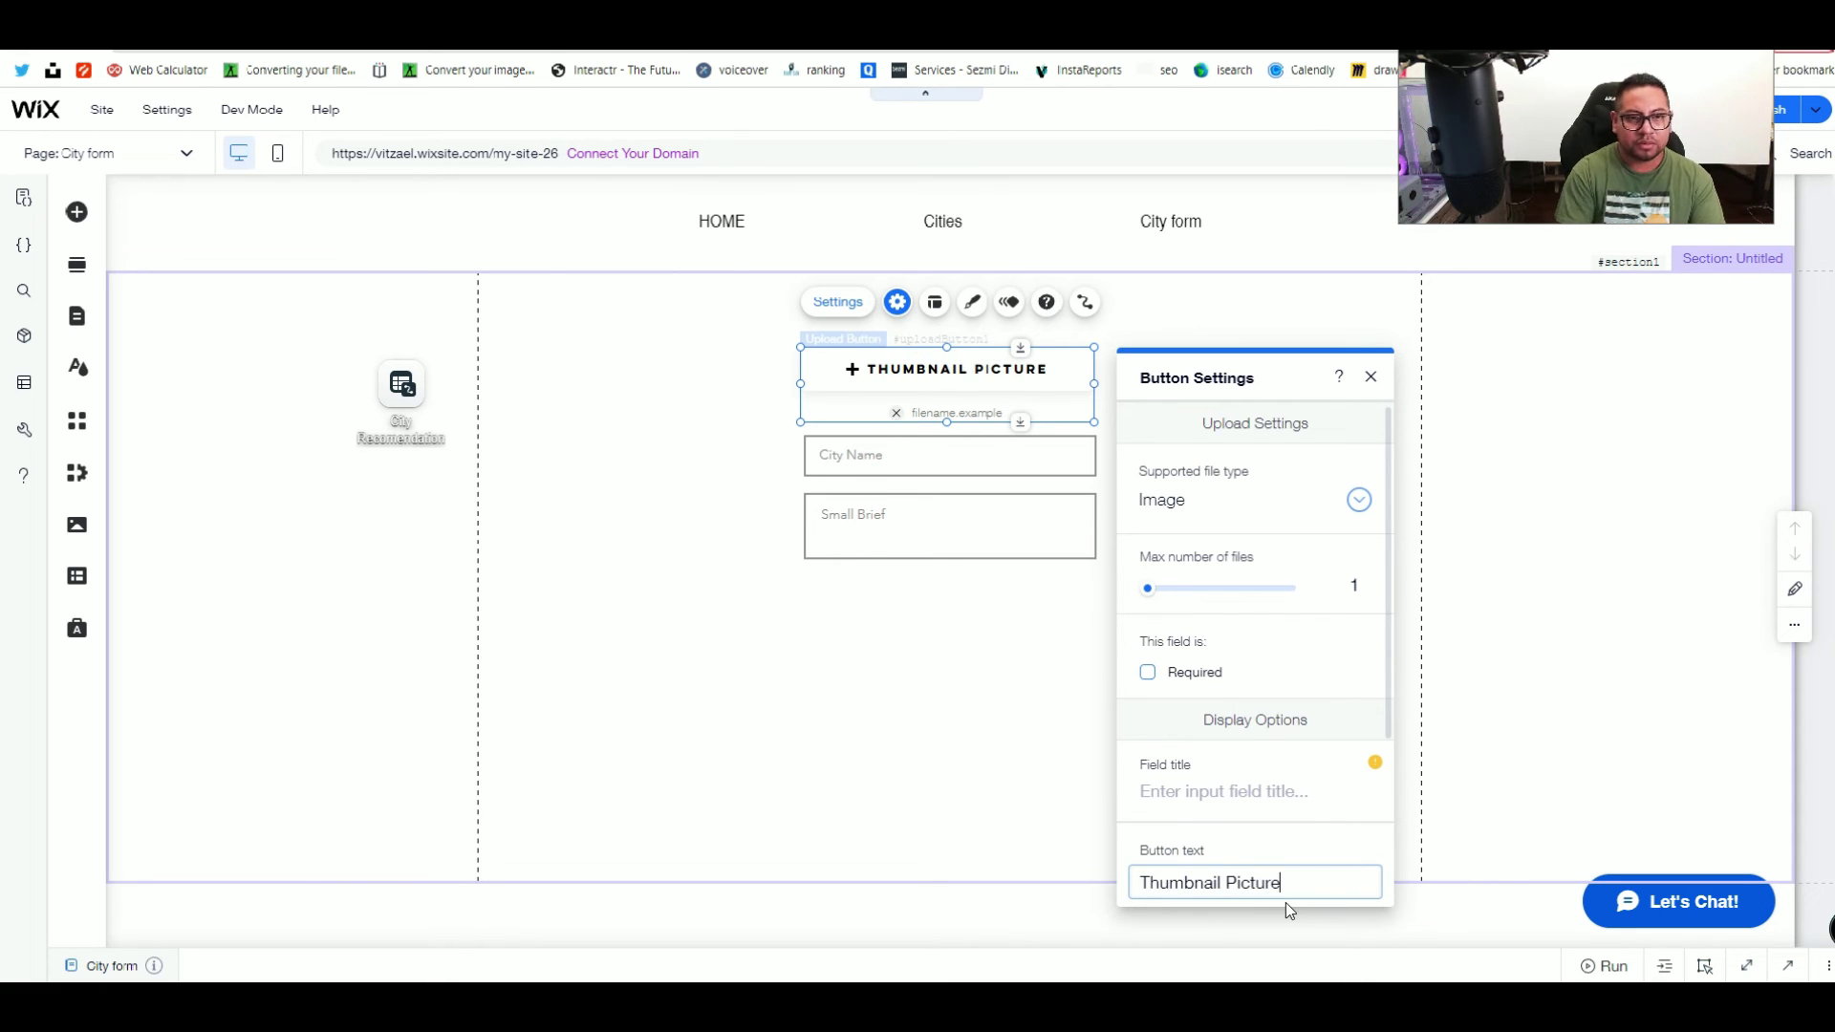
click(968, 794)
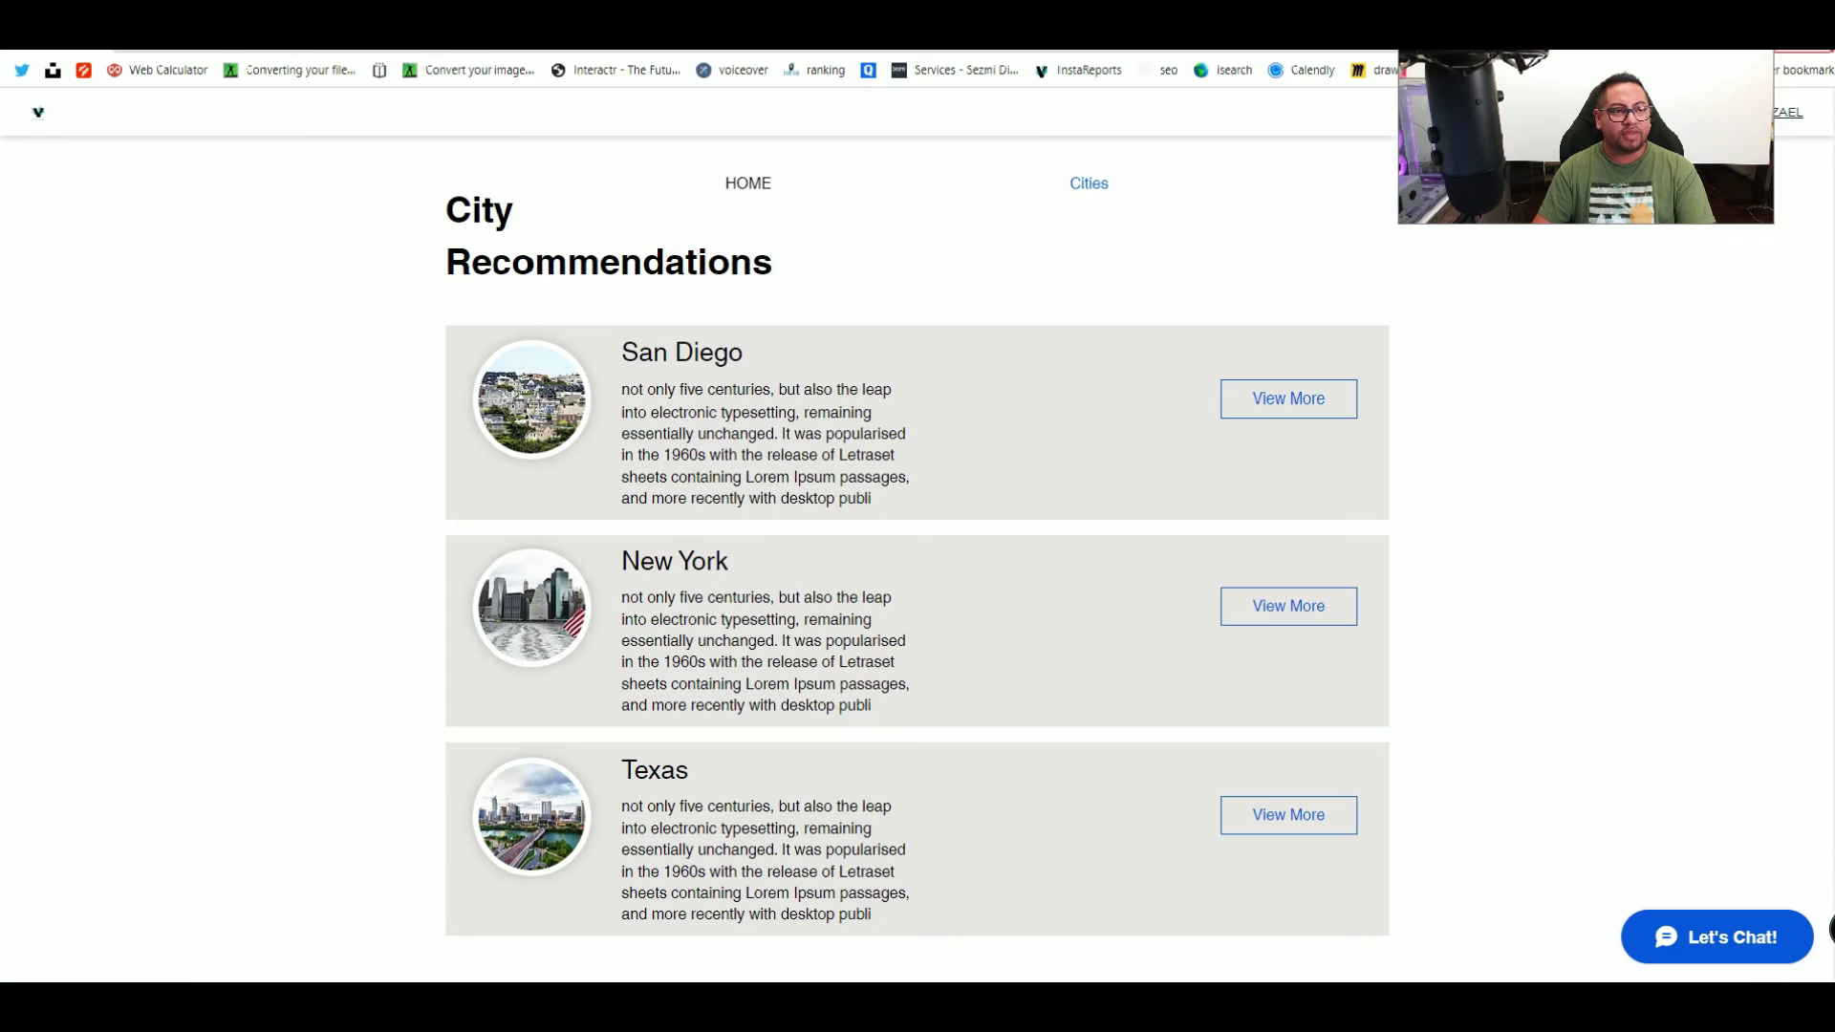
Step: Check the New York page on the live site and add a second white Upload button below the Small Brief box
click(1264, 608)
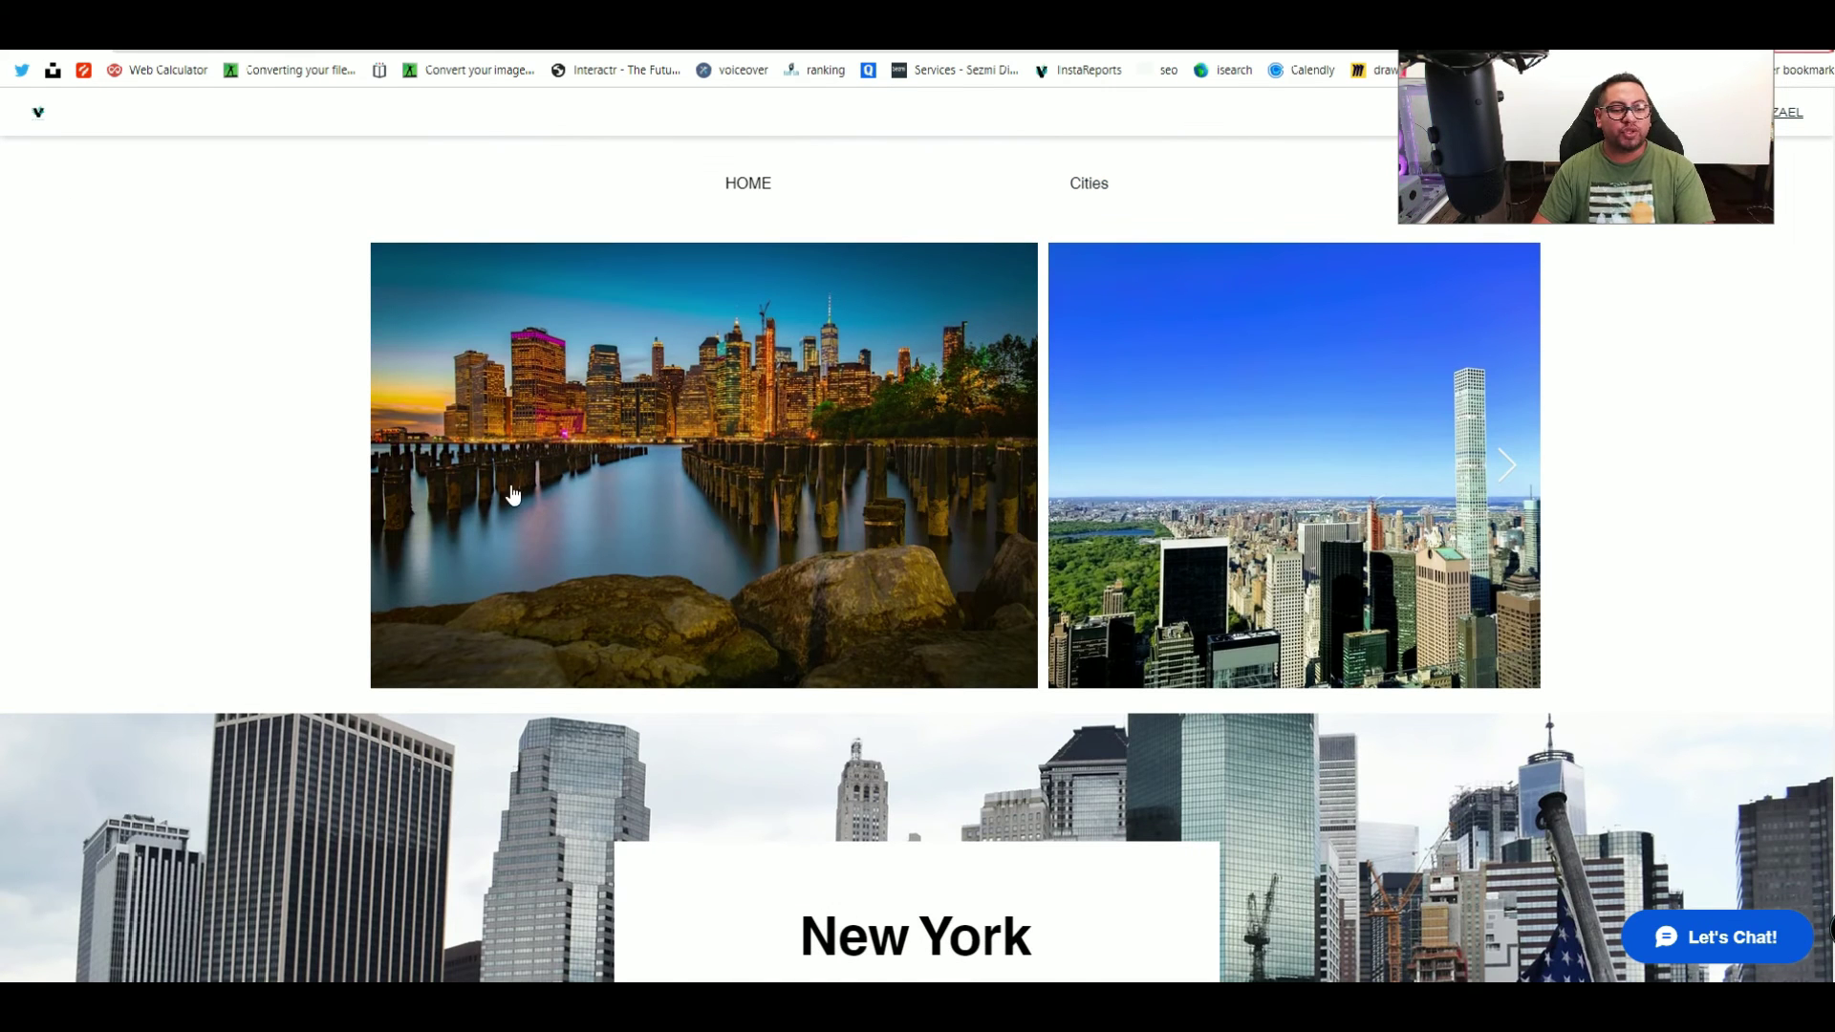
scroll(514, 494, down, 4)
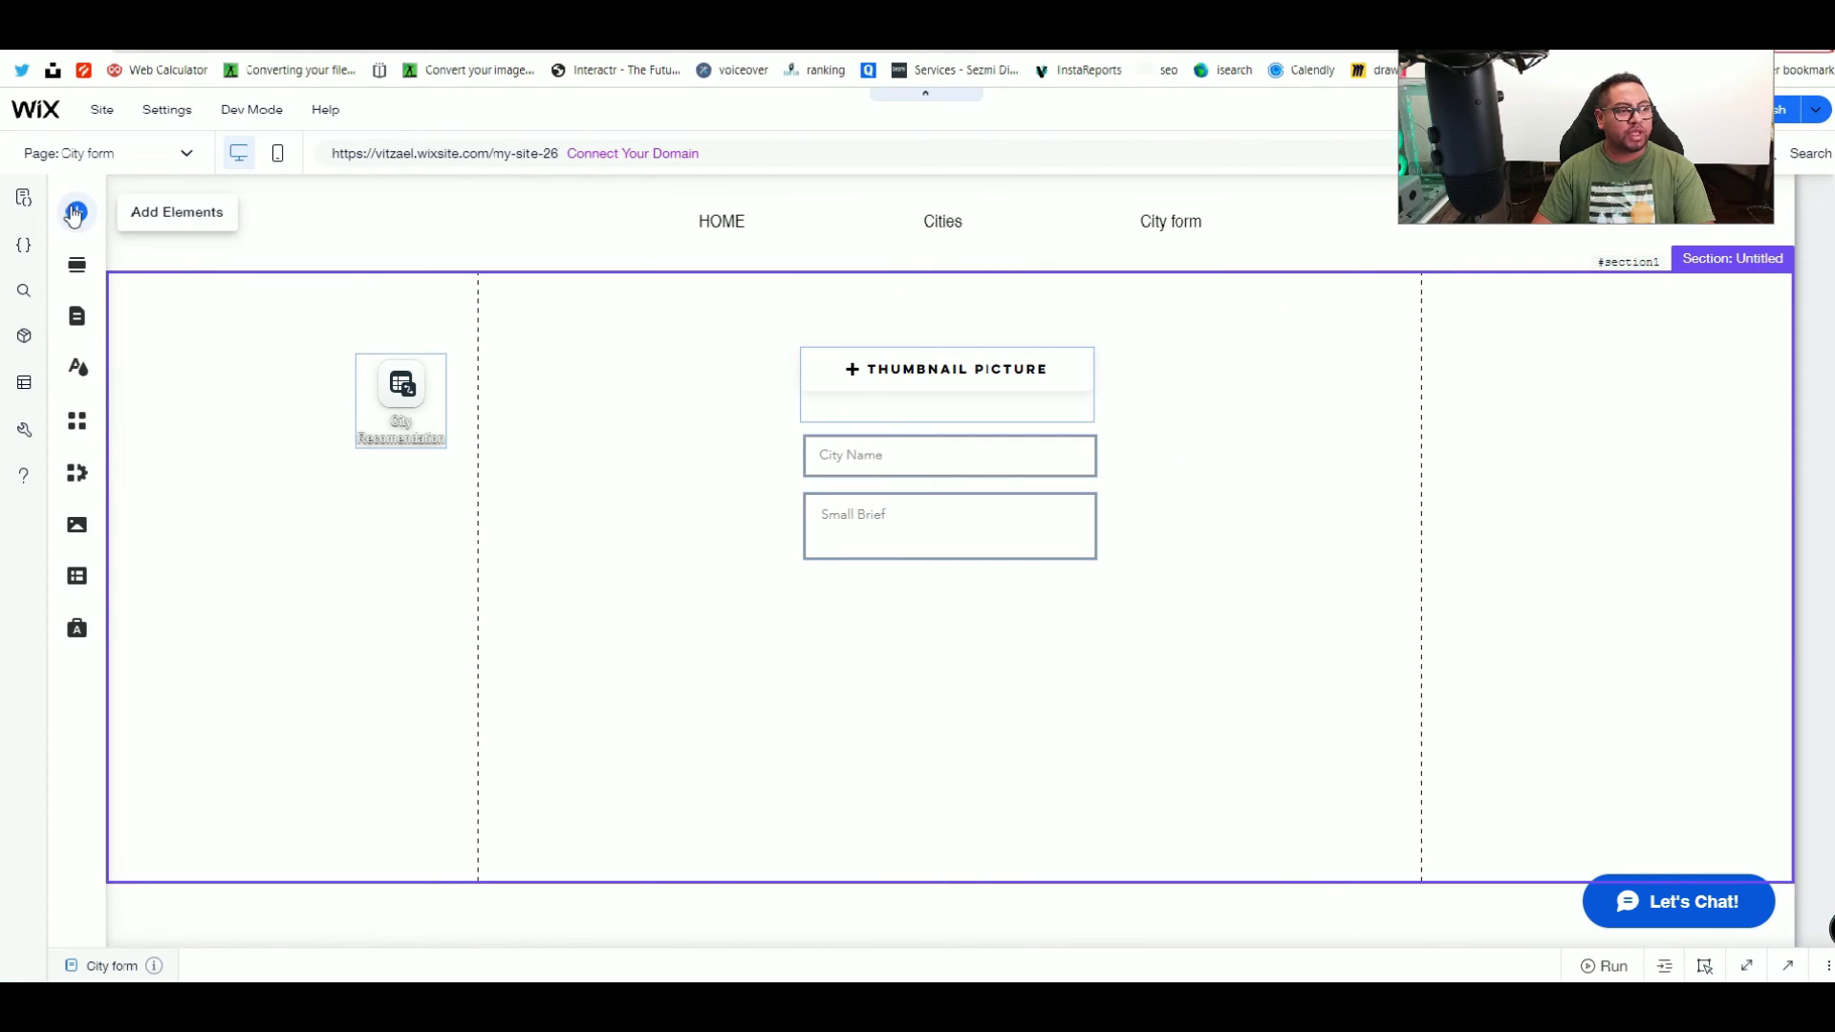
click(76, 212)
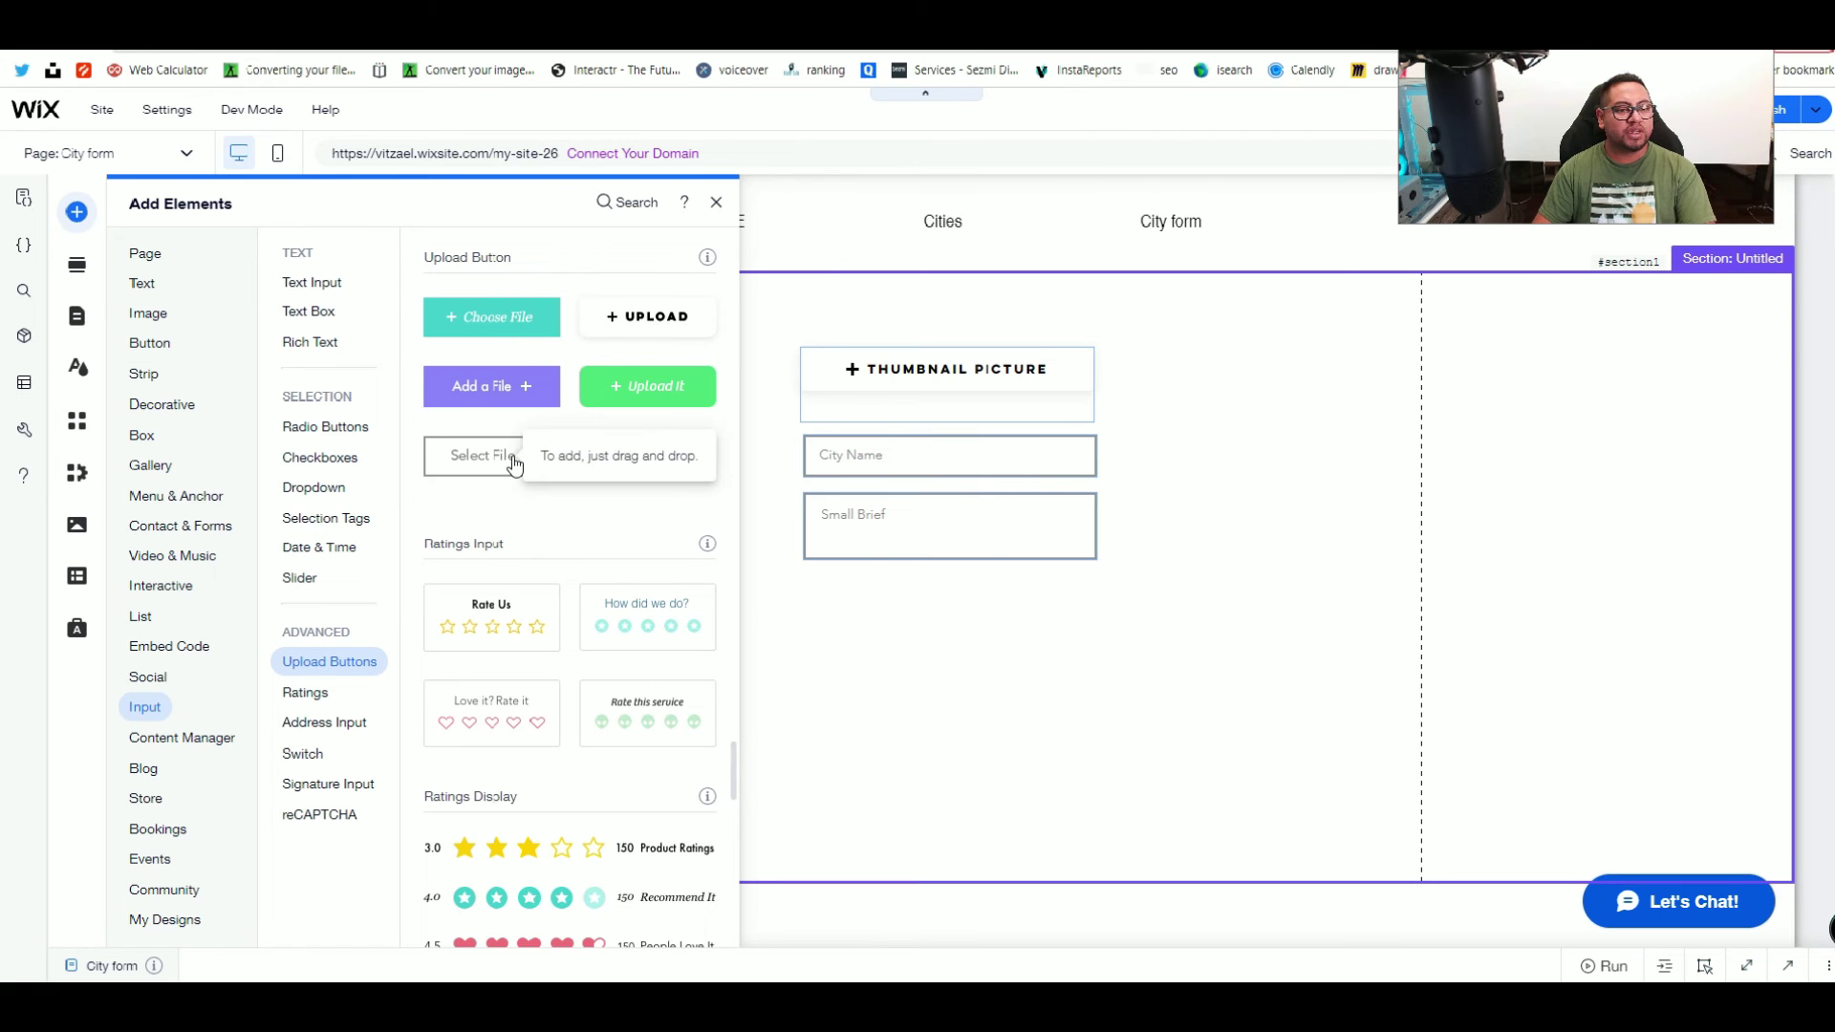
click(645, 322)
mouse_move(953, 620)
mouse_down()
mouse_move(917, 622)
mouse_move(1097, 623)
mouse_up()
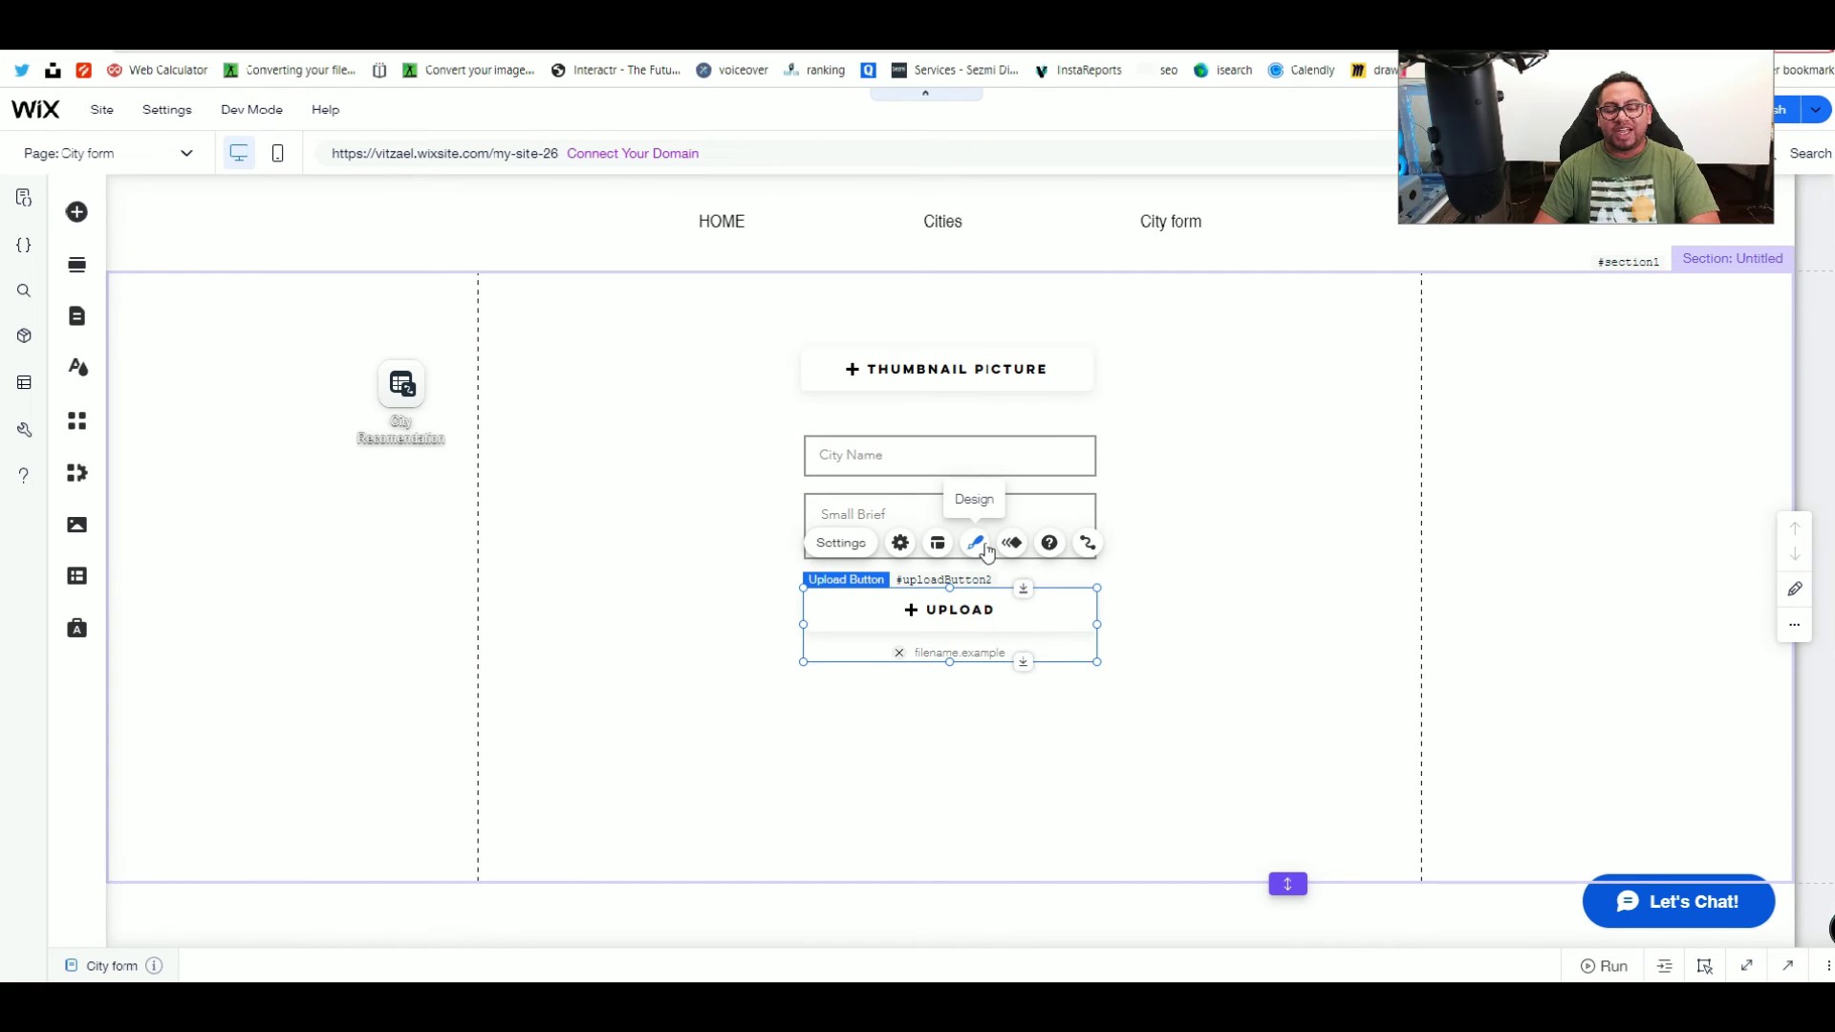
Step: Set the second upload button's text to Upload Gallery and its maximum number of files to 15
click(841, 543)
double_click(620, 733)
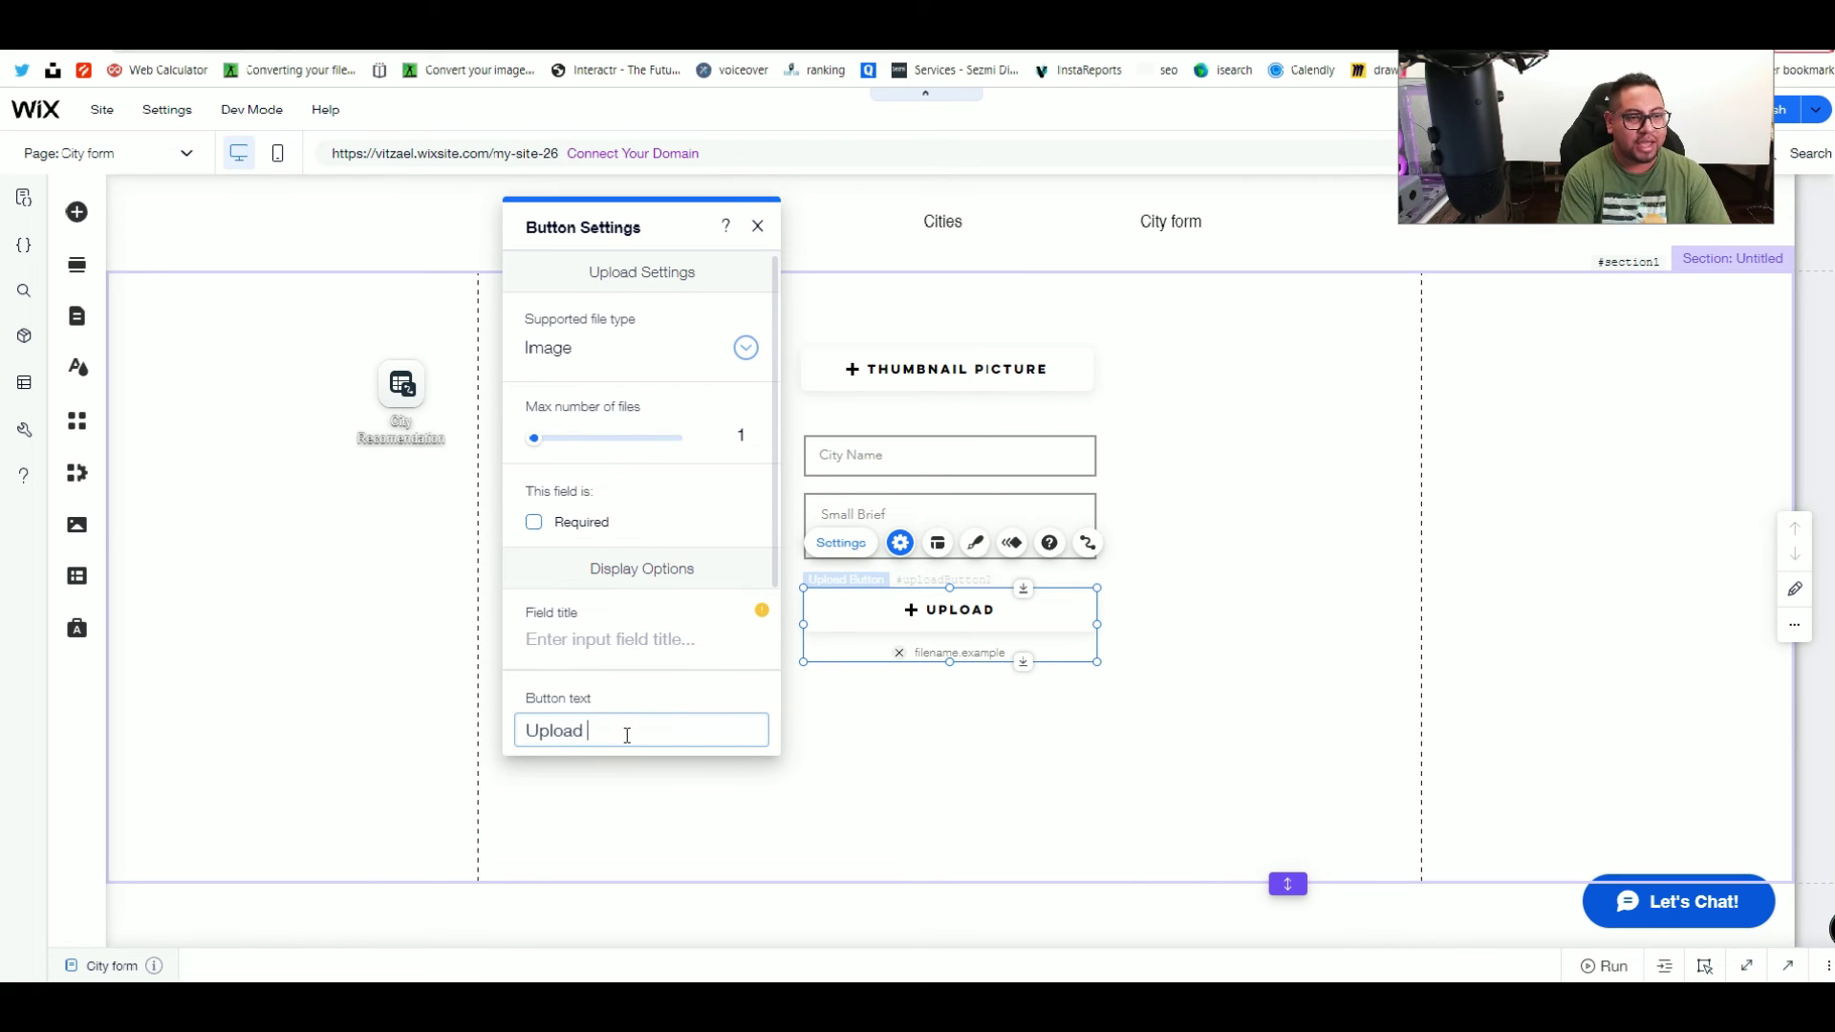
text(Gallery)
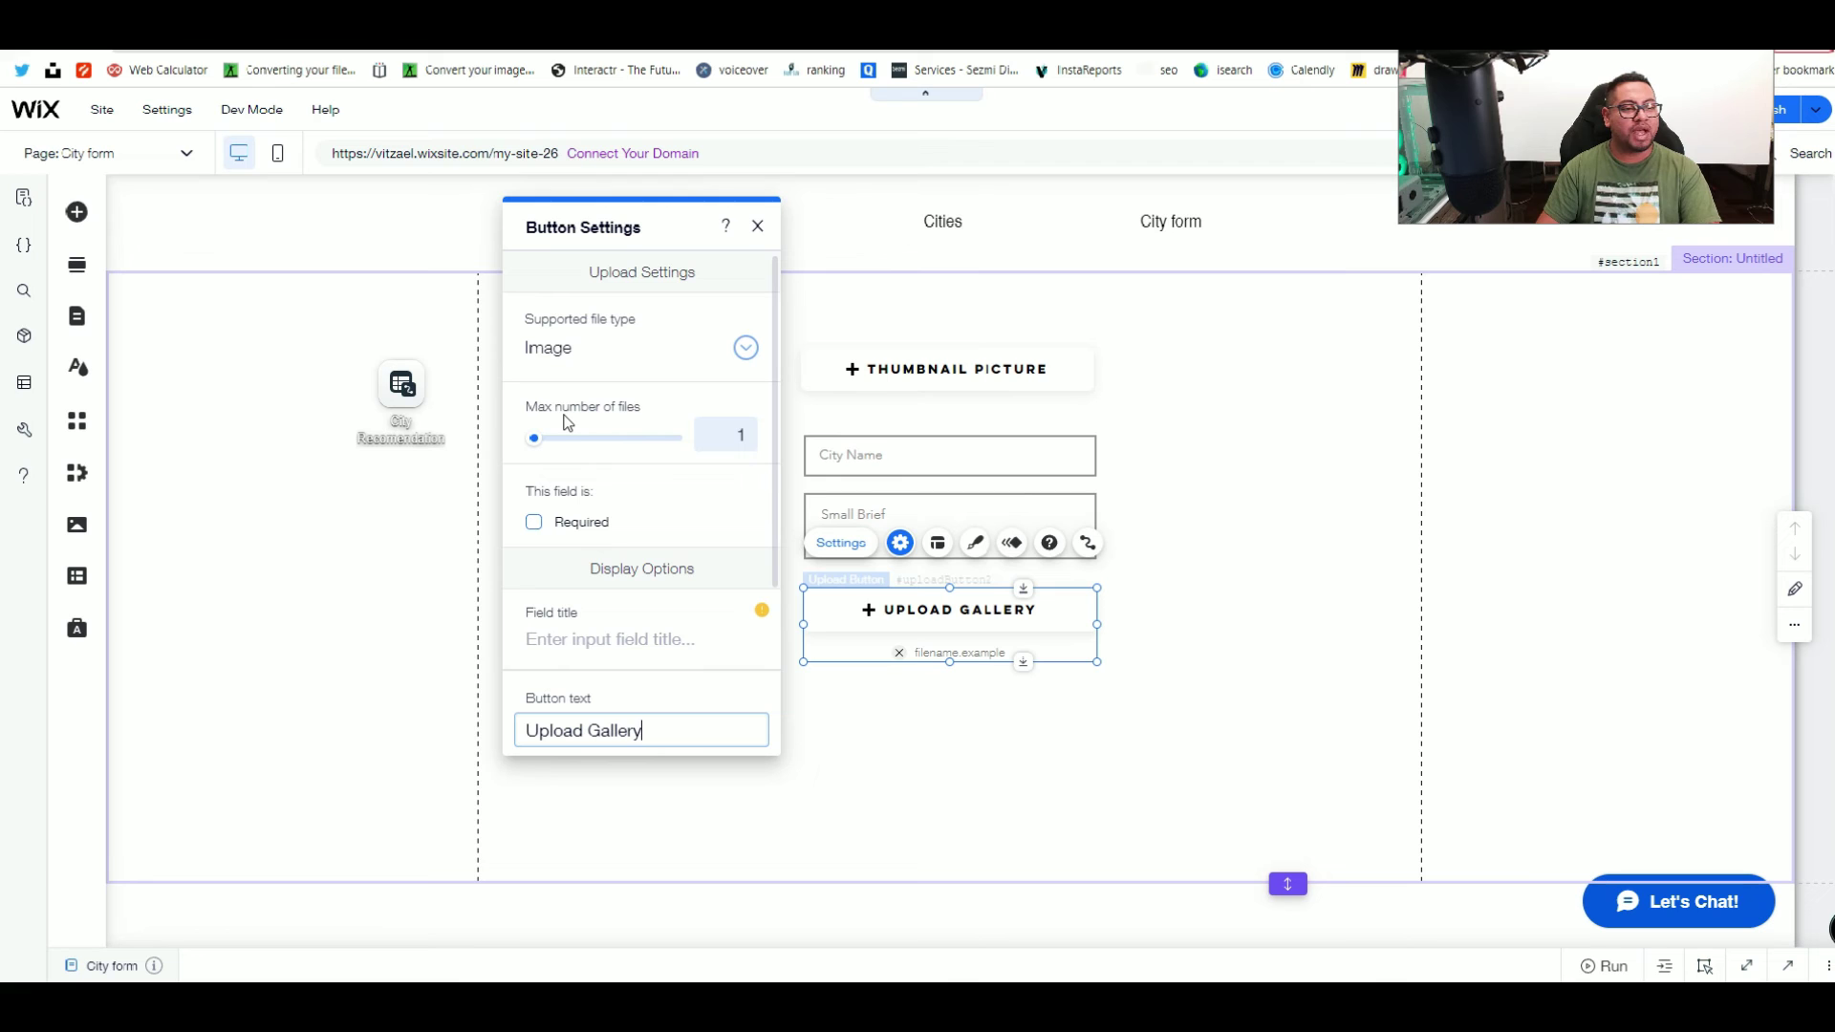
drag(536, 436, 719, 454)
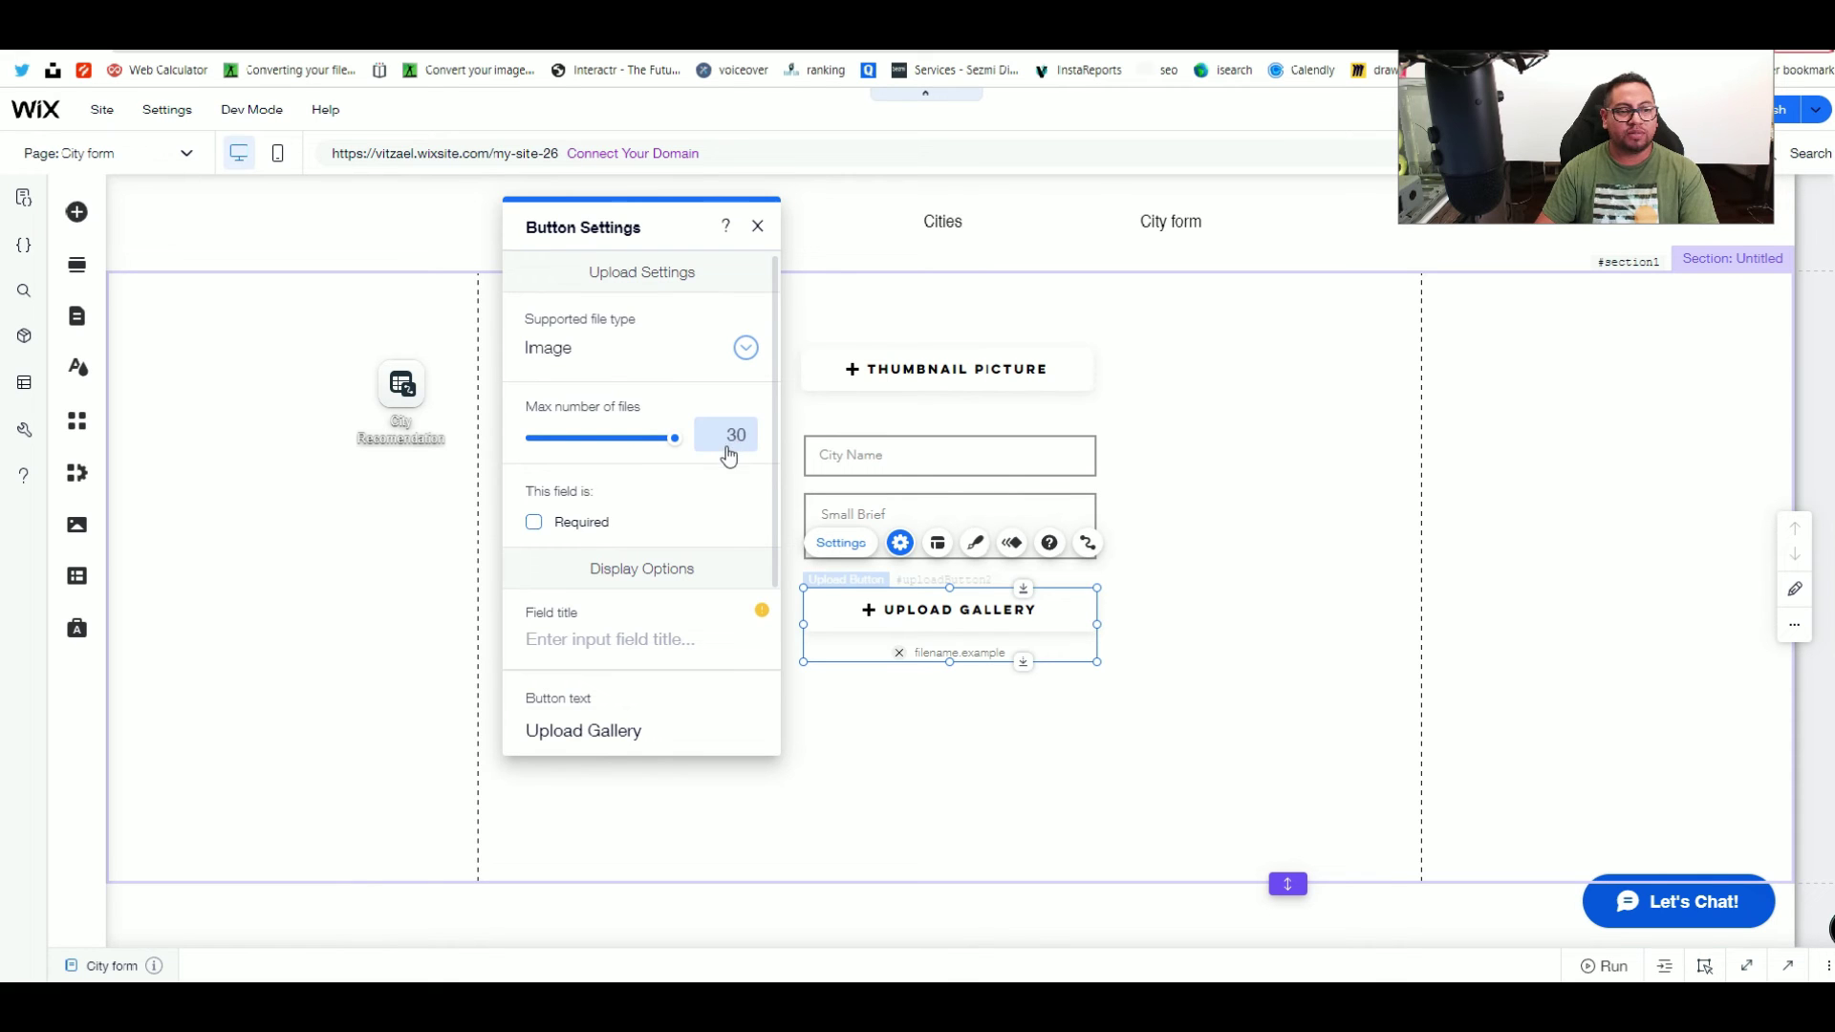
drag(642, 449, 616, 445)
click(674, 440)
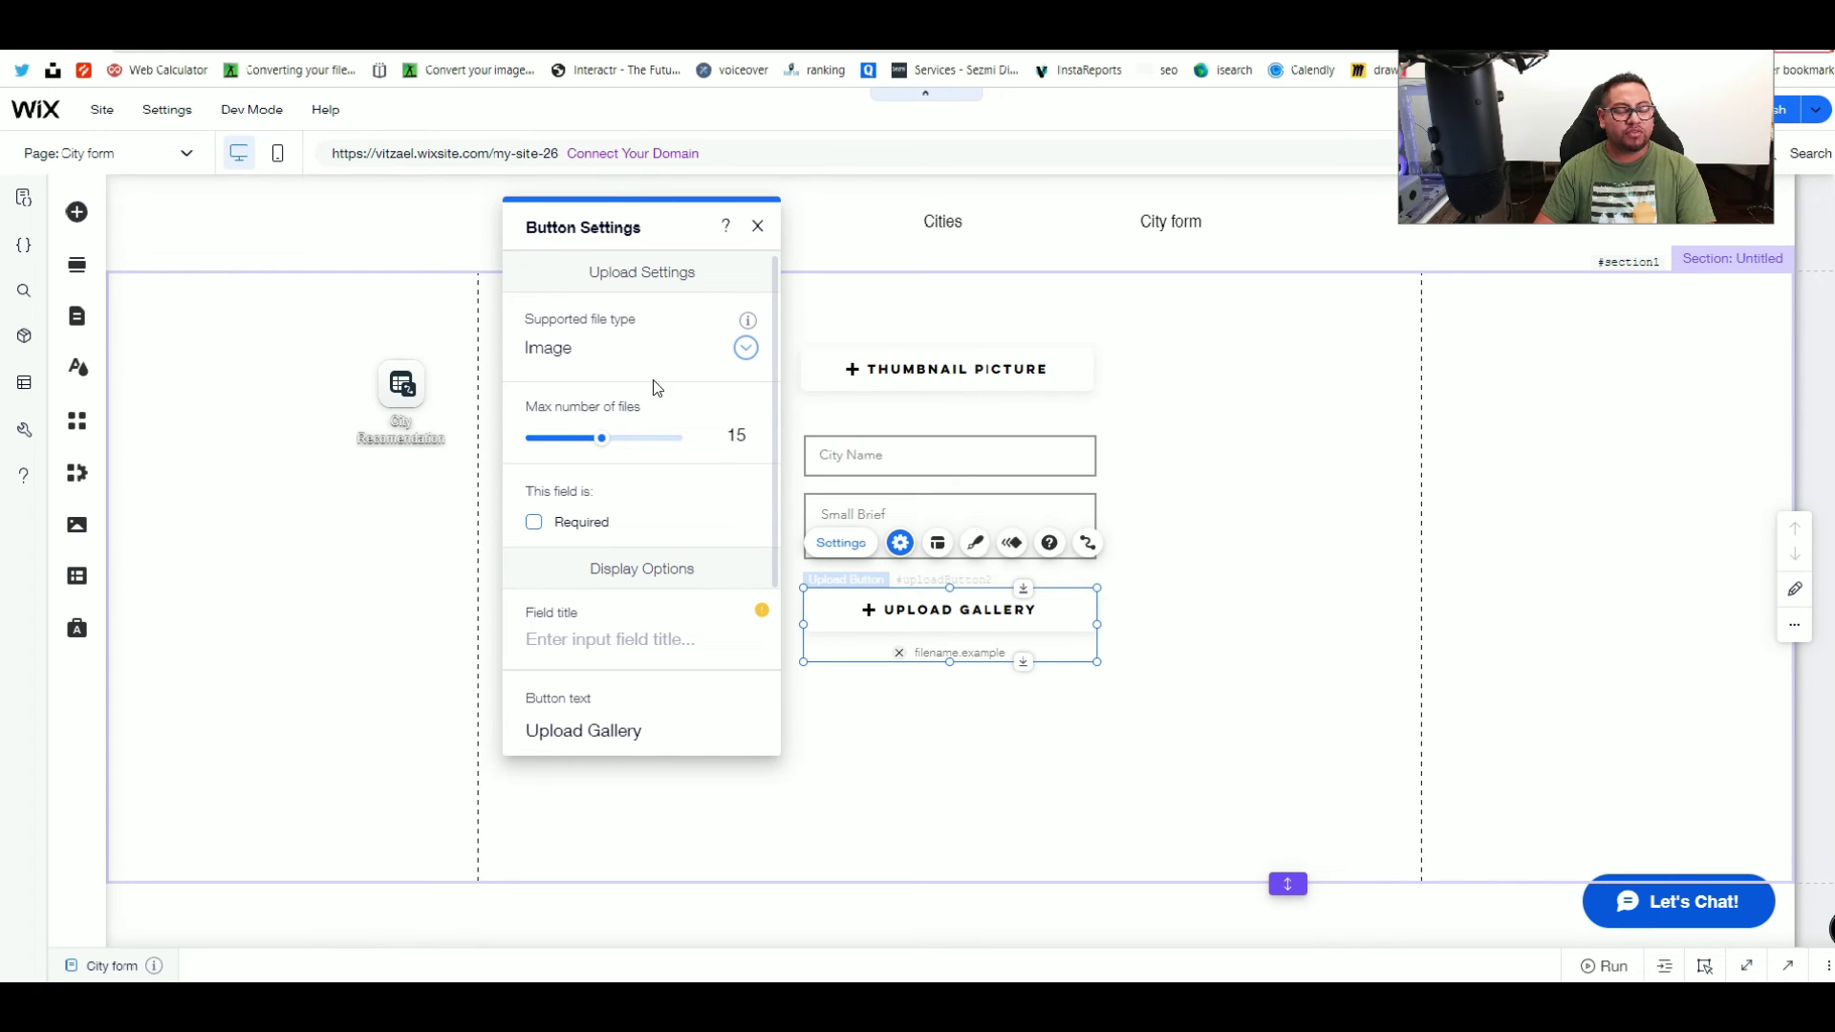
Step: Keep Image as the gallery upload button's supported file type and close its settings
click(736, 349)
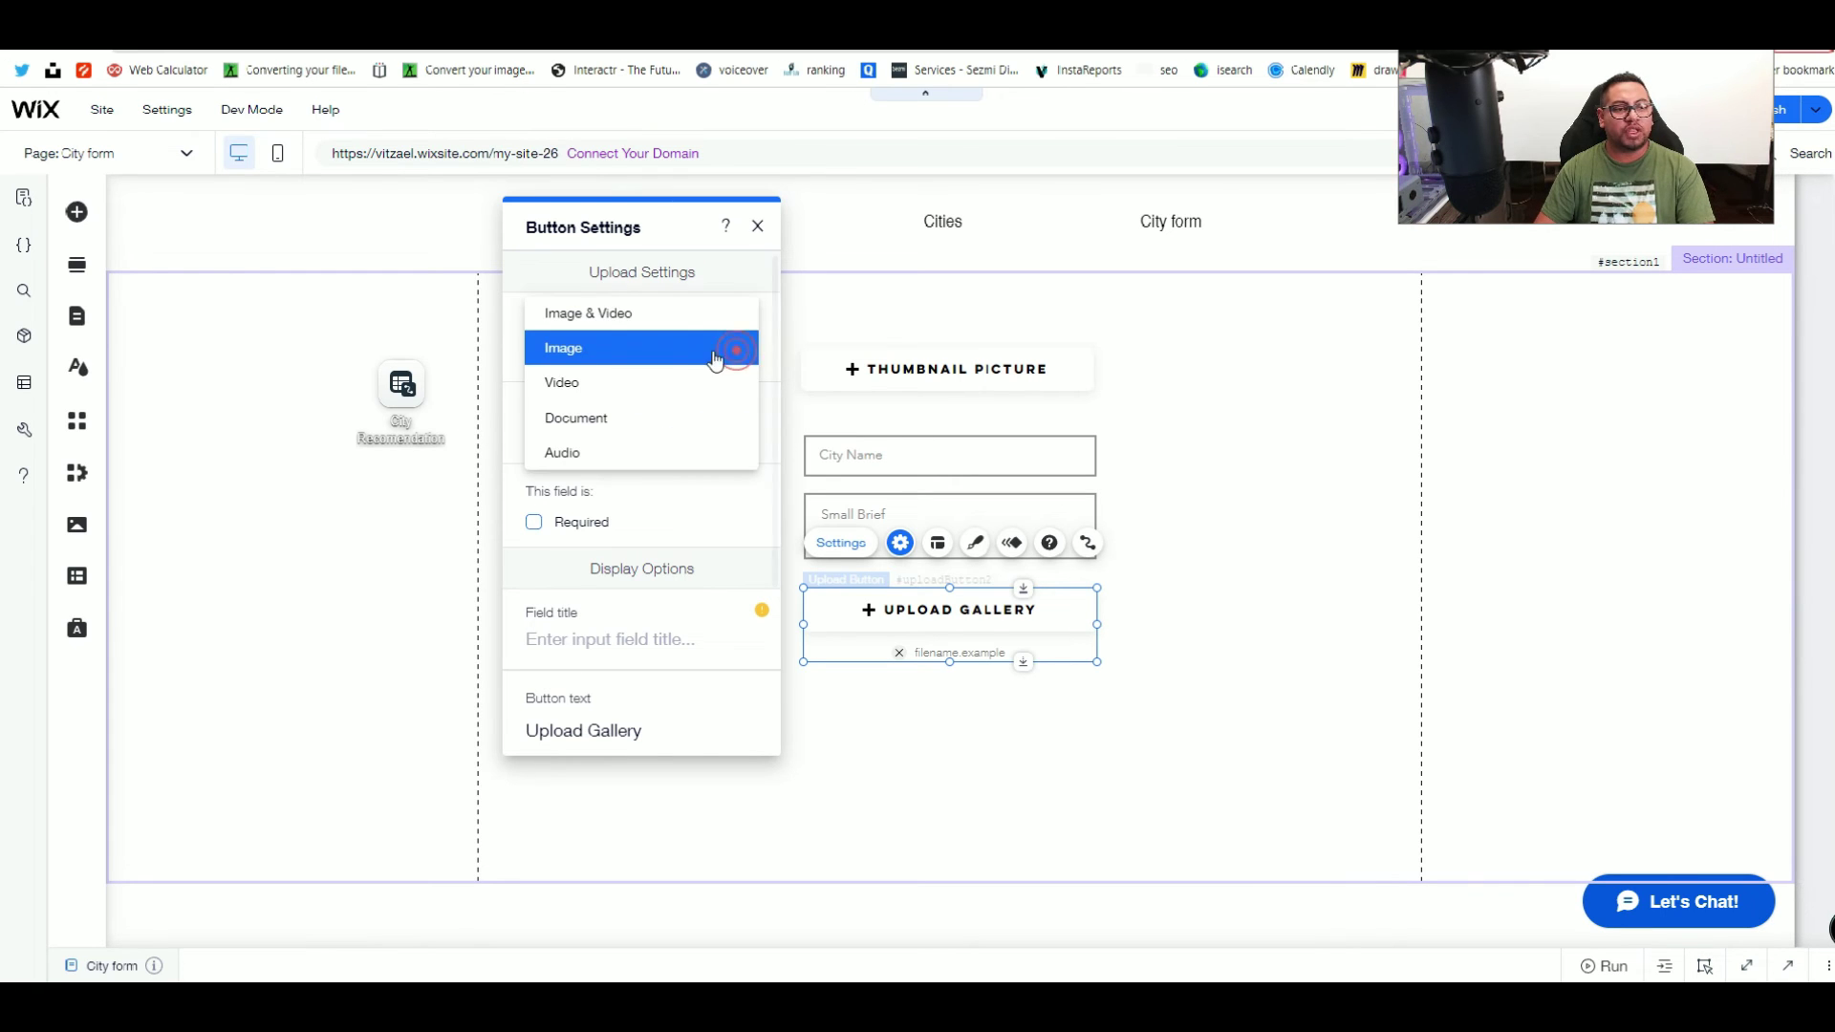
click(599, 352)
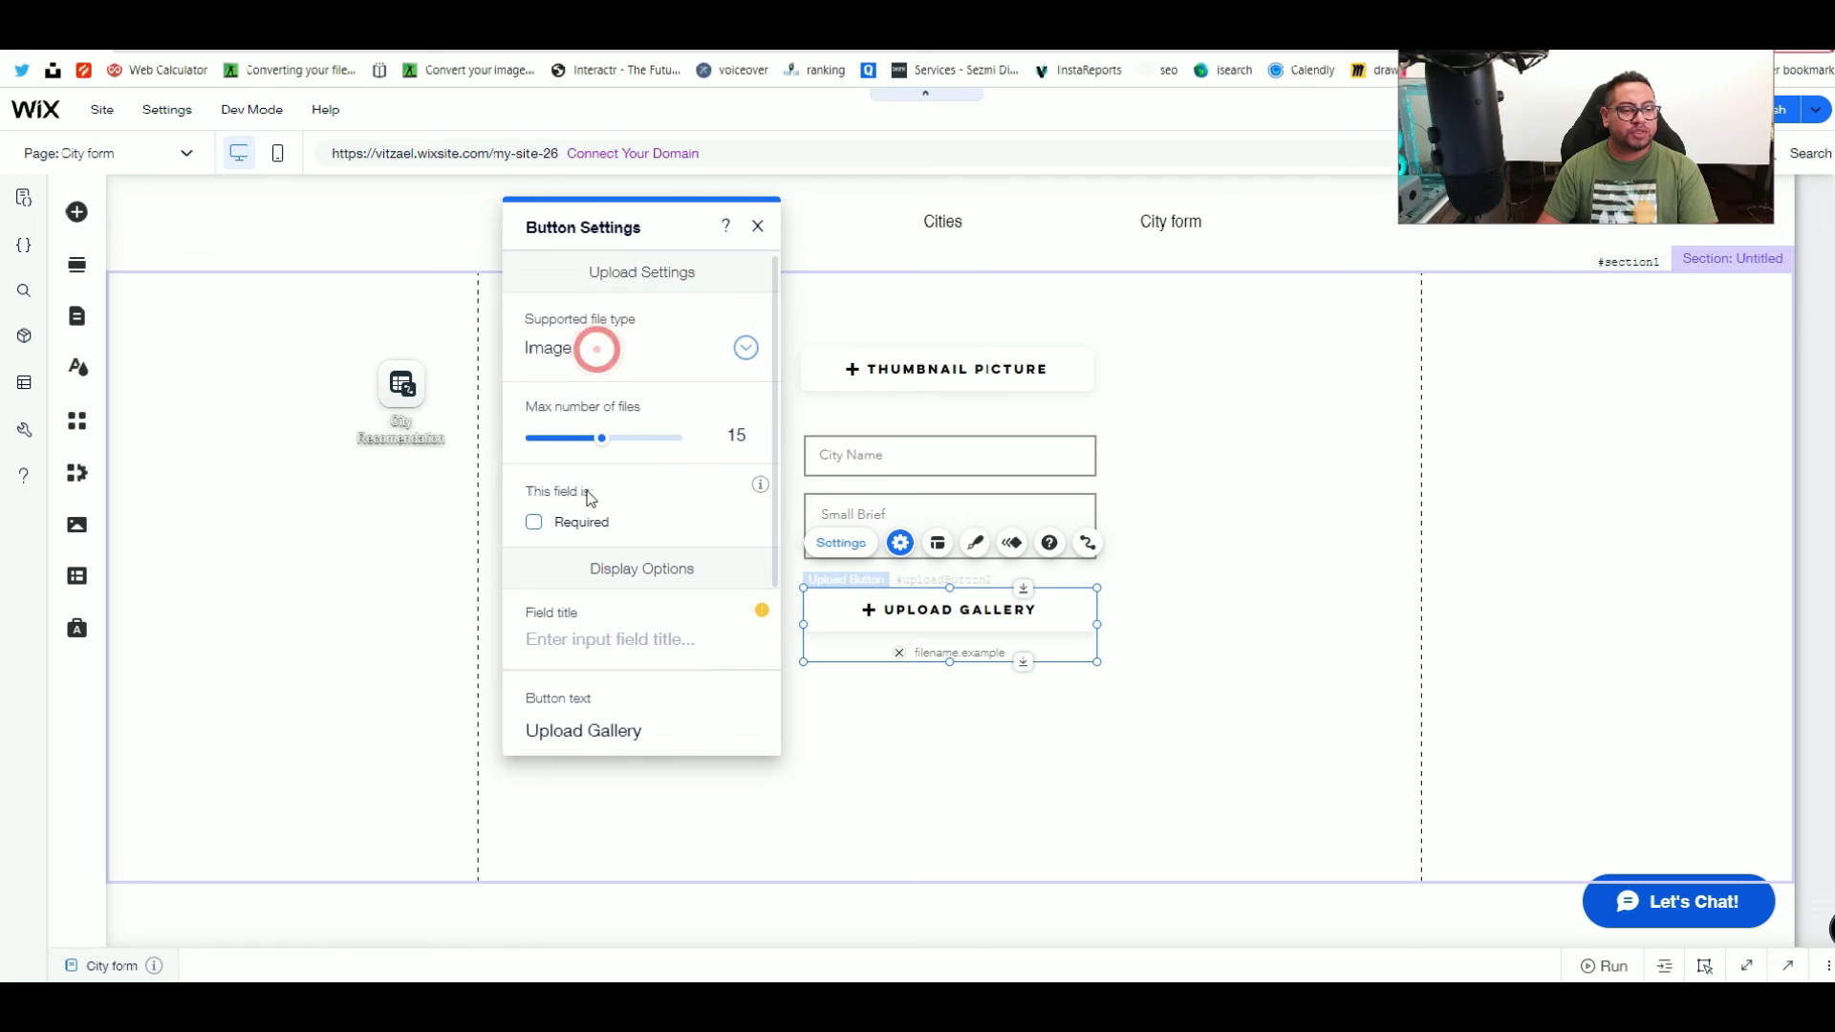
scroll(679, 564, down, 3)
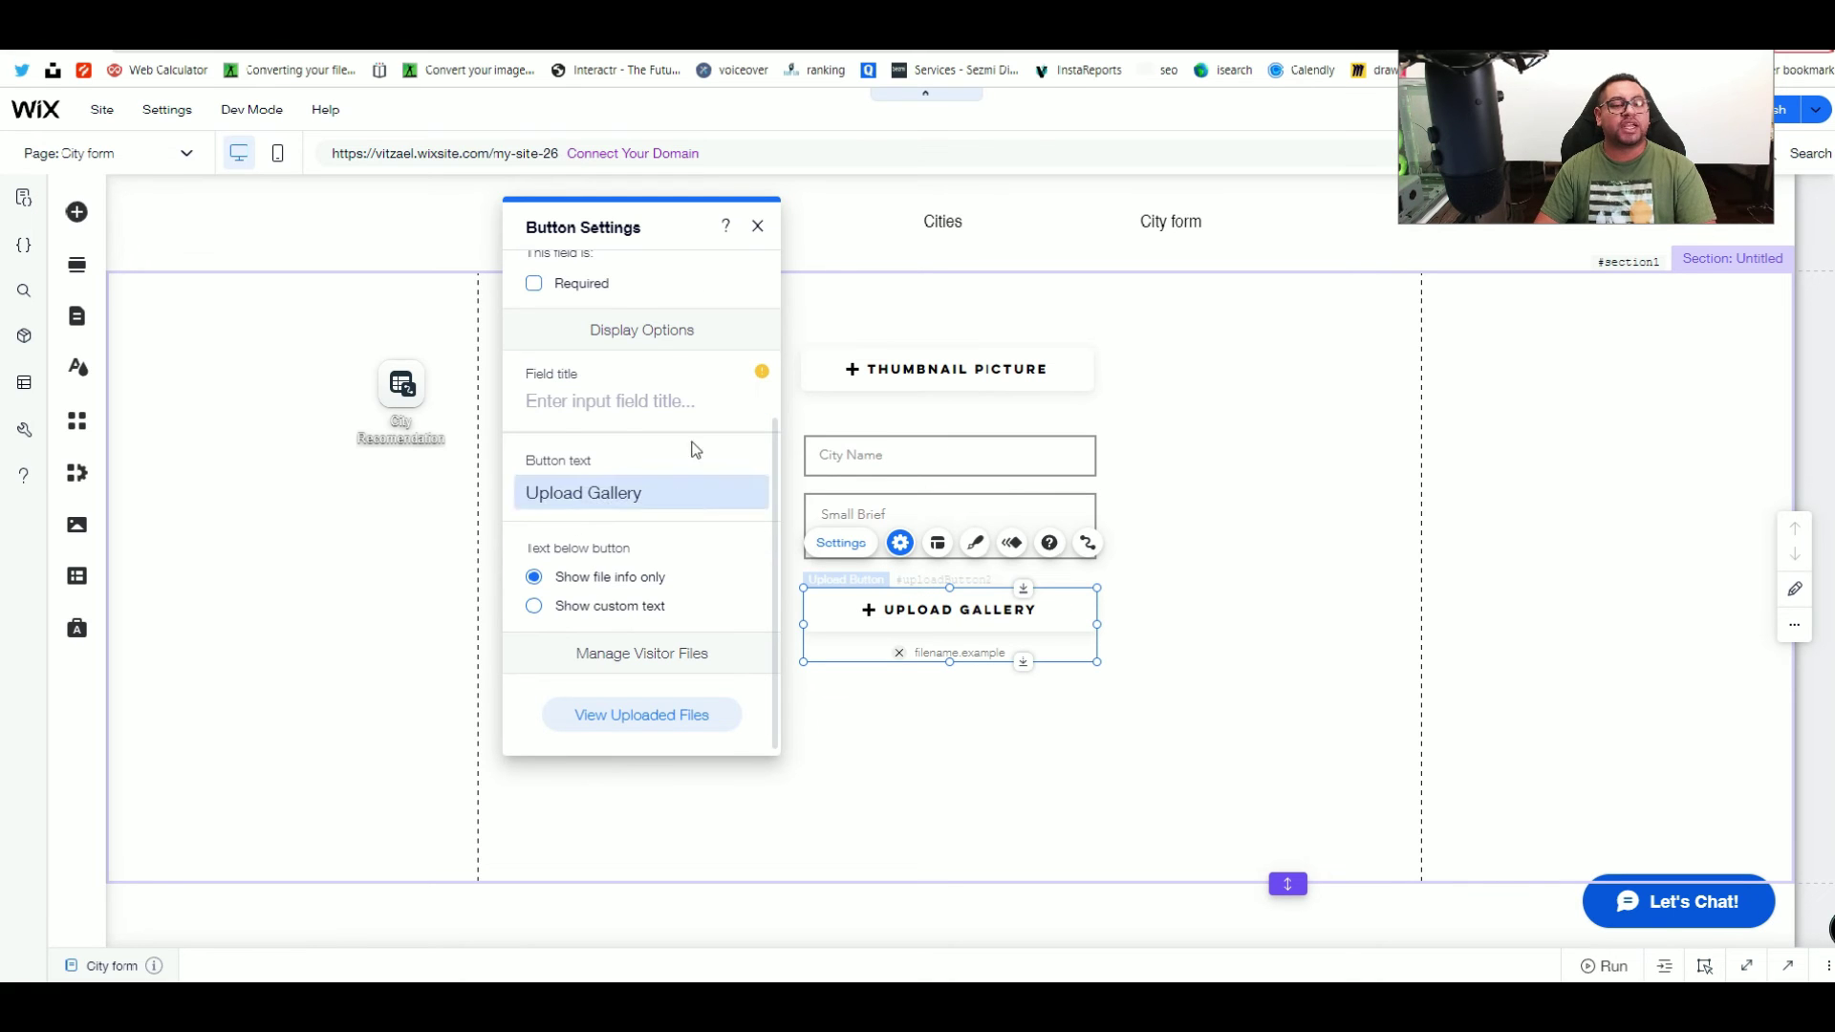
click(758, 227)
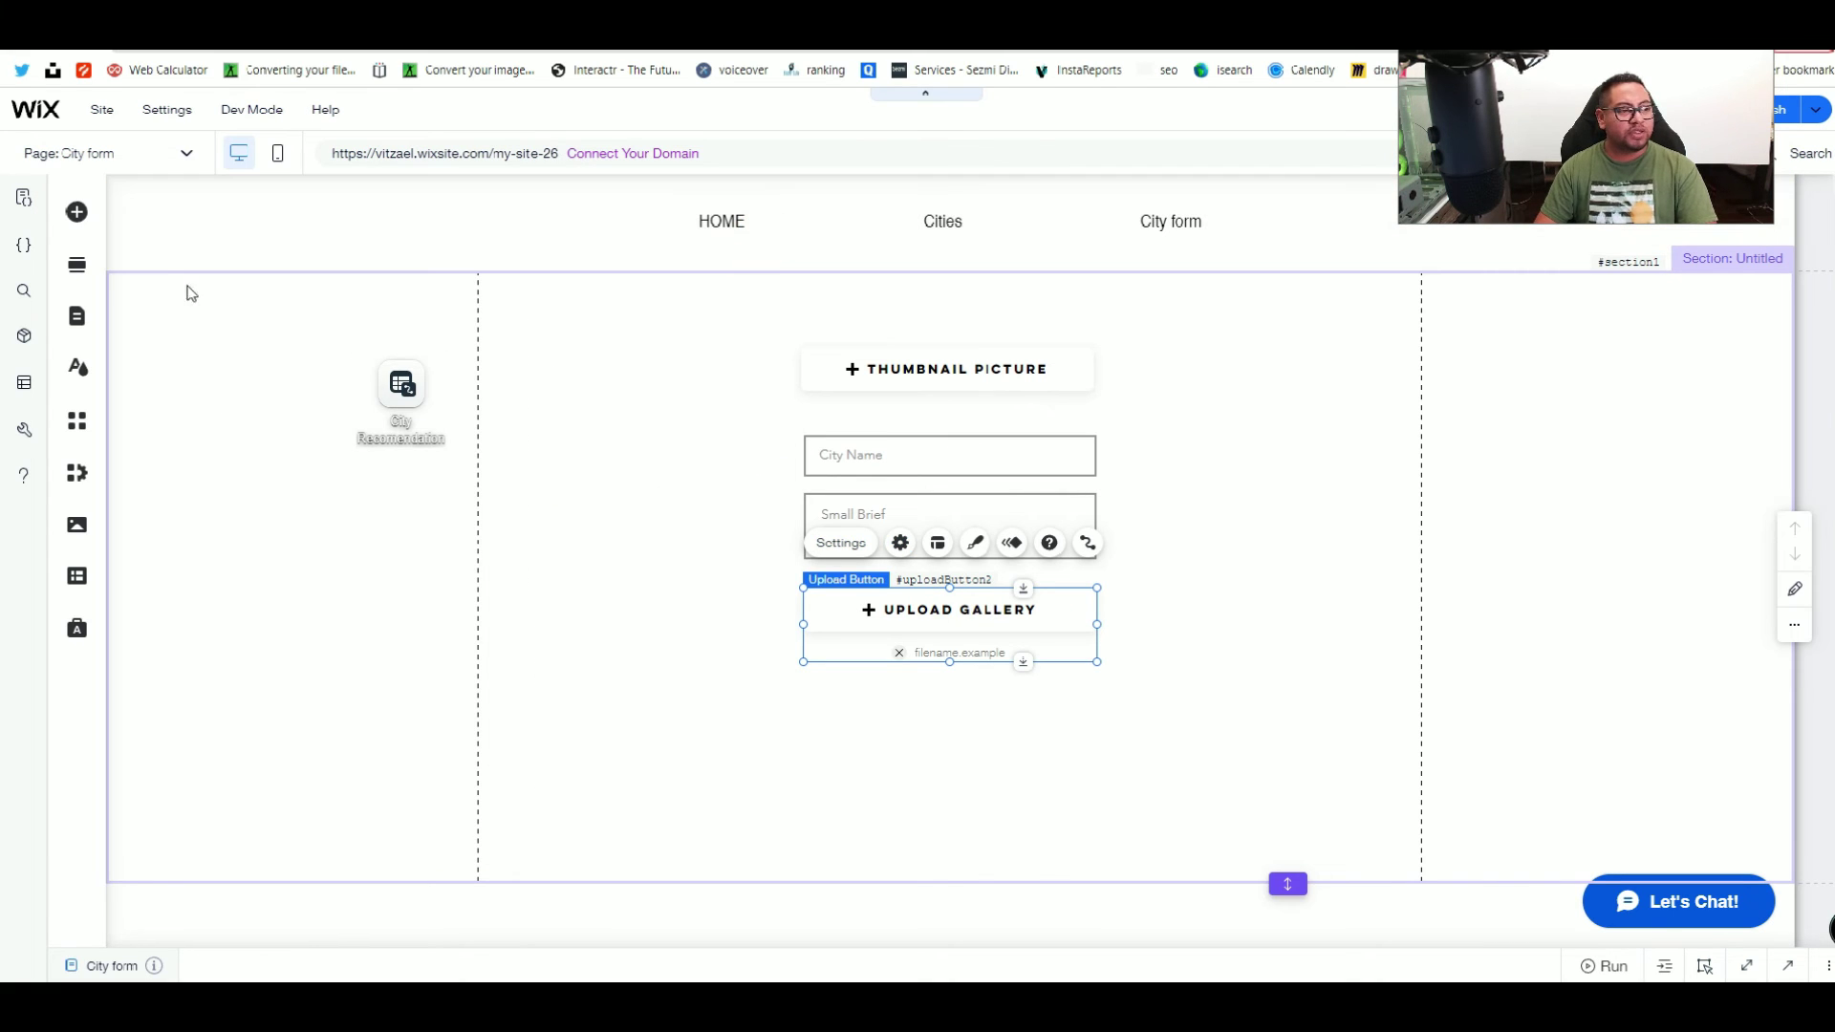
Step: Add the black-outlined rich text box from the input elements to the form and extend the section downward
click(860, 499)
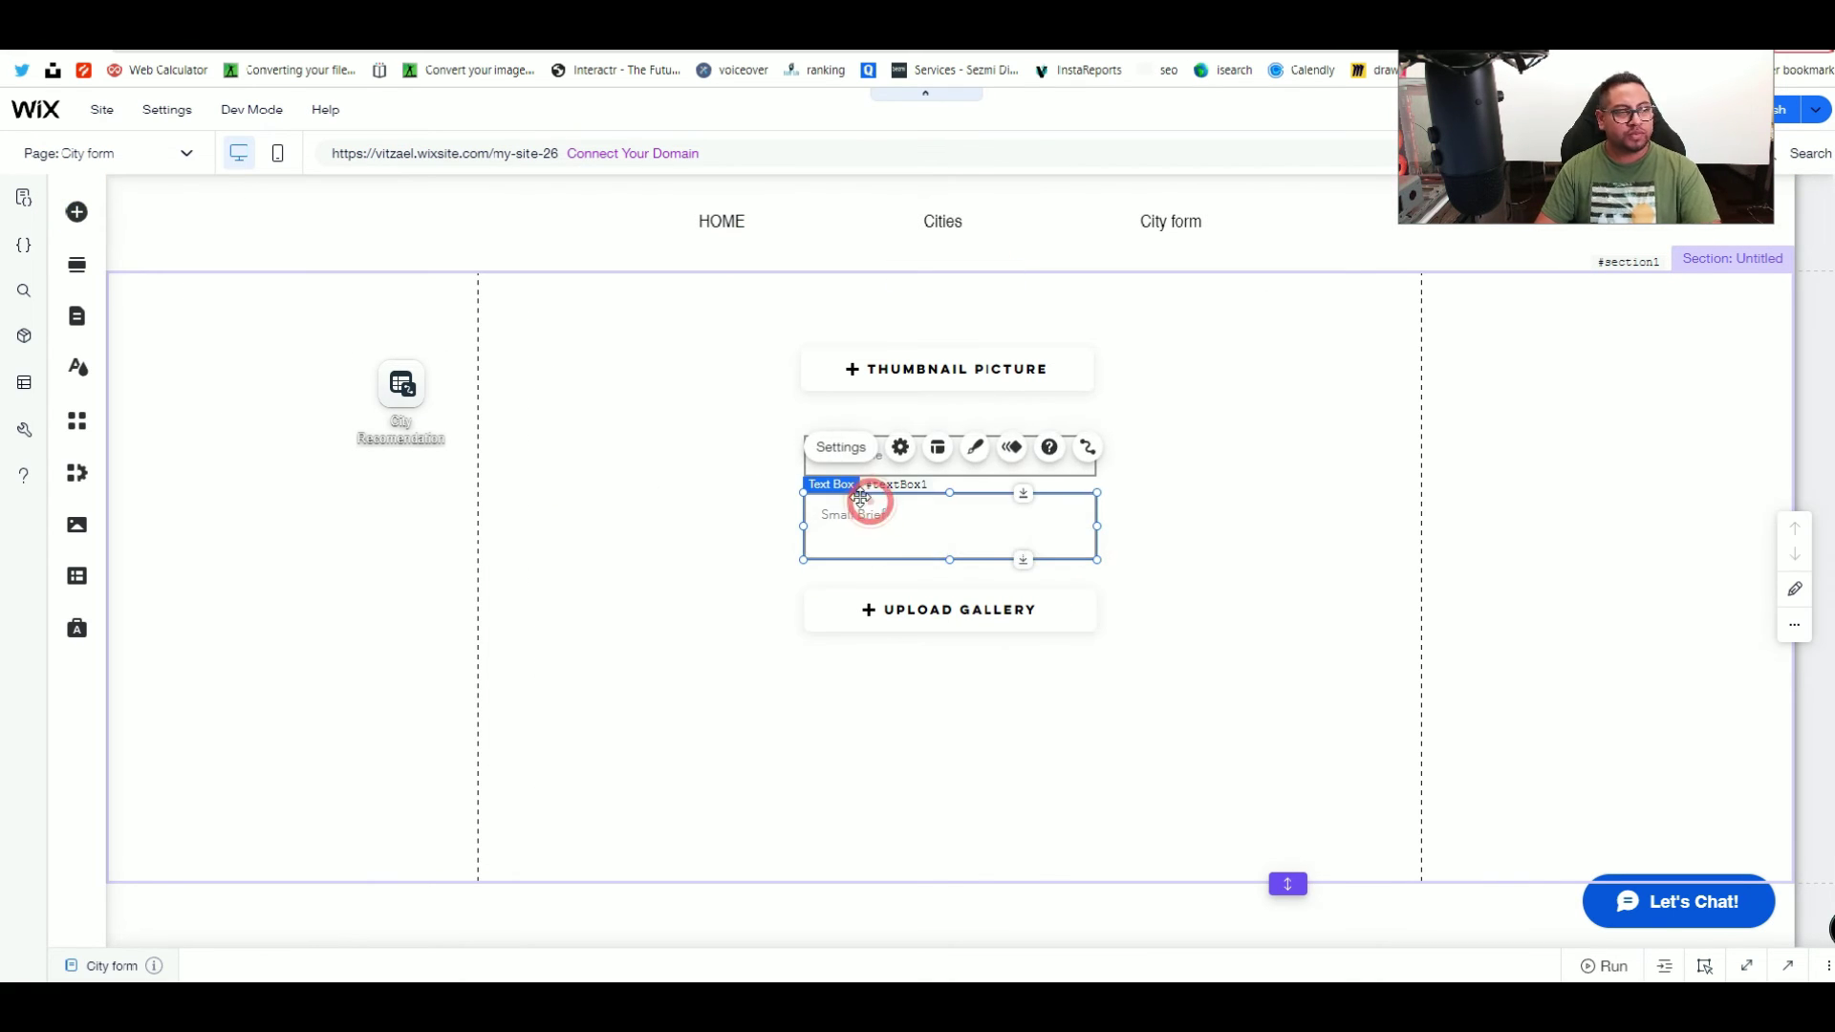
click(77, 211)
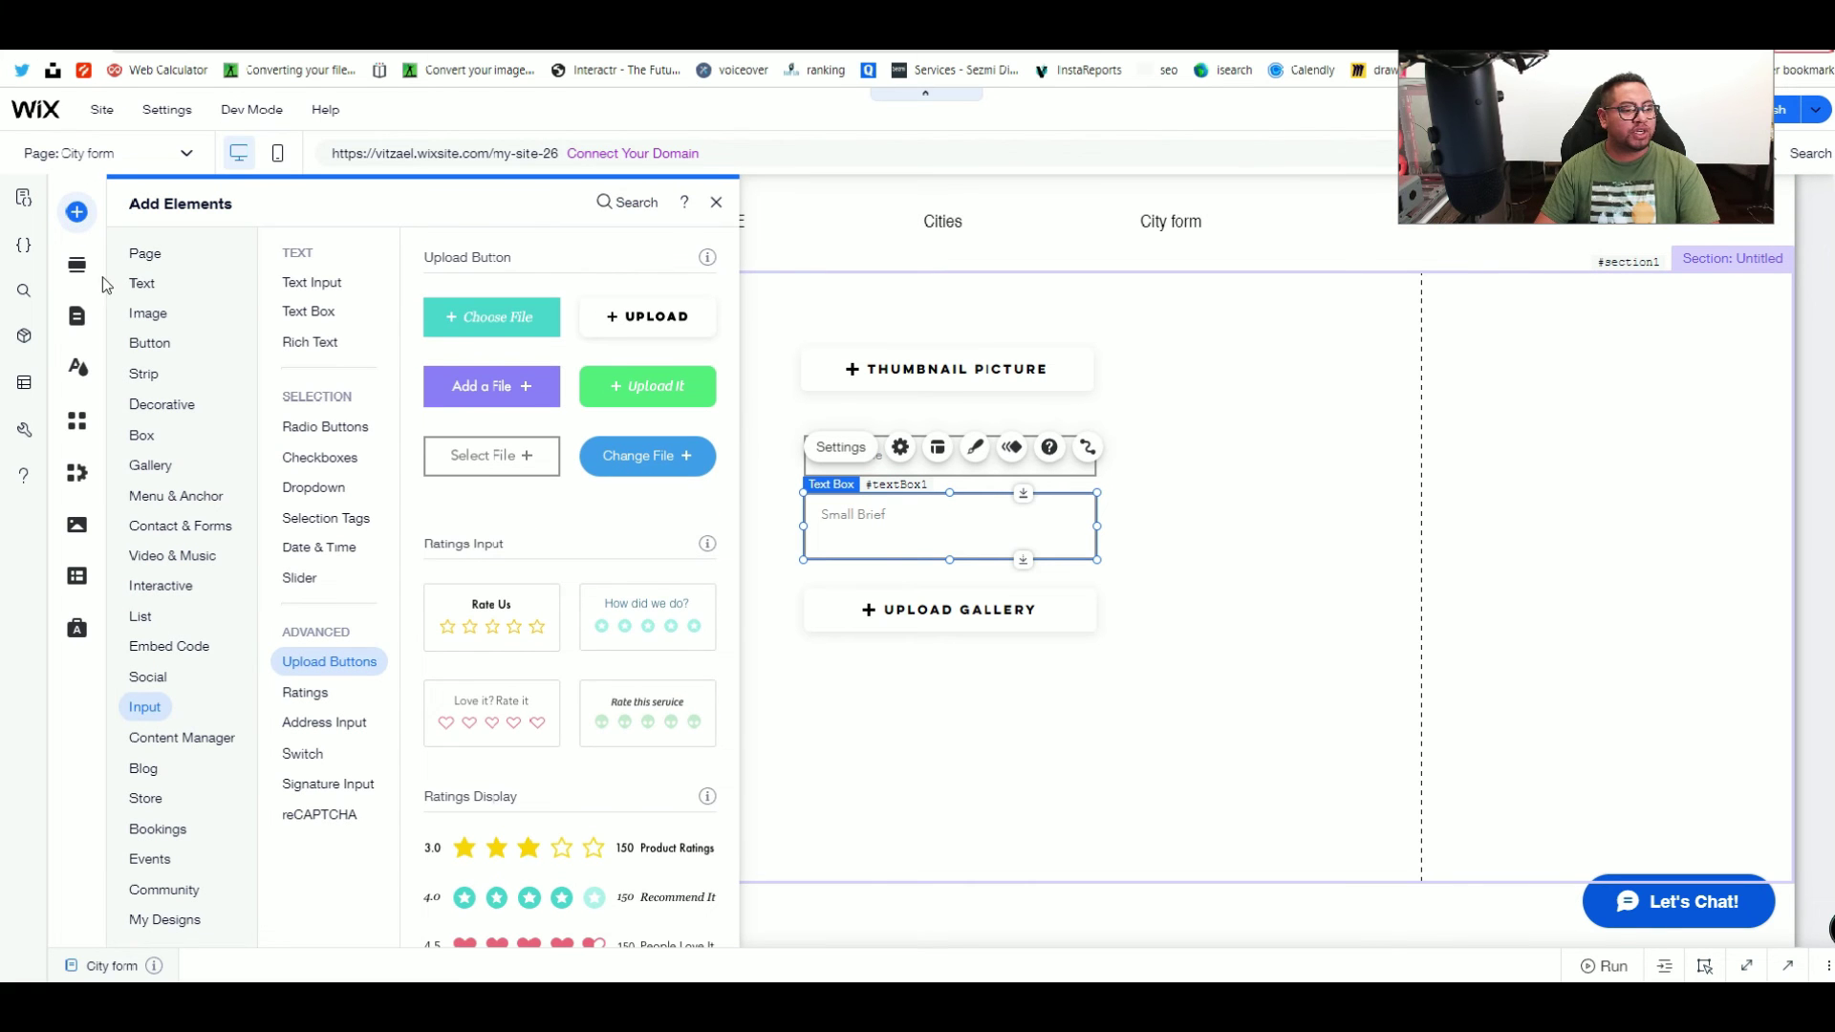
click(147, 708)
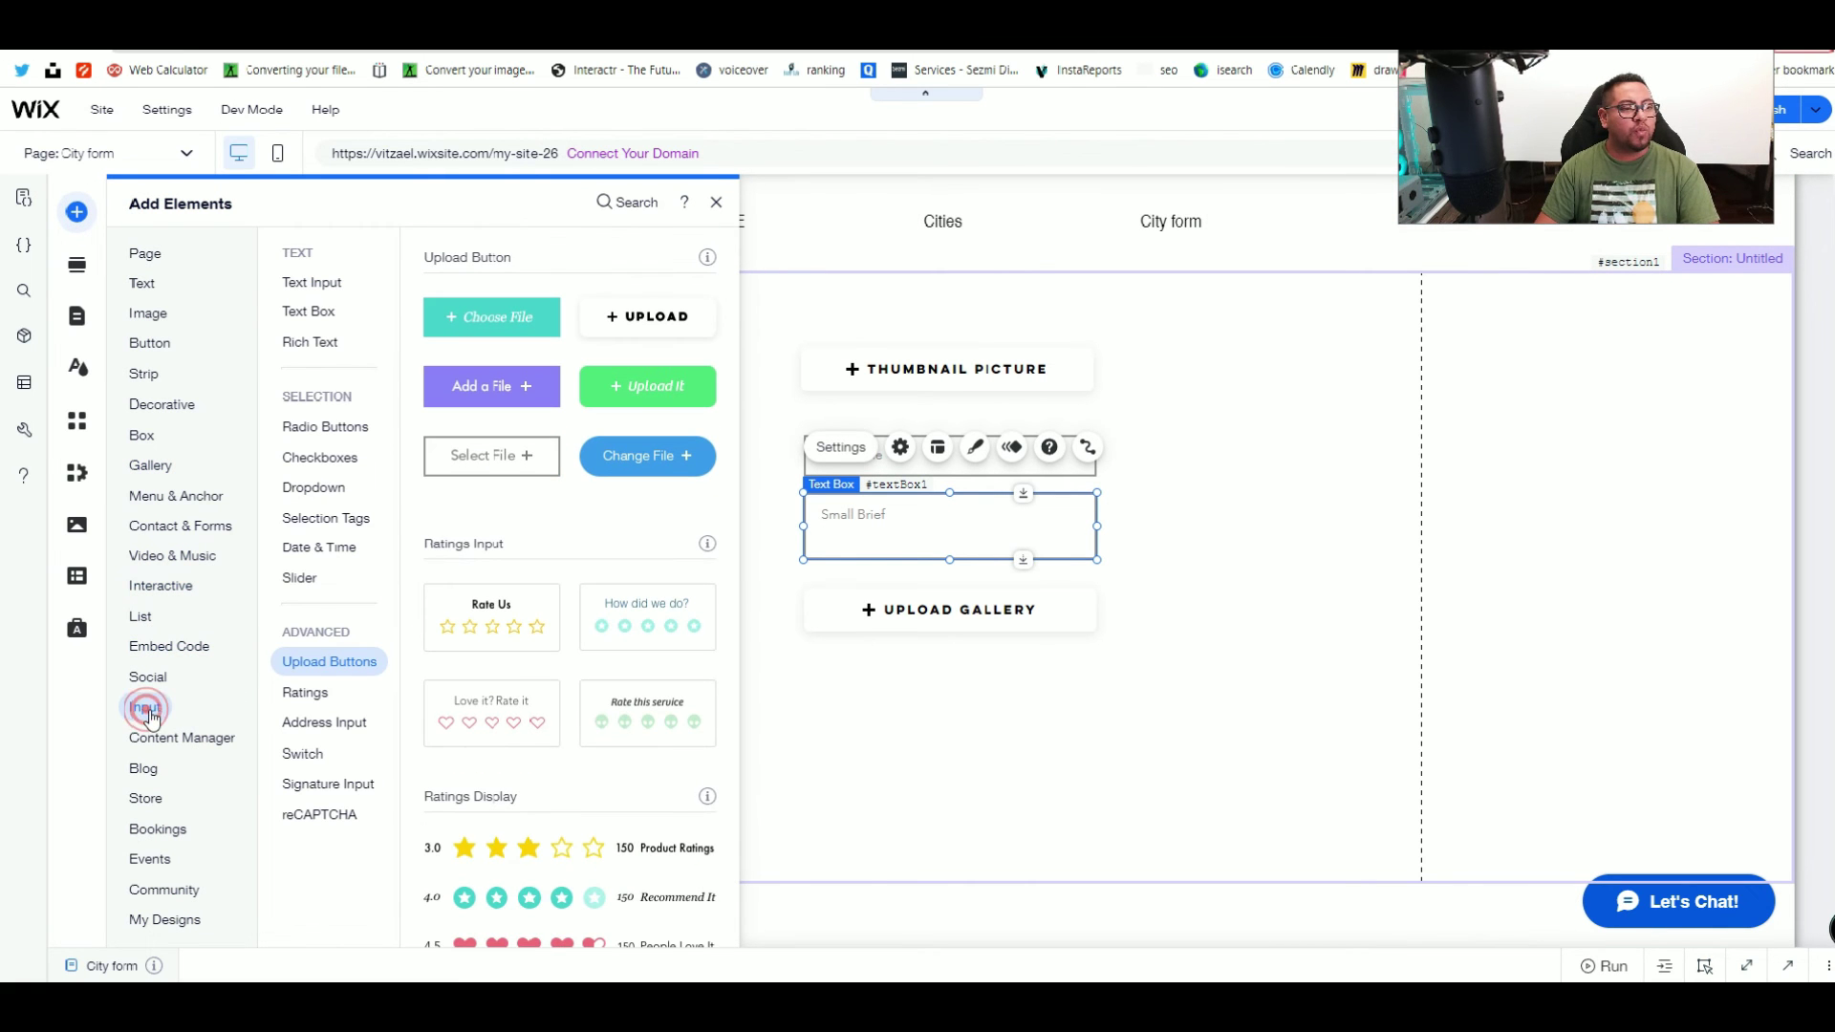
click(307, 311)
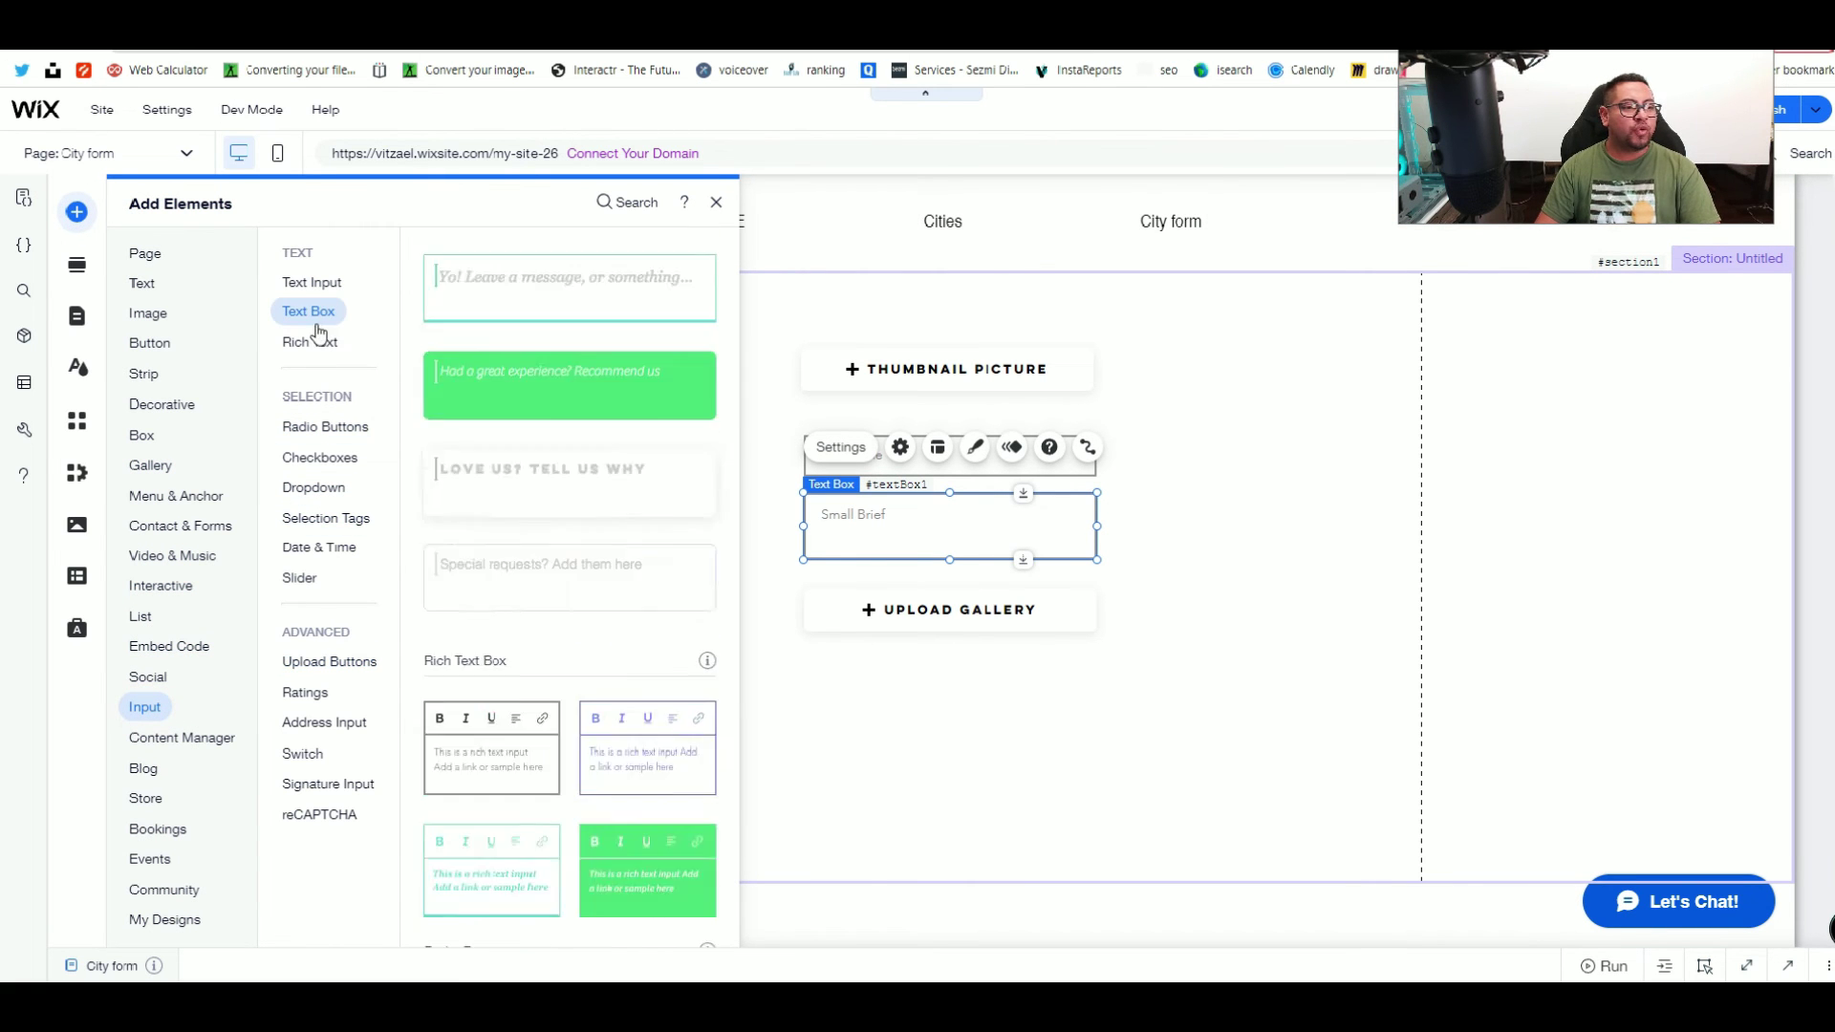
click(304, 342)
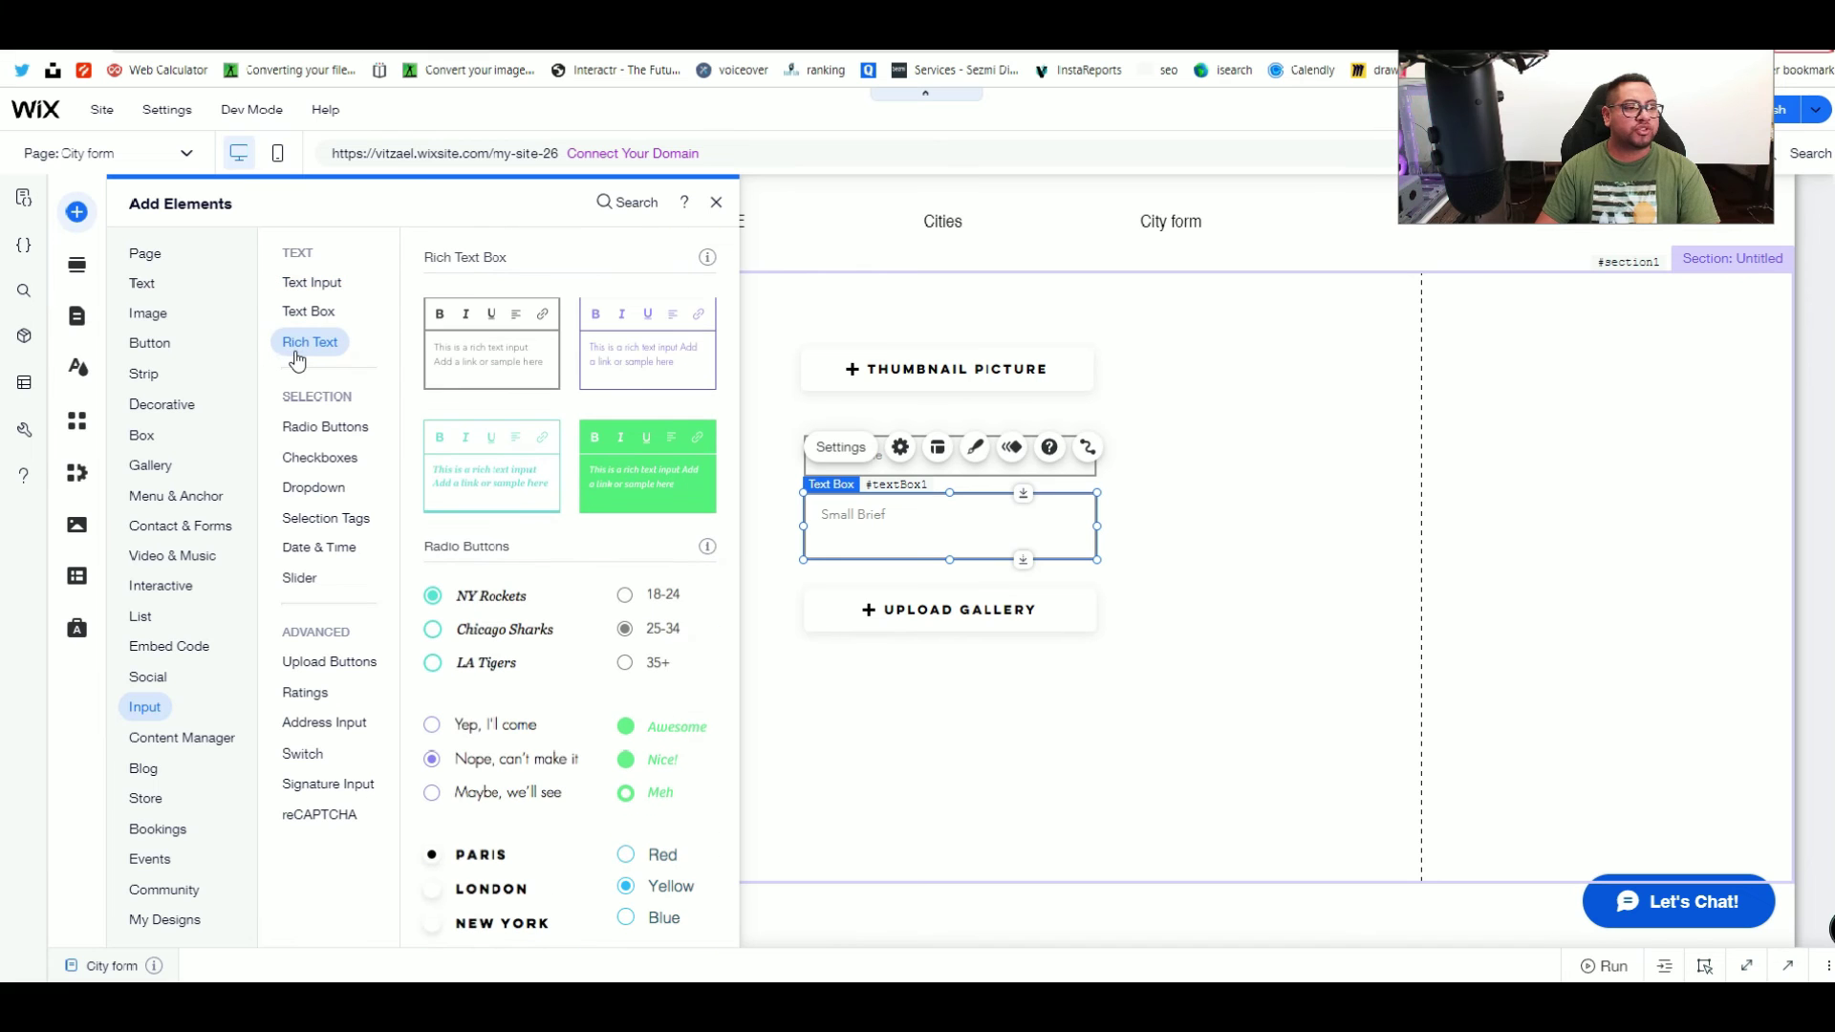
drag(491, 336, 932, 681)
scroll(1297, 754, down, 1)
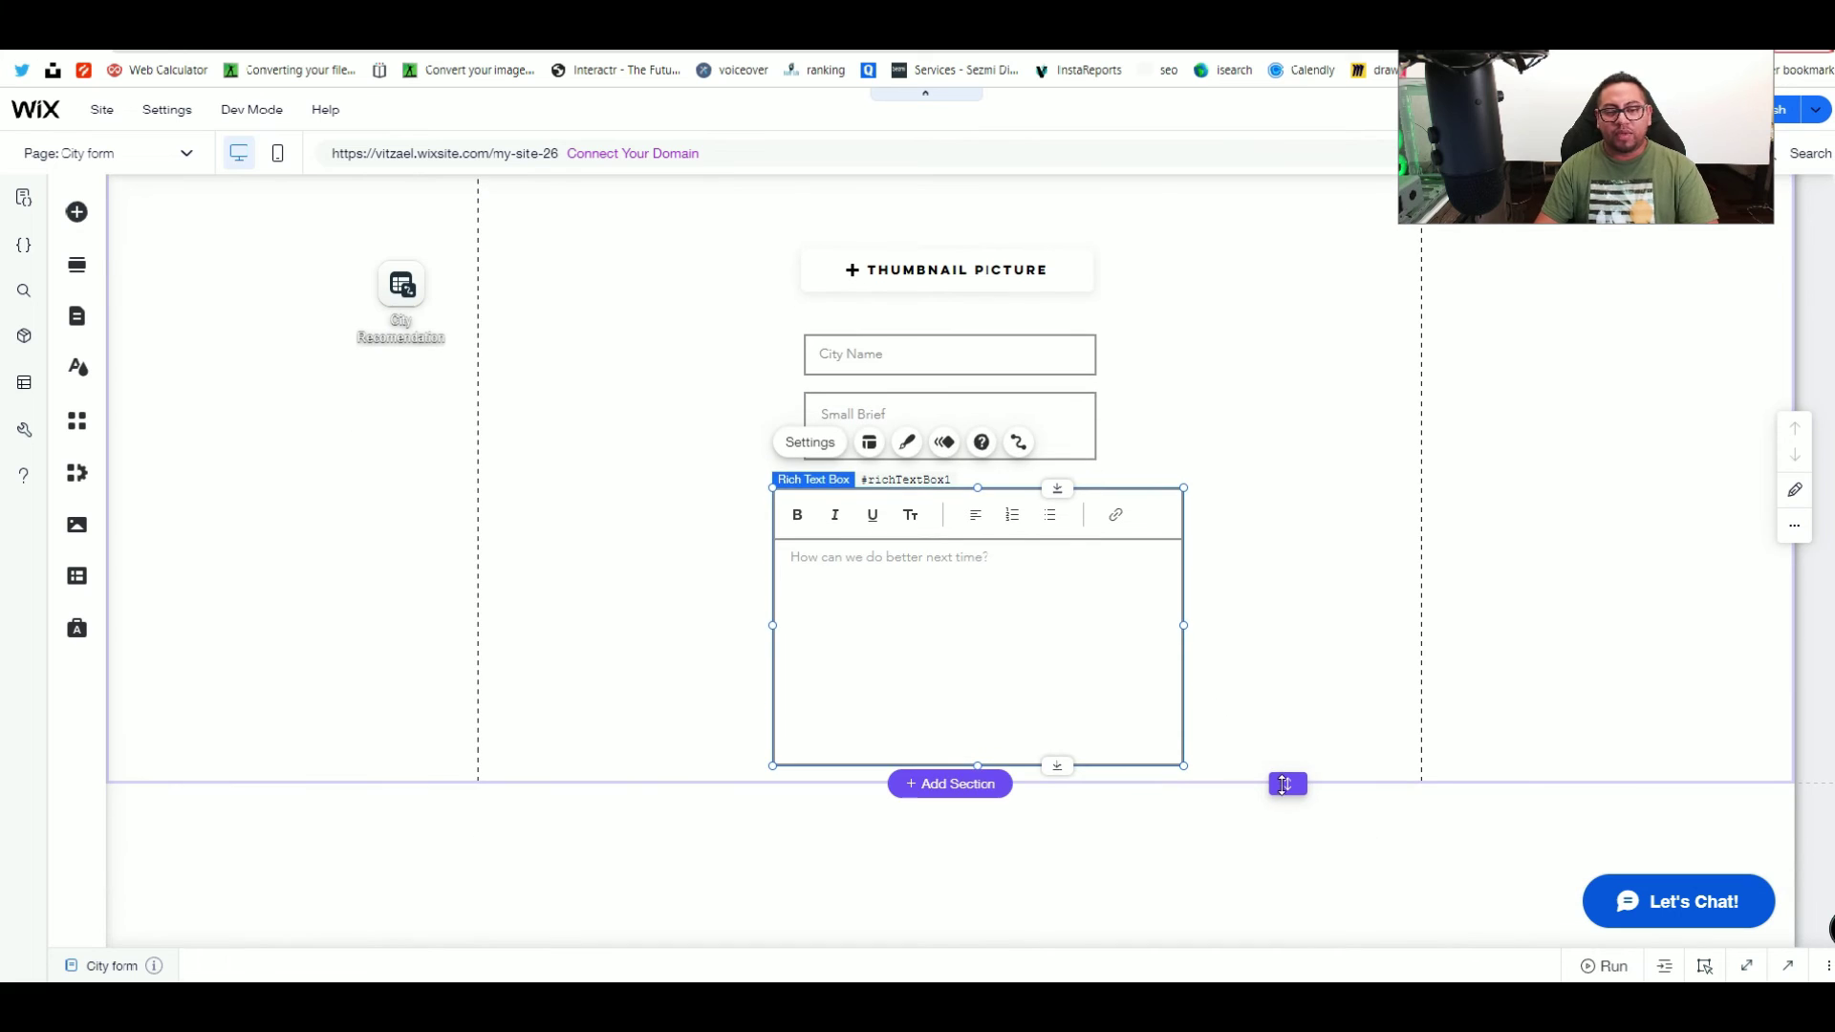
drag(1287, 781, 1275, 942)
Step: Move the rich text box below the Upload Gallery button and widen and centre it under the form fields
click(1099, 695)
drag(1099, 695, 1131, 783)
drag(1210, 719, 1093, 719)
drag(801, 715, 622, 708)
drag(886, 712, 977, 708)
Step: Widen the Upload Gallery button and the Small Brief box on both sides to match the rich text box
click(801, 524)
drag(802, 524, 709, 523)
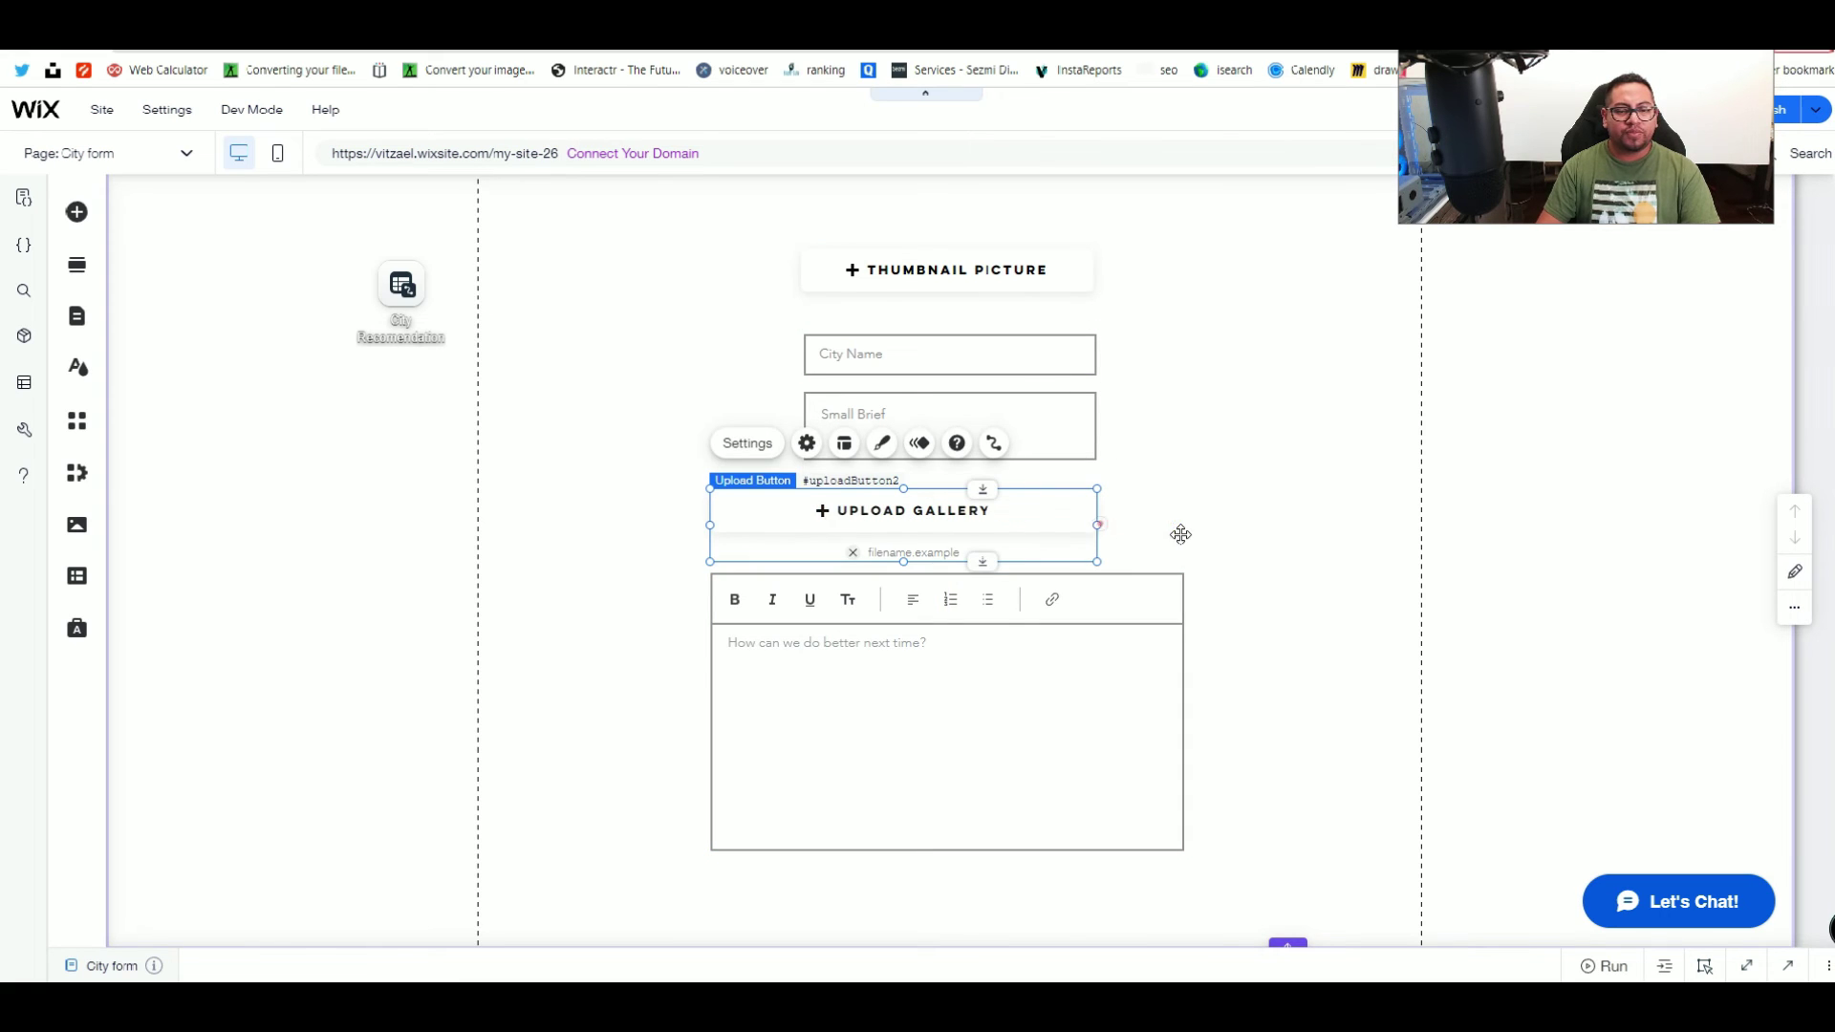
drag(1097, 525, 1181, 532)
click(1065, 448)
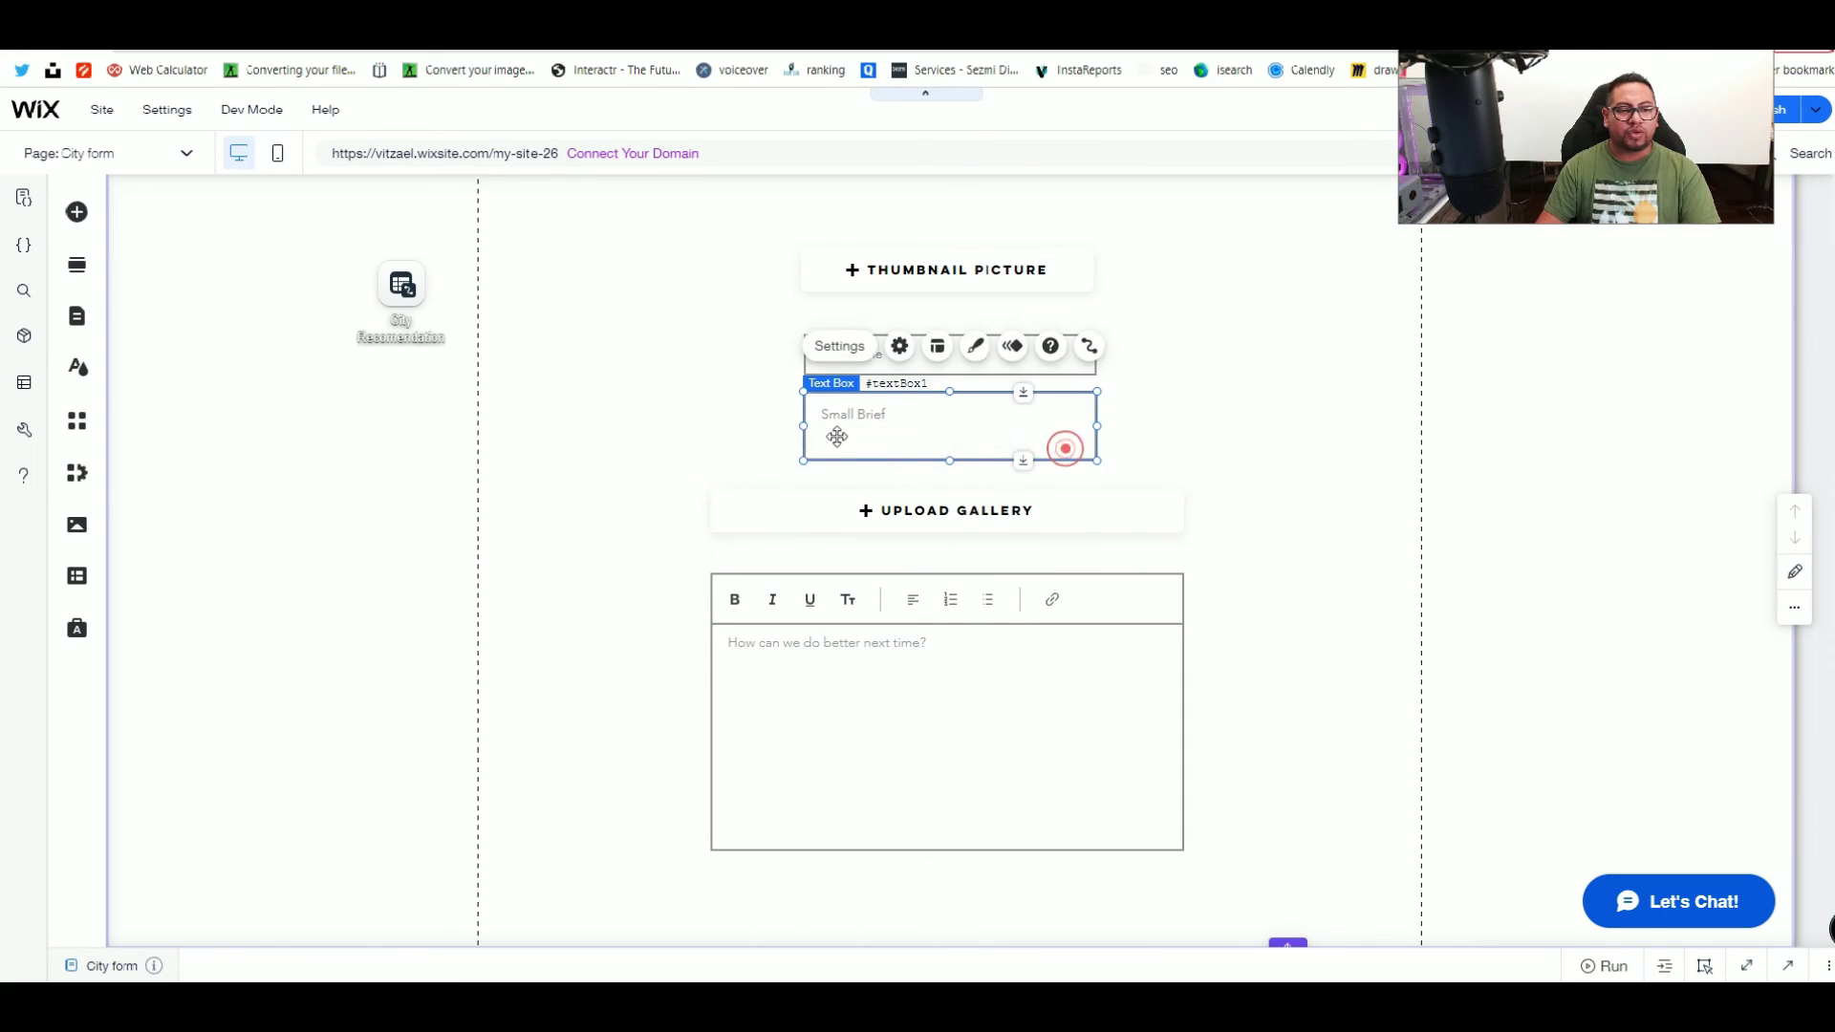
drag(804, 426, 710, 429)
drag(1097, 422, 1181, 421)
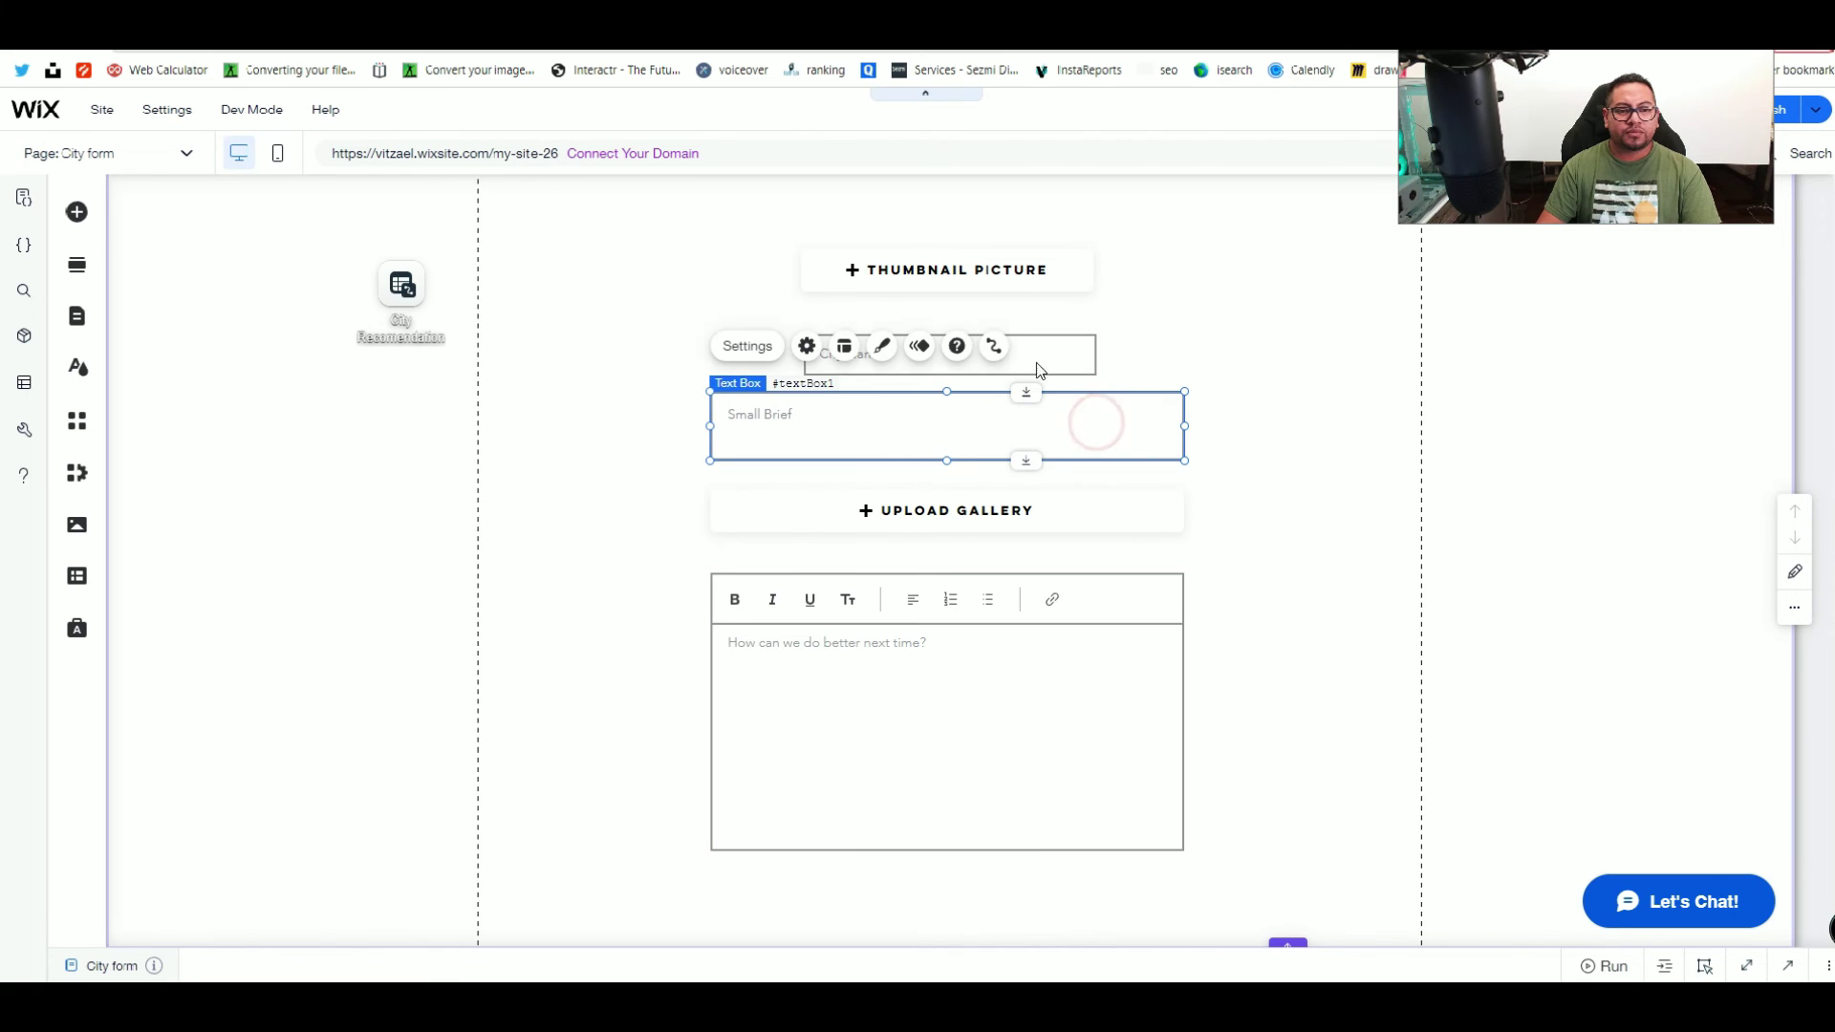
Step: Widen the City Name input and the Thumbnail Picture button to match the fields below, about 492 px wide
click(1084, 354)
drag(1097, 354, 1185, 353)
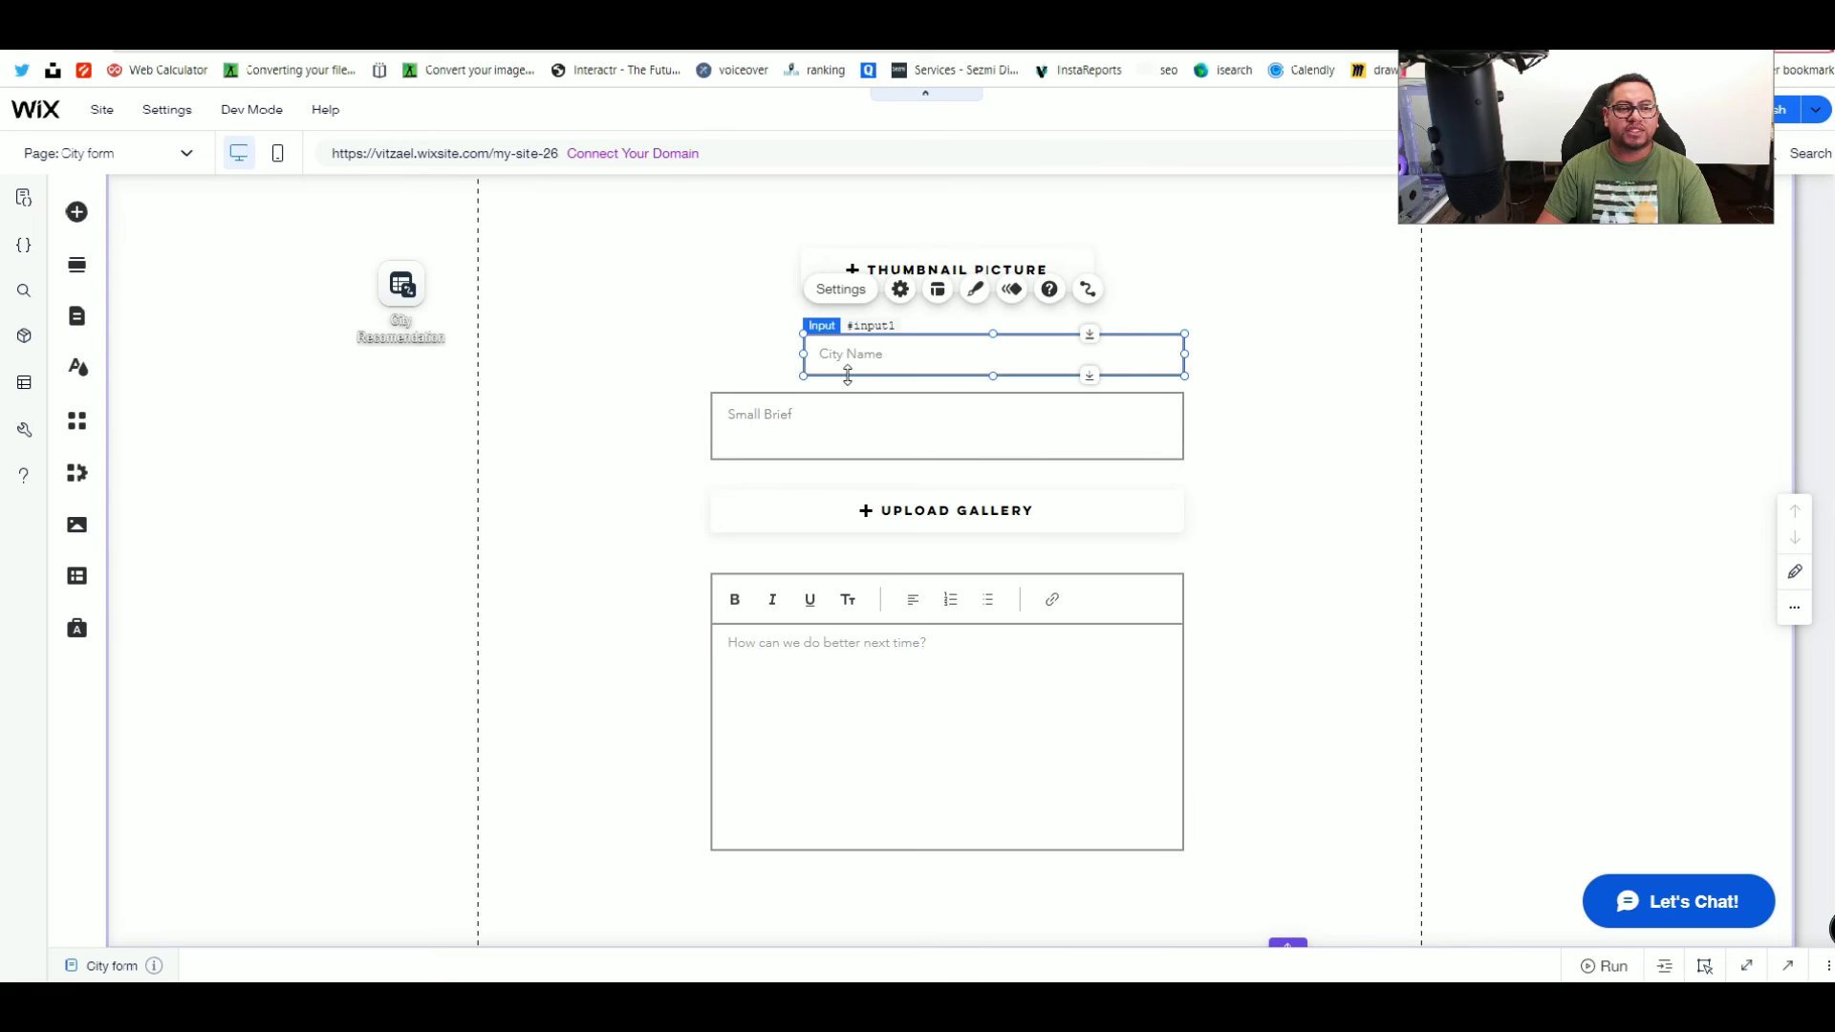
drag(802, 353, 710, 353)
click(1035, 268)
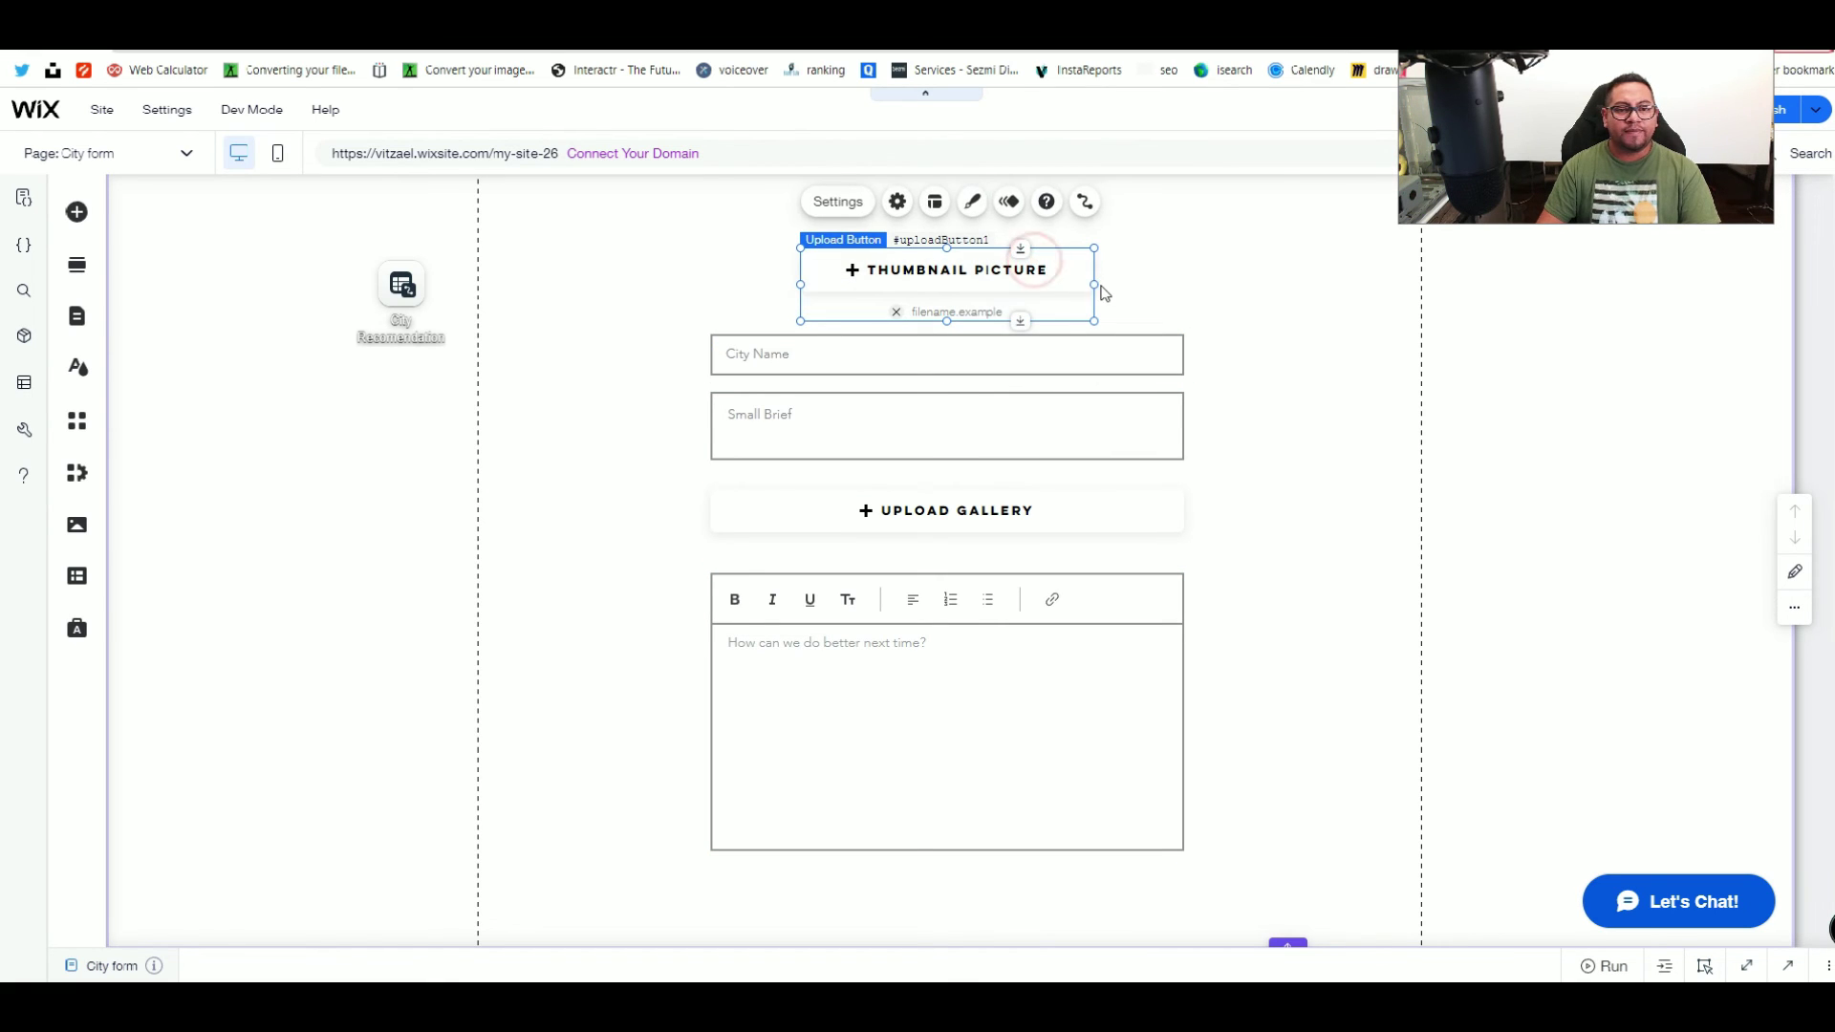
drag(1097, 285, 1184, 290)
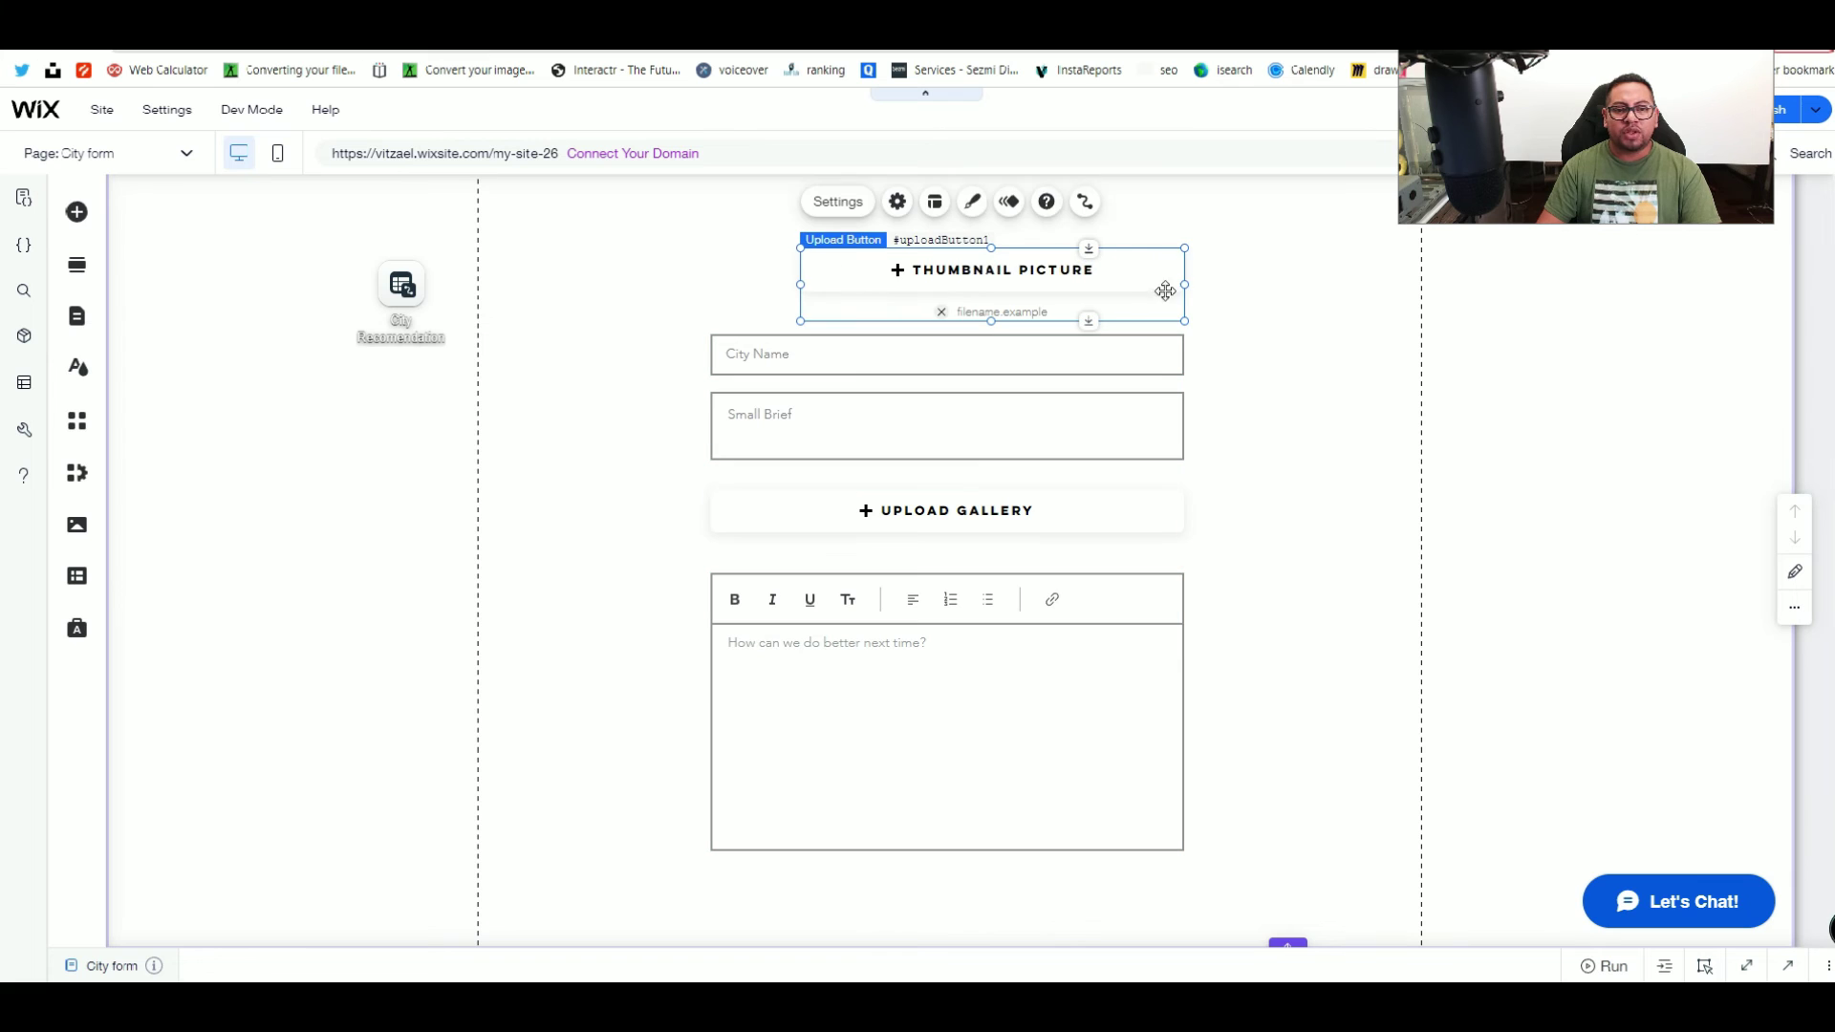
drag(798, 284, 710, 283)
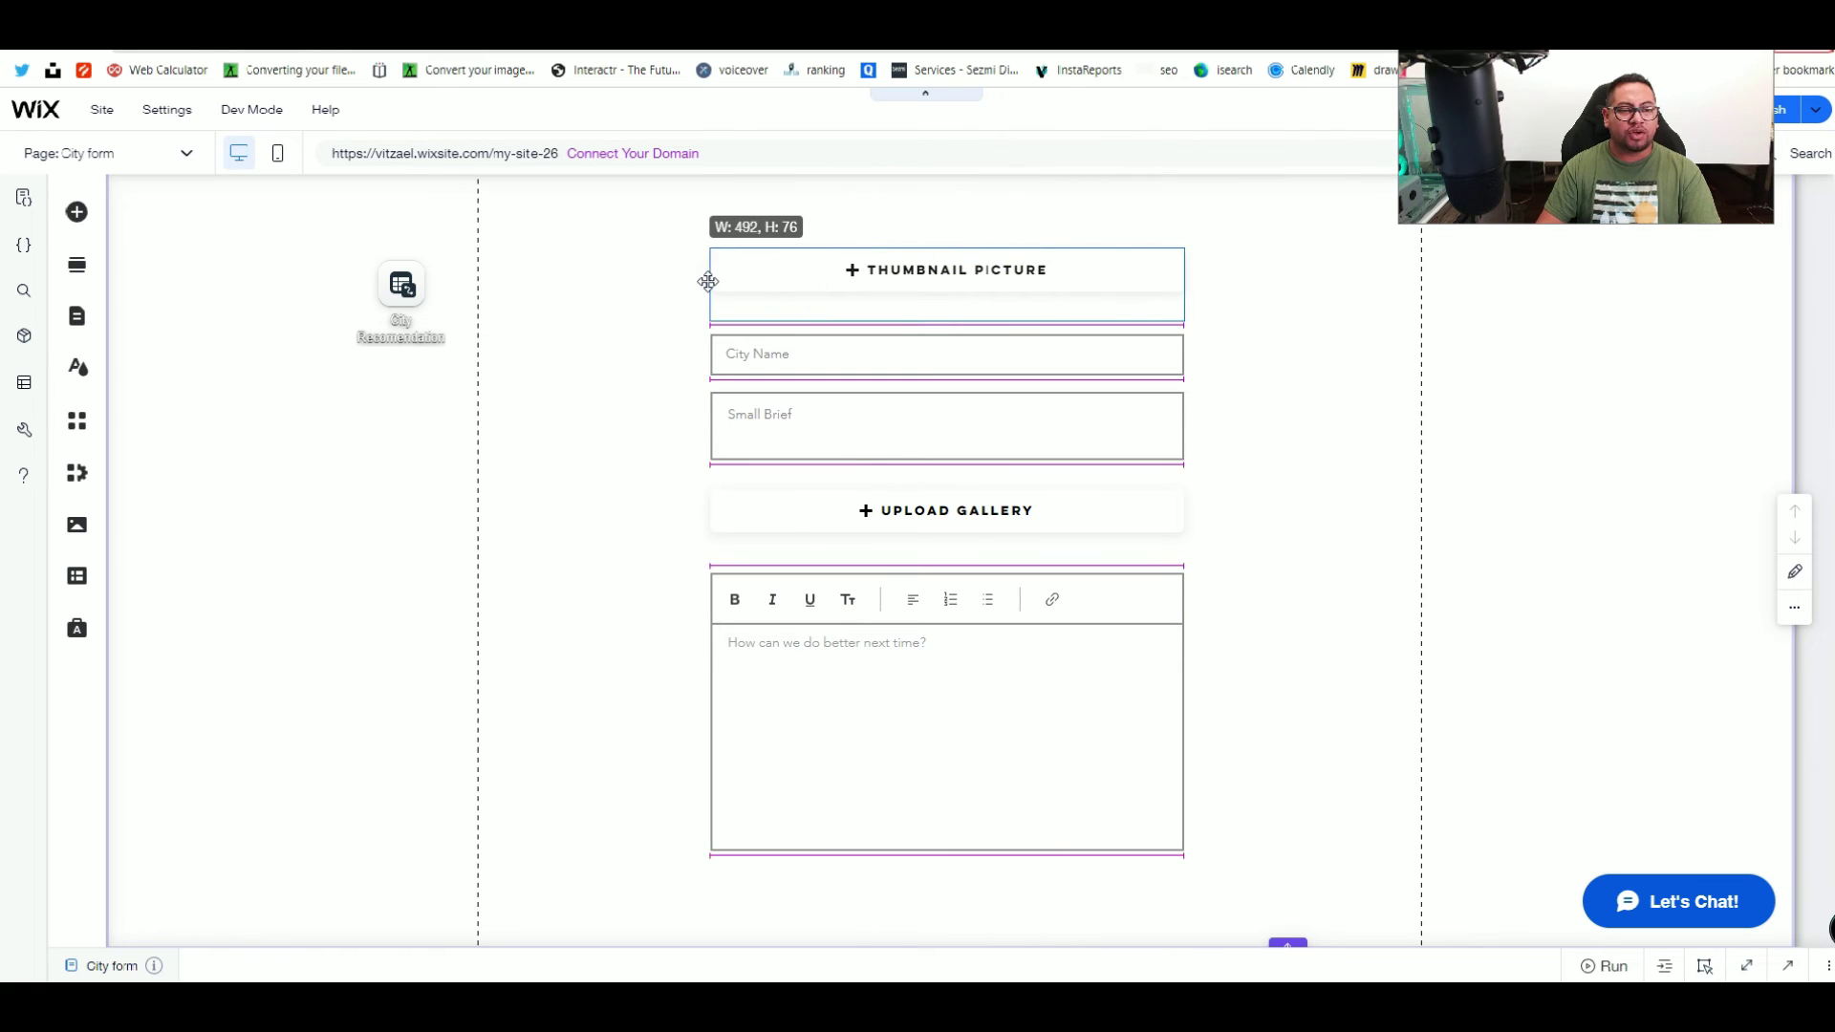
Step: Add the blue-outlined themed button below the rich text box and extend the section to make room for it
scroll(753, 450, up, 1)
scroll(759, 478, down, 3)
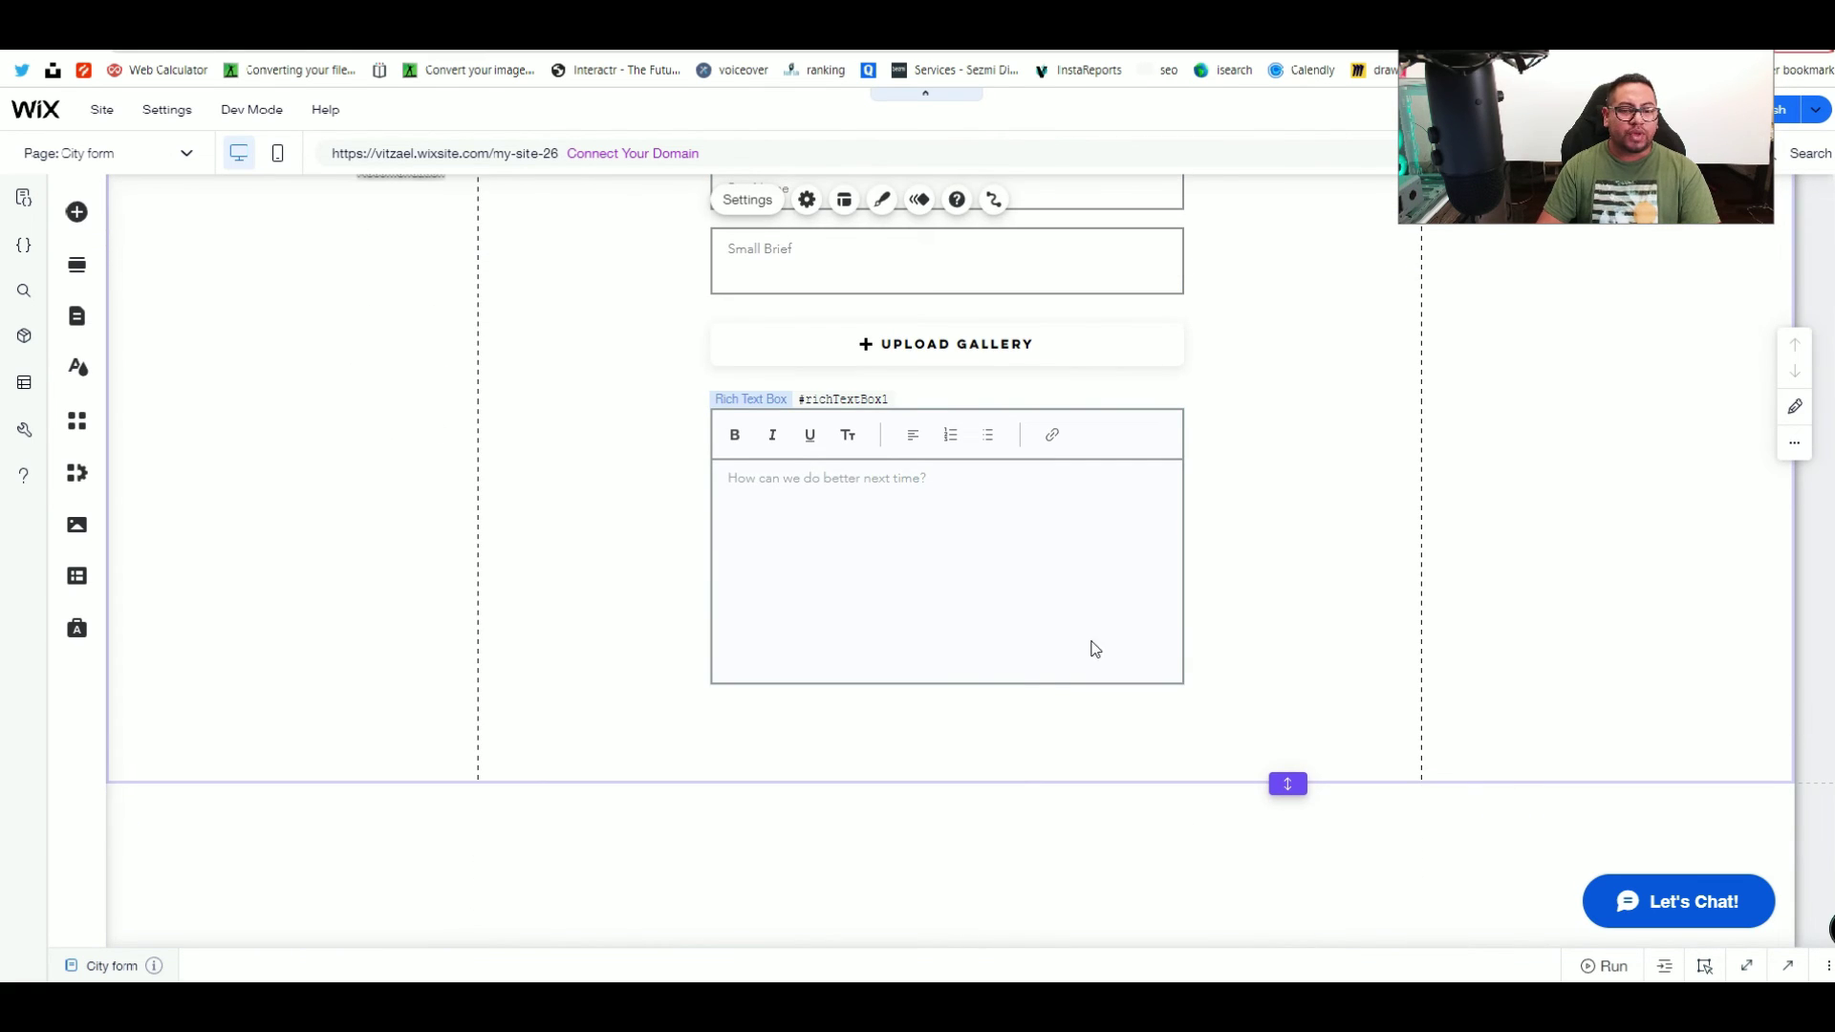
click(76, 211)
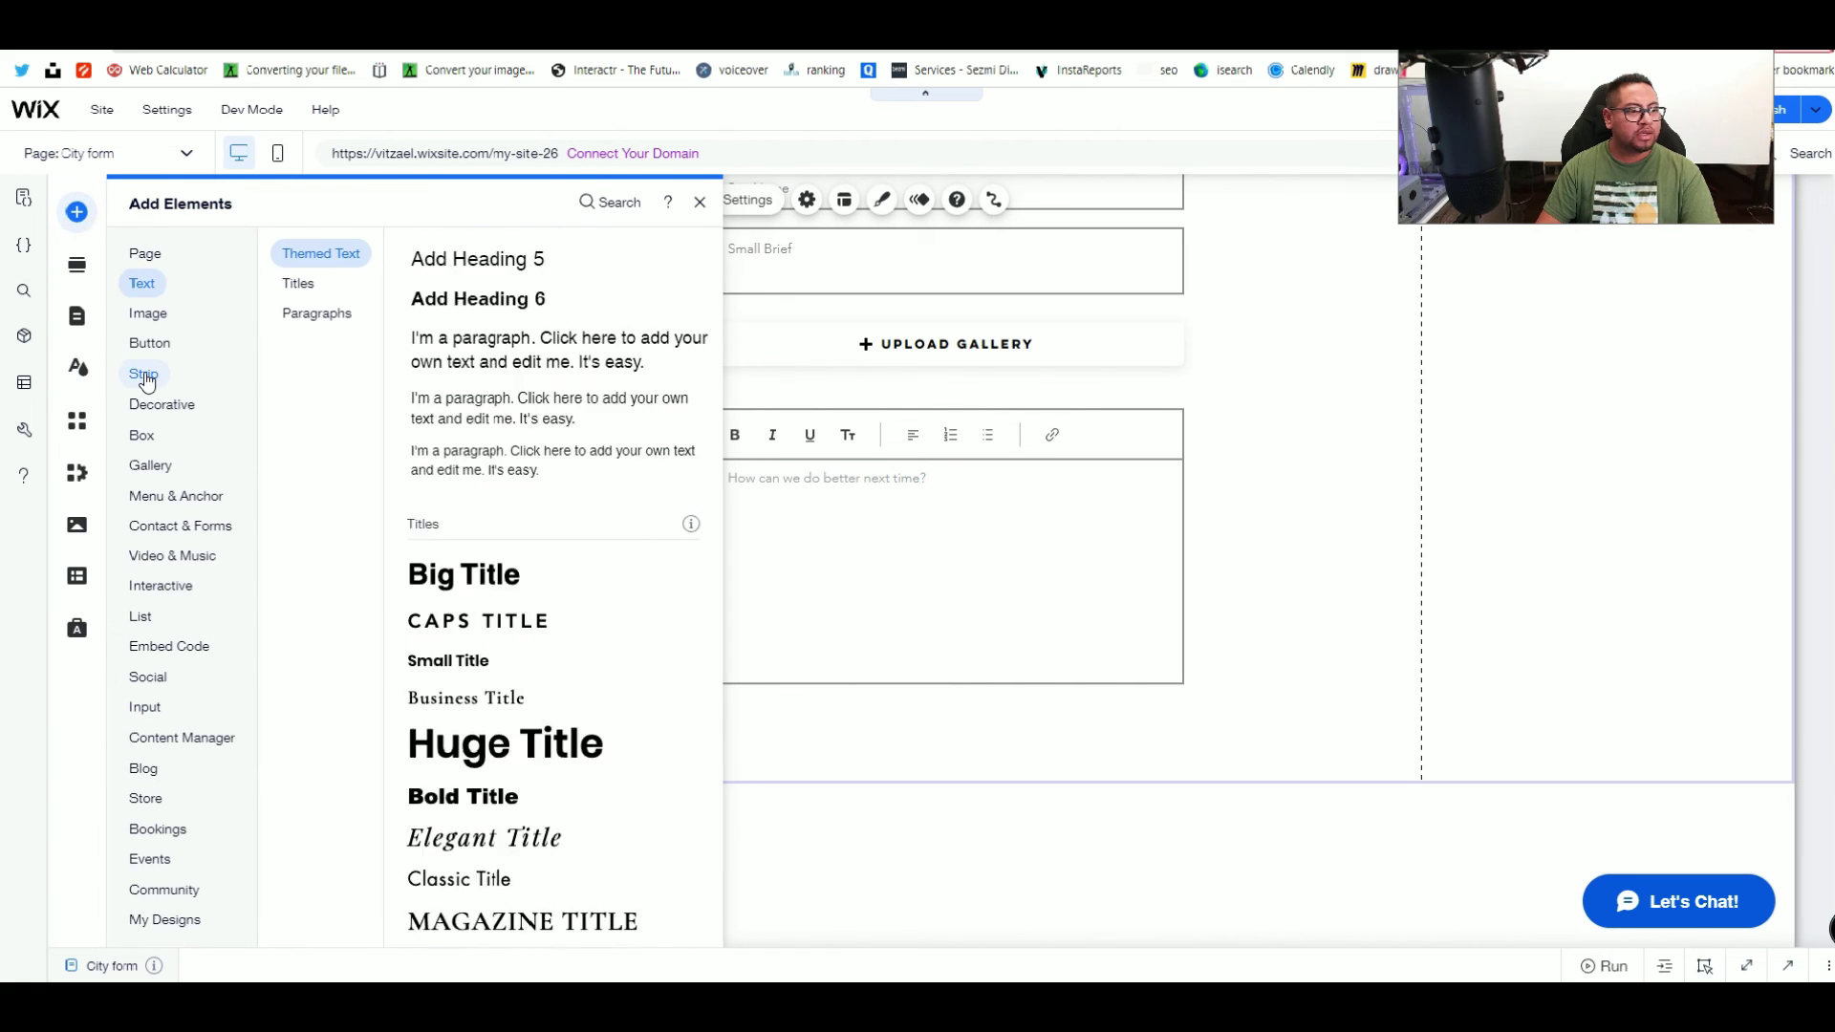
click(146, 346)
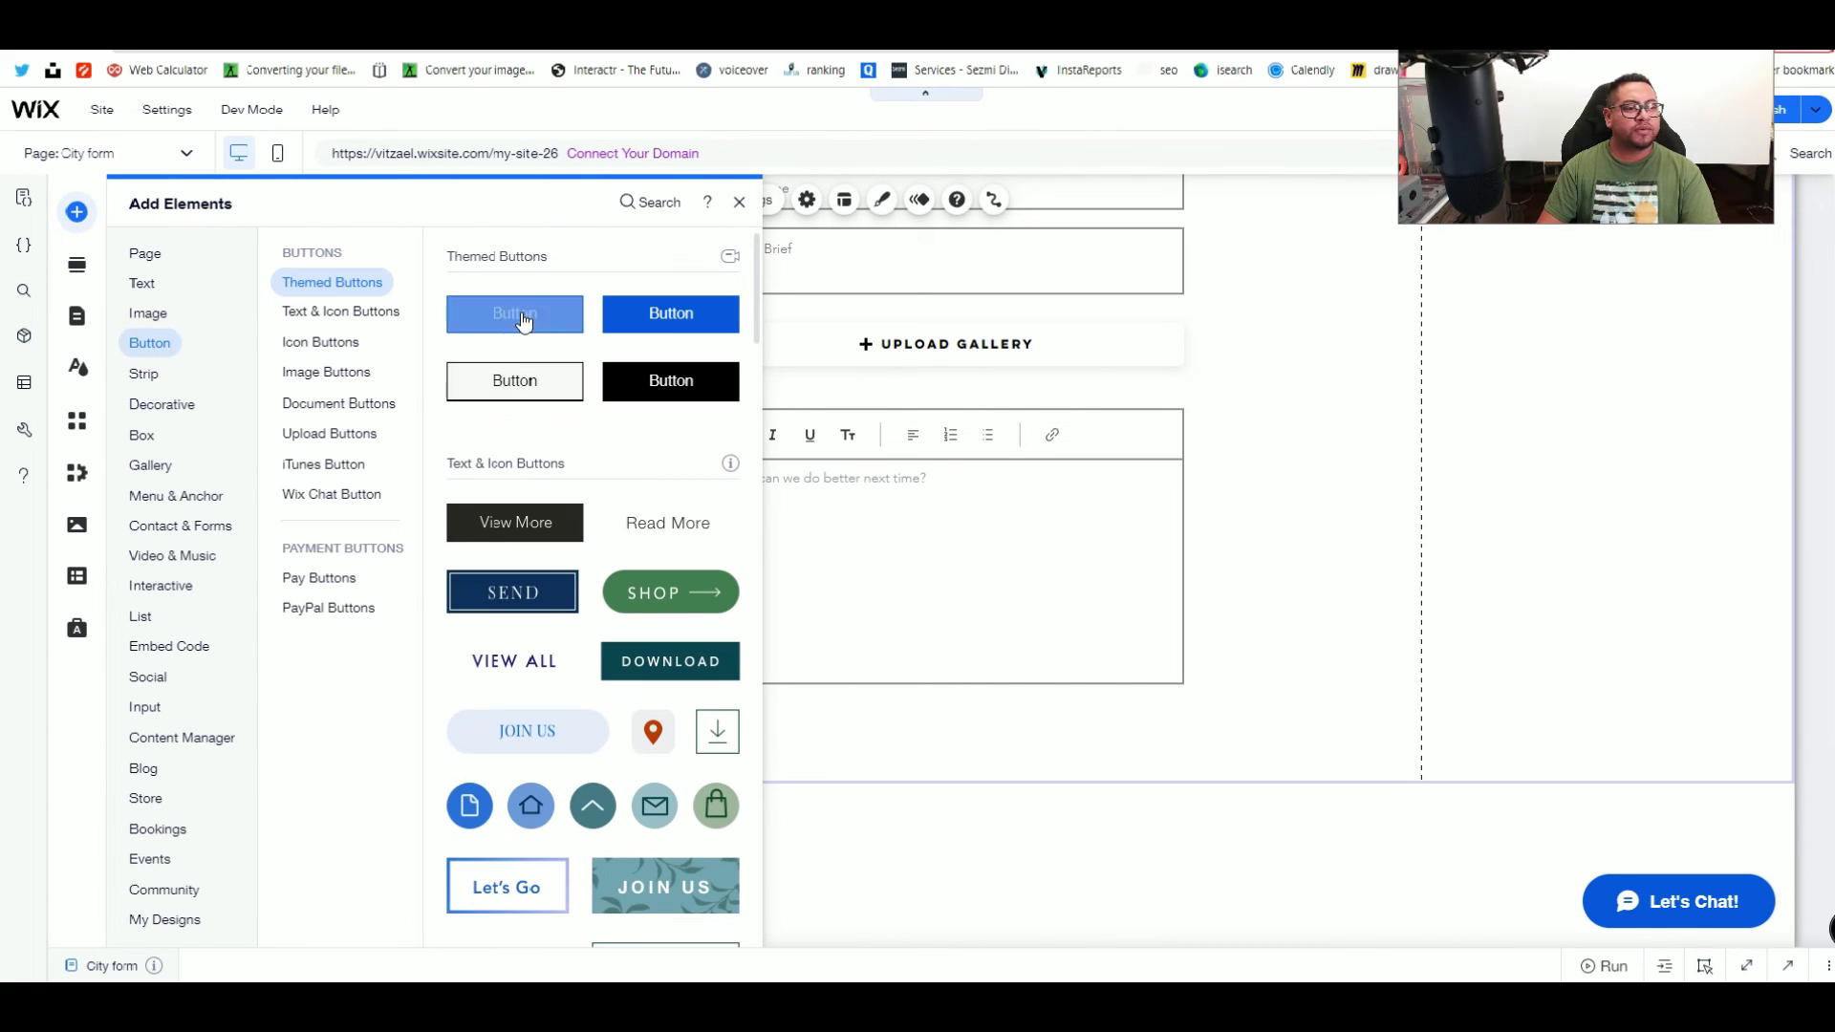
drag(520, 315, 950, 560)
drag(946, 637, 950, 736)
drag(1301, 785, 1289, 872)
drag(966, 734, 967, 774)
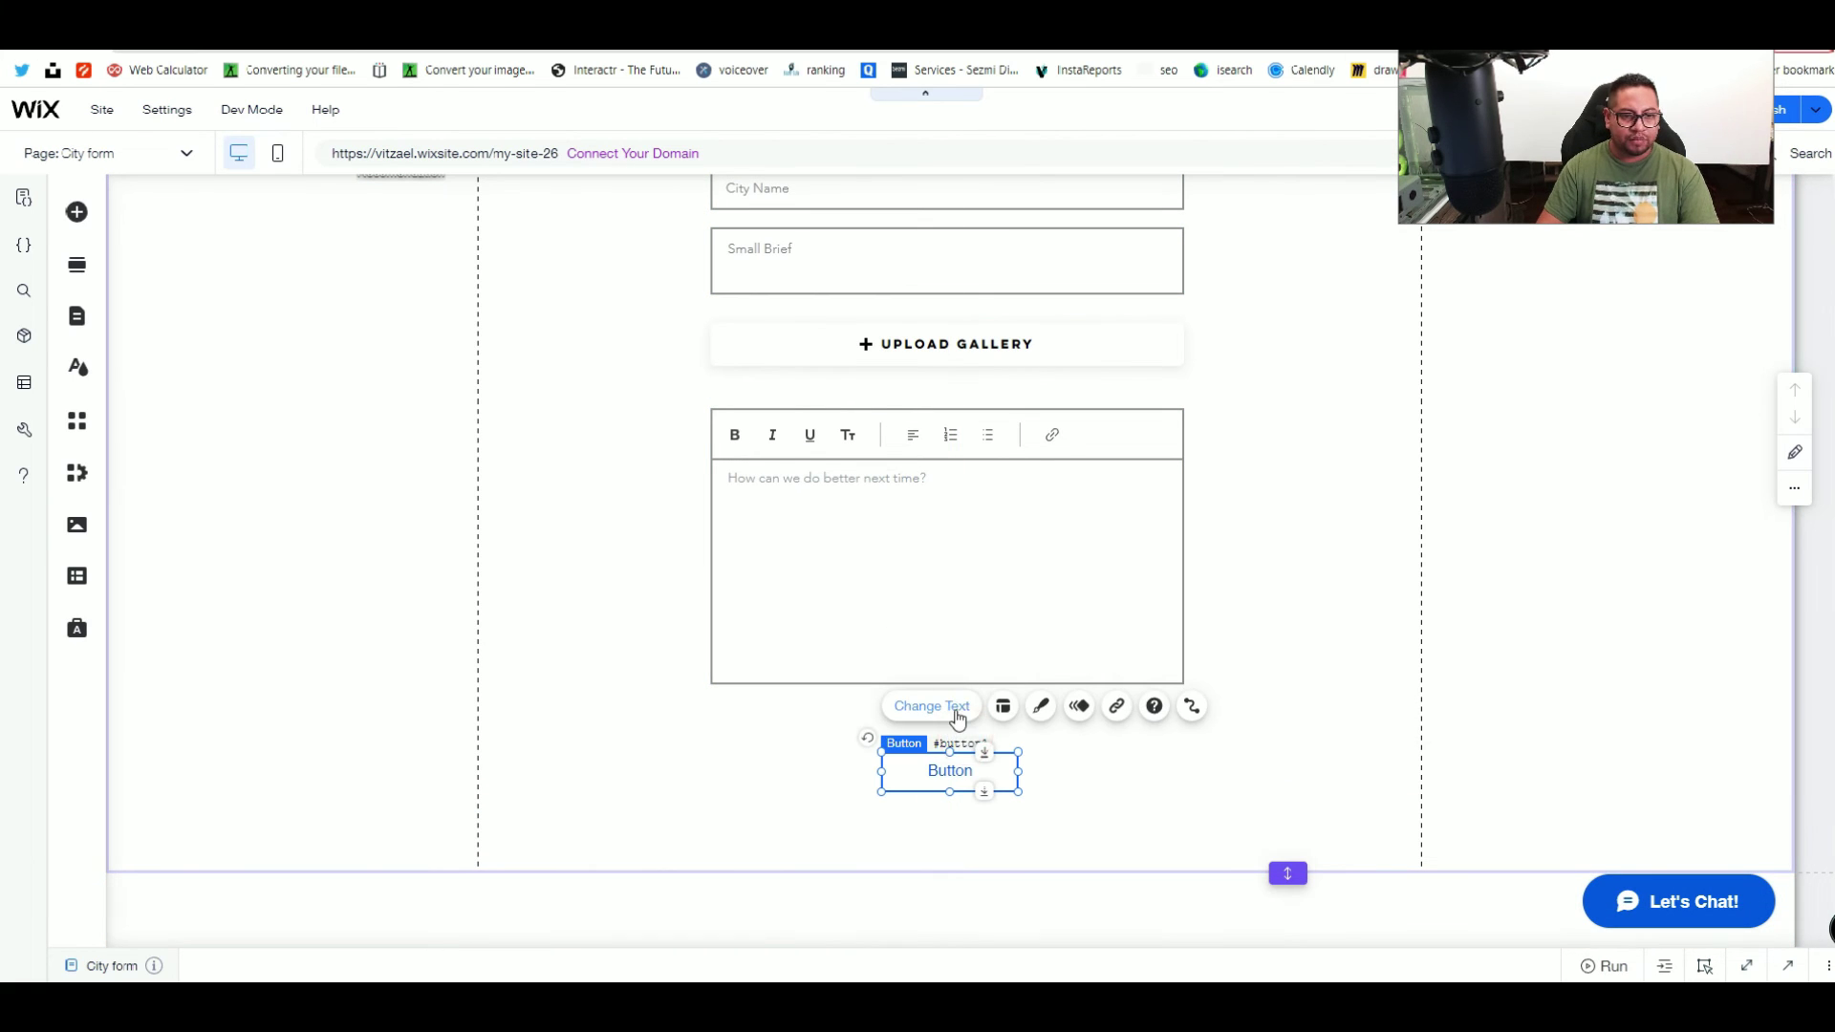
Step: Change the new button's text to Submit and deselect it
click(958, 718)
text(Submit)
click(1059, 770)
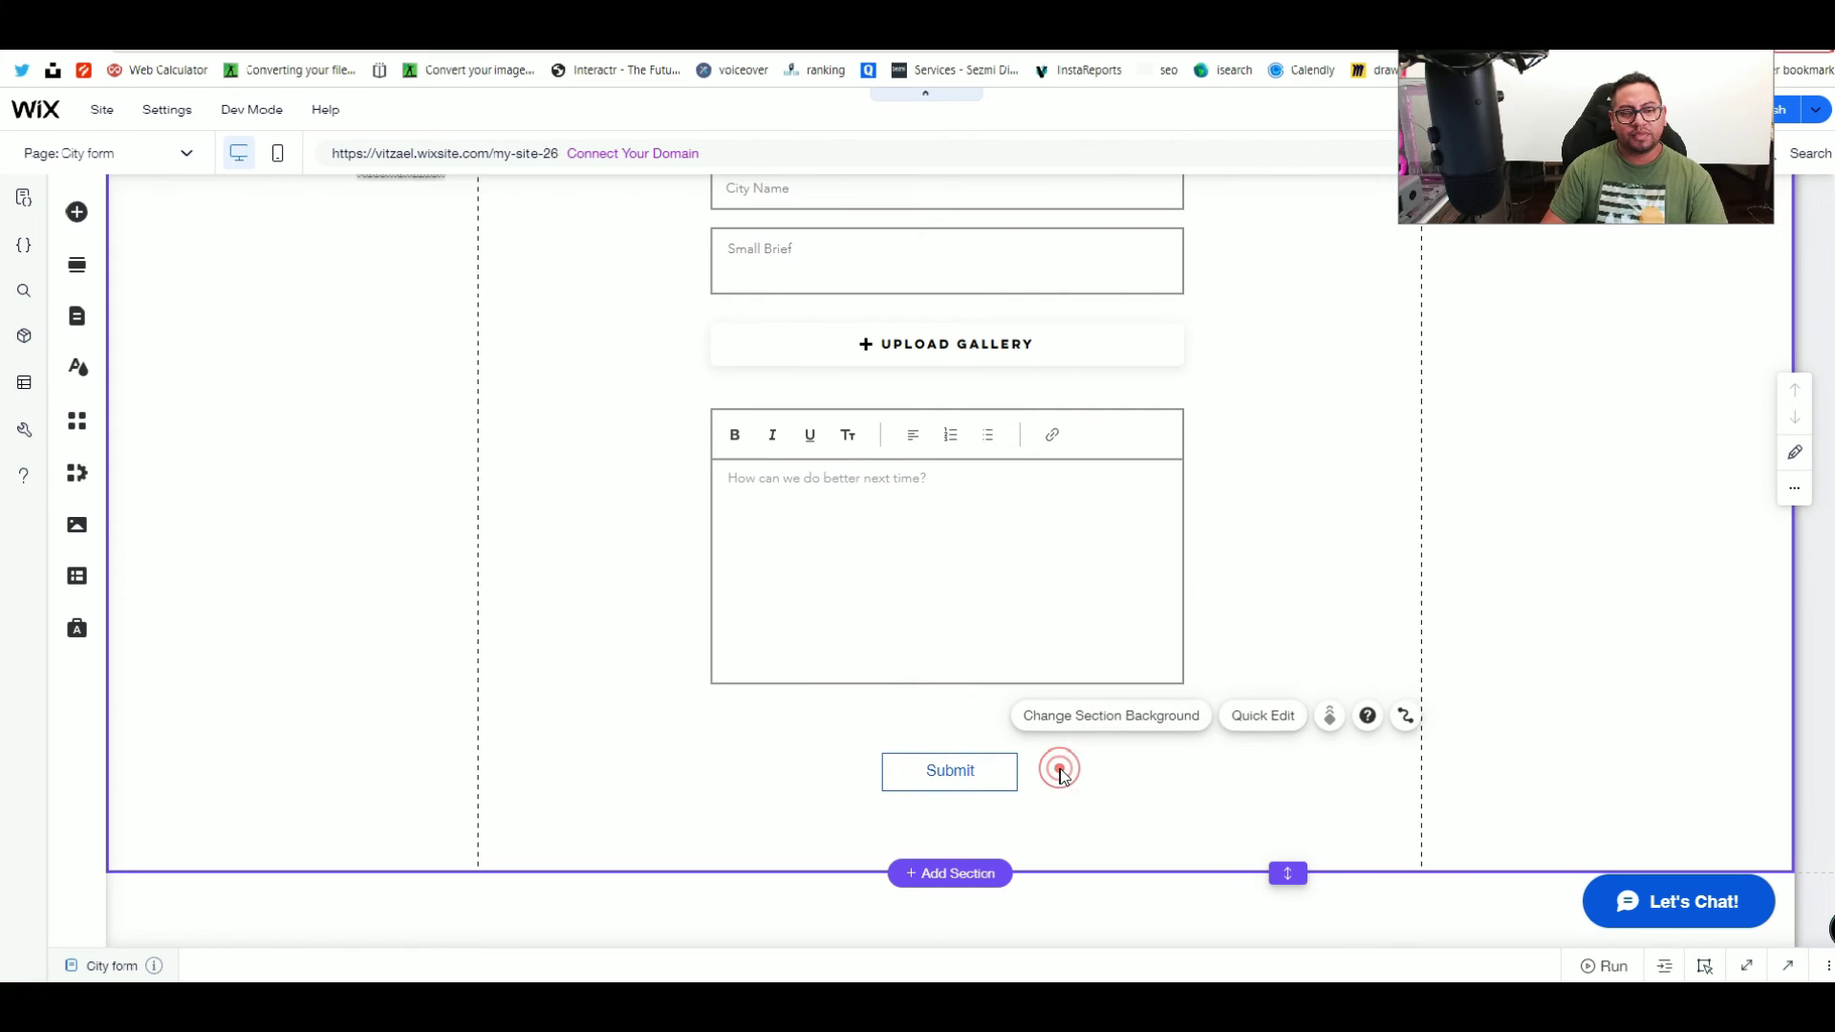
scroll(974, 782, up, 3)
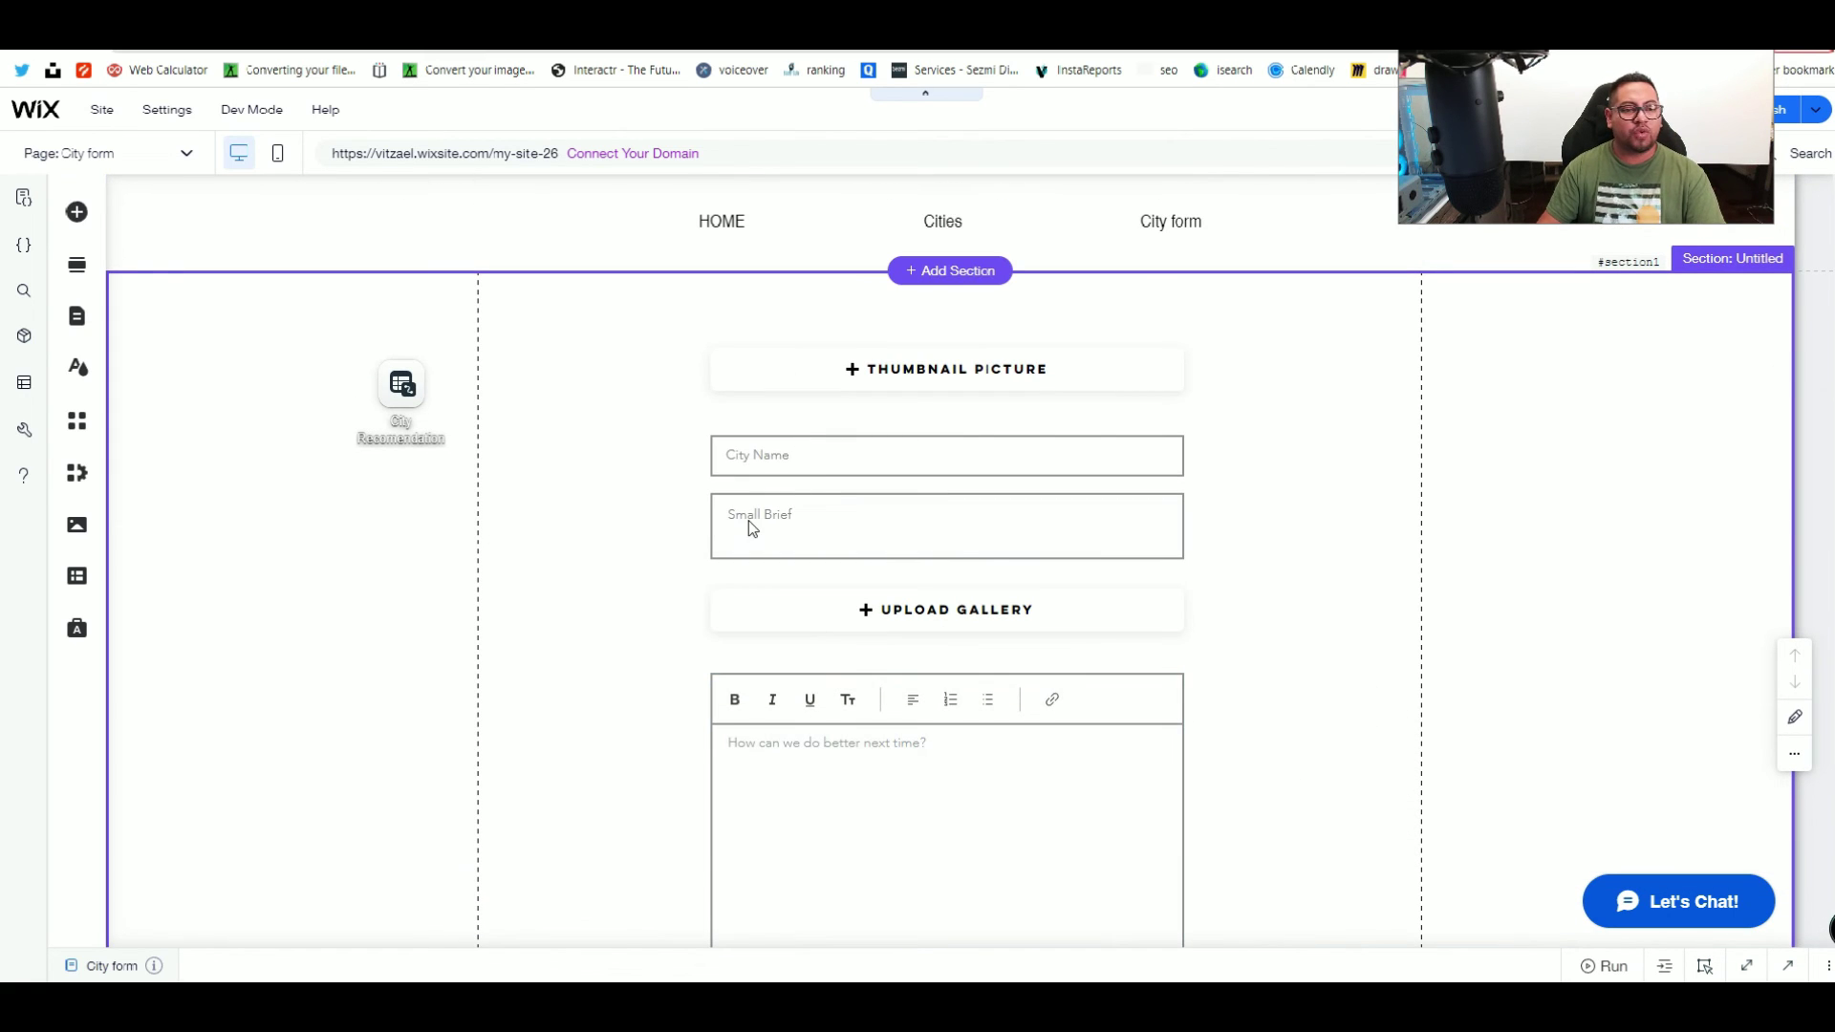
Step: Connect the Thumbnail Picture upload button to the Thumbnail (Image) field of the City Recomendation dataset
click(1055, 368)
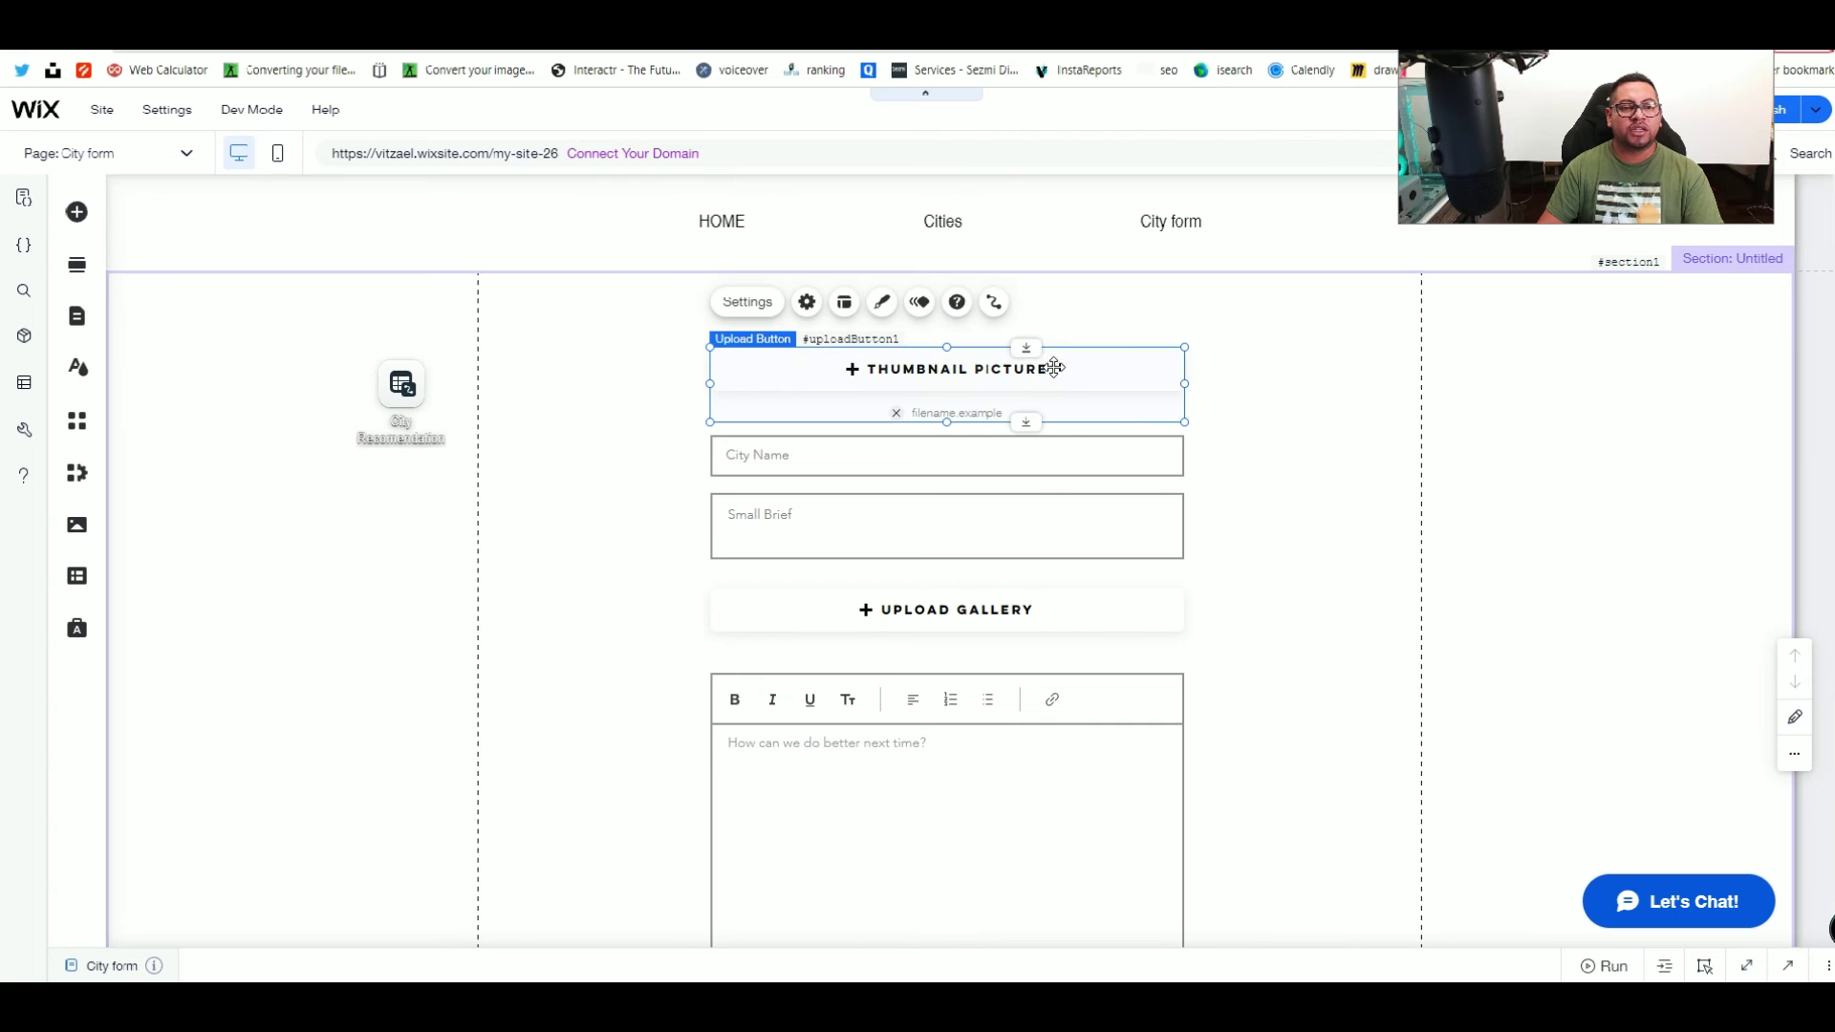
click(994, 302)
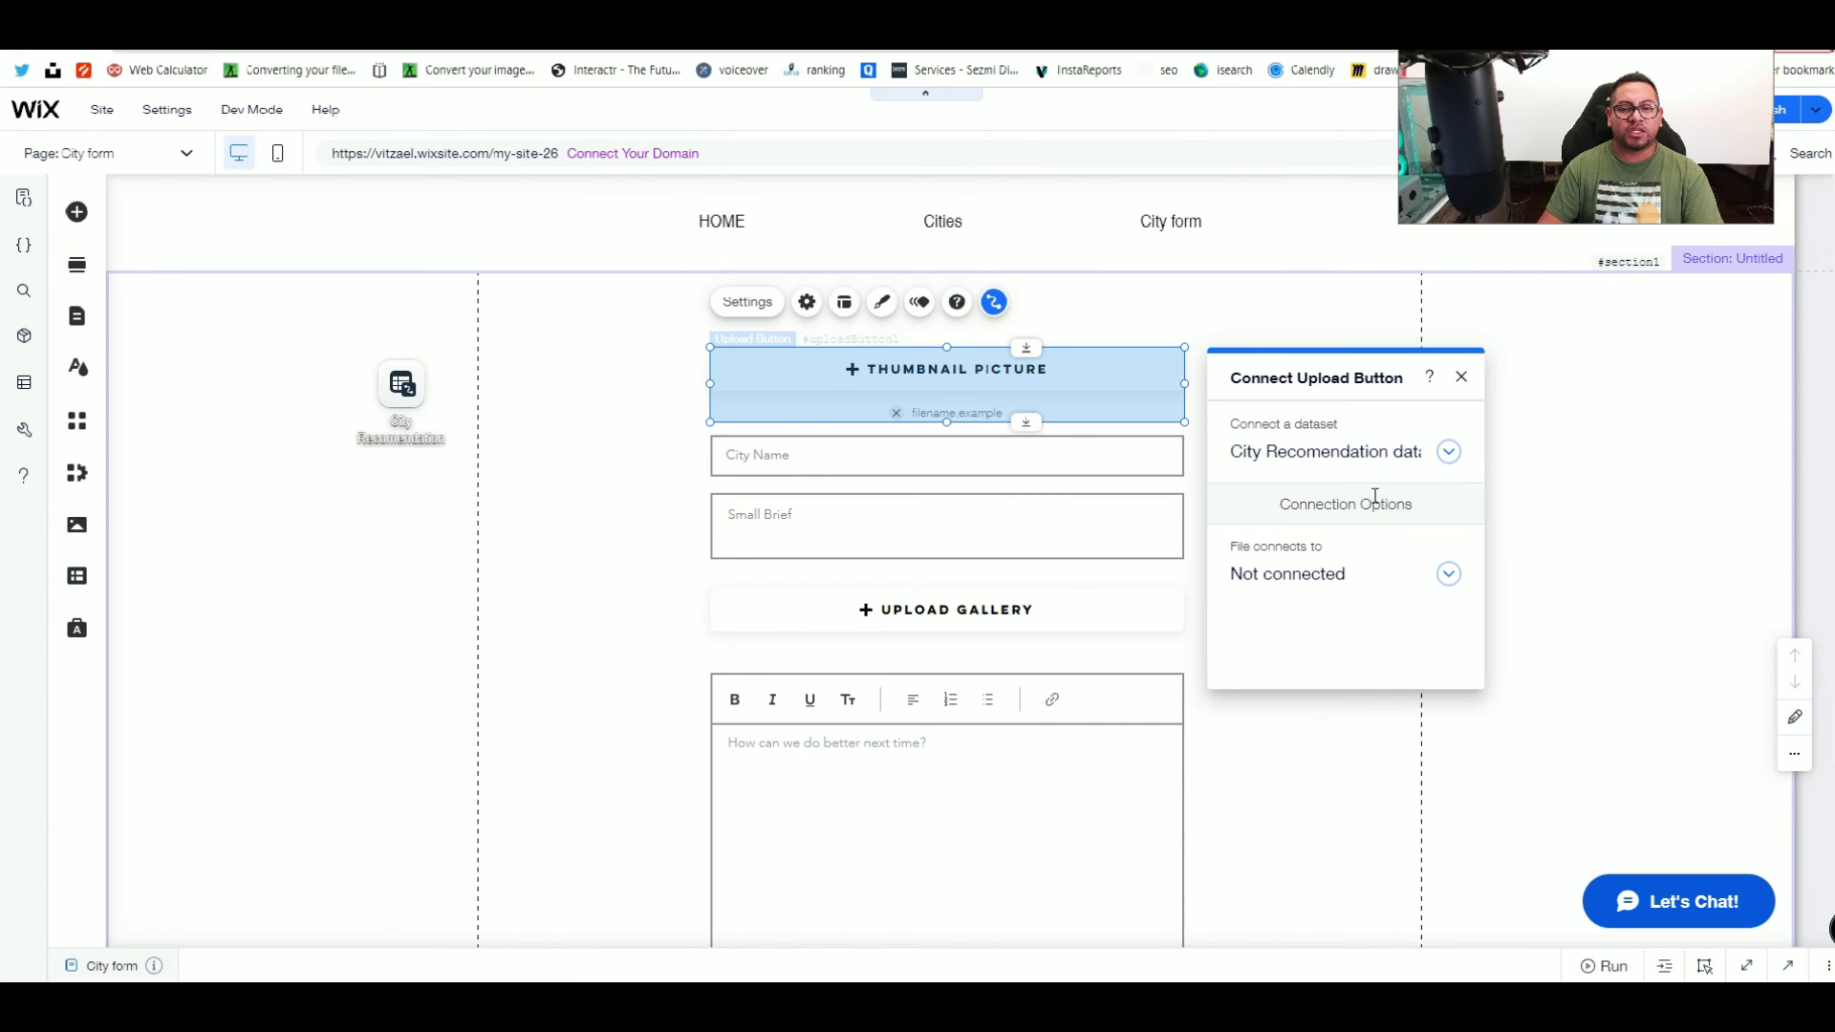
click(1326, 574)
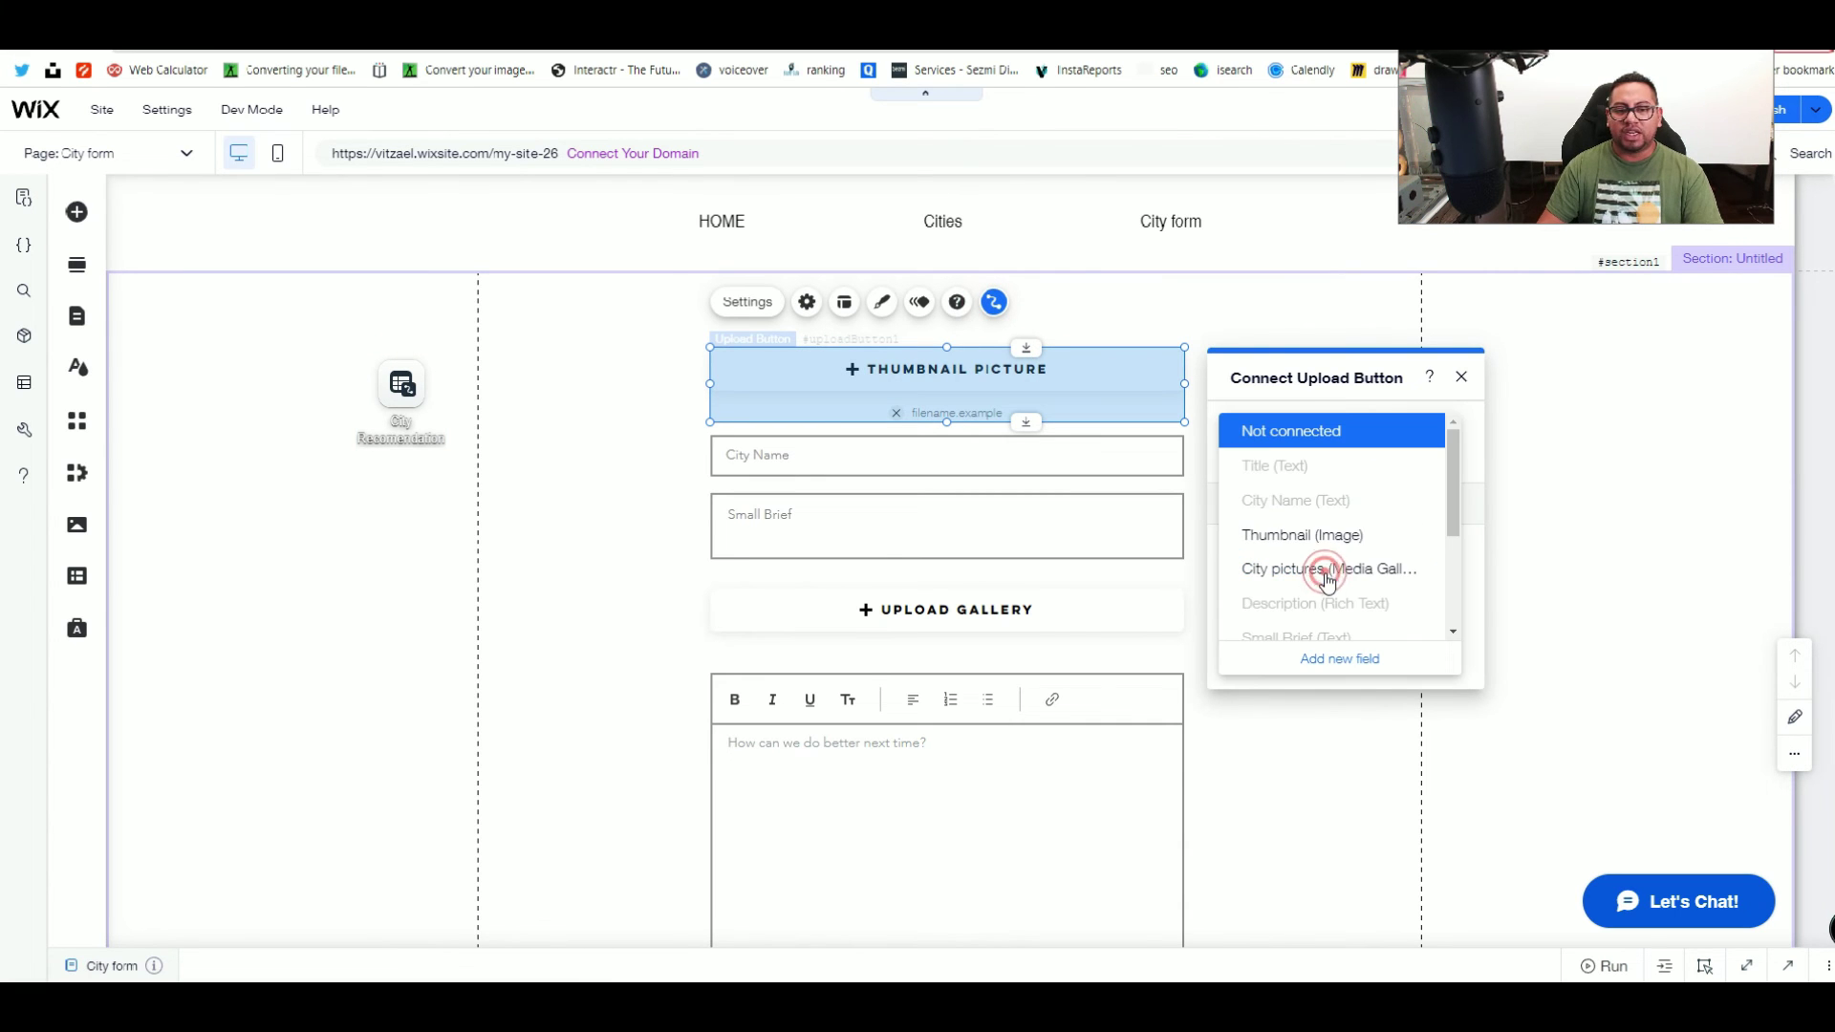
click(1305, 550)
Step: Connect the City Name input's value to the City Name (Text) field of the City Recomendation dataset
click(1099, 455)
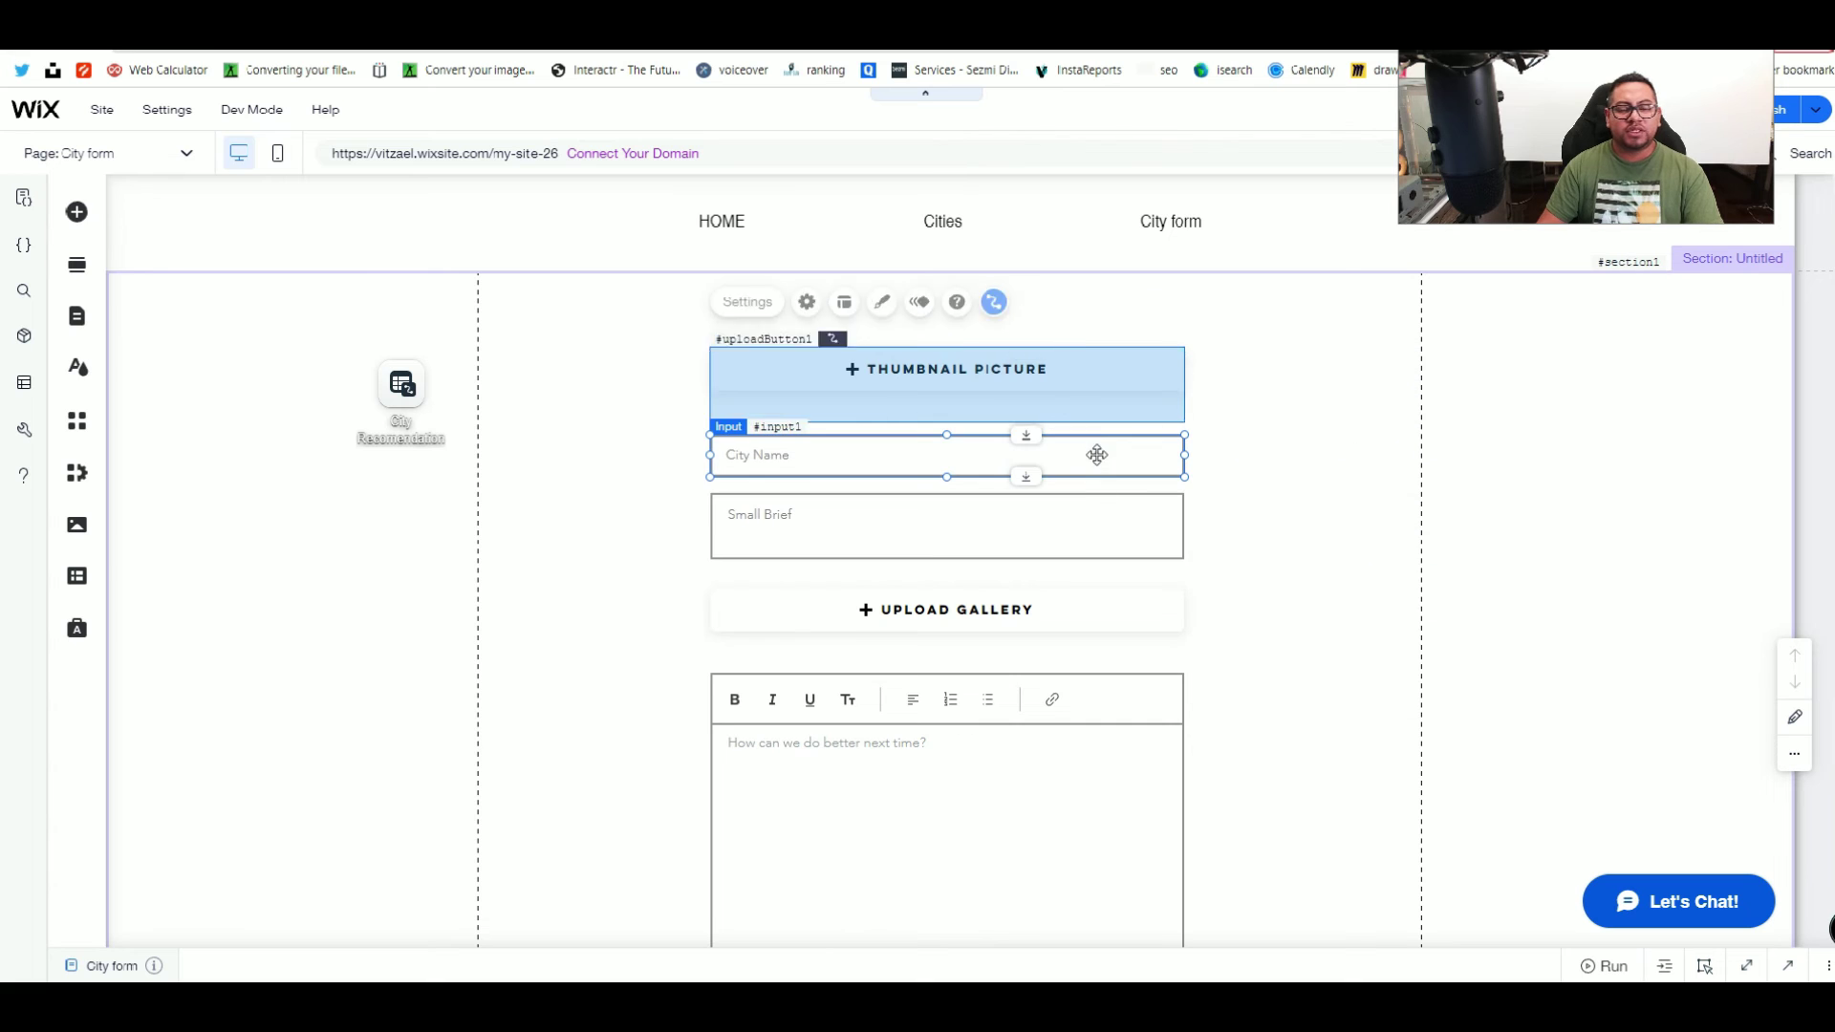
click(994, 388)
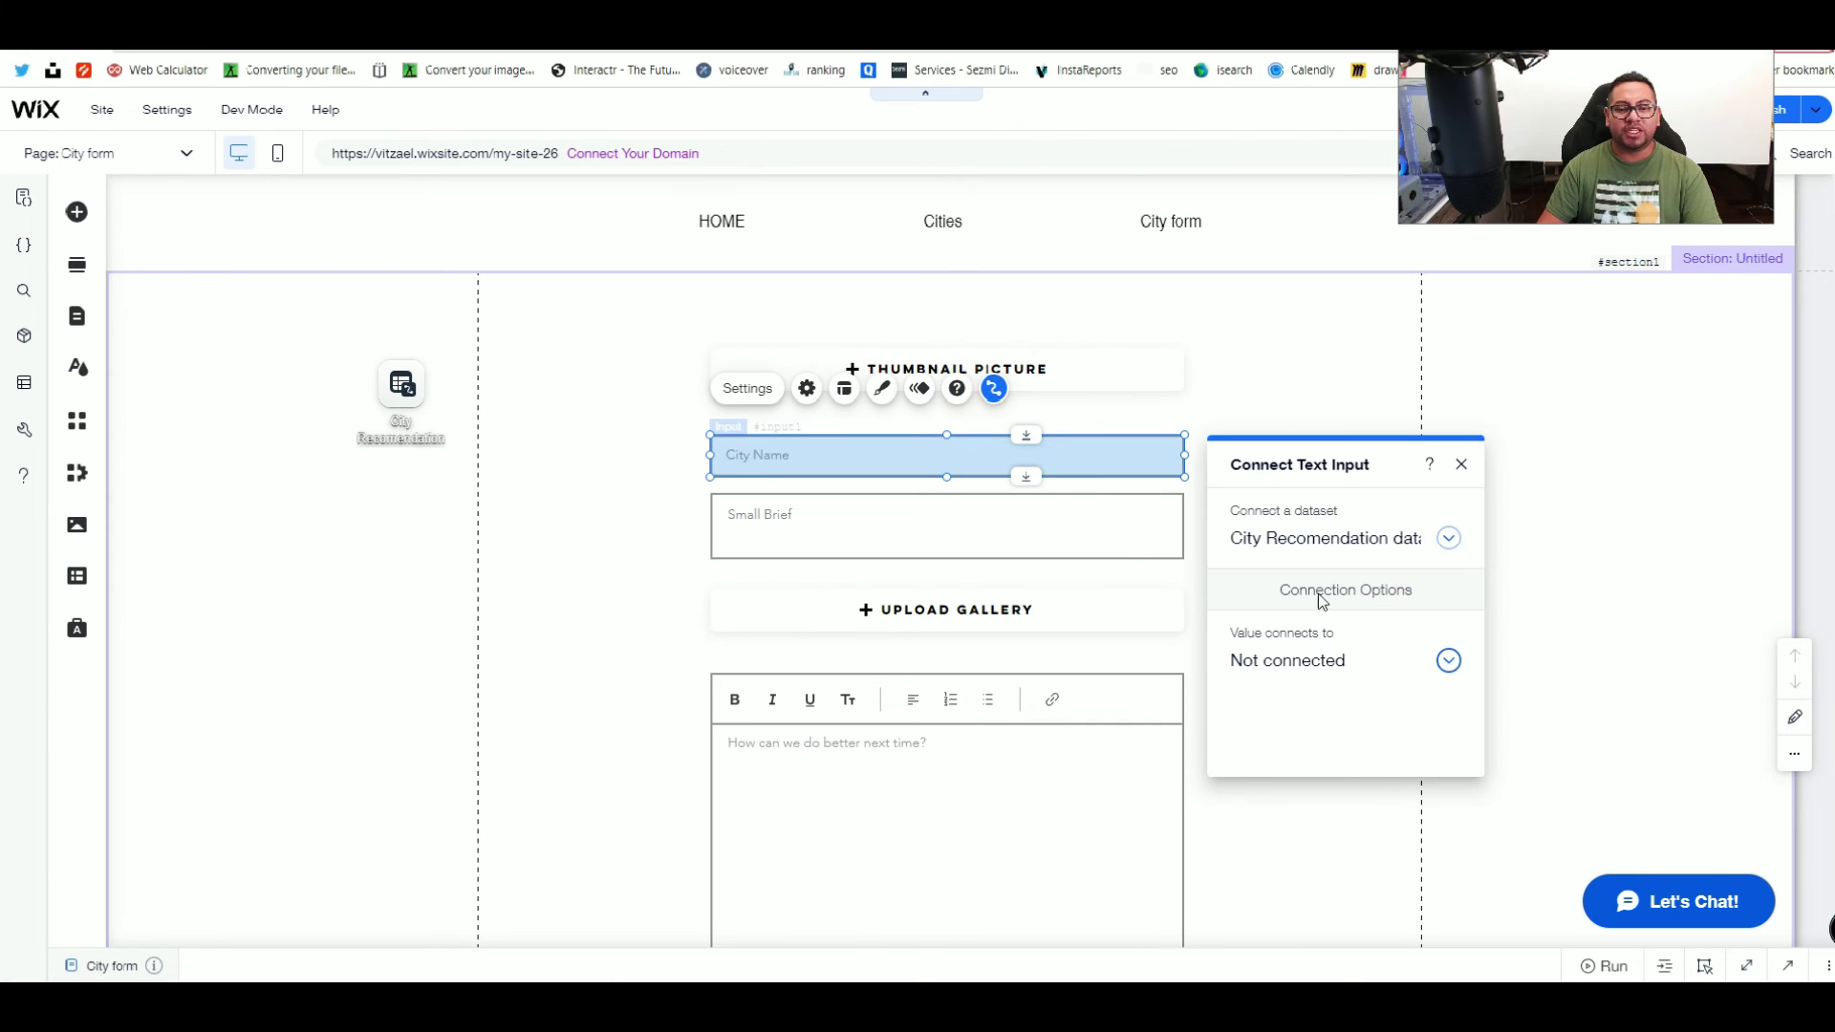
click(1328, 665)
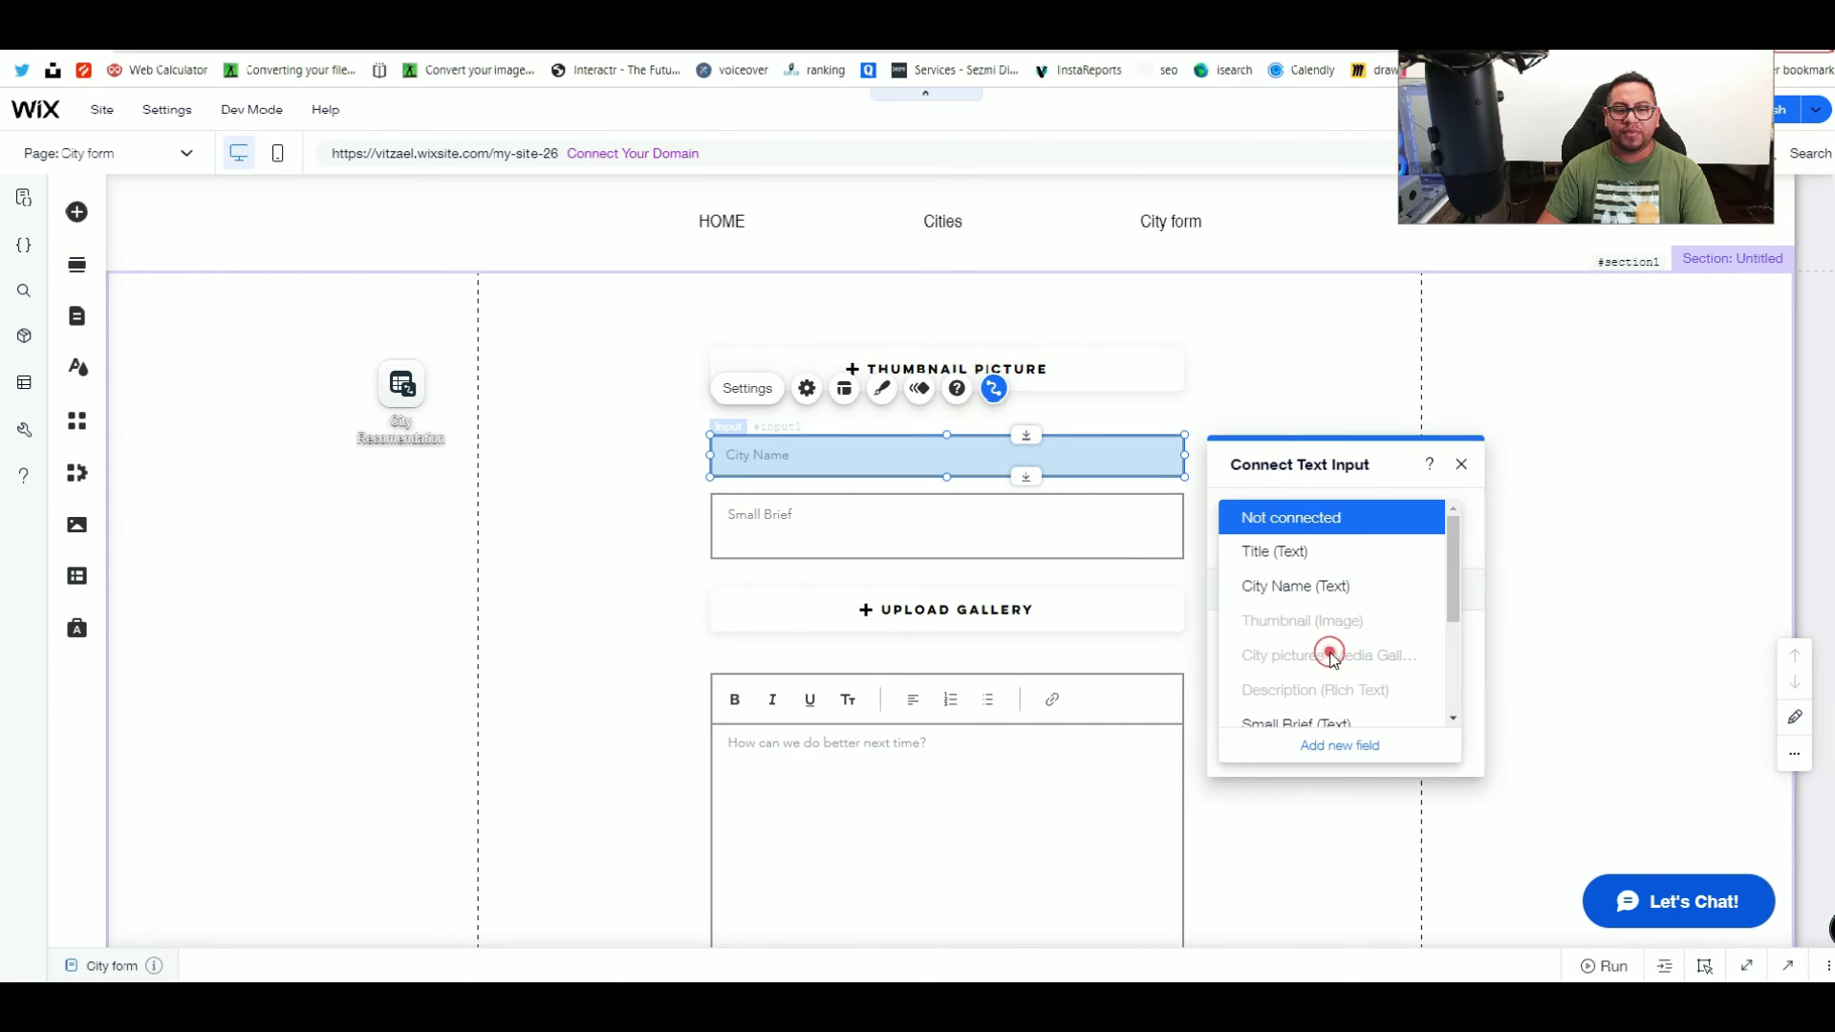
click(1299, 587)
Step: Connect the Small Brief text box's value to the Small Brief (Text) field of the dataset
click(1065, 532)
click(995, 457)
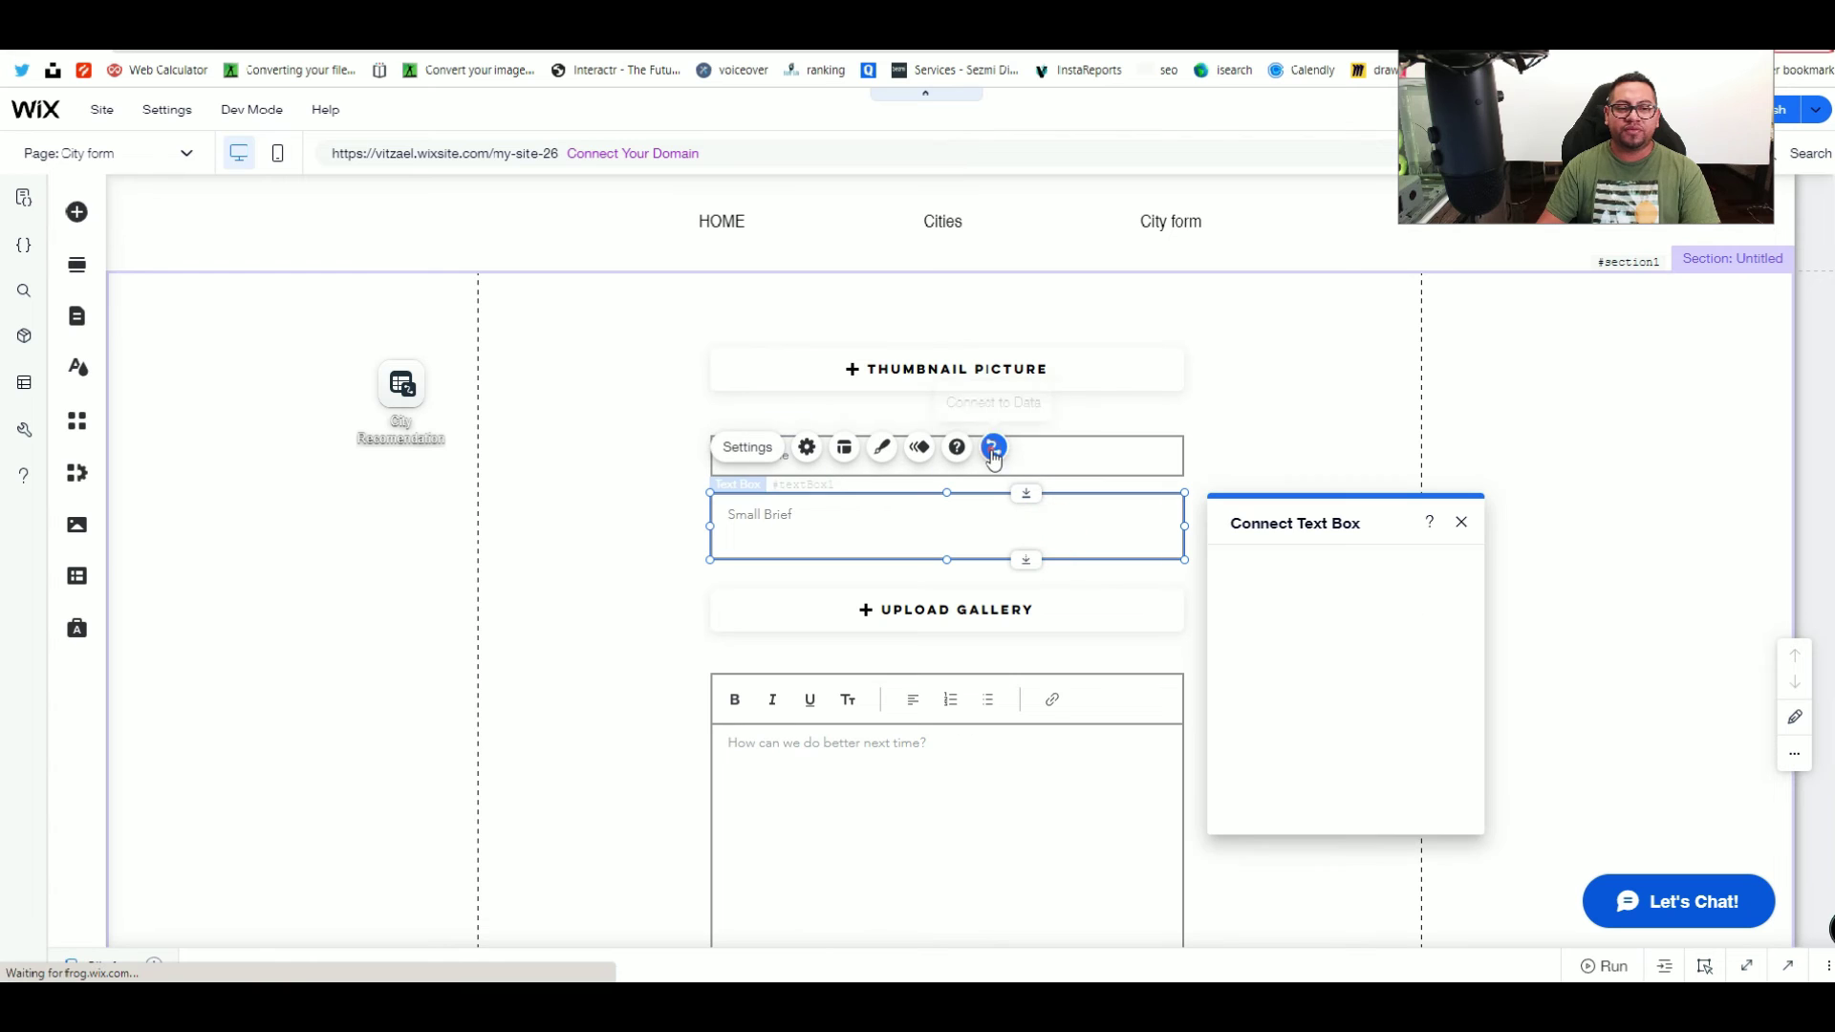
click(1328, 728)
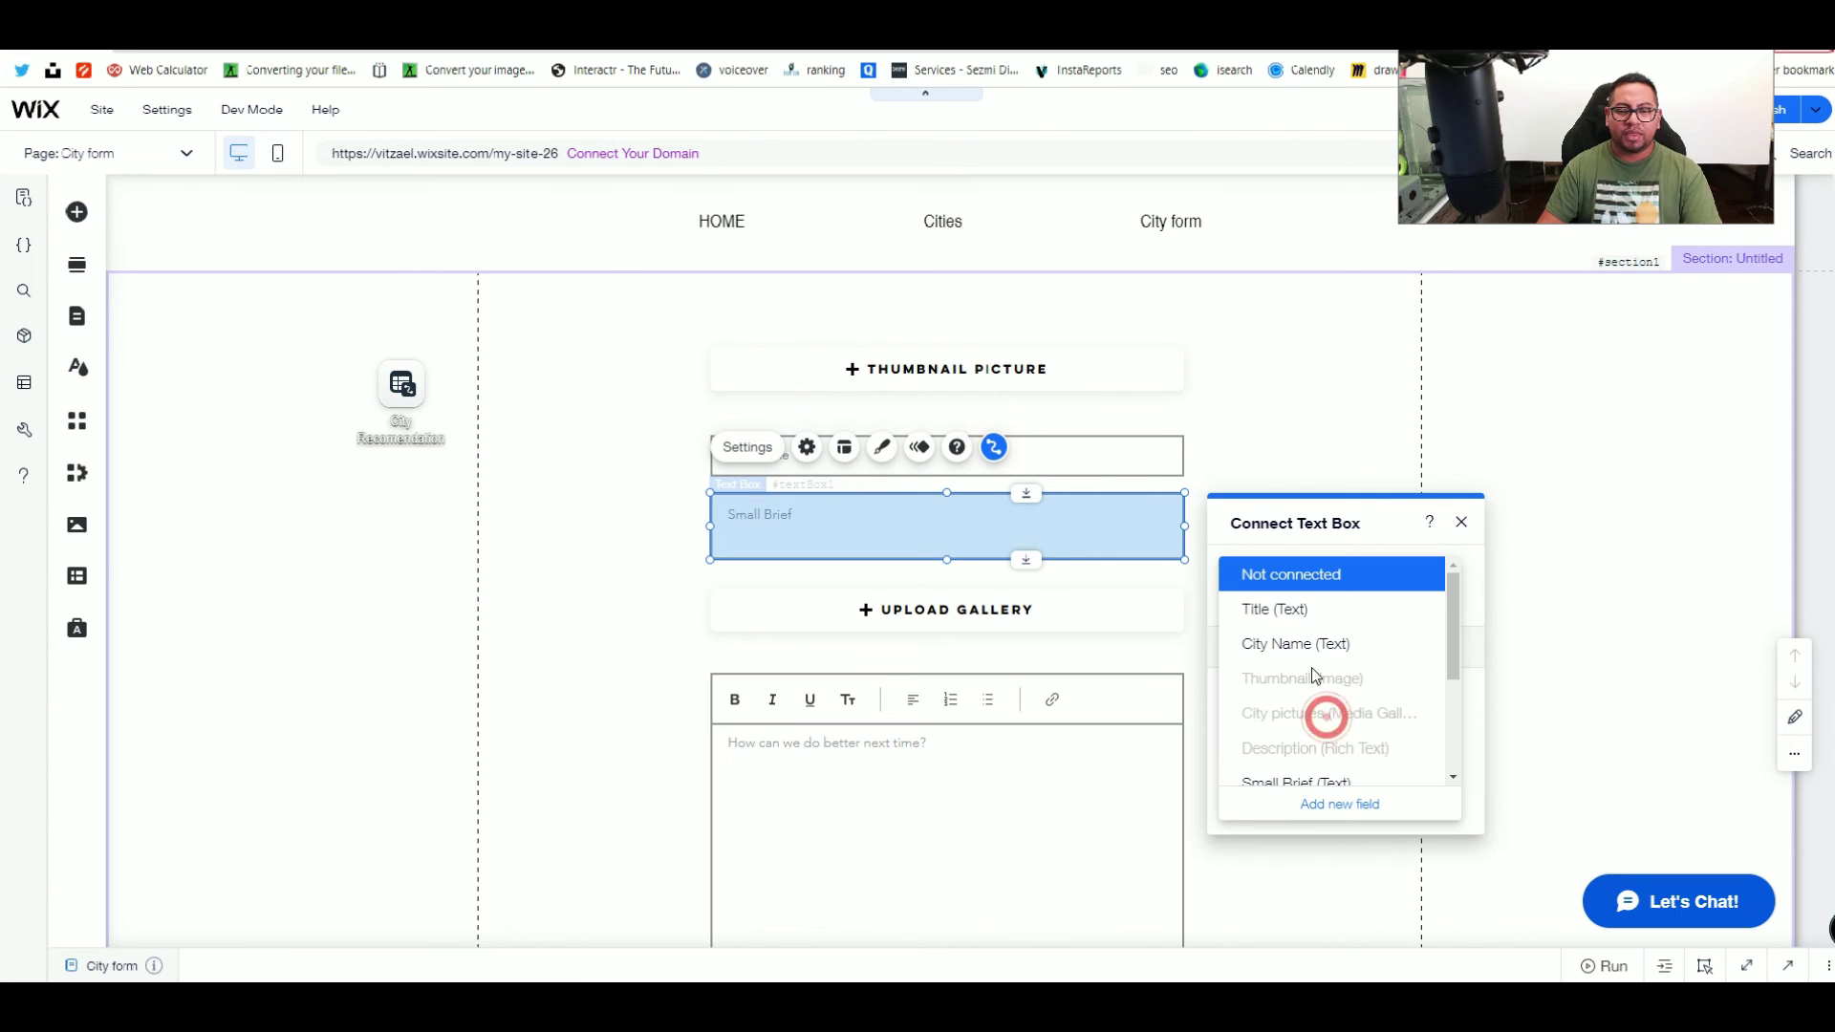
scroll(1309, 678, down, 3)
click(1298, 688)
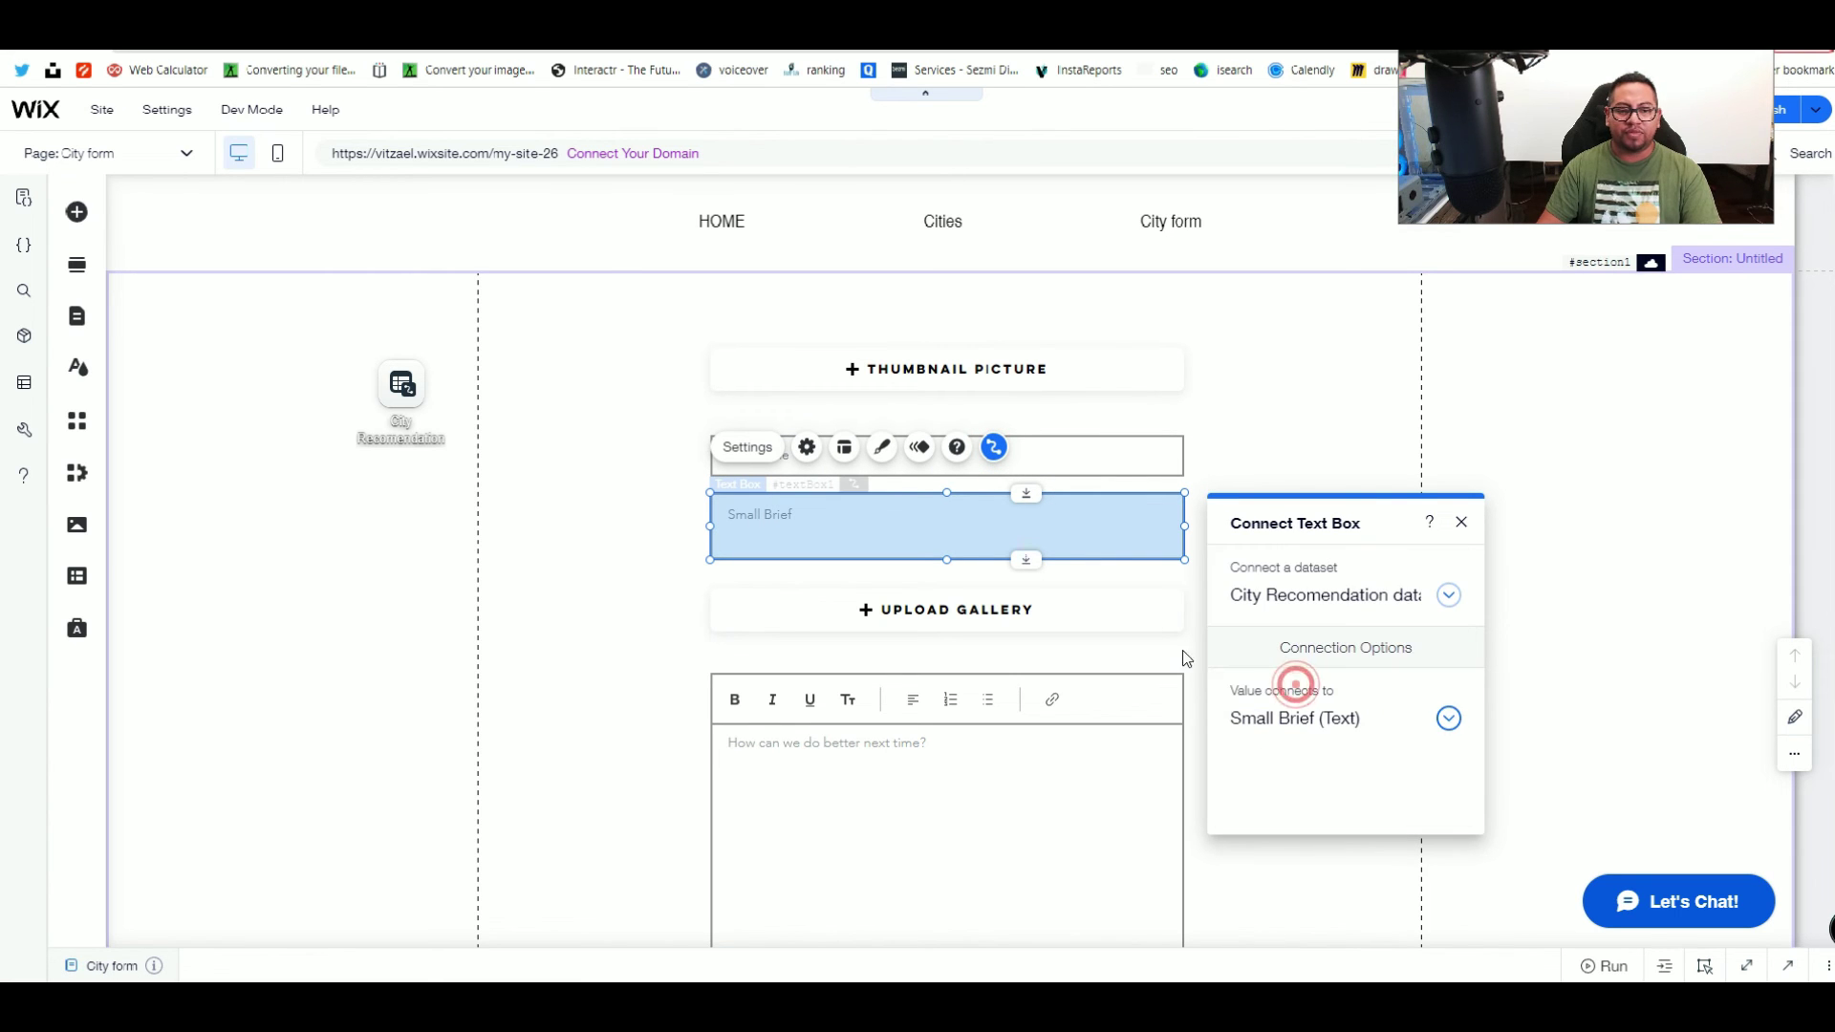
Step: Connect the Upload Gallery button's file to the City pictures (Media Gallery) field of the dataset
click(1051, 612)
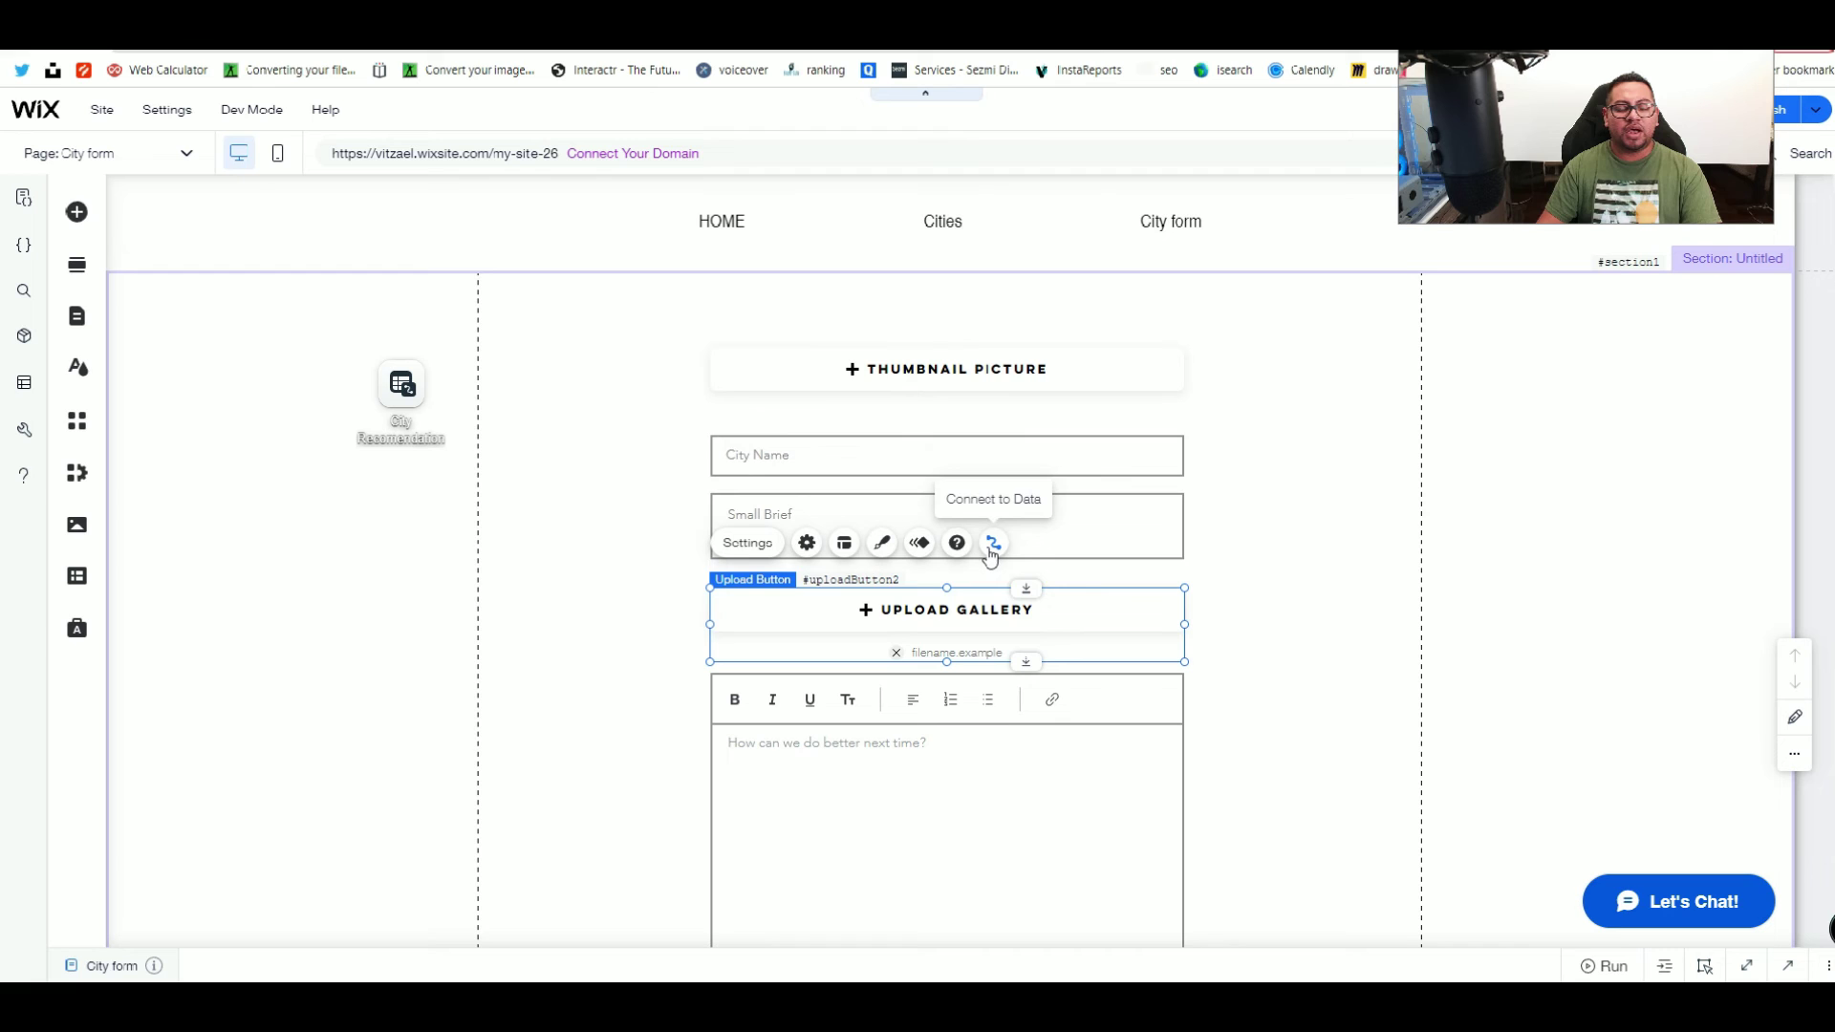
click(995, 545)
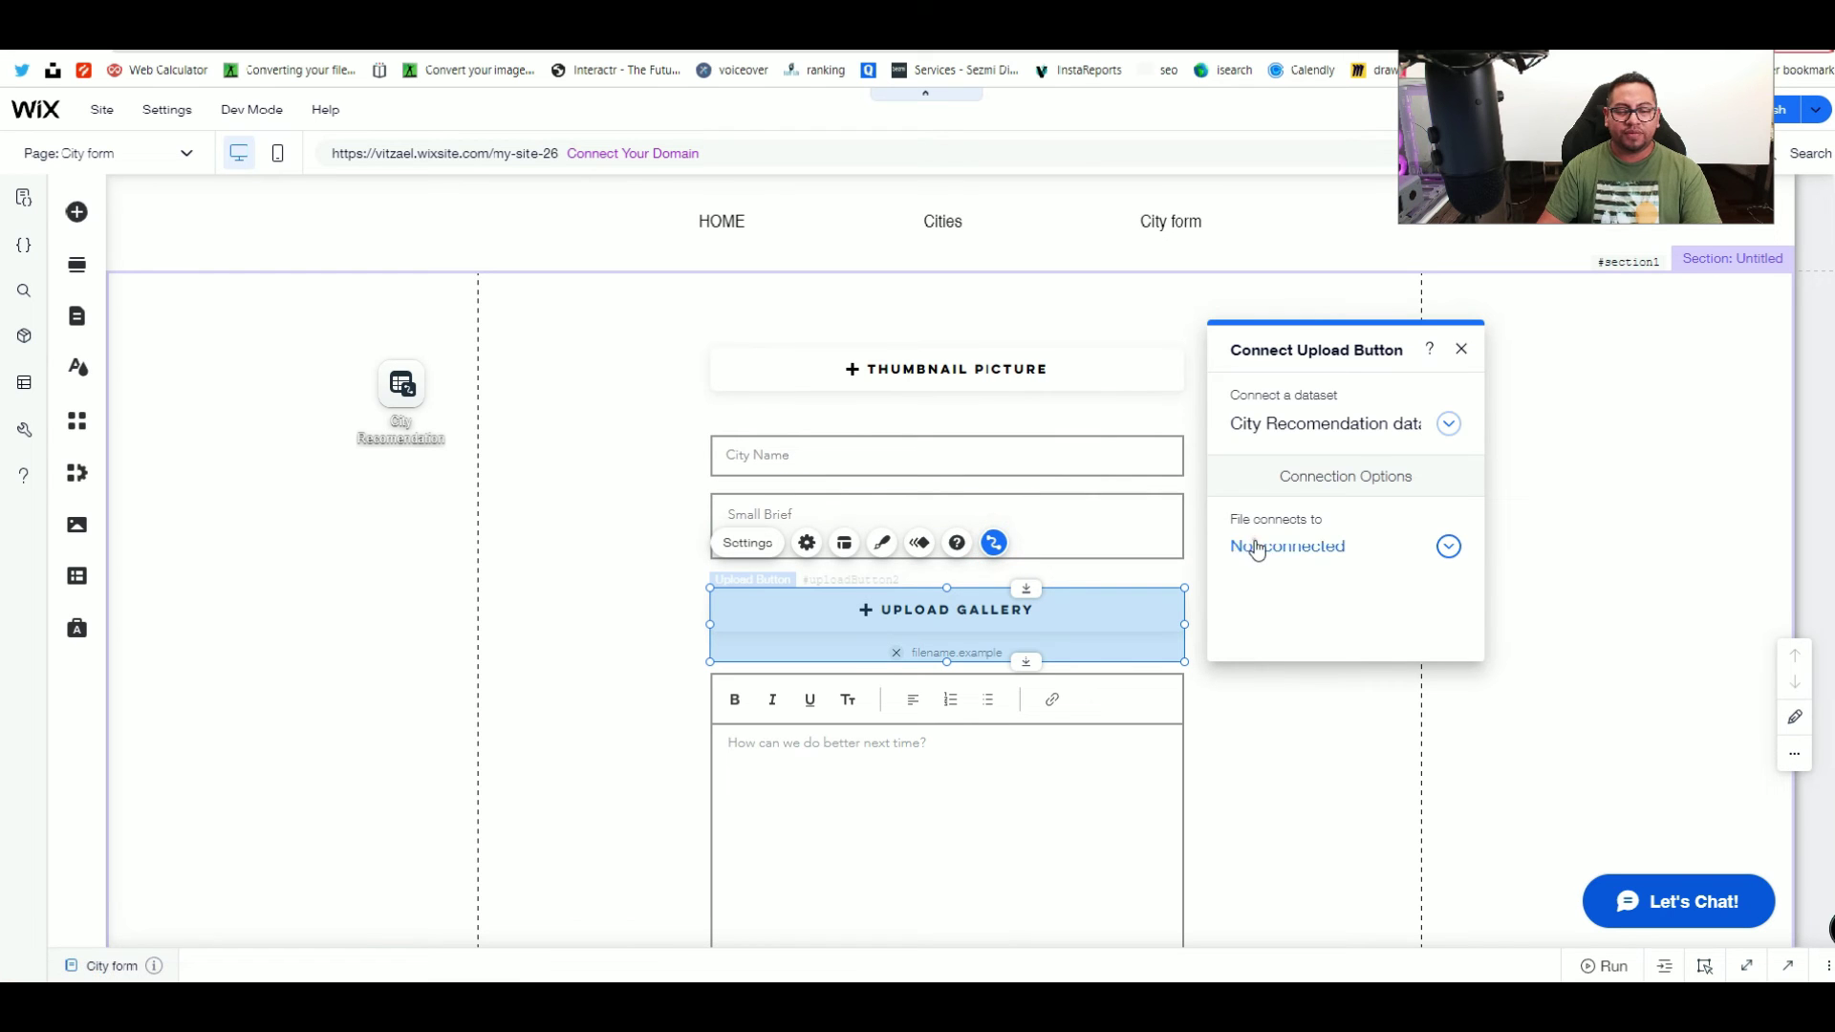
click(1254, 541)
scroll(1328, 520, down, 3)
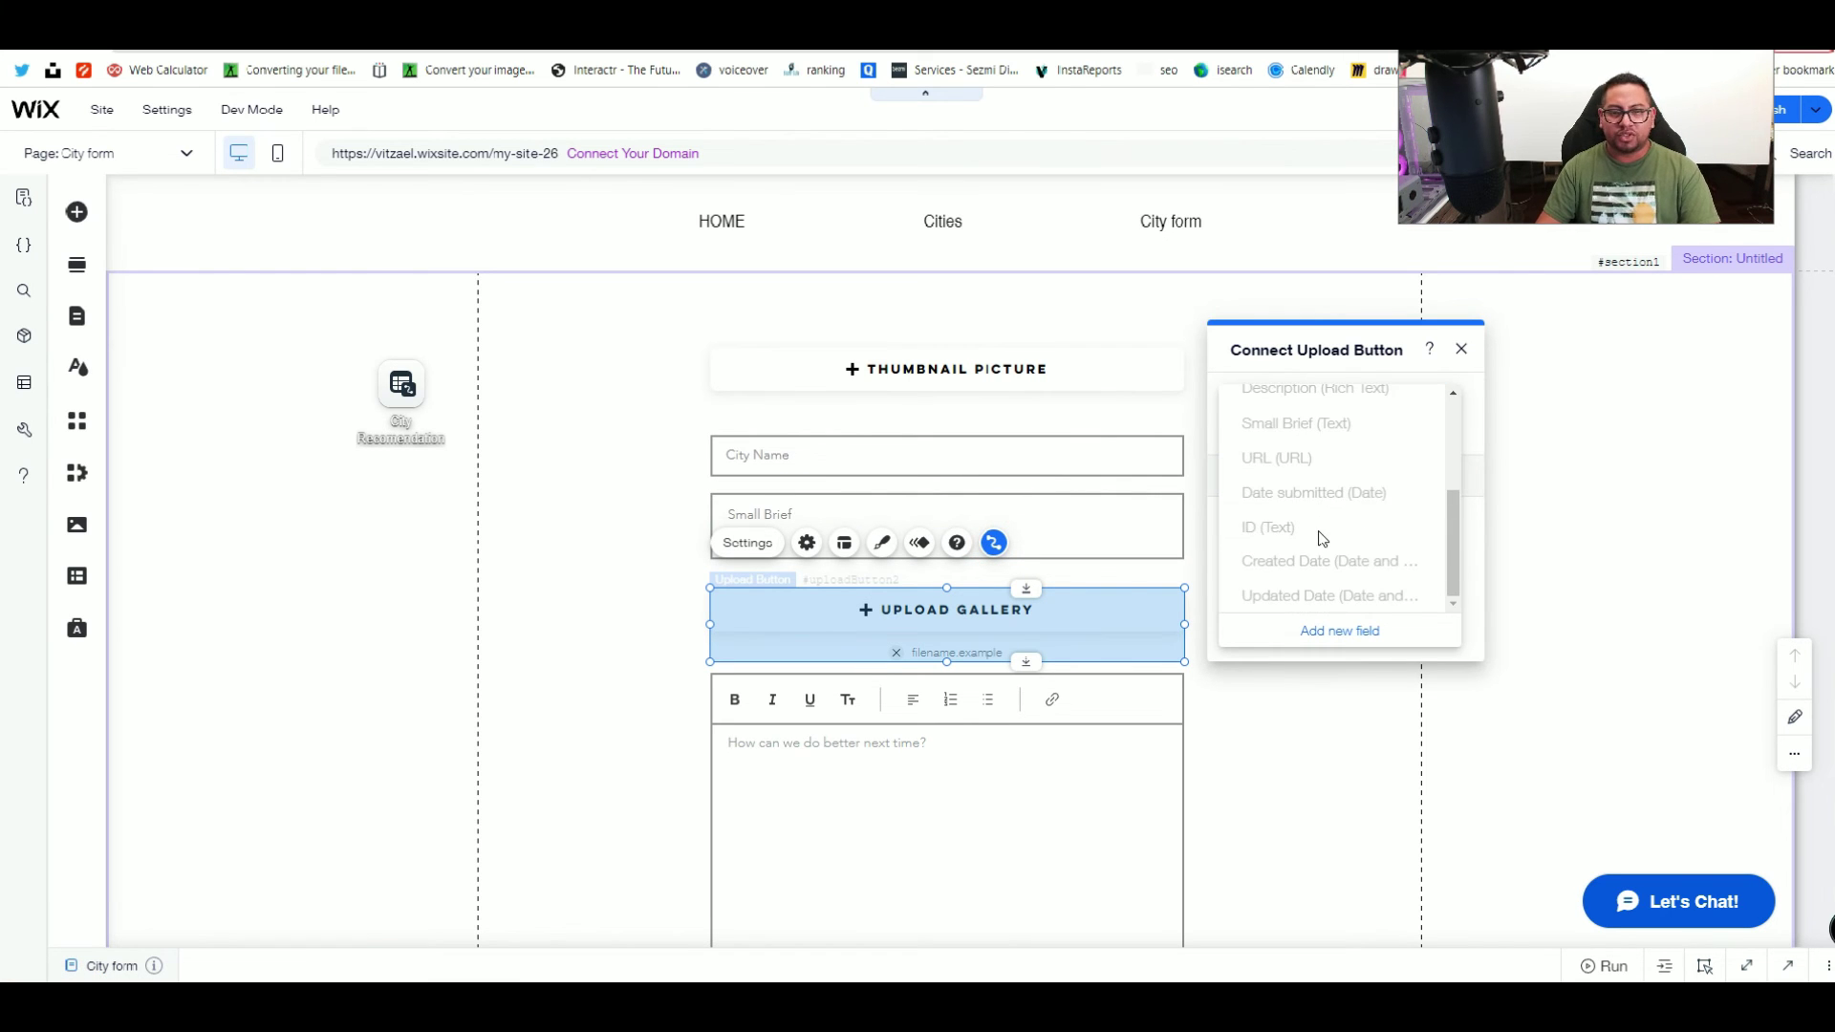
scroll(1322, 538, up, 3)
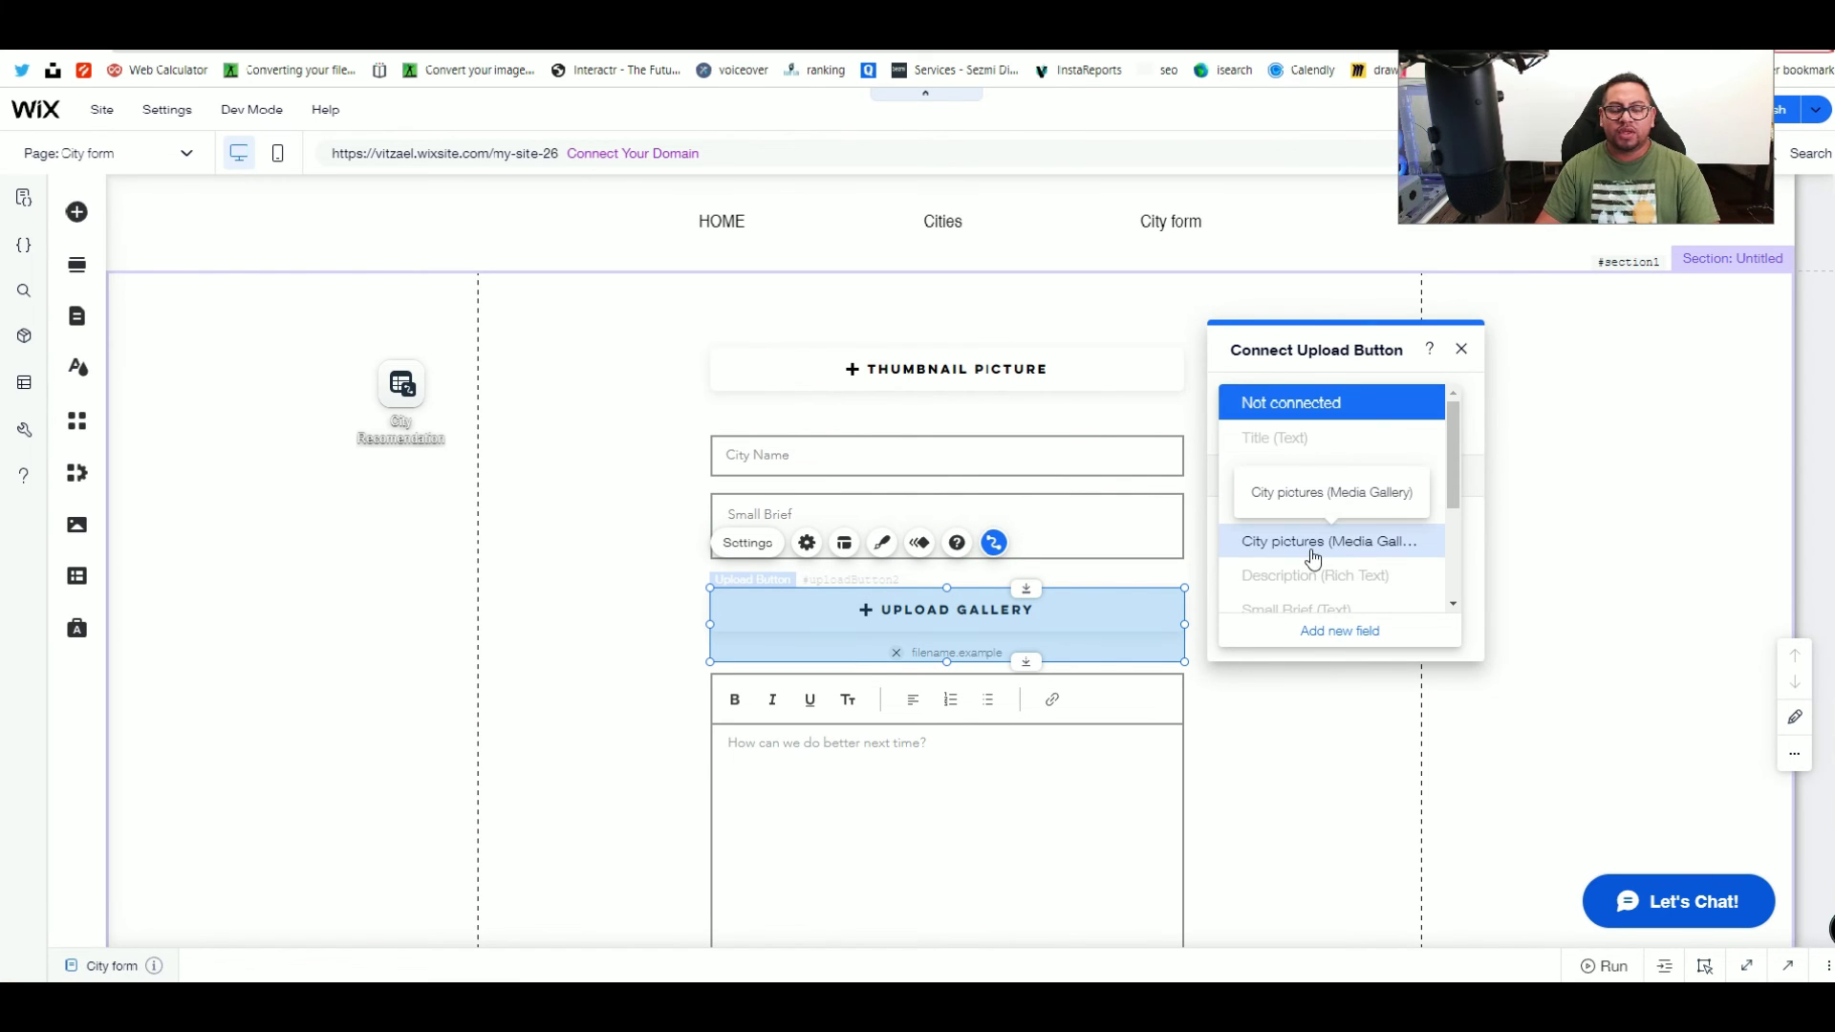
click(1314, 554)
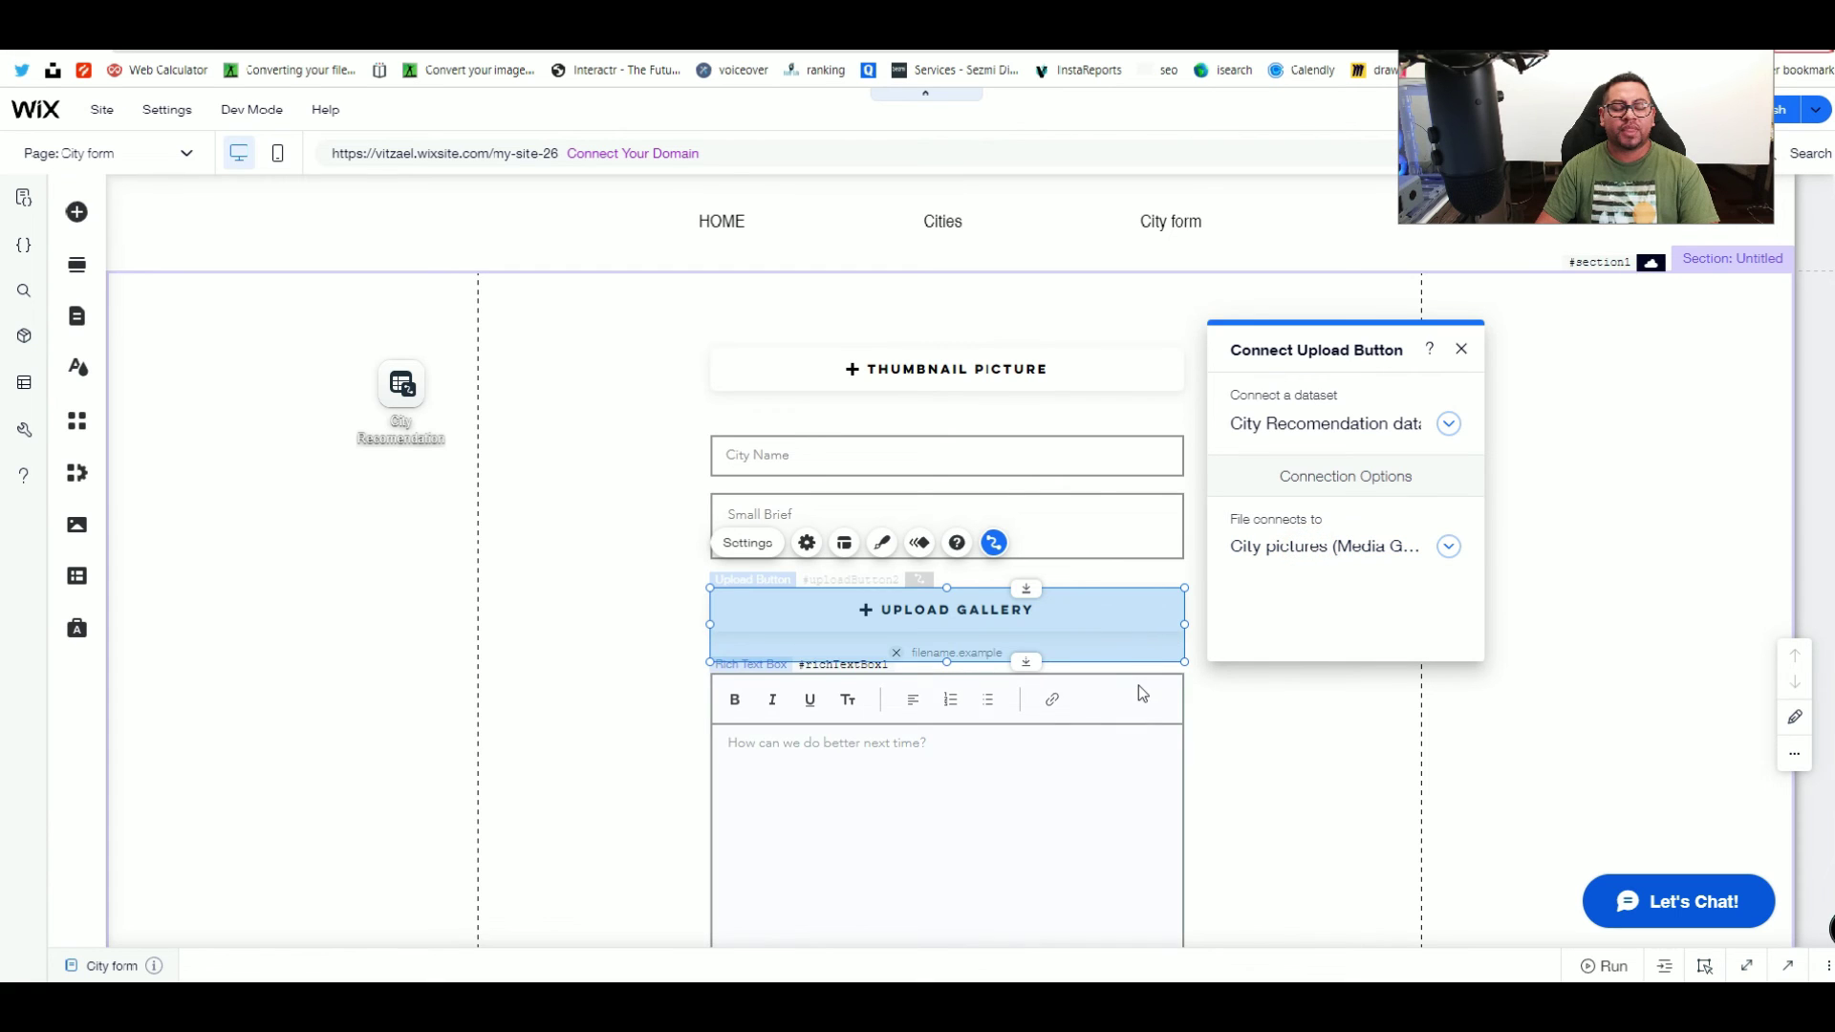
Step: Connect the rich text box's value to the Description (Rich Text) field and close the connection settings
scroll(1138, 685, down, 2)
click(995, 588)
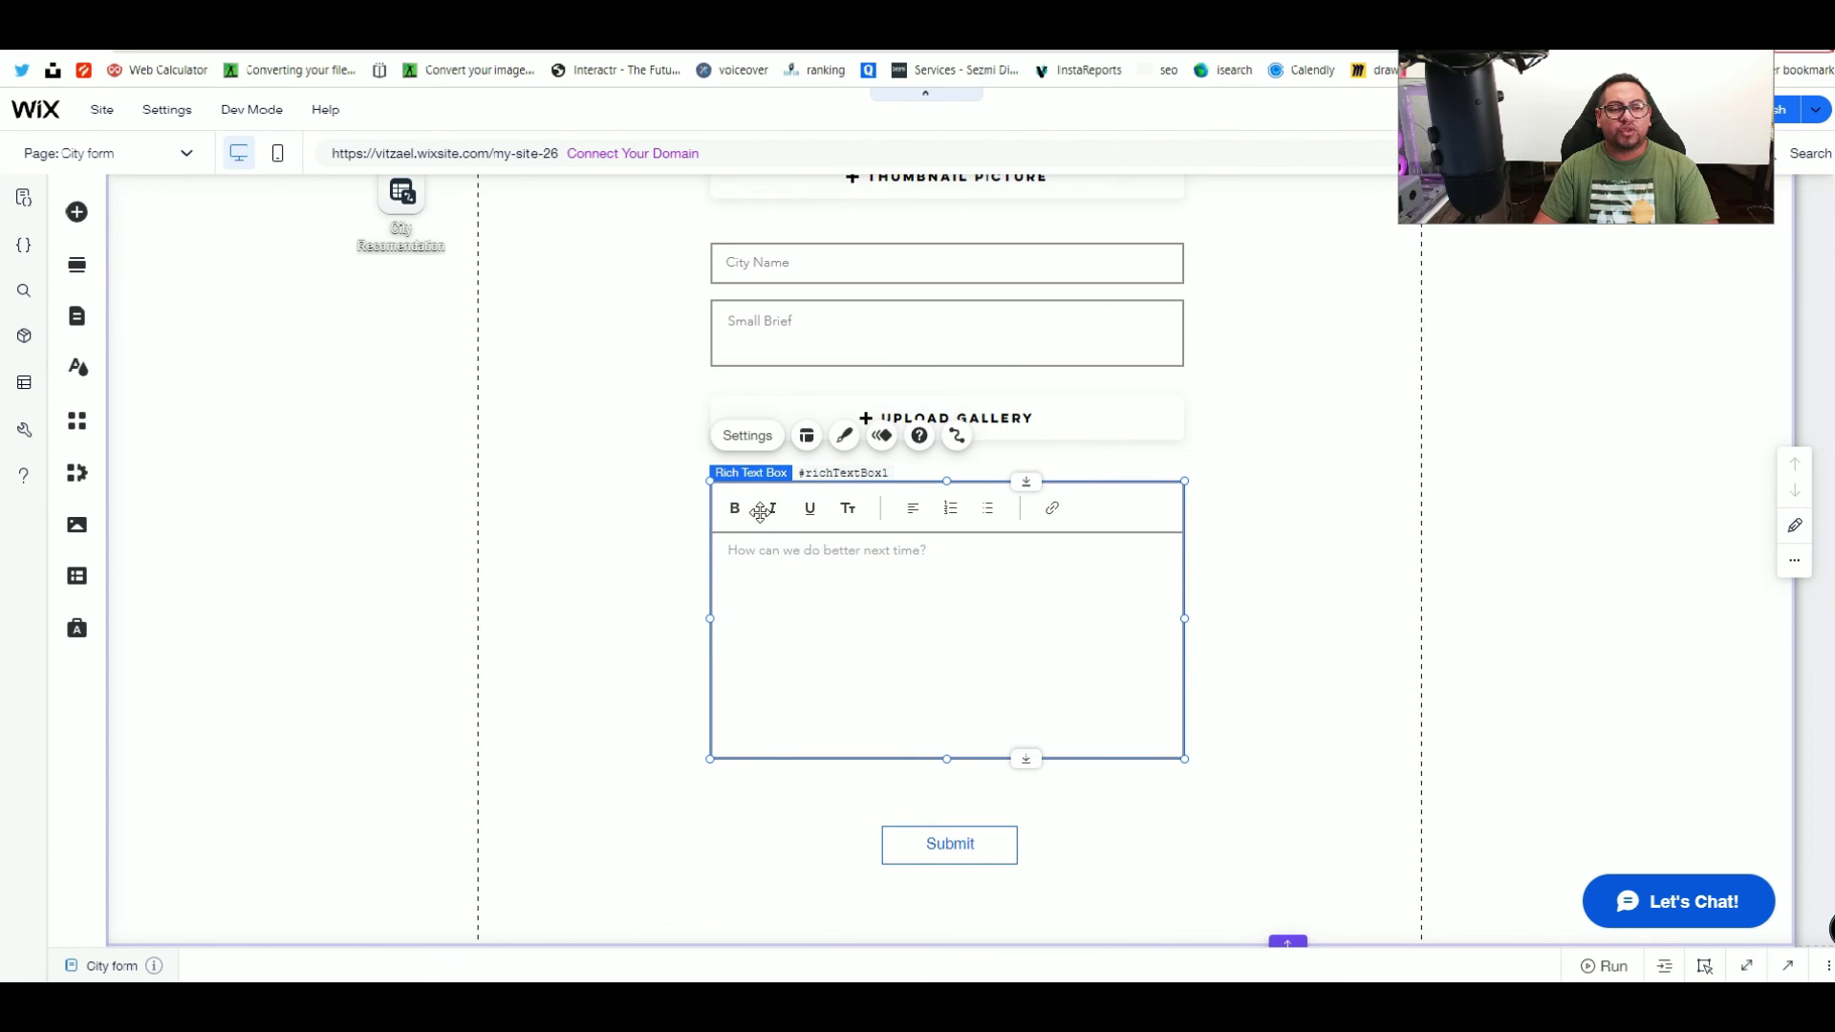
click(953, 438)
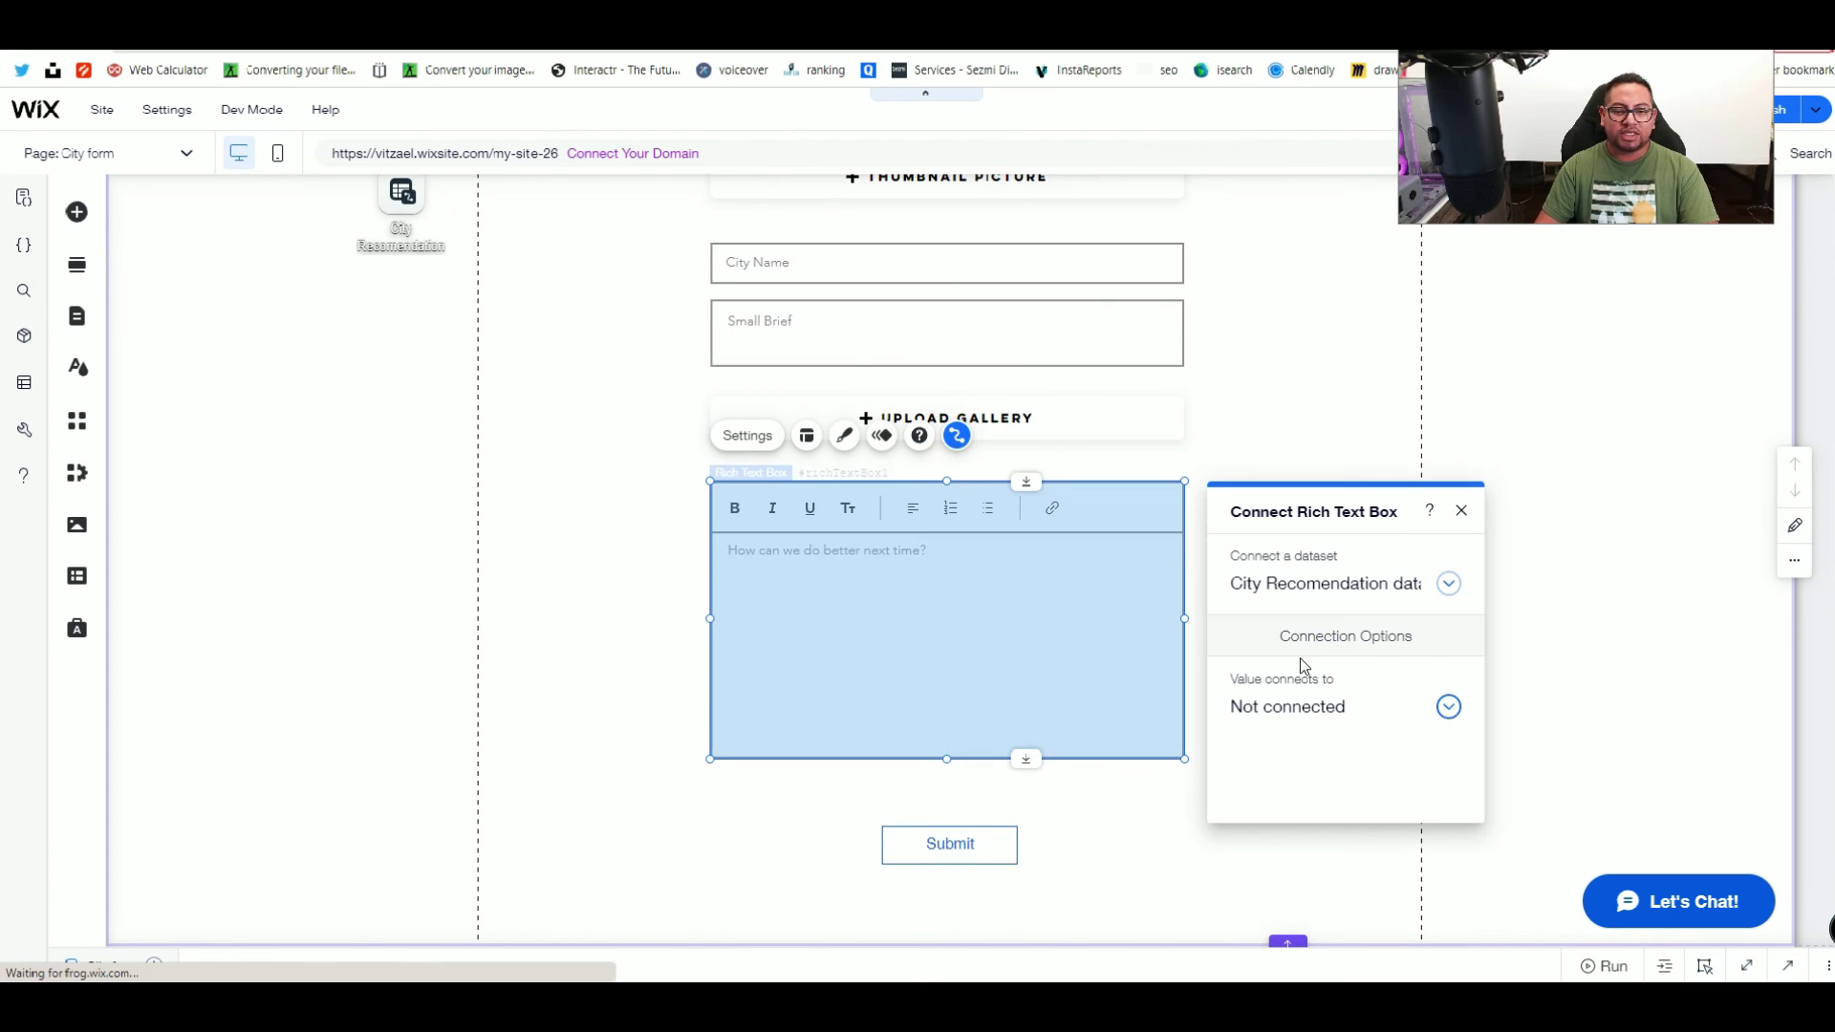
click(1315, 705)
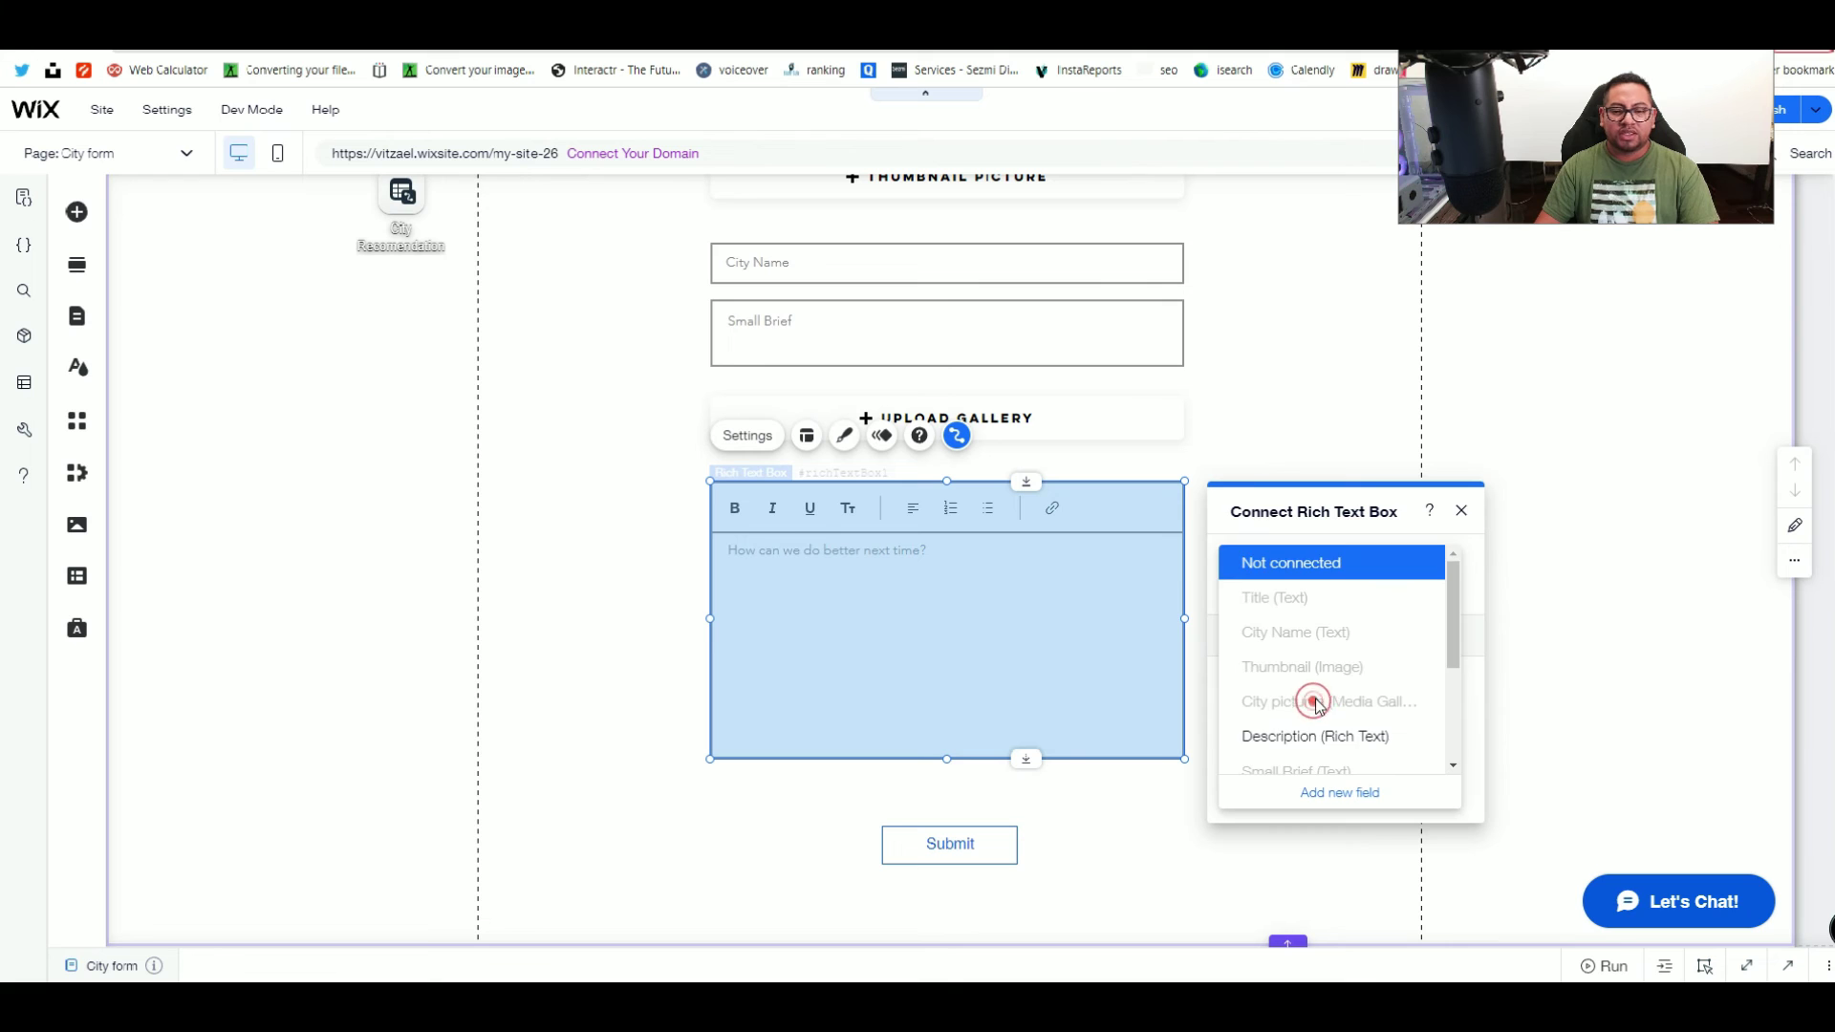
click(1331, 753)
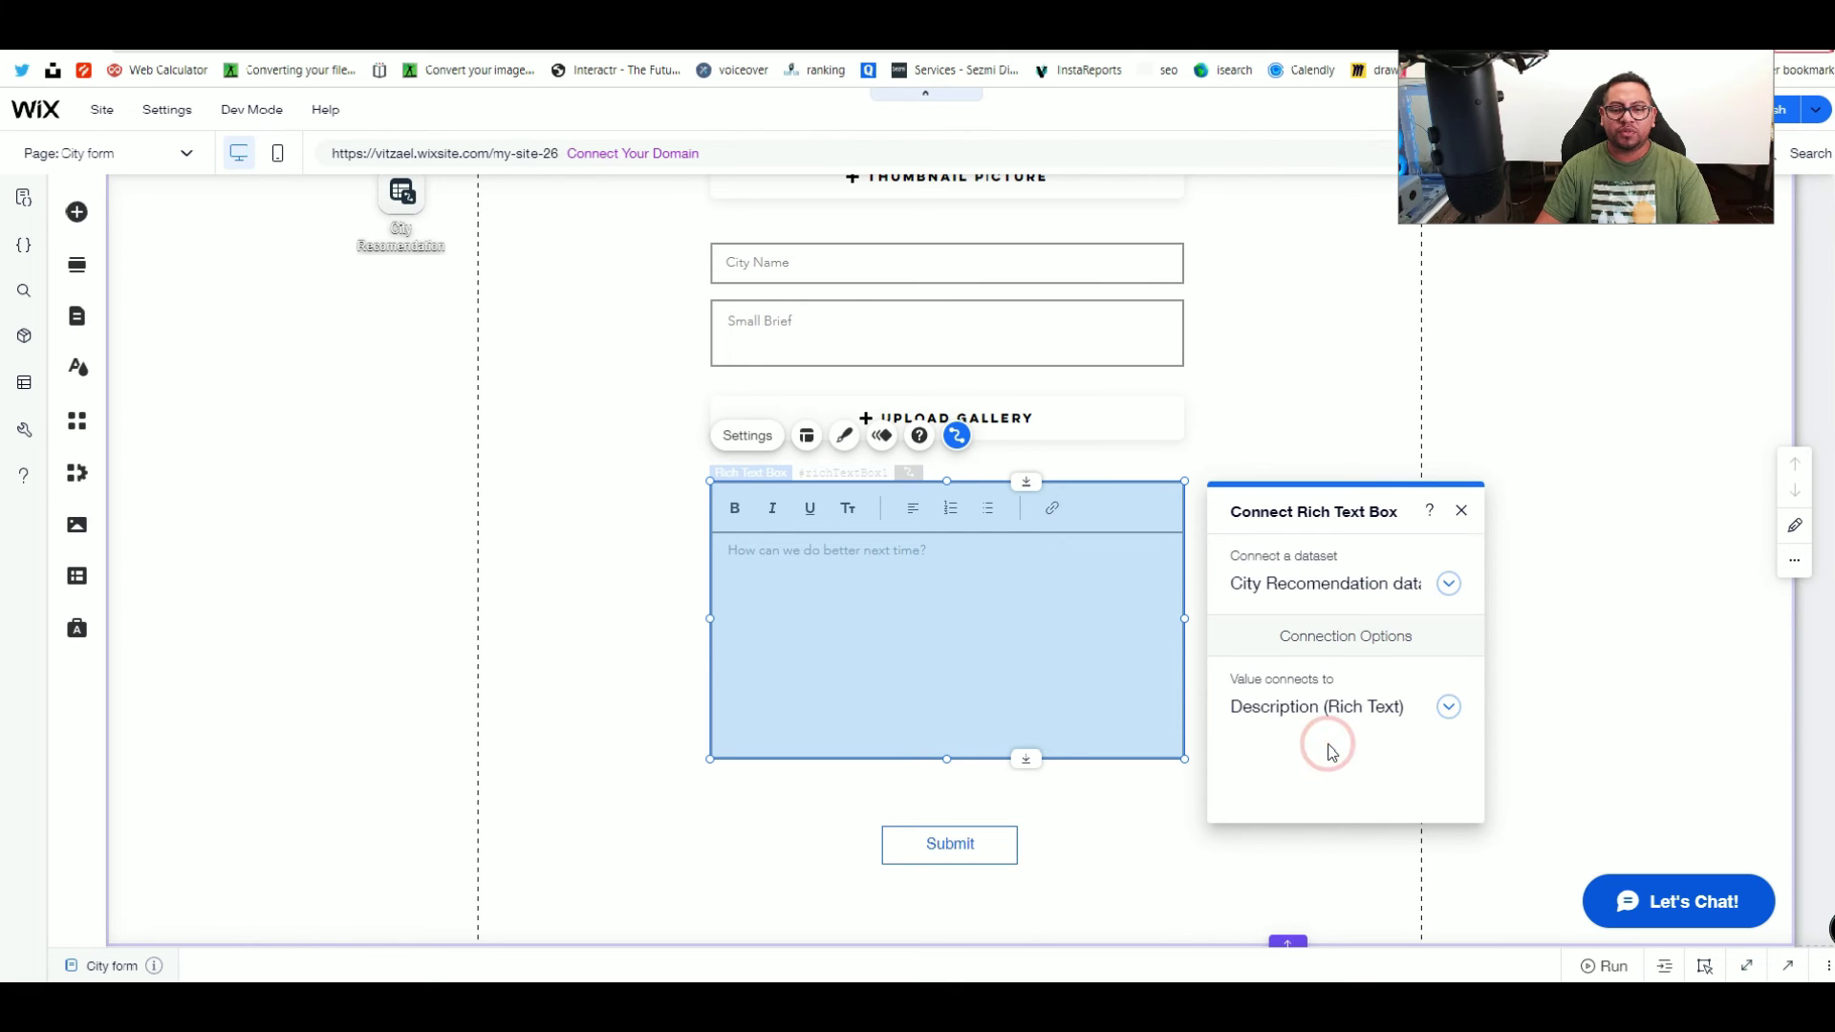
click(1462, 512)
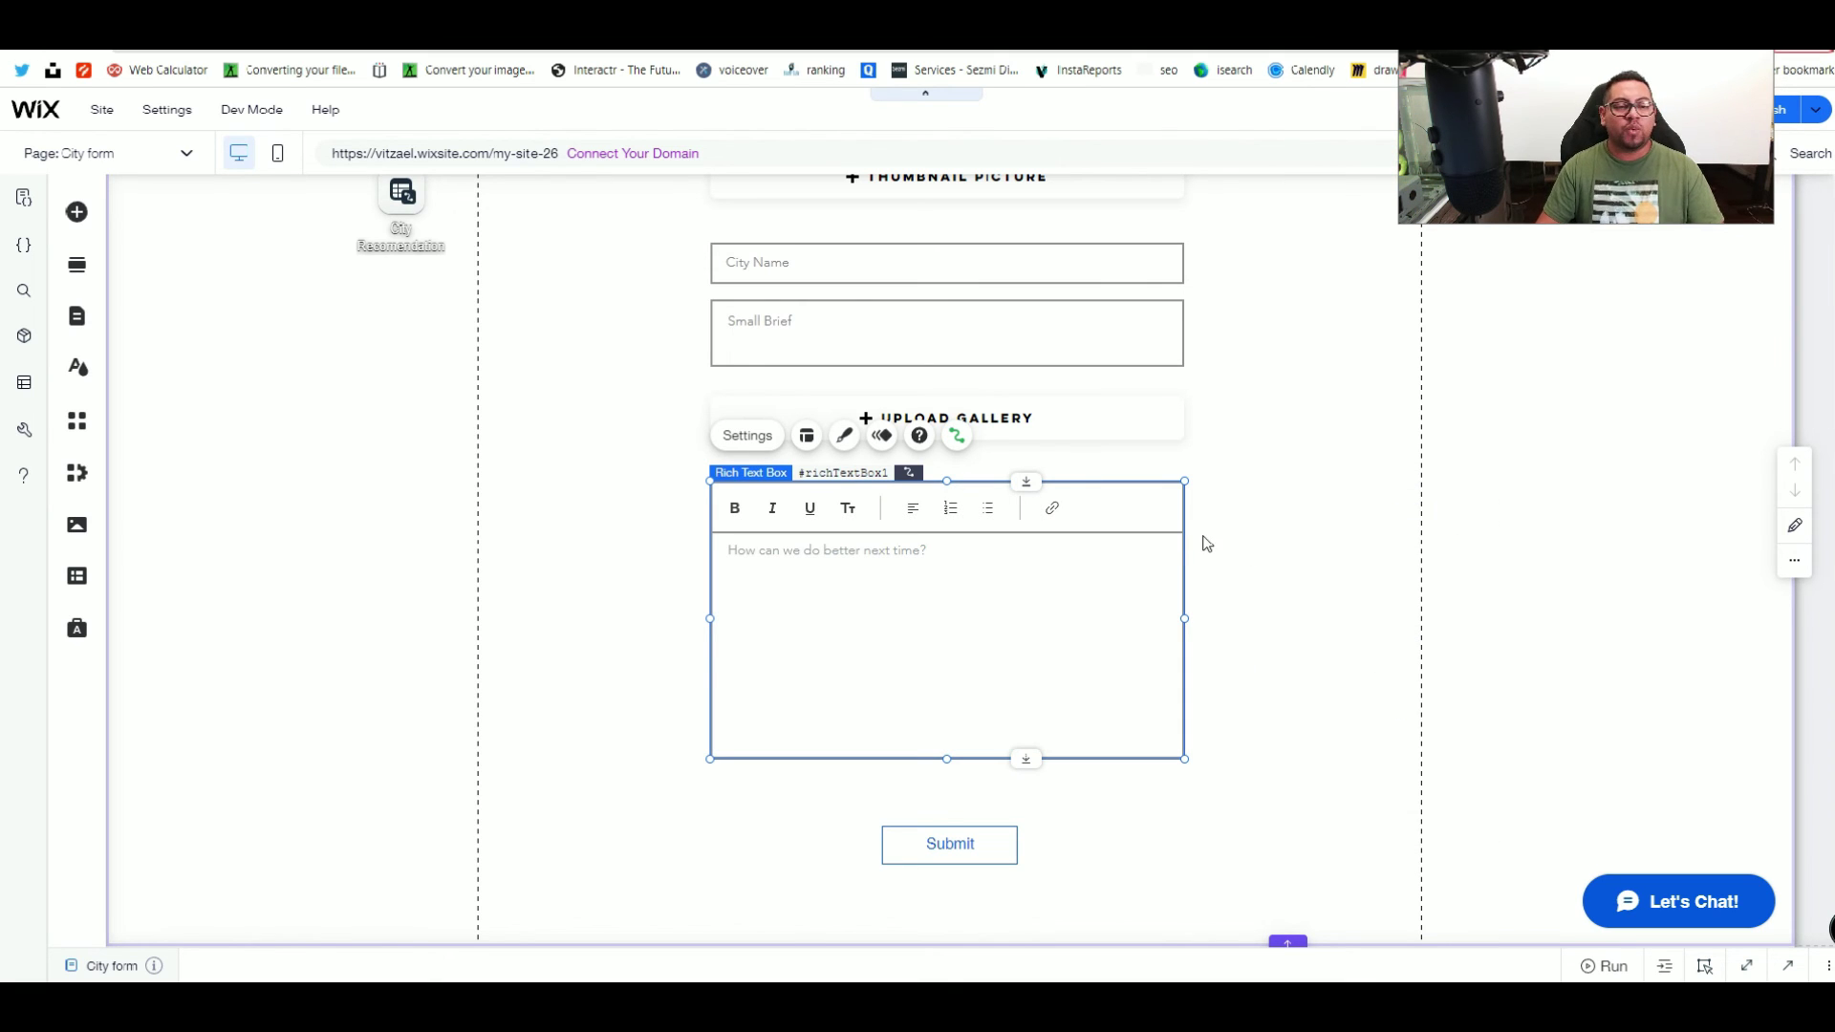
Step: Shift the rich text box and Submit button down, and add a text input in the gap, widened to match the other fields
drag(1037, 484, 1038, 545)
click(1212, 524)
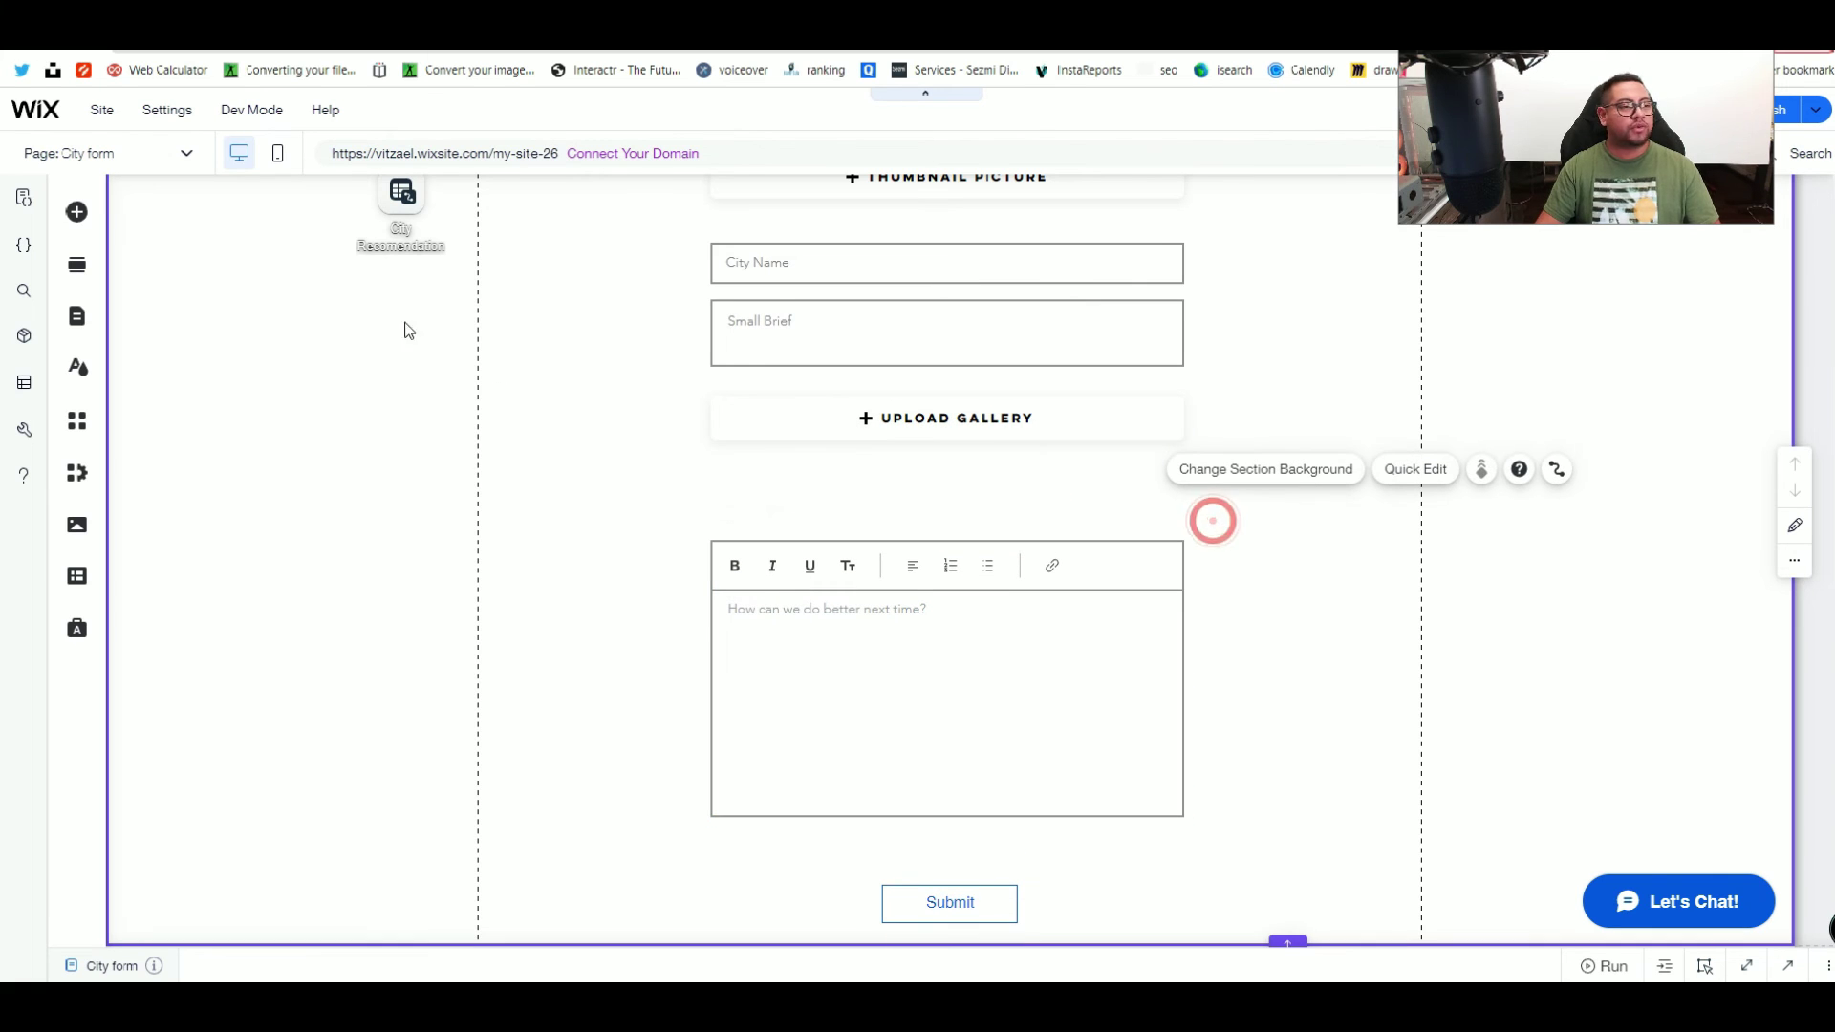
click(78, 212)
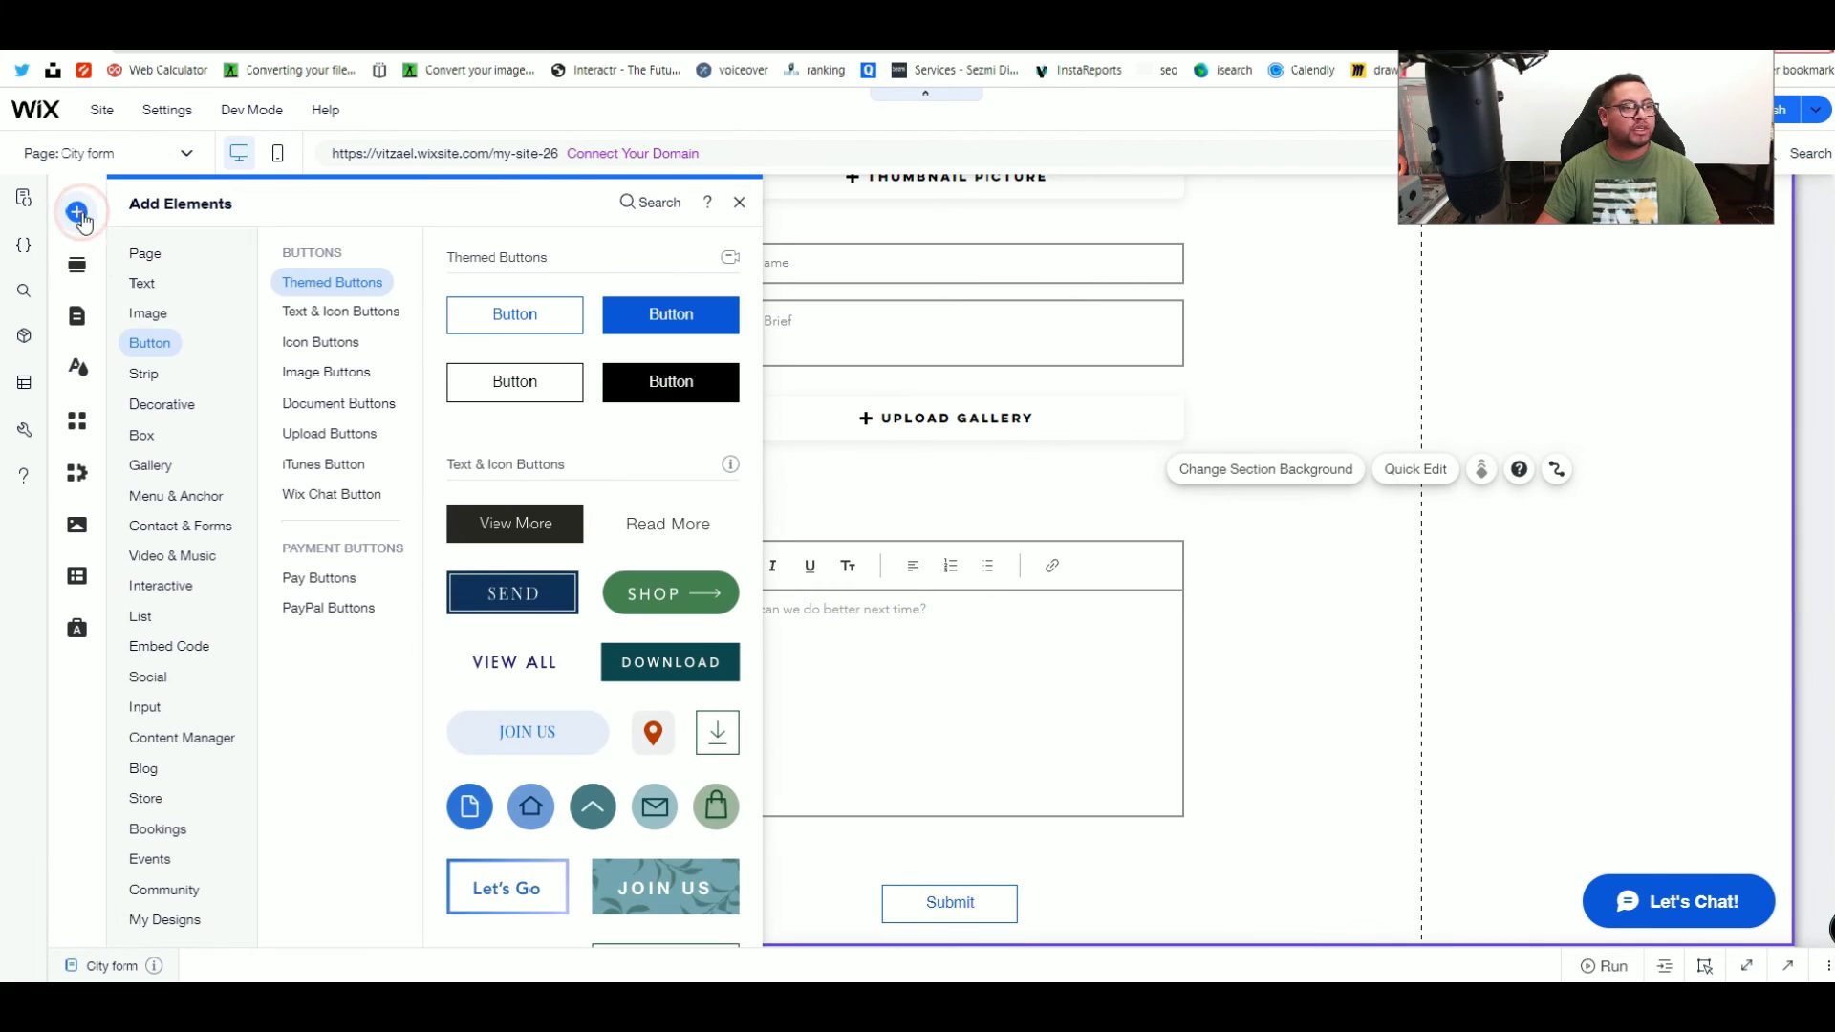
click(134, 313)
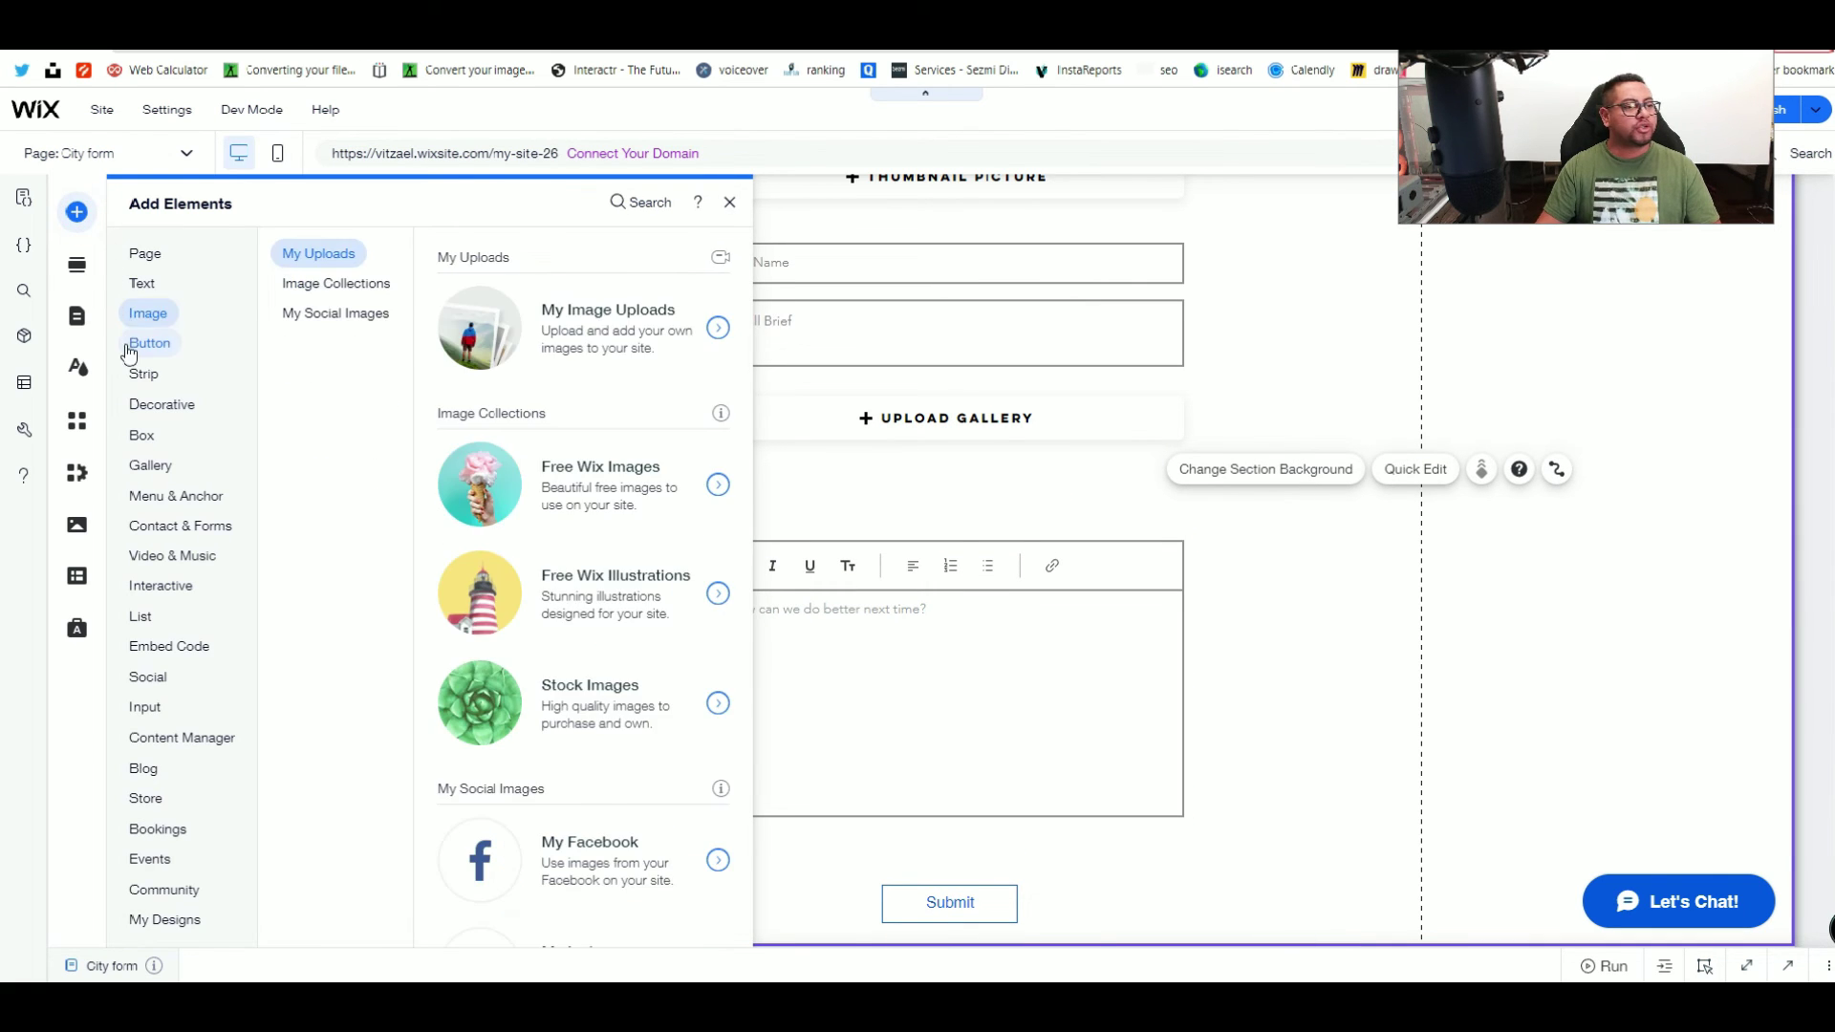
click(151, 707)
scroll(521, 484, up, 5)
click(310, 283)
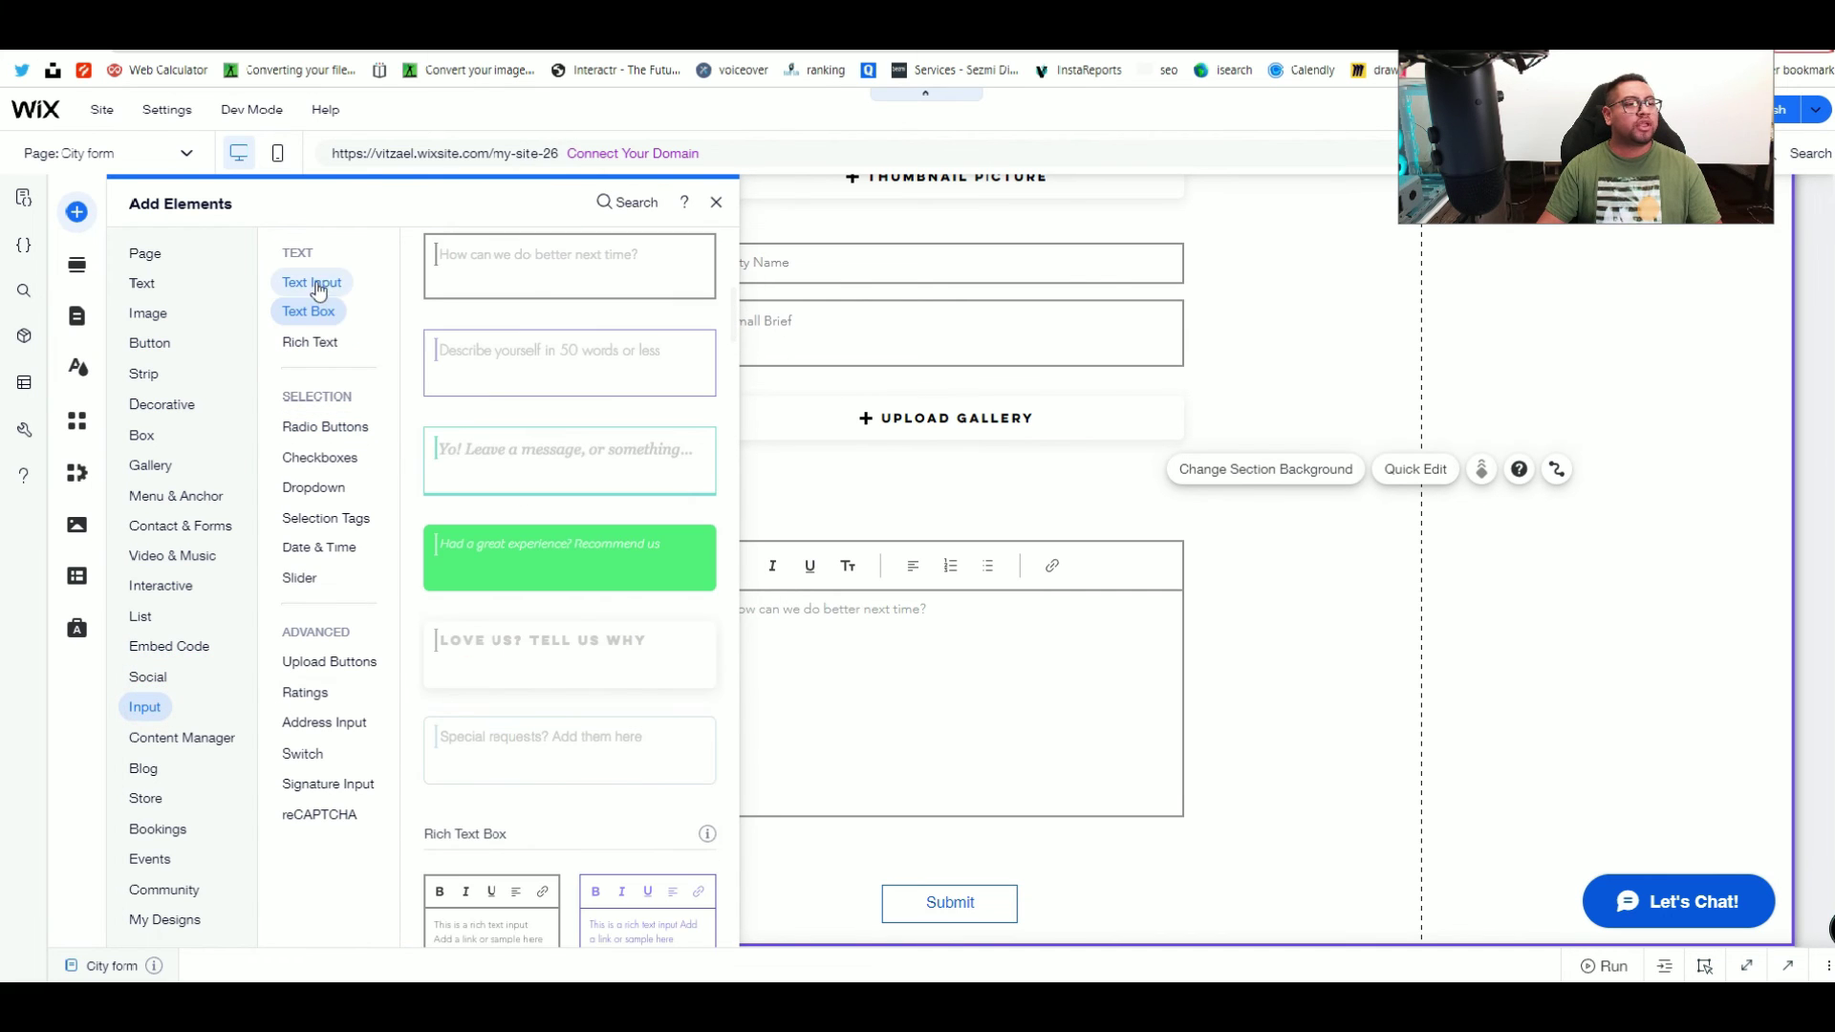
drag(514, 309, 801, 505)
drag(1007, 509, 1186, 510)
click(738, 439)
click(1317, 682)
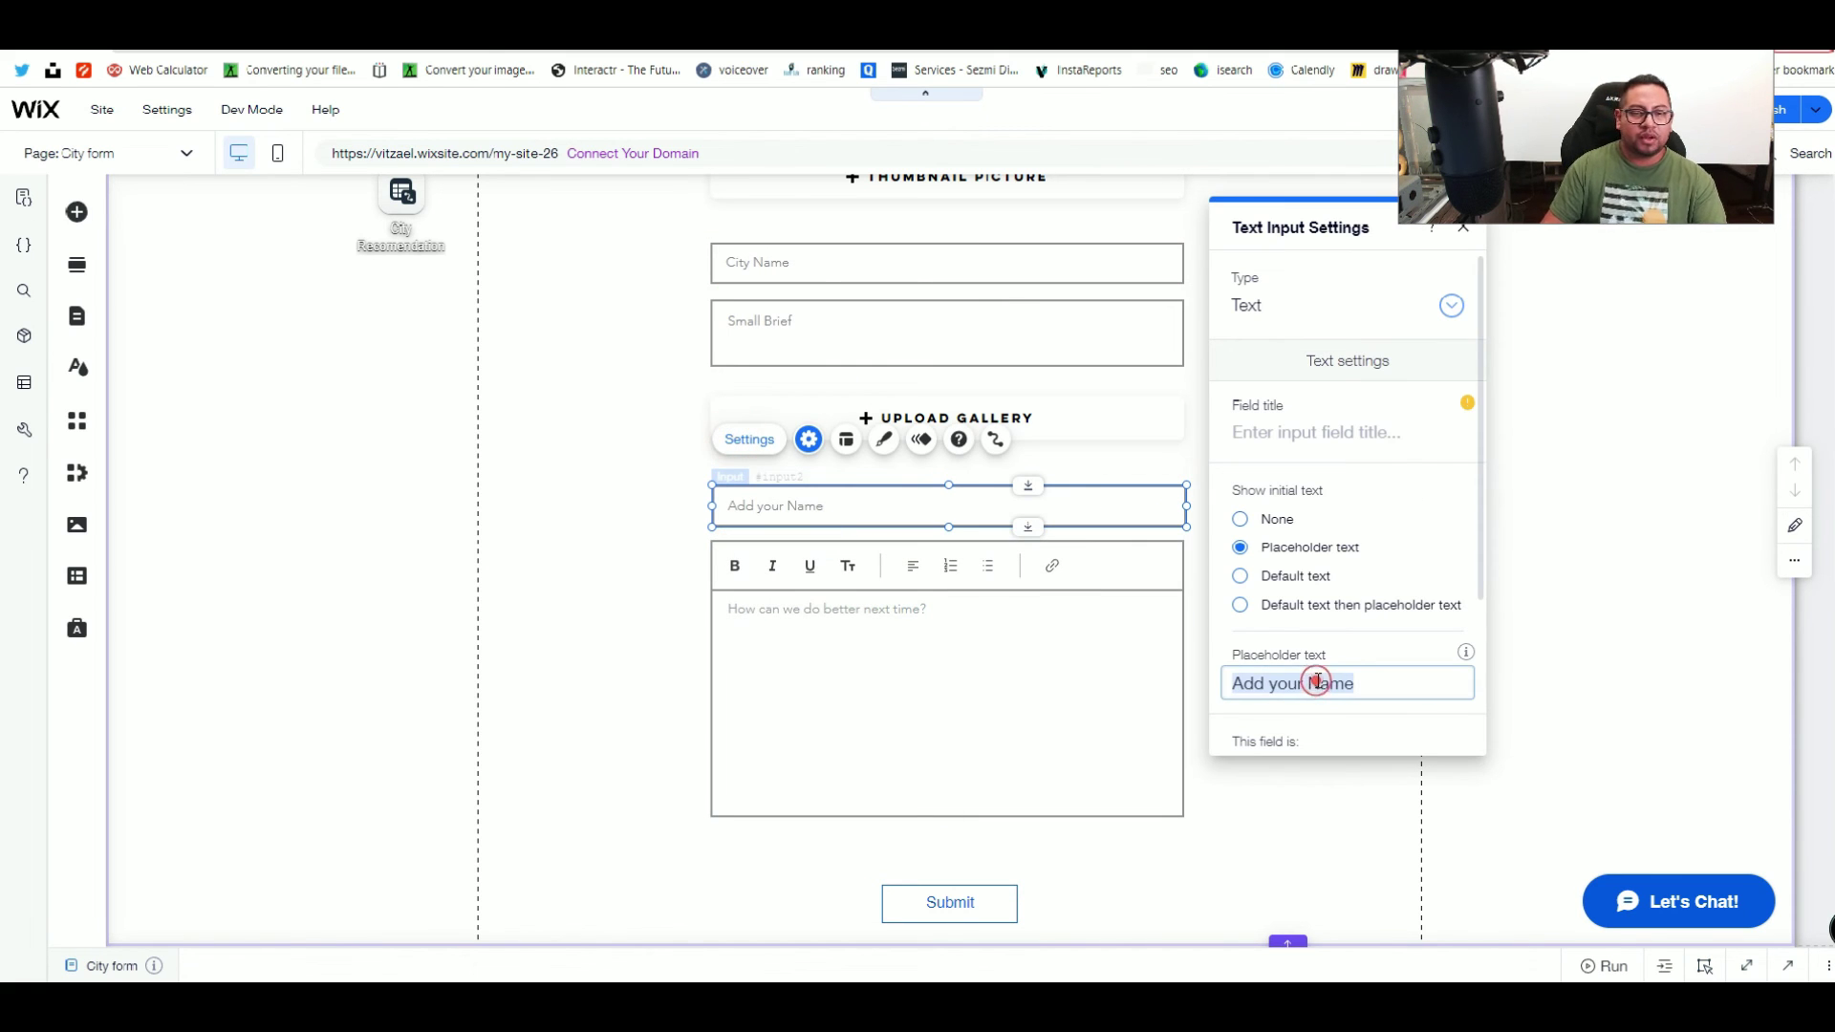
text(Video URL  ( add http)
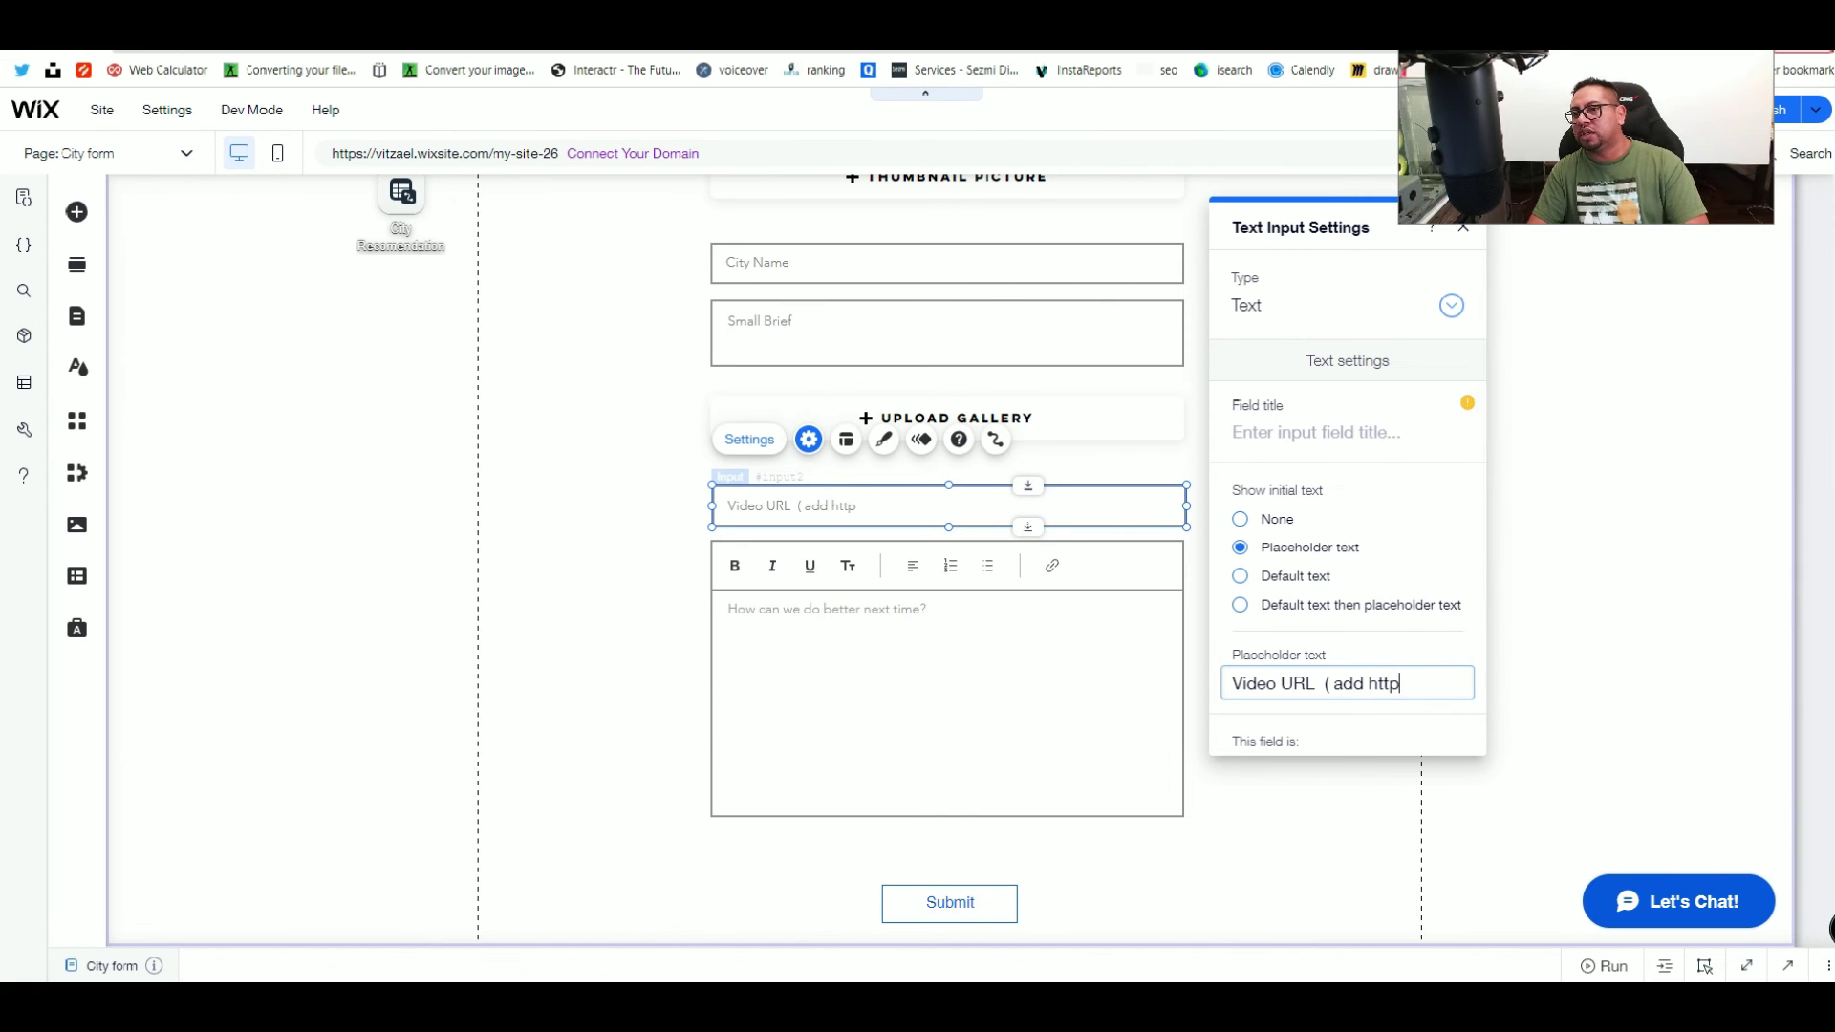
key(Return)
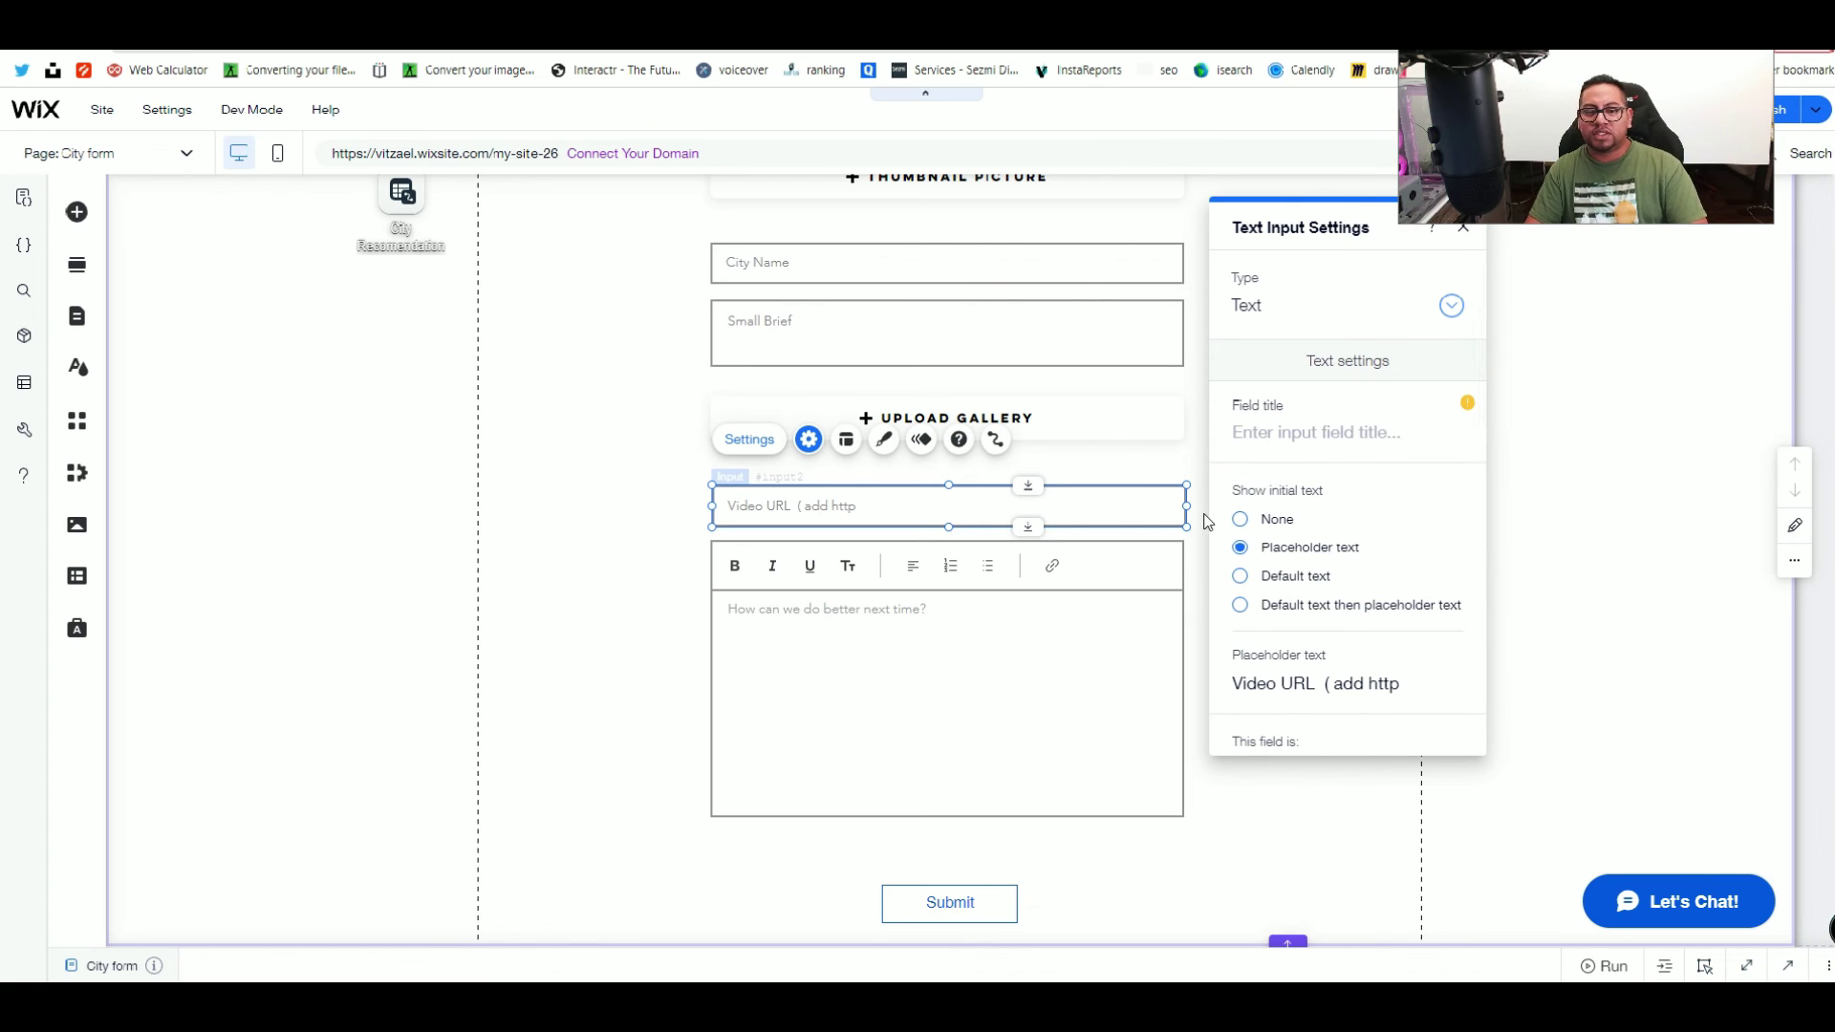
click(1428, 686)
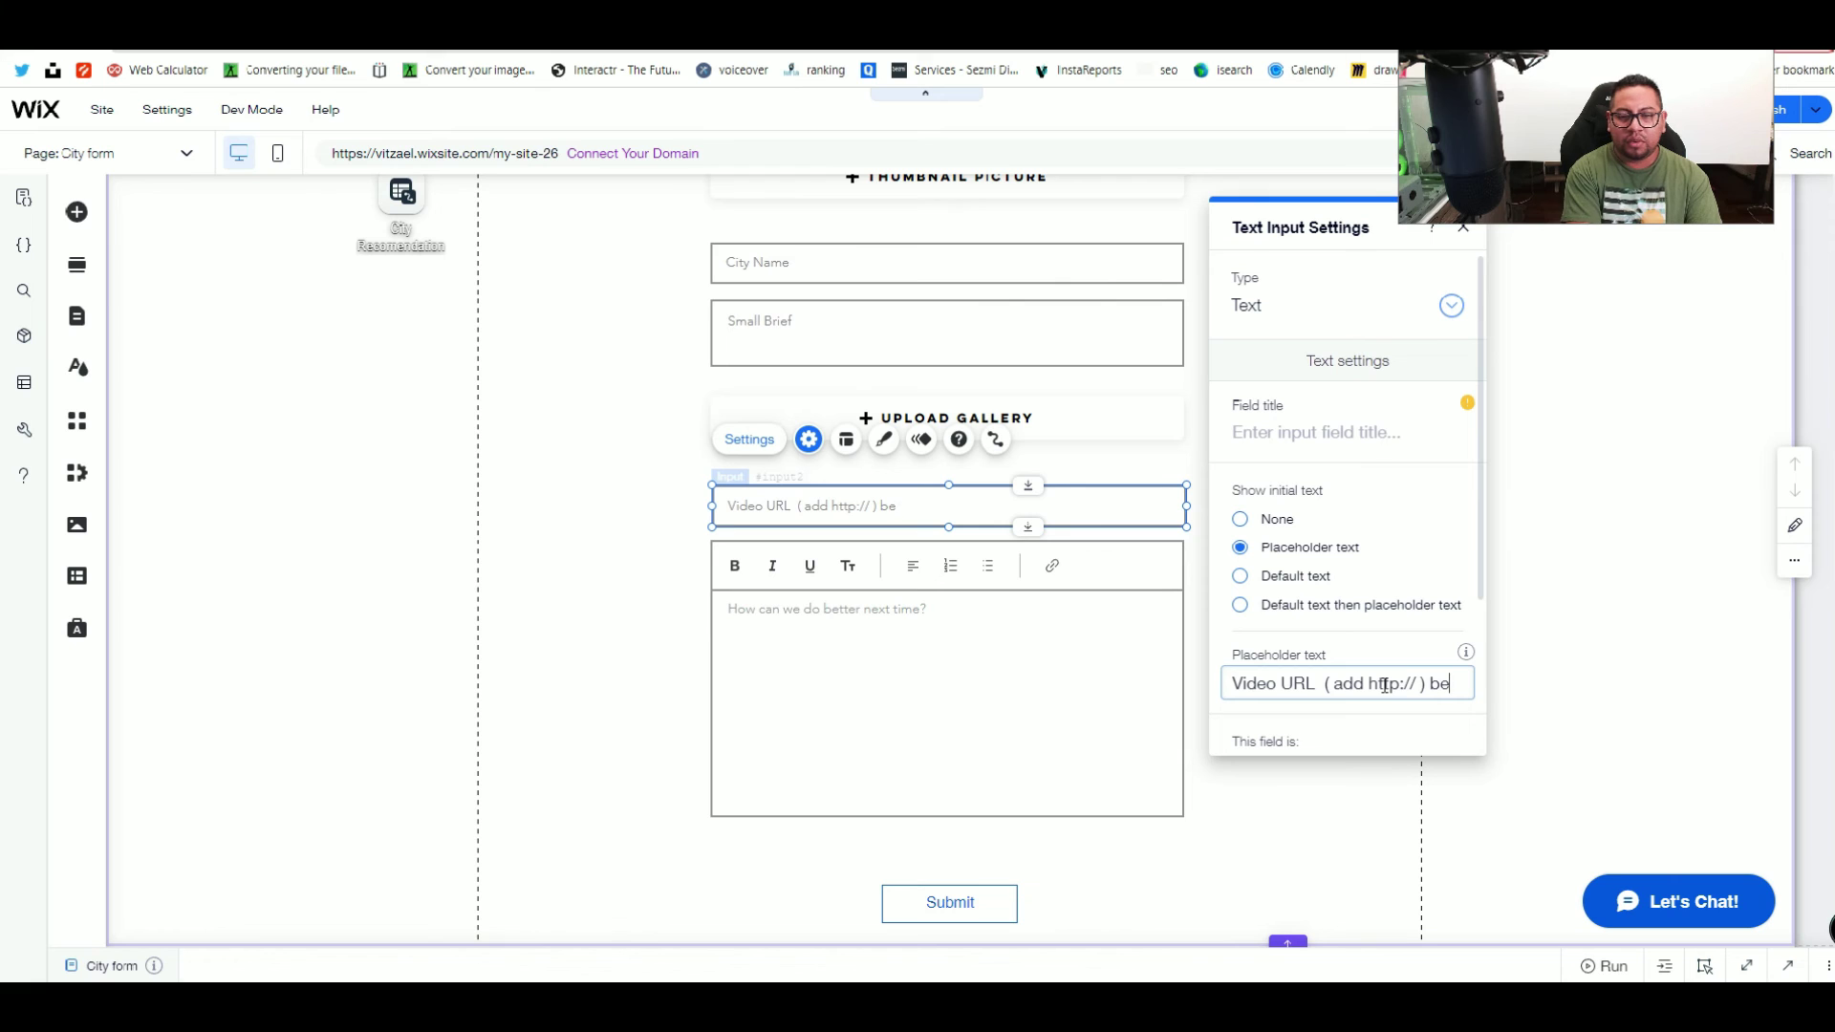
text(ore www)
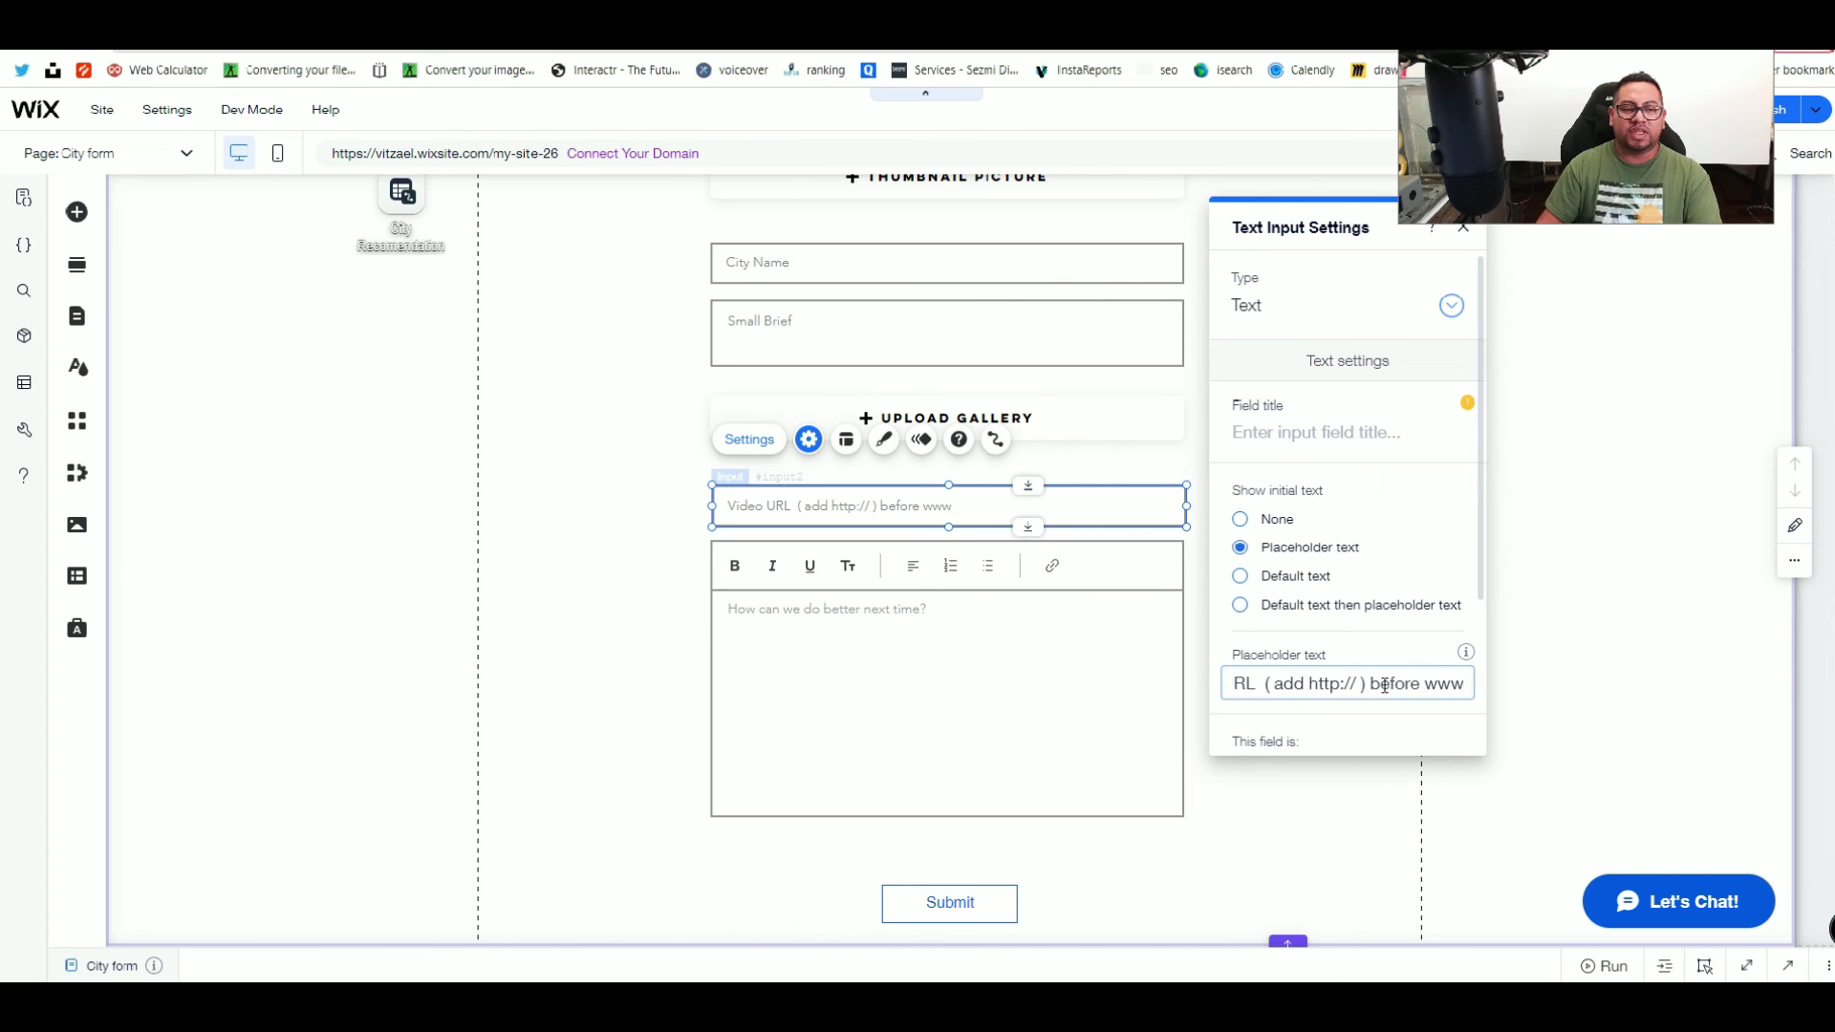
click(877, 503)
click(643, 506)
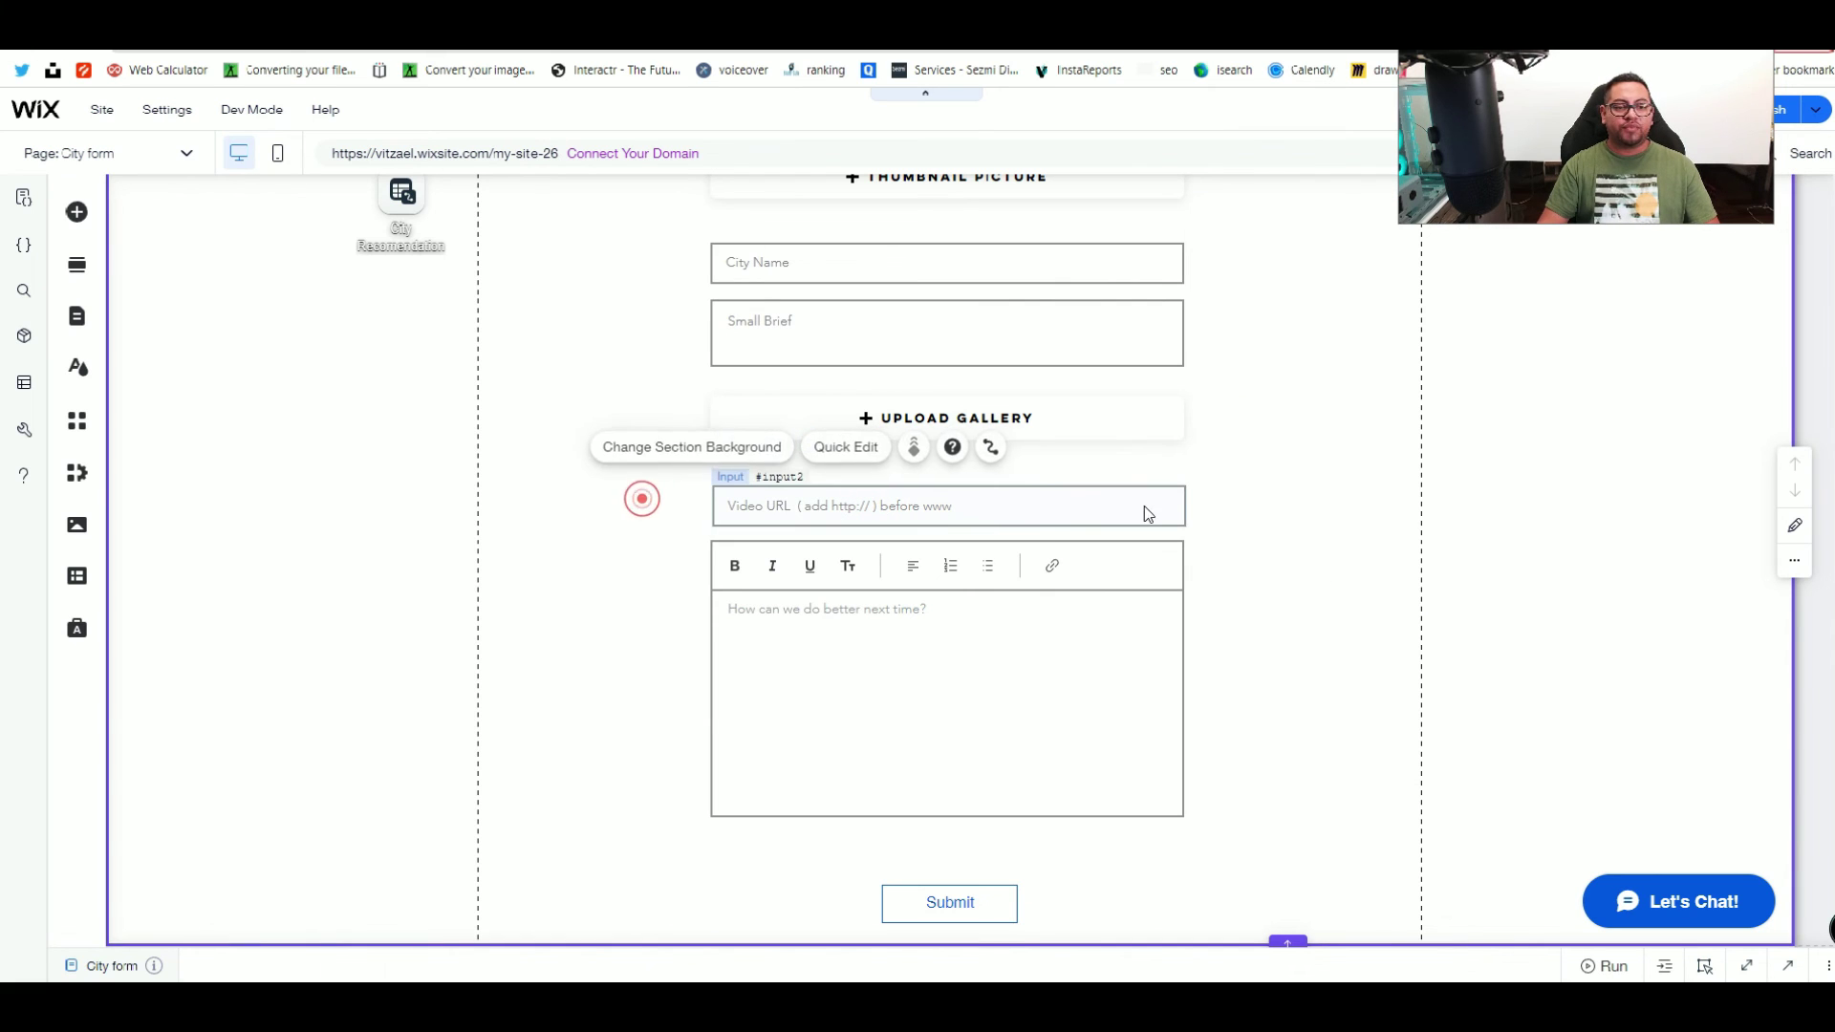
Step: Change the Video URL input's type from Text to URL
click(1007, 513)
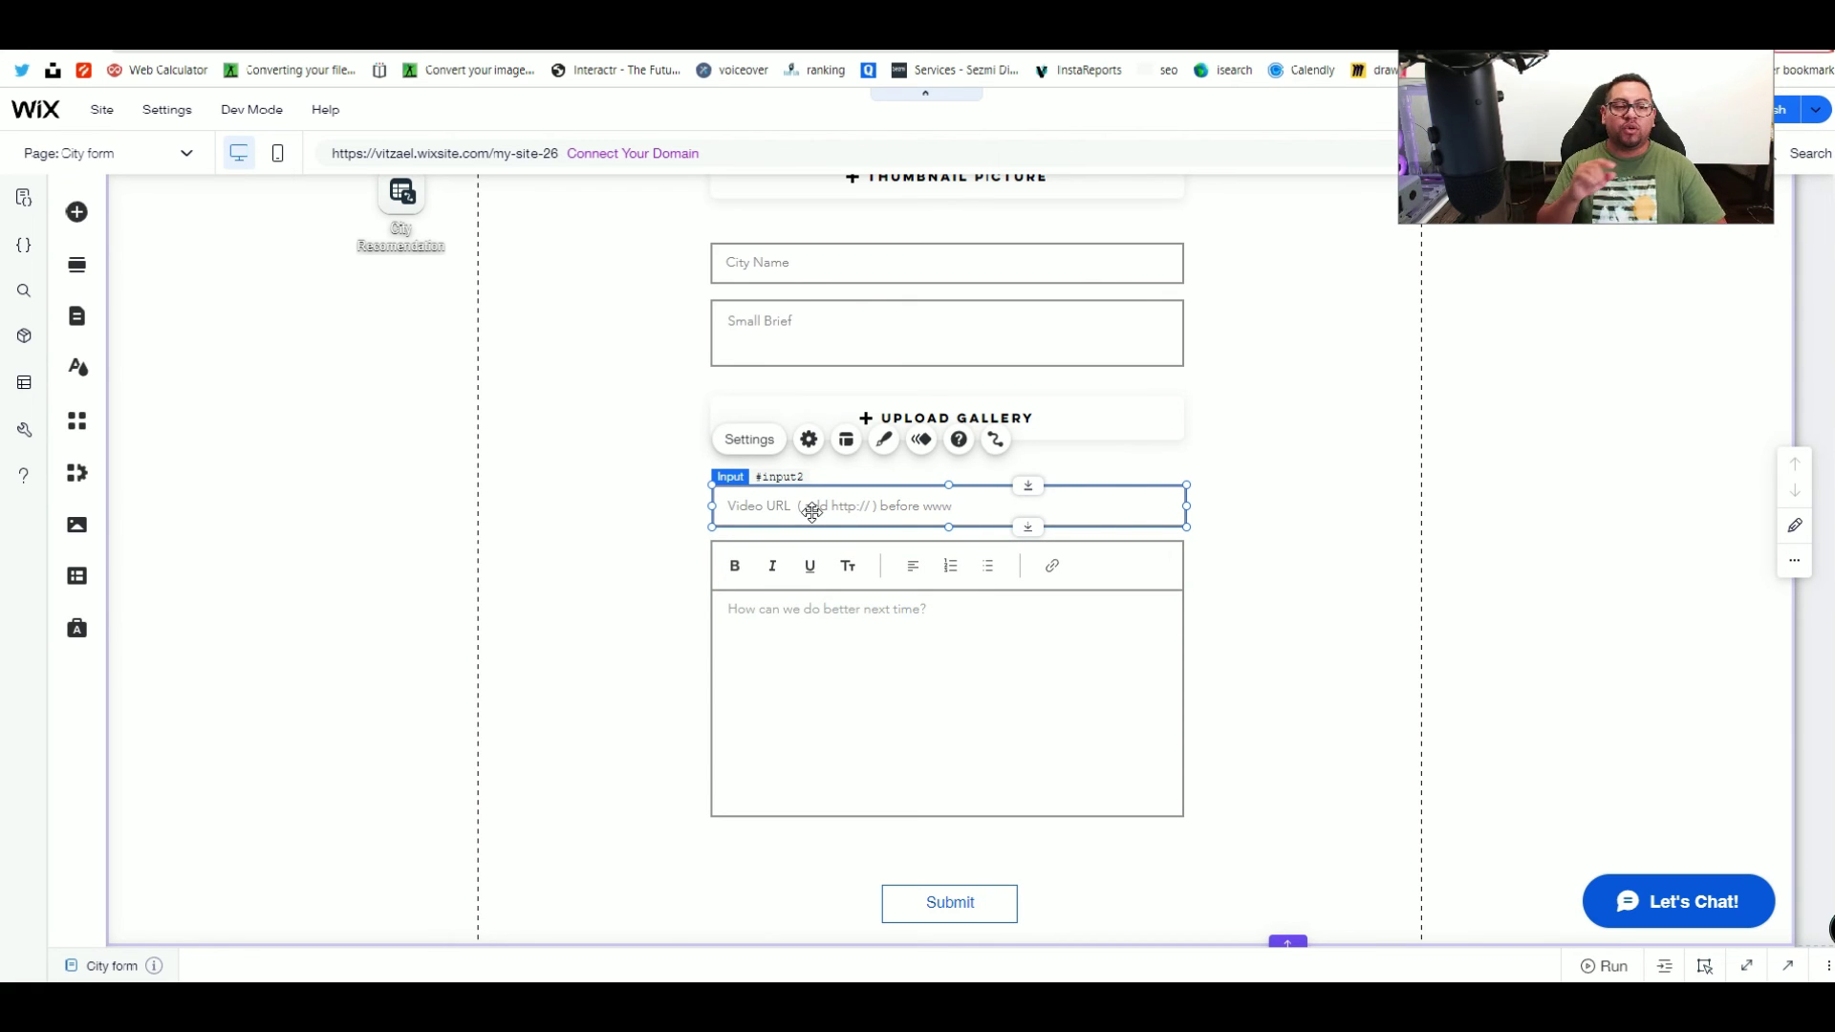
scroll(1024, 820, down, 2)
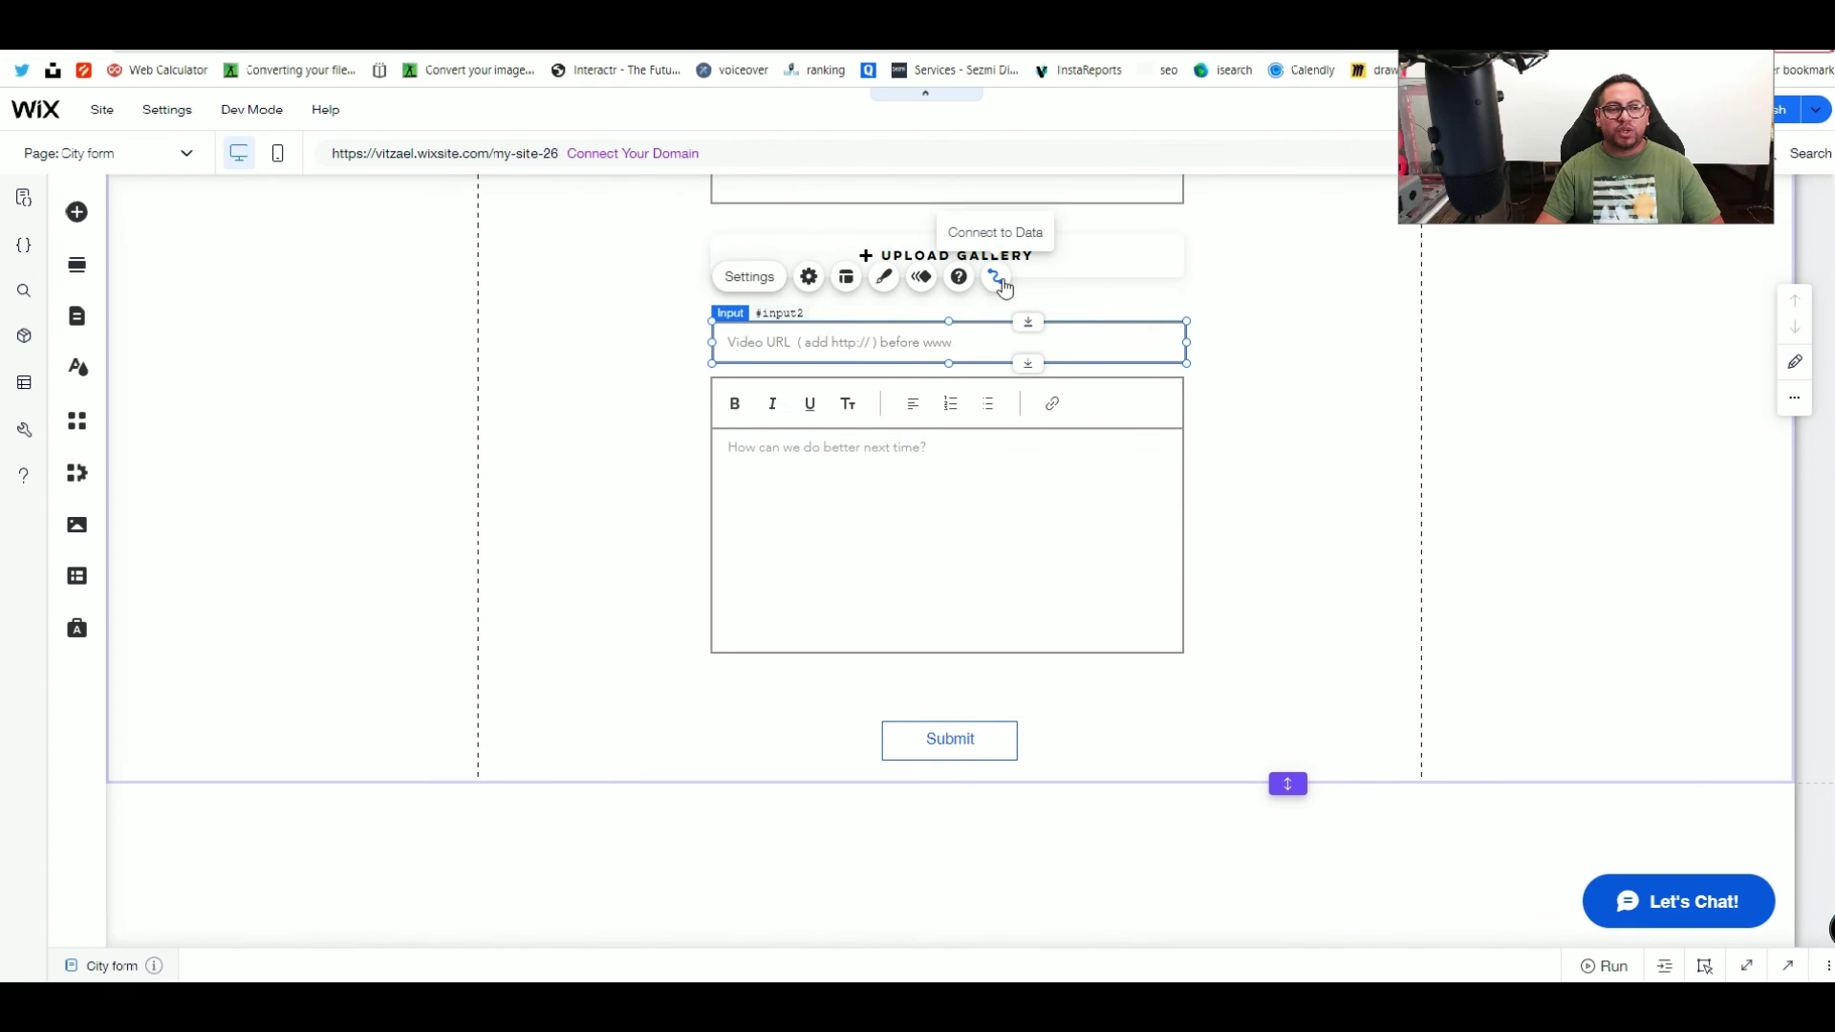
click(747, 276)
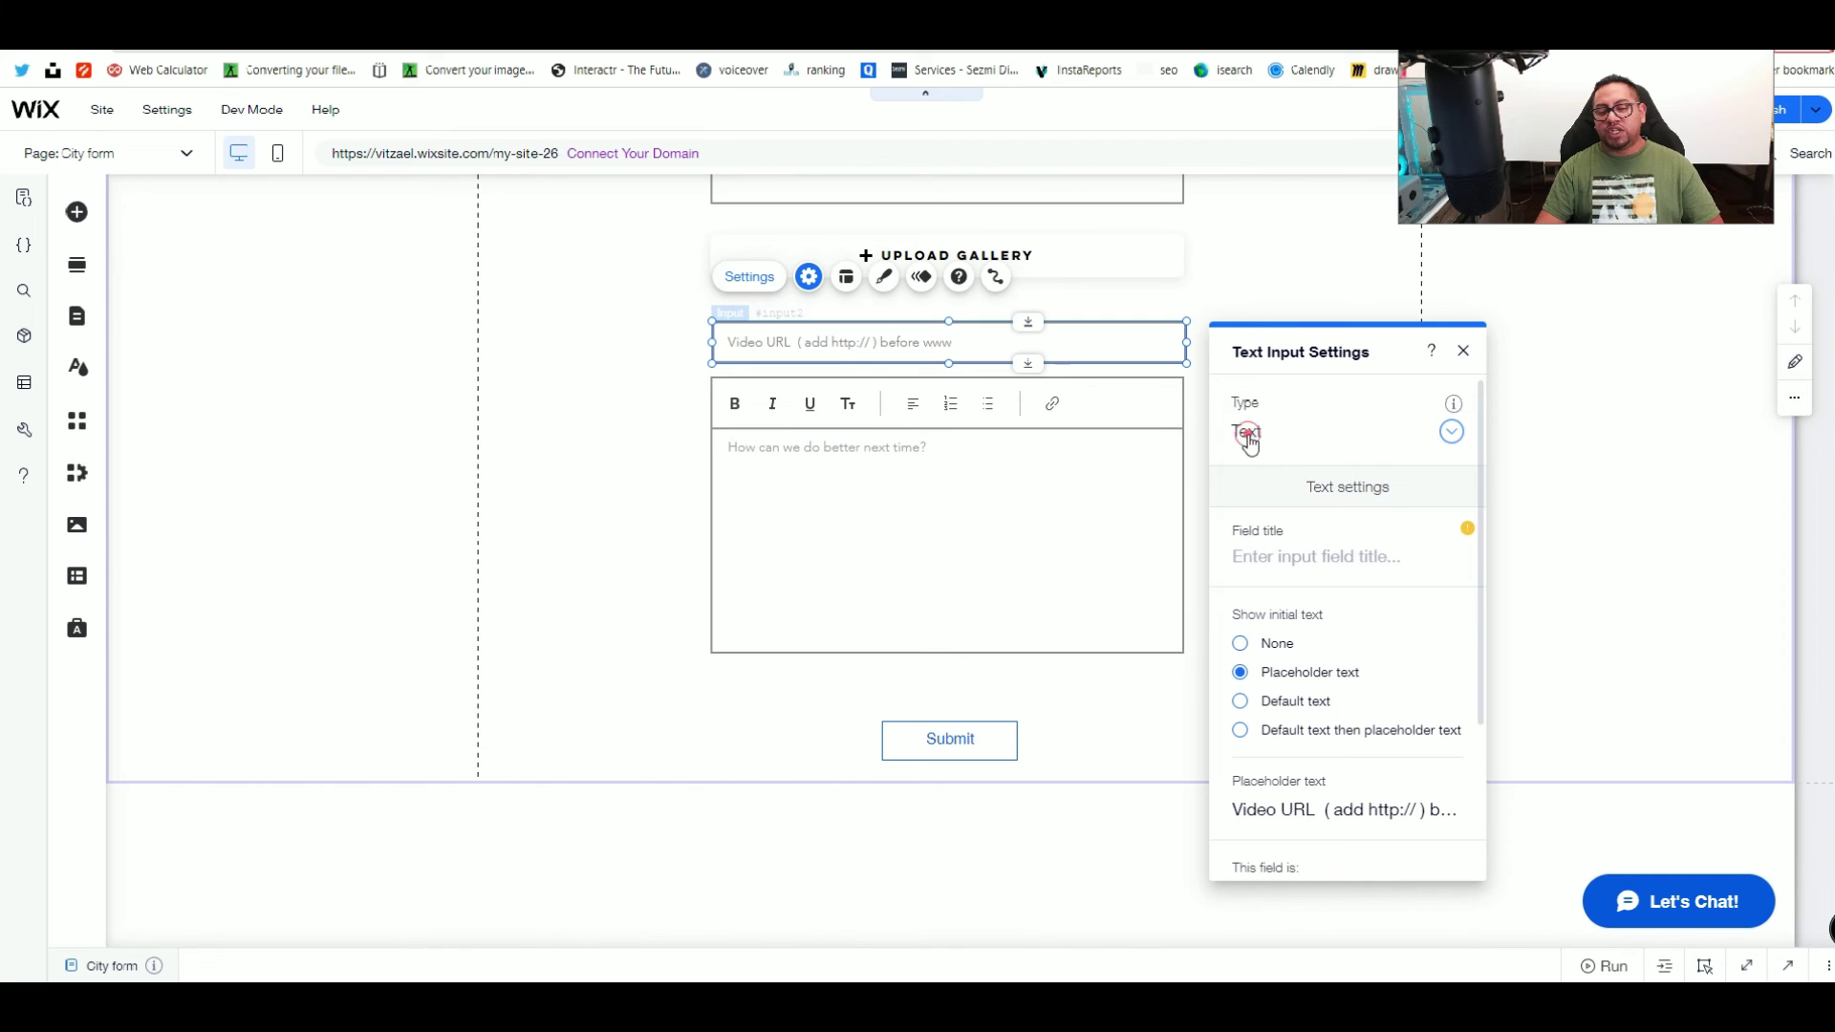
click(1248, 435)
click(1292, 573)
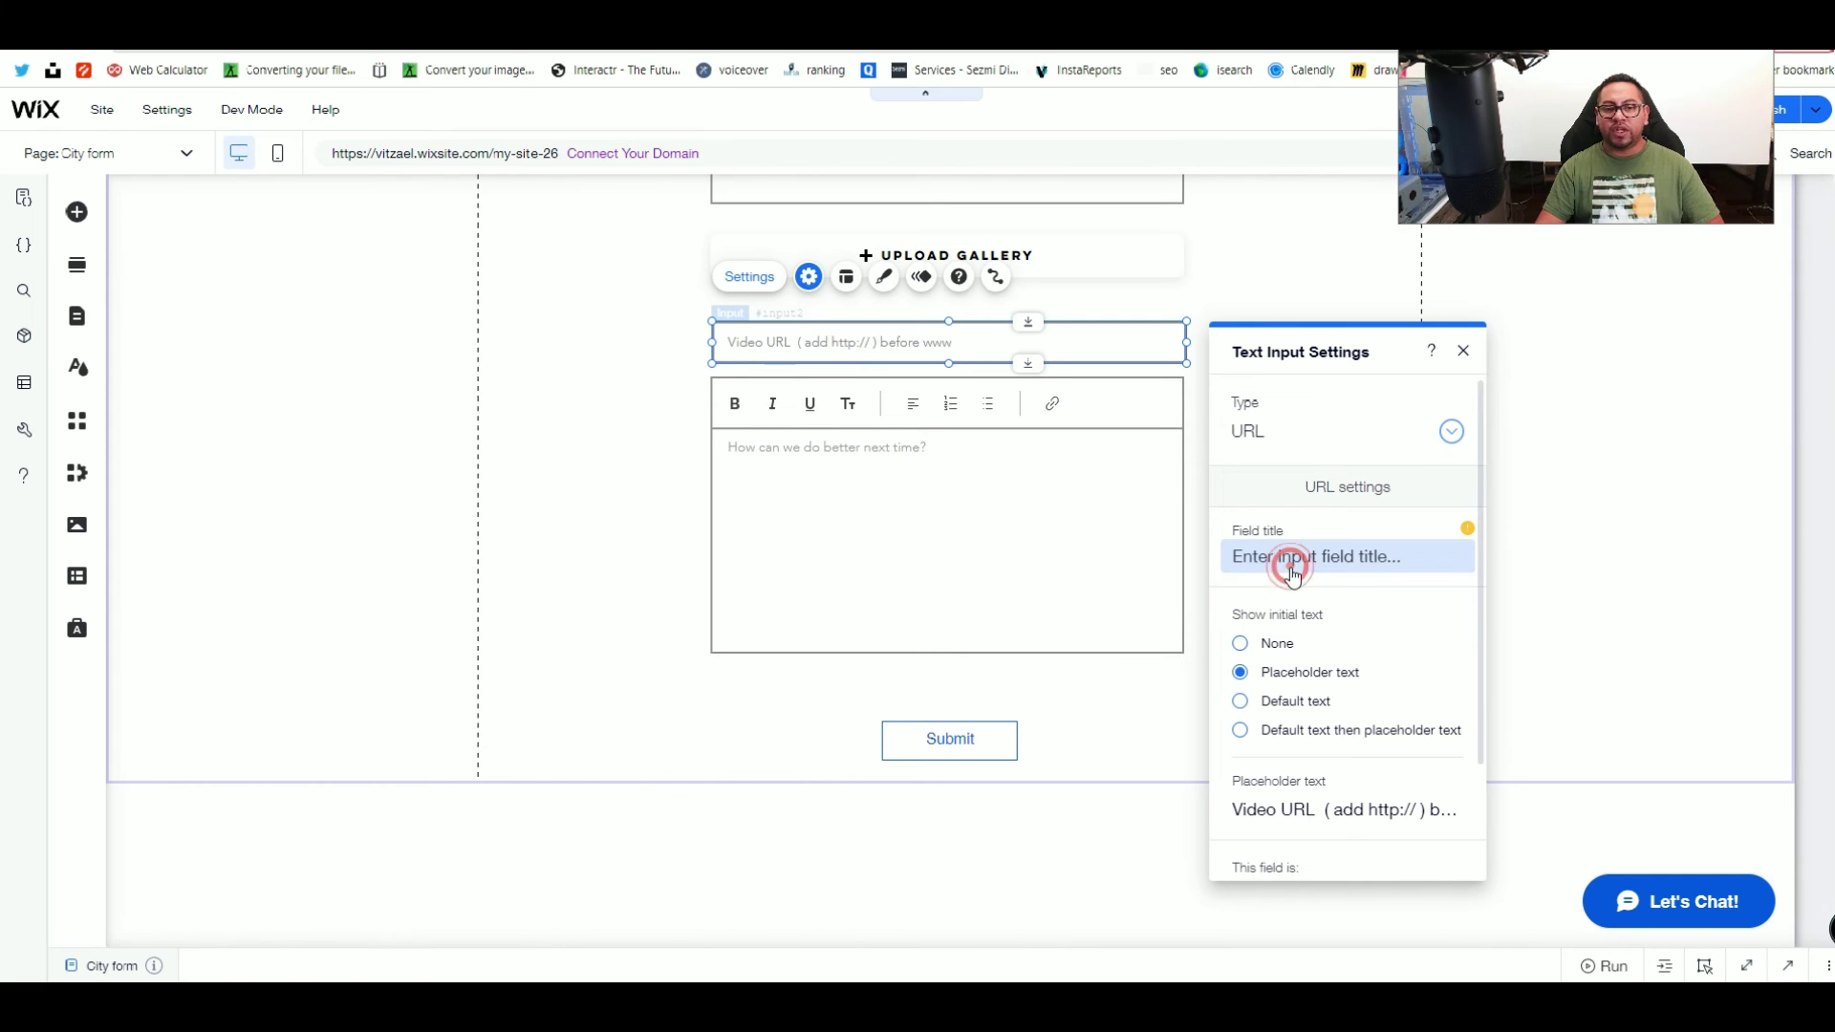
Step: Move the Submit button slightly up toward the rich text box and connect its click action to Submit
click(937, 755)
drag(936, 755, 935, 734)
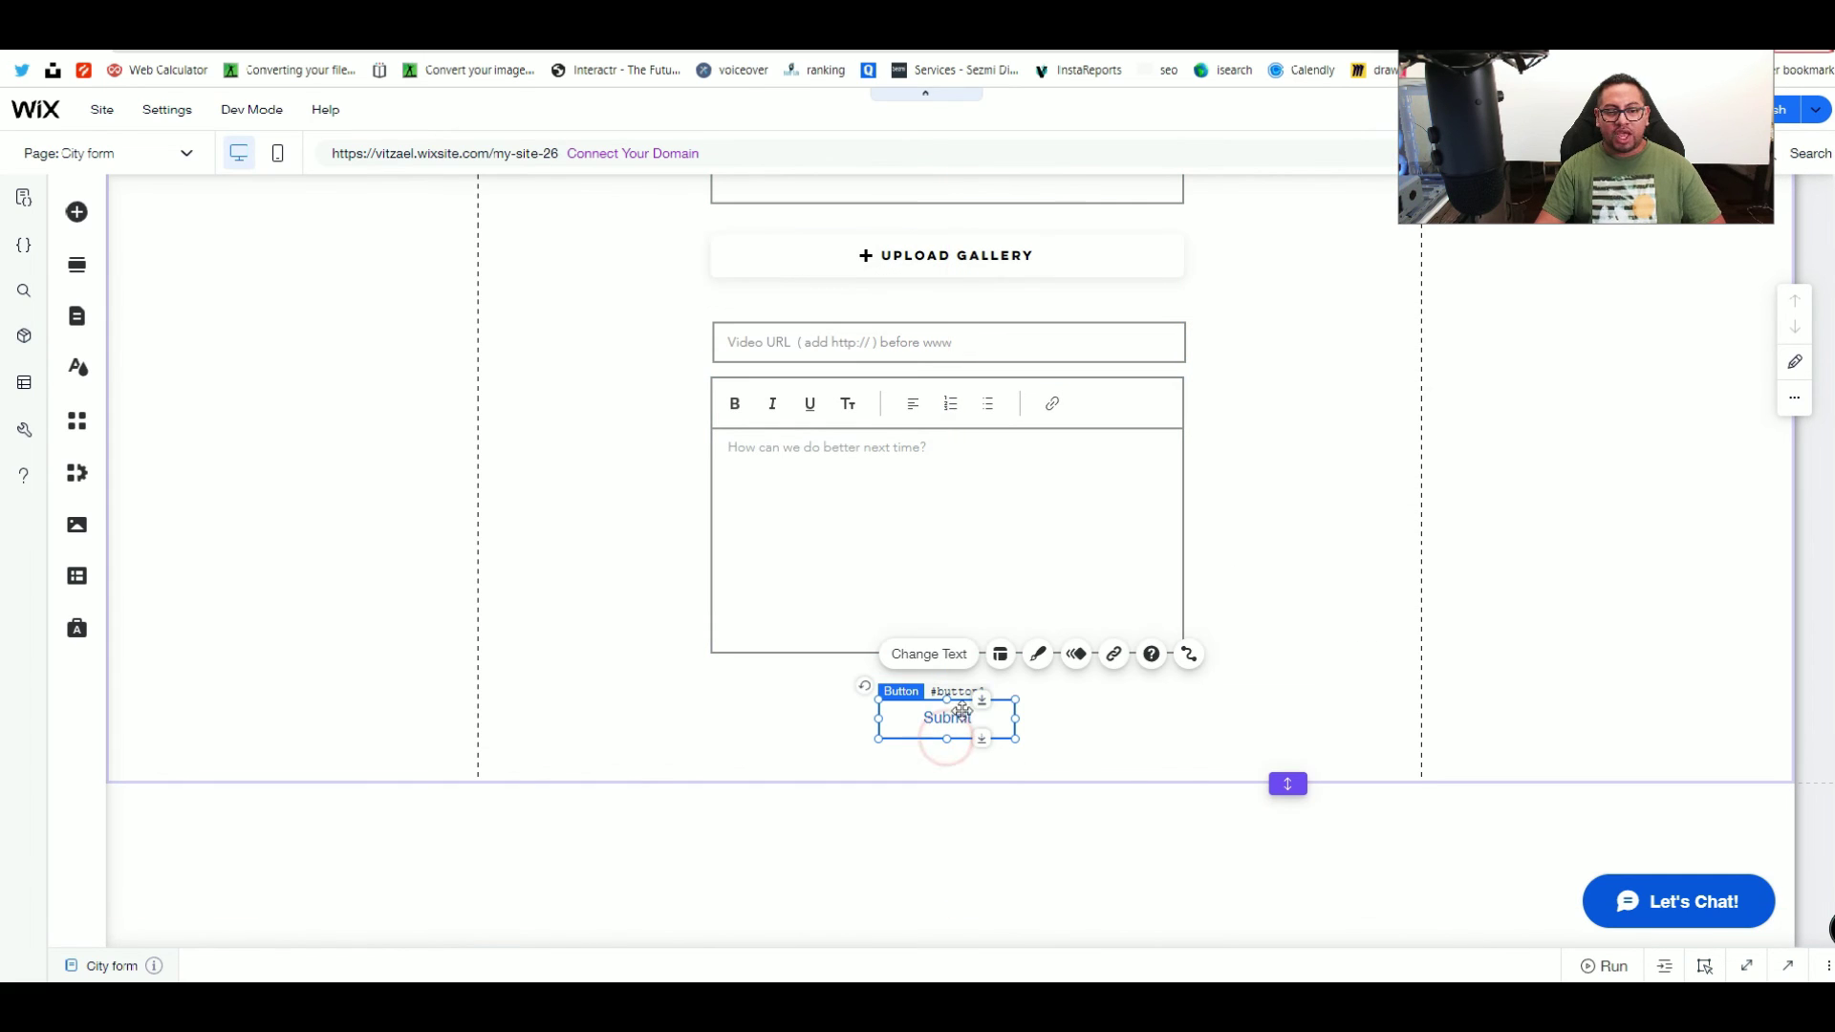
click(1186, 658)
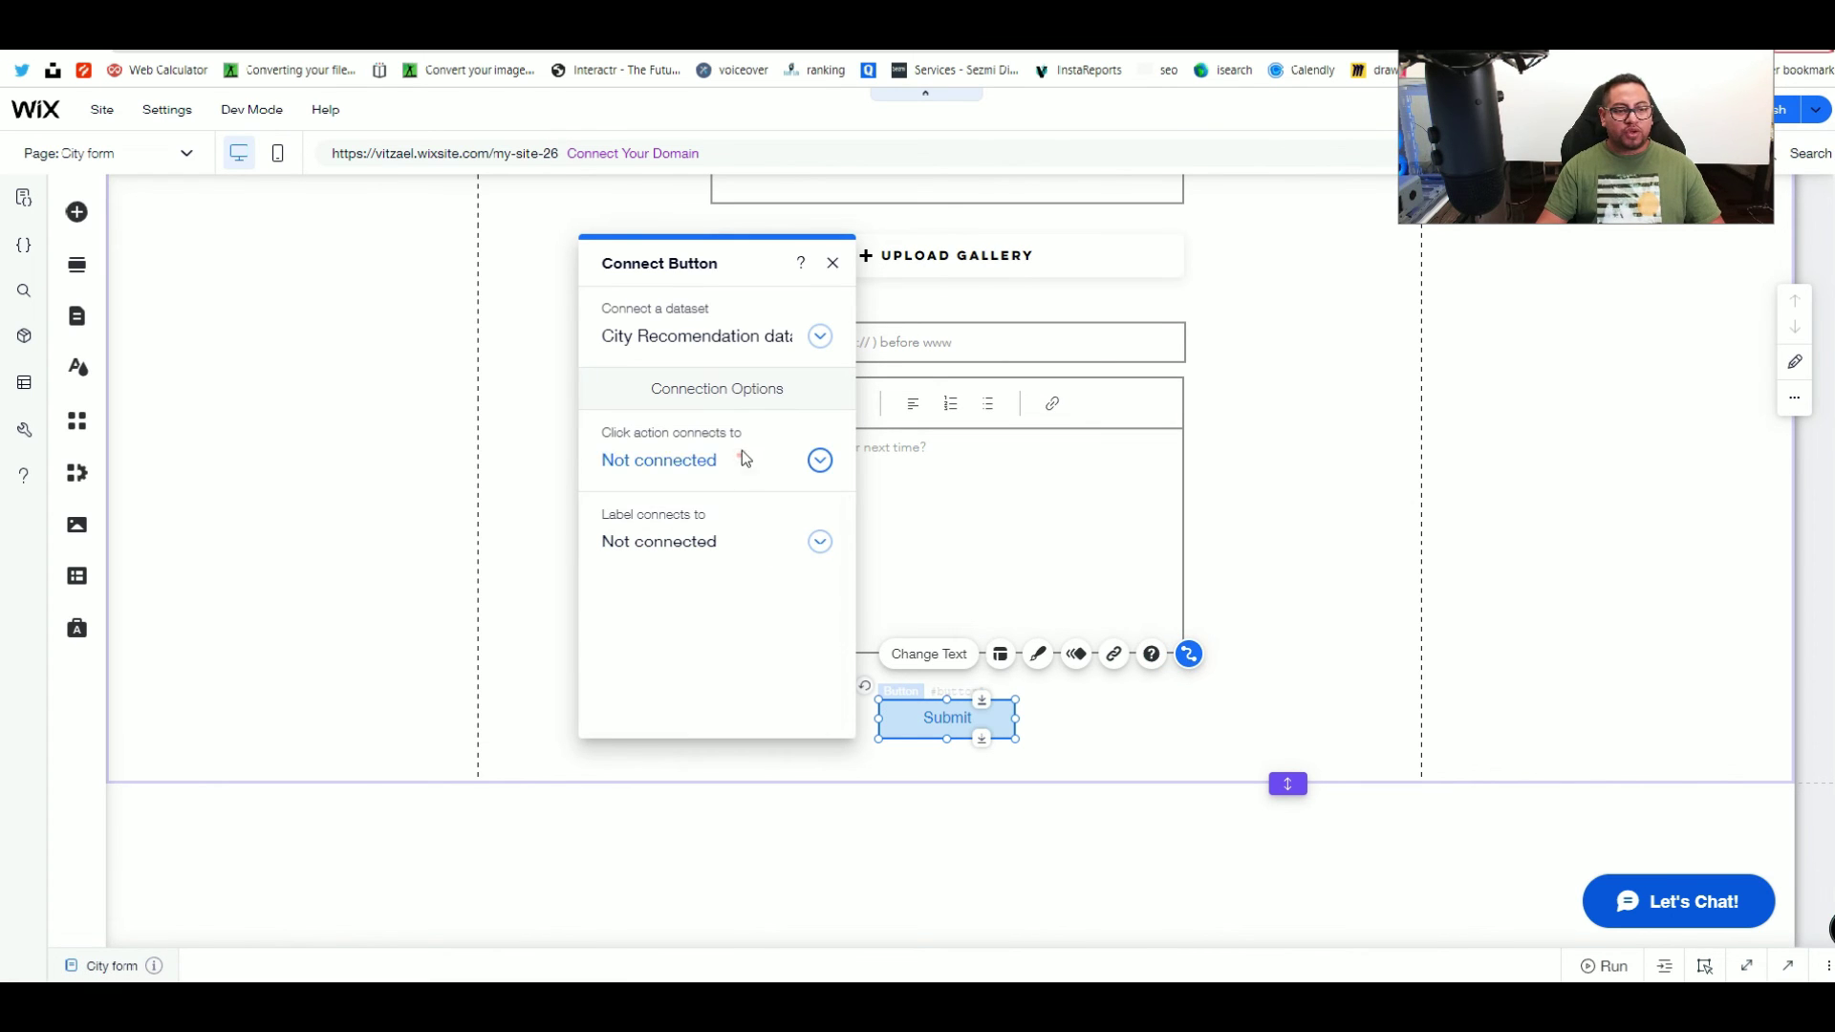
click(743, 455)
click(656, 573)
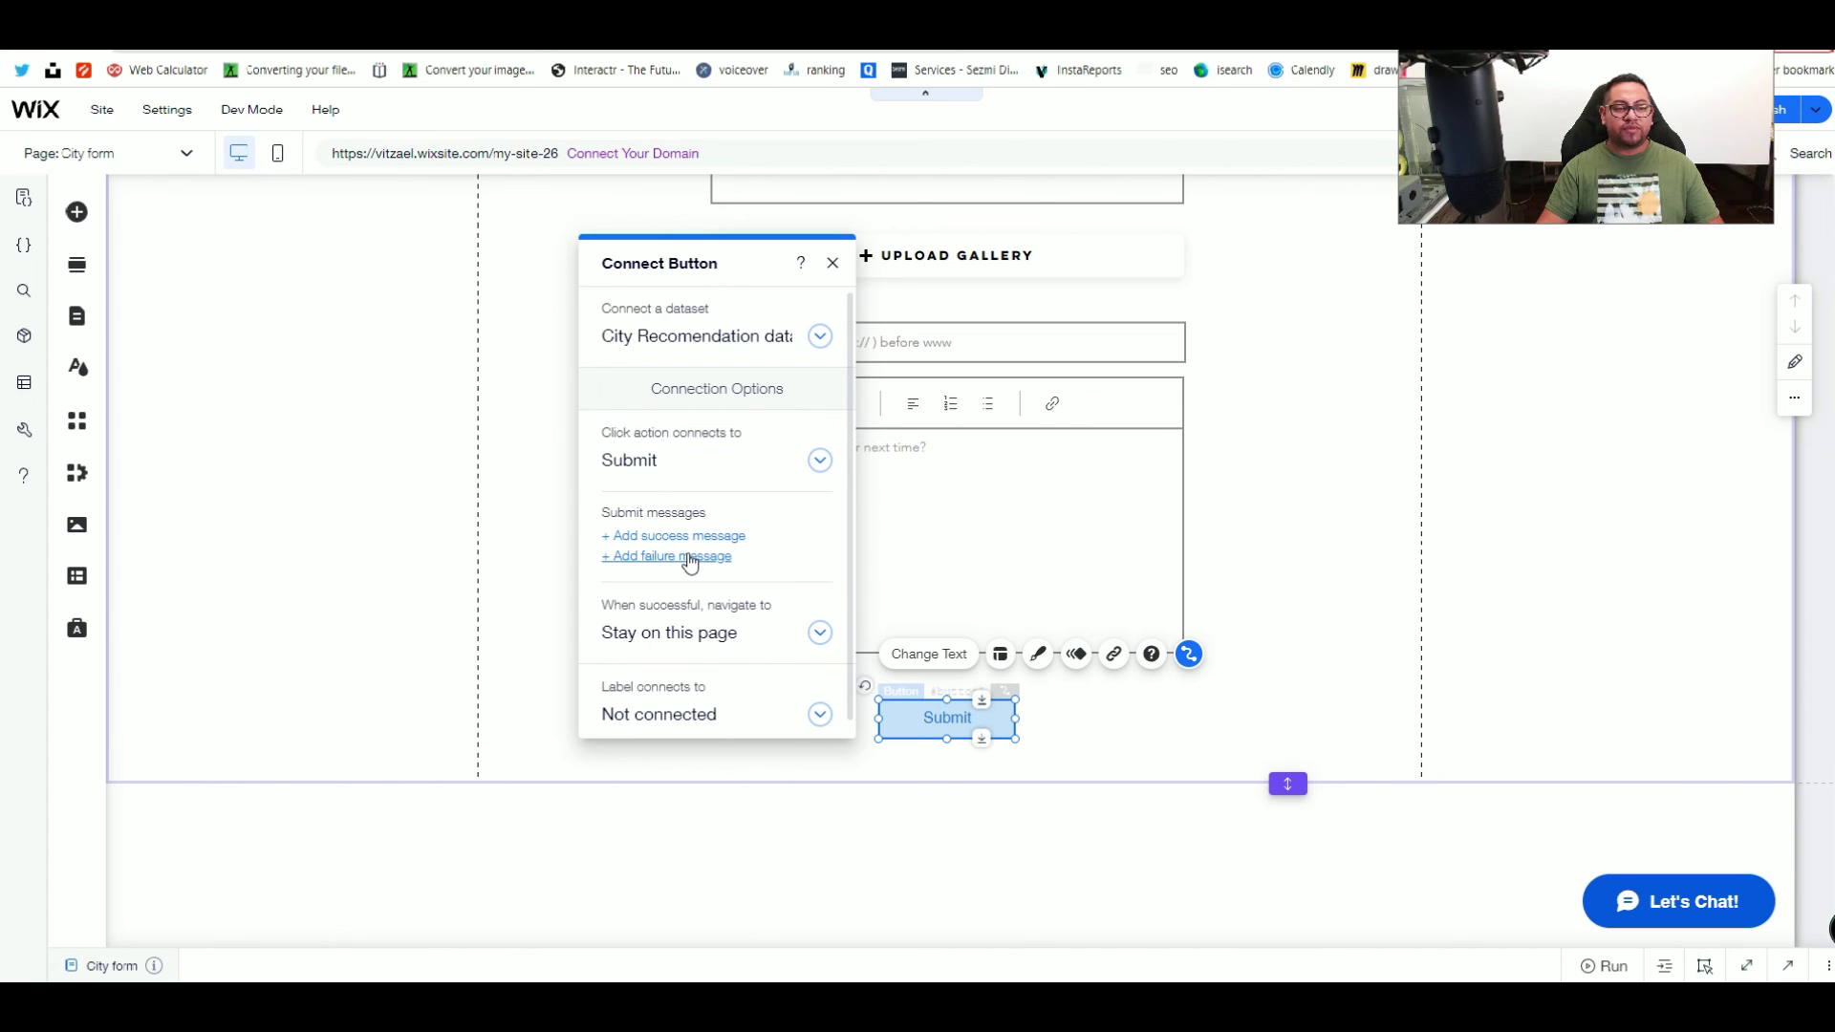
Step: Add success and failure messages for the submission, placing the success message just above the Submit button and the failure message just below it
click(655, 539)
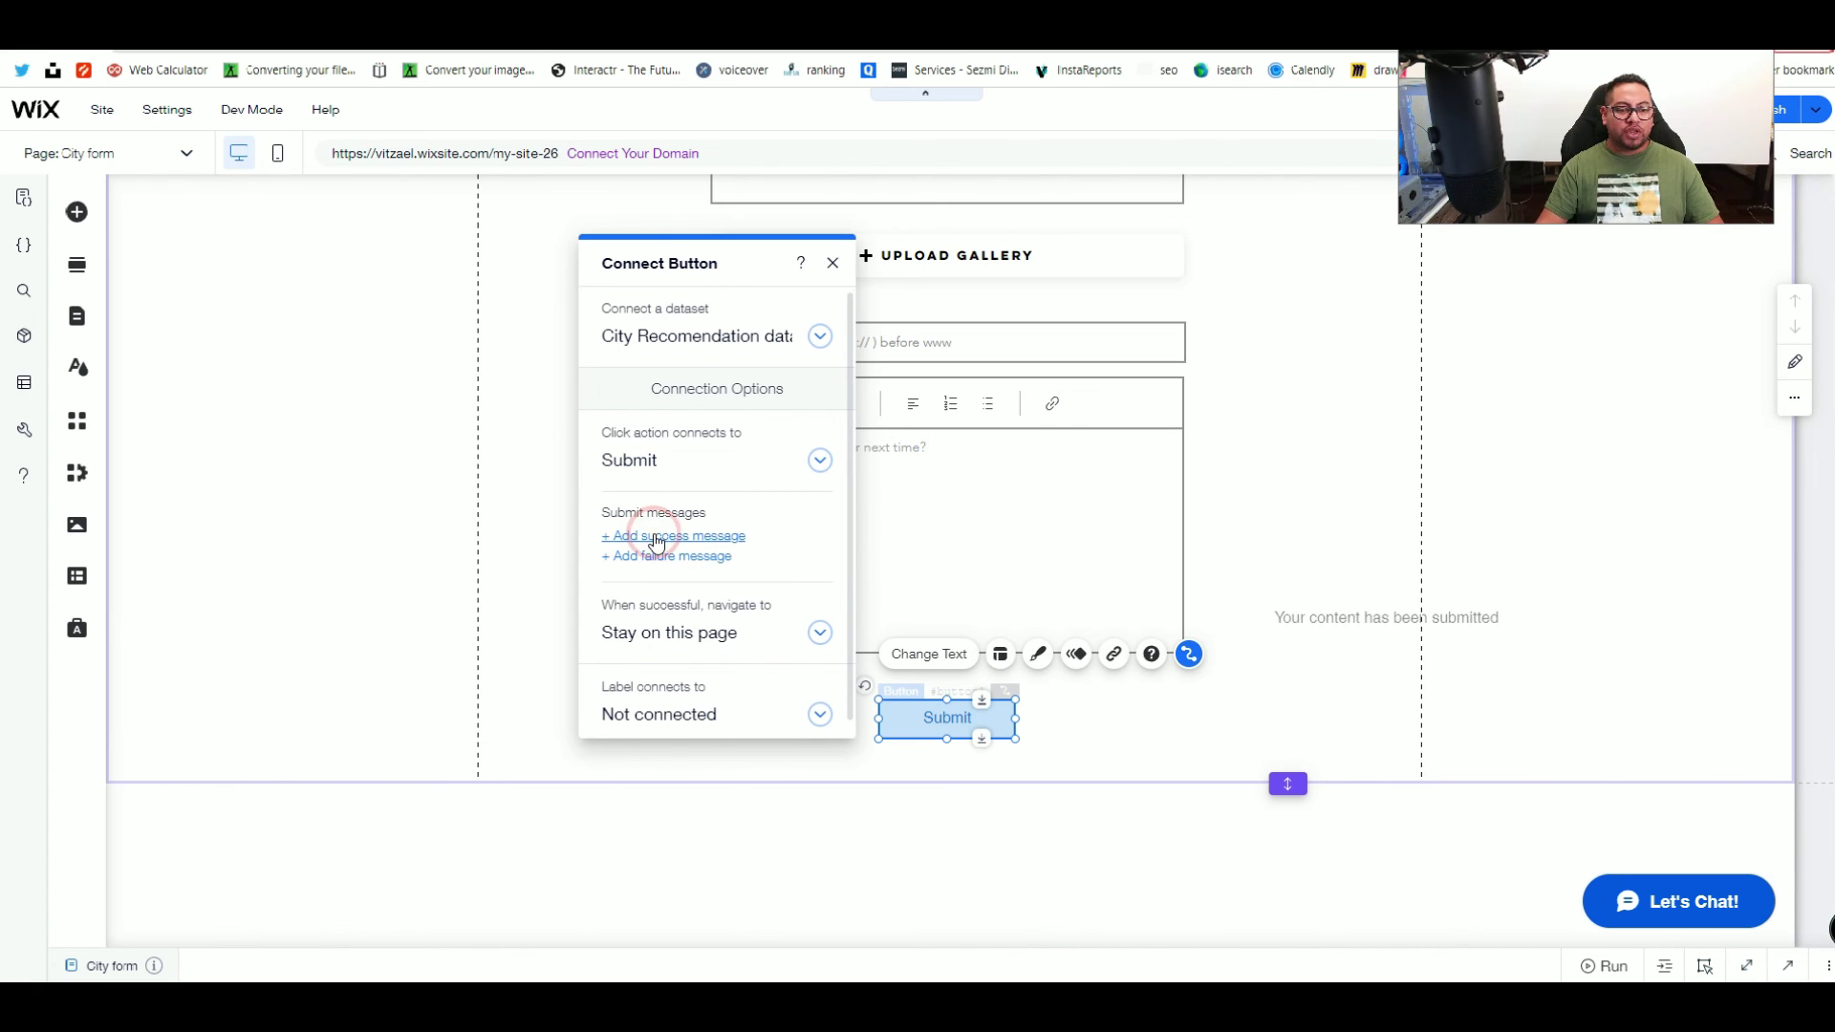
click(650, 563)
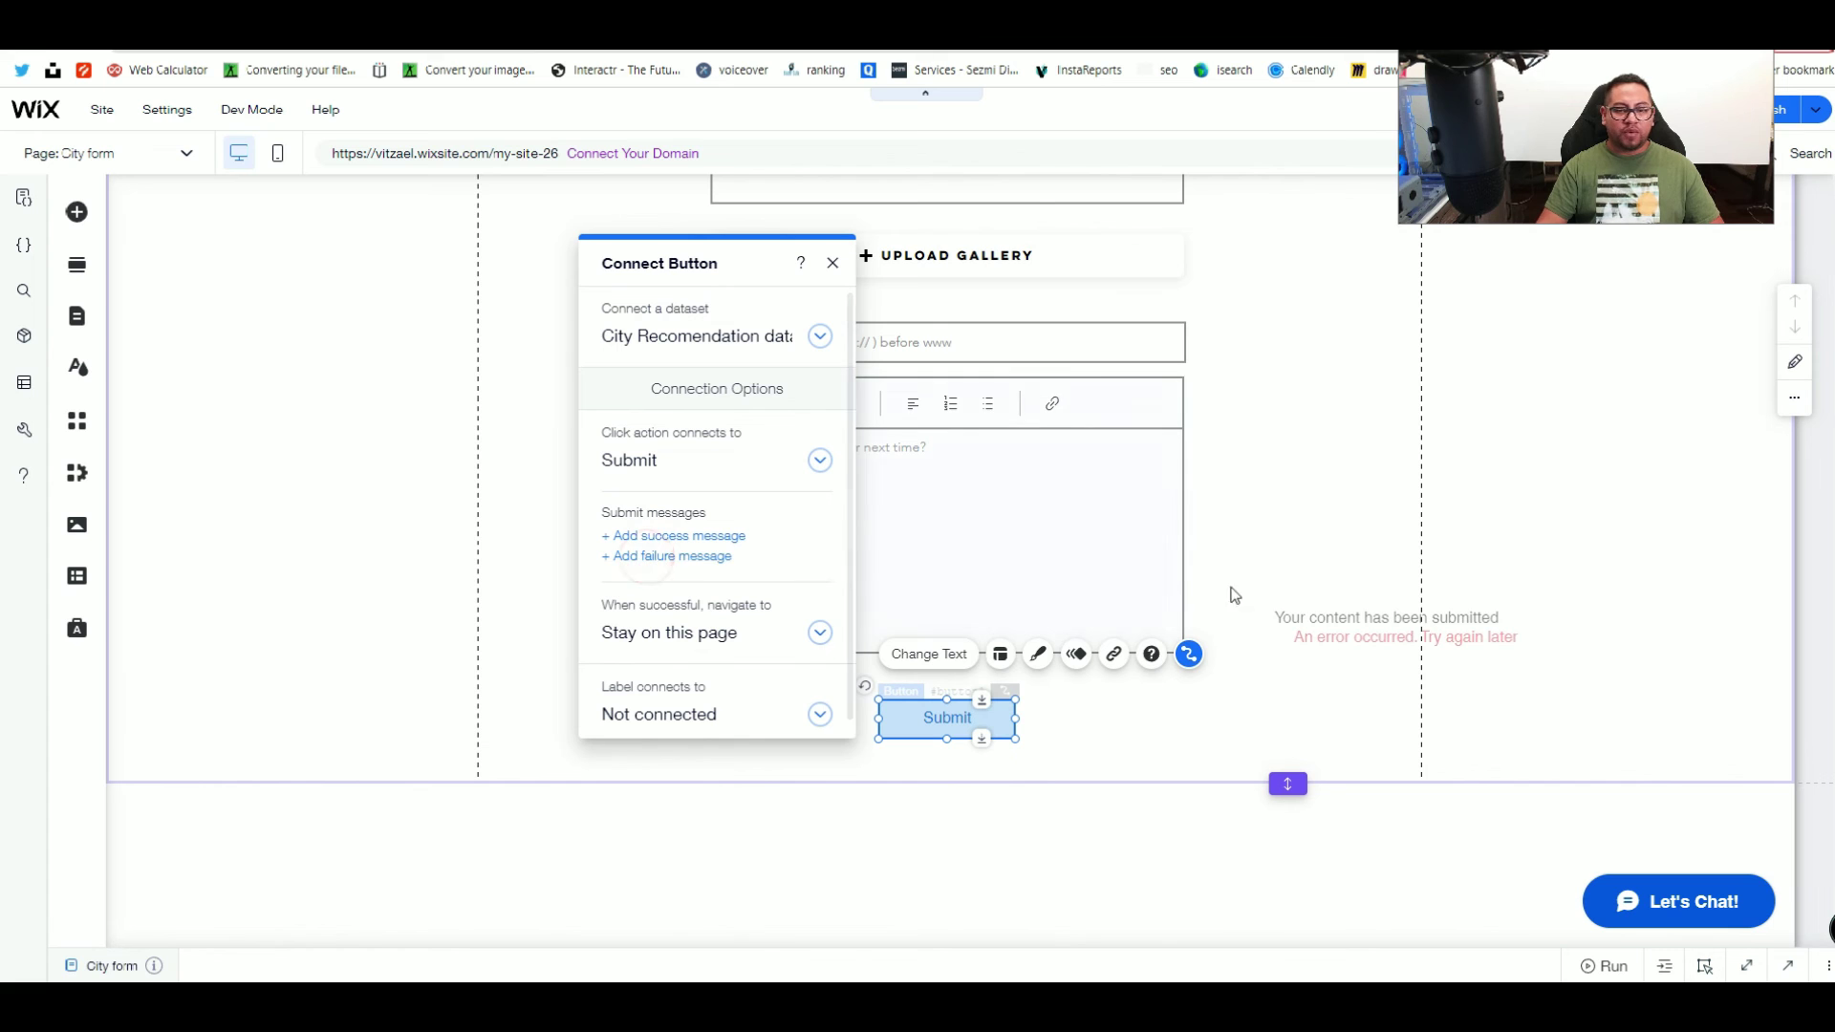
click(1387, 616)
drag(1388, 617, 948, 676)
drag(1439, 636, 974, 751)
click(1137, 756)
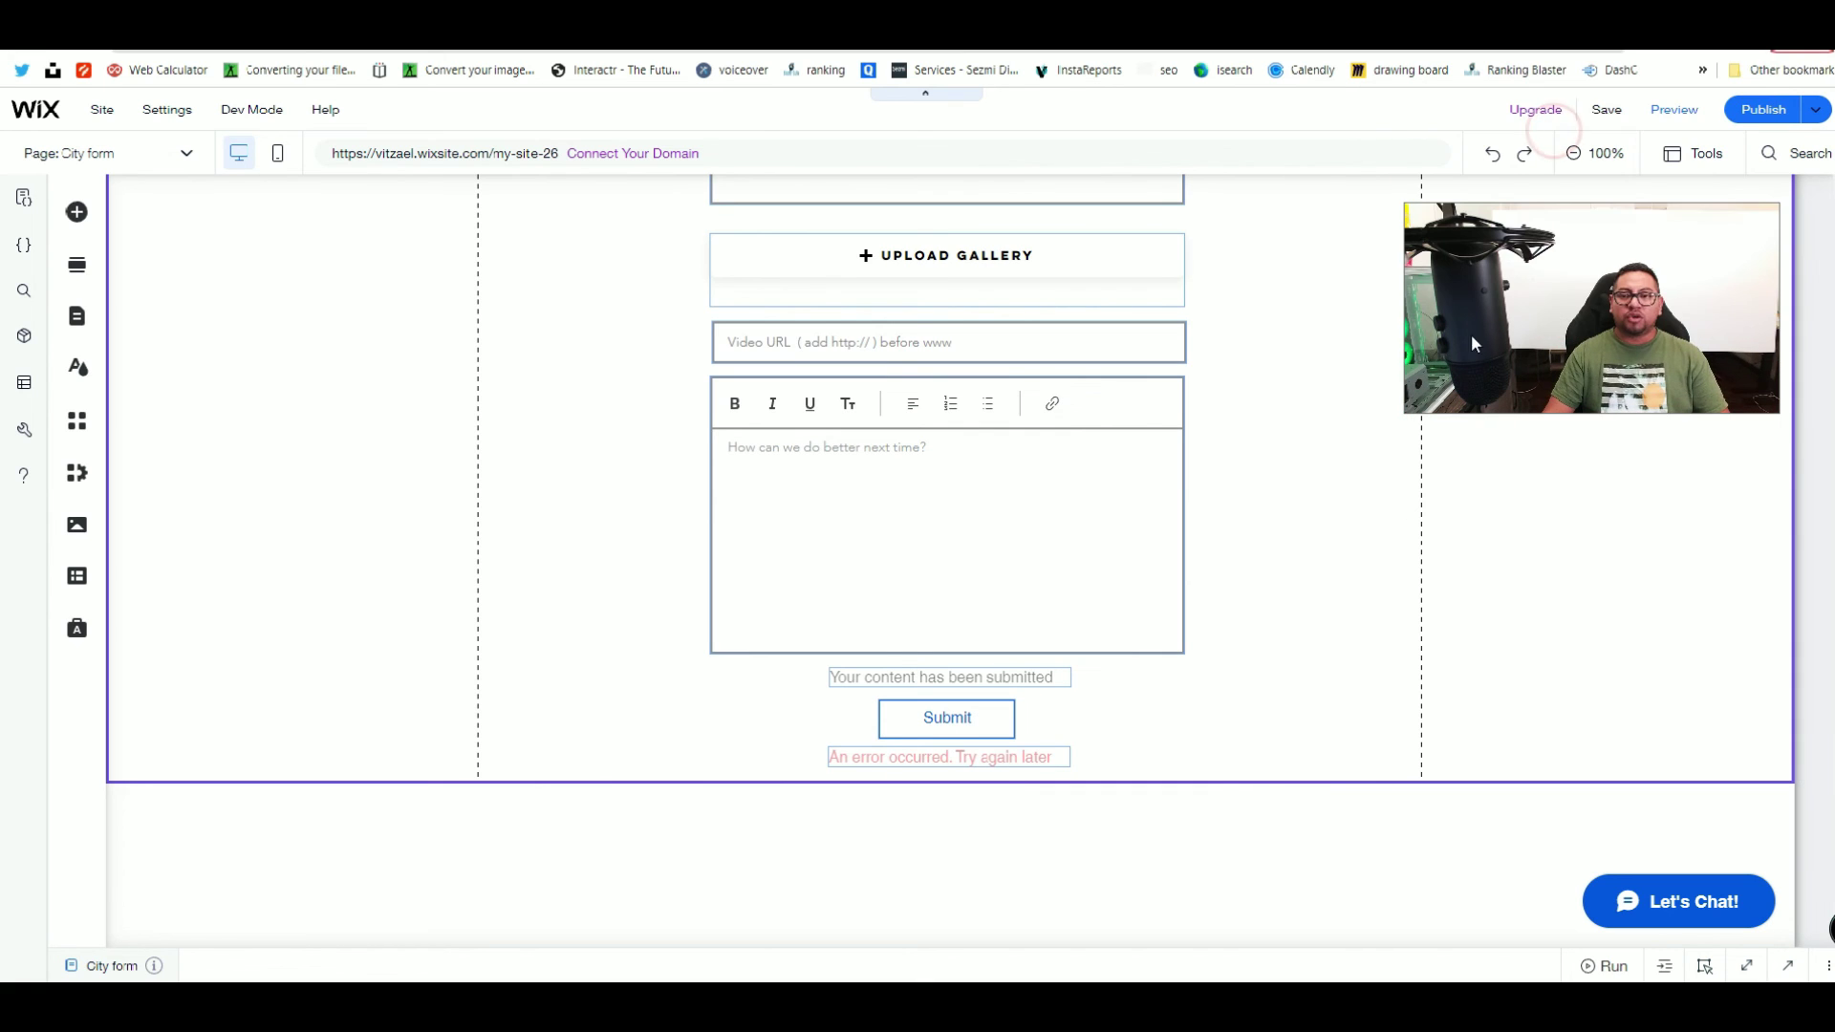
Step: Publish the site with the finished City form and dismiss the confirmation
scroll(1168, 510, up, 3)
scroll(1178, 602, down, 3)
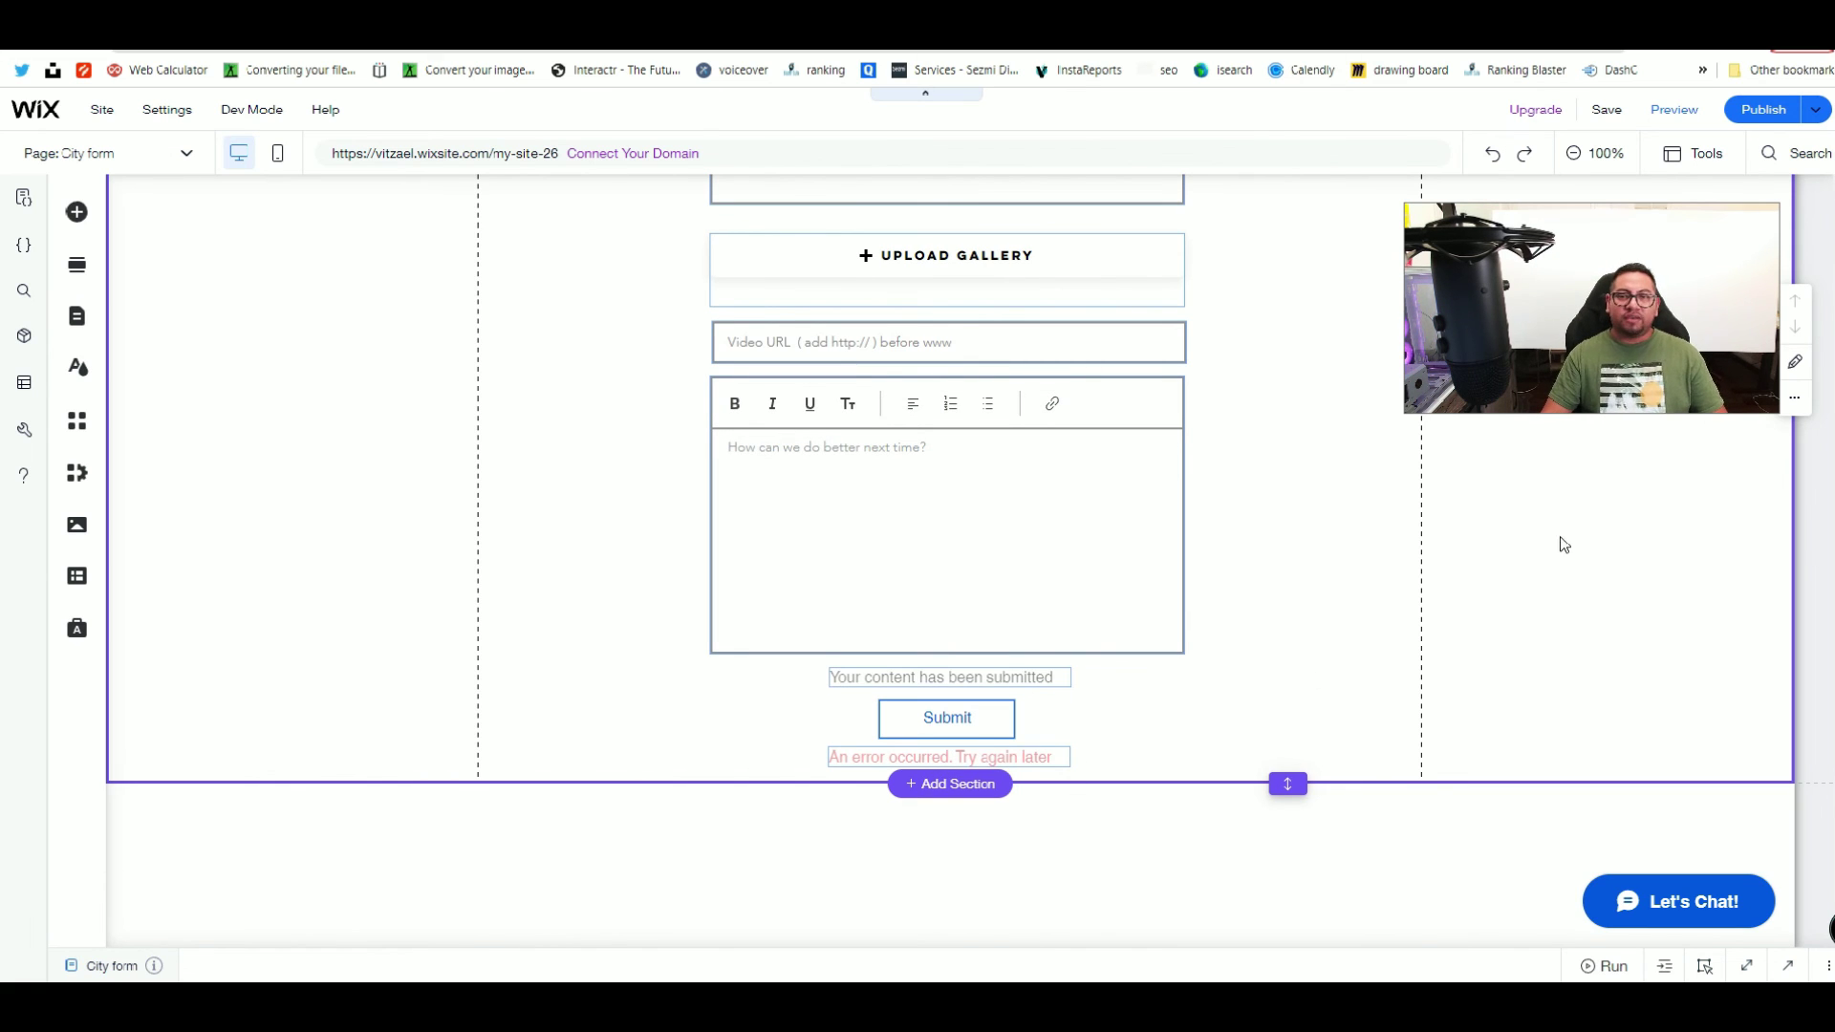
click(1754, 112)
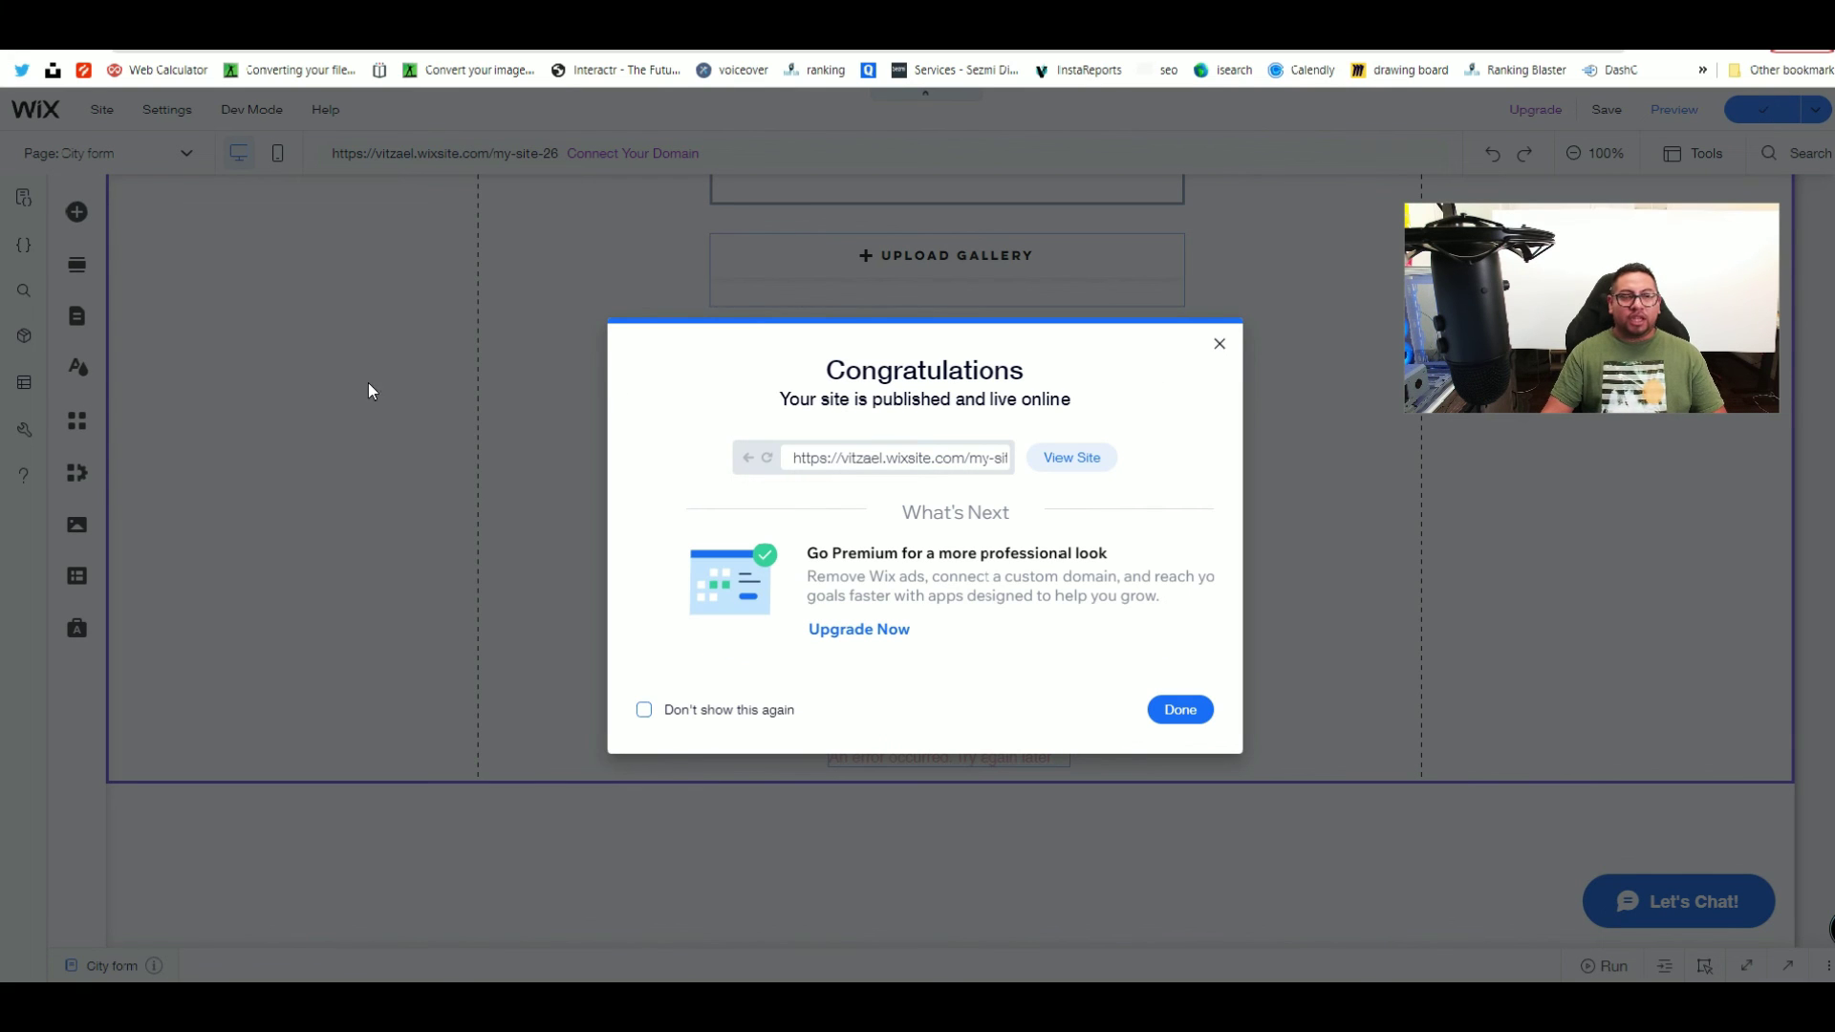
click(1220, 345)
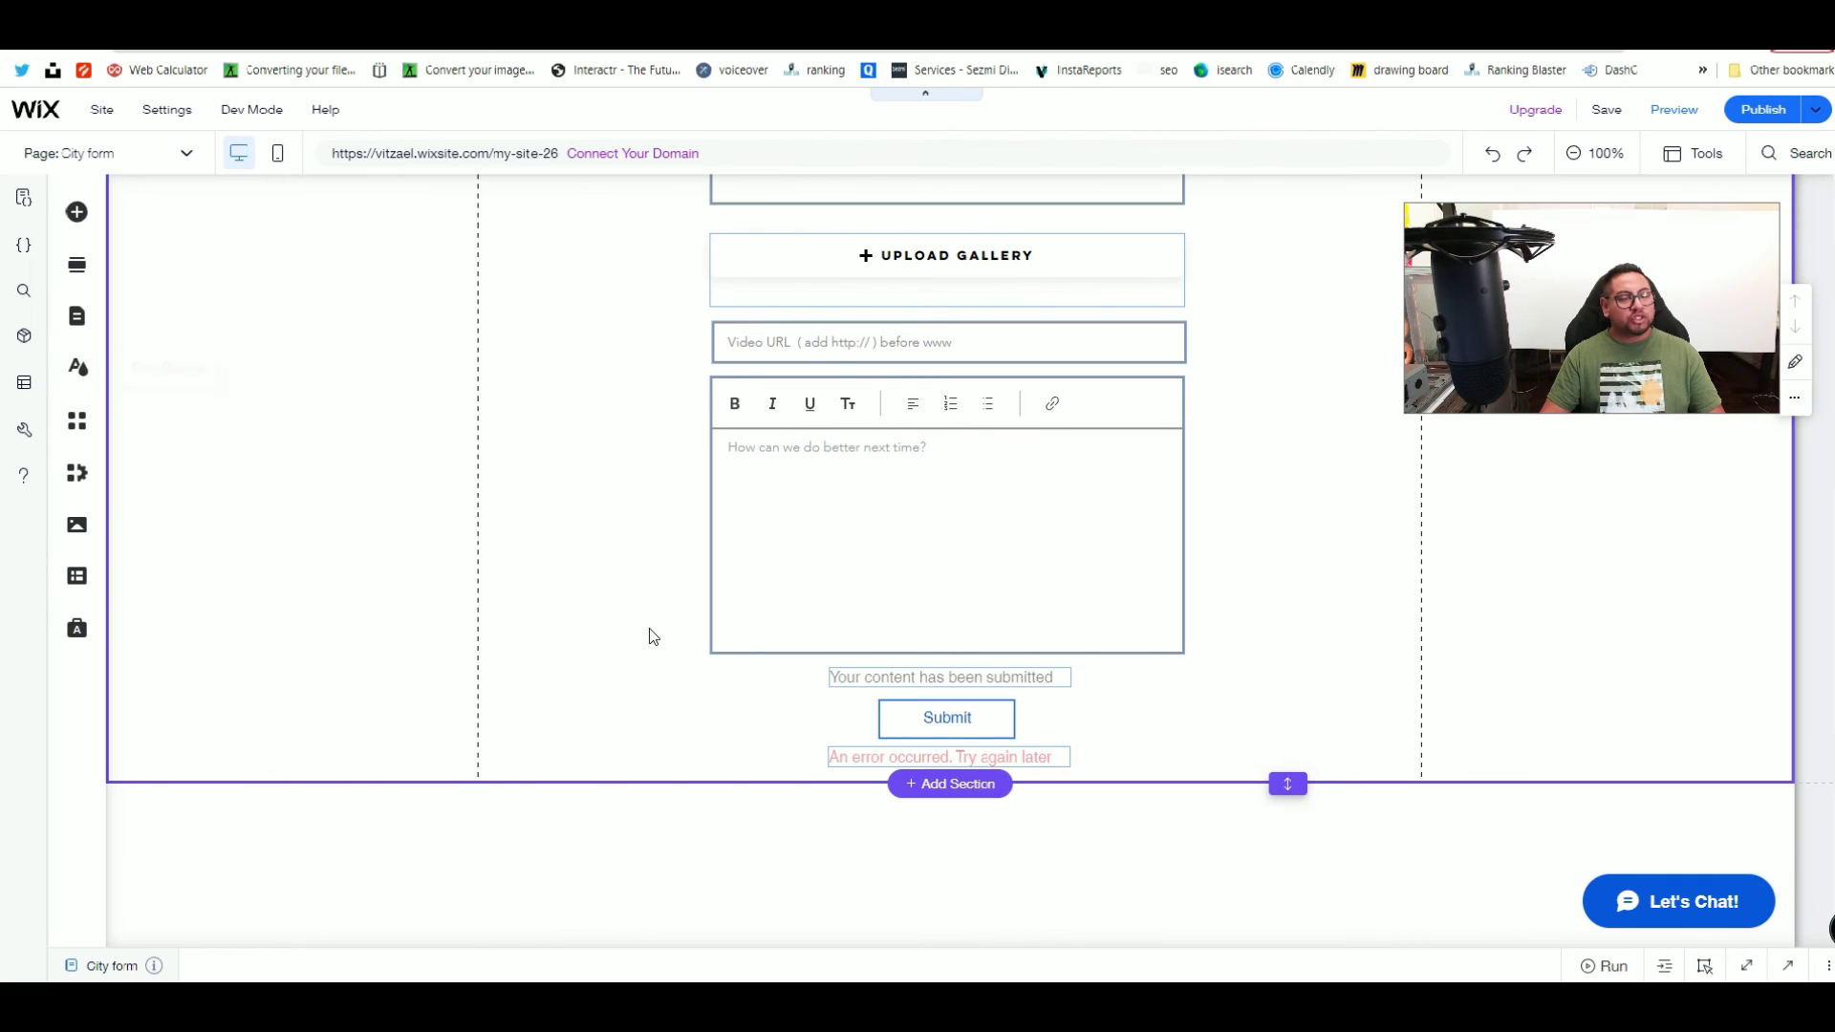
Step: Restrict viewing of the City form page to Members Only in its page permissions
scroll(752, 660, up, 3)
scroll(752, 659, up, 1)
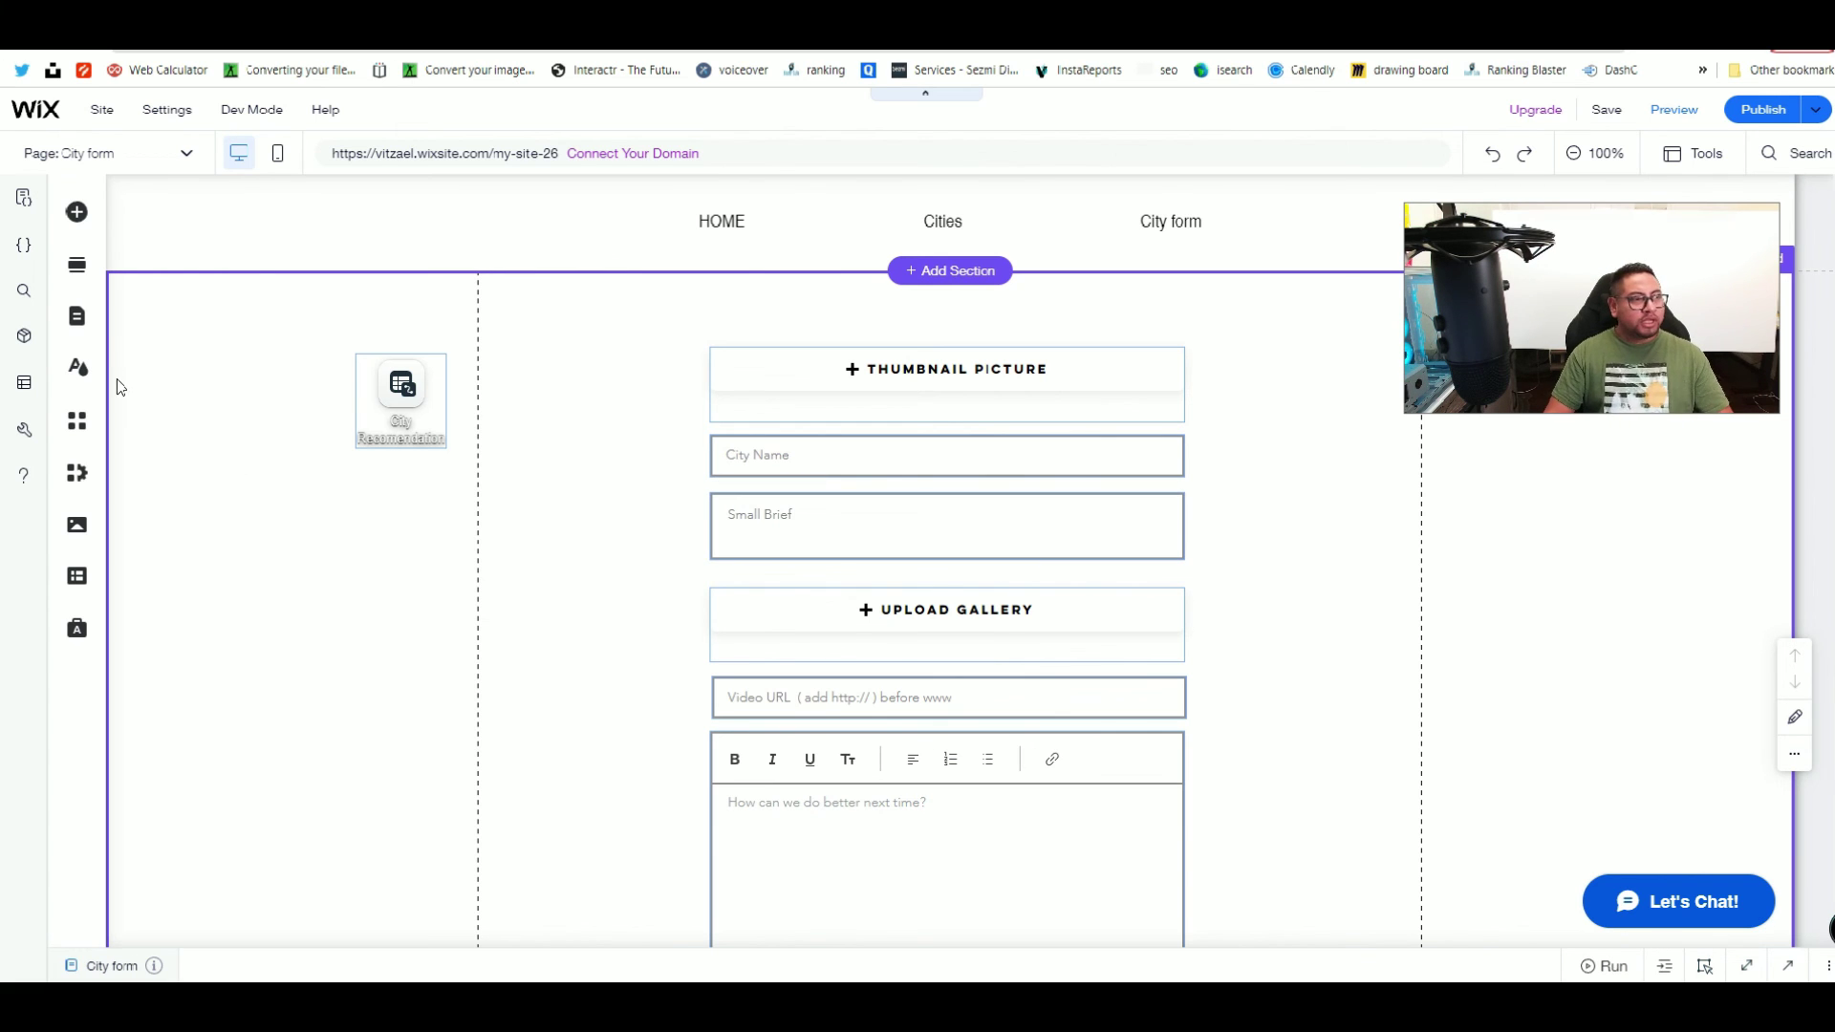
click(72, 318)
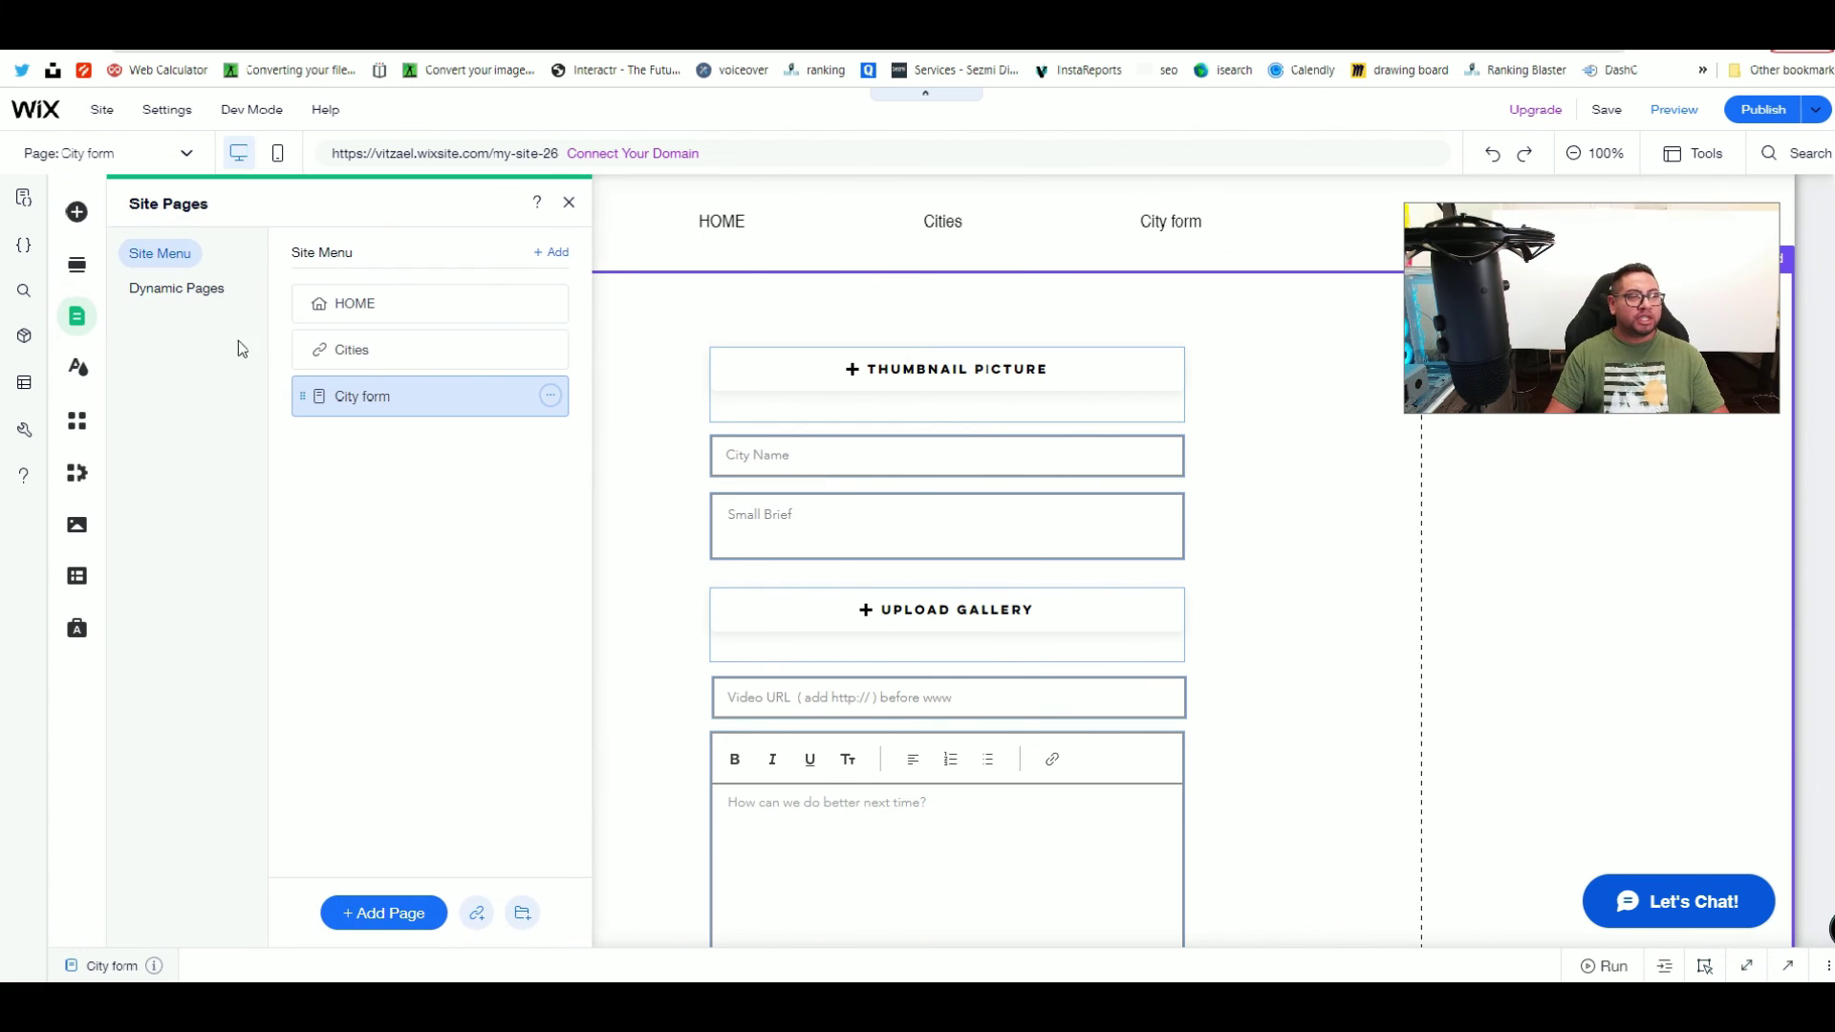
click(549, 397)
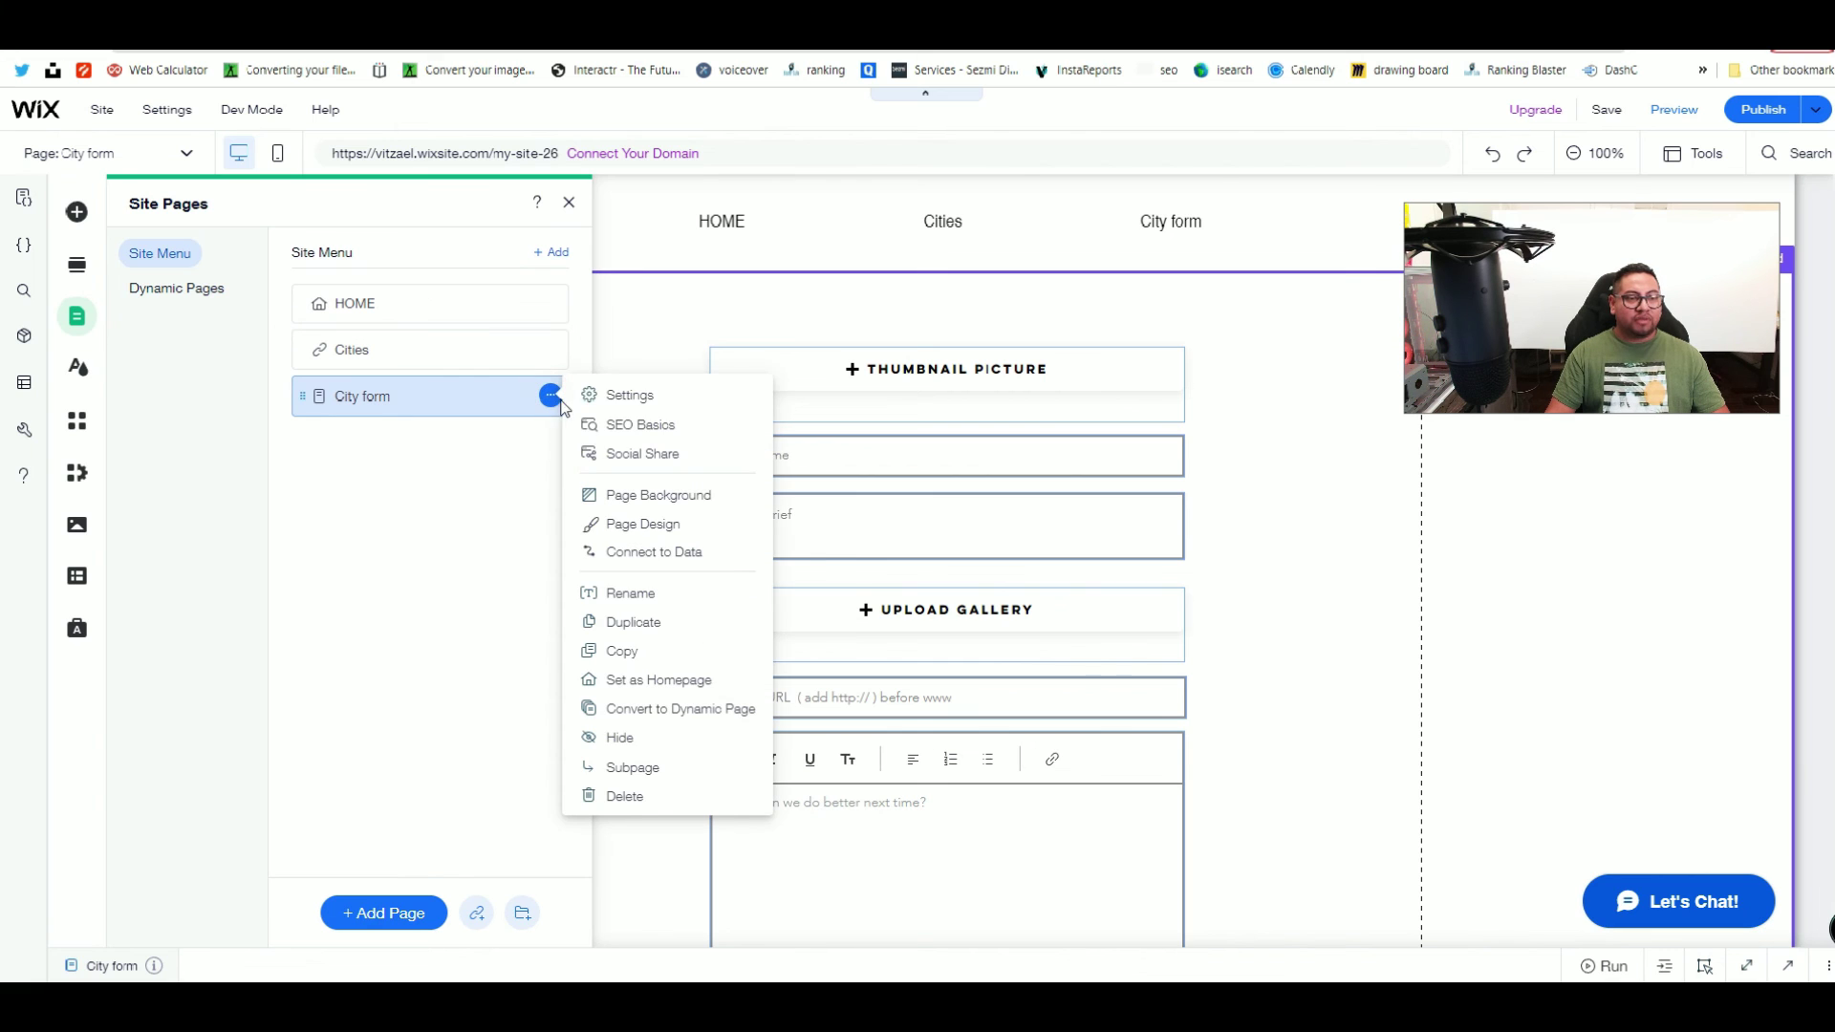
click(615, 409)
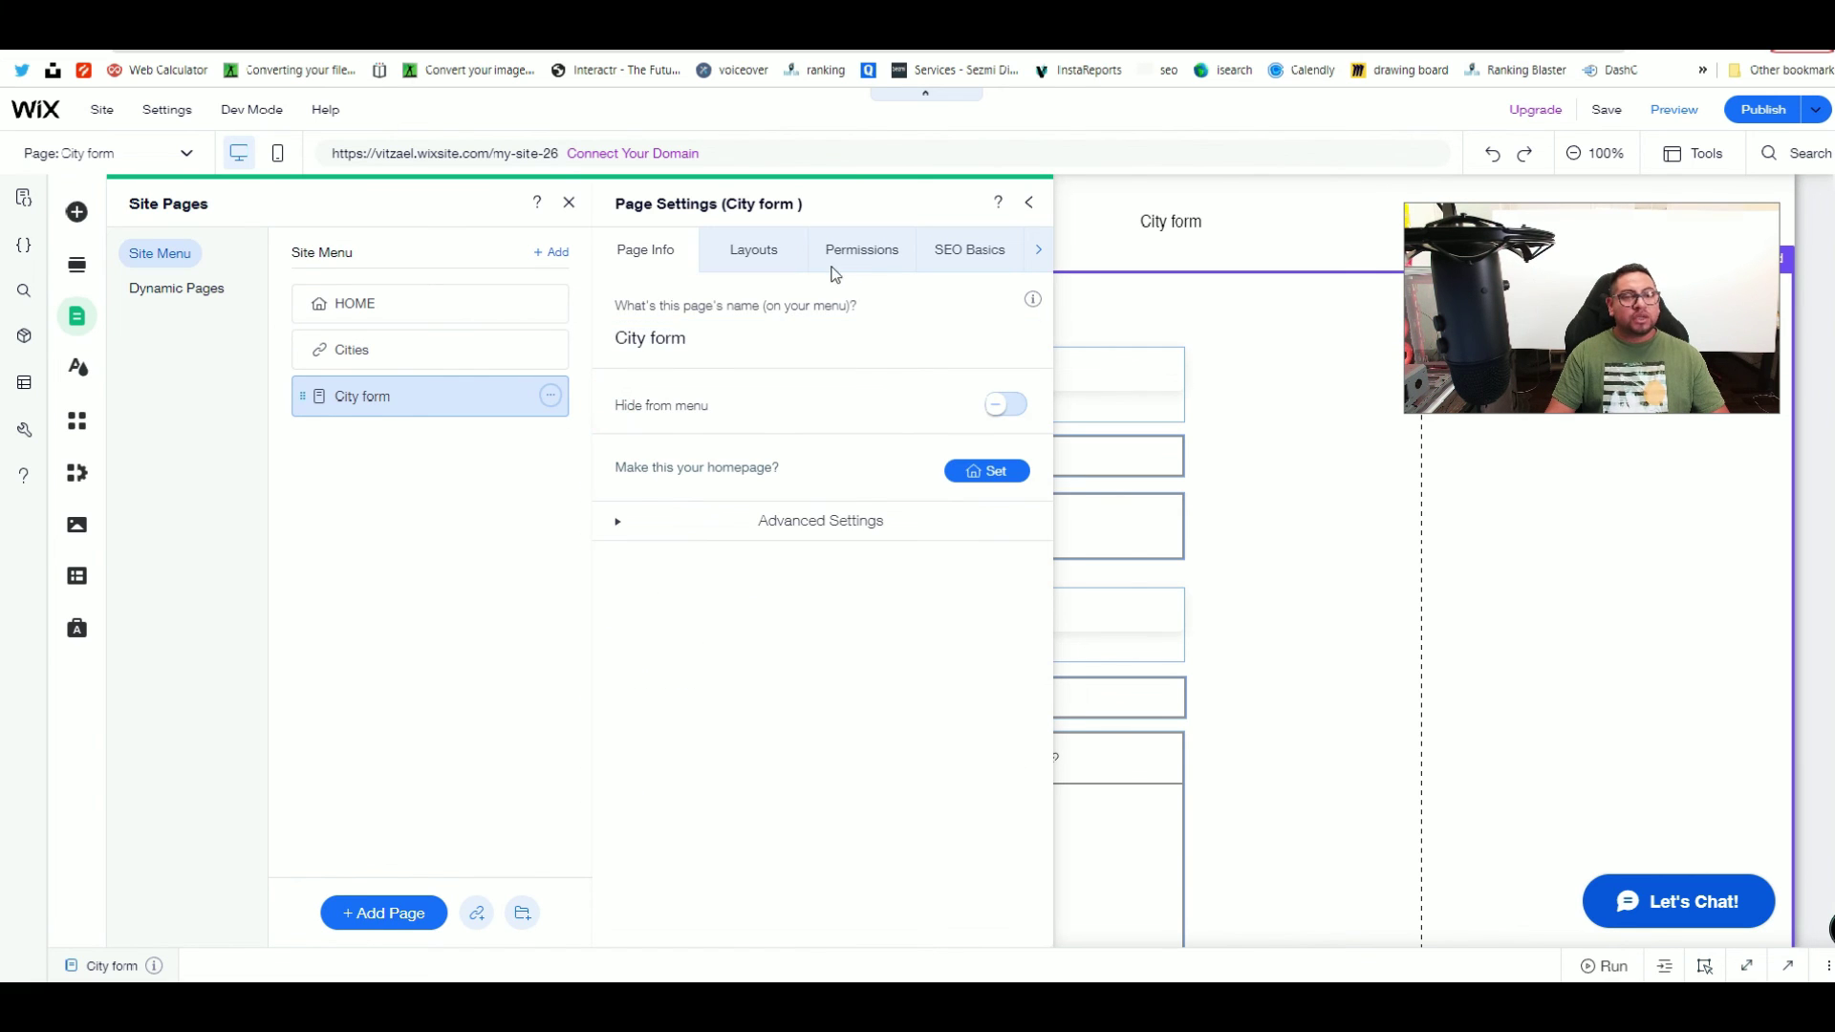
click(851, 258)
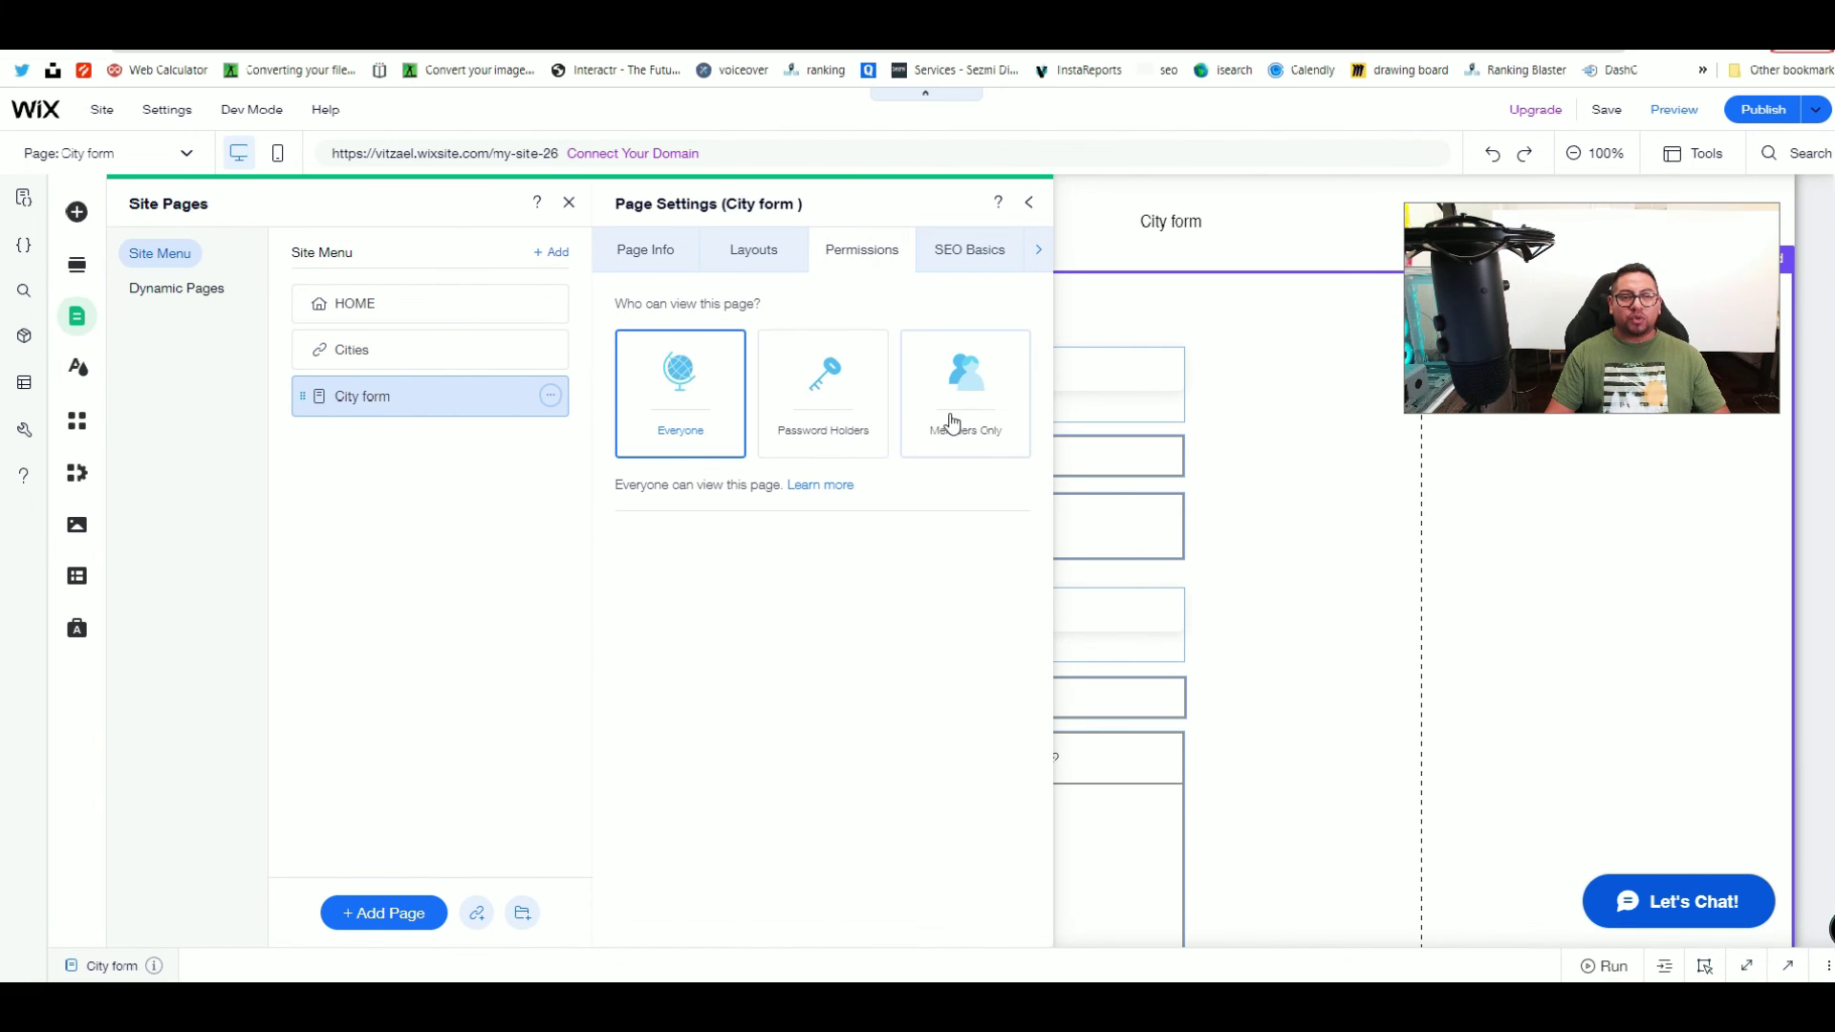
click(977, 392)
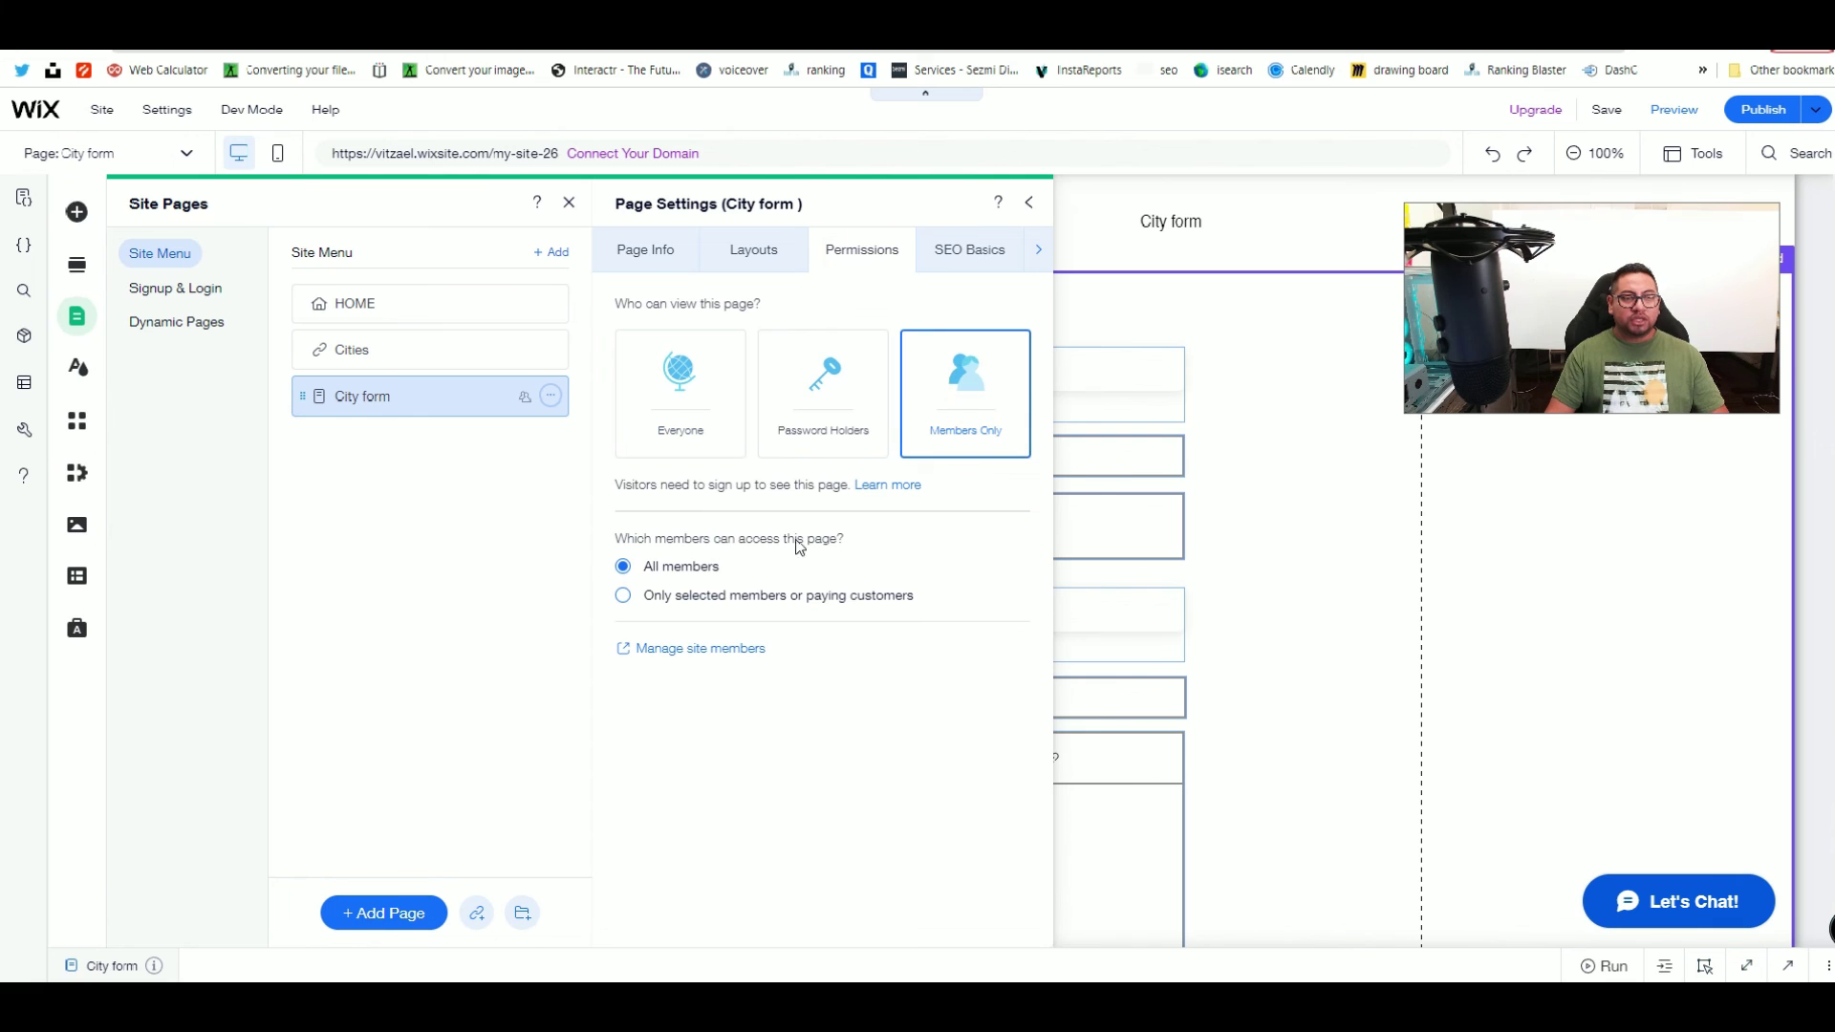
click(926, 674)
click(1034, 199)
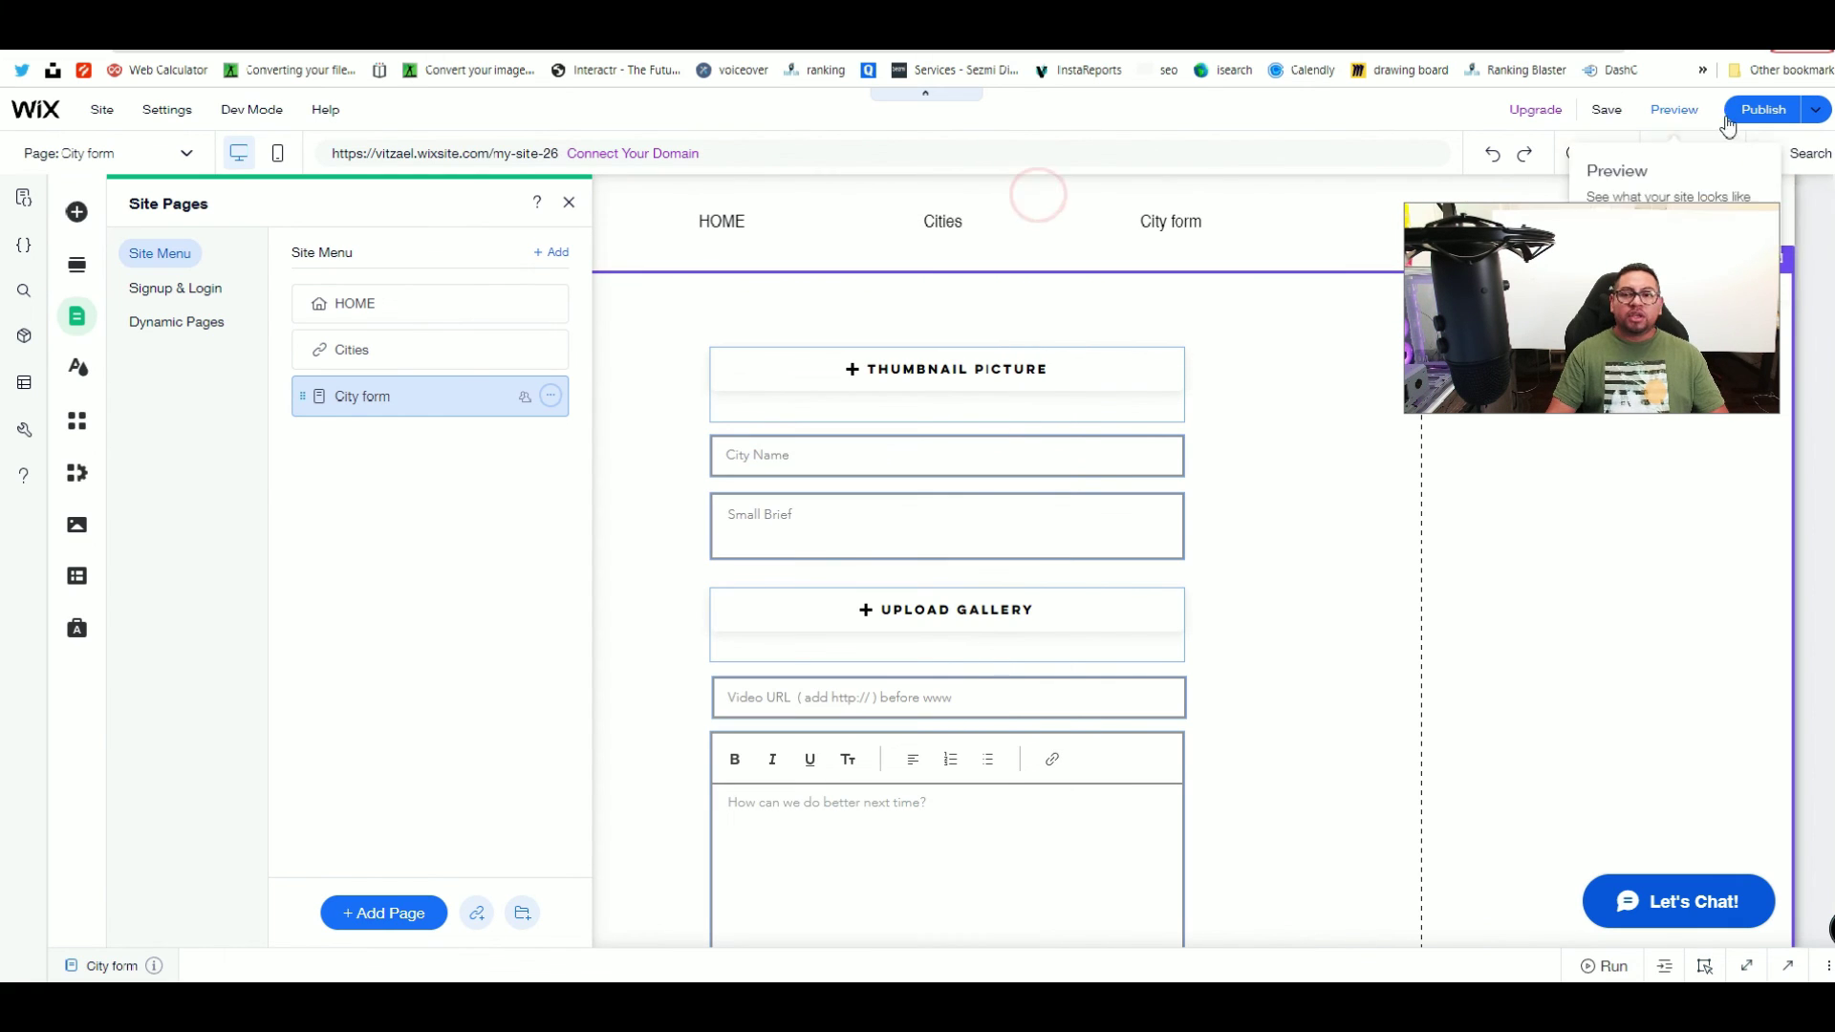
Step: Publish the site again and test the City form page's member restriction on the live site, returning to the editor after the check
click(1761, 109)
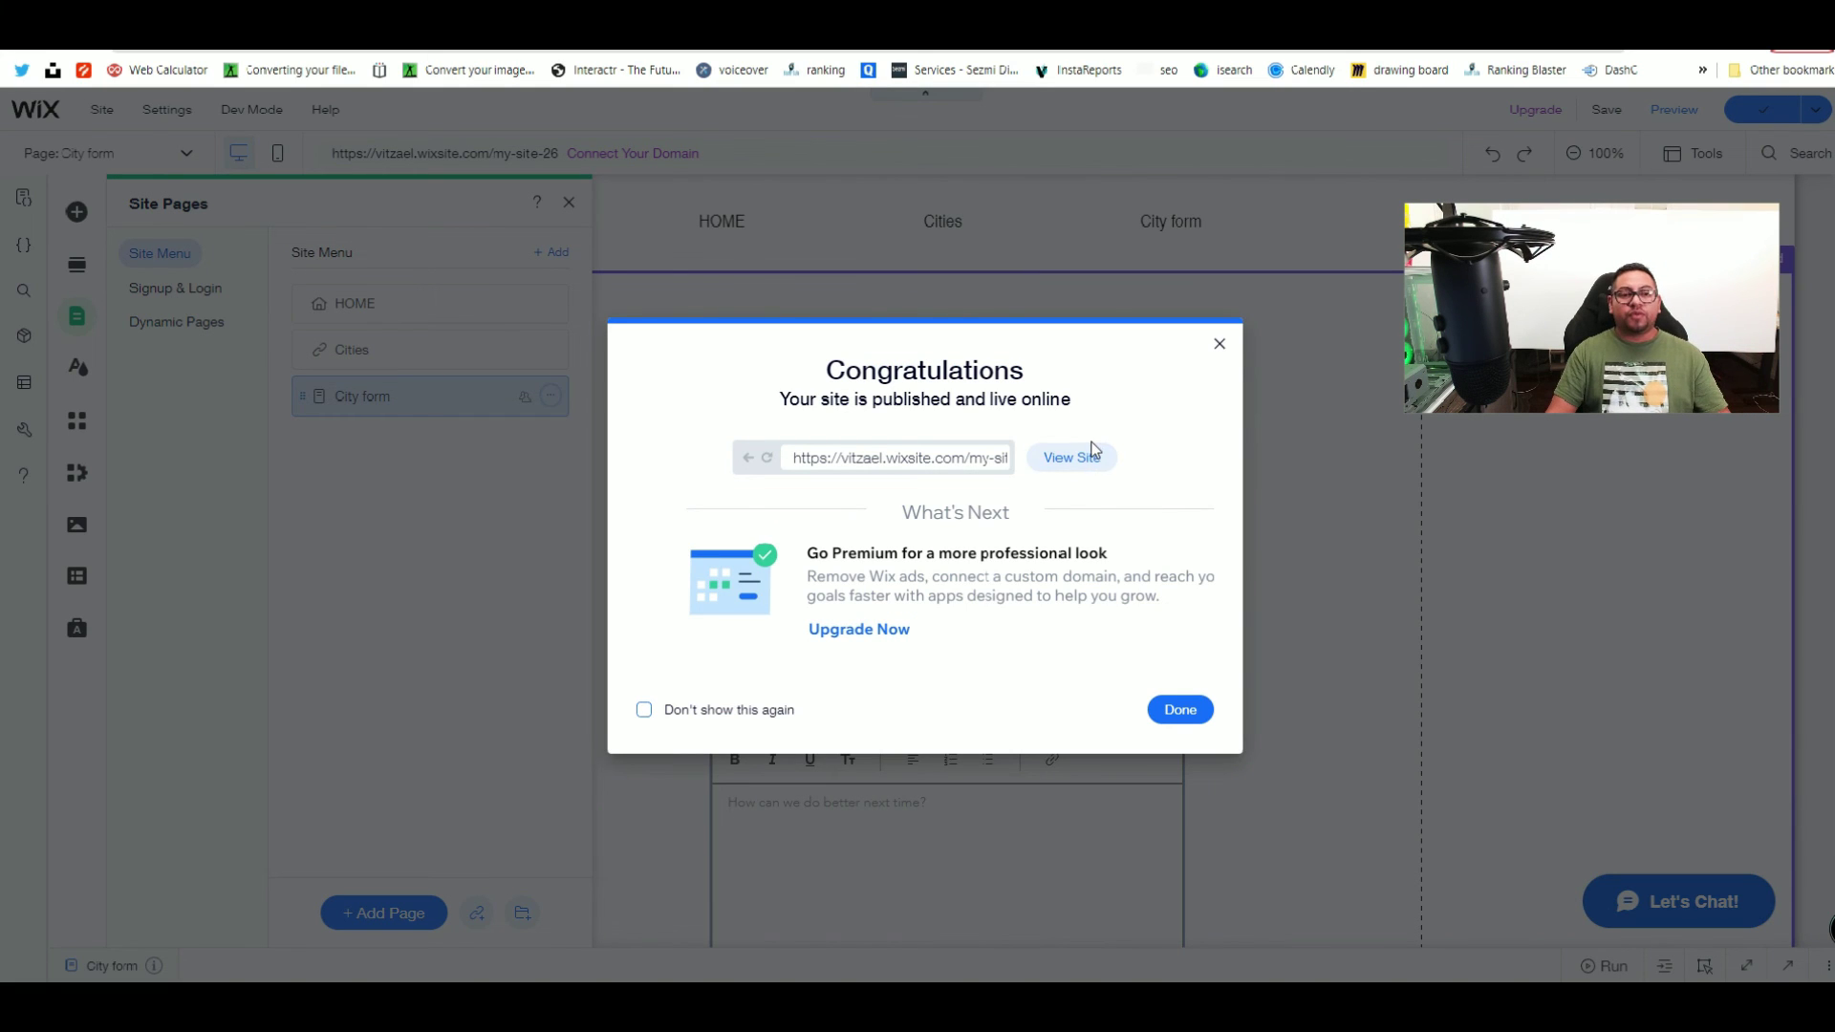
click(1092, 458)
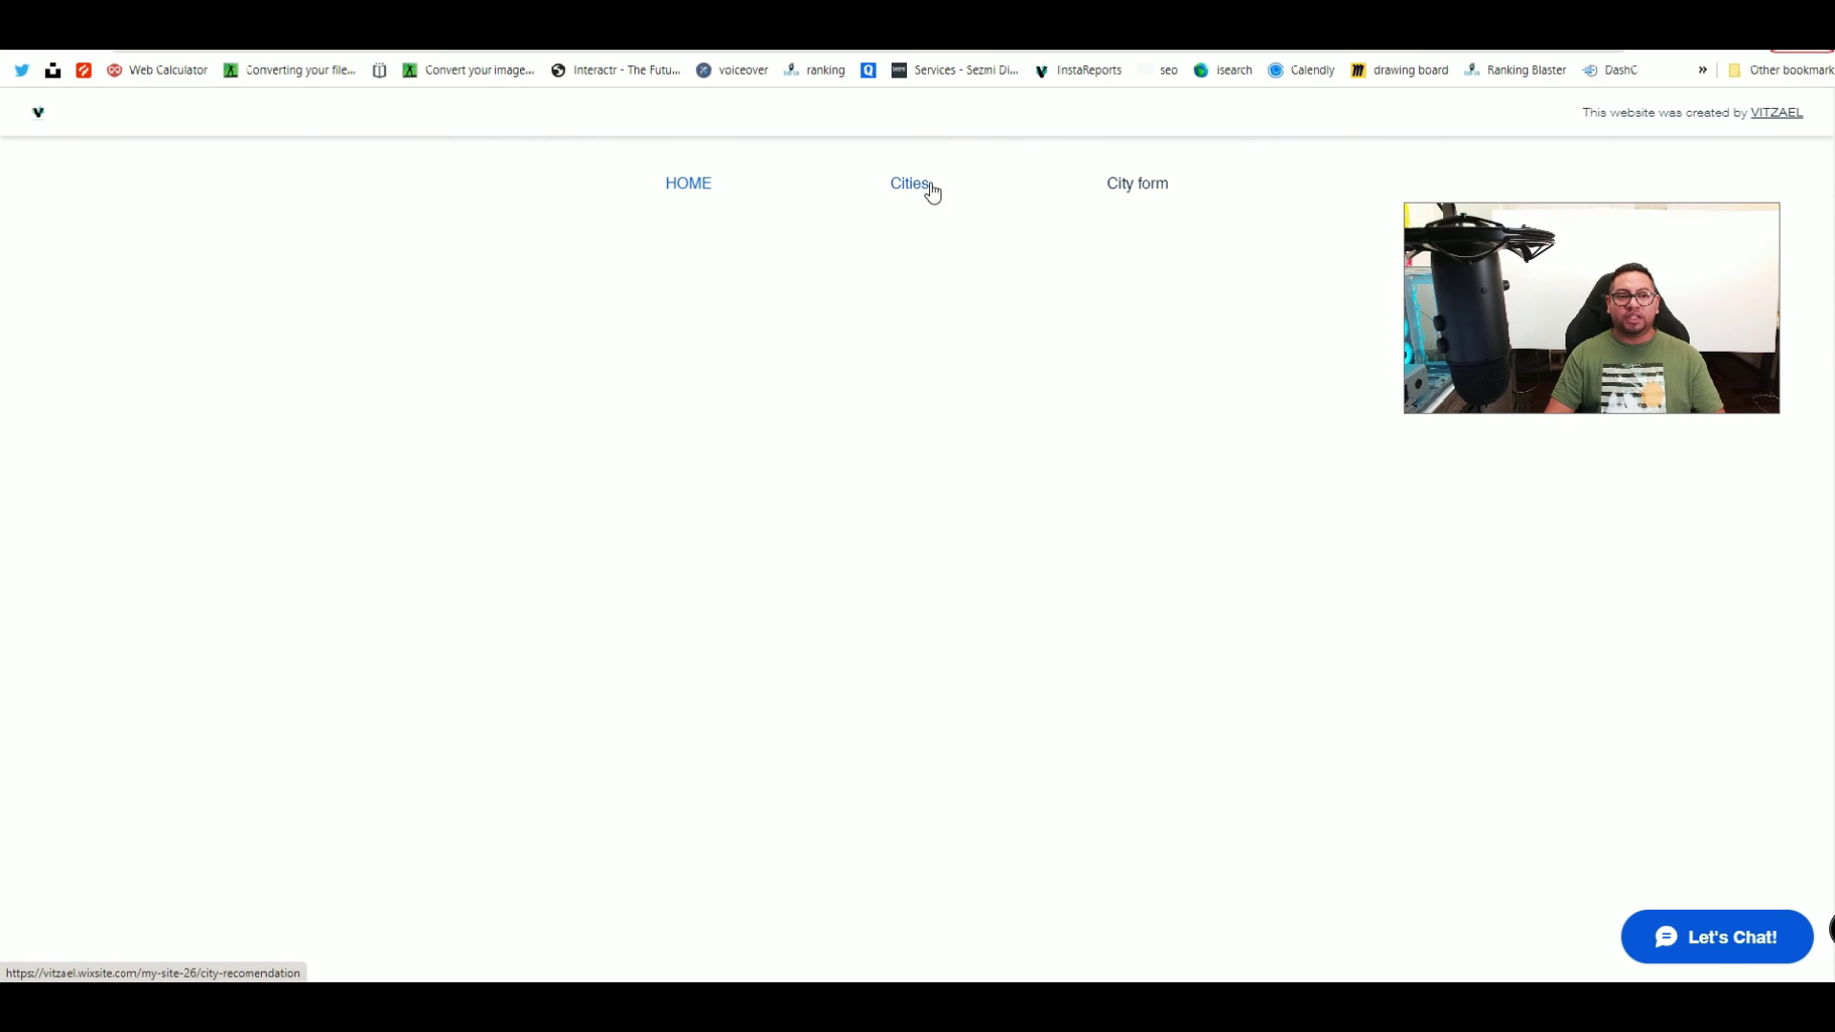
click(1164, 186)
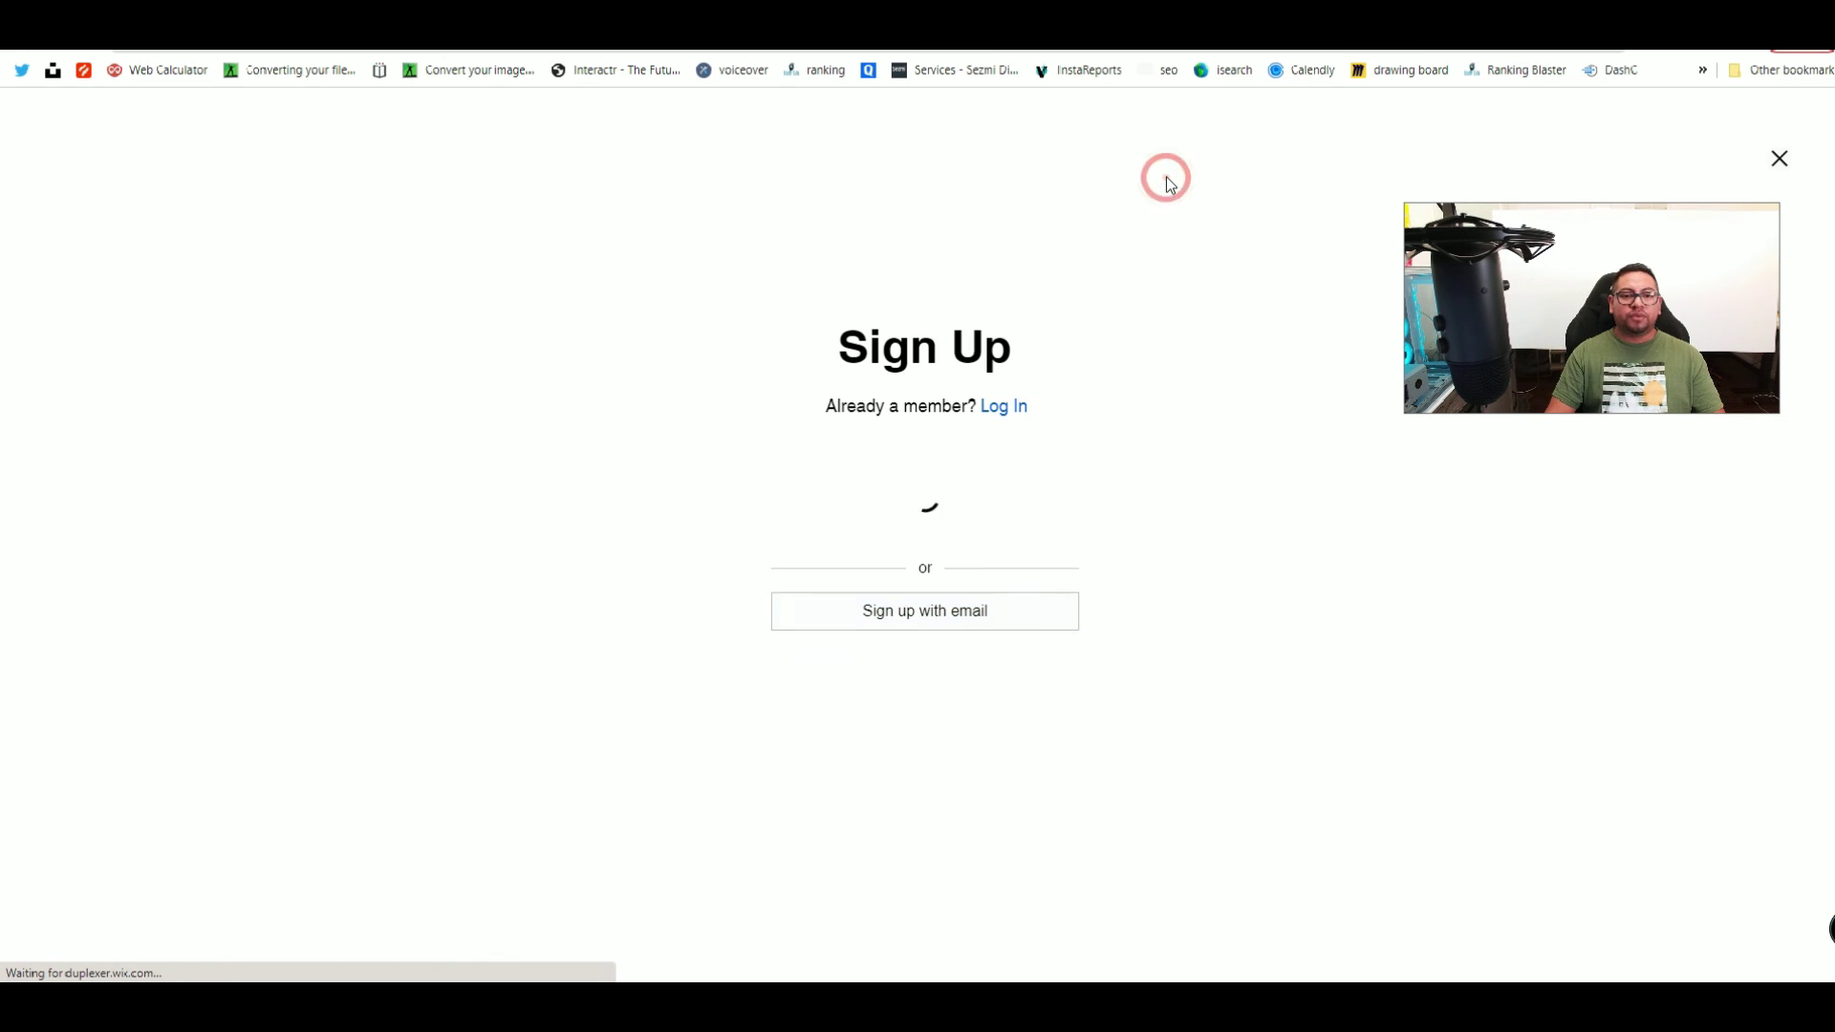
drag(817, 349, 1052, 373)
key(ctrl+w)
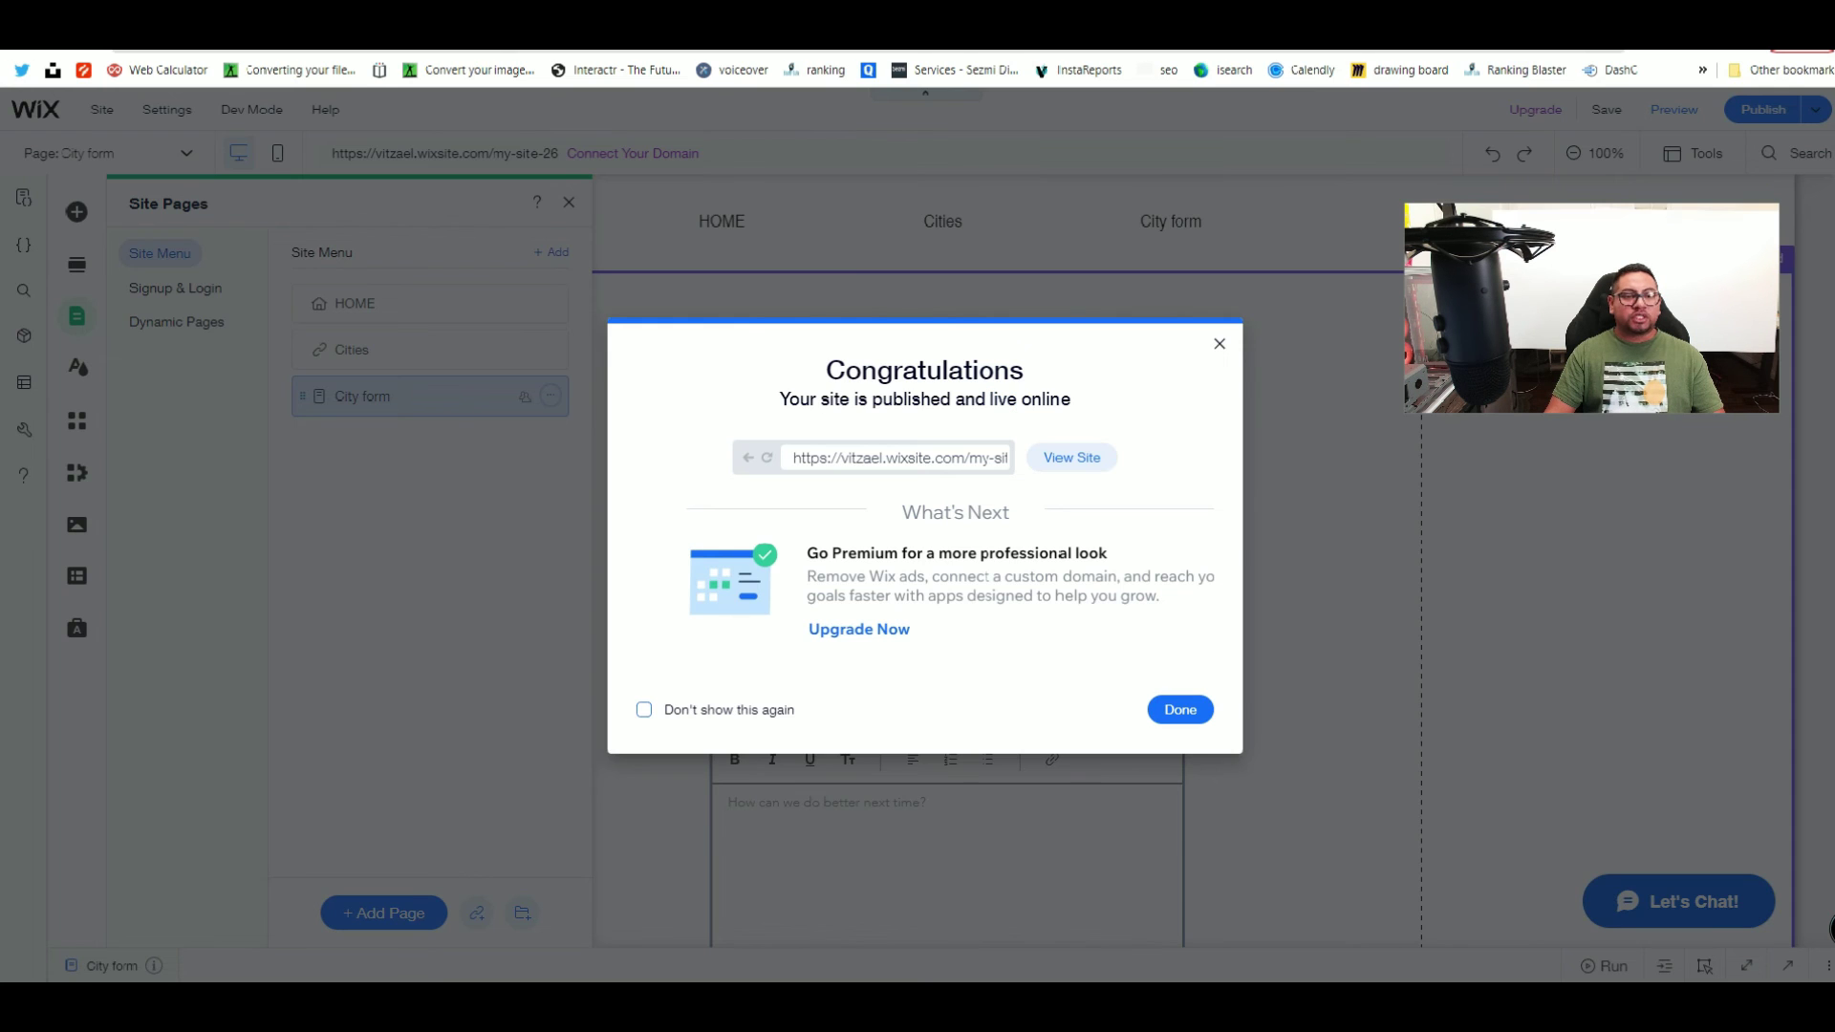
click(1227, 337)
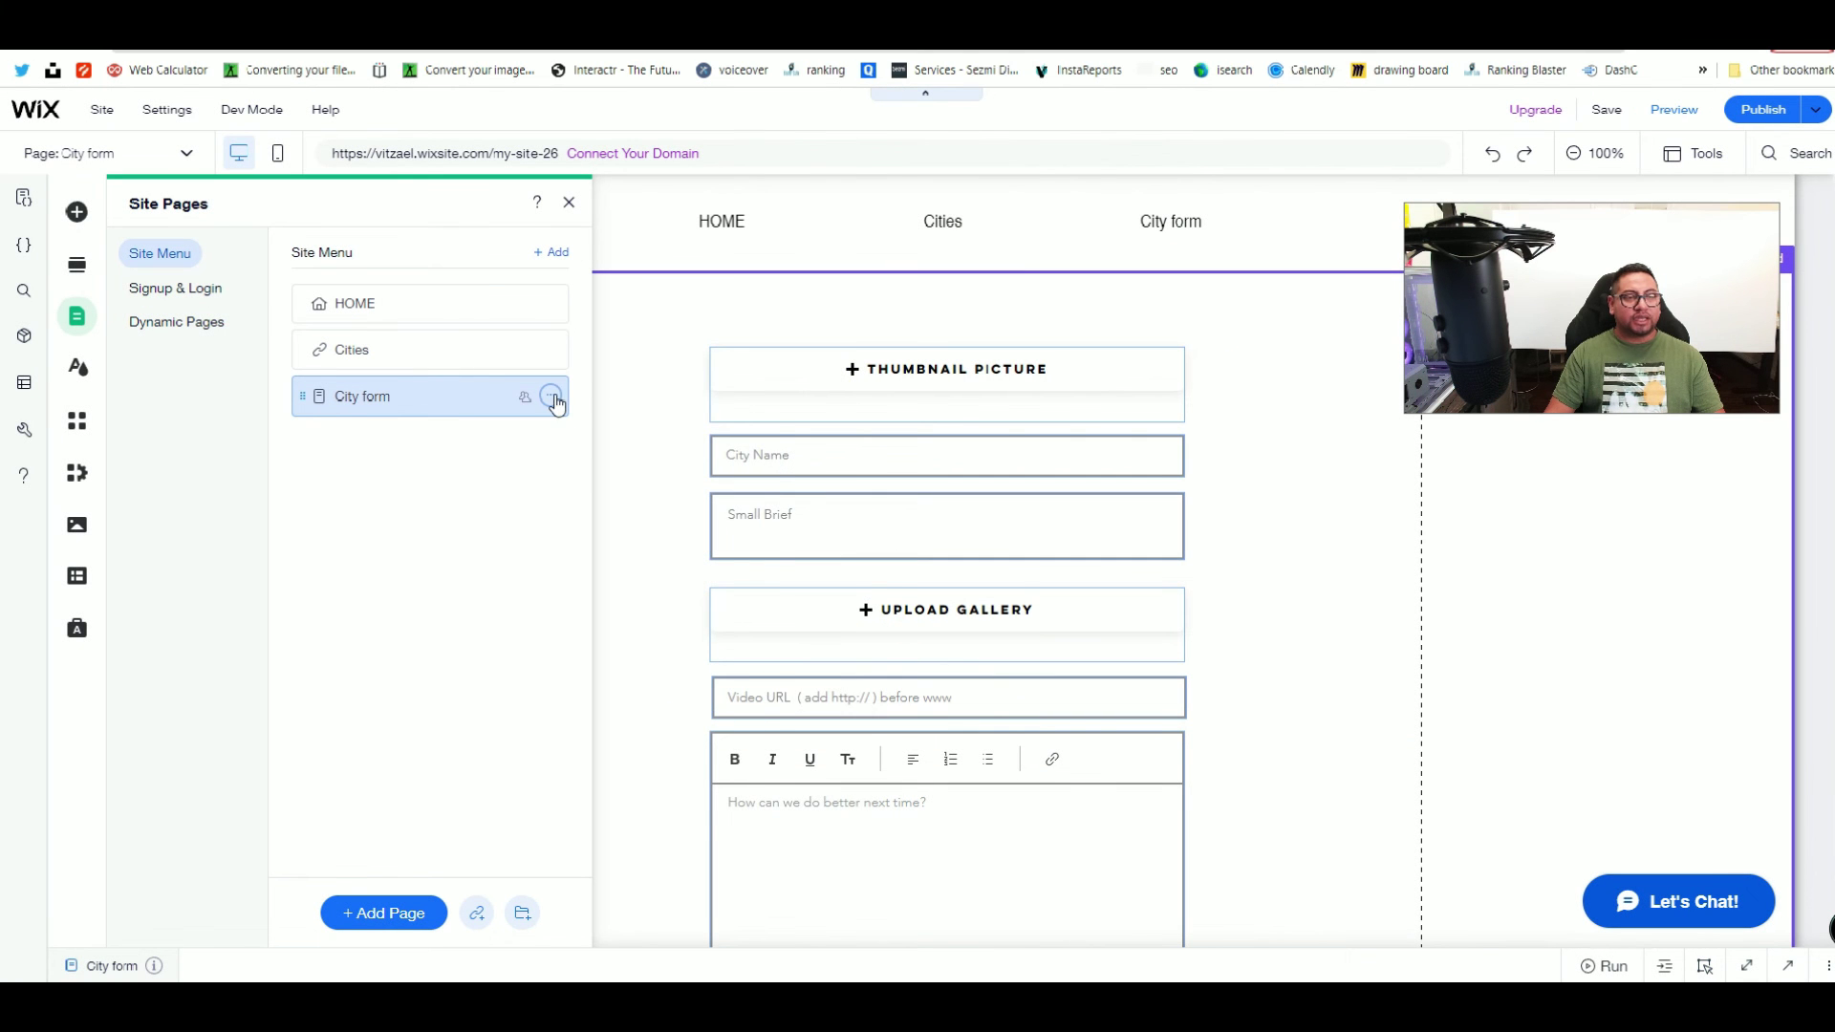
Step: Review the City form page's access permissions in its page settings
click(551, 396)
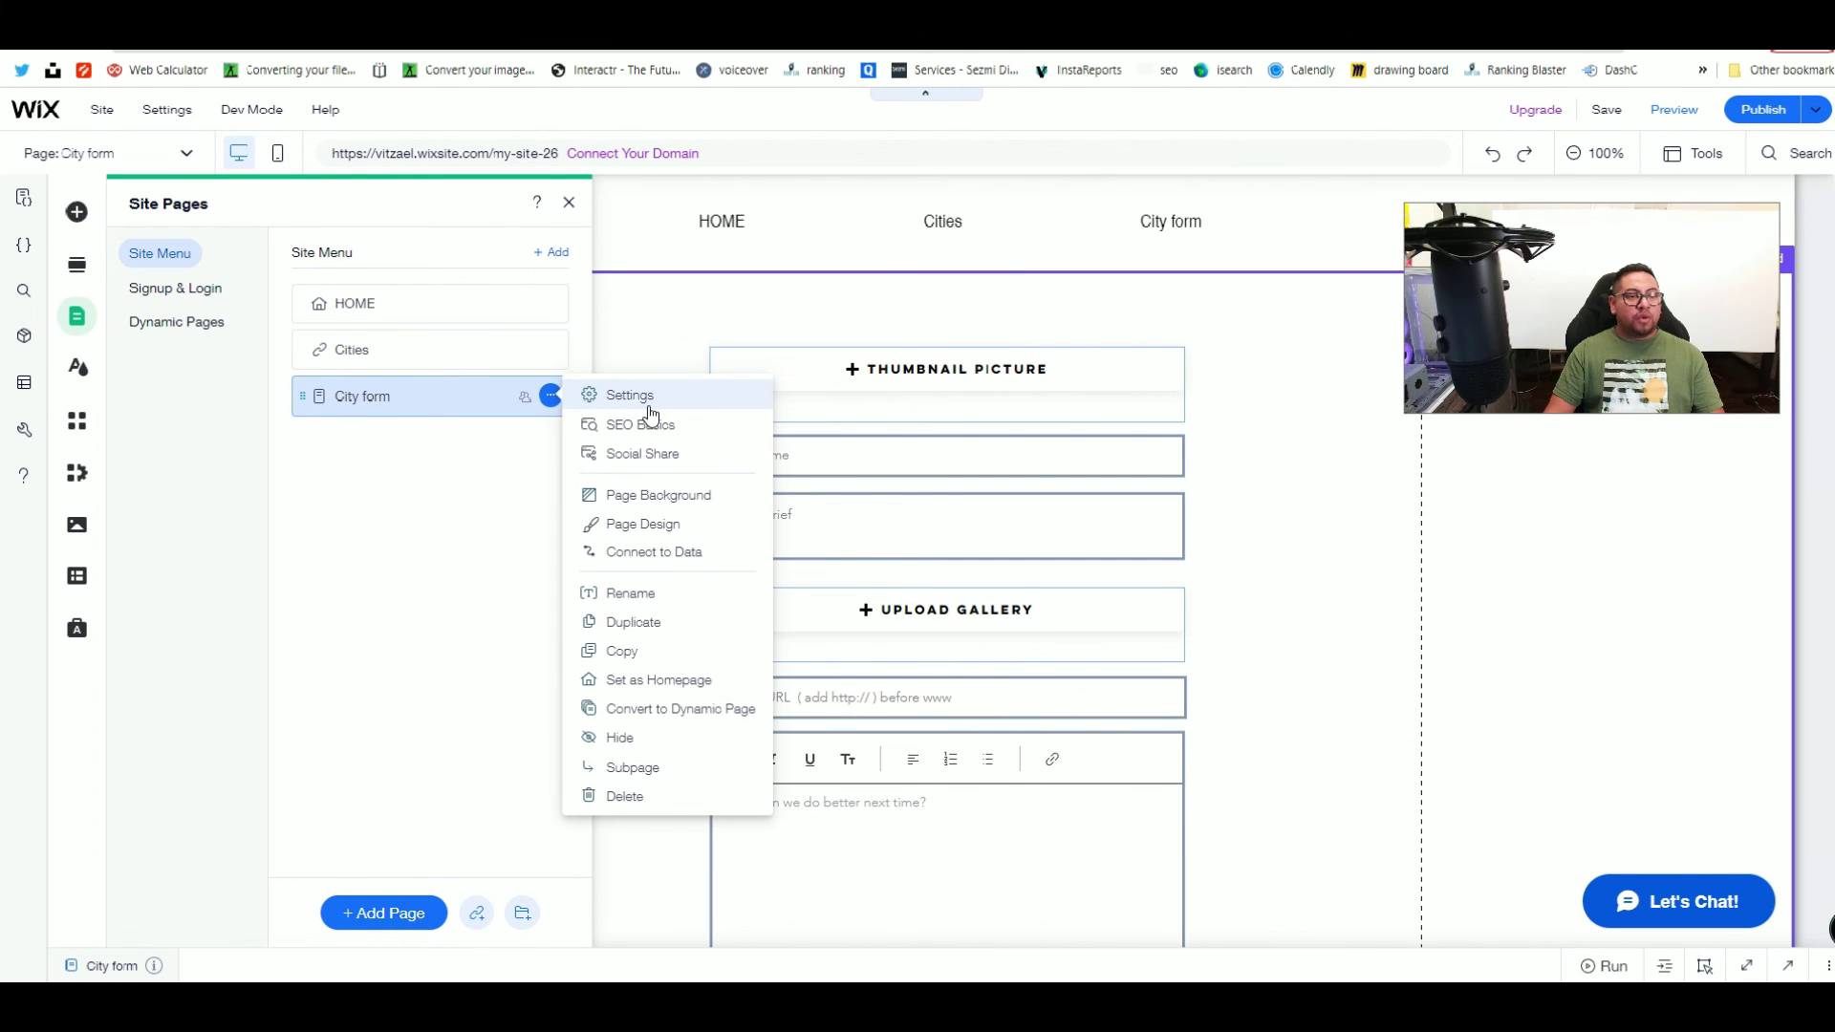
click(647, 423)
click(687, 260)
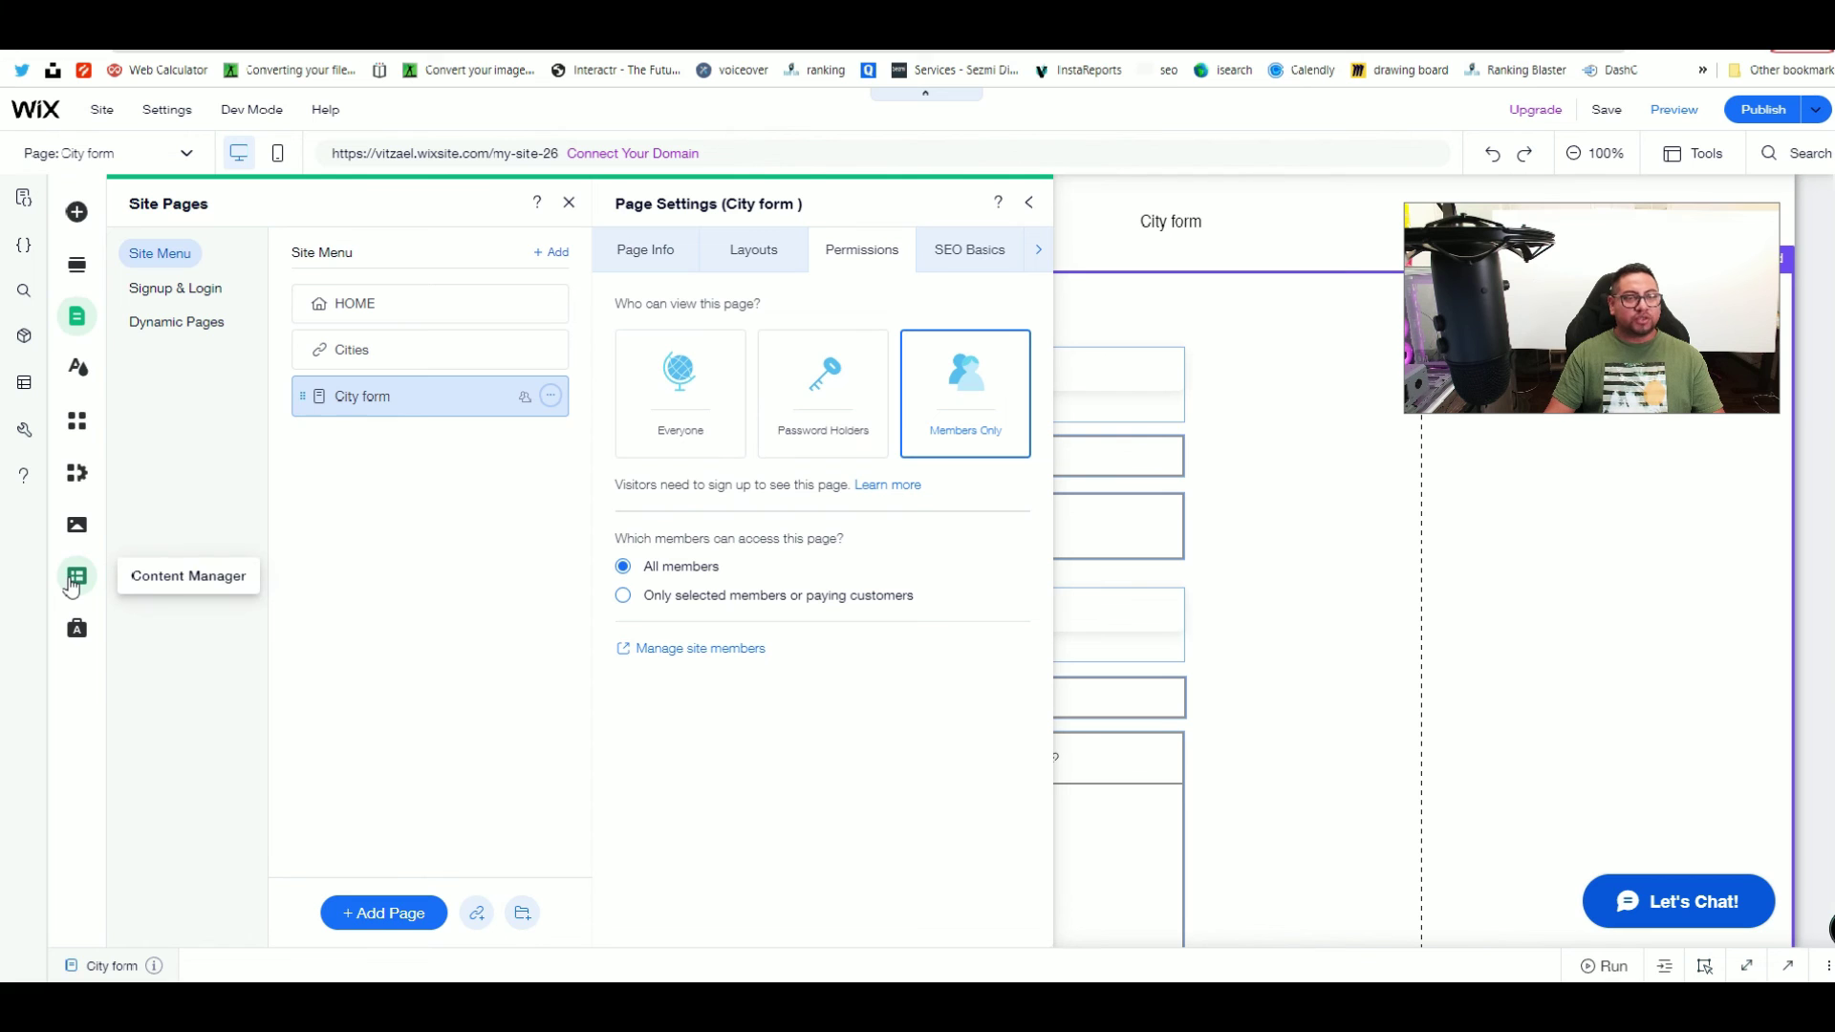
Step: Open the City Recomendation collection's permissions and allow any Site member to add content
click(72, 585)
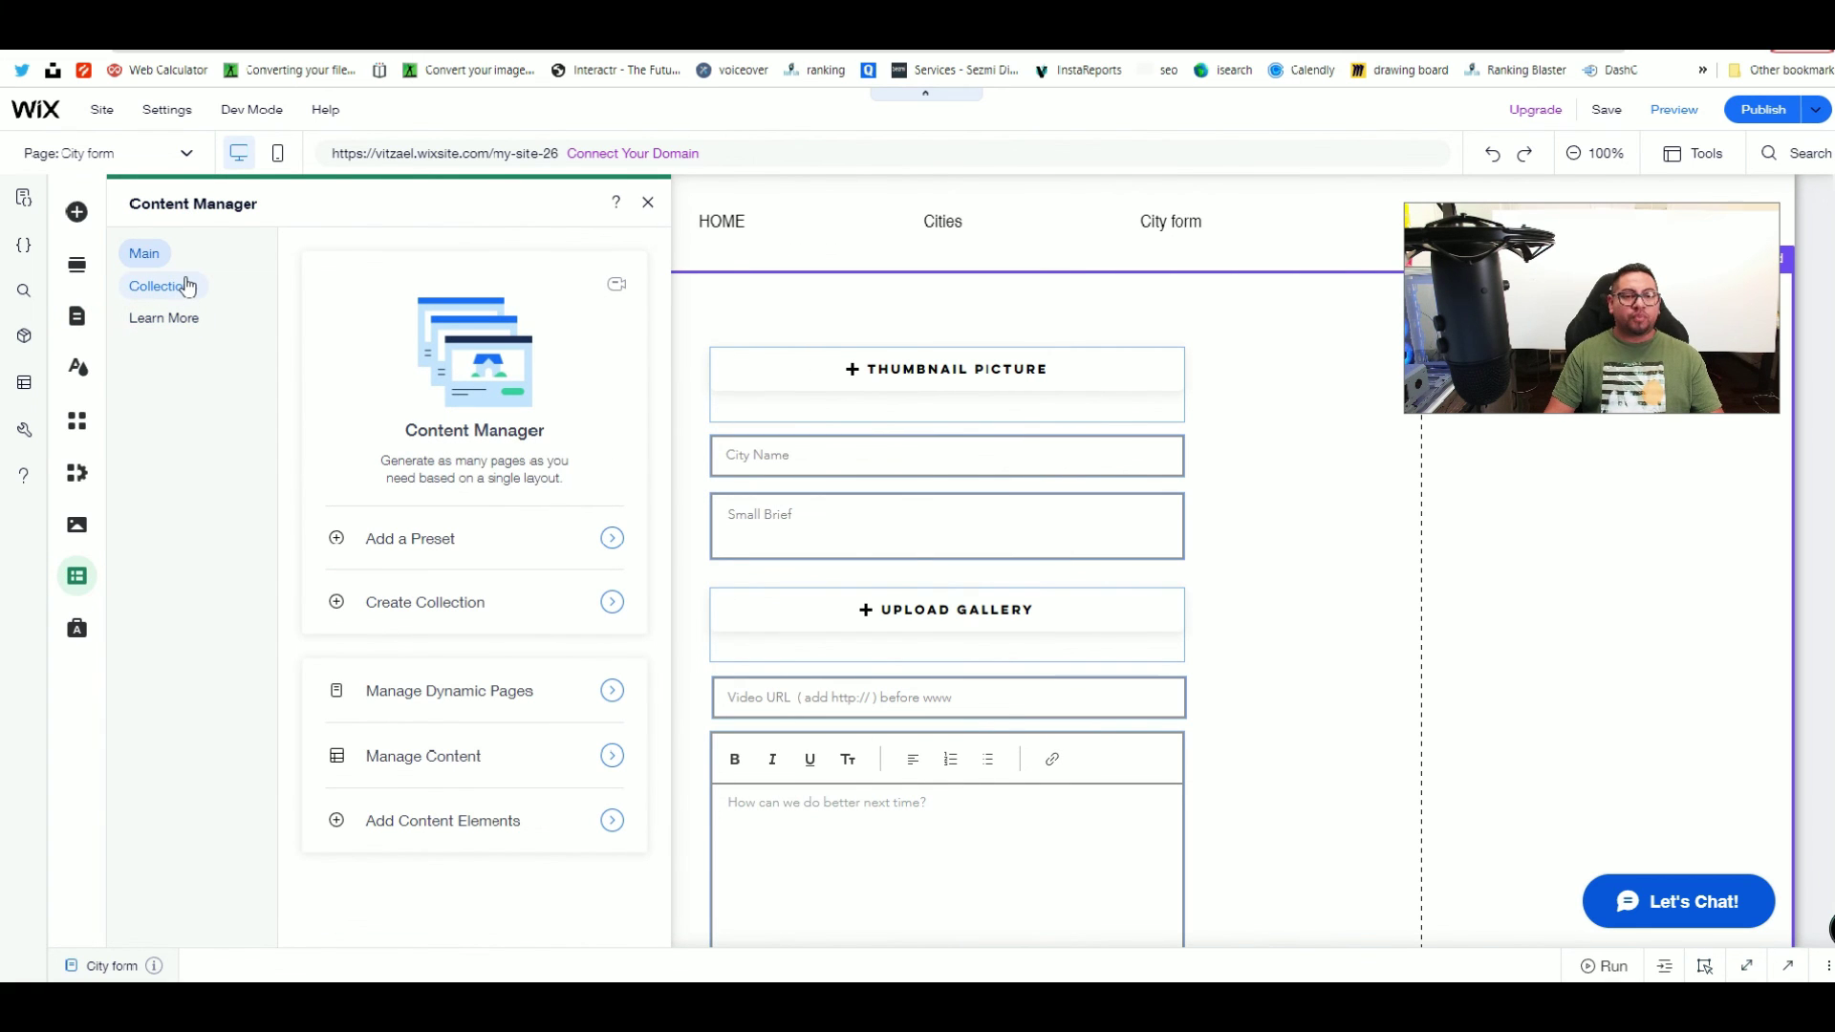
click(182, 286)
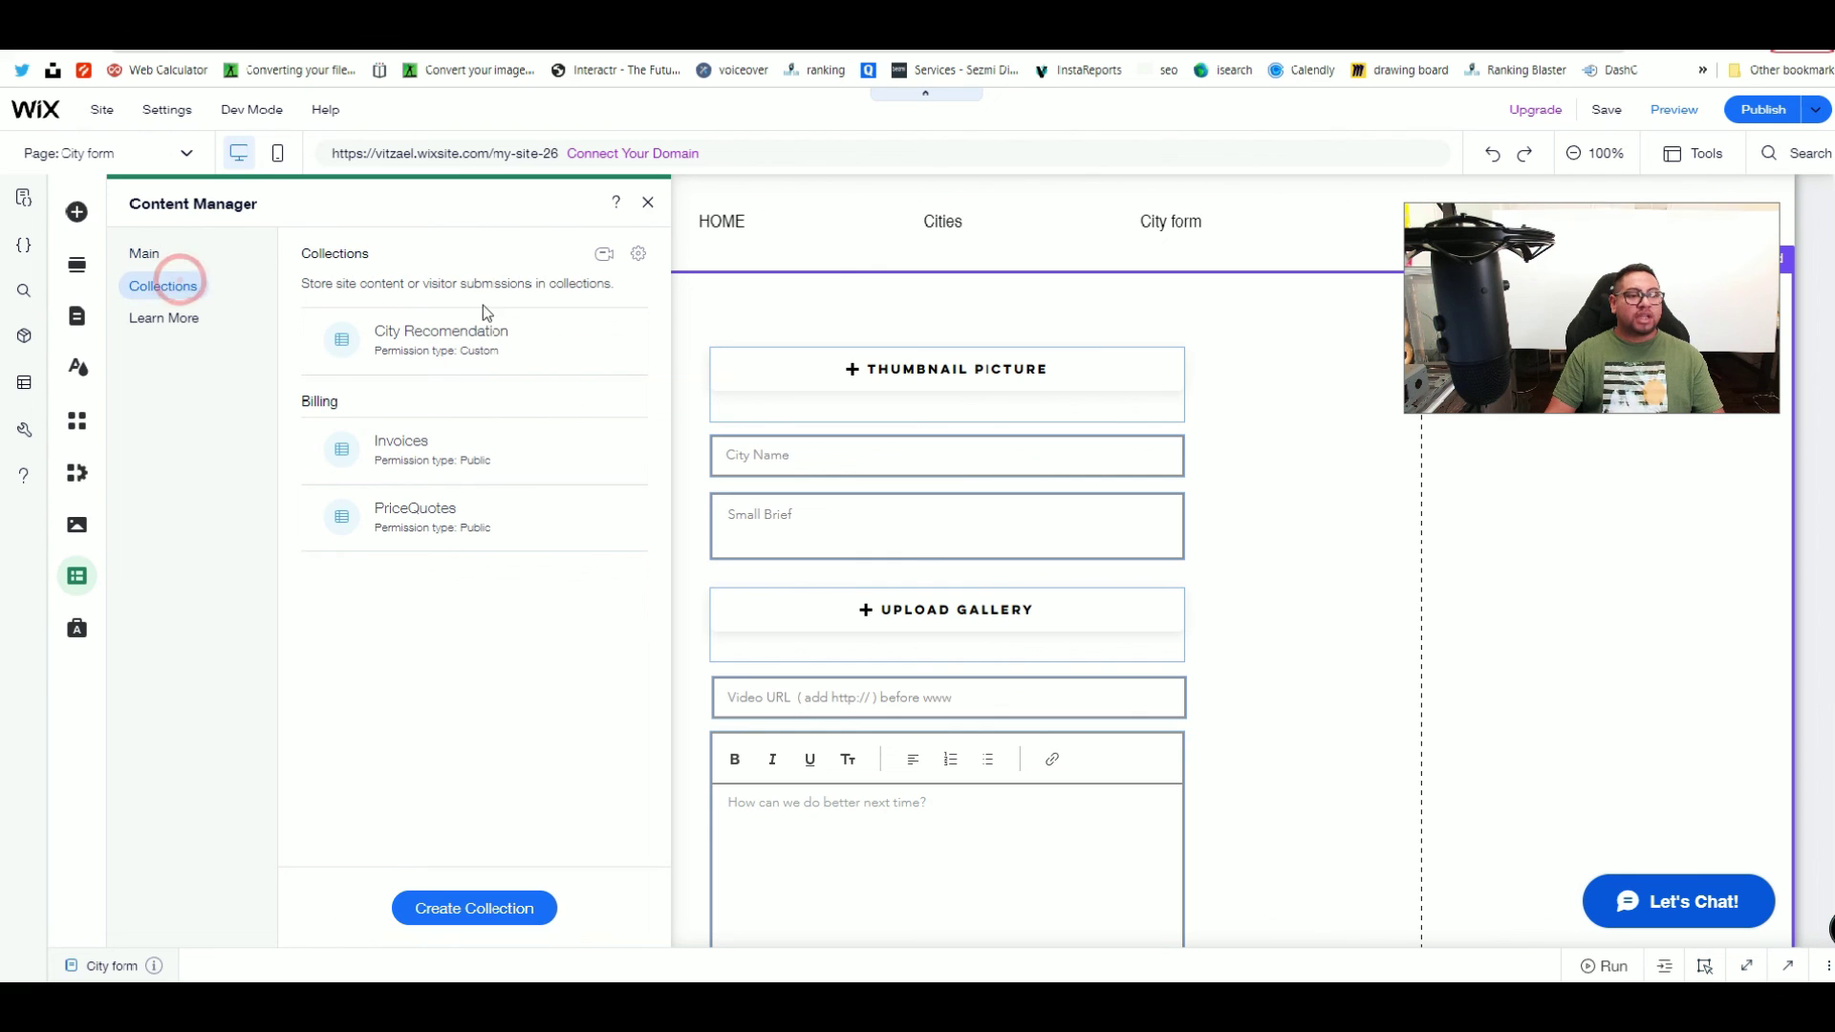
click(615, 342)
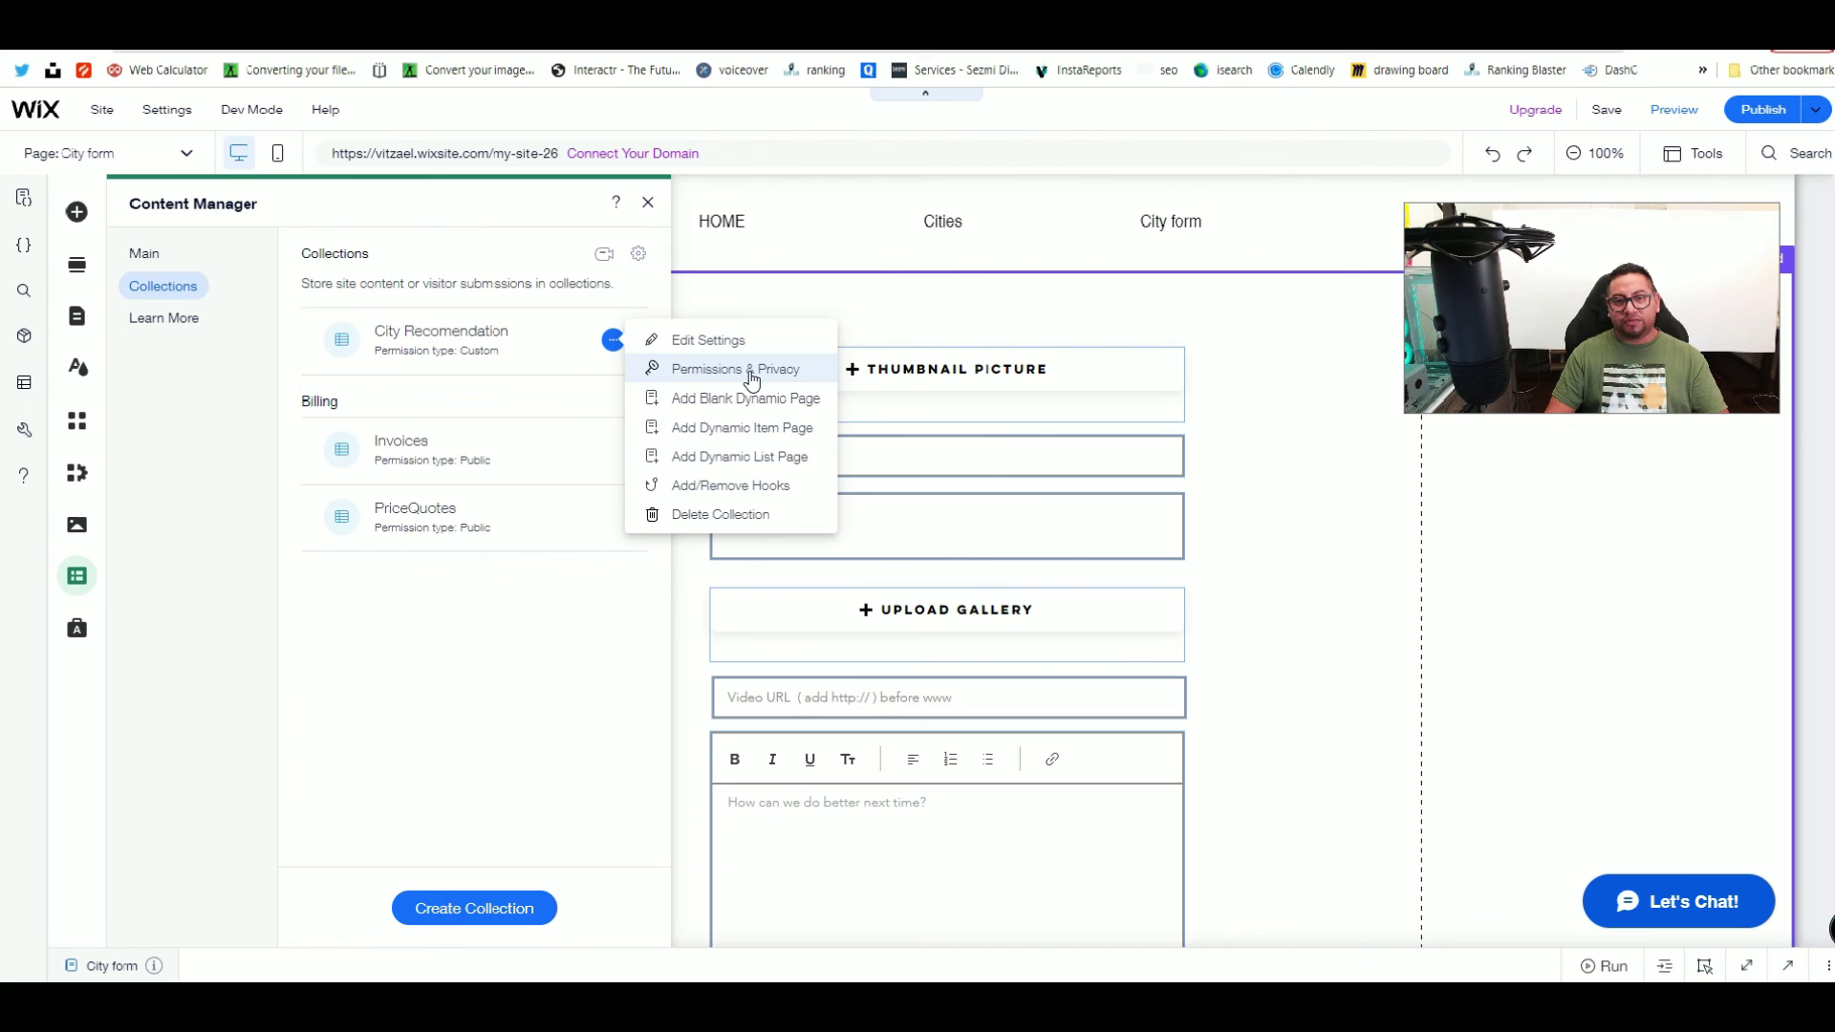
click(753, 378)
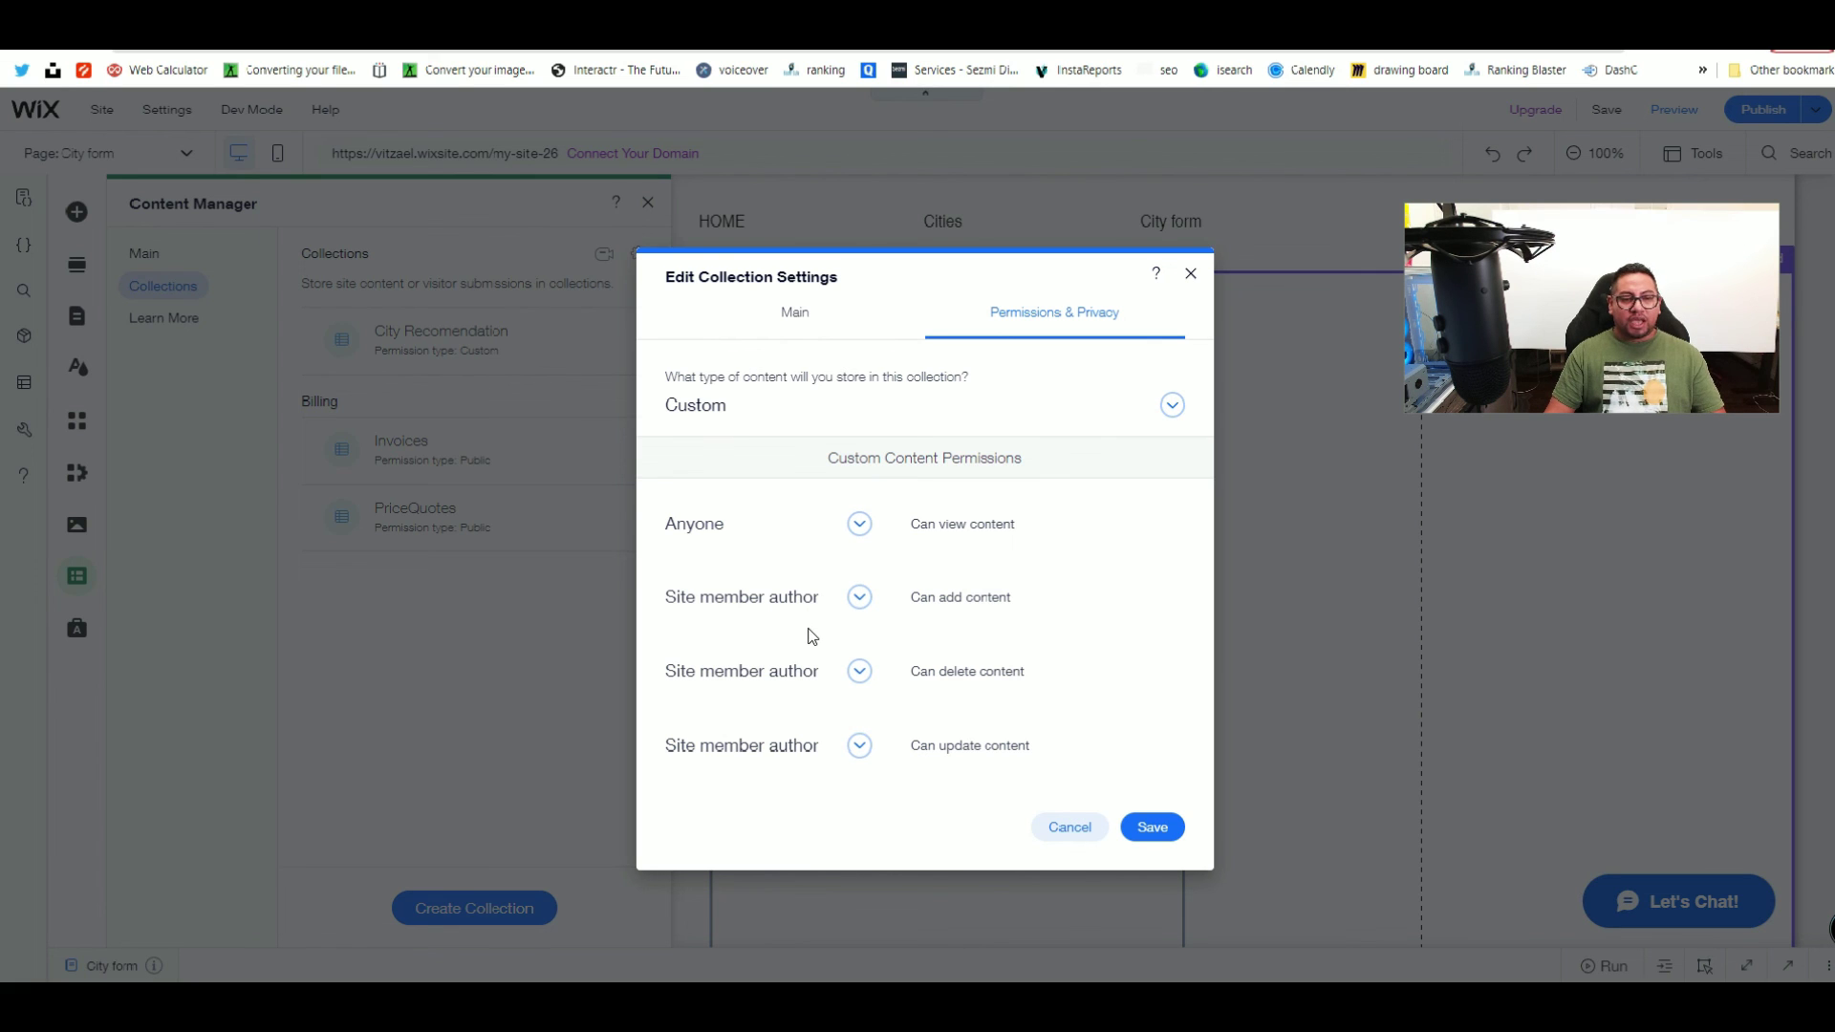
click(856, 597)
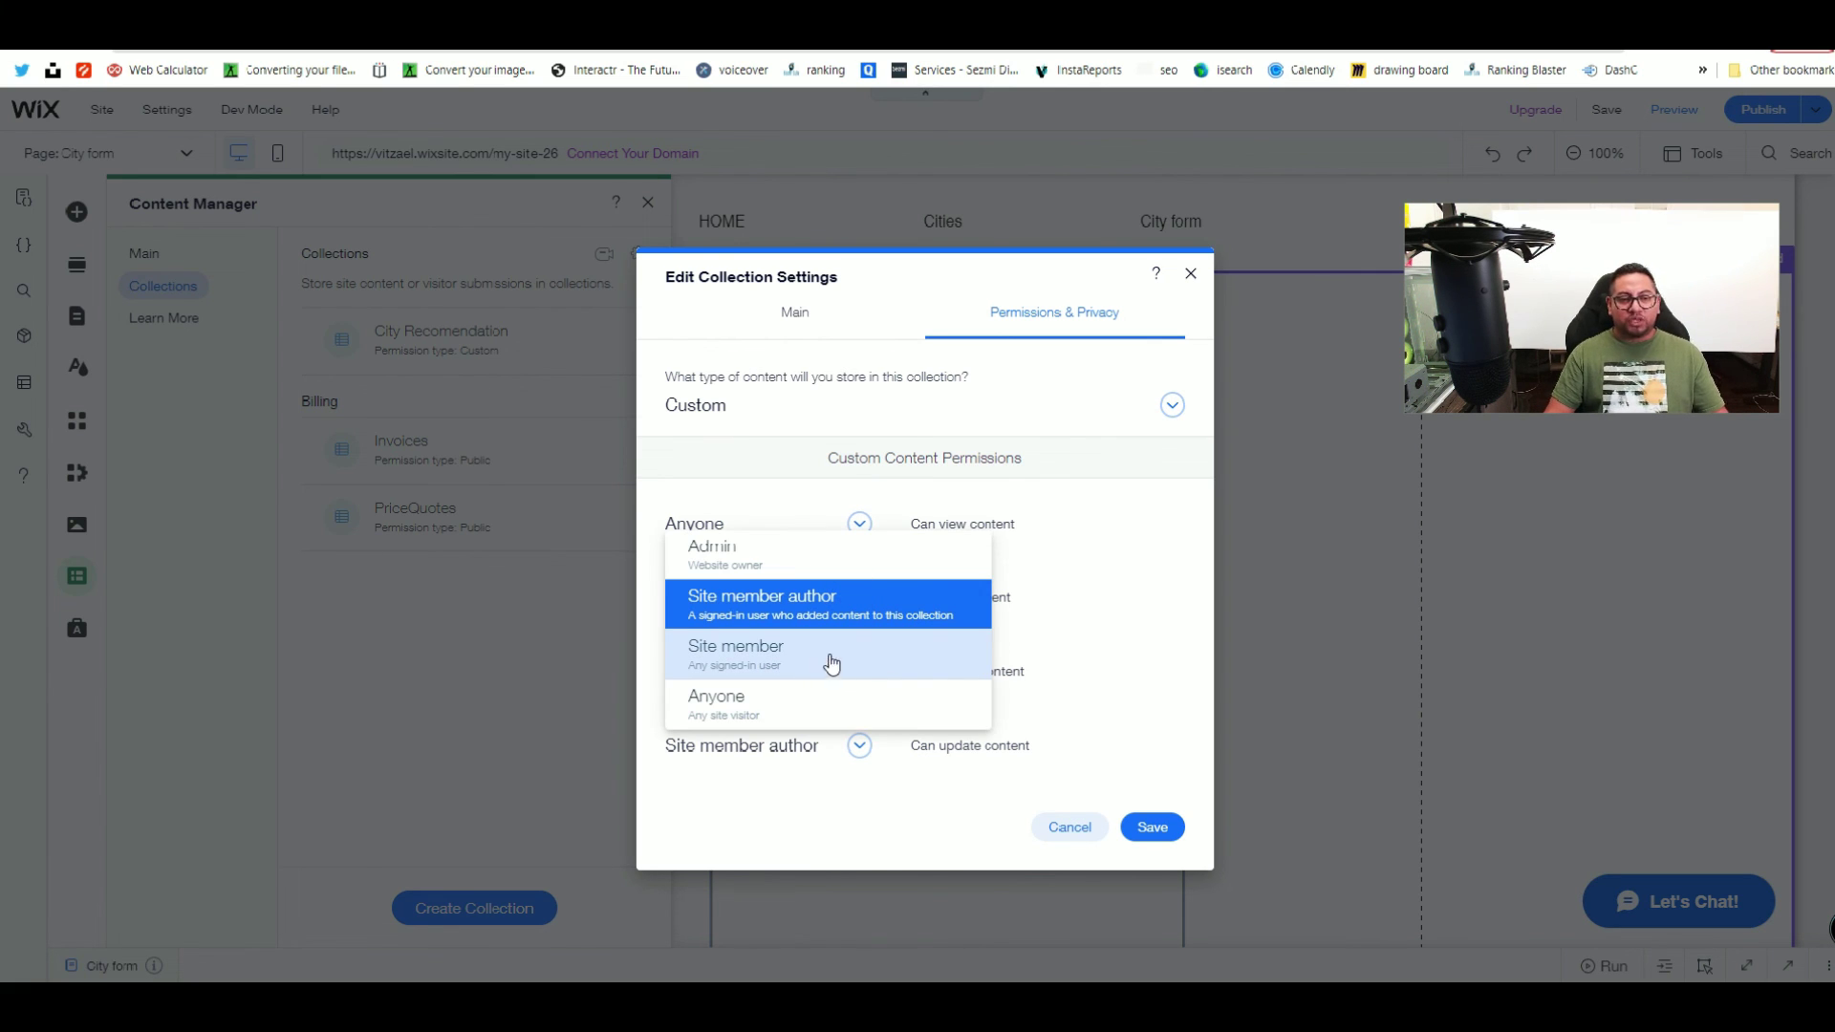
click(901, 663)
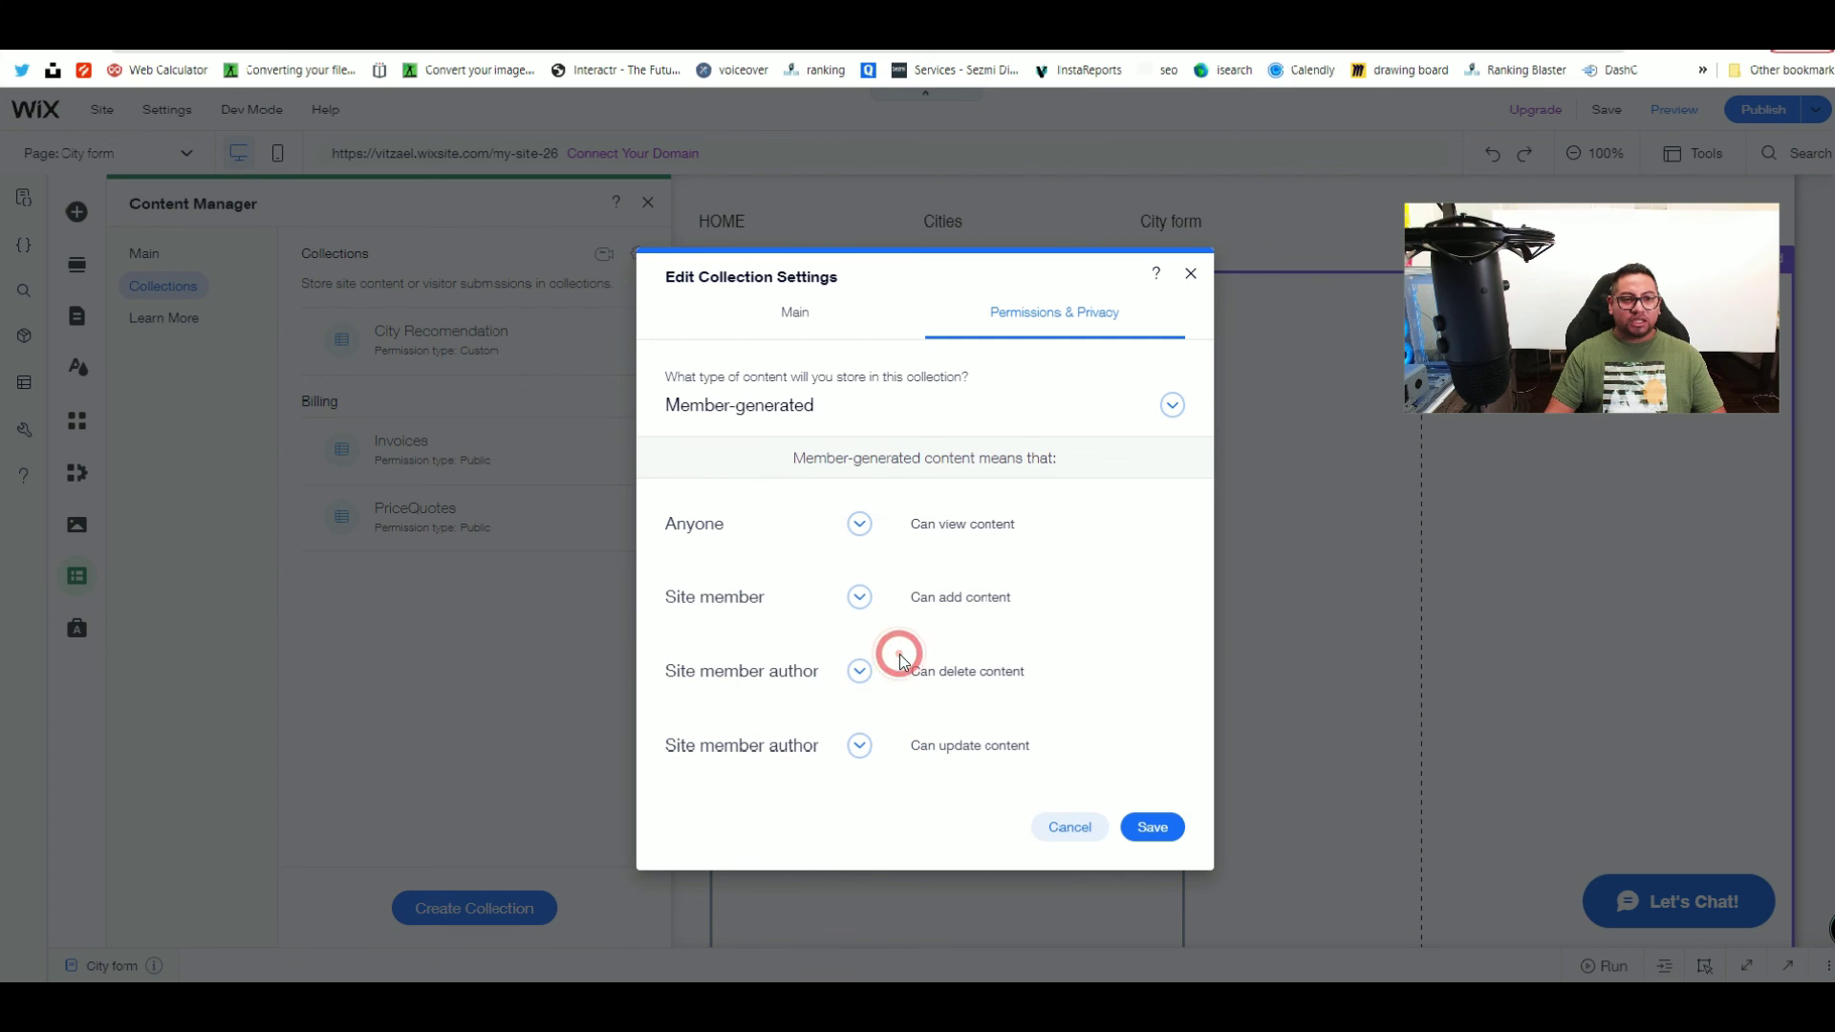
Step: Set the collection's delete and update content permissions to Site member and save the settings
click(859, 673)
click(848, 729)
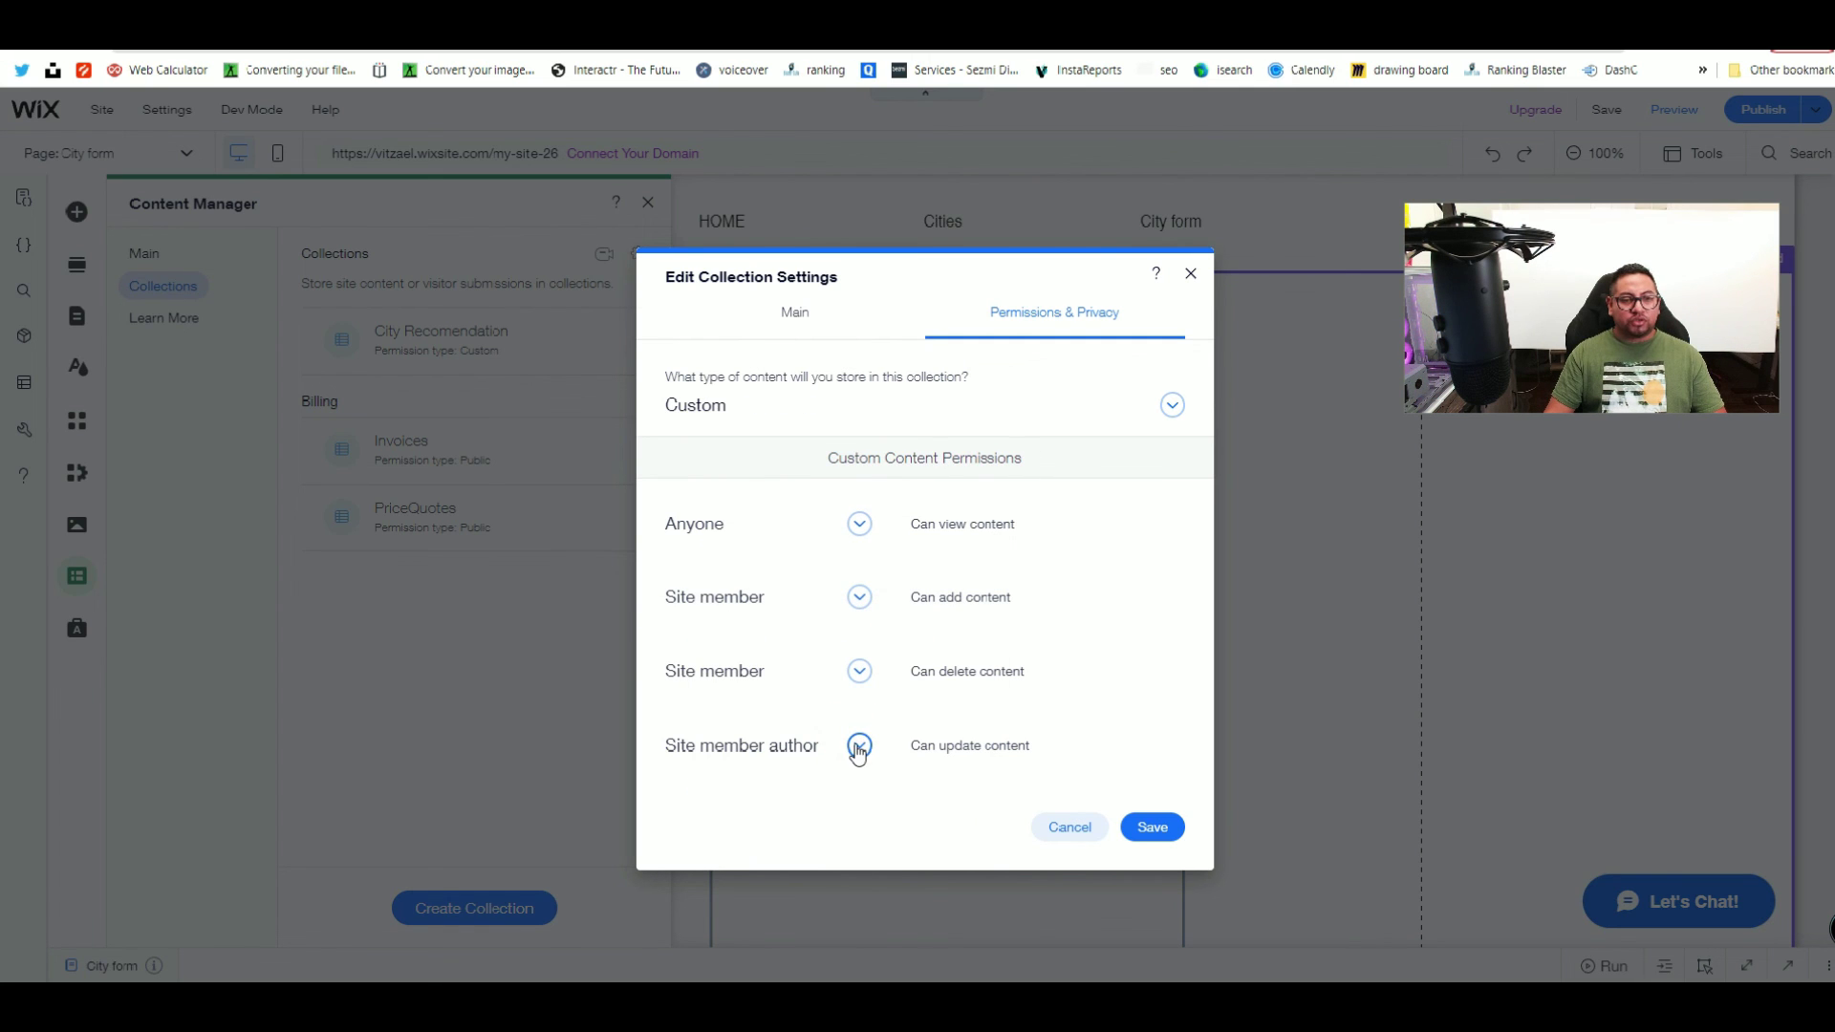
click(859, 746)
click(833, 789)
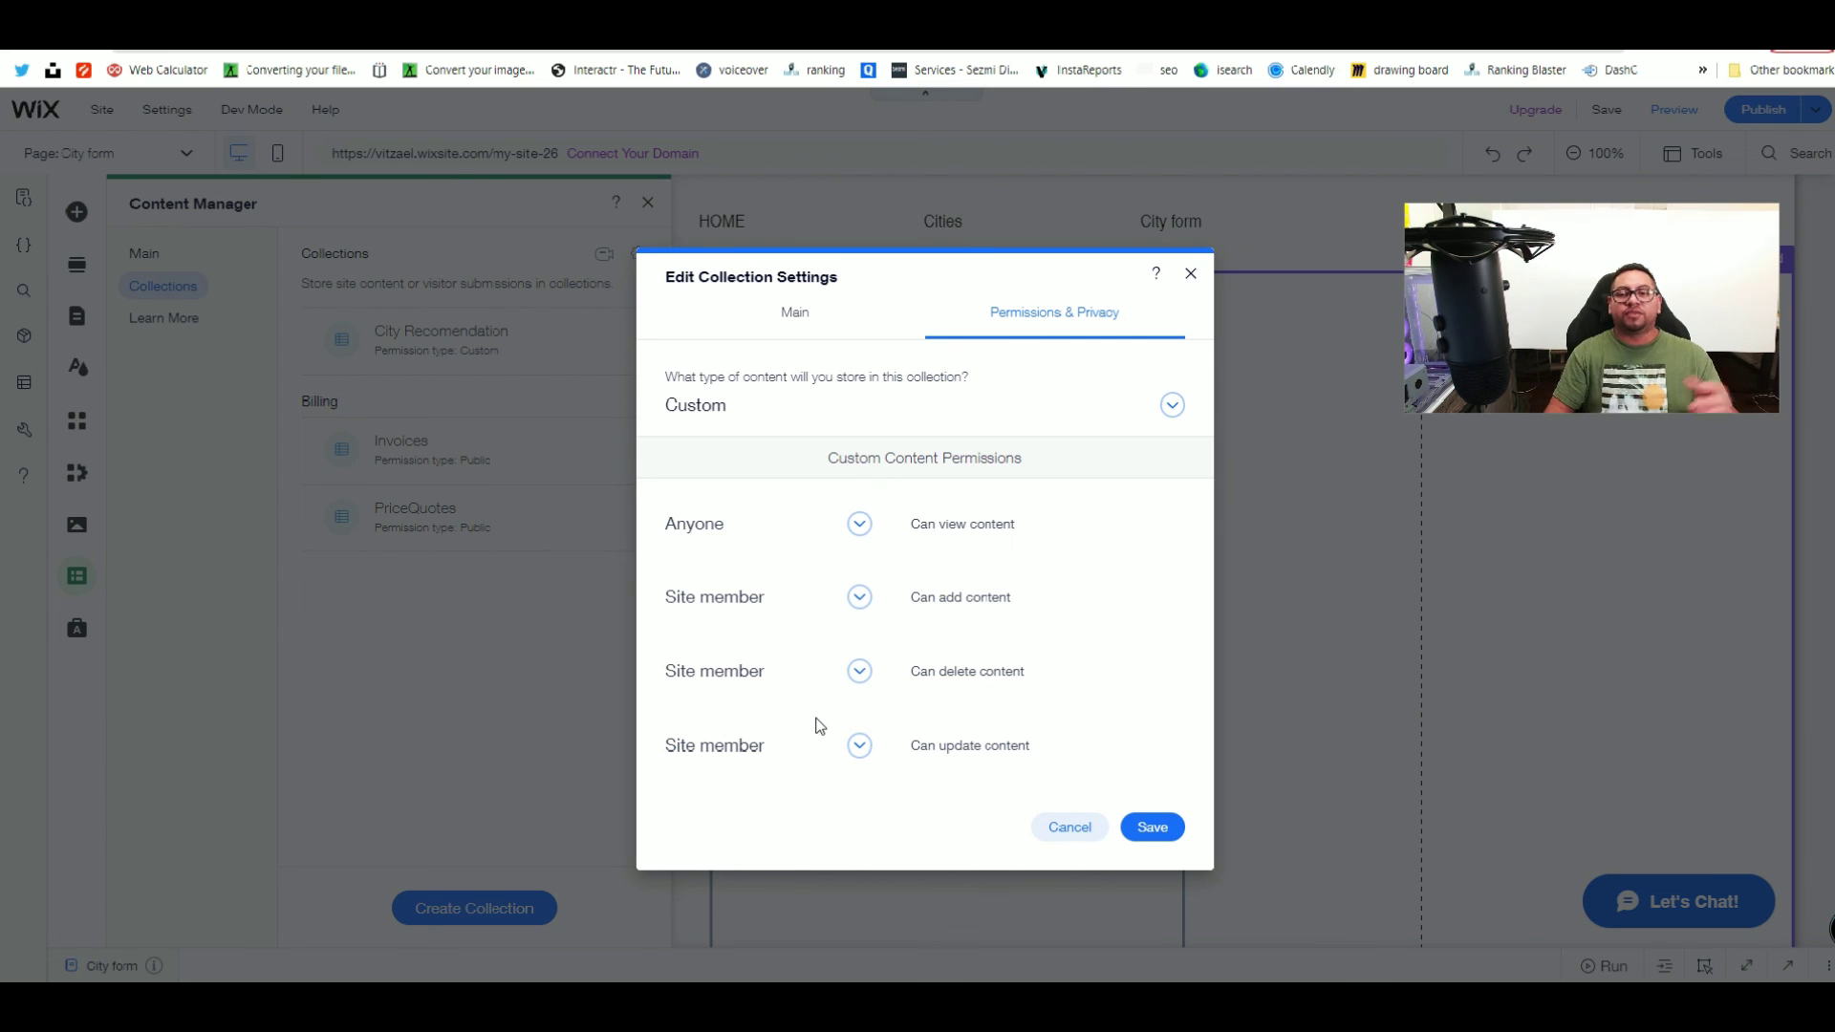
click(1166, 843)
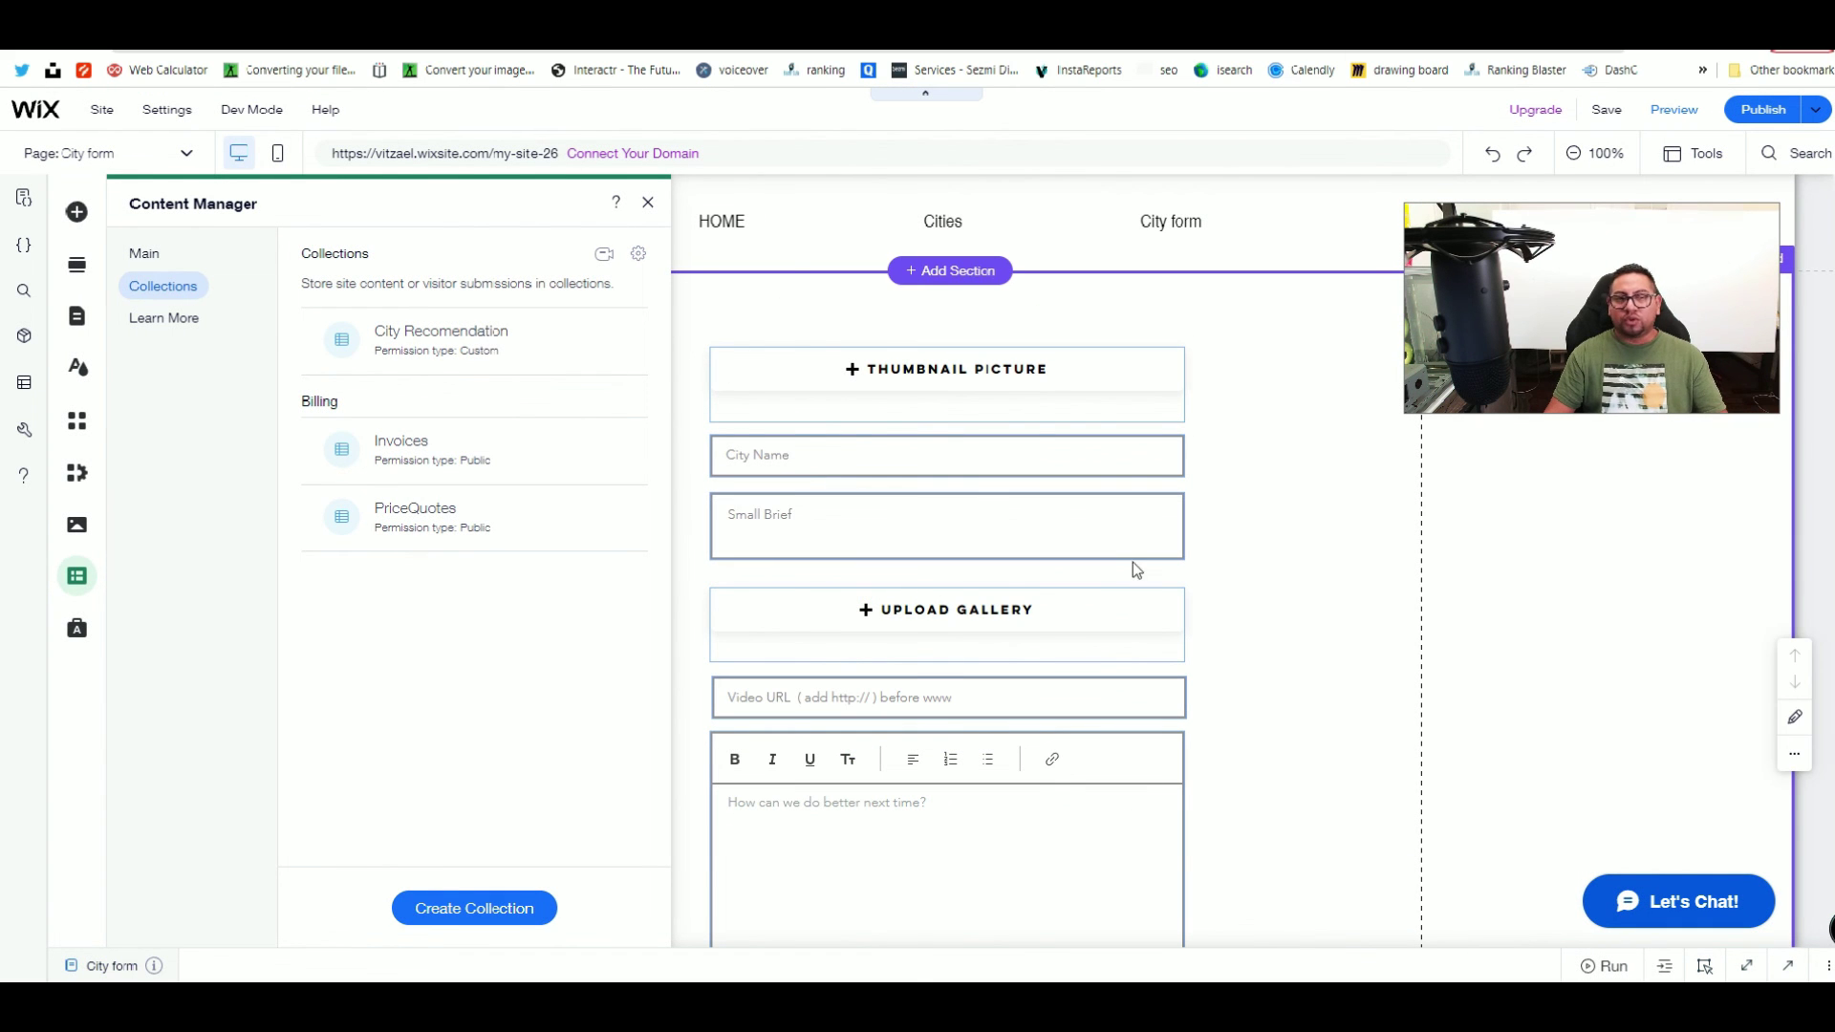
Step: Close the Content Manager, switch to the live site, dismiss its sign-up form and open the Cities page
click(649, 206)
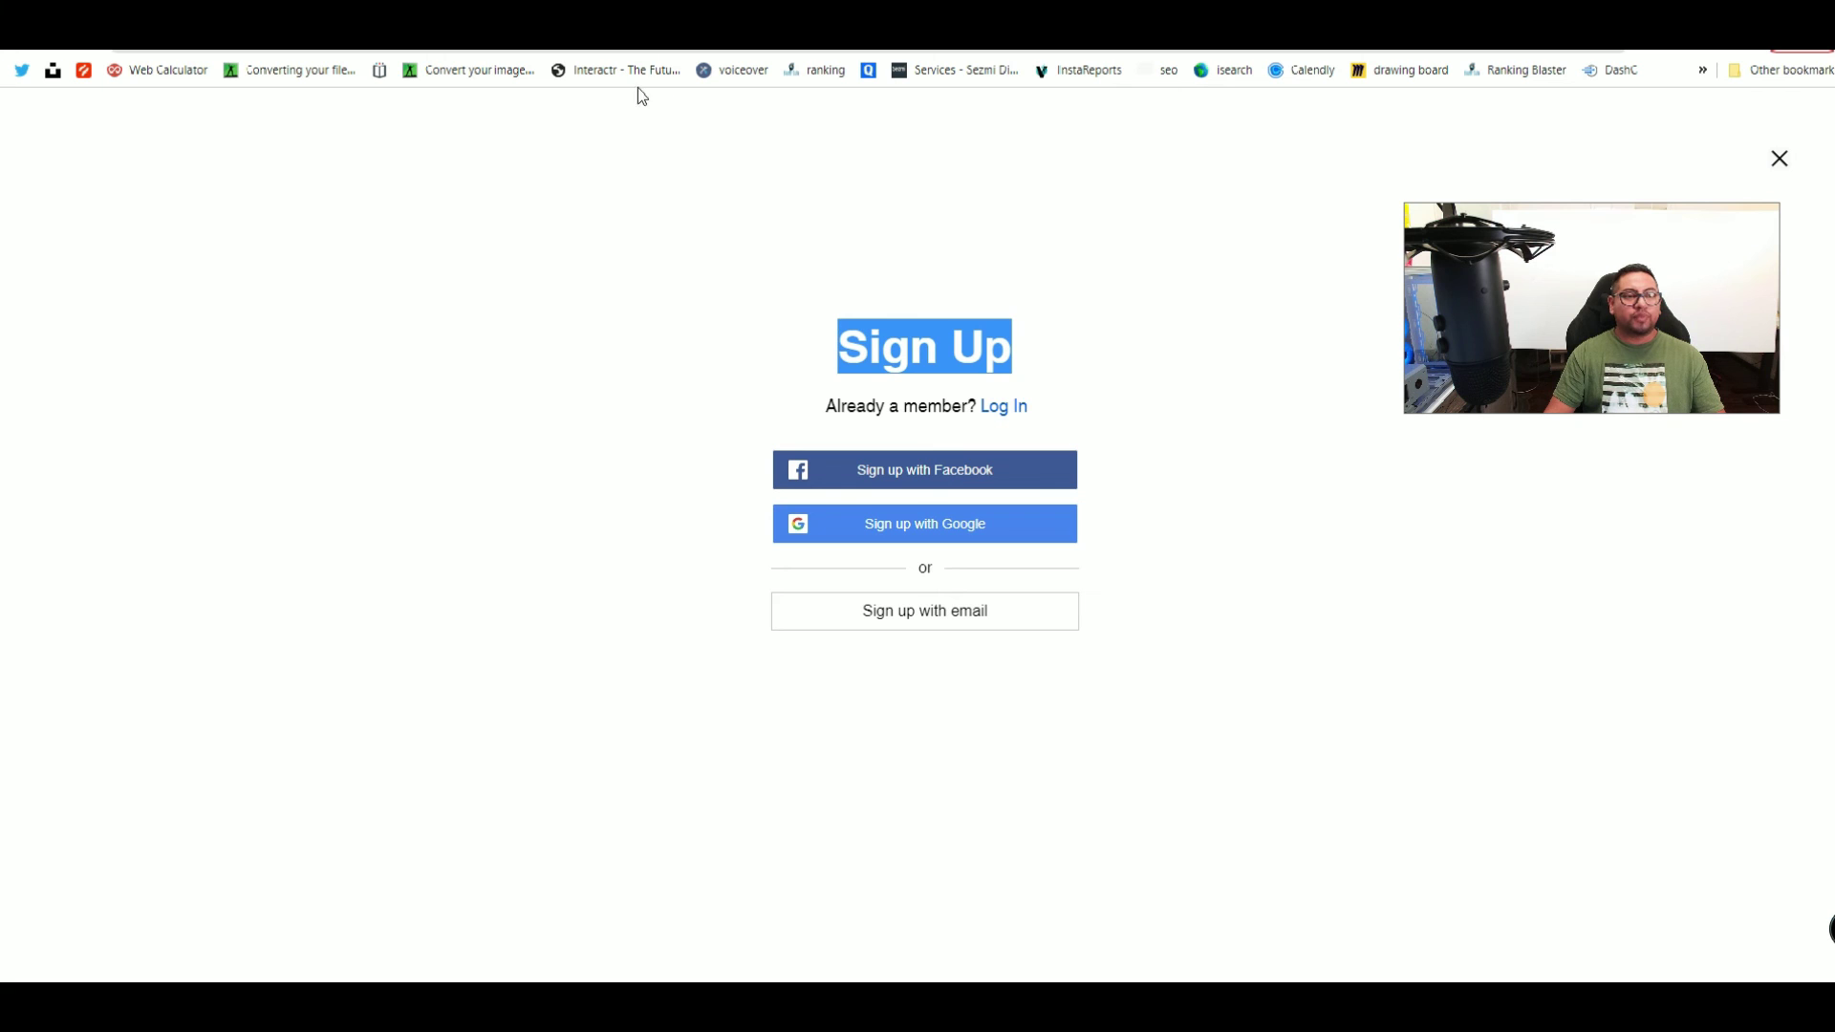
click(1778, 161)
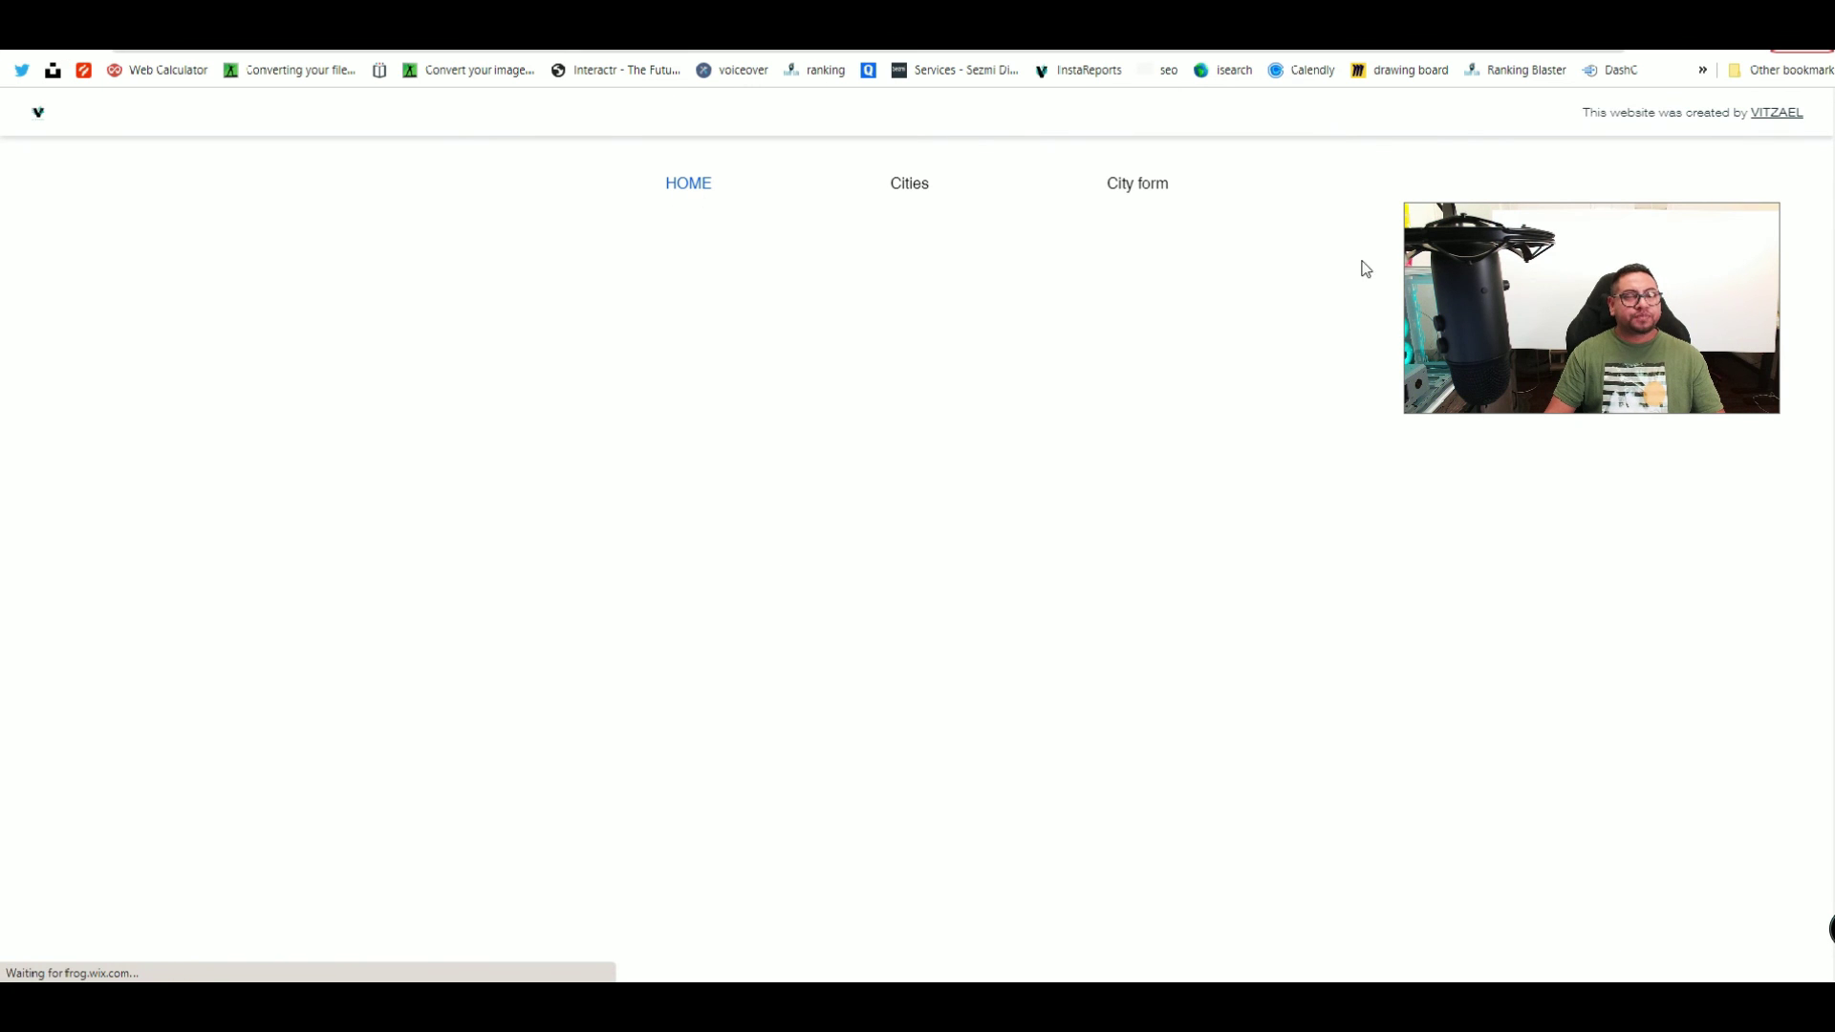
click(942, 198)
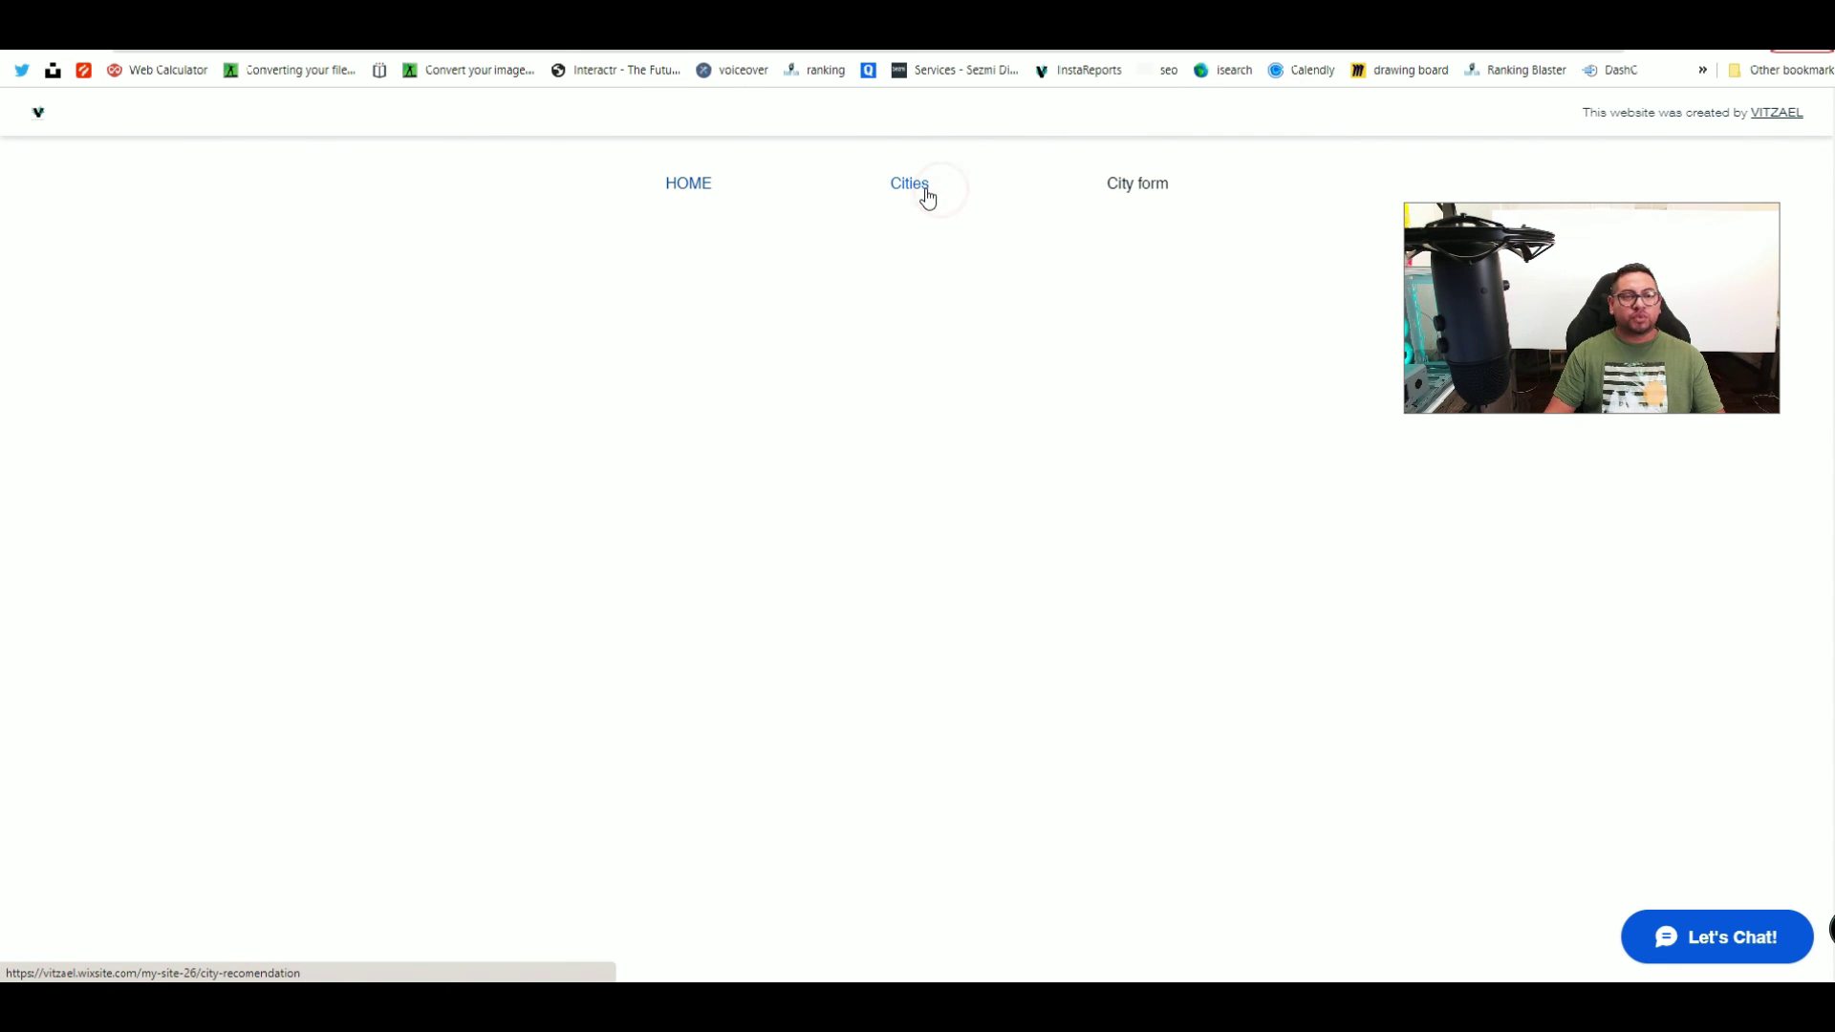
Step: Look through the Cities list, open the City form page and sign up as a site member with Facebook
scroll(881, 585, down, 3)
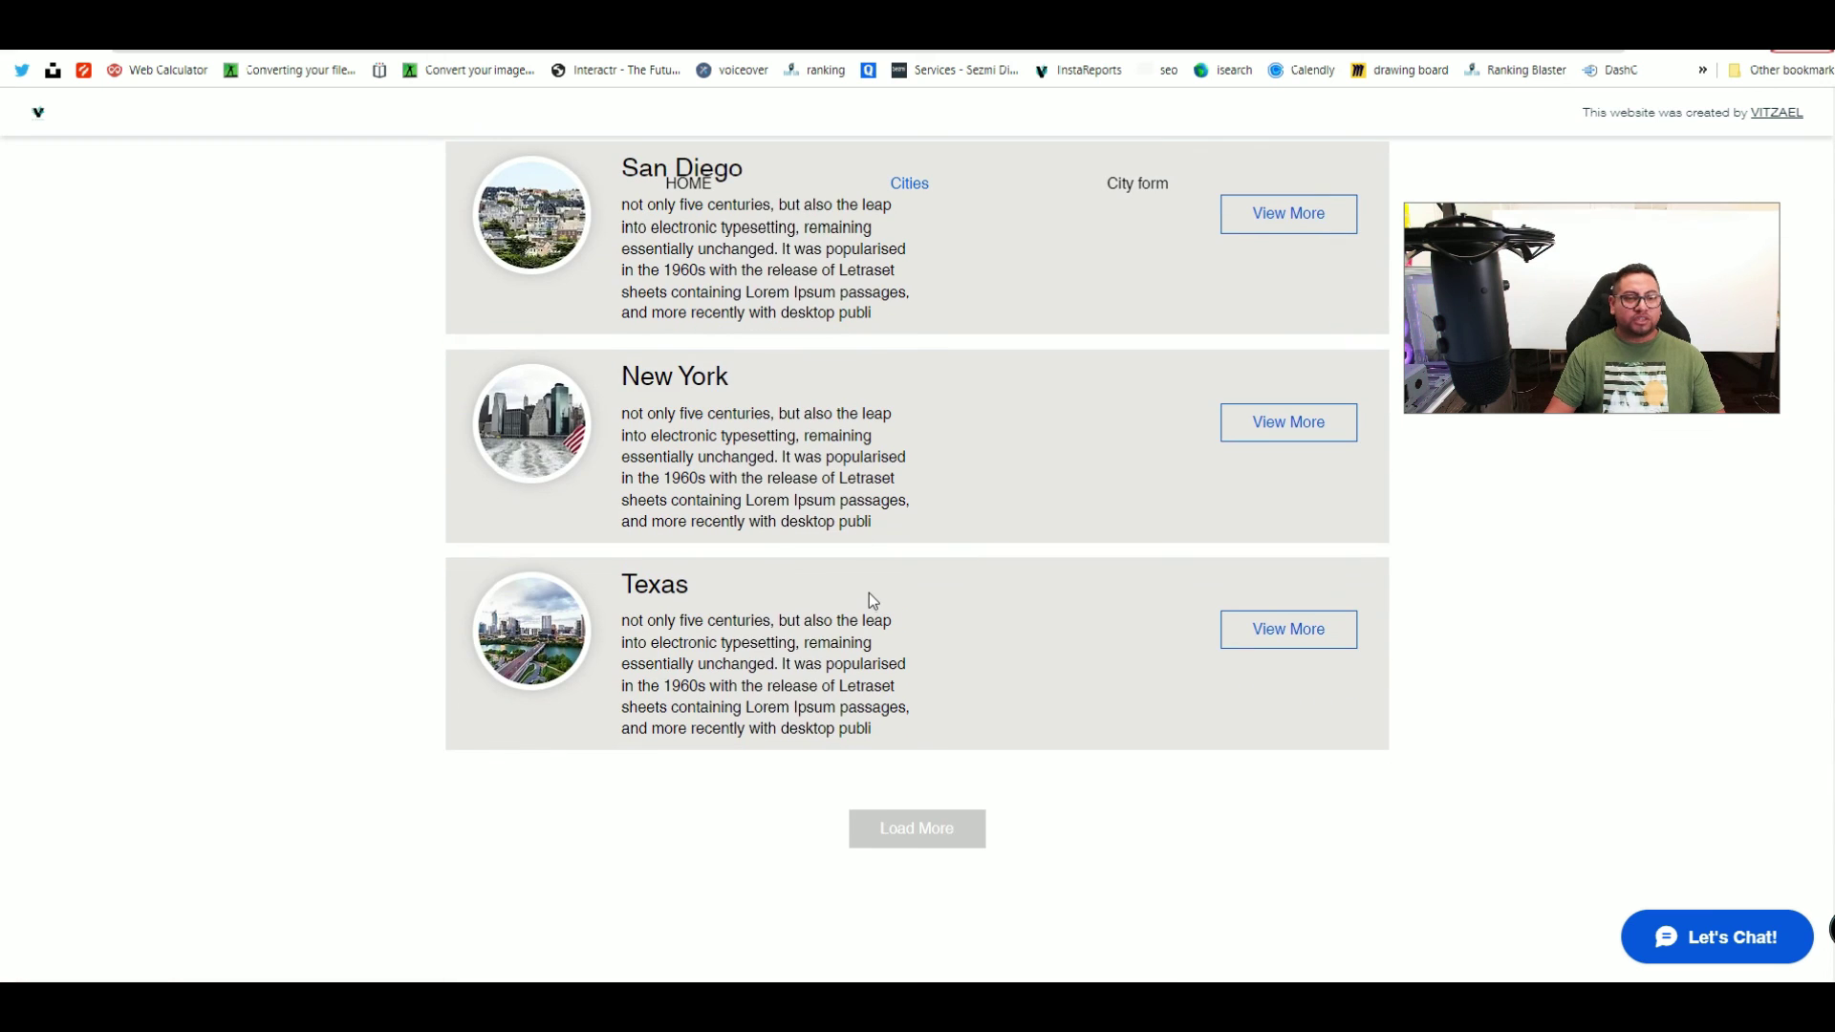
scroll(917, 535, up, 3)
click(1157, 186)
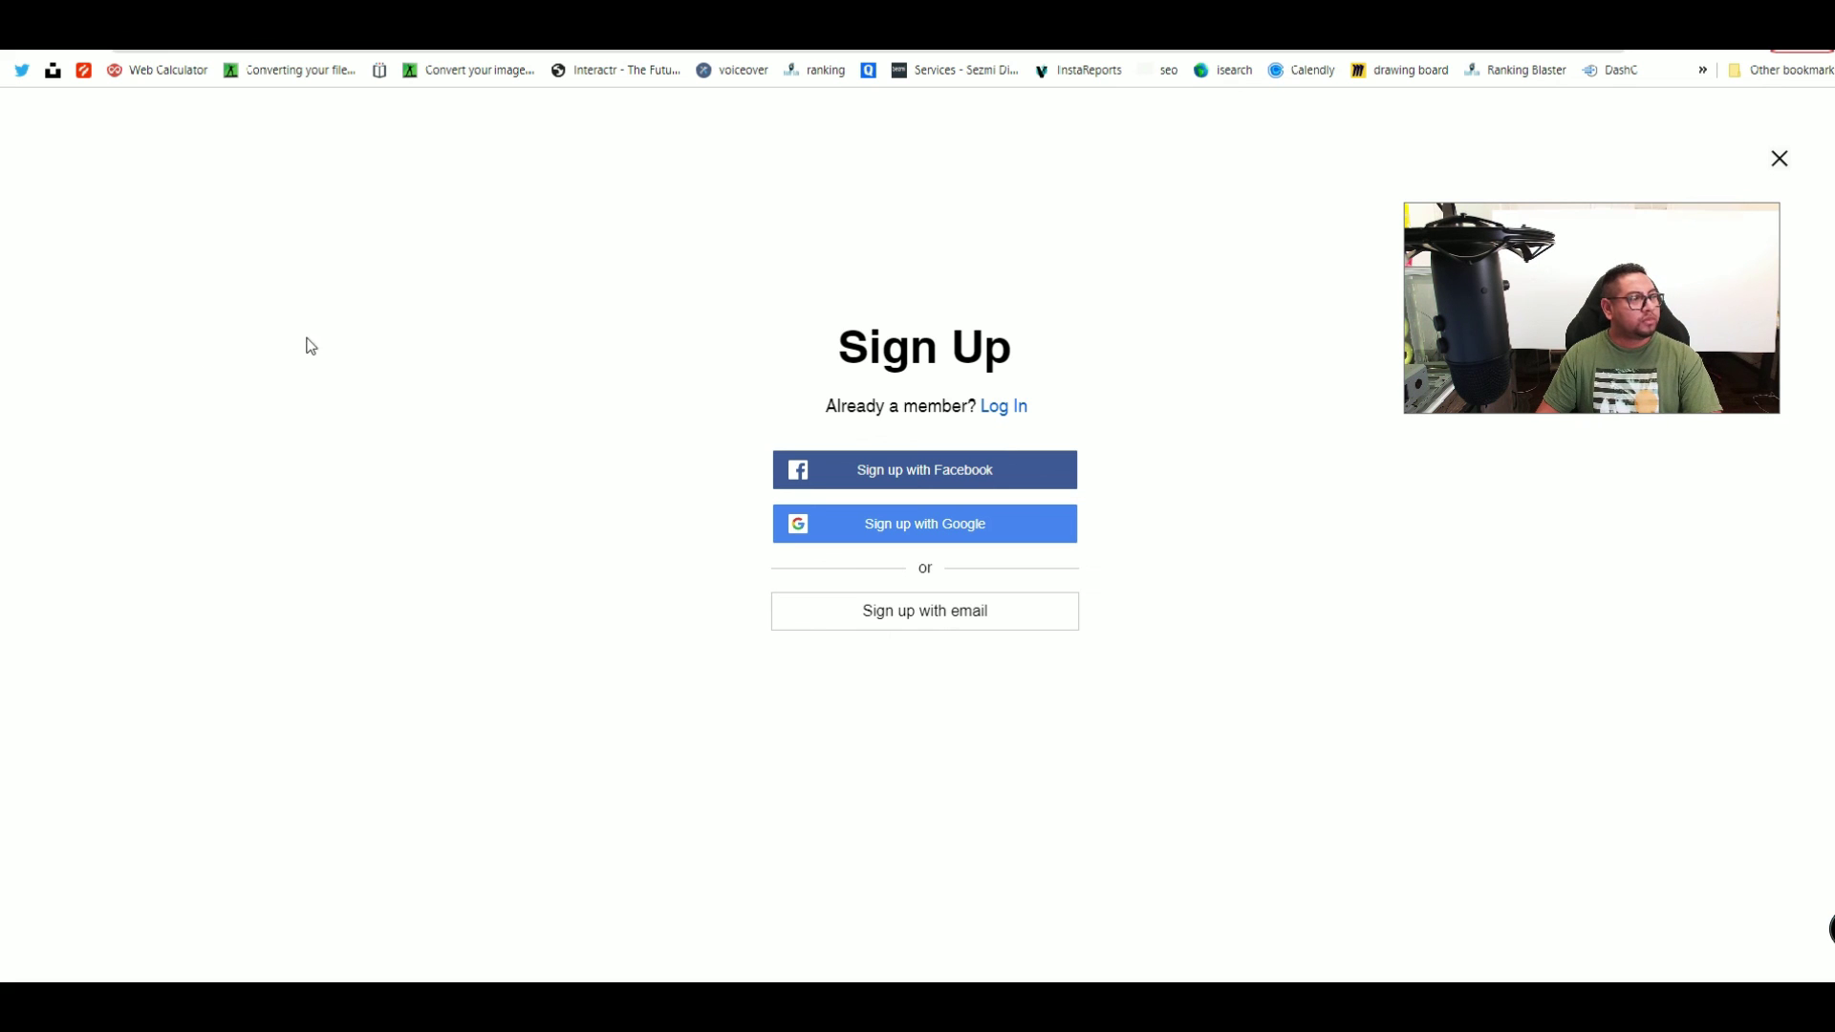
click(1063, 478)
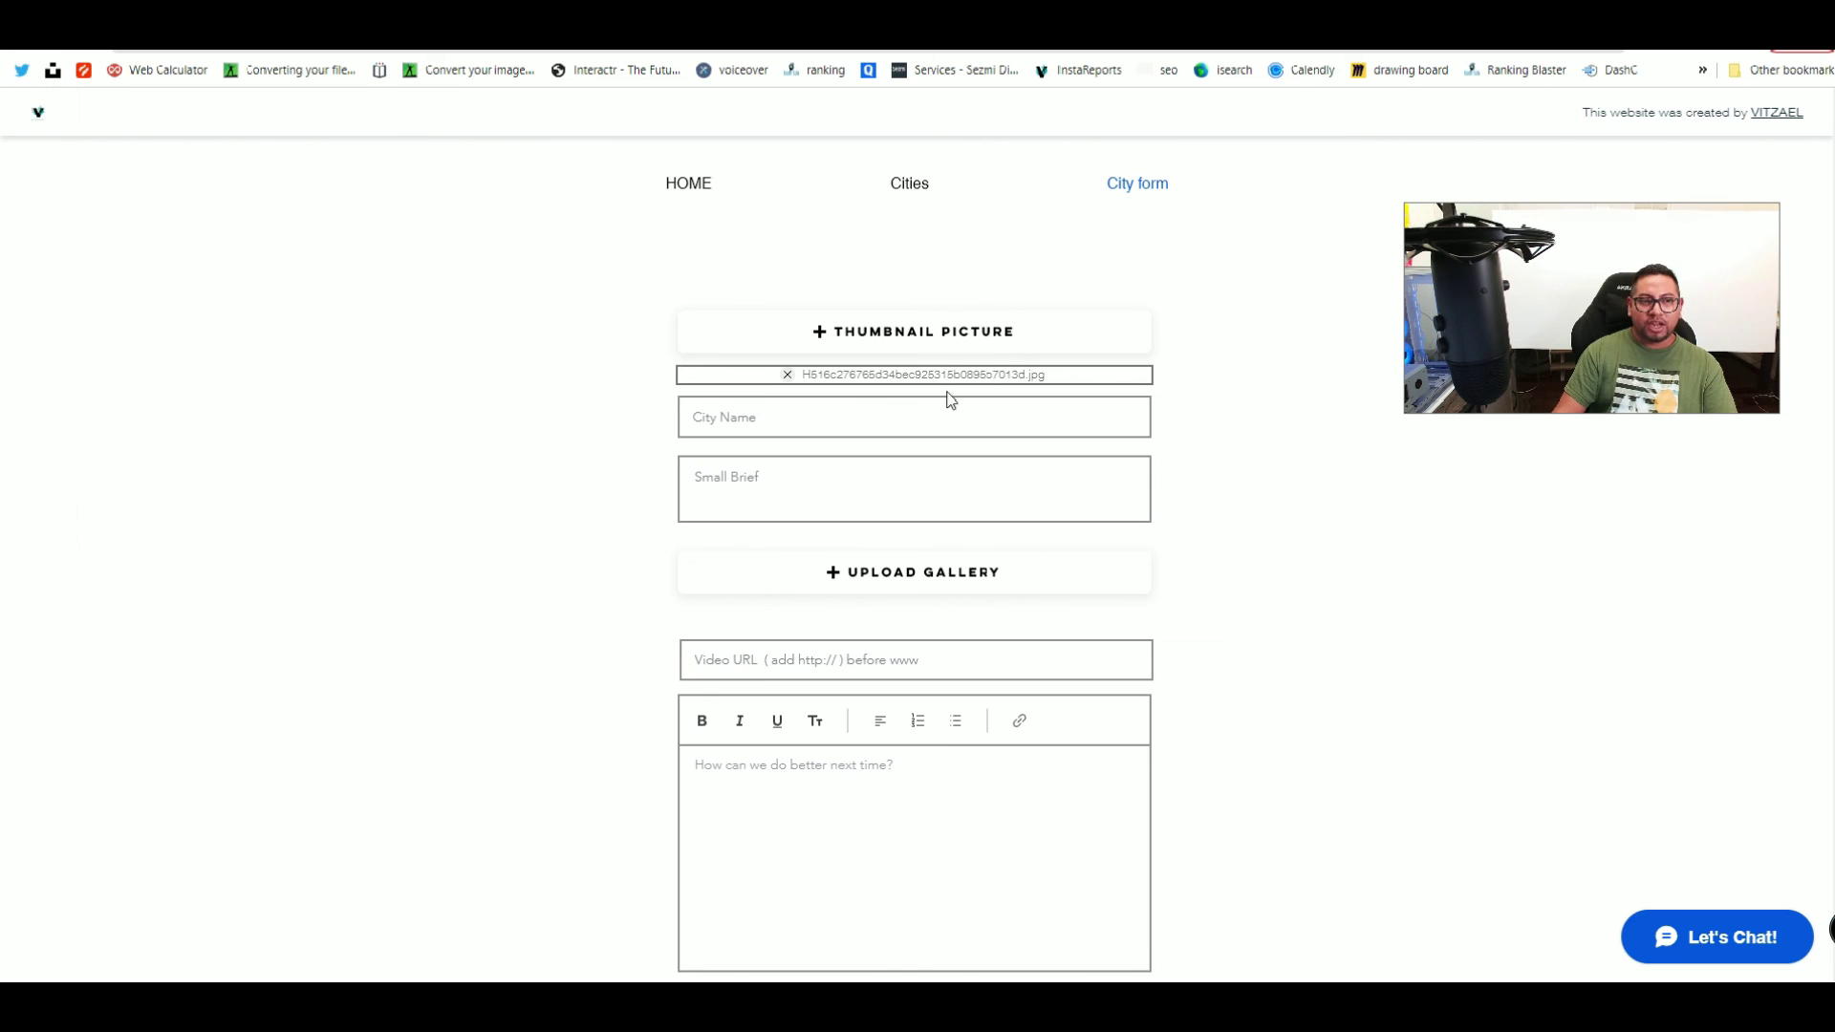
Step: Enter Georgia as the city name and fill Small Brief with a passage copied from the Lorem Ipsum site's "Why do we use it?" section
click(868, 422)
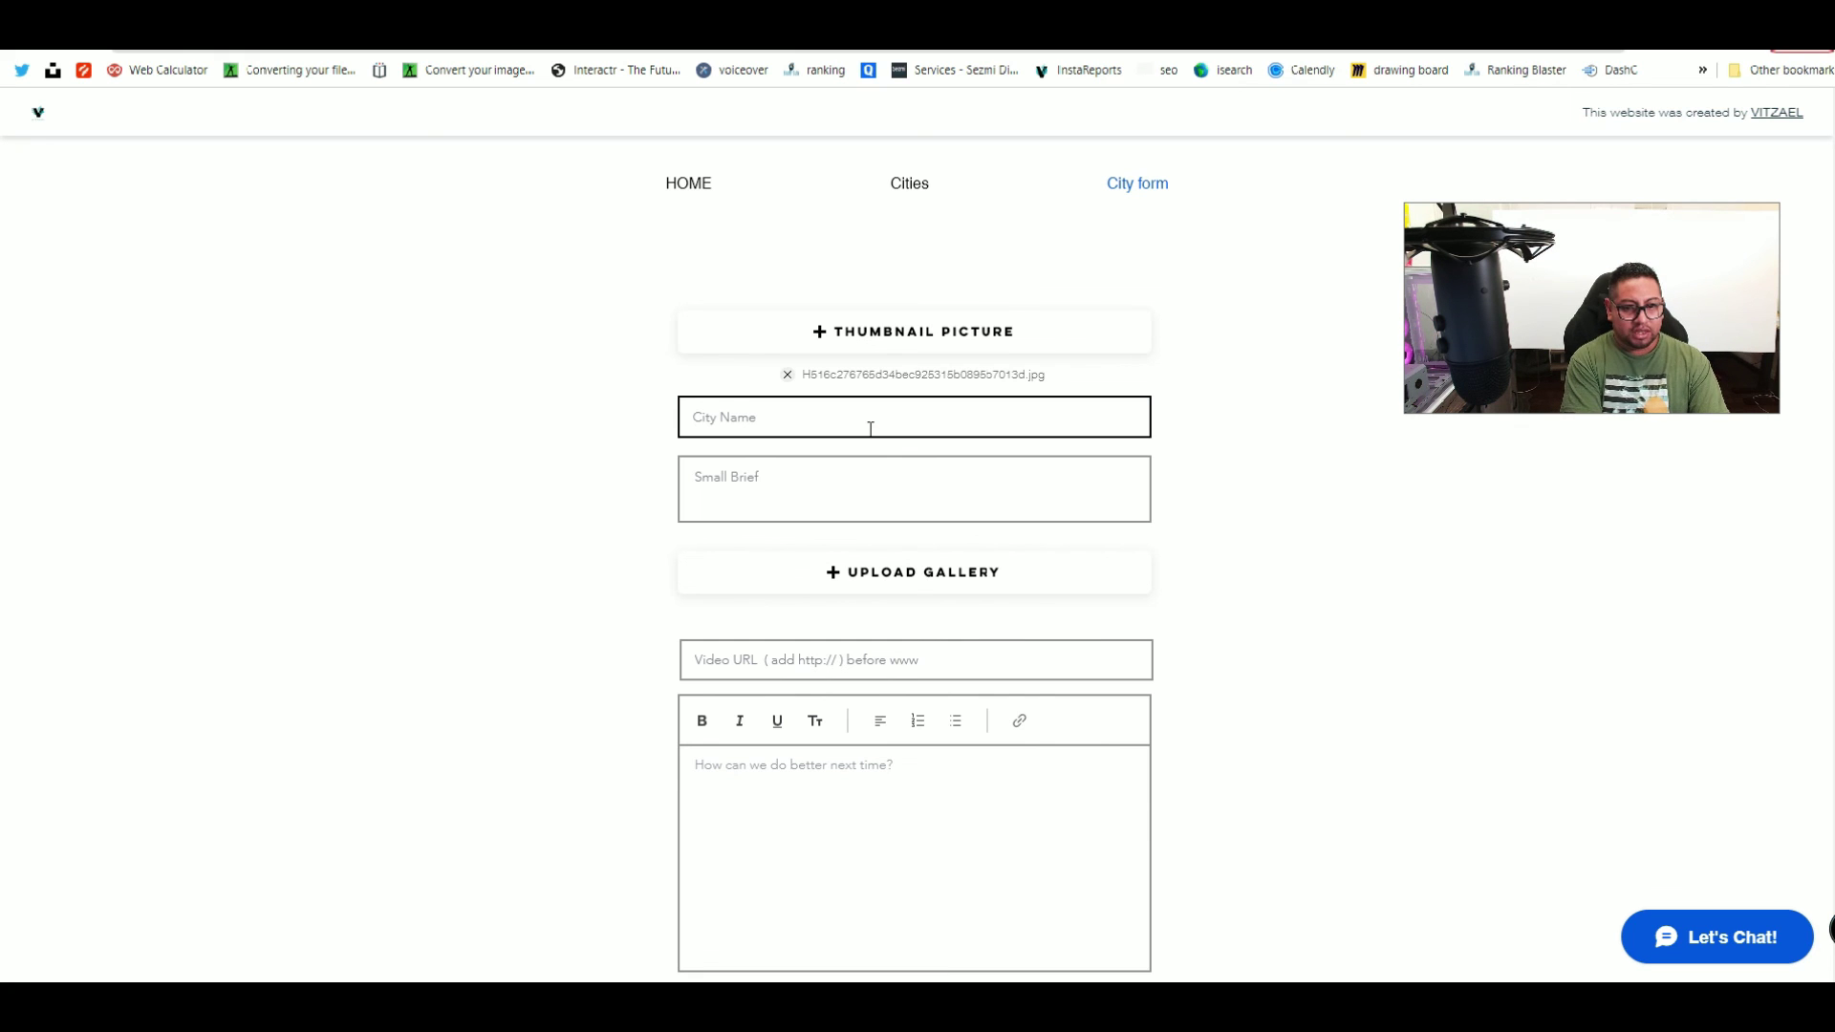
text(Georgia)
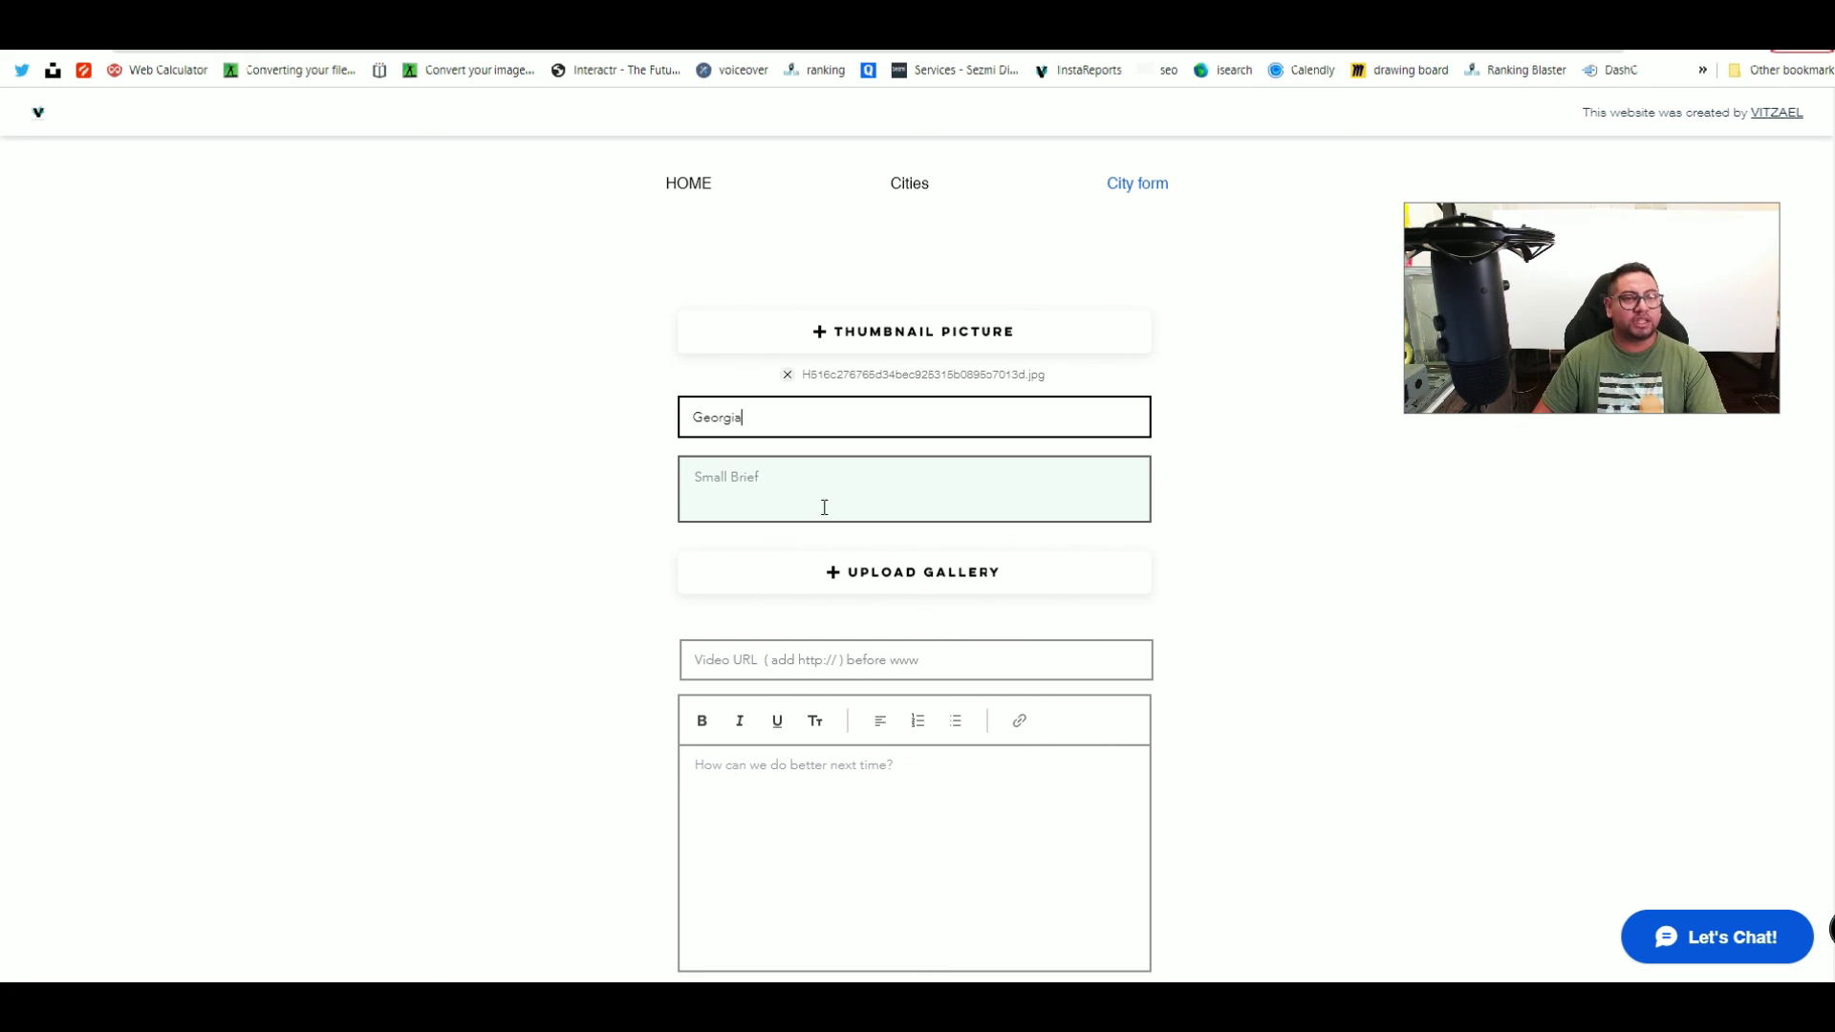
key(ctrl+Tab)
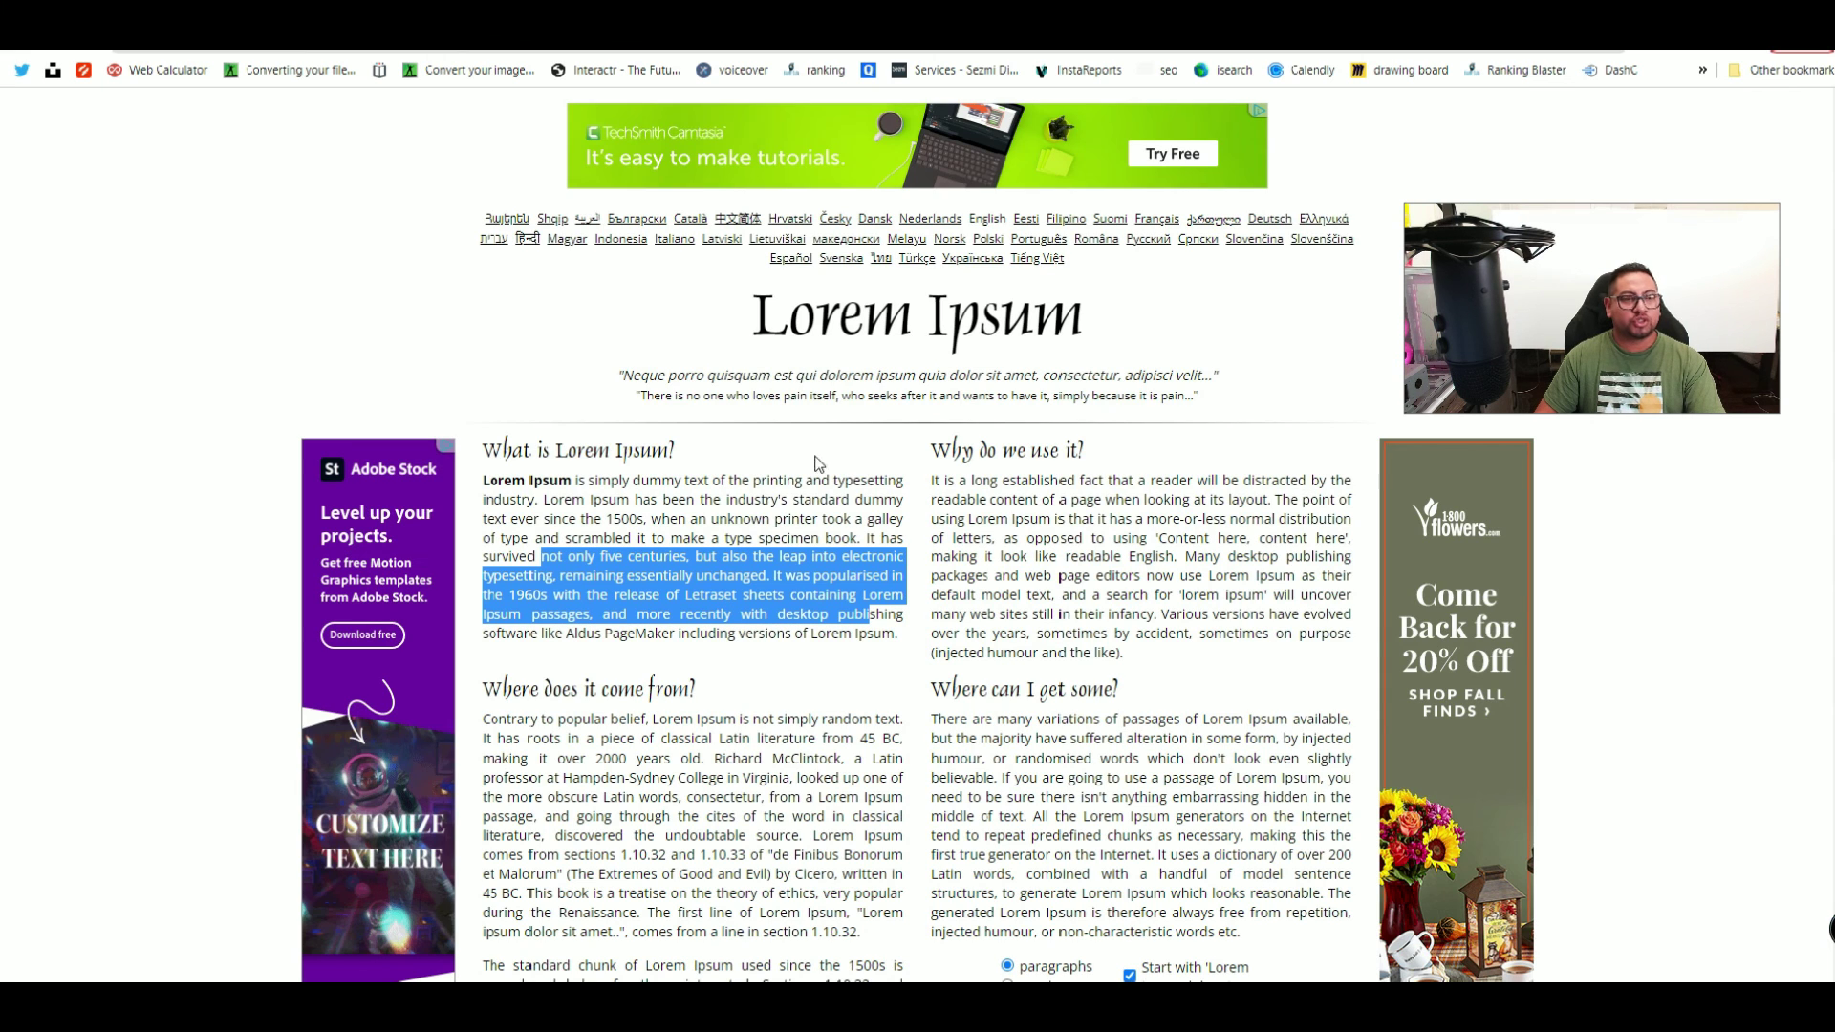
drag(990, 479, 1083, 538)
right_click(1084, 501)
click(1126, 519)
key(ctrl+shift+Tab)
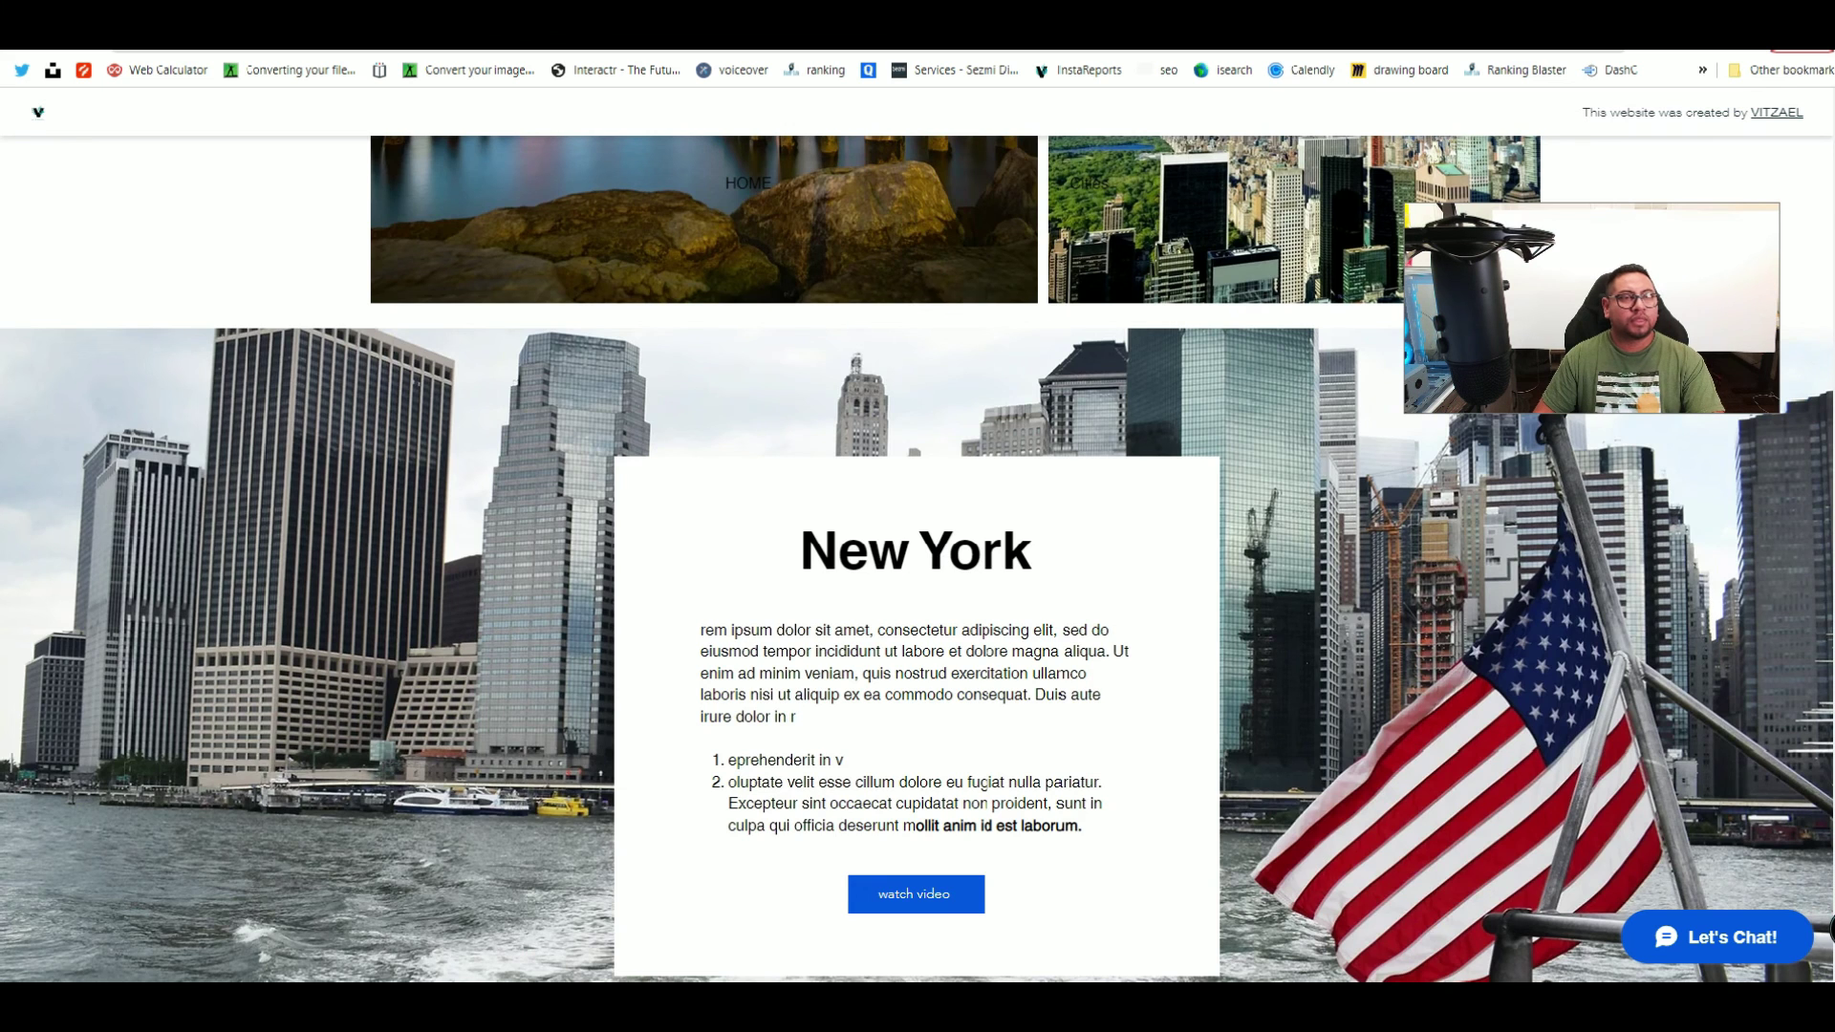
click(769, 472)
key(ctrl+v)
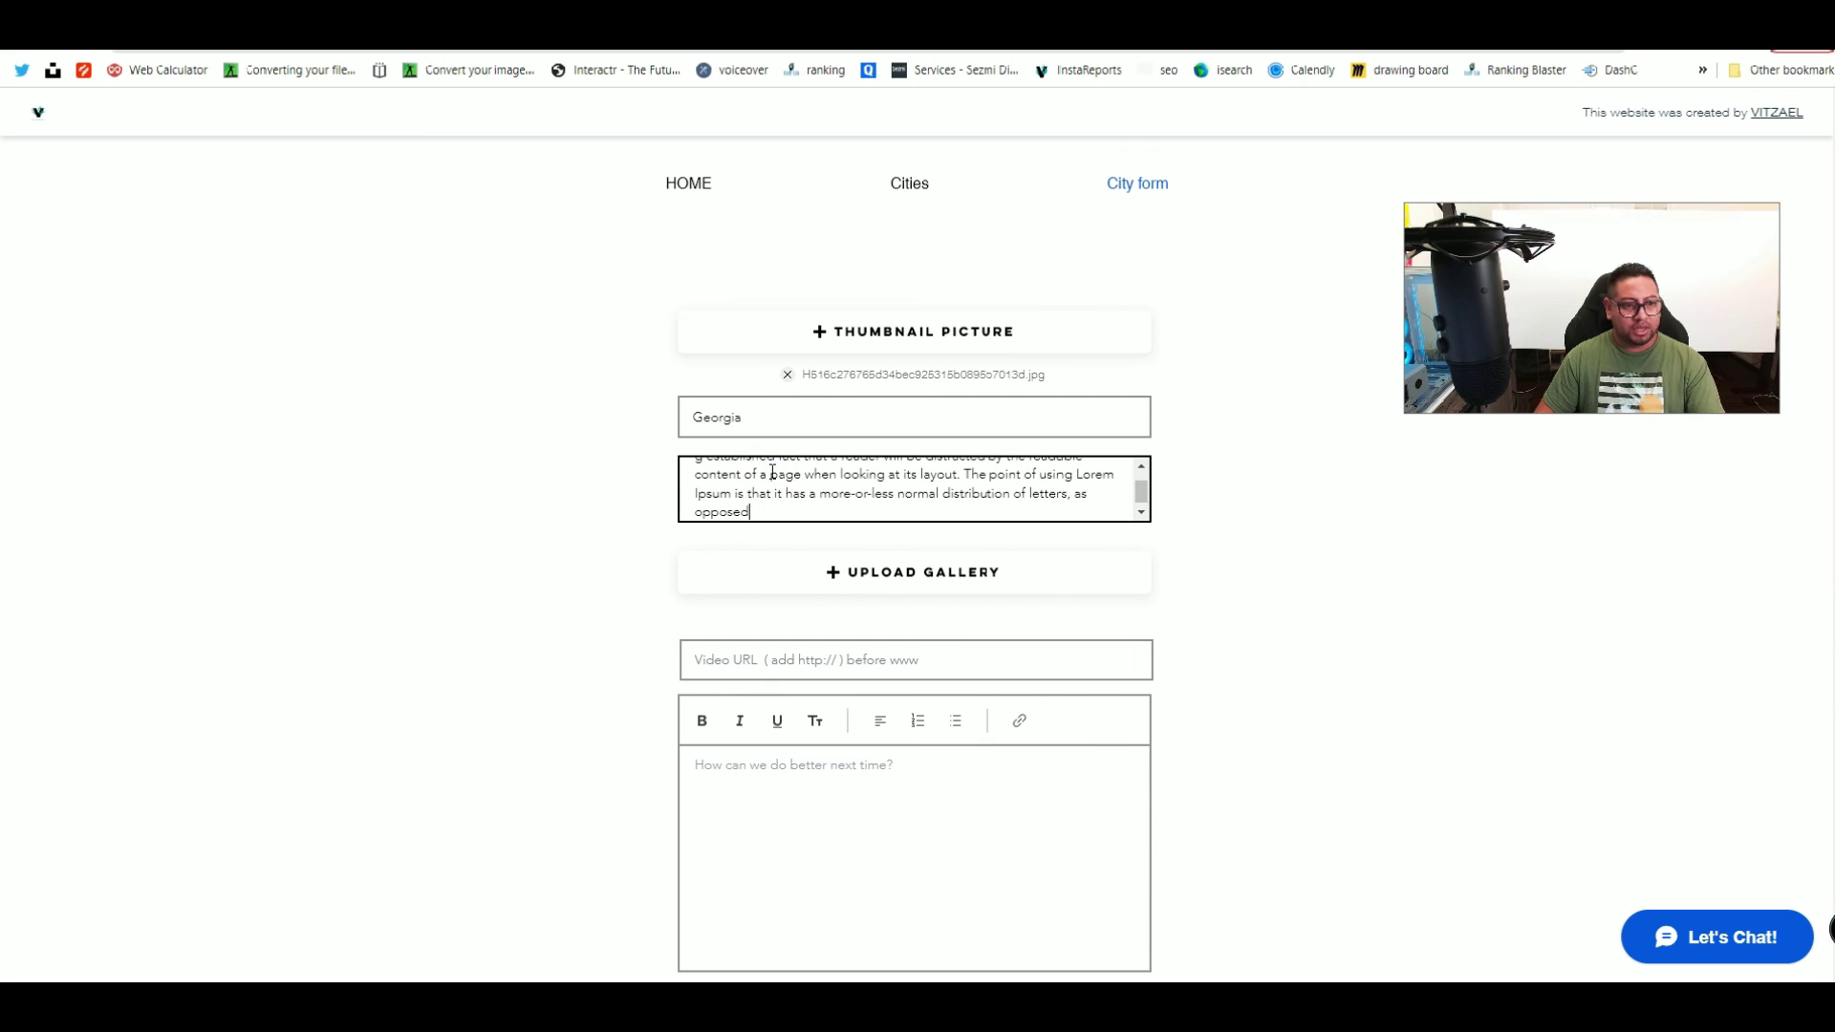
click(909, 576)
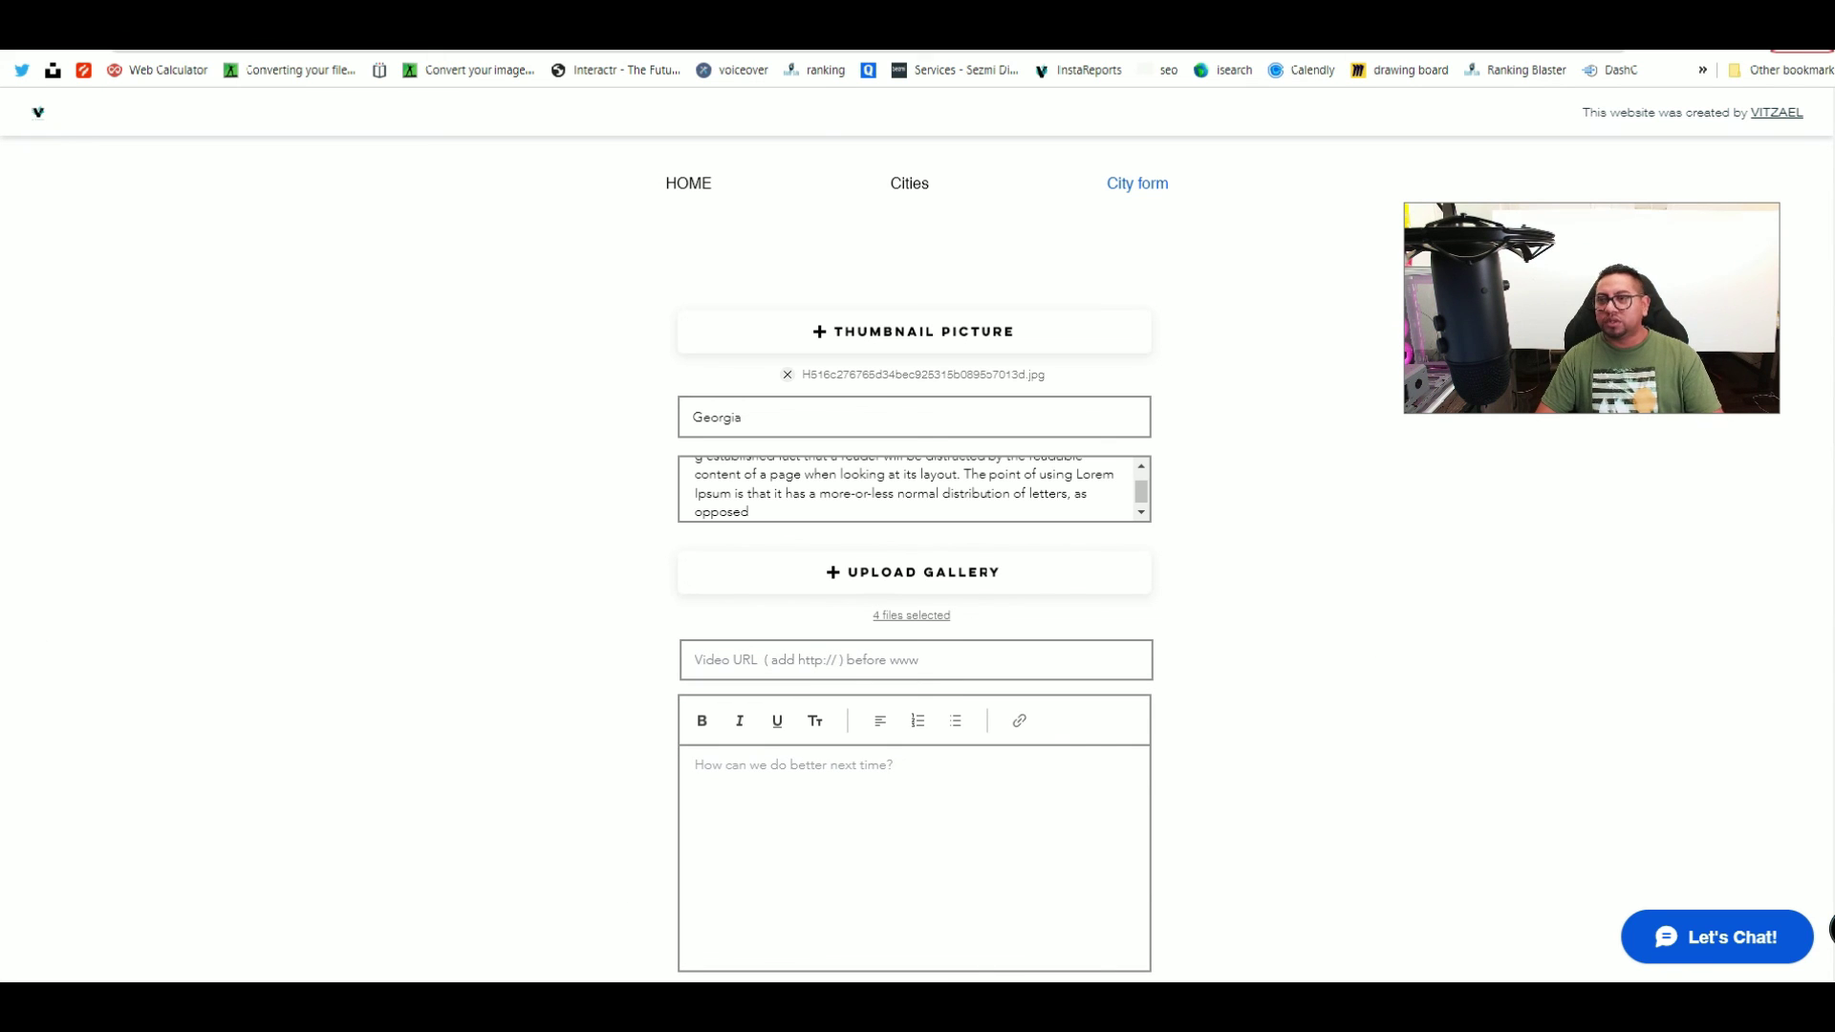
click(751, 659)
key(ctrl+v)
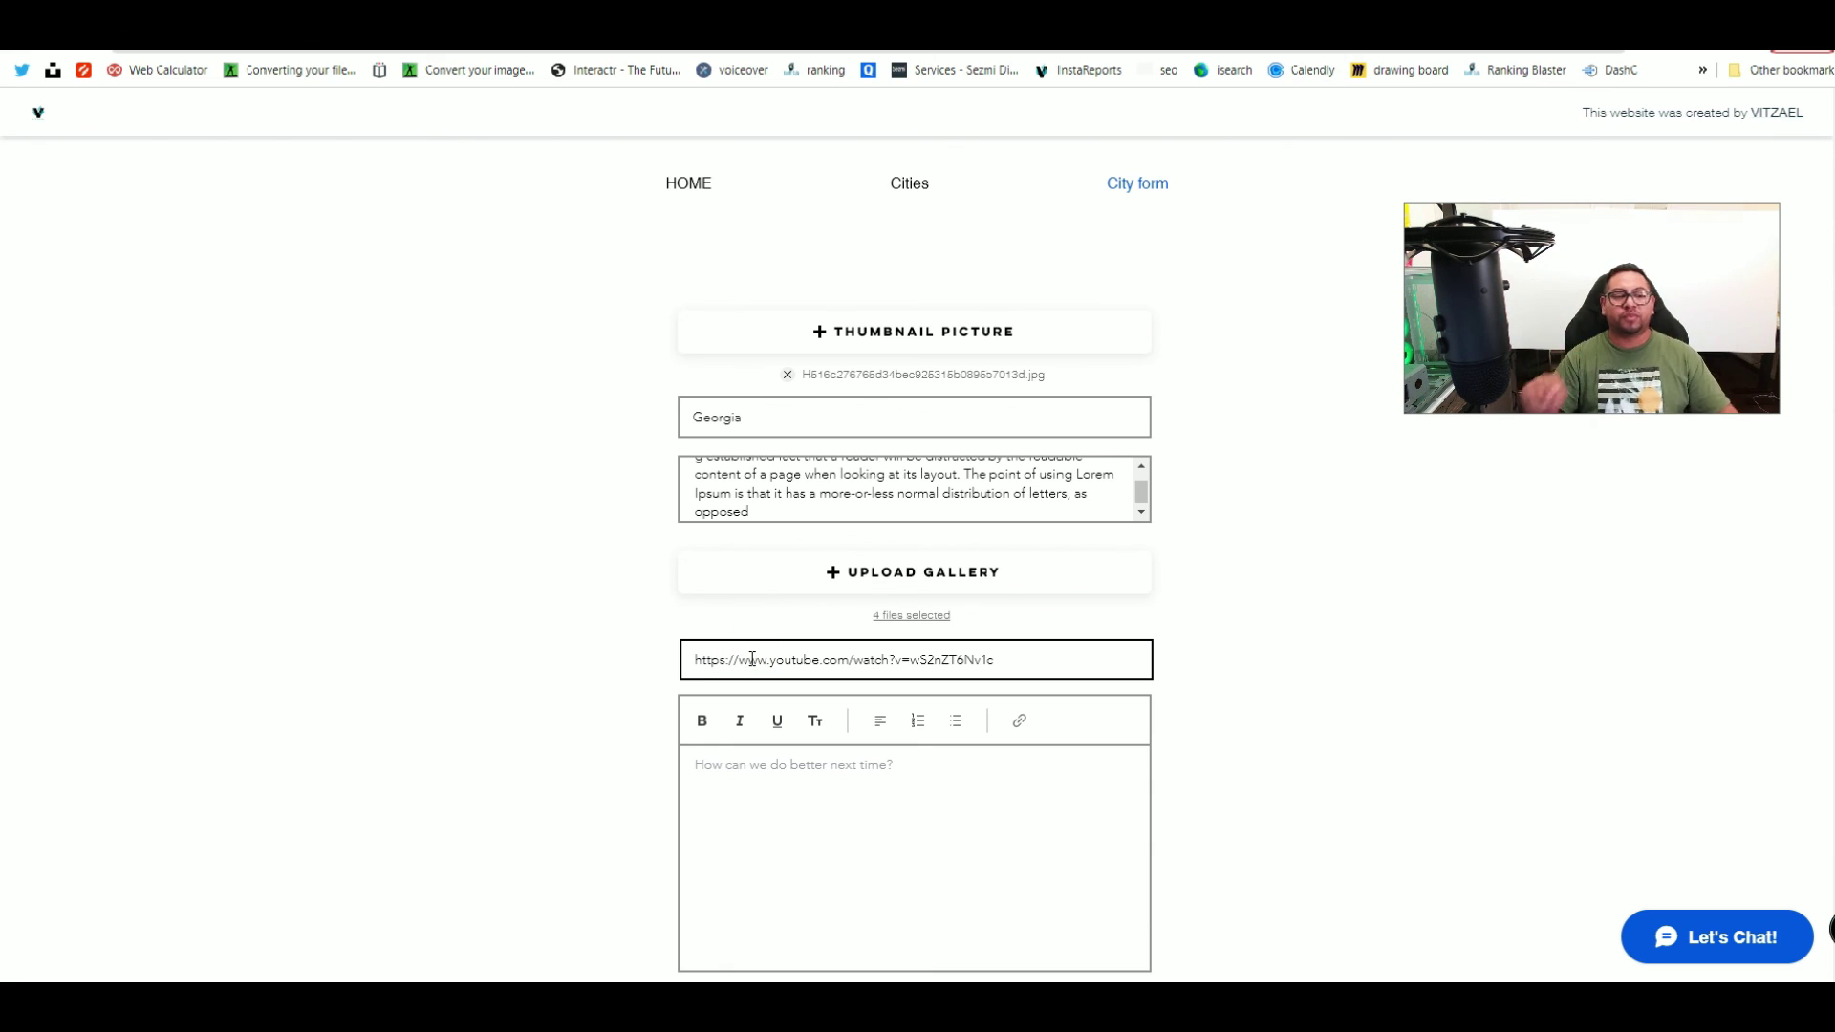
Step: Copy the "Where can I get some?" section from the Lorem Ipsum site and paste it into the form's rich text box
click(864, 807)
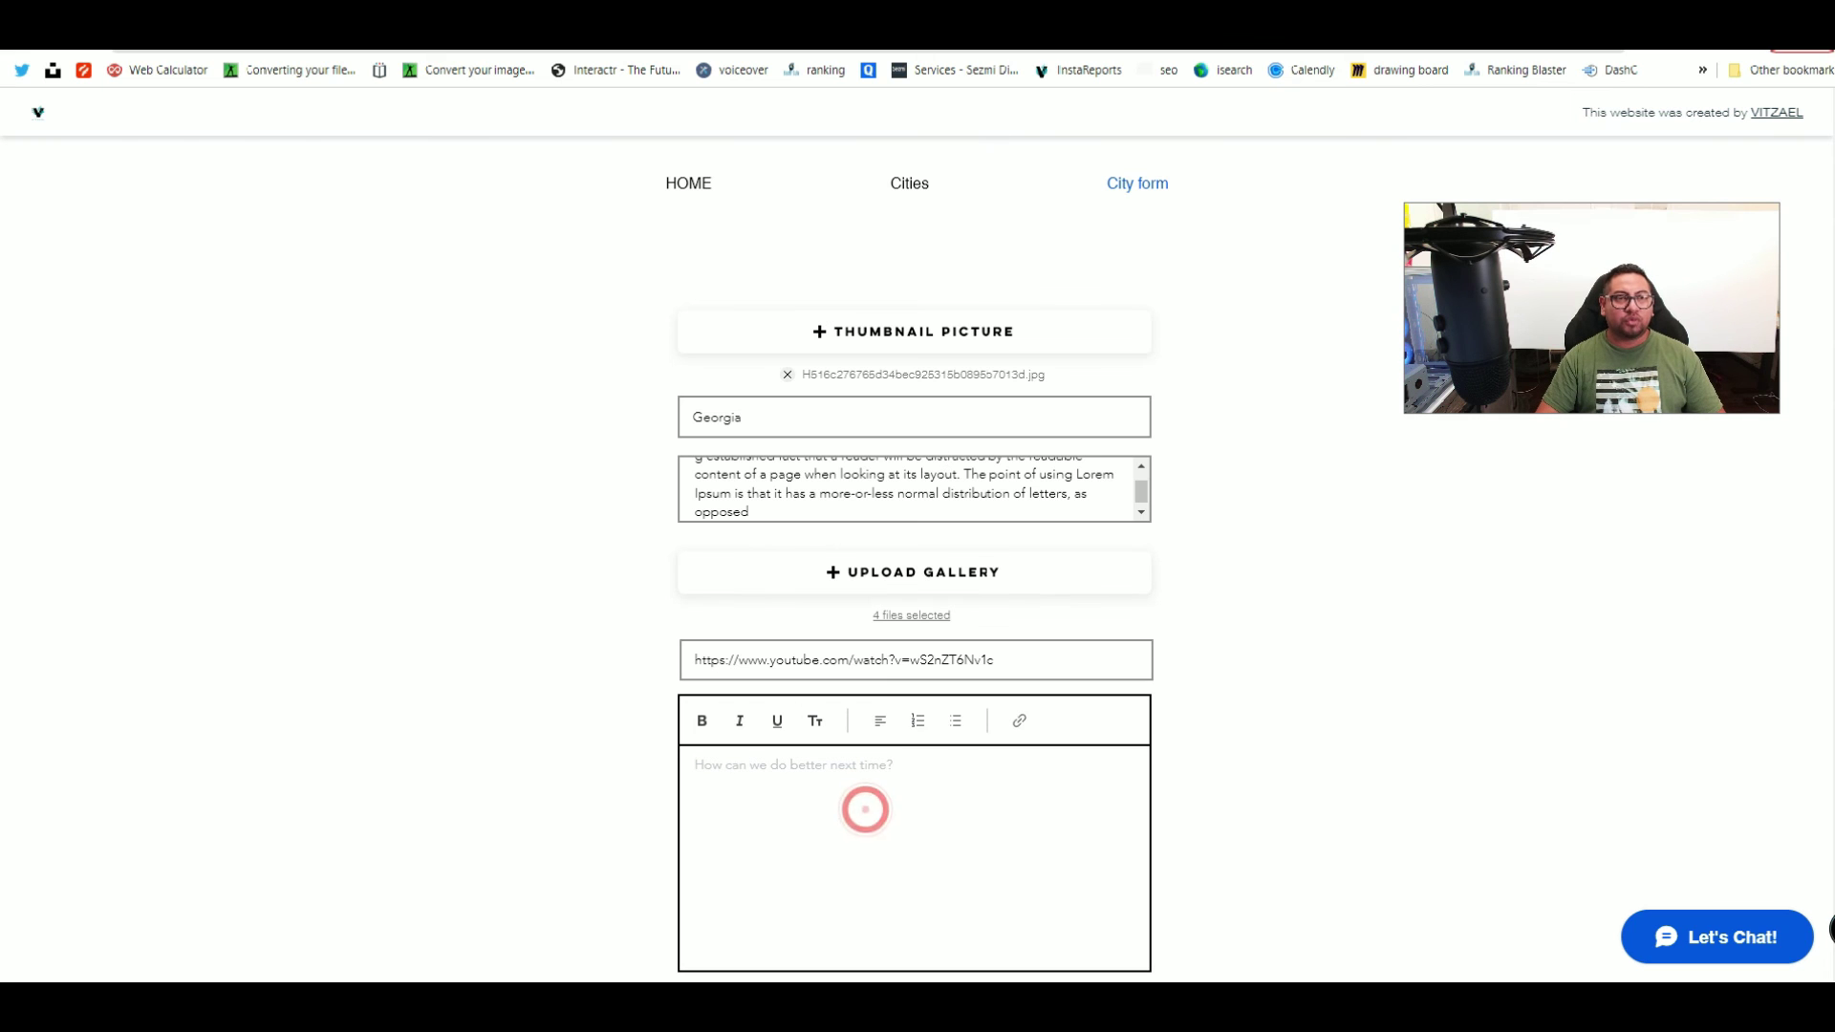
key(ctrl+Tab)
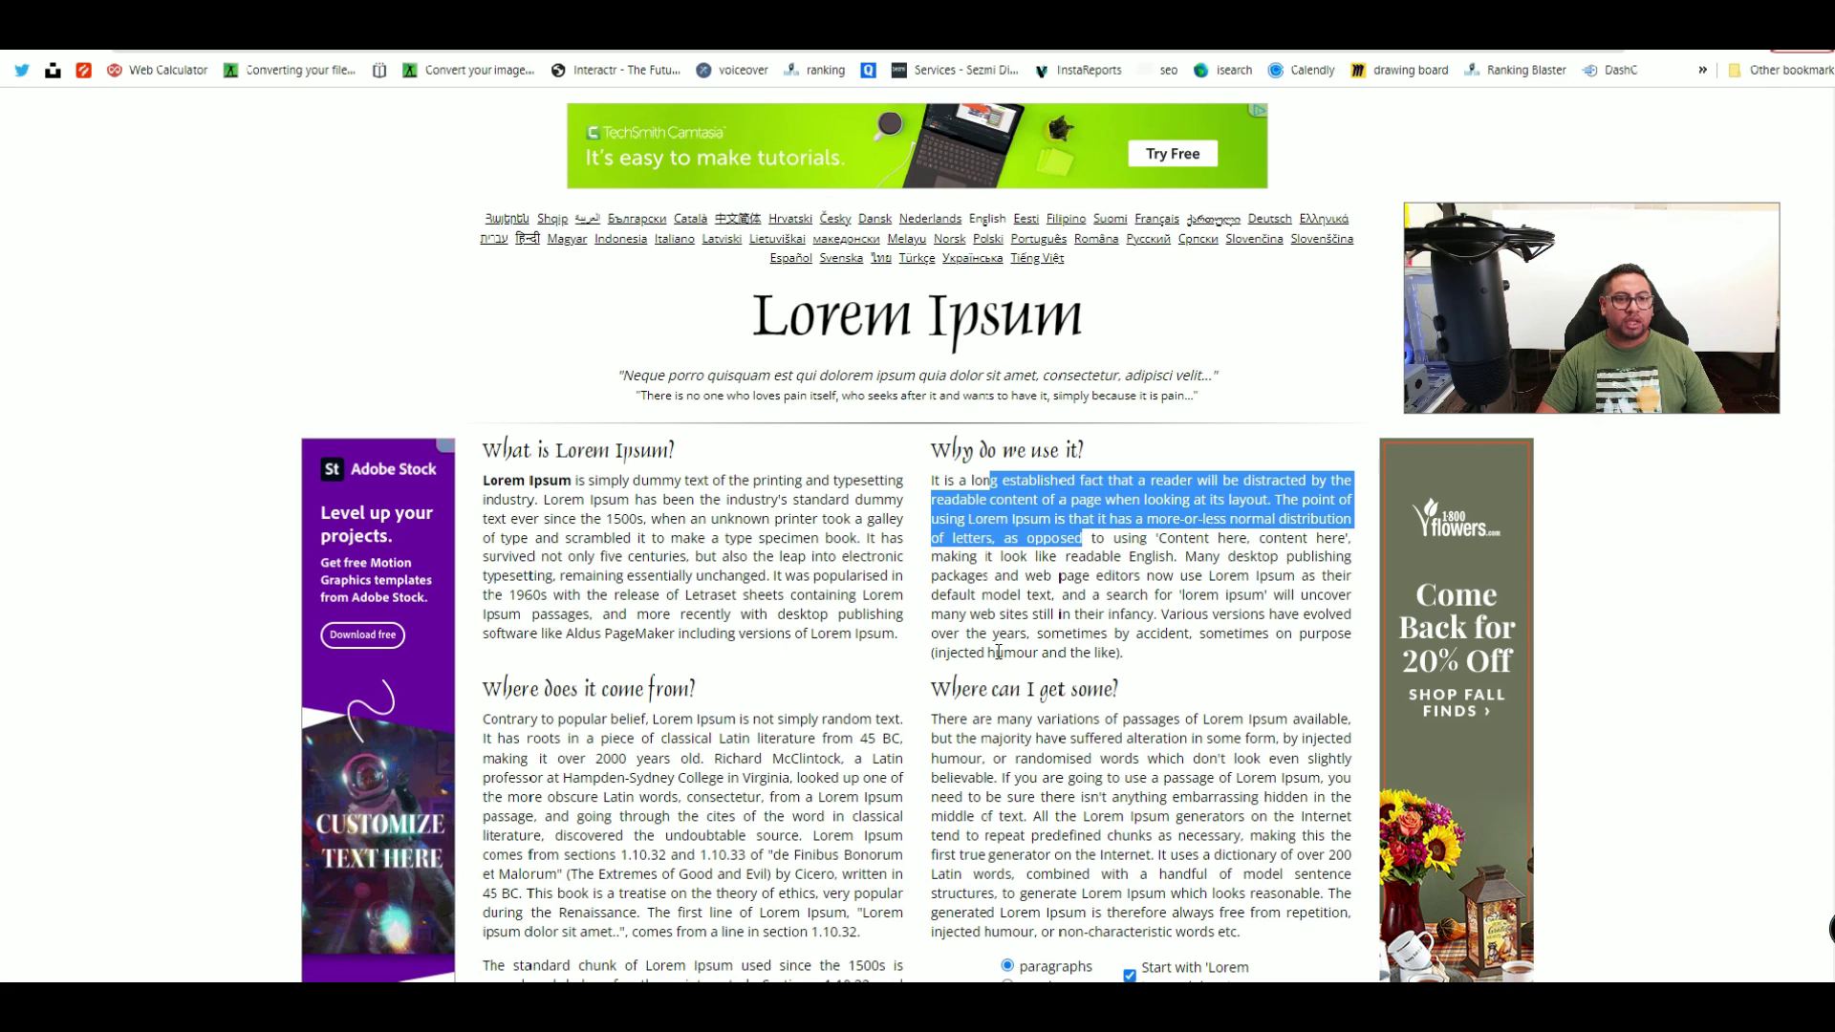
scroll(998, 651, down, 2)
drag(933, 497, 1260, 743)
right_click(1238, 658)
click(1306, 675)
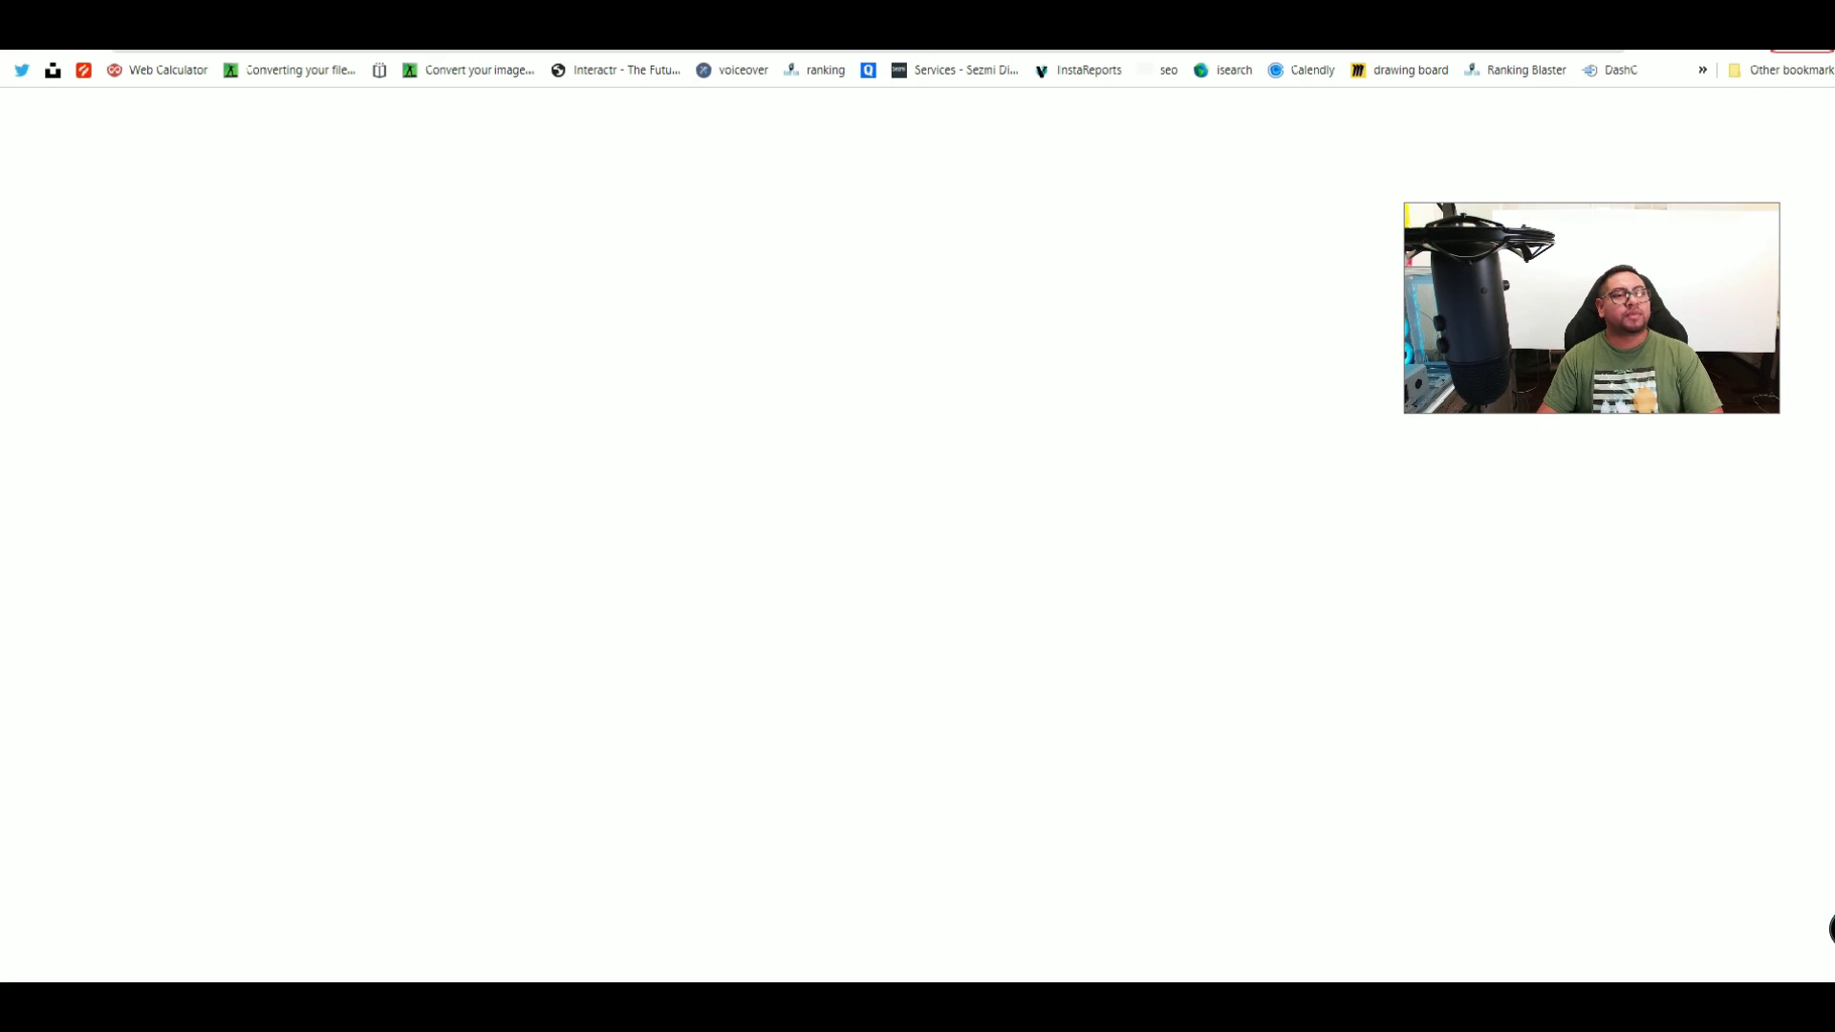
click(850, 812)
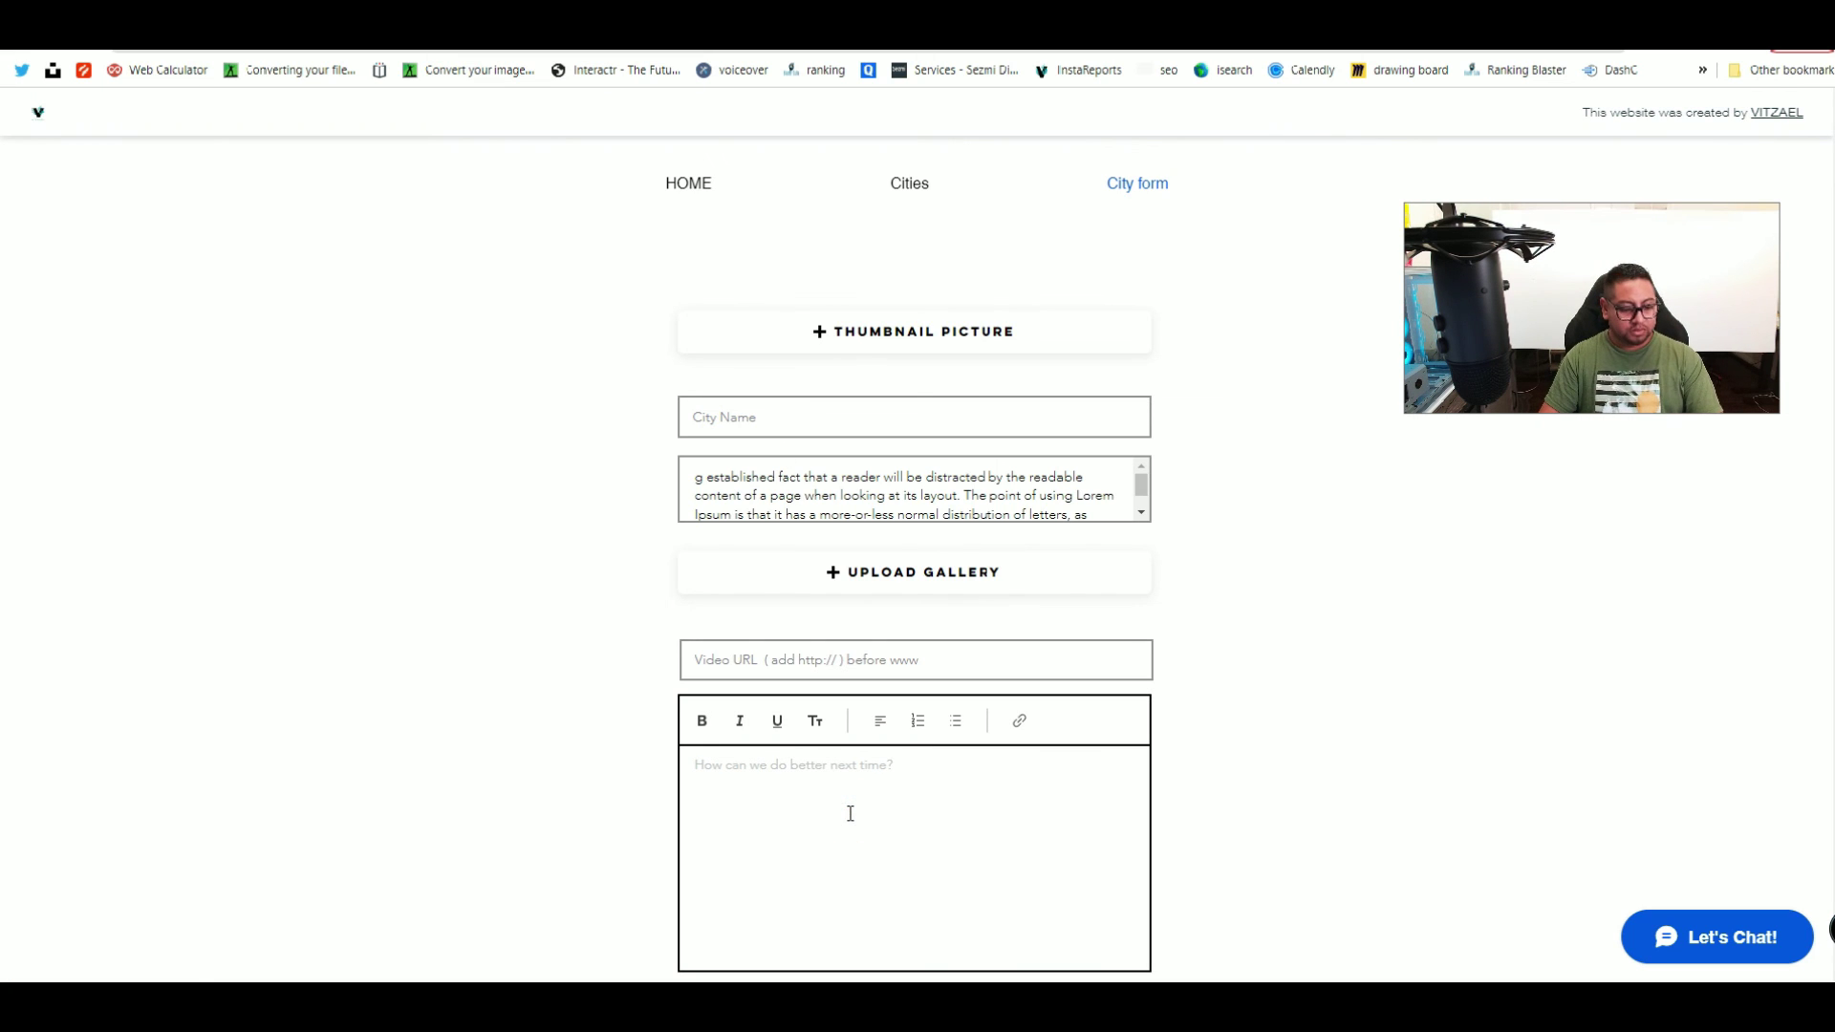
key(ctrl+v)
scroll(909, 483, down, 1)
scroll(941, 373, up, 1)
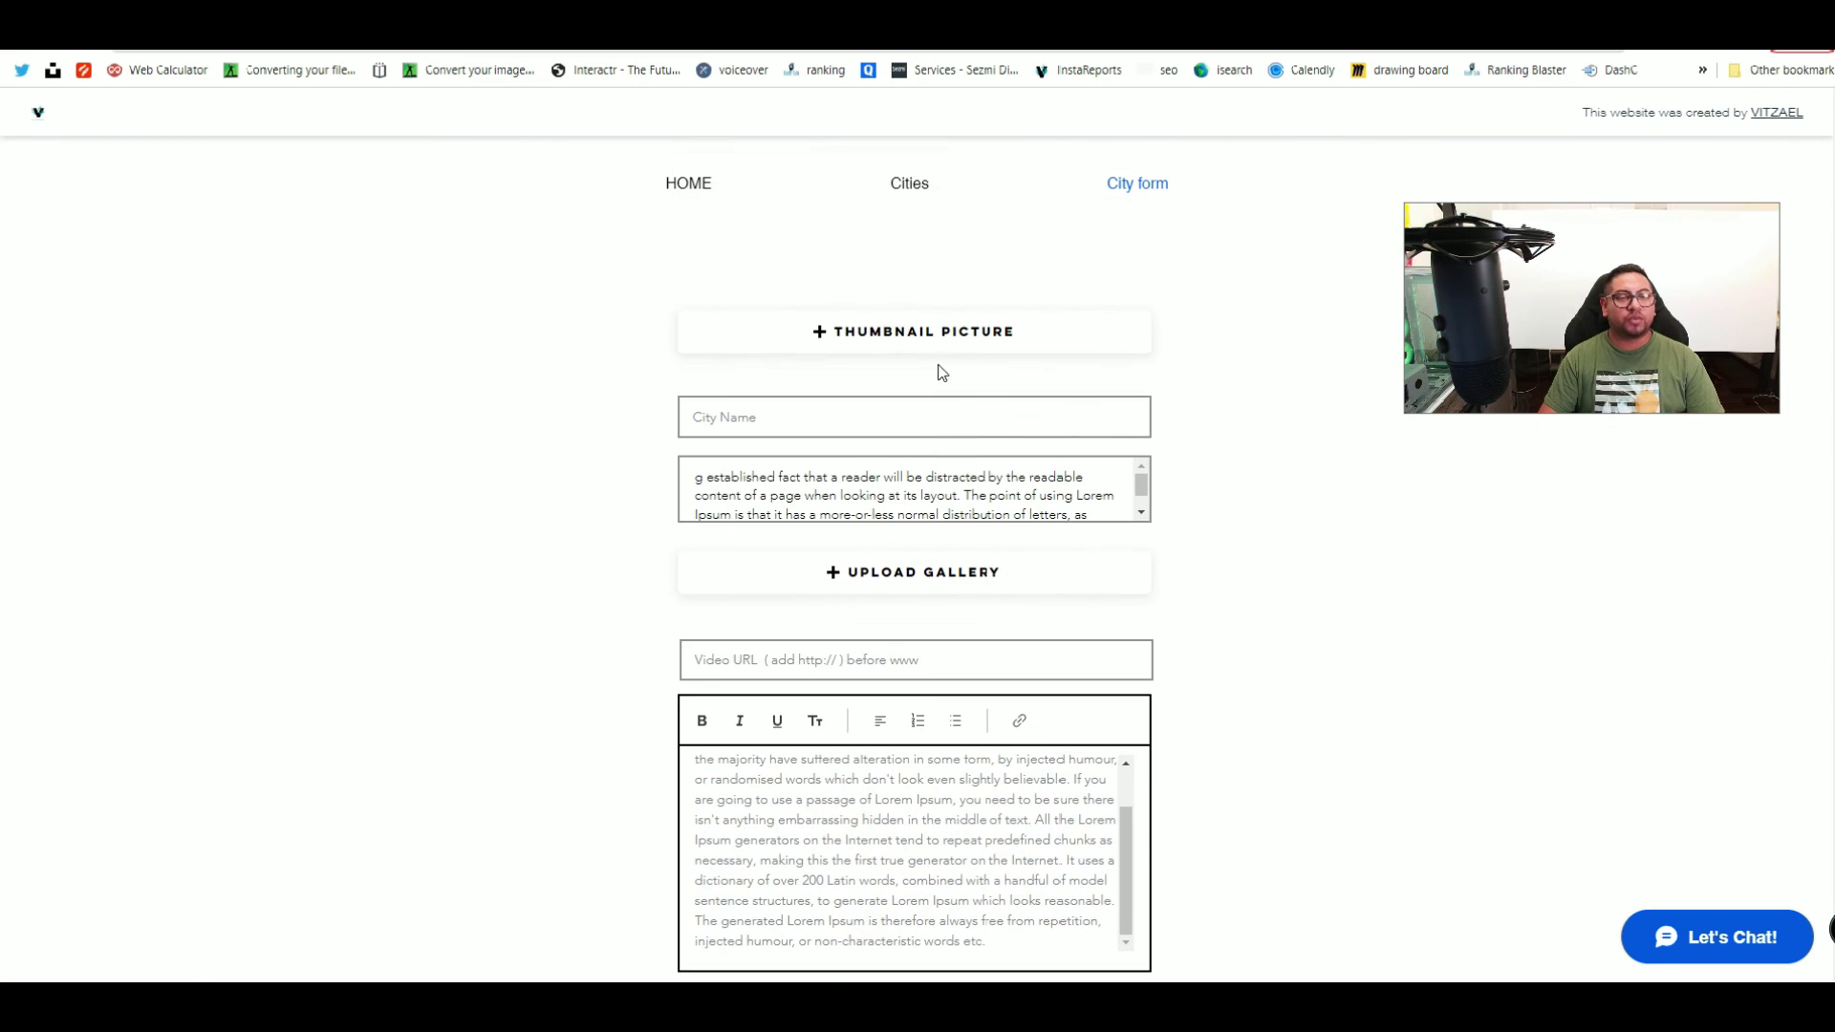
Step: Upload Untitled design (29).png as the thumbnail picture and enter Utah as the city name
click(945, 334)
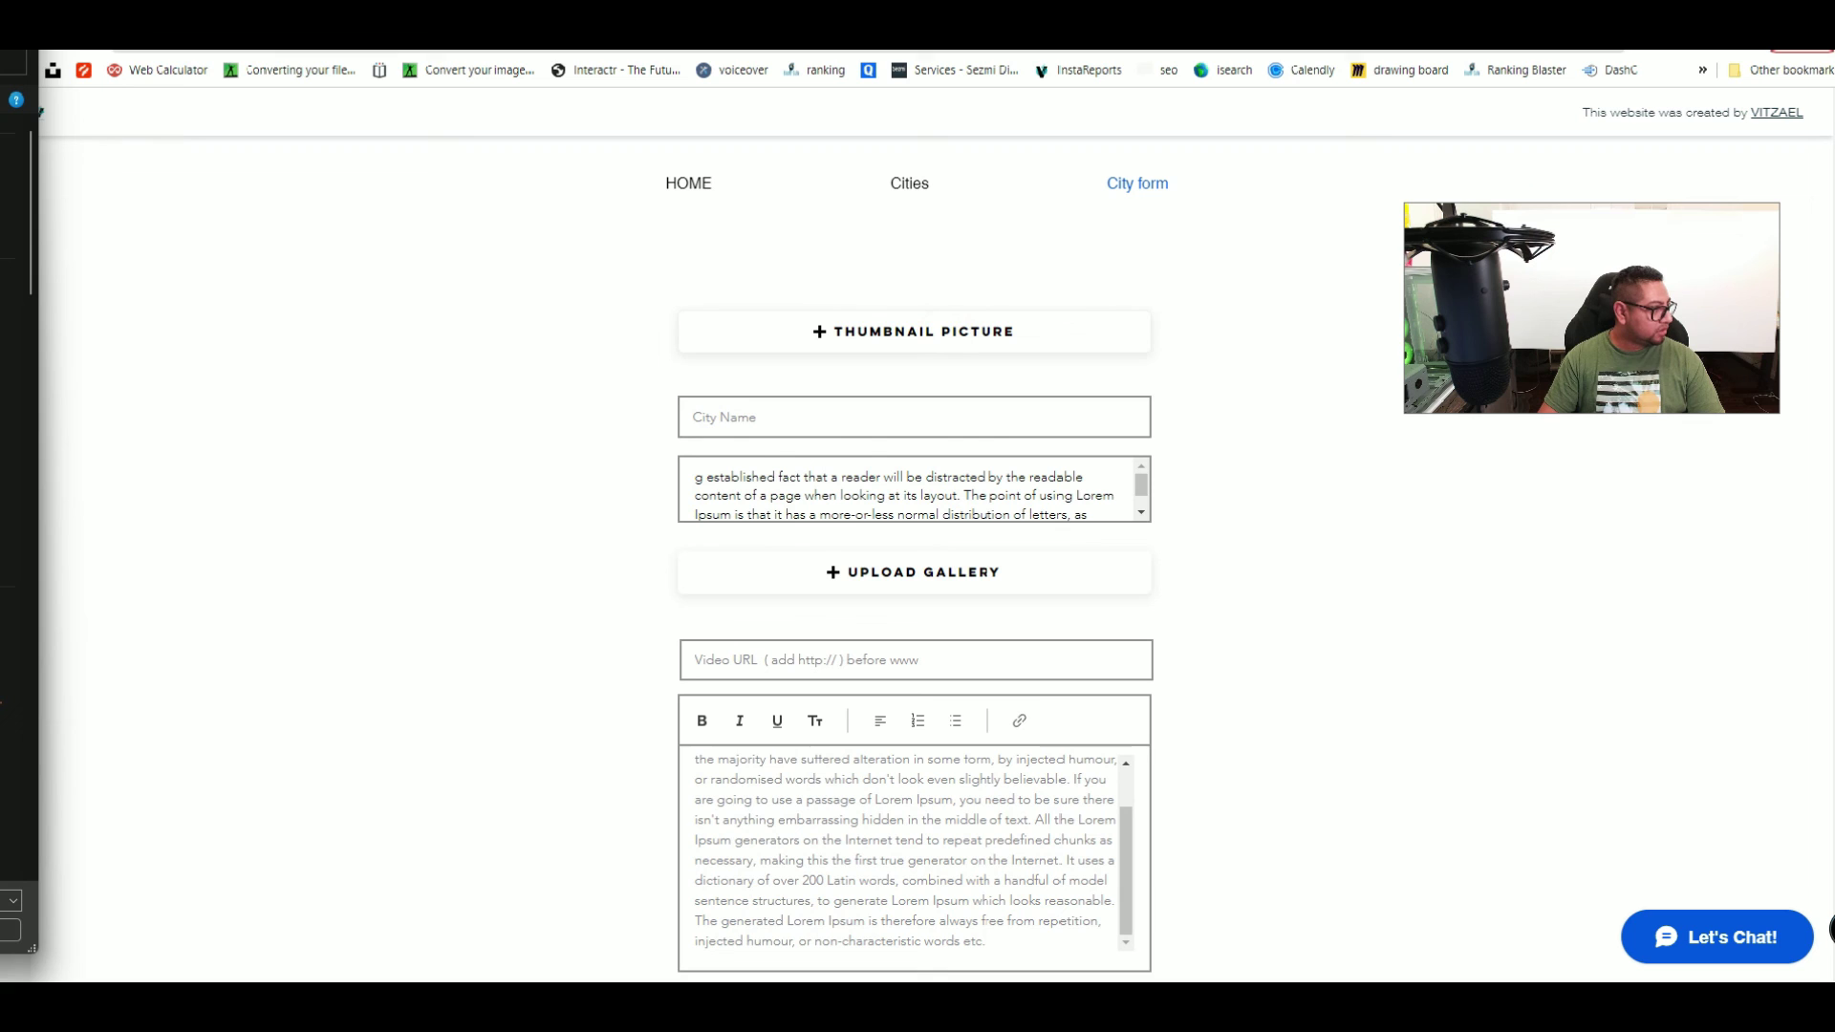
click(893, 425)
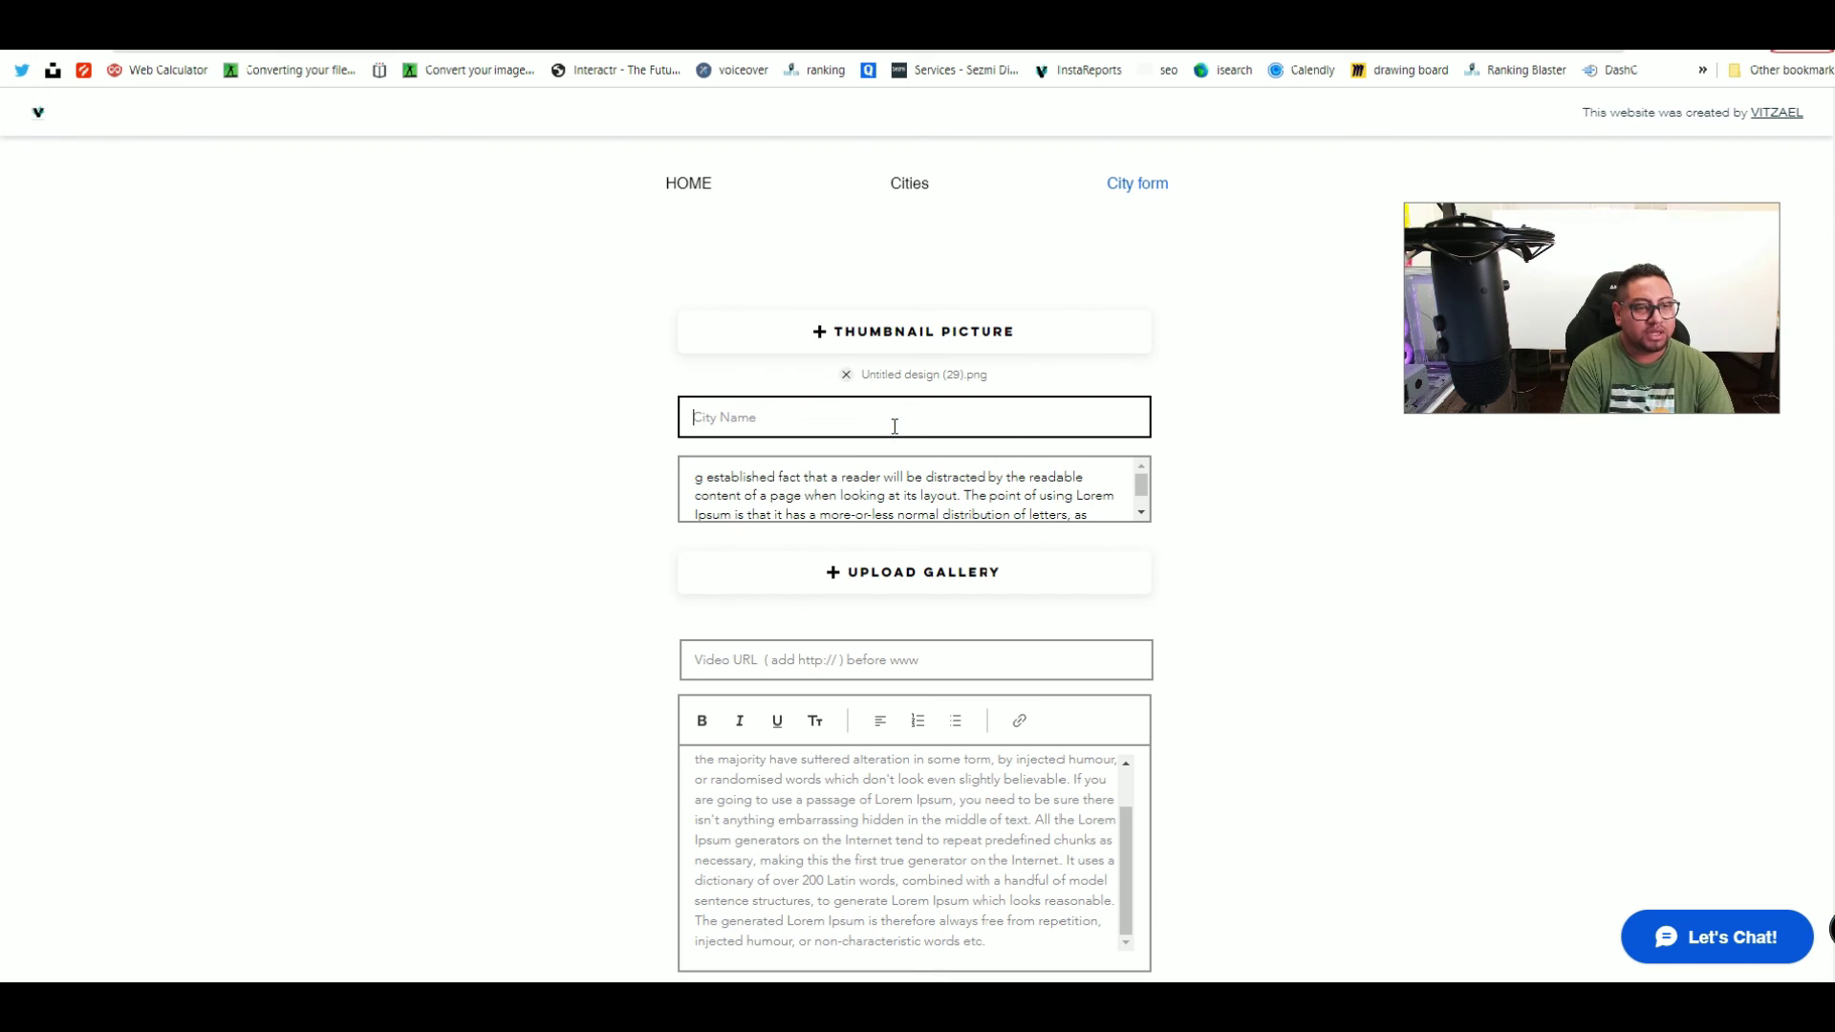
text(Utah)
Step: Upload three images to the city gallery and submit the City form
click(926, 568)
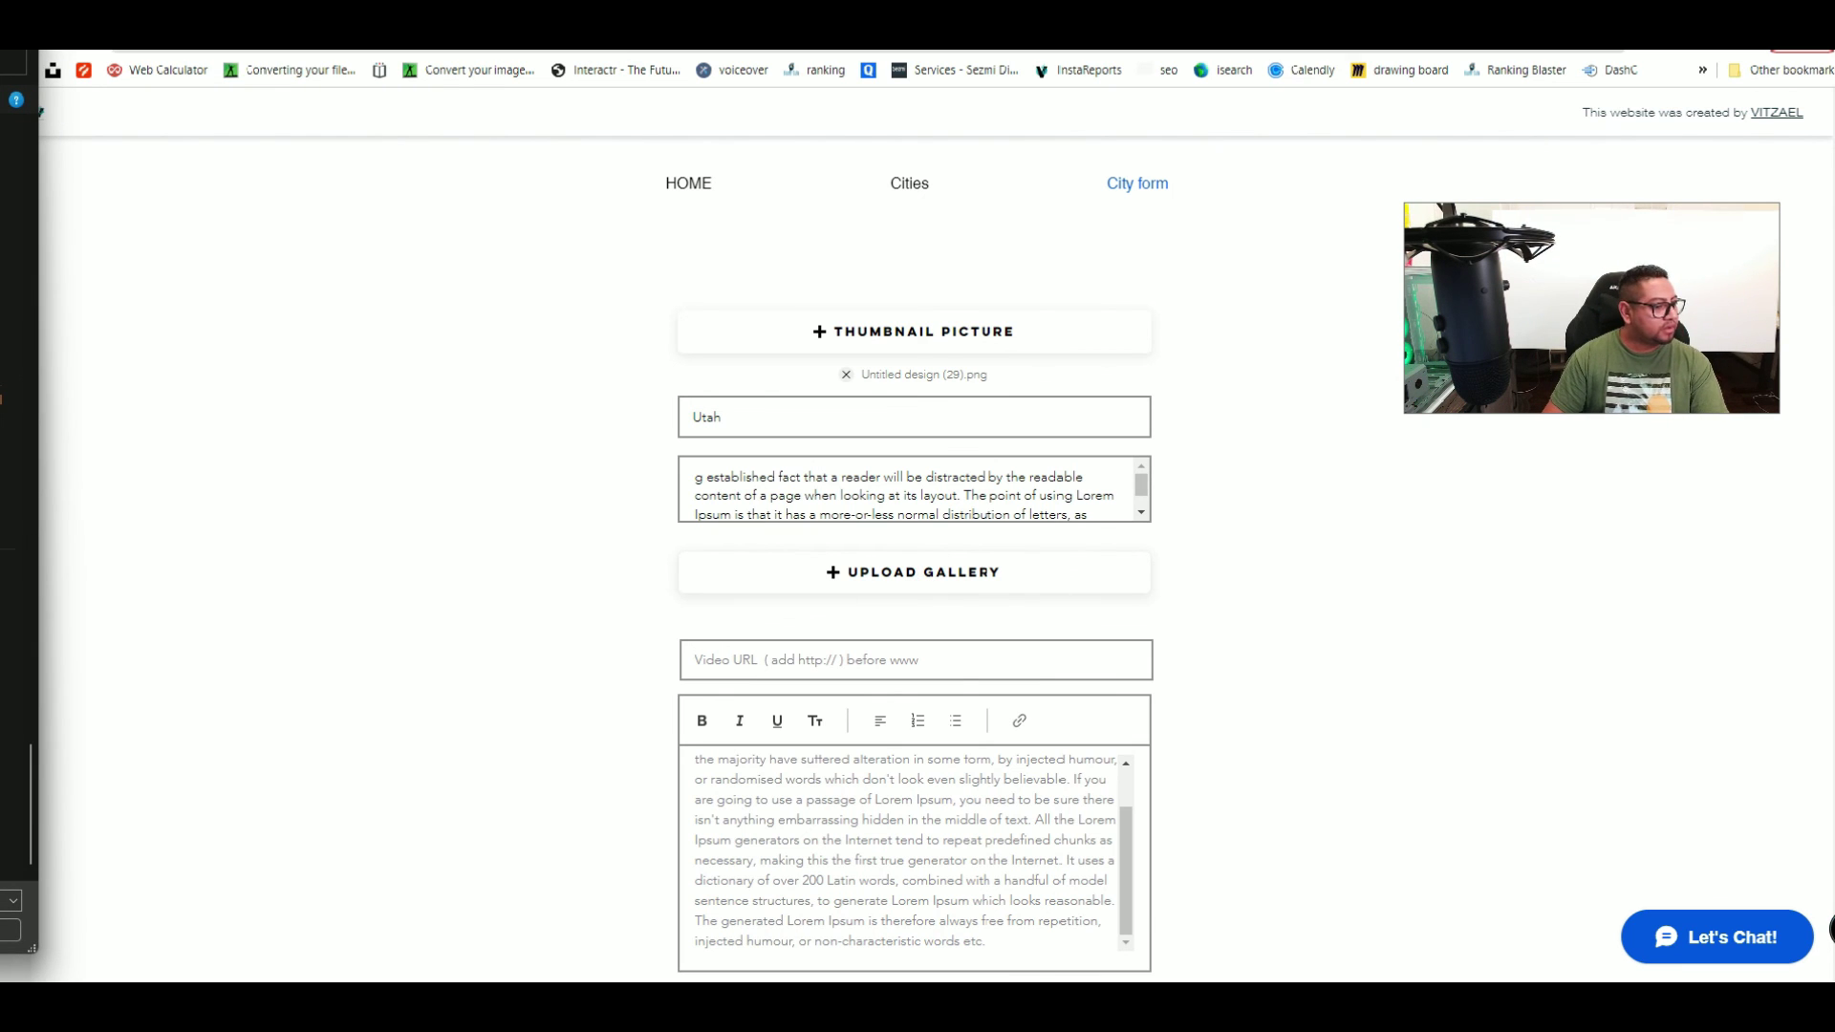
key(Return)
scroll(1101, 313, down, 3)
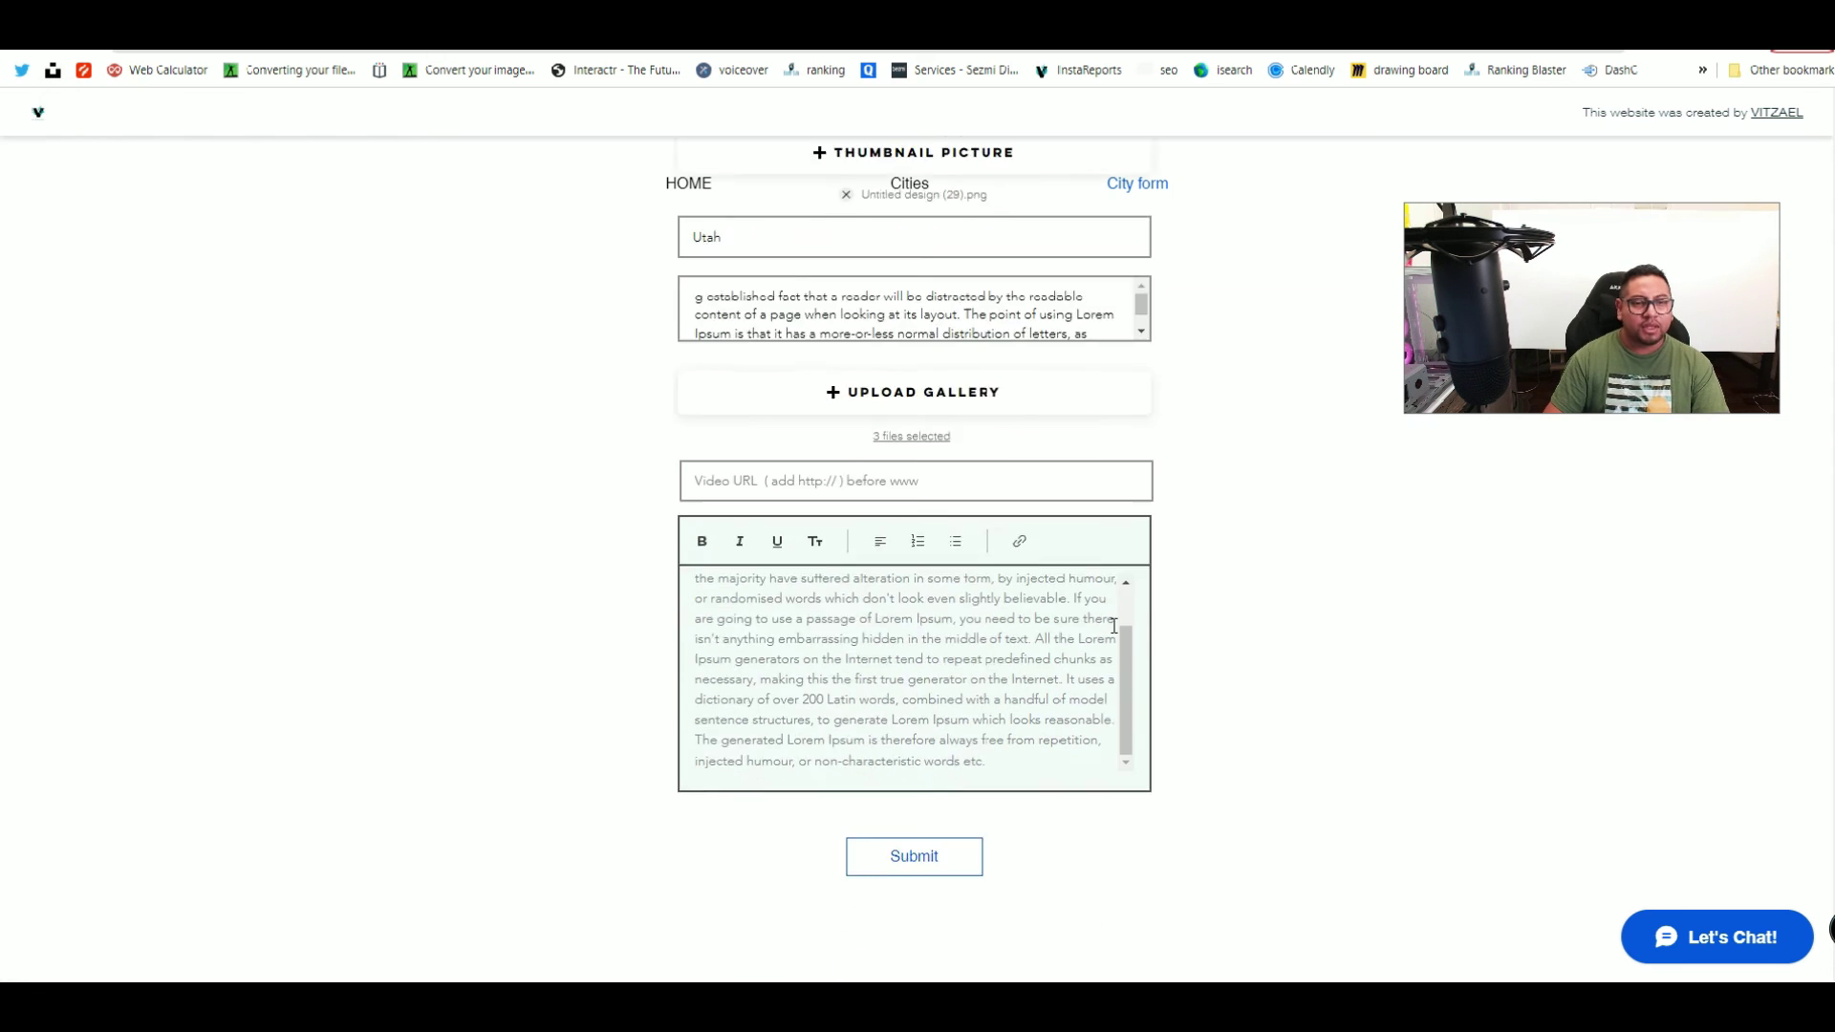
scroll(1045, 536, up, 2)
scroll(1048, 536, down, 1)
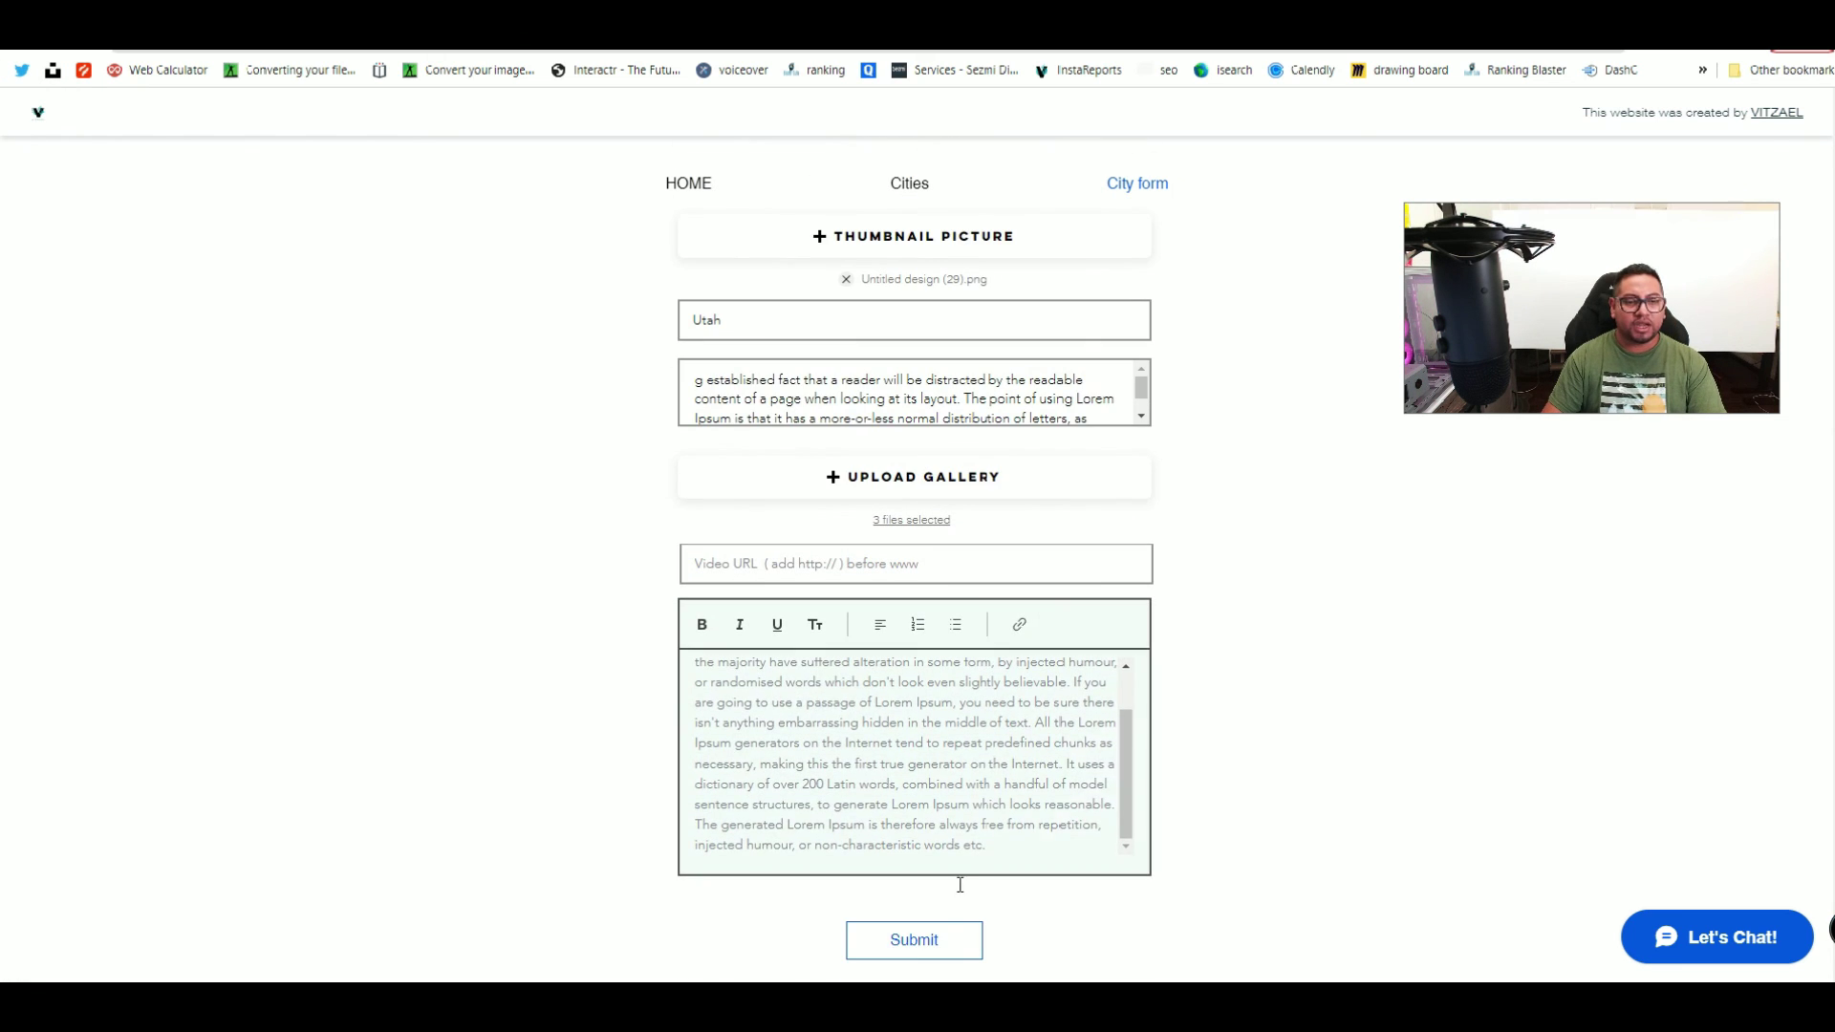
click(943, 939)
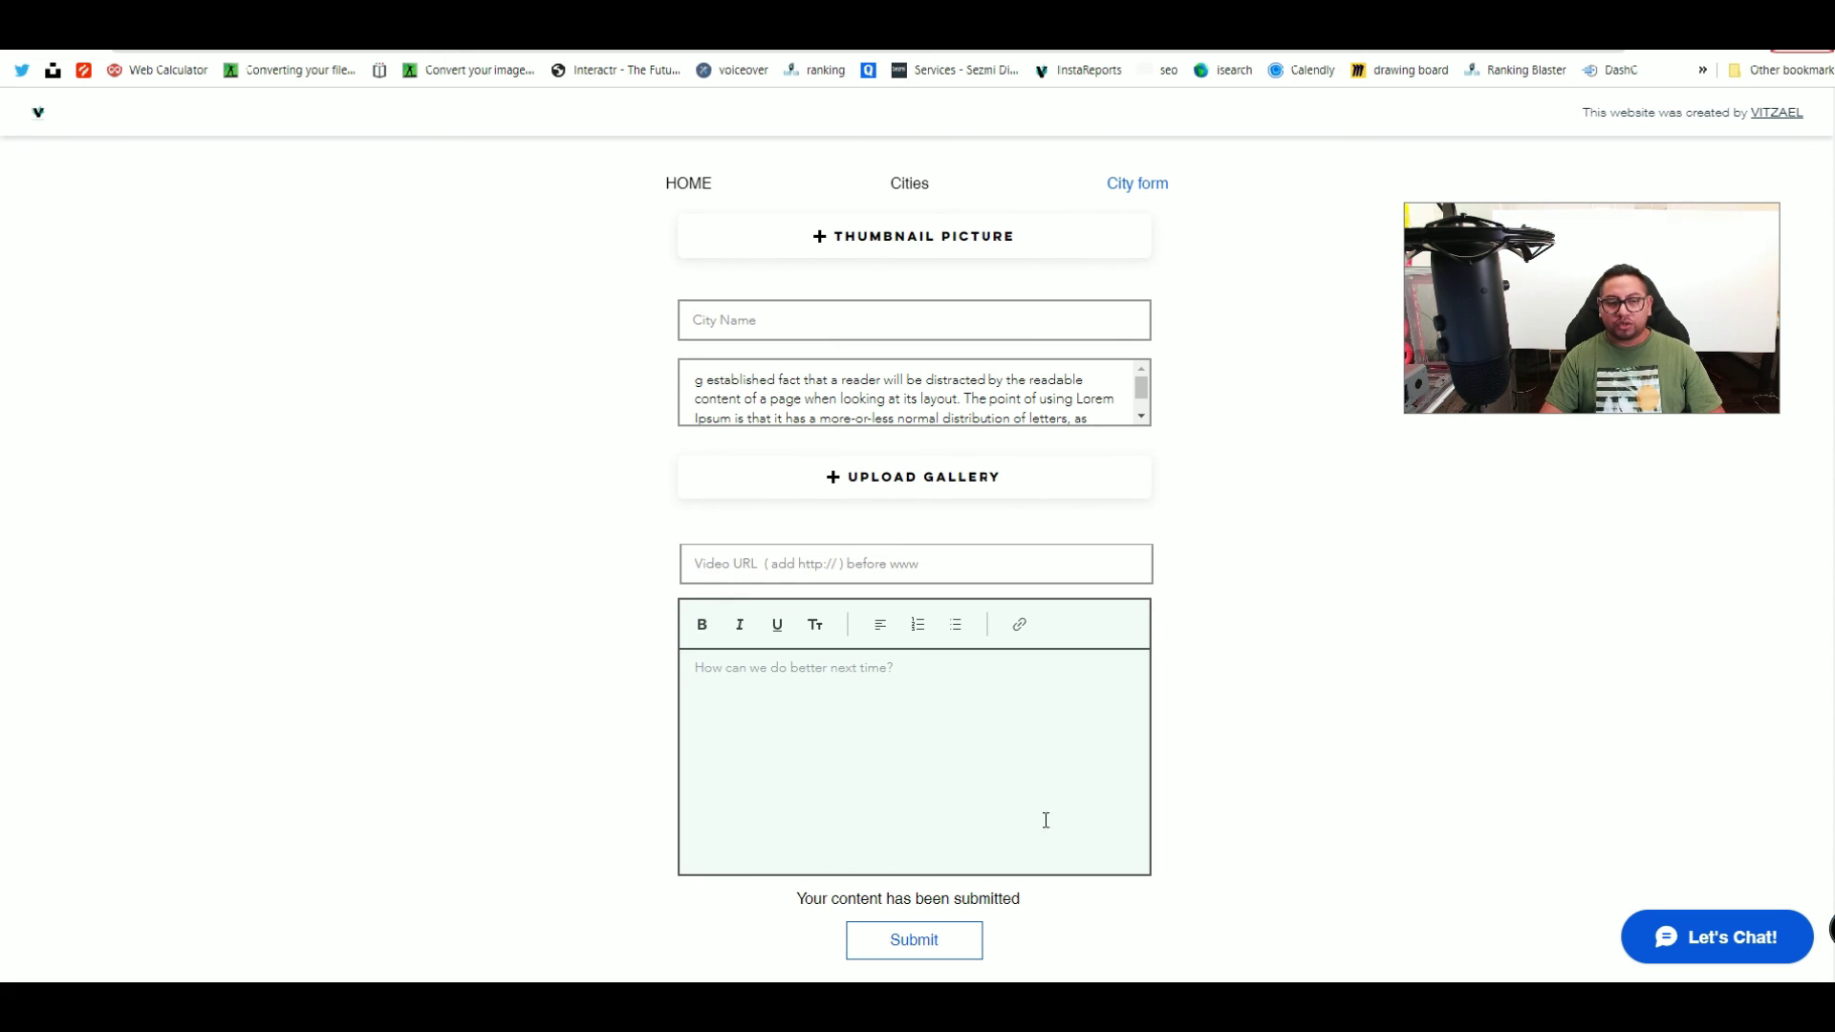
drag(803, 897, 1036, 909)
Step: Open the Utah entry from the Cities page and review its dynamic page down to the description
click(916, 183)
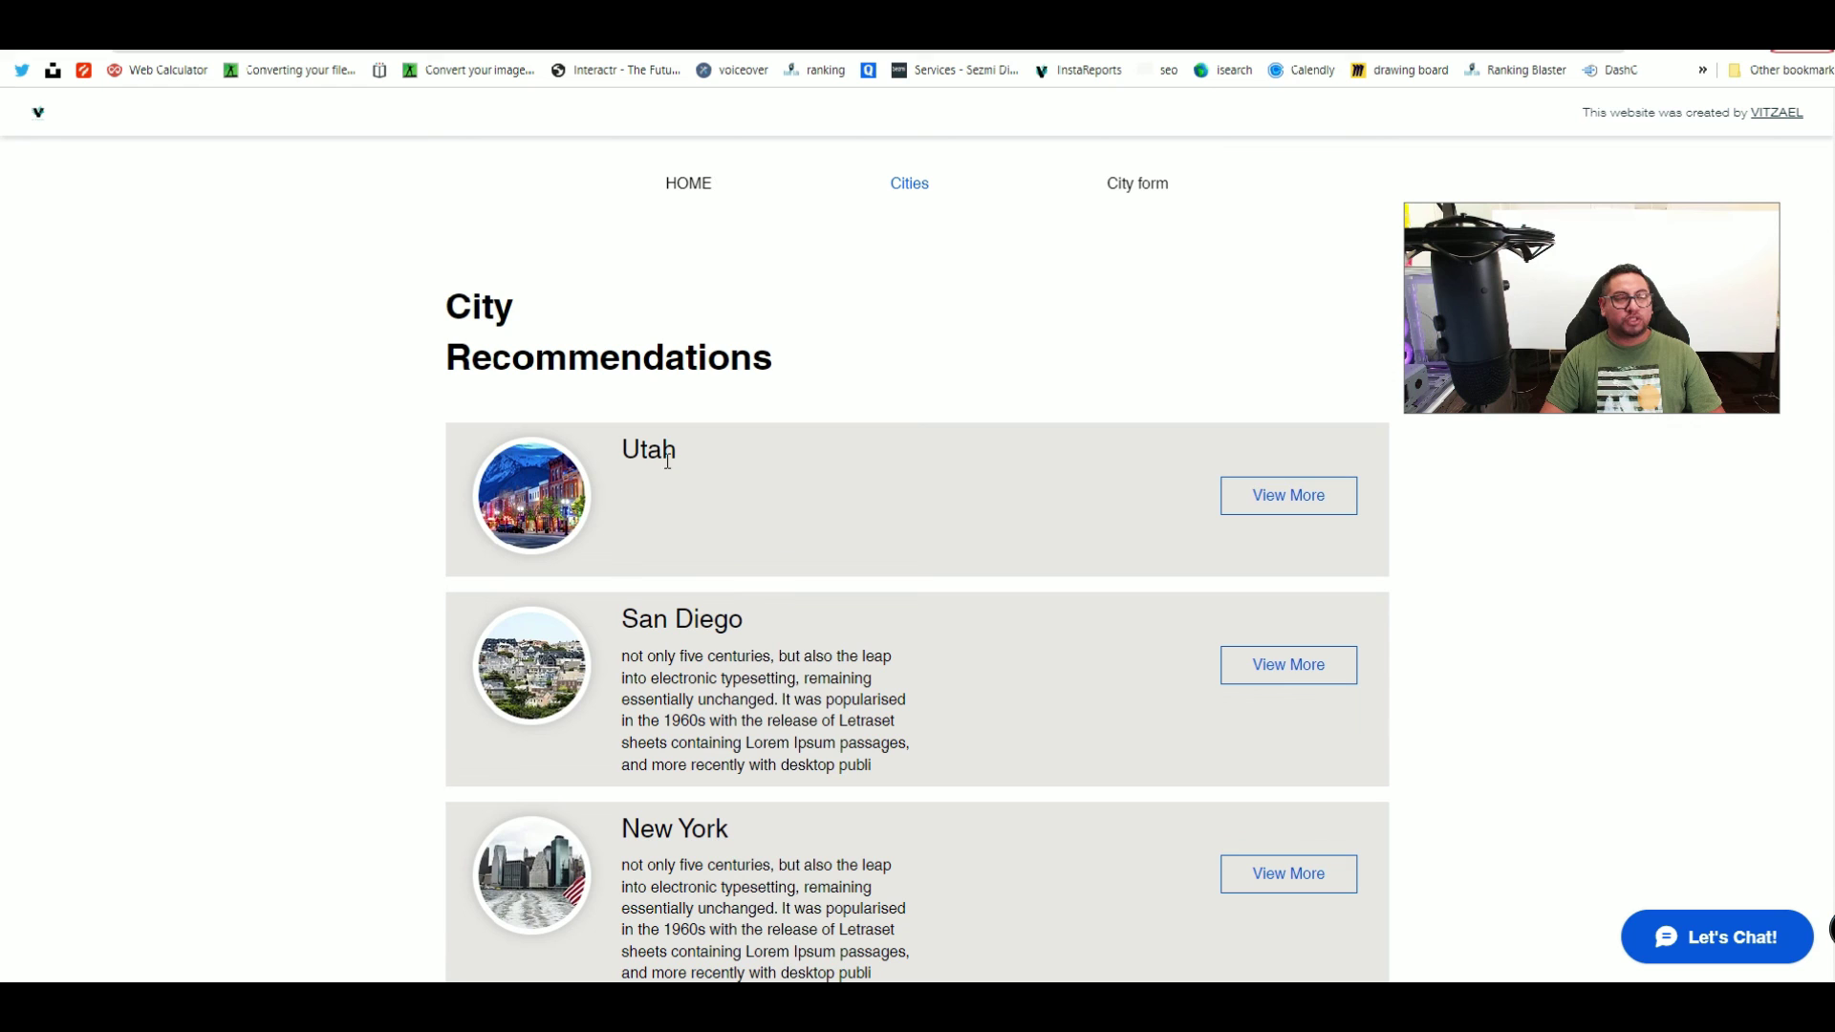
drag(635, 457, 700, 467)
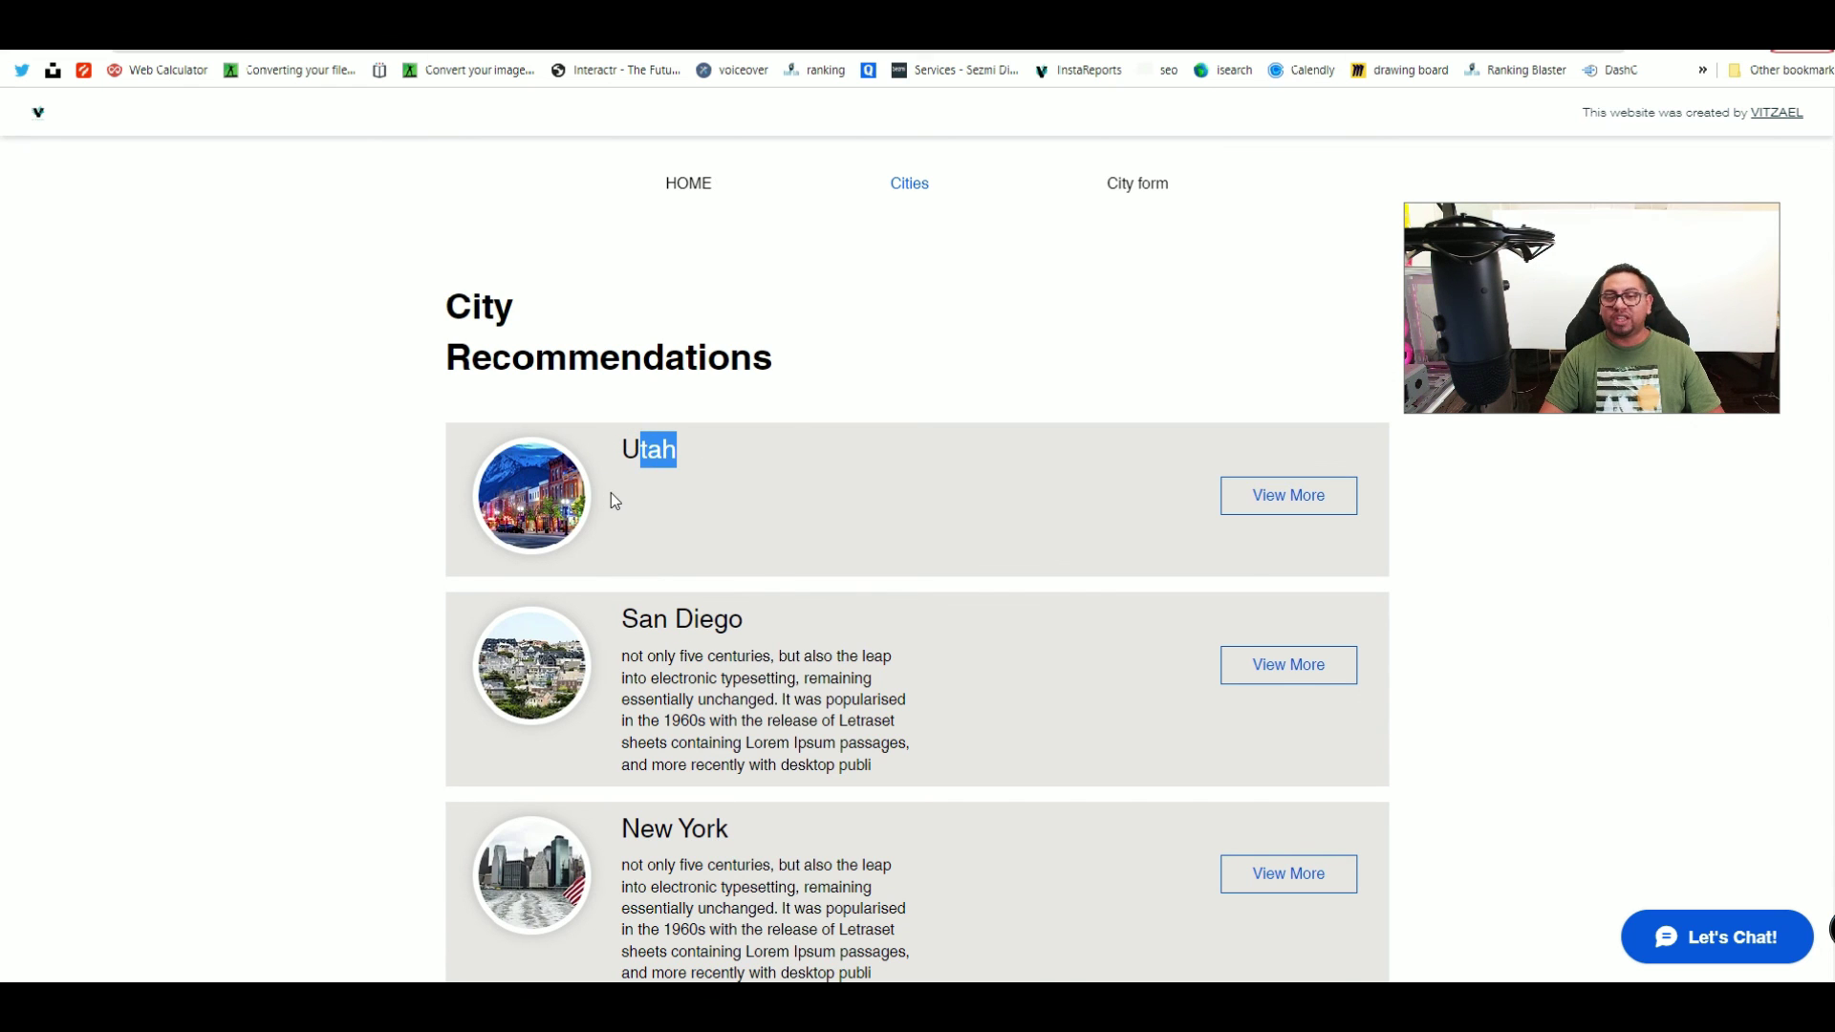
click(1338, 521)
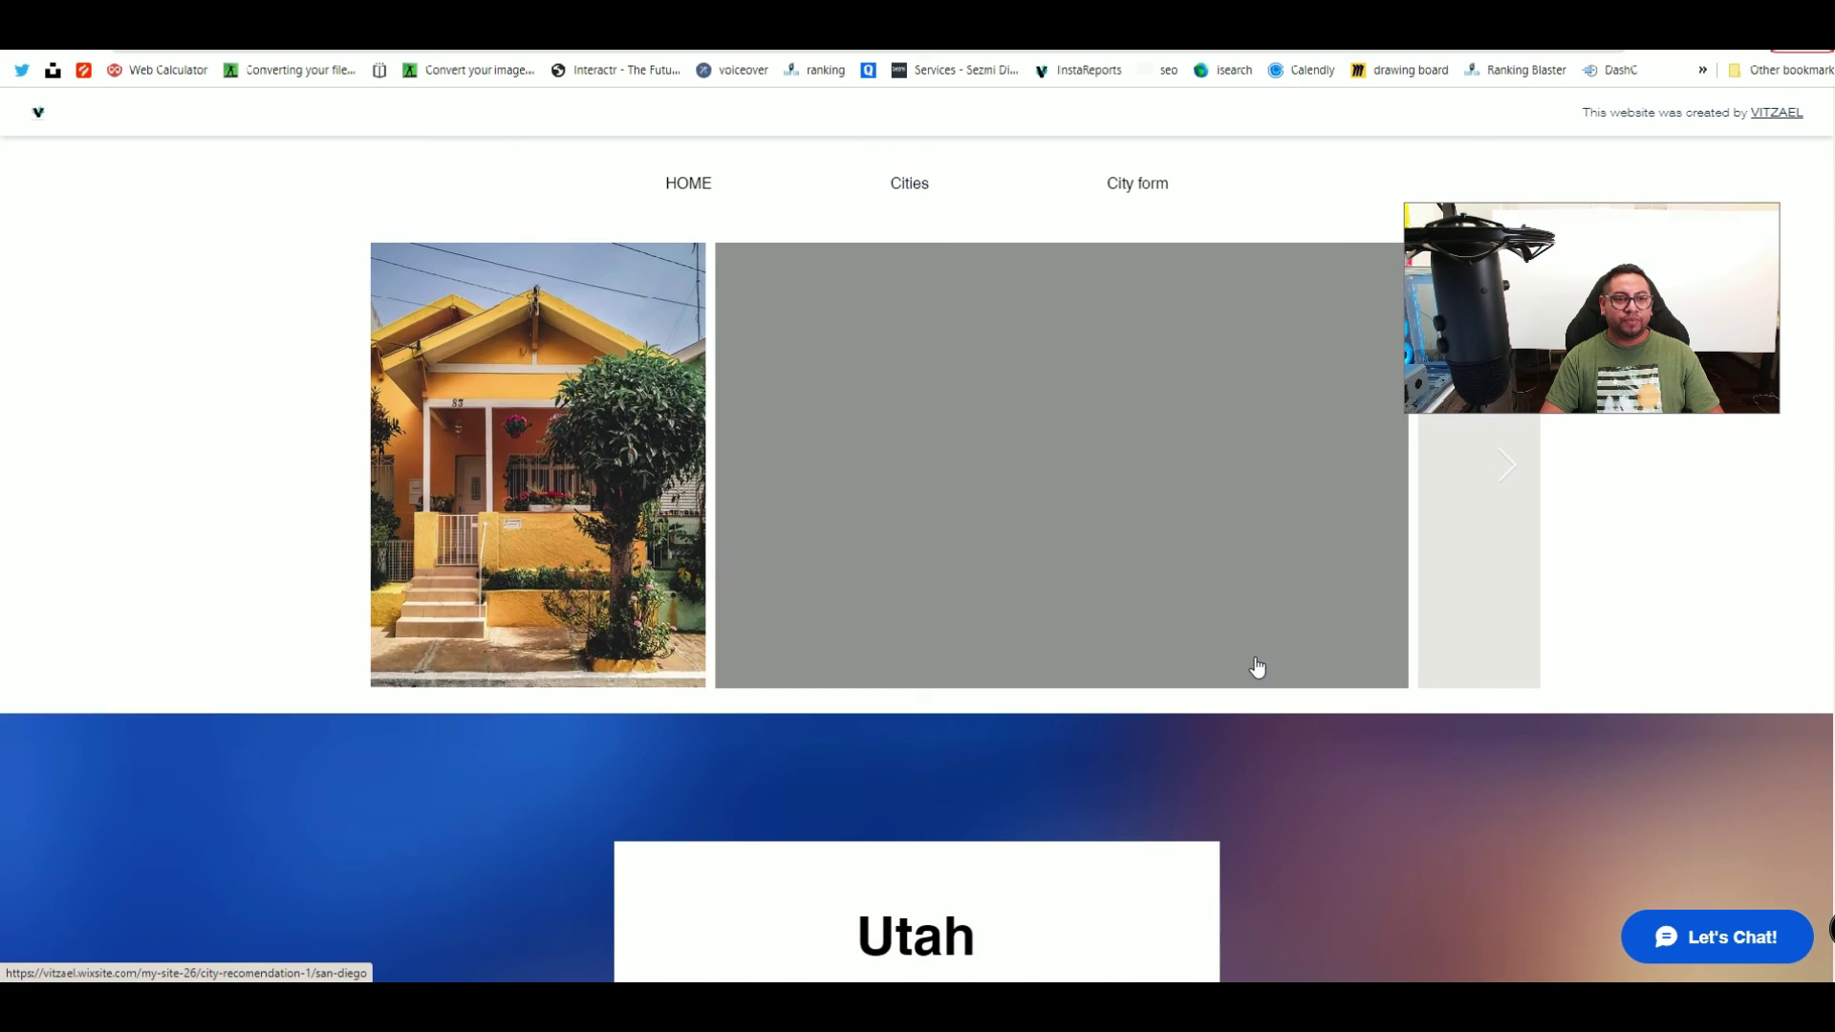
scroll(1241, 677, down, 2)
scroll(1032, 419, down, 5)
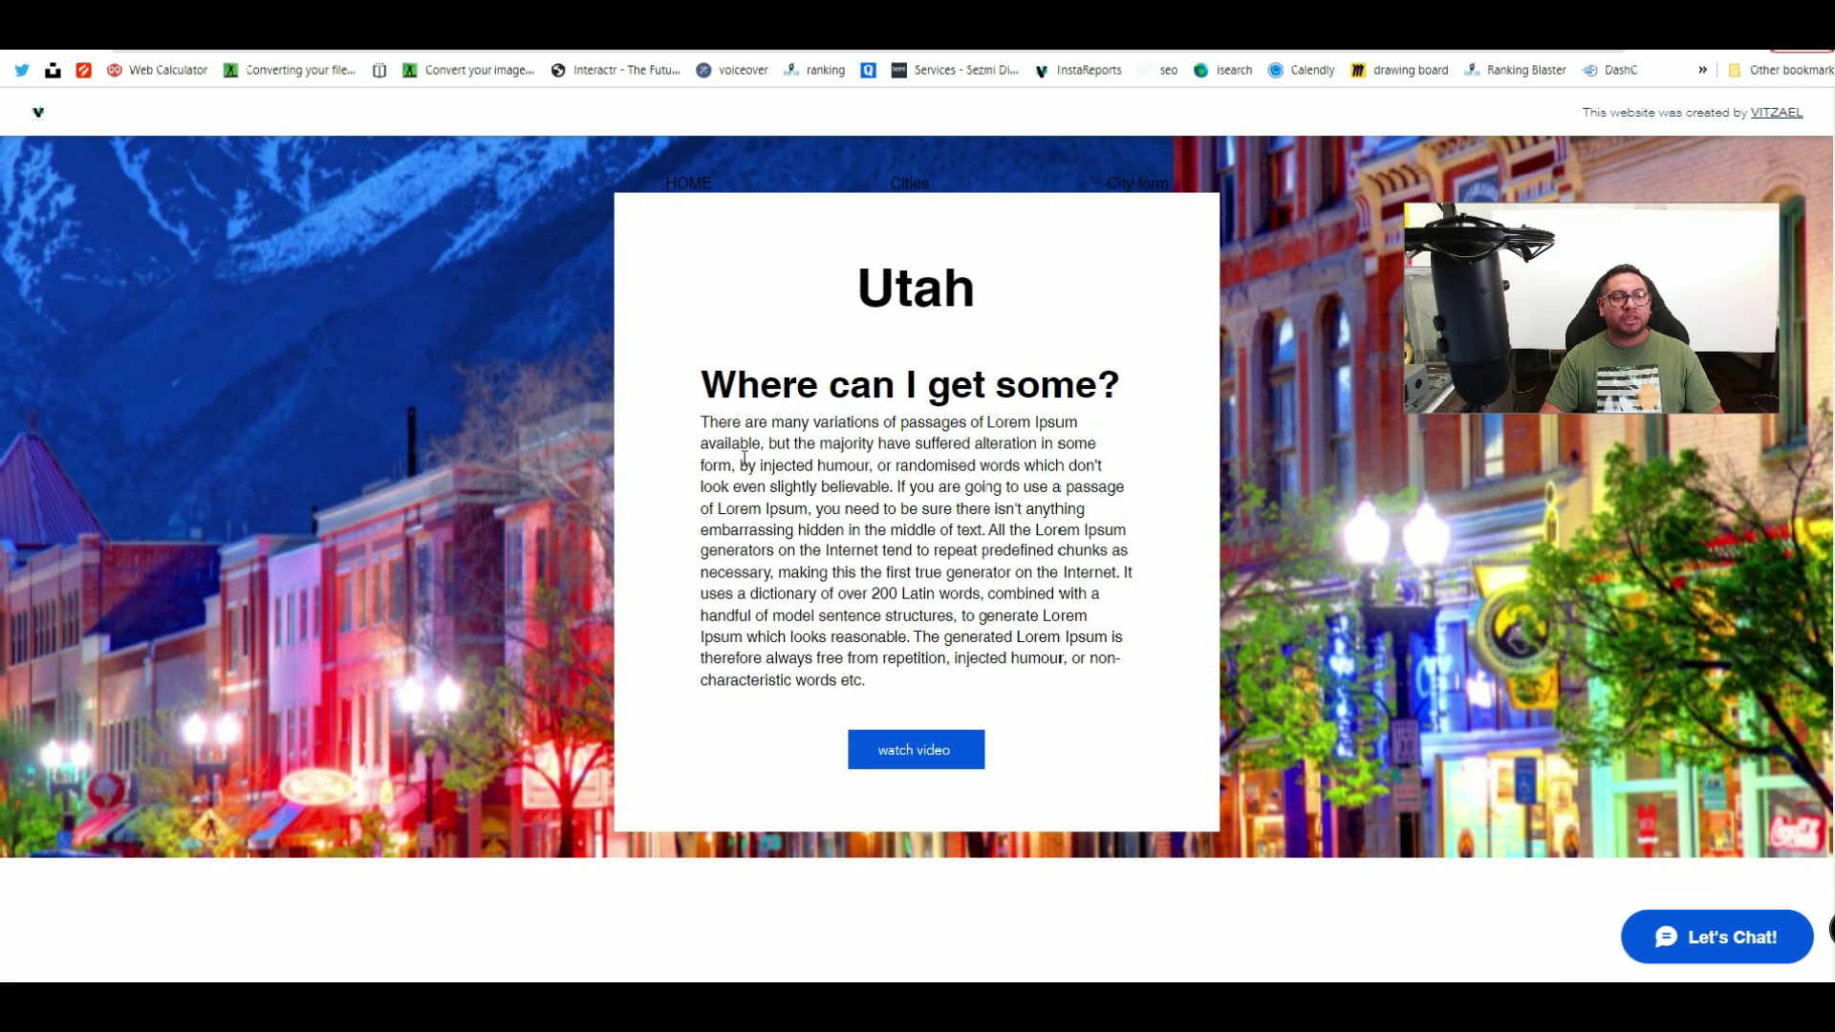
drag(744, 460, 959, 636)
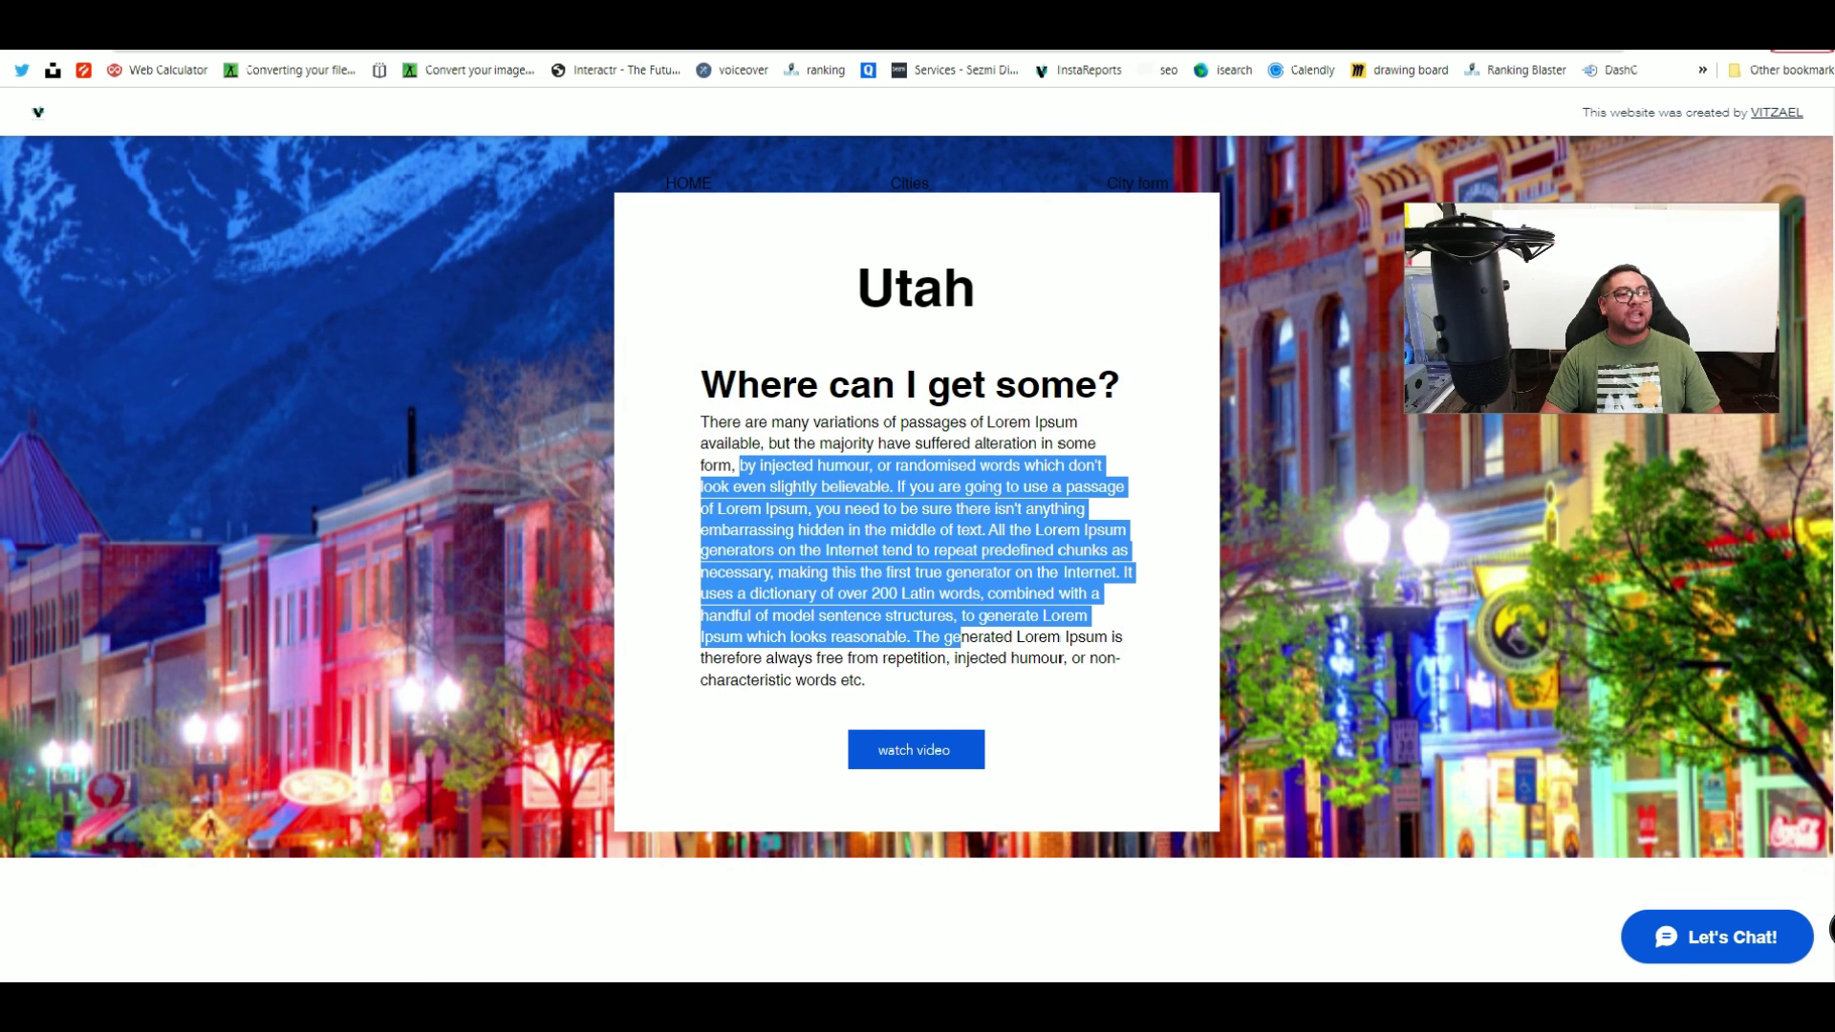
Step: Revisit the live City form, return to the Wix editor and check the Small Brief text box's dataset connection
scroll(1137, 186, up, 5)
click(1137, 183)
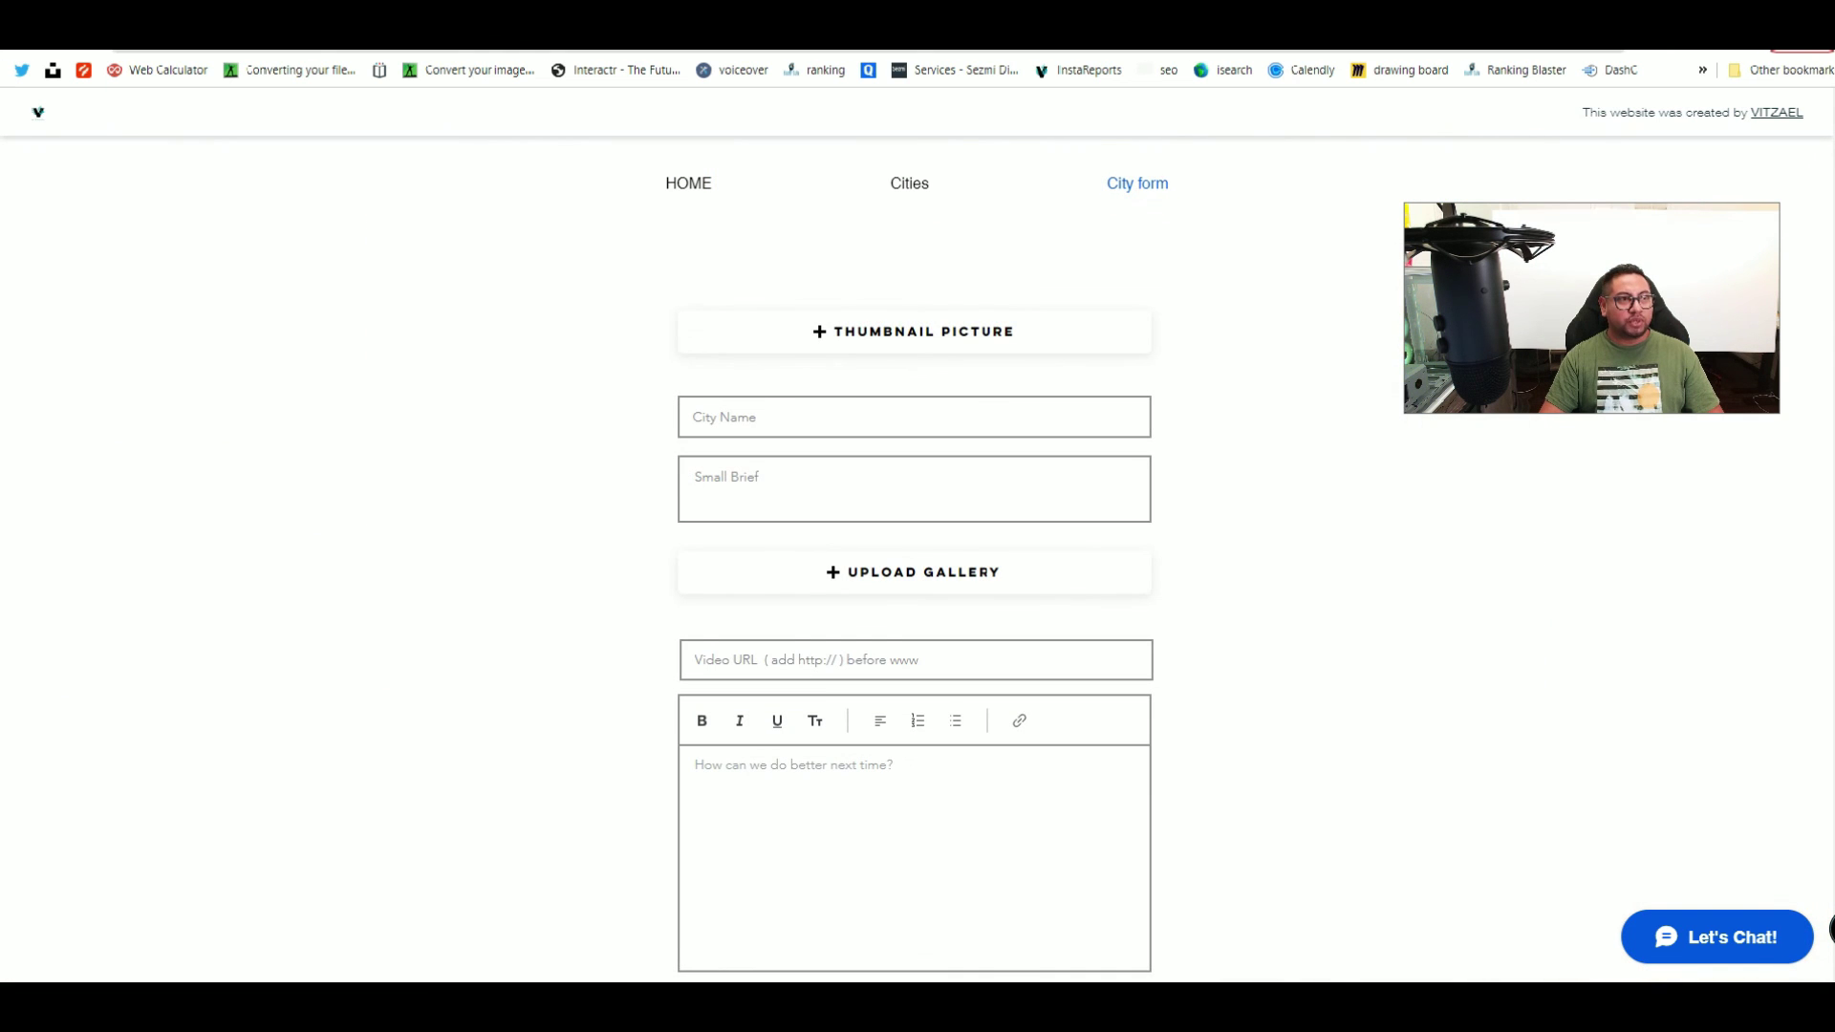
key(ctrl+w)
click(1220, 343)
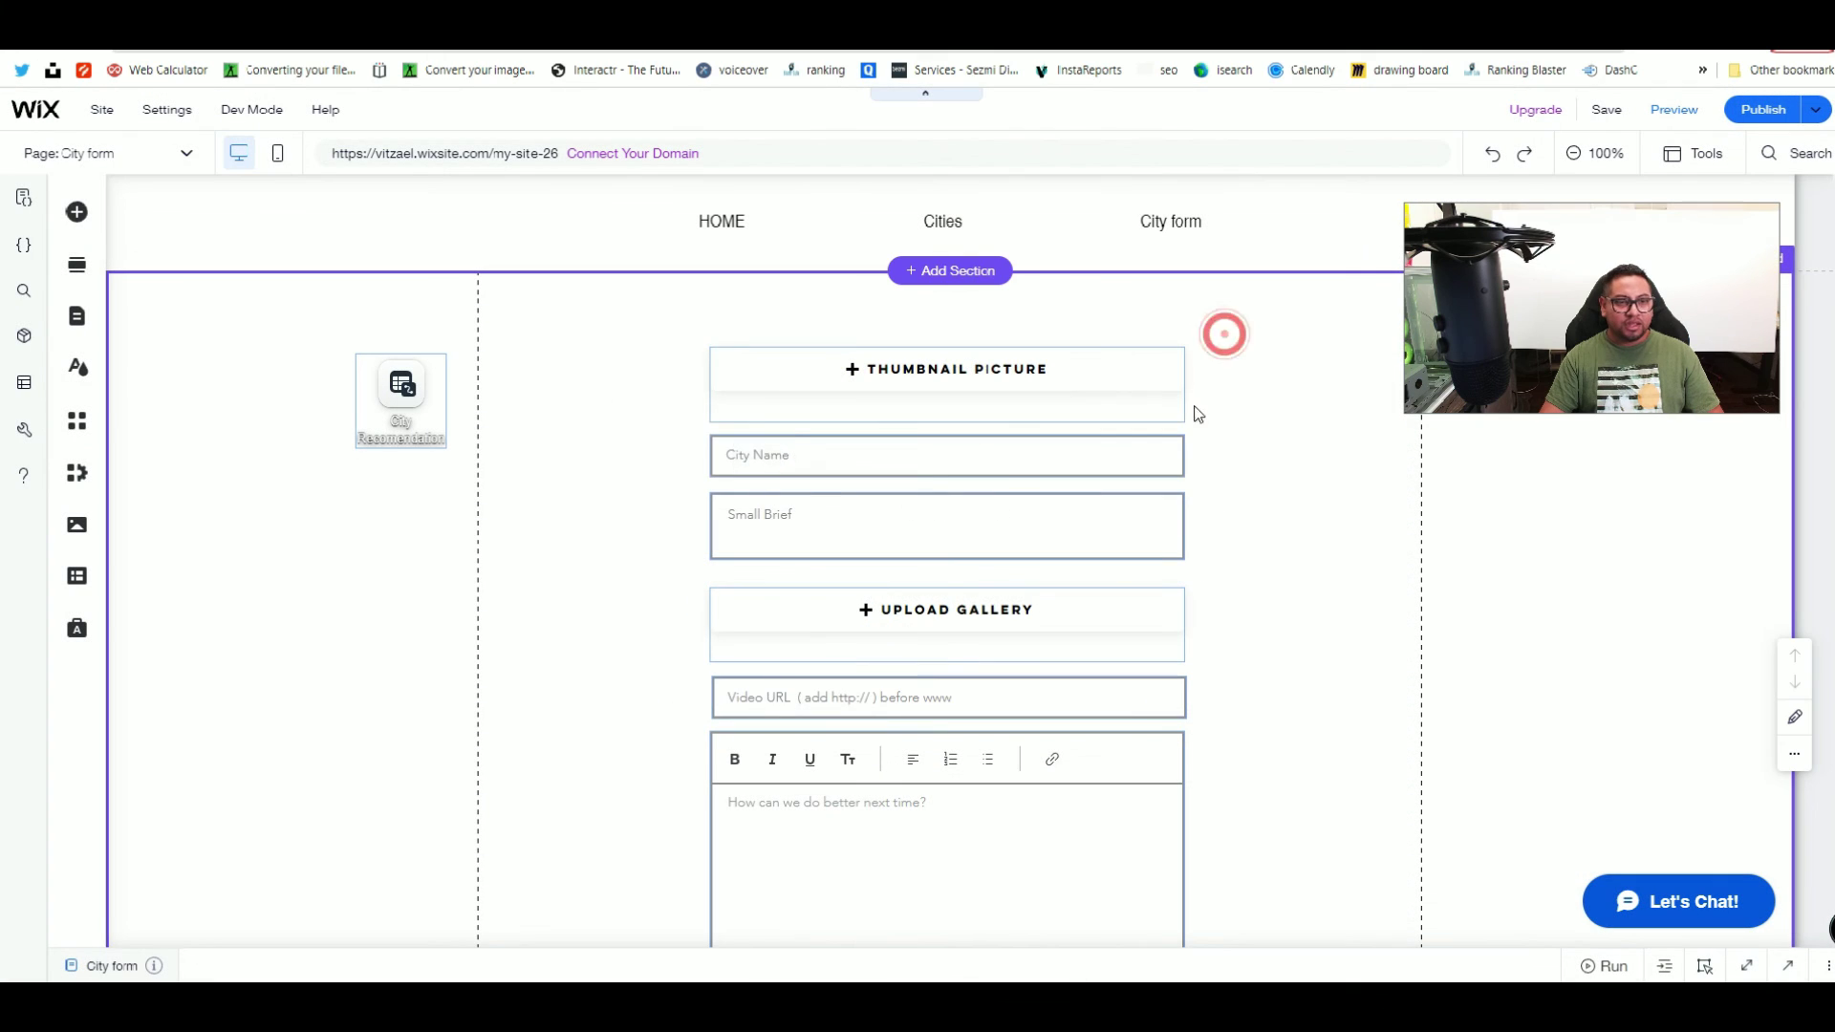
click(859, 522)
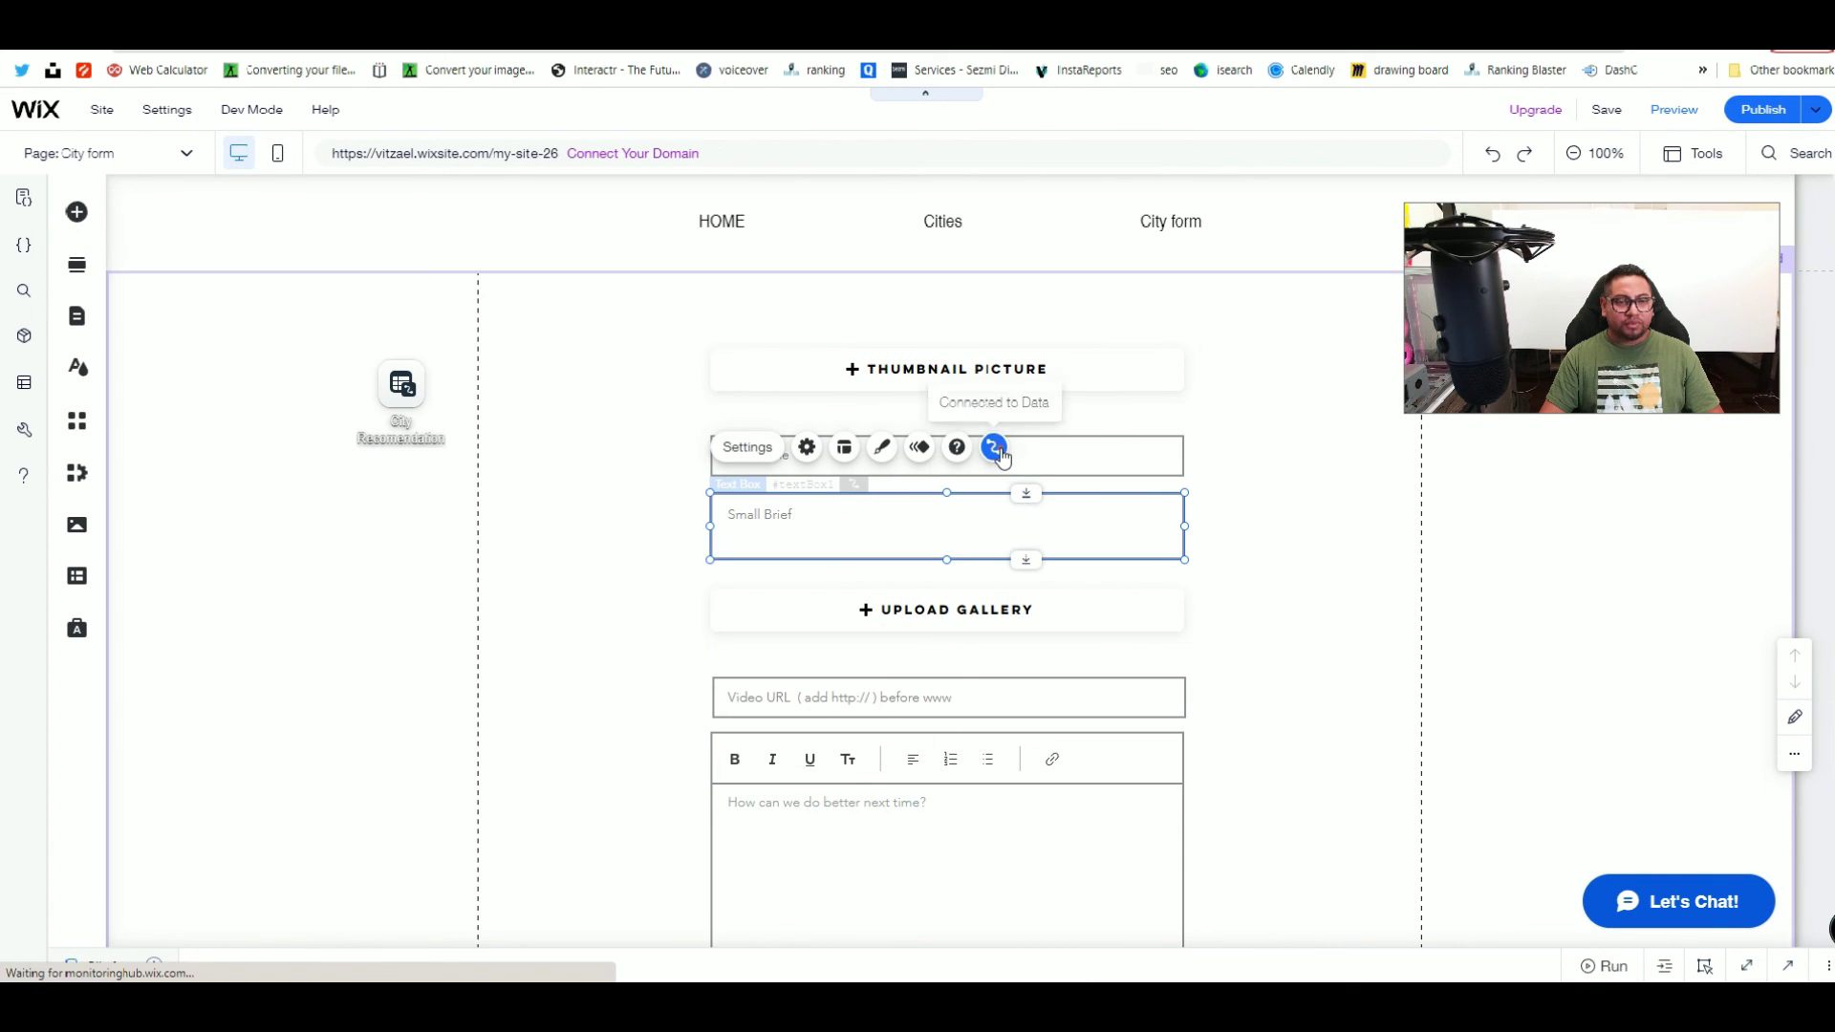
click(994, 448)
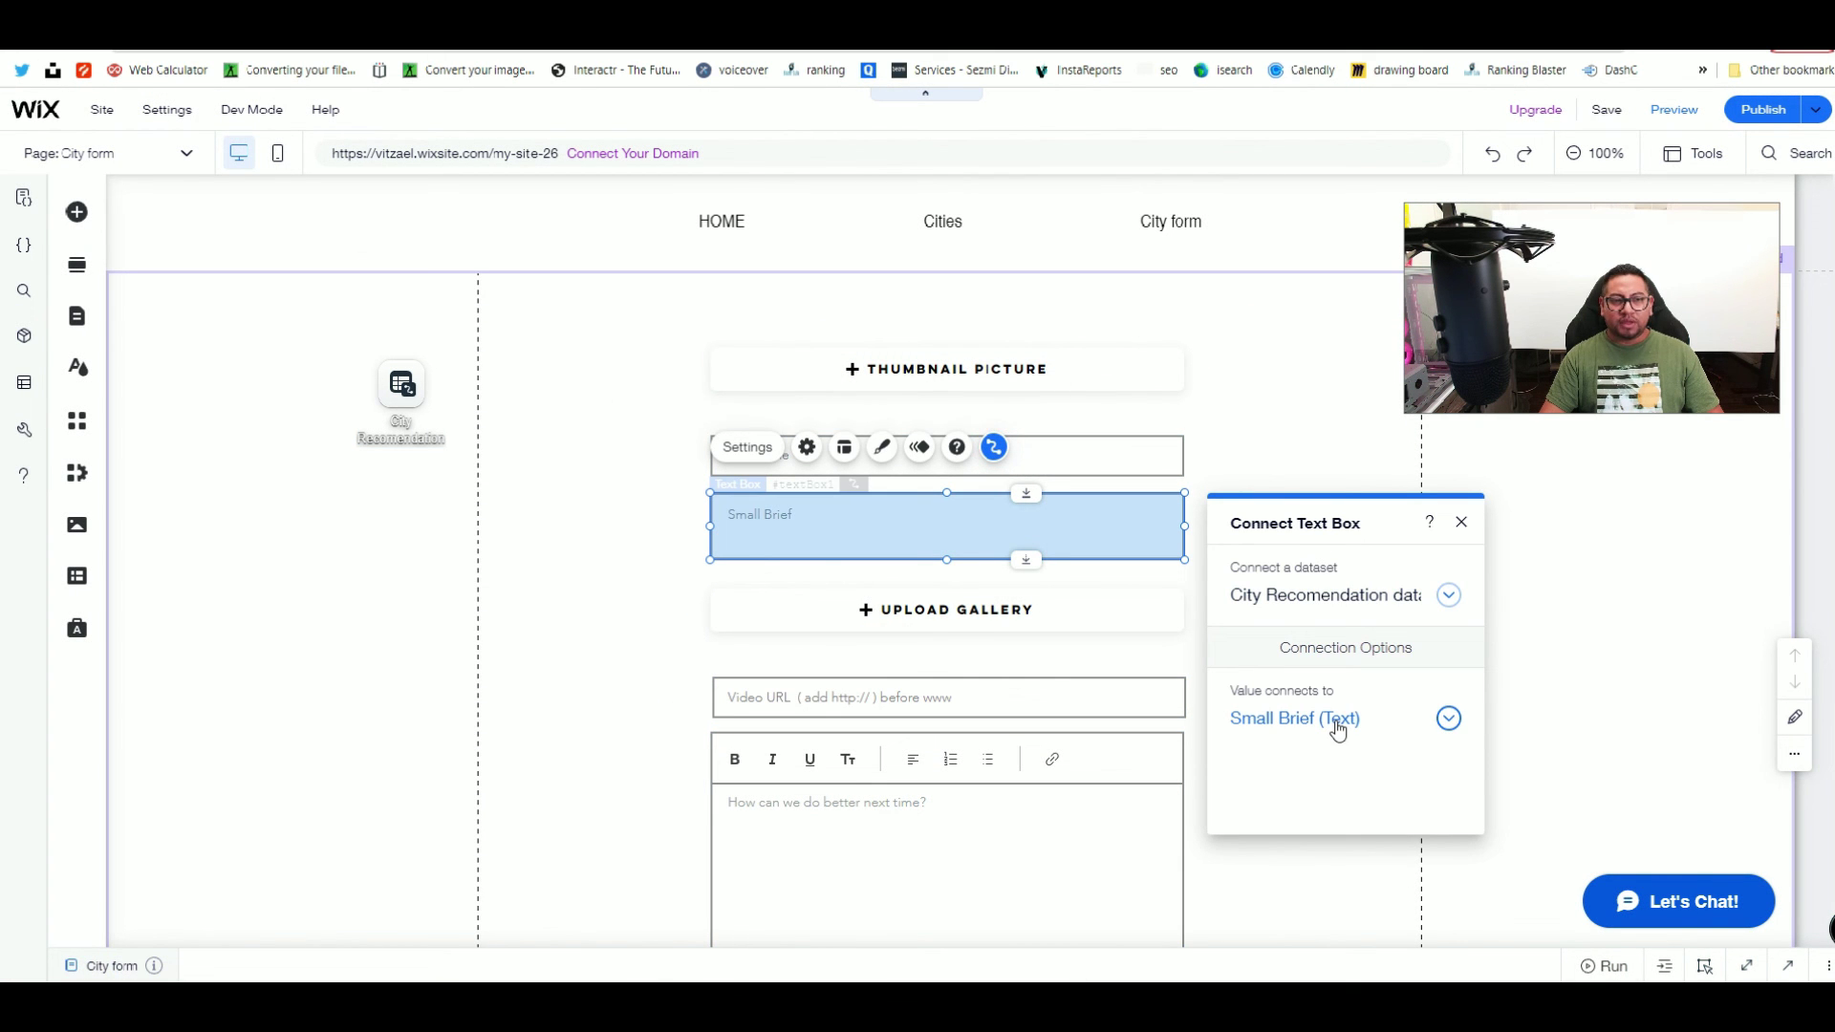
click(1459, 521)
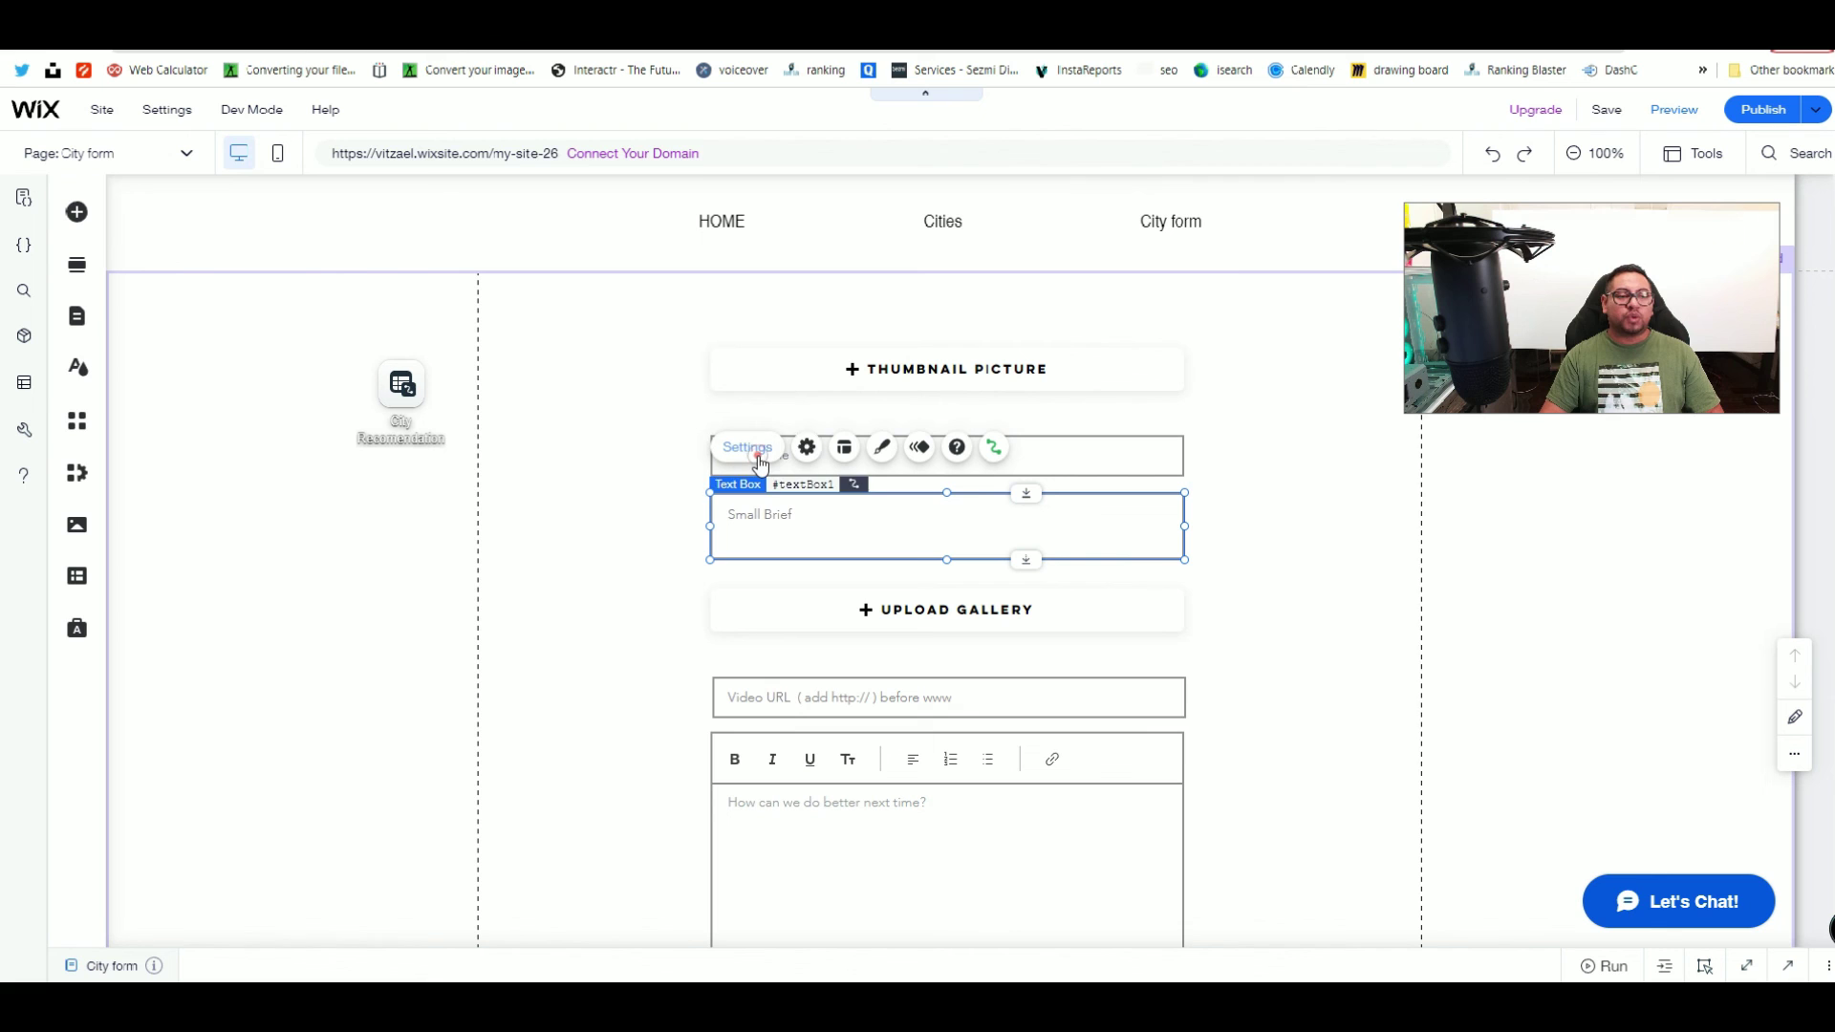
Step: Make the Small Brief text box a required field and publish the site
click(760, 463)
drag(1278, 254, 746, 244)
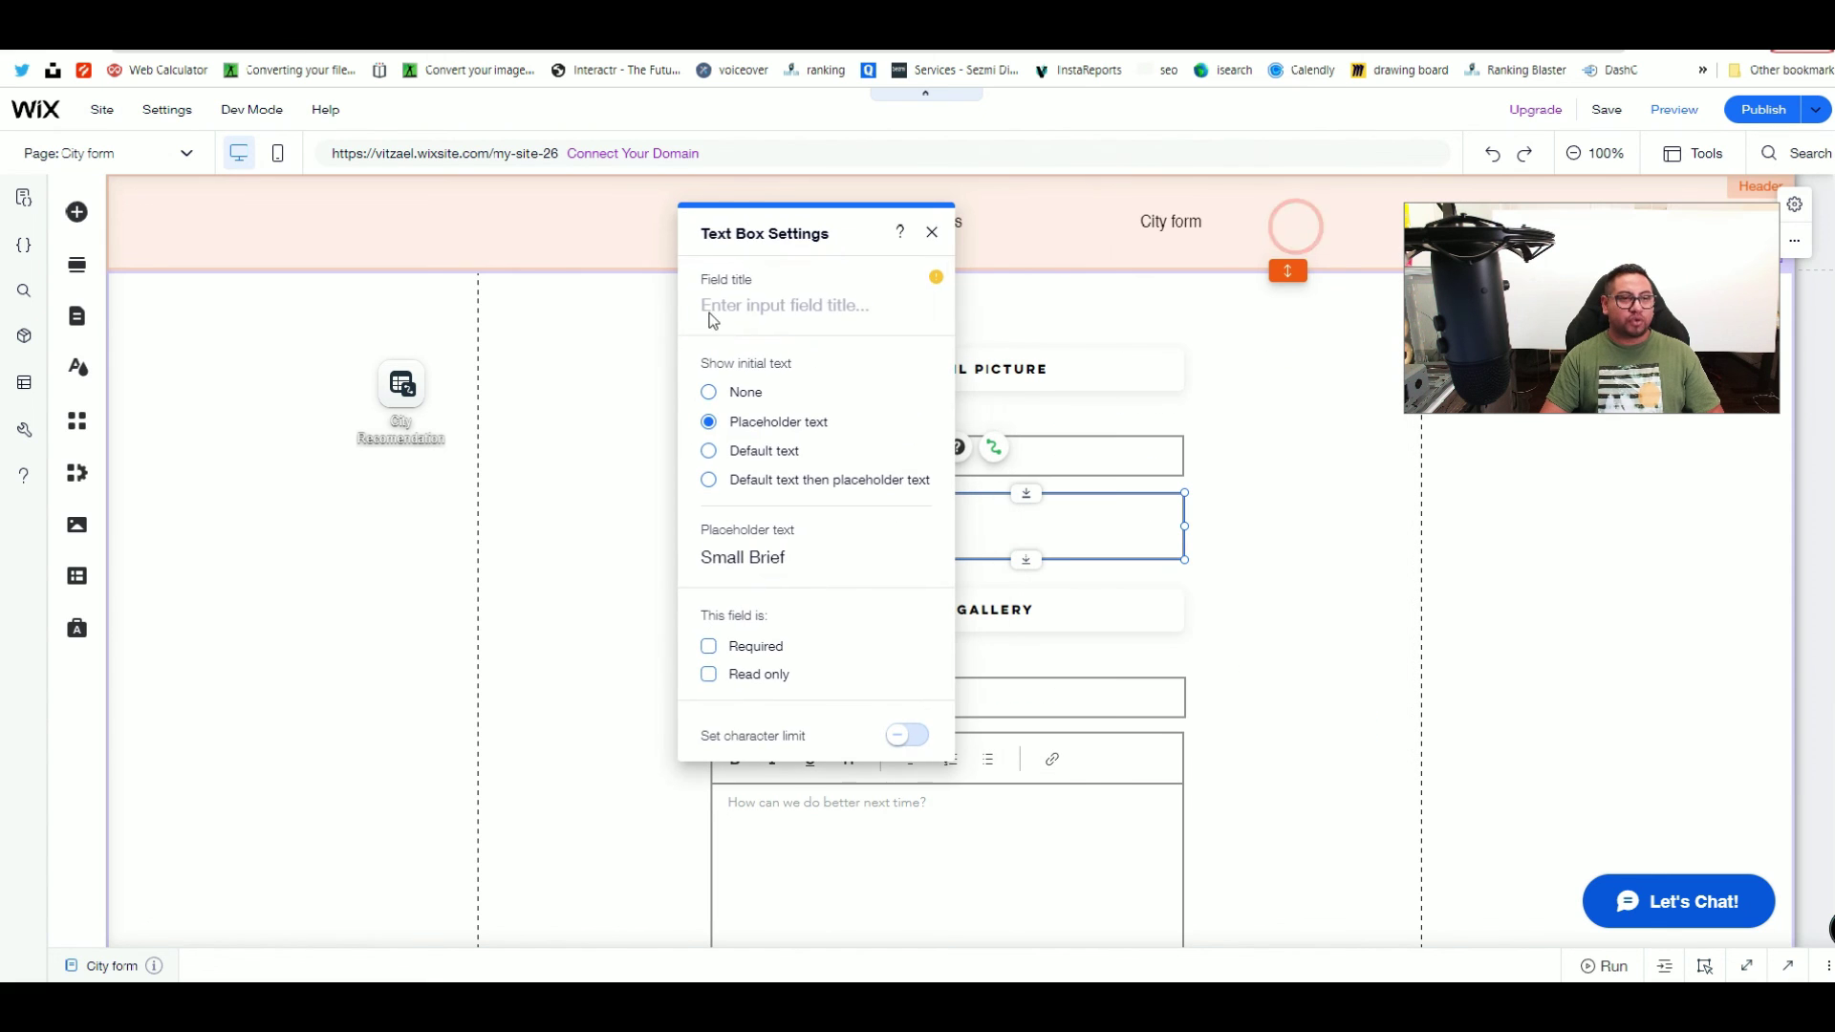
click(708, 647)
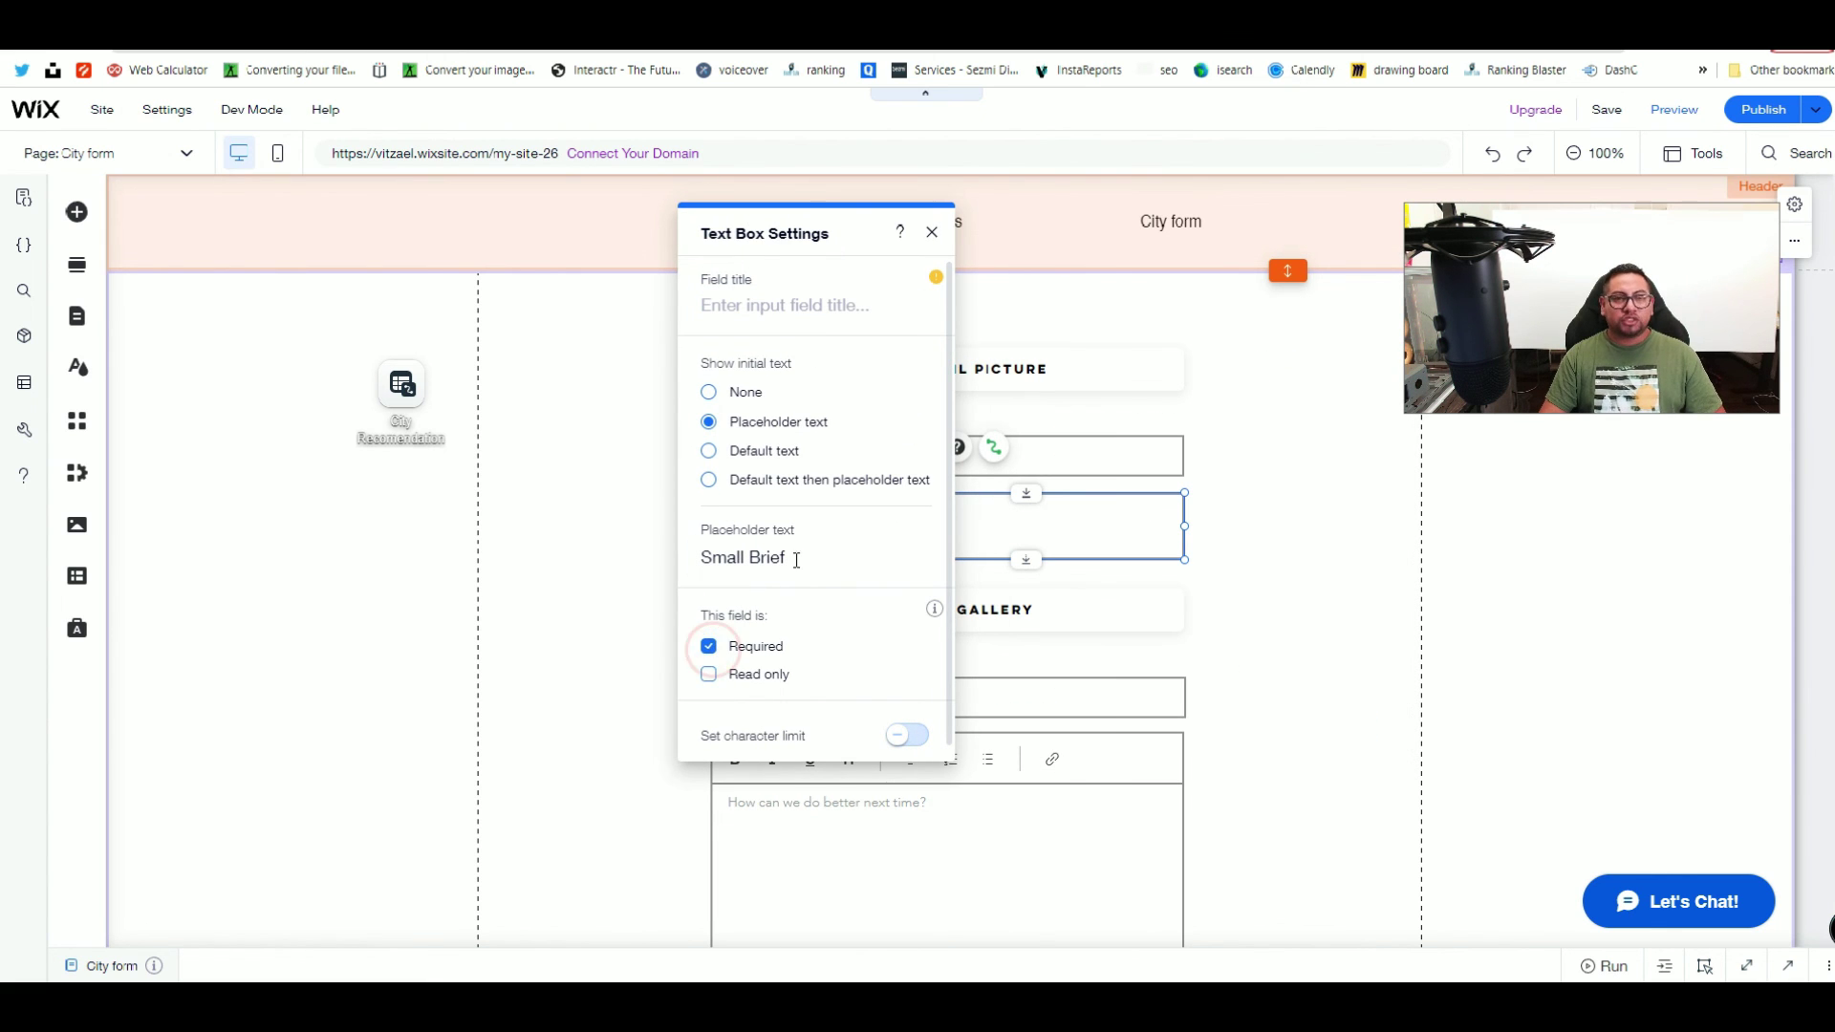
click(931, 234)
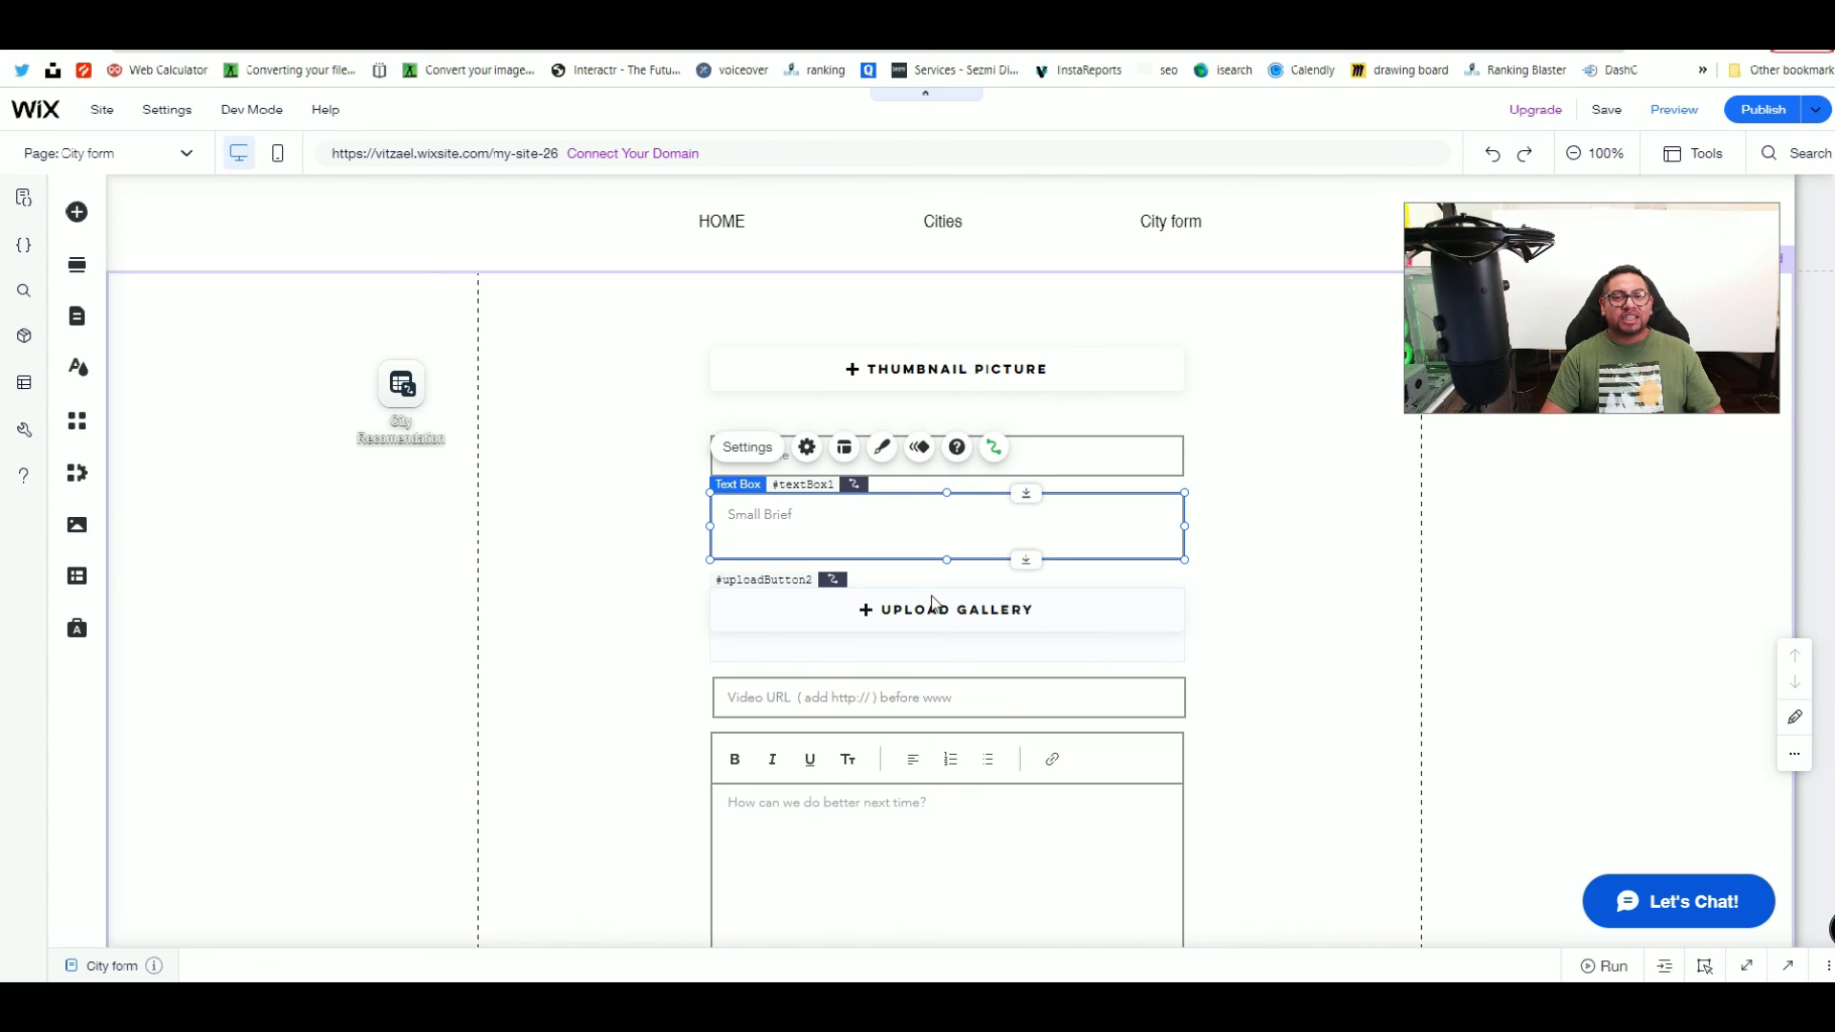
click(1763, 109)
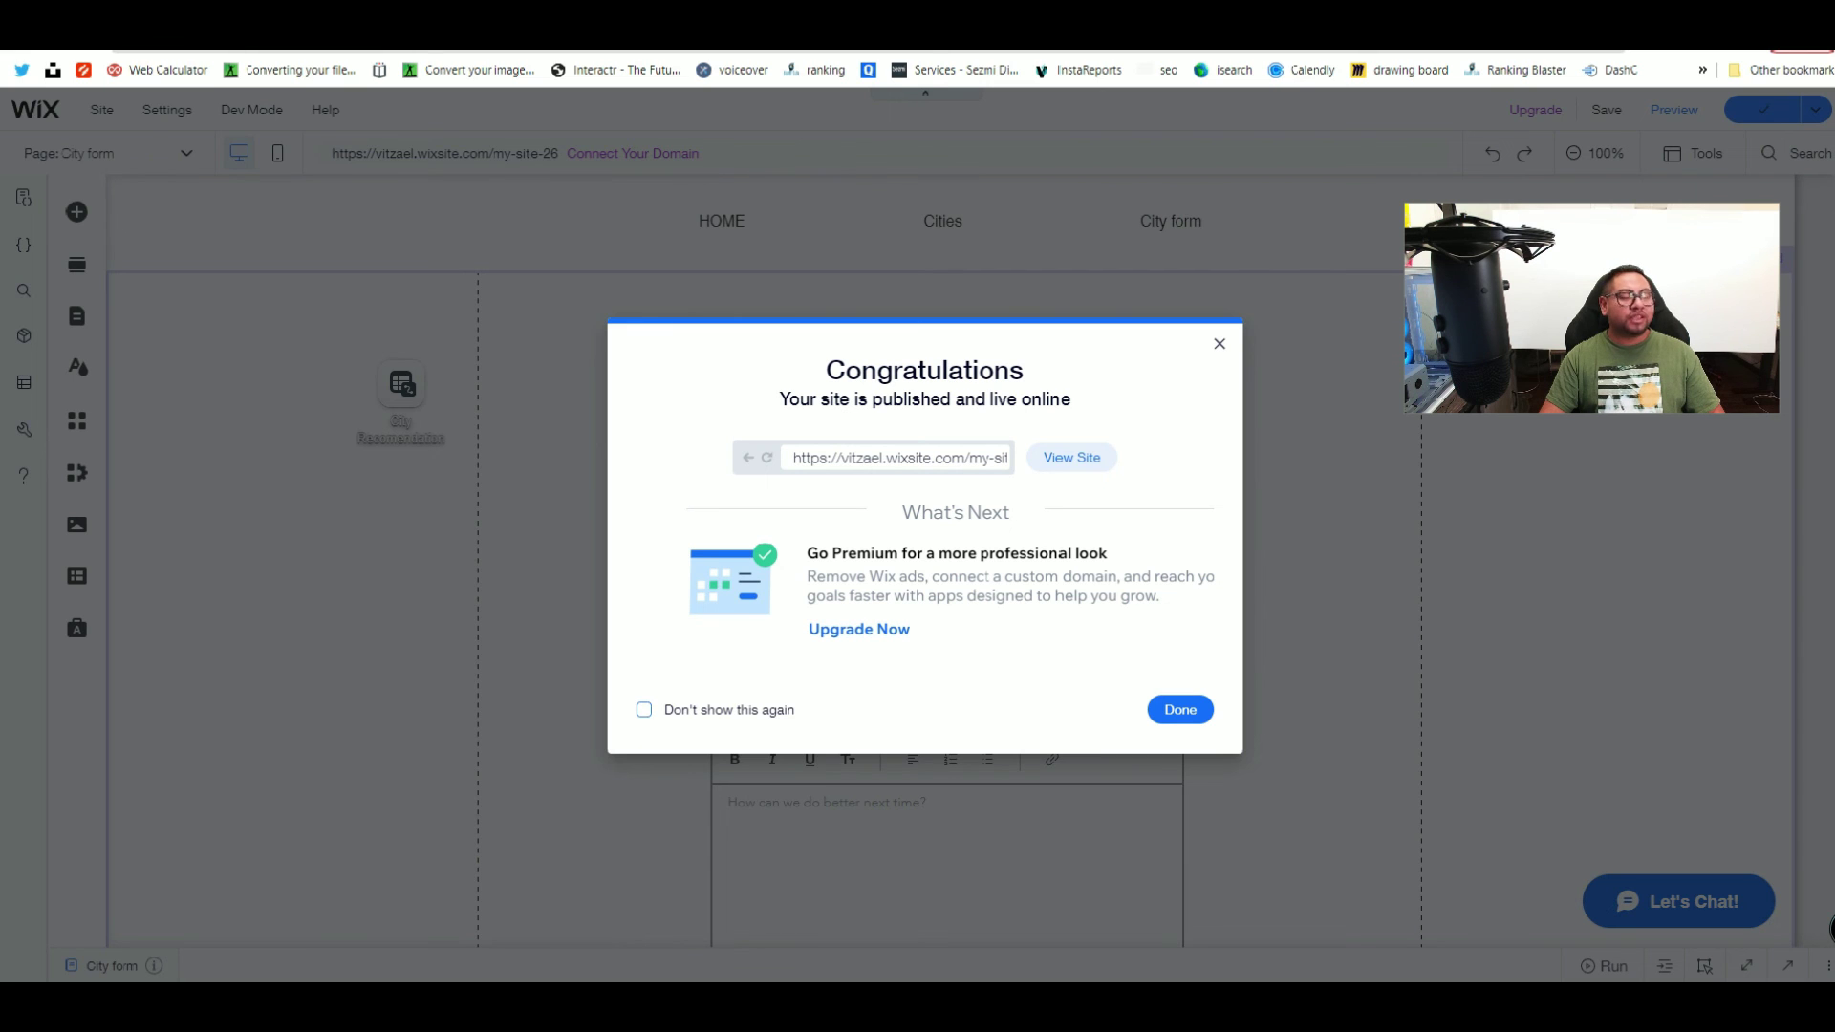
Step: Reload the live site from its base address and review the entries on the Cities page
click(765, 33)
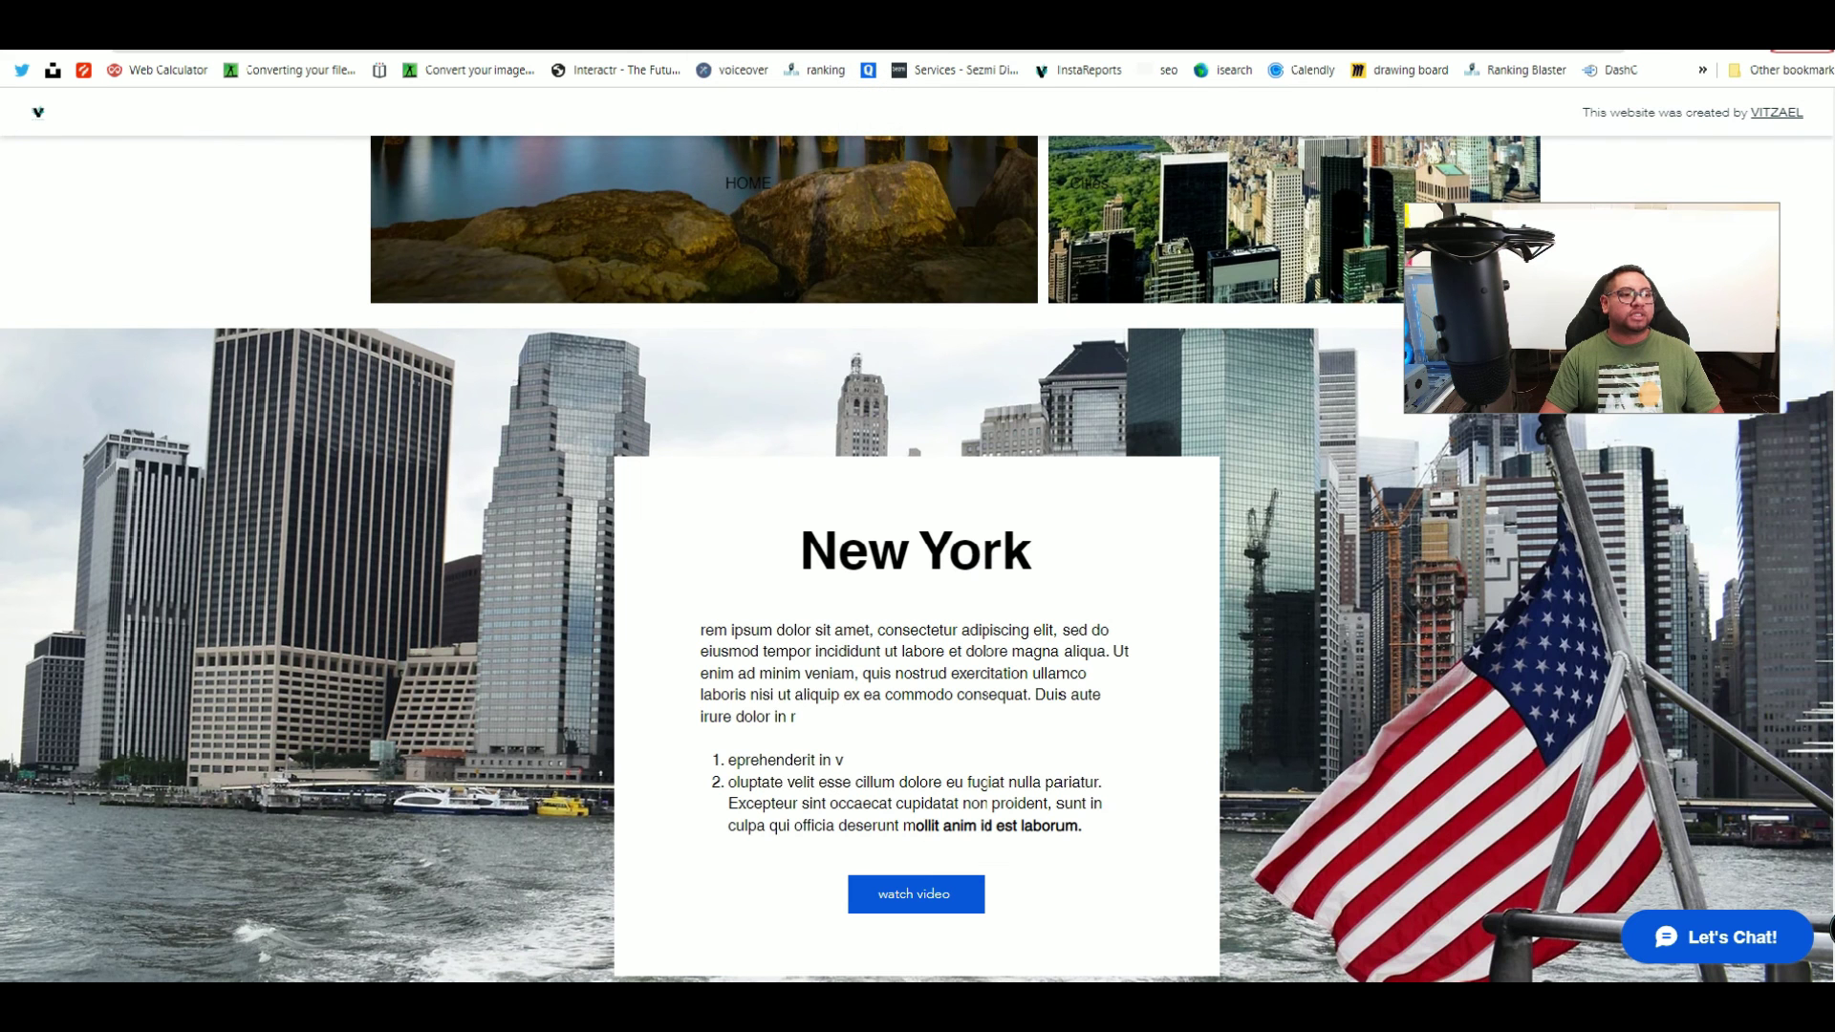
double_click(749, 64)
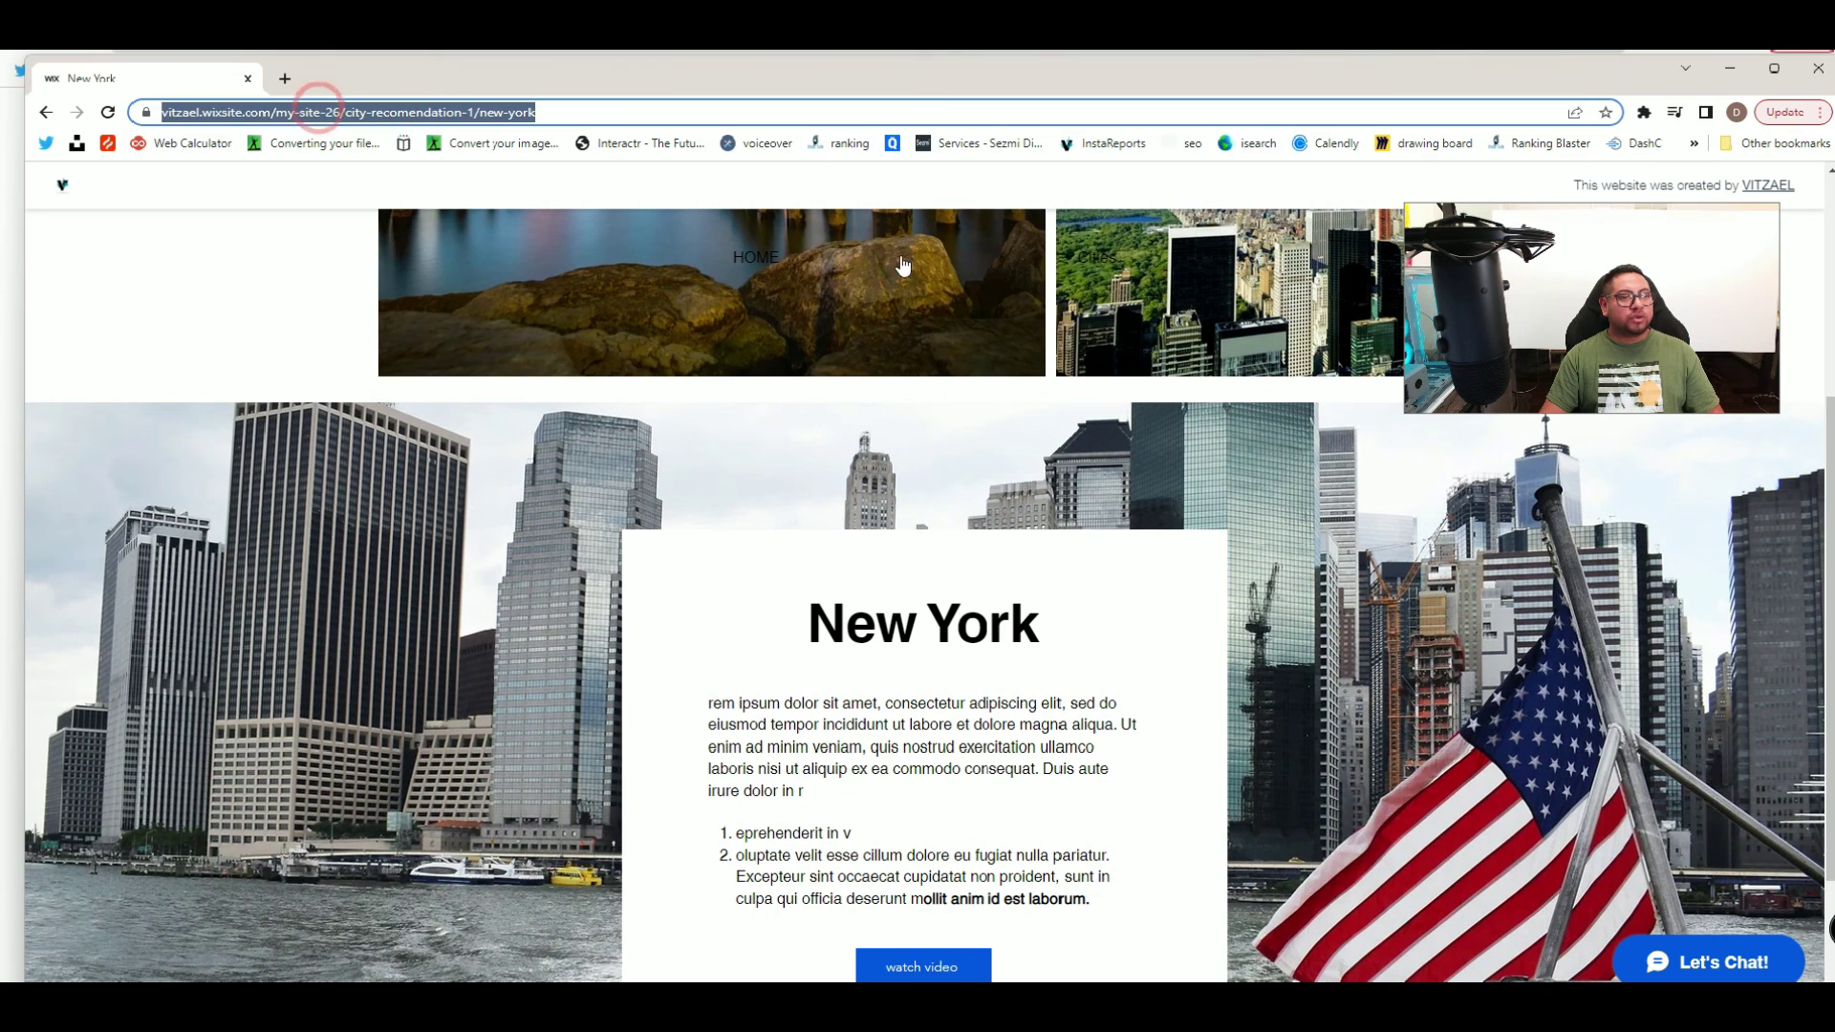
click(762, 258)
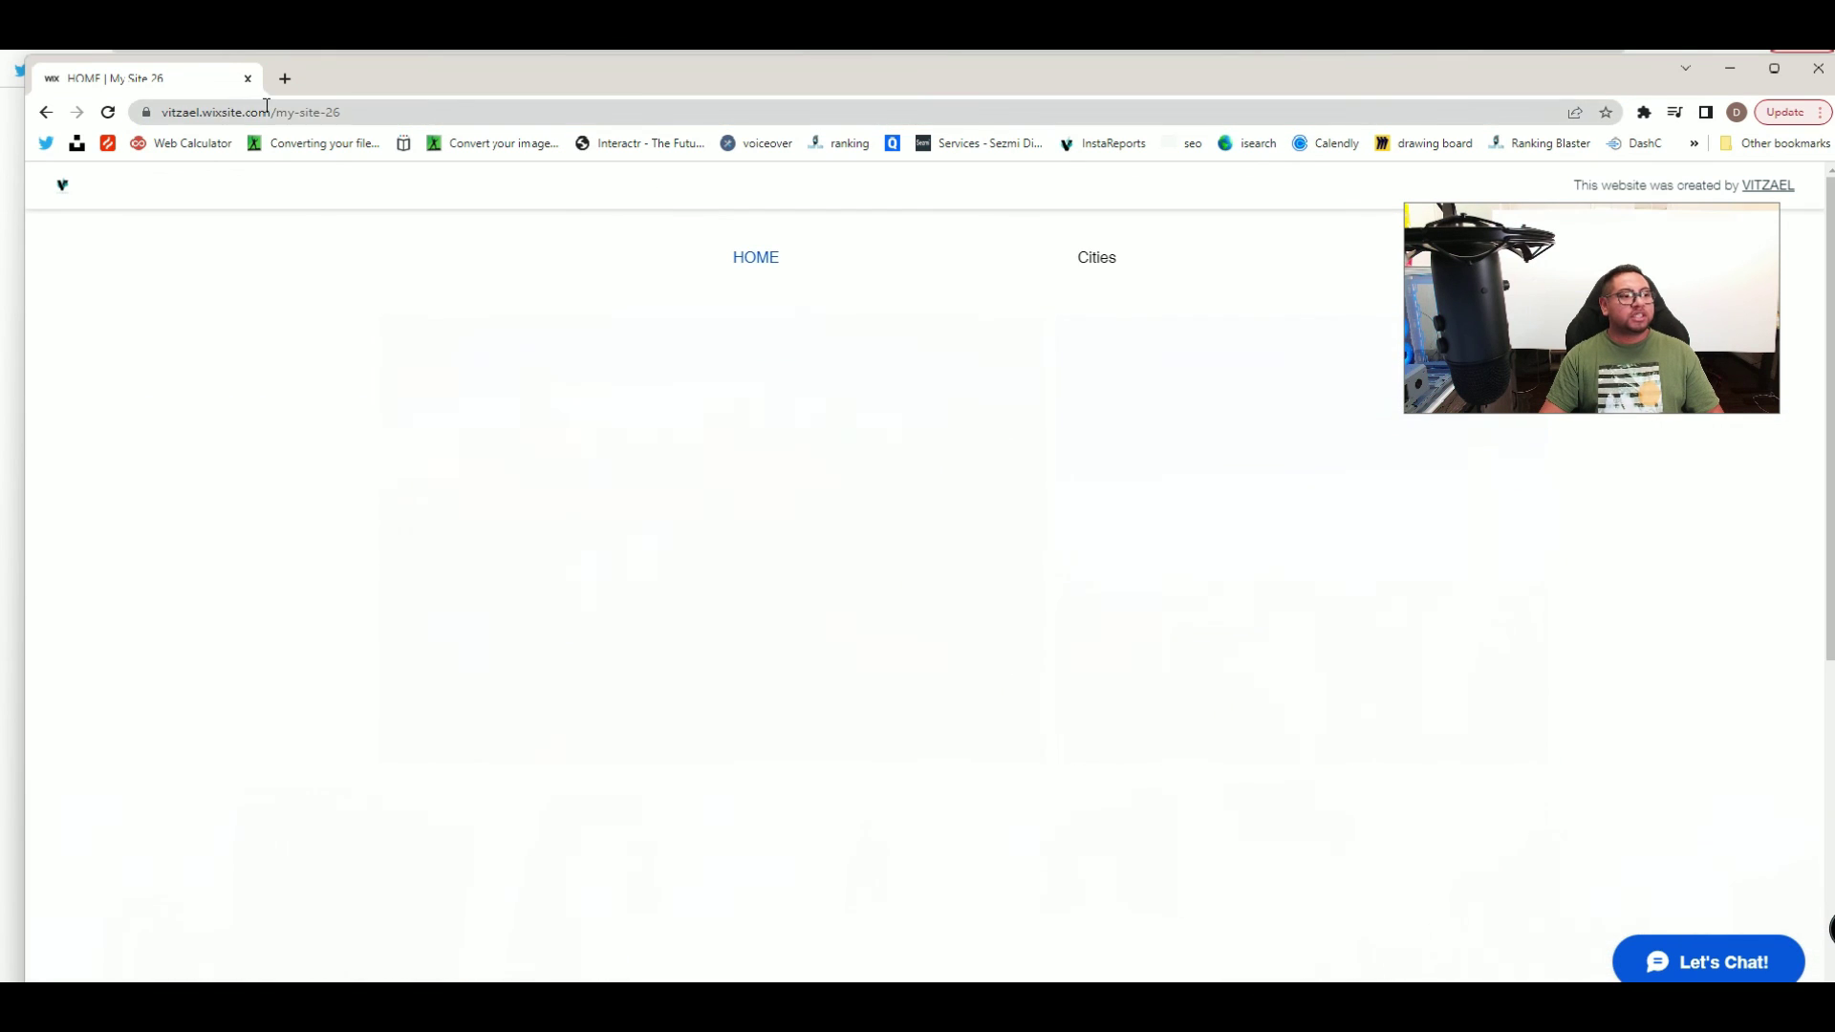
click(247, 112)
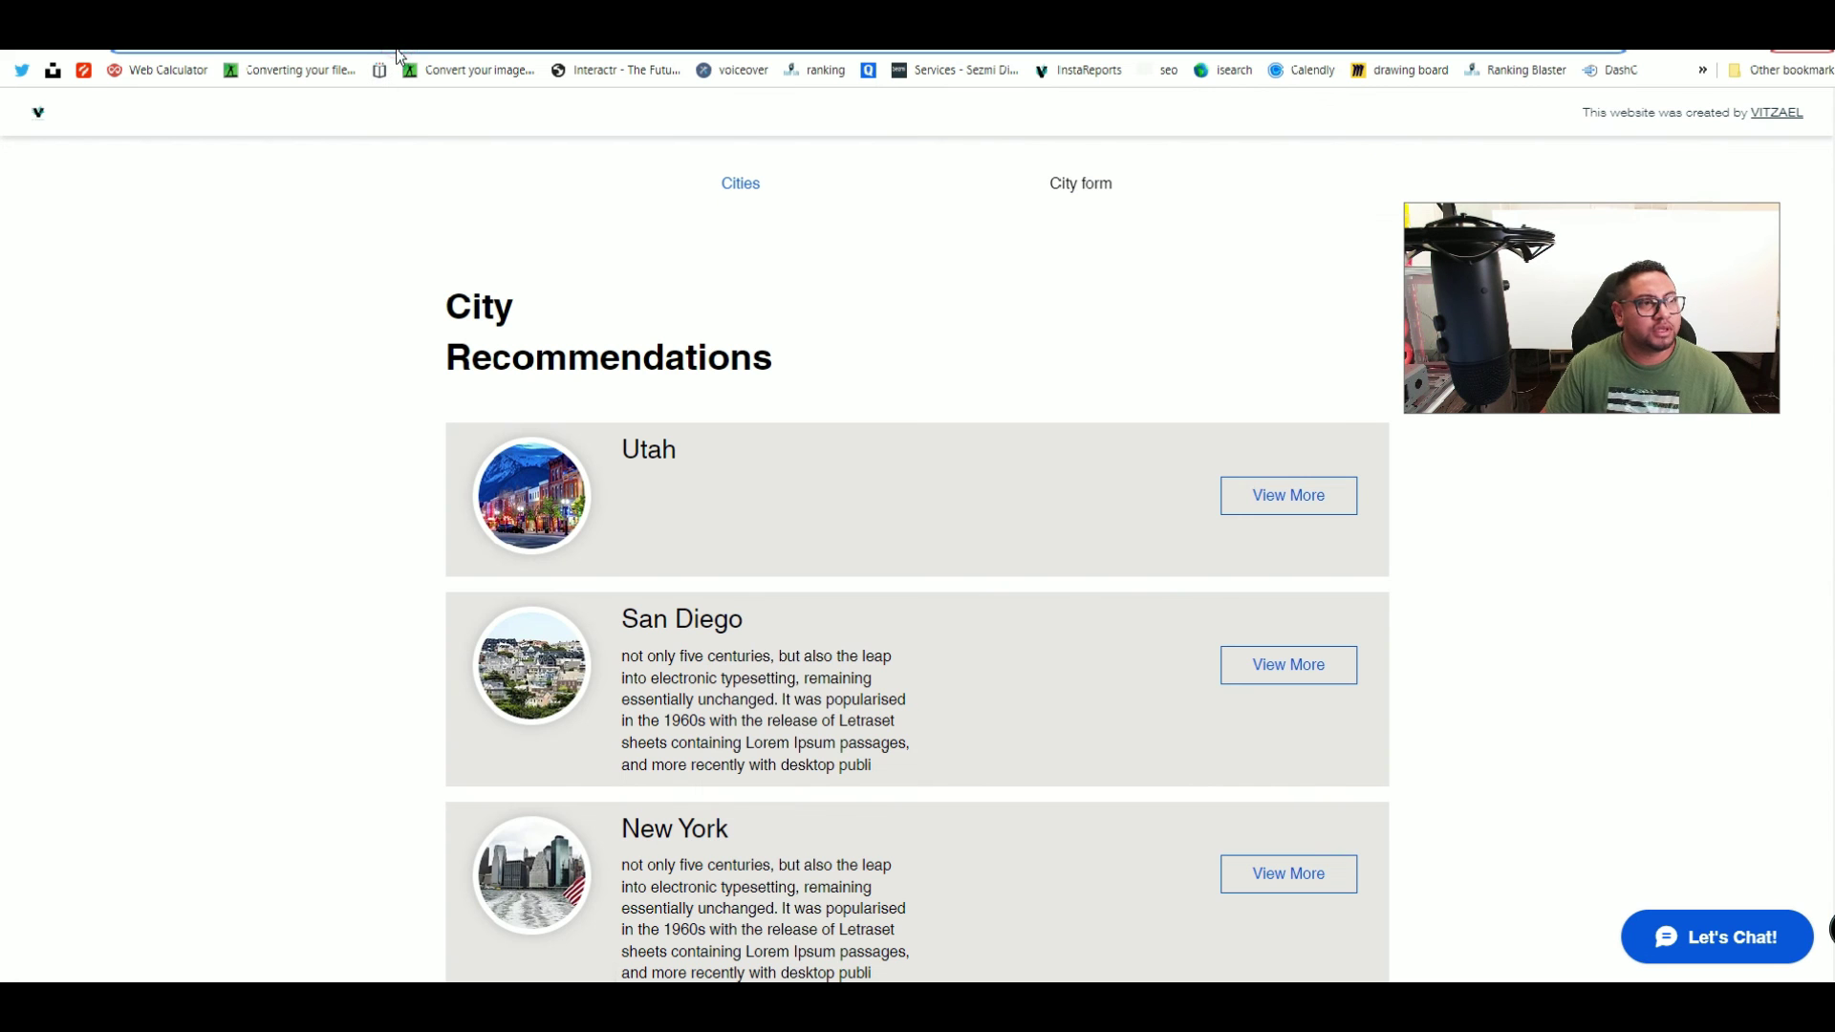
click(363, 46)
key(Return)
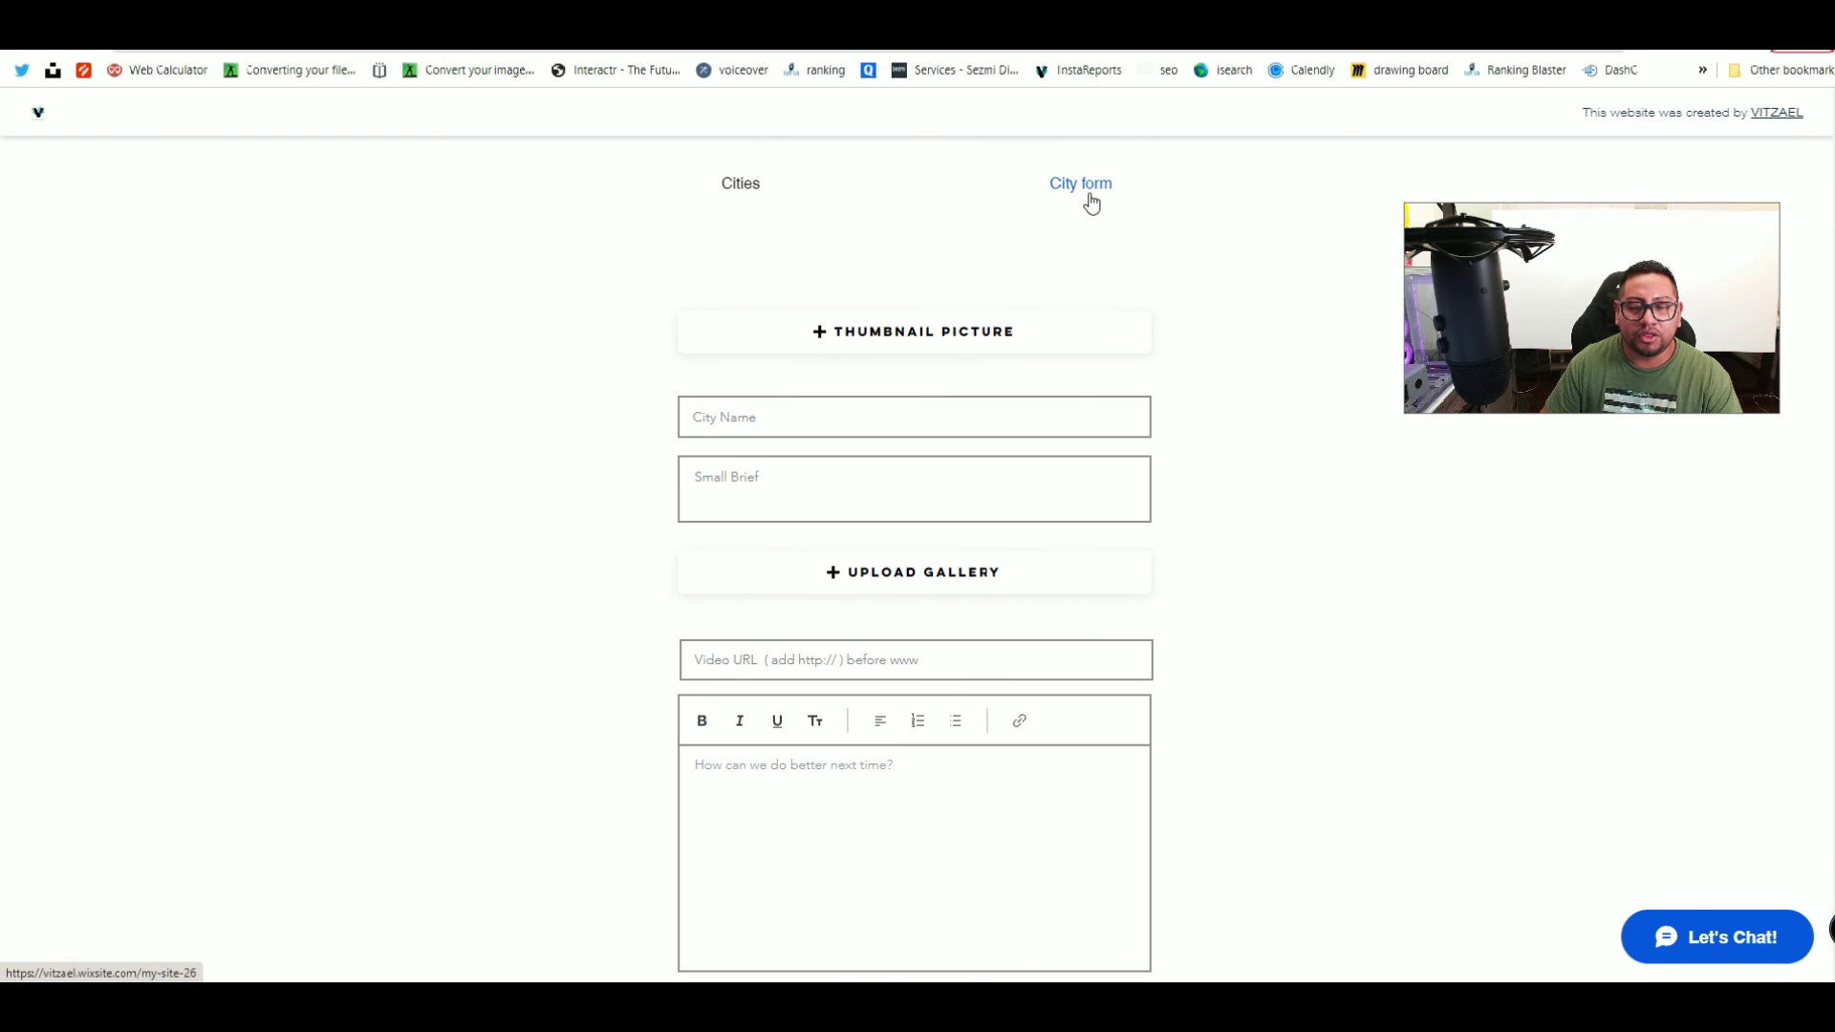
click(731, 182)
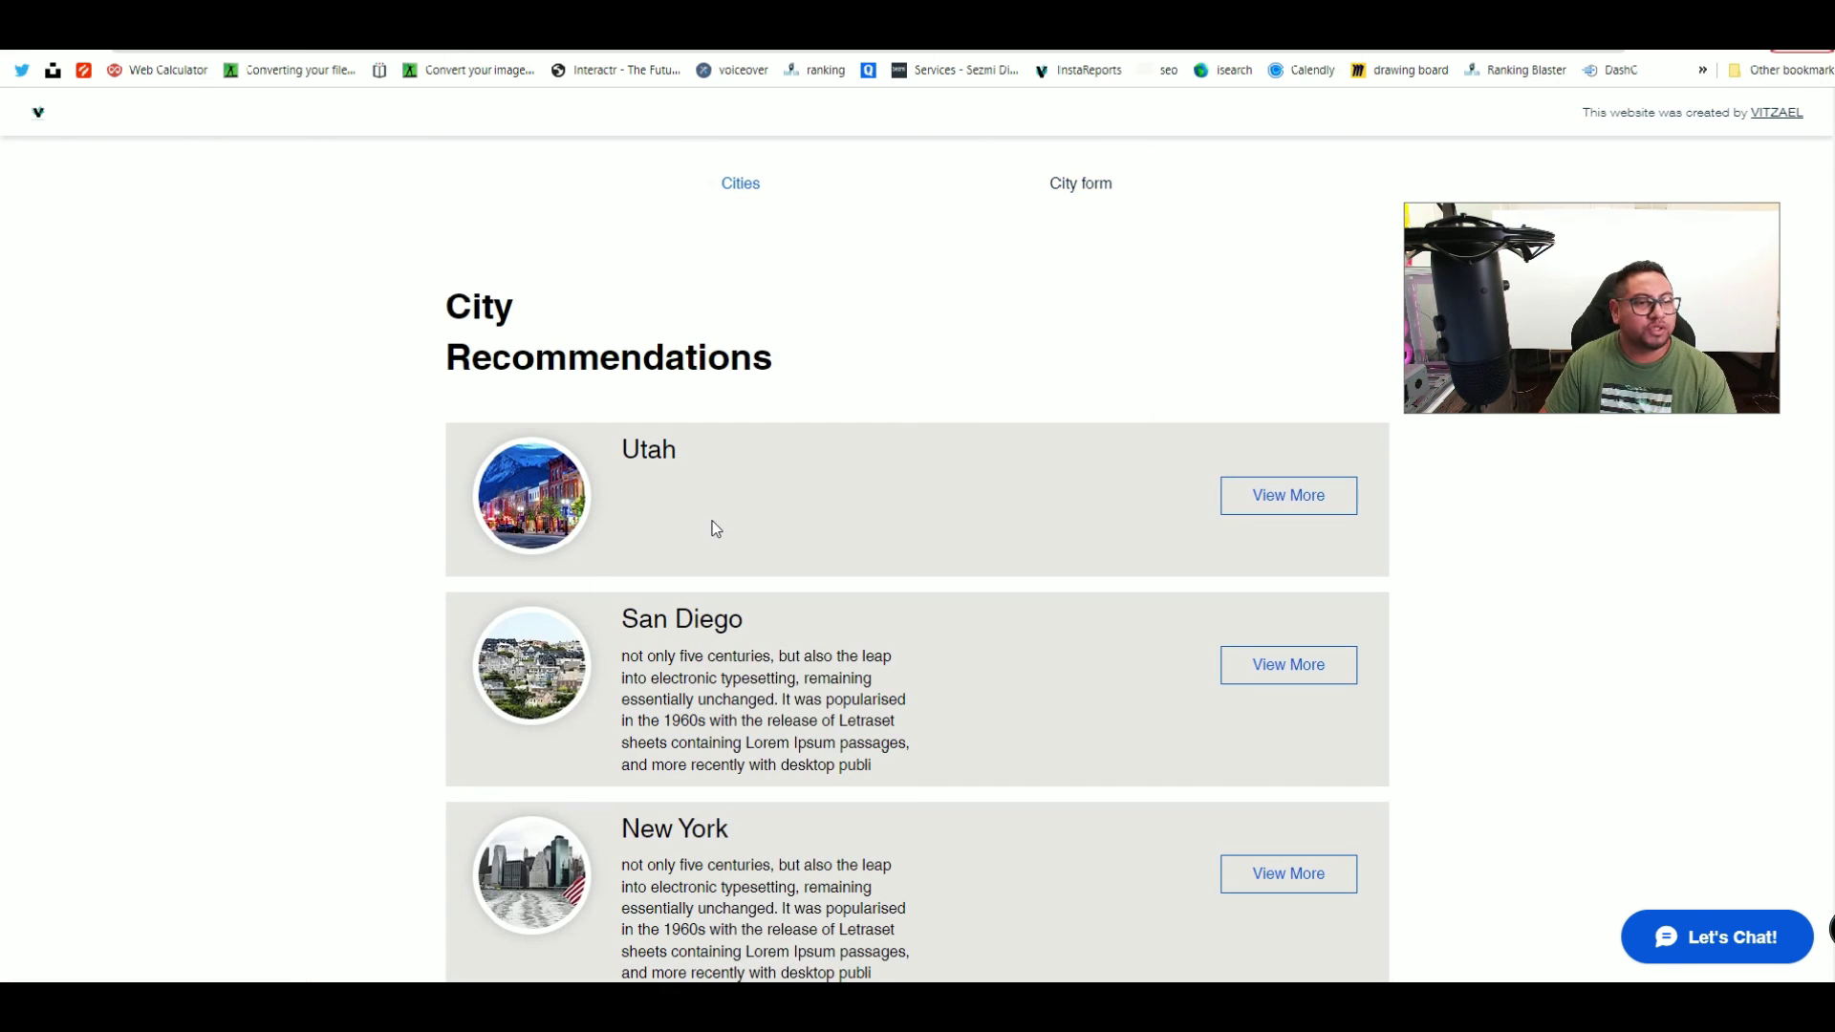
scroll(713, 520, down, 3)
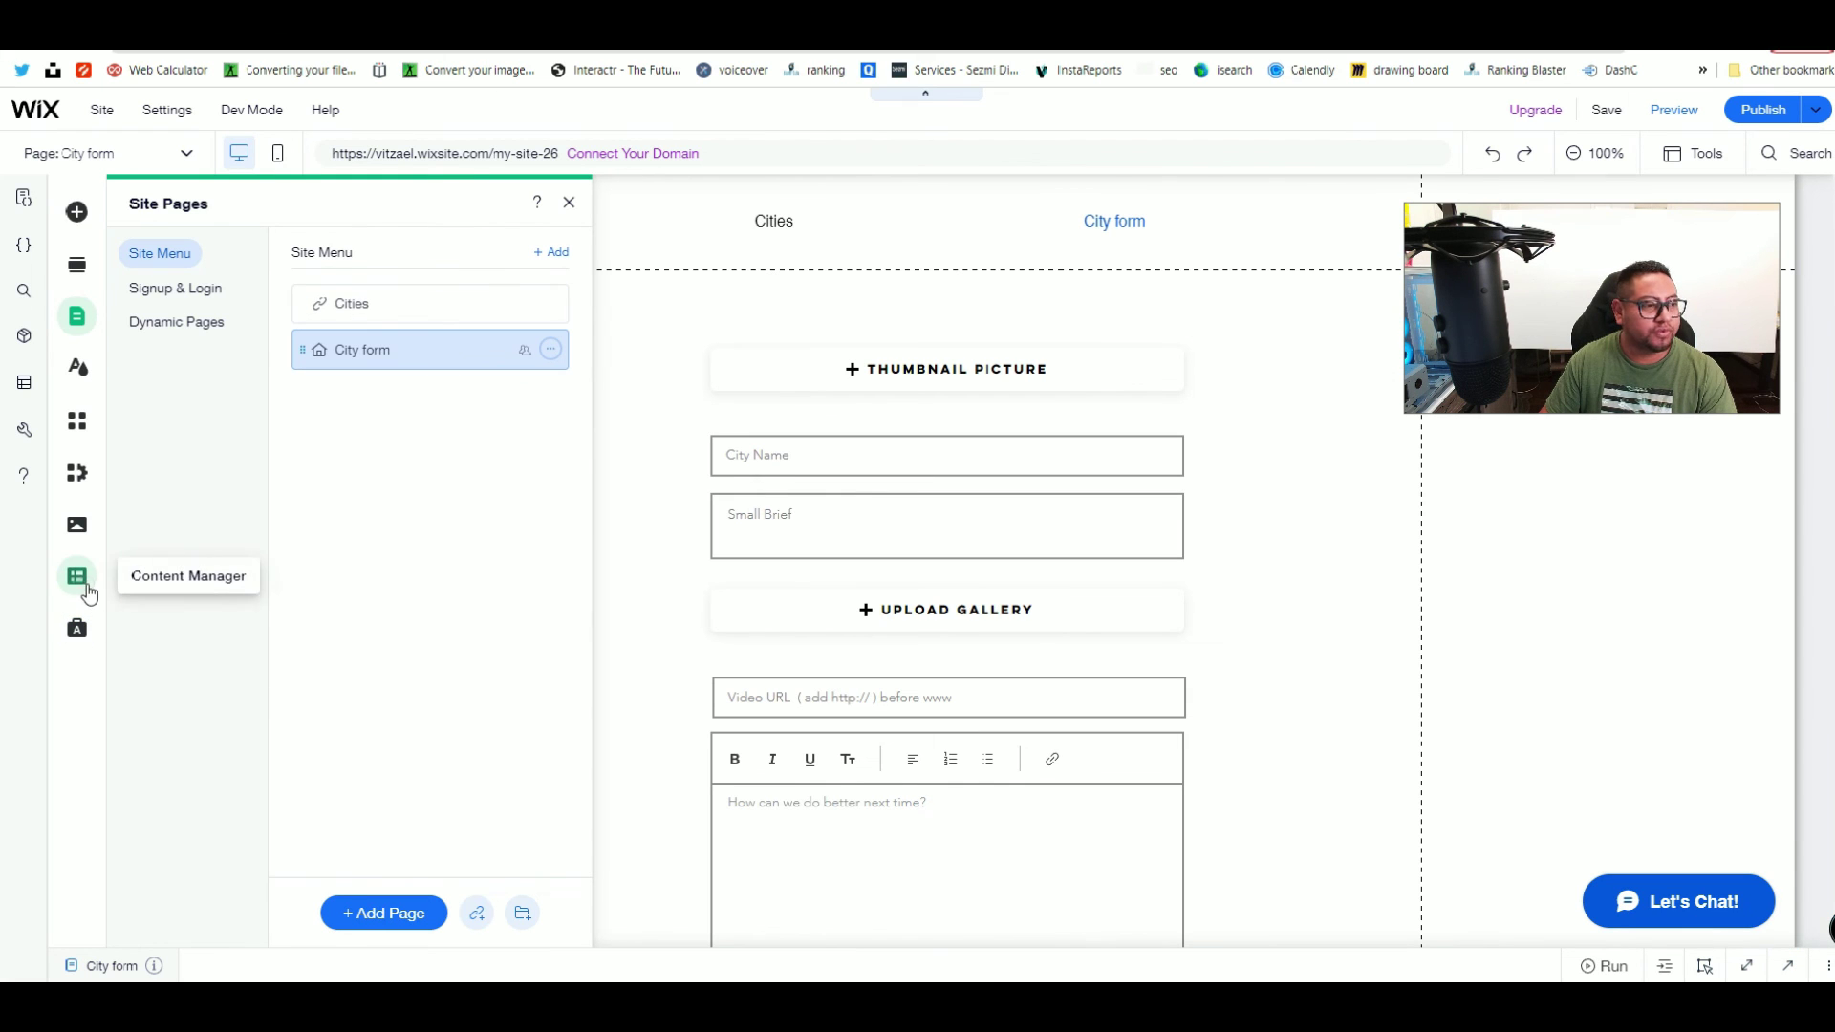
Step: Open the City Recomendation collection in the Wix editor's Content Manager
click(79, 579)
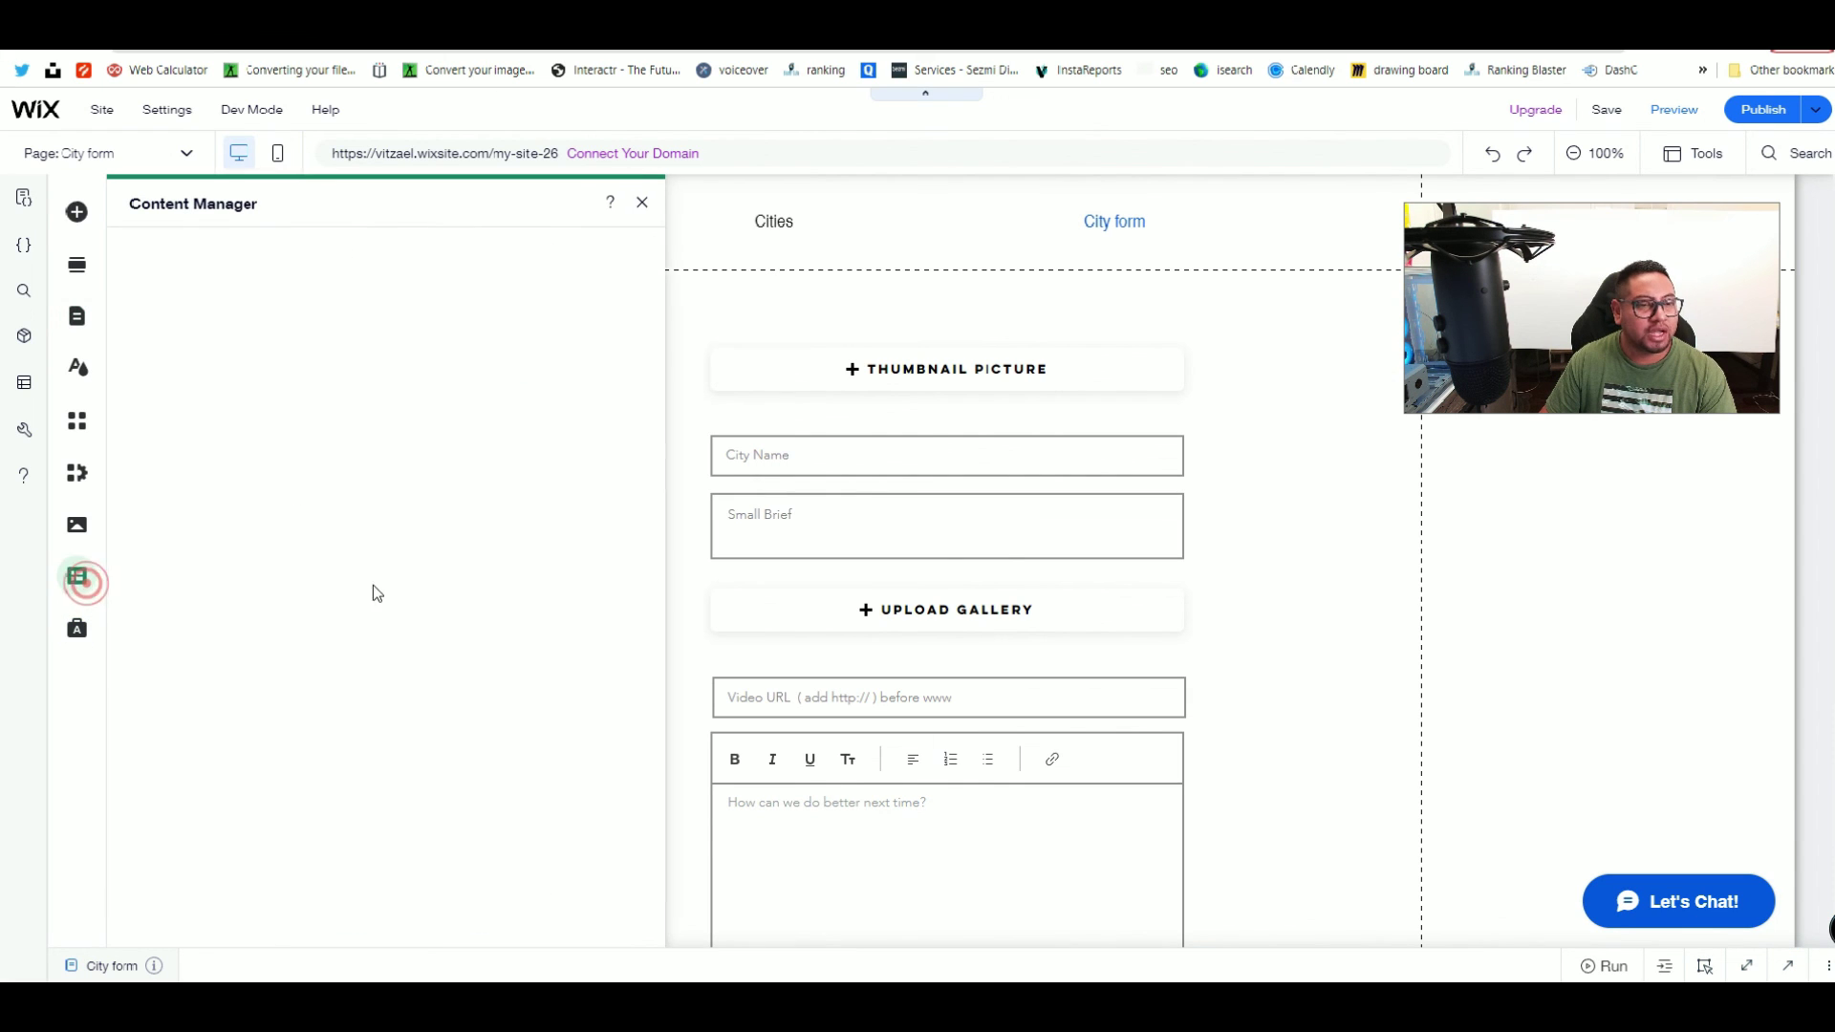
click(202, 285)
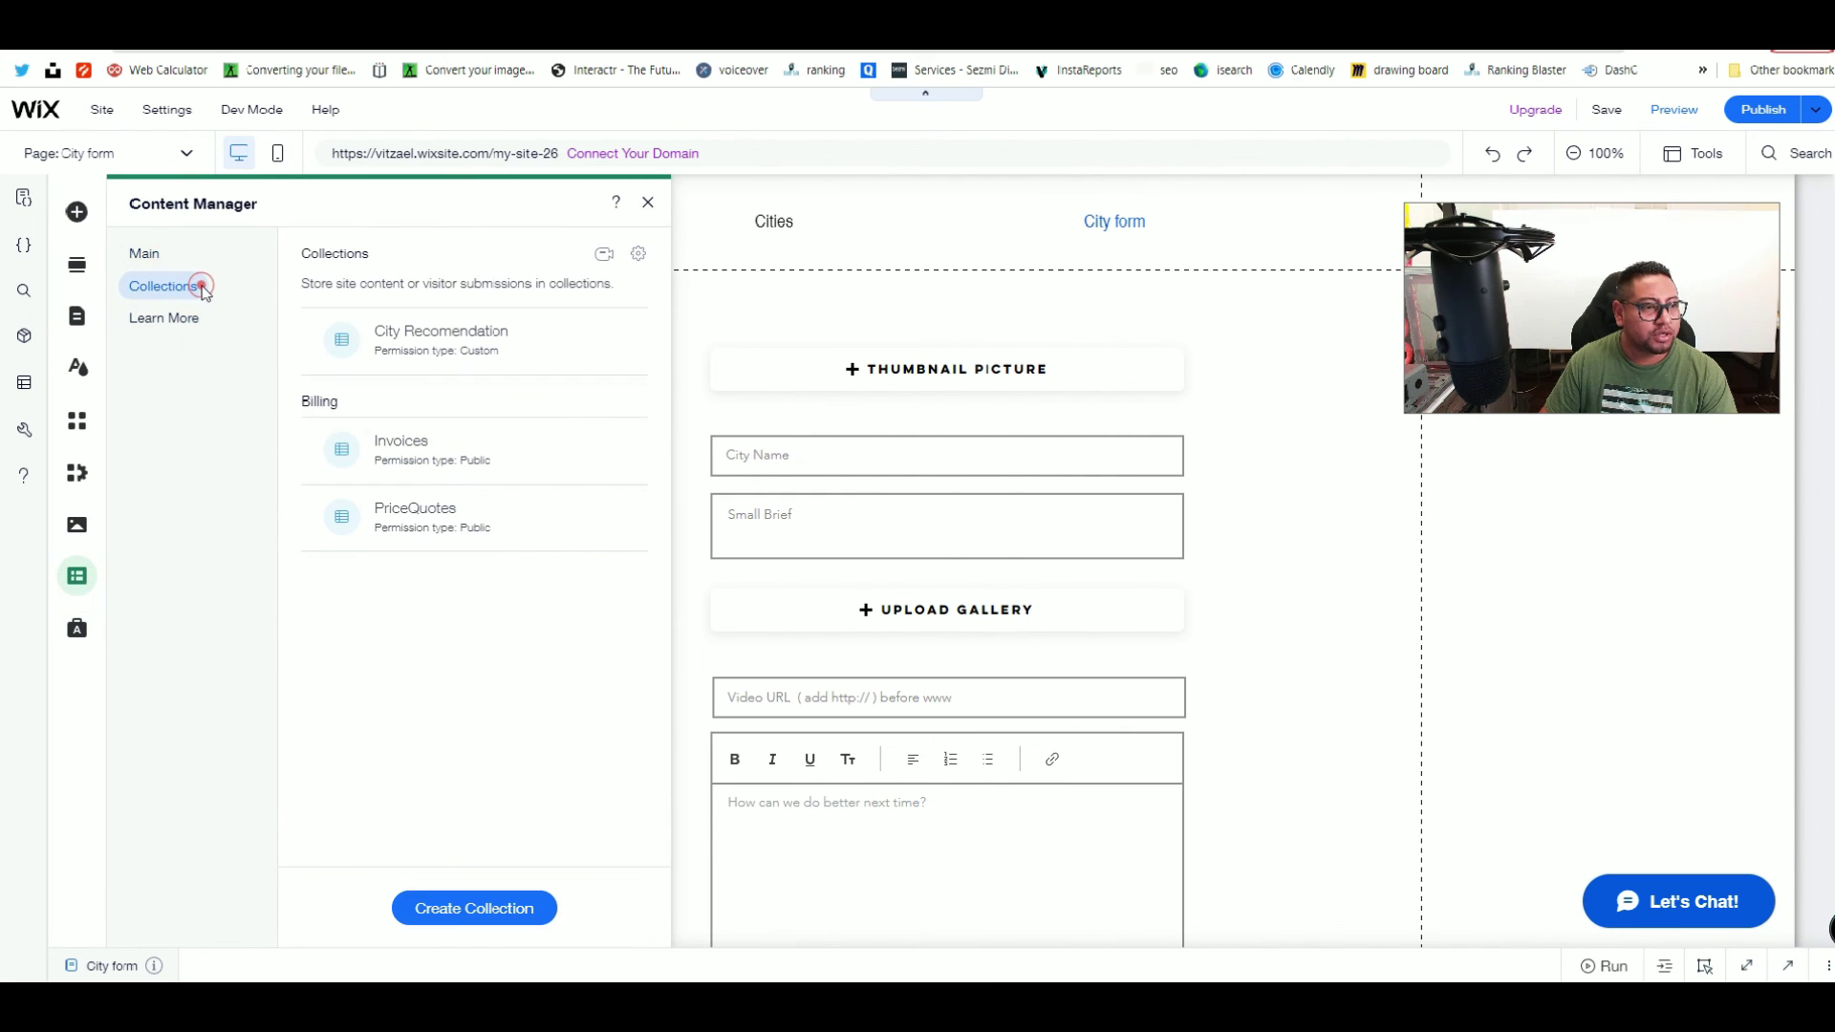
click(463, 342)
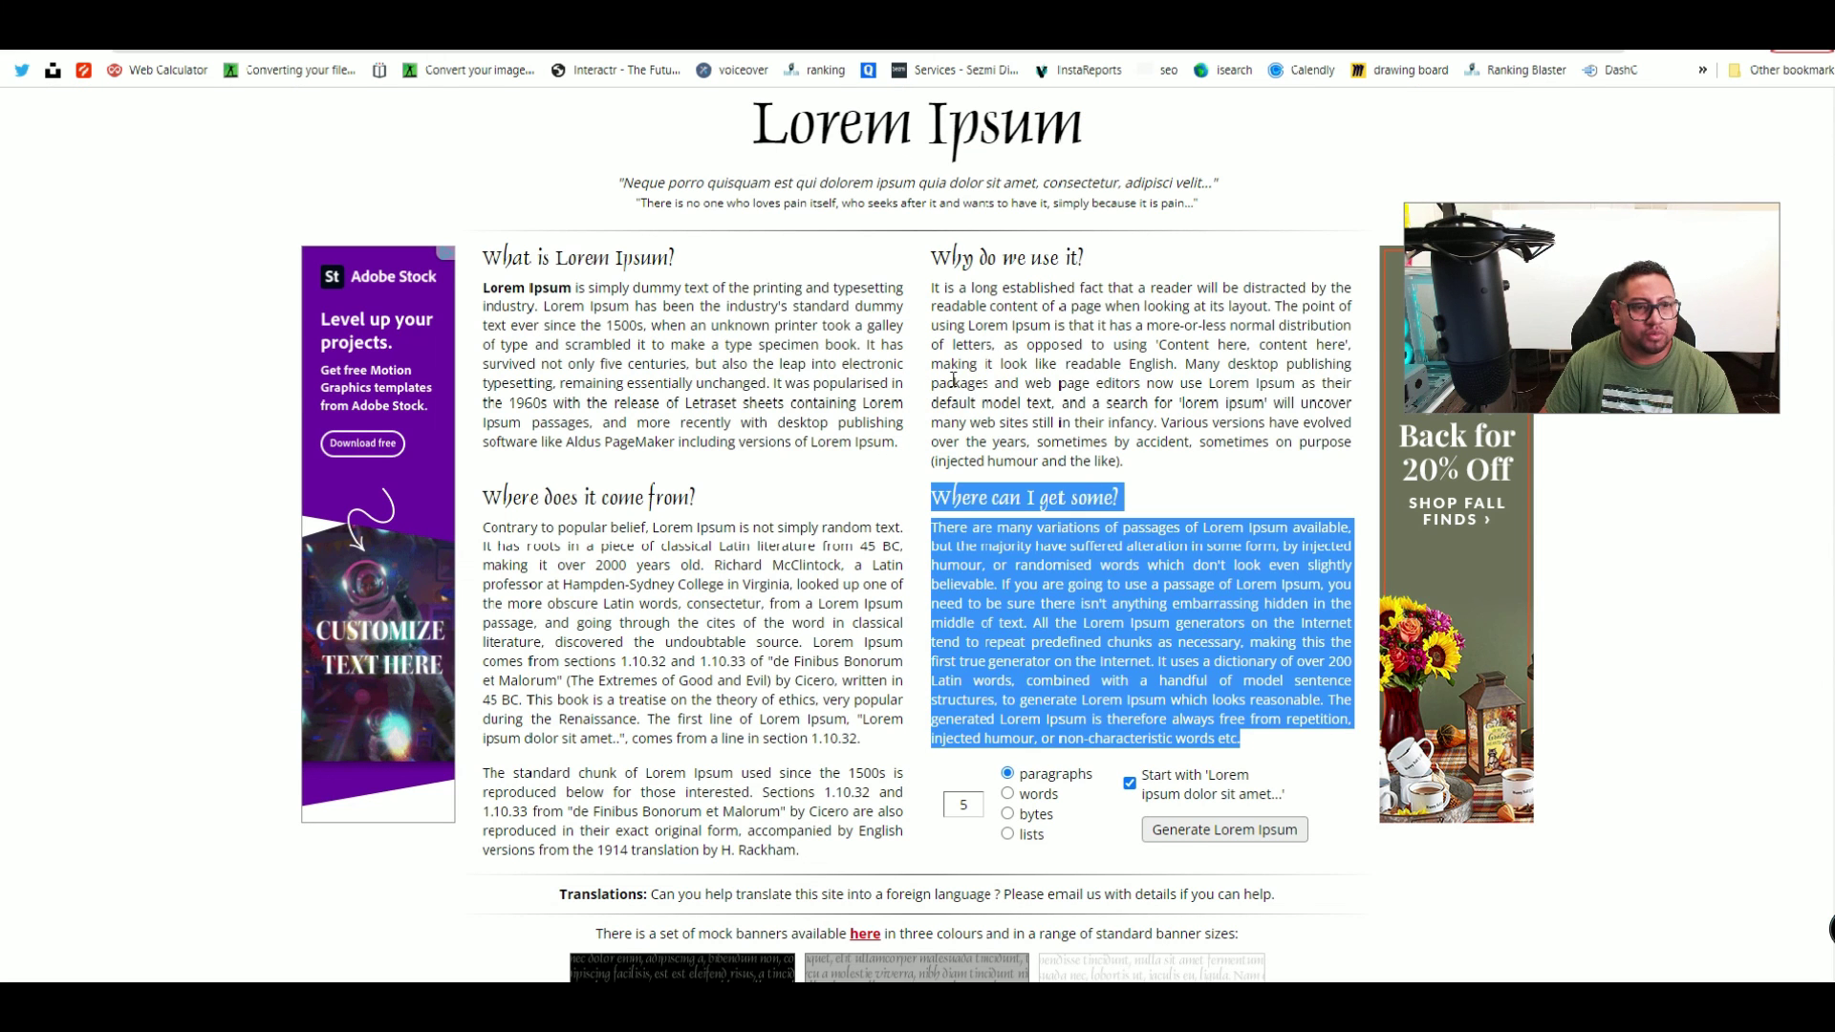
Step: Fill Utah's Small Brief with a passage copied from Lorem Ipsum's "Why do we use it?" section, trimming the pasted text's ending
drag(953, 380, 1132, 457)
key(ctrl+c)
right_click(1131, 430)
click(1194, 446)
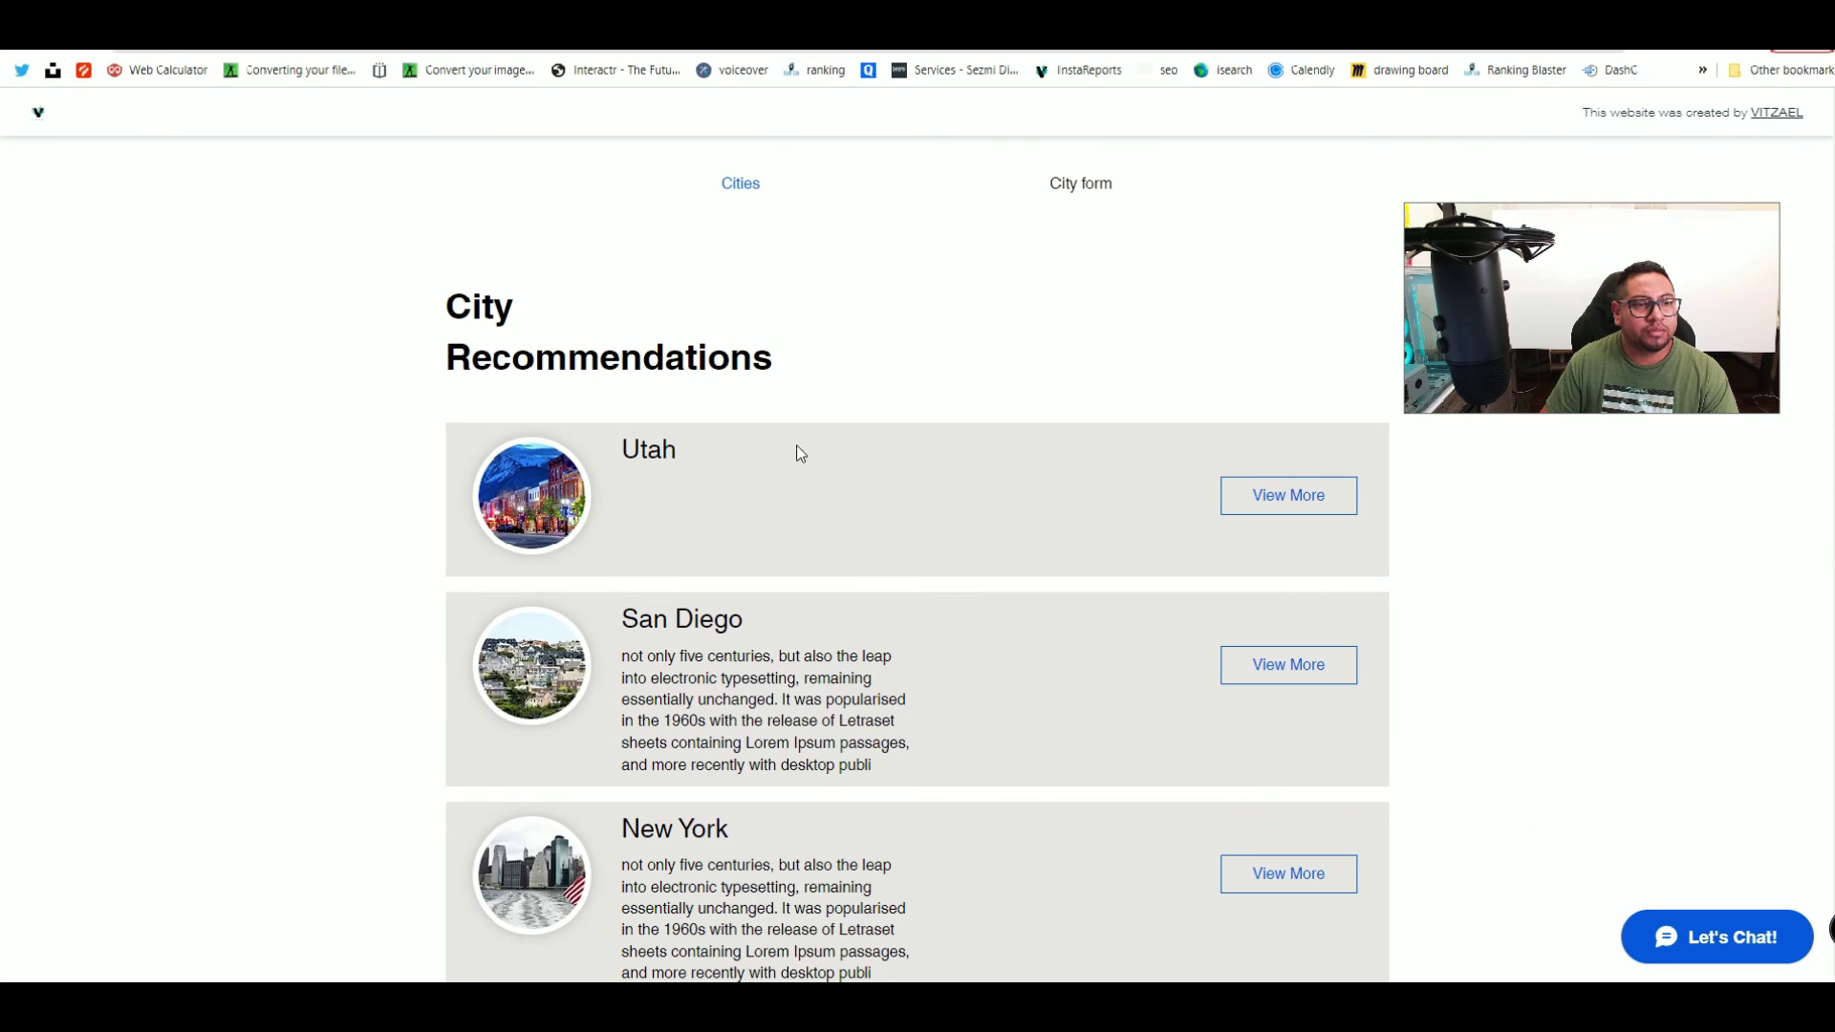
scroll(917, 554, down, 3)
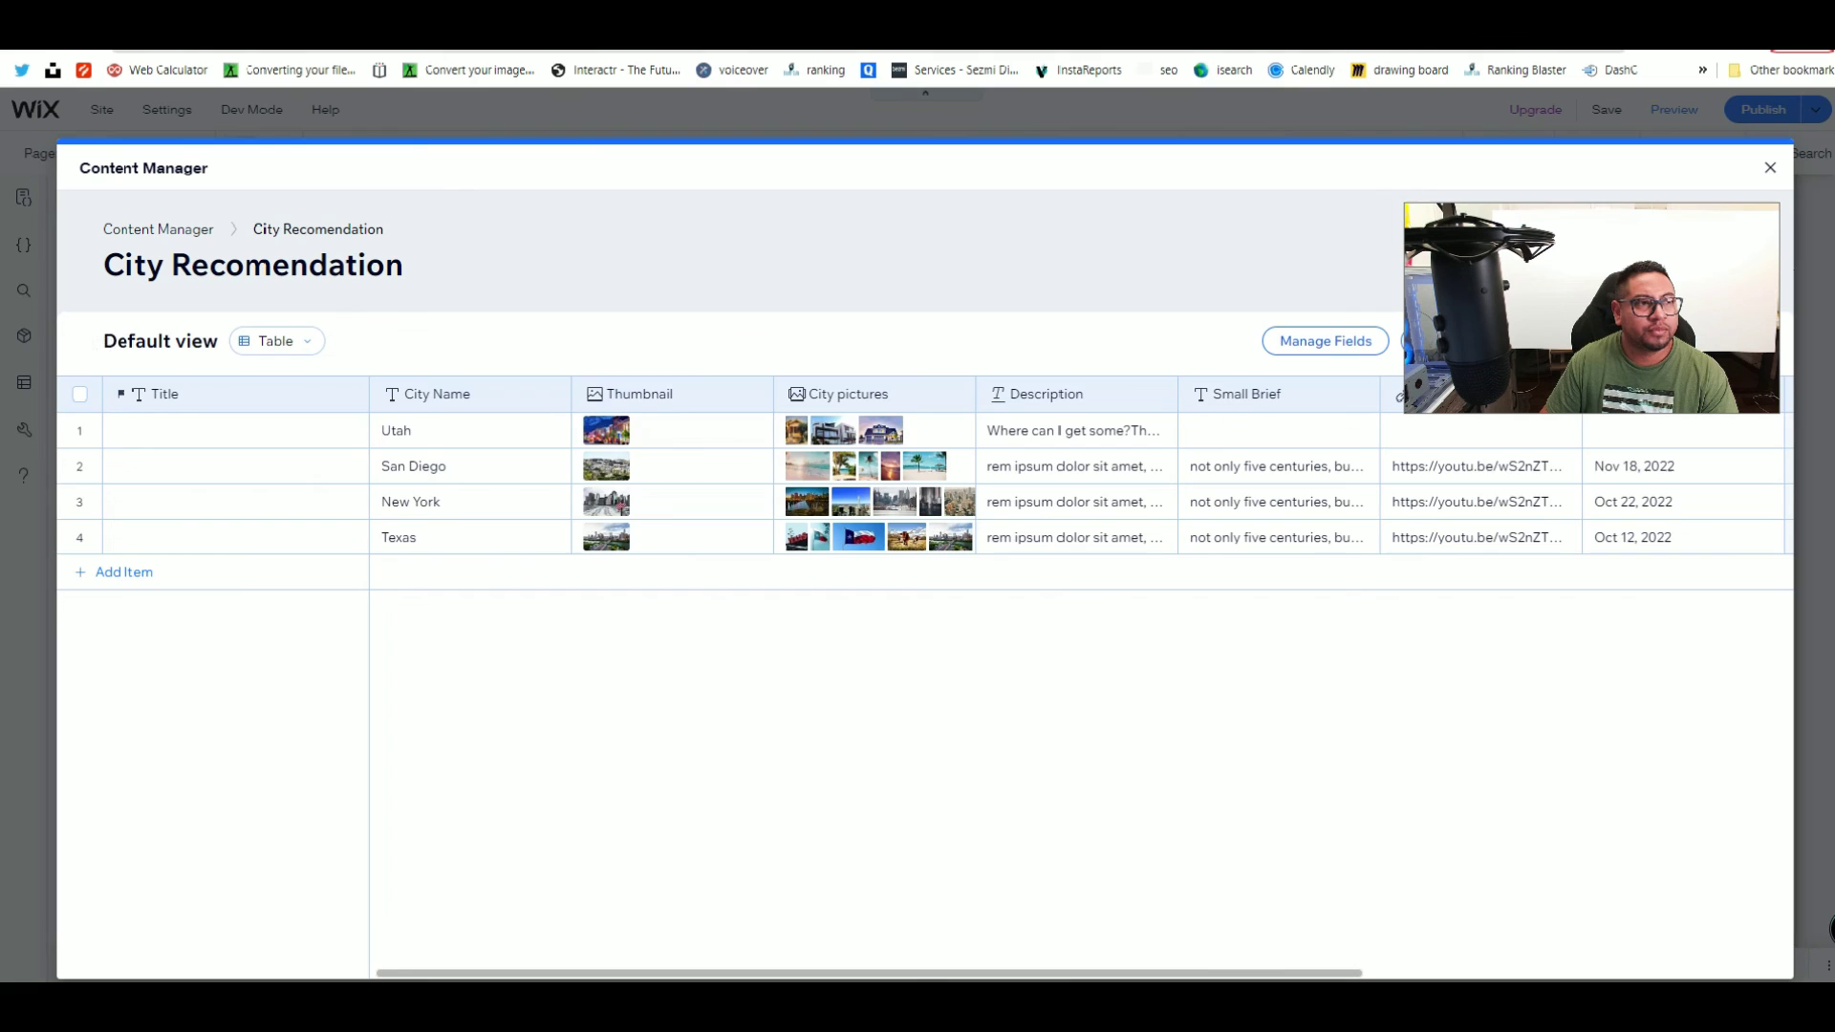
click(1300, 431)
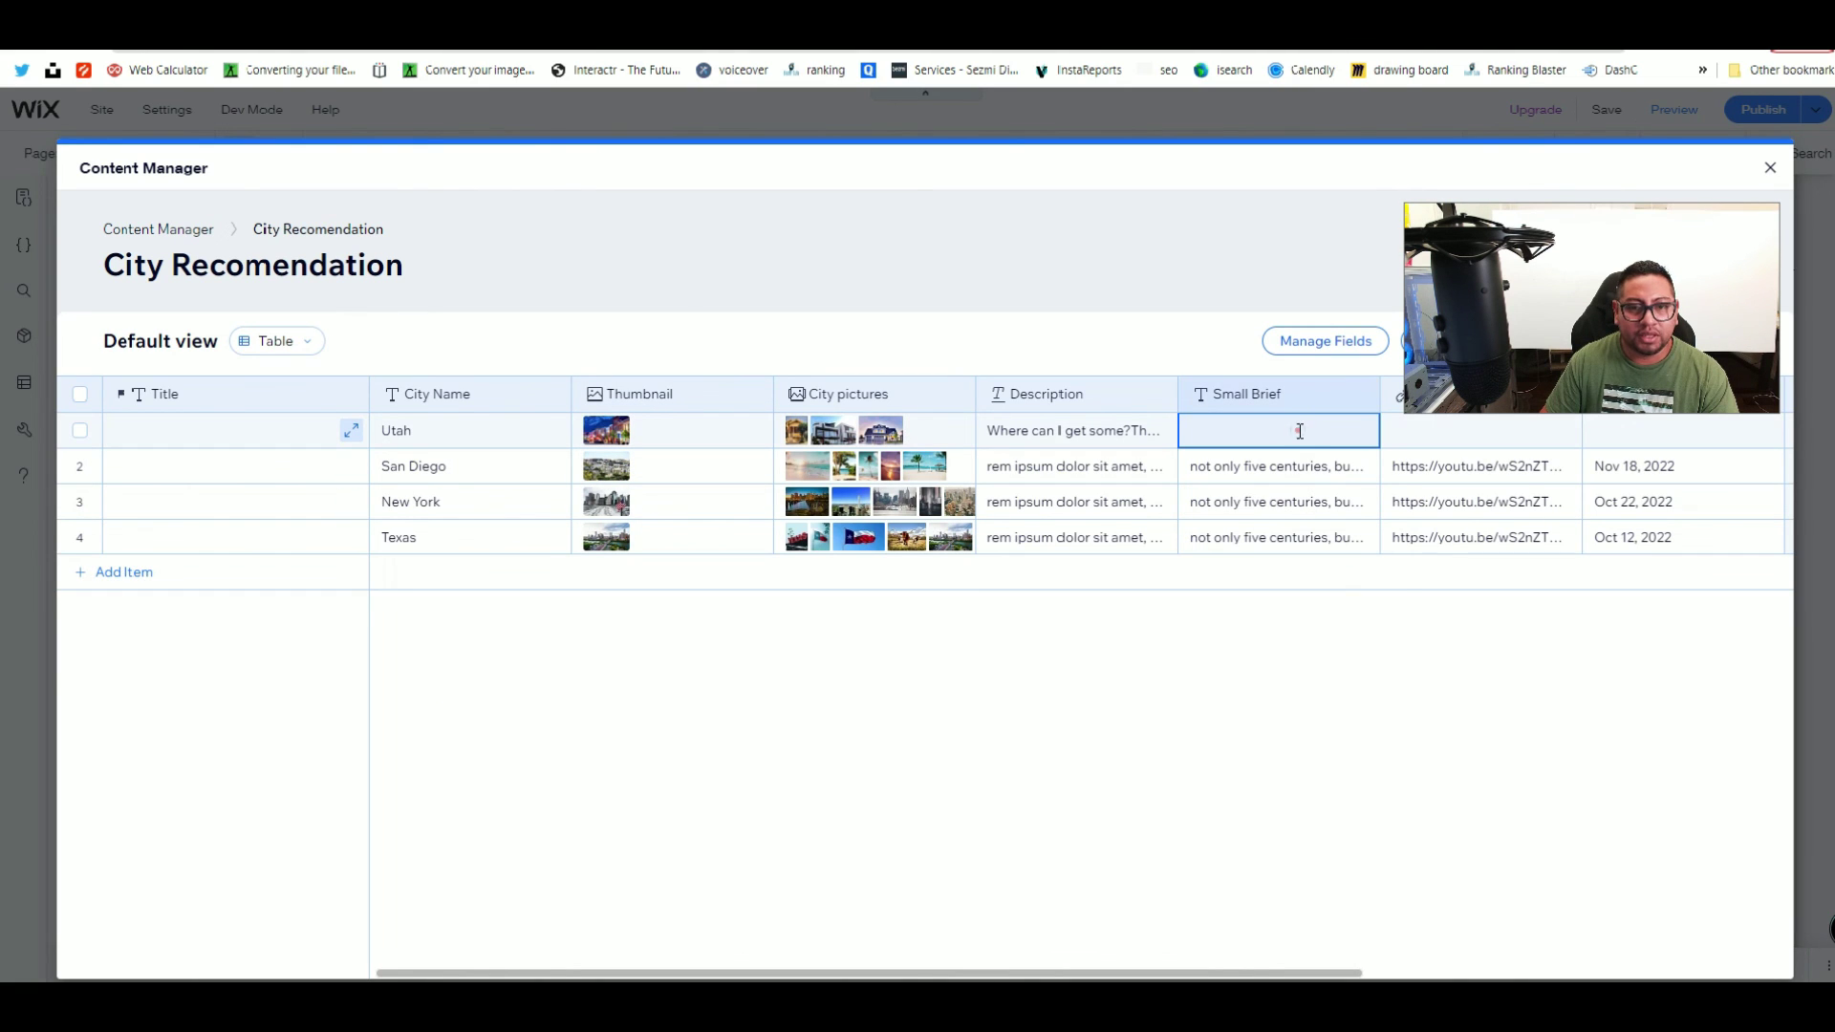
key(ctrl+v)
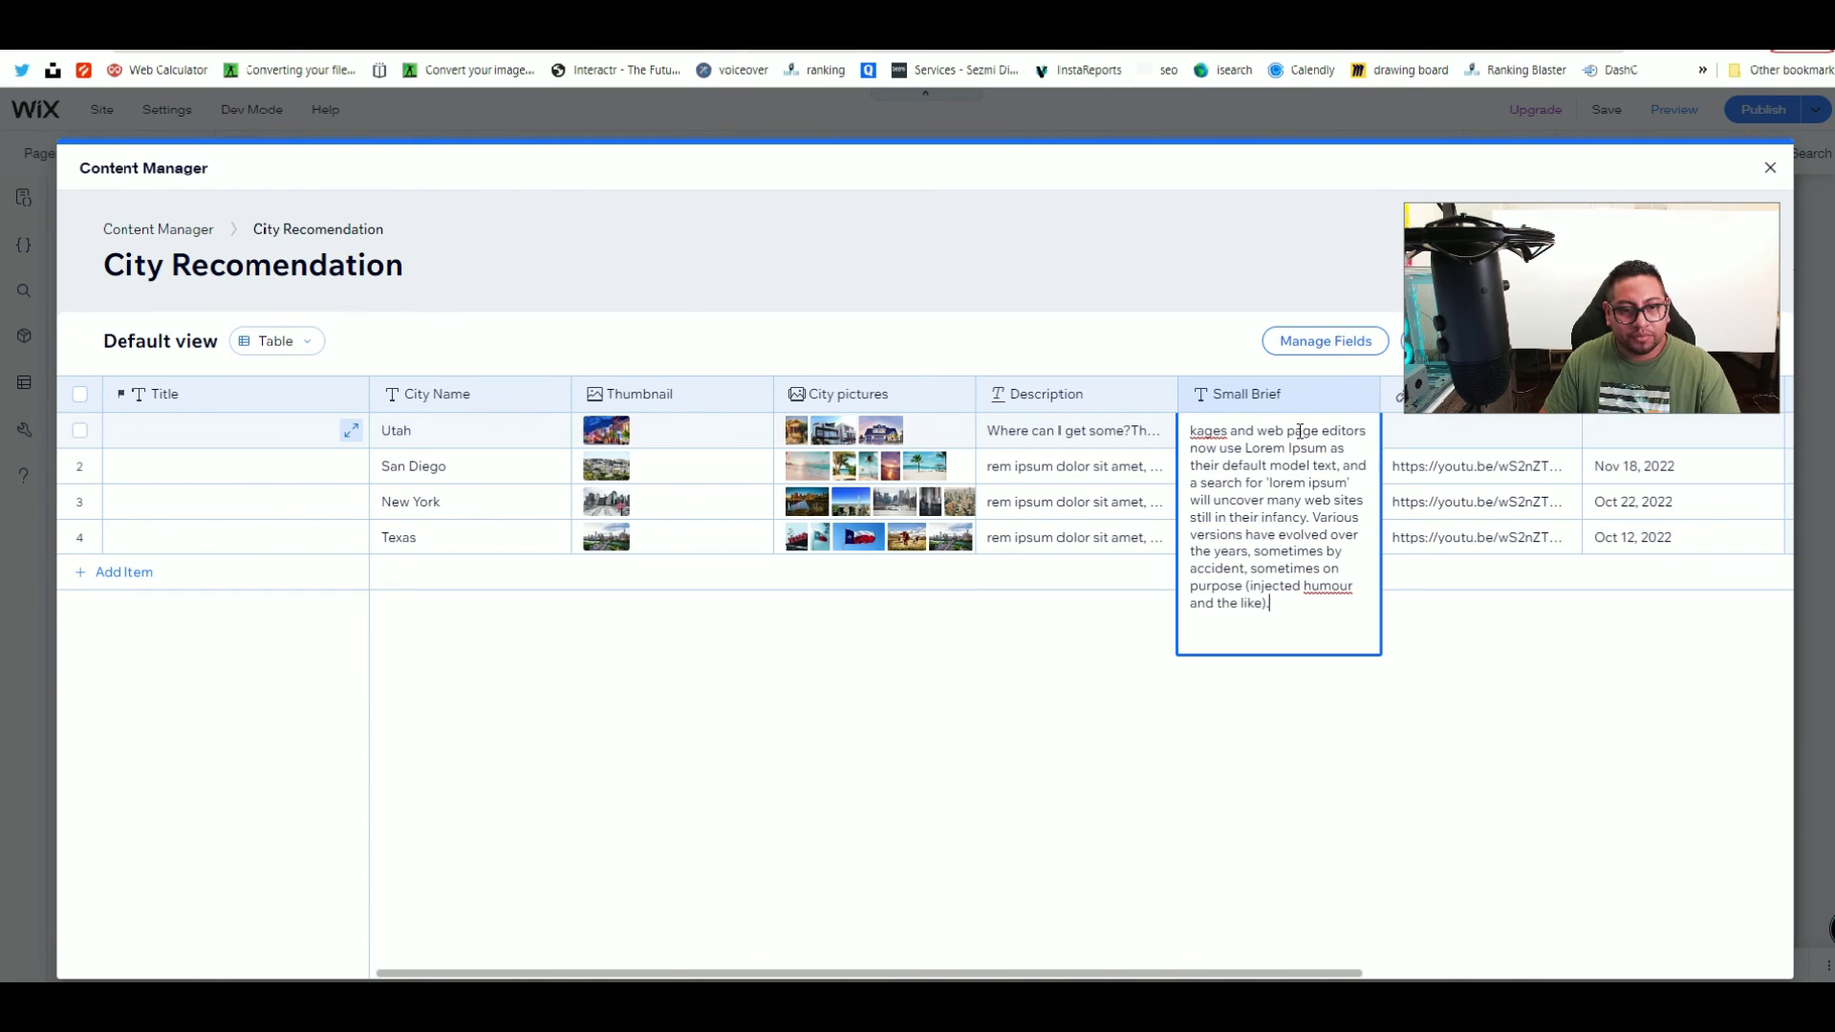
drag(1290, 606, 1224, 519)
key(BackSpace)
click(1504, 645)
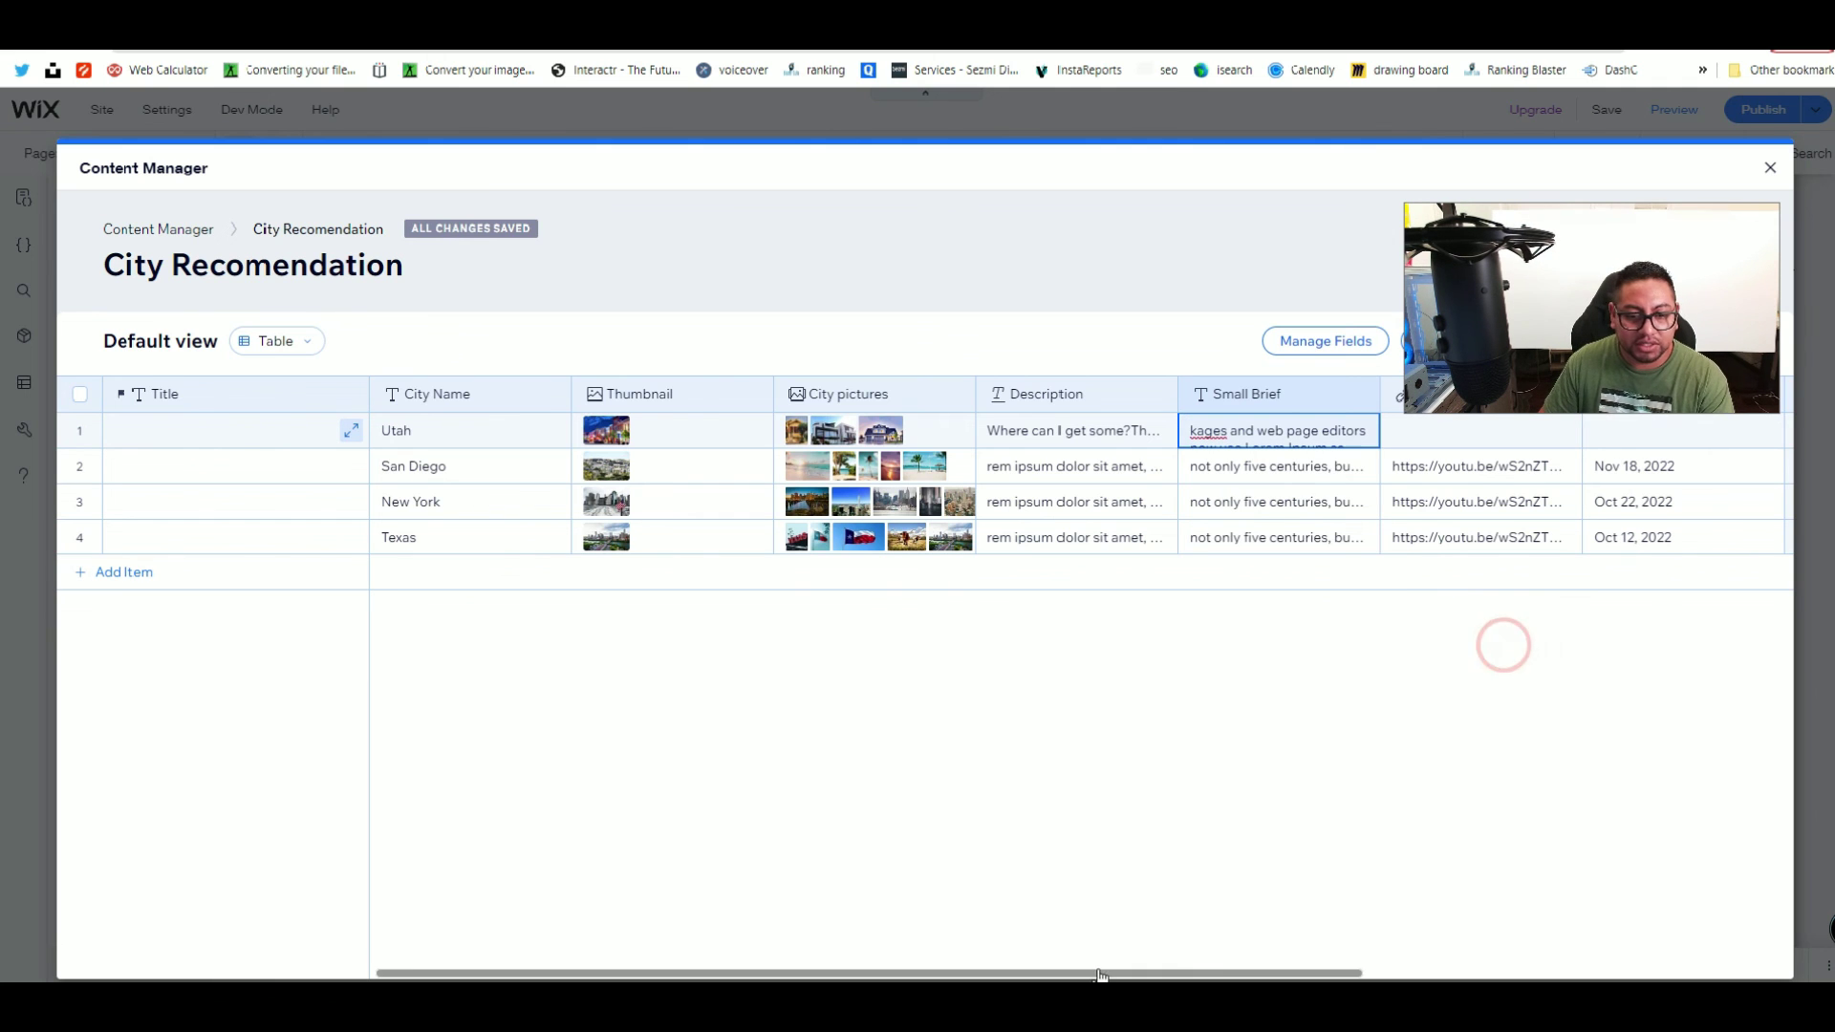
scroll(1099, 970, right, 5)
click(1062, 432)
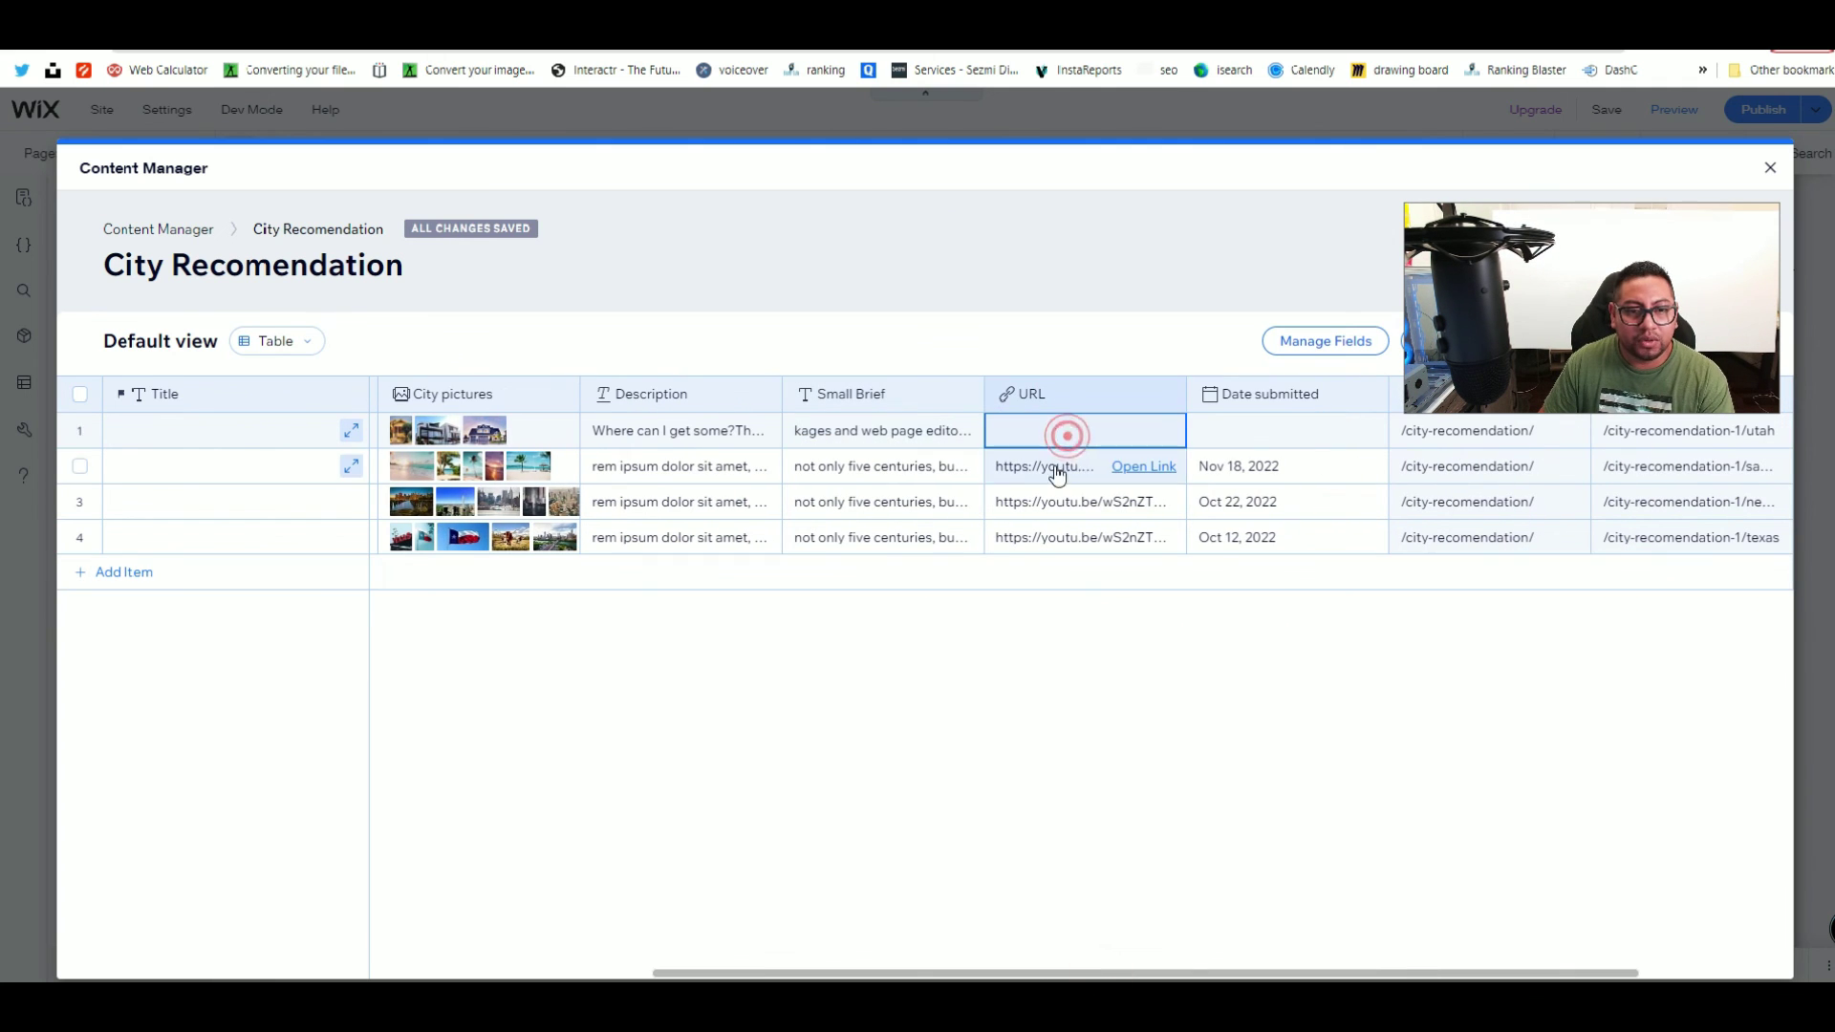
double_click(1057, 465)
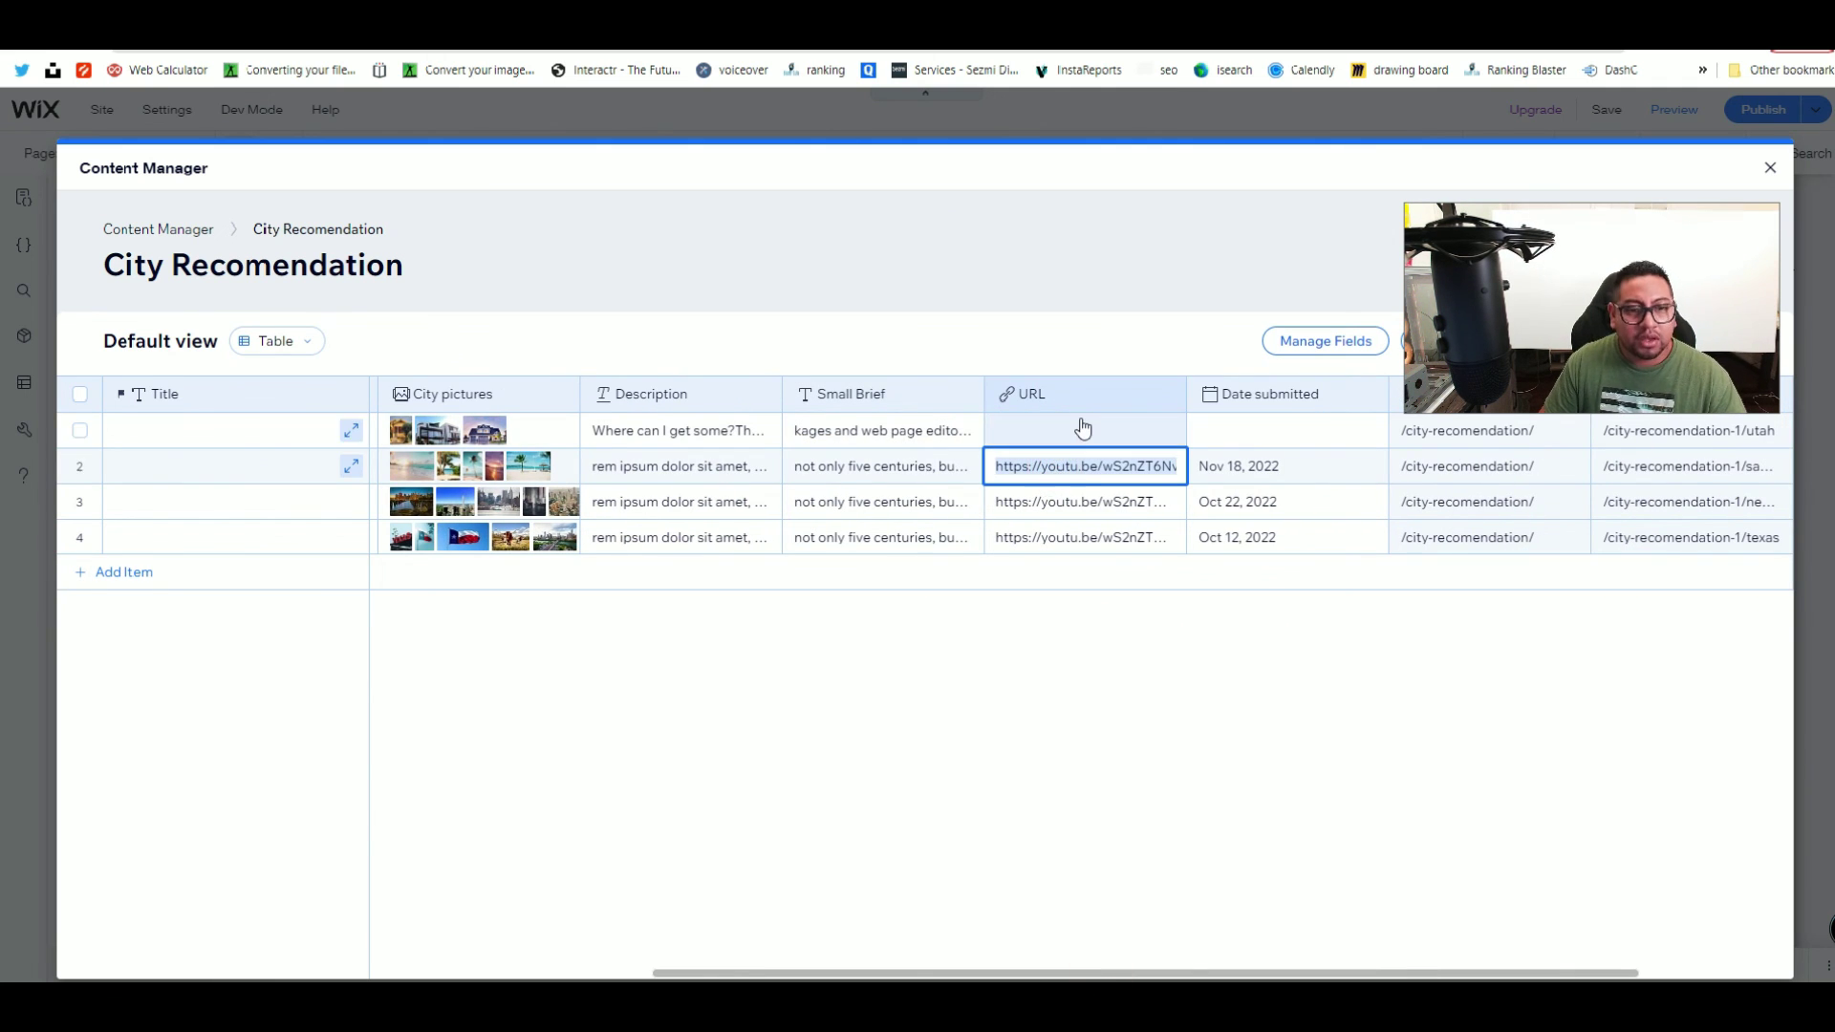
double_click(1072, 430)
text(https://youtu.be/wS2nZT6Nv1c)
click(1057, 717)
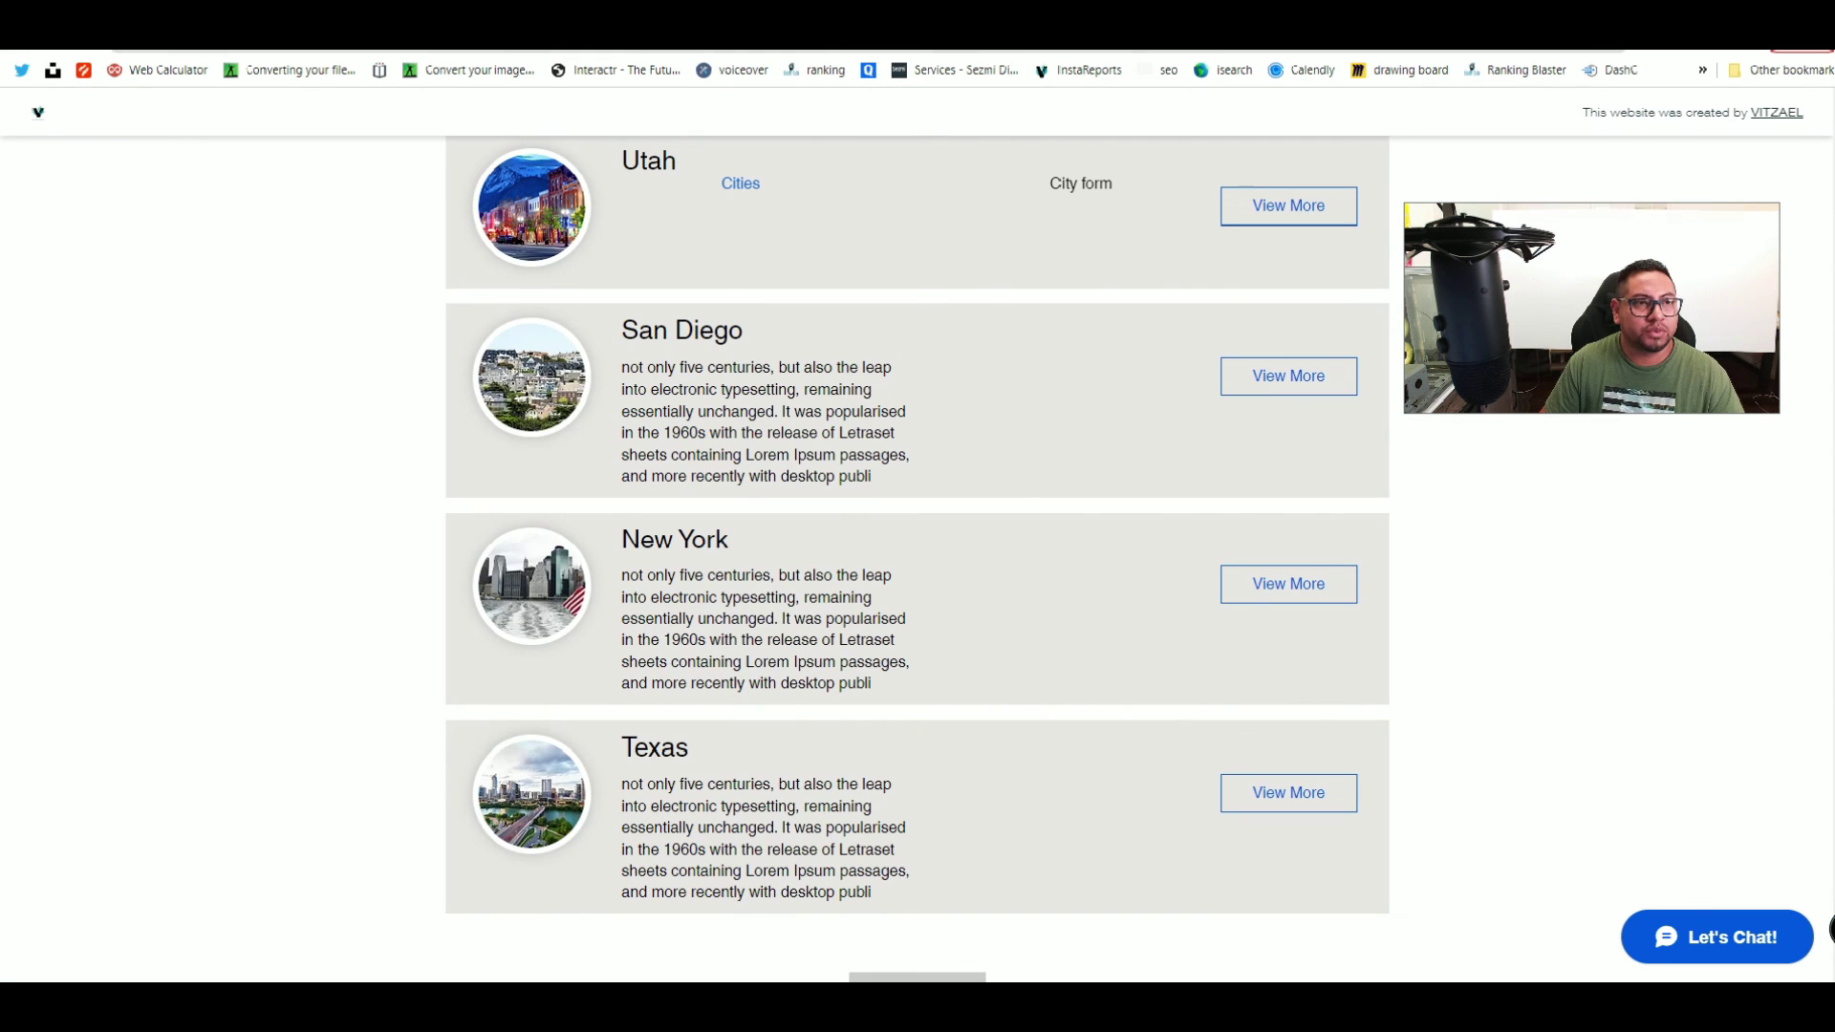
scroll(917, 554, up, 3)
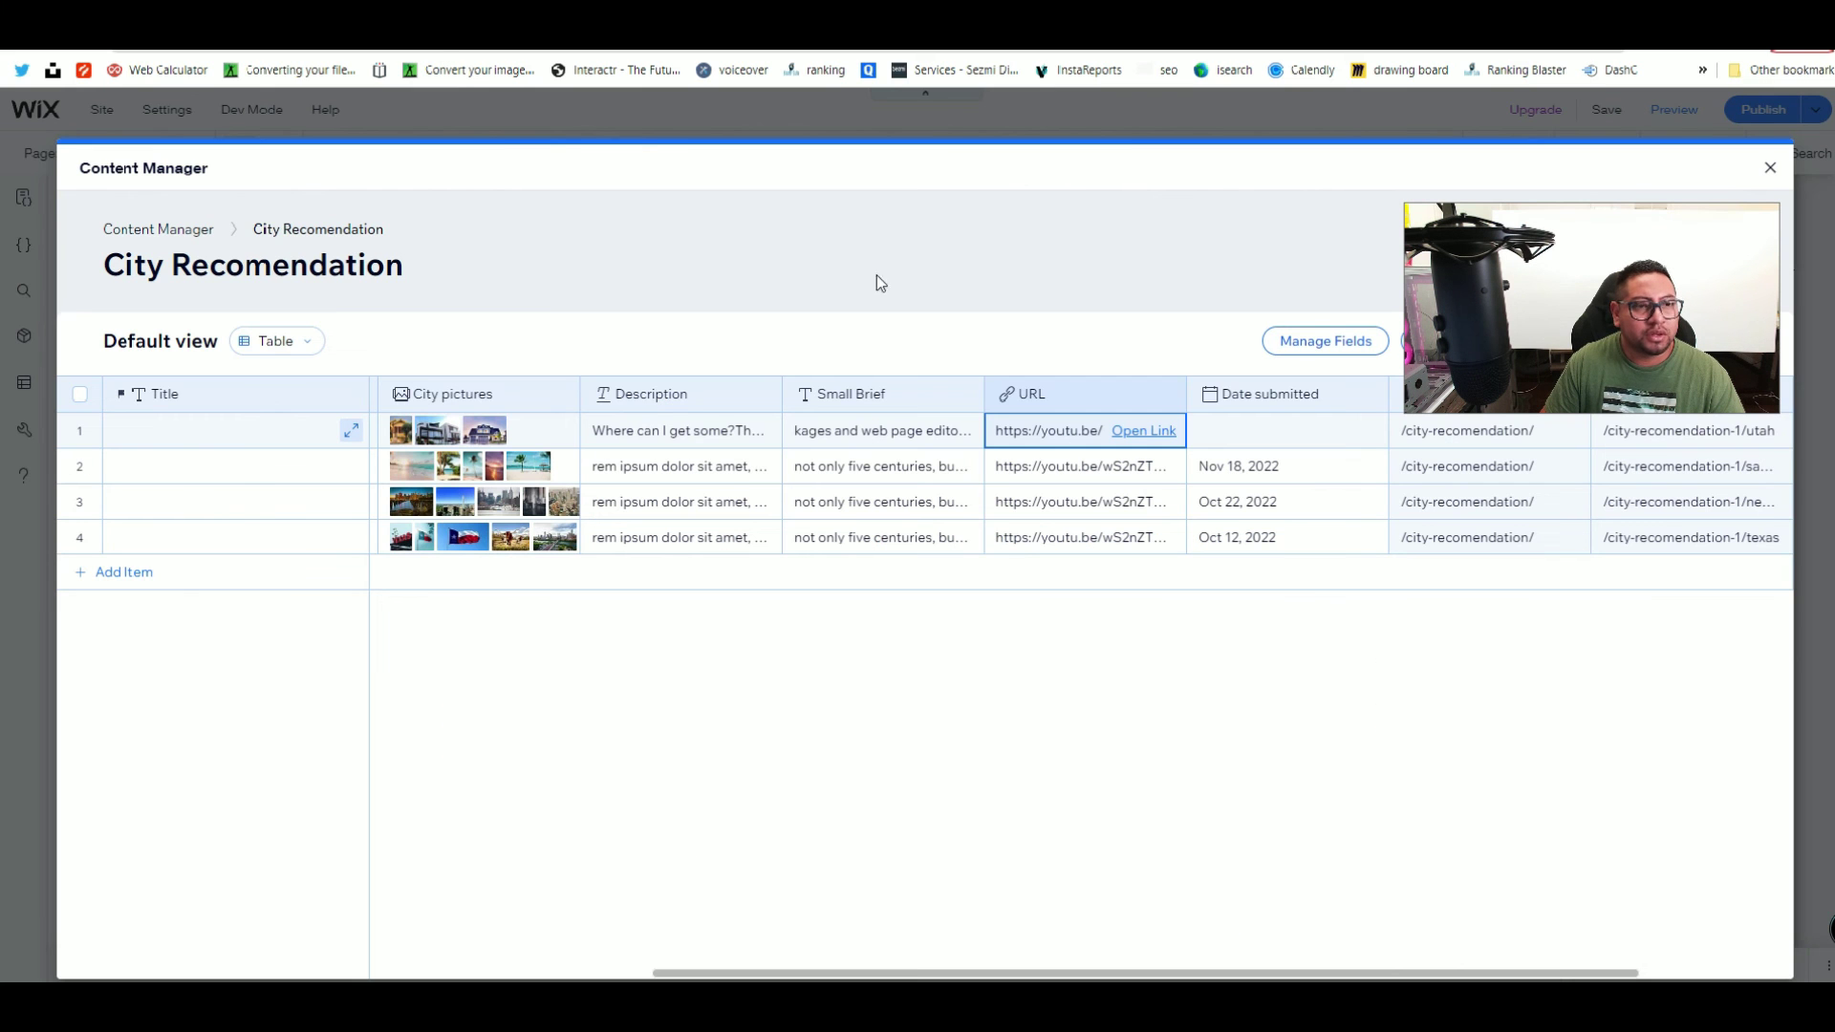
Step: Close the collection and check the dataset connection of the City form's Video URL input
click(1769, 167)
click(982, 567)
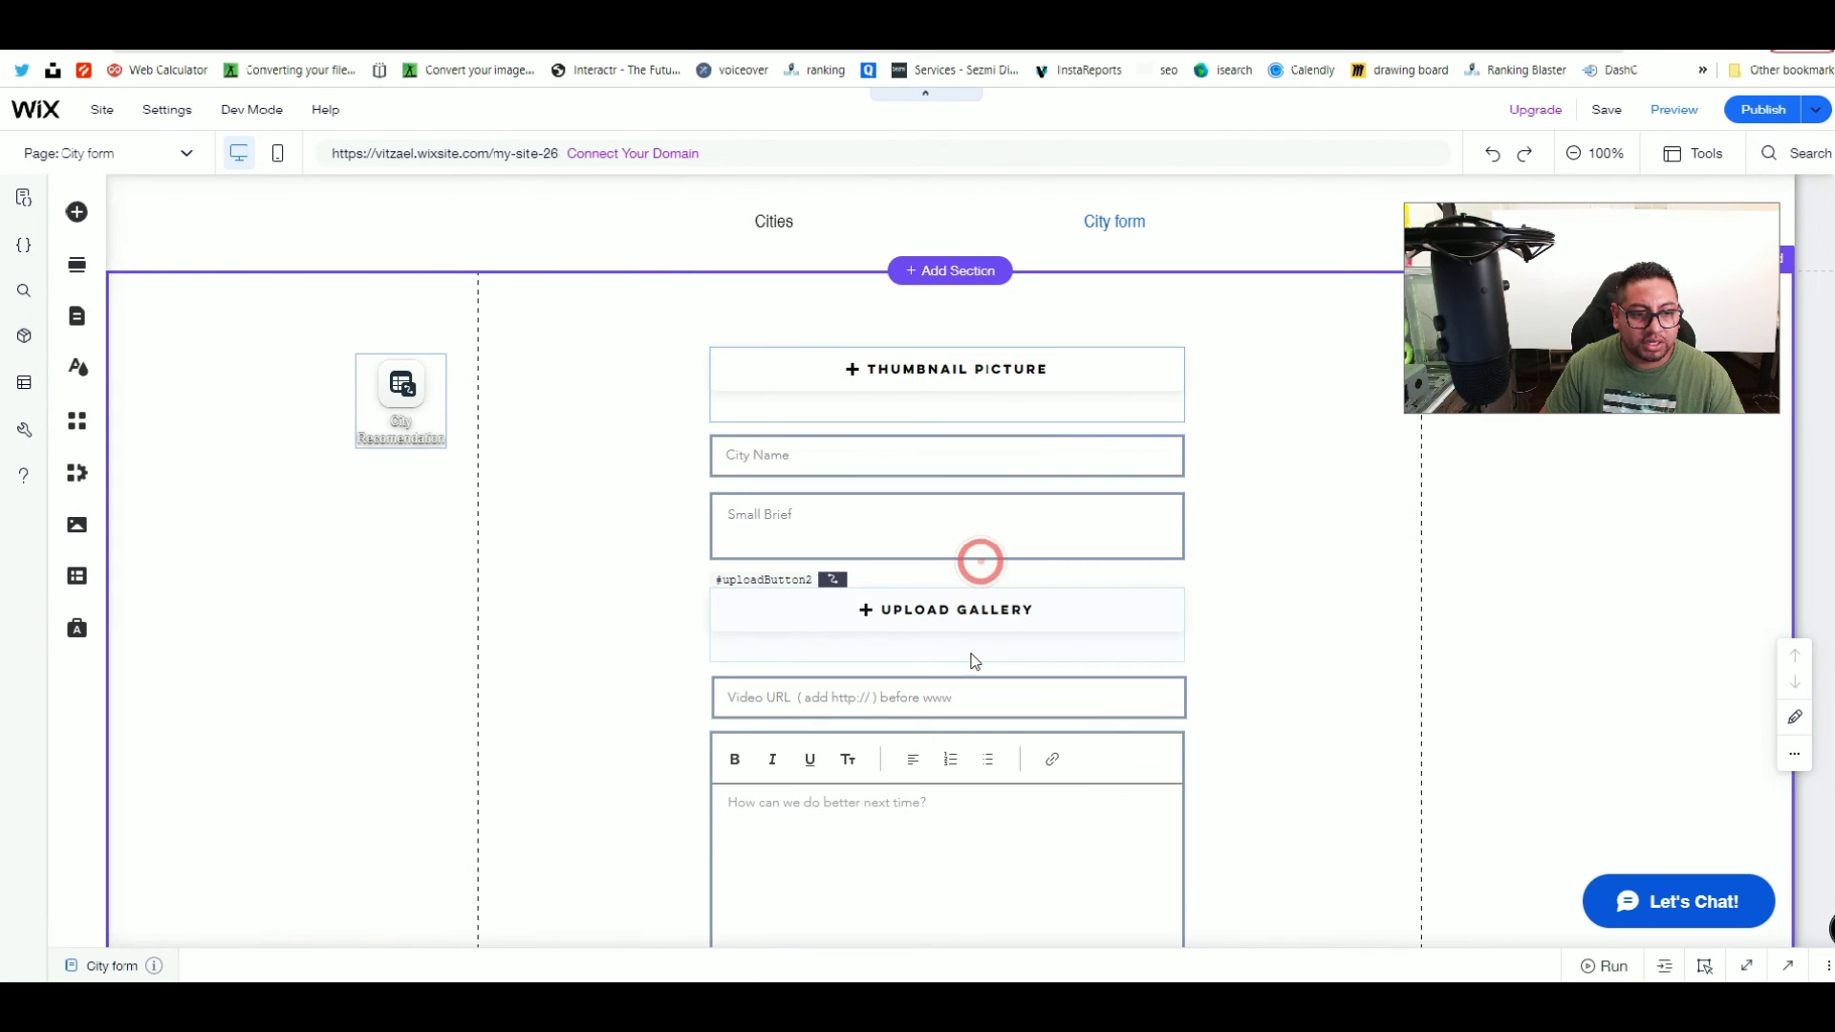
scroll(1016, 545, down, 2)
click(1023, 511)
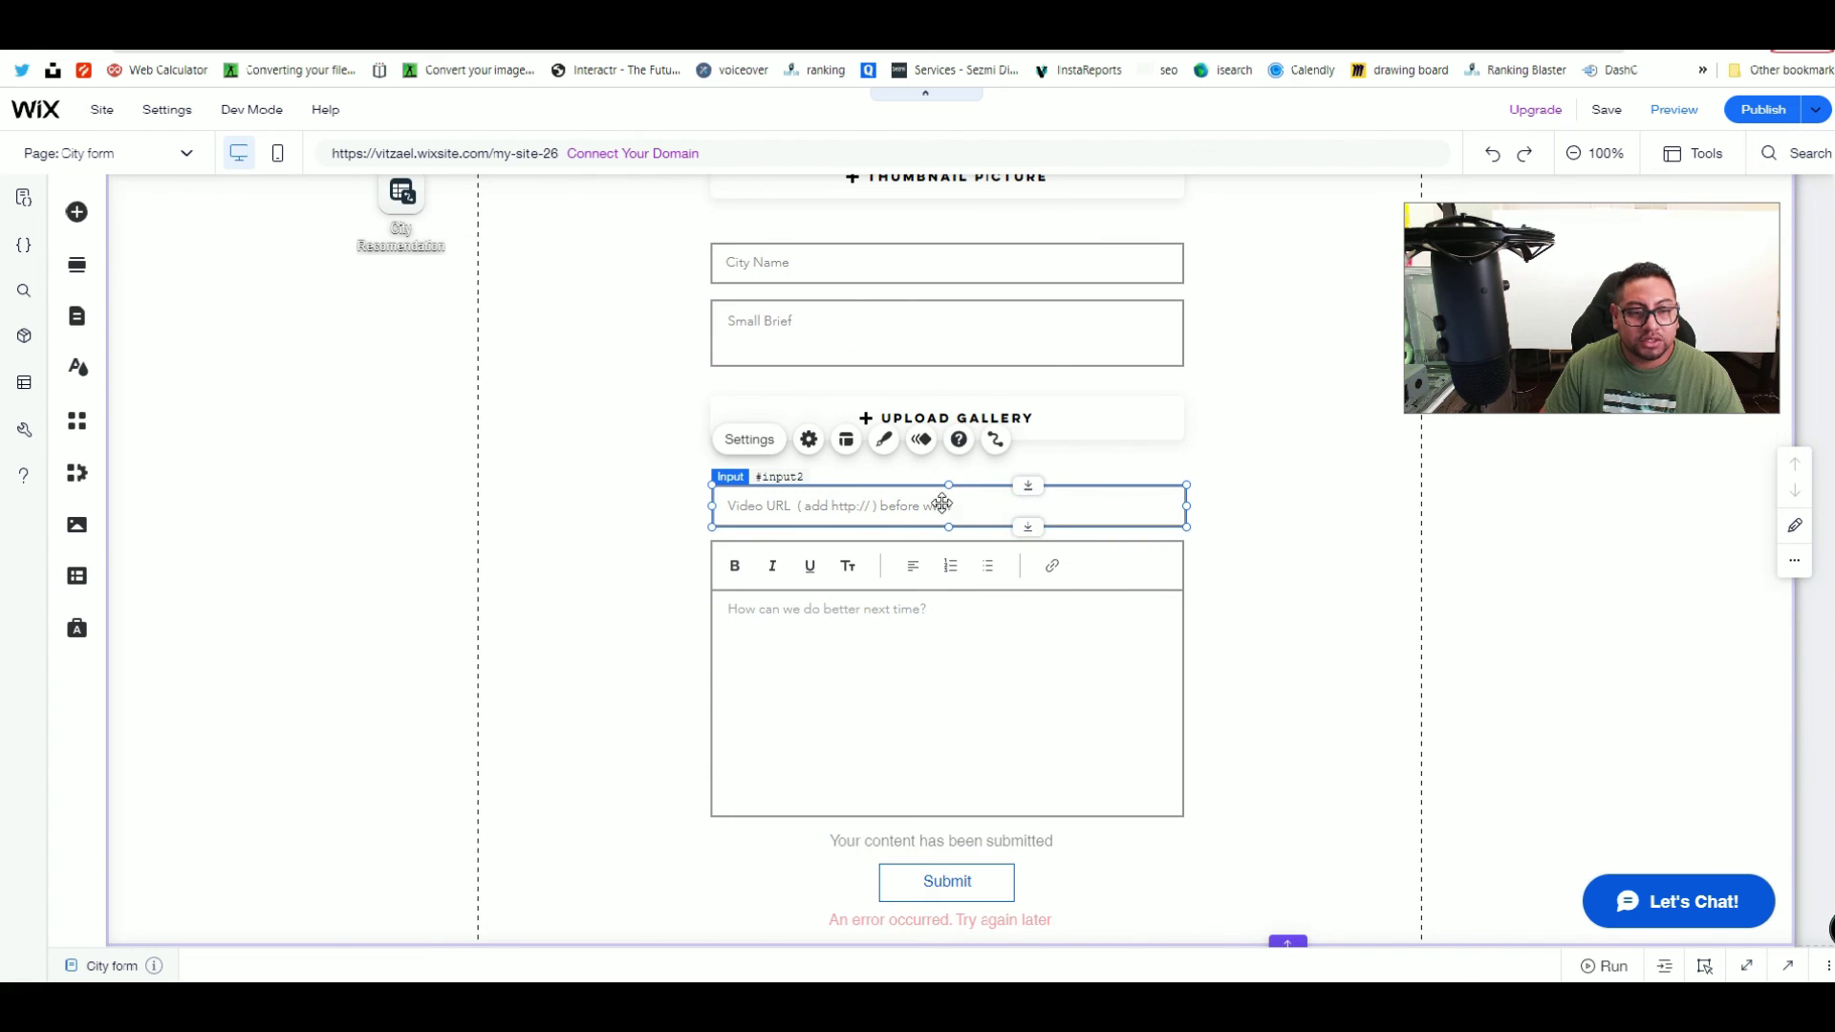
click(996, 440)
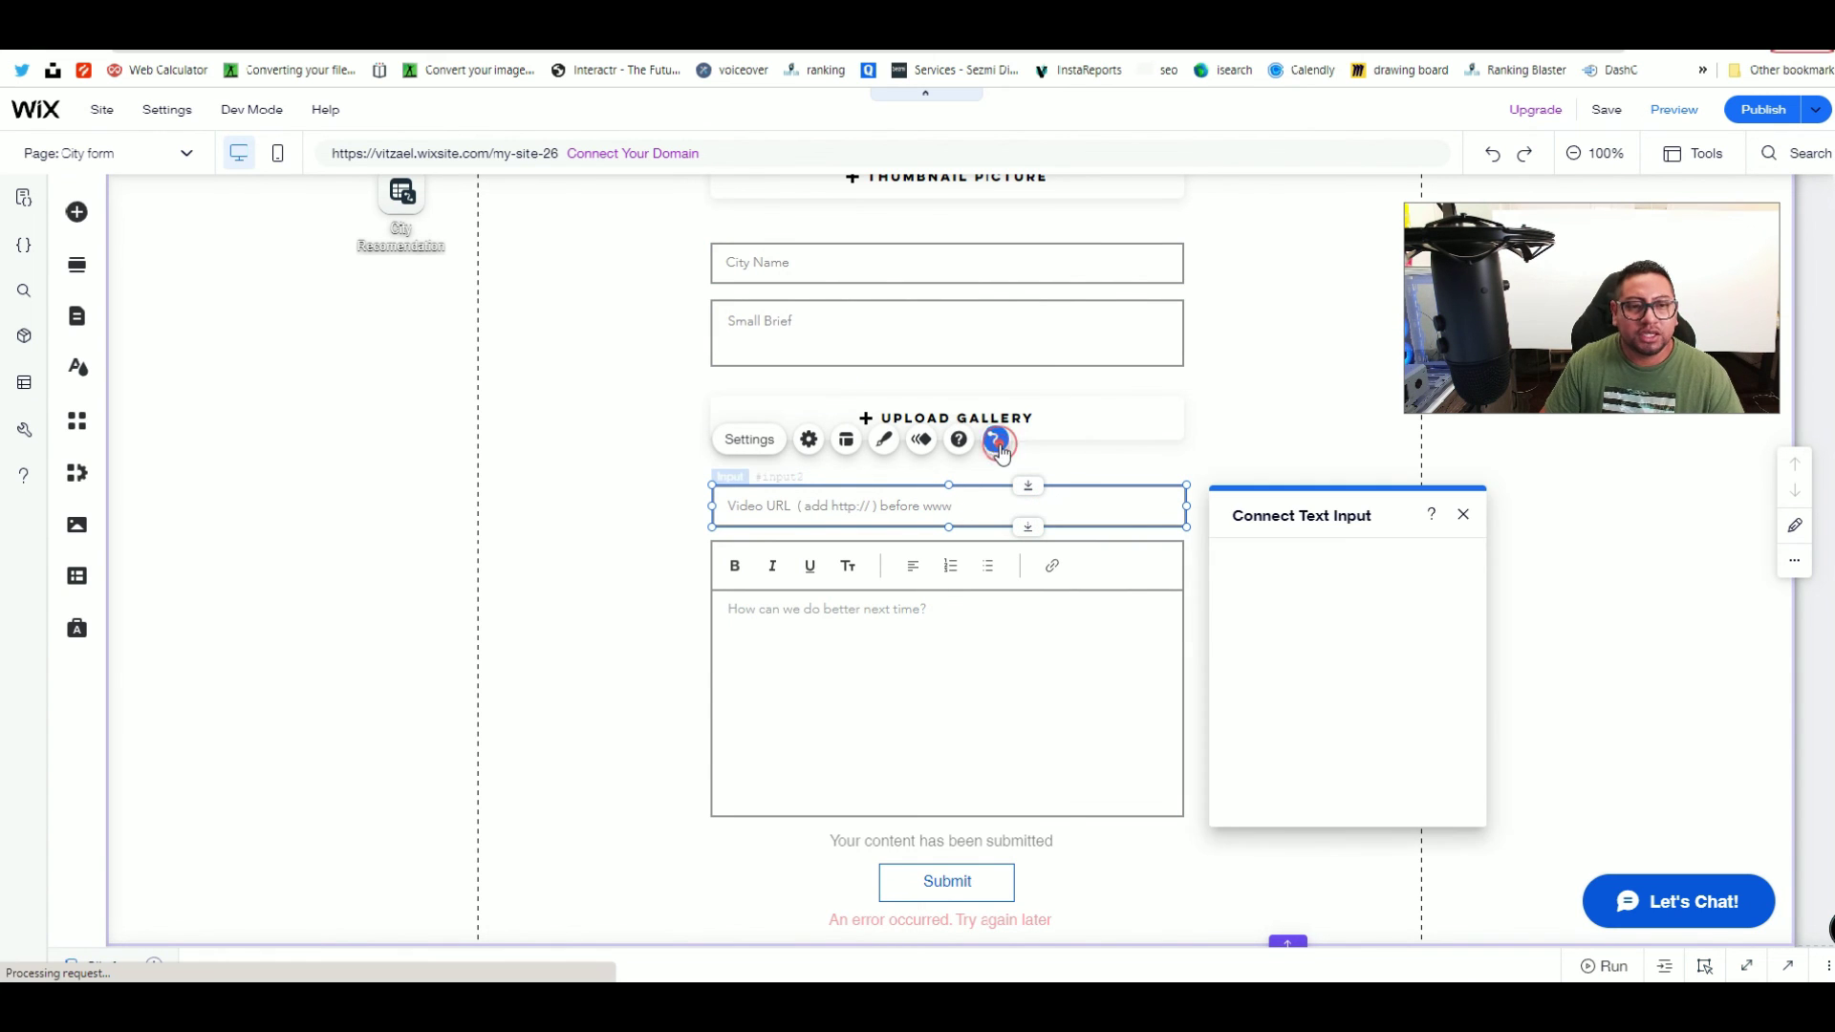
click(1333, 720)
scroll(1323, 707, down, 3)
click(1277, 622)
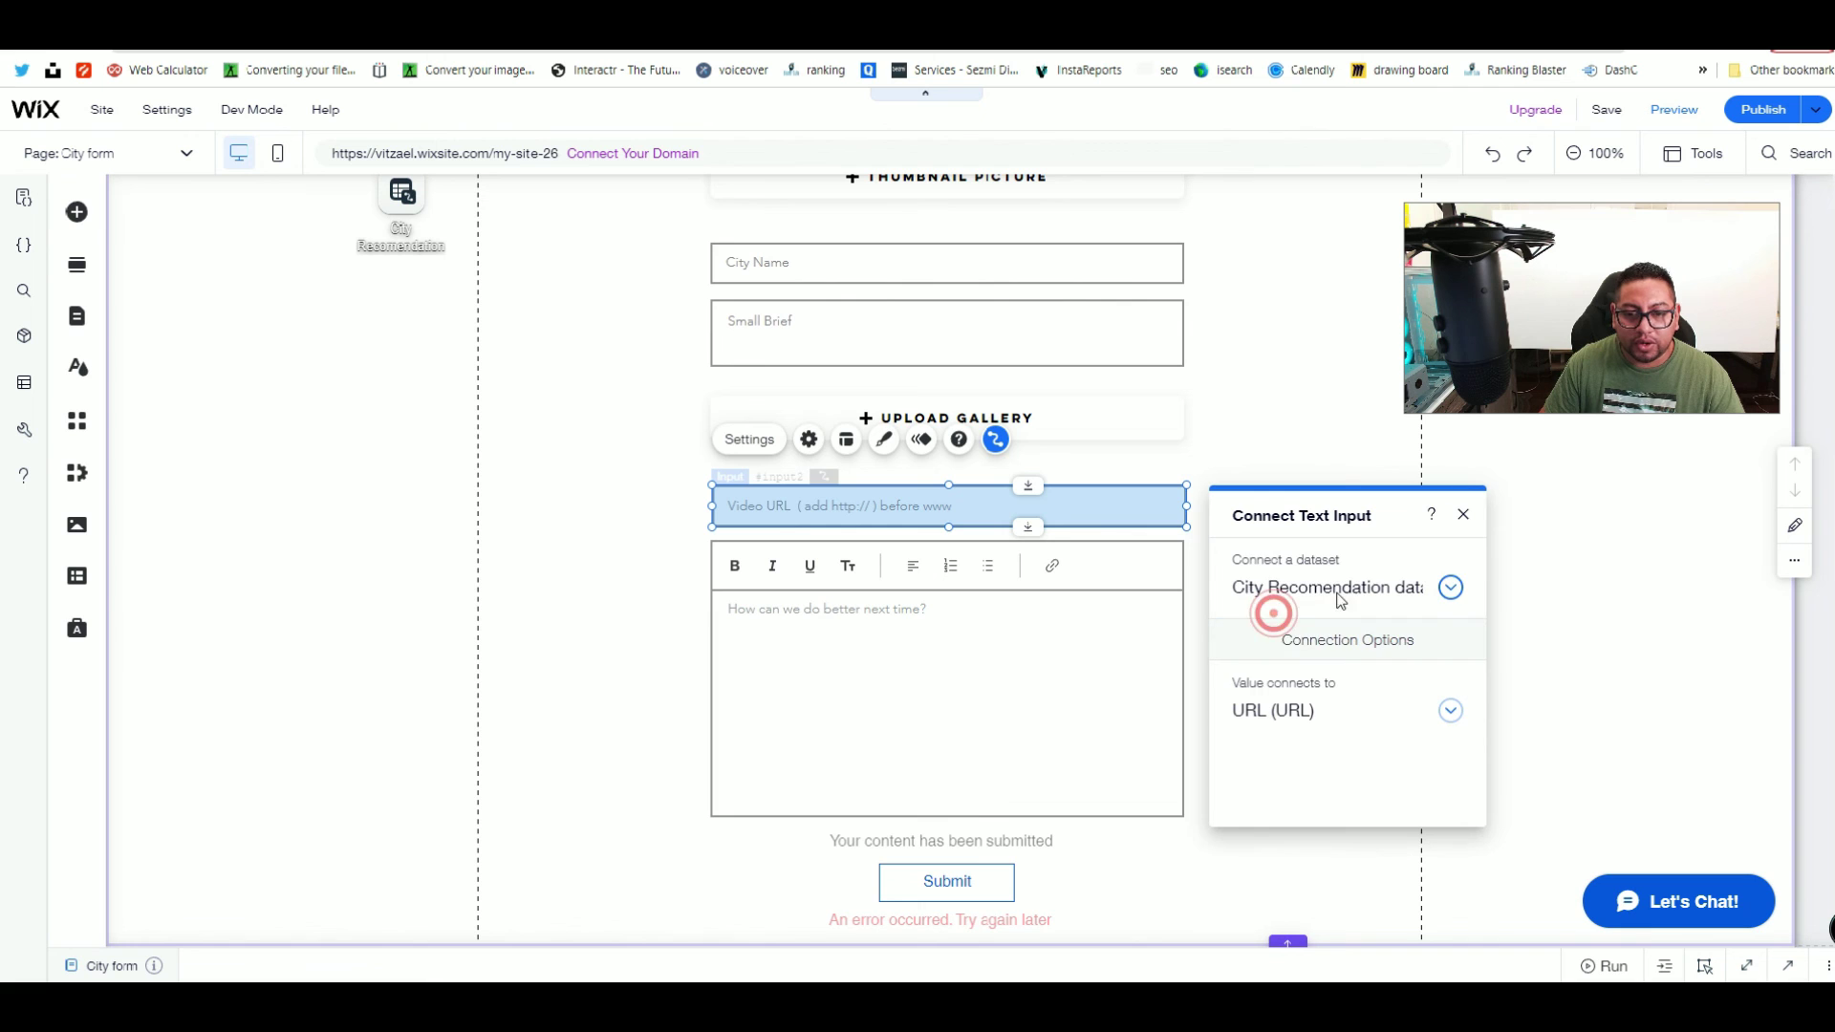
click(1550, 533)
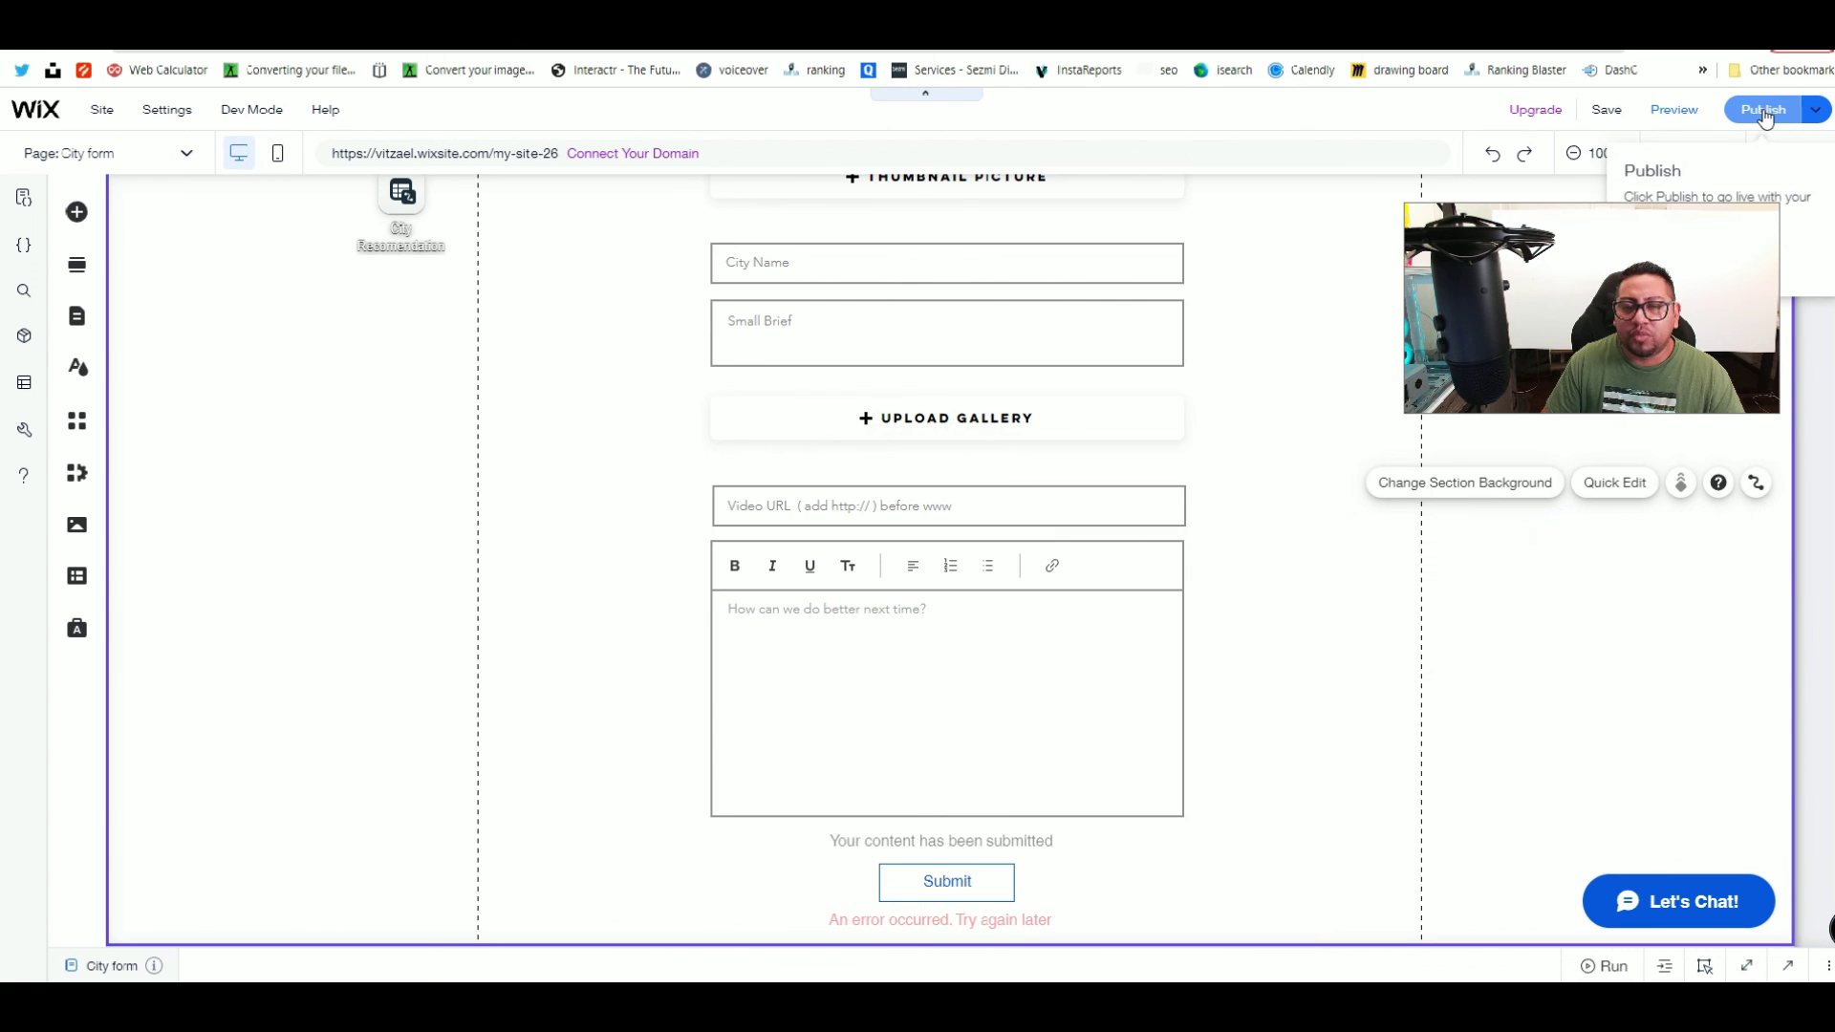
Step: Publish the site and open its live version
click(1763, 108)
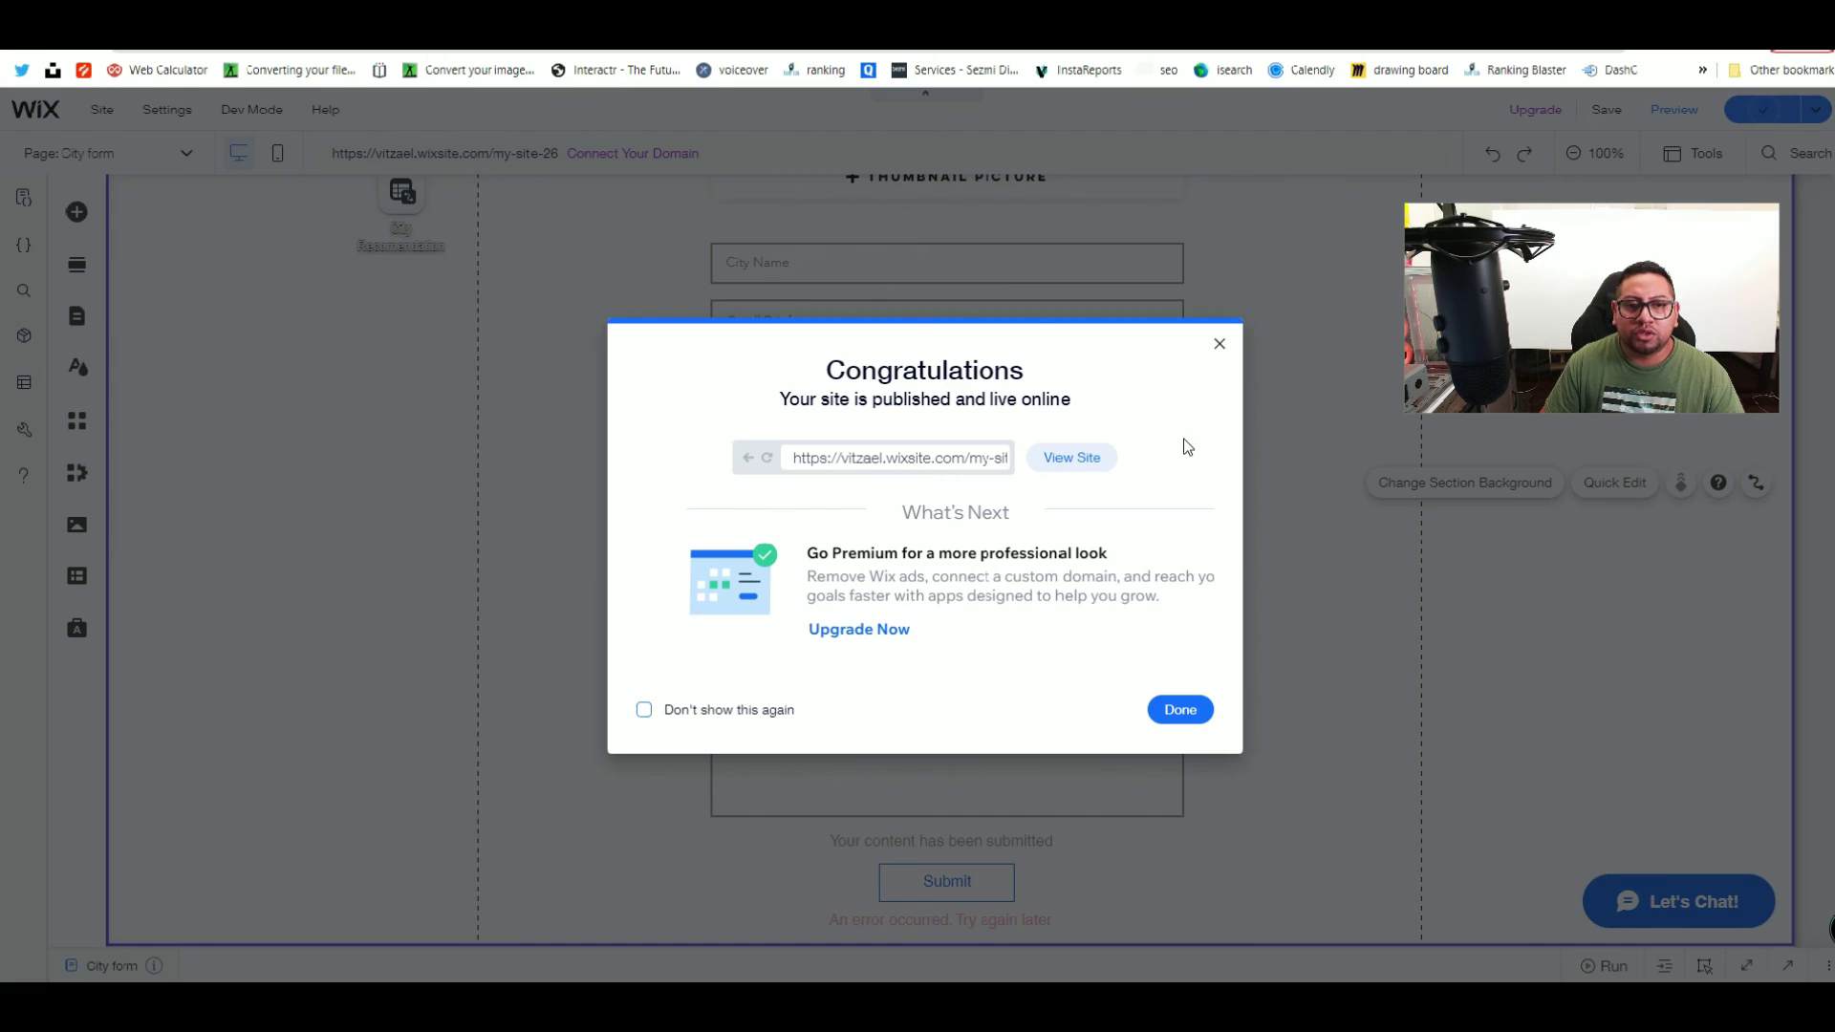
click(1075, 457)
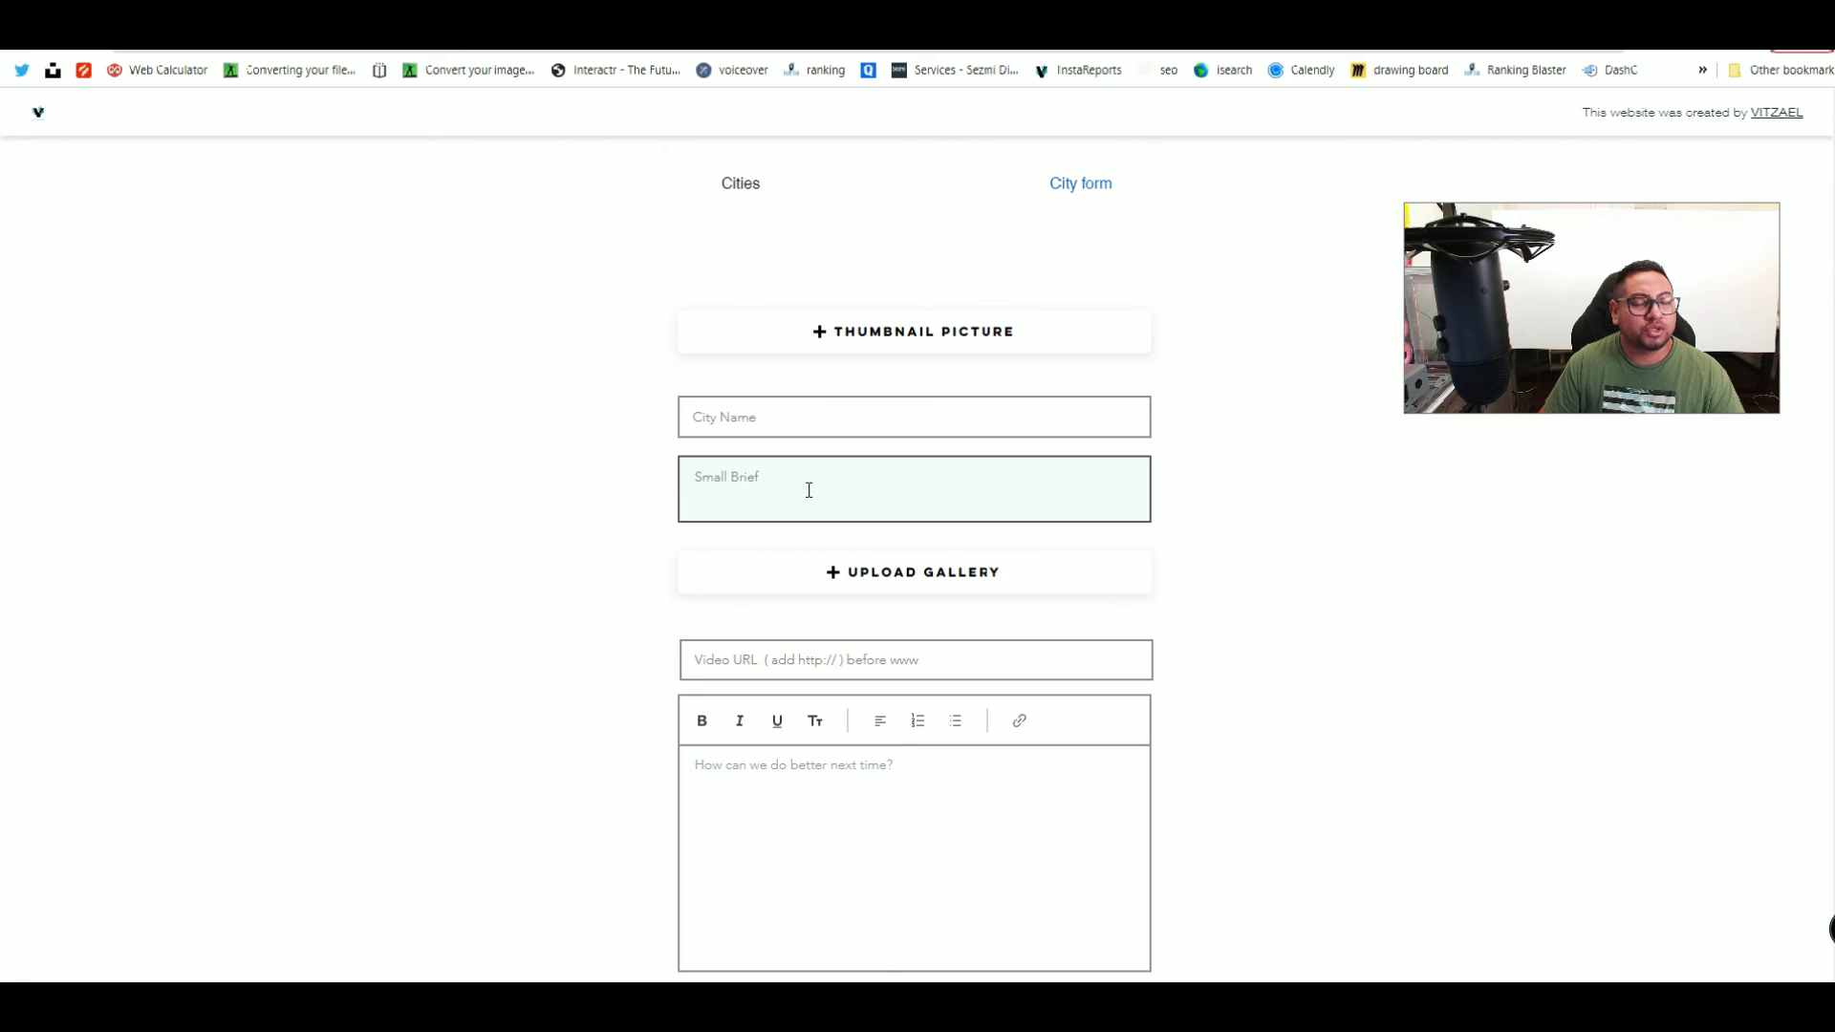
scroll(812, 536, down, 2)
click(844, 462)
click(844, 462)
text(www.vitzael)
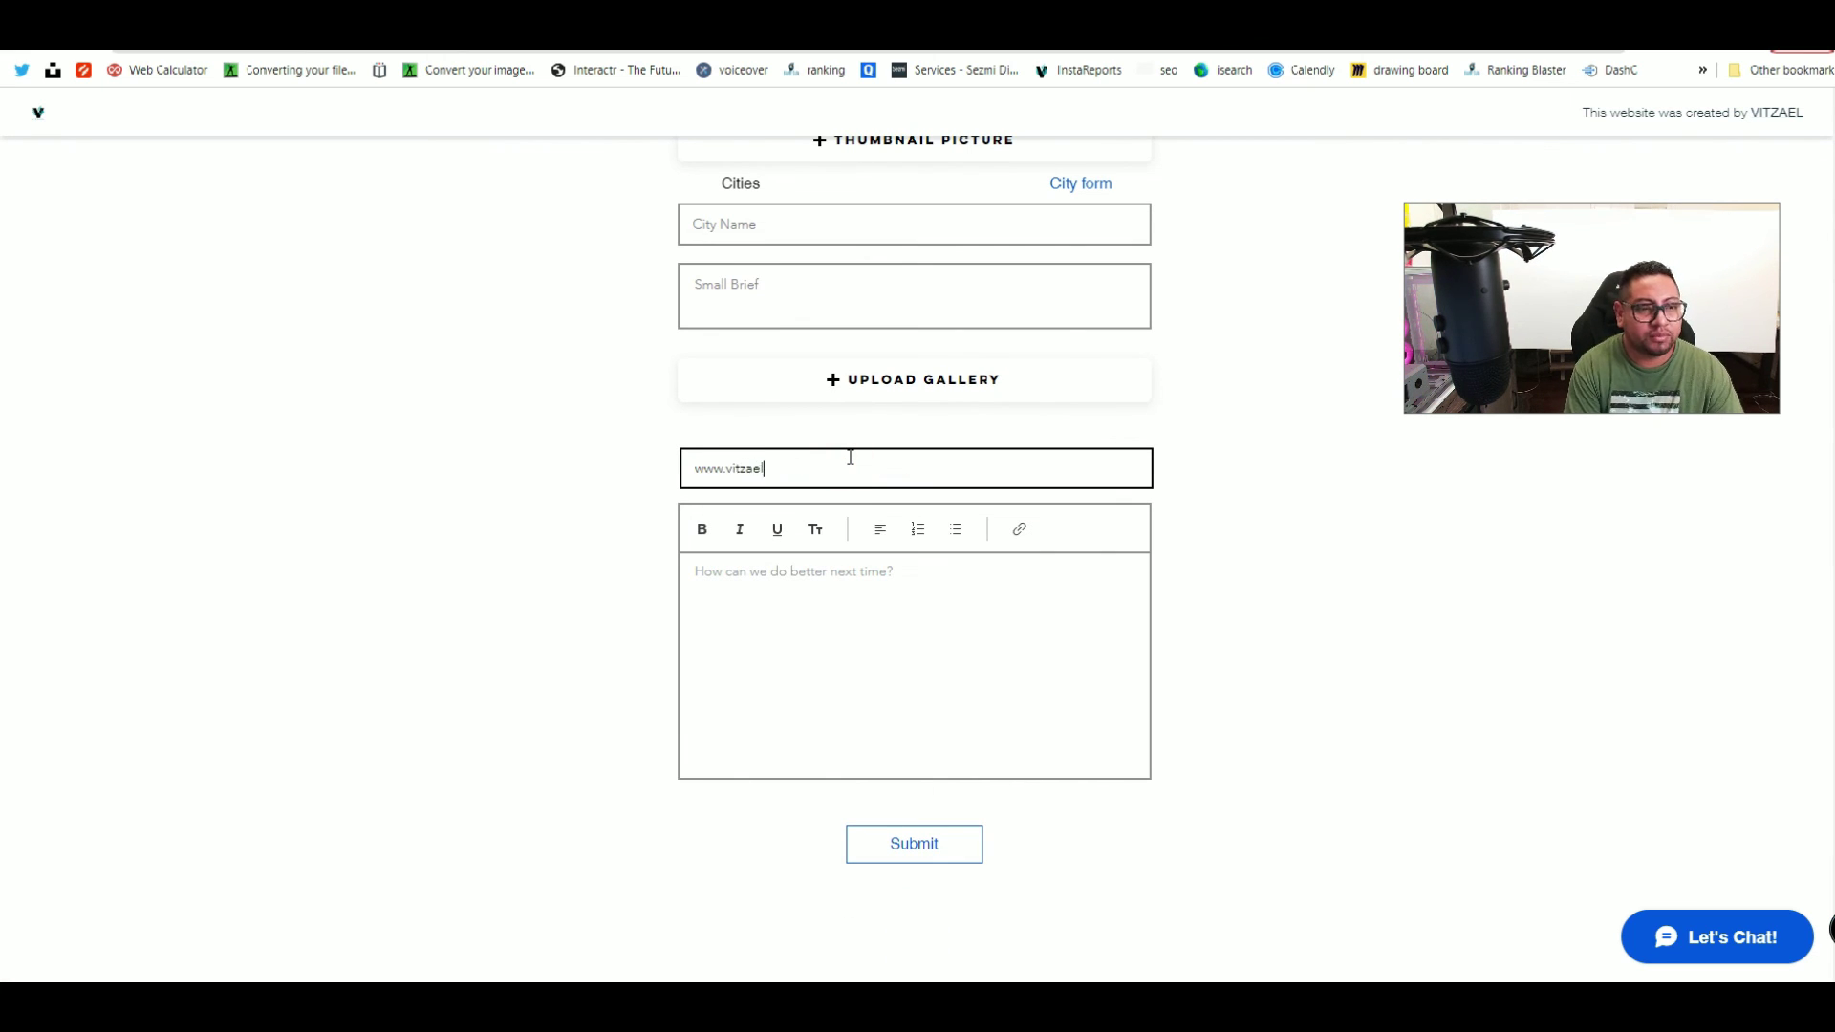
text(.com)
click(827, 620)
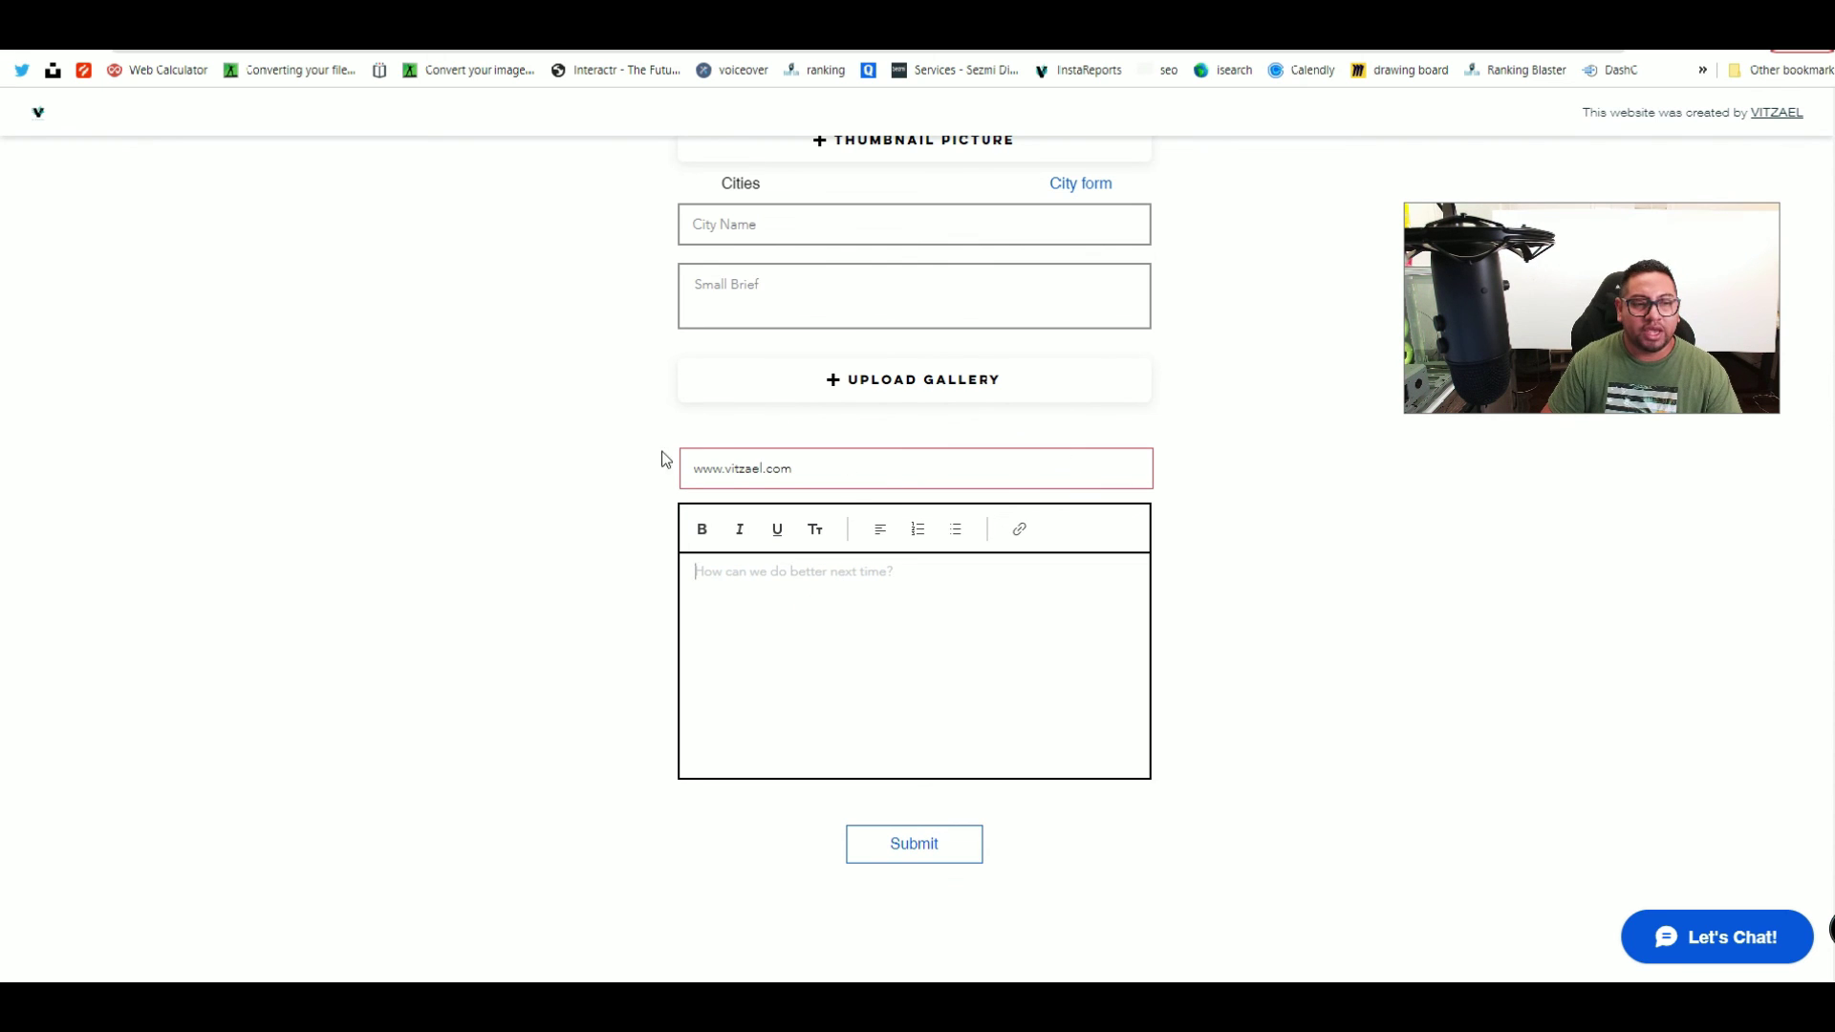
click(703, 473)
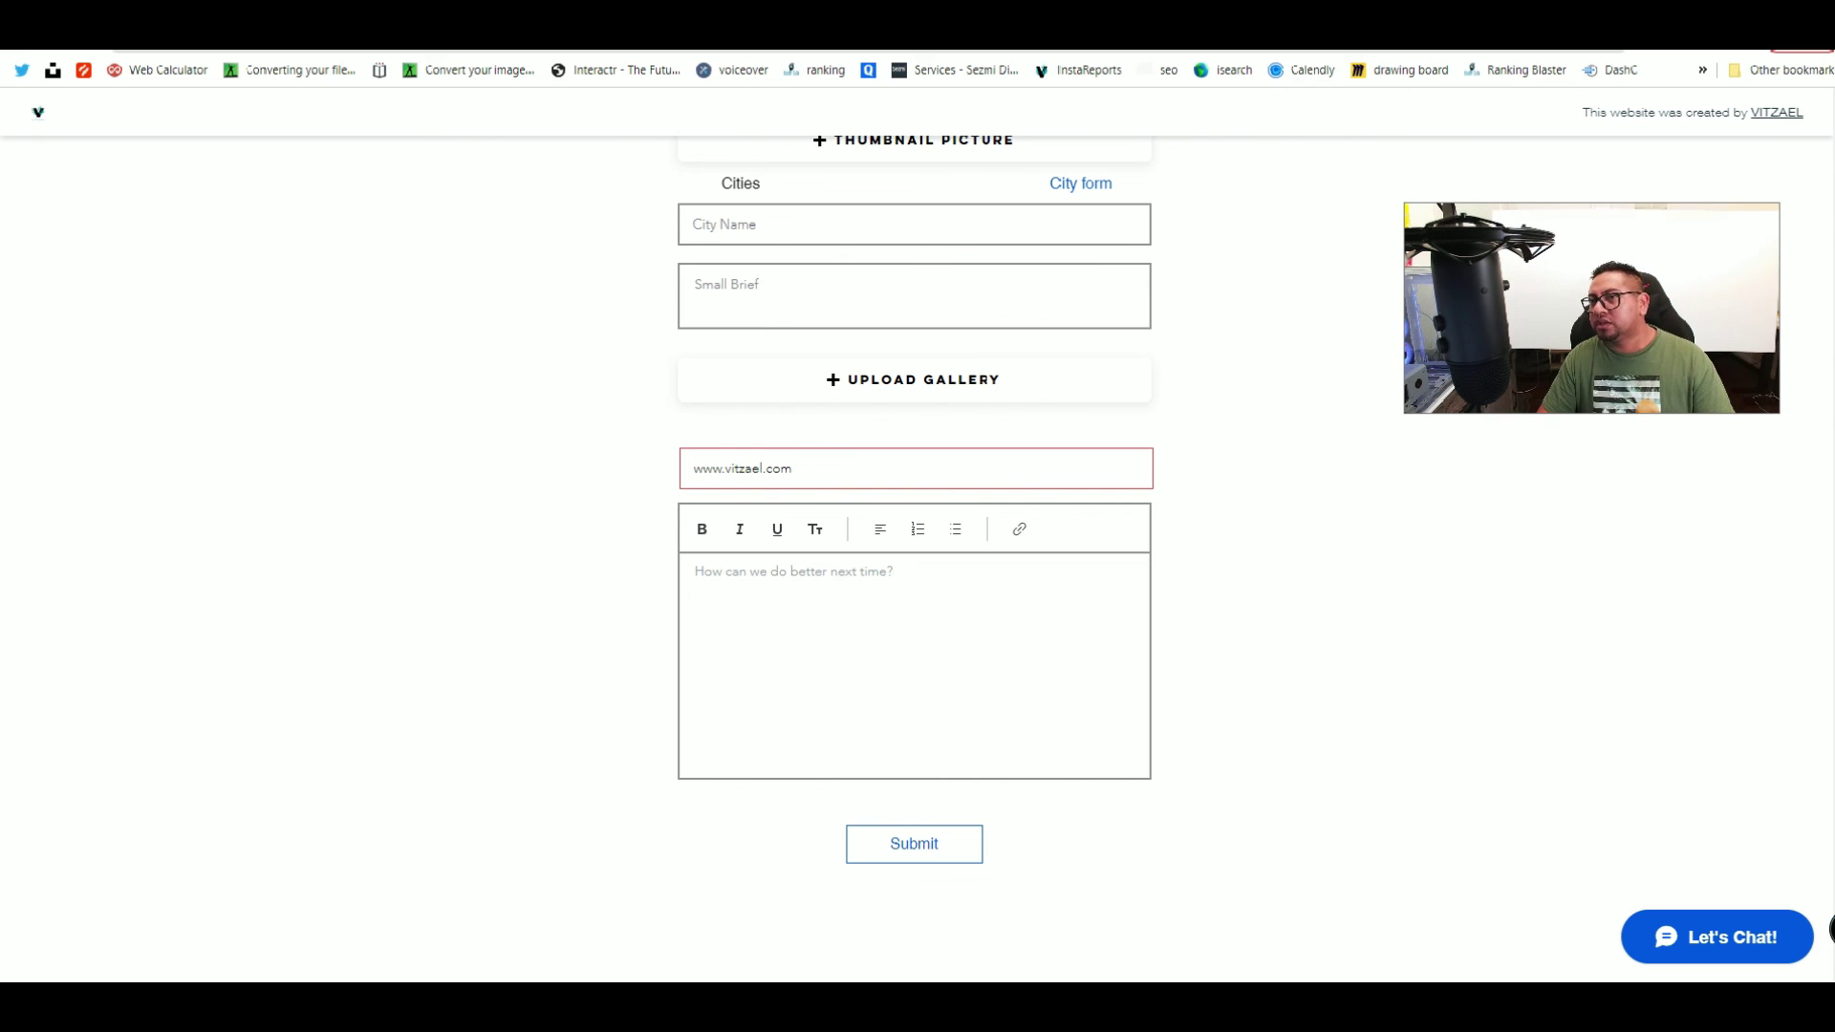
double_click(758, 460)
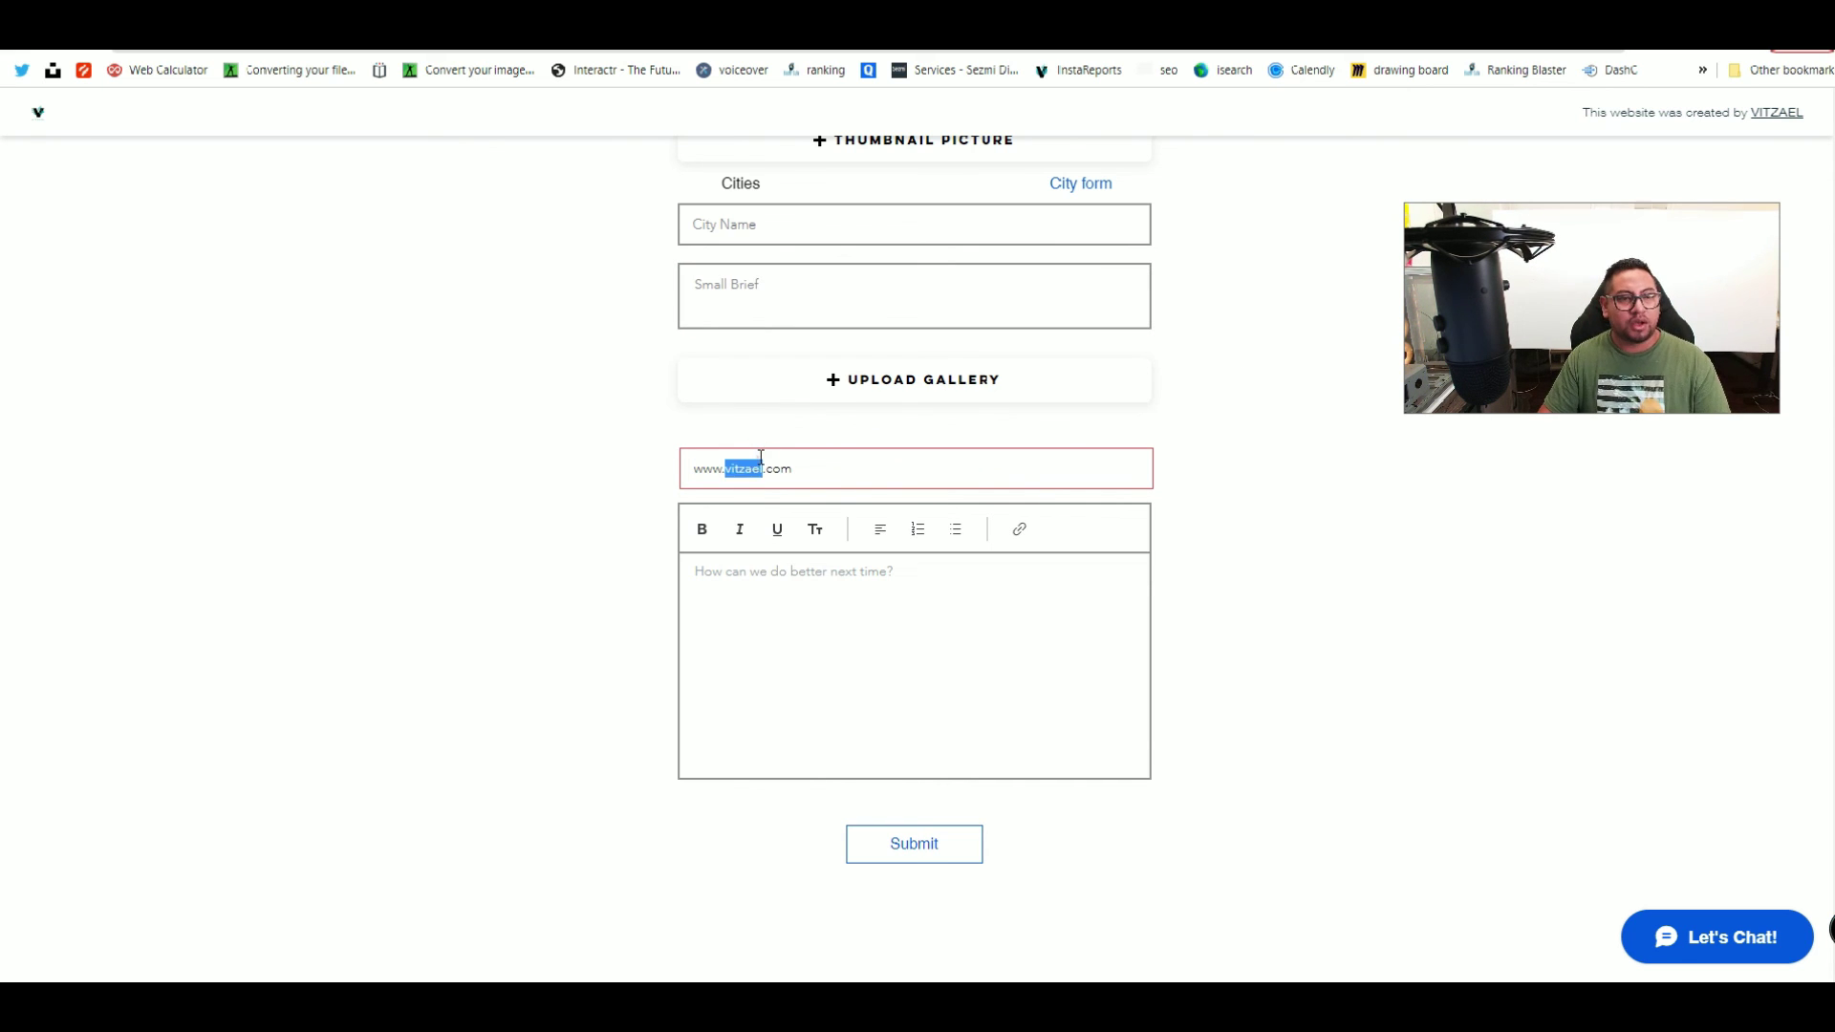
triple_click(760, 458)
text(https://www.youtube.com/watch?v=wS2nZT6Nv1c)
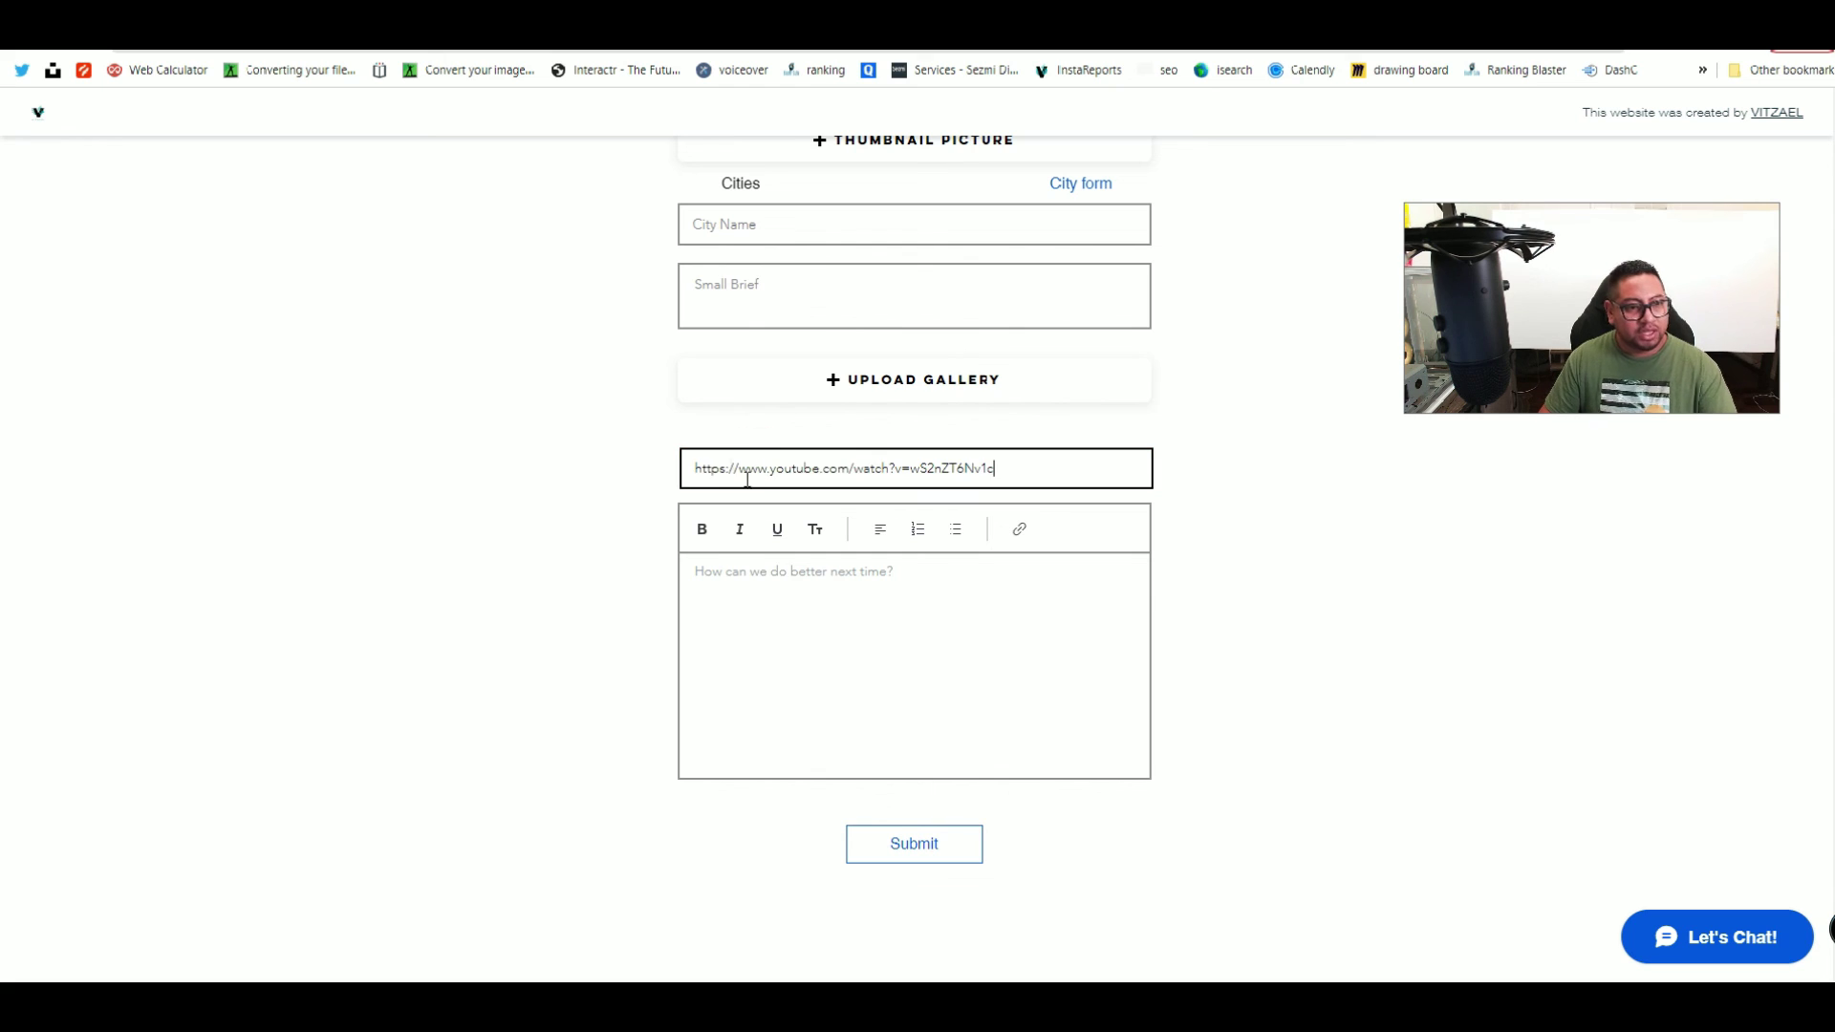
click(749, 595)
drag(728, 468, 692, 478)
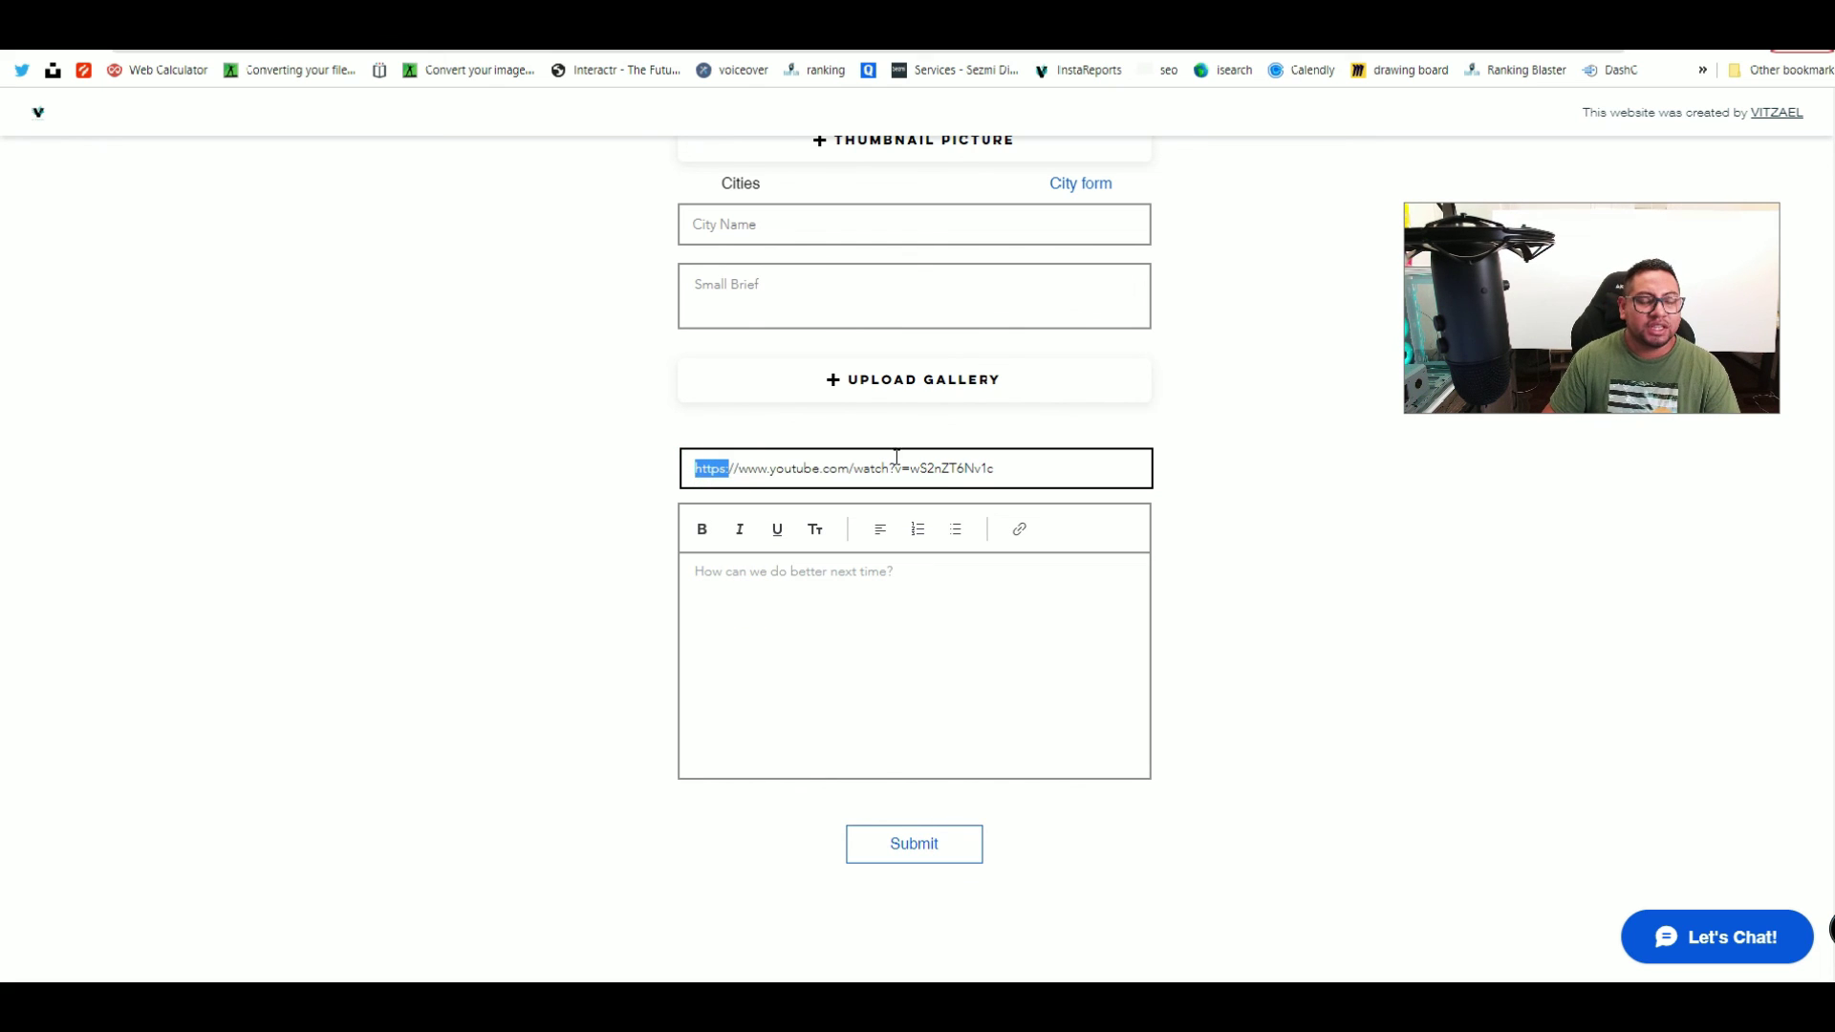
Step: Look over the City form once more and go to the Cities page
scroll(1157, 497, up, 2)
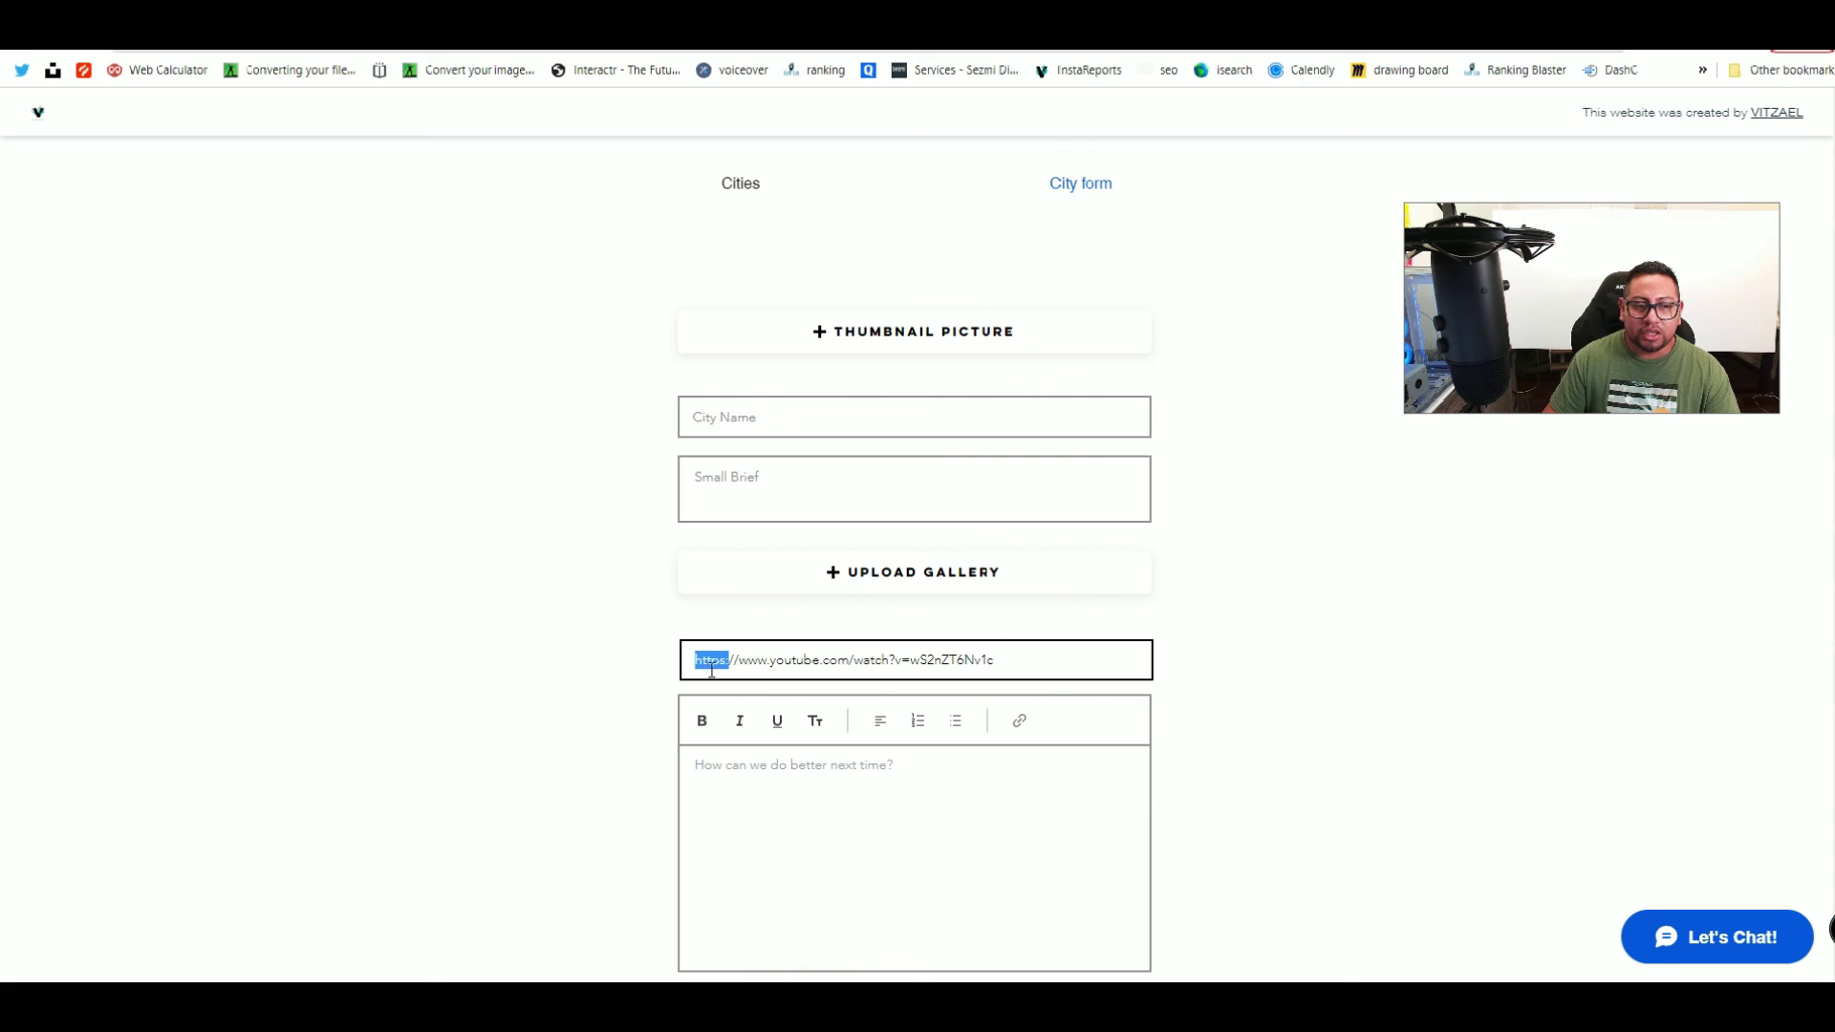
scroll(1168, 770, down, 2)
scroll(1168, 771, up, 2)
click(757, 189)
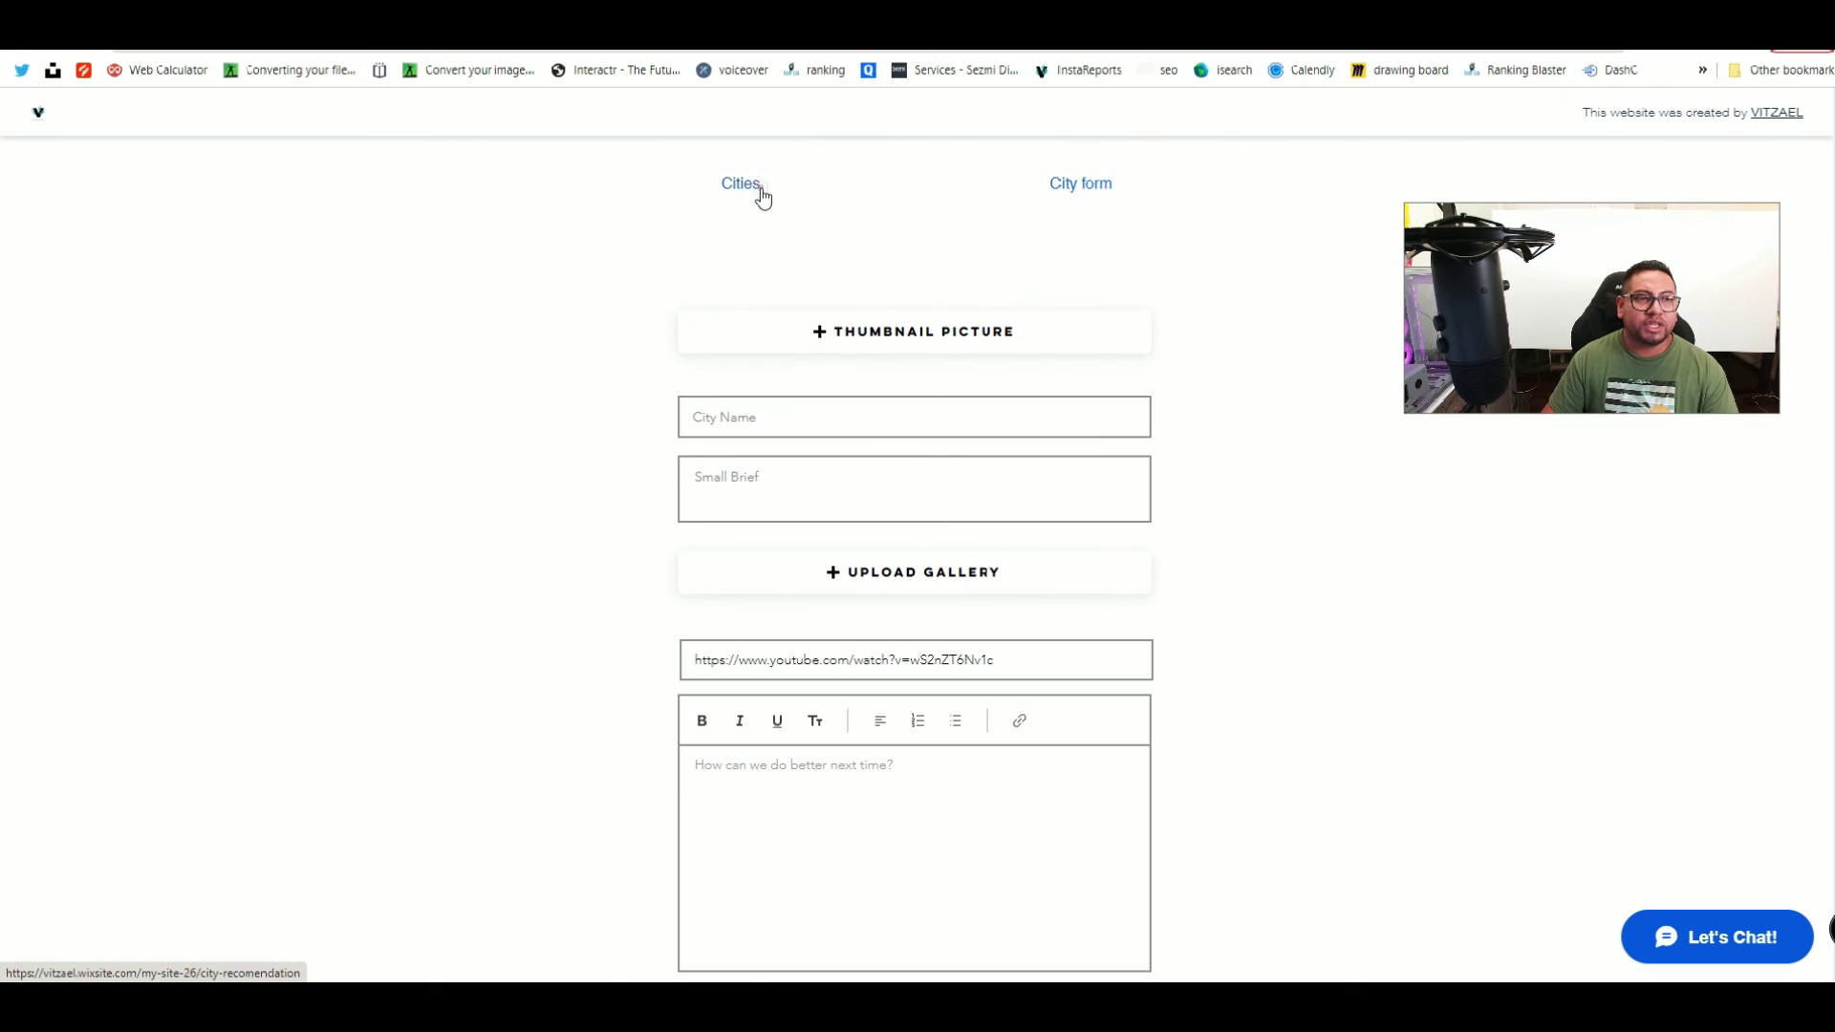